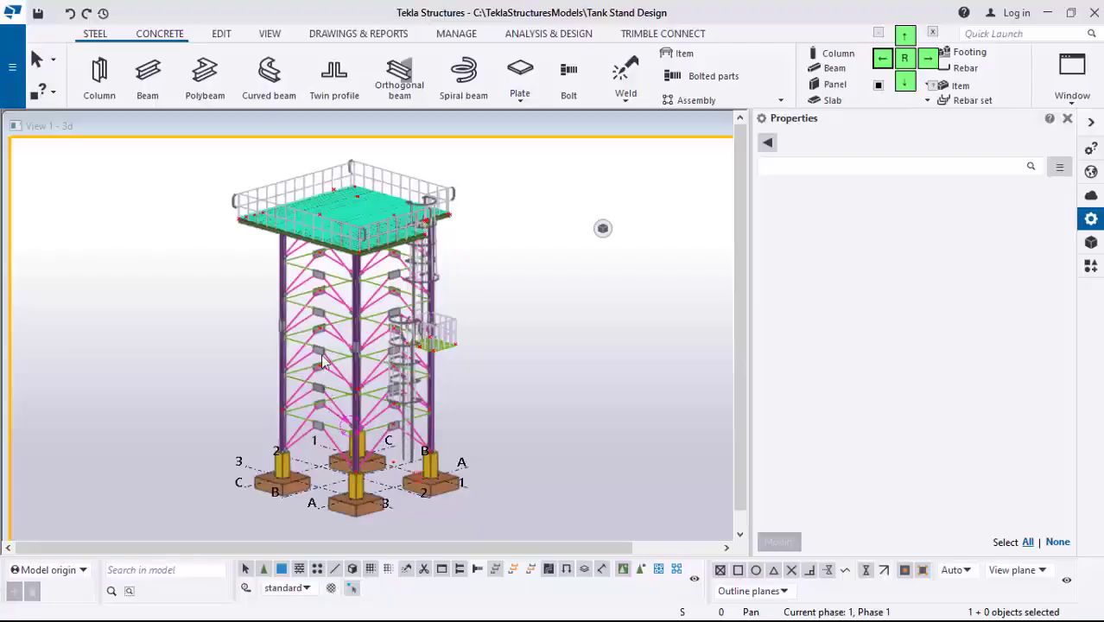
# Step: Examine the finished tank stand model, including its bracing, gusset plates, top platform railing and caged ladders
pyautogui.scroll(1, 303, 415)
pyautogui.scroll(6, 304, 367)
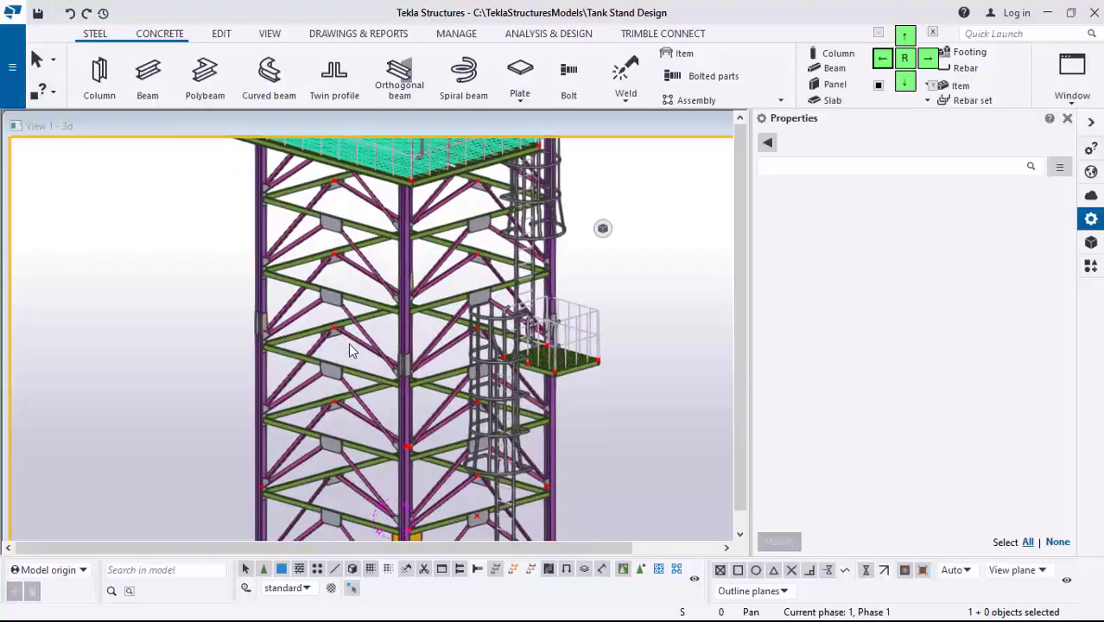
pyautogui.scroll(-8, 372, 324)
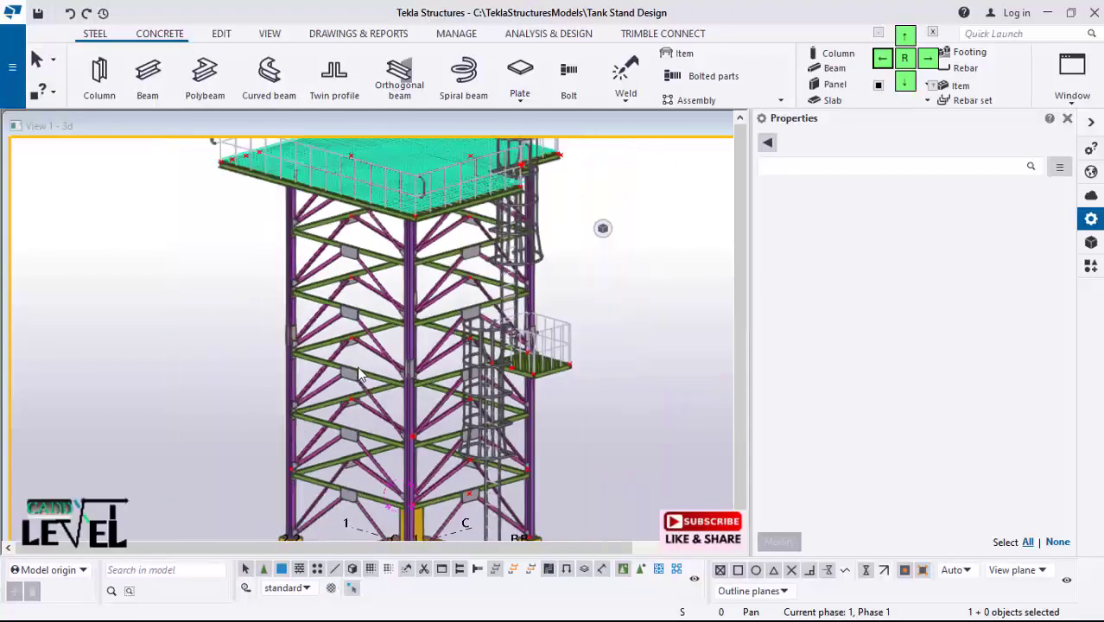
pyautogui.scroll(8, 357, 337)
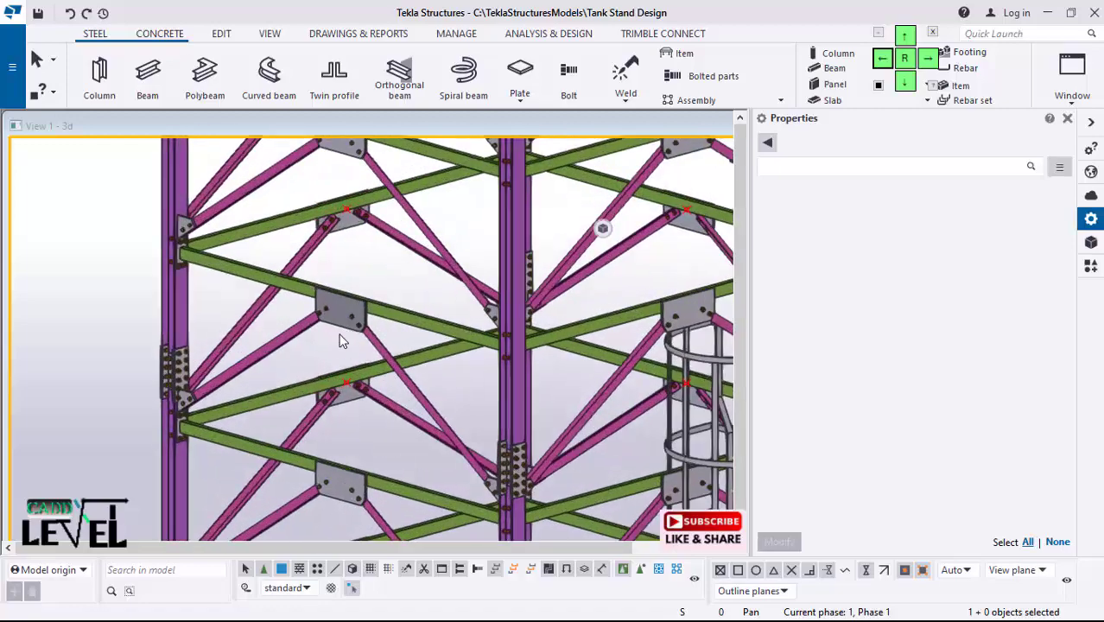
pyautogui.scroll(-8, 311, 354)
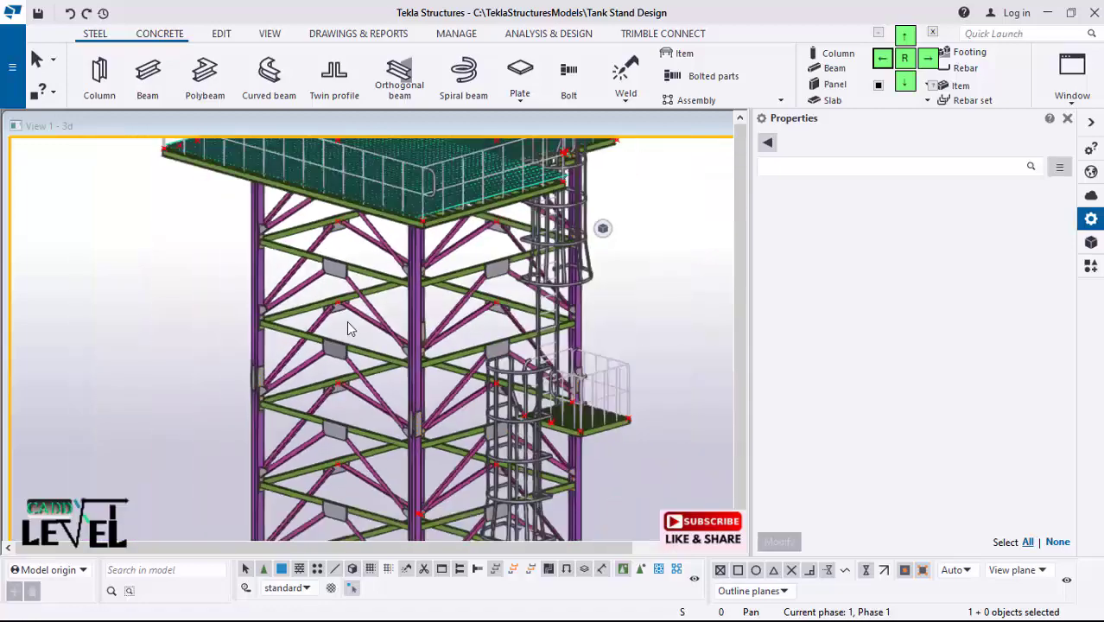
pyautogui.scroll(4, 462, 191)
pyautogui.scroll(3, 462, 191)
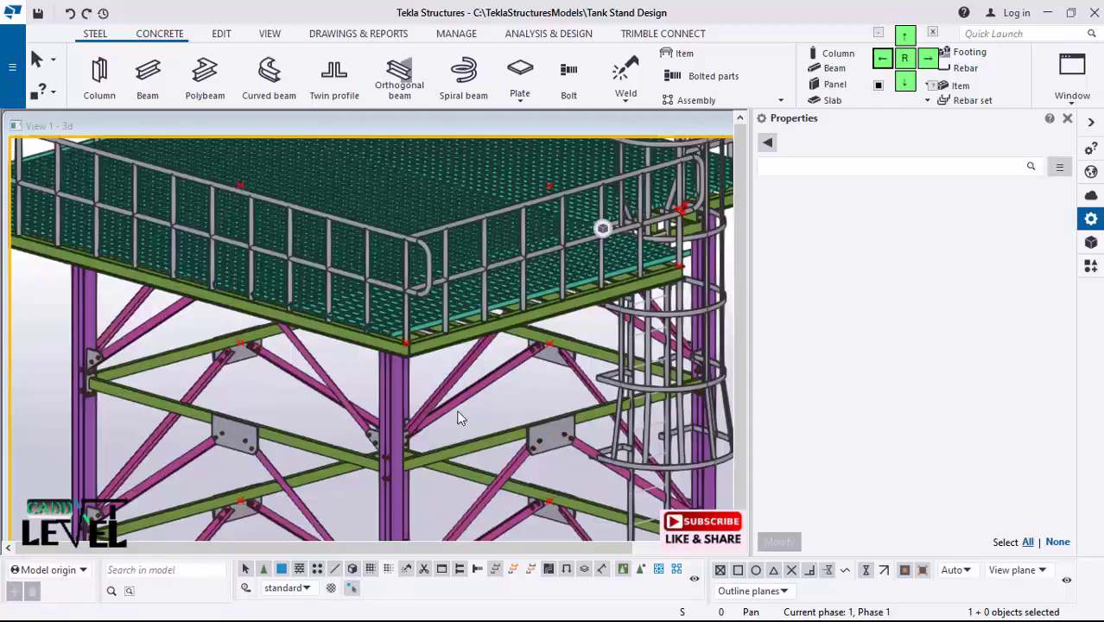
pyautogui.scroll(-4, 311, 285)
pyautogui.scroll(3, 501, 499)
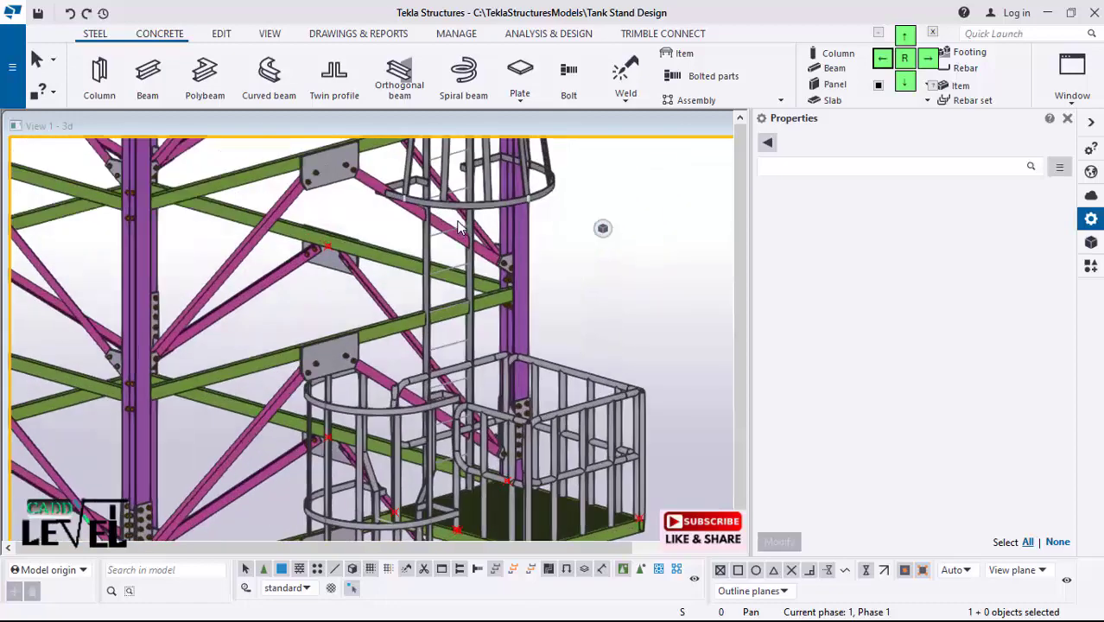
pyautogui.scroll(-6, 484, 285)
pyautogui.scroll(-3, 484, 285)
pyautogui.scroll(5, 352, 325)
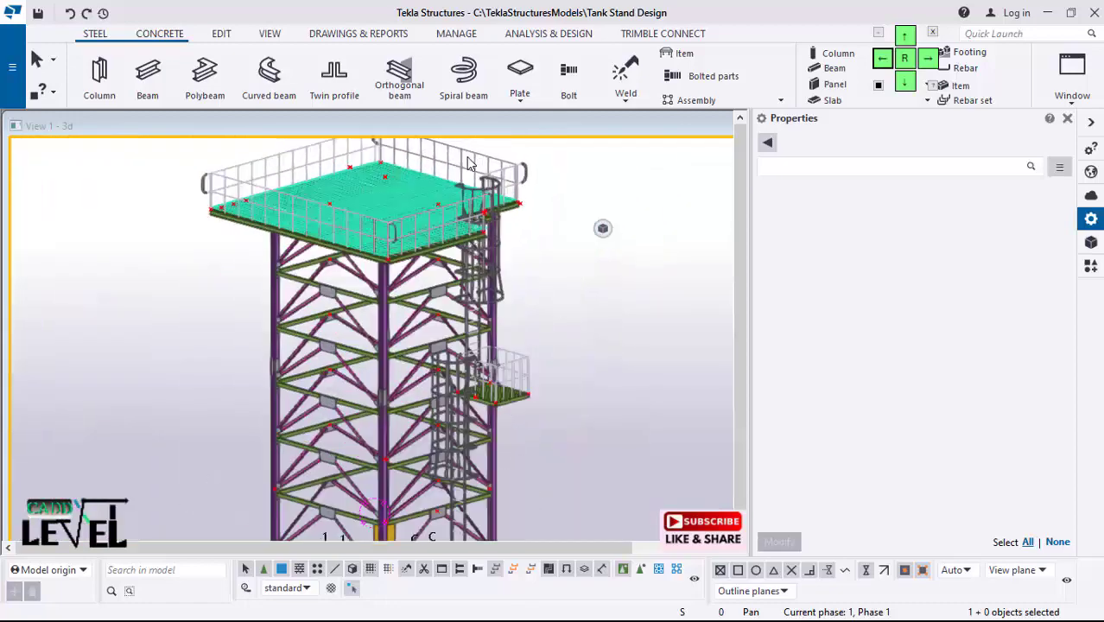
pyautogui.scroll(-3, 353, 325)
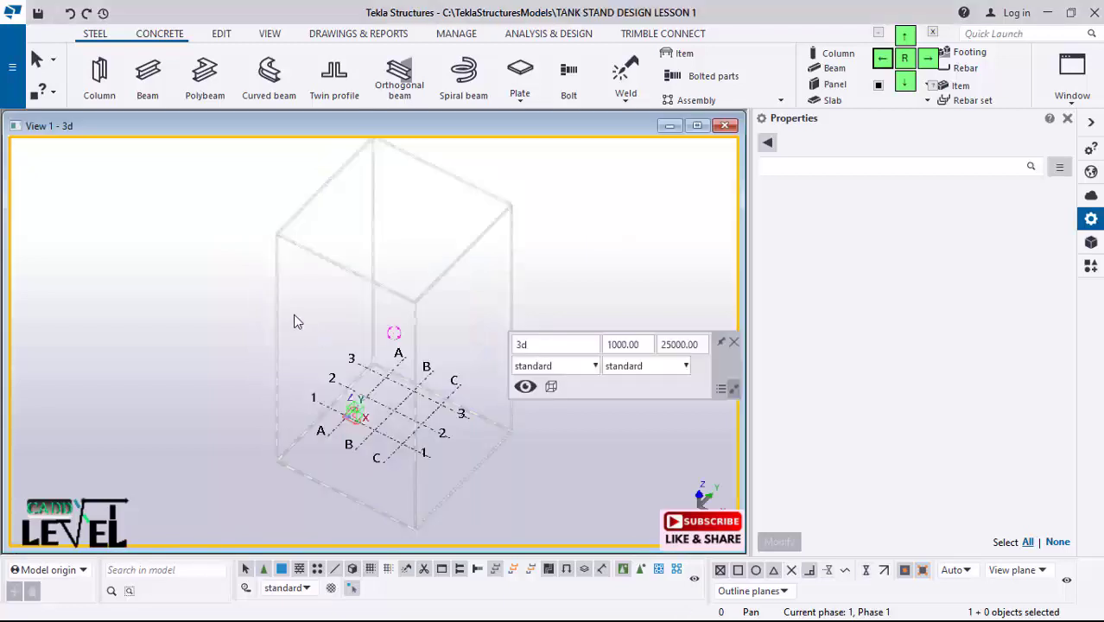
# Step: Inspect the rectangular grid and review its coordinates, labels and line extensions
pyautogui.scroll(4, 369, 418)
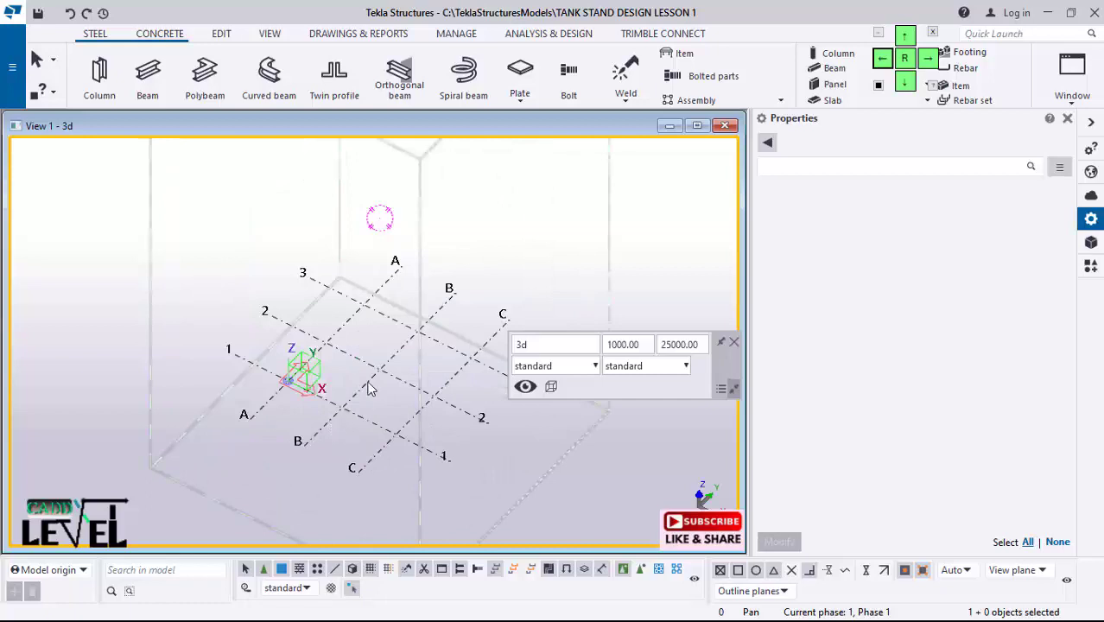
pyautogui.scroll(4, 278, 444)
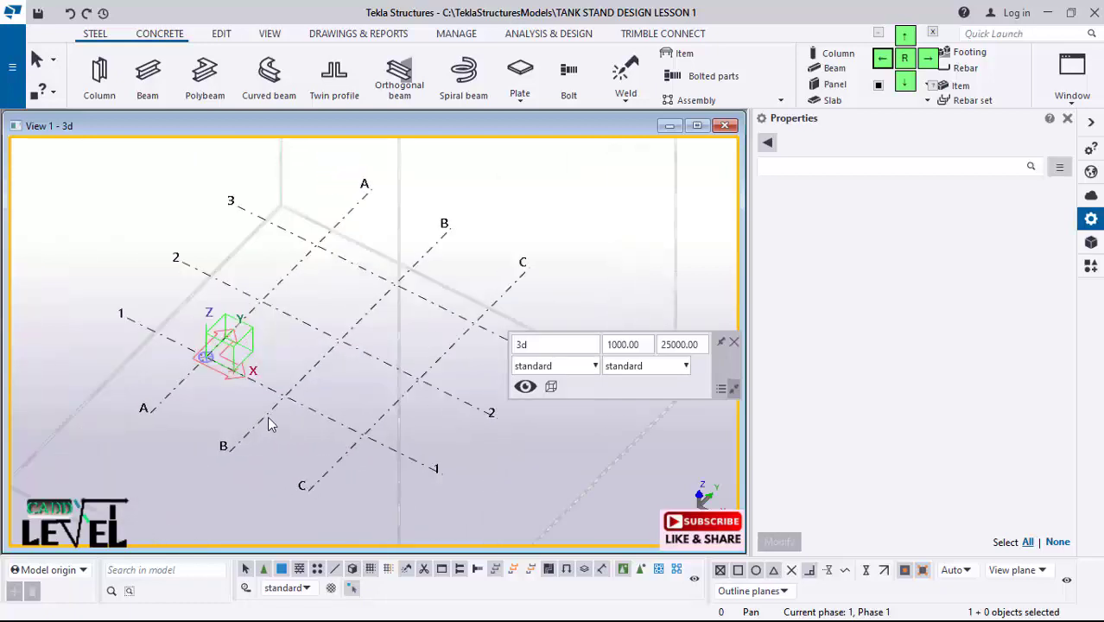
pyautogui.click(263, 420)
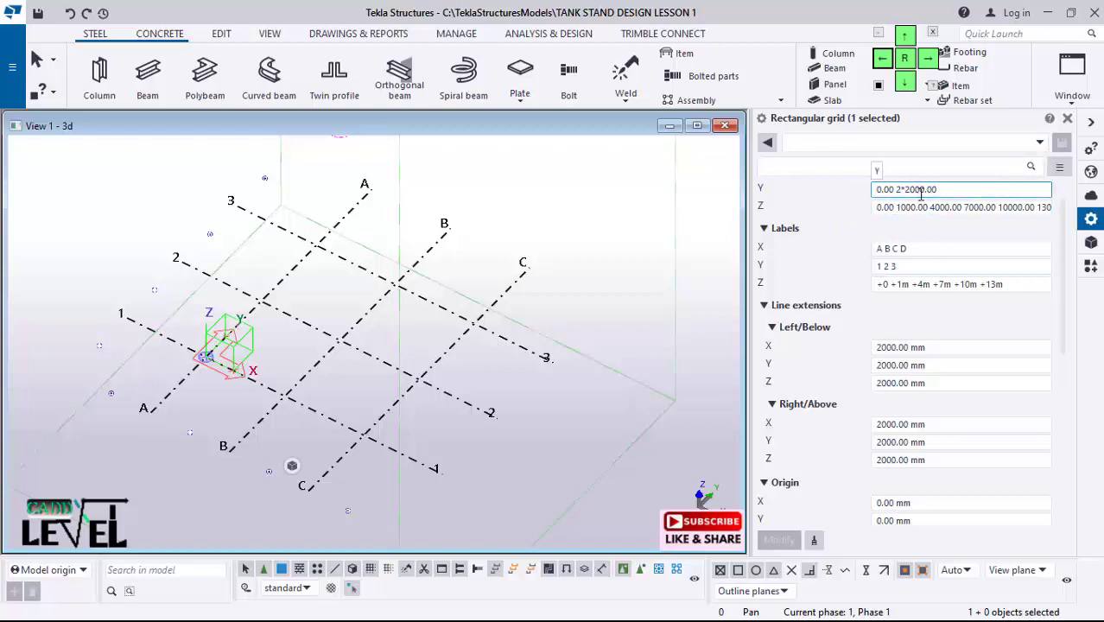
pyautogui.scroll(1, 873, 220)
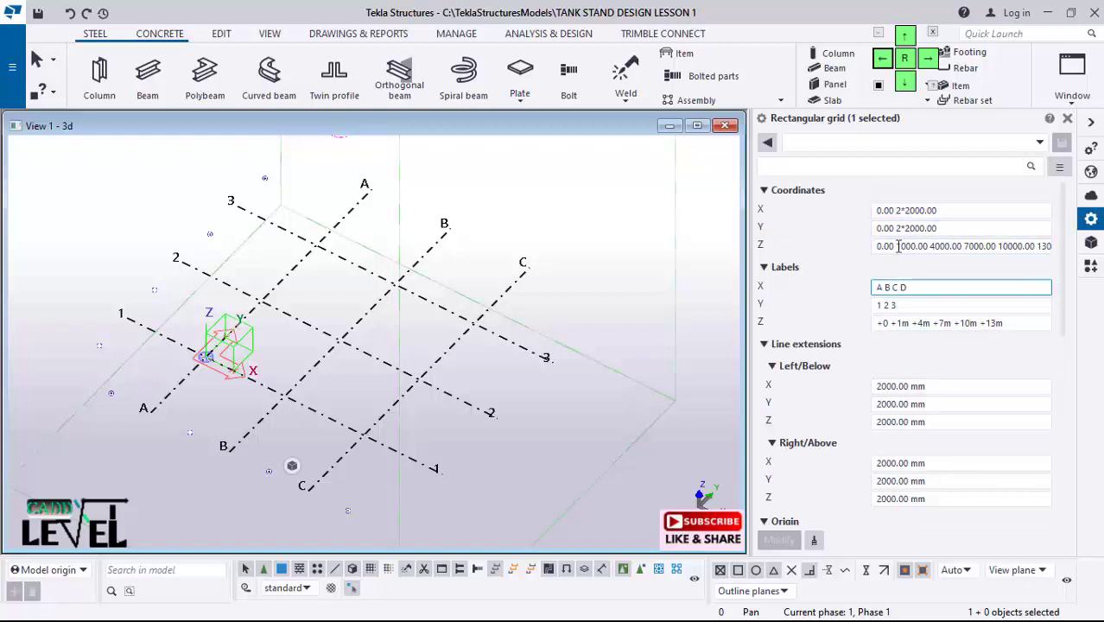
pyautogui.scroll(-2, 575, 458)
pyautogui.scroll(1, 364, 410)
pyautogui.scroll(-1, 364, 410)
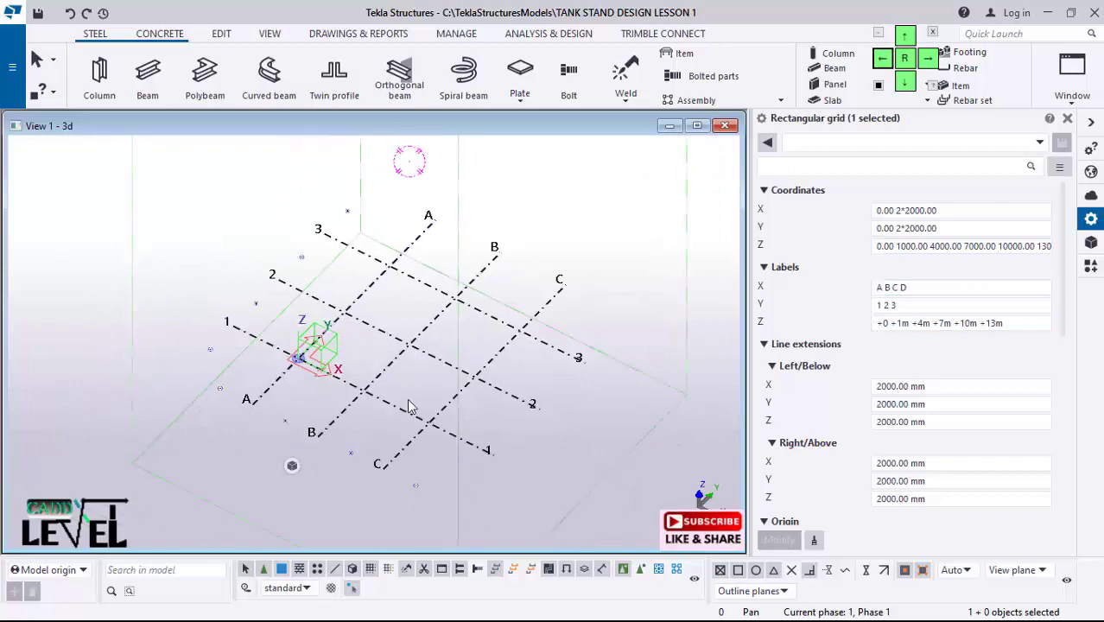
pyautogui.scroll(-2, 505, 387)
pyautogui.scroll(1, 442, 343)
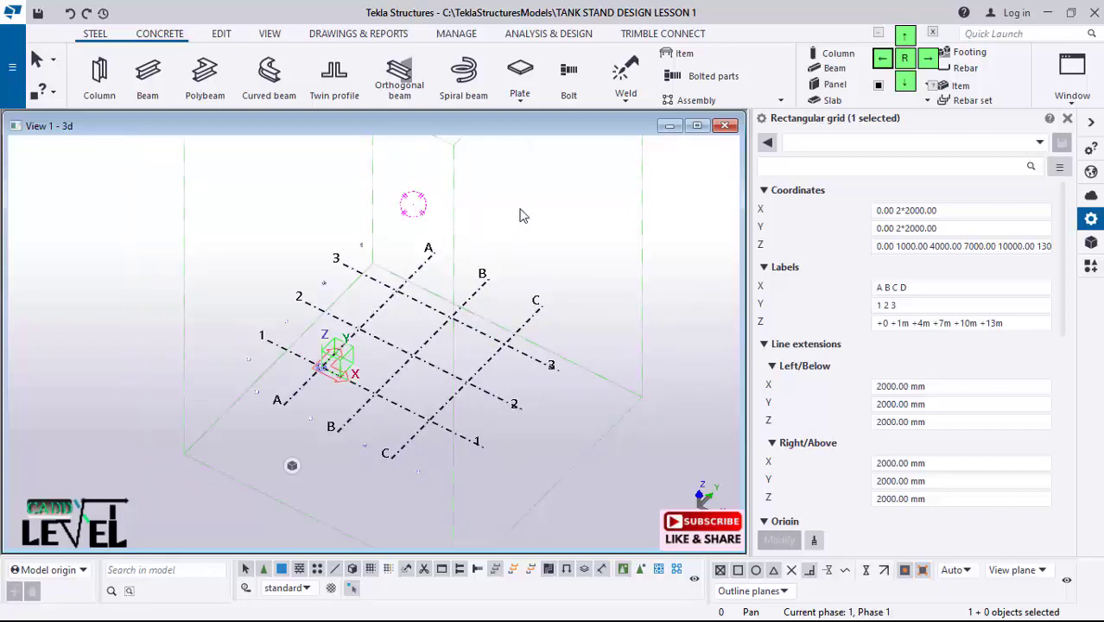
# Step: Start a concrete column and set its top level to 1000 and its bottom level to 0
pyautogui.click(159, 35)
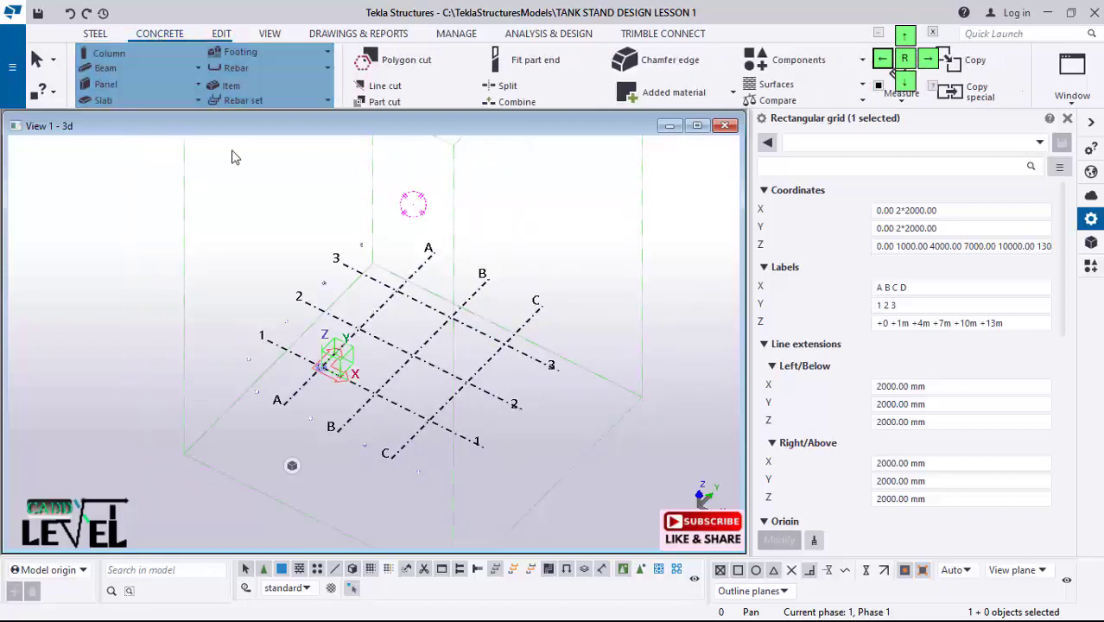
pyautogui.click(109, 55)
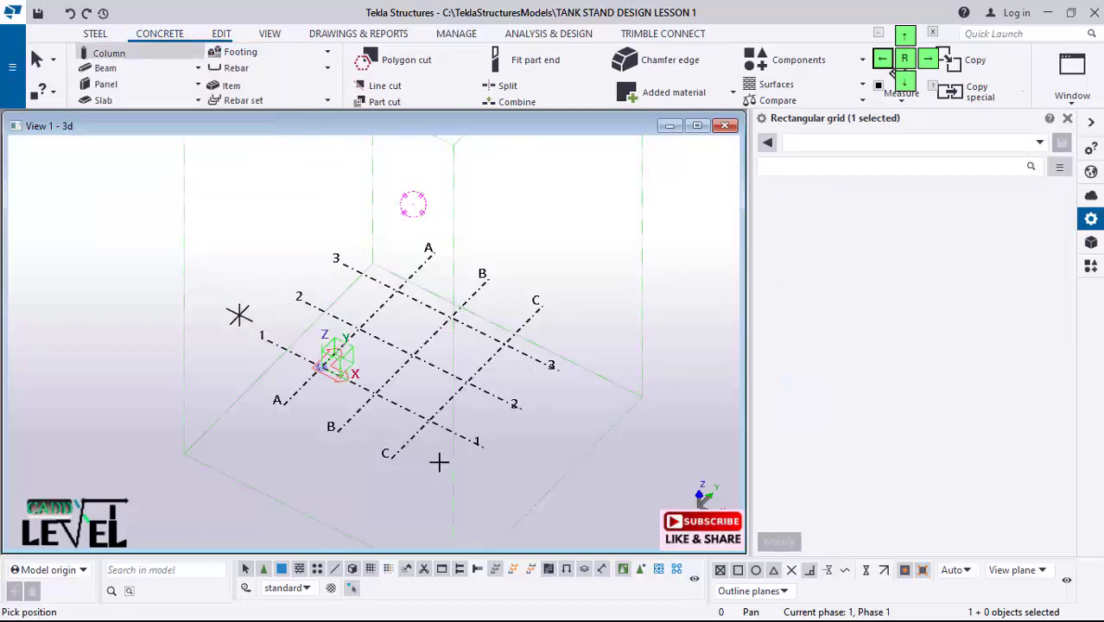
pyautogui.scroll(1, 480, 443)
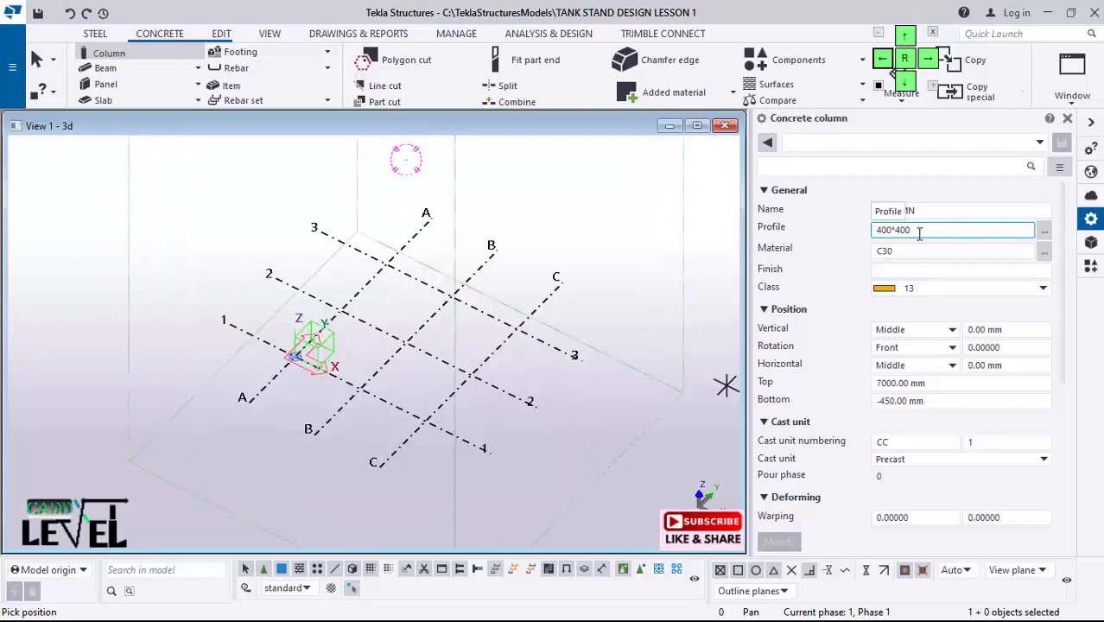
pyautogui.scroll(2, 438, 451)
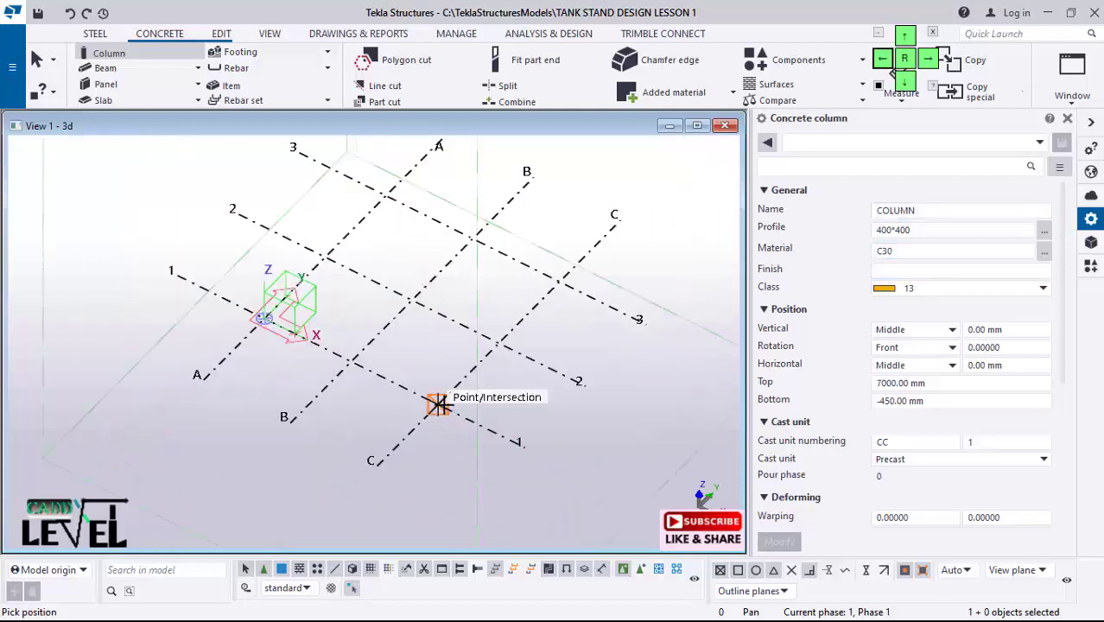
pyautogui.click(940, 401)
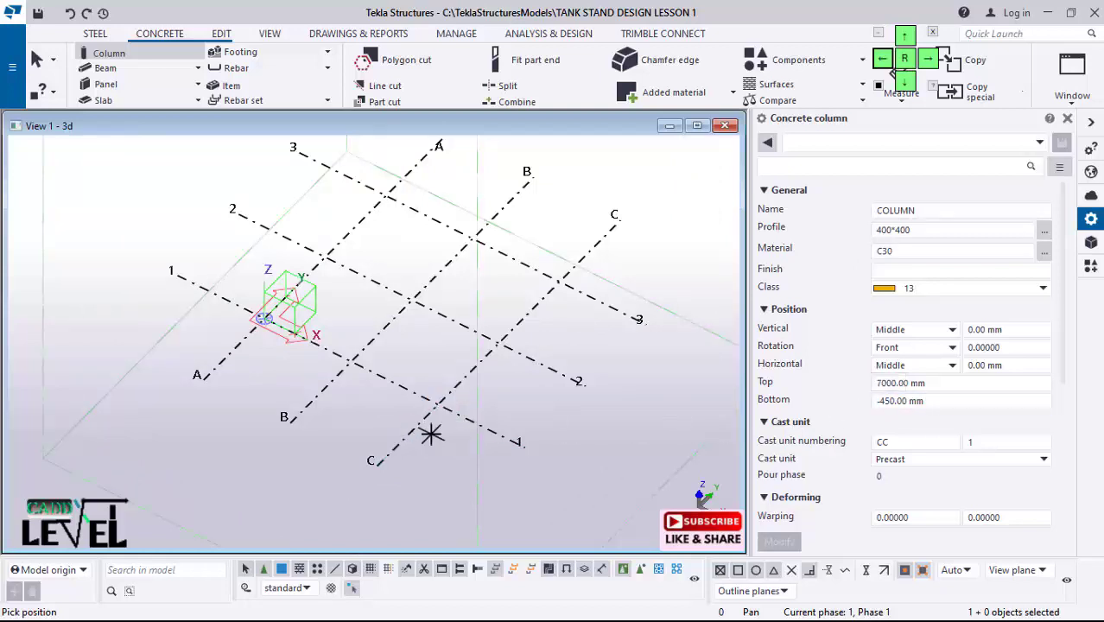
pyautogui.scroll(-1, 429, 436)
pyautogui.click(930, 382)
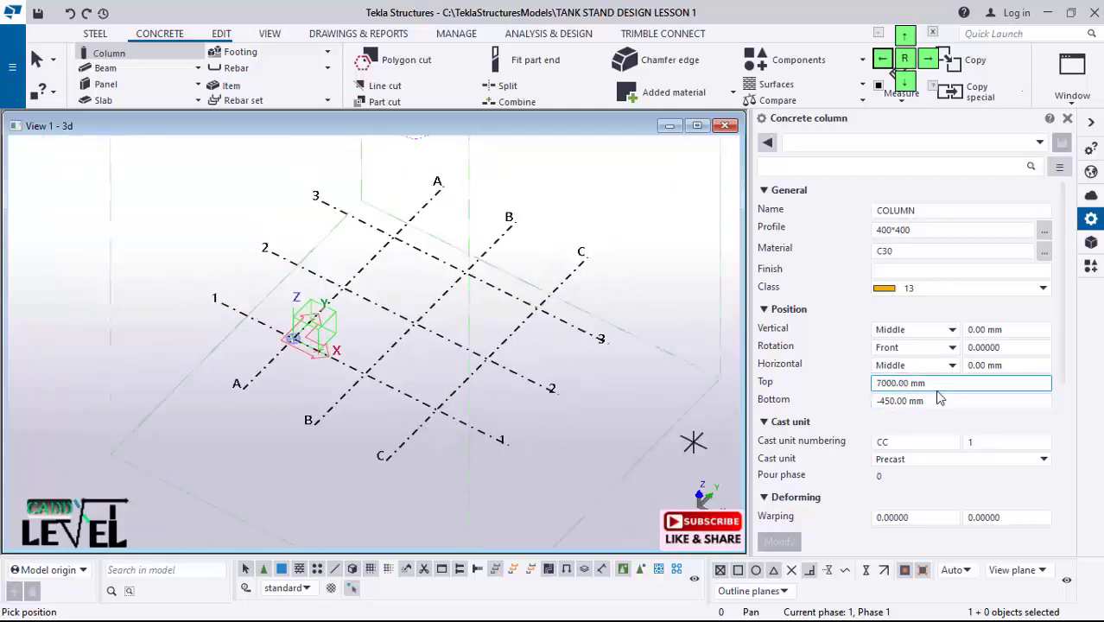
pyautogui.moveTo(931, 383); pyautogui.dragTo(772, 393)
pyautogui.write('1')
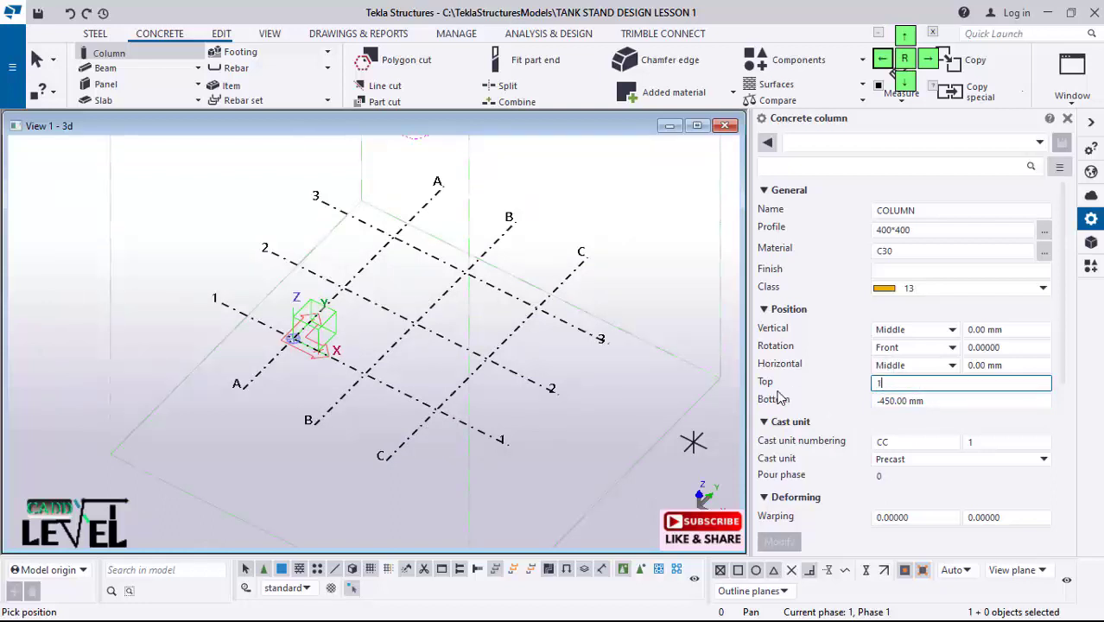
pyautogui.write('000')
pyautogui.click(932, 401)
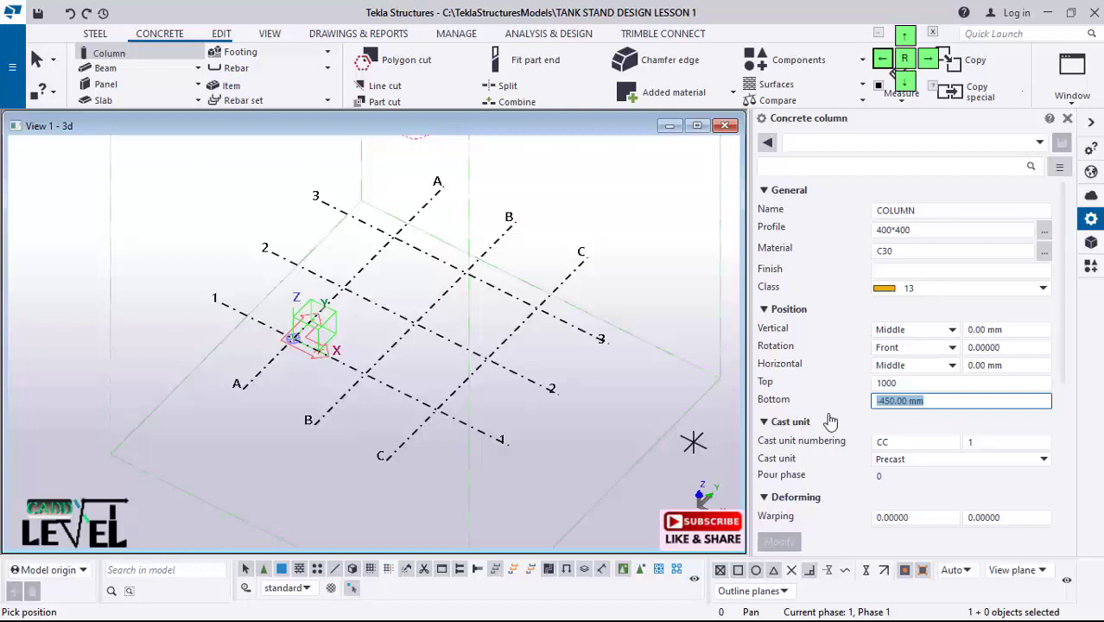
pyautogui.write('0')
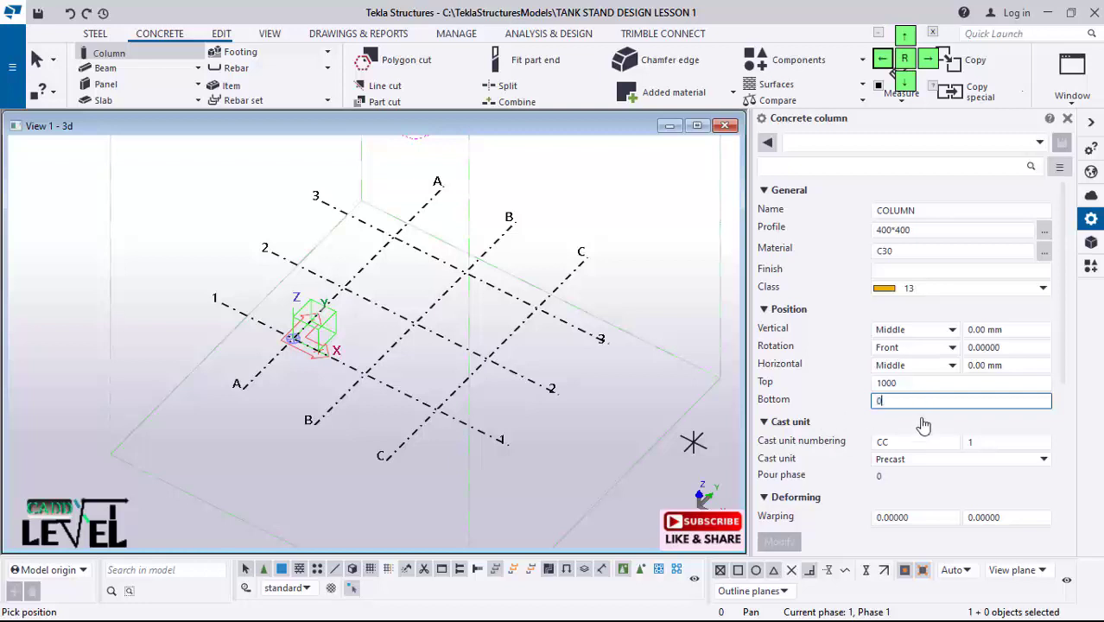
# Step: Place the concrete columns at the four corner grid intersections C-1, C-3, A-3 and A-1
pyautogui.scroll(1, 437, 412)
pyautogui.click(436, 408)
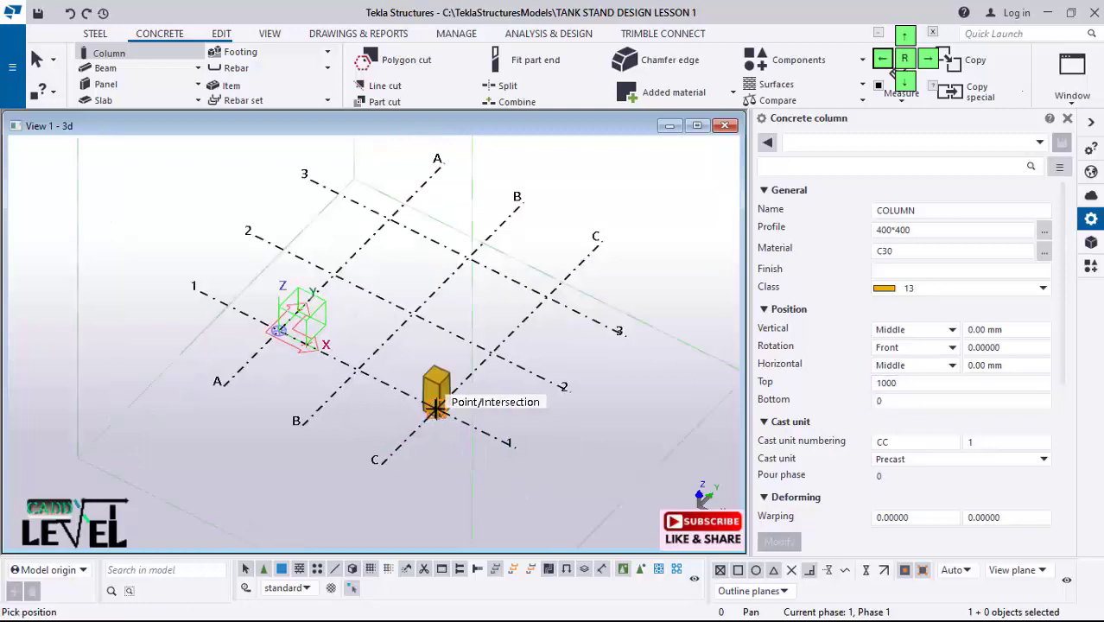
pyautogui.scroll(2, 394, 407)
pyautogui.click(511, 341)
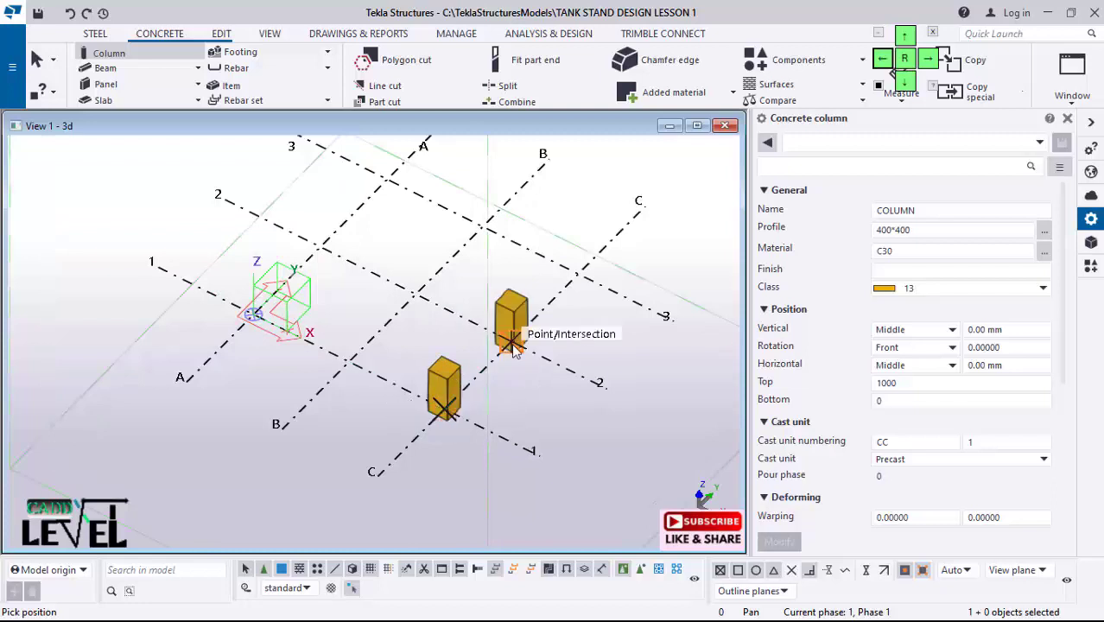
pyautogui.click(70, 13)
pyautogui.click(577, 272)
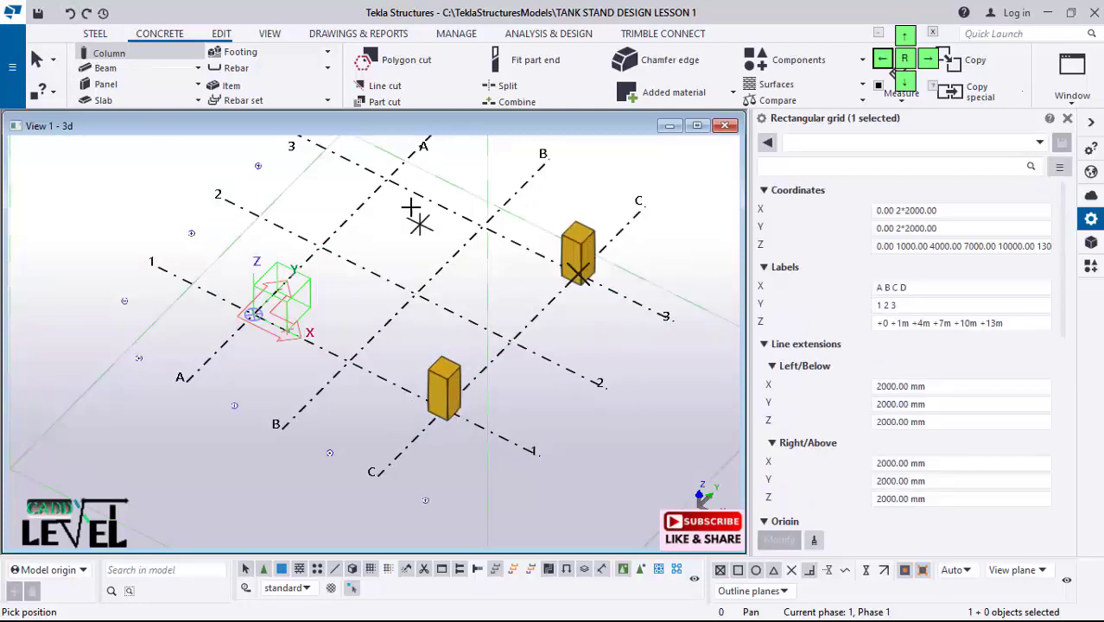
pyautogui.click(387, 179)
pyautogui.click(253, 316)
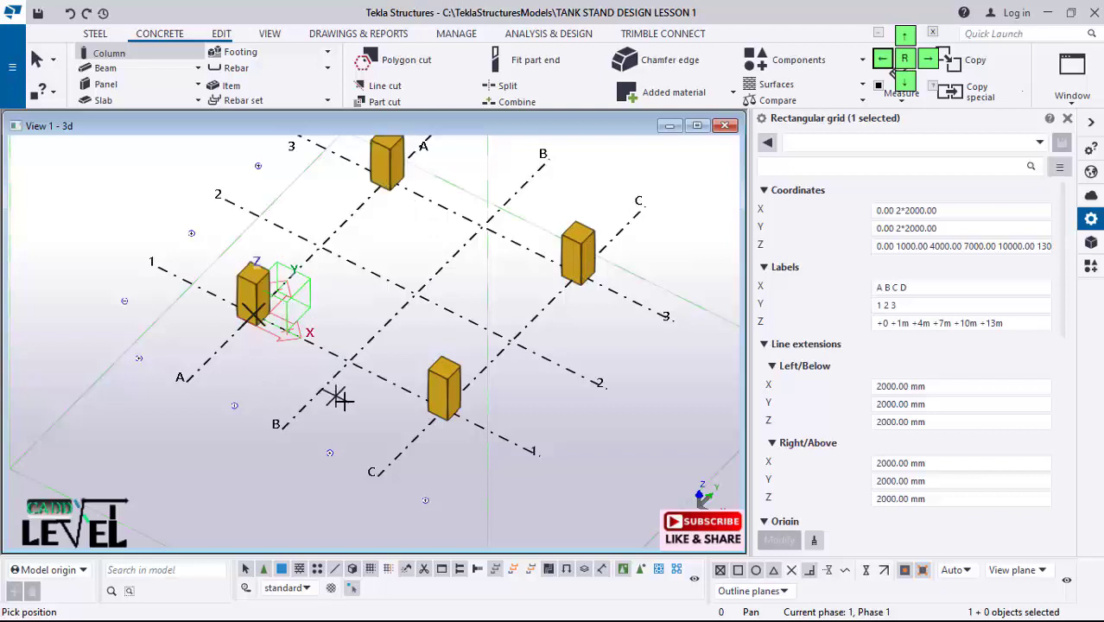
# Step: Start a pad footing and set its top level to 0 and its bottom level to -450
pyautogui.scroll(-3, 394, 362)
pyautogui.scroll(3, 291, 365)
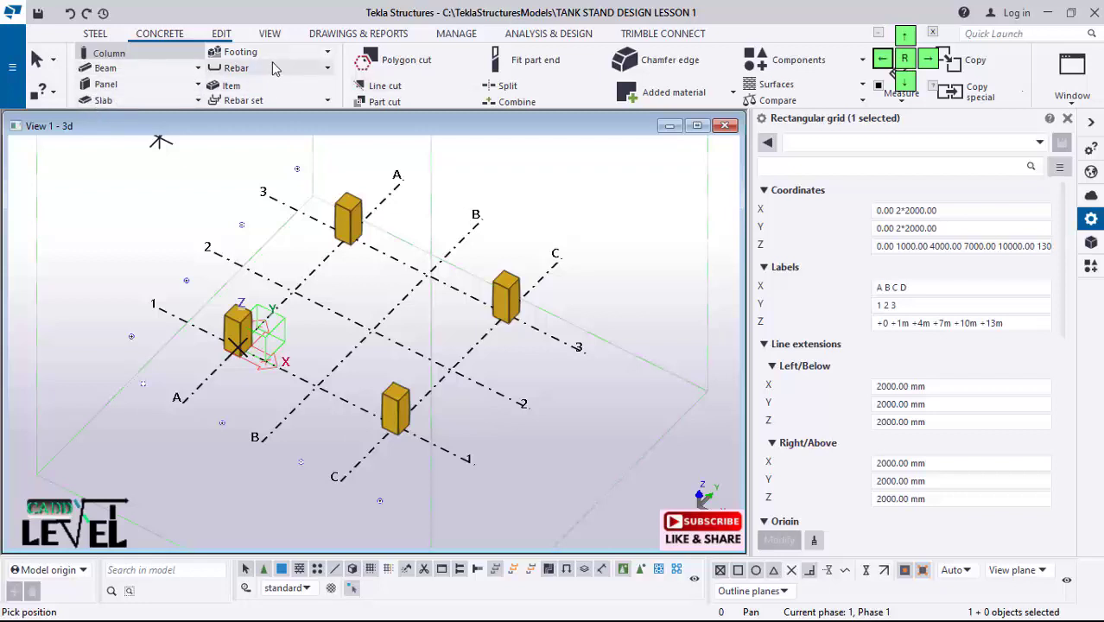
pyautogui.click(240, 52)
pyautogui.click(250, 77)
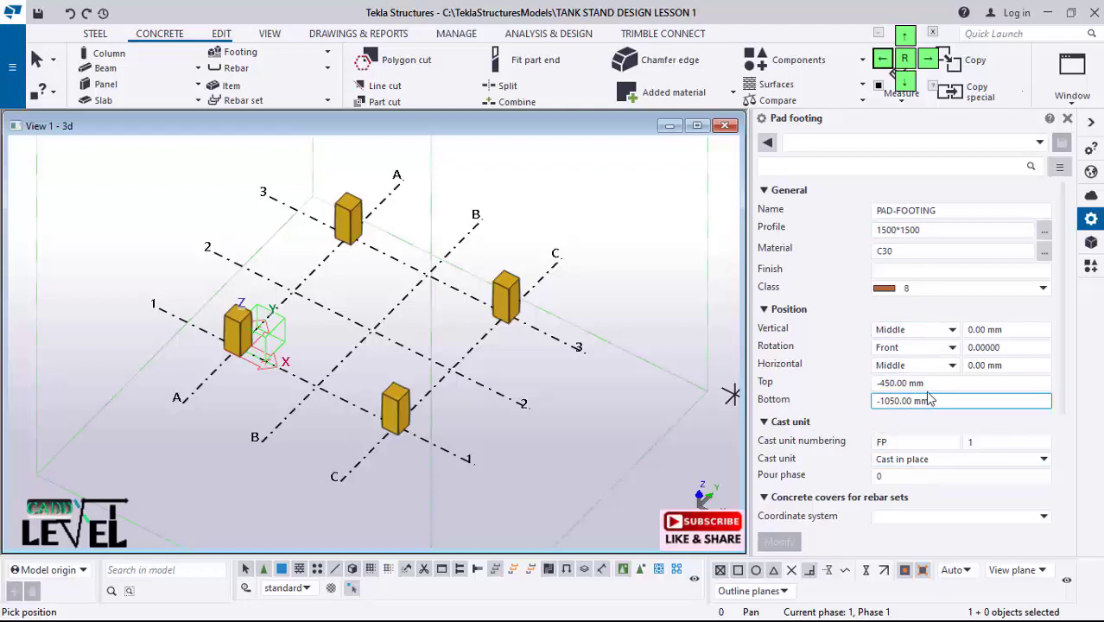
pyautogui.click(873, 385)
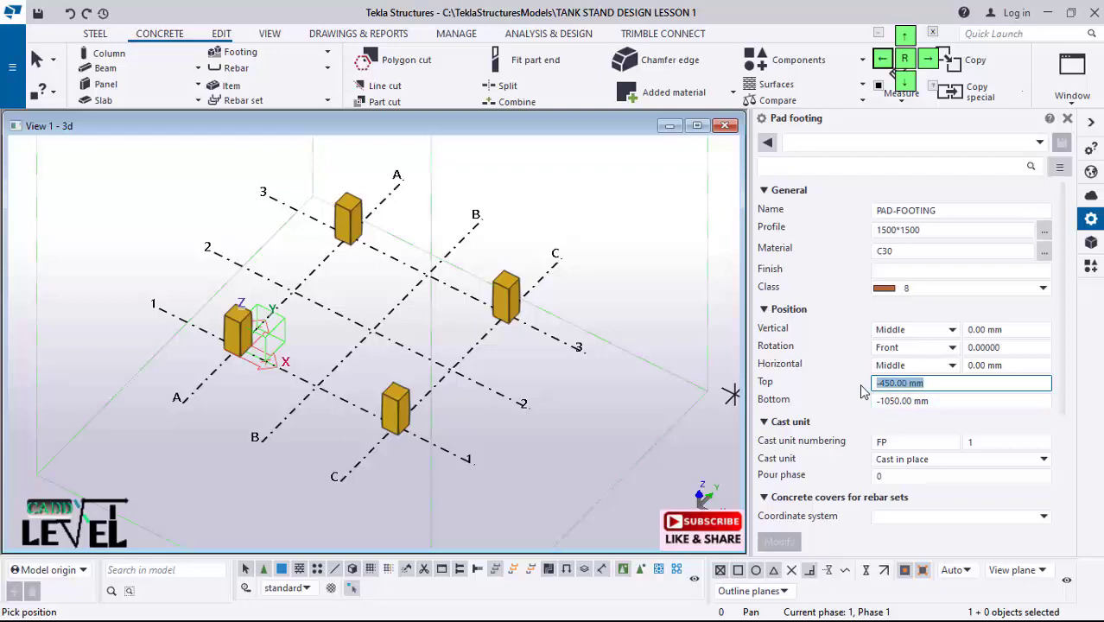
pyautogui.write('0')
pyautogui.moveTo(933, 402); pyautogui.dragTo(833, 412)
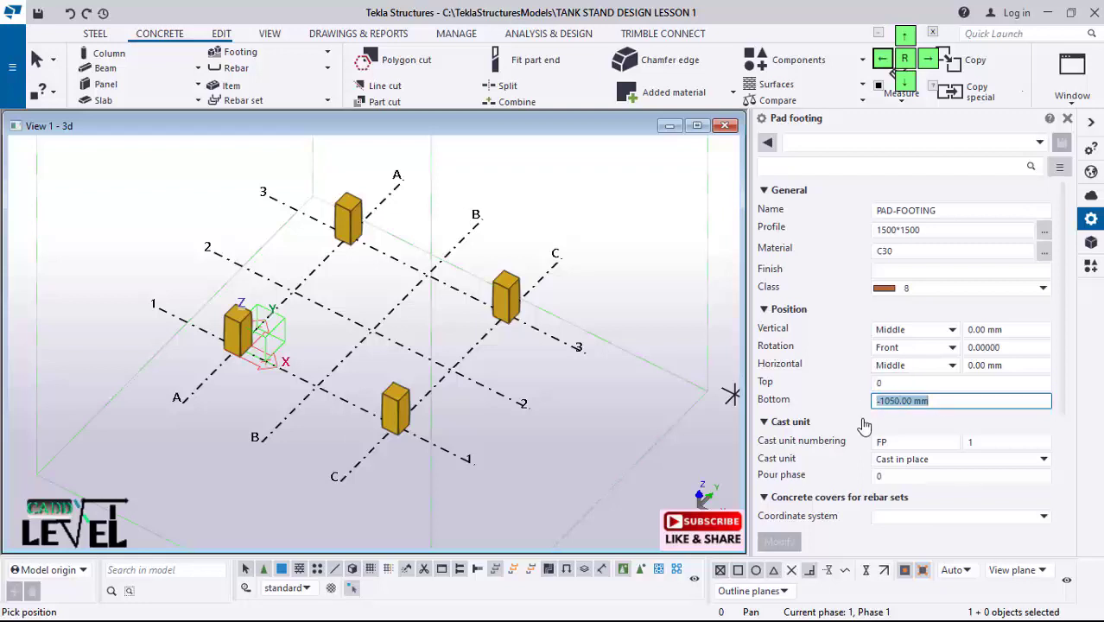
pyautogui.write('45')
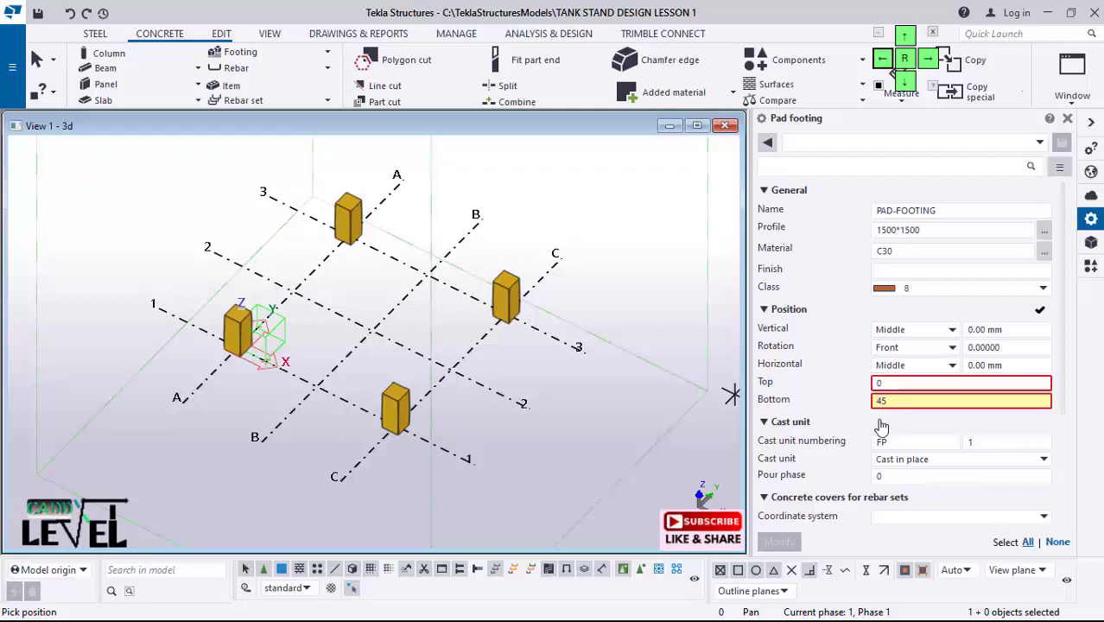
pyautogui.write('0')
pyautogui.click(878, 400)
pyautogui.write('-')
# Step: Place the pad footings under the concrete columns at grid intersections C-1, A-1, A-3 and C-3, and end the command
pyautogui.scroll(3, 384, 484)
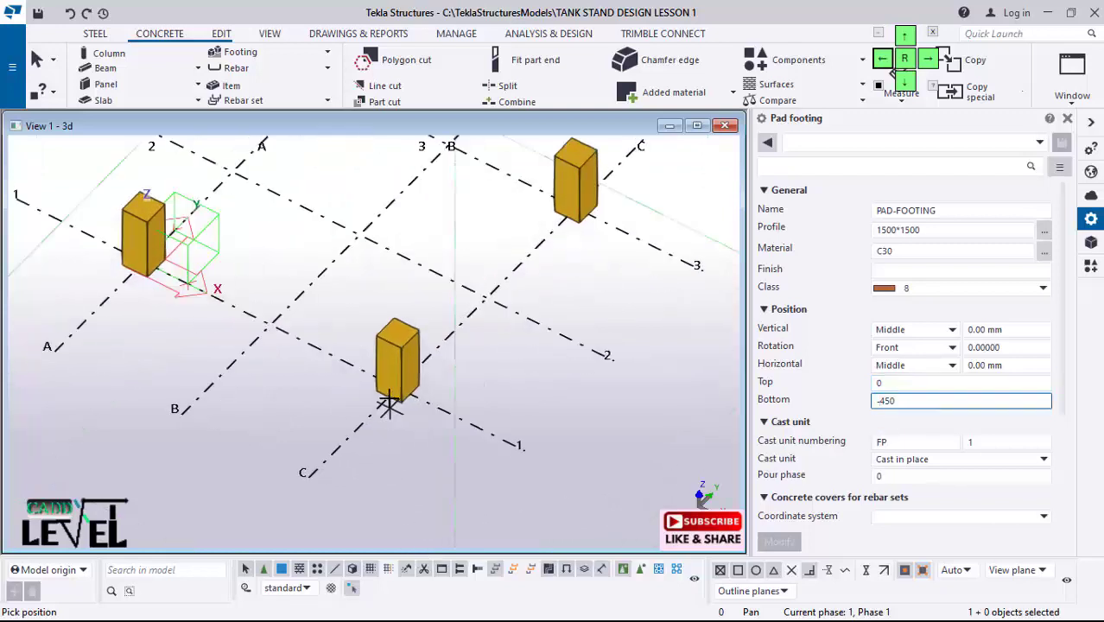
pyautogui.click(395, 384)
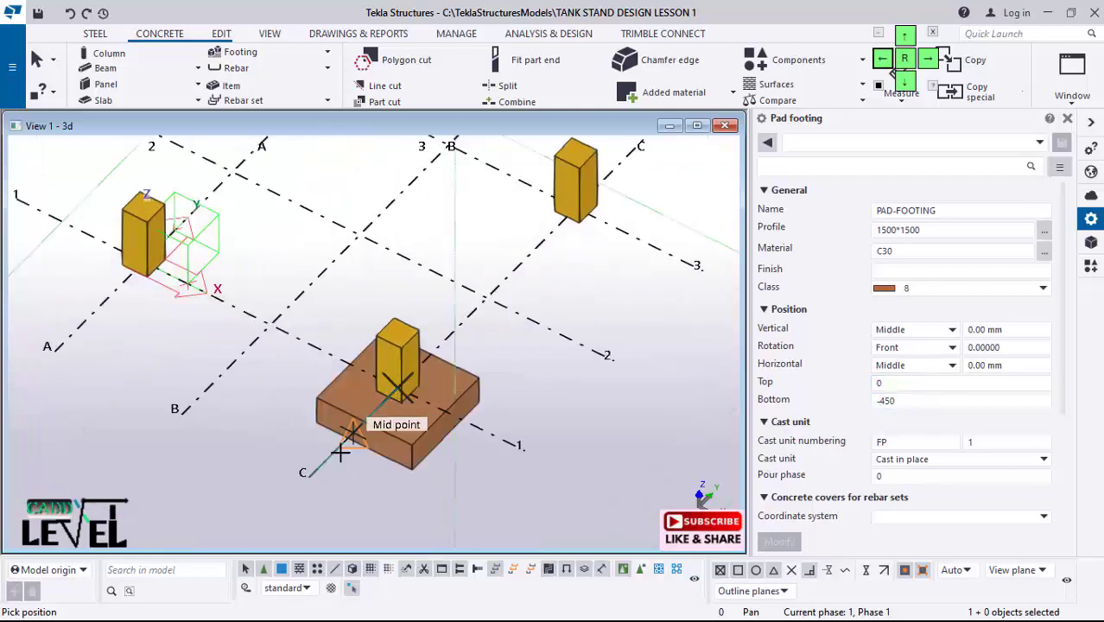
pyautogui.click(151, 264)
pyautogui.scroll(-2, 372, 227)
pyautogui.click(321, 164)
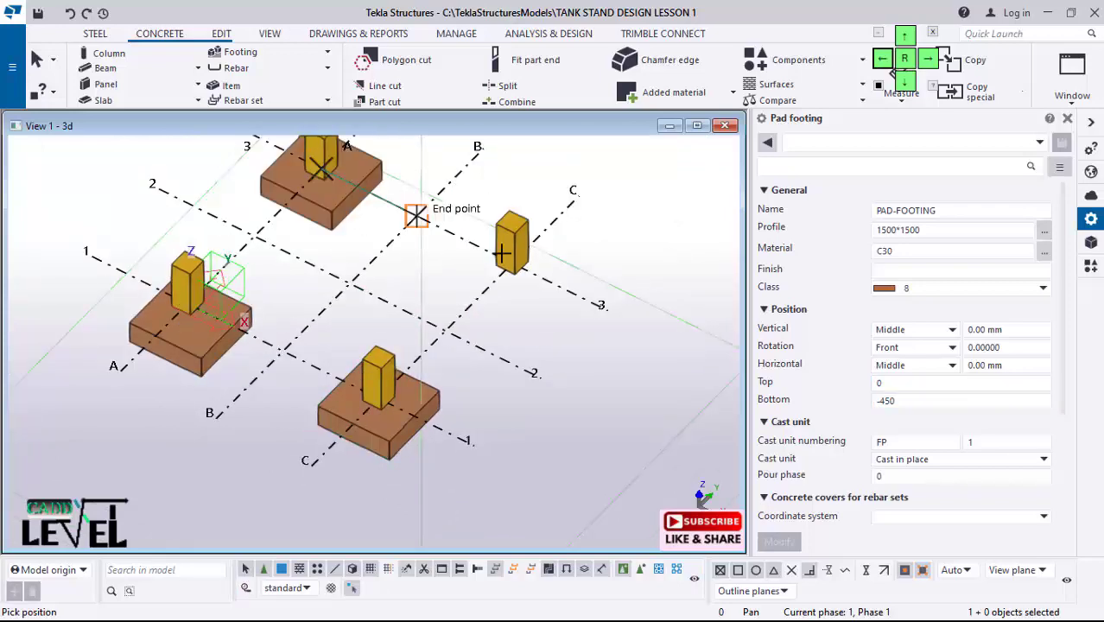
pyautogui.click(513, 264)
pyautogui.scroll(-3, 489, 394)
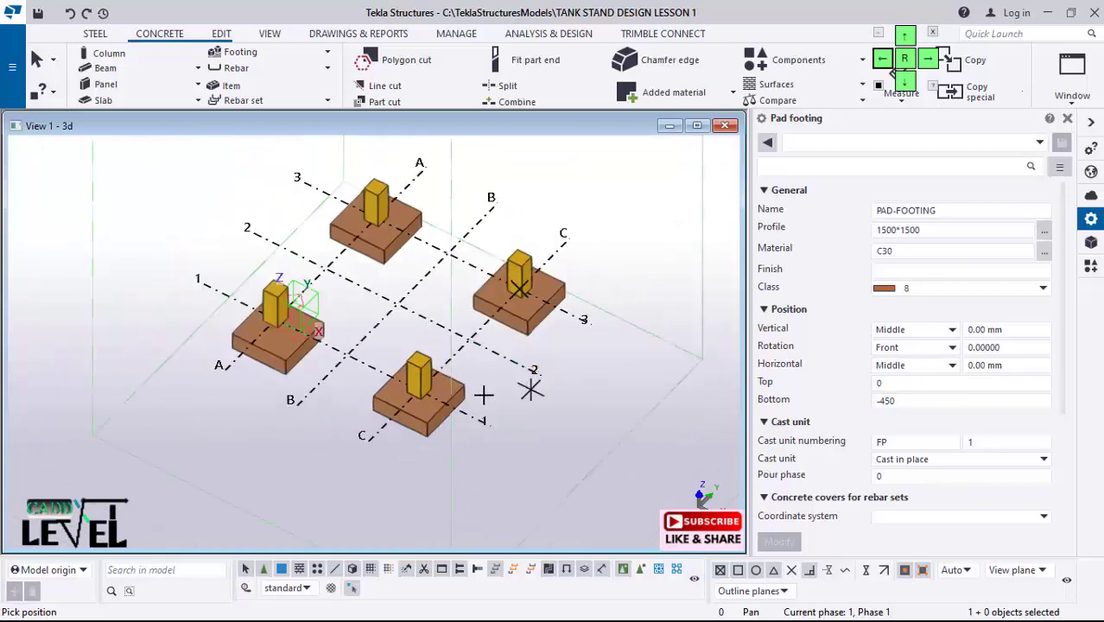
pyautogui.scroll(2, 446, 388)
pyautogui.click(445, 388)
pyautogui.scroll(-1, 445, 388)
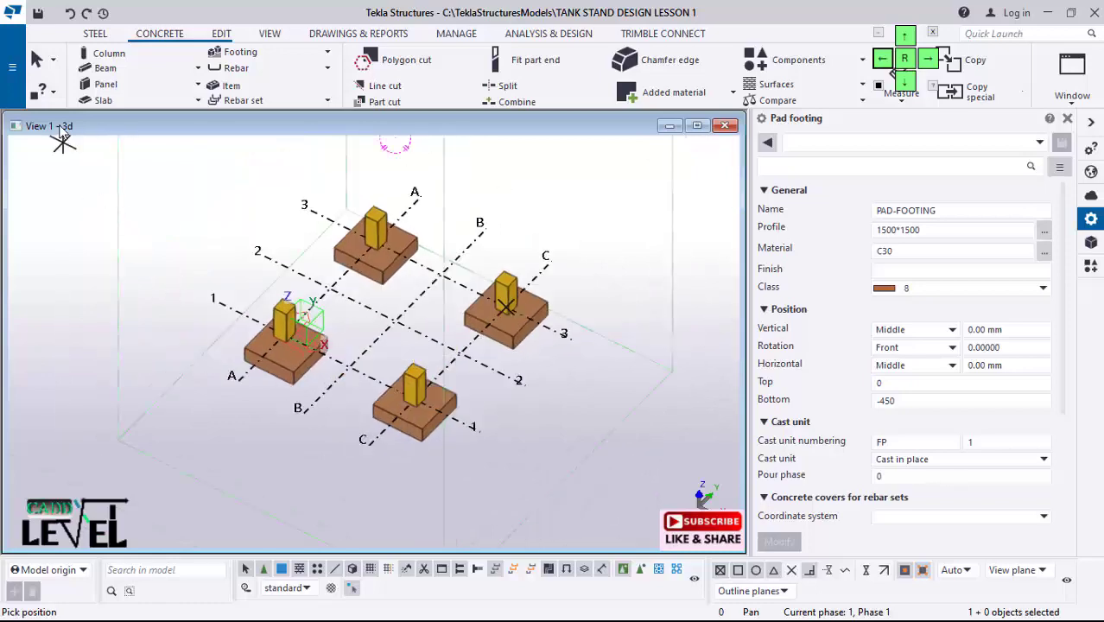
pyautogui.press('Escape')
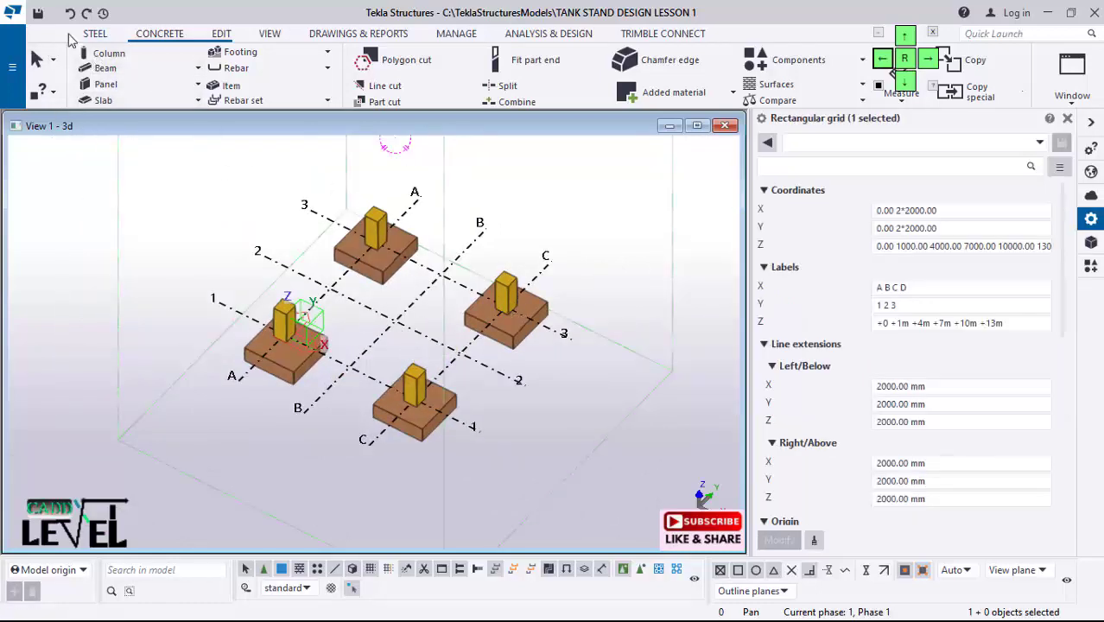
# Step: Start a steel column and choose the UC152*152*30 profile from the 152's group of the UC profiles
pyautogui.click(94, 33)
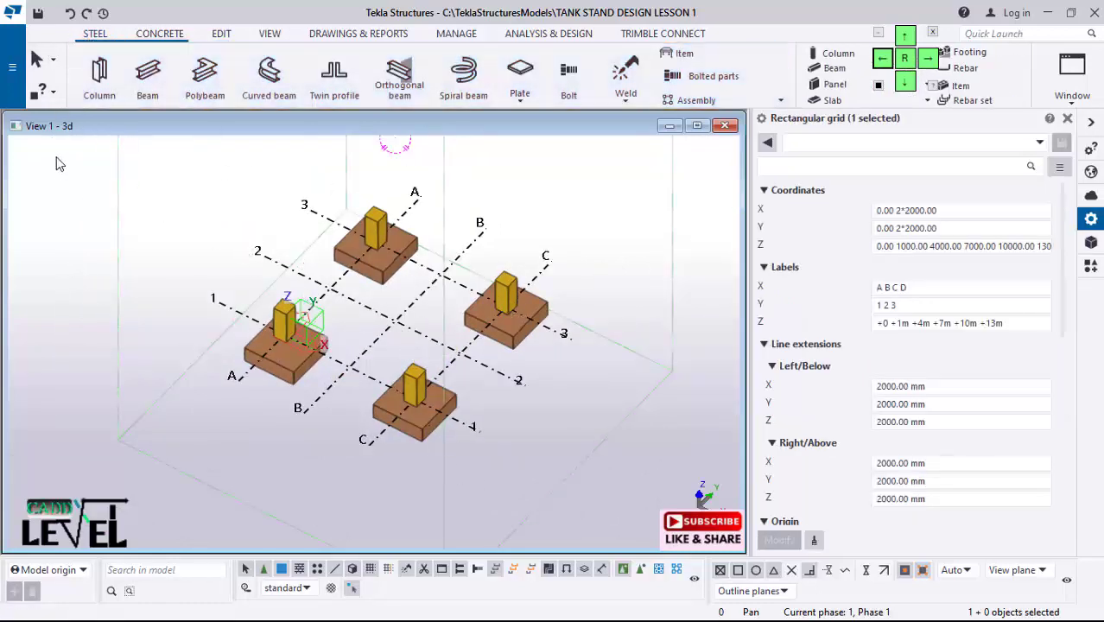
pyautogui.click(98, 74)
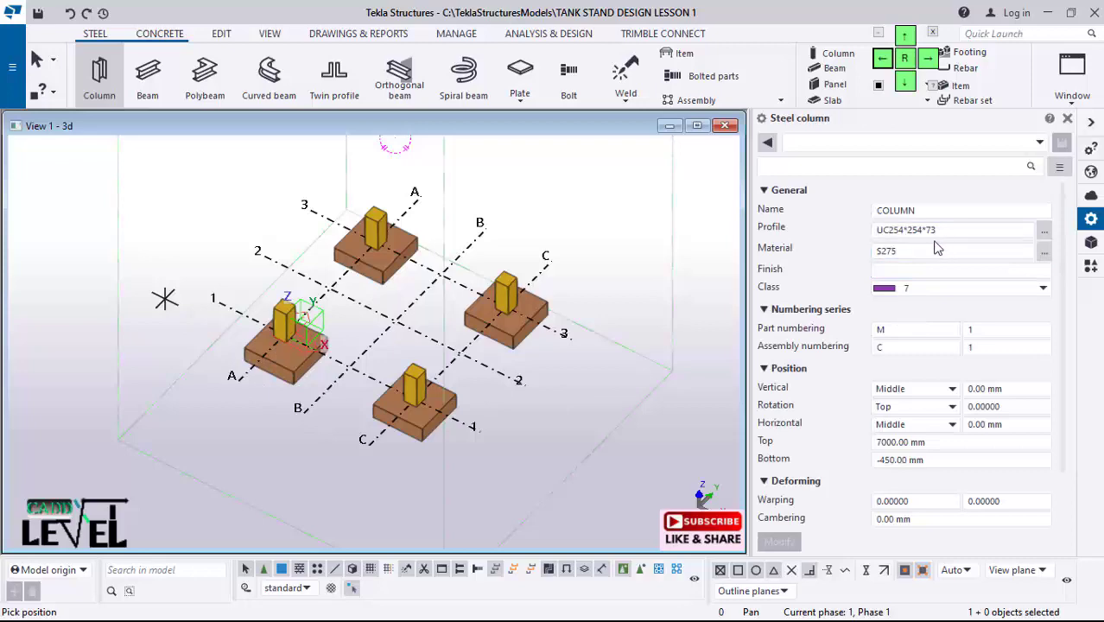
pyautogui.click(1044, 230)
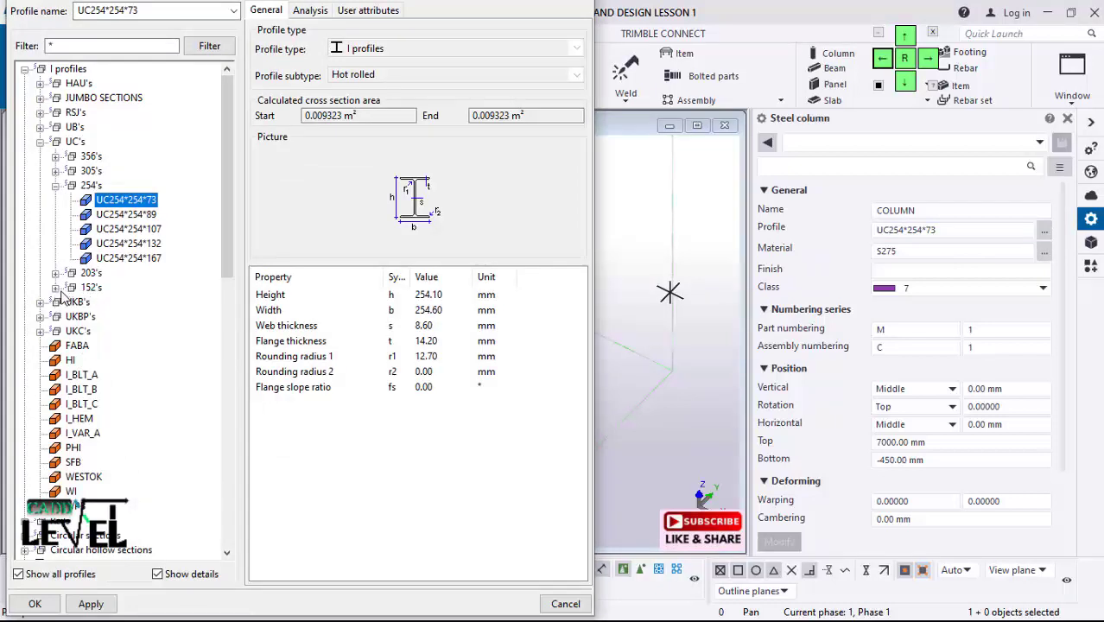
pyautogui.click(56, 287)
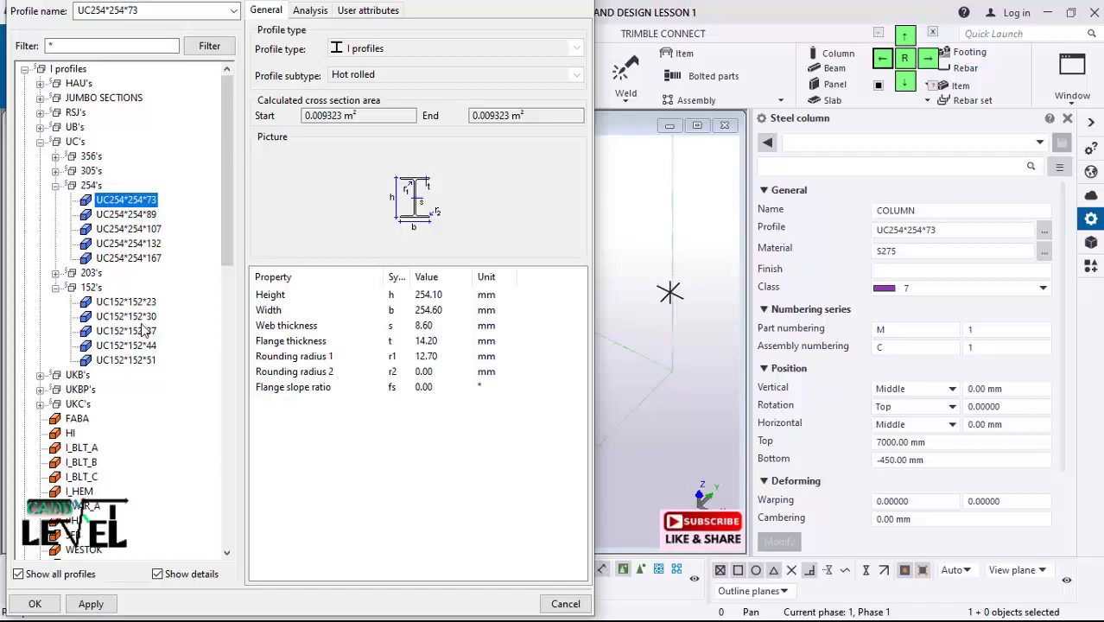
pyautogui.click(121, 318)
pyautogui.click(90, 604)
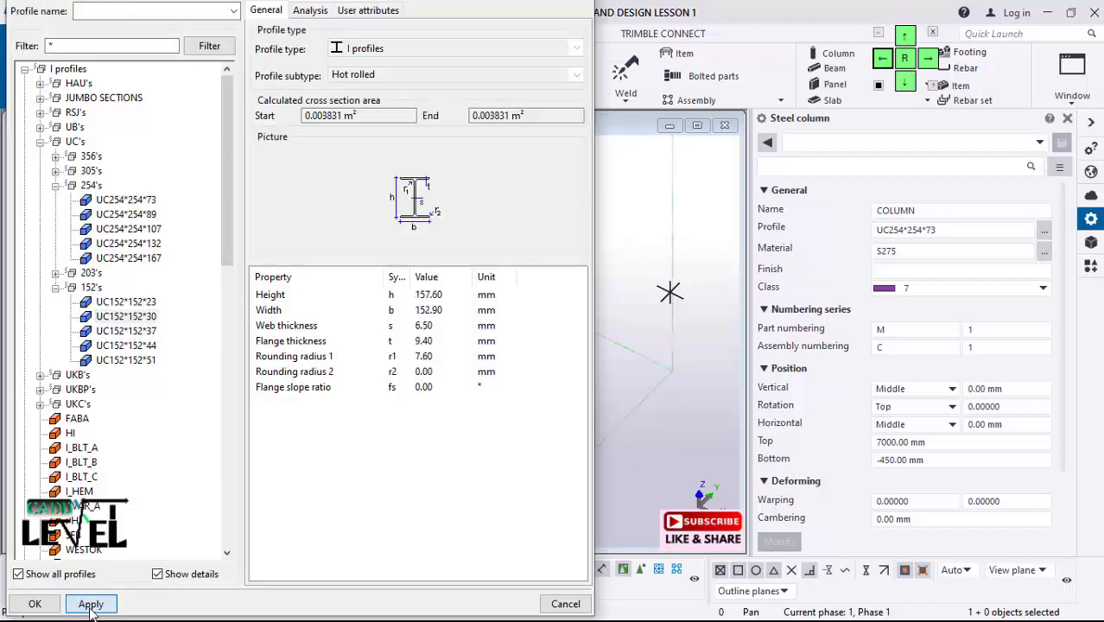
pyautogui.click(35, 604)
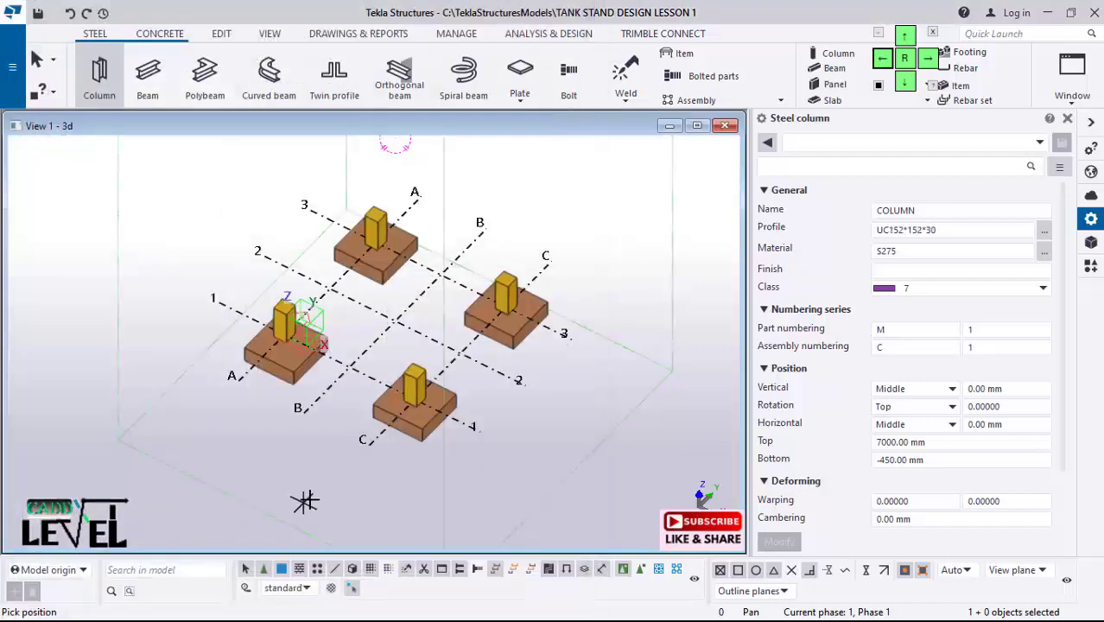
# Step: Set the steel column's top level to 3000 and its bottom level to 1000
pyautogui.click(931, 459)
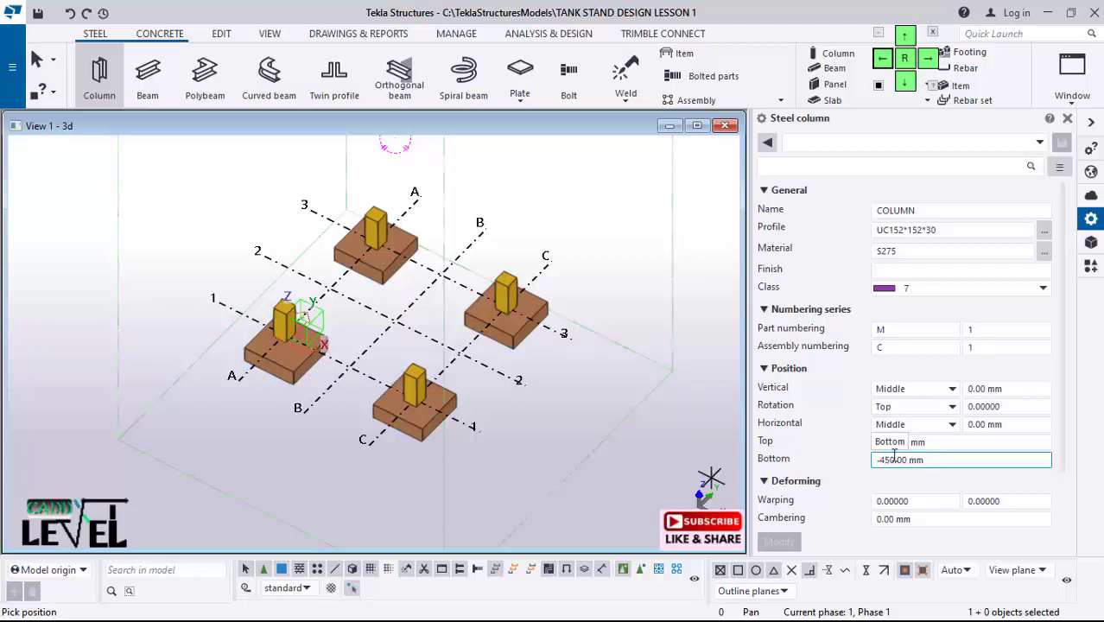
pyautogui.click(908, 442)
pyautogui.click(921, 461)
pyautogui.click(933, 443)
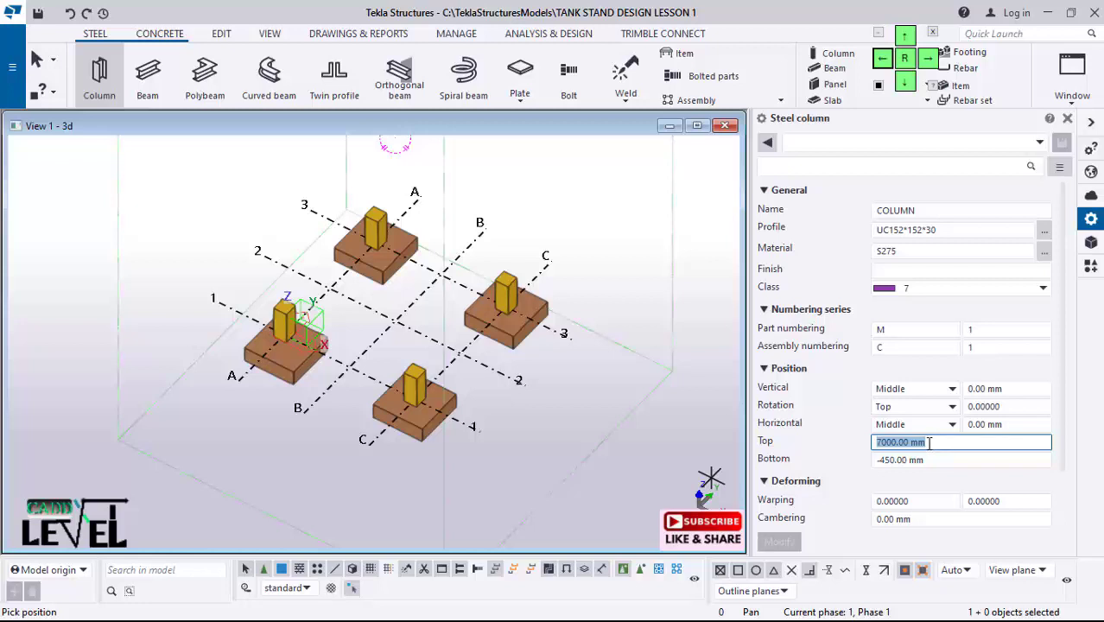
pyautogui.write('Bottom')
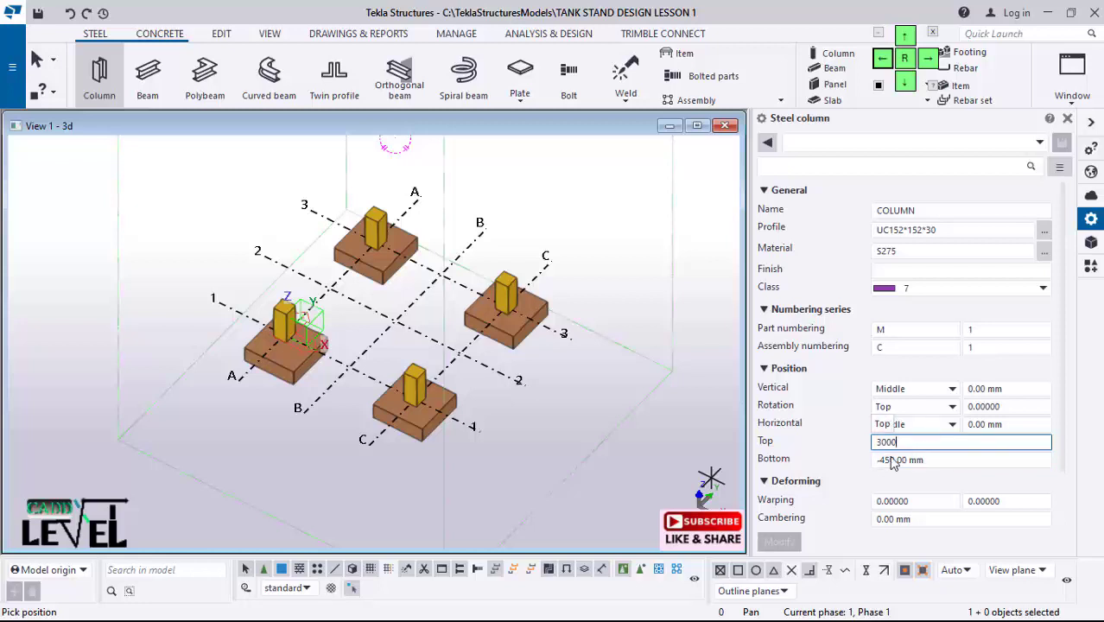
pyautogui.click(937, 462)
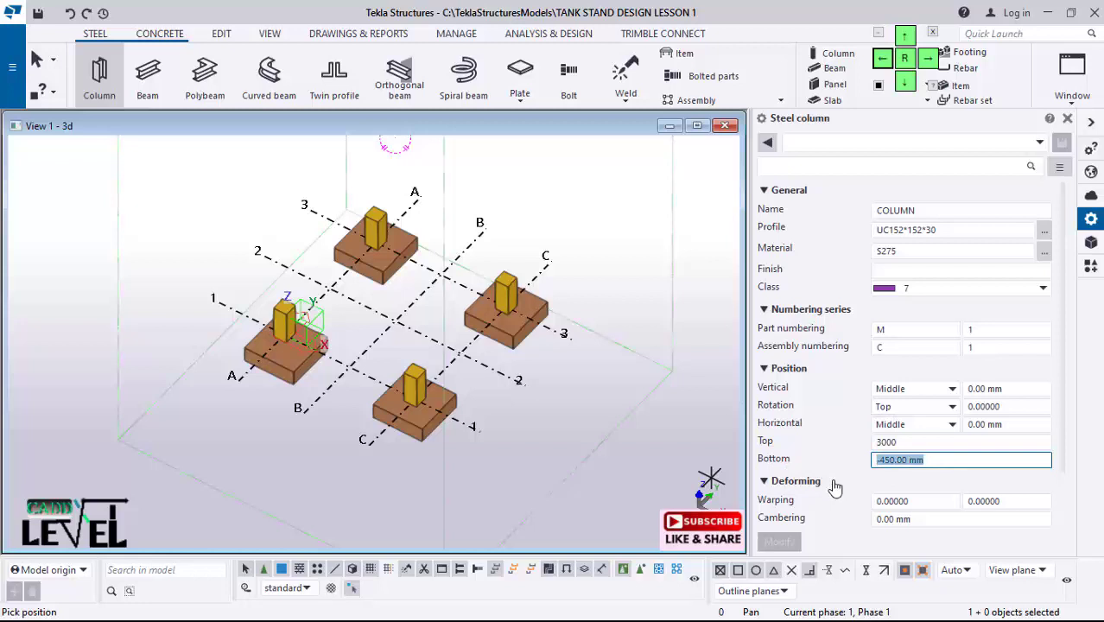
pyautogui.write('1000')
# Step: Place the steel columns on the concrete columns at grid intersections C-1, C-3, A-3 and A-1, and end the command
pyautogui.scroll(3, 419, 376)
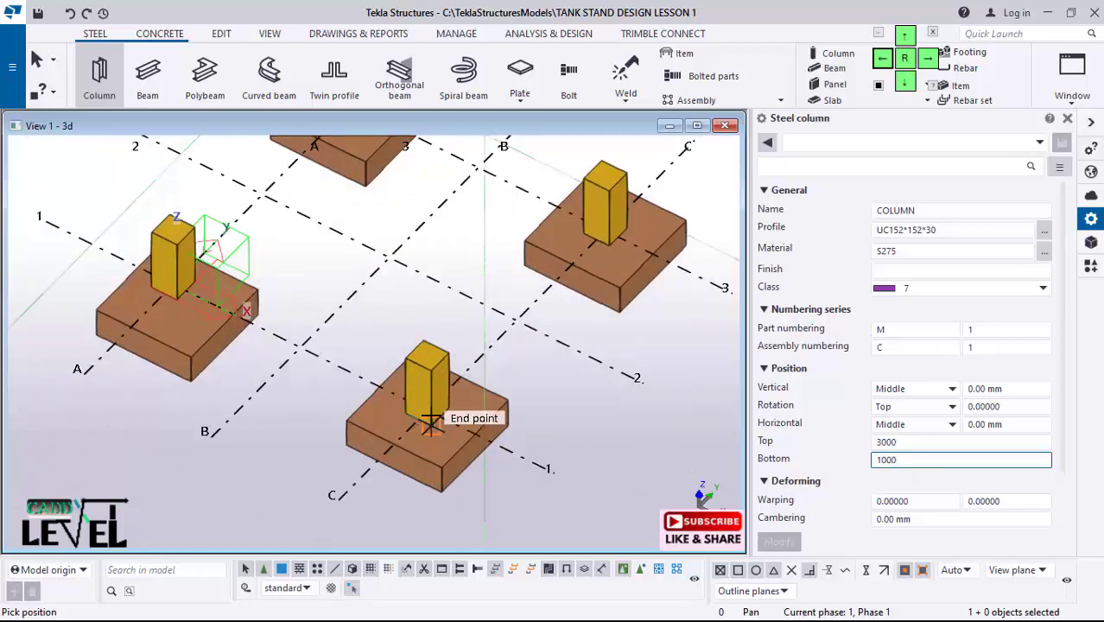
pyautogui.click(426, 402)
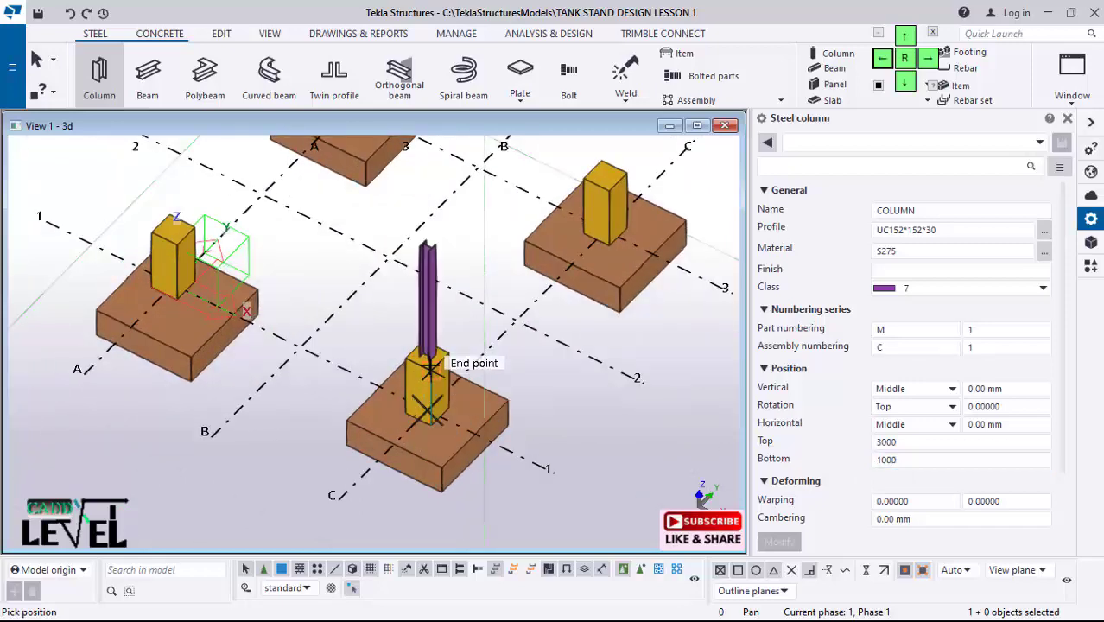
pyautogui.scroll(-2, 424, 380)
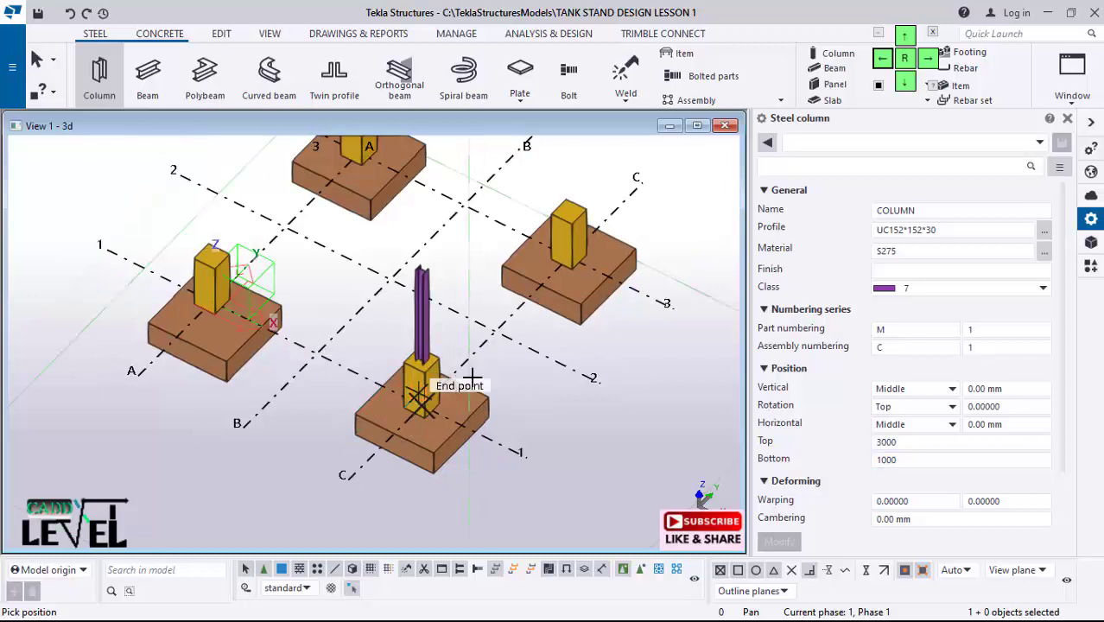
pyautogui.click(571, 258)
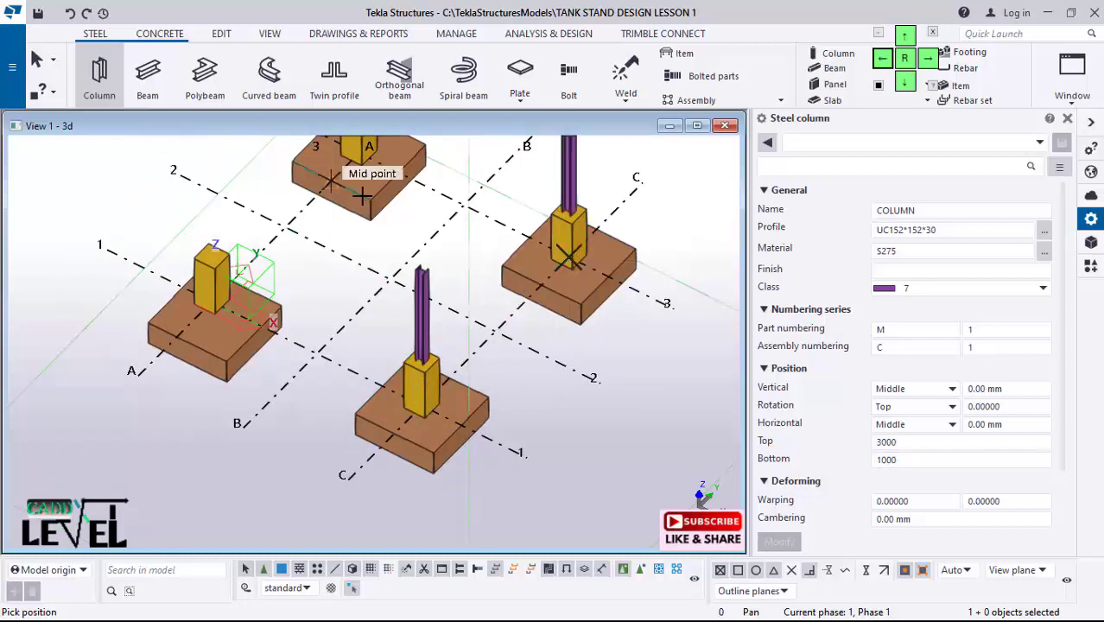
pyautogui.click(361, 152)
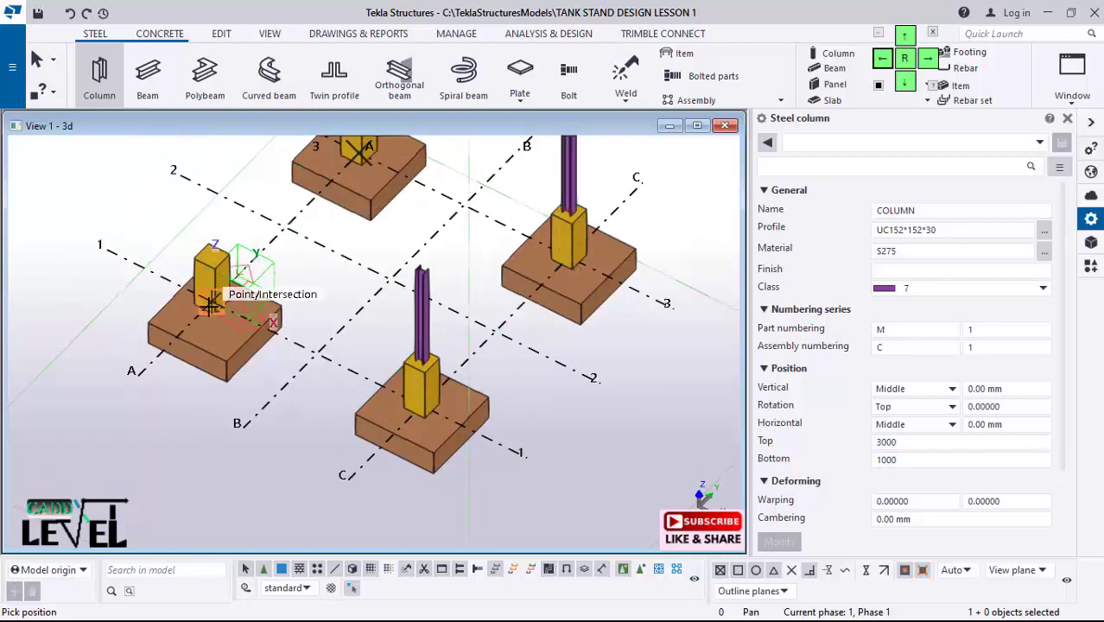
pyautogui.click(212, 313)
pyautogui.scroll(-3, 321, 316)
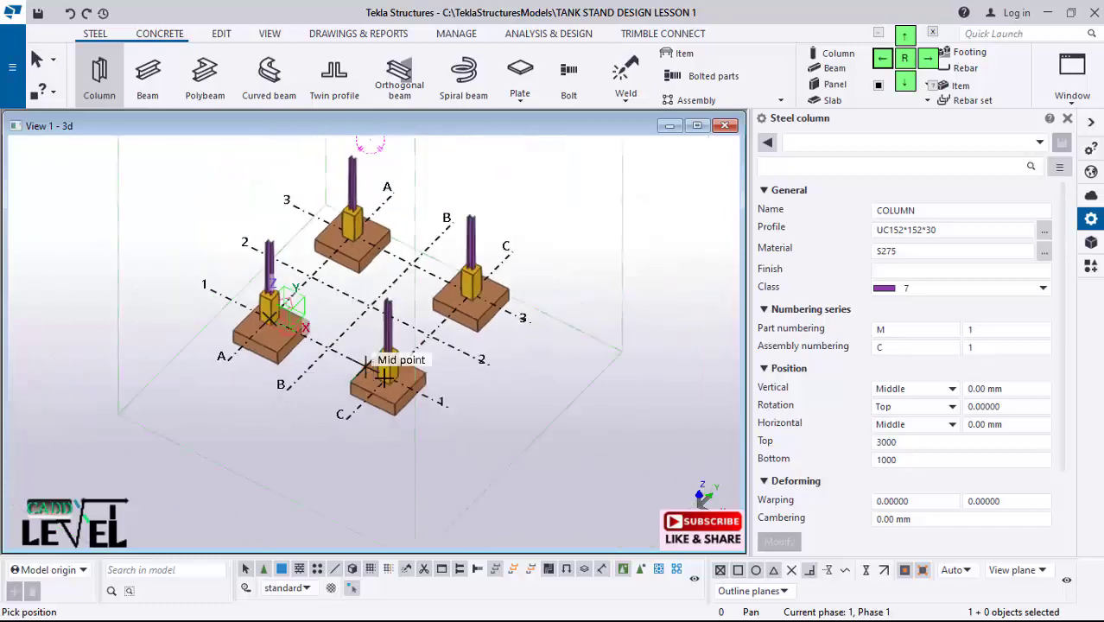
pyautogui.click(37, 58)
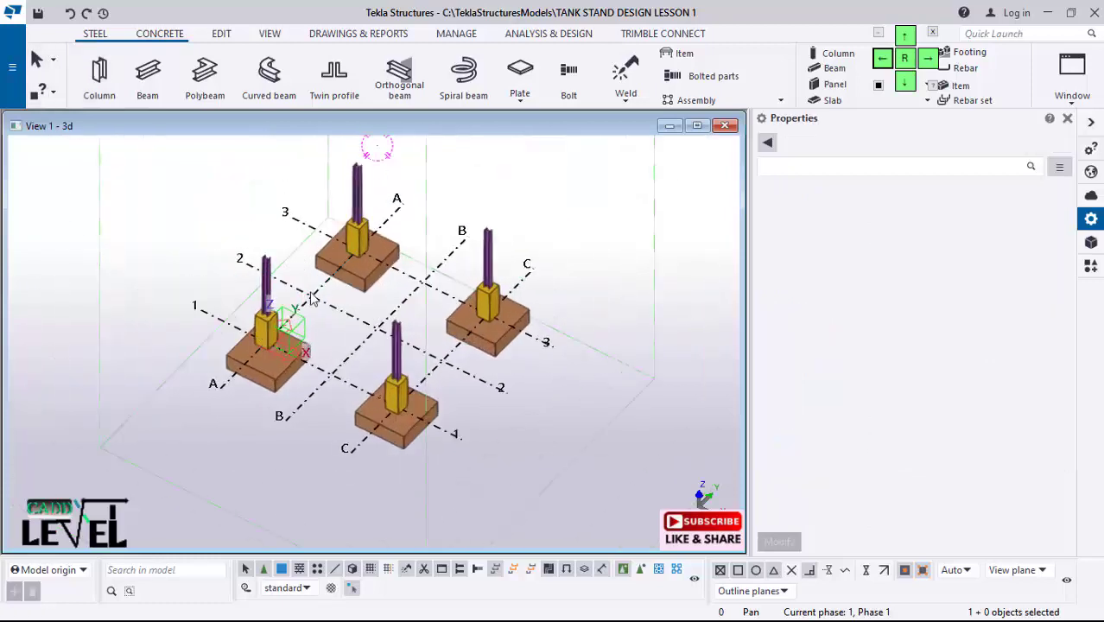
# Step: Examine the steel columns, concrete columns and footings from a lower viewing angle
pyautogui.click(344, 378)
pyautogui.scroll(3, 344, 377)
pyautogui.scroll(-3, 343, 378)
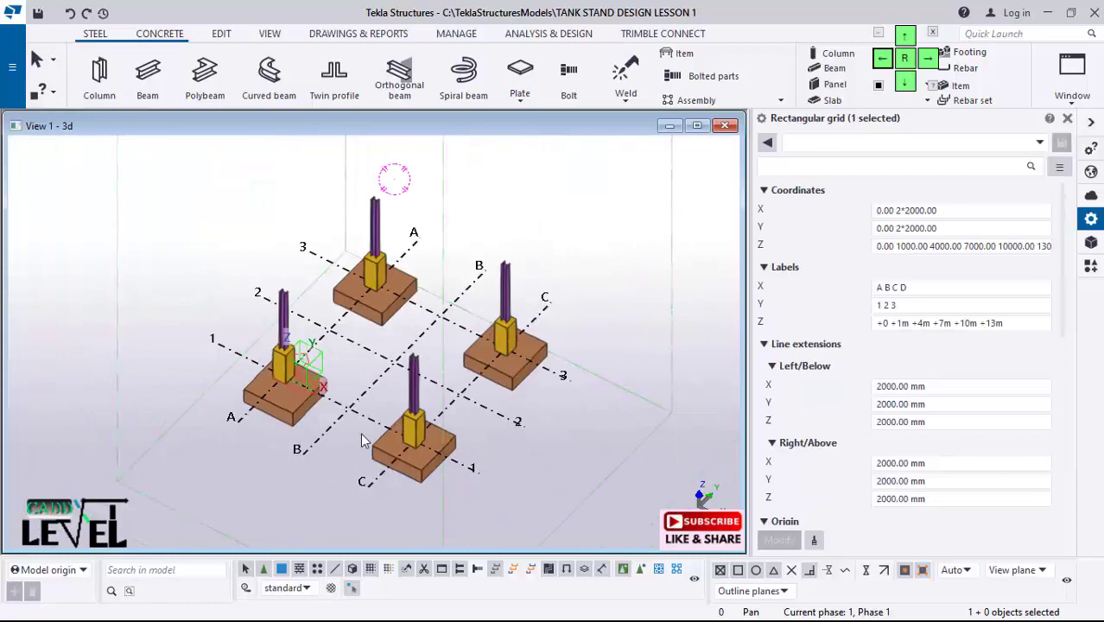
pyautogui.keyDown('ctrl'); pyautogui.moveTo(363, 400); pyautogui.dragTo(369, 347, button='middle'); pyautogui.keyUp('ctrl')
pyautogui.scroll(3, 353, 304)
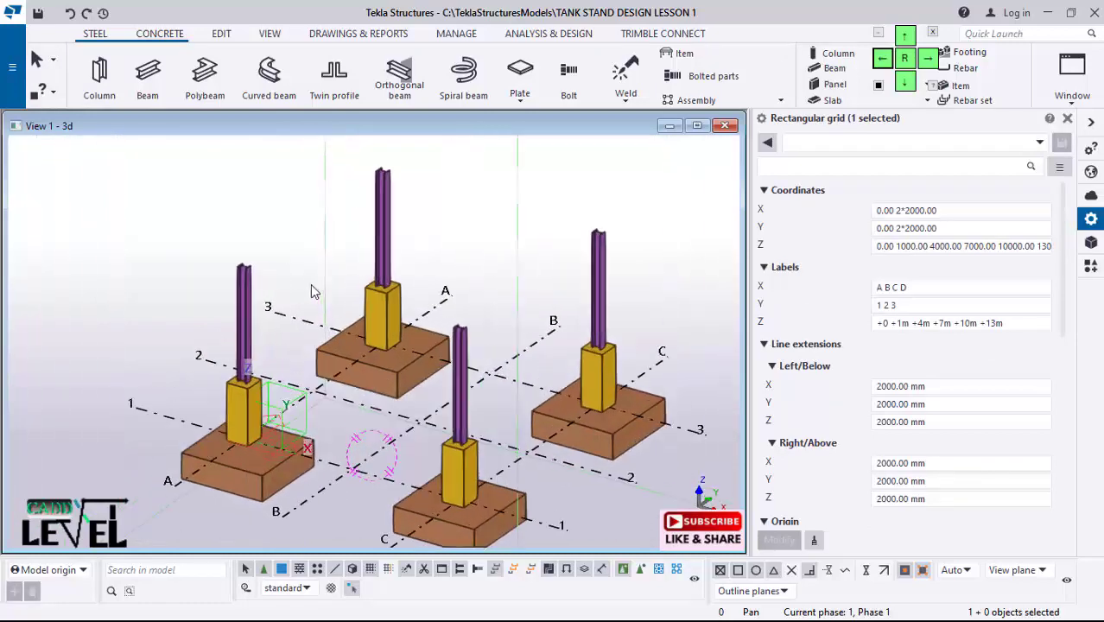
pyautogui.scroll(1, 328, 317)
pyautogui.scroll(-3, 324, 309)
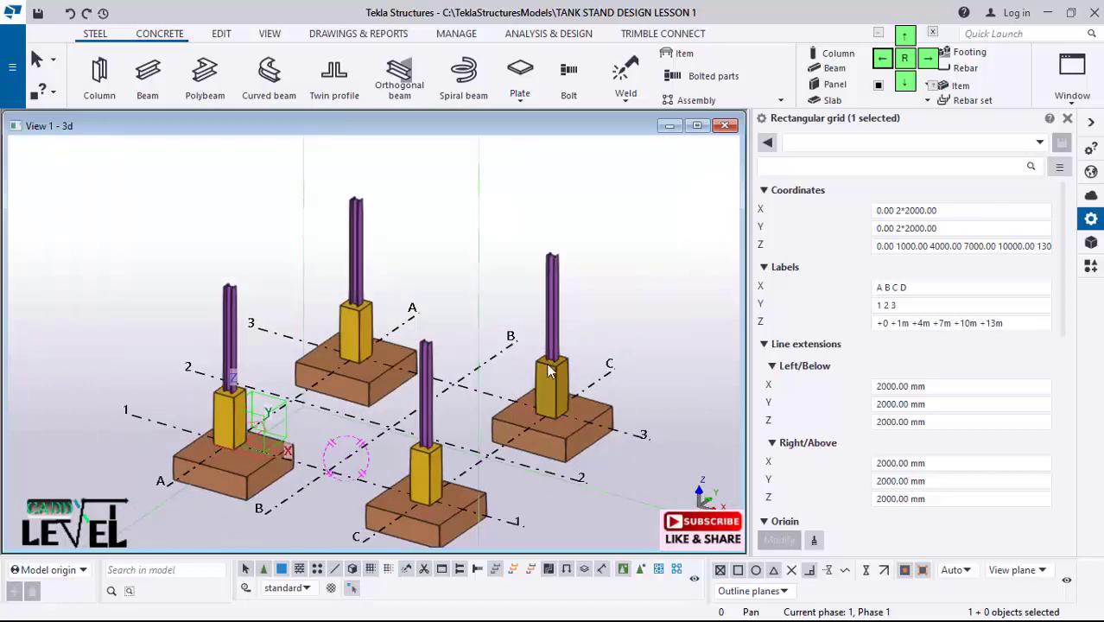
pyautogui.scroll(-2, 472, 375)
pyautogui.scroll(1, 378, 358)
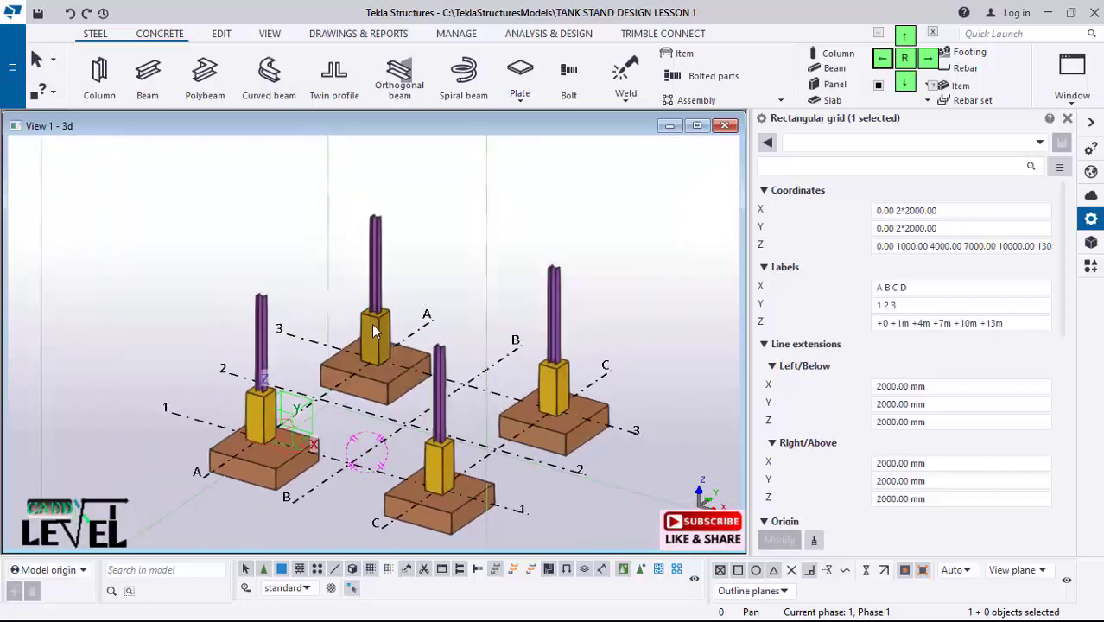
# Step: Review the full list of the rectangular grid's Z coordinates against the height of the steel columns
pyautogui.click(1032, 247)
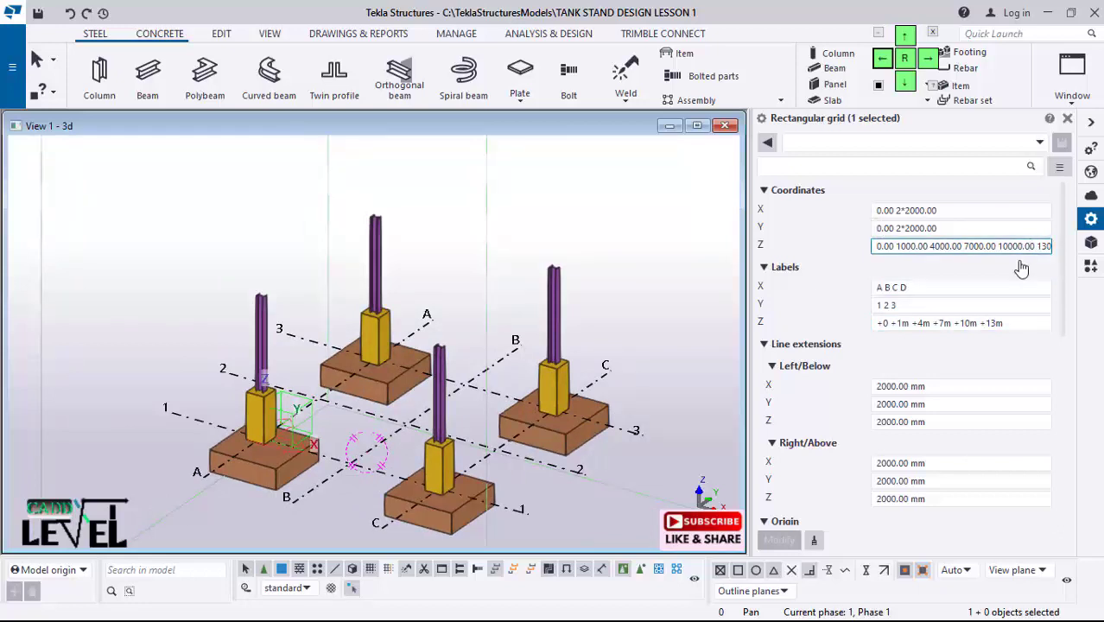
pyautogui.press('Right')
pyautogui.press('Right')
pyautogui.press('Right')
pyautogui.press('Right')
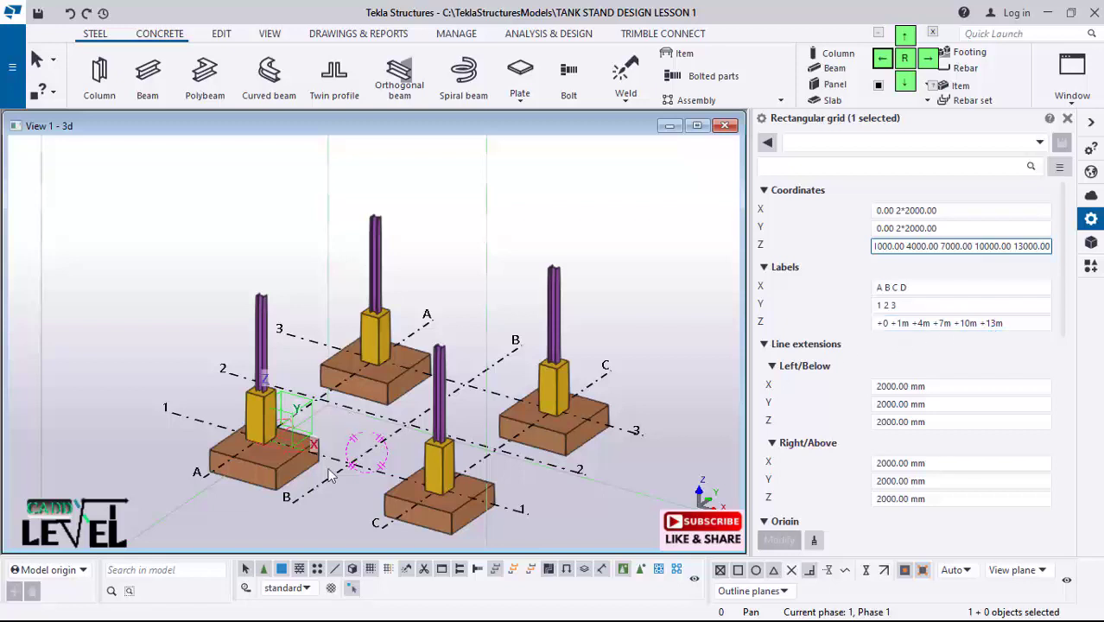
pyautogui.scroll(-1, 462, 386)
pyautogui.scroll(1, 376, 303)
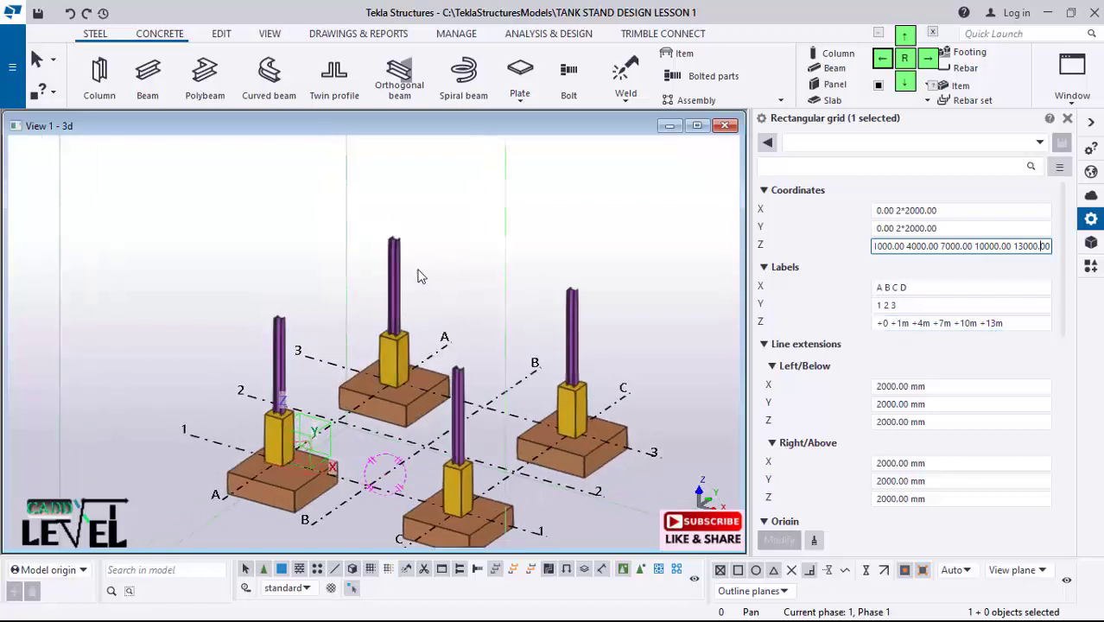
# Step: Select all four steel columns and set their top level to 7000 mm
pyautogui.click(394, 293)
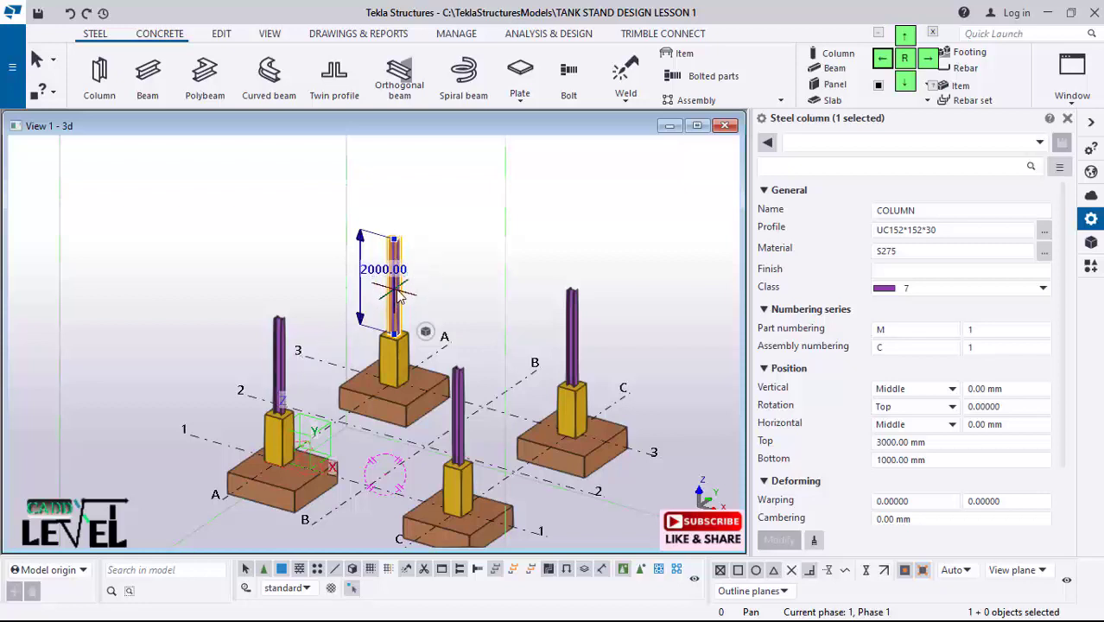
pyautogui.click(943, 463)
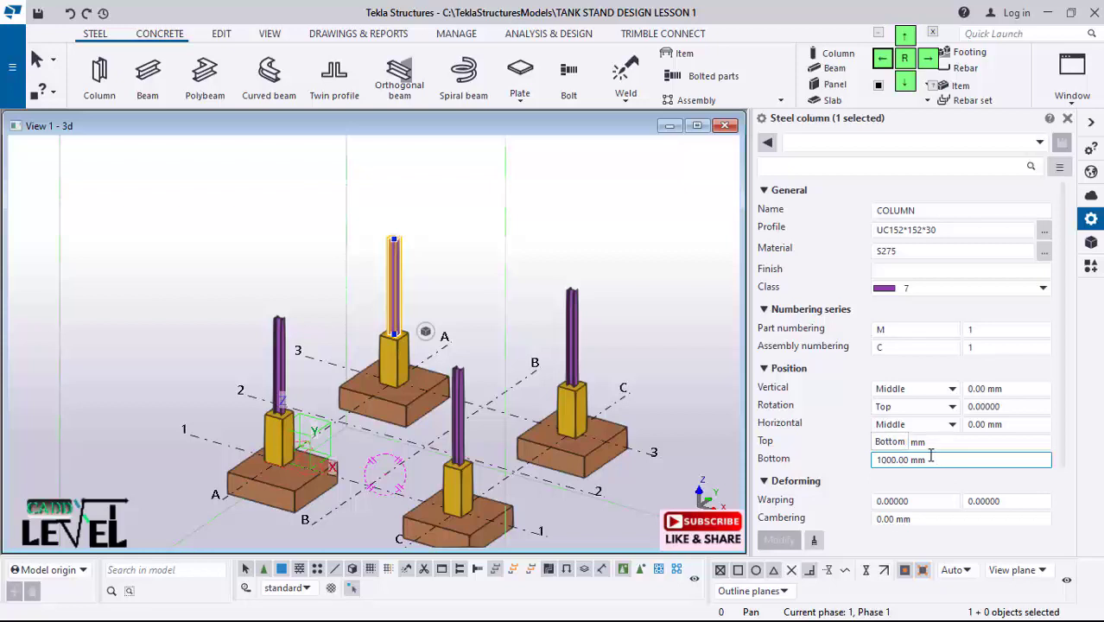
pyautogui.press('Return')
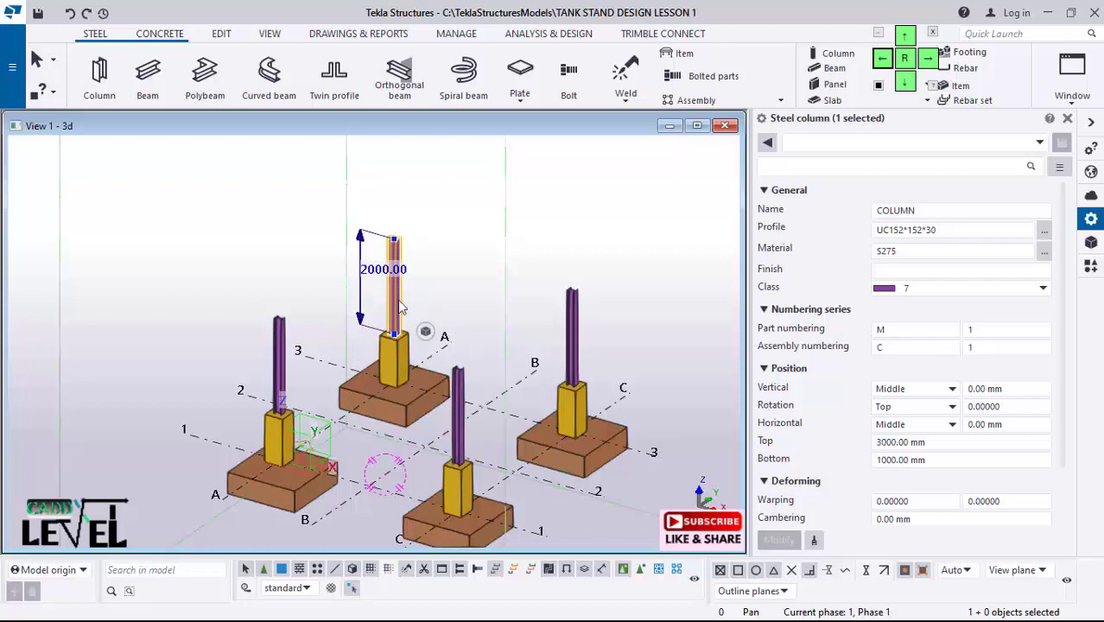
pyautogui.keyDown('ctrl'); pyautogui.click(280, 363); pyautogui.keyUp('ctrl')
pyautogui.keyDown('ctrl'); pyautogui.click(458, 406); pyautogui.keyUp('ctrl')
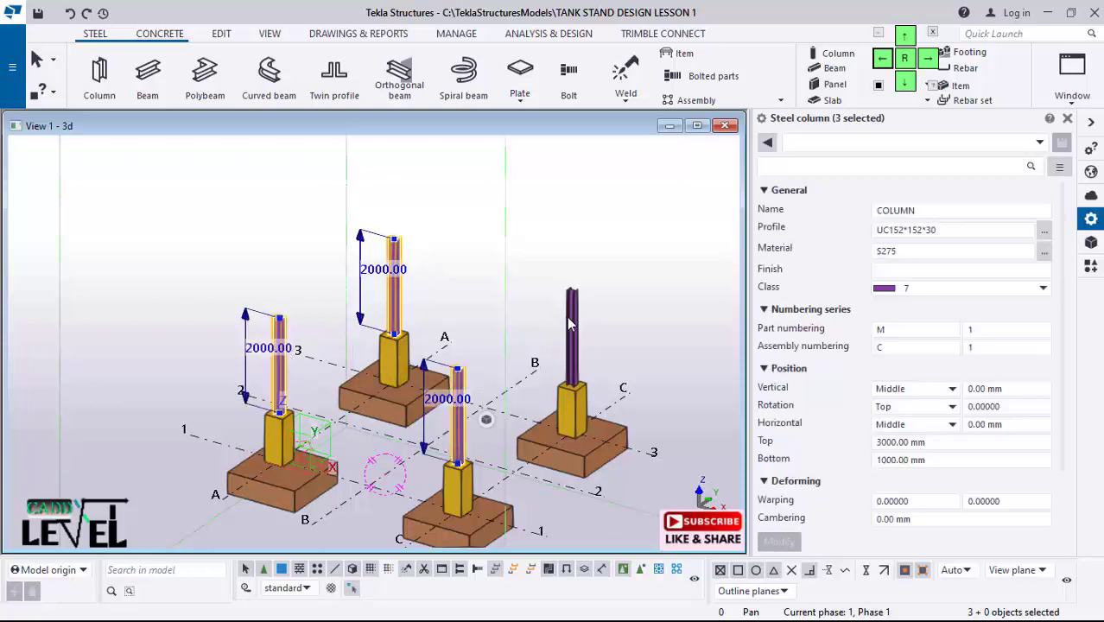
pyautogui.keyDown('ctrl'); pyautogui.click(571, 341); pyautogui.keyUp('ctrl')
pyautogui.click(882, 443)
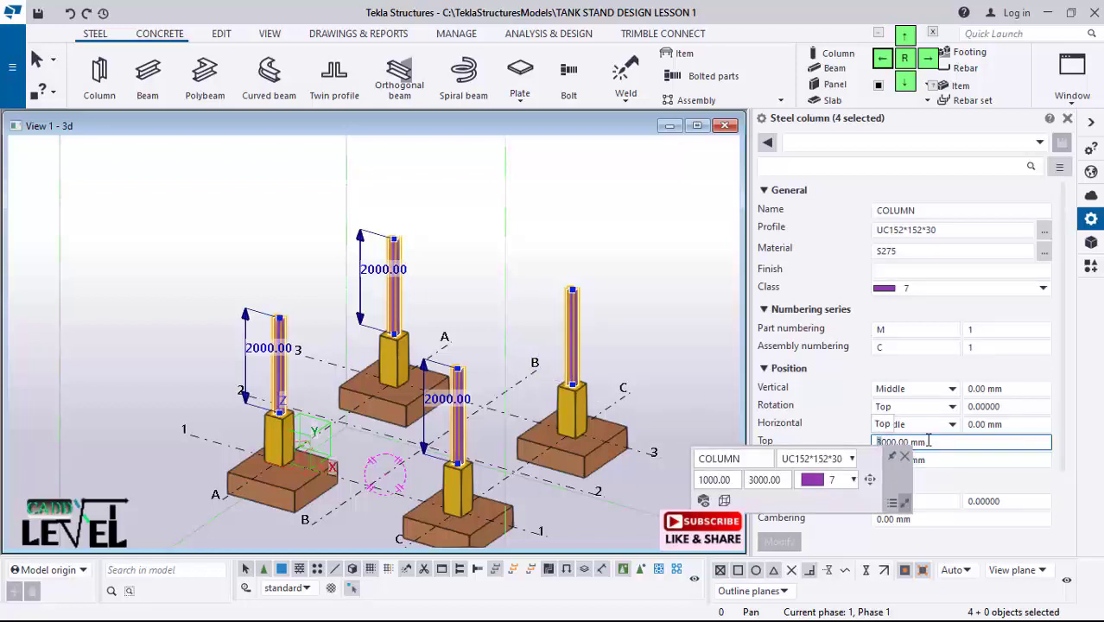
pyautogui.write('7')
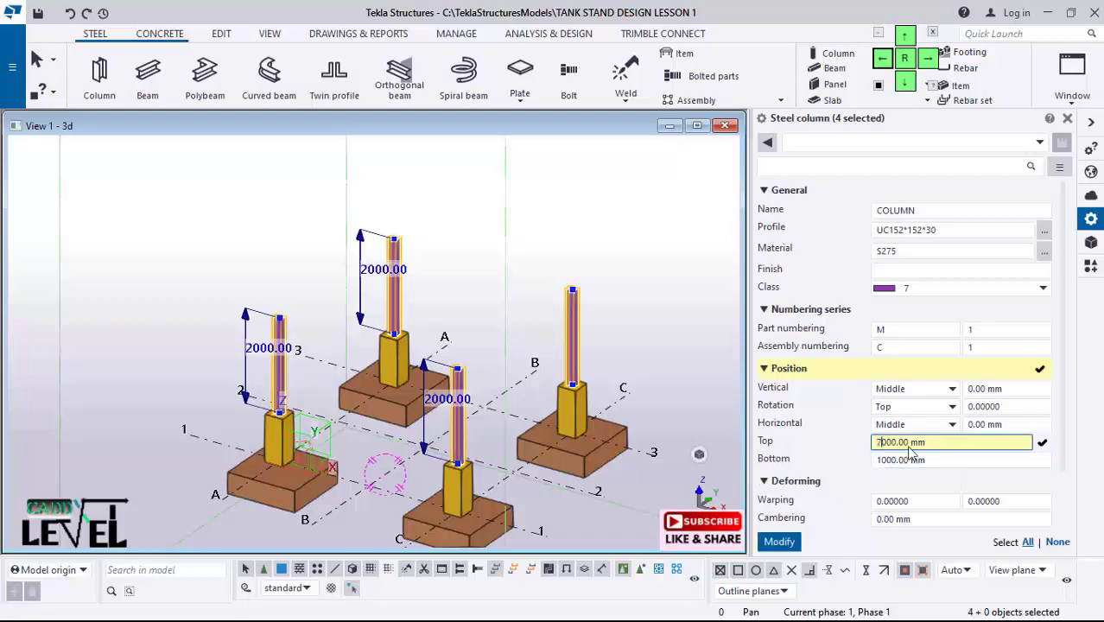
pyautogui.click(784, 545)
pyautogui.click(778, 542)
# Step: Examine the four steel columns from top to base, together with their concrete columns and footings
pyautogui.scroll(-2, 546, 503)
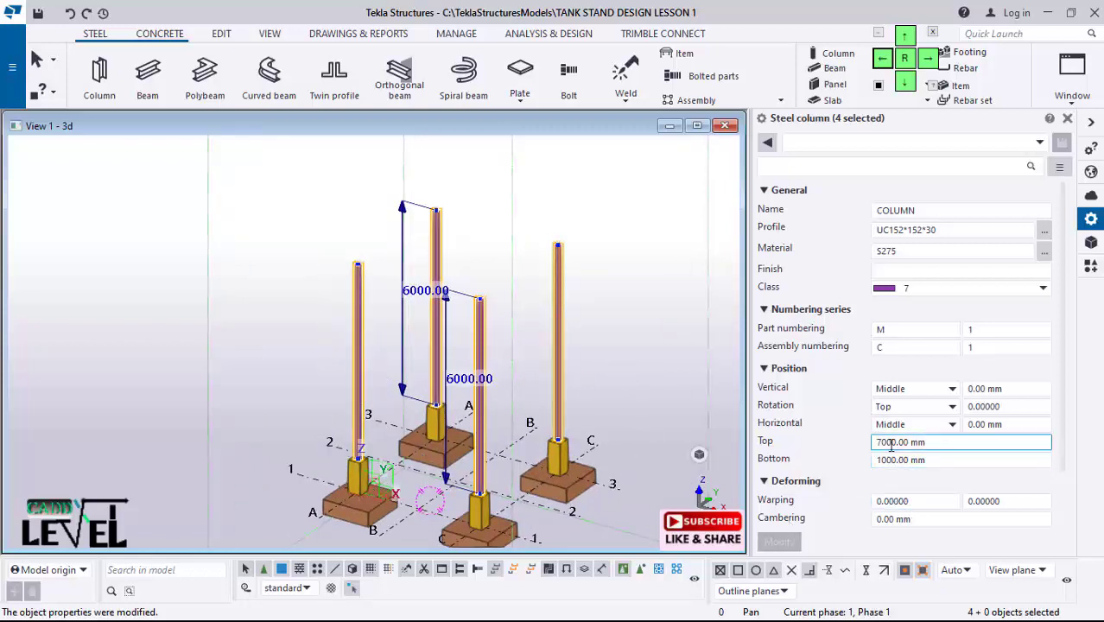
pyautogui.scroll(-3, 501, 432)
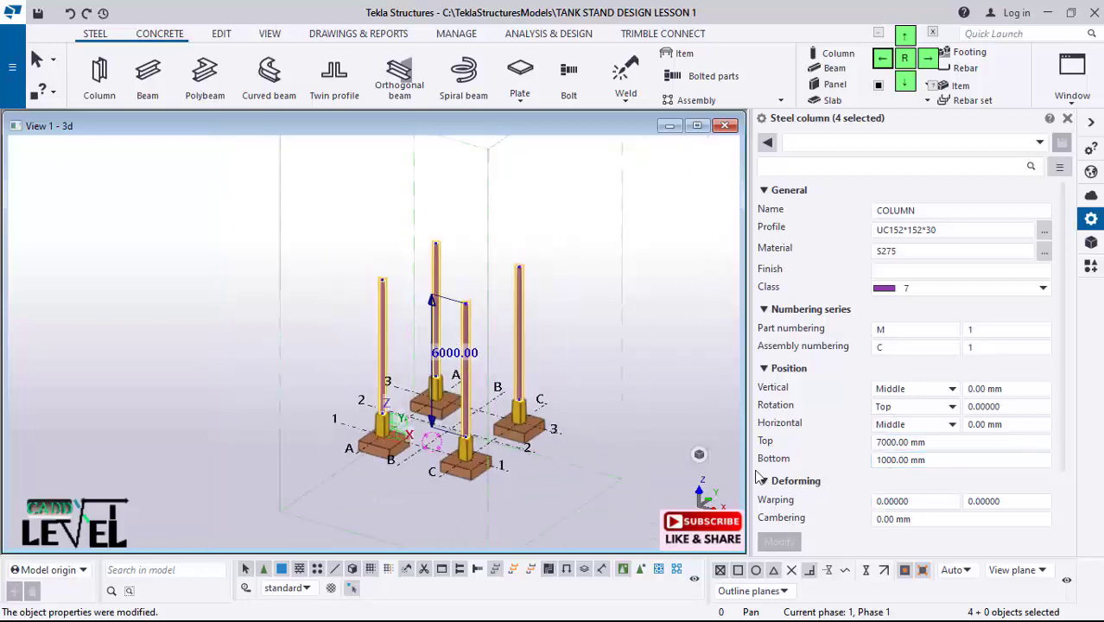
pyautogui.scroll(4, 523, 455)
pyautogui.scroll(3, 523, 455)
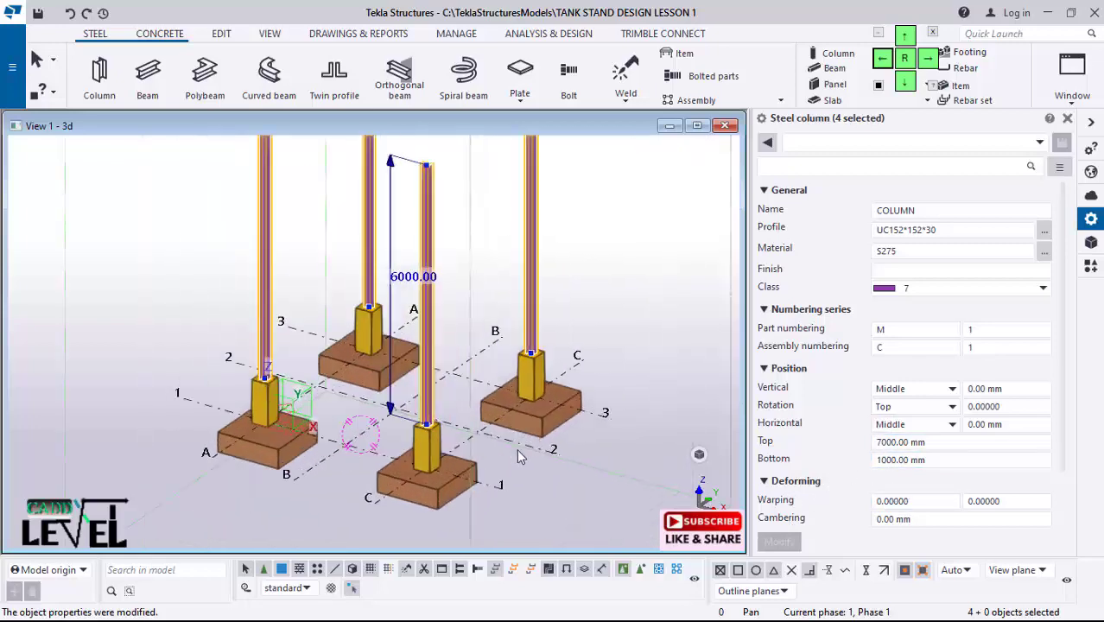
pyautogui.scroll(-5, 478, 488)
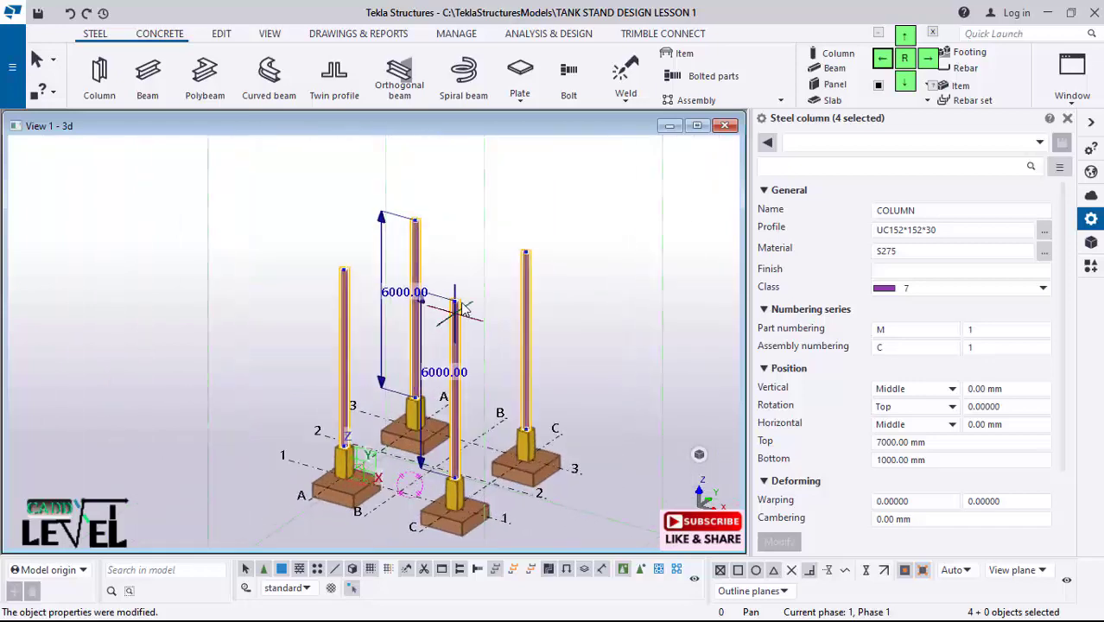
pyautogui.scroll(3, 477, 328)
pyautogui.scroll(5, 475, 321)
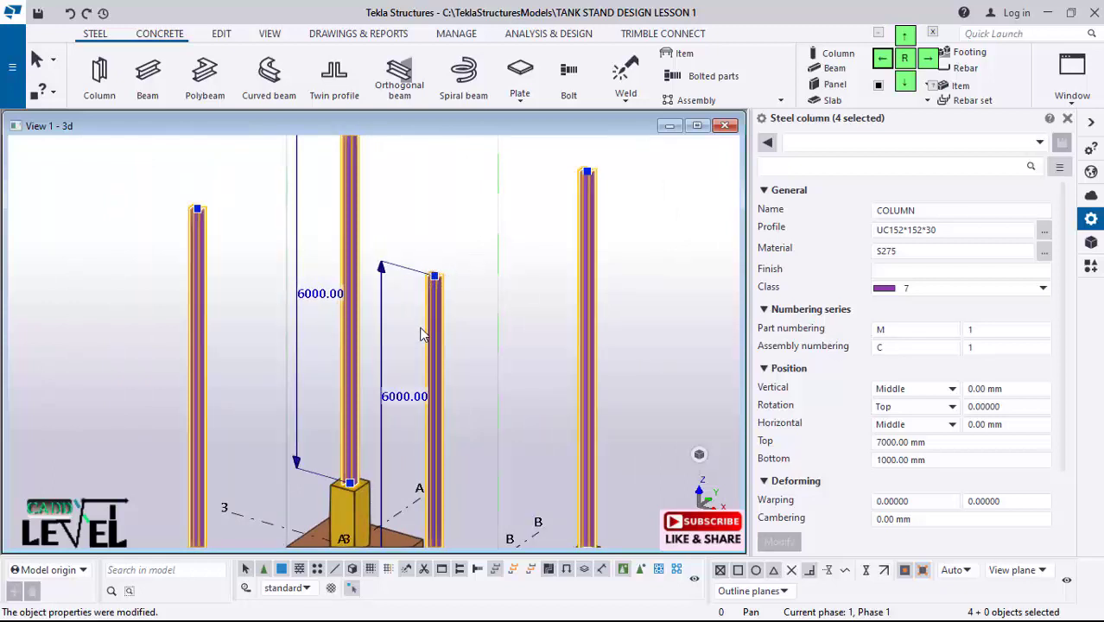
pyautogui.scroll(-5, 388, 298)
pyautogui.scroll(1, 379, 289)
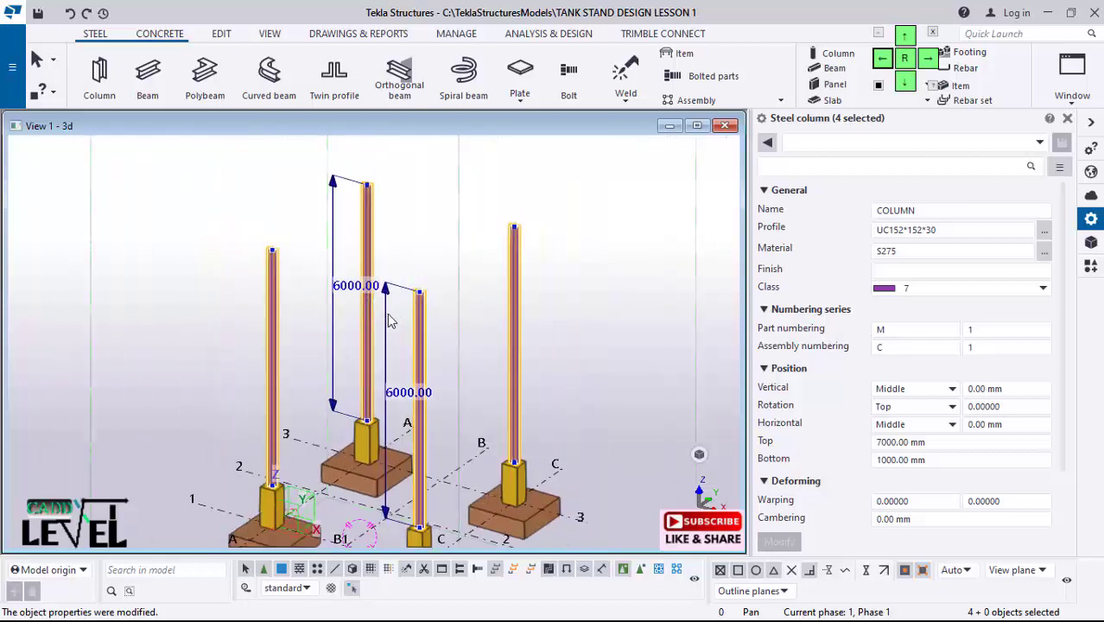
pyautogui.scroll(-4, 332, 266)
pyautogui.scroll(3, 375, 326)
pyautogui.scroll(3, 369, 337)
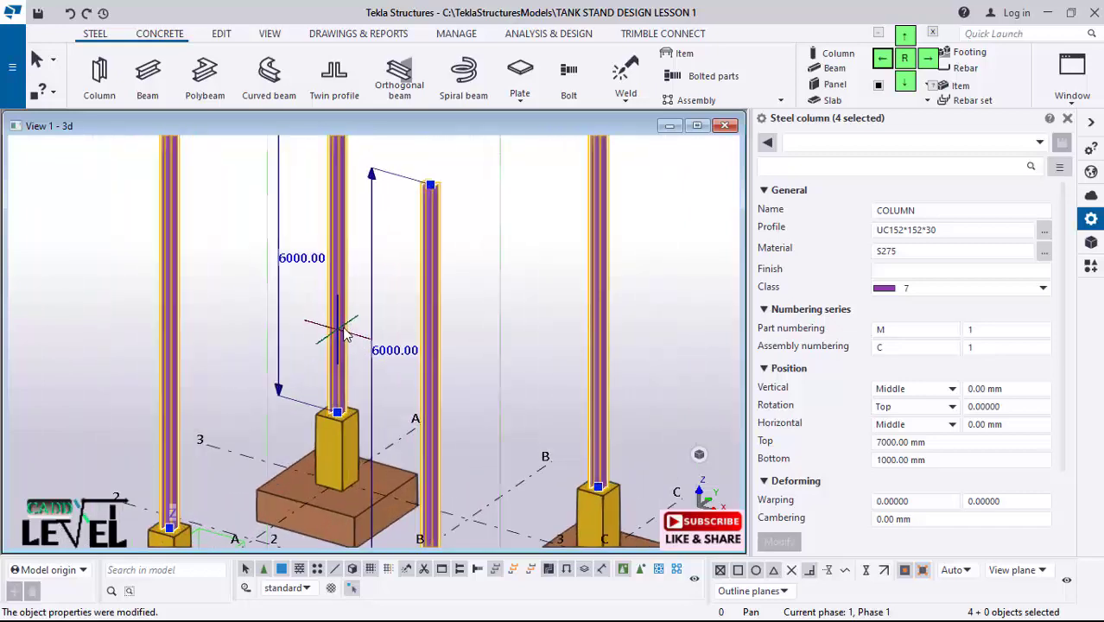
pyautogui.scroll(-3, 344, 335)
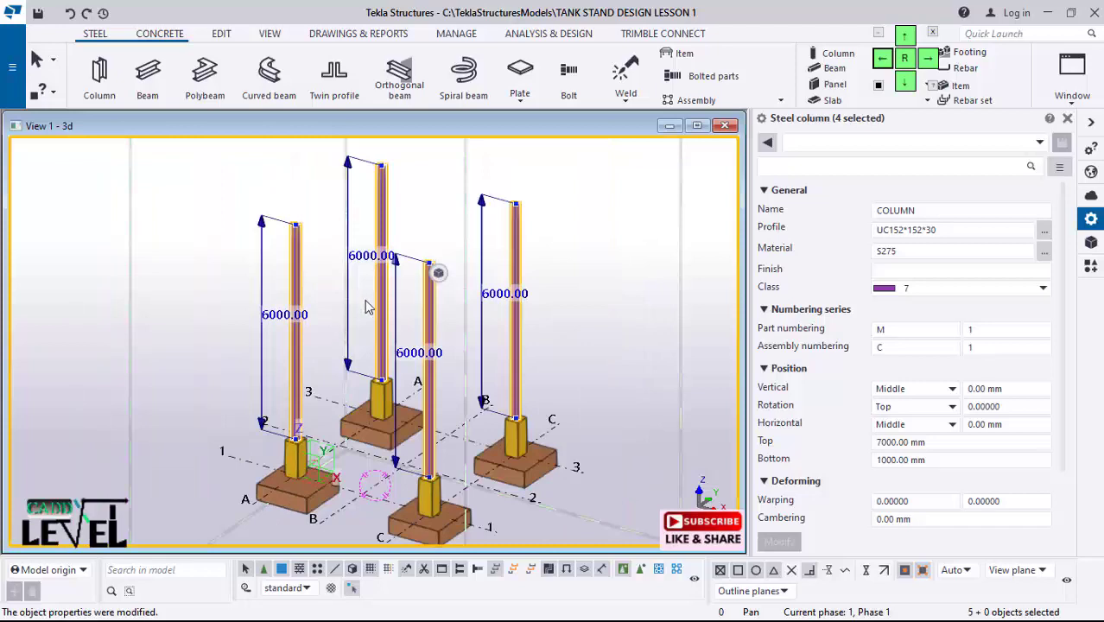
pyautogui.scroll(2, 386, 302)
pyautogui.scroll(-3, 410, 266)
pyautogui.scroll(2, 429, 441)
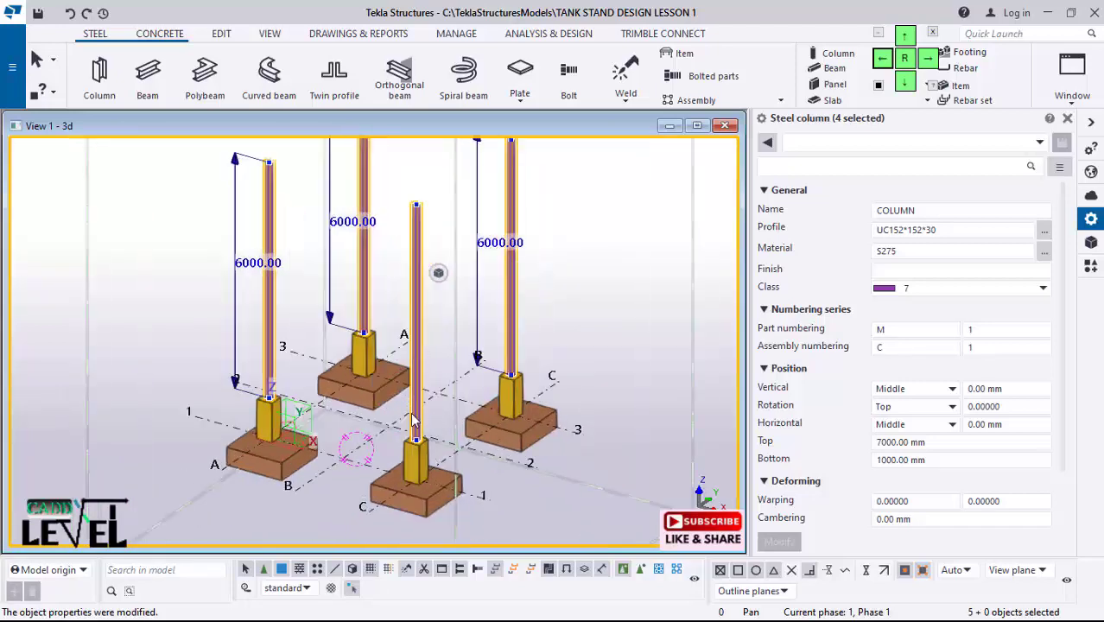
# Step: Copy the four steel columns 6000 mm upward, from the flange corner at column C-1's base to the matching top corner, and end the command
pyautogui.rightClick(586, 303)
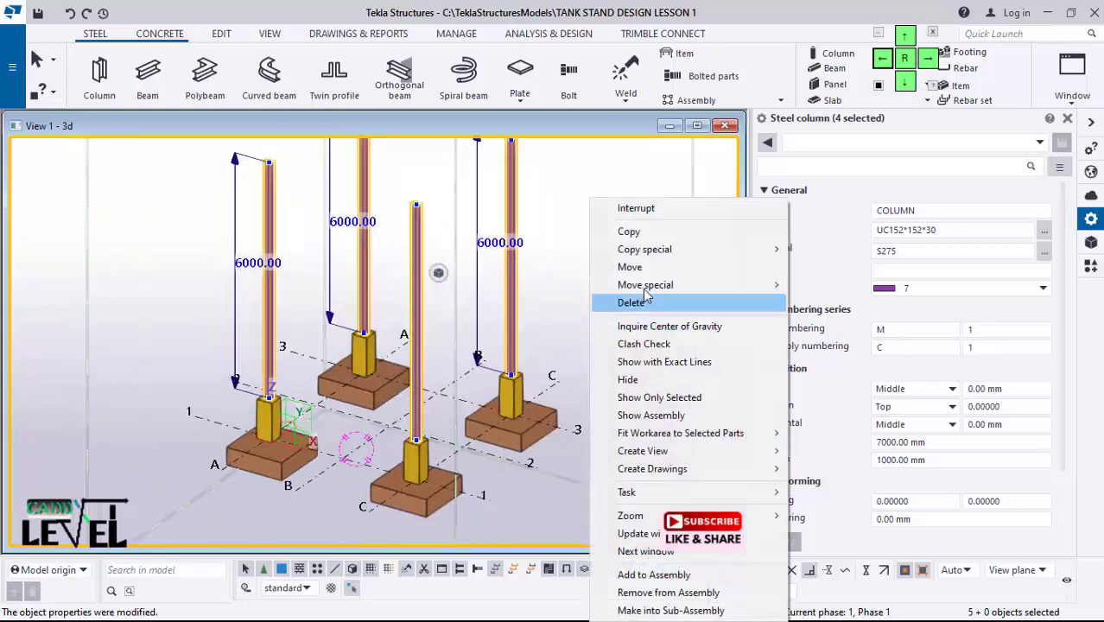
pyautogui.click(628, 231)
pyautogui.scroll(10, 479, 428)
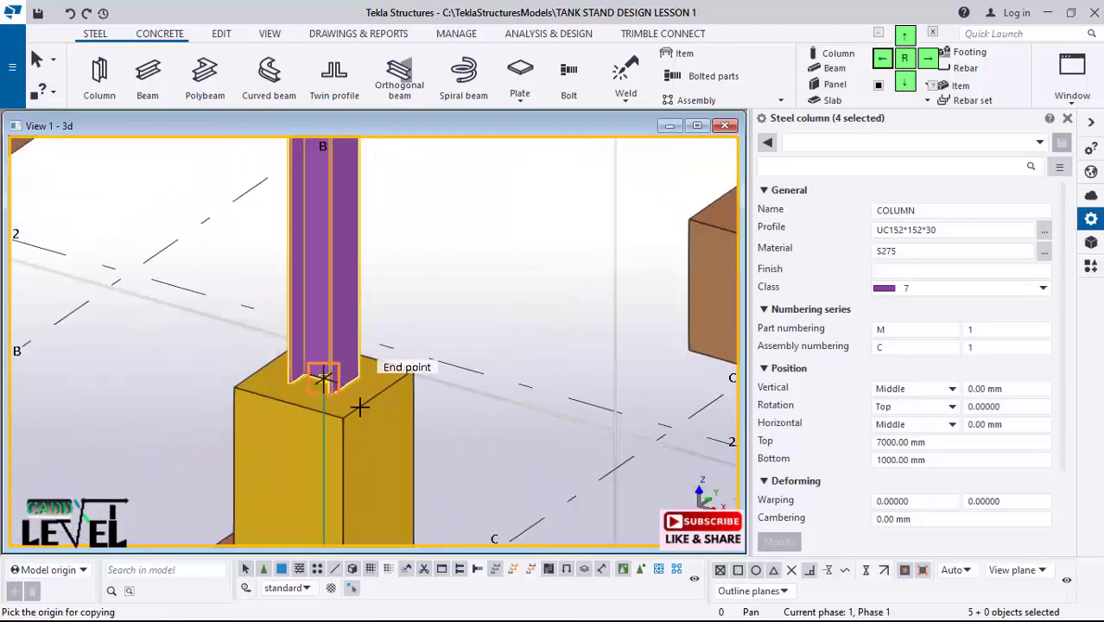
pyautogui.scroll(5, 307, 376)
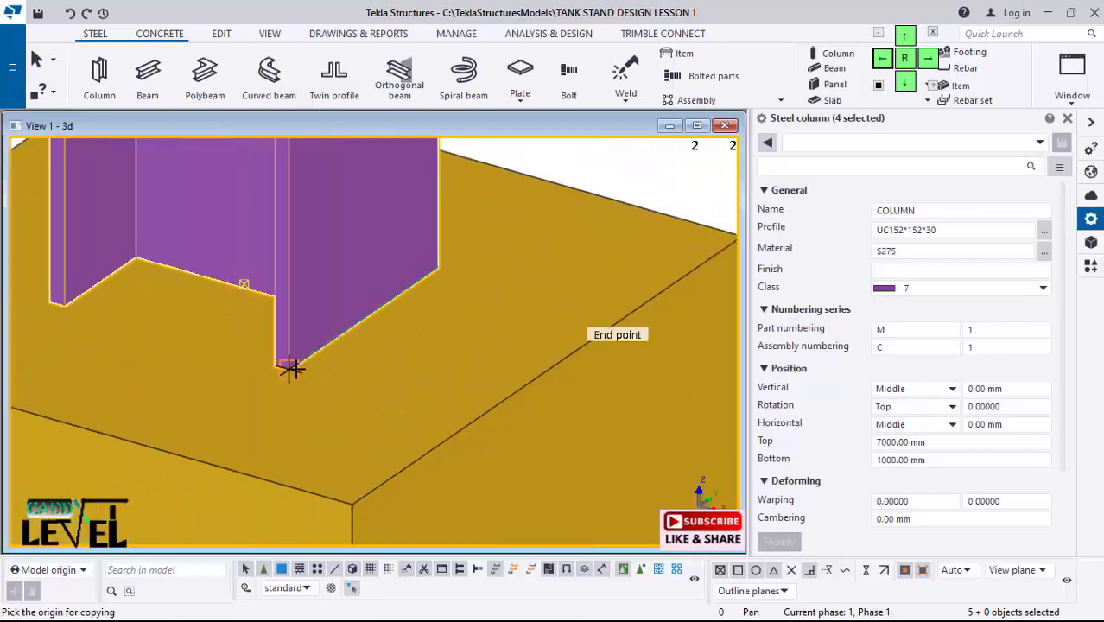
pyautogui.scroll(2, 288, 368)
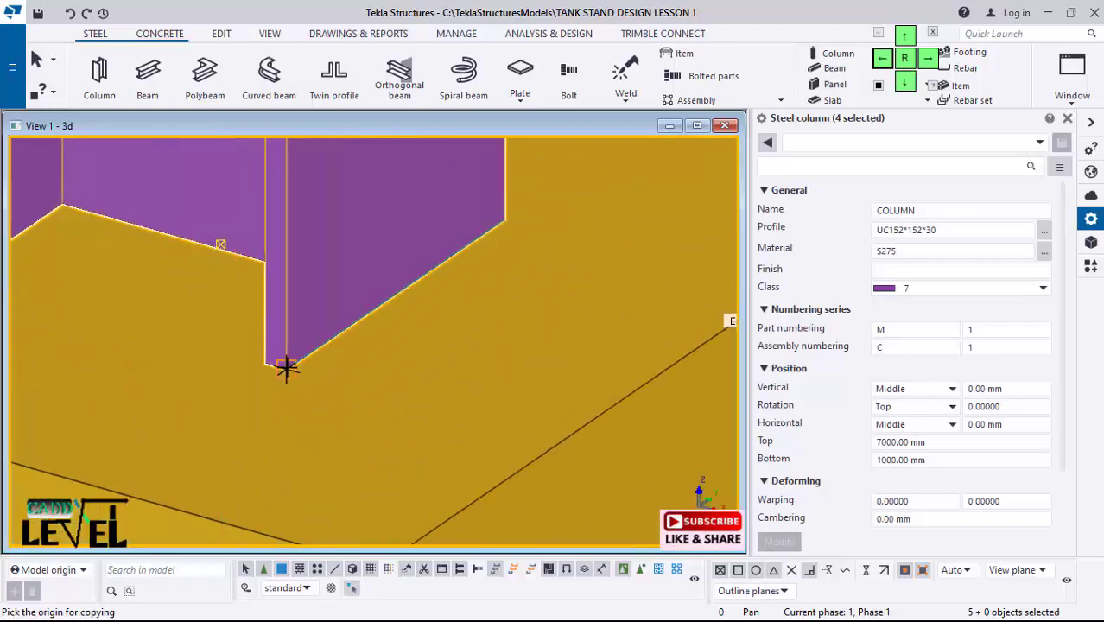
pyautogui.click(287, 368)
pyautogui.scroll(-6, 358, 443)
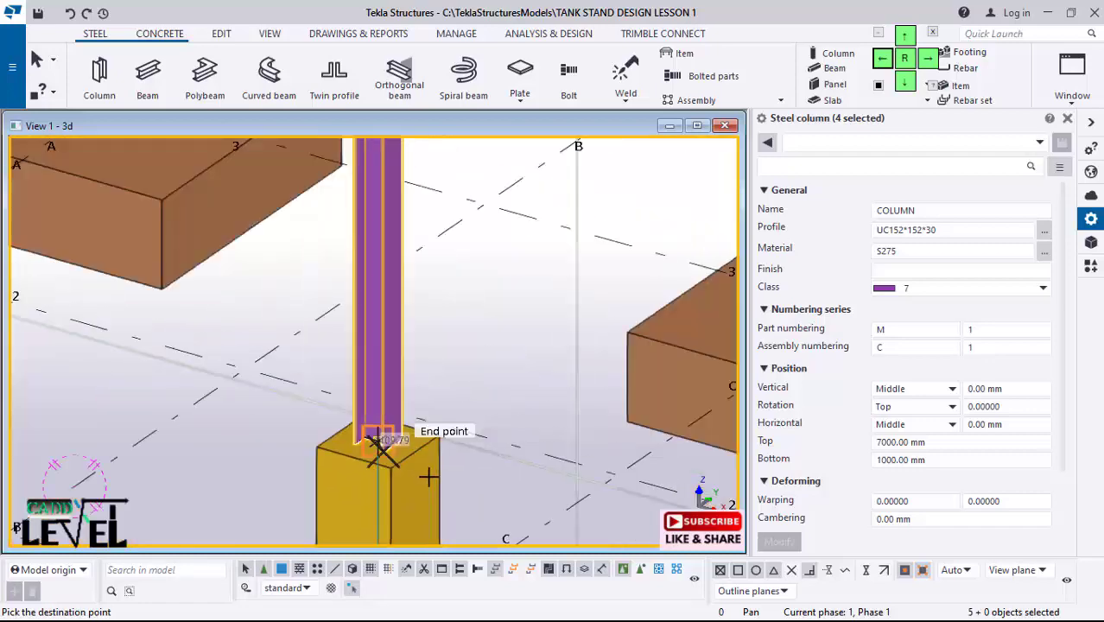
pyautogui.scroll(-5, 415, 492)
pyautogui.scroll(7, 428, 242)
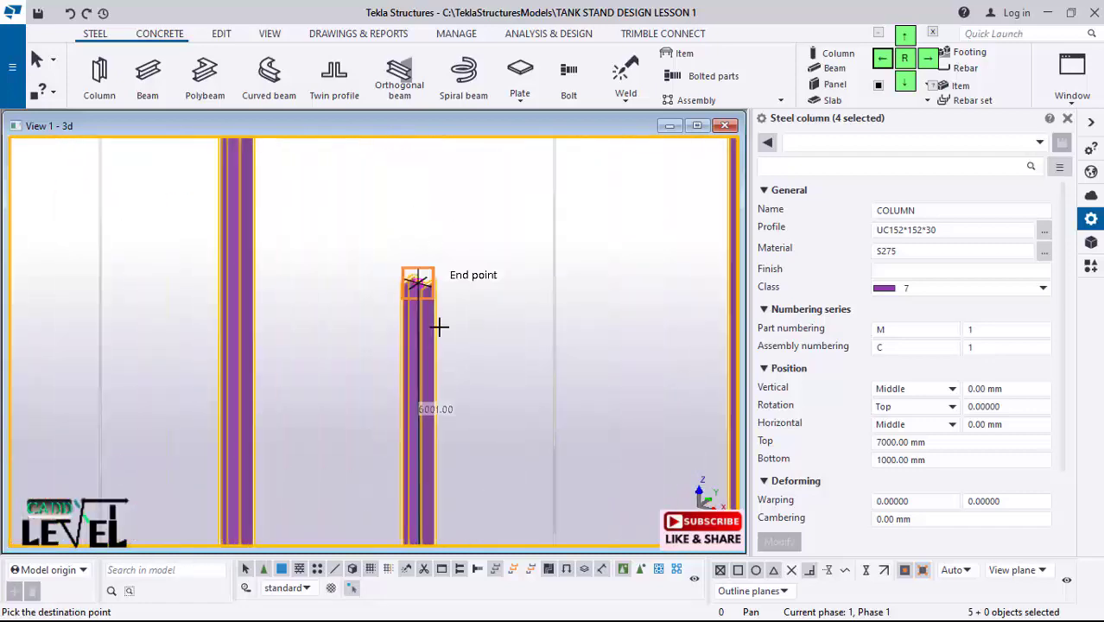
pyautogui.scroll(8, 427, 285)
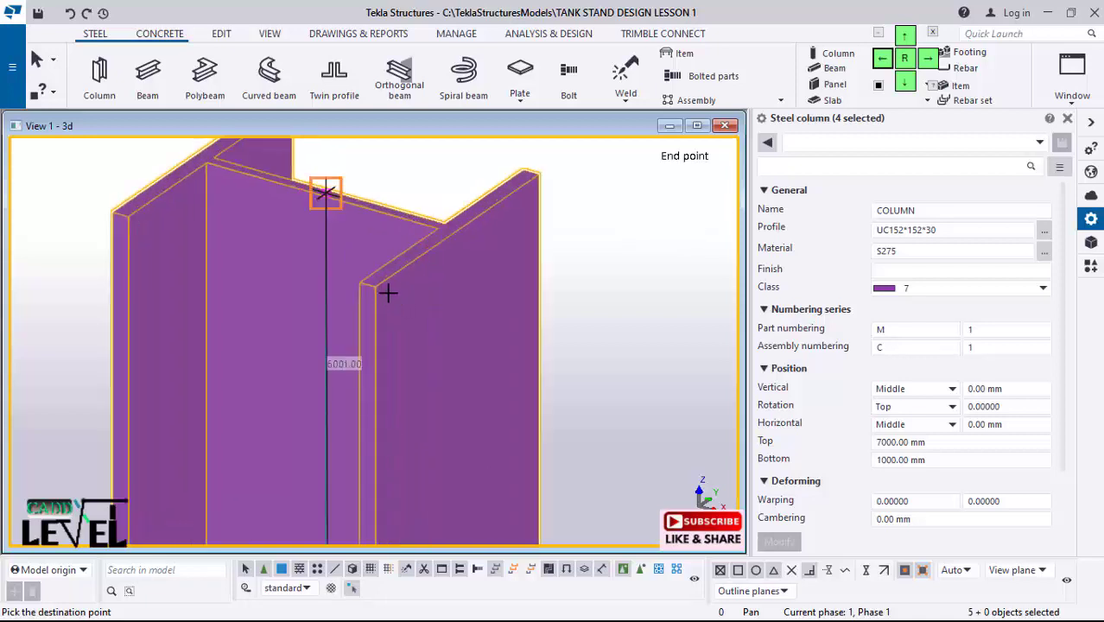
pyautogui.click(376, 287)
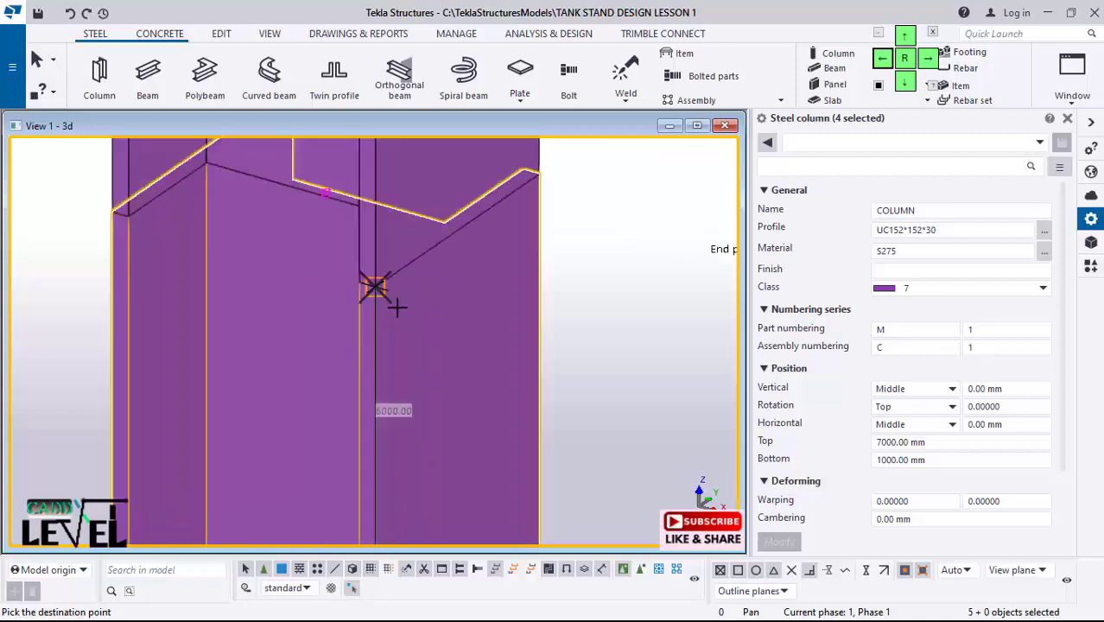
pyautogui.scroll(-6, 415, 301)
pyautogui.scroll(-8, 387, 294)
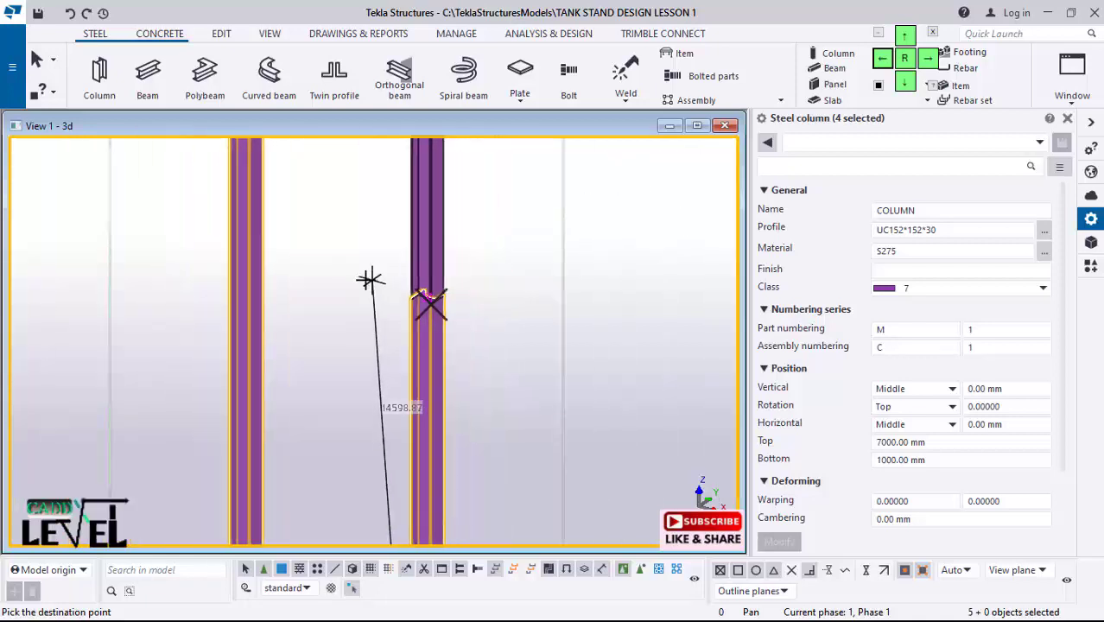
pyautogui.press('Escape')
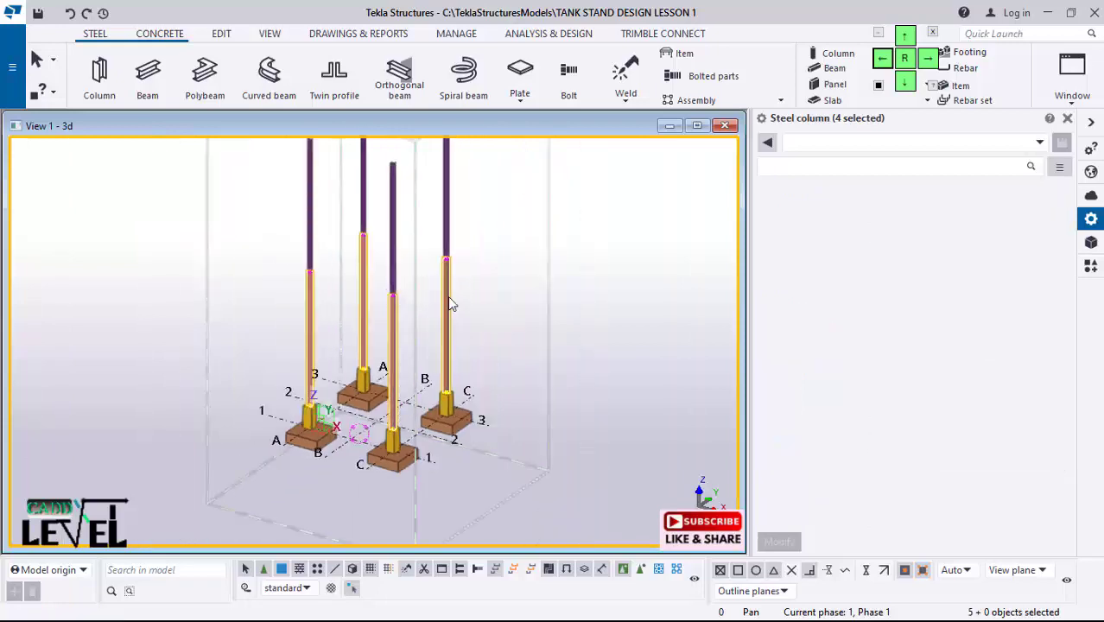
# Step: Examine the stacked steel columns and their concrete bases, and clear the column selection
pyautogui.scroll(-3, 440, 307)
pyautogui.scroll(2, 410, 237)
pyautogui.scroll(5, 447, 392)
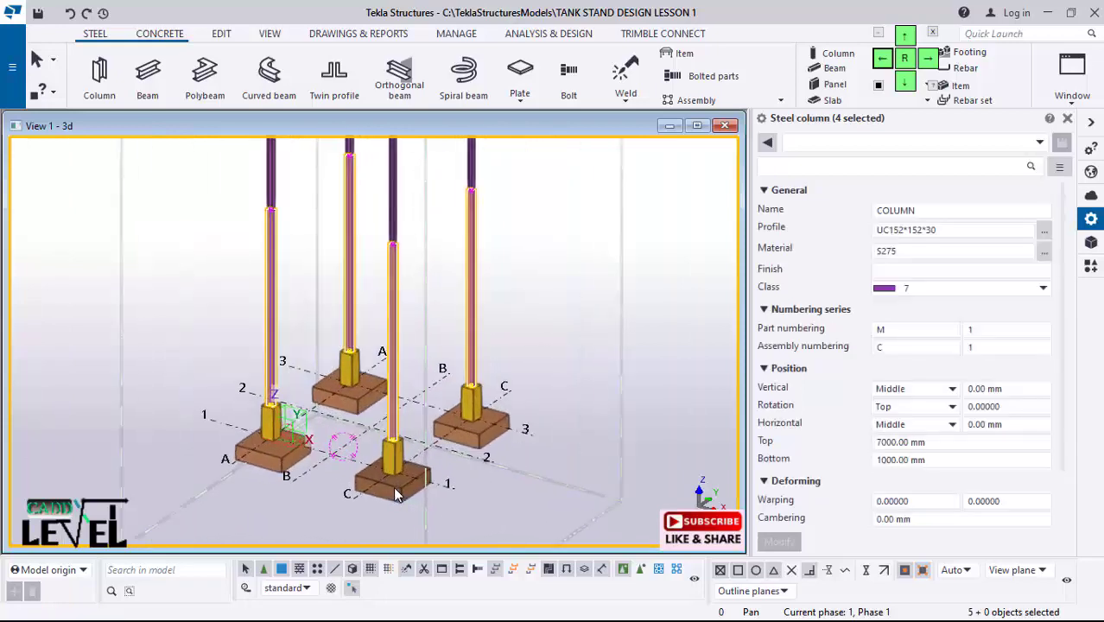
pyautogui.scroll(1, 253, 425)
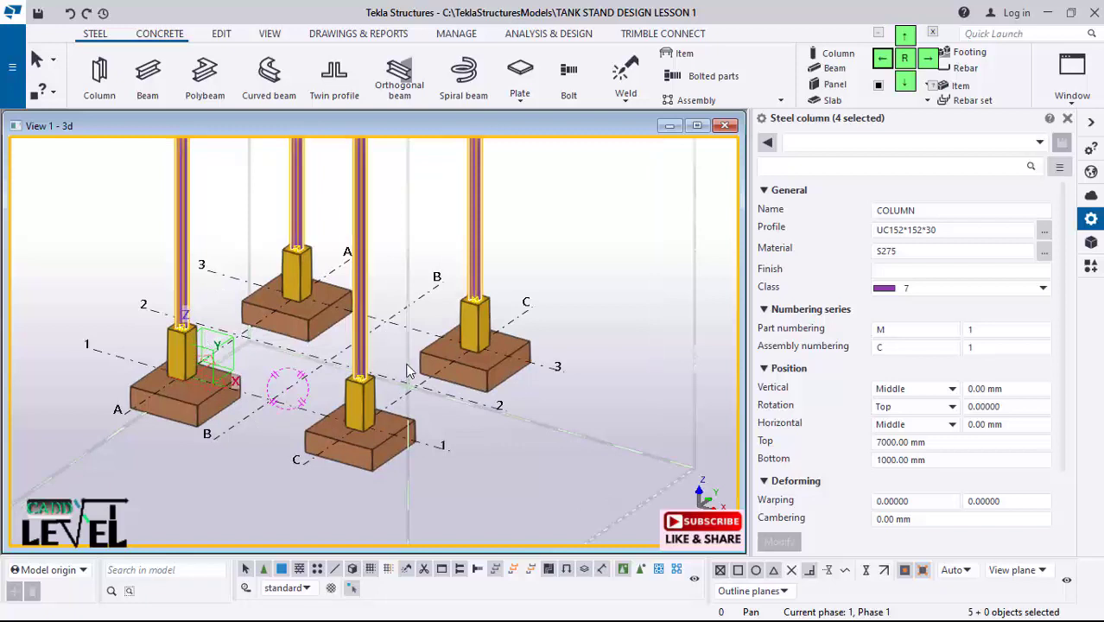
pyautogui.scroll(-3, 427, 481)
pyautogui.scroll(3, 427, 481)
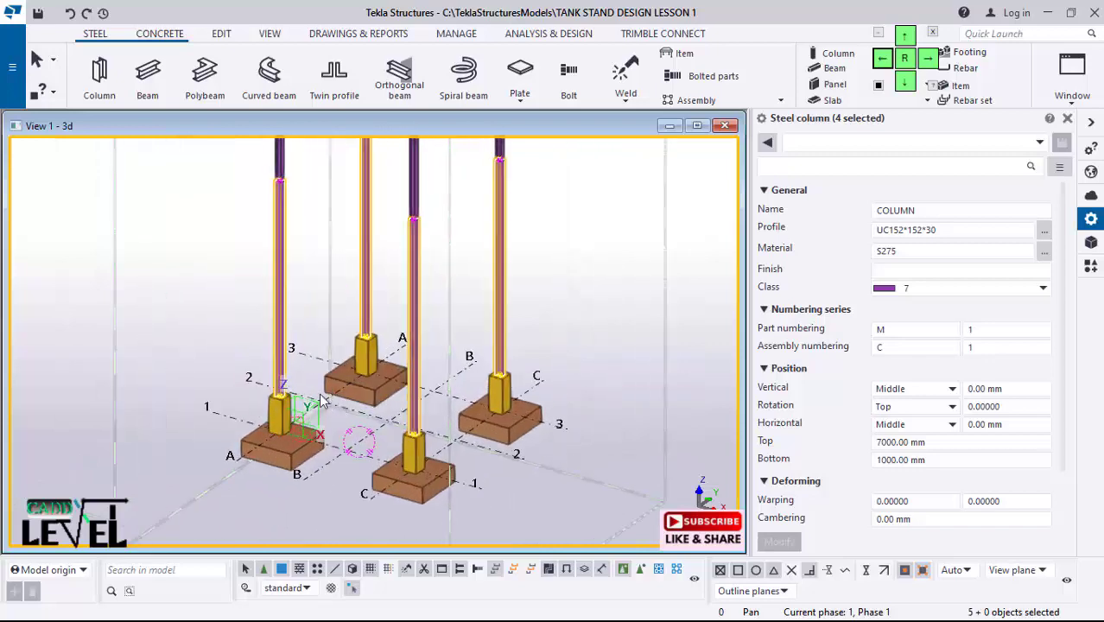
pyautogui.scroll(5, 308, 392)
pyautogui.scroll(-3, 267, 343)
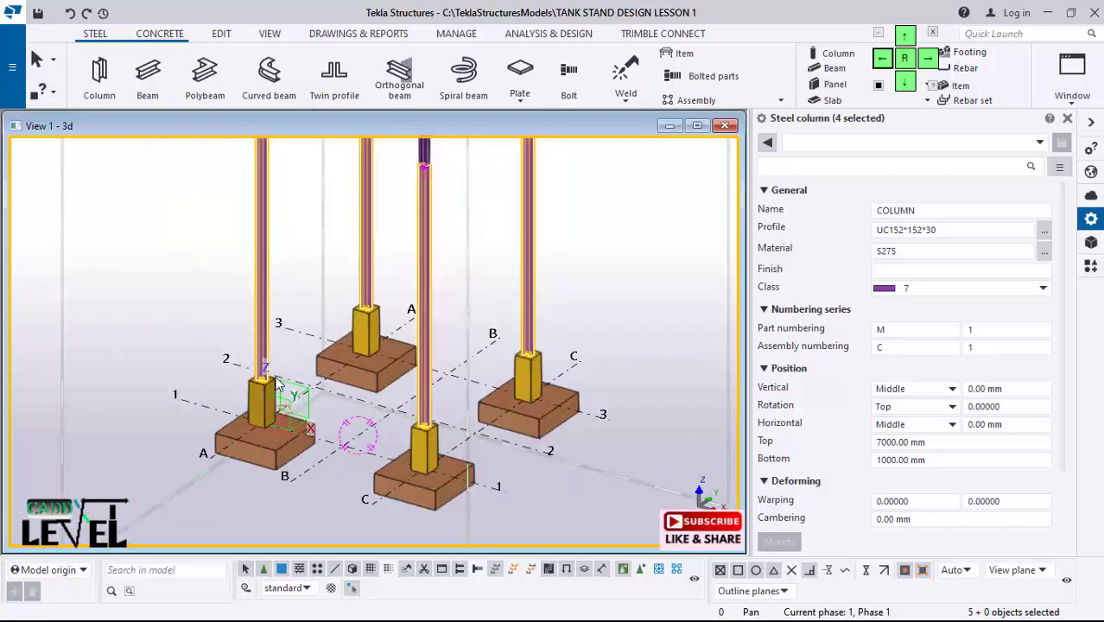
pyautogui.scroll(-1, 278, 386)
pyautogui.scroll(3, 228, 402)
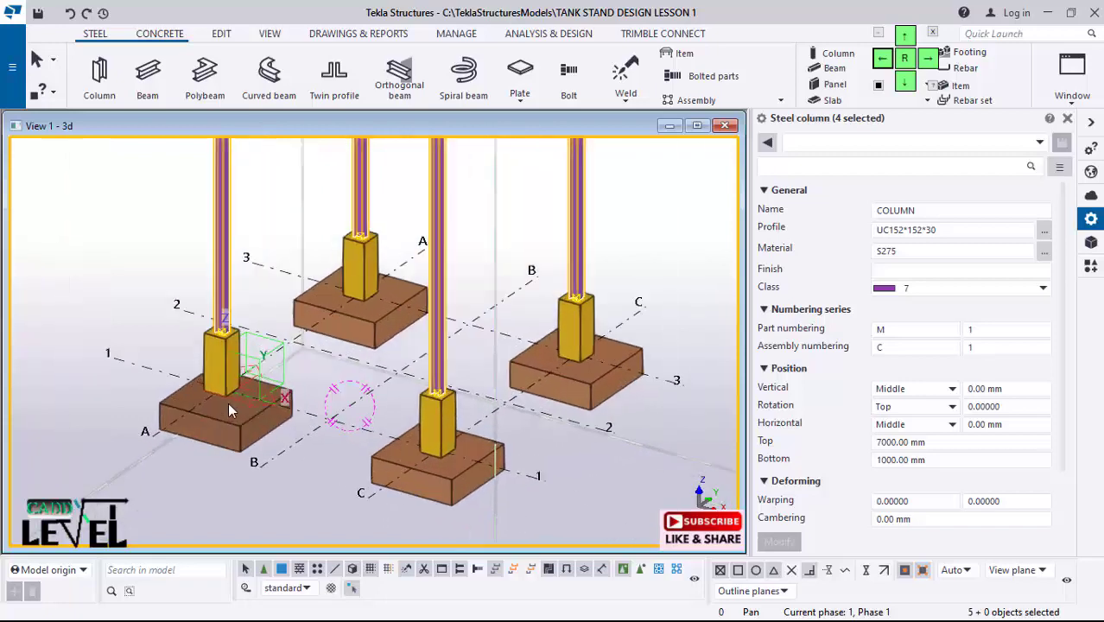
pyautogui.scroll(-3, 238, 380)
pyautogui.scroll(-1, 440, 445)
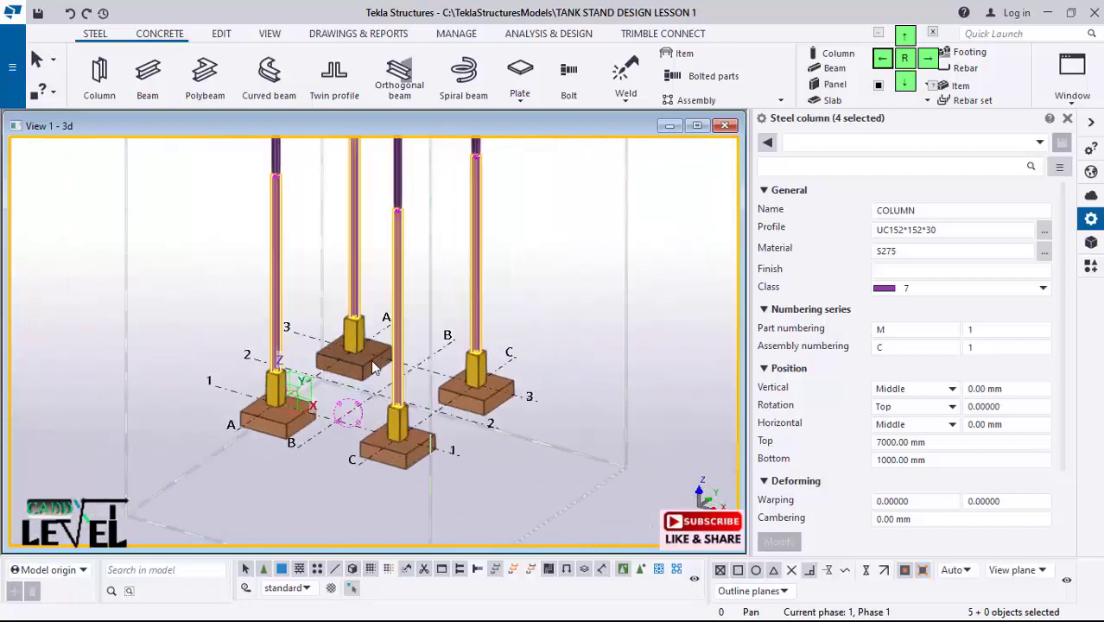
pyautogui.scroll(2, 359, 432)
pyautogui.click(603, 280)
pyautogui.scroll(2, 463, 380)
pyautogui.scroll(-4, 434, 432)
pyautogui.scroll(-1, 434, 439)
pyautogui.scroll(1, 484, 362)
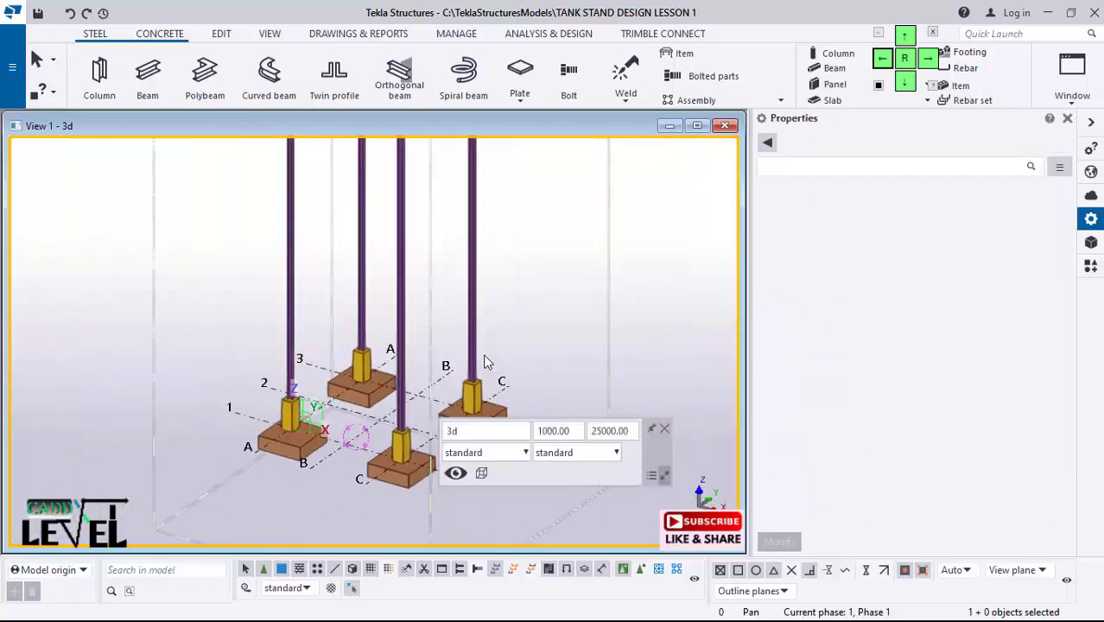
# Step: Start a steel beam and set its profile to RHS100*50*5.6 from the rectangular hollow sections
pyautogui.click(147, 74)
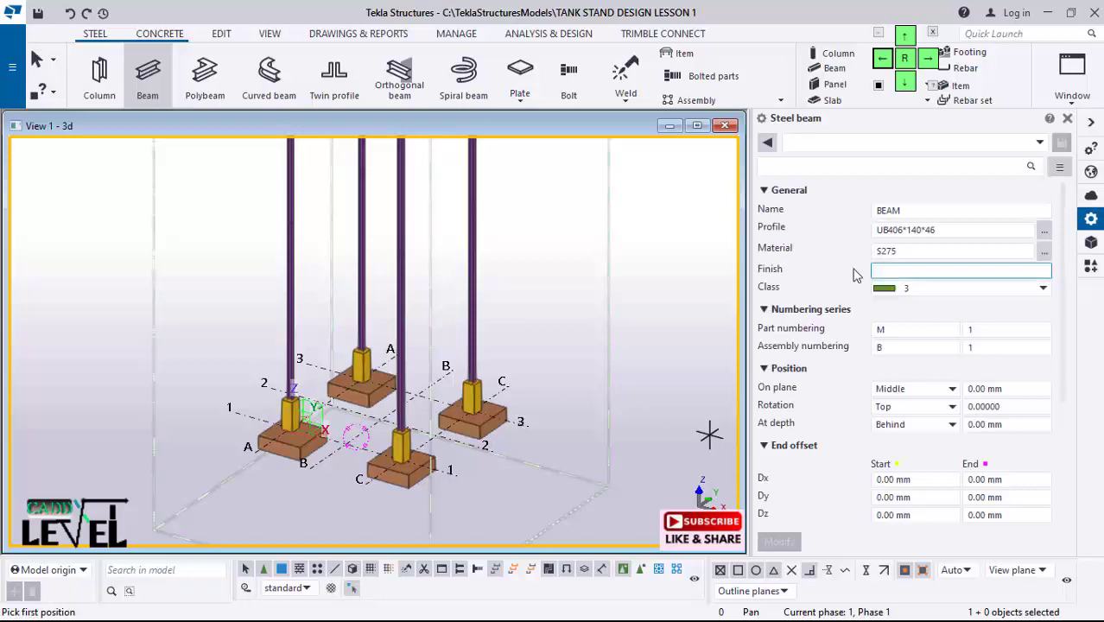
pyautogui.click(1044, 231)
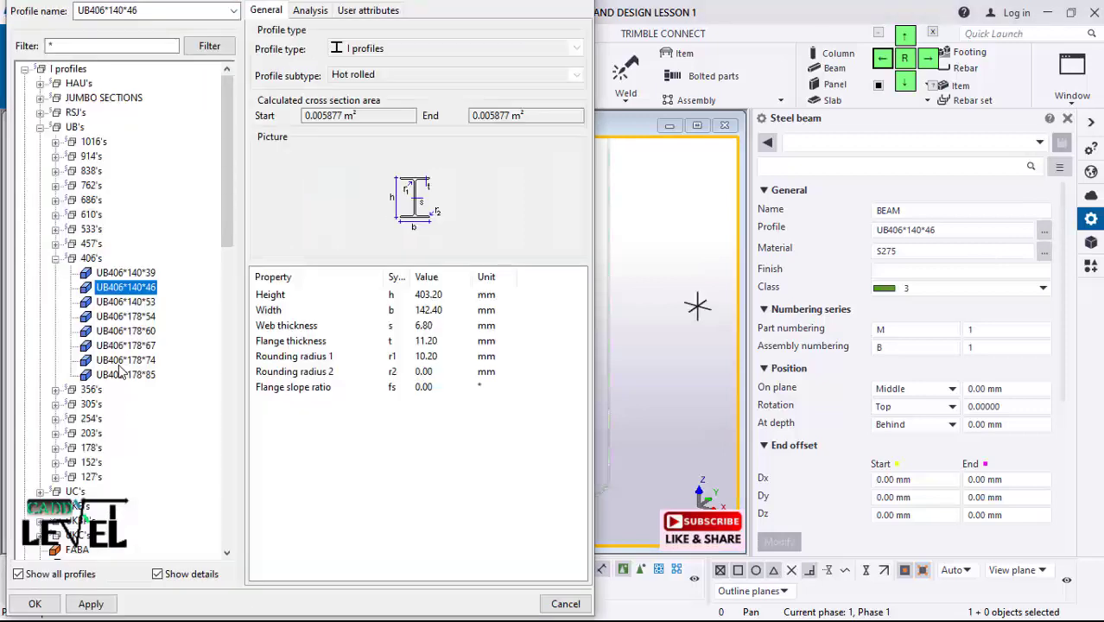
pyautogui.scroll(-10, 97, 305)
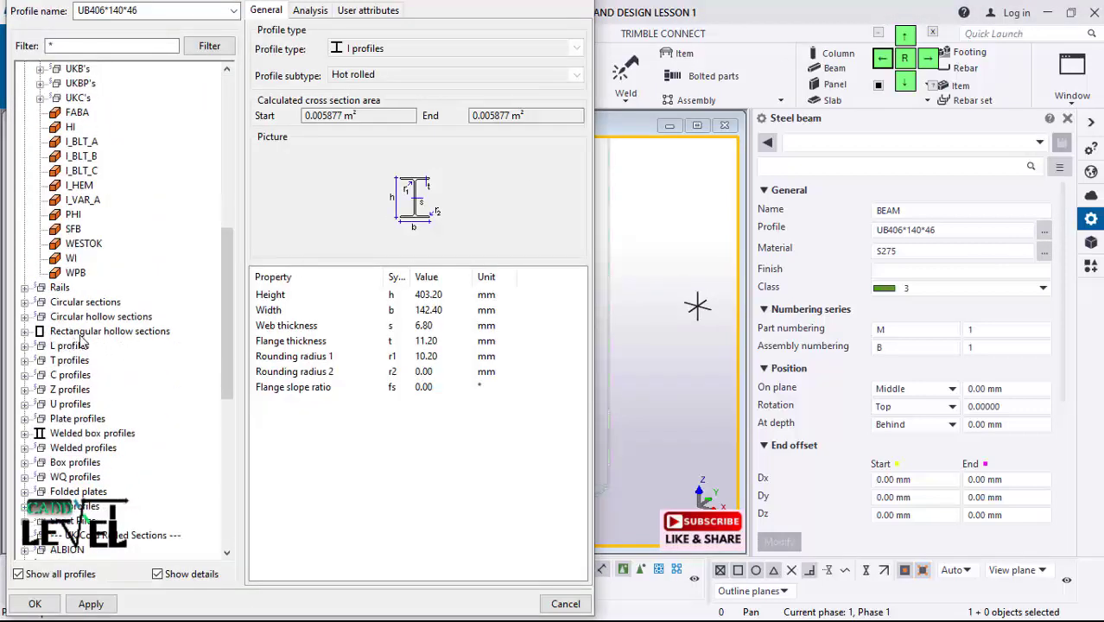
pyautogui.click(25, 332)
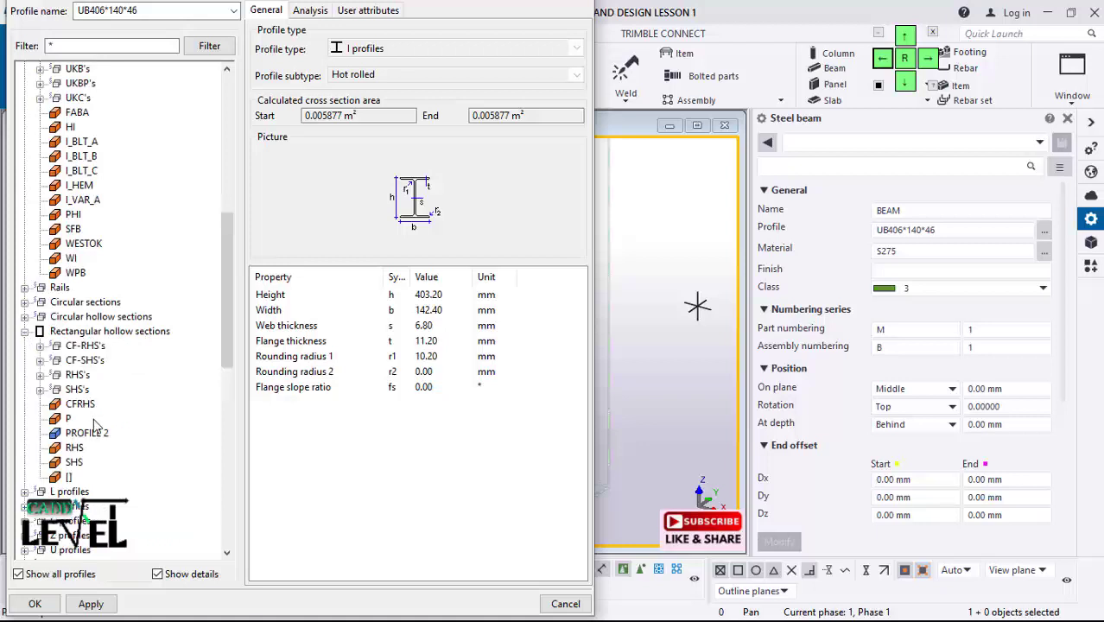
pyautogui.click(40, 376)
pyautogui.scroll(-3, 100, 373)
pyautogui.scroll(1, 95, 321)
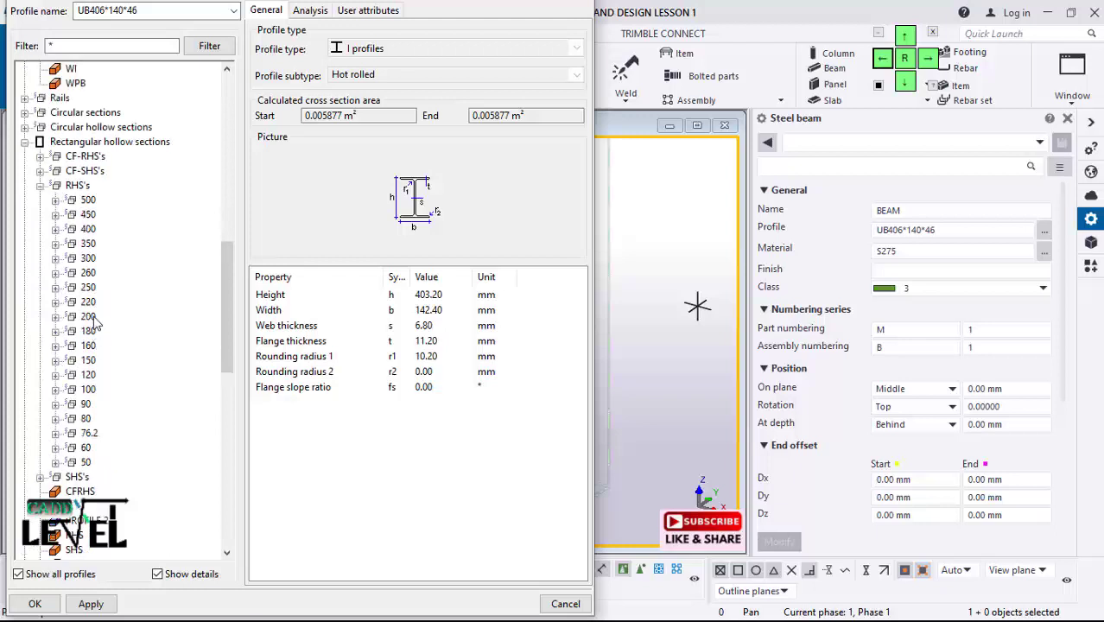
pyautogui.click(88, 389)
pyautogui.click(55, 390)
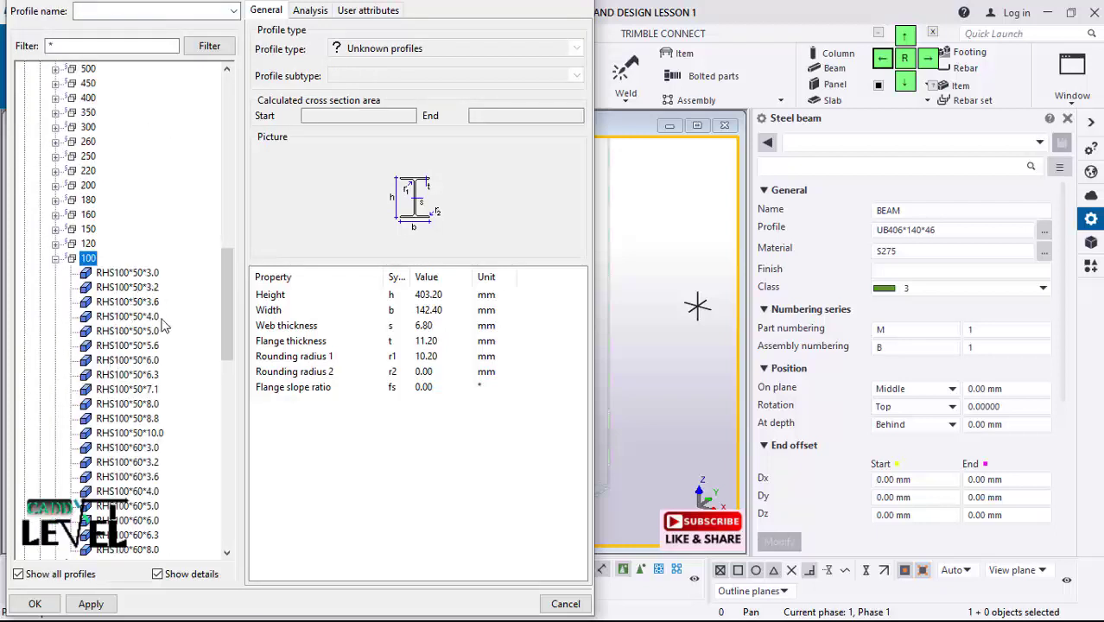
pyautogui.click(121, 346)
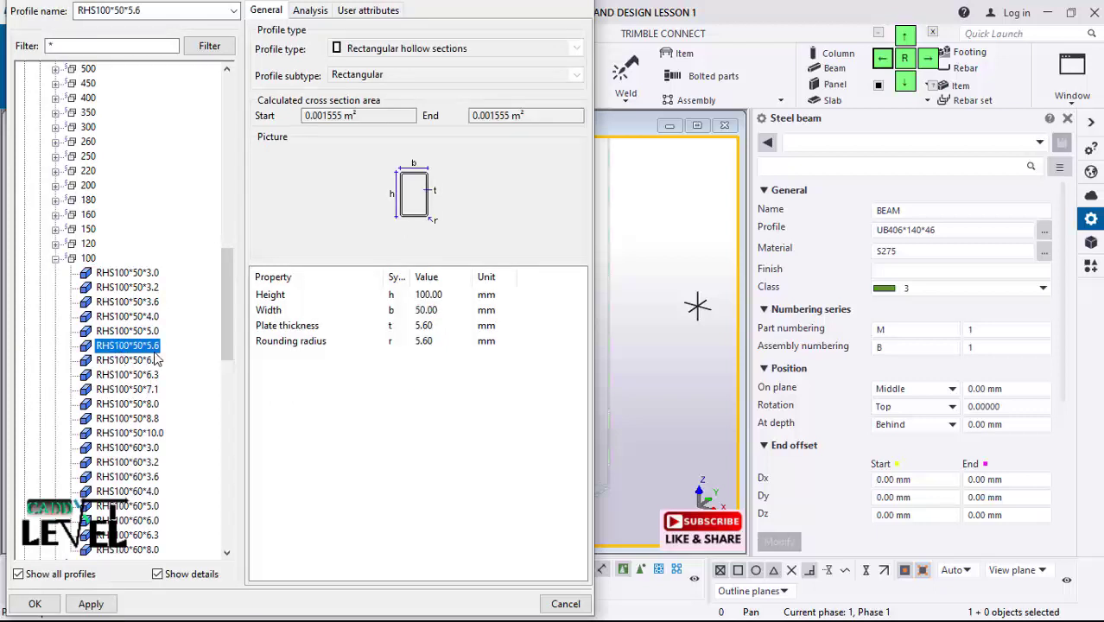
pyautogui.click(91, 603)
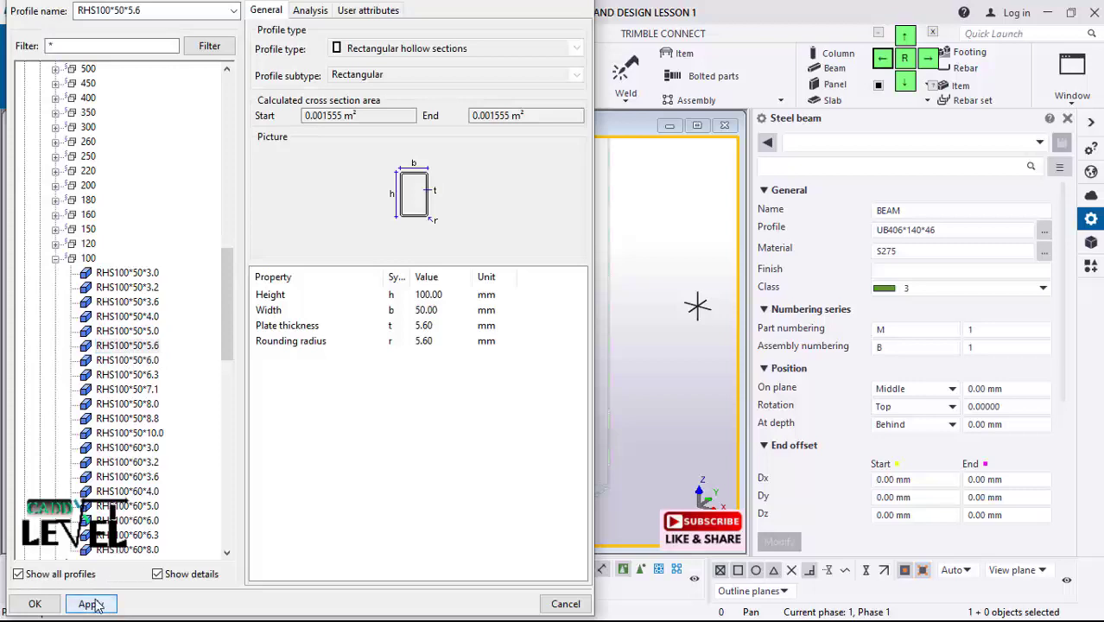
pyautogui.click(35, 604)
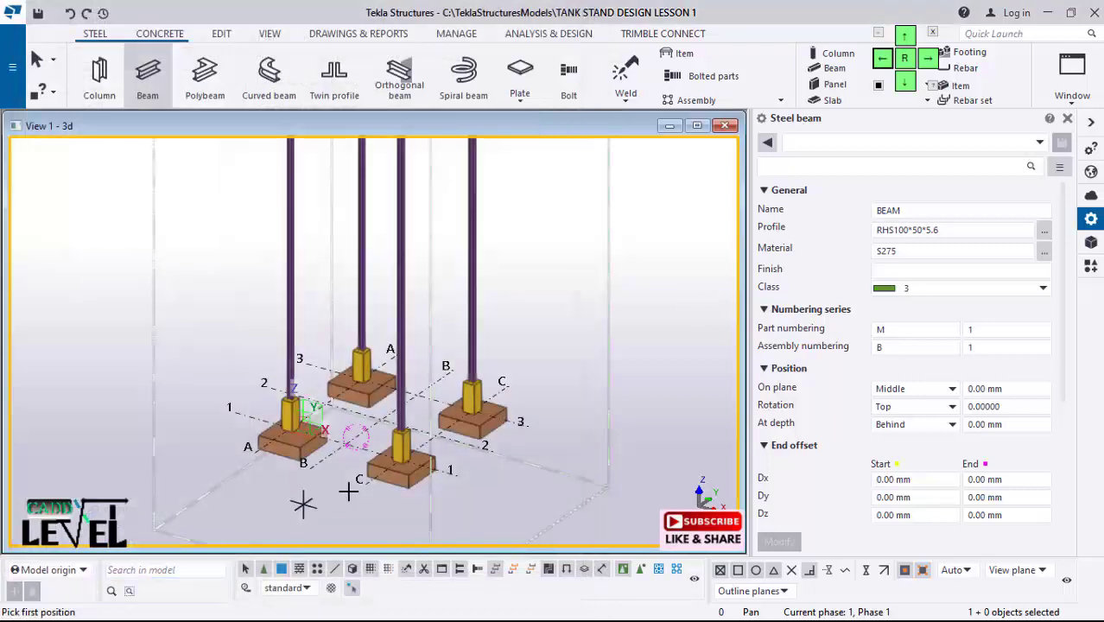
# Step: Try to place the RHS beam between the C-1 and A-1 footings, starting from the C-1 footing's corner, and end the command
pyautogui.scroll(3, 443, 463)
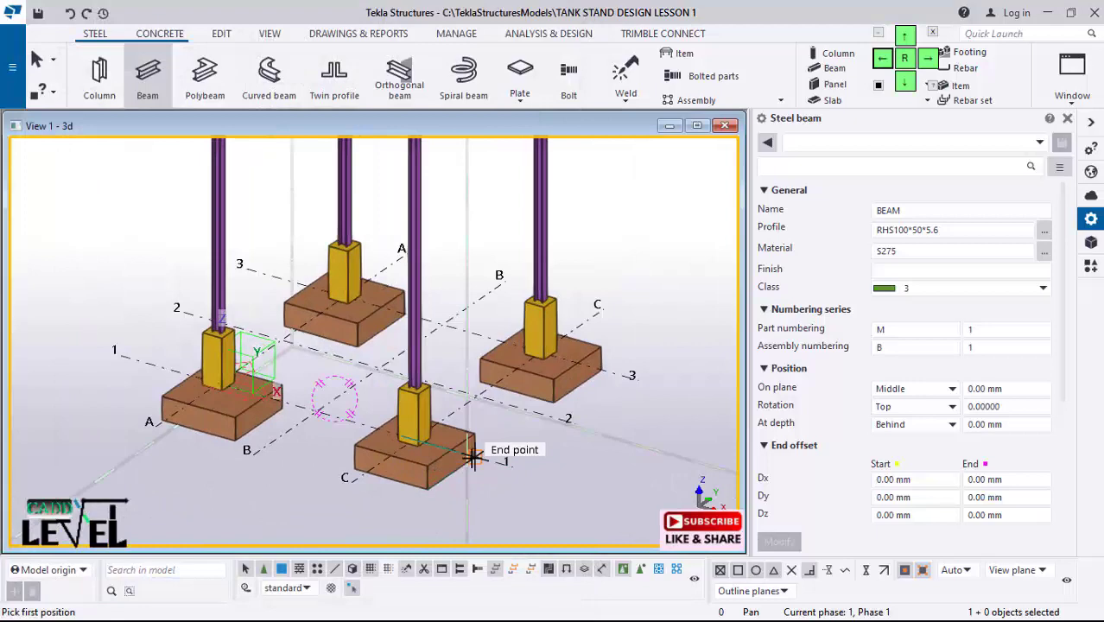
pyautogui.click(473, 456)
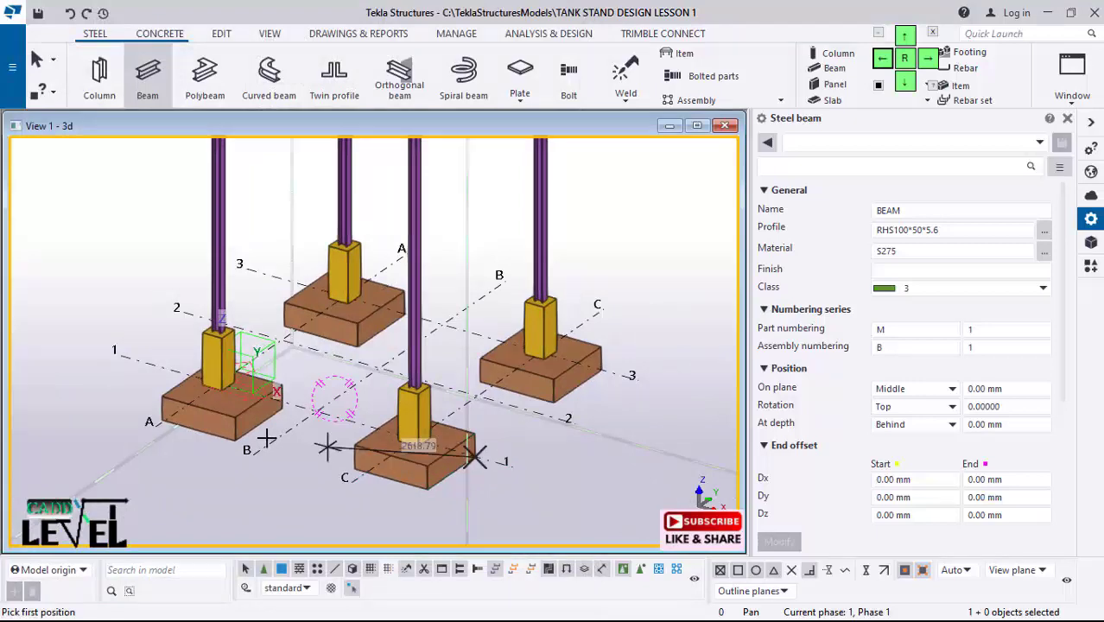
pyautogui.click(166, 369)
pyautogui.scroll(5, 333, 436)
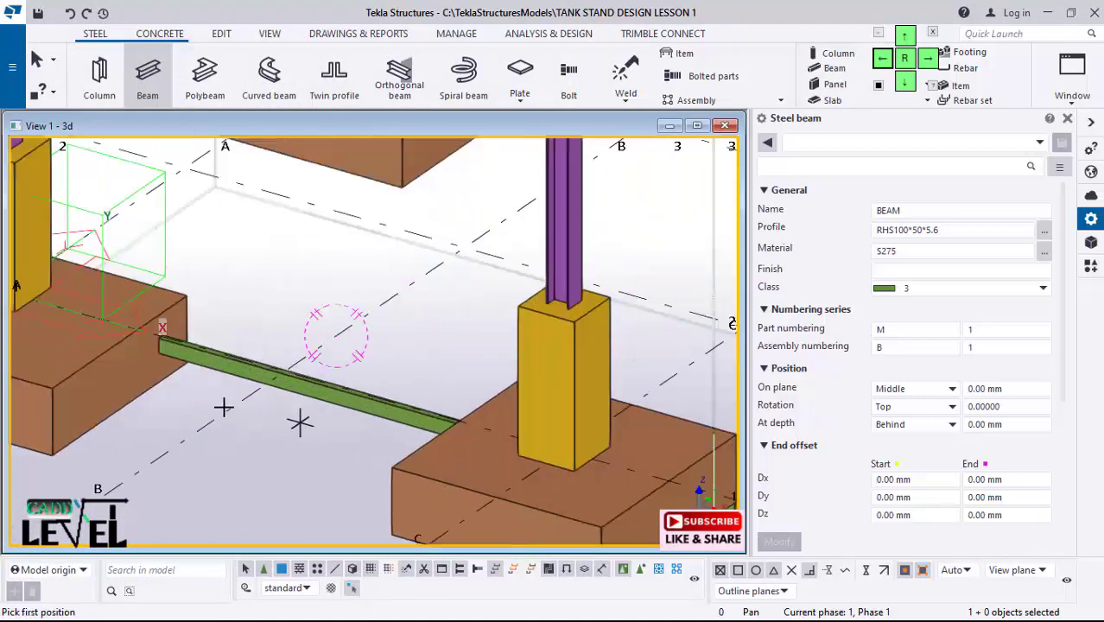
pyautogui.scroll(2, 330, 349)
pyautogui.scroll(-4, 223, 351)
pyautogui.press('Escape')
# Step: Check where the new beam ends under the C-1 footing and delete the beam
pyautogui.scroll(1, 197, 345)
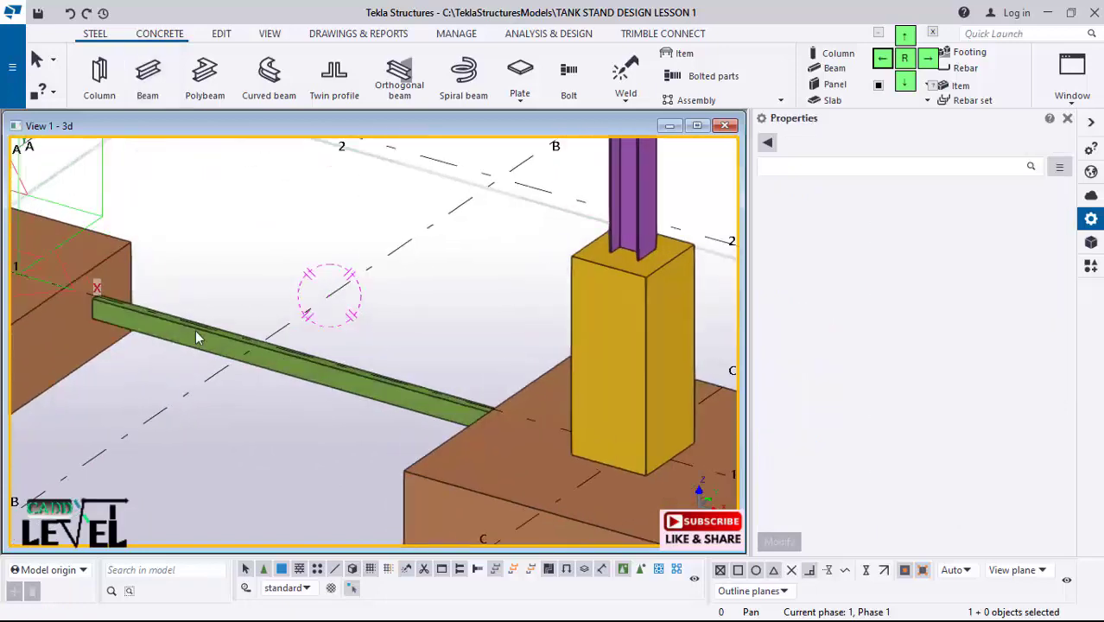
pyautogui.scroll(-4, 196, 339)
pyautogui.scroll(3, 491, 436)
pyautogui.scroll(2, 500, 423)
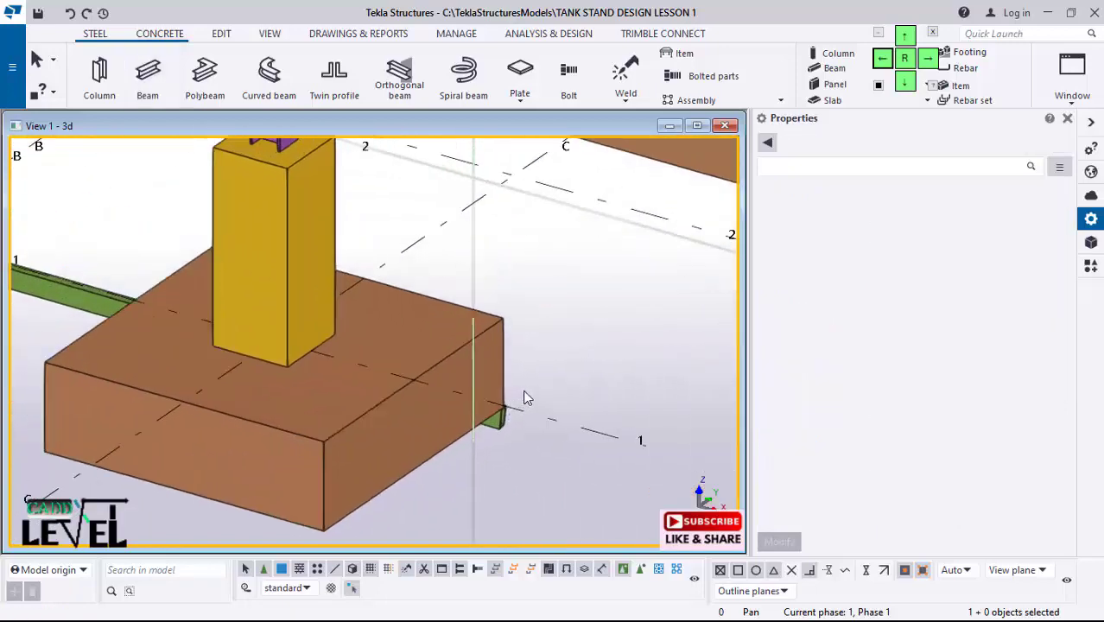
pyautogui.keyDown('ctrl'); pyautogui.moveTo(496, 426); pyautogui.dragTo(590, 411, button='middle'); pyautogui.keyUp('ctrl')
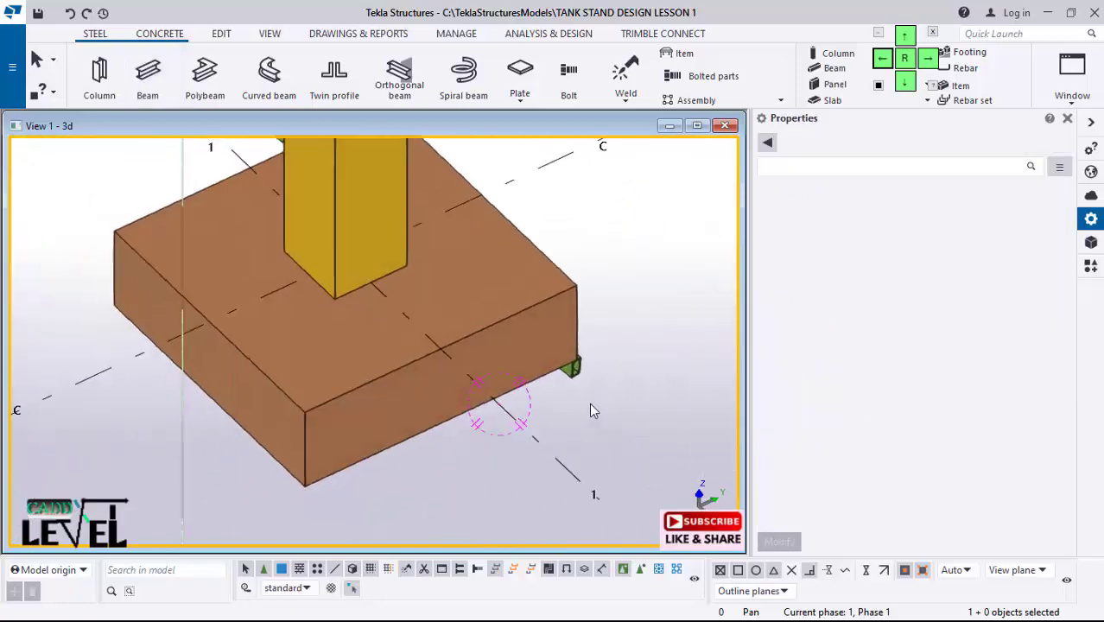
pyautogui.click(577, 373)
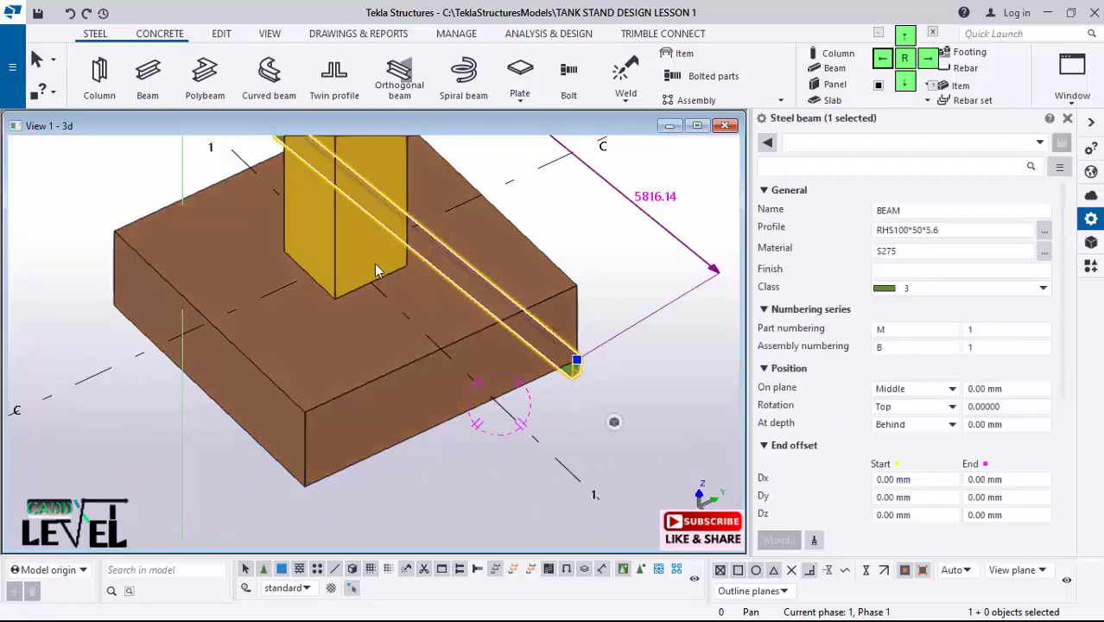
pyautogui.rightClick(102, 171)
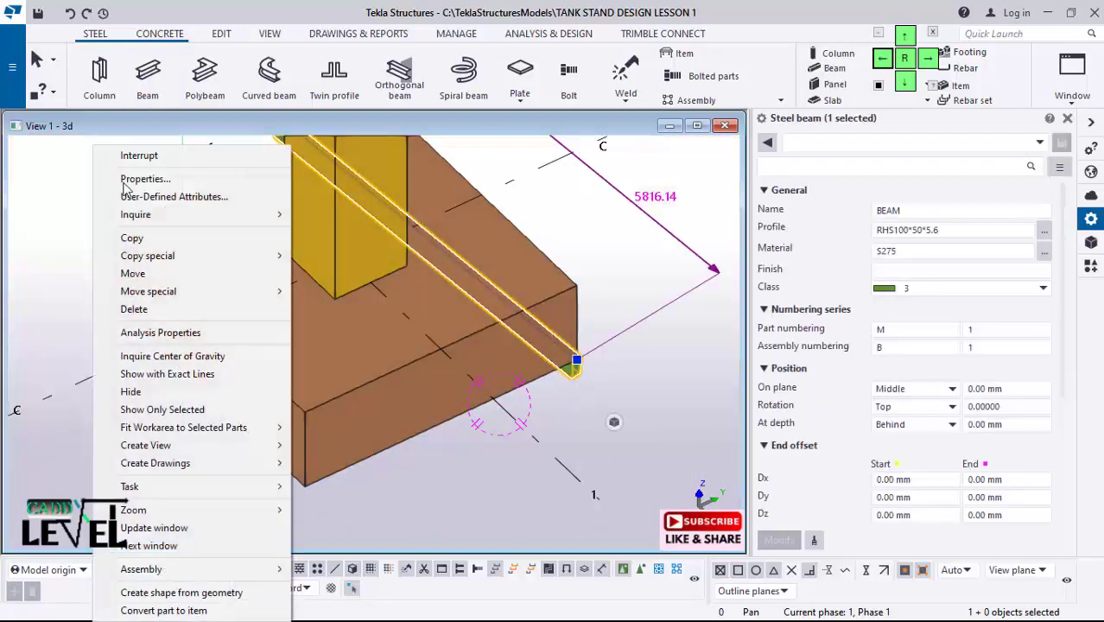
pyautogui.click(134, 312)
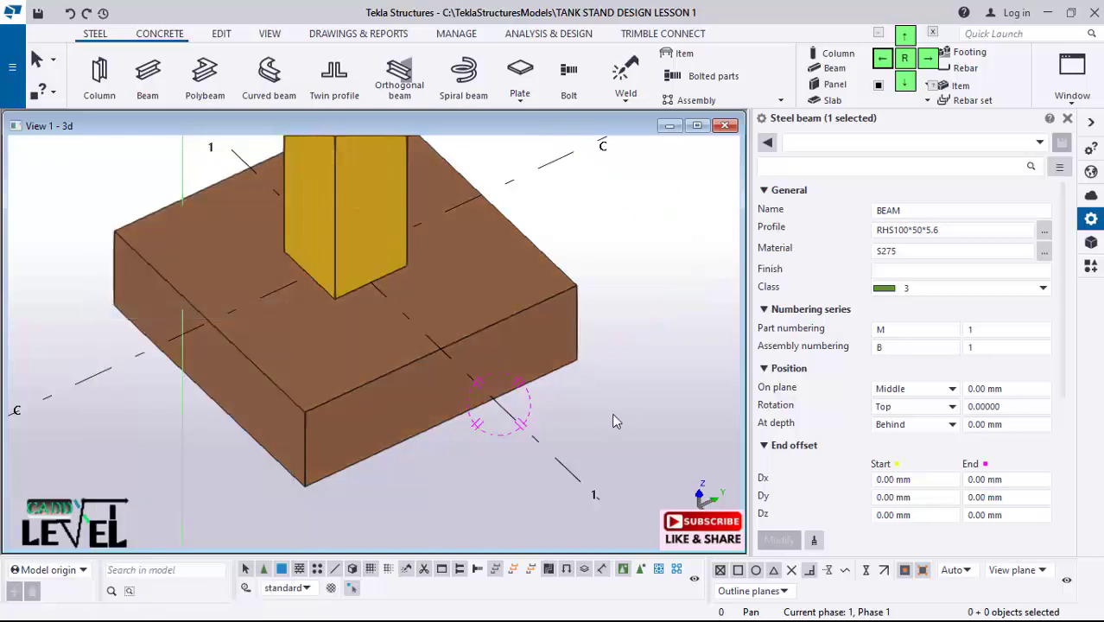
# Step: Place a 6000 mm RHS100*50*5.6 beam along grid line 1, from the C-1 footing to the line's end beyond grid A, and end the command
pyautogui.click(145, 77)
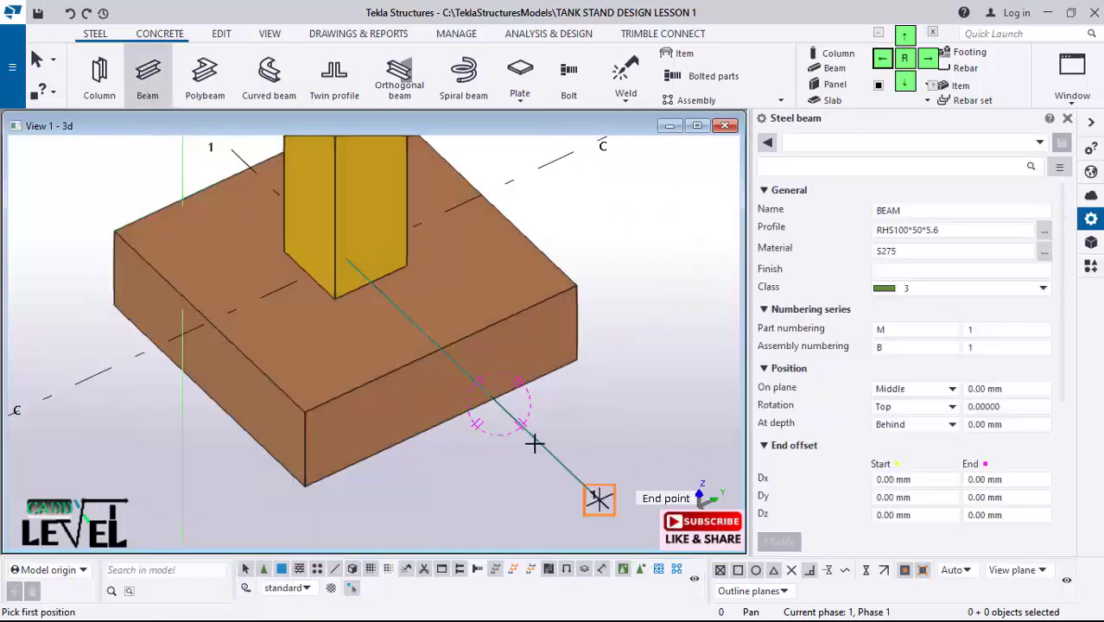
pyautogui.scroll(-2, 527, 423)
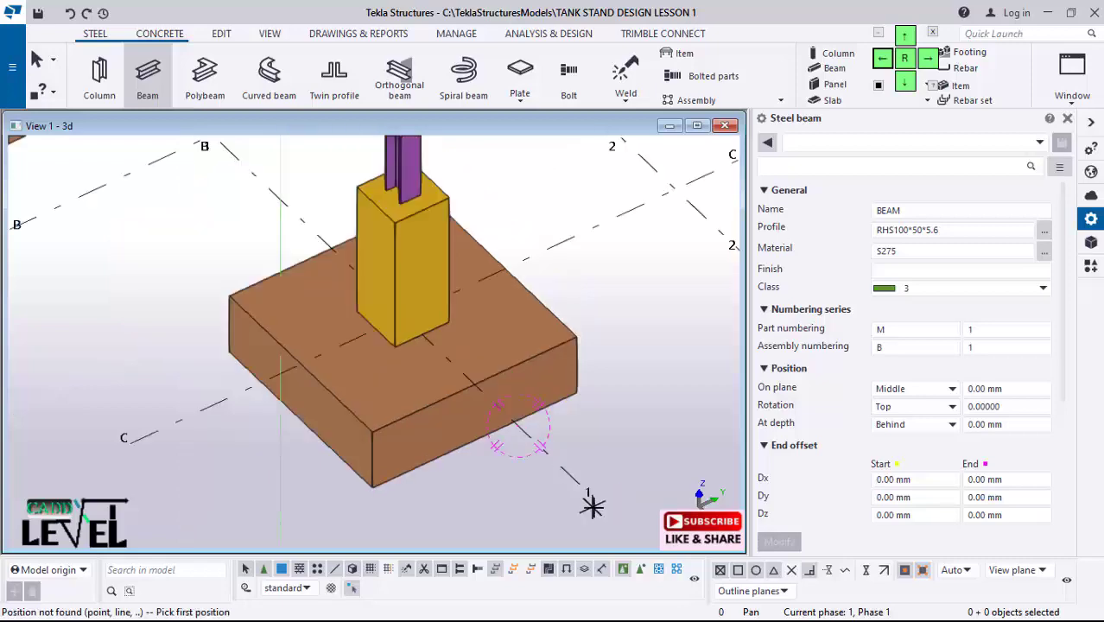
pyautogui.click(500, 406)
pyautogui.scroll(-4, 531, 475)
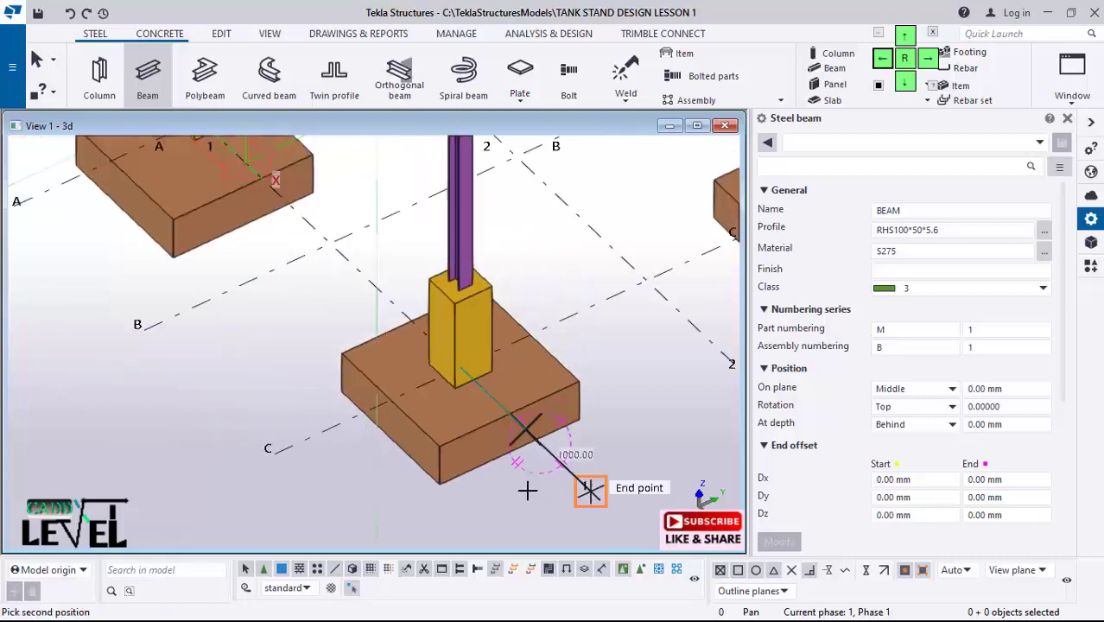
pyautogui.scroll(2, 328, 285)
pyautogui.click(331, 258)
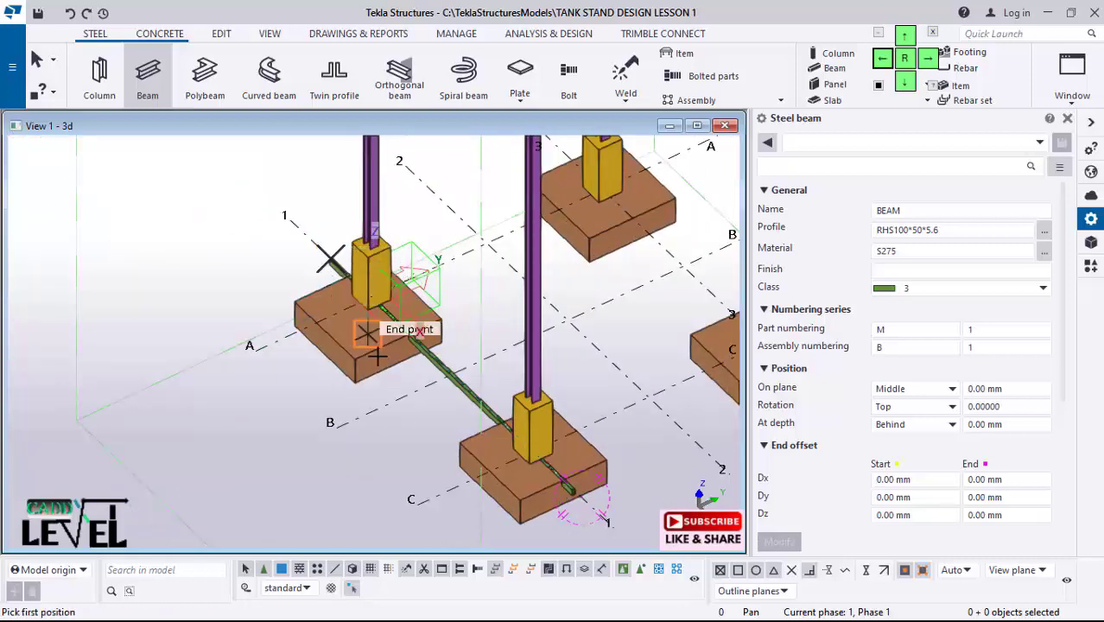
pyautogui.scroll(3, 562, 432)
pyautogui.click(149, 364)
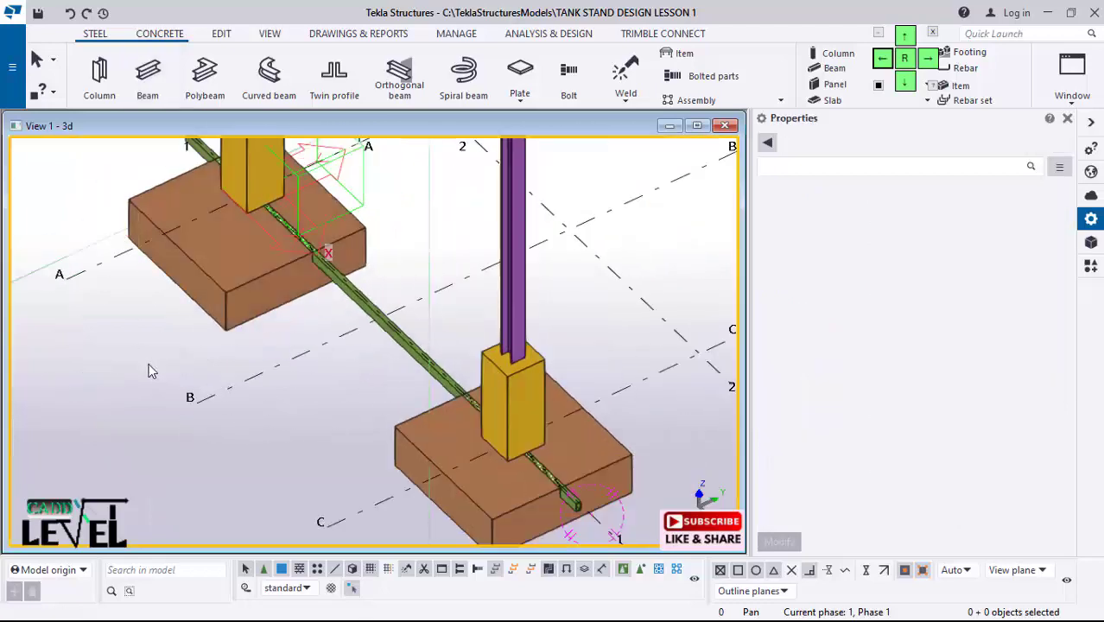
# Step: Select the beam on grid line 1 and set its depth position to Front
pyautogui.scroll(-3, 150, 364)
pyautogui.scroll(7, 458, 508)
pyautogui.click(441, 432)
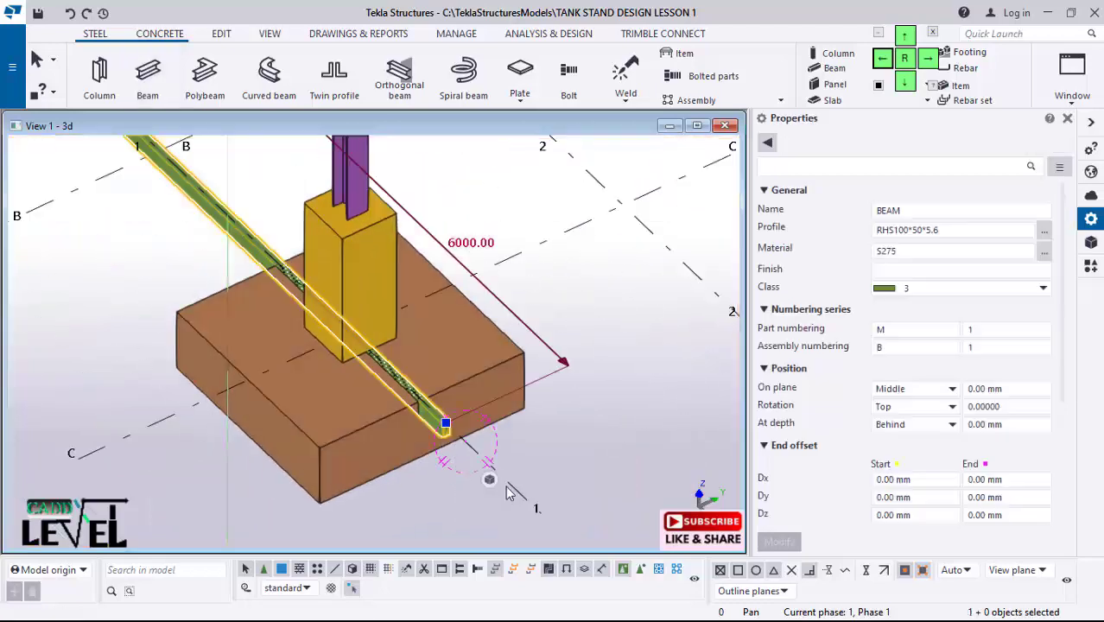
pyautogui.scroll(1, 506, 487)
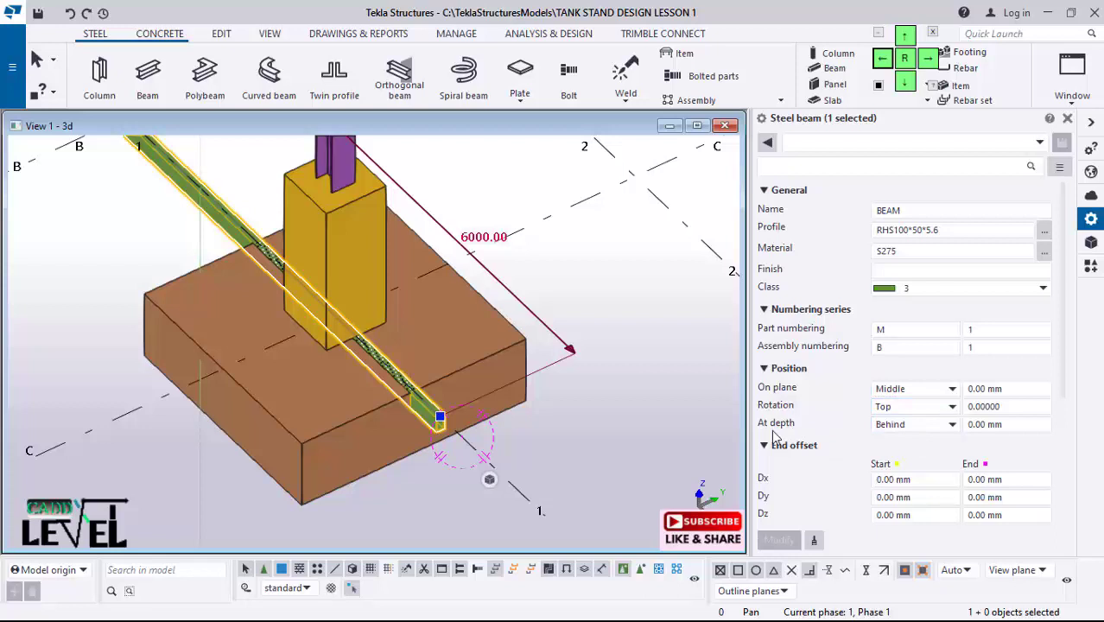
pyautogui.click(952, 426)
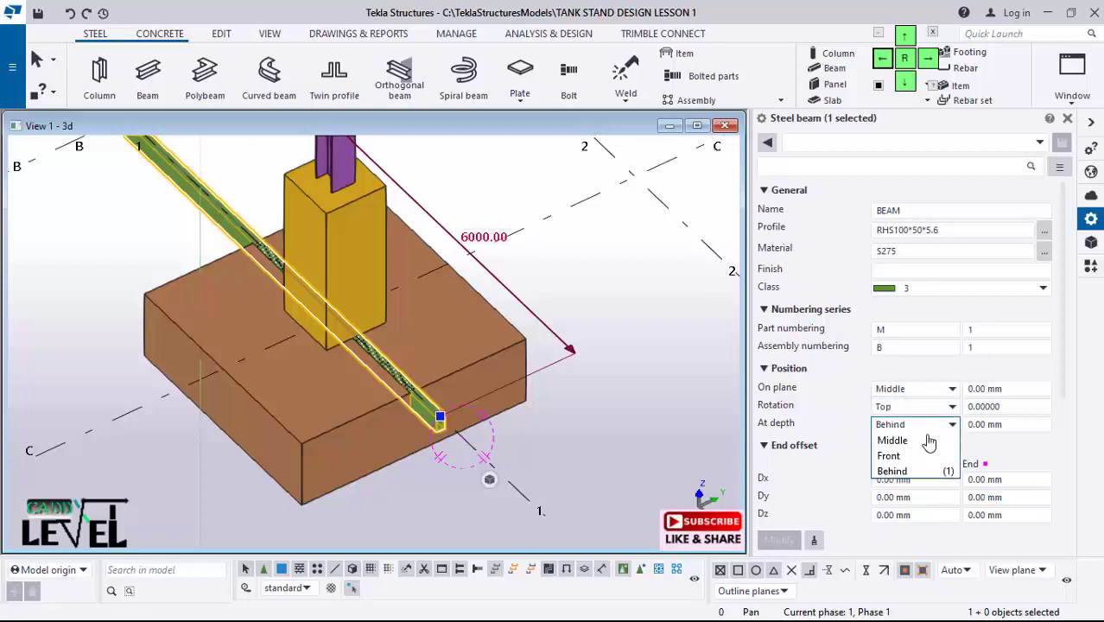
pyautogui.click(890, 455)
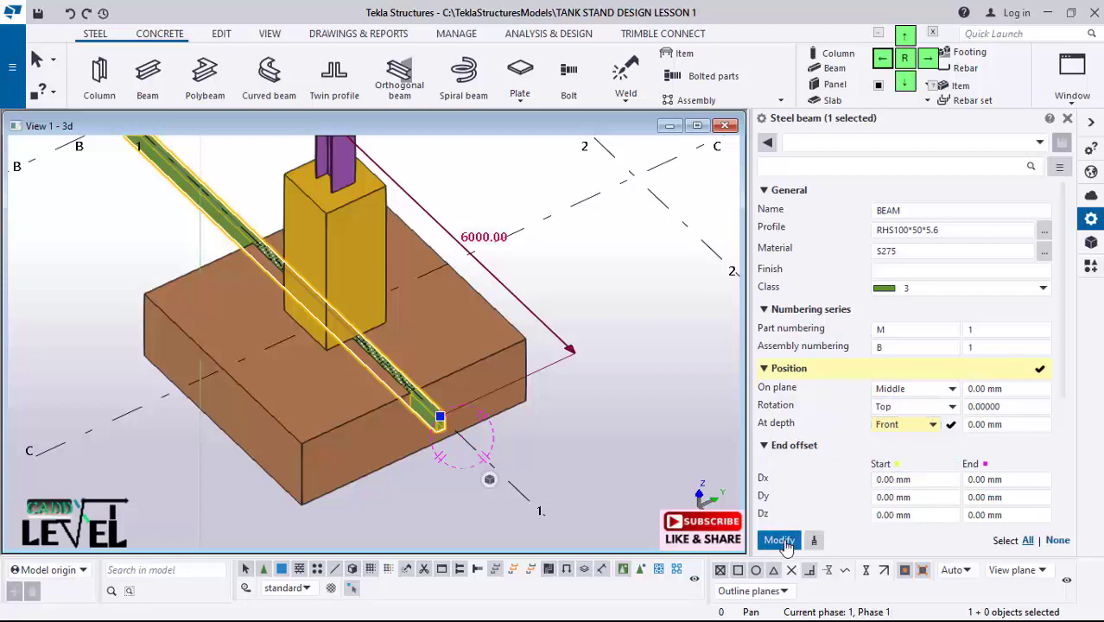
pyautogui.click(780, 541)
pyautogui.scroll(5, 440, 416)
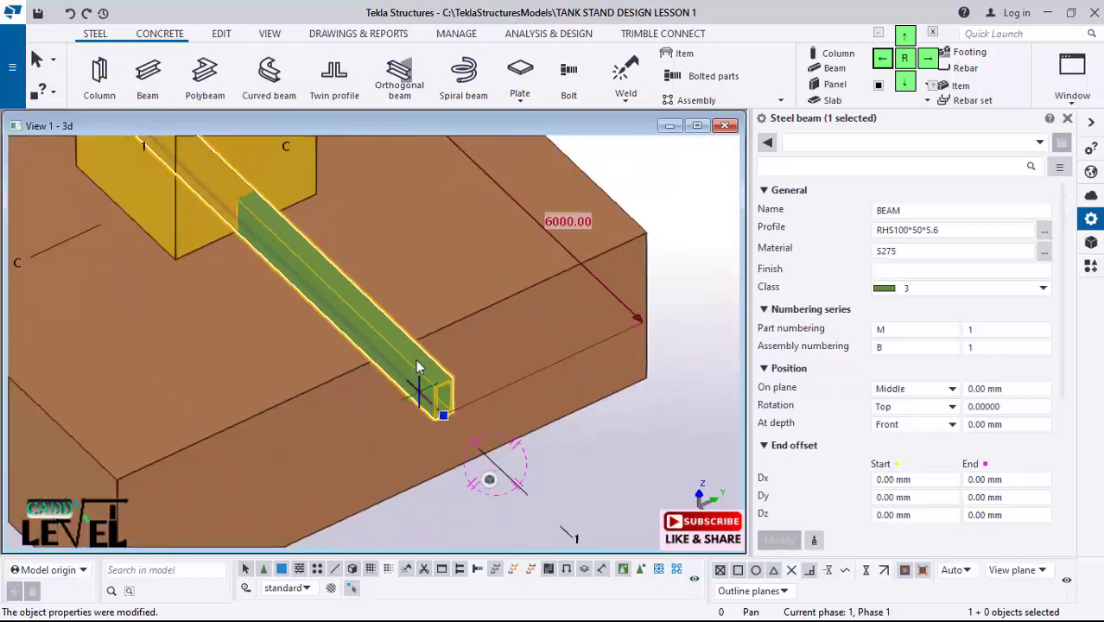
# Step: Make one linear copy of the grid line 1 beam with dZ 1000 mm, and check it against the C-1 concrete column
pyautogui.scroll(-8, 416, 367)
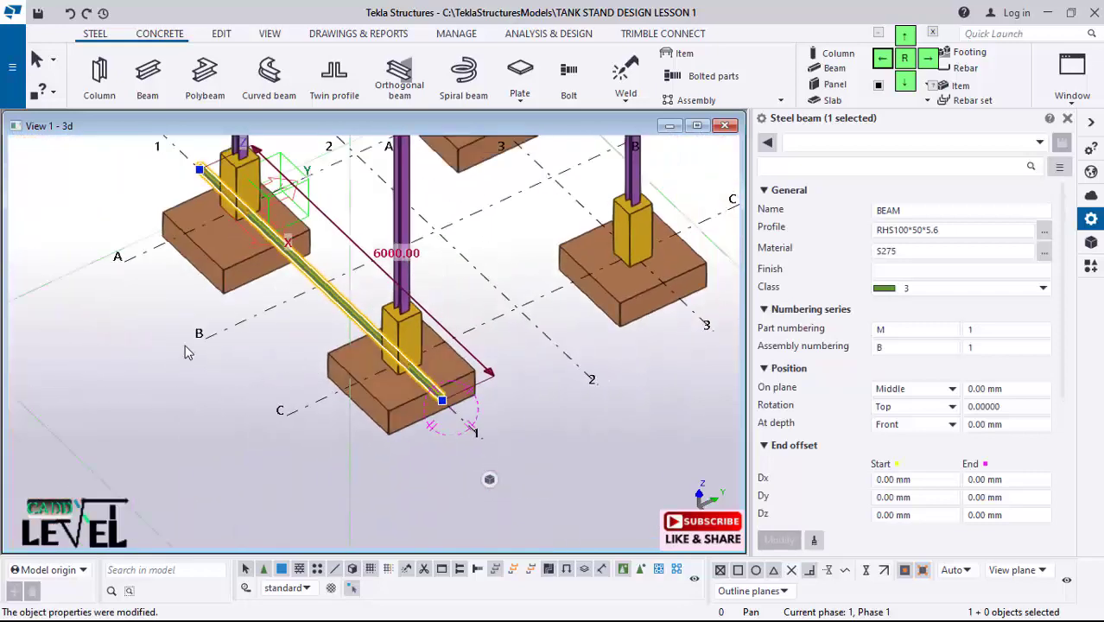
pyautogui.rightClick(185, 351)
pyautogui.moveTo(276, 259)
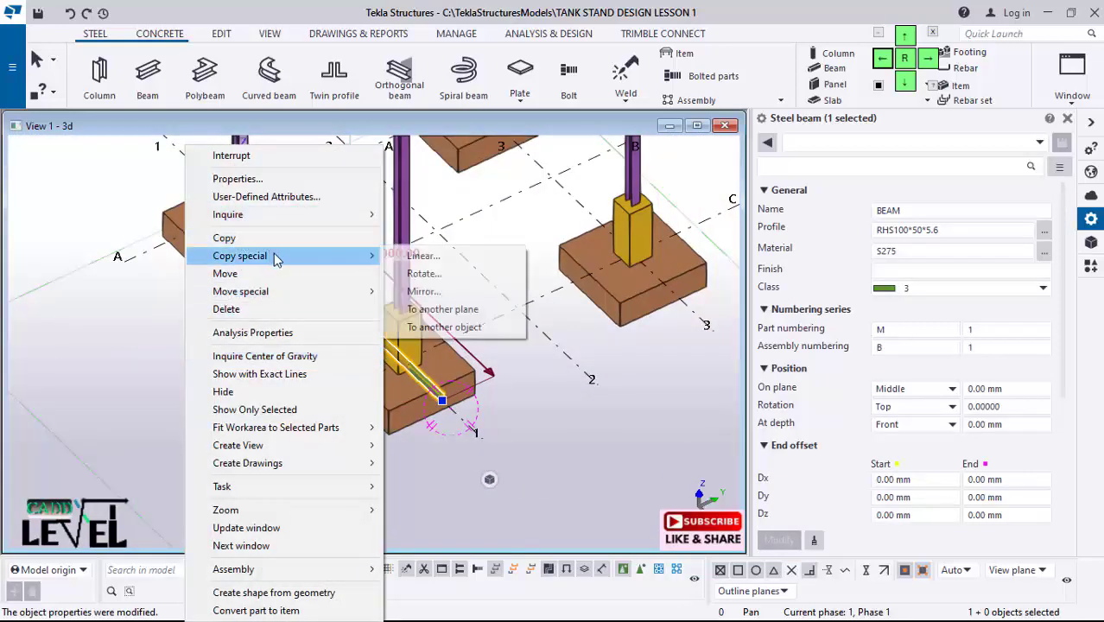
pyautogui.click(423, 256)
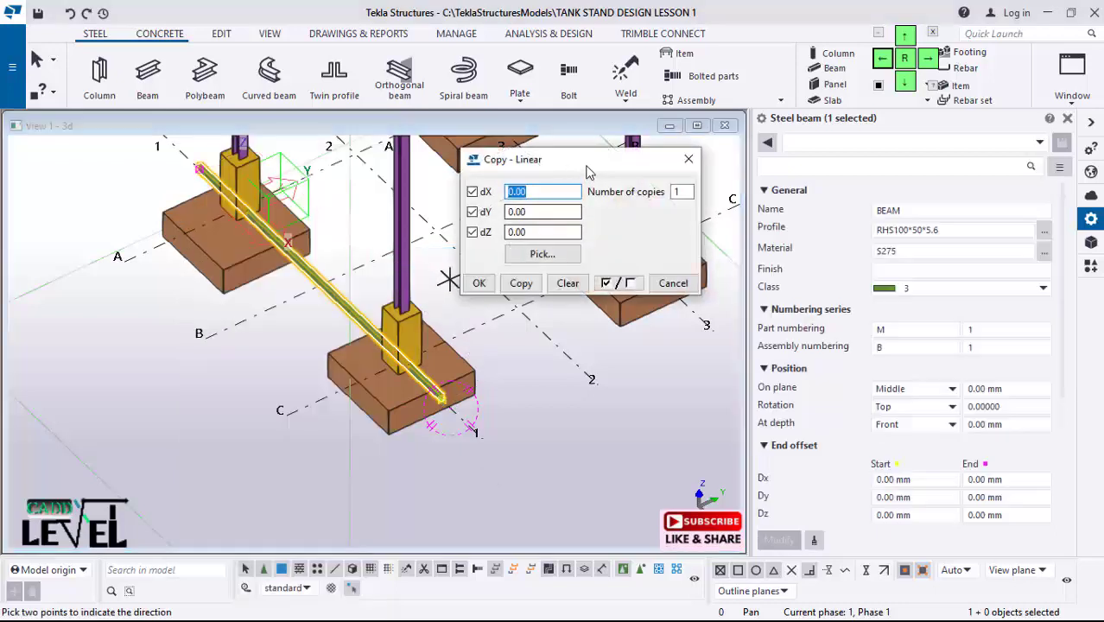
pyautogui.moveTo(555, 157); pyautogui.dragTo(626, 158)
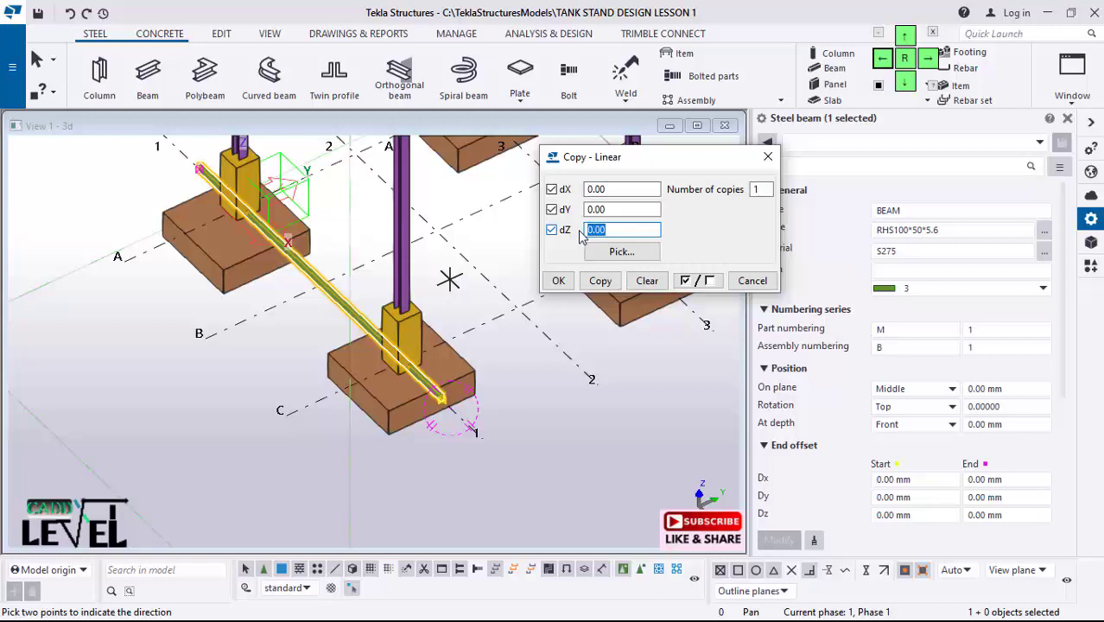
pyautogui.click(601, 281)
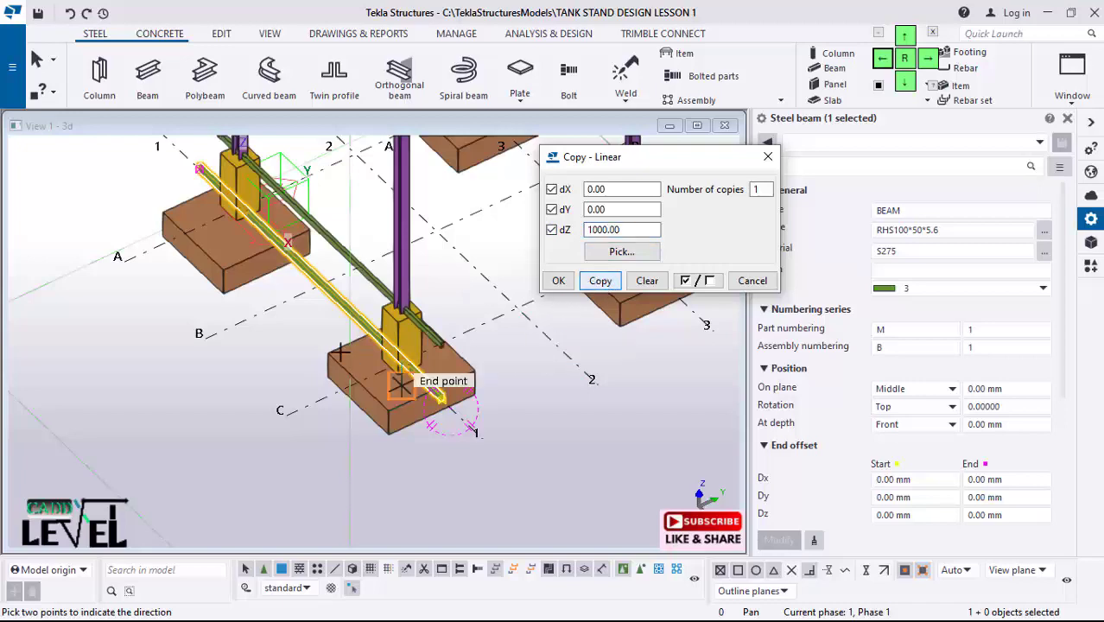
pyautogui.scroll(6, 400, 385)
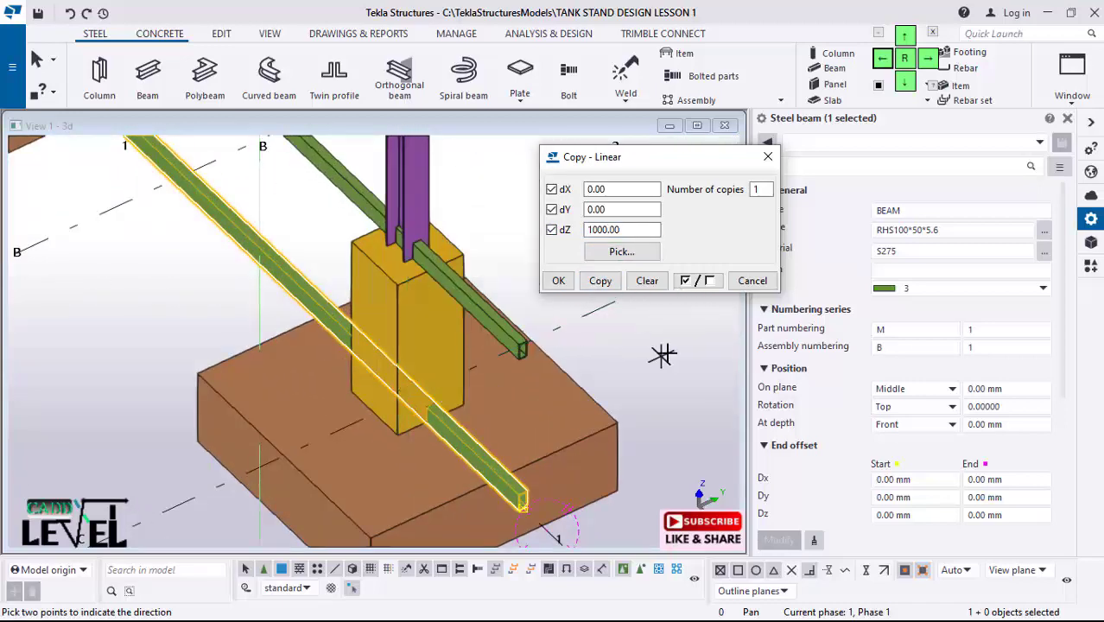
pyautogui.scroll(-2, 406, 398)
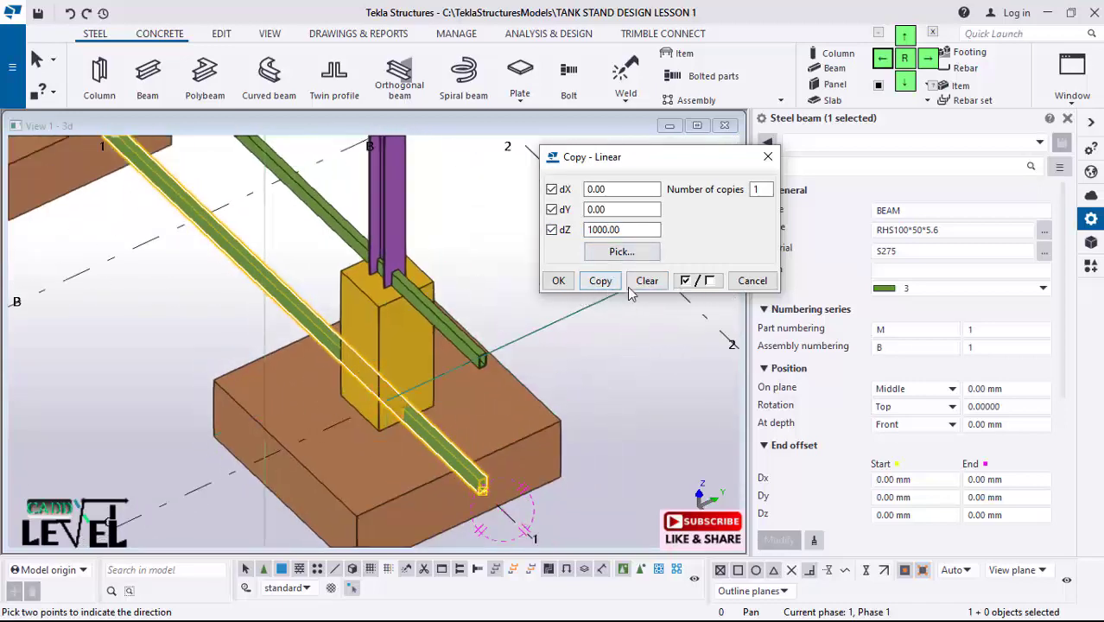
# Step: Close the linear copy and delete the original lower beam on grid line 1, keeping the raised copy
pyautogui.click(558, 281)
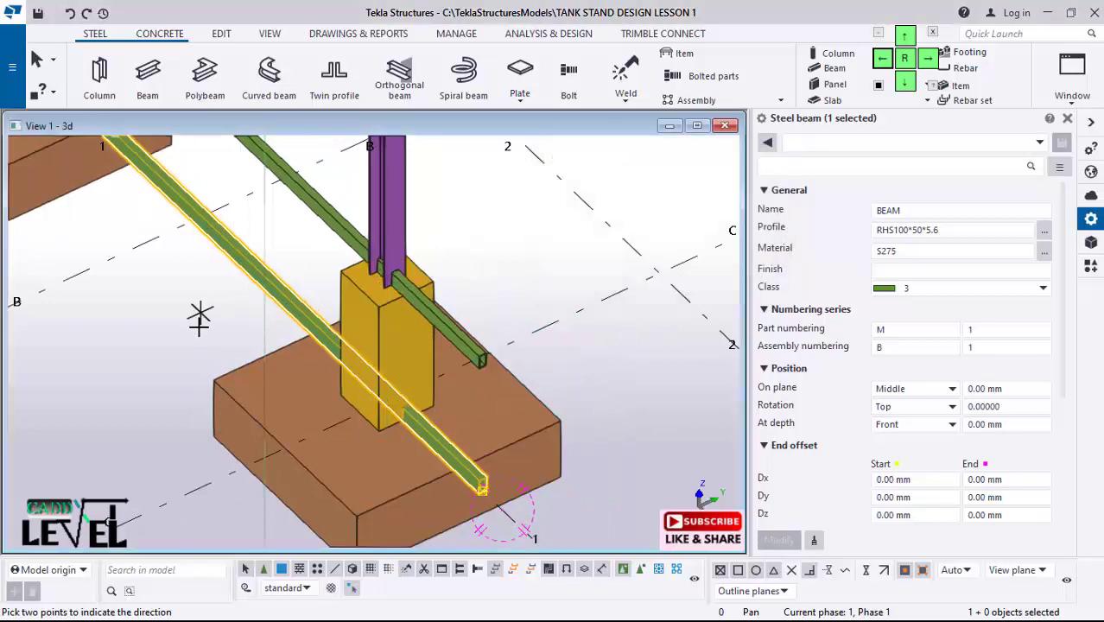
pyautogui.rightClick(229, 254)
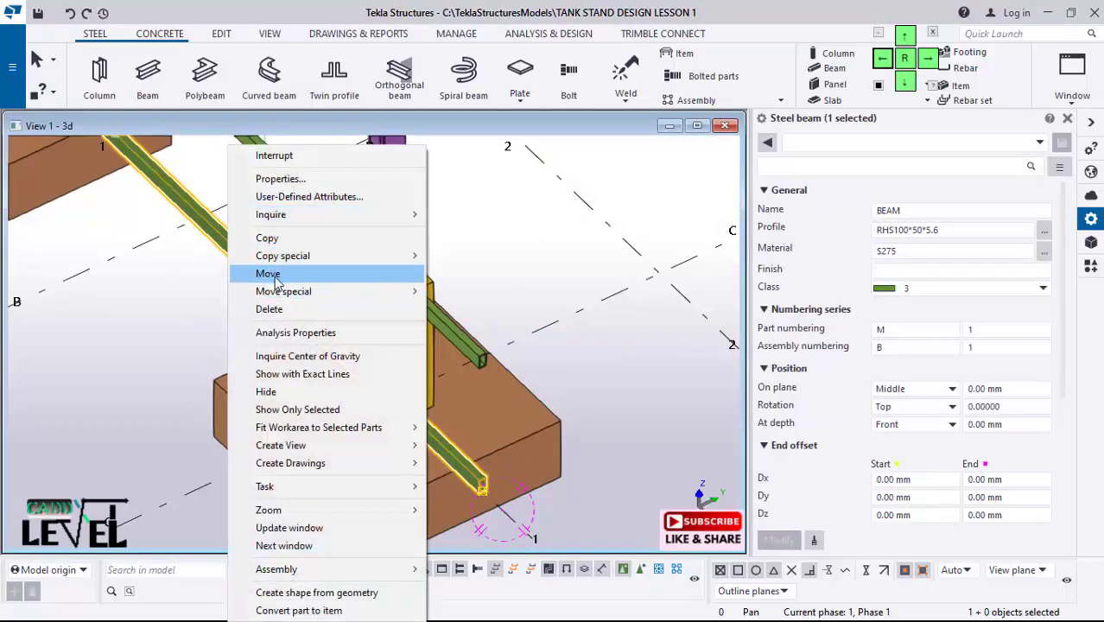
pyautogui.click(269, 309)
pyautogui.scroll(-6, 156, 344)
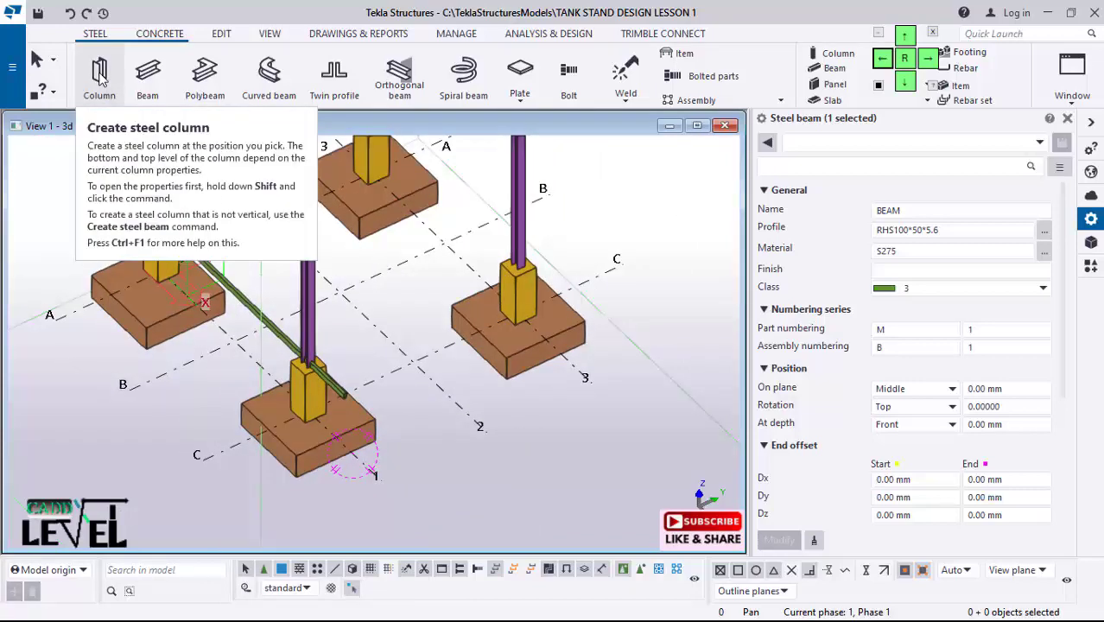
# Step: Place a 4000 mm RHS100*50*5.6 beam between the midpoints of grid lines 1 and 3 where they extend past the C footings
pyautogui.click(147, 77)
pyautogui.scroll(5, 328, 436)
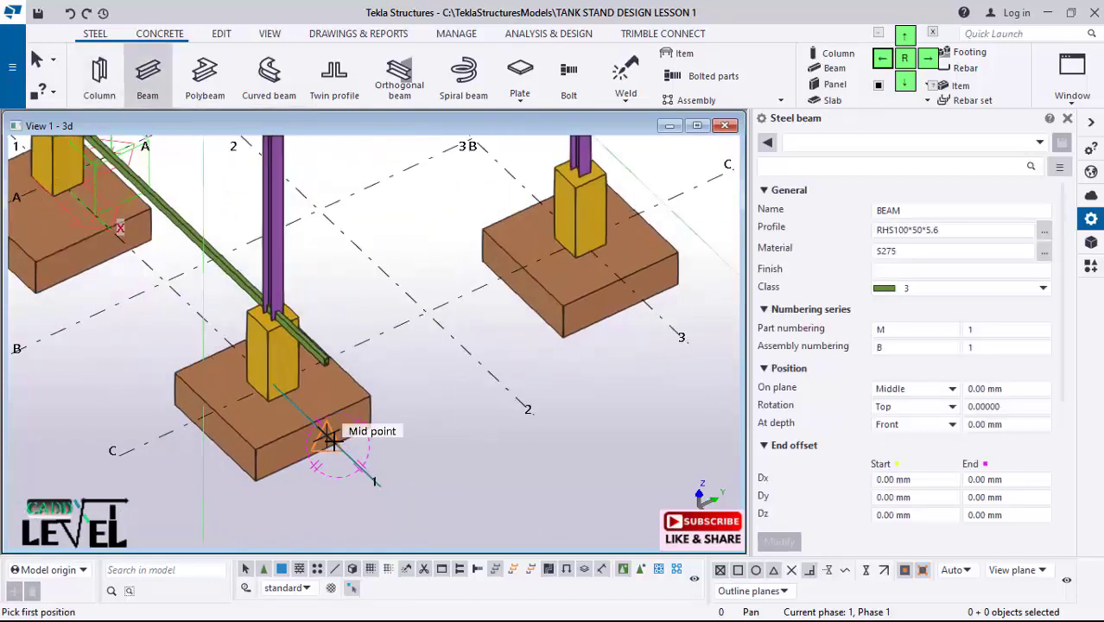
pyautogui.click(330, 441)
pyautogui.scroll(-2, 328, 445)
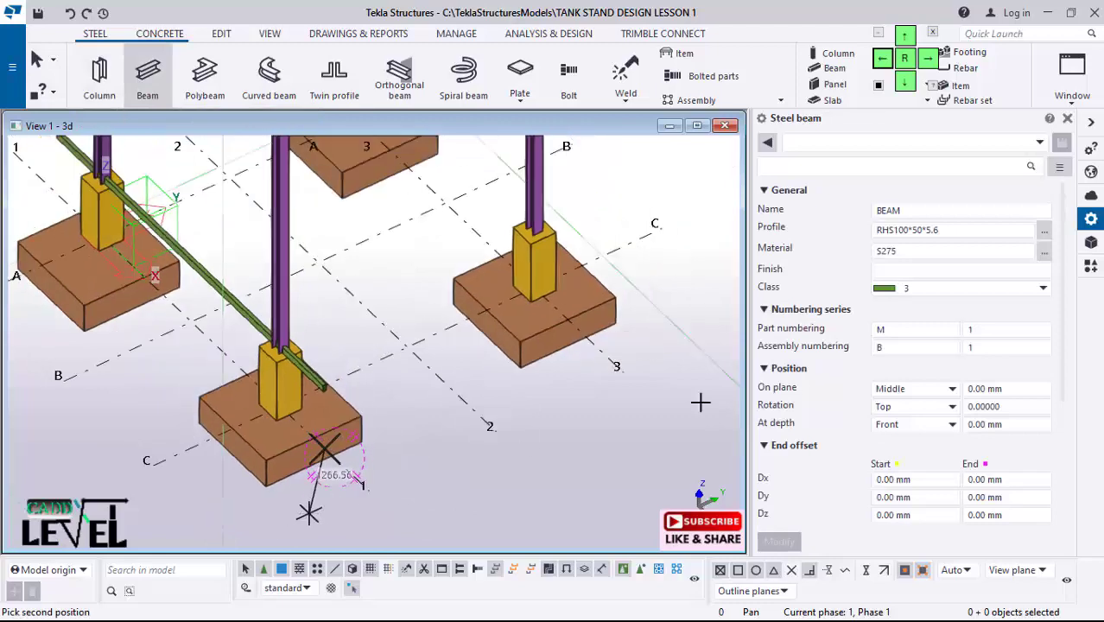
pyautogui.click(584, 337)
pyautogui.scroll(3, 519, 389)
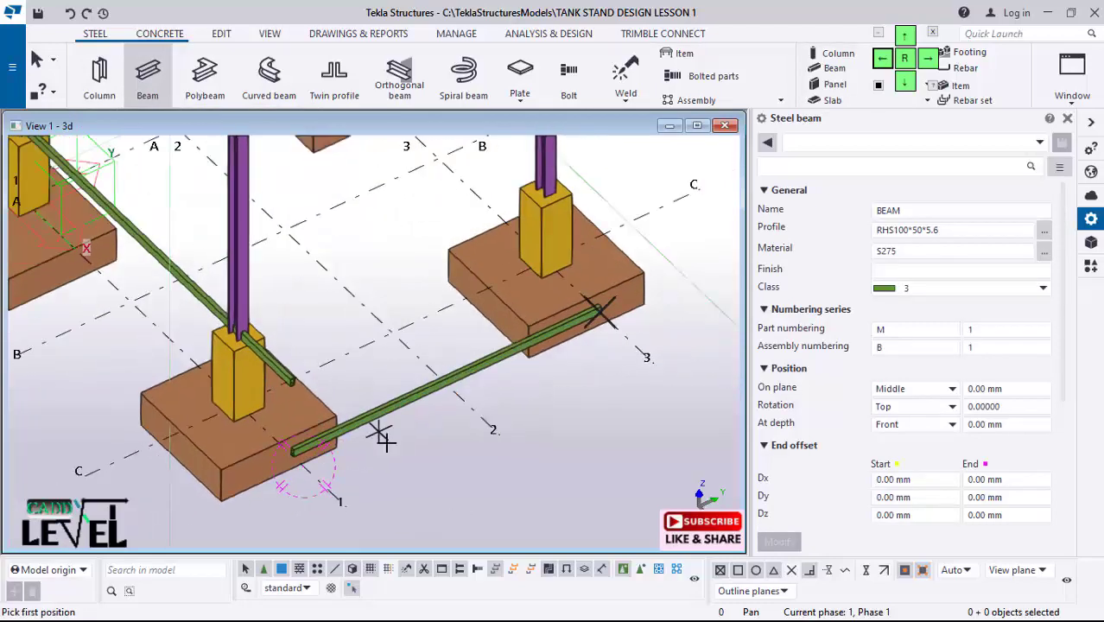
# Step: Check how the new beam sits against the C-1 and C-3 footings, end the beam command and delete the beam
pyautogui.scroll(-2, 415, 441)
pyautogui.scroll(2, 466, 415)
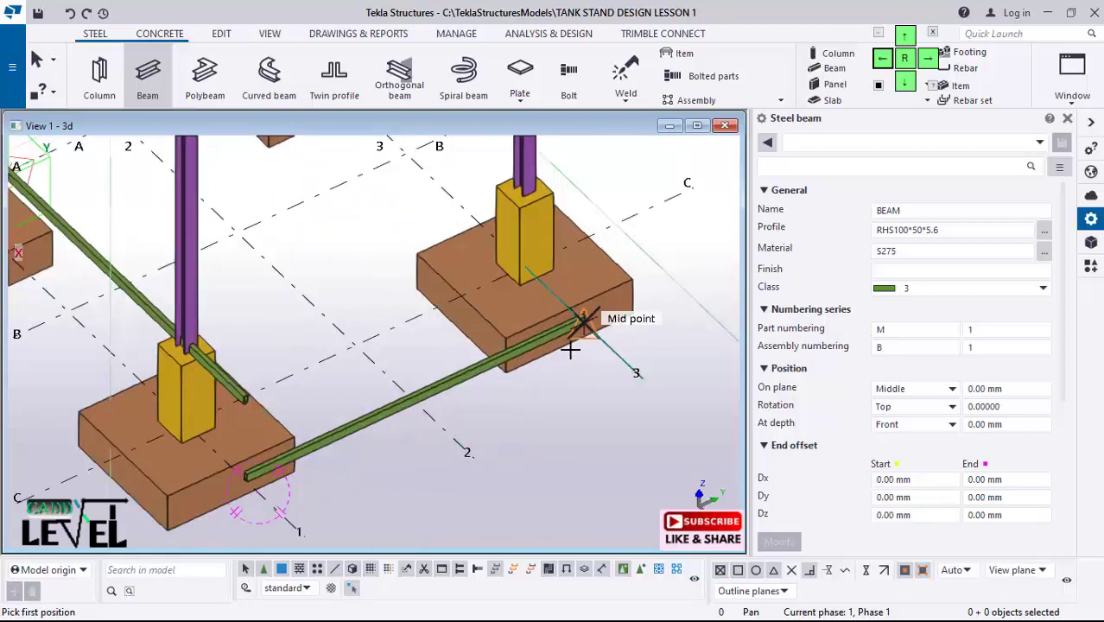
pyautogui.scroll(4, 570, 350)
pyautogui.scroll(-3, 606, 341)
pyautogui.scroll(5, 289, 484)
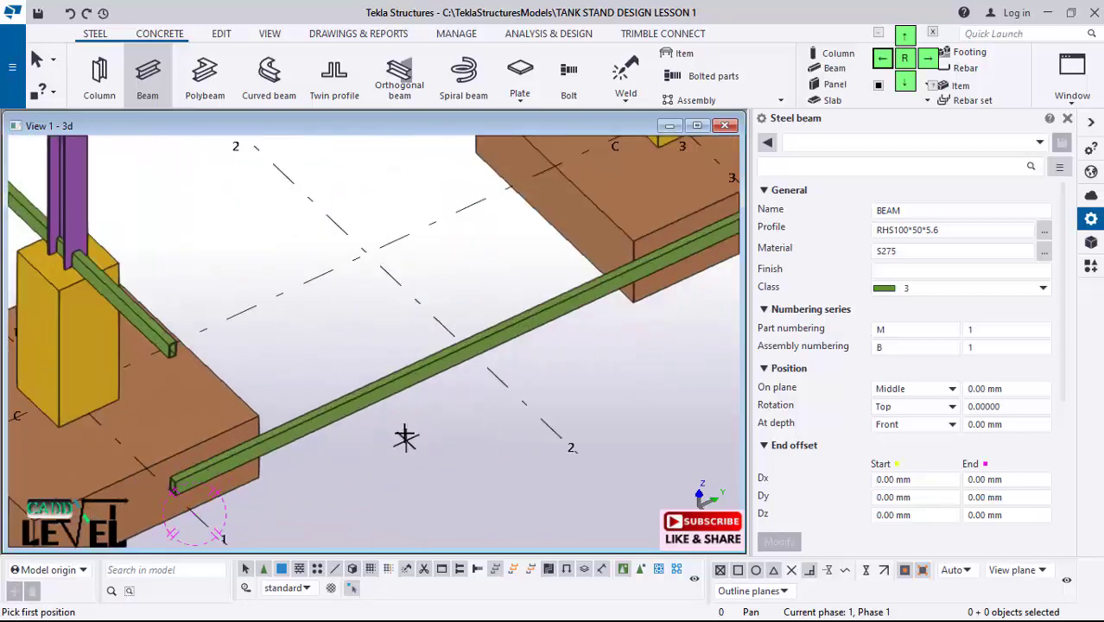
pyautogui.keyDown('ctrl'); pyautogui.moveTo(370, 467); pyautogui.dragTo(481, 392, button='middle'); pyautogui.keyUp('ctrl')
pyautogui.scroll(-4, 406, 423)
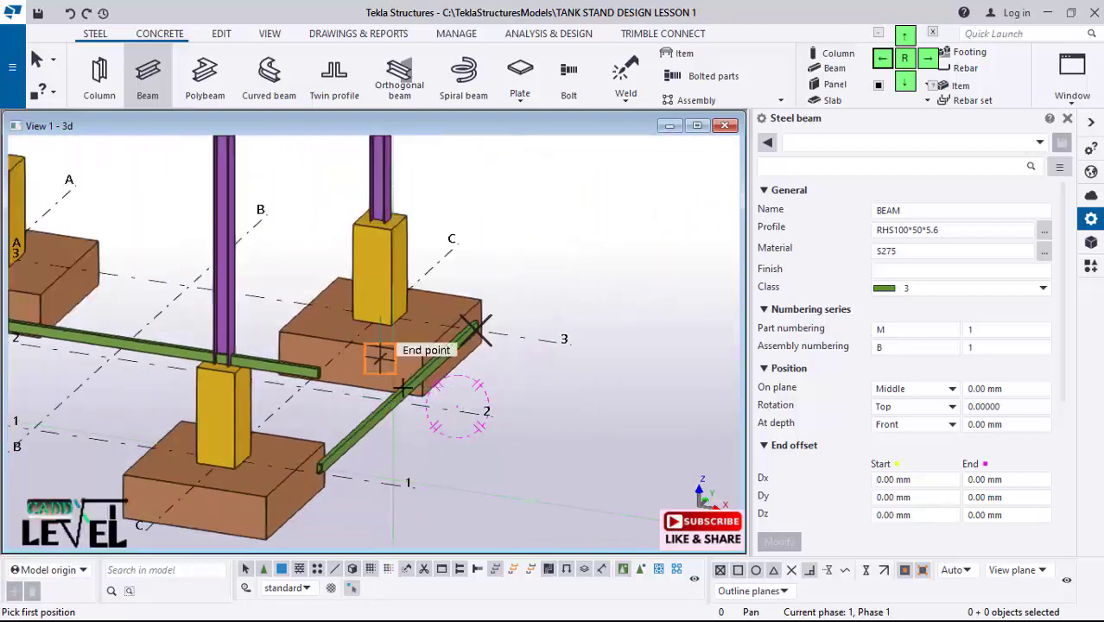
pyautogui.press('Escape')
pyautogui.click(403, 390)
pyautogui.scroll(-2, 403, 390)
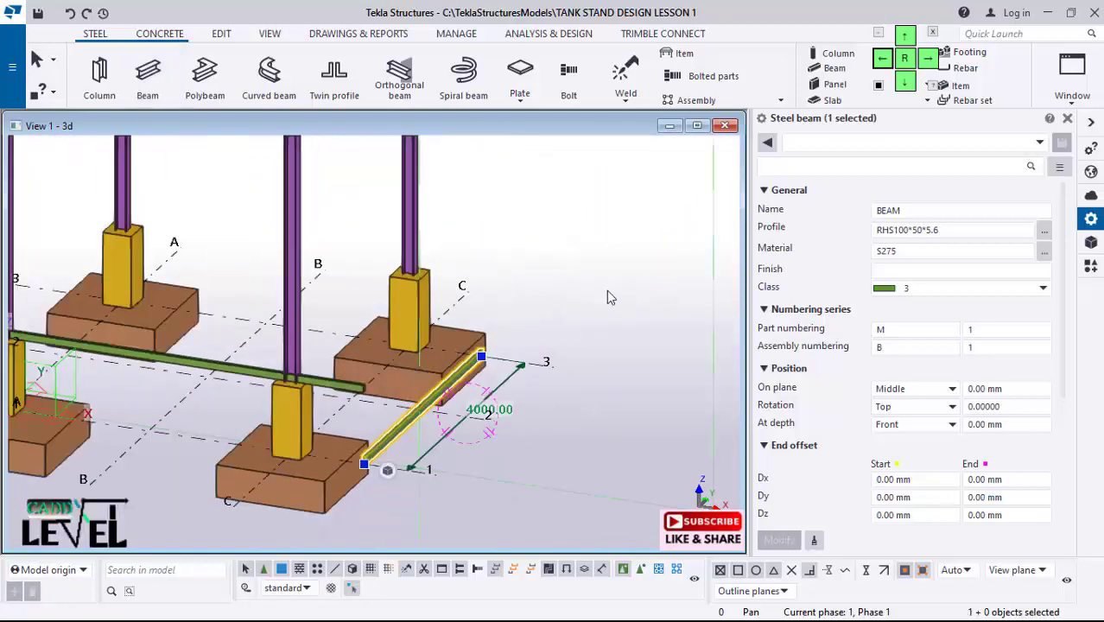
pyautogui.rightClick(591, 251)
pyautogui.click(635, 308)
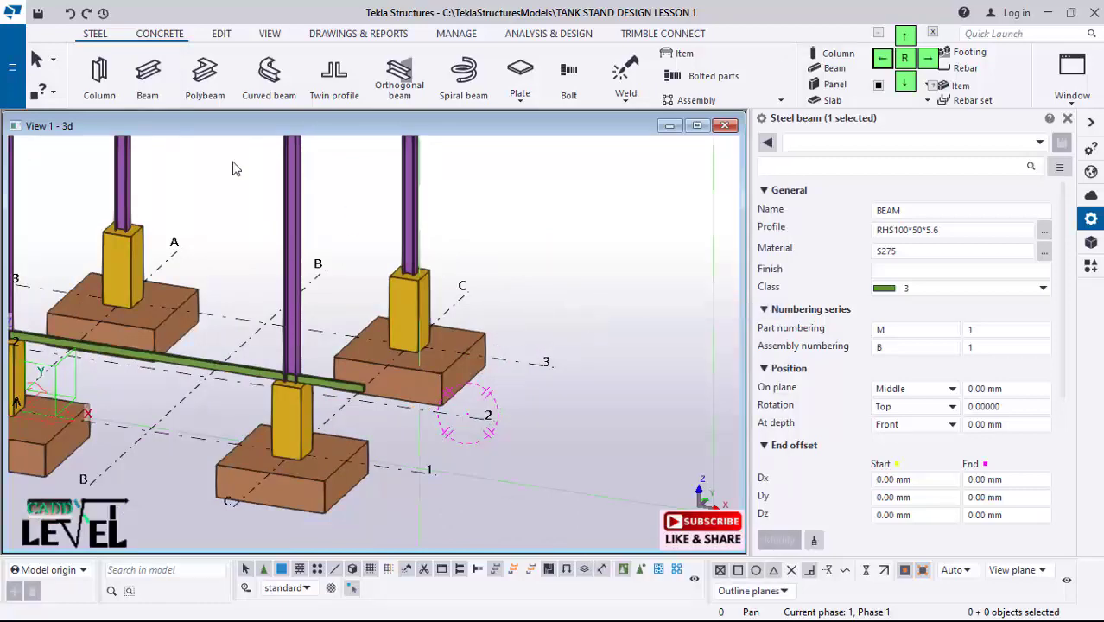
# Step: Place a 6000 mm RHS100*50*5.6 beam along grid line C, from beyond the C-1 column to beyond the C-3 column, and end the command
pyautogui.click(148, 74)
pyautogui.scroll(3, 259, 471)
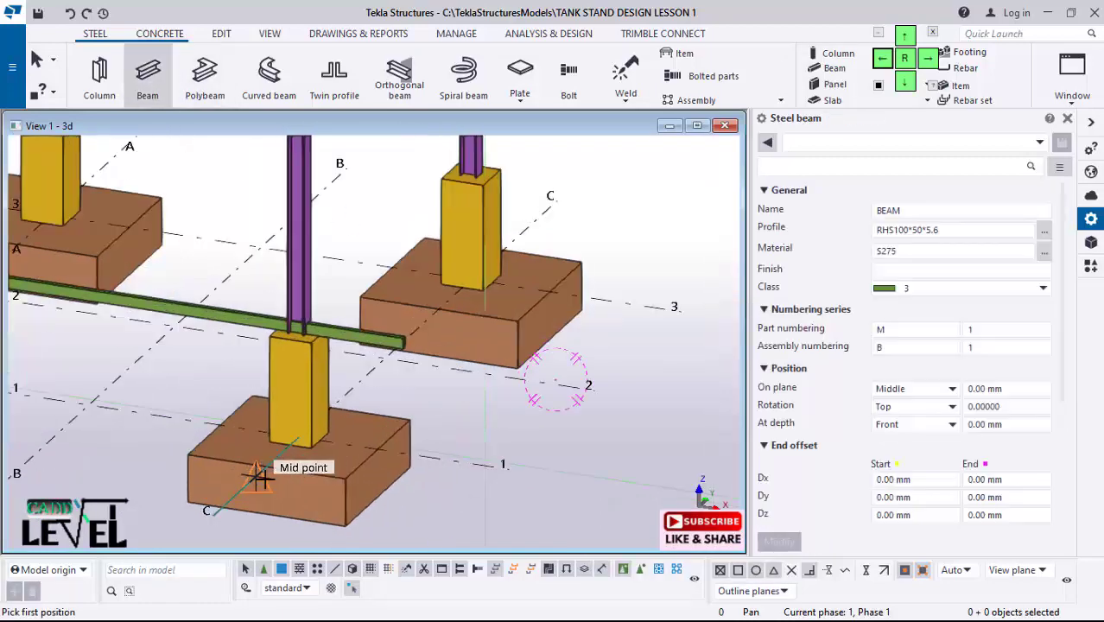
pyautogui.click(258, 476)
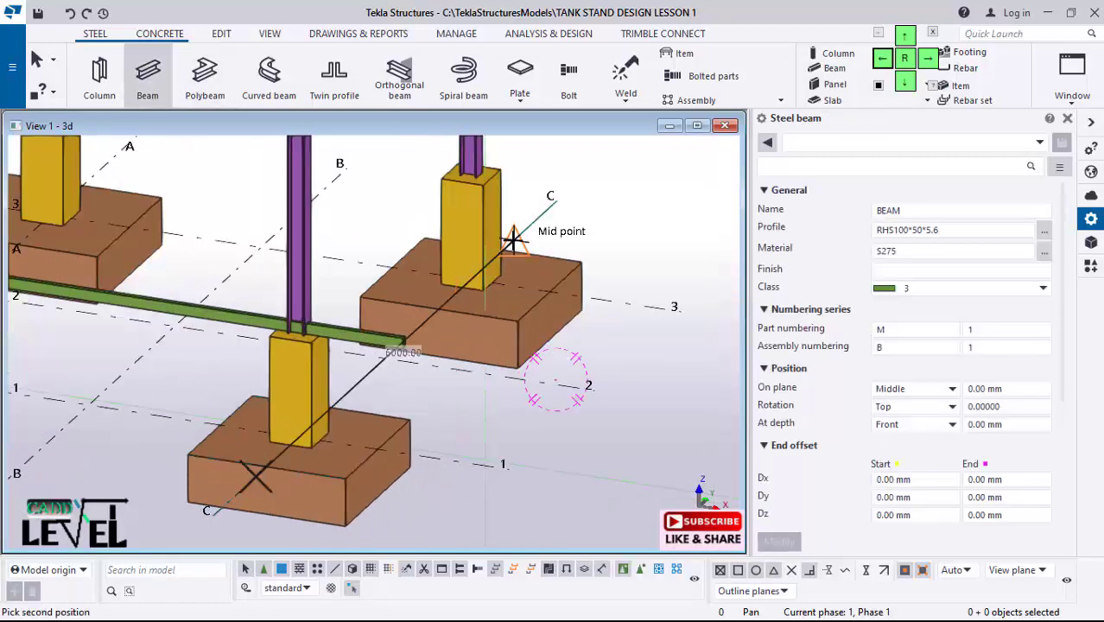
pyautogui.click(514, 242)
pyautogui.scroll(-4, 455, 505)
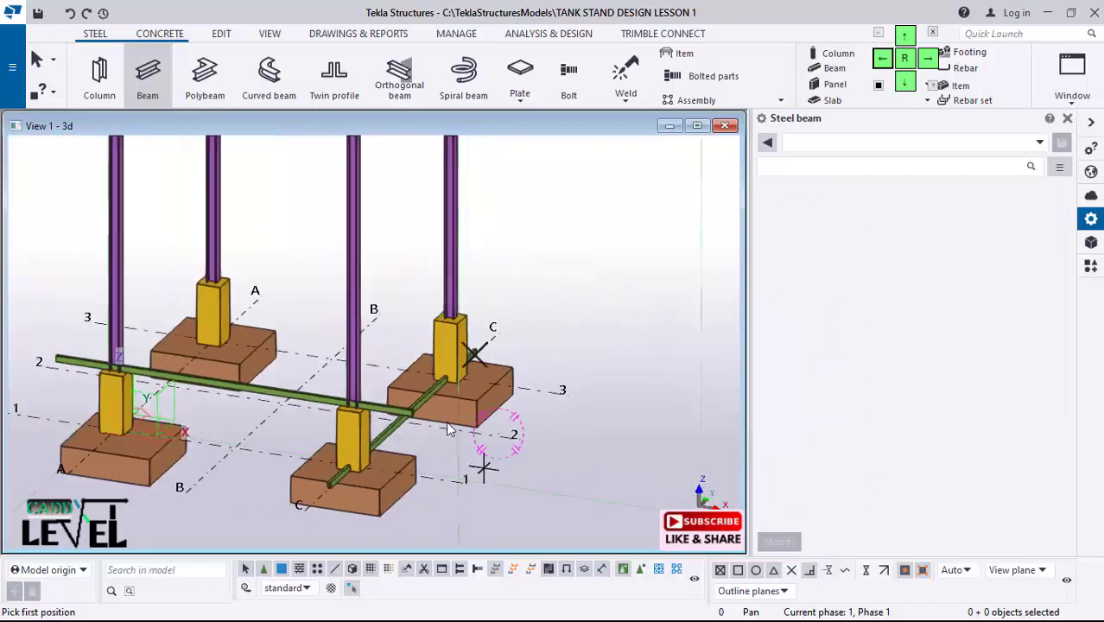
pyautogui.scroll(2, 445, 429)
pyautogui.press('Escape')
# Step: Make one linear copy of the grid line C beam with dZ 1000 mm and delete the original lower beam
pyautogui.rightClick(369, 442)
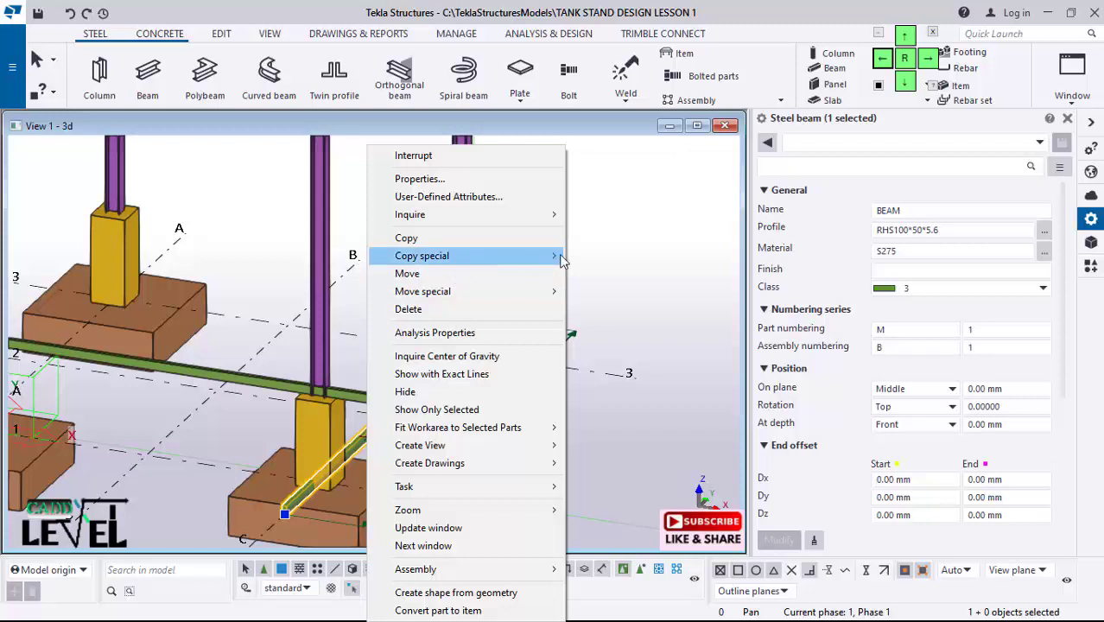
pyautogui.moveTo(553, 256)
pyautogui.click(598, 256)
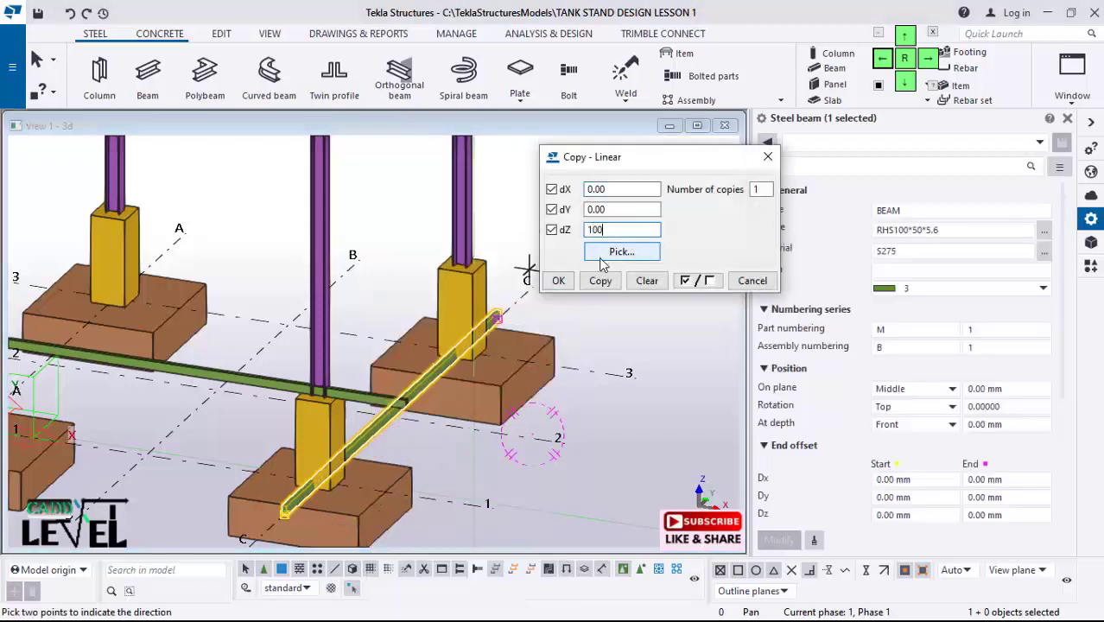
pyautogui.click(596, 287)
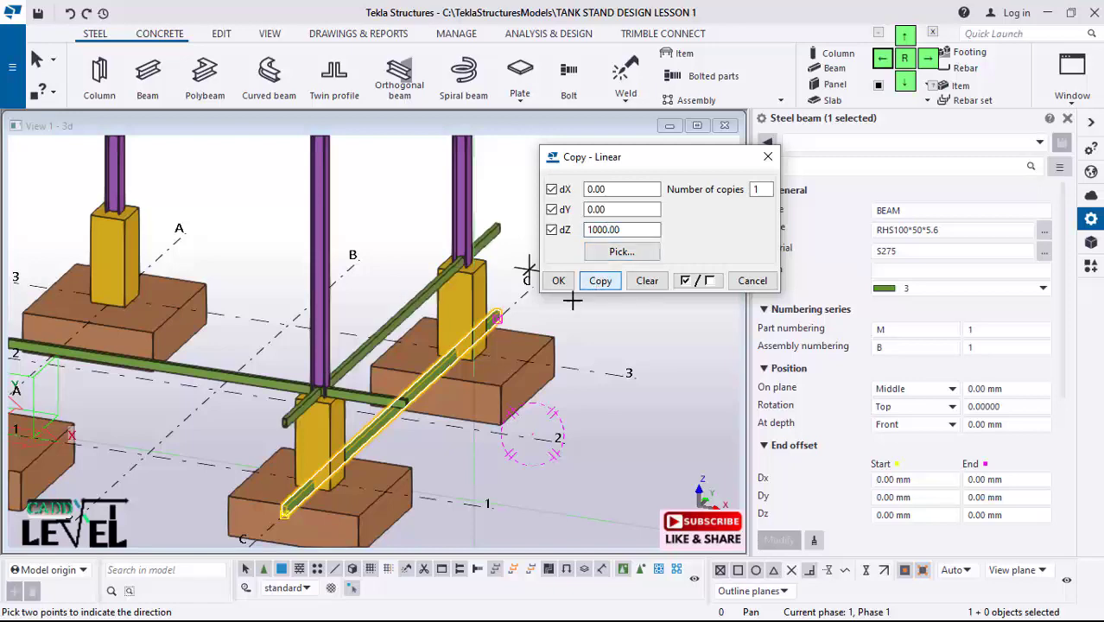
pyautogui.click(559, 283)
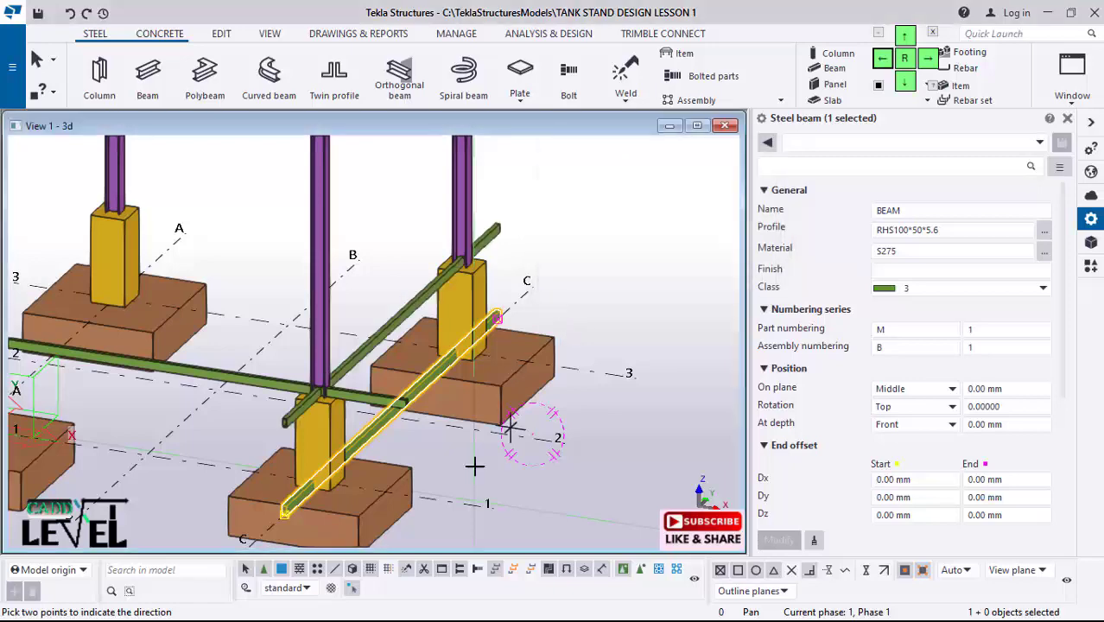
pyautogui.rightClick(368, 443)
pyautogui.click(433, 309)
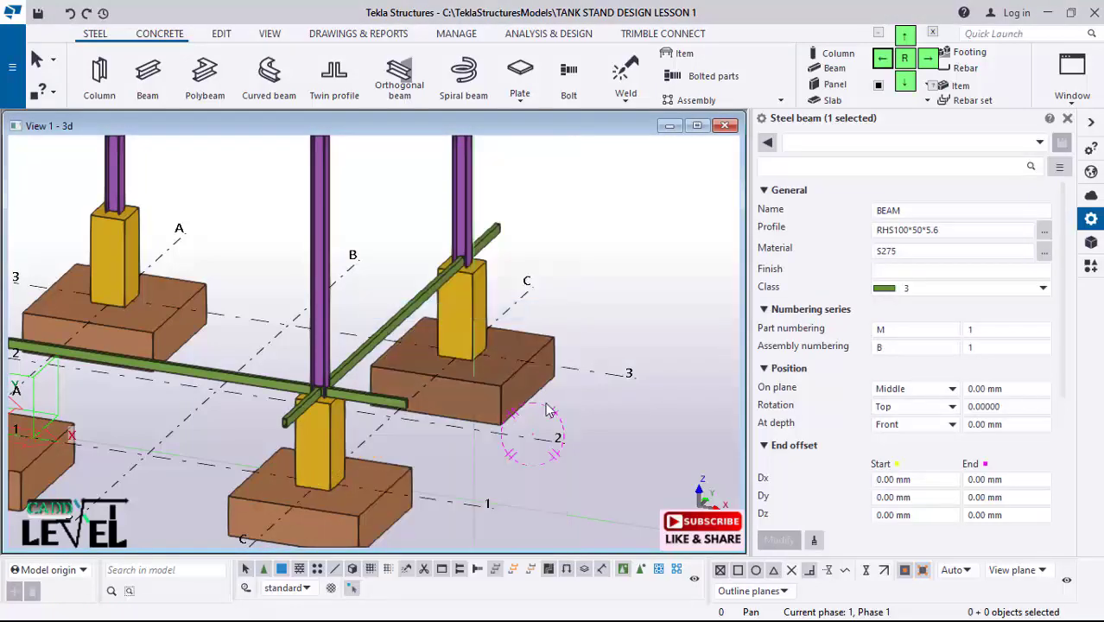
# Step: Copy the raised beam on grid line C to grid line A, using the ends of the two grid lines as reference points
pyautogui.click(404, 355)
pyautogui.scroll(-2, 532, 319)
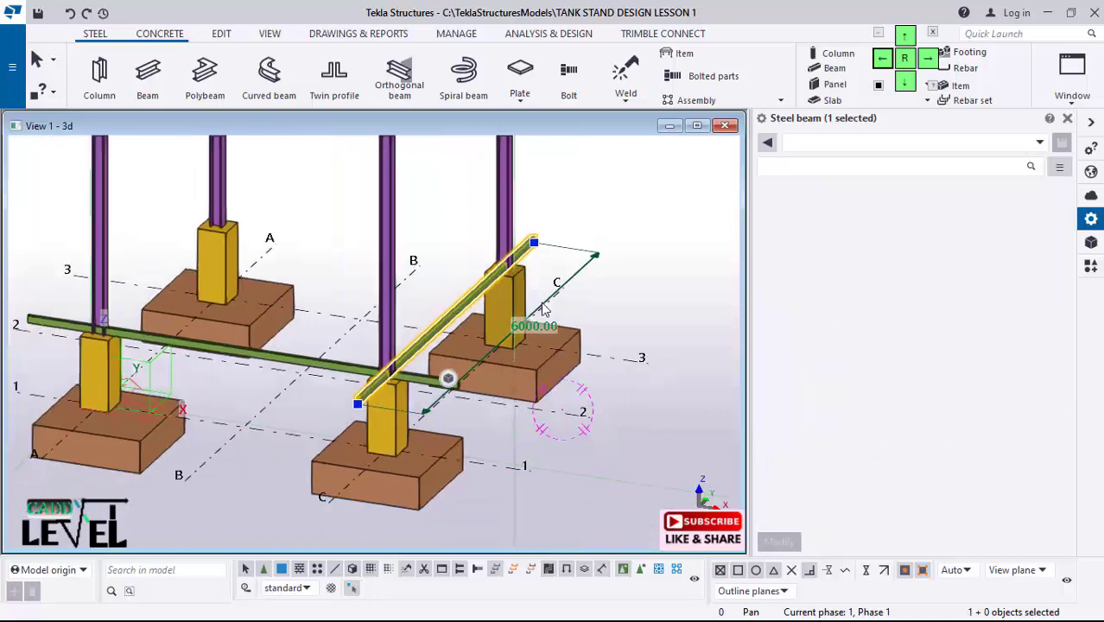
pyautogui.rightClick(264, 484)
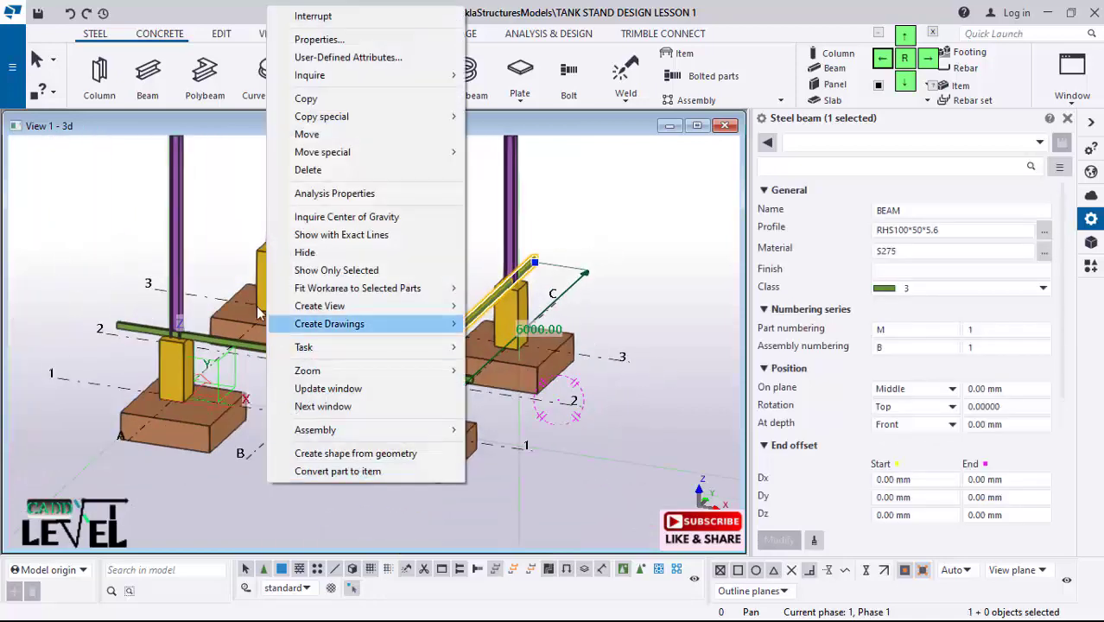
pyautogui.click(311, 100)
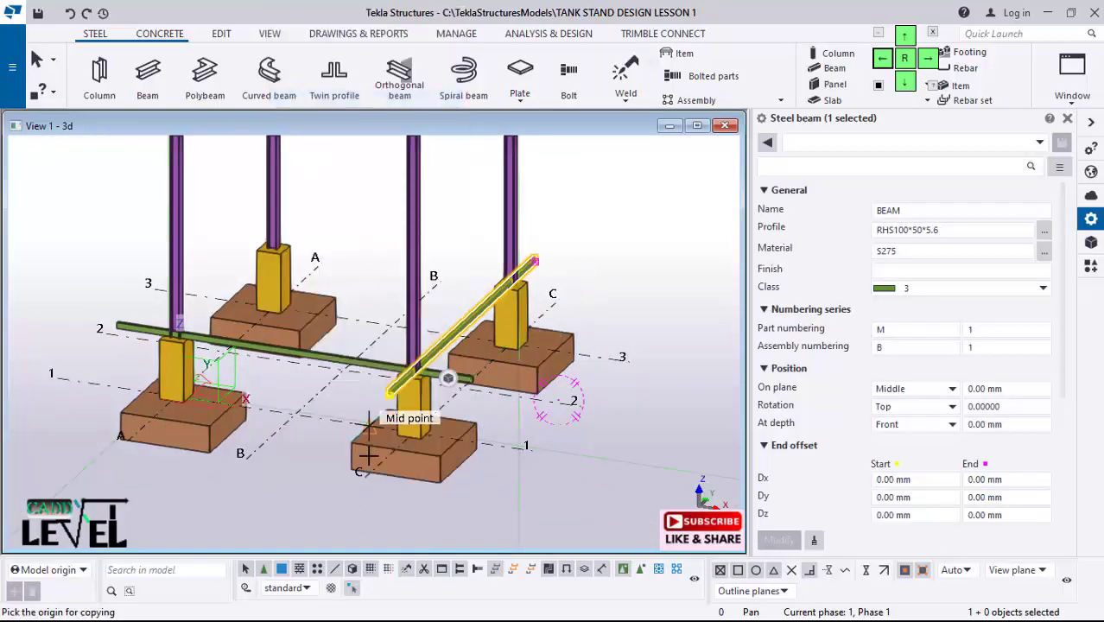
pyautogui.click(365, 477)
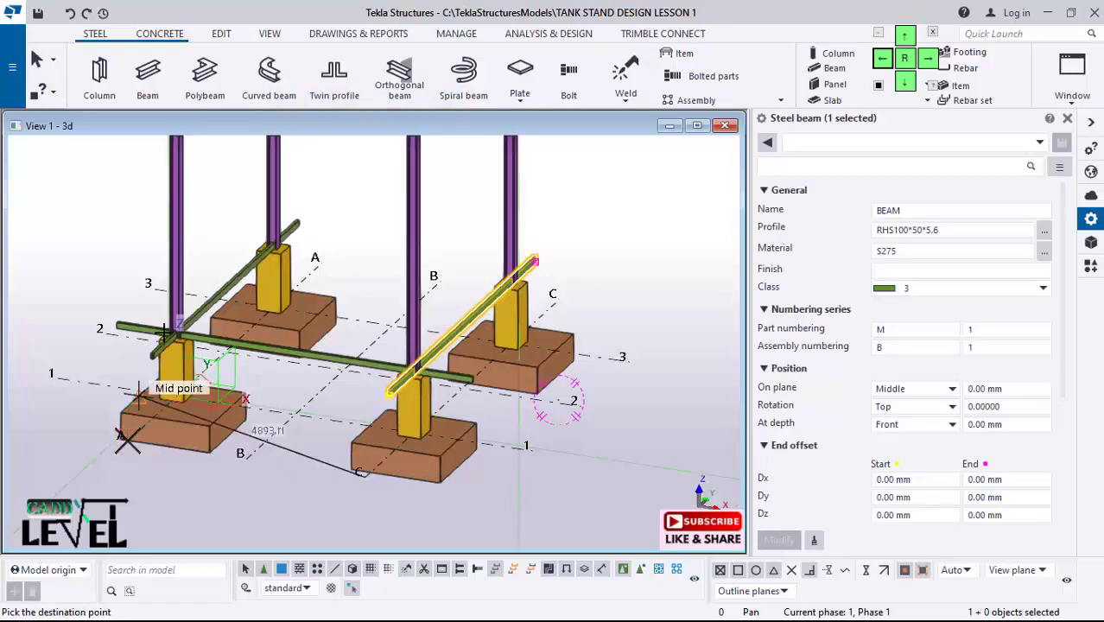
# Step: Examine how the crossing beams meet at the base of the A-1 steel column and end the copy command
pyautogui.scroll(8, 138, 387)
pyautogui.scroll(3, 138, 325)
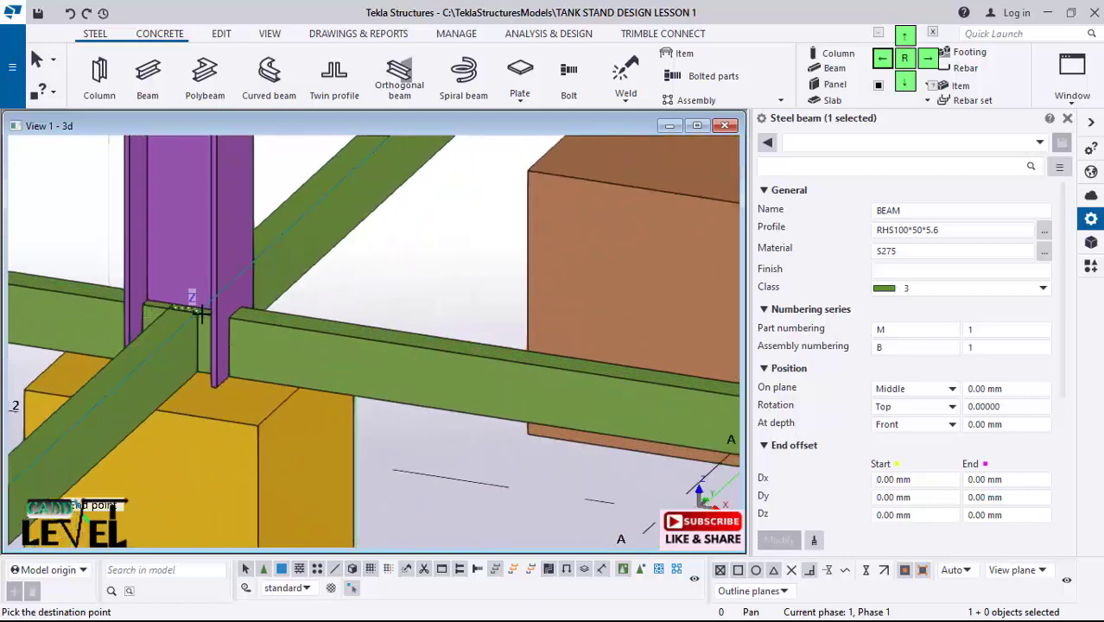
pyautogui.scroll(-3, 213, 323)
pyautogui.scroll(2, 221, 337)
pyautogui.scroll(-6, 222, 337)
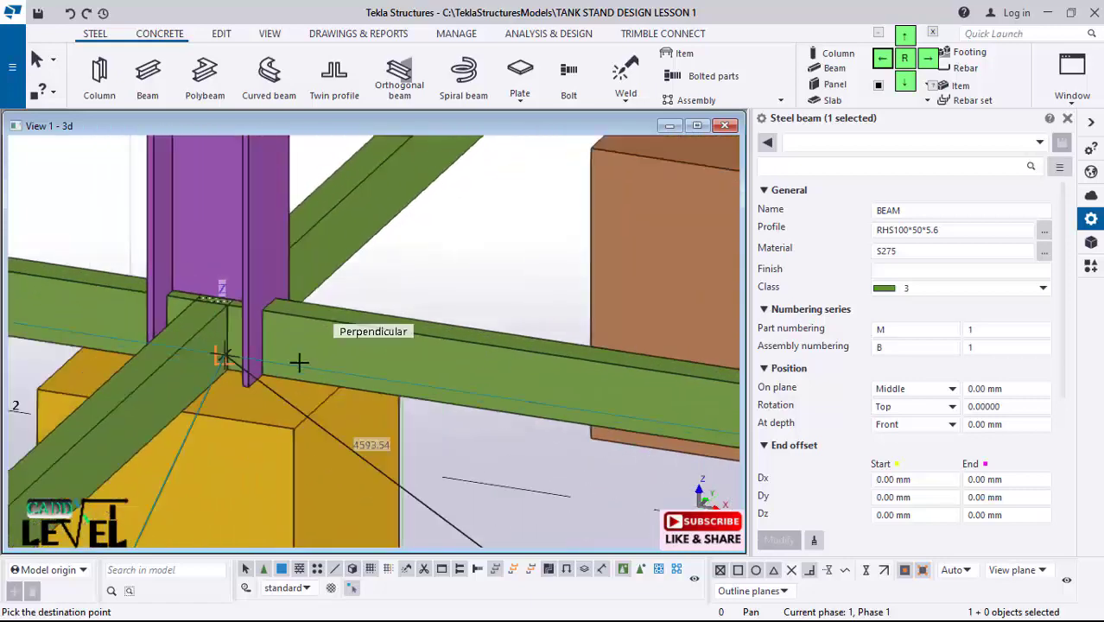
pyautogui.scroll(-3, 194, 361)
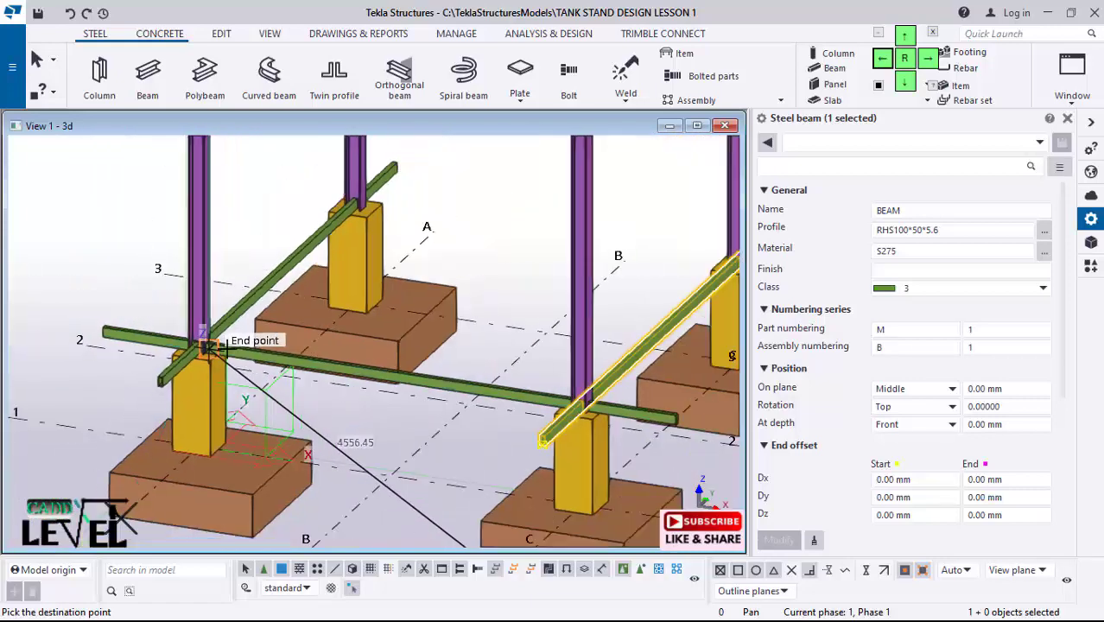
pyautogui.press('Escape')
pyautogui.scroll(-2, 209, 367)
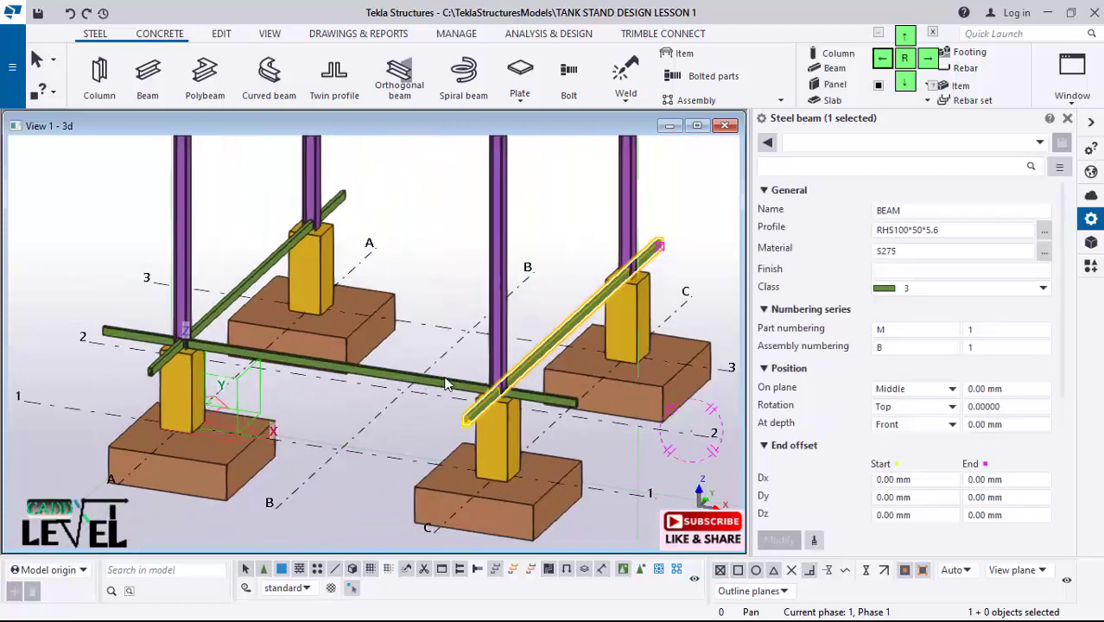
# Step: Copy the raised beam on grid line 1 to grid line 3, using the ends of the two grid lines as reference points
pyautogui.click(447, 385)
pyautogui.scroll(-2, 380, 390)
pyautogui.rightClick(564, 238)
pyautogui.click(610, 242)
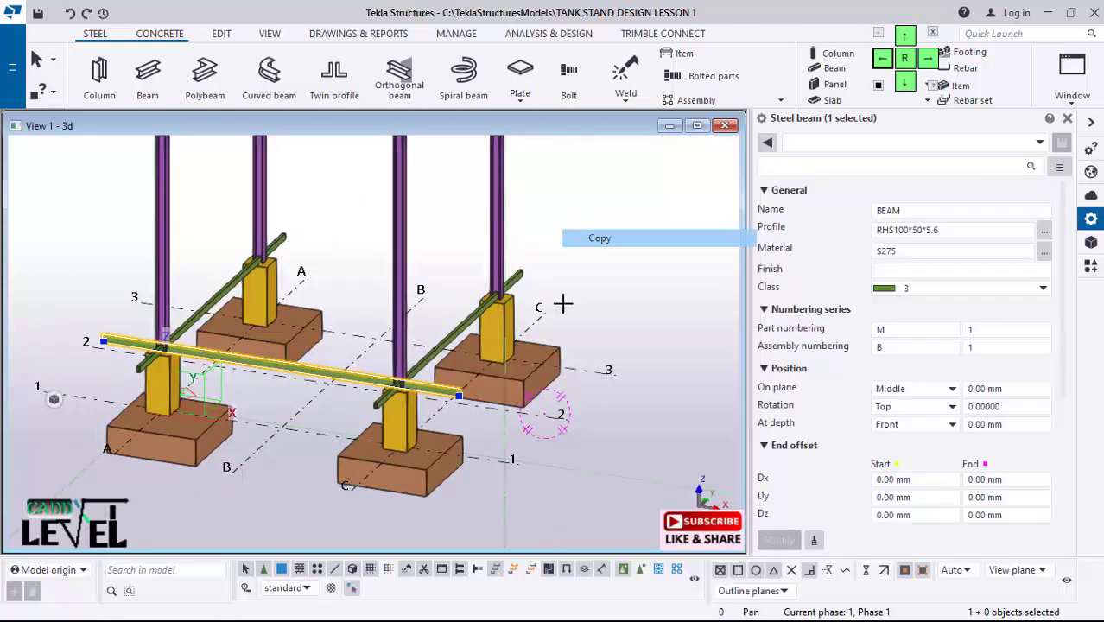
pyautogui.click(585, 419)
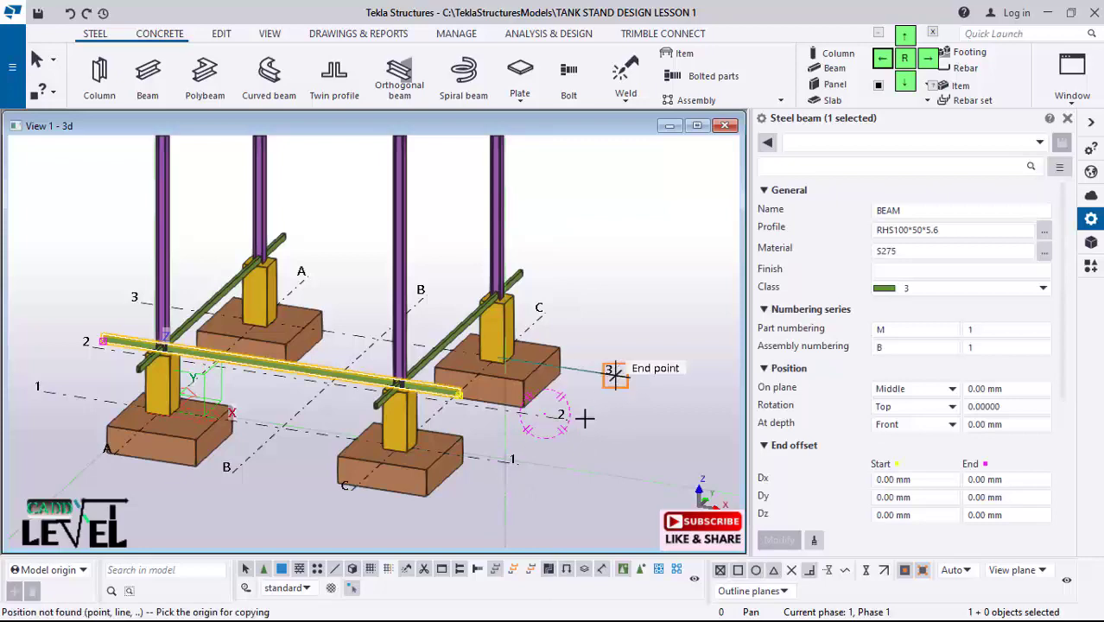
pyautogui.click(518, 464)
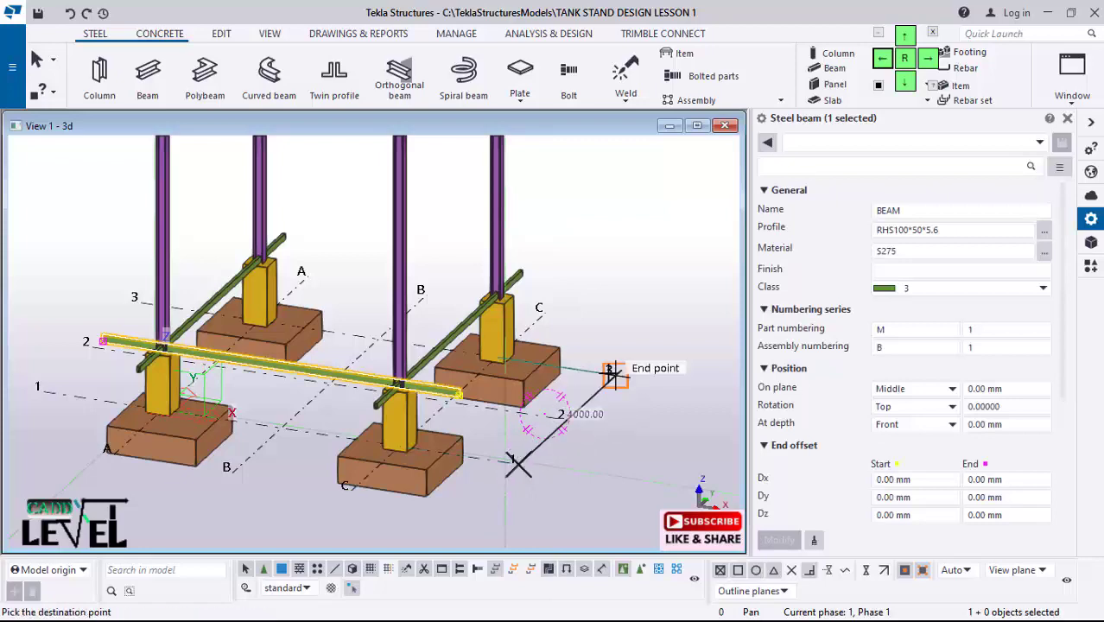
# Step: Examine the beam junction at the C-3 column, end the copy command and review the beams around all four columns
pyautogui.scroll(2, 481, 295)
pyautogui.scroll(5, 482, 296)
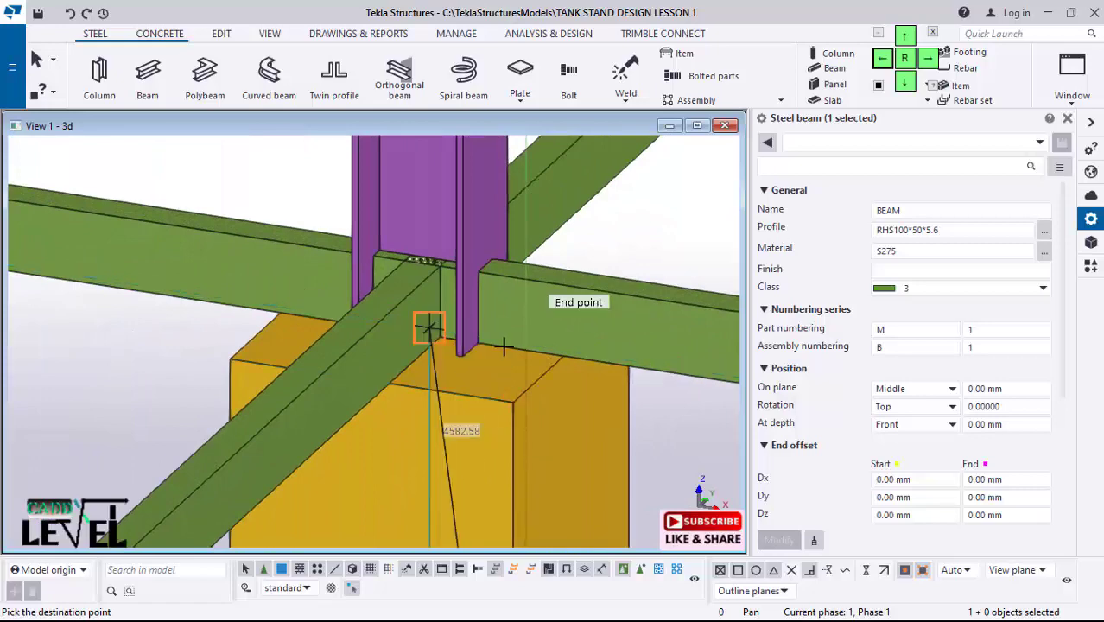
pyautogui.keyDown('ctrl'); pyautogui.moveTo(503, 346); pyautogui.dragTo(370, 399, button='middle'); pyautogui.keyUp('ctrl')
pyautogui.scroll(-2, 370, 400)
pyautogui.scroll(1, 526, 275)
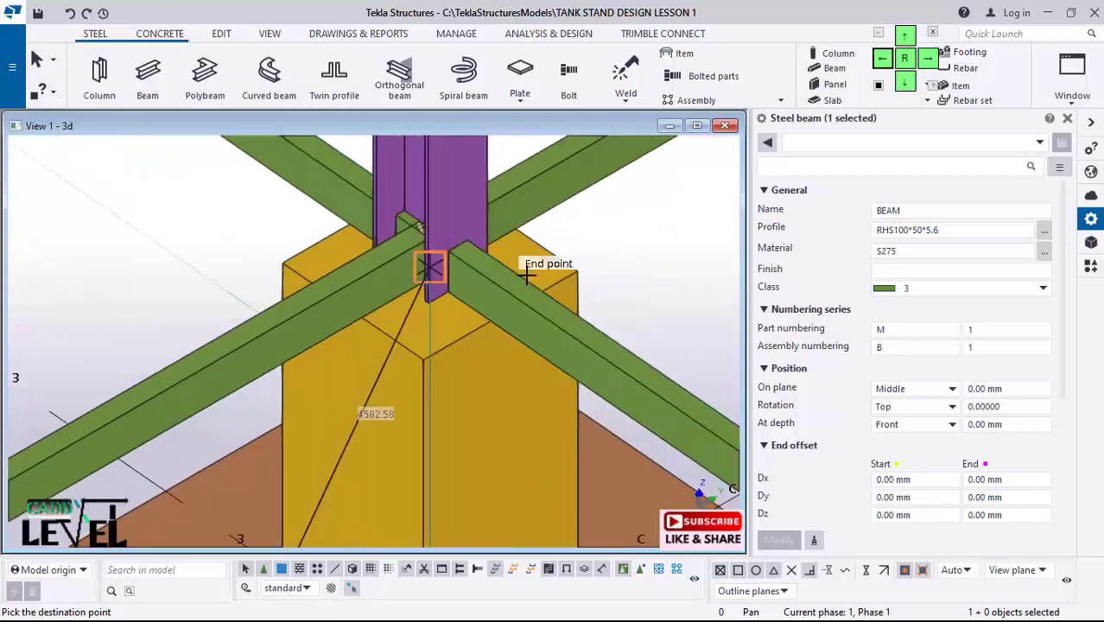
pyautogui.scroll(-5, 510, 269)
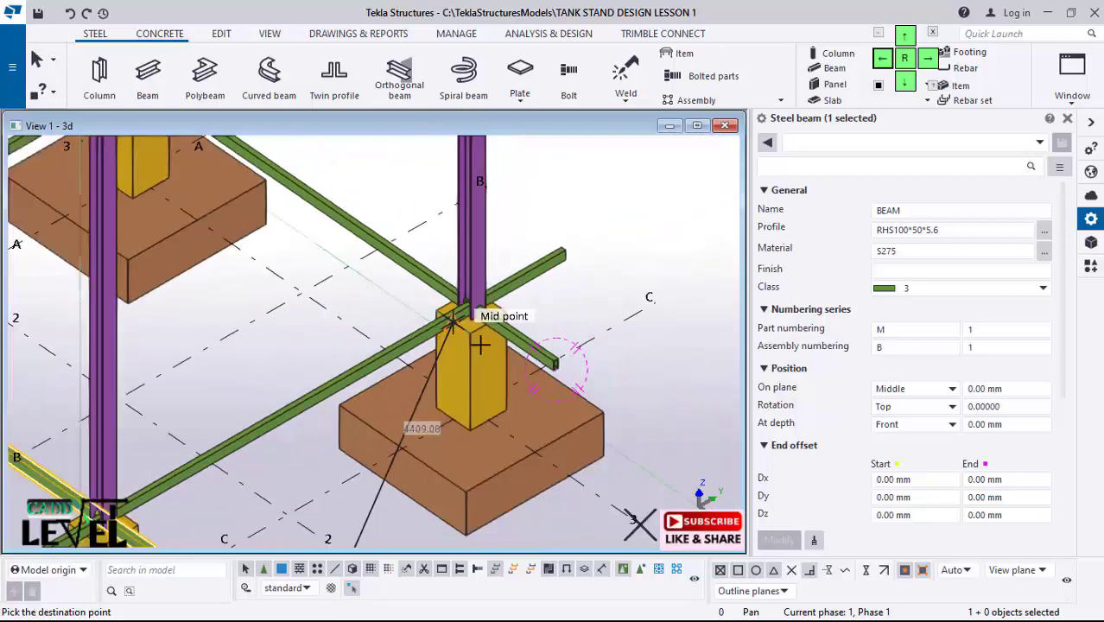
pyautogui.scroll(-3, 491, 355)
pyautogui.press('Escape')
pyautogui.scroll(4, 462, 380)
pyautogui.click(386, 361)
pyautogui.scroll(-4, 385, 356)
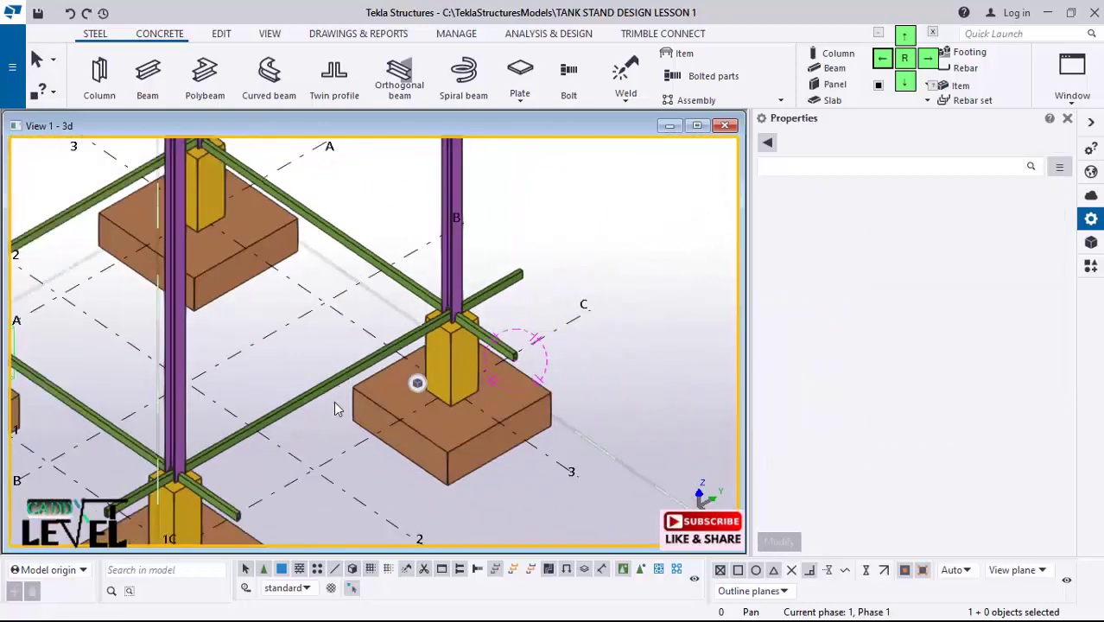
pyautogui.scroll(-1, 469, 337)
pyautogui.scroll(-2, 344, 370)
pyautogui.scroll(1, 263, 410)
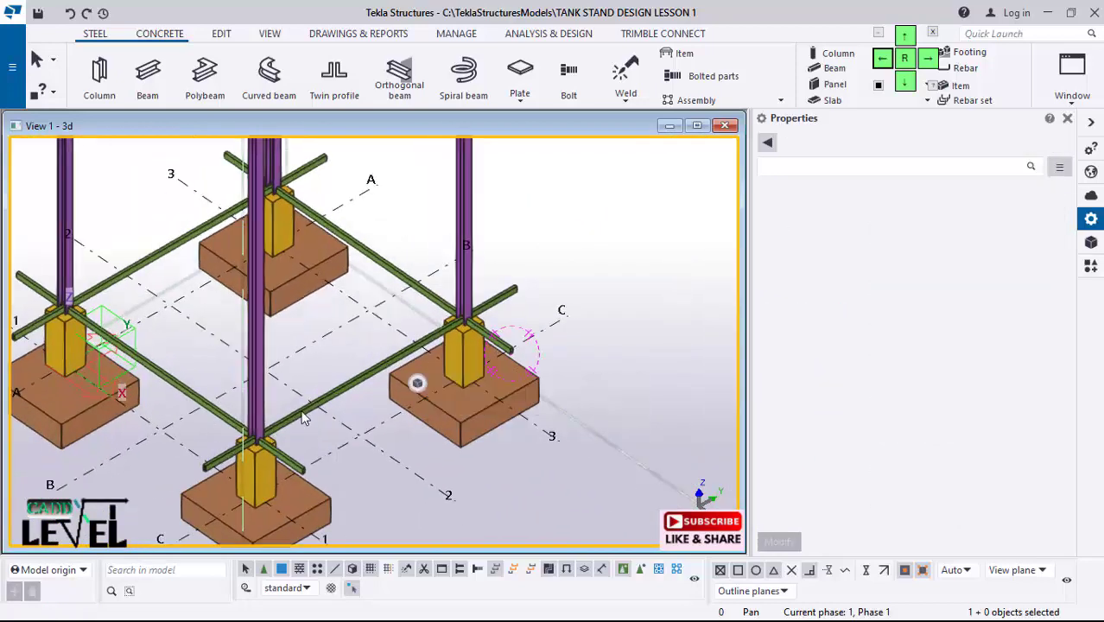
# Step: Move the four RHS100*50*5.6 beams around the columns up by a linear dZ of 2000 mm and end the command
pyautogui.scroll(-2, 221, 281)
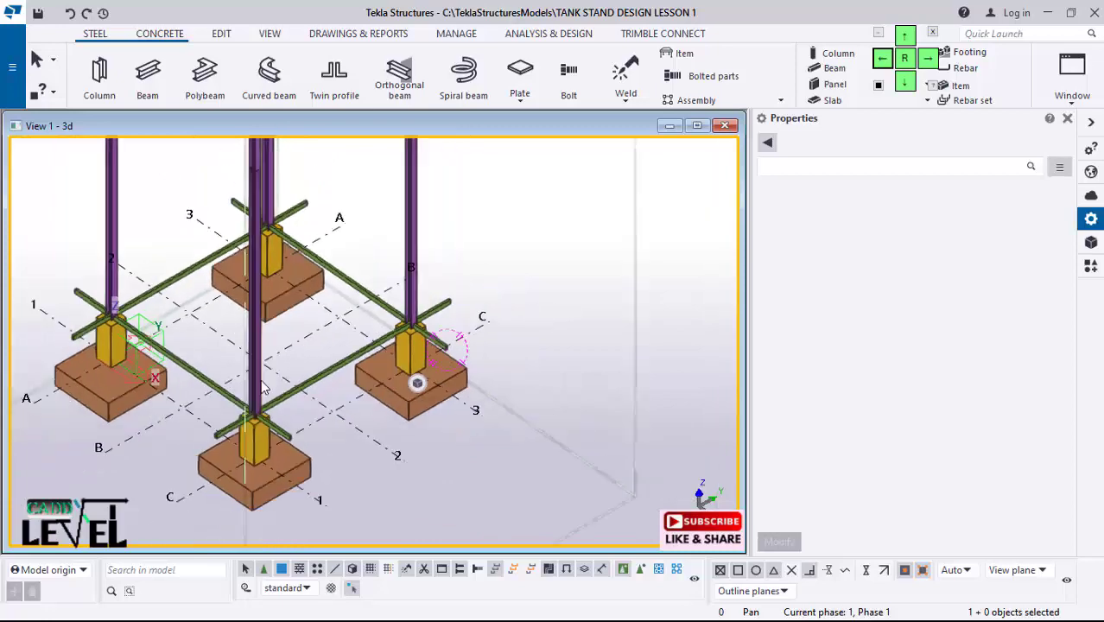
pyautogui.scroll(1, 213, 292)
pyautogui.scroll(2, 369, 321)
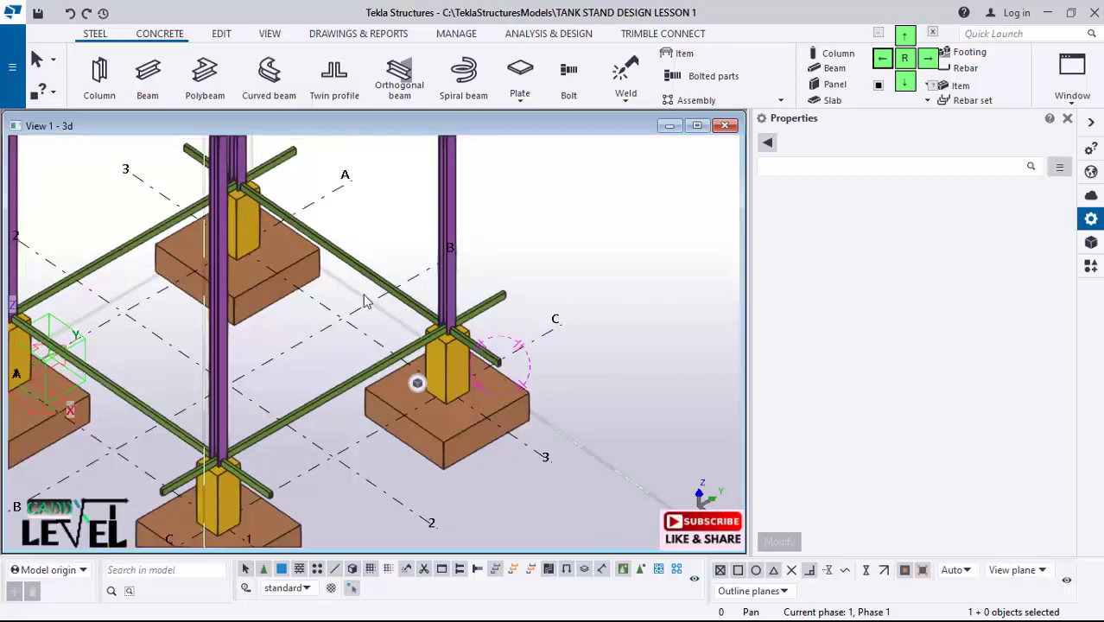
pyautogui.click(364, 289)
pyautogui.keyDown('ctrl'); pyautogui.click(332, 398); pyautogui.keyUp('ctrl')
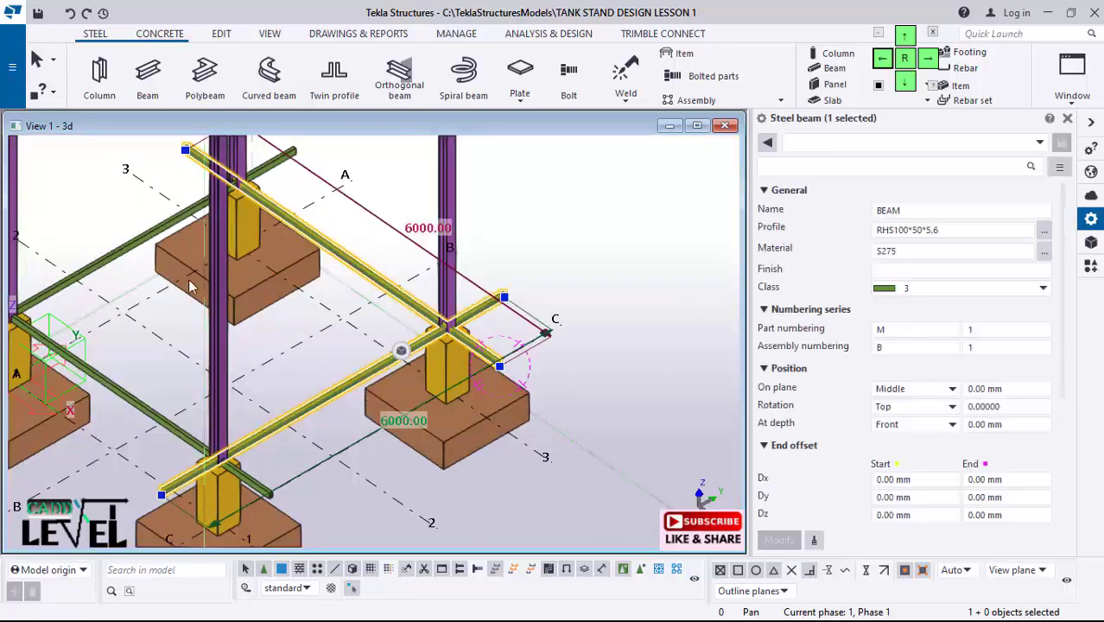
pyautogui.keyDown('ctrl'); pyautogui.click(142, 246); pyautogui.keyUp('ctrl')
pyautogui.keyDown('ctrl'); pyautogui.click(155, 385); pyautogui.keyUp('ctrl')
pyautogui.rightClick(155, 381)
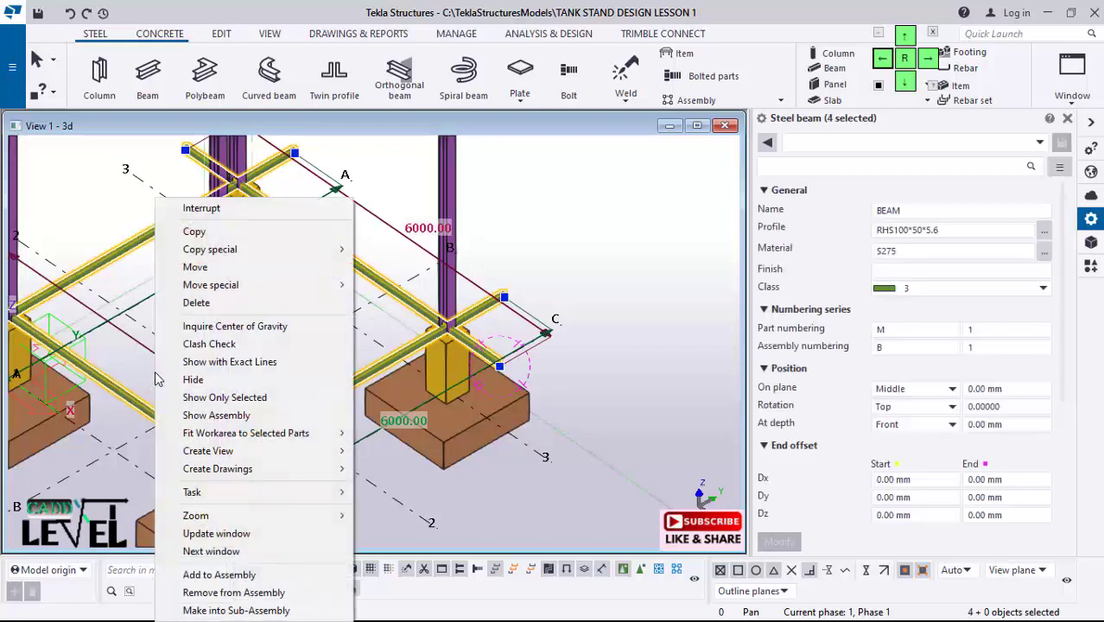
pyautogui.moveTo(216, 290)
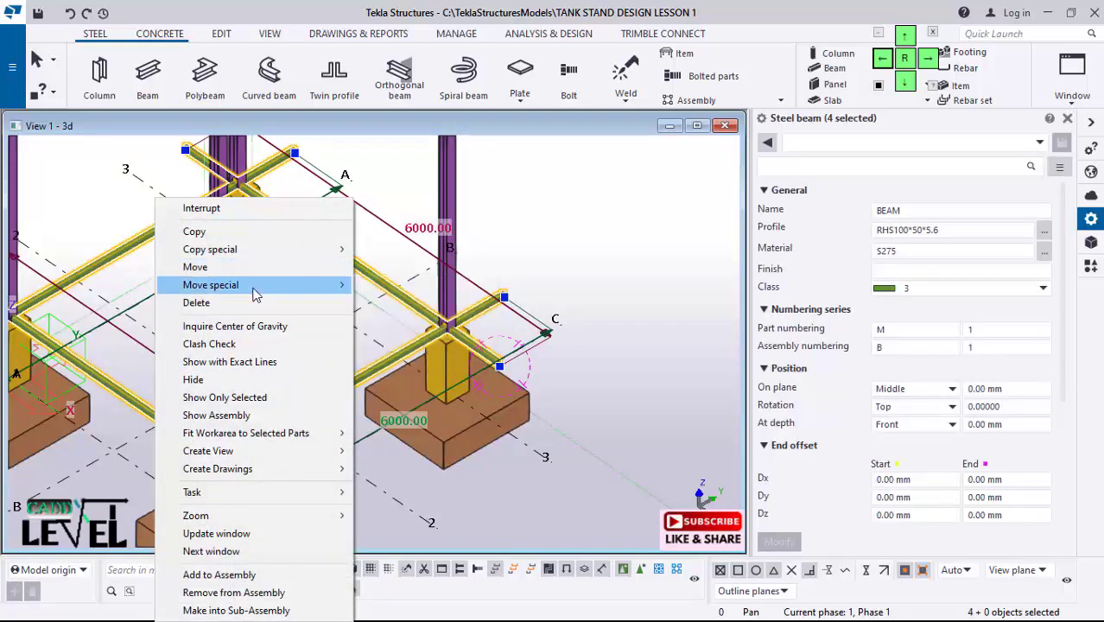
pyautogui.click(391, 286)
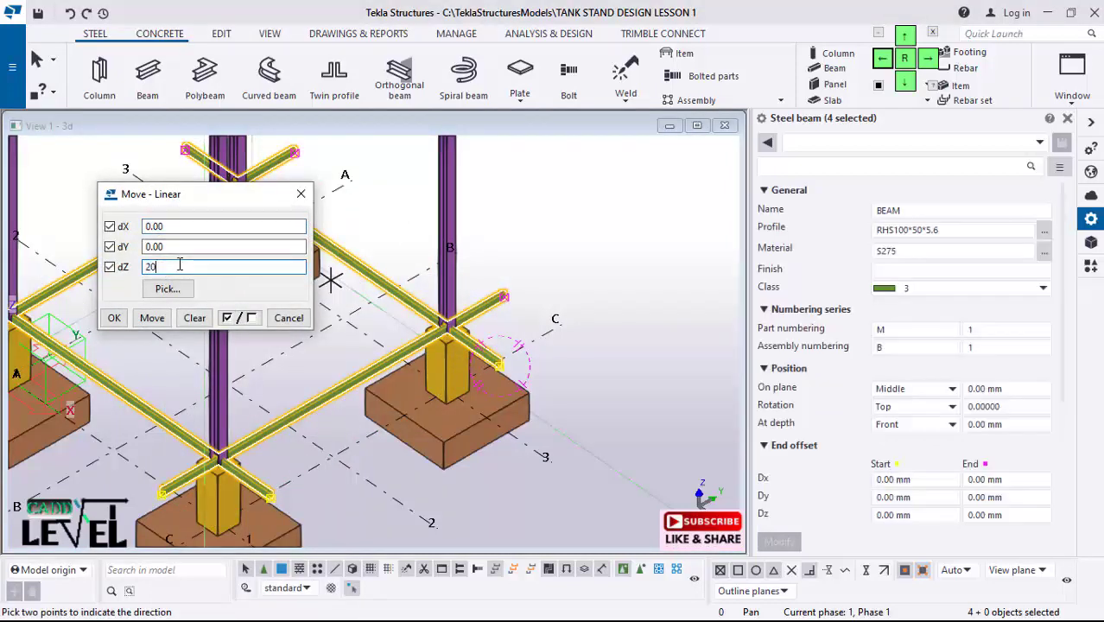
pyautogui.click(152, 318)
pyautogui.scroll(-2, 480, 316)
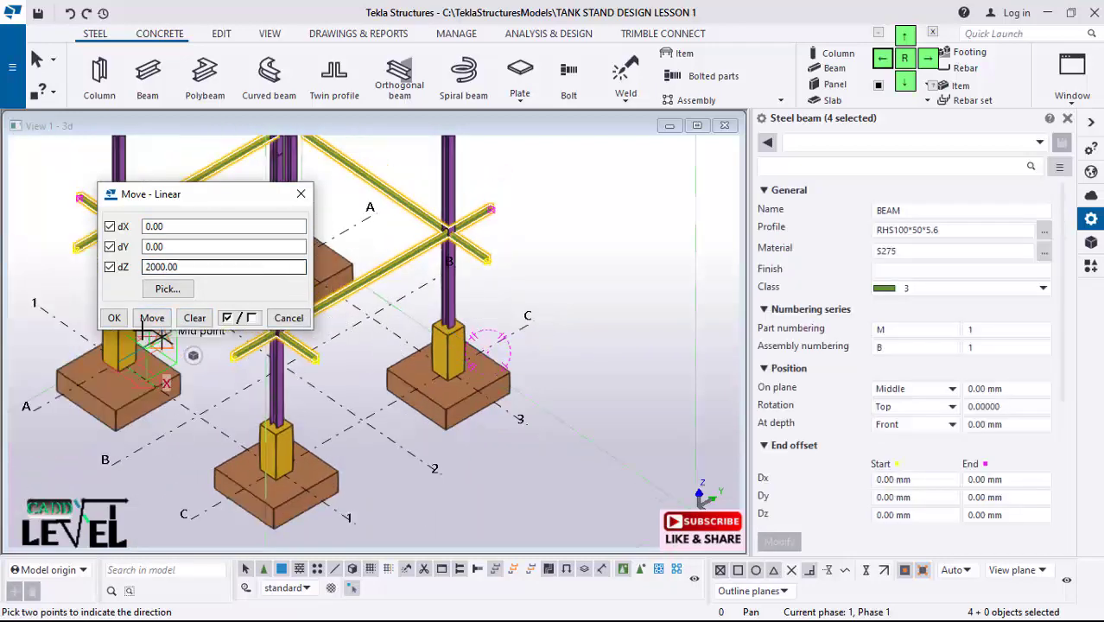
pyautogui.click(114, 318)
pyautogui.rightClick(576, 172)
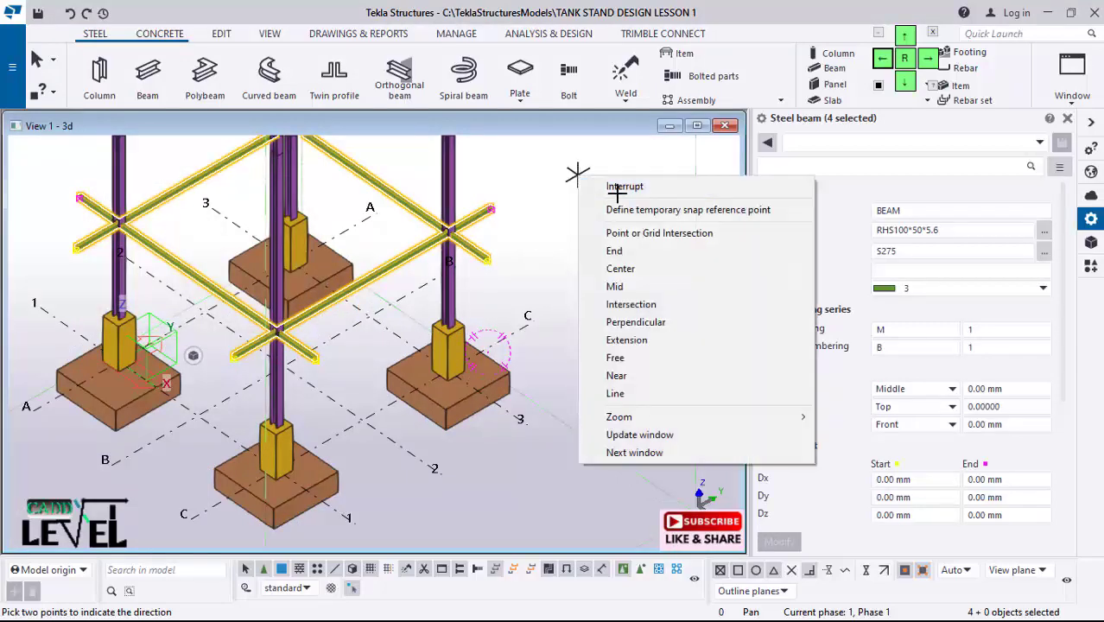
pyautogui.click(609, 186)
pyautogui.click(564, 266)
# Step: Examine the height of the raised beam frame on the four steel columns from close up and at full tower height
pyautogui.scroll(2, 416, 474)
pyautogui.scroll(-4, 394, 454)
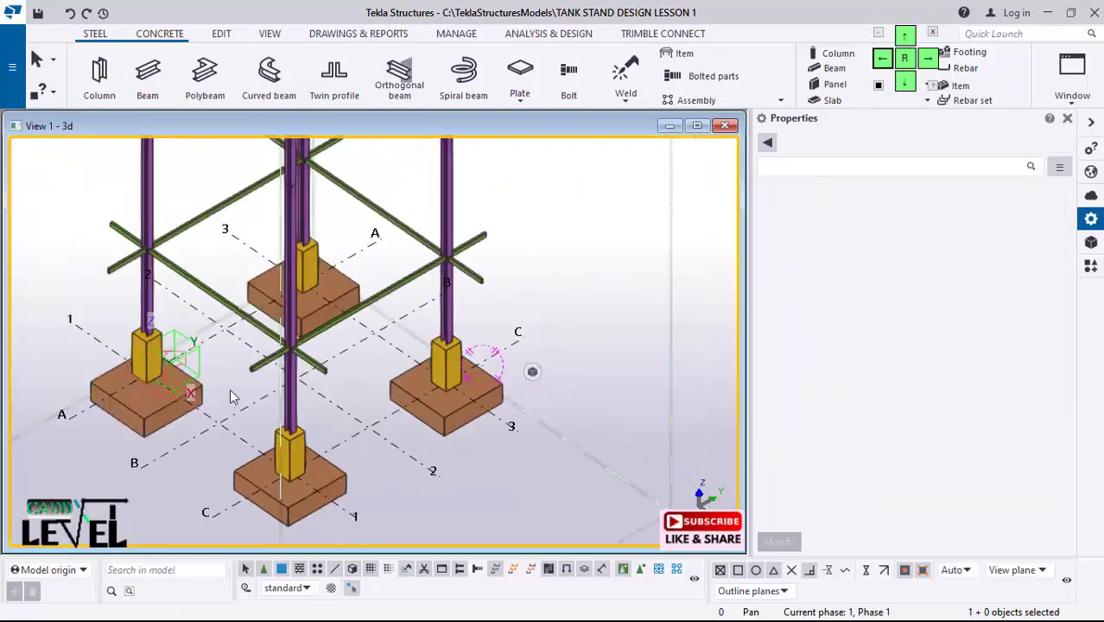
pyautogui.scroll(-3, 286, 407)
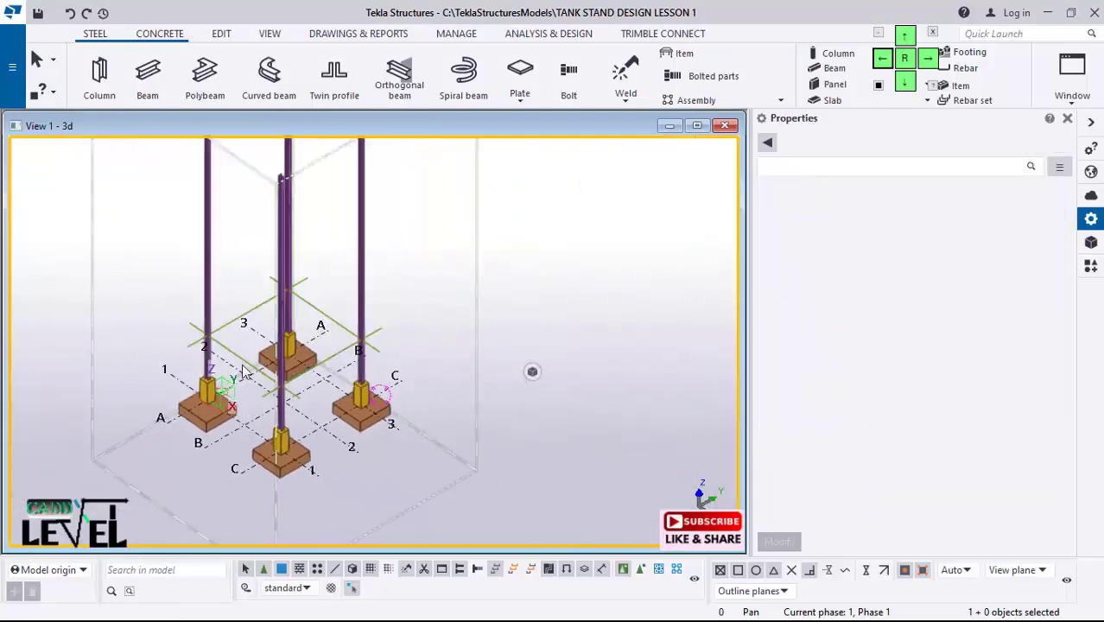
pyautogui.keyDown('ctrl'); pyautogui.moveTo(265, 404); pyautogui.dragTo(270, 296, button='middle'); pyautogui.keyUp('ctrl')
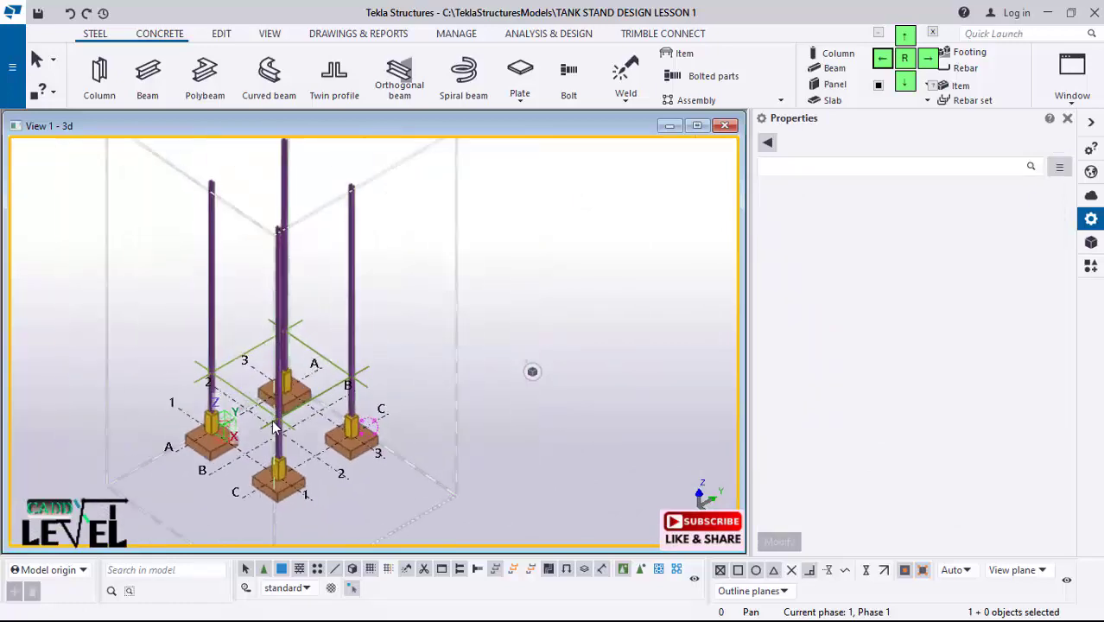
pyautogui.scroll(6, 253, 406)
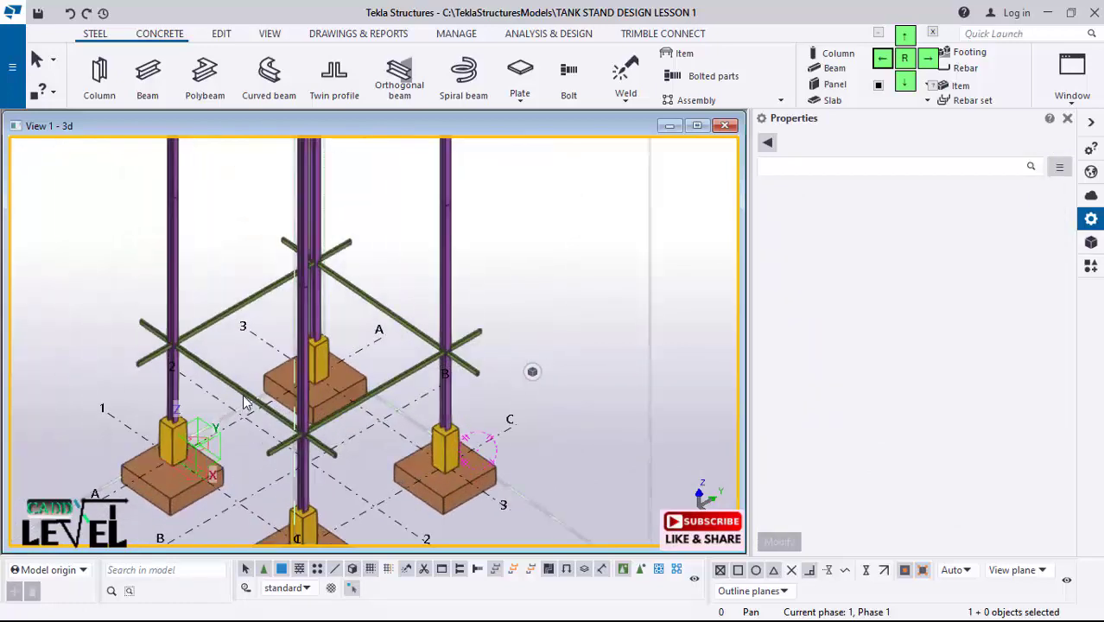
pyautogui.scroll(-4, 160, 333)
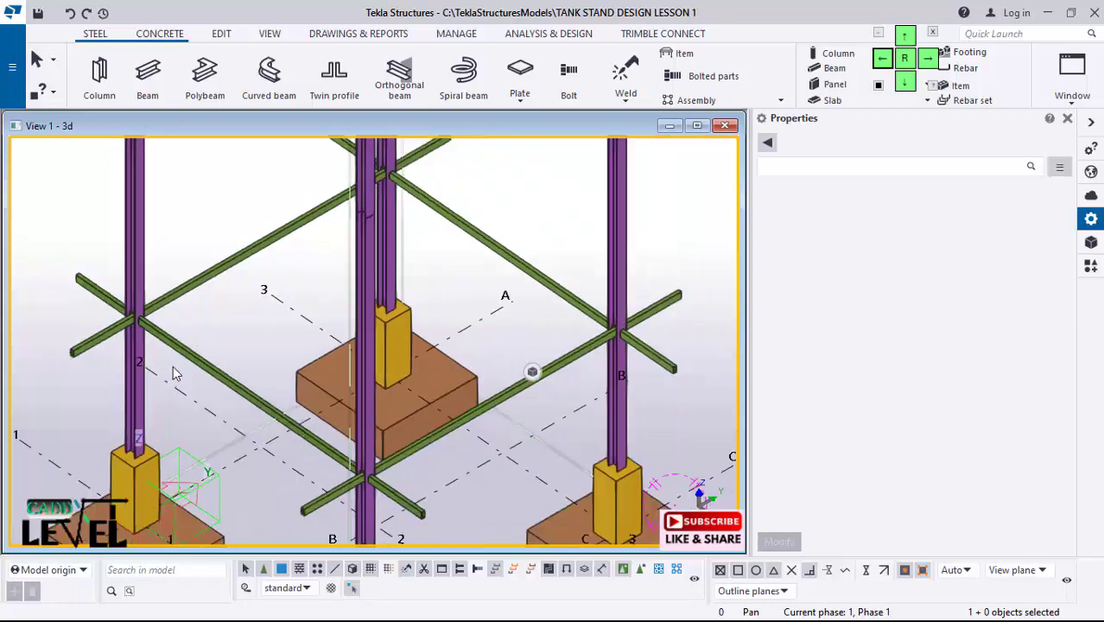
pyautogui.scroll(-2, 223, 382)
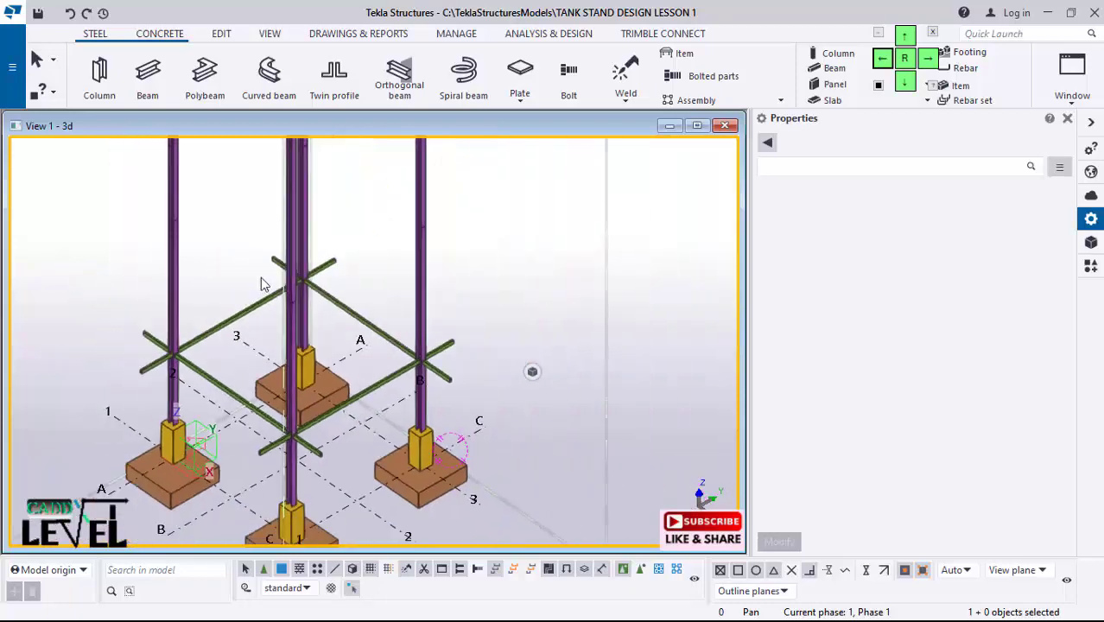
pyautogui.scroll(-2, 238, 424)
pyautogui.scroll(1, 254, 406)
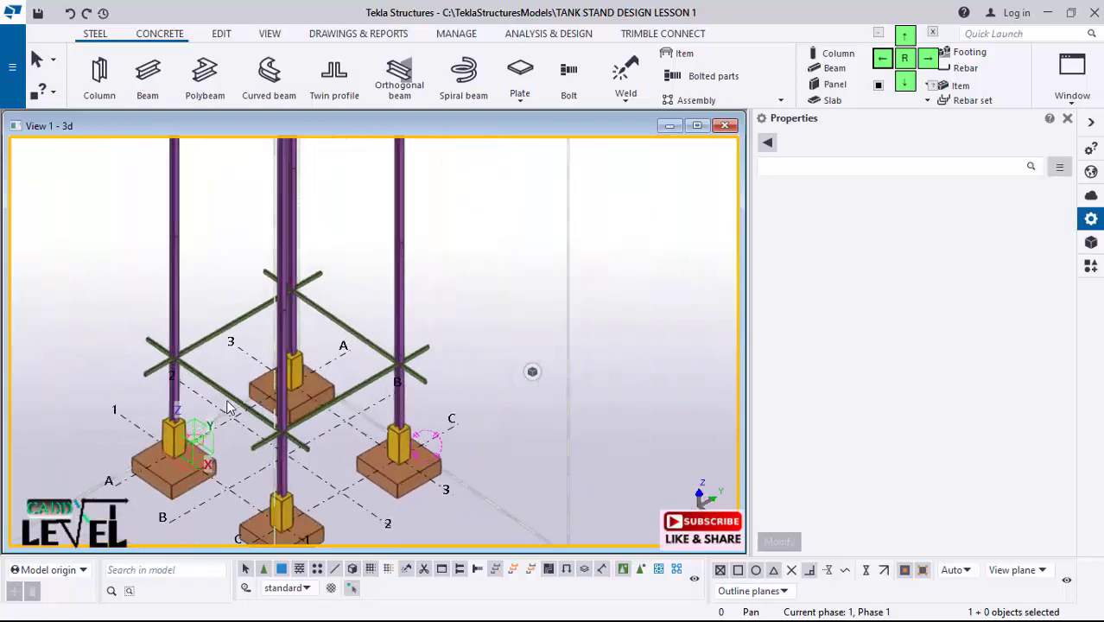
pyautogui.scroll(1, 227, 406)
pyautogui.scroll(3, 223, 406)
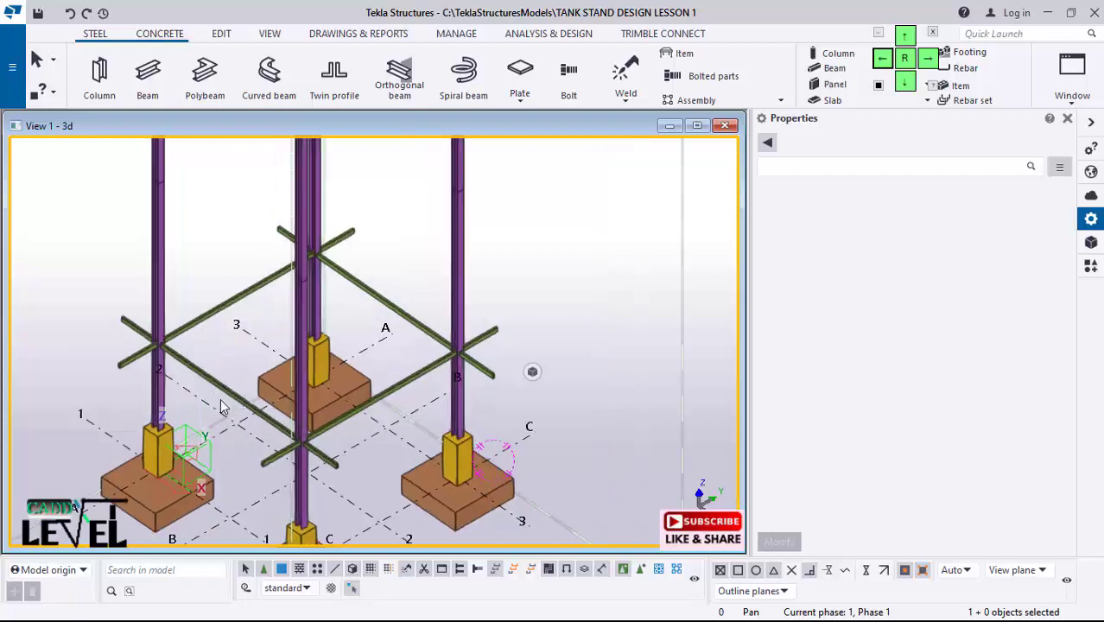
pyautogui.scroll(-3, 211, 406)
pyautogui.scroll(-3, 215, 407)
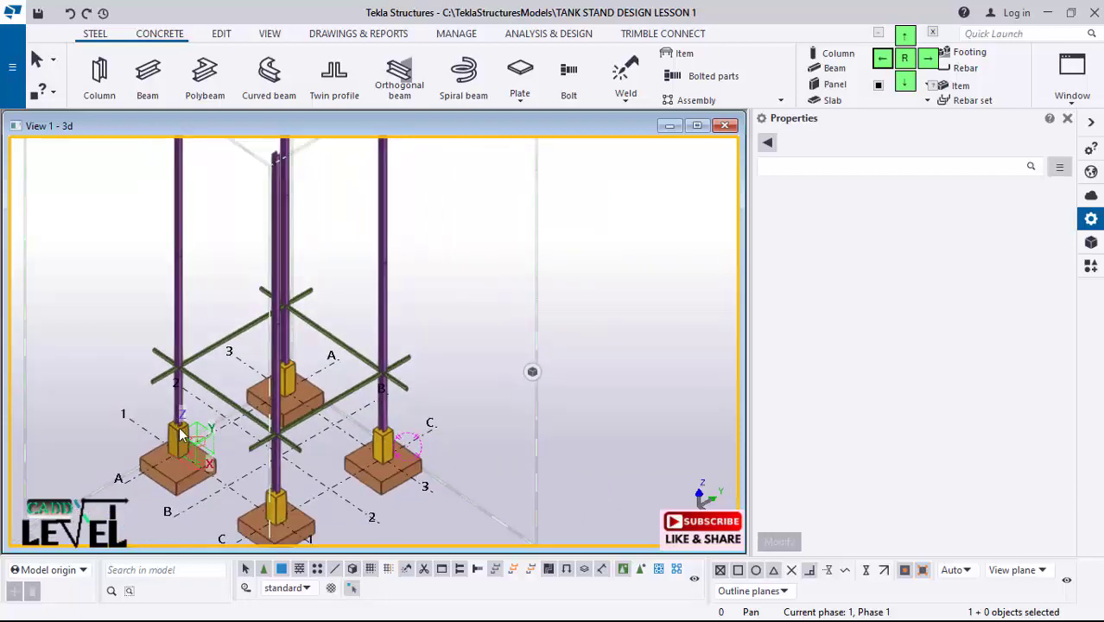
pyautogui.scroll(4, 180, 435)
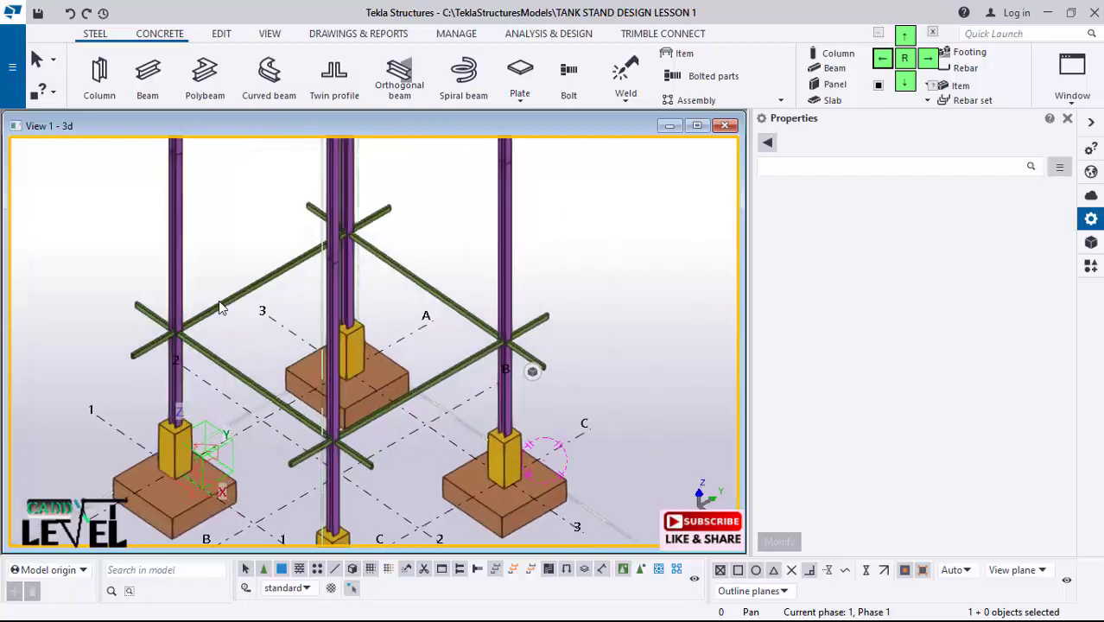
# Step: Linearly copy all four raised beams upward with a dZ of 1000 mm and 5 copies, and undo the copies
pyautogui.click(221, 307)
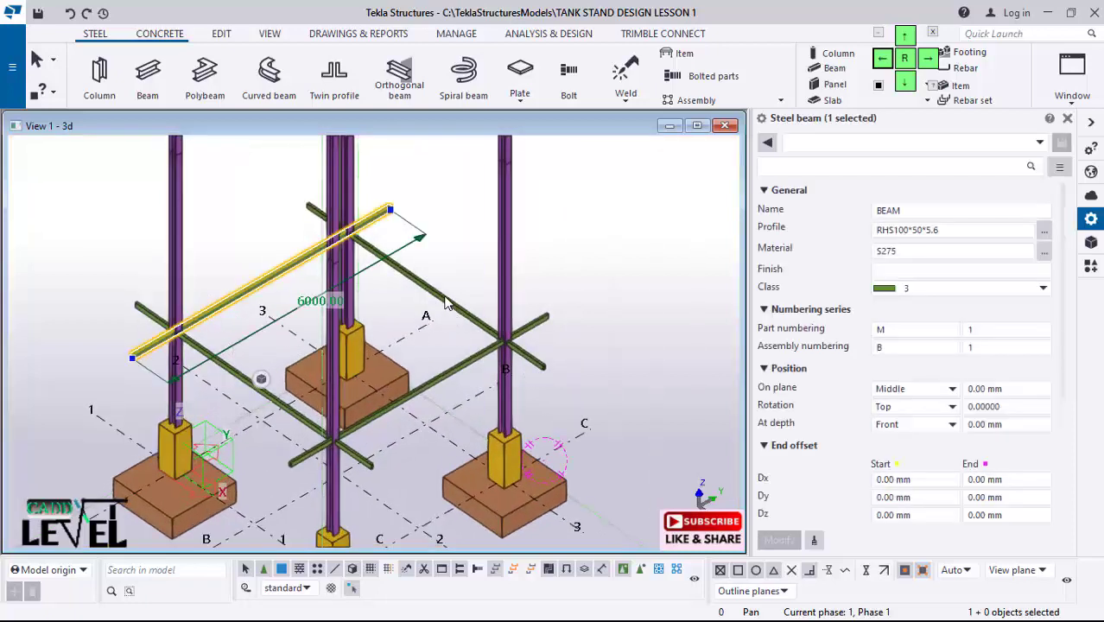
pyautogui.keyDown('ctrl'); pyautogui.click(445, 303); pyautogui.keyUp('ctrl')
pyautogui.keyDown('ctrl'); pyautogui.click(415, 418); pyautogui.keyUp('ctrl')
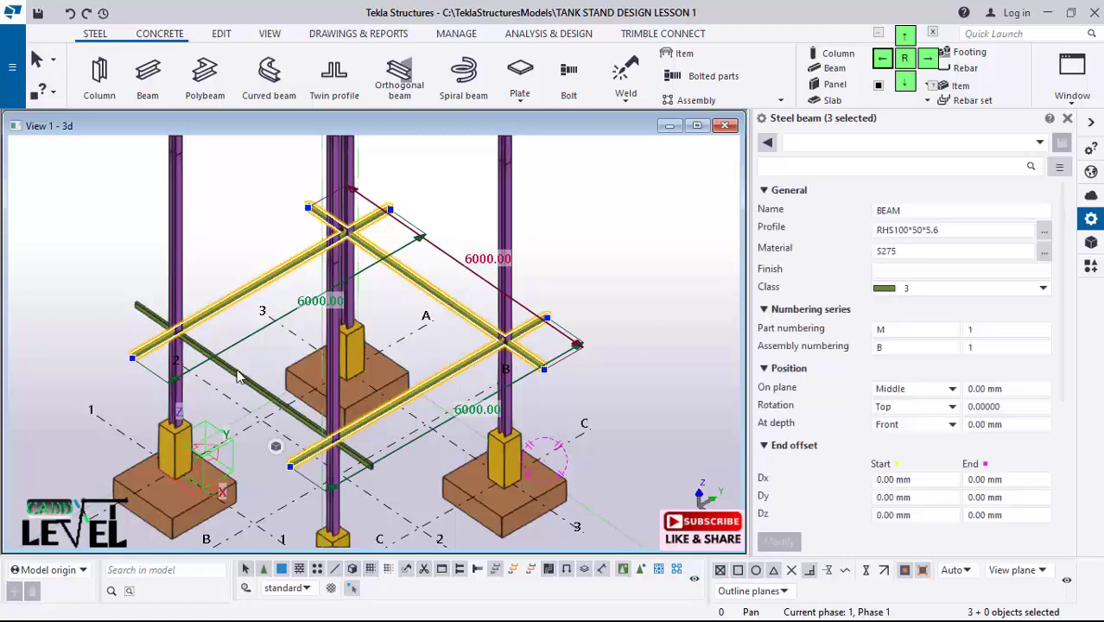
pyautogui.keyDown('ctrl'); pyautogui.click(240, 377); pyautogui.keyUp('ctrl')
pyautogui.scroll(-3, 346, 388)
pyautogui.rightClick(502, 403)
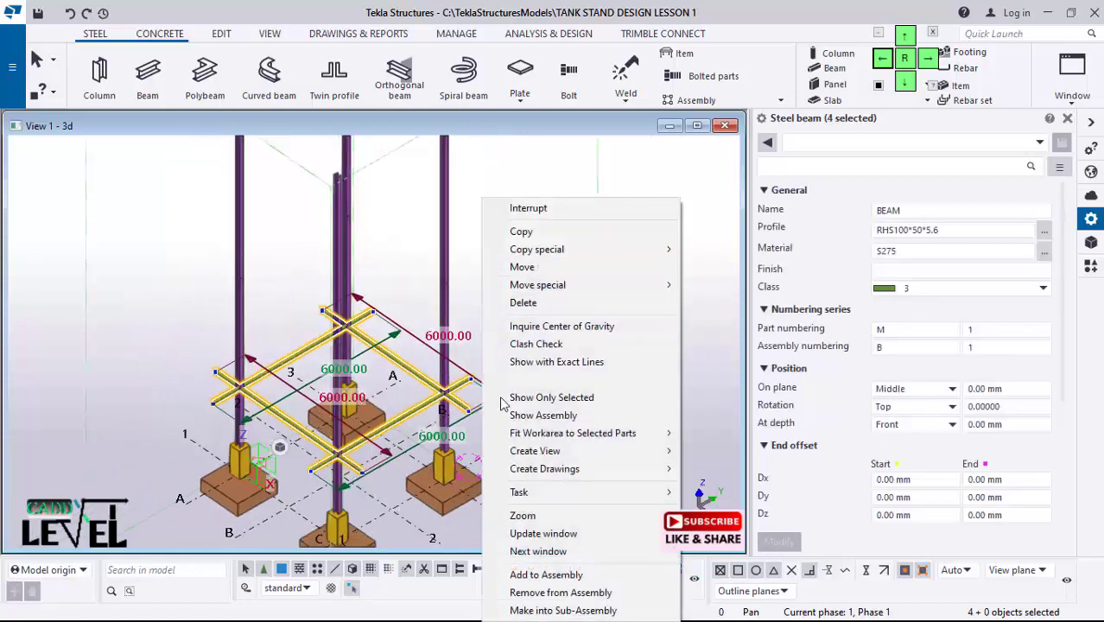
pyautogui.moveTo(534, 249)
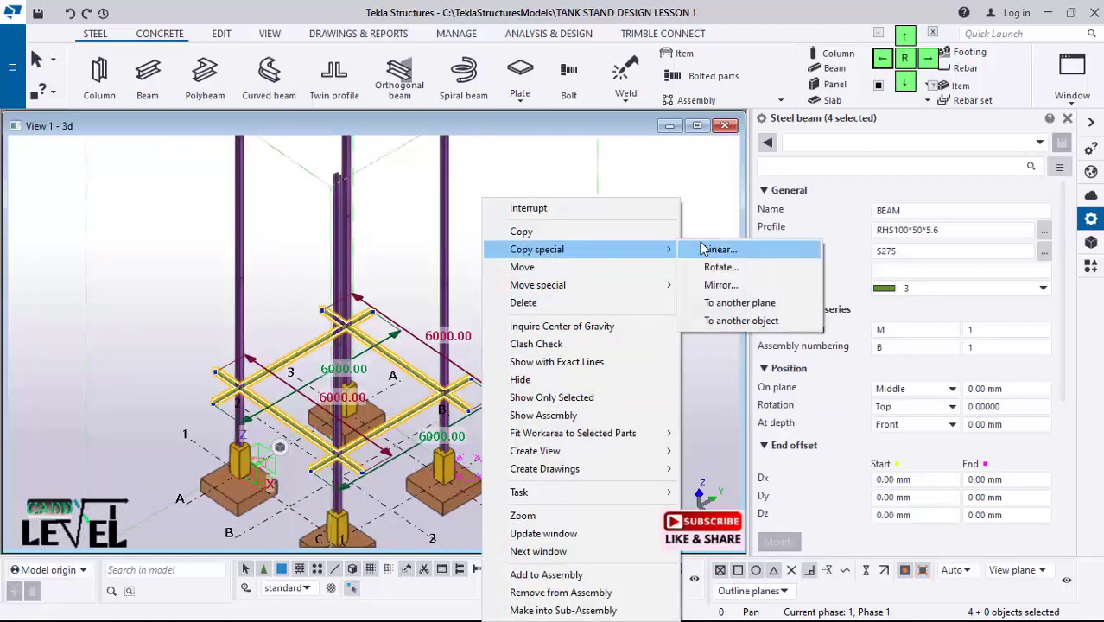
pyautogui.click(715, 250)
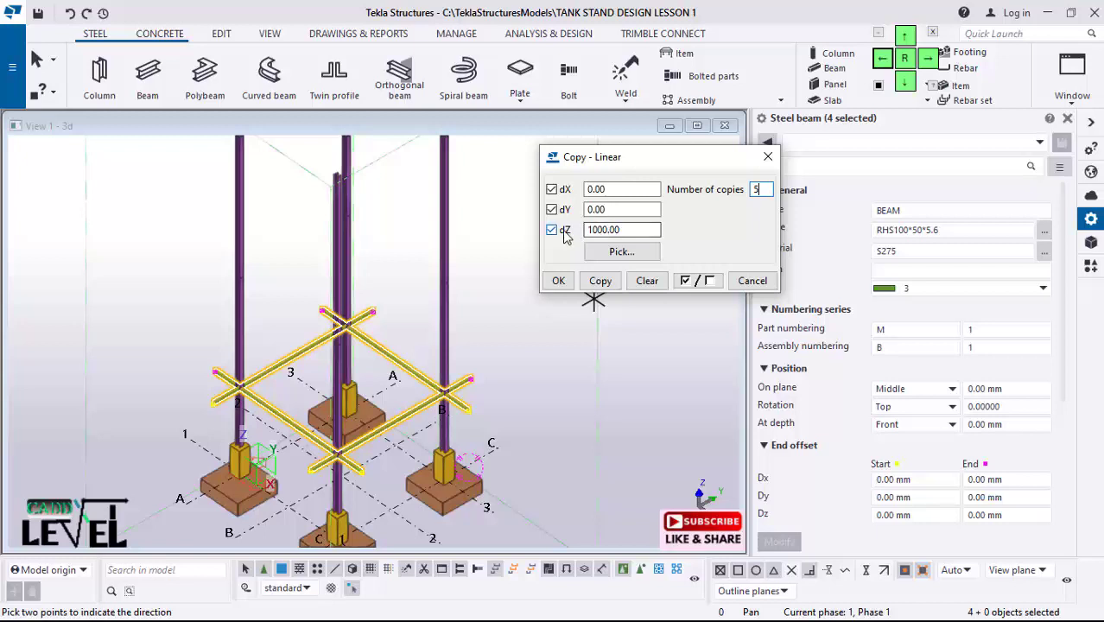
pyautogui.click(598, 280)
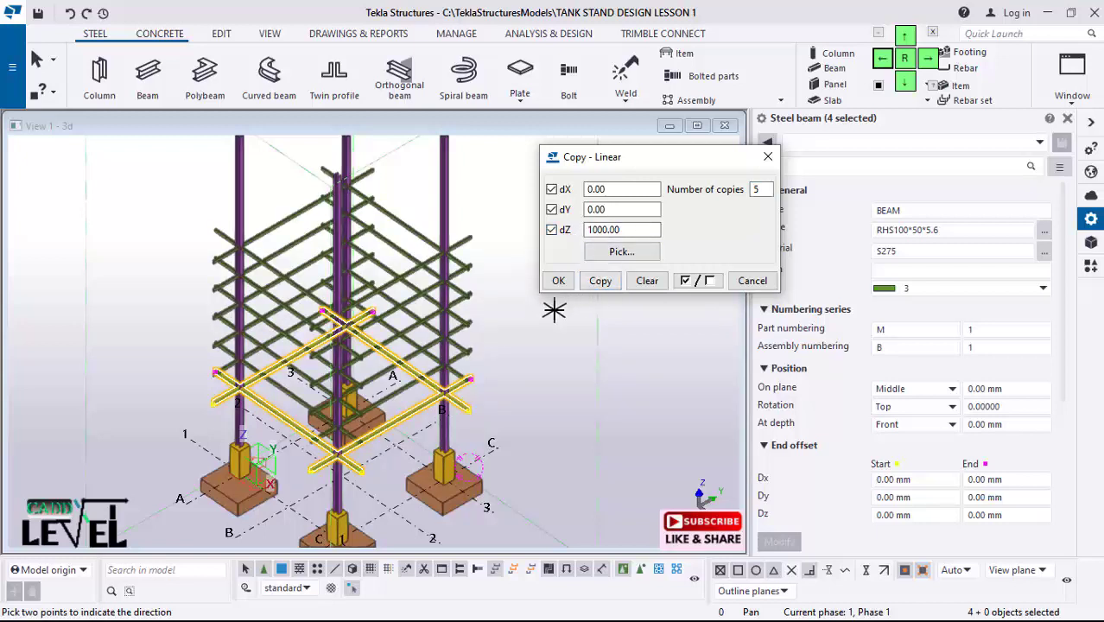
pyautogui.click(70, 15)
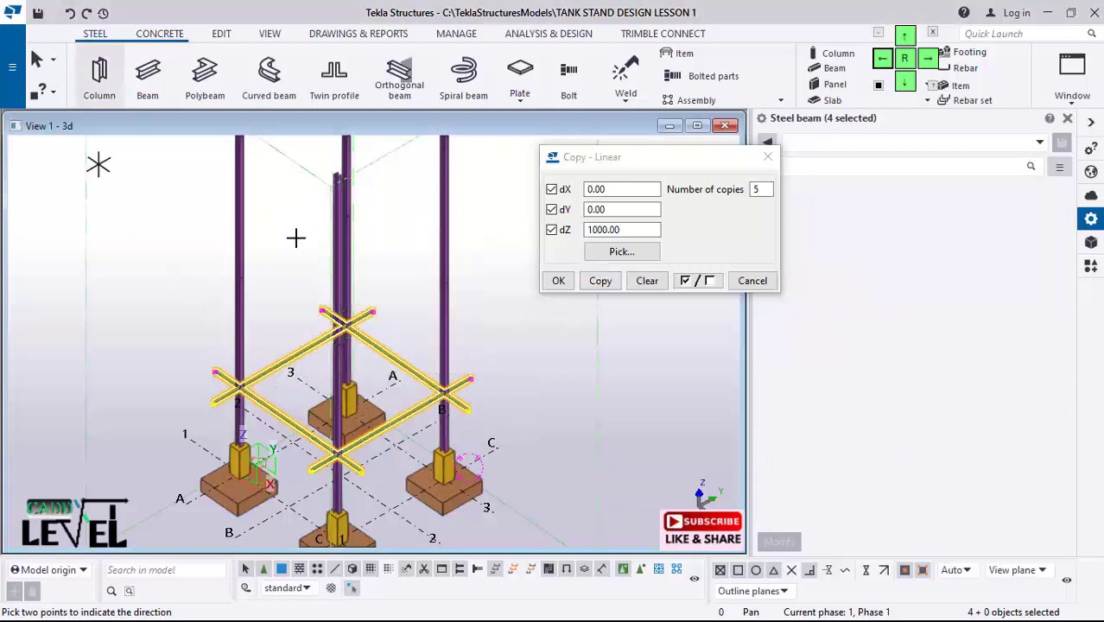
# Step: Linearly copy the four selected beams upward with a dZ of 2000 mm and 5 copies
pyautogui.click(587, 229)
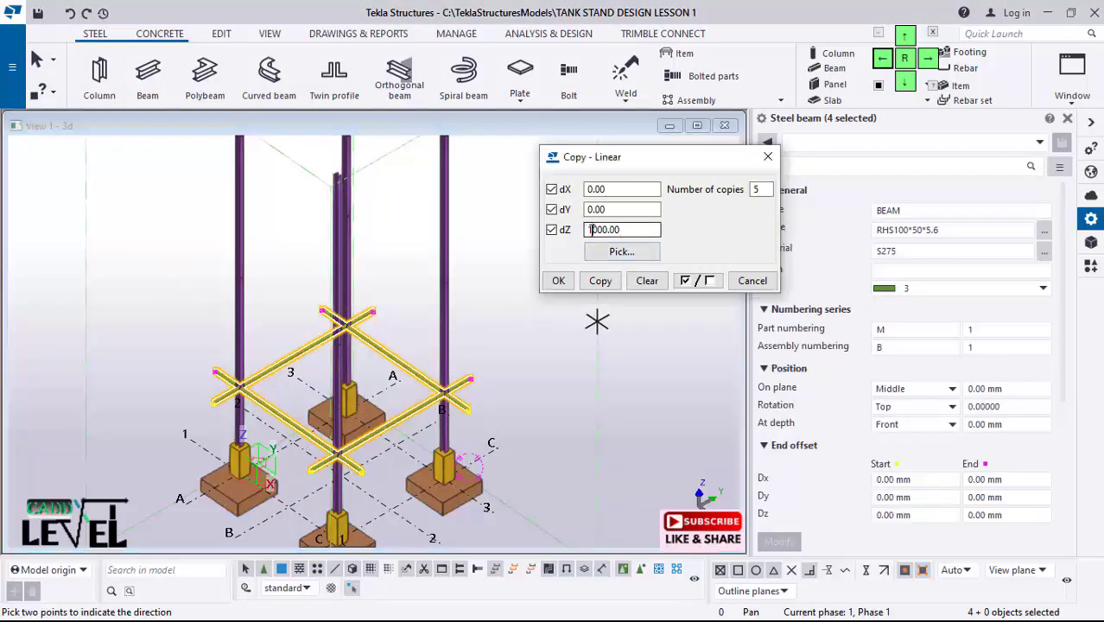
pyautogui.click(601, 281)
pyautogui.scroll(-2, 333, 406)
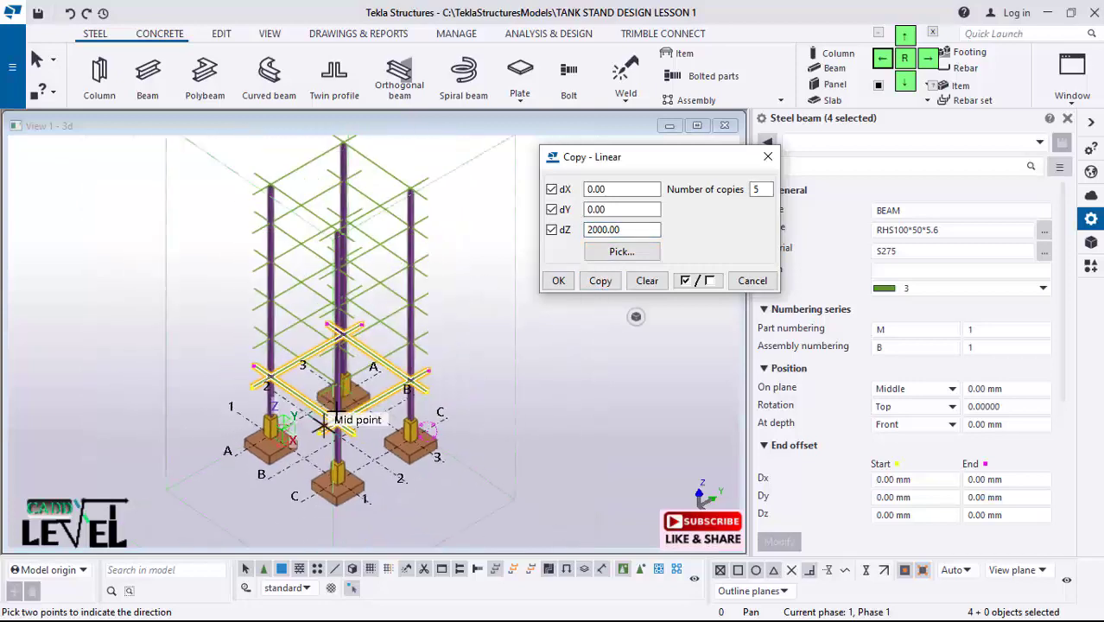
# Step: Examine the copied beam levels along the steel columns from the base up to the column tops
pyautogui.keyDown('ctrl'); pyautogui.moveTo(338, 383); pyautogui.dragTo(304, 332, button='middle'); pyautogui.keyUp('ctrl')
pyautogui.scroll(2, 350, 345)
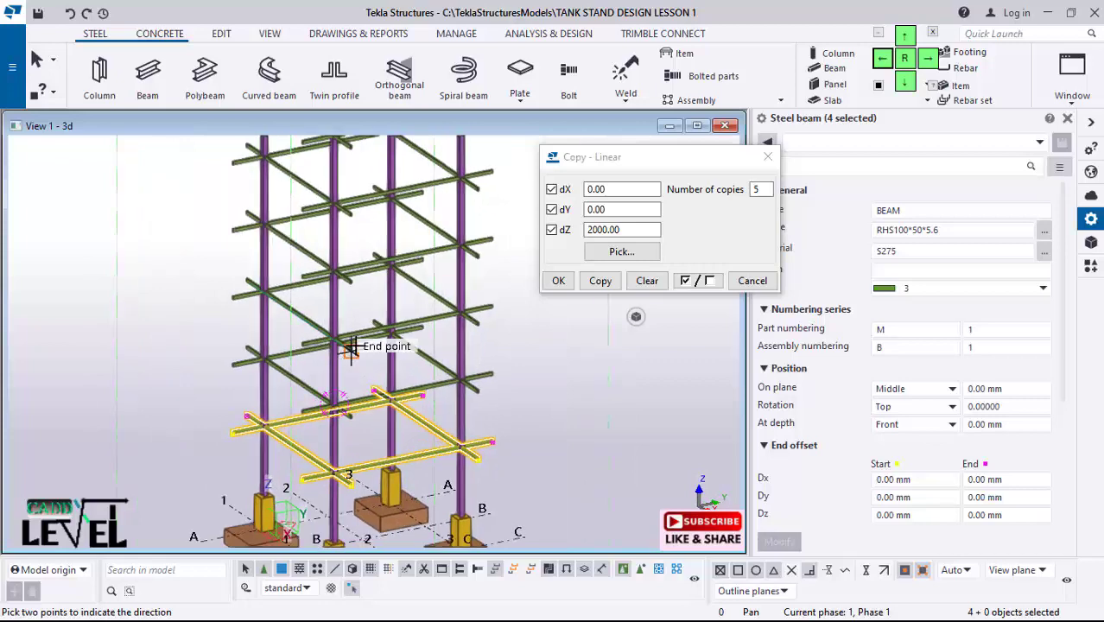
pyautogui.scroll(-2, 357, 372)
pyautogui.scroll(10, 363, 259)
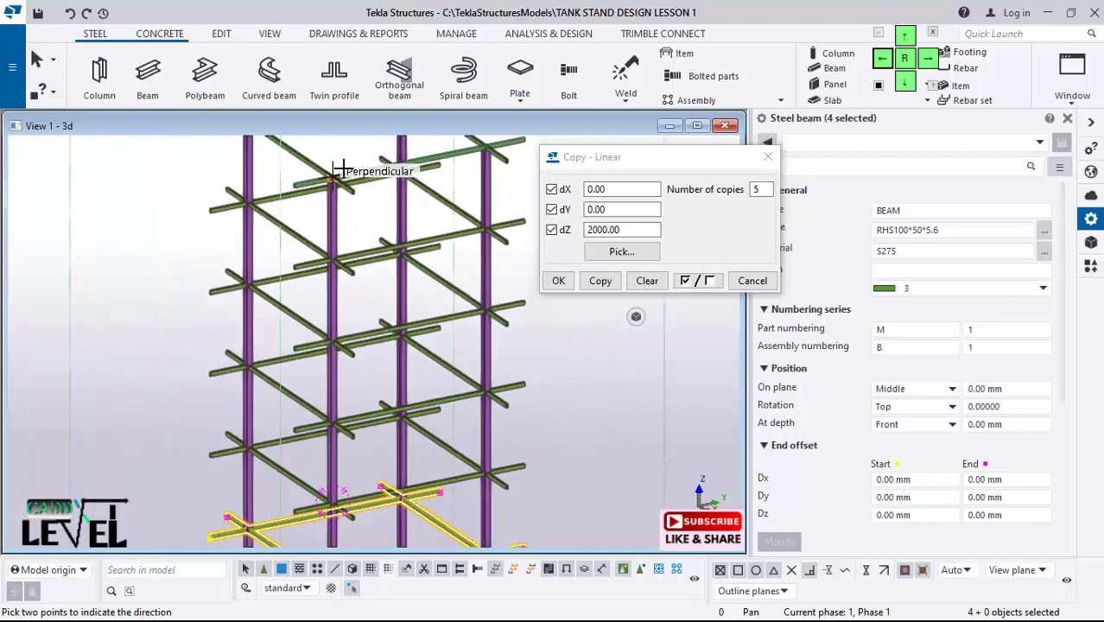
pyautogui.scroll(-2, 362, 264)
pyautogui.keyDown('ctrl'); pyautogui.moveTo(331, 283); pyautogui.dragTo(353, 269, button='middle'); pyautogui.keyUp('ctrl')
pyautogui.scroll(-8, 353, 268)
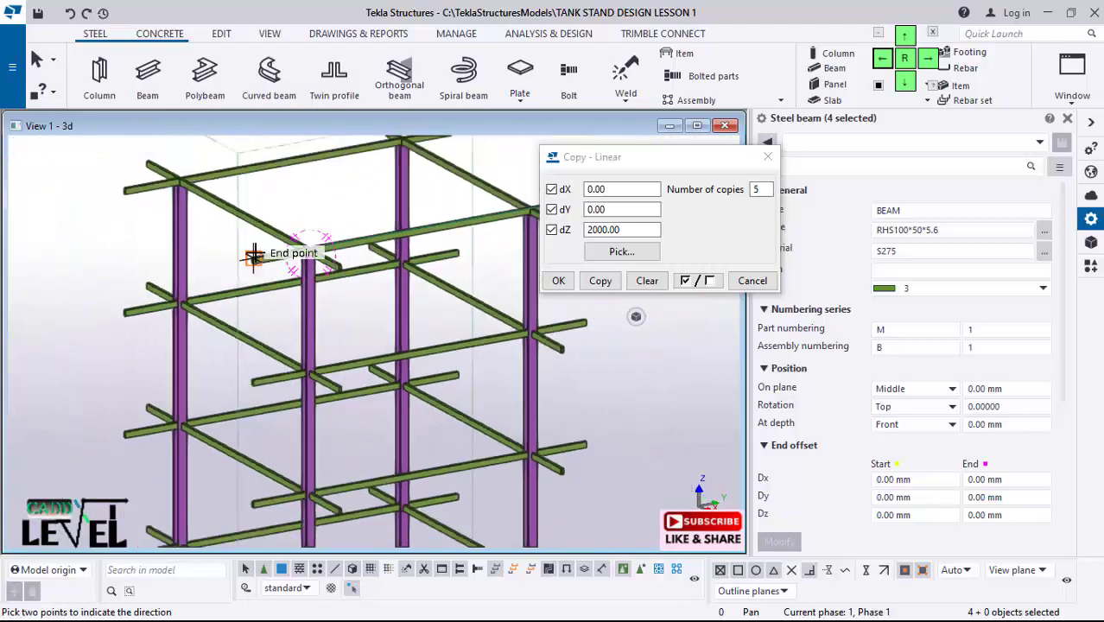
pyautogui.scroll(-2, 301, 267)
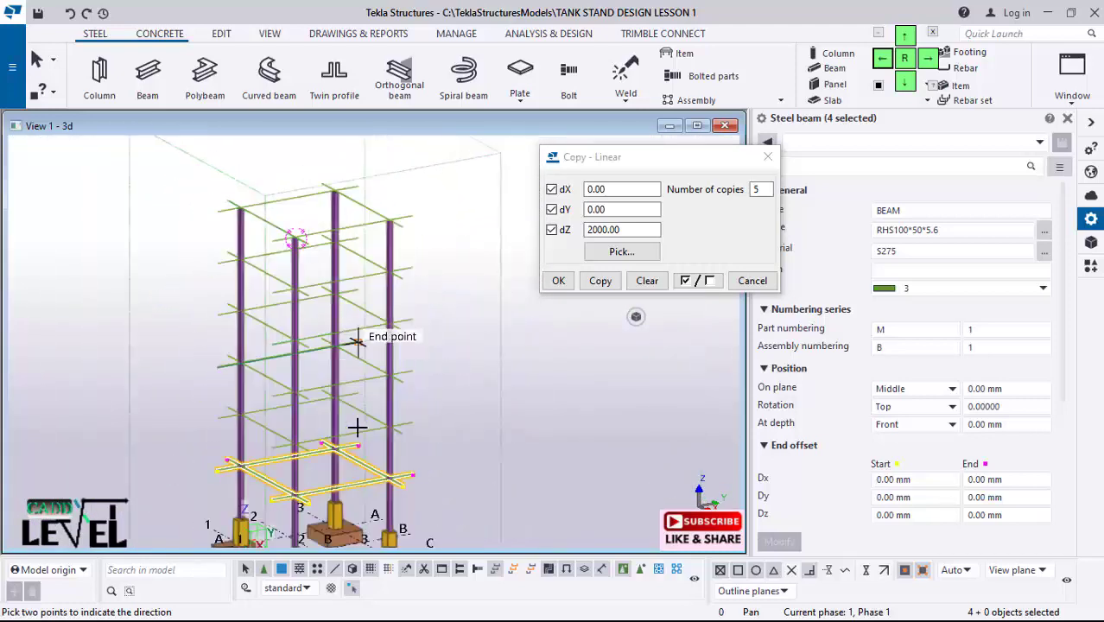
pyautogui.scroll(2, 315, 471)
pyautogui.keyDown('ctrl'); pyautogui.moveTo(313, 516); pyautogui.dragTo(304, 318, button='middle'); pyautogui.keyUp('ctrl')
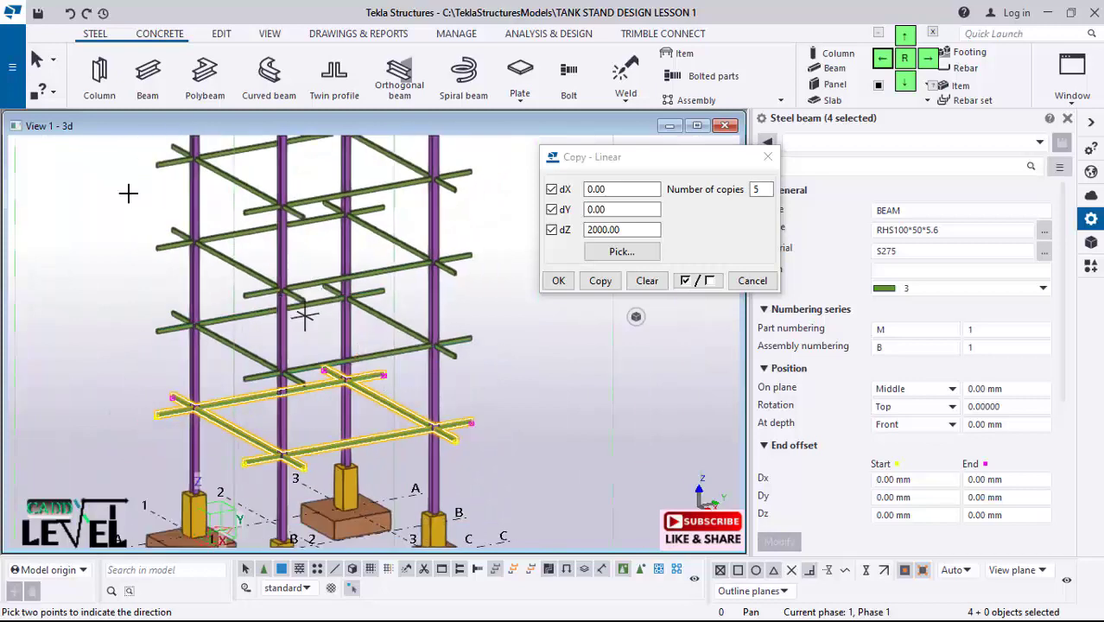
# Step: Undo the last beam copies and end the linear copy with its values cleared
pyautogui.click(70, 13)
pyautogui.scroll(1, 639, 300)
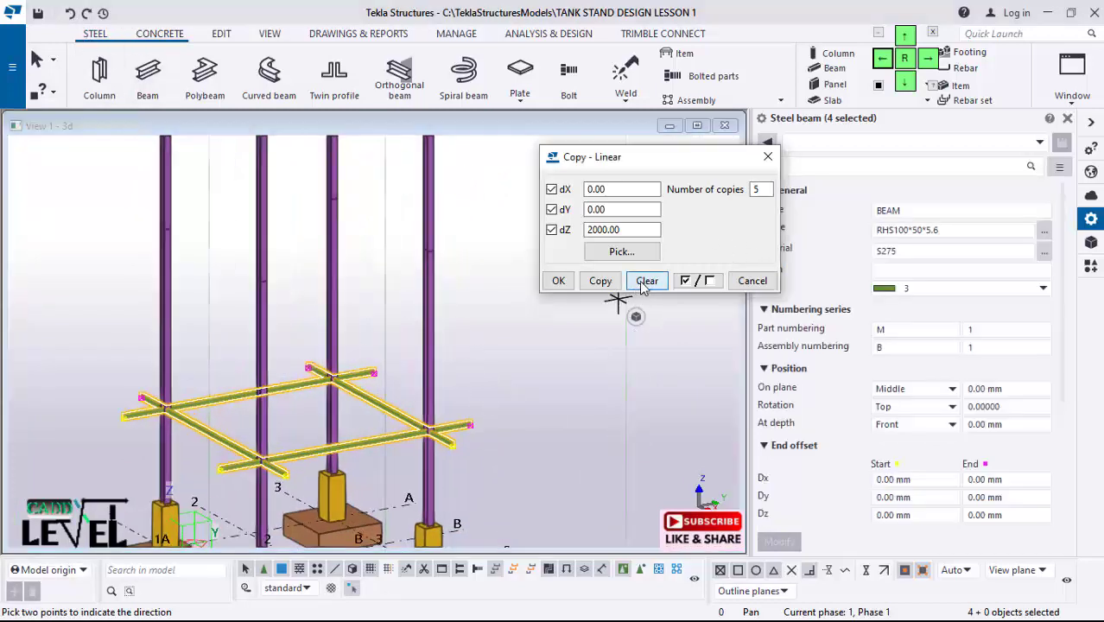
pyautogui.click(640, 284)
pyautogui.click(559, 282)
# Step: Search the applications and components catalog for "end"
pyautogui.scroll(2, 468, 419)
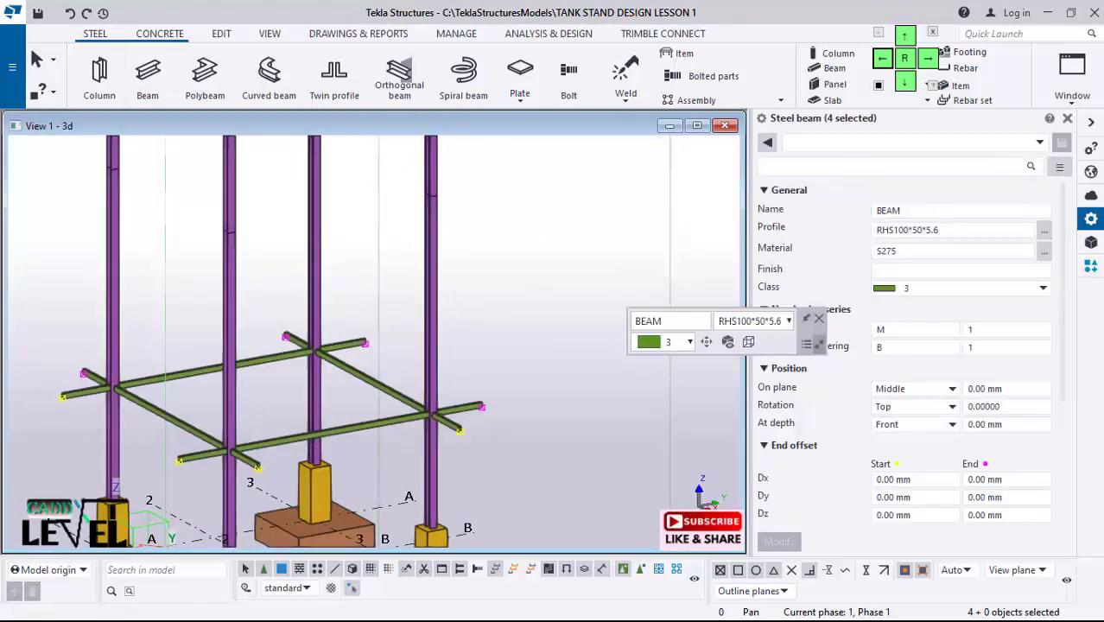
pyautogui.click(1092, 273)
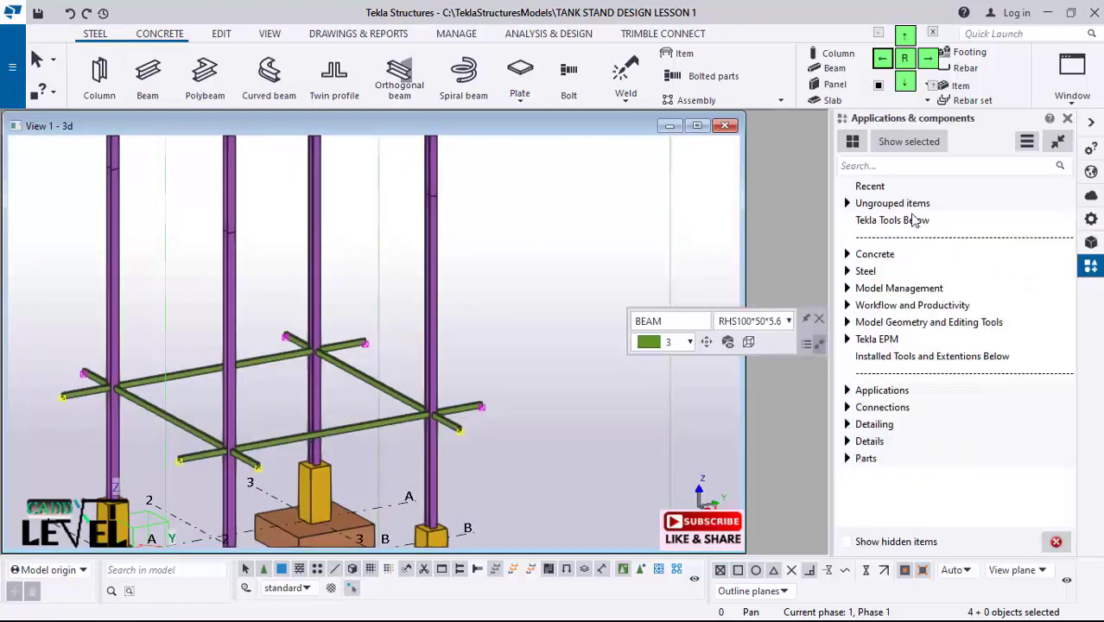
pyautogui.click(896, 166)
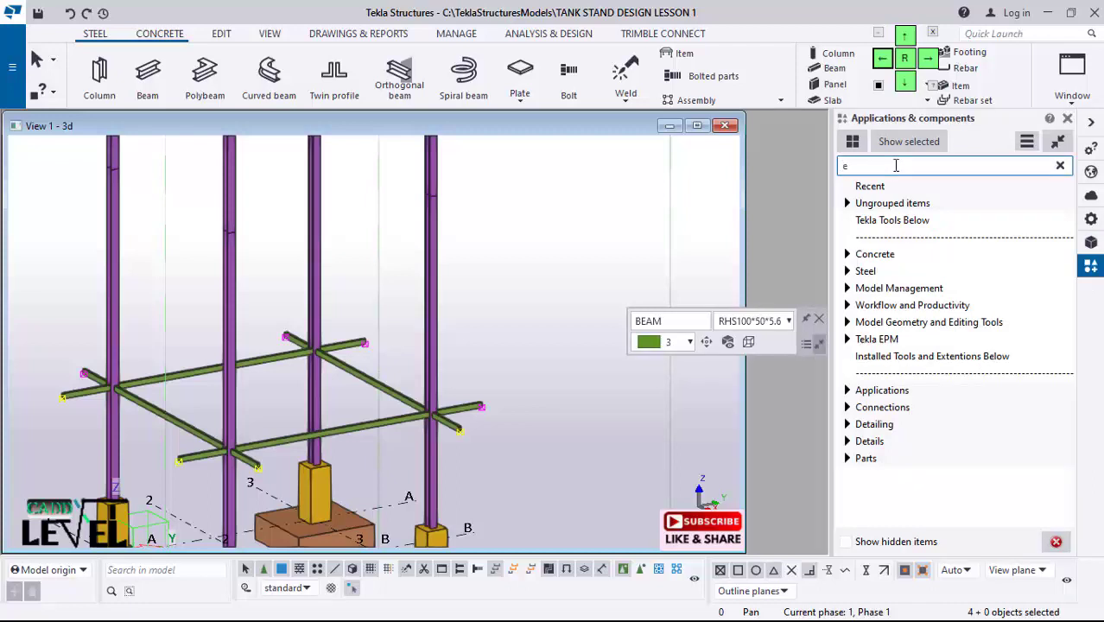
pyautogui.write('end')
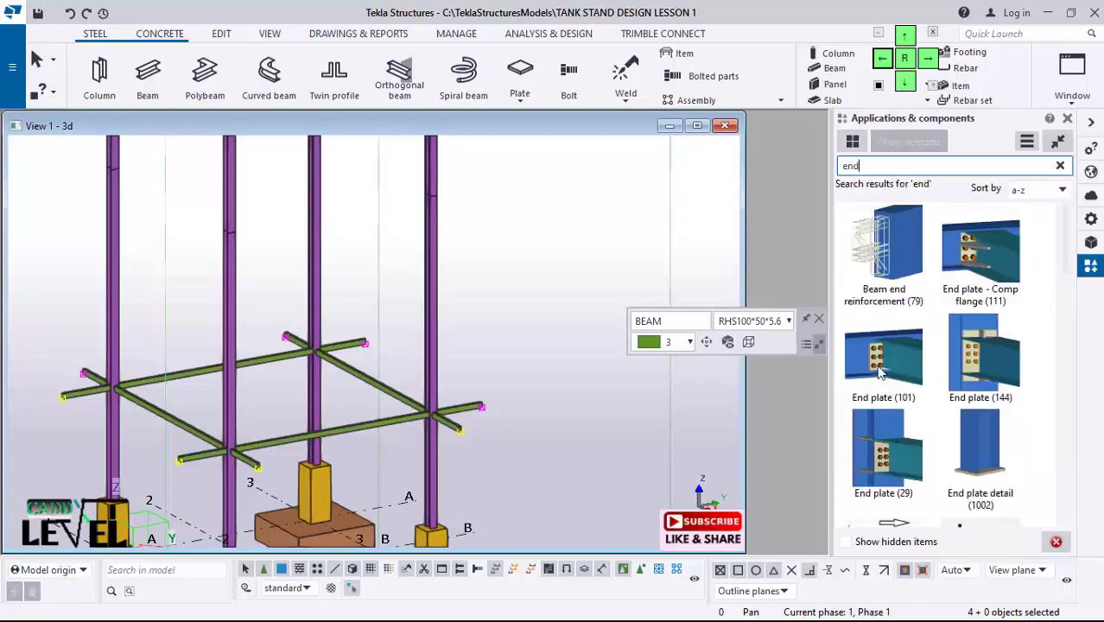
# Step: Add an End plate (101) connection between the steel column and the RHS beam framing into its face
pyautogui.click(888, 367)
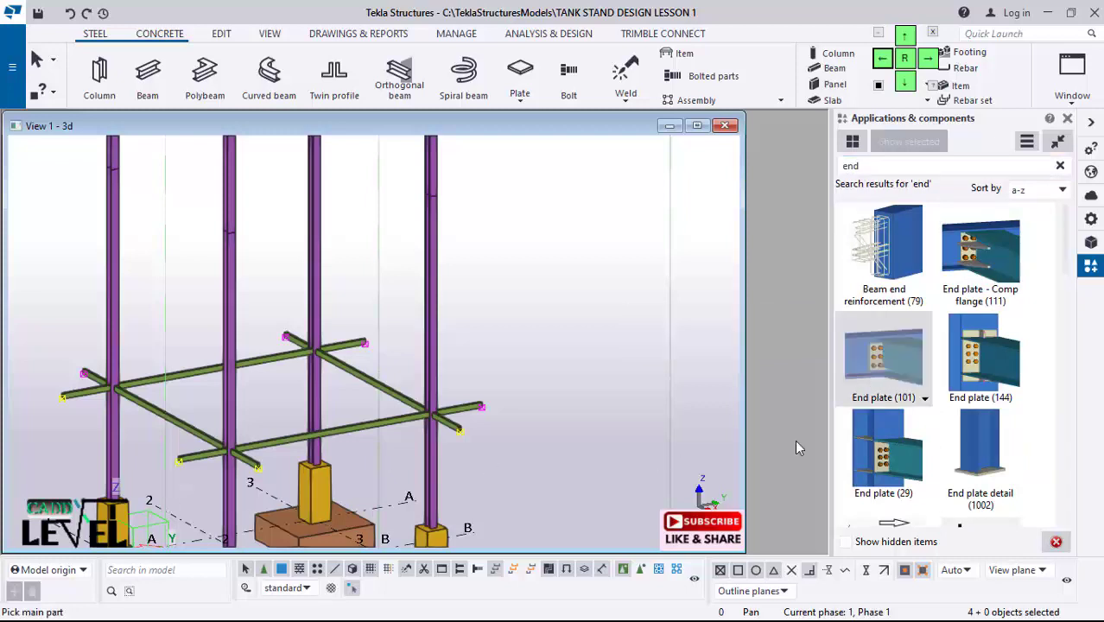
pyautogui.scroll(1, 153, 437)
pyautogui.scroll(1, 153, 438)
pyautogui.scroll(1, 128, 399)
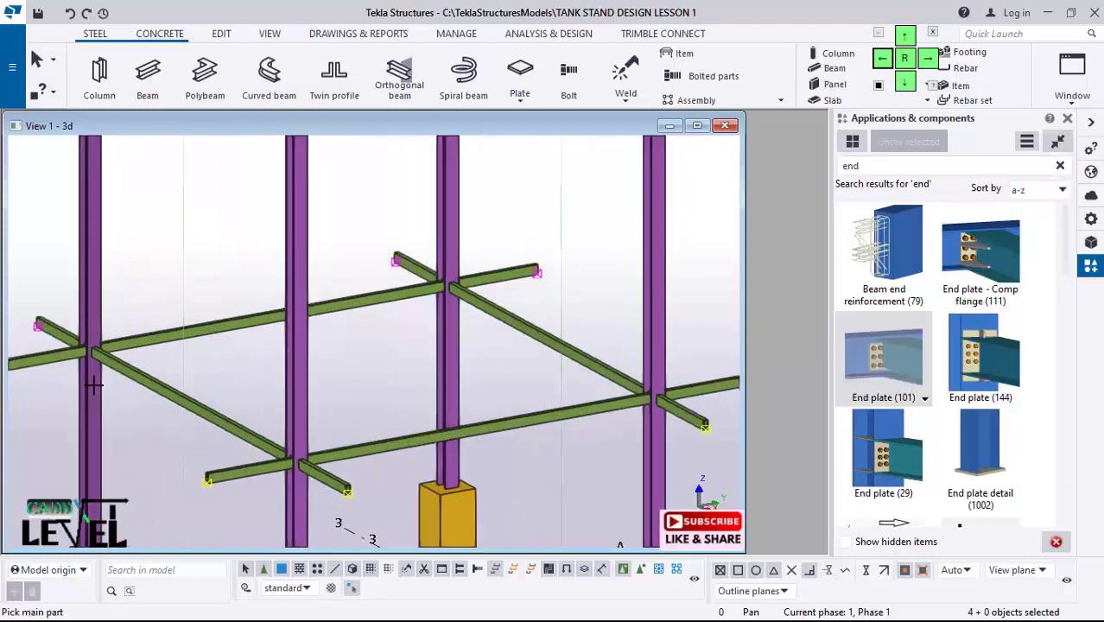
pyautogui.click(95, 381)
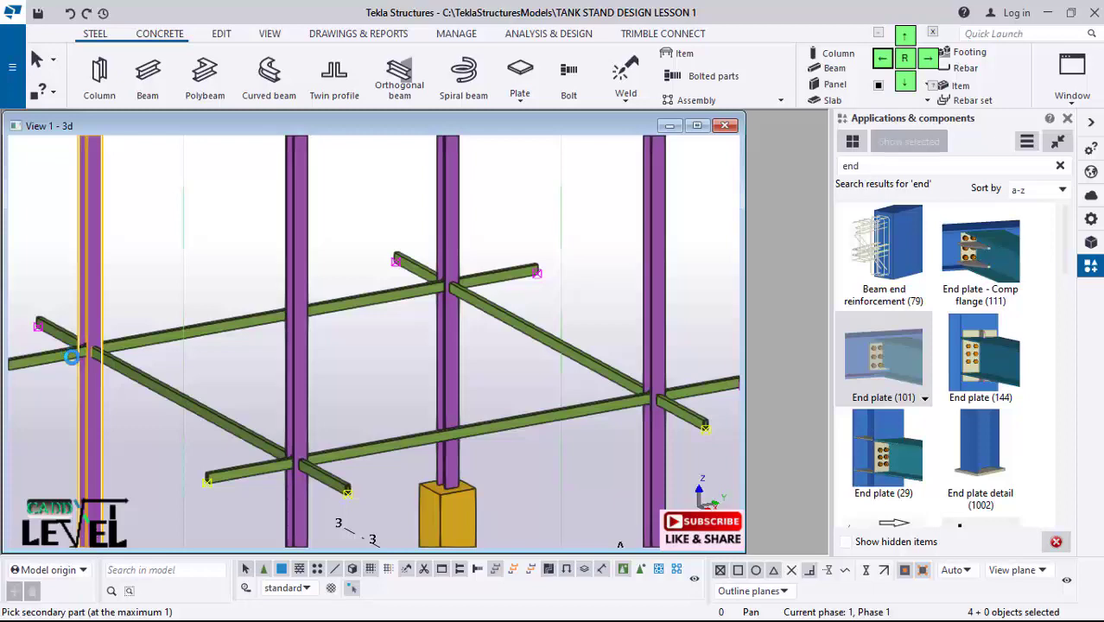
pyautogui.scroll(1, 126, 387)
pyautogui.click(119, 376)
pyautogui.scroll(5, 82, 362)
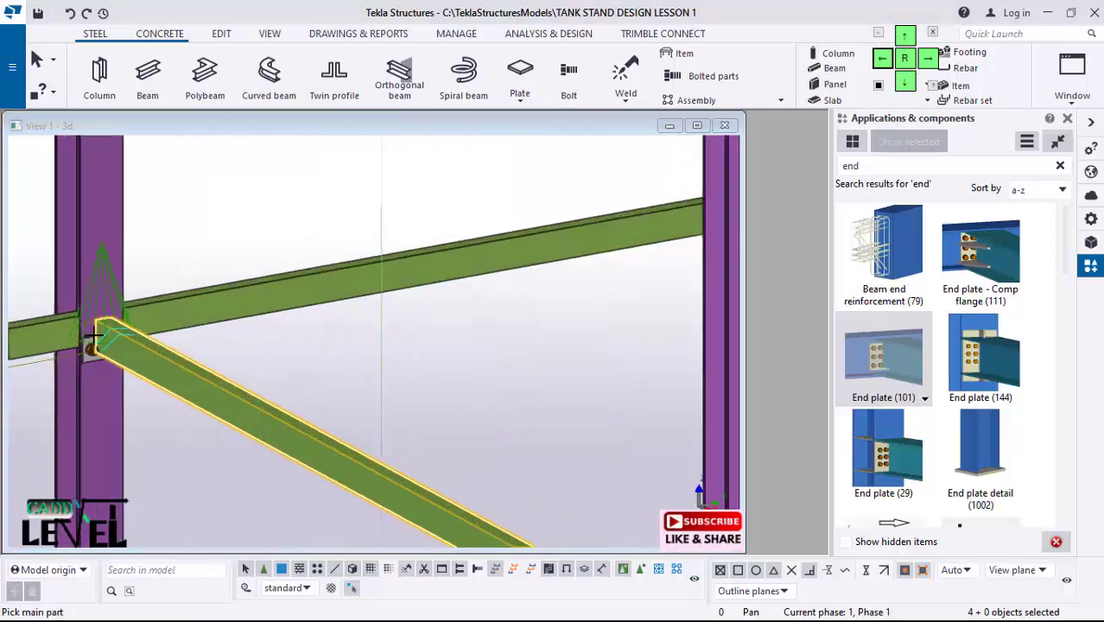
pyautogui.scroll(-1, 515, 352)
pyautogui.scroll(2, 193, 361)
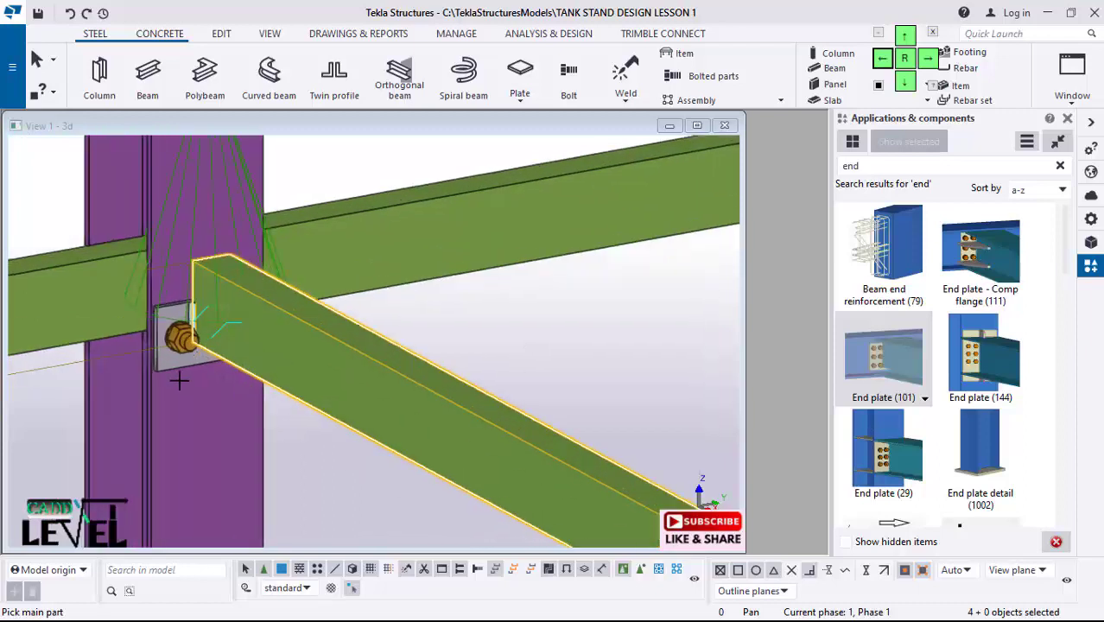
pyautogui.rightClick(523, 311)
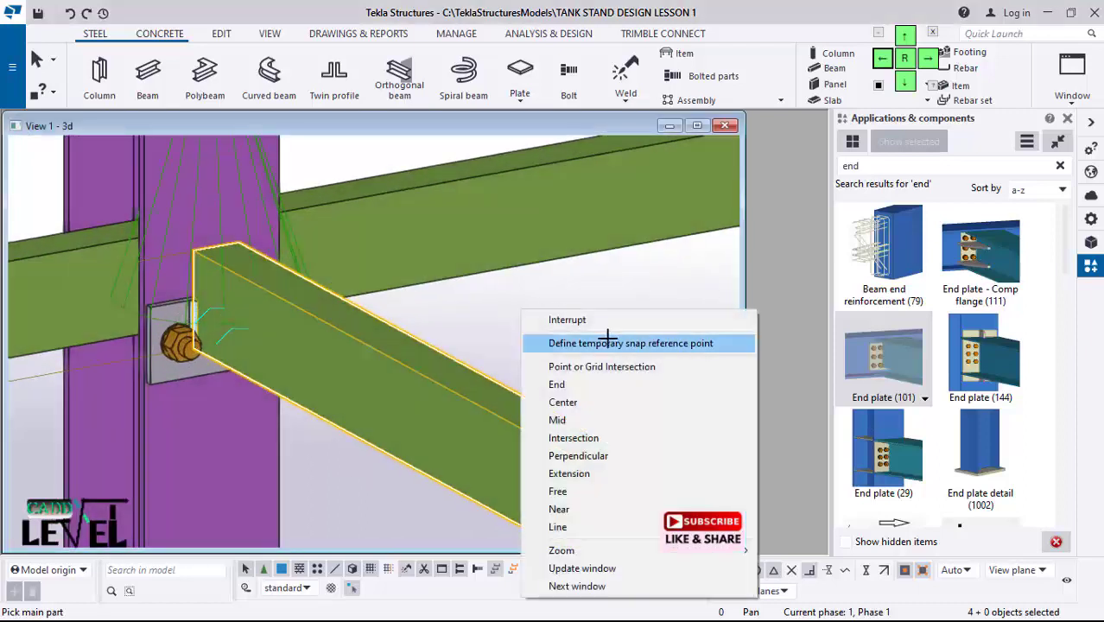
pyautogui.click(567, 320)
# Step: Modify the end plate's bolts to 2 rows at 150 mm spacing, 40 mm edge distance and Middle vertical alignment
pyautogui.doubleClick(169, 368)
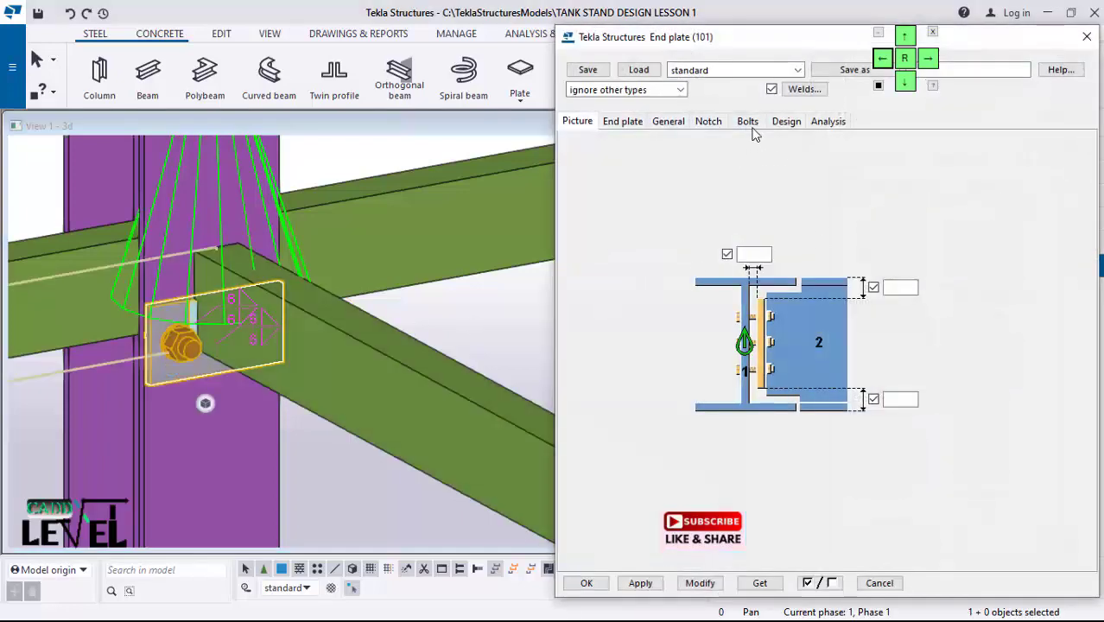
pyautogui.click(747, 122)
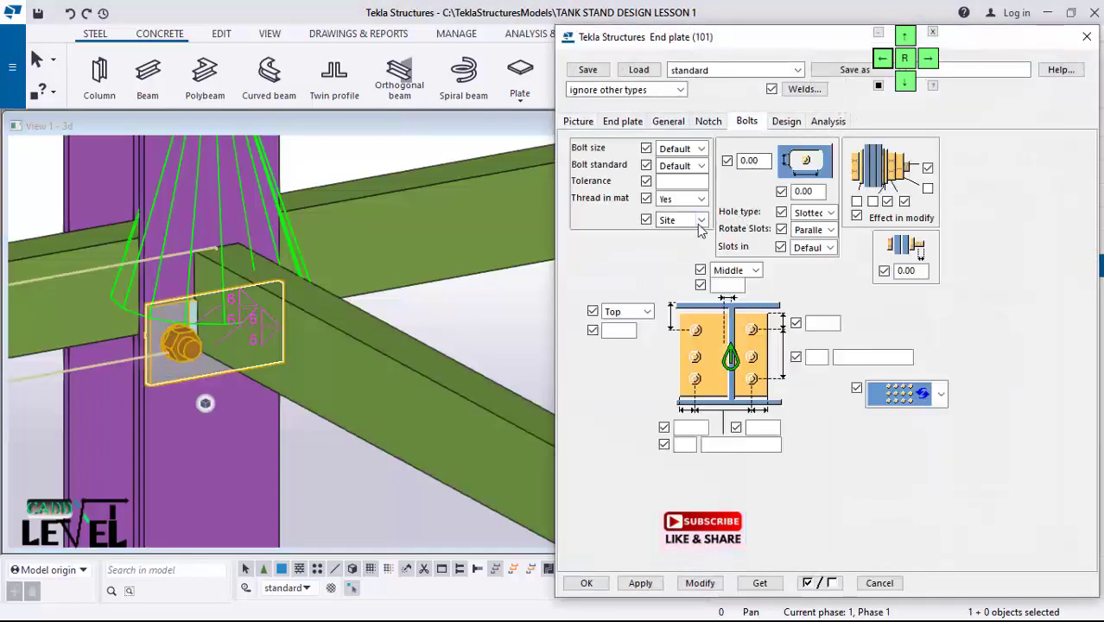
pyautogui.click(826, 323)
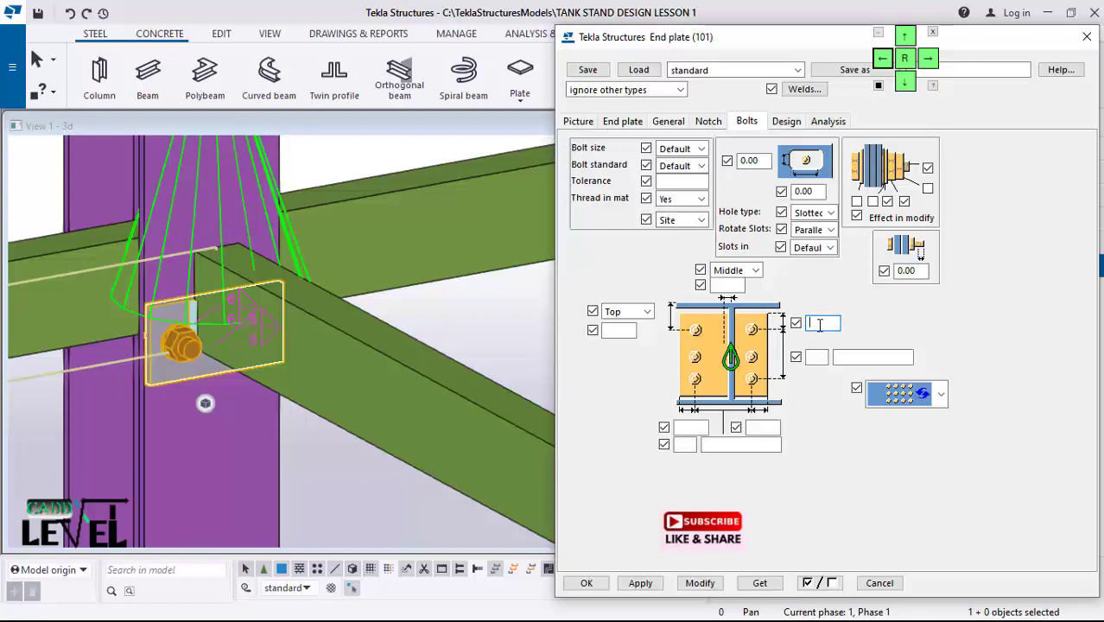
pyautogui.write('40')
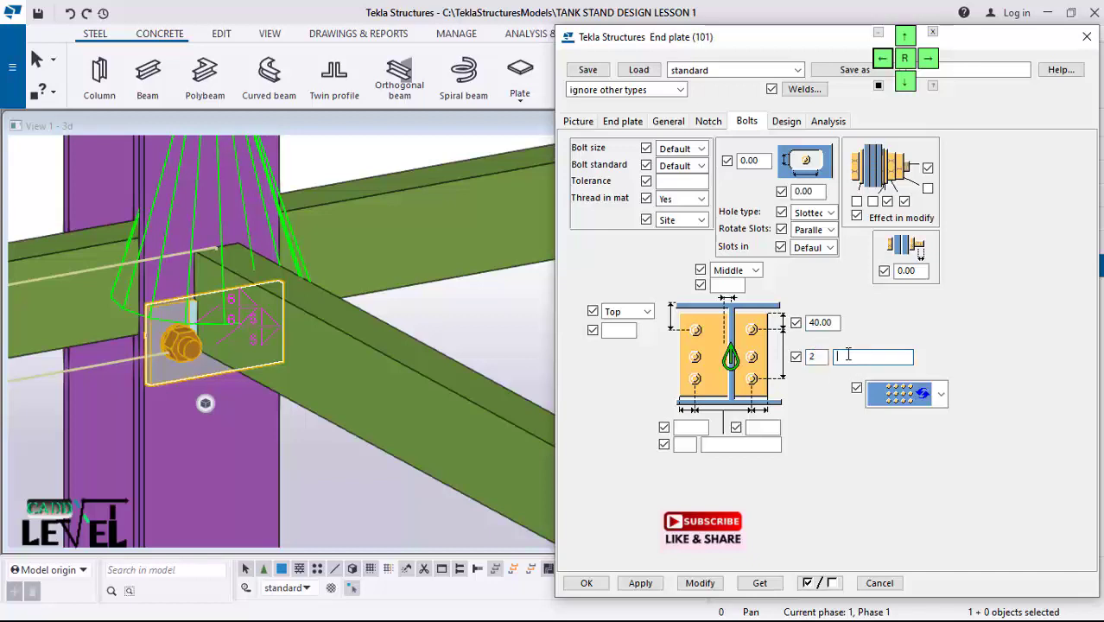
pyautogui.write('150')
pyautogui.click(627, 311)
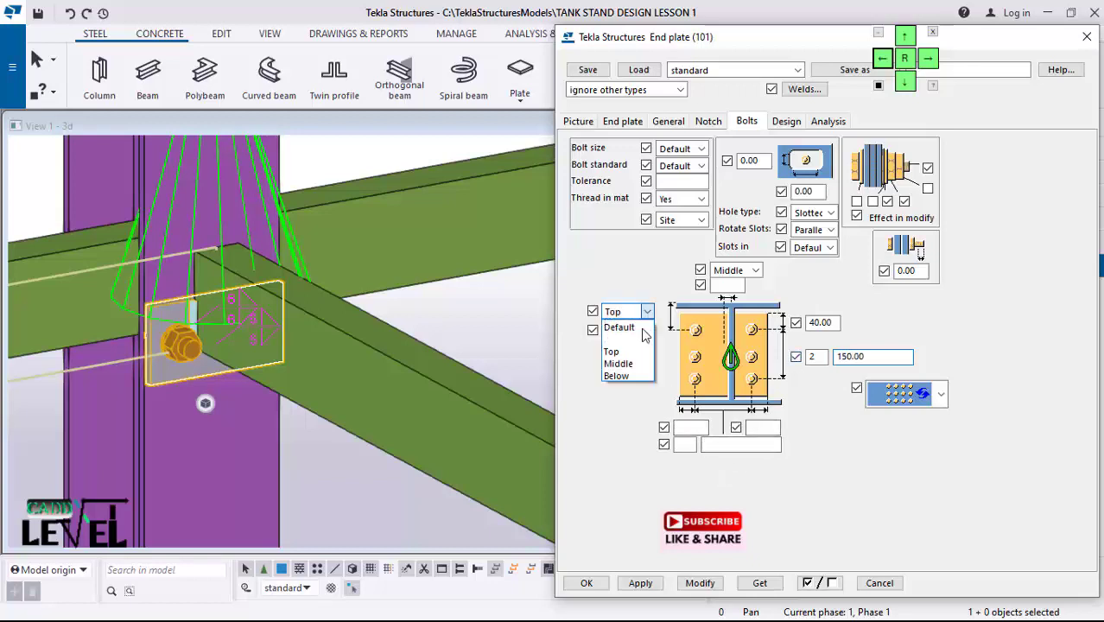
pyautogui.click(627, 365)
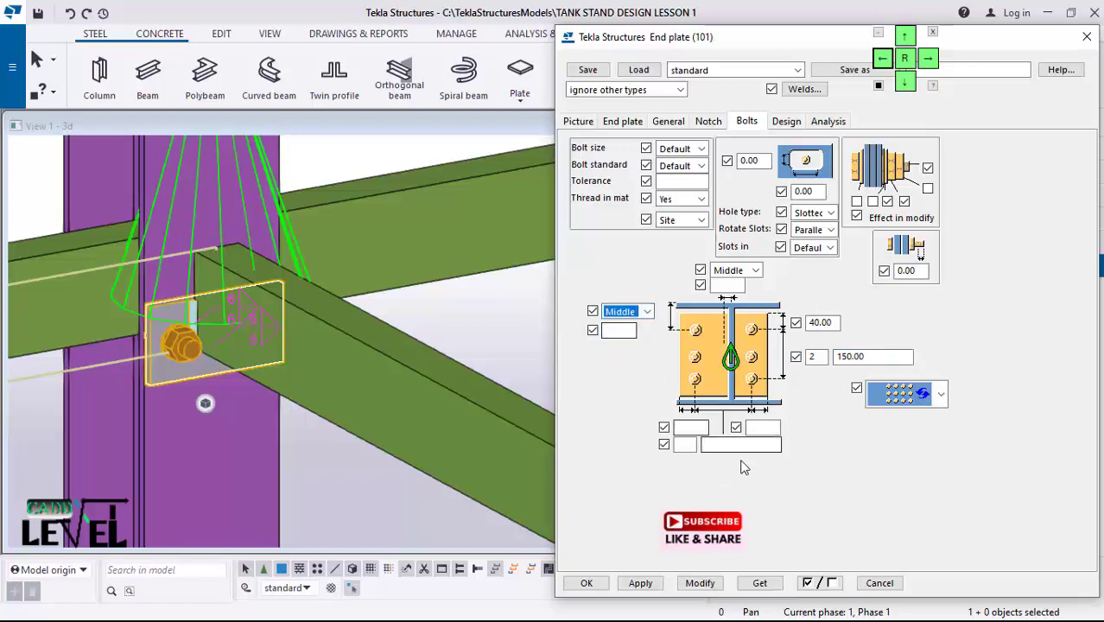
pyautogui.click(699, 584)
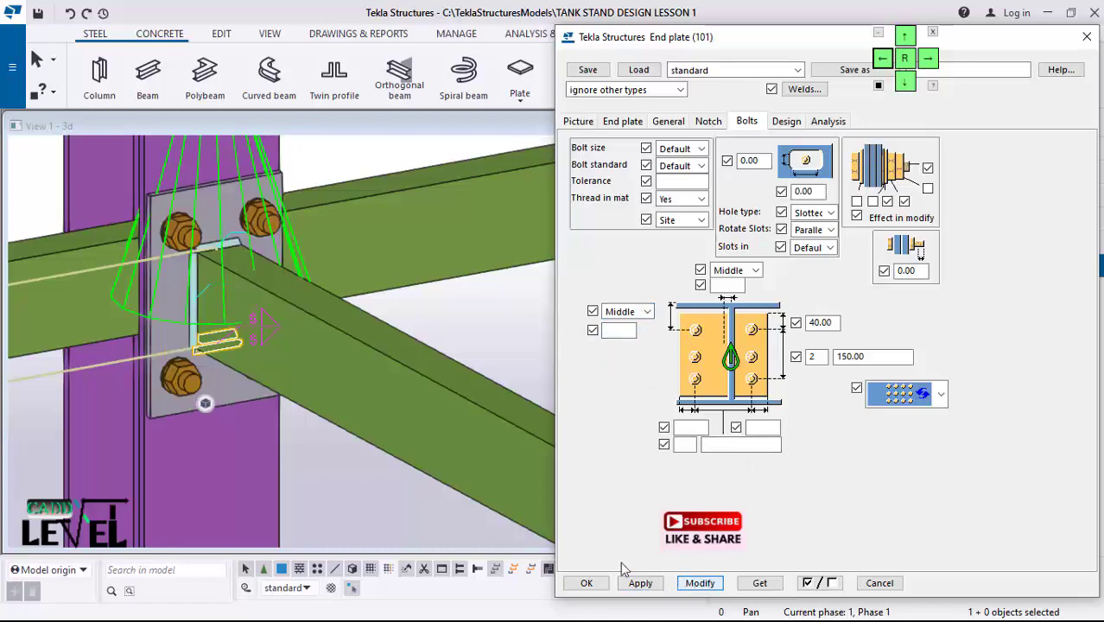
# Step: Inspect the modified four-bolt end plate on the column and accept the connection settings
pyautogui.keyDown('ctrl'); pyautogui.moveTo(226, 380); pyautogui.dragTo(208, 324, button='middle'); pyautogui.keyUp('ctrl')
pyautogui.scroll(-5, 133, 302)
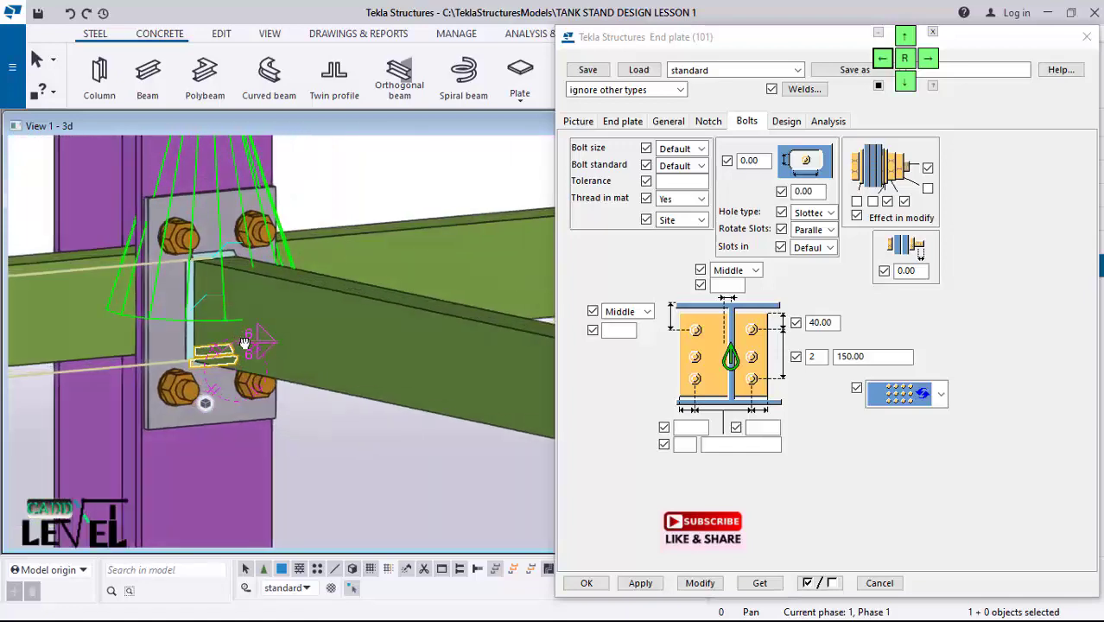
pyautogui.scroll(-2, 137, 292)
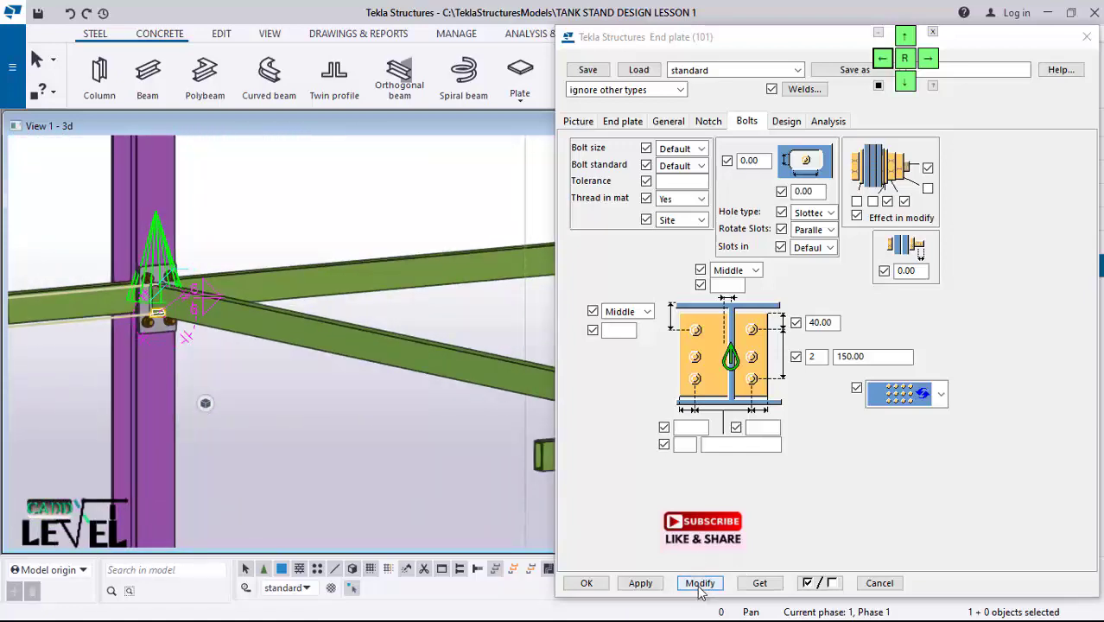
pyautogui.click(699, 583)
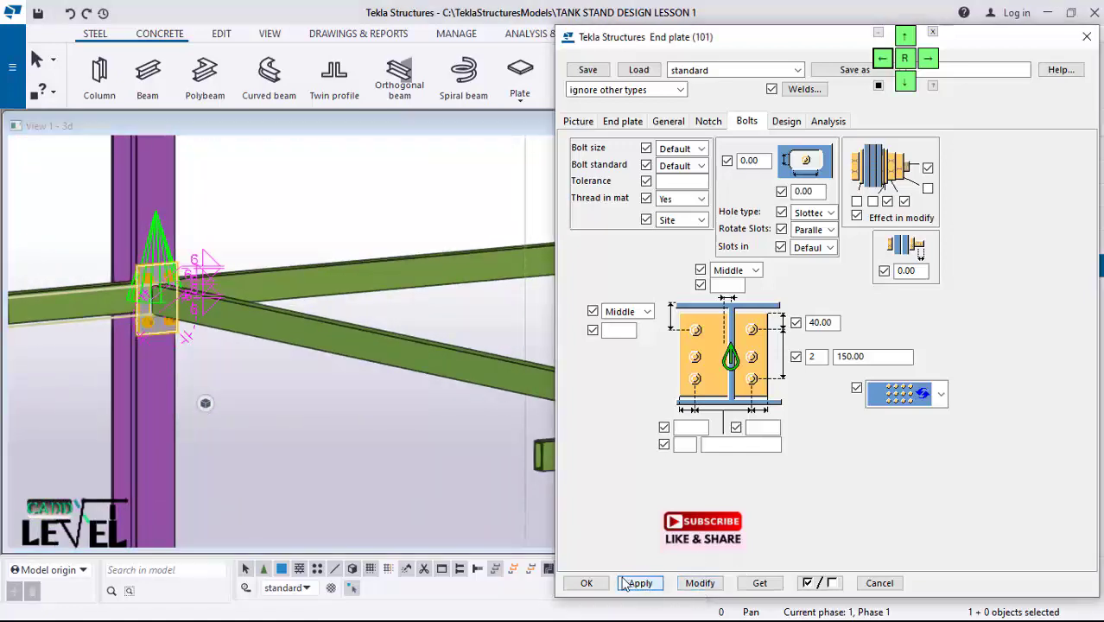
pyautogui.click(586, 583)
# Step: Try to add another End plate (101) connection between a steel column and the long beam crossing behind it
pyautogui.scroll(-3, 259, 309)
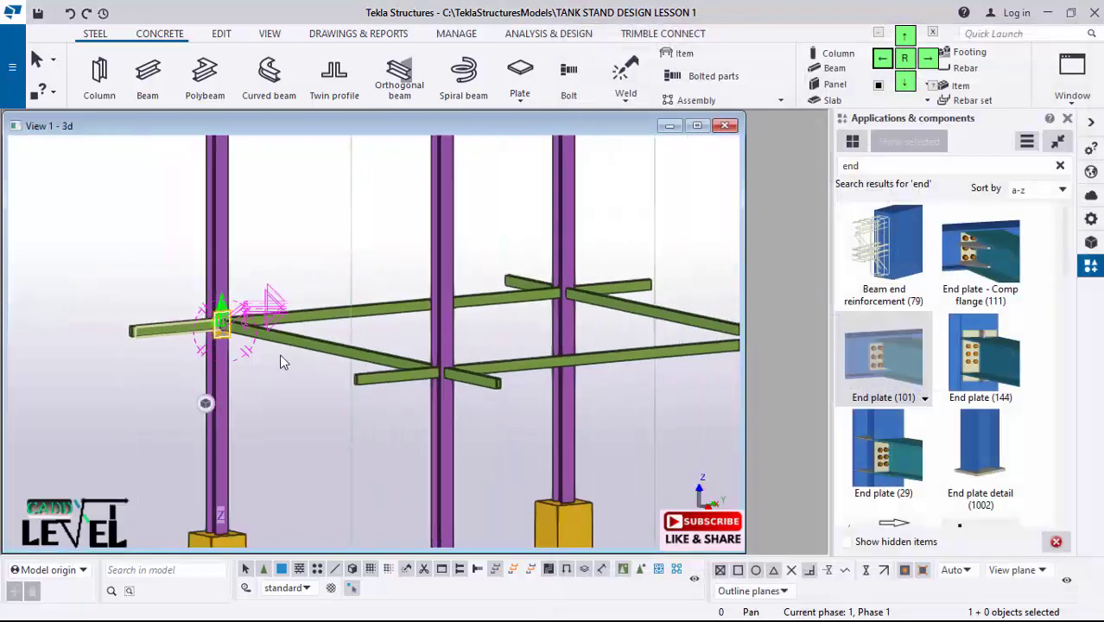
pyautogui.click(883, 359)
pyautogui.scroll(4, 285, 242)
pyautogui.scroll(-3, 310, 337)
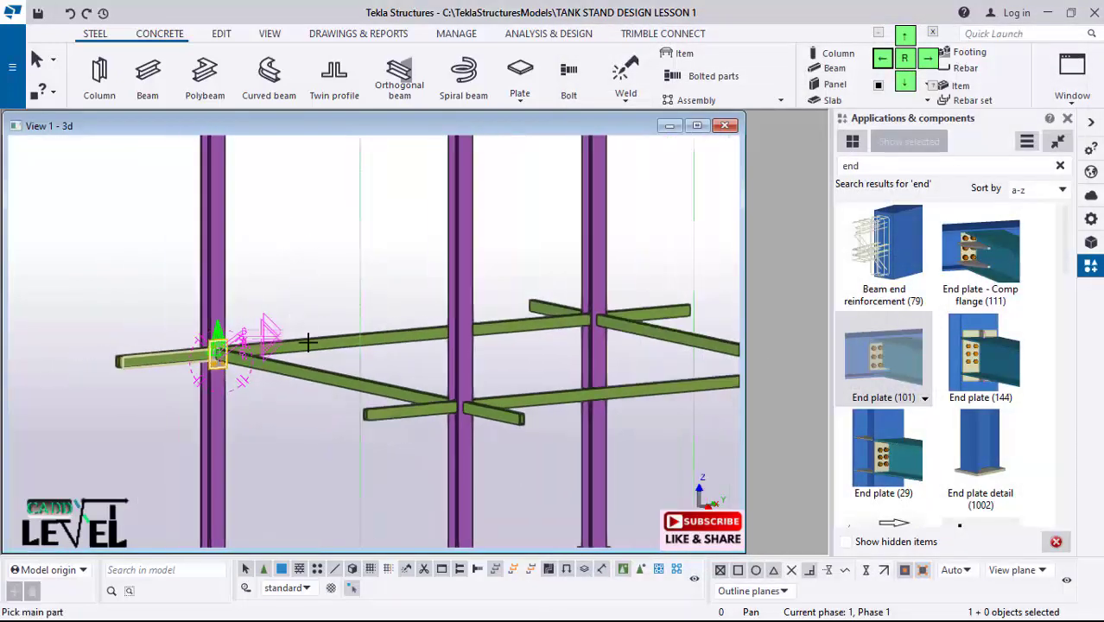
pyautogui.moveTo(291, 348); pyautogui.dragTo(292, 349, button='middle')
pyautogui.scroll(6, 292, 349)
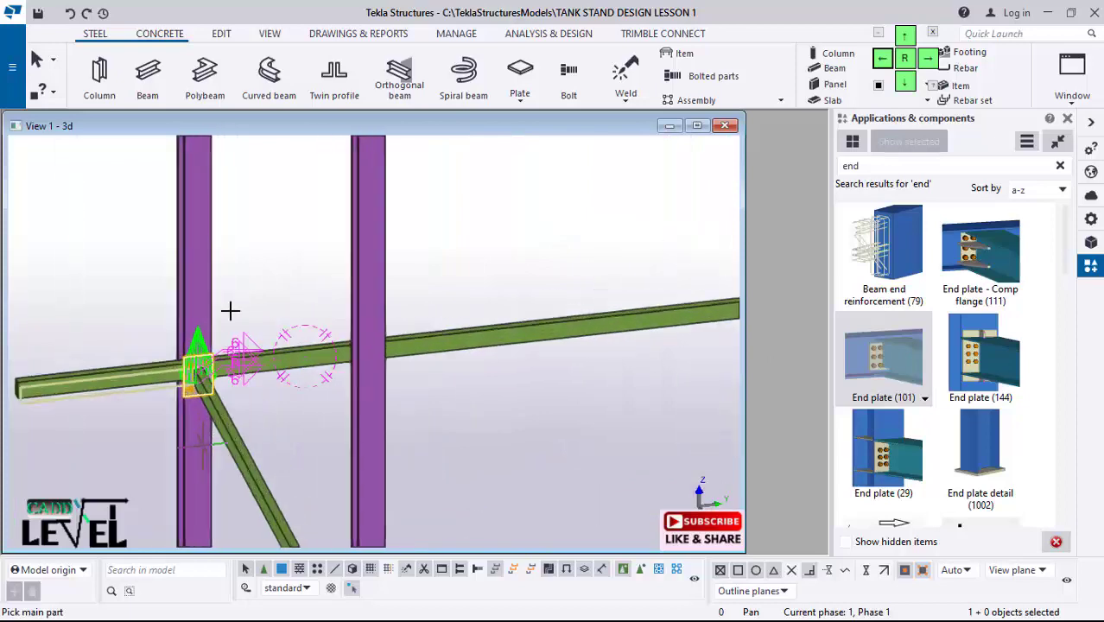
pyautogui.scroll(-4, 488, 321)
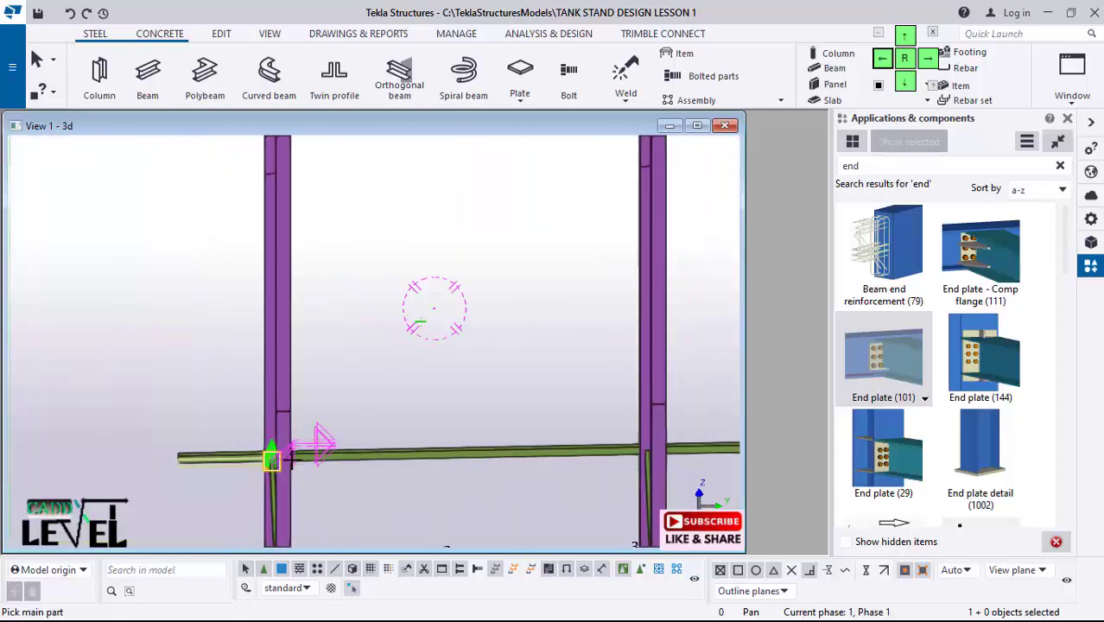
pyautogui.scroll(5, 286, 445)
pyautogui.click(276, 309)
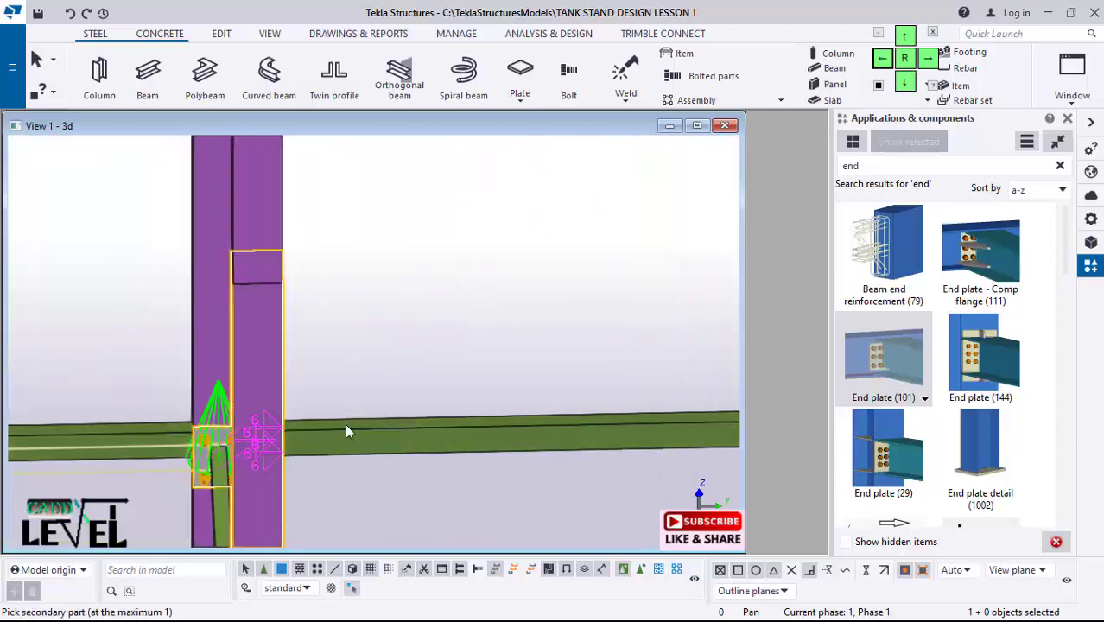
pyautogui.click(310, 443)
# Step: Examine the end plate, its bolts and their fit on the column flange from several sides
pyautogui.keyDown('ctrl'); pyautogui.moveTo(311, 369); pyautogui.dragTo(271, 370, button='middle'); pyautogui.keyUp('ctrl')
pyautogui.scroll(8, 284, 403)
pyautogui.keyDown('ctrl'); pyautogui.moveTo(281, 304); pyautogui.dragTo(399, 338, button='middle'); pyautogui.keyUp('ctrl')
pyautogui.scroll(-3, 400, 344)
pyautogui.scroll(5, 600, 320)
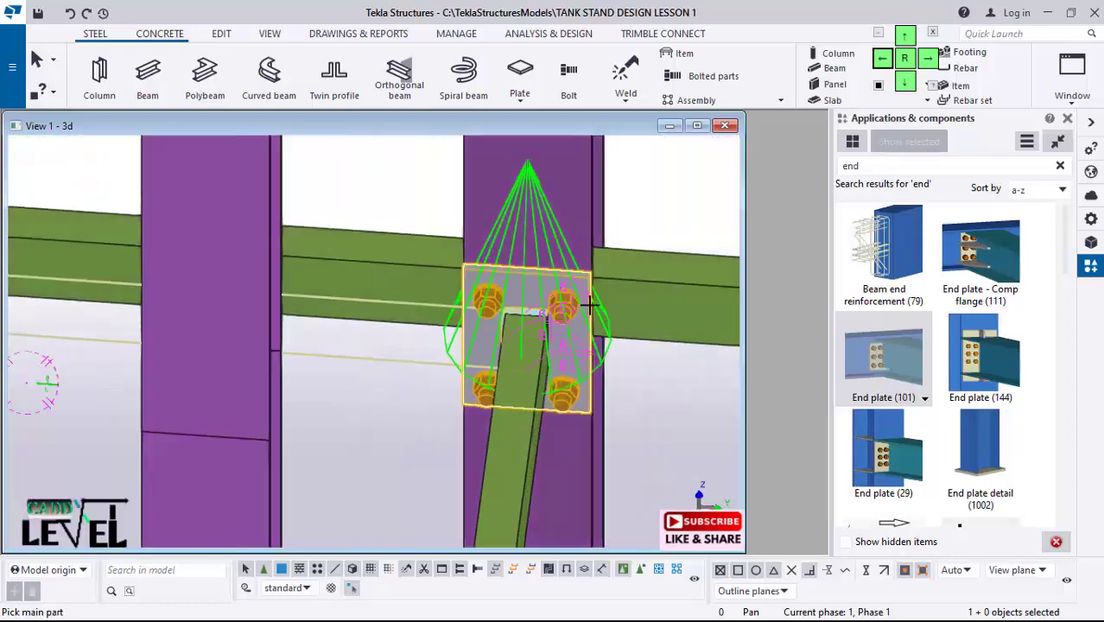
pyautogui.keyDown('ctrl'); pyautogui.moveTo(603, 299); pyautogui.dragTo(220, 285, button='middle'); pyautogui.keyUp('ctrl')
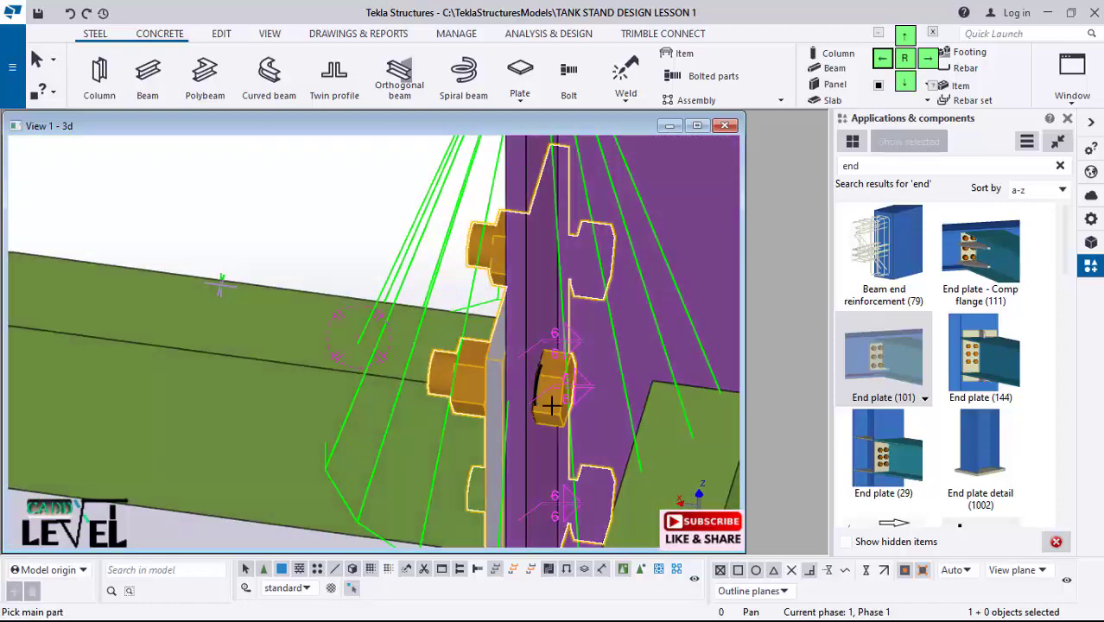
pyautogui.scroll(4, 508, 370)
pyautogui.scroll(-5, 486, 360)
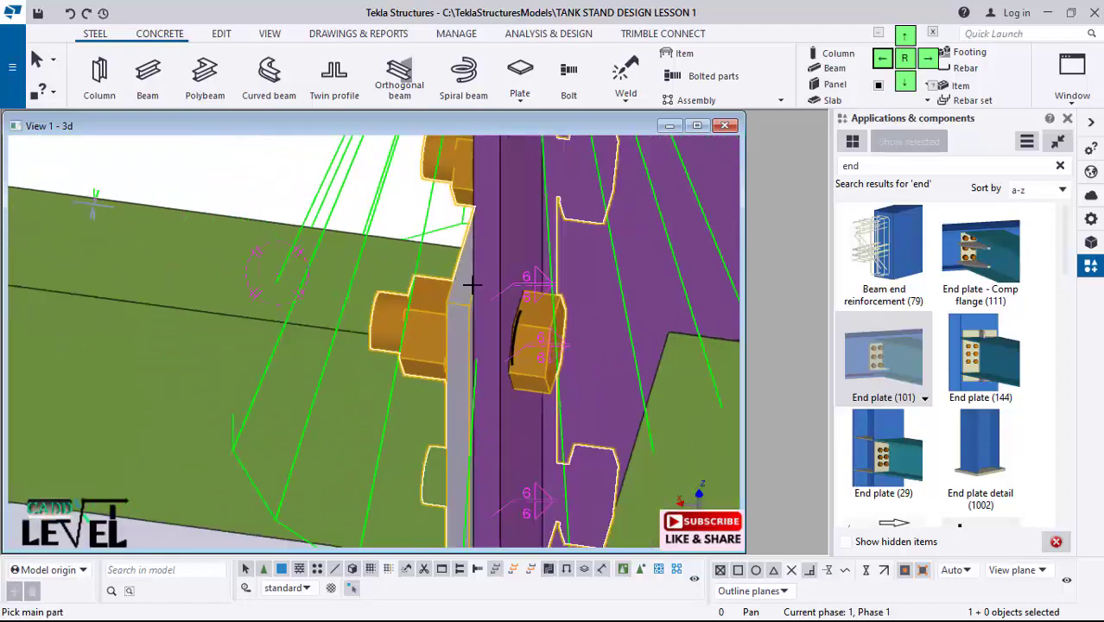
pyautogui.keyDown('ctrl'); pyautogui.moveTo(476, 348); pyautogui.dragTo(679, 324, button='middle'); pyautogui.keyUp('ctrl')
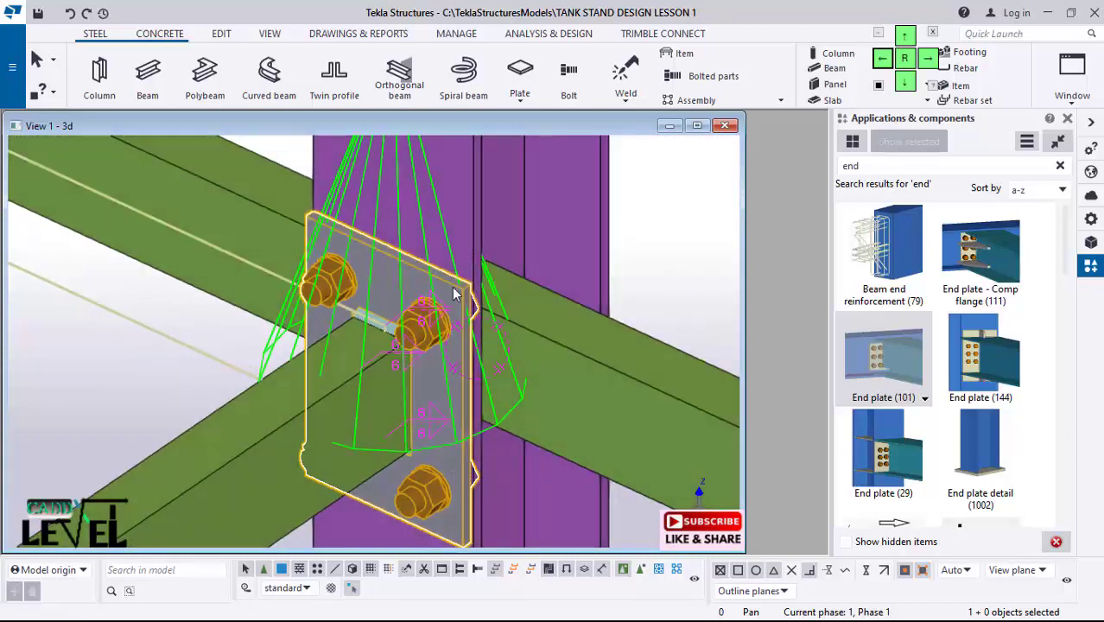
# Step: Modify the end plate's vertical bolt spacing to 120 mm and bolt edge distance to 30 mm, and check the bolts
pyautogui.doubleClick(437, 309)
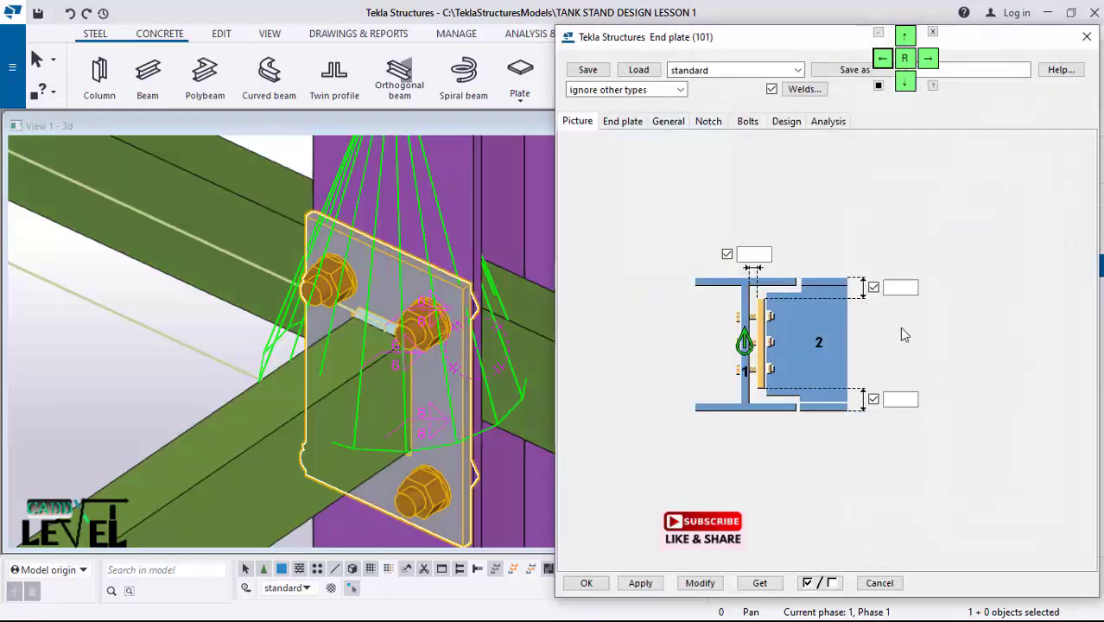
pyautogui.click(748, 121)
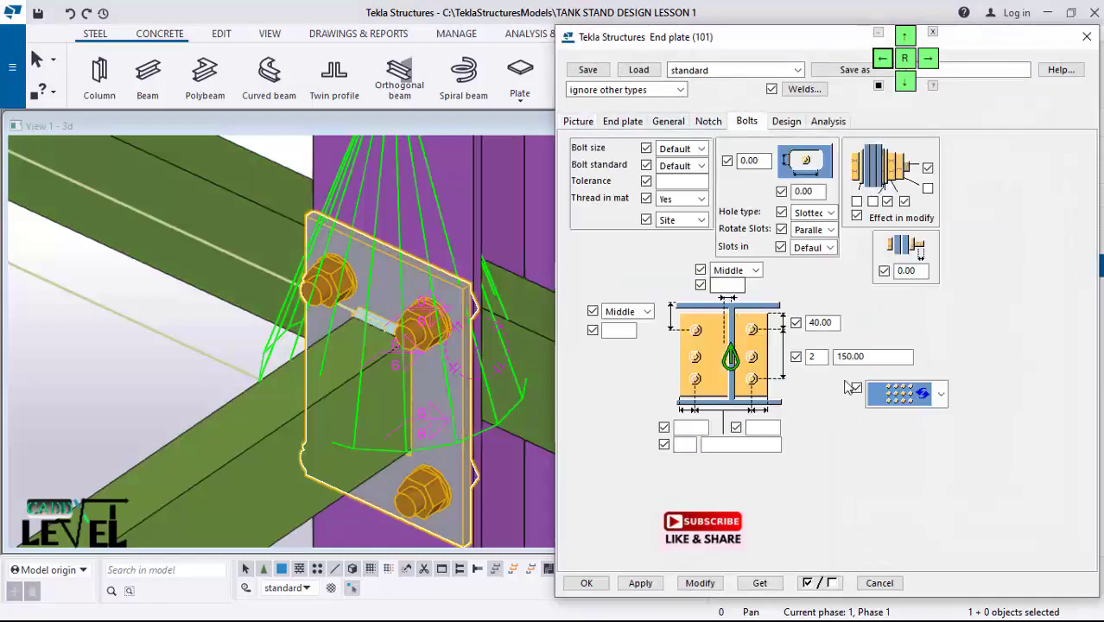
pyautogui.doubleClick(845, 356)
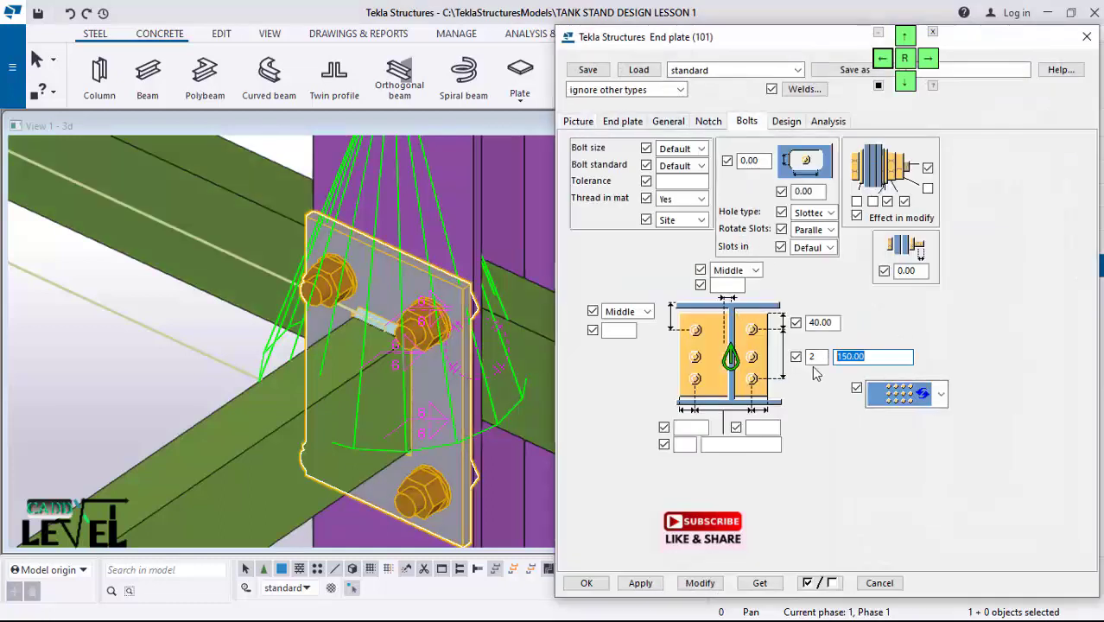
pyautogui.write('12')
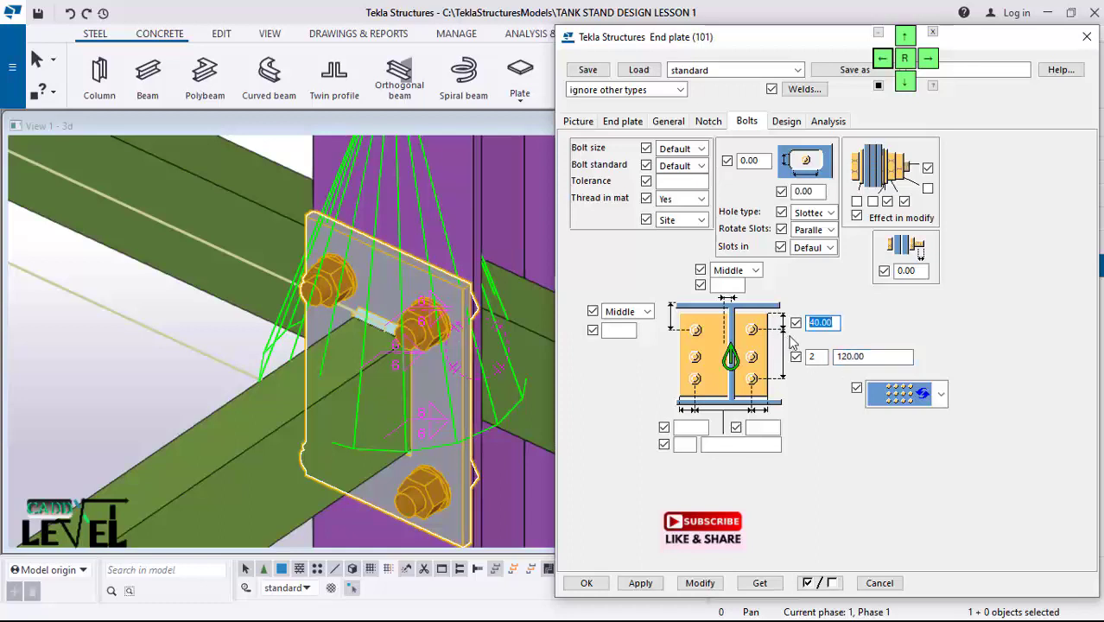
pyautogui.click(700, 583)
pyautogui.scroll(5, 477, 460)
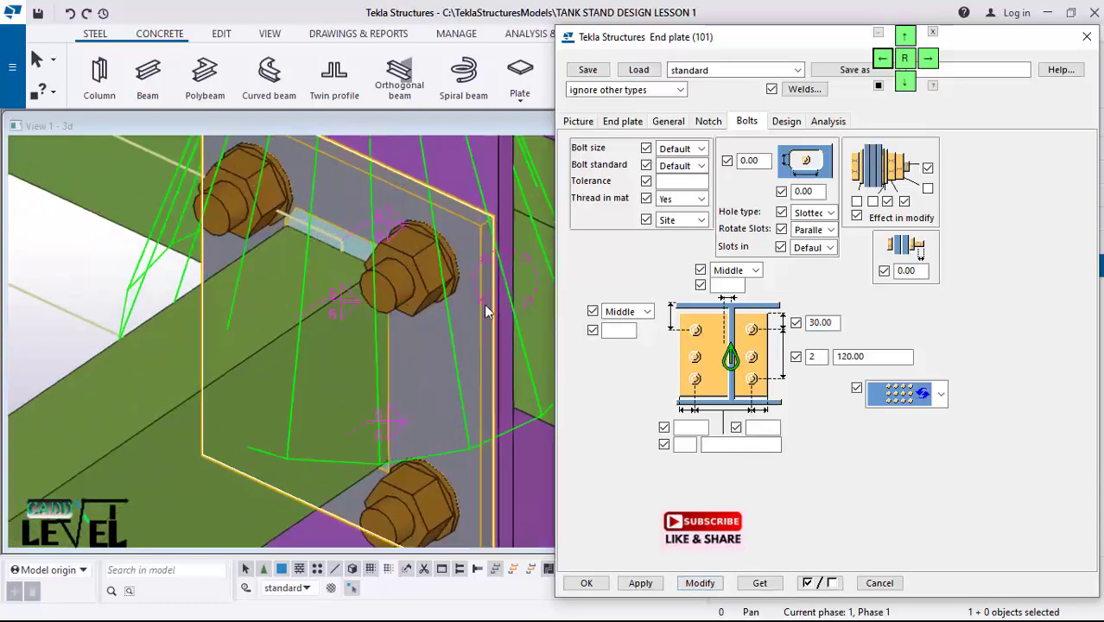
pyautogui.scroll(-4, 412, 415)
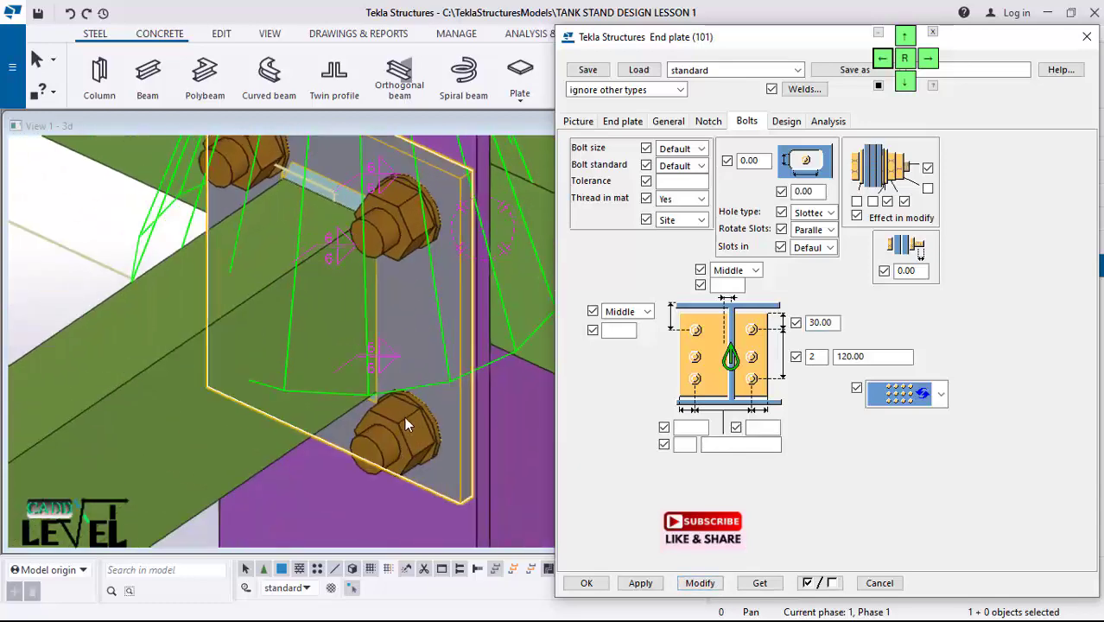
# Step: Set the end plate's vertical bolt edge distance to 40 mm and modify the connection
pyautogui.scroll(-1, 368, 324)
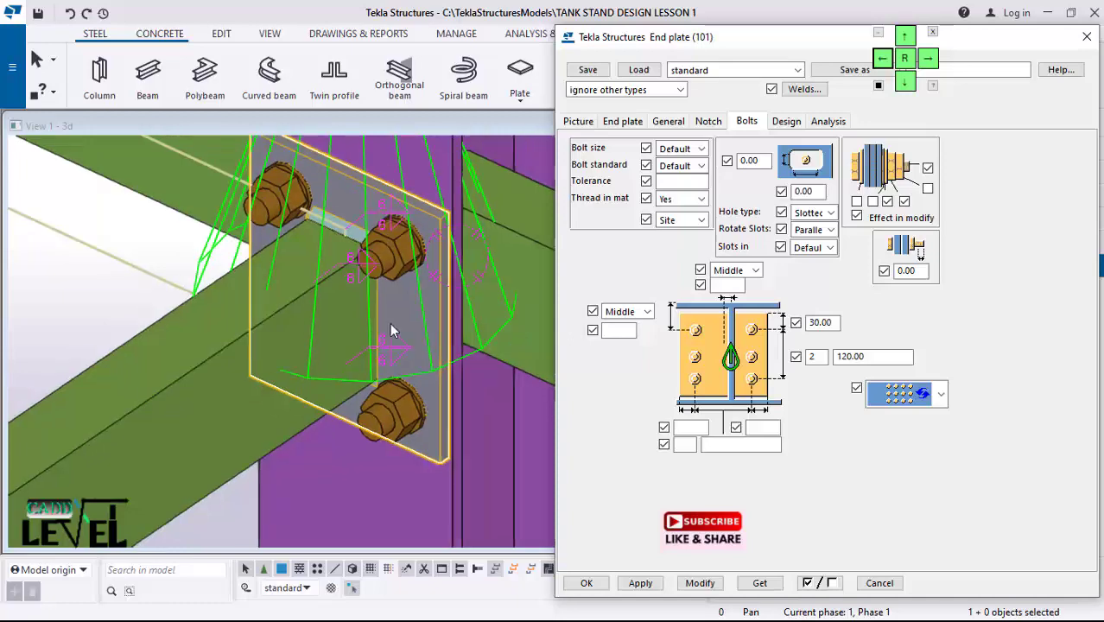
pyautogui.keyDown('ctrl'); pyautogui.moveTo(386, 315); pyautogui.dragTo(517, 405, button='middle'); pyautogui.keyUp('ctrl')
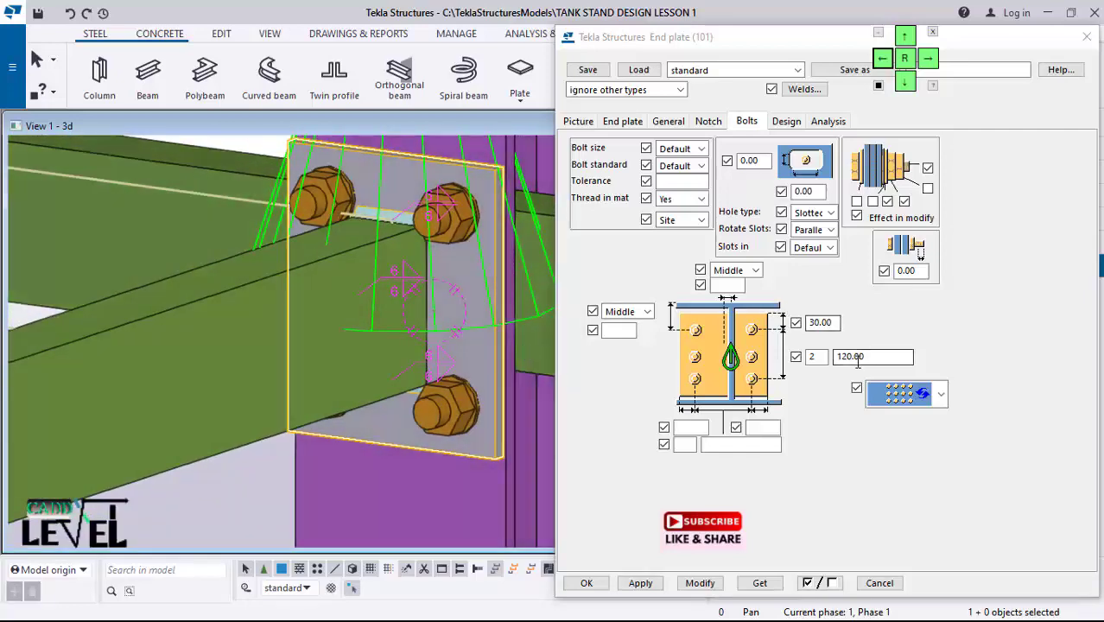
pyautogui.moveTo(832, 323); pyautogui.dragTo(816, 322)
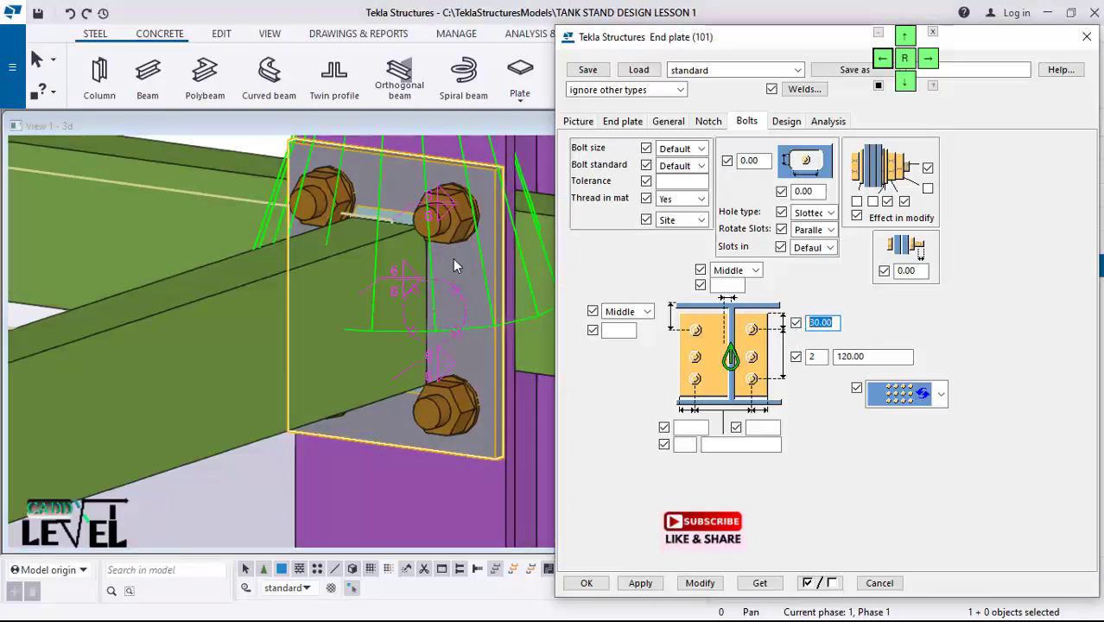
pyautogui.keyDown('ctrl'); pyautogui.moveTo(438, 231); pyautogui.dragTo(388, 238, button='middle'); pyautogui.keyUp('ctrl')
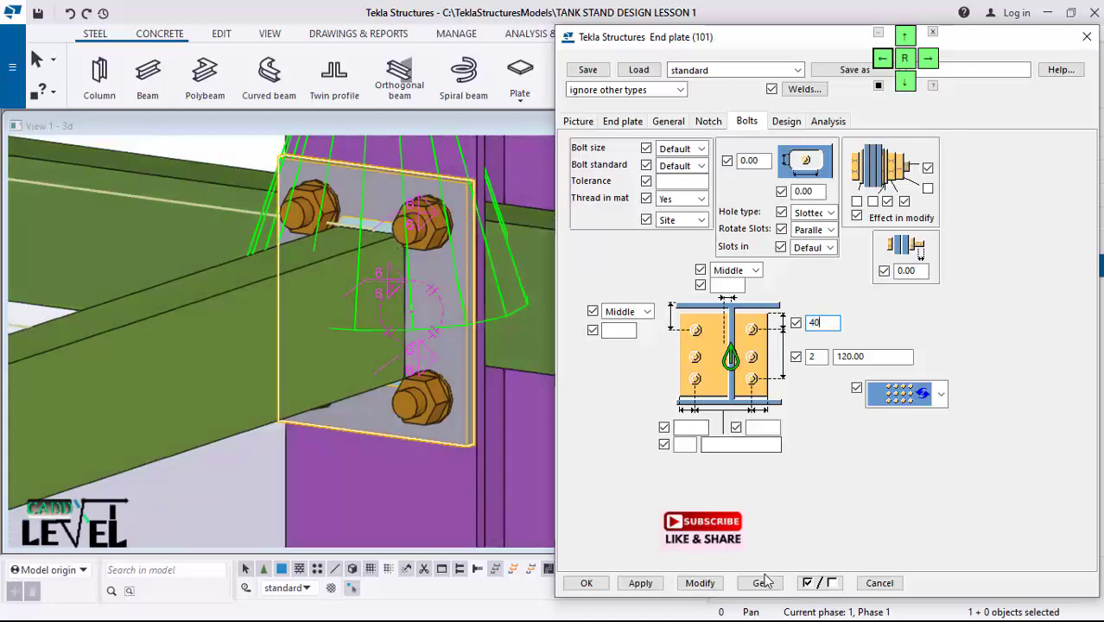
pyautogui.click(698, 583)
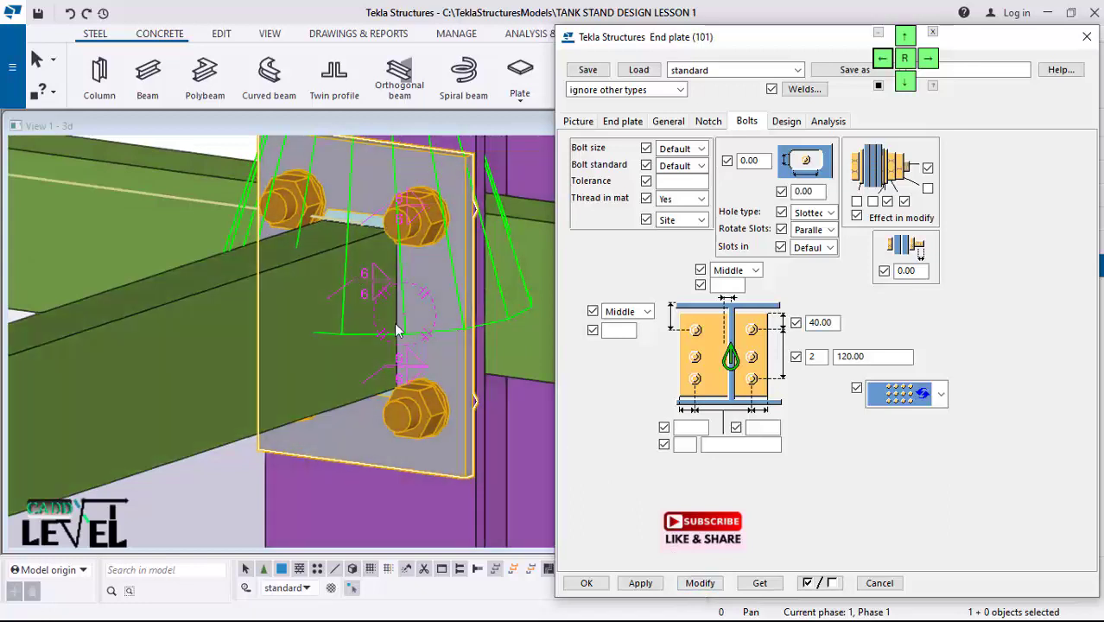
# Step: Modify the end plate to 40 mm side edge distances, two bolt columns spaced 100 mm, and 100 mm vertical bolt spacing
pyautogui.click(681, 428)
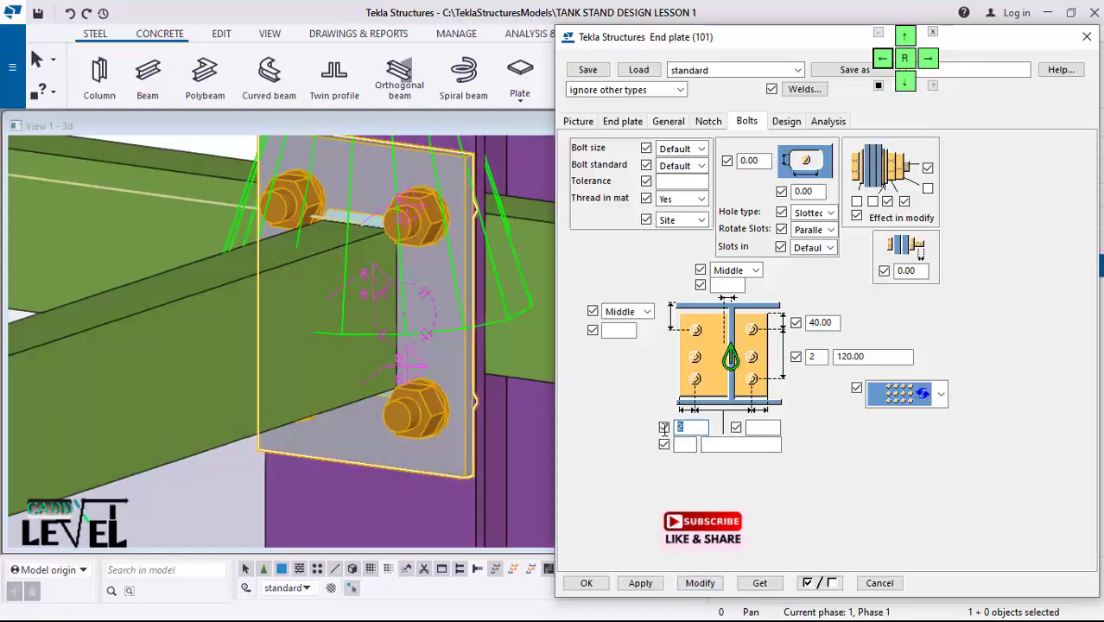
pyautogui.write('40')
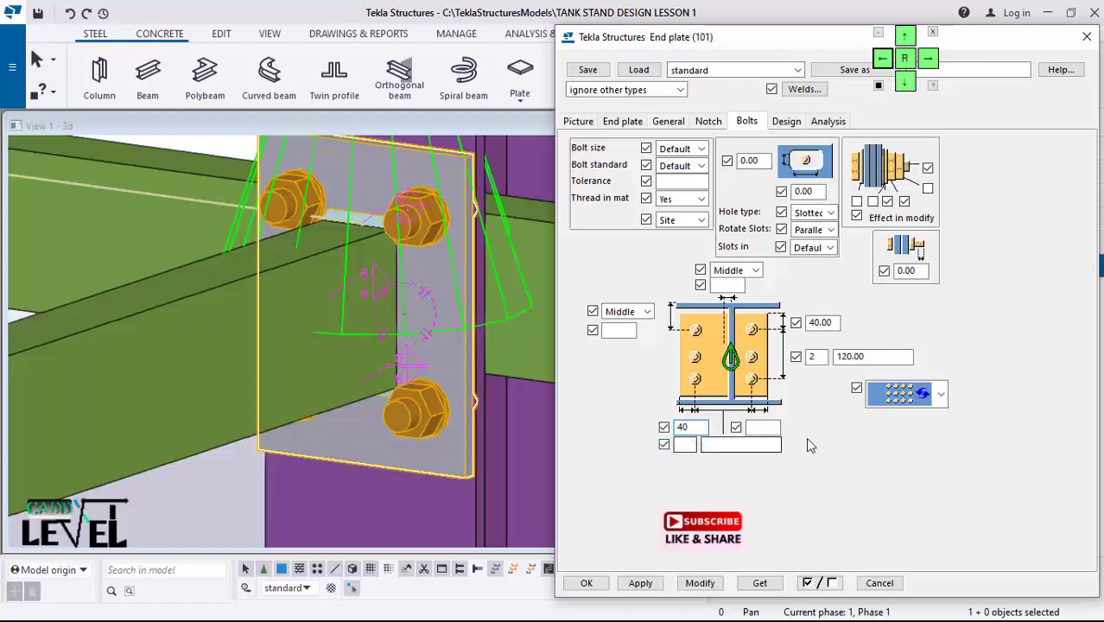
pyautogui.click(757, 428)
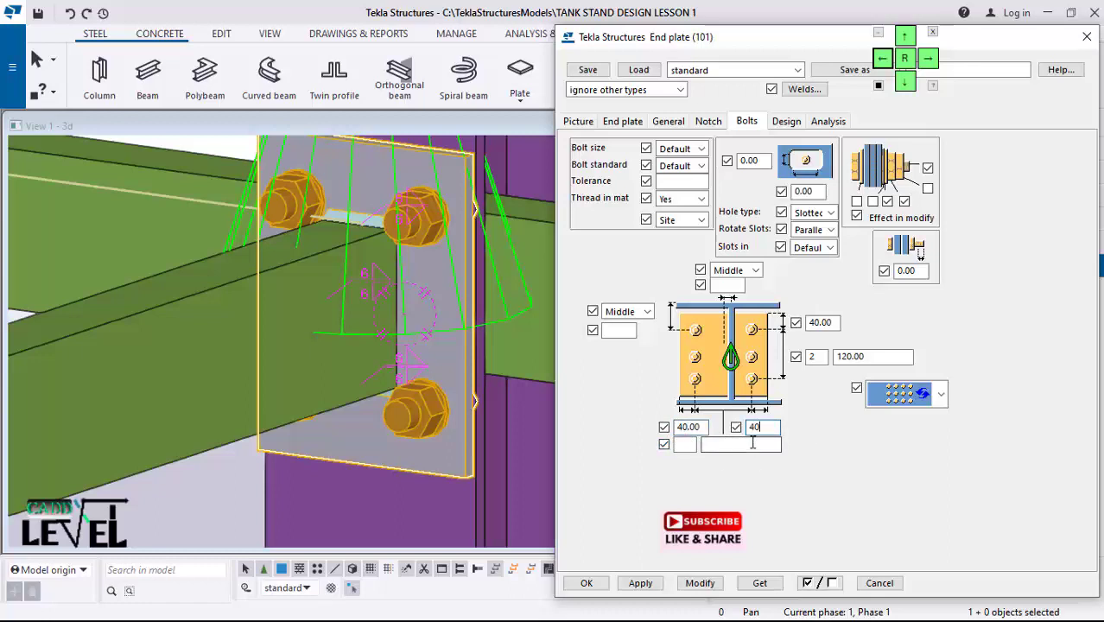
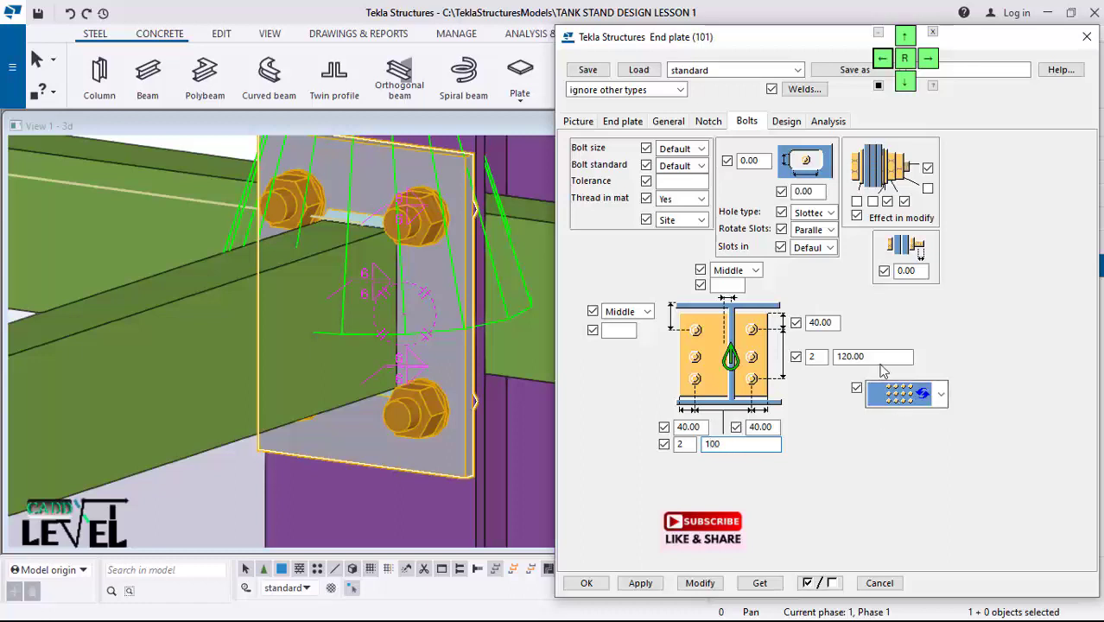
pyautogui.press('Tab')
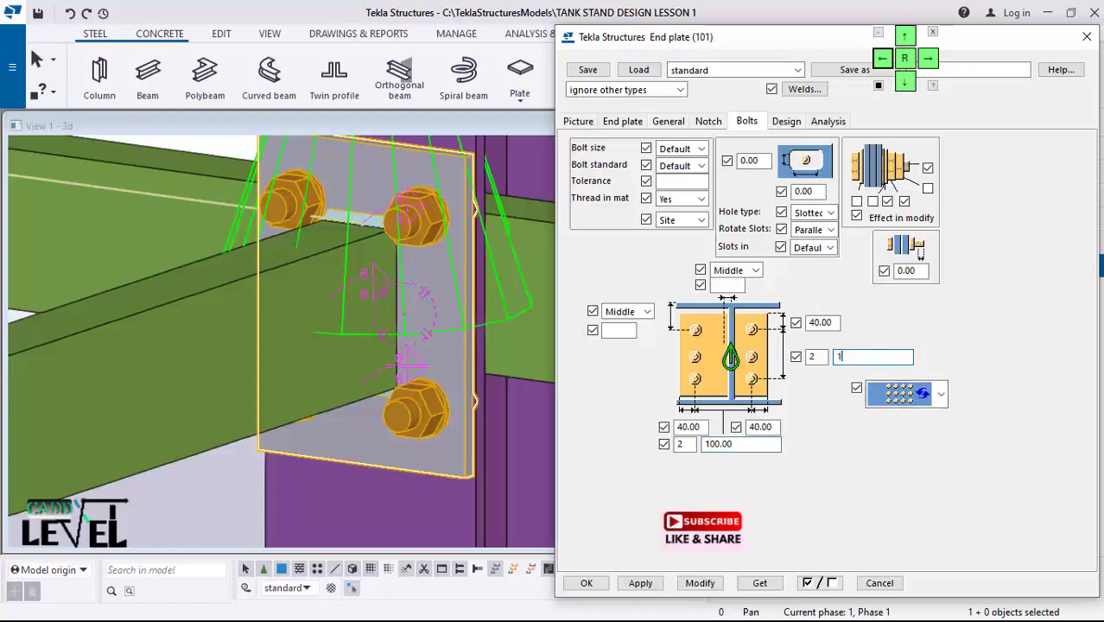
pyautogui.click(700, 583)
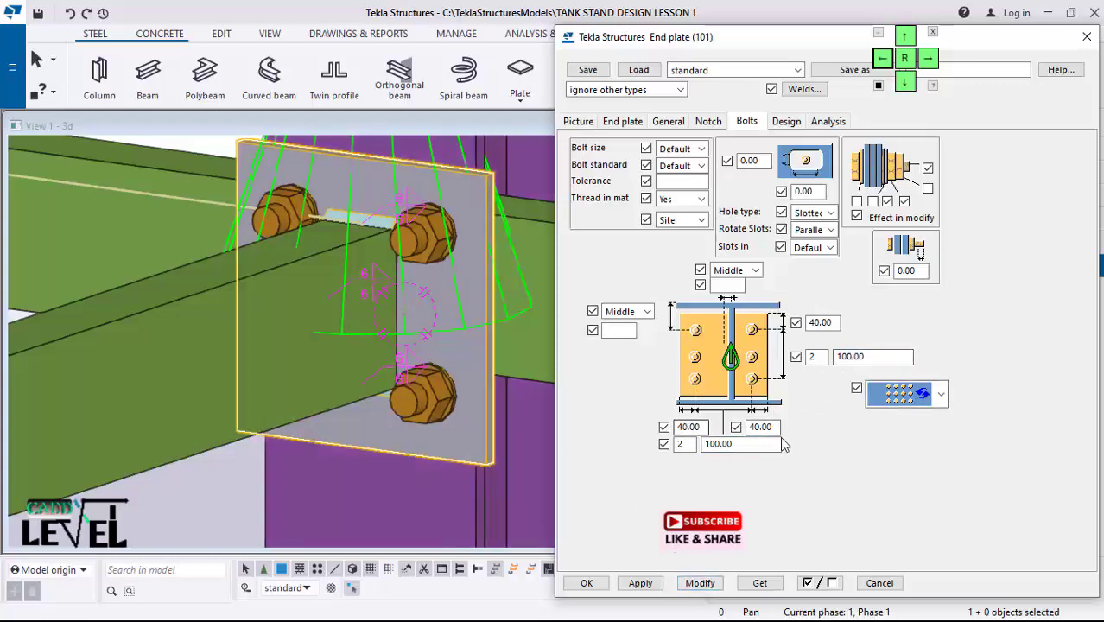
# Step: Inspect the bolts around the beam and modify the end plate's vertical bolt spacing to 200 mm
pyautogui.scroll(-2, 458, 362)
pyautogui.scroll(3, 481, 335)
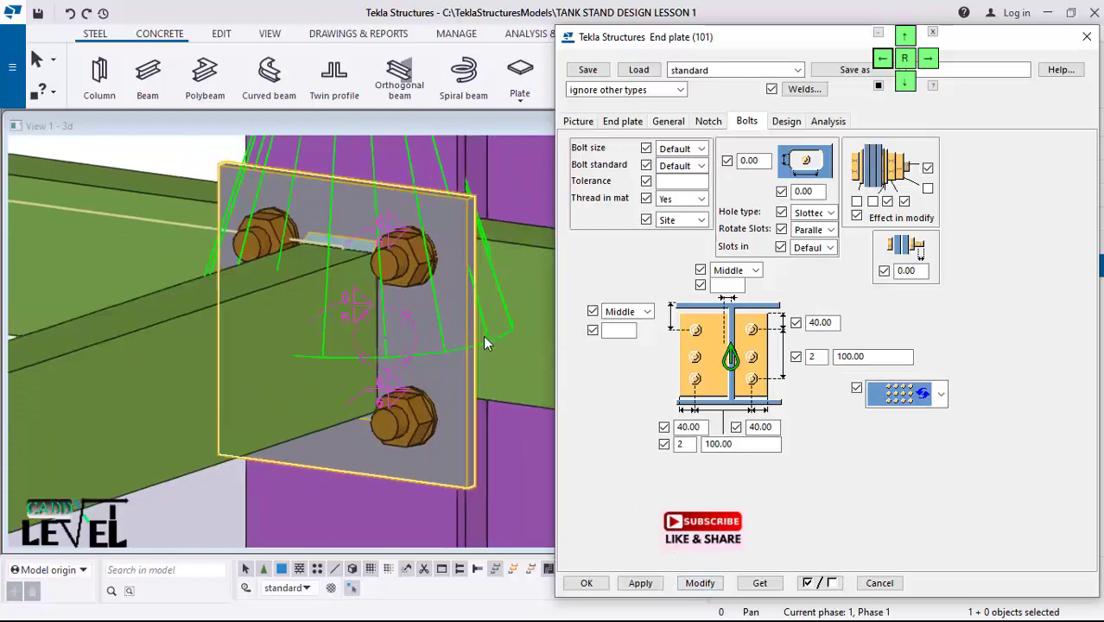
pyautogui.keyDown('ctrl'); pyautogui.moveTo(469, 305); pyautogui.dragTo(506, 494, button='middle'); pyautogui.keyUp('ctrl')
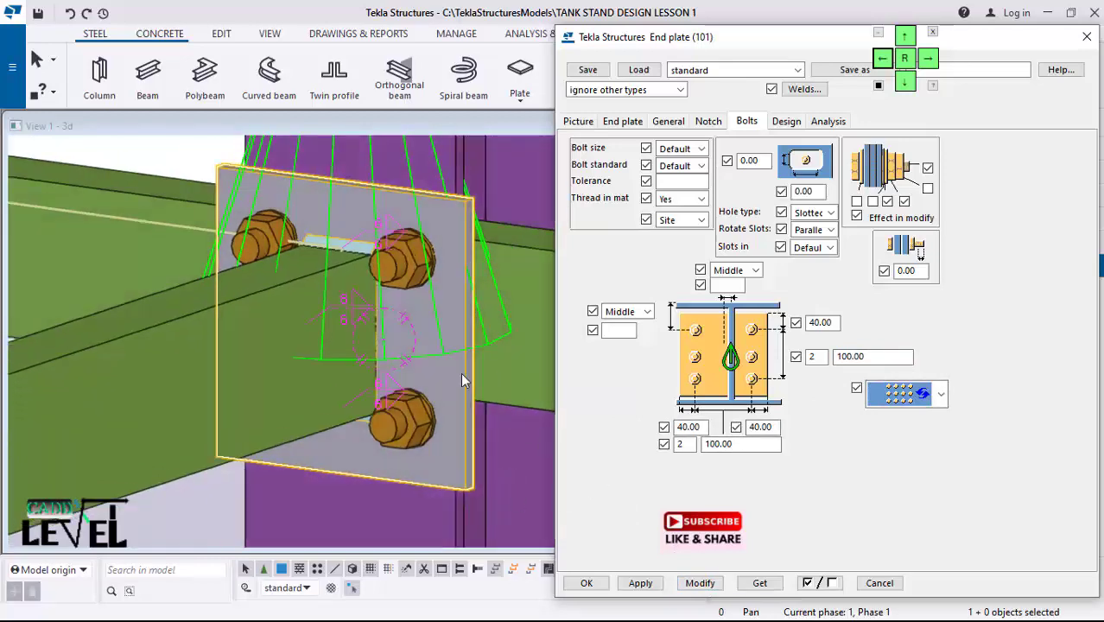
pyautogui.scroll(-1, 377, 289)
pyautogui.moveTo(877, 357); pyautogui.dragTo(838, 360)
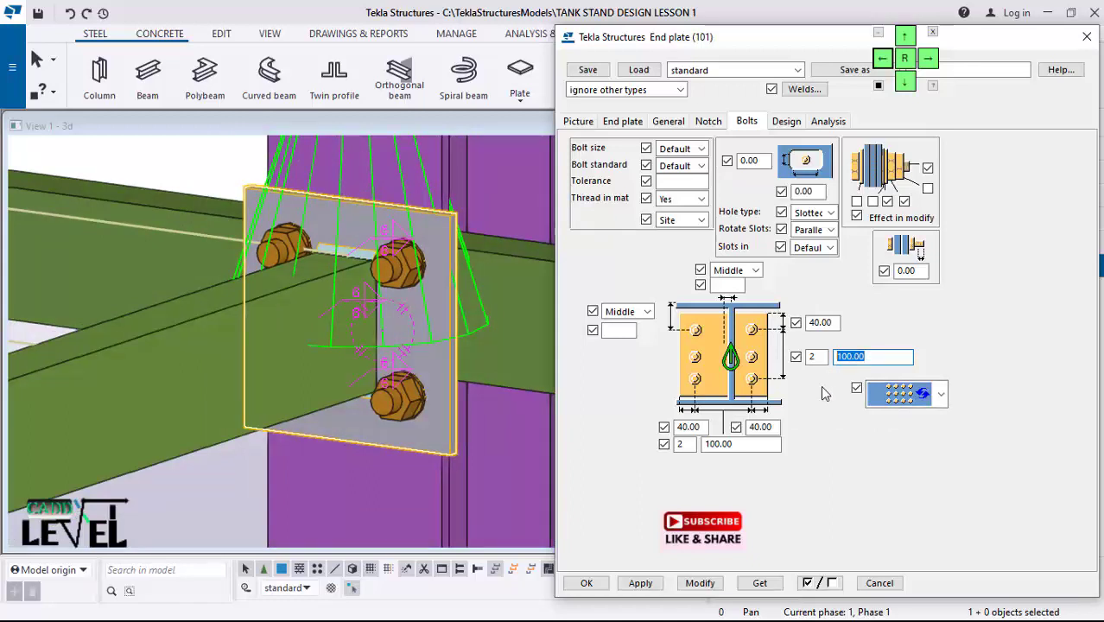
pyautogui.write('200')
pyautogui.click(701, 584)
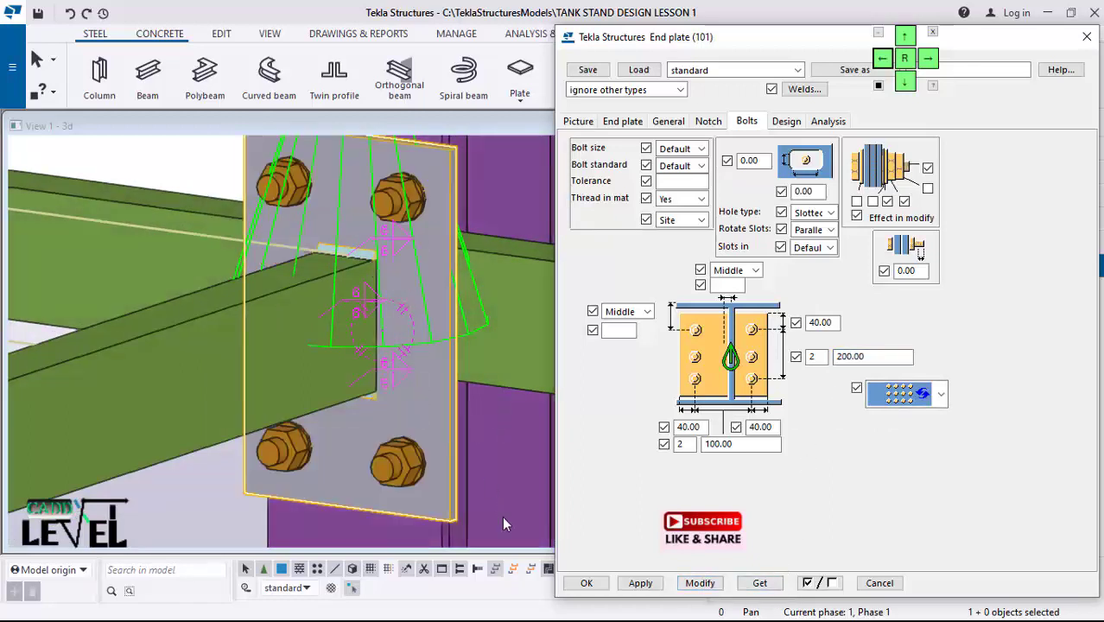
# Step: Modify the end plate's horizontal bolt spacing to 80 mm
pyautogui.moveTo(733, 444); pyautogui.dragTo(686, 448)
pyautogui.write('0')
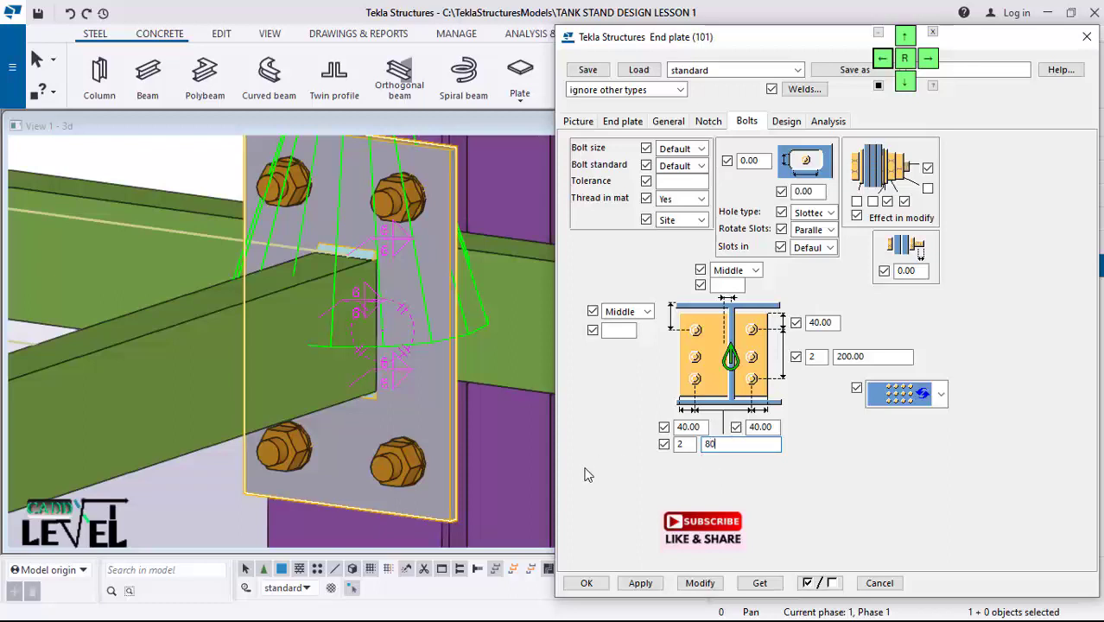
pyautogui.click(700, 584)
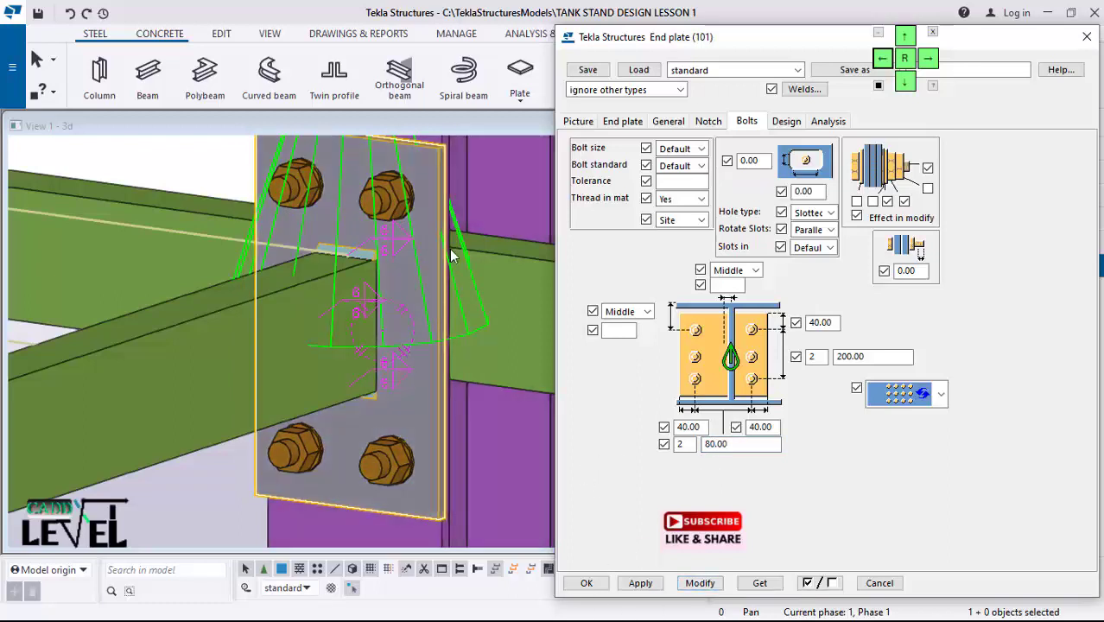
# Step: Modify the end plate to 30 mm side edge distances and 70 mm horizontal bolt spacing, then check its fit and accept the settings
pyautogui.scroll(2, 429, 190)
pyautogui.scroll(-1, 440, 401)
pyautogui.keyDown('ctrl'); pyautogui.moveTo(441, 400); pyautogui.dragTo(448, 222, button='middle'); pyautogui.keyUp('ctrl')
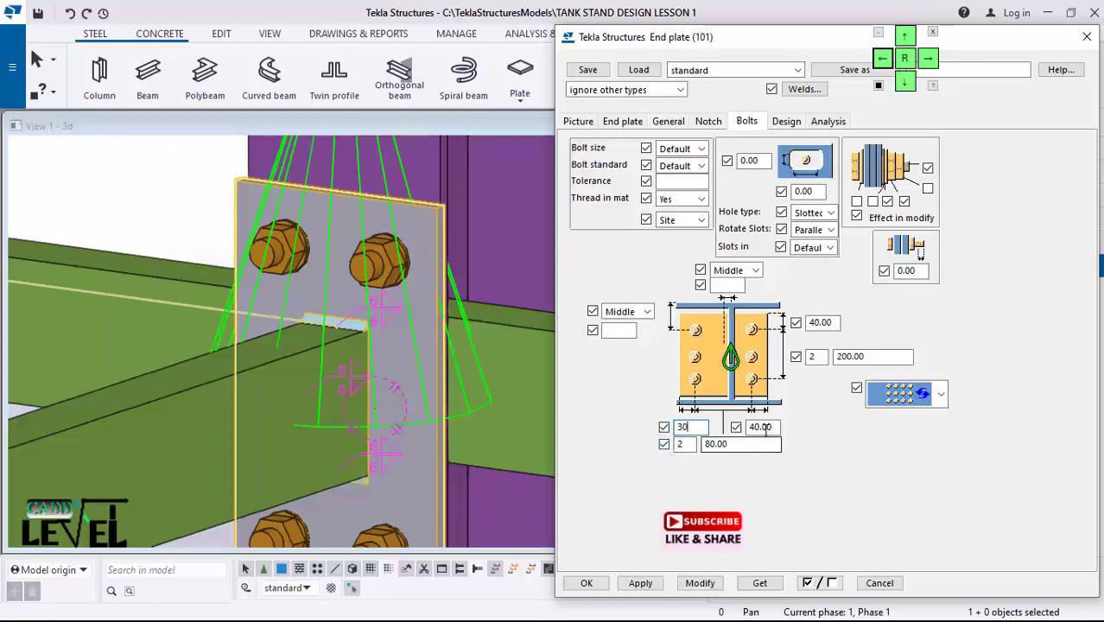
pyautogui.write('30')
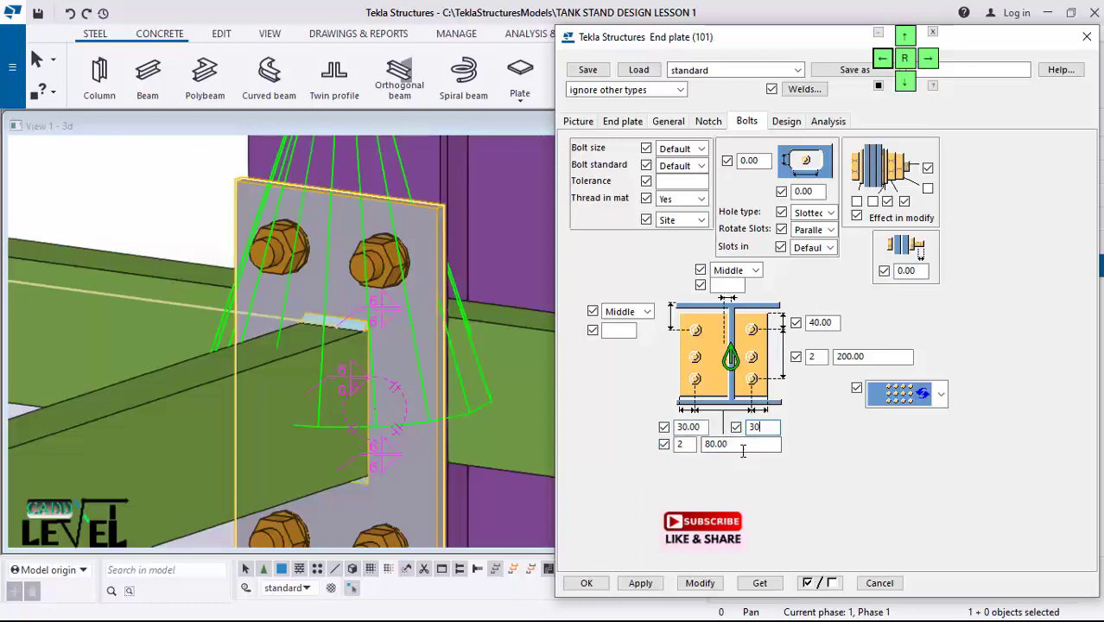
pyautogui.write('70')
pyautogui.click(701, 583)
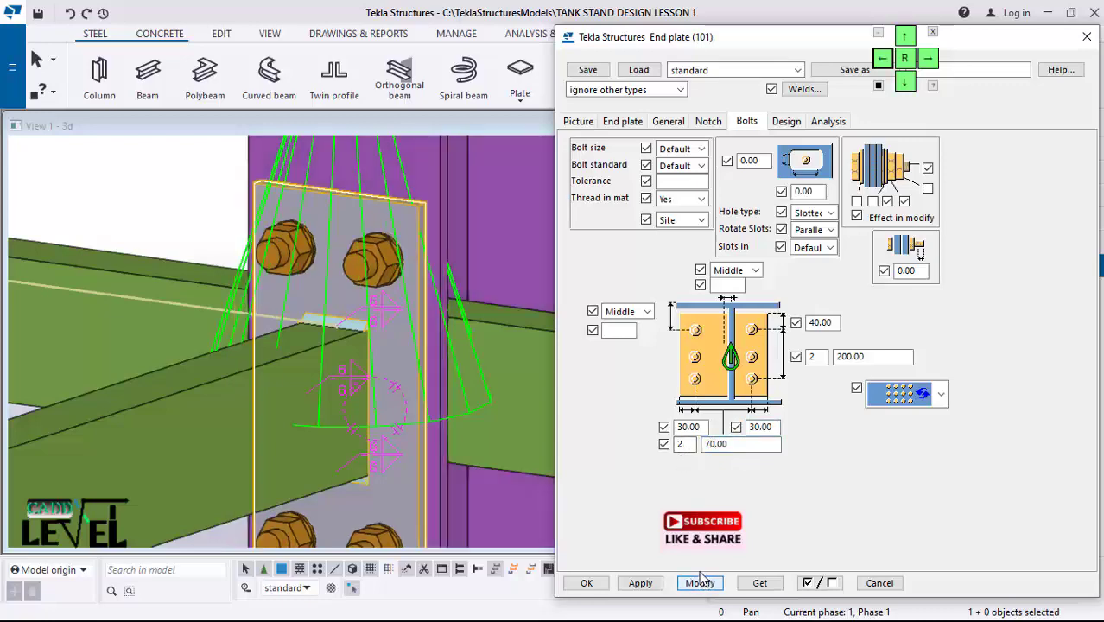
pyautogui.scroll(-3, 463, 397)
pyautogui.scroll(1, 352, 454)
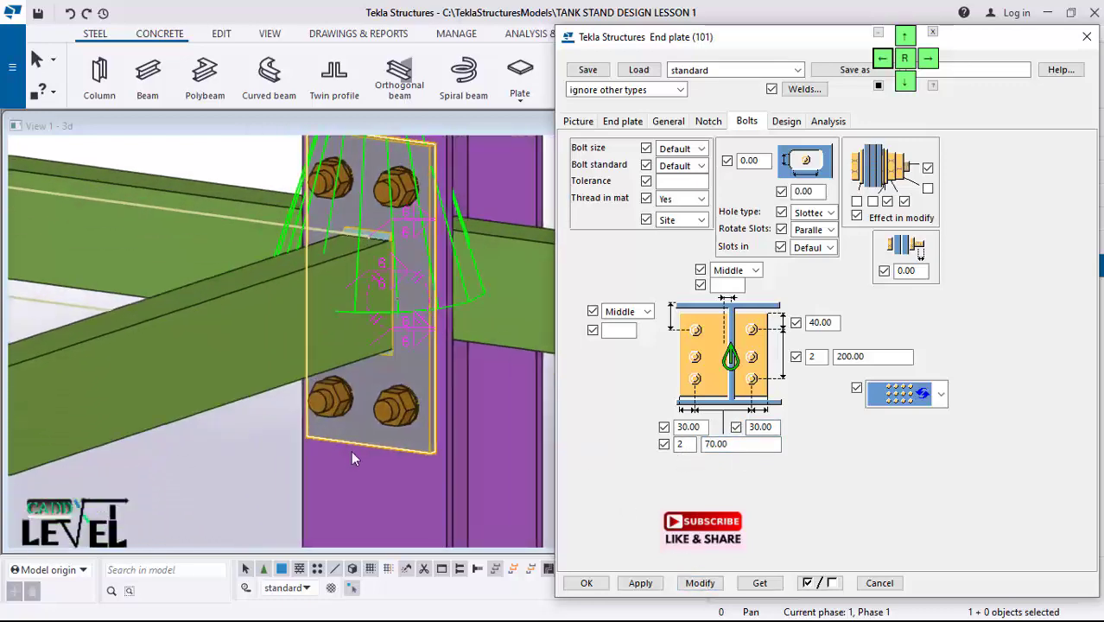
pyautogui.moveTo(317, 405)
pyautogui.keyDown('ctrl'); pyautogui.mouseDown(button='middle')
pyautogui.moveTo(362, 438)
pyautogui.moveTo(193, 372)
pyautogui.moveTo(321, 413)
pyautogui.mouseUp(button='middle'); pyautogui.keyUp('ctrl')
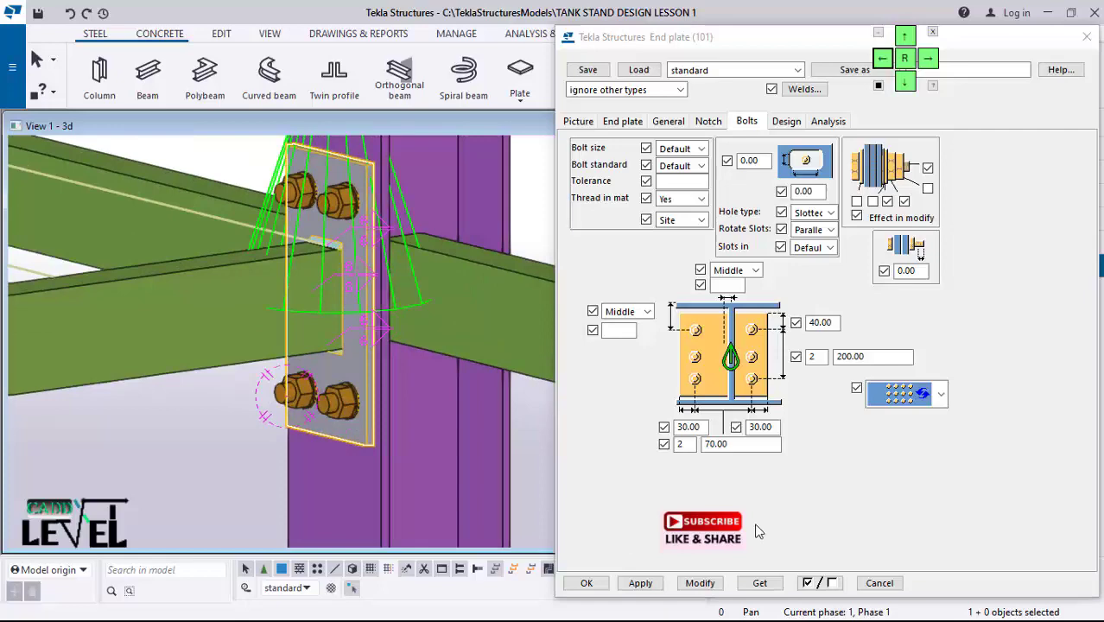
pyautogui.click(641, 583)
pyautogui.click(585, 583)
# Step: Add an End plate (101) connection between the same column's web and the adjoining beam, and check its bolts from the side
pyautogui.scroll(-3, 321, 351)
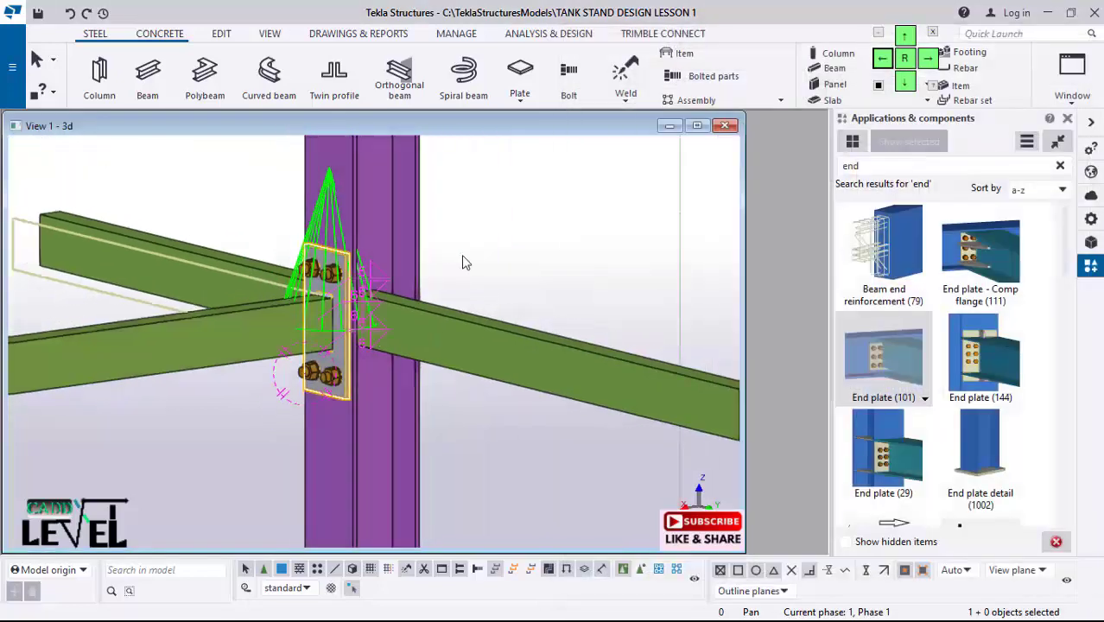
pyautogui.click(380, 239)
pyautogui.click(462, 349)
pyautogui.scroll(2, 459, 345)
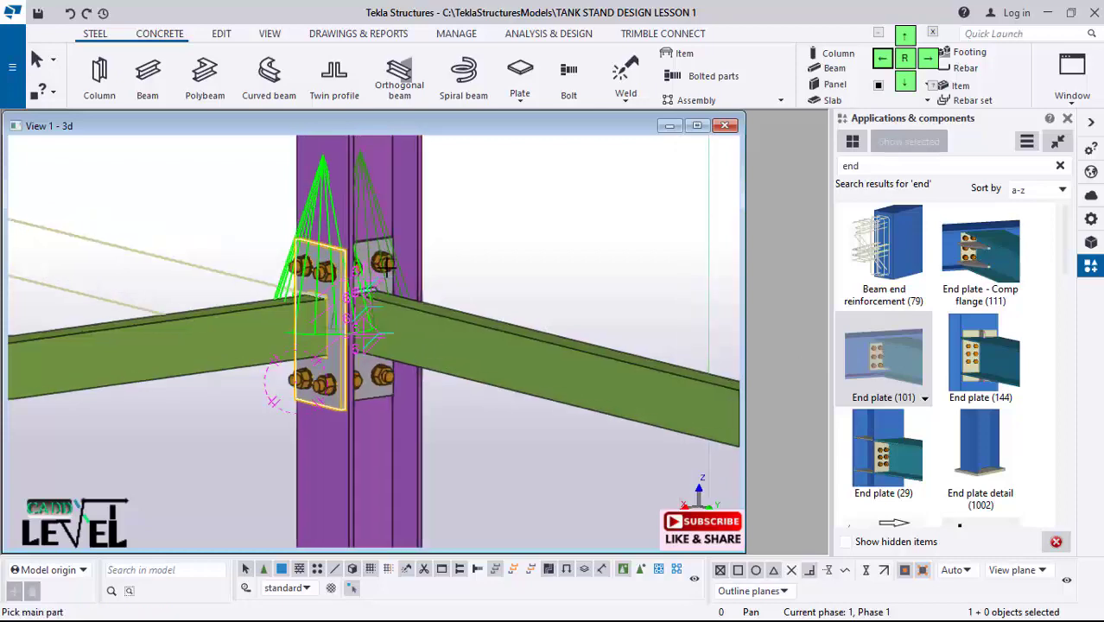
pyautogui.keyDown('ctrl'); pyautogui.moveTo(416, 309); pyautogui.dragTo(312, 288, button='middle'); pyautogui.keyUp('ctrl')
pyautogui.scroll(5, 419, 274)
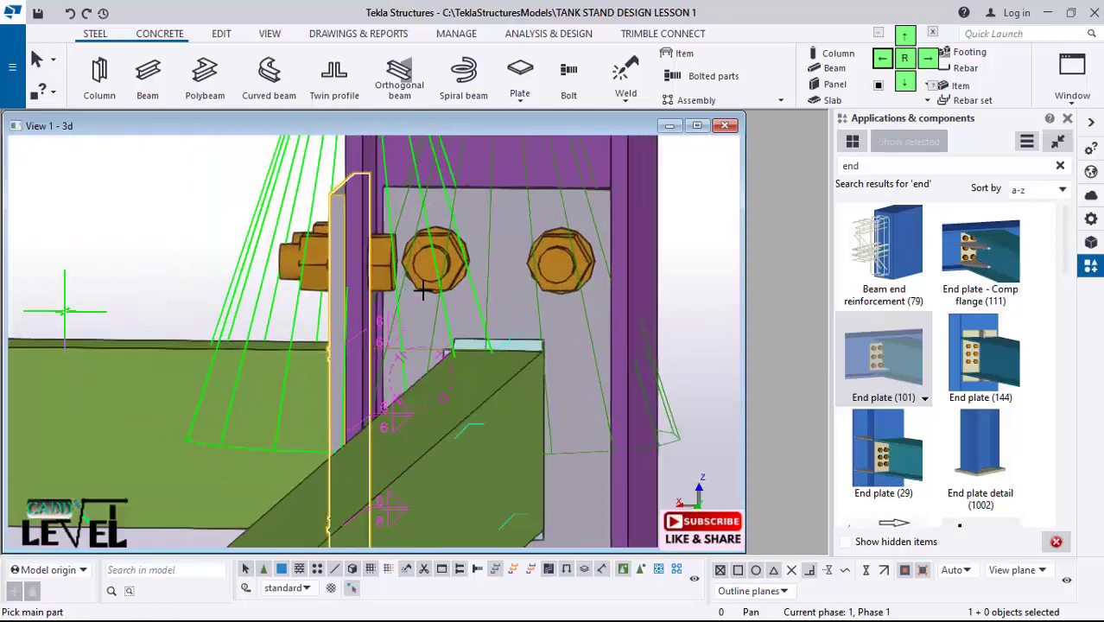
pyautogui.scroll(-3, 410, 221)
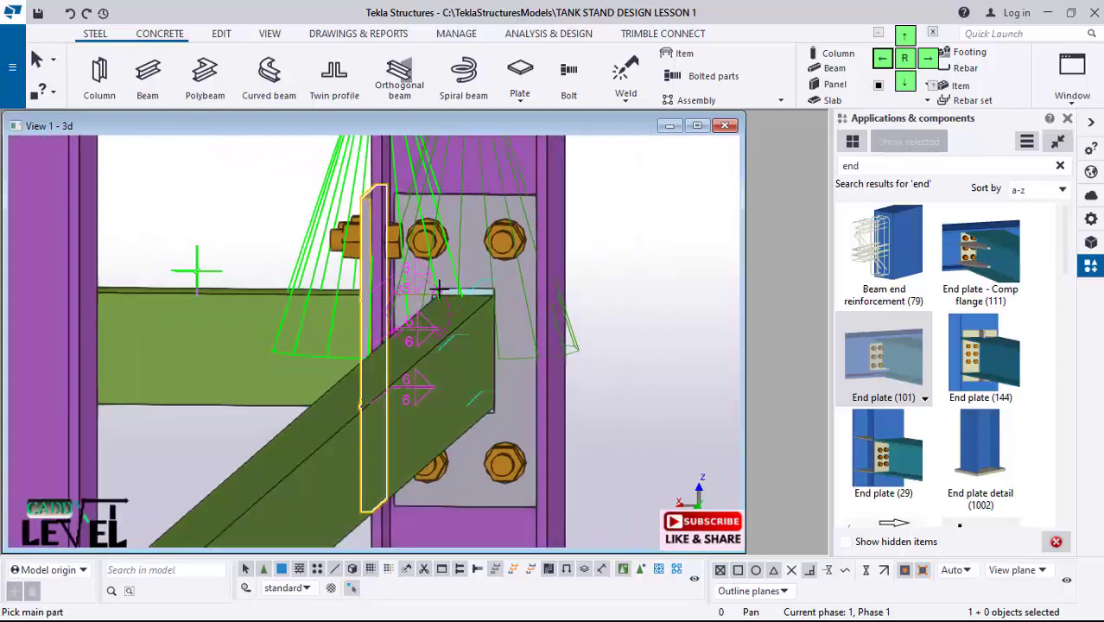
pyautogui.keyDown('ctrl'); pyautogui.moveTo(440, 289); pyautogui.dragTo(579, 336, button='middle'); pyautogui.keyUp('ctrl')
# Step: Add End plate (101) connections joining the two crossing beams to the next steel column
pyautogui.scroll(-3, 471, 260)
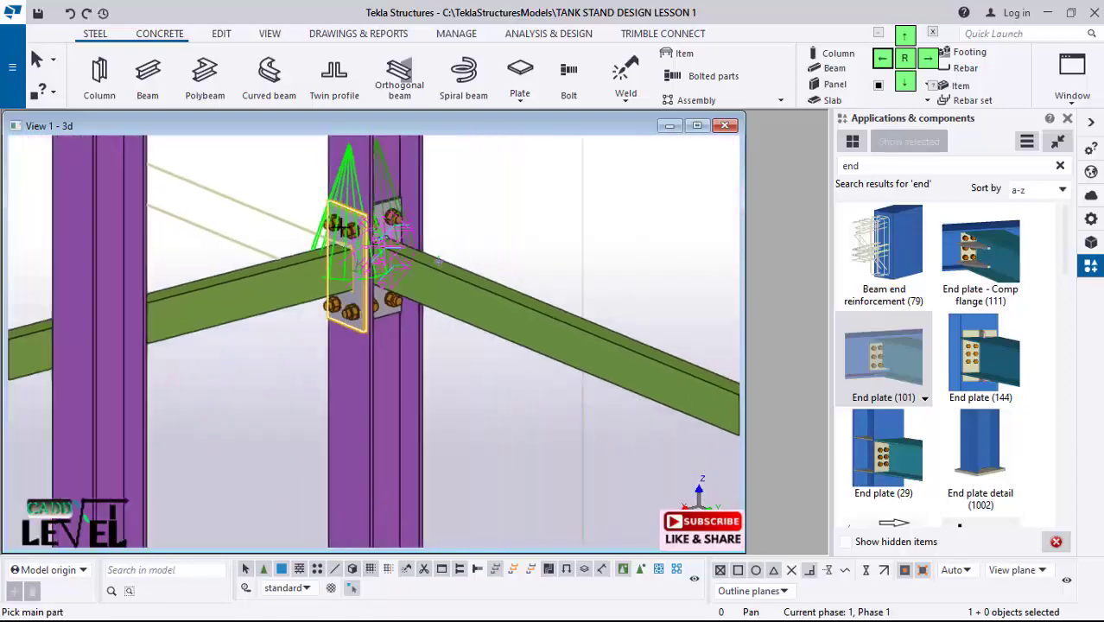
pyautogui.scroll(-5, 341, 227)
pyautogui.scroll(4, 564, 338)
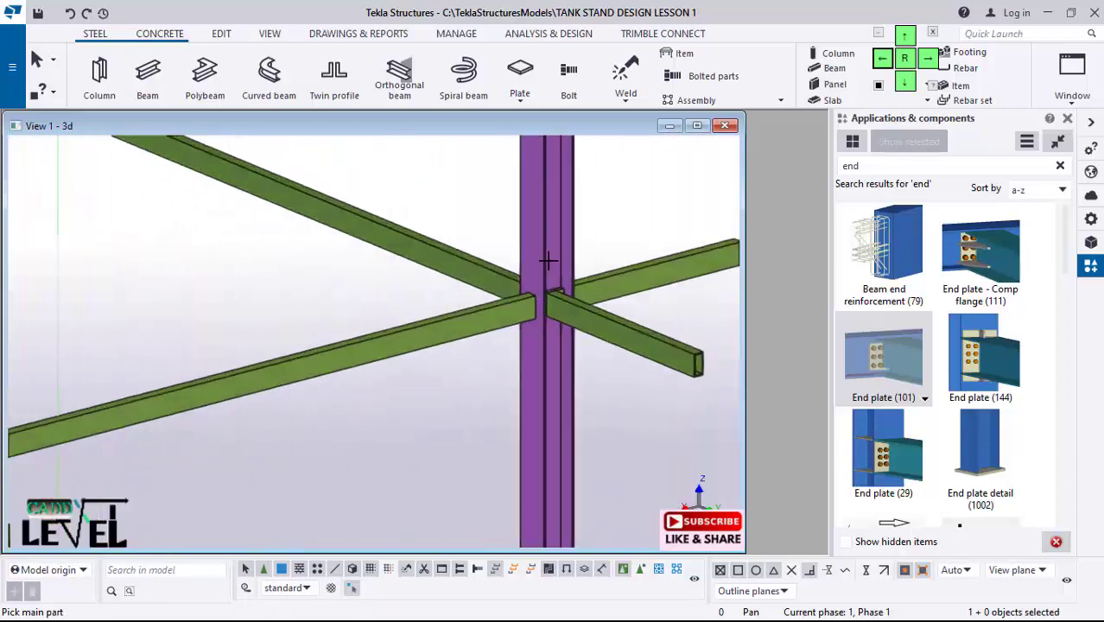
pyautogui.click(527, 232)
pyautogui.click(479, 301)
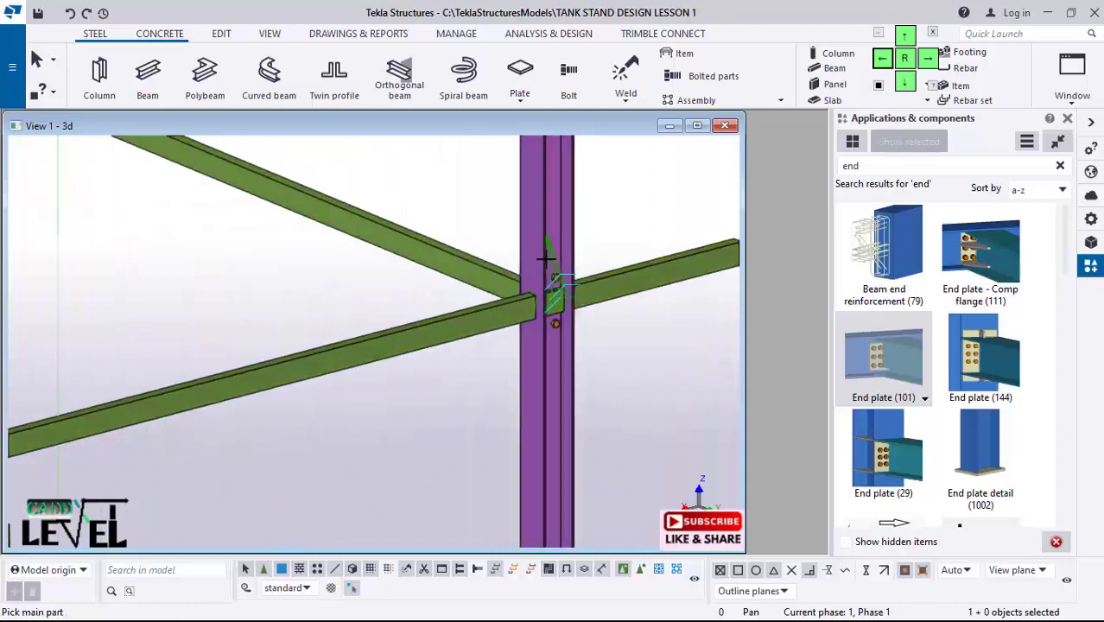
pyautogui.click(529, 278)
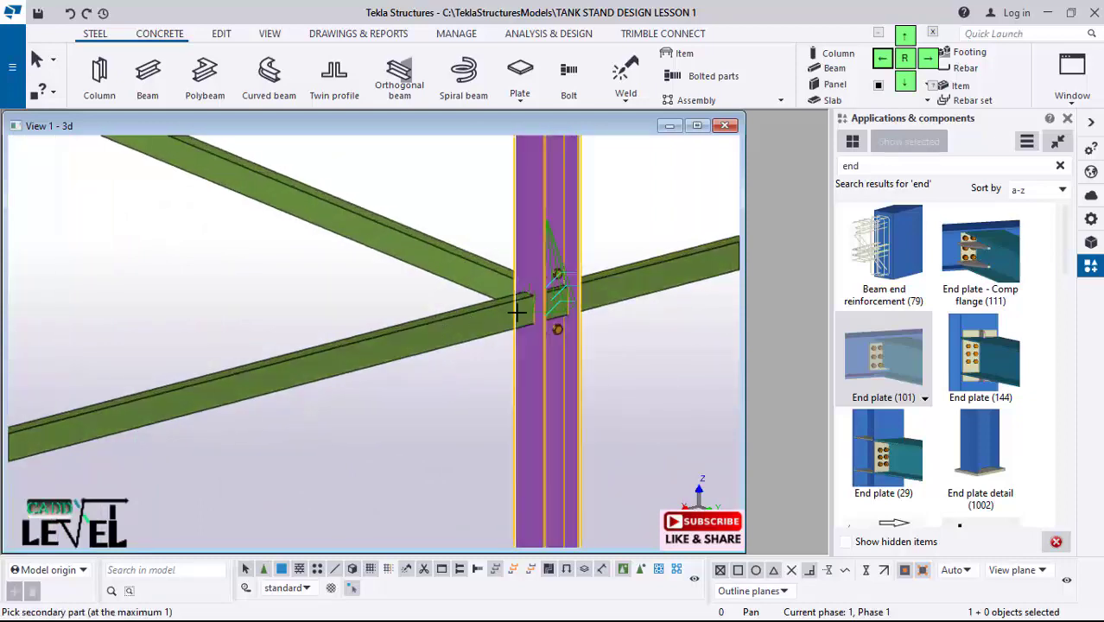
pyautogui.click(516, 311)
# Step: Add End plate (101) connections between both crossing beams and the column in front of the yellow concrete pedestal
pyautogui.scroll(-4, 631, 319)
pyautogui.scroll(2, 244, 370)
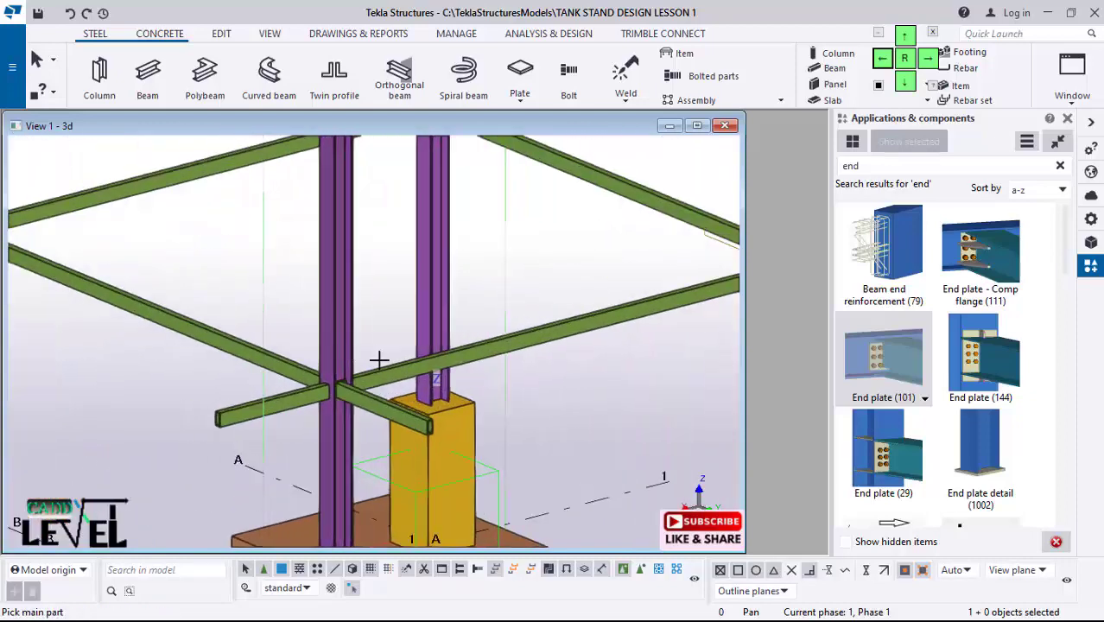
pyautogui.click(340, 372)
pyautogui.click(320, 391)
pyautogui.click(325, 347)
pyautogui.click(286, 354)
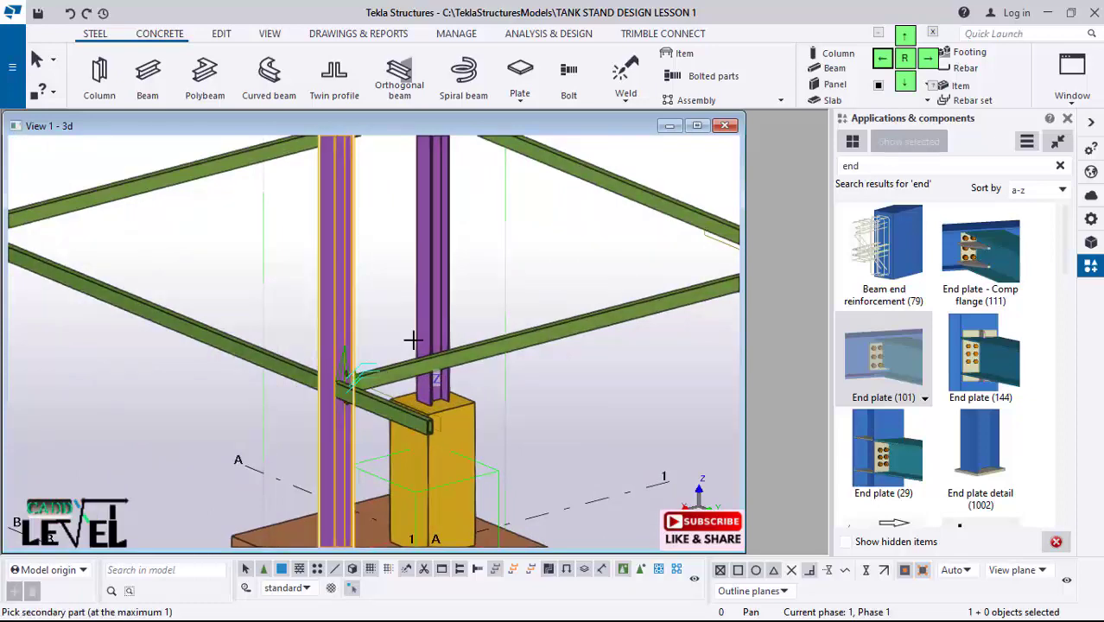
# Step: Add End plate (101) connections between both beams and the column beside the grid C-3 footing
pyautogui.scroll(-3, 423, 346)
pyautogui.keyDown('ctrl'); pyautogui.moveTo(180, 301); pyautogui.dragTo(617, 350, button='middle'); pyautogui.keyUp('ctrl')
pyautogui.scroll(1, 190, 285)
pyautogui.click(160, 231)
pyautogui.scroll(3, 129, 285)
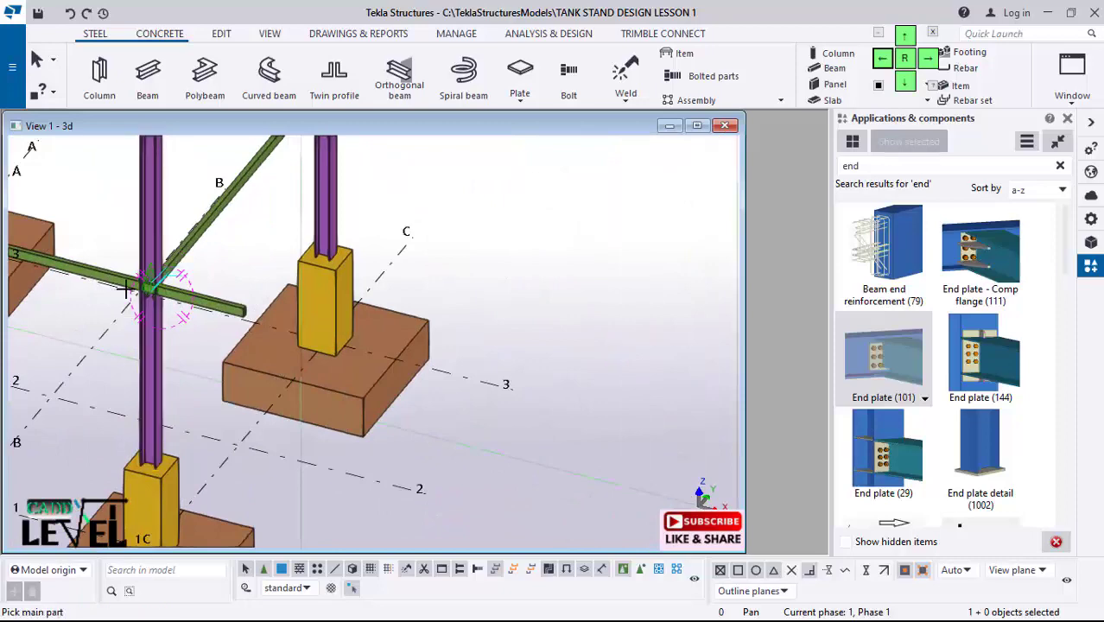
pyautogui.click(97, 258)
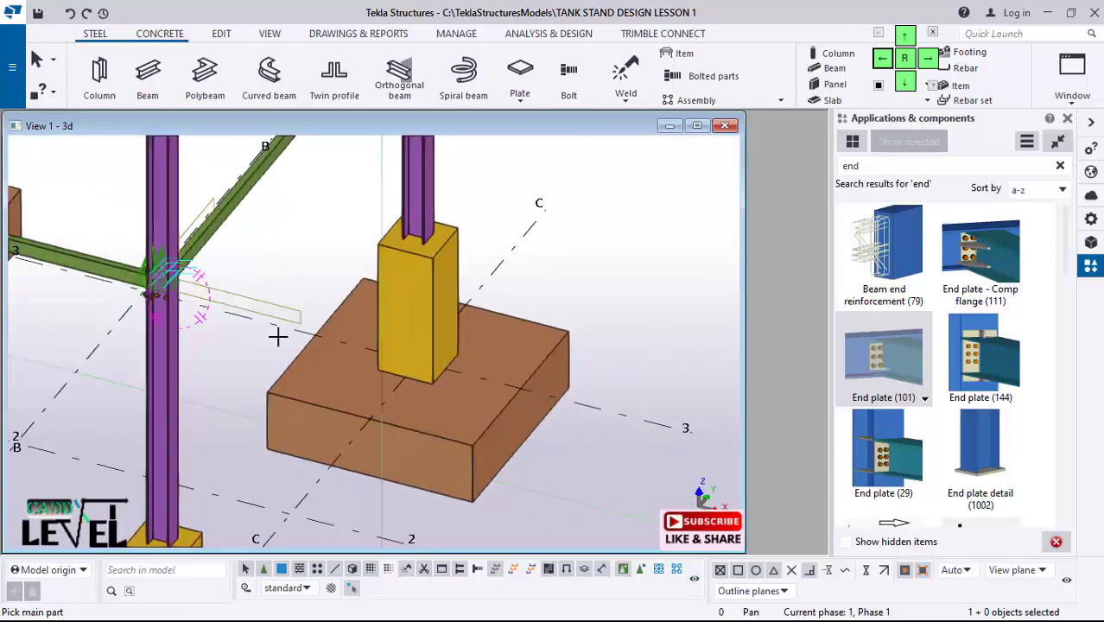
pyautogui.scroll(-2, 354, 344)
pyautogui.scroll(2, 203, 320)
pyautogui.keyDown('ctrl'); pyautogui.moveTo(293, 334); pyautogui.dragTo(542, 313, button='middle'); pyautogui.keyUp('ctrl')
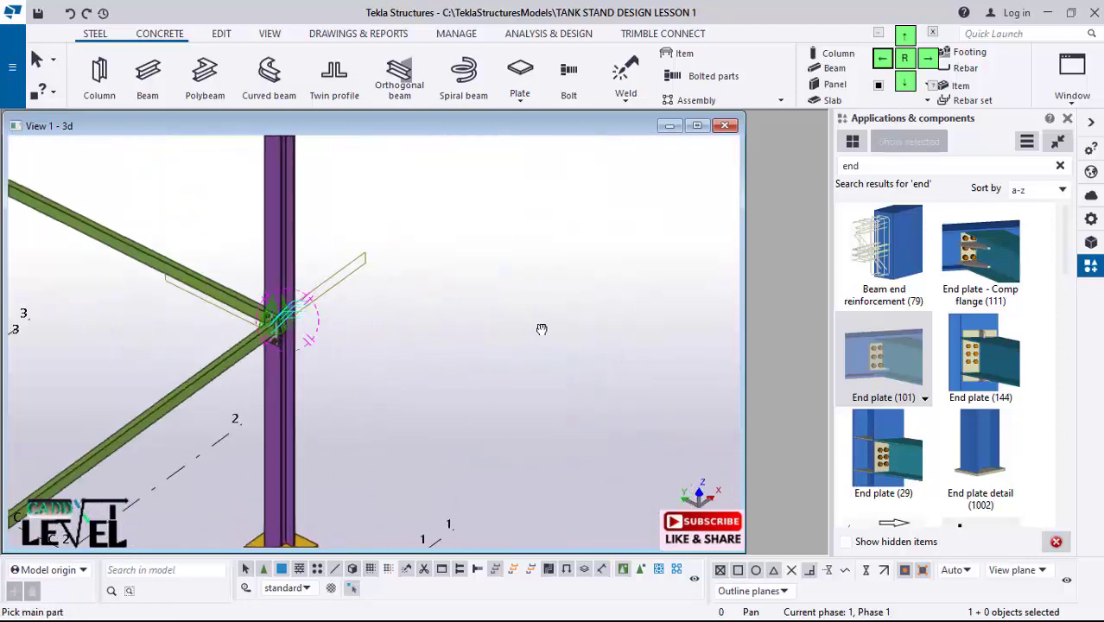
# Step: Inspect the last end plate joint, end the connection command and redraw the 3D view to clear the temporary graphics
pyautogui.scroll(5, 305, 313)
pyautogui.scroll(-6, 304, 313)
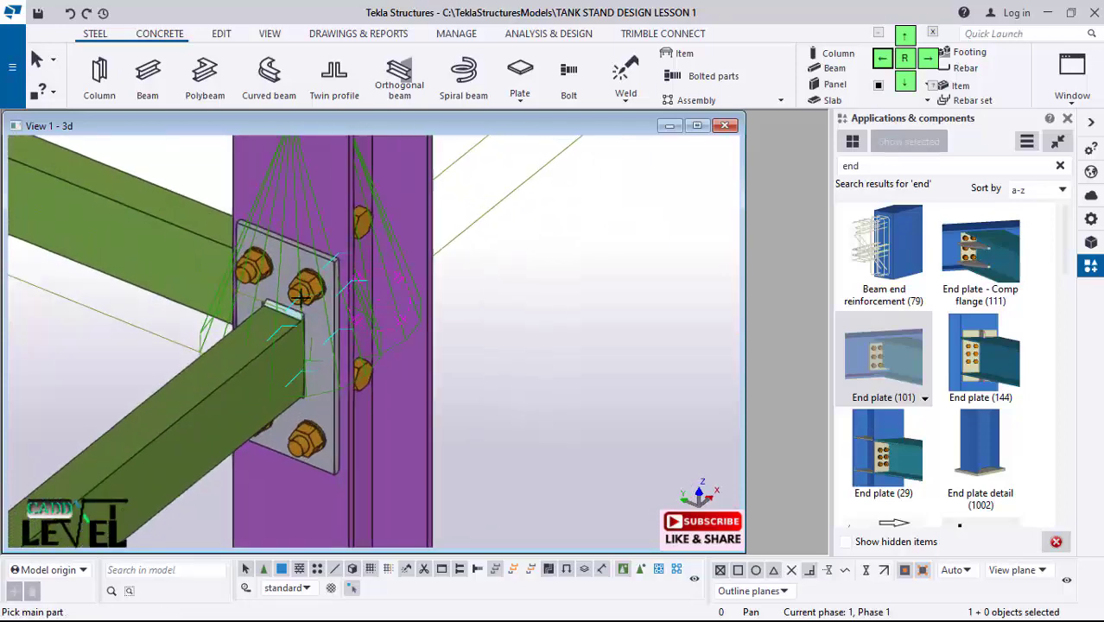
pyautogui.scroll(-2, 564, 311)
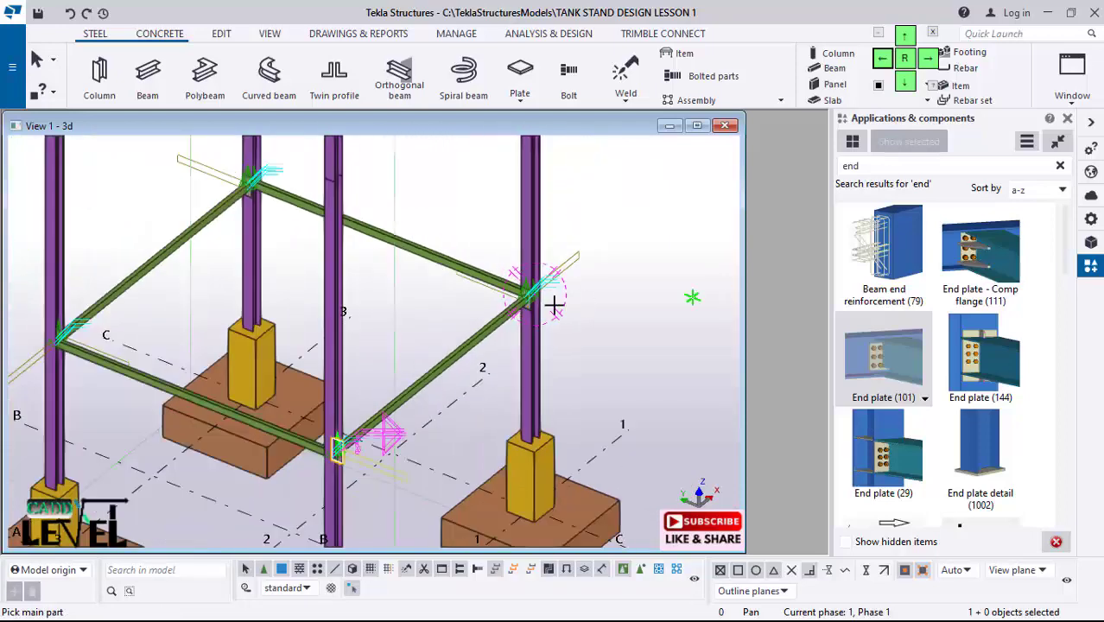
pyautogui.rightClick(594, 226)
pyautogui.click(619, 285)
pyautogui.rightClick(615, 234)
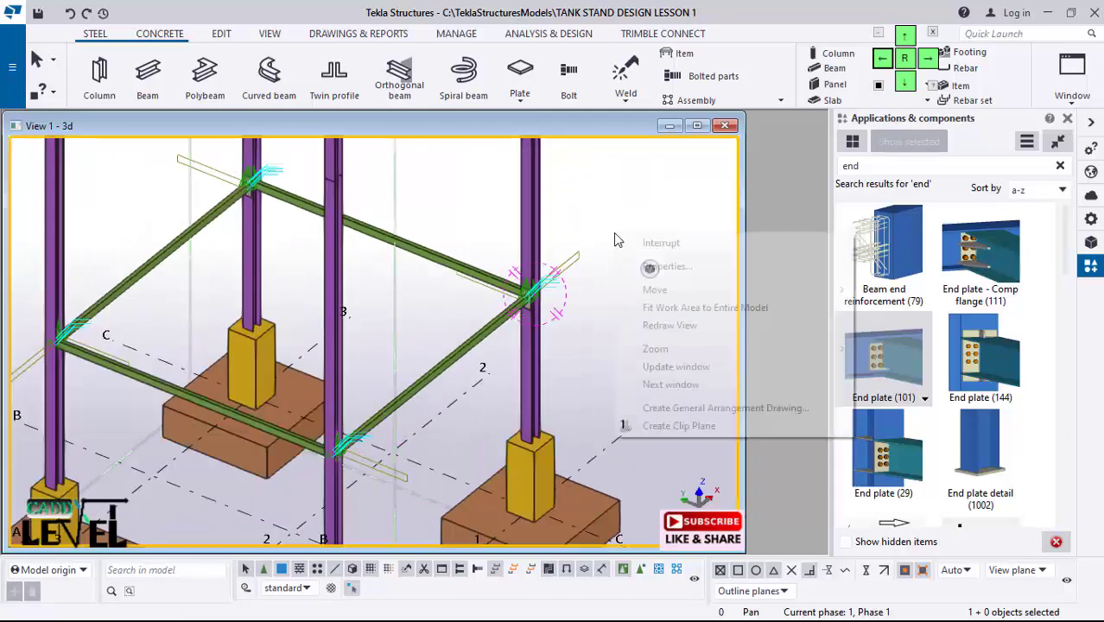
pyautogui.click(655, 265)
pyautogui.rightClick(593, 229)
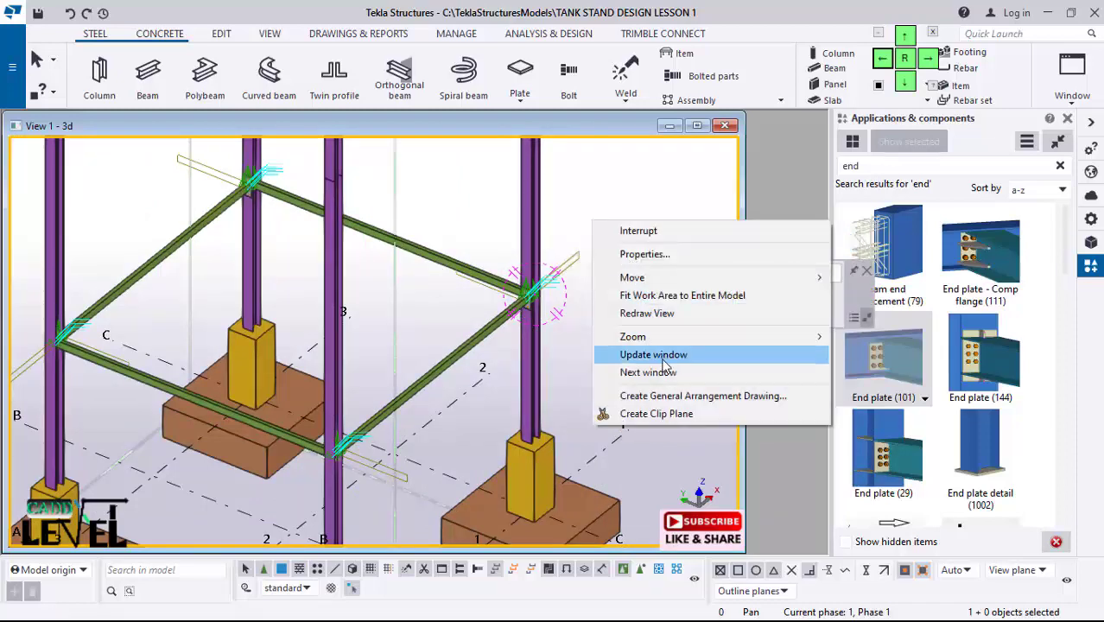
pyautogui.click(655, 313)
# Step: Examine the lowest beam frame and its end plate joints against the full height of the four columns
pyautogui.scroll(-3, 357, 399)
pyautogui.scroll(2, 355, 398)
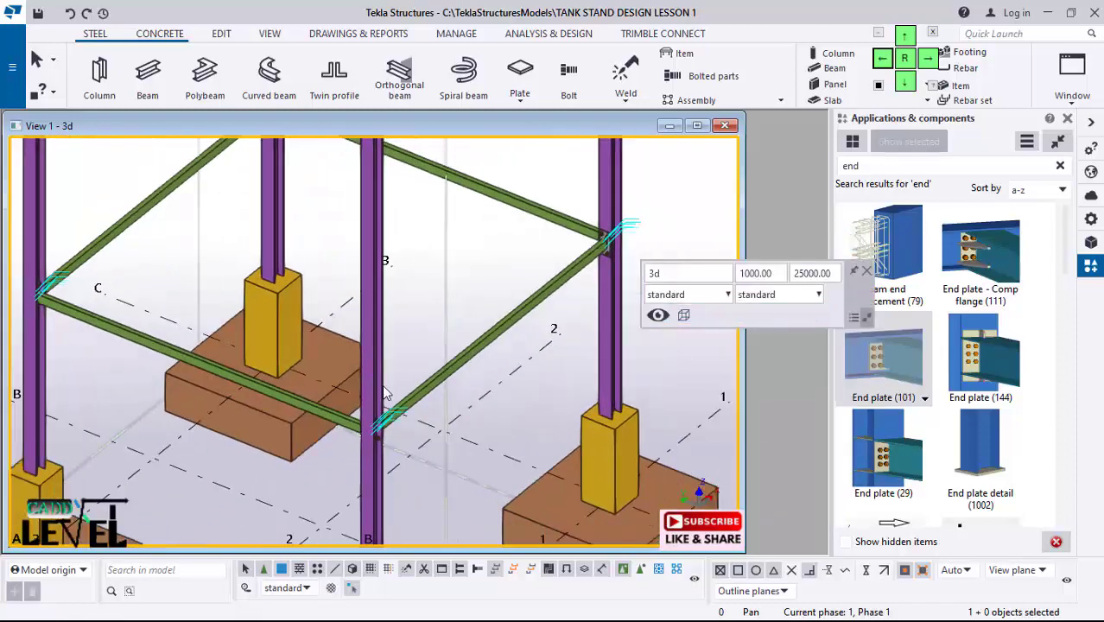
pyautogui.scroll(-5, 363, 432)
pyautogui.scroll(1, 327, 401)
pyautogui.scroll(-1, 326, 401)
pyautogui.scroll(2, 389, 432)
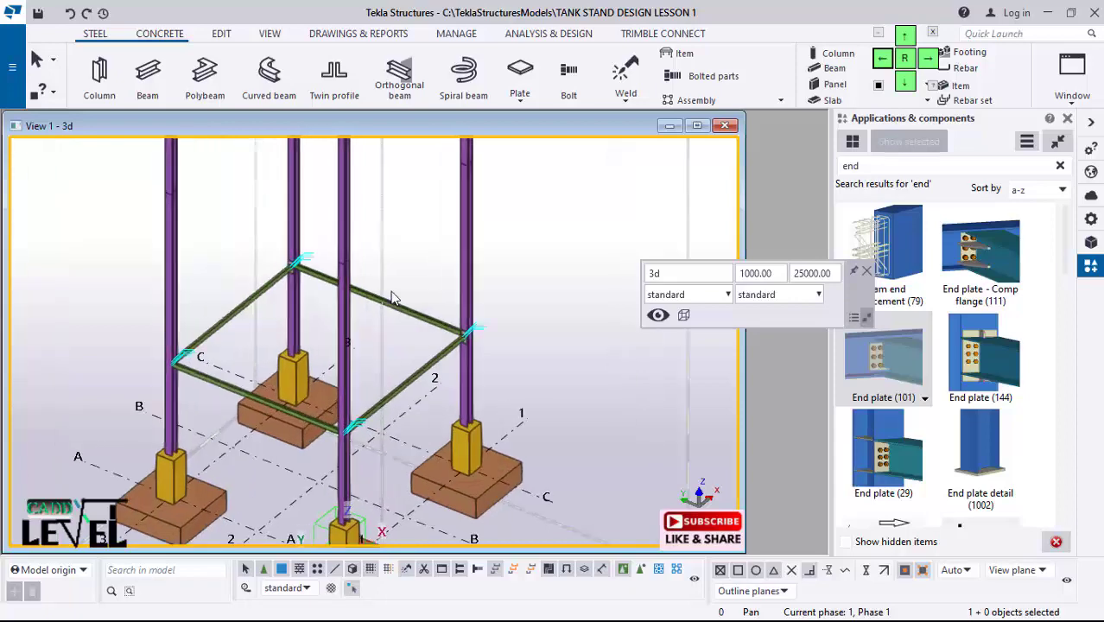
pyautogui.scroll(-3, 327, 464)
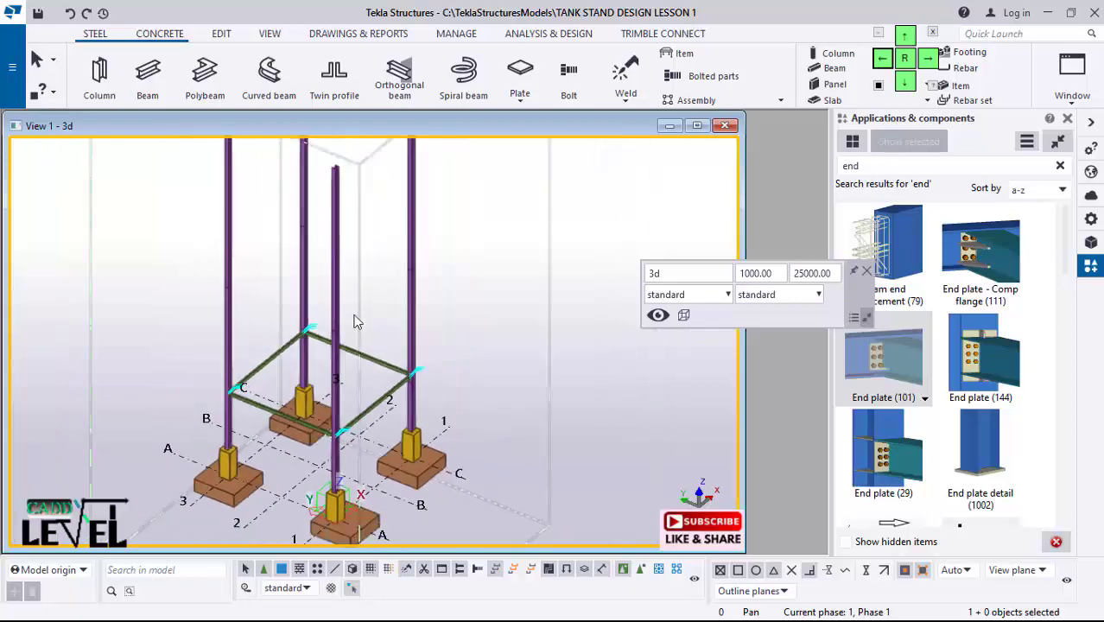
pyautogui.scroll(5, 350, 451)
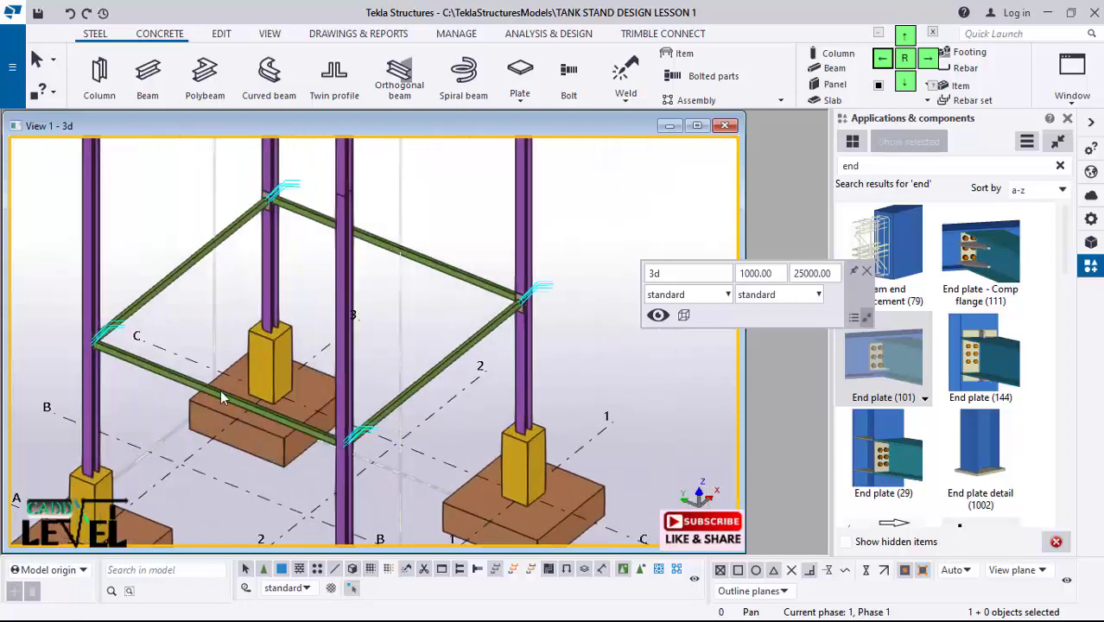
pyautogui.scroll(1, 221, 390)
# Step: Copy the four connected beams of the lowest frame linearly with dX 0, dY 0, dZ 2000 mm and 5 copies
pyautogui.click(527, 263)
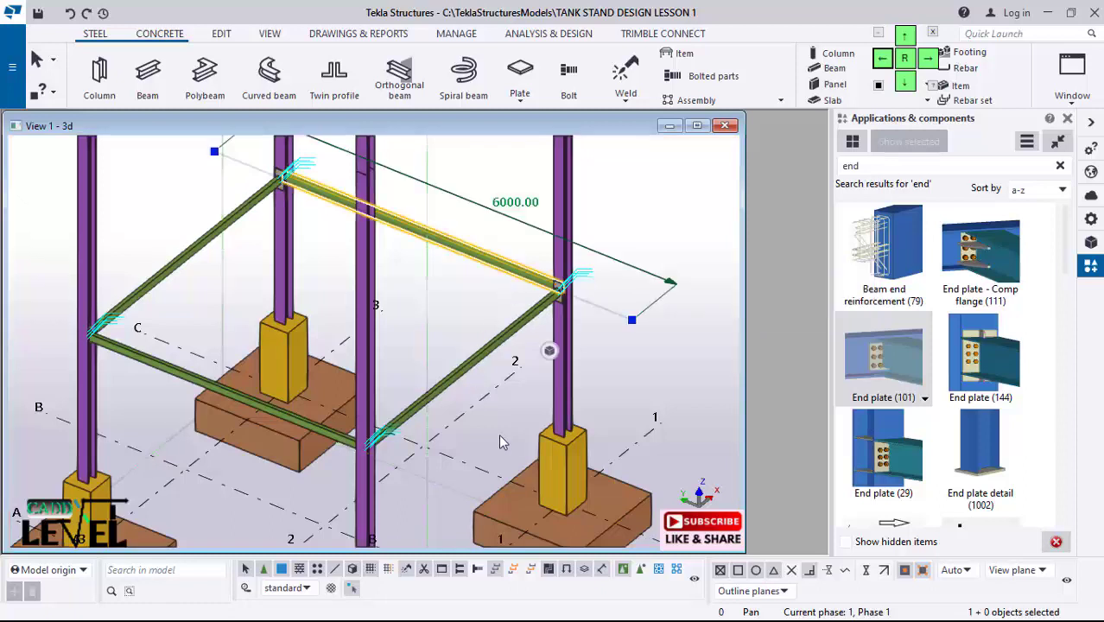
pyautogui.keyDown('ctrl'); pyautogui.click(445, 384); pyautogui.keyUp('ctrl')
pyautogui.keyDown('ctrl'); pyautogui.click(161, 266); pyautogui.keyUp('ctrl')
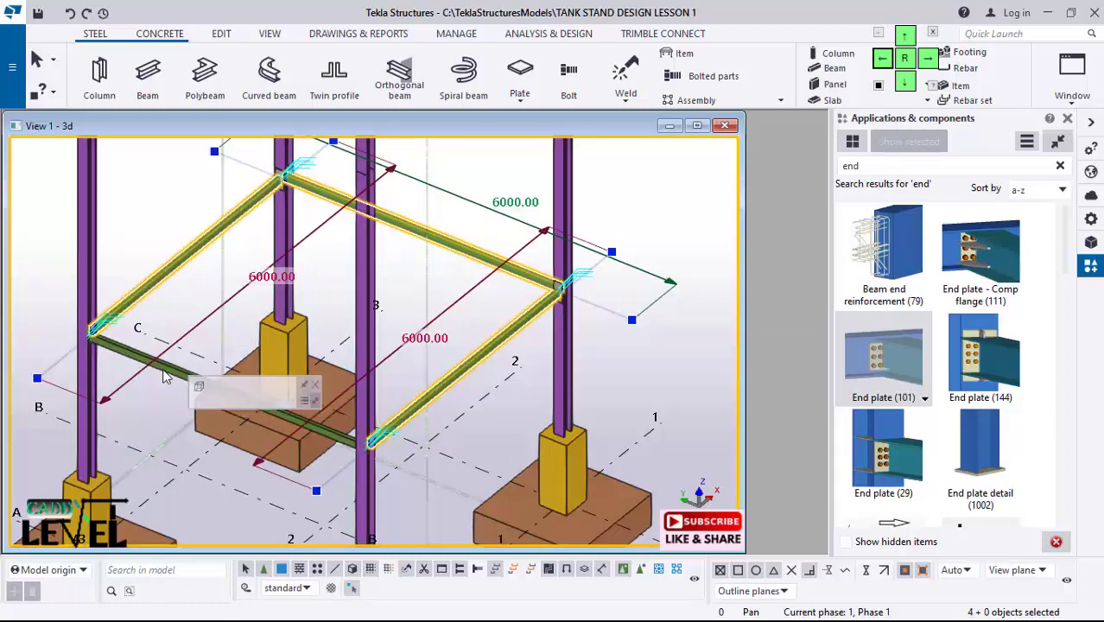
pyautogui.keyDown('ctrl'); pyautogui.click(169, 370); pyautogui.keyUp('ctrl')
pyautogui.scroll(-5, 463, 318)
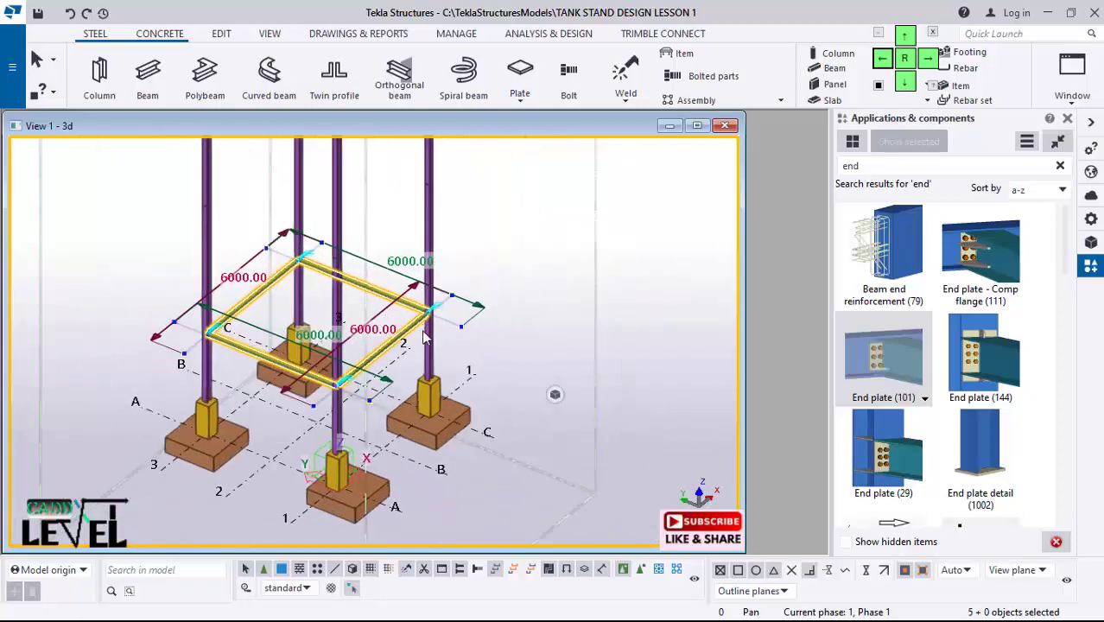
pyautogui.rightClick(520, 230)
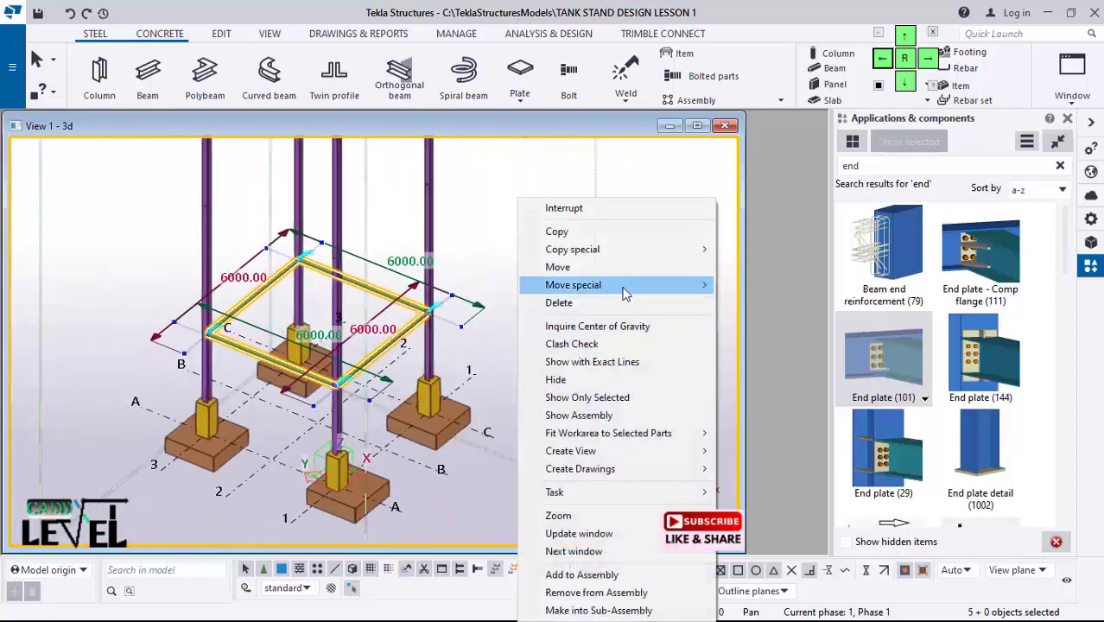
pyautogui.moveTo(627, 286)
pyautogui.moveTo(691, 249)
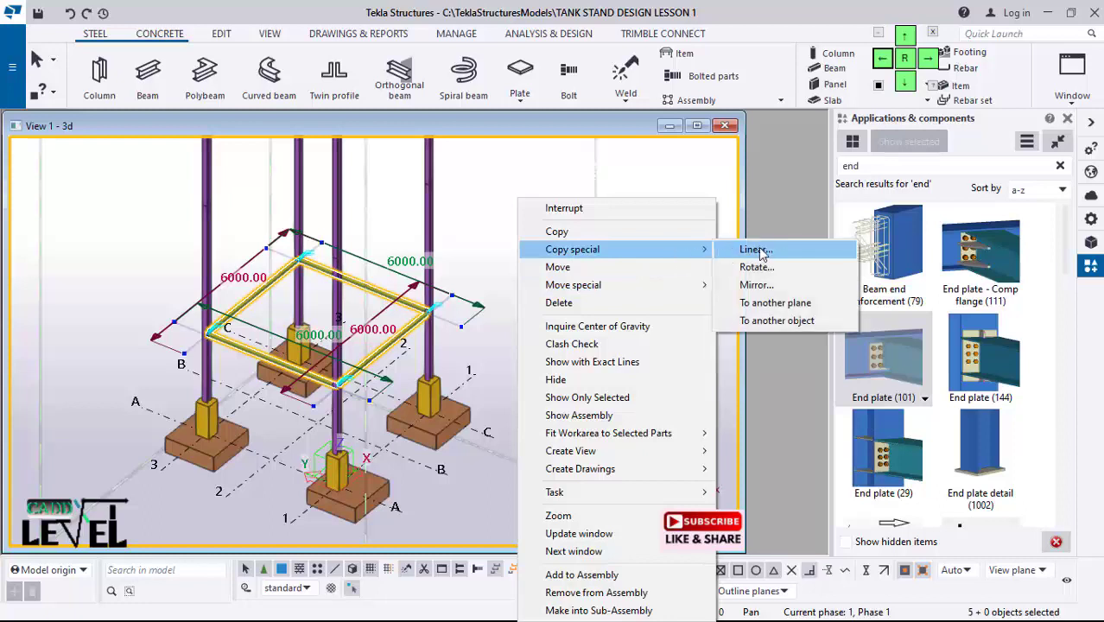
pyautogui.click(757, 249)
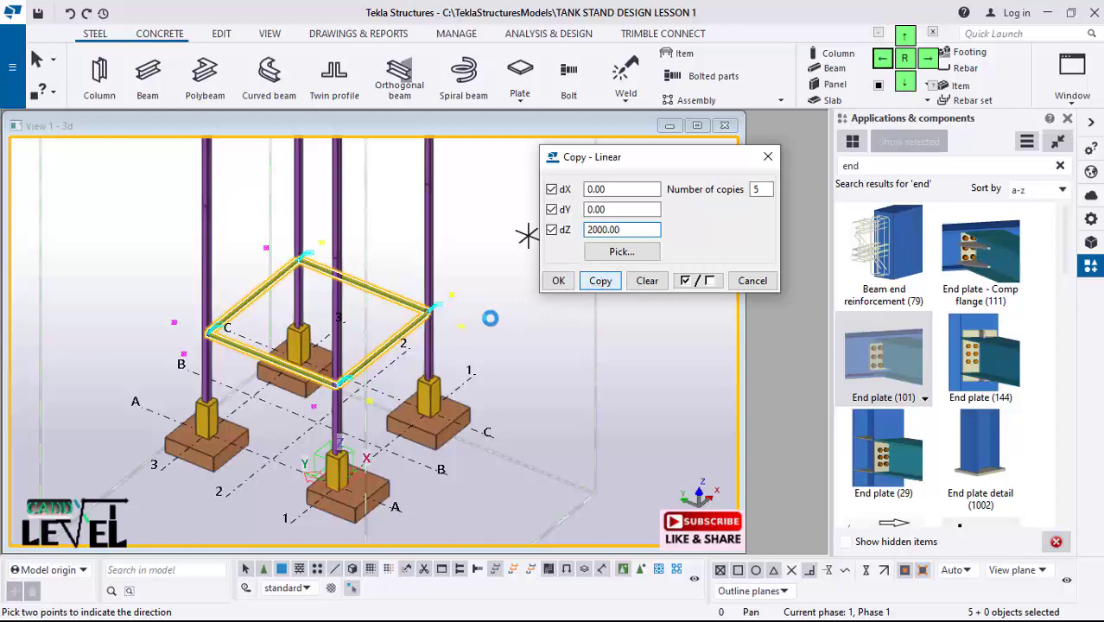
# Step: Examine the copied beam levels and the crossing beams at the column tops, and close the linear copy settings
pyautogui.scroll(-3, 387, 379)
pyautogui.scroll(2, 350, 244)
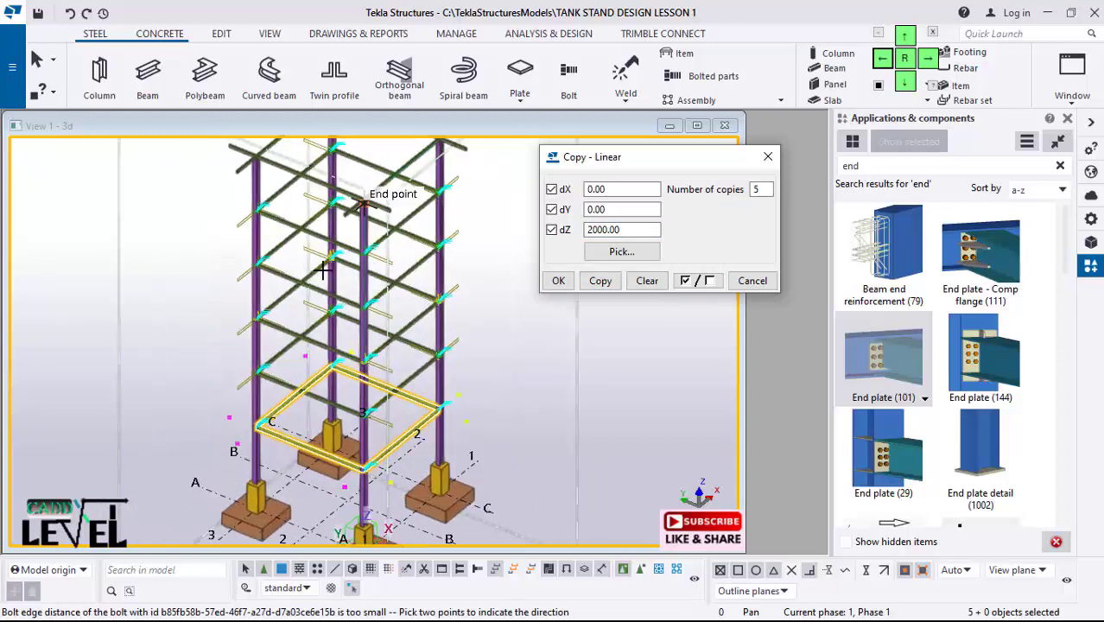
pyautogui.scroll(5, 322, 270)
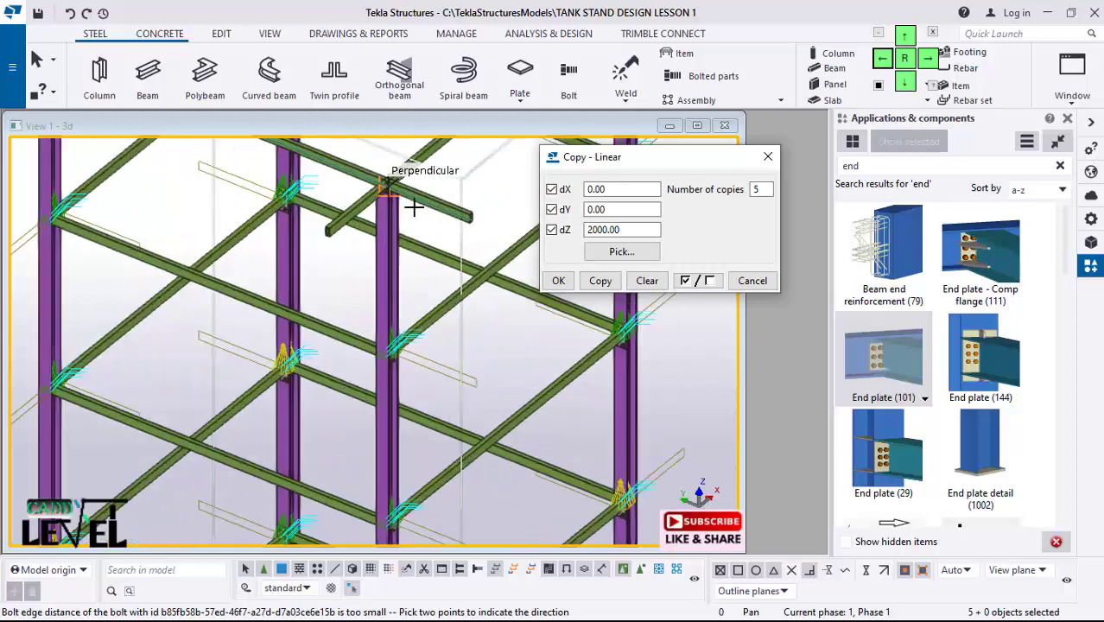
pyautogui.scroll(3, 414, 207)
pyautogui.scroll(-2, 402, 300)
pyautogui.moveTo(377, 321); pyautogui.dragTo(358, 393, button='middle')
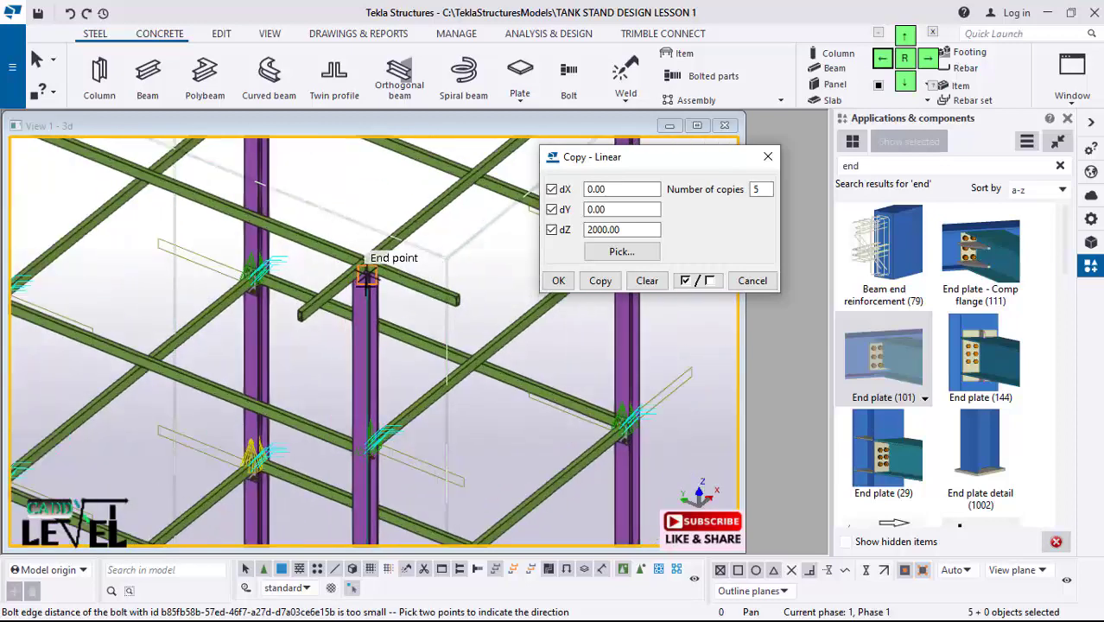
pyautogui.scroll(5, 366, 274)
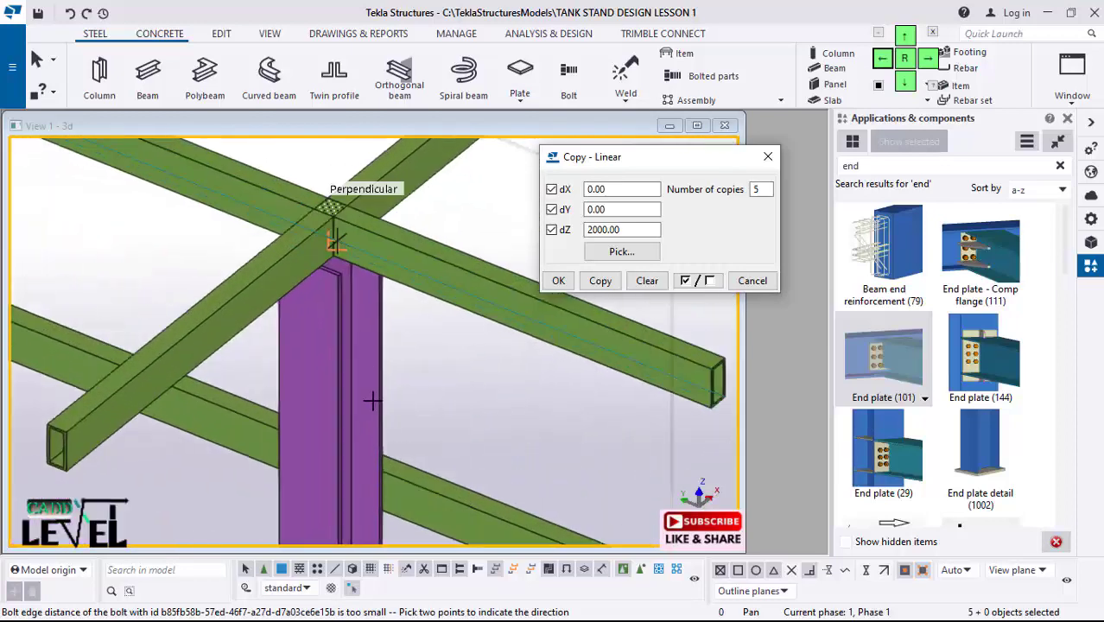
pyautogui.scroll(-4, 371, 400)
pyautogui.scroll(3, 311, 345)
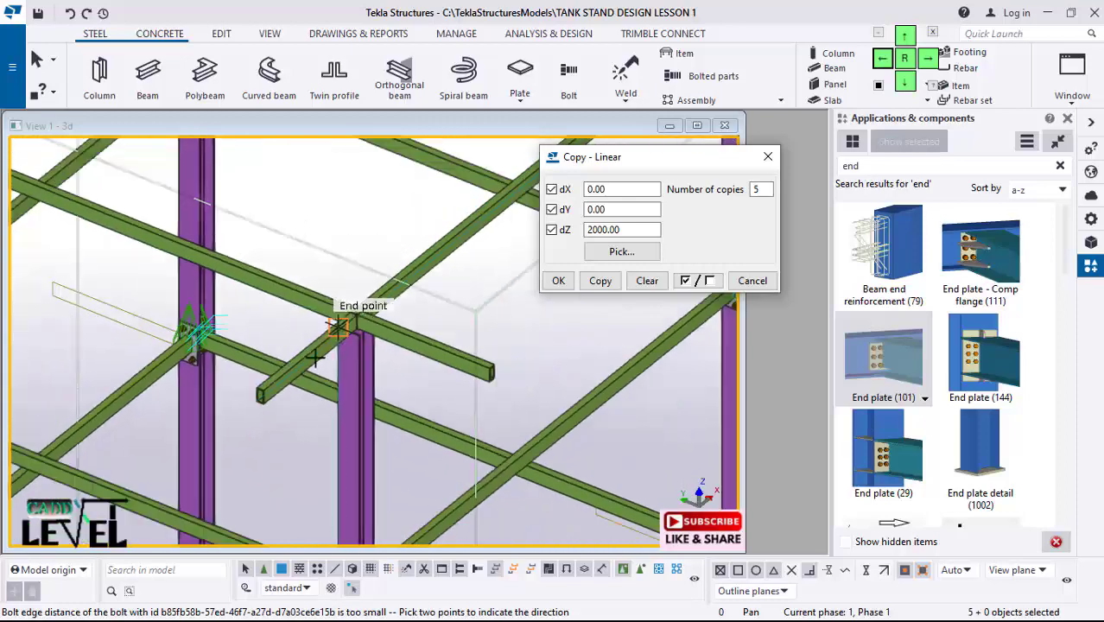
pyautogui.scroll(-5, 315, 357)
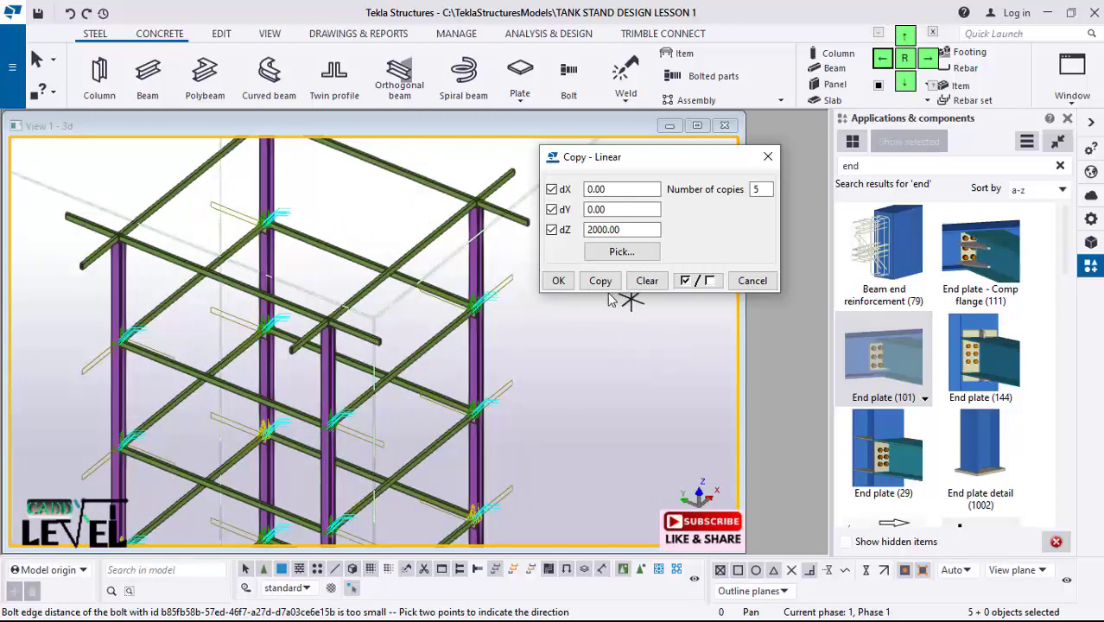
pyautogui.click(559, 282)
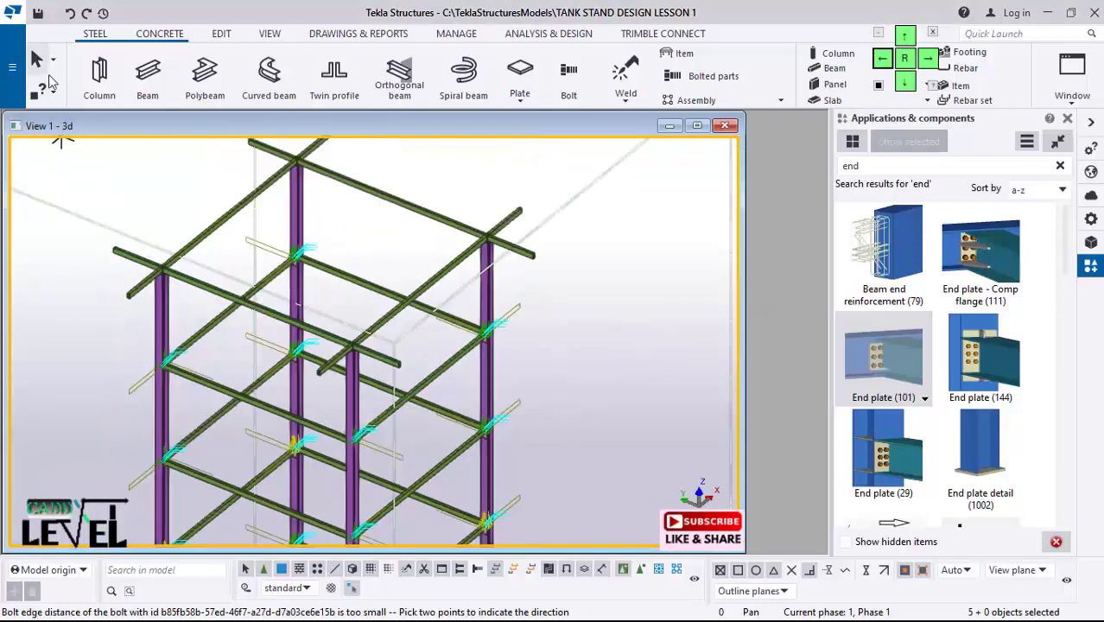
# Step: Set the top level of the upper steel column at grid C-1 to 13200 mm and check its top joint
pyautogui.scroll(3, 419, 281)
pyautogui.click(528, 259)
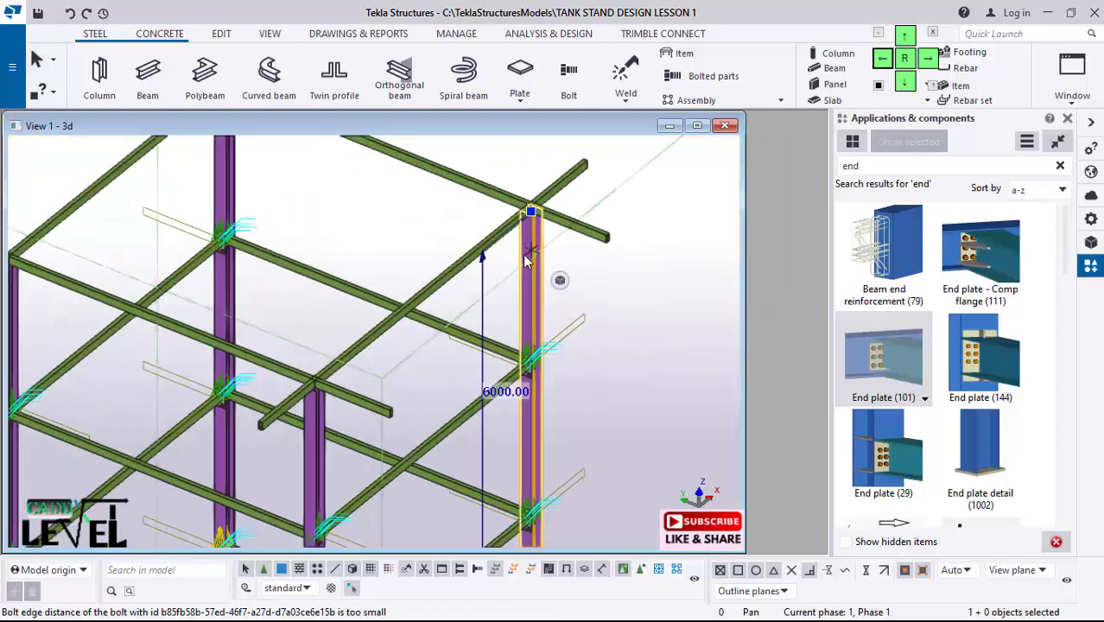
pyautogui.click(1090, 225)
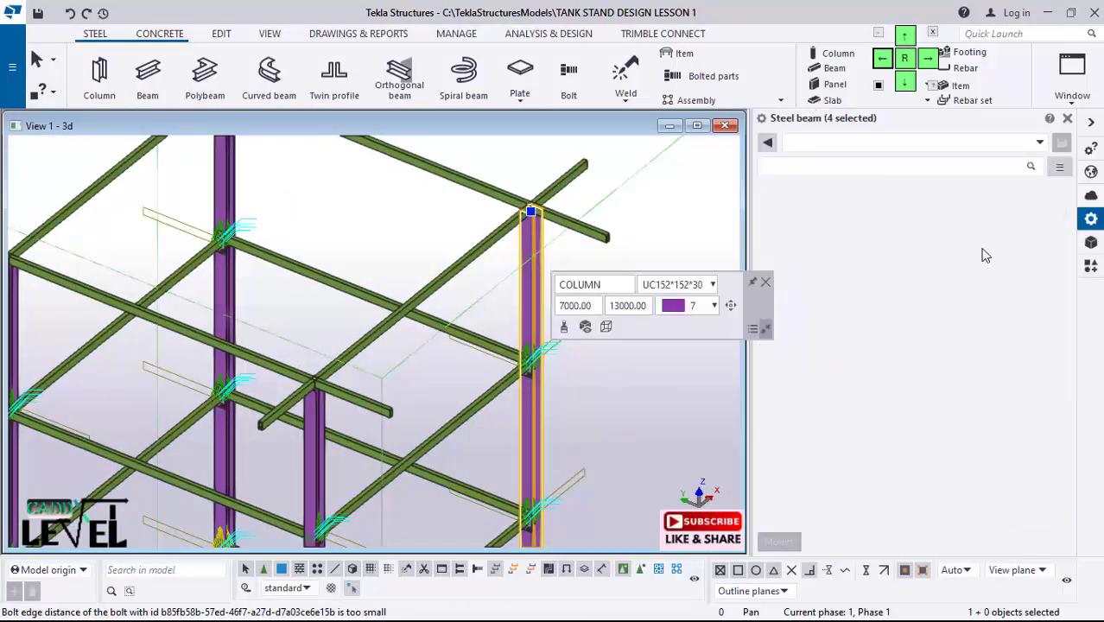
pyautogui.scroll(2, 533, 227)
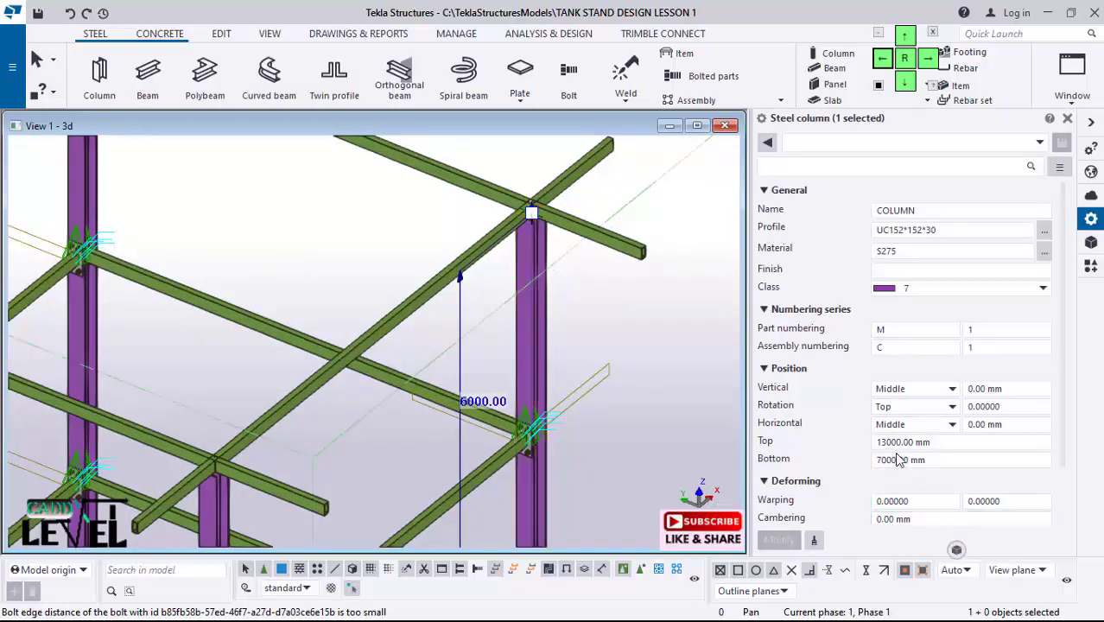
pyautogui.click(487, 350)
pyautogui.scroll(-2, 486, 350)
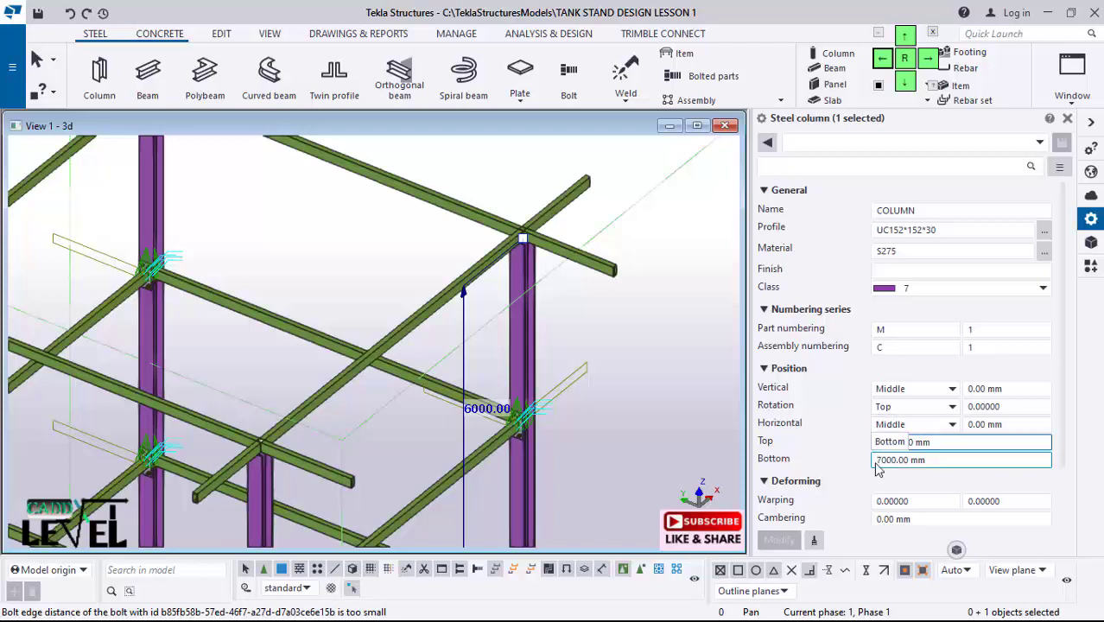
pyautogui.press('BackSpace')
pyautogui.write('200.0')
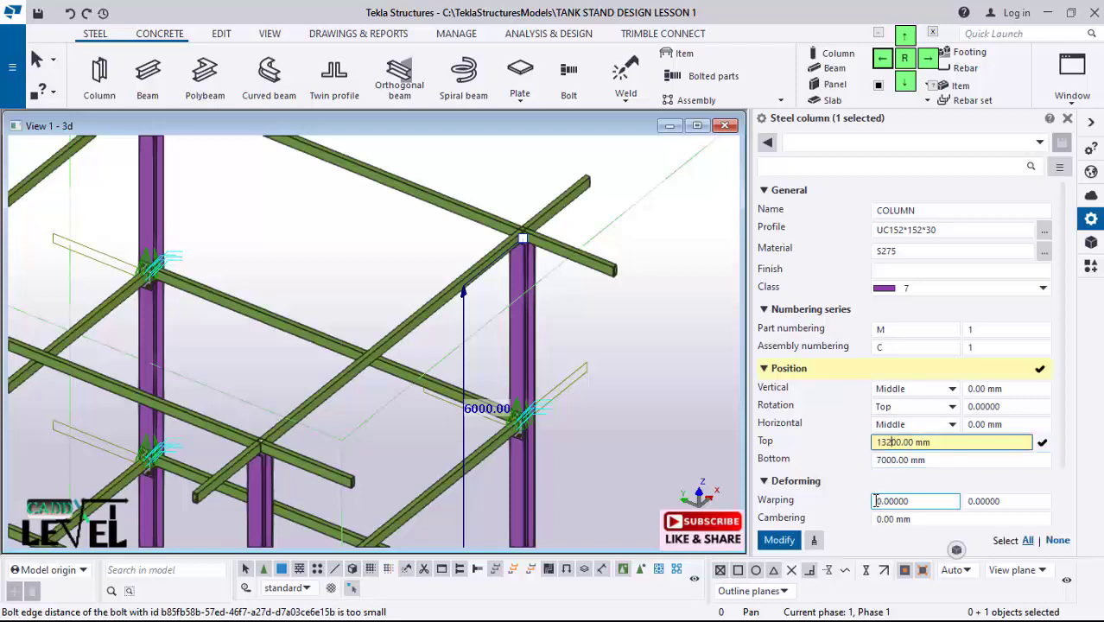
pyautogui.click(780, 542)
pyautogui.scroll(1, 540, 235)
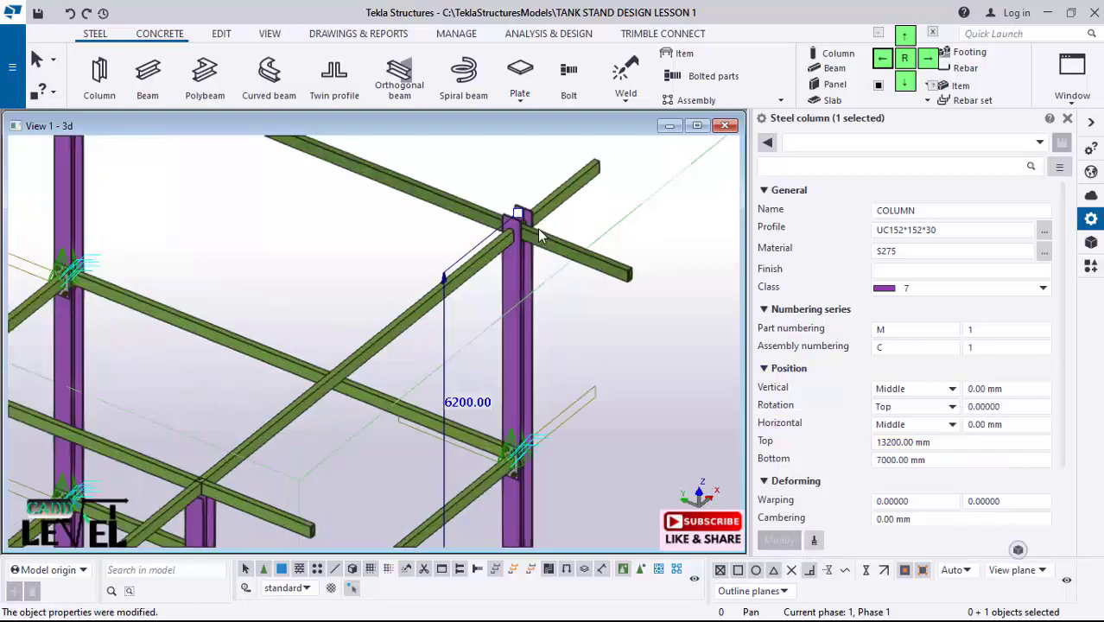
pyautogui.scroll(4, 540, 234)
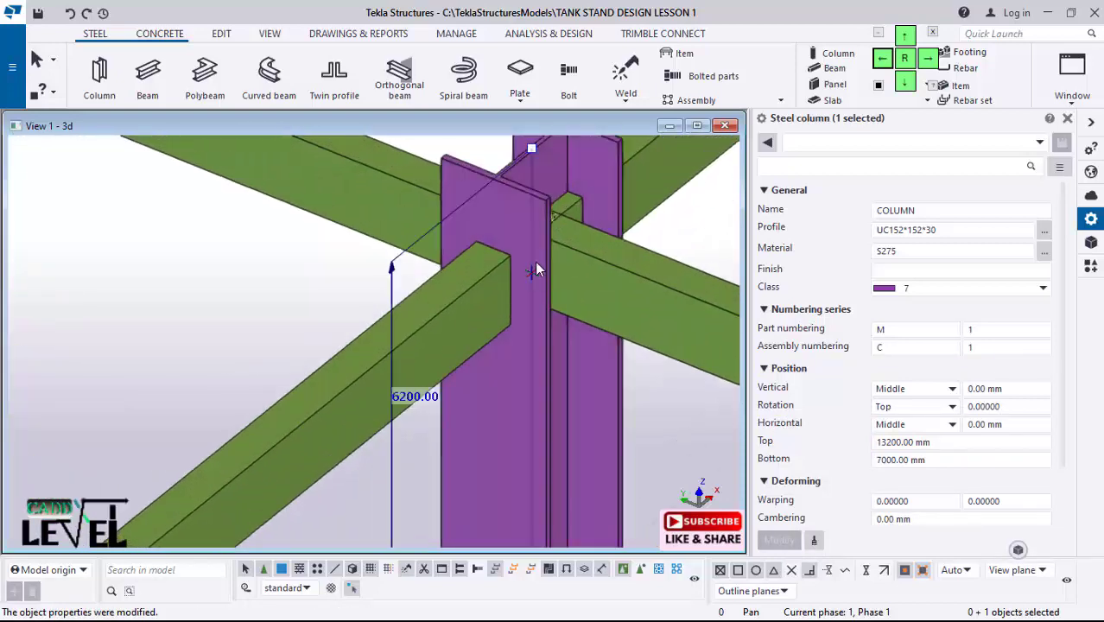
pyautogui.scroll(-6, 535, 268)
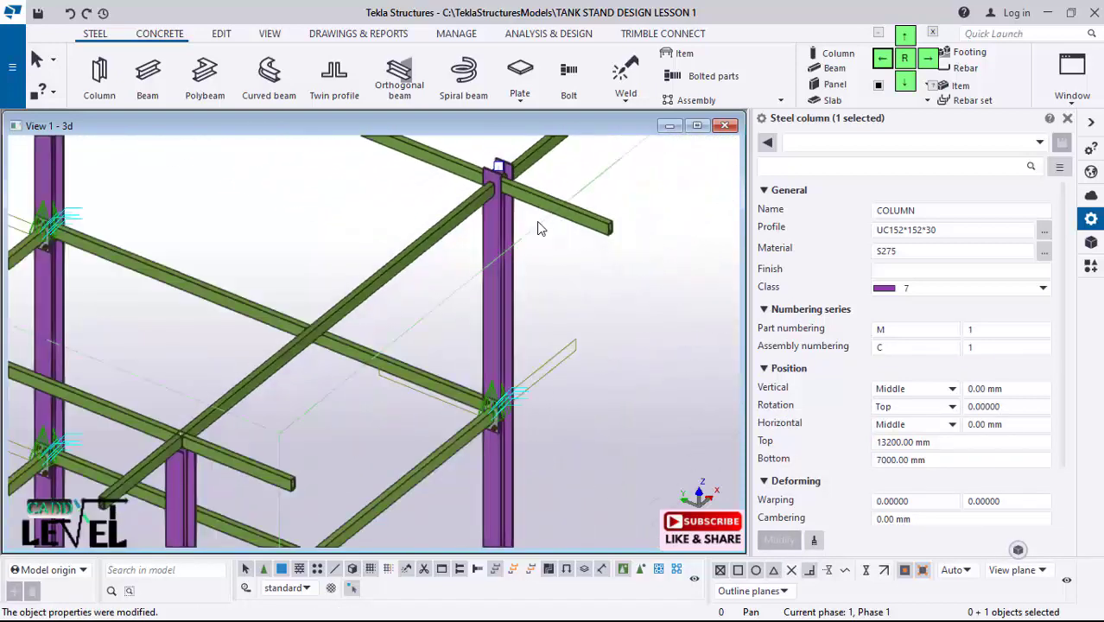
# Step: Select the other three upper steel columns and set their top level to 13300 mm
pyautogui.scroll(-2, 516, 233)
pyautogui.scroll(1, 501, 247)
pyautogui.scroll(-1, 352, 370)
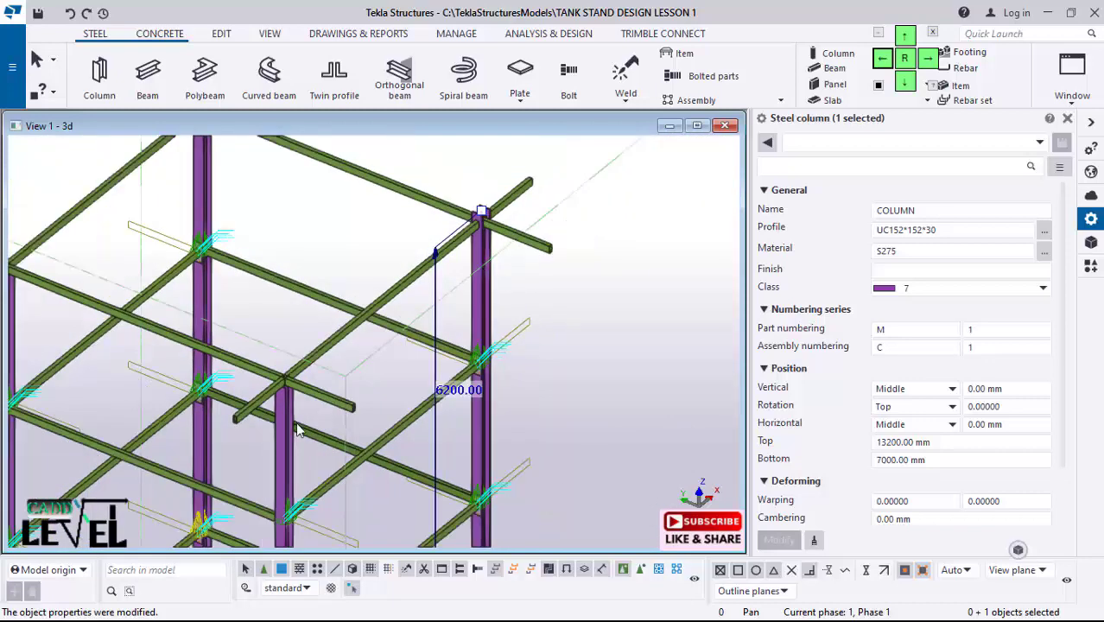
pyautogui.click(550, 312)
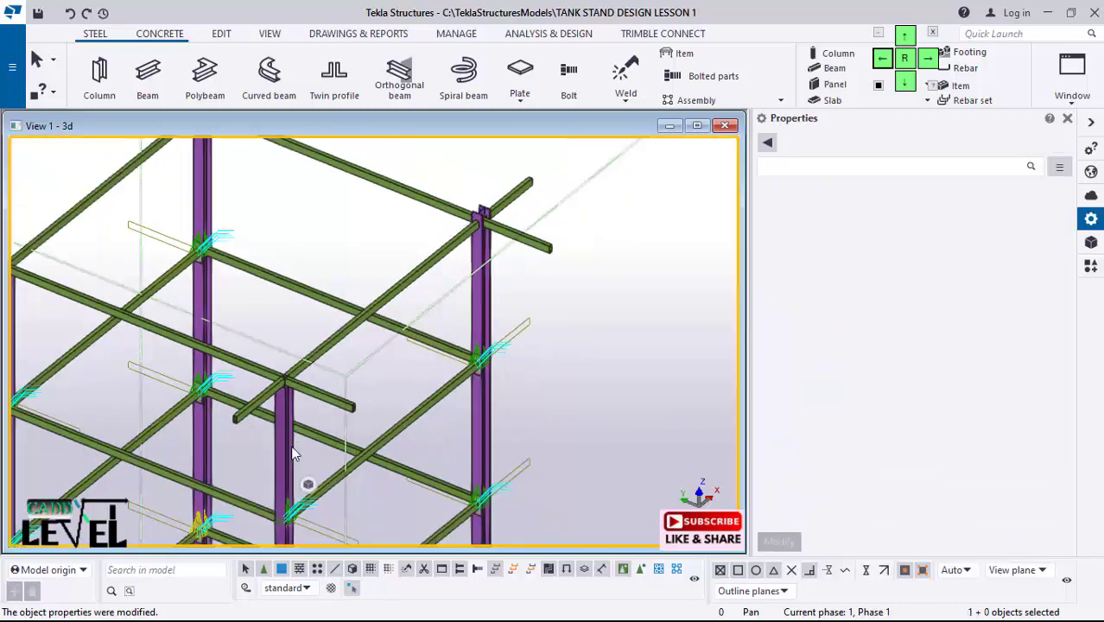
pyautogui.click(290, 449)
pyautogui.scroll(-2, 423, 380)
pyautogui.keyDown('ctrl'); pyautogui.click(293, 247); pyautogui.keyUp('ctrl')
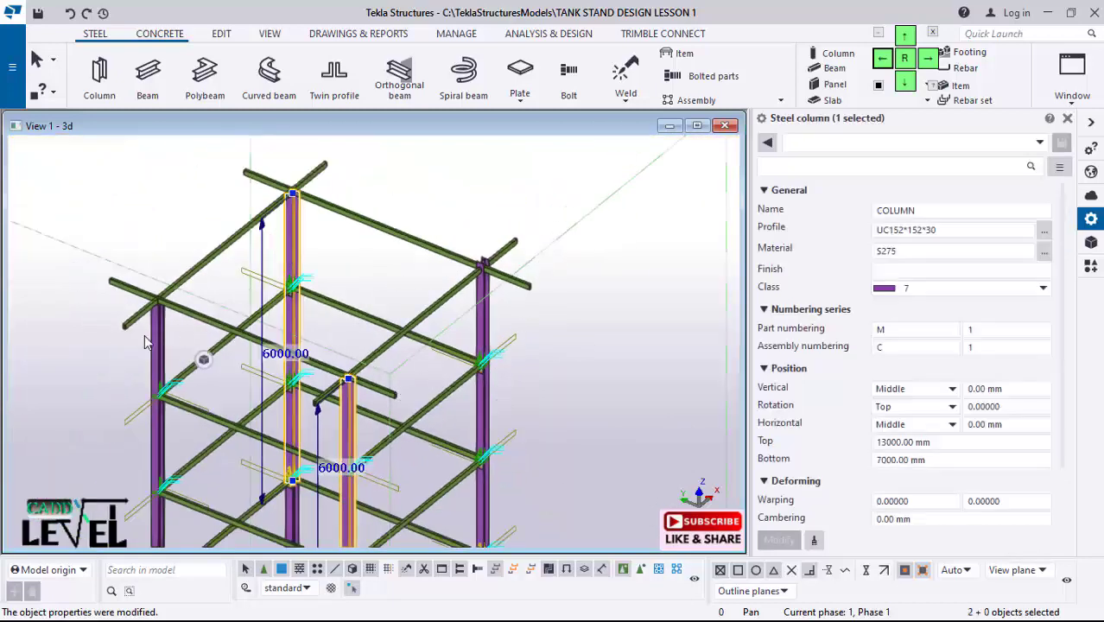
pyautogui.keyDown('ctrl'); pyautogui.click(160, 345); pyautogui.keyUp('ctrl')
pyautogui.click(895, 443)
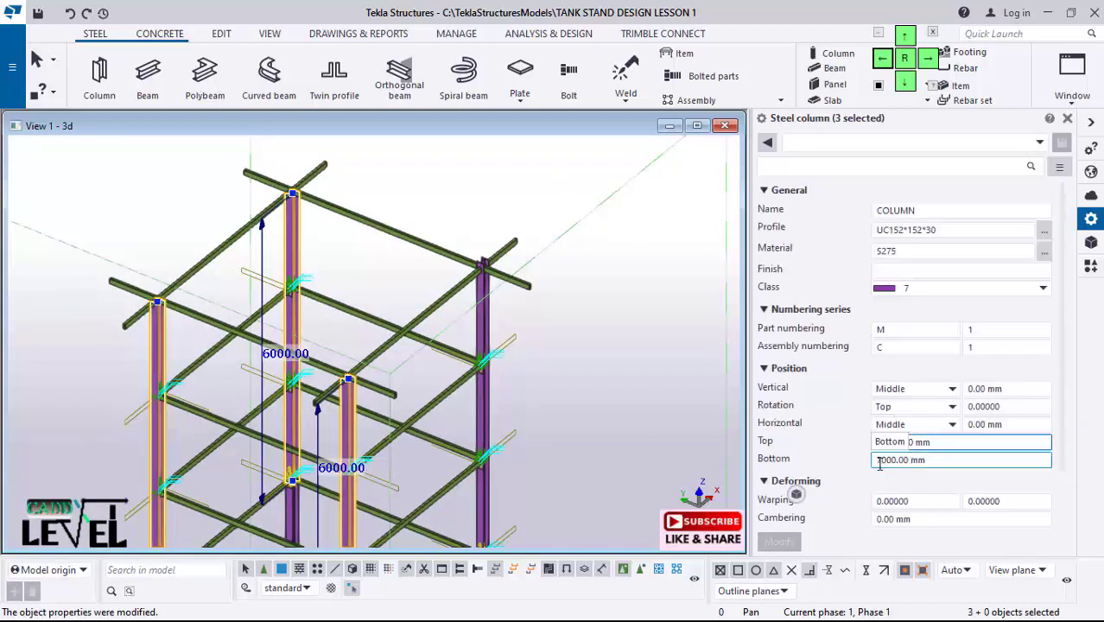
pyautogui.write('2')
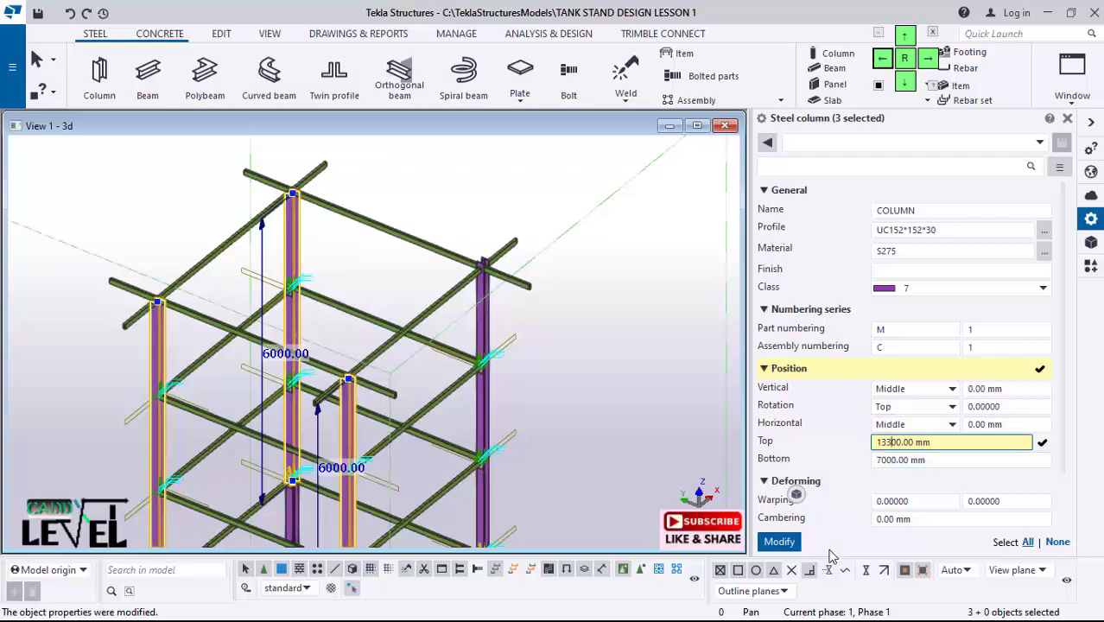
pyautogui.click(779, 543)
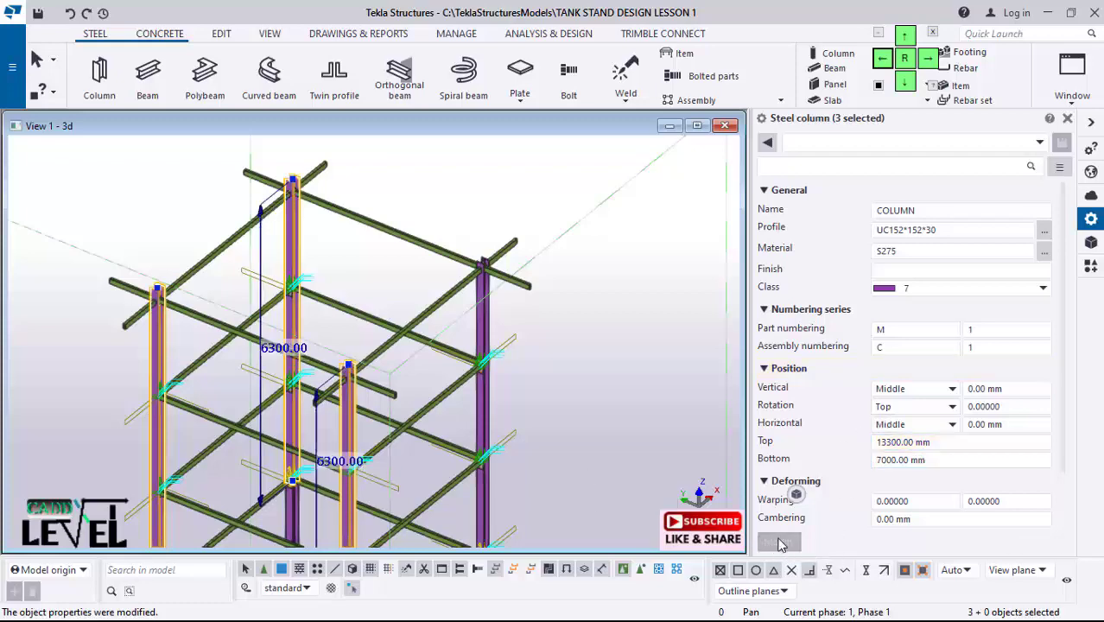
# Step: Set the top level of the remaining upper steel column at grid C-1 to 13300 mm
pyautogui.scroll(5, 320, 314)
pyautogui.click(509, 275)
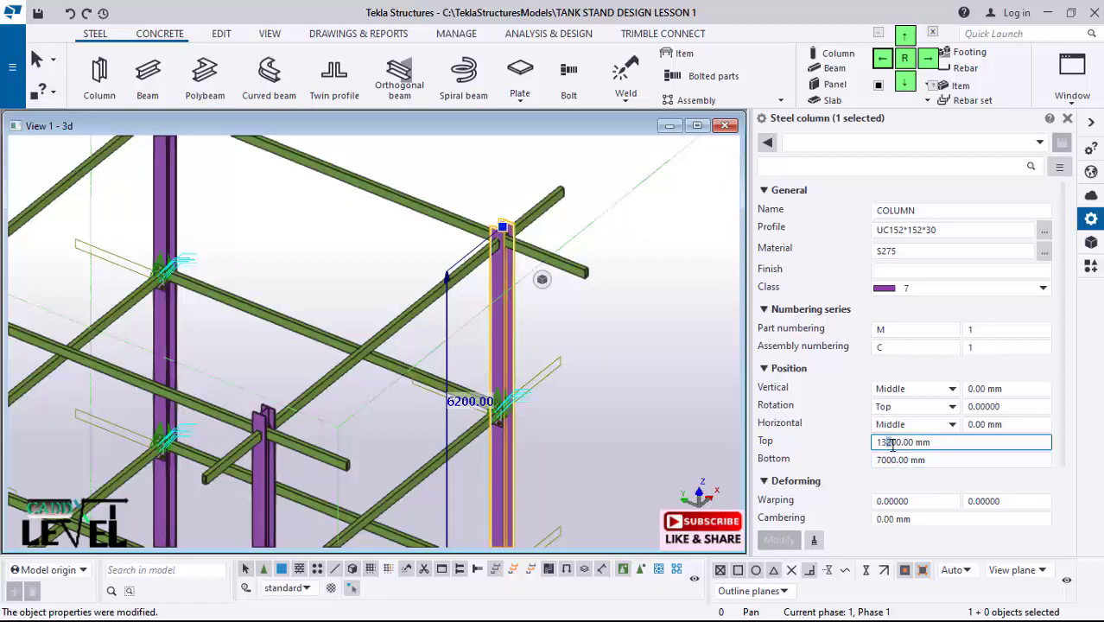
pyautogui.write('3')
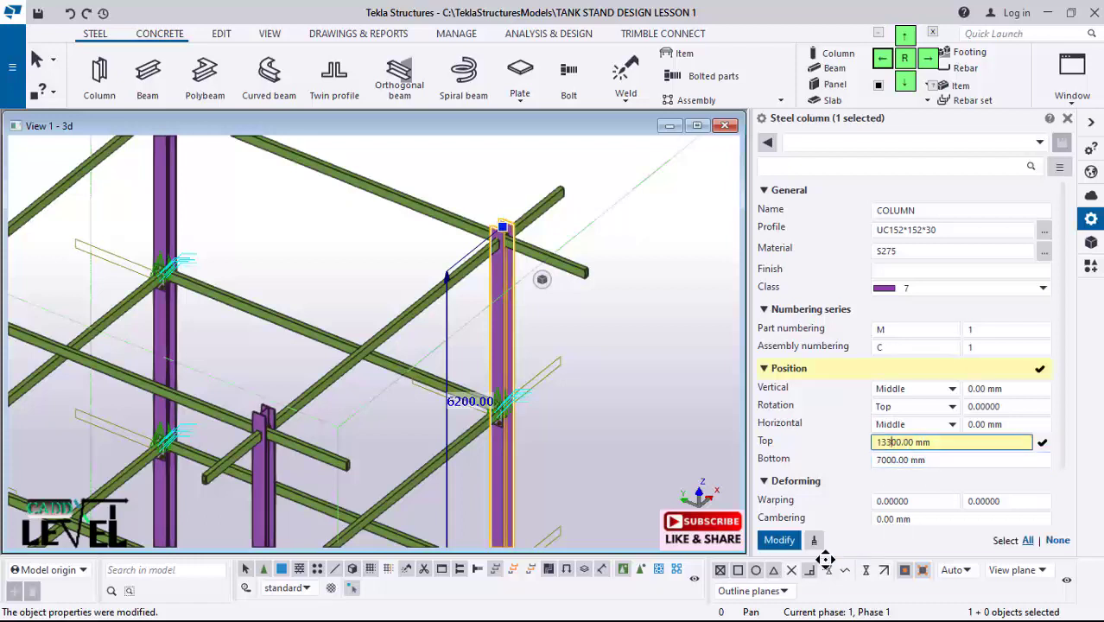
pyautogui.click(780, 540)
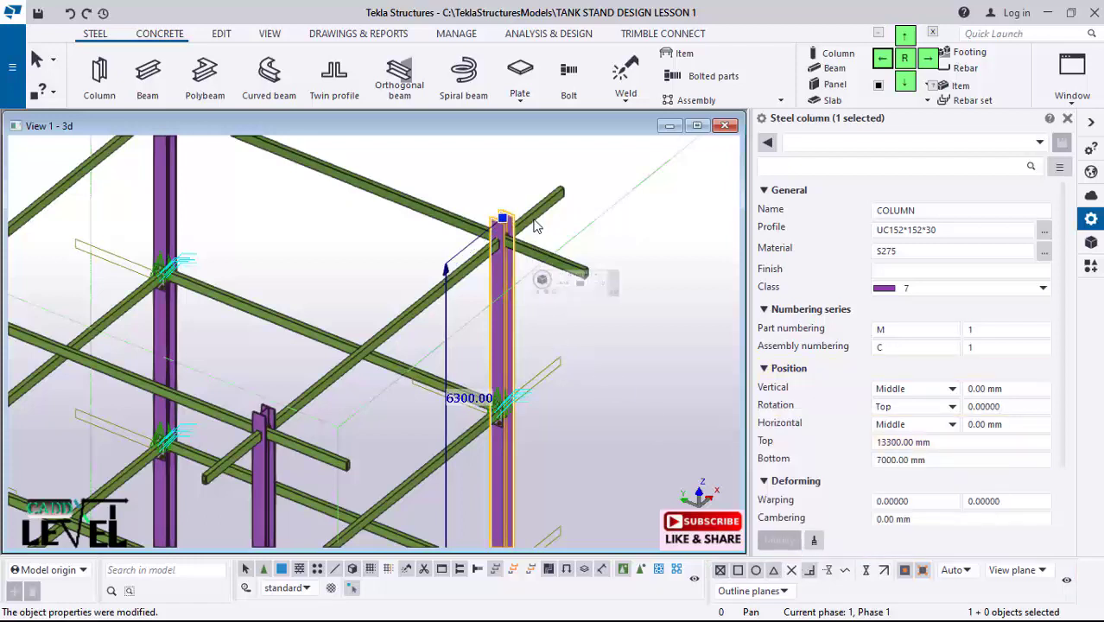
# Step: Add End plate (101) connections between the upper column at grid C-1 and its two top-level beams
pyautogui.scroll(-3, 595, 363)
pyautogui.click(1090, 266)
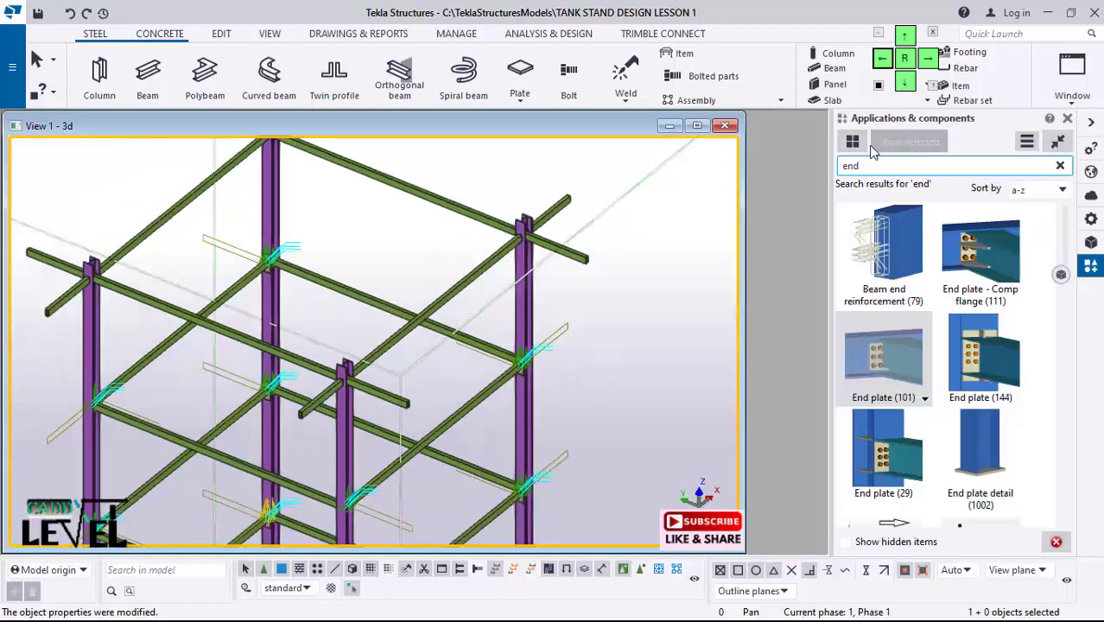
pyautogui.scroll(2, 548, 267)
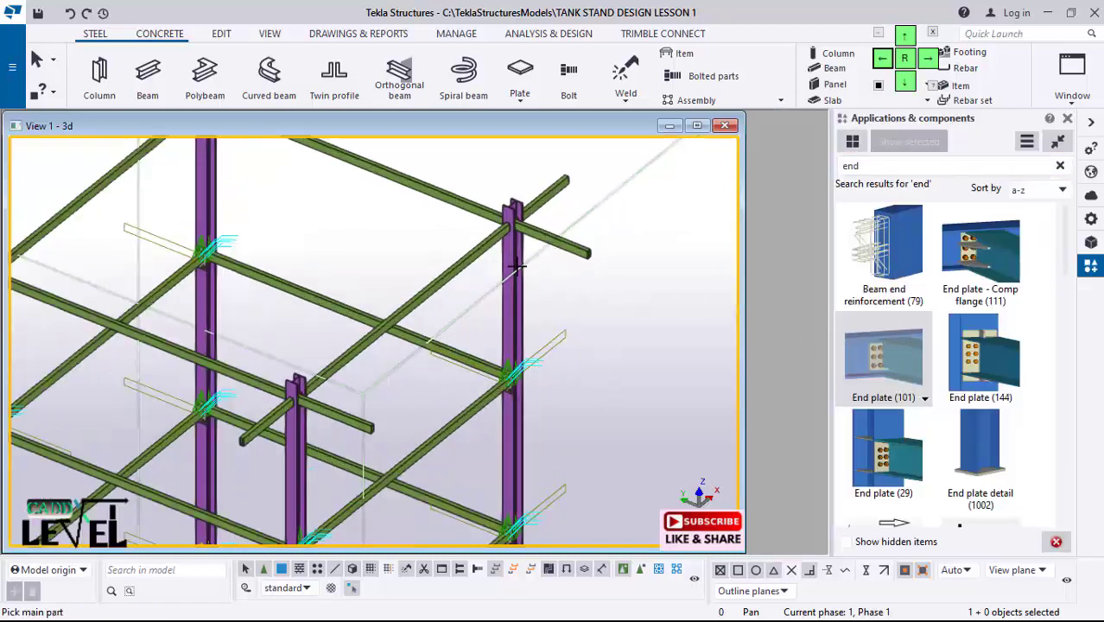
pyautogui.click(513, 250)
pyautogui.click(460, 254)
pyautogui.scroll(5, 518, 285)
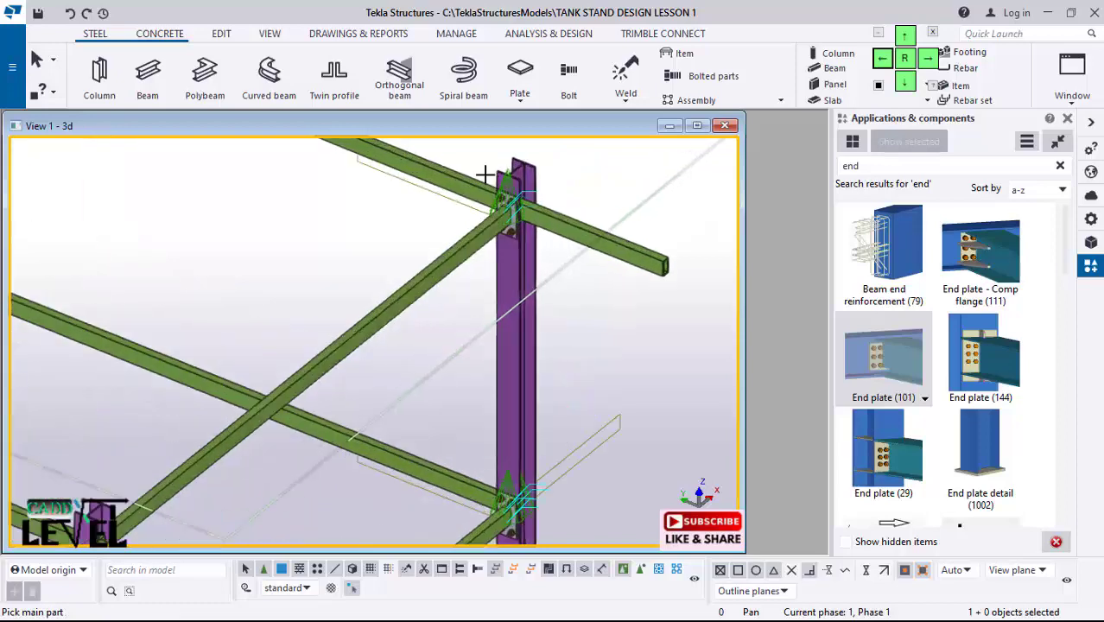
pyautogui.click(532, 334)
pyautogui.scroll(-2, 443, 204)
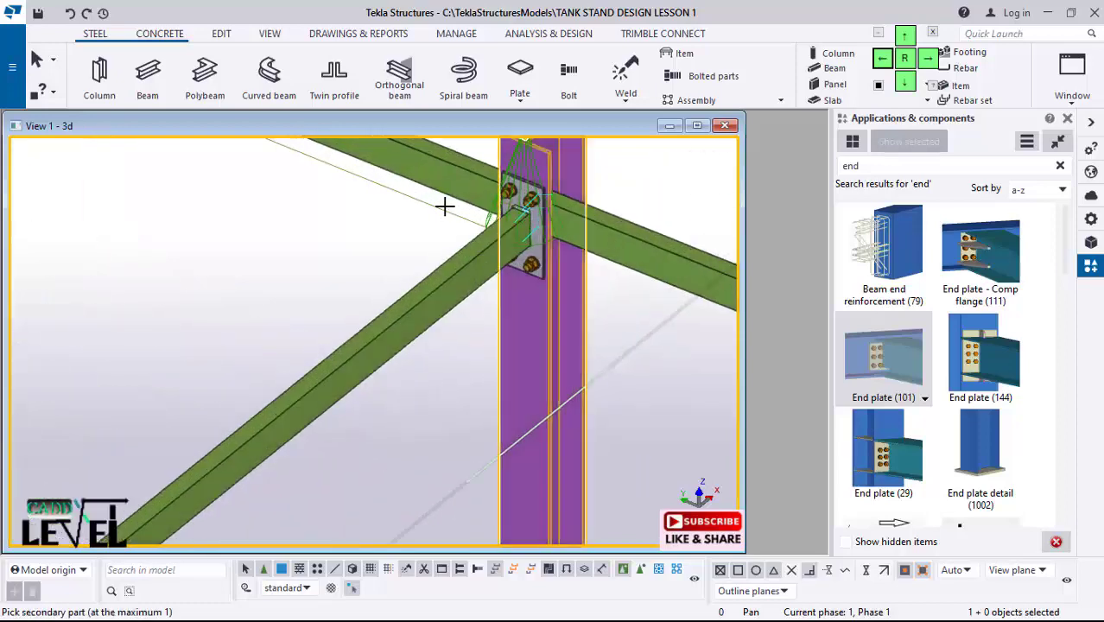
pyautogui.click(444, 185)
pyautogui.scroll(-3, 550, 344)
pyautogui.scroll(-2, 550, 344)
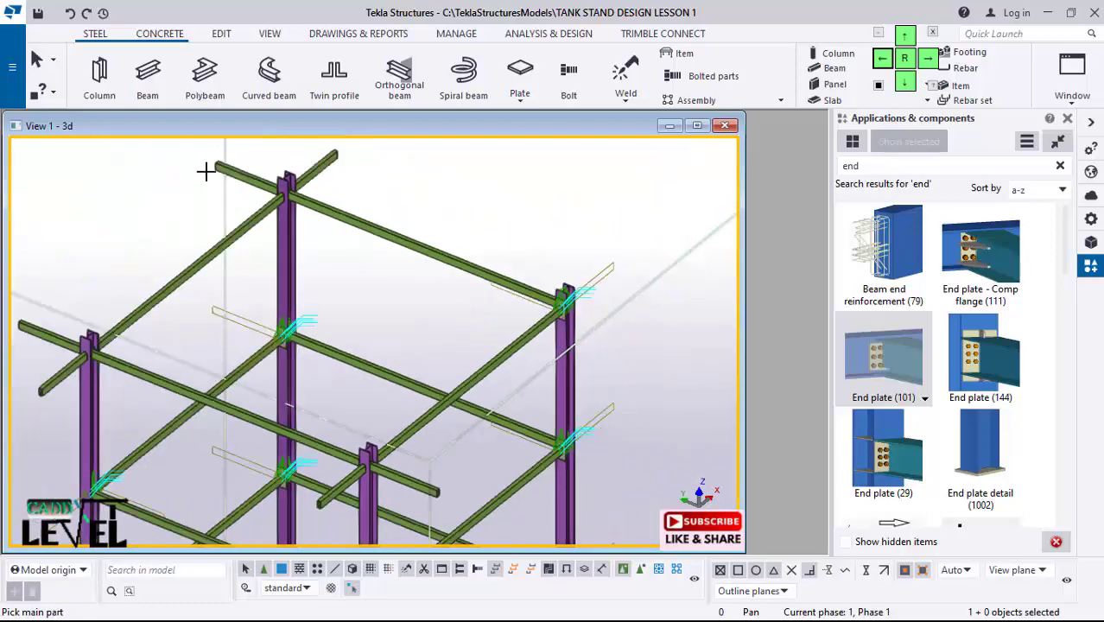
# Step: Join the two top-level beams to the upper column at grid C-3 with End plate (101) connections
pyautogui.scroll(4, 321, 291)
pyautogui.click(298, 232)
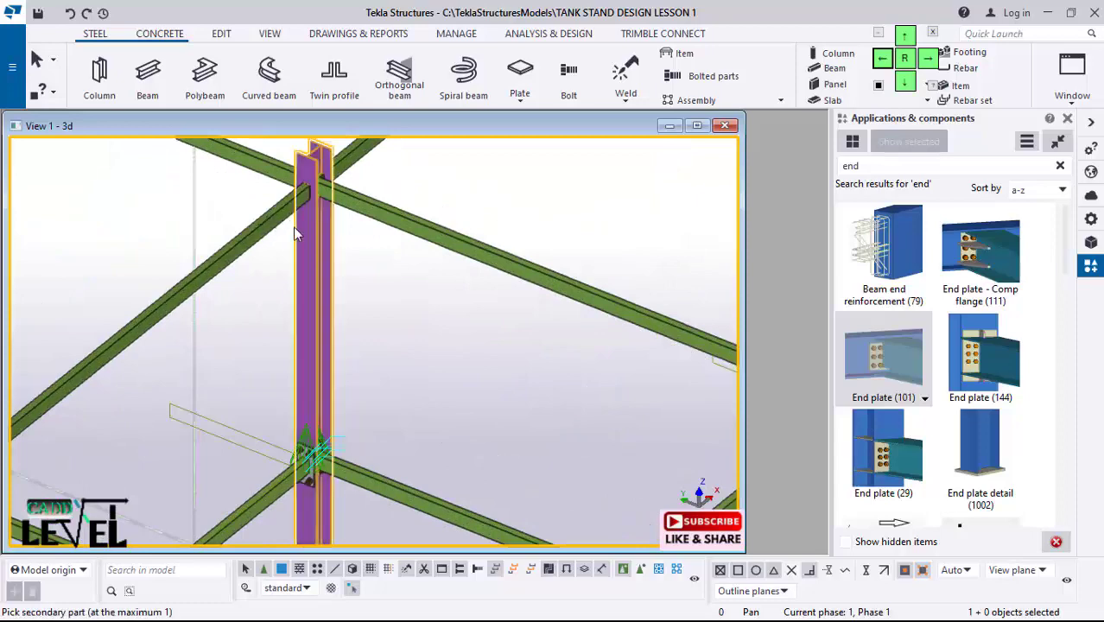
pyautogui.click(292, 224)
pyautogui.click(330, 216)
pyautogui.click(358, 208)
pyautogui.scroll(-2, 371, 208)
pyautogui.scroll(-3, 385, 179)
# Step: Connect both top-level beams to the upper column at grid A-3 using End plate (101)
pyautogui.scroll(3, 231, 394)
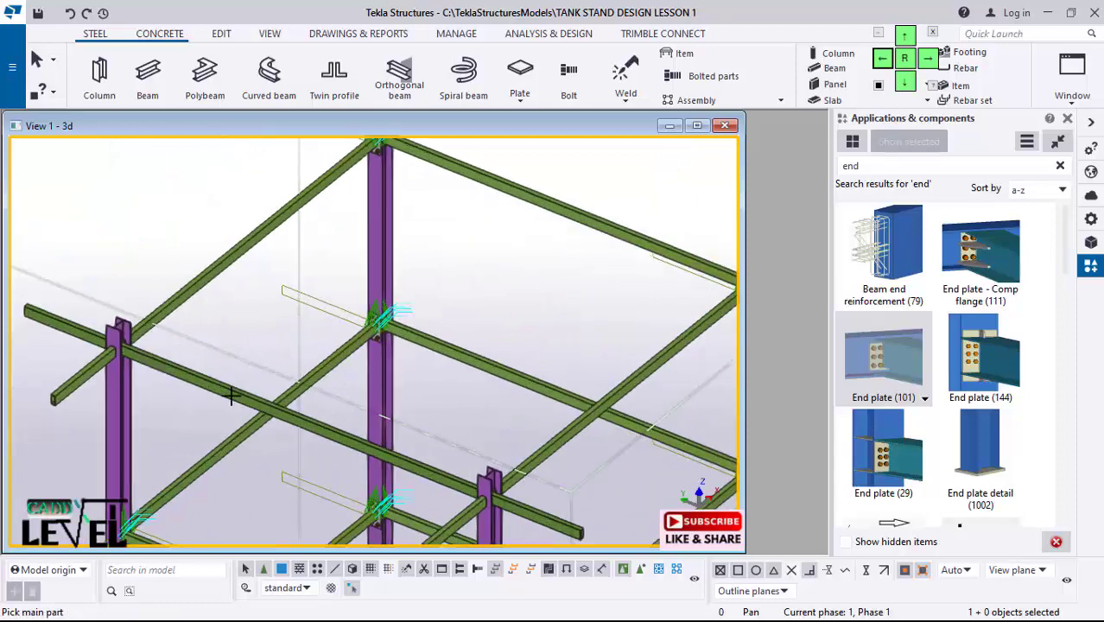
pyautogui.scroll(1, 135, 404)
pyautogui.click(116, 386)
pyautogui.click(156, 361)
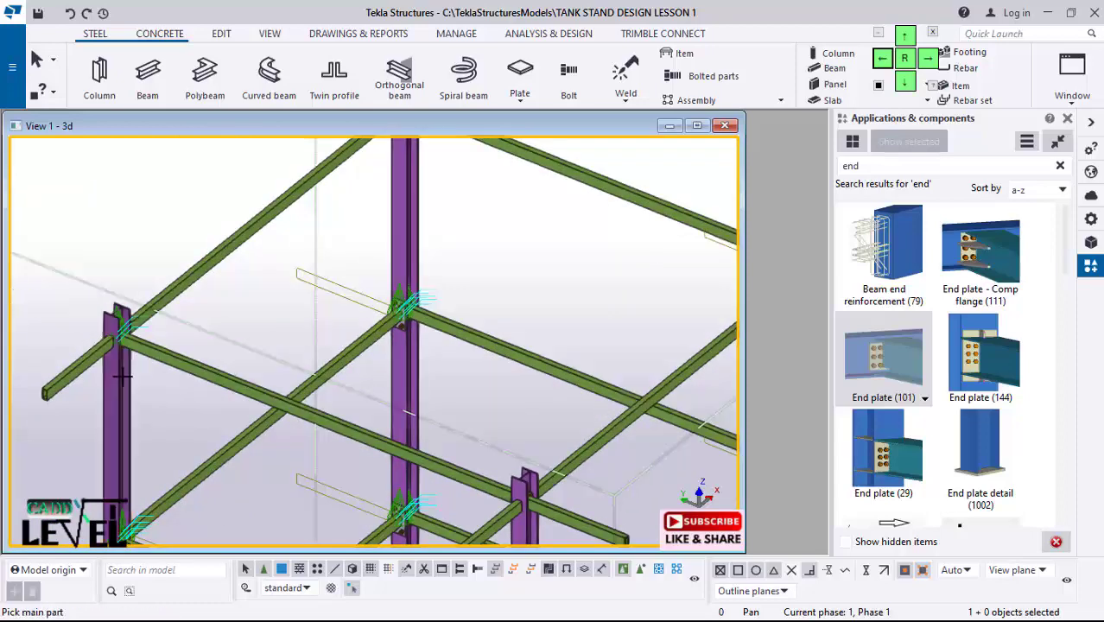
pyautogui.click(156, 306)
pyautogui.click(142, 276)
# Step: Add End plate (101) connections from the upper column at grid A-1 to its two top-level beams
pyautogui.scroll(-3, 239, 273)
pyautogui.scroll(2, 395, 421)
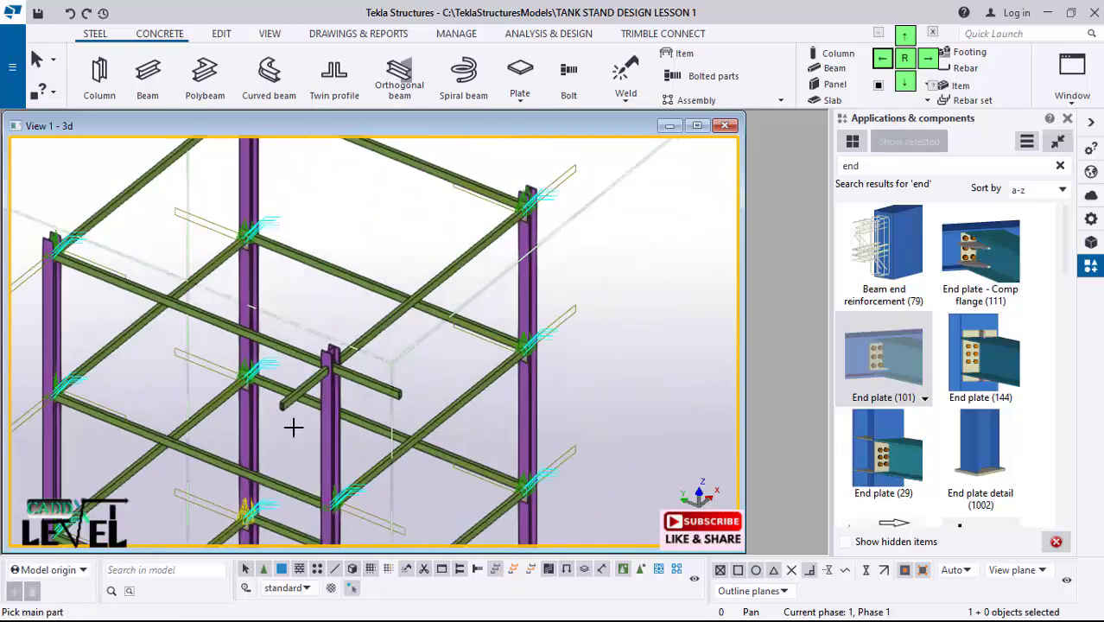
pyautogui.click(328, 395)
pyautogui.click(353, 353)
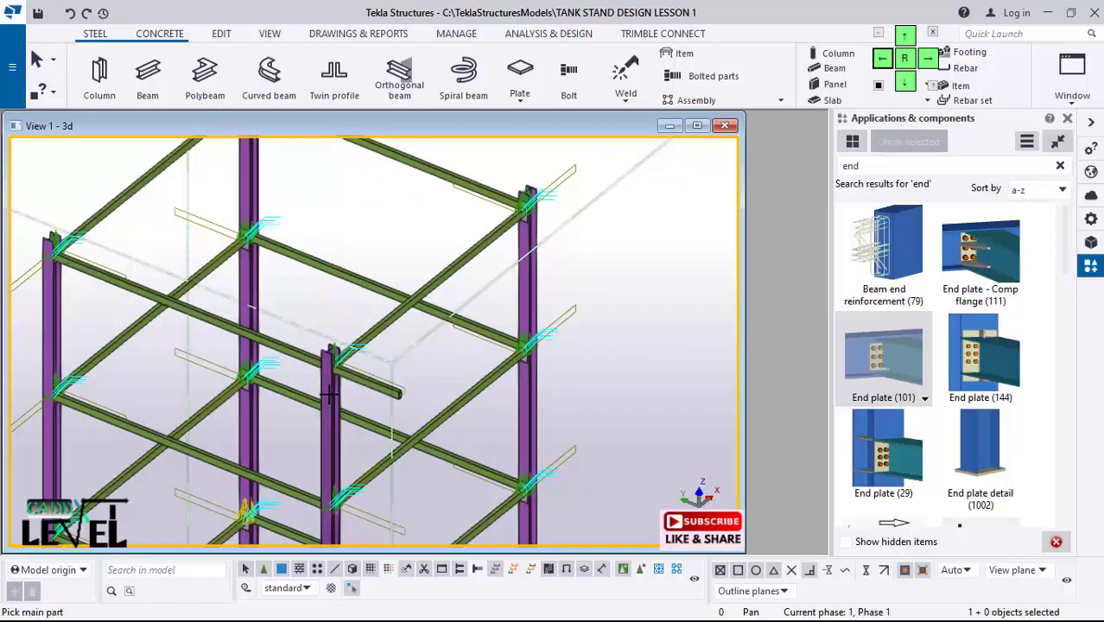
pyautogui.click(327, 372)
pyautogui.click(301, 365)
pyautogui.scroll(-4, 419, 296)
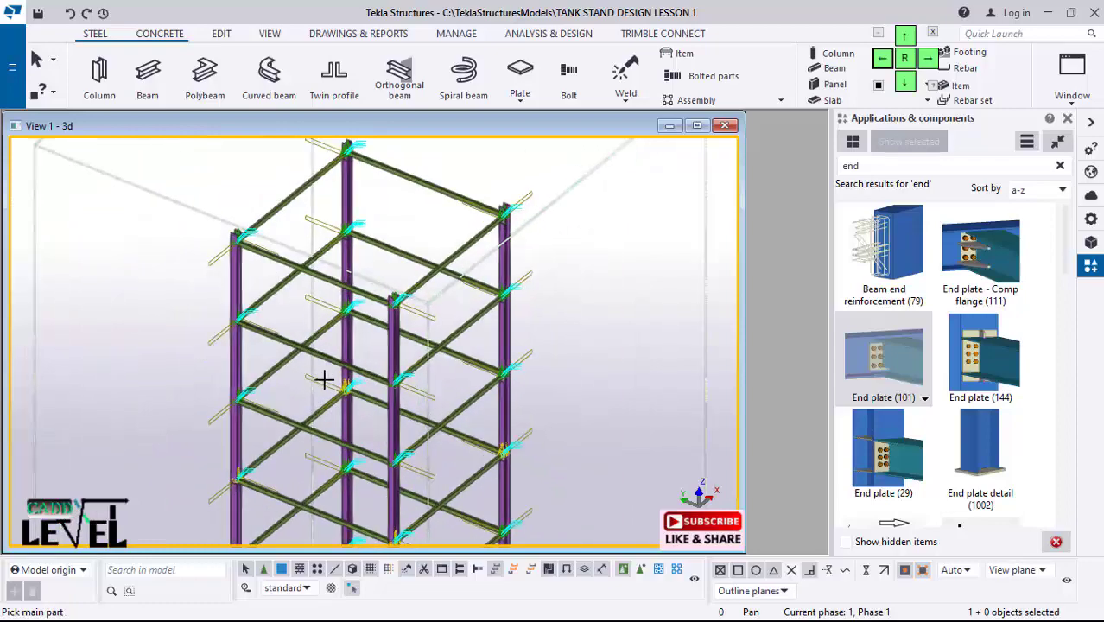
# Step: Select the four concrete pedestals between the footings and the steel columns and hide them
pyautogui.scroll(5, 395, 396)
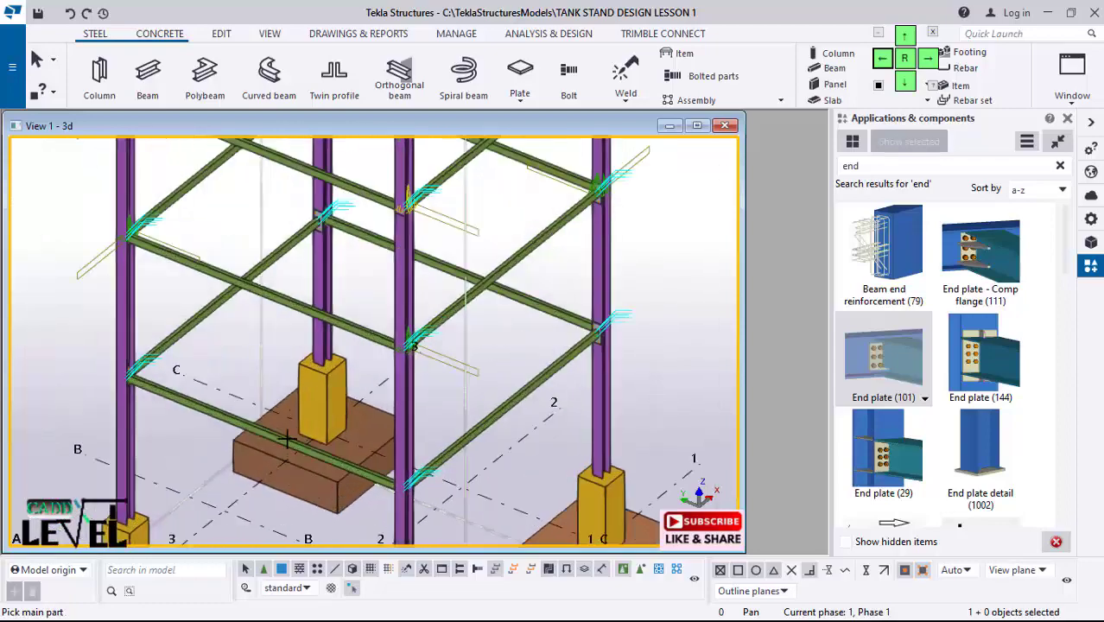
pyautogui.scroll(4, 260, 320)
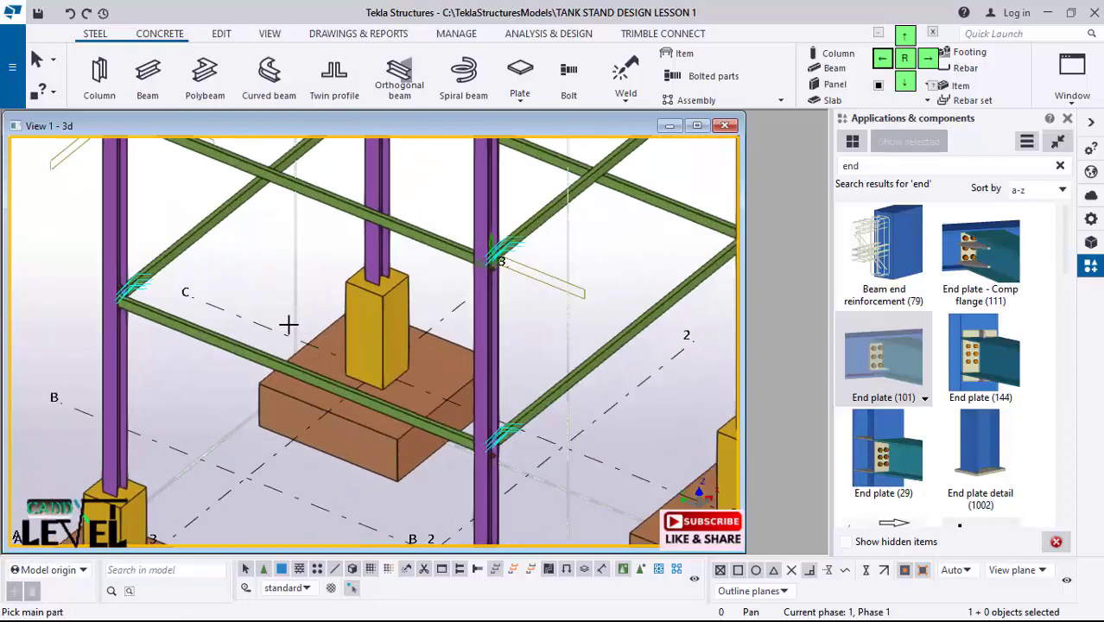
pyautogui.scroll(-5, 209, 307)
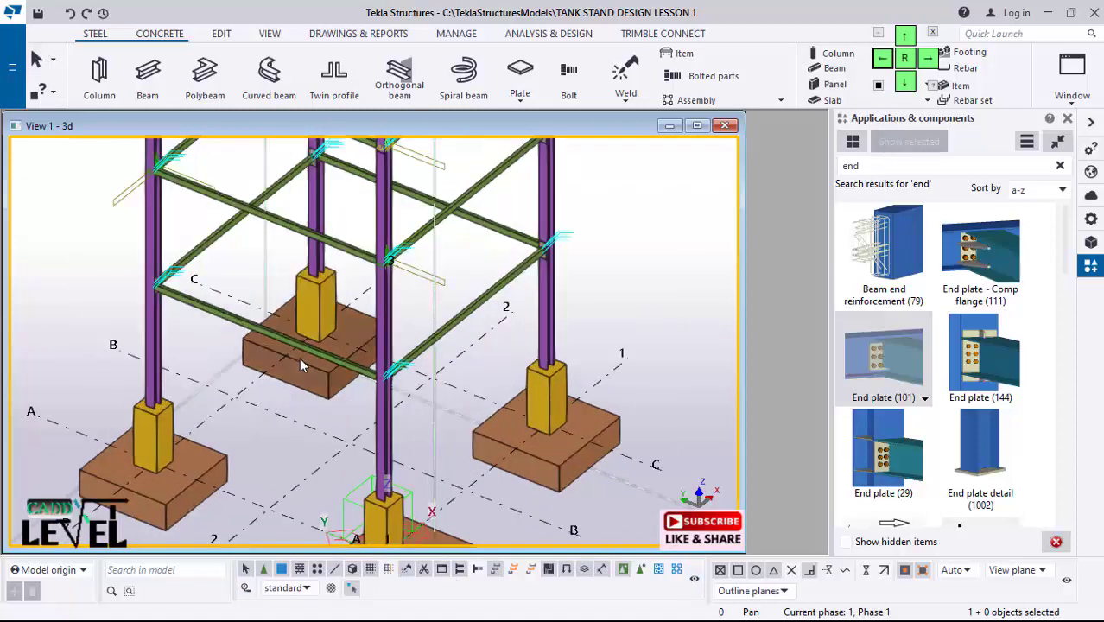
pyautogui.scroll(-3, 299, 358)
pyautogui.scroll(5, 81, 332)
pyautogui.scroll(-2, 596, 371)
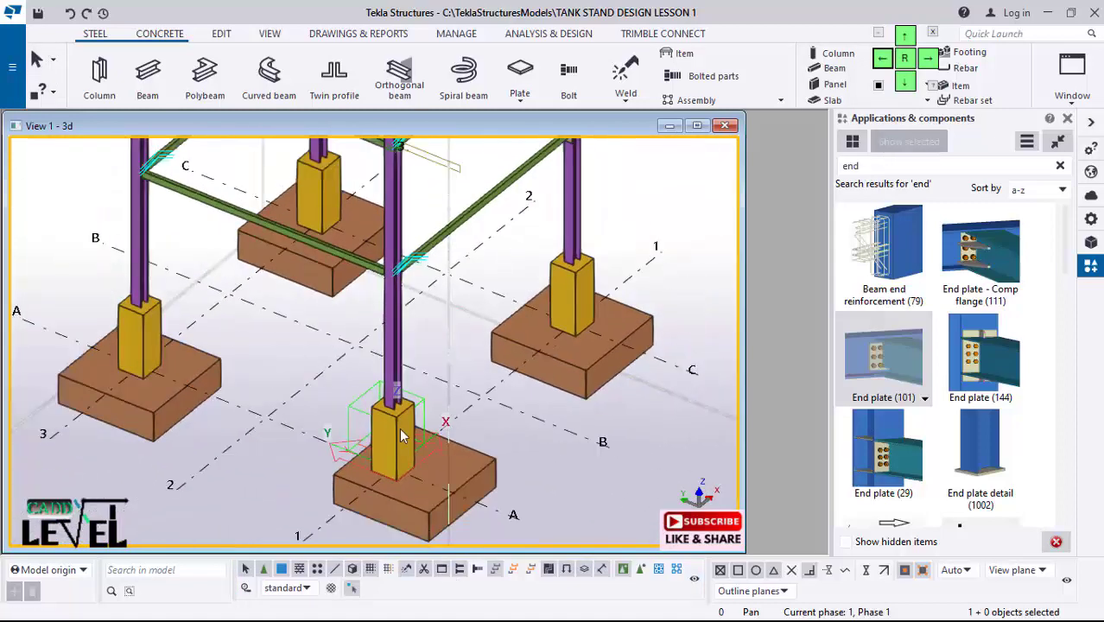
pyautogui.click(140, 337)
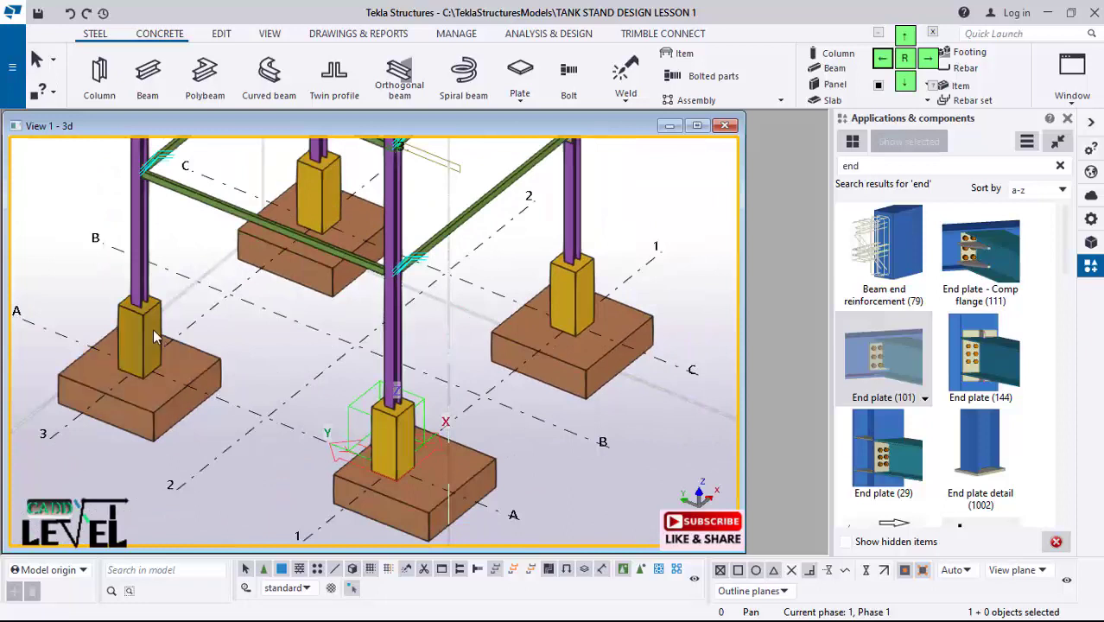
pyautogui.keyDown('shift'); pyautogui.click(317, 186); pyautogui.keyUp('shift')
pyautogui.keyDown('shift'); pyautogui.click(571, 294); pyautogui.keyUp('shift')
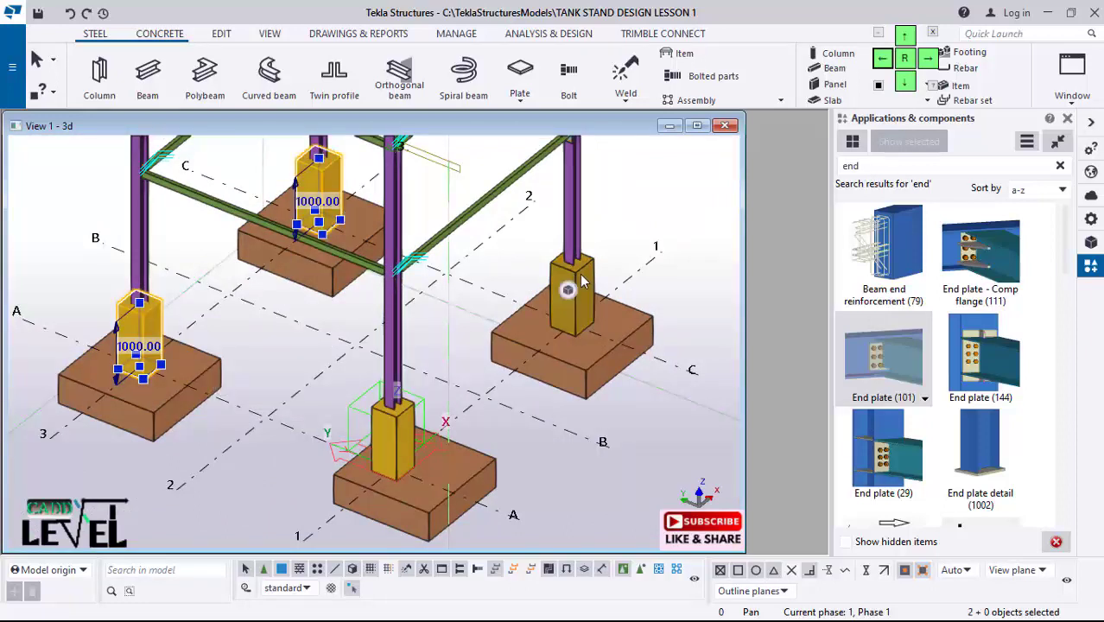
pyautogui.keyDown('shift'); pyautogui.click(393, 432); pyautogui.keyUp('shift')
pyautogui.rightClick(598, 458)
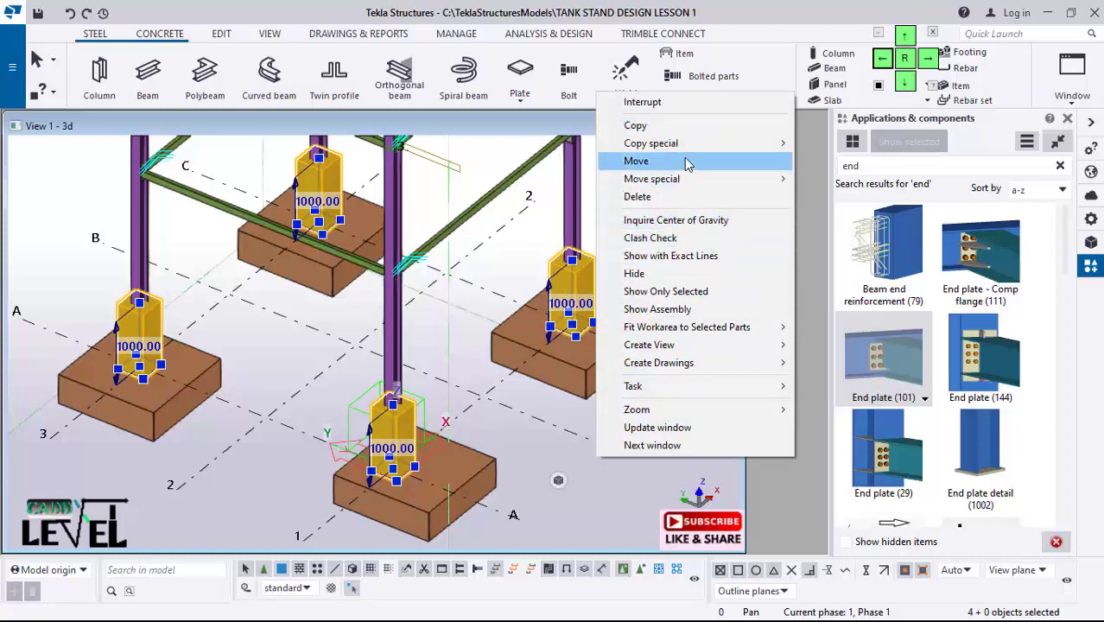
pyautogui.click(661, 274)
pyautogui.scroll(2, 251, 411)
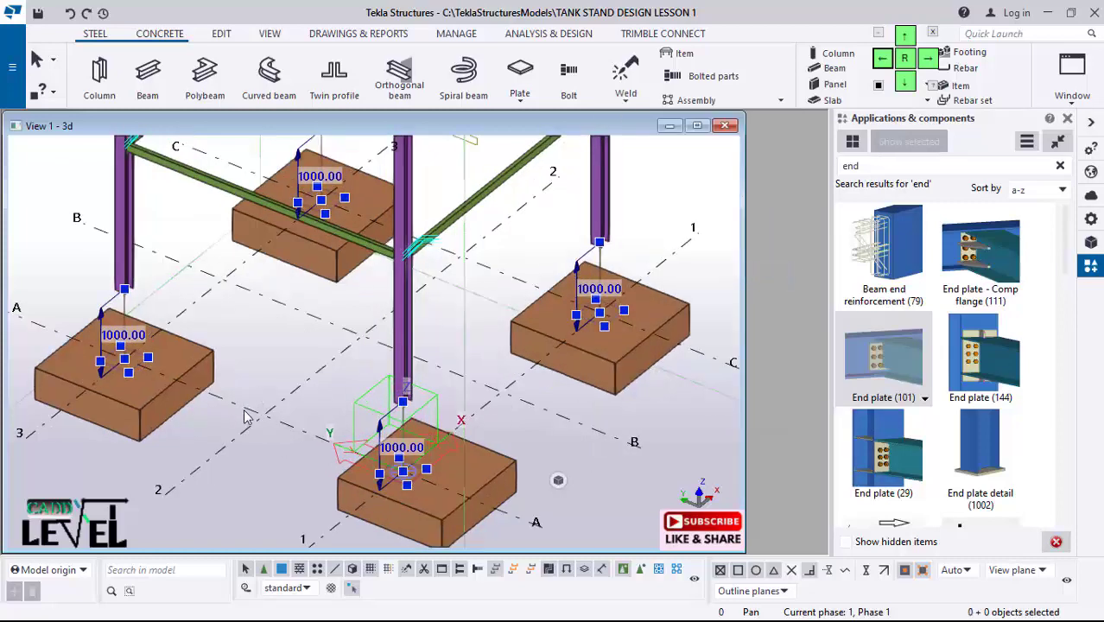
# Step: Search the component catalog for BASE
pyautogui.scroll(-5, 179, 337)
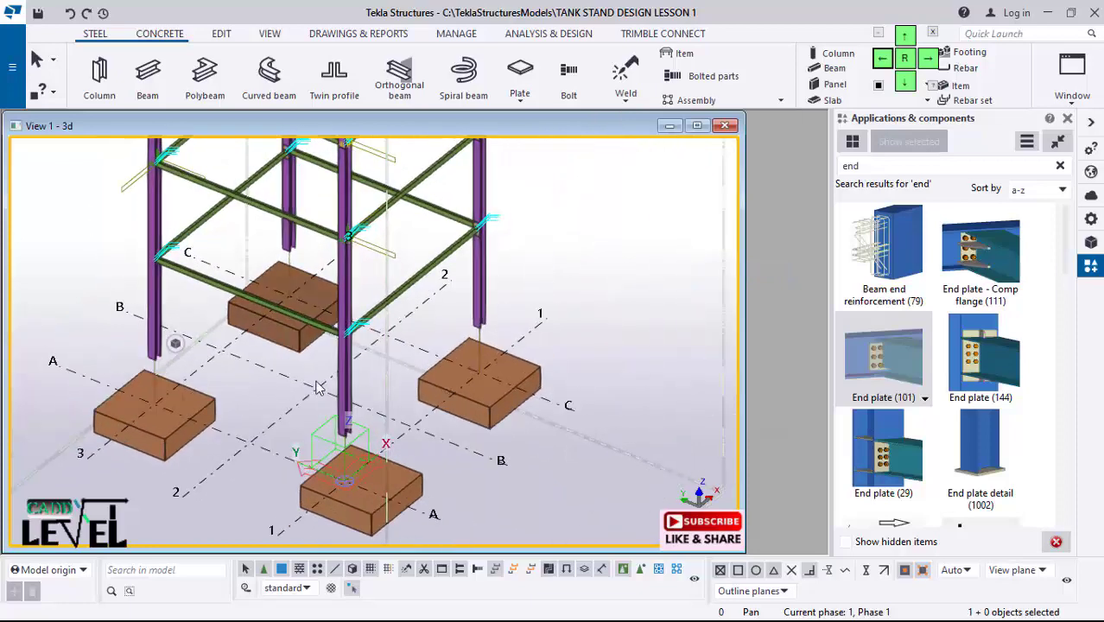
pyautogui.click(906, 166)
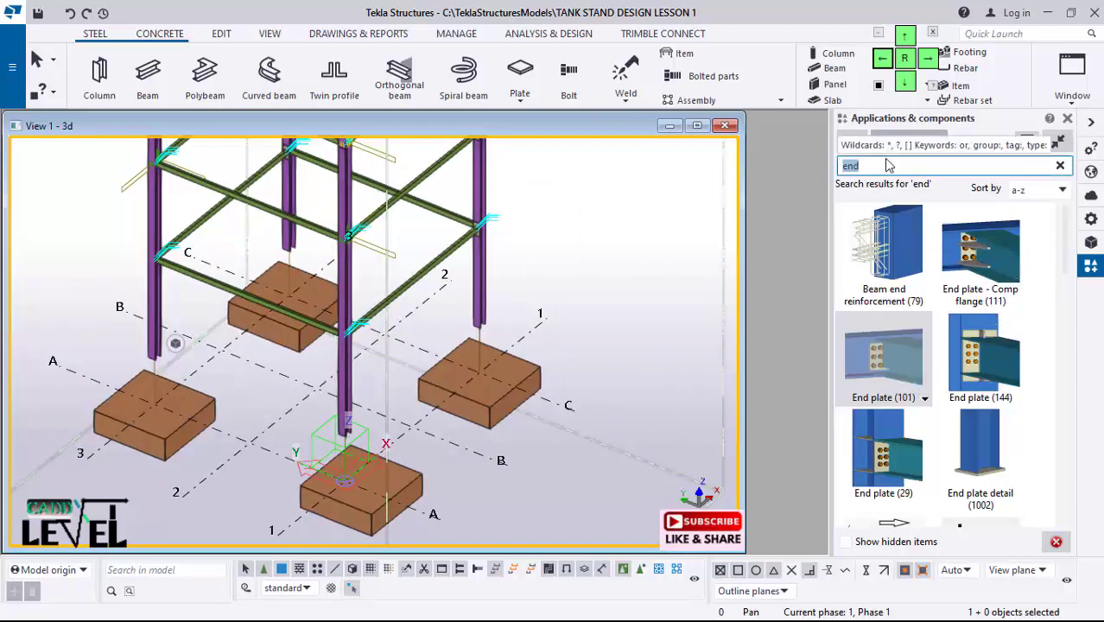
pyautogui.write('BAES')
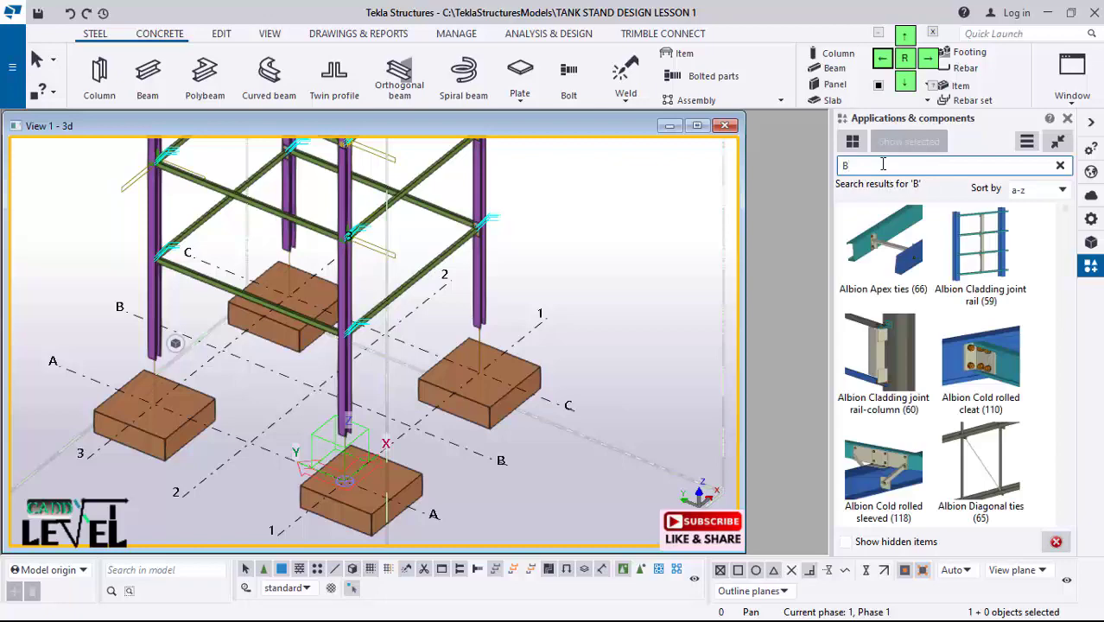
pyautogui.write('ASE')
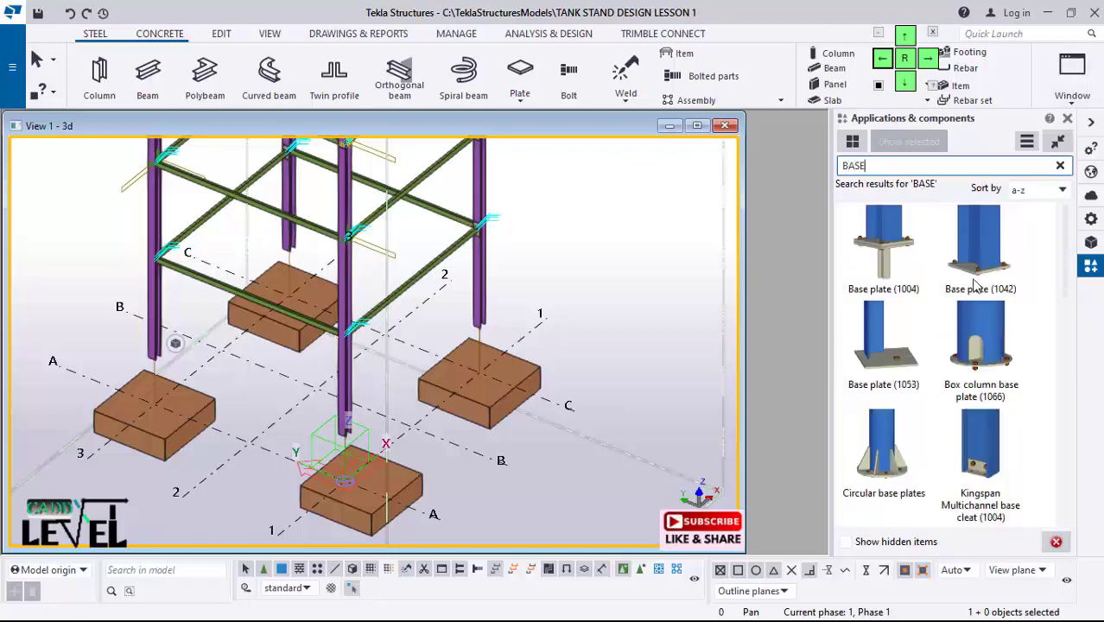
# Step: Add a Base plate (1042) at the lower end of the steel column at grid A-1
pyautogui.click(985, 256)
pyautogui.scroll(2, 302, 490)
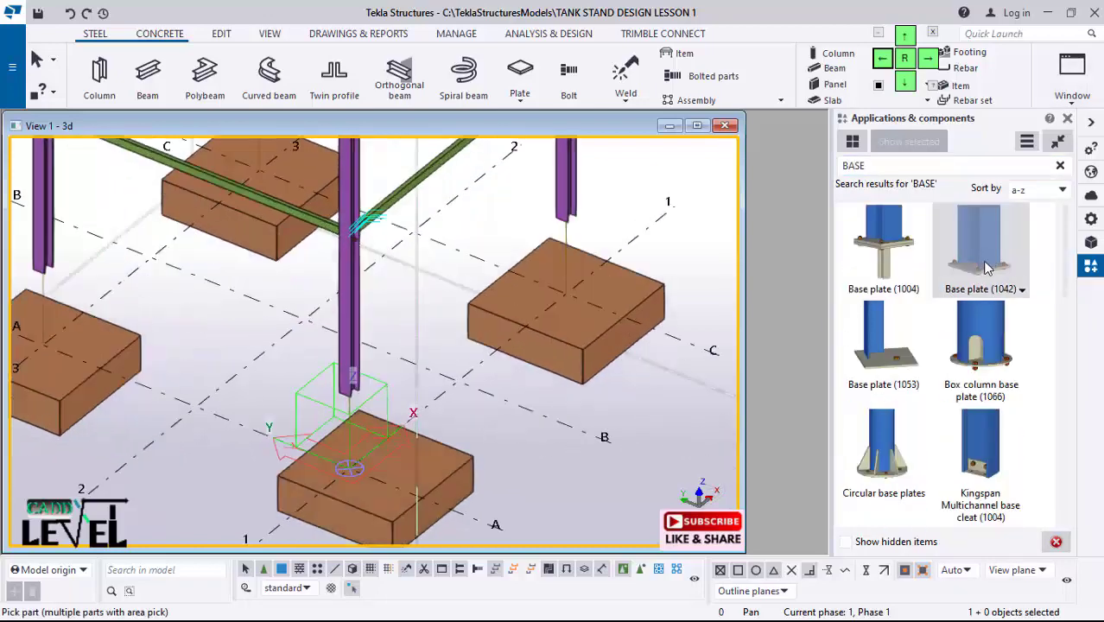
pyautogui.scroll(3, 357, 452)
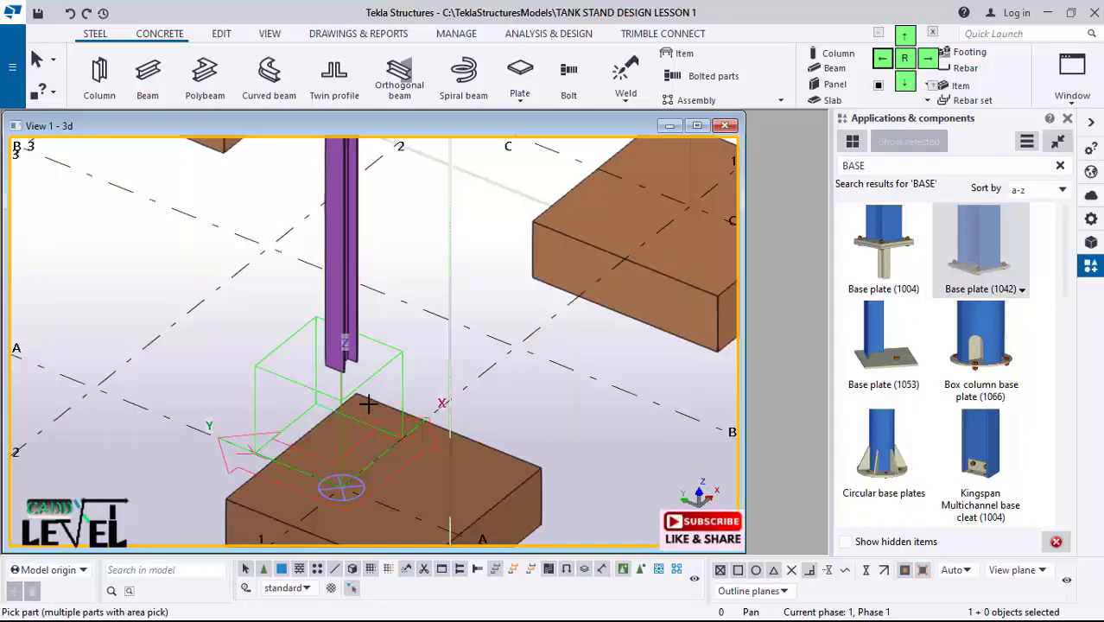
pyautogui.scroll(1, 367, 380)
pyautogui.click(368, 369)
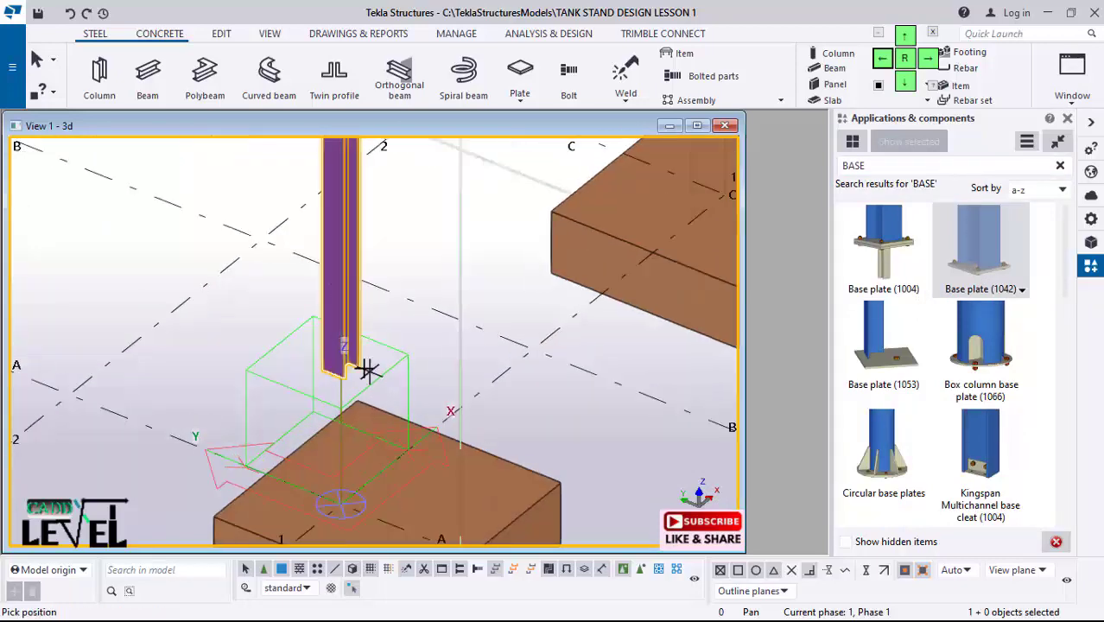
pyautogui.scroll(2, 355, 361)
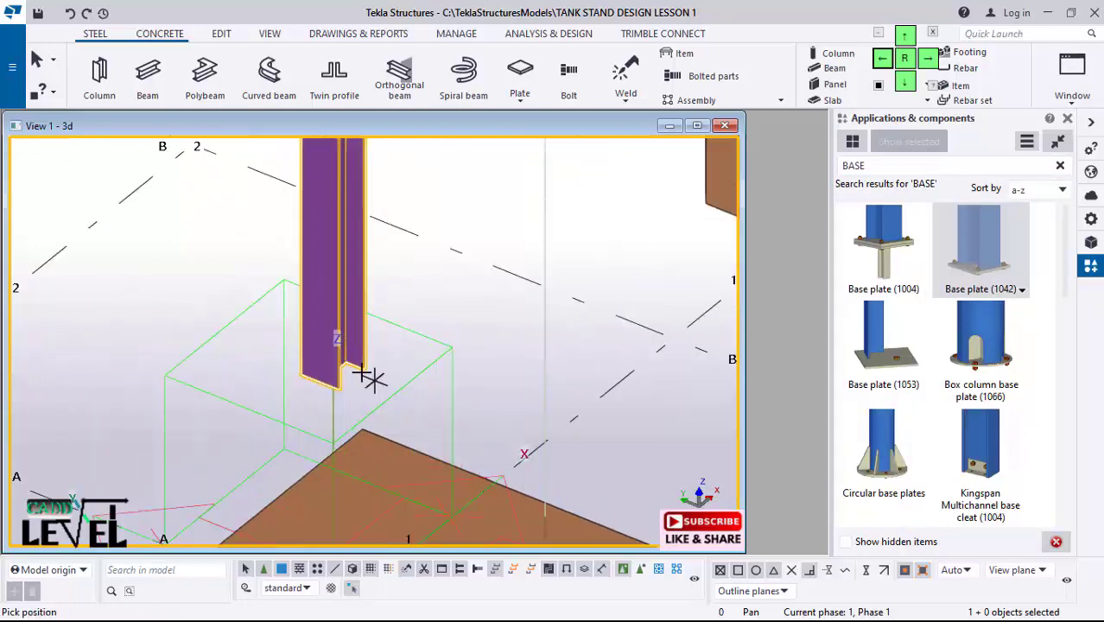
pyautogui.click(339, 370)
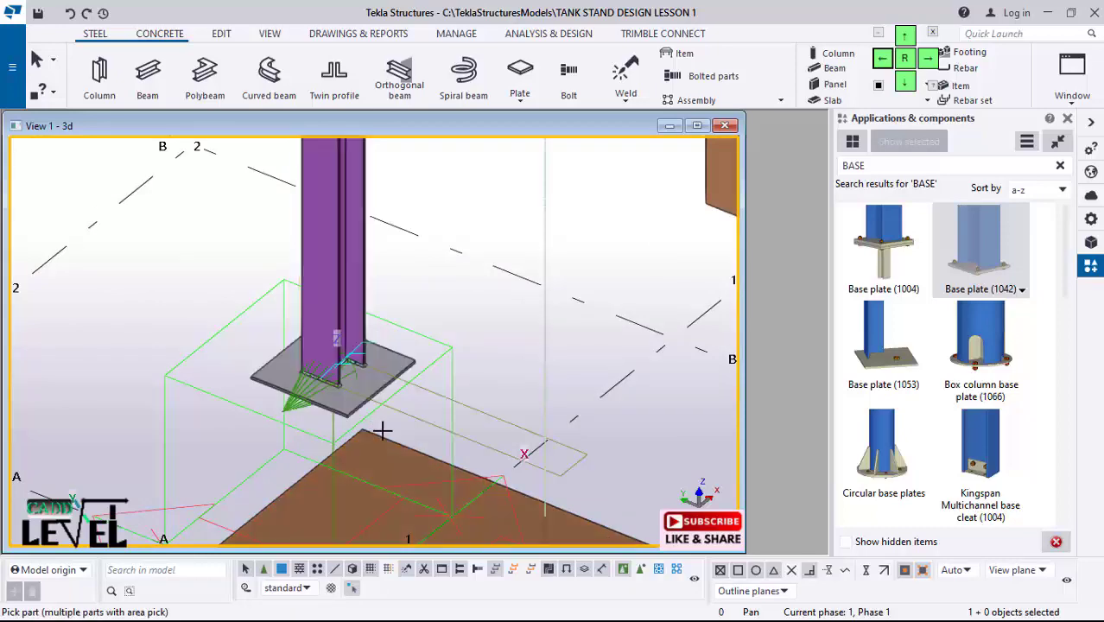
pyautogui.scroll(-5, 446, 328)
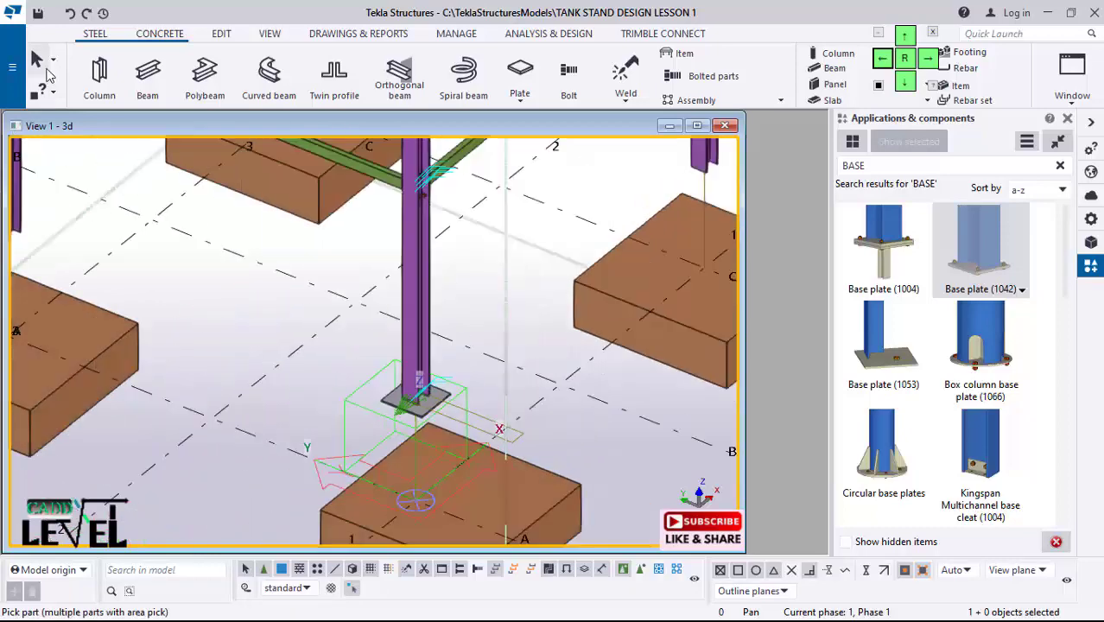
# Step: Open the properties of the base plate at column A-1 and set the base plate to be made with Anchor rods
pyautogui.scroll(4, 515, 319)
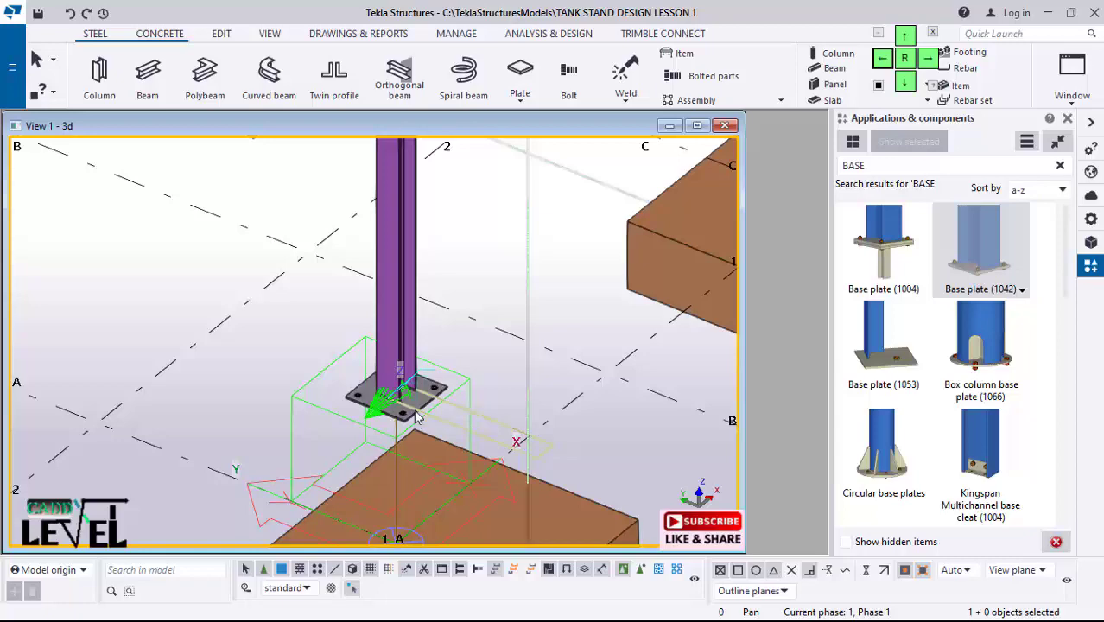
pyautogui.doubleClick(394, 394)
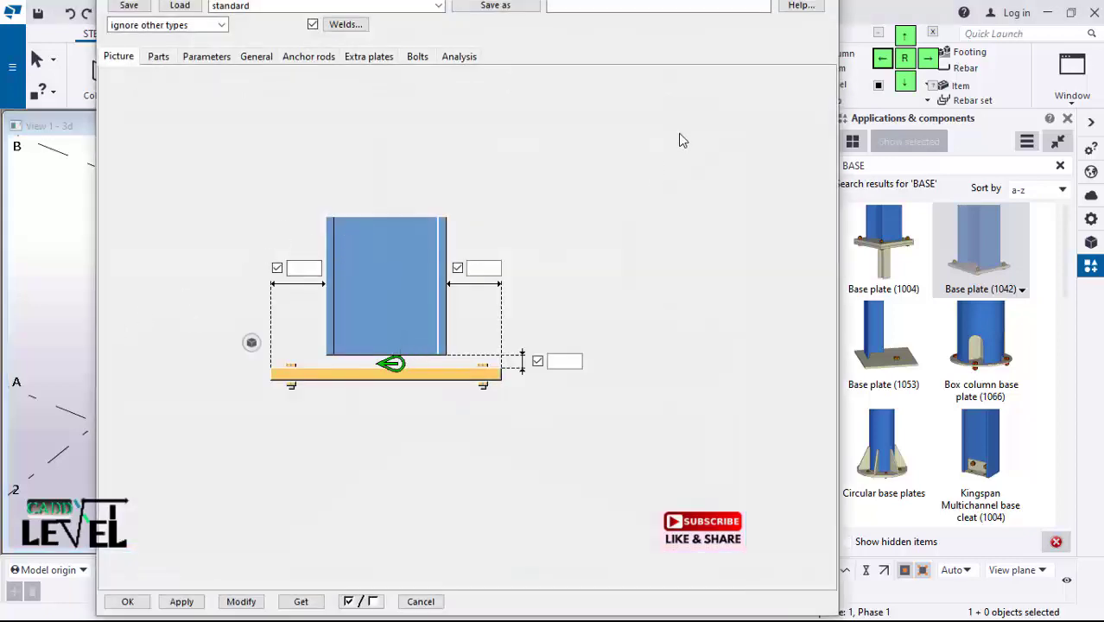
pyautogui.moveTo(918, 40); pyautogui.dragTo(860, 52)
pyautogui.click(812, 57)
pyautogui.moveTo(792, 32); pyautogui.dragTo(854, 31)
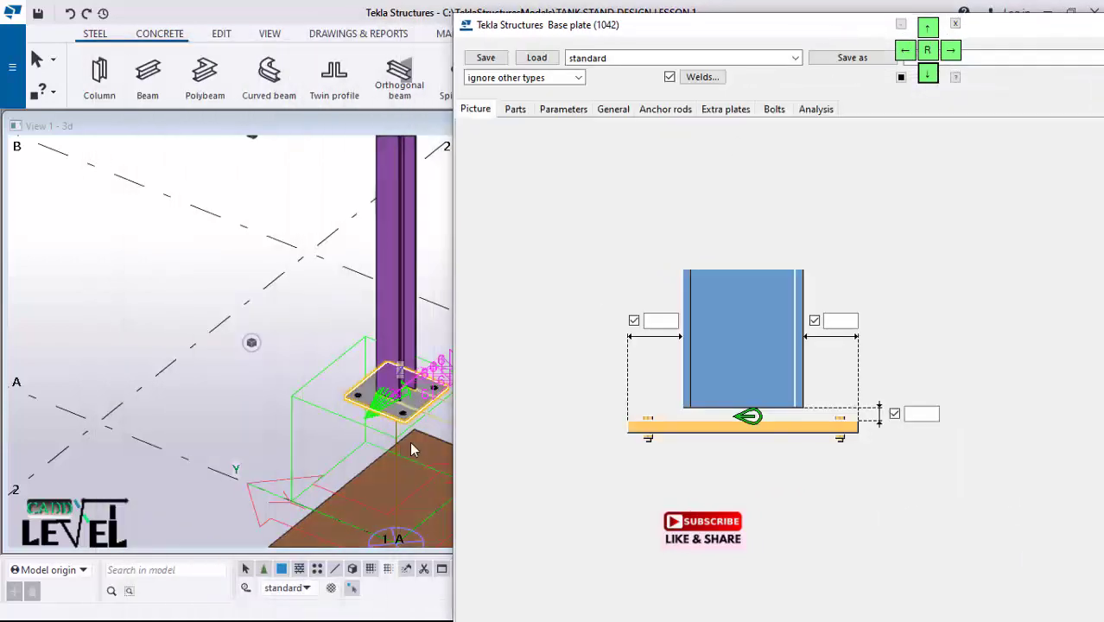
pyautogui.scroll(1, 411, 446)
pyautogui.scroll(-2, 74, 471)
pyautogui.scroll(4, 259, 432)
pyautogui.scroll(3, 330, 406)
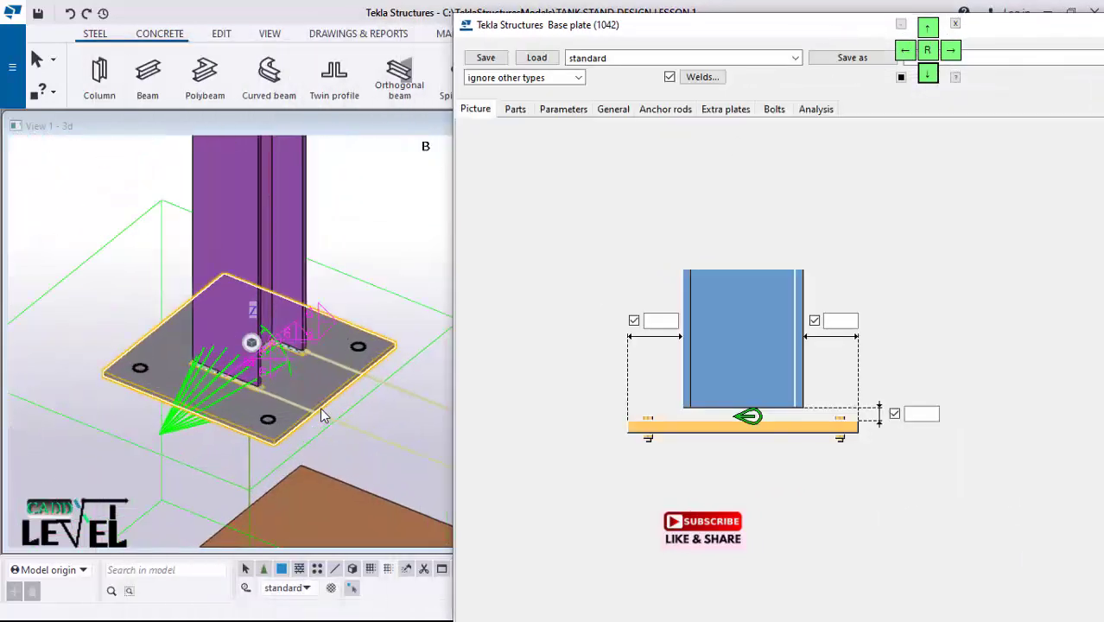
pyautogui.click(663, 111)
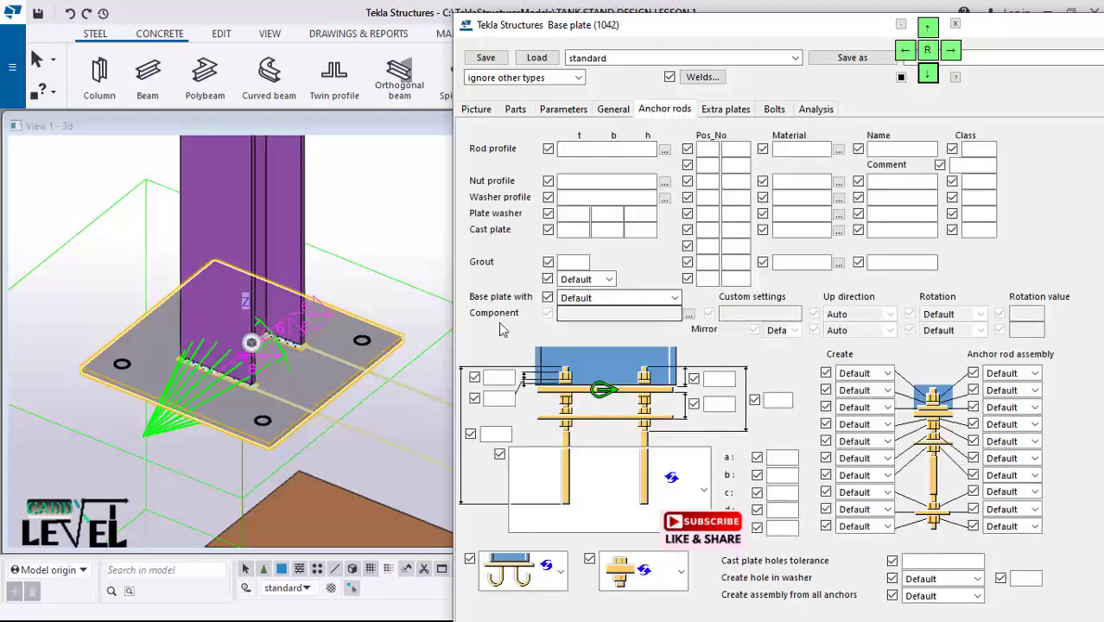
pyautogui.click(650, 299)
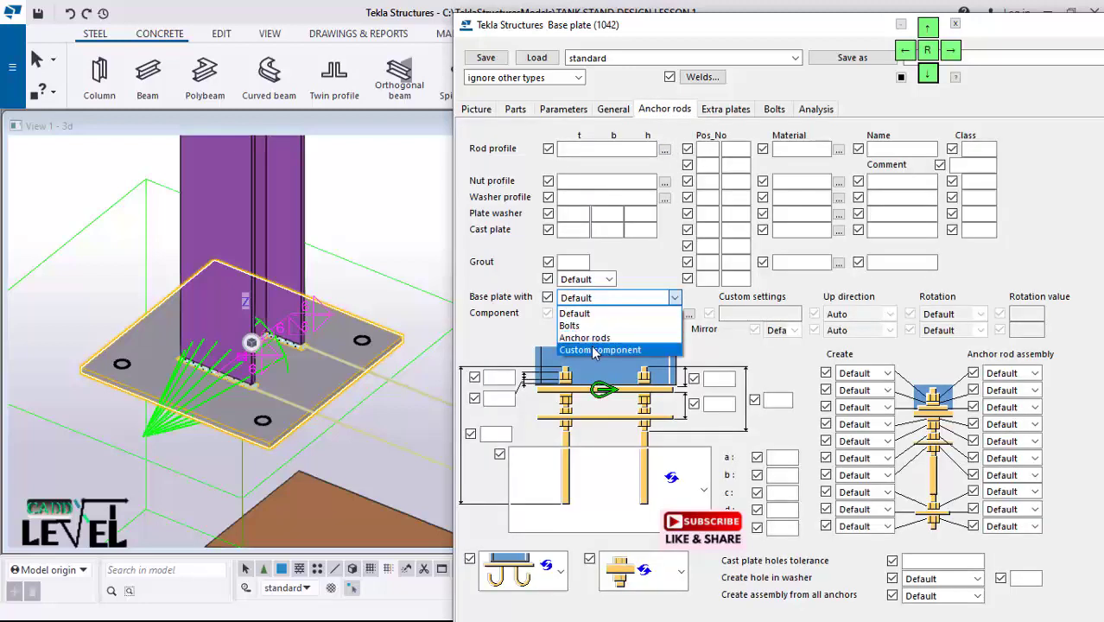
pyautogui.click(591, 338)
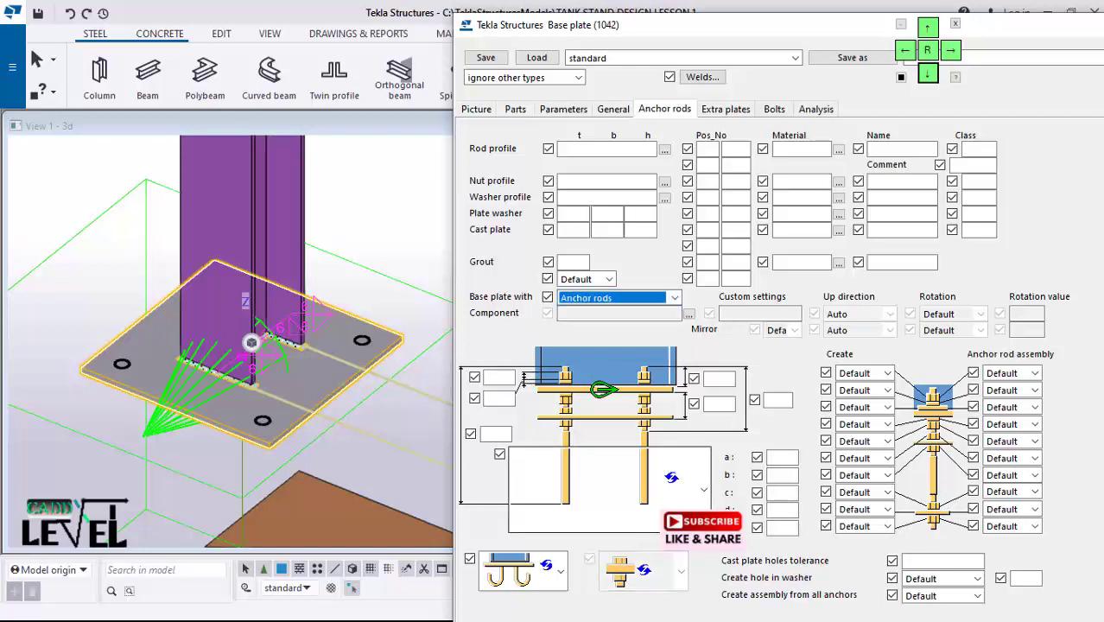
# Step: Choose the L-shaped bent anchor rod type with dimensions a and b, and set the rods' hook direction option
pyautogui.click(700, 496)
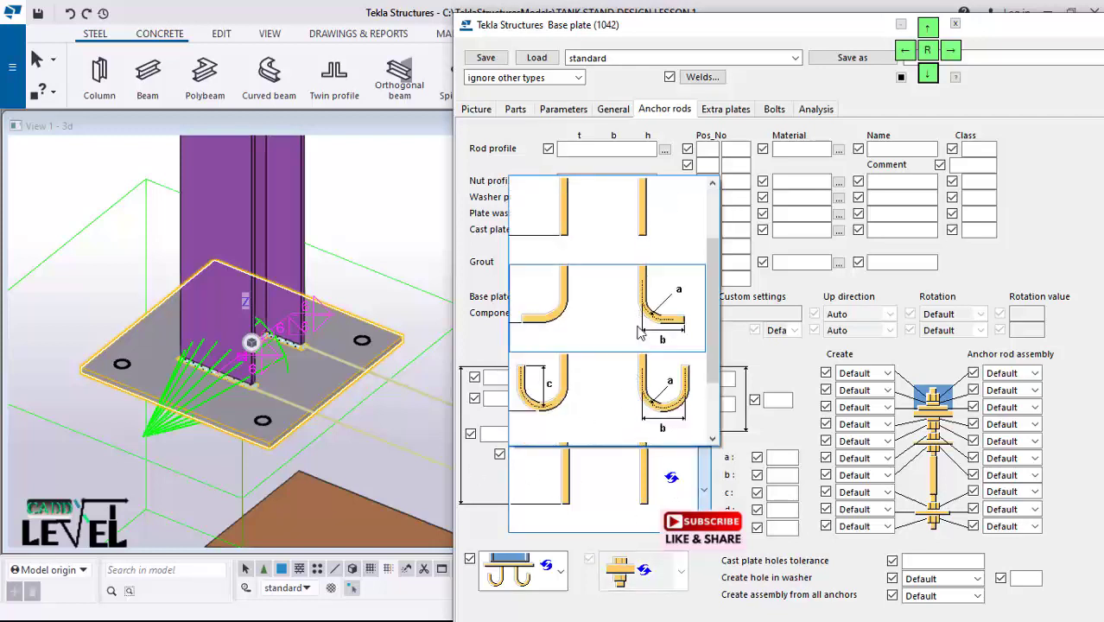
pyautogui.scroll(-1, 606, 438)
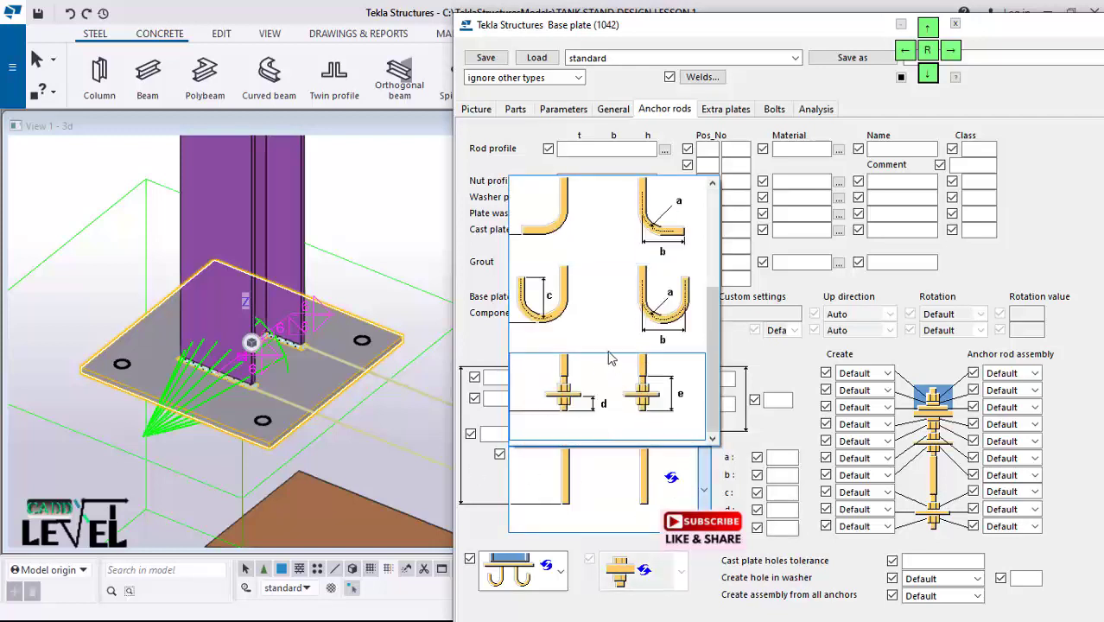
pyautogui.click(624, 221)
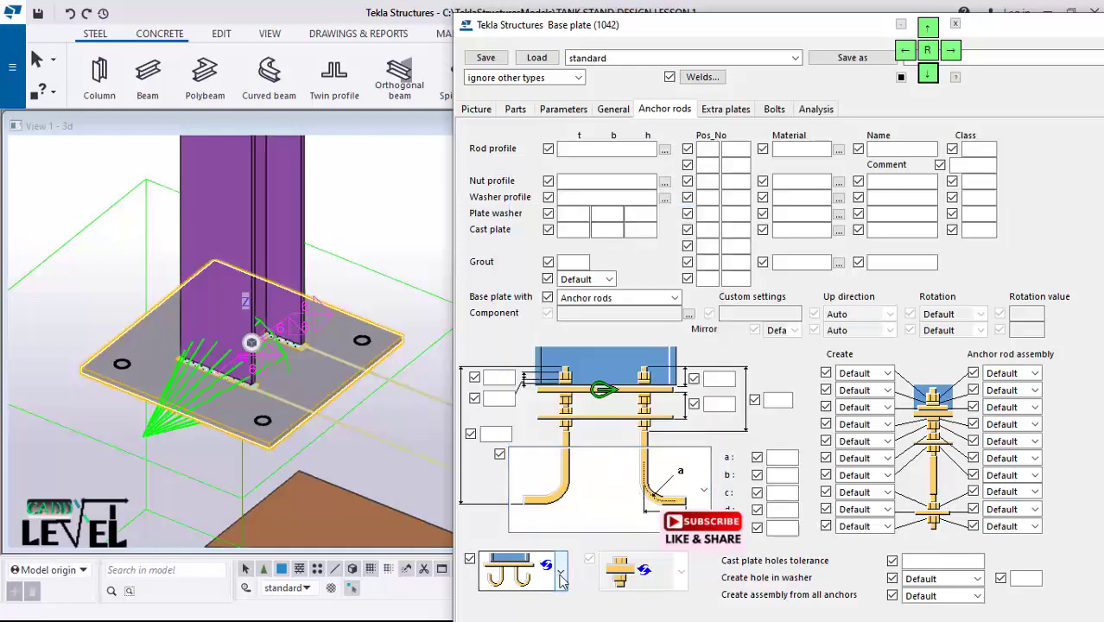
pyautogui.click(561, 577)
pyautogui.click(524, 440)
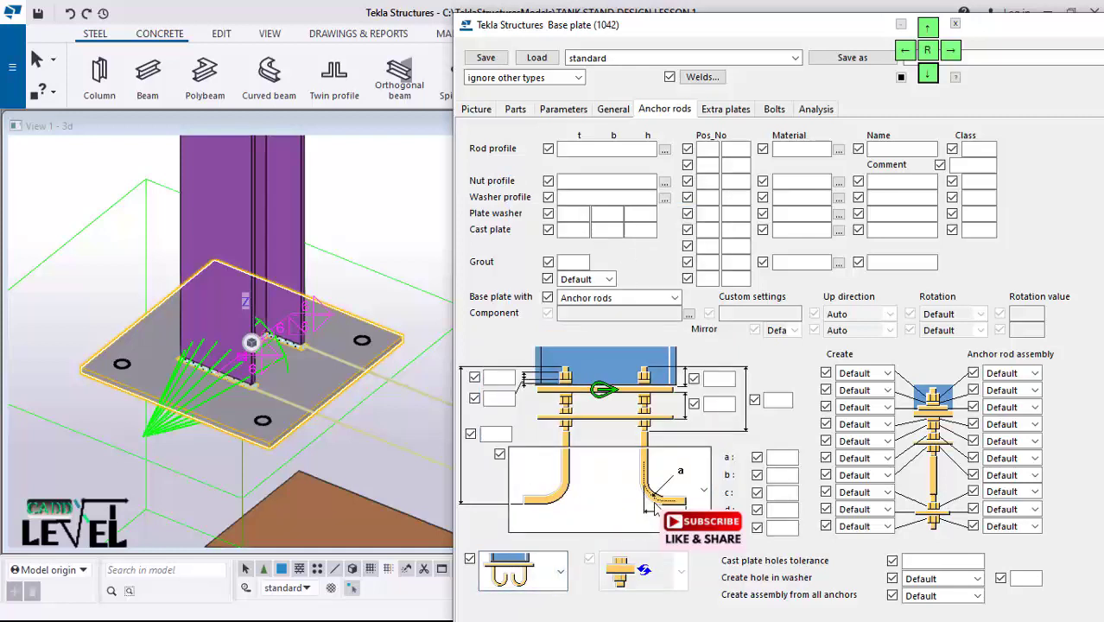
# Step: Set the first, second and fourth components from the top of the anchor rod assembly to be created (Yes)
pyautogui.click(864, 372)
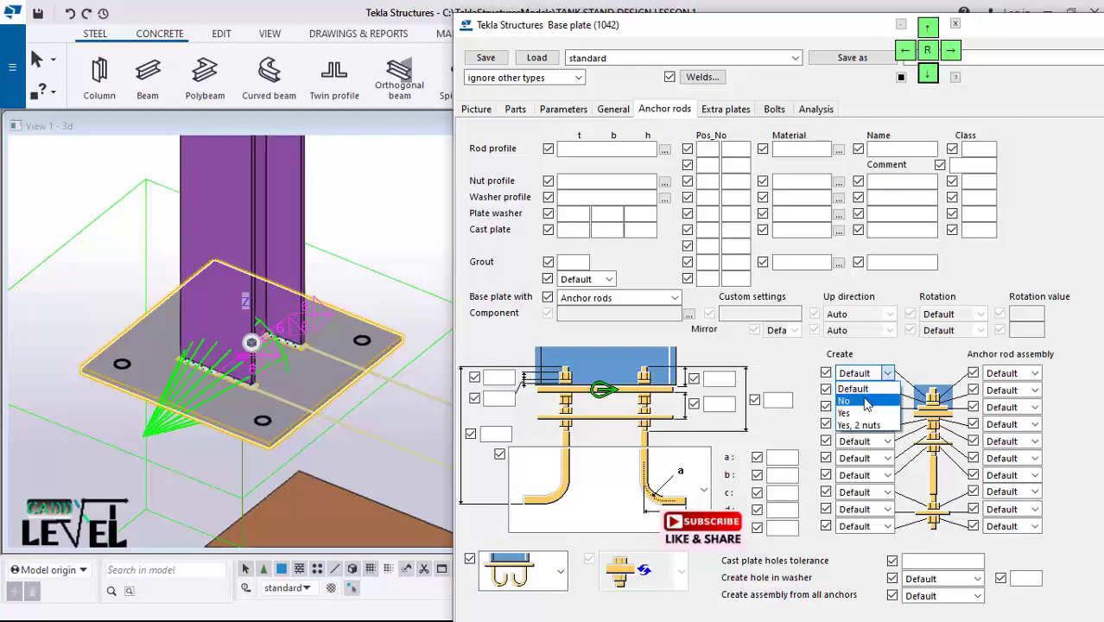
pyautogui.click(844, 413)
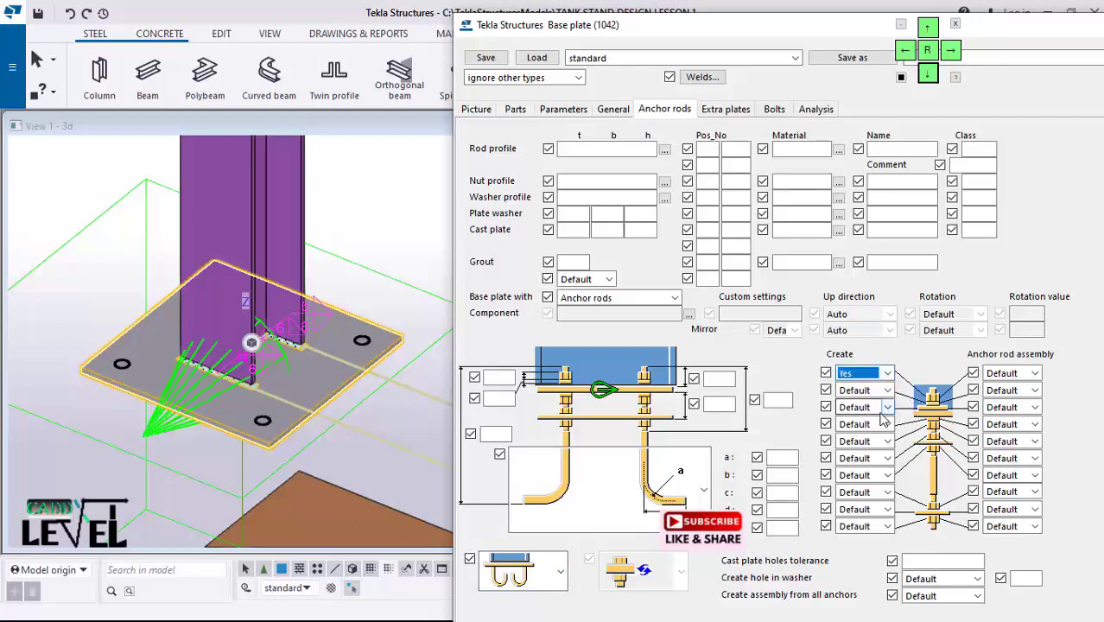
pyautogui.click(881, 391)
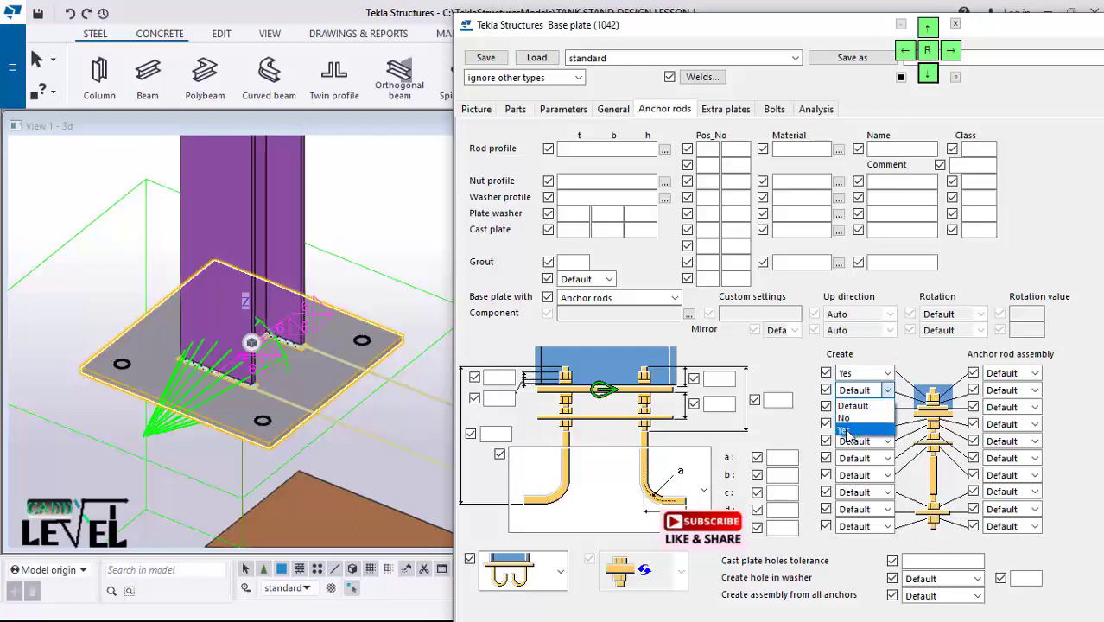
pyautogui.click(845, 430)
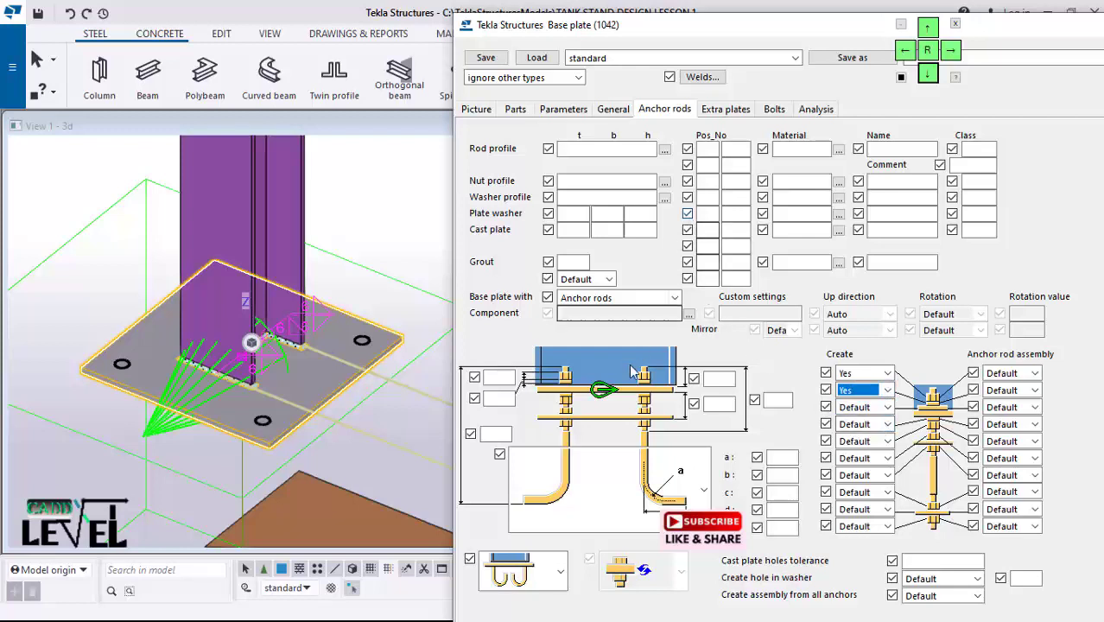
pyautogui.click(884, 429)
pyautogui.click(844, 467)
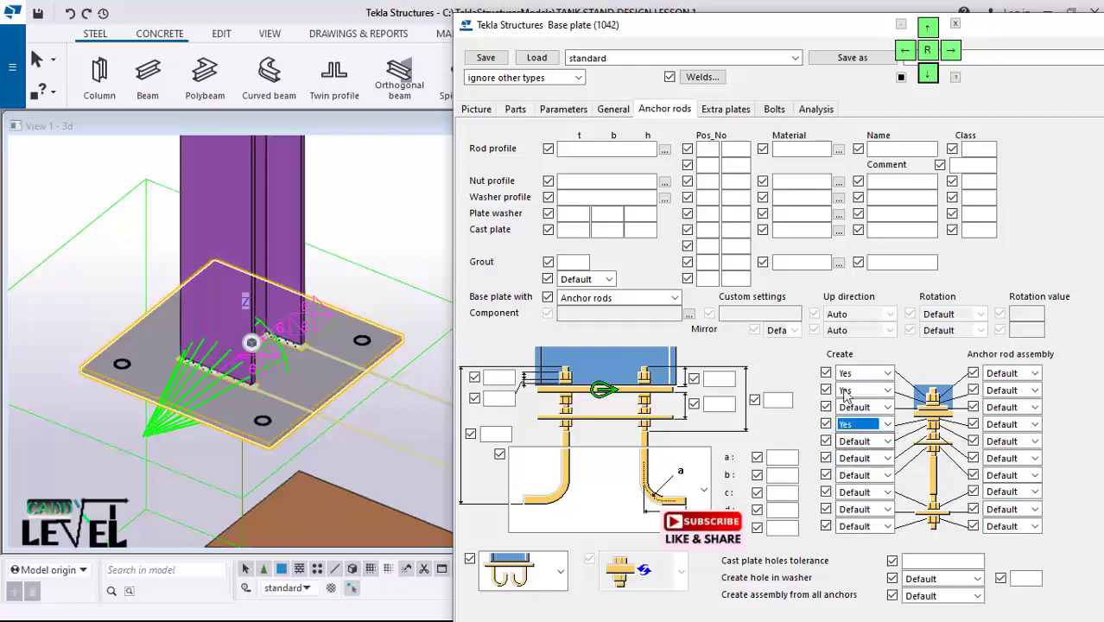
# Step: Apply the anchor rod settings to the selected base plate and inspect the rods in the model
pyautogui.click(927, 73)
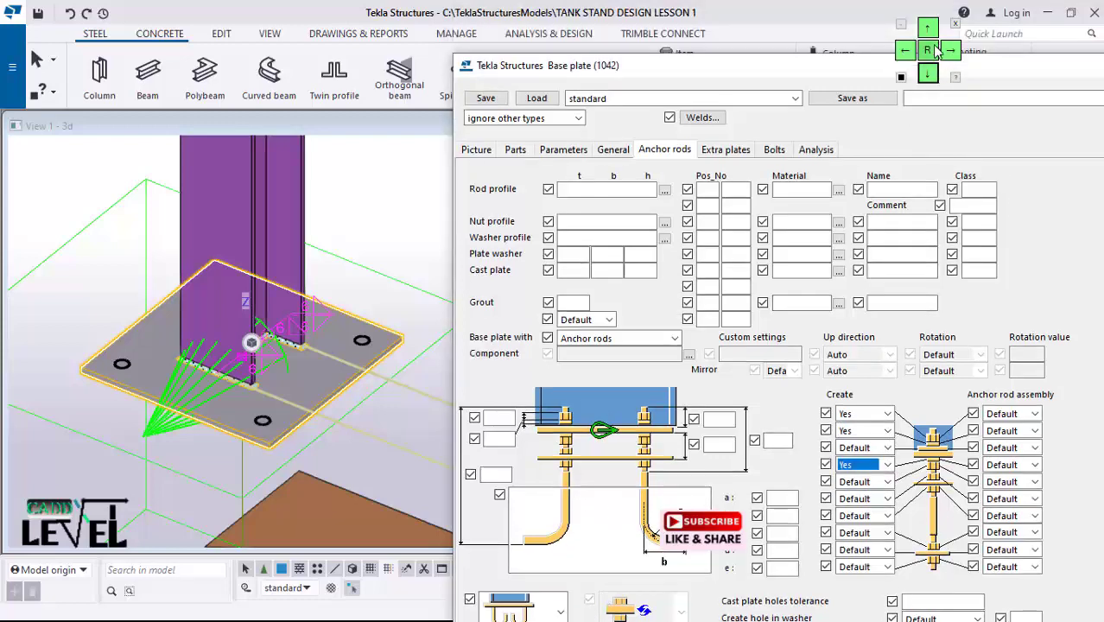
pyautogui.click(930, 29)
pyautogui.click(930, 29)
pyautogui.click(930, 29)
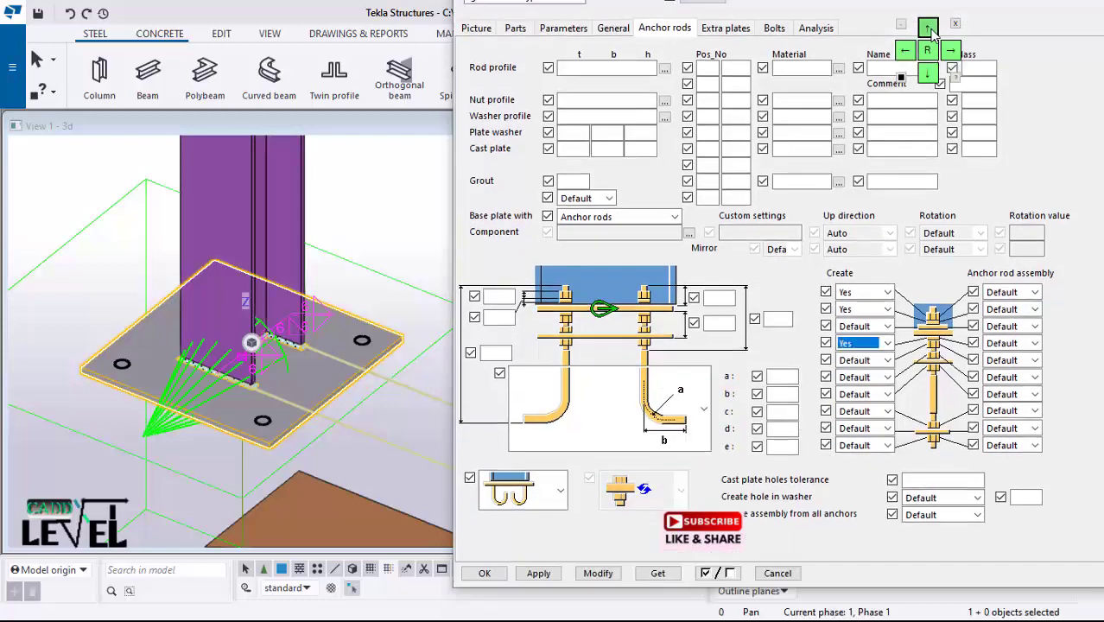
pyautogui.click(598, 574)
pyautogui.scroll(-2, 190, 413)
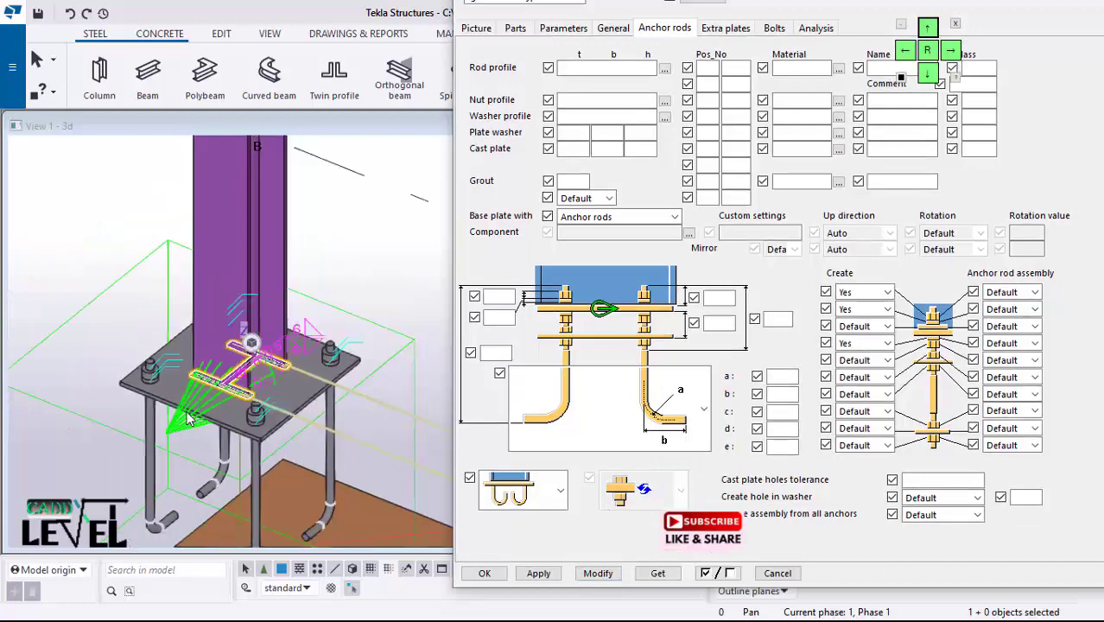
pyautogui.scroll(2, 245, 410)
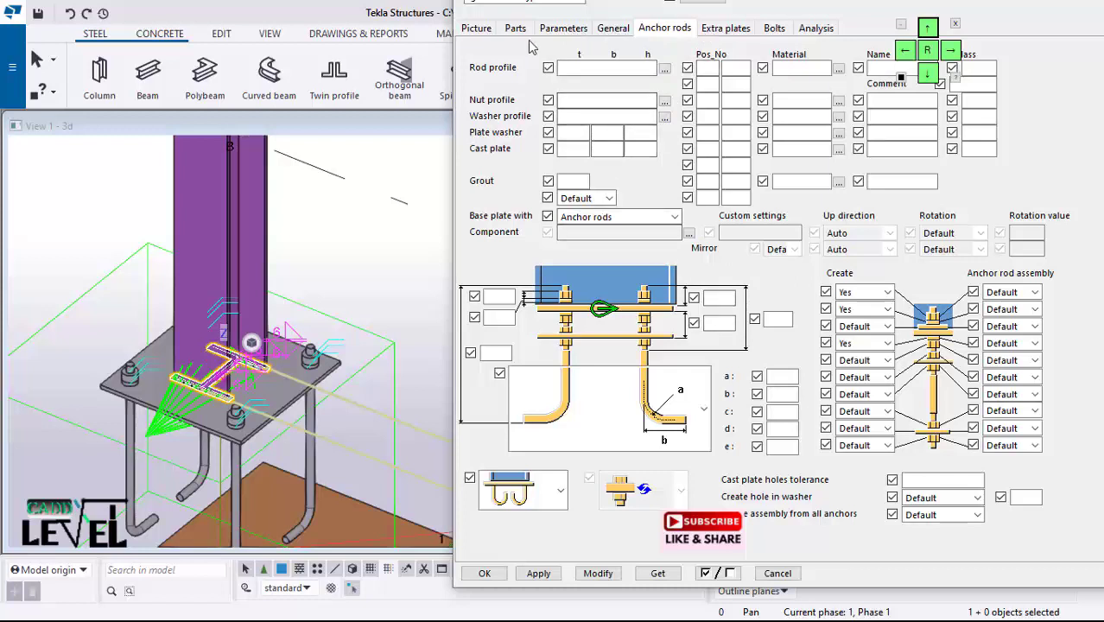
# Step: Set the base plate's bolt layout to 50 mm edge distances and 2 bolts in each direction at 200 mm spacing
pyautogui.click(486, 31)
pyautogui.click(523, 31)
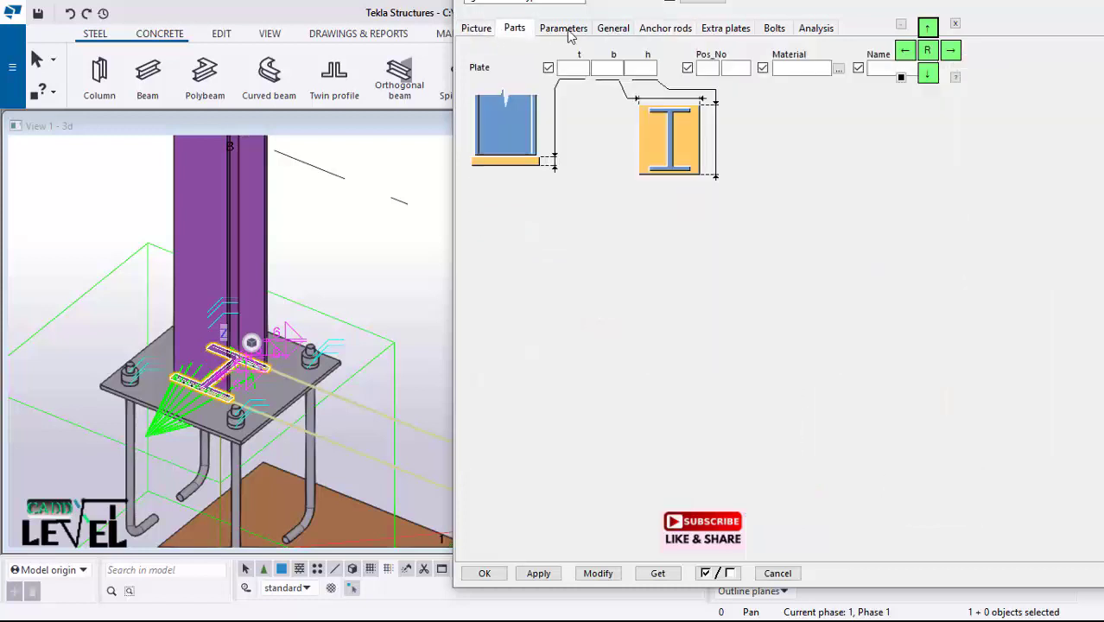
pyautogui.click(568, 33)
pyautogui.click(615, 31)
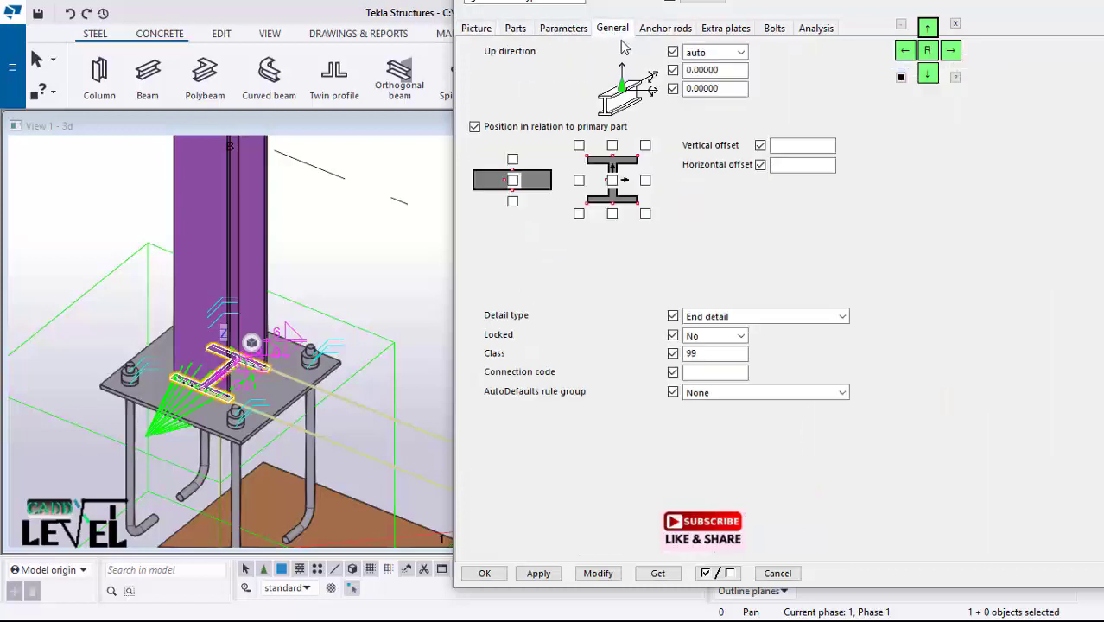
pyautogui.click(684, 31)
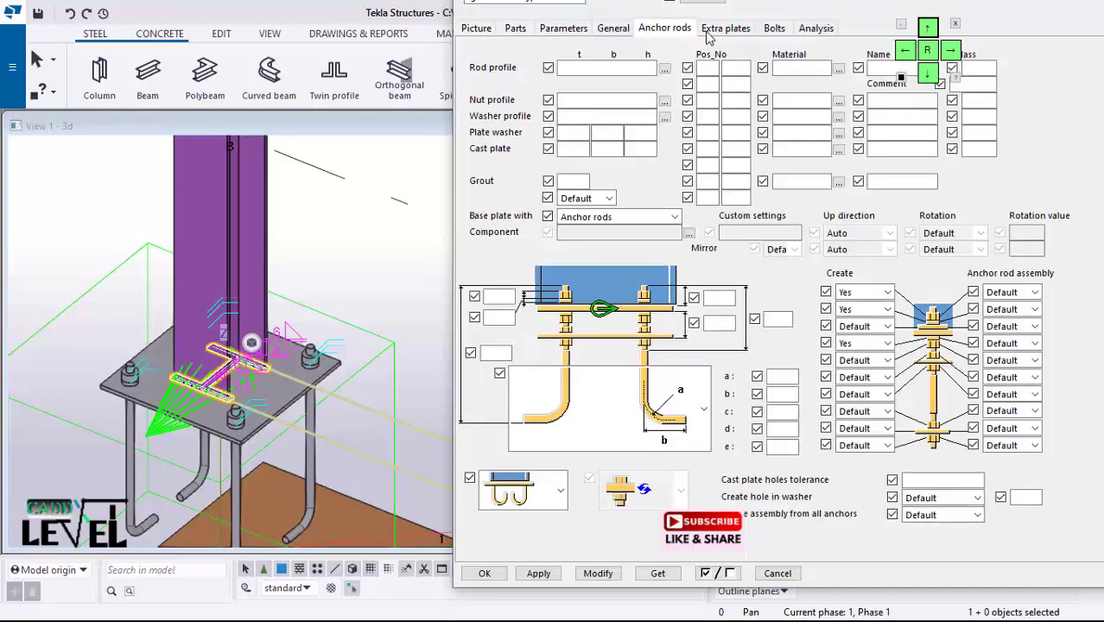
pyautogui.click(772, 30)
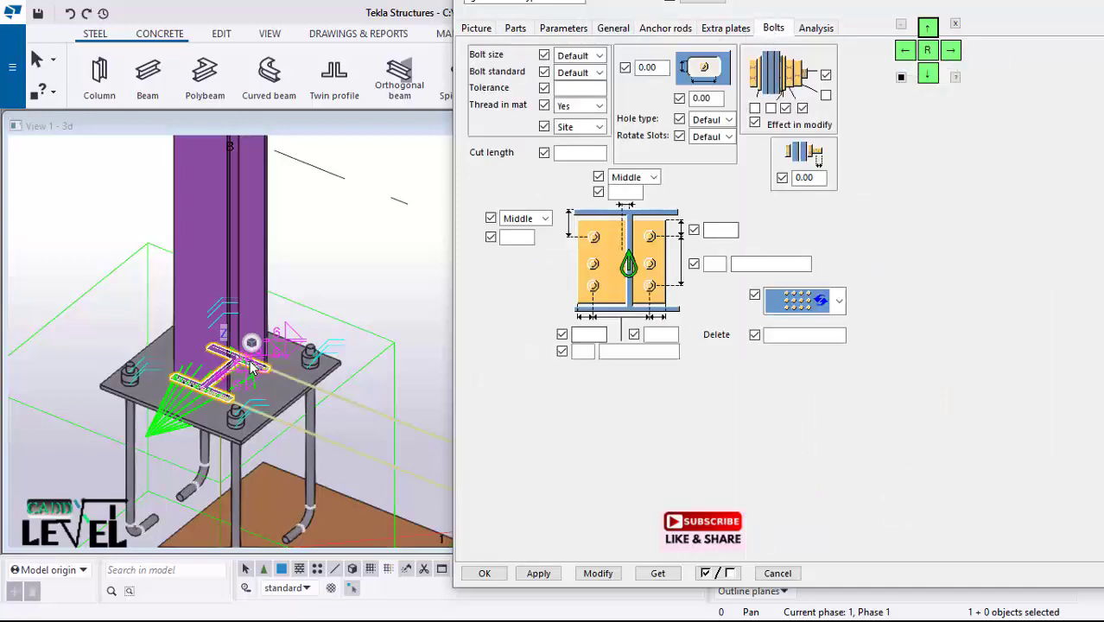
pyautogui.scroll(3, 289, 367)
pyautogui.scroll(-3, 157, 451)
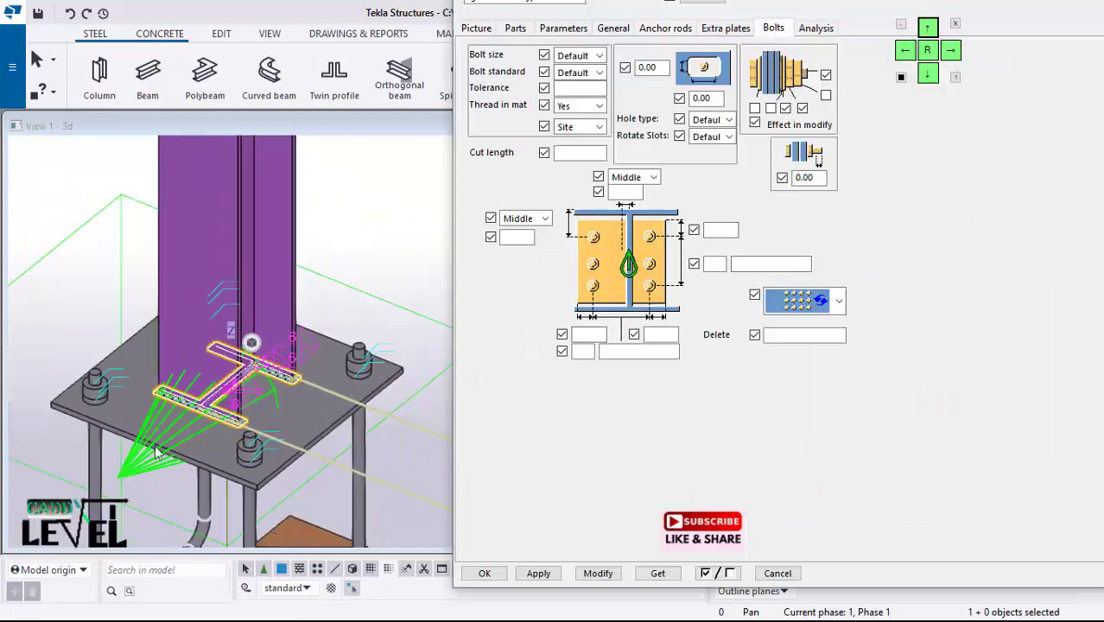
pyautogui.scroll(2, 123, 421)
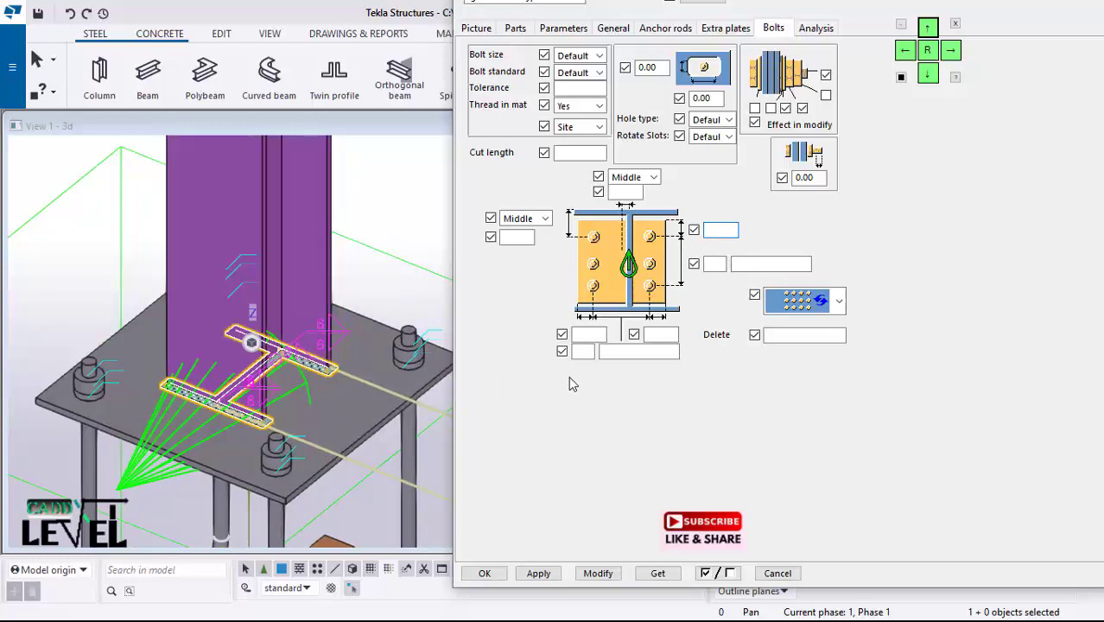
pyautogui.write('50')
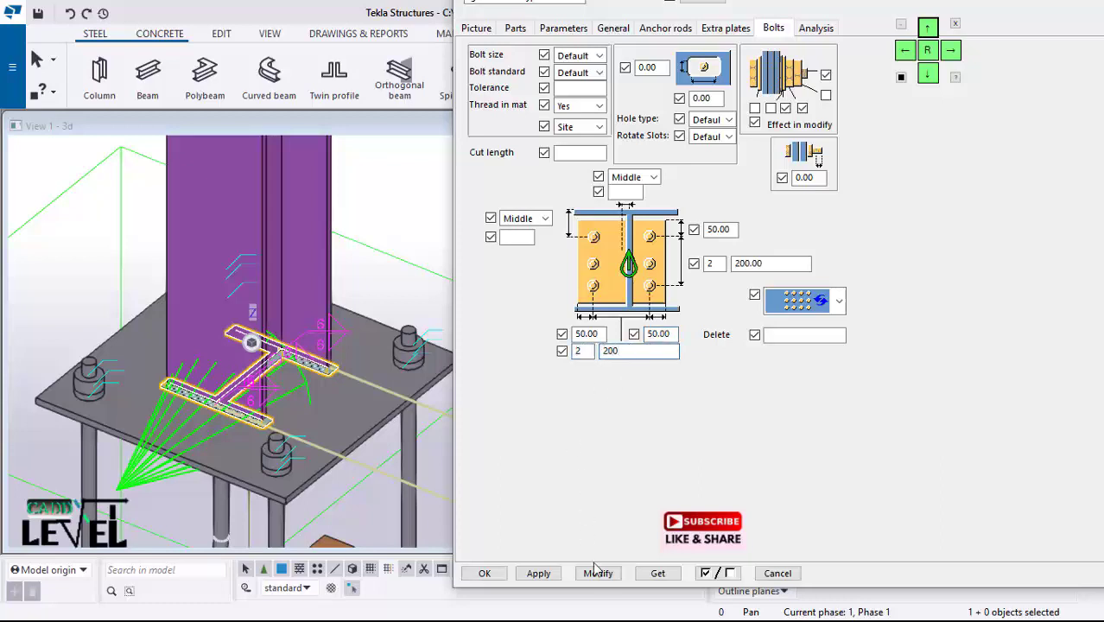
# Step: Apply the new bolt layout to the base plate, check it in the model and close the component's properties
pyautogui.scroll(5, 286, 380)
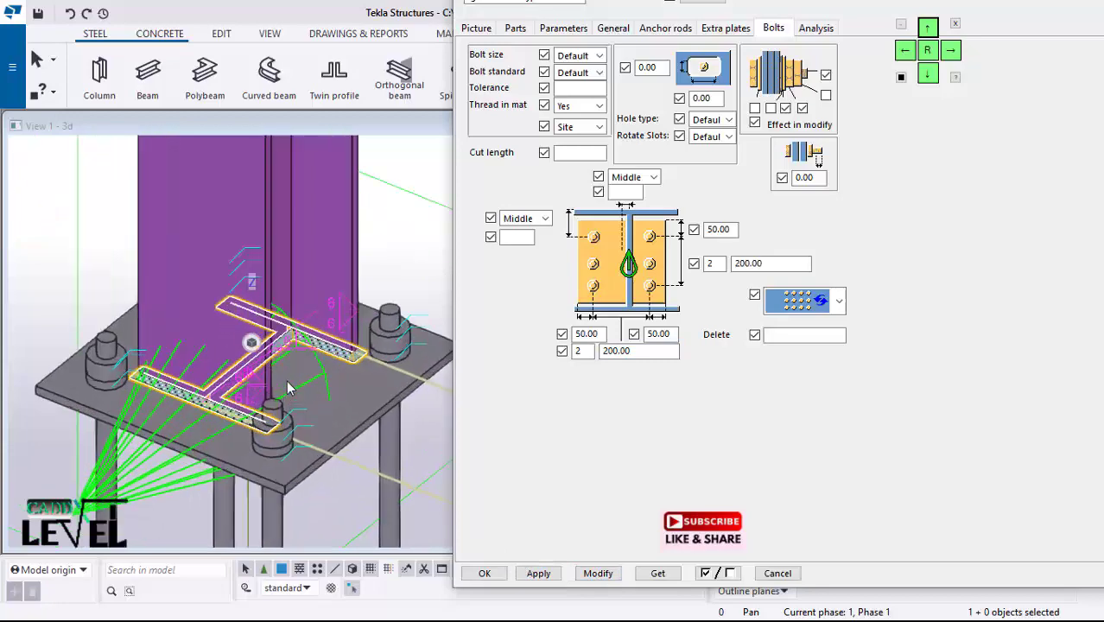
pyautogui.scroll(-1, 251, 436)
pyautogui.keyDown('ctrl'); pyautogui.moveTo(281, 461); pyautogui.dragTo(378, 405, button='middle'); pyautogui.keyUp('ctrl')
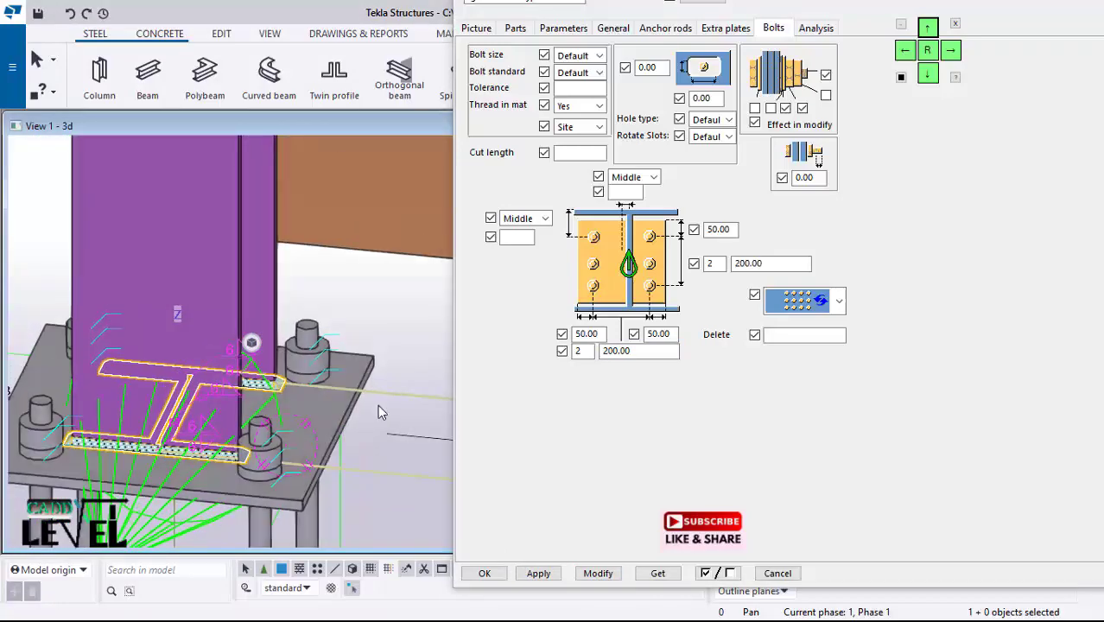
pyautogui.click(495, 577)
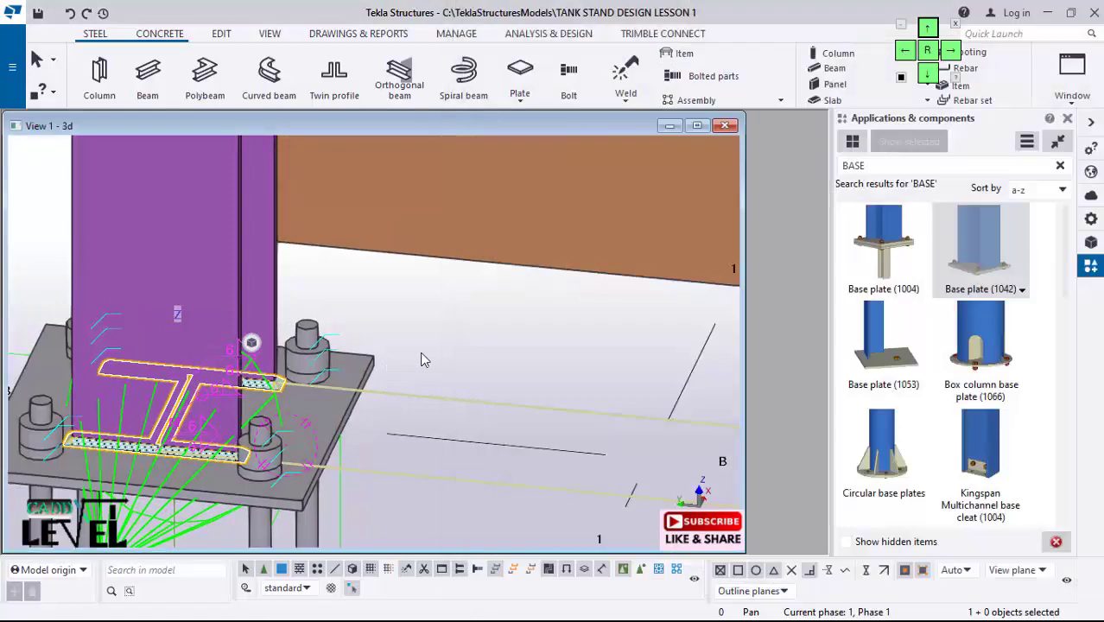
# Step: Add a Base plate (1042) at the lower end of the steel column at grid C-1
pyautogui.scroll(-3, 584, 385)
pyautogui.click(991, 256)
pyautogui.scroll(-6, 448, 345)
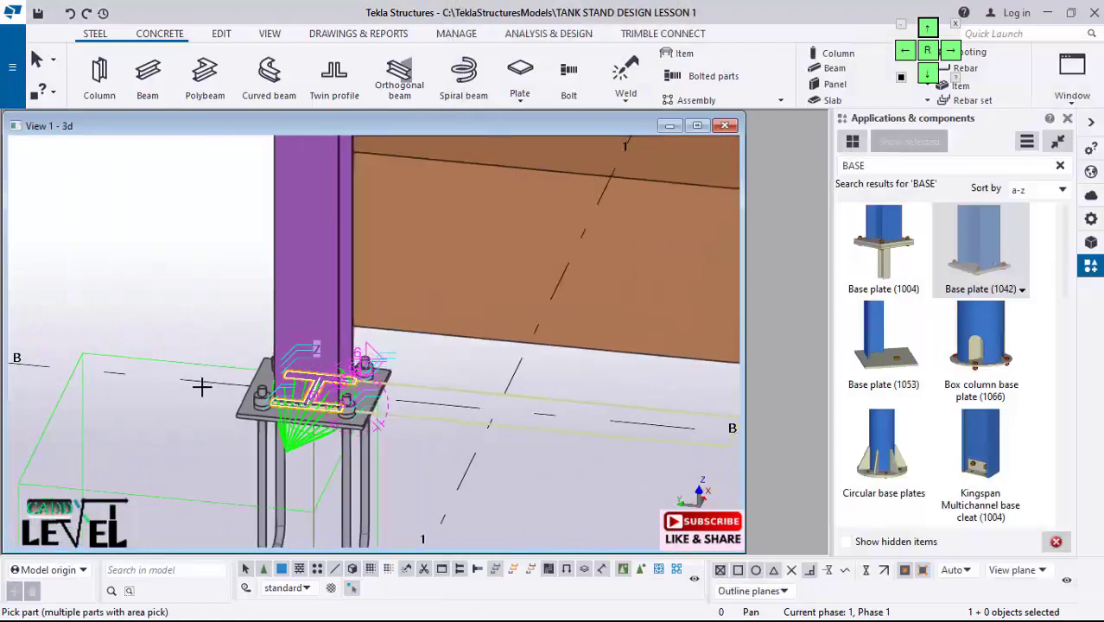
pyautogui.scroll(5, 428, 227)
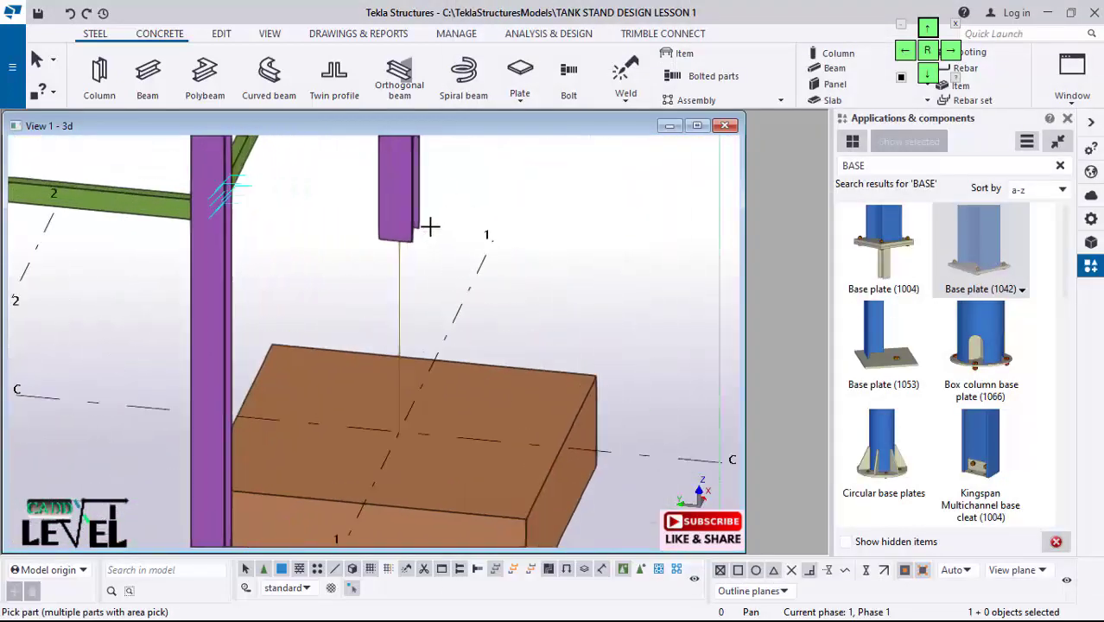
pyautogui.click(392, 230)
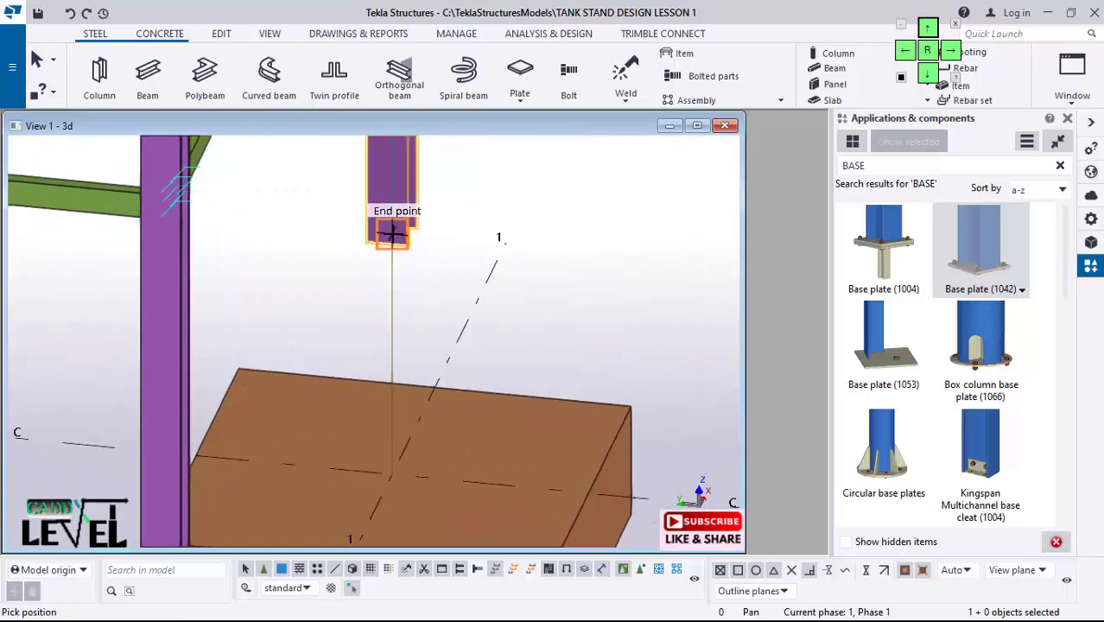
pyautogui.click(619, 253)
# Step: Add a Base plate (1042) at the lower end of the steel column at grid A-3
pyautogui.scroll(-5, 673, 298)
pyautogui.scroll(3, 266, 277)
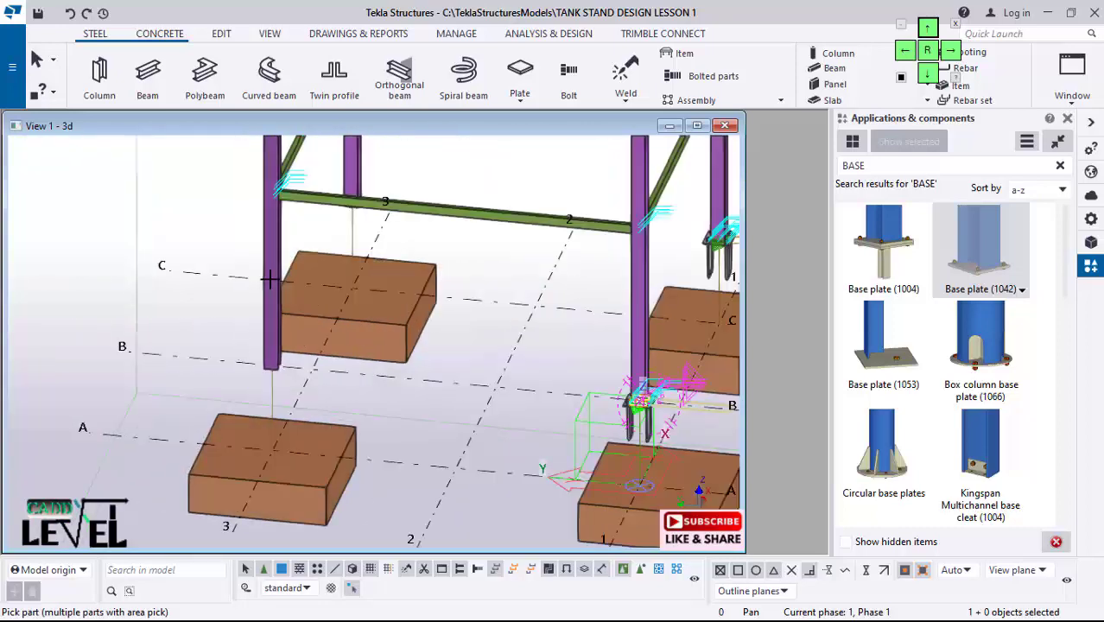
pyautogui.click(270, 364)
pyautogui.scroll(2, 382, 187)
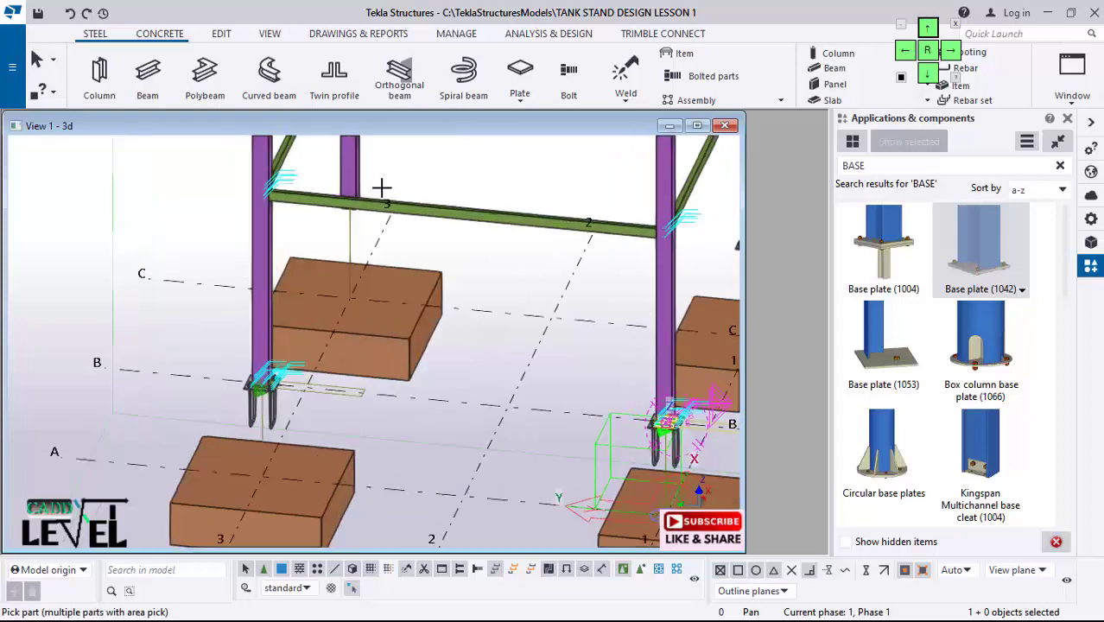
# Step: Add a Base plate (1042) at the lower end of the steel column at grid C-3
pyautogui.keyDown('ctrl'); pyautogui.moveTo(322, 369); pyautogui.dragTo(411, 246, button='middle'); pyautogui.keyUp('ctrl')
pyautogui.scroll(1, 375, 197)
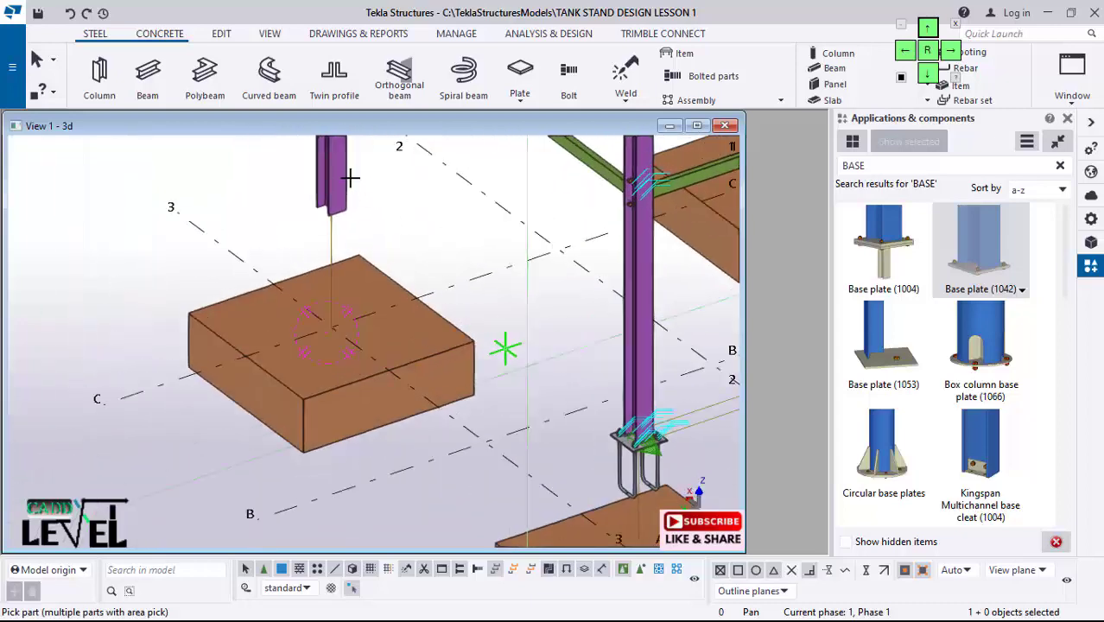
pyautogui.click(332, 198)
pyautogui.click(348, 280)
pyautogui.scroll(-1, 340, 280)
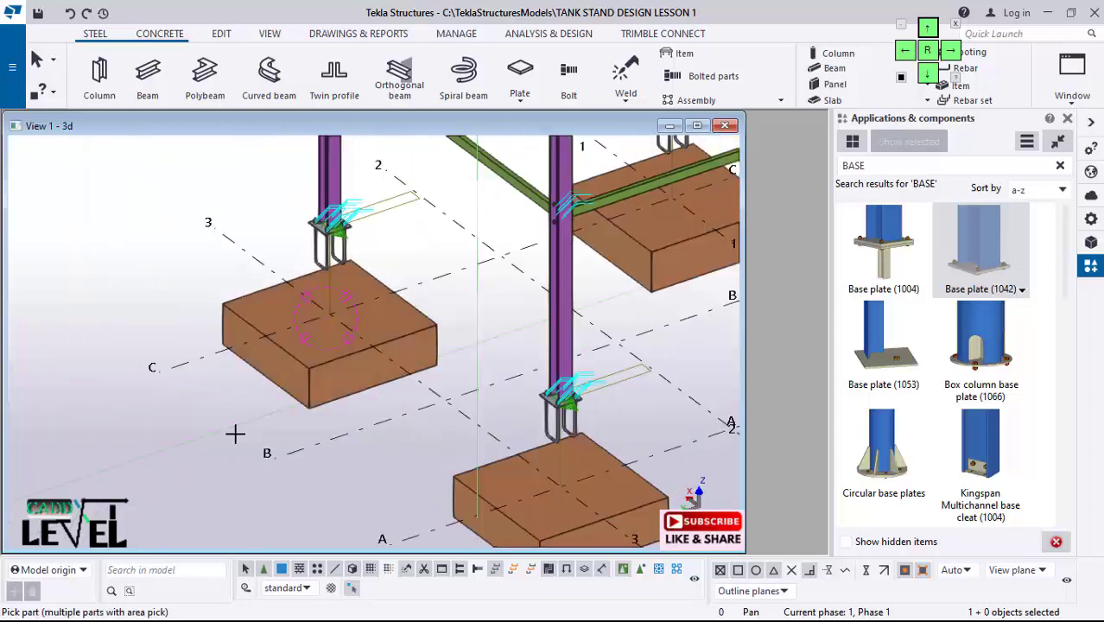
pyautogui.scroll(-2, 242, 434)
pyautogui.moveTo(328, 371); pyautogui.dragTo(254, 389, button='middle')
pyautogui.scroll(5, 517, 349)
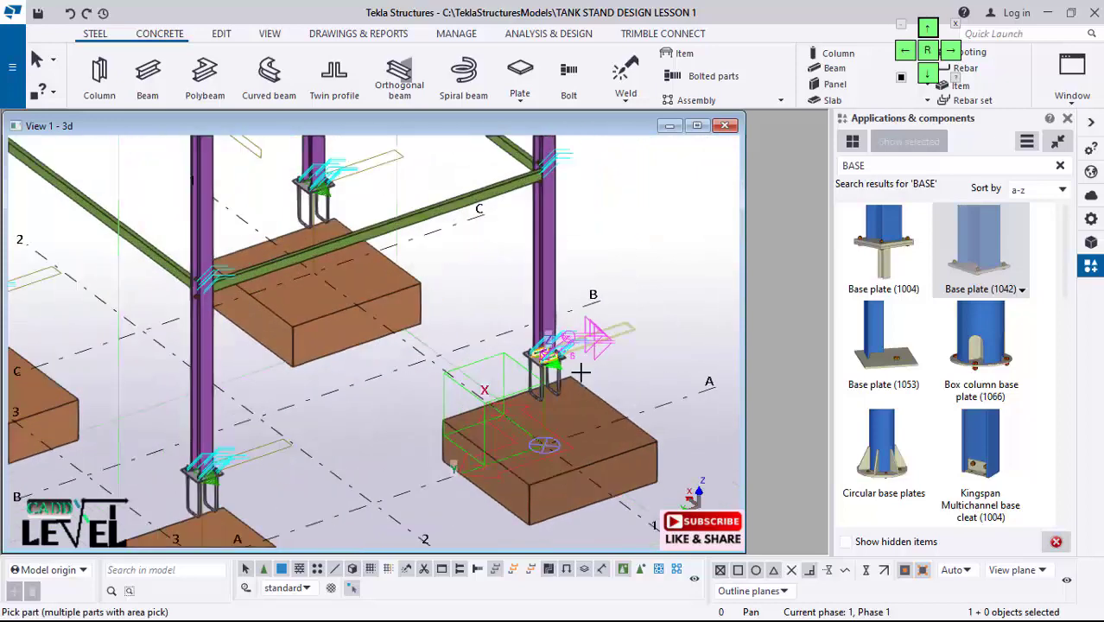
# Step: End the base plate part picking and redraw the 3D view of the tank stand
pyautogui.scroll(-1, 522, 341)
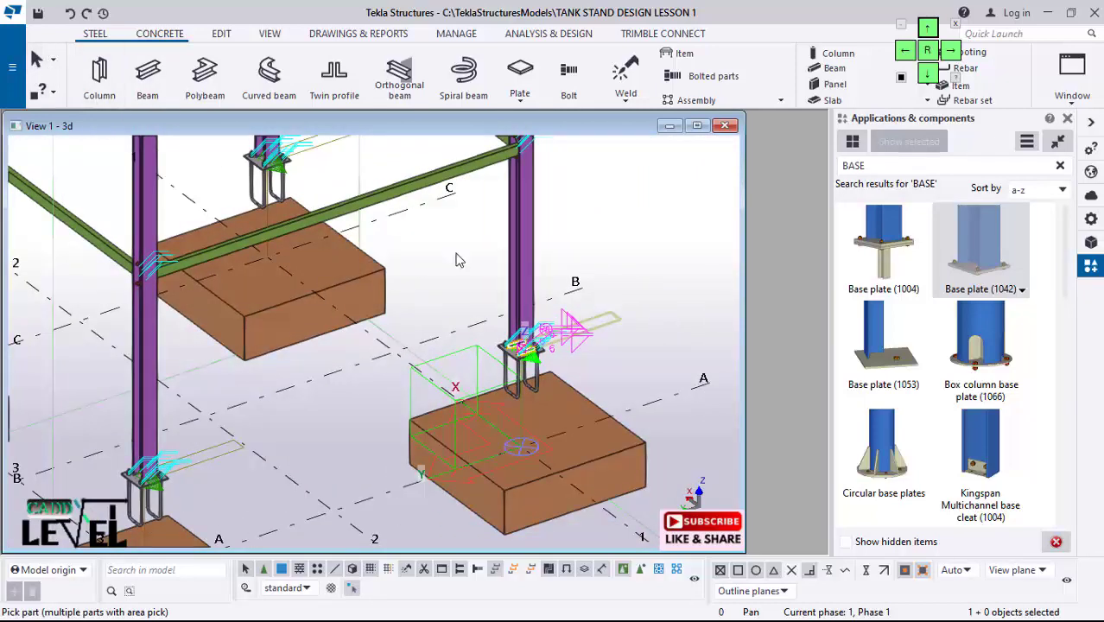
pyautogui.rightClick(609, 183)
pyautogui.click(662, 276)
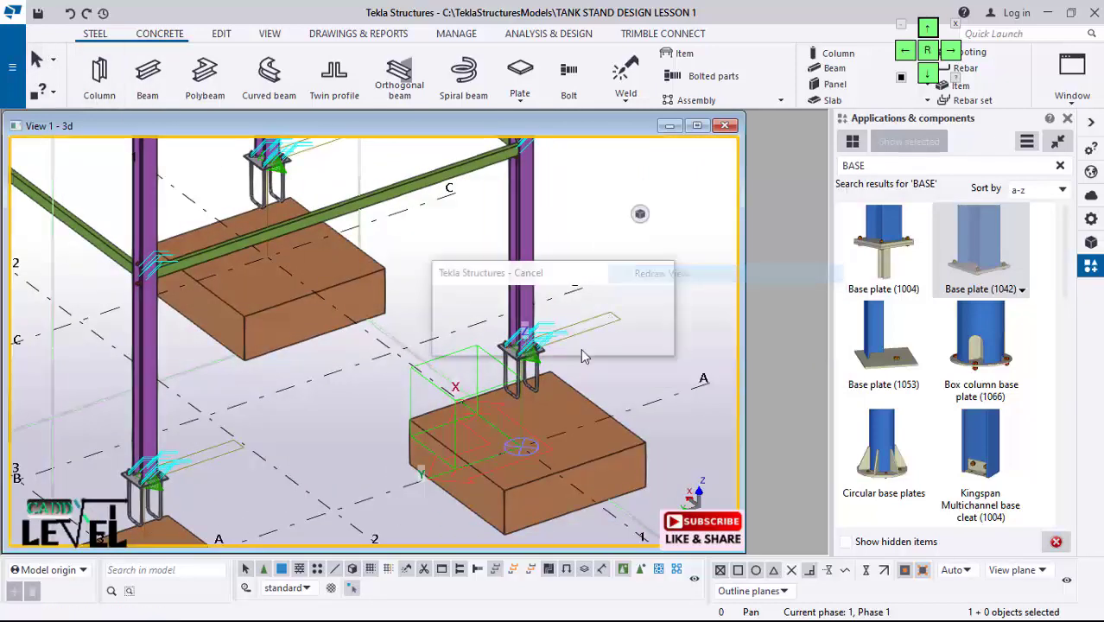
# Step: Examine the column base plate, its anchor bolts and welds on the concrete pedestal, and the surrounding footings
pyautogui.scroll(1, 495, 416)
pyautogui.scroll(-2, 510, 406)
pyautogui.scroll(2, 512, 396)
pyautogui.scroll(4, 514, 393)
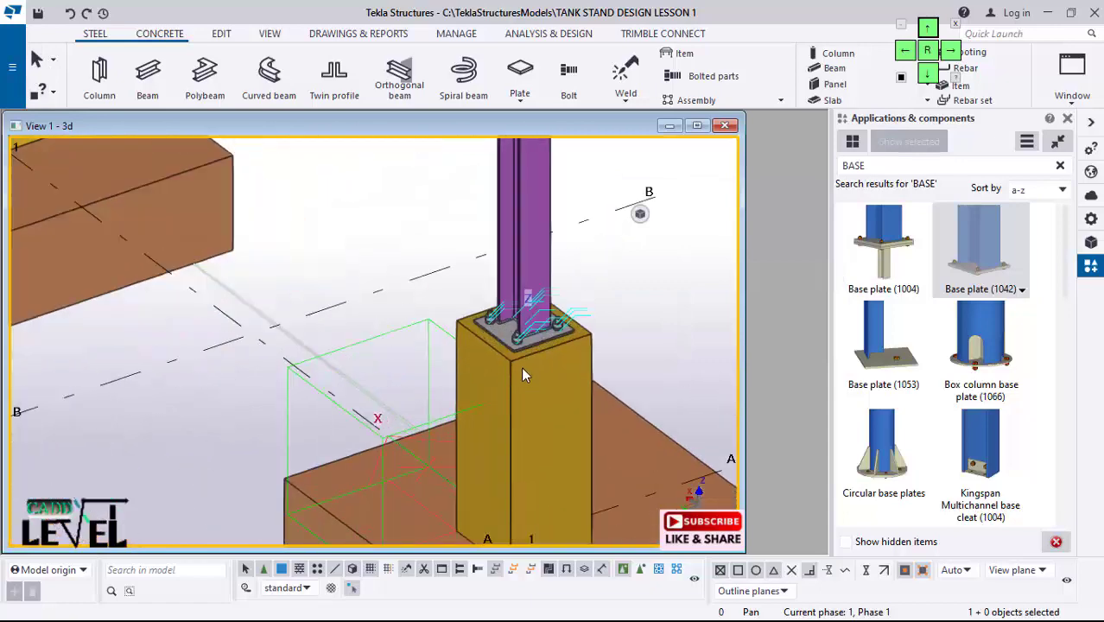
pyautogui.scroll(-1, 529, 354)
pyautogui.scroll(1, 523, 336)
pyautogui.scroll(2, 523, 329)
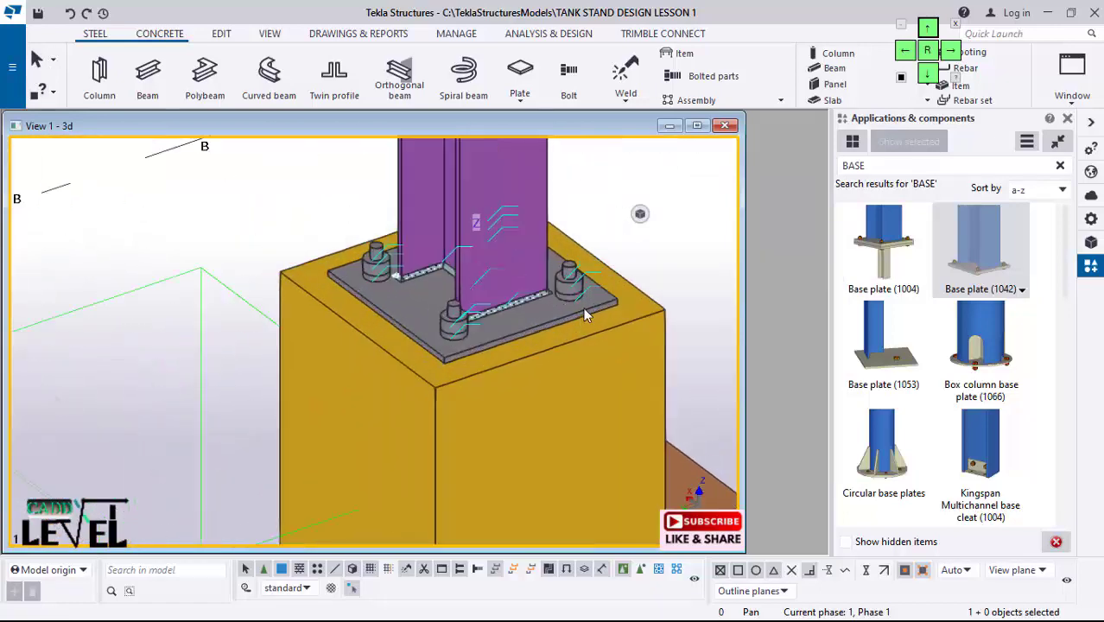
pyautogui.scroll(-5, 497, 339)
pyautogui.scroll(-6, 544, 339)
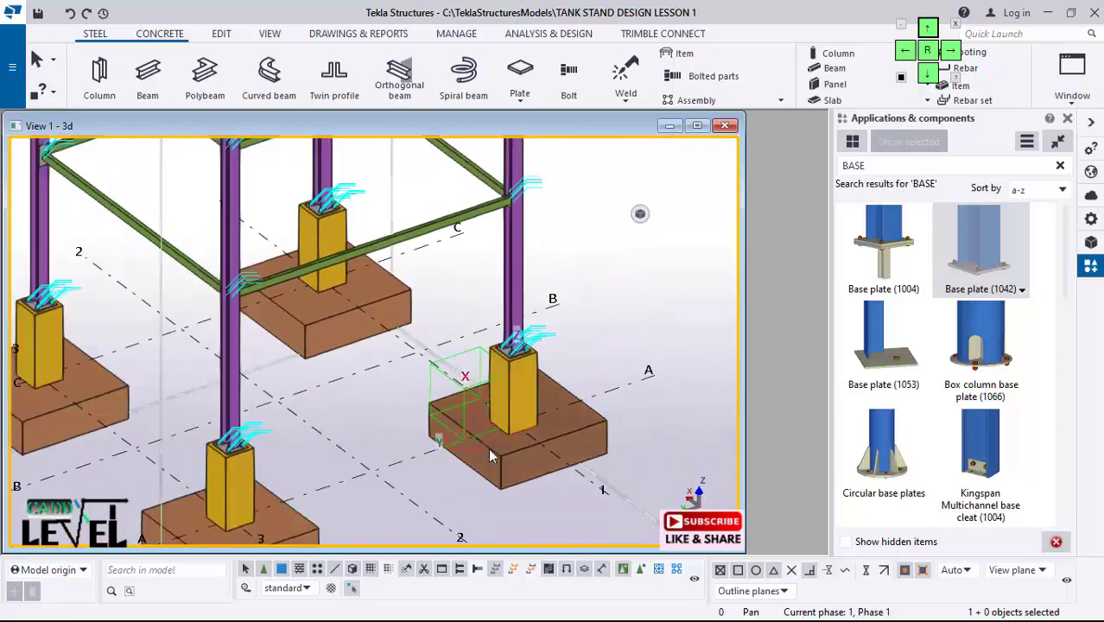
# Step: Examine the horizontal beams between the columns and their bolted end connections above the pedestals
pyautogui.scroll(5, 503, 467)
pyautogui.scroll(4, 501, 332)
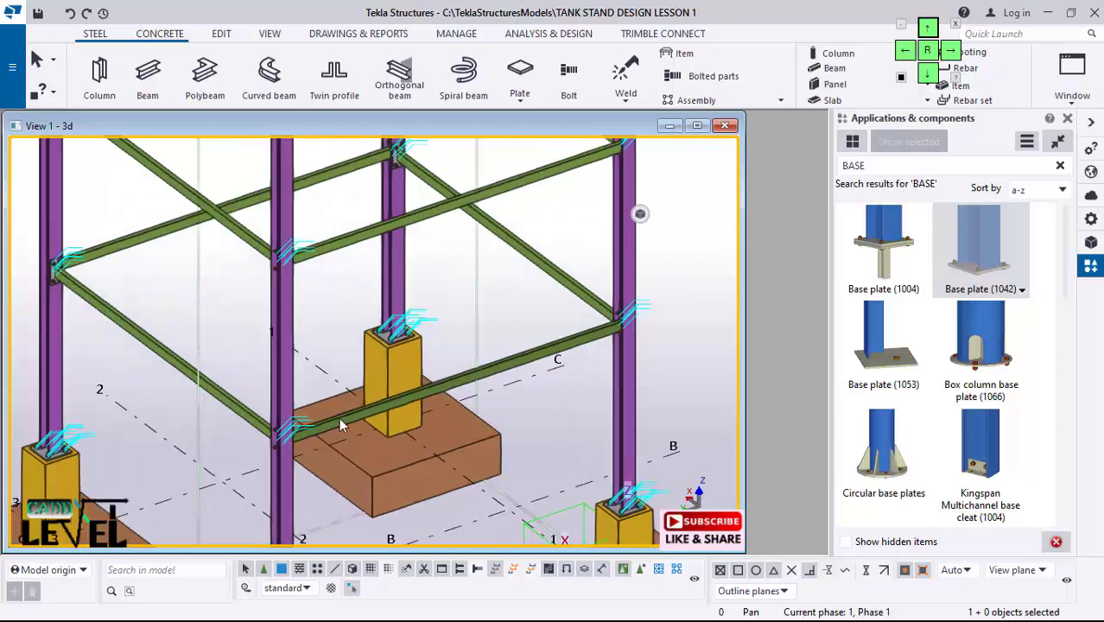
pyautogui.scroll(3, 620, 320)
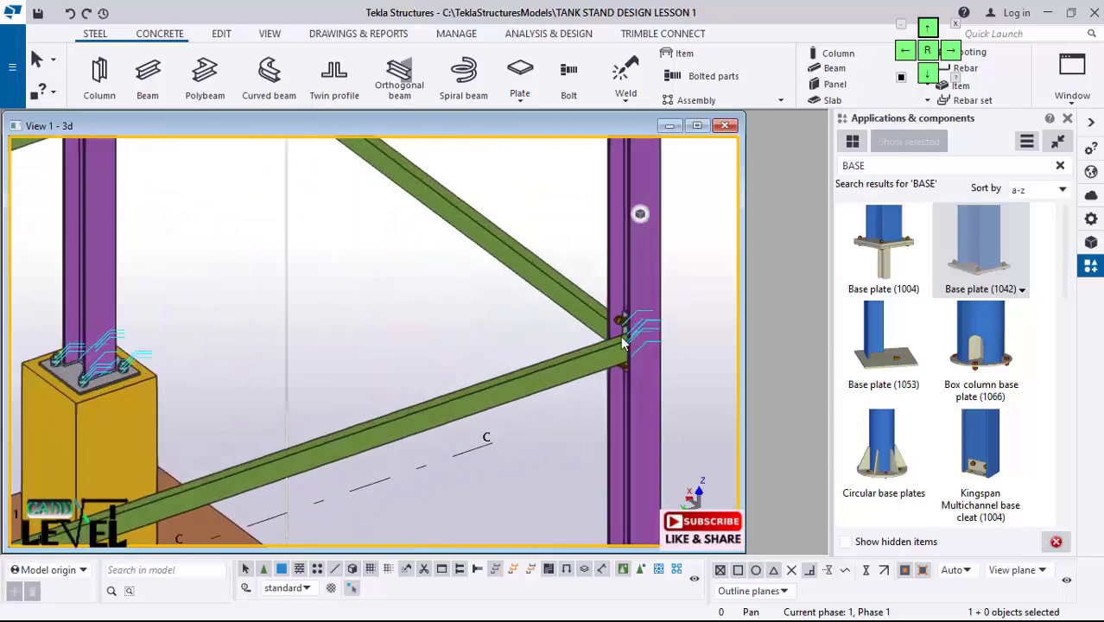
pyautogui.scroll(-3, 459, 395)
pyautogui.scroll(2, 308, 233)
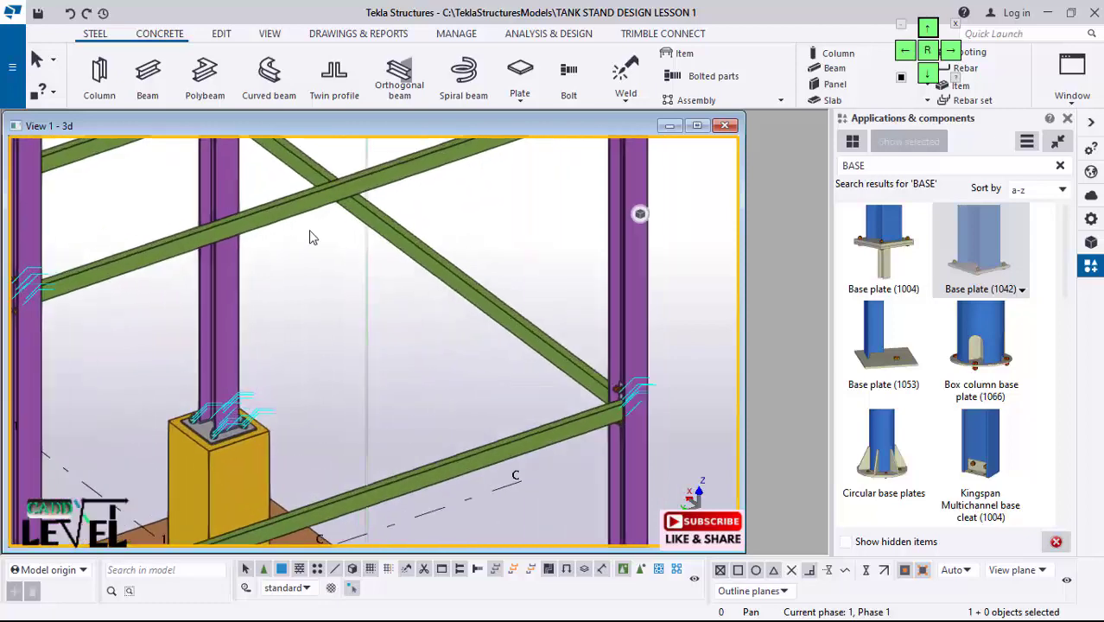
pyautogui.scroll(-3, 408, 287)
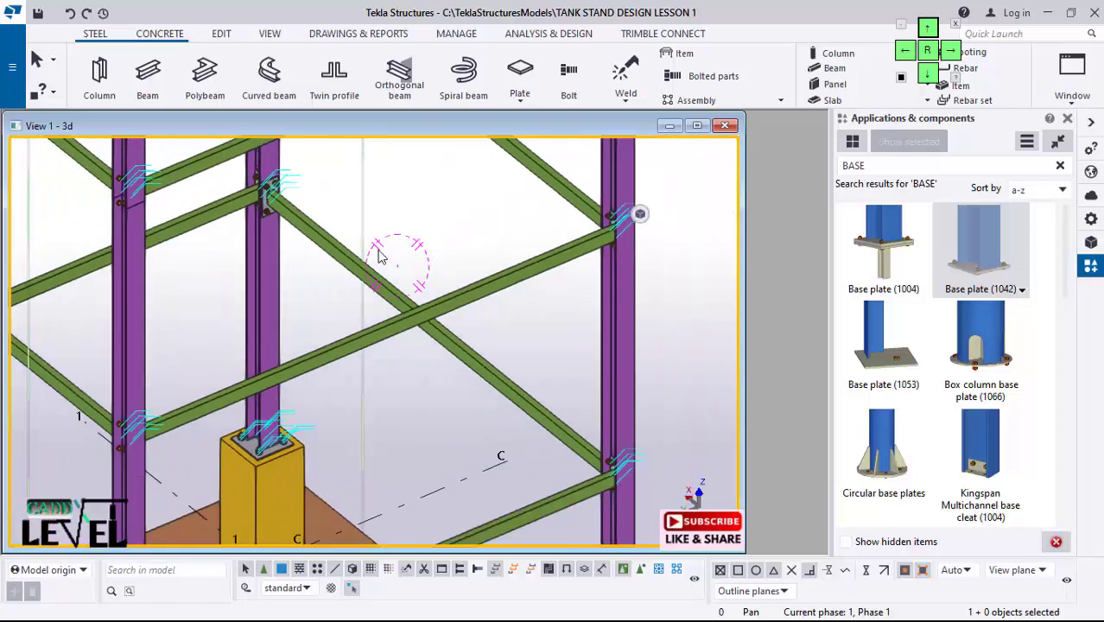
pyautogui.scroll(3, 358, 369)
pyautogui.scroll(-1, 390, 375)
pyautogui.scroll(3, 295, 382)
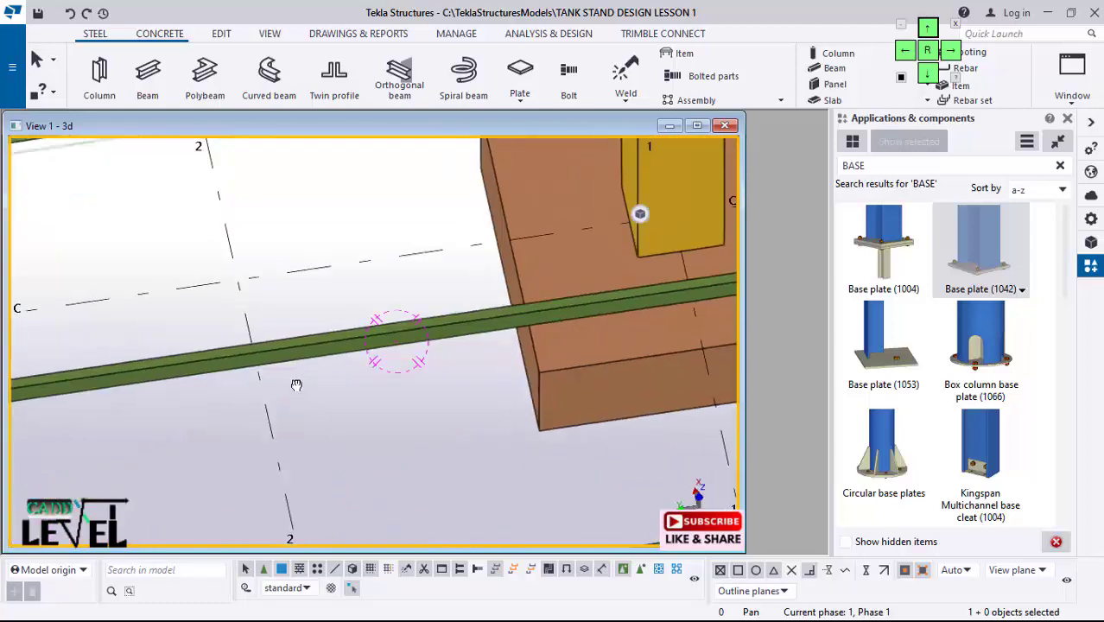
pyautogui.scroll(-3, 343, 347)
pyautogui.scroll(1, 389, 347)
pyautogui.scroll(1, 427, 306)
pyautogui.scroll(1, 398, 370)
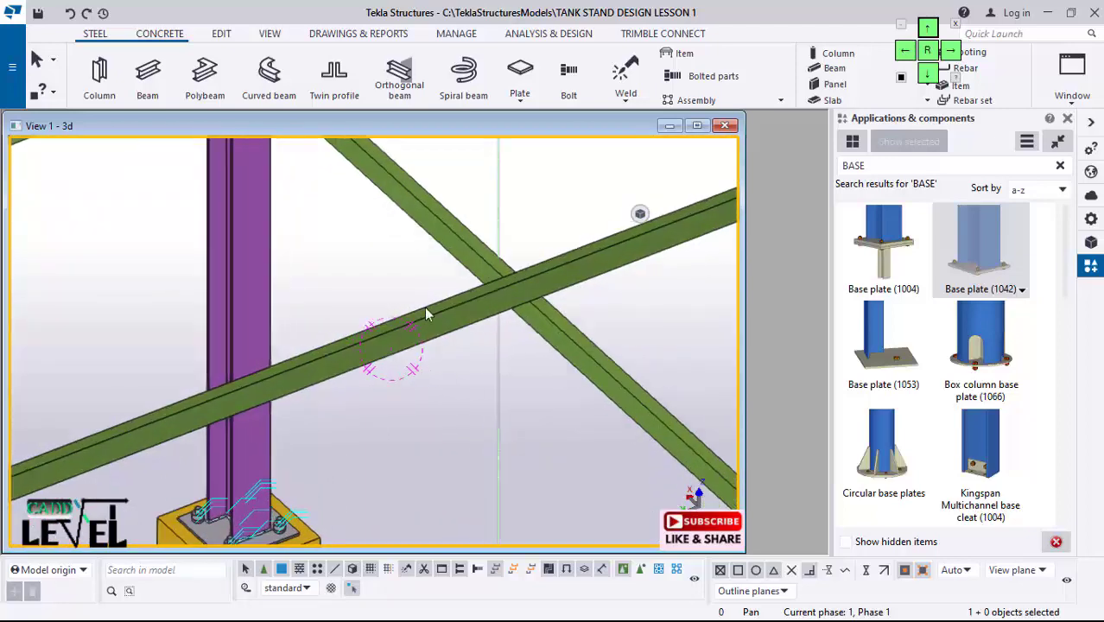
pyautogui.scroll(-3, 426, 313)
pyautogui.scroll(1, 368, 340)
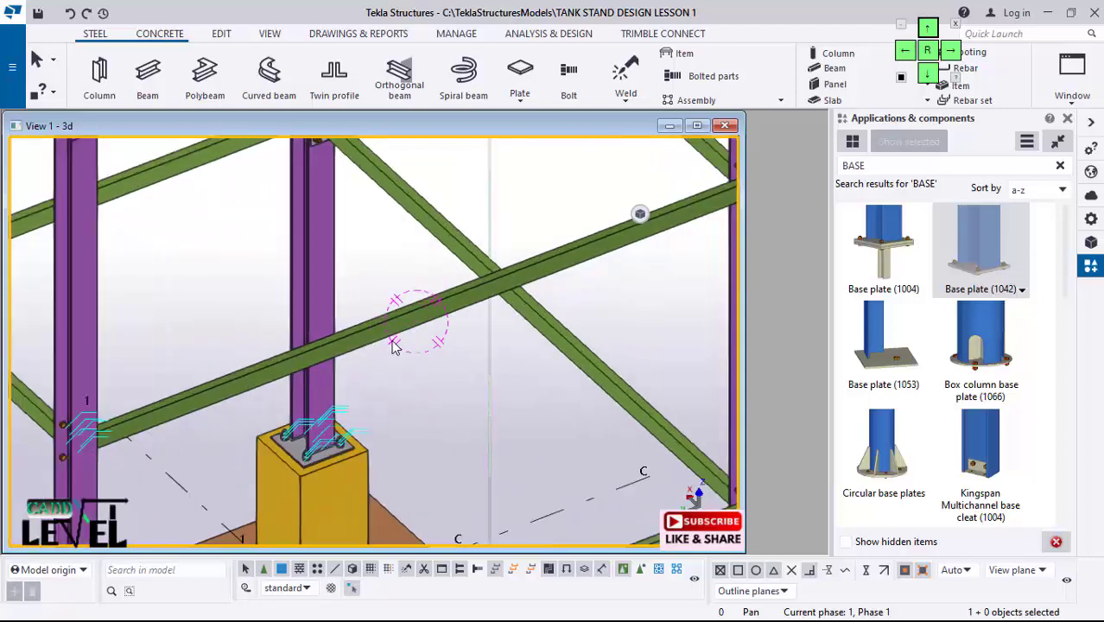
pyautogui.scroll(-3, 397, 358)
# Step: Add one divided line point at mid-length of the horizontal beam, between the midpoints of its top flange's two long edges
pyautogui.click(226, 36)
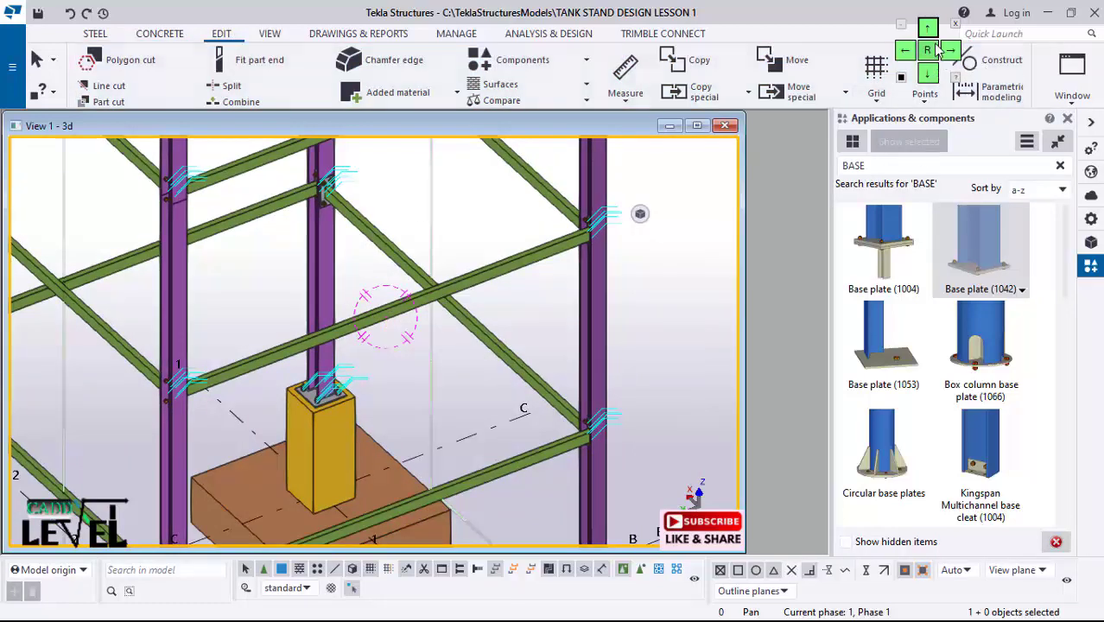
pyautogui.moveTo(945, 26); pyautogui.dragTo(783, 26)
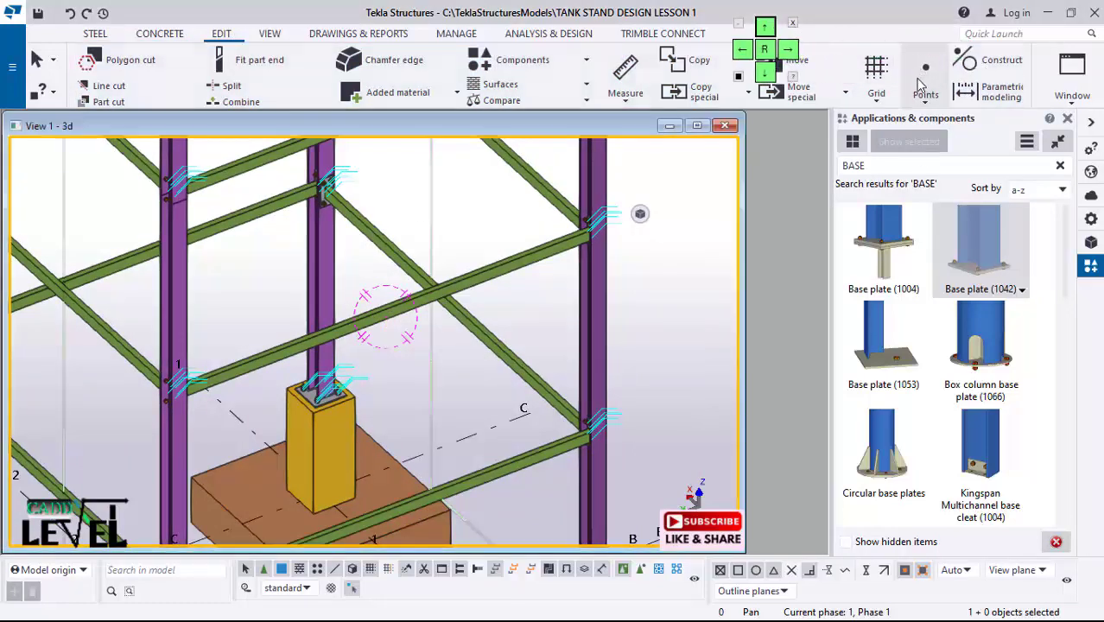
pyautogui.click(948, 126)
pyautogui.scroll(3, 415, 315)
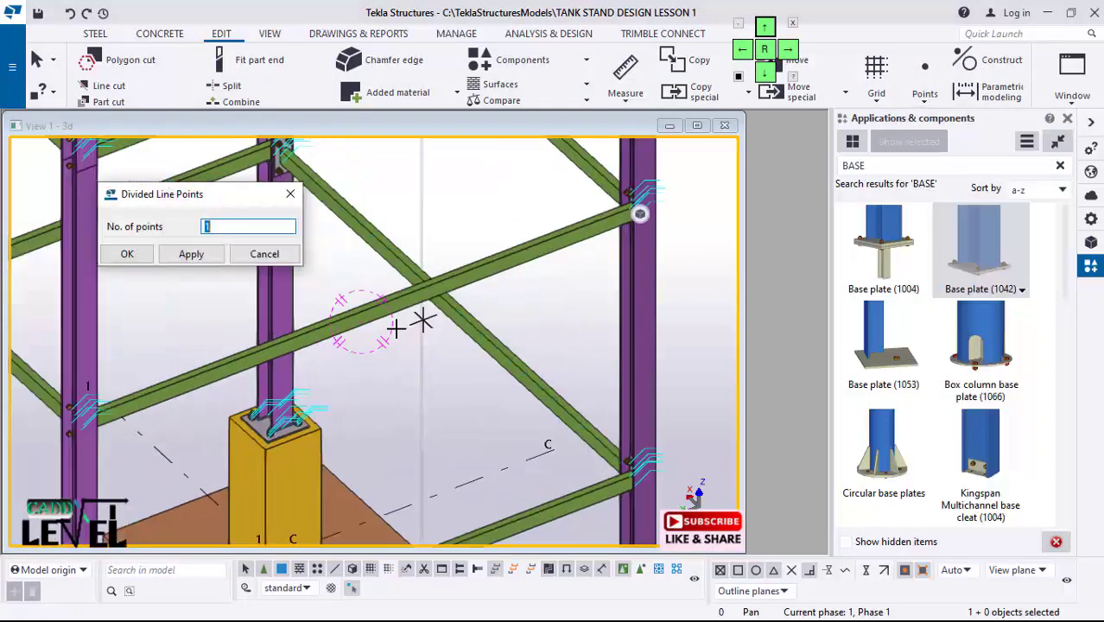
pyautogui.scroll(4, 381, 298)
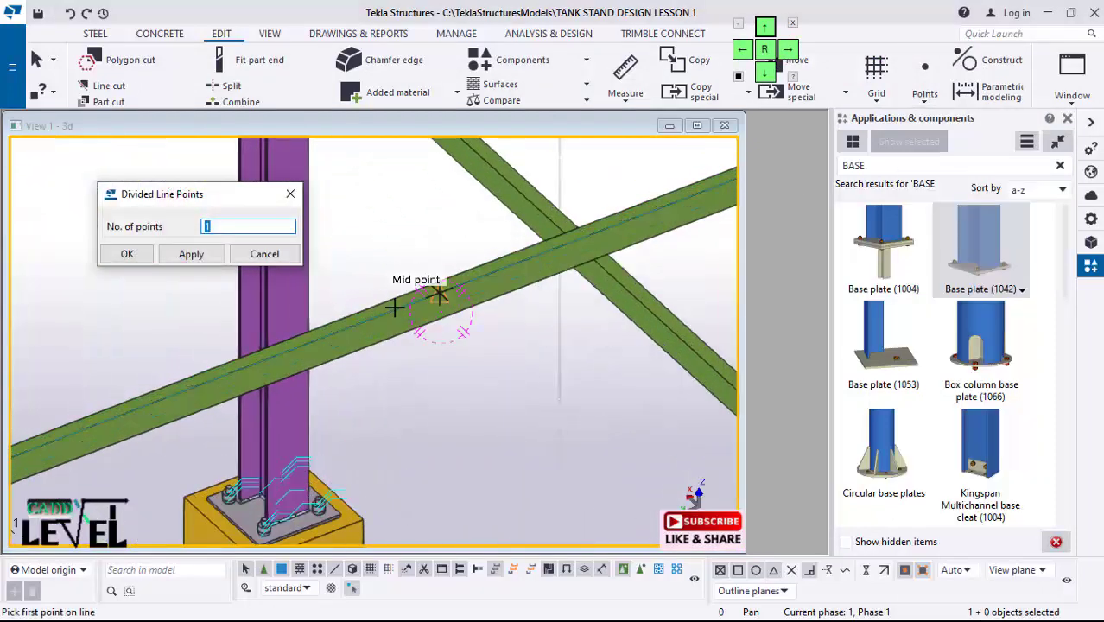
pyautogui.scroll(2, 432, 285)
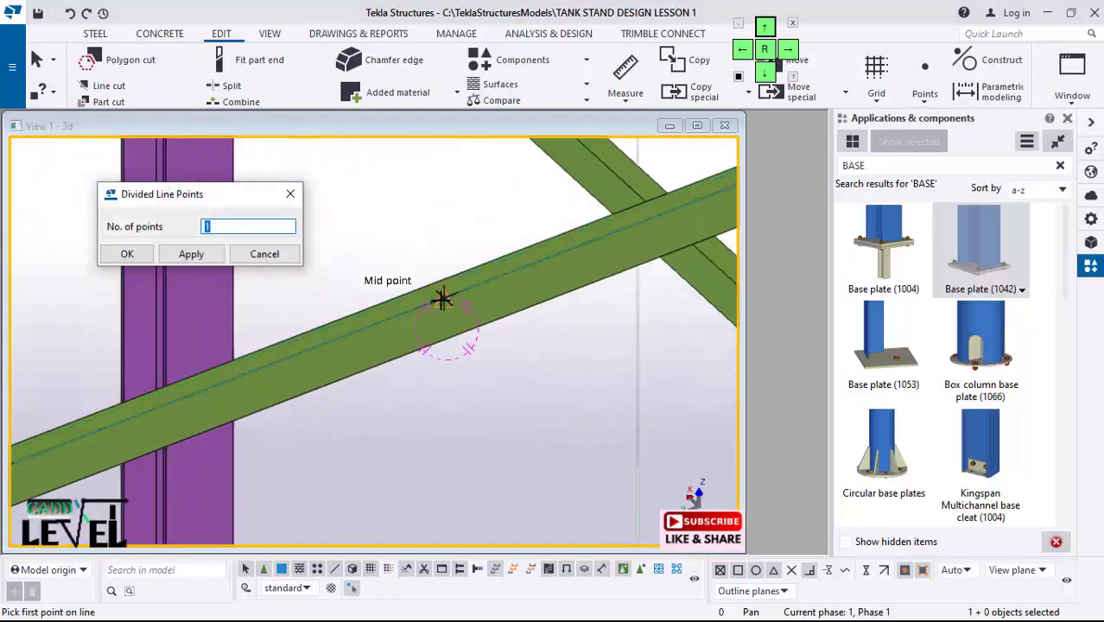
pyautogui.click(442, 298)
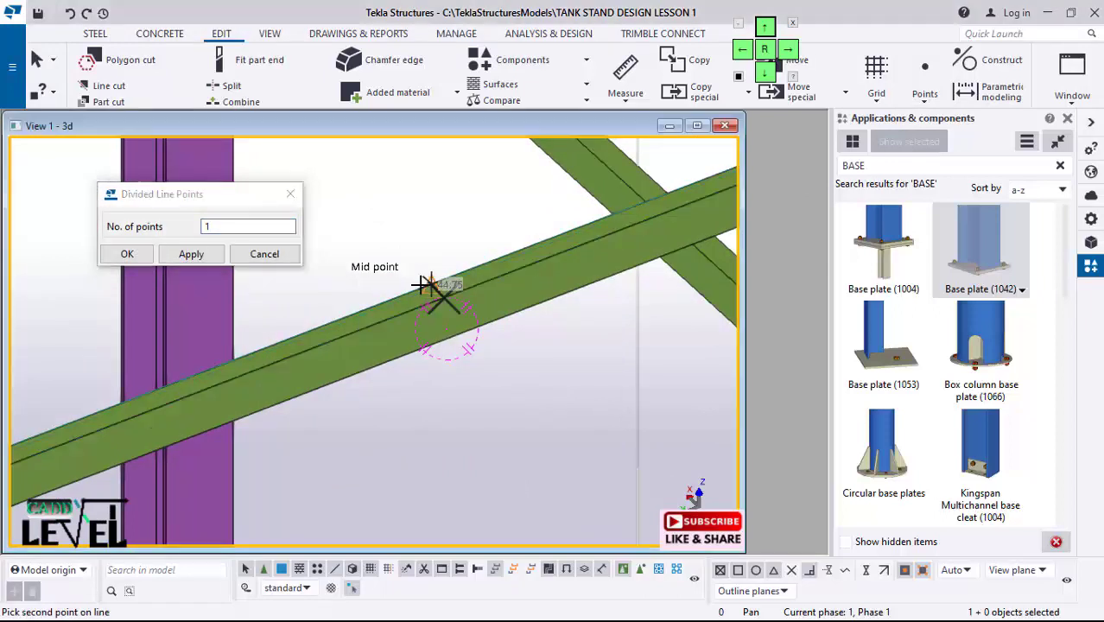
pyautogui.click(421, 293)
pyautogui.scroll(3, 415, 277)
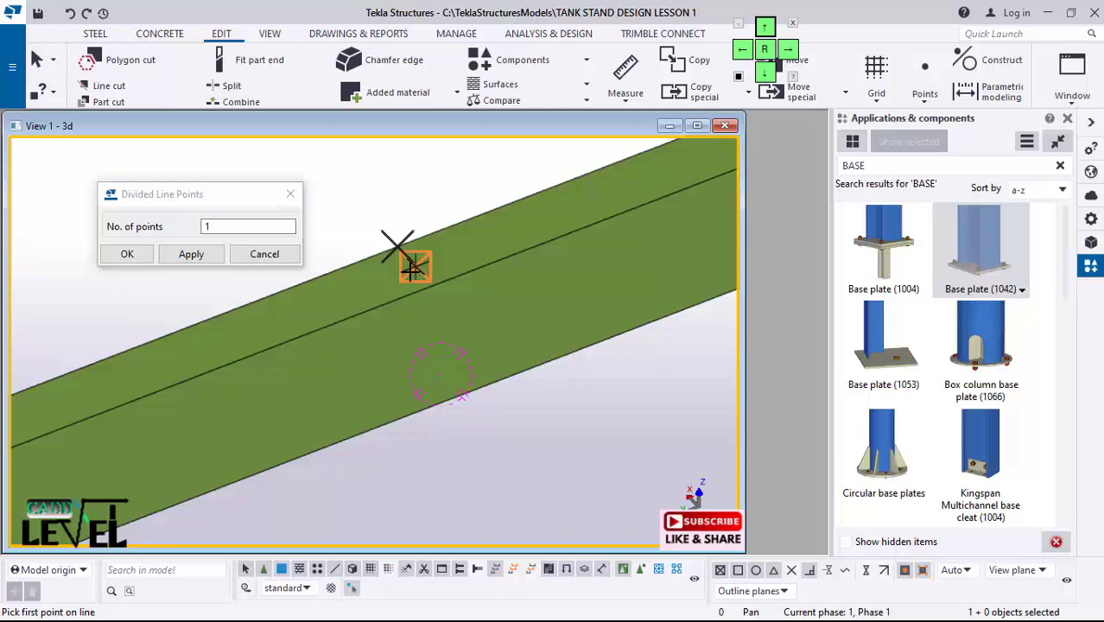
# Step: Place a divided line point midway along the top edge of the bolted connection plate where the beam meets the column
pyautogui.scroll(-6, 410, 270)
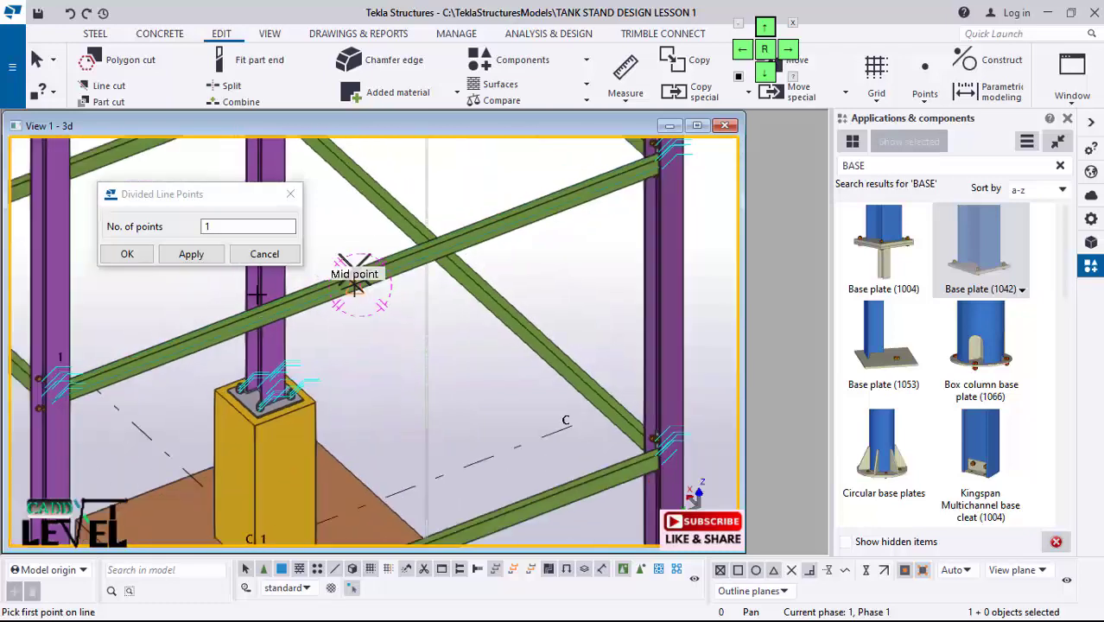
pyautogui.scroll(6, 513, 426)
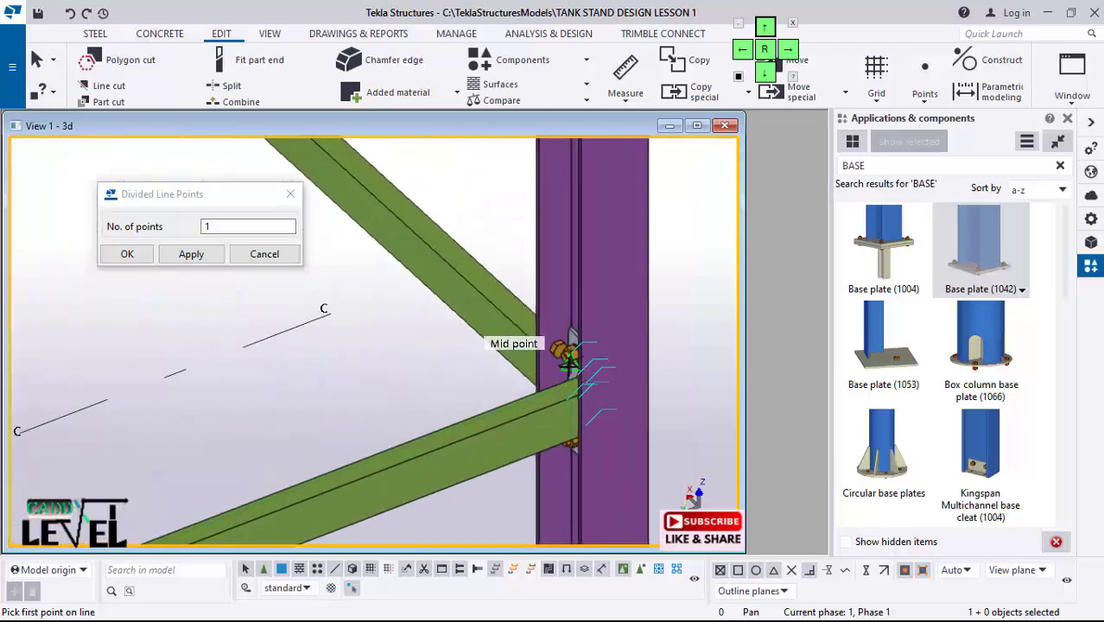
pyautogui.keyDown('ctrl'); pyautogui.moveTo(558, 339); pyautogui.dragTo(678, 362, button='middle'); pyautogui.keyUp('ctrl')
pyautogui.scroll(4, 566, 329)
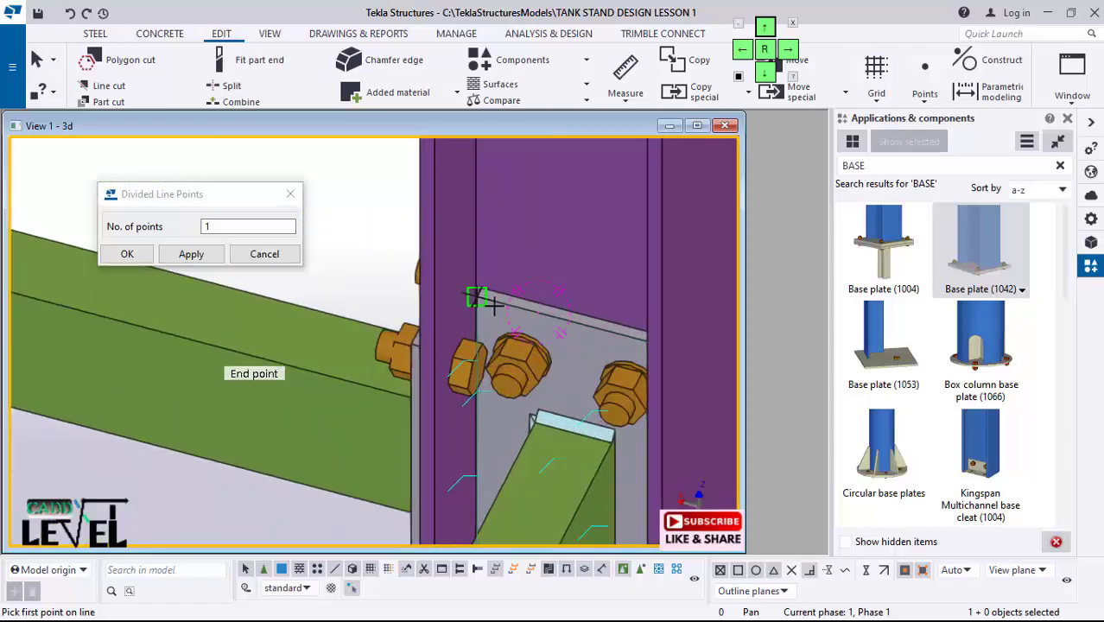
pyautogui.keyDown('ctrl'); pyautogui.moveTo(568, 349); pyautogui.dragTo(649, 304, button='middle'); pyautogui.keyUp('ctrl')
pyautogui.click(681, 312)
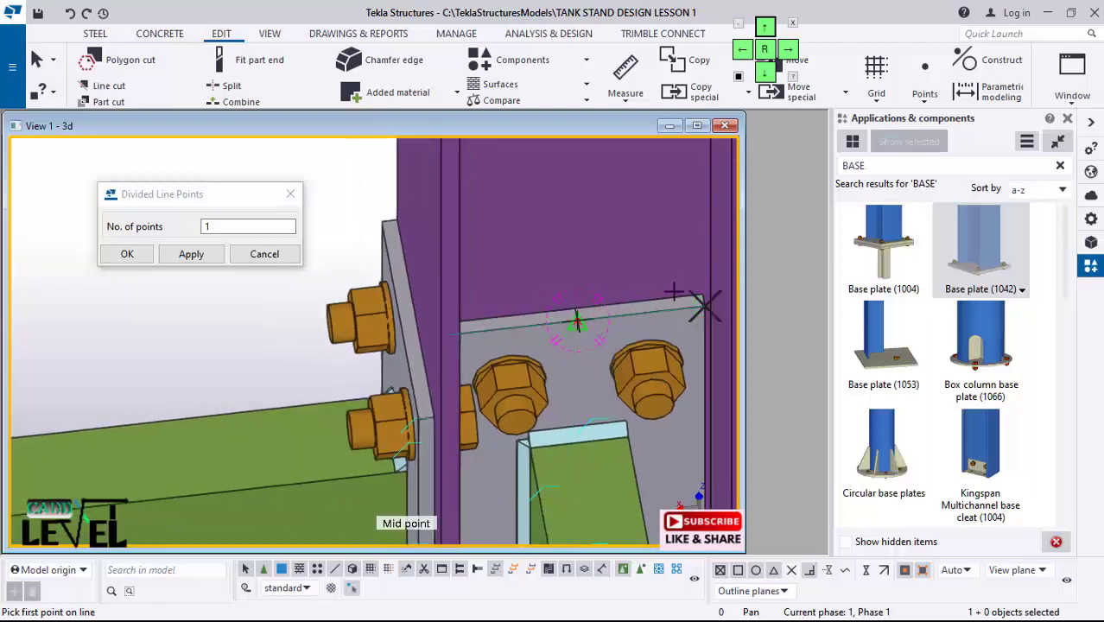
pyautogui.scroll(3, 702, 302)
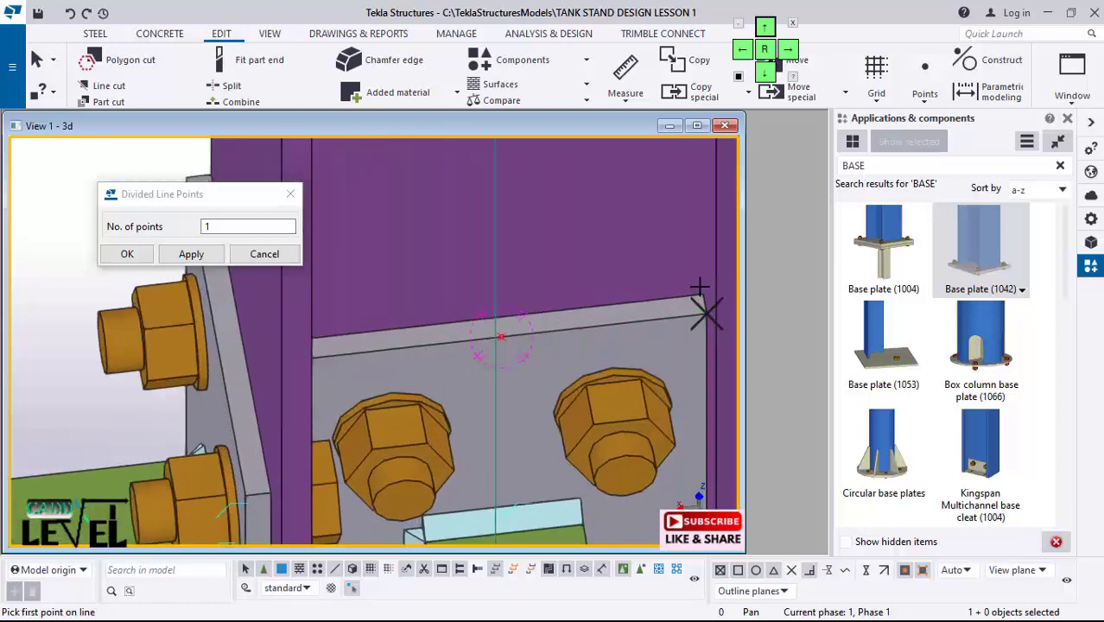
pyautogui.keyDown('ctrl'); pyautogui.moveTo(369, 349); pyautogui.dragTo(434, 349, button='middle'); pyautogui.keyUp('ctrl')
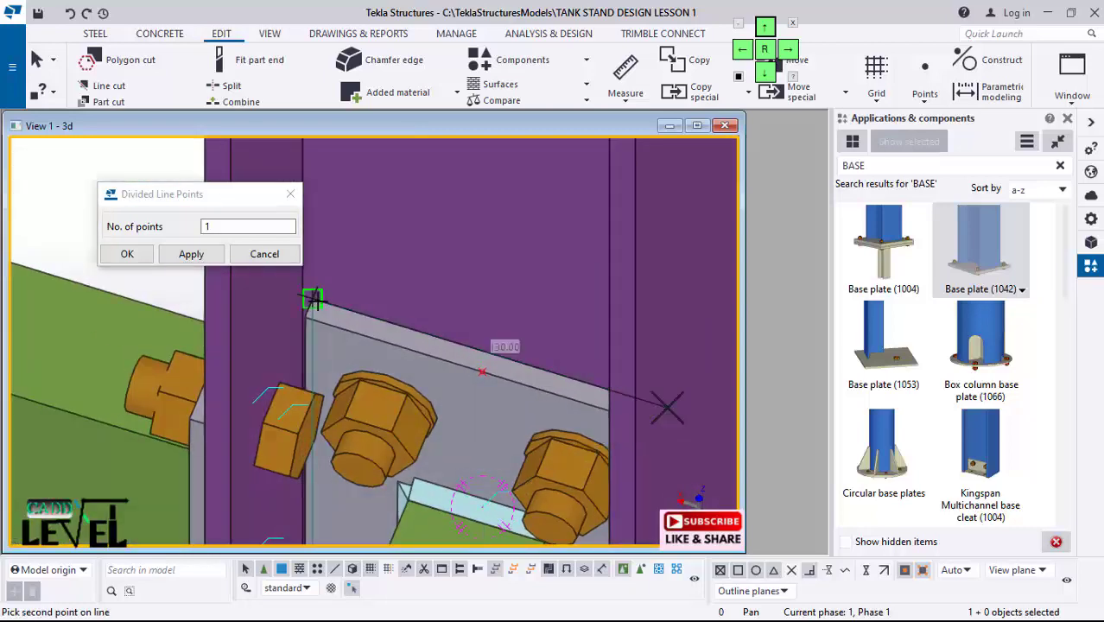
# Step: Place a matching divided line point midway along the connection plate's top edge at another column's beam joint
pyautogui.scroll(-10, 497, 355)
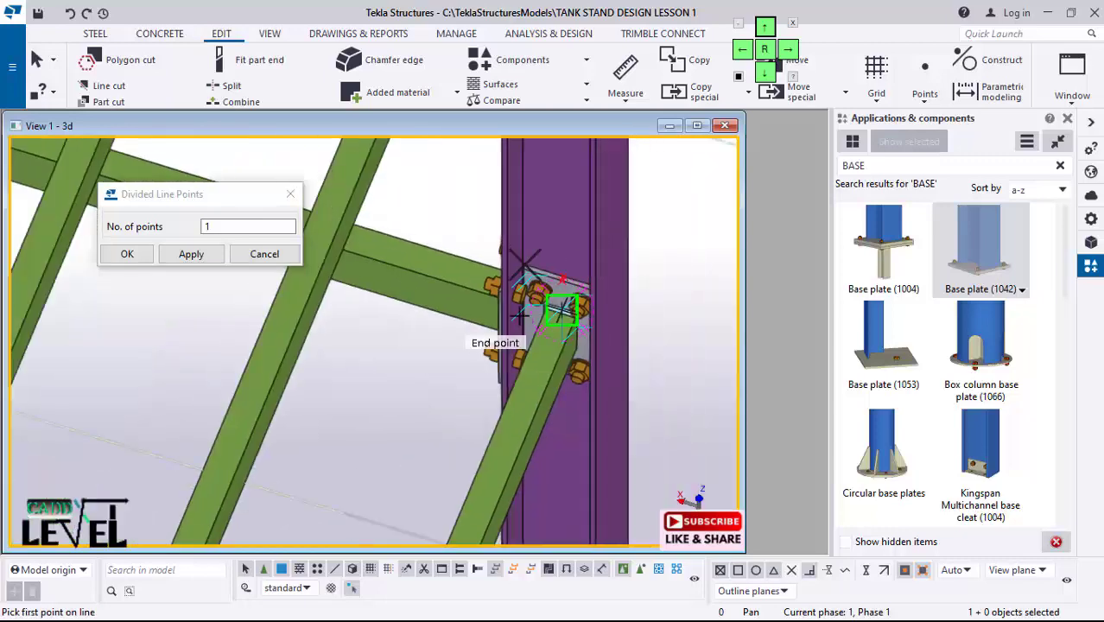
pyautogui.scroll(-4, 611, 250)
pyautogui.scroll(2, 489, 453)
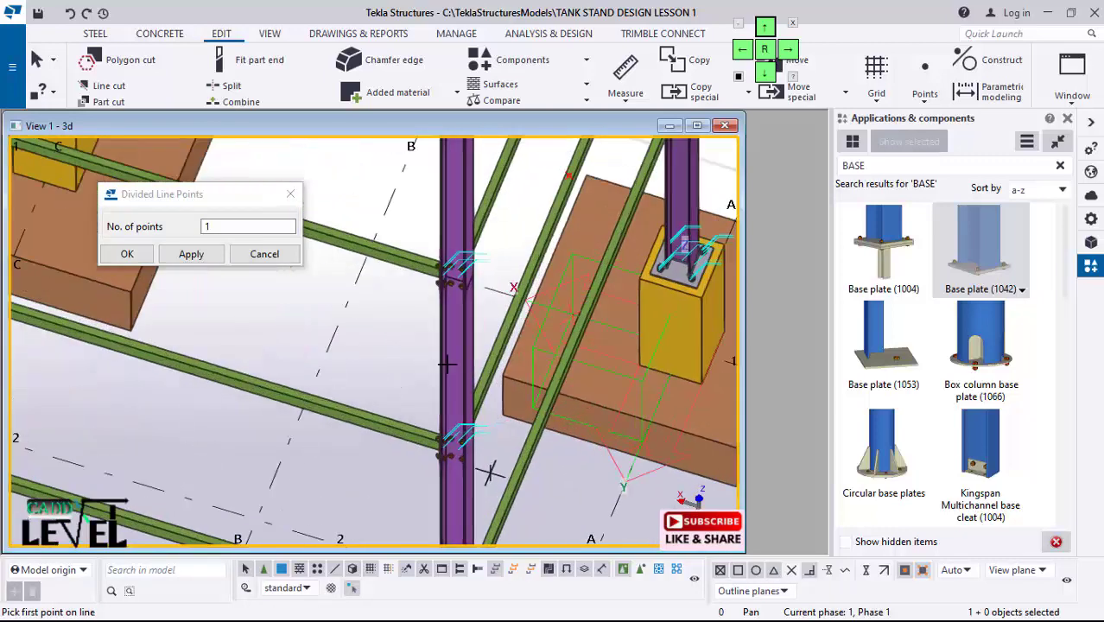
pyautogui.scroll(-2, 493, 407)
pyautogui.scroll(8, 424, 419)
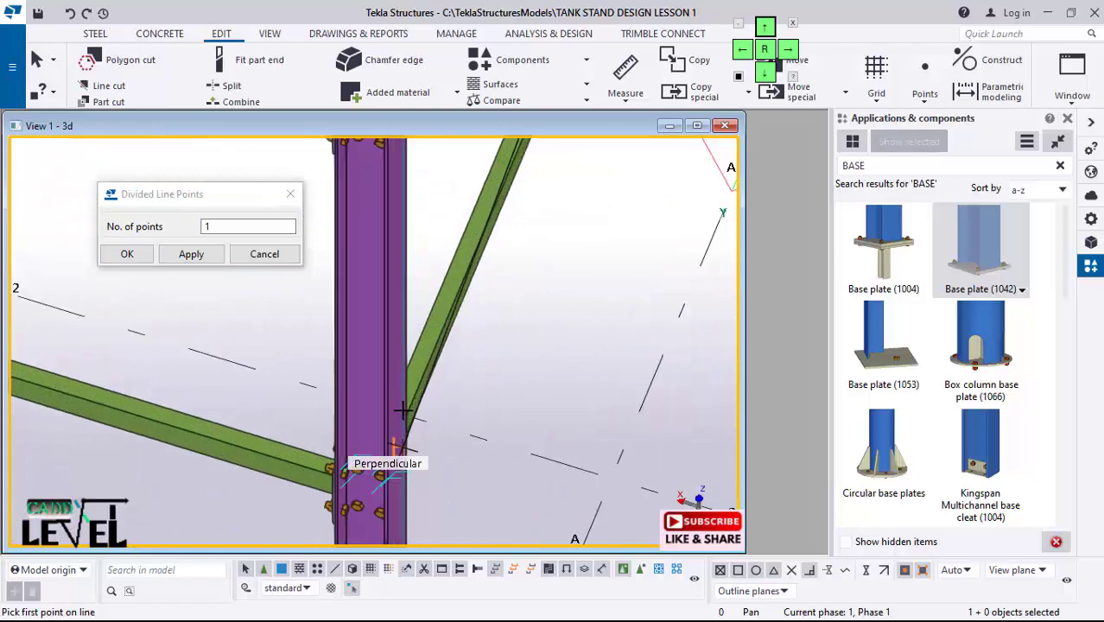
pyautogui.keyDown('ctrl'); pyautogui.moveTo(415, 406); pyautogui.dragTo(13, 416, button='middle'); pyautogui.keyUp('ctrl')
pyautogui.scroll(8, 358, 503)
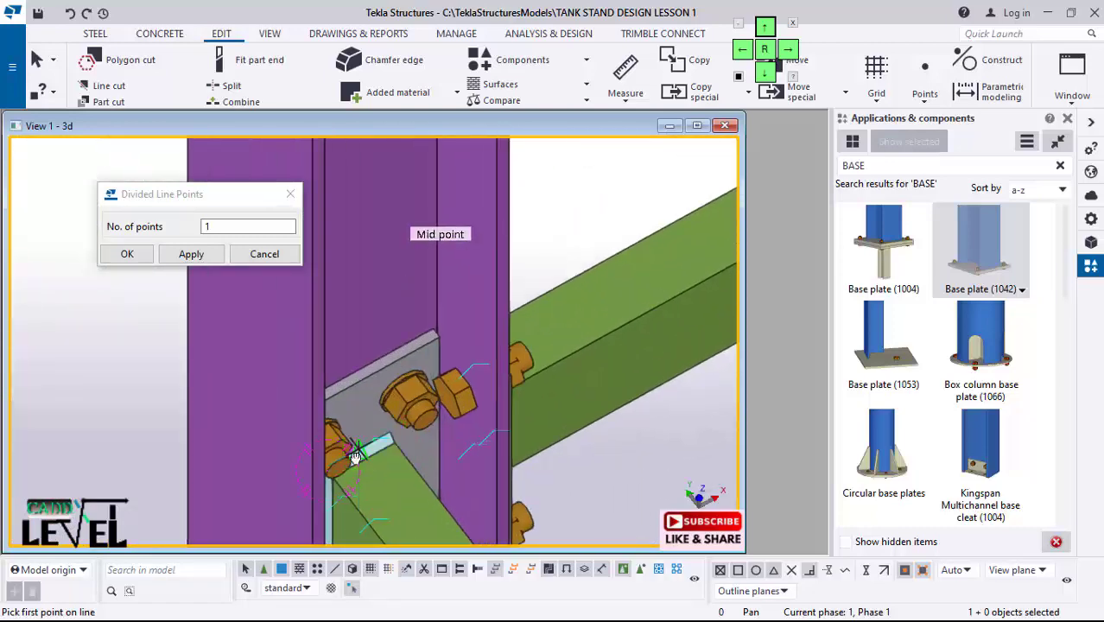
pyautogui.keyDown('ctrl'); pyautogui.moveTo(311, 448); pyautogui.dragTo(268, 420, button='middle'); pyautogui.keyUp('ctrl')
pyautogui.scroll(4, 296, 375)
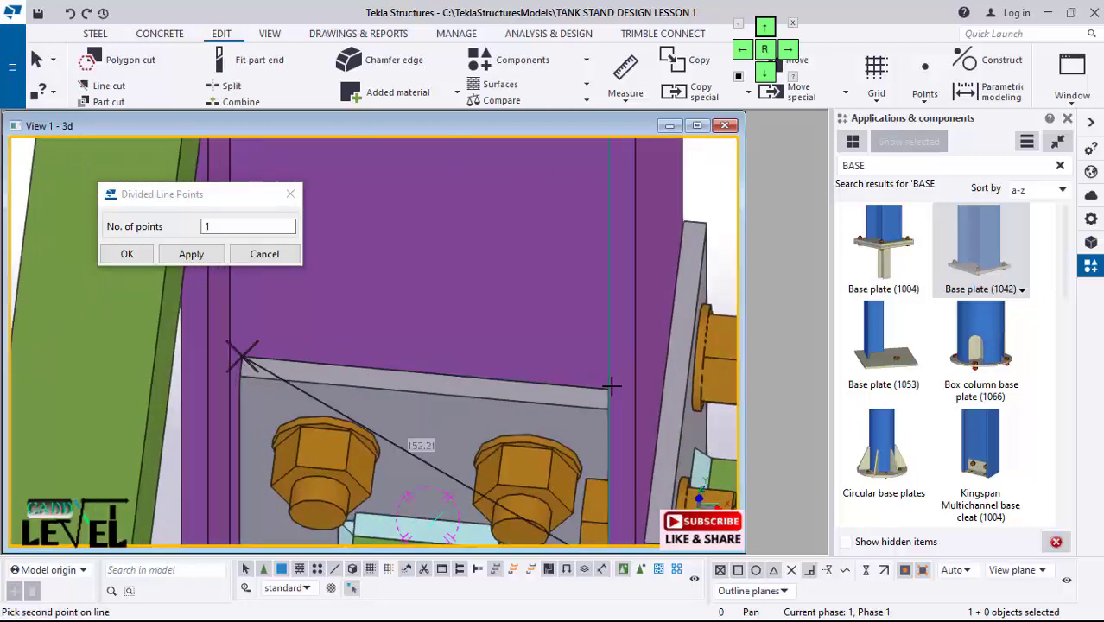
pyautogui.keyDown('ctrl'); pyautogui.moveTo(549, 399); pyautogui.dragTo(611, 393, button='middle'); pyautogui.keyUp('ctrl')
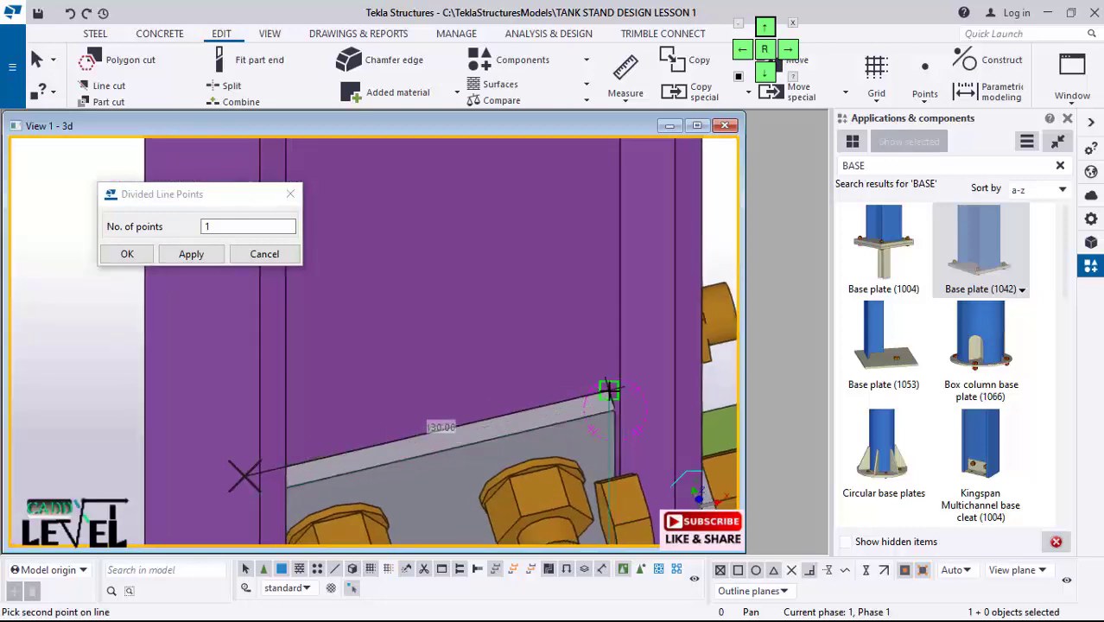
pyautogui.scroll(-6, 436, 420)
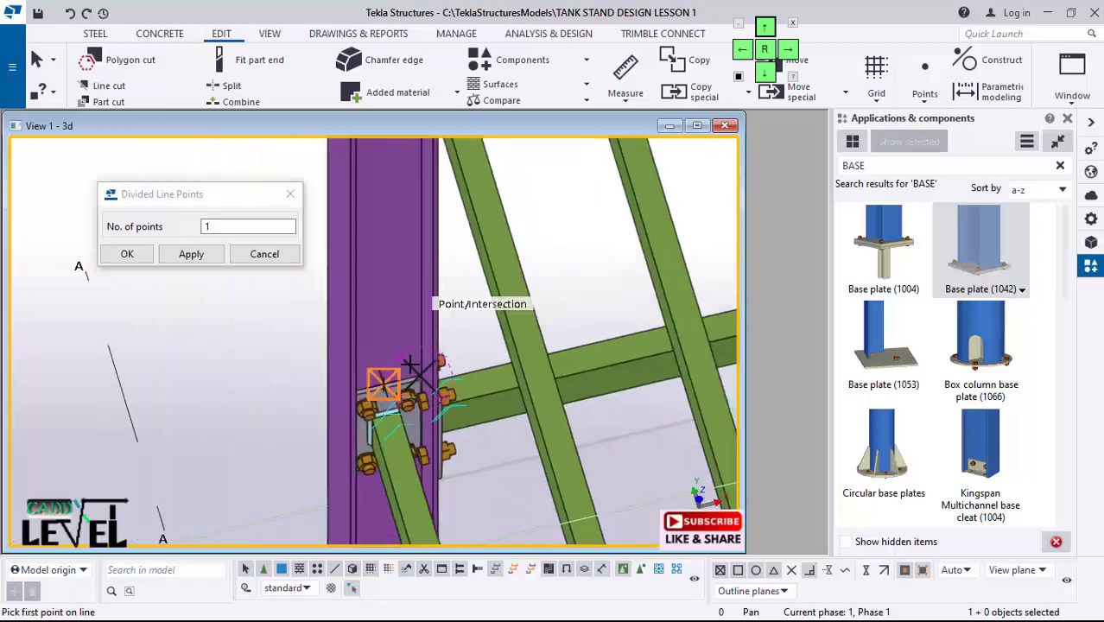
pyautogui.scroll(-5, 394, 301)
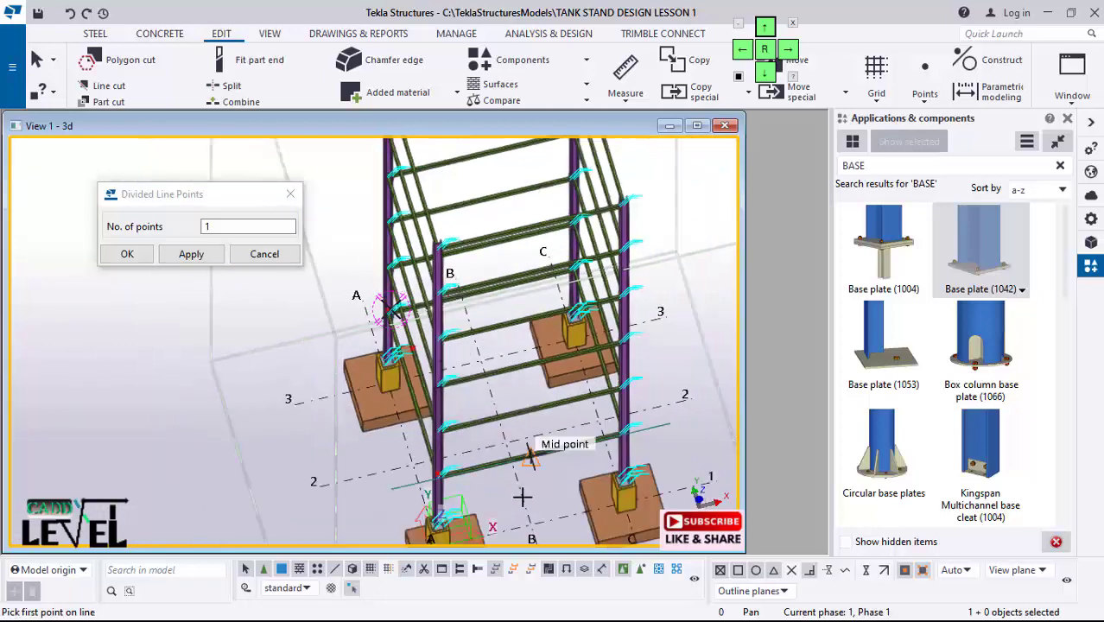
pyautogui.scroll(4, 531, 487)
pyautogui.scroll(4, 446, 351)
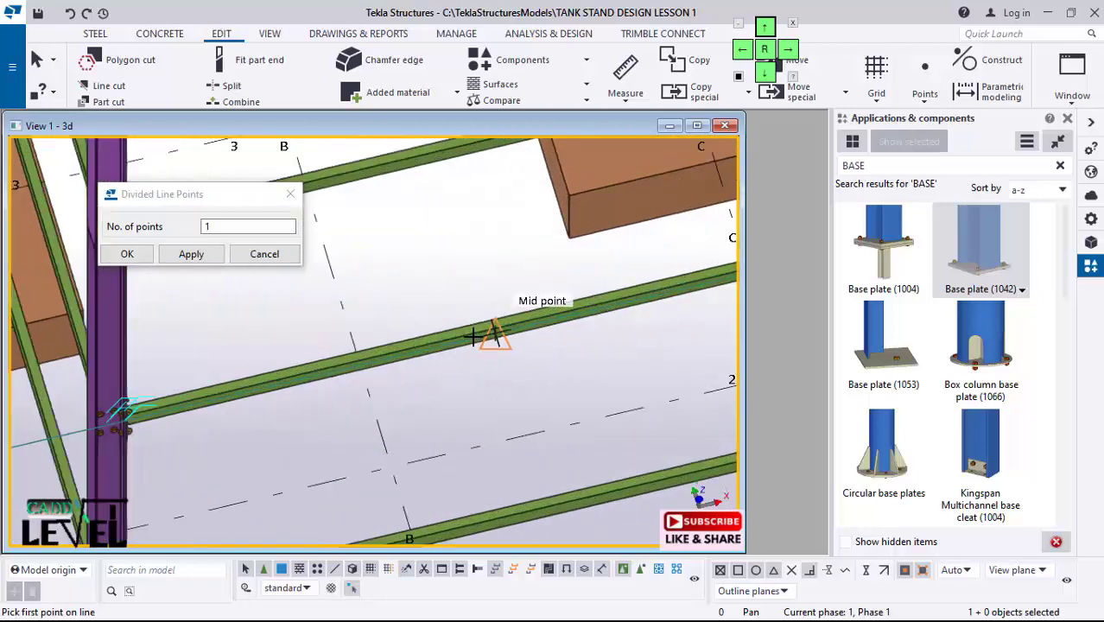
pyautogui.scroll(3, 489, 332)
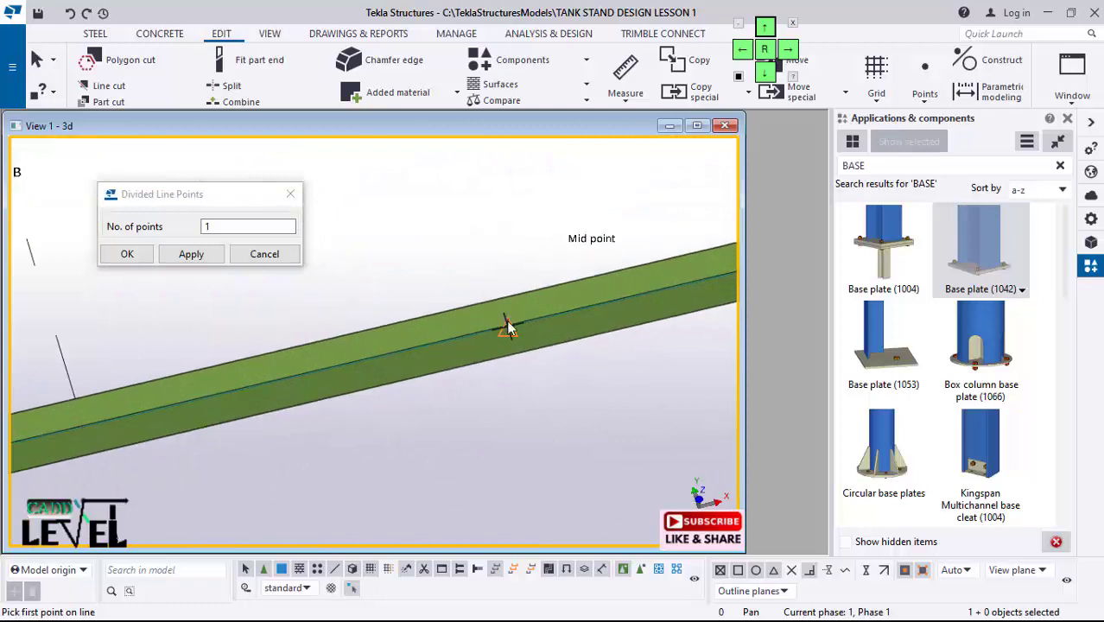
pyautogui.scroll(2, 497, 294)
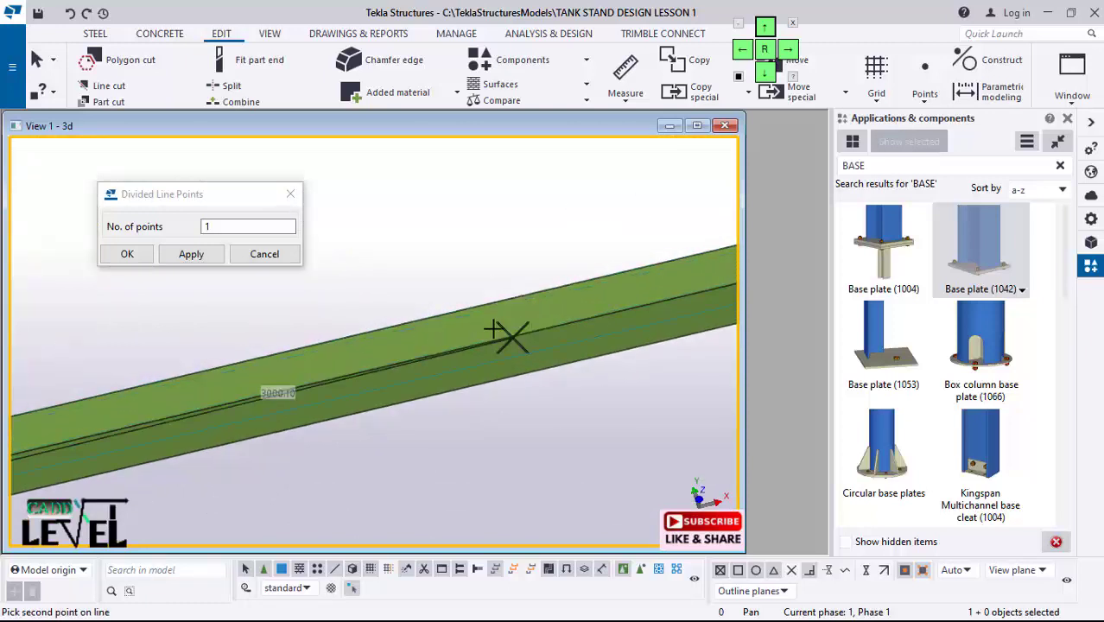
pyautogui.scroll(2, 493, 329)
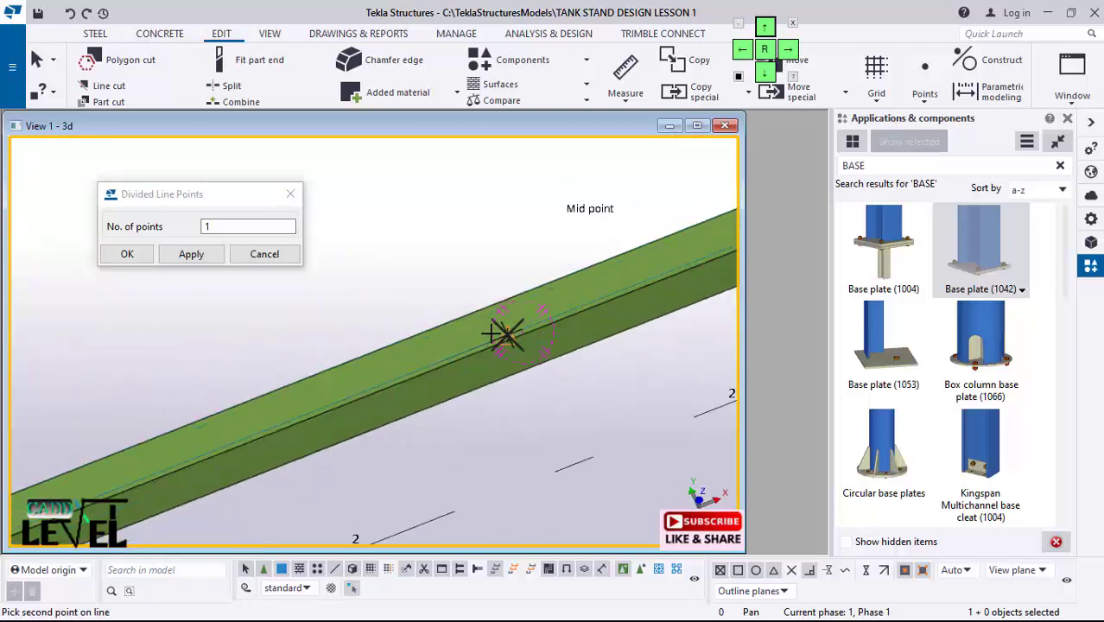
pyautogui.scroll(5, 495, 332)
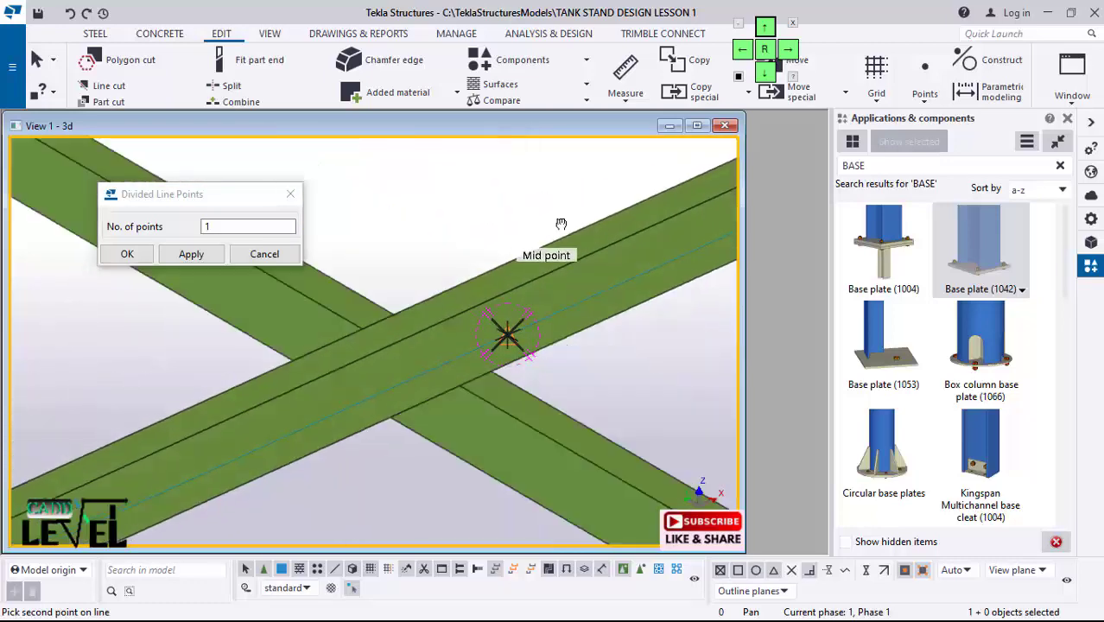
pyautogui.keyDown('ctrl'); pyautogui.moveTo(561, 224); pyautogui.dragTo(568, 317, button='middle'); pyautogui.keyUp('ctrl')
pyautogui.press('Escape')
pyautogui.scroll(1, 495, 306)
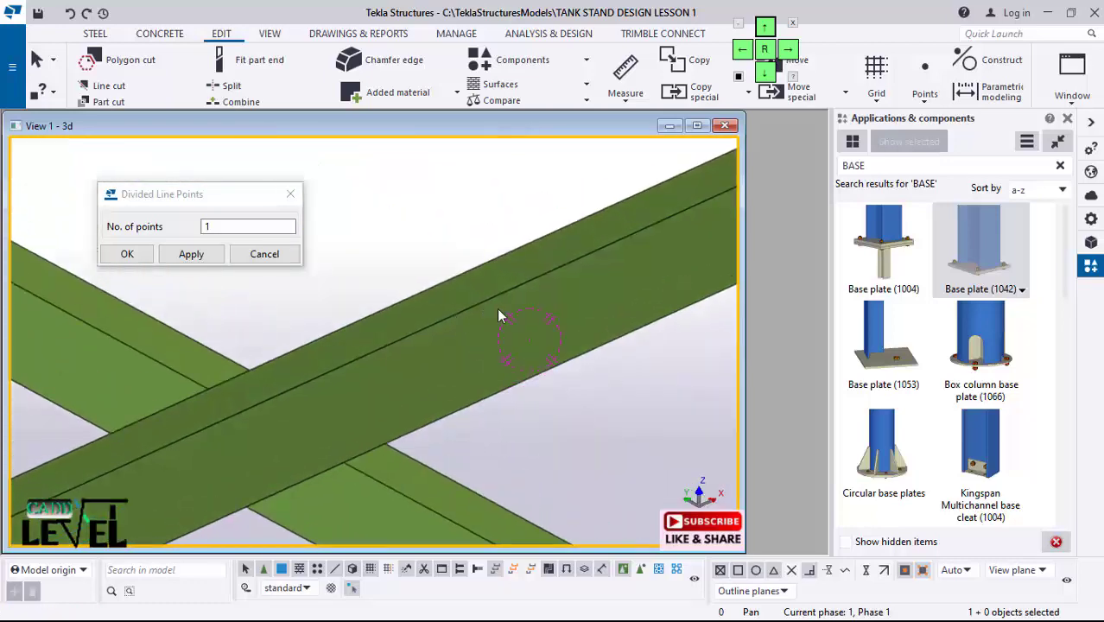
# Step: Add one divided line point at mid-length of the horizontal beam on the adjacent face, between the midpoints of its top face's two long edges
pyautogui.scroll(-3, 504, 298)
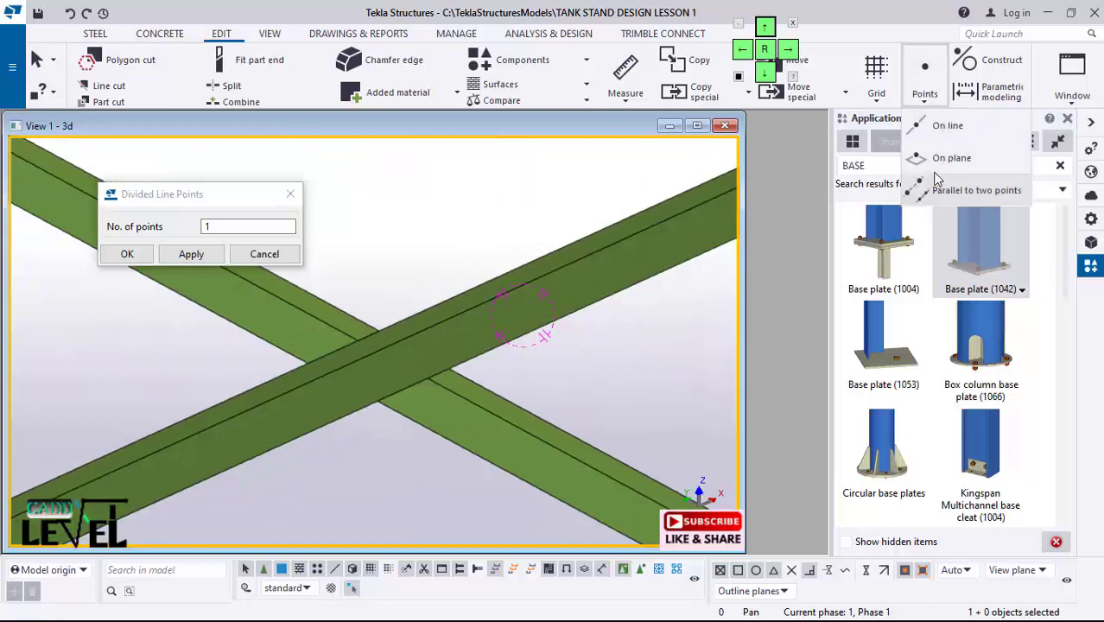
pyautogui.click(949, 128)
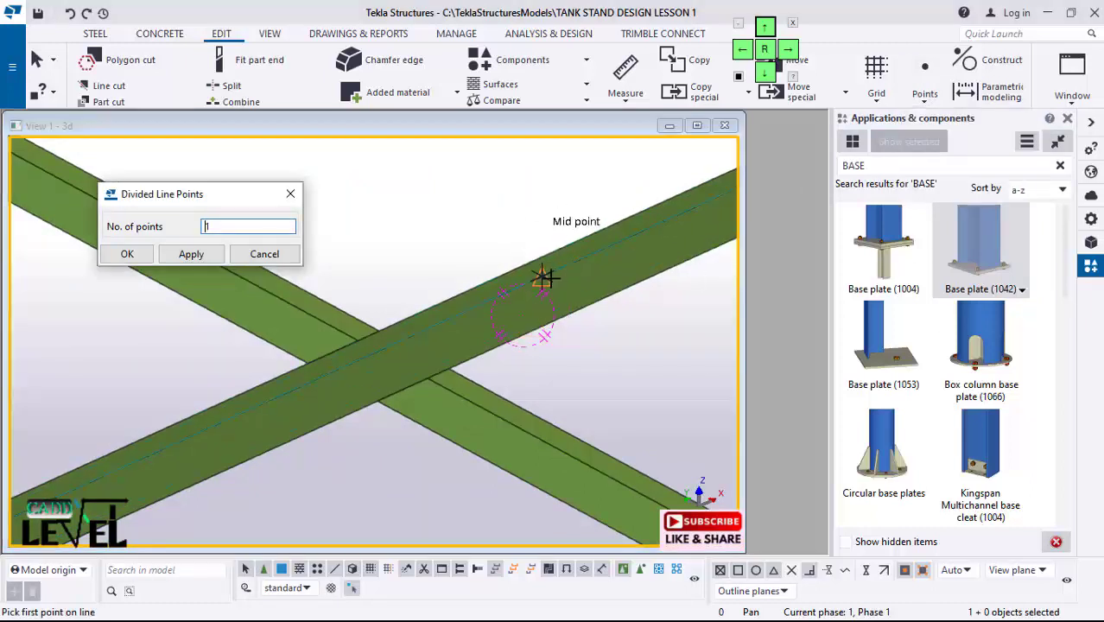
pyautogui.scroll(3, 543, 277)
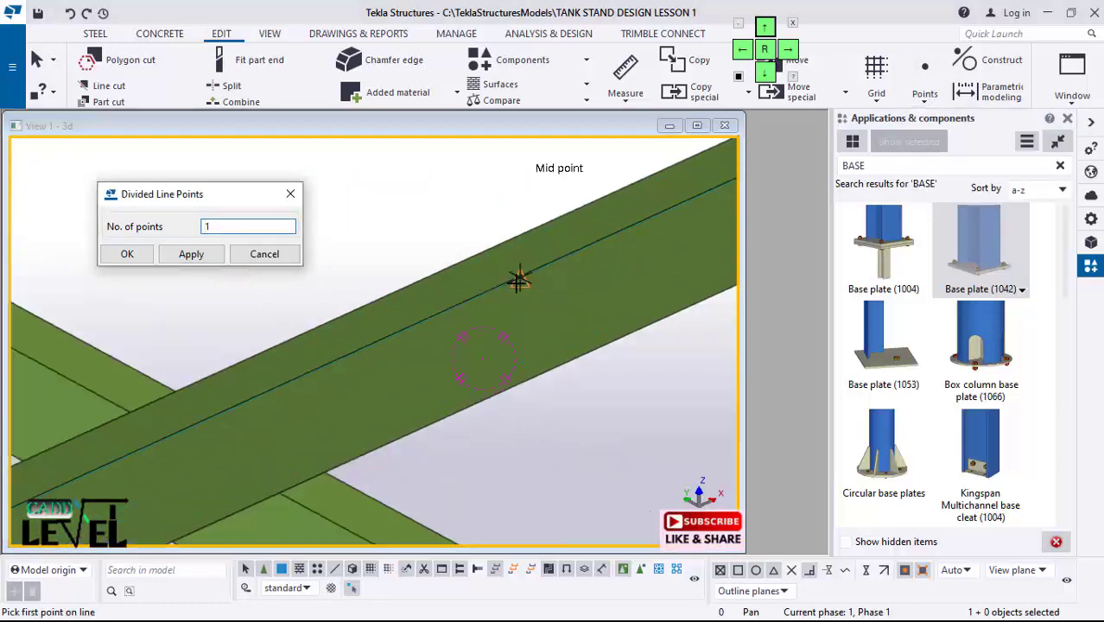
pyautogui.click(518, 281)
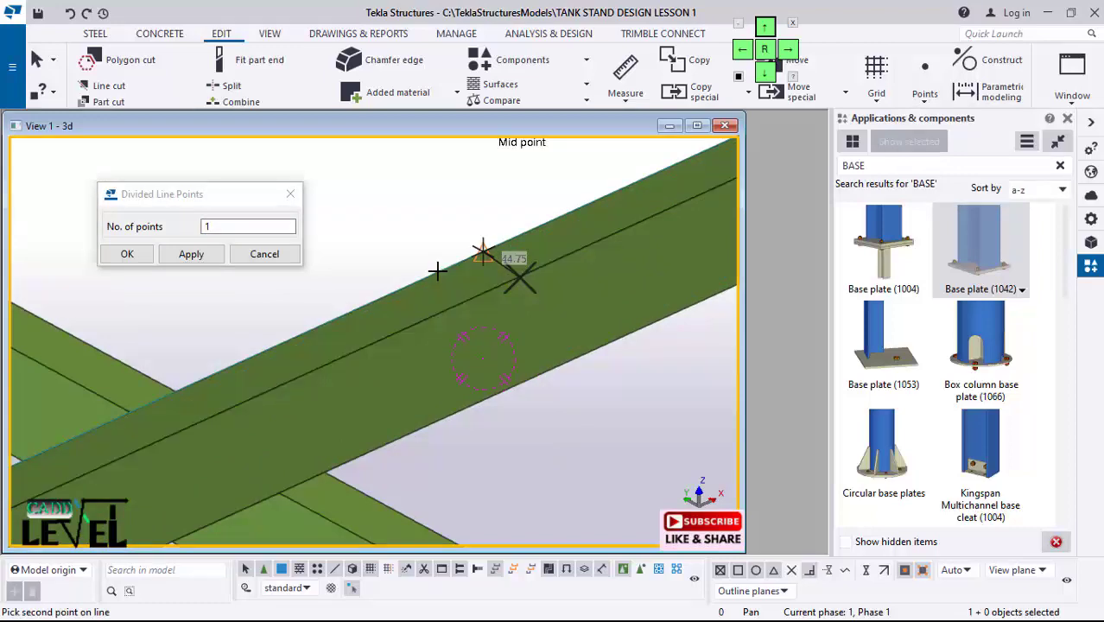
pyautogui.scroll(4, 521, 279)
pyautogui.scroll(-5, 276, 323)
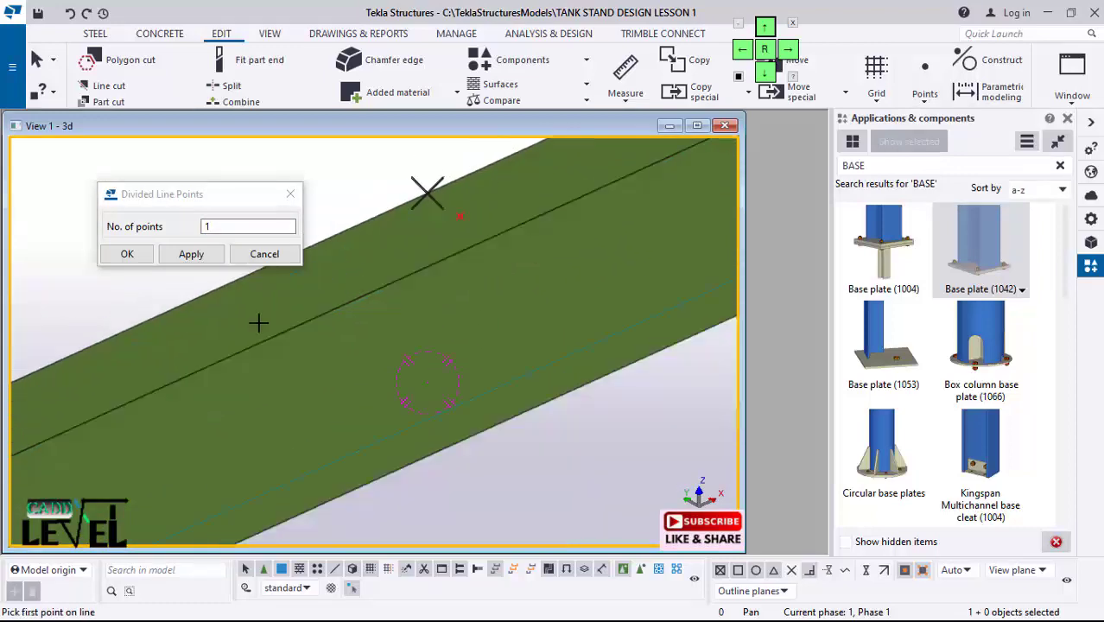
# Step: Place a divided line point midway along the top edge of the bolted connection plate at the column joint below that beam
pyautogui.scroll(-4, 223, 405)
pyautogui.scroll(-2, 410, 370)
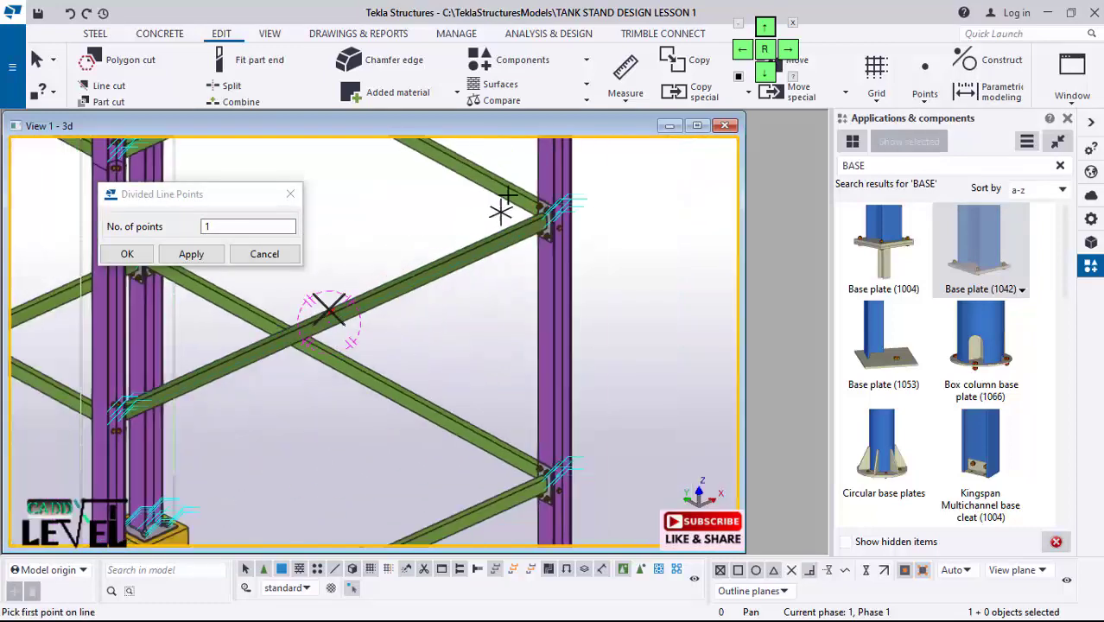
pyautogui.scroll(8, 519, 432)
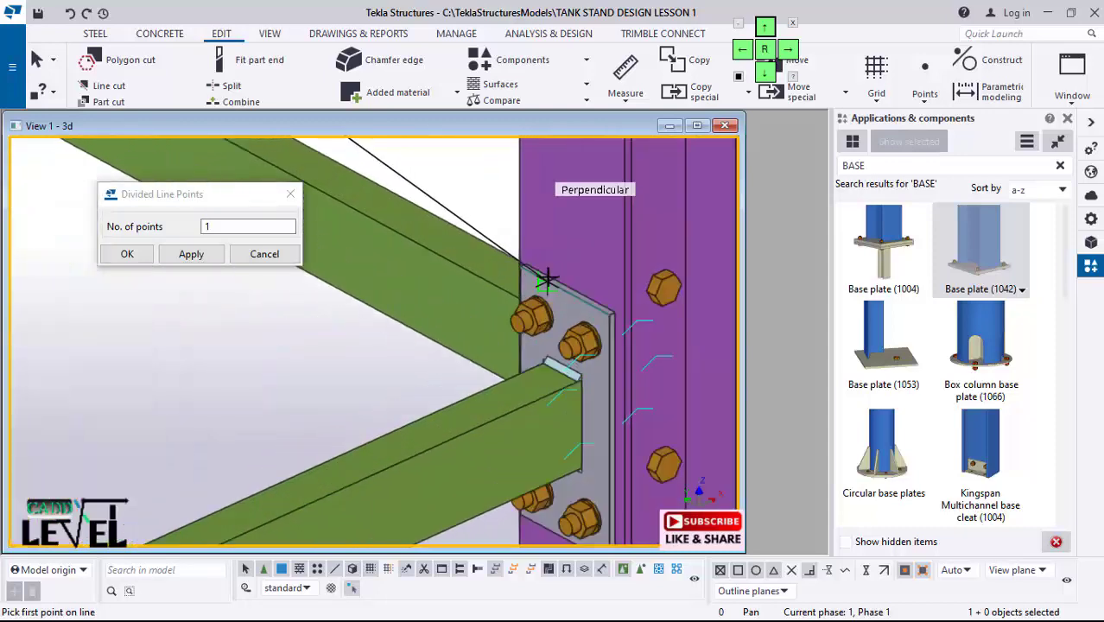
pyautogui.scroll(2, 518, 261)
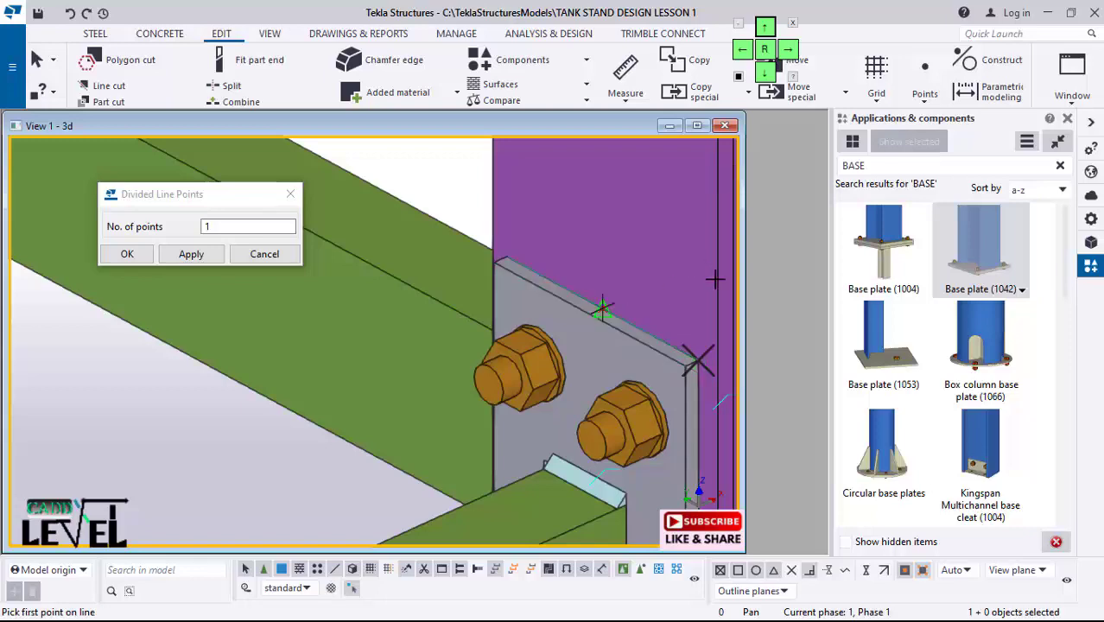
# Step: Place a matching divided line point midway along the connection plate's top edge at the opposite column's joint and end the point command
pyautogui.scroll(-8, 714, 279)
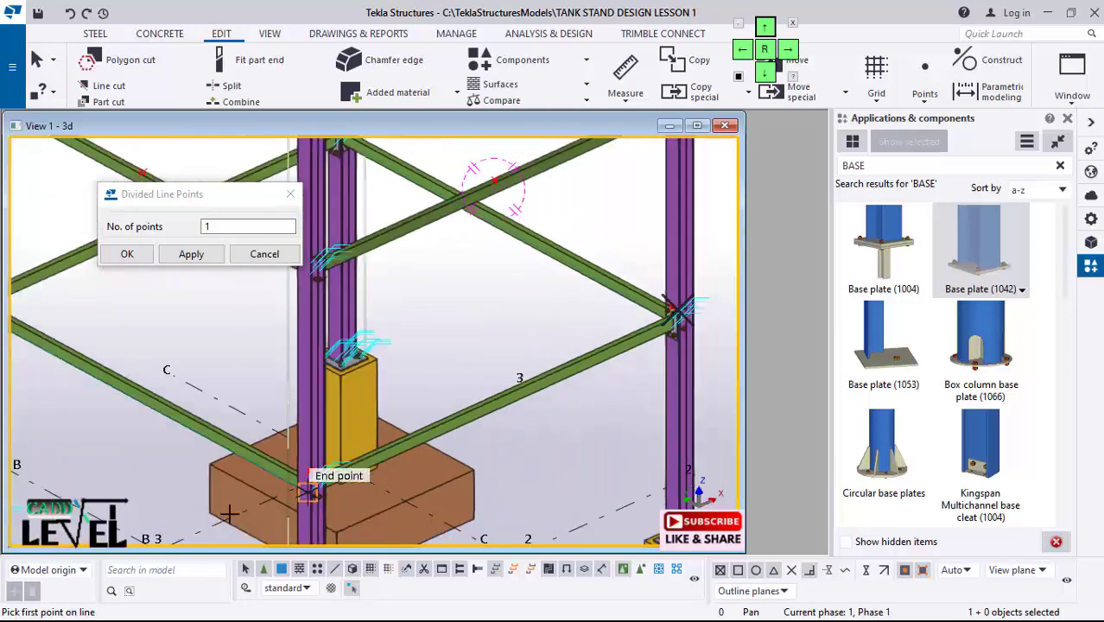
pyautogui.scroll(6, 455, 412)
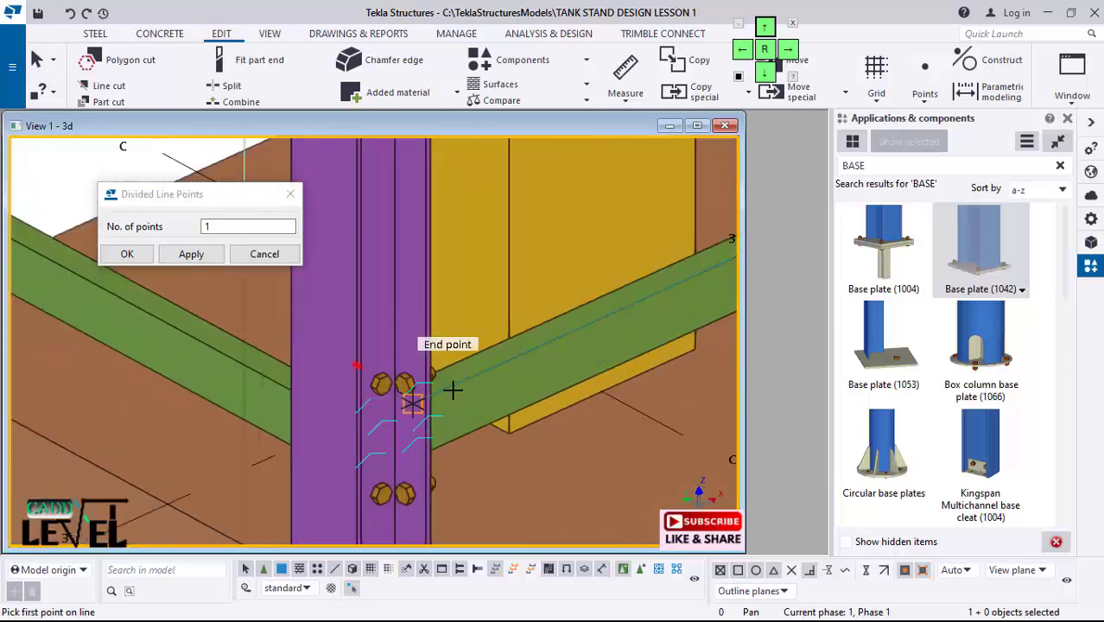
pyautogui.scroll(1, 445, 376)
pyautogui.keyDown('ctrl'); pyautogui.moveTo(447, 383); pyautogui.dragTo(144, 416, button='middle'); pyautogui.keyUp('ctrl')
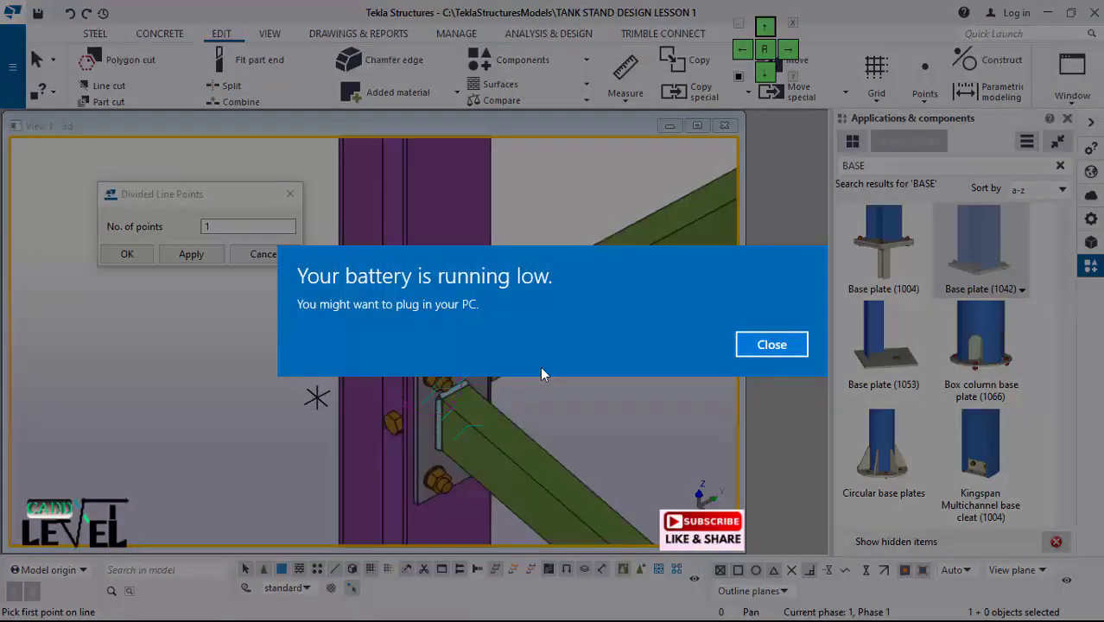
pyautogui.click(801, 343)
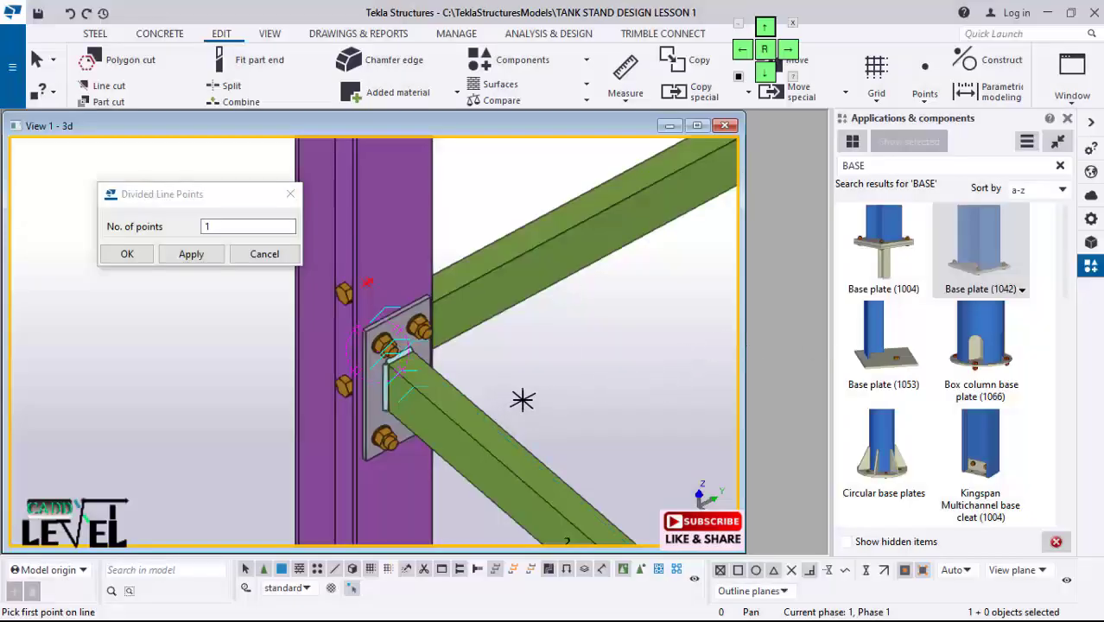
pyautogui.scroll(6, 393, 332)
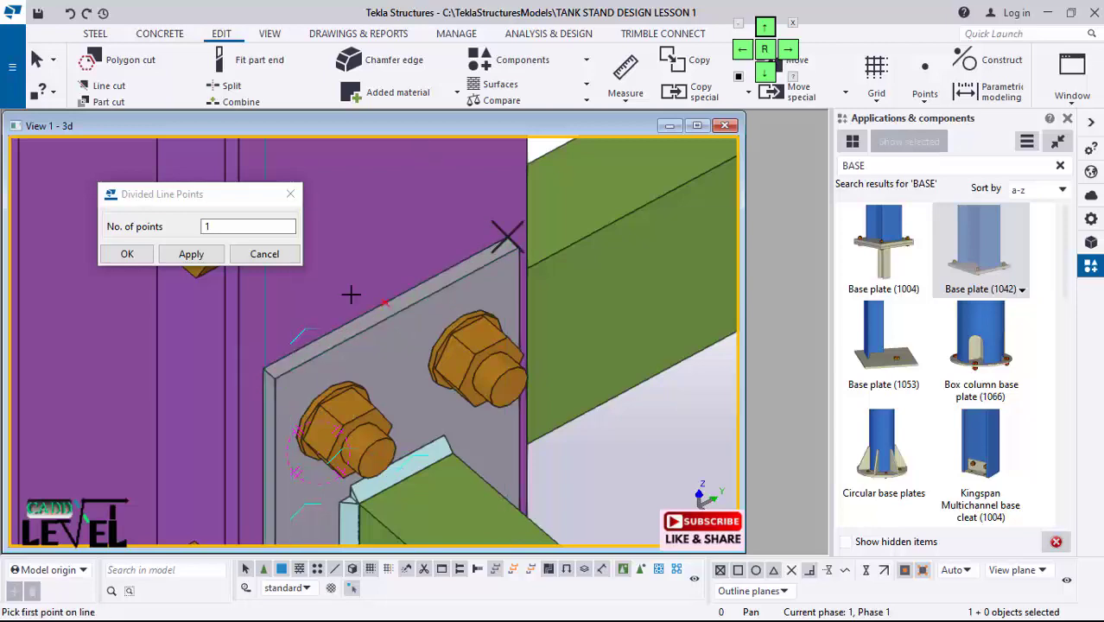
pyautogui.scroll(-4, 350, 295)
pyautogui.click(127, 253)
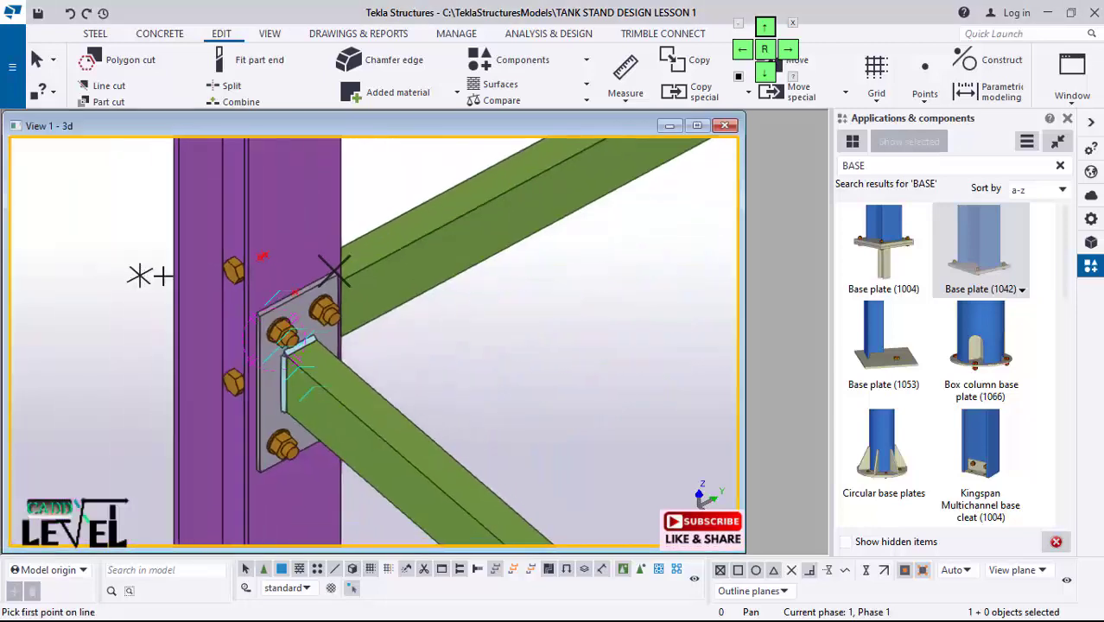
pyautogui.scroll(-5, 309, 285)
pyautogui.click(134, 210)
pyautogui.rightClick(134, 210)
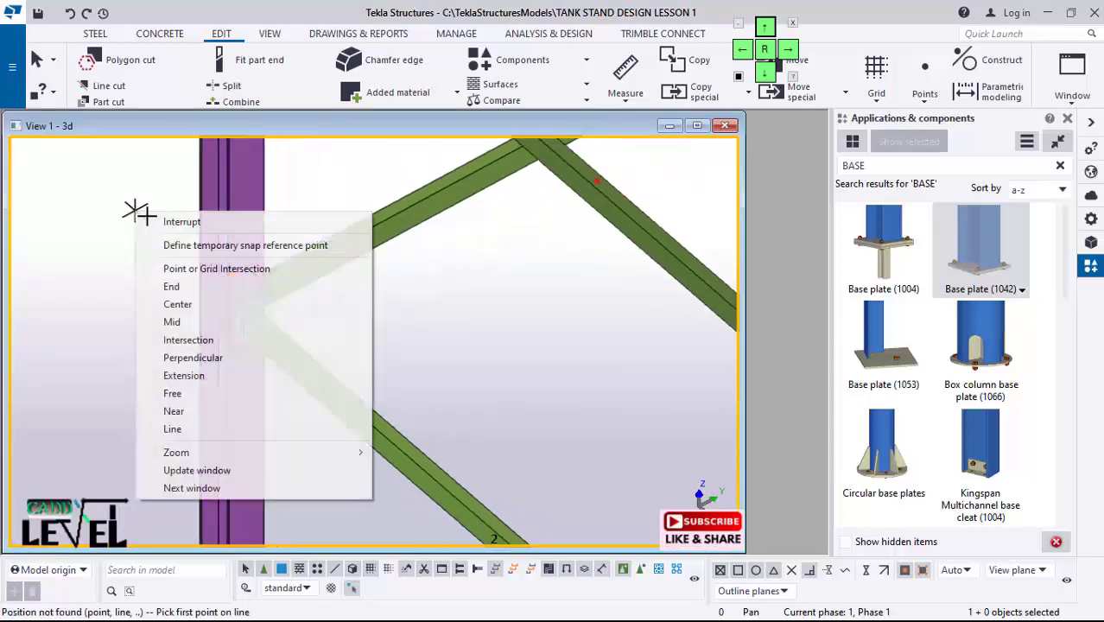
pyautogui.click(183, 222)
pyautogui.scroll(-3, 101, 277)
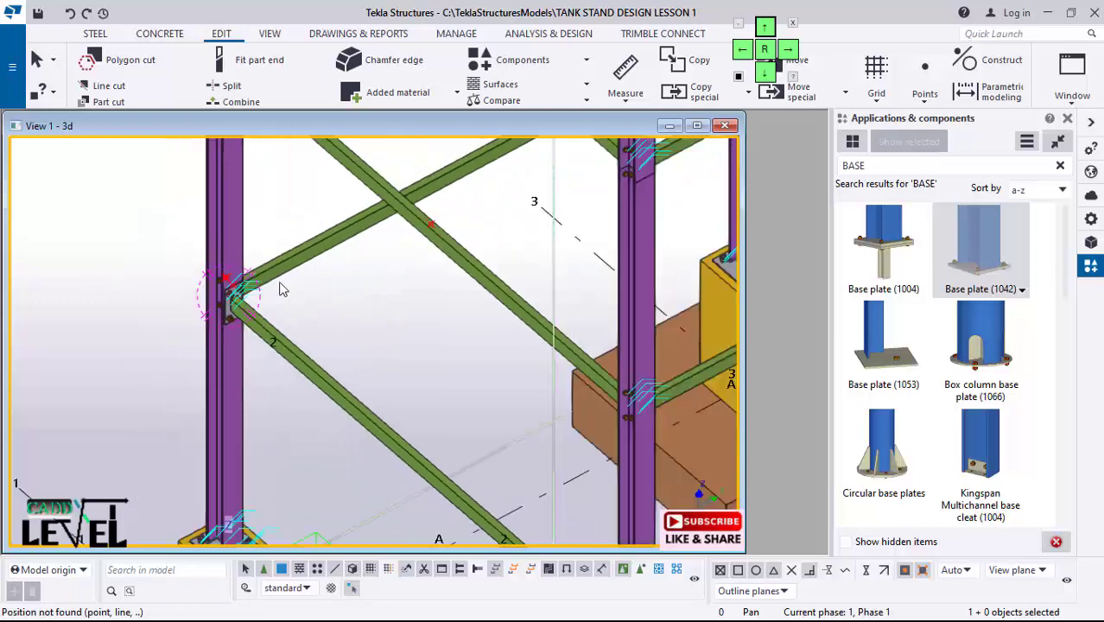
# Step: Examine the placed points on the lower beams and column joints, and the column base plates on their pedestals
pyautogui.scroll(-8, 282, 289)
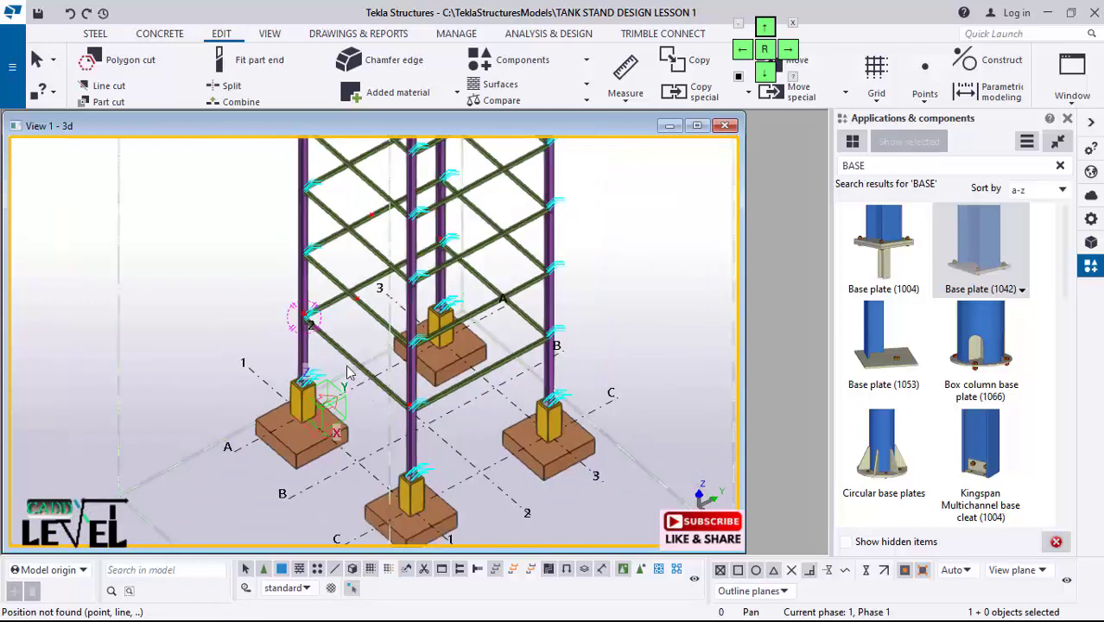
pyautogui.keyDown('ctrl'); pyautogui.moveTo(347, 370); pyautogui.dragTo(480, 304, button='middle'); pyautogui.keyUp('ctrl')
pyautogui.scroll(1, 330, 306)
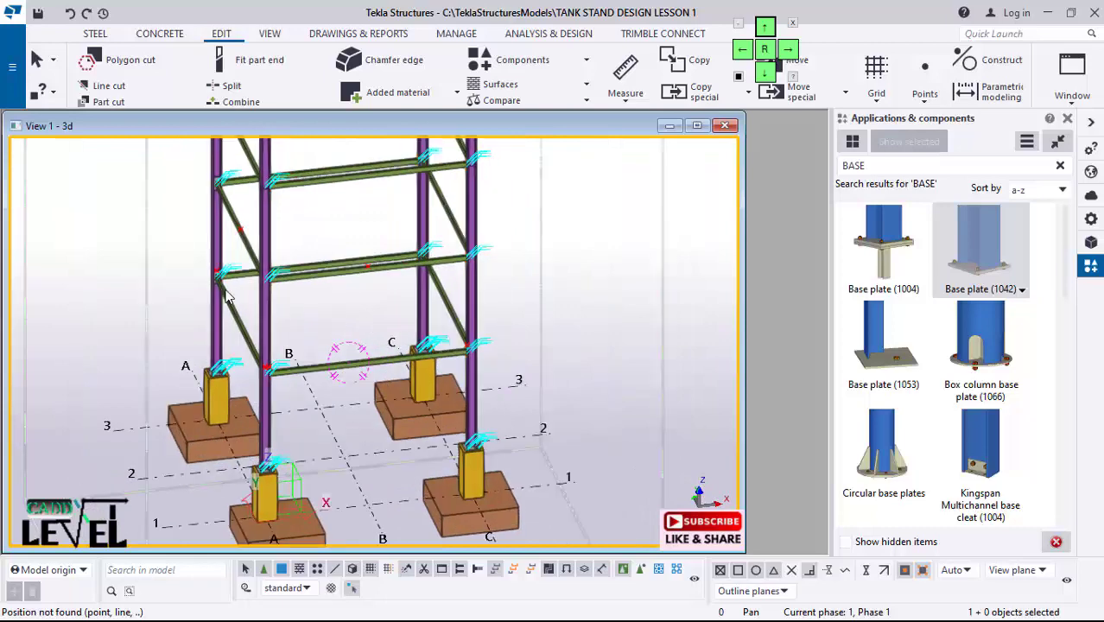
pyautogui.scroll(-3, 435, 281)
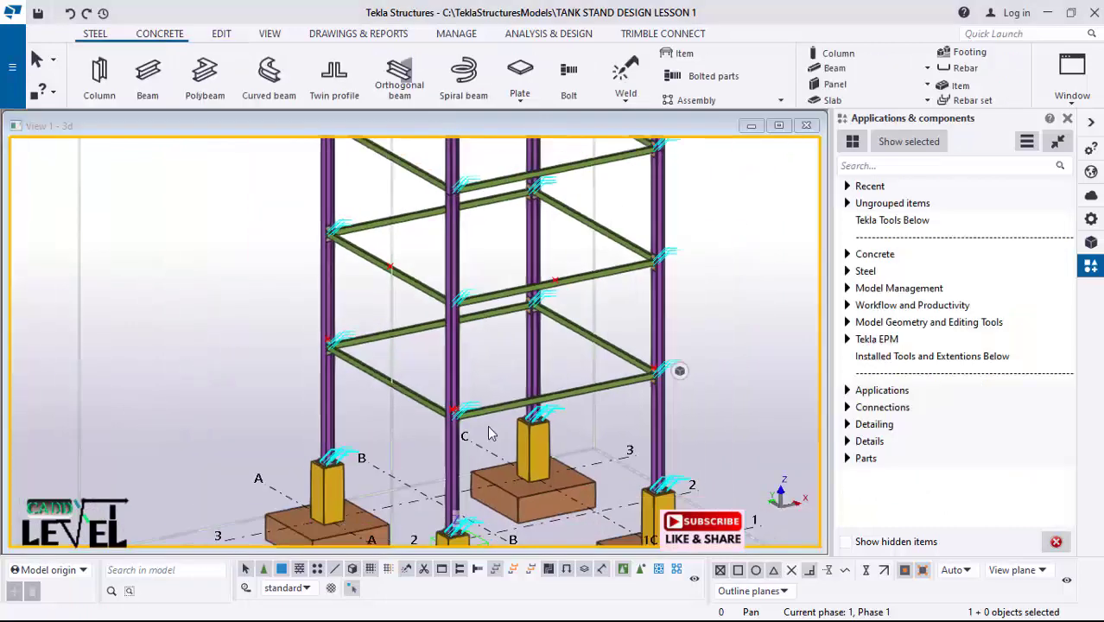
pyautogui.scroll(-3, 490, 432)
pyautogui.scroll(2, 502, 436)
pyautogui.scroll(8, 449, 542)
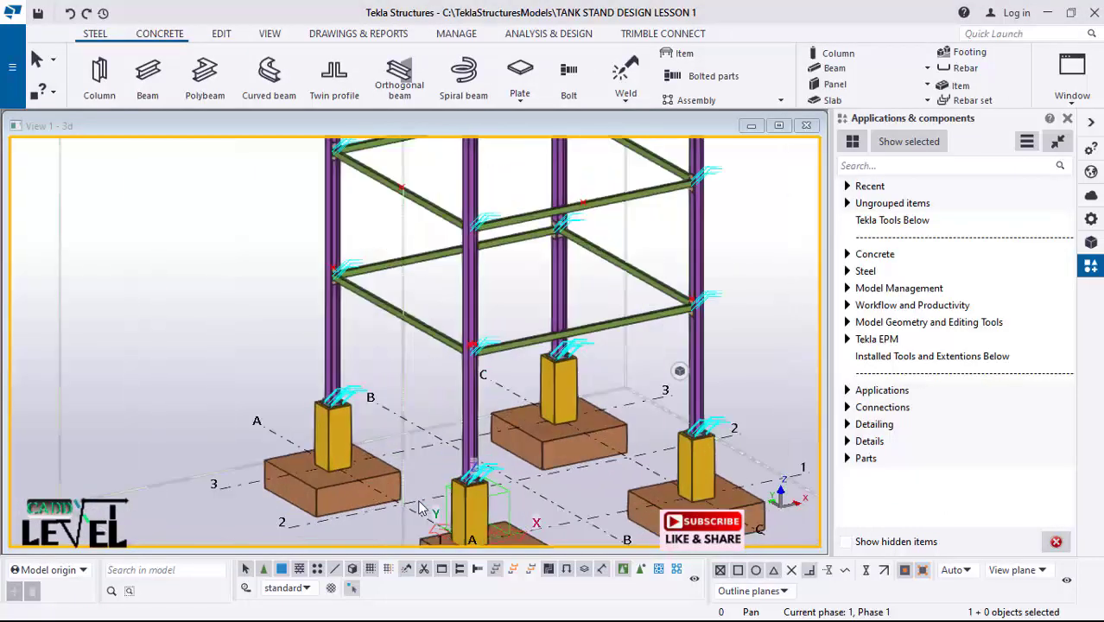
pyautogui.scroll(5, 278, 385)
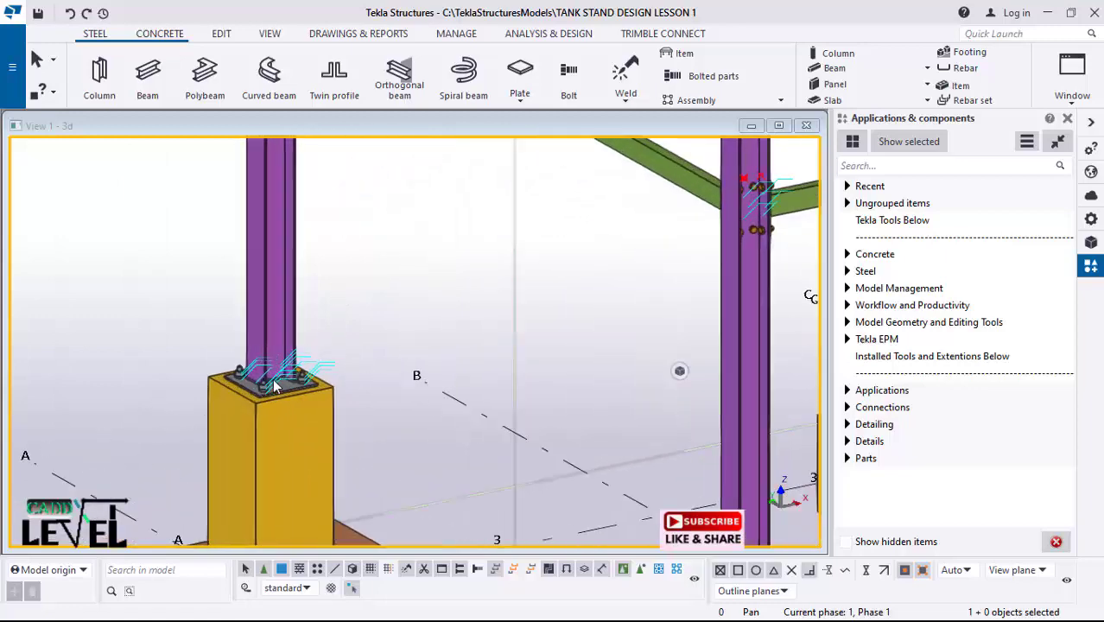
pyautogui.scroll(-6, 296, 371)
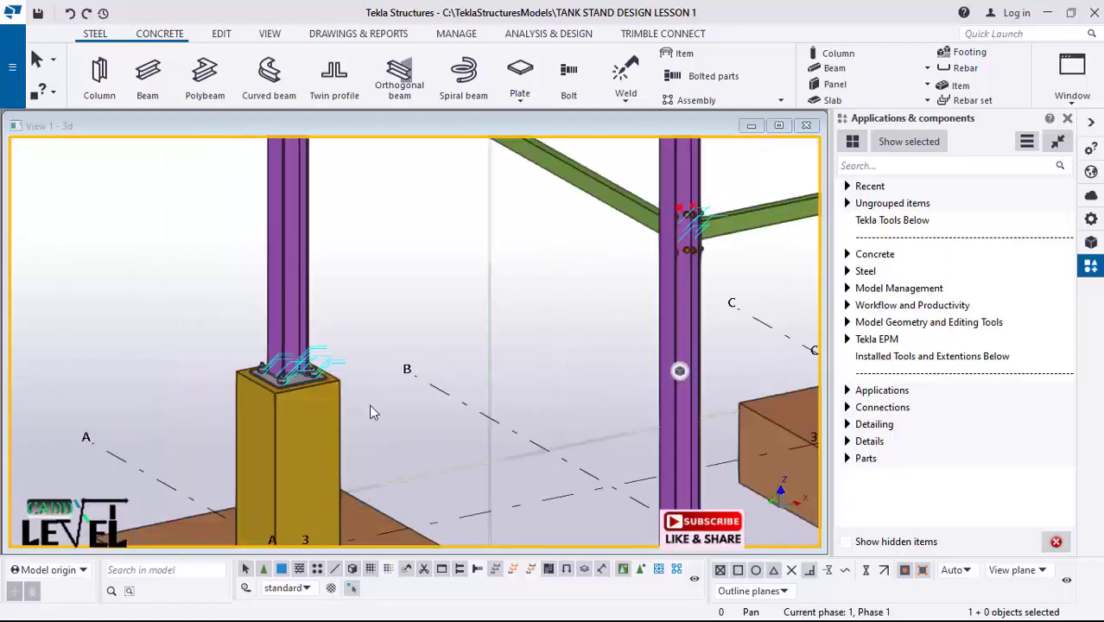
pyautogui.scroll(4, 420, 346)
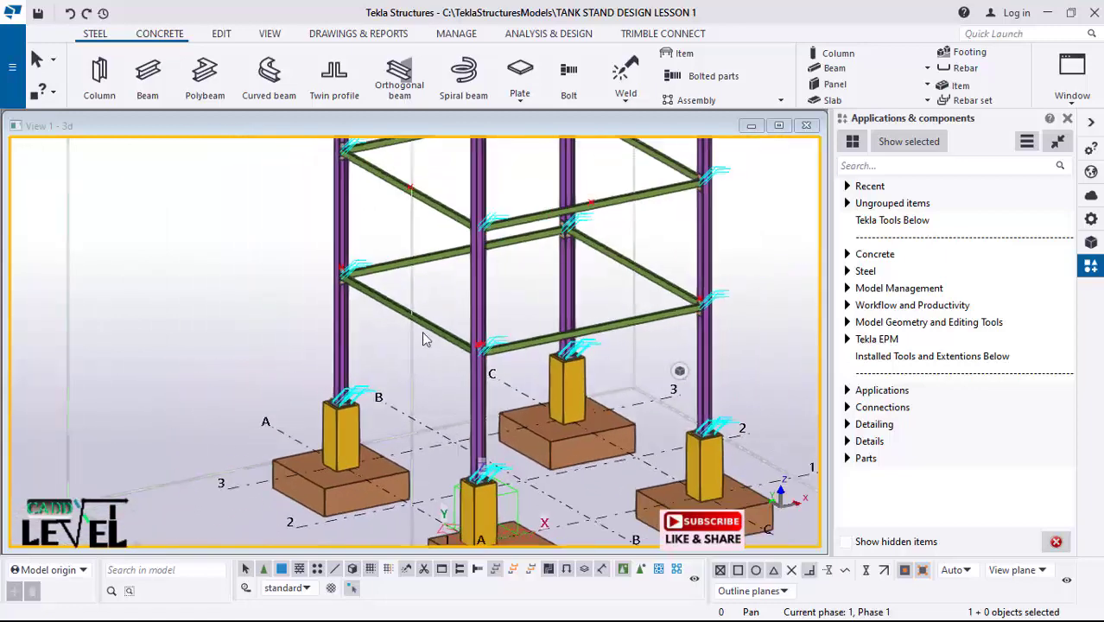
pyautogui.scroll(-3, 387, 384)
pyautogui.scroll(-2, 380, 412)
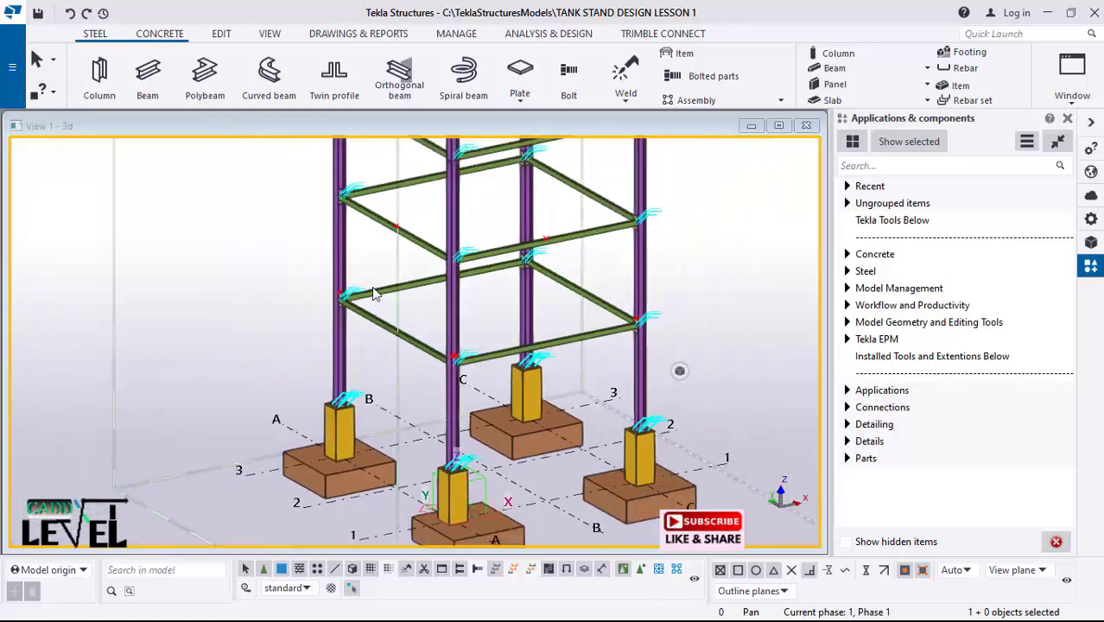
# Step: Place one divided line point midway along the web's bottom edge, between the two web-flange corners, at column A/3's base plate
pyautogui.click(221, 37)
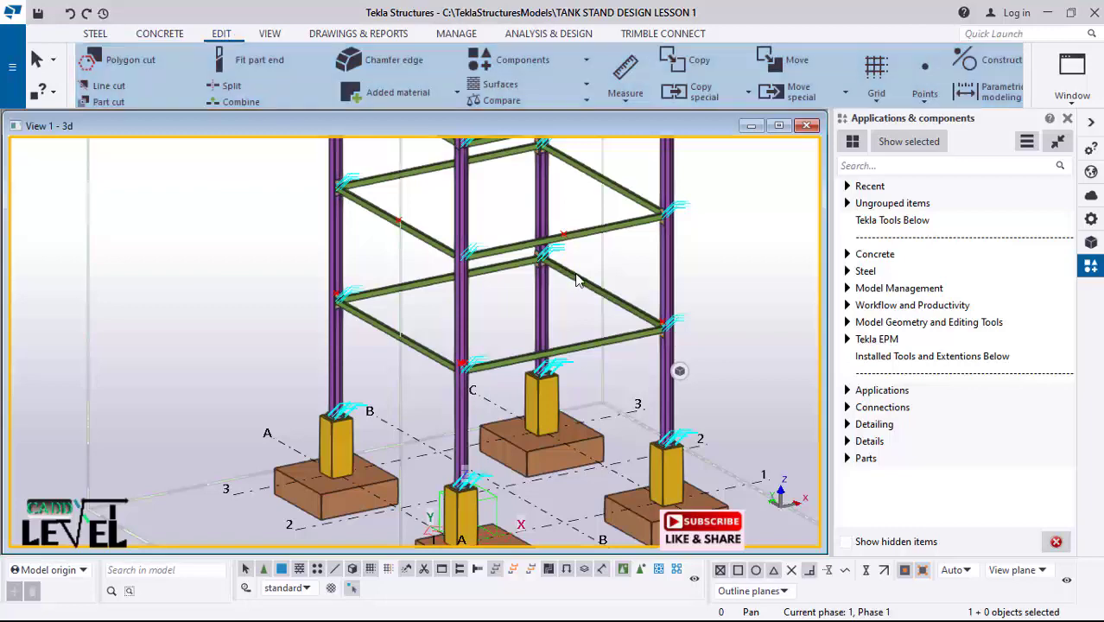
pyautogui.click(926, 78)
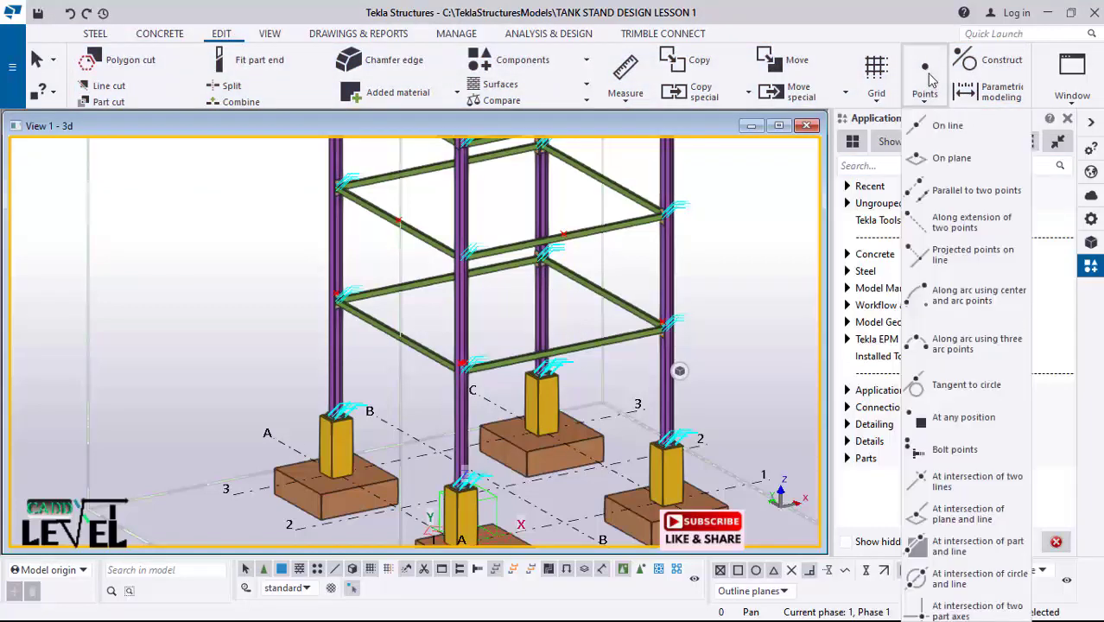
pyautogui.click(947, 126)
pyautogui.scroll(2, 250, 349)
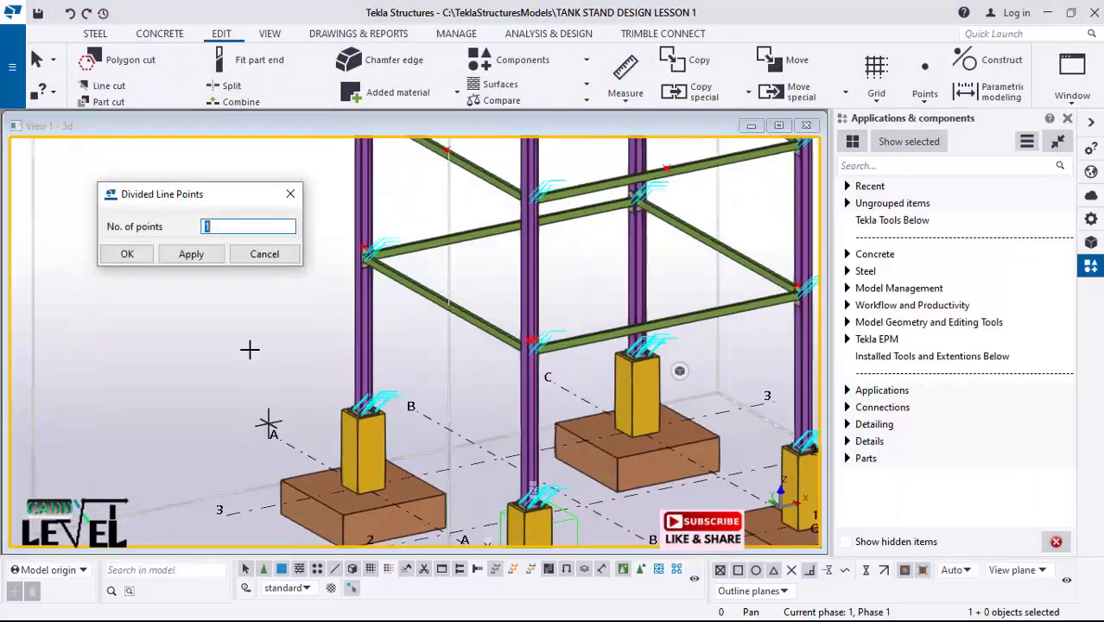
pyautogui.scroll(8, 368, 434)
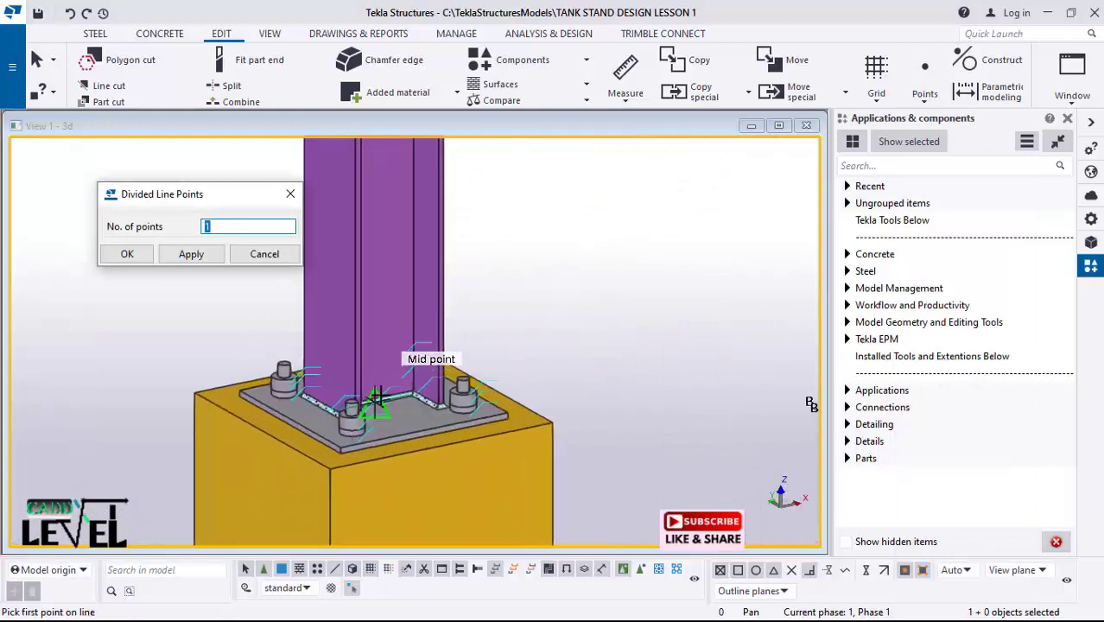
pyautogui.scroll(2, 403, 395)
pyautogui.scroll(2, 415, 391)
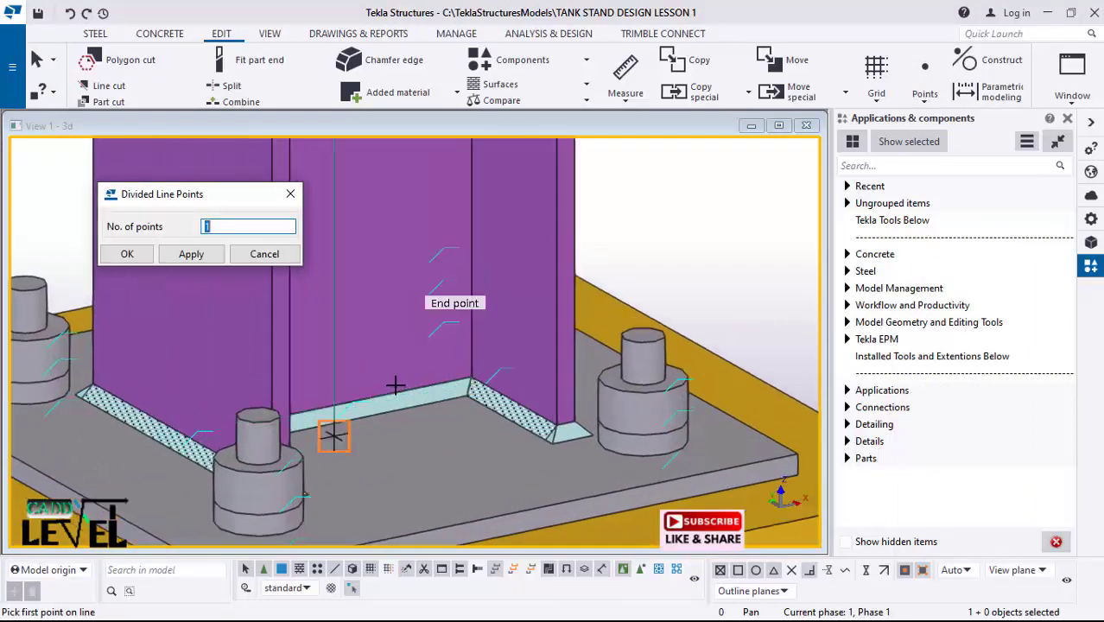
pyautogui.keyDown('ctrl'); pyautogui.moveTo(395, 385); pyautogui.dragTo(336, 412, button='middle'); pyautogui.keyUp('ctrl')
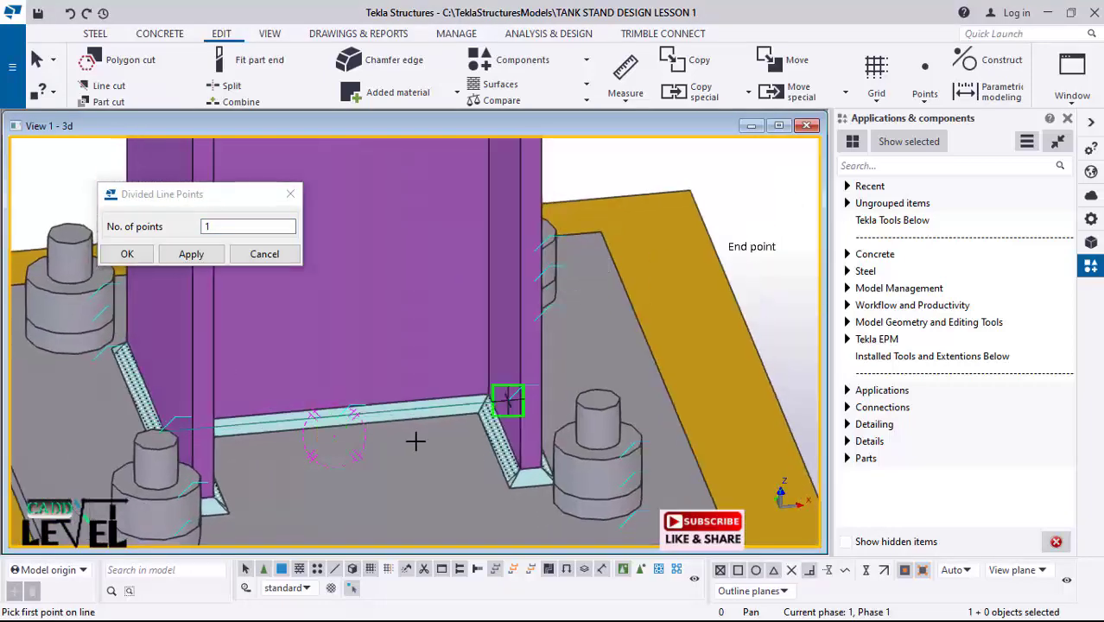
pyautogui.scroll(2, 416, 442)
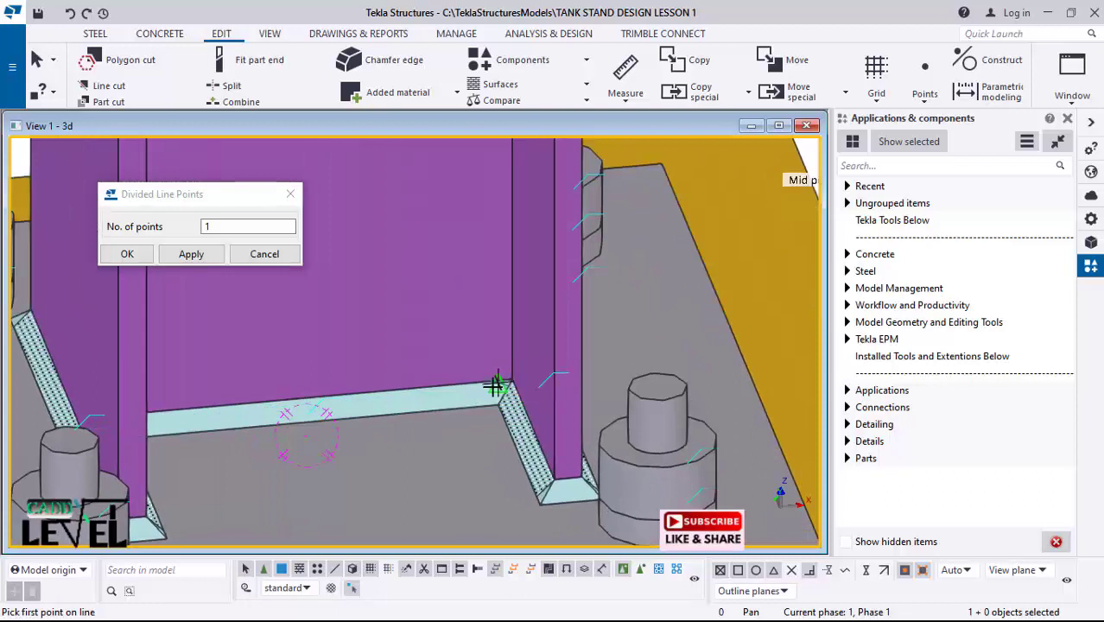
pyautogui.scroll(2, 496, 387)
pyautogui.scroll(3, 518, 373)
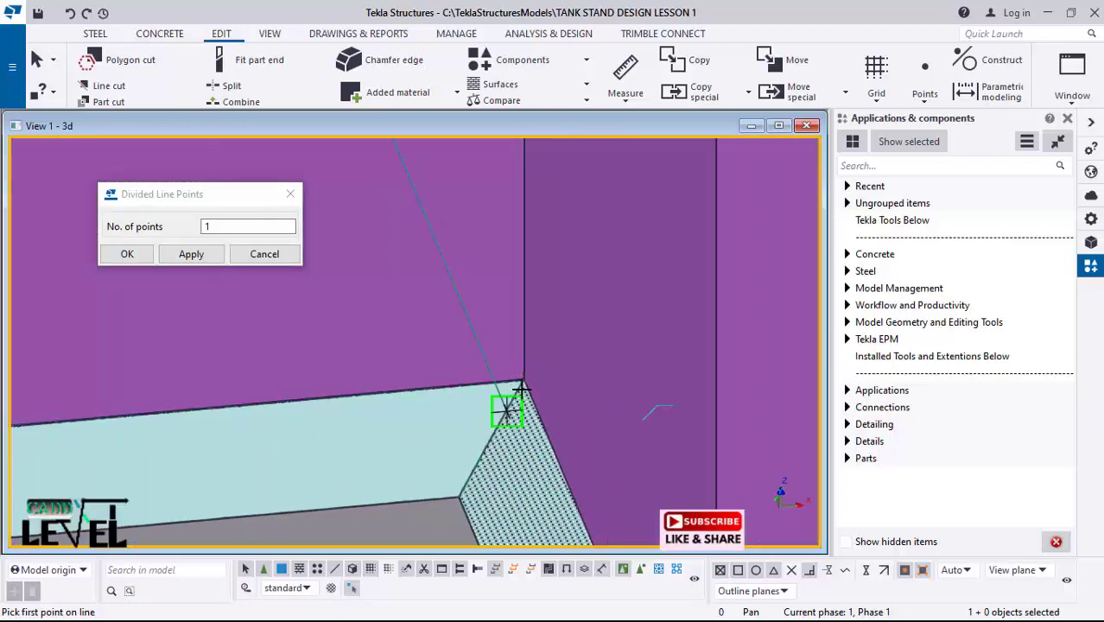
pyautogui.scroll(-5, 552, 375)
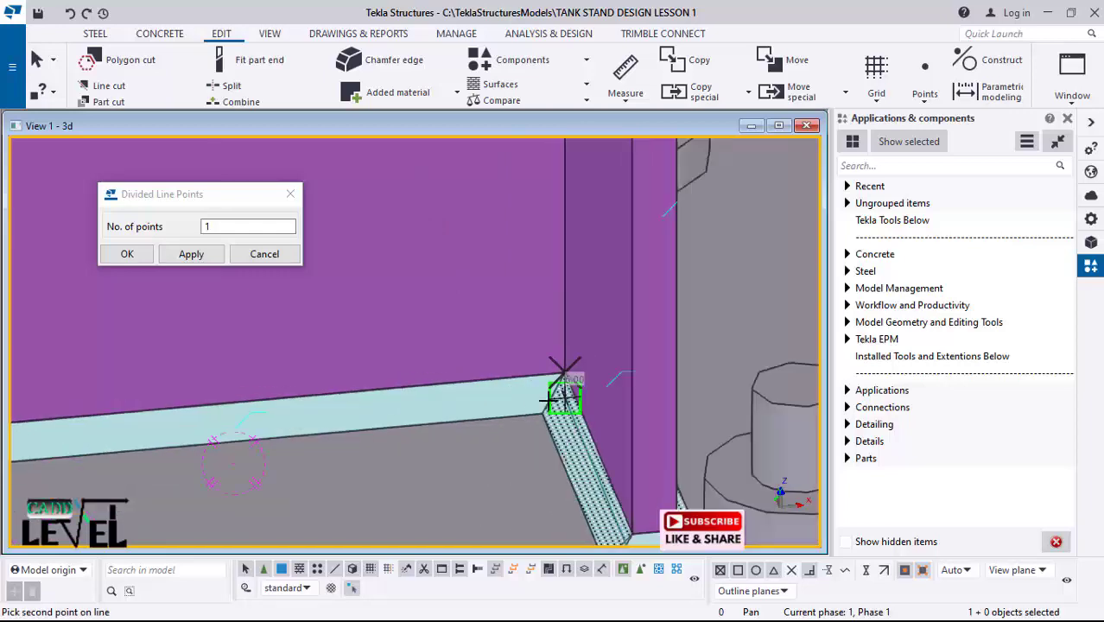
pyautogui.scroll(3, 179, 421)
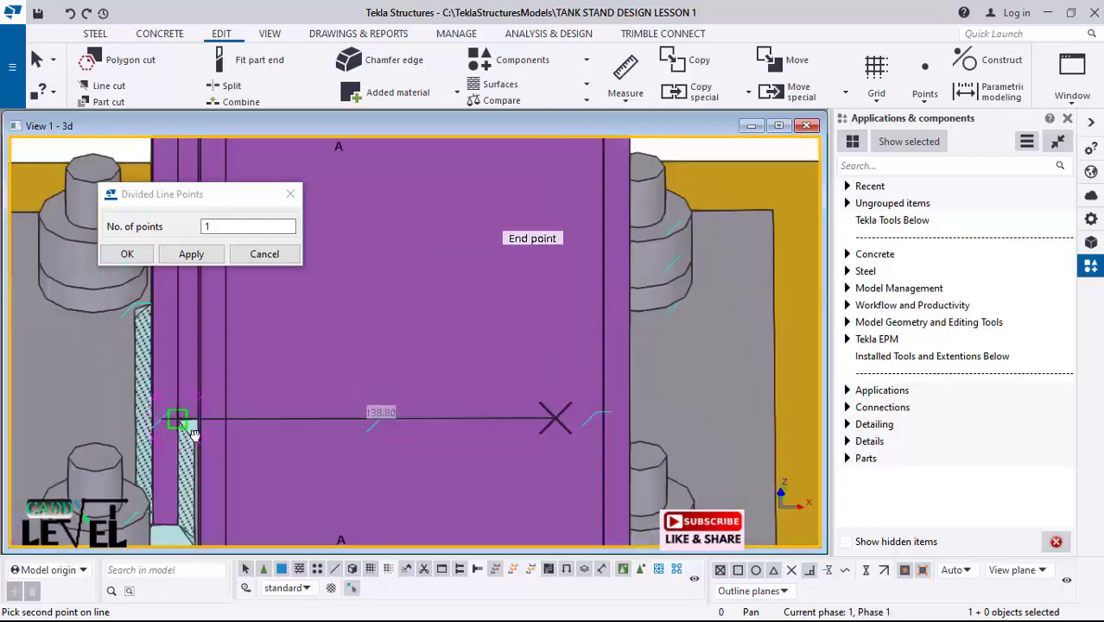
pyautogui.scroll(-2, 178, 421)
pyautogui.scroll(3, 181, 423)
pyautogui.scroll(1, 178, 422)
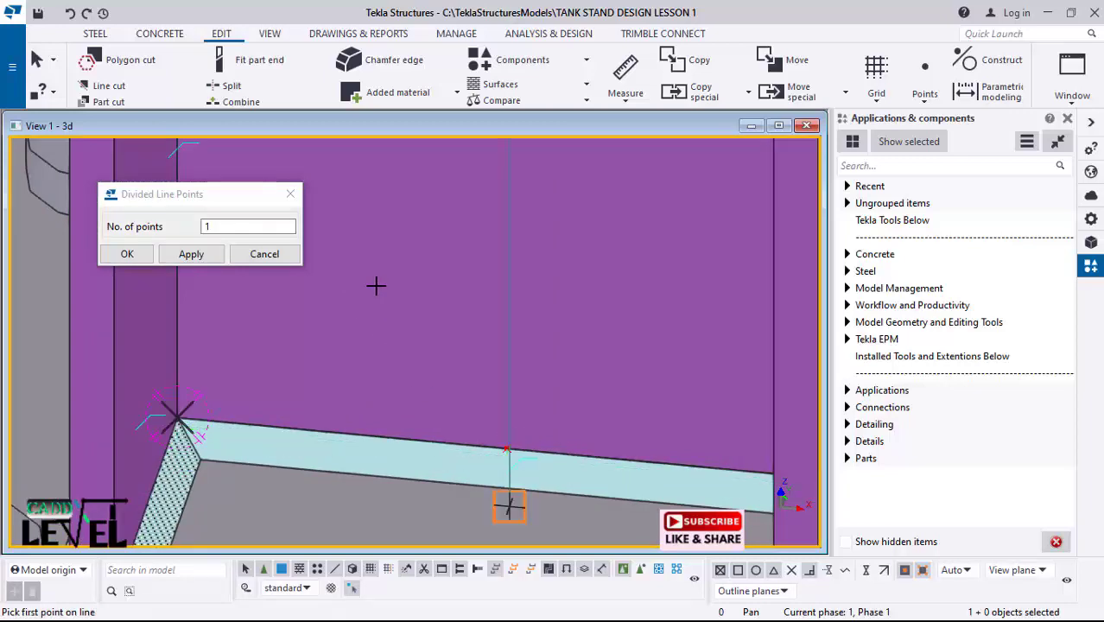
# Step: Place a matching divided line point midway along the web's bottom edge at column A/1's base plate
pyautogui.scroll(-6, 376, 286)
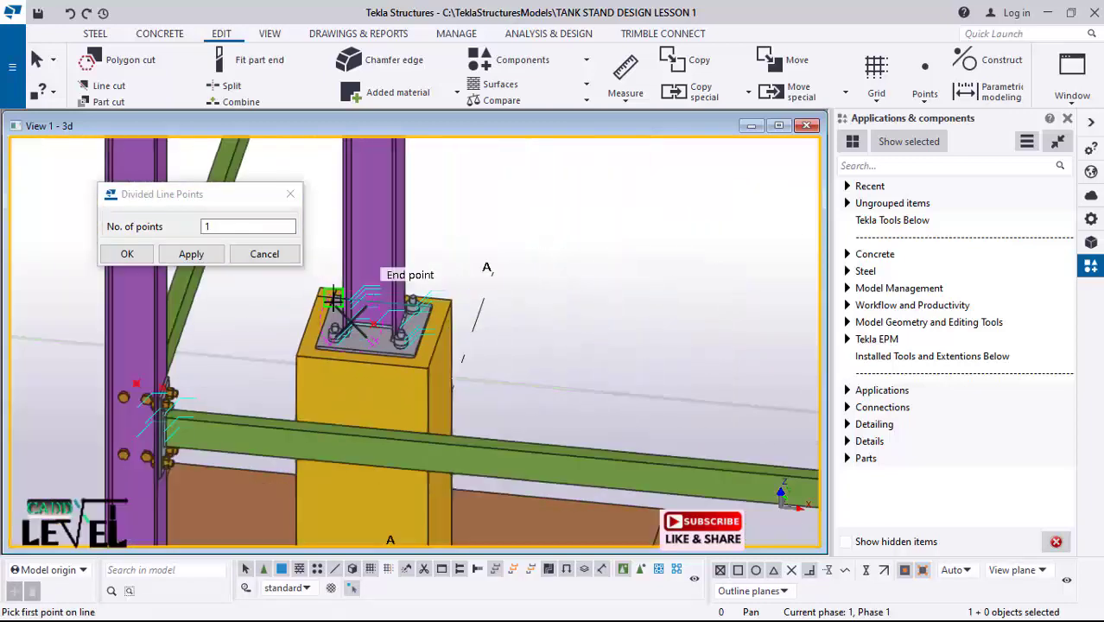
pyautogui.scroll(-8, 333, 299)
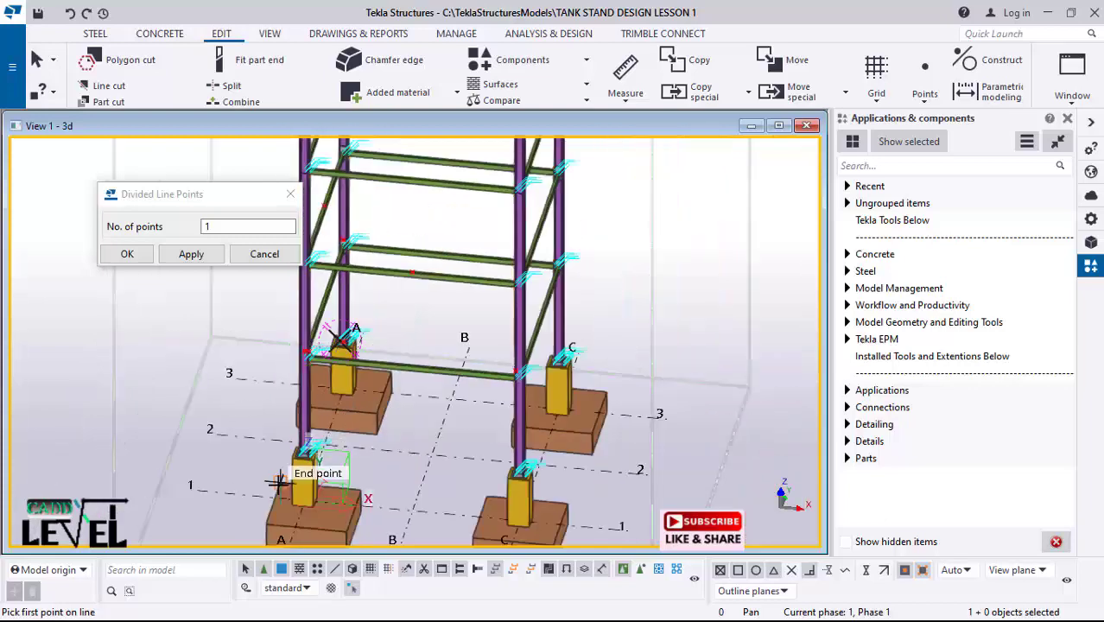
pyautogui.keyDown('ctrl'); pyautogui.moveTo(294, 469); pyautogui.dragTo(659, 459, button='middle'); pyautogui.keyUp('ctrl')
pyautogui.scroll(8, 294, 467)
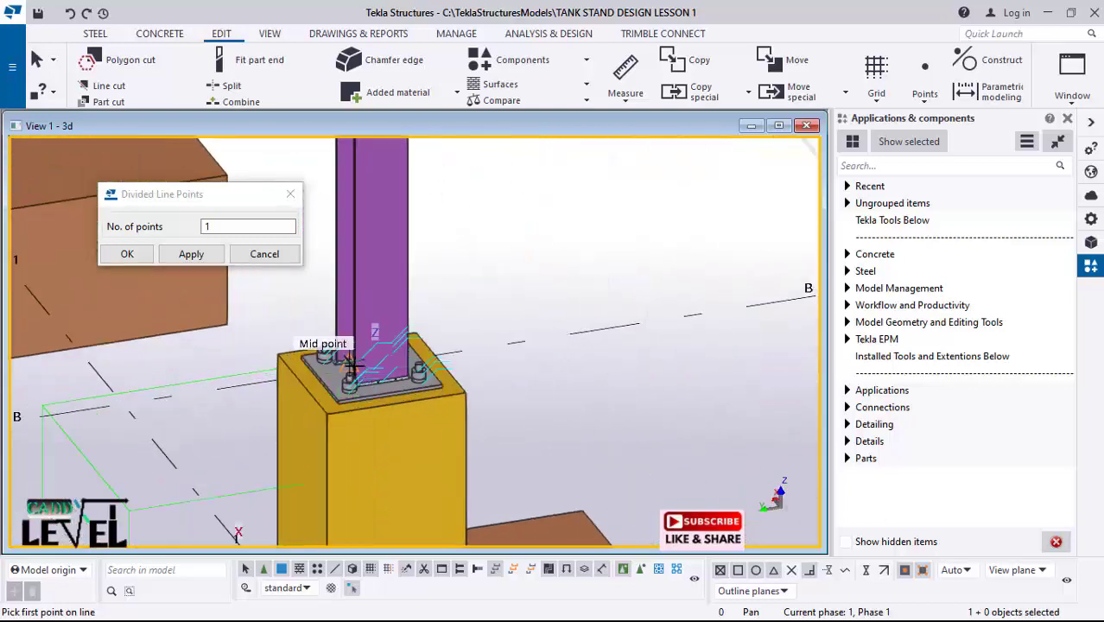
pyautogui.scroll(8, 377, 378)
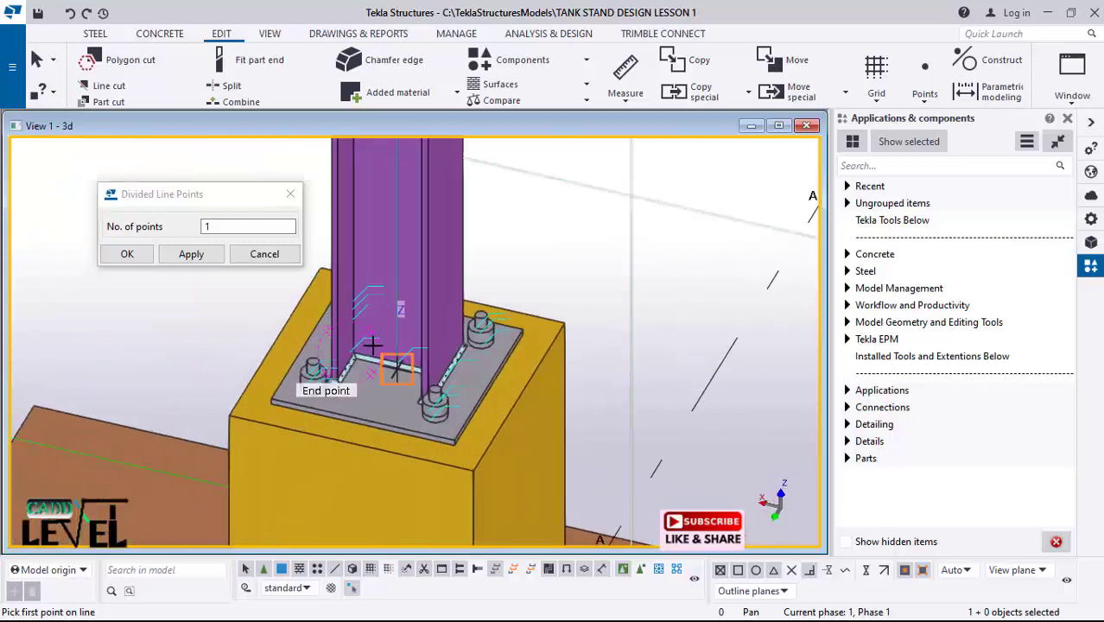
pyautogui.scroll(5, 367, 372)
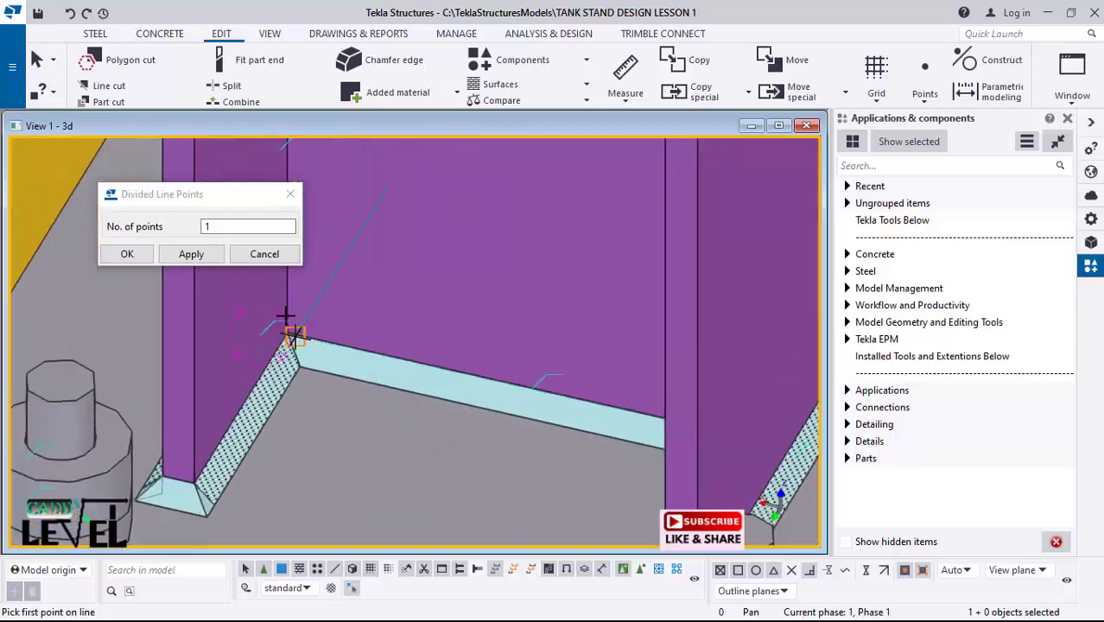
pyautogui.scroll(4, 290, 327)
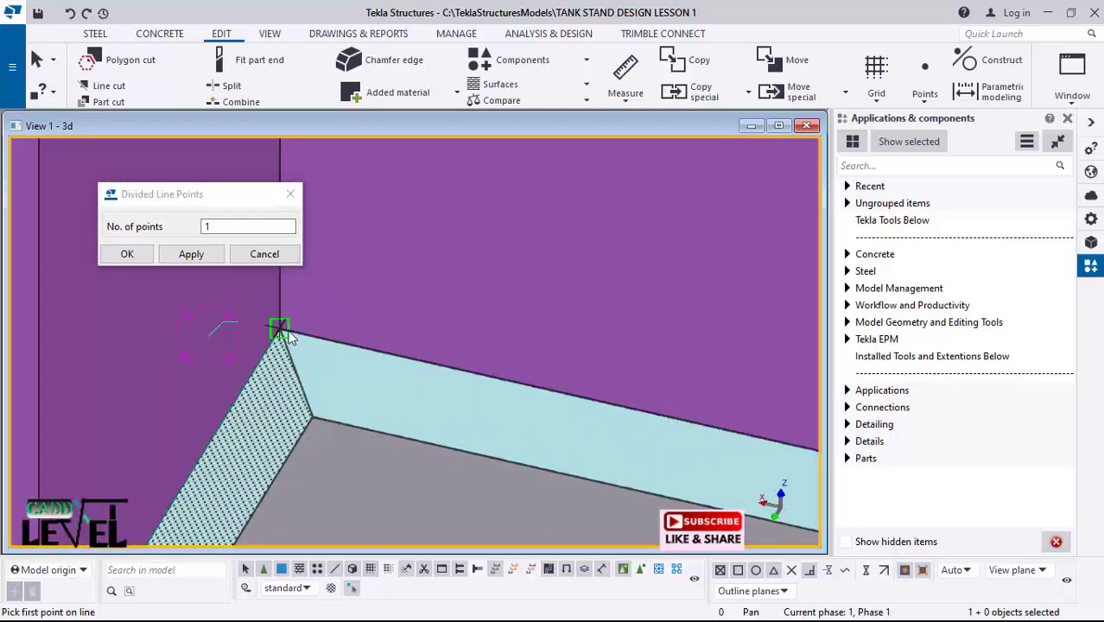
pyautogui.scroll(-5, 209, 308)
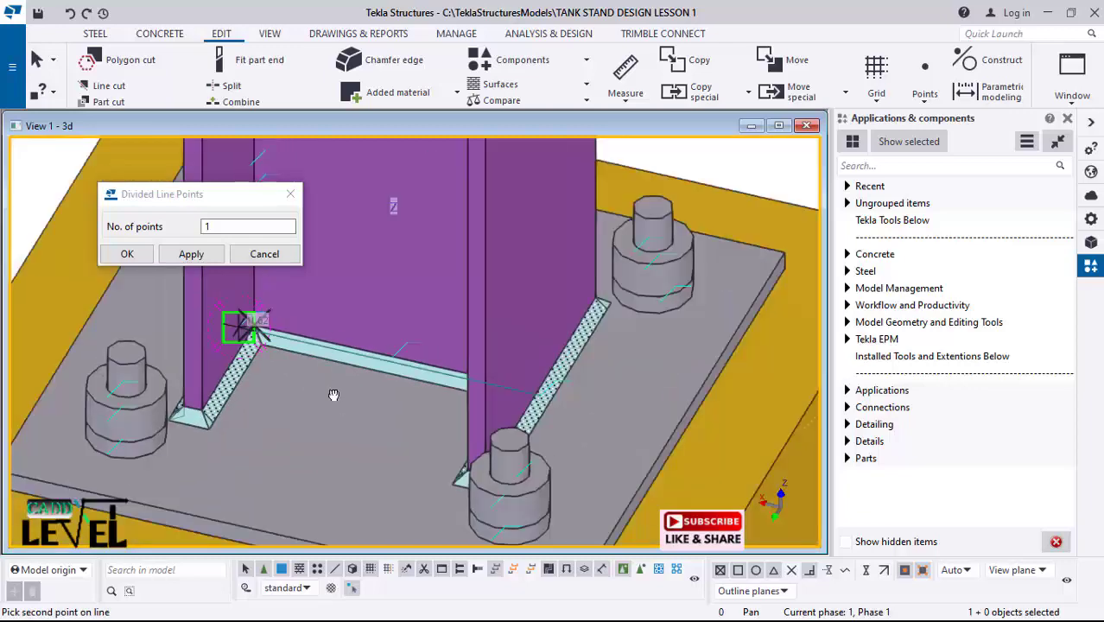
pyautogui.keyDown('ctrl'); pyautogui.moveTo(333, 395); pyautogui.dragTo(492, 387, button='middle'); pyautogui.keyUp('ctrl')
pyautogui.scroll(4, 477, 202)
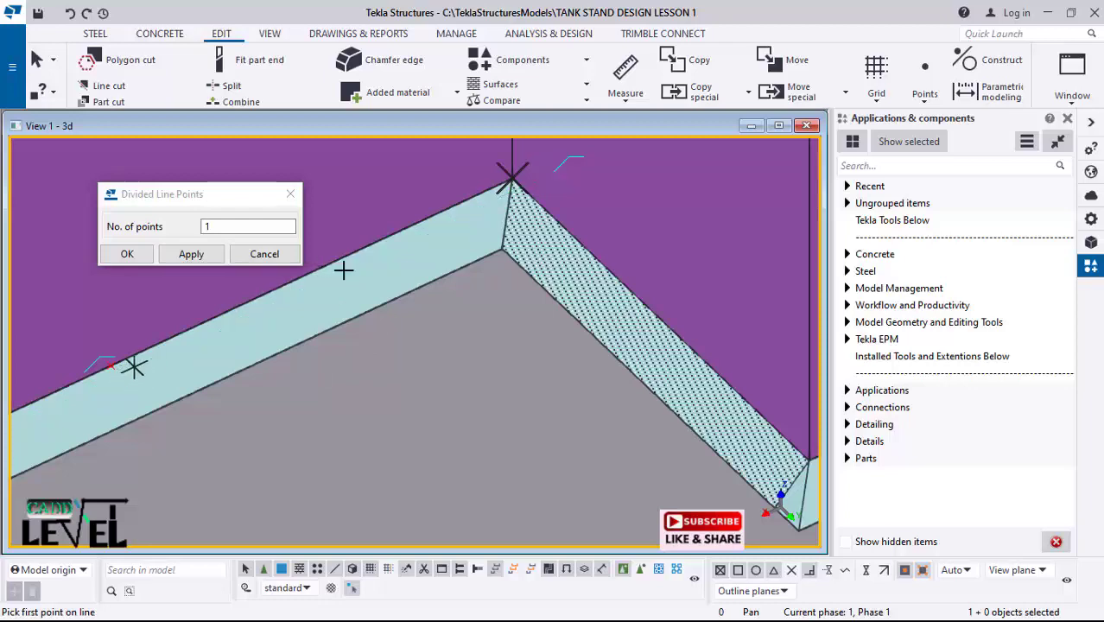
# Step: Add a divided line point at mid-length of the lowest gridline A beam, between the midpoints of its top face's two long edges
pyautogui.scroll(-6, 471, 285)
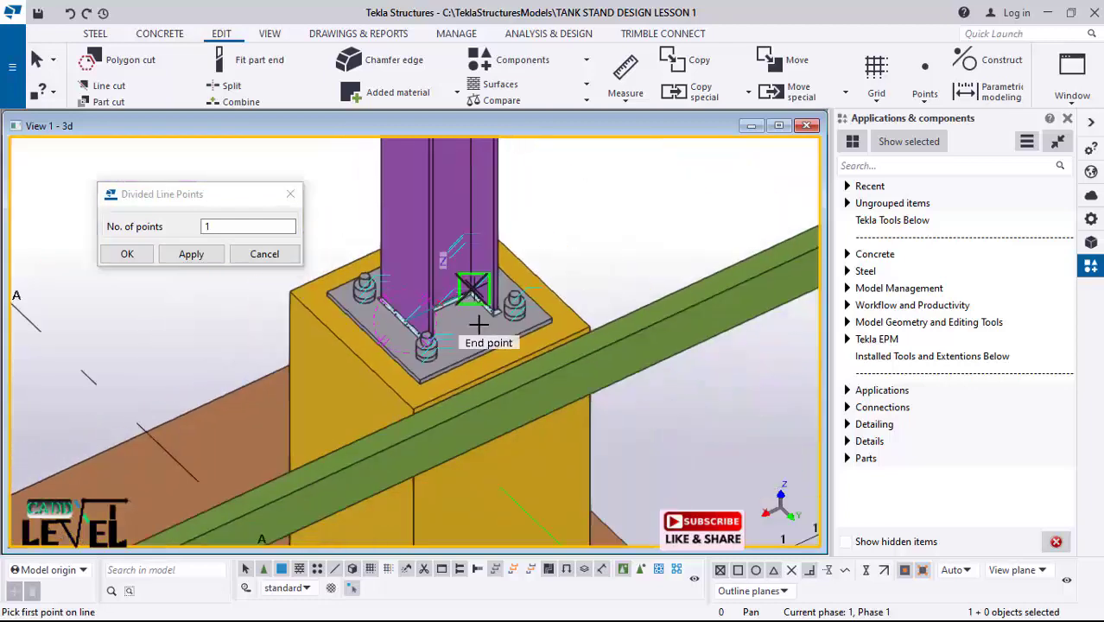
pyautogui.keyDown('ctrl'); pyautogui.moveTo(469, 343); pyautogui.dragTo(269, 387, button='middle'); pyautogui.keyUp('ctrl')
pyautogui.scroll(-1, 552, 282)
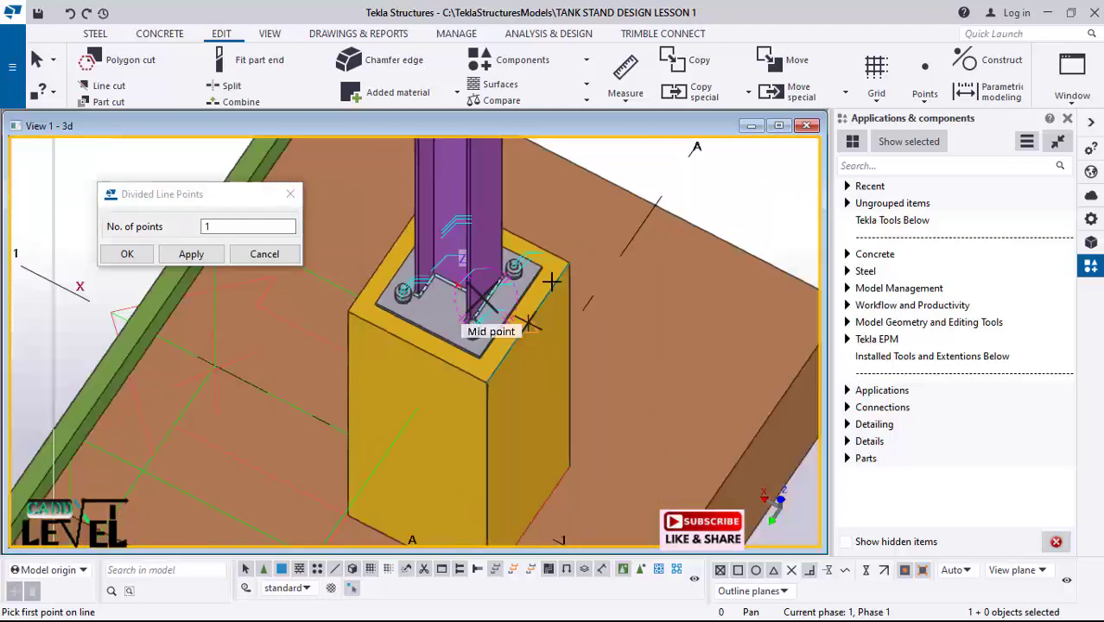
pyautogui.scroll(-4, 560, 234)
pyautogui.scroll(3, 307, 354)
pyautogui.scroll(-2, 465, 170)
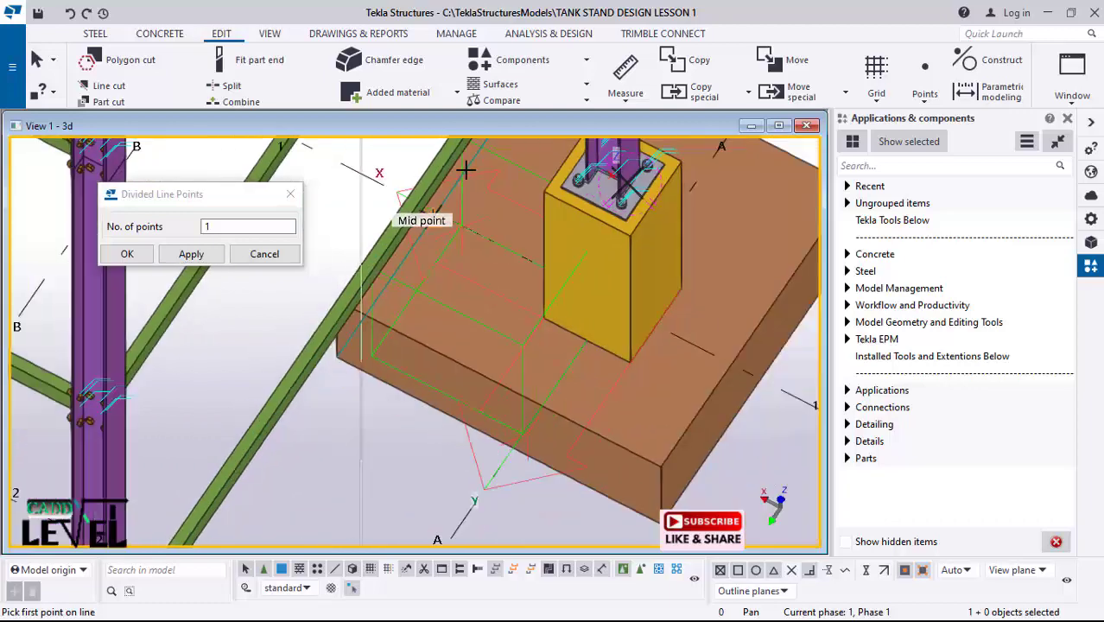
pyautogui.scroll(-2, 466, 170)
pyautogui.keyDown('ctrl'); pyautogui.moveTo(384, 391); pyautogui.dragTo(369, 288, button='middle'); pyautogui.keyUp('ctrl')
pyautogui.scroll(5, 369, 288)
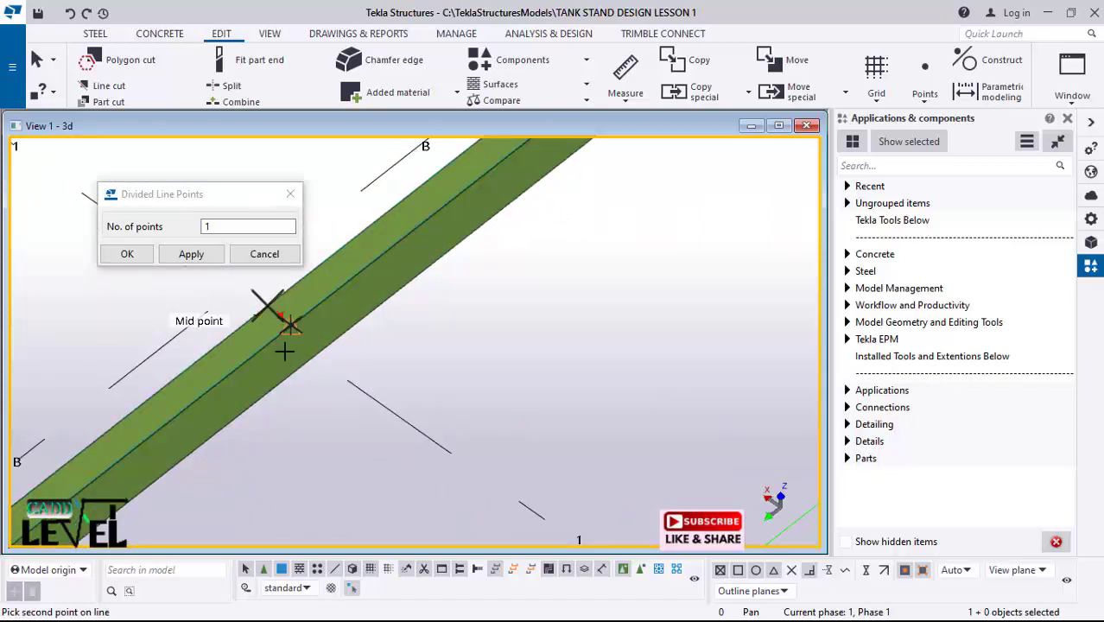
pyautogui.keyDown('ctrl'); pyautogui.moveTo(276, 332); pyautogui.dragTo(331, 266, button='middle'); pyautogui.keyUp('ctrl')
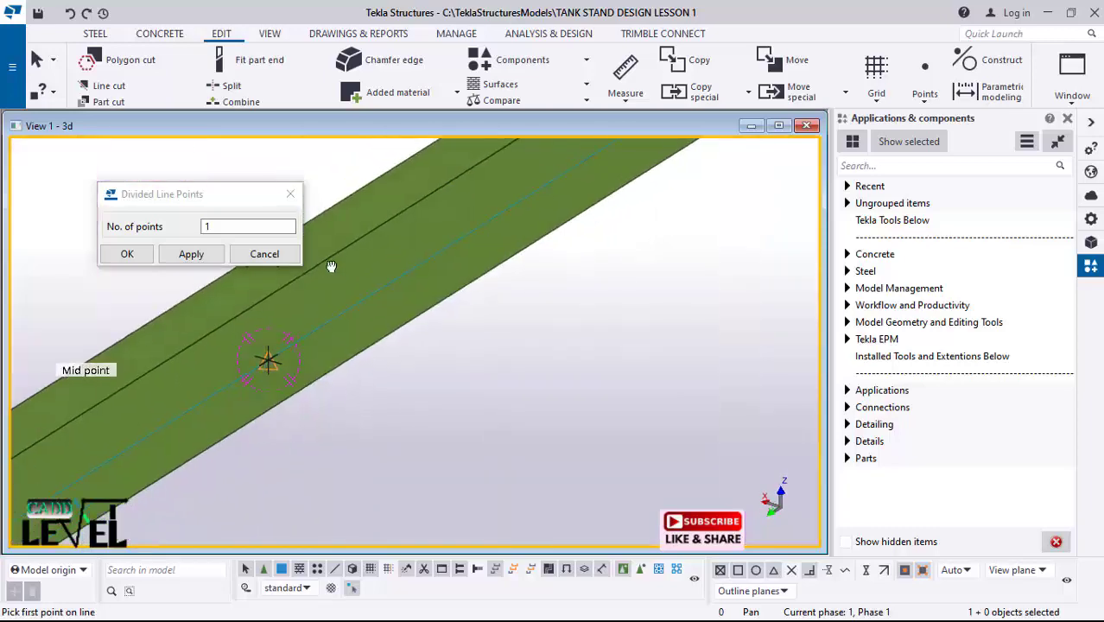
# Step: Move the Divided Line Points dialog clear of the model and examine the placed points on the lower beams and column bases
pyautogui.moveTo(179, 197); pyautogui.dragTo(74, 187)
pyautogui.keyDown('ctrl'); pyautogui.moveTo(291, 283); pyautogui.dragTo(539, 235, button='middle'); pyautogui.keyUp('ctrl')
pyautogui.scroll(-3, 539, 235)
pyautogui.scroll(-6, 522, 259)
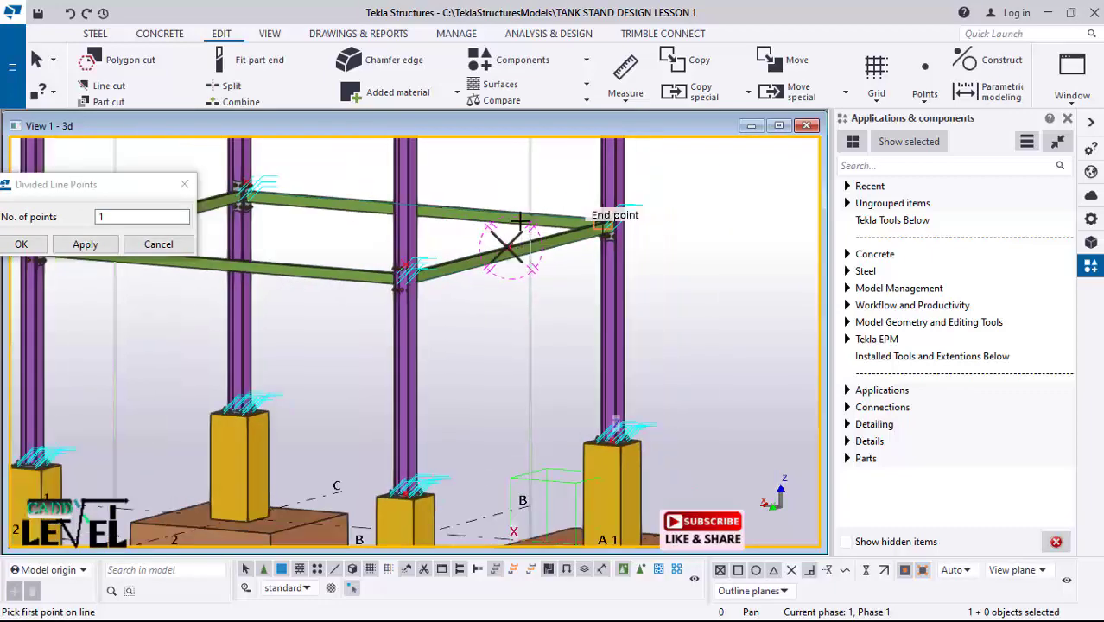
pyautogui.scroll(2, 501, 293)
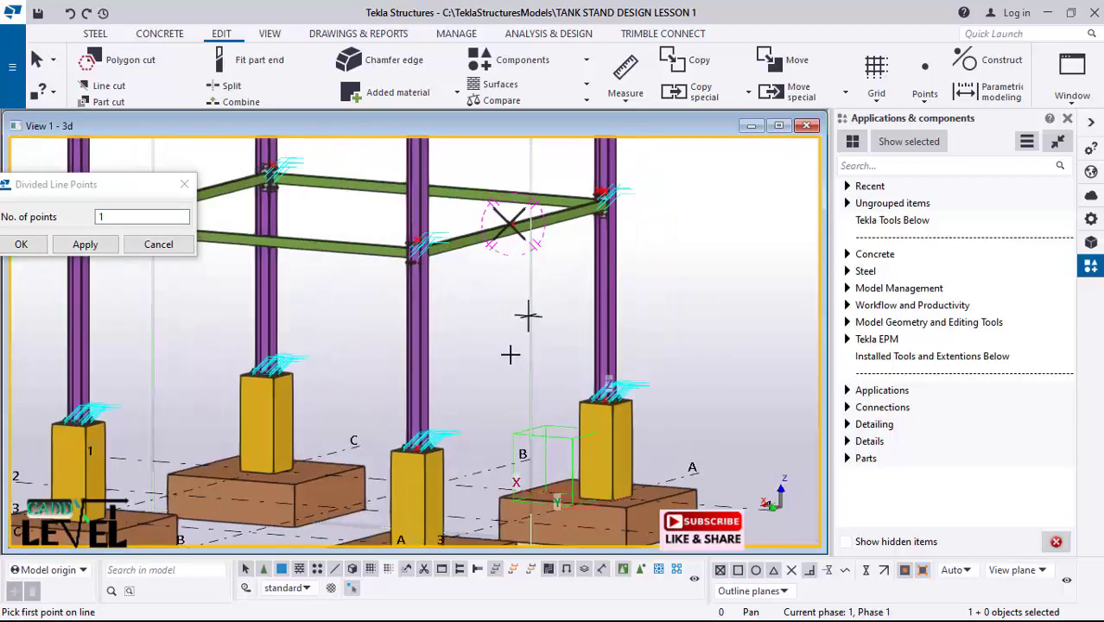
pyautogui.scroll(-3, 510, 354)
pyautogui.scroll(5, 506, 346)
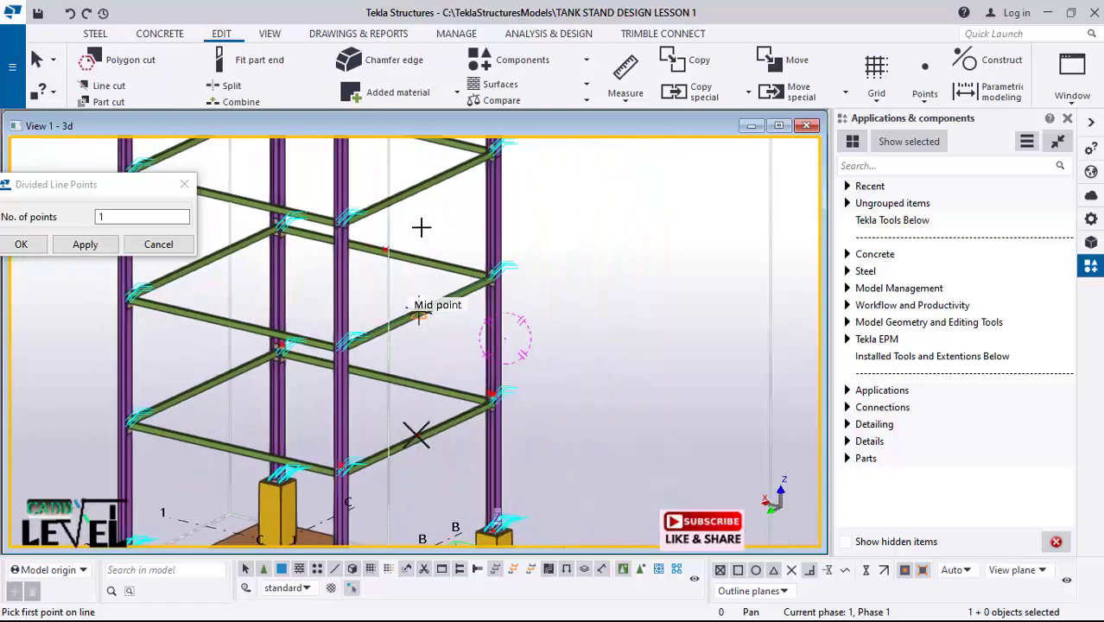
pyautogui.scroll(-3, 515, 223)
# Step: Place one divided line point midway along the outer flange's bottom edge at column C/1's base plate, between the flange's two end corners
pyautogui.keyDown('ctrl'); pyautogui.moveTo(500, 377); pyautogui.dragTo(187, 413, button='middle'); pyautogui.keyUp('ctrl')
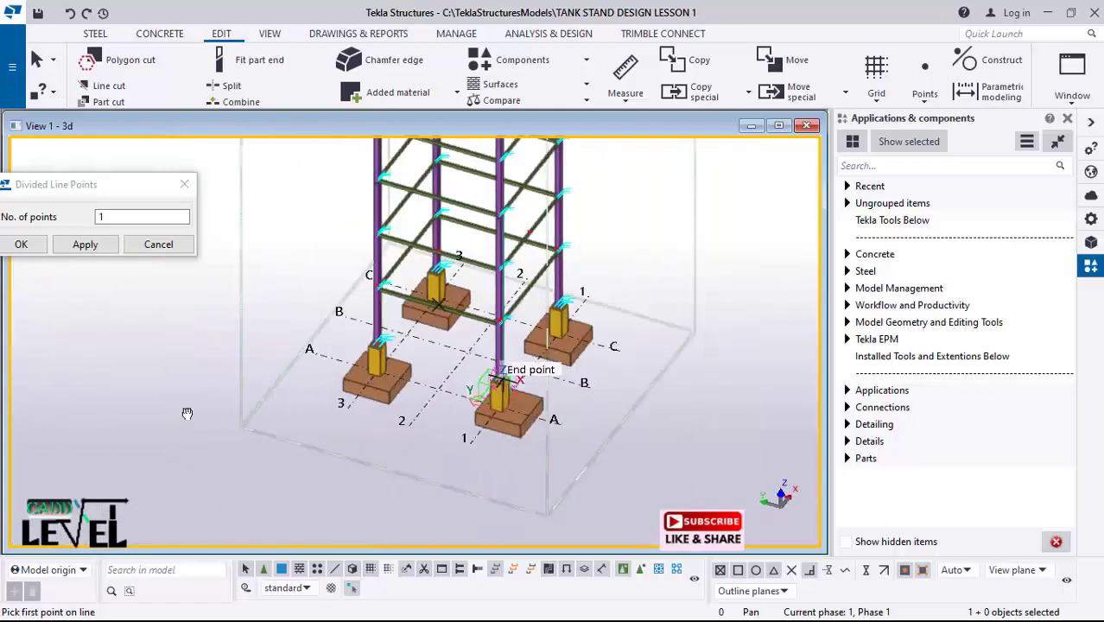
pyautogui.scroll(5, 501, 389)
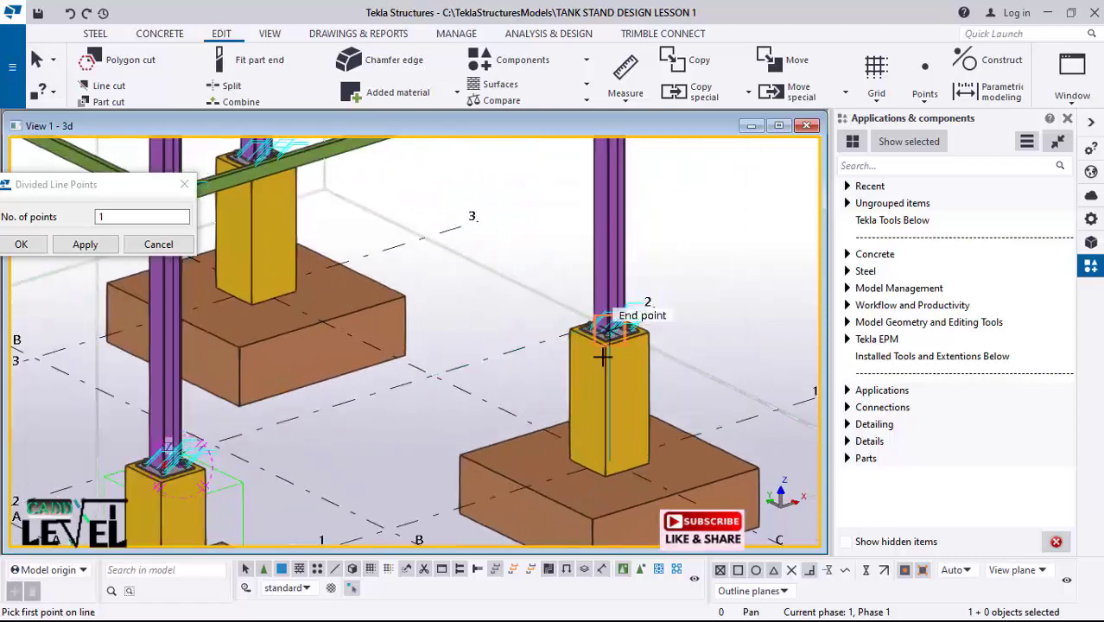
pyautogui.scroll(8, 602, 354)
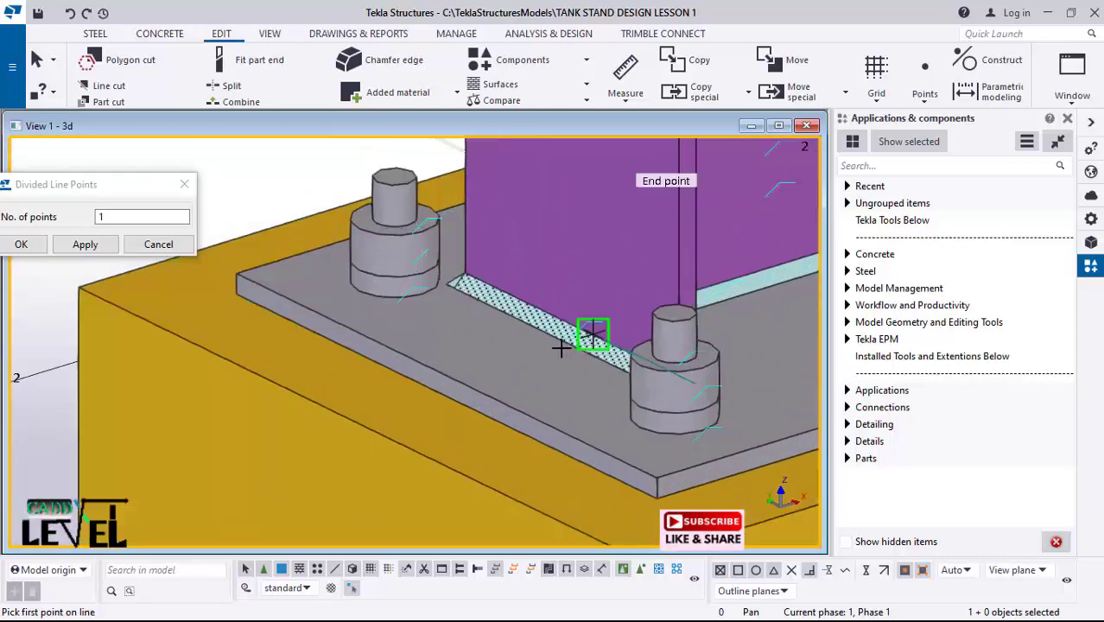
pyautogui.keyDown('ctrl'); pyautogui.moveTo(561, 347); pyautogui.dragTo(678, 342, button='middle'); pyautogui.keyUp('ctrl')
pyautogui.scroll(4, 414, 323)
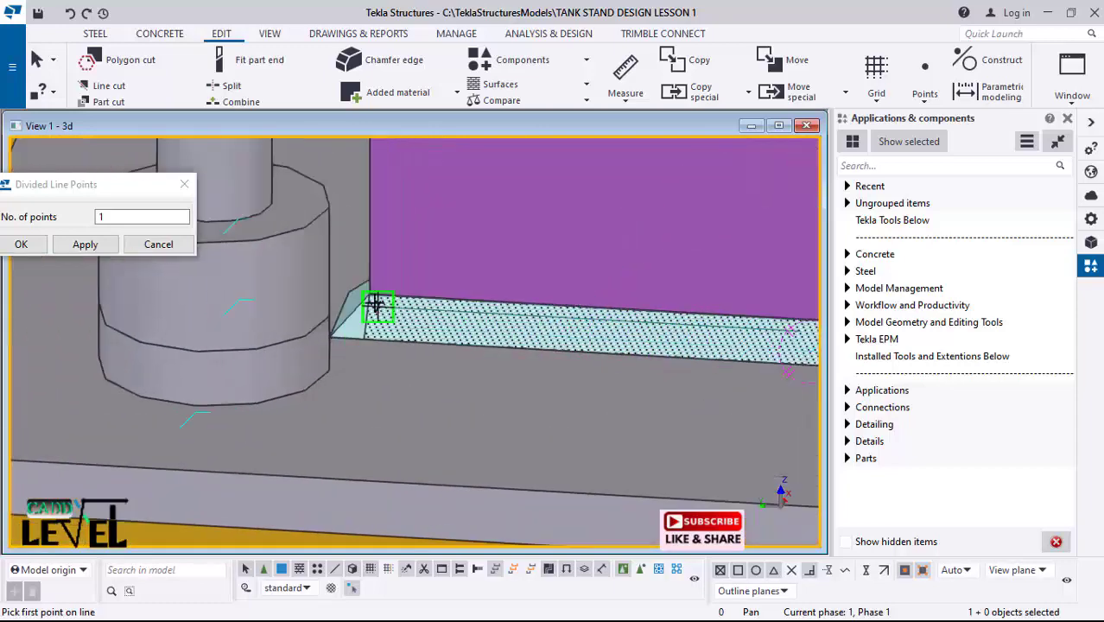
pyautogui.scroll(3, 374, 294)
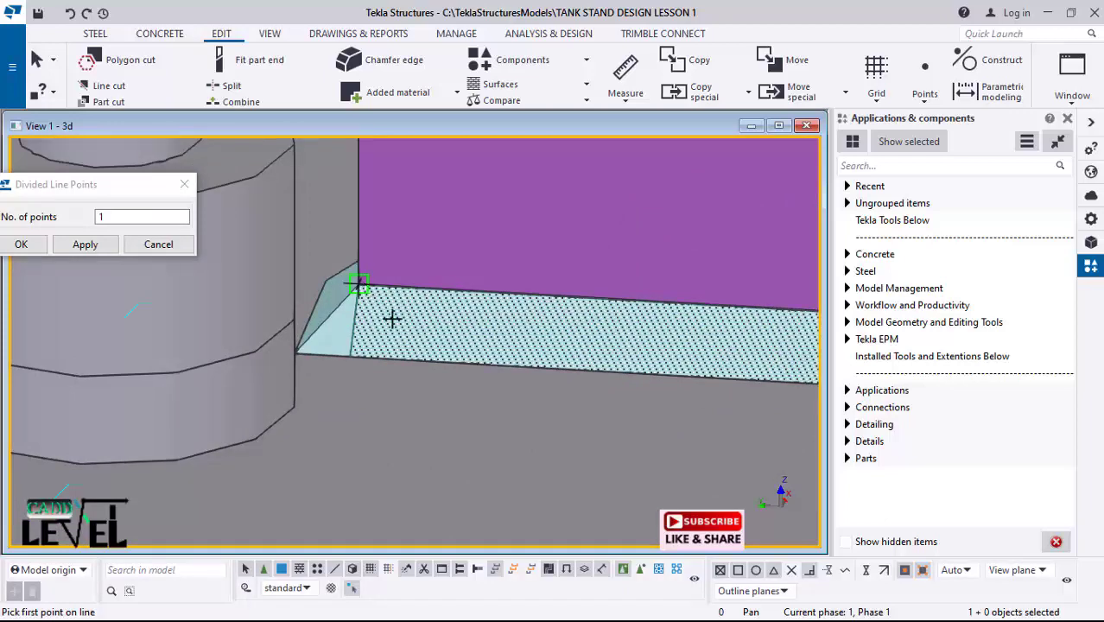
pyautogui.click(305, 300)
pyautogui.scroll(-6, 529, 374)
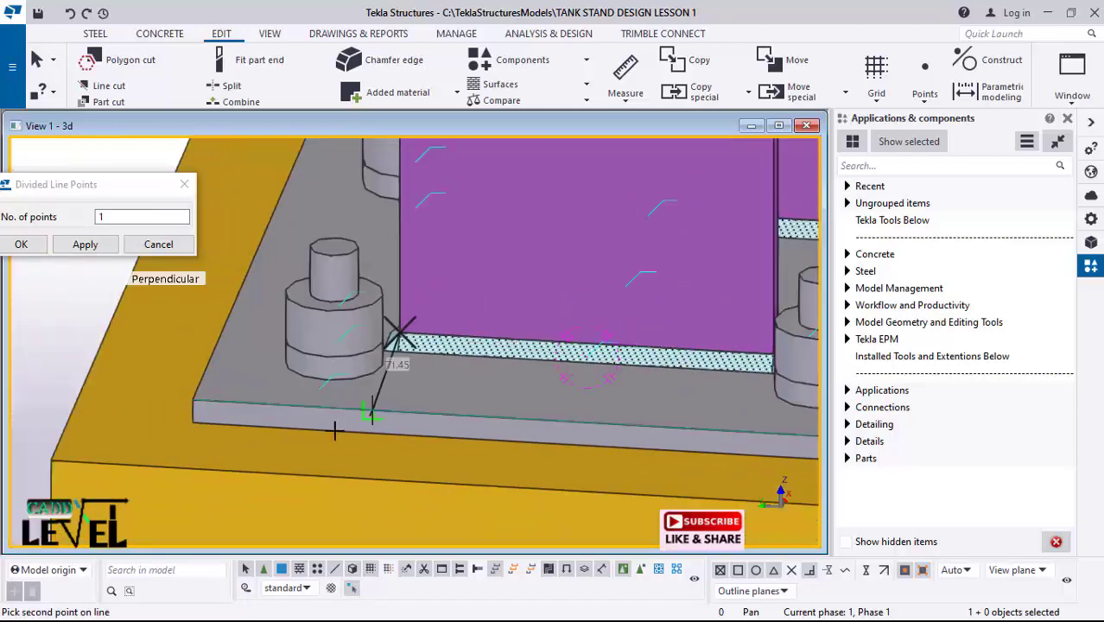
pyautogui.scroll(8, 693, 367)
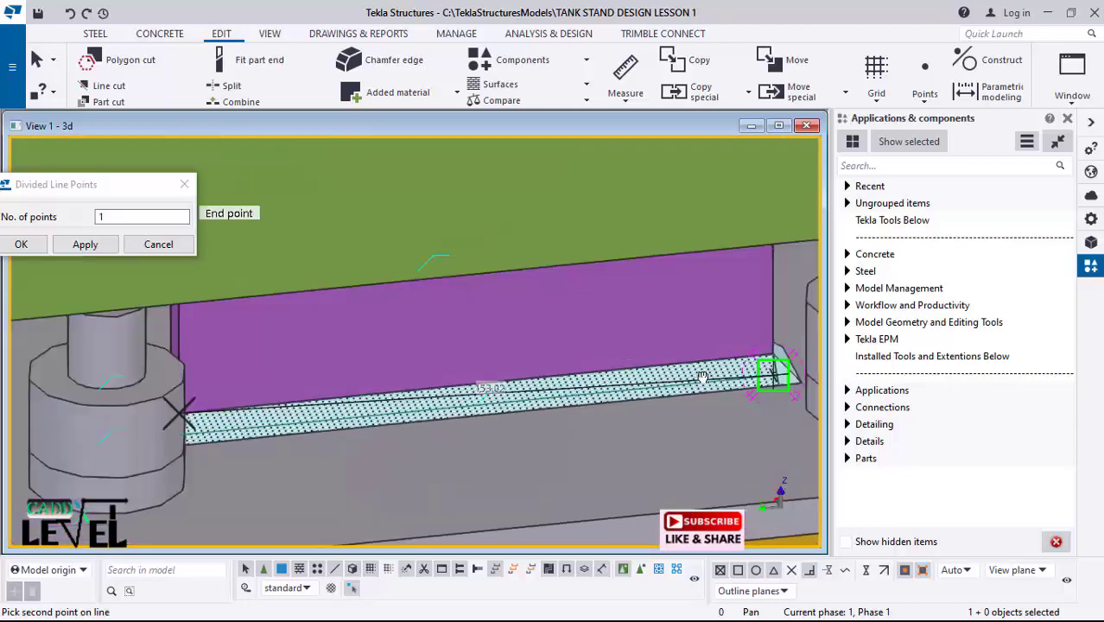
pyautogui.scroll(2, 768, 367)
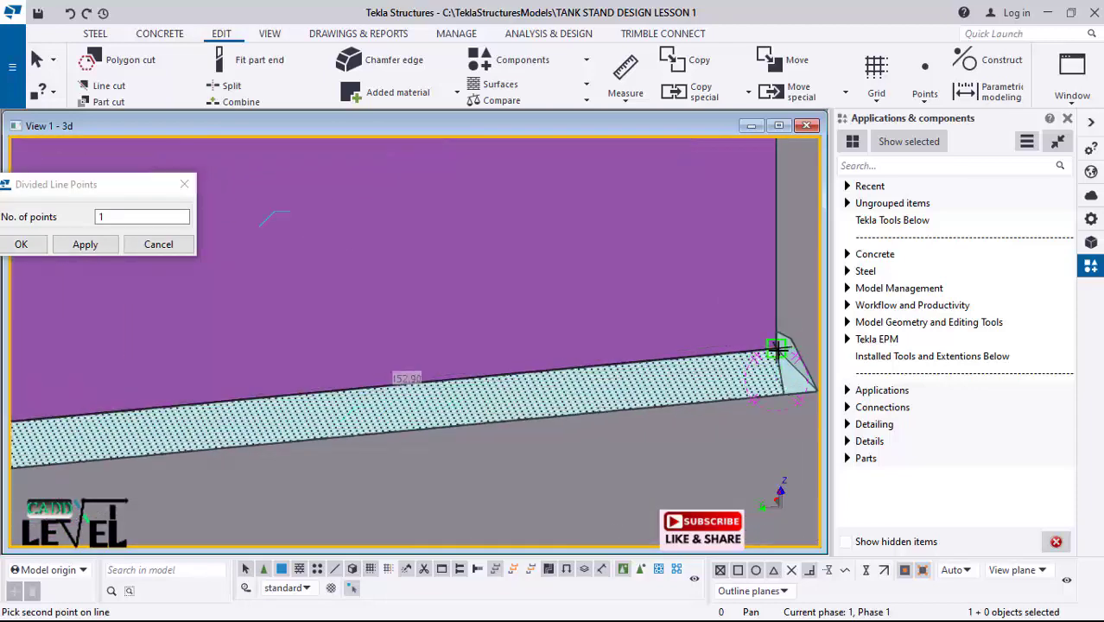
pyautogui.scroll(-7, 478, 274)
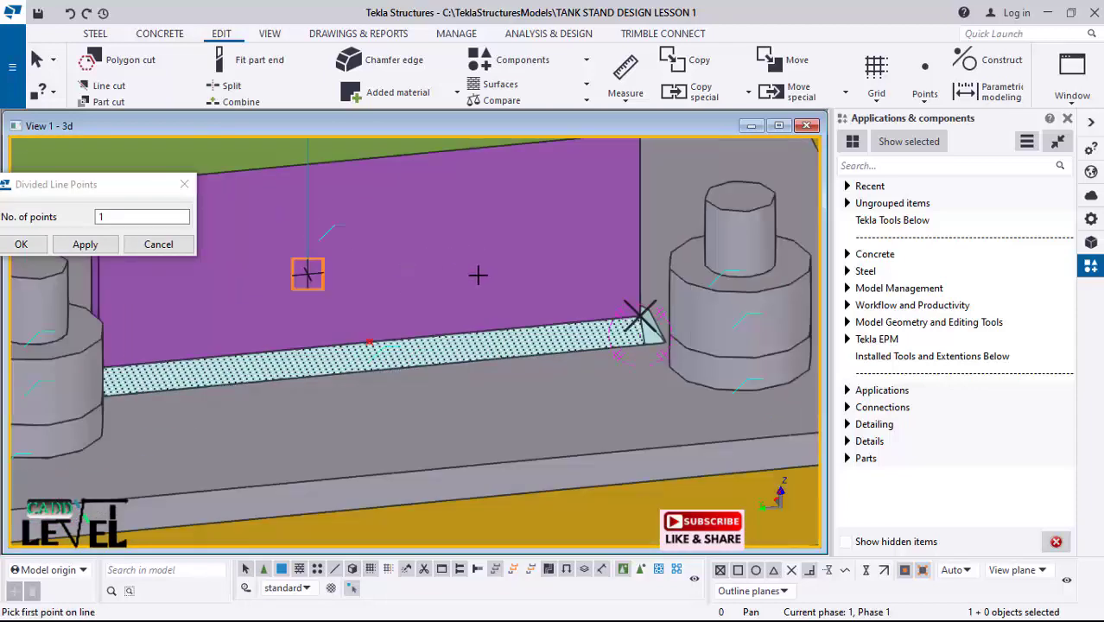
pyautogui.keyDown('ctrl'); pyautogui.moveTo(550, 332); pyautogui.dragTo(524, 357, button='middle'); pyautogui.keyUp('ctrl')
pyautogui.scroll(-8, 525, 357)
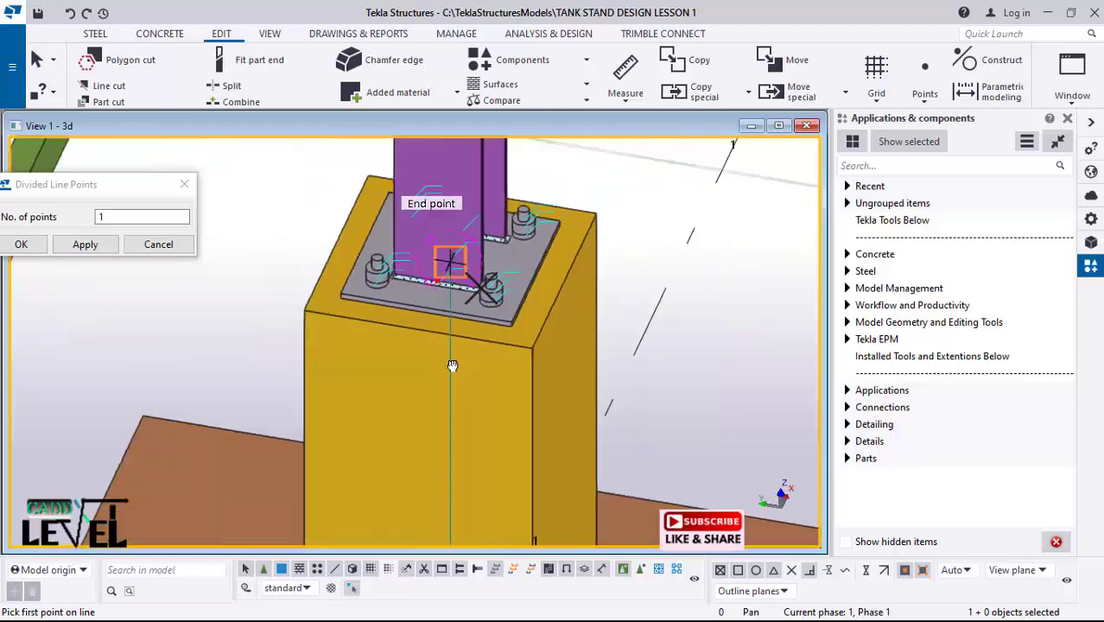
pyautogui.scroll(-3, 518, 474)
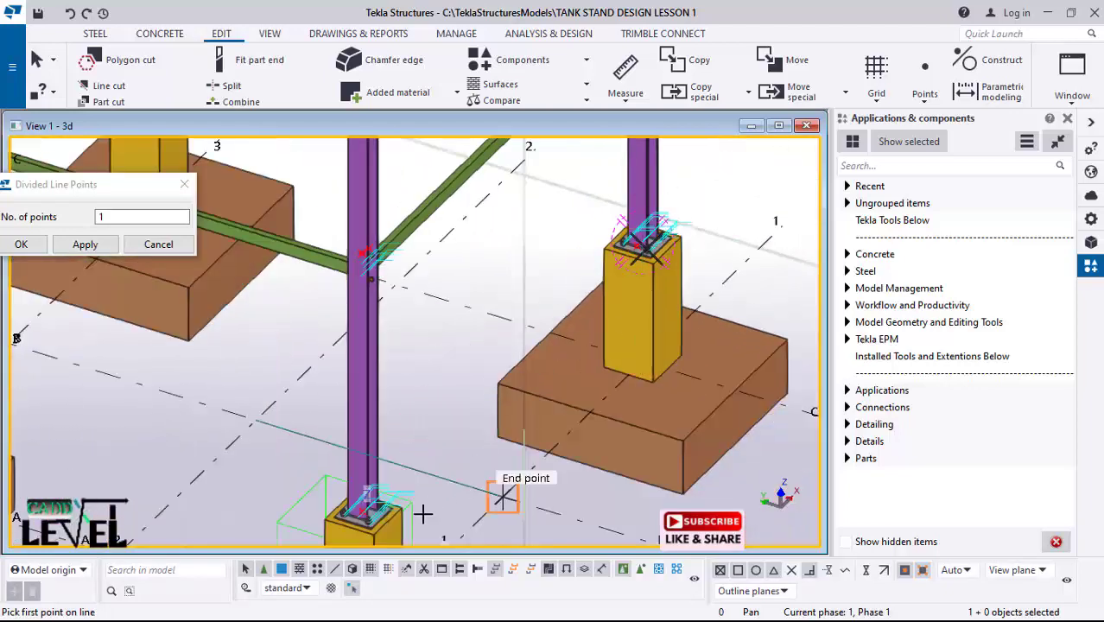
# Step: Place a matching divided line point midway along the outer flange's bottom edge at column A/1's base plate
pyautogui.scroll(5, 321, 464)
pyautogui.moveTo(370, 459)
pyautogui.keyDown('ctrl'); pyautogui.mouseDown(button='middle')
pyautogui.moveTo(366, 467)
pyautogui.moveTo(374, 437)
pyautogui.moveTo(337, 434)
pyautogui.mouseUp(button='middle'); pyautogui.keyUp('ctrl')
pyautogui.keyDown('ctrl'); pyautogui.moveTo(406, 435); pyautogui.dragTo(331, 451, button='middle'); pyautogui.keyUp('ctrl')
pyautogui.scroll(5, 331, 451)
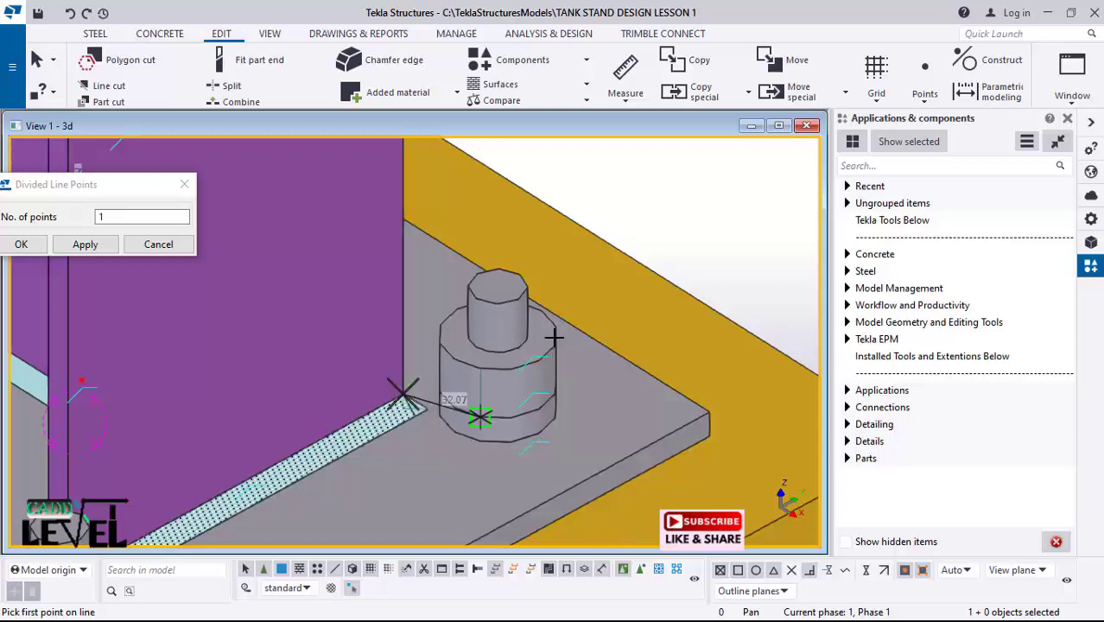
pyautogui.scroll(-2, 554, 337)
pyautogui.keyDown('ctrl'); pyautogui.moveTo(409, 436); pyautogui.dragTo(219, 448, button='middle'); pyautogui.keyUp('ctrl')
pyautogui.scroll(5, 219, 448)
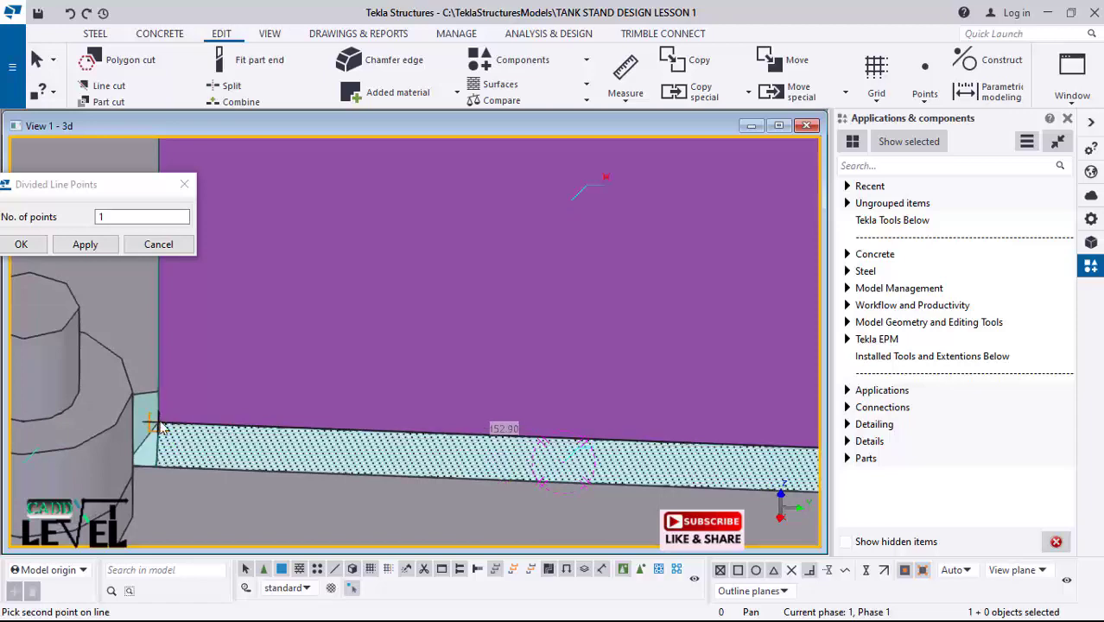
pyautogui.scroll(-6, 536, 407)
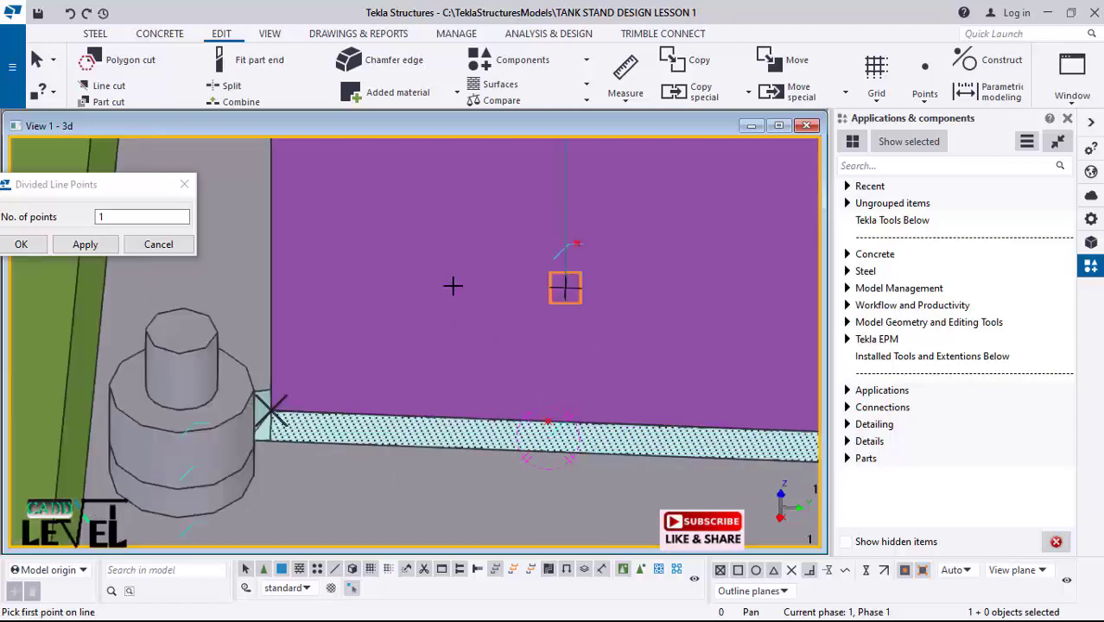
pyautogui.keyDown('ctrl'); pyautogui.moveTo(469, 393); pyautogui.dragTo(721, 384, button='middle'); pyautogui.keyUp('ctrl')
pyautogui.scroll(-3, 366, 439)
pyautogui.scroll(-6, 365, 455)
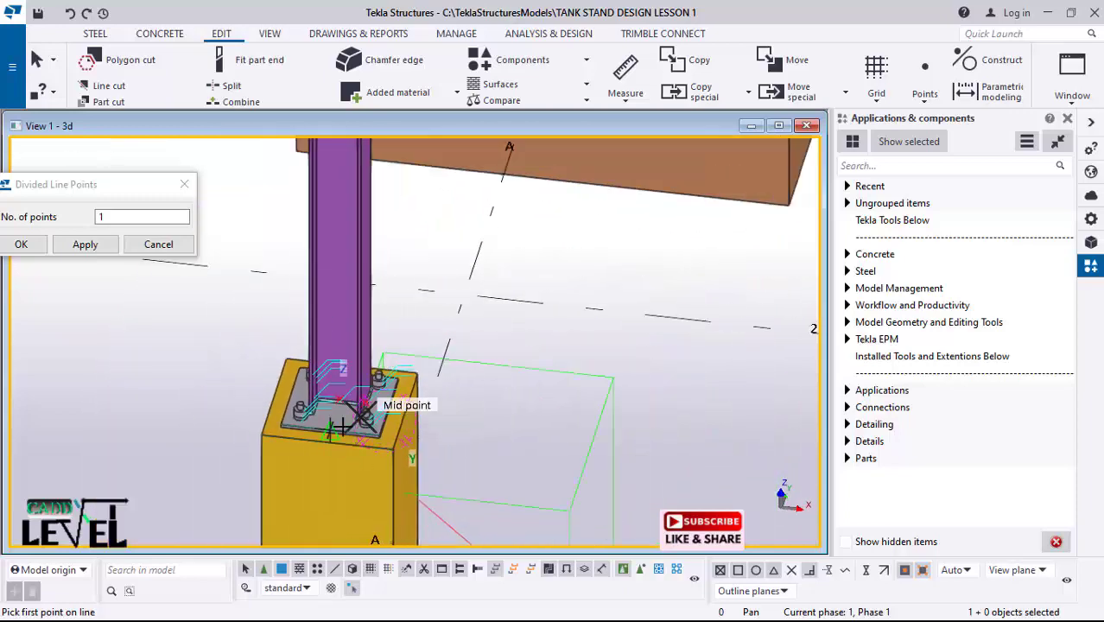
# Step: Add a divided line point at mid-length of the lowest gridline 1 beam, between the midpoints of its top face's two long edges
pyautogui.scroll(5, 472, 326)
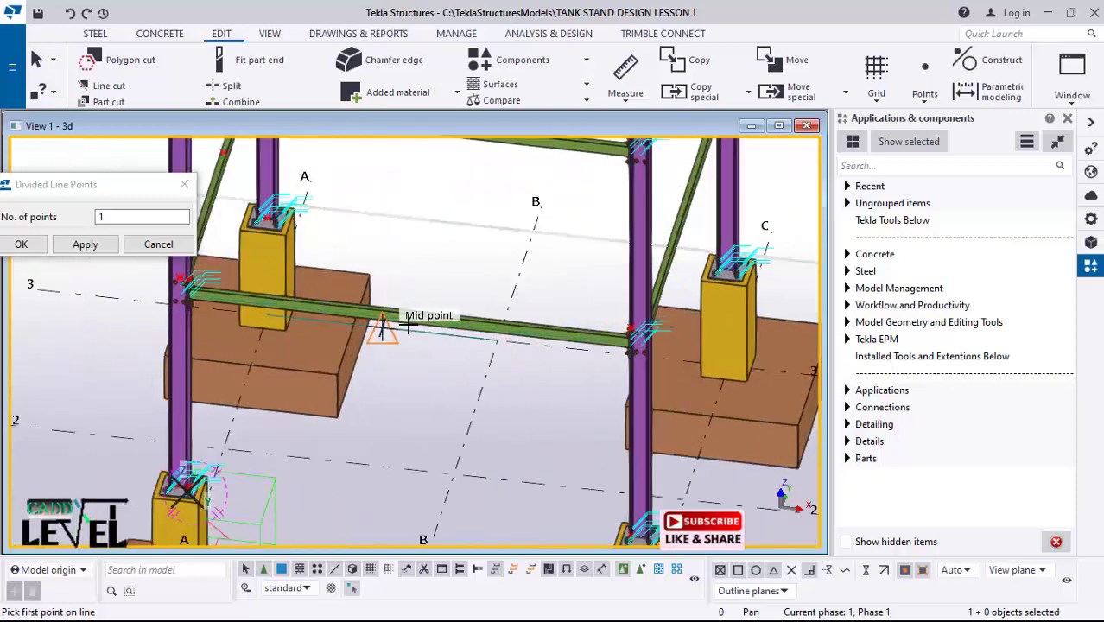
pyautogui.moveTo(428, 314)
pyautogui.keyDown('ctrl'); pyautogui.mouseDown(button='middle')
pyautogui.moveTo(519, 341)
pyautogui.moveTo(555, 329)
pyautogui.moveTo(435, 297)
pyautogui.mouseUp(button='middle'); pyautogui.keyUp('ctrl')
pyautogui.scroll(5, 366, 275)
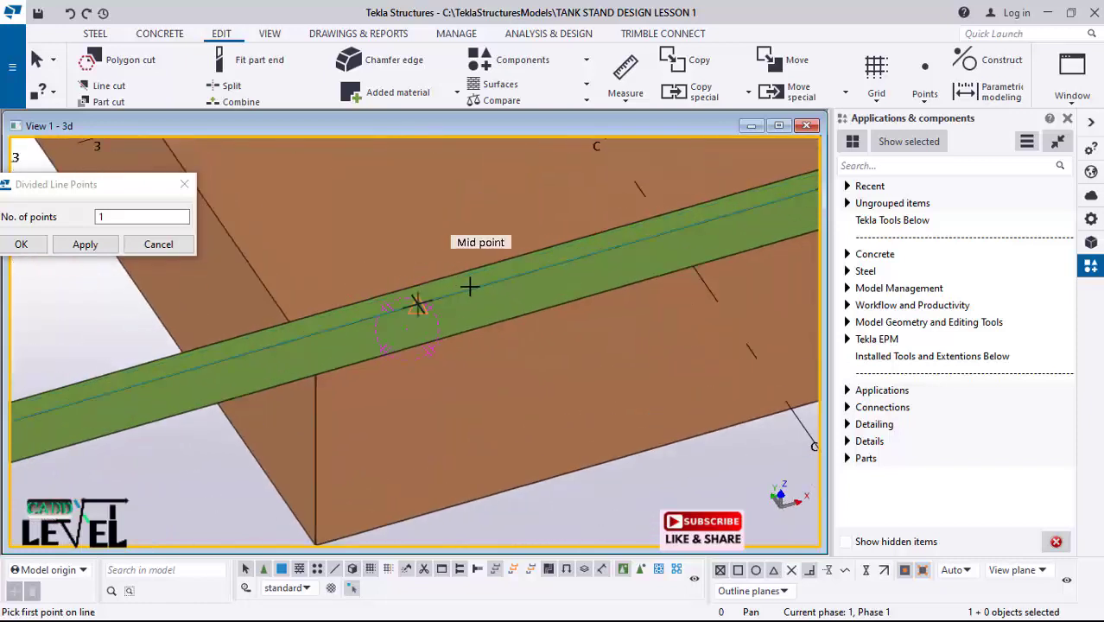
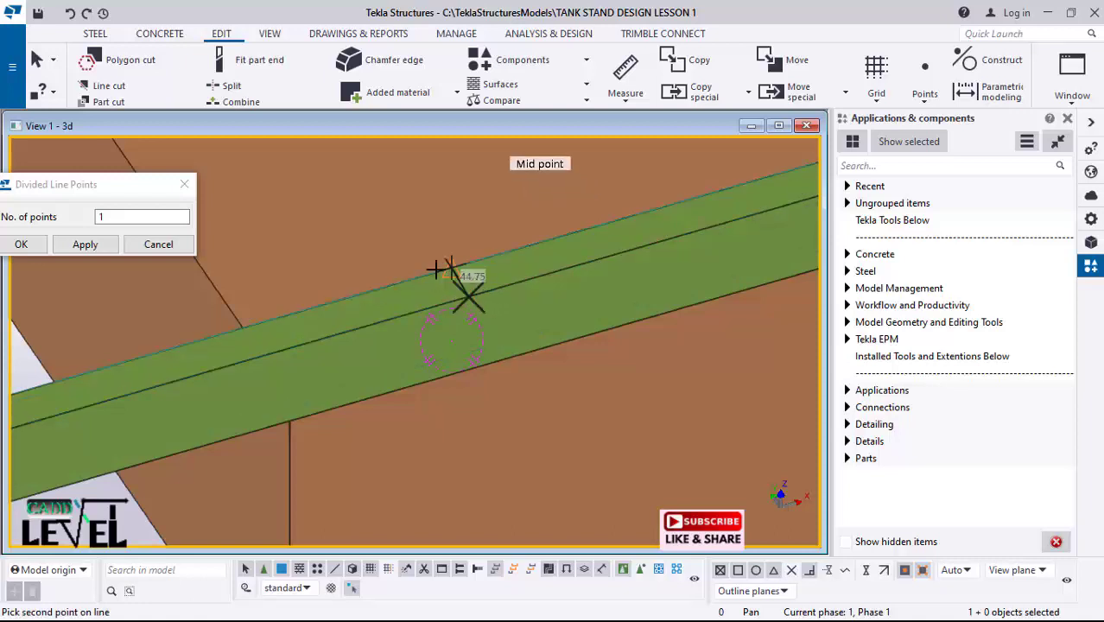
pyautogui.scroll(1, 472, 323)
pyautogui.click(468, 367)
pyautogui.keyDown('ctrl'); pyautogui.moveTo(469, 367); pyautogui.dragTo(436, 292, button='middle'); pyautogui.keyUp('ctrl')
pyautogui.scroll(-6, 436, 293)
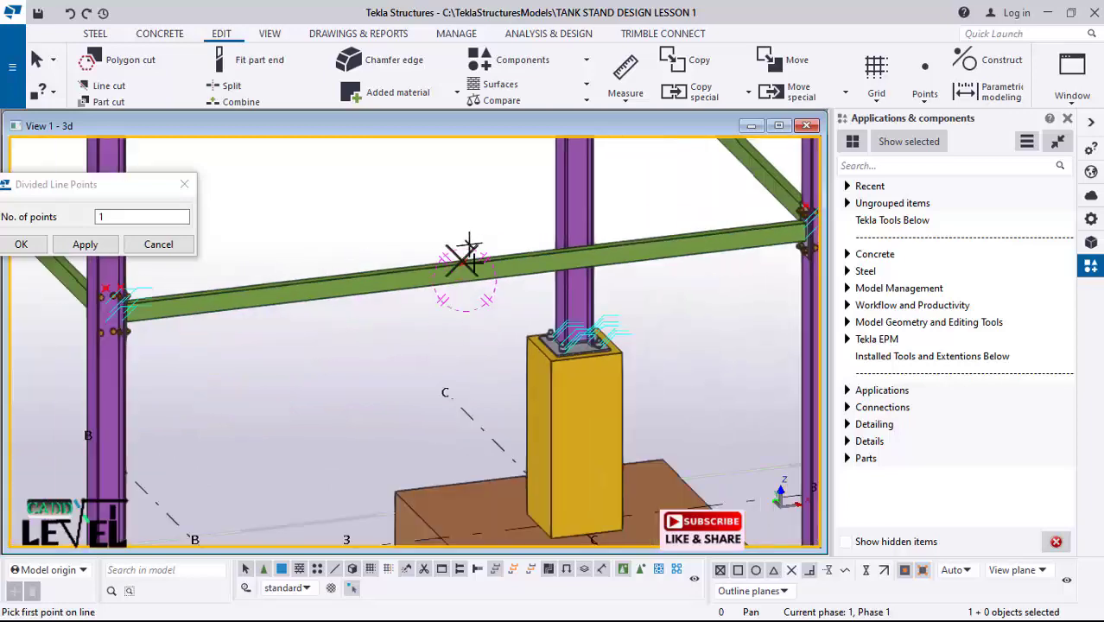
pyautogui.scroll(-2, 489, 288)
pyautogui.keyDown('ctrl'); pyautogui.moveTo(318, 497); pyautogui.dragTo(396, 402, button='middle'); pyautogui.keyUp('ctrl')
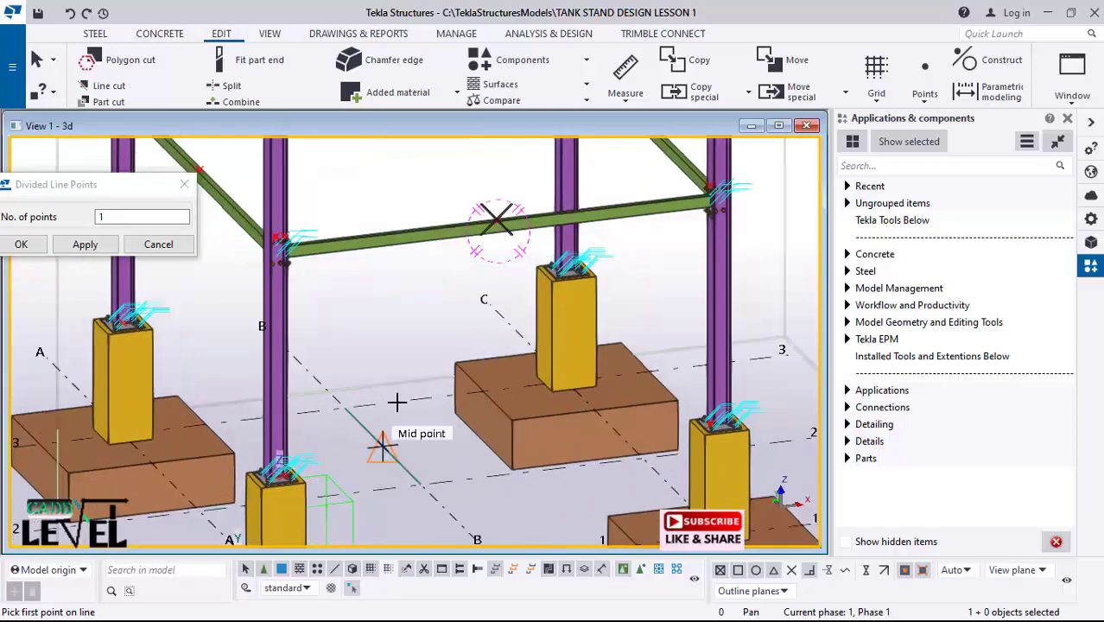
pyautogui.keyDown('ctrl'); pyautogui.moveTo(456, 361); pyautogui.dragTo(602, 404, button='middle'); pyautogui.keyUp('ctrl')
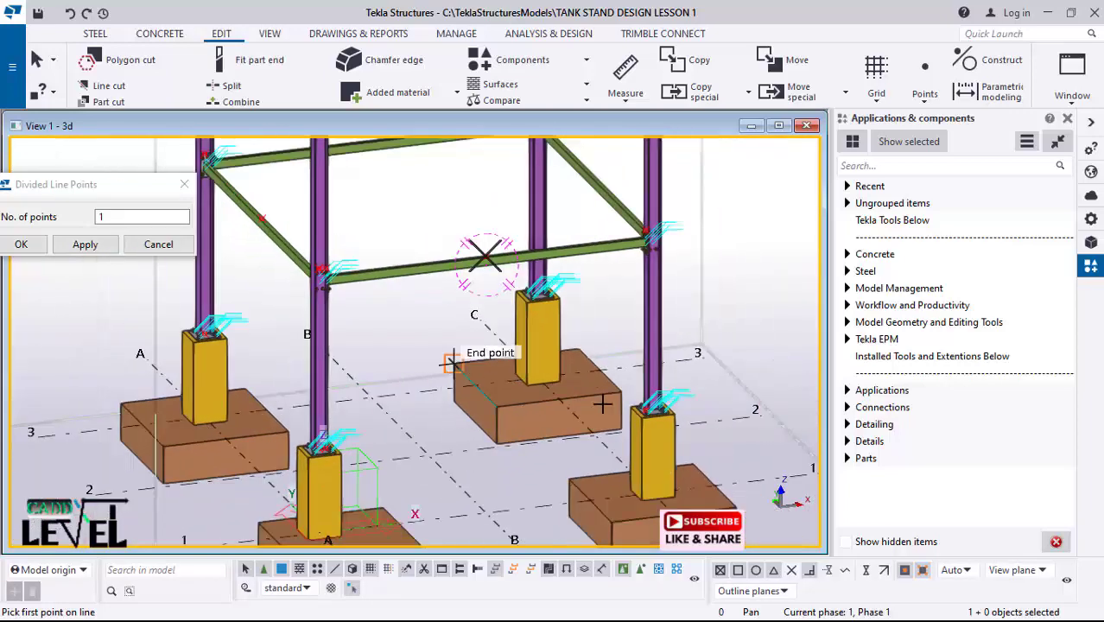
# Step: Model a diagonal steel beam from the flange midpoint at column A/1's base plate to the centre point of the lowest gridline 1 beam
pyautogui.click(97, 36)
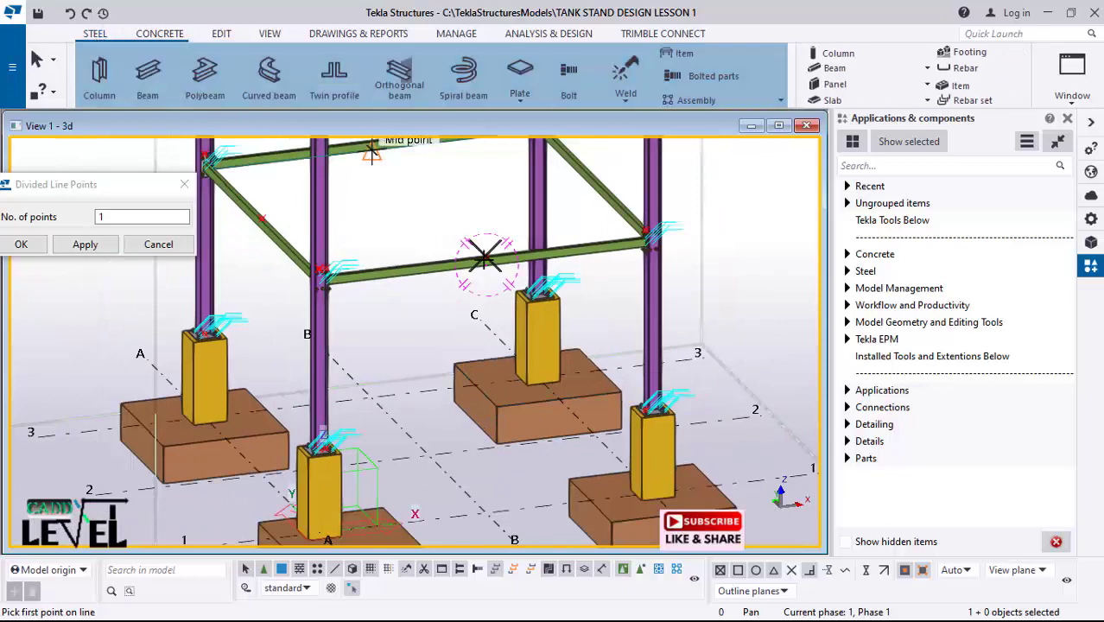
pyautogui.scroll(4, 337, 434)
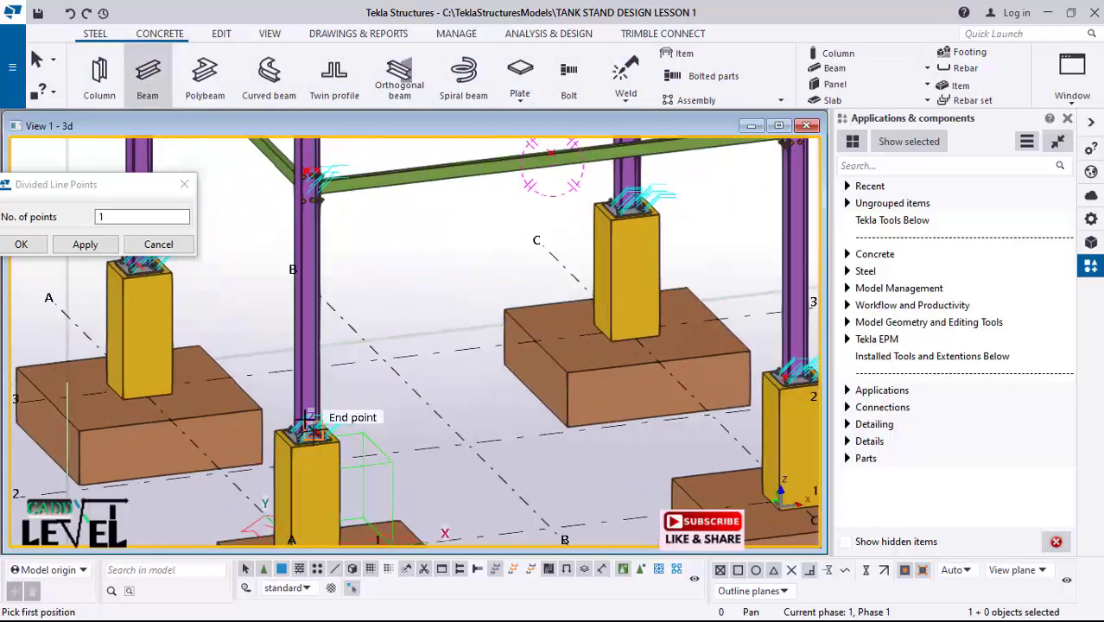
pyautogui.moveTo(345, 411)
pyautogui.keyDown('ctrl'); pyautogui.mouseDown(button='middle')
pyautogui.moveTo(306, 451)
pyautogui.moveTo(223, 480)
pyautogui.mouseUp(button='middle'); pyautogui.keyUp('ctrl')
pyautogui.scroll(6, 315, 414)
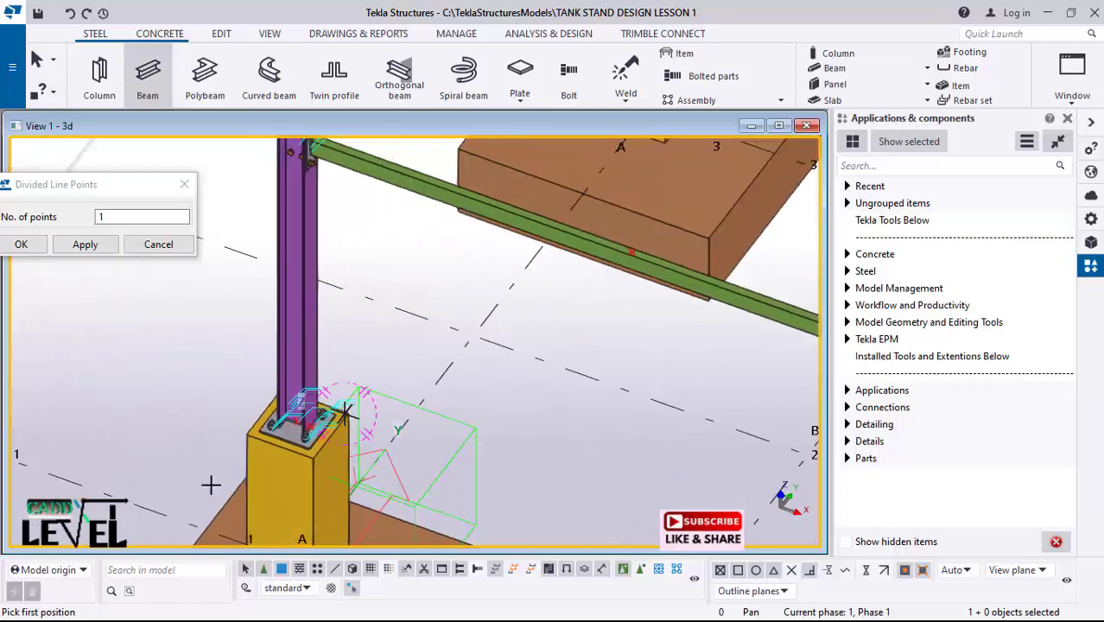
pyautogui.scroll(5, 321, 416)
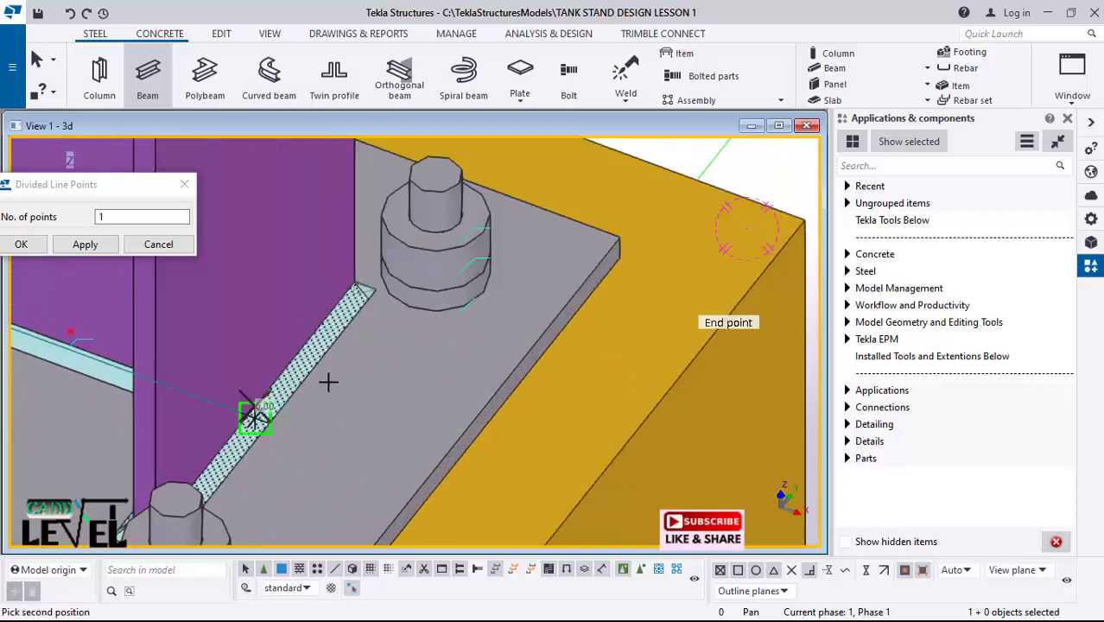
pyautogui.scroll(-10, 314, 308)
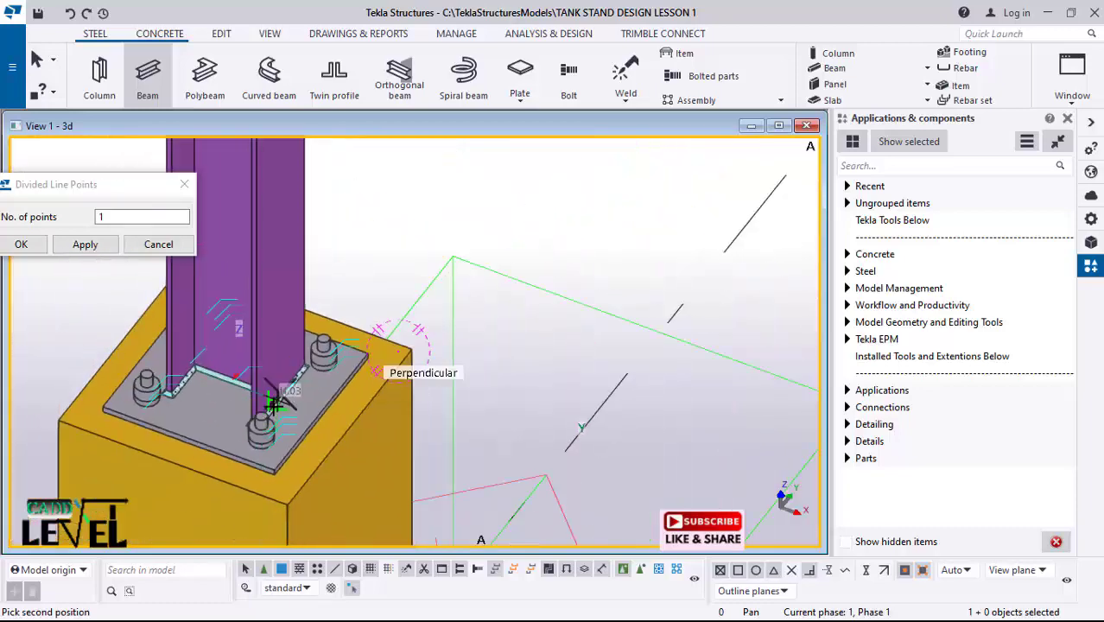
pyautogui.scroll(-2, 279, 404)
pyautogui.scroll(1, 537, 260)
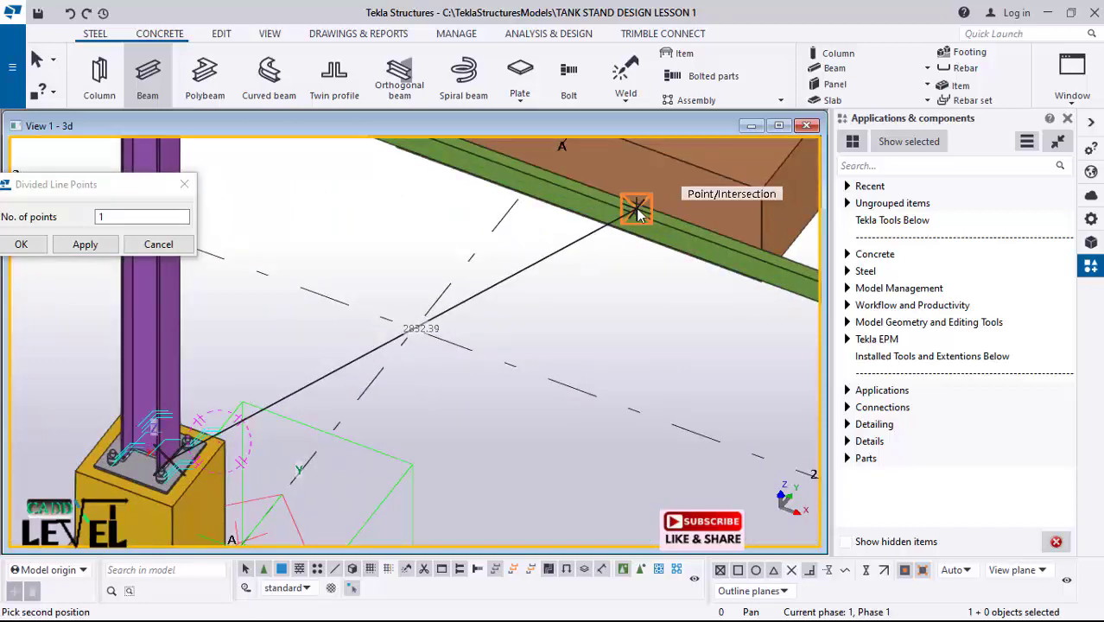
pyautogui.click(637, 209)
pyautogui.scroll(-3, 249, 351)
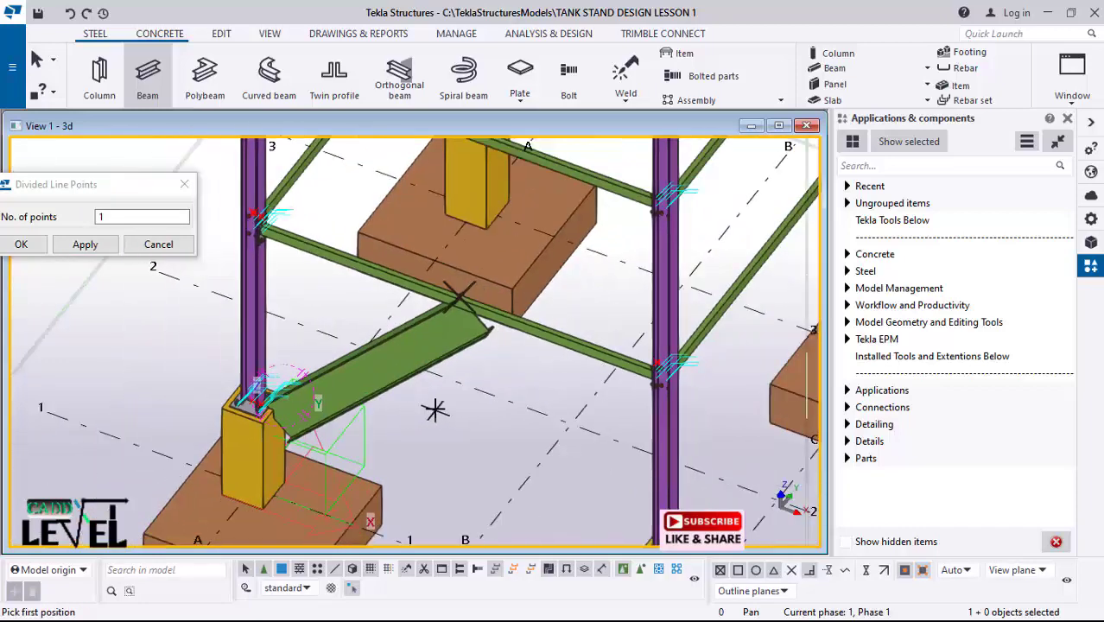
pyautogui.press('Escape')
pyautogui.scroll(2, 421, 405)
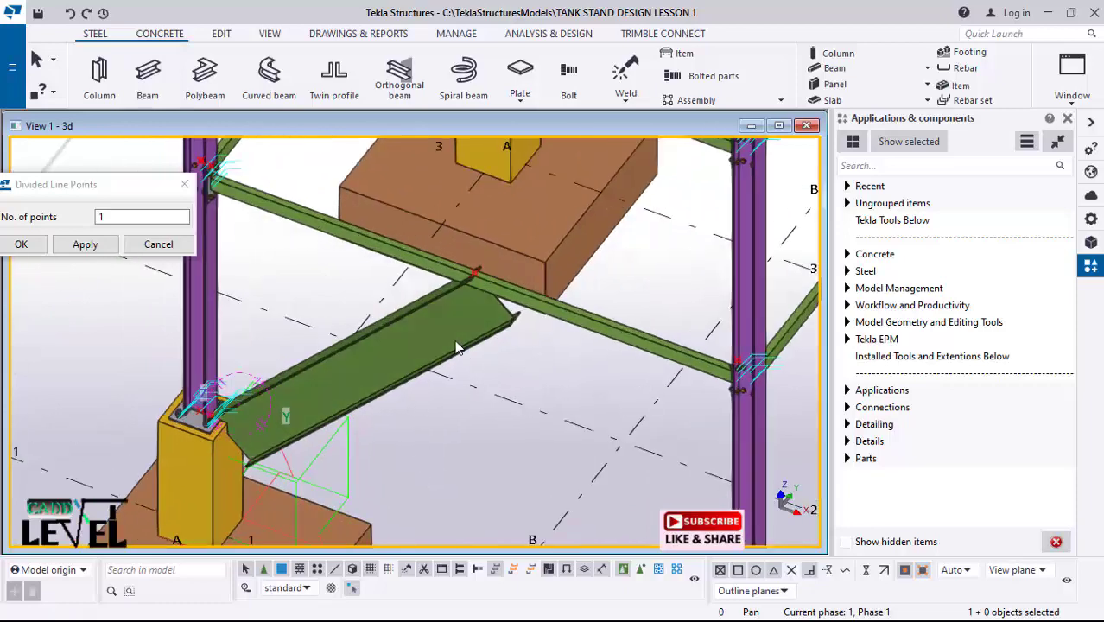
# Step: Close the Divided Line Points dialog and open the properties of the new diagonal beam
pyautogui.click(317, 364)
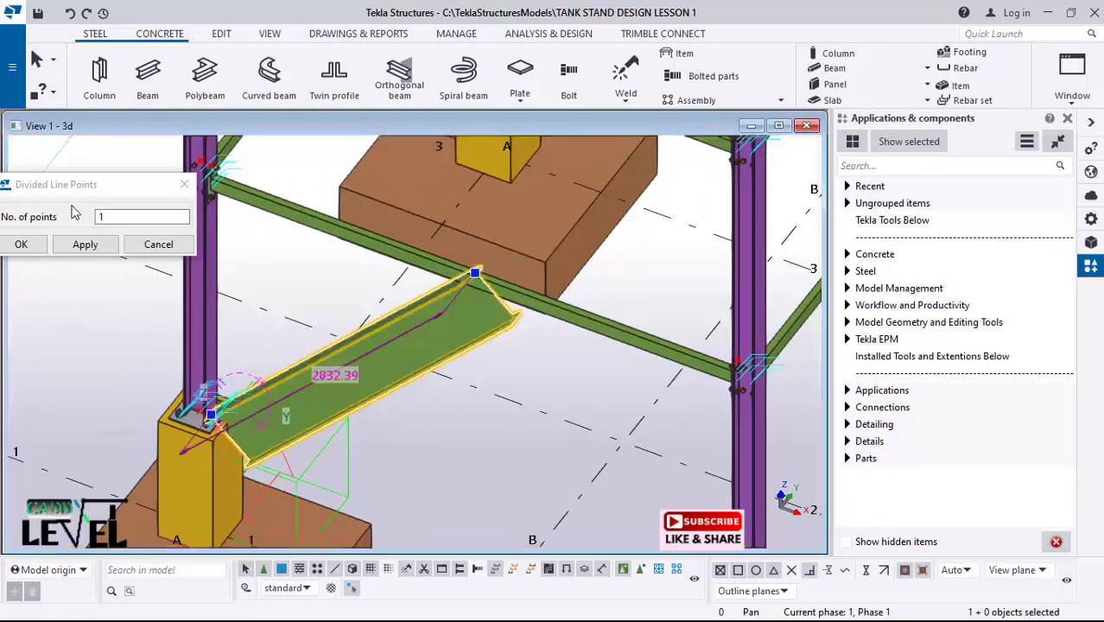
pyautogui.click(18, 246)
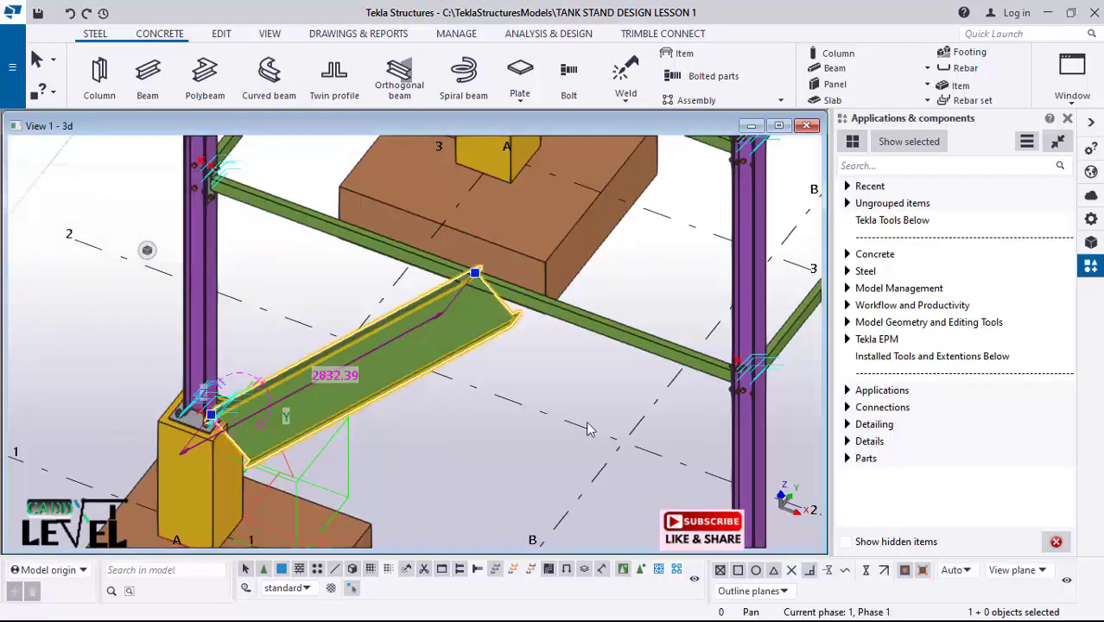
pyautogui.click(1092, 220)
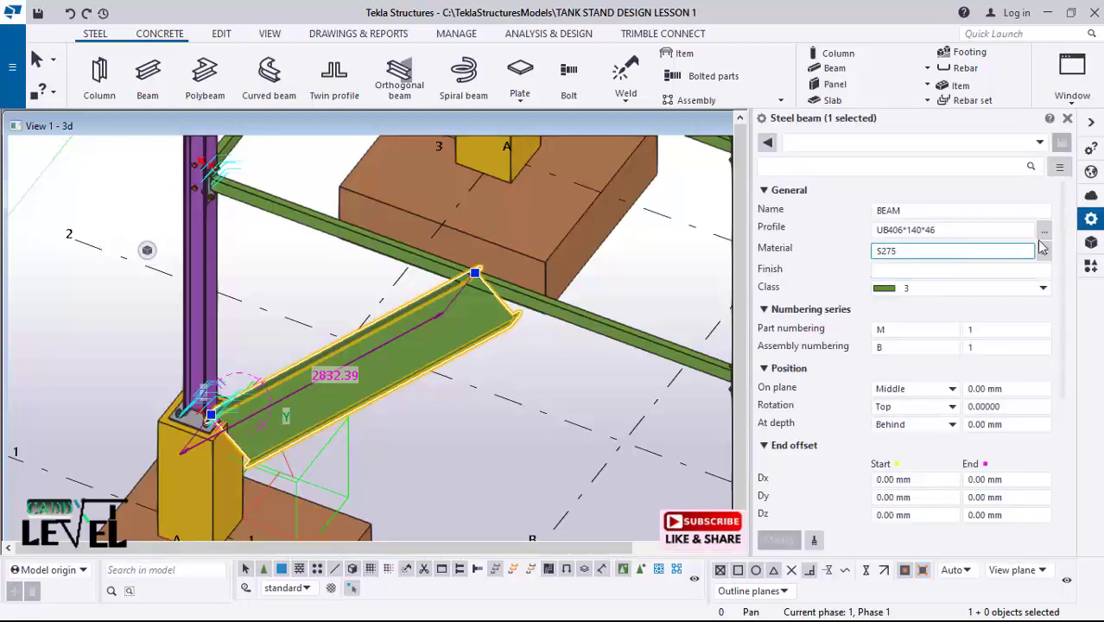
# Step: Change the diagonal beam's profile to UKA75*50*6 from the UKA 75's group of L profiles in the profile catalog
pyautogui.click(1045, 231)
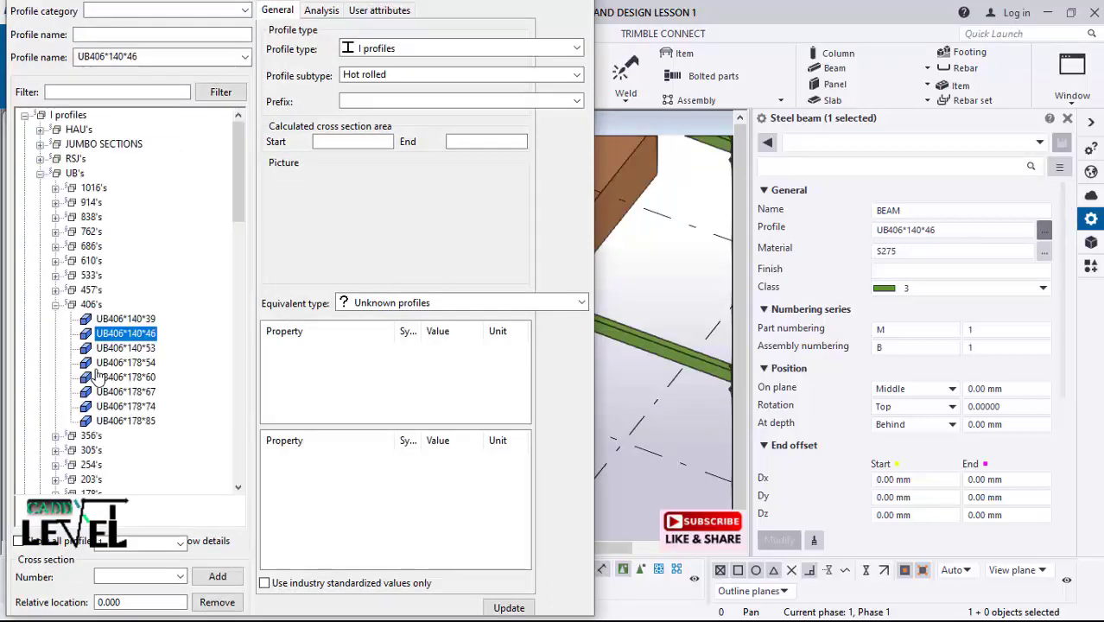
pyautogui.scroll(-7, 131, 359)
pyautogui.scroll(-2, 101, 425)
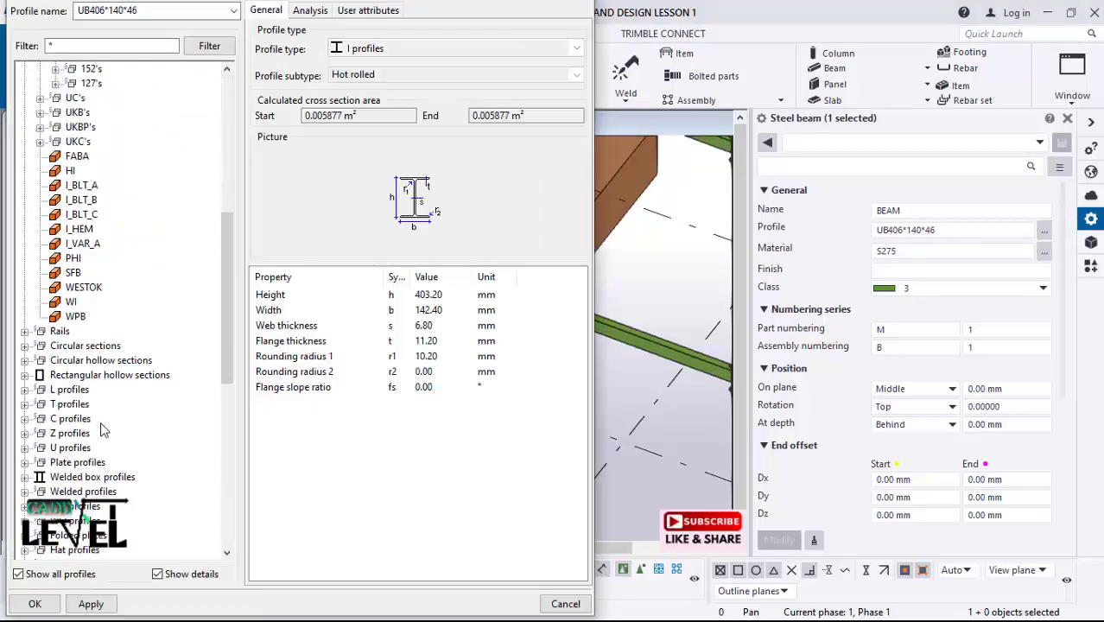
pyautogui.click(25, 390)
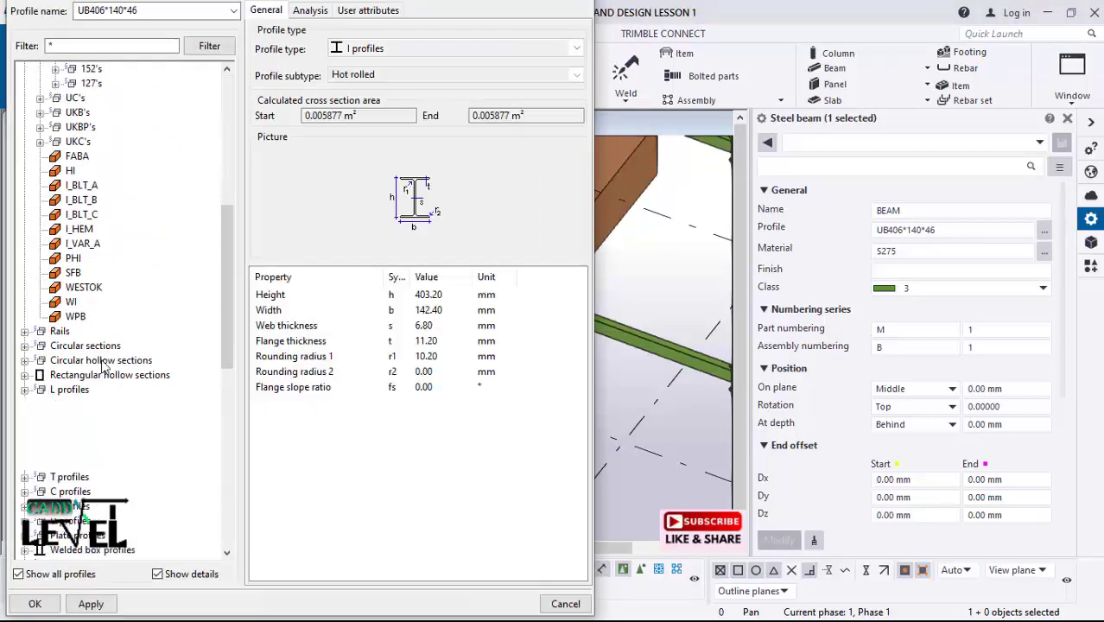
pyautogui.scroll(-3, 136, 345)
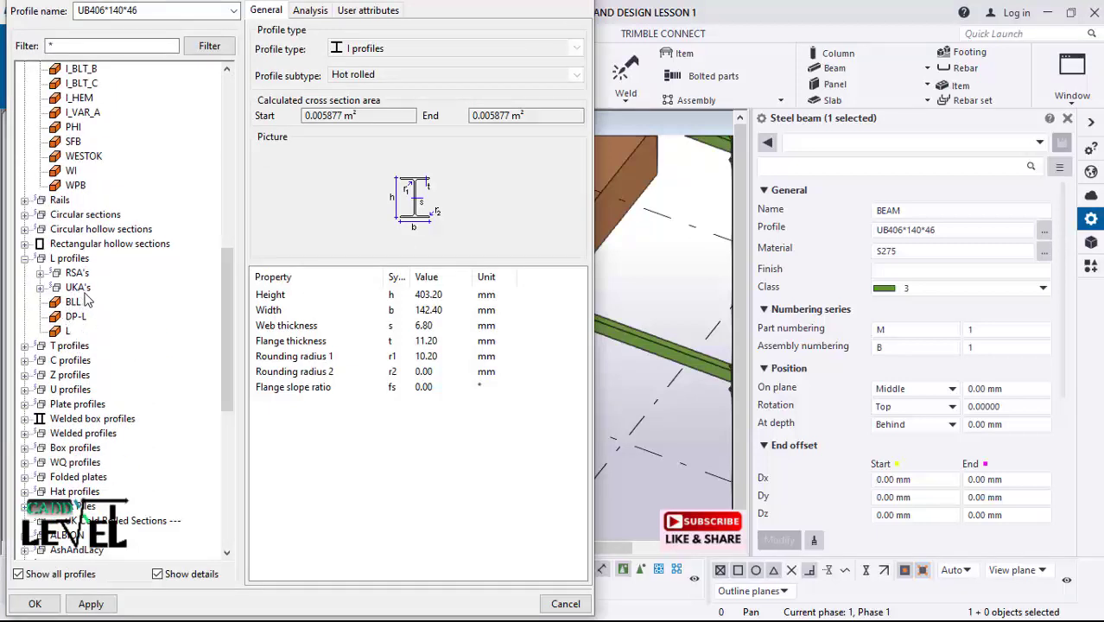
pyautogui.click(41, 288)
pyautogui.scroll(-3, 110, 358)
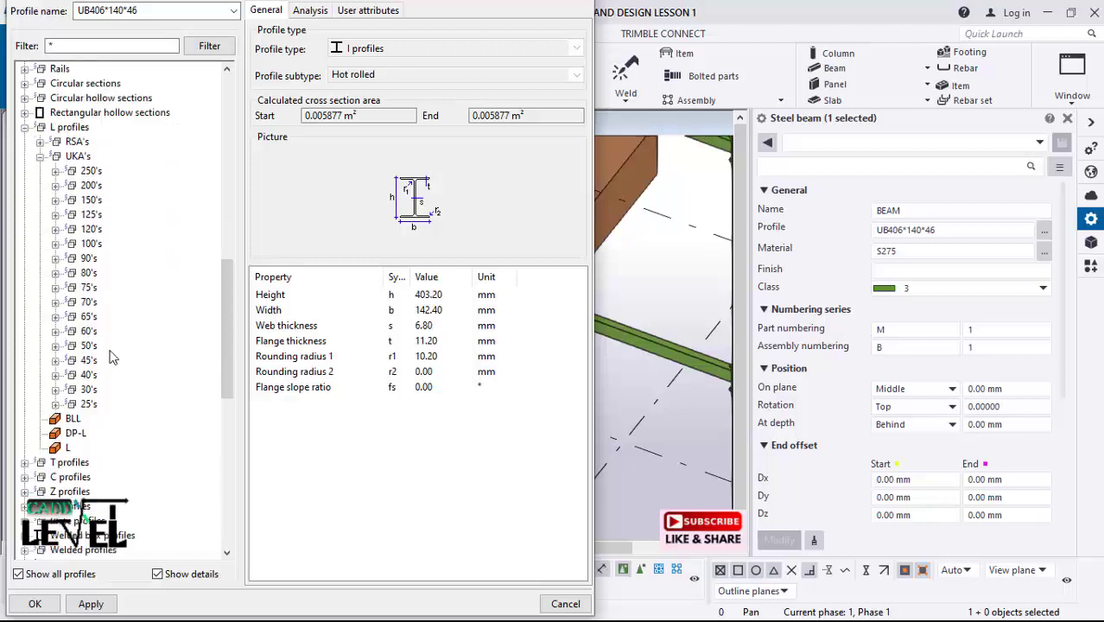
pyautogui.click(56, 288)
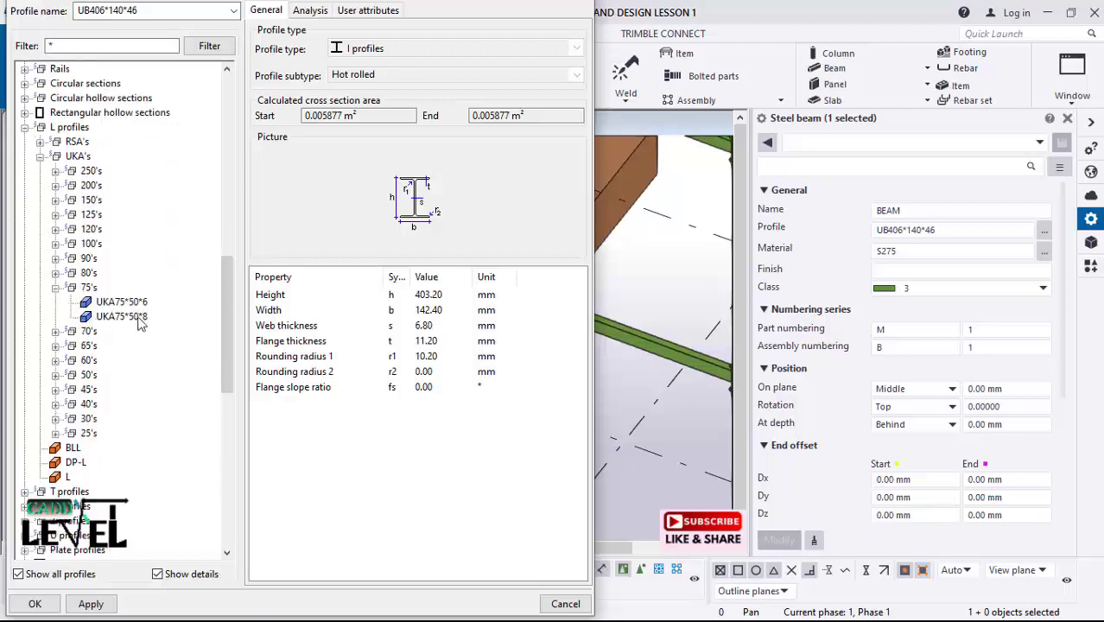
pyautogui.click(122, 302)
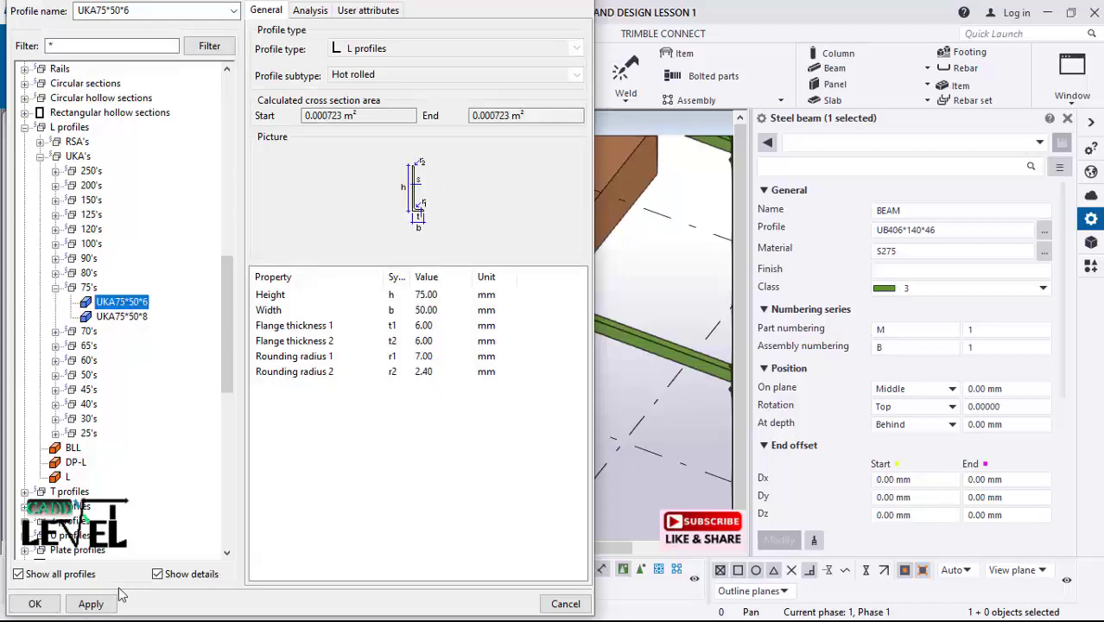
pyautogui.click(35, 604)
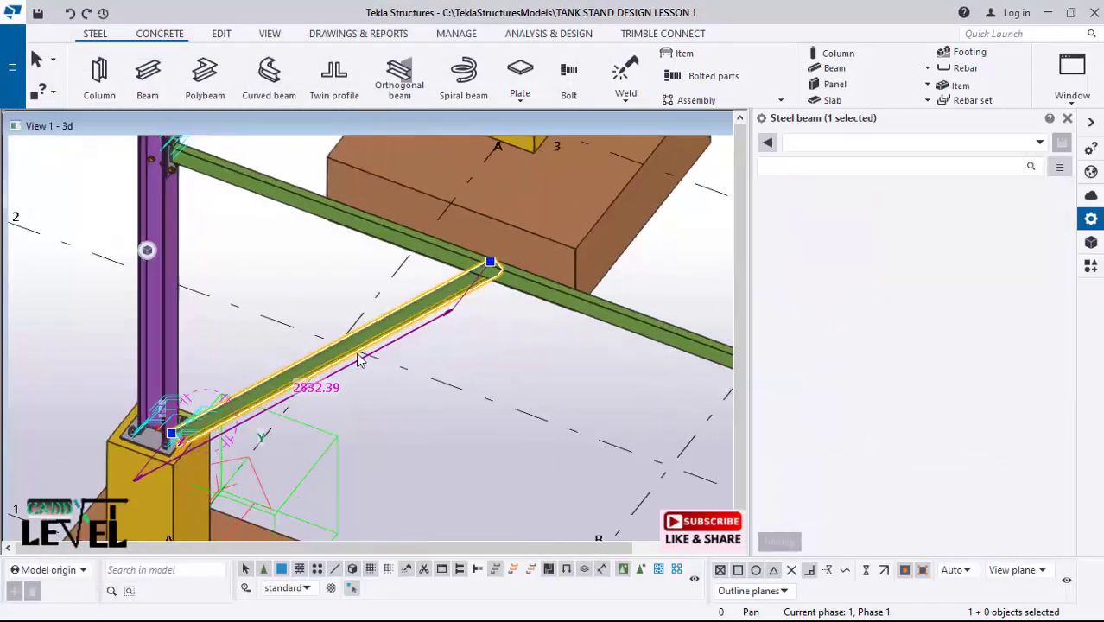
# Step: Set the diagonal brace's rotation to Below and apply the modification
pyautogui.scroll(5, 102, 473)
pyautogui.keyDown('ctrl'); pyautogui.moveTo(102, 473); pyautogui.dragTo(211, 398, button='middle'); pyautogui.keyUp('ctrl')
pyautogui.scroll(4, 183, 414)
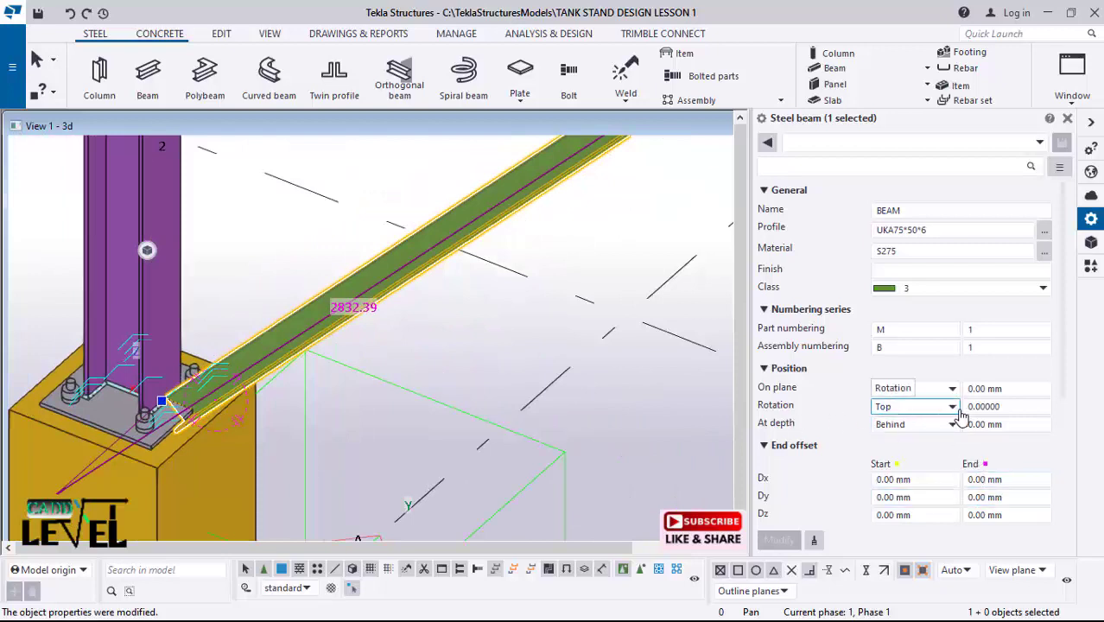
pyautogui.click(890, 469)
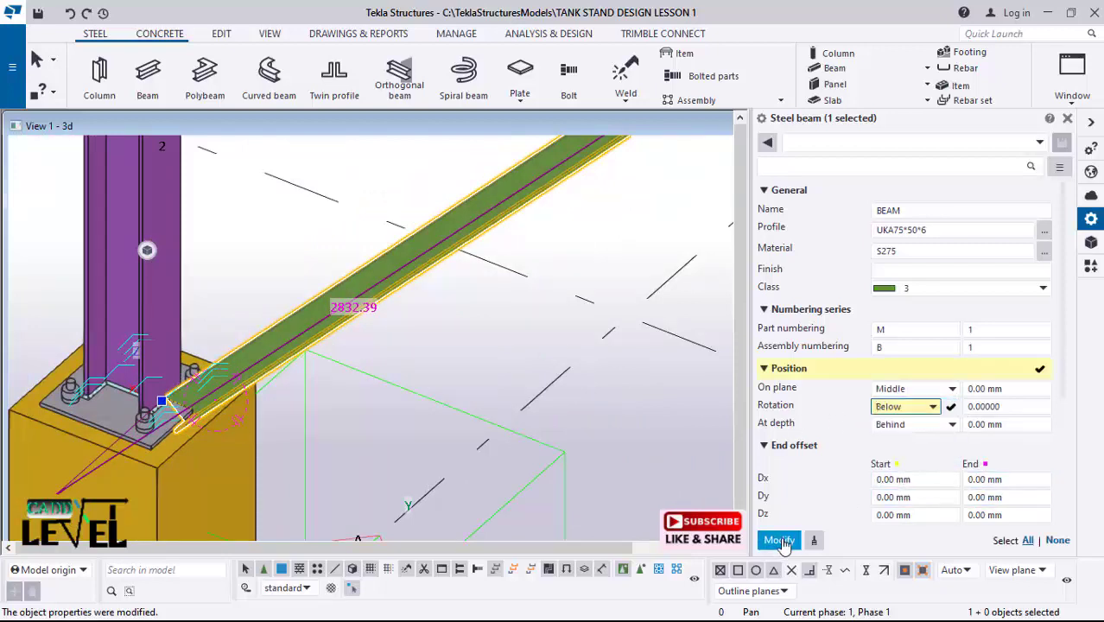
pyautogui.click(778, 539)
# Step: Set the diagonal brace's depth position to Front and apply the modification
pyautogui.keyDown('ctrl'); pyautogui.moveTo(246, 464); pyautogui.dragTo(190, 378, button='middle'); pyautogui.keyUp('ctrl')
pyautogui.scroll(1, 190, 374)
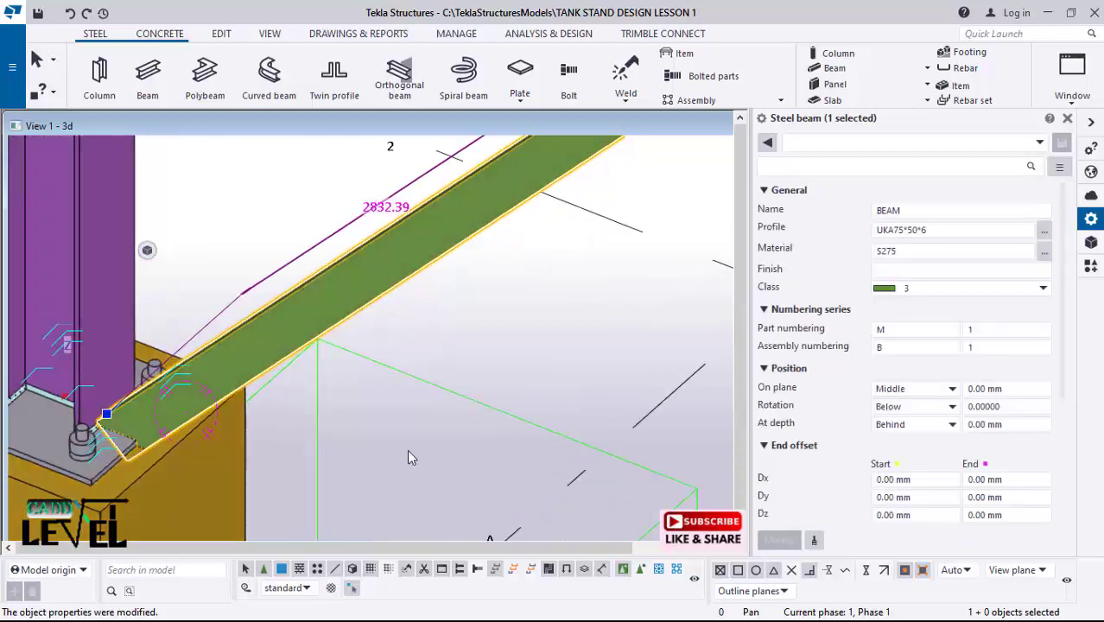
pyautogui.scroll(8, 68, 416)
pyautogui.keyDown('ctrl'); pyautogui.moveTo(134, 429); pyautogui.dragTo(196, 409, button='middle'); pyautogui.keyUp('ctrl')
pyautogui.keyDown('ctrl'); pyautogui.moveTo(273, 398); pyautogui.dragTo(190, 345, button='middle'); pyautogui.keyUp('ctrl')
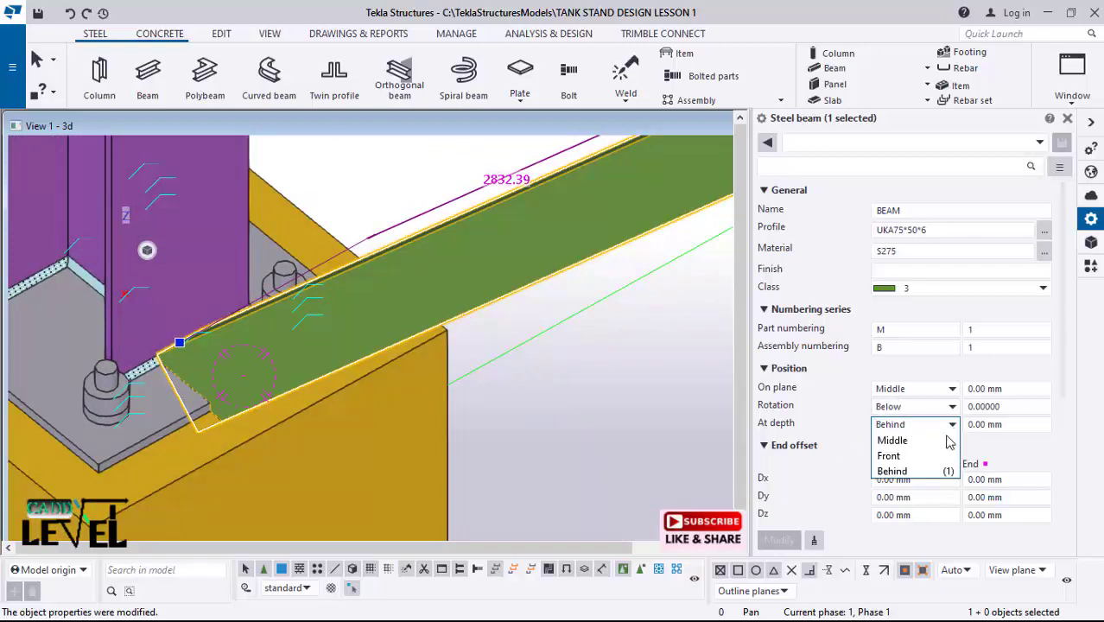
pyautogui.click(890, 456)
pyautogui.click(778, 540)
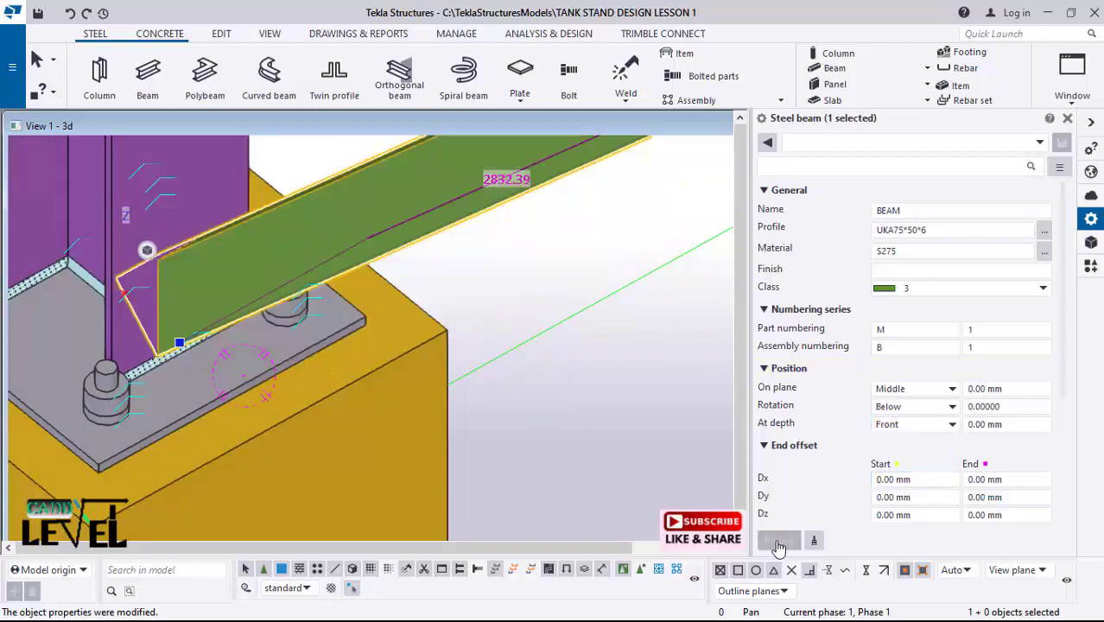
# Step: Mirror-copy the diagonal brace about a line through the midpoint of the lowest gridline 1 beam, with X0 2000.00, Y0 2.80 and angle -90
pyautogui.keyDown('ctrl'); pyautogui.moveTo(203, 285); pyautogui.dragTo(279, 298, button='middle'); pyautogui.keyUp('ctrl')
pyautogui.scroll(-5, 149, 294)
pyautogui.scroll(2, 348, 273)
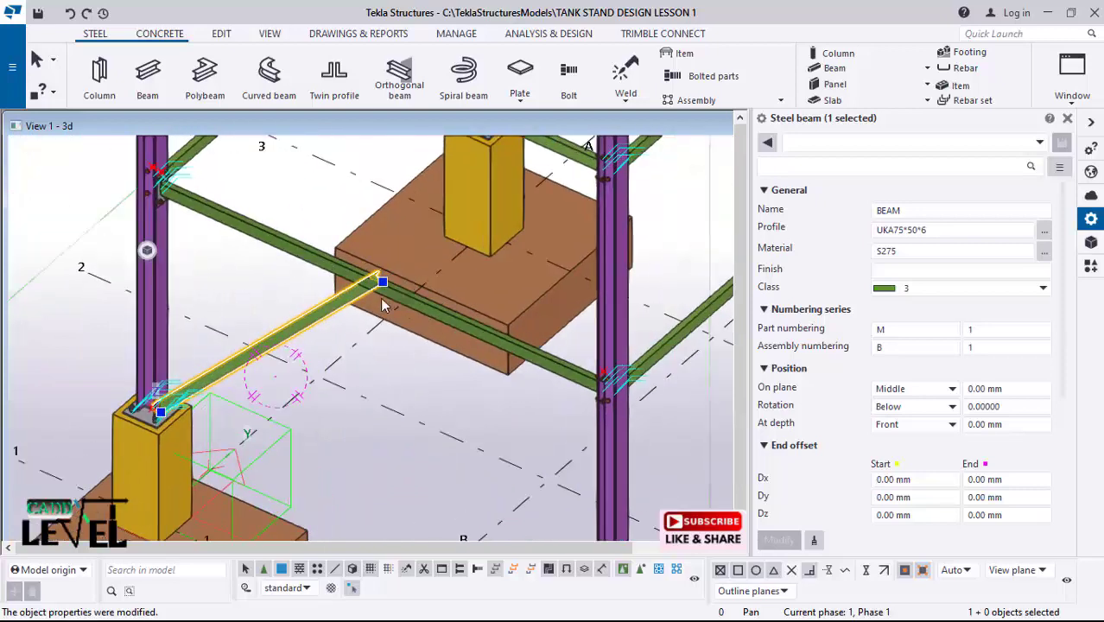
pyautogui.keyDown('ctrl'); pyautogui.moveTo(380, 297); pyautogui.dragTo(512, 272, button='middle'); pyautogui.keyUp('ctrl')
pyautogui.scroll(3, 417, 262)
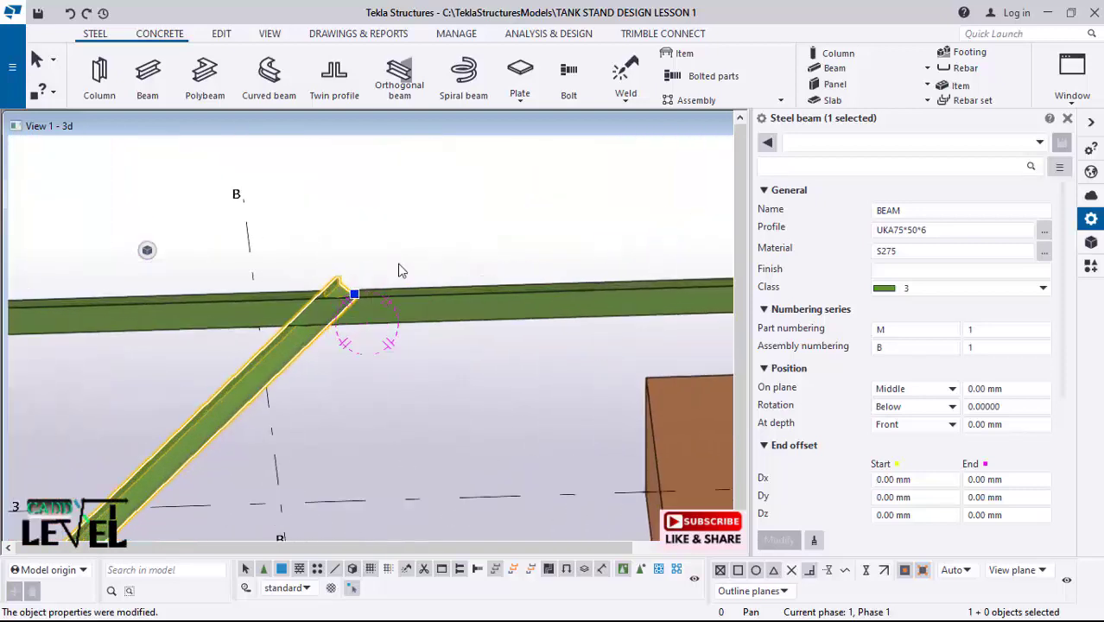
pyautogui.rightClick(407, 186)
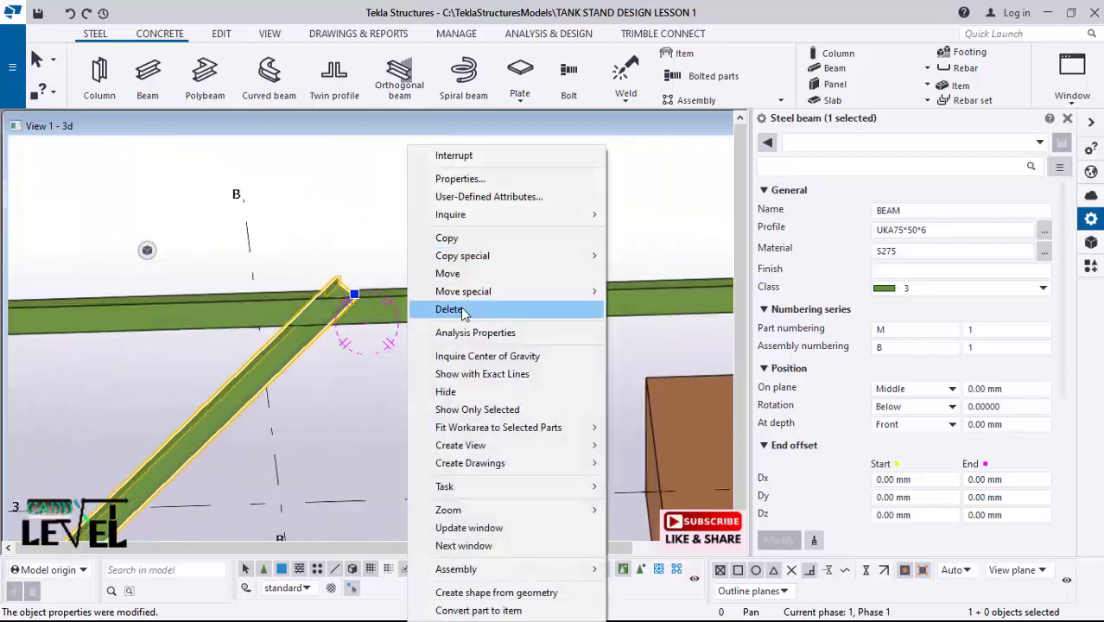
pyautogui.moveTo(467, 256)
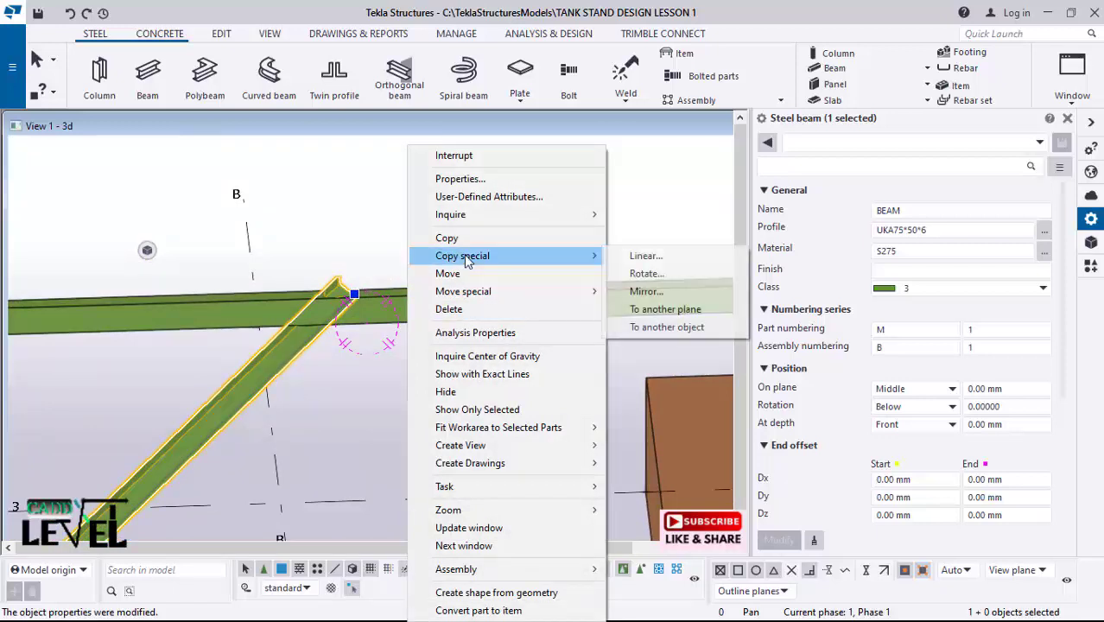
pyautogui.click(647, 291)
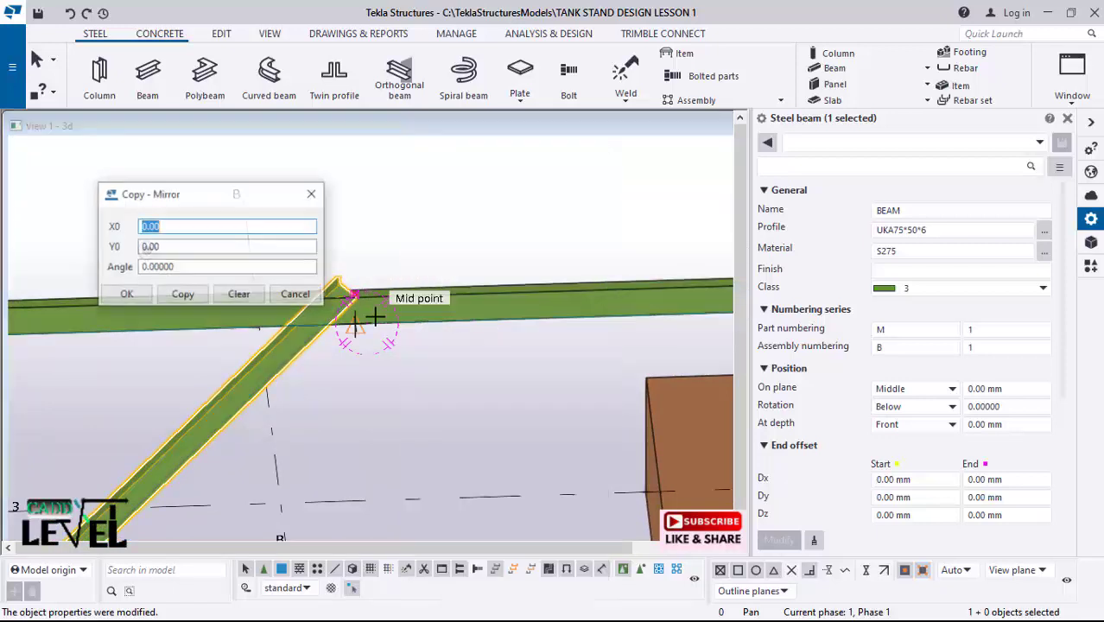
pyautogui.scroll(5, 451, 382)
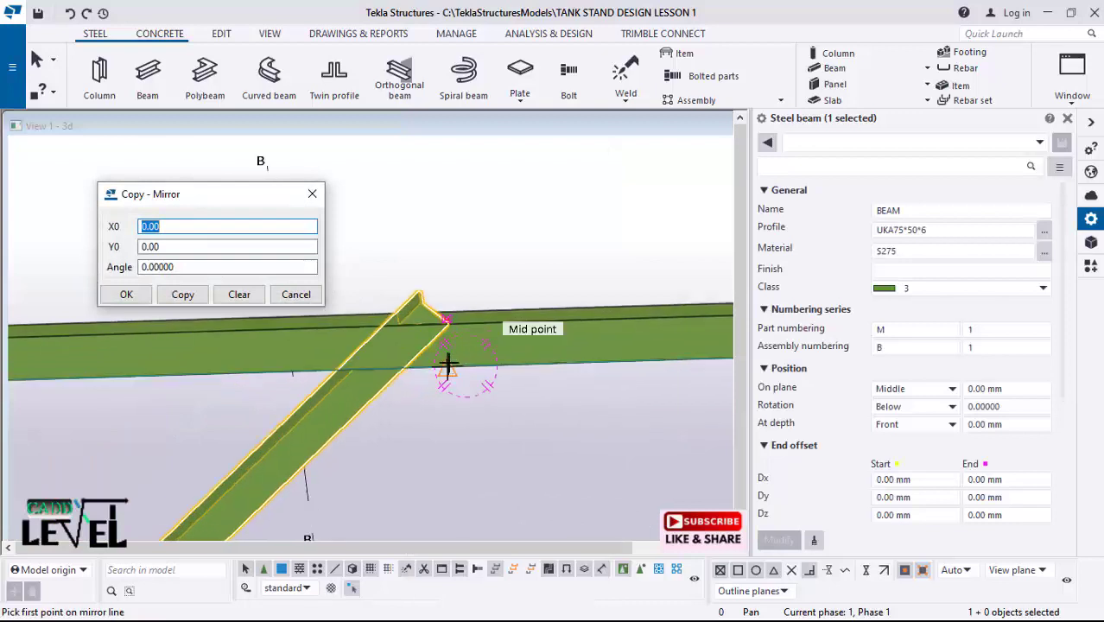
pyautogui.scroll(2, 451, 389)
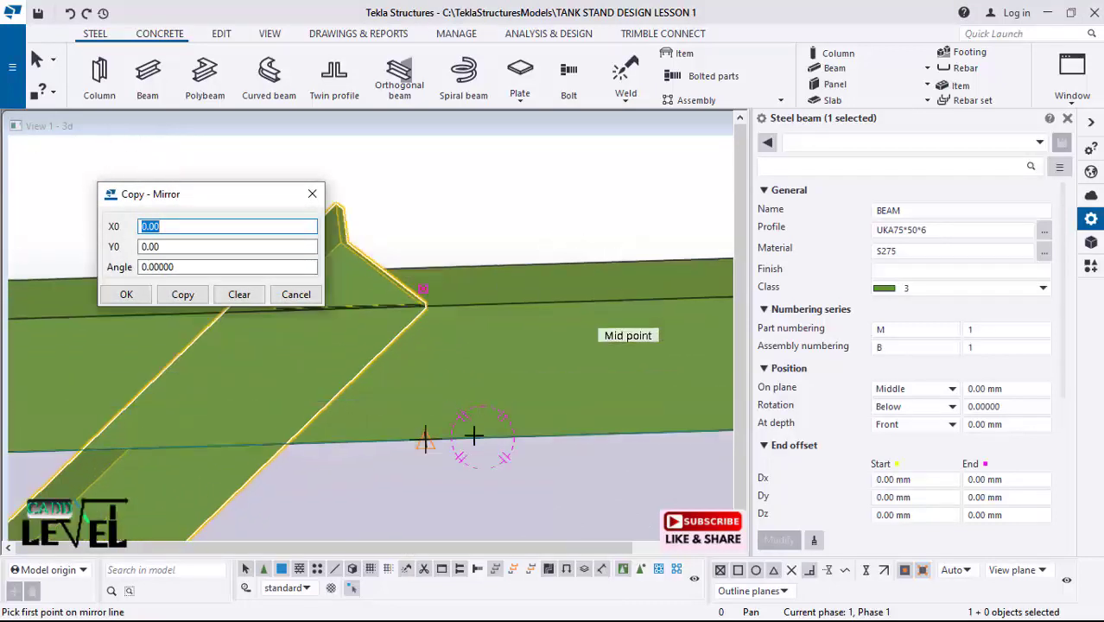
pyautogui.click(423, 288)
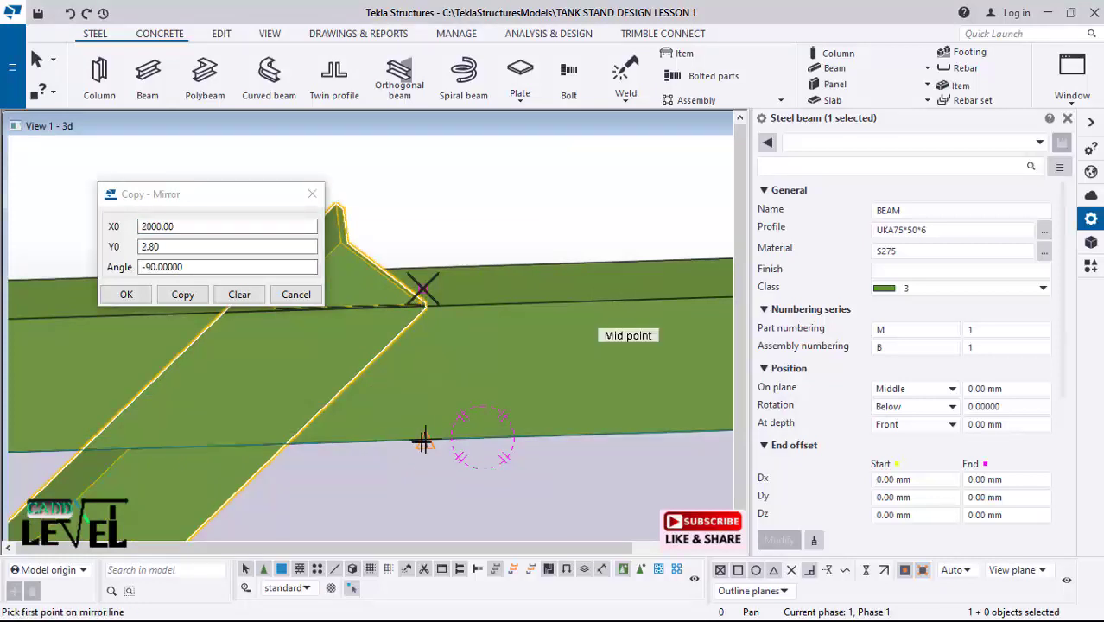
pyautogui.click(423, 441)
pyautogui.click(183, 295)
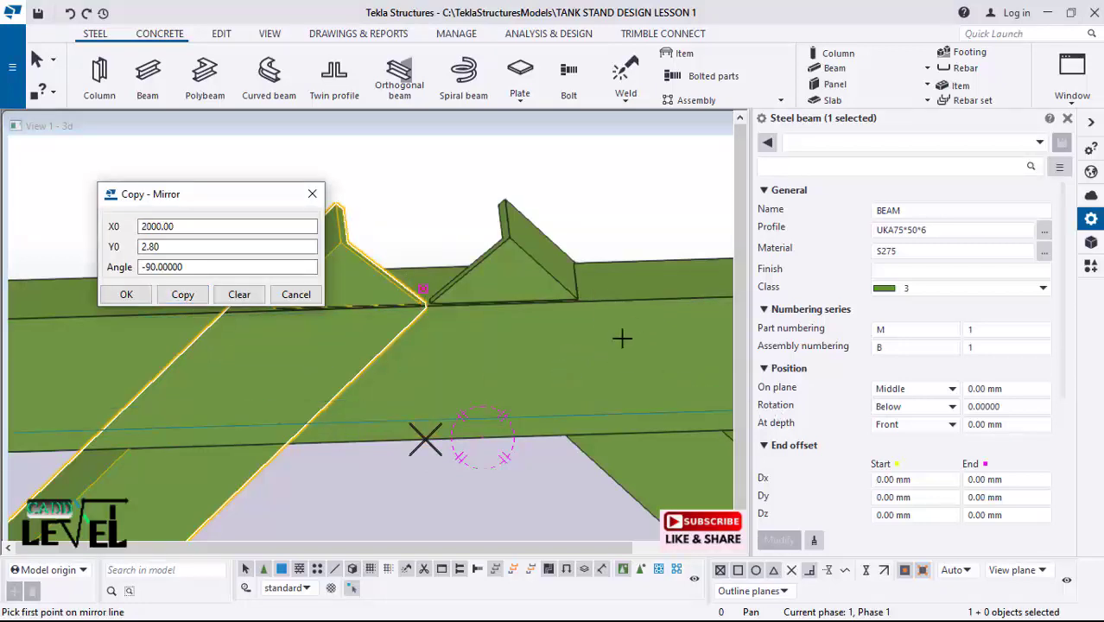
pyautogui.click(130, 301)
# Step: End the mirror command and examine the mirrored brace at the beam midpoint and at column C/1's base
pyautogui.scroll(-2, 224, 208)
pyautogui.scroll(-1, 250, 233)
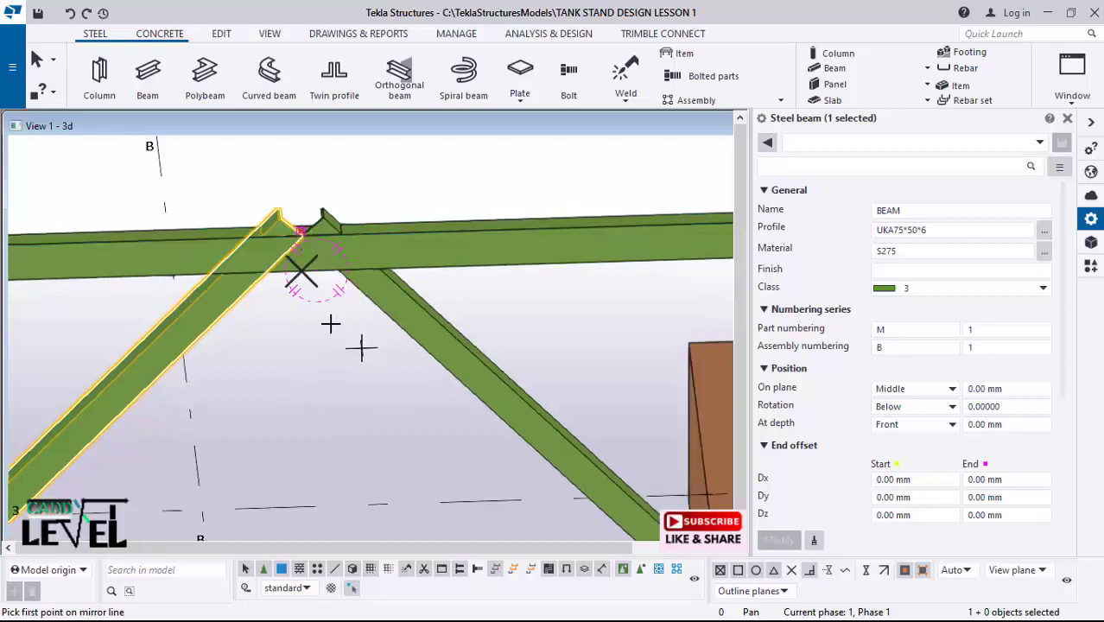
pyautogui.scroll(4, 315, 291)
pyautogui.scroll(-1, 302, 185)
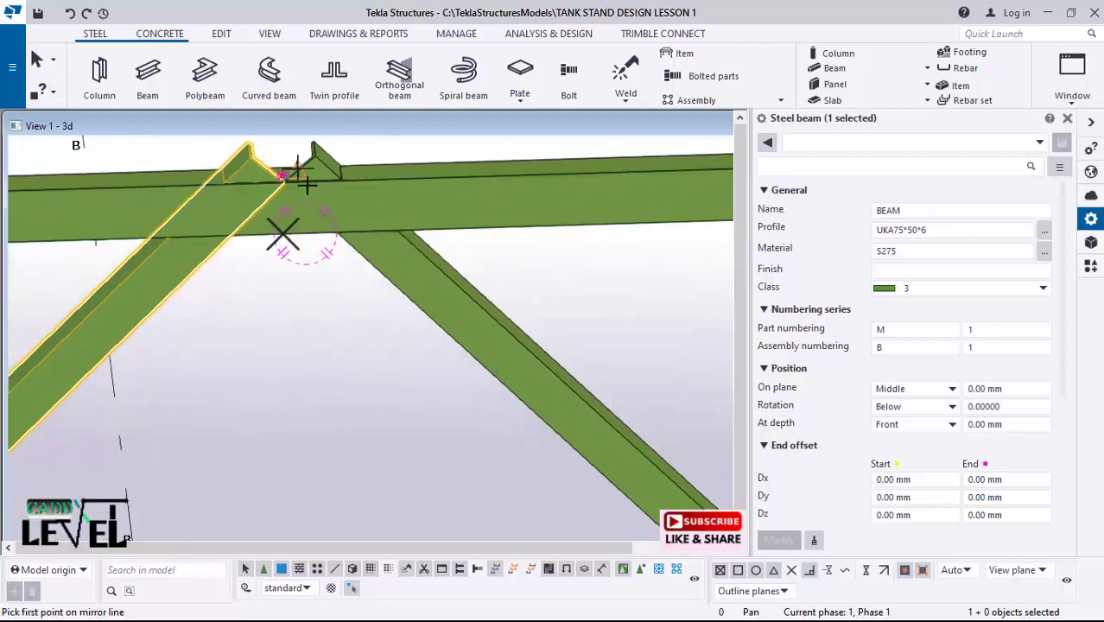
pyautogui.scroll(1, 187, 259)
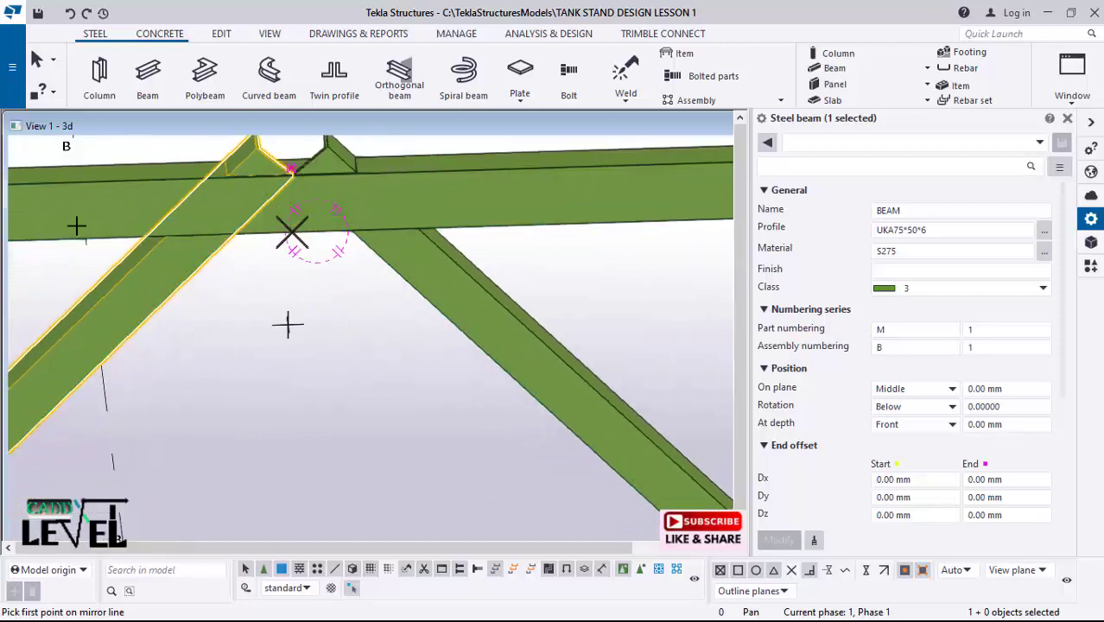
pyautogui.rightClick(355, 381)
pyautogui.click(412, 104)
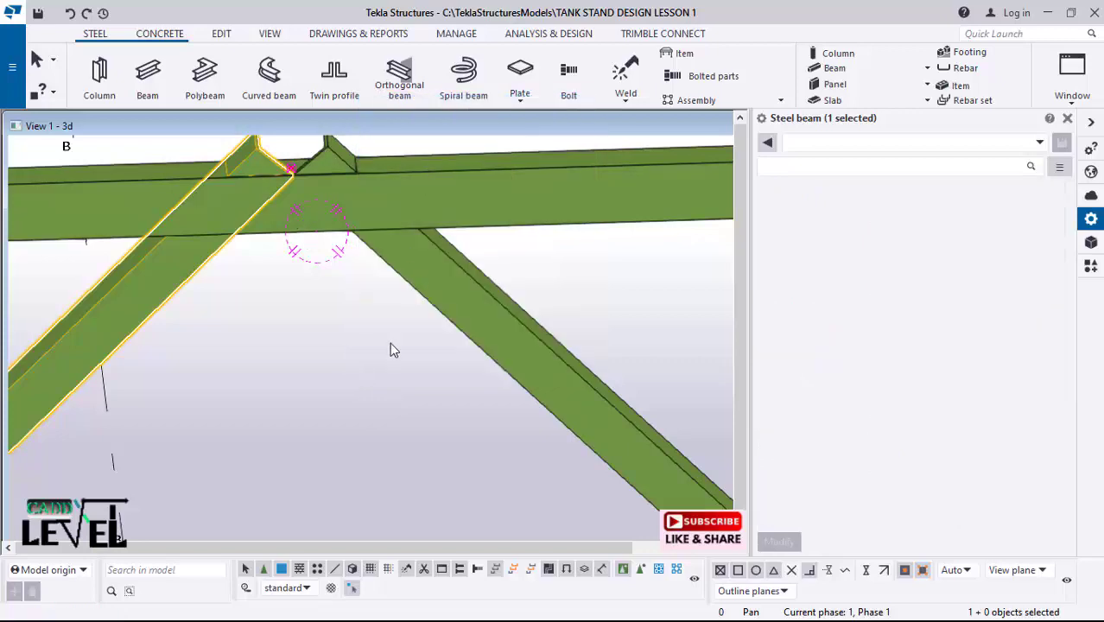
pyautogui.click(424, 331)
pyautogui.scroll(-3, 367, 242)
pyautogui.scroll(-3, 373, 211)
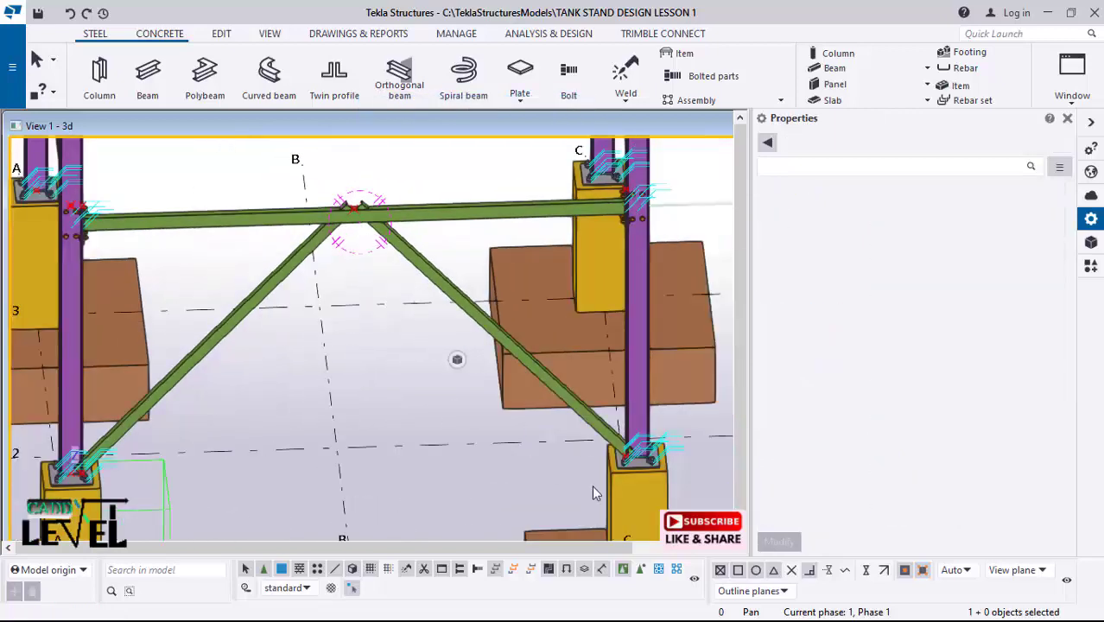
pyautogui.scroll(5, 592, 486)
pyautogui.moveTo(592, 450)
pyautogui.keyDown('ctrl'); pyautogui.mouseDown(button='middle')
pyautogui.moveTo(804, 400)
pyautogui.moveTo(807, 425)
pyautogui.moveTo(558, 479)
pyautogui.moveTo(581, 434)
pyautogui.moveTo(504, 423)
pyautogui.mouseUp(button='middle'); pyautogui.keyUp('ctrl')
pyautogui.scroll(-5, 566, 436)
pyautogui.moveTo(466, 388)
pyautogui.keyDown('ctrl'); pyautogui.mouseDown(button='middle')
pyautogui.moveTo(587, 401)
pyautogui.moveTo(594, 389)
pyautogui.moveTo(111, 377)
pyautogui.moveTo(342, 372)
pyautogui.mouseUp(button='middle'); pyautogui.keyUp('ctrl')
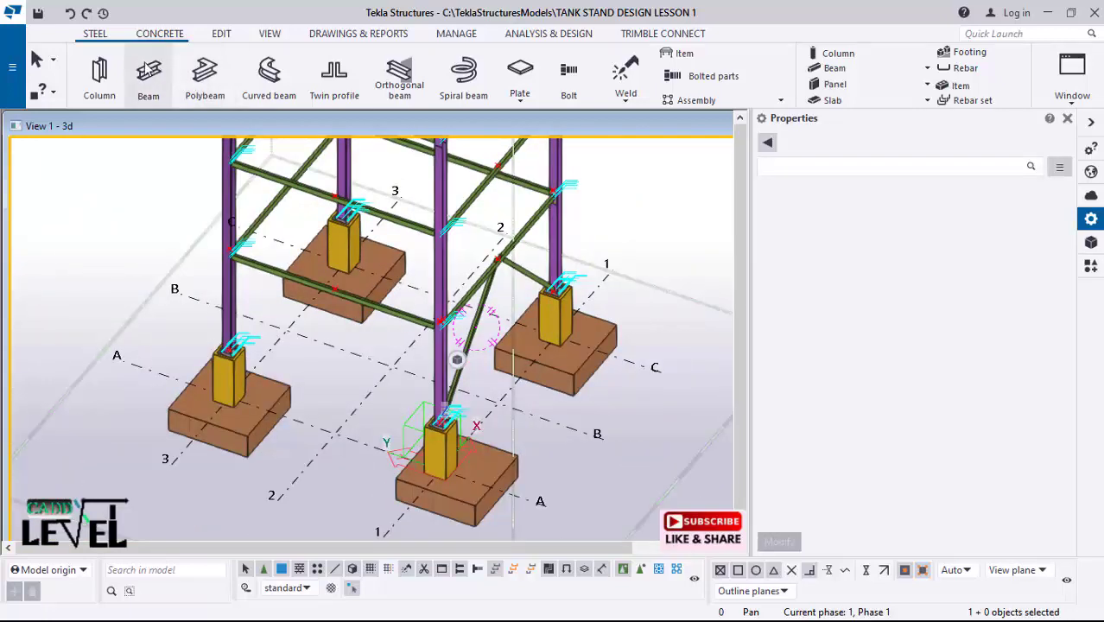
# Step: Model a UKA75*50*6 diagonal brace from the web point at column A/3's base plate to the centre point of the lowest gridline A beam
pyautogui.scroll(10, 215, 369)
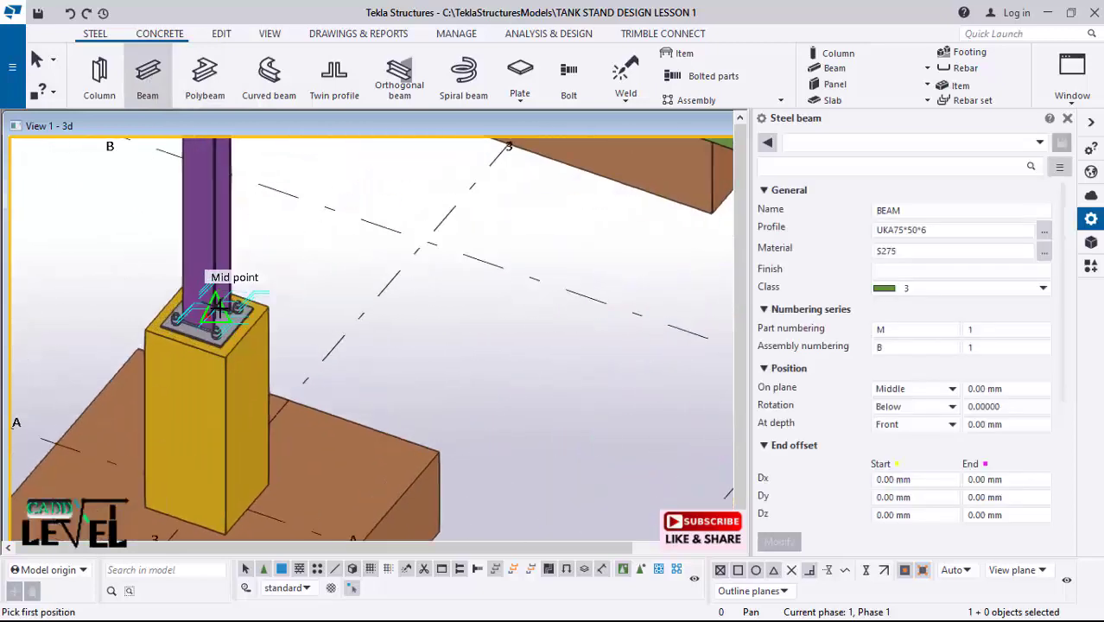
pyautogui.scroll(4, 222, 285)
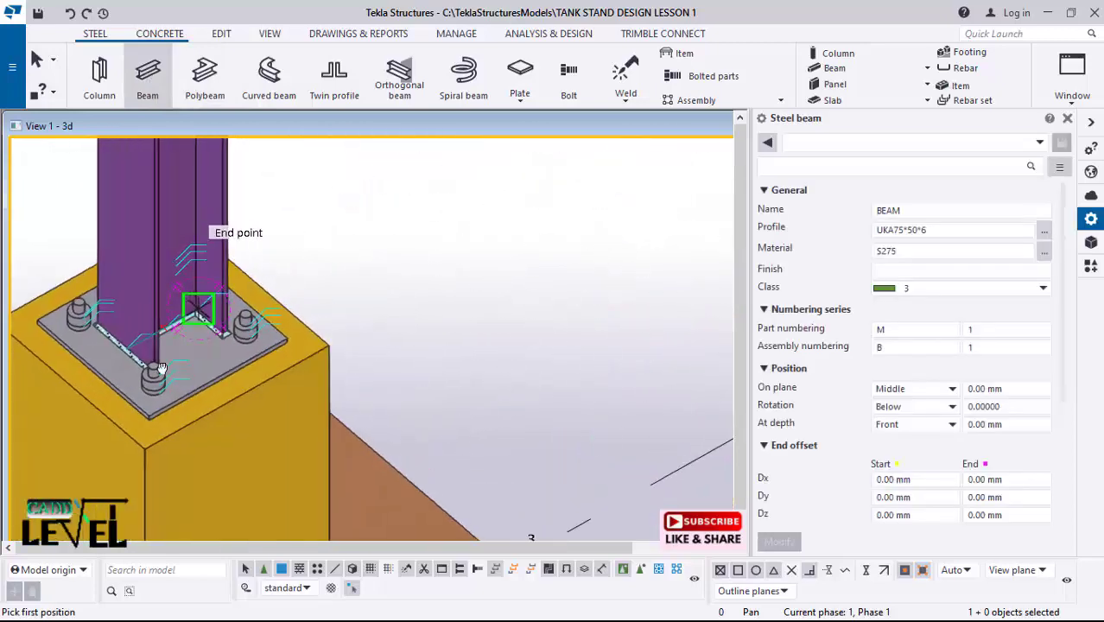
pyautogui.scroll(2, 152, 330)
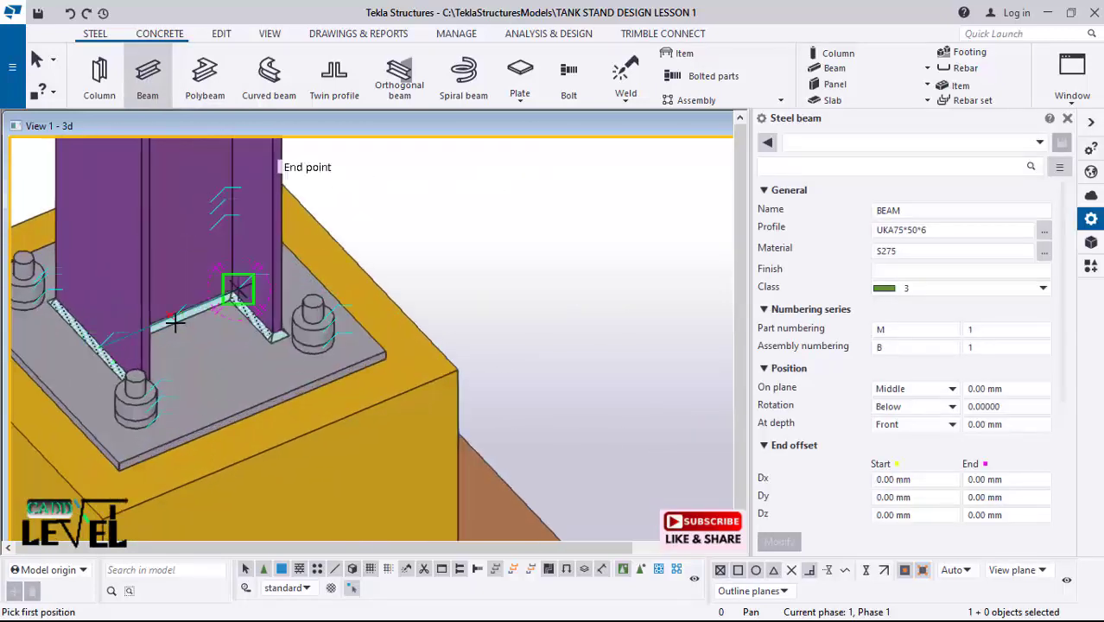
pyautogui.click(206, 367)
pyautogui.scroll(-5, 226, 370)
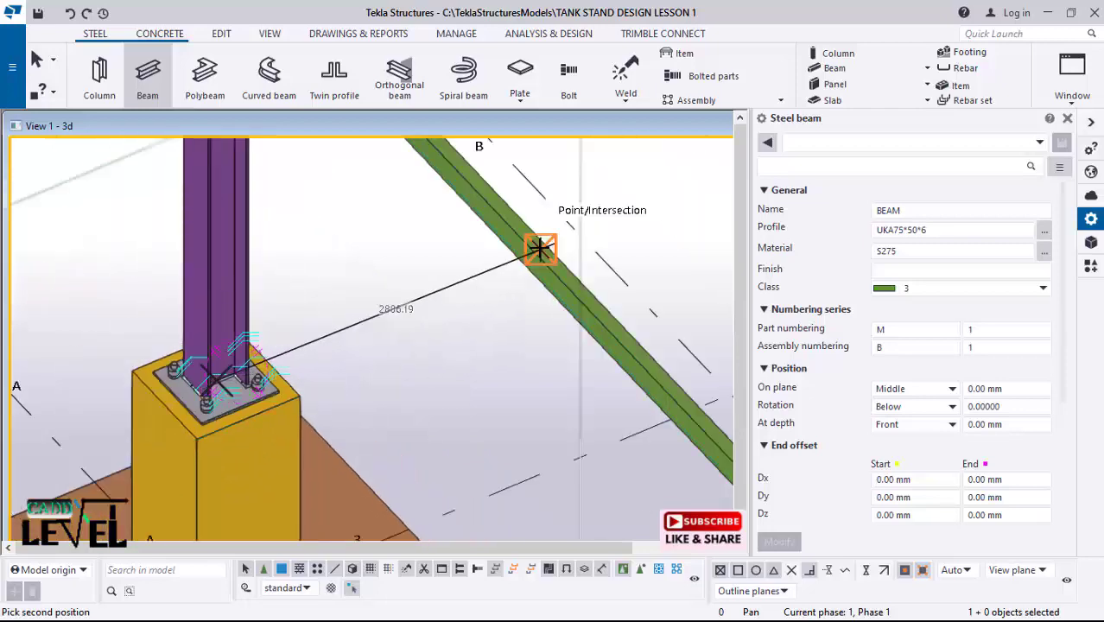
pyautogui.scroll(2, 393, 412)
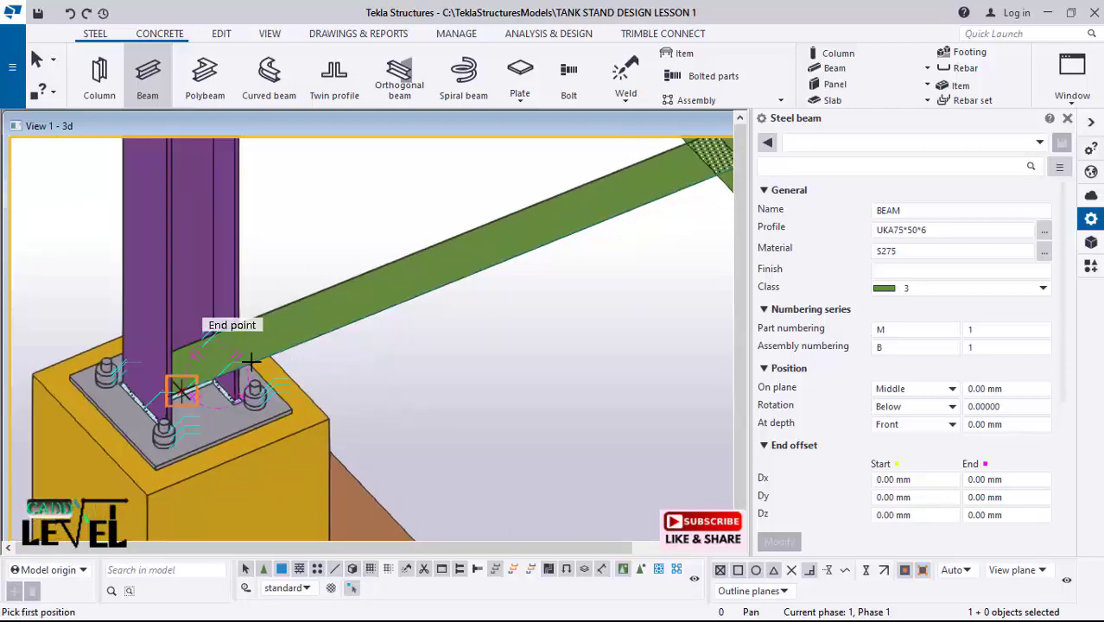
pyautogui.scroll(2, 251, 359)
pyautogui.keyDown('ctrl'); pyautogui.moveTo(259, 343); pyautogui.dragTo(210, 308, button='middle'); pyautogui.keyUp('ctrl')
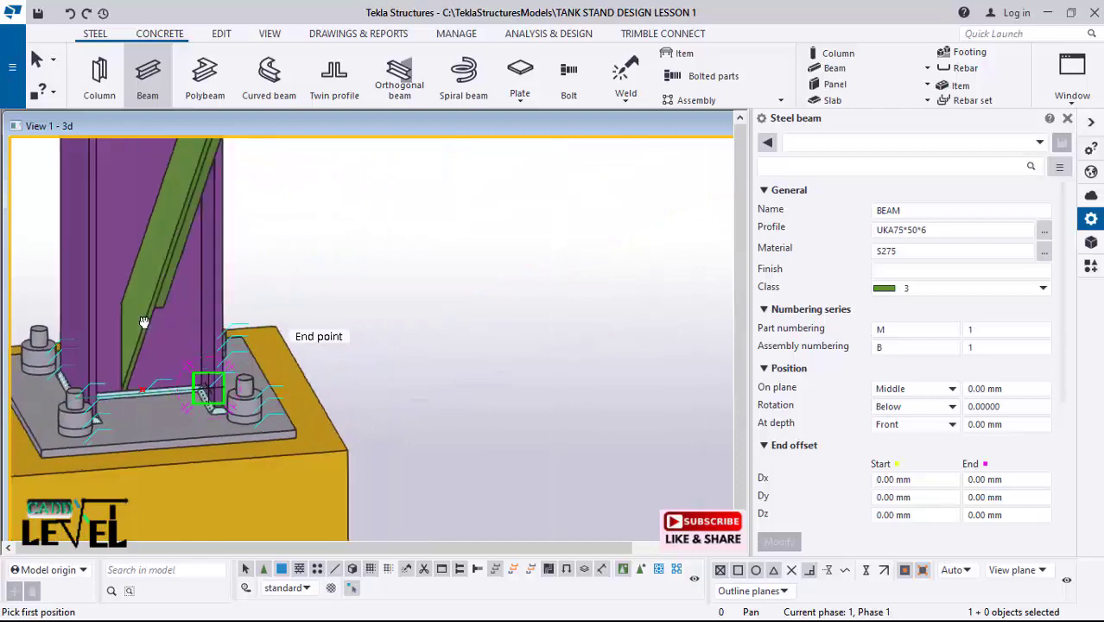
pyautogui.keyDown('ctrl'); pyautogui.moveTo(144, 323); pyautogui.dragTo(416, 335, button='middle'); pyautogui.keyUp('ctrl')
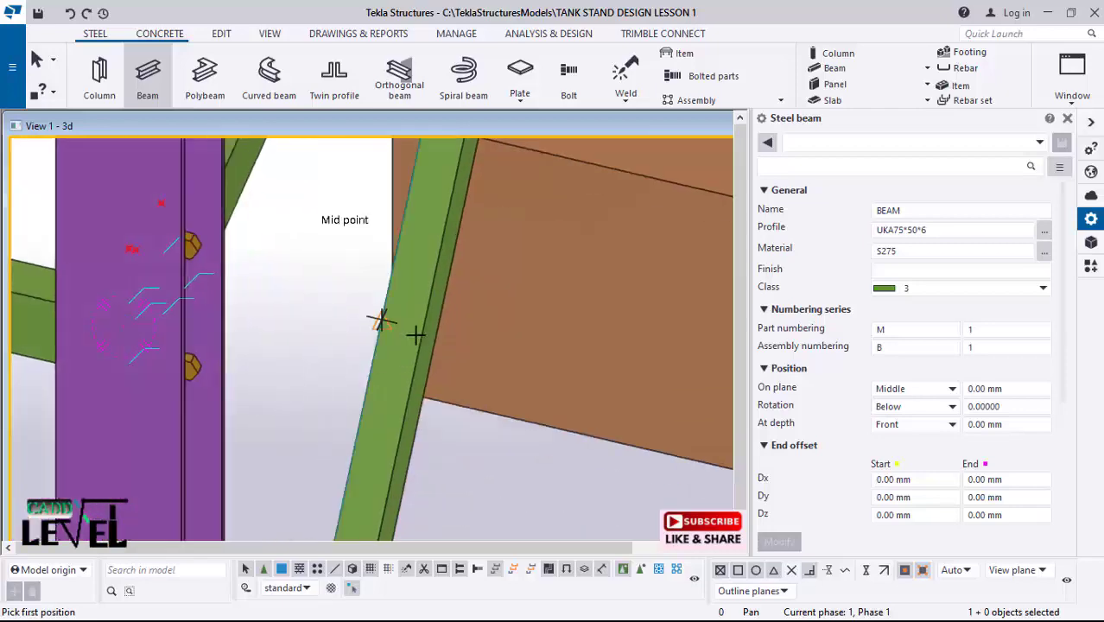
# Step: Examine the new brace at column A/3's base and at the lowest gridline A beam's midpoint, and end the beam command
pyautogui.scroll(-10, 416, 335)
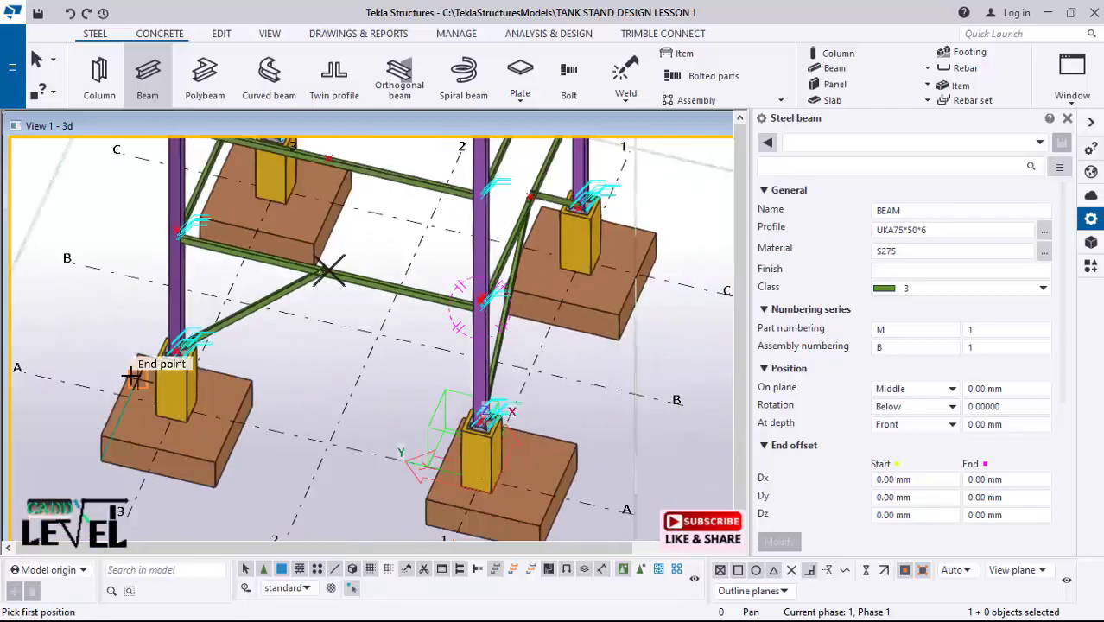
pyautogui.scroll(8, 131, 378)
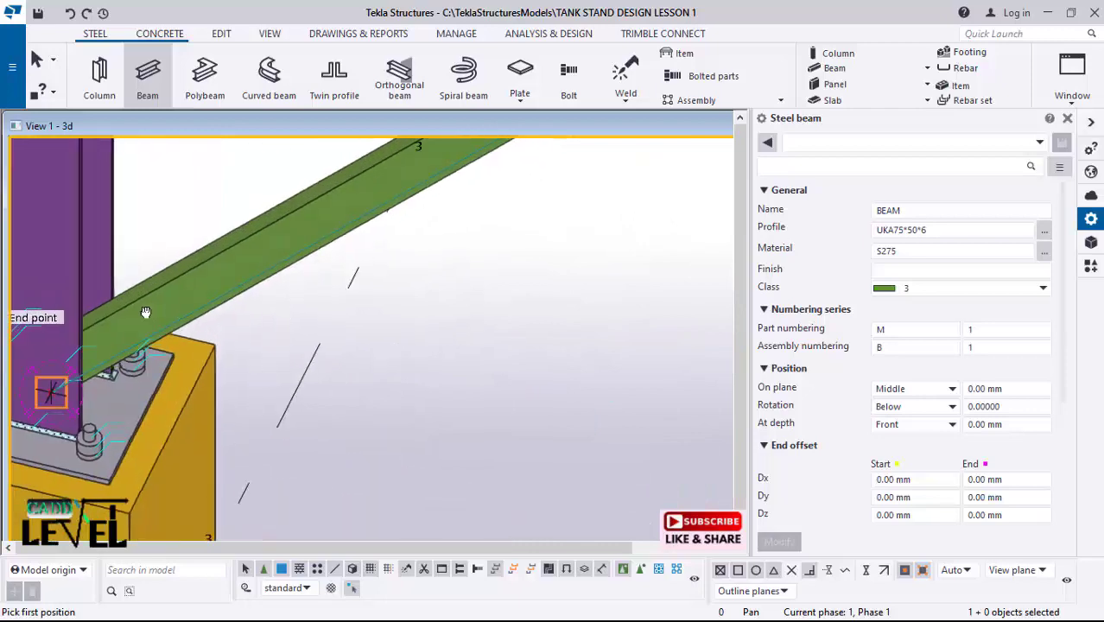
pyautogui.keyDown('ctrl'); pyautogui.moveTo(146, 312); pyautogui.dragTo(114, 342, button='middle'); pyautogui.keyUp('ctrl')
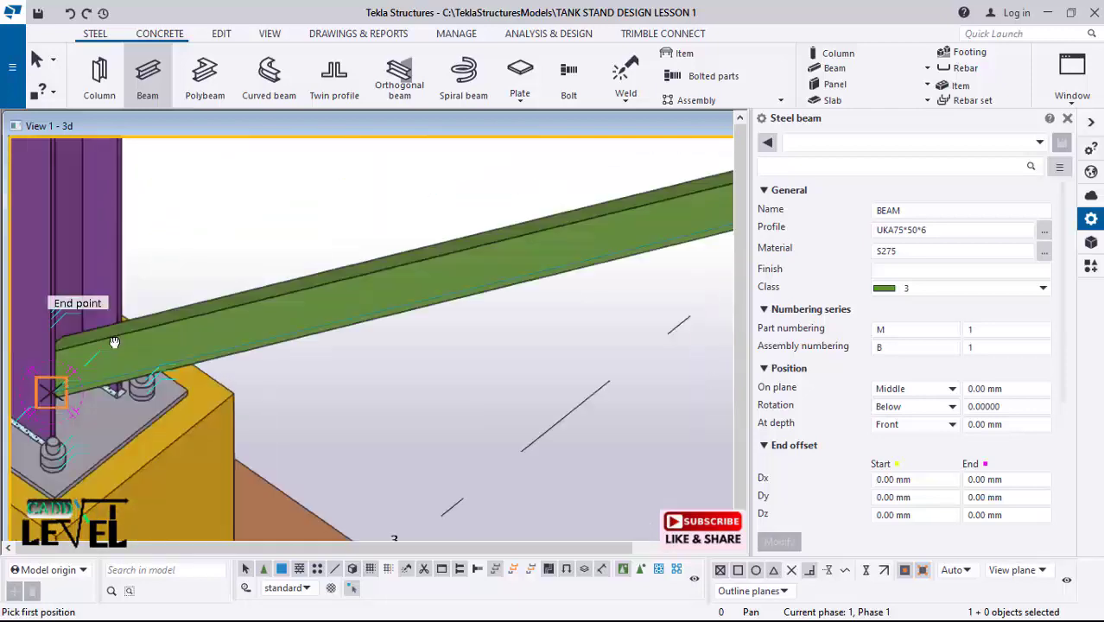
pyautogui.scroll(-5, 114, 343)
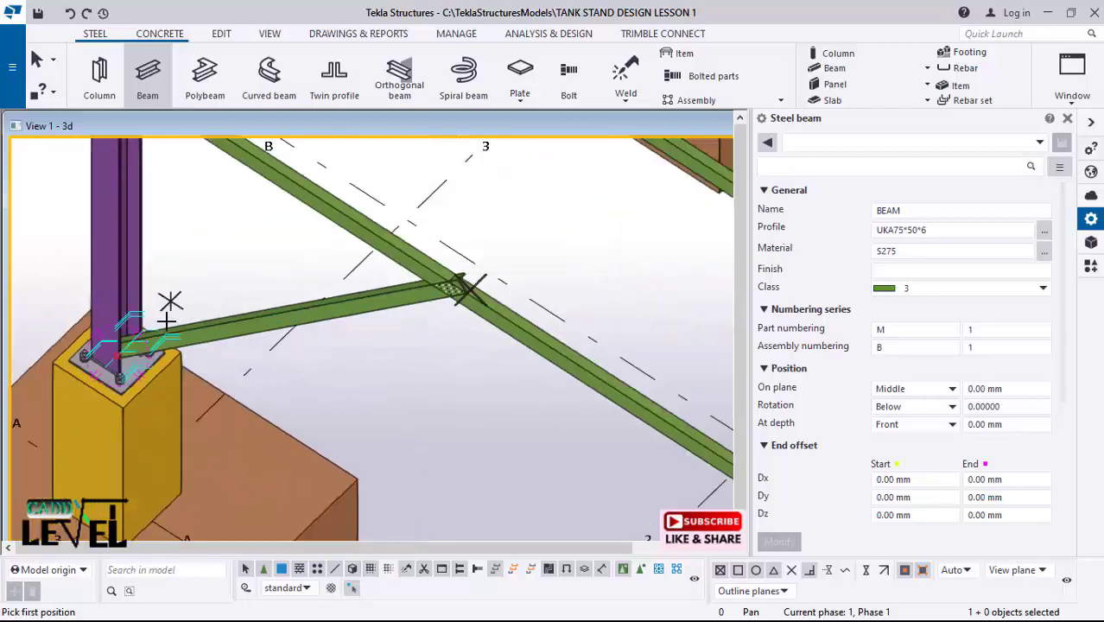
pyautogui.scroll(-1, 167, 321)
pyautogui.keyDown('ctrl'); pyautogui.moveTo(374, 311); pyautogui.dragTo(204, 411, button='middle'); pyautogui.keyUp('ctrl')
pyautogui.scroll(-1, 204, 411)
pyautogui.scroll(4, 510, 240)
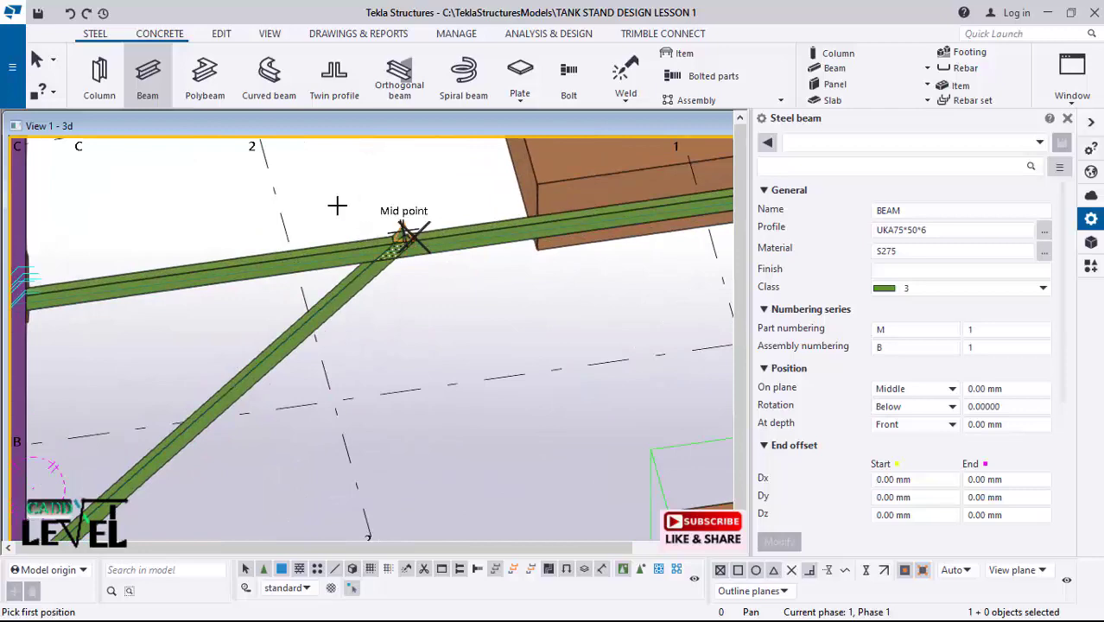
pyautogui.rightClick(311, 192)
pyautogui.click(363, 202)
# Step: Mirror-copy the gridline A brace about a line through the lowest beam's midpoint, with X0 0.00, Y0 2000.00 and angle 180
pyautogui.click(320, 333)
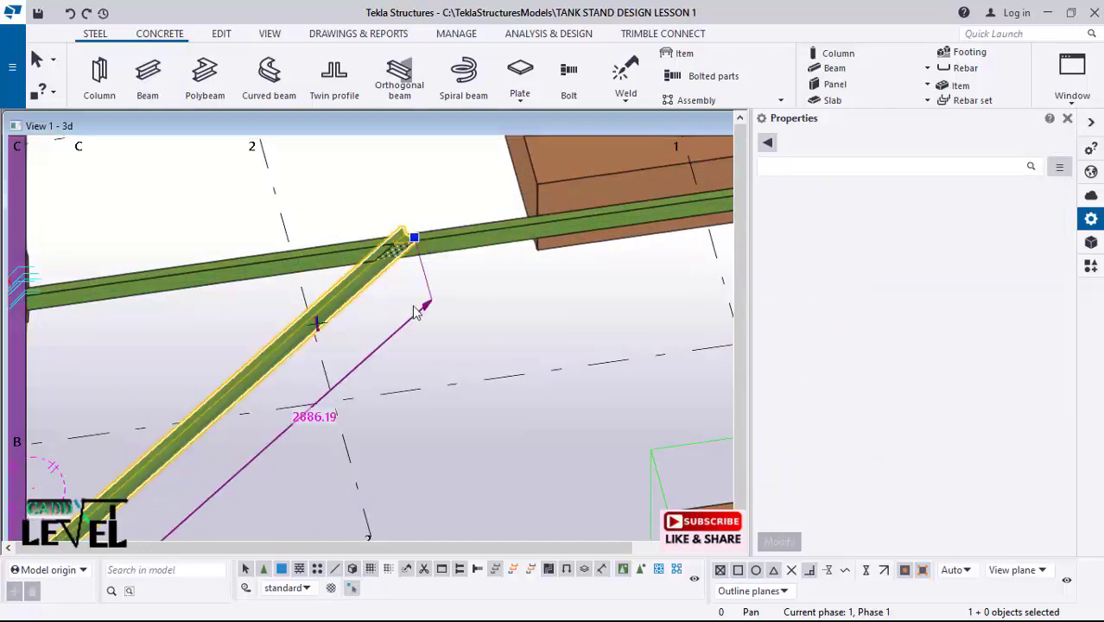
pyautogui.rightClick(447, 342)
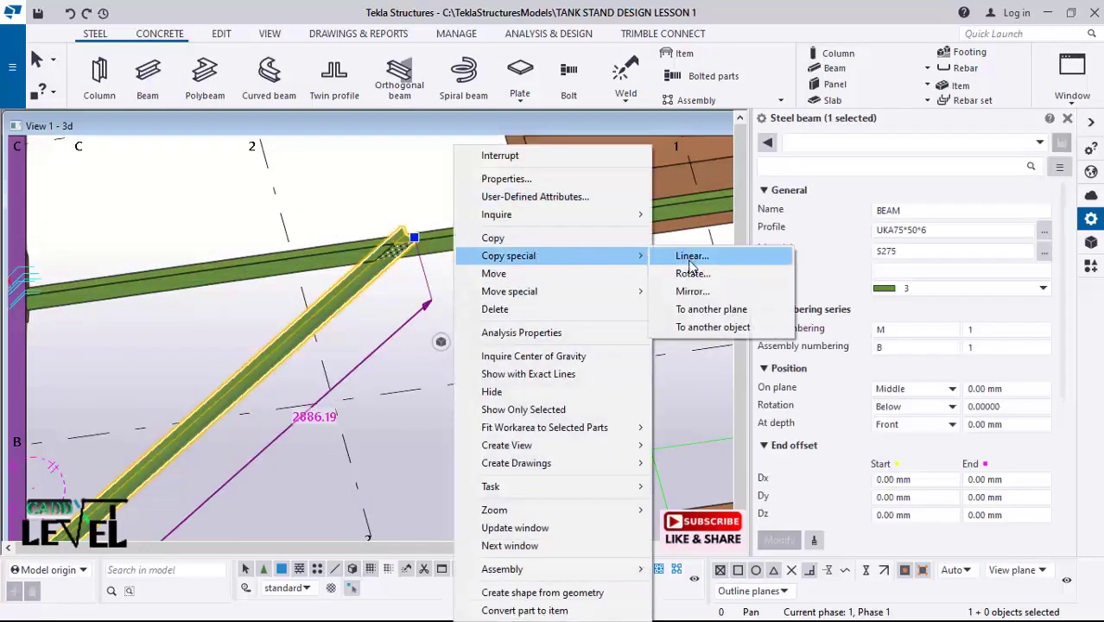
pyautogui.click(691, 292)
pyautogui.scroll(3, 345, 389)
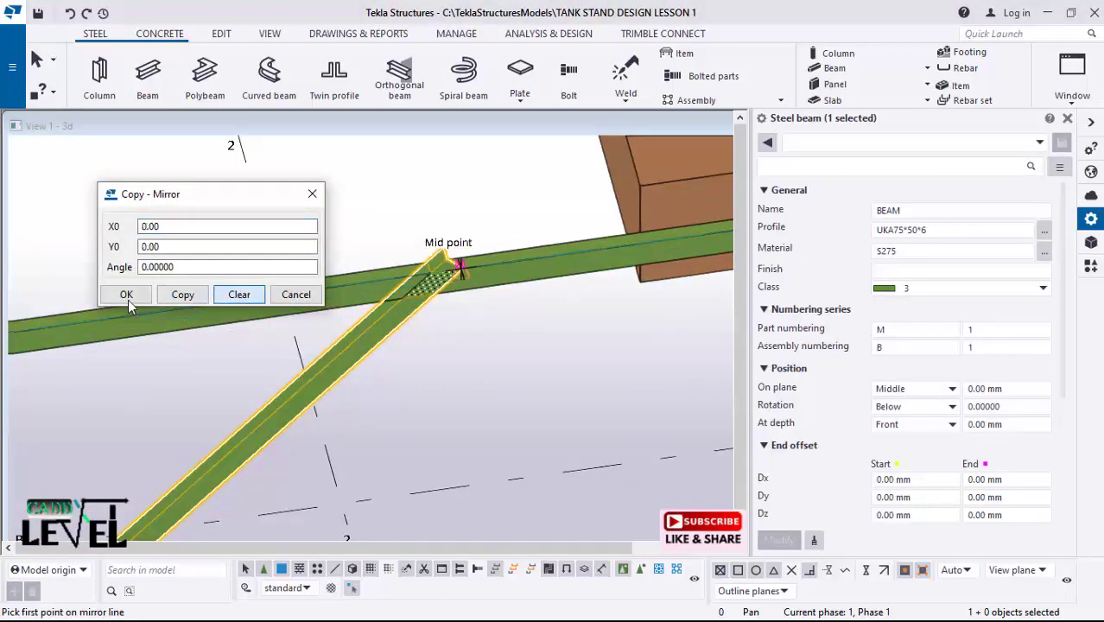
pyautogui.scroll(4, 450, 295)
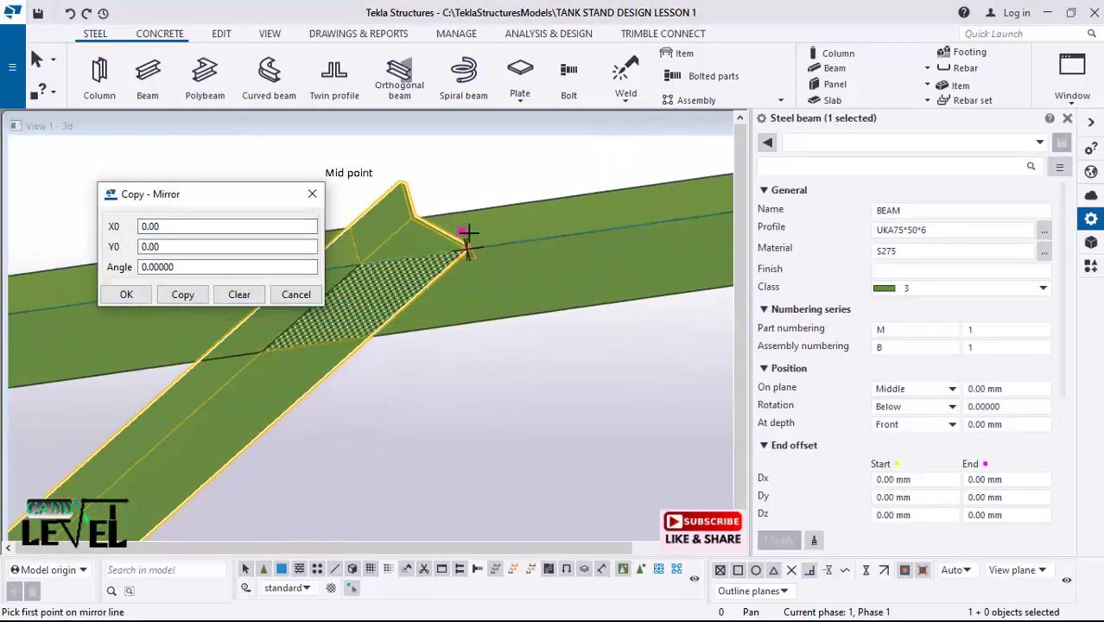
pyautogui.click(462, 229)
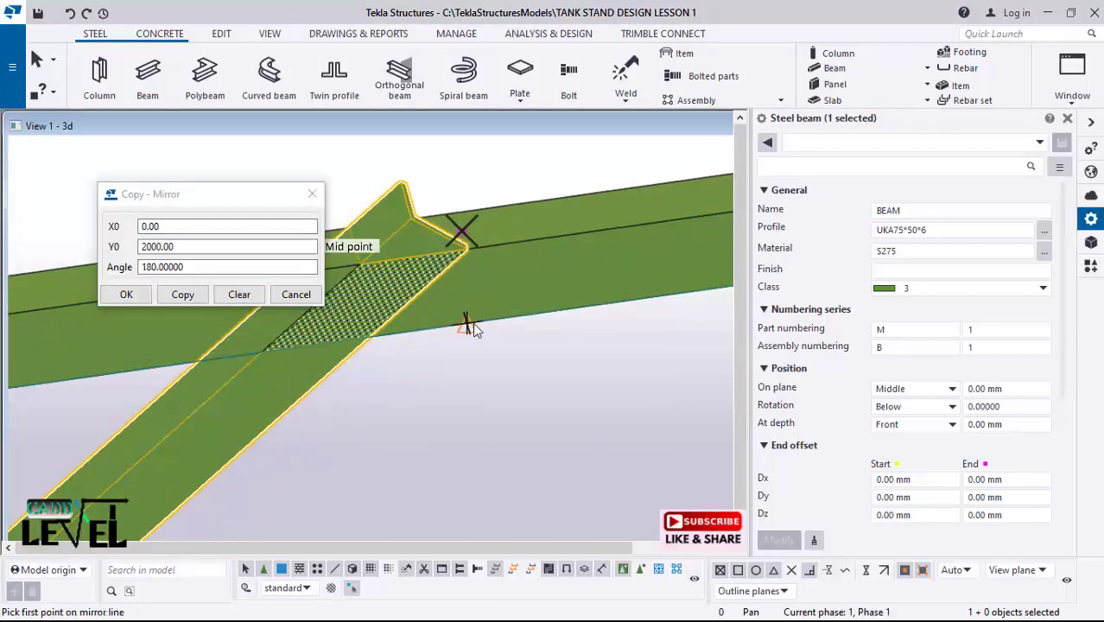
pyautogui.click(183, 297)
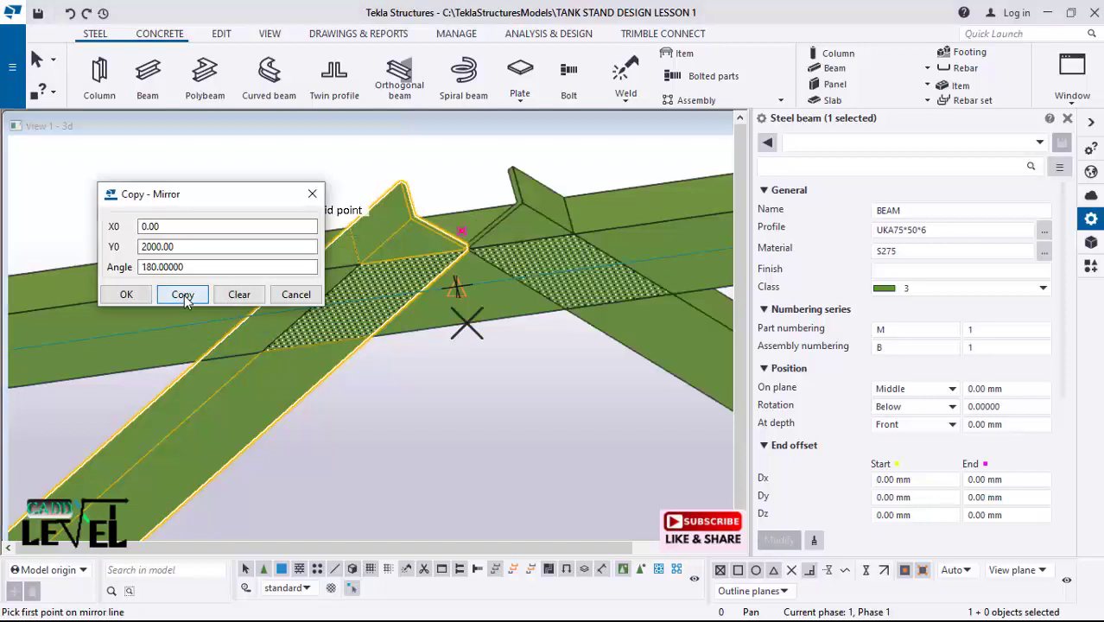
pyautogui.click(126, 294)
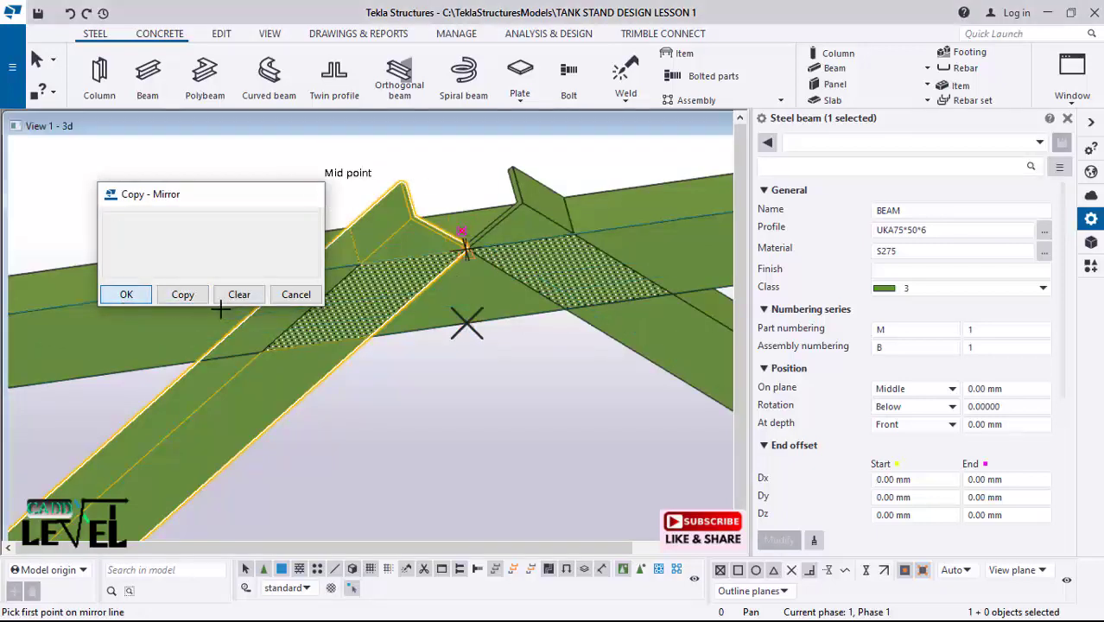
pyautogui.rightClick(279, 177)
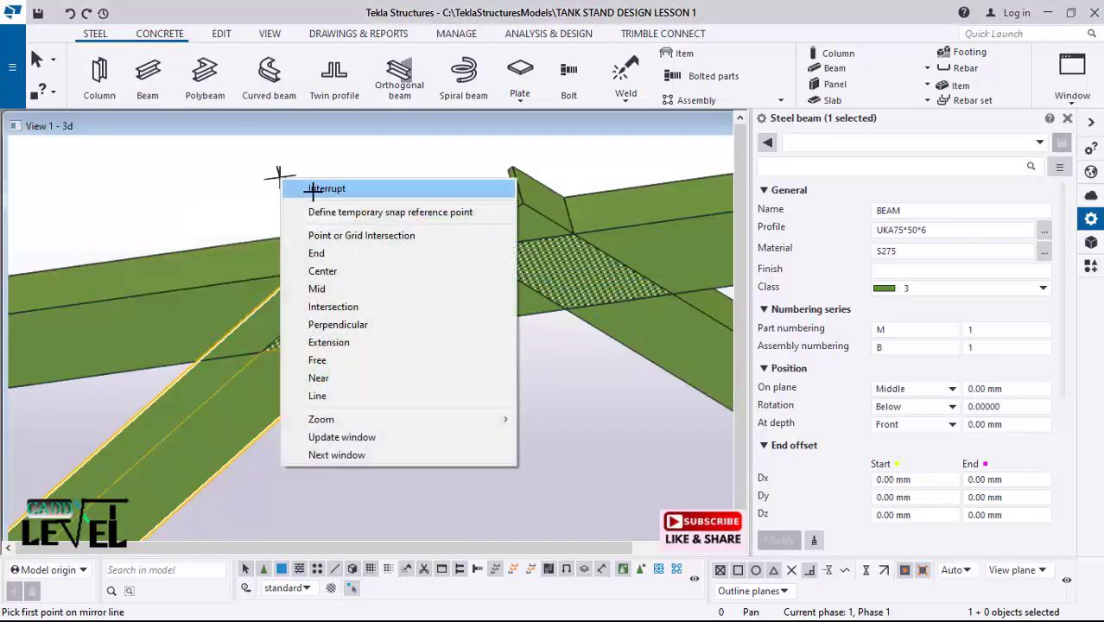
pyautogui.click(311, 191)
pyautogui.click(464, 377)
# Step: Examine the mirrored brace pair on gridline A at the beam midpoint and at column A/1's base
pyautogui.scroll(-3, 337, 287)
pyautogui.scroll(-5, 279, 263)
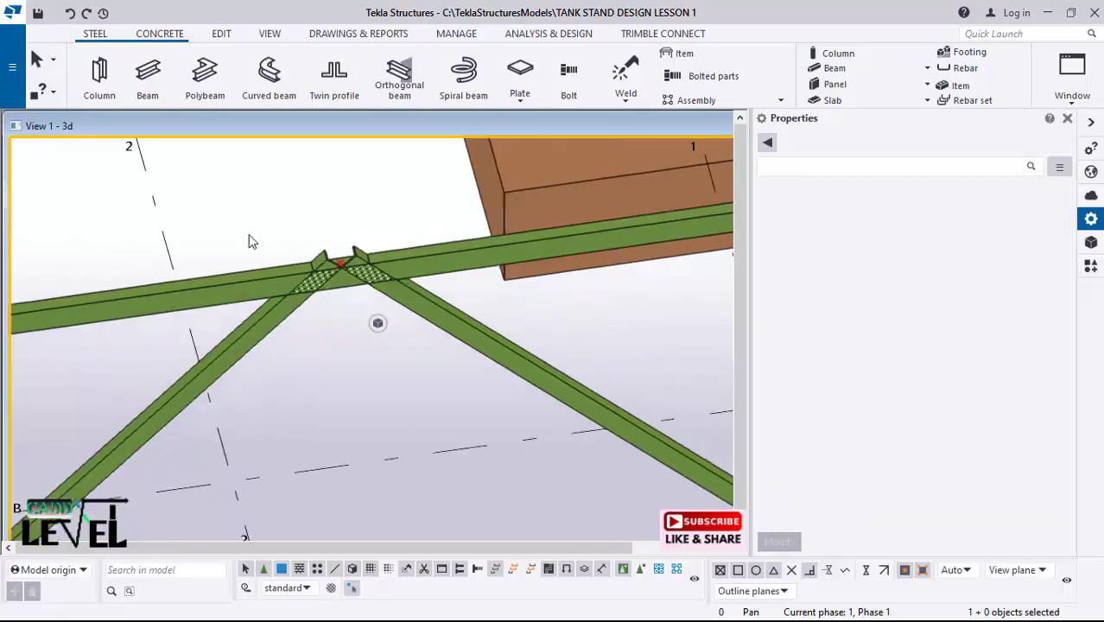
pyautogui.scroll(4, 561, 419)
pyautogui.keyDown('ctrl'); pyautogui.moveTo(566, 447); pyautogui.dragTo(397, 384, button='middle'); pyautogui.keyUp('ctrl')
pyautogui.scroll(1, 363, 299)
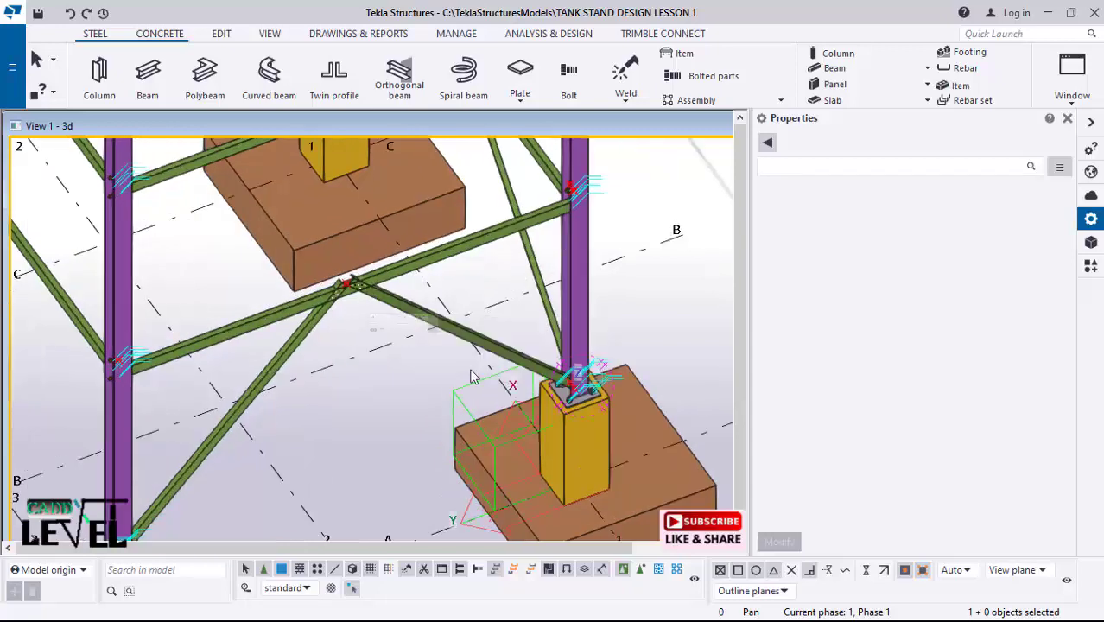
pyautogui.scroll(-1, 477, 375)
pyautogui.keyDown('ctrl'); pyautogui.moveTo(391, 298); pyautogui.dragTo(355, 239, button='middle'); pyautogui.keyUp('ctrl')
pyautogui.scroll(-3, 318, 387)
pyautogui.scroll(3, 357, 182)
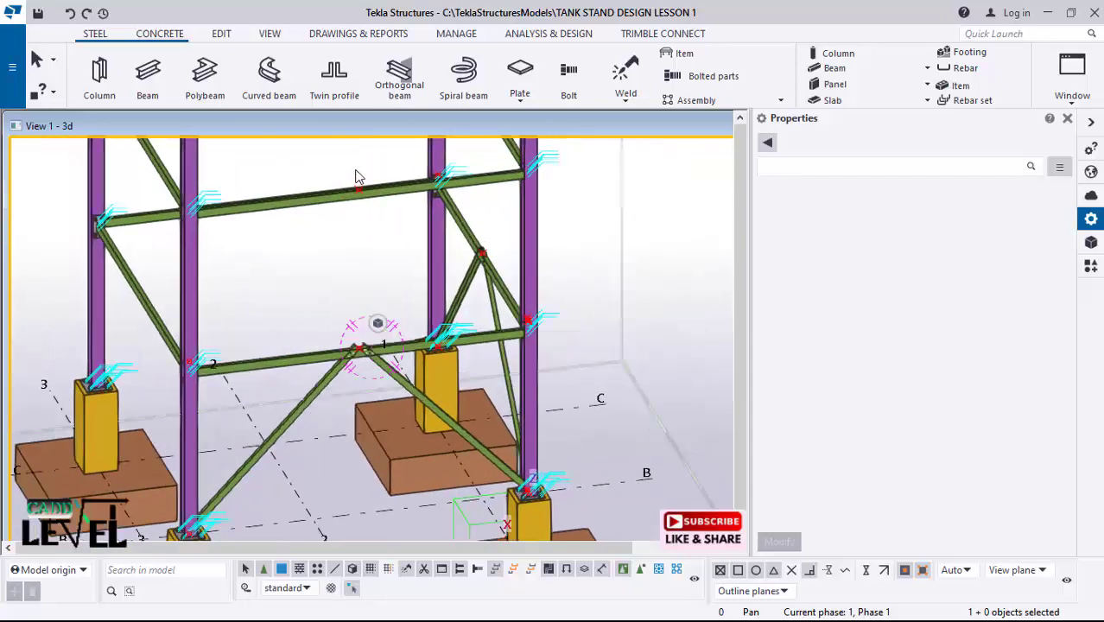
pyautogui.keyDown('ctrl'); pyautogui.moveTo(180, 321); pyautogui.dragTo(387, 223, button='middle'); pyautogui.keyUp('ctrl')
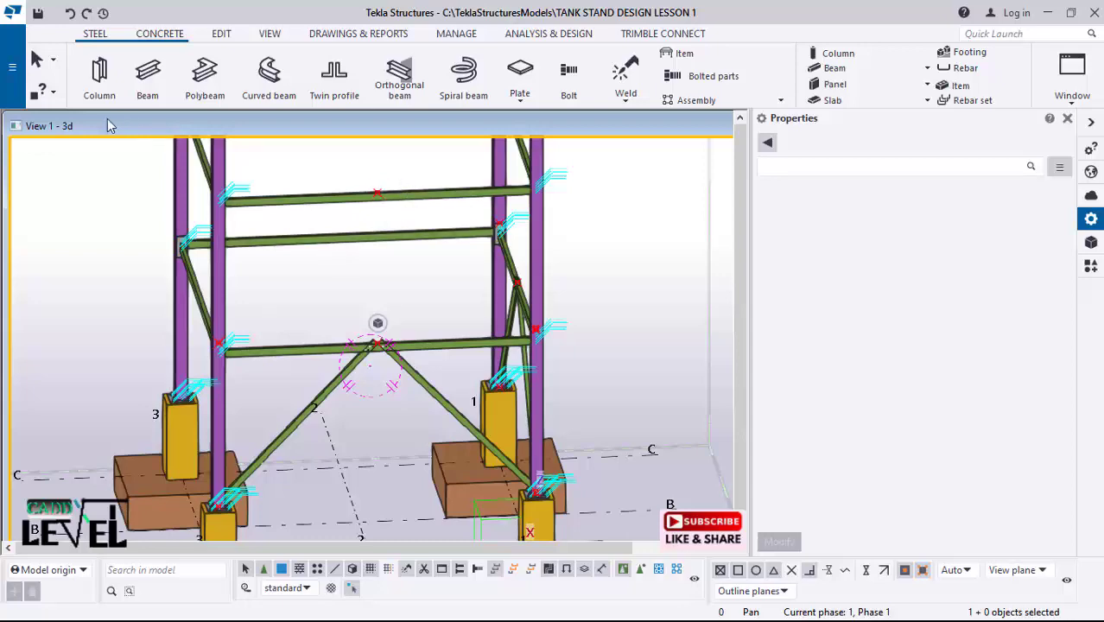
# Step: Model a UKA75*50*6 brace from the point above column A/3's lowest beam connection plate to the midpoint of the gridline A beam above
pyautogui.scroll(3, 290, 343)
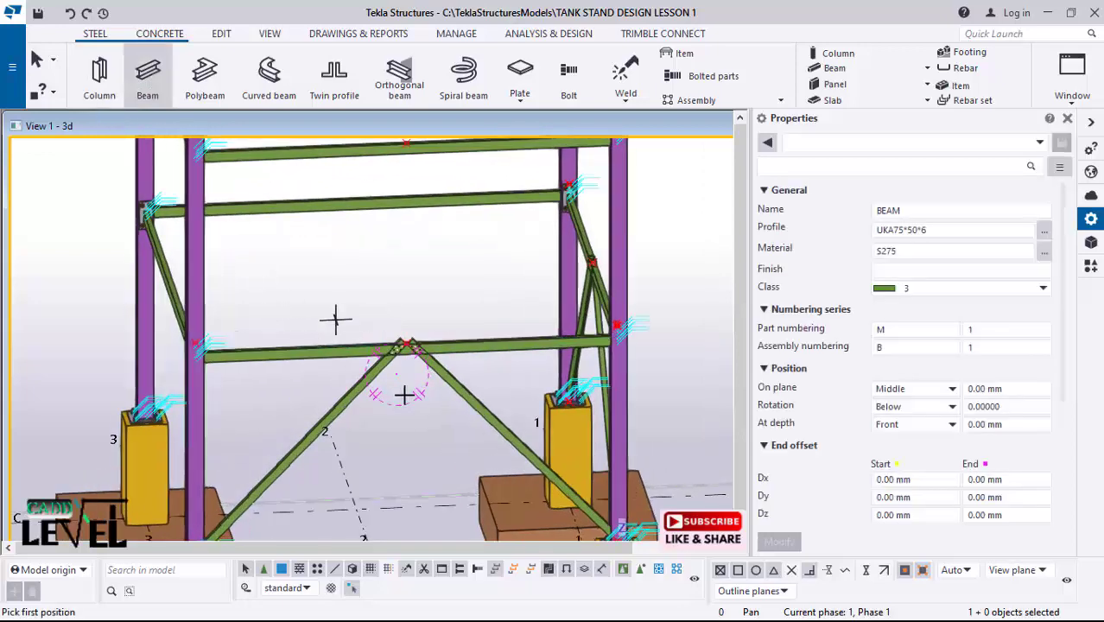
pyautogui.scroll(-4, 393, 382)
pyautogui.scroll(3, 292, 363)
pyautogui.scroll(5, 259, 350)
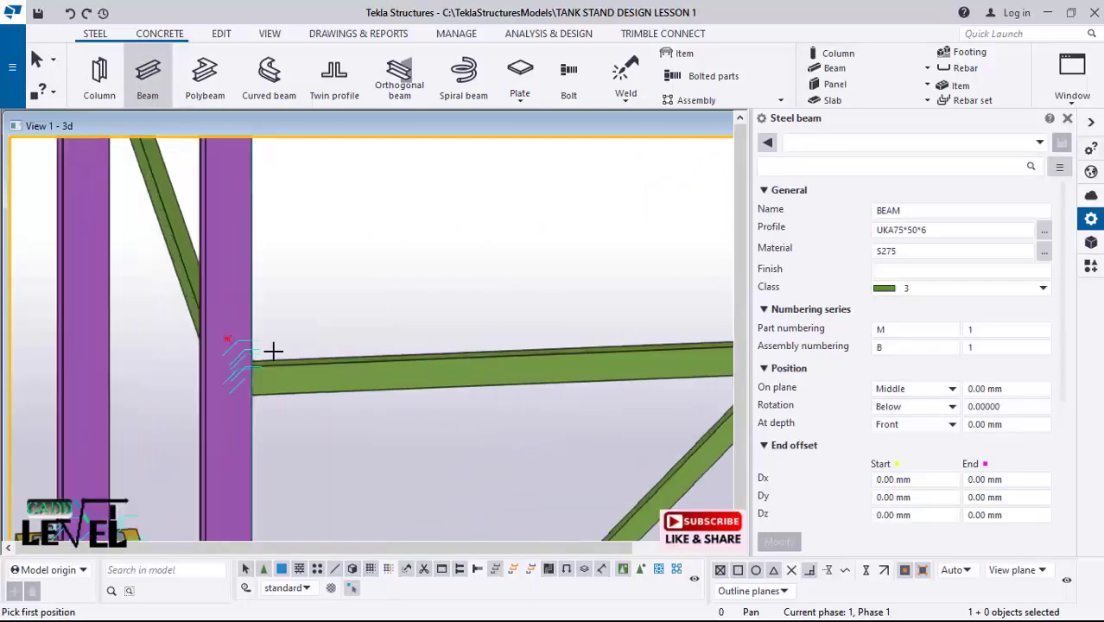
pyautogui.scroll(-2, 266, 350)
pyautogui.scroll(-4, 544, 302)
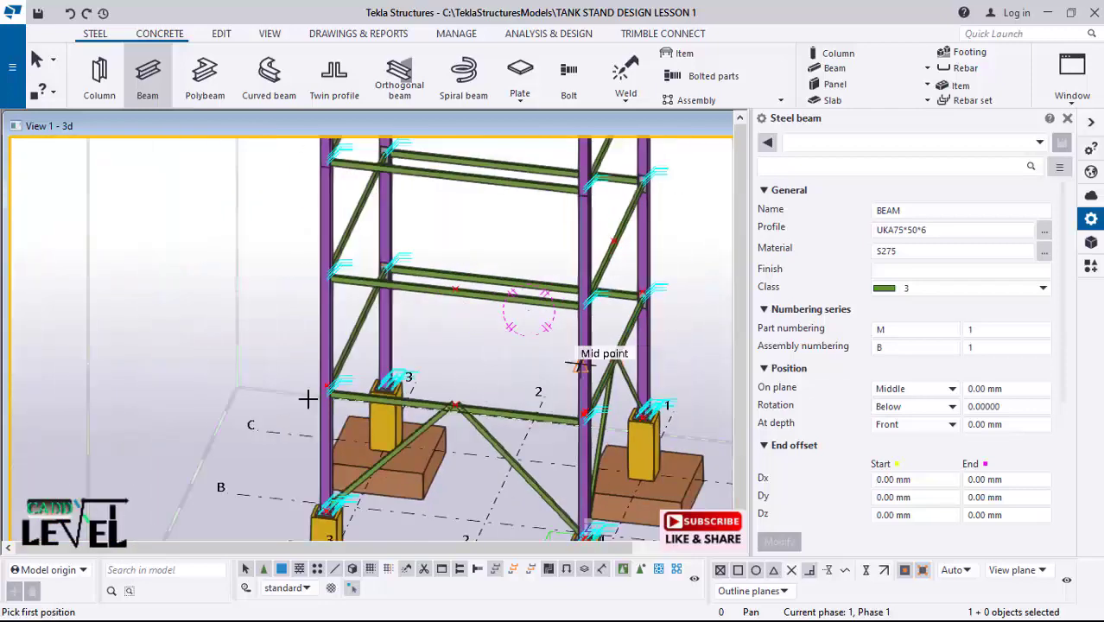
pyautogui.scroll(4, 333, 396)
pyautogui.scroll(5, 345, 367)
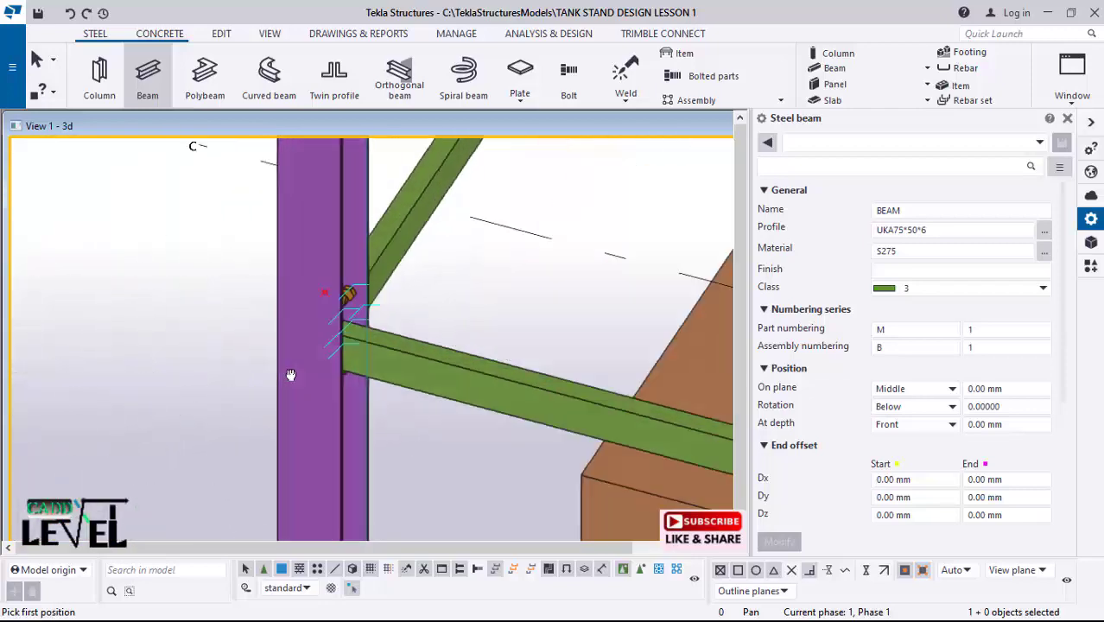
pyautogui.scroll(2, 314, 281)
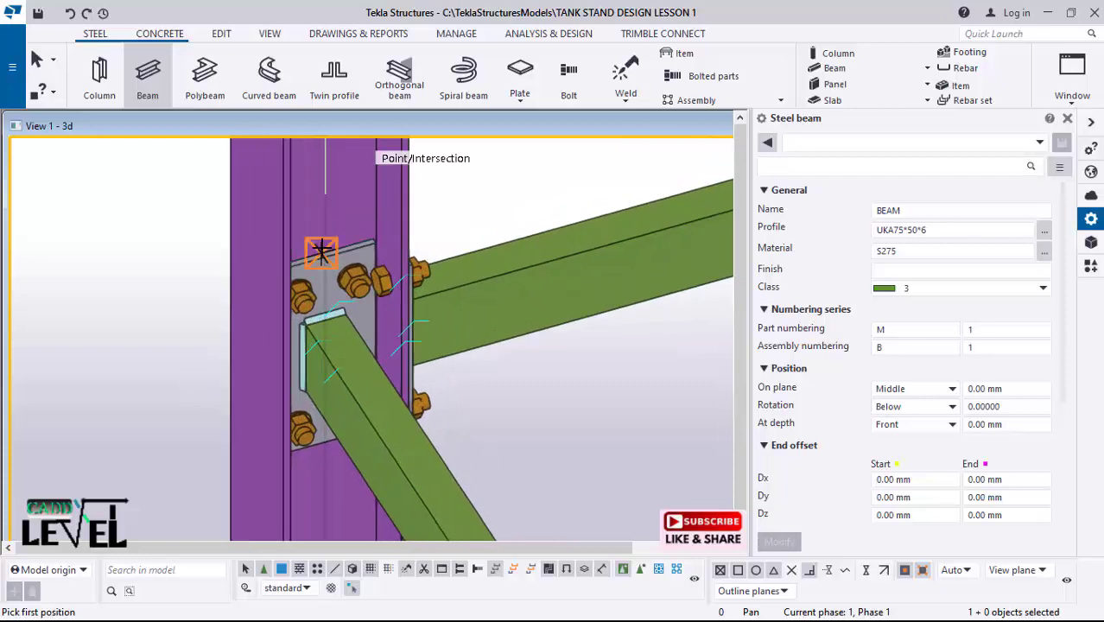
pyautogui.click(322, 252)
pyautogui.scroll(-3, 337, 285)
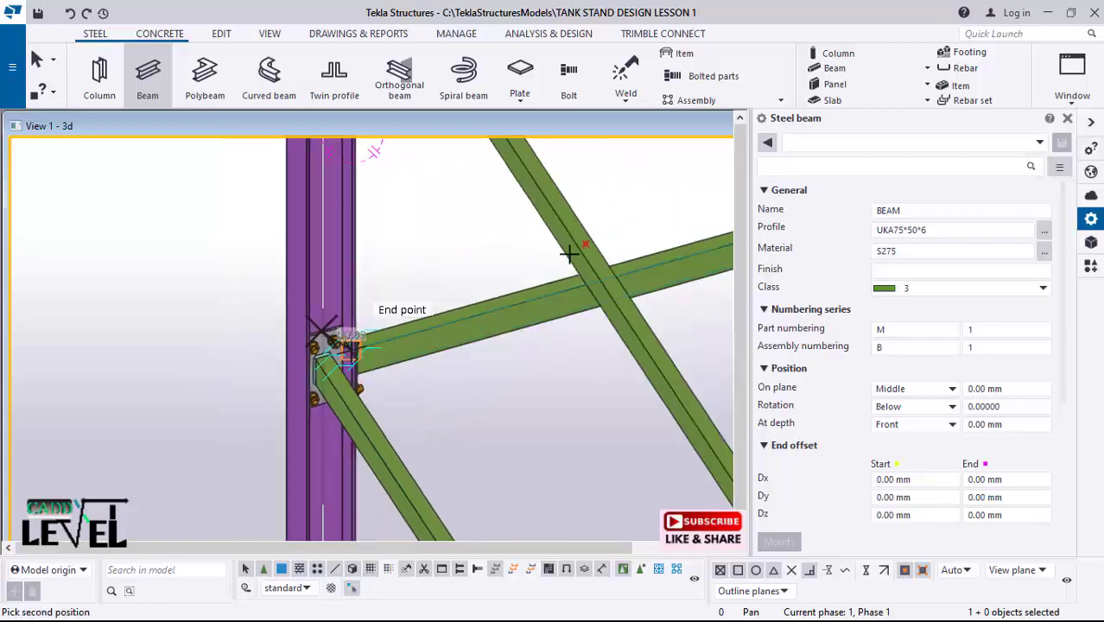
pyautogui.click(554, 254)
pyautogui.scroll(3, 375, 306)
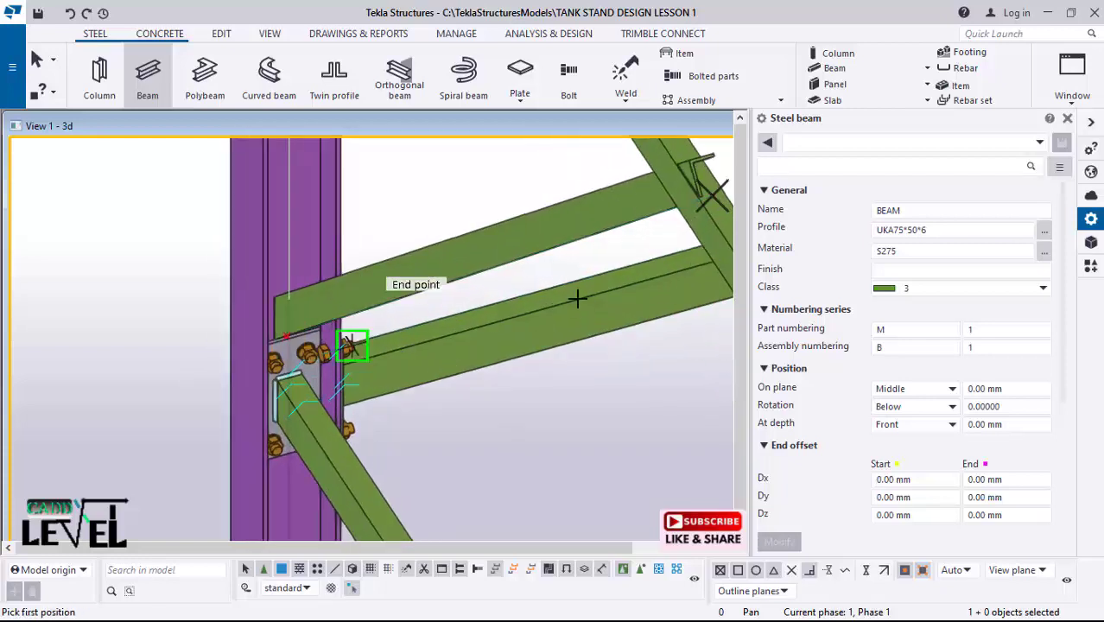
pyautogui.scroll(1, 407, 354)
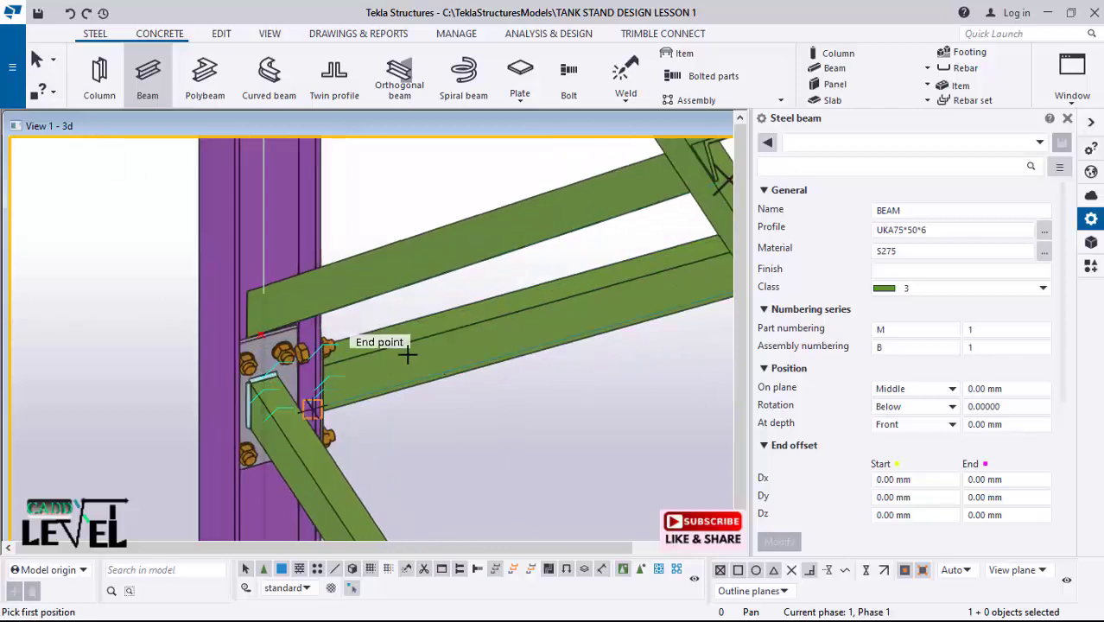
pyautogui.click(45, 62)
# Step: Mirror-copy the second-tier gridline A brace about a line through the upper beam's midpoint, with X0 2.80, Y0 2000.00 and angle 180
pyautogui.scroll(-3, 165, 350)
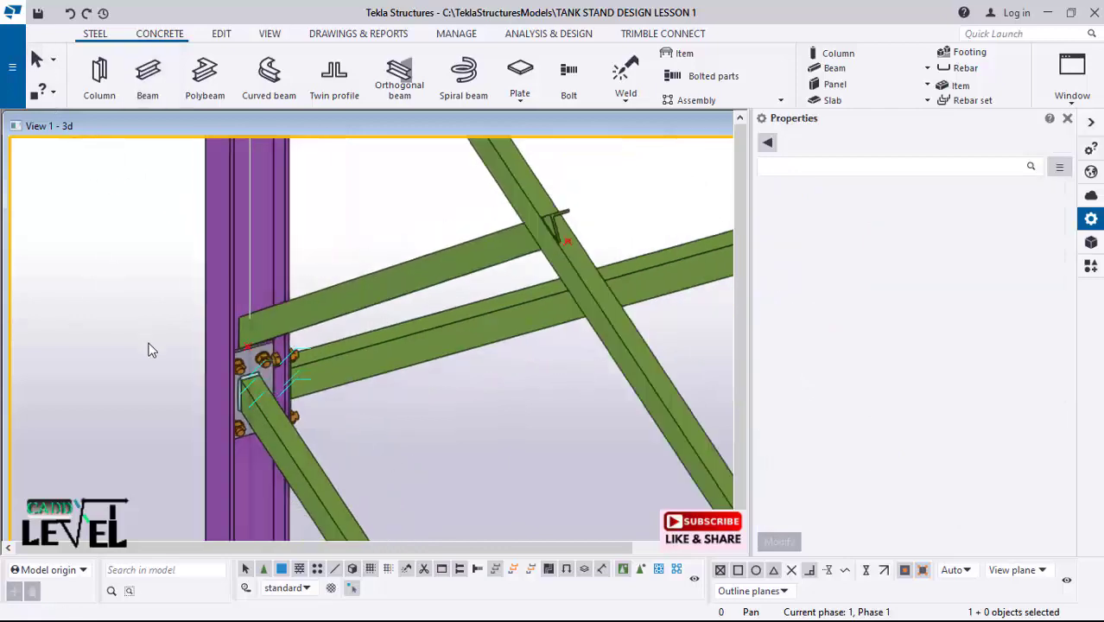
pyautogui.keyDown('ctrl'); pyautogui.moveTo(478, 276); pyautogui.dragTo(295, 305, button='middle'); pyautogui.keyUp('ctrl')
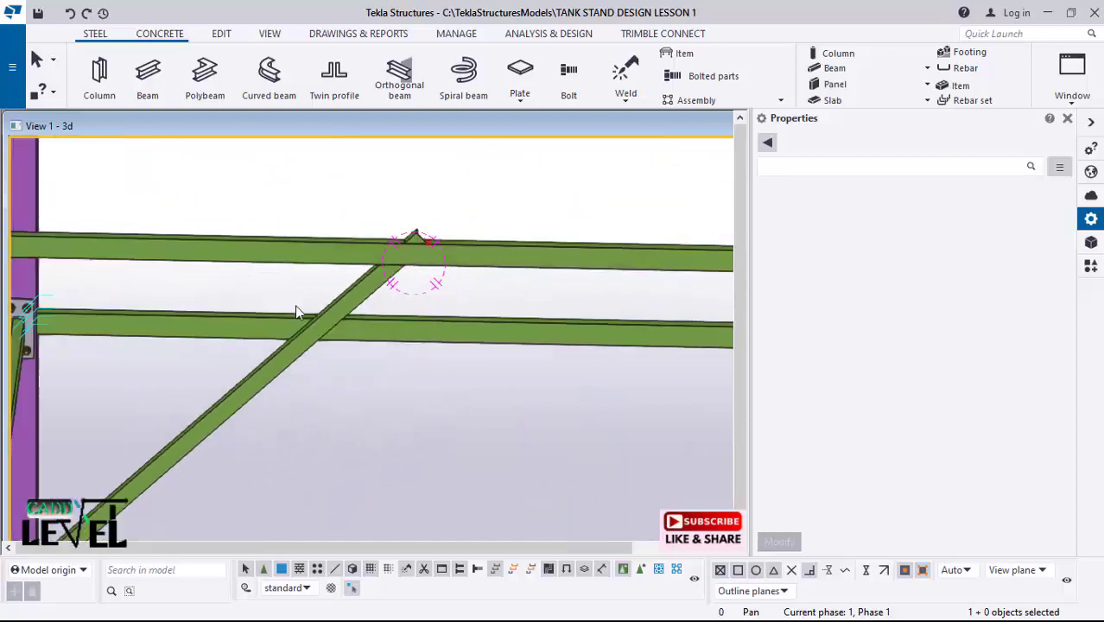
pyautogui.click(350, 298)
pyautogui.keyDown('ctrl'); pyautogui.moveTo(455, 324); pyautogui.dragTo(400, 276, button='middle'); pyautogui.keyUp('ctrl')
pyautogui.rightClick(380, 258)
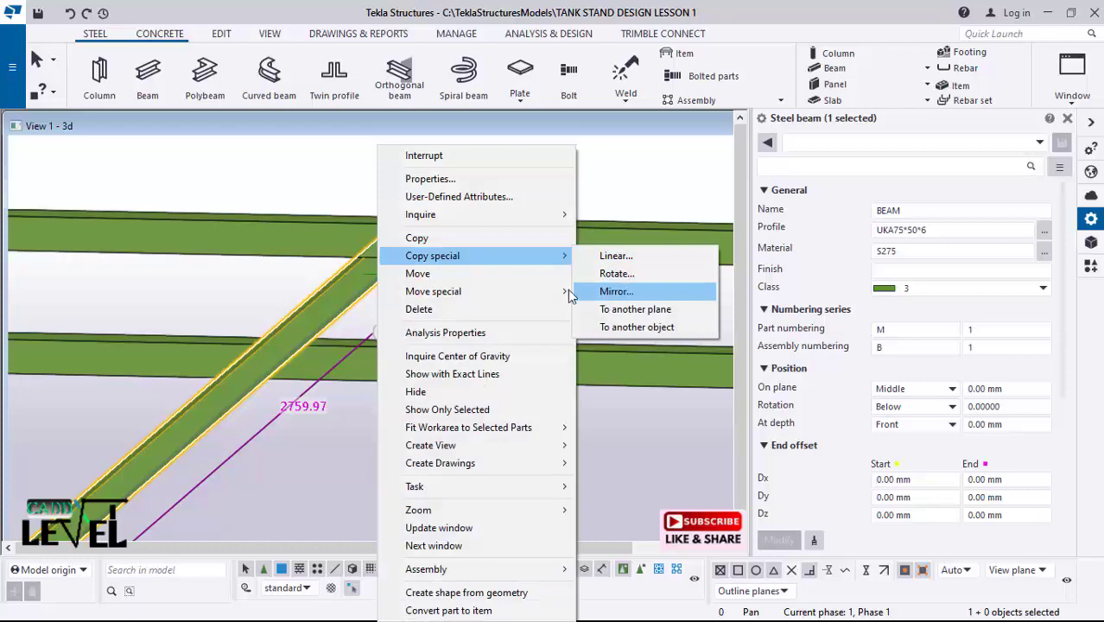
pyautogui.click(616, 291)
pyautogui.scroll(4, 436, 221)
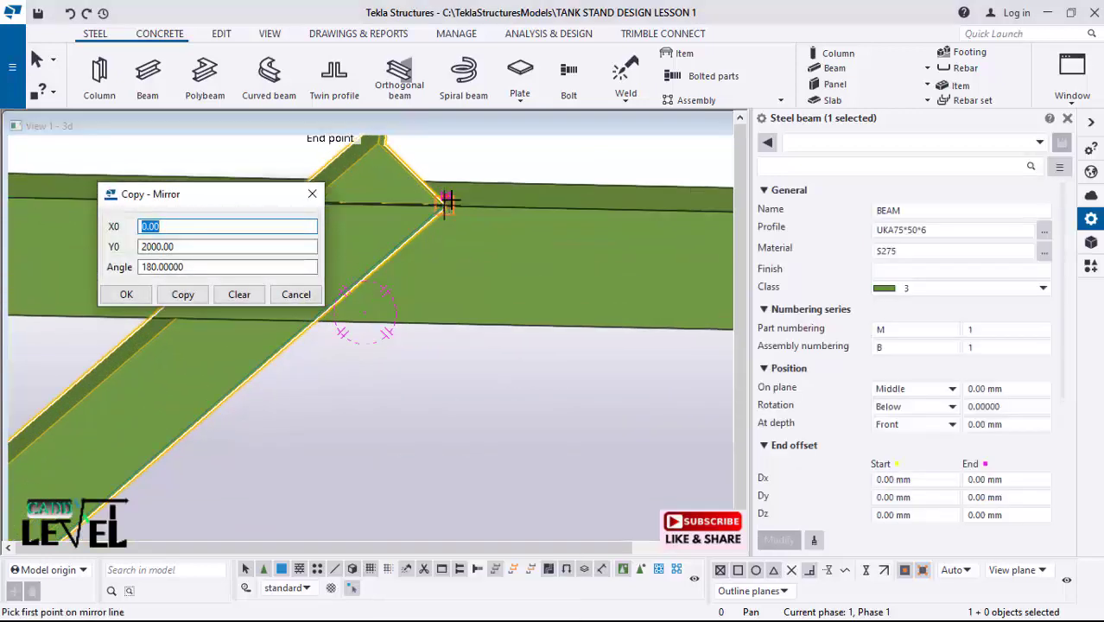
pyautogui.click(447, 197)
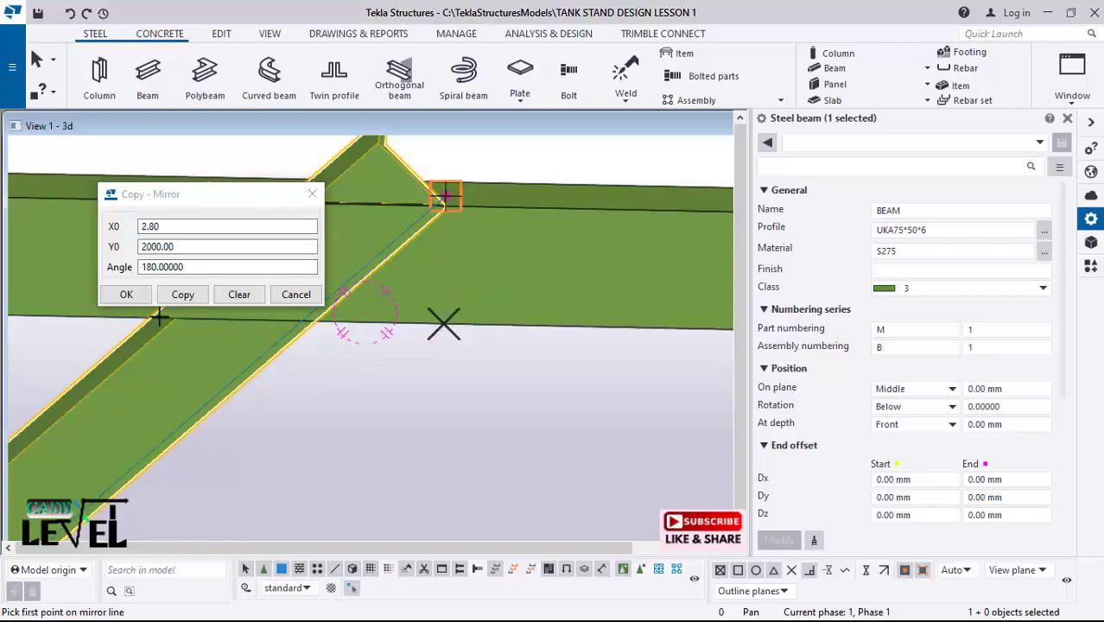
pyautogui.click(183, 295)
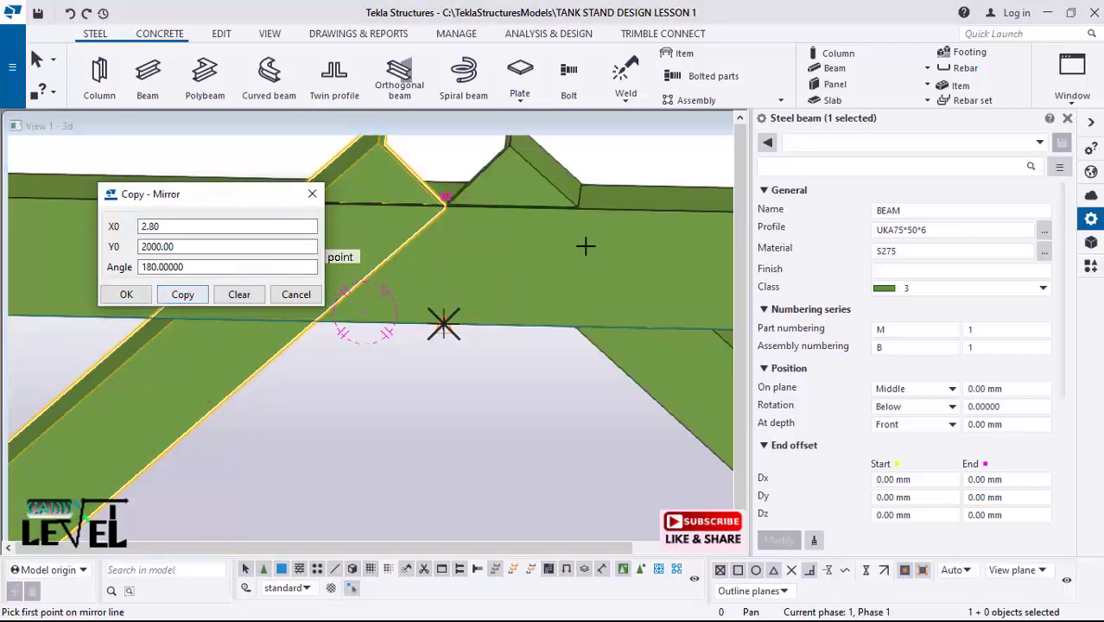
pyautogui.click(138, 296)
pyautogui.rightClick(410, 354)
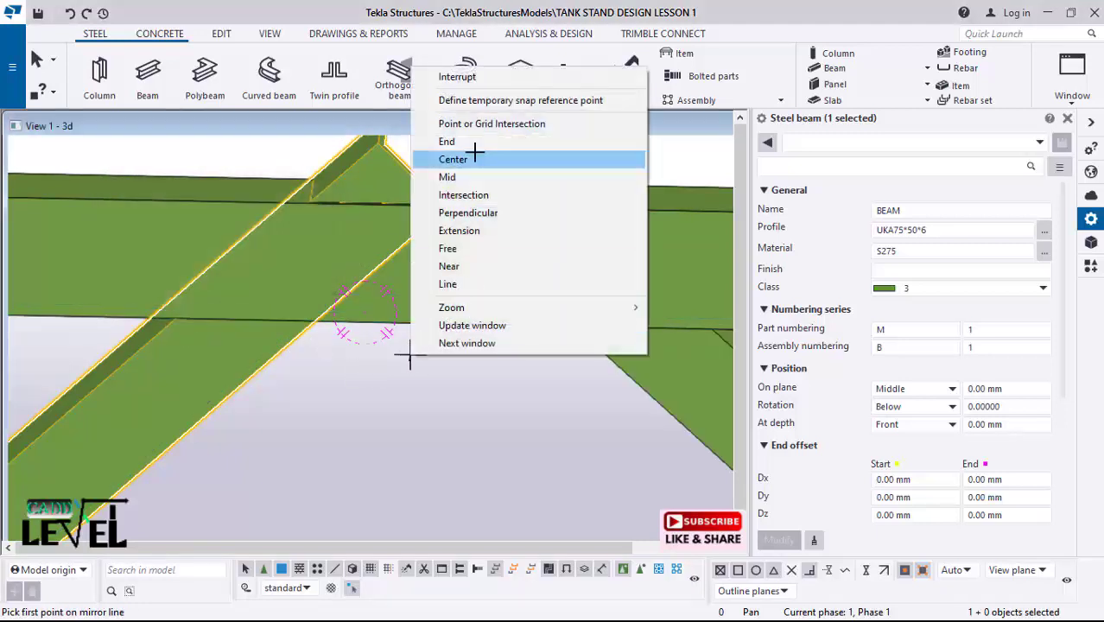
pyautogui.click(462, 81)
pyautogui.click(473, 422)
# Step: Examine the second-tier braces on gridline A and the bracing on the adjacent gridline 3 face
pyautogui.scroll(-6, 281, 288)
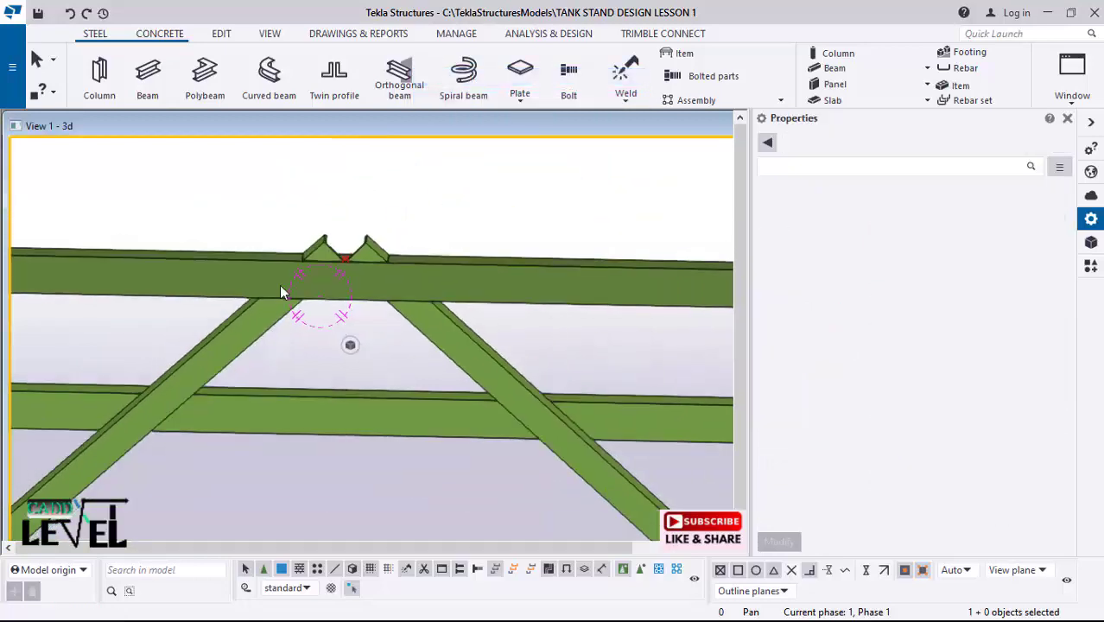
pyautogui.scroll(-5, 330, 271)
pyautogui.scroll(1, 498, 307)
pyautogui.scroll(-2, 506, 306)
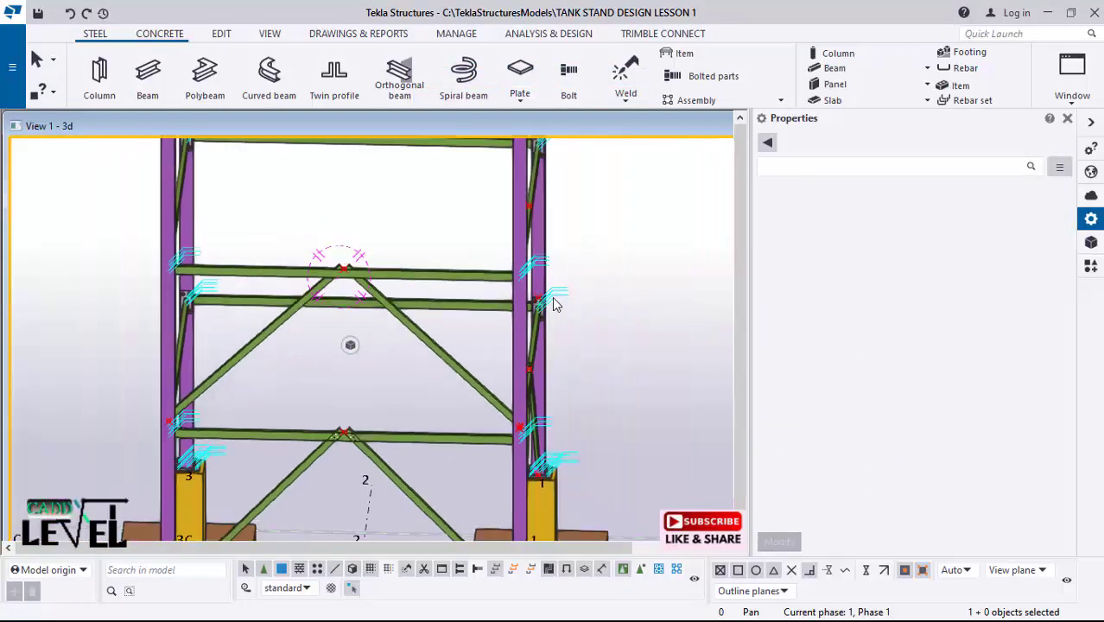
pyautogui.keyDown('ctrl'); pyautogui.moveTo(551, 296); pyautogui.dragTo(207, 321, button='middle'); pyautogui.keyUp('ctrl')
pyautogui.scroll(-1, 371, 450)
pyautogui.scroll(-2, 370, 449)
pyautogui.scroll(8, 269, 278)
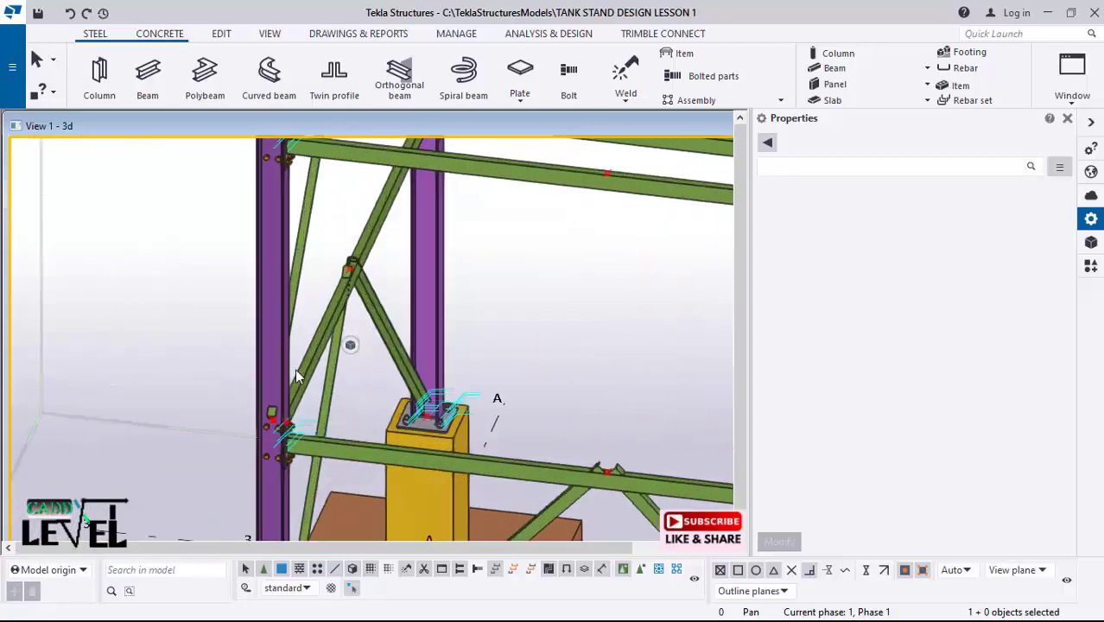
# Step: Model a UKA75*50*6 brace from the point above column A/1's lowest beam connection plate to the midpoint of the gridline 1 beam above
pyautogui.scroll(2, 318, 367)
pyautogui.keyDown('ctrl'); pyautogui.moveTo(289, 424); pyautogui.dragTo(209, 427, button='middle'); pyautogui.keyUp('ctrl')
pyautogui.scroll(2, 283, 431)
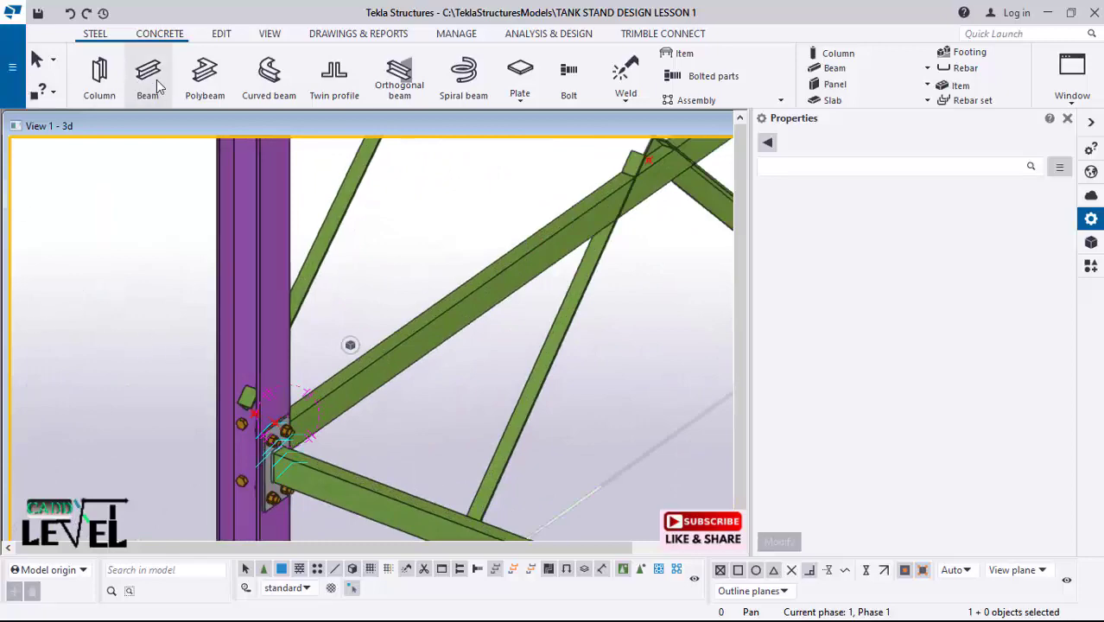
pyautogui.scroll(5, 260, 423)
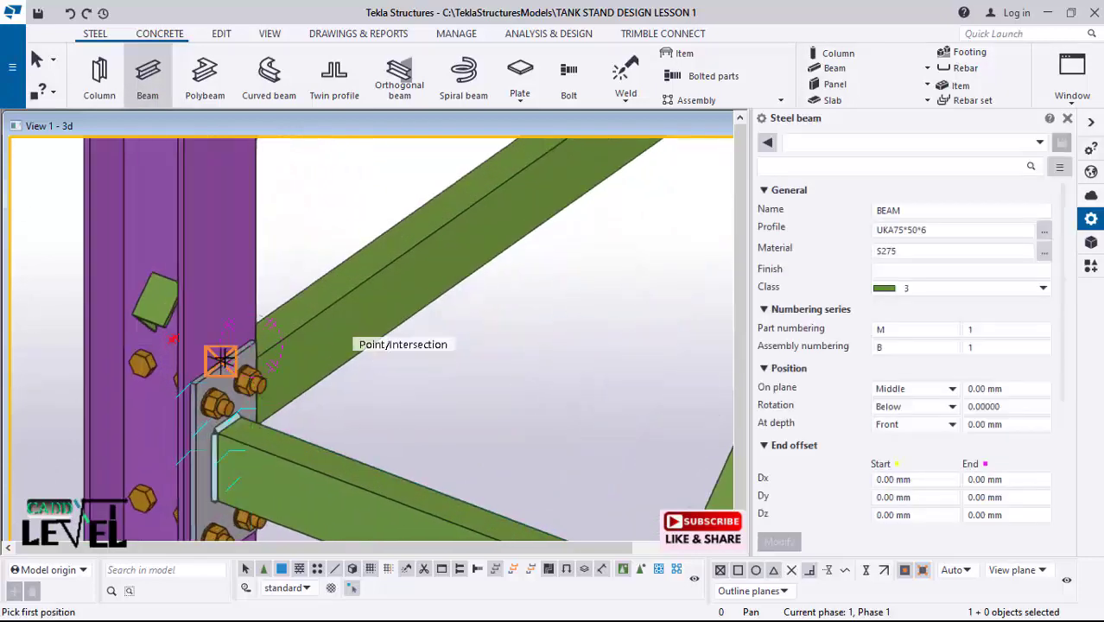
pyautogui.click(222, 360)
pyautogui.scroll(-5, 198, 371)
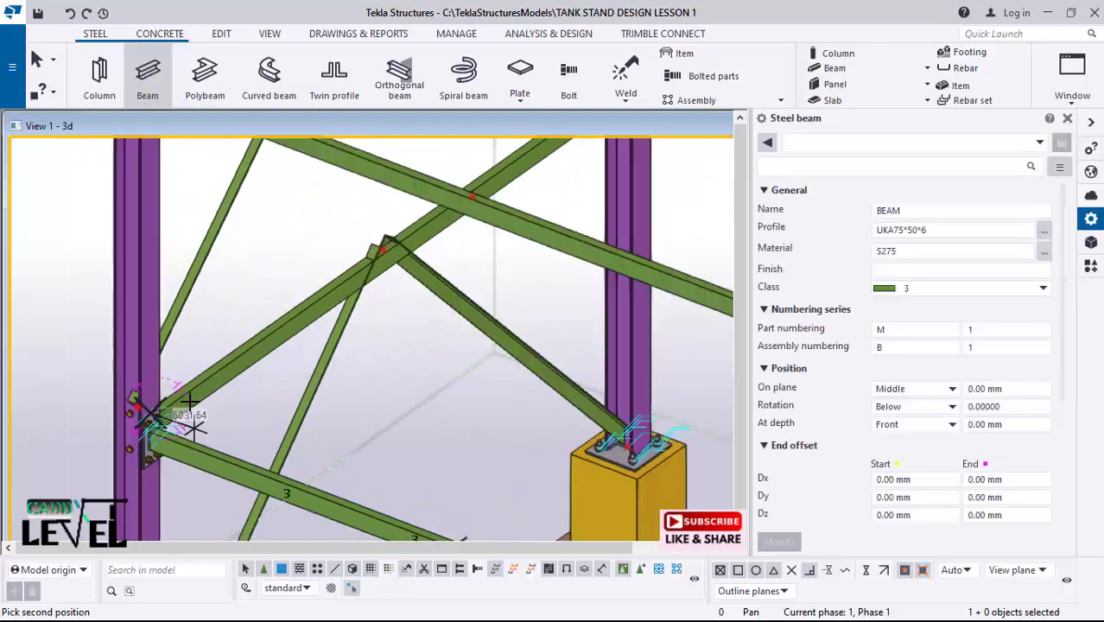
pyautogui.scroll(2, 345, 281)
pyautogui.keyDown('ctrl'); pyautogui.moveTo(439, 285); pyautogui.dragTo(348, 278, button='middle'); pyautogui.keyUp('ctrl')
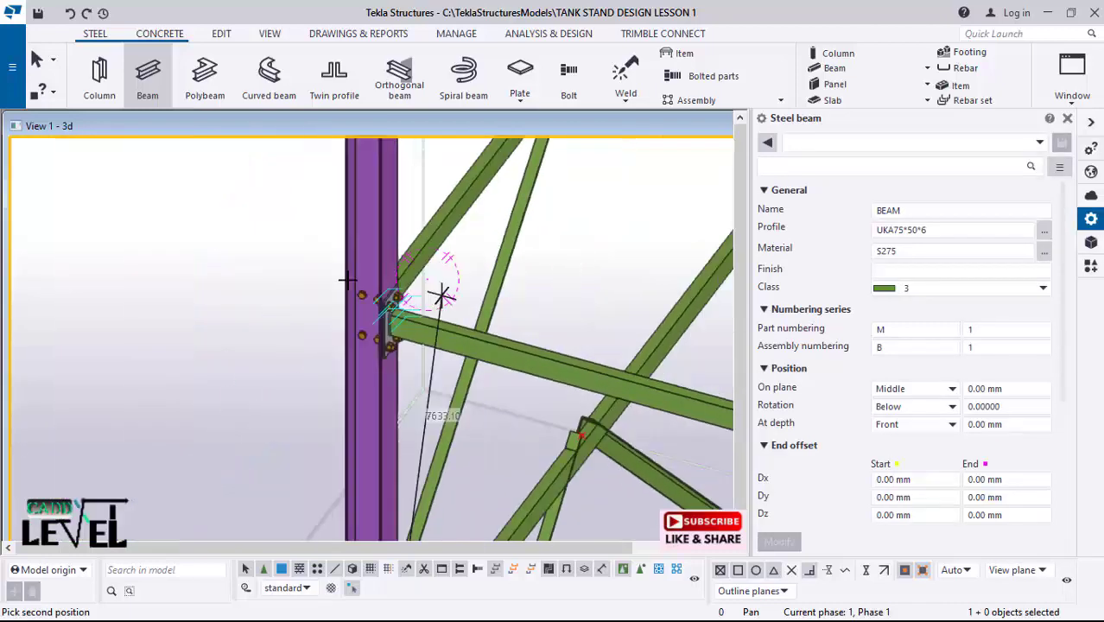
pyautogui.scroll(-2, 221, 259)
pyautogui.scroll(-2, 185, 296)
pyautogui.scroll(3, 484, 377)
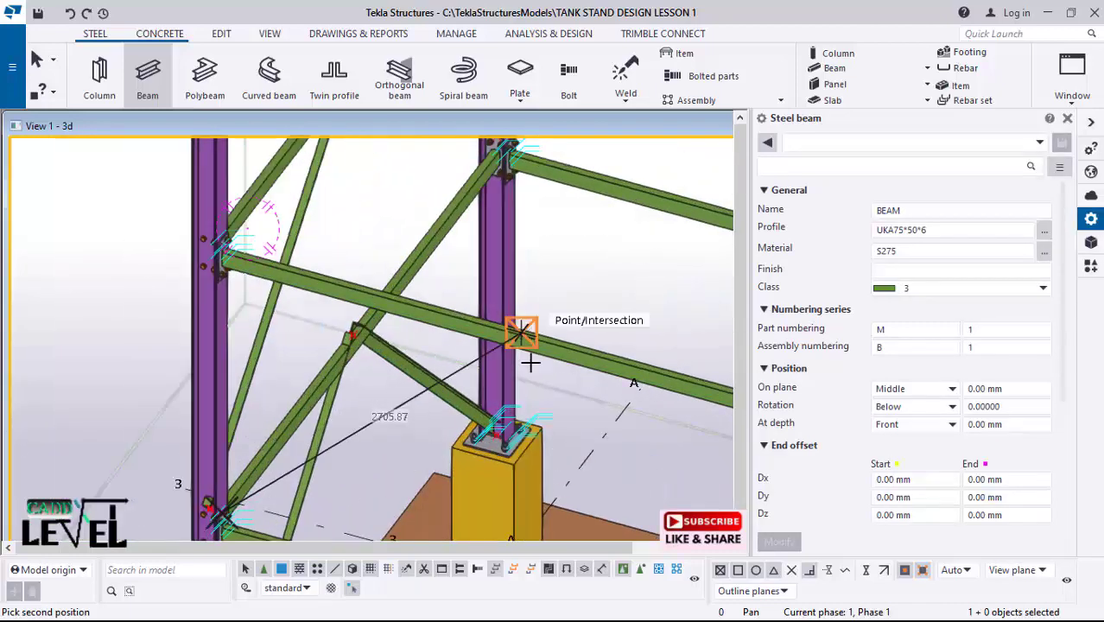
pyautogui.scroll(3, 424, 380)
pyautogui.press('Escape')
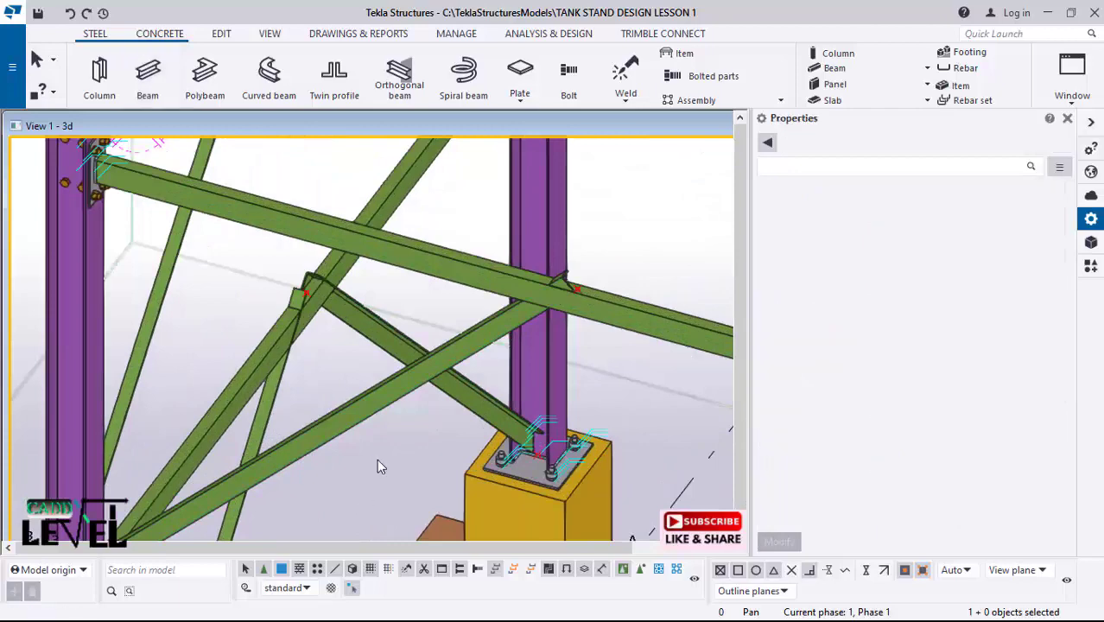
# Step: Mirror-copy the second-tier gridline 1 brace about a line through the upper beam's midpoint, with X0 2000.00, Y0 2.80 and angle -90
pyautogui.keyDown('ctrl'); pyautogui.moveTo(377, 459); pyautogui.dragTo(322, 413, button='middle'); pyautogui.keyUp('ctrl')
pyautogui.scroll(8, 125, 439)
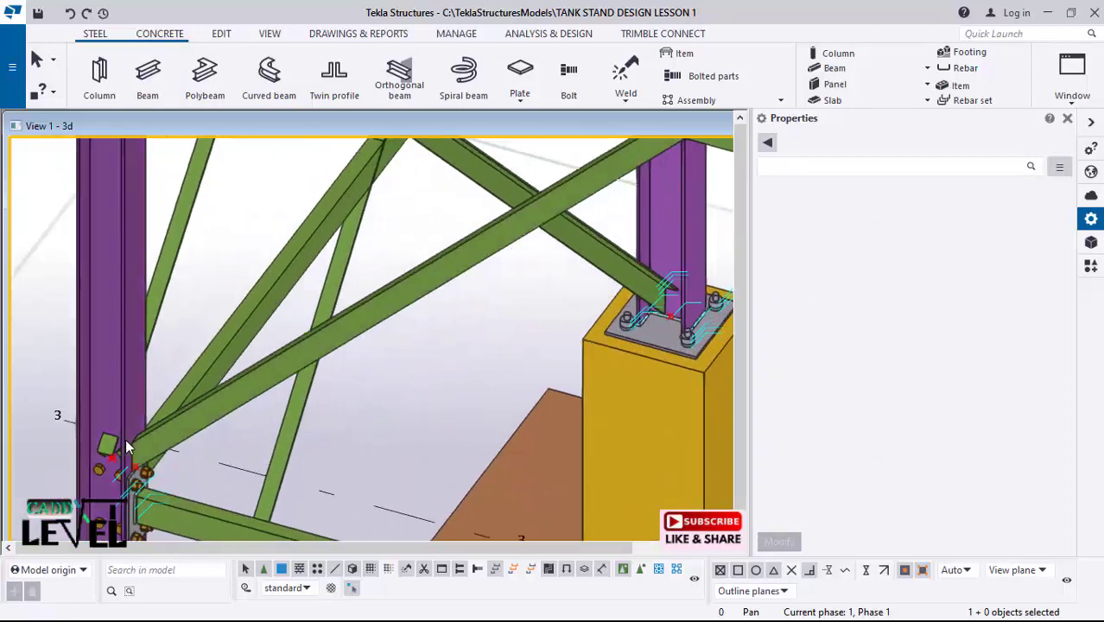
pyautogui.keyDown('ctrl'); pyautogui.moveTo(204, 394); pyautogui.dragTo(217, 502, button='middle'); pyautogui.keyUp('ctrl')
pyautogui.scroll(-5, 216, 503)
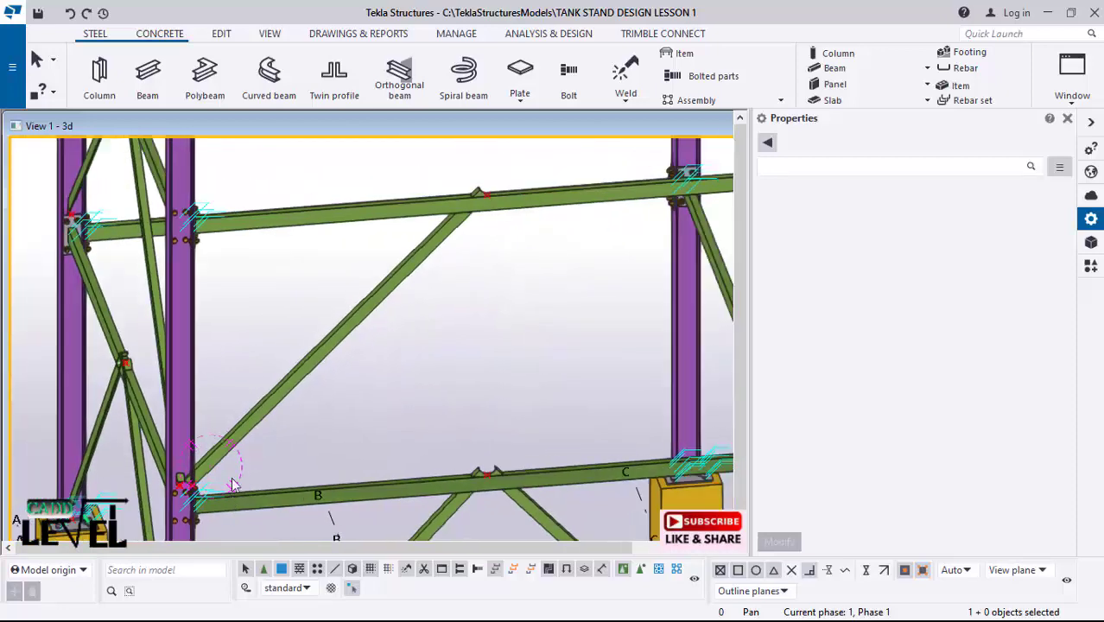
pyautogui.click(394, 292)
pyautogui.rightClick(505, 277)
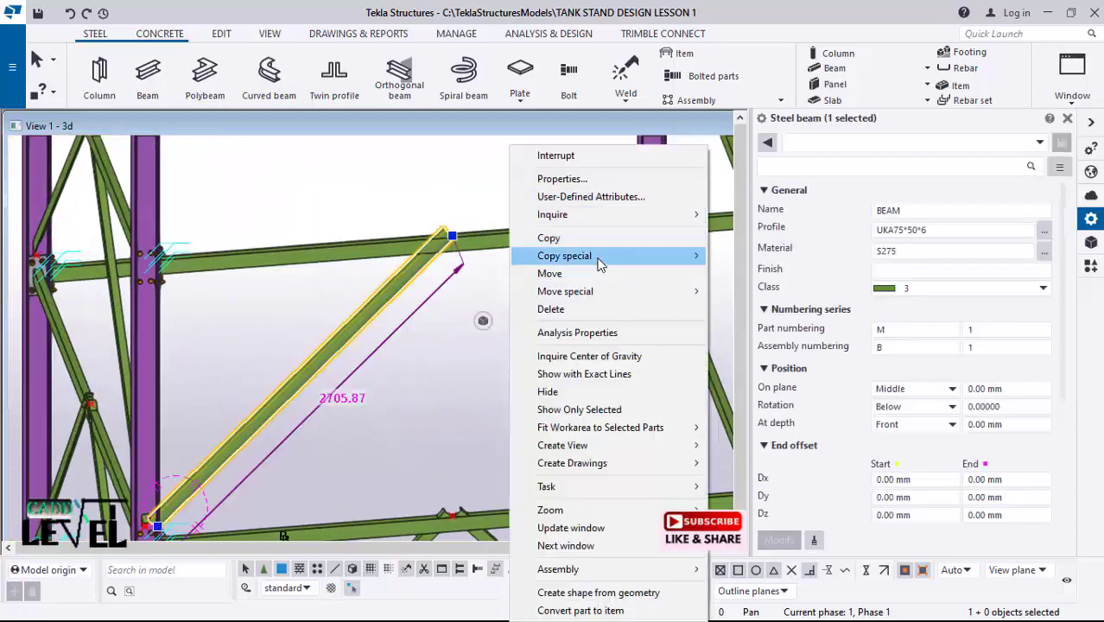
pyautogui.click(747, 292)
pyautogui.scroll(5, 449, 237)
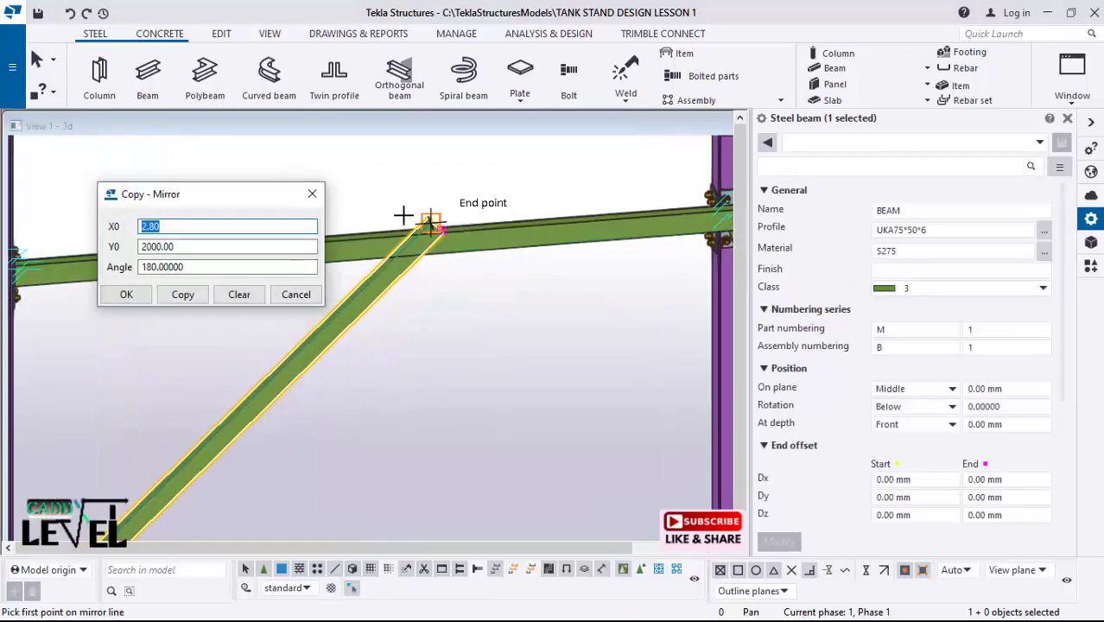
pyautogui.scroll(2, 458, 248)
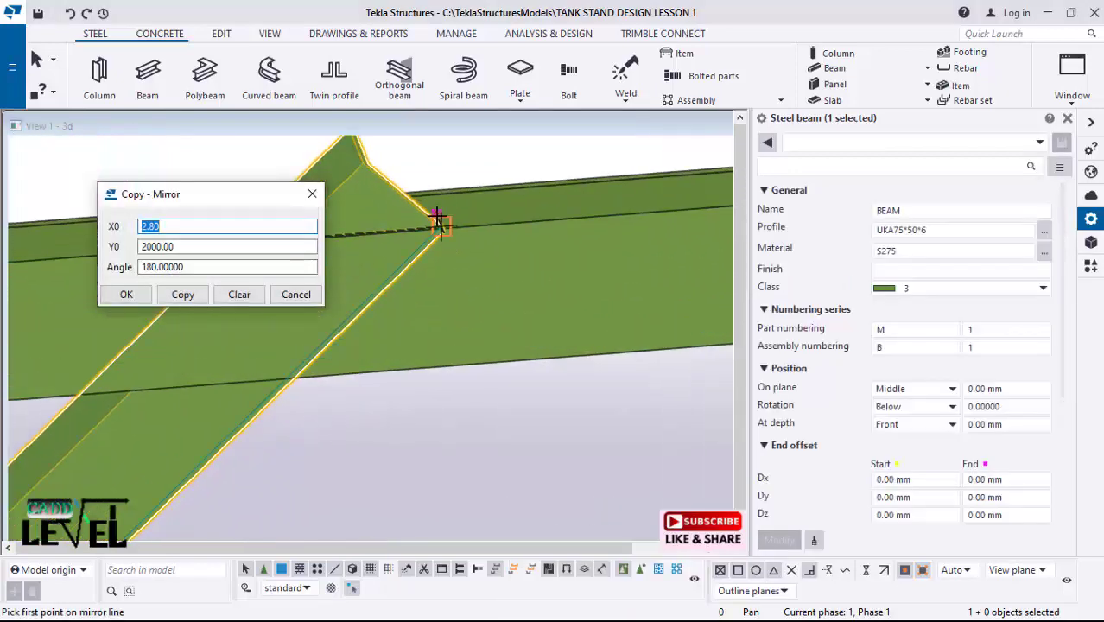
pyautogui.click(436, 215)
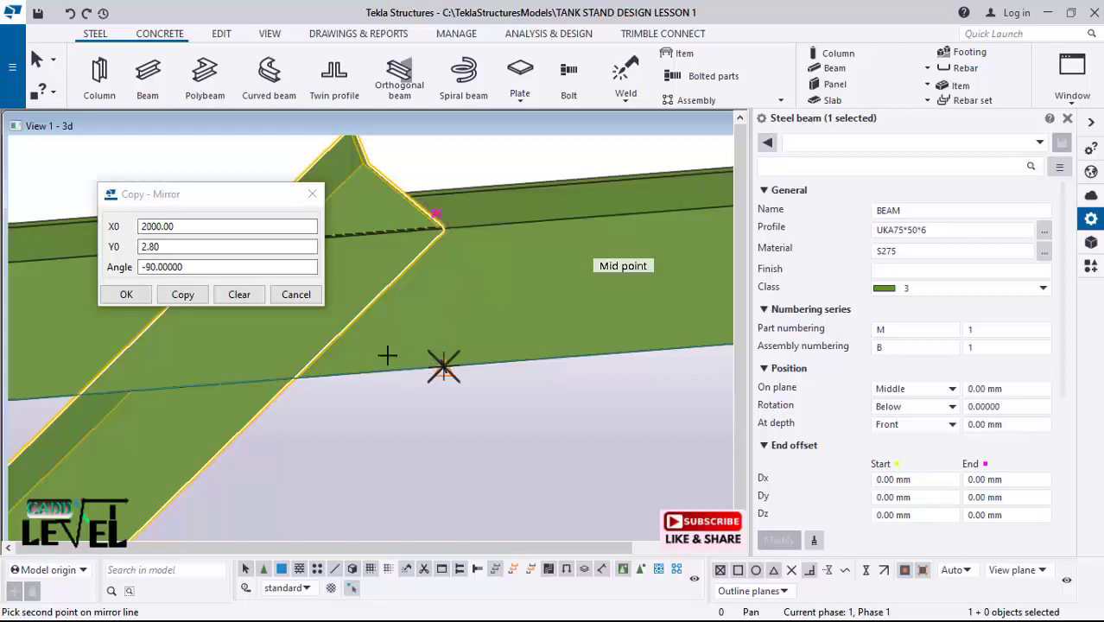
pyautogui.click(183, 299)
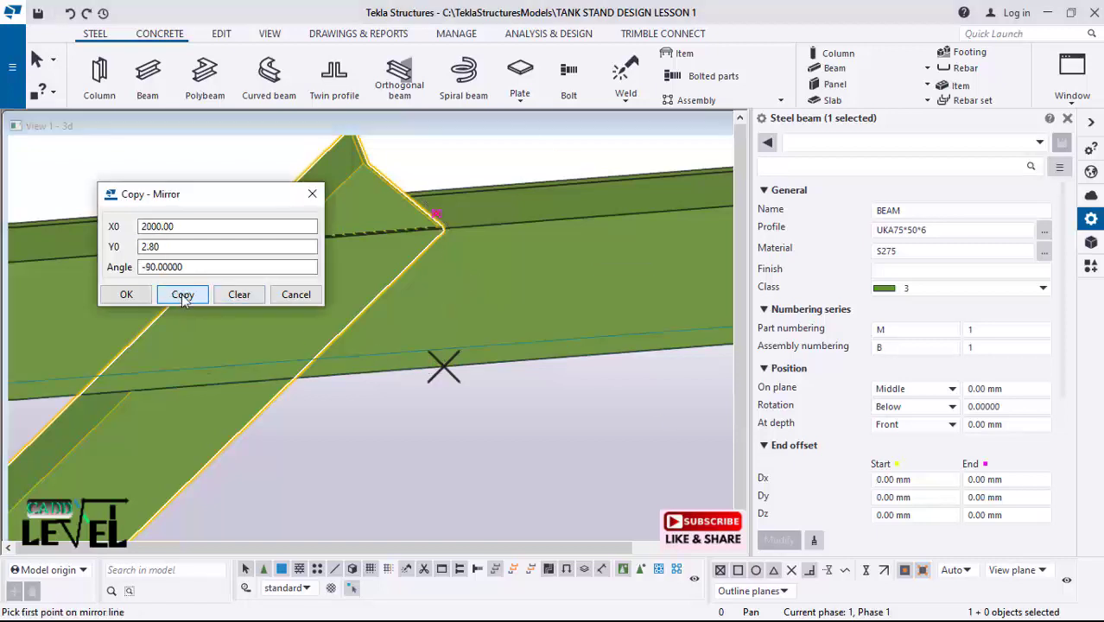
pyautogui.click(125, 295)
pyautogui.rightClick(449, 438)
pyautogui.click(498, 157)
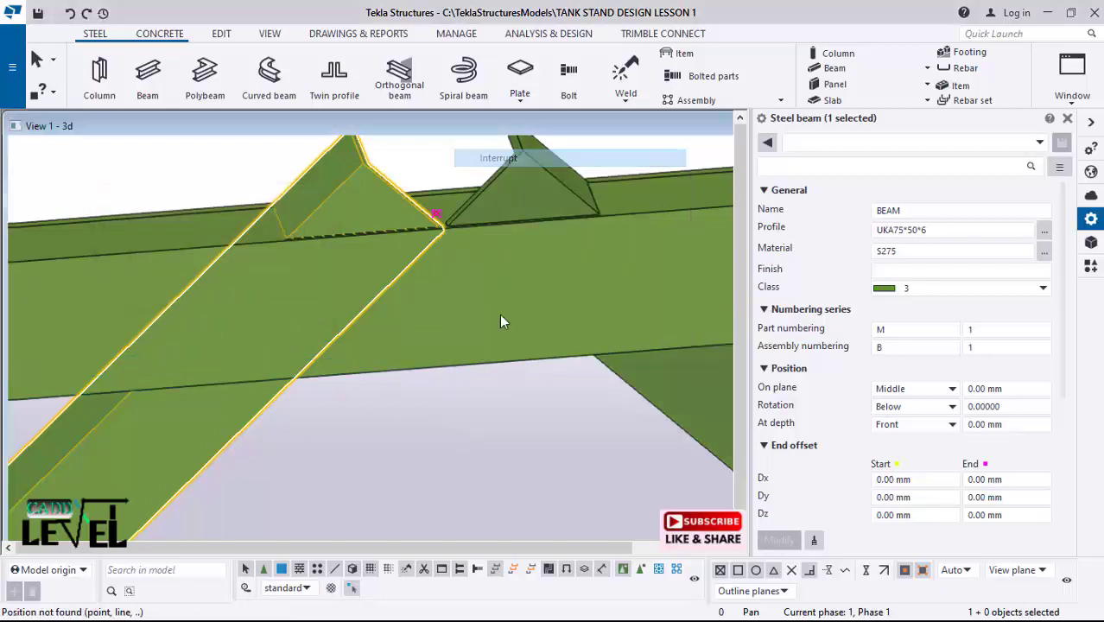
# Step: Examine the two tiers of braces on the gridline 1 face and where they meet the lowest beam's midpoint
pyautogui.click(499, 389)
pyautogui.scroll(-2, 498, 383)
pyautogui.scroll(-3, 420, 248)
pyautogui.scroll(-6, 458, 246)
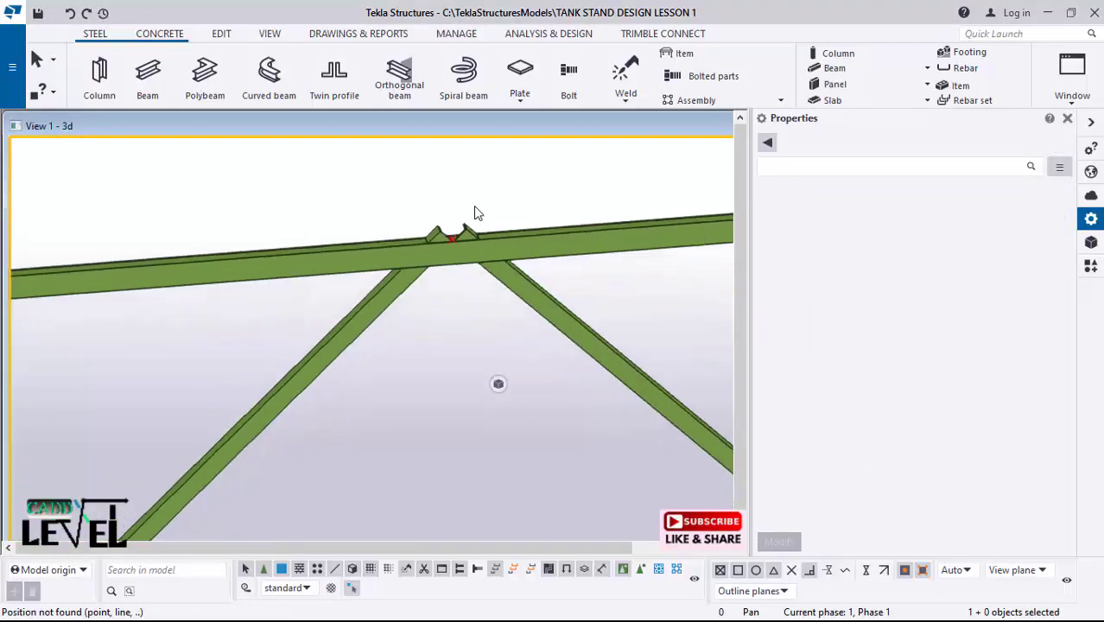
pyautogui.scroll(4, 465, 414)
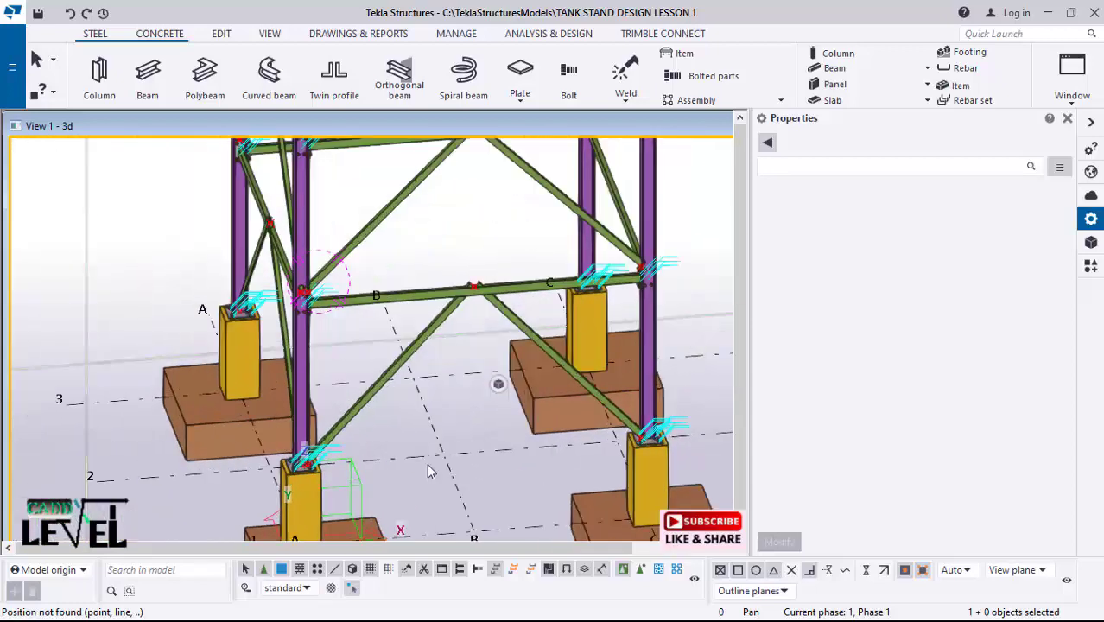
pyautogui.scroll(5, 469, 336)
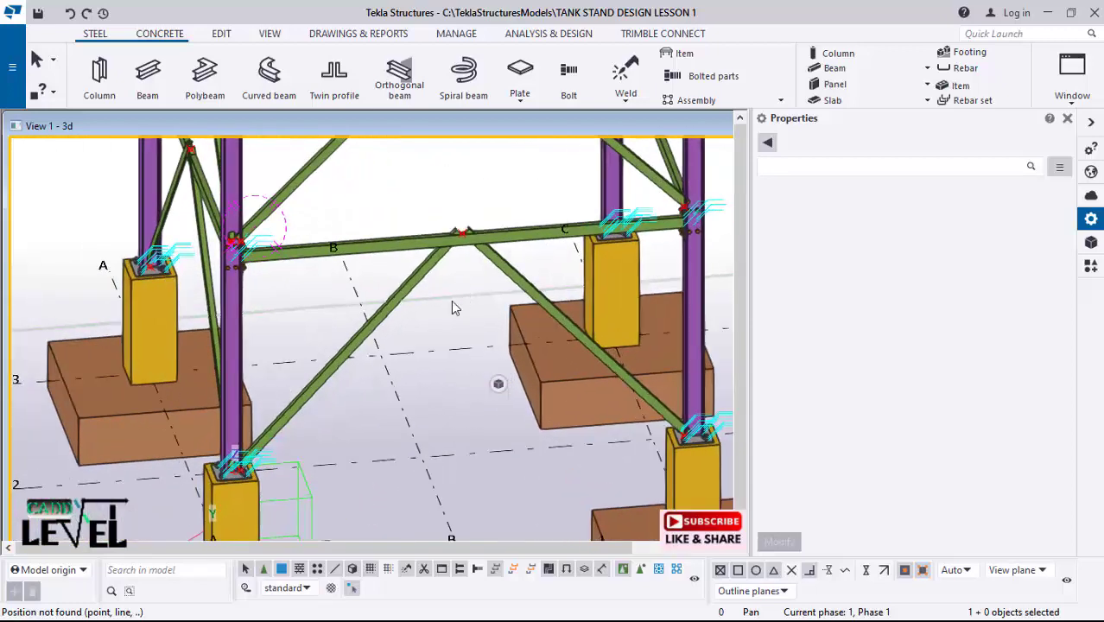
pyautogui.scroll(-3, 433, 204)
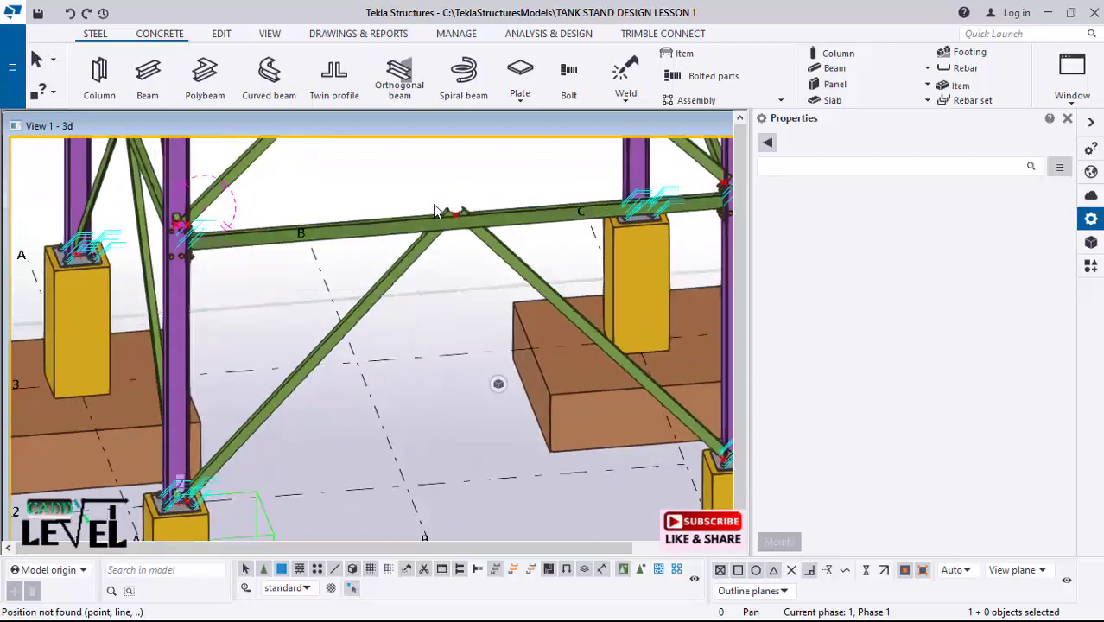
pyautogui.scroll(3, 462, 233)
pyautogui.scroll(-3, 259, 415)
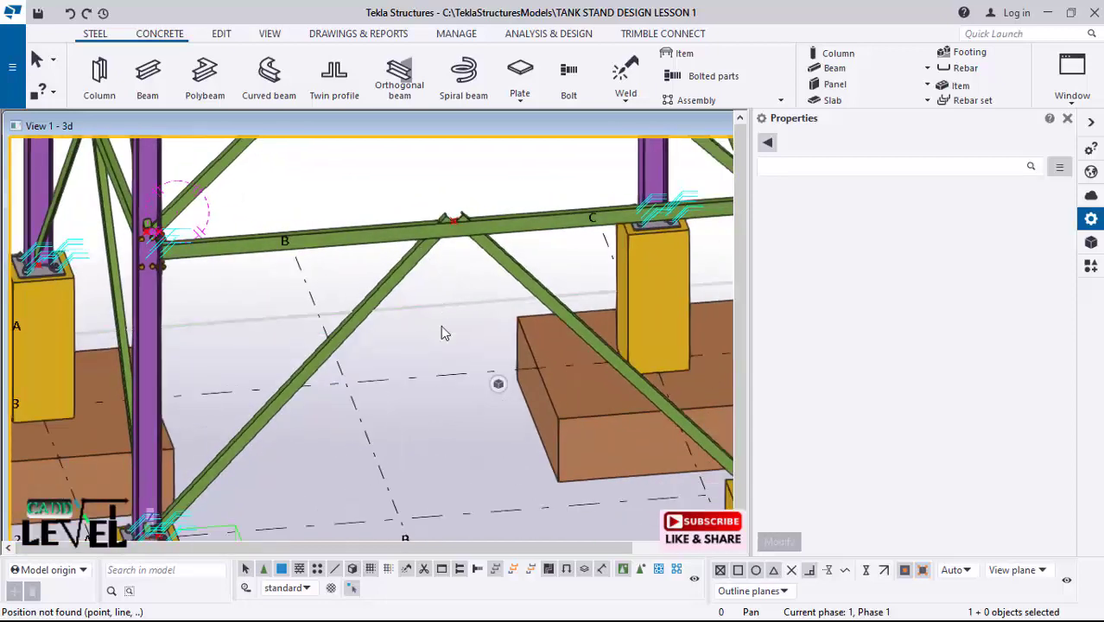
# Step: Connect the two first-tier braces to the midpoint of gridline 1's lowest beam with a Bolted gusset (11) component
pyautogui.click(467, 362)
pyautogui.click(1089, 267)
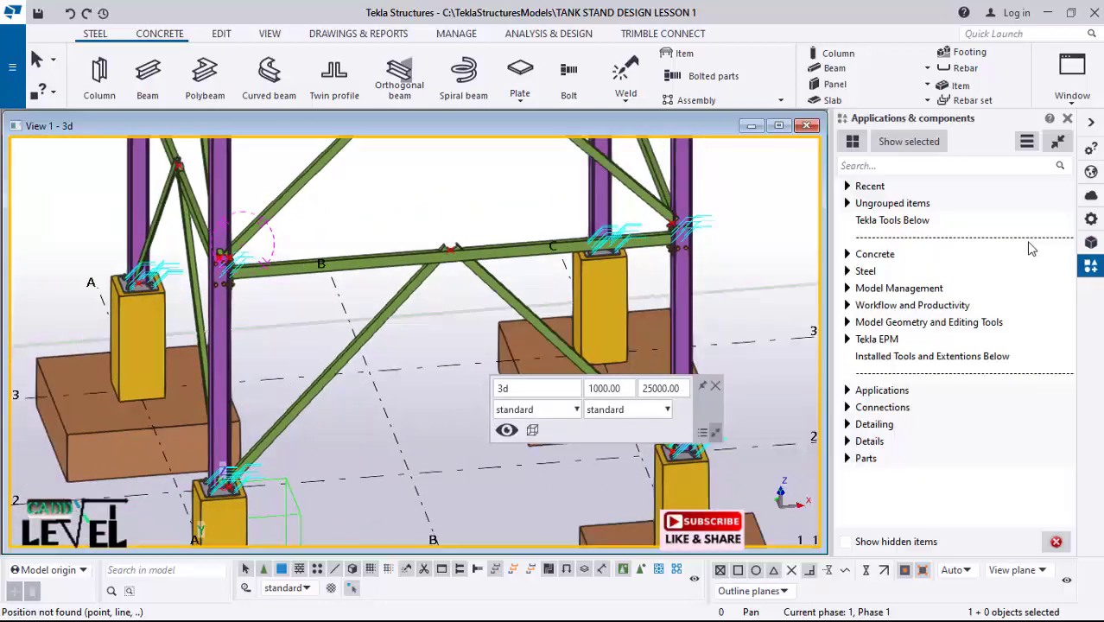
pyautogui.click(918, 167)
pyautogui.write('11')
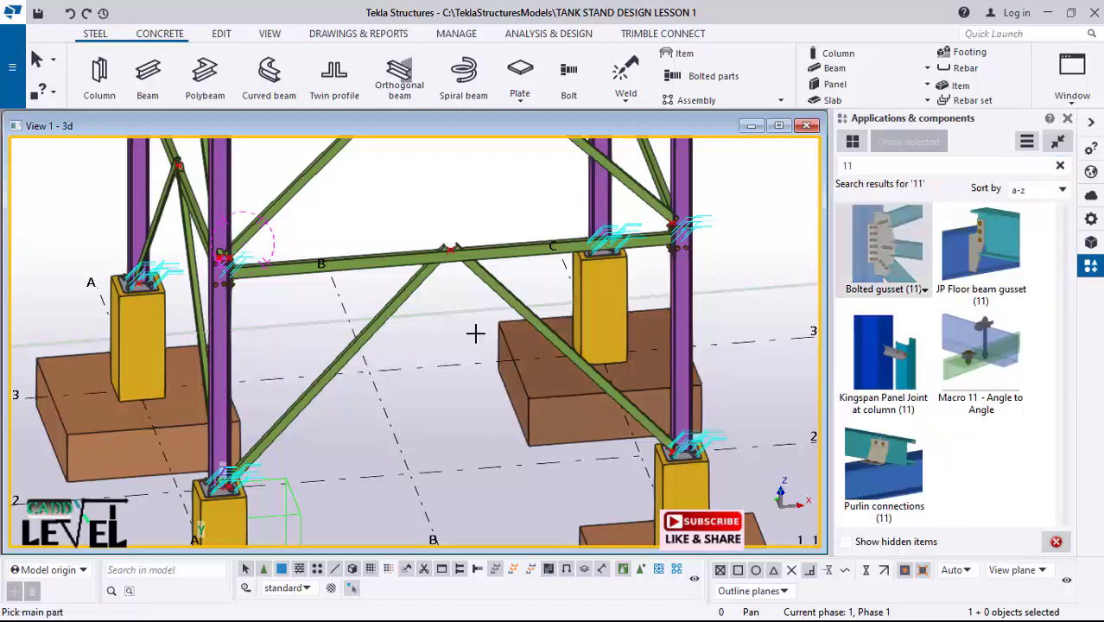
pyautogui.scroll(5, 475, 332)
pyautogui.click(364, 223)
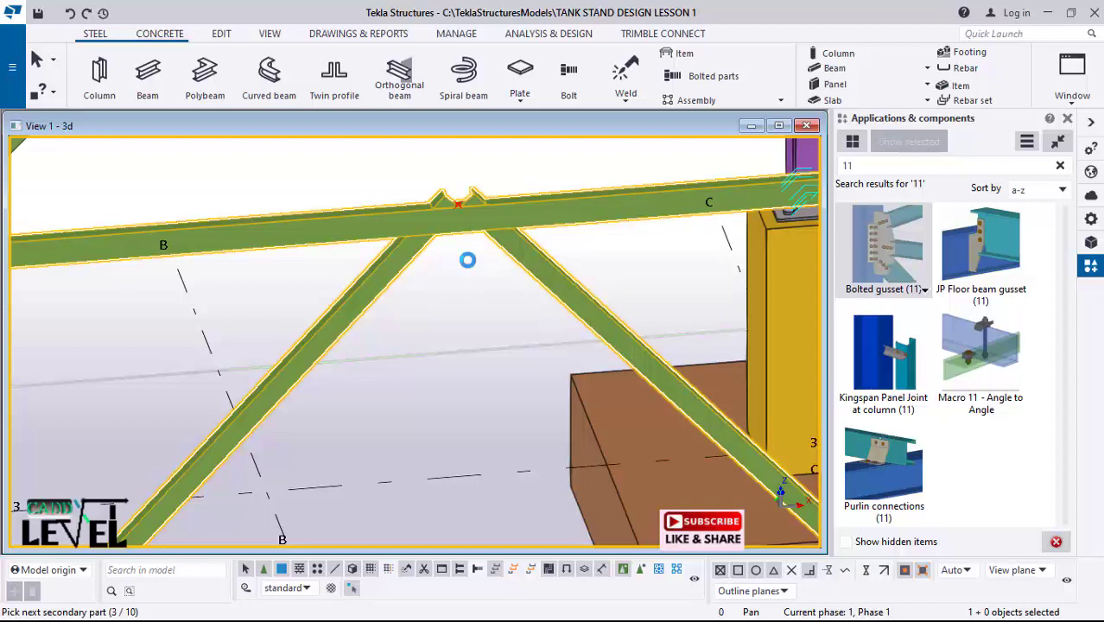
pyautogui.middleClick(467, 259)
# Step: Examine the gusset plate at the gridline 1 beam midpoint and the bolt groups on both braces
pyautogui.scroll(3, 487, 239)
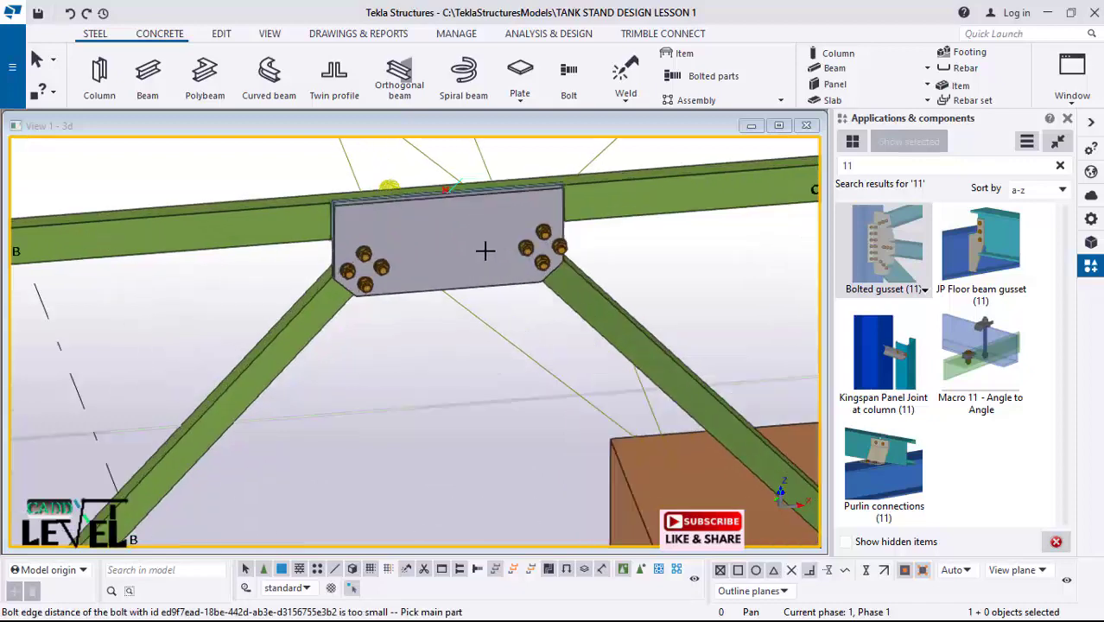
pyautogui.scroll(3, 327, 318)
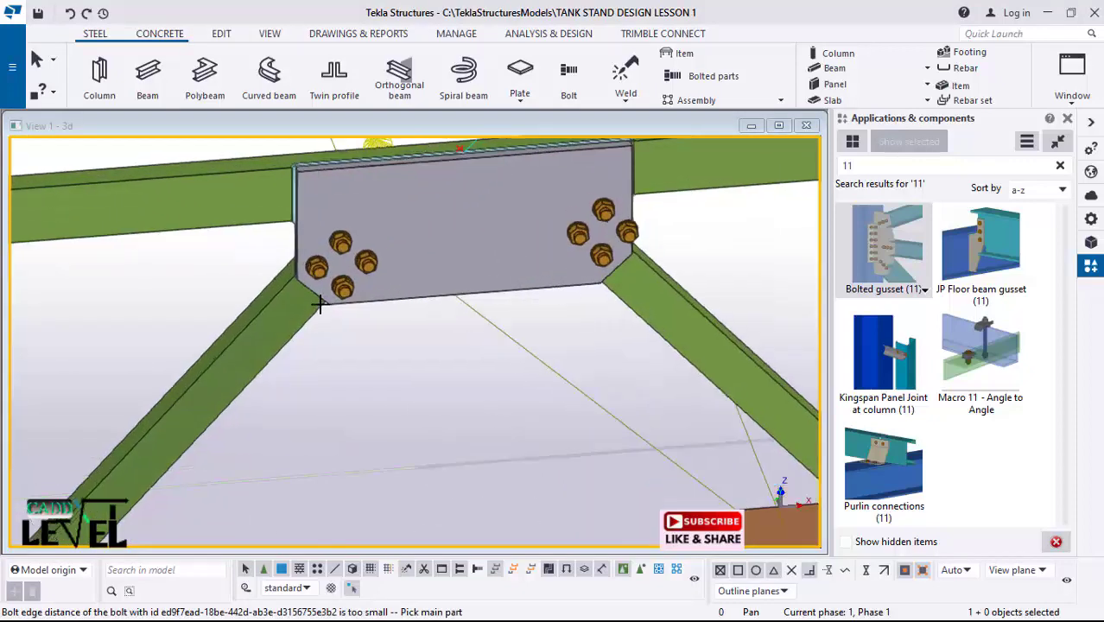
pyautogui.scroll(1, 337, 259)
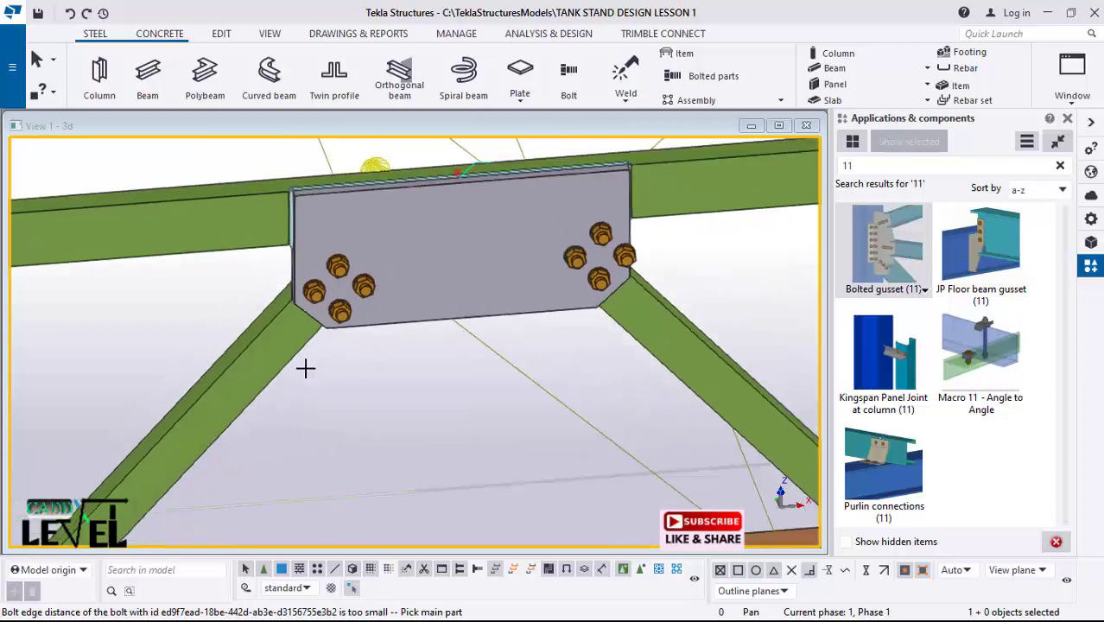
pyautogui.scroll(-1, 303, 364)
pyautogui.scroll(-1, 393, 427)
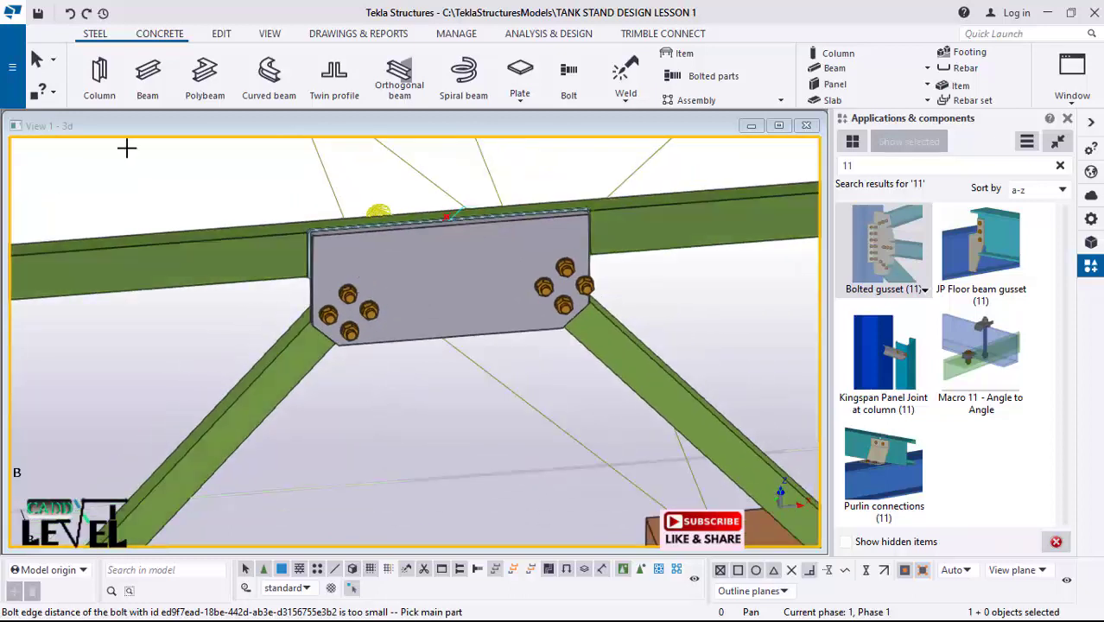
pyautogui.click(36, 57)
pyautogui.rightClick(407, 393)
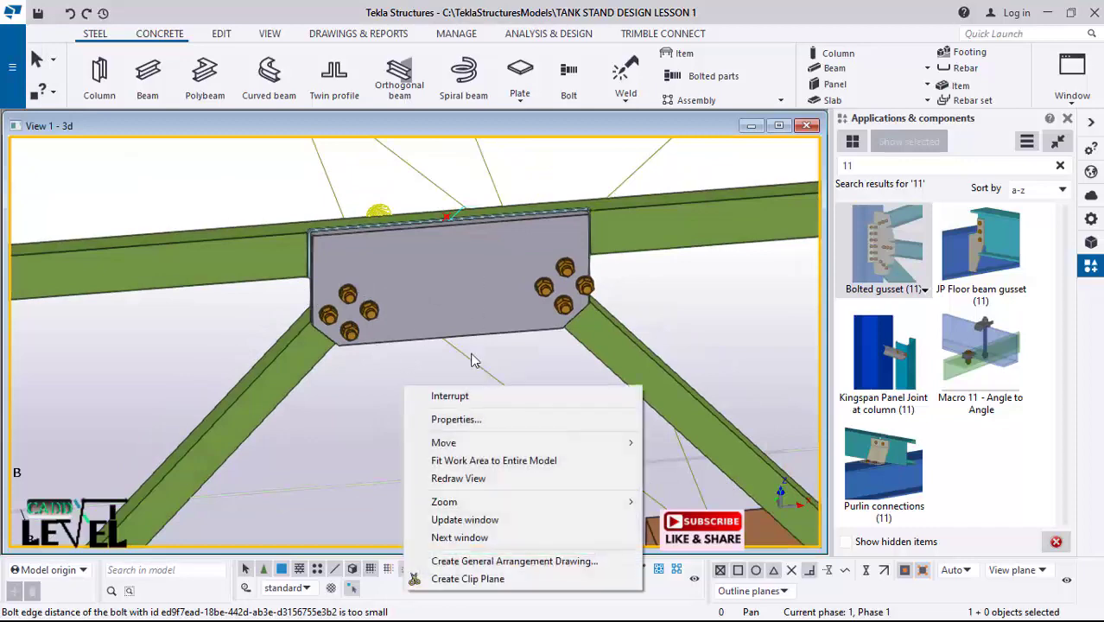
pyautogui.click(441, 393)
# Step: In the gusset component's Brace bolts 1 settings, define 2 bolts along the brace at 70 mm spacing with 30 mm edge distances
pyautogui.click(413, 339)
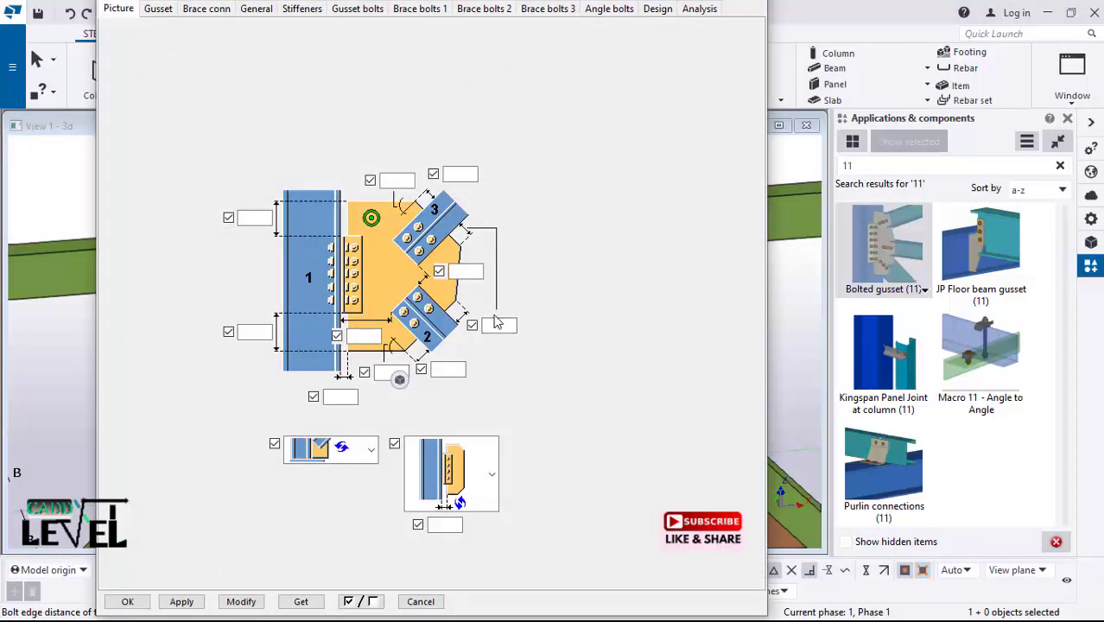
pyautogui.click(413, 10)
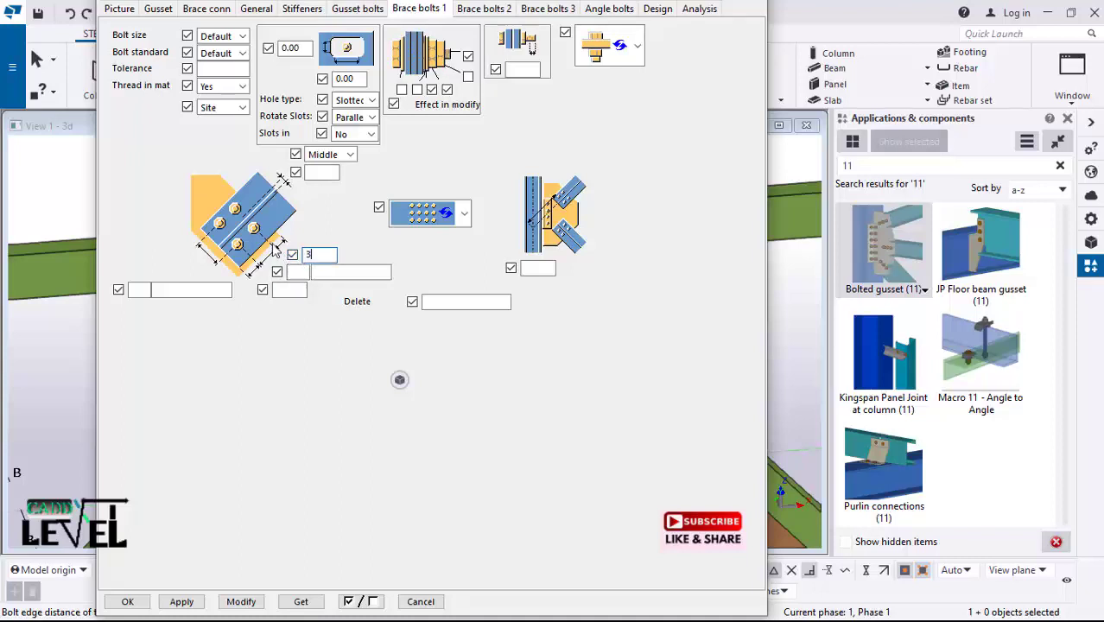
pyautogui.click(296, 273)
pyautogui.write('2')
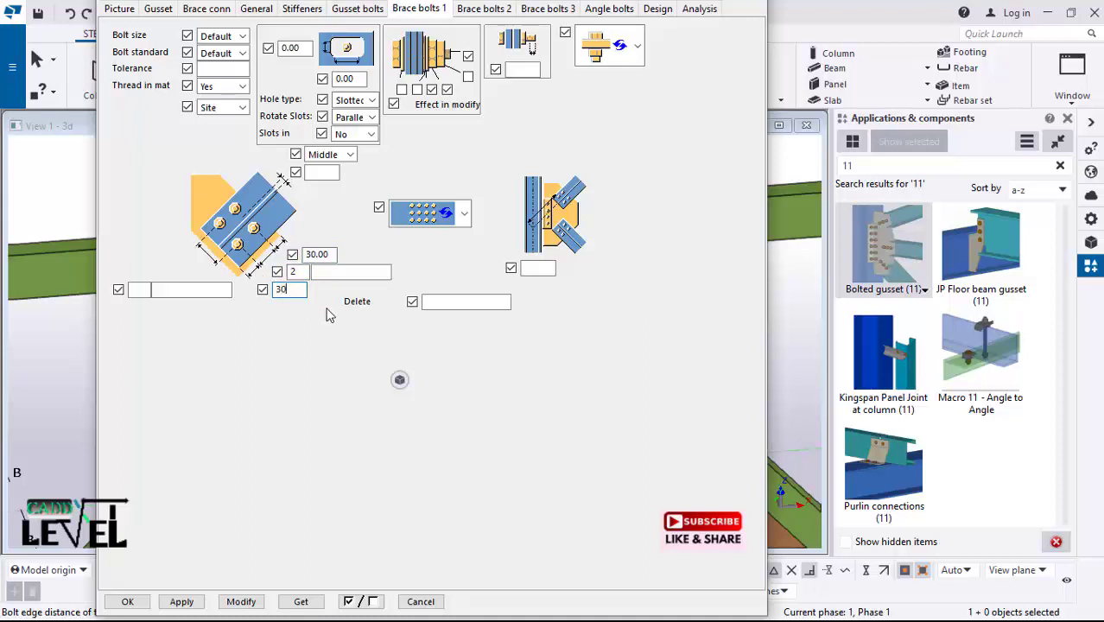
pyautogui.click(351, 272)
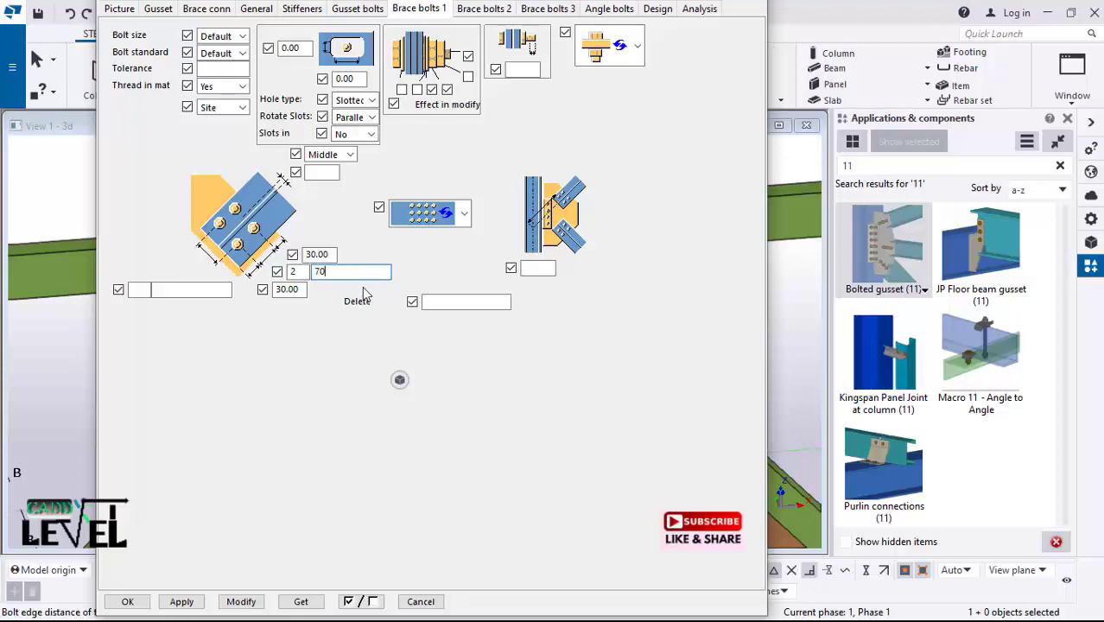
# Step: In Brace bolts 1, set 1 bolt across the brace with a 30 mm crosswise spacing and update the gusset connection
pyautogui.scroll(-6, 44, 394)
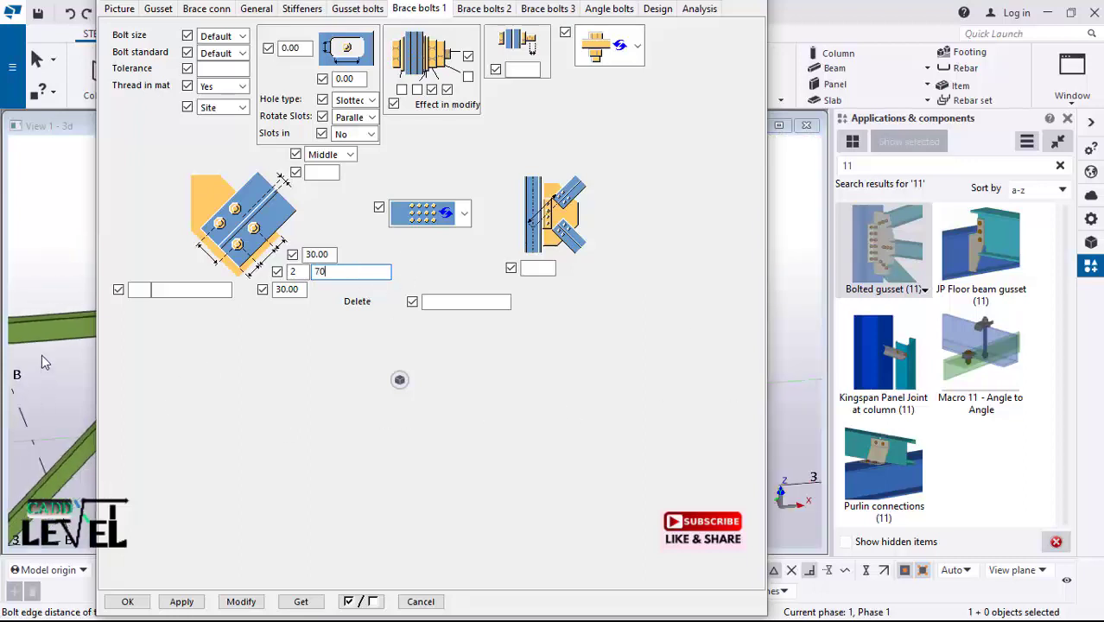
pyautogui.scroll(5, 62, 394)
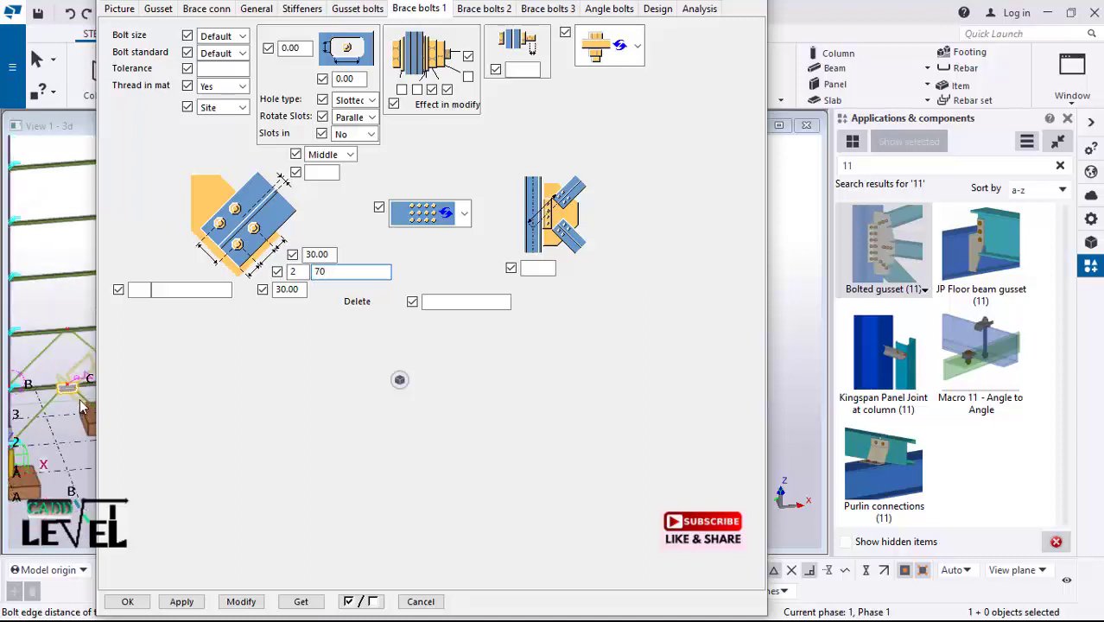
pyautogui.scroll(3, 56, 389)
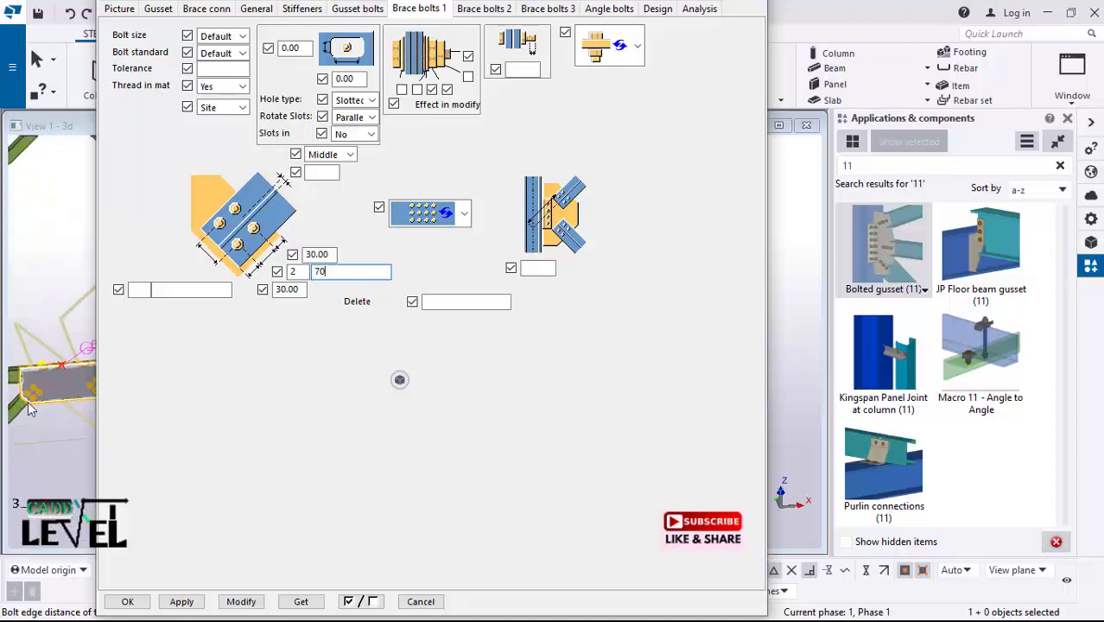
pyautogui.click(138, 292)
pyautogui.click(139, 292)
pyautogui.write('1')
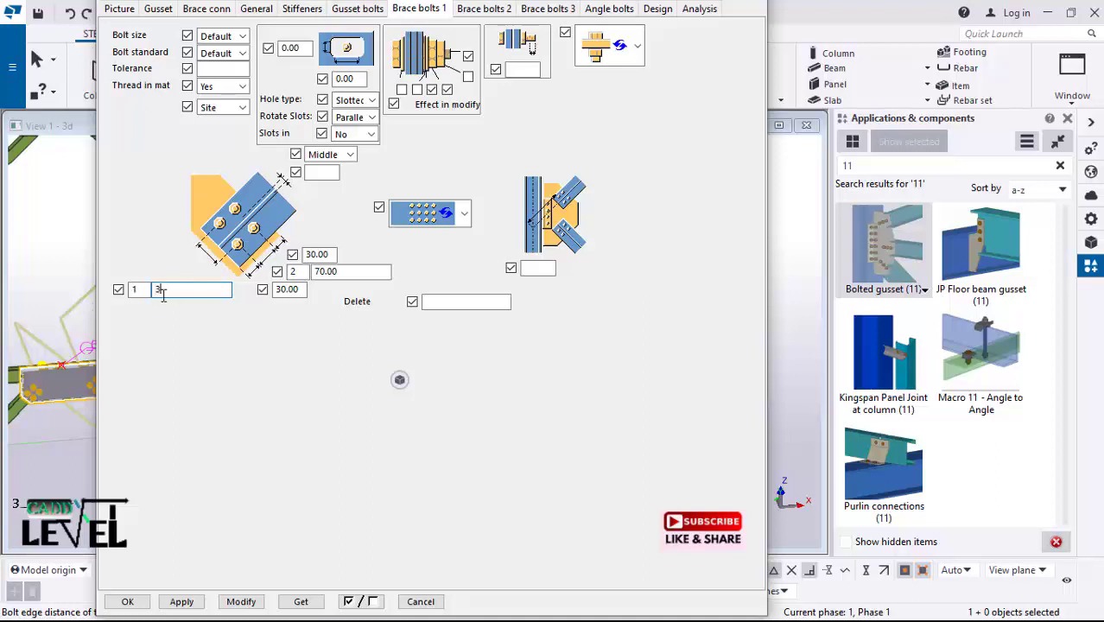
pyautogui.write('30.00')
pyautogui.click(240, 600)
# Step: Set both bolt edge distances along the brace to 50 mm in the Brace bolts 1 settings
pyautogui.scroll(5, 30, 423)
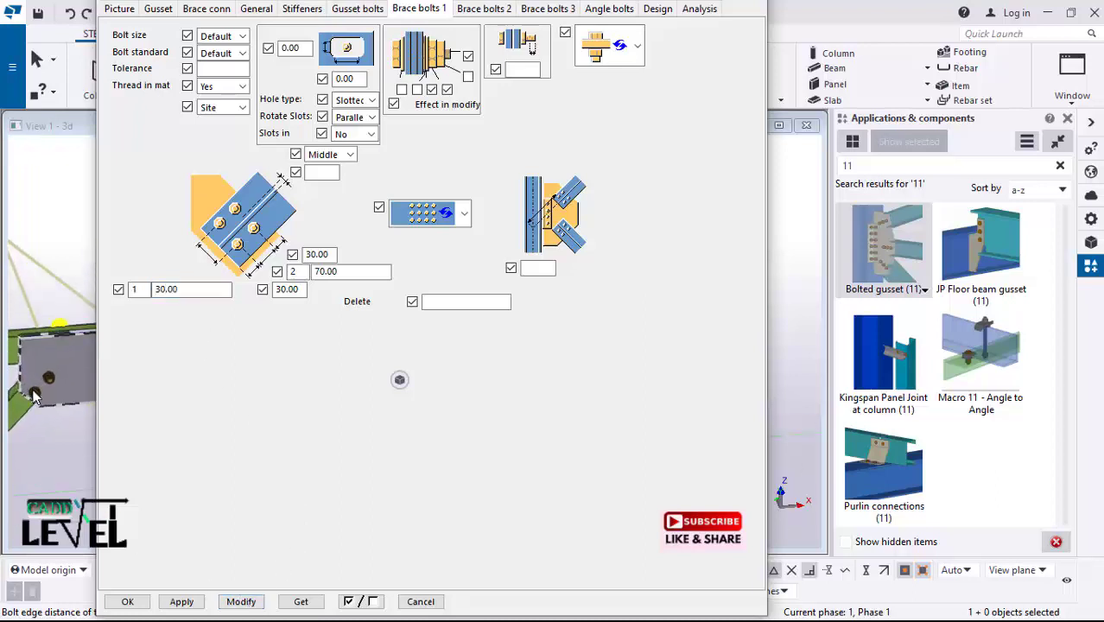
pyautogui.scroll(3, 39, 394)
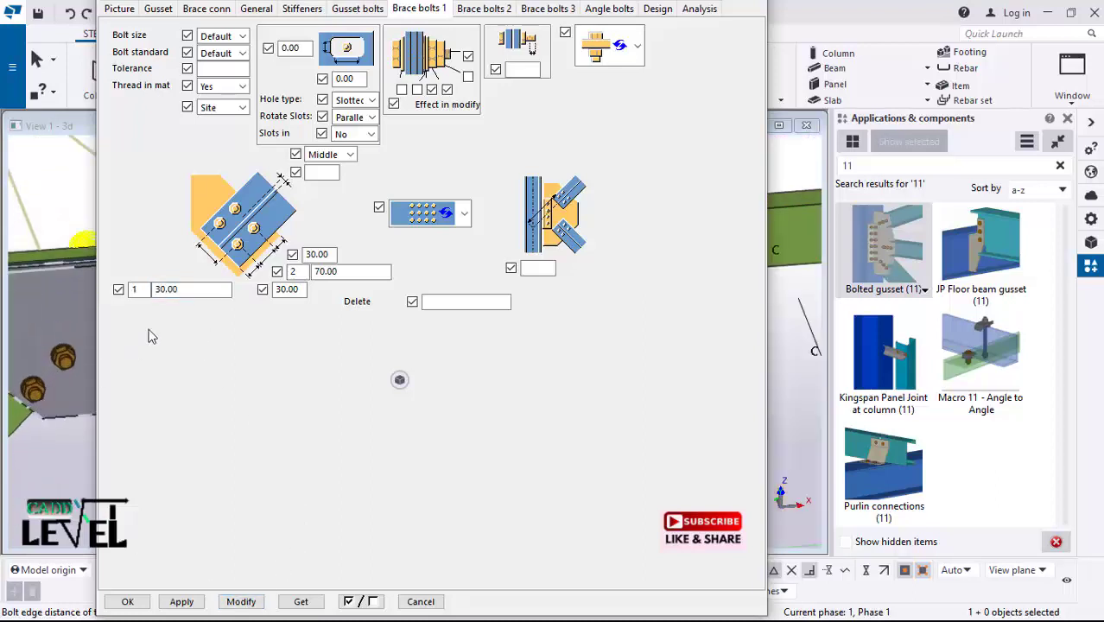
pyautogui.scroll(-3, 44, 407)
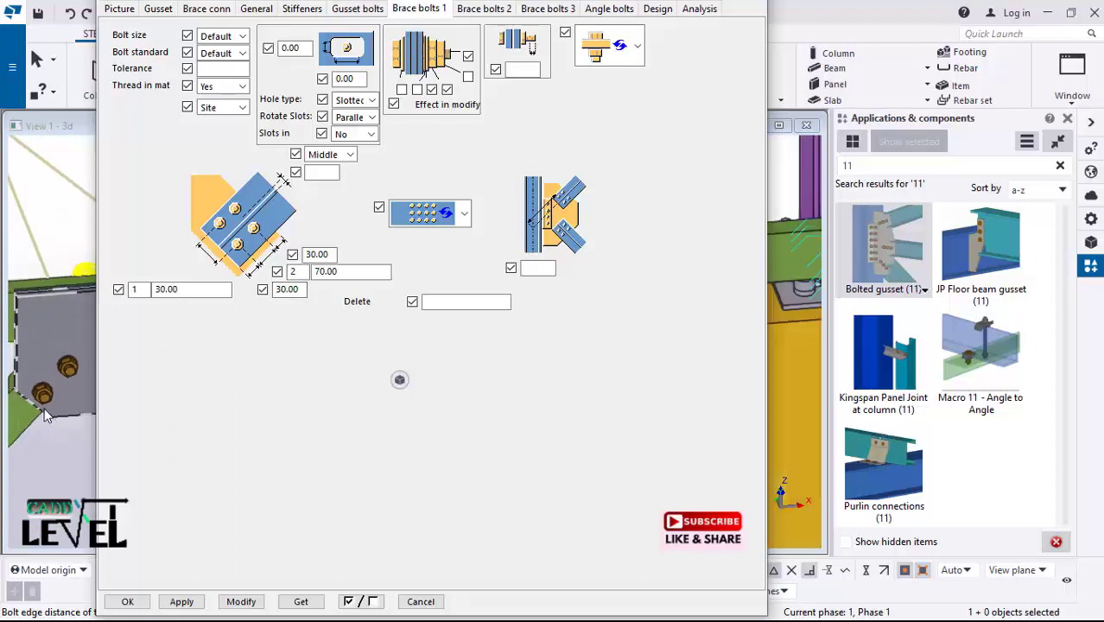
pyautogui.scroll(4, 36, 406)
pyautogui.scroll(2, 36, 409)
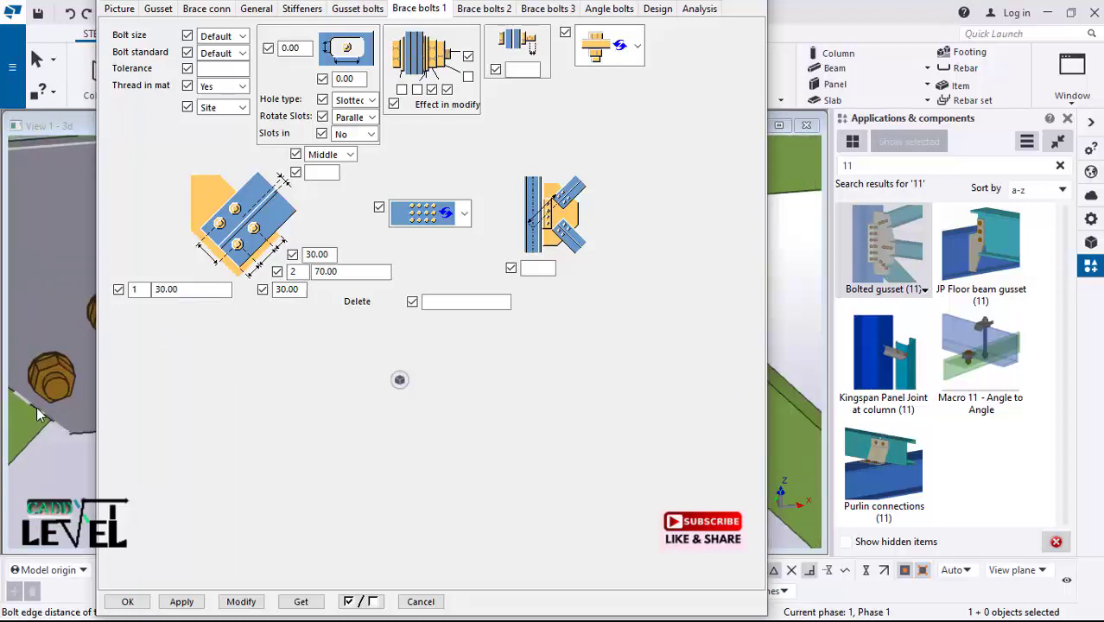
pyautogui.scroll(-2, 44, 407)
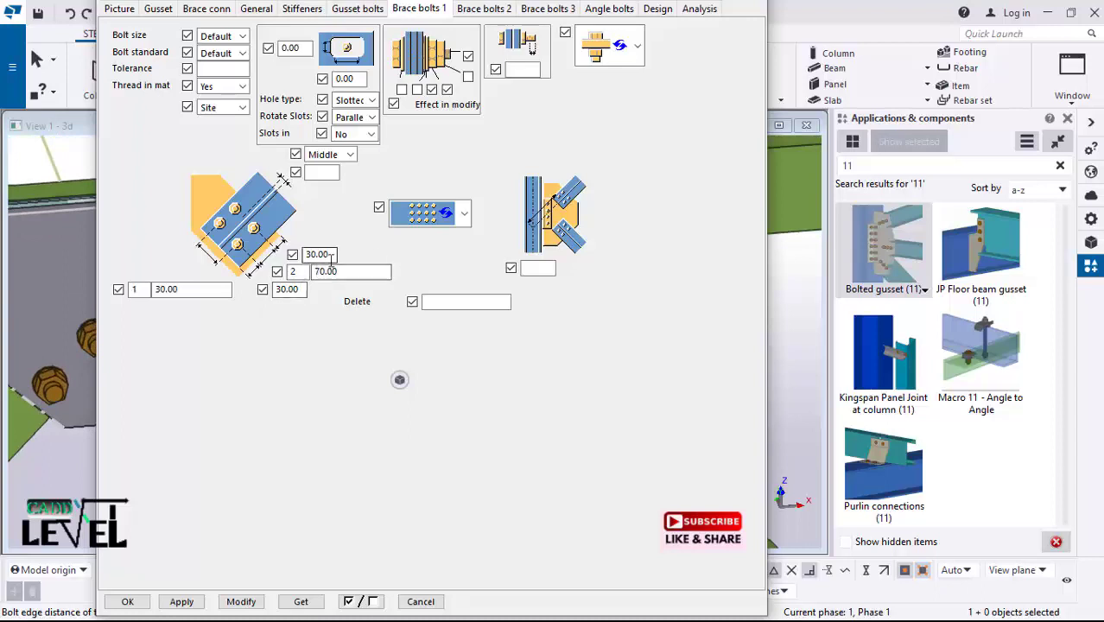
pyautogui.moveTo(324, 254); pyautogui.dragTo(304, 269)
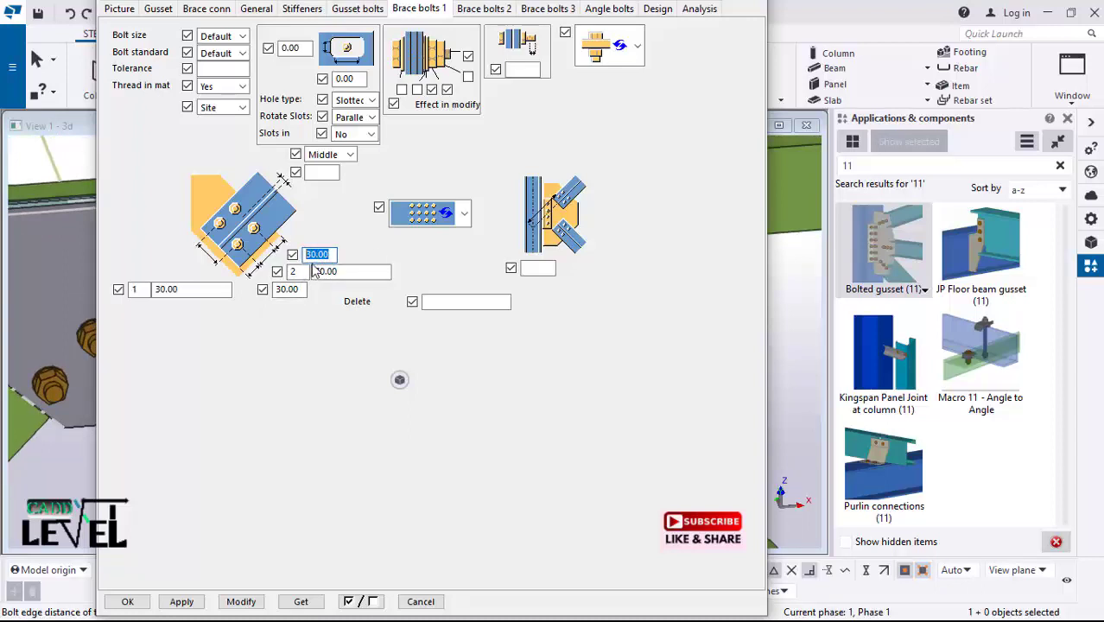
pyautogui.write('50')
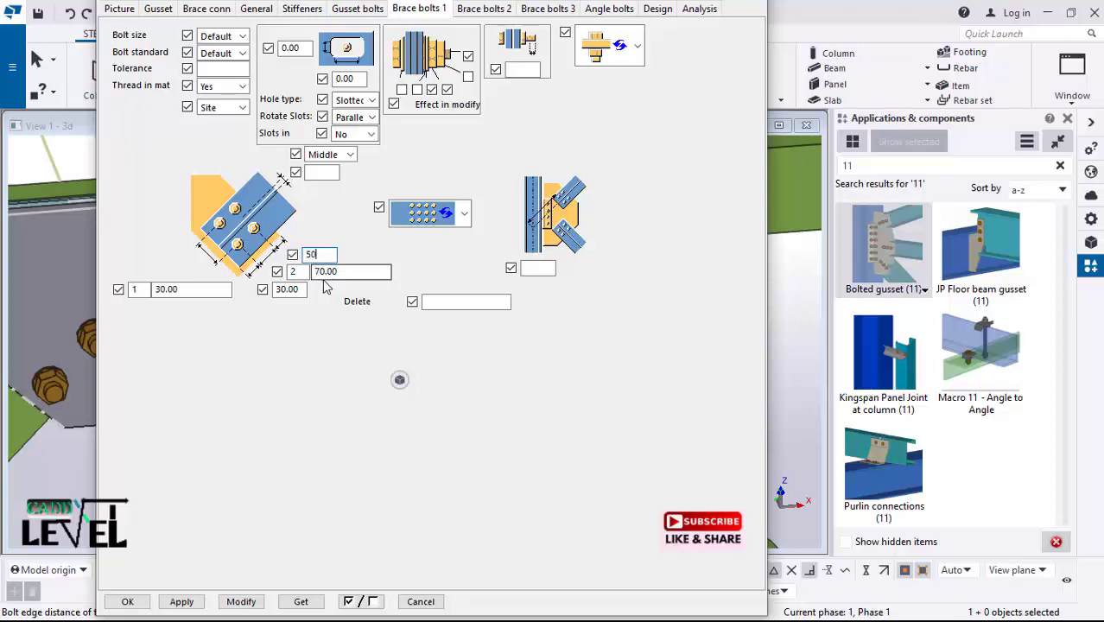
pyautogui.moveTo(305, 289); pyautogui.dragTo(266, 295)
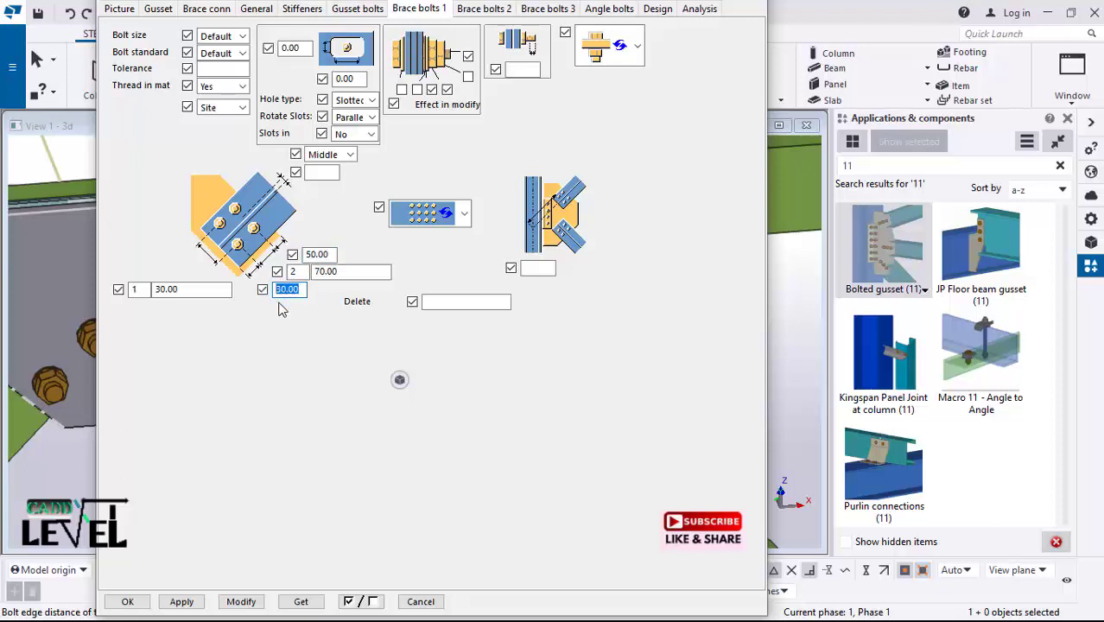
pyautogui.write('59')
# Step: Set the Brace bolts 1 spacing to 100 mm along and 50 mm across the brace, and update the gusset connection
pyautogui.moveTo(352, 273); pyautogui.dragTo(313, 275)
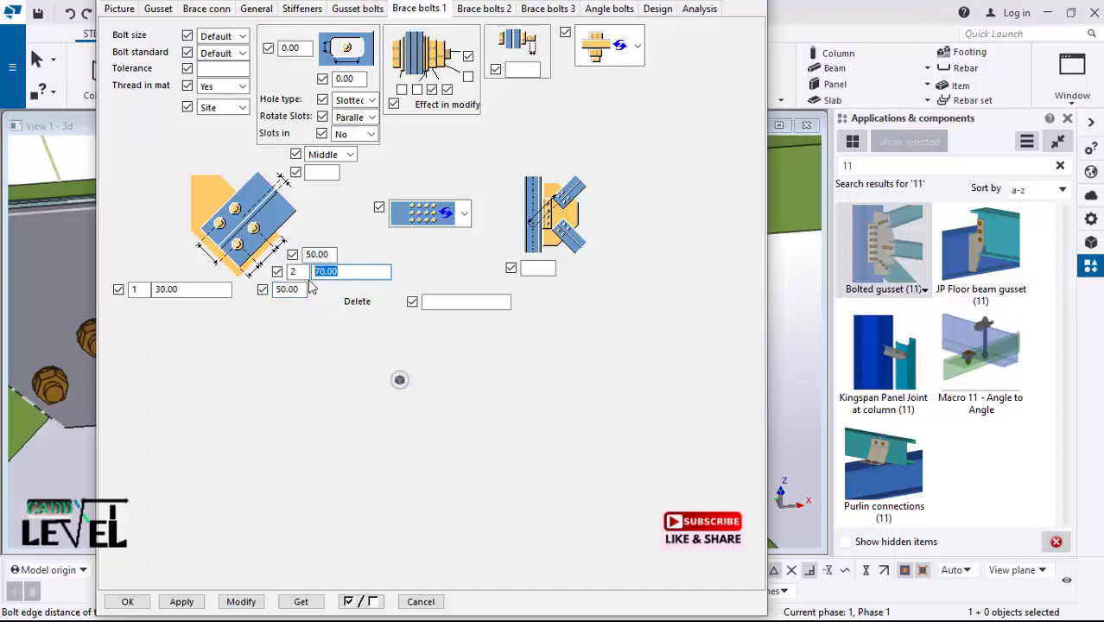
pyautogui.write('100')
pyautogui.moveTo(203, 289); pyautogui.dragTo(158, 289)
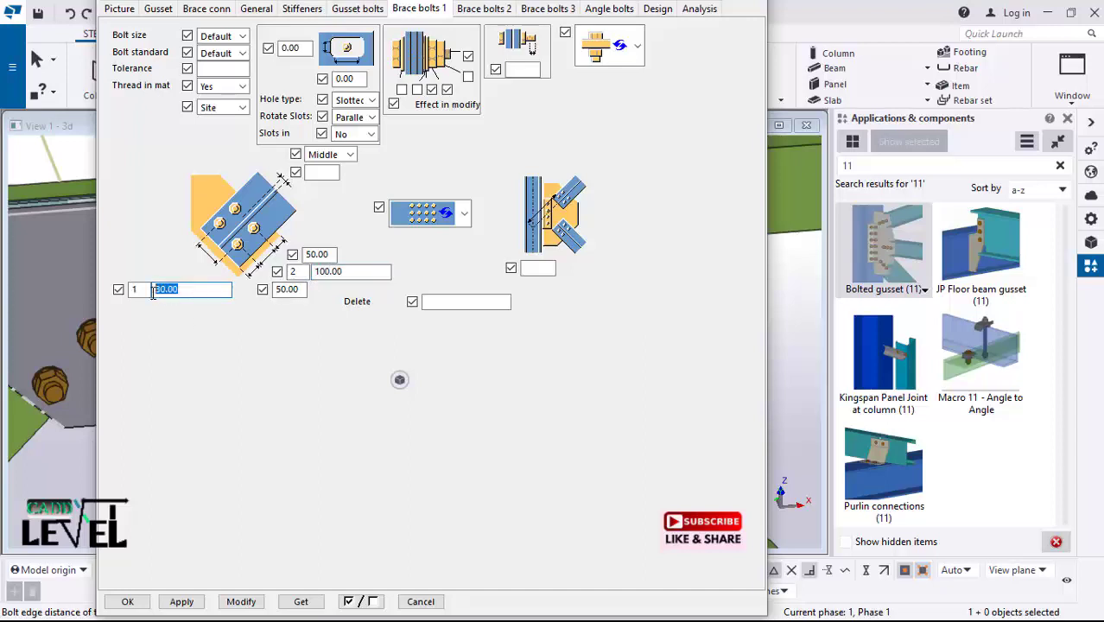
pyautogui.write('50')
pyautogui.click(253, 606)
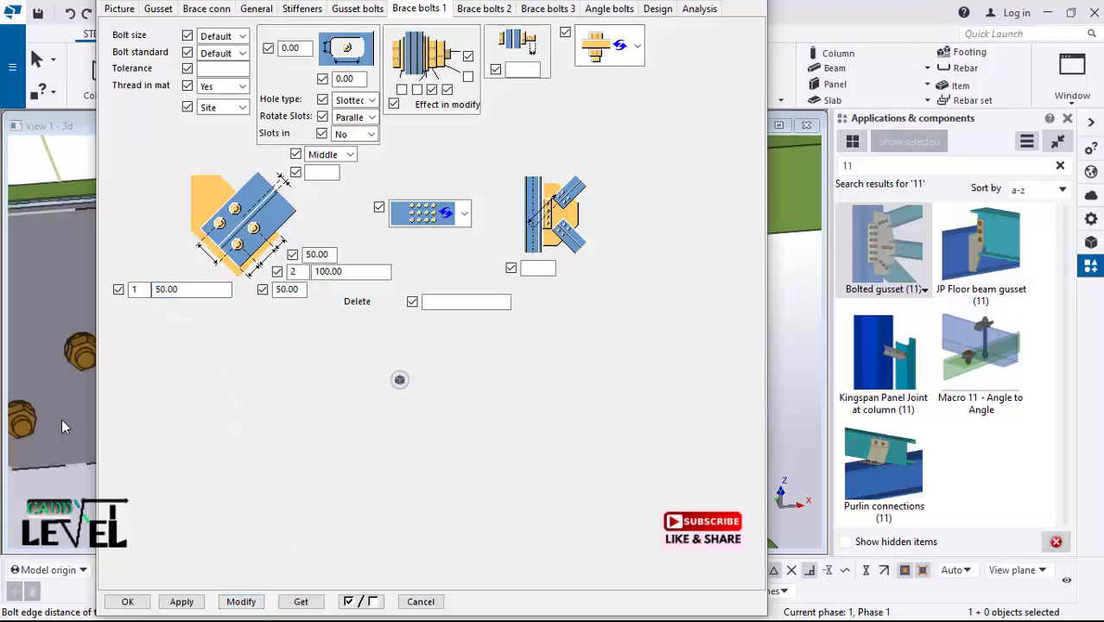
# Step: In Brace bolts 2, define 2 bolts along the brace at 100 mm spacing with 50 mm edge distances
pyautogui.scroll(-5, 84, 319)
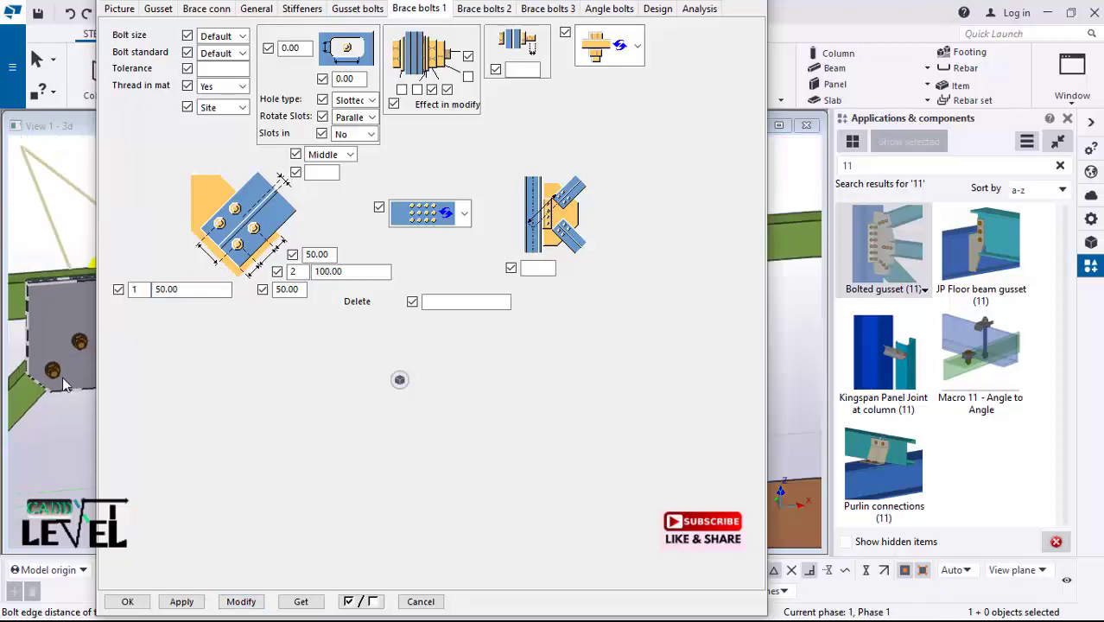
pyautogui.scroll(1, 48, 376)
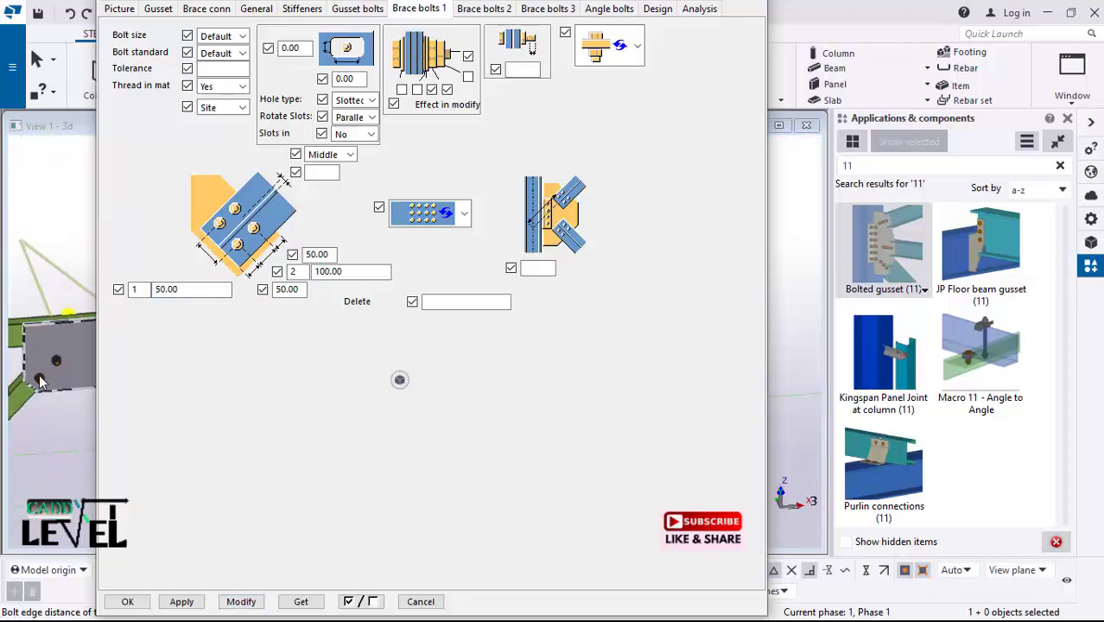
pyautogui.scroll(-5, 38, 374)
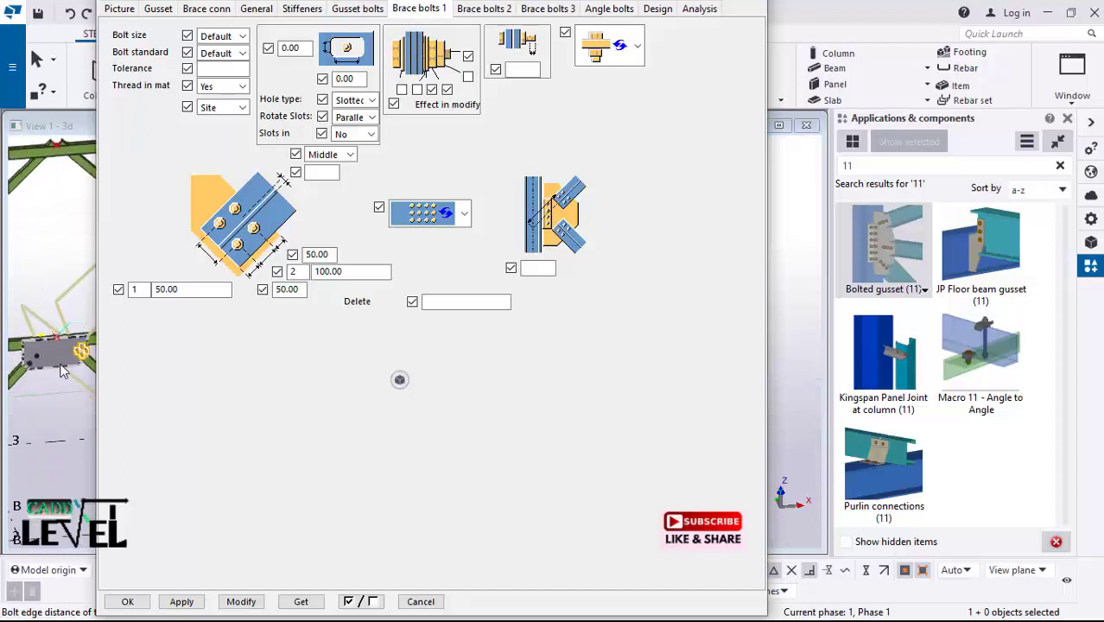
pyautogui.scroll(5, 86, 351)
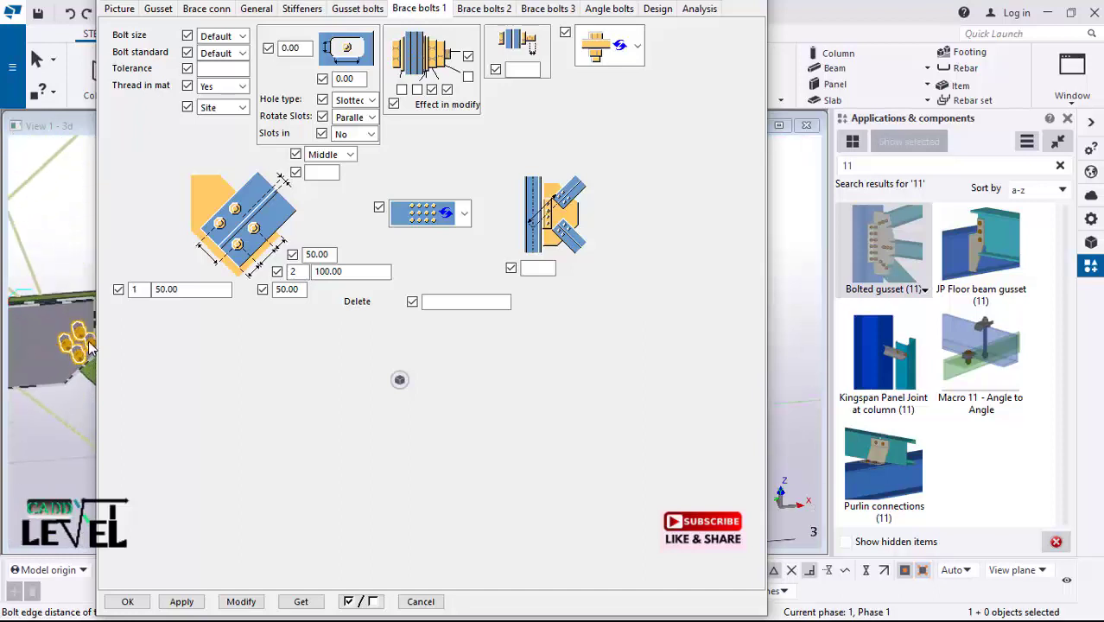
pyautogui.scroll(3, 87, 350)
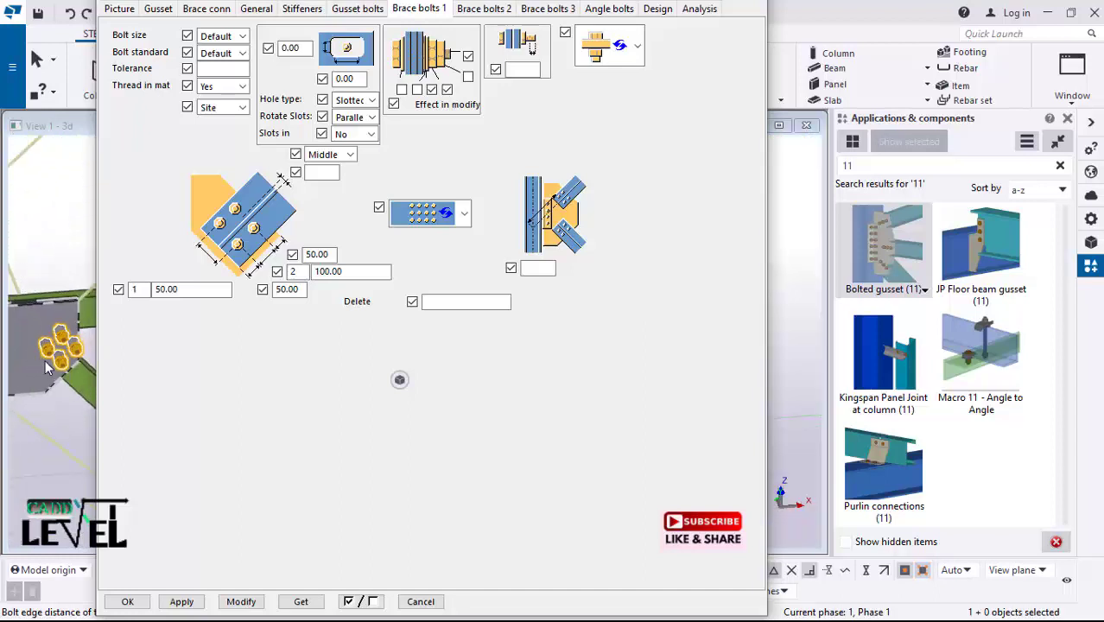
pyautogui.click(481, 11)
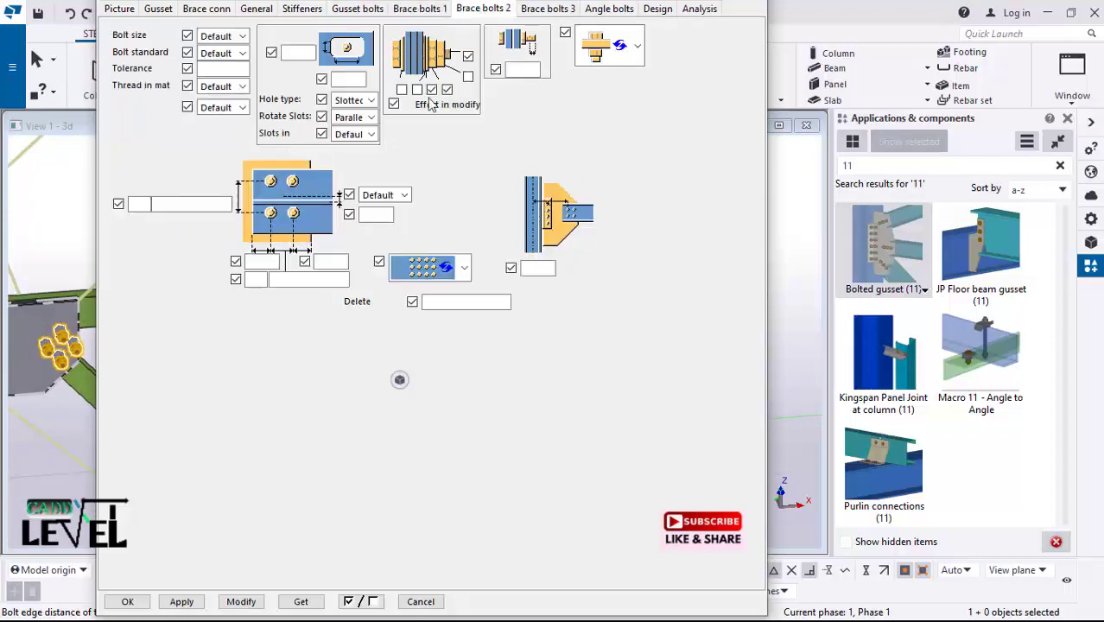
pyautogui.click(264, 262)
pyautogui.write('50')
pyautogui.click(328, 261)
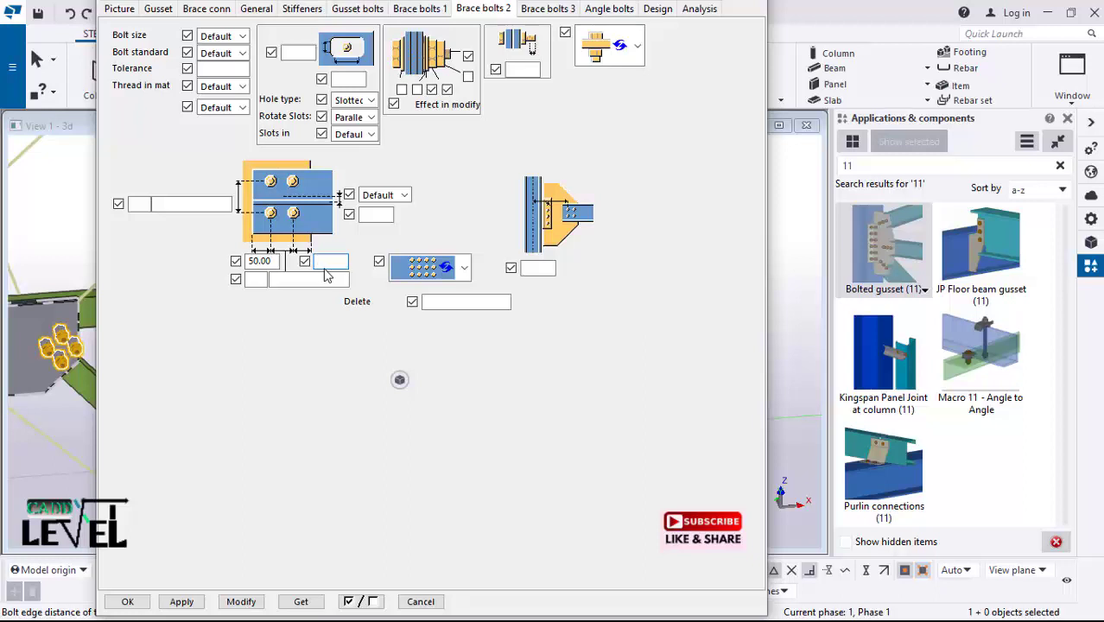
pyautogui.write('50')
pyautogui.click(256, 279)
pyautogui.write('2')
pyautogui.click(282, 285)
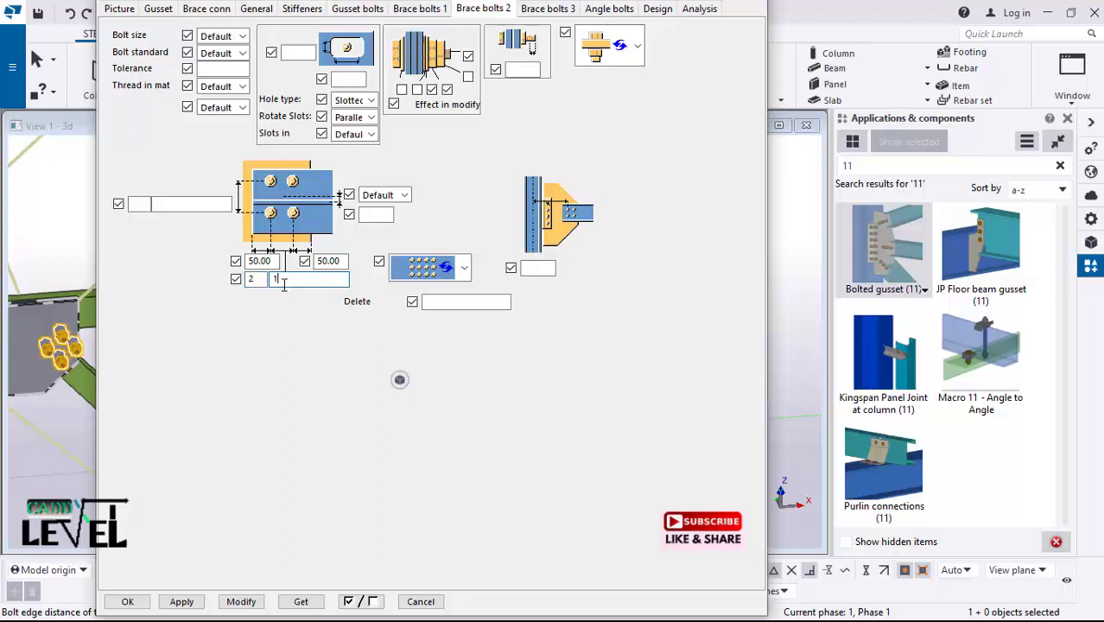
pyautogui.write('100')
# Step: Set 1 bolt across the brace with a 50 mm spacing in Brace bolts 2, update the gusset connection and close its settings
pyautogui.click(141, 205)
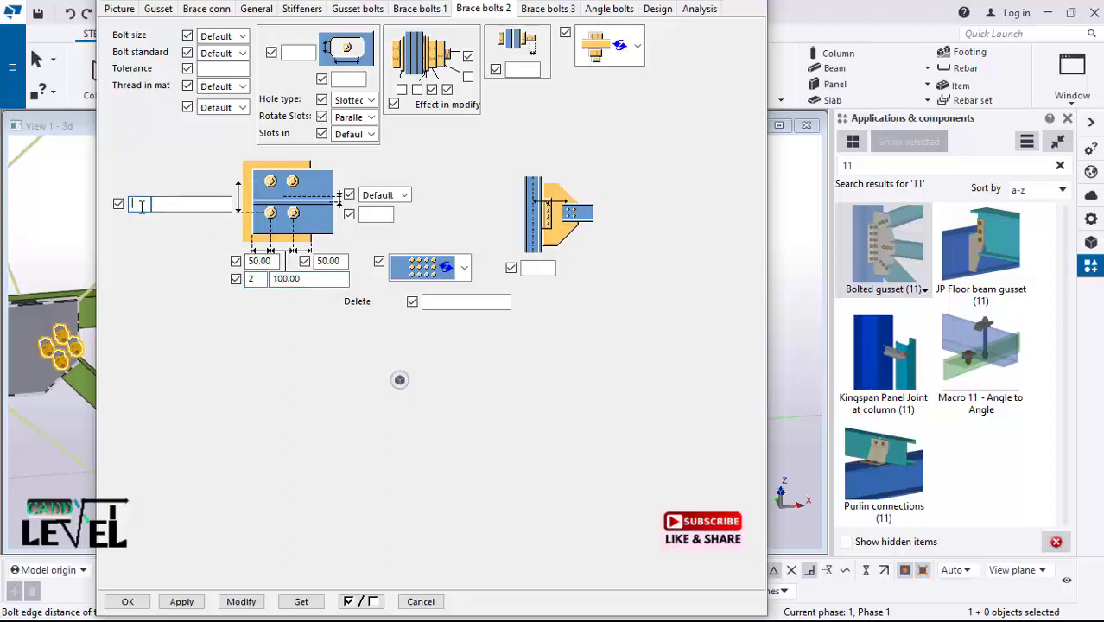
pyautogui.write('1')
pyautogui.click(201, 206)
pyautogui.write('50')
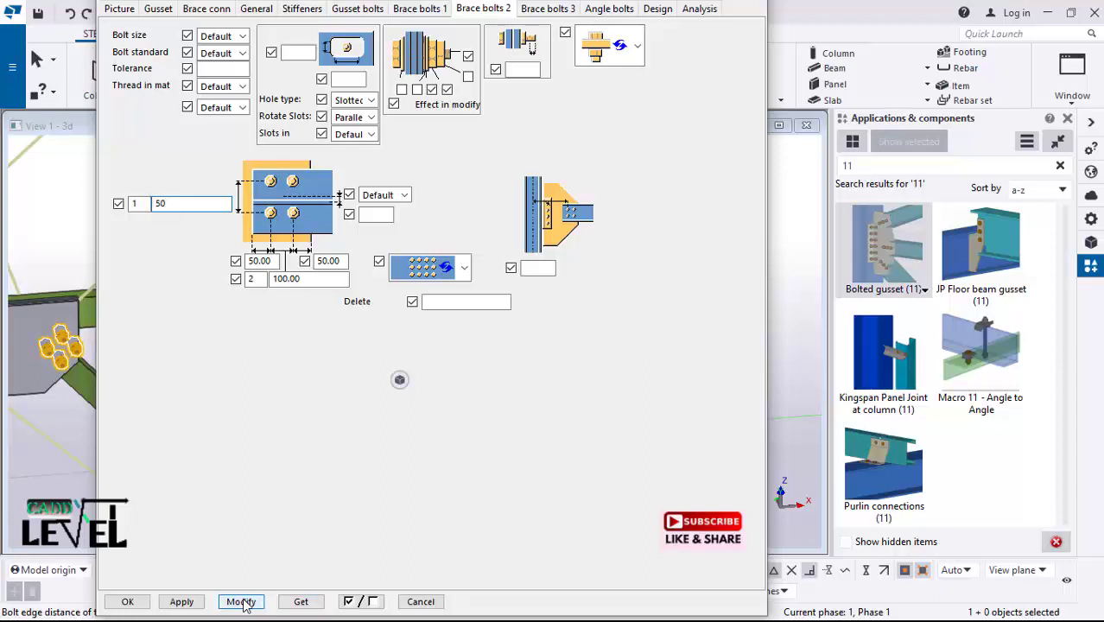
pyautogui.click(241, 603)
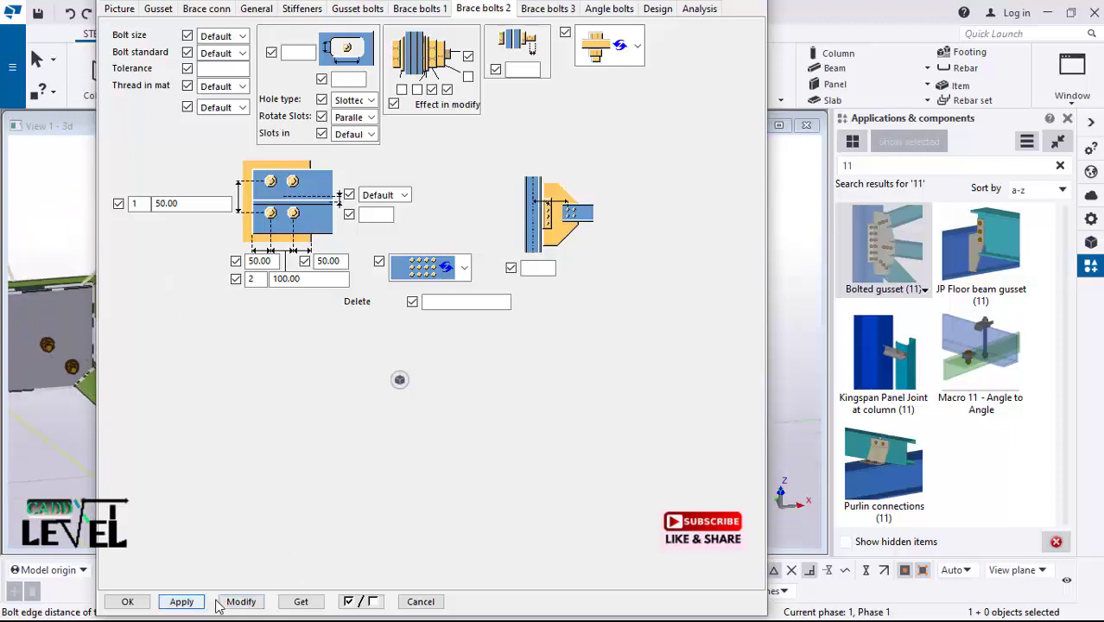
pyautogui.click(127, 602)
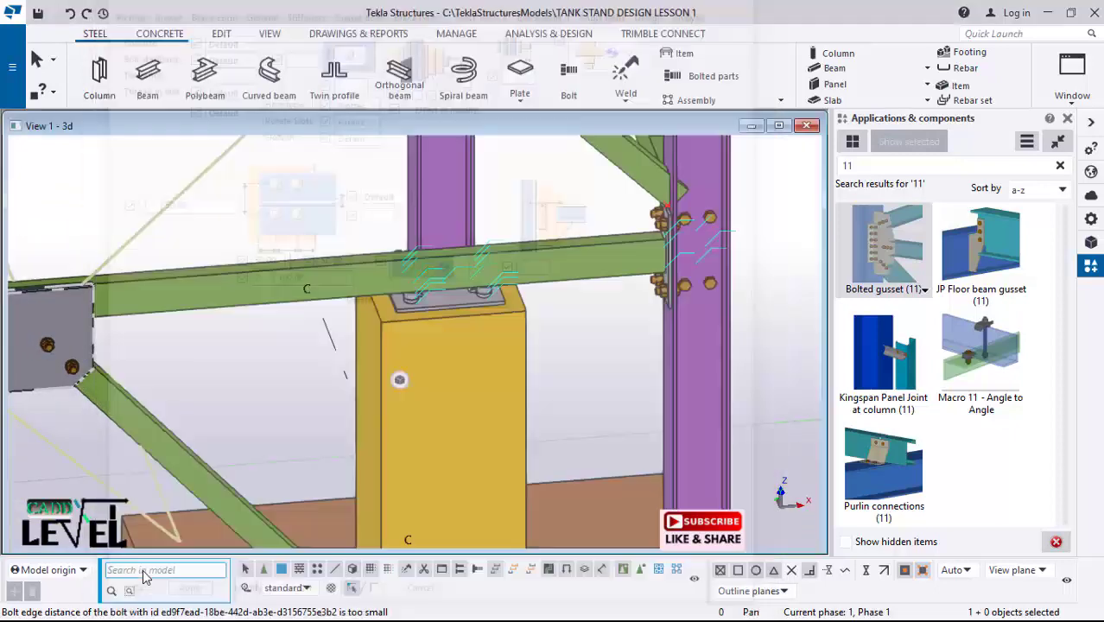
# Step: Connect the lower end of the grid line 1 brace to the column base at grid A-1 with a Bolted gusset (11)
pyautogui.scroll(-5, 635, 250)
pyautogui.scroll(3, 421, 264)
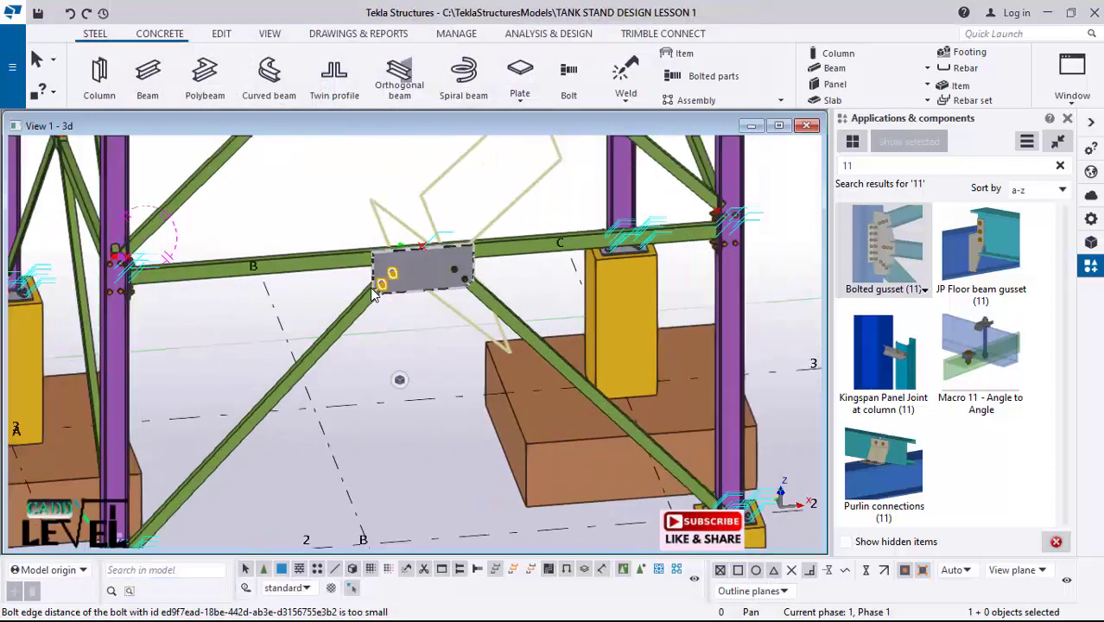
pyautogui.scroll(3, 422, 260)
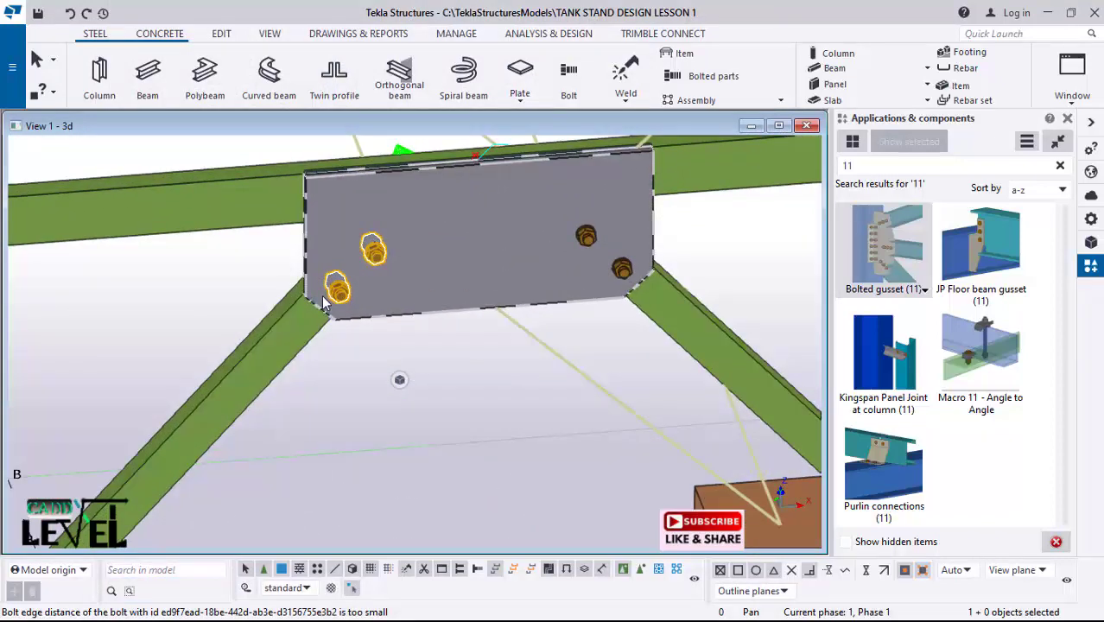
pyautogui.scroll(-6, 414, 229)
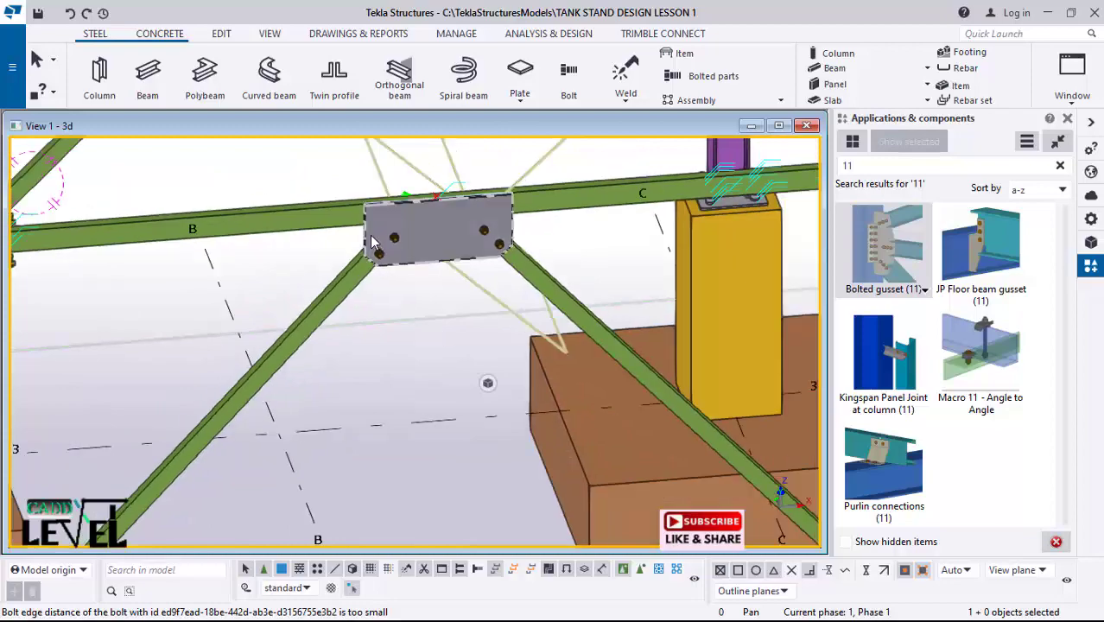
pyautogui.scroll(-1, 405, 269)
pyautogui.scroll(2, 255, 373)
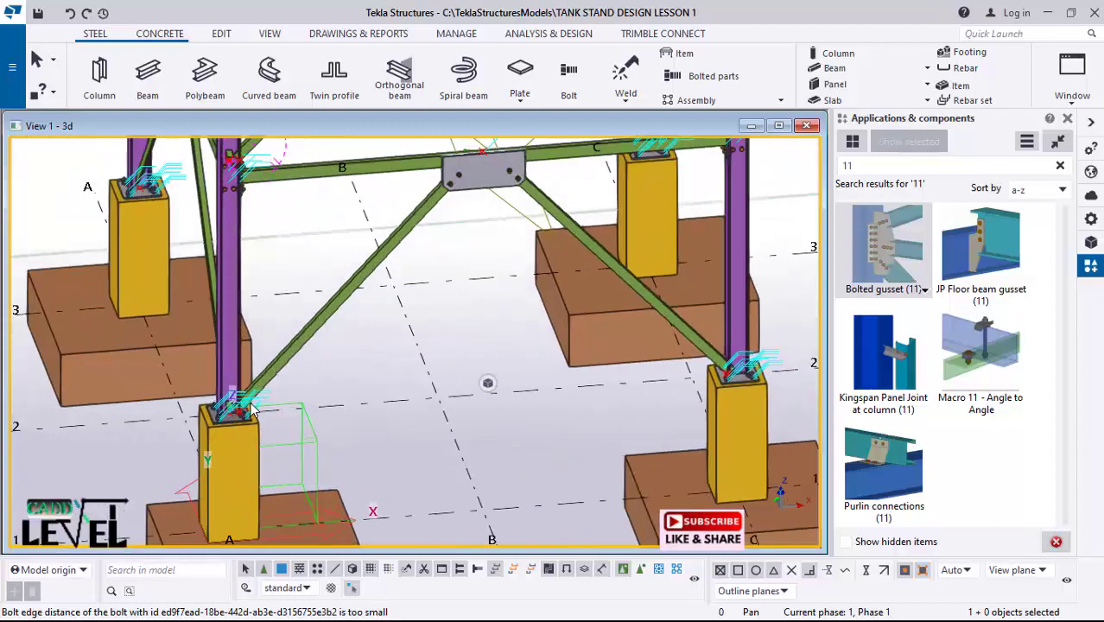
pyautogui.scroll(5, 256, 380)
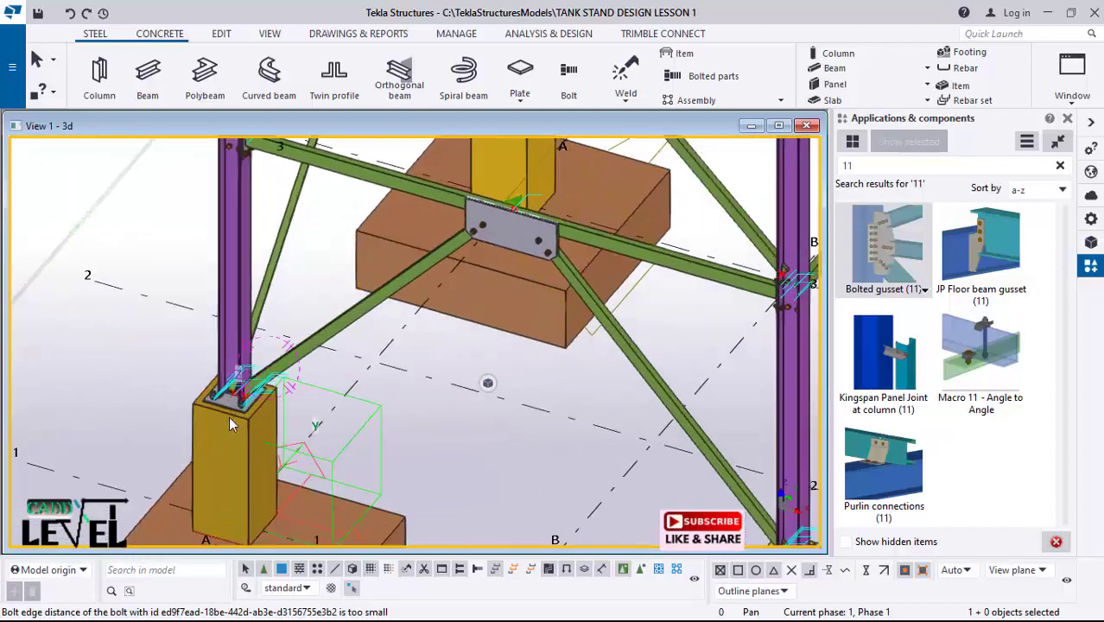
pyautogui.scroll(4, 246, 380)
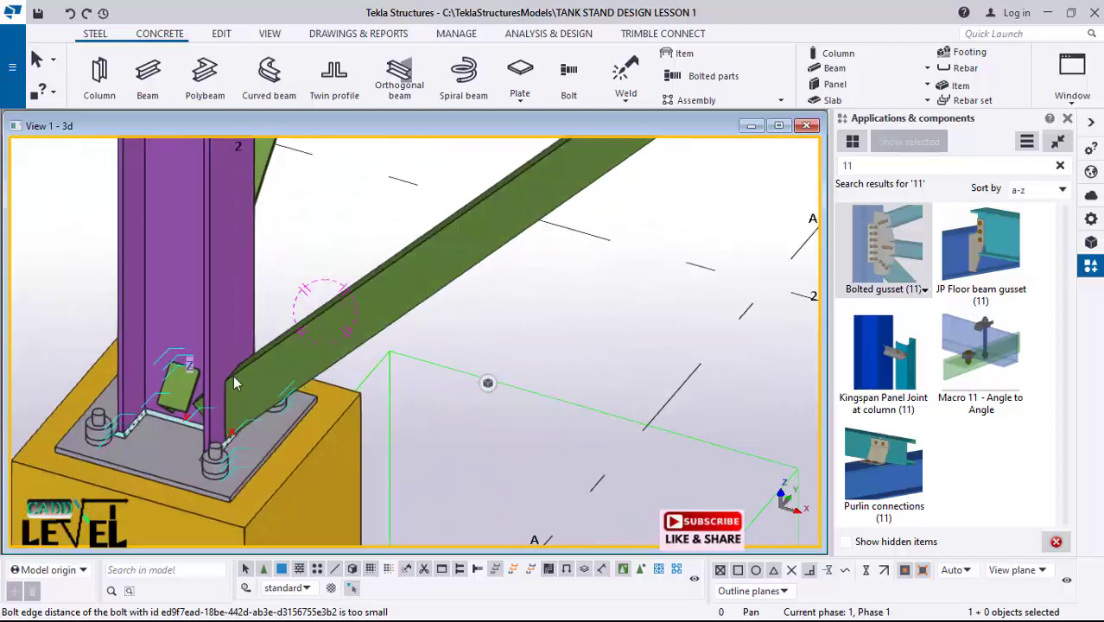
pyautogui.click(914, 237)
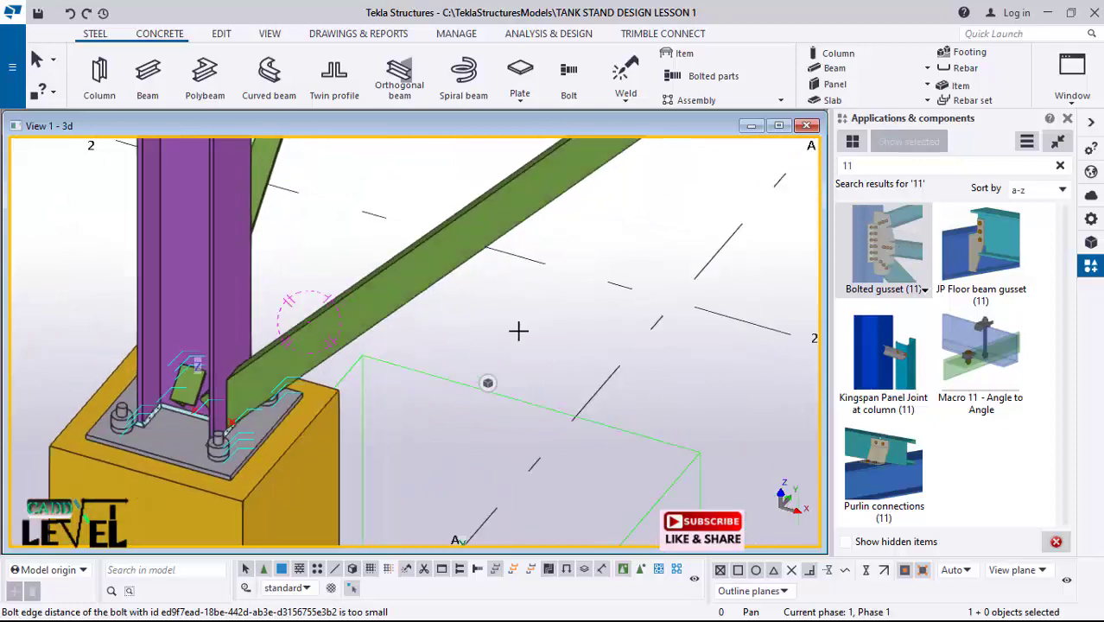
pyautogui.click(221, 293)
pyautogui.click(337, 341)
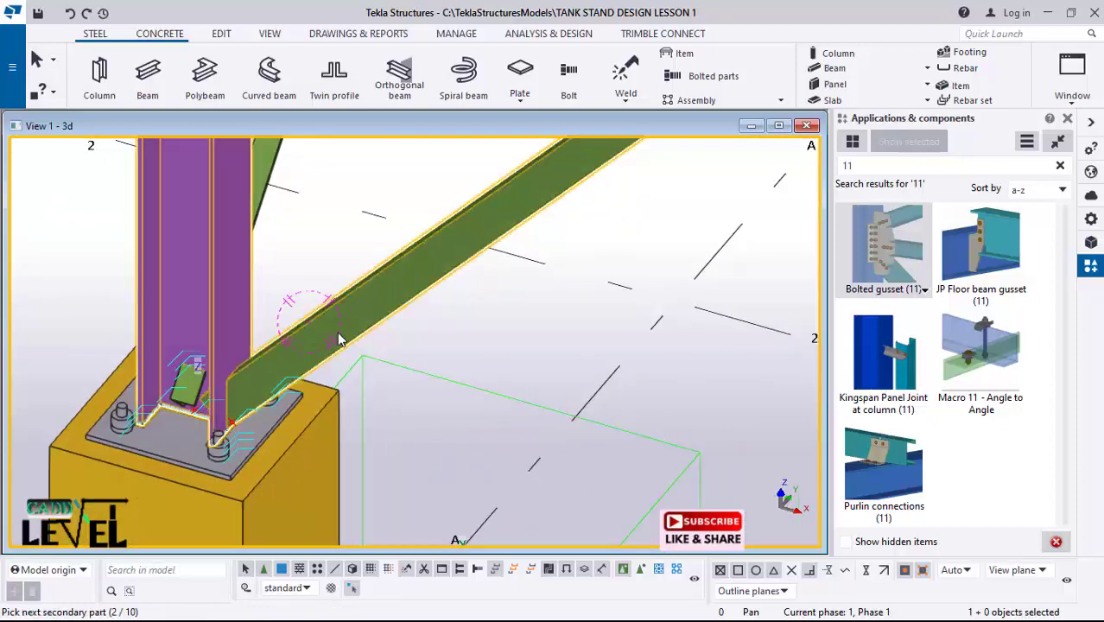
pyautogui.middleClick(260, 379)
pyautogui.scroll(-8, 291, 363)
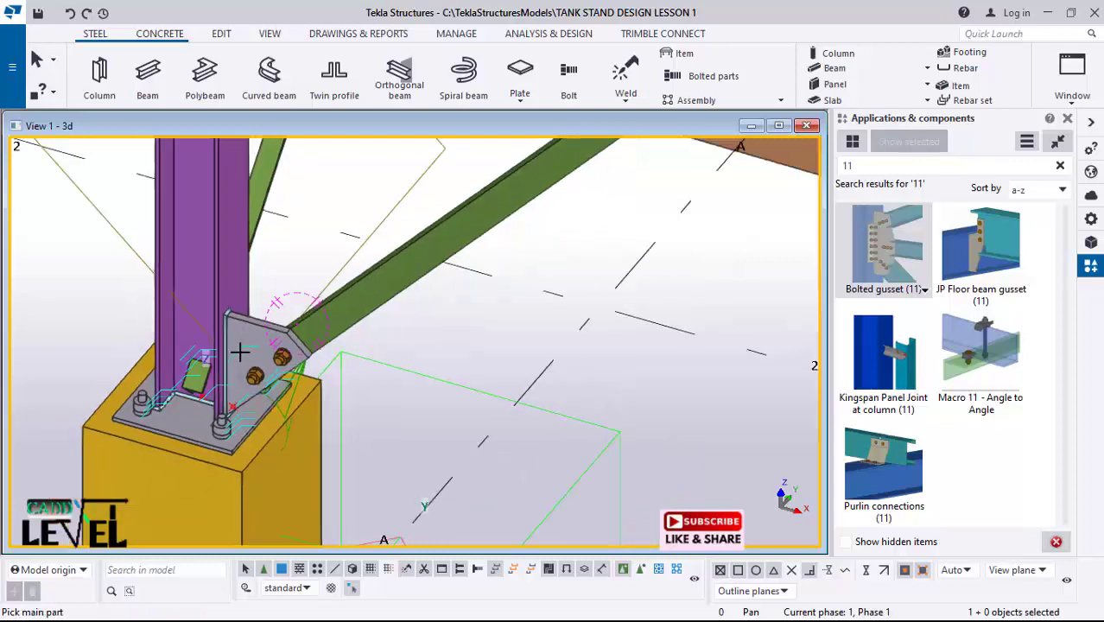
# Step: Add a bolted gusset joining the opposite grid line 1 brace to the column base at grid C-1
pyautogui.keyDown('ctrl'); pyautogui.moveTo(577, 456); pyautogui.dragTo(791, 432, button='middle'); pyautogui.keyUp('ctrl')
pyautogui.scroll(2, 557, 440)
pyautogui.scroll(1, 514, 441)
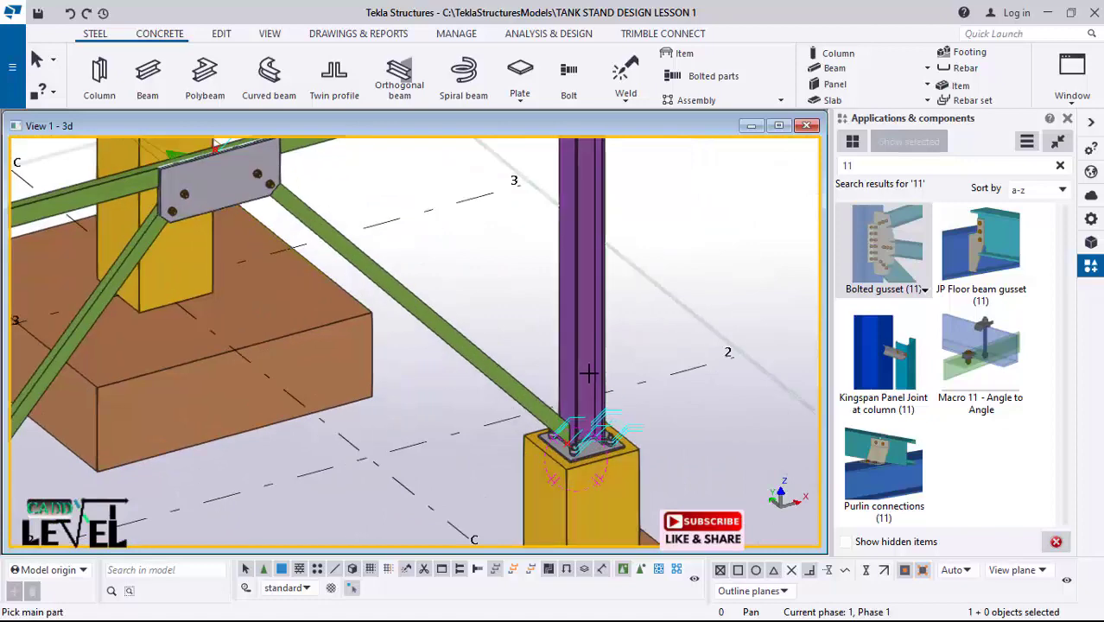
pyautogui.click(589, 373)
pyautogui.click(522, 402)
pyautogui.middleClick(504, 424)
pyautogui.scroll(-6, 525, 430)
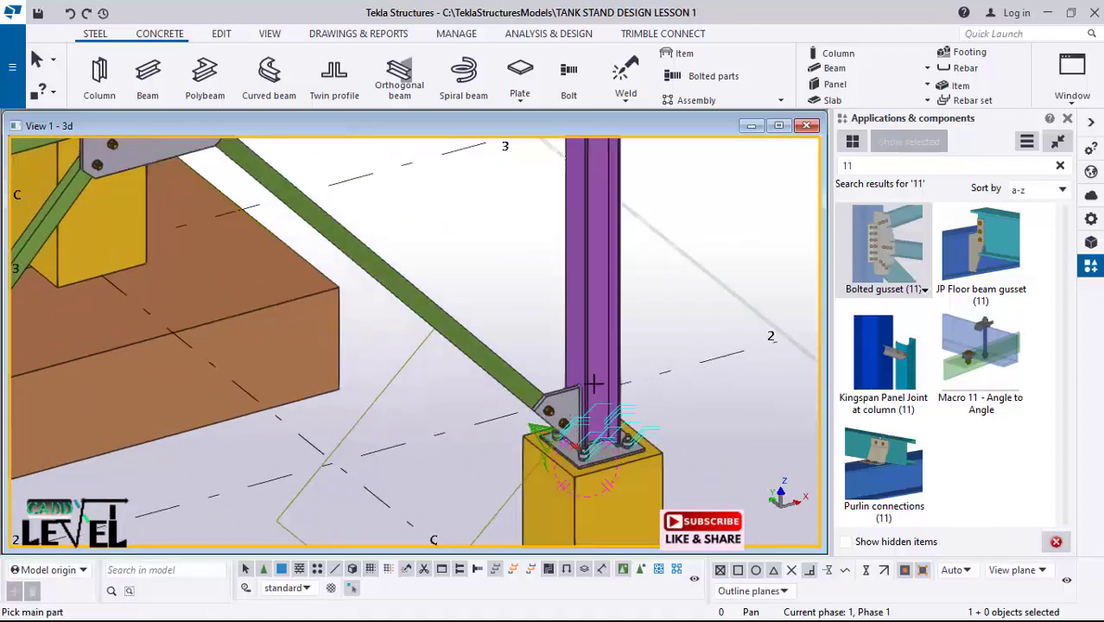
# Step: Add a bolted gusset joining both lowest-level diagonal braces to the middle of the lowest beam on grid line A
pyautogui.scroll(4, 305, 396)
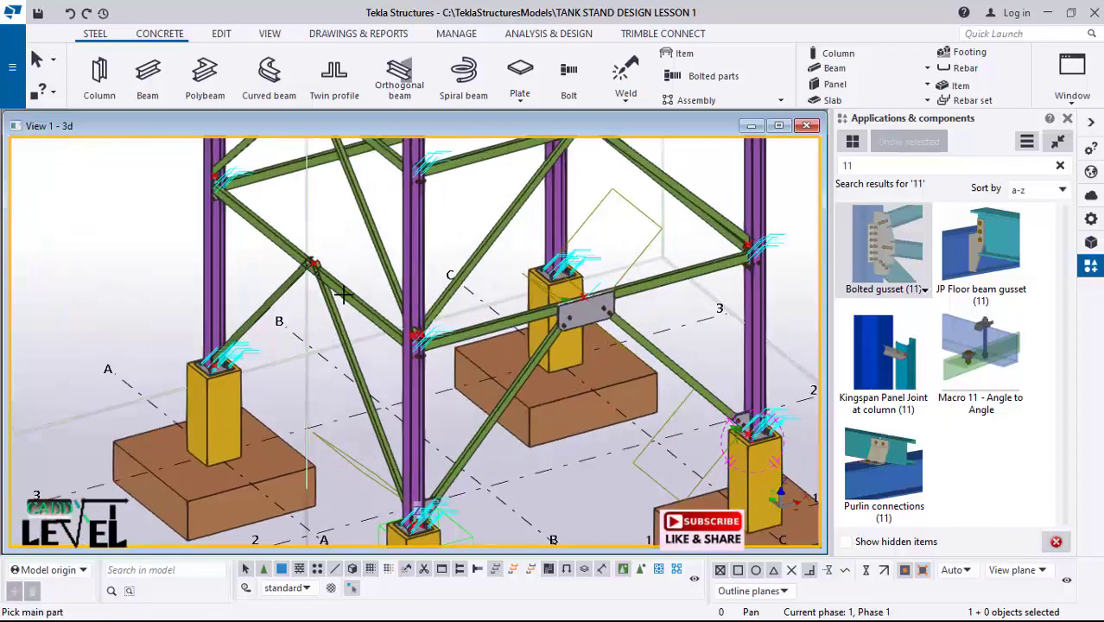
pyautogui.click(261, 211)
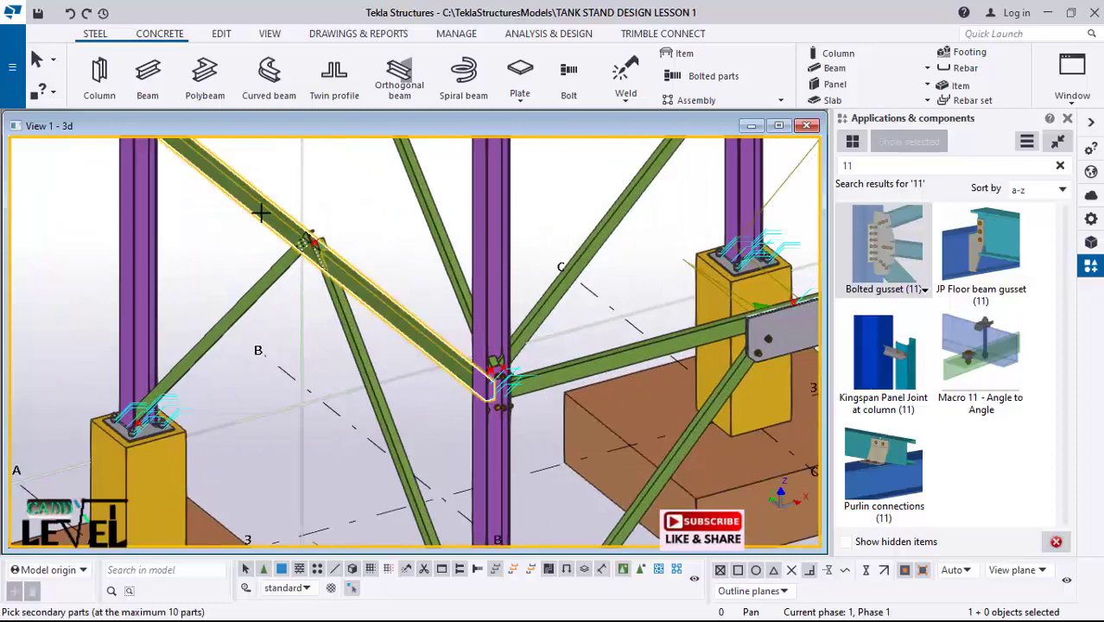
pyautogui.click(266, 277)
pyautogui.click(335, 316)
pyautogui.middleClick(311, 309)
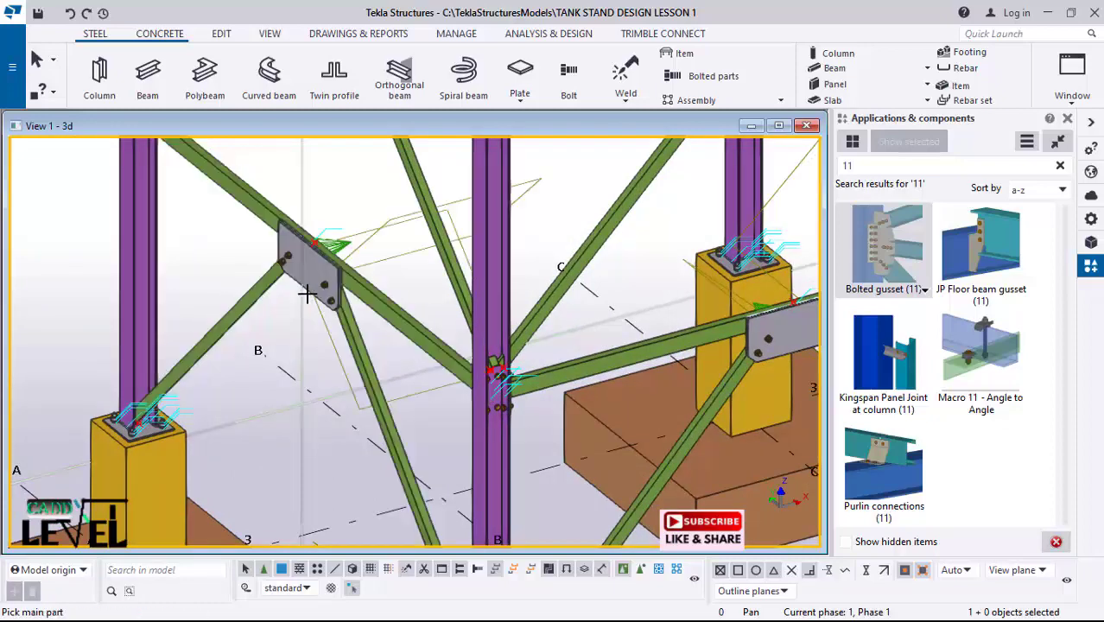
# Step: Connect the lower end of the grid line A brace to the column base at grid A-3 with a bolted gusset
pyautogui.scroll(4, 216, 363)
pyautogui.click(116, 403)
pyautogui.click(182, 369)
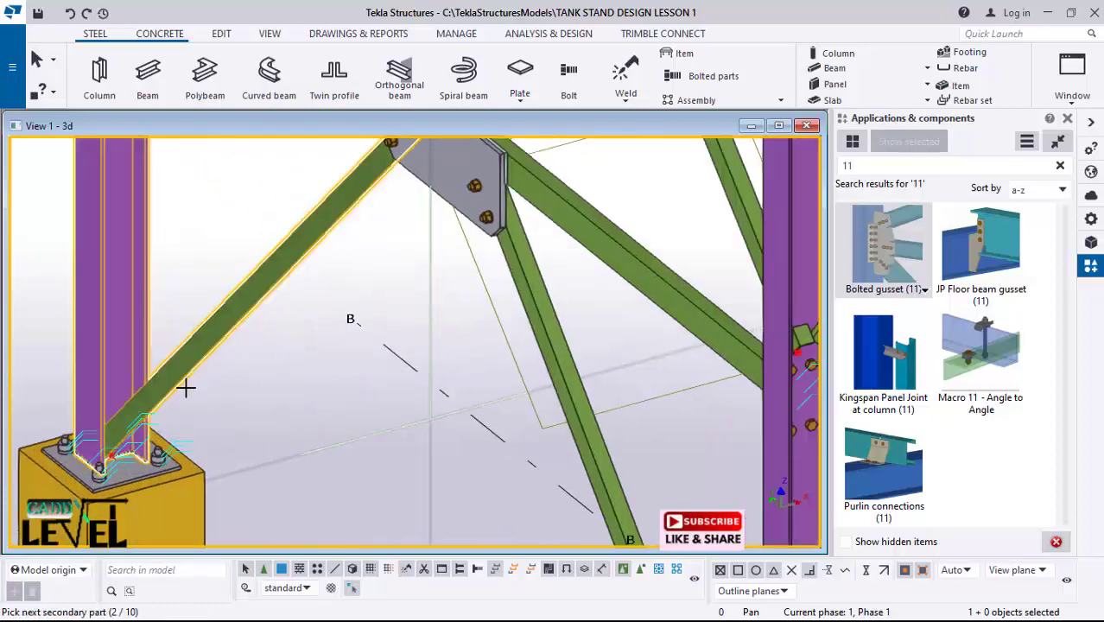
pyautogui.middleClick(185, 388)
pyautogui.scroll(-5, 185, 389)
pyautogui.scroll(-2, 264, 361)
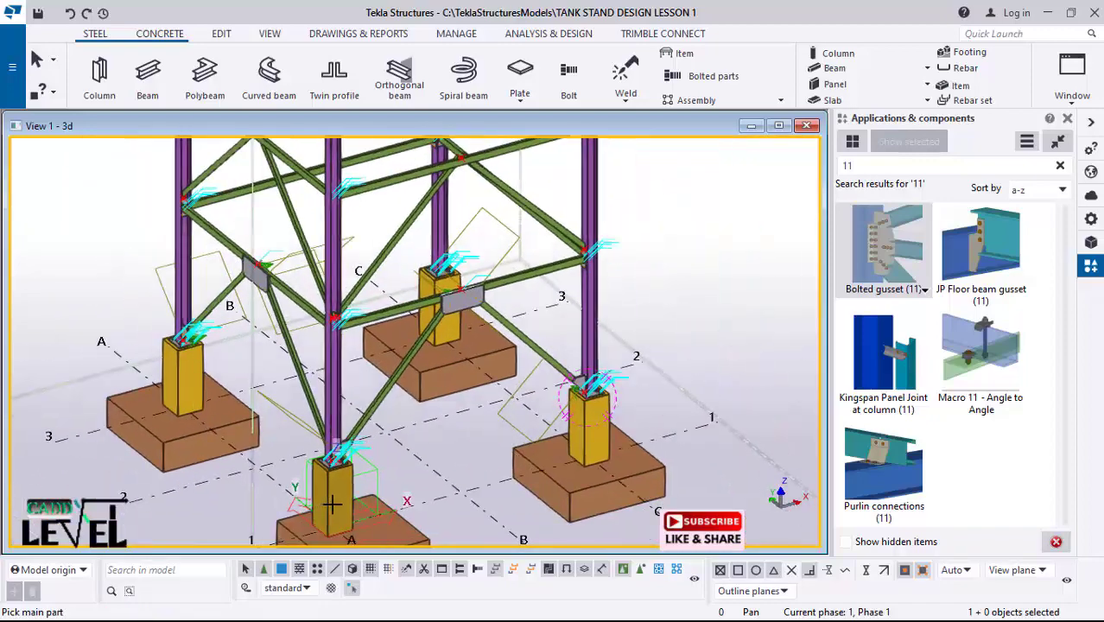
# Step: Connect the grid line A brace to the column base at grid A-1 with a bolted gusset
pyautogui.scroll(3, 332, 504)
pyautogui.keyDown('ctrl'); pyautogui.moveTo(397, 432); pyautogui.dragTo(648, 411, button='middle'); pyautogui.keyUp('ctrl')
pyautogui.scroll(5, 311, 380)
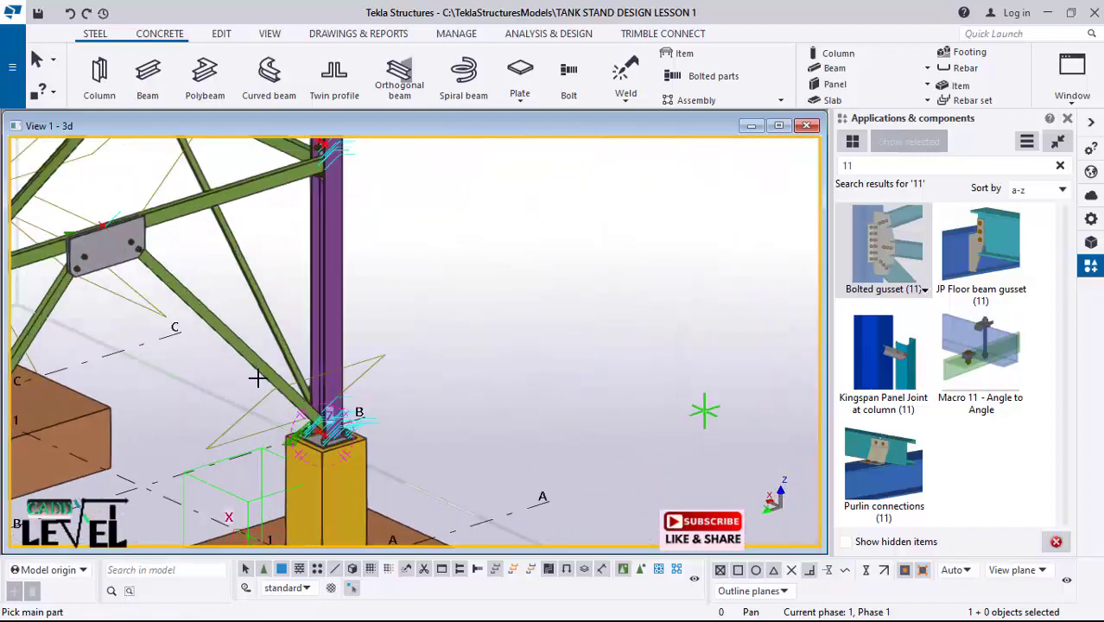
pyautogui.click(365, 353)
pyautogui.click(286, 357)
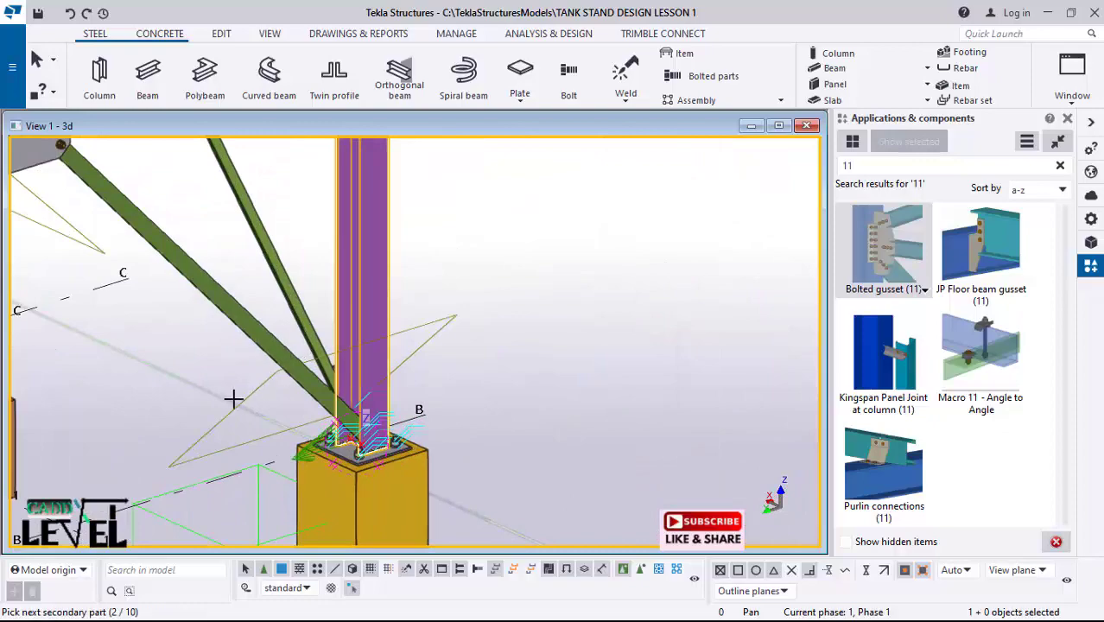
pyautogui.middleClick(231, 403)
pyautogui.scroll(-3, 581, 392)
pyautogui.scroll(-3, 575, 372)
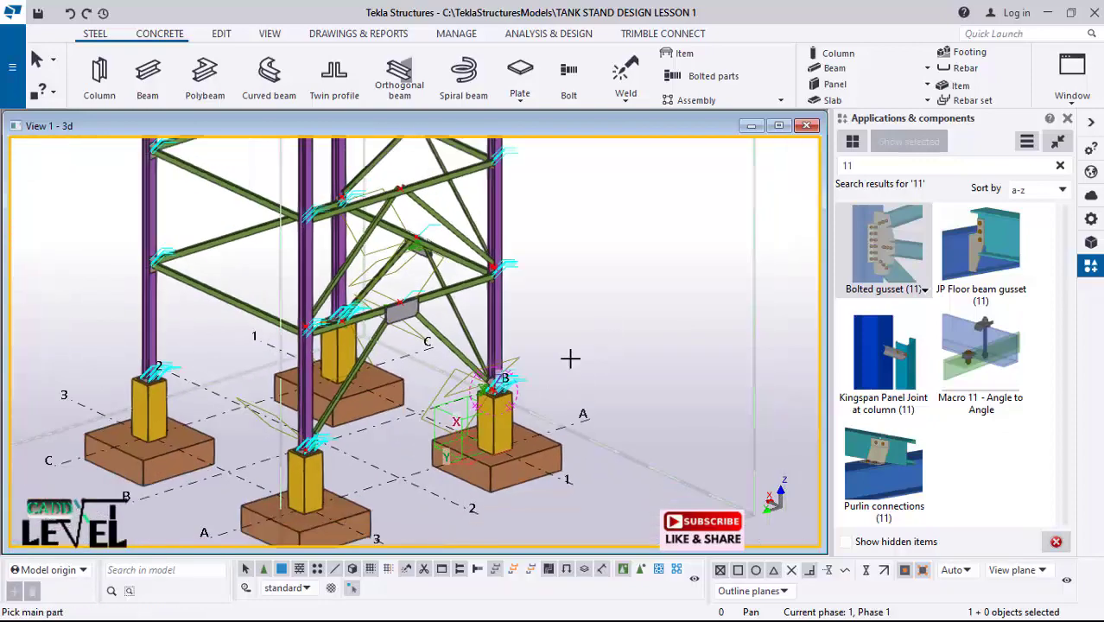
pyautogui.scroll(5, 484, 333)
pyautogui.keyDown('ctrl'); pyautogui.moveTo(467, 326); pyautogui.dragTo(433, 300, button='middle'); pyautogui.keyUp('ctrl')
pyautogui.scroll(-3, 646, 402)
pyautogui.scroll(1, 394, 197)
pyautogui.scroll(3, 397, 203)
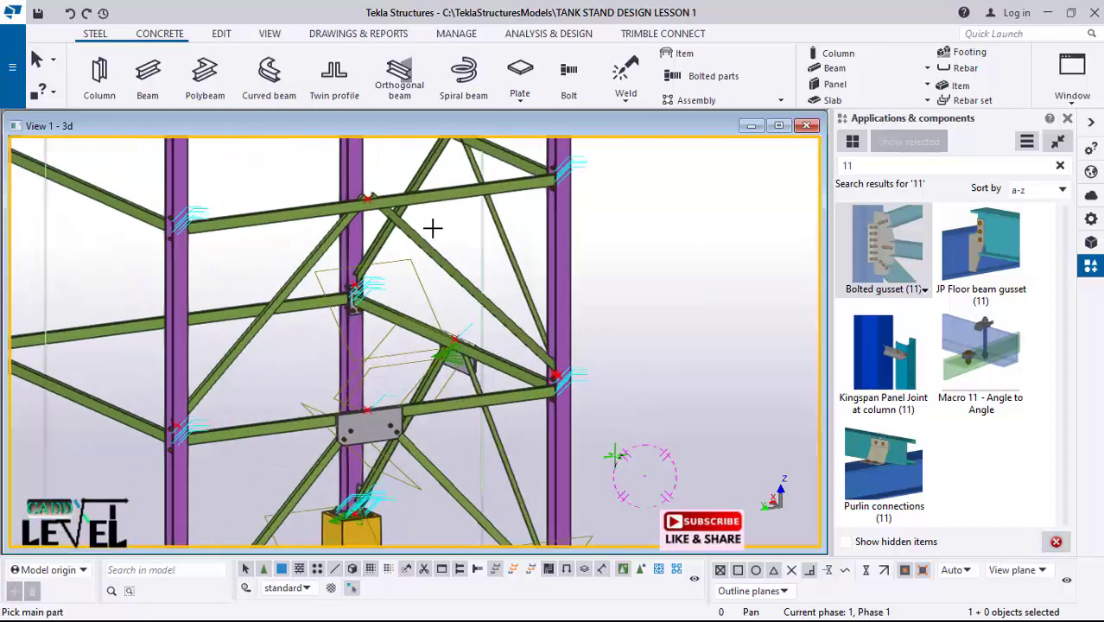
pyautogui.click(423, 227)
pyautogui.click(419, 233)
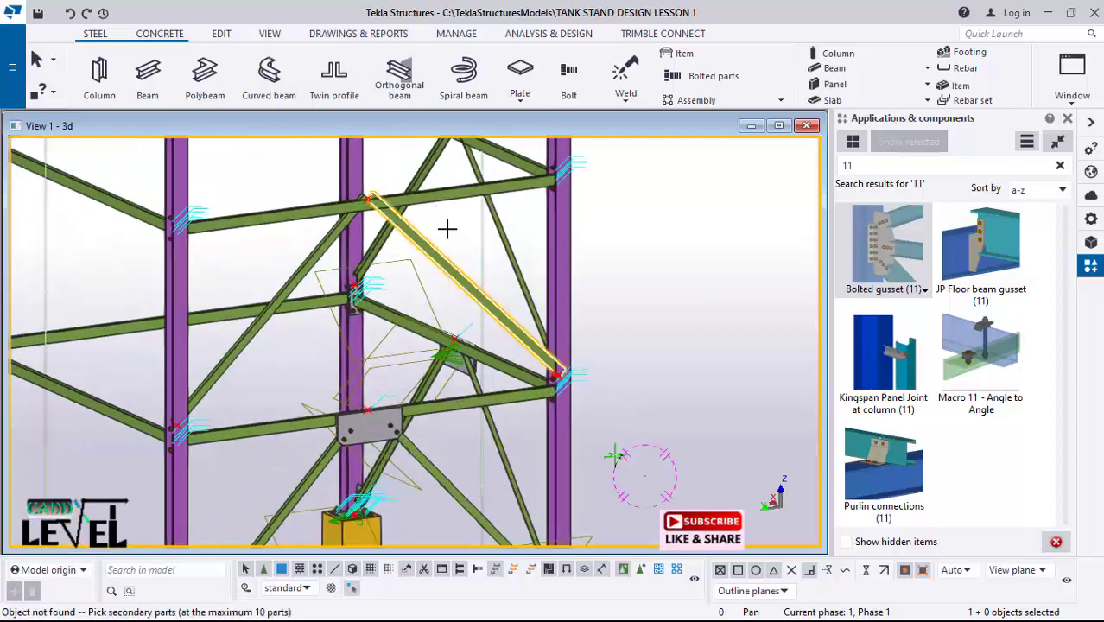
pyautogui.click(436, 229)
pyautogui.rightClick(469, 225)
pyautogui.click(497, 231)
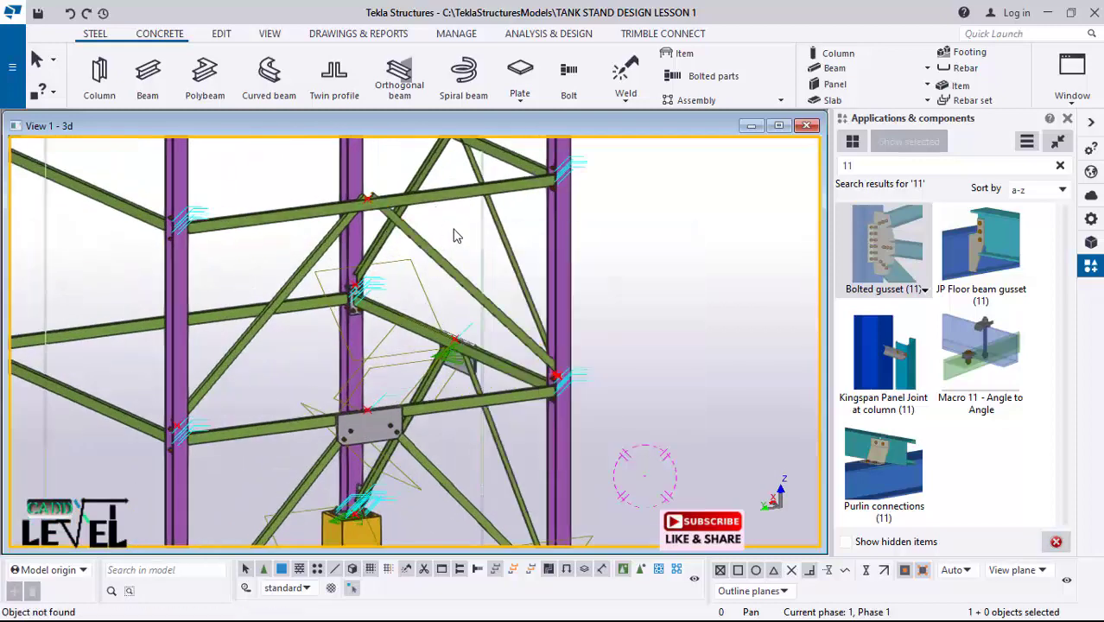
# Step: Add a bolted gusset joining both second-level diagonal braces to the middle of the second beam up on grid line A
pyautogui.scroll(1, 337, 197)
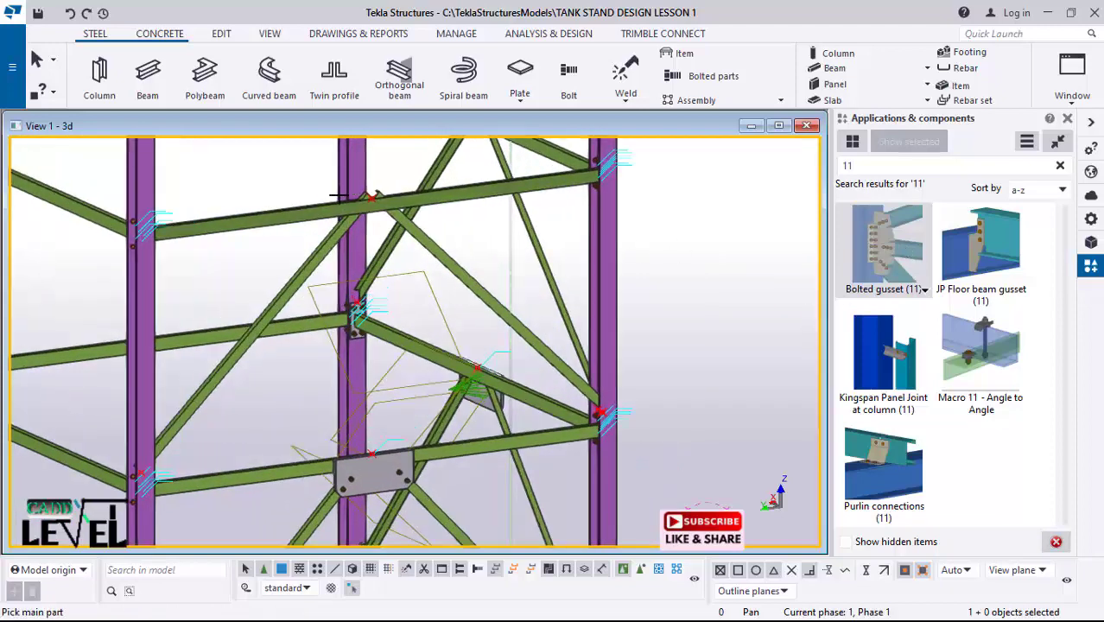
pyautogui.click(301, 225)
pyautogui.scroll(2, 301, 224)
pyautogui.click(284, 277)
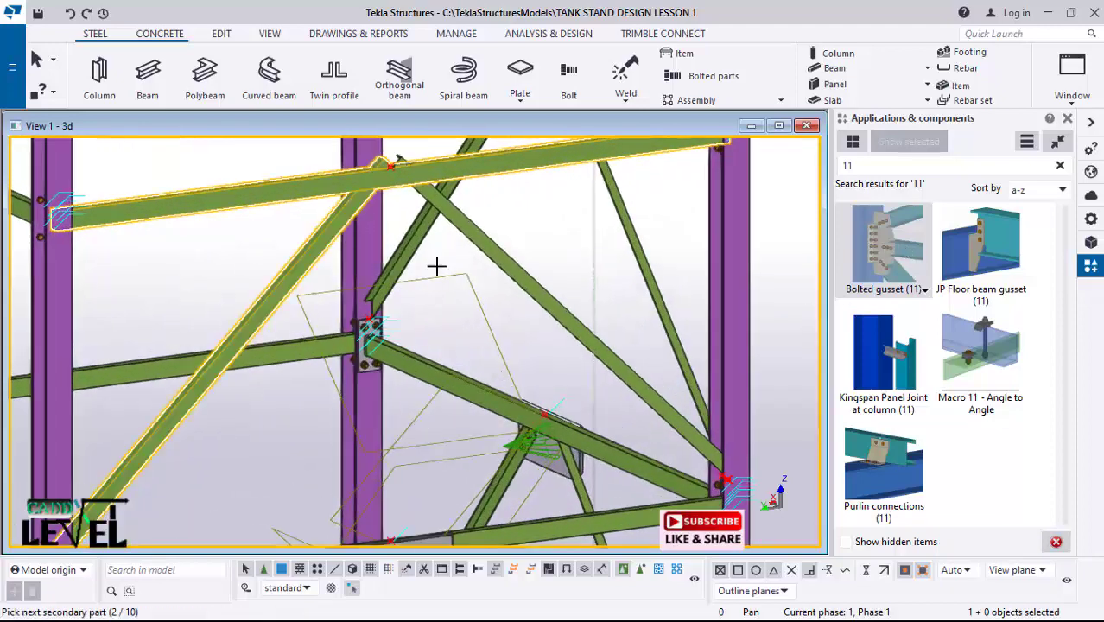
pyautogui.click(480, 253)
# Step: Connect the second-level brace's lower end to the grid A-1 column just above the lowest beam with a bolted gusset
pyautogui.scroll(-1, 326, 190)
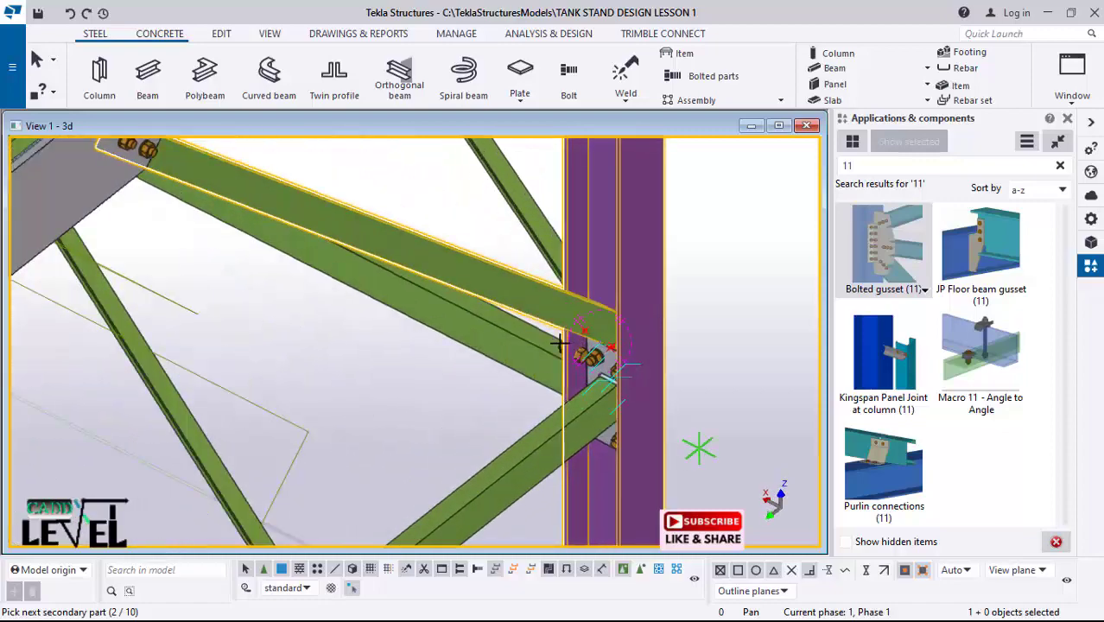
pyautogui.scroll(1, 559, 343)
pyautogui.scroll(-2, 615, 343)
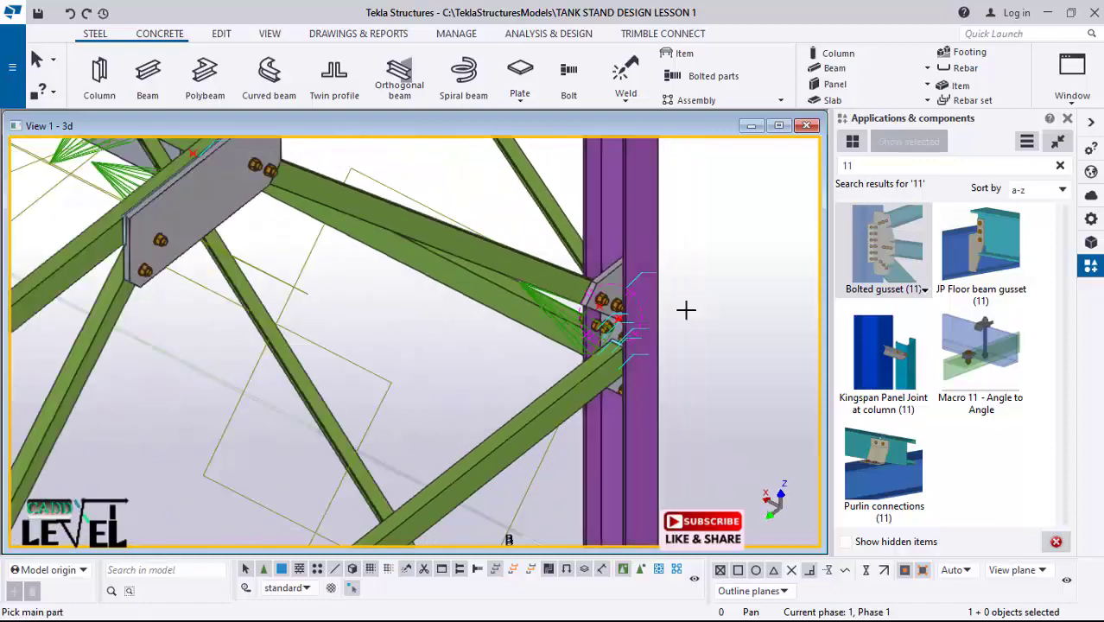
# Step: Examine the new gusset plate and its bolts at the grid A-1 column for clearance from the neighbouring beam connection
pyautogui.scroll(2, 603, 269)
pyautogui.keyDown('ctrl'); pyautogui.moveTo(638, 298); pyautogui.dragTo(742, 310, button='middle'); pyautogui.keyUp('ctrl')
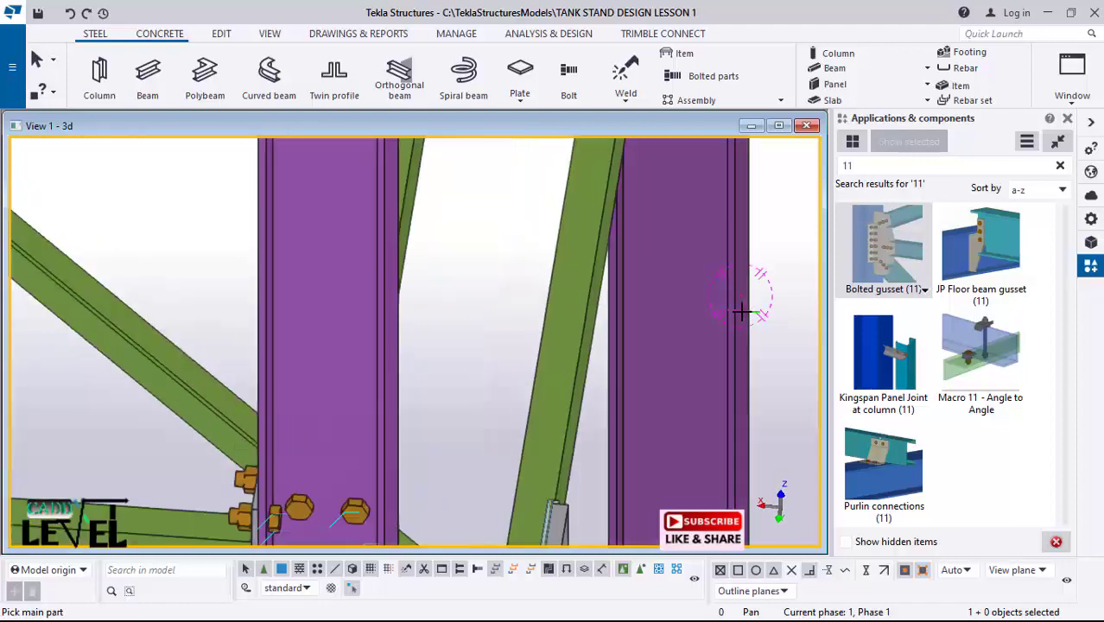
pyautogui.scroll(-3, 604, 257)
pyautogui.keyDown('ctrl'); pyautogui.moveTo(526, 242); pyautogui.dragTo(599, 407, button='middle'); pyautogui.keyUp('ctrl')
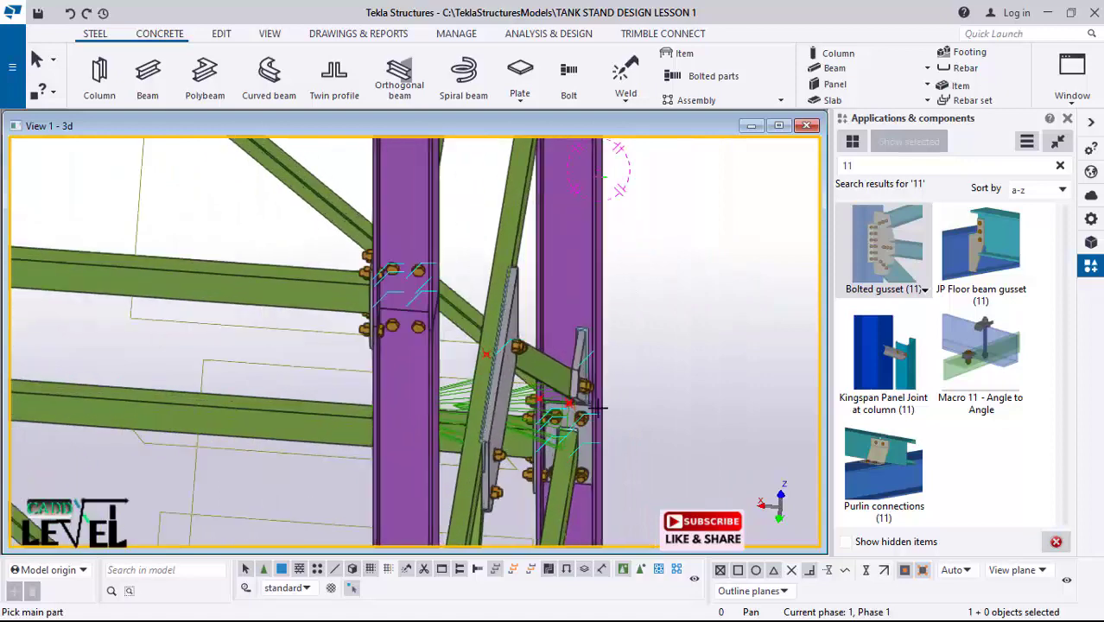
pyautogui.scroll(4, 584, 396)
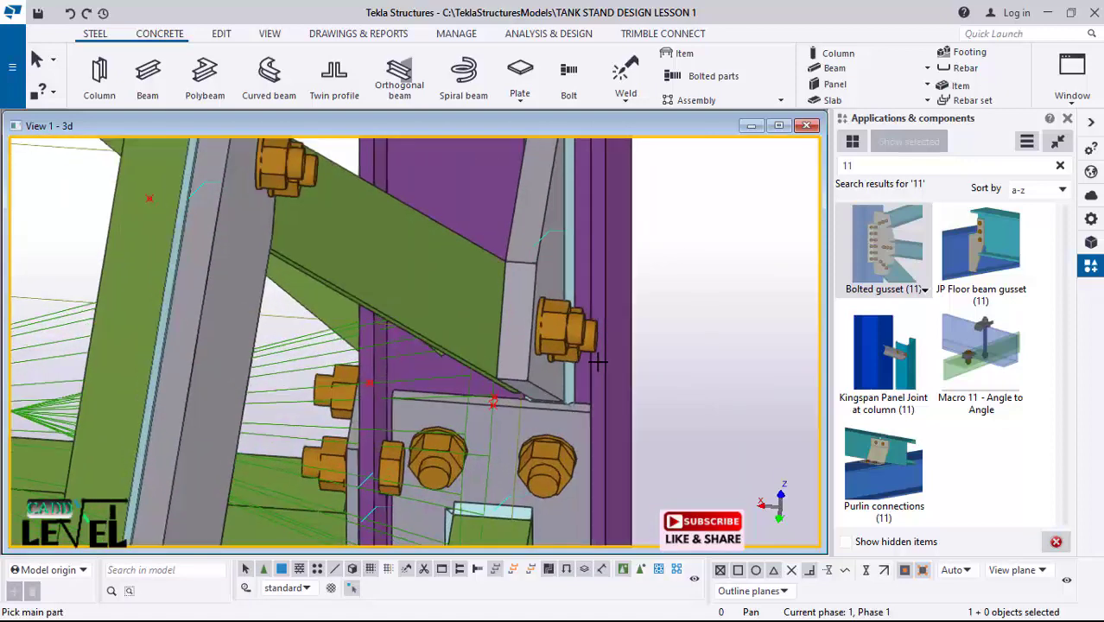
pyautogui.moveTo(597, 363); pyautogui.dragTo(574, 356, button='middle')
pyautogui.keyDown('ctrl'); pyautogui.moveTo(473, 350); pyautogui.dragTo(437, 346, button='middle'); pyautogui.keyUp('ctrl')
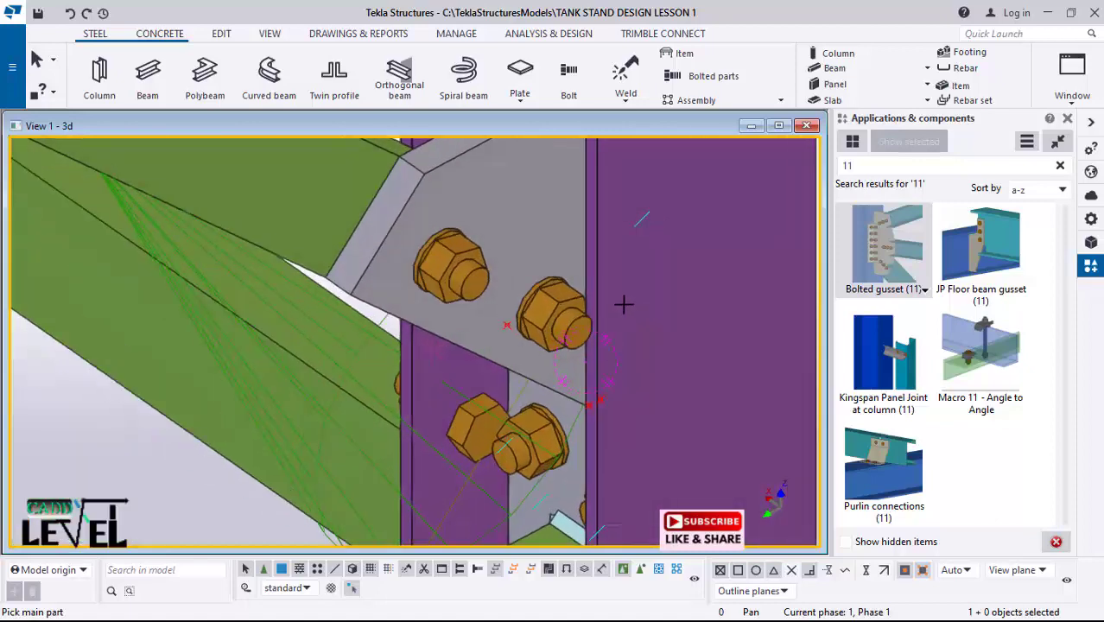
pyautogui.scroll(-3, 596, 266)
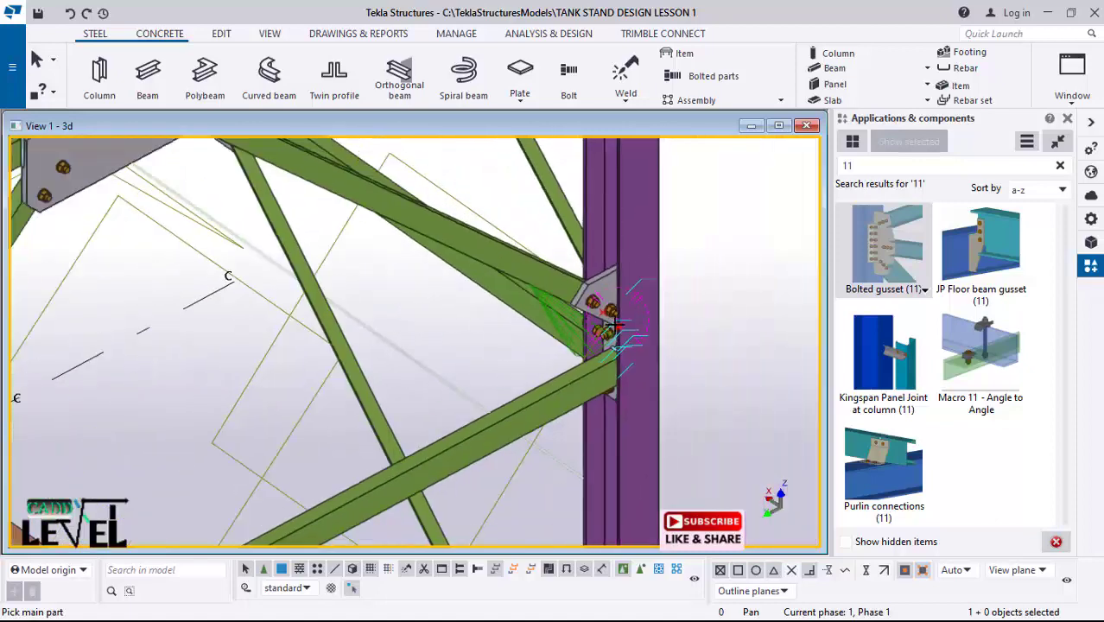
pyautogui.scroll(-3, 615, 325)
pyautogui.scroll(1, 382, 261)
pyautogui.scroll(2, 644, 326)
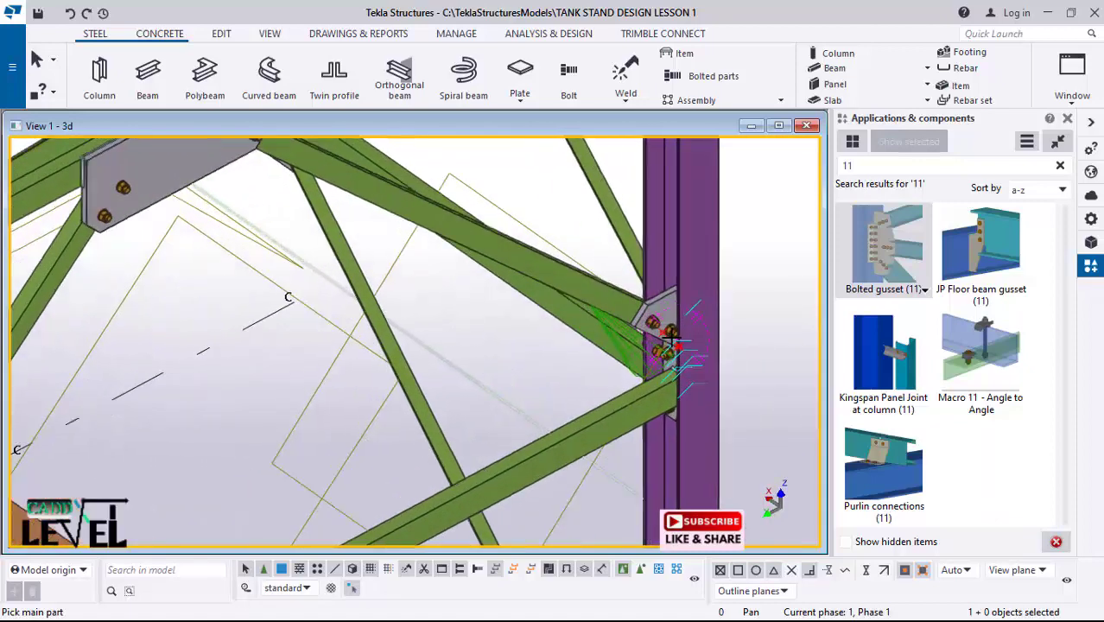
pyautogui.scroll(5, 672, 344)
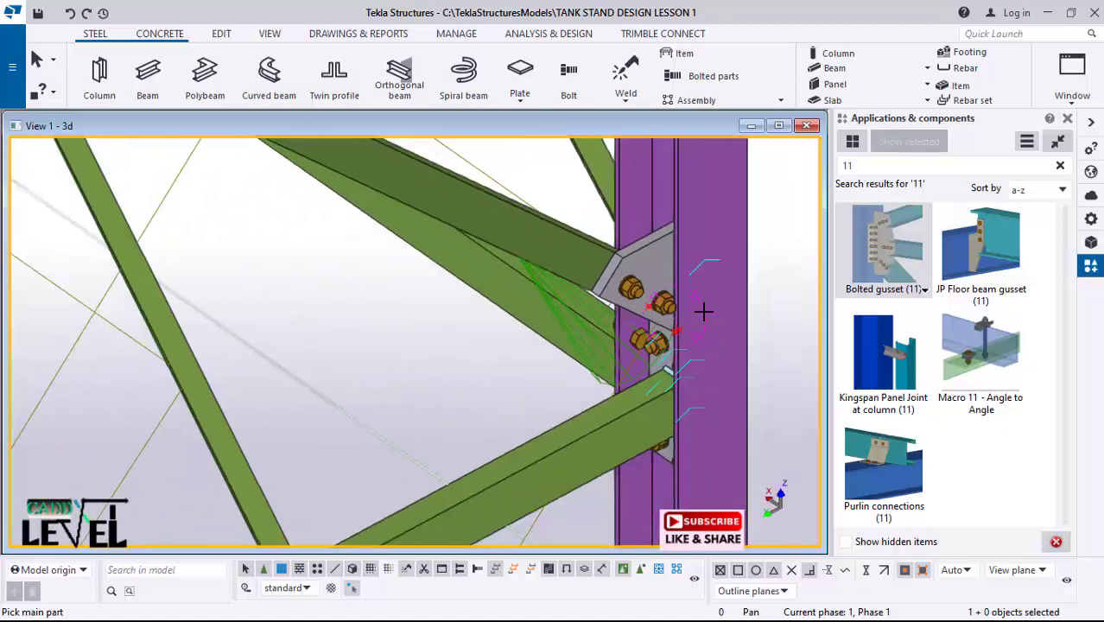
pyautogui.scroll(-3, 703, 311)
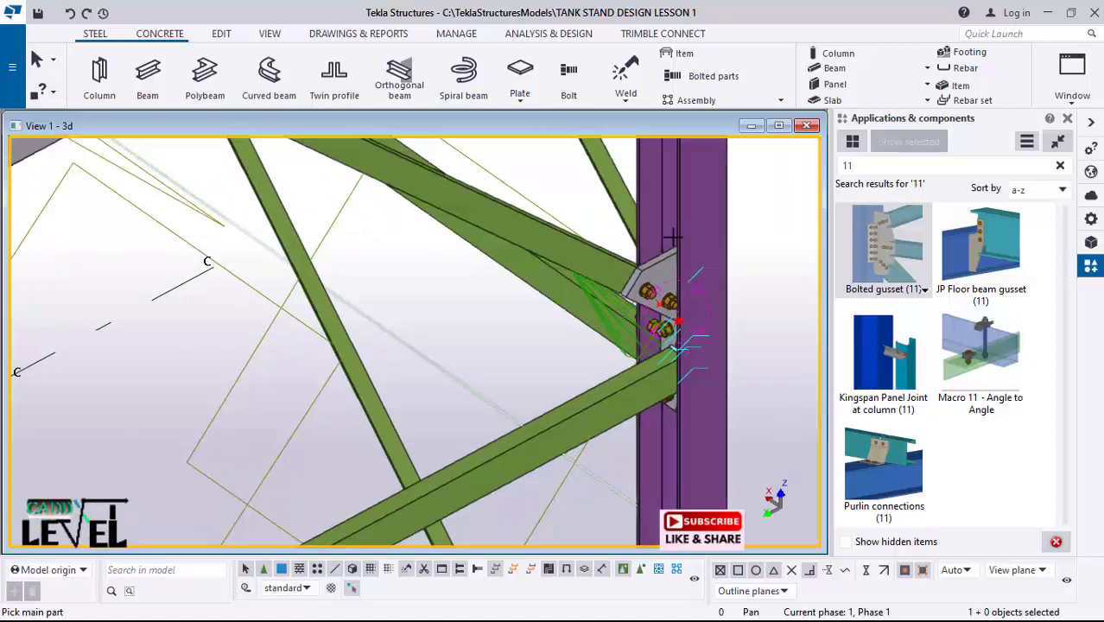
pyautogui.scroll(-5, 667, 236)
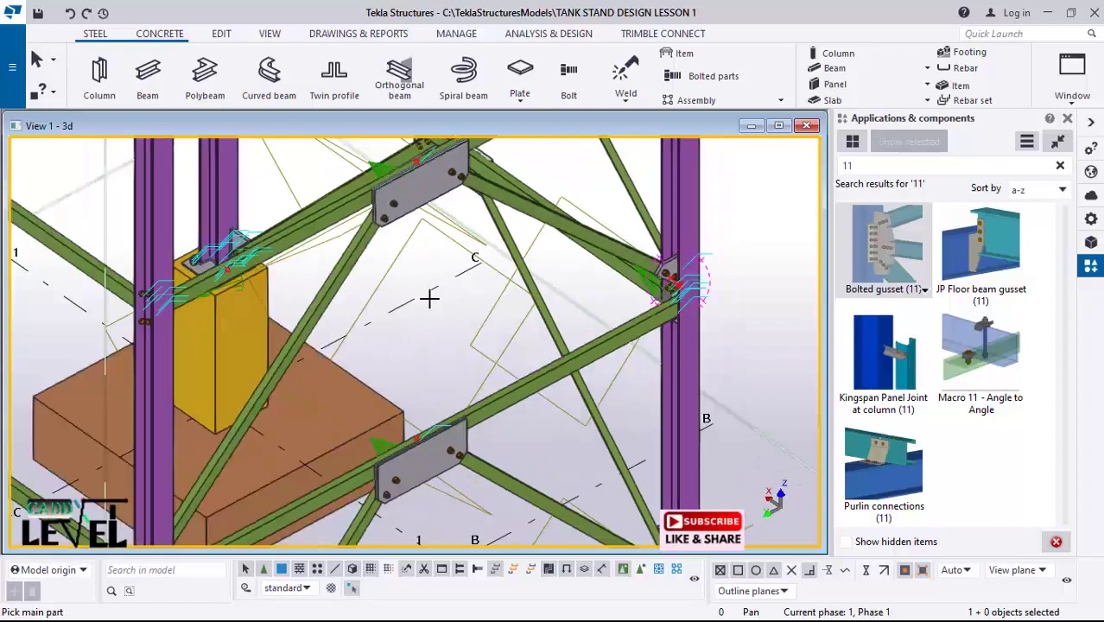
# Step: Connect the second-level brace's lower end to the grid A-3 column just above the lowest beam with a bolted gusset
pyautogui.moveTo(374, 373); pyautogui.dragTo(473, 382, button='middle')
pyautogui.scroll(-4, 634, 407)
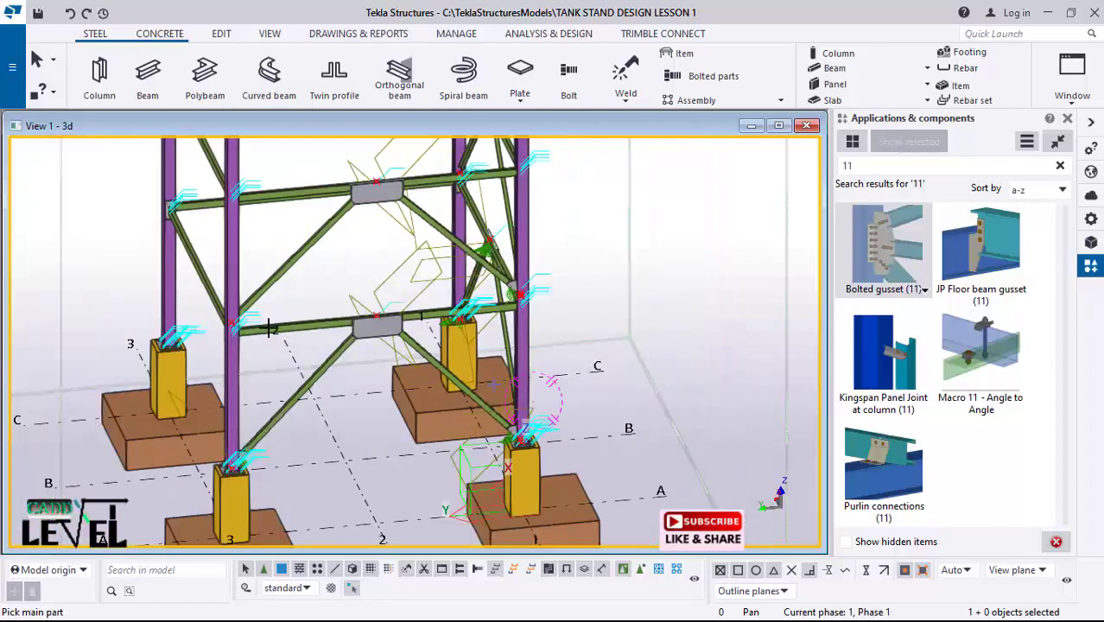
pyautogui.scroll(3, 239, 327)
pyautogui.keyDown('ctrl'); pyautogui.moveTo(158, 318); pyautogui.dragTo(720, 251, button='middle'); pyautogui.keyUp('ctrl')
pyautogui.scroll(-2, 720, 252)
pyautogui.scroll(5, 308, 391)
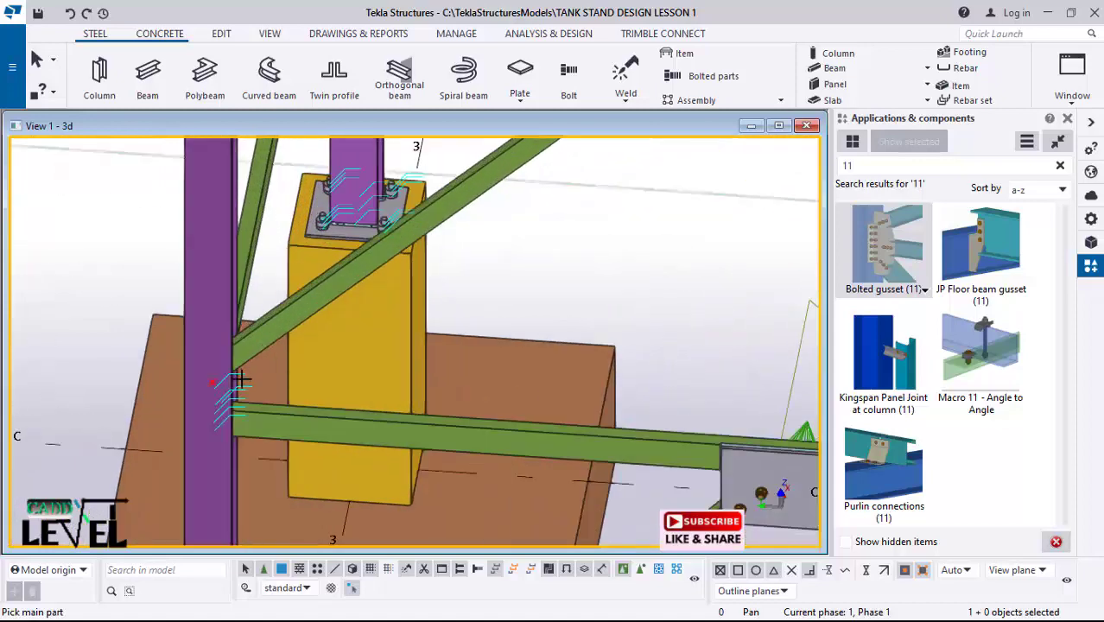
pyautogui.keyDown('ctrl'); pyautogui.moveTo(239, 381); pyautogui.dragTo(151, 375, button='middle'); pyautogui.keyUp('ctrl')
pyautogui.click(202, 230)
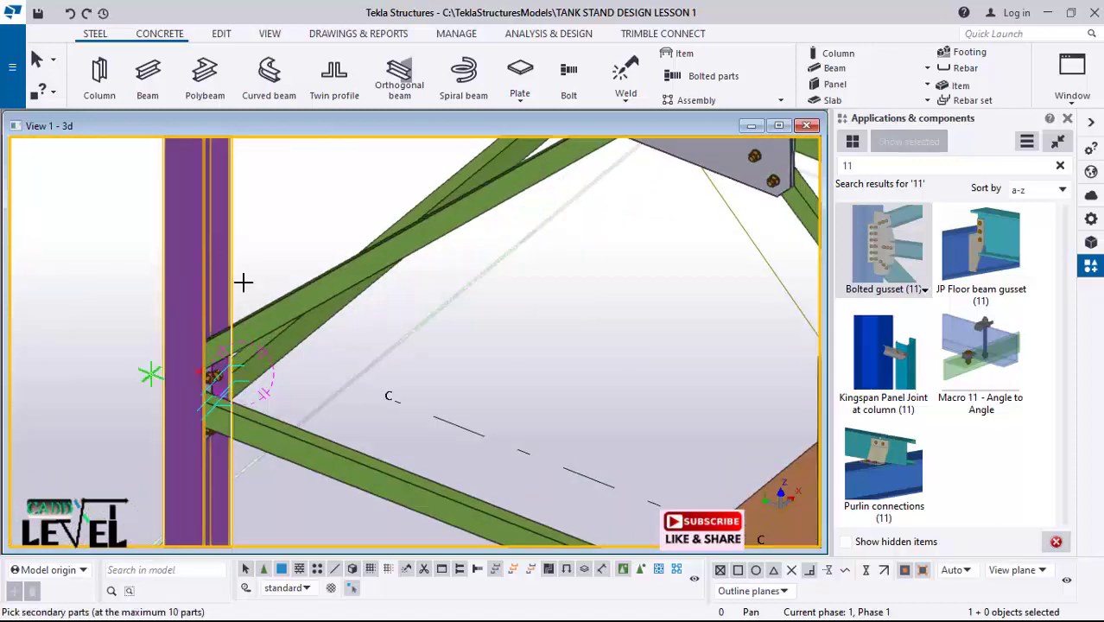
pyautogui.middleClick(273, 325)
pyautogui.scroll(4, 229, 332)
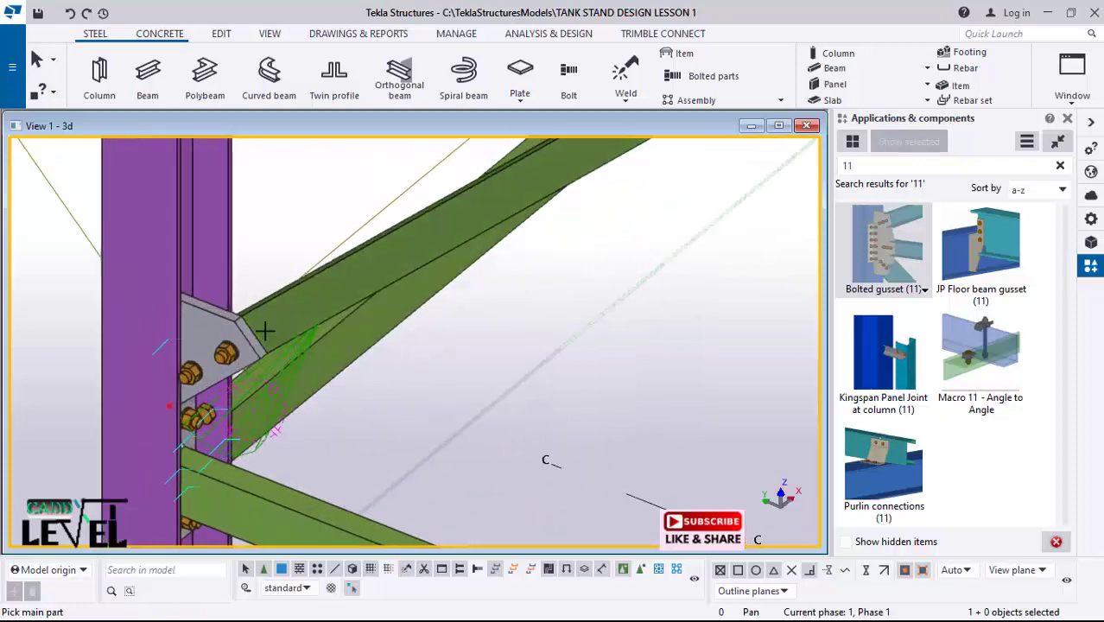
# Step: Add a bolted gusset joining both second-level diagonal braces to the middle of the second beam up on grid line 1
pyautogui.scroll(-8, 265, 331)
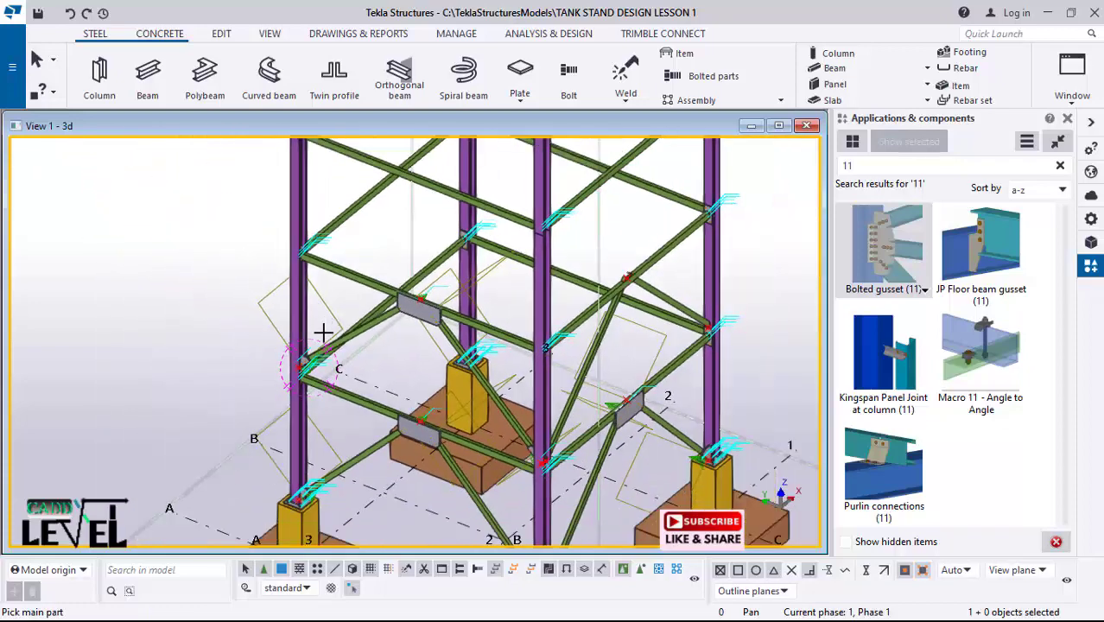
pyautogui.scroll(5, 562, 276)
pyautogui.click(578, 231)
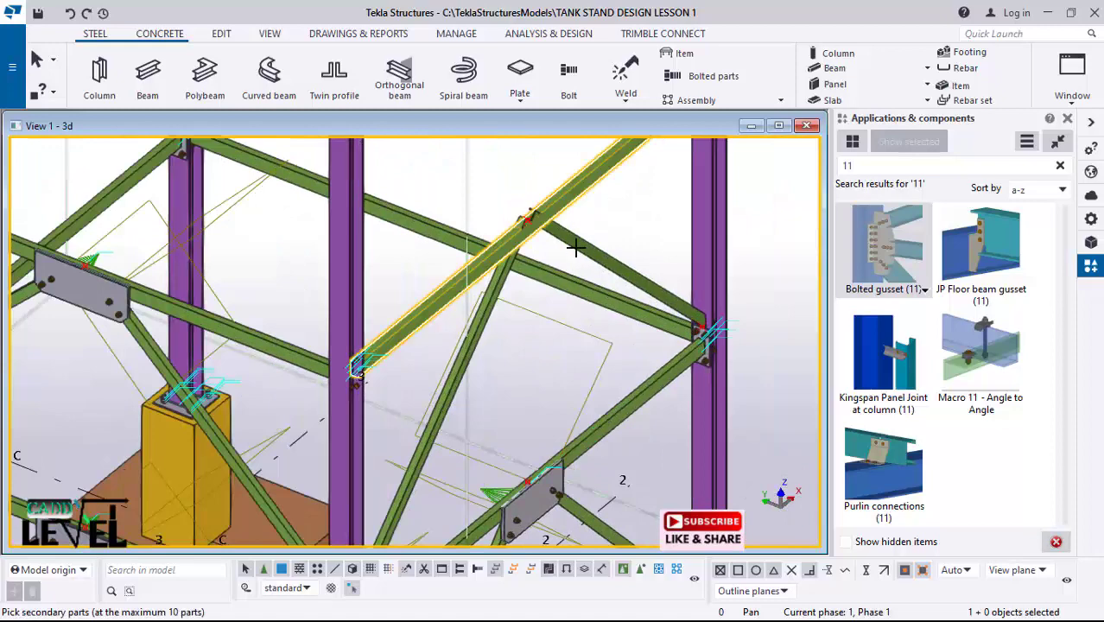
pyautogui.click(484, 269)
pyautogui.scroll(1, 585, 236)
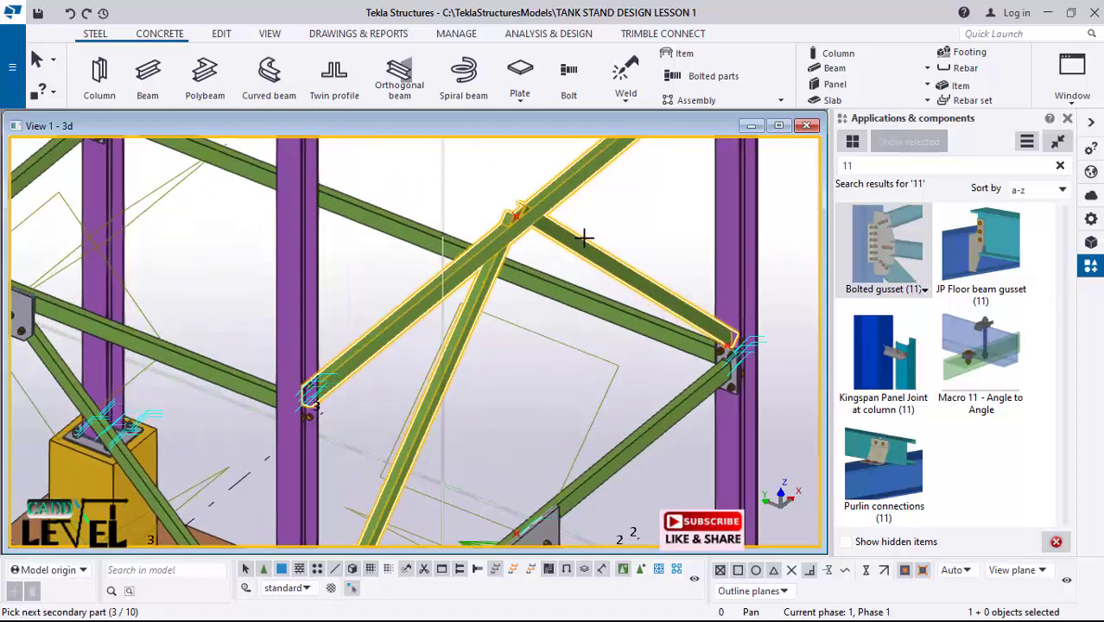
pyautogui.middleClick(567, 225)
pyautogui.scroll(2, 511, 240)
pyautogui.scroll(-2, 512, 239)
pyautogui.scroll(2, 709, 296)
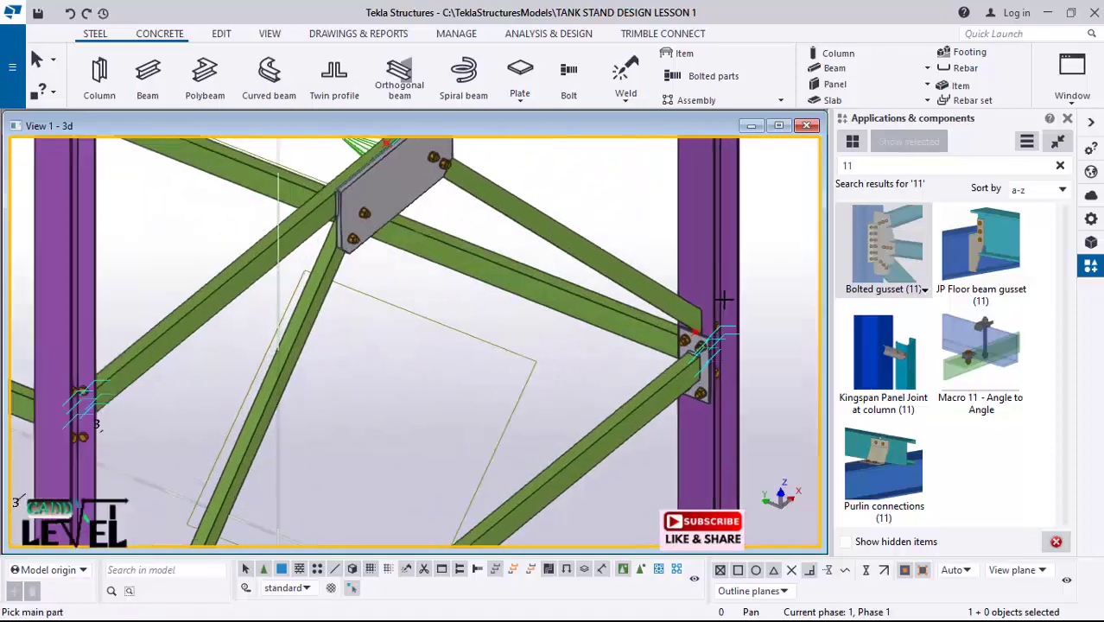
# Step: Connect the second-level grid line 1 brace to the C-1 column just above the lowest beam with a bolted gusset
pyautogui.click(715, 209)
pyautogui.scroll(2, 600, 299)
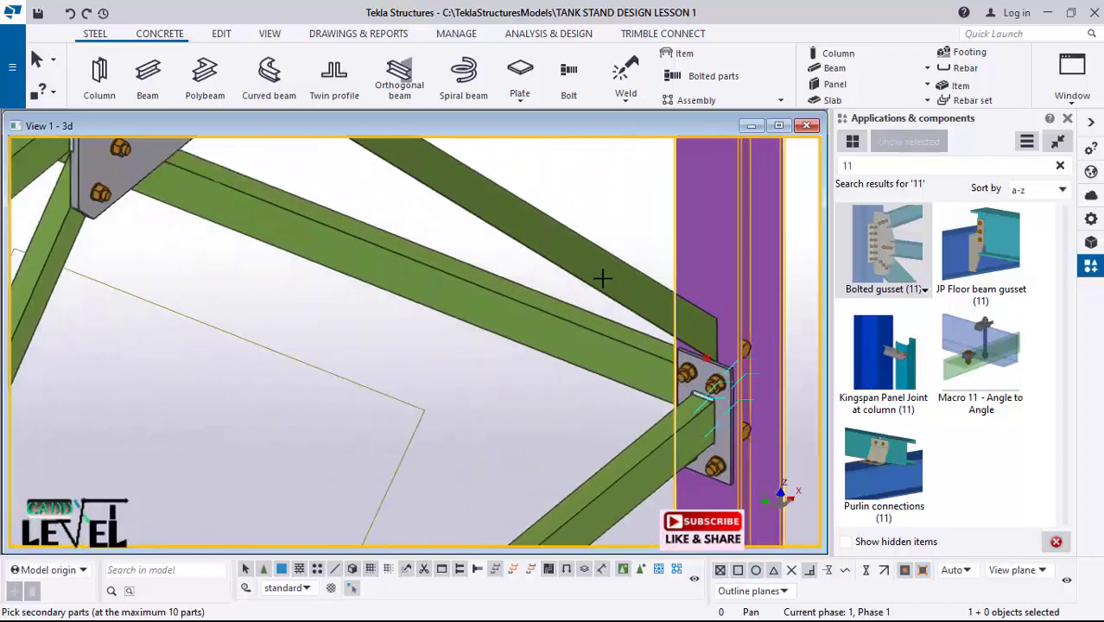
pyautogui.click(603, 277)
pyautogui.middleClick(624, 222)
pyautogui.scroll(1, 691, 241)
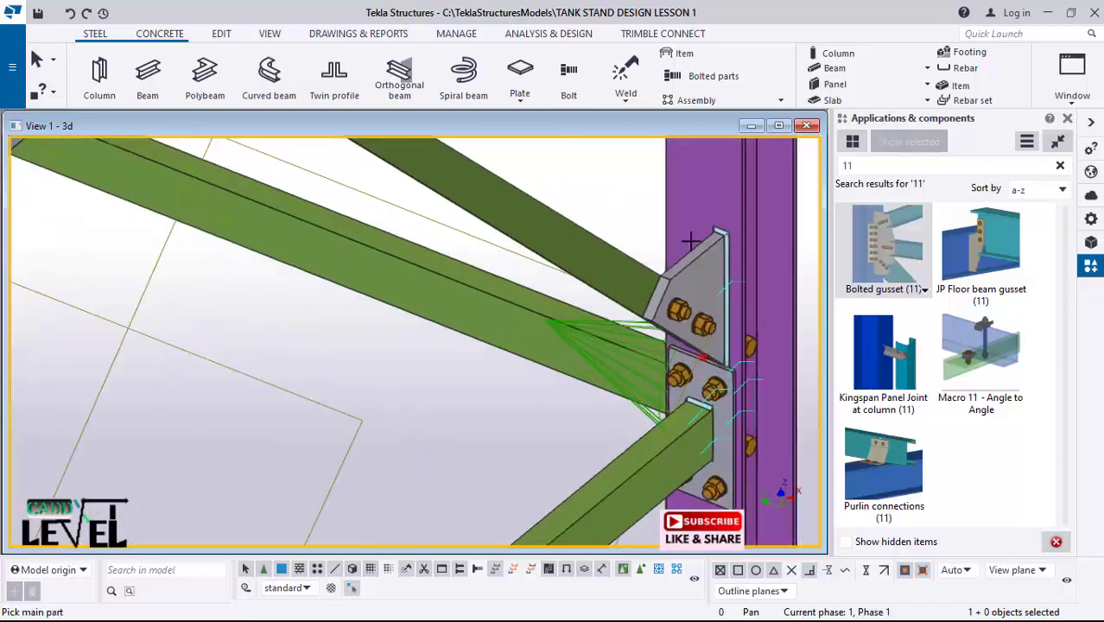
# Step: Connect the other second-level grid line 1 brace to the A-1 column just above the lowest beam with a bolted gusset
pyautogui.scroll(-6, 692, 241)
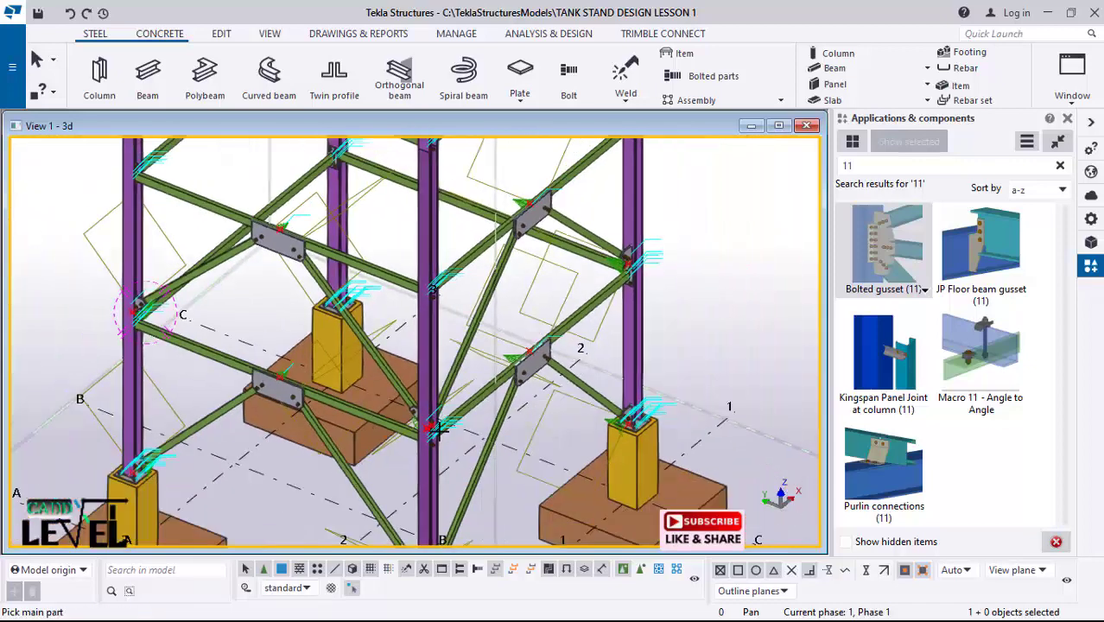
pyautogui.scroll(6, 436, 427)
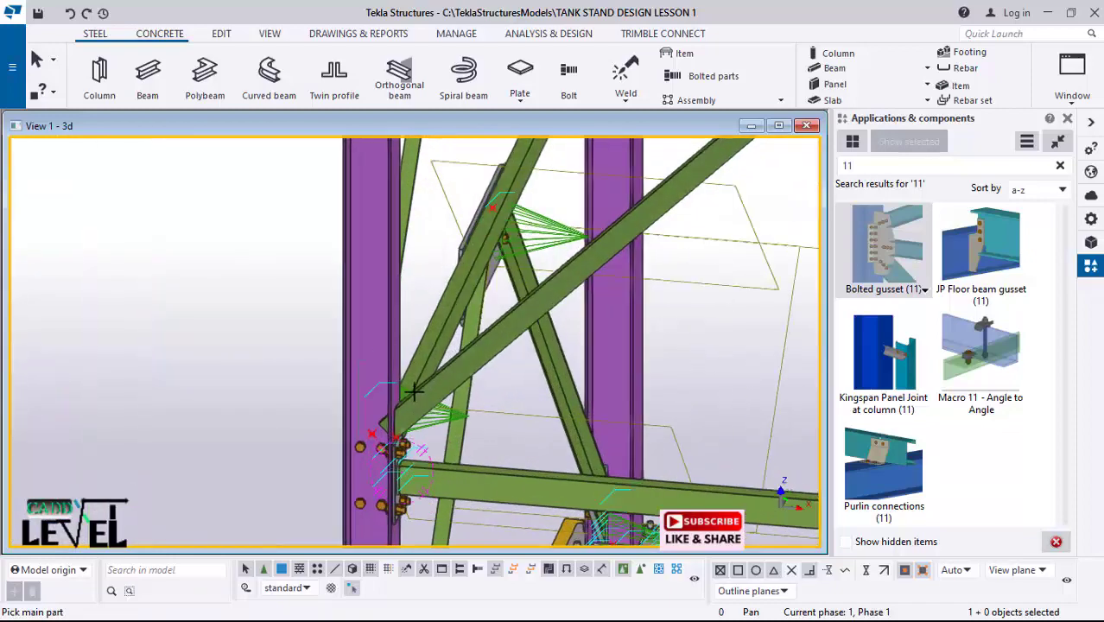
pyautogui.click(377, 323)
pyautogui.click(503, 346)
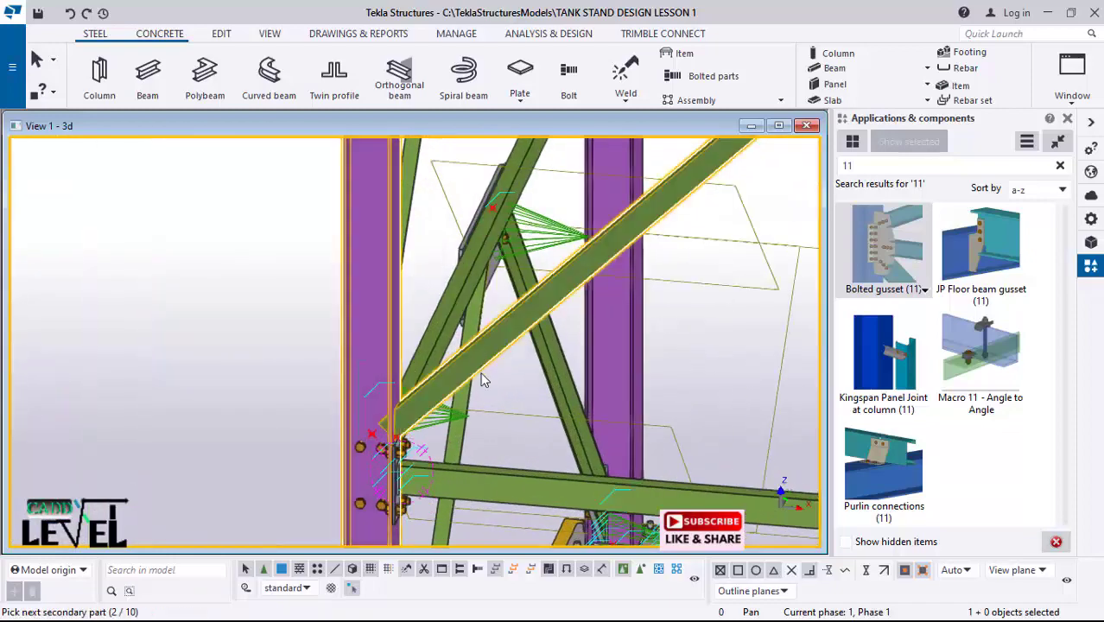
pyautogui.middleClick(482, 380)
pyautogui.scroll(-5, 291, 340)
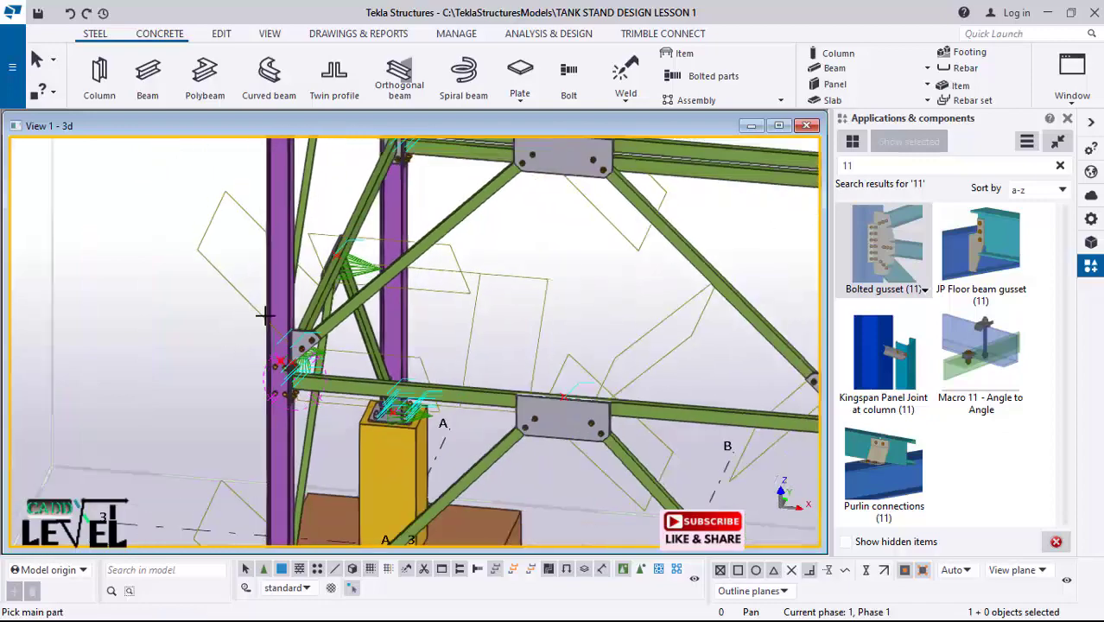
# Step: Copy the two lowest-level diagonal braces from grid line 1 to grid line 3, using the grid line end points as reference
pyautogui.scroll(-4, 302, 318)
pyautogui.scroll(1, 579, 397)
pyautogui.scroll(-1, 489, 264)
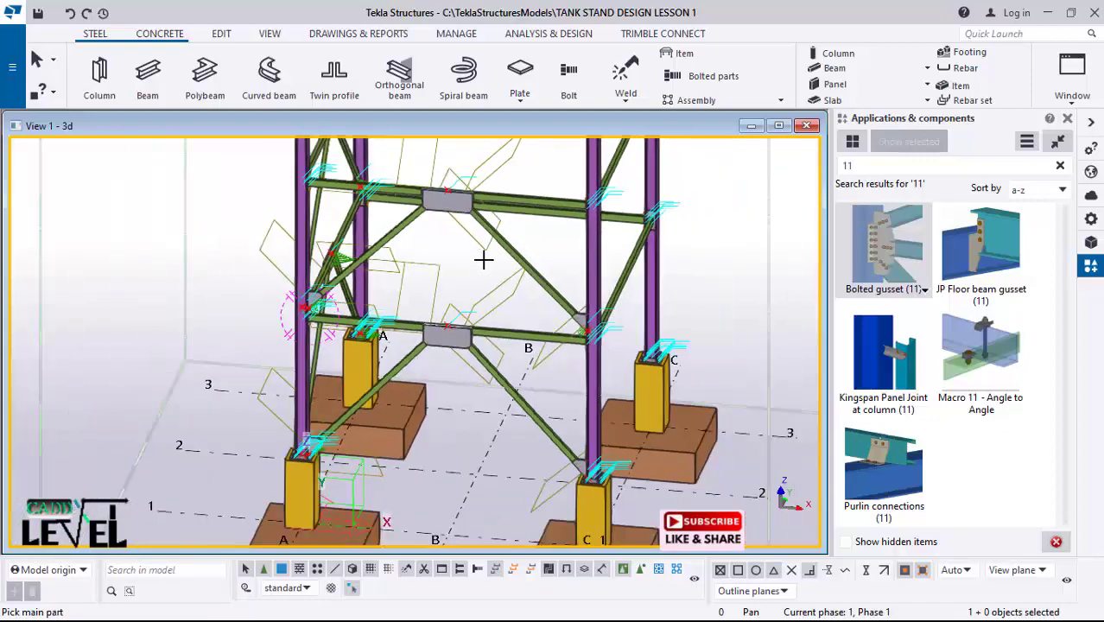
pyautogui.scroll(-3, 483, 260)
pyautogui.scroll(2, 564, 405)
pyautogui.scroll(3, 501, 320)
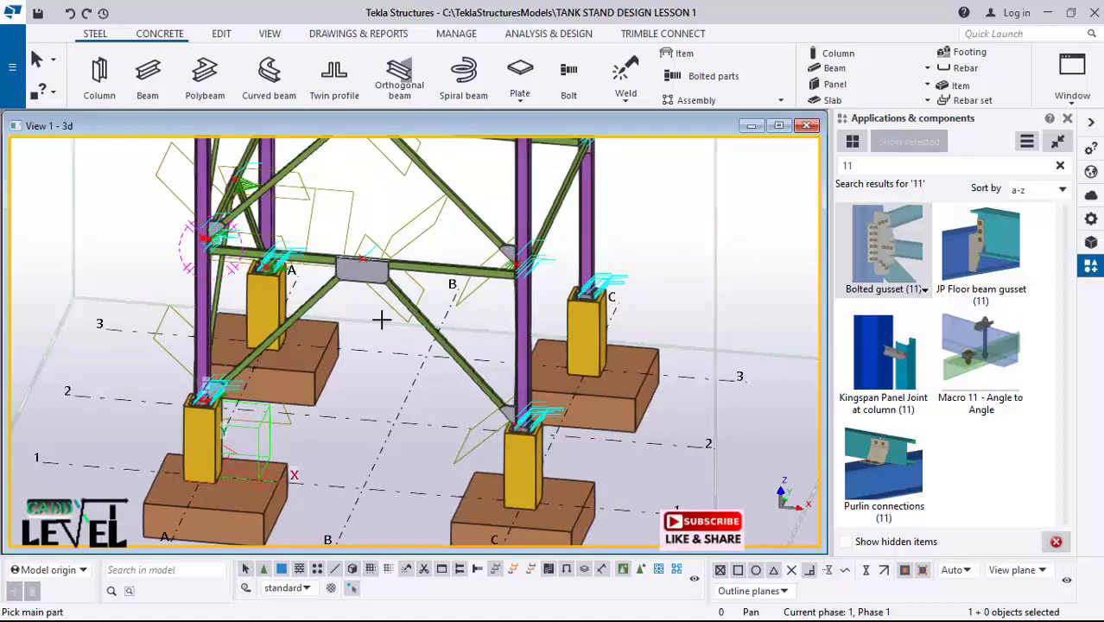
pyautogui.scroll(-3, 381, 319)
pyautogui.scroll(2, 439, 239)
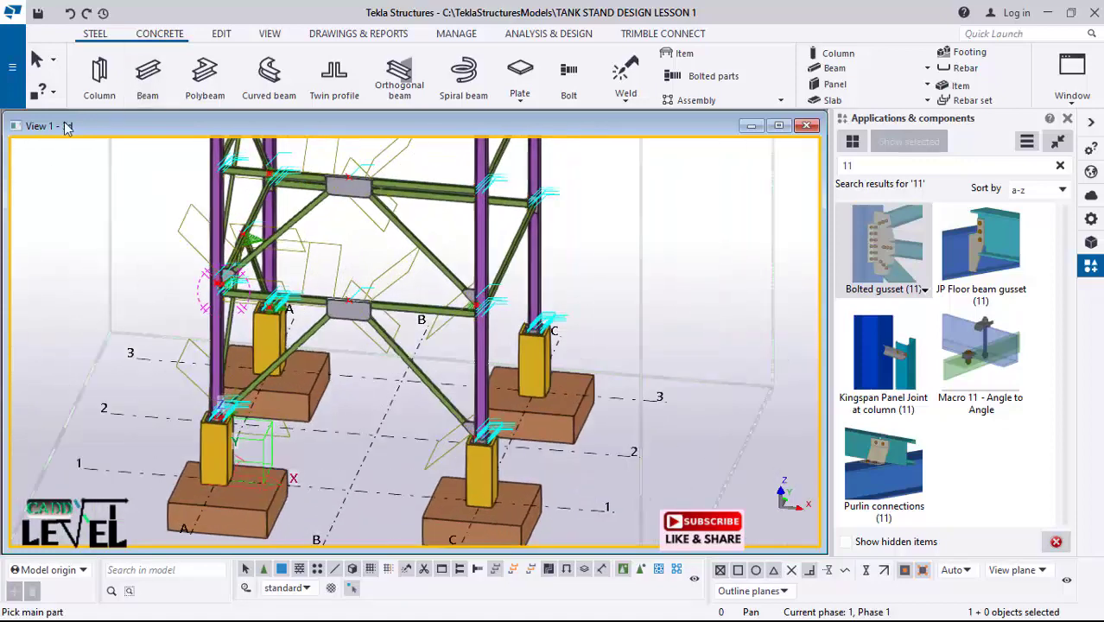
pyautogui.scroll(3, 451, 292)
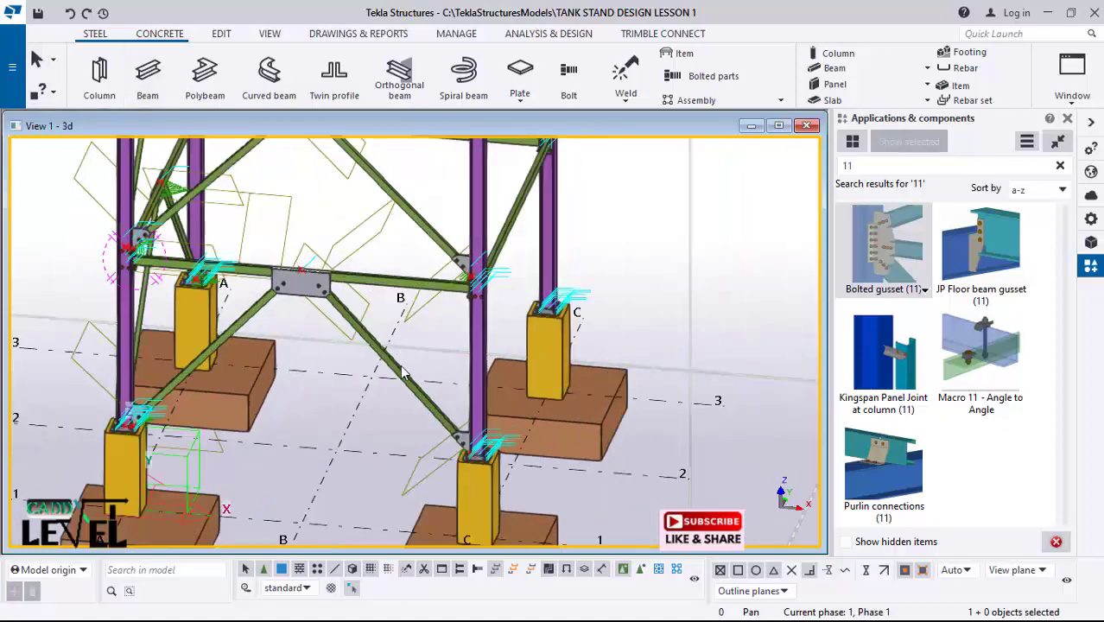
pyautogui.click(393, 371)
pyautogui.keyDown('ctrl'); pyautogui.click(247, 322); pyautogui.keyUp('ctrl')
pyautogui.scroll(-2, 226, 278)
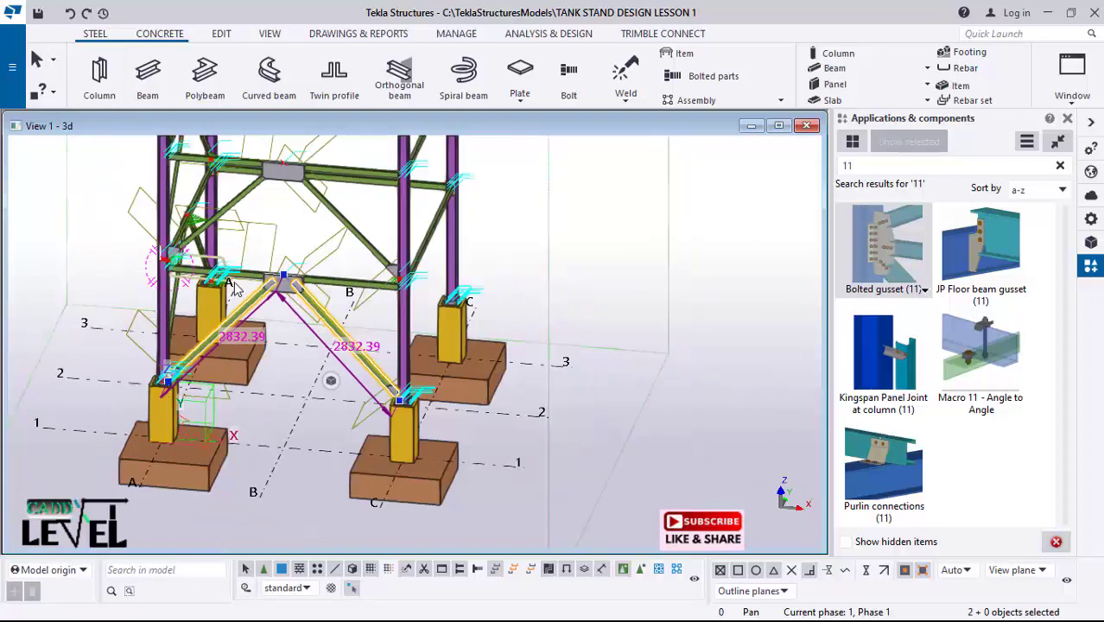
pyautogui.scroll(1, 406, 387)
pyautogui.rightClick(529, 216)
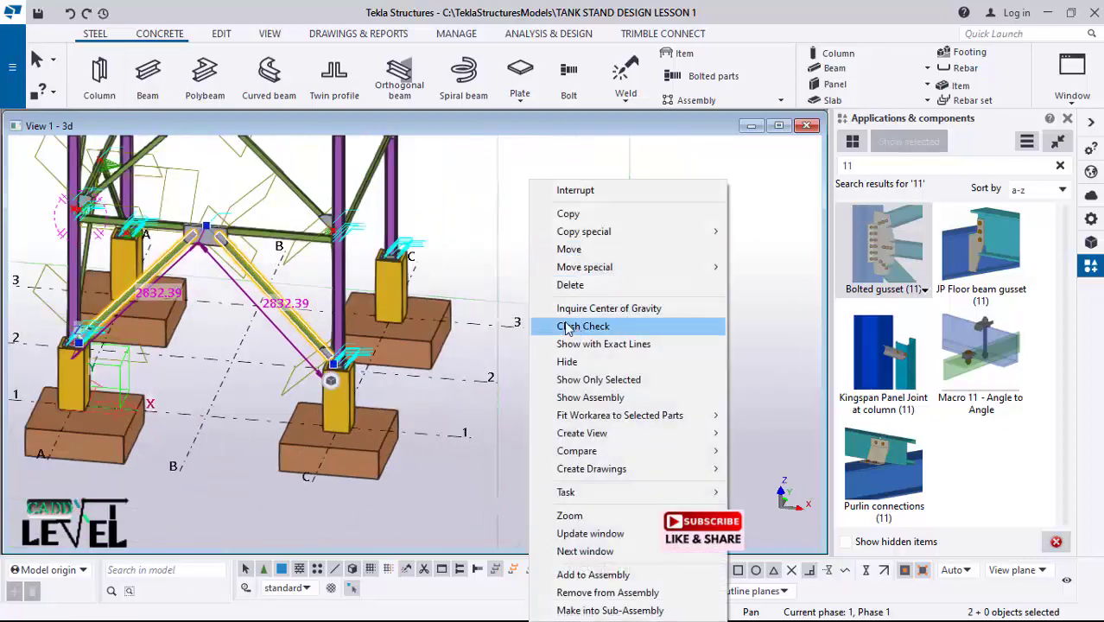
pyautogui.click(570, 216)
pyautogui.scroll(2, 480, 451)
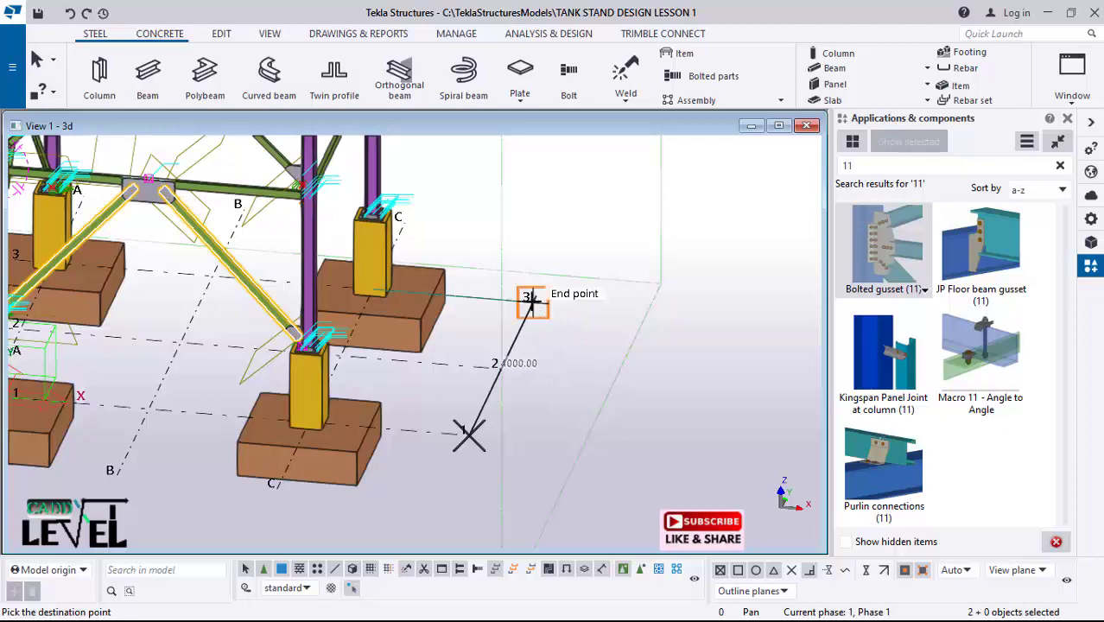
pyautogui.scroll(-2, 544, 341)
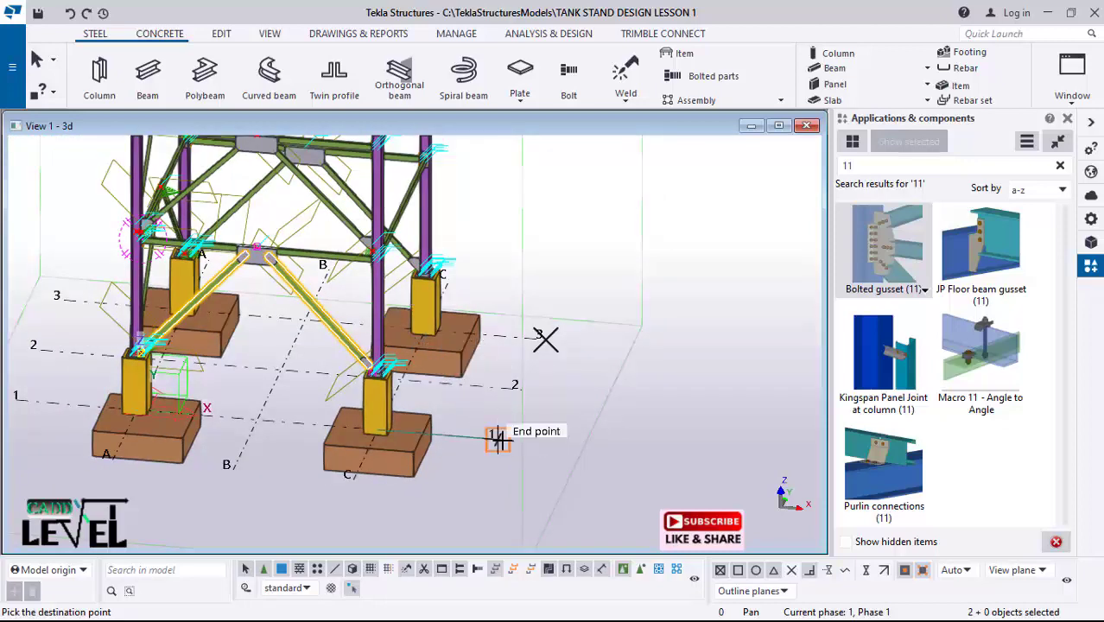
pyautogui.scroll(2, 473, 309)
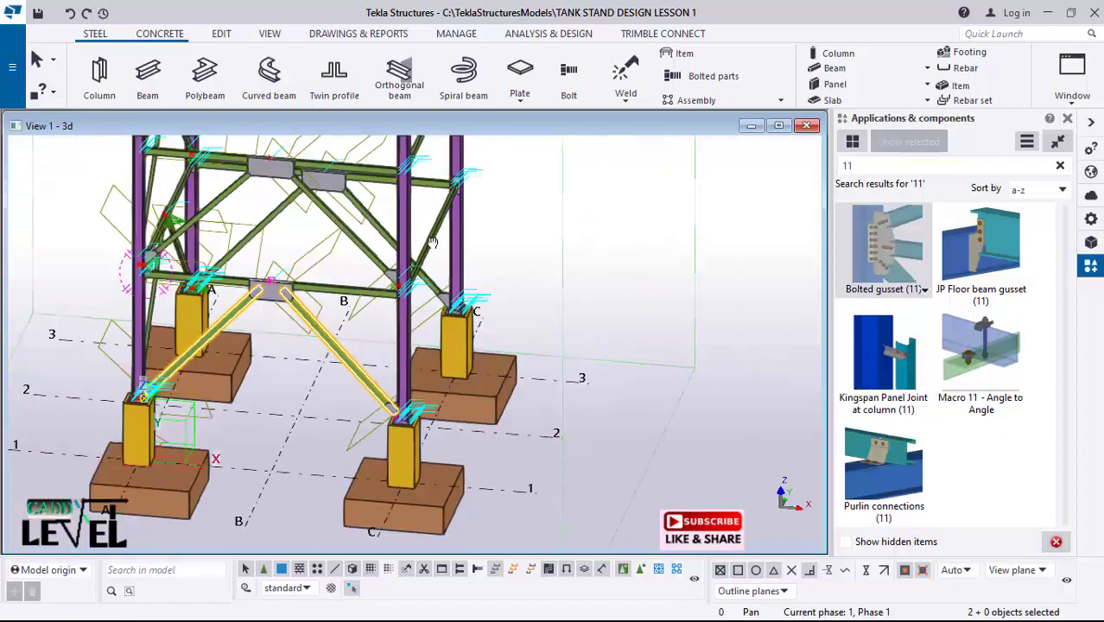
# Step: Delete the copied bolted gusset at the middle of the lowest beam on grid line 3
pyautogui.keyDown('ctrl'); pyautogui.moveTo(432, 243); pyautogui.dragTo(725, 317, button='middle'); pyautogui.keyUp('ctrl')
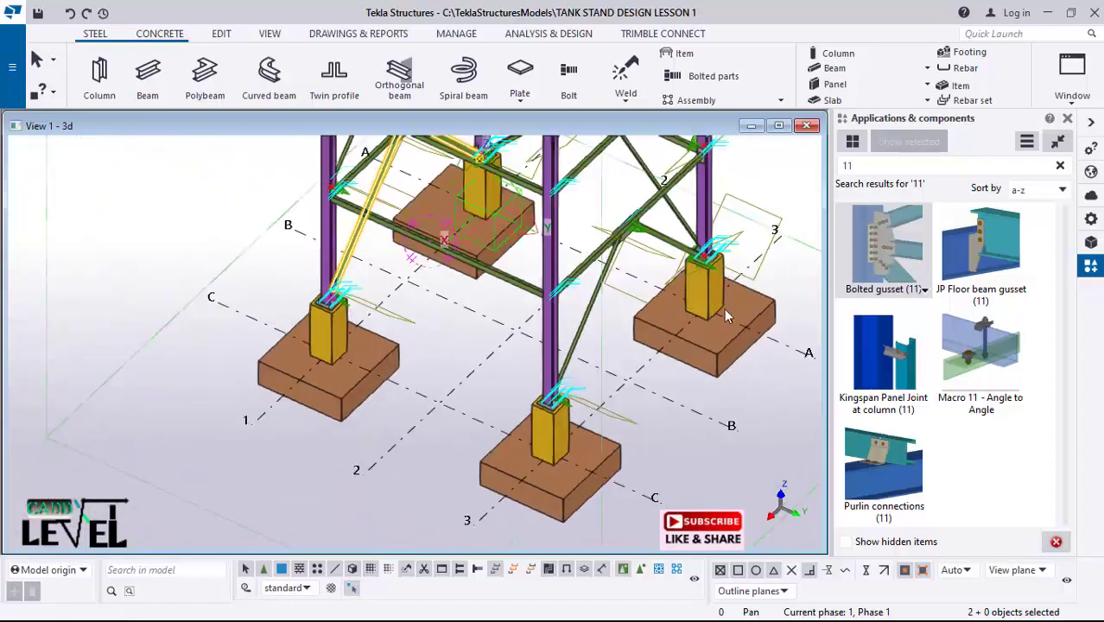
pyautogui.scroll(5, 726, 317)
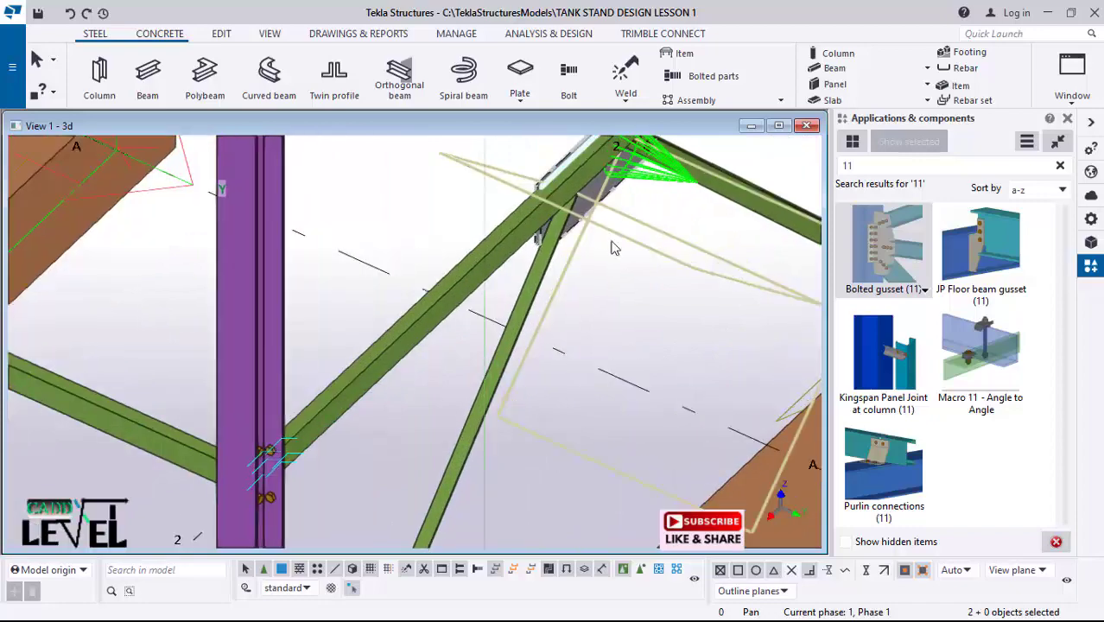
pyautogui.scroll(-3, 382, 261)
pyautogui.moveTo(501, 349)
pyautogui.keyDown('ctrl'); pyautogui.mouseDown(button='middle')
pyautogui.moveTo(474, 331)
pyautogui.moveTo(434, 343)
pyautogui.mouseUp(button='middle'); pyautogui.keyUp('ctrl')
pyautogui.scroll(-1, 466, 358)
pyautogui.scroll(3, 432, 148)
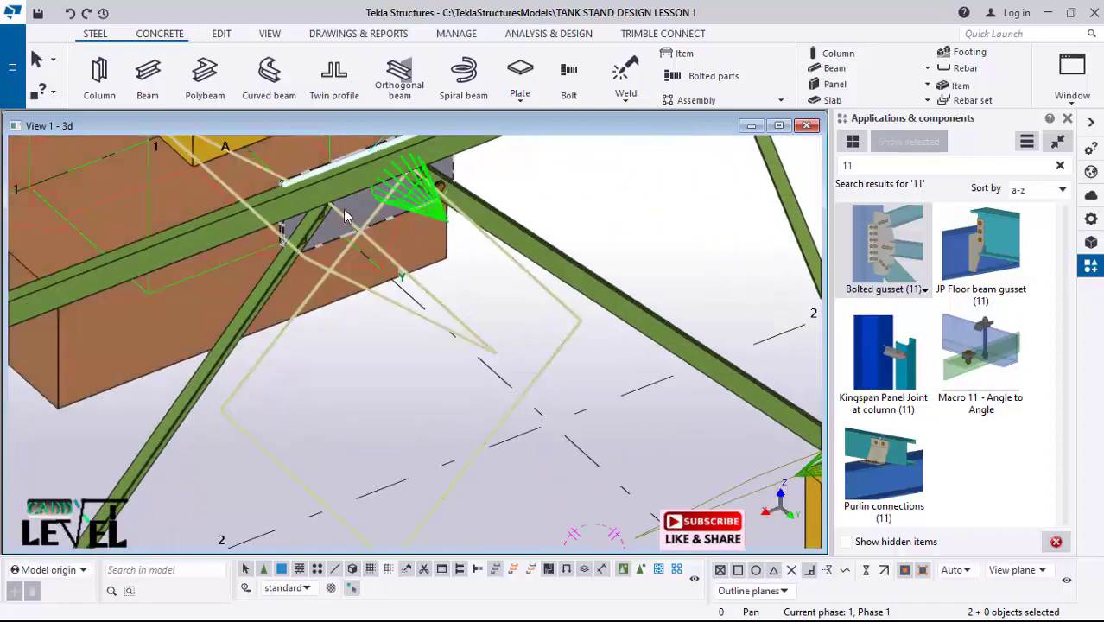
pyautogui.scroll(1, 345, 210)
pyautogui.scroll(-4, 409, 237)
pyautogui.scroll(4, 369, 185)
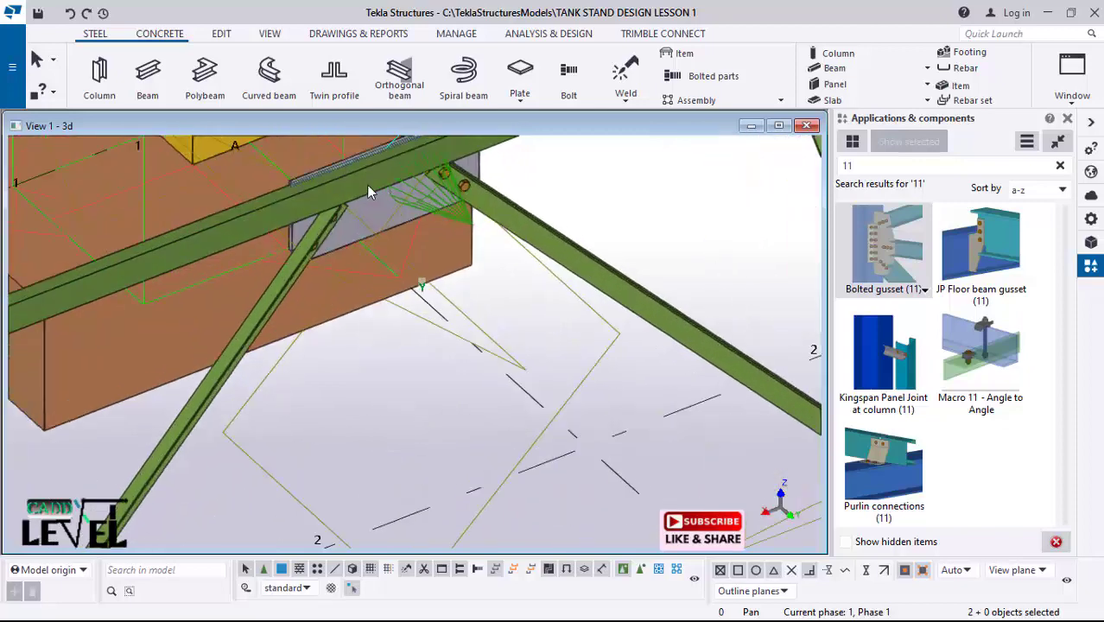
pyautogui.scroll(-3, 368, 192)
pyautogui.scroll(2, 388, 223)
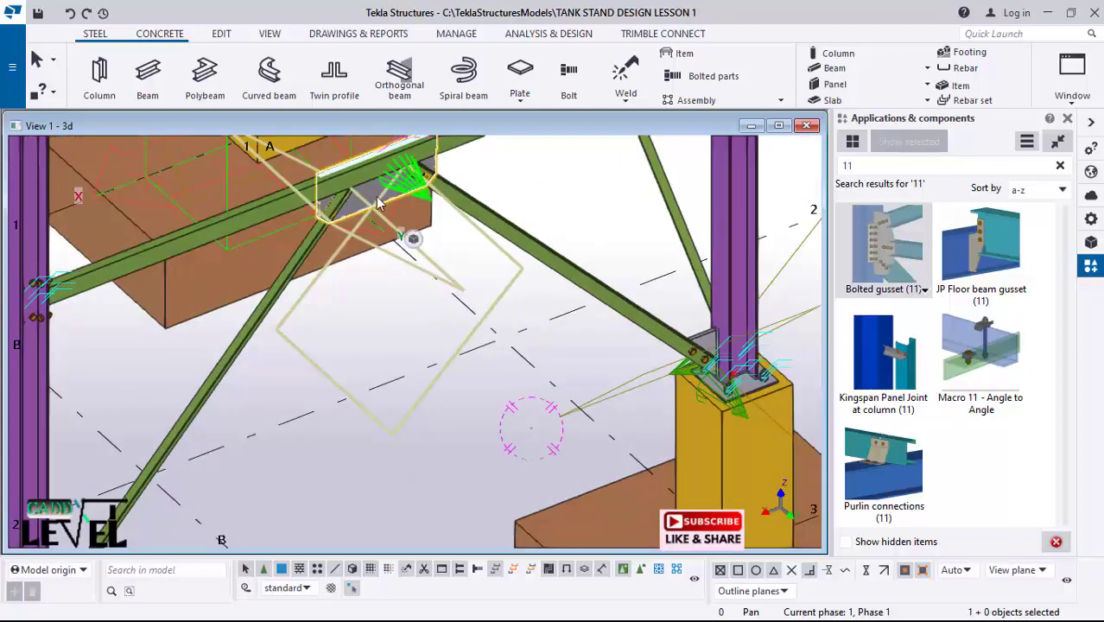
pyautogui.rightClick(377, 202)
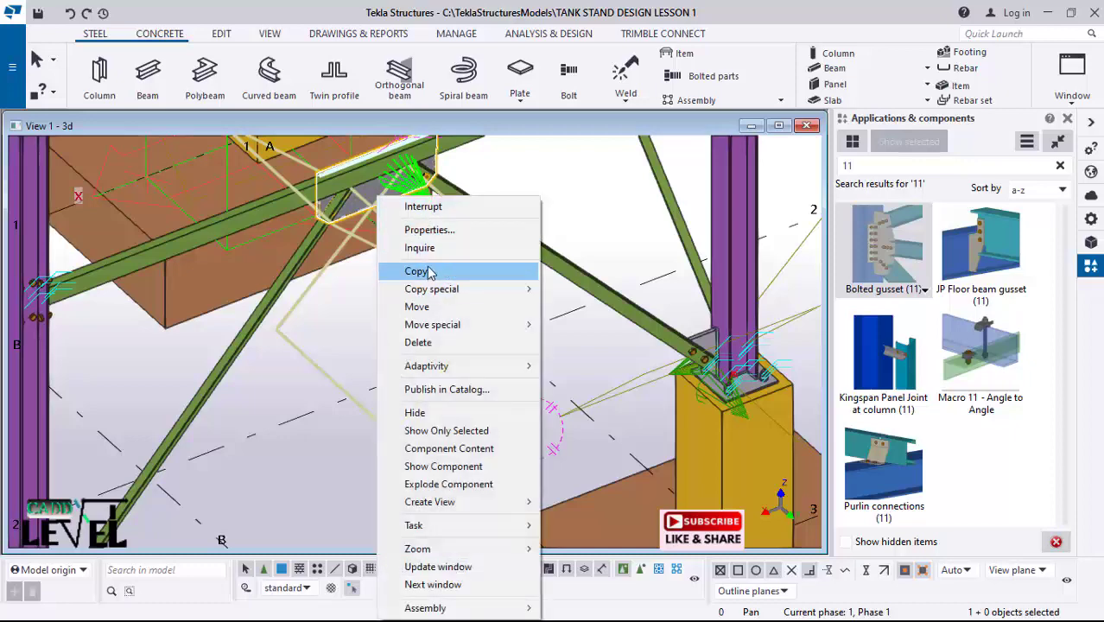
pyautogui.click(431, 343)
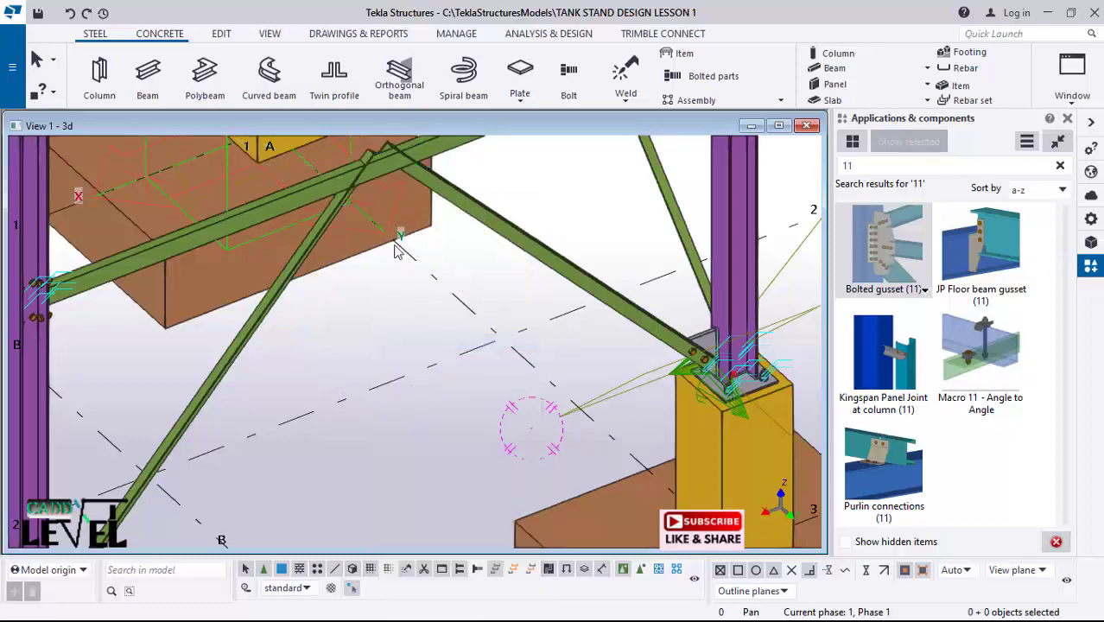
# Step: Set the rotation of the lowest-level grid line 3 brace ending at the A-3 column base to Top
pyautogui.scroll(1, 678, 359)
pyautogui.scroll(3, 678, 358)
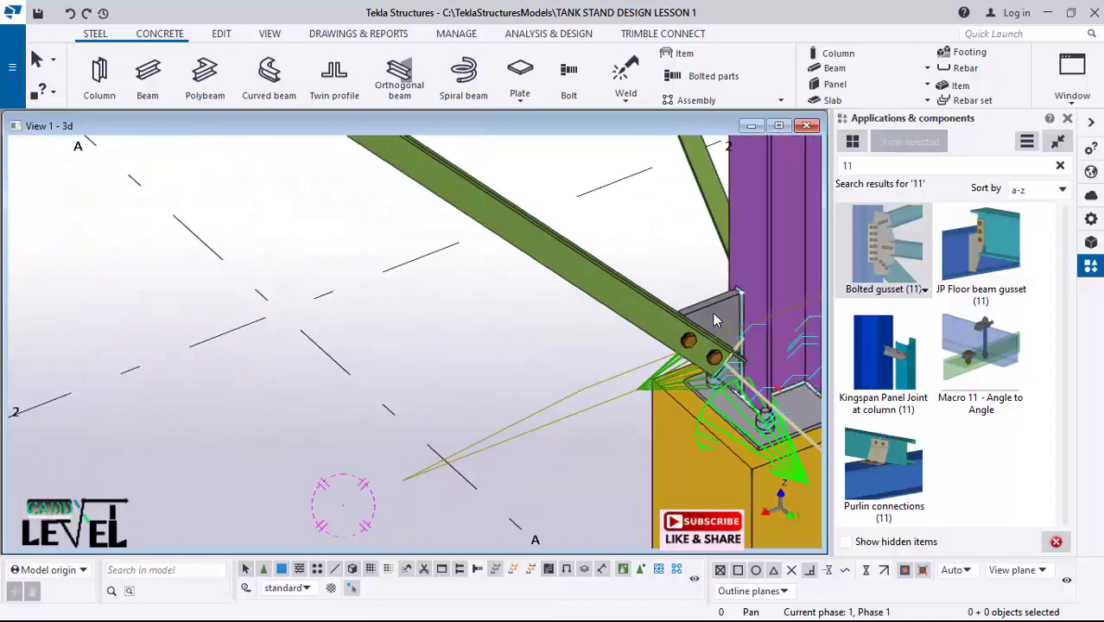
pyautogui.click(706, 316)
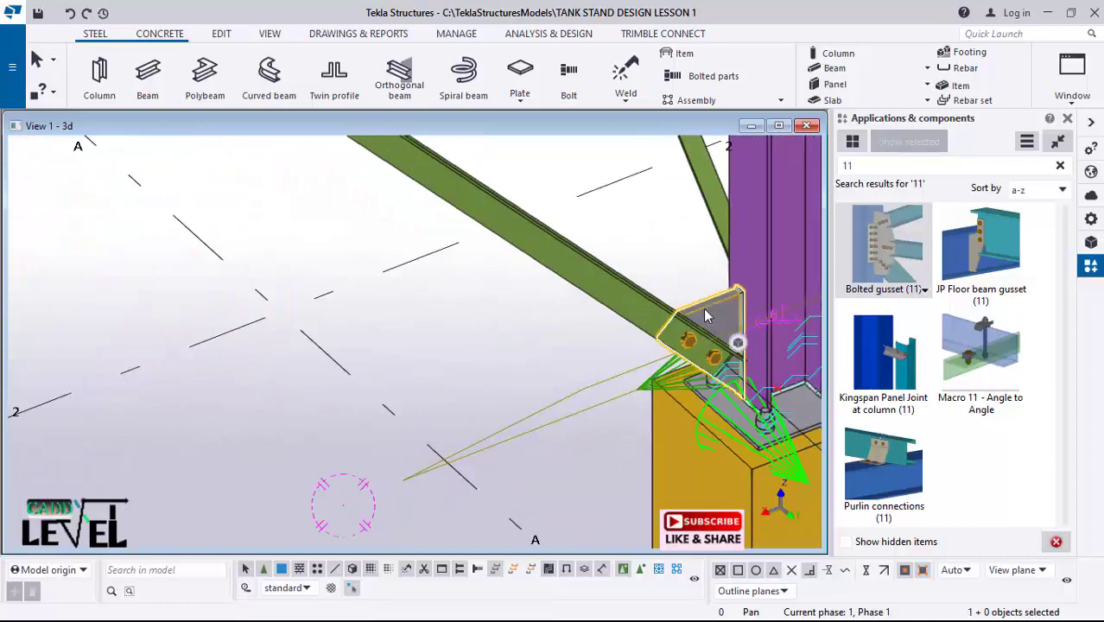
pyautogui.scroll(2, 575, 345)
pyautogui.click(522, 242)
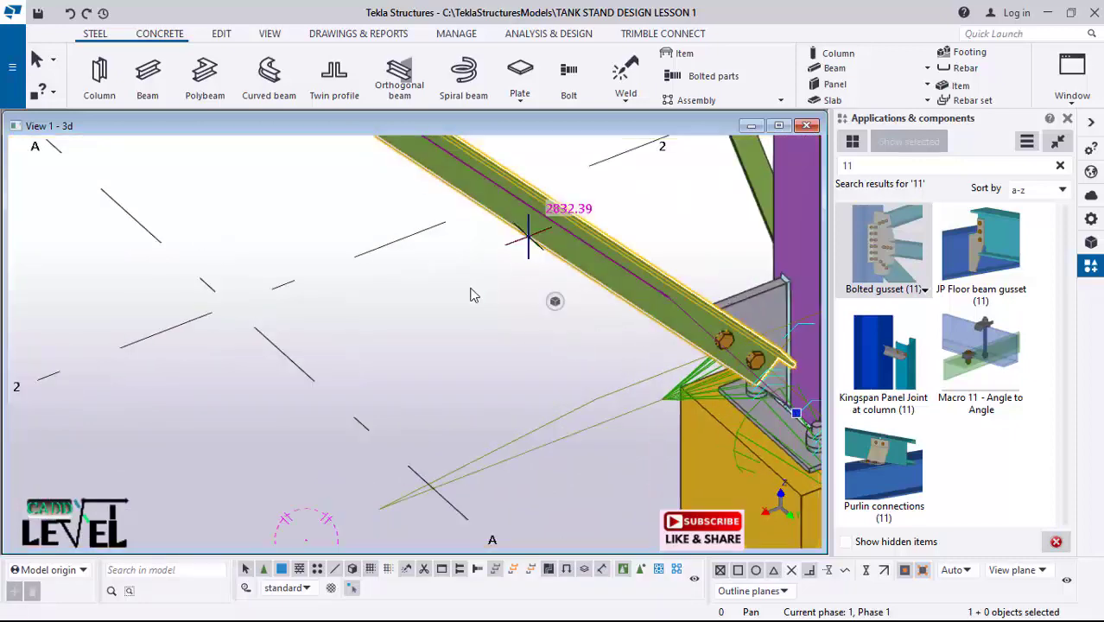
pyautogui.scroll(-2, 518, 276)
pyautogui.click(1090, 219)
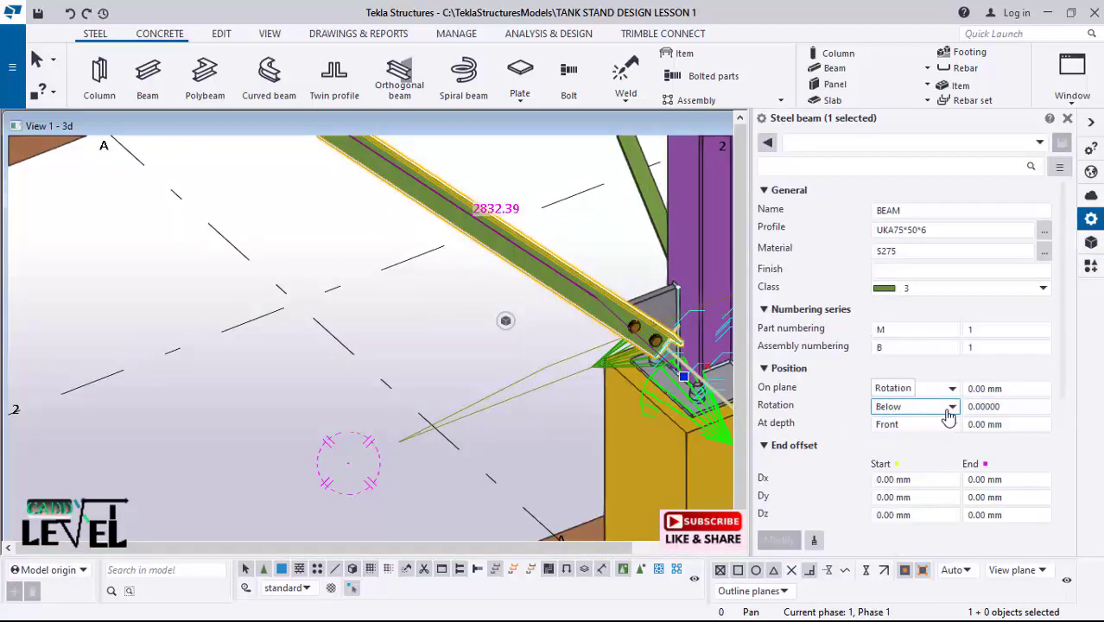
pyautogui.click(952, 408)
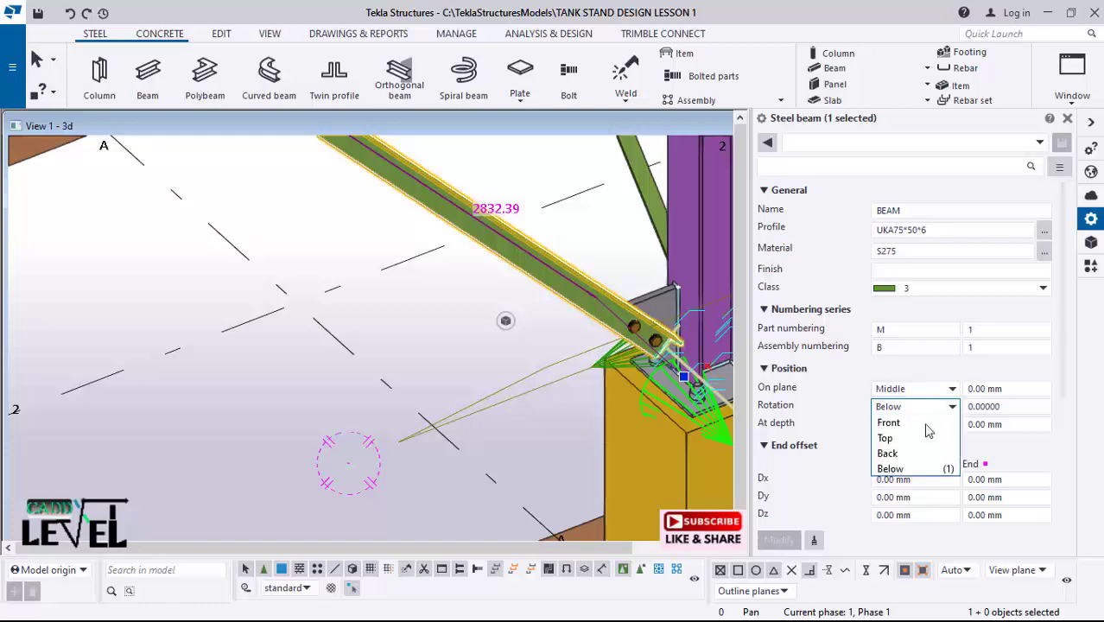
pyautogui.click(895, 439)
pyautogui.click(778, 540)
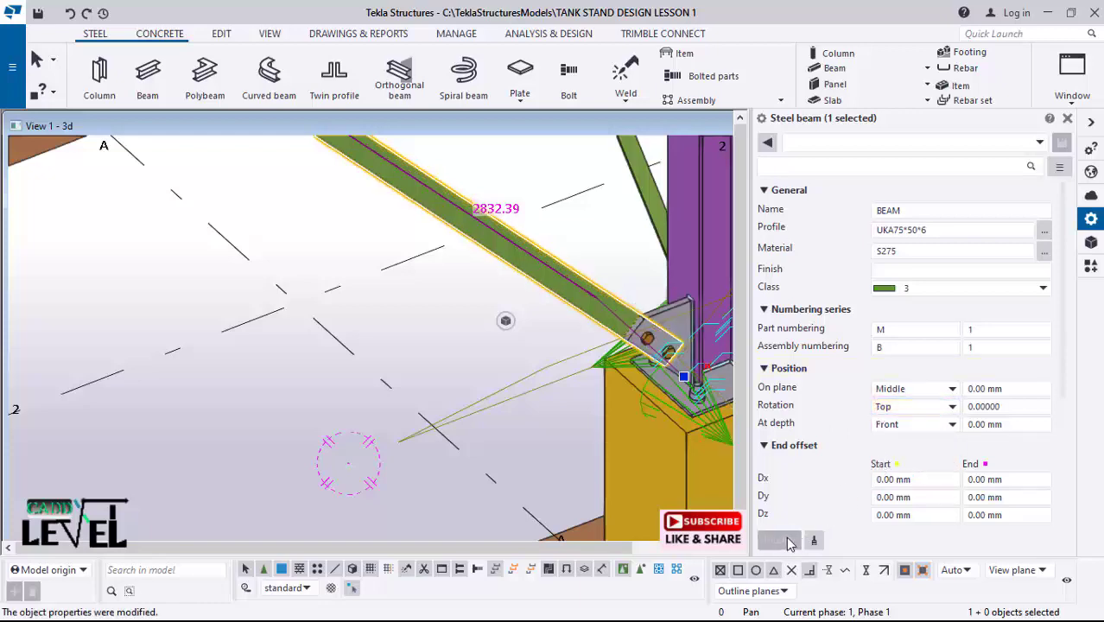
pyautogui.scroll(5, 632, 354)
pyautogui.moveTo(632, 355)
pyautogui.keyDown('ctrl'); pyautogui.mouseDown(button='middle')
pyautogui.moveTo(632, 318)
pyautogui.moveTo(570, 254)
pyautogui.moveTo(402, 324)
pyautogui.moveTo(523, 294)
pyautogui.mouseUp(button='middle'); pyautogui.keyUp('ctrl')
pyautogui.press('Escape')
pyautogui.scroll(-8, 605, 337)
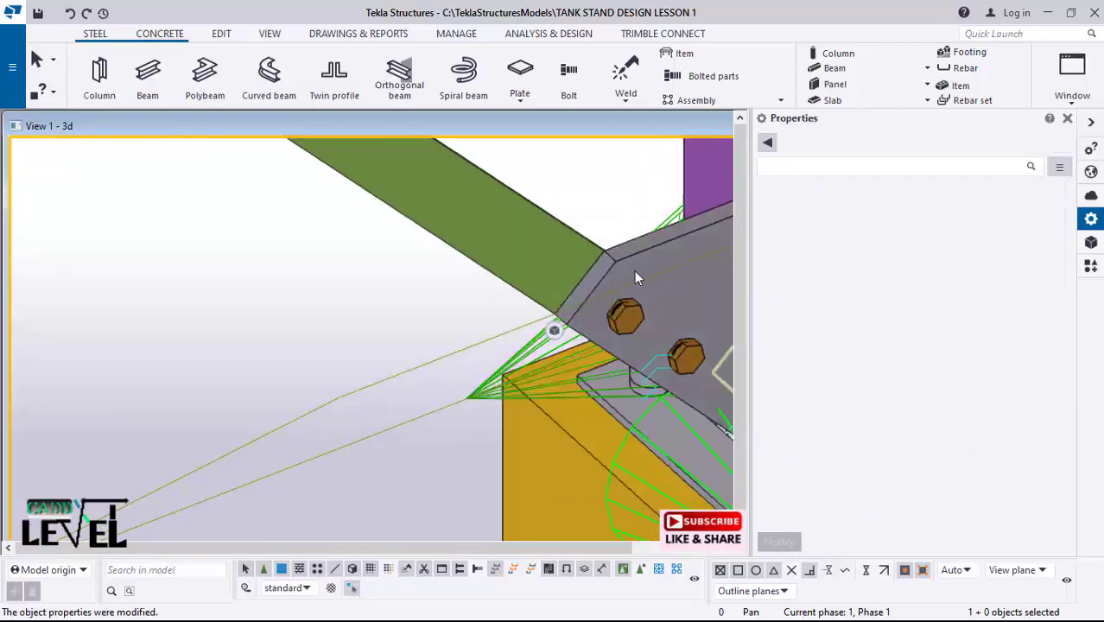
# Step: Undo the single brace's rotation change and the deletion of the bolted gusset at the middle of the lowest grid line 3 beam
pyautogui.scroll(-2, 603, 335)
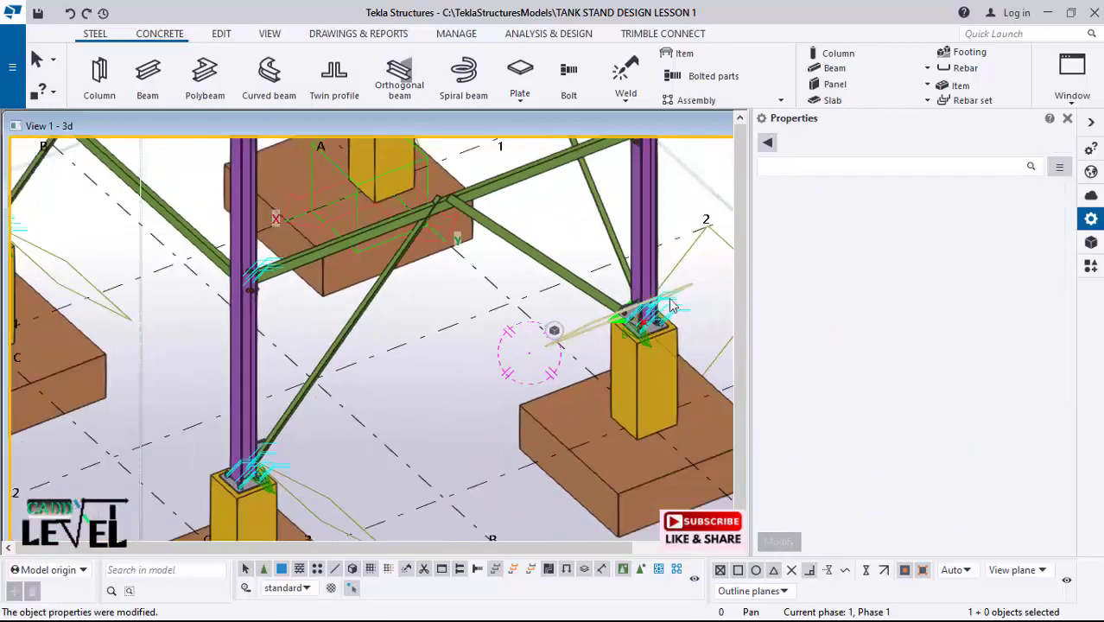
pyautogui.scroll(1, 460, 197)
pyautogui.scroll(1, 429, 188)
pyautogui.scroll(2, 428, 188)
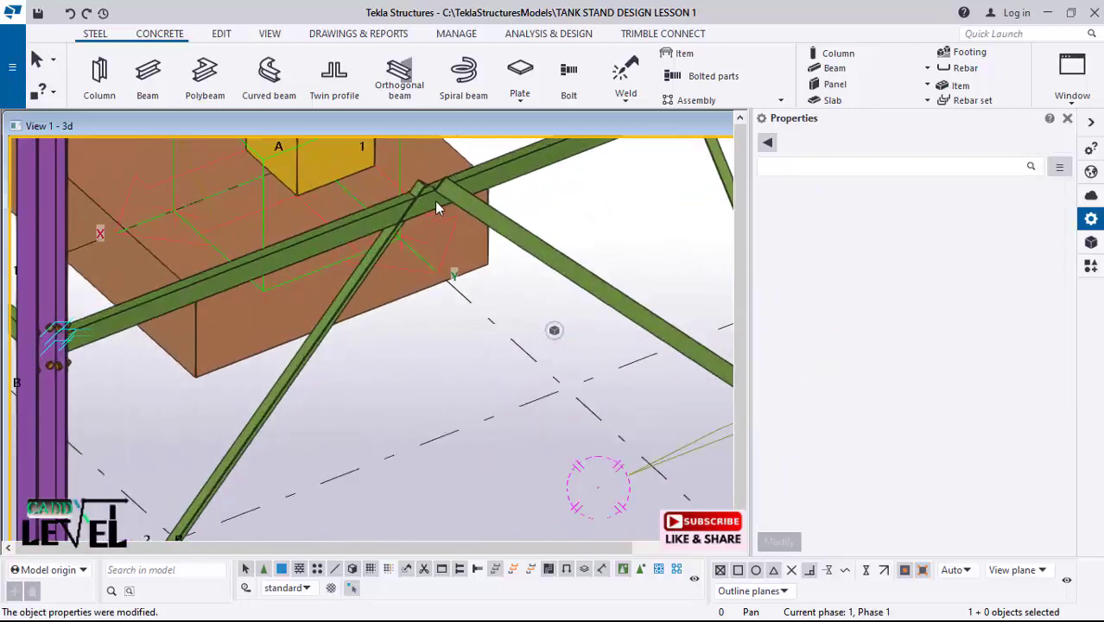
pyautogui.scroll(-3, 424, 200)
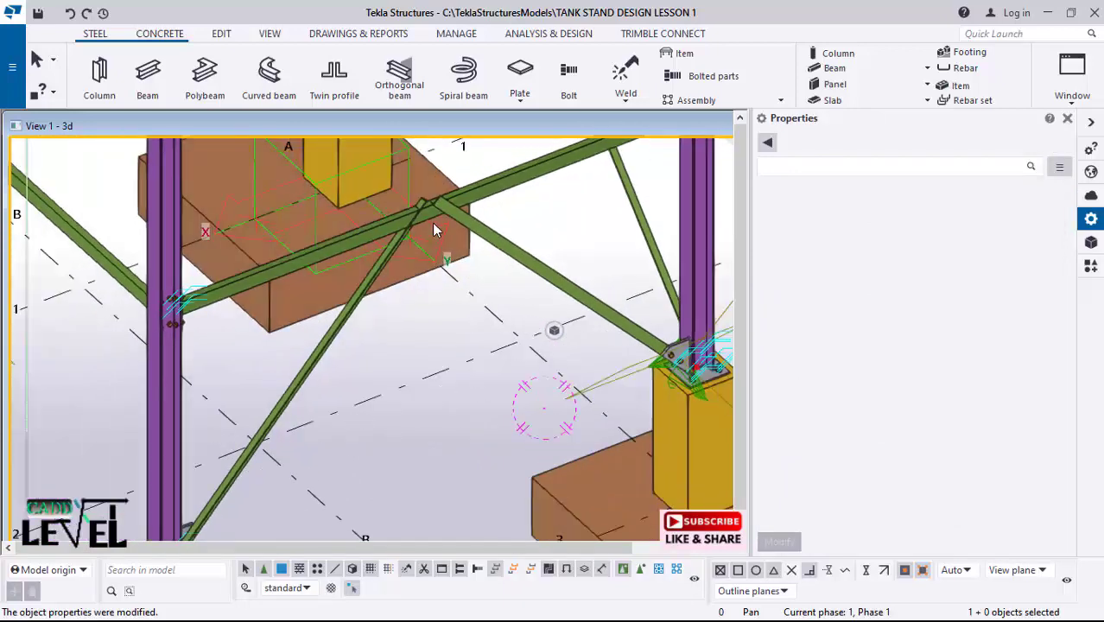
pyautogui.keyDown('ctrl'); pyautogui.moveTo(432, 222); pyautogui.dragTo(577, 260, button='middle'); pyautogui.keyUp('ctrl')
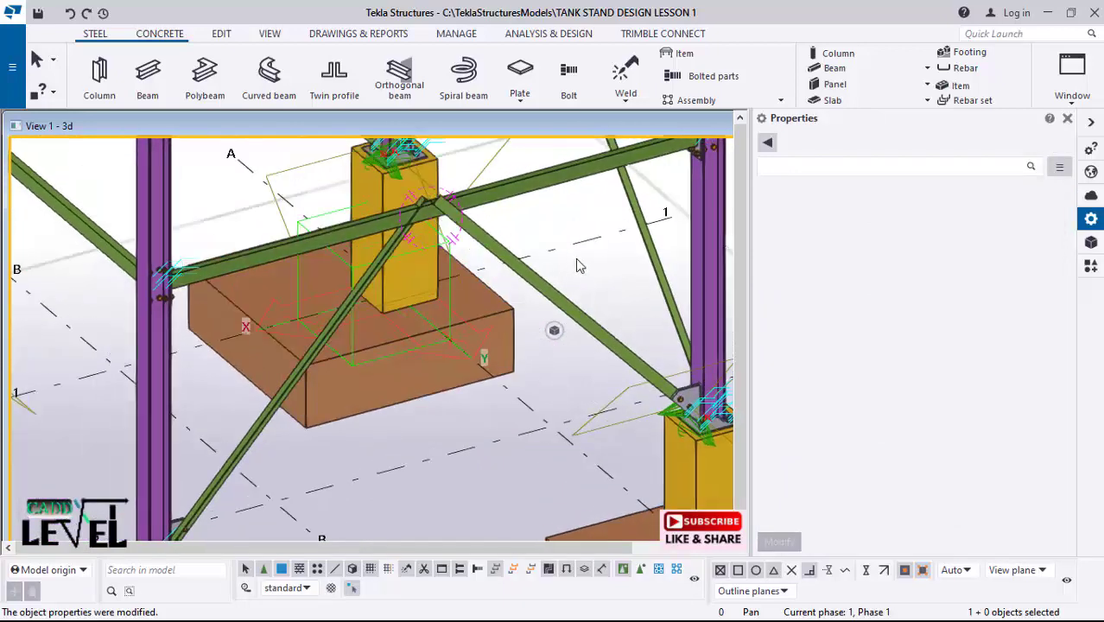
pyautogui.click(72, 14)
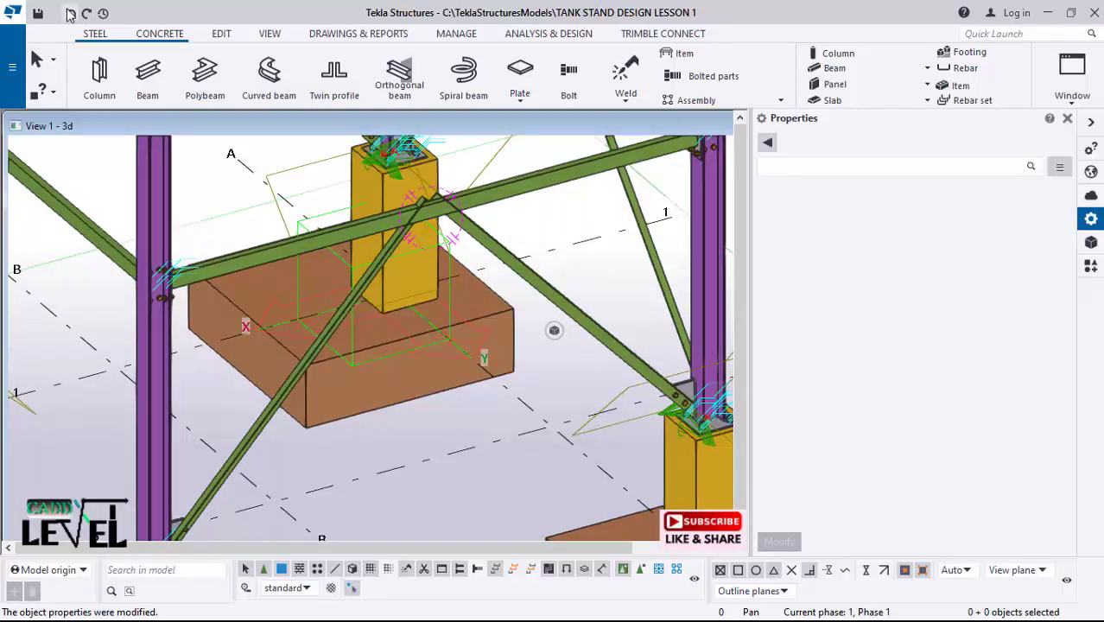
# Step: Set the rotation of both lowest-level diagonal braces on grid line 3 to Top
pyautogui.click(578, 315)
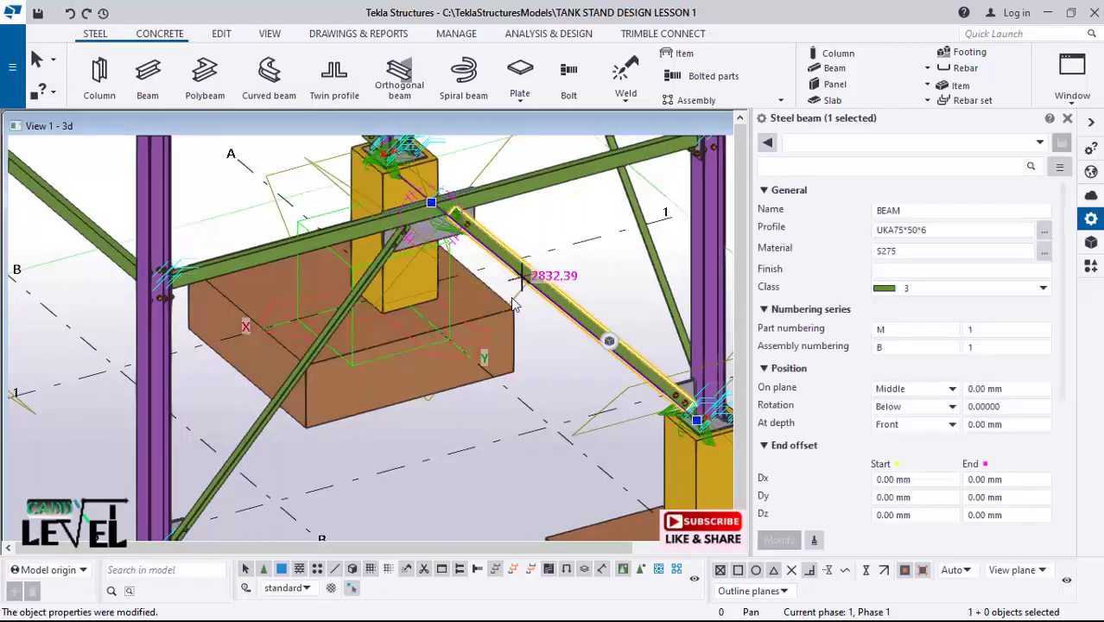
pyautogui.keyDown('ctrl'); pyautogui.click(255, 442); pyautogui.keyUp('ctrl')
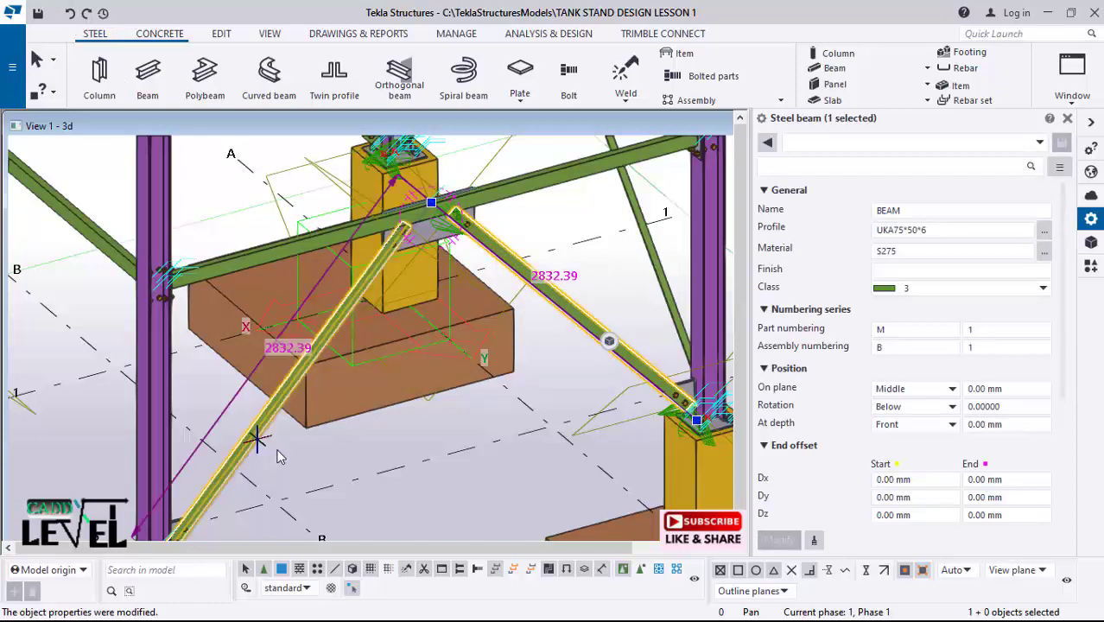
pyautogui.click(953, 410)
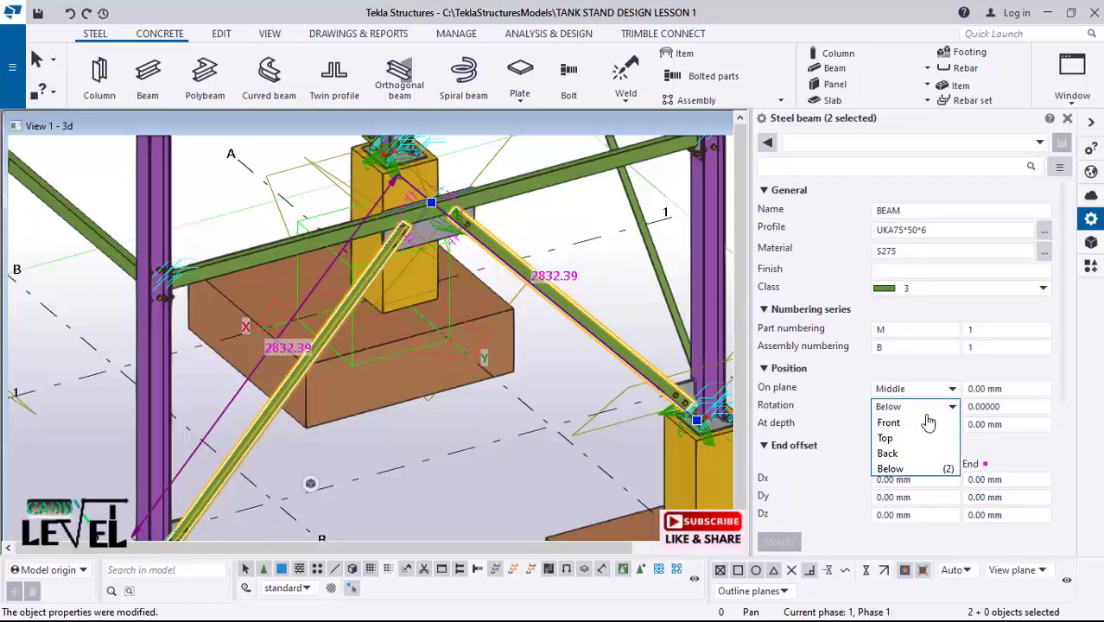
pyautogui.click(888, 439)
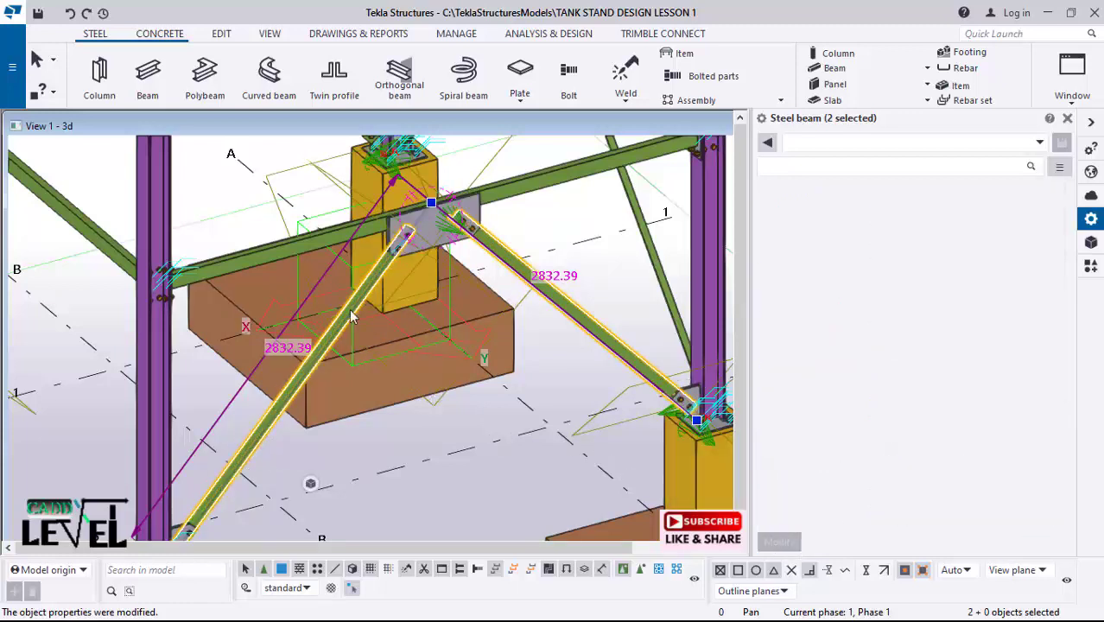
pyautogui.scroll(5, 560, 357)
pyautogui.scroll(1, 591, 304)
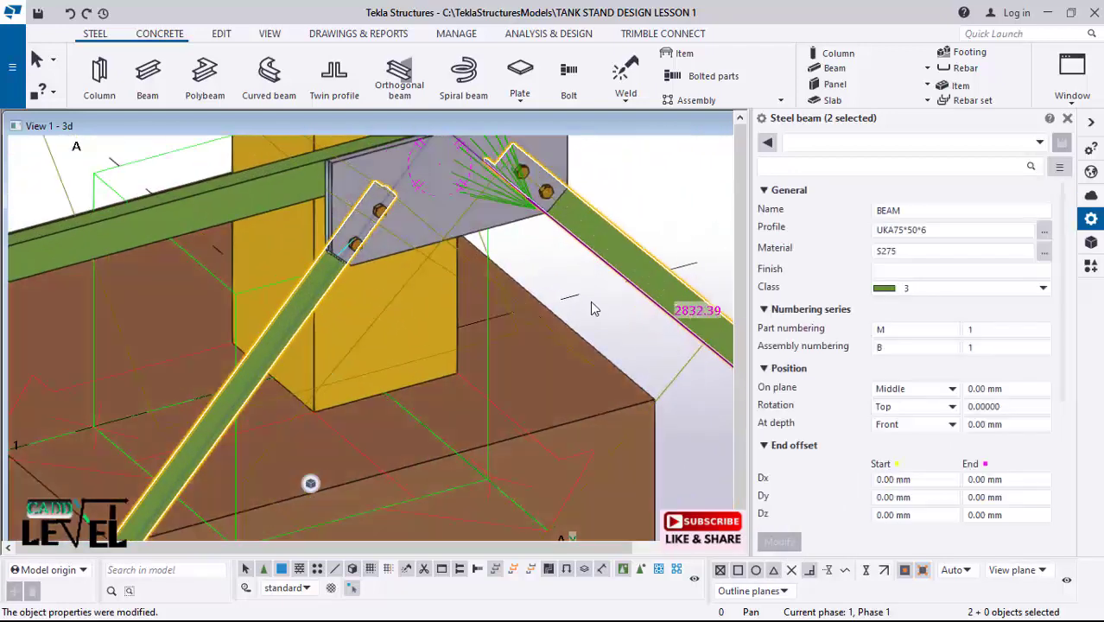
pyautogui.click(589, 308)
pyautogui.scroll(-2, 303, 162)
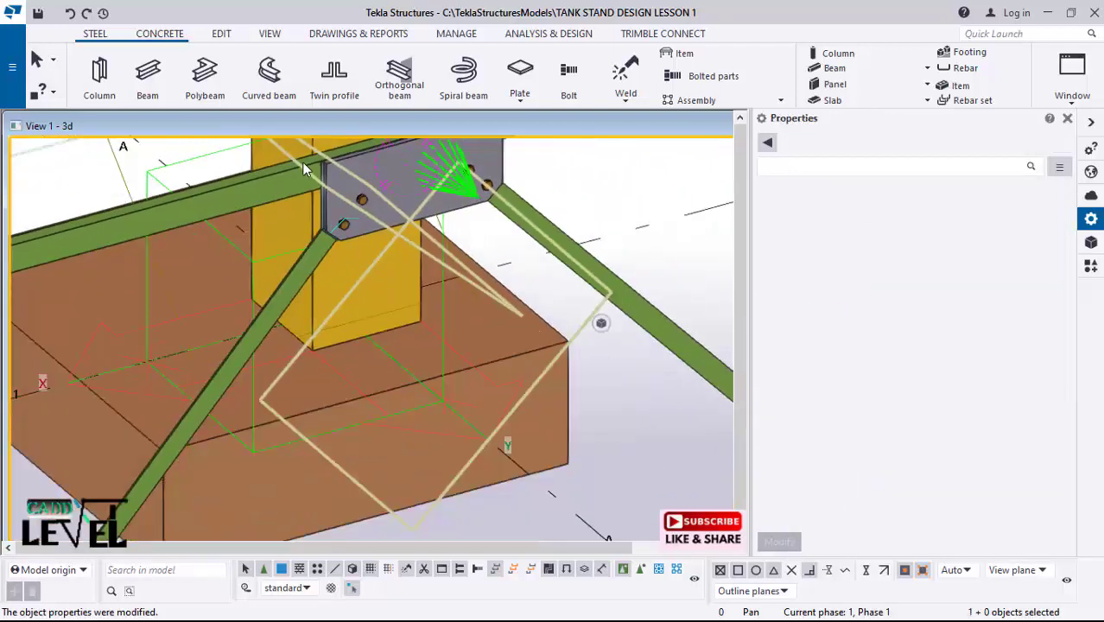
pyautogui.scroll(-1, 219, 337)
pyautogui.scroll(-1, 365, 354)
pyautogui.scroll(-8, 366, 362)
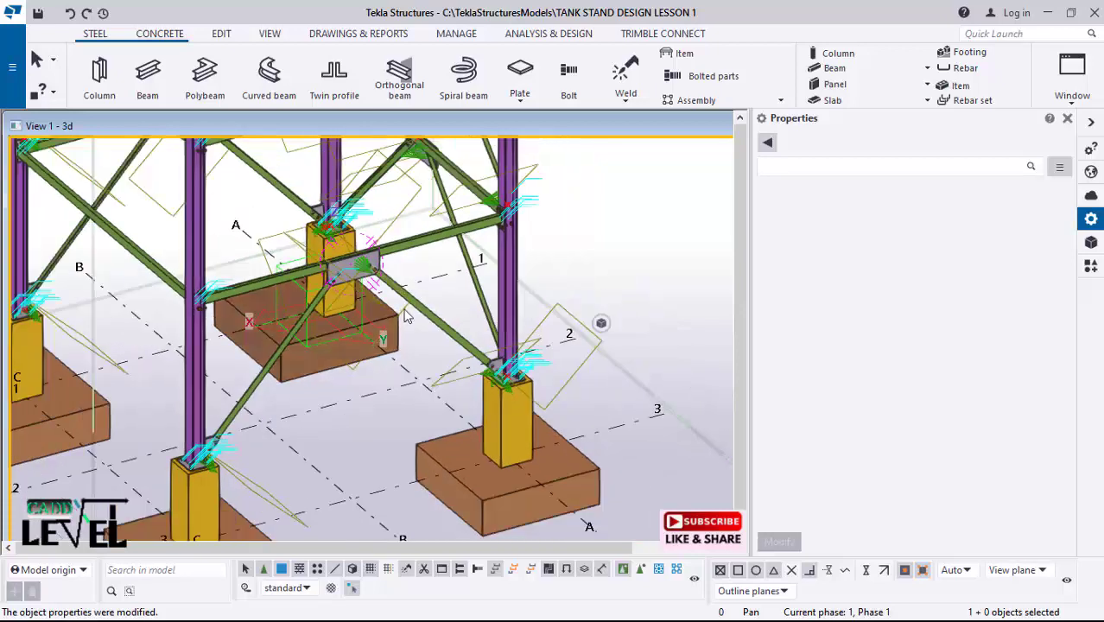
# Step: Copy the two lowest-level diagonal braces from grid line A to grid line C, using the grid line end points as reference
pyautogui.keyDown('ctrl'); pyautogui.moveTo(411, 361); pyautogui.dragTo(605, 362, button='middle'); pyautogui.keyUp('ctrl')
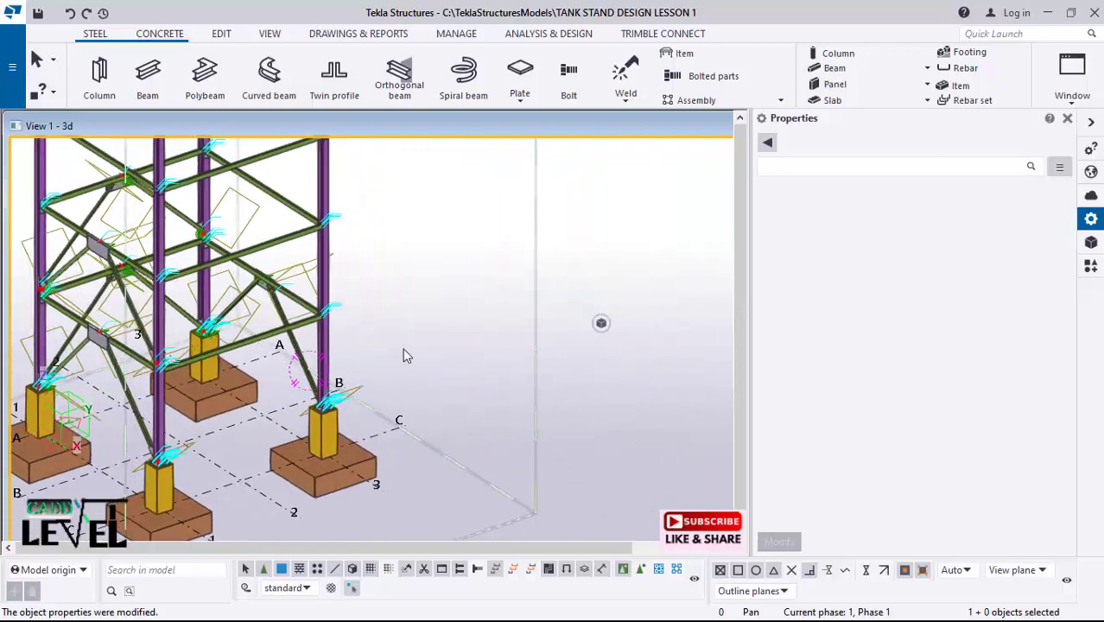
pyautogui.scroll(-1, 492, 305)
pyautogui.scroll(1, 328, 346)
pyautogui.scroll(-1, 343, 350)
pyautogui.keyDown('ctrl'); pyautogui.moveTo(251, 374); pyautogui.dragTo(518, 462, button='middle'); pyautogui.keyUp('ctrl')
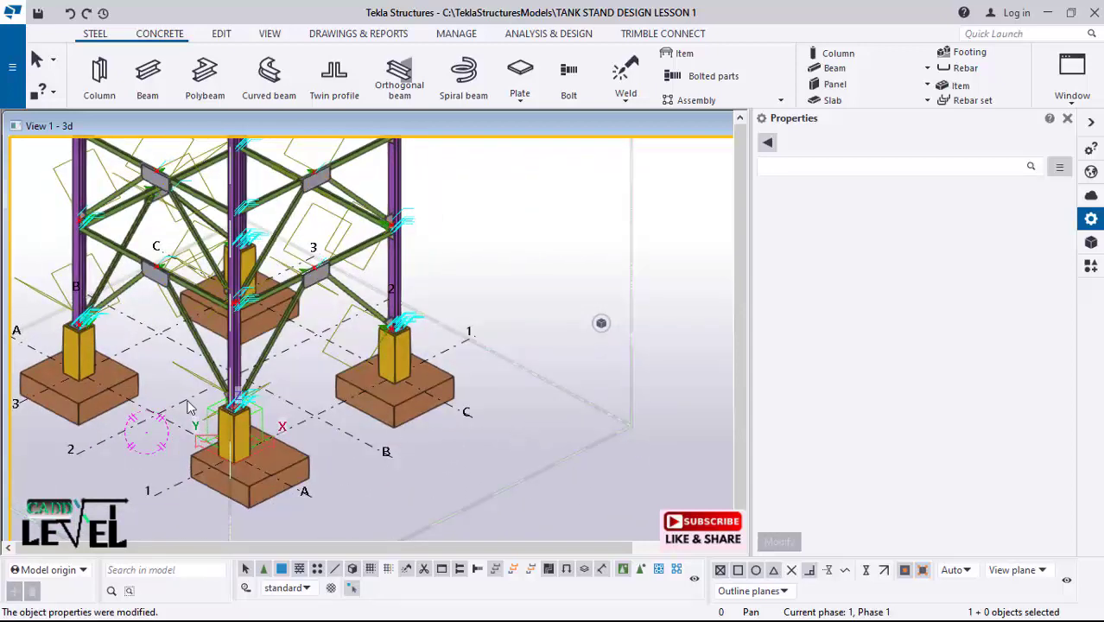
pyautogui.scroll(3, 189, 408)
pyautogui.click(185, 296)
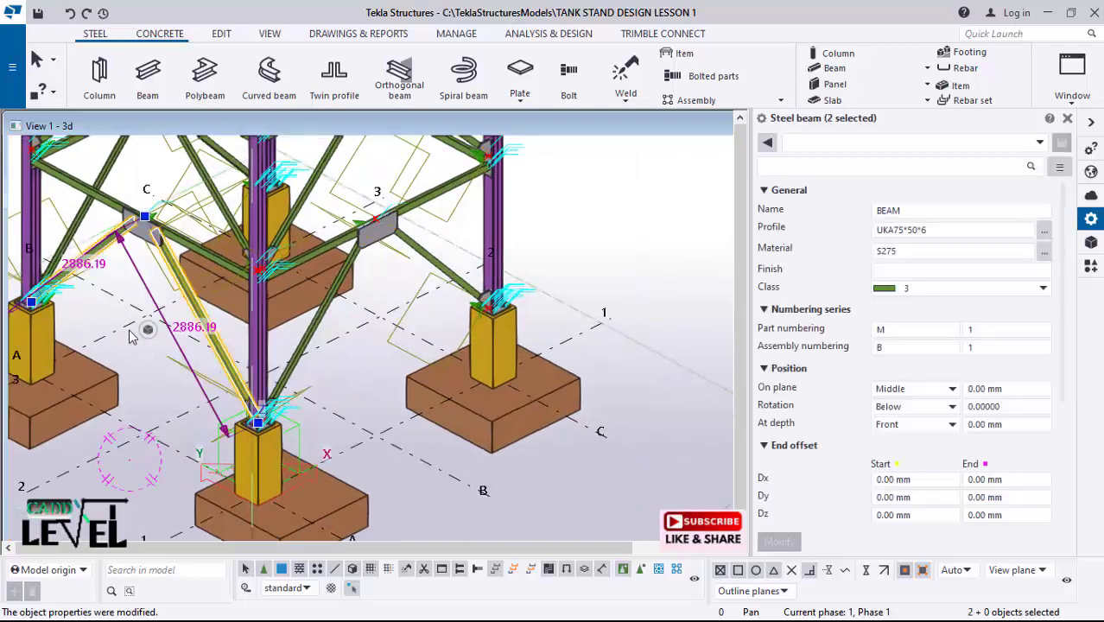
pyautogui.scroll(-2, 337, 414)
pyautogui.rightClick(547, 345)
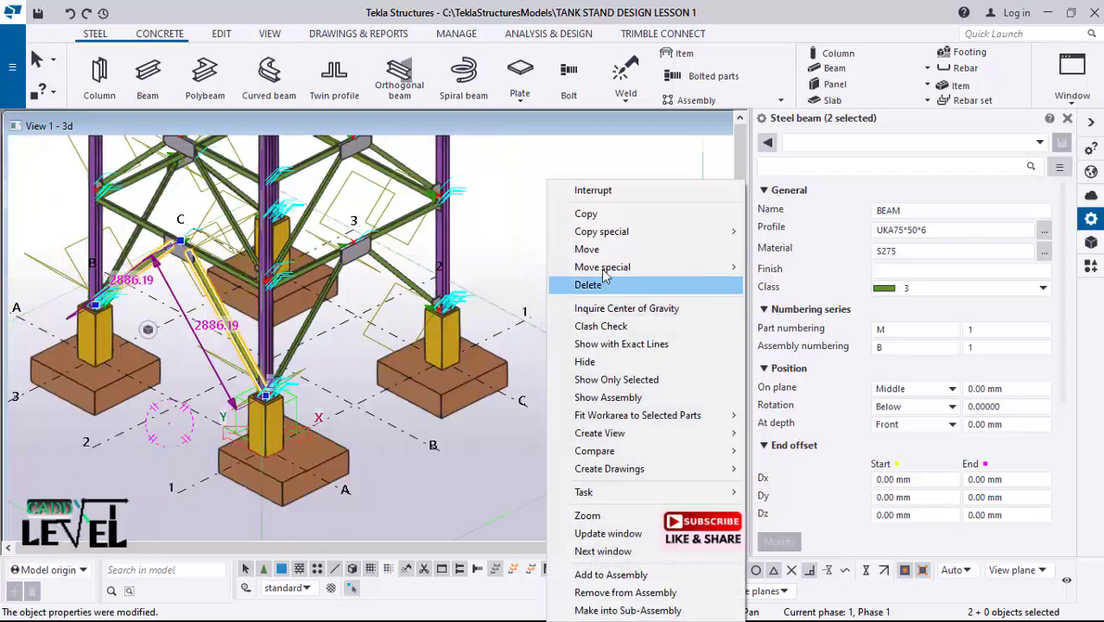
pyautogui.moveTo(601, 237)
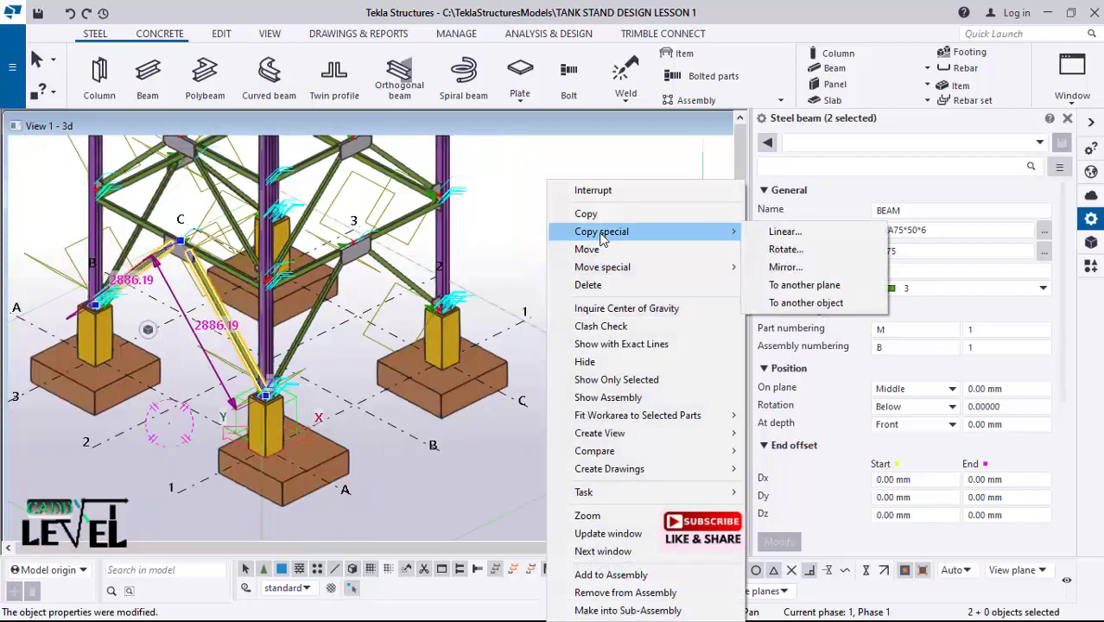
pyautogui.click(586, 214)
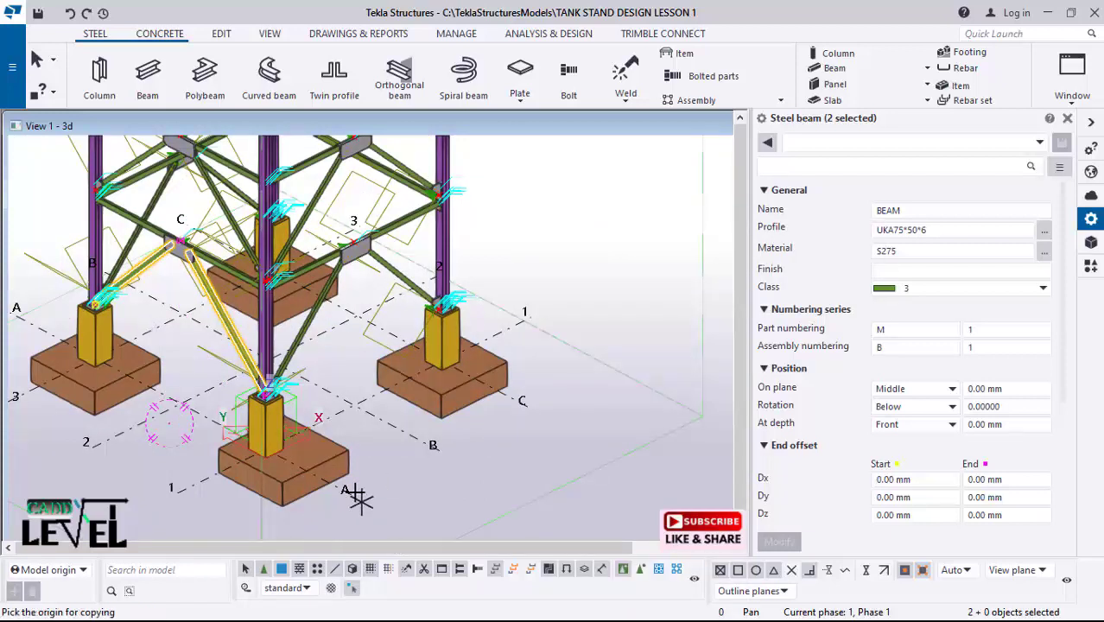
pyautogui.click(527, 423)
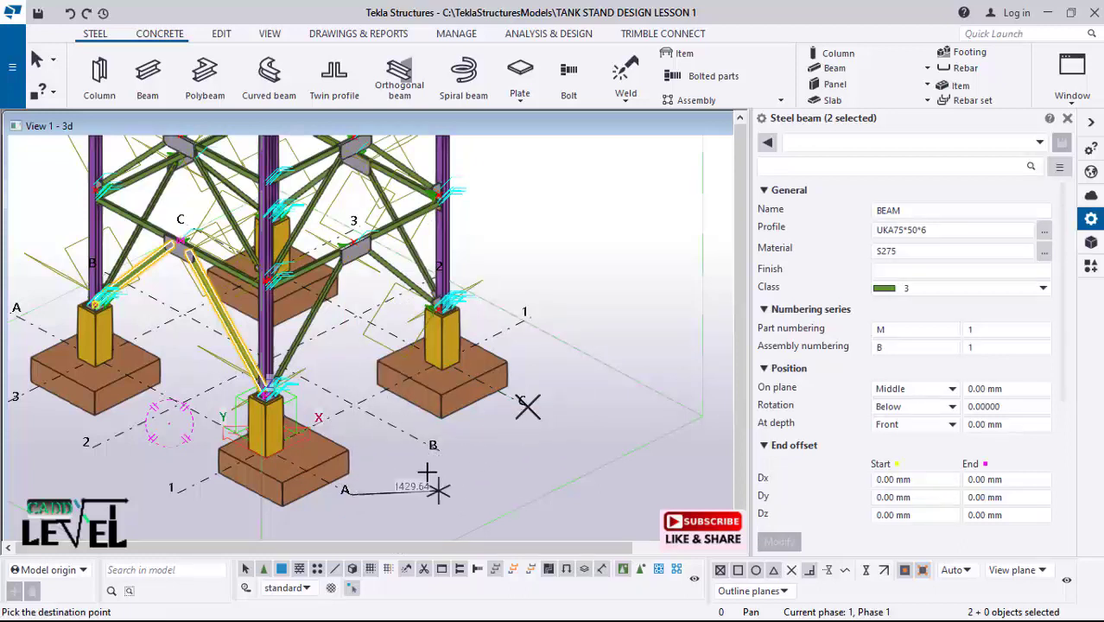
pyautogui.rightClick(635, 201)
pyautogui.click(654, 206)
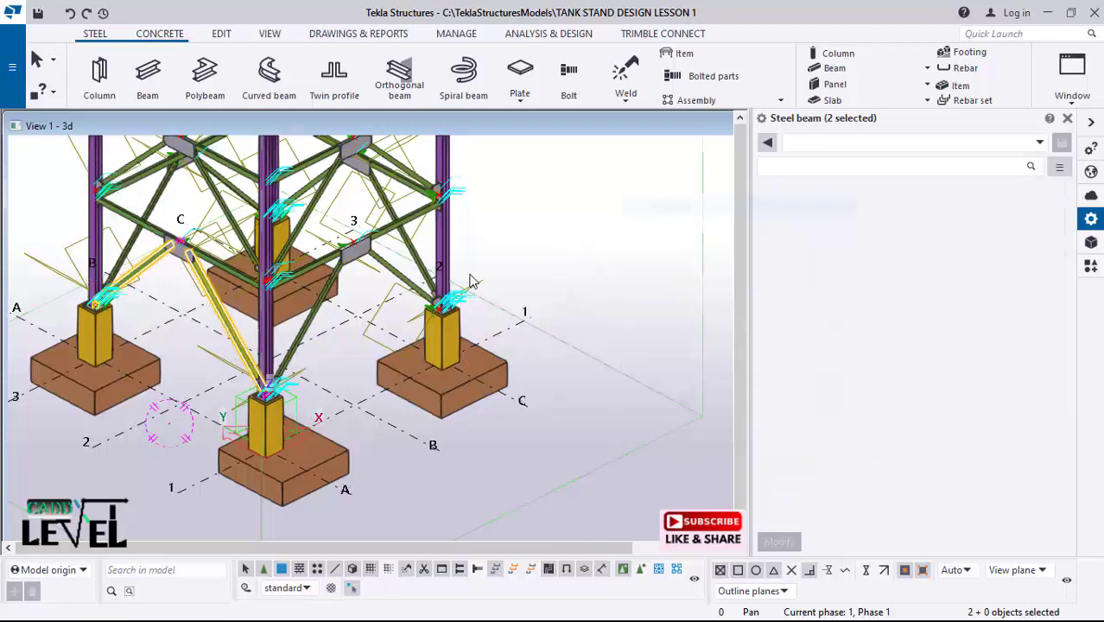
# Step: Set the rotation of both copied lowest-level diagonal braces on grid line C to Top
pyautogui.scroll(2, 466, 287)
pyautogui.keyDown('ctrl'); pyautogui.moveTo(457, 301); pyautogui.dragTo(149, 284, button='middle'); pyautogui.keyUp('ctrl')
pyautogui.scroll(-3, 149, 284)
pyautogui.scroll(4, 605, 151)
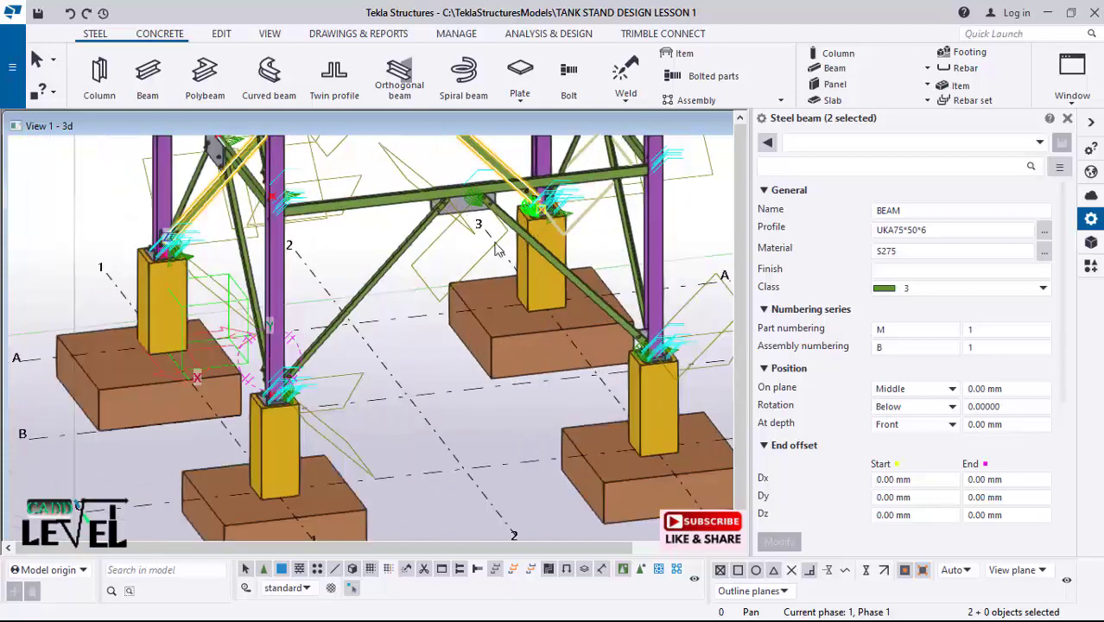
pyautogui.click(388, 267)
pyautogui.scroll(2, 498, 292)
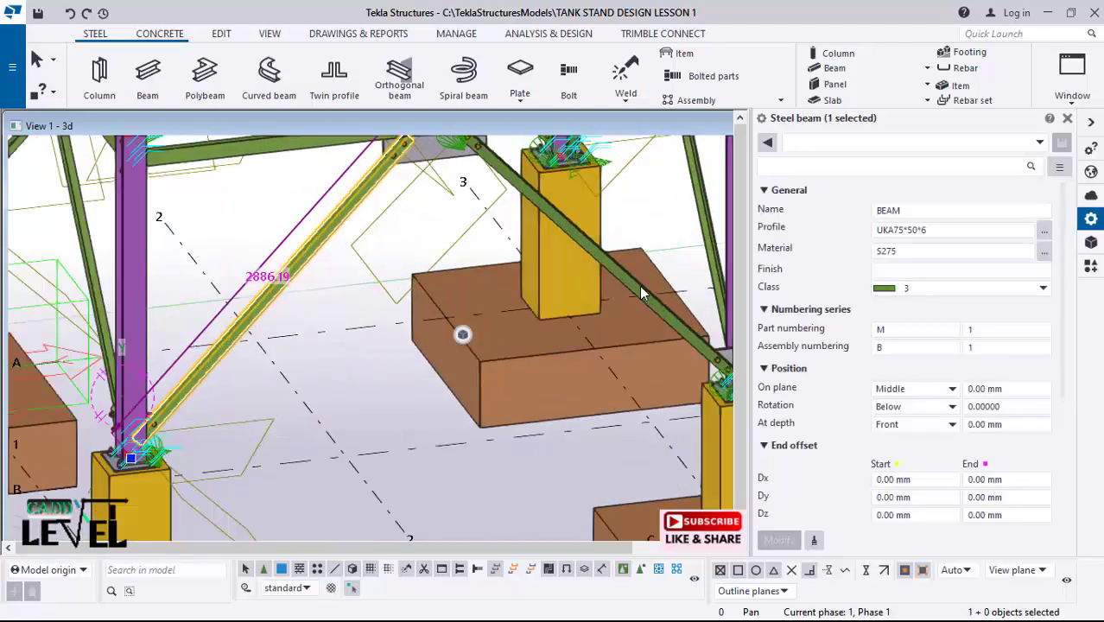
pyautogui.keyDown('ctrl'); pyautogui.click(637, 292); pyautogui.keyUp('ctrl')
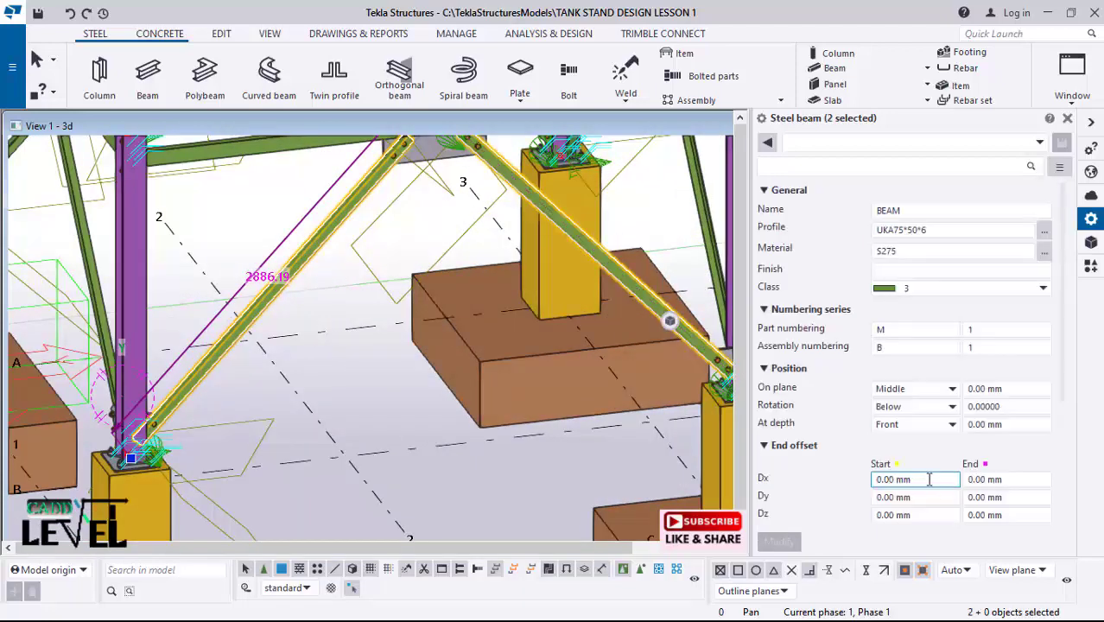
pyautogui.click(944, 415)
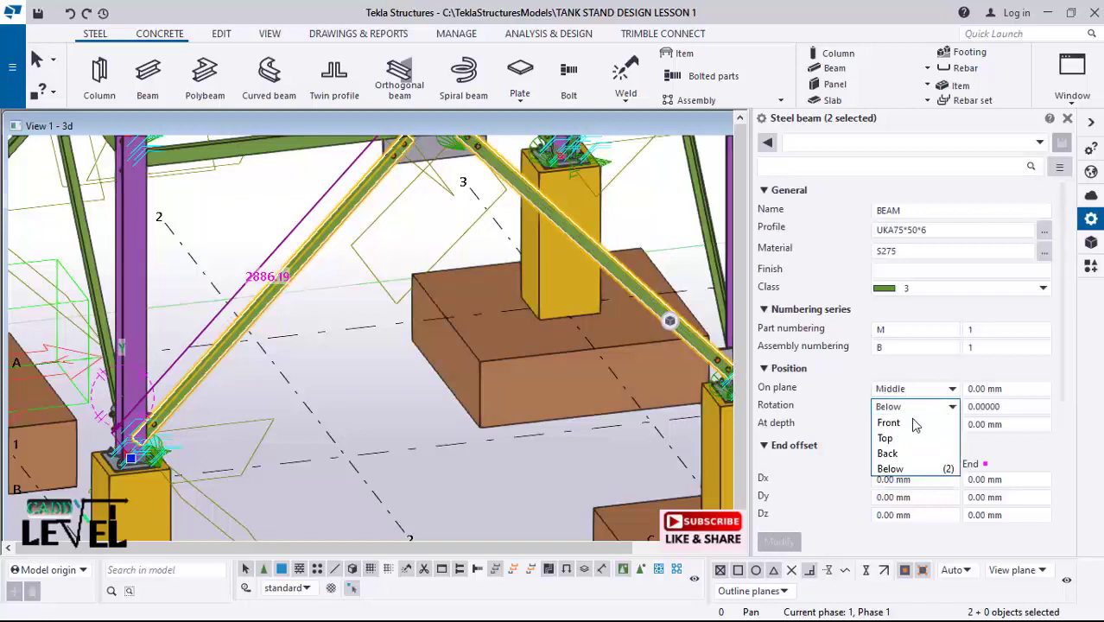
pyautogui.click(903, 438)
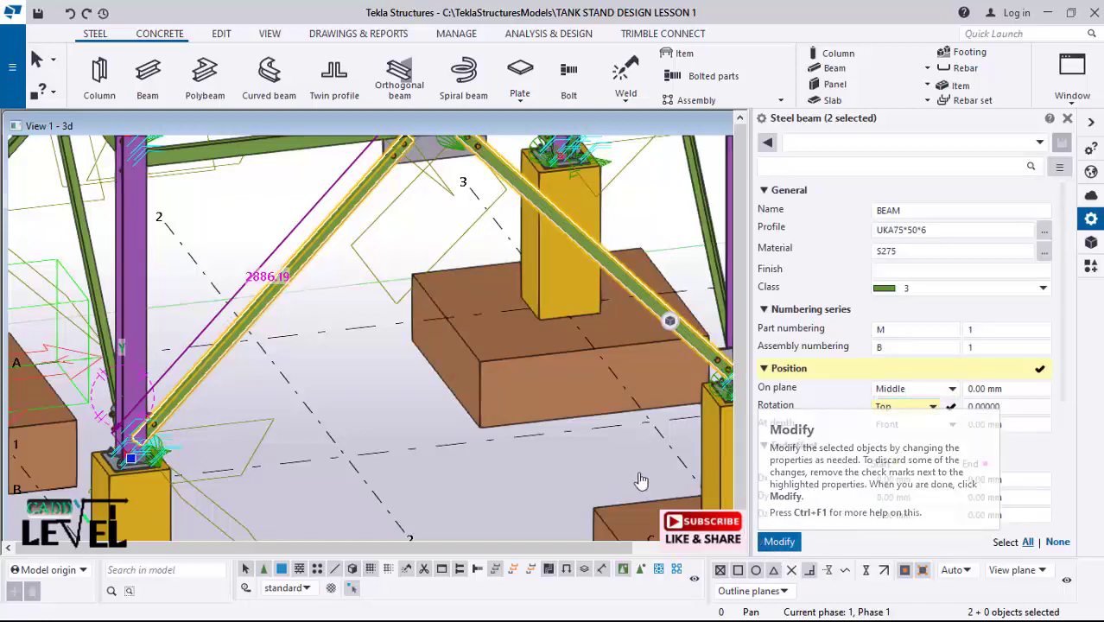
pyautogui.click(778, 542)
pyautogui.scroll(-2, 319, 340)
pyautogui.scroll(1, 318, 339)
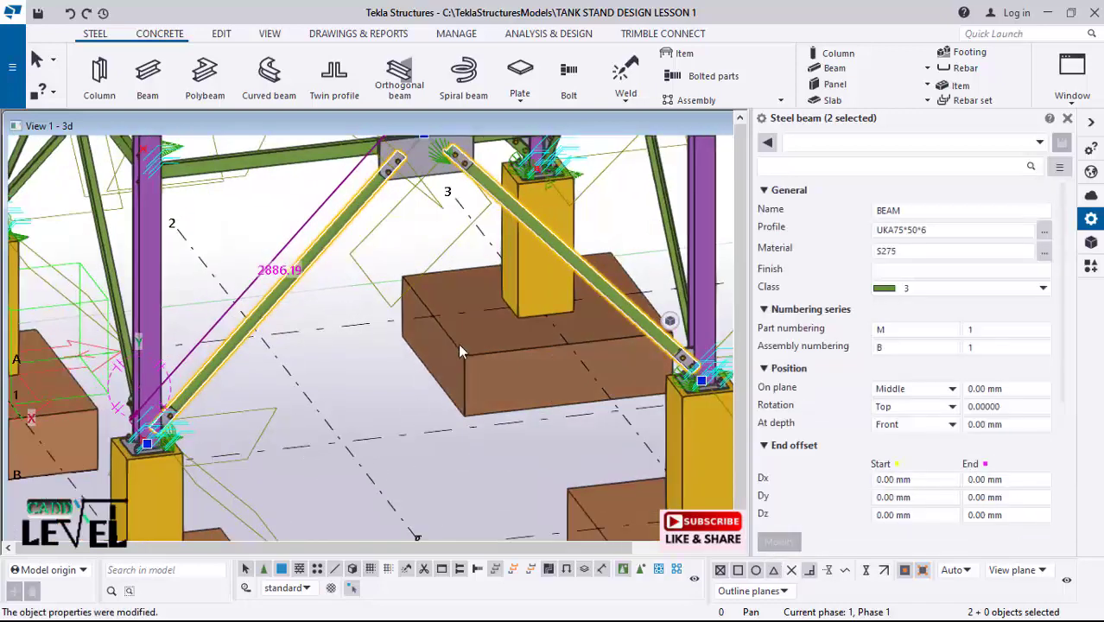
pyautogui.scroll(-1, 357, 370)
pyautogui.click(269, 377)
pyautogui.scroll(-4, 319, 363)
pyautogui.scroll(-1, 366, 354)
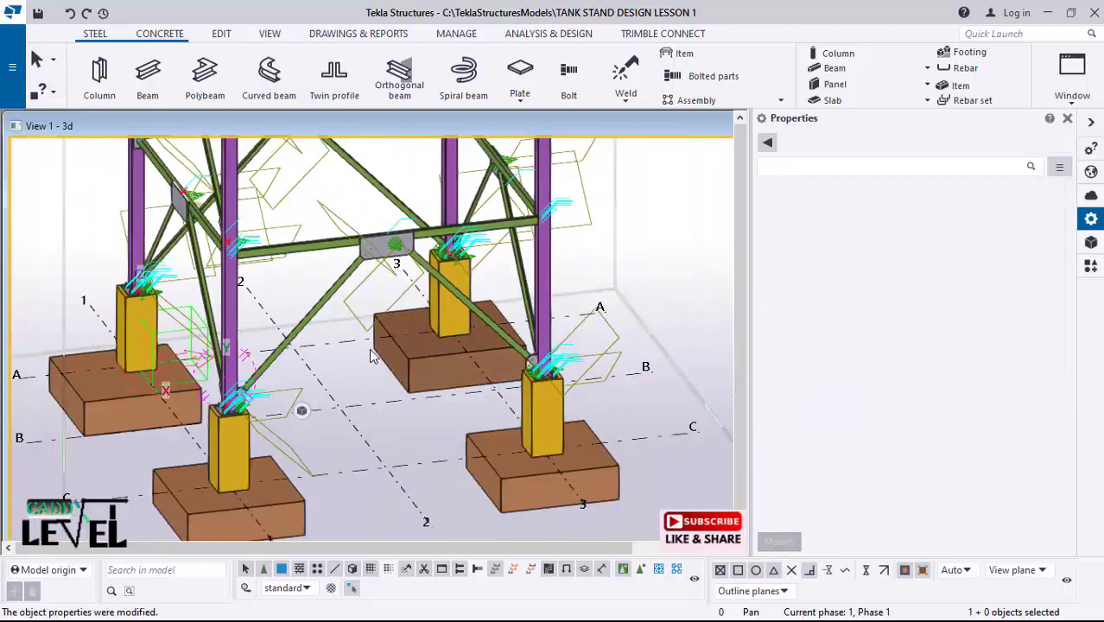
pyautogui.scroll(-2, 376, 355)
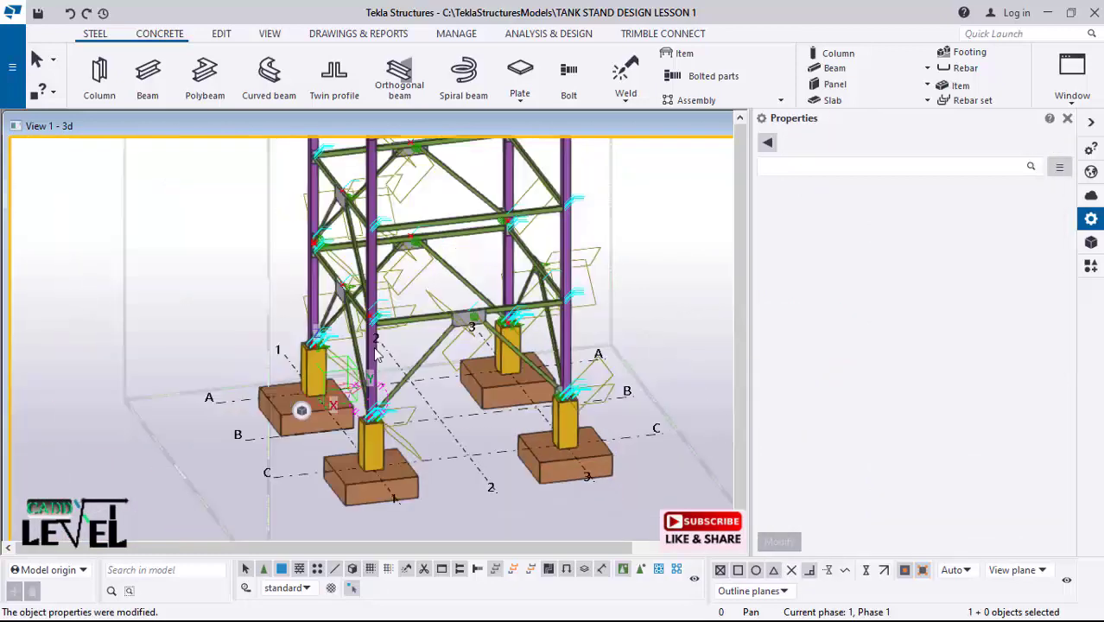
# Step: Copy the two second-level diagonal braces from grid line 1 to grid line 3, using the grid line end points as reference
pyautogui.scroll(-2, 391, 363)
pyautogui.scroll(4, 390, 356)
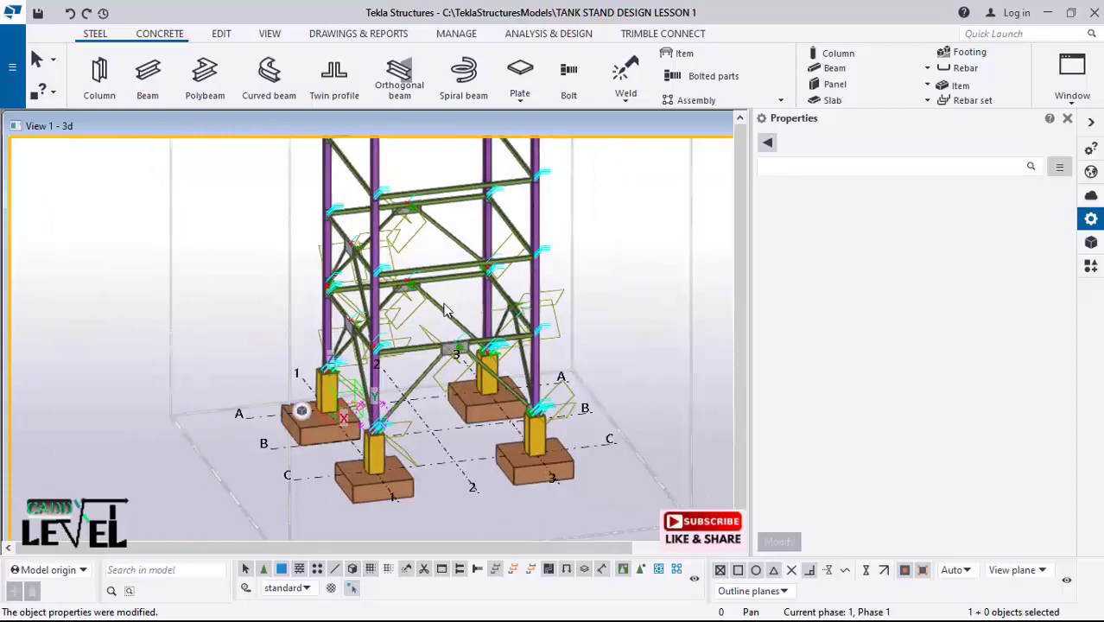
pyautogui.keyDown('ctrl'); pyautogui.moveTo(389, 353); pyautogui.dragTo(467, 351, button='middle'); pyautogui.keyUp('ctrl')
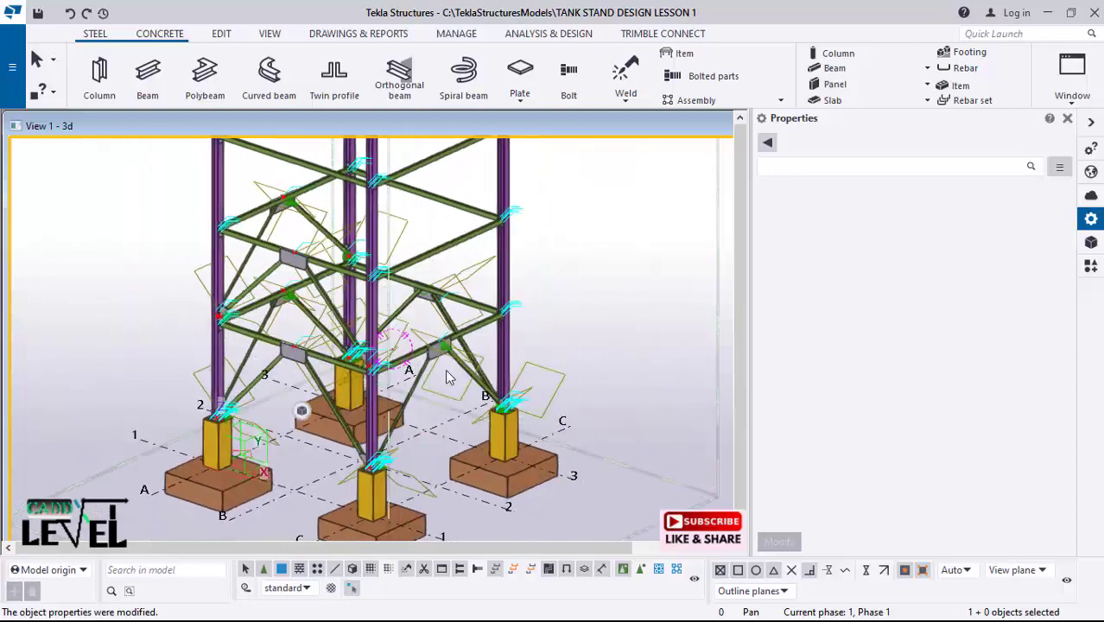
pyautogui.scroll(2, 317, 321)
pyautogui.click(330, 289)
pyautogui.scroll(1, 247, 277)
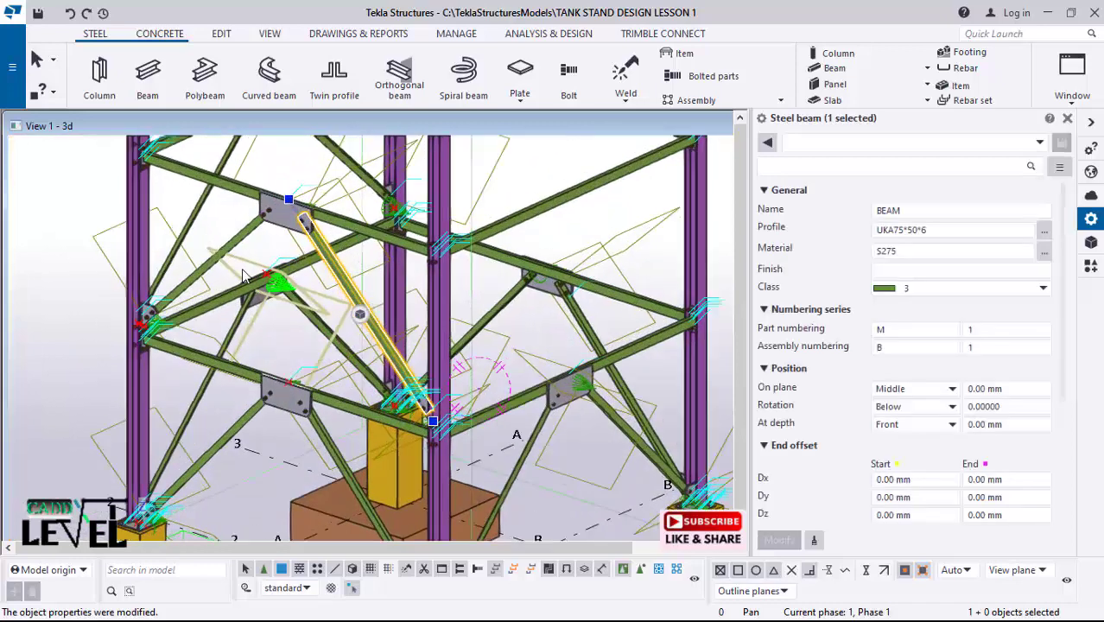
pyautogui.scroll(1, 244, 275)
pyautogui.keyDown('ctrl'); pyautogui.click(232, 246); pyautogui.keyUp('ctrl')
pyautogui.scroll(-5, 247, 269)
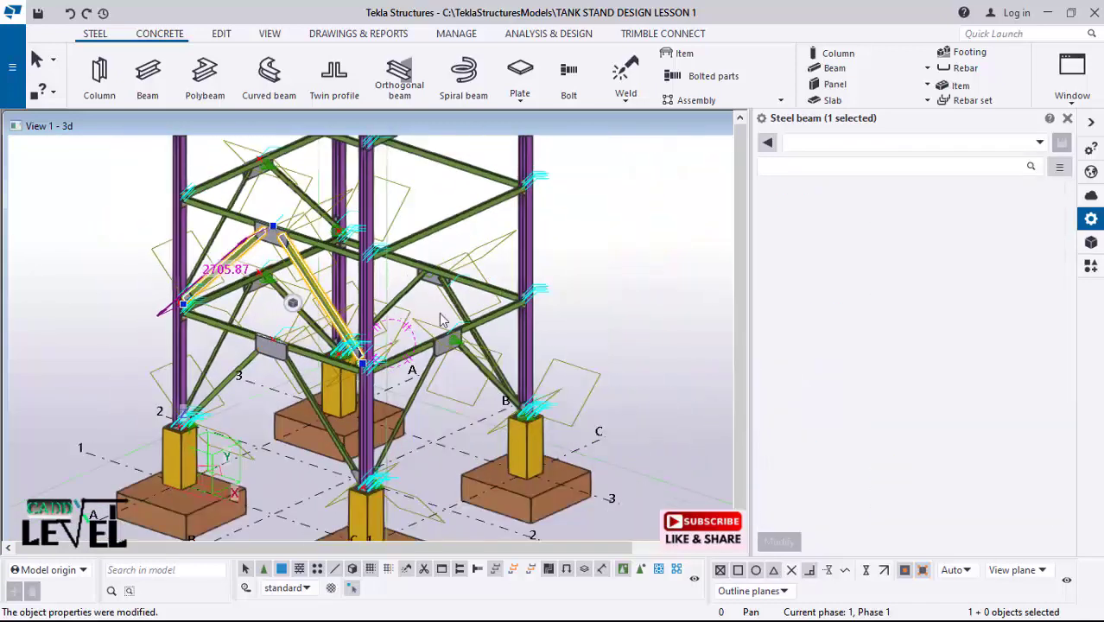
pyautogui.rightClick(608, 225)
pyautogui.click(645, 214)
pyautogui.scroll(-4, 363, 329)
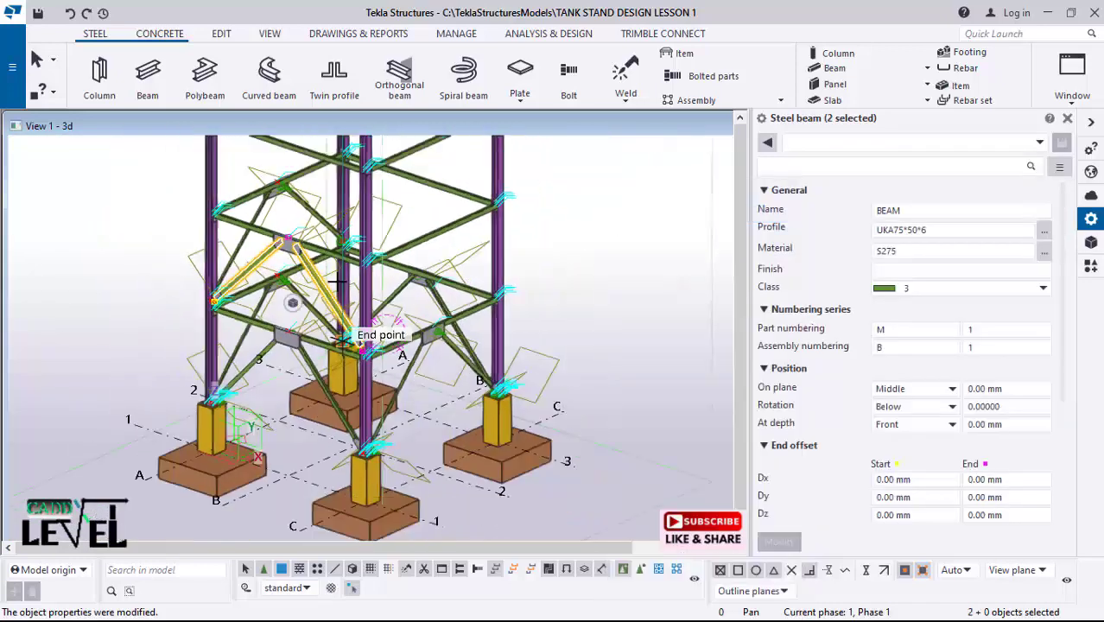
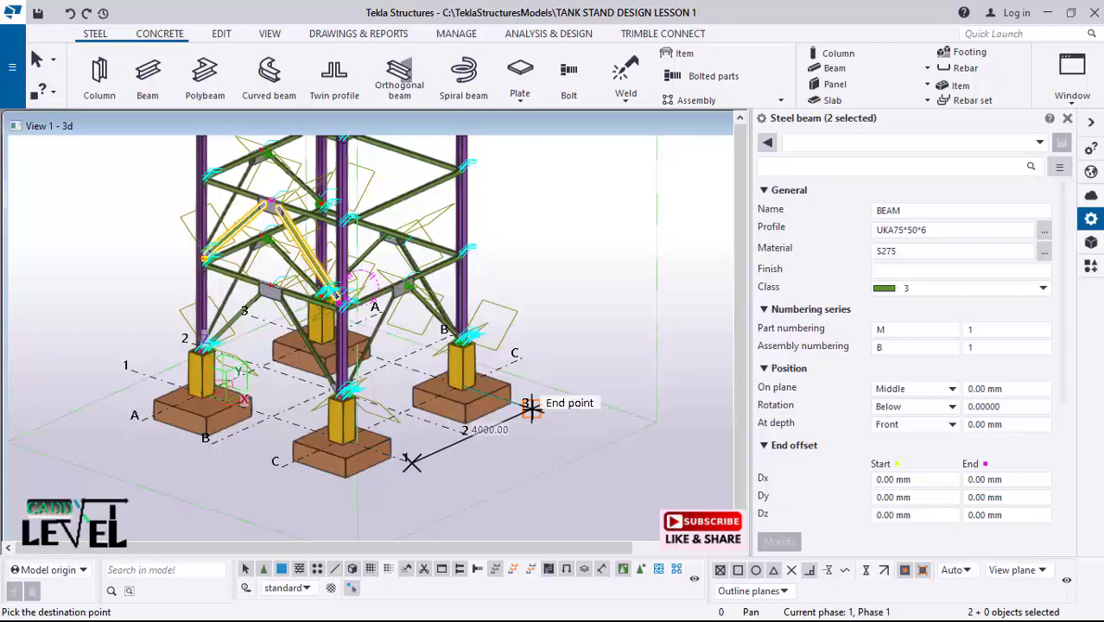
pyautogui.rightClick(522, 192)
pyautogui.click(566, 205)
# Step: Set the rotation of both copied second-level diagonal braces on grid line 3 to Top
pyautogui.scroll(-3, 501, 285)
pyautogui.scroll(5, 505, 217)
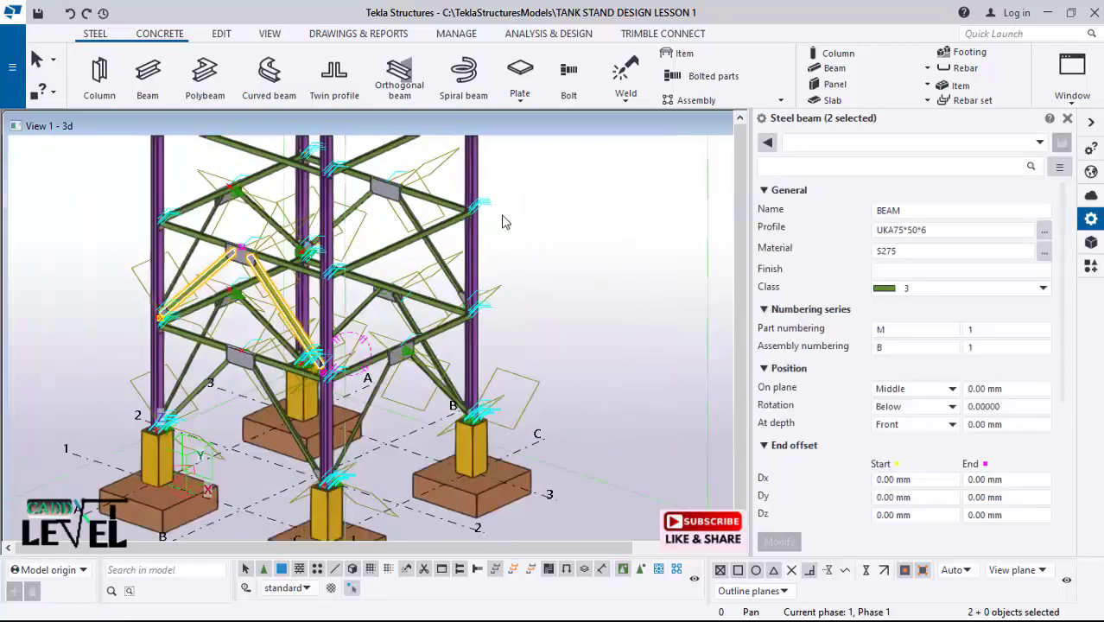
pyautogui.keyDown('ctrl'); pyautogui.moveTo(474, 308); pyautogui.dragTo(116, 247, button='middle'); pyautogui.keyUp('ctrl')
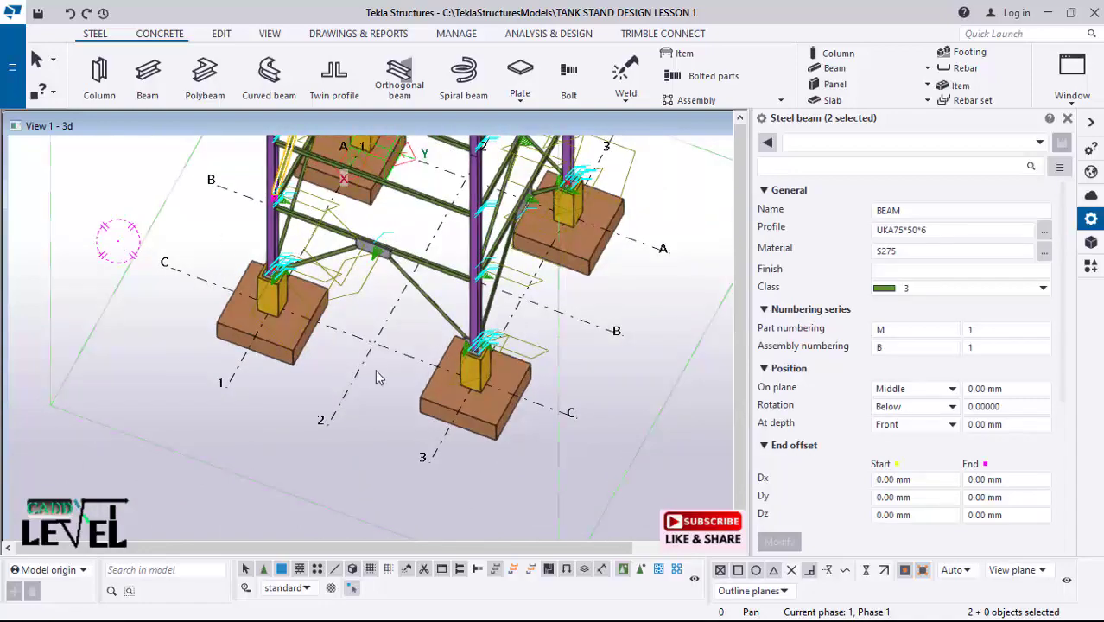
pyautogui.scroll(-2, 378, 378)
pyautogui.scroll(3, 527, 173)
pyautogui.keyDown('ctrl'); pyautogui.moveTo(473, 312); pyautogui.dragTo(439, 394, button='middle'); pyautogui.keyUp('ctrl')
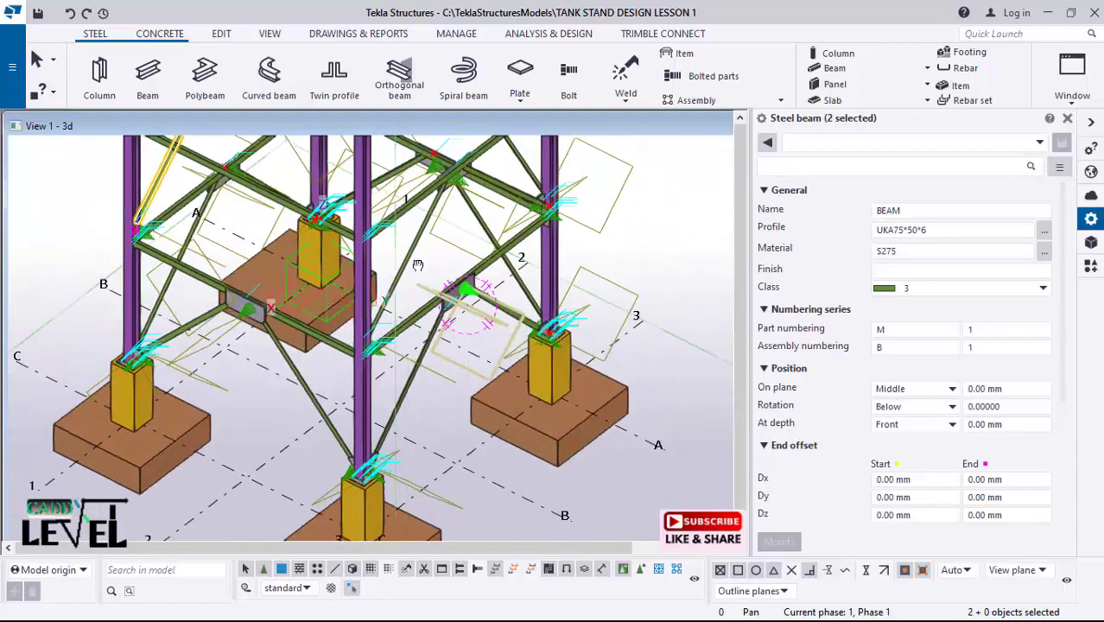
pyautogui.scroll(-3, 441, 399)
pyautogui.scroll(2, 451, 330)
pyautogui.keyDown('ctrl'); pyautogui.moveTo(448, 330); pyautogui.dragTo(489, 358, button='middle'); pyautogui.keyUp('ctrl')
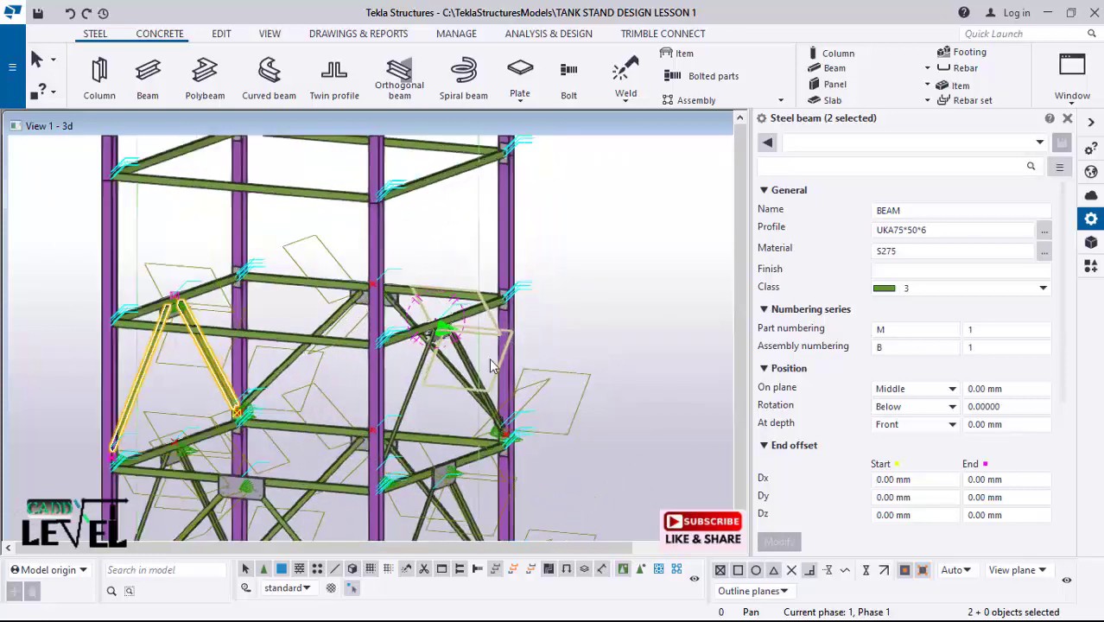
pyautogui.scroll(2, 395, 424)
pyautogui.click(392, 418)
pyautogui.scroll(2, 392, 419)
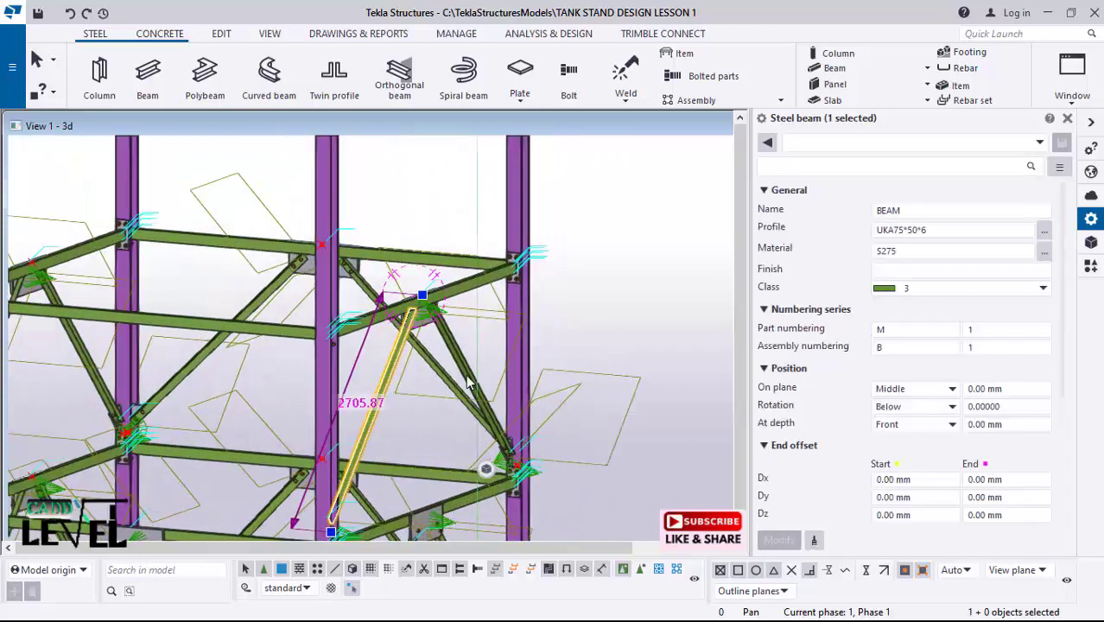
pyautogui.keyDown('ctrl'); pyautogui.click(459, 357); pyautogui.keyUp('ctrl')
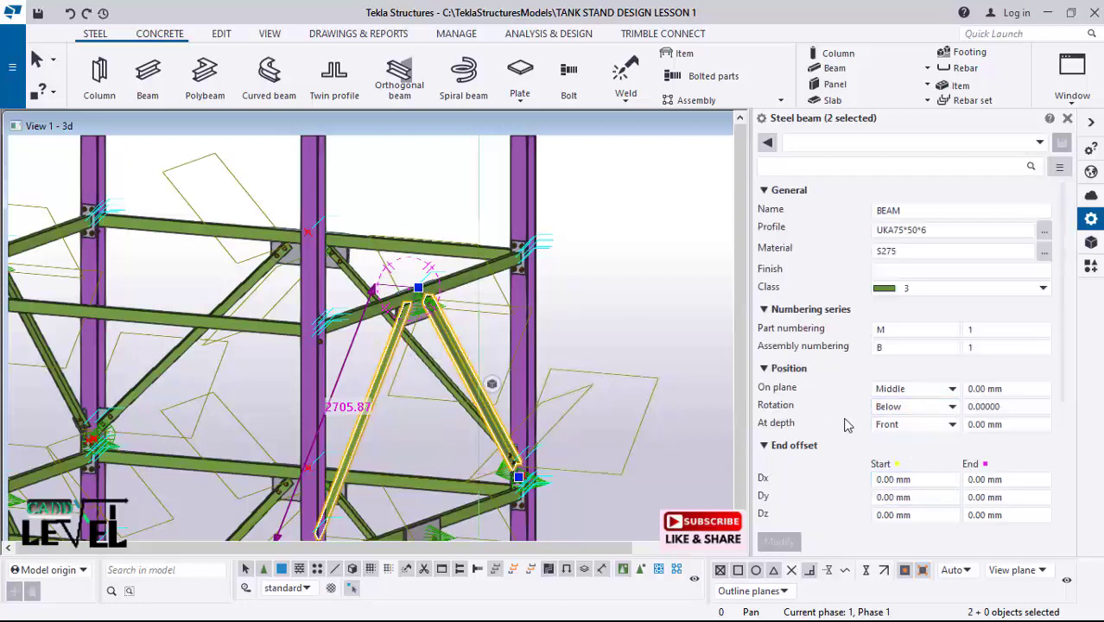
pyautogui.click(942, 407)
pyautogui.click(890, 433)
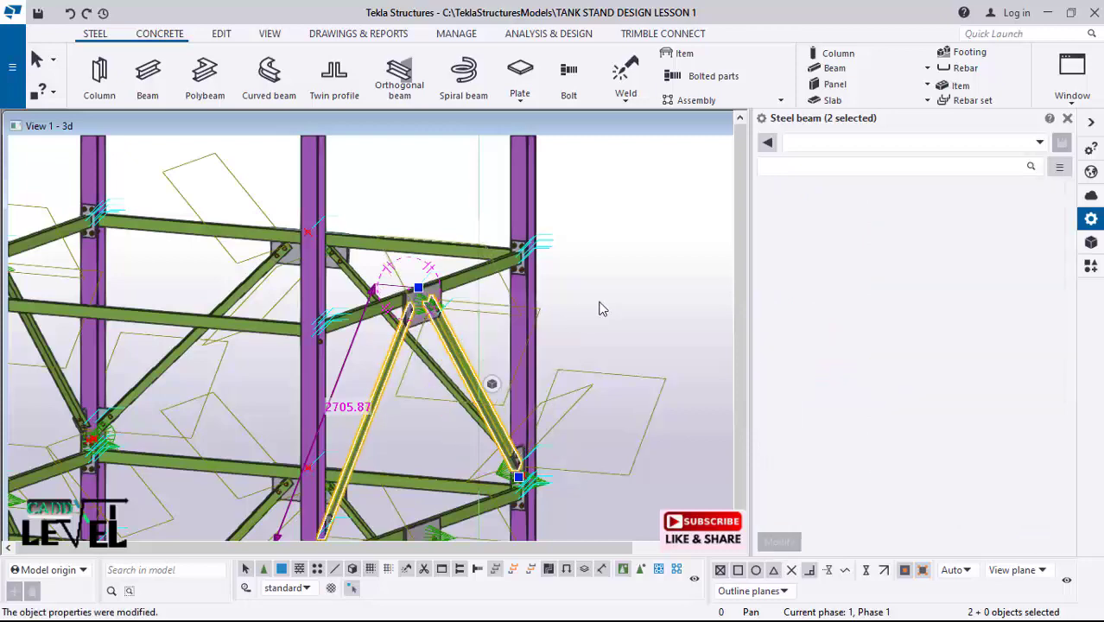
pyautogui.click(408, 301)
# Step: Copy the two second-level diagonal braces from grid line A to grid line C, using the grid line end points as reference
pyautogui.scroll(1, 420, 321)
pyautogui.scroll(-4, 389, 255)
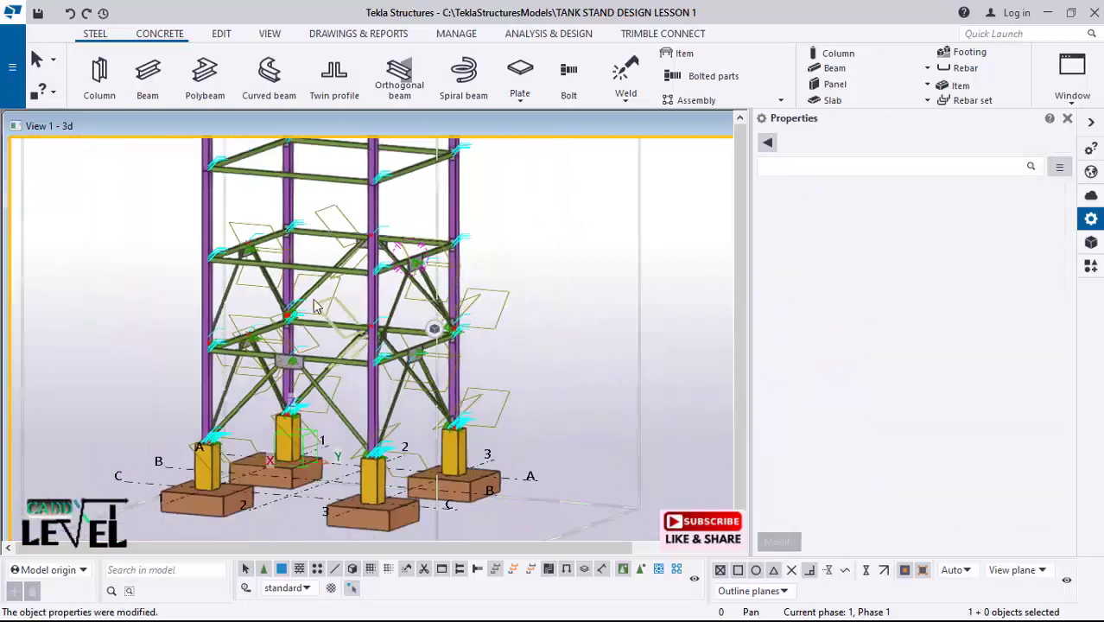
pyautogui.scroll(2, 252, 268)
pyautogui.scroll(-2, 434, 309)
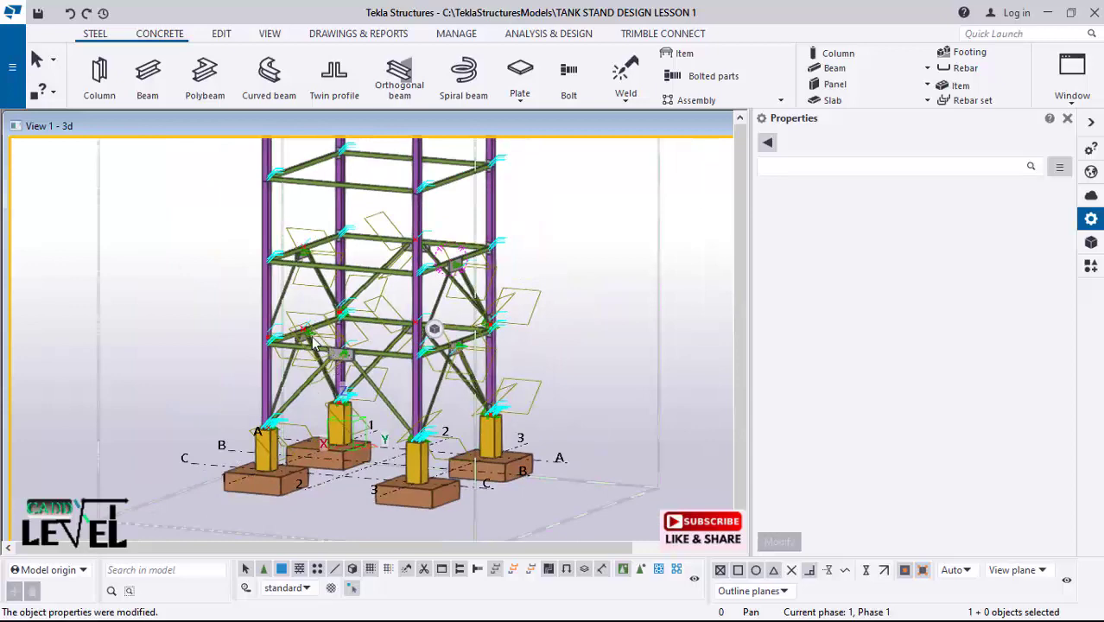
pyautogui.keyDown('ctrl'); pyautogui.moveTo(315, 345); pyautogui.dragTo(635, 361, button='middle'); pyautogui.keyUp('ctrl')
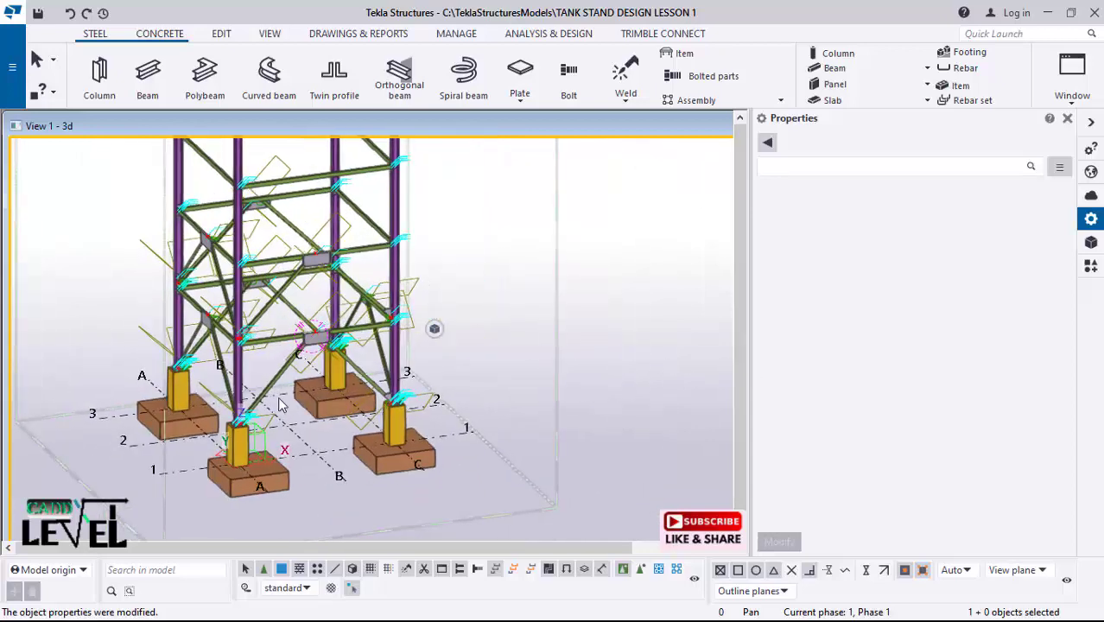
pyautogui.keyDown('ctrl'); pyautogui.moveTo(279, 405); pyautogui.dragTo(391, 304, button='middle'); pyautogui.keyUp('ctrl')
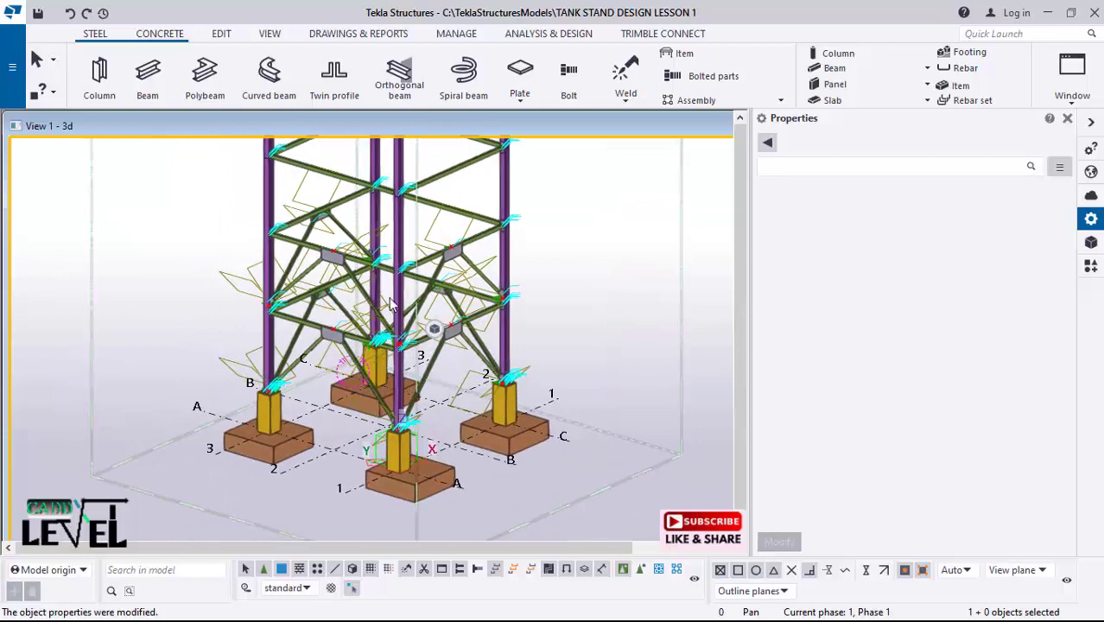
pyautogui.scroll(4, 390, 305)
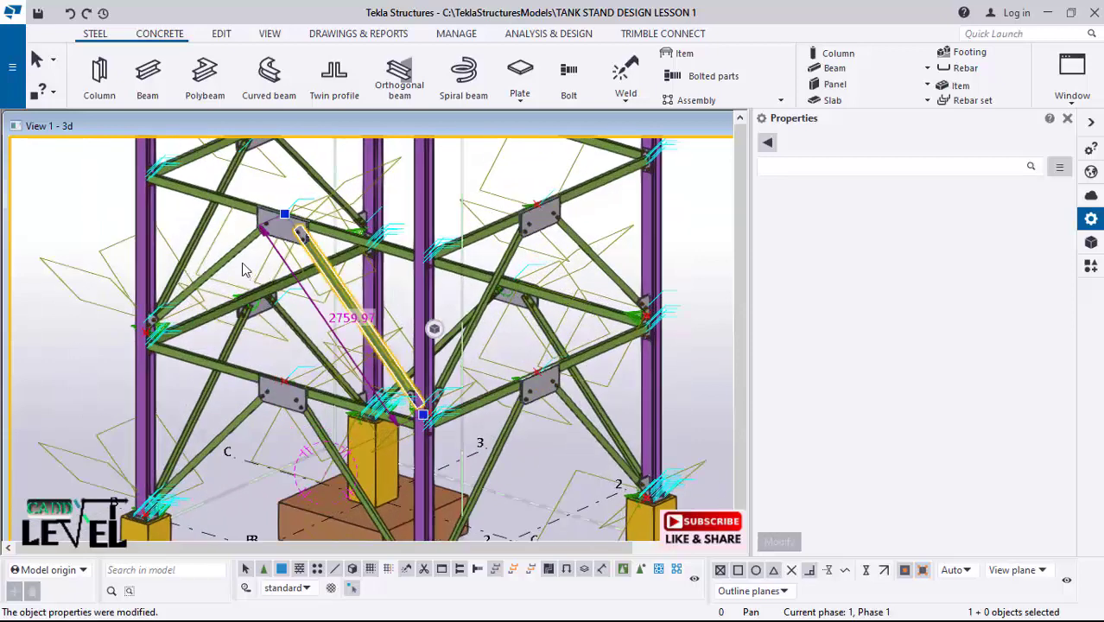
pyautogui.keyDown('ctrl'); pyautogui.click(236, 258); pyautogui.keyUp('ctrl')
pyautogui.keyDown('ctrl'); pyautogui.click(330, 440); pyautogui.keyUp('ctrl')
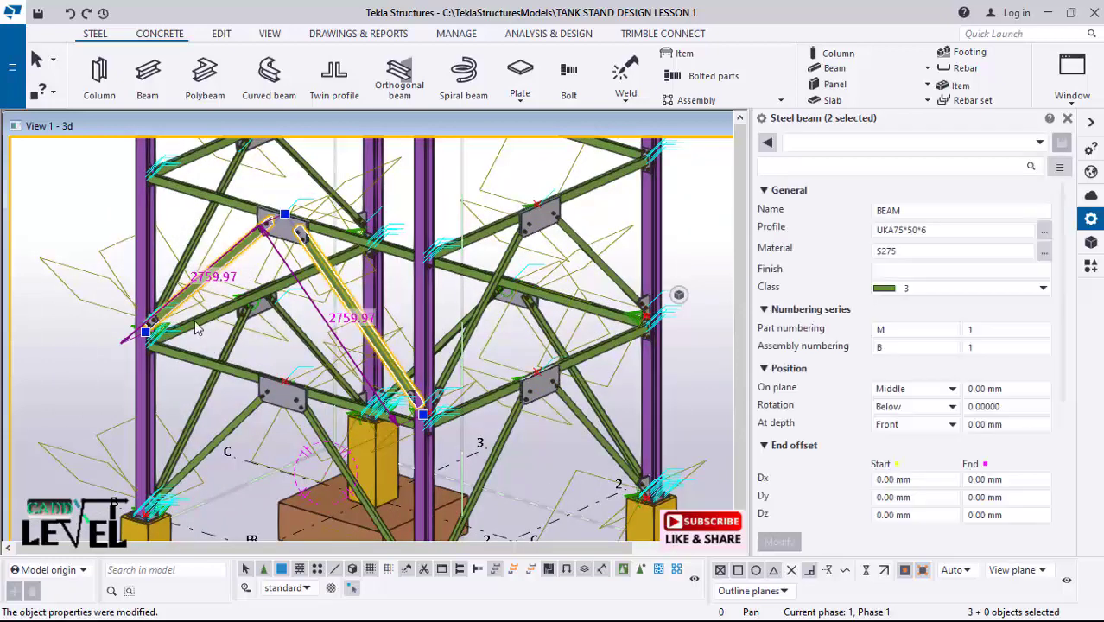
pyautogui.rightClick(26, 317)
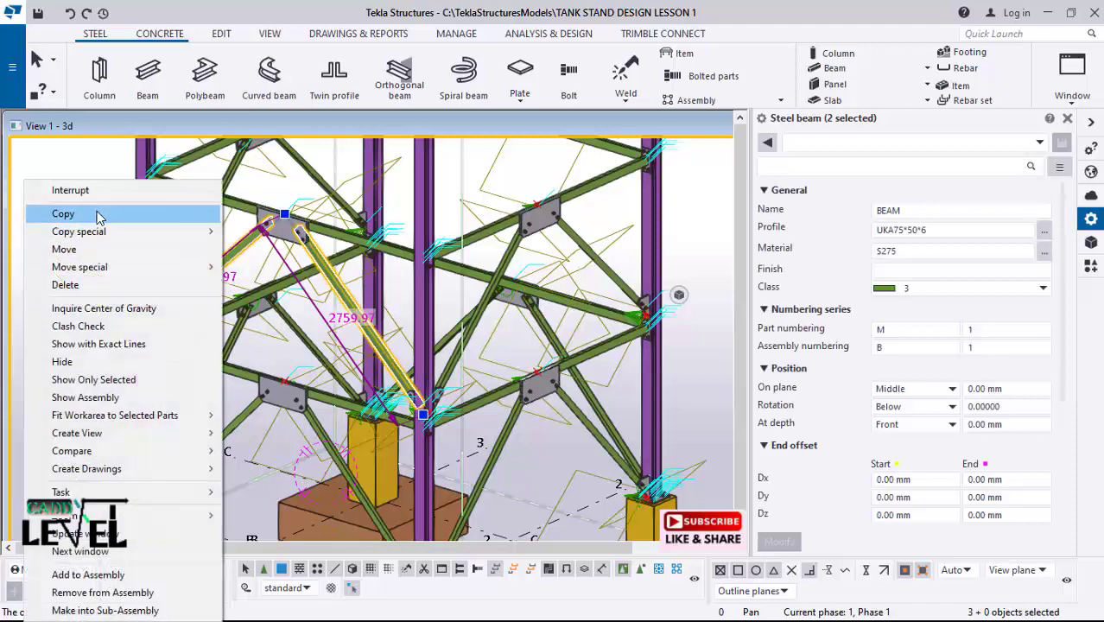
pyautogui.click(48, 210)
pyautogui.scroll(-3, 212, 275)
pyautogui.scroll(-1, 252, 344)
pyautogui.scroll(2, 377, 504)
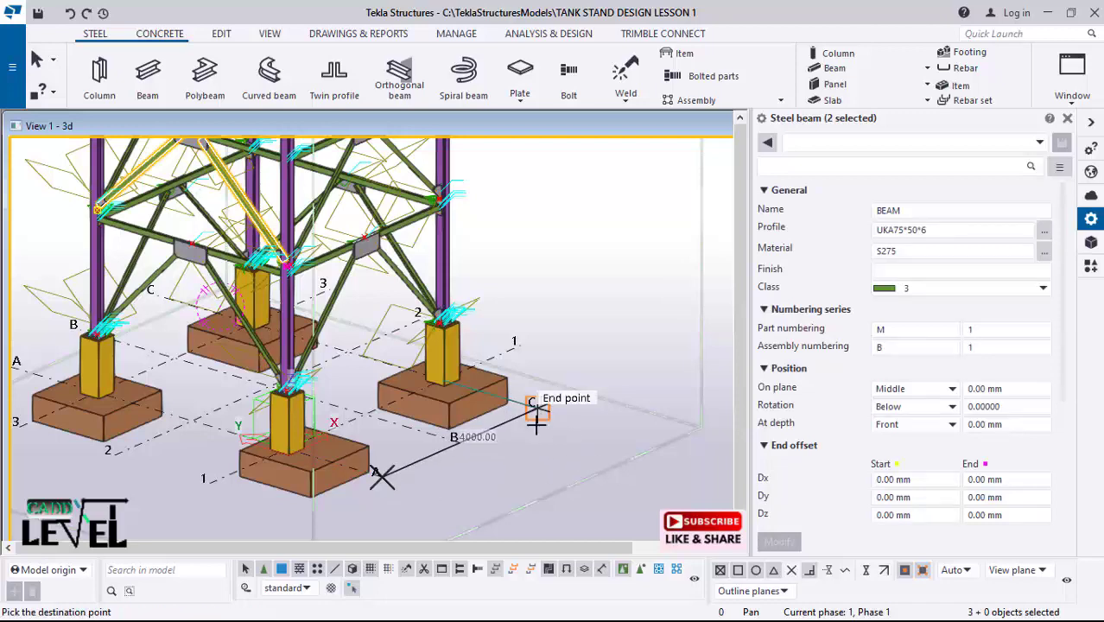
# Step: End the running copy command for the two diagonal braces
pyautogui.scroll(-2, 500, 445)
pyautogui.rightClick(561, 326)
pyautogui.click(605, 333)
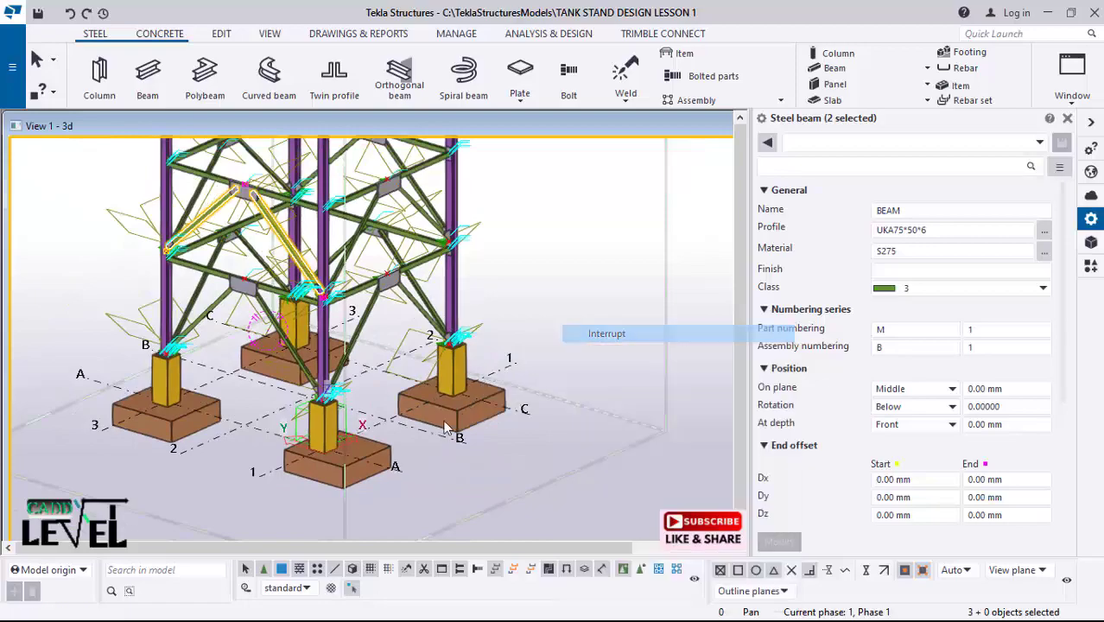
# Step: Add the two matching braces on the grid C face to the selection and set the rotation of all four braces to Top
pyautogui.scroll(-2, 451, 411)
pyautogui.moveTo(436, 207); pyautogui.dragTo(436, 255, button='middle')
pyautogui.scroll(2, 438, 257)
pyautogui.moveTo(432, 309); pyautogui.dragTo(260, 251, button='middle')
pyautogui.scroll(4, 498, 266)
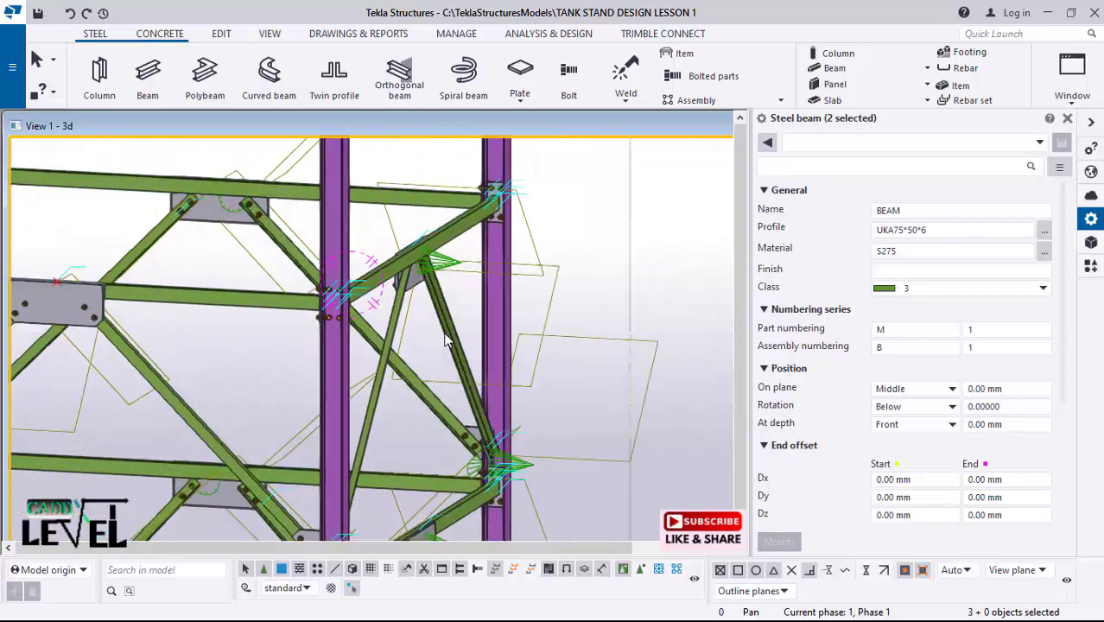
pyautogui.keyDown('ctrl'); pyautogui.click(442, 352); pyautogui.keyUp('ctrl')
pyautogui.keyDown('ctrl'); pyautogui.click(377, 402); pyautogui.keyUp('ctrl')
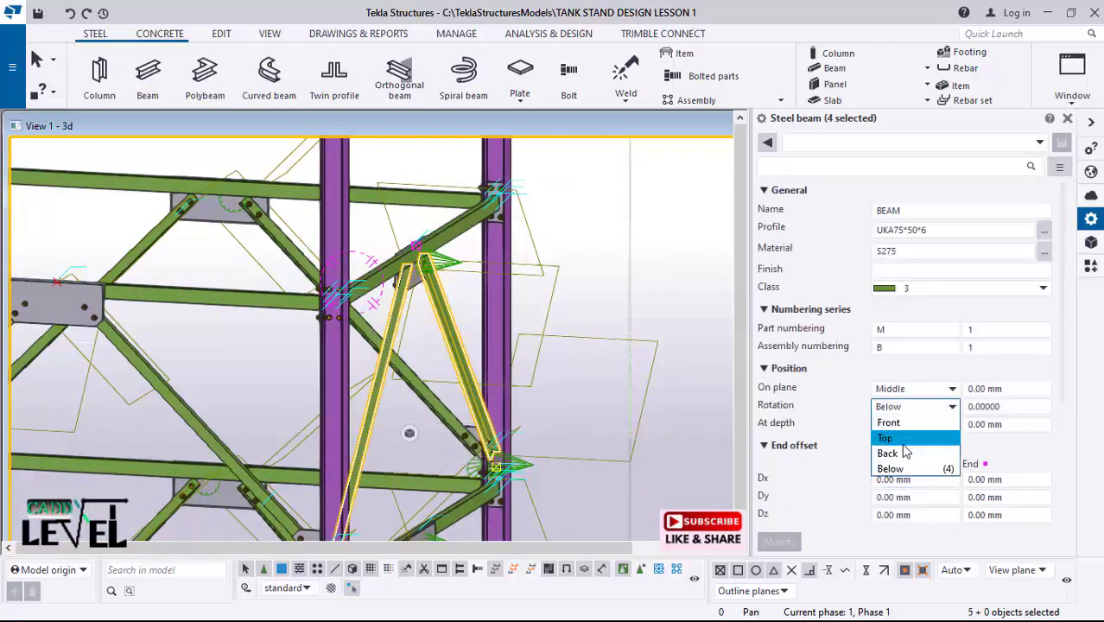
pyautogui.click(903, 442)
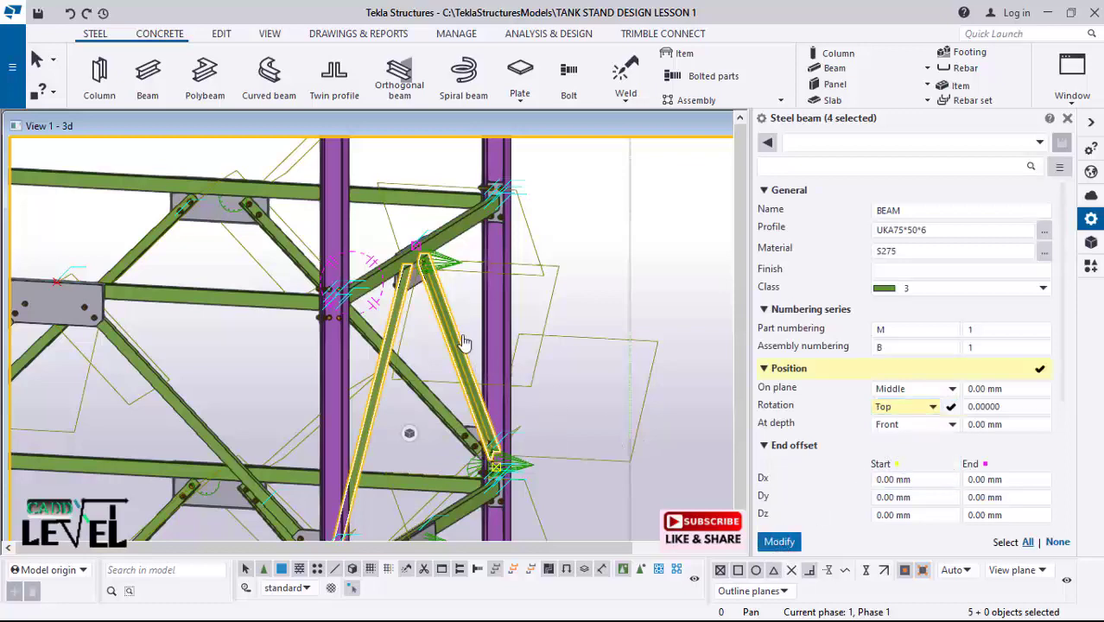
pyautogui.click(663, 272)
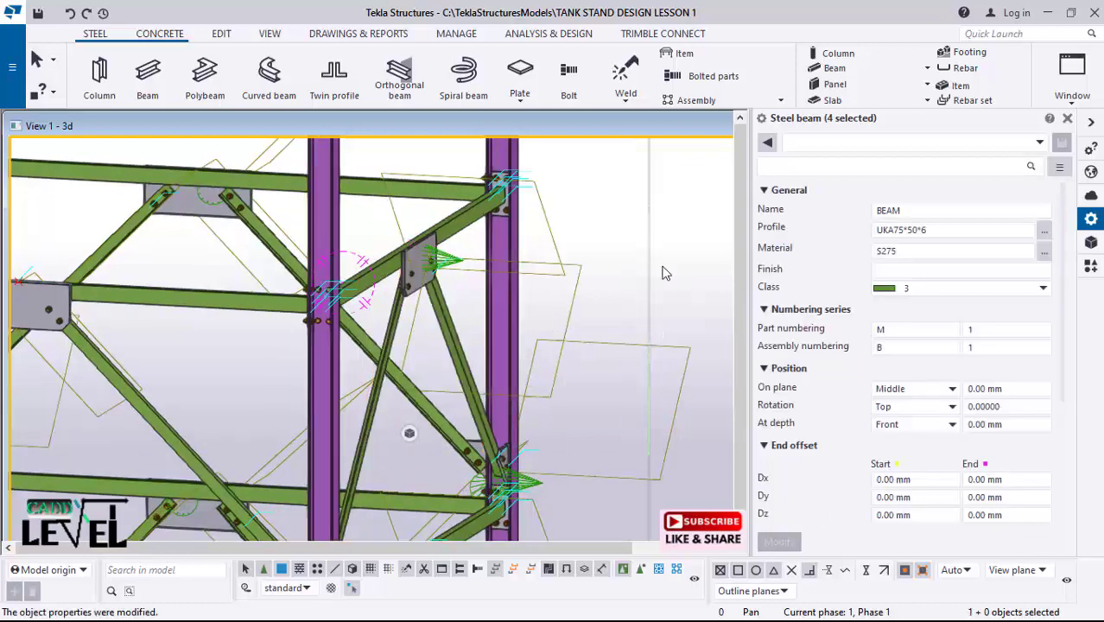
# Step: Examine the bracing in the two lowest bays and the unbraced bays above it
pyautogui.scroll(-2, 662, 271)
pyautogui.scroll(-4, 380, 263)
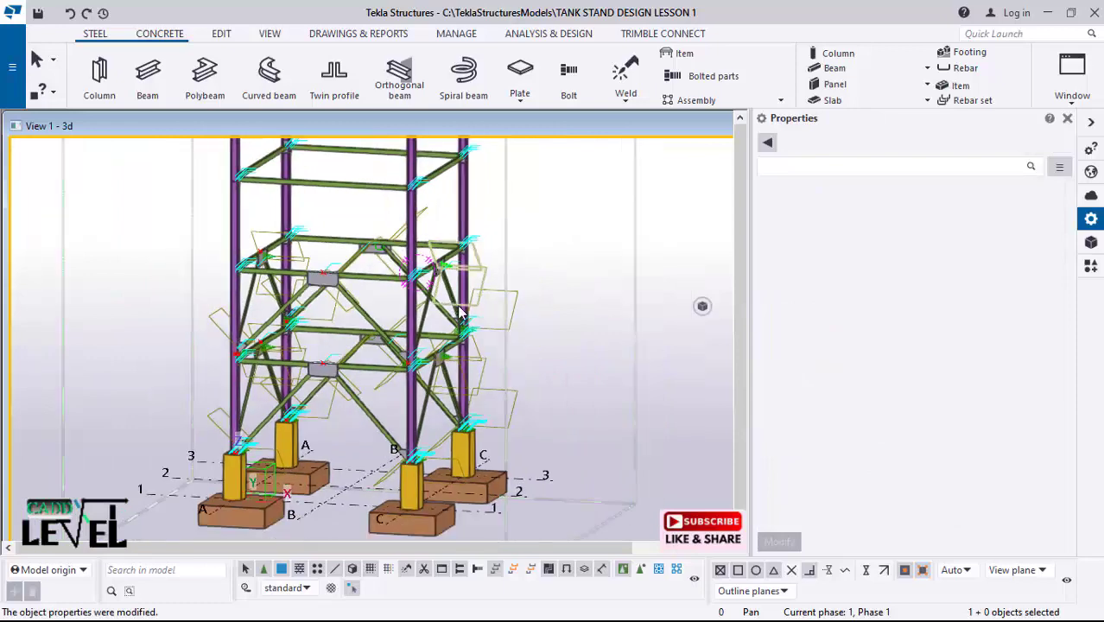
pyautogui.scroll(5, 424, 283)
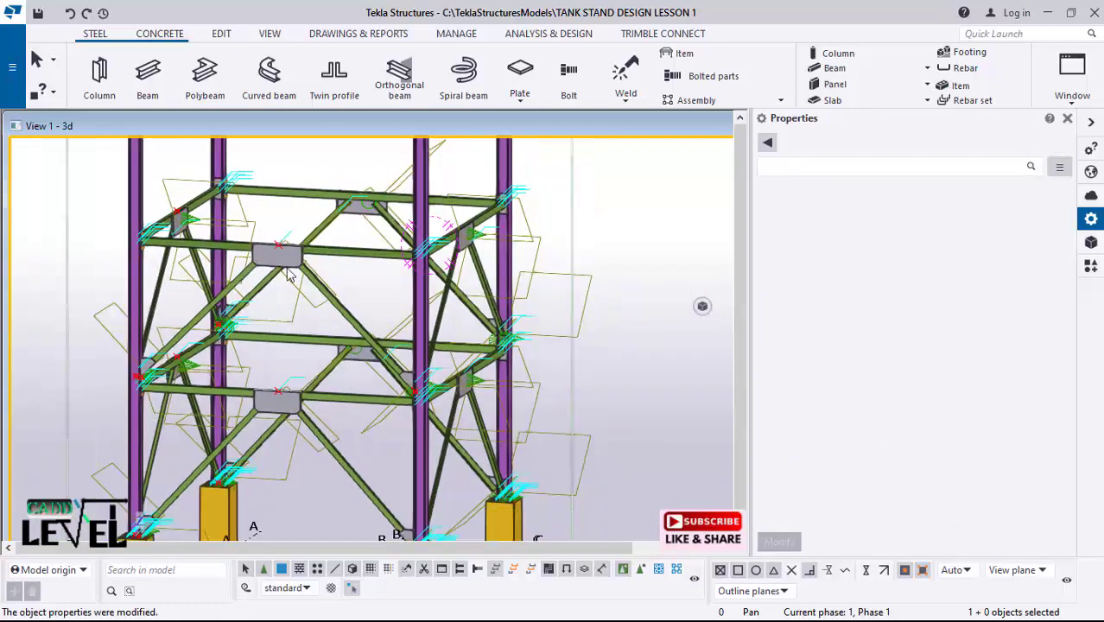
pyautogui.scroll(1, 386, 300)
pyautogui.scroll(-2, 355, 346)
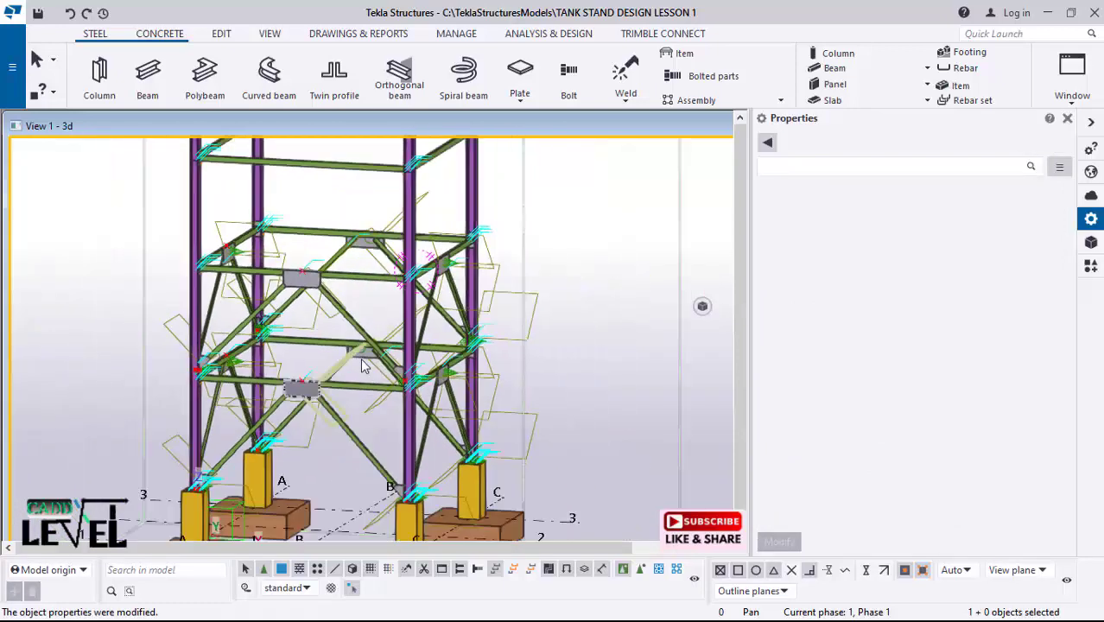
pyautogui.scroll(-5, 345, 355)
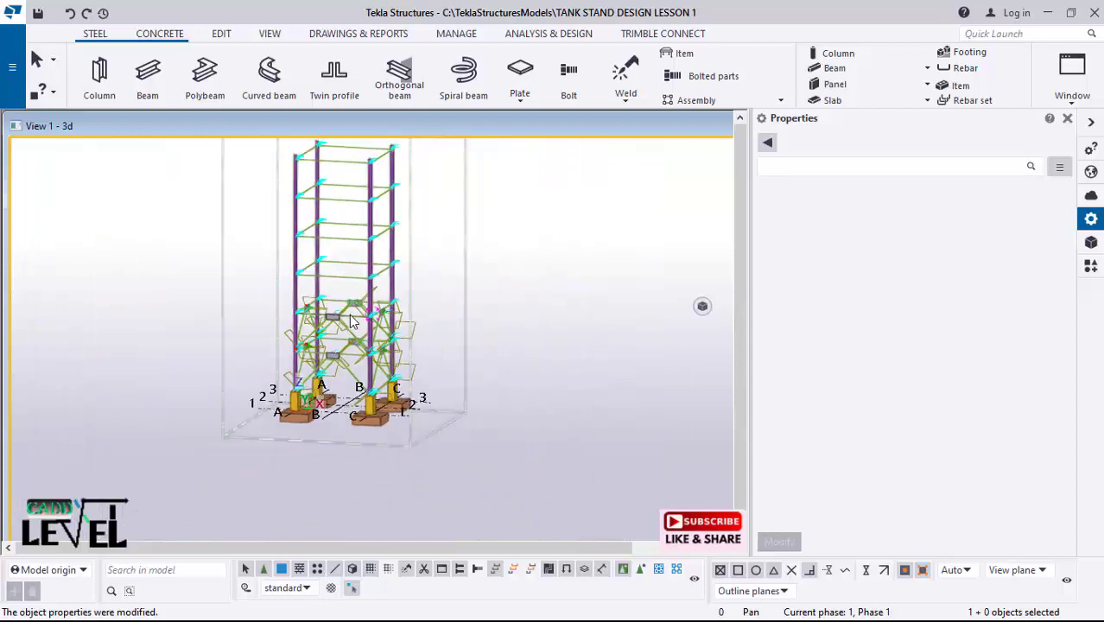
pyautogui.scroll(2, 346, 259)
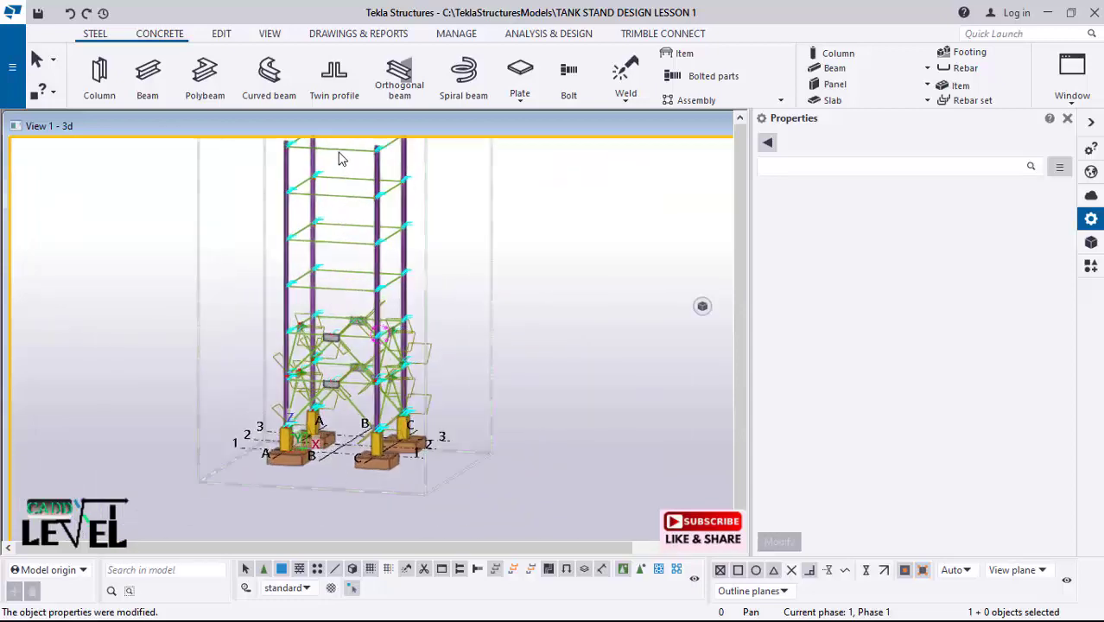
pyautogui.scroll(3, 339, 159)
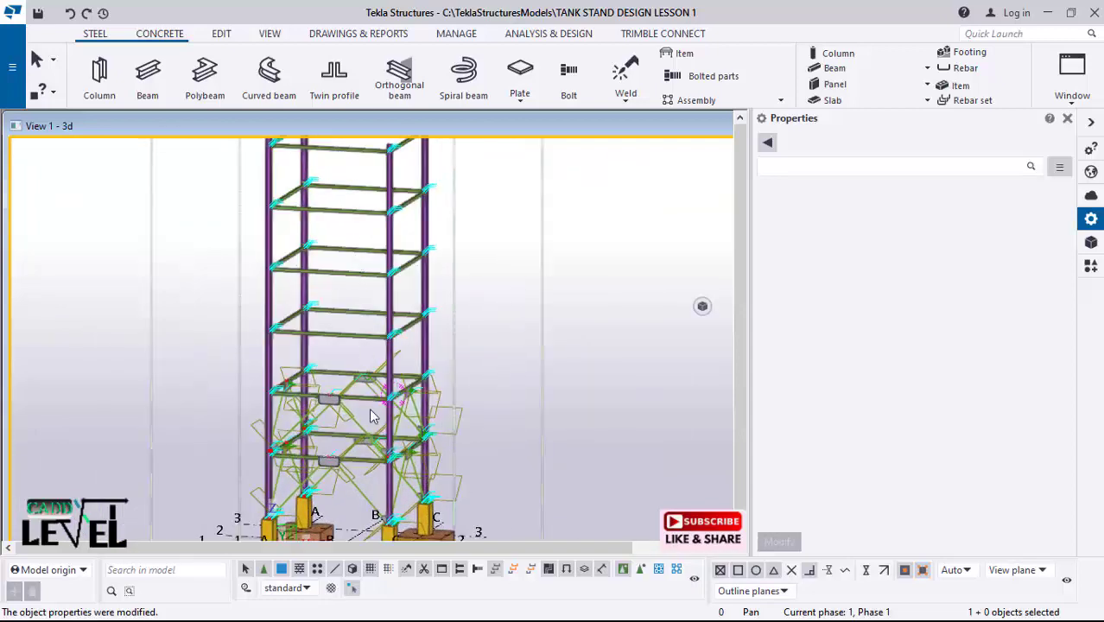
pyautogui.scroll(4, 372, 417)
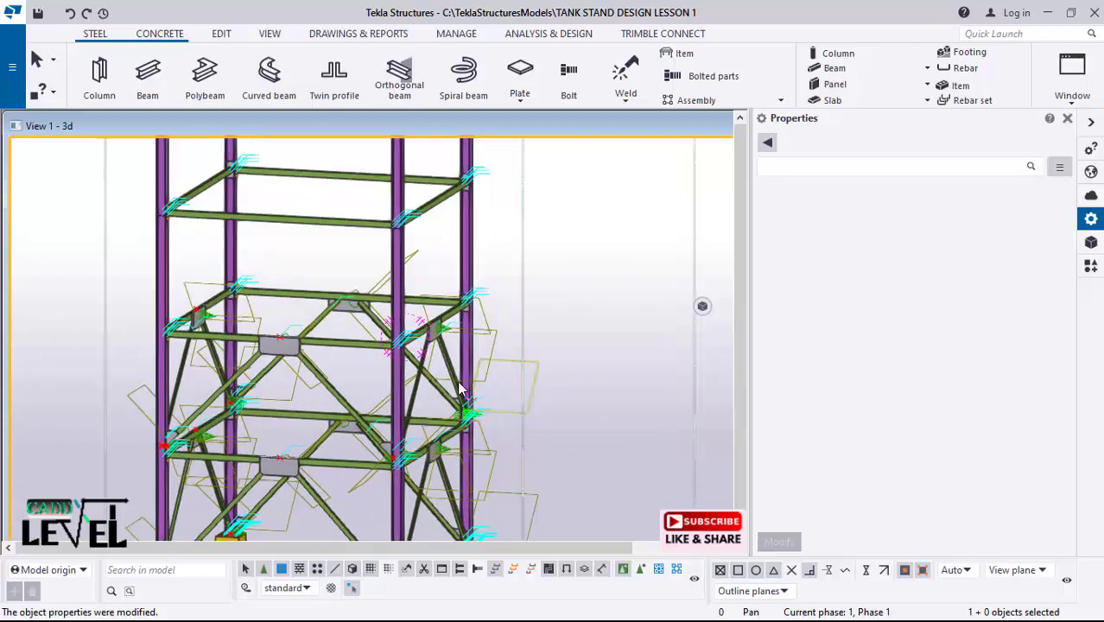
pyautogui.scroll(-2, 418, 377)
pyautogui.scroll(2, 413, 406)
pyautogui.scroll(-2, 293, 362)
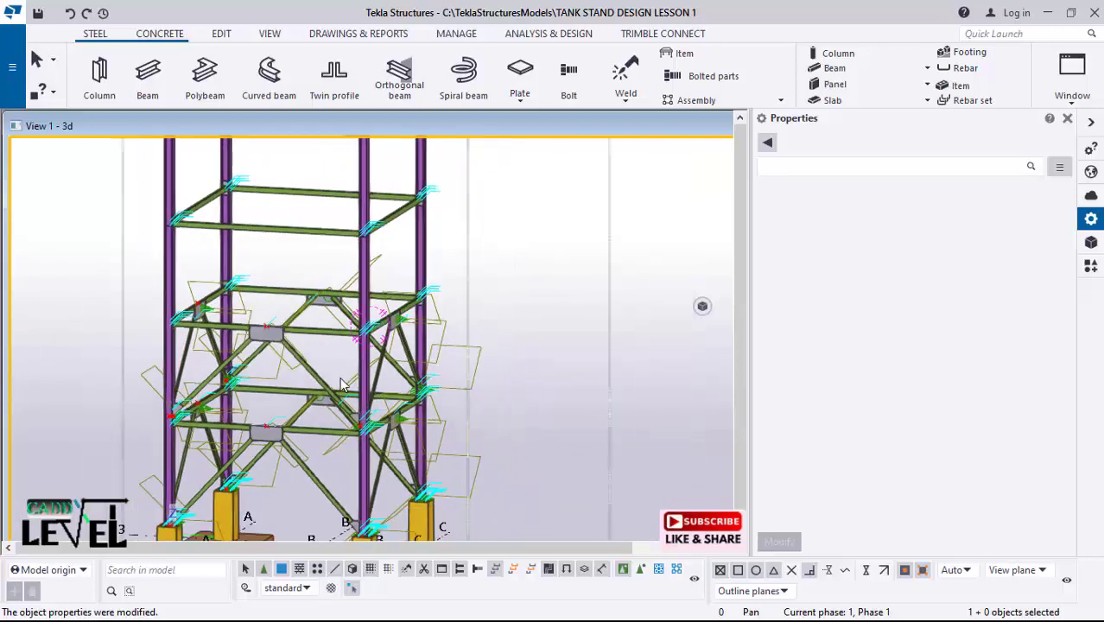
pyautogui.scroll(2, 341, 380)
pyautogui.scroll(-3, 333, 316)
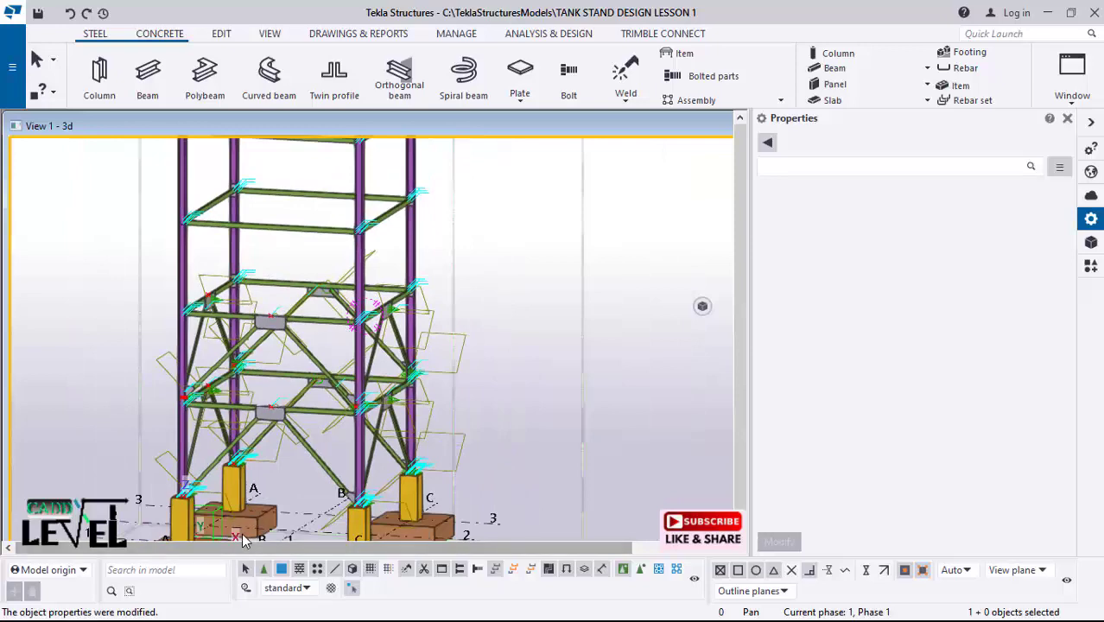
pyautogui.scroll(1, 327, 396)
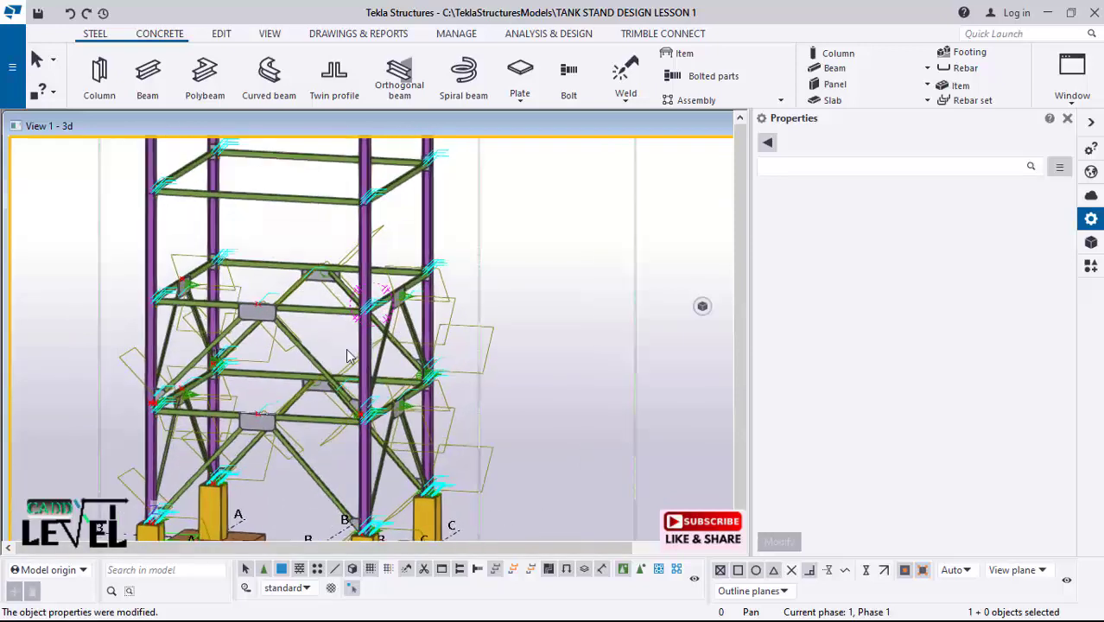
pyautogui.scroll(-3, 305, 473)
pyautogui.scroll(2, 290, 517)
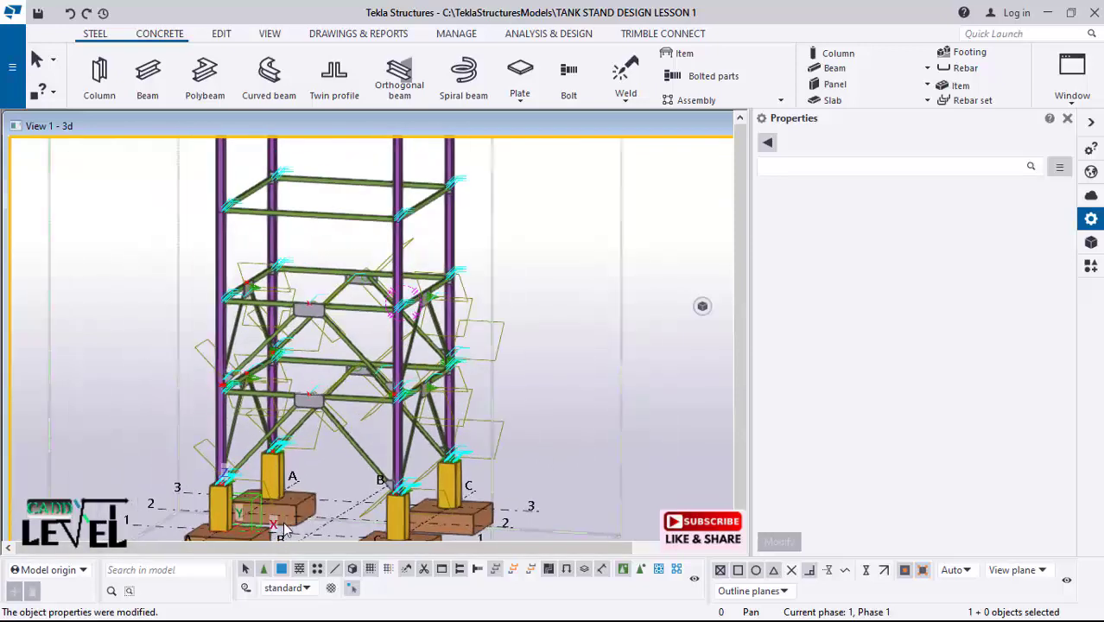
pyautogui.scroll(2, 393, 320)
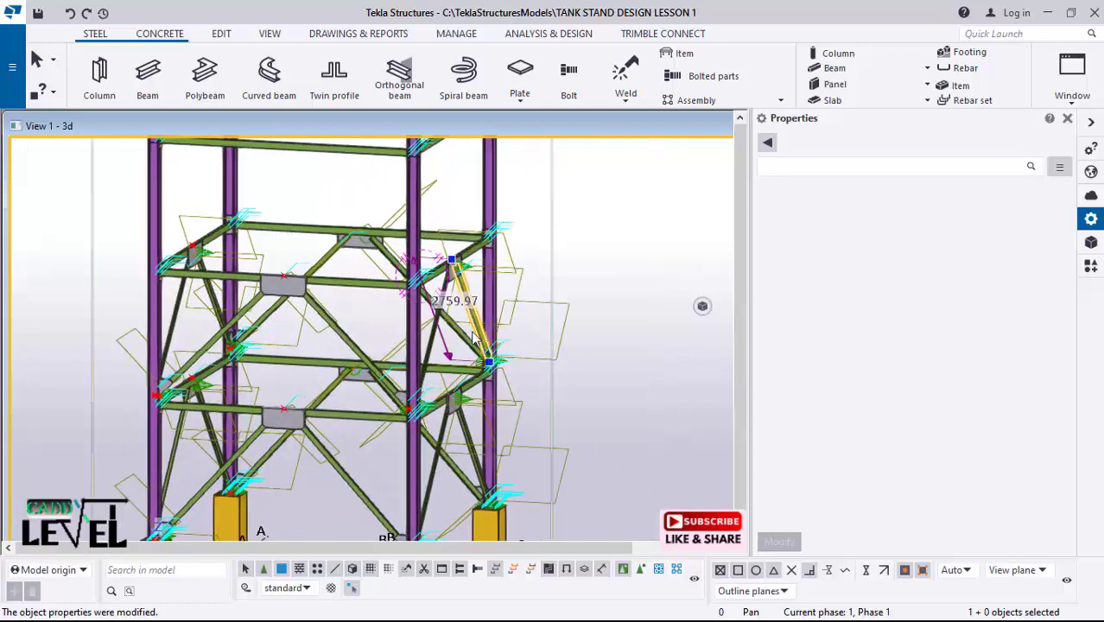
pyautogui.keyDown('ctrl'); pyautogui.click(432, 347); pyautogui.keyUp('ctrl')
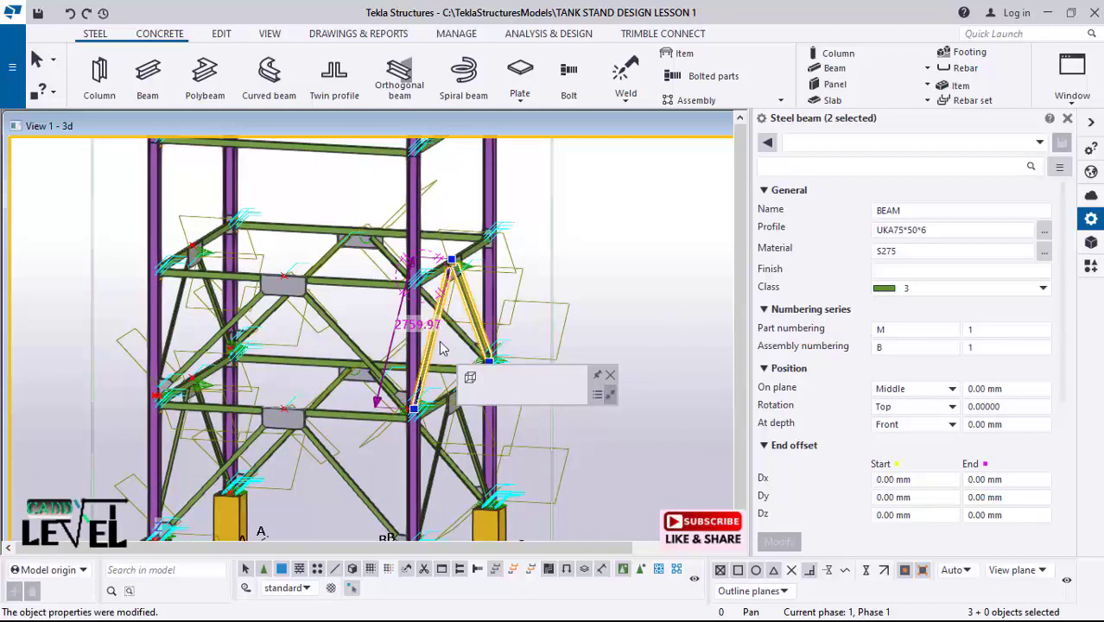
pyautogui.scroll(1, 390, 271)
pyautogui.keyDown('ctrl'); pyautogui.click(388, 259); pyautogui.keyUp('ctrl')
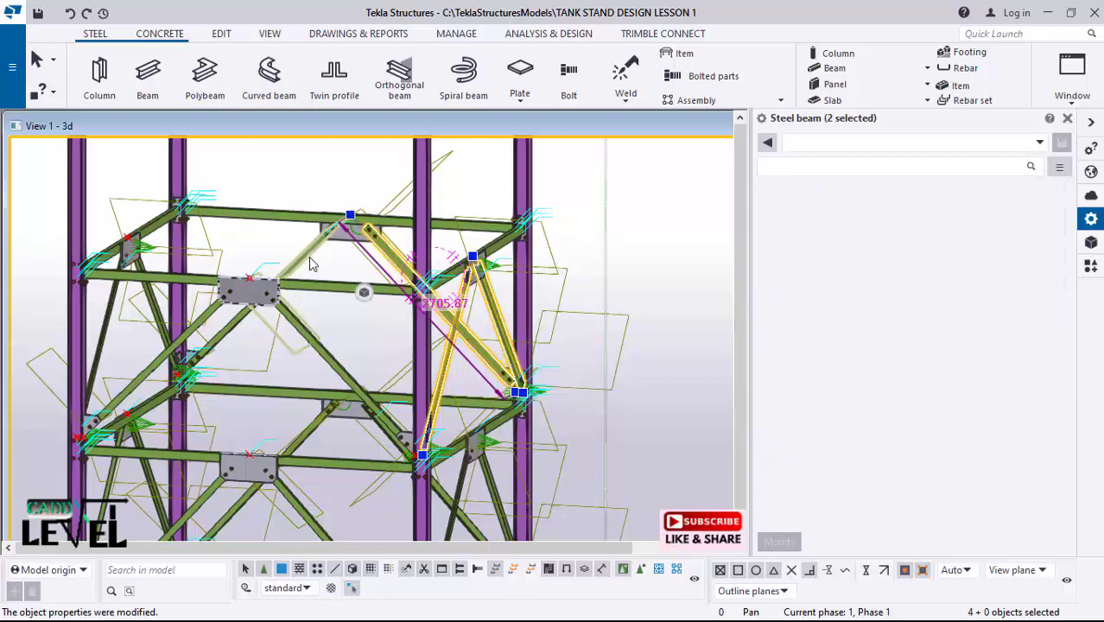
pyautogui.keyDown('ctrl'); pyautogui.click(310, 278); pyautogui.keyUp('ctrl')
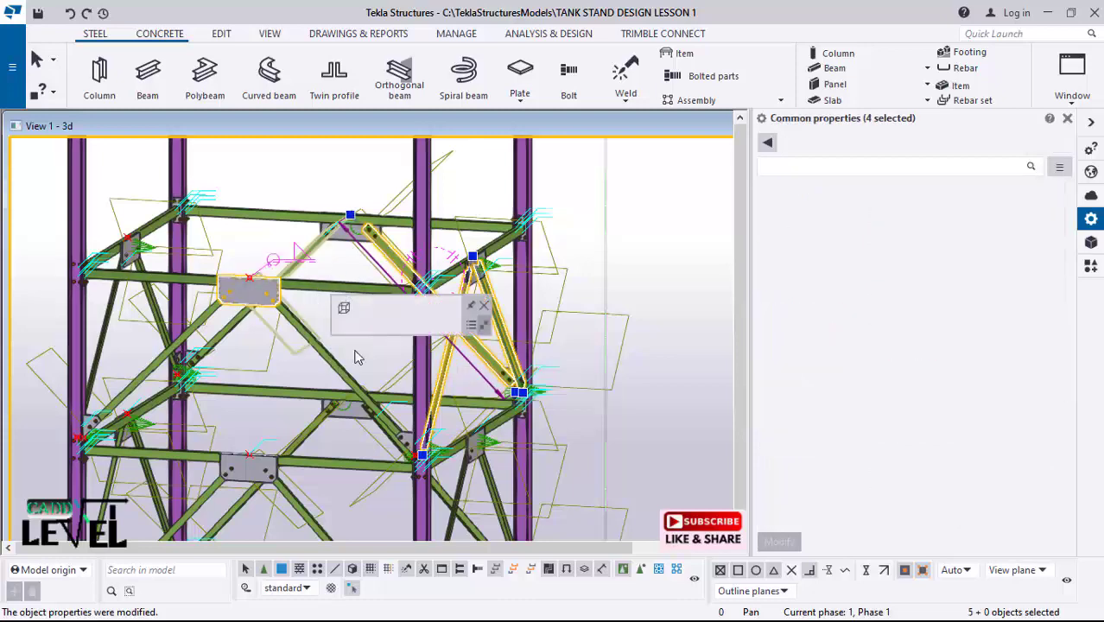
pyautogui.click(376, 360)
# Step: Select the two diagonal braces in the second bay of the grid C face
pyautogui.scroll(1, 367, 373)
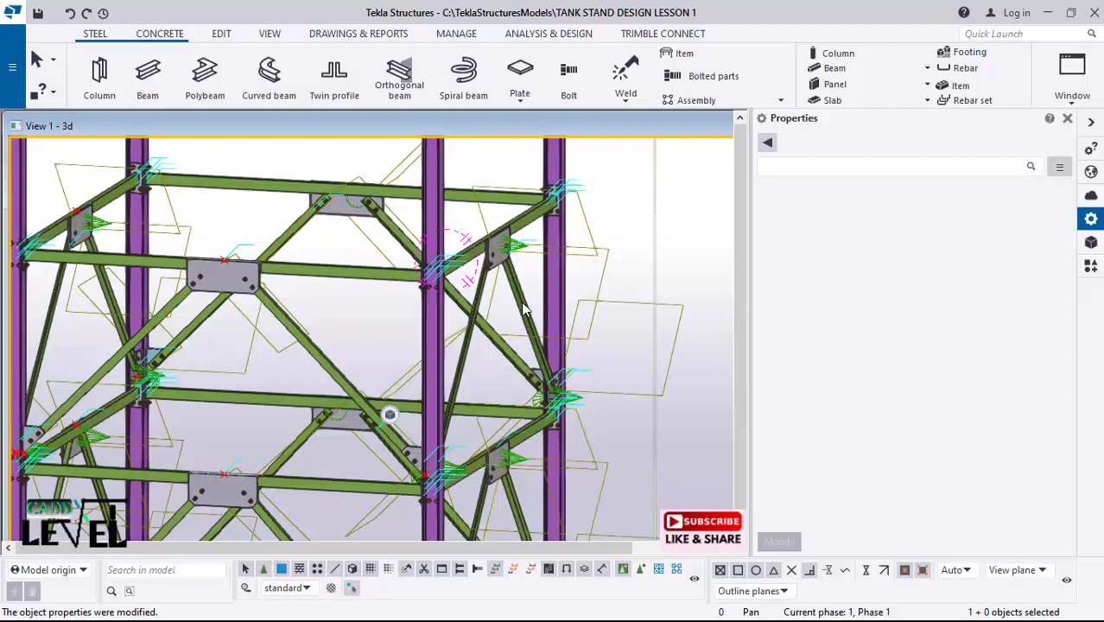
pyautogui.click(514, 333)
pyautogui.keyDown('ctrl'); pyautogui.click(461, 363); pyautogui.keyUp('ctrl')
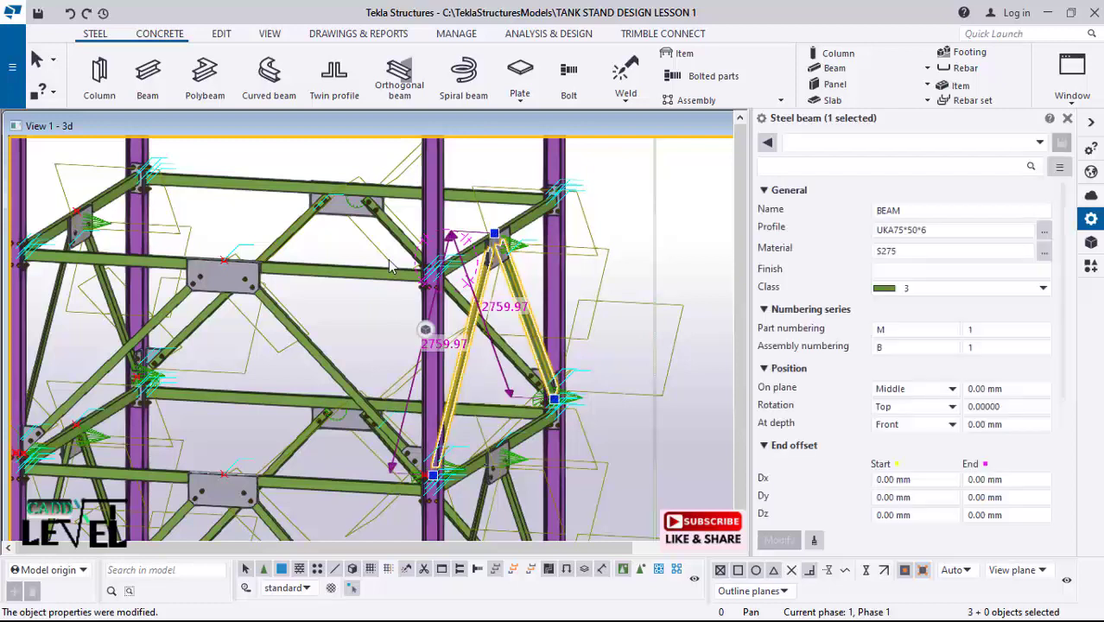
# Step: Add both diagonal braces in the second bay of the grid 3 face to the selection
pyautogui.keyDown('ctrl'); pyautogui.click(399, 245); pyautogui.keyUp('ctrl')
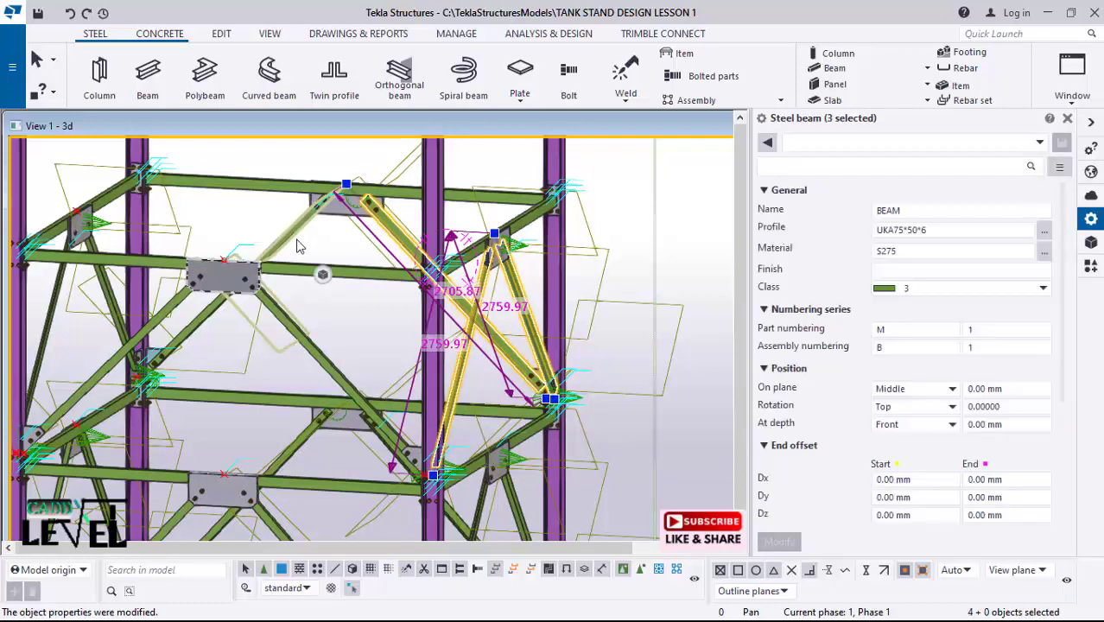
pyautogui.scroll(1, 321, 249)
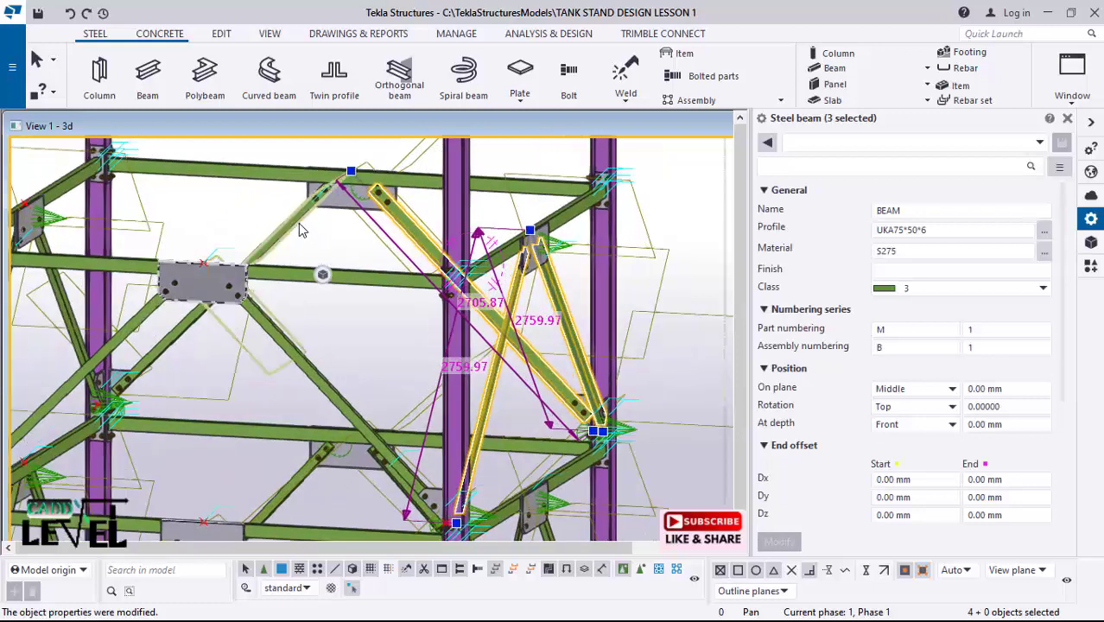
pyautogui.scroll(1, 311, 240)
pyautogui.scroll(3, 313, 240)
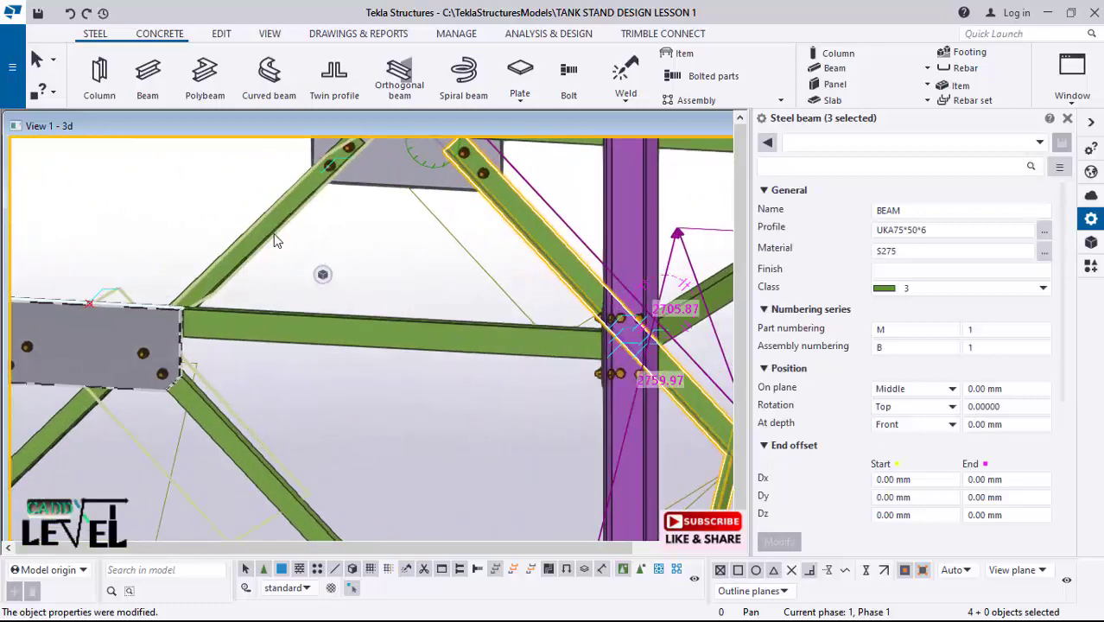
pyautogui.scroll(-2, 391, 253)
pyautogui.keyDown('ctrl'); pyautogui.moveTo(391, 261); pyautogui.dragTo(391, 221, button='middle'); pyautogui.keyUp('ctrl')
pyautogui.scroll(-5, 386, 172)
pyautogui.scroll(2, 389, 450)
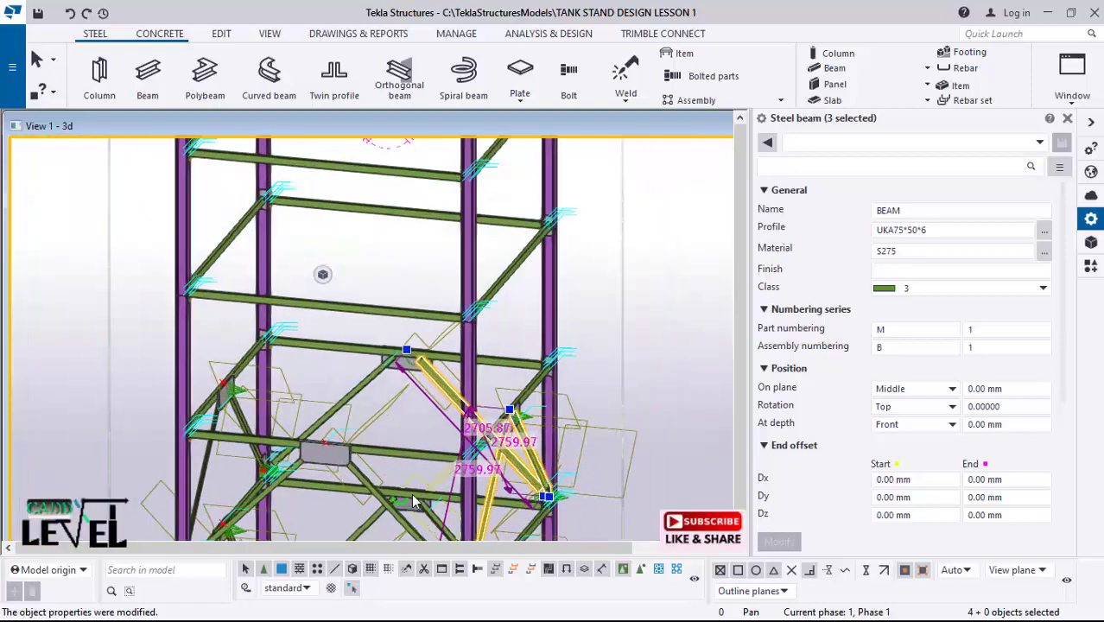
pyautogui.keyDown('ctrl'); pyautogui.moveTo(372, 439); pyautogui.dragTo(430, 450, button='middle'); pyautogui.keyUp('ctrl')
pyautogui.keyDown('ctrl'); pyautogui.click(357, 361); pyautogui.keyUp('ctrl')
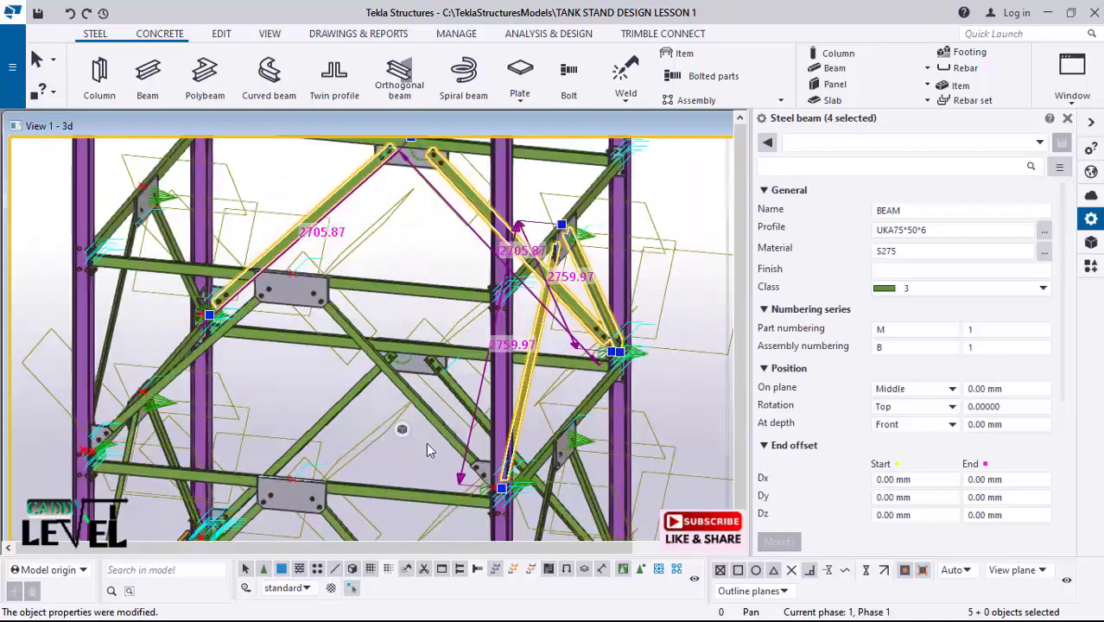
# Step: Add both diagonal braces in the second bay of the grid 1 face to the selection
pyautogui.keyDown('ctrl'); pyautogui.click(398, 395); pyautogui.keyUp('ctrl')
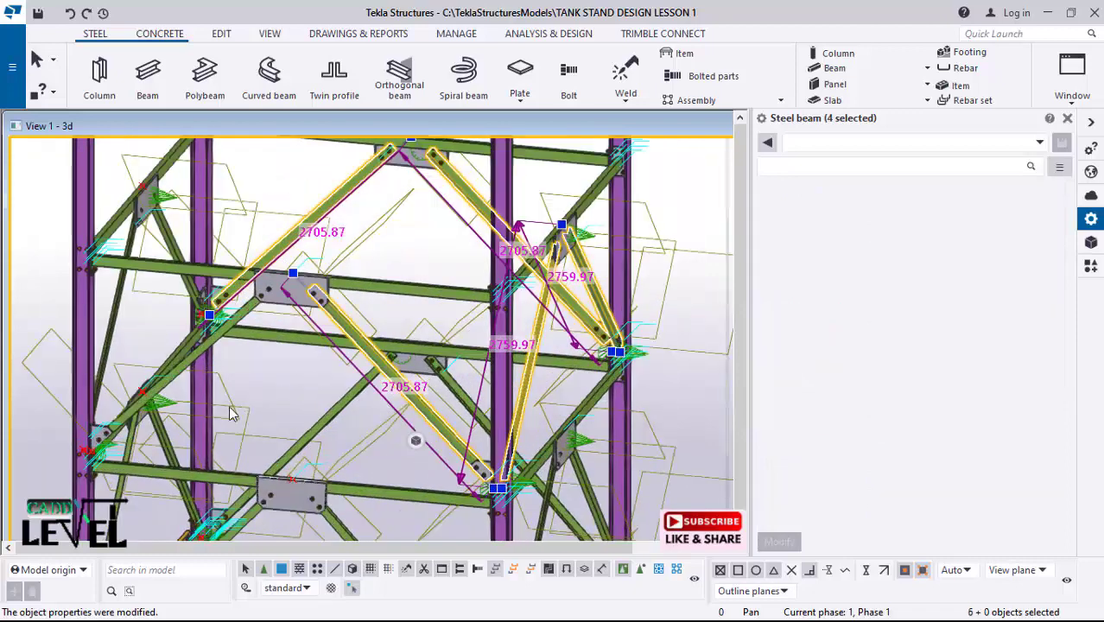
pyautogui.keyDown('ctrl'); pyautogui.moveTo(221, 384); pyautogui.dragTo(271, 405, button='middle'); pyautogui.keyUp('ctrl')
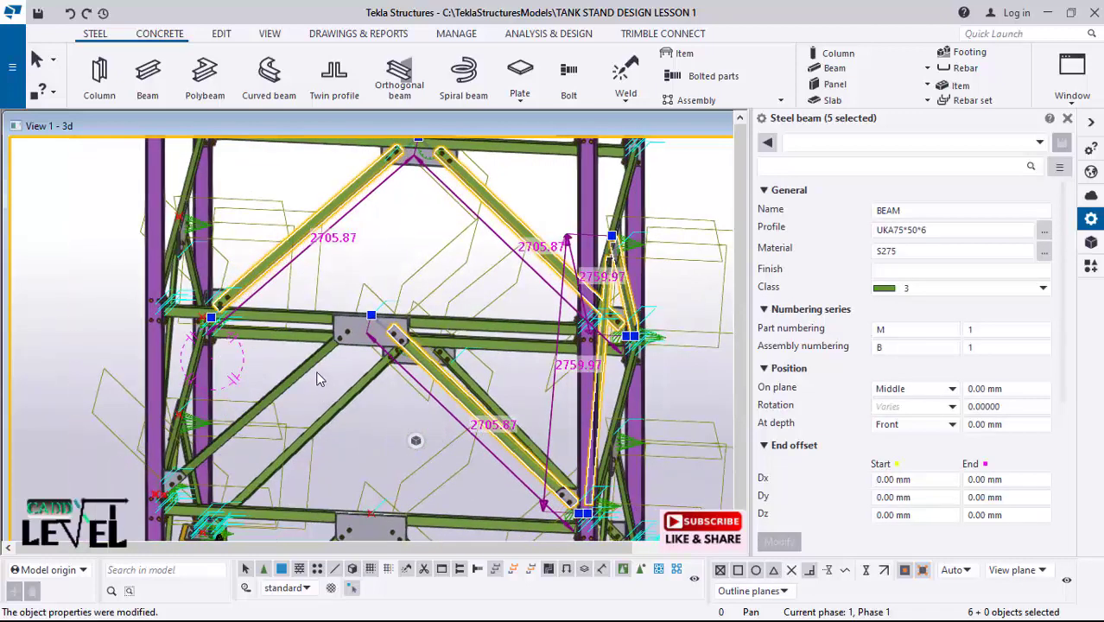
pyautogui.keyDown('ctrl'); pyautogui.click(309, 392); pyautogui.keyUp('ctrl')
# Step: Examine how the second-bay diagonal braces on the grid A face meet their gusset plates, compared with the selected braces
pyautogui.scroll(-2, 279, 441)
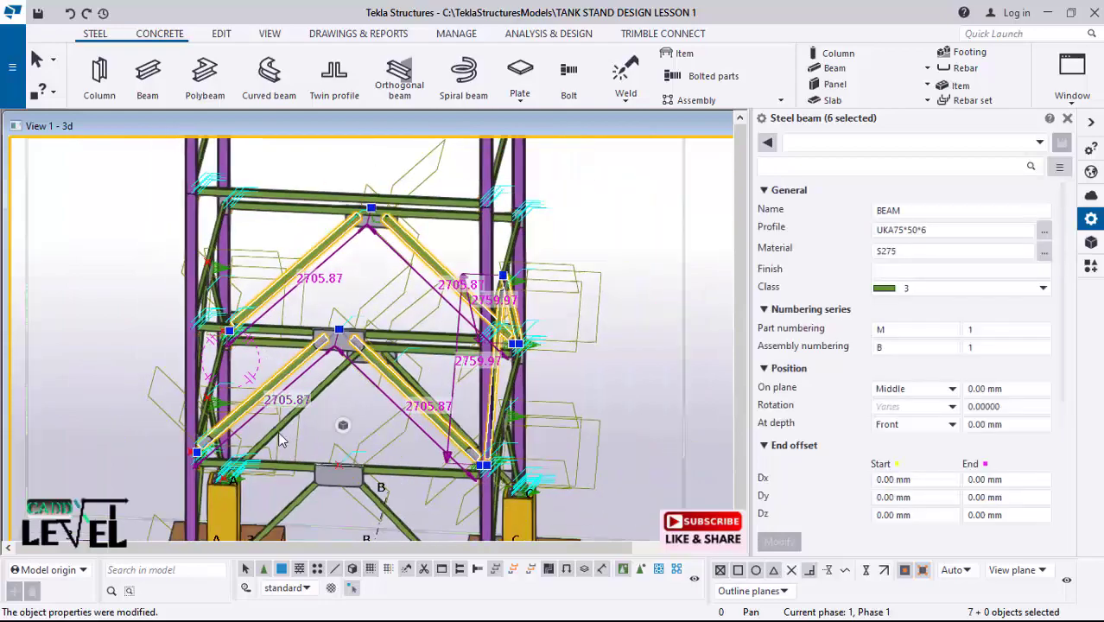
pyautogui.keyDown('ctrl'); pyautogui.moveTo(270, 424); pyautogui.dragTo(407, 404, button='middle'); pyautogui.keyUp('ctrl')
pyautogui.scroll(-2, 232, 410)
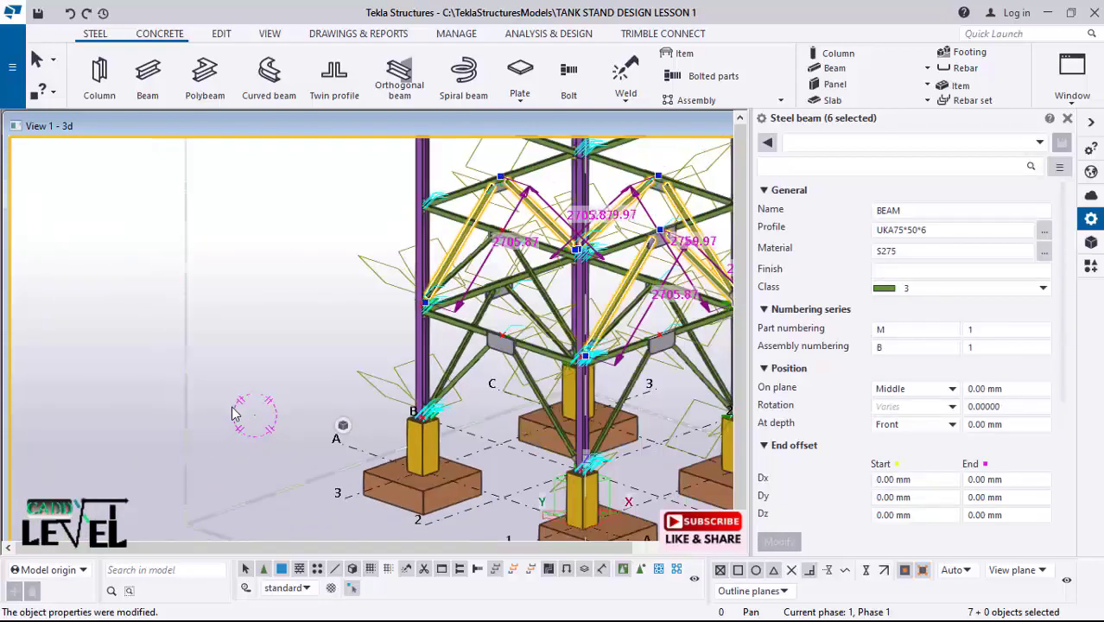
pyautogui.scroll(5, 535, 296)
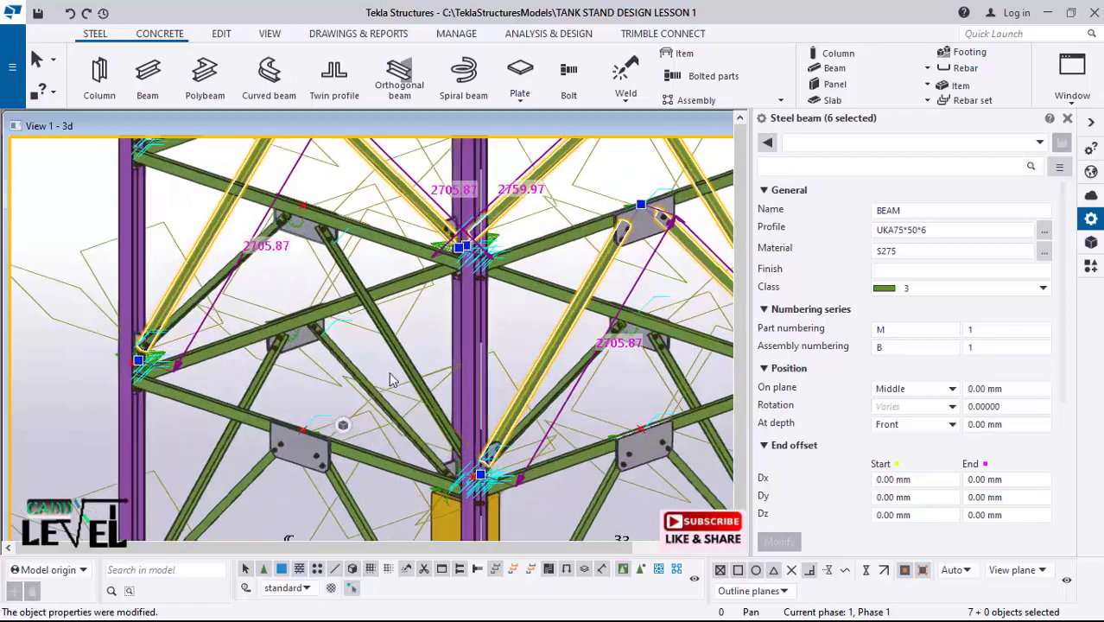
pyautogui.scroll(1, 212, 276)
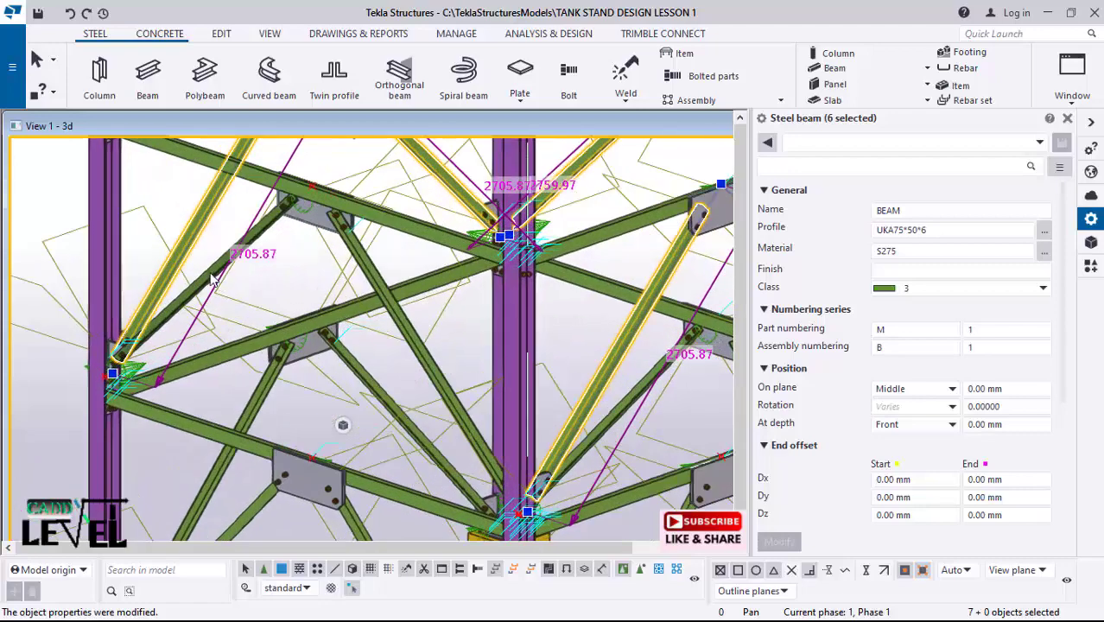
pyautogui.scroll(2, 342, 202)
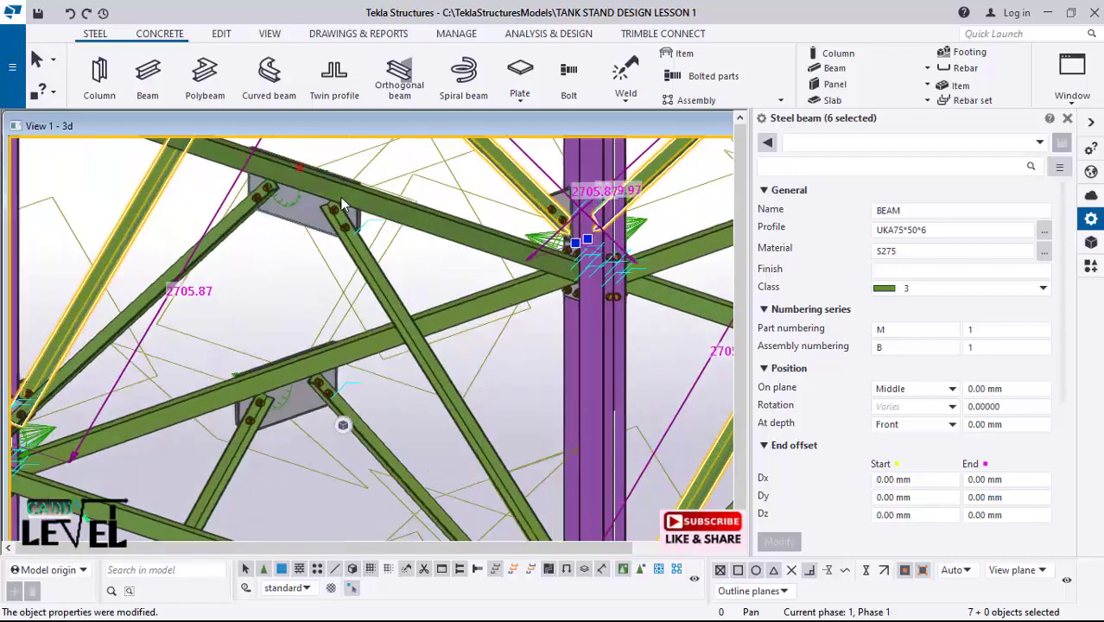
pyautogui.scroll(4, 341, 201)
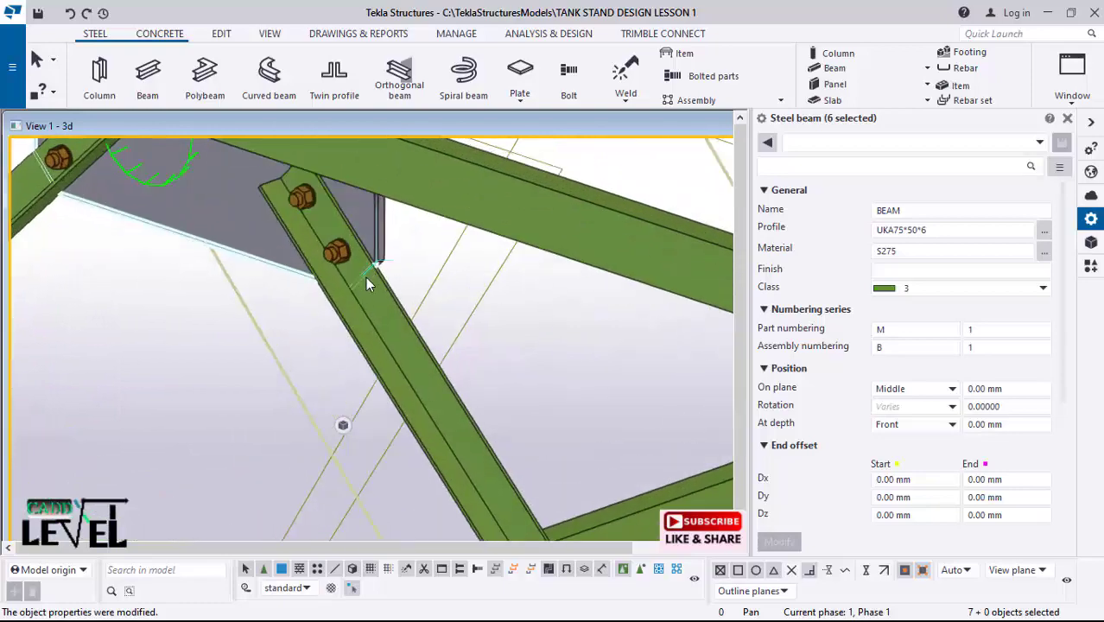
pyautogui.scroll(-6, 367, 284)
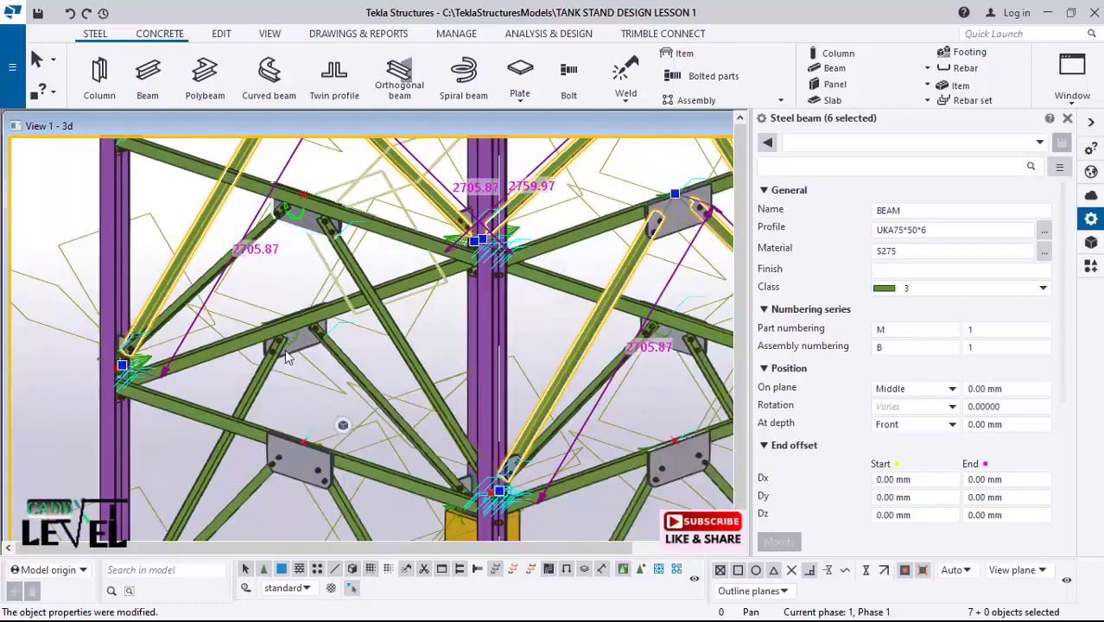
pyautogui.scroll(-1, 316, 375)
# Step: Drop the brace selection and inspect the orientation of the grid A face braces at their bolted gussets from several sides
pyautogui.click(180, 325)
pyautogui.scroll(2, 328, 232)
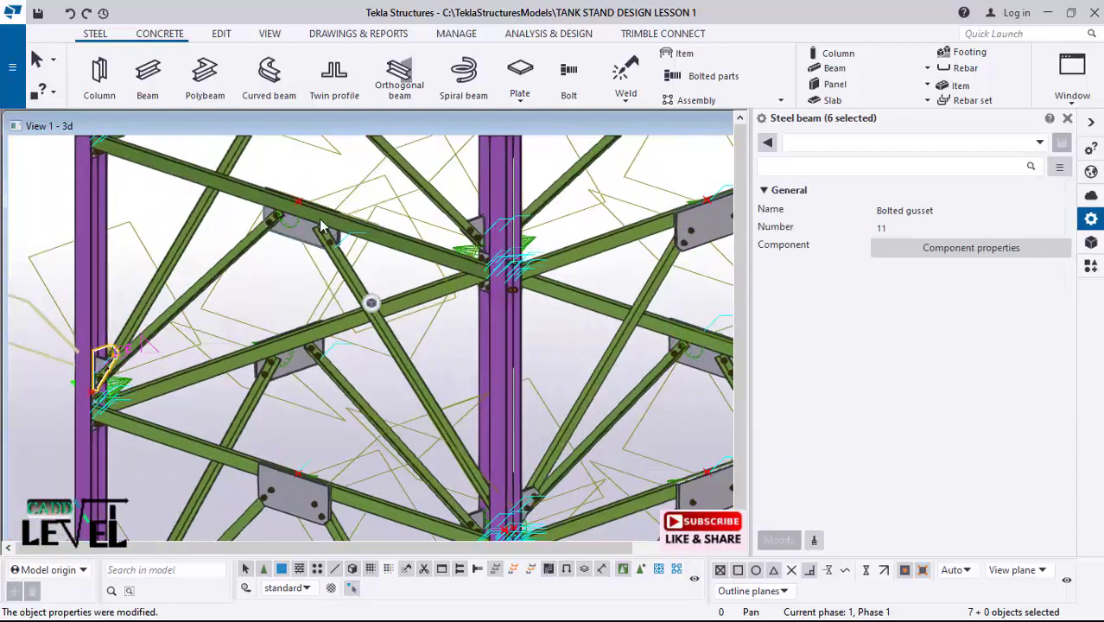
pyautogui.scroll(3, 320, 221)
pyautogui.scroll(-4, 264, 192)
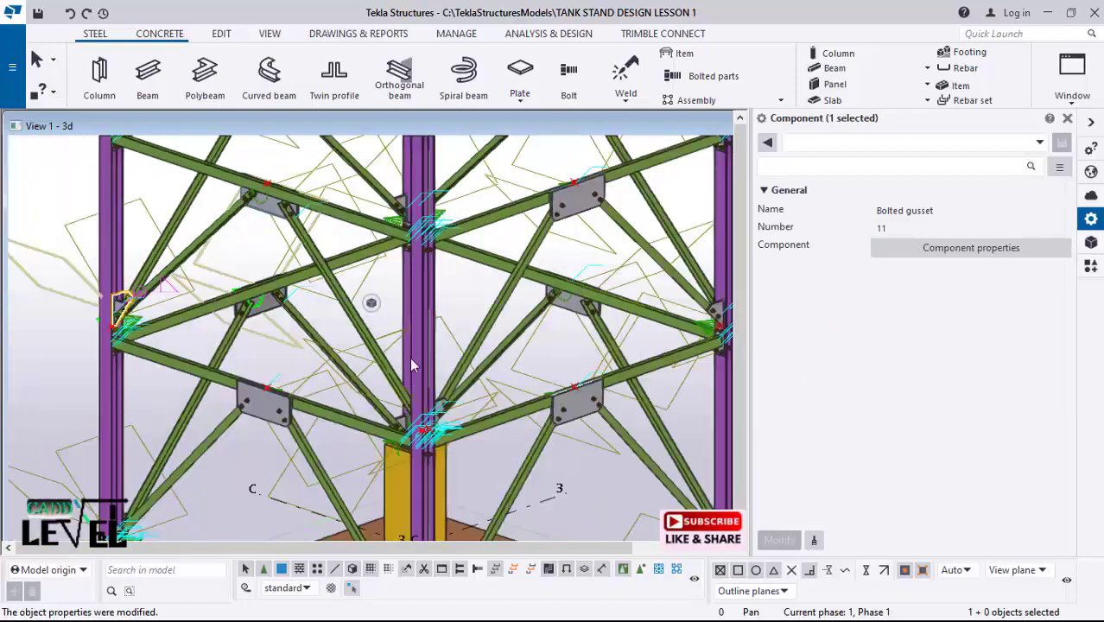
pyautogui.scroll(-2, 411, 364)
pyautogui.keyDown('ctrl'); pyautogui.moveTo(305, 331); pyautogui.dragTo(524, 315, button='middle'); pyautogui.keyUp('ctrl')
pyautogui.scroll(1, 597, 246)
pyautogui.scroll(4, 652, 209)
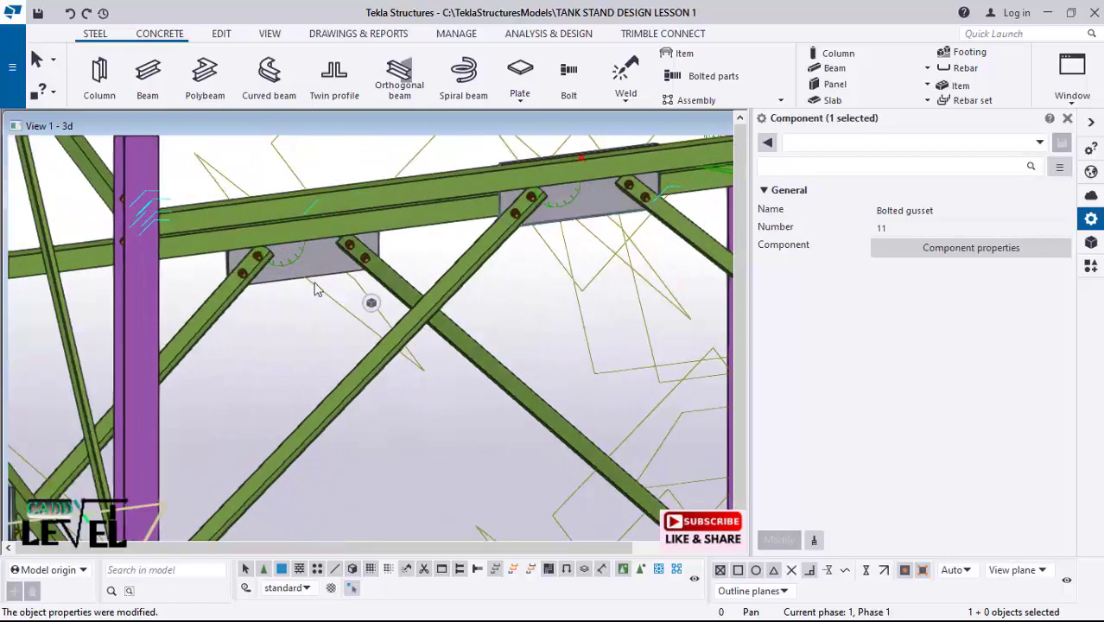
pyautogui.scroll(-5, 314, 285)
pyautogui.scroll(-2, 198, 434)
pyautogui.scroll(2, 327, 198)
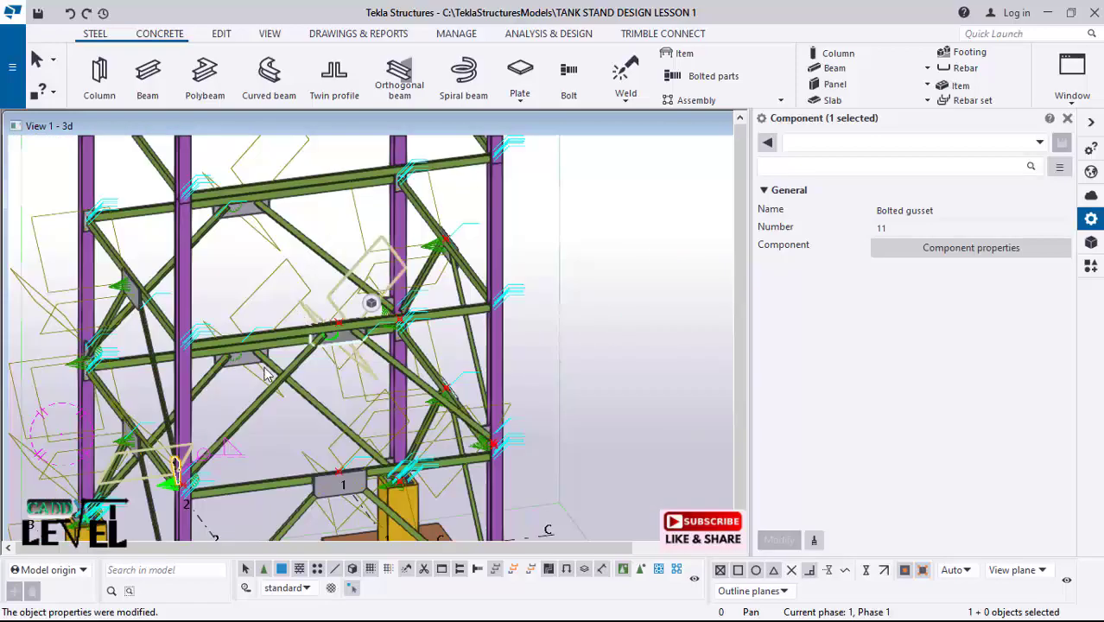
pyautogui.scroll(-2, 265, 369)
pyautogui.scroll(2, 278, 371)
pyautogui.keyDown('ctrl'); pyautogui.moveTo(288, 363); pyautogui.dragTo(342, 297, button='middle'); pyautogui.keyUp('ctrl')
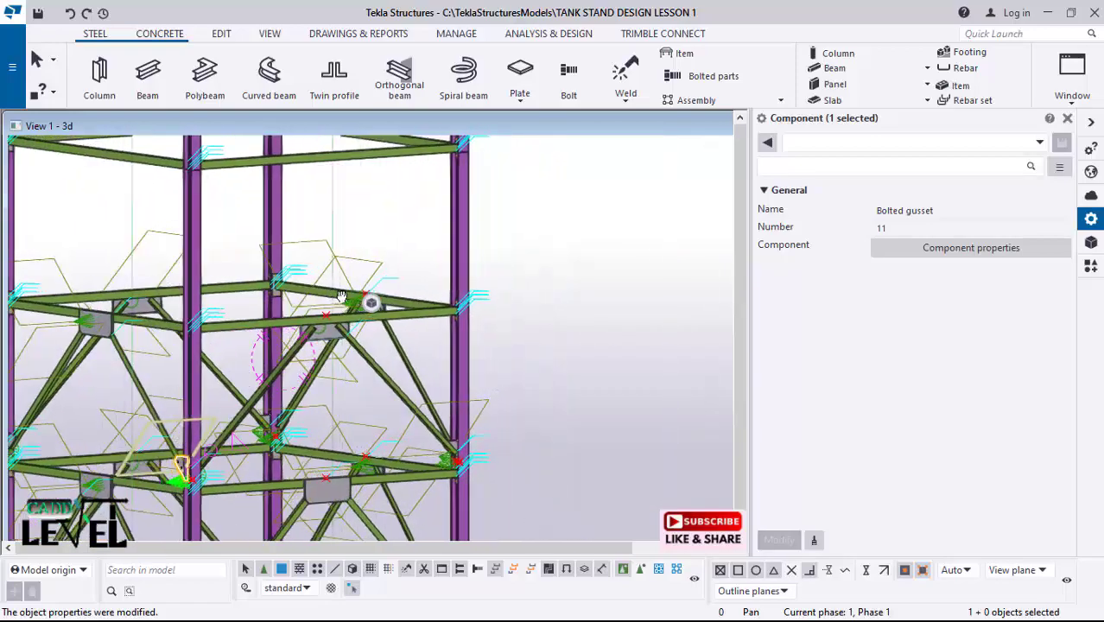
# Step: Set the rotation of both second-bay diagonal braces on the grid A face to Below, check their gusset connection and clear the selection
pyautogui.scroll(3, 342, 297)
pyautogui.click(400, 386)
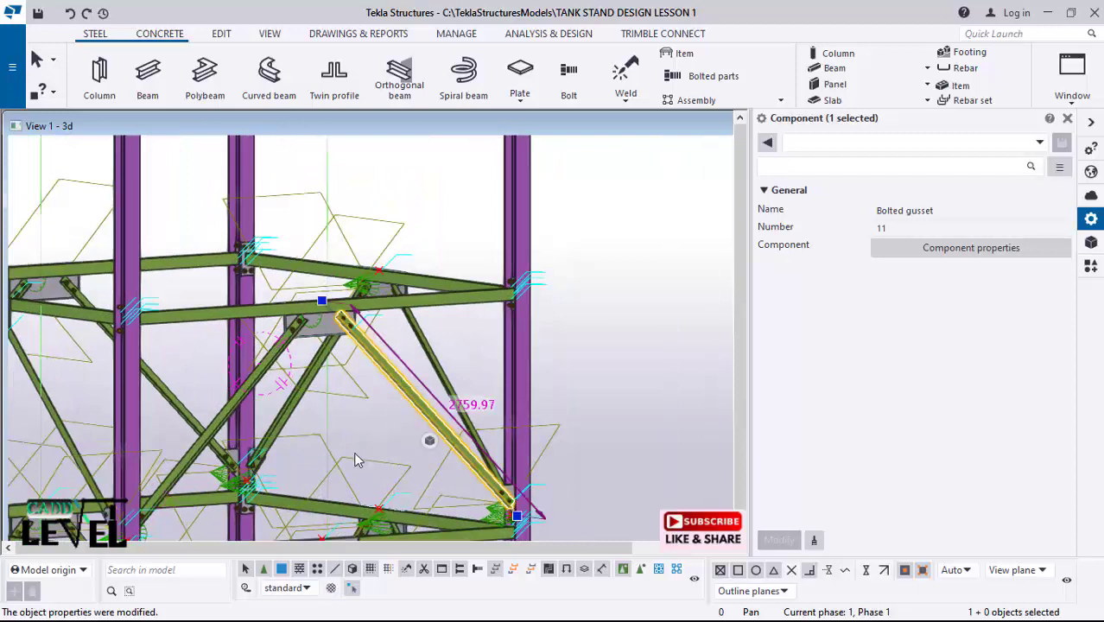
pyautogui.keyDown('ctrl'); pyautogui.click(221, 432); pyautogui.keyUp('ctrl')
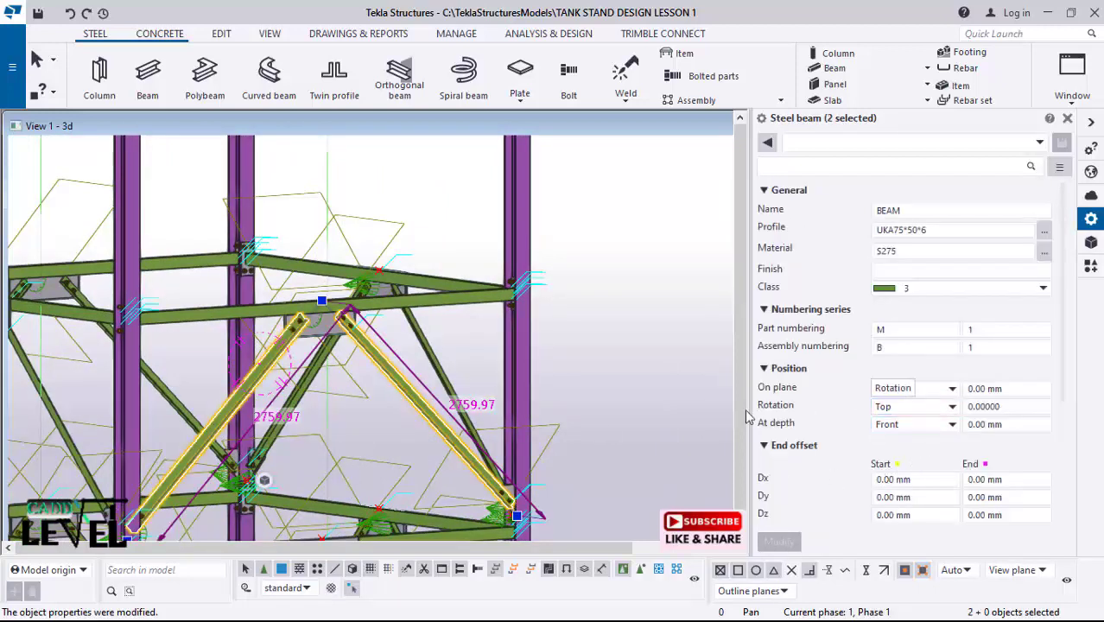
pyautogui.scroll(-5, 345, 257)
pyautogui.scroll(1, 328, 511)
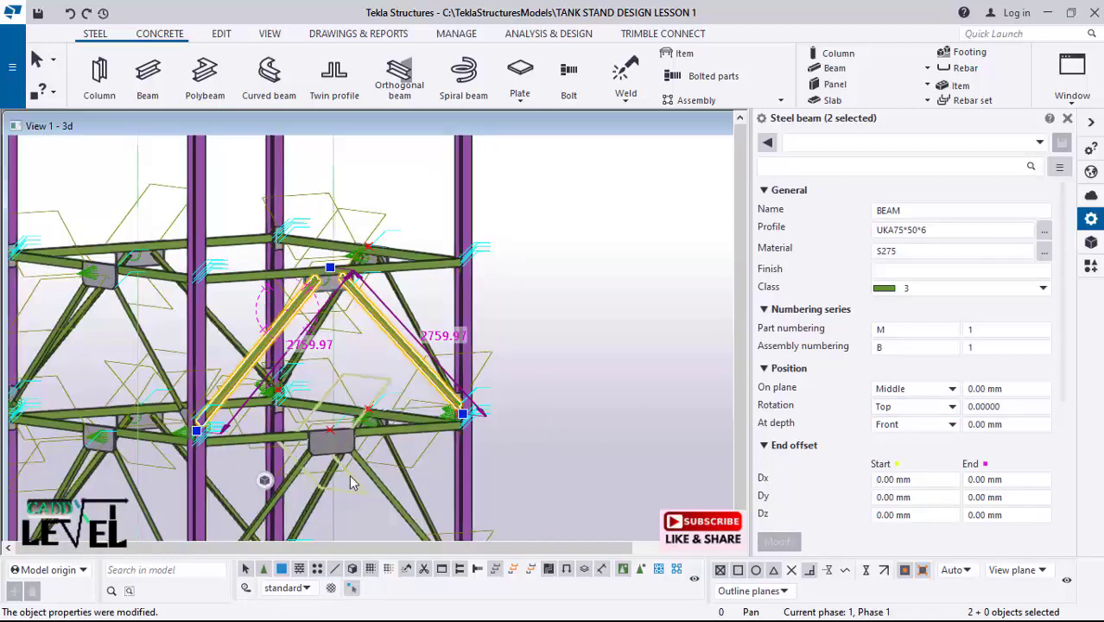
pyautogui.scroll(1, 350, 484)
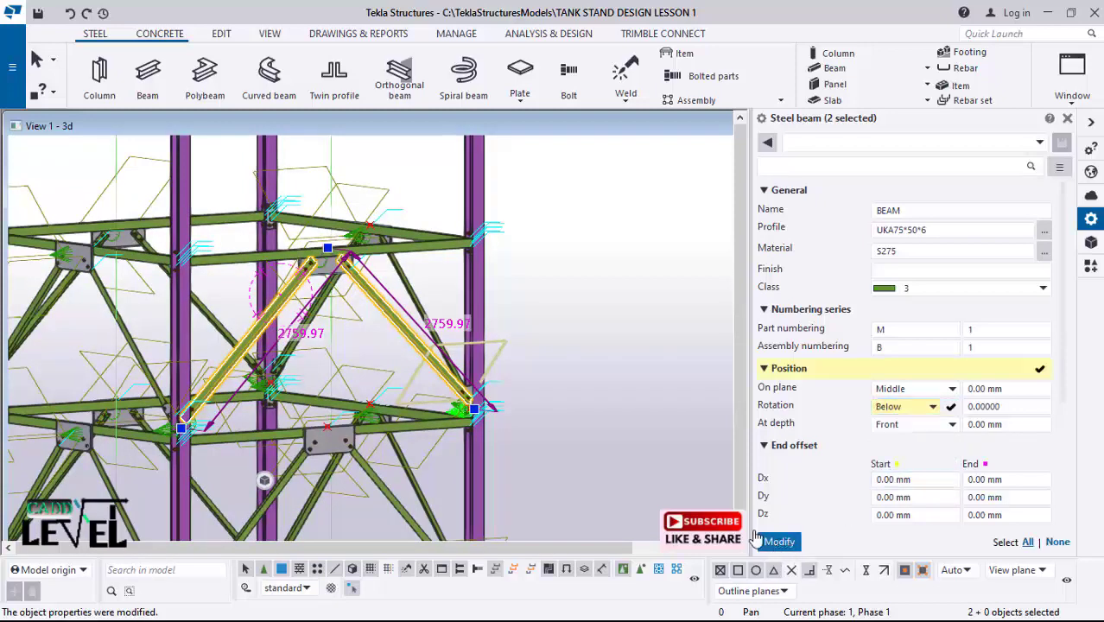
pyautogui.scroll(5, 346, 260)
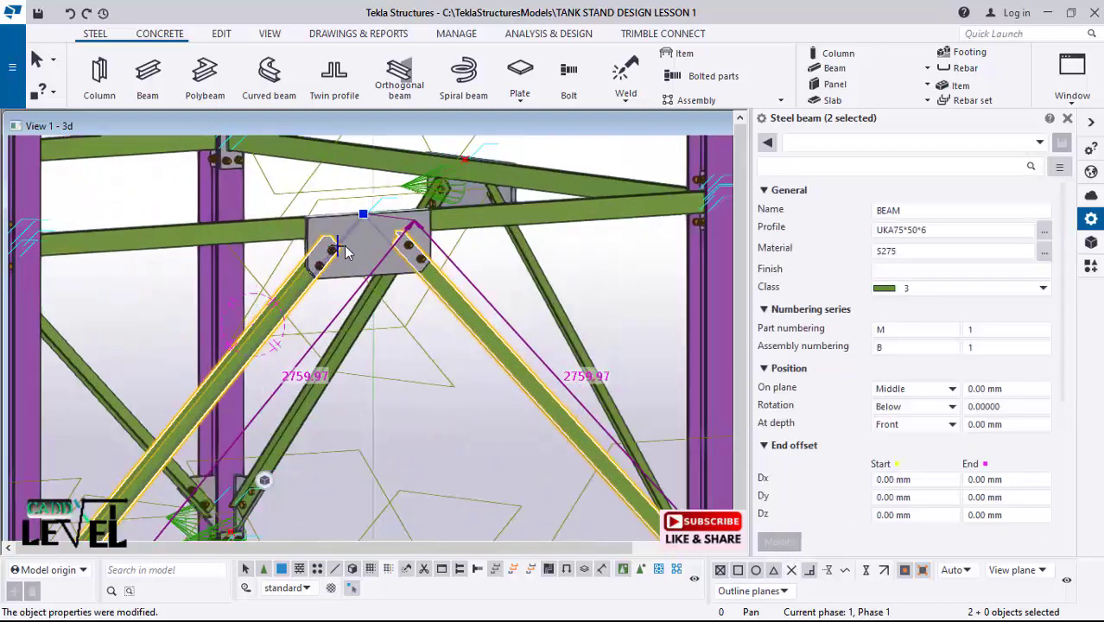
pyautogui.scroll(-2, 371, 192)
pyautogui.click(394, 190)
pyautogui.scroll(-4, 493, 264)
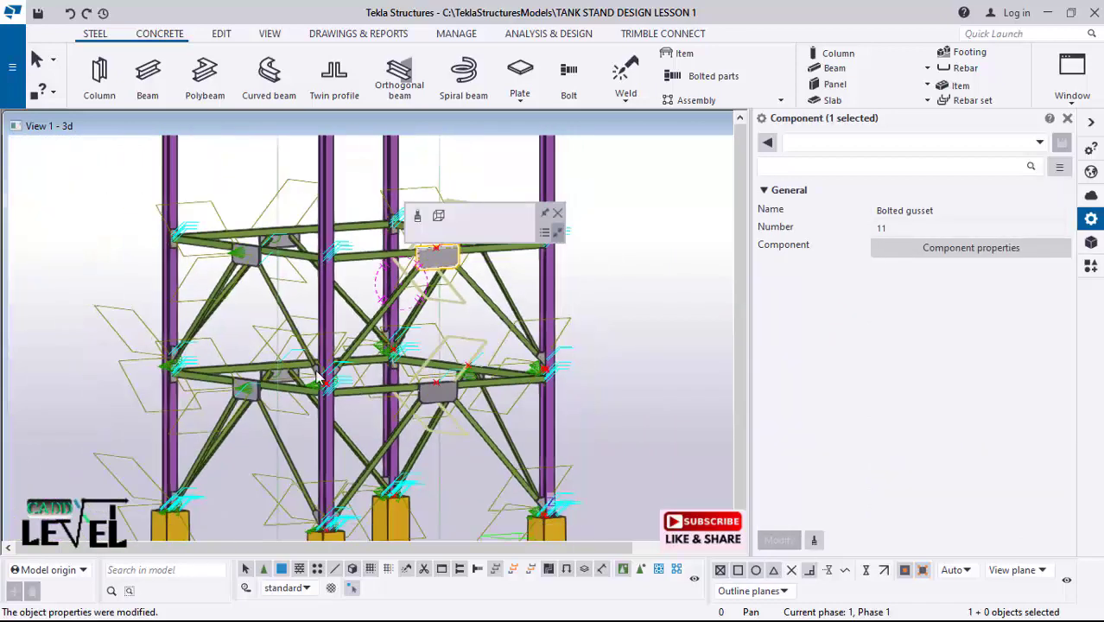
pyautogui.click(446, 318)
pyautogui.scroll(2, 445, 318)
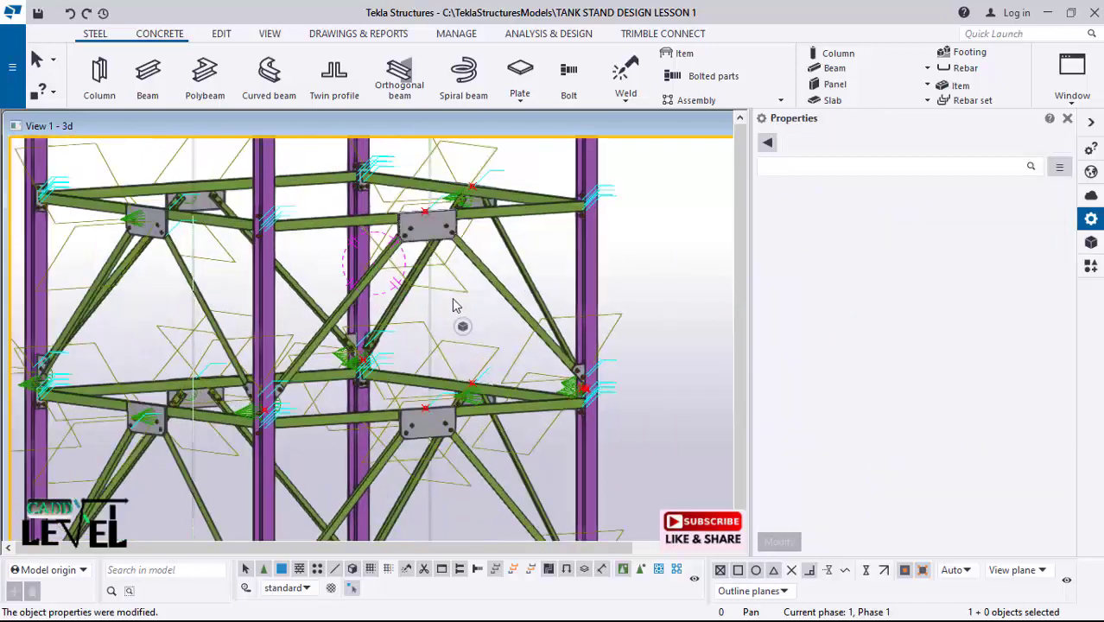
pyautogui.scroll(1, 445, 325)
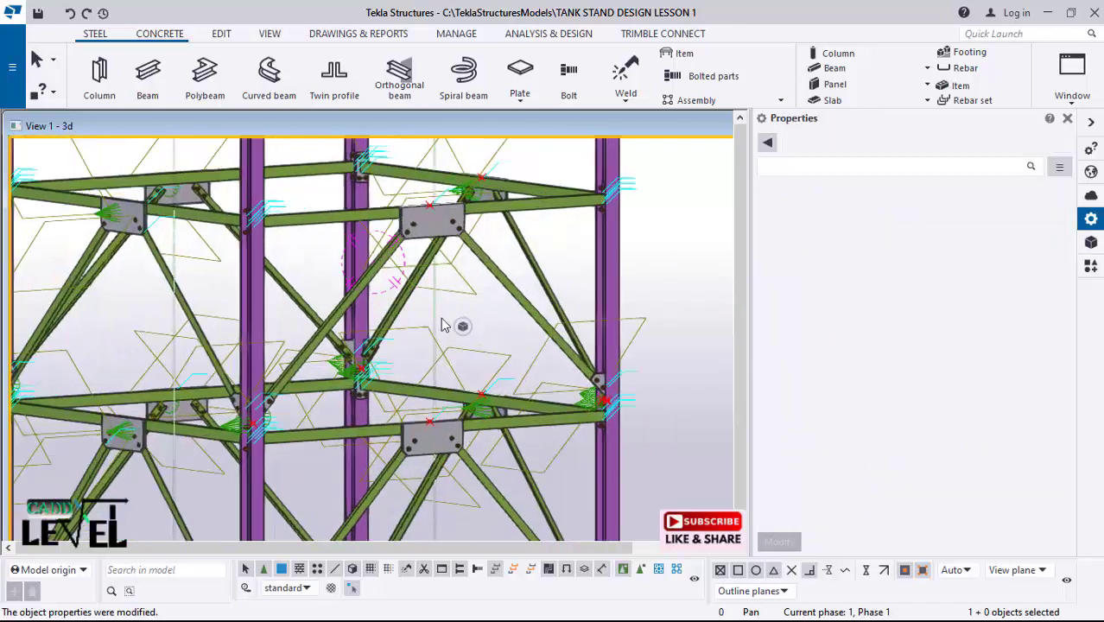
# Step: Select both second-bay diagonal braces on the grid C face and both on the grid 3 face
pyautogui.click(292, 302)
pyautogui.scroll(-3, 188, 354)
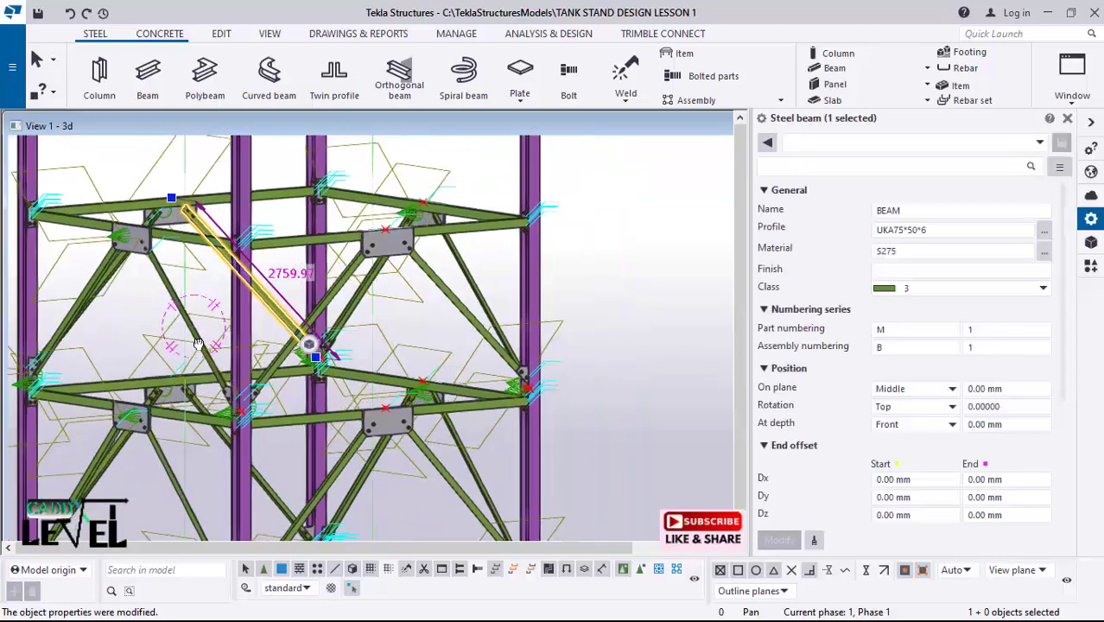
pyautogui.keyDown('ctrl'); pyautogui.moveTo(194, 349); pyautogui.dragTo(164, 350, button='middle'); pyautogui.keyUp('ctrl')
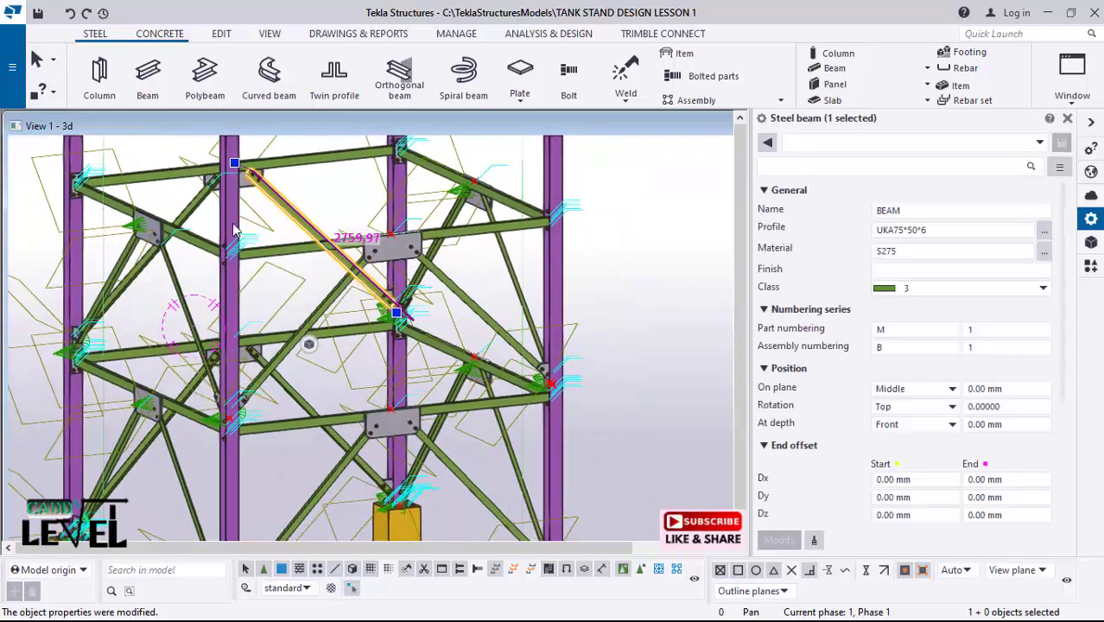
pyautogui.keyDown('ctrl'); pyautogui.click(121, 266); pyautogui.keyUp('ctrl')
pyautogui.scroll(3, 164, 277)
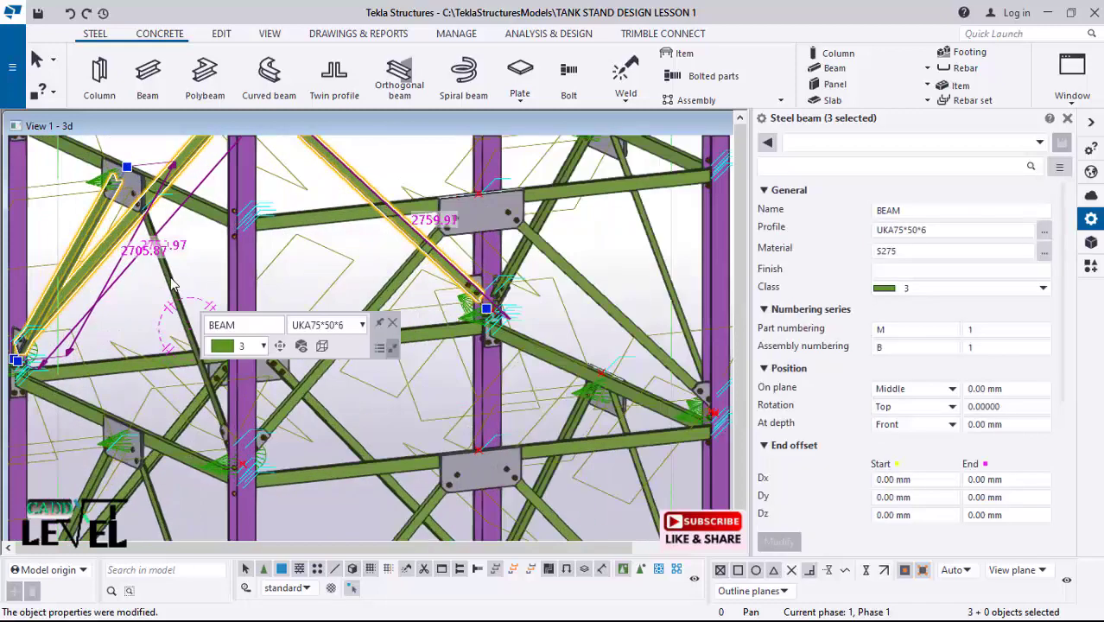
pyautogui.keyDown('ctrl'); pyautogui.click(179, 292); pyautogui.keyUp('ctrl')
pyautogui.scroll(-3, 192, 316)
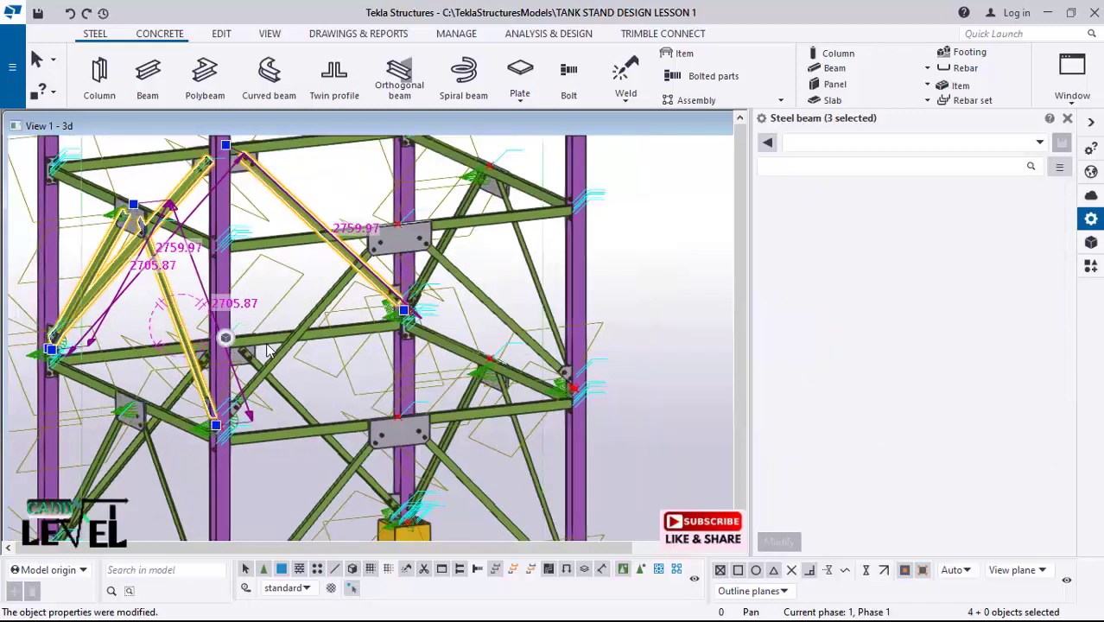
# Step: Add both second-bay diagonal braces on the grid A face and both on the grid 1 face to the selection
pyautogui.scroll(2, 492, 313)
pyautogui.scroll(1, 506, 319)
pyautogui.keyDown('ctrl'); pyautogui.click(486, 299); pyautogui.keyUp('ctrl')
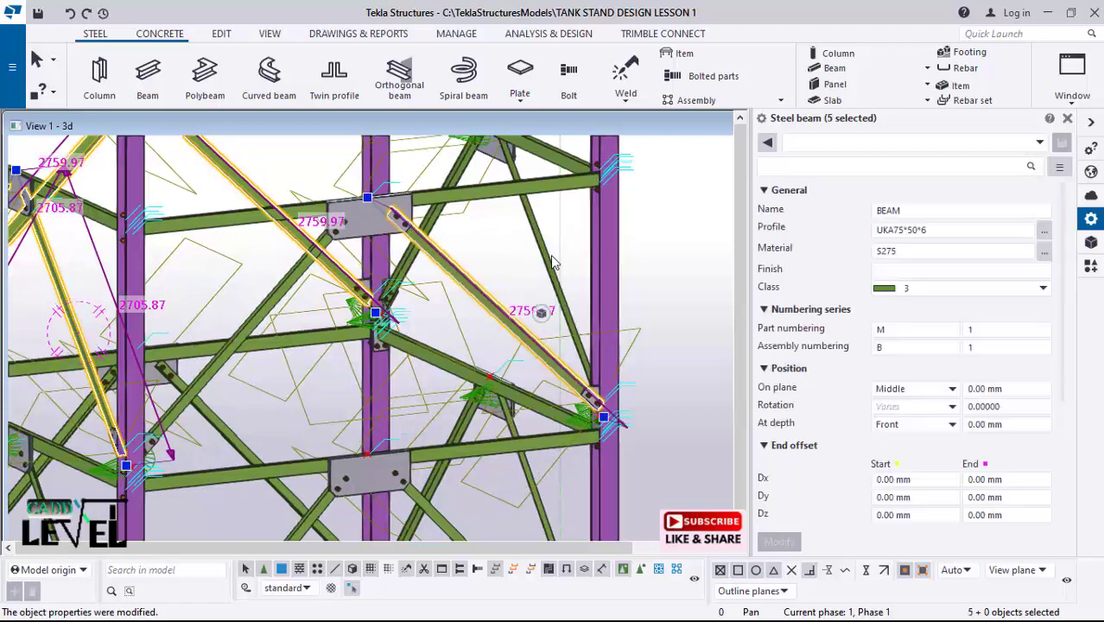
pyautogui.keyDown('ctrl'); pyautogui.click(533, 255); pyautogui.keyUp('ctrl')
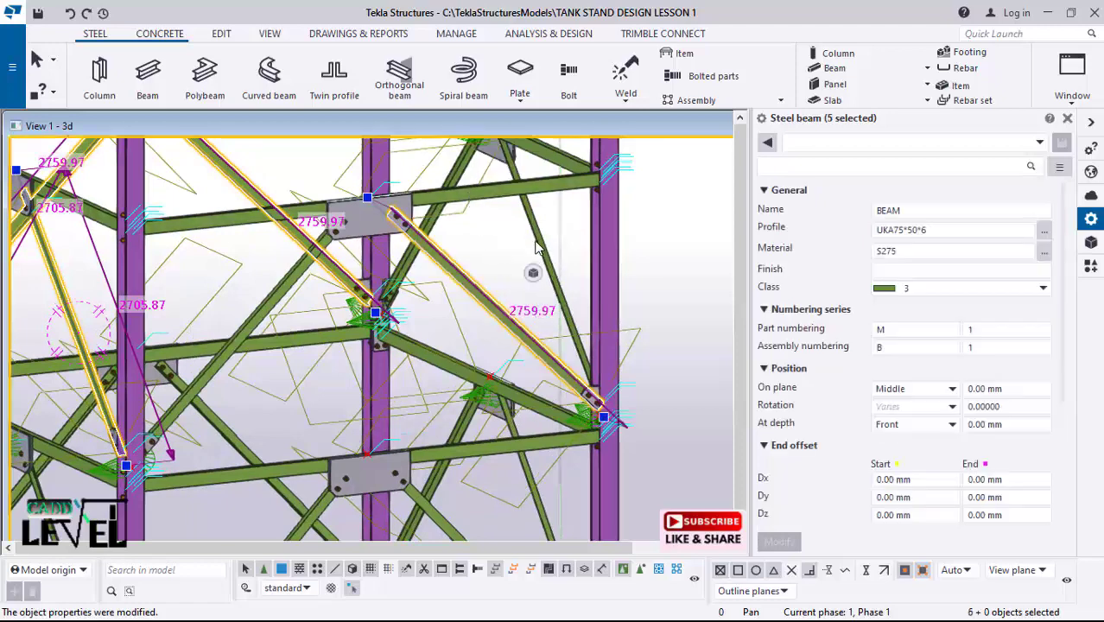
pyautogui.keyDown('ctrl'); pyautogui.click(536, 248); pyautogui.keyUp('ctrl')
pyautogui.keyDown('ctrl'); pyautogui.click(460, 177); pyautogui.keyUp('ctrl')
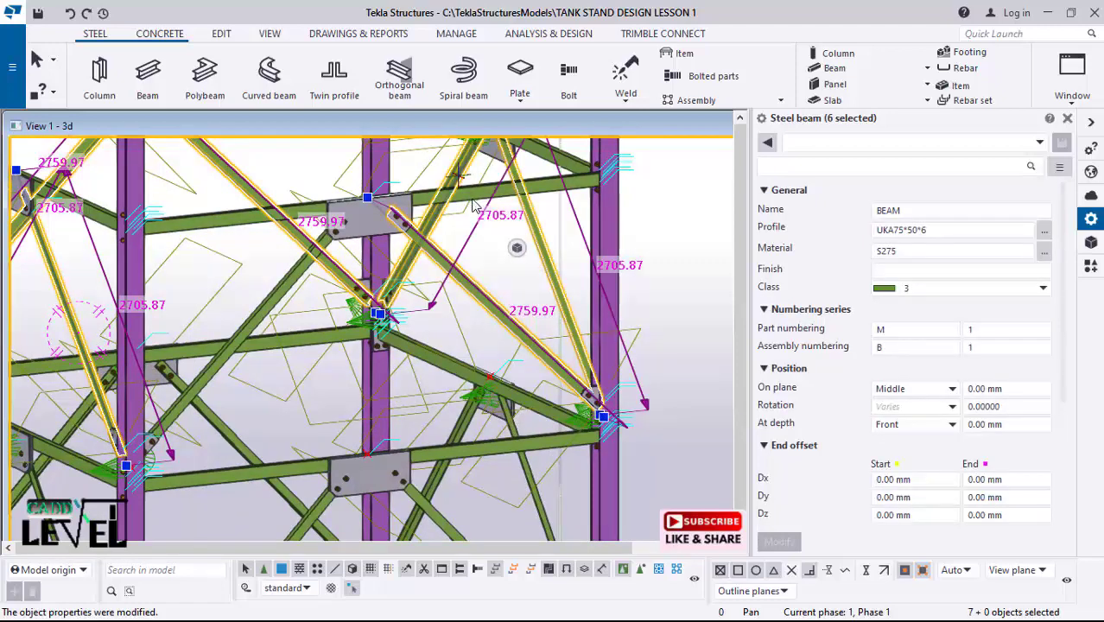
pyautogui.scroll(-1, 374, 230)
pyautogui.scroll(-2, 374, 230)
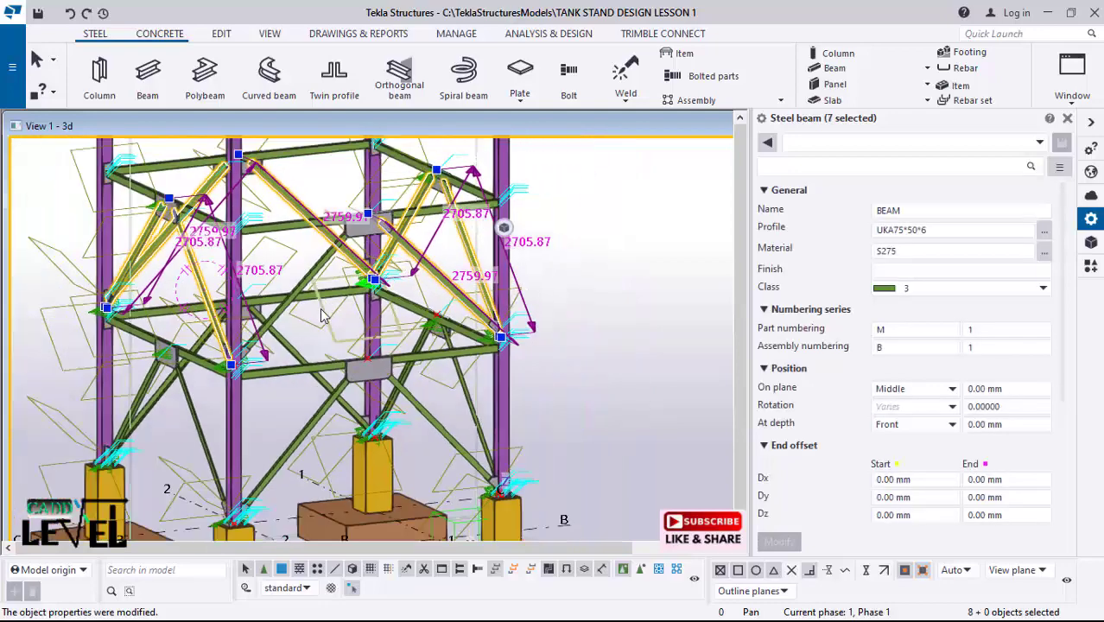
pyautogui.keyDown('ctrl'); pyautogui.moveTo(323, 313); pyautogui.dragTo(429, 329, button='middle'); pyautogui.keyUp('ctrl')
pyautogui.scroll(4, 505, 271)
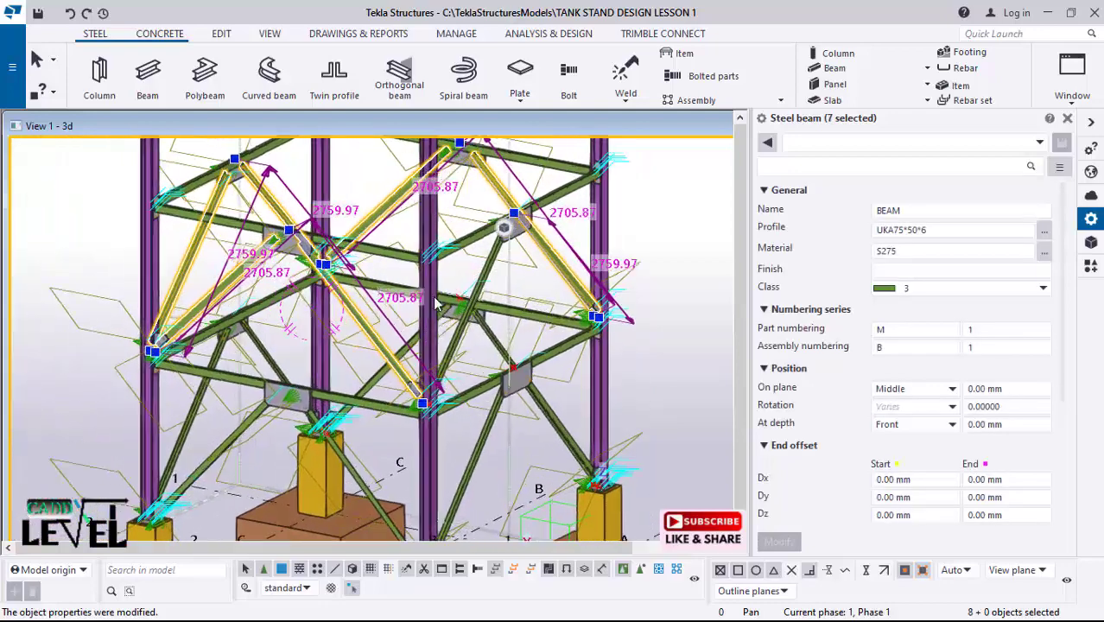
pyautogui.keyDown('ctrl'); pyautogui.click(491, 278); pyautogui.keyUp('ctrl')
pyautogui.scroll(-4, 419, 297)
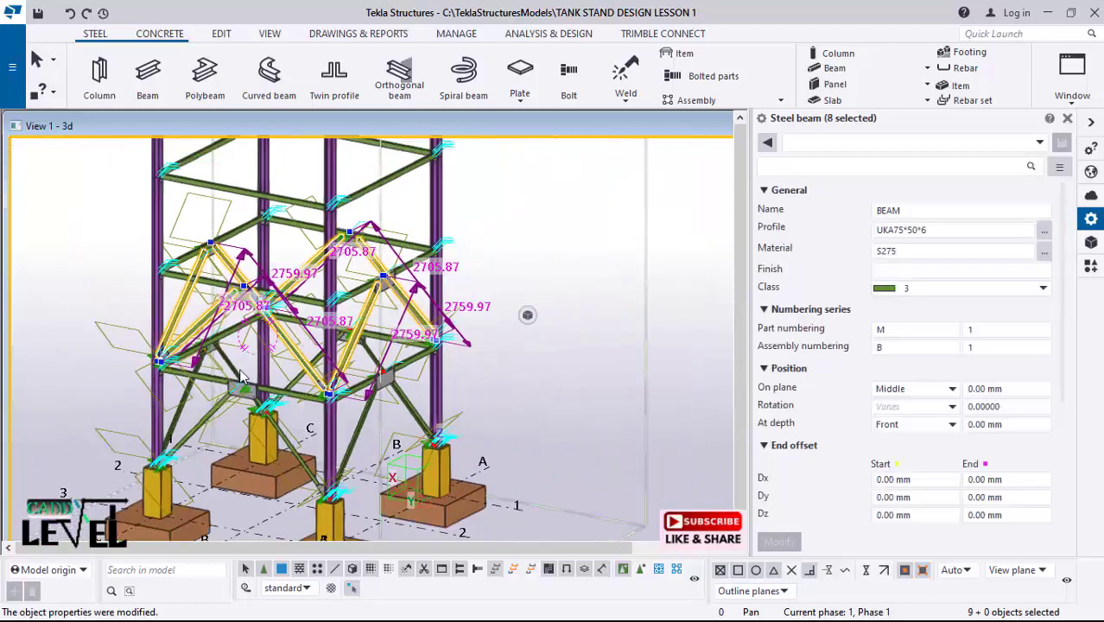
# Step: Copy the eight selected second-bay braces linearly up the tower with dZ 2000 mm and 4 copies
pyautogui.scroll(-4, 242, 377)
pyautogui.rightClick(431, 198)
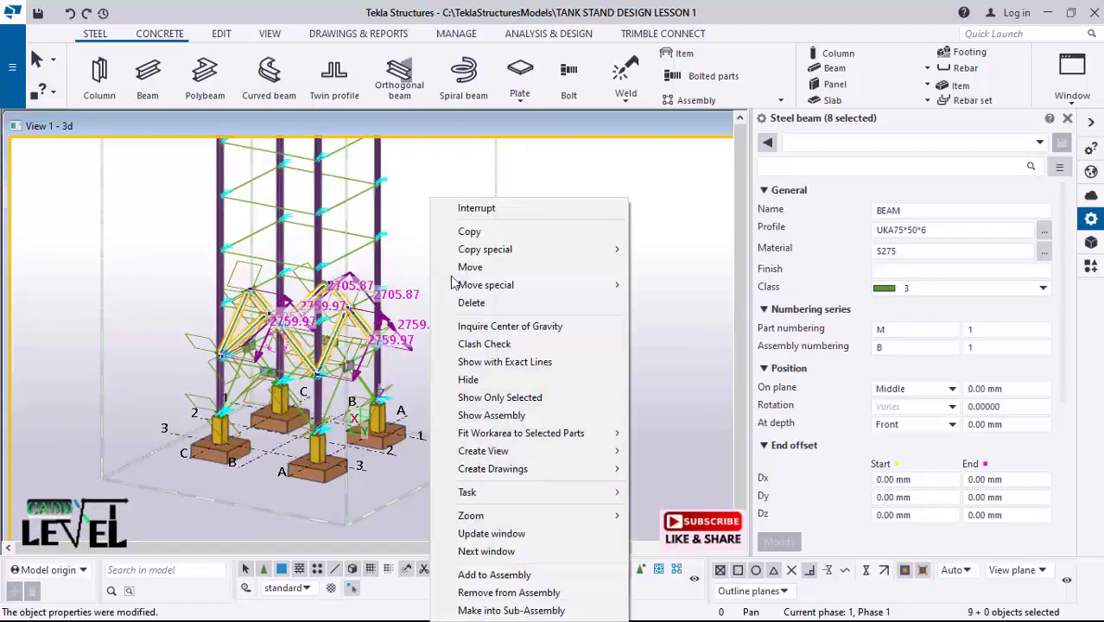
pyautogui.moveTo(510, 257)
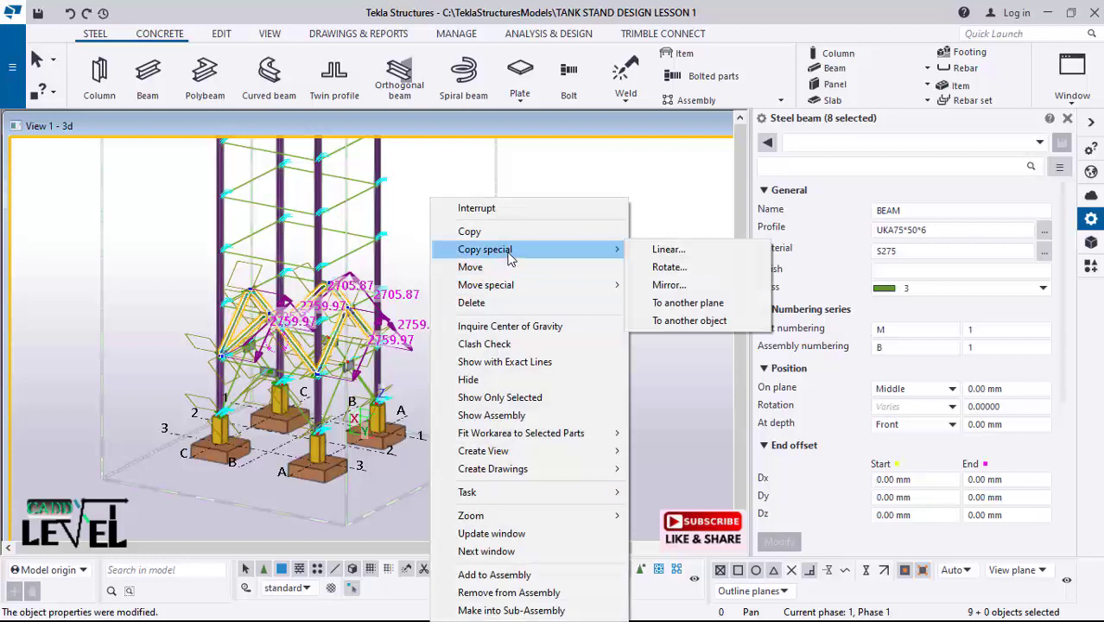
pyautogui.click(665, 250)
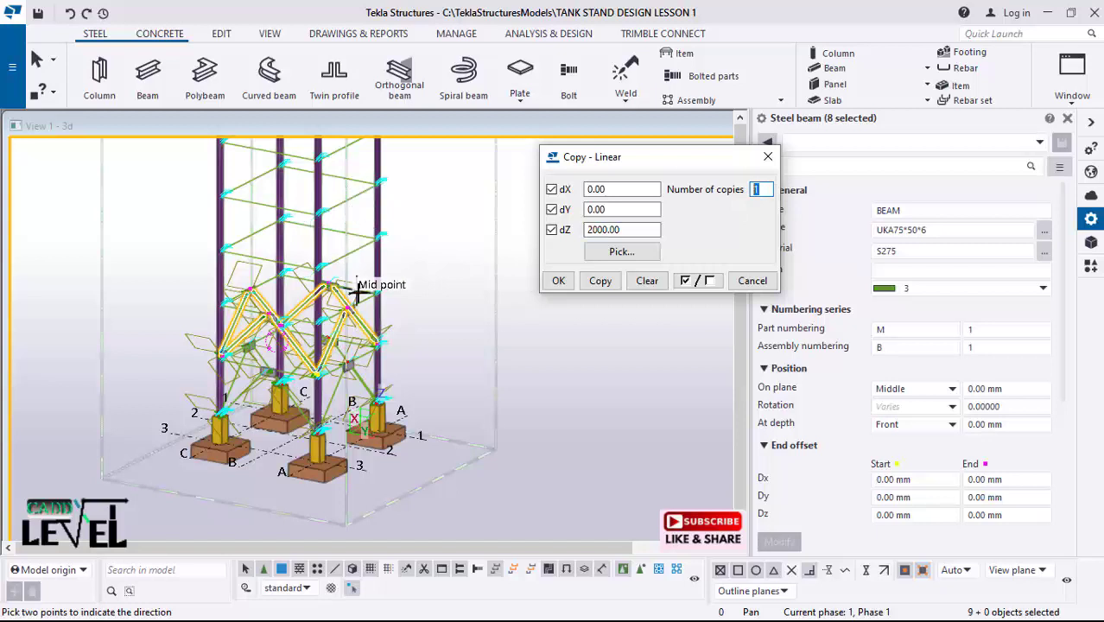
pyautogui.scroll(-3, 357, 294)
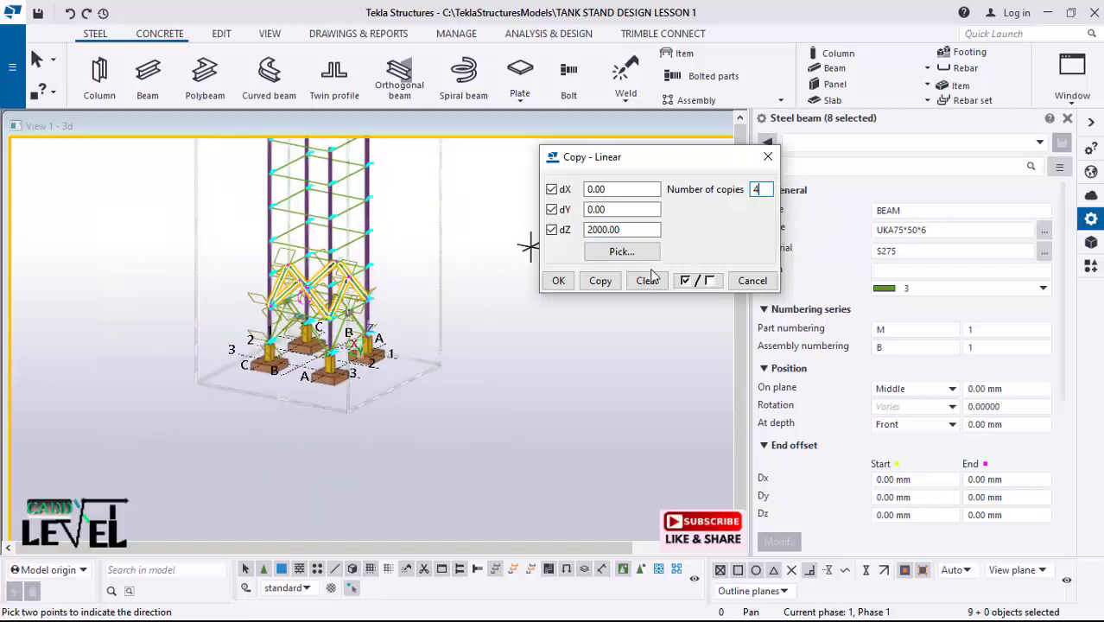
pyautogui.scroll(3, 358, 164)
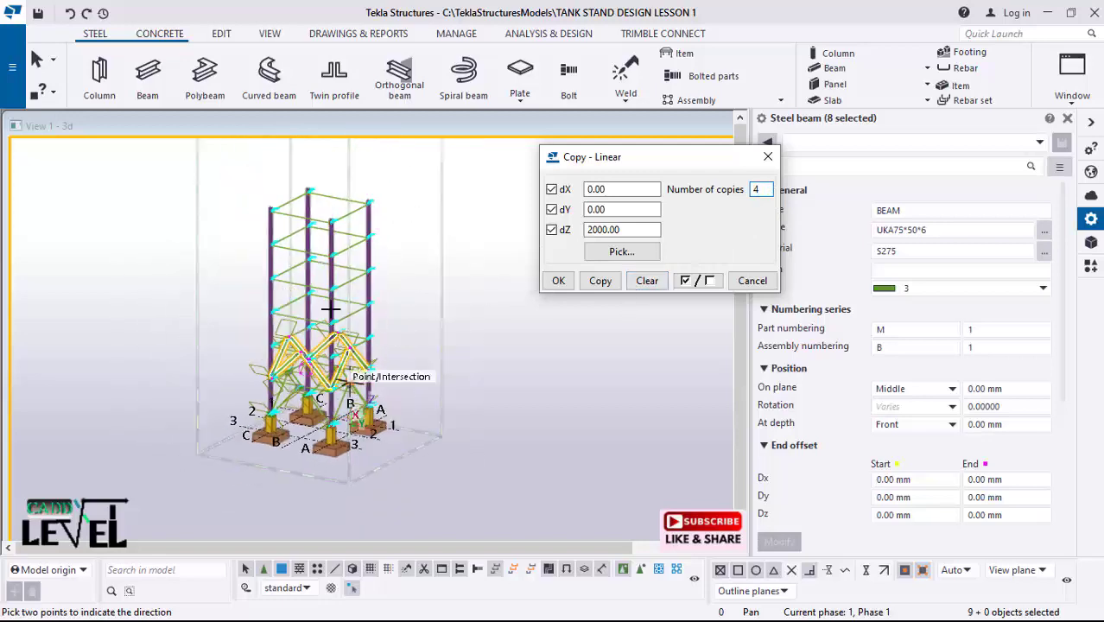
pyautogui.scroll(1, 319, 240)
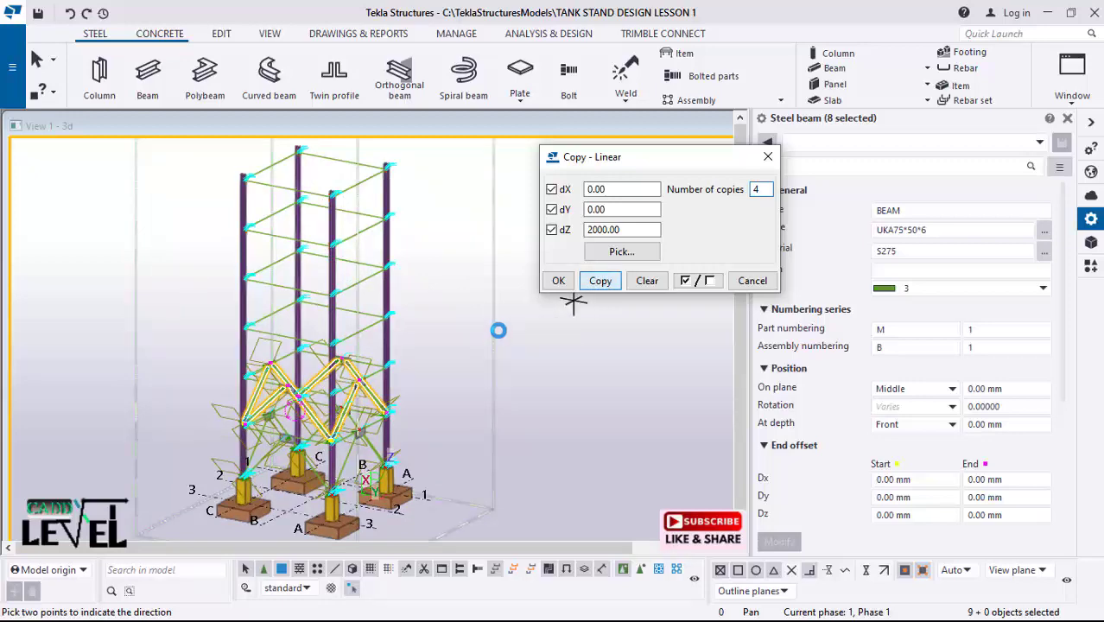
# Step: Check the copied braces in the upper bays, accept the linear copy settings and end the copy command
pyautogui.scroll(5, 346, 216)
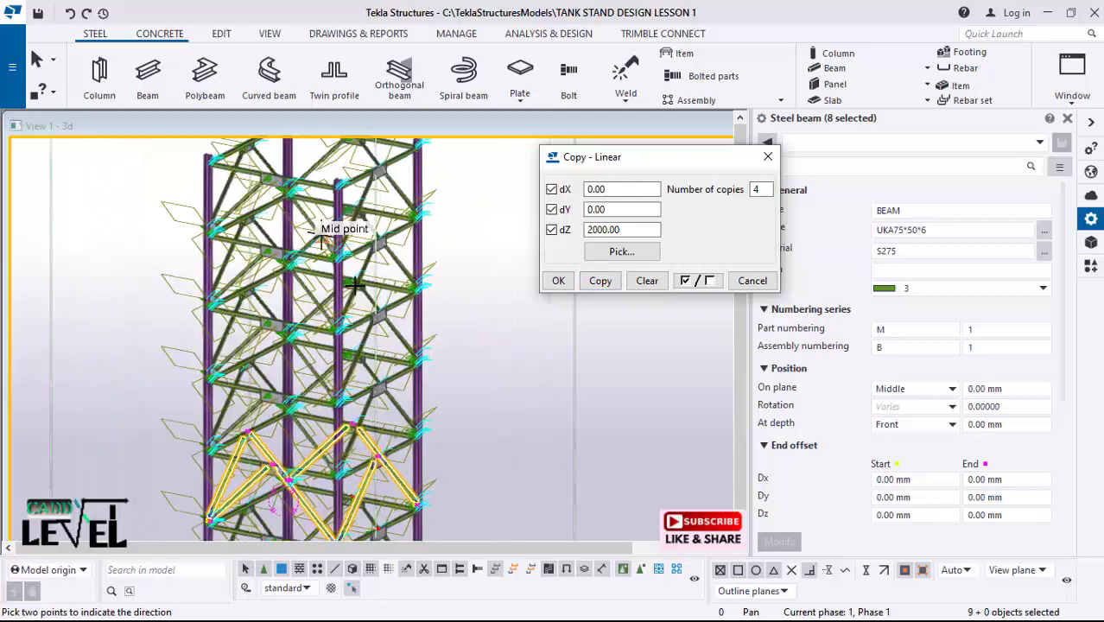
pyautogui.scroll(5, 408, 371)
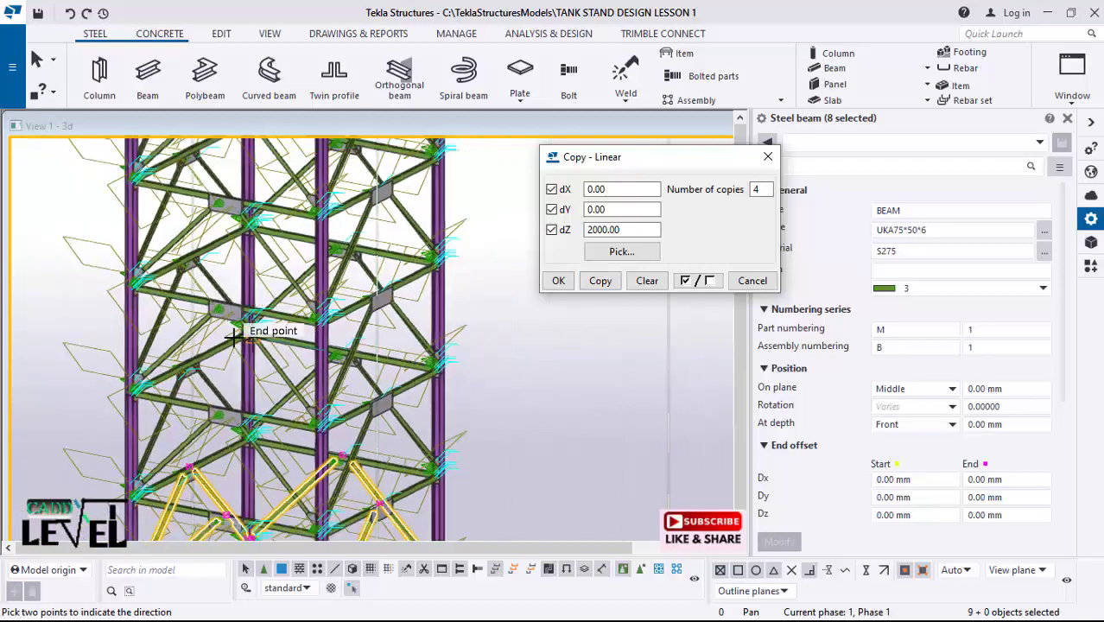
pyautogui.scroll(3, 231, 302)
pyautogui.scroll(-6, 223, 296)
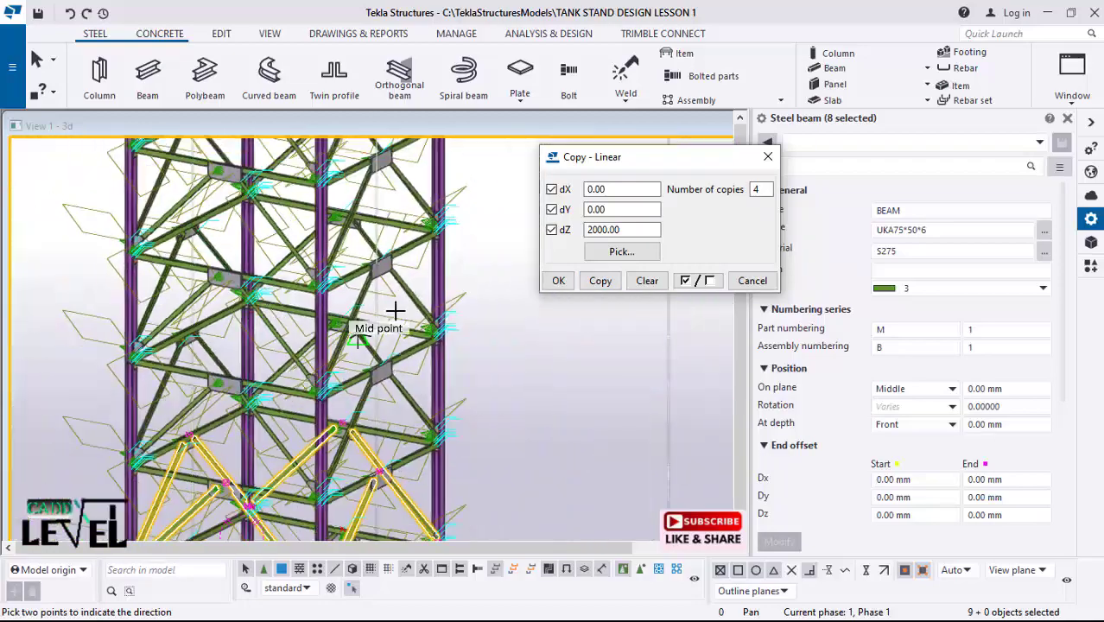
pyautogui.scroll(2, 394, 311)
pyautogui.scroll(-4, 390, 242)
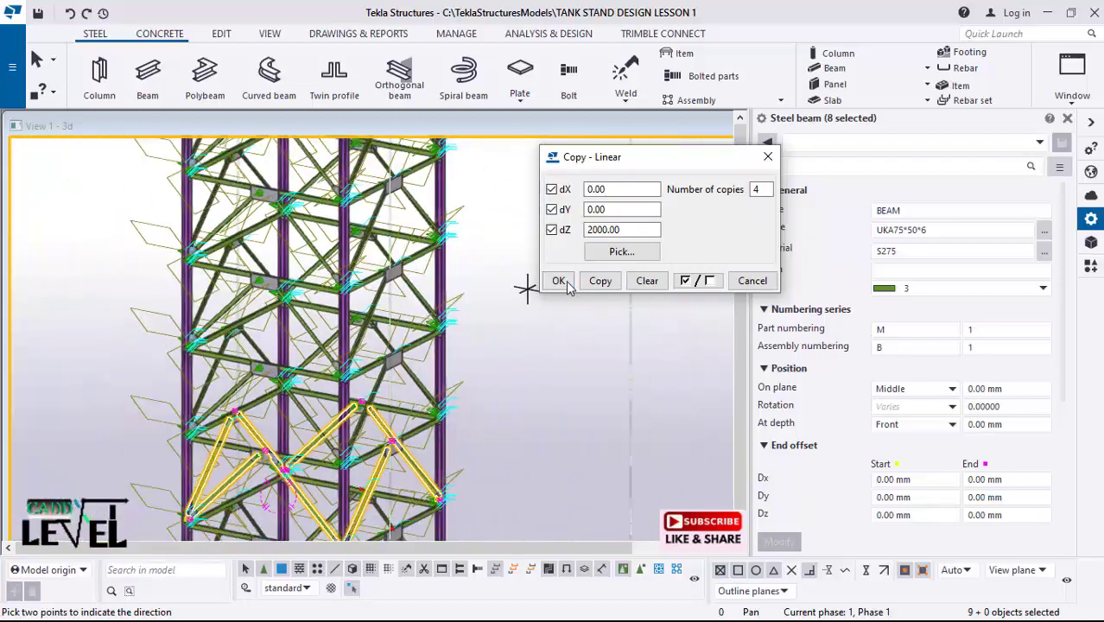
pyautogui.click(559, 282)
pyautogui.rightClick(488, 271)
pyautogui.click(523, 280)
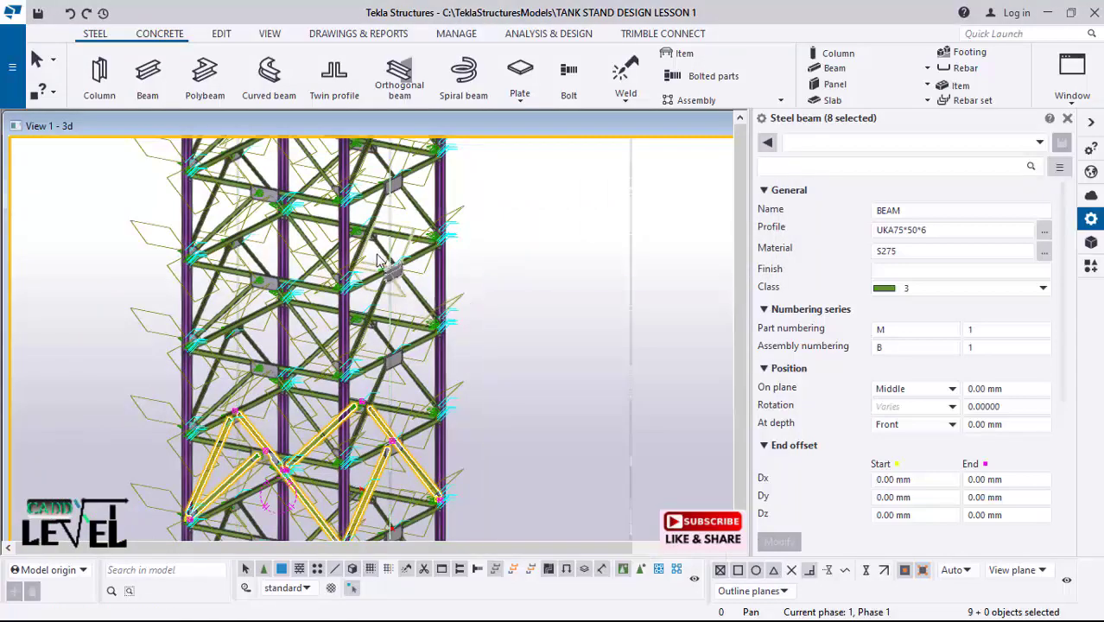
# Step: Inspect the copied braces at the column gussets and mid-span plates from several sides of the tower
pyautogui.scroll(-3, 522, 338)
pyautogui.keyDown('ctrl'); pyautogui.moveTo(445, 386); pyautogui.dragTo(435, 319, button='middle'); pyautogui.keyUp('ctrl')
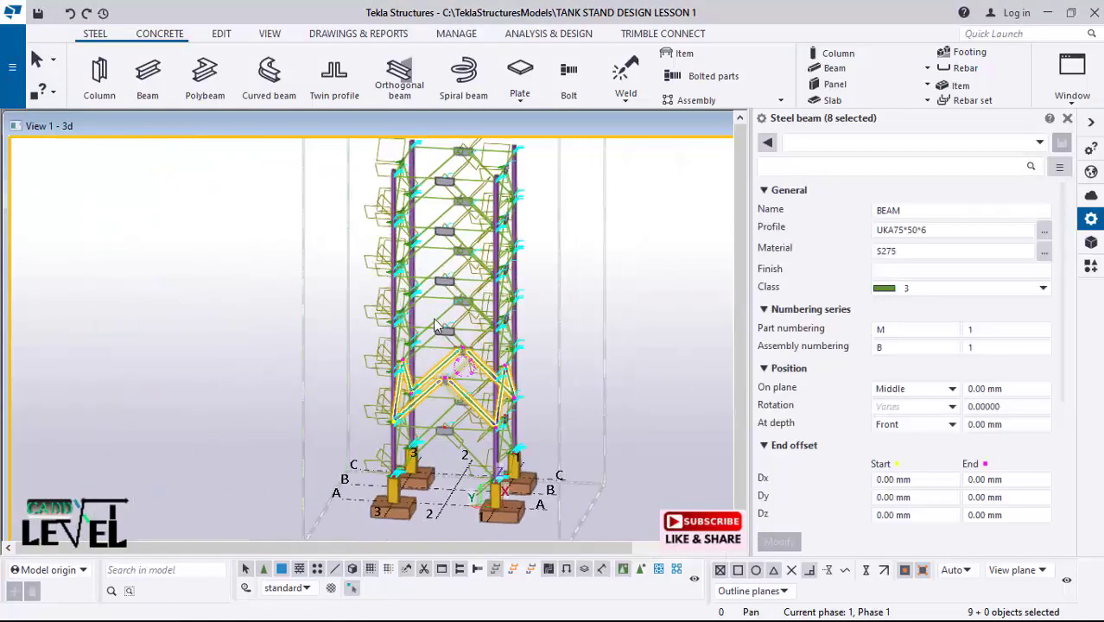
pyautogui.scroll(8, 436, 326)
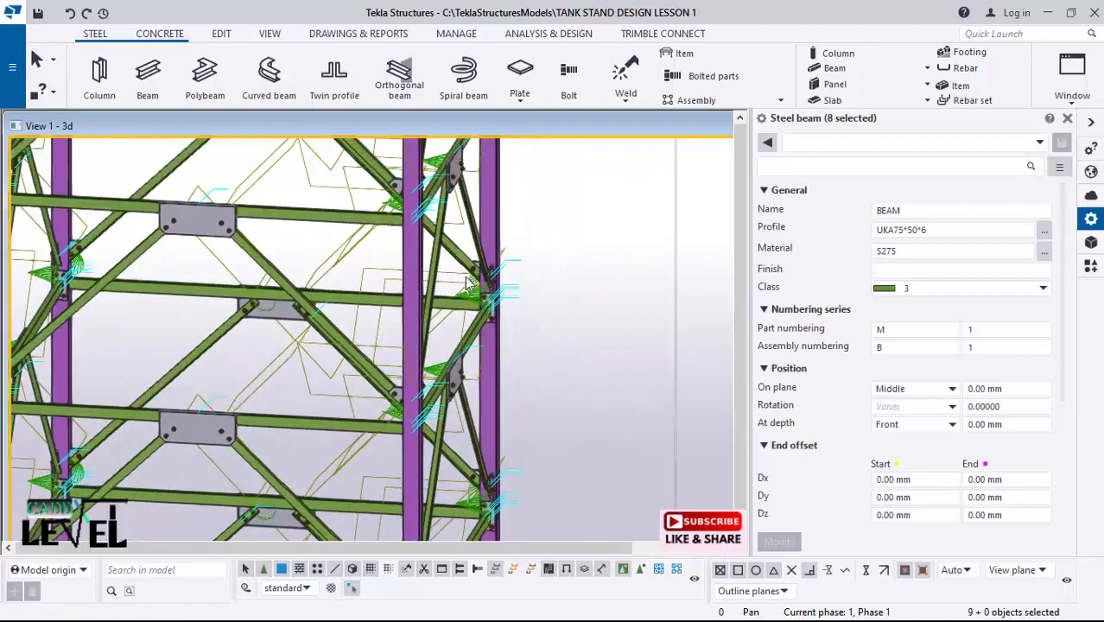
pyautogui.scroll(6, 468, 280)
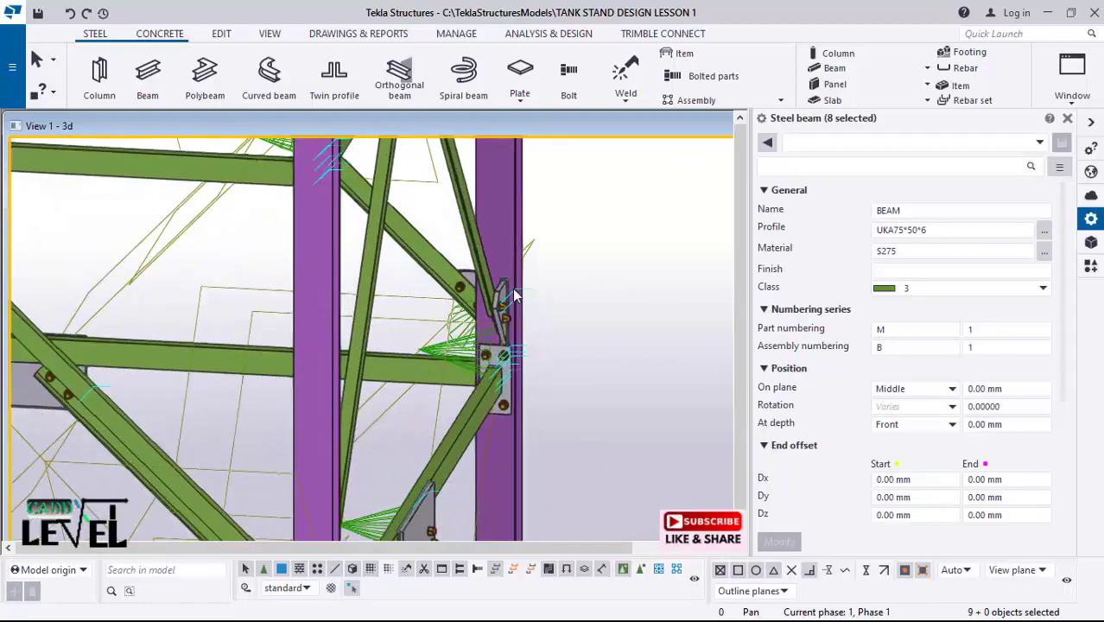
pyautogui.scroll(-8, 513, 294)
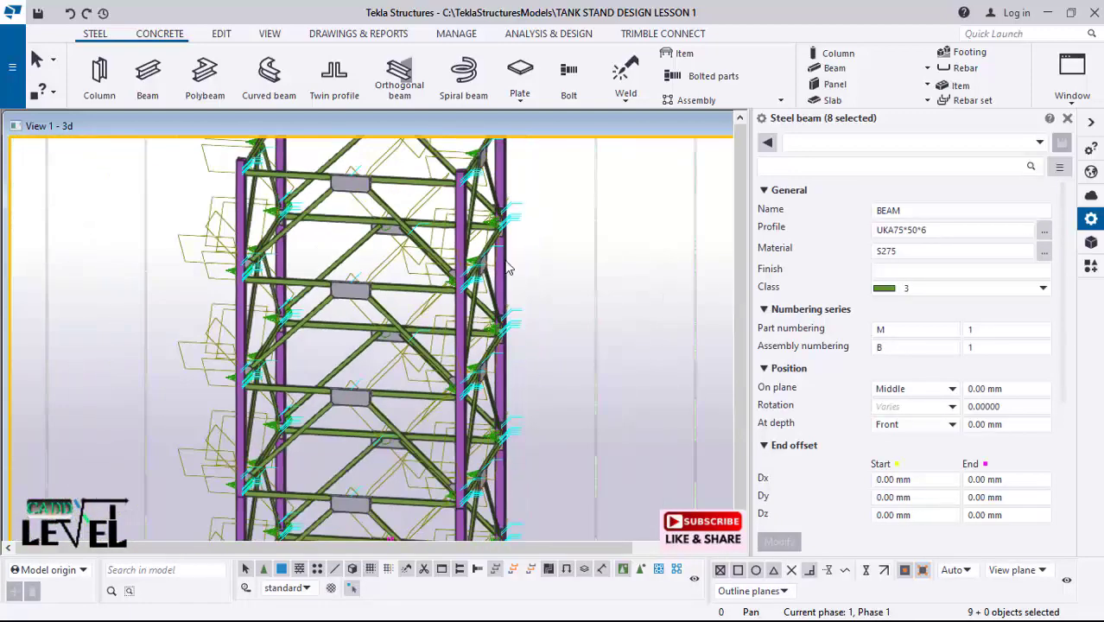
pyautogui.scroll(5, 464, 180)
pyautogui.keyDown('ctrl'); pyautogui.moveTo(463, 201); pyautogui.dragTo(264, 291, button='middle'); pyautogui.keyUp('ctrl')
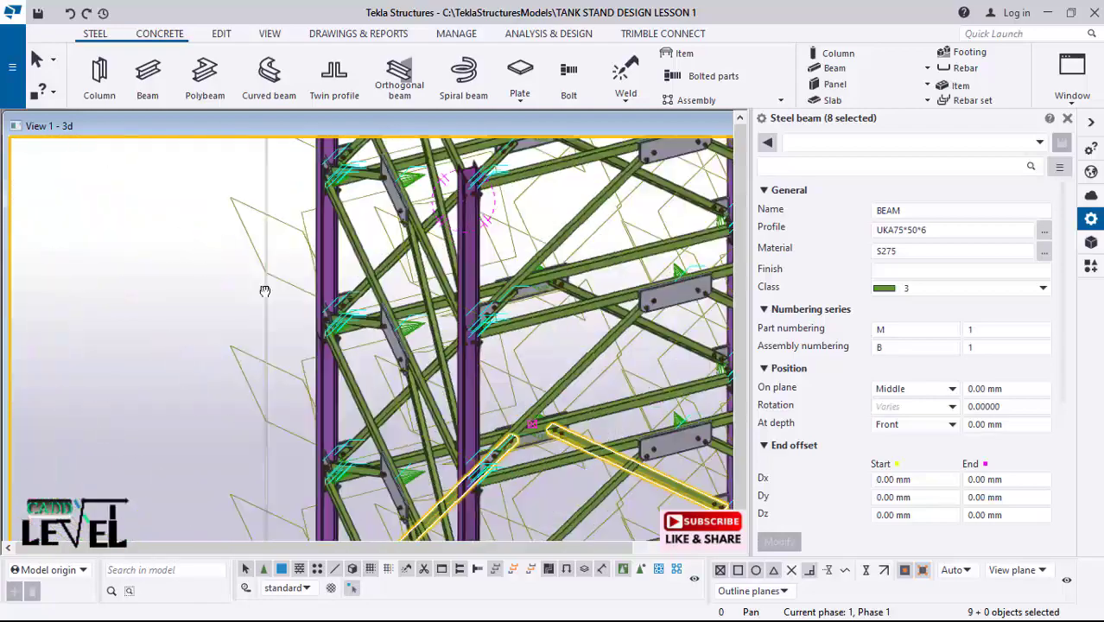
pyautogui.scroll(-5, 203, 271)
# Step: Deselect the second-bay braces and redraw the 3D view of the whole tower
pyautogui.click(610, 364)
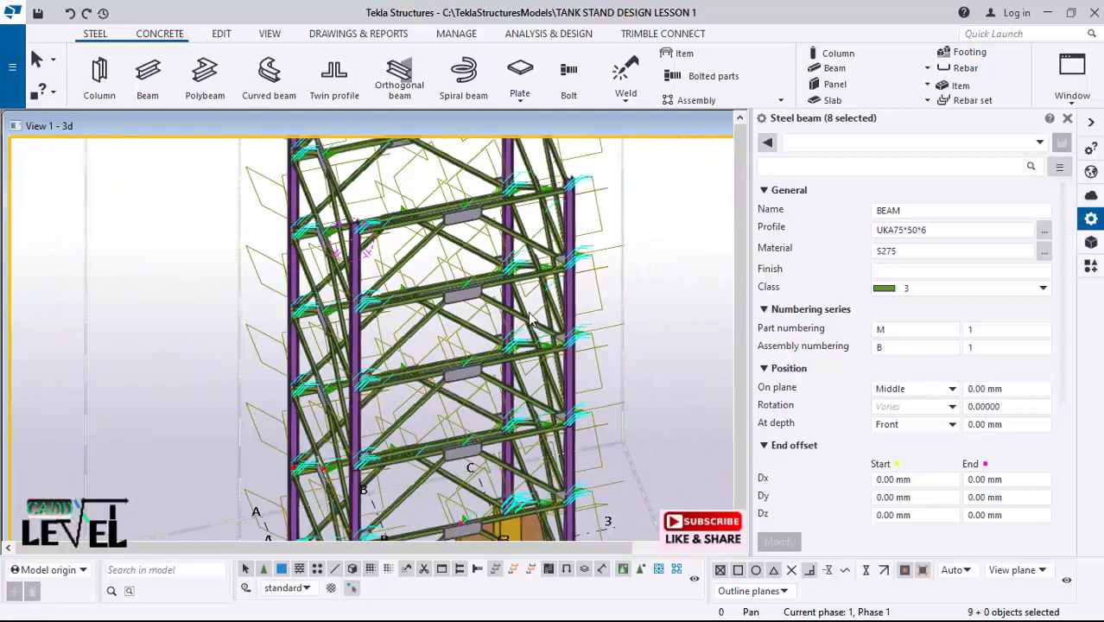
pyautogui.scroll(2, 528, 311)
pyautogui.click(376, 232)
pyautogui.scroll(-2, 377, 232)
pyautogui.keyDown('ctrl'); pyautogui.moveTo(429, 320); pyautogui.dragTo(426, 259, button='middle'); pyautogui.keyUp('ctrl')
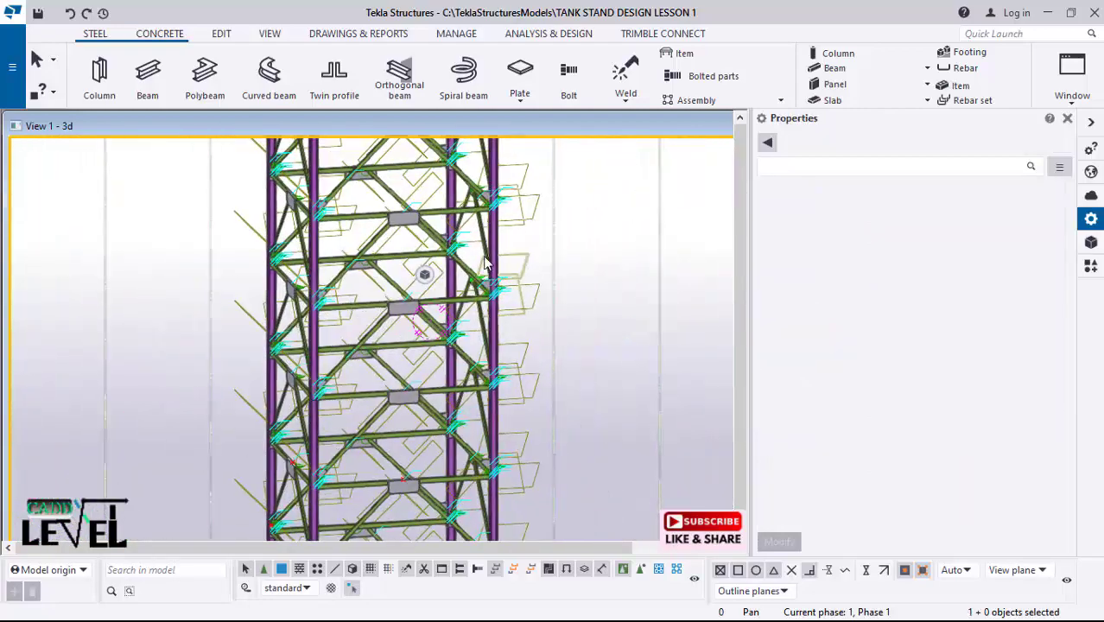
pyautogui.scroll(-3, 485, 263)
pyautogui.scroll(1, 477, 370)
pyautogui.keyDown('ctrl'); pyautogui.moveTo(477, 369); pyautogui.dragTo(316, 301, button='middle'); pyautogui.keyUp('ctrl')
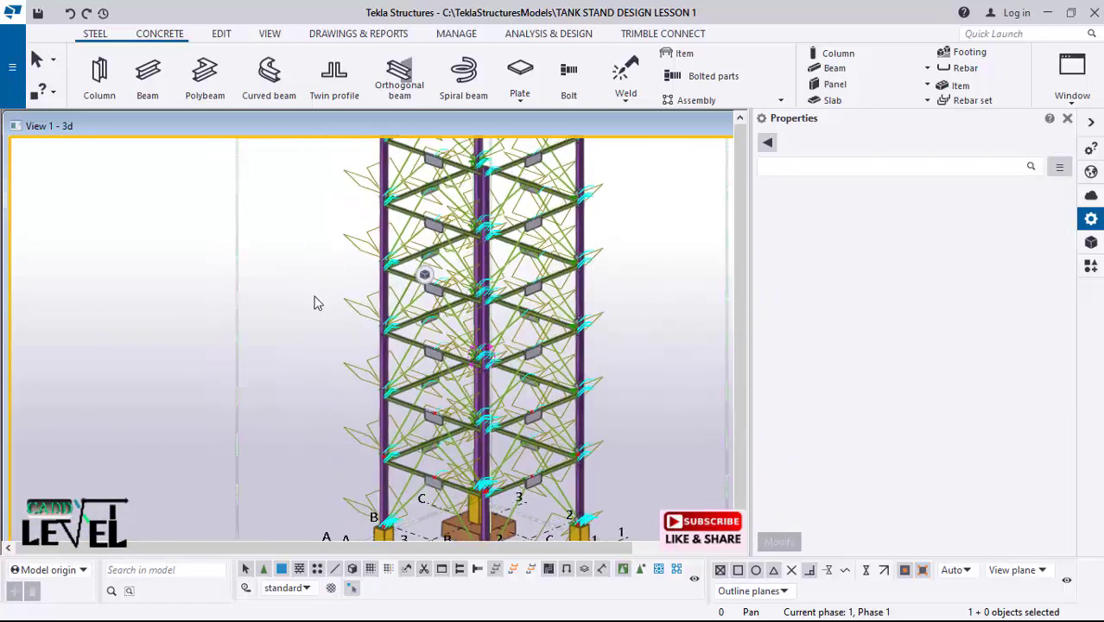
pyautogui.scroll(-3, 315, 301)
pyautogui.rightClick(524, 249)
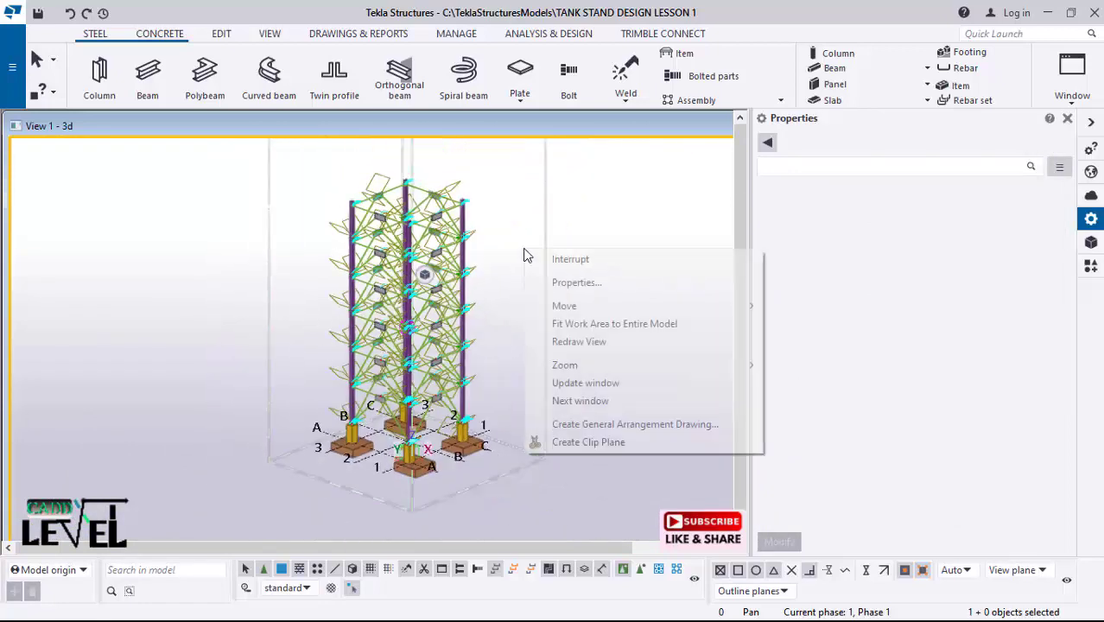
pyautogui.click(580, 341)
# Step: Examine the bracing and its bolted gusset connections on all faces, from the middle bays up to the tower top
pyautogui.scroll(5, 449, 257)
pyautogui.scroll(2, 406, 285)
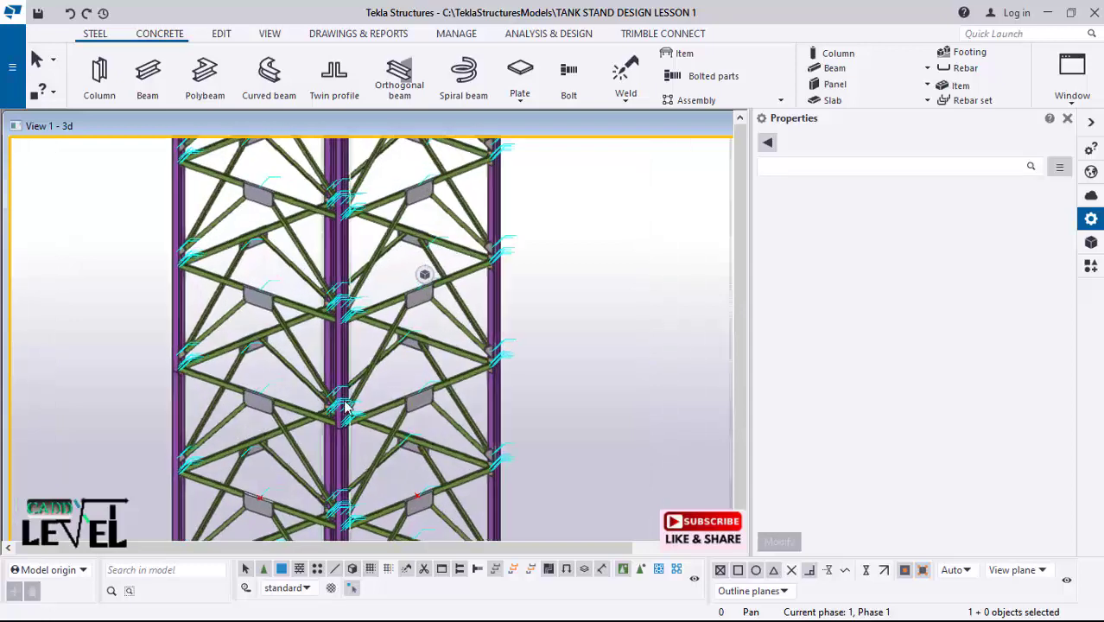
pyautogui.scroll(2, 302, 245)
pyautogui.scroll(-5, 429, 337)
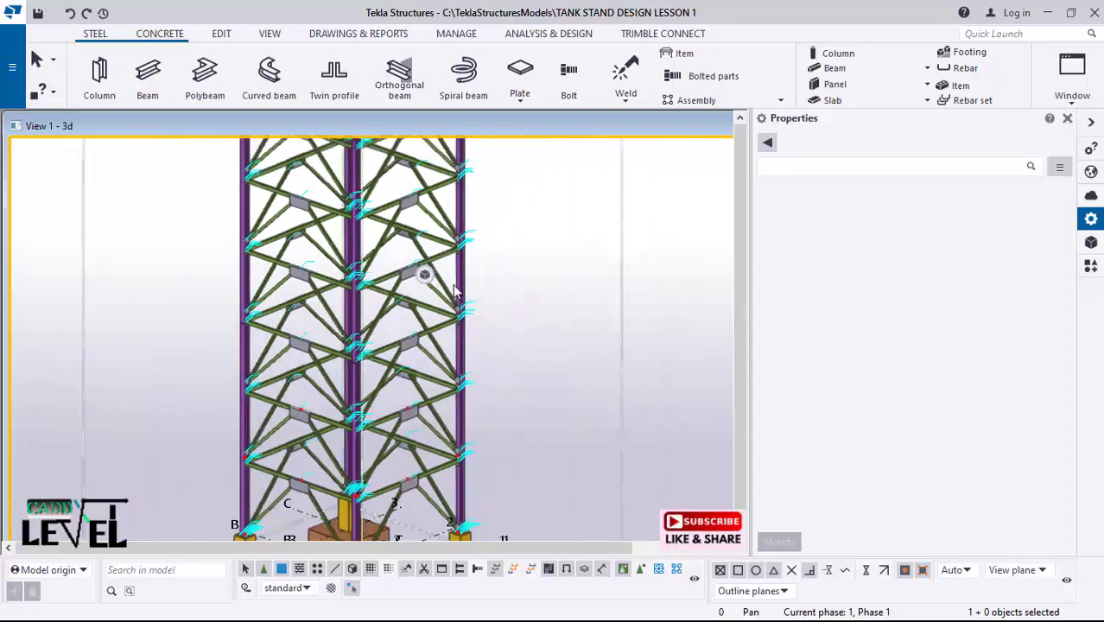
pyautogui.keyDown('ctrl'); pyautogui.moveTo(431, 338); pyautogui.dragTo(205, 291, button='middle'); pyautogui.keyUp('ctrl')
pyautogui.moveTo(419, 298); pyautogui.dragTo(369, 293, button='middle')
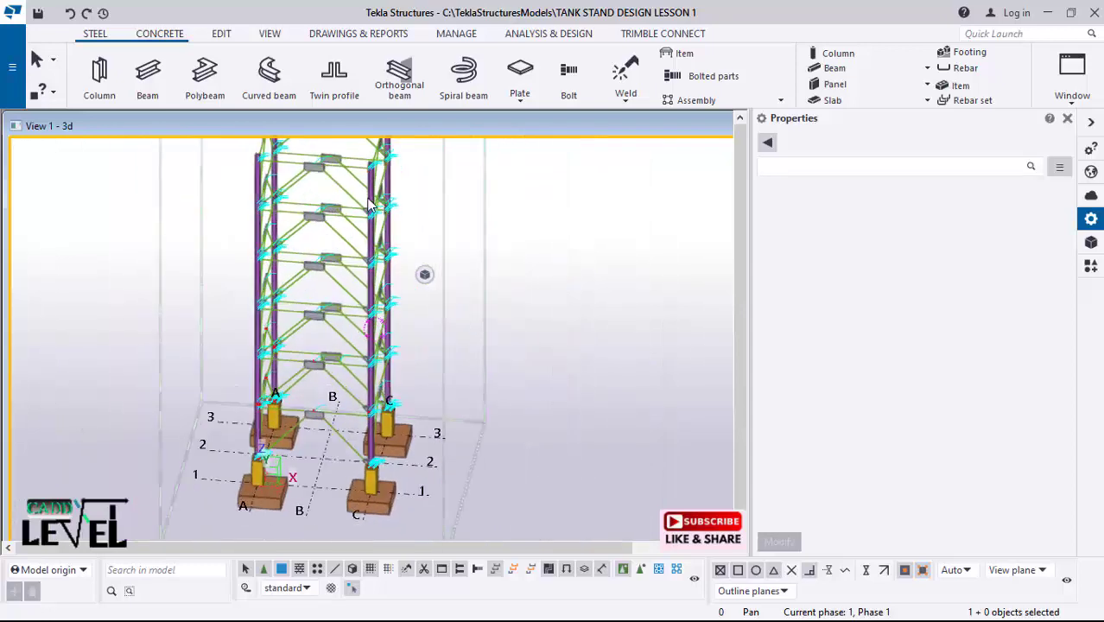
pyautogui.scroll(2, 369, 259)
pyautogui.scroll(-2, 403, 307)
pyautogui.scroll(6, 406, 285)
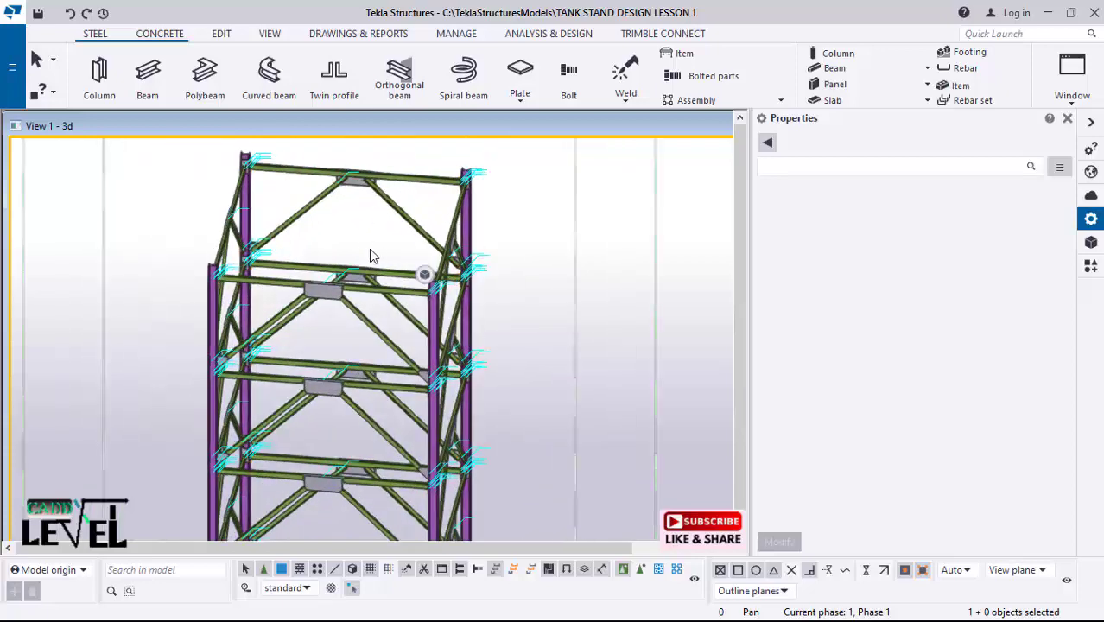
pyautogui.scroll(10, 406, 281)
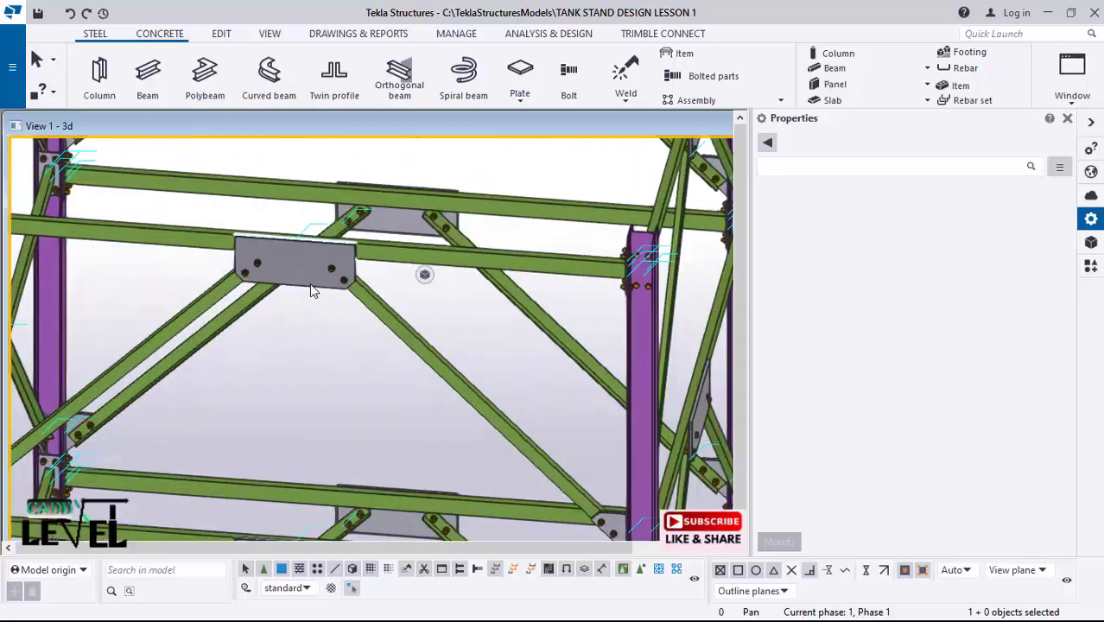
pyautogui.scroll(-5, 367, 281)
pyautogui.scroll(8, 214, 370)
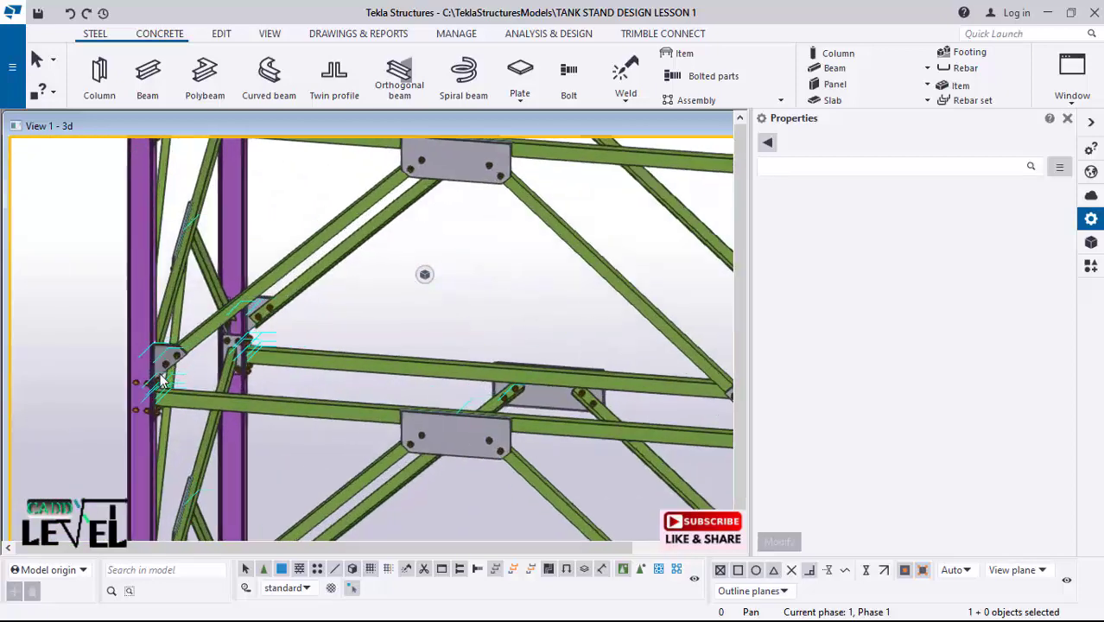
pyautogui.scroll(-6, 210, 370)
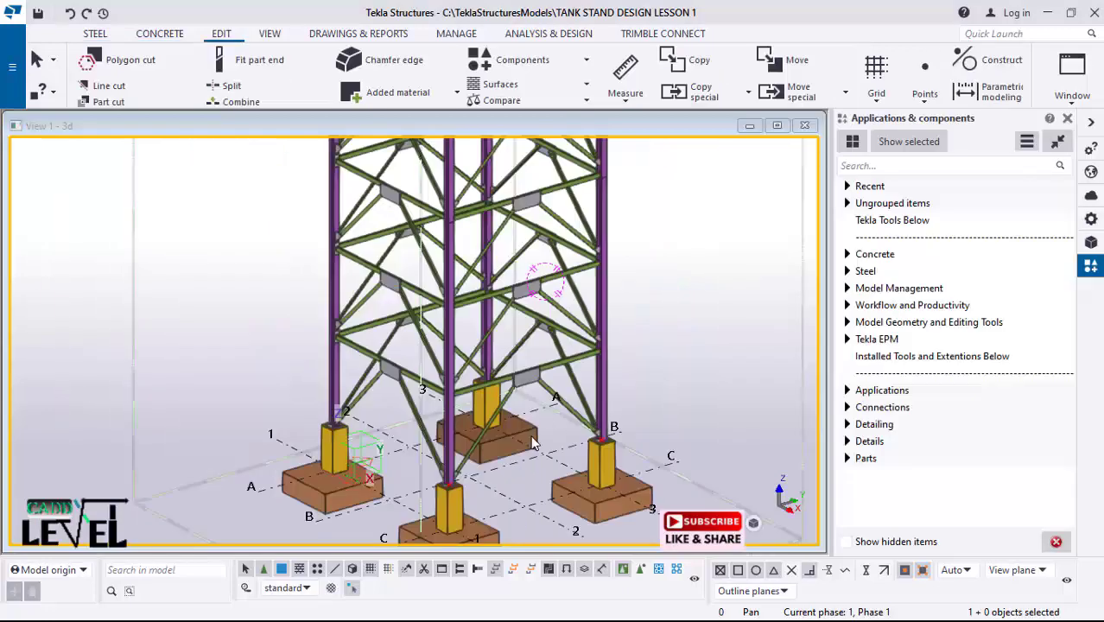
# Step: Examine the tower's lowest bay and the column bases on their pedestals and footings
pyautogui.scroll(-2, 534, 449)
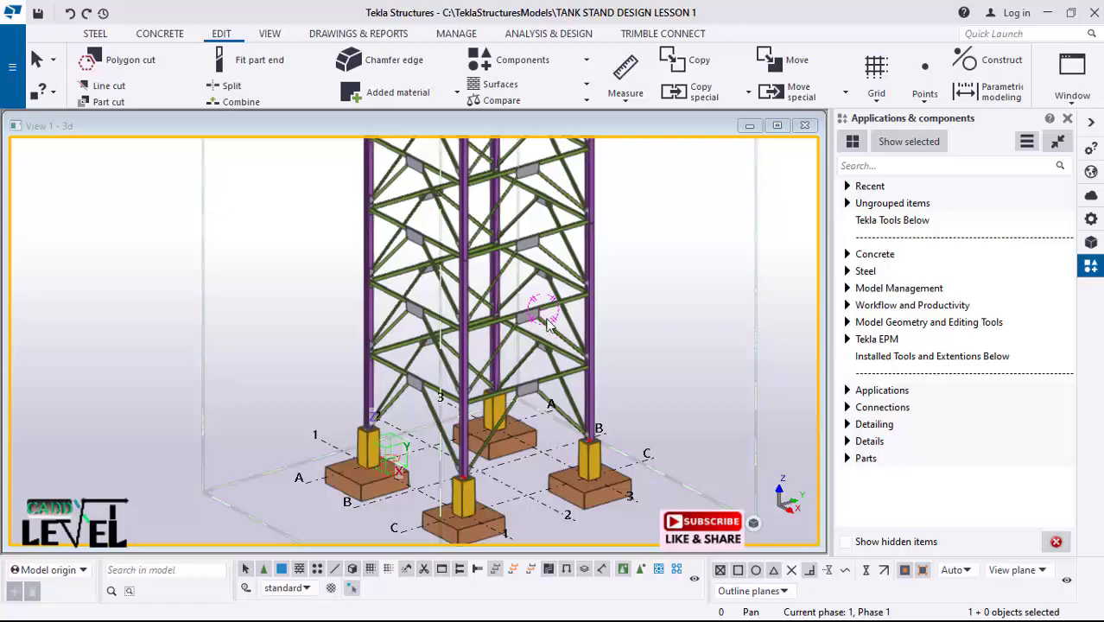
pyautogui.keyDown('ctrl'); pyautogui.moveTo(581, 258); pyautogui.dragTo(560, 352, button='middle'); pyautogui.keyUp('ctrl')
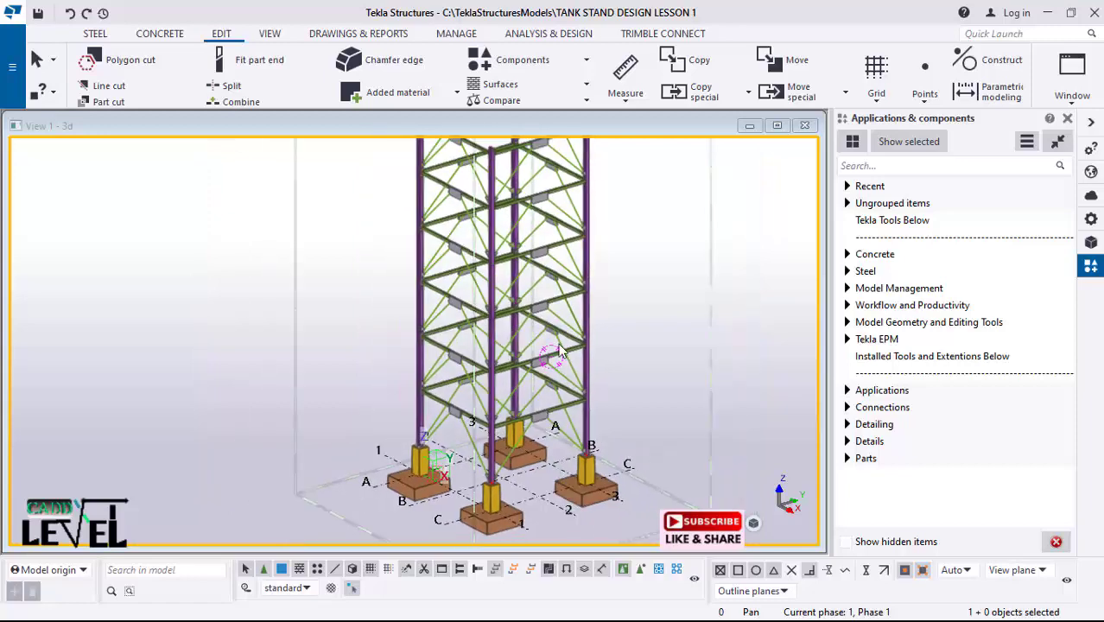
pyautogui.keyDown('ctrl'); pyautogui.moveTo(557, 490); pyautogui.dragTo(541, 391, button='middle'); pyautogui.keyUp('ctrl')
pyautogui.scroll(5, 542, 390)
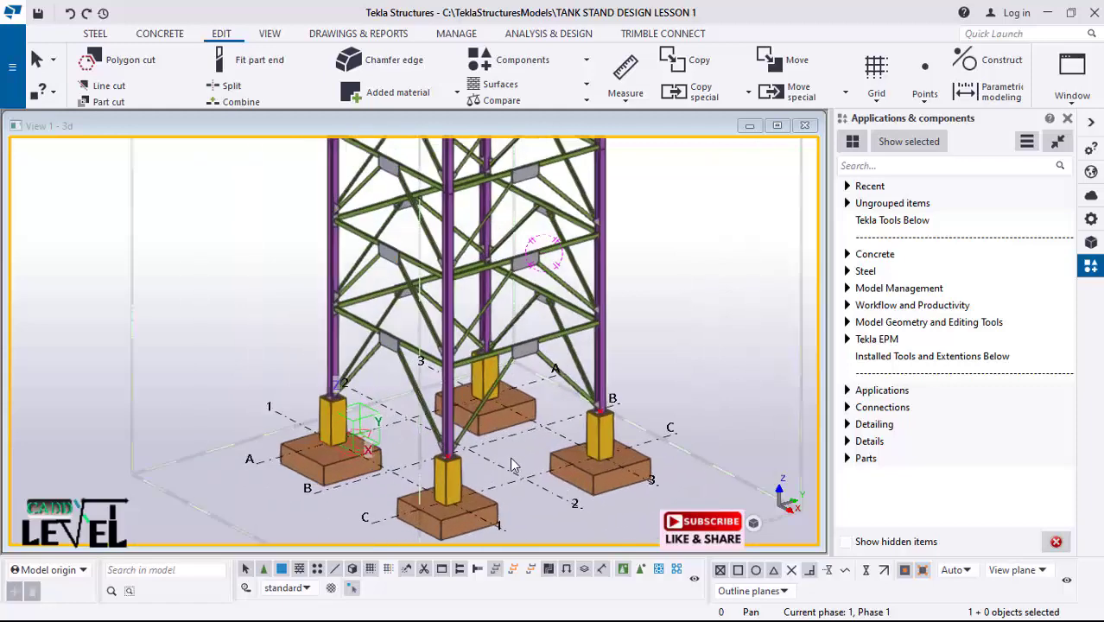
pyautogui.scroll(1, 513, 478)
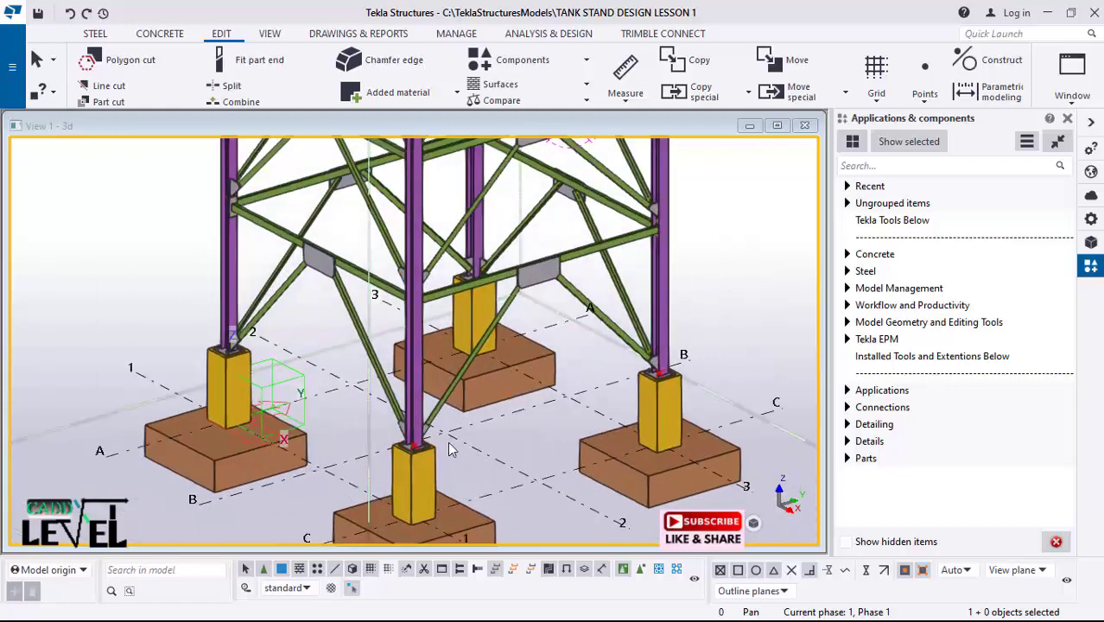
pyautogui.scroll(-2, 411, 363)
pyautogui.scroll(2, 422, 450)
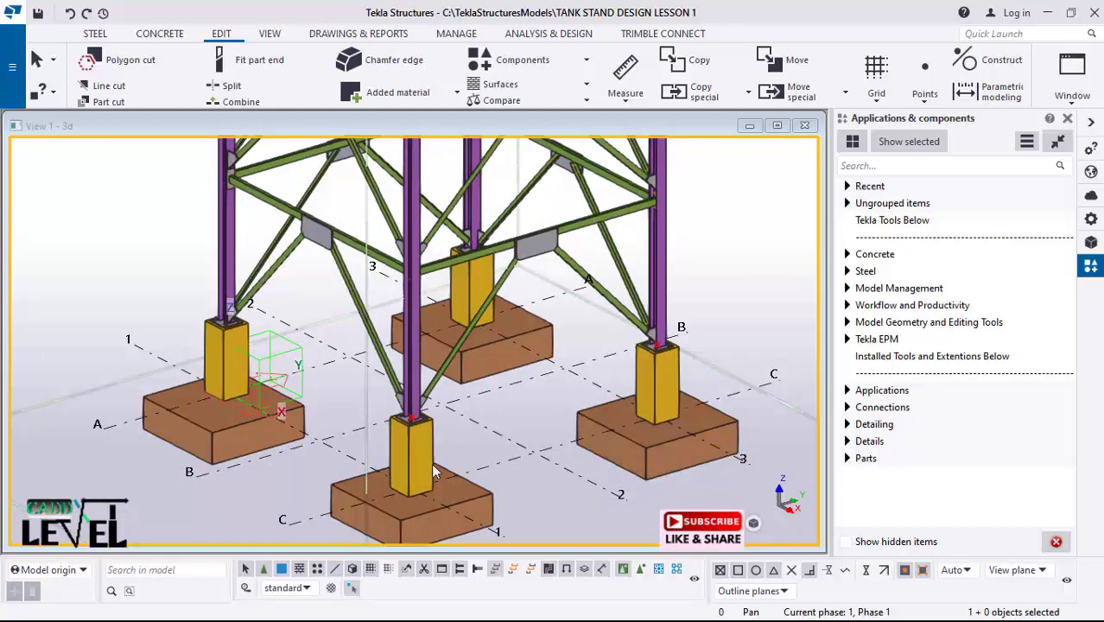
pyautogui.scroll(3, 484, 432)
pyautogui.scroll(1, 505, 410)
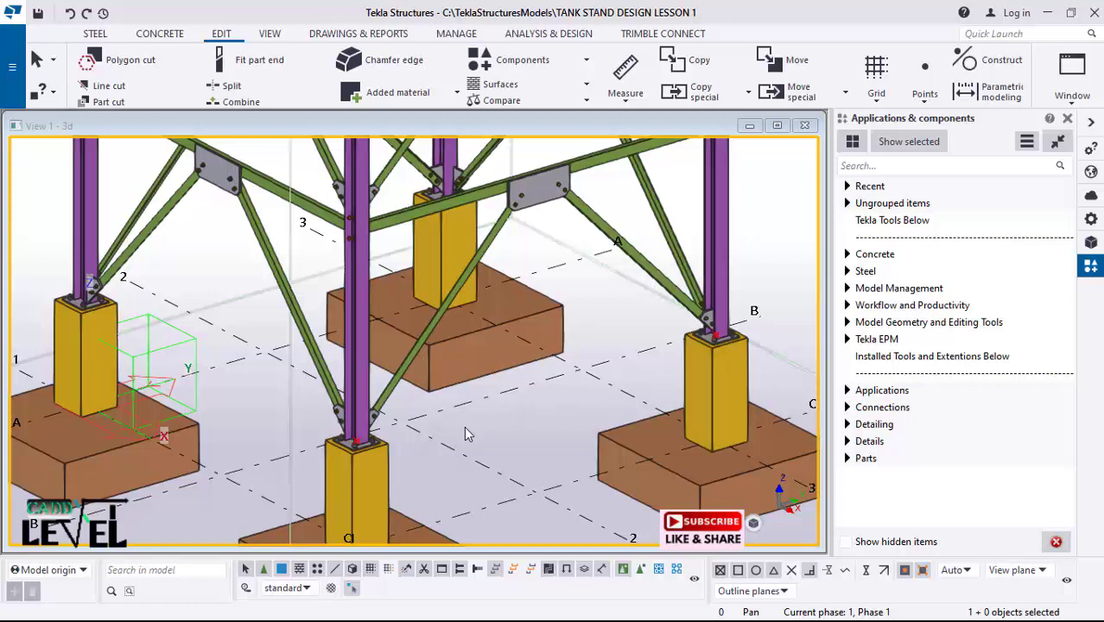
# Step: Add 1 divided line point between the base midpoints of the two columns on the grid C face
pyautogui.click(225, 35)
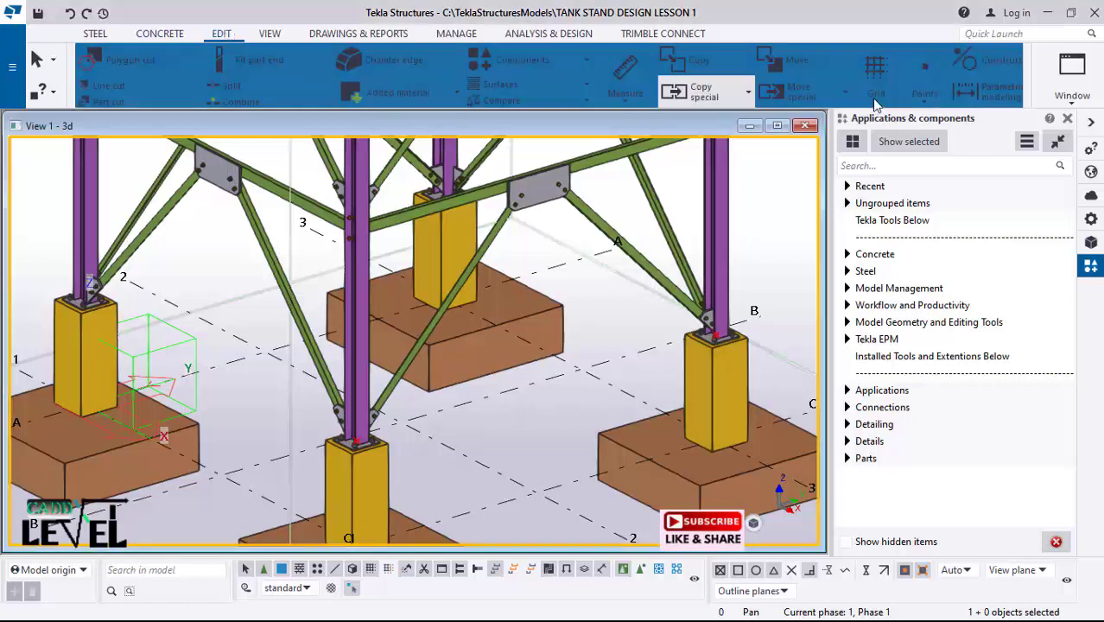
pyautogui.click(922, 100)
pyautogui.click(937, 130)
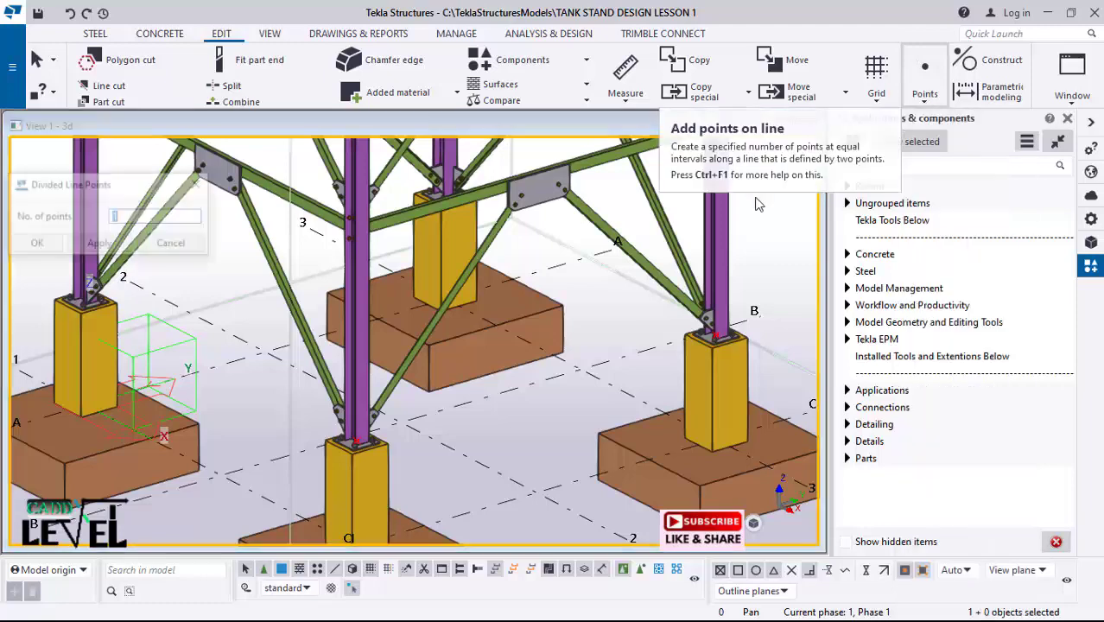
pyautogui.scroll(3, 406, 453)
pyautogui.scroll(5, 320, 406)
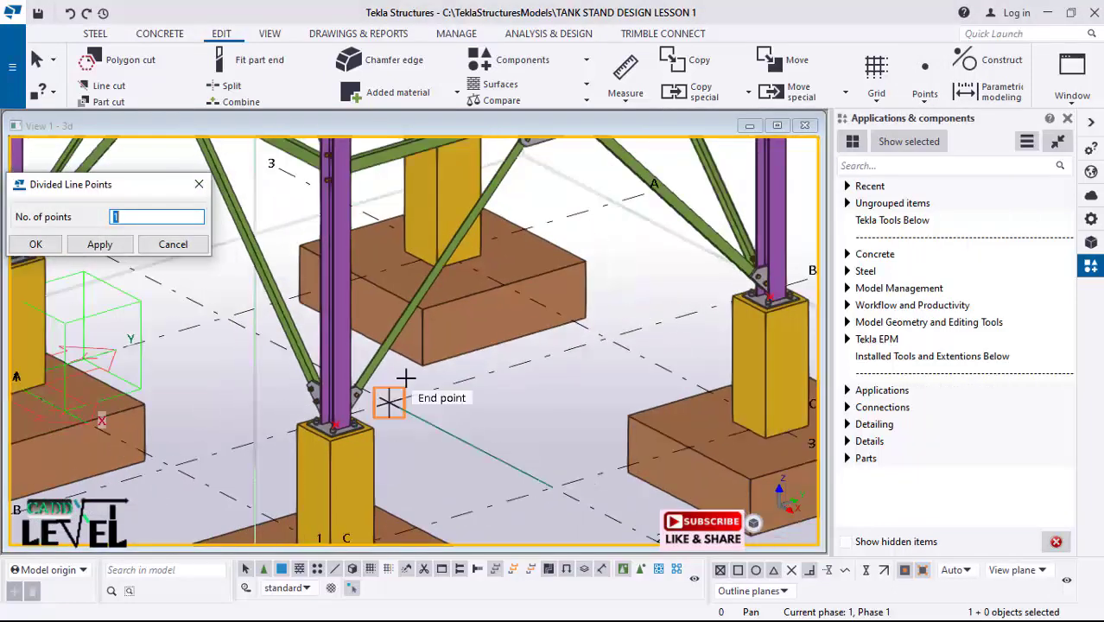
pyautogui.scroll(1, 611, 330)
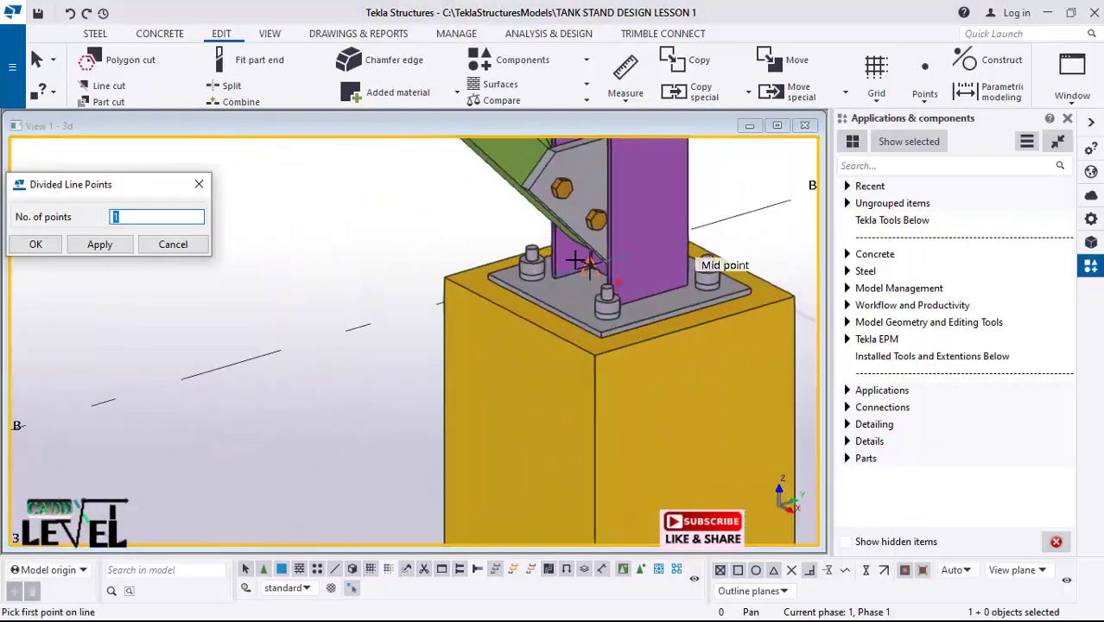
pyautogui.keyDown('ctrl'); pyautogui.moveTo(590, 264); pyautogui.dragTo(692, 263, button='middle'); pyautogui.keyUp('ctrl')
pyautogui.scroll(5, 584, 246)
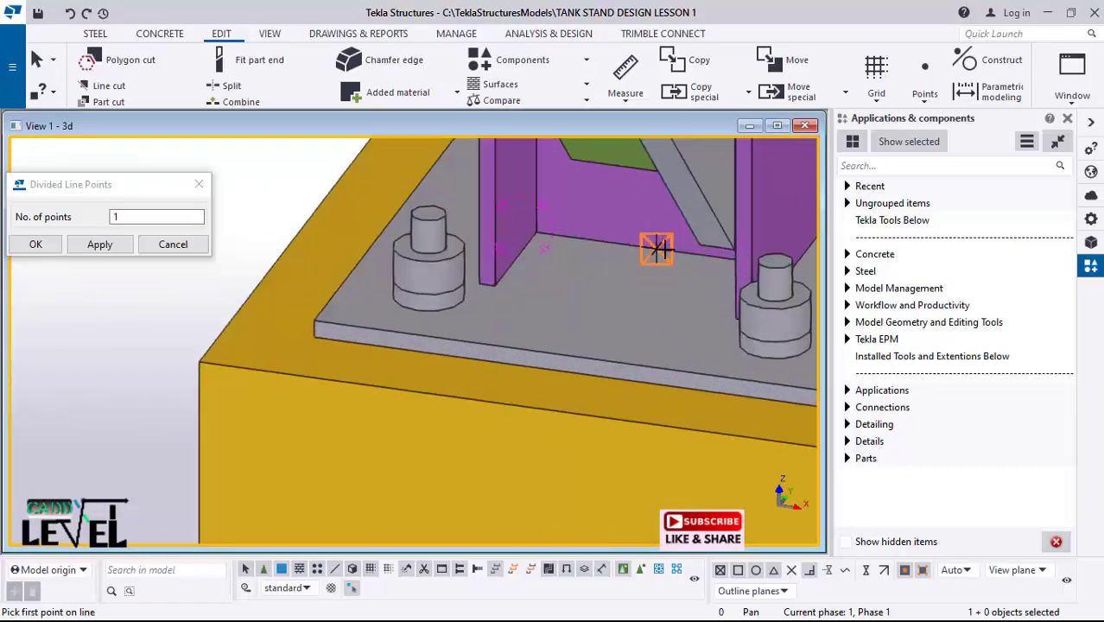
pyautogui.click(656, 249)
pyautogui.scroll(-4, 643, 238)
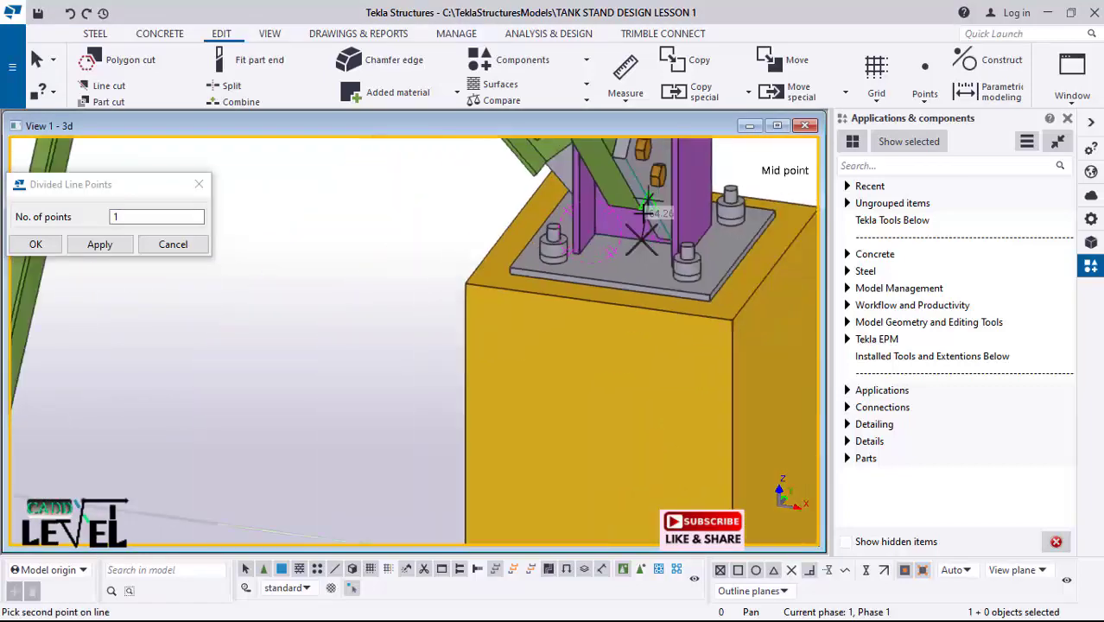
pyautogui.scroll(-6, 644, 213)
pyautogui.scroll(4, 518, 458)
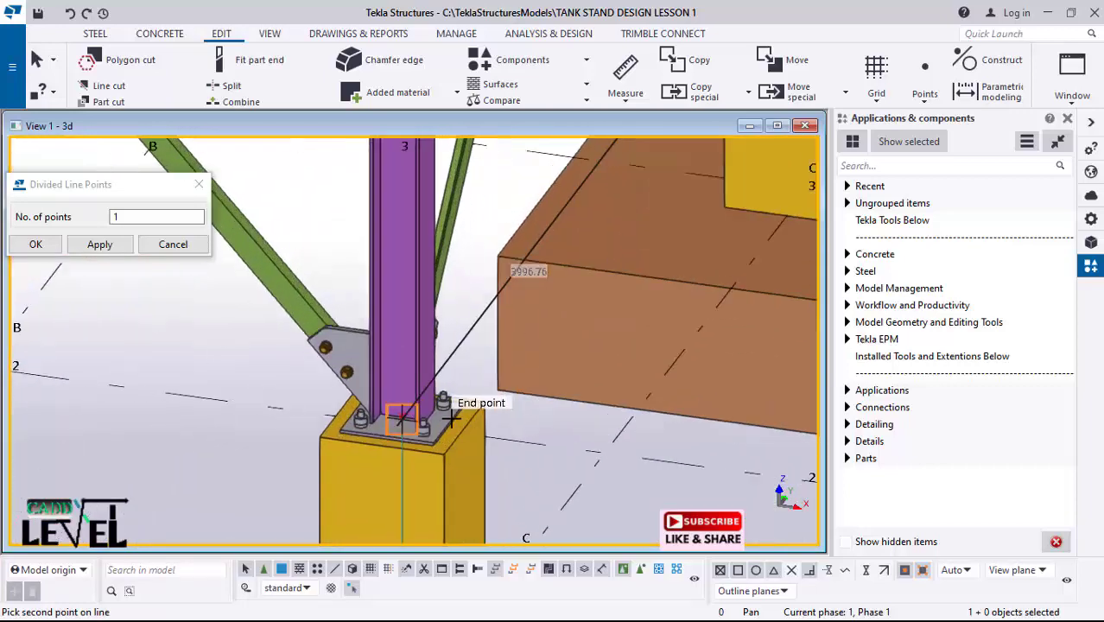
pyautogui.scroll(2, 451, 418)
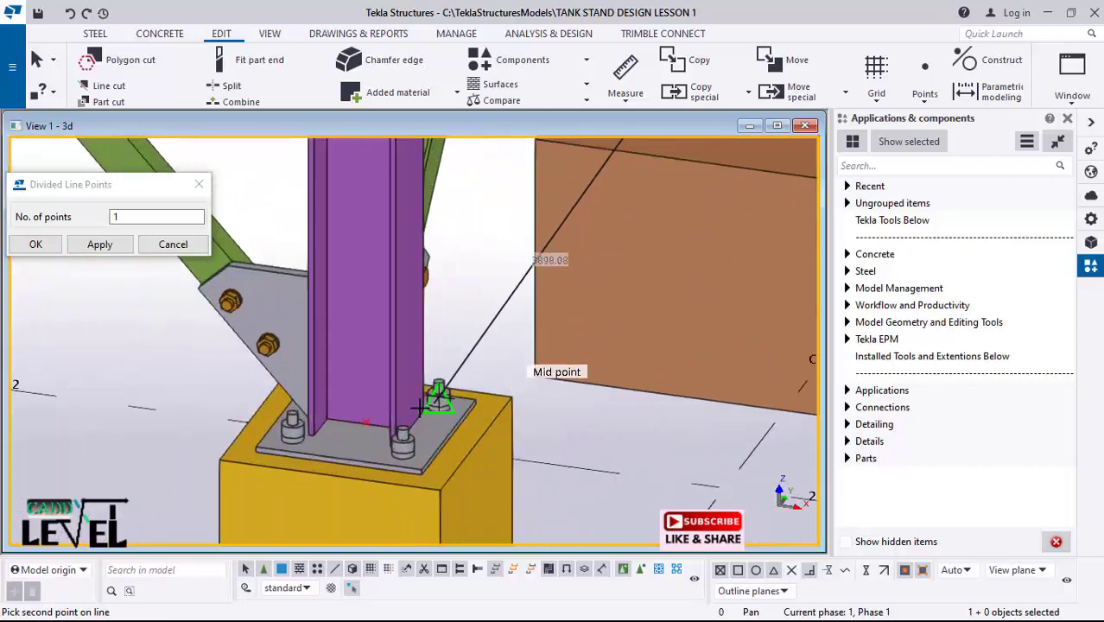
pyautogui.click(375, 428)
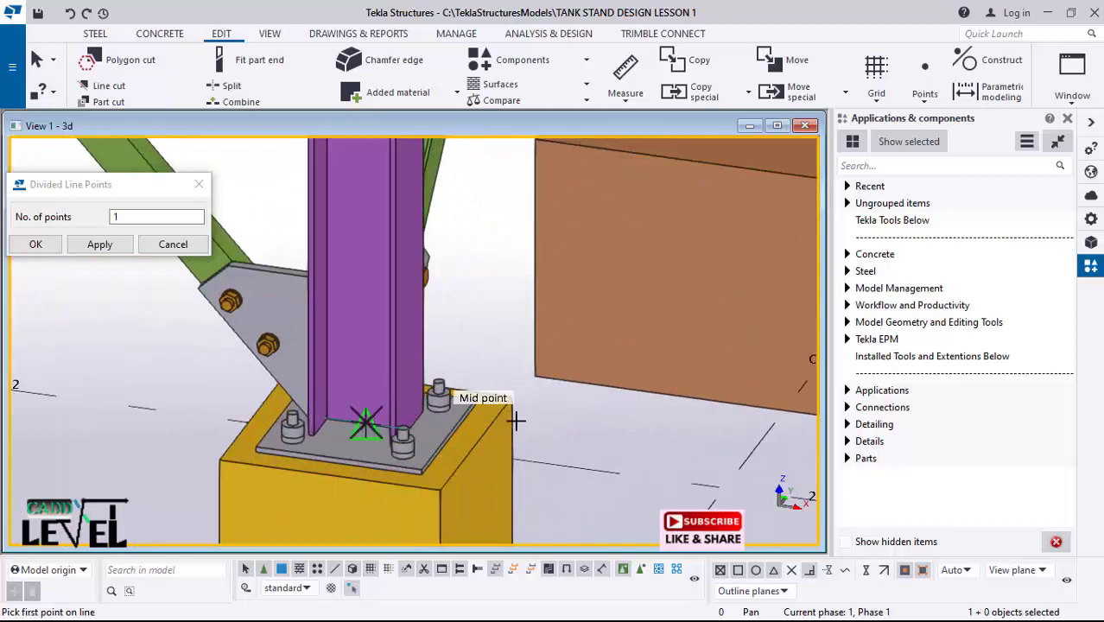
# Step: Examine the new point between the grid C column bases, then the surrounding bays up the tower
pyautogui.scroll(-4, 570, 394)
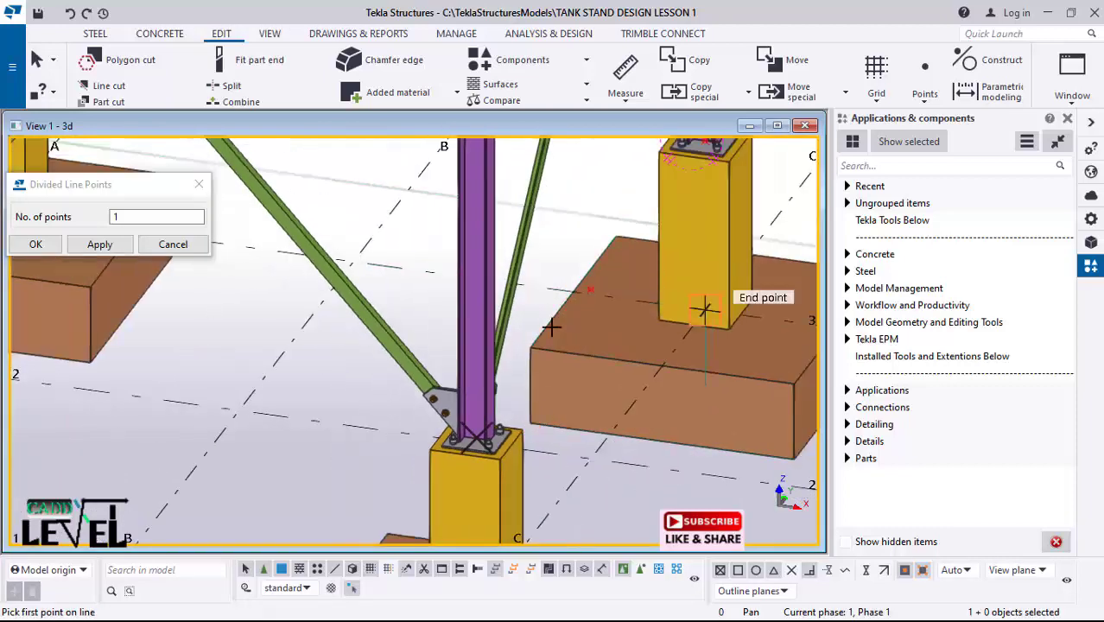
pyautogui.scroll(-3, 570, 368)
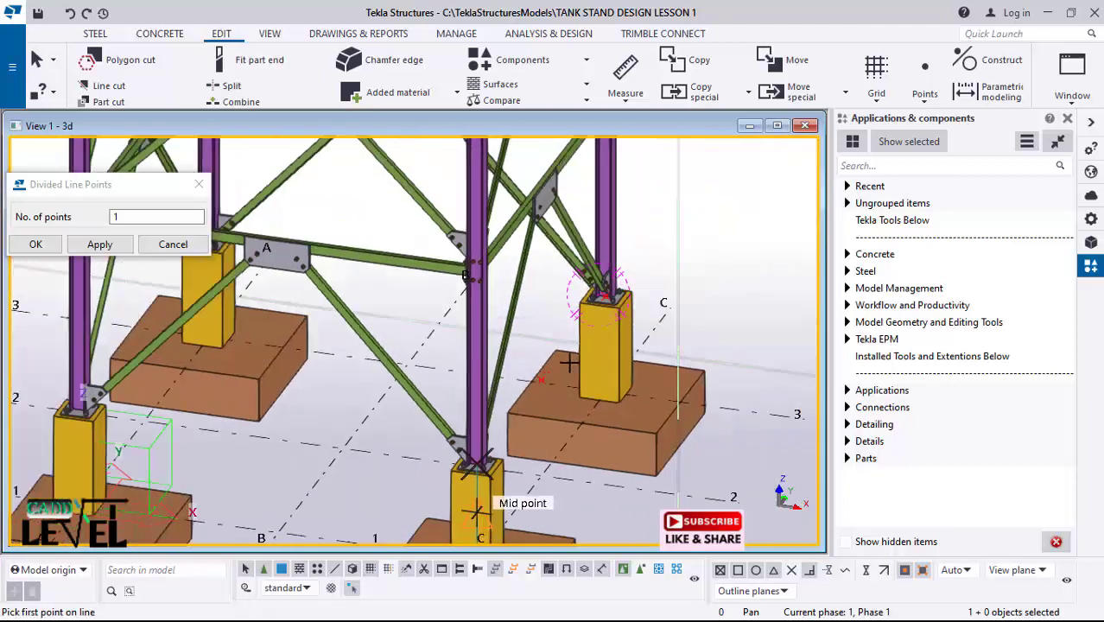
pyautogui.scroll(2, 519, 423)
pyautogui.keyDown('ctrl'); pyautogui.moveTo(622, 404); pyautogui.dragTo(407, 457, button='middle'); pyautogui.keyUp('ctrl')
pyautogui.scroll(-2, 509, 523)
pyautogui.scroll(-5, 473, 484)
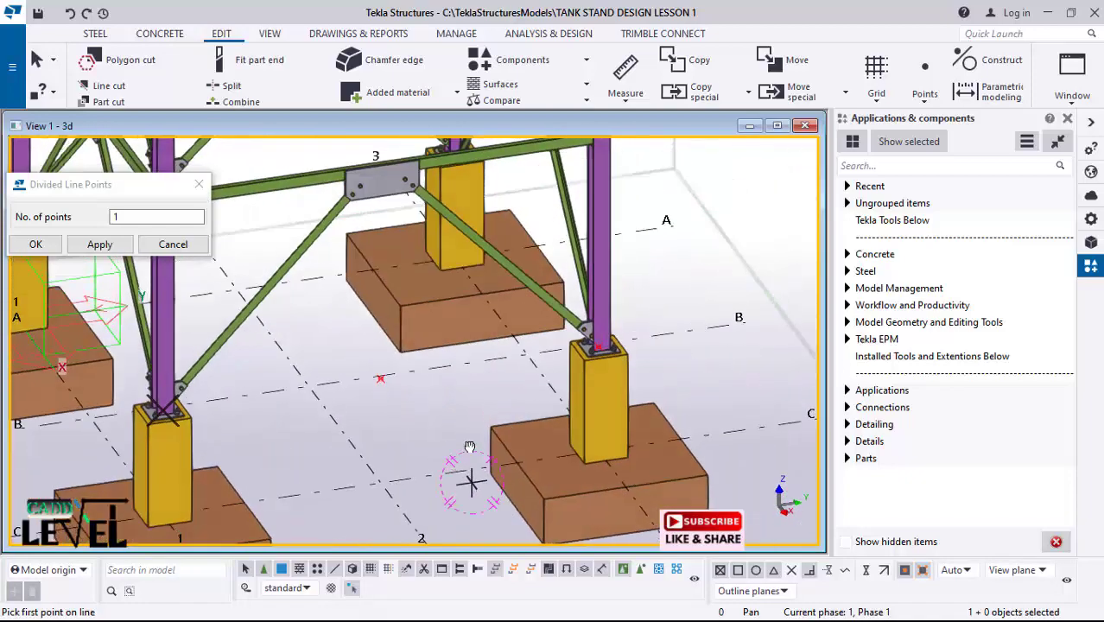
pyautogui.scroll(2, 505, 488)
pyautogui.scroll(2, 428, 439)
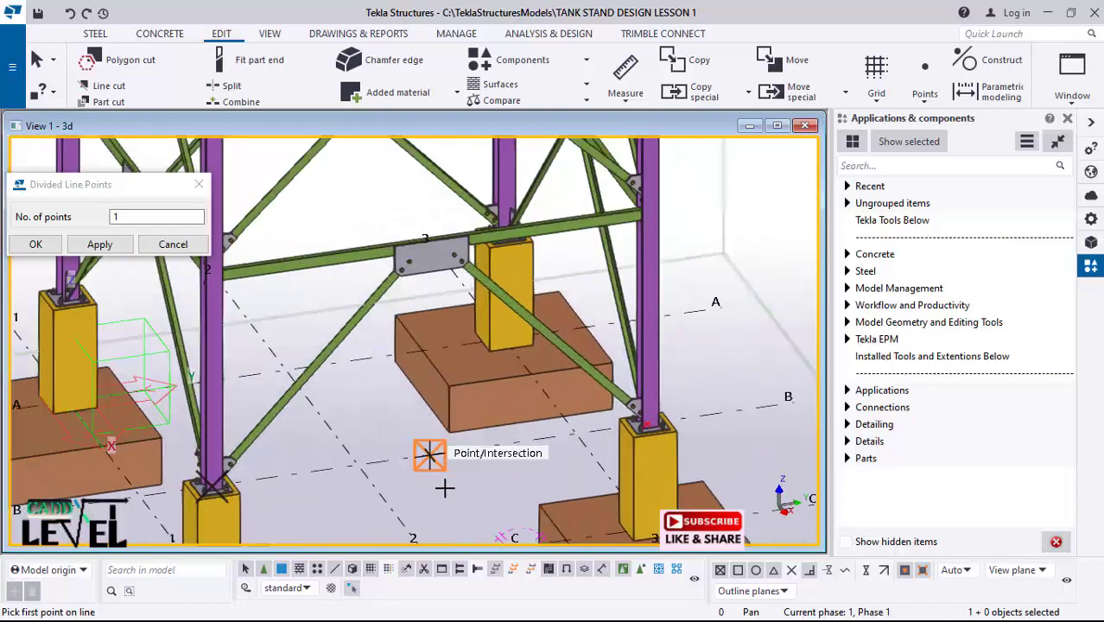
pyautogui.scroll(-8, 429, 454)
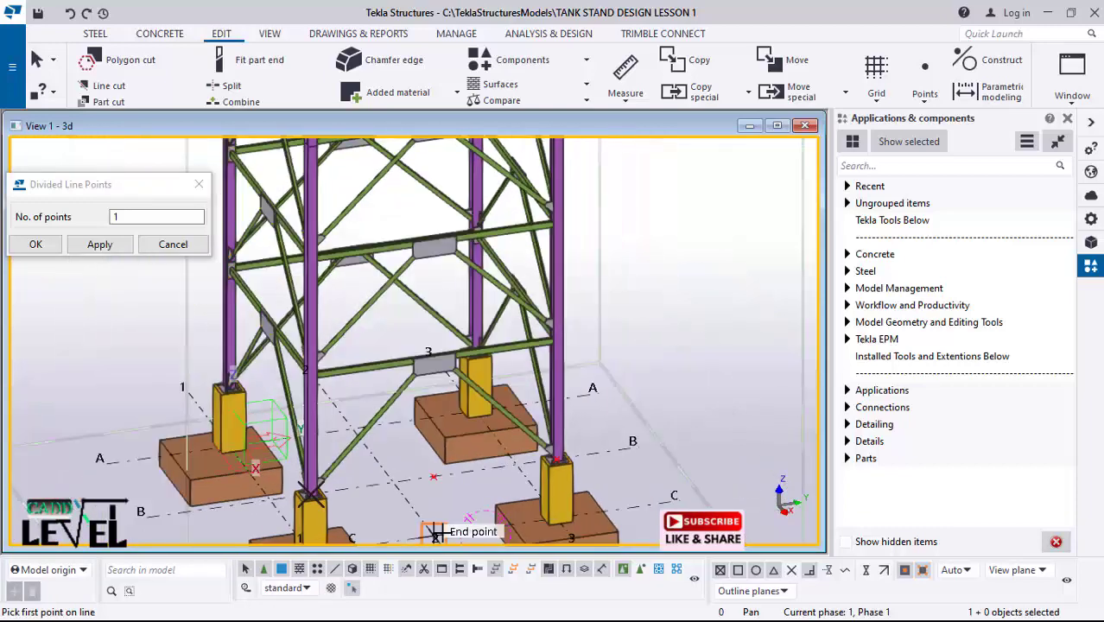
pyautogui.scroll(-2, 437, 493)
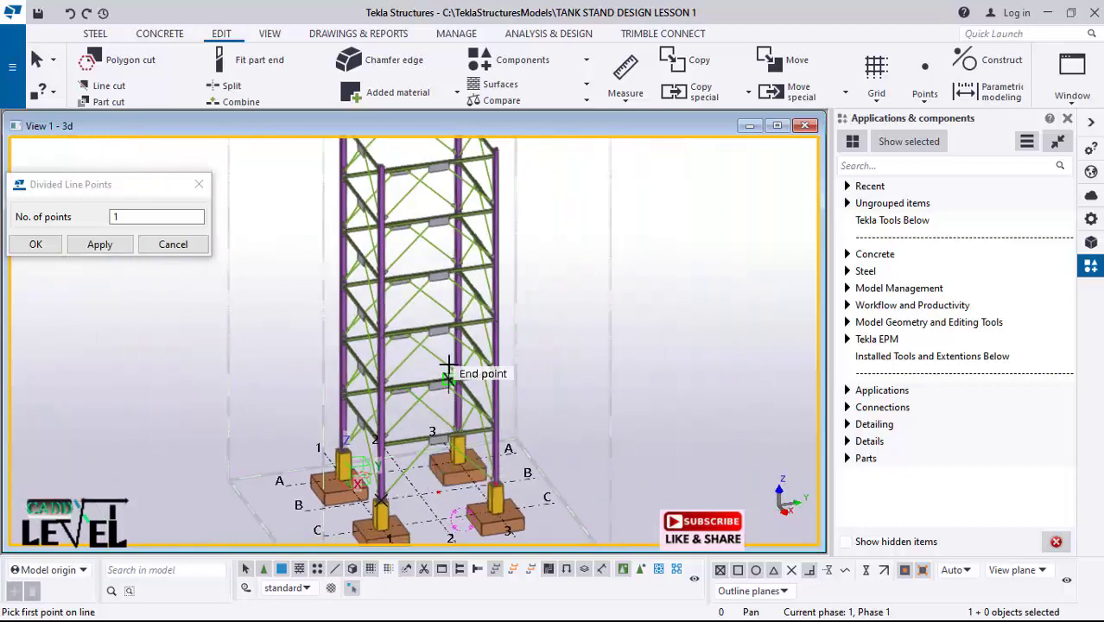
pyautogui.scroll(-2, 436, 324)
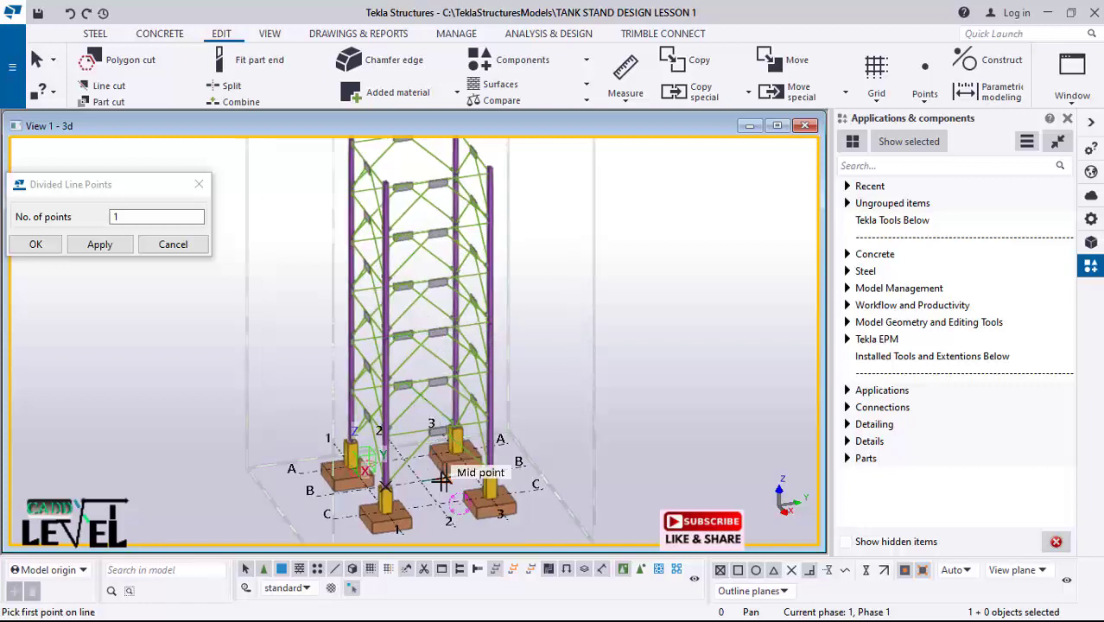
# Step: Interrupt the point command and close the Divided Line Points dialog
pyautogui.rightClick(561, 213)
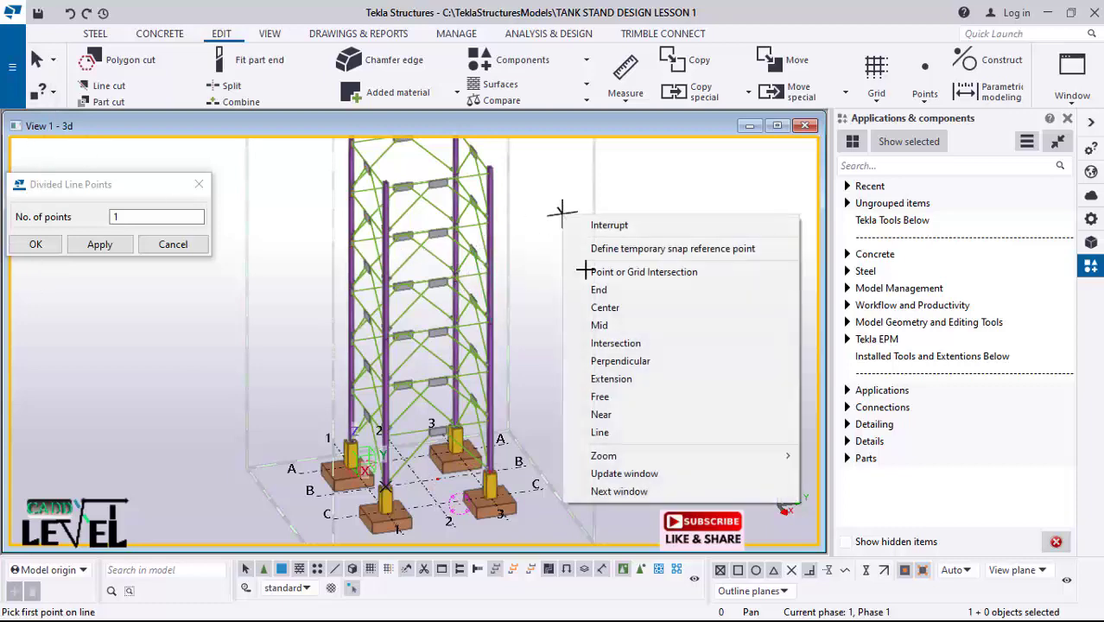
pyautogui.click(610, 225)
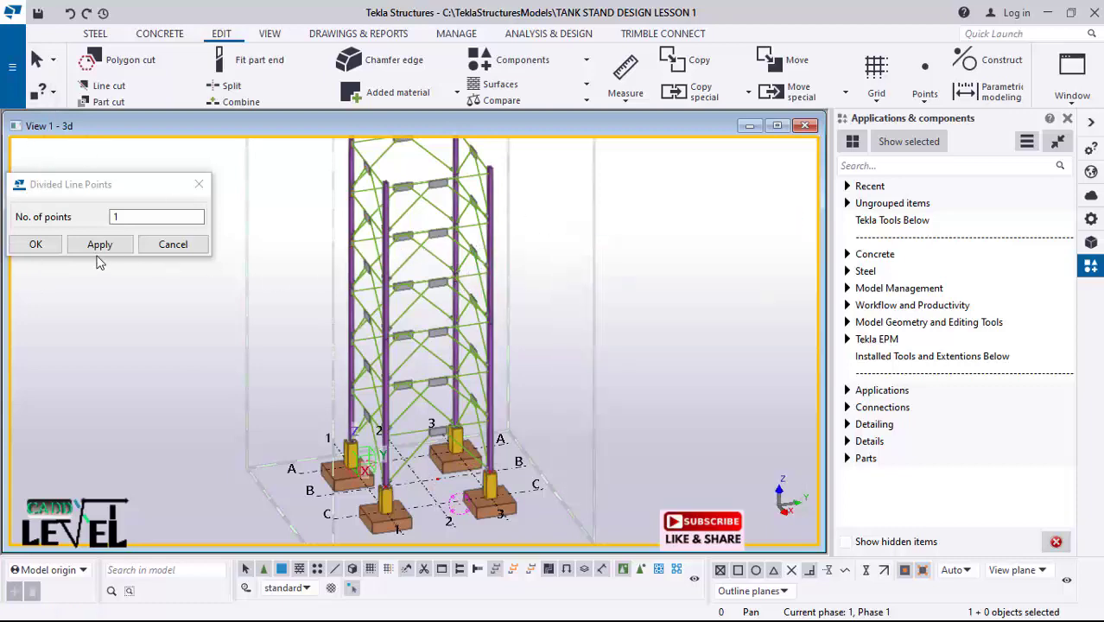
pyautogui.click(35, 244)
pyautogui.scroll(3, 430, 500)
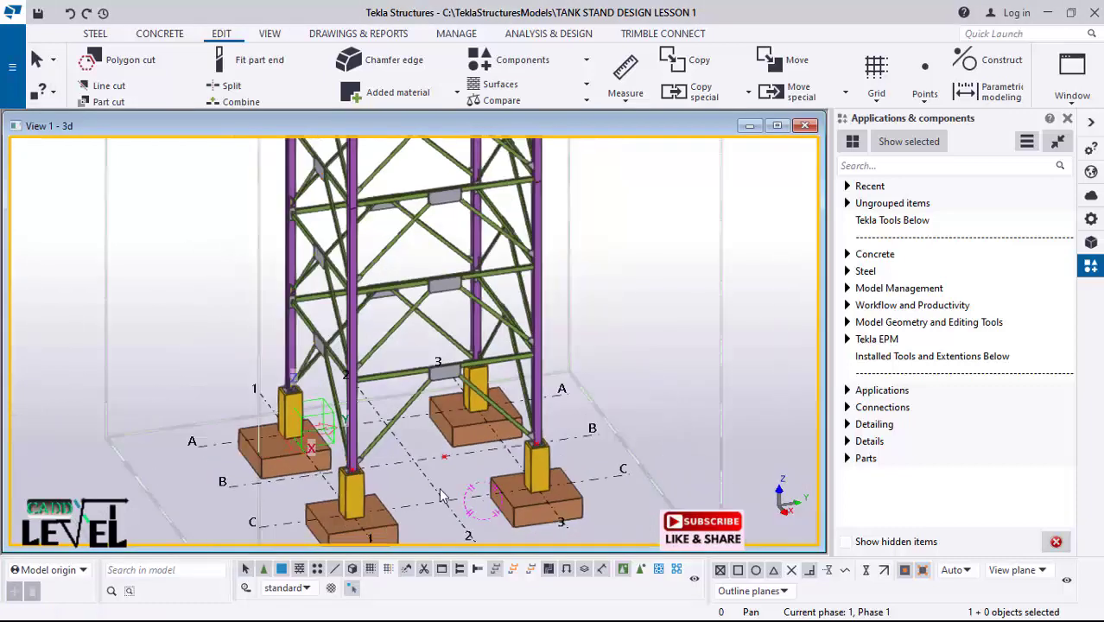
# Step: Search the component catalog for "lad" and start the Ladder (S35) component
pyautogui.click(973, 167)
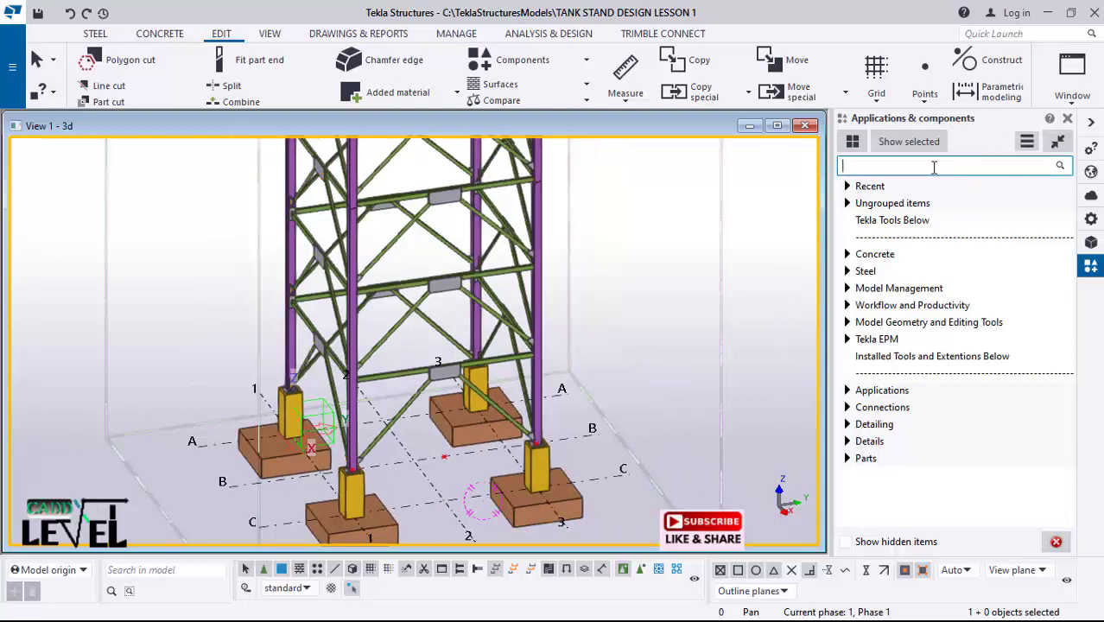
pyautogui.write('lad')
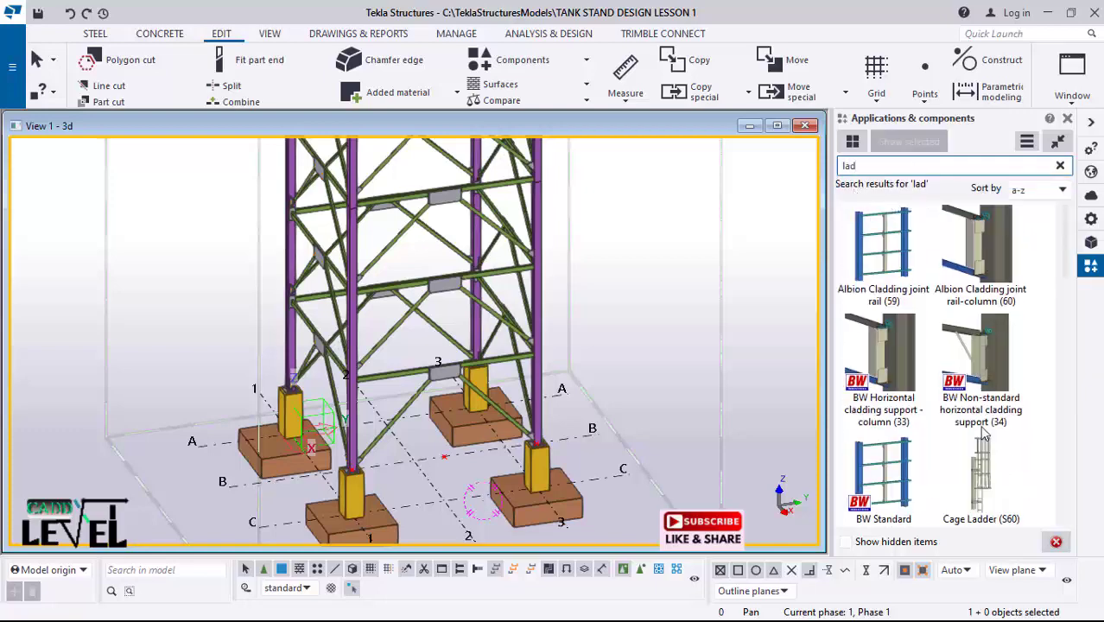
pyautogui.scroll(-10, 931, 391)
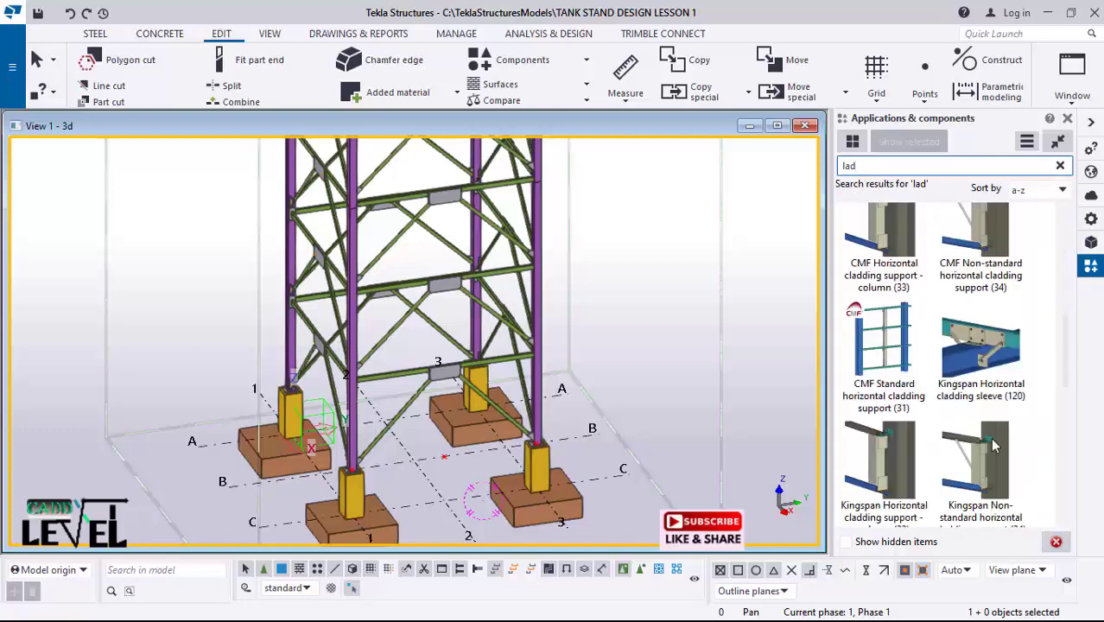
pyautogui.scroll(5, 984, 397)
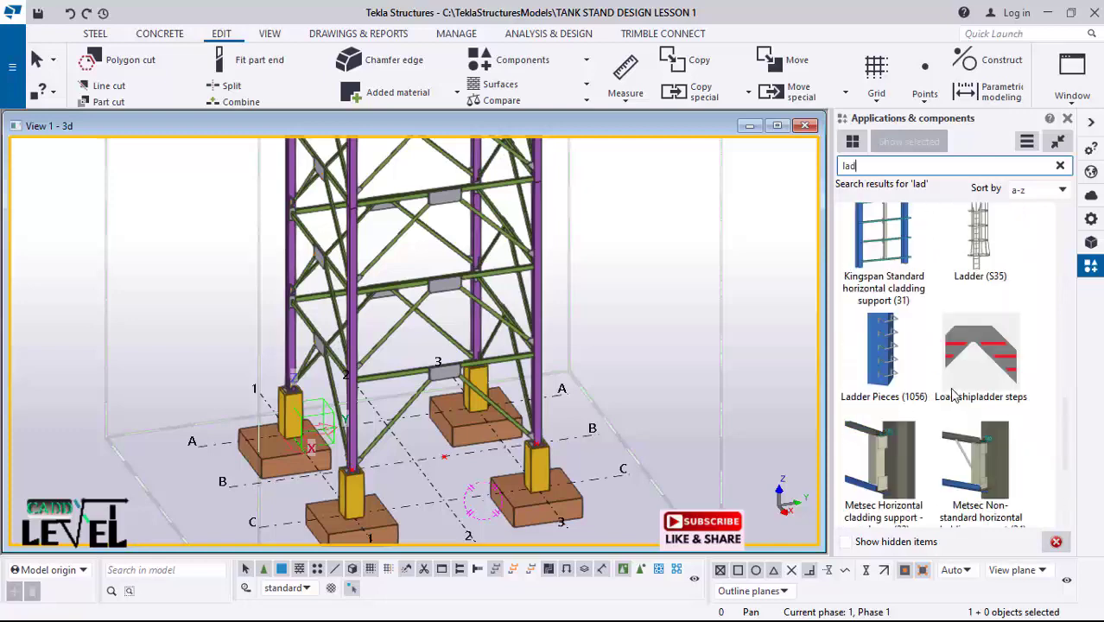
pyautogui.scroll(-3, 979, 339)
pyautogui.click(987, 239)
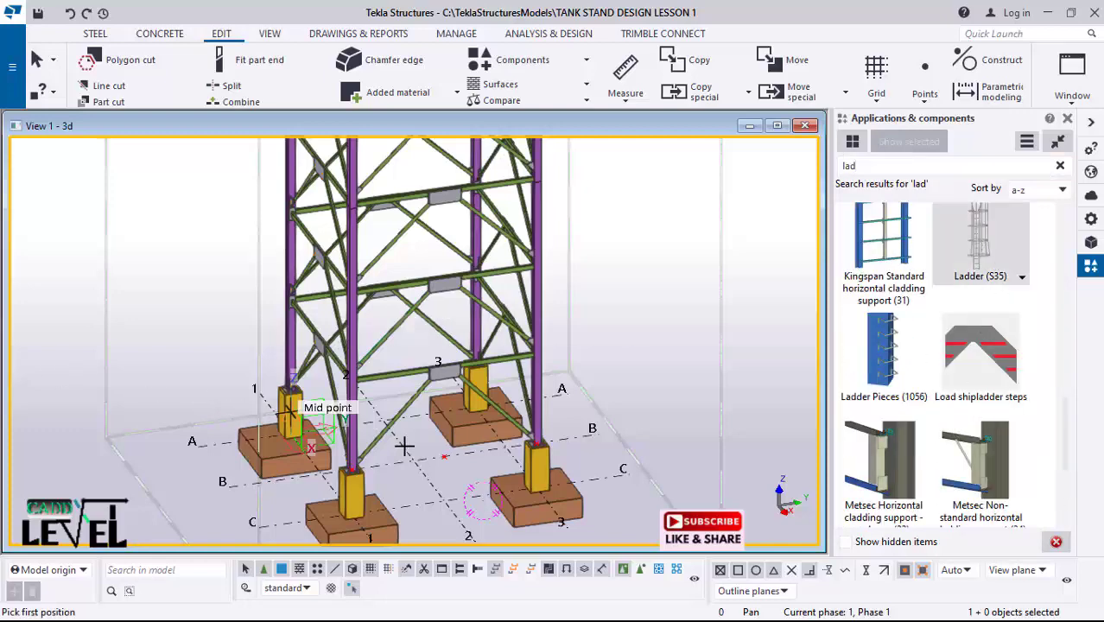
# Step: Place the ladder, about 6090 mm between picks, from a mid-span gusset's top-edge midpoint down to the construction point between the grid C column bases
pyautogui.scroll(-4, 451, 468)
pyautogui.scroll(3, 437, 333)
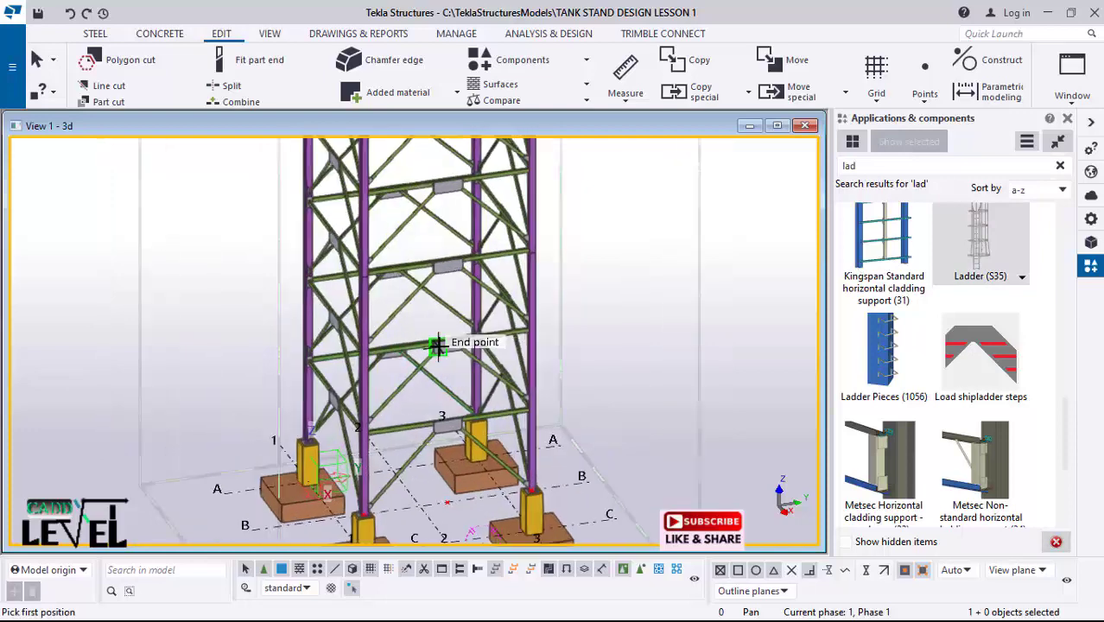
pyautogui.scroll(10, 438, 346)
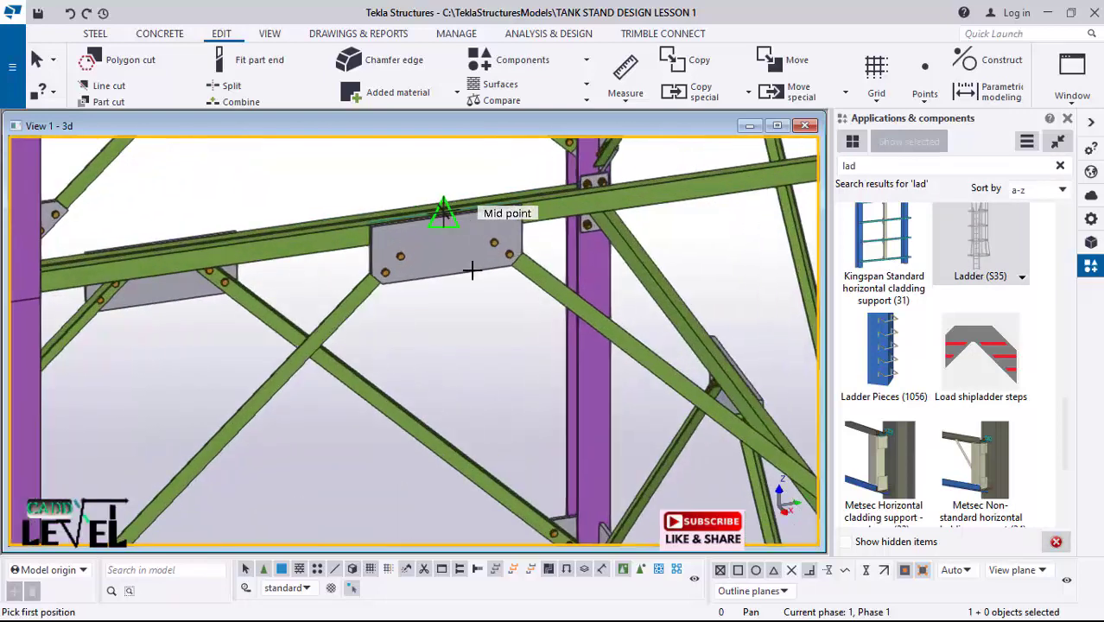
pyautogui.scroll(2, 471, 270)
pyautogui.scroll(2, 442, 200)
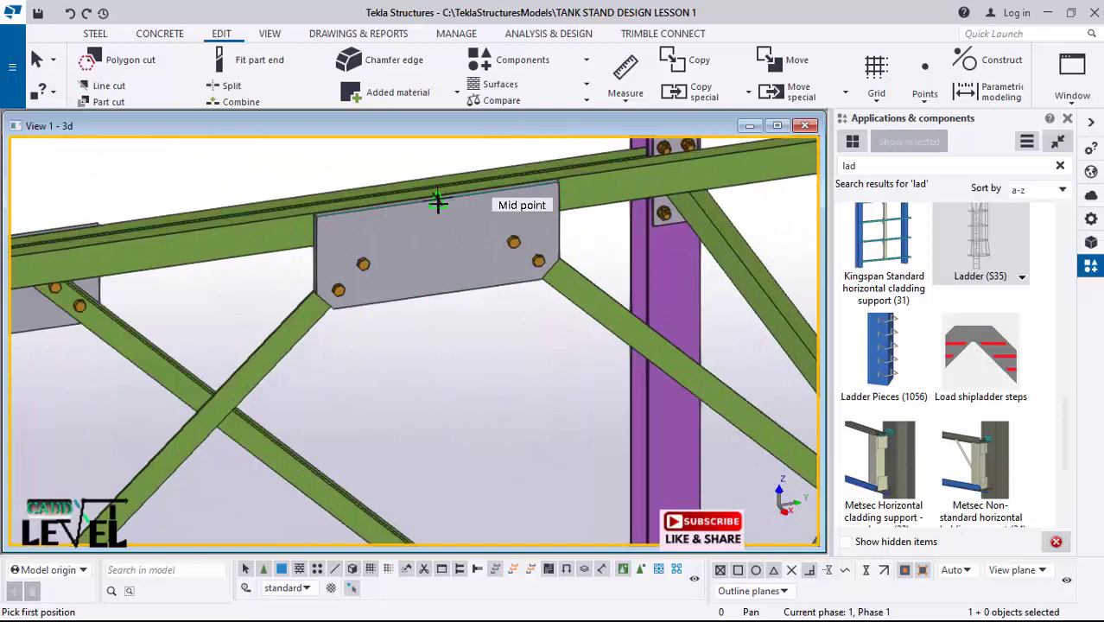
pyautogui.click(438, 201)
pyautogui.scroll(-8, 443, 173)
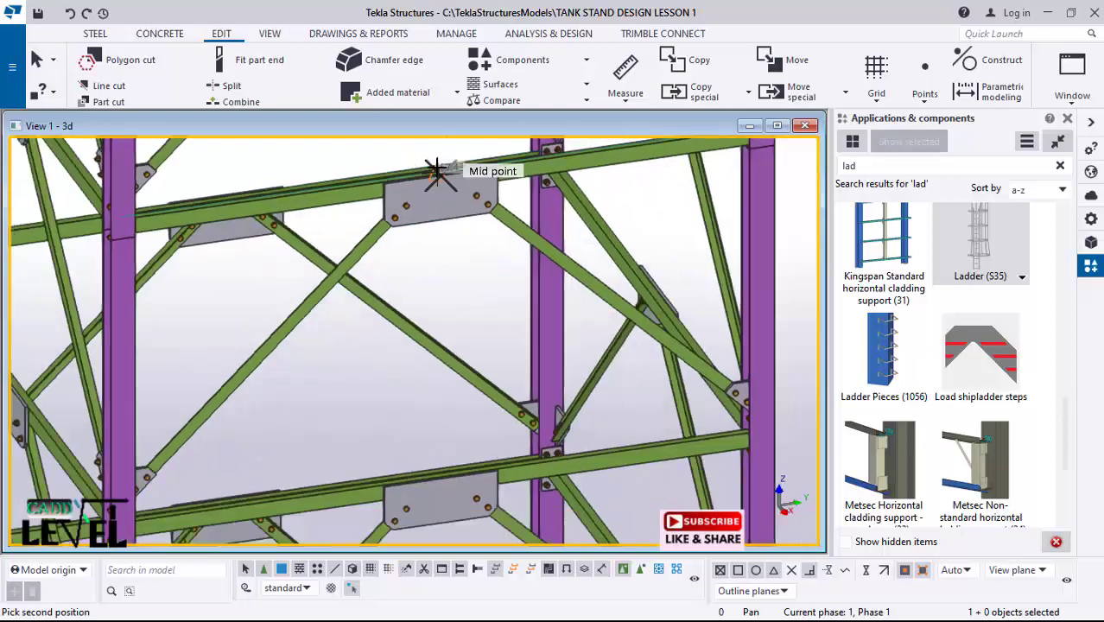
pyautogui.scroll(6, 449, 484)
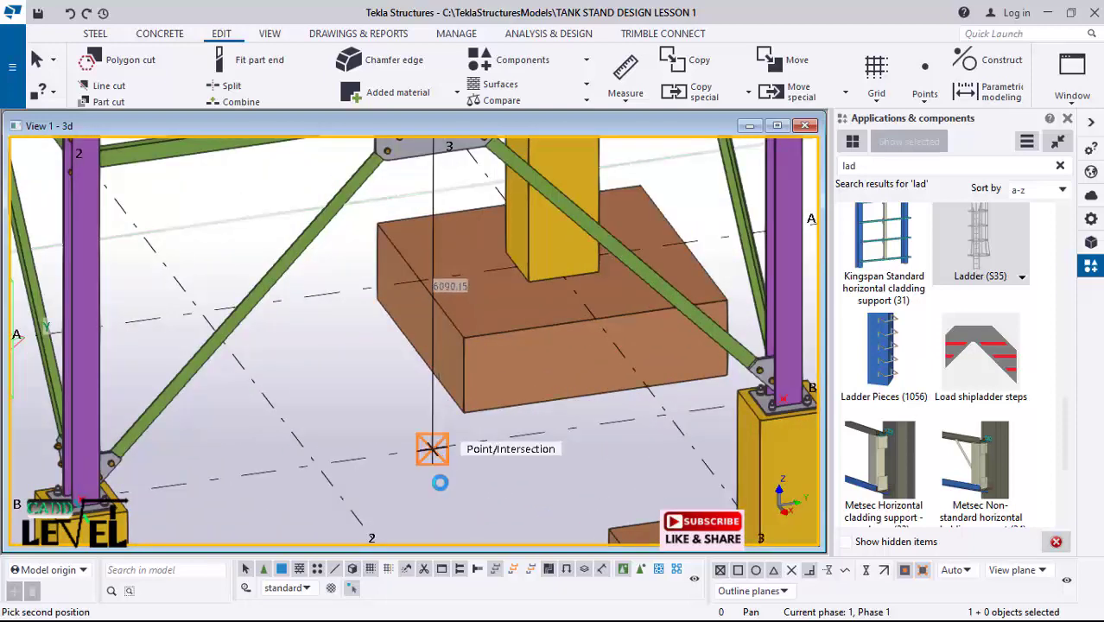
pyautogui.scroll(-6, 439, 481)
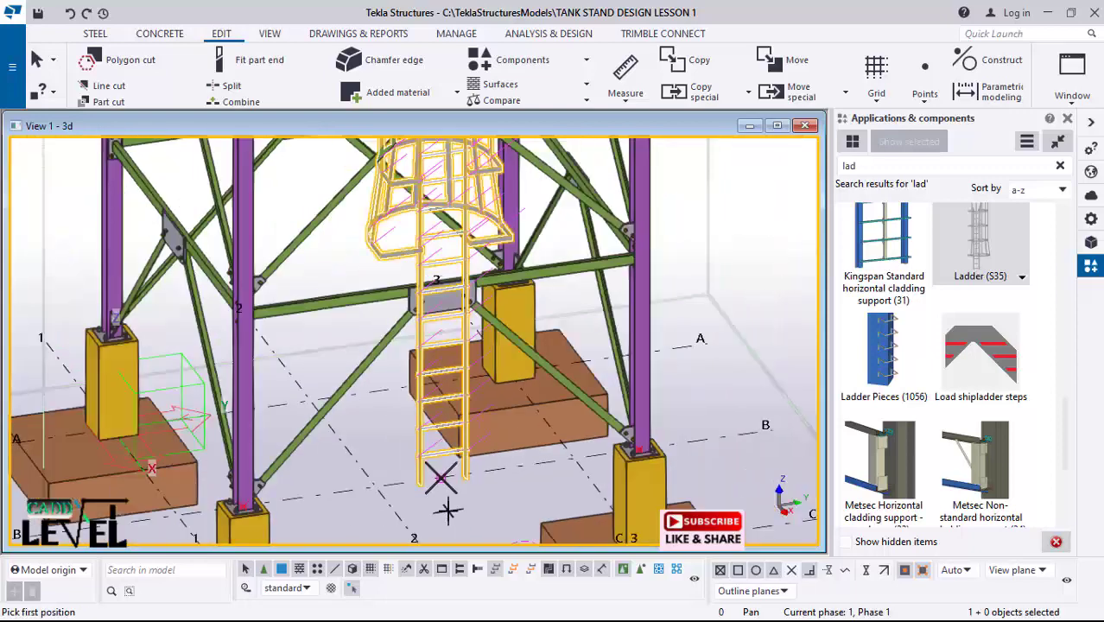
# Step: Inspect the caged ladder's height and its position against the tower face from several sides
pyautogui.scroll(-5, 443, 481)
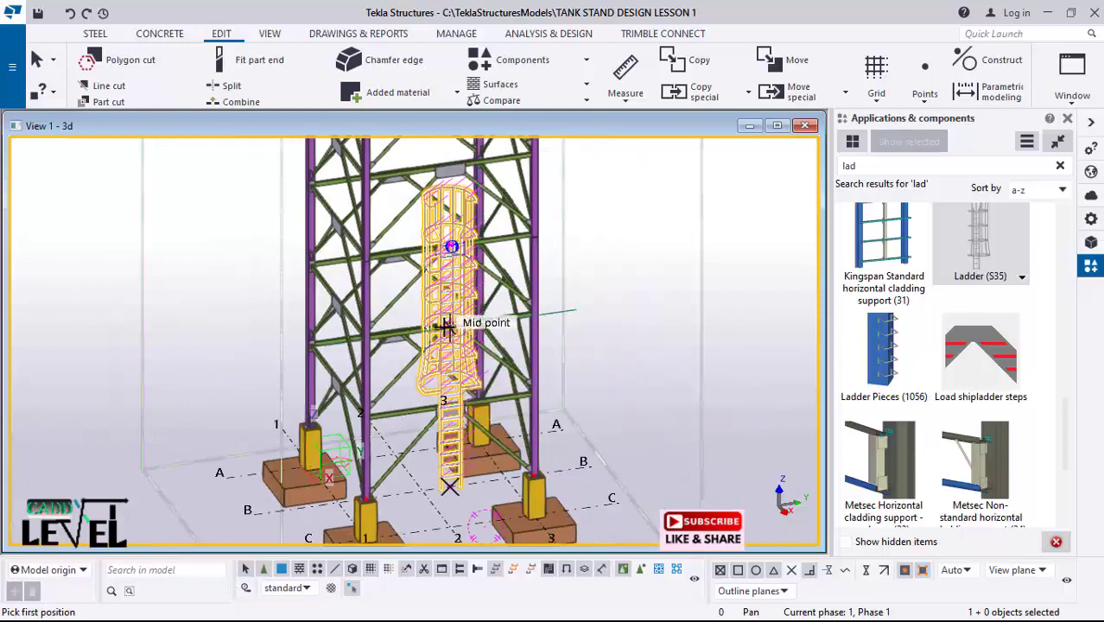
pyautogui.keyDown('ctrl'); pyautogui.moveTo(447, 327); pyautogui.dragTo(536, 304, button='middle'); pyautogui.keyUp('ctrl')
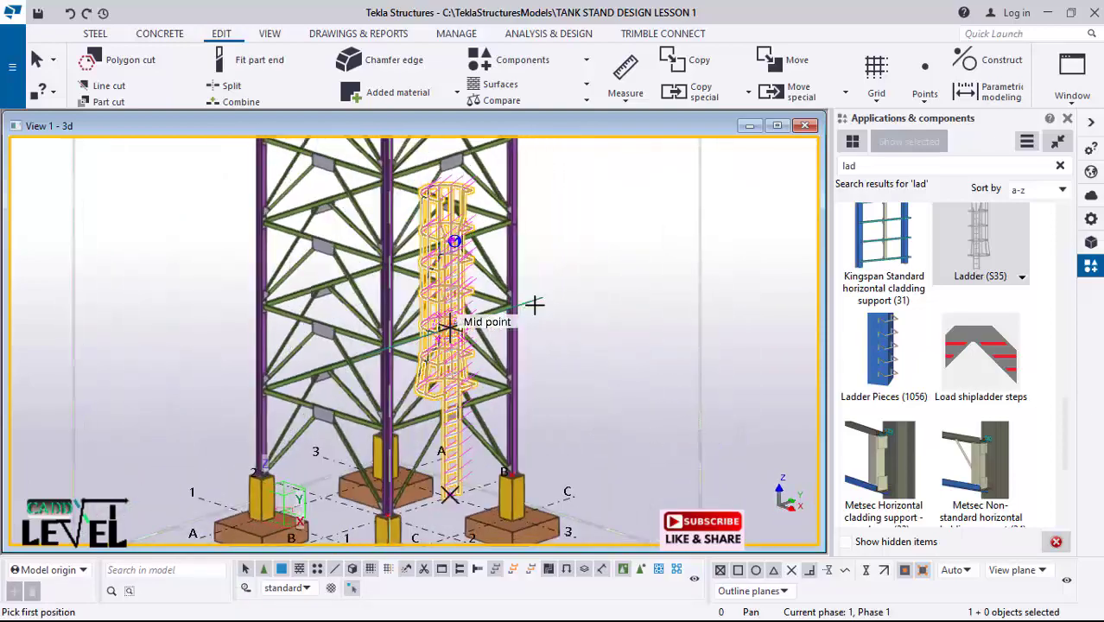
pyautogui.click(536, 304)
pyautogui.keyDown('ctrl'); pyautogui.moveTo(702, 266); pyautogui.dragTo(344, 350, button='middle'); pyautogui.keyUp('ctrl')
pyautogui.middleClick(411, 345)
pyautogui.scroll(2, 411, 344)
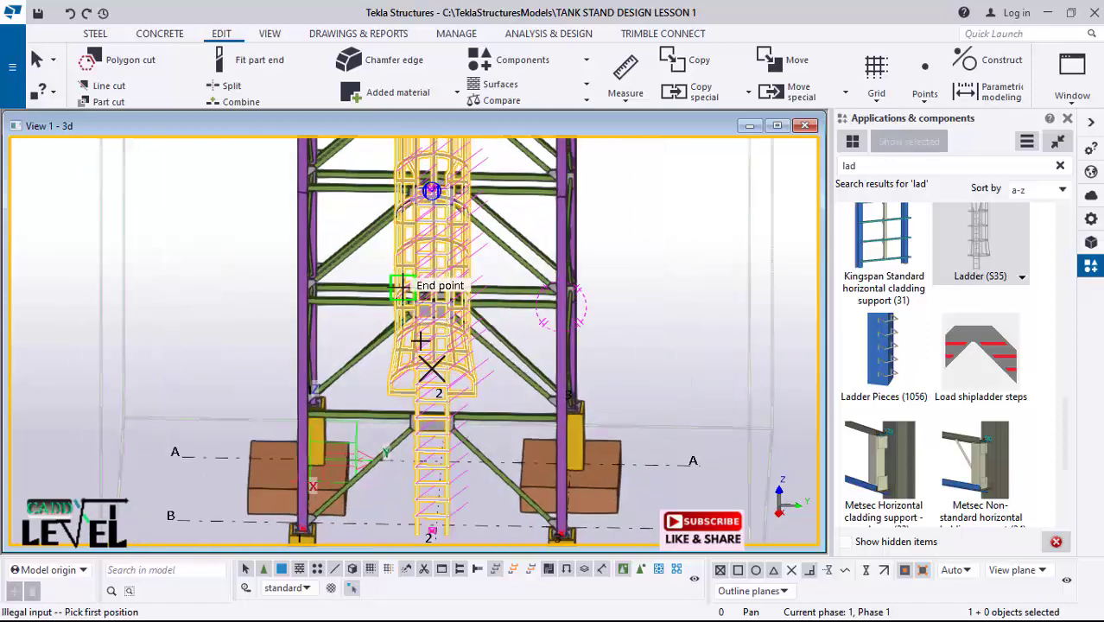
pyautogui.keyDown('ctrl'); pyautogui.moveTo(458, 400); pyautogui.dragTo(484, 304, button='middle'); pyautogui.keyUp('ctrl')
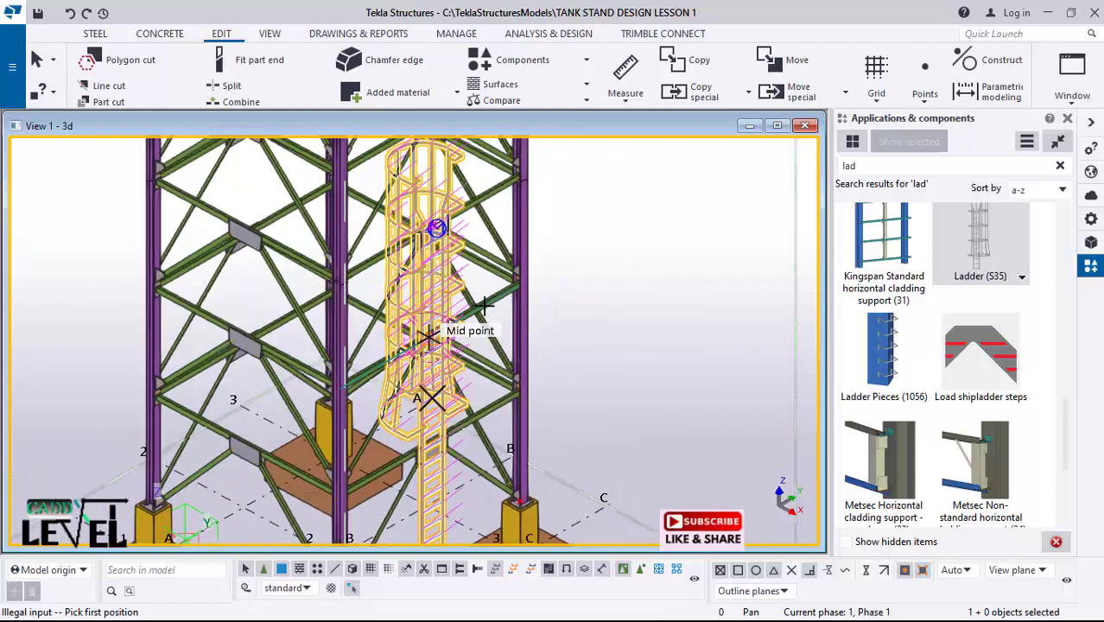
pyautogui.scroll(-5, 439, 441)
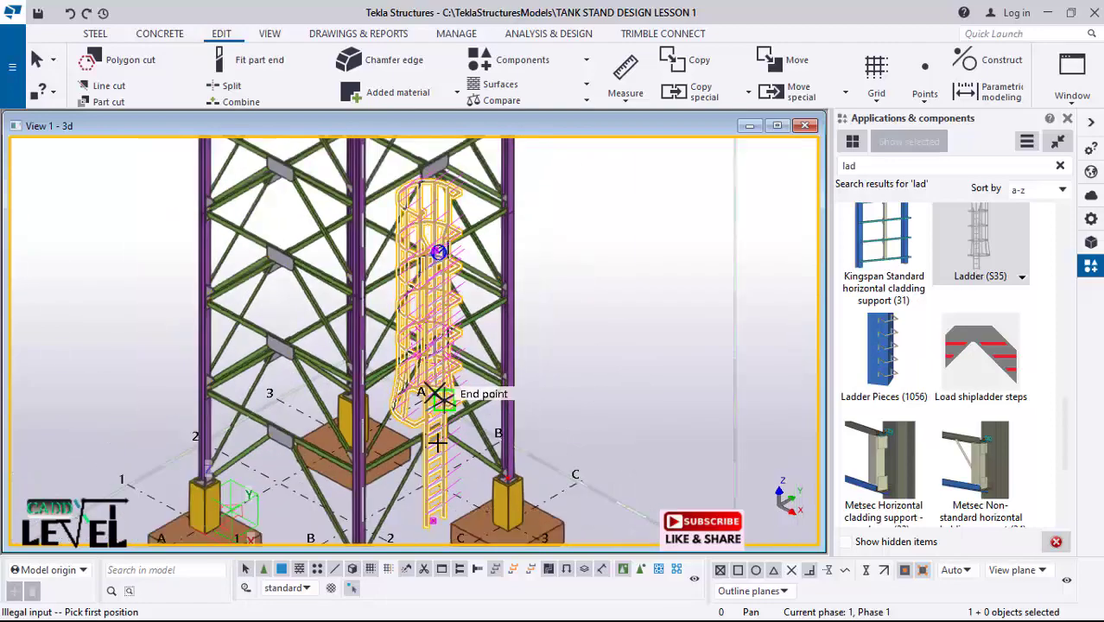
# Step: Examine how the caged ladder meets the mid-span gusset and its bracing, and interrupt the active Ladder command
pyautogui.scroll(10, 458, 320)
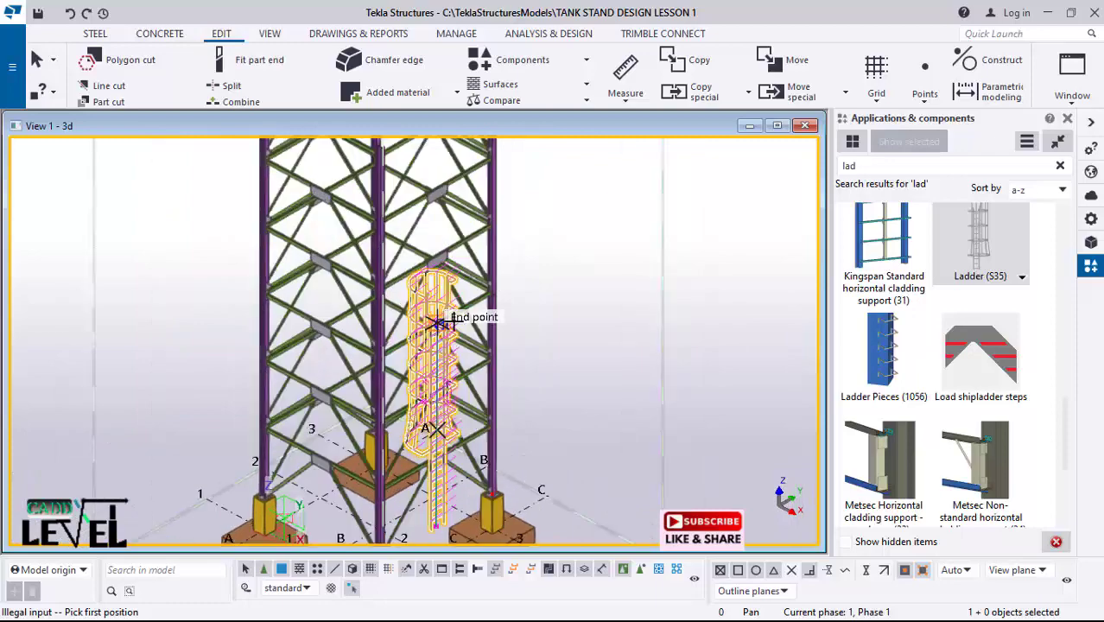
pyautogui.scroll(2, 564, 256)
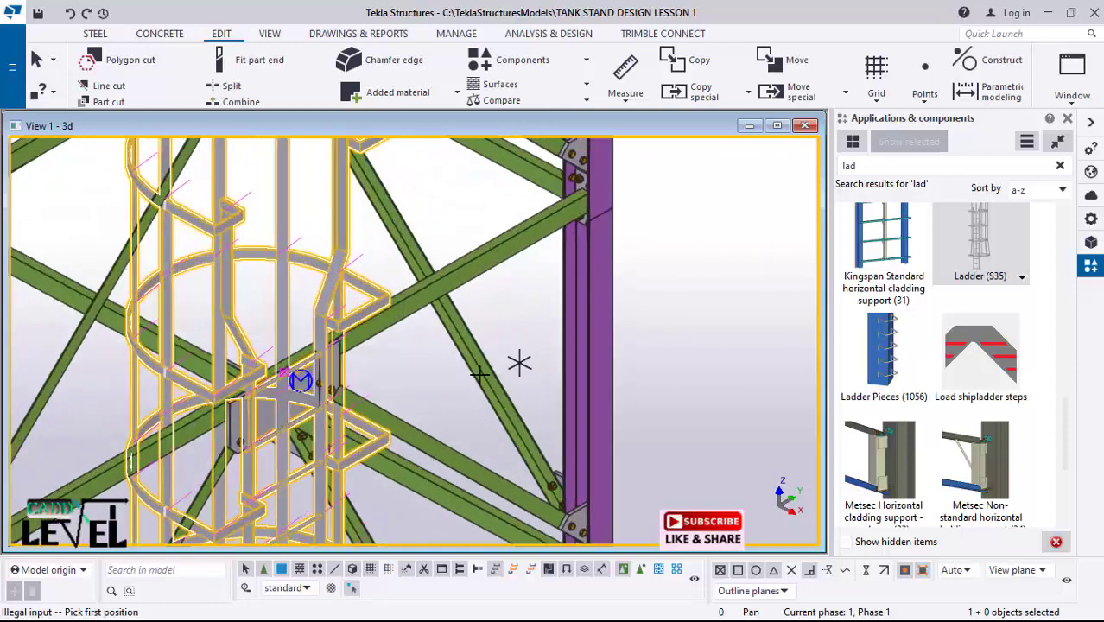
pyautogui.keyDown('ctrl'); pyautogui.moveTo(435, 345); pyautogui.dragTo(331, 362, button='middle'); pyautogui.keyUp('ctrl')
pyautogui.scroll(2, 513, 340)
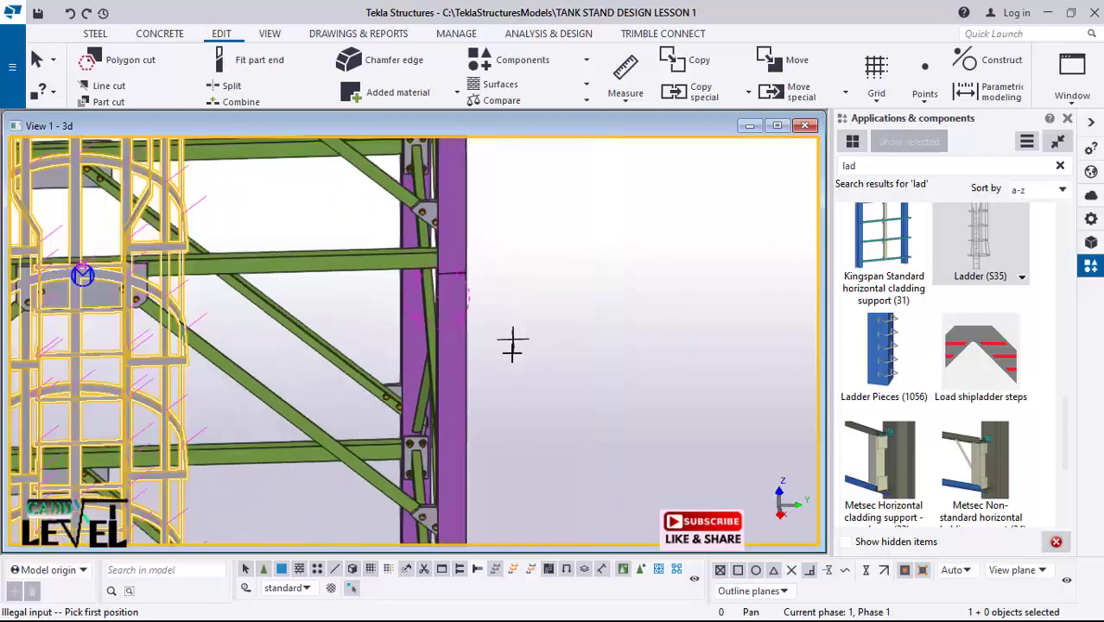
pyautogui.scroll(4, 237, 309)
pyautogui.scroll(1, 214, 341)
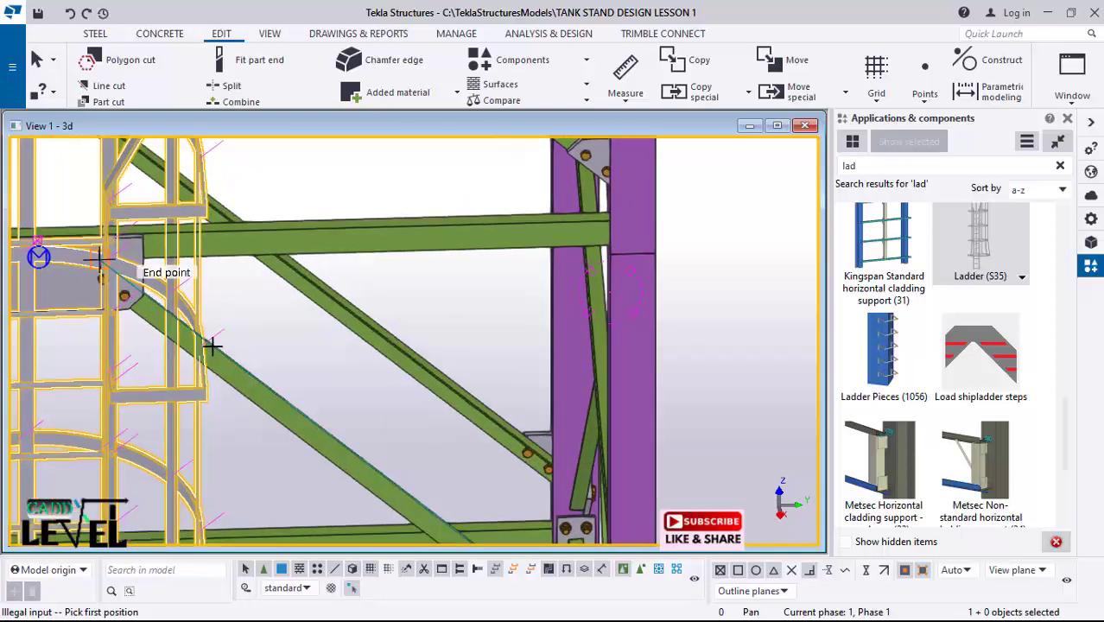
pyautogui.scroll(1, 222, 348)
pyautogui.scroll(1, 315, 345)
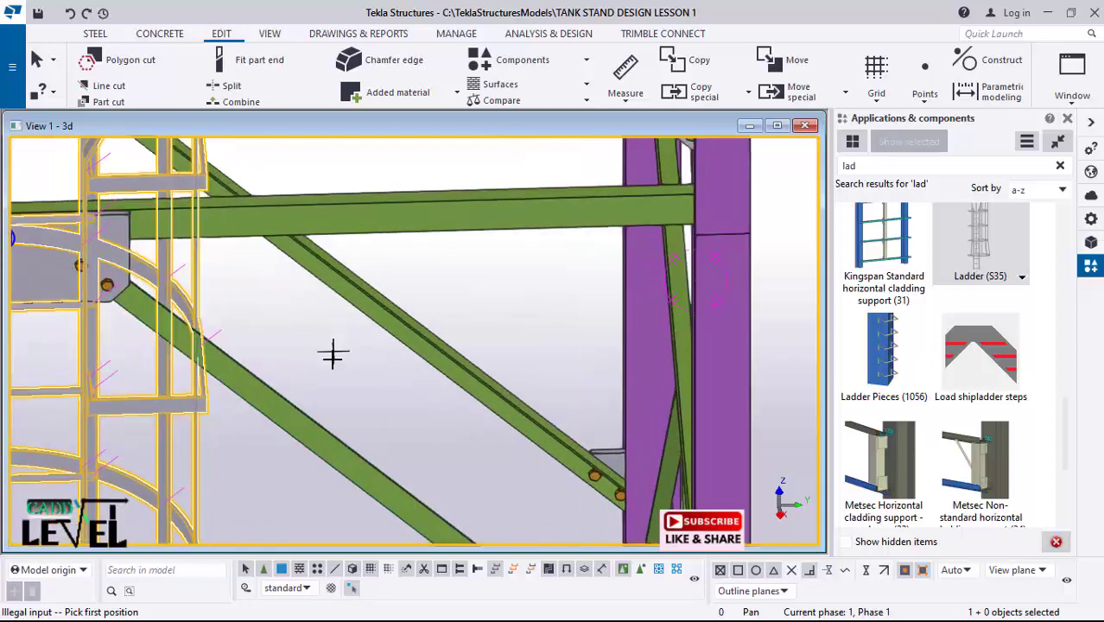
pyautogui.scroll(-1, 393, 233)
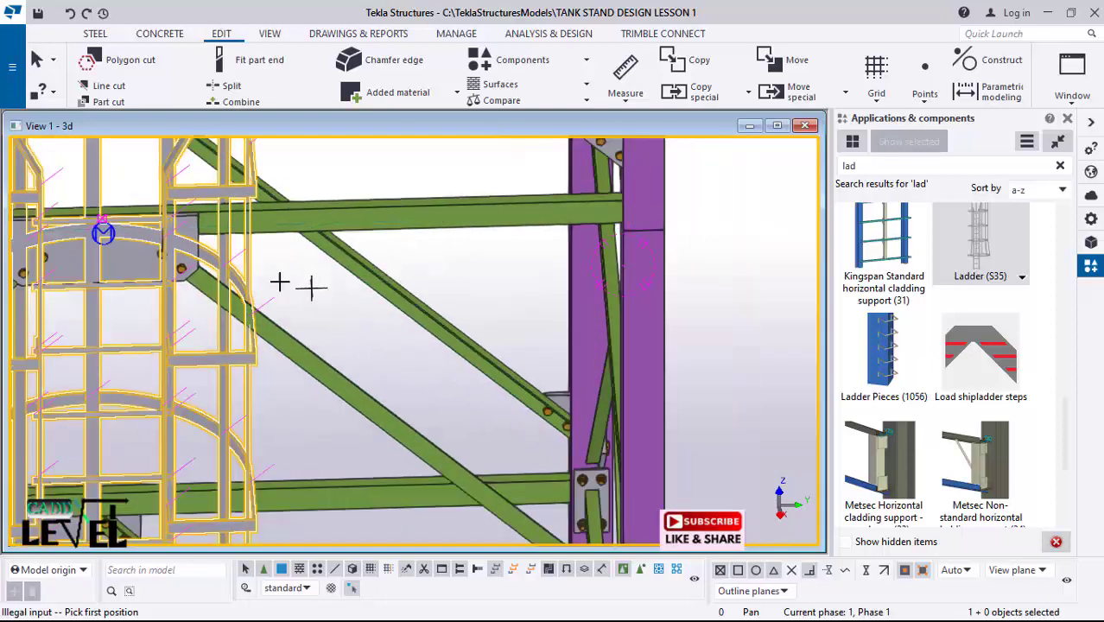
pyautogui.scroll(1, 264, 255)
pyautogui.scroll(2, 177, 219)
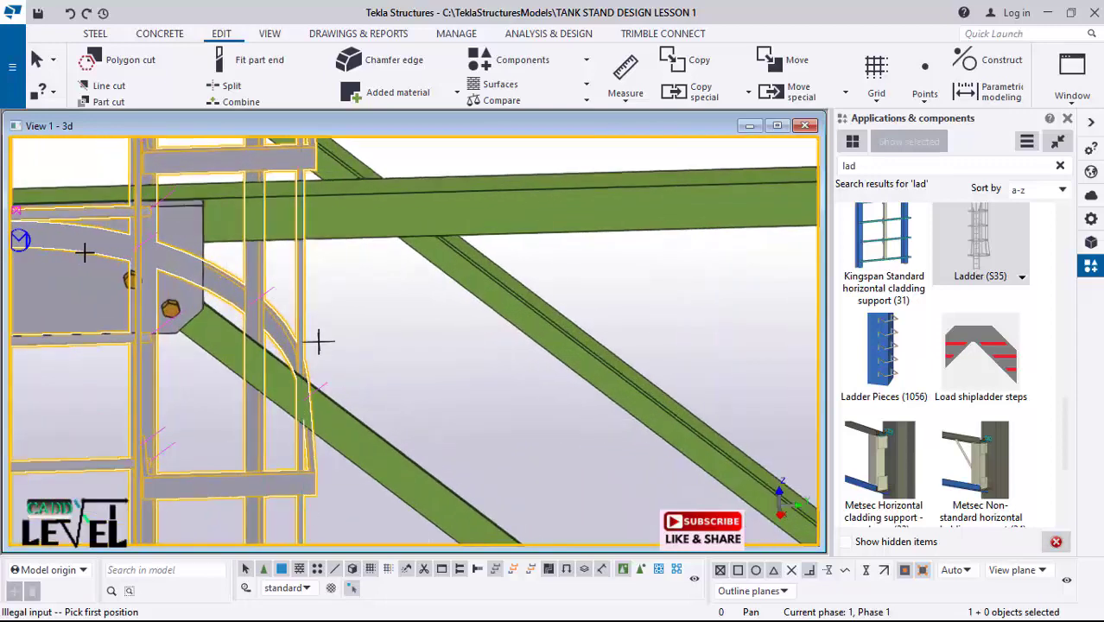
pyautogui.scroll(1, 315, 340)
pyautogui.scroll(1, 167, 271)
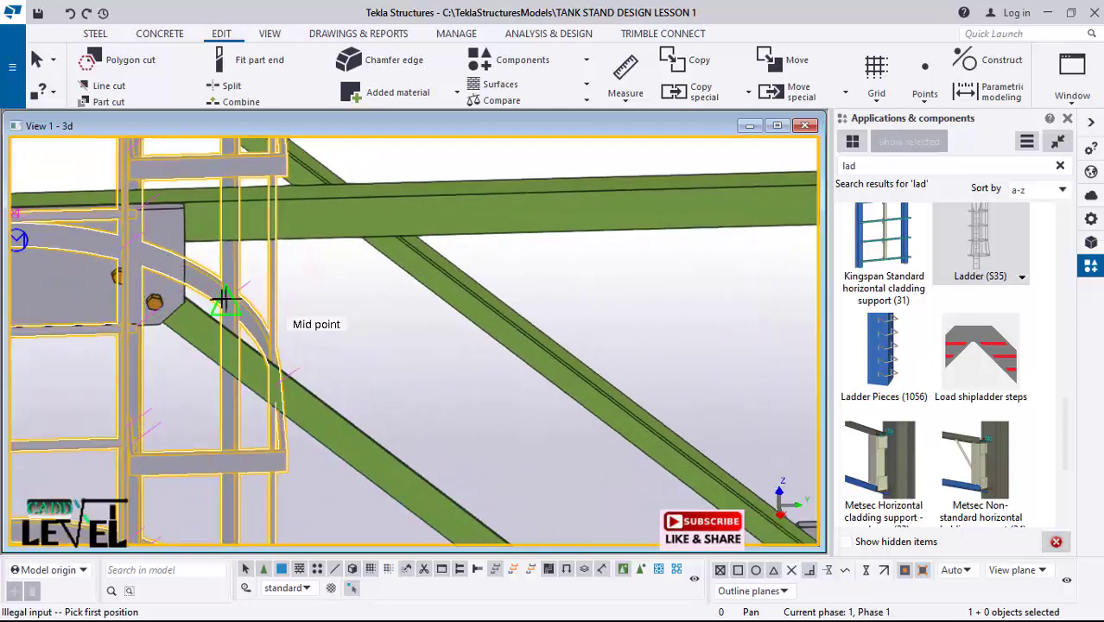
pyautogui.rightClick(355, 272)
pyautogui.click(402, 285)
# Step: Inspect the horizontal brace and diagonals between the ladder gusset and the adjacent column for a suitable reference location
pyautogui.scroll(-3, 340, 289)
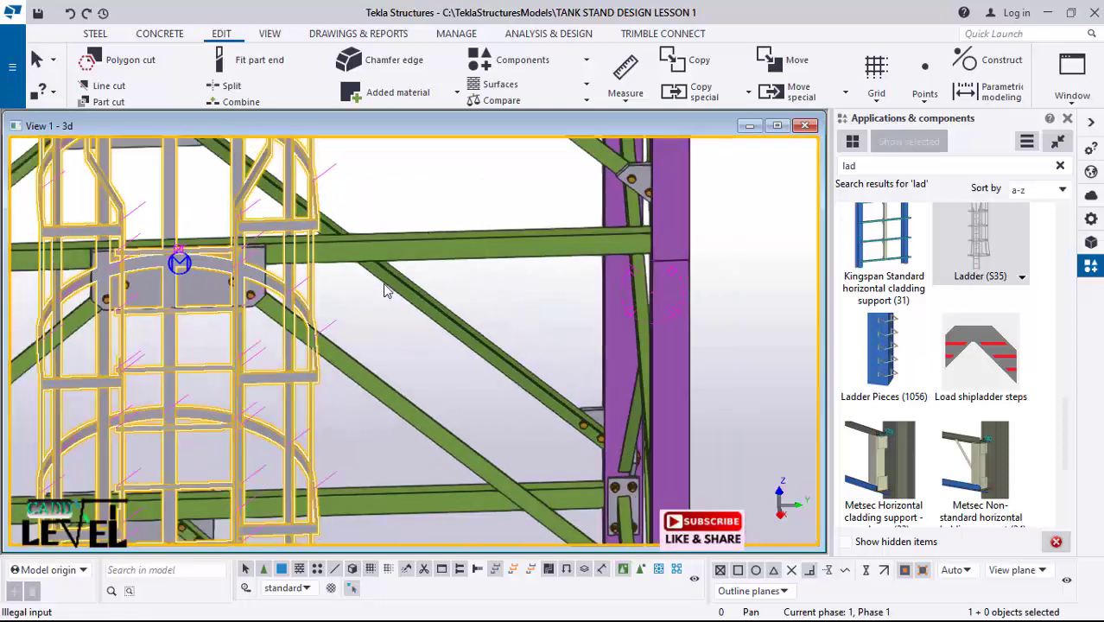
pyautogui.scroll(1, 513, 295)
pyautogui.scroll(1, 603, 282)
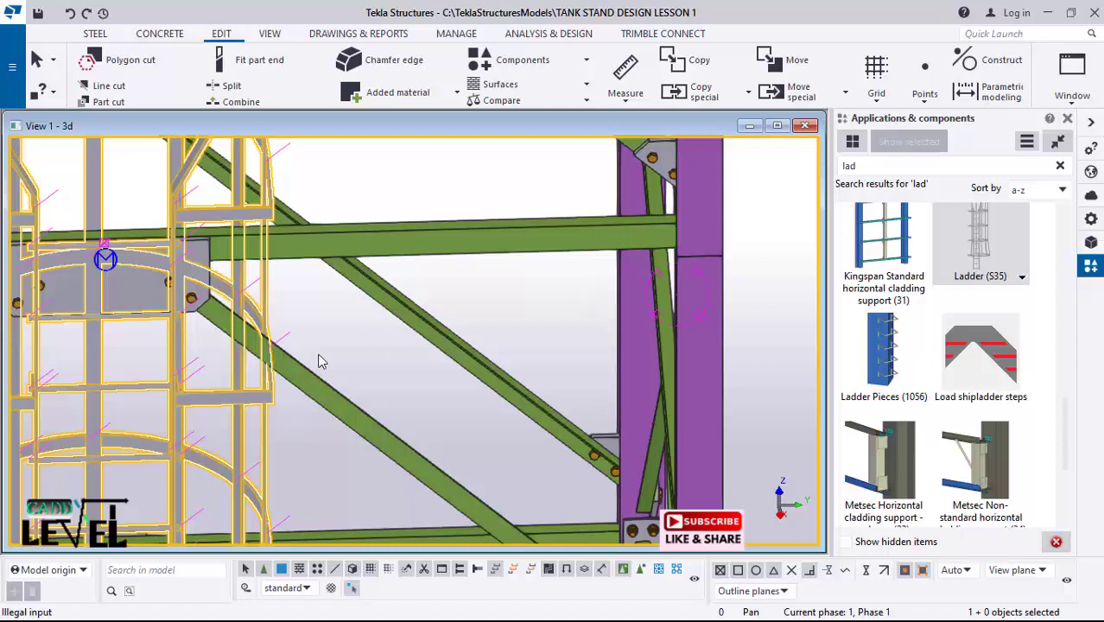
pyautogui.scroll(-3, 319, 362)
pyautogui.scroll(2, 489, 313)
pyautogui.scroll(-1, 486, 293)
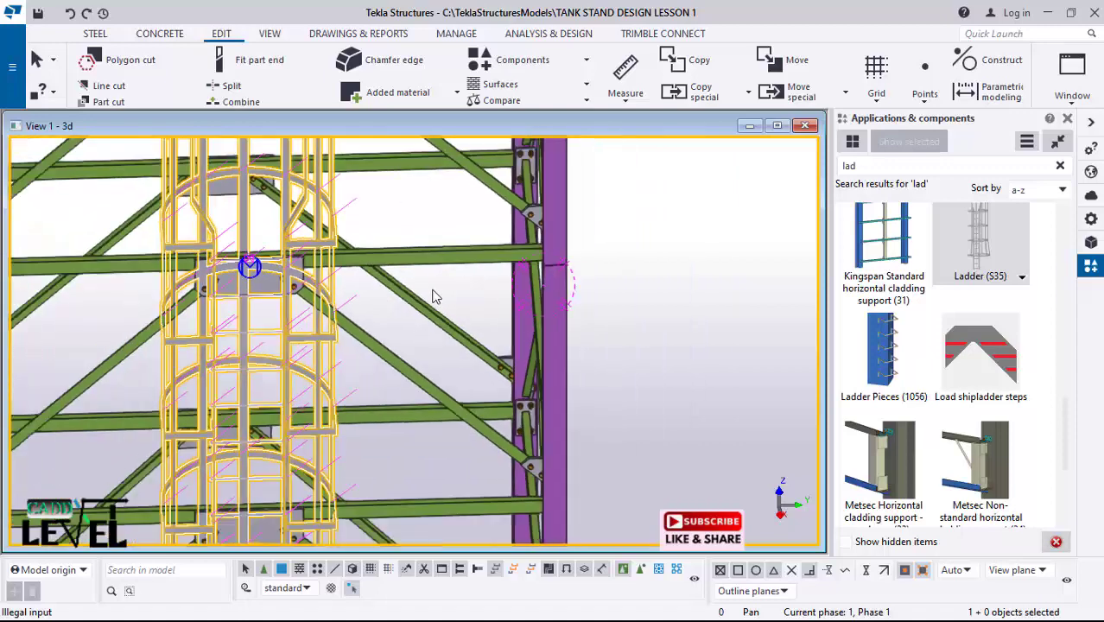
pyautogui.scroll(1, 435, 297)
pyautogui.scroll(2, 389, 316)
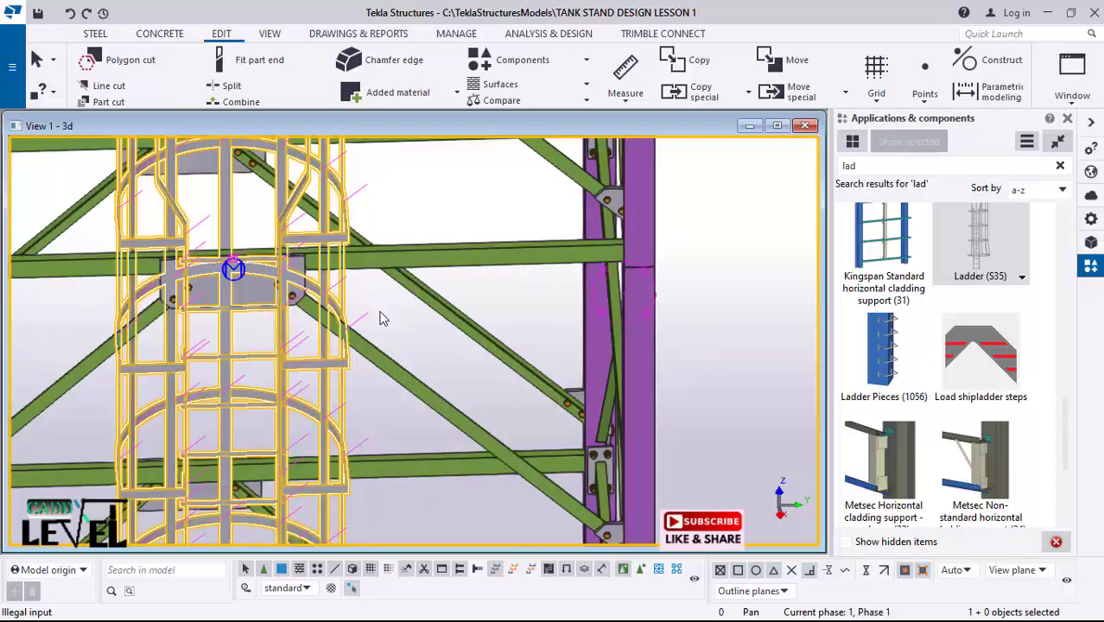
pyautogui.scroll(1, 322, 321)
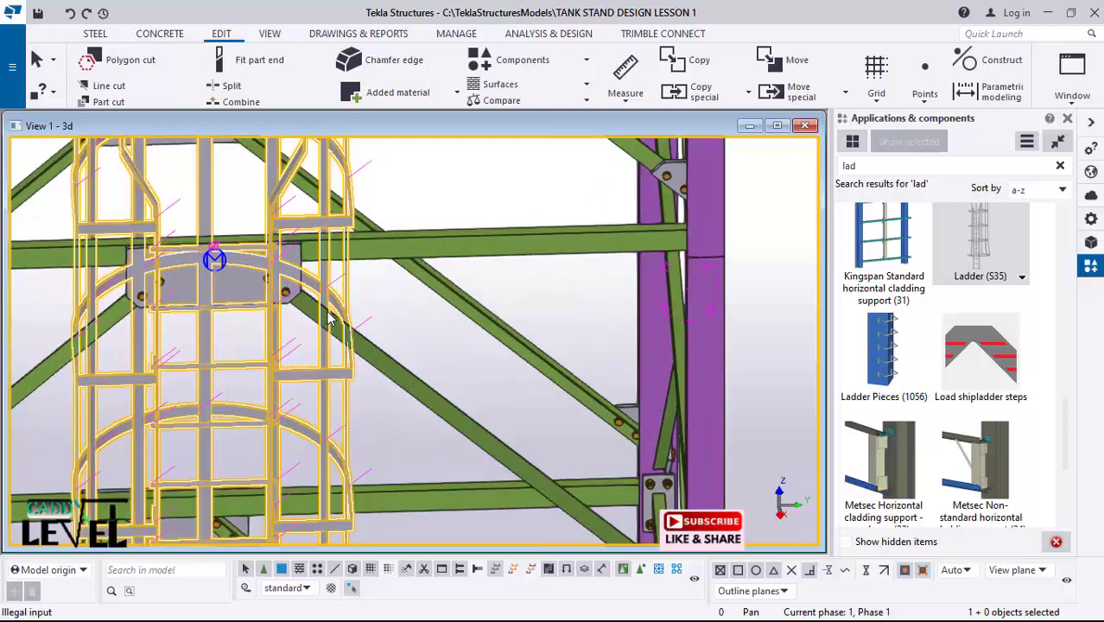
# Step: Create one divided-line point midway along the vertical cut edge of the diagonal brace end at the column gusset
pyautogui.click(940, 87)
pyautogui.click(951, 125)
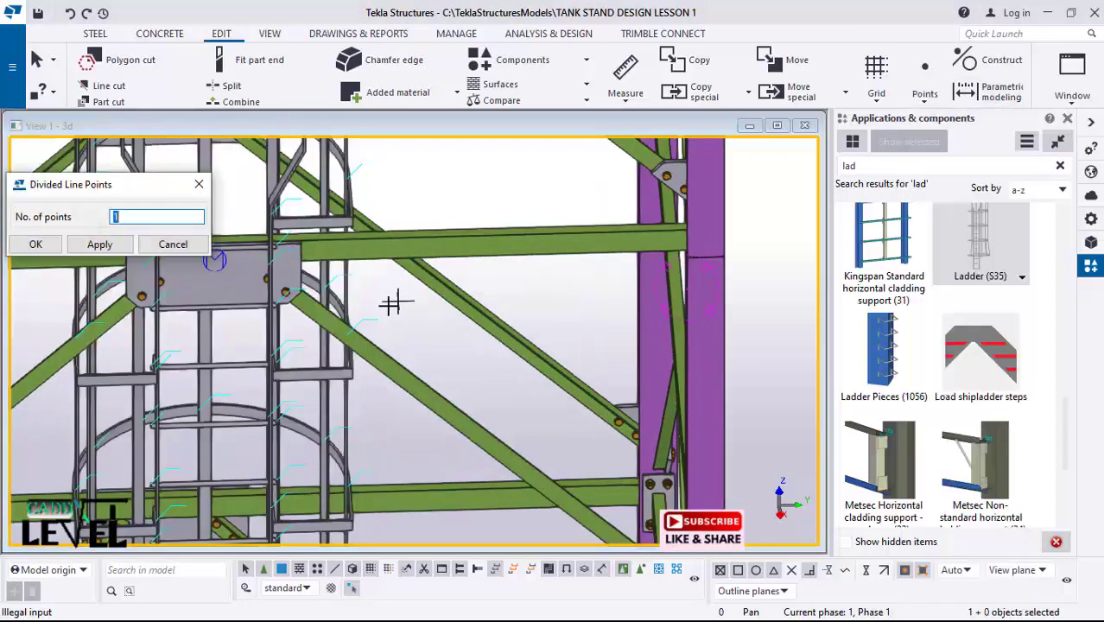
pyautogui.scroll(5, 311, 294)
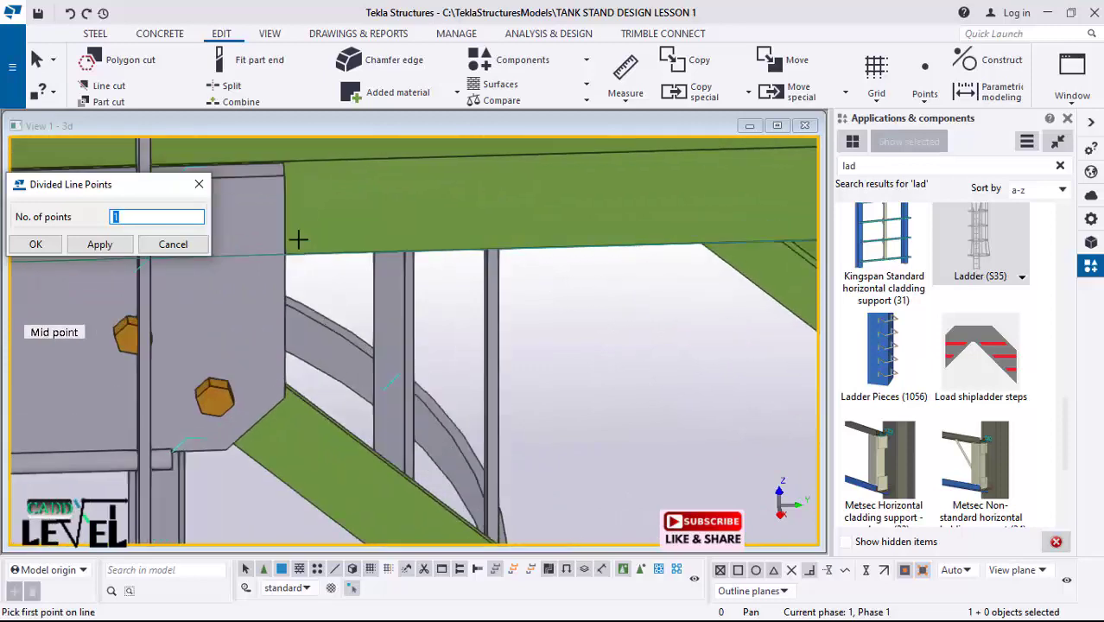
pyautogui.scroll(5, 298, 240)
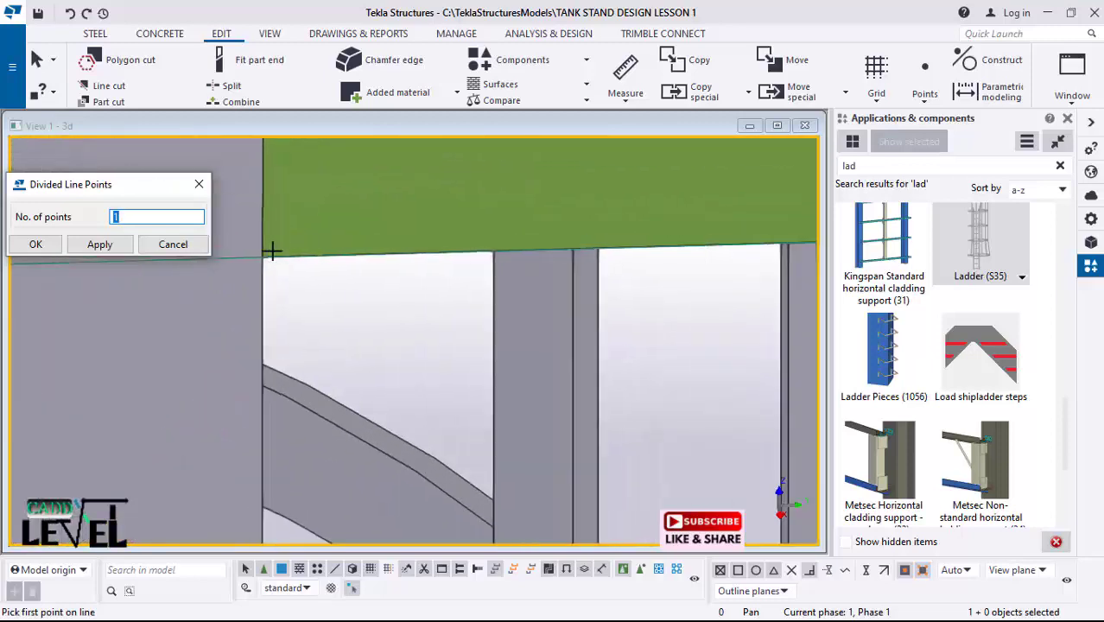
pyautogui.scroll(-5, 278, 254)
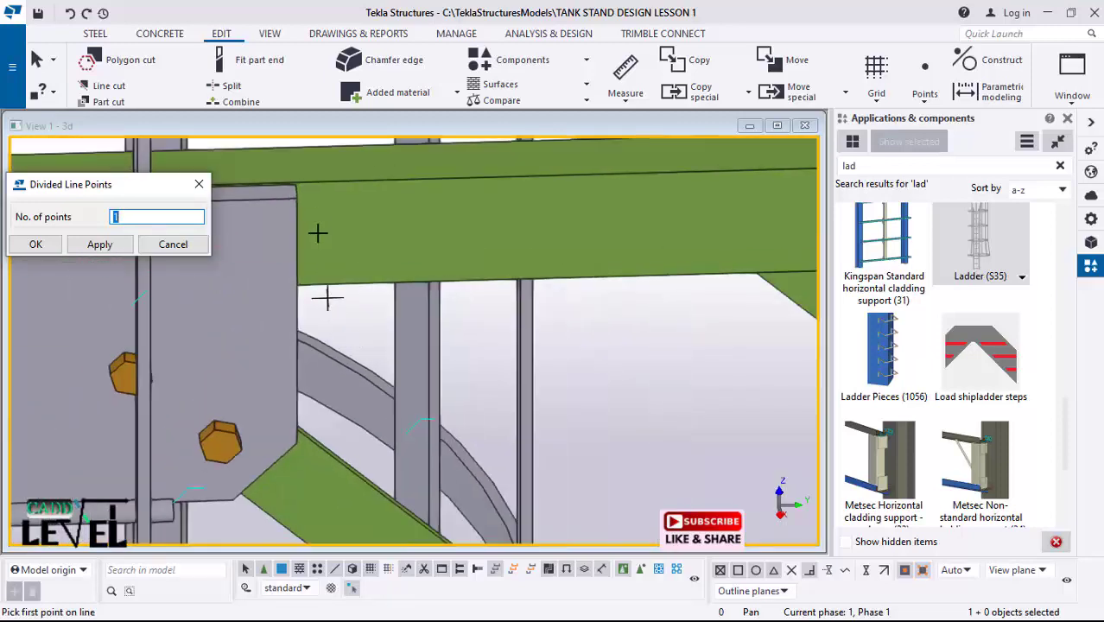
pyautogui.scroll(2, 318, 233)
pyautogui.scroll(-6, 284, 300)
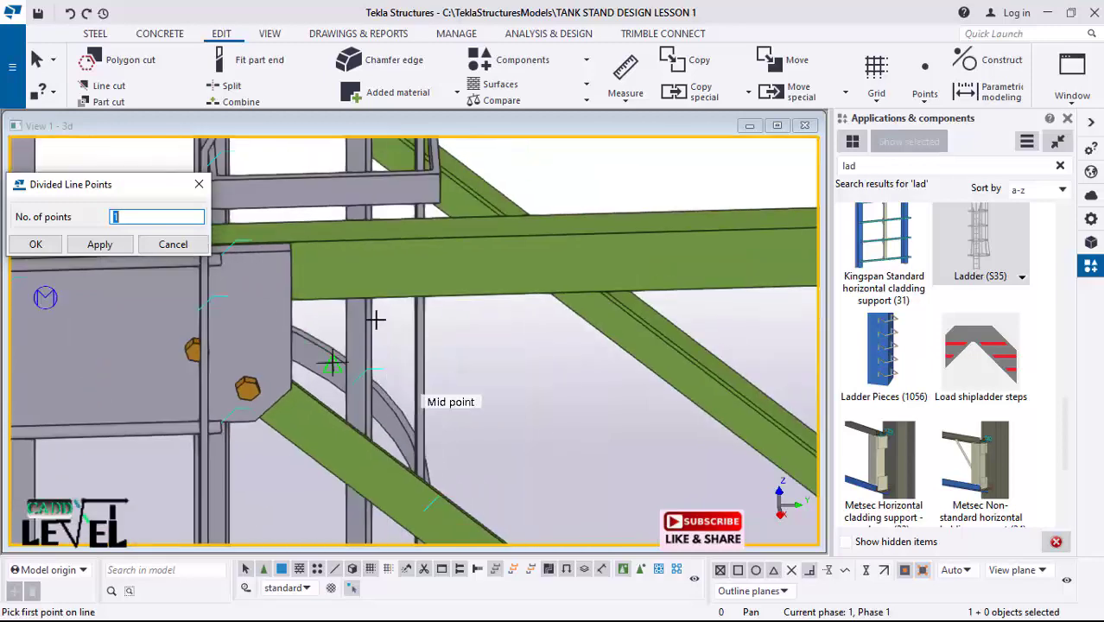
pyautogui.scroll(-2, 412, 325)
pyautogui.scroll(4, 690, 311)
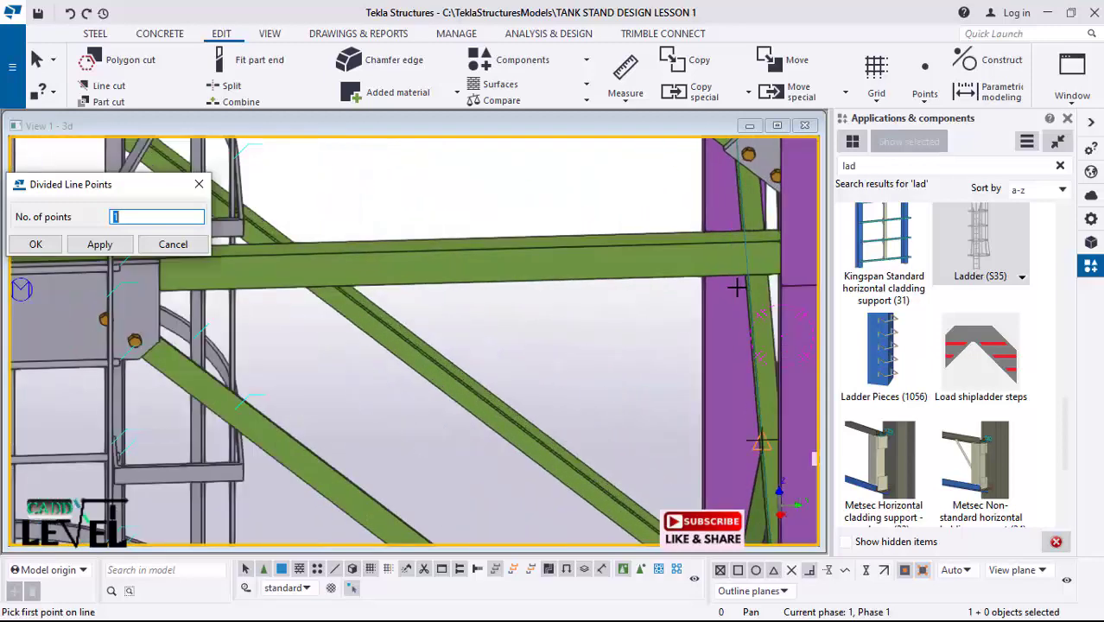
pyautogui.keyDown('ctrl'); pyautogui.moveTo(739, 287); pyautogui.dragTo(605, 272, button='middle'); pyautogui.keyUp('ctrl')
pyautogui.scroll(-3, 395, 249)
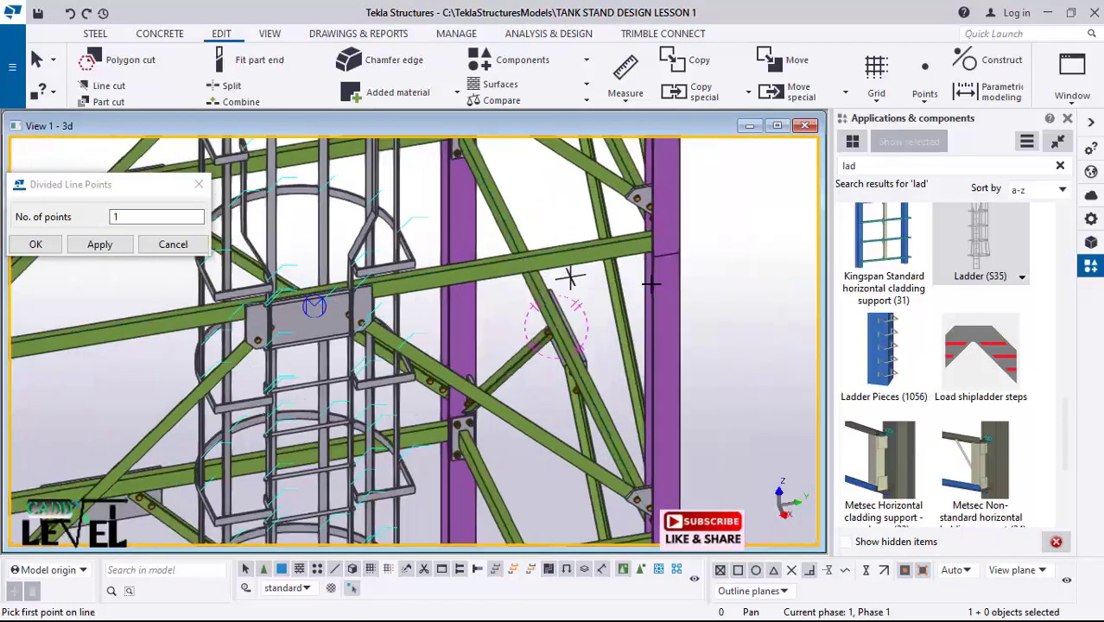
pyautogui.scroll(5, 671, 242)
pyautogui.keyDown('ctrl'); pyautogui.moveTo(637, 225); pyautogui.dragTo(759, 208, button='middle'); pyautogui.keyUp('ctrl')
pyautogui.scroll(1, 691, 242)
pyautogui.scroll(3, 674, 234)
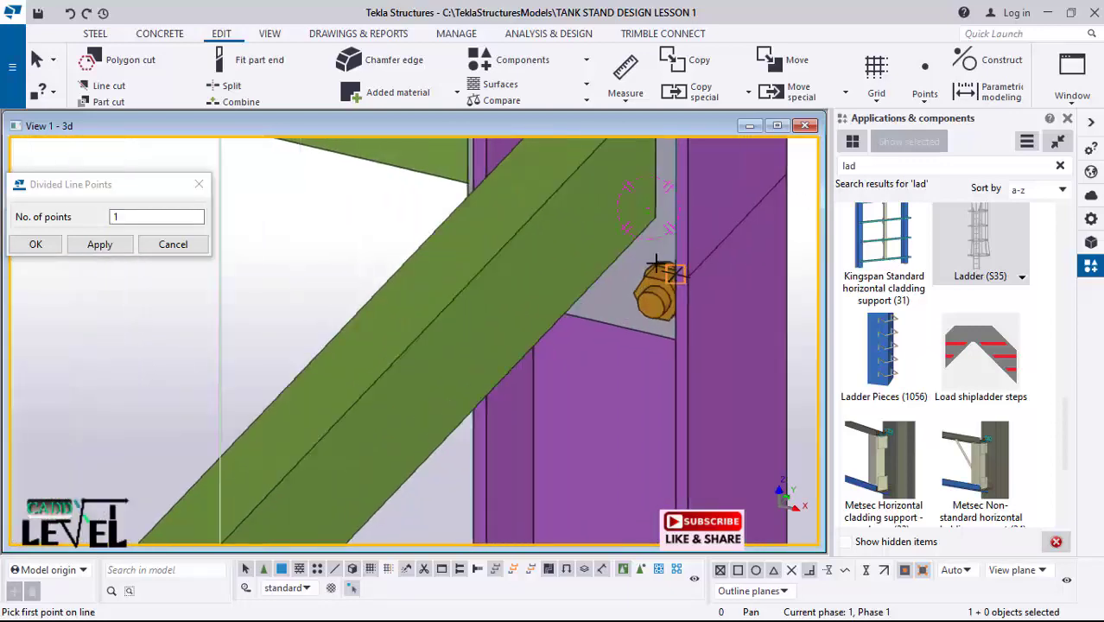
pyautogui.scroll(-2, 631, 285)
pyautogui.scroll(1, 625, 216)
pyautogui.scroll(2, 625, 208)
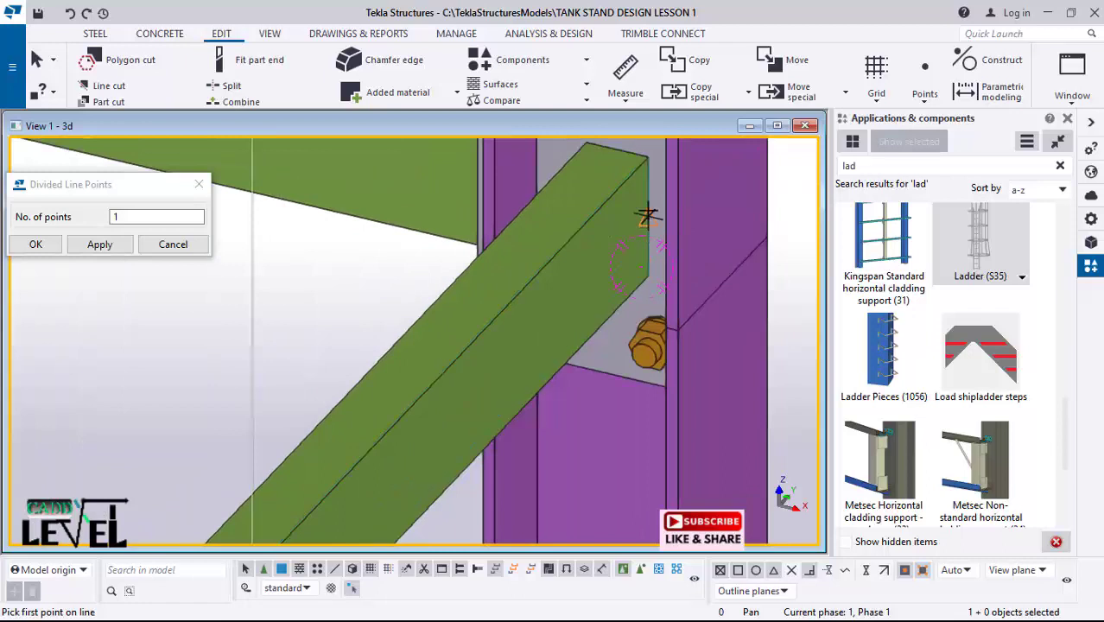
pyautogui.click(650, 156)
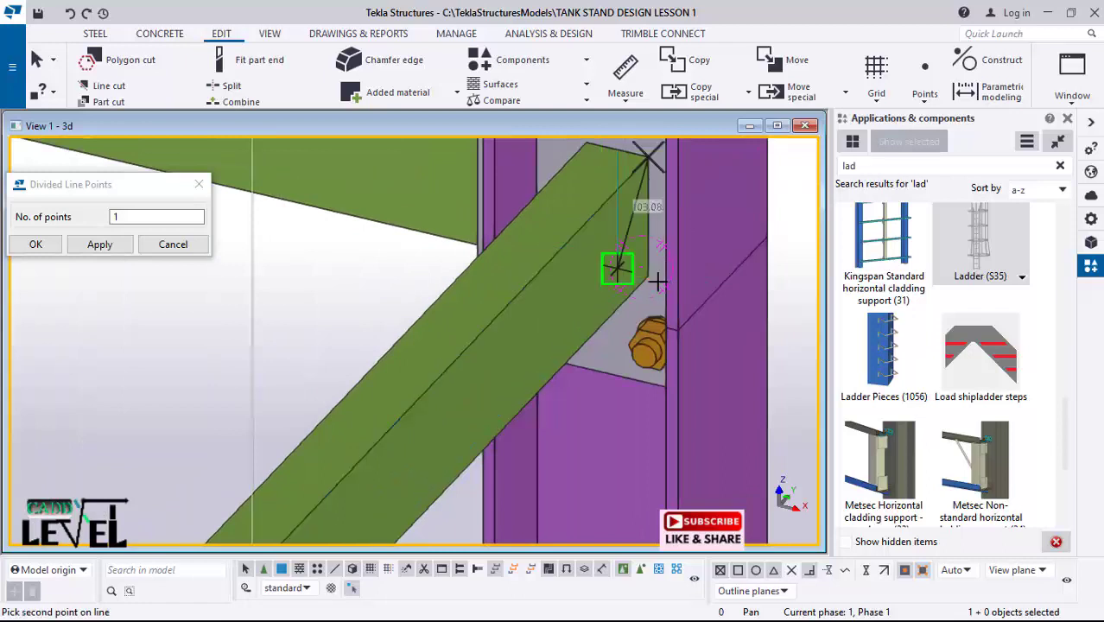
pyautogui.click(650, 276)
# Step: Copy the new brace-end point linearly once with dY -150 and dX and dZ at 0, and close the copy dialog with dY deselected
pyautogui.scroll(-3, 535, 283)
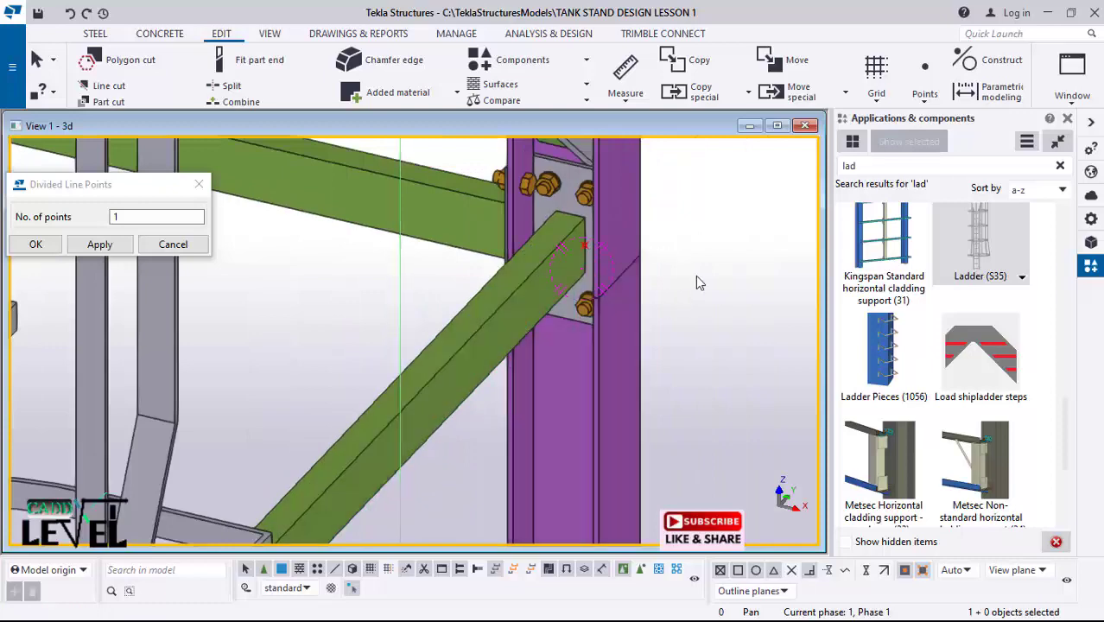
pyautogui.scroll(2, 545, 366)
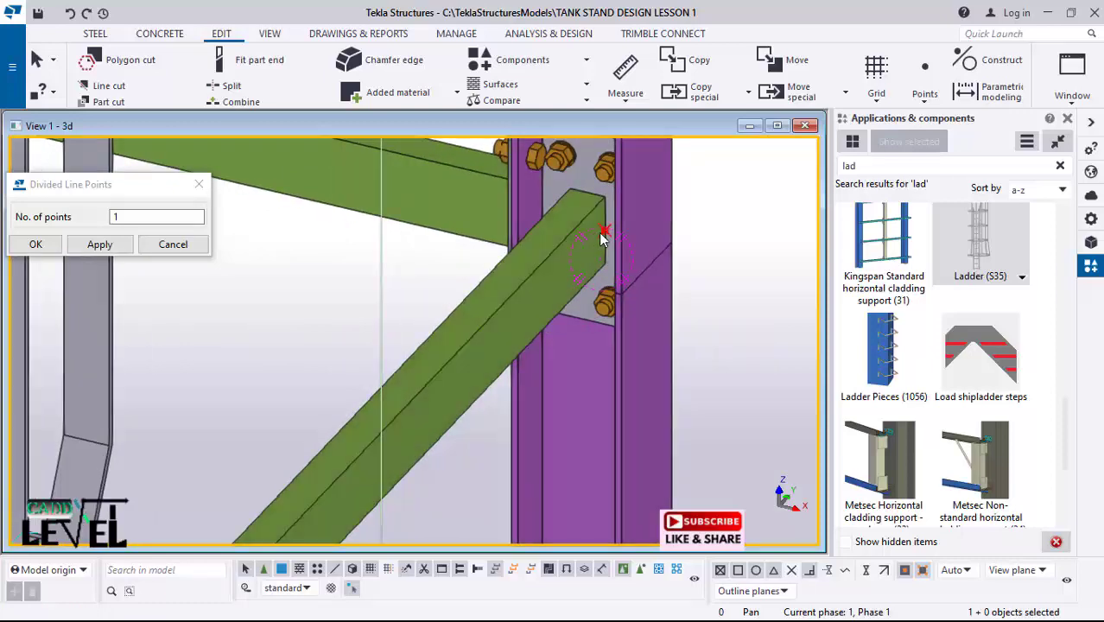
pyautogui.scroll(-5, 606, 234)
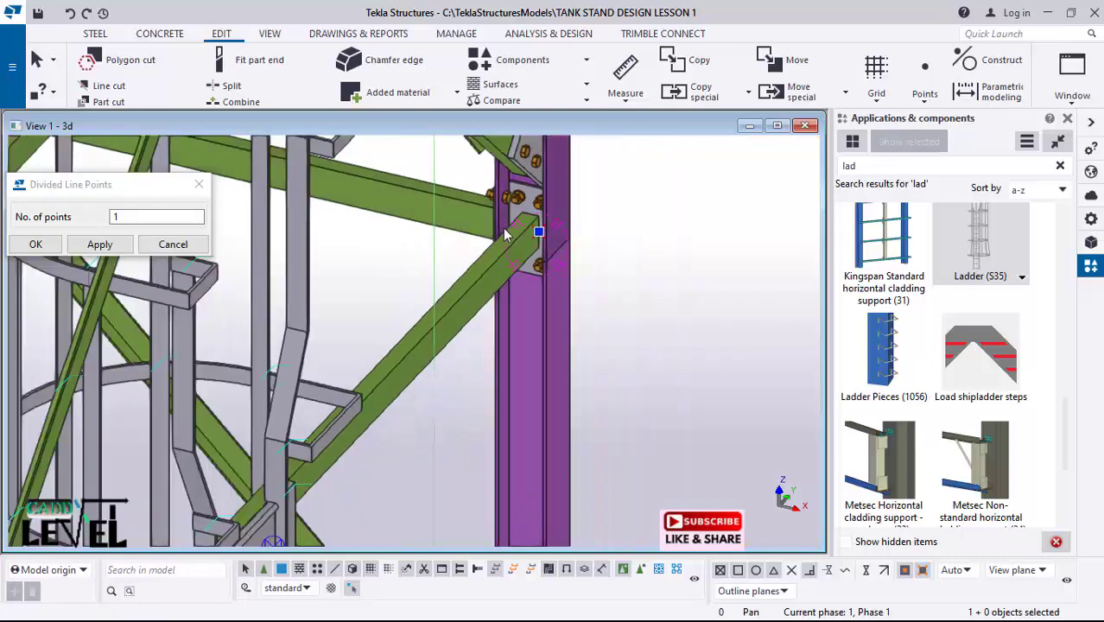
pyautogui.scroll(5, 529, 257)
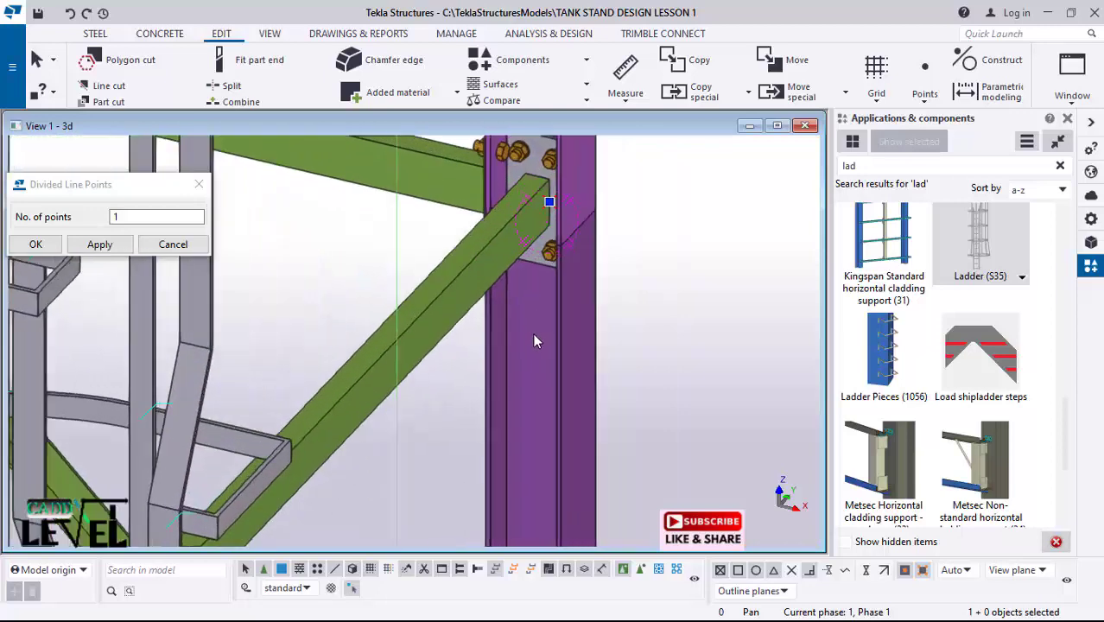
pyautogui.scroll(-3, 517, 354)
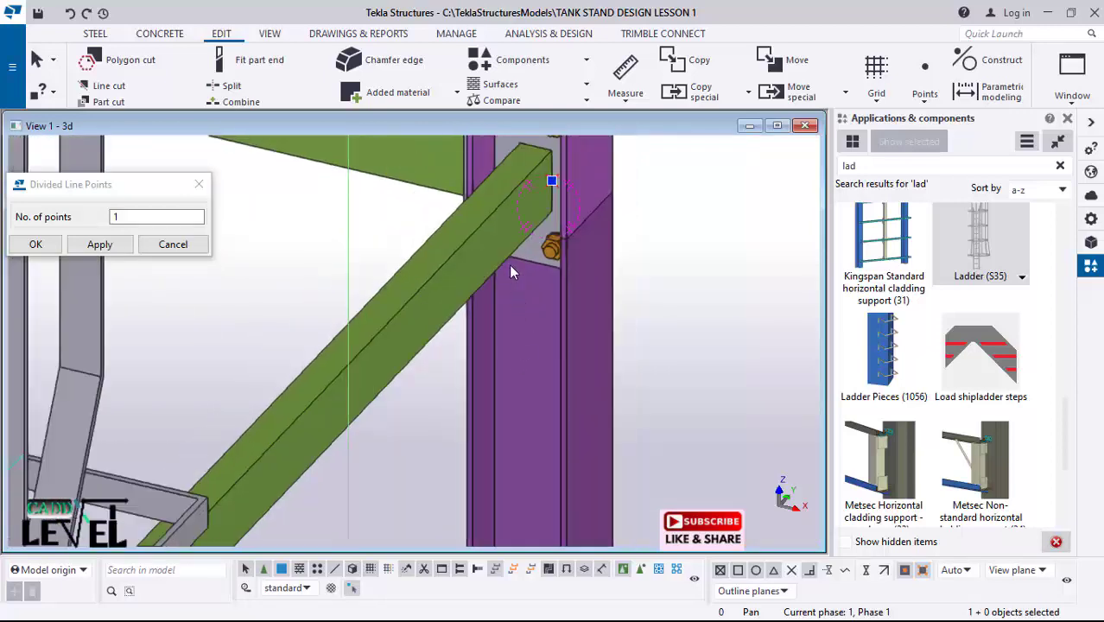
pyautogui.scroll(3, 519, 285)
pyautogui.scroll(2, 534, 216)
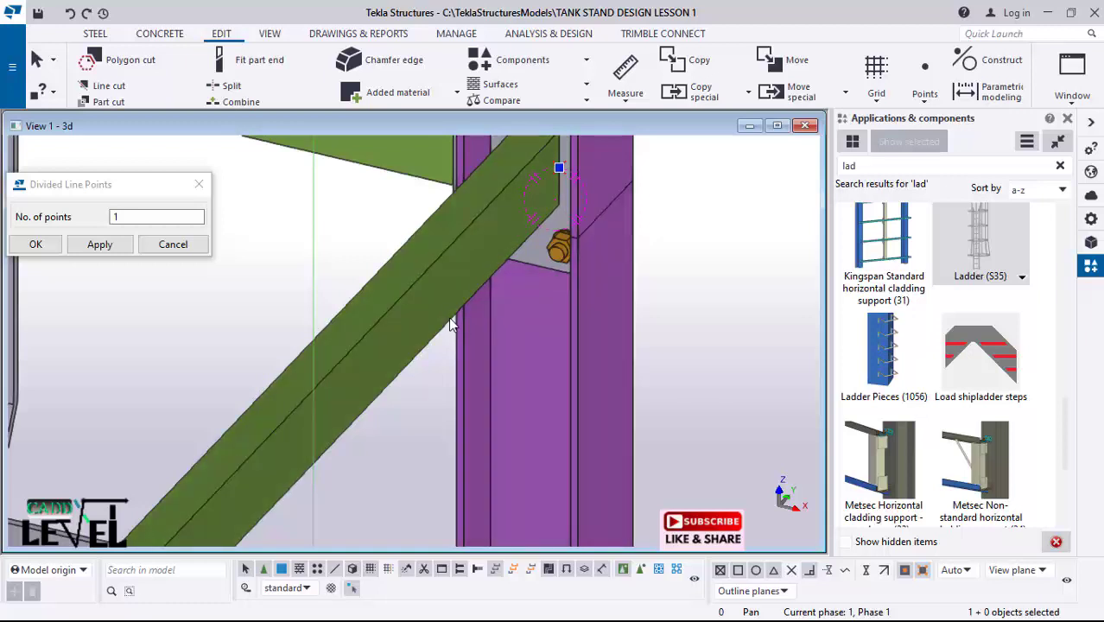
pyautogui.rightClick(484, 287)
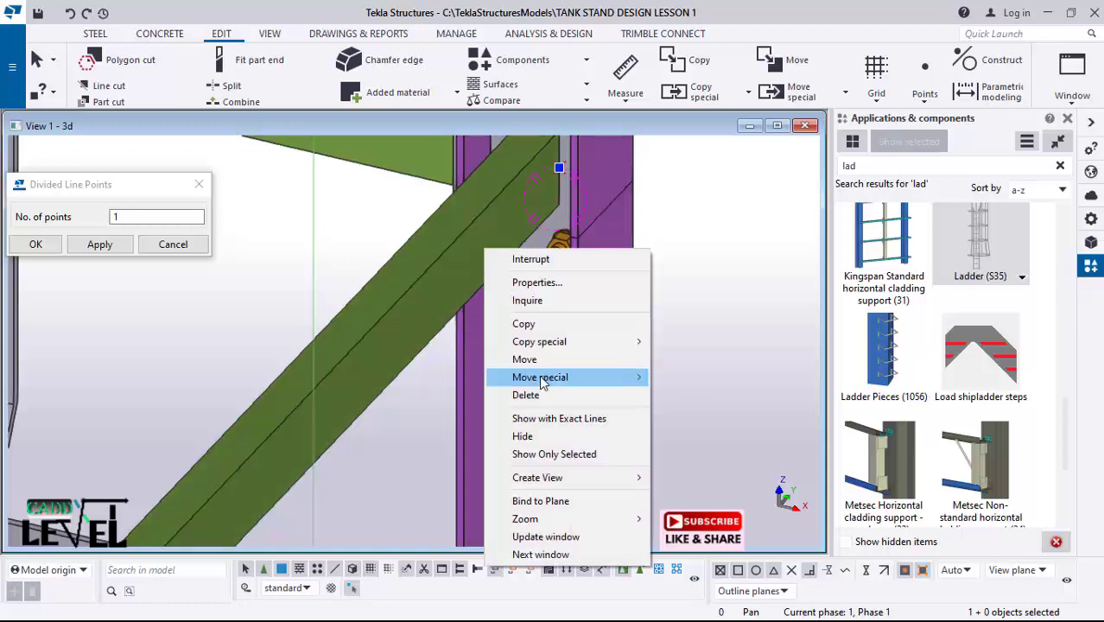
pyautogui.moveTo(575, 345)
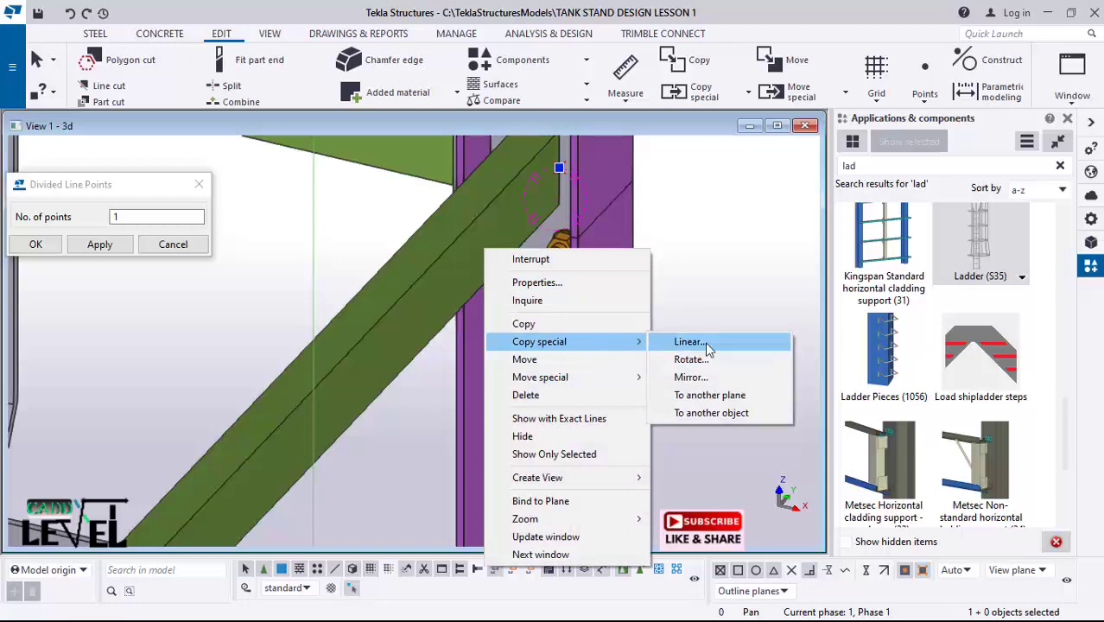
pyautogui.click(700, 343)
pyautogui.click(615, 213)
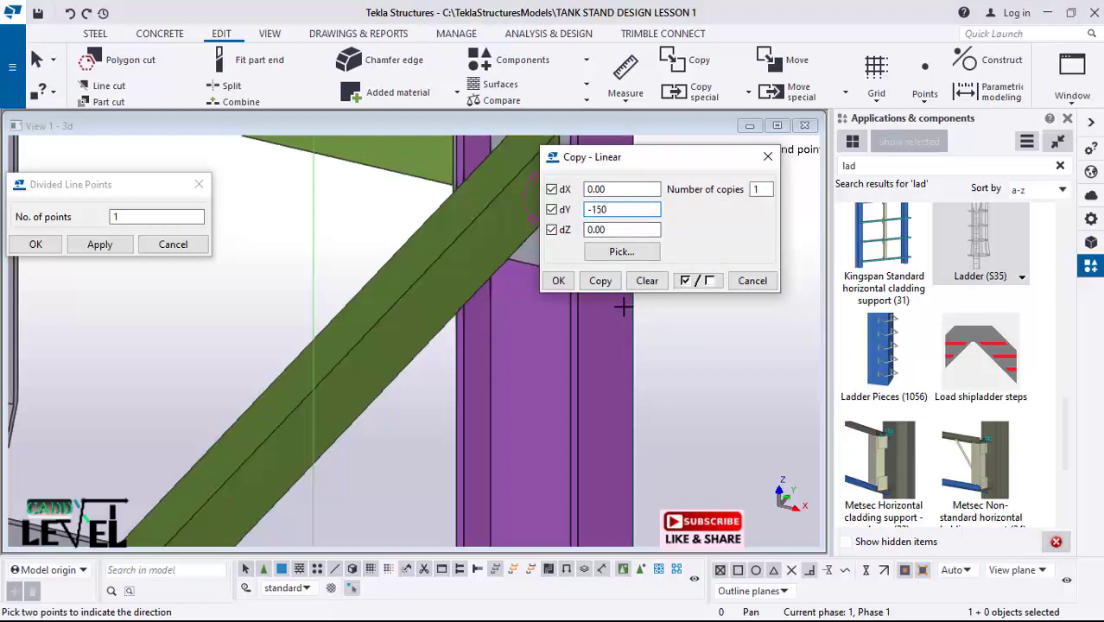
pyautogui.click(603, 285)
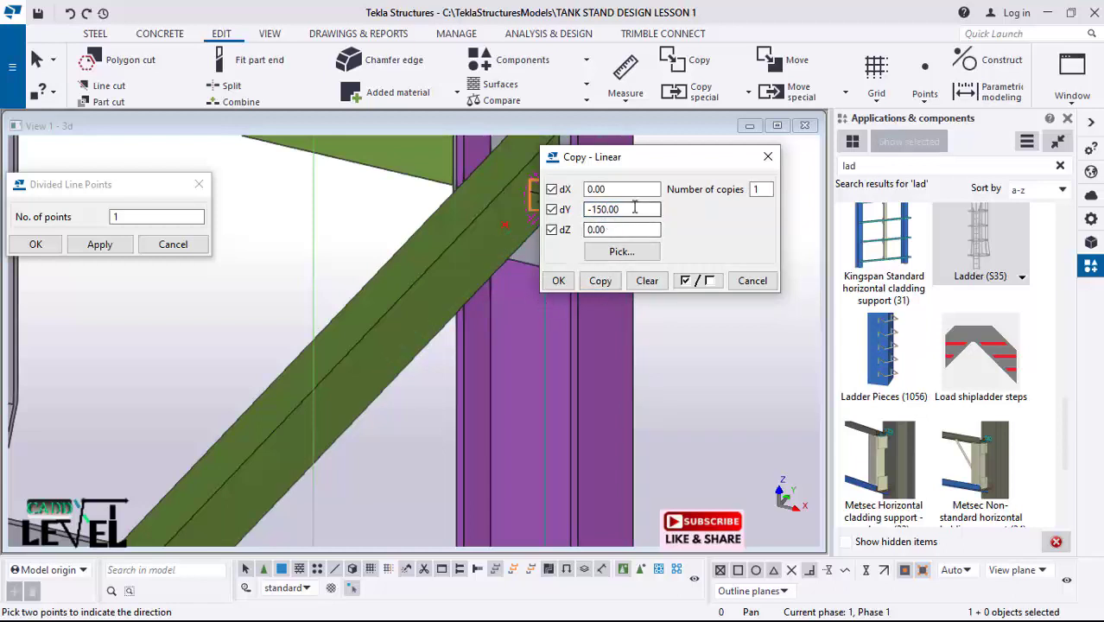
pyautogui.click(567, 210)
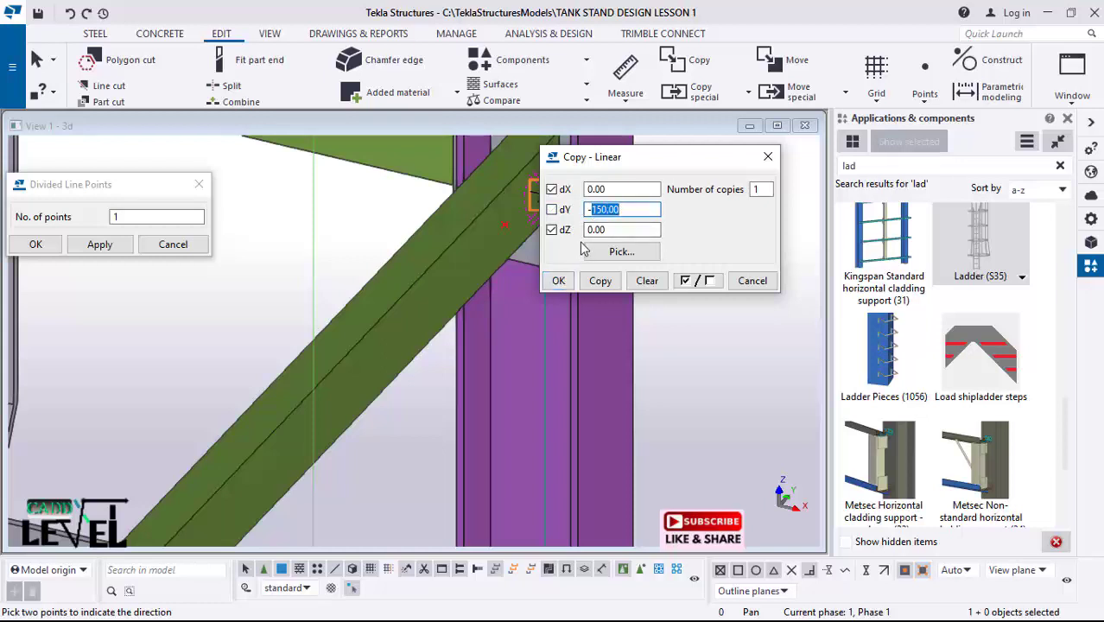
pyautogui.click(558, 281)
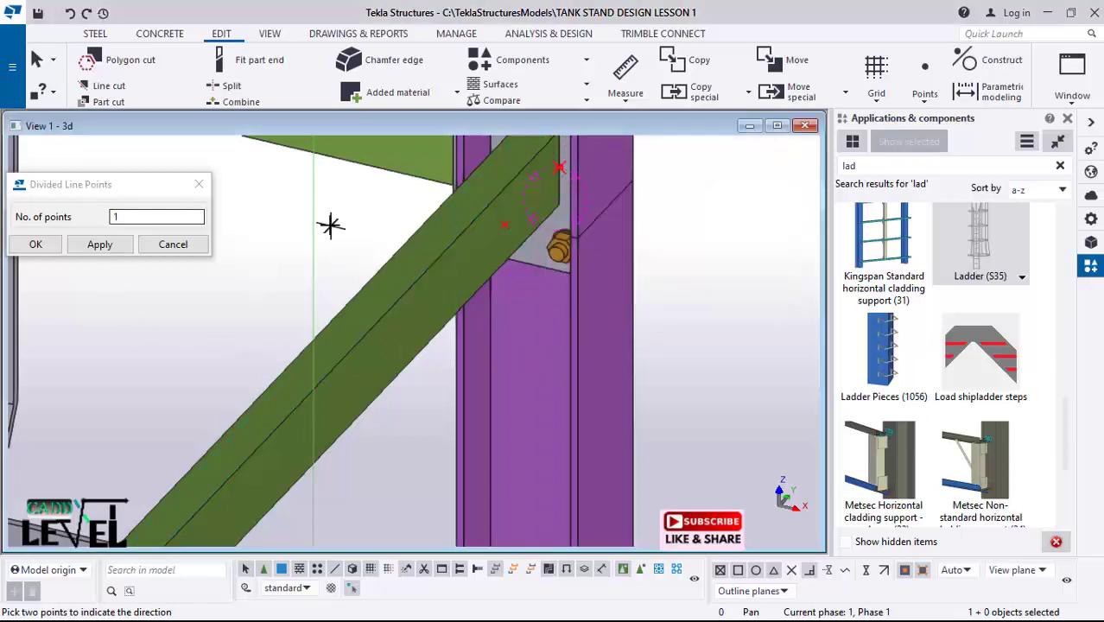
# Step: Interrupt the active point command and close the Divided Line Points dialog
pyautogui.rightClick(331, 226)
pyautogui.click(363, 235)
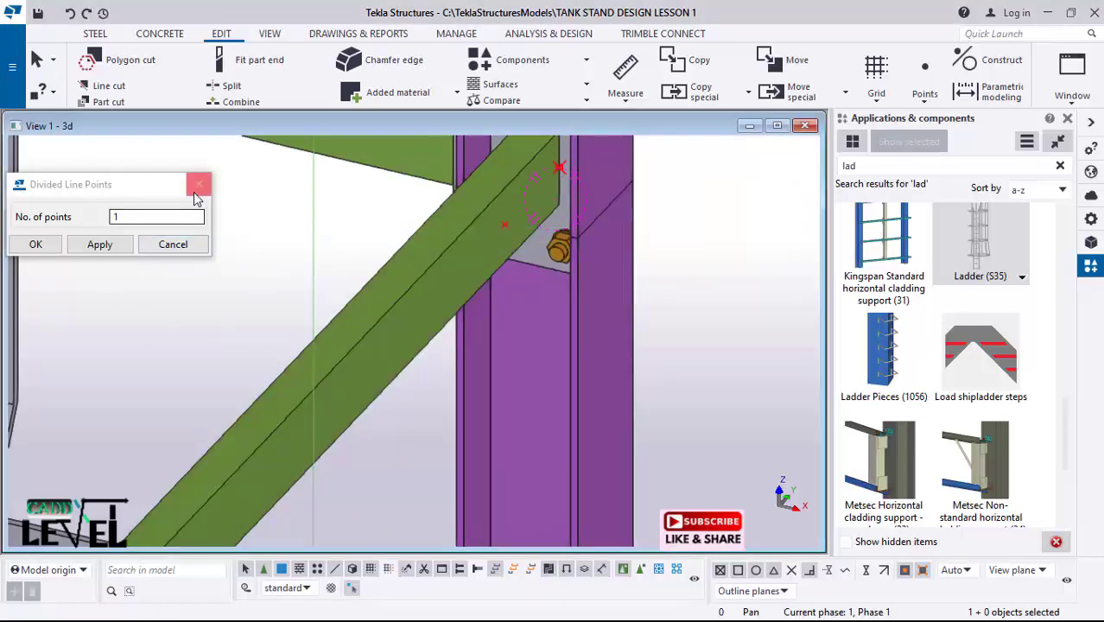
pyautogui.click(198, 184)
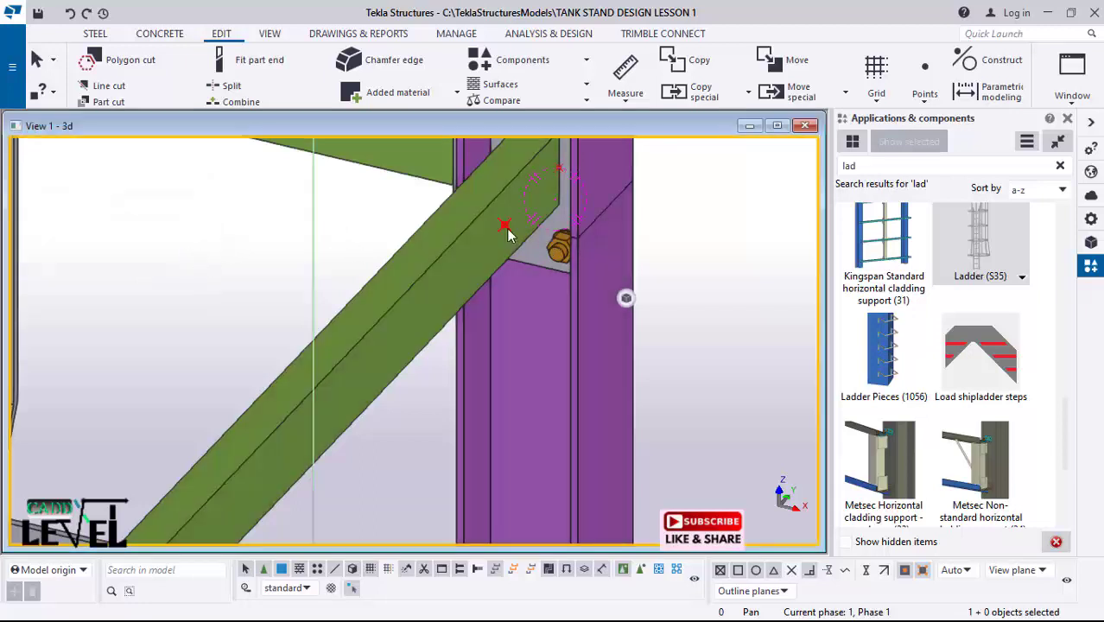
# Step: Copy the offset point on the brace near the column linearly once with dY -1250 and dX and dZ at 0, and end the command
pyautogui.rightClick(317, 214)
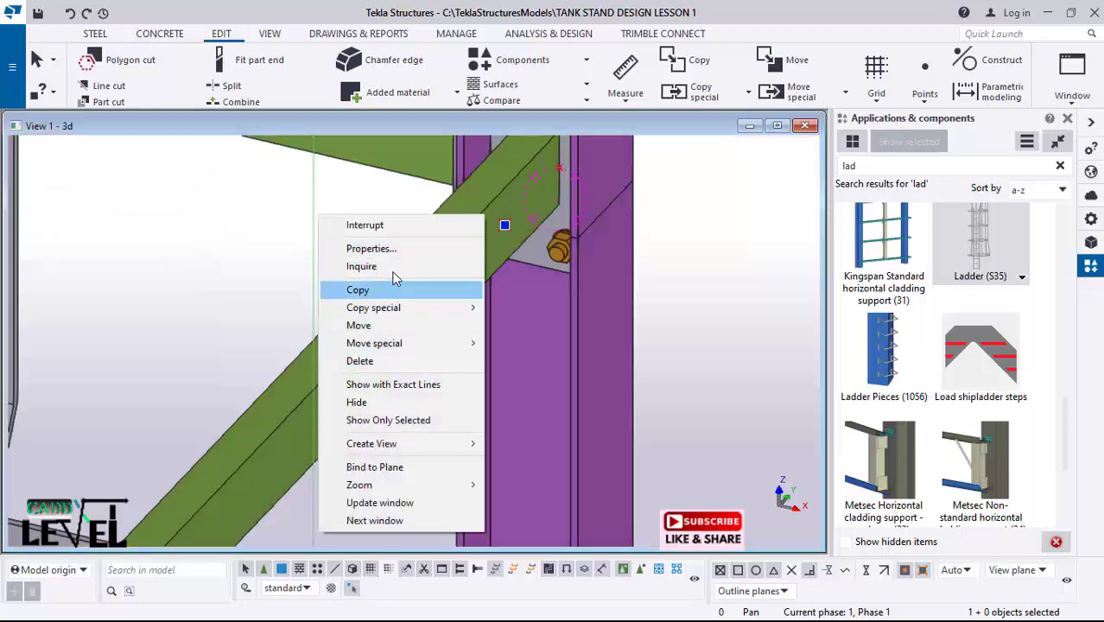
pyautogui.moveTo(432, 319)
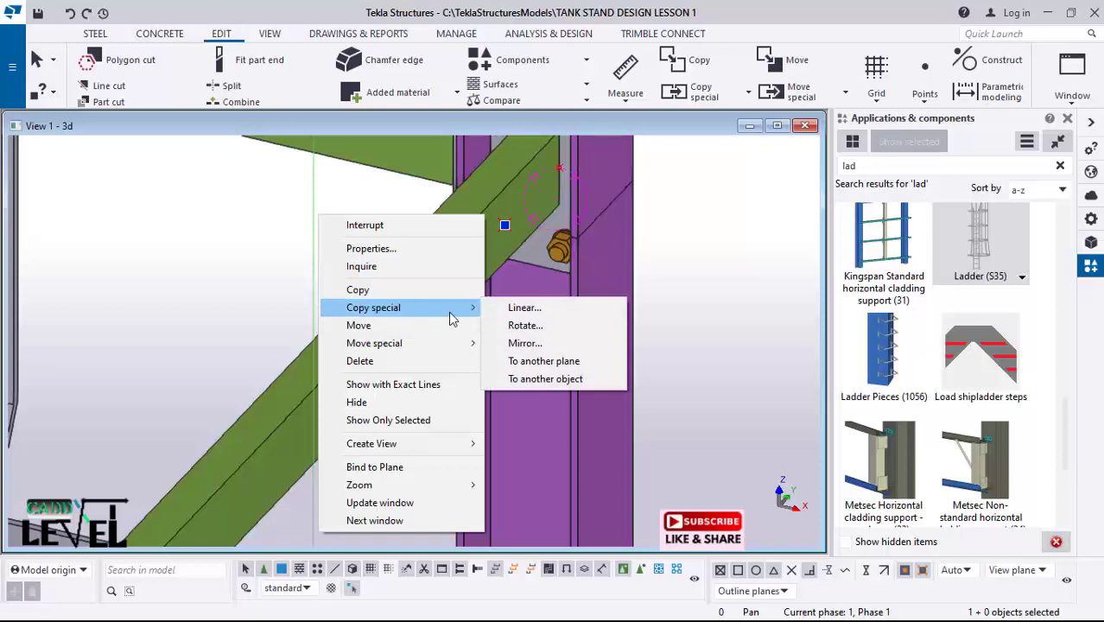
pyautogui.click(521, 308)
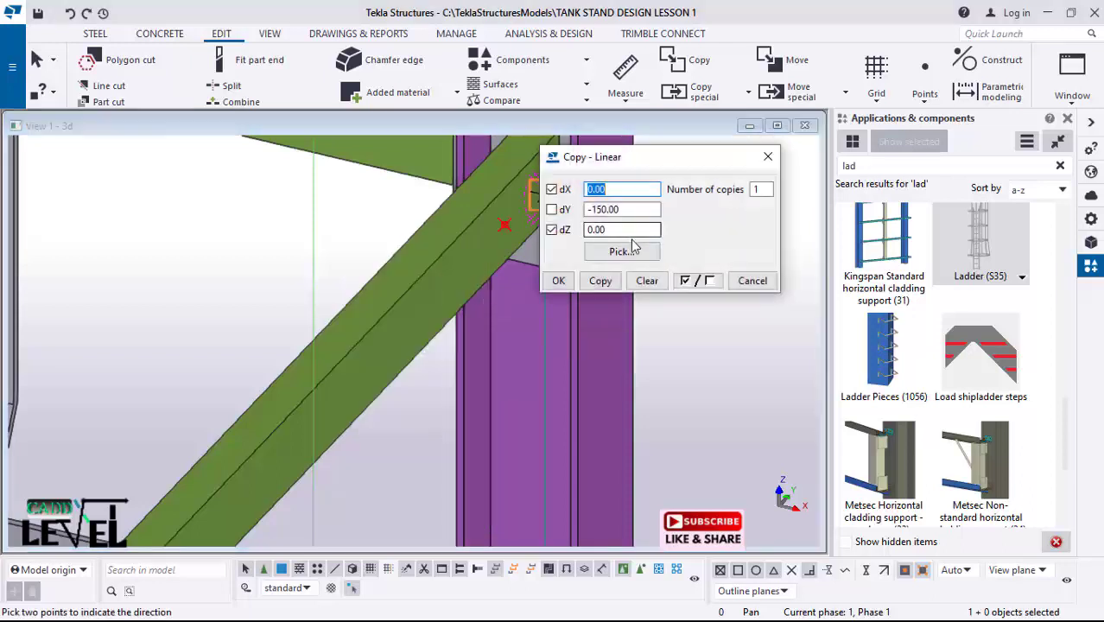
pyautogui.press('Tab')
pyautogui.press('Tab')
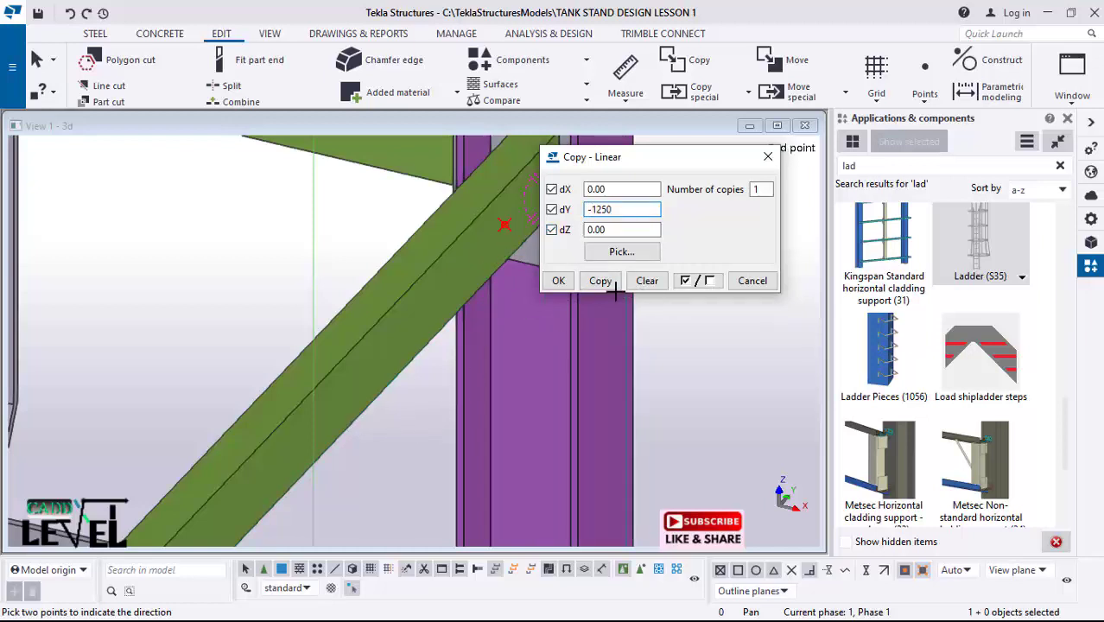
pyautogui.scroll(-5, 421, 257)
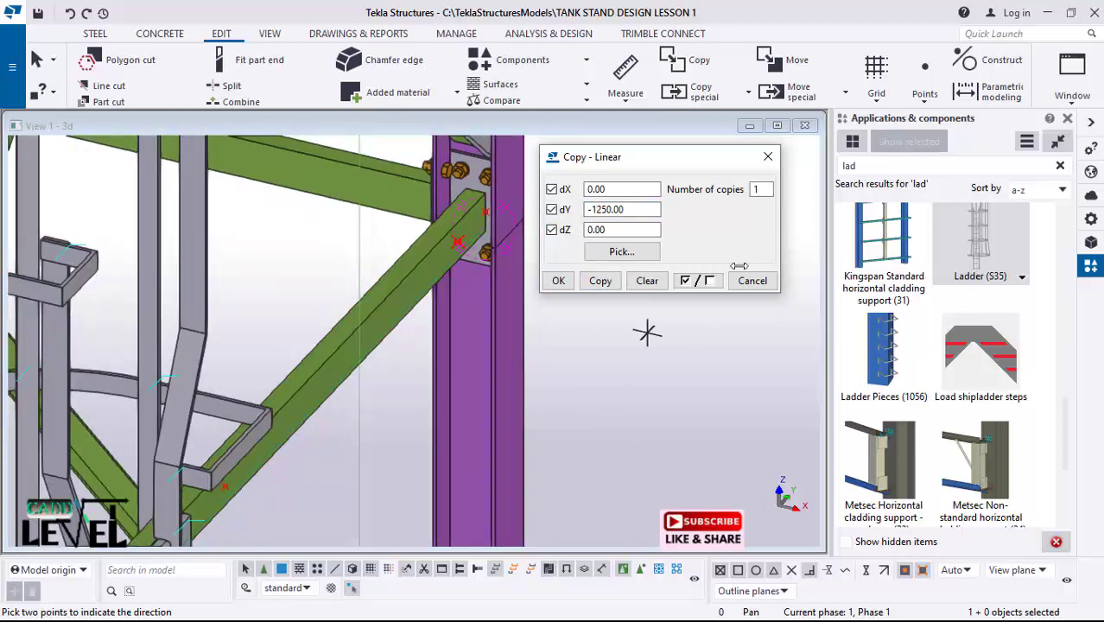
pyautogui.click(558, 282)
pyautogui.rightClick(630, 261)
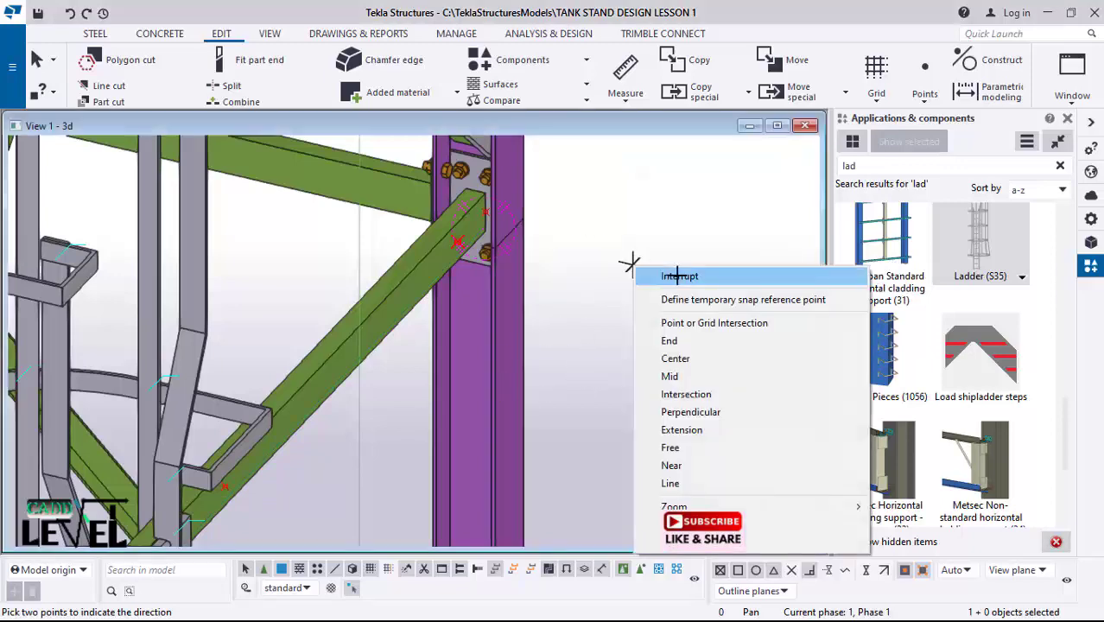
pyautogui.click(674, 276)
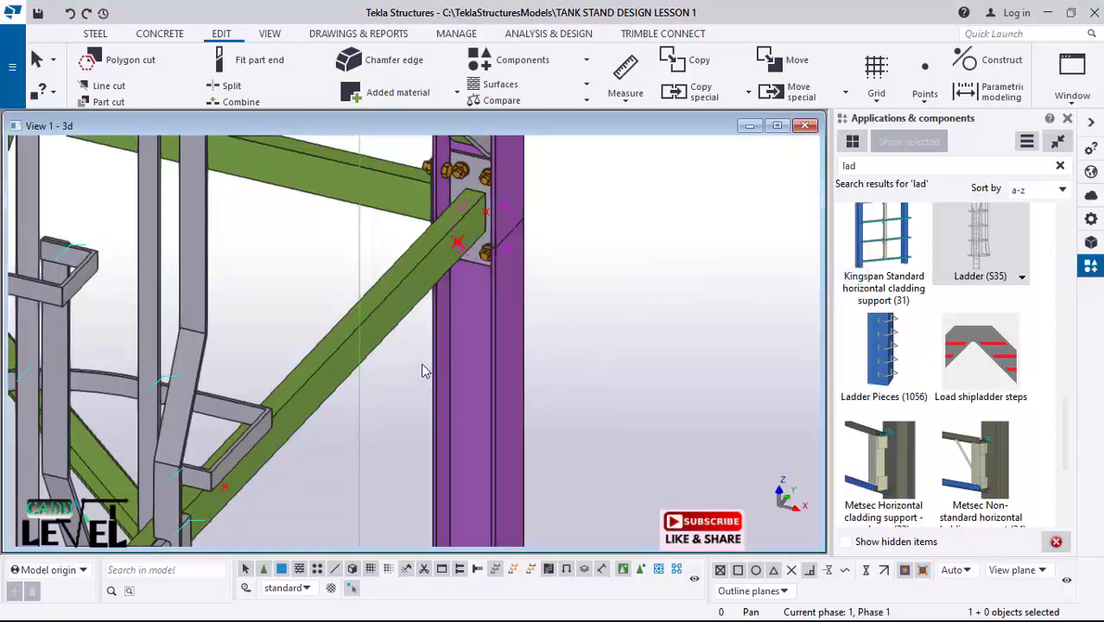
# Step: Examine from several angles how the two offset points on the brace sit relative to the ladder cage, mid-span gusset and column
pyautogui.moveTo(424, 370); pyautogui.dragTo(424, 385, button='middle')
pyautogui.scroll(-4, 594, 285)
pyautogui.scroll(-3, 594, 285)
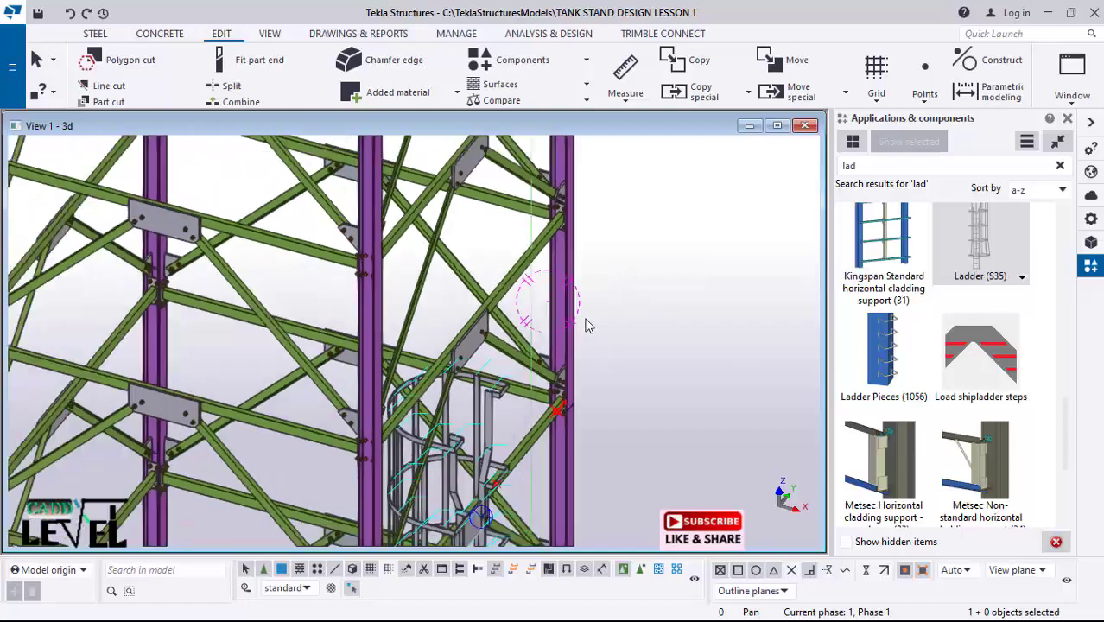
pyautogui.scroll(4, 534, 471)
pyautogui.keyDown('ctrl'); pyautogui.moveTo(548, 402); pyautogui.dragTo(491, 411, button='middle'); pyautogui.keyUp('ctrl')
pyautogui.scroll(-5, 698, 304)
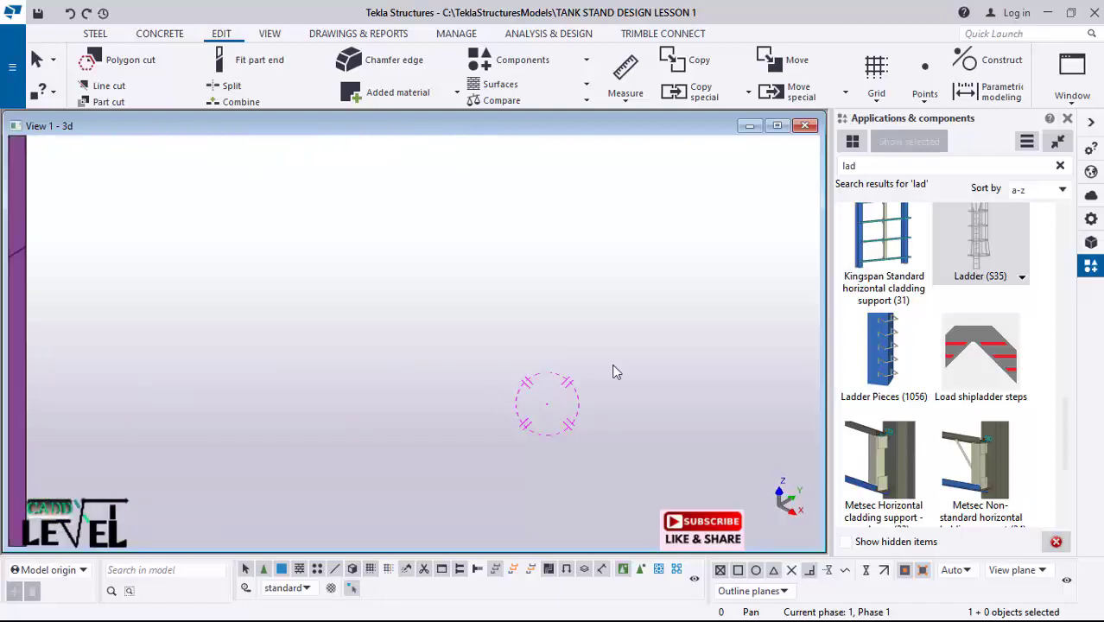
pyautogui.scroll(2, 453, 334)
pyautogui.scroll(2, 422, 306)
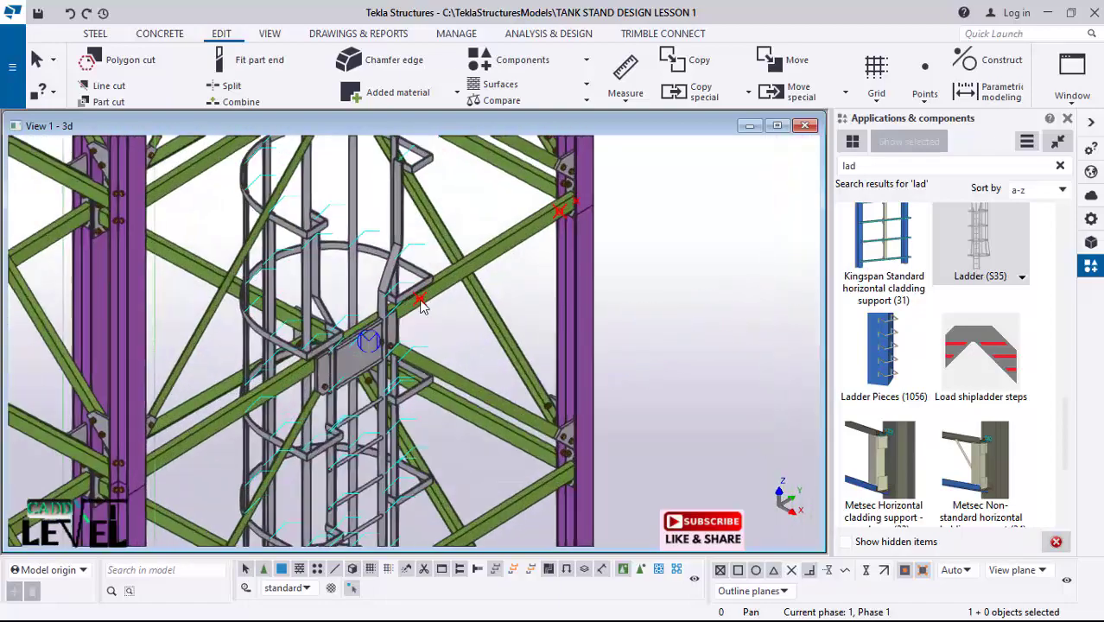
pyautogui.keyDown('ctrl'); pyautogui.moveTo(421, 305); pyautogui.dragTo(278, 271, button='middle'); pyautogui.keyUp('ctrl')
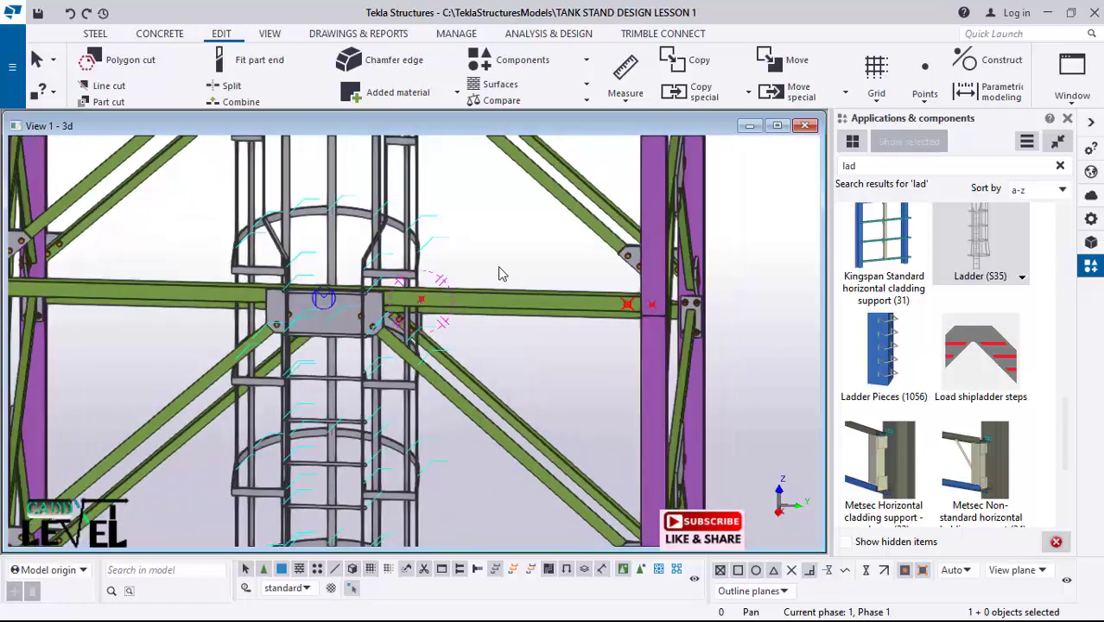
pyautogui.keyDown('ctrl'); pyautogui.moveTo(499, 274); pyautogui.dragTo(412, 281, button='middle'); pyautogui.keyUp('ctrl')
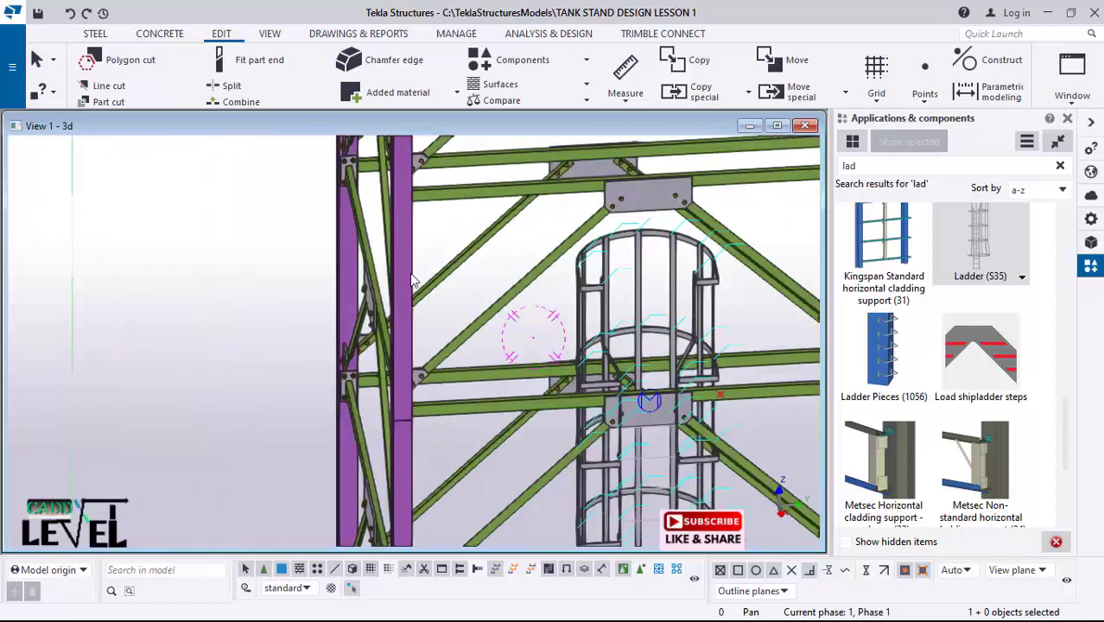
pyautogui.scroll(-3, 412, 281)
pyautogui.keyDown('ctrl'); pyautogui.moveTo(589, 370); pyautogui.dragTo(631, 338, button='middle'); pyautogui.keyUp('ctrl')
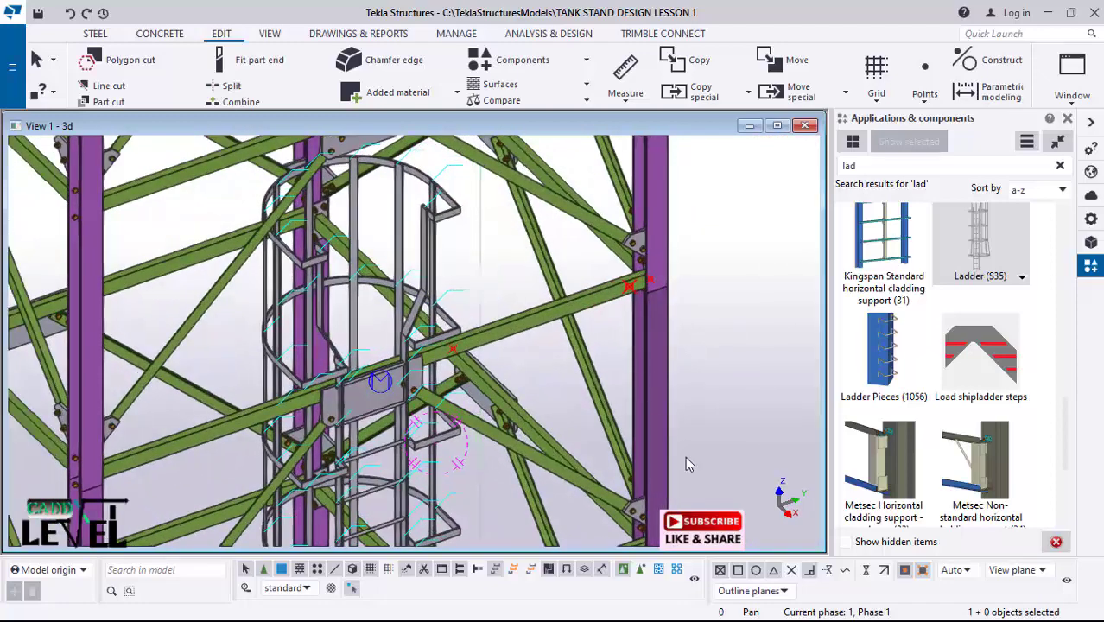
pyautogui.moveTo(684, 456); pyautogui.dragTo(553, 309, button='middle')
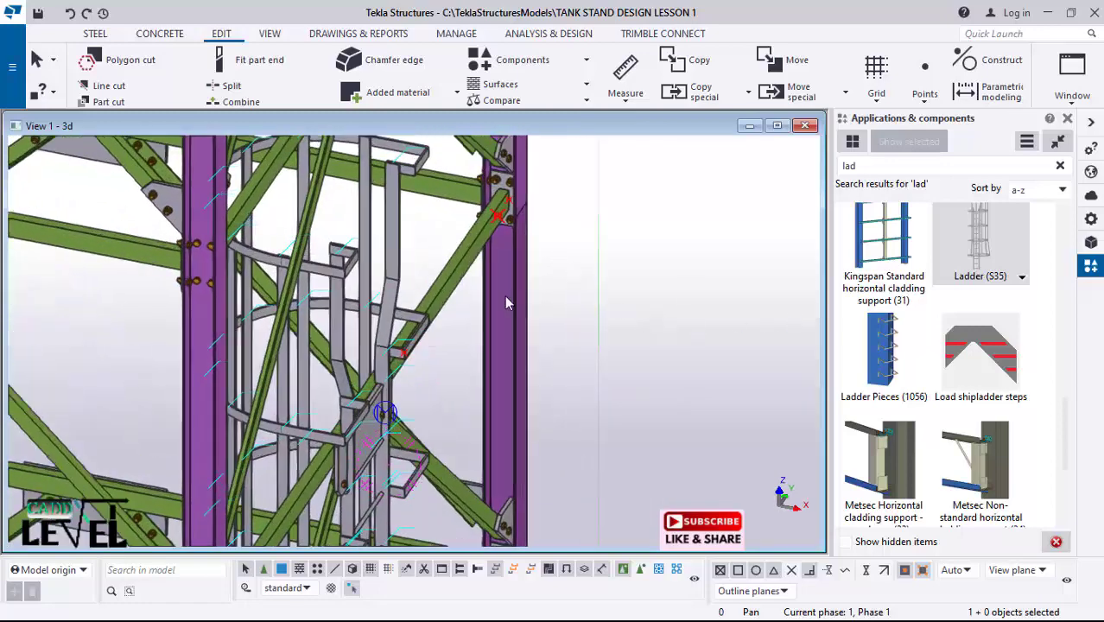
pyautogui.keyDown('ctrl'); pyautogui.moveTo(686, 304); pyautogui.dragTo(482, 194, button='middle'); pyautogui.keyUp('ctrl')
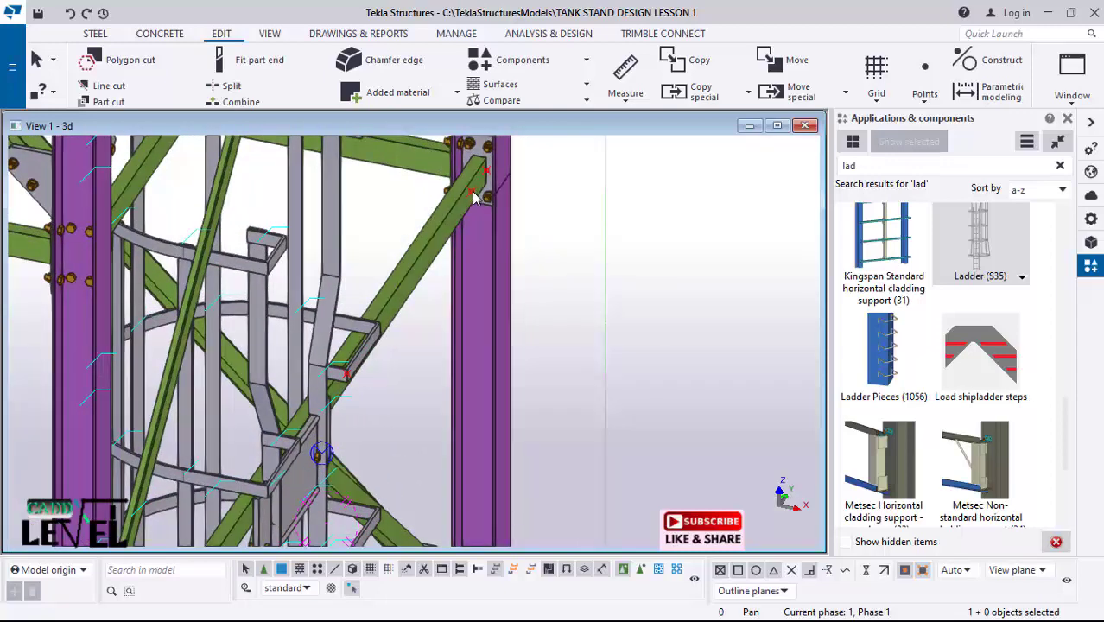
pyautogui.scroll(4, 361, 391)
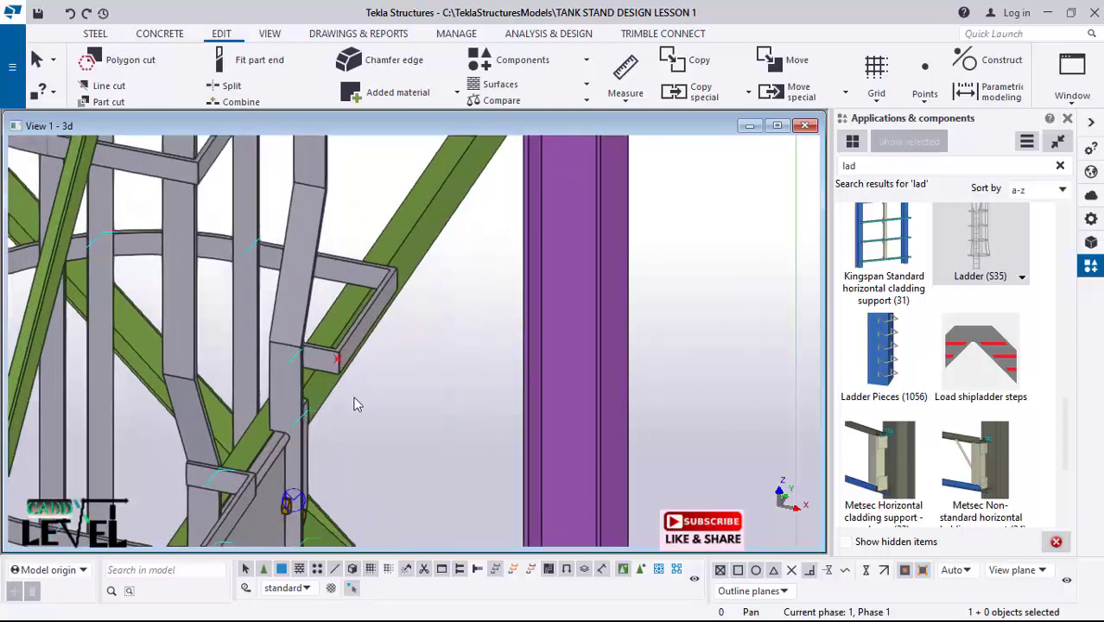
pyautogui.moveTo(343, 394); pyautogui.dragTo(369, 350, button='middle')
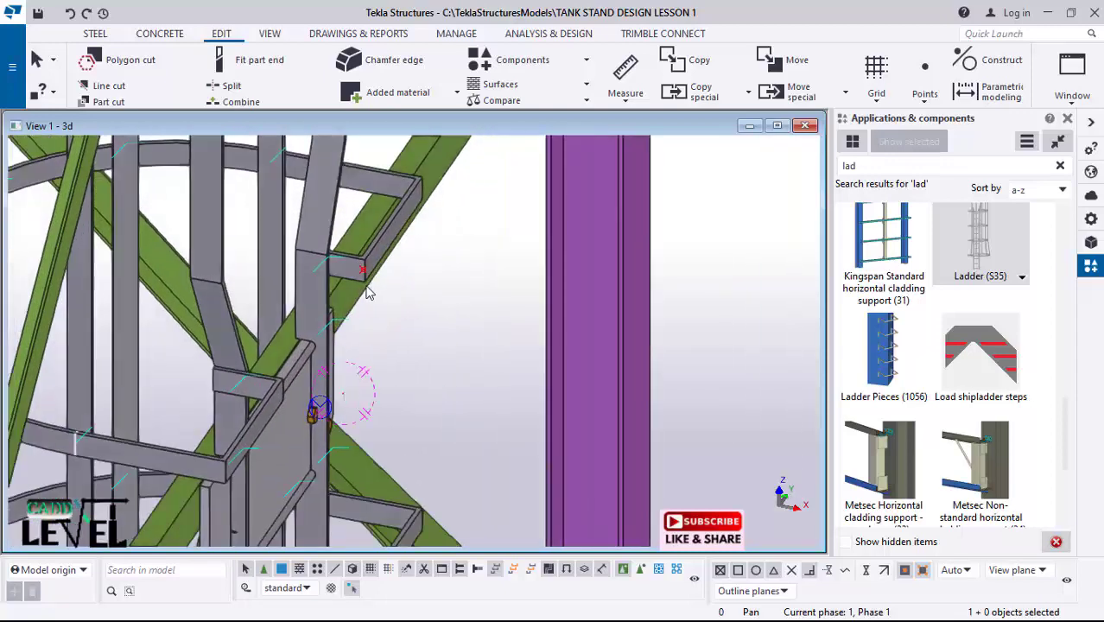
pyautogui.moveTo(369, 290)
pyautogui.keyDown('ctrl'); pyautogui.mouseDown(button='middle')
pyautogui.moveTo(360, 265)
pyautogui.moveTo(352, 427)
pyautogui.mouseUp(button='middle'); pyautogui.keyUp('ctrl')
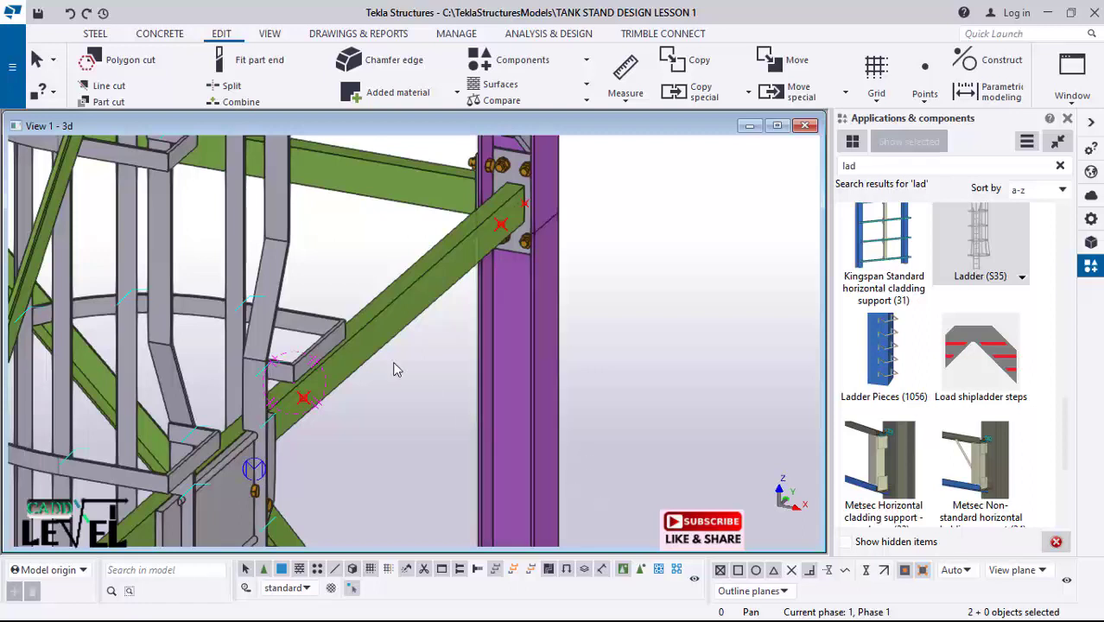
# Step: Copy the two offset brace points linearly once with dX 1200 and dY and dZ at 0, and end the command
pyautogui.rightClick(451, 342)
pyautogui.moveTo(547, 354)
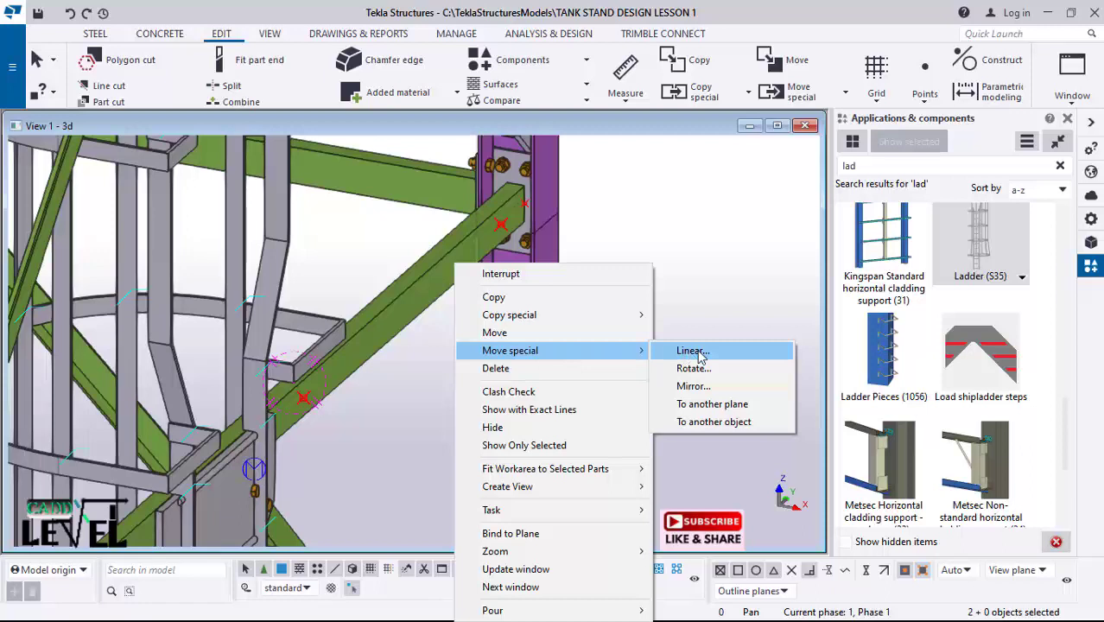
pyautogui.moveTo(557, 318)
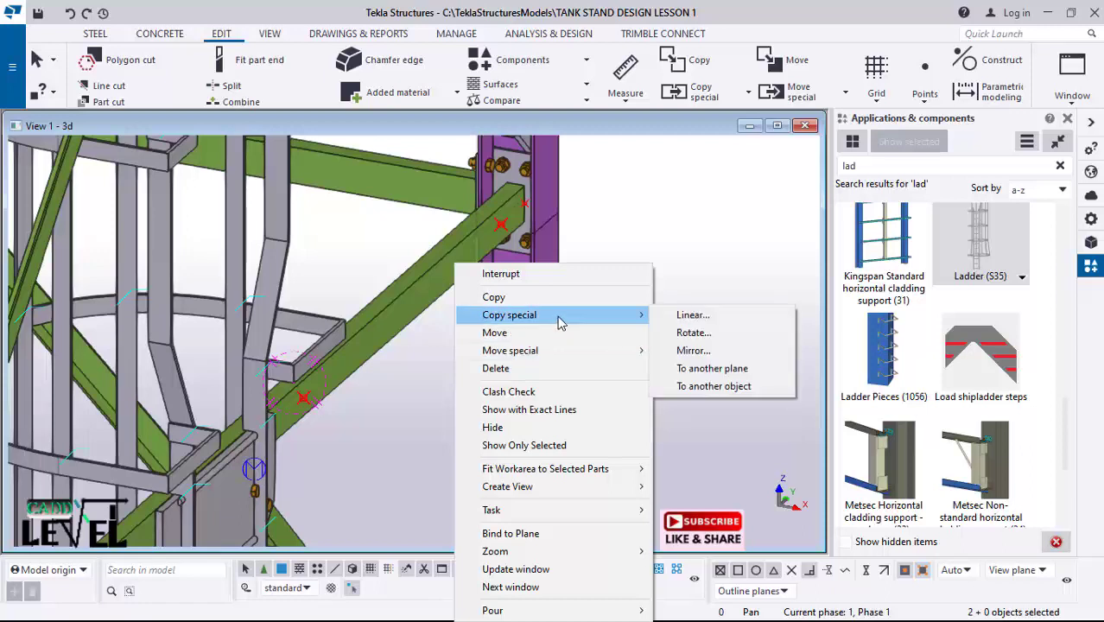
pyautogui.click(678, 317)
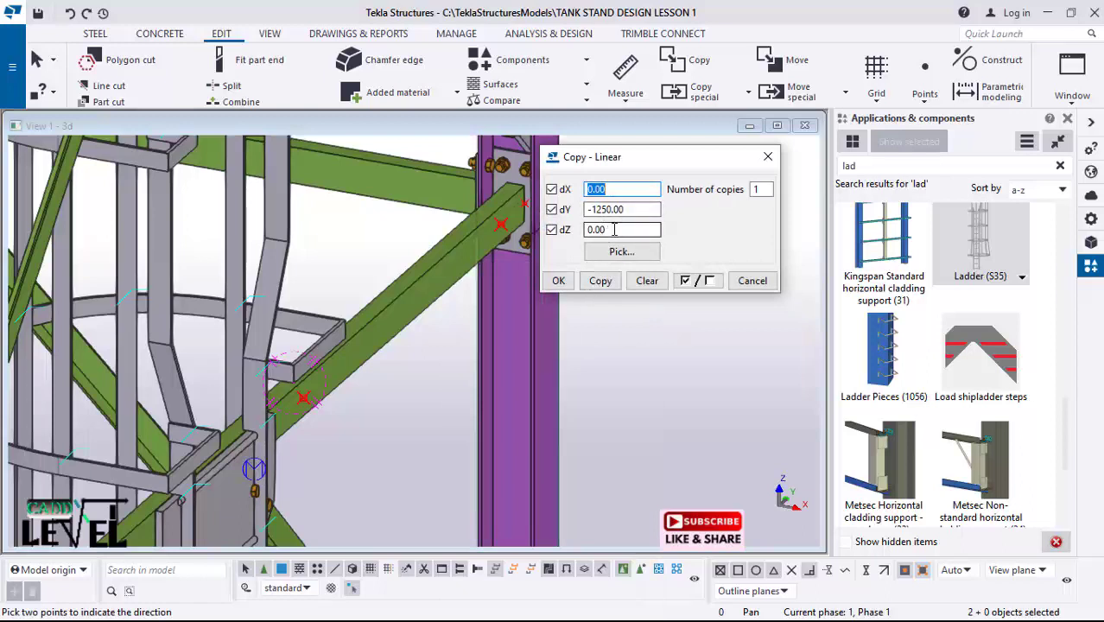
pyautogui.doubleClick(635, 211)
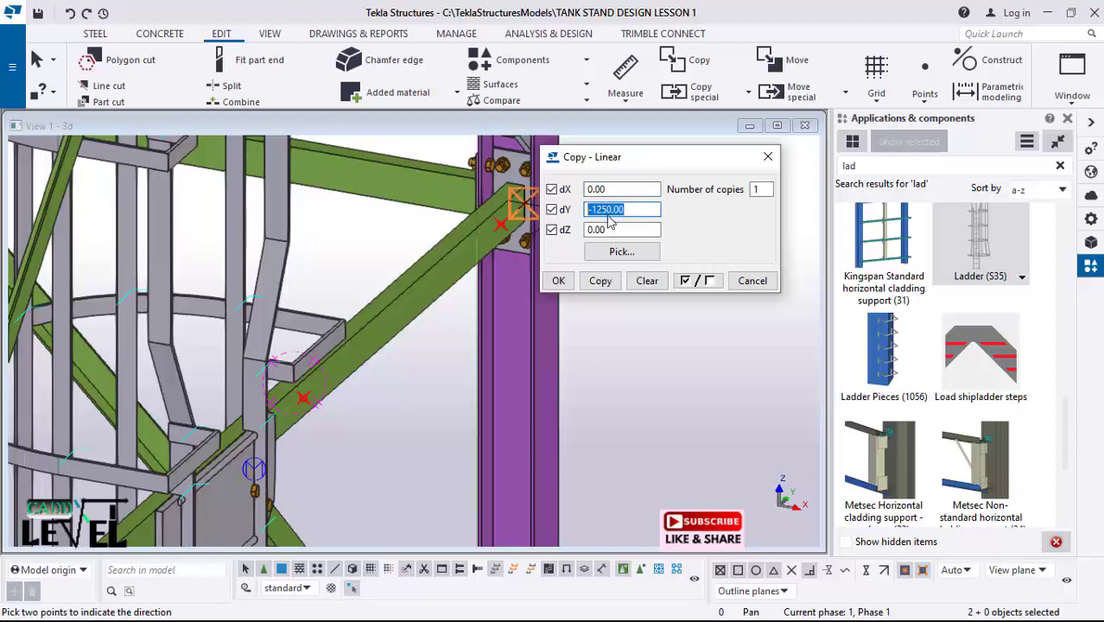
pyautogui.click(647, 282)
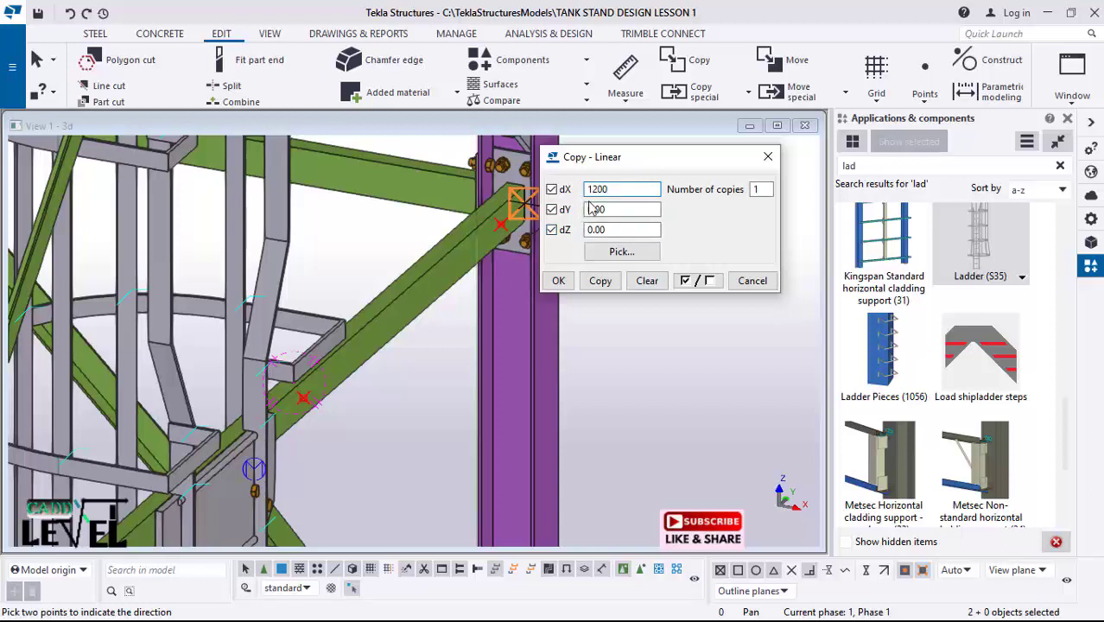
pyautogui.click(602, 288)
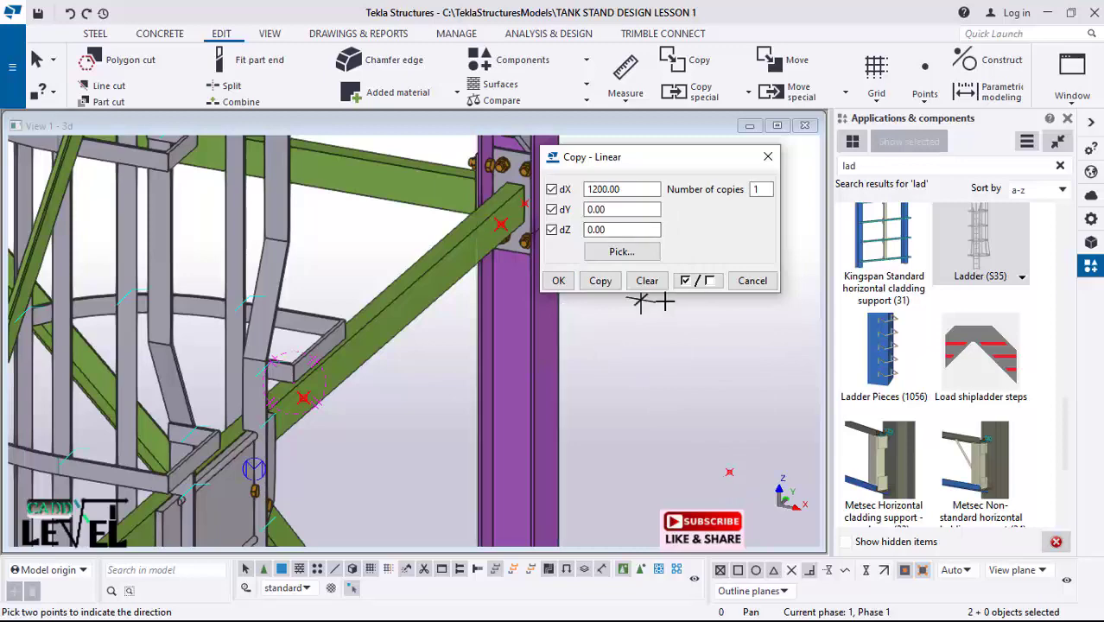
pyautogui.click(558, 280)
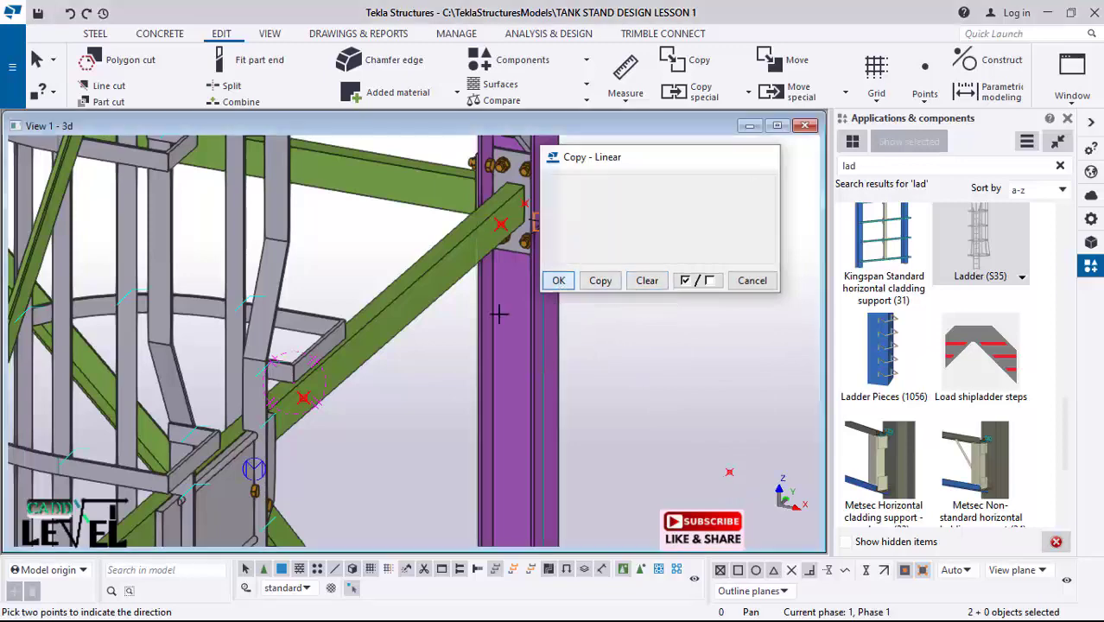
pyautogui.scroll(-3, 446, 372)
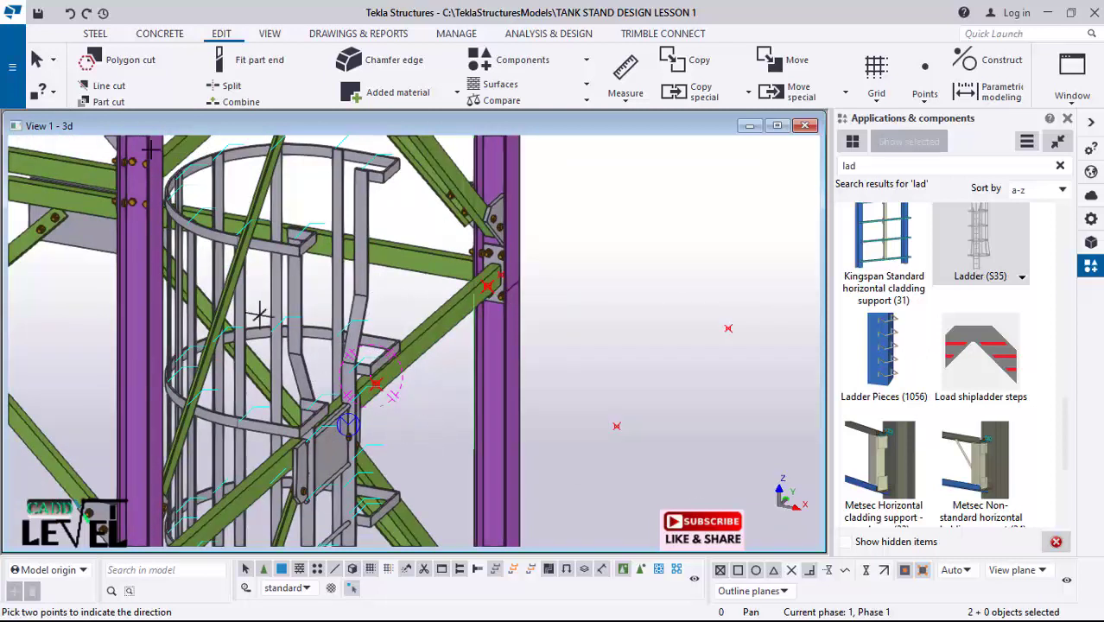
pyautogui.rightClick(648, 219)
pyautogui.click(696, 234)
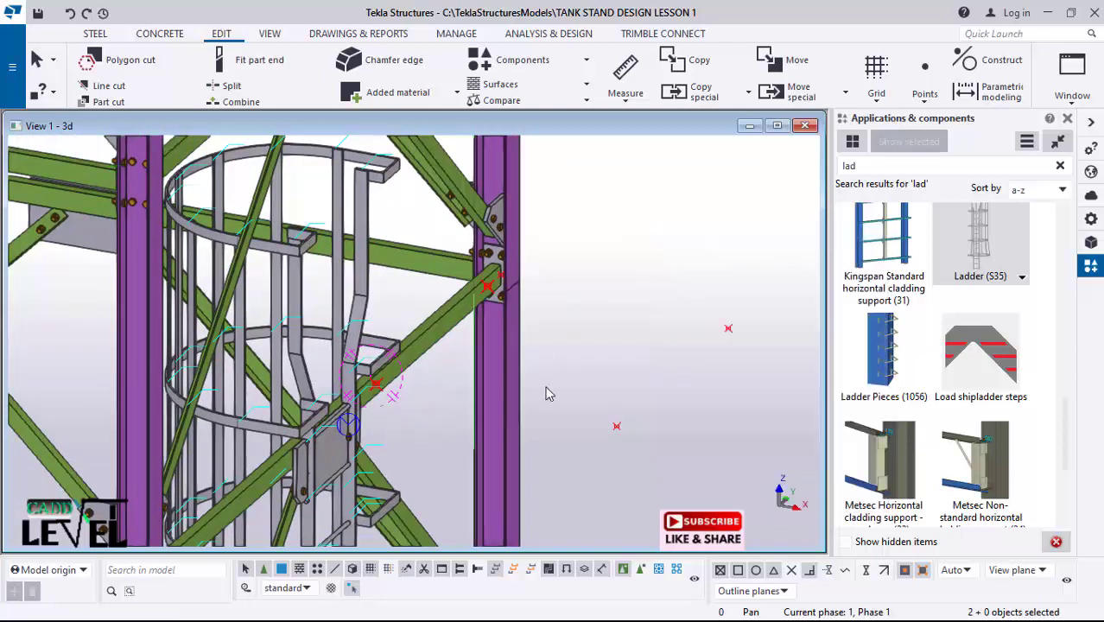
# Step: Start a steel beam and set its profile to RHS100*50*4.0 from the rectangular hollow sections
pyautogui.scroll(1, 663, 242)
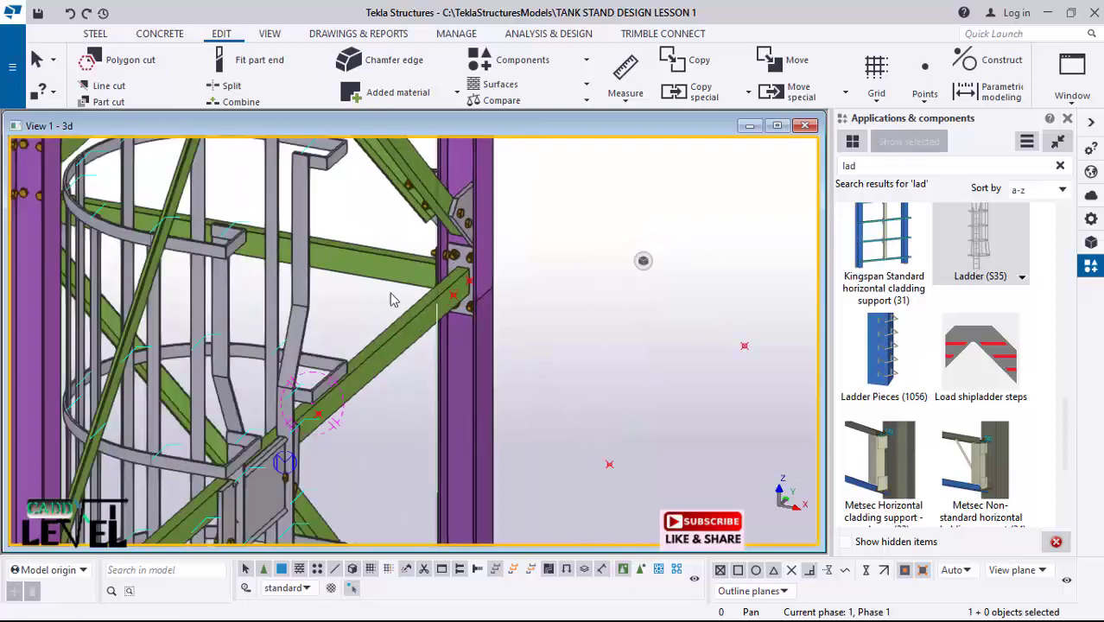
pyautogui.click(95, 34)
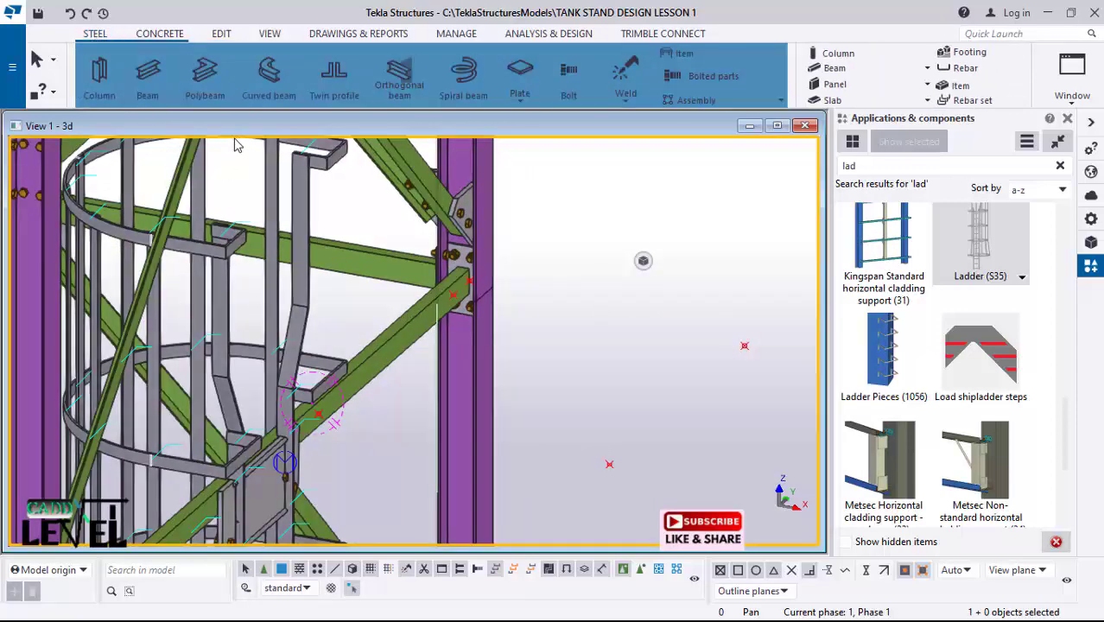
pyautogui.click(147, 77)
pyautogui.click(1092, 220)
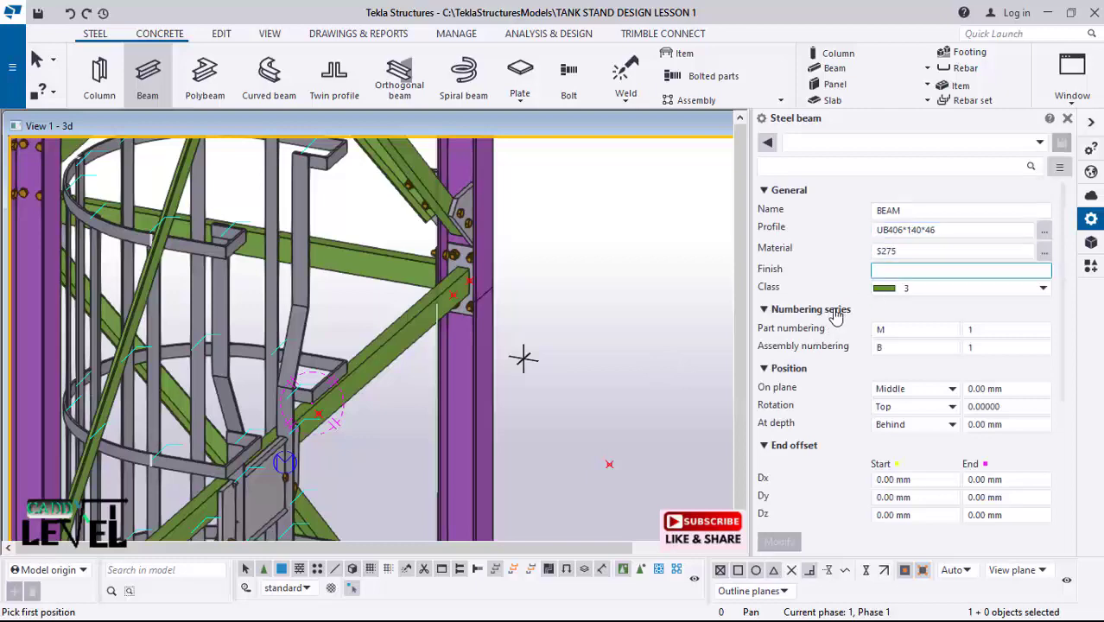
pyautogui.click(1044, 232)
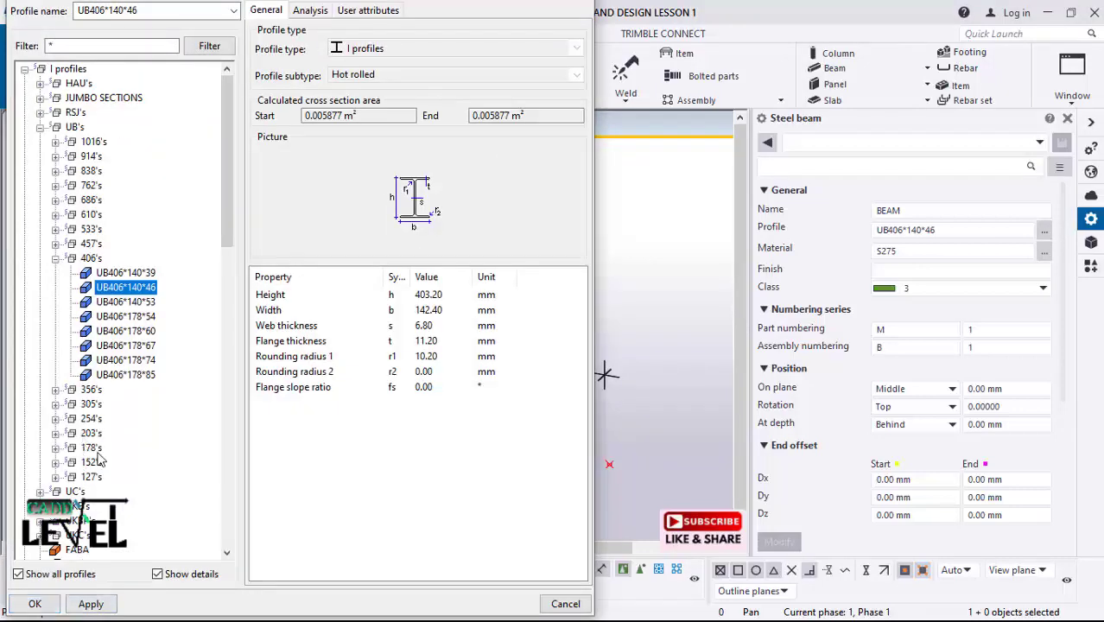
pyautogui.scroll(-8, 100, 463)
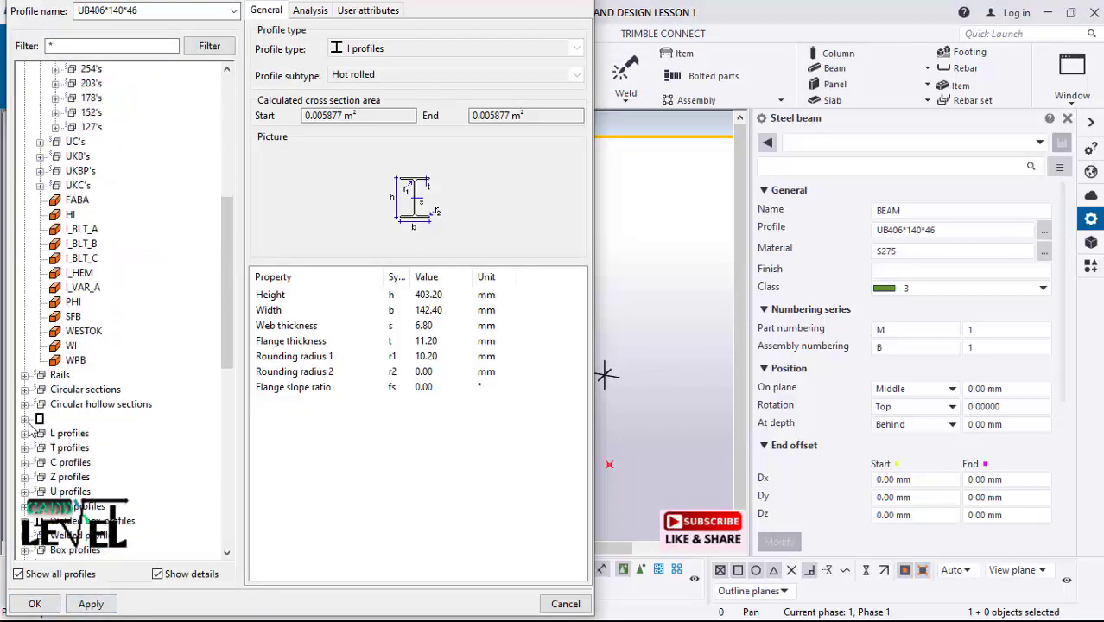
pyautogui.click(26, 419)
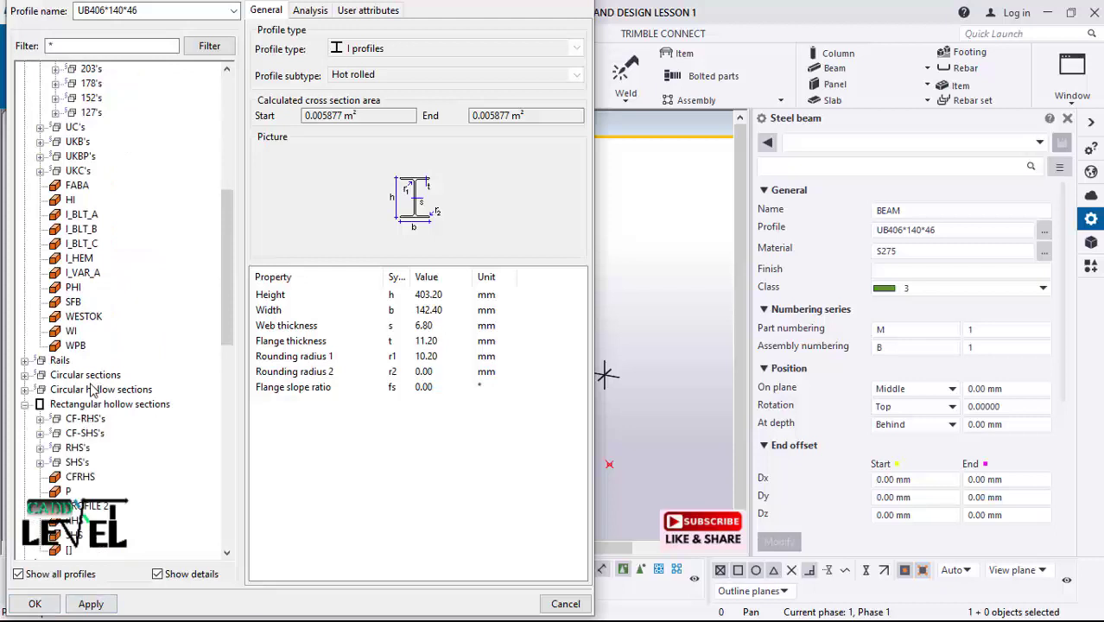
pyautogui.click(41, 448)
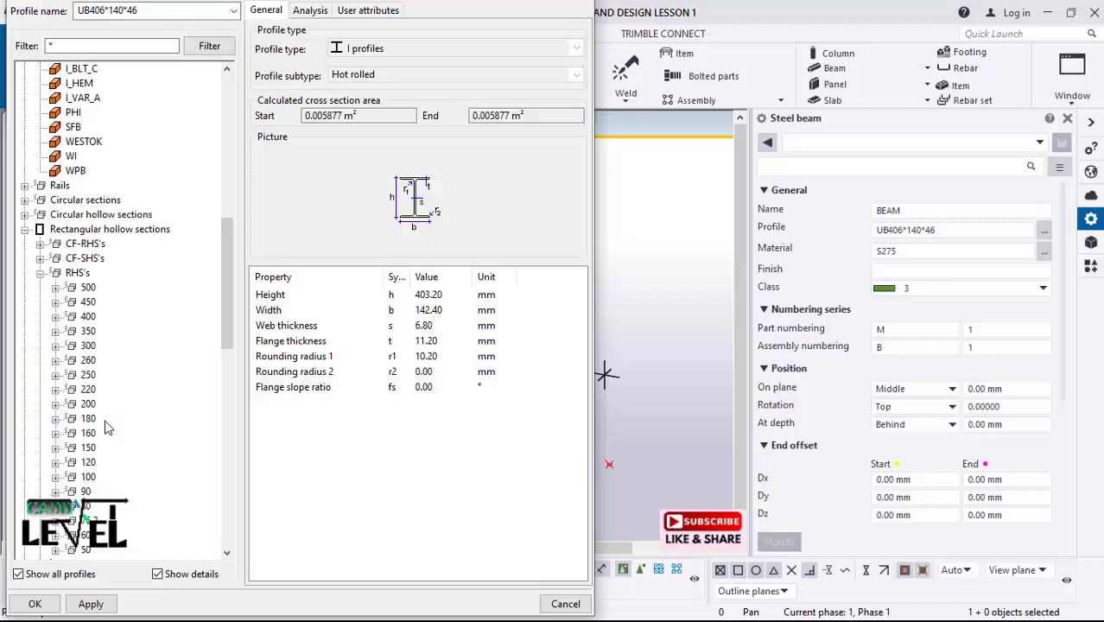
pyautogui.click(55, 478)
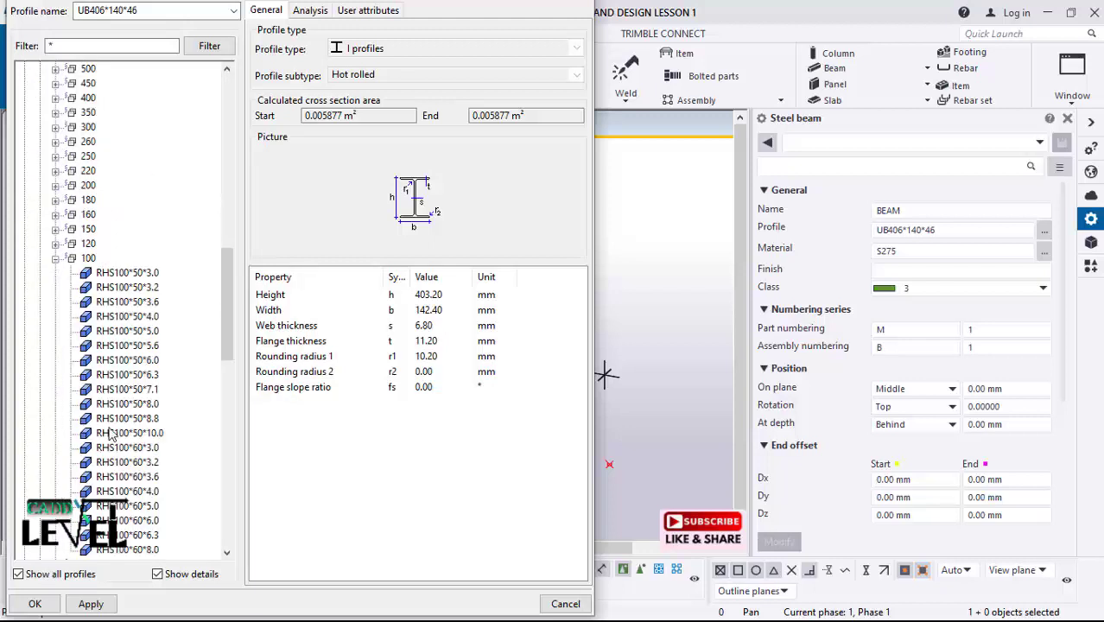
pyautogui.click(127, 316)
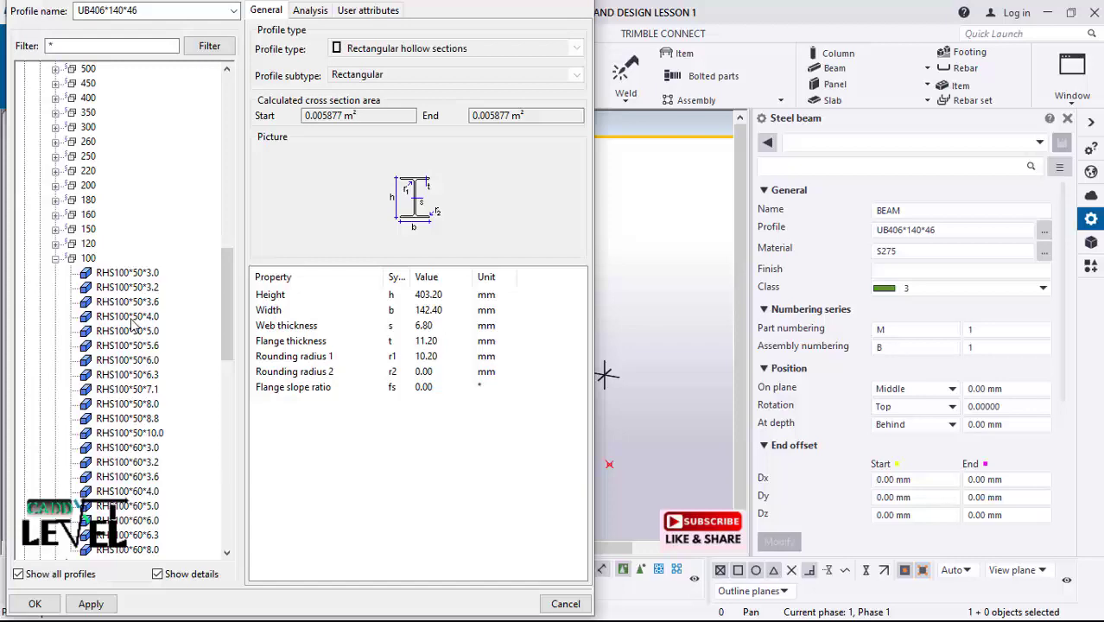
pyautogui.scroll(-1, 131, 322)
pyautogui.click(90, 604)
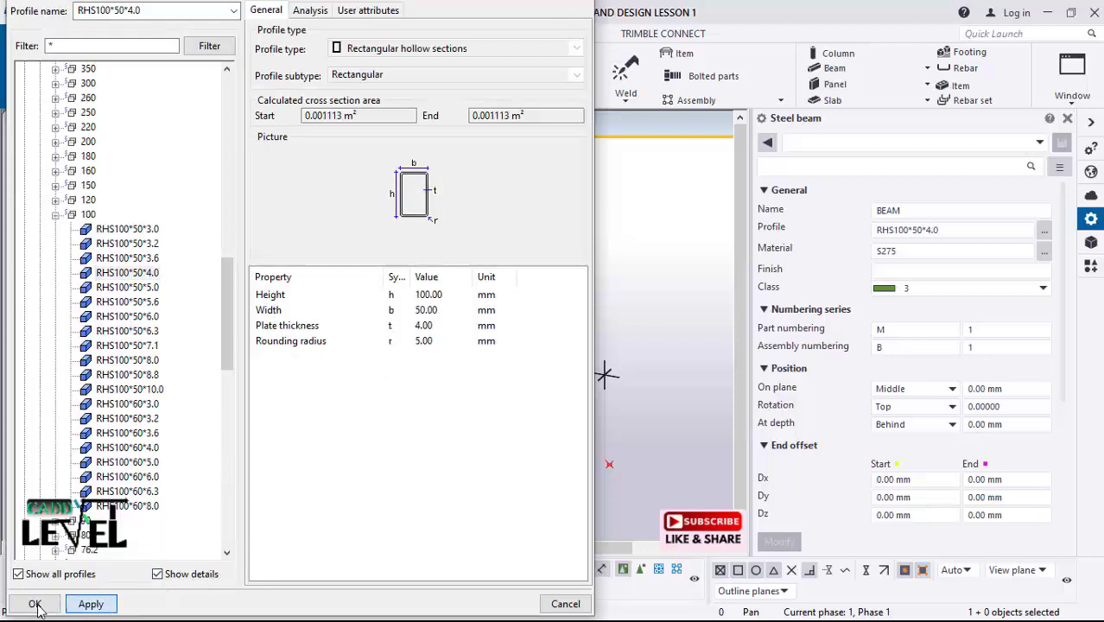
pyautogui.click(34, 604)
# Step: Model a 1200 mm beam from the brace point beside the column to its matching outer point, and end the command
pyautogui.scroll(-2, 517, 381)
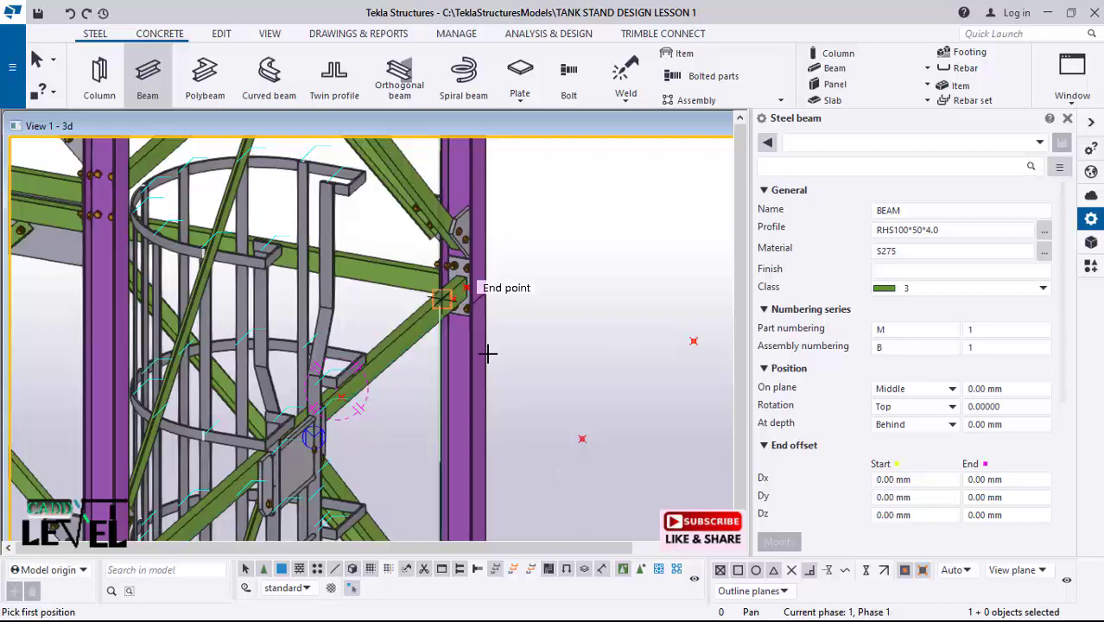
pyautogui.scroll(2, 449, 298)
pyautogui.click(444, 300)
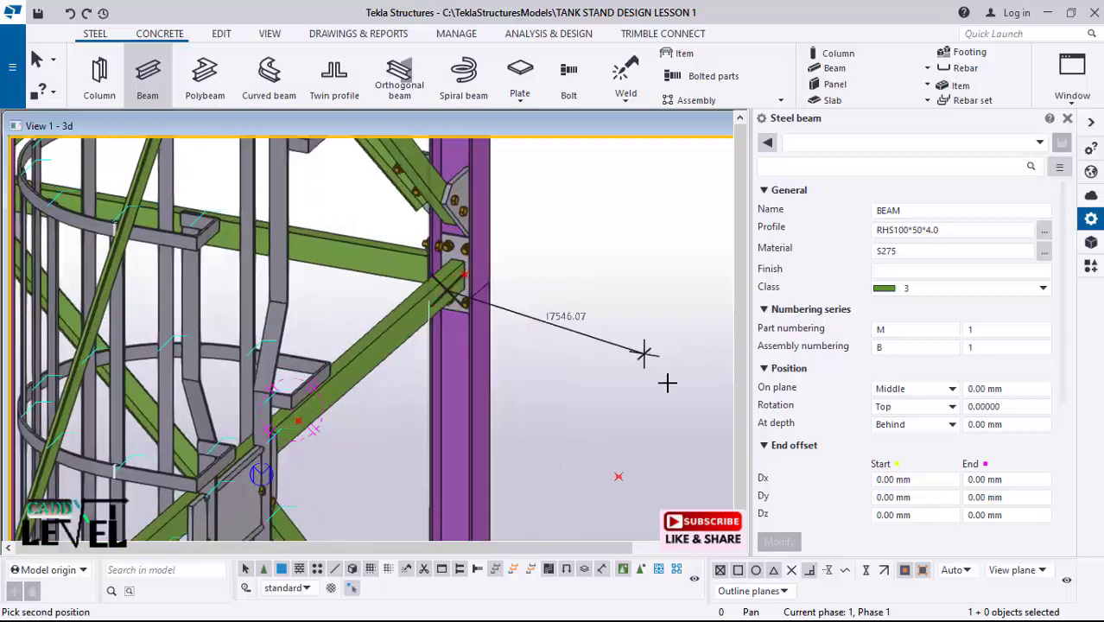
pyautogui.scroll(-2, 658, 374)
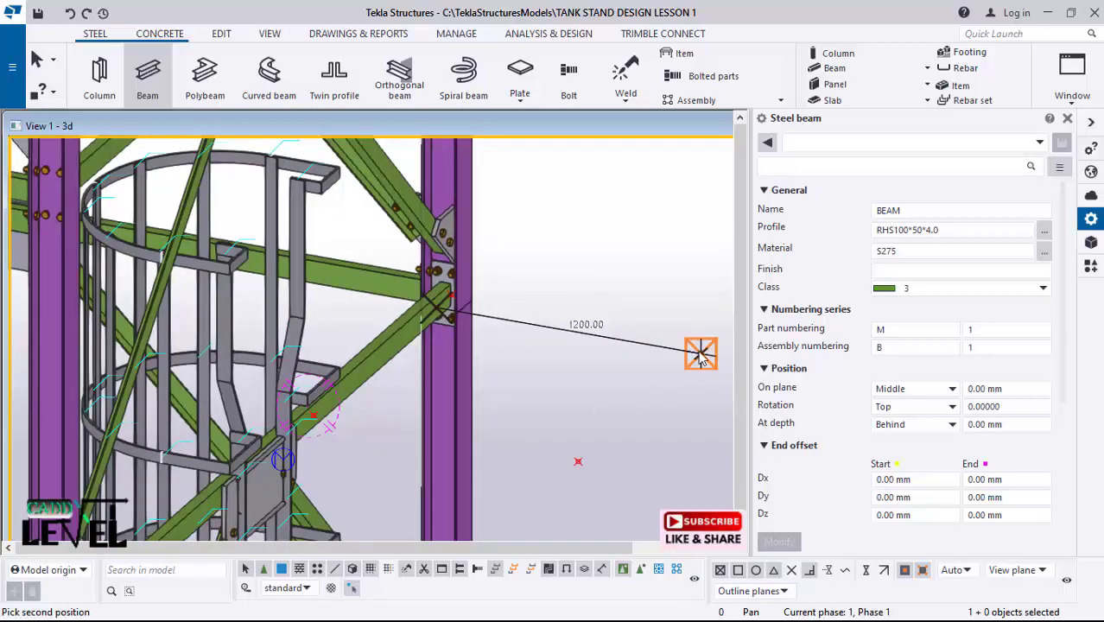
pyautogui.click(700, 353)
pyautogui.scroll(2, 625, 502)
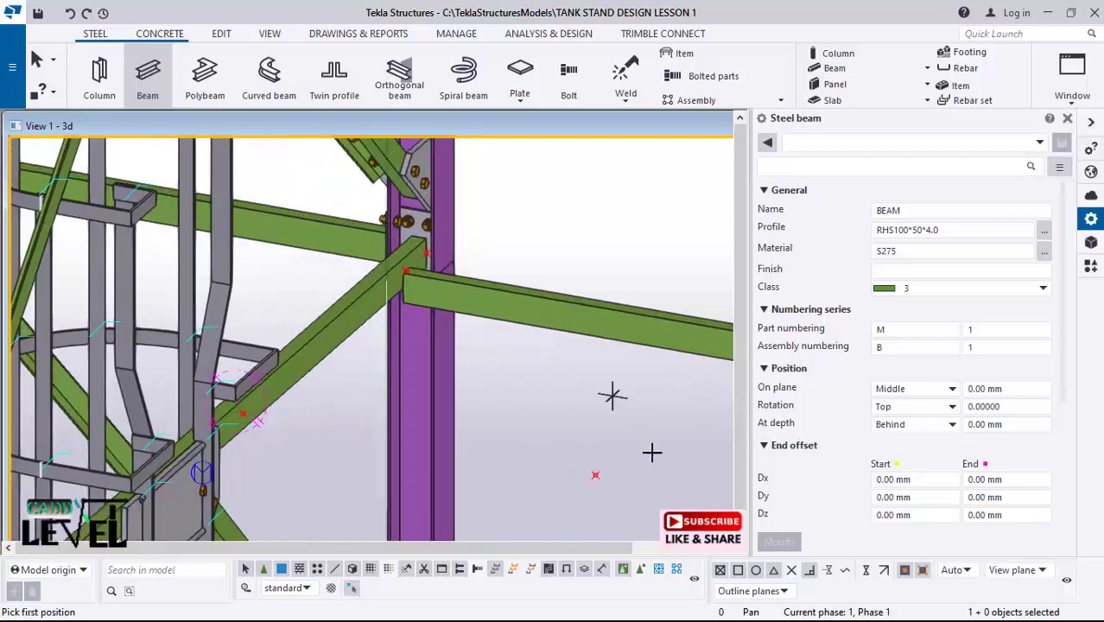
pyautogui.press('Escape')
# Step: Set the At depth position of the new 1200 mm beam to Middle and apply the modification
pyautogui.click(566, 306)
pyautogui.scroll(-4, 567, 306)
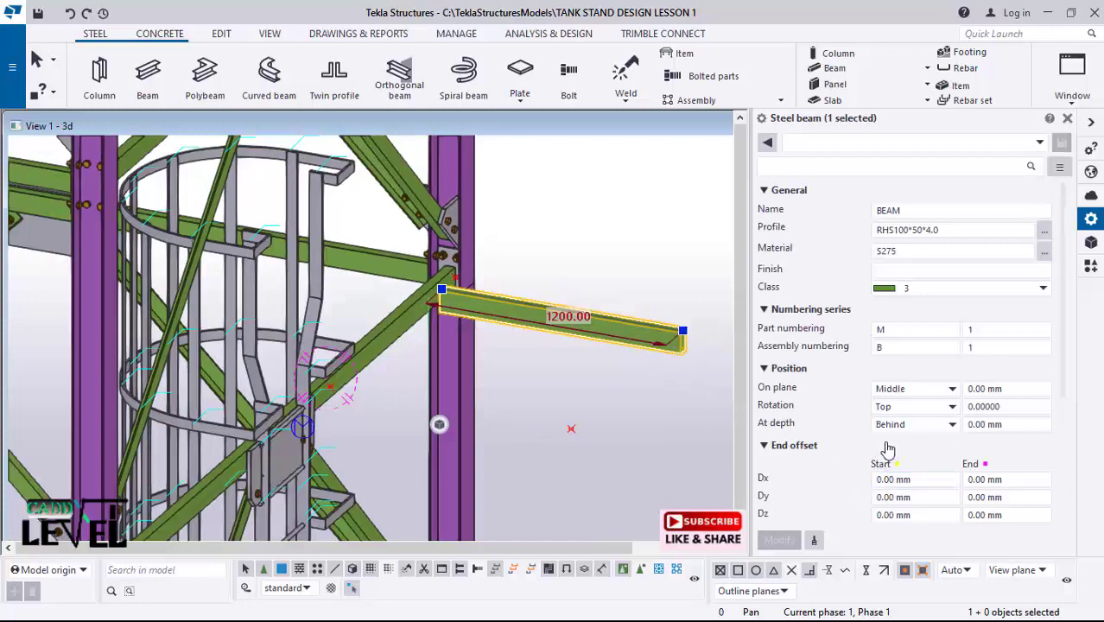
pyautogui.click(950, 424)
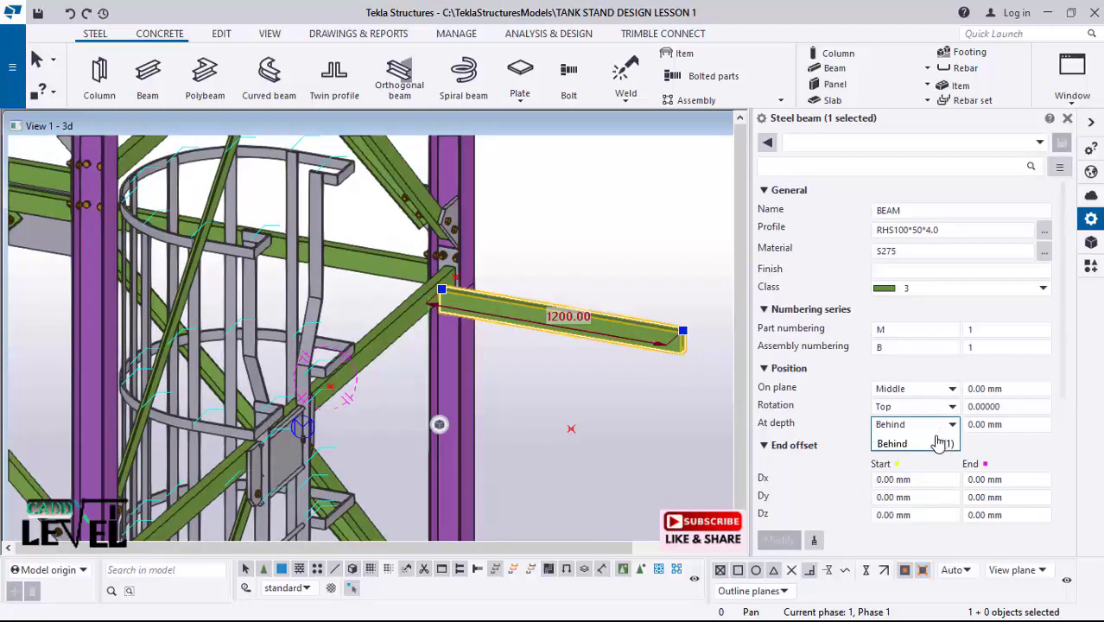
pyautogui.click(894, 463)
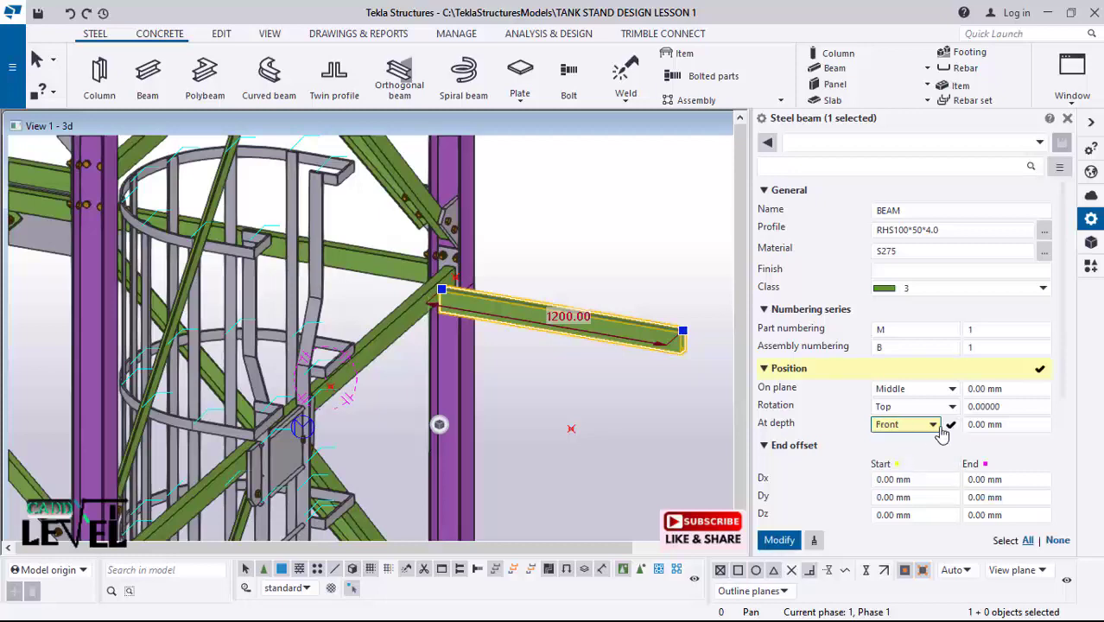
pyautogui.click(932, 424)
pyautogui.click(892, 439)
pyautogui.click(779, 545)
# Step: Model a parallel beam from the brace point near the ladder gusset to its matching outer point
pyautogui.scroll(5, 406, 304)
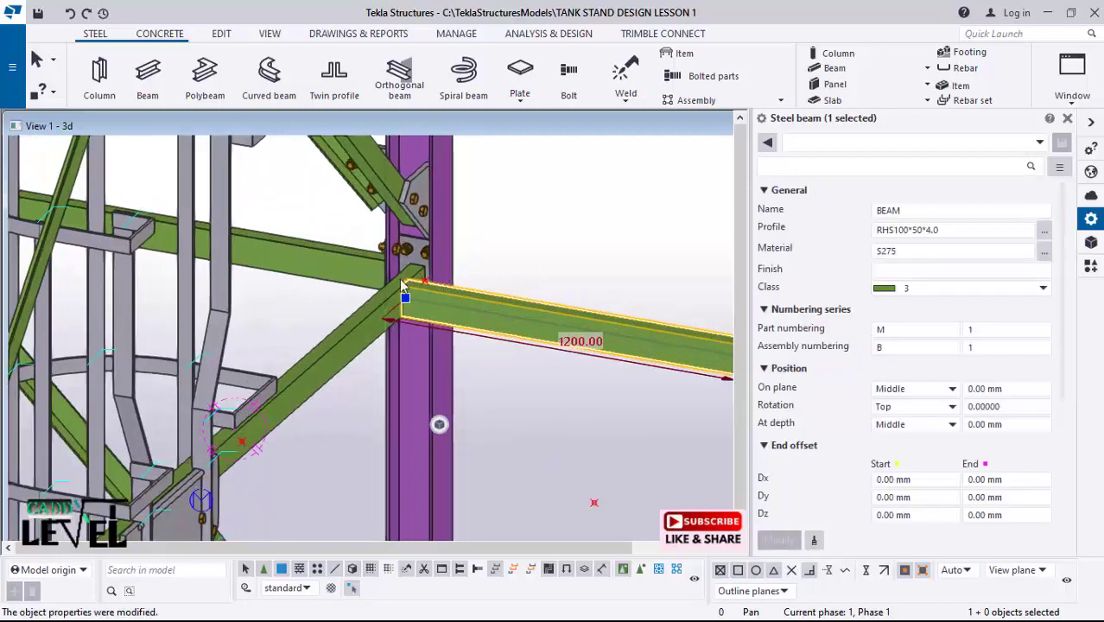
pyautogui.scroll(4, 404, 304)
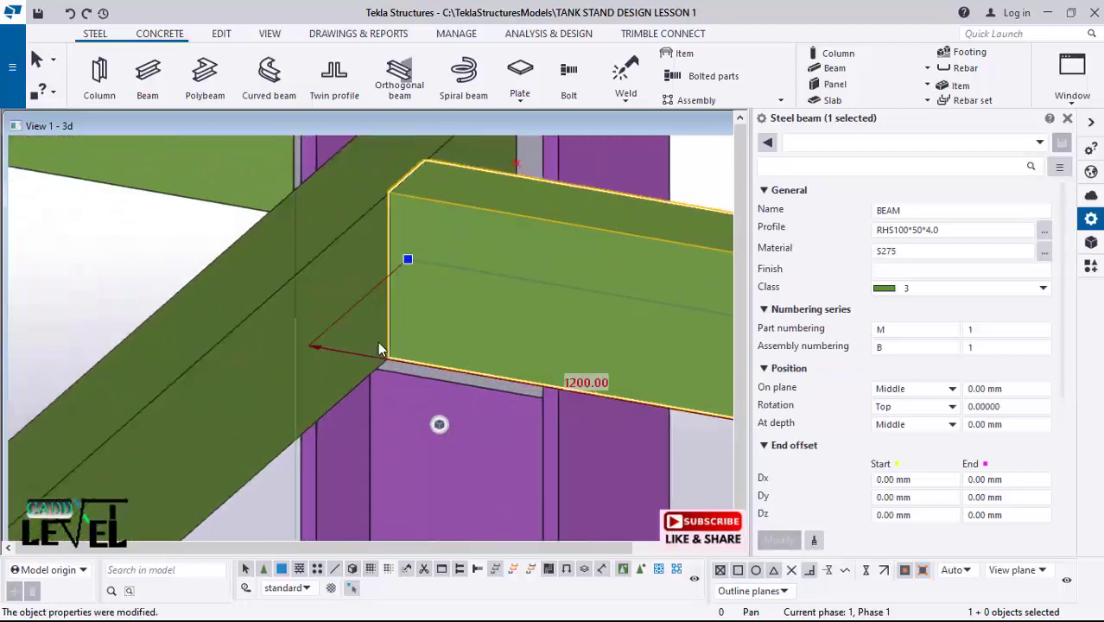
pyautogui.keyDown('ctrl'); pyautogui.moveTo(377, 308); pyautogui.dragTo(419, 318, button='middle'); pyautogui.keyUp('ctrl')
pyautogui.scroll(-6, 355, 273)
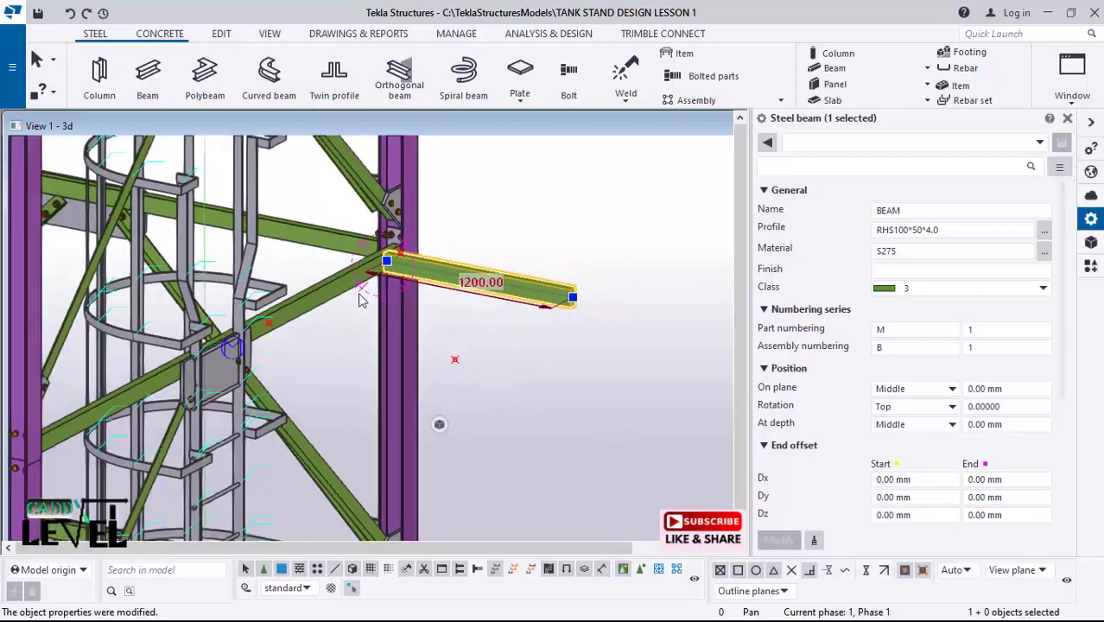
pyautogui.click(148, 78)
pyautogui.scroll(4, 437, 328)
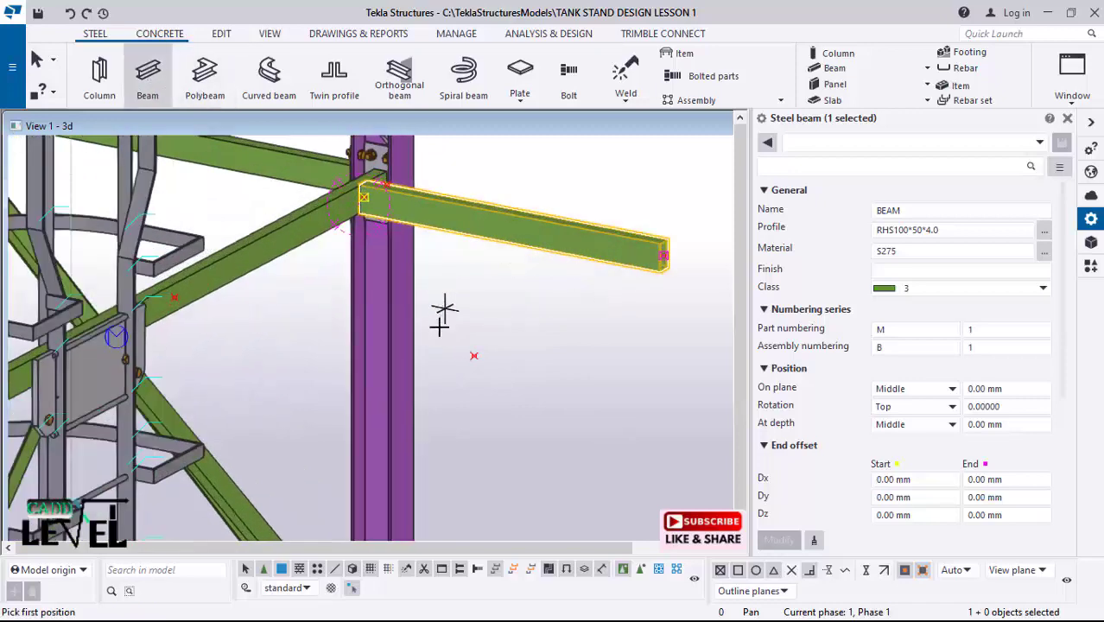
pyautogui.click(147, 291)
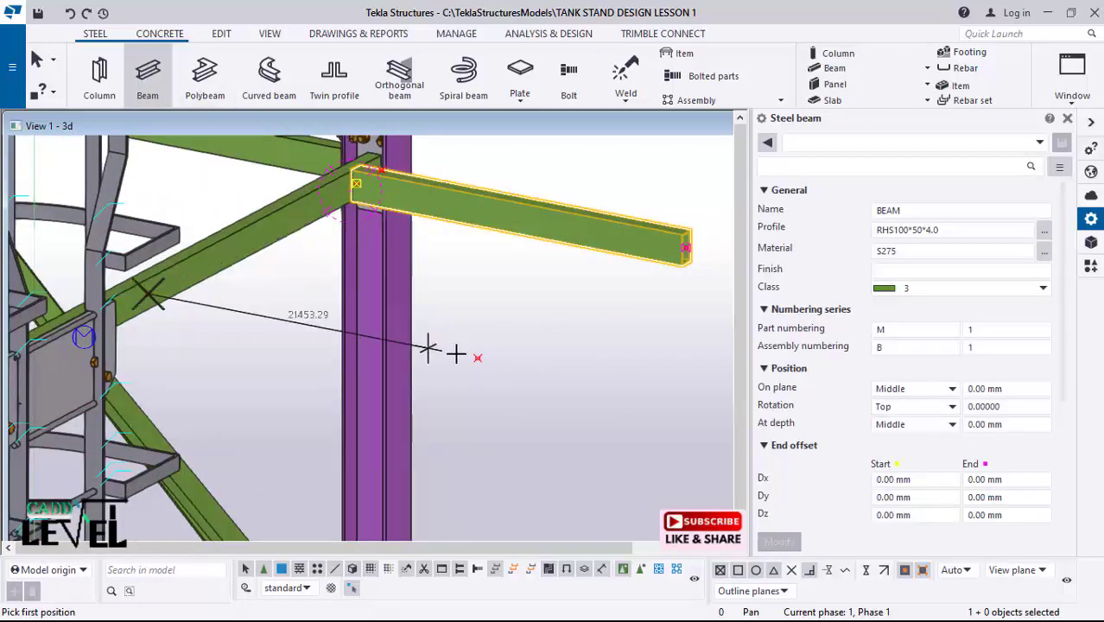
pyautogui.click(477, 355)
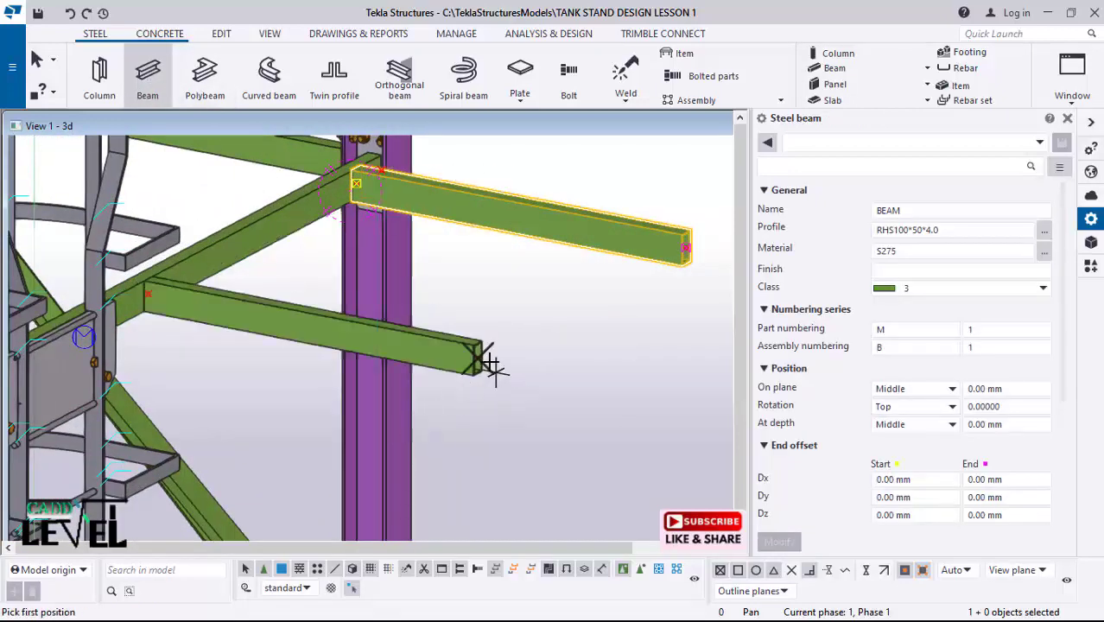
# Step: Model a 1250 mm cross beam joining the free ends of the two parallel beams, and interrupt the command
pyautogui.scroll(3, 510, 380)
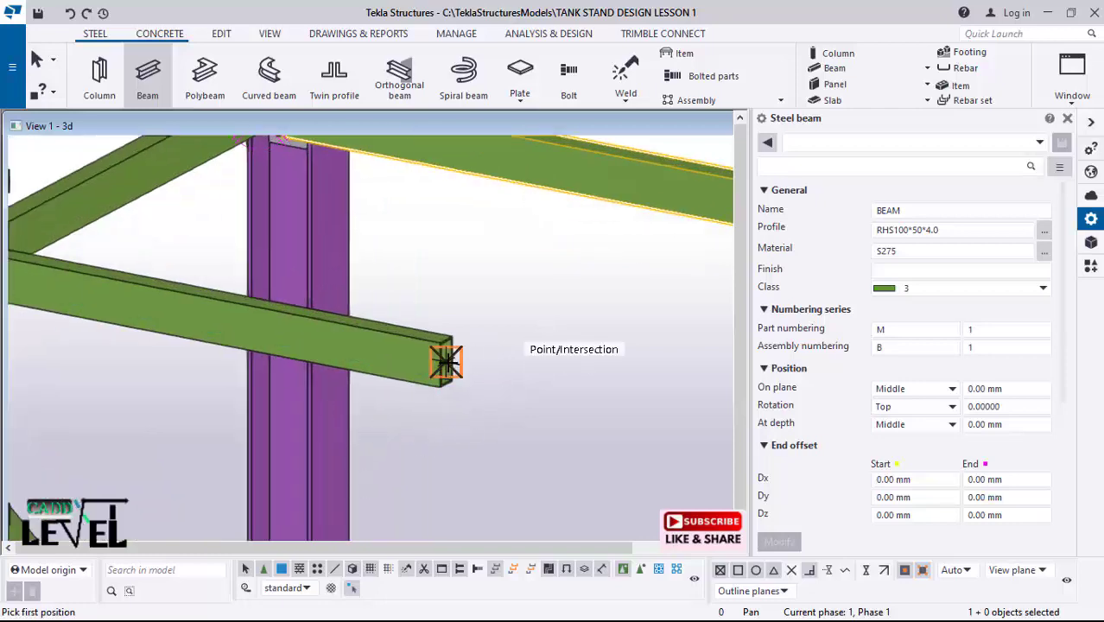
pyautogui.click(446, 362)
pyautogui.scroll(-3, 359, 436)
pyautogui.scroll(3, 532, 355)
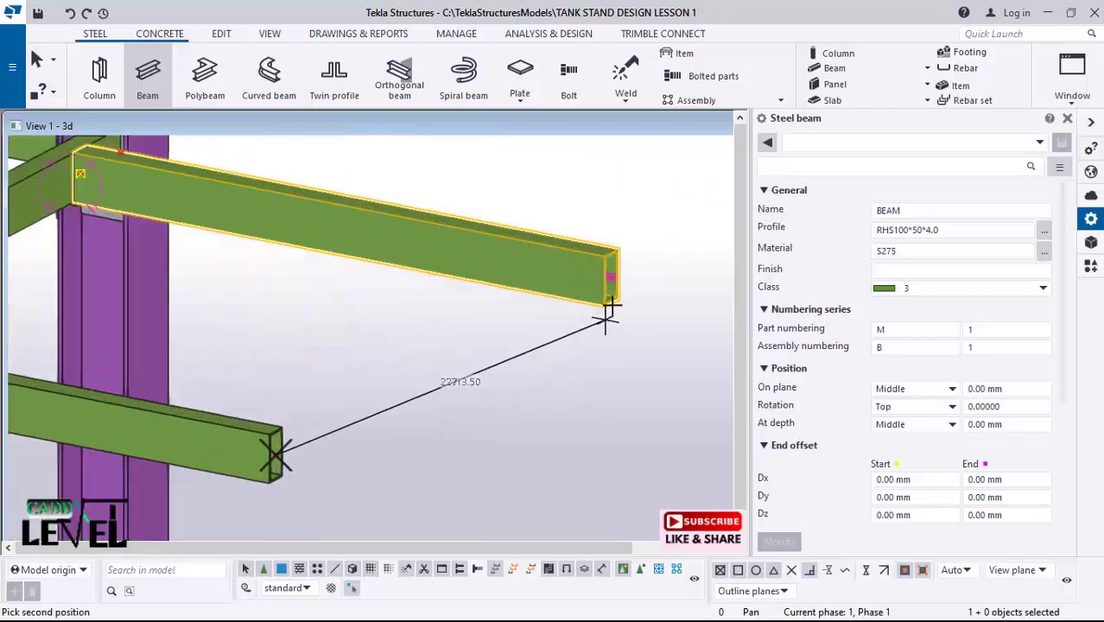
pyautogui.click(577, 320)
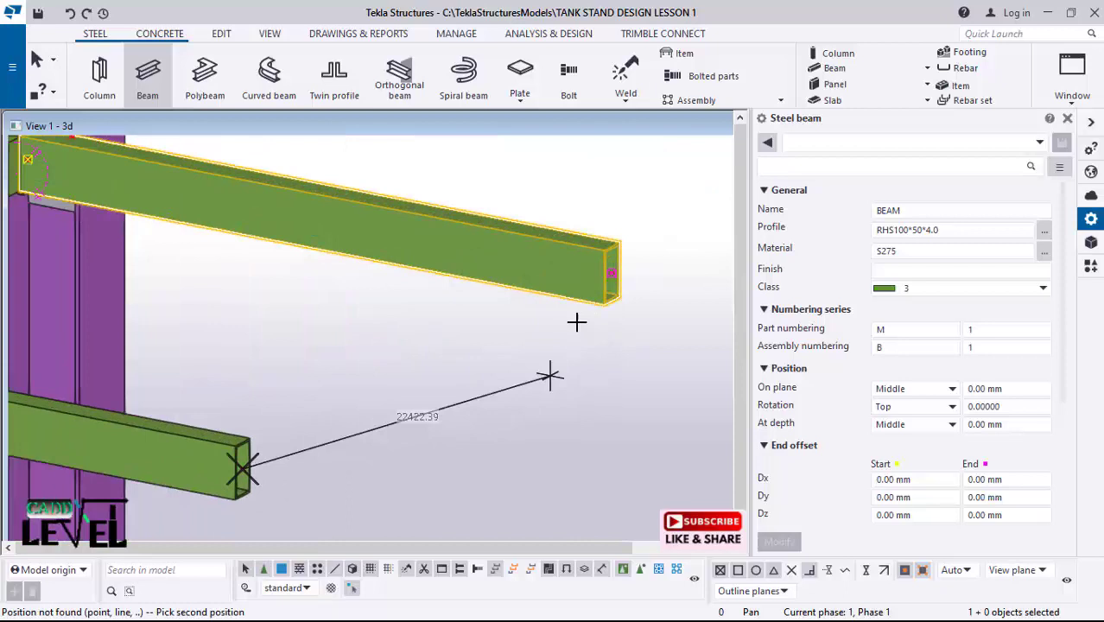
pyautogui.click(611, 275)
pyautogui.scroll(4, 284, 483)
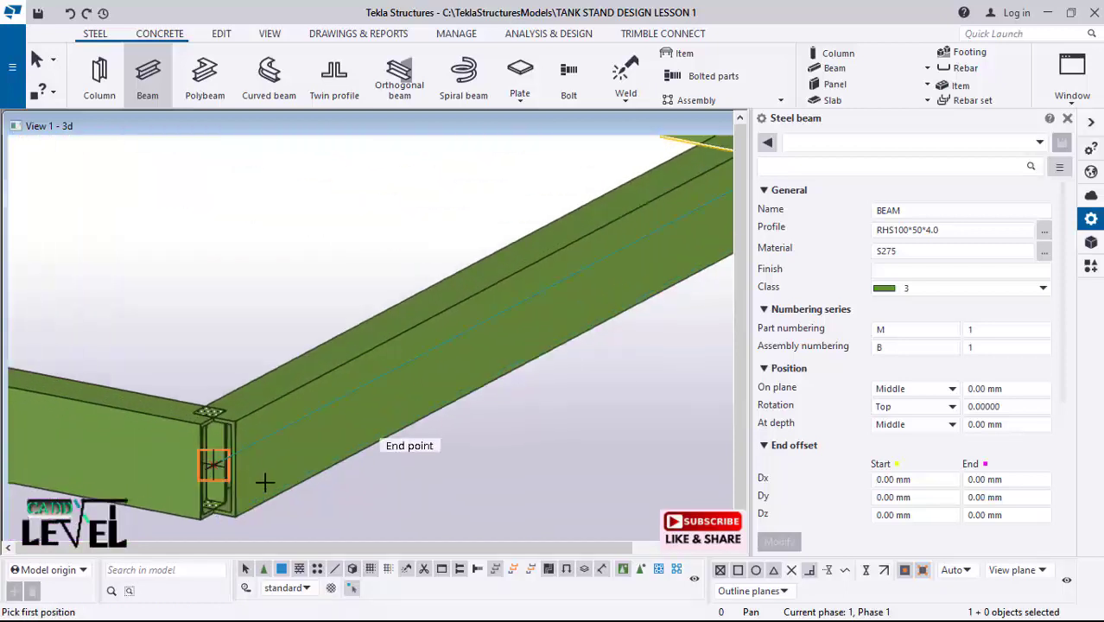
pyautogui.scroll(-5, 483, 436)
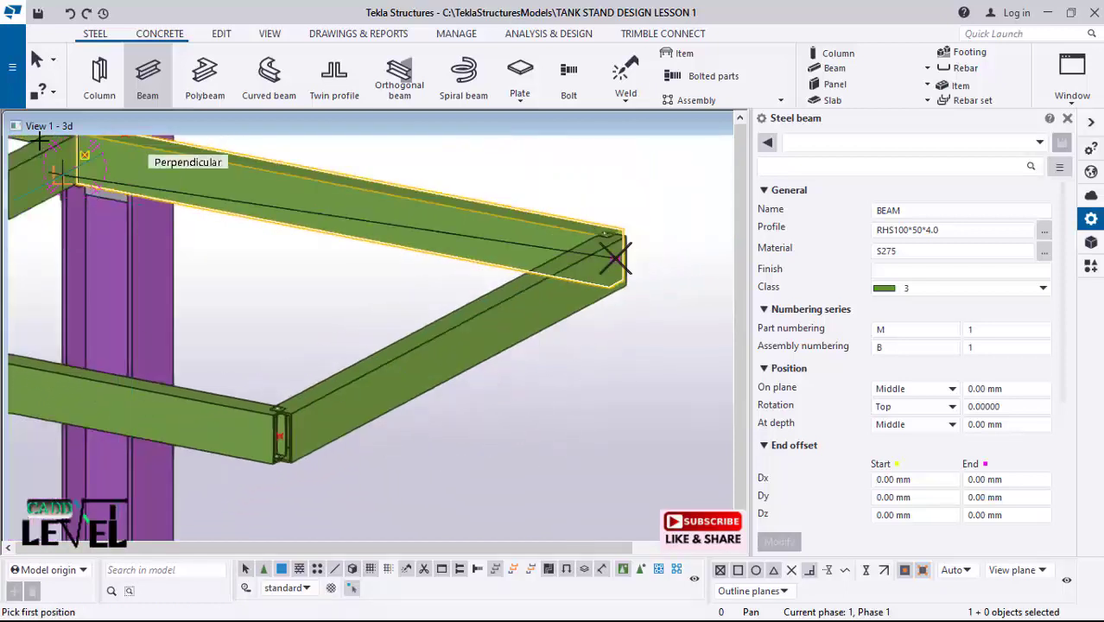
pyautogui.rightClick(595, 202)
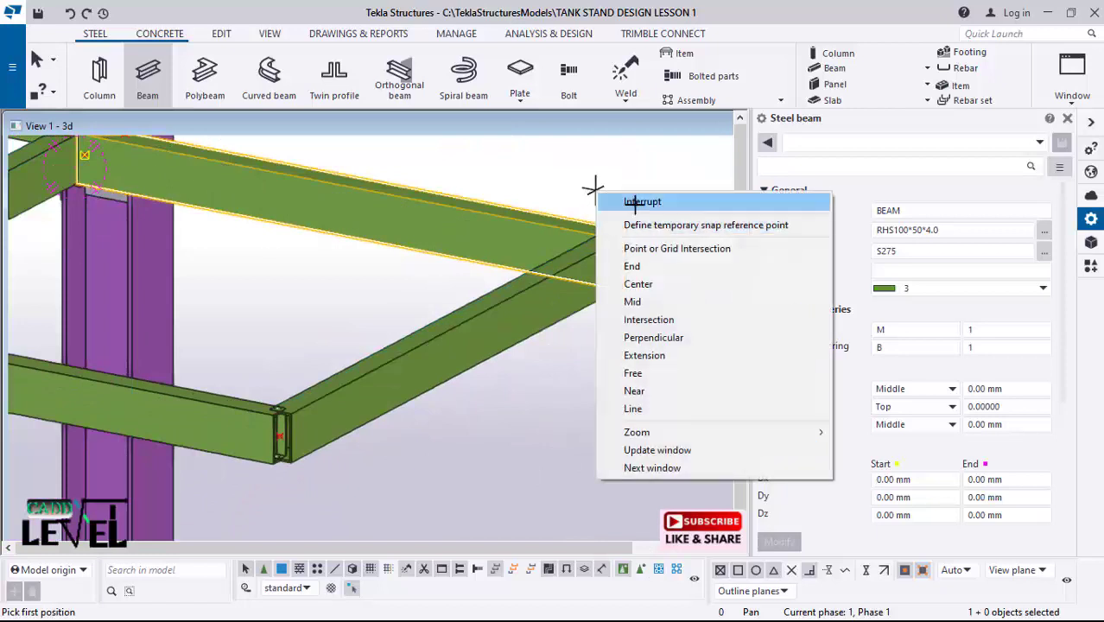
pyautogui.click(613, 201)
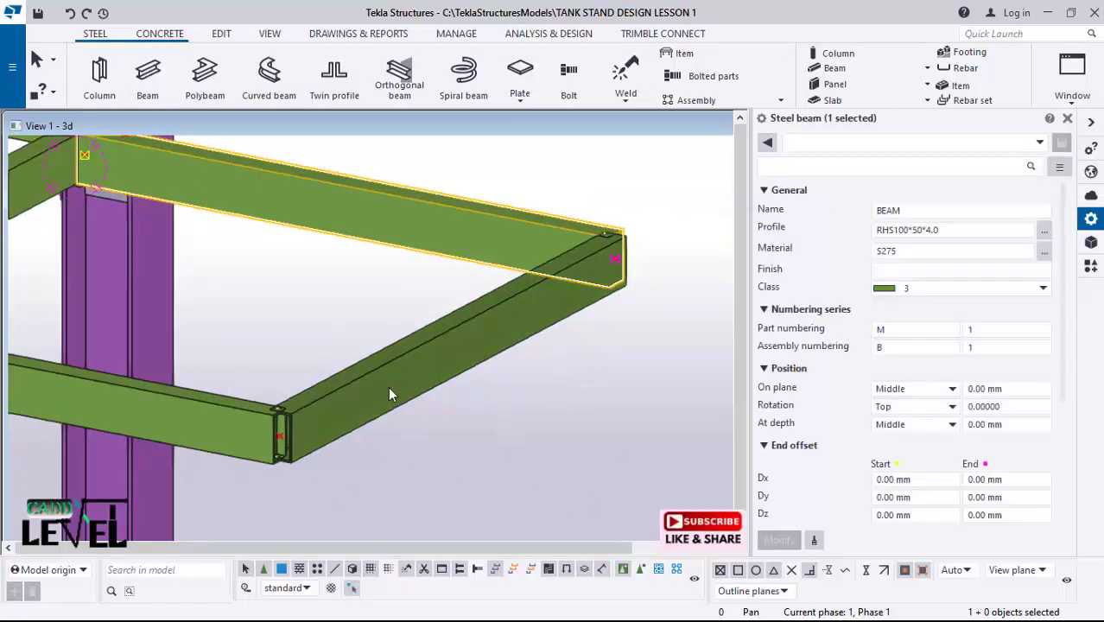
# Step: Try the At depth position Front on the 1250 mm cross beam, and set it back to Middle
pyautogui.scroll(-2, 580, 420)
pyautogui.scroll(3, 398, 412)
pyautogui.click(456, 366)
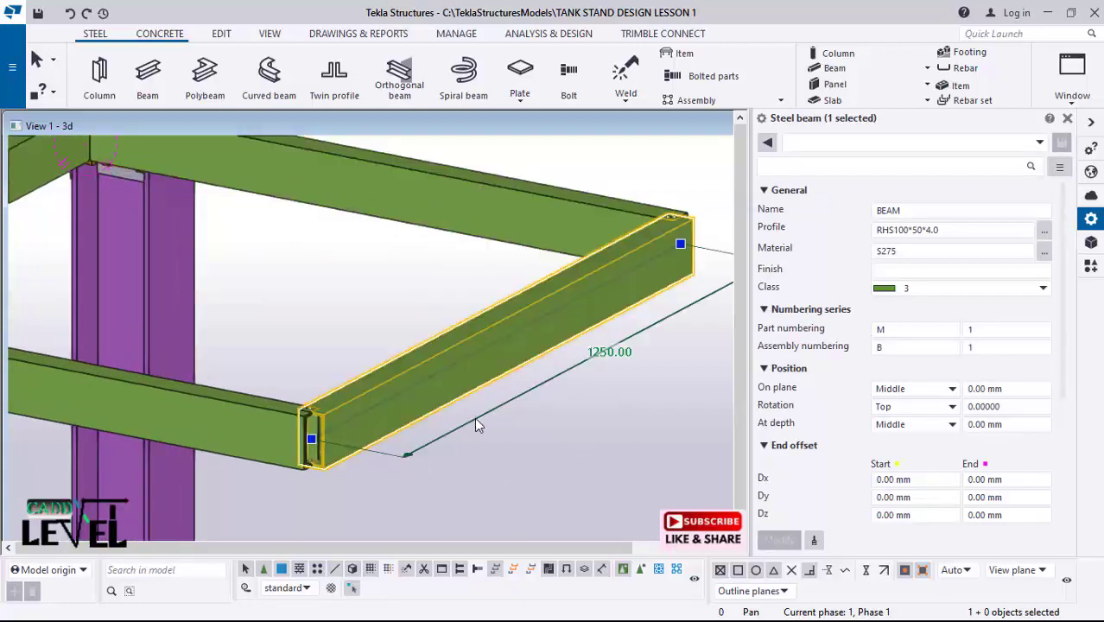
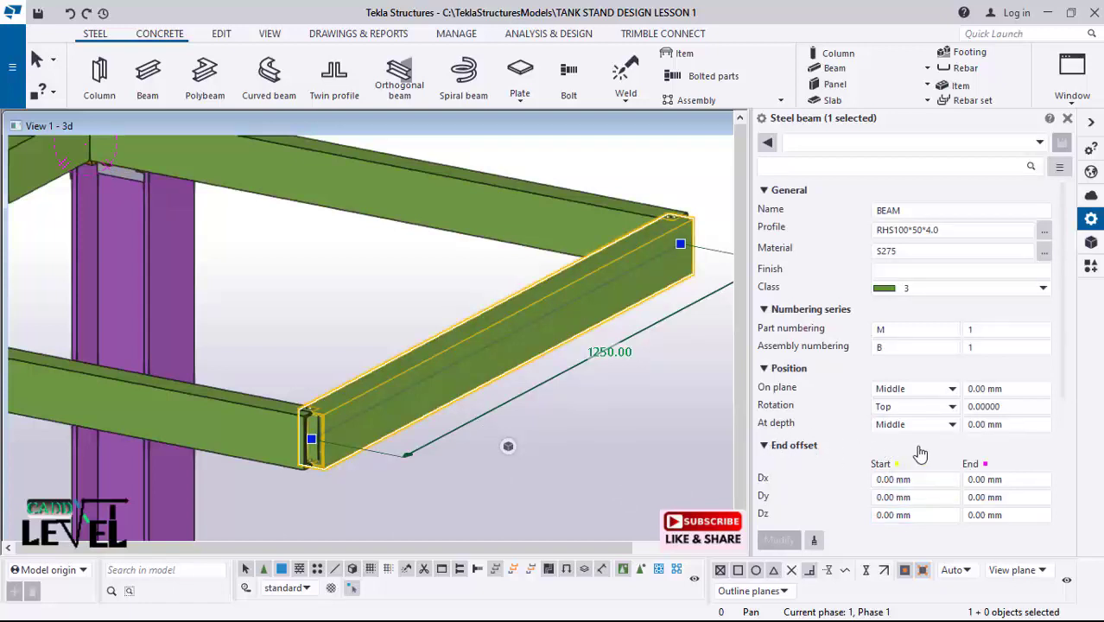
pyautogui.click(937, 425)
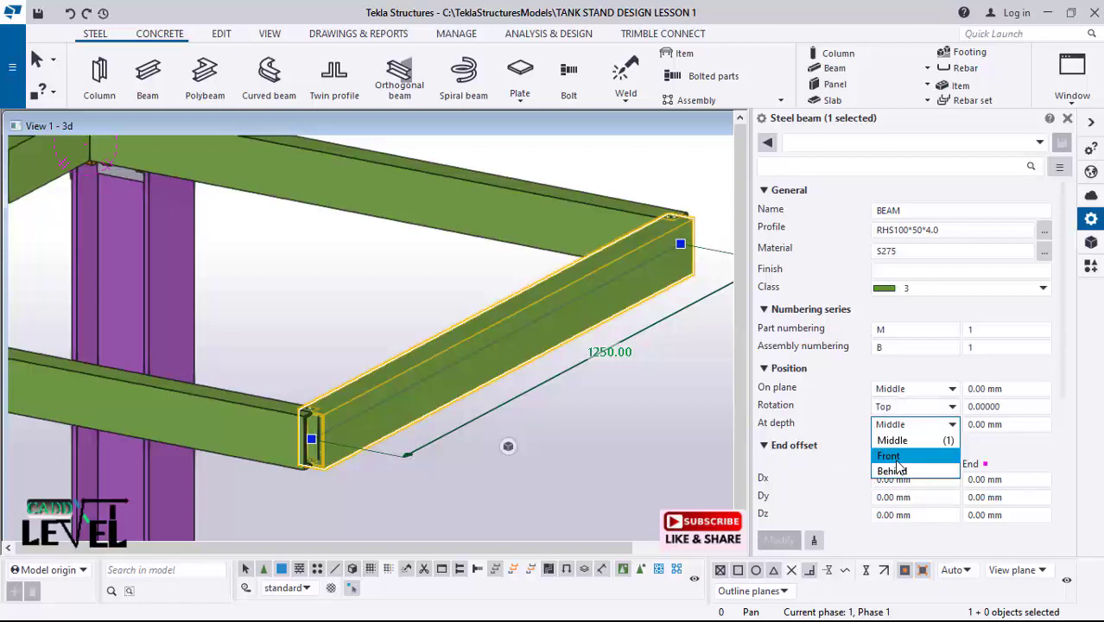
pyautogui.click(890, 456)
pyautogui.click(779, 540)
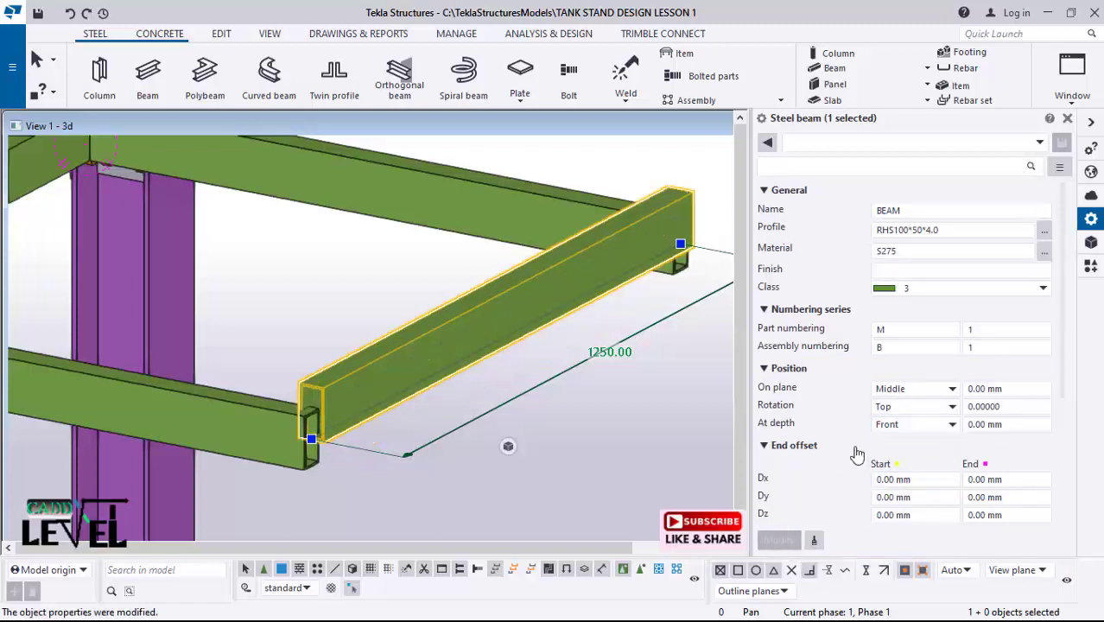
pyautogui.click(949, 424)
pyautogui.click(897, 441)
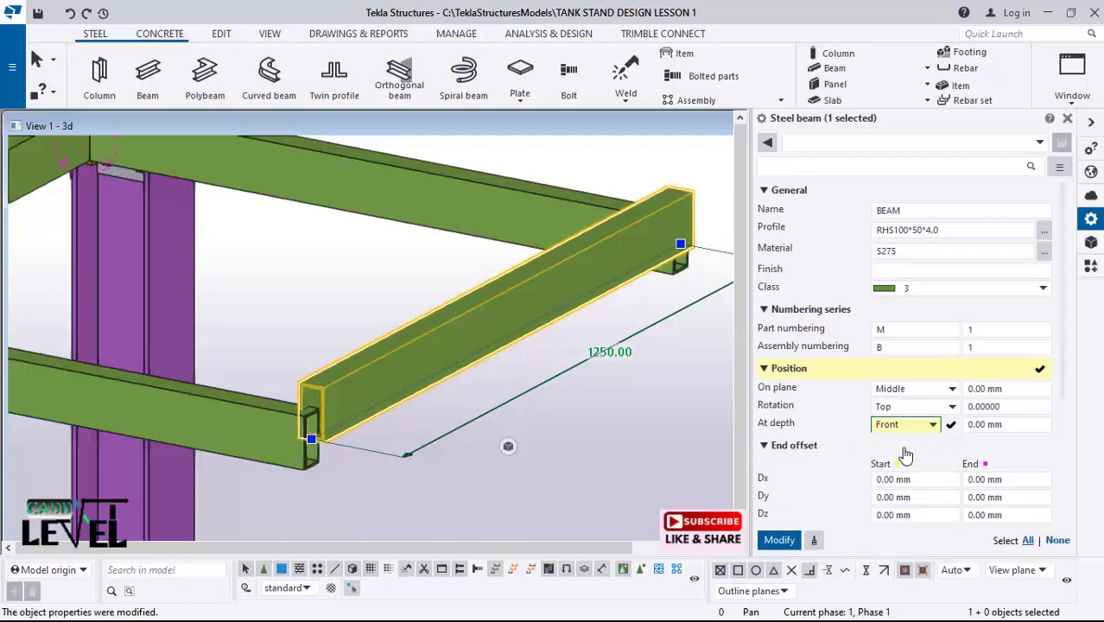
pyautogui.click(779, 540)
# Step: Try the On plane position Right on the selected 1250 mm cross beam
pyautogui.click(951, 389)
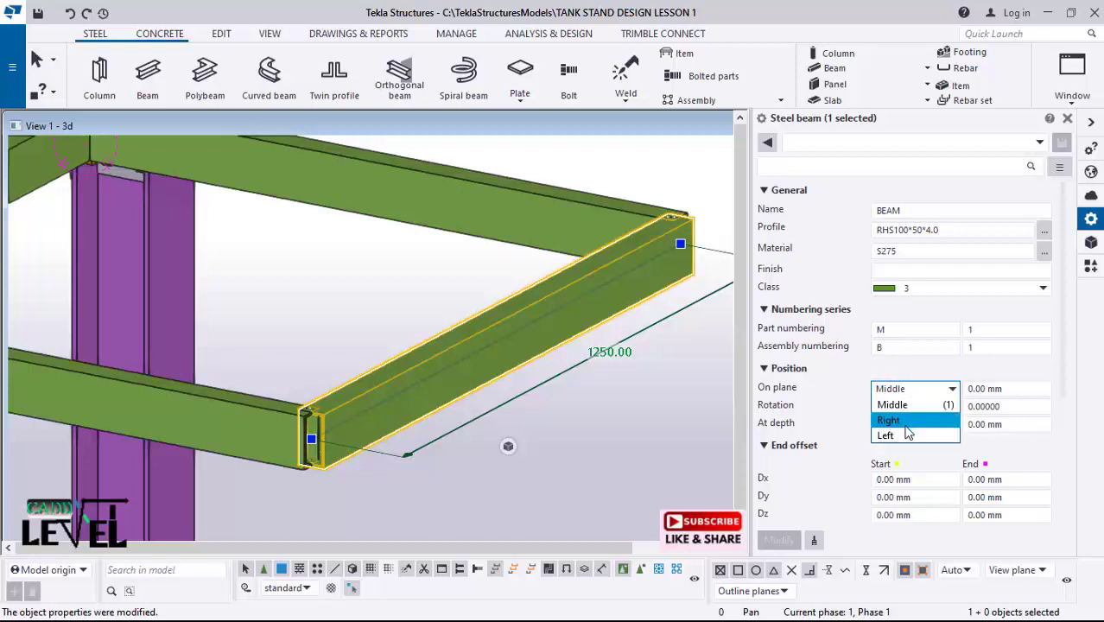
pyautogui.click(906, 424)
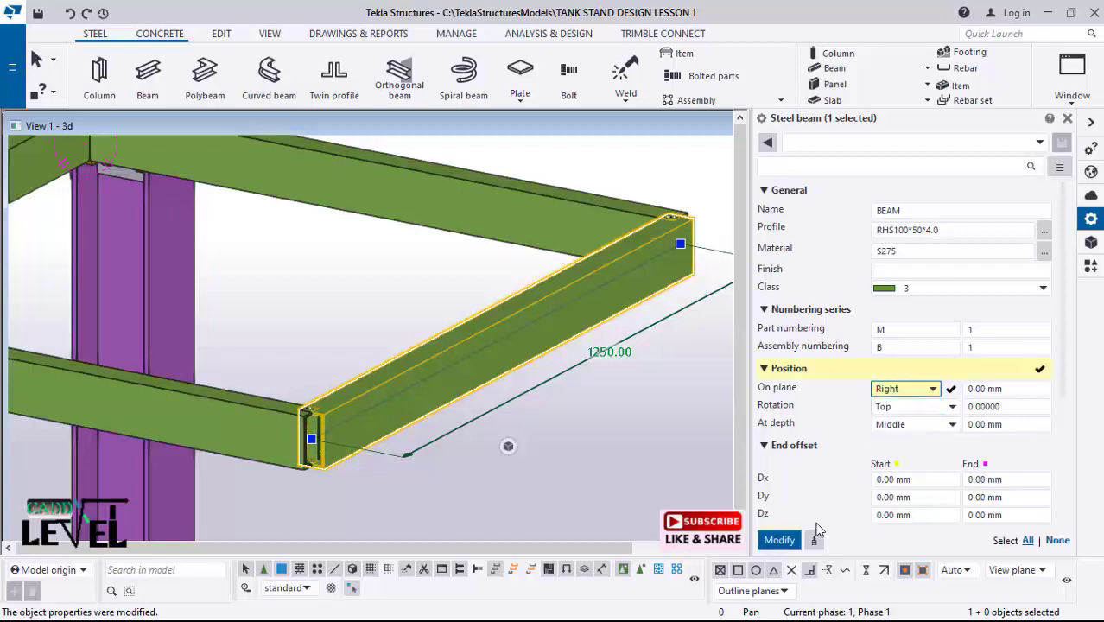
pyautogui.click(780, 542)
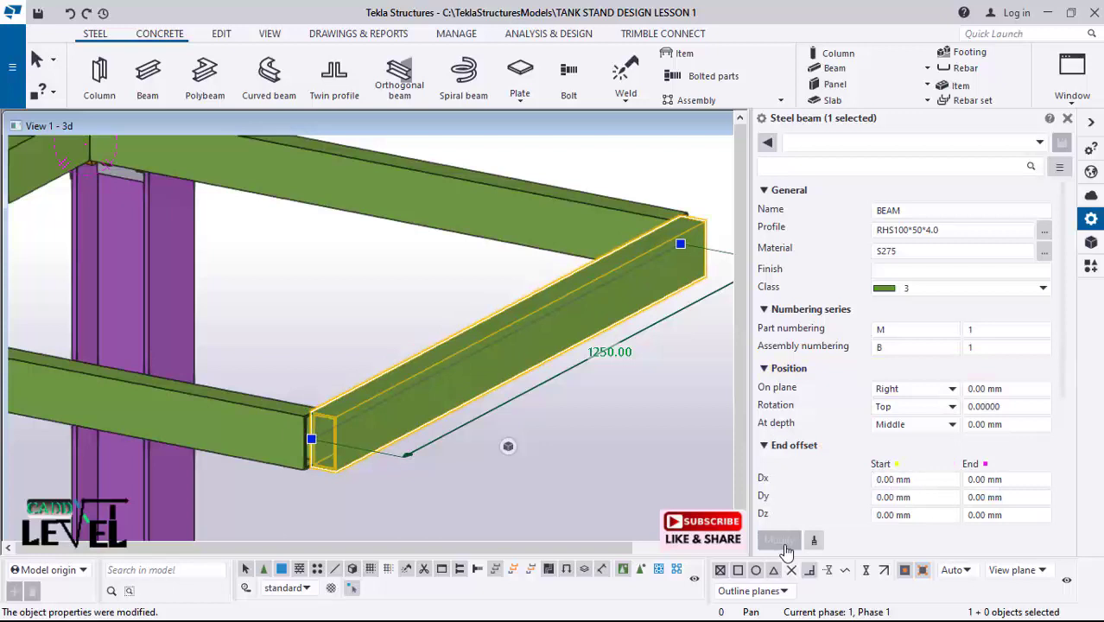
# Step: Set the On plane position of the 1250 mm cross beam to Left, apply the modification and deselect the beam
pyautogui.click(945, 393)
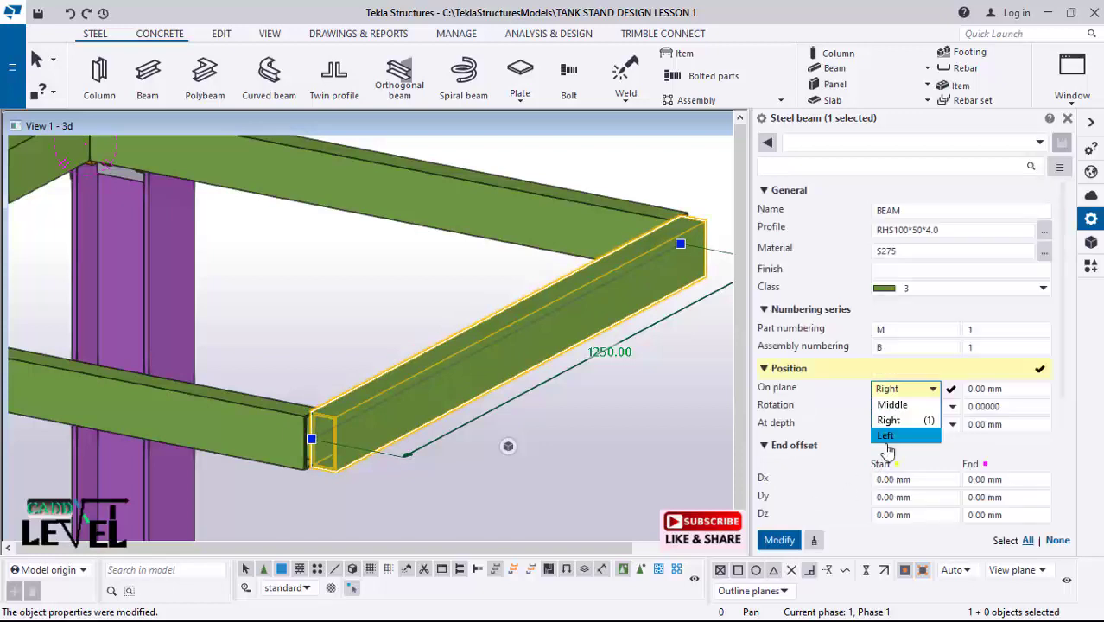
pyautogui.click(886, 436)
pyautogui.click(779, 540)
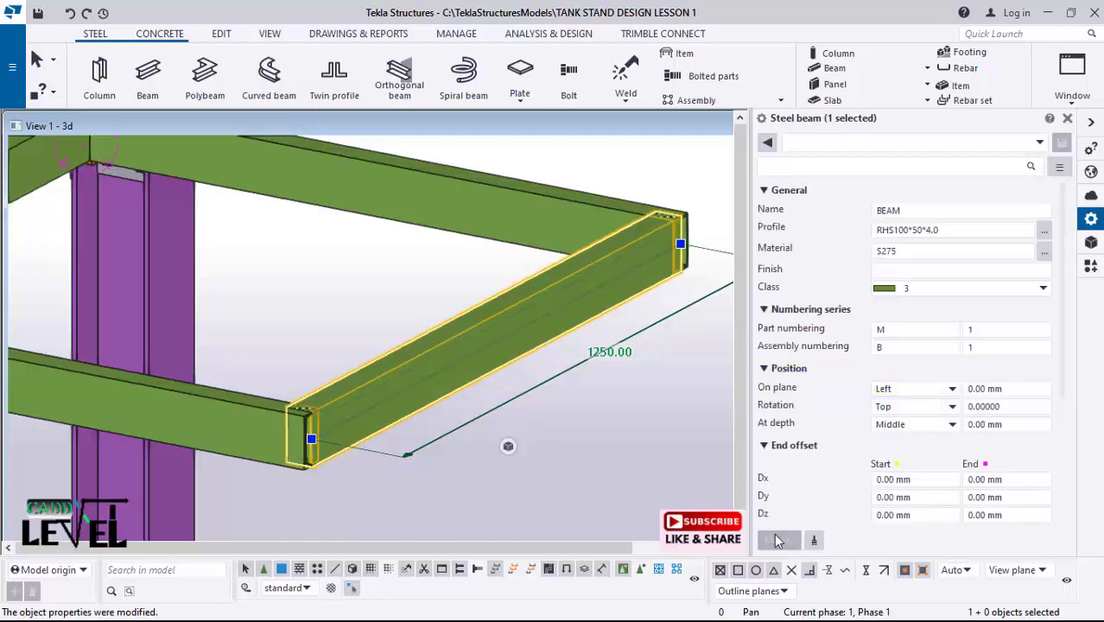
pyautogui.click(438, 475)
pyautogui.scroll(4, 432, 475)
pyautogui.scroll(-2, 385, 450)
pyautogui.scroll(-4, 512, 474)
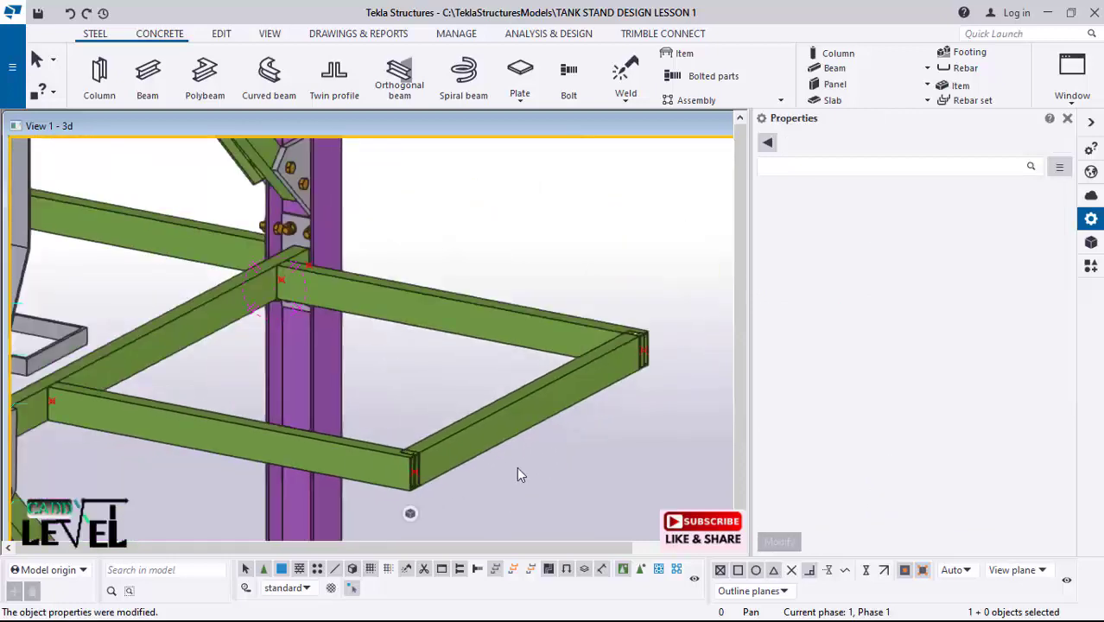
# Step: Add one divided line point midway across the top end edge of the platform beam beside the column, where it meets the horizontal brace
pyautogui.scroll(2, 151, 367)
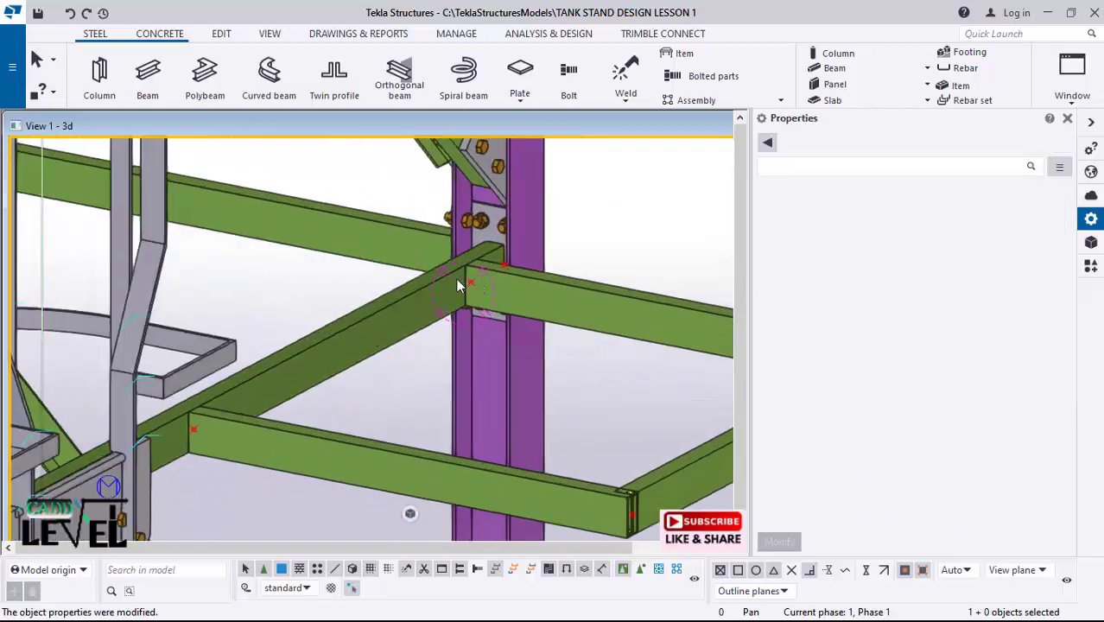
pyautogui.scroll(4, 471, 268)
pyautogui.scroll(1, 479, 250)
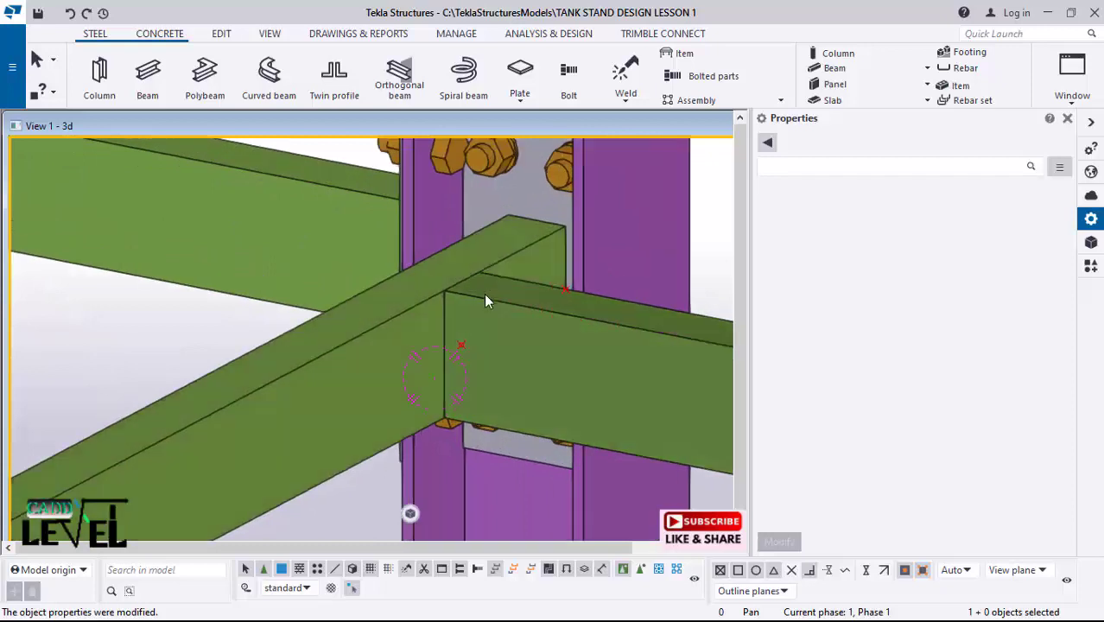
pyautogui.scroll(-2, 427, 351)
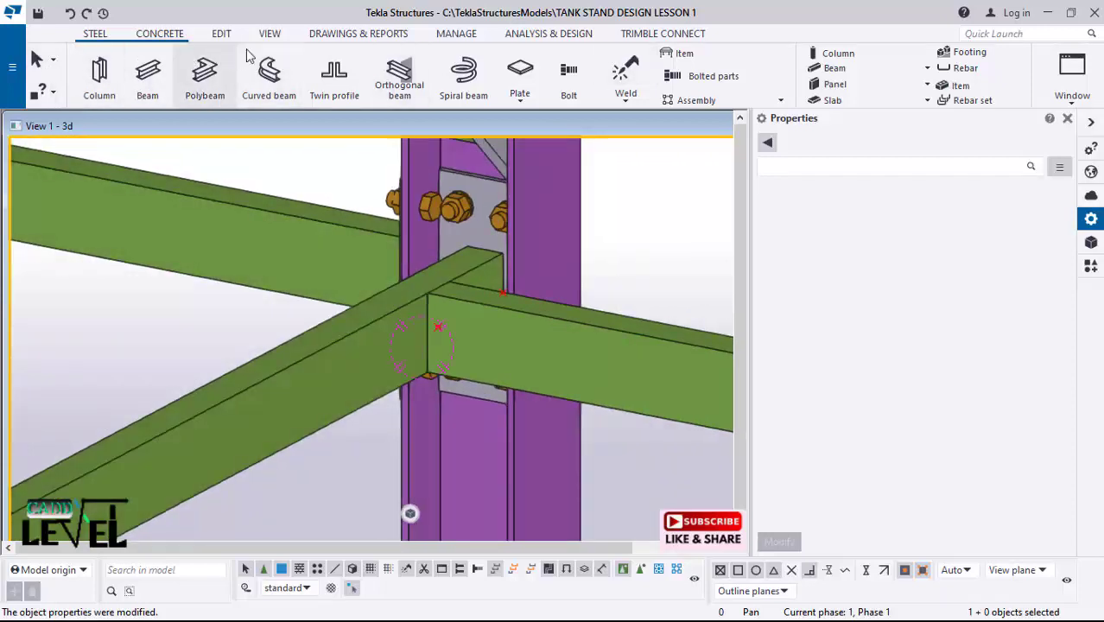
pyautogui.click(221, 35)
pyautogui.click(925, 82)
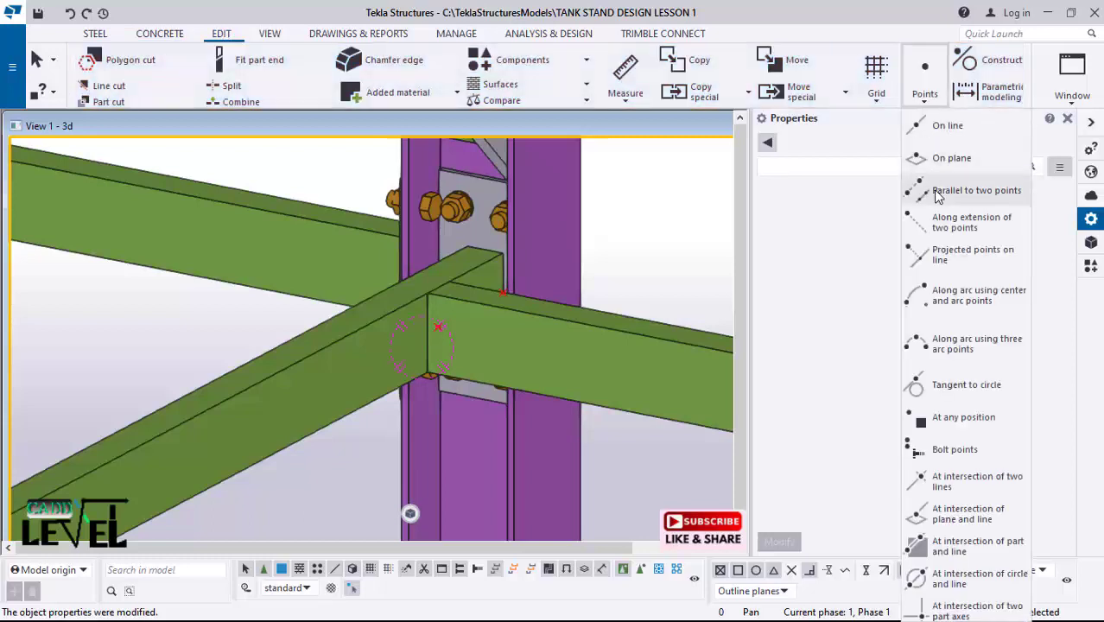
pyautogui.click(943, 128)
pyautogui.scroll(6, 443, 260)
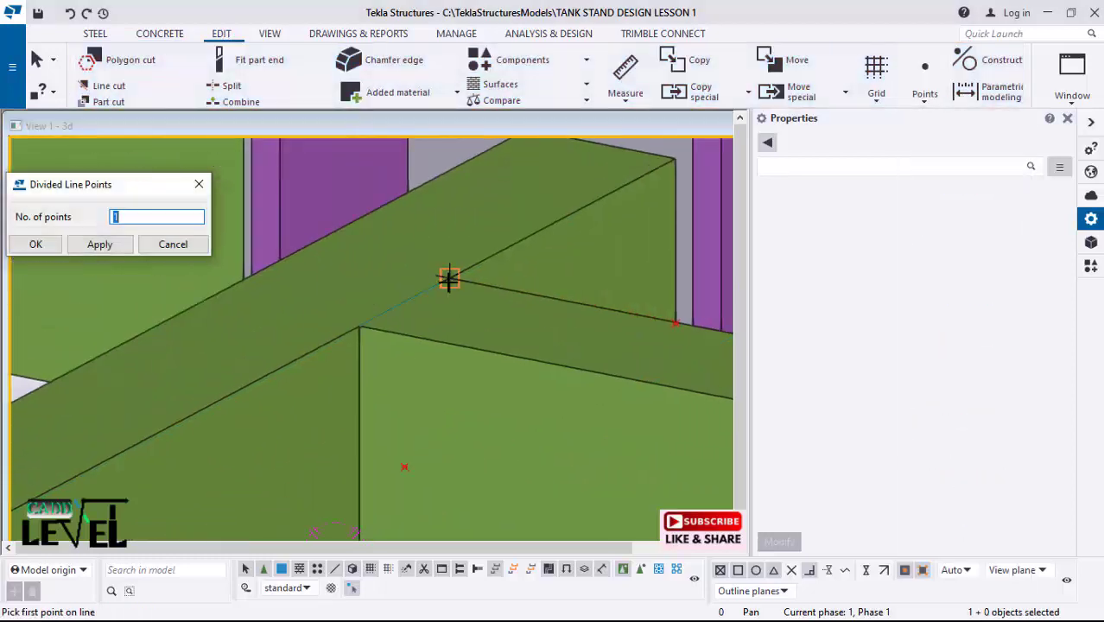
pyautogui.click(450, 277)
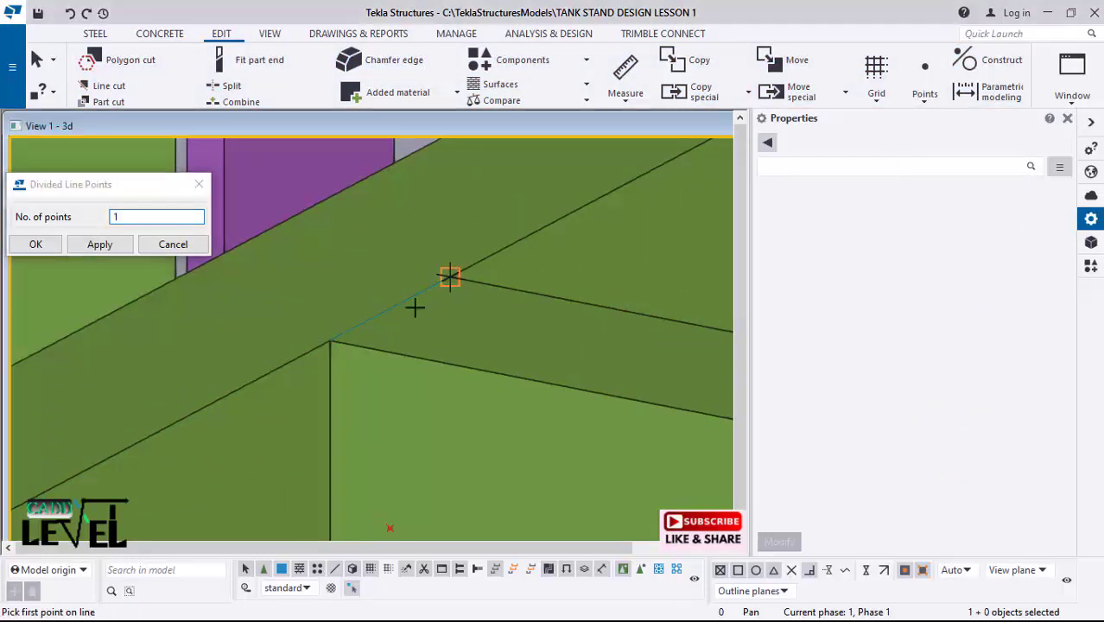
pyautogui.click(330, 340)
pyautogui.scroll(-5, 508, 242)
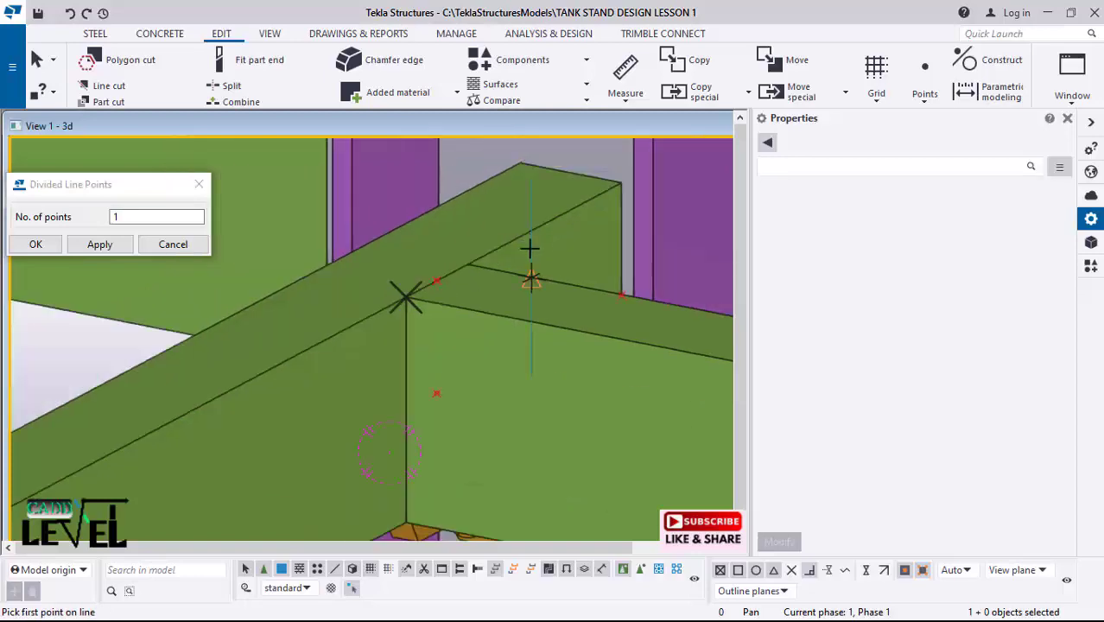
pyautogui.scroll(-3, 553, 217)
# Step: Add a matching divided line point midway across the top end edge of the parallel platform beam near the ladder
pyautogui.scroll(8, 289, 344)
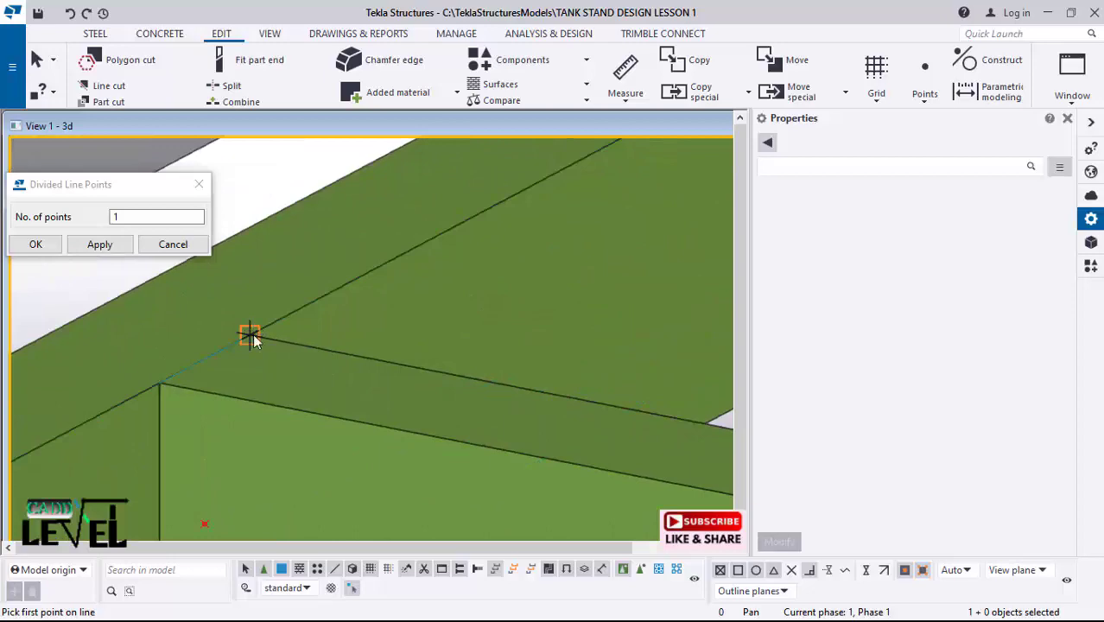
pyautogui.click(250, 335)
pyautogui.click(282, 419)
pyautogui.scroll(-3, 281, 419)
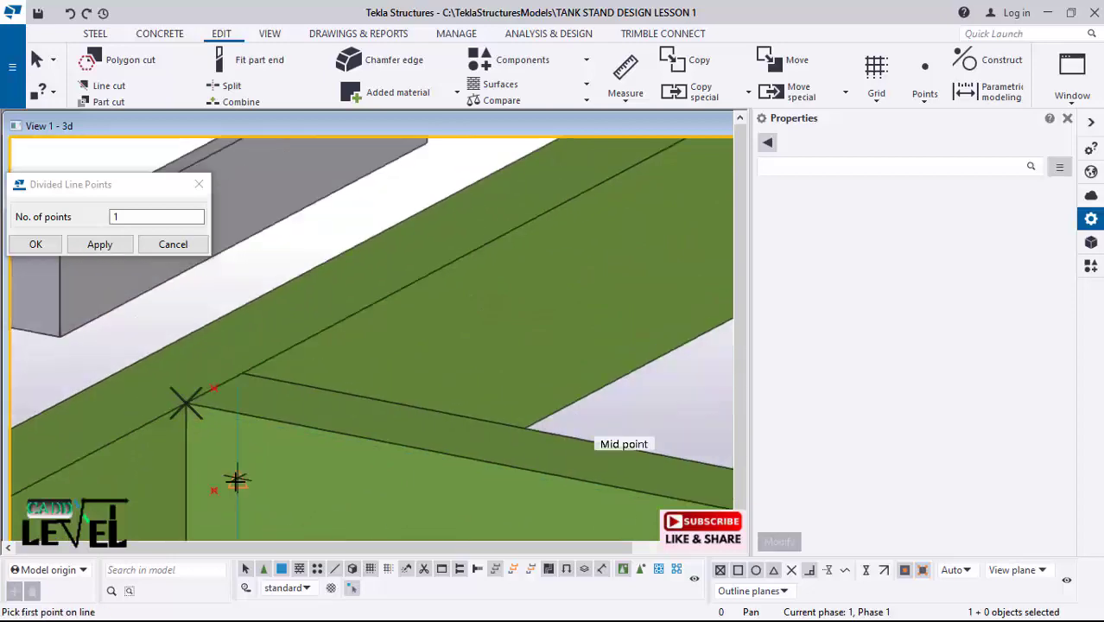
# Step: Copy the two new top edge points linearly by 50 mm in dX with one copy, and end the copy command
pyautogui.click(215, 389)
pyautogui.scroll(-5, 214, 402)
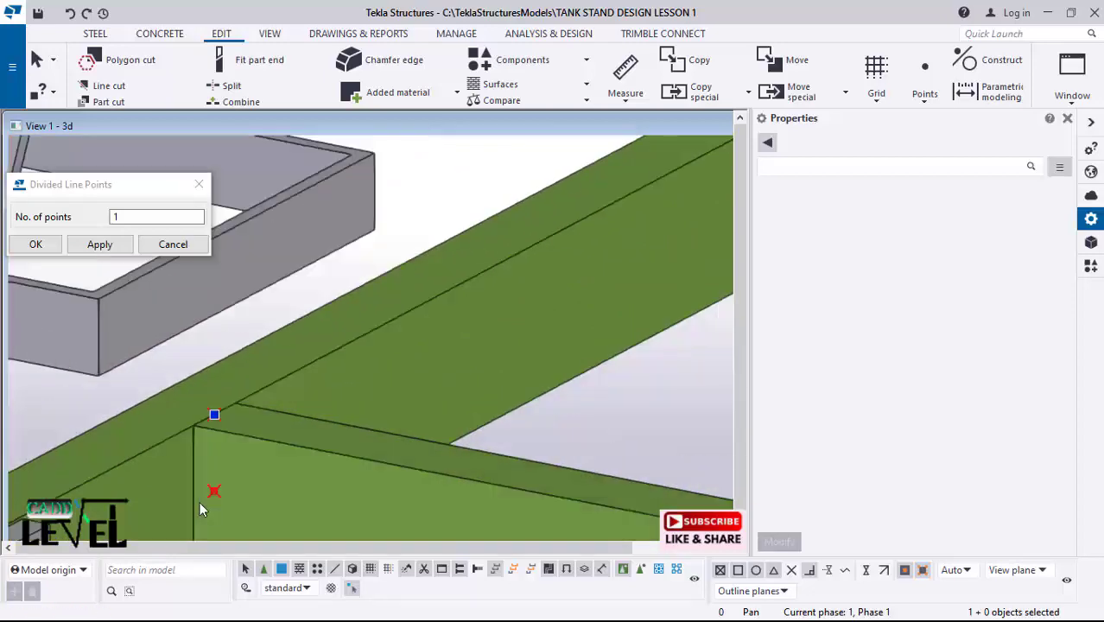
pyautogui.scroll(5, 509, 322)
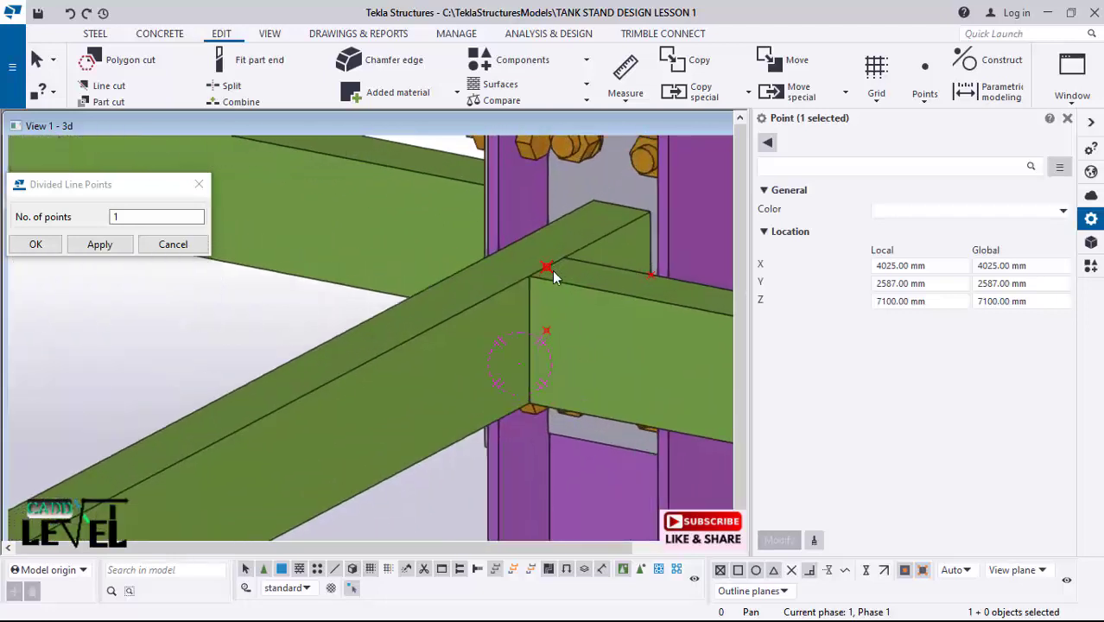
pyautogui.scroll(-10, 424, 286)
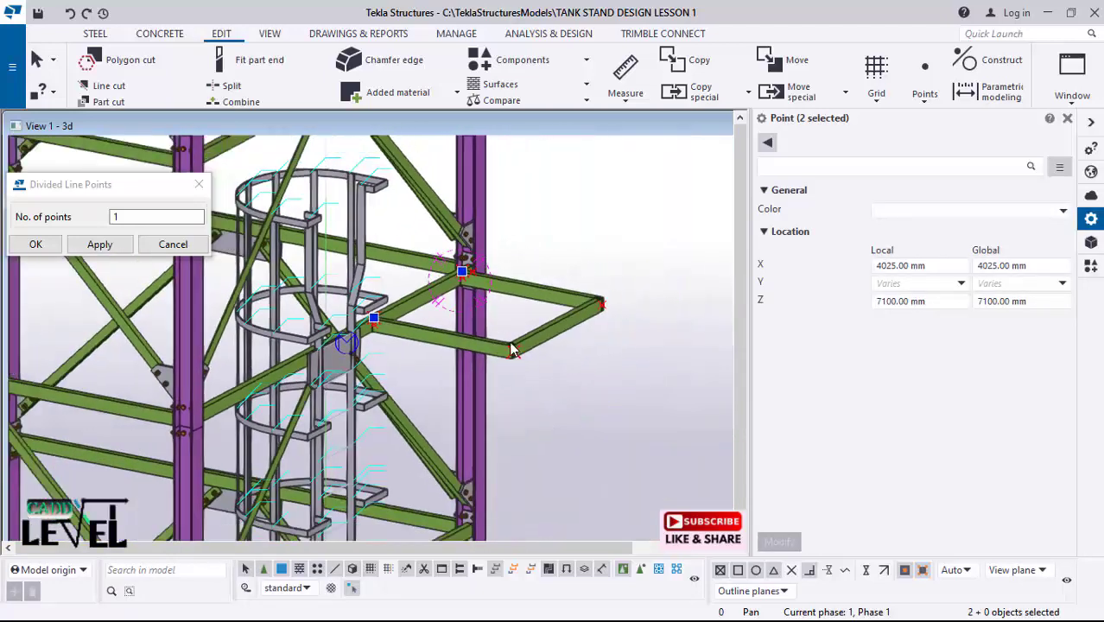
pyautogui.scroll(3, 511, 349)
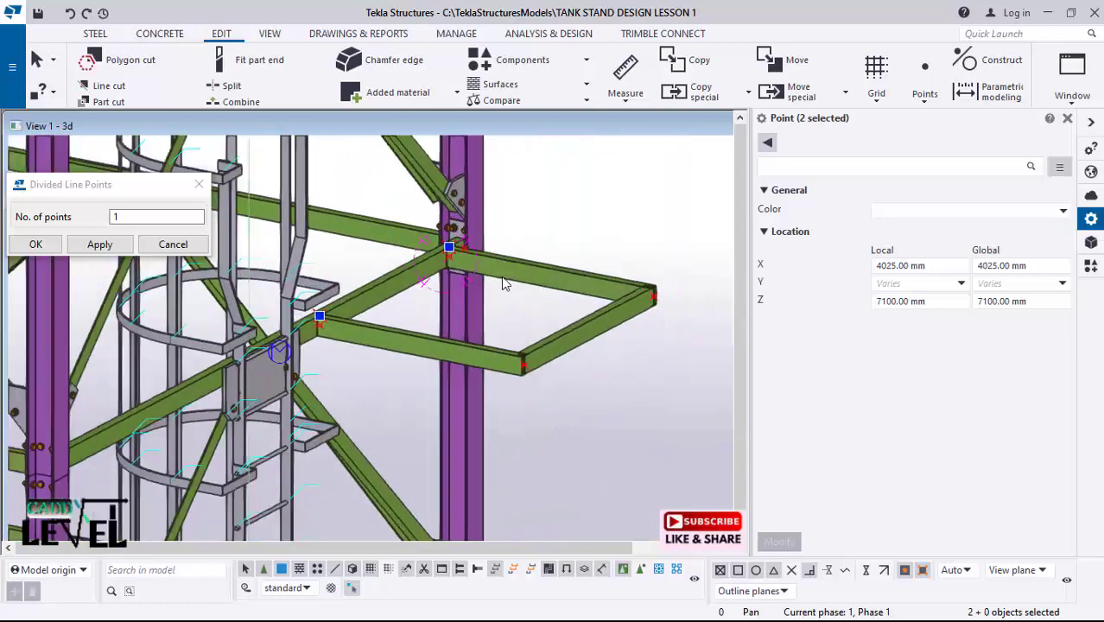
pyautogui.scroll(-8, 505, 284)
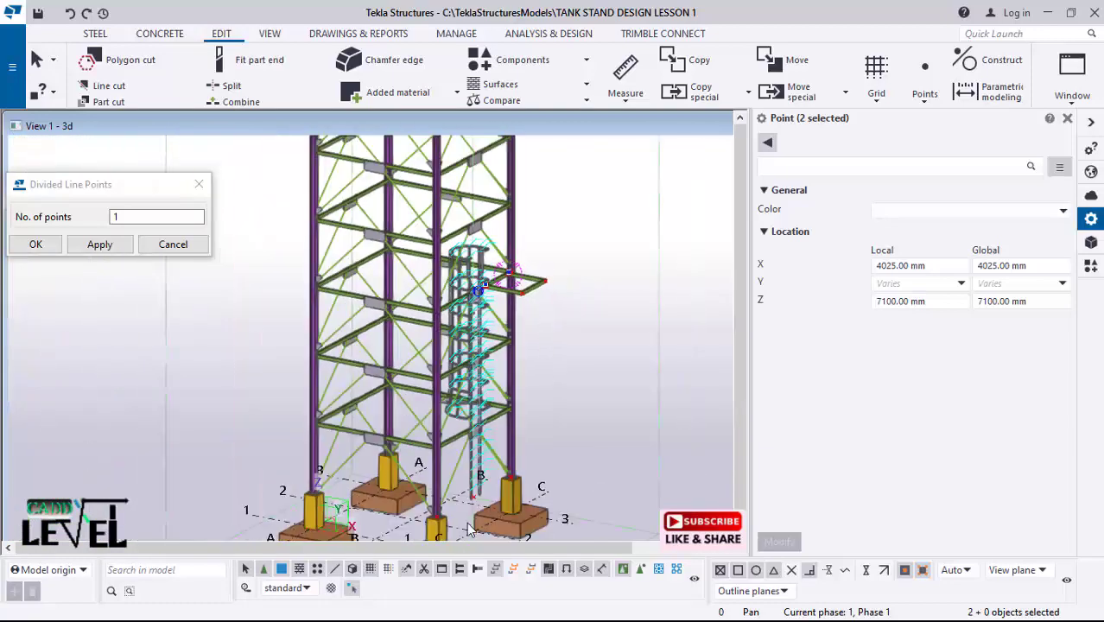
pyautogui.scroll(3, 467, 529)
pyautogui.scroll(-4, 343, 510)
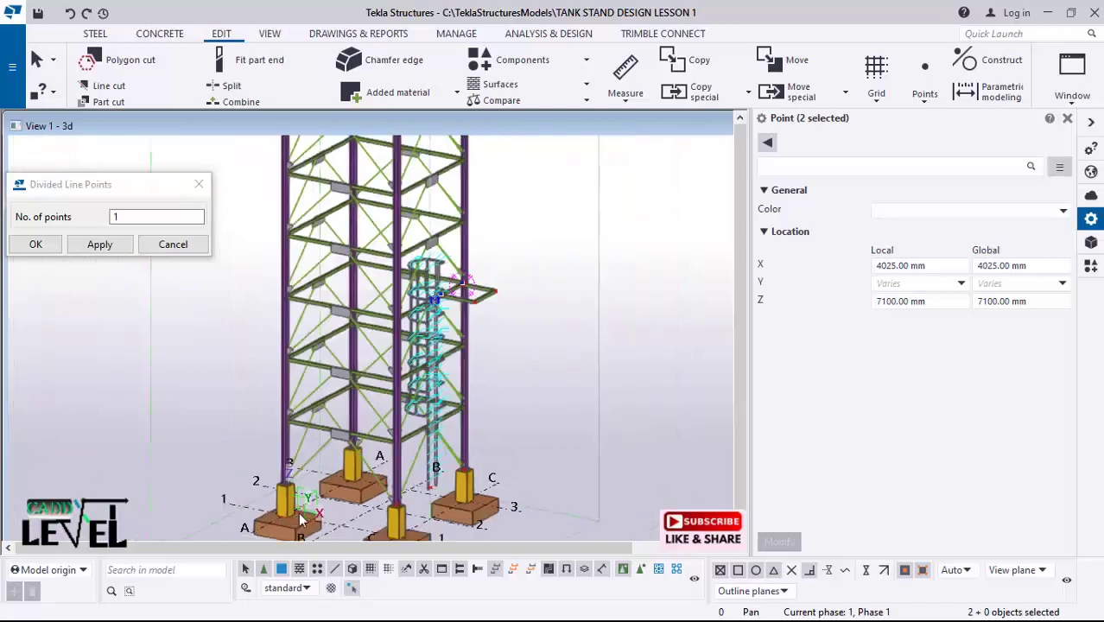
pyautogui.scroll(5, 486, 259)
pyautogui.rightClick(547, 196)
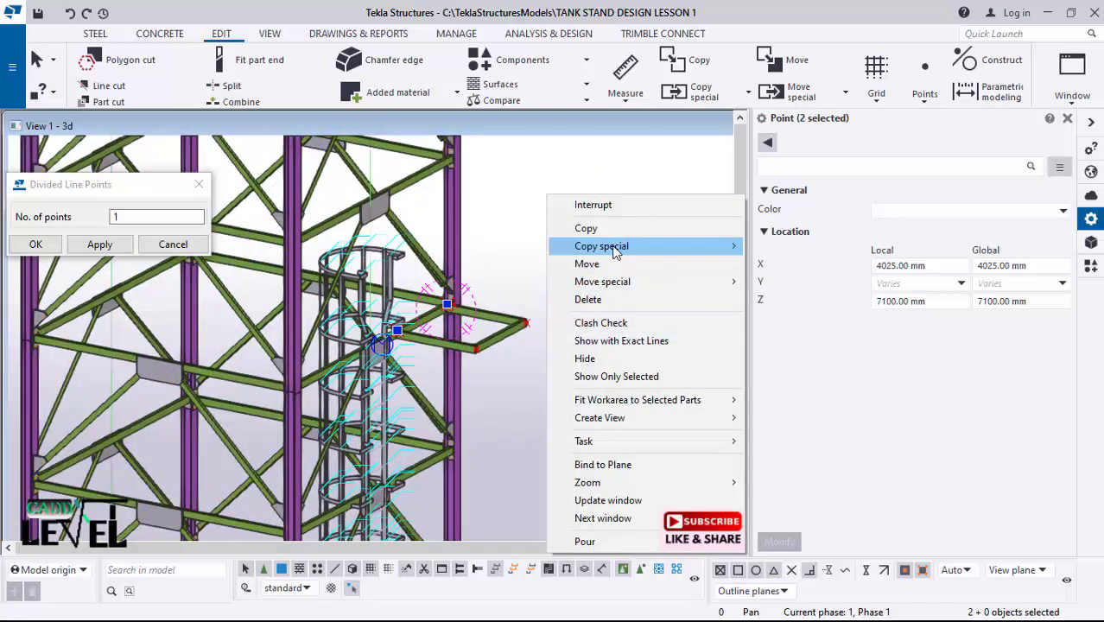
pyautogui.moveTo(691, 247)
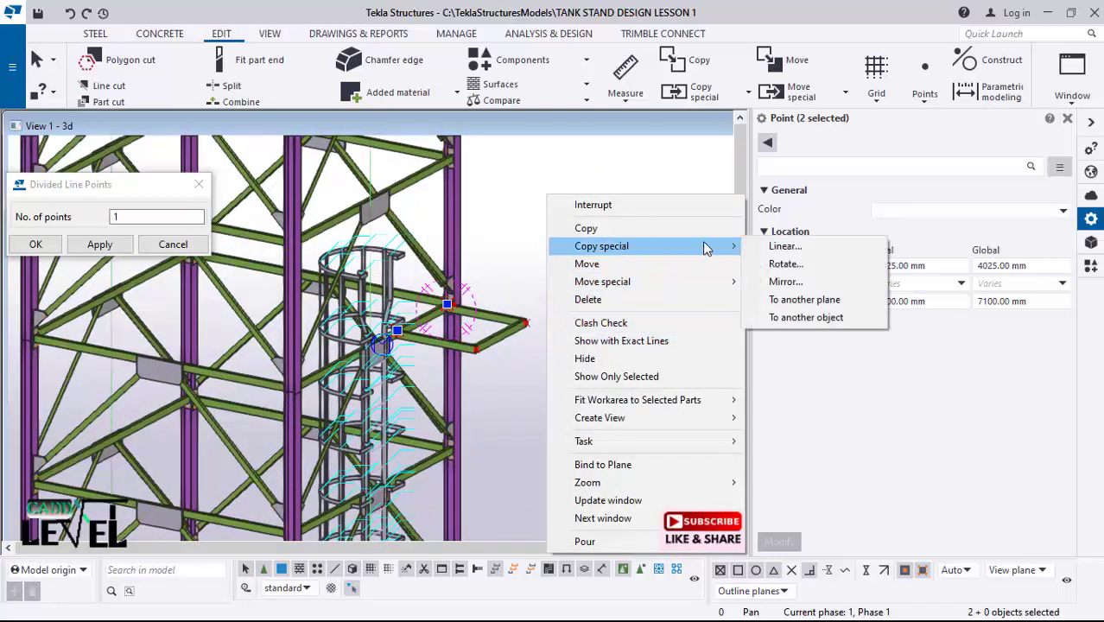
pyautogui.click(773, 251)
pyautogui.scroll(2, 450, 299)
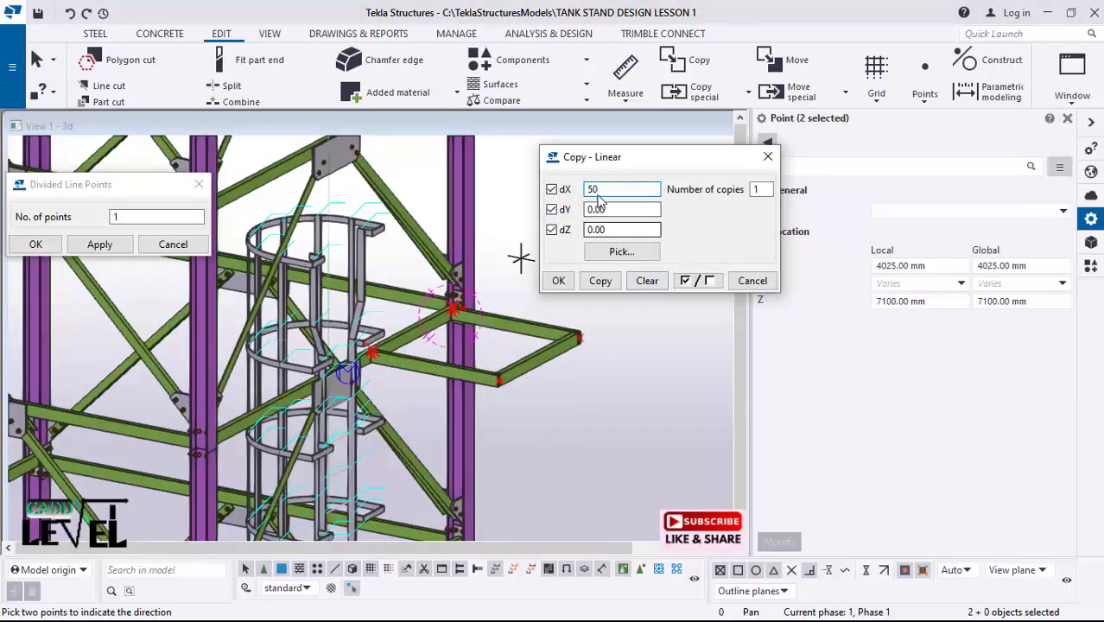
pyautogui.click(558, 281)
pyautogui.scroll(5, 506, 350)
pyautogui.scroll(2, 431, 294)
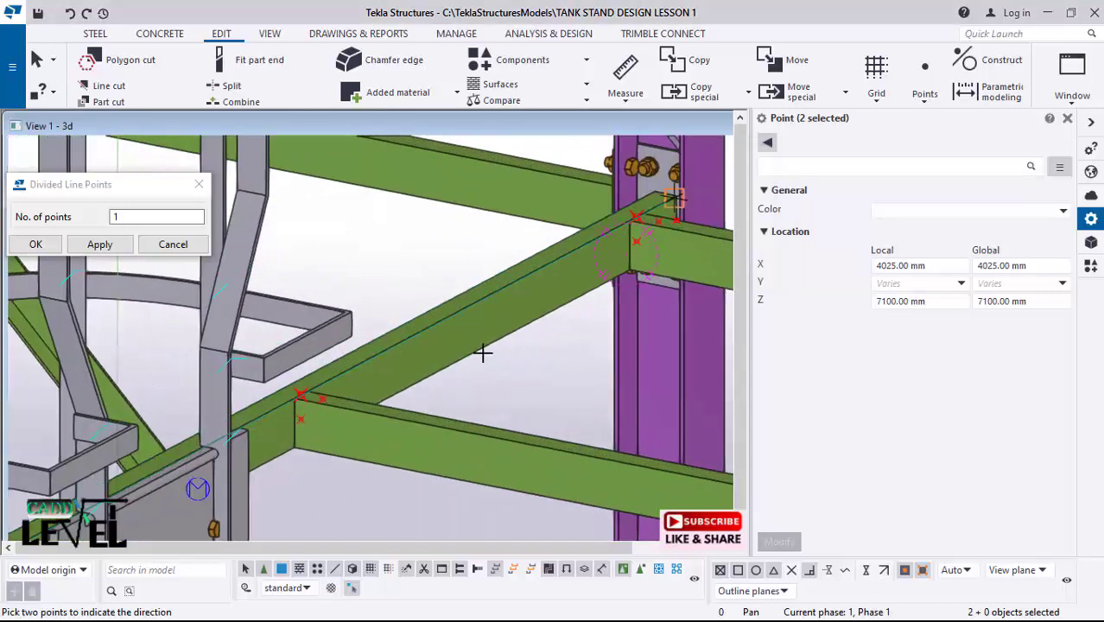
pyautogui.scroll(4, 519, 246)
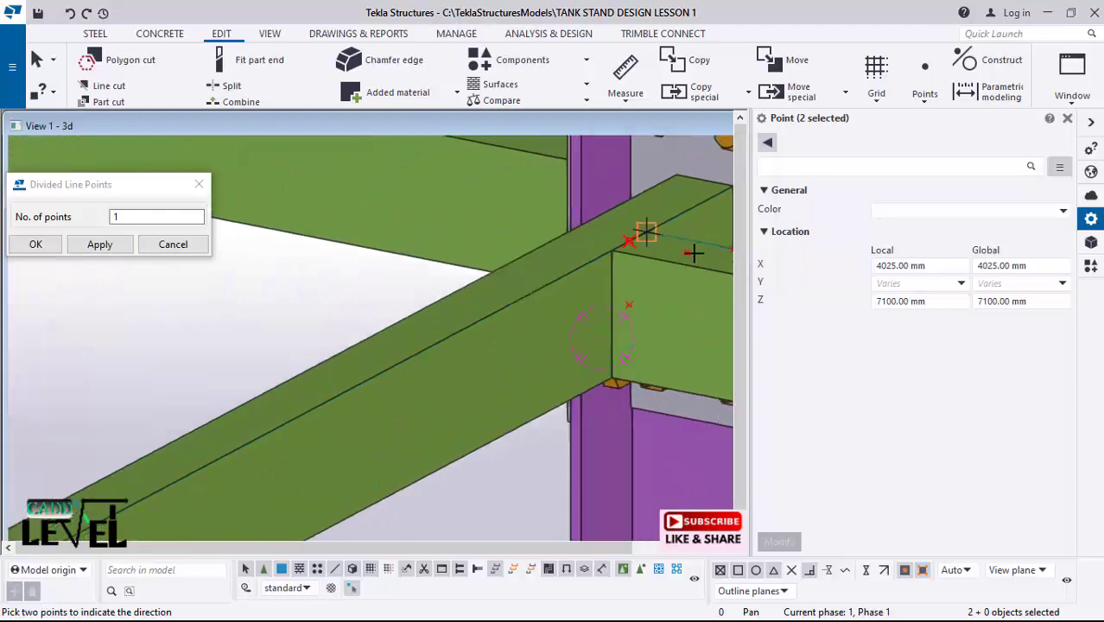
pyautogui.scroll(-2, 403, 336)
pyautogui.rightClick(298, 298)
pyautogui.press('Escape')
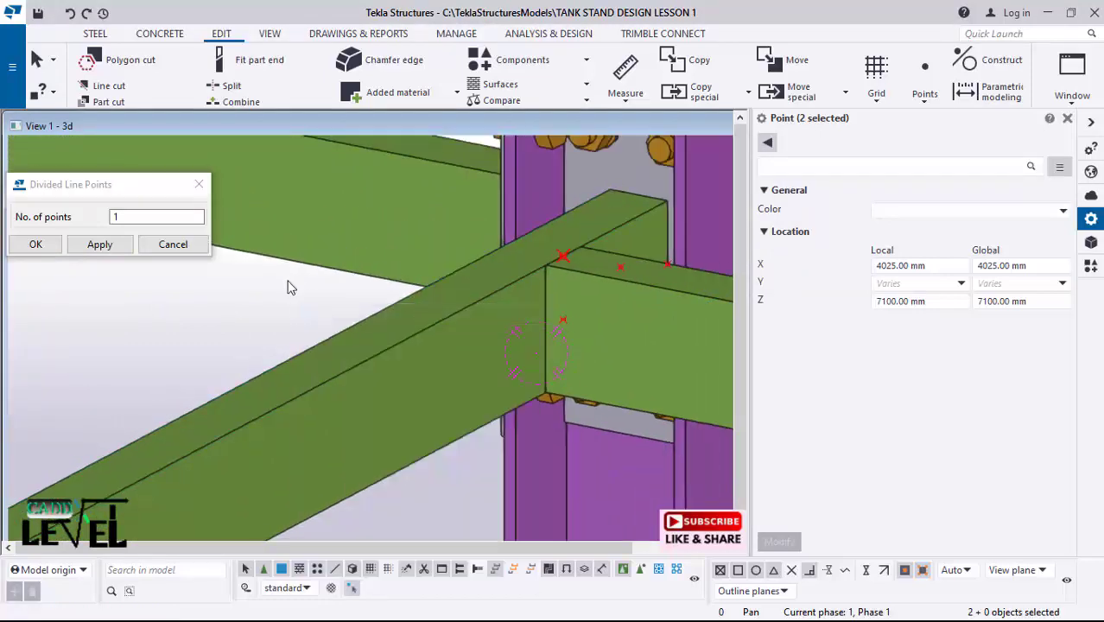
# Step: Create an RHS100*50*4.0 beam between the two copied reference points, from the column side to the ladder side, and end the command
pyautogui.click(101, 35)
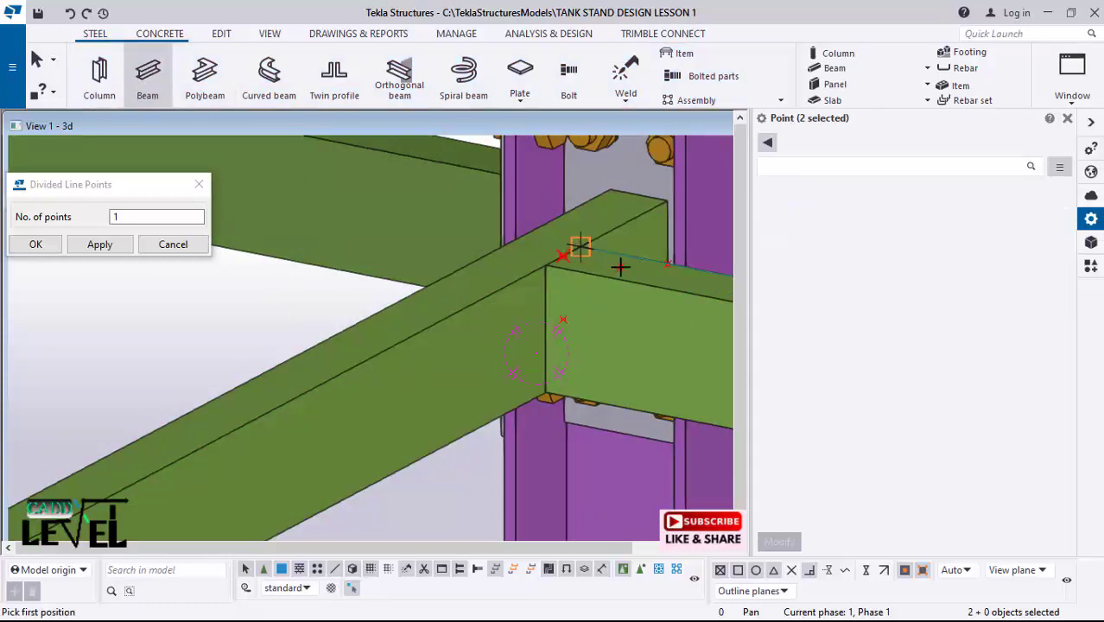
pyautogui.scroll(2, 644, 272)
pyautogui.scroll(1, 646, 273)
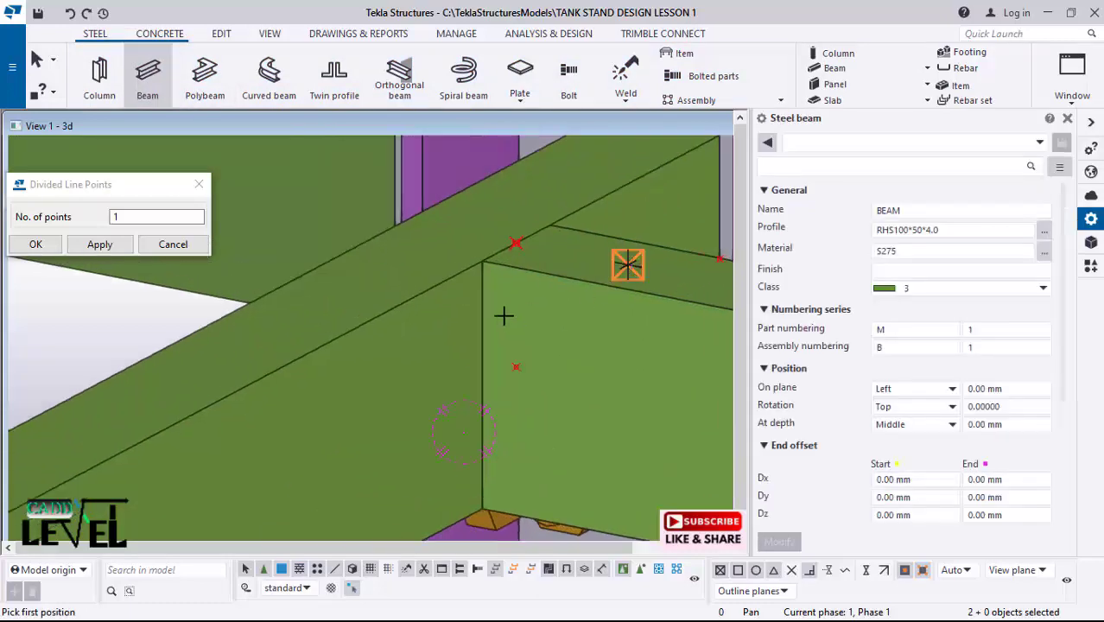
pyautogui.click(628, 265)
pyautogui.scroll(-8, 510, 276)
pyautogui.scroll(1, 400, 386)
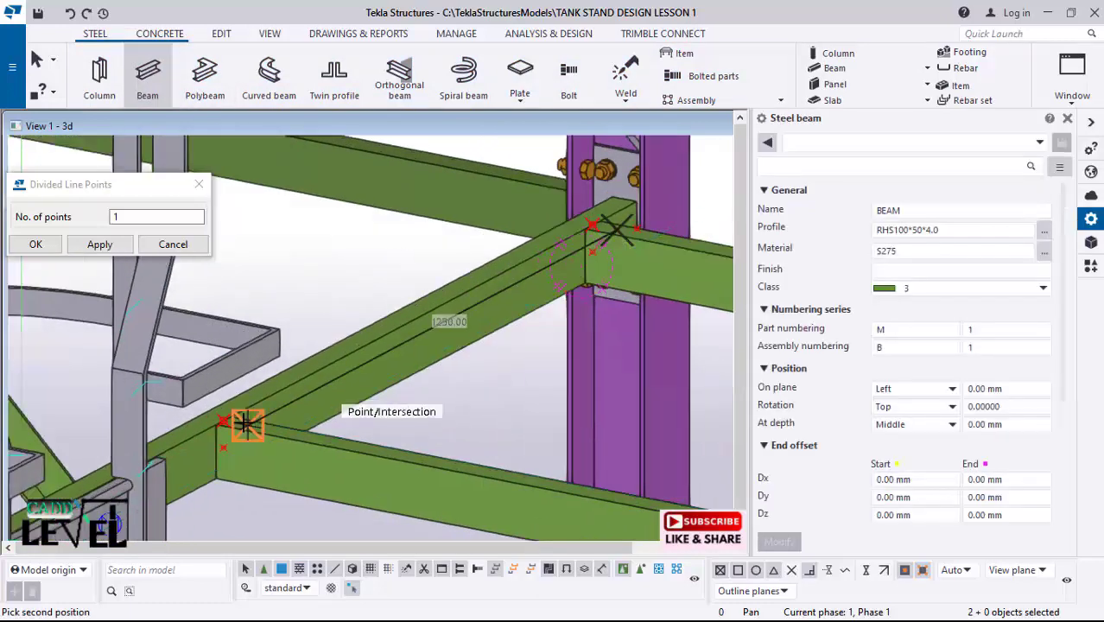
pyautogui.scroll(2, 245, 423)
pyautogui.scroll(1, 259, 420)
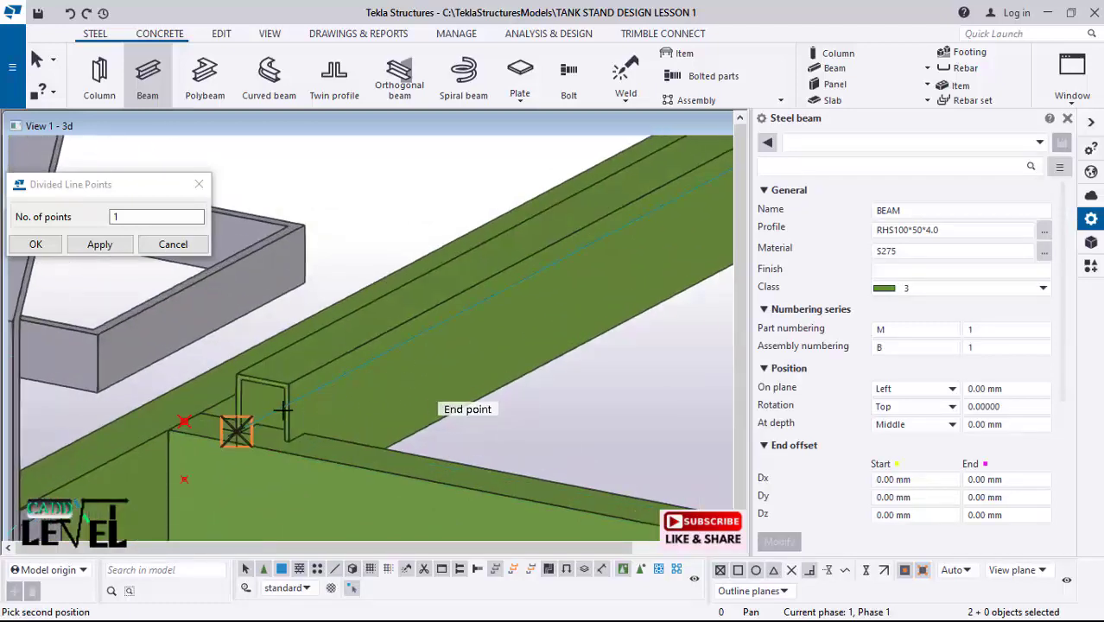
pyautogui.scroll(-3, 284, 410)
pyautogui.click(281, 408)
pyautogui.press('Escape')
pyautogui.scroll(1, 364, 355)
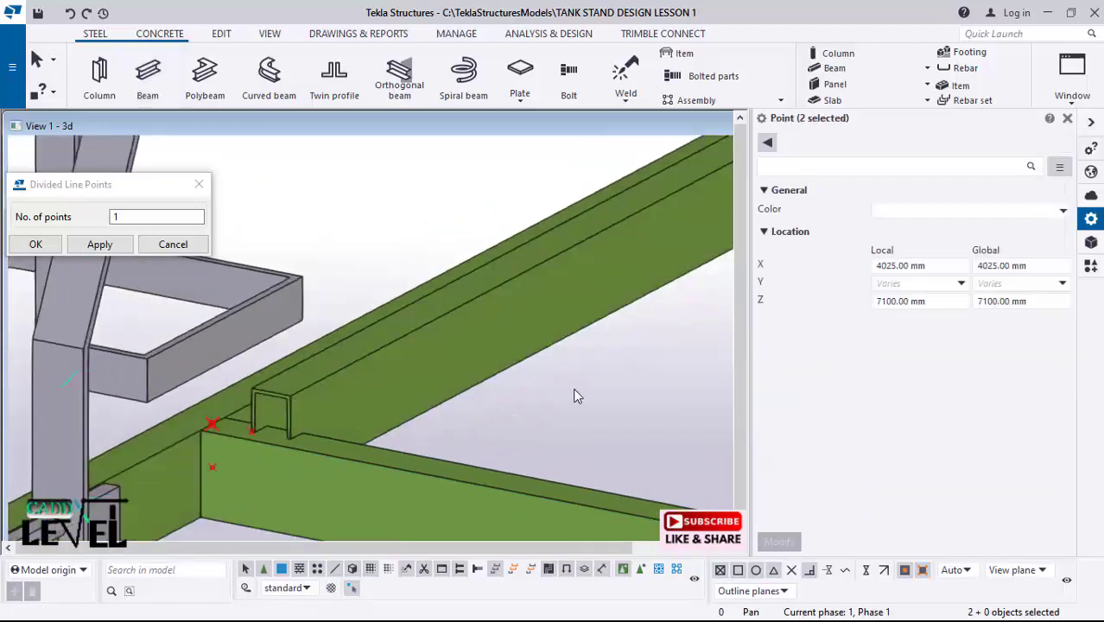
# Step: Try the At depth position Front on the new cross beam and apply the modification
pyautogui.click(462, 309)
pyautogui.scroll(-3, 254, 391)
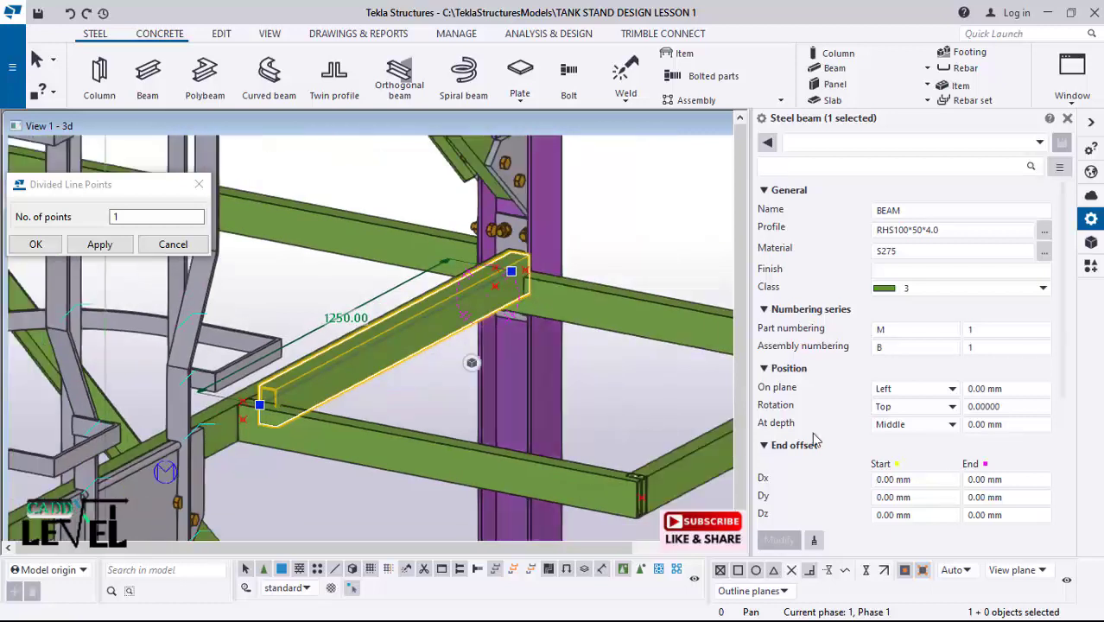
pyautogui.click(950, 427)
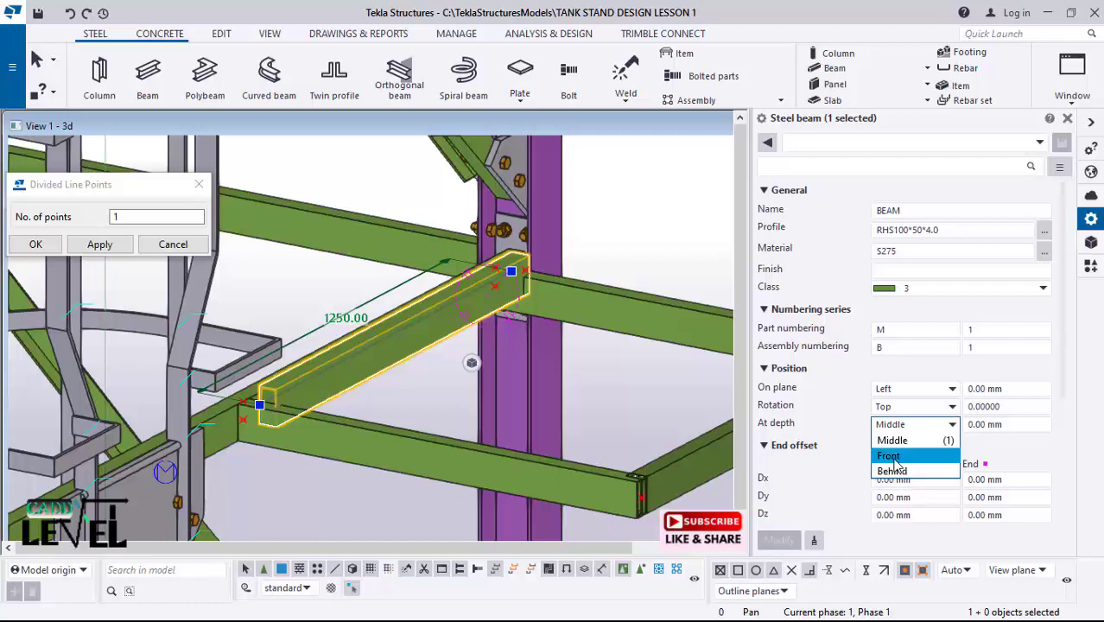
pyautogui.click(890, 456)
pyautogui.click(779, 540)
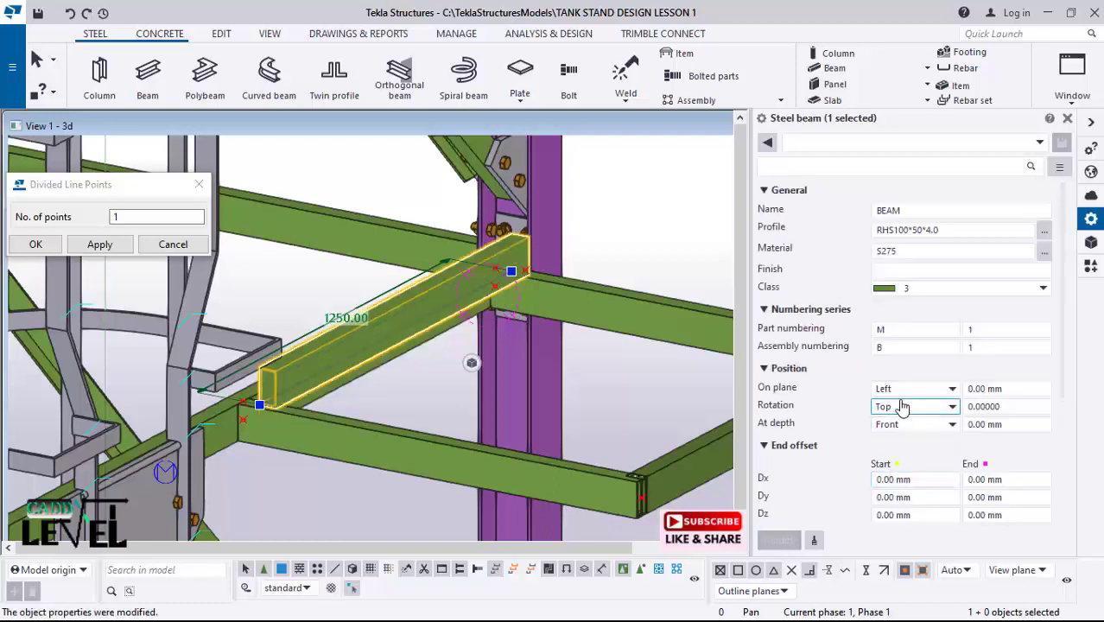
# Step: Set the At depth position of the new cross beam to Behind and apply the modification
pyautogui.click(940, 433)
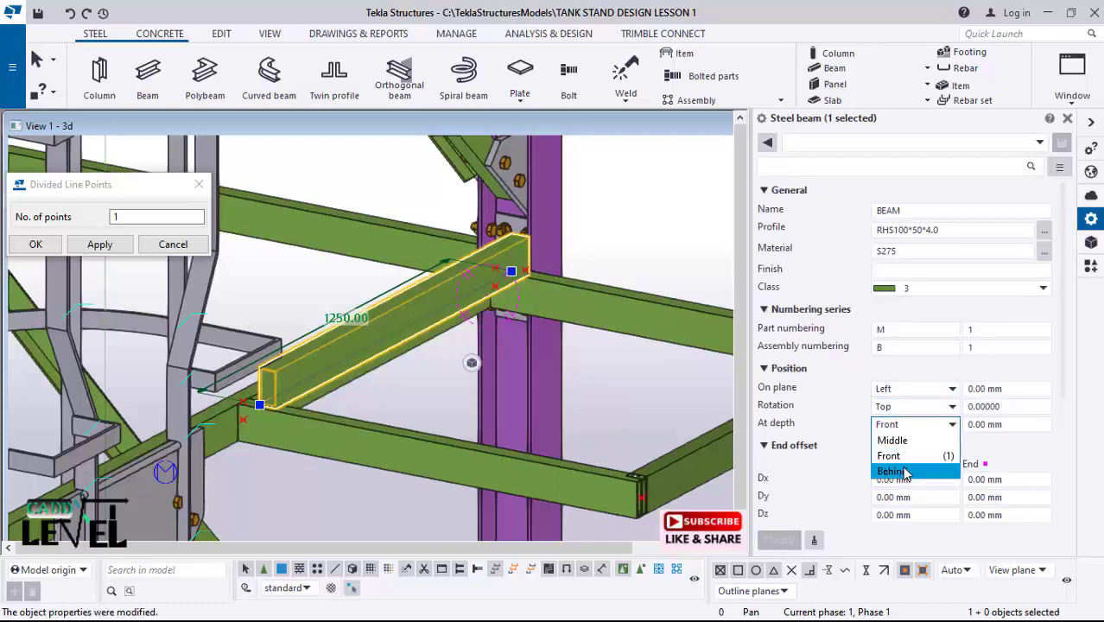
pyautogui.click(904, 471)
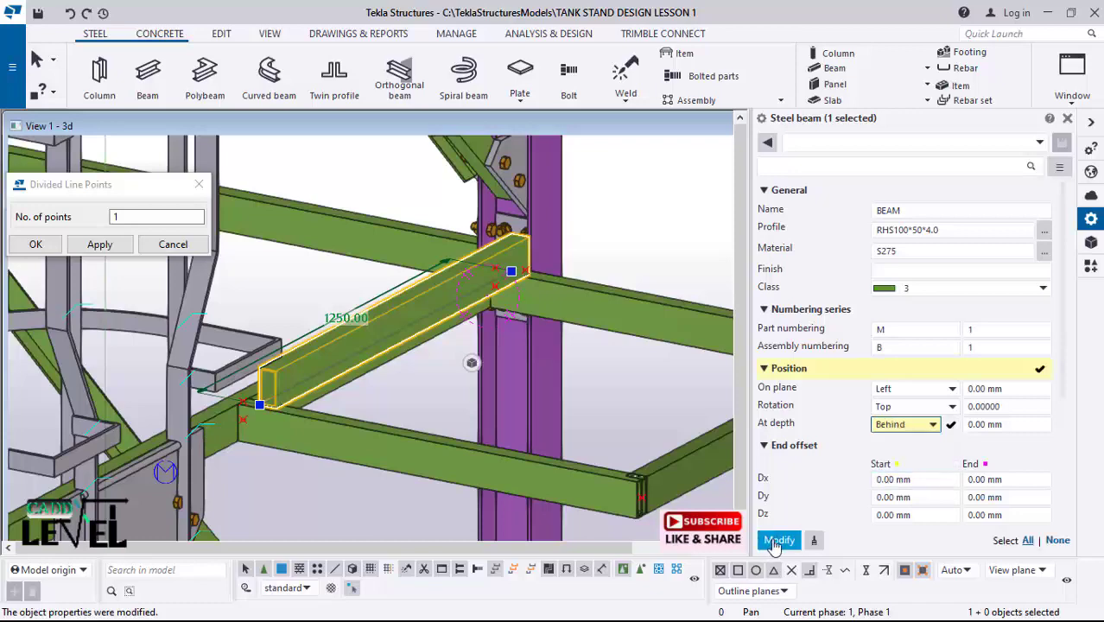
pyautogui.click(777, 540)
pyautogui.scroll(5, 330, 393)
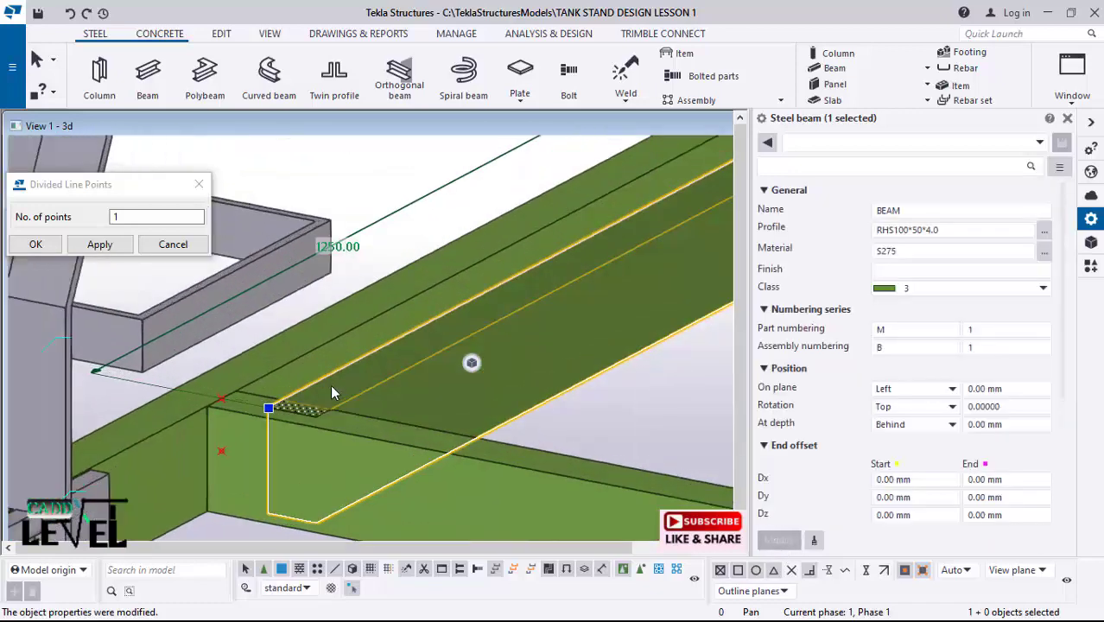
pyautogui.scroll(3, 331, 388)
pyautogui.scroll(-4, 251, 352)
pyautogui.scroll(1, 460, 292)
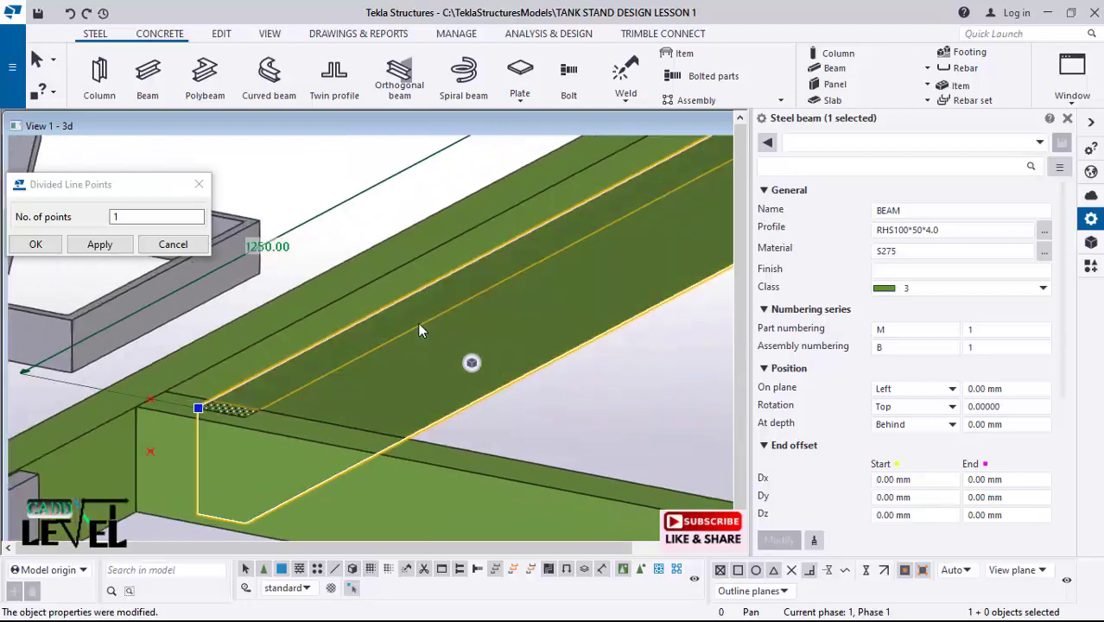
# Step: Move the cross beam 50 mm, from its ladder-side end point to the divided line point on the platform beam's top end edge, and deselect it
pyautogui.keyDown('ctrl'); pyautogui.moveTo(419, 325); pyautogui.dragTo(352, 395, button='middle'); pyautogui.keyUp('ctrl')
pyautogui.scroll(-3, 374, 291)
pyautogui.scroll(2, 251, 346)
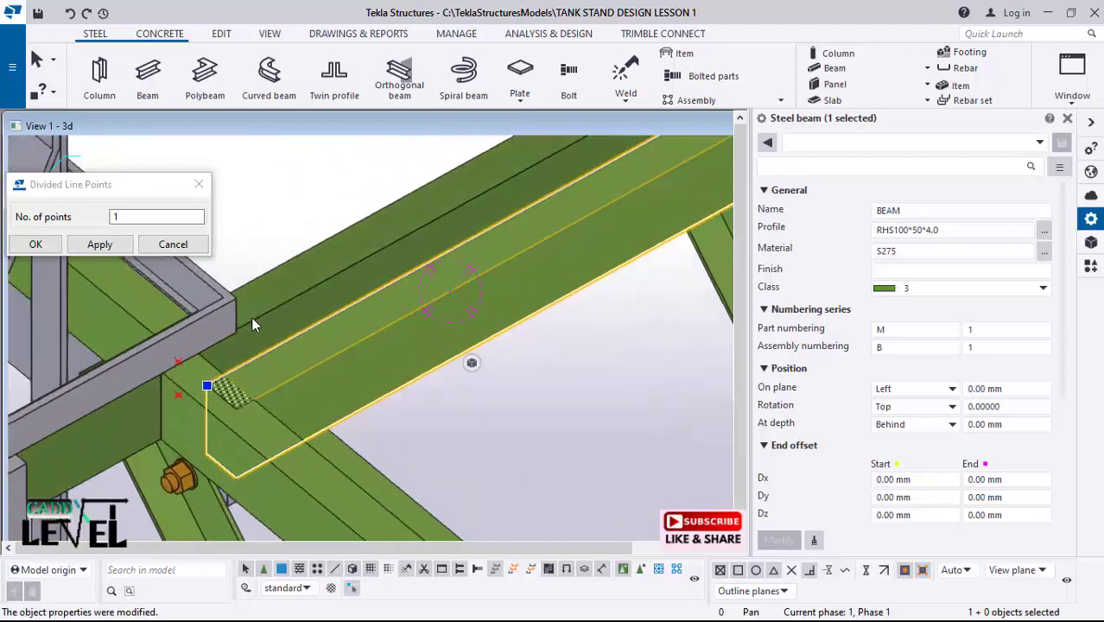
pyautogui.keyDown('ctrl'); pyautogui.moveTo(253, 324); pyautogui.dragTo(293, 353, button='middle'); pyautogui.keyUp('ctrl')
pyautogui.rightClick(364, 355)
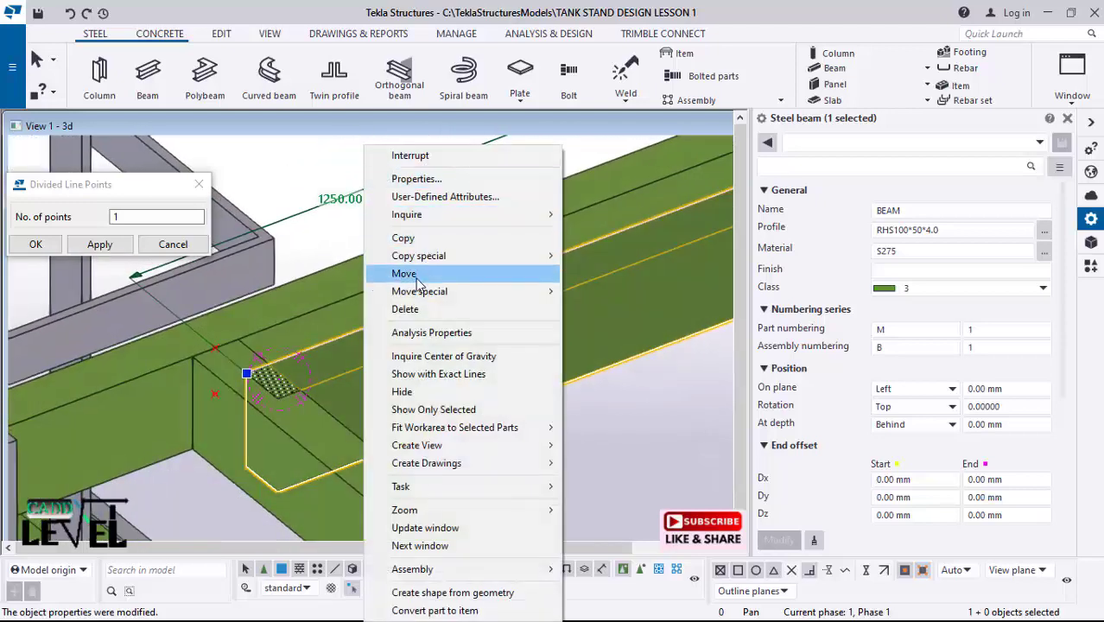
pyautogui.click(411, 274)
pyautogui.scroll(3, 469, 363)
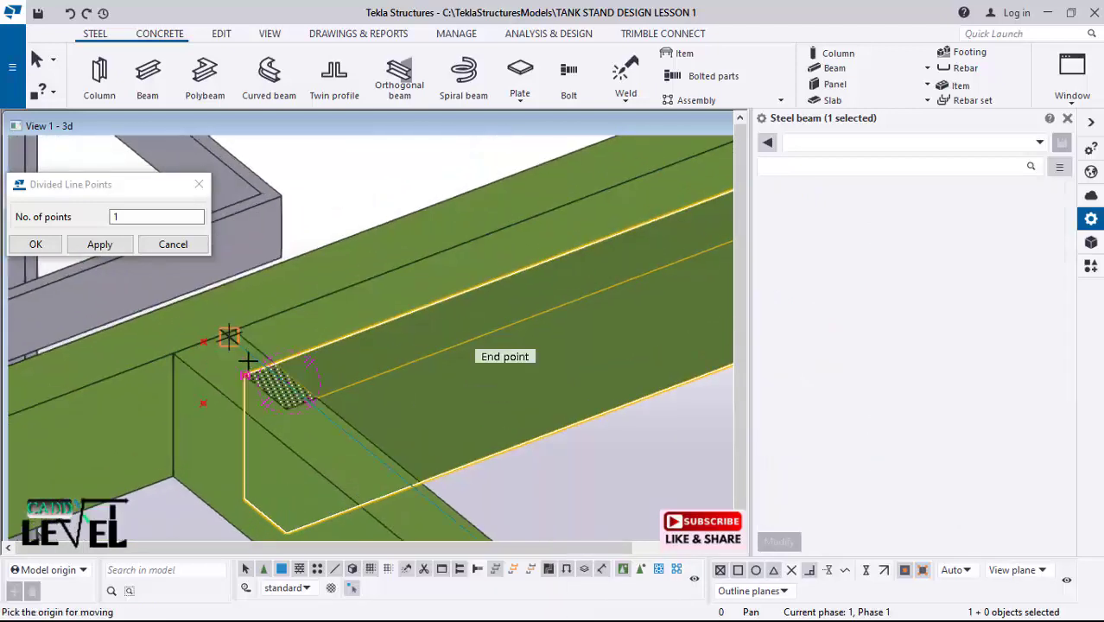
pyautogui.click(246, 375)
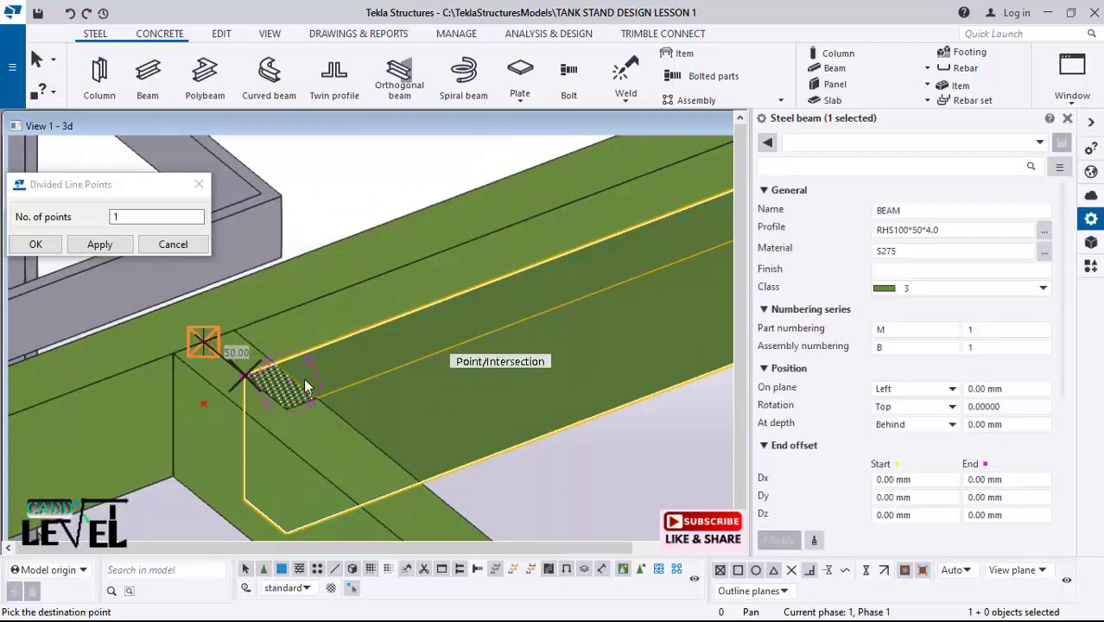
pyautogui.click(204, 341)
pyautogui.scroll(-4, 346, 363)
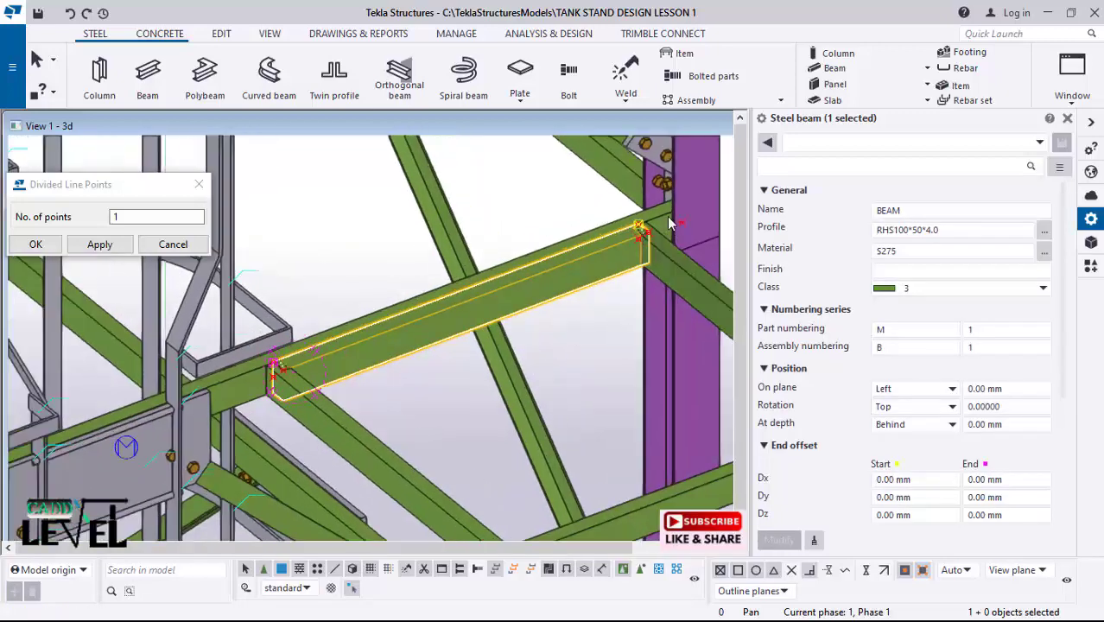
pyautogui.scroll(5, 671, 224)
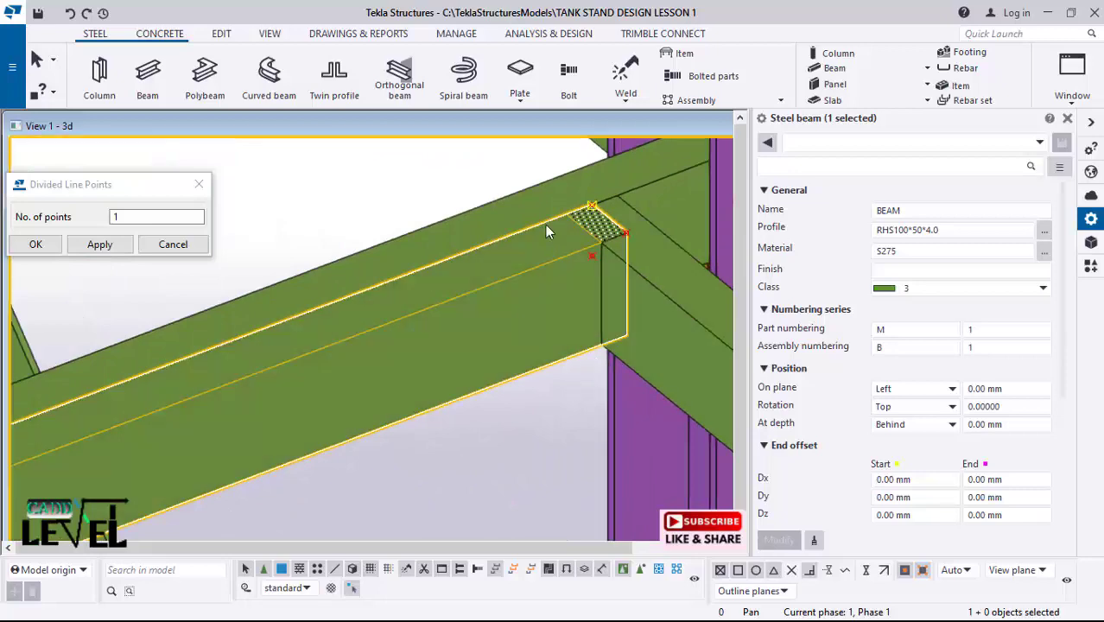
pyautogui.scroll(-5, 553, 216)
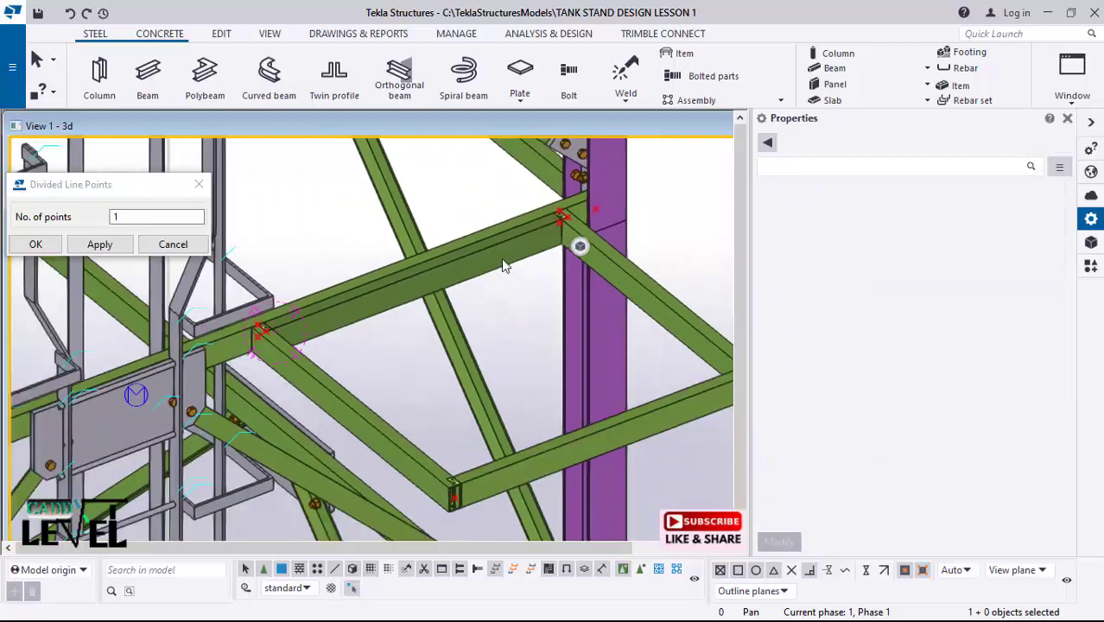
pyautogui.scroll(2, 477, 317)
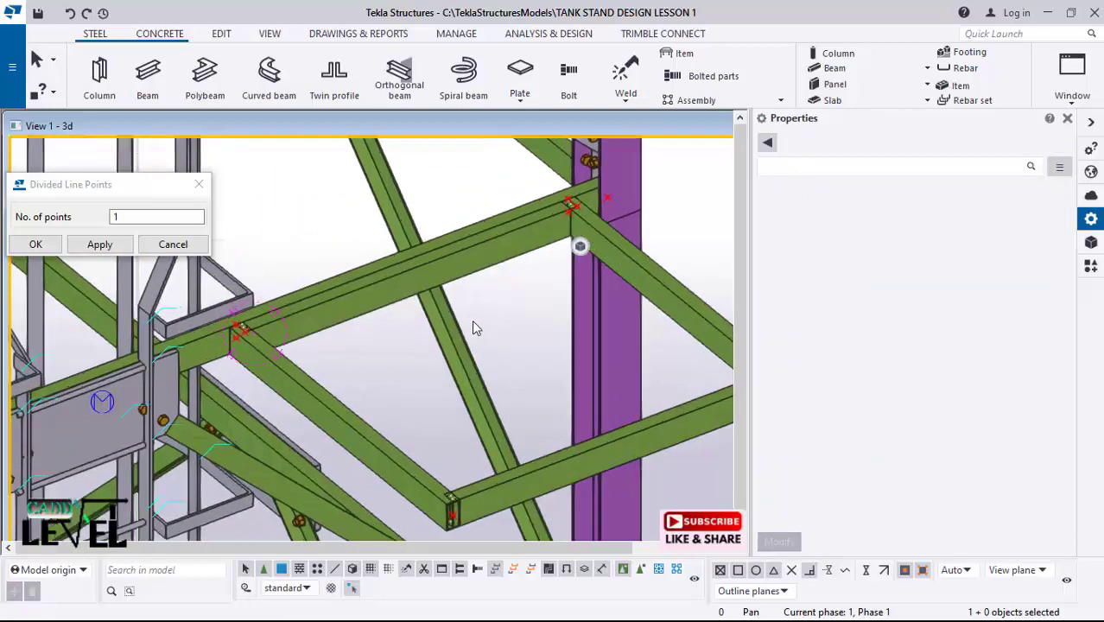
pyautogui.scroll(-3, 484, 315)
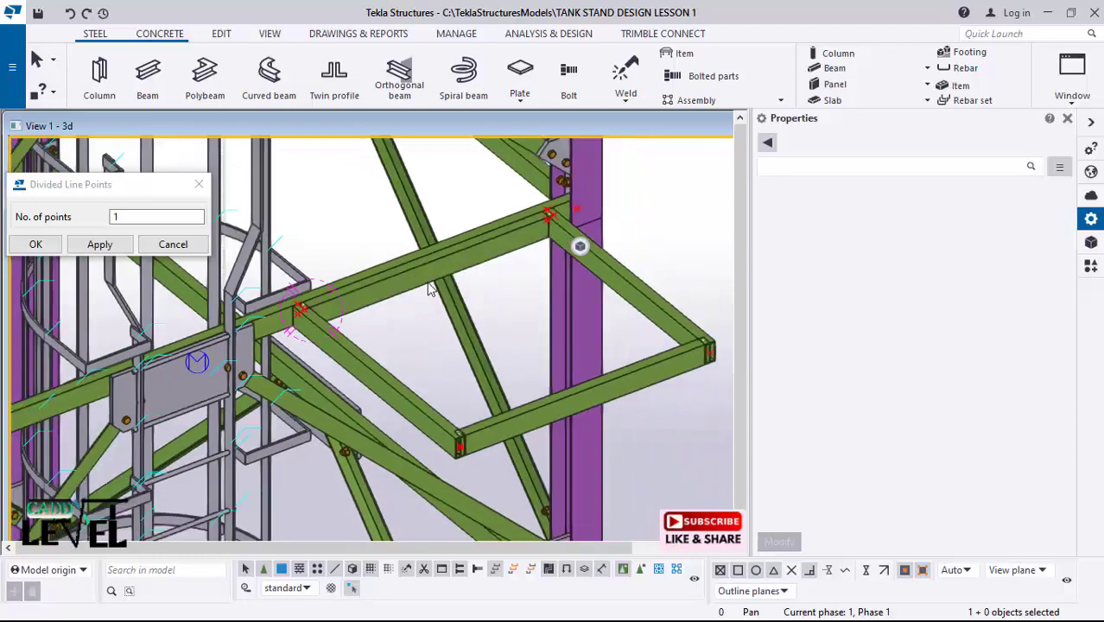
# Step: Copy the moved cross beam linearly by 50 mm in dX with one copy and close the copy dialog
pyautogui.click(406, 302)
pyautogui.scroll(1, 406, 302)
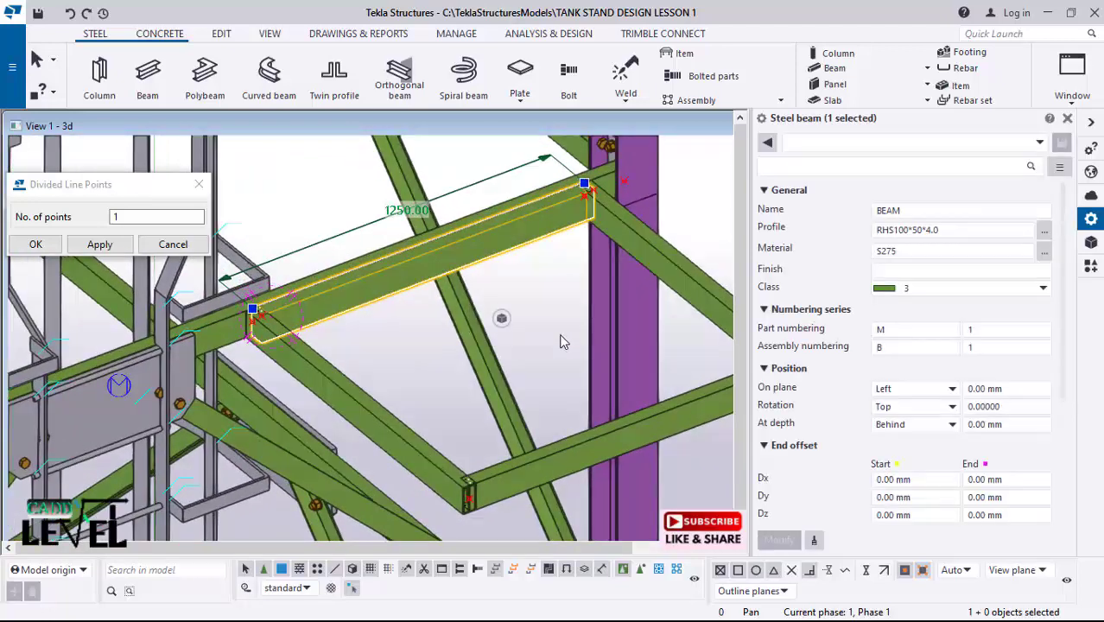
pyautogui.rightClick(580, 279)
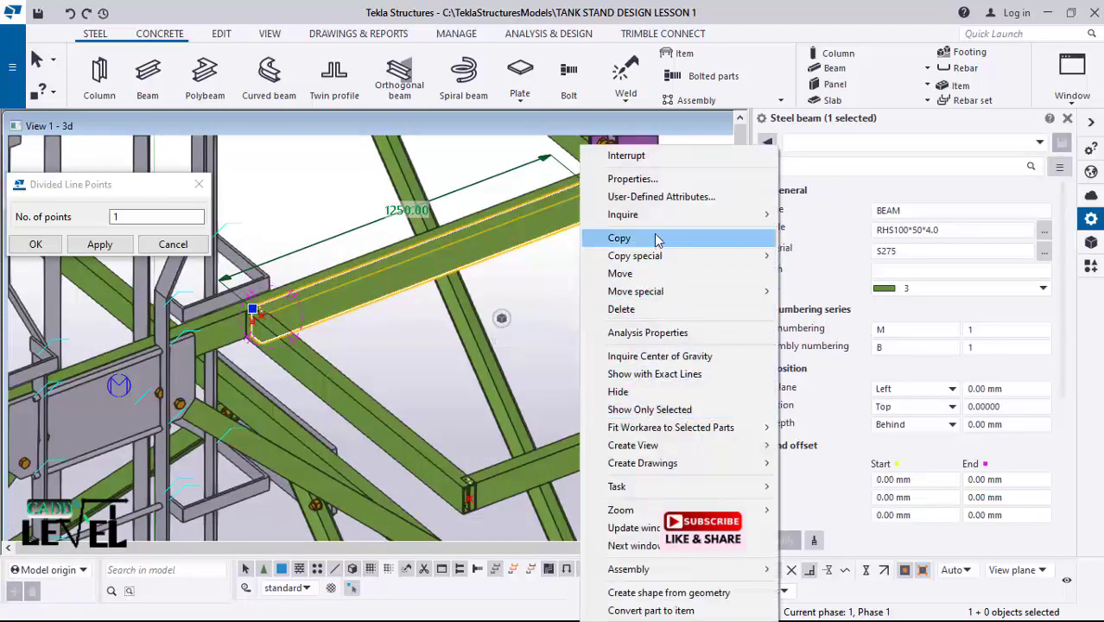
pyautogui.moveTo(664, 265)
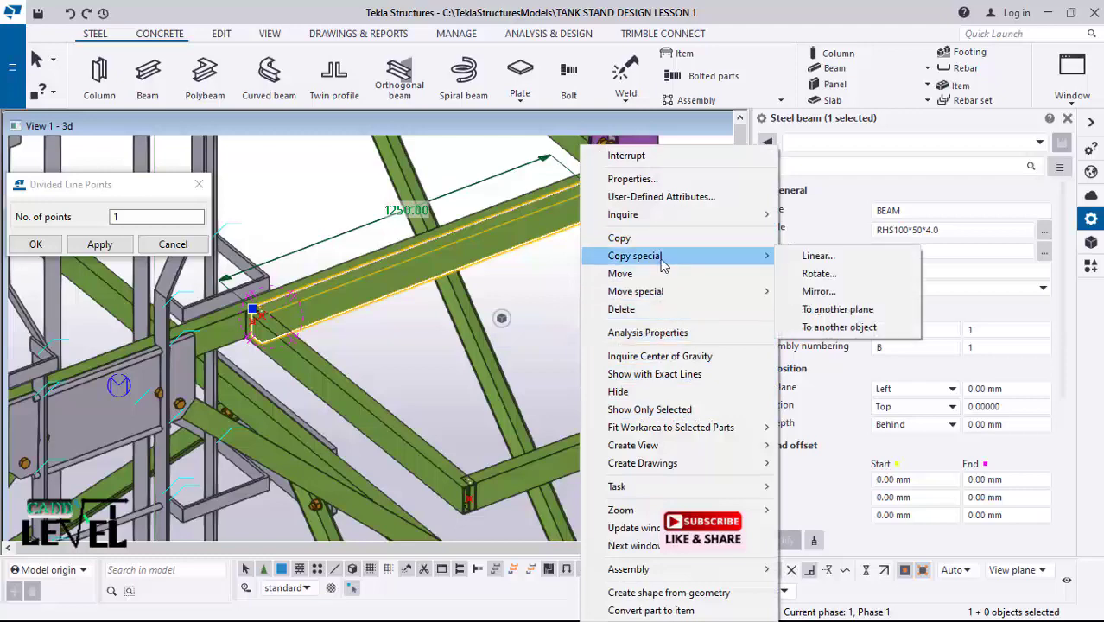
pyautogui.click(818, 256)
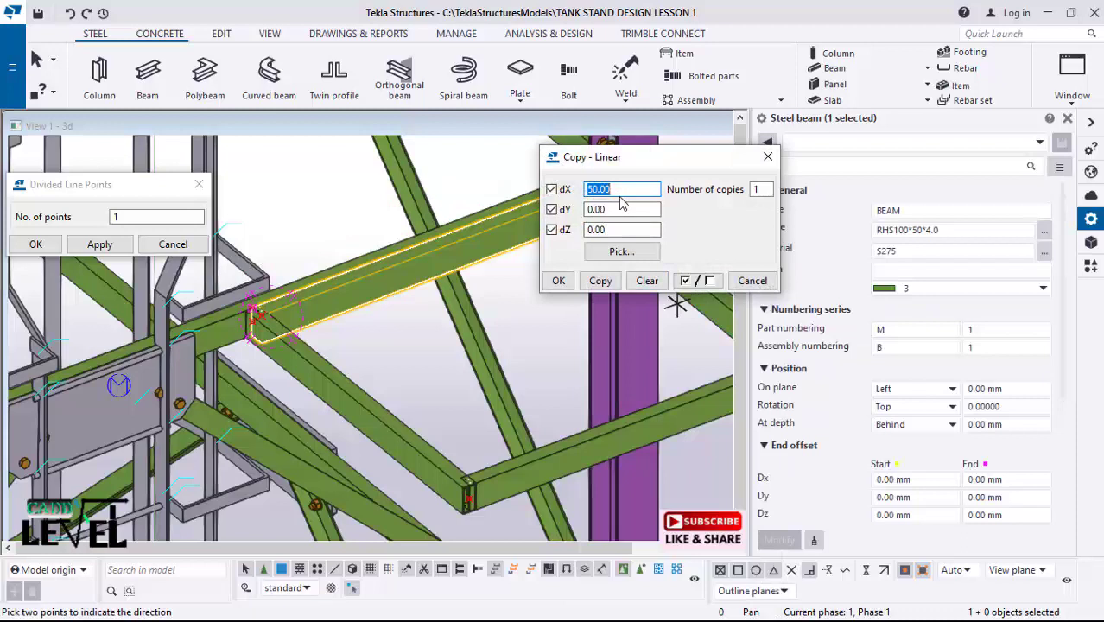
pyautogui.click(601, 283)
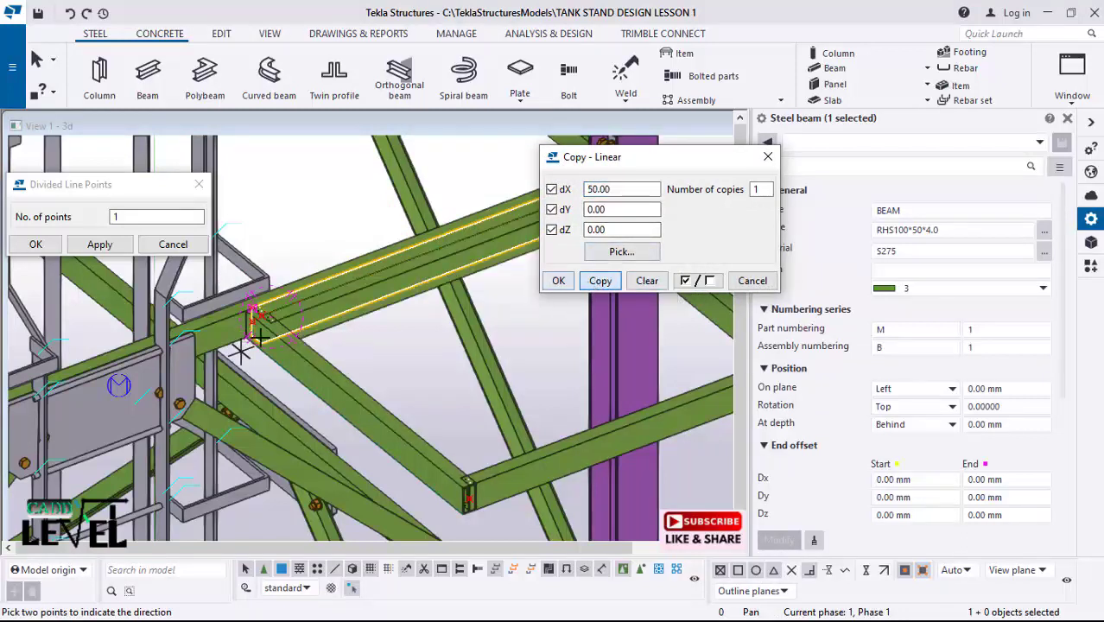
pyautogui.click(562, 285)
# Step: Examine how the two adjacent cross beams sit against the platform frame and the ladder cage, and end the copy command
pyautogui.scroll(3, 308, 314)
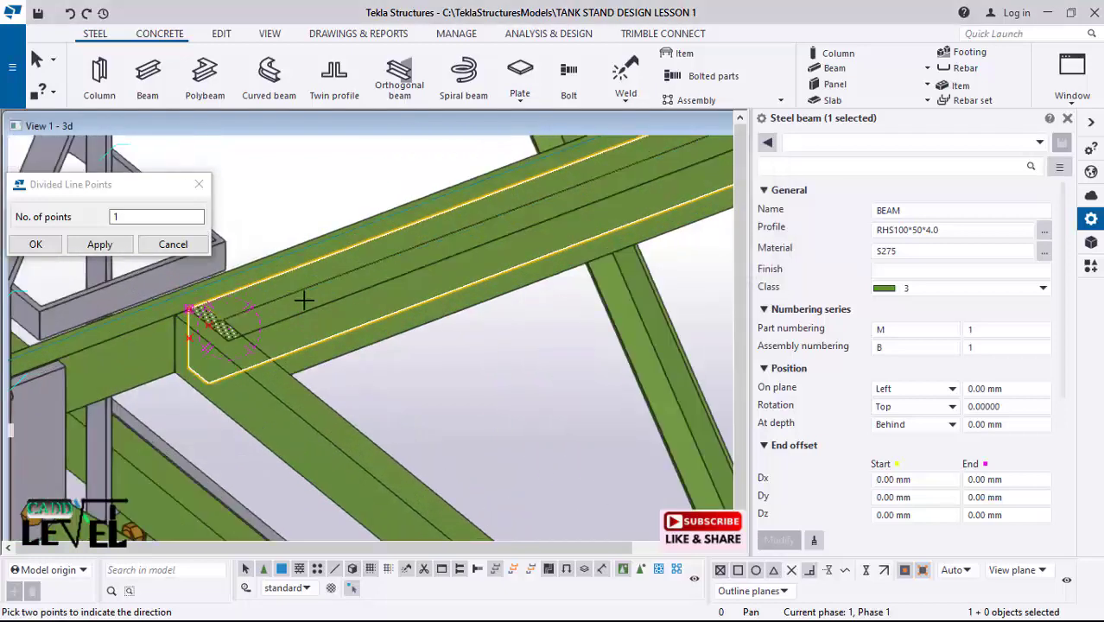
pyautogui.keyDown('ctrl'); pyautogui.moveTo(317, 335); pyautogui.dragTo(310, 402, button='middle'); pyautogui.keyUp('ctrl')
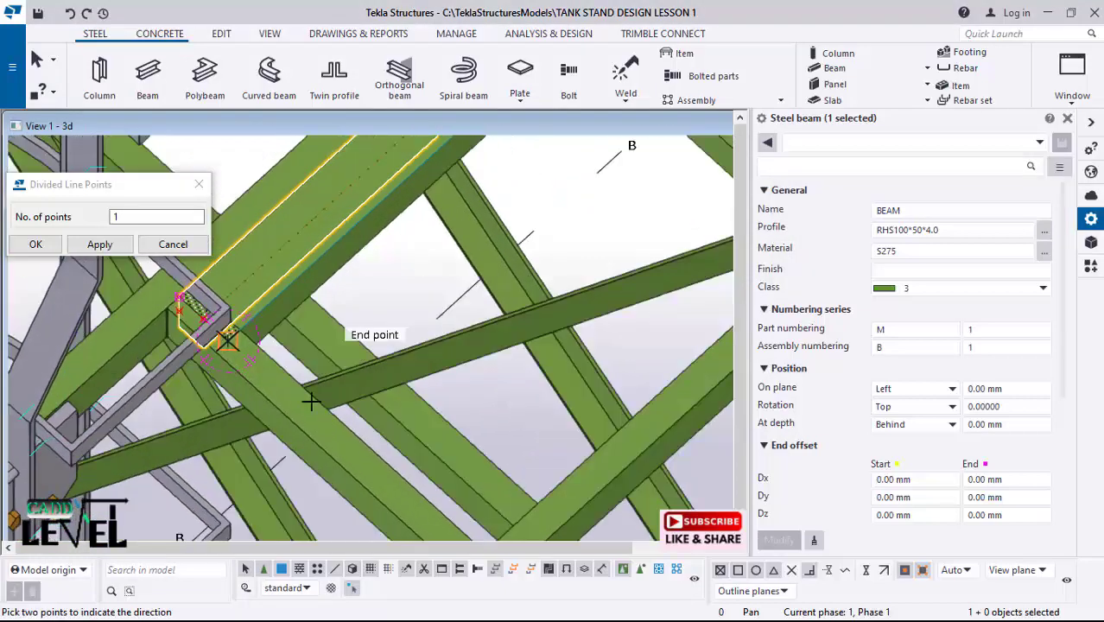
pyautogui.scroll(3, 278, 232)
pyautogui.scroll(-3, 397, 266)
pyautogui.scroll(2, 345, 327)
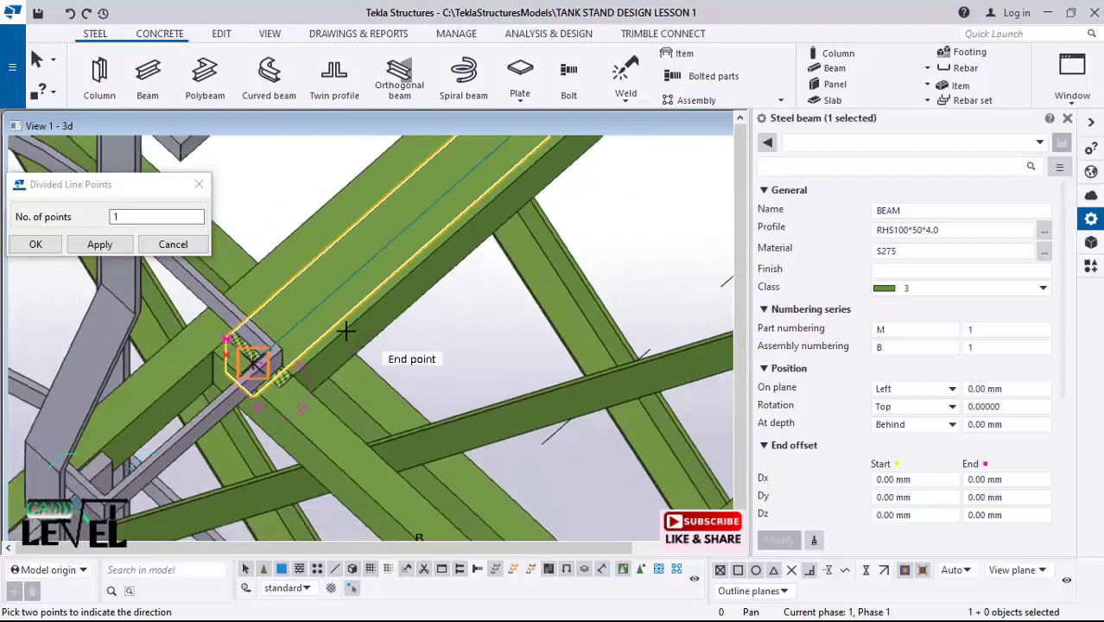
pyautogui.scroll(-3, 442, 296)
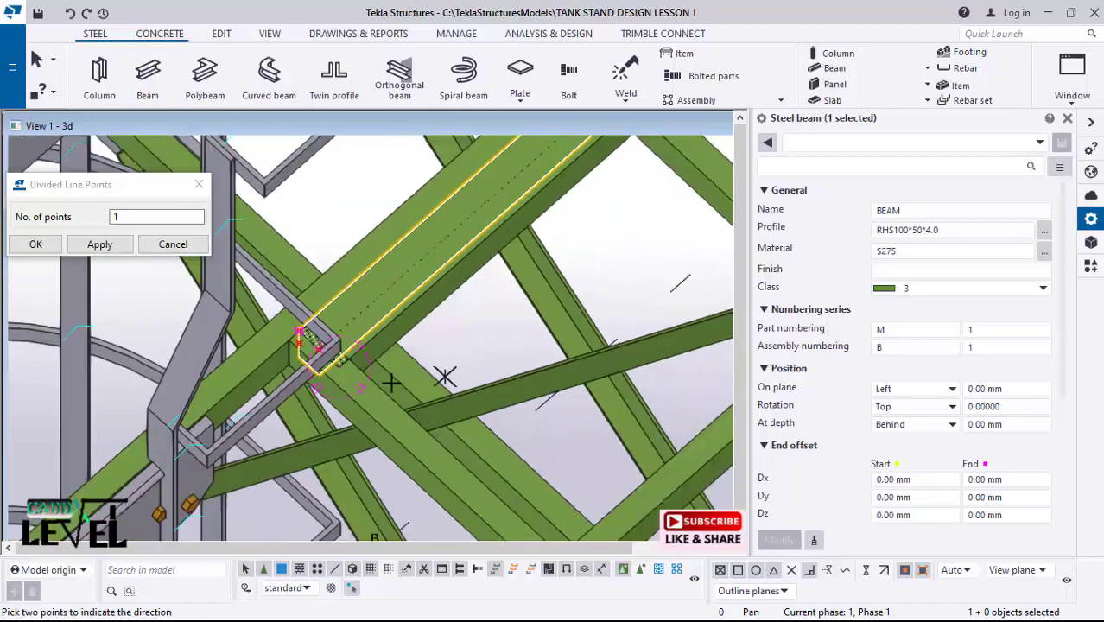
pyautogui.scroll(1, 460, 350)
pyautogui.scroll(-5, 402, 368)
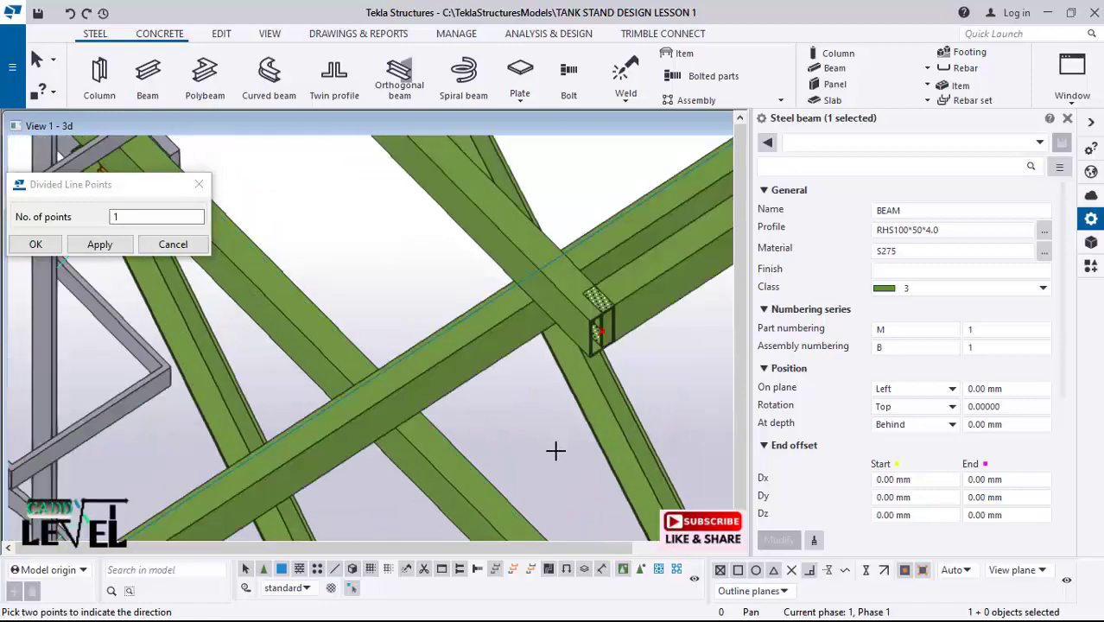
pyautogui.scroll(3, 473, 317)
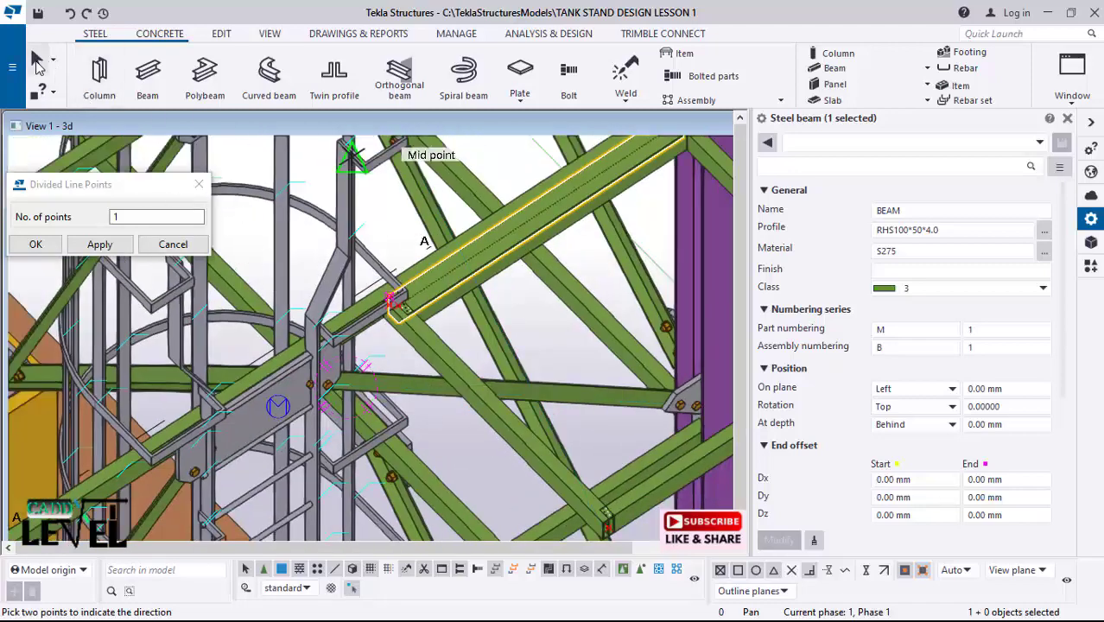
pyautogui.scroll(-2, 417, 449)
pyautogui.scroll(2, 488, 327)
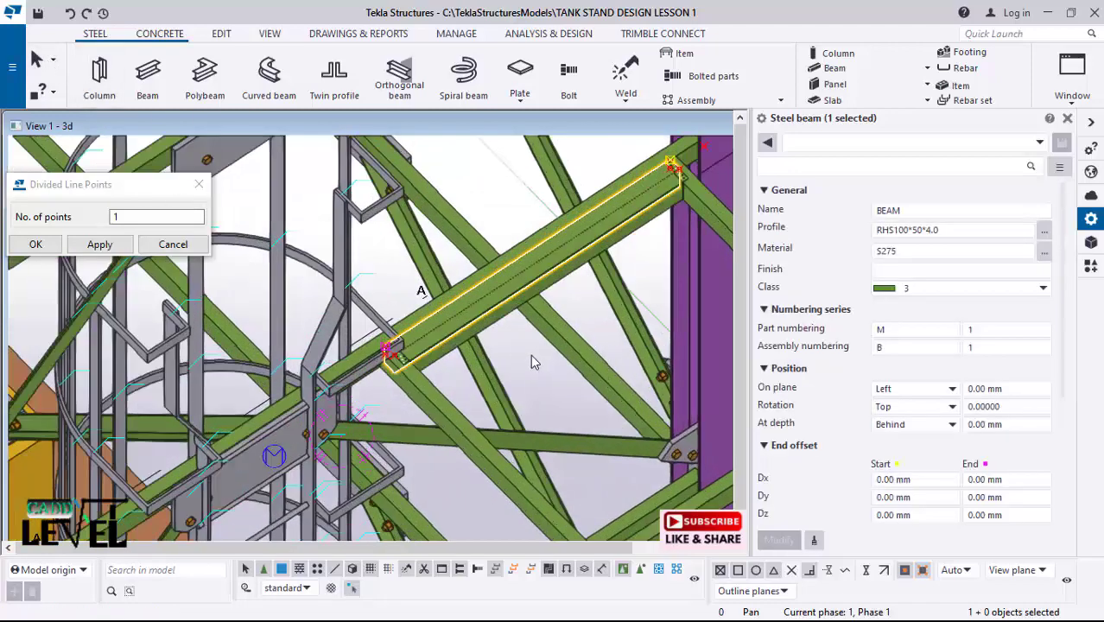
# Step: Select the outer of the two adjacent cross beams and list the Plate profiles in its profile catalog
pyautogui.click(573, 279)
pyautogui.scroll(1, 560, 254)
pyautogui.click(560, 254)
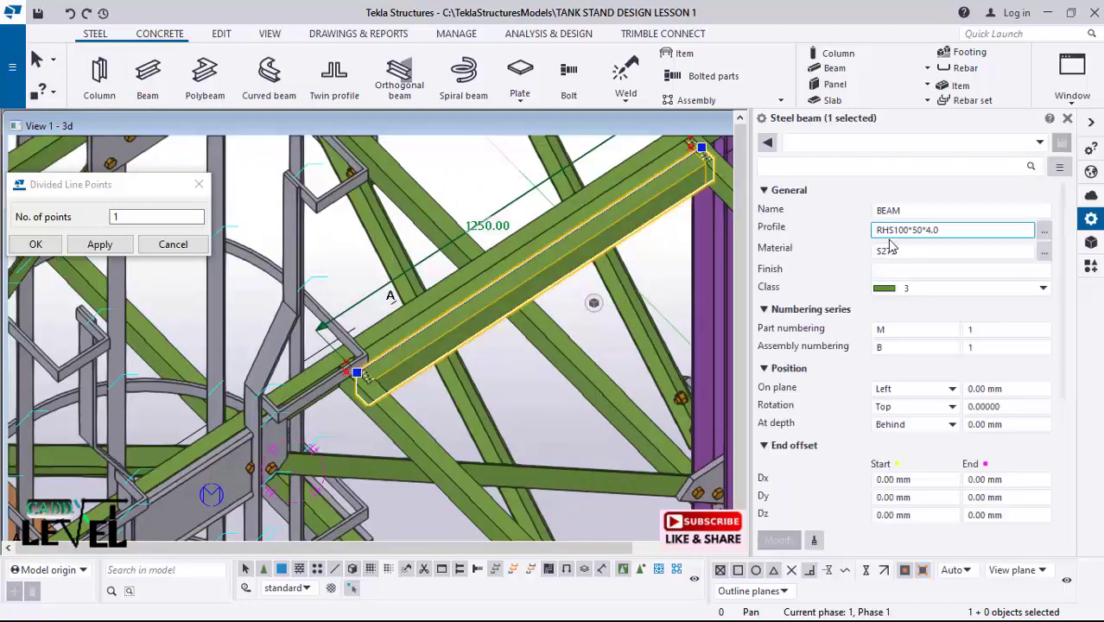
pyautogui.click(1047, 233)
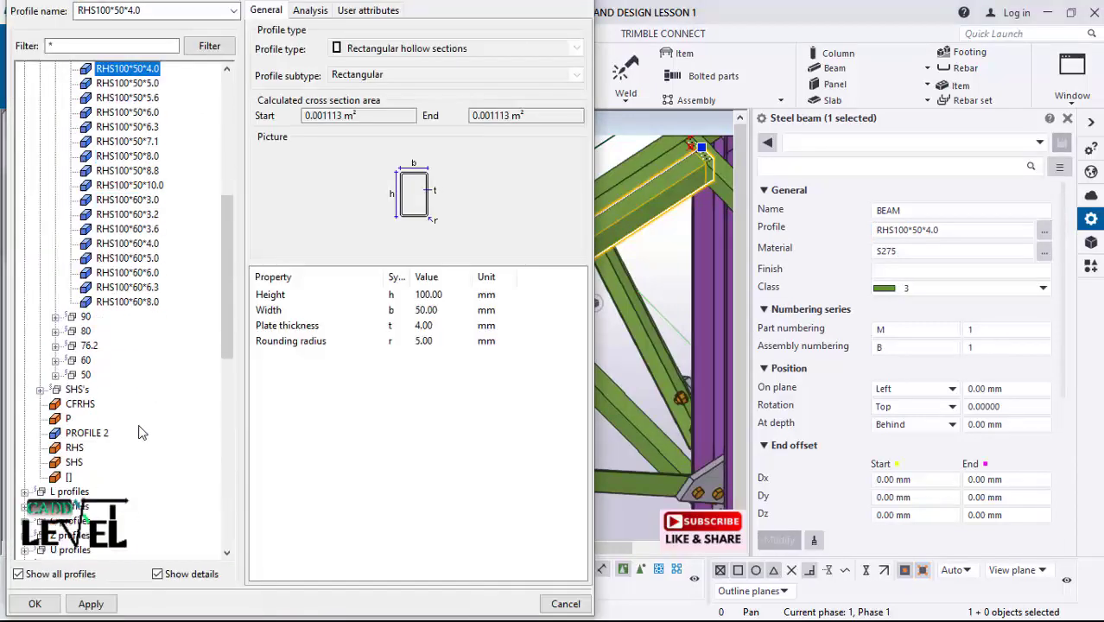
pyautogui.scroll(-5, 141, 440)
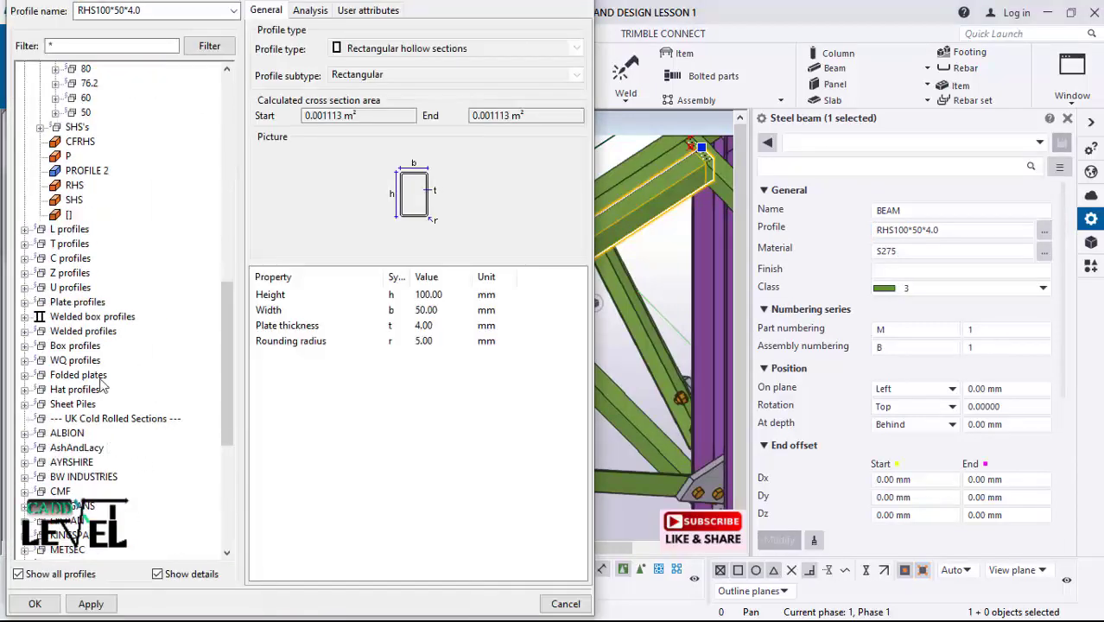
pyautogui.scroll(-1, 95, 436)
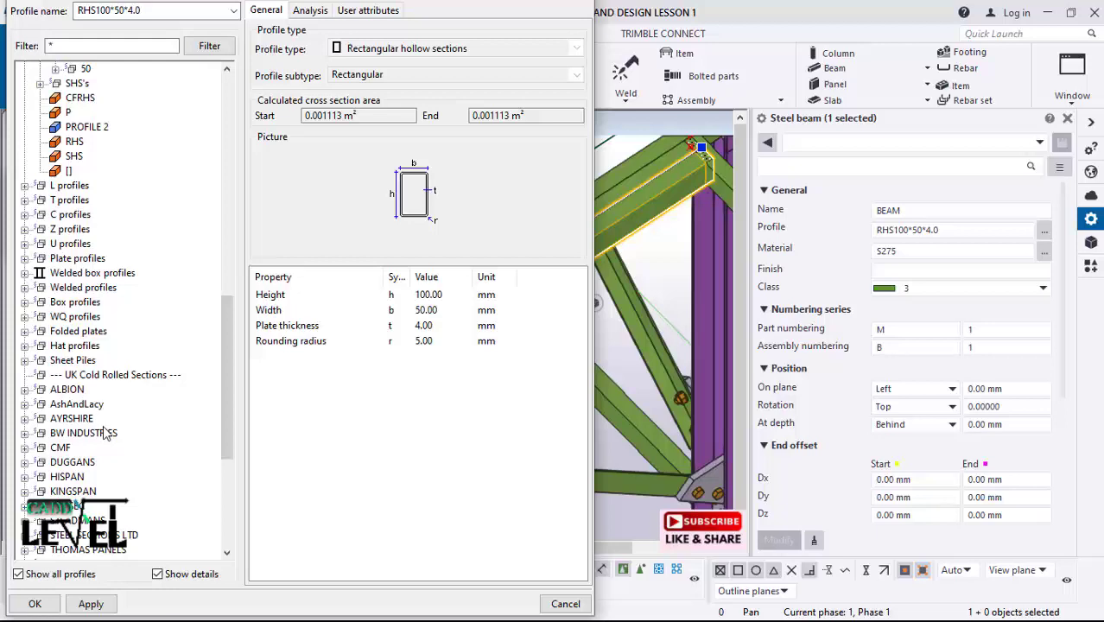
pyautogui.scroll(-5, 104, 442)
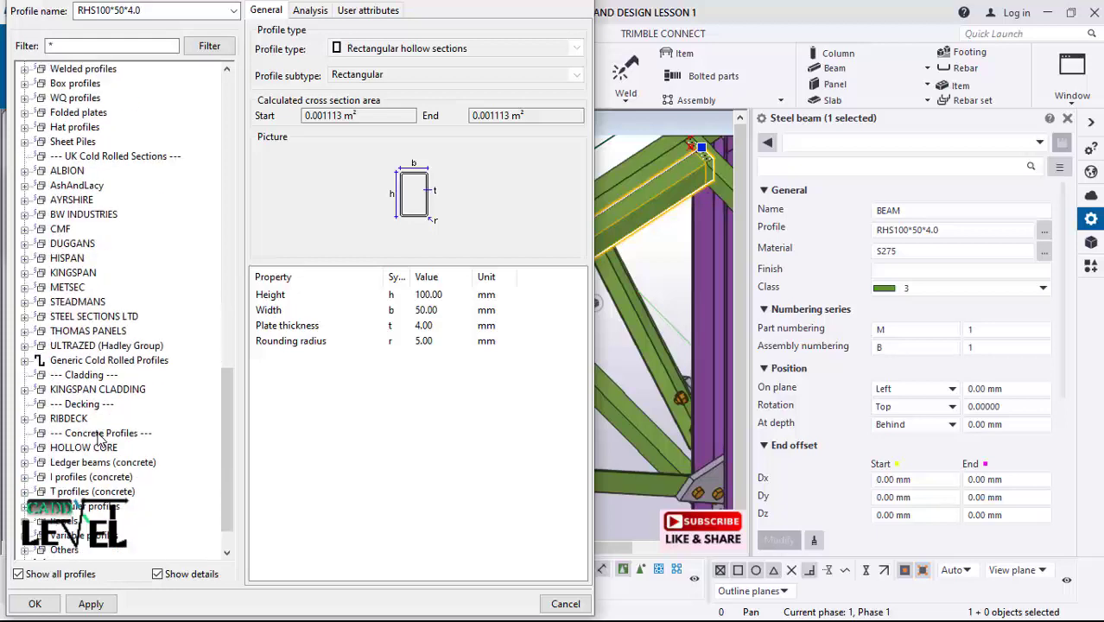
pyautogui.scroll(-1, 75, 503)
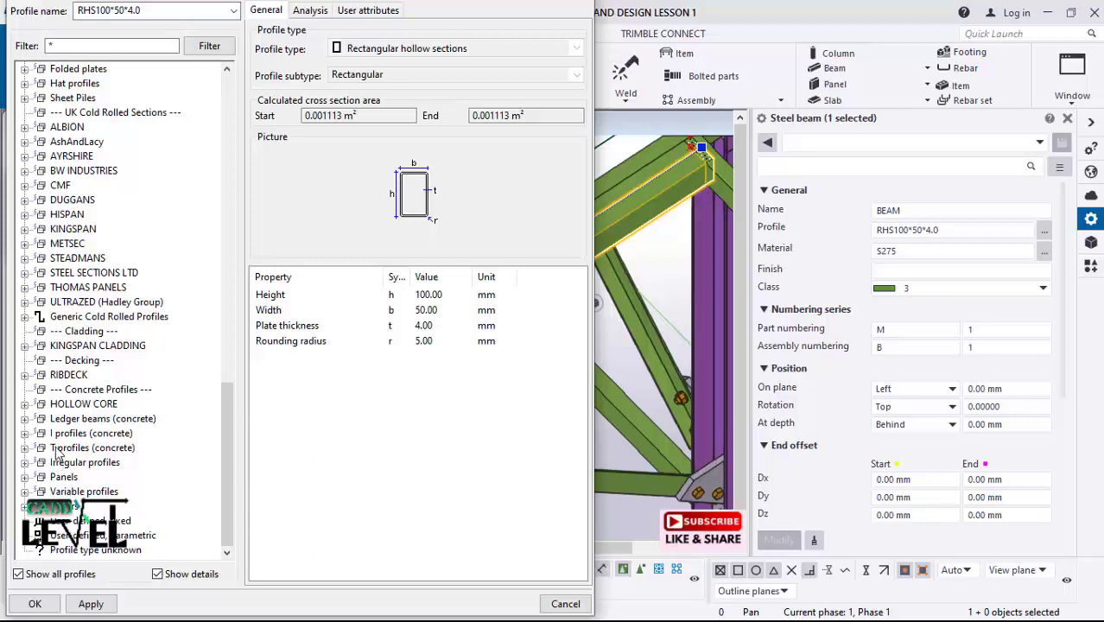
pyautogui.scroll(5, 59, 456)
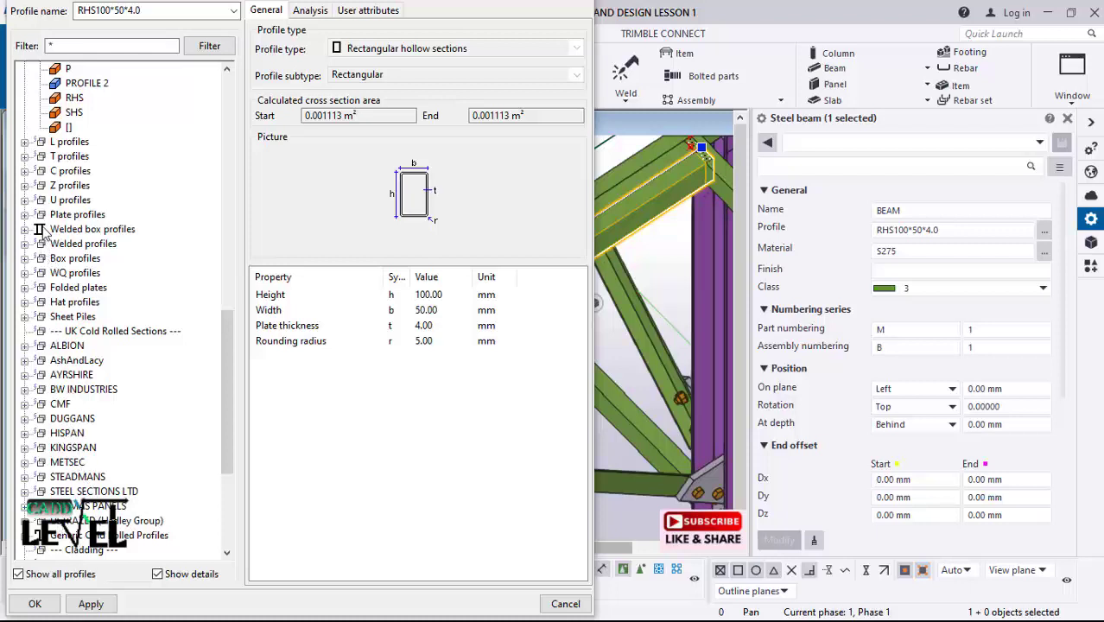
pyautogui.click(65, 216)
pyautogui.click(27, 214)
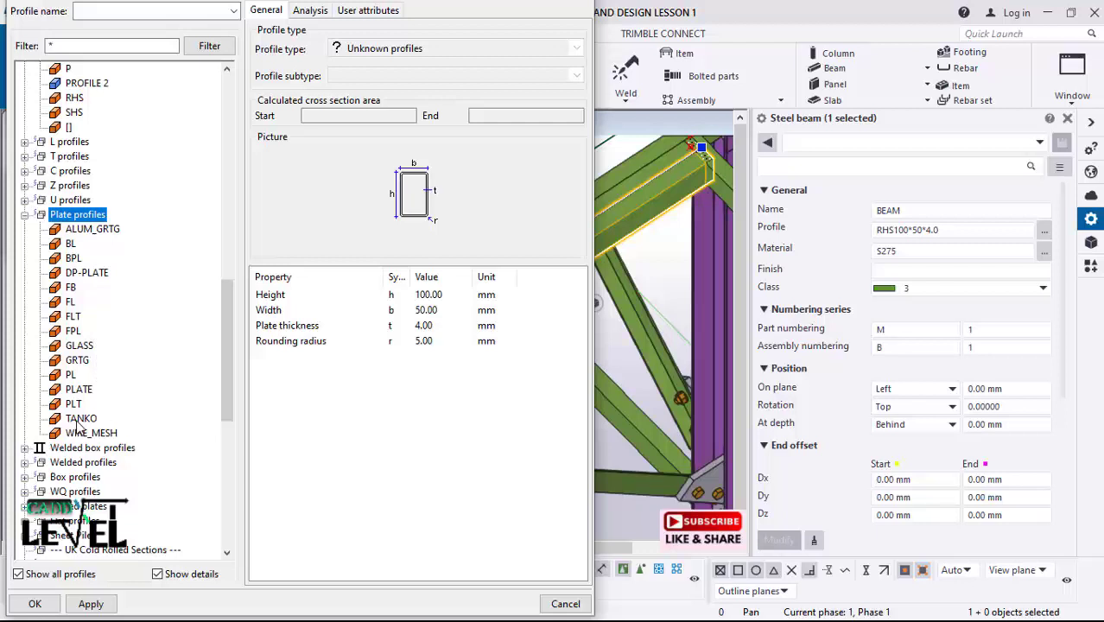
# Step: Change the beam's profile to PLATE with 100 mm height and 20 mm width, and apply the modification
pyautogui.click(76, 389)
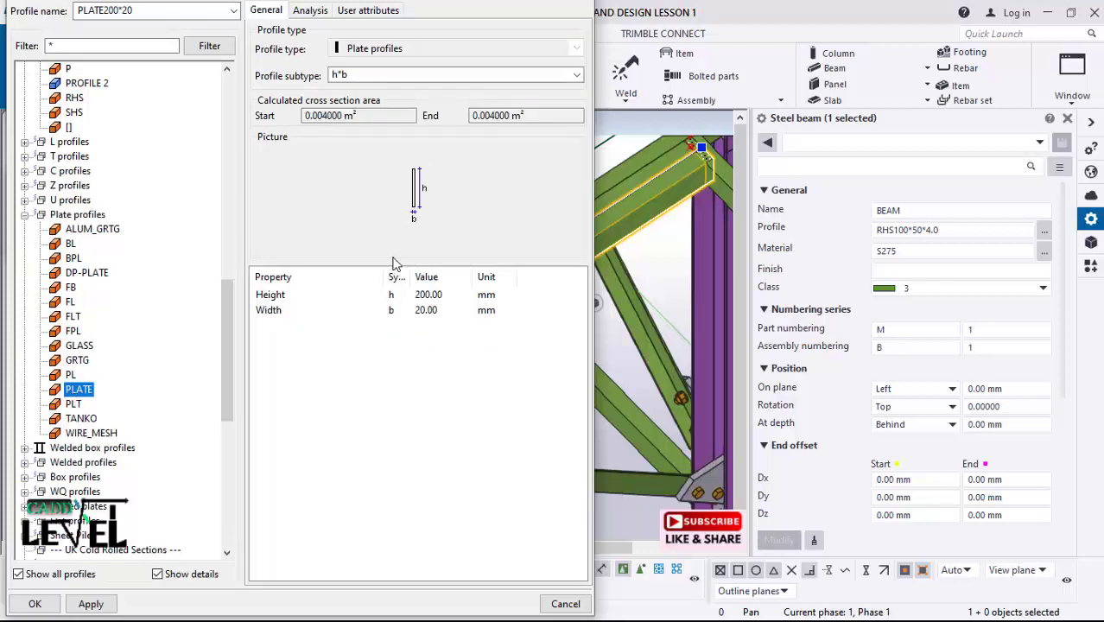
pyautogui.doubleClick(453, 298)
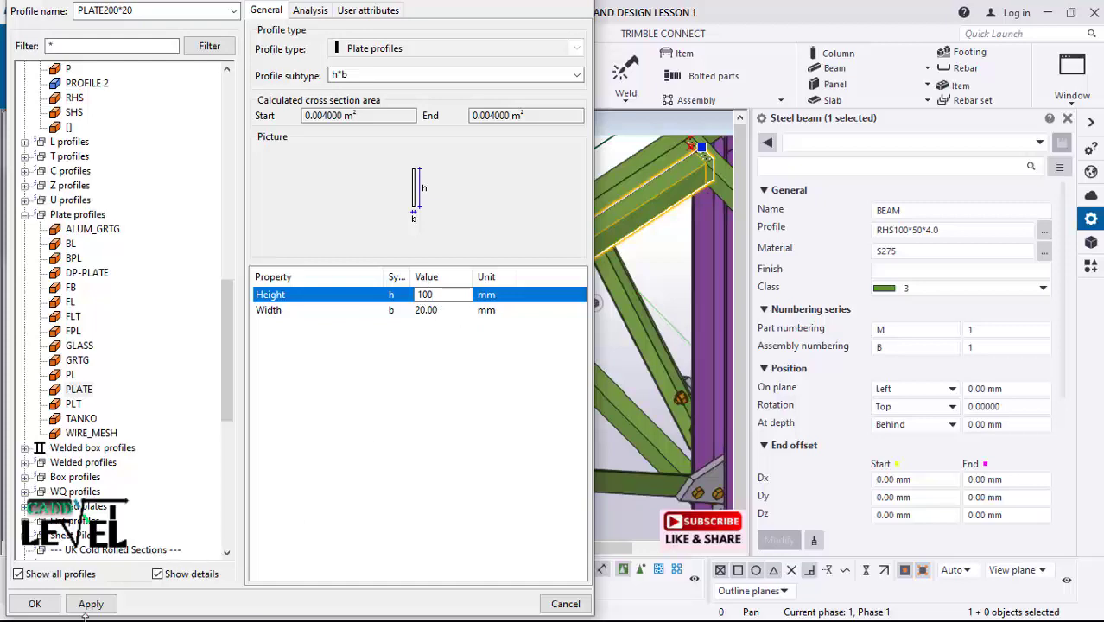
pyautogui.click(88, 607)
pyautogui.click(35, 605)
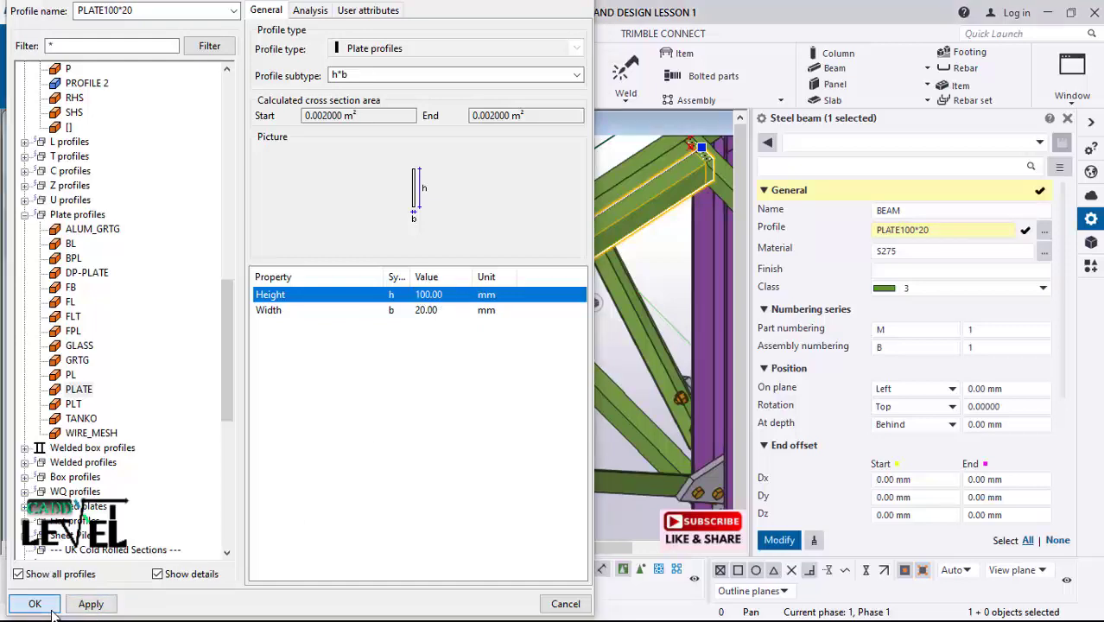
pyautogui.click(776, 545)
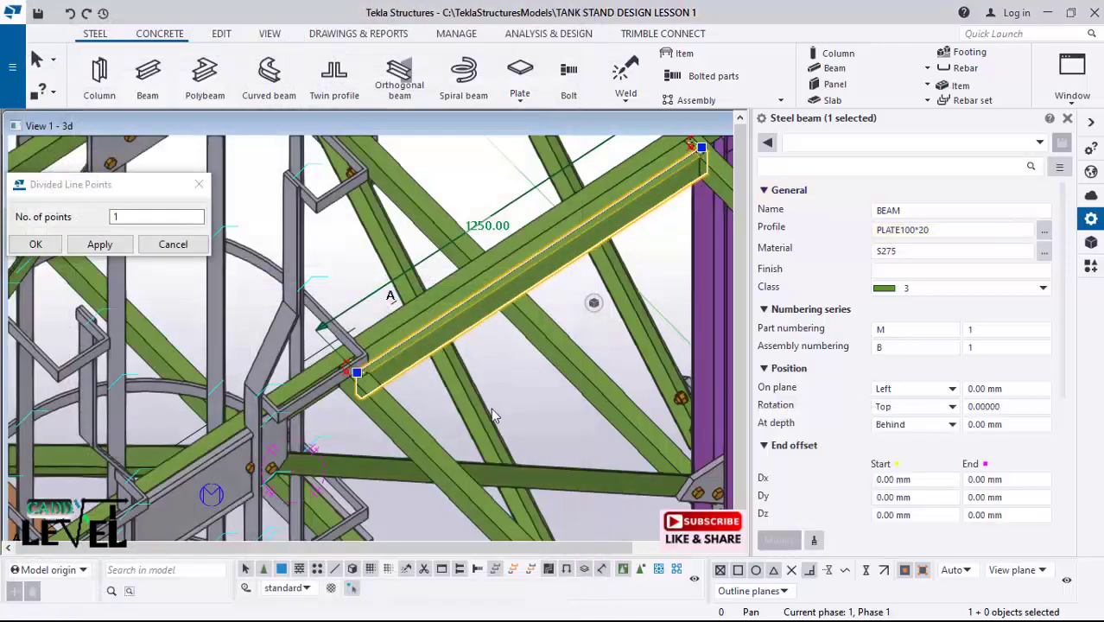
# Step: Try to copy the plate beam linearly by 50 mm in dX with one copy
pyautogui.scroll(3, 370, 385)
pyautogui.scroll(-3, 305, 416)
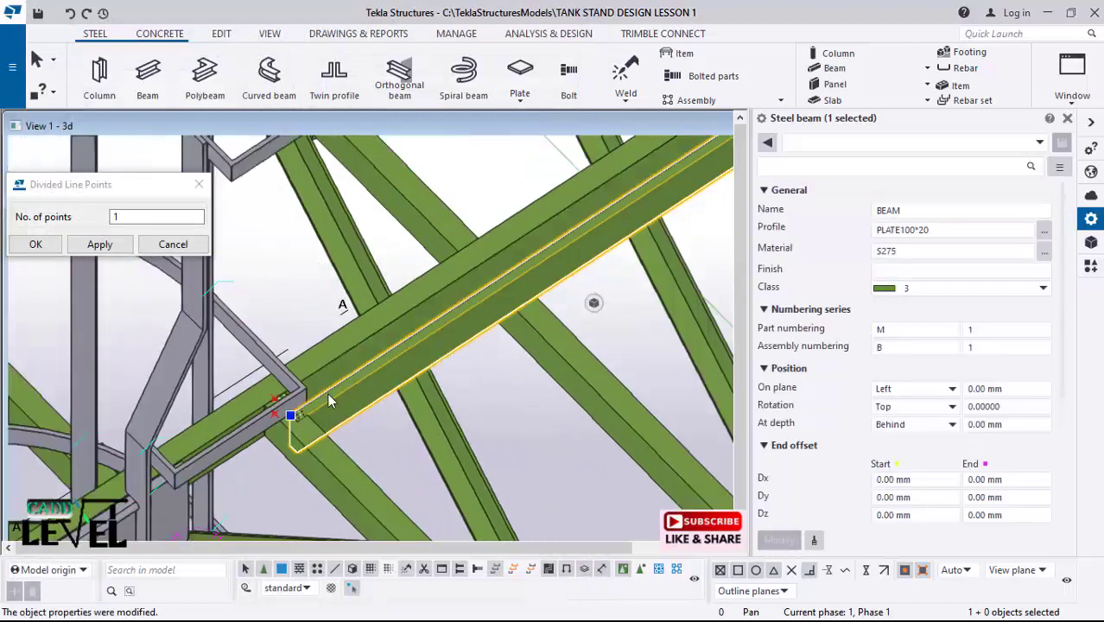
pyautogui.scroll(2, 336, 419)
pyautogui.scroll(5, 345, 357)
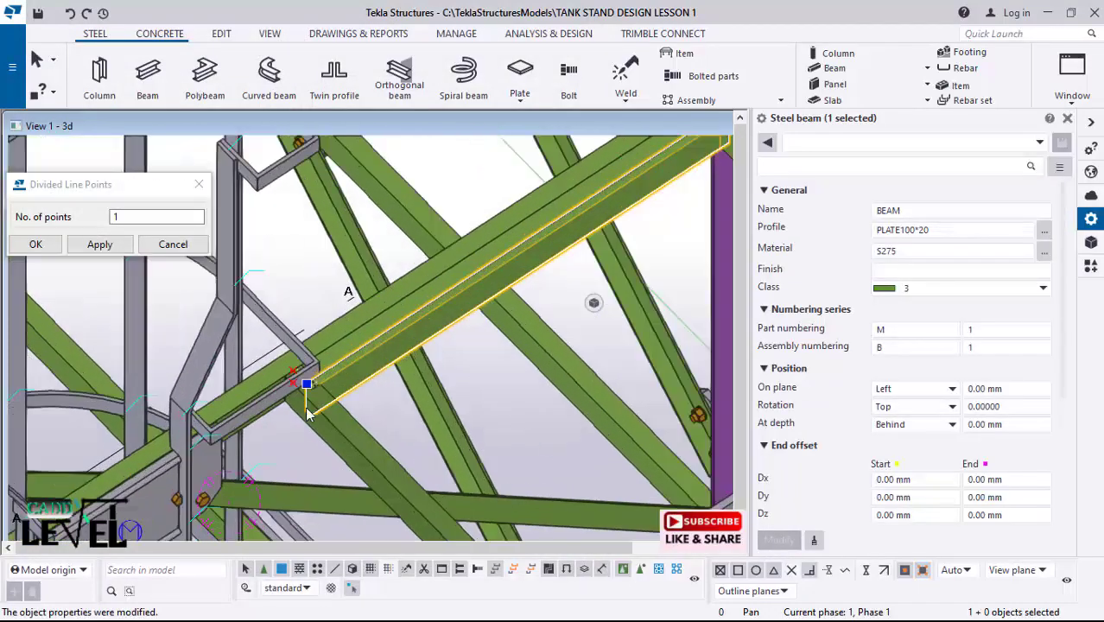
pyautogui.scroll(-2, 361, 333)
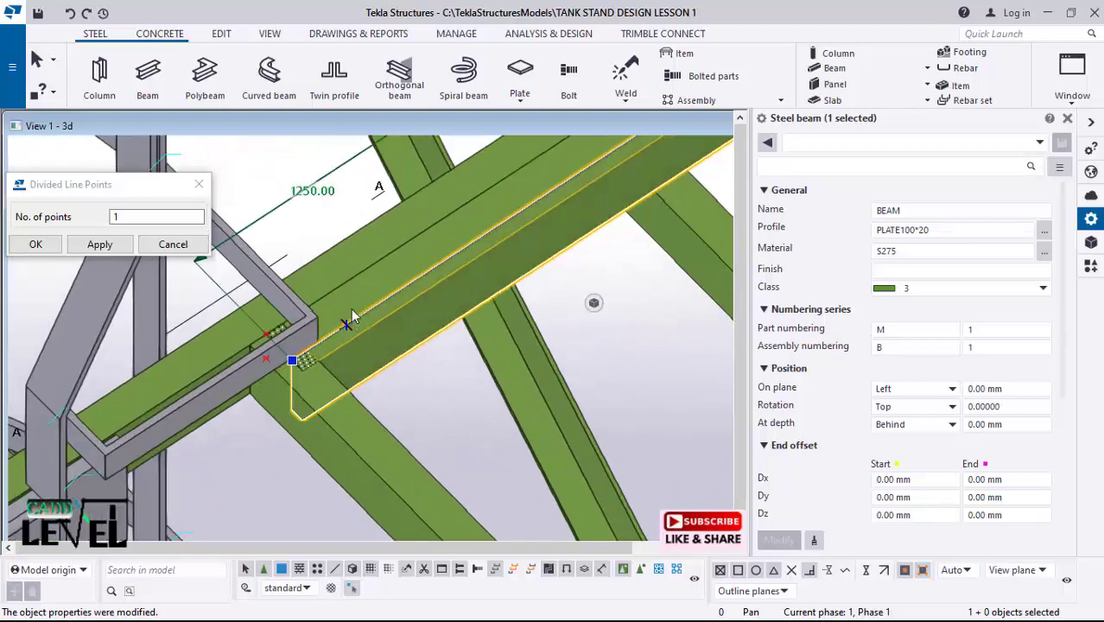
pyautogui.rightClick(390, 266)
pyautogui.moveTo(480, 259)
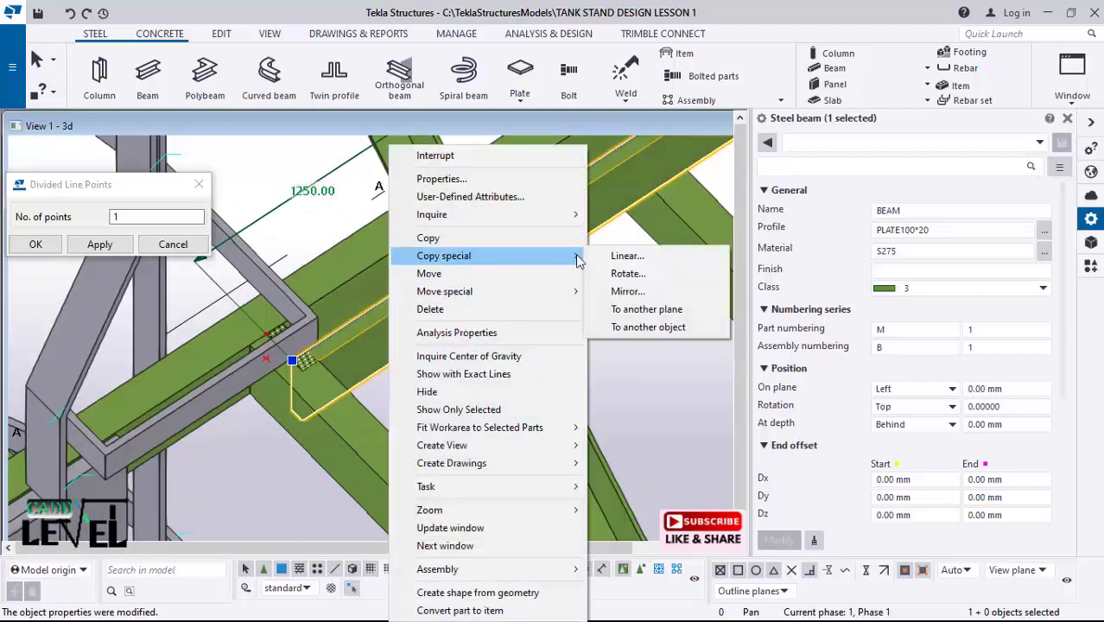
pyautogui.click(629, 260)
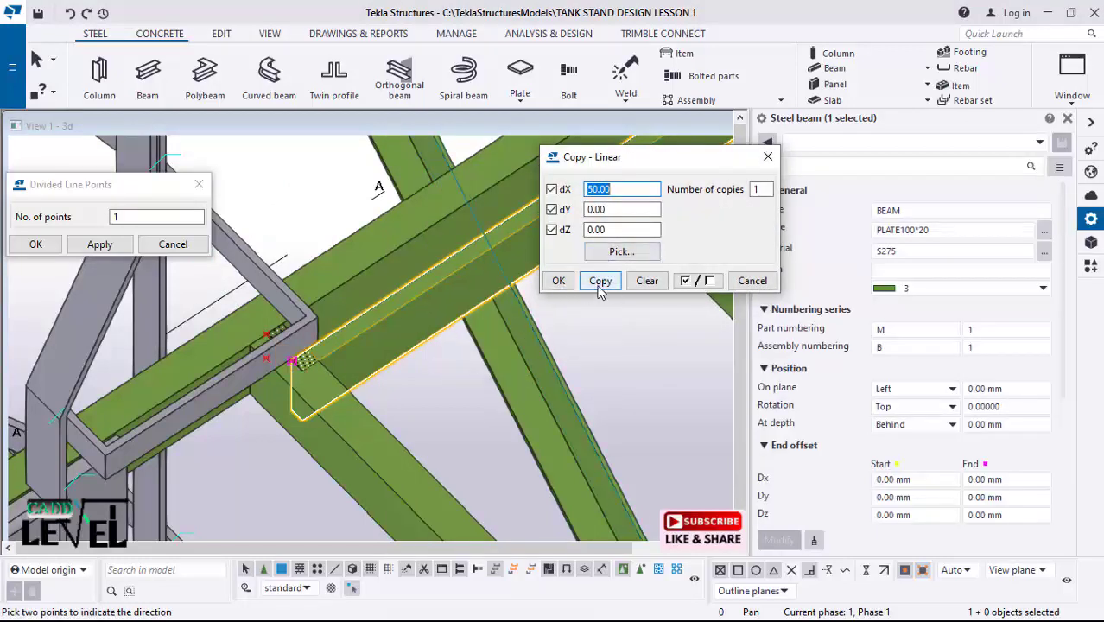
pyautogui.scroll(4, 350, 354)
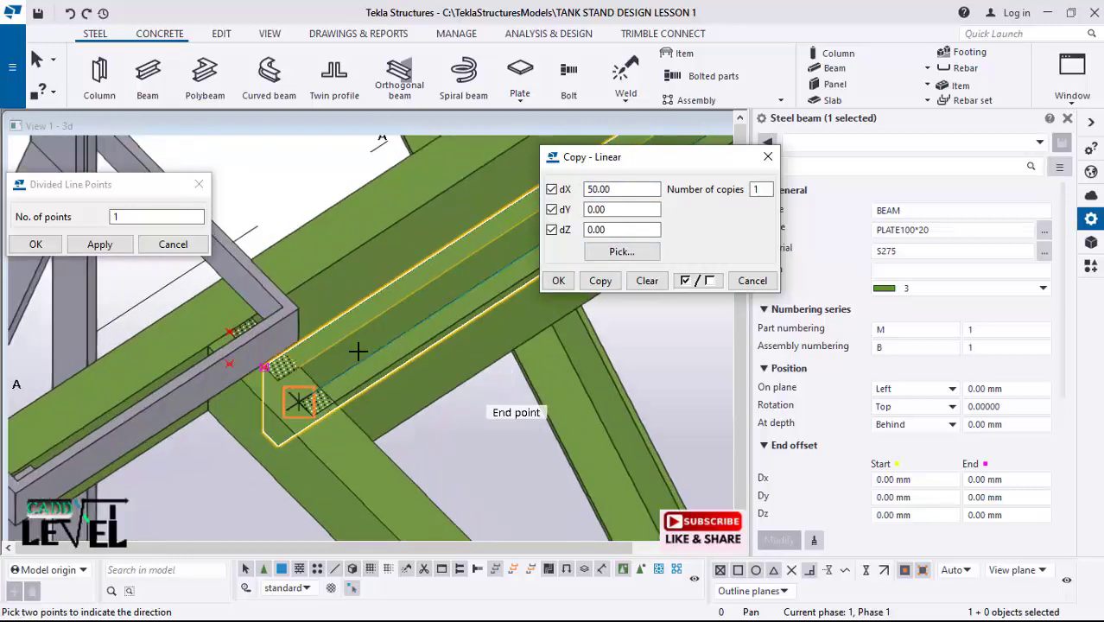
pyautogui.click(354, 352)
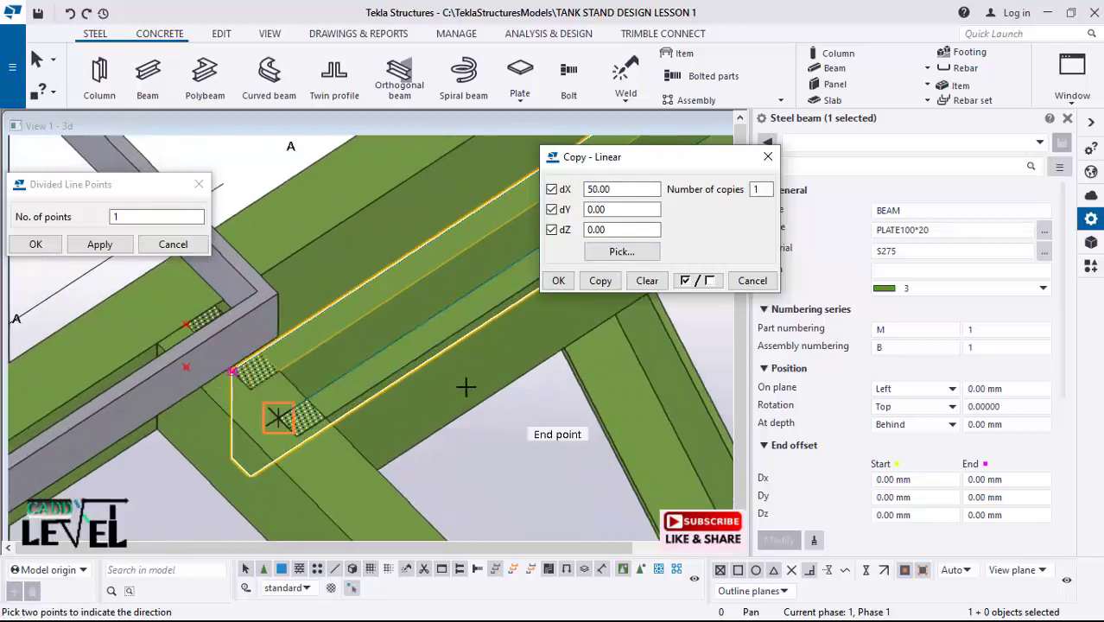
# Step: Undo the linear copy of the plate beam, close the copy dialog and end the command
pyautogui.scroll(-4, 327, 318)
pyautogui.scroll(3, 421, 251)
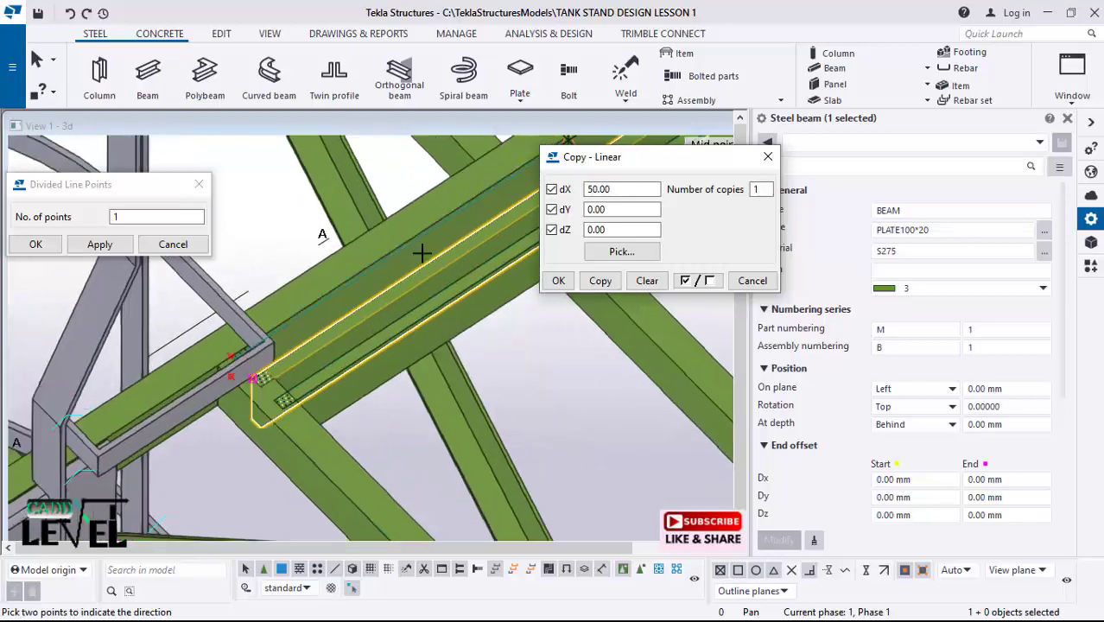
pyautogui.scroll(3, 291, 360)
pyautogui.scroll(-4, 327, 343)
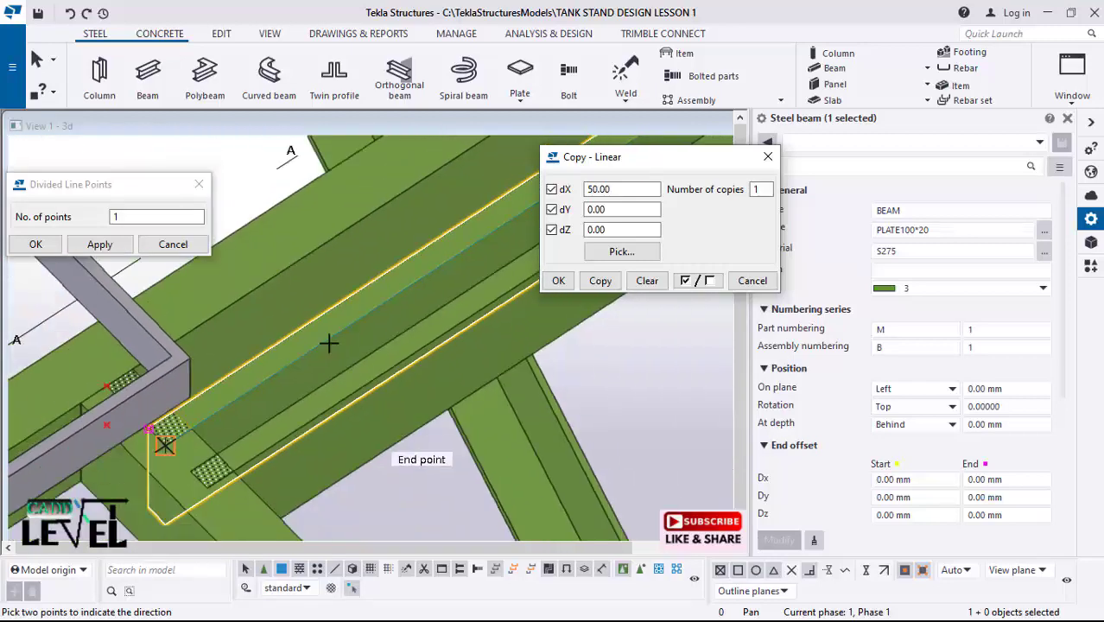
pyautogui.scroll(-1, 425, 321)
pyautogui.click(70, 14)
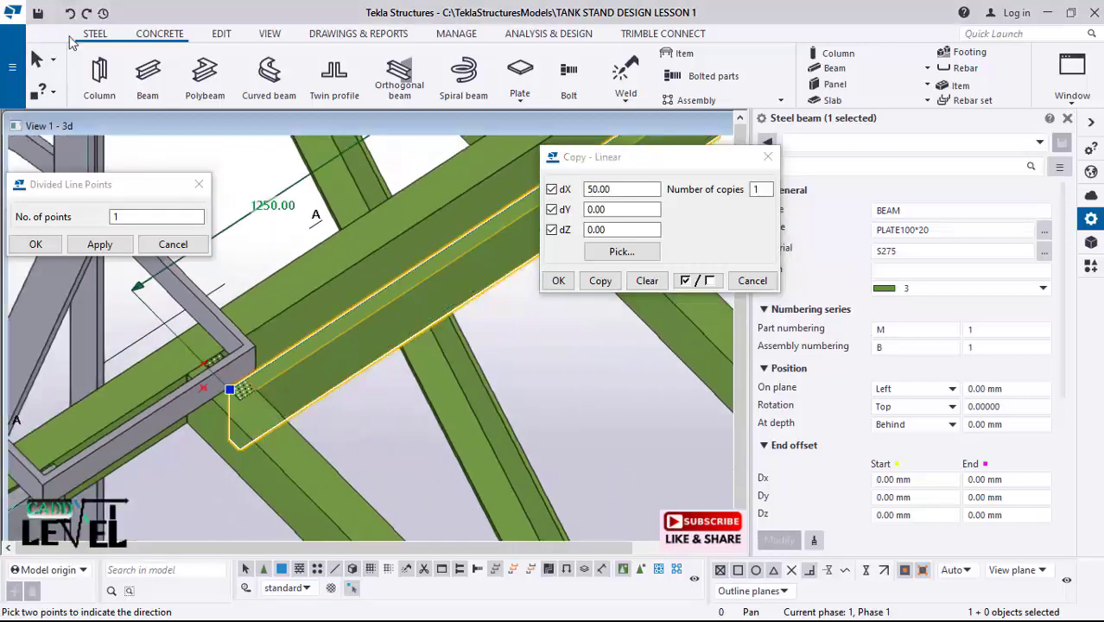
pyautogui.scroll(2, 281, 363)
pyautogui.scroll(-1, 286, 379)
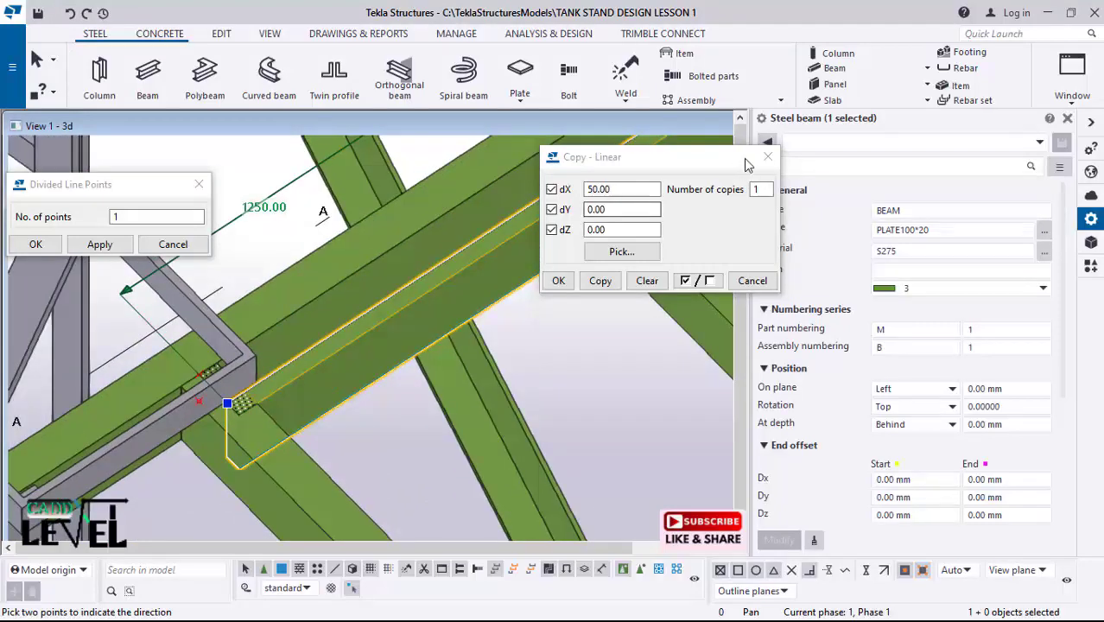
pyautogui.click(767, 156)
pyautogui.rightClick(571, 304)
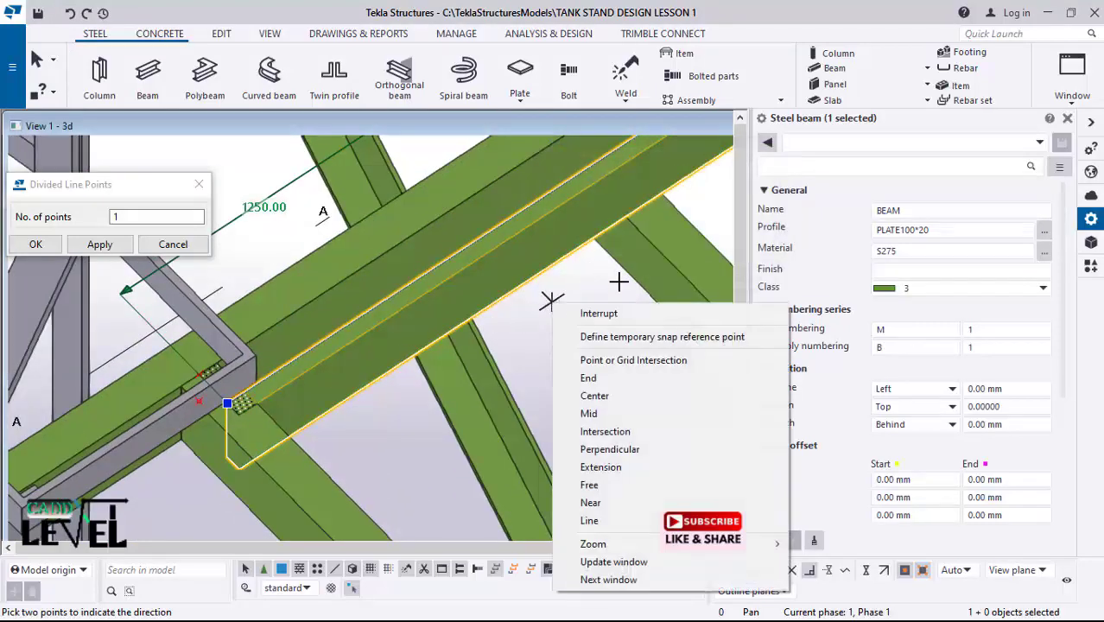
pyautogui.click(584, 313)
# Step: Set the class of the PLATE100*20 beam to 5 and apply the modification
pyautogui.click(536, 257)
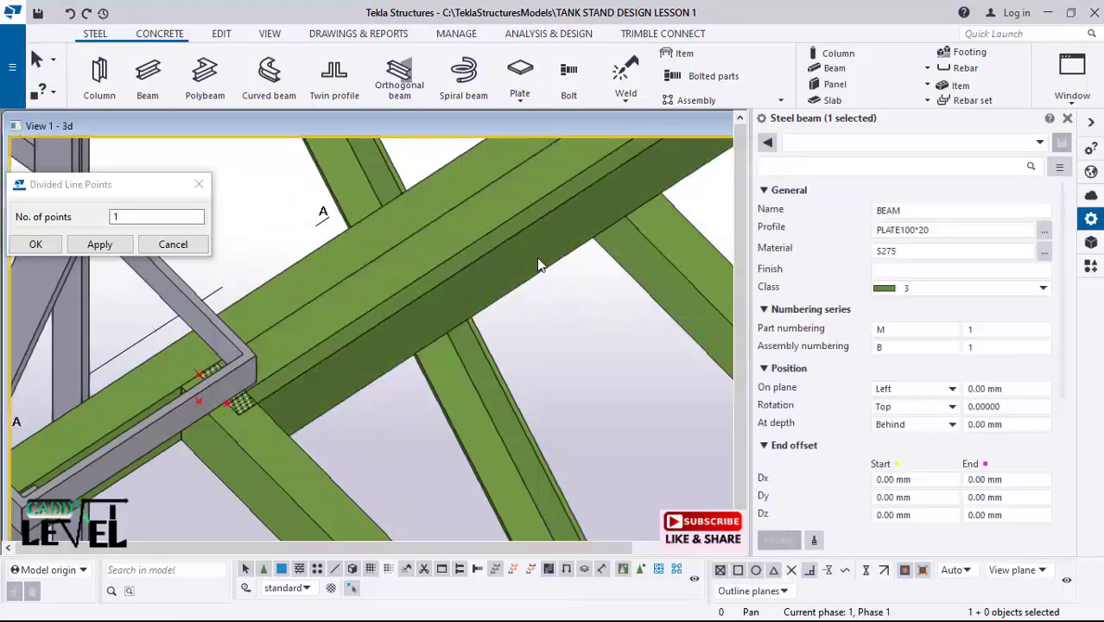
pyautogui.rightClick(576, 267)
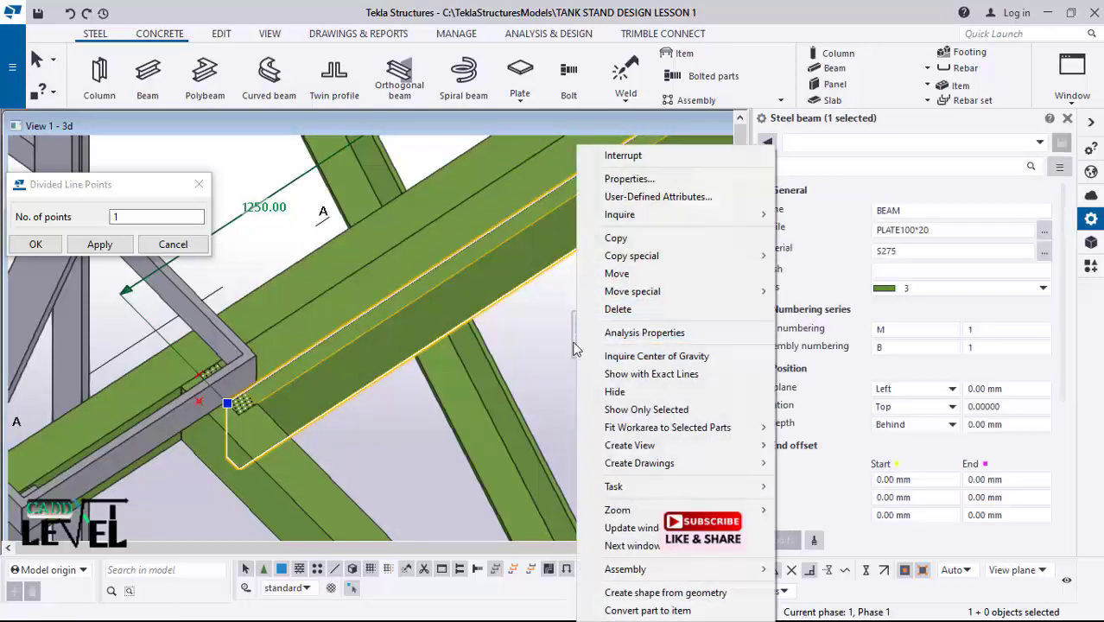
pyautogui.click(538, 302)
pyautogui.click(533, 253)
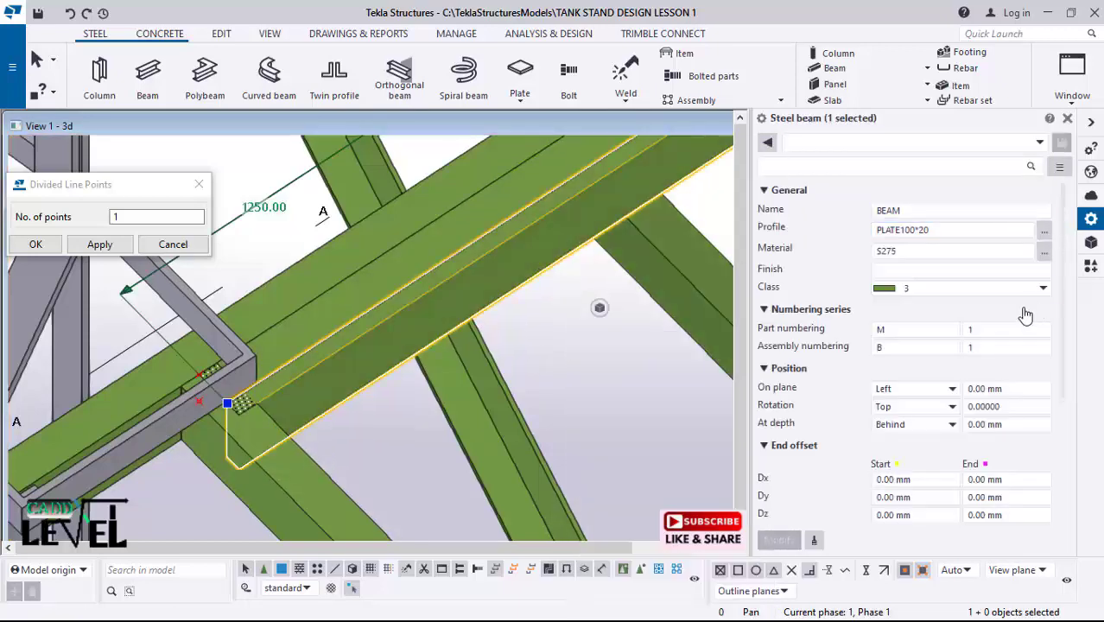
pyautogui.click(1044, 289)
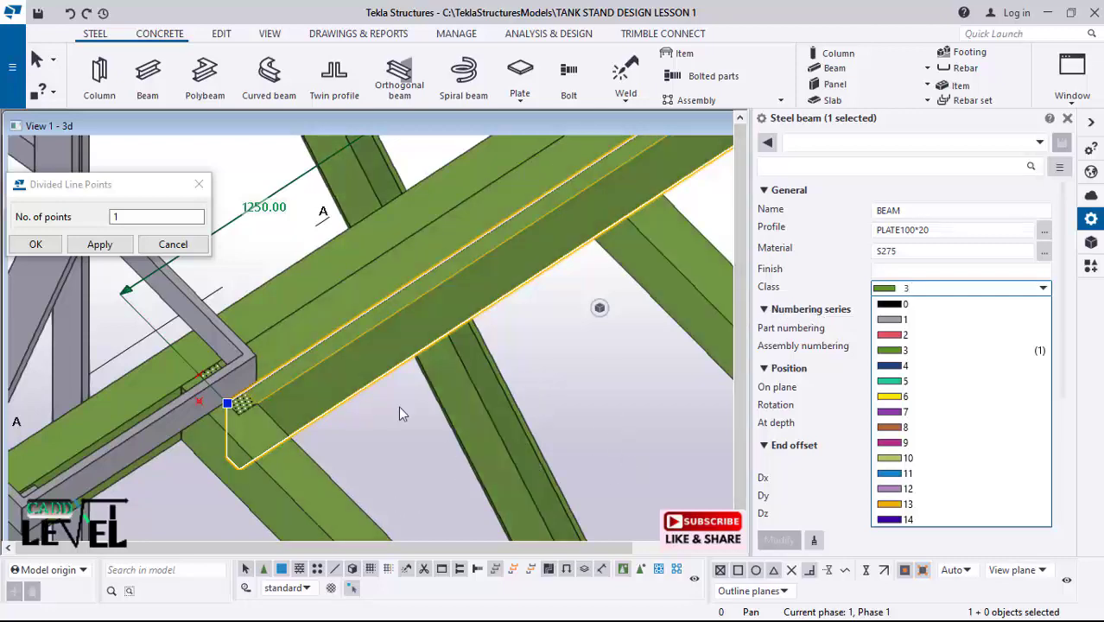
pyautogui.scroll(-1, 337, 251)
pyautogui.scroll(-2, 426, 359)
pyautogui.scroll(-3, 338, 282)
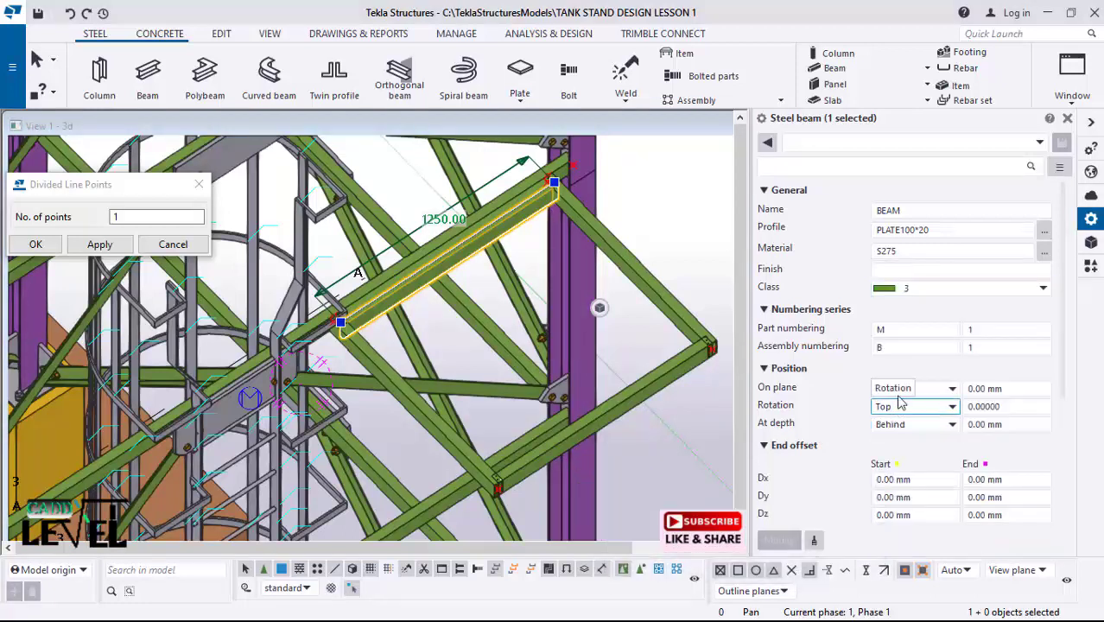
pyautogui.click(1017, 291)
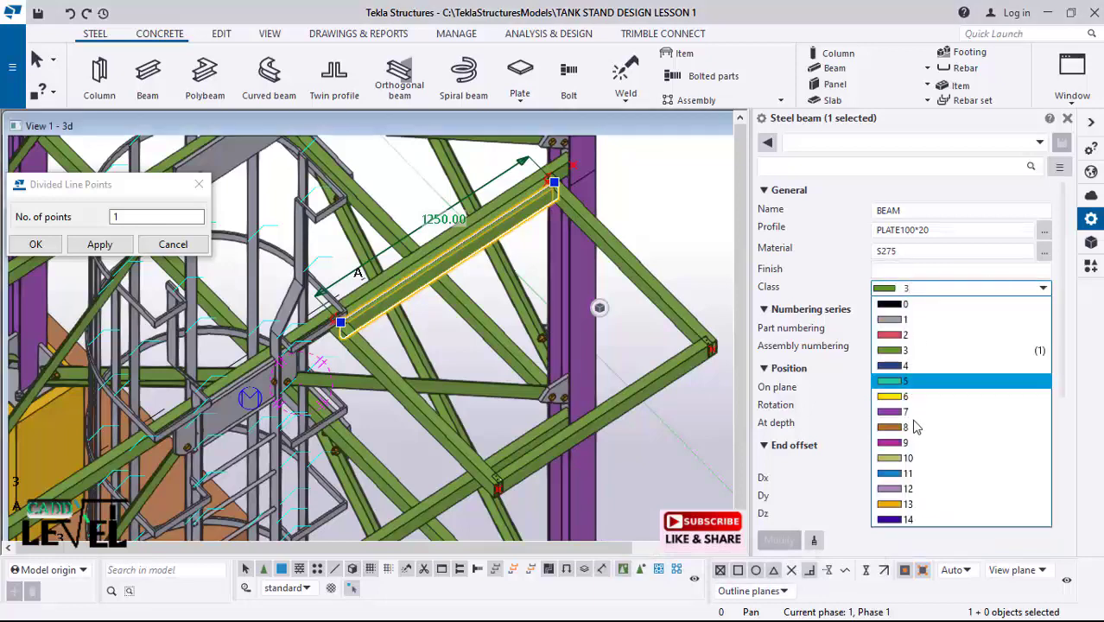
pyautogui.click(907, 391)
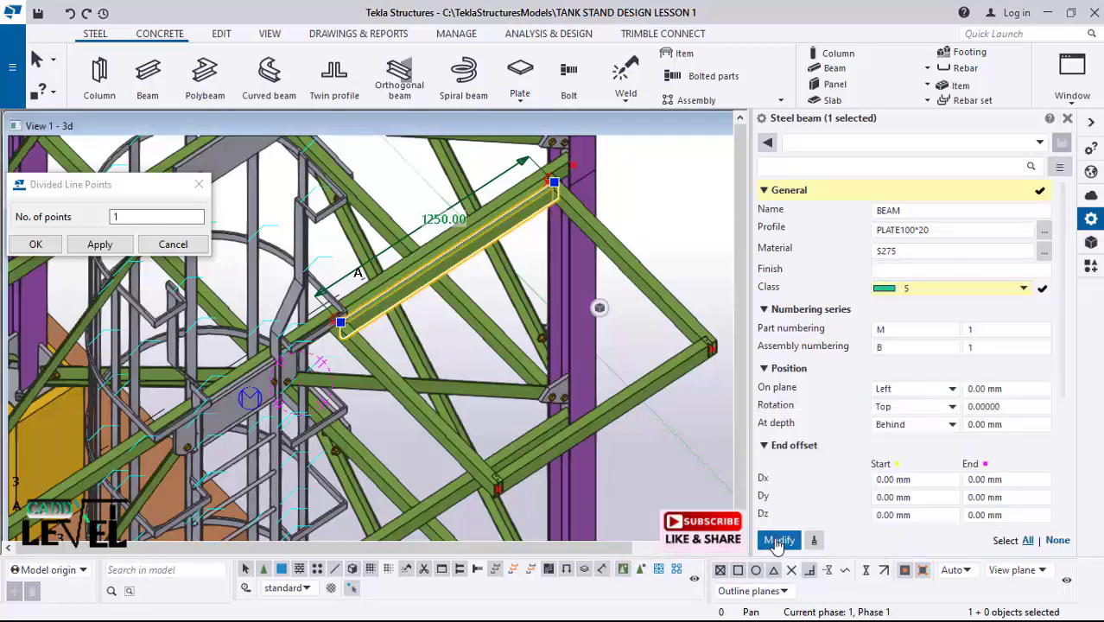
pyautogui.click(777, 541)
# Step: Move the plate beam linearly by 50 mm in dX
pyautogui.scroll(1, 335, 293)
pyautogui.rightClick(508, 345)
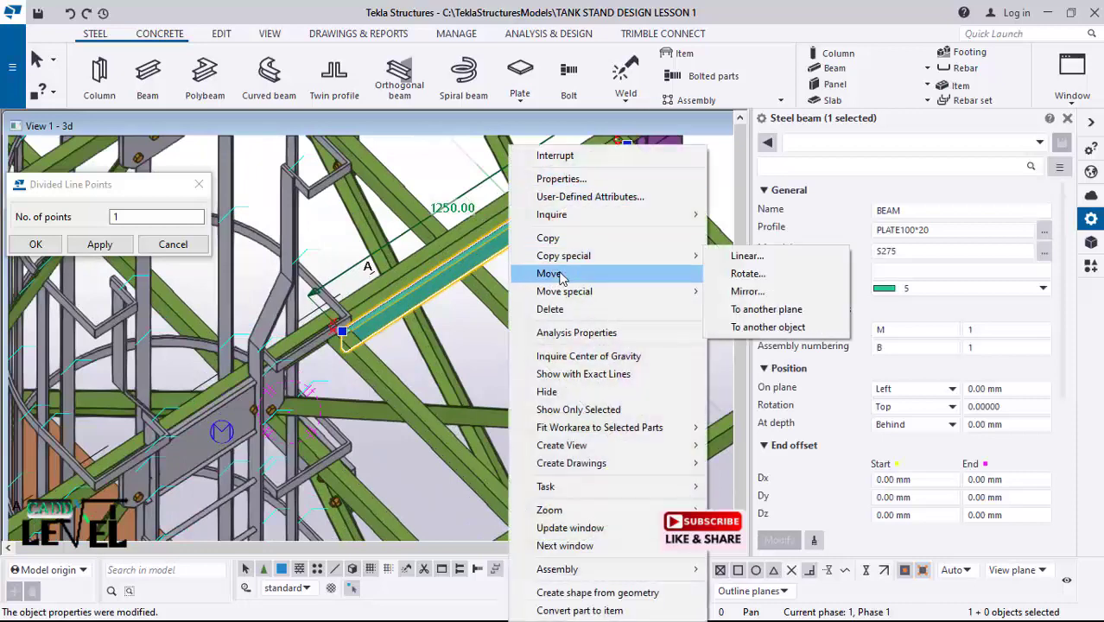
pyautogui.moveTo(584, 302)
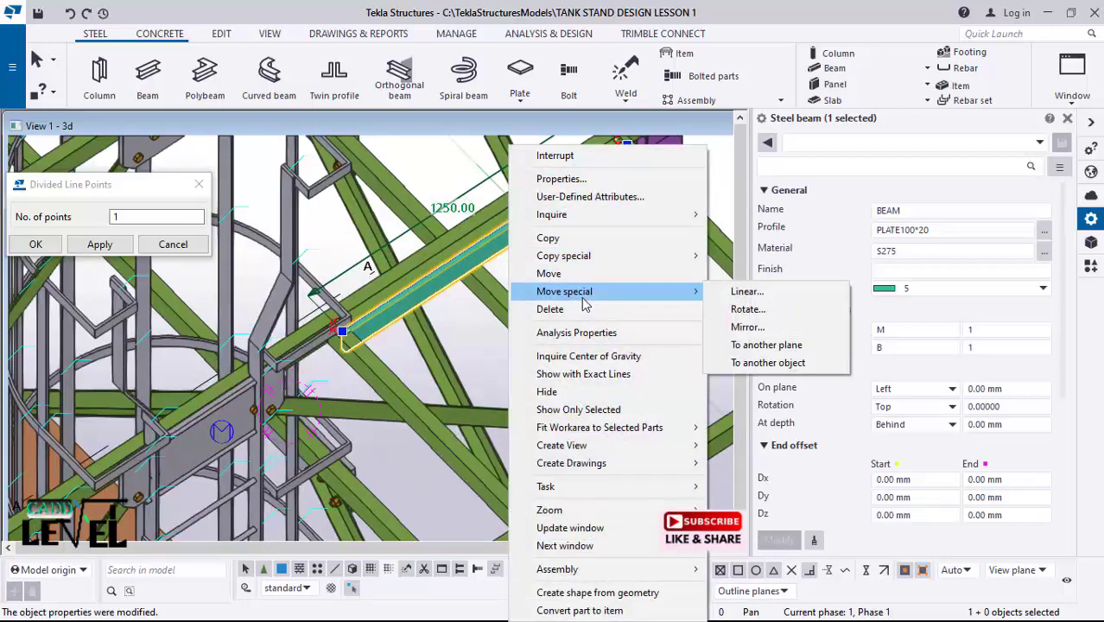
pyautogui.click(745, 292)
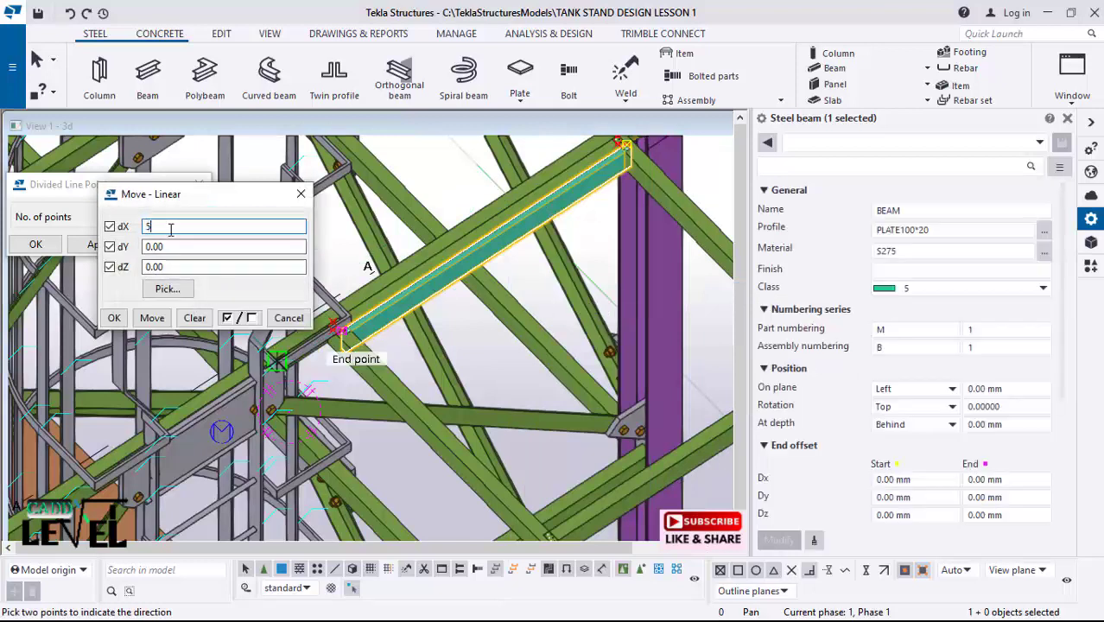
pyautogui.click(151, 318)
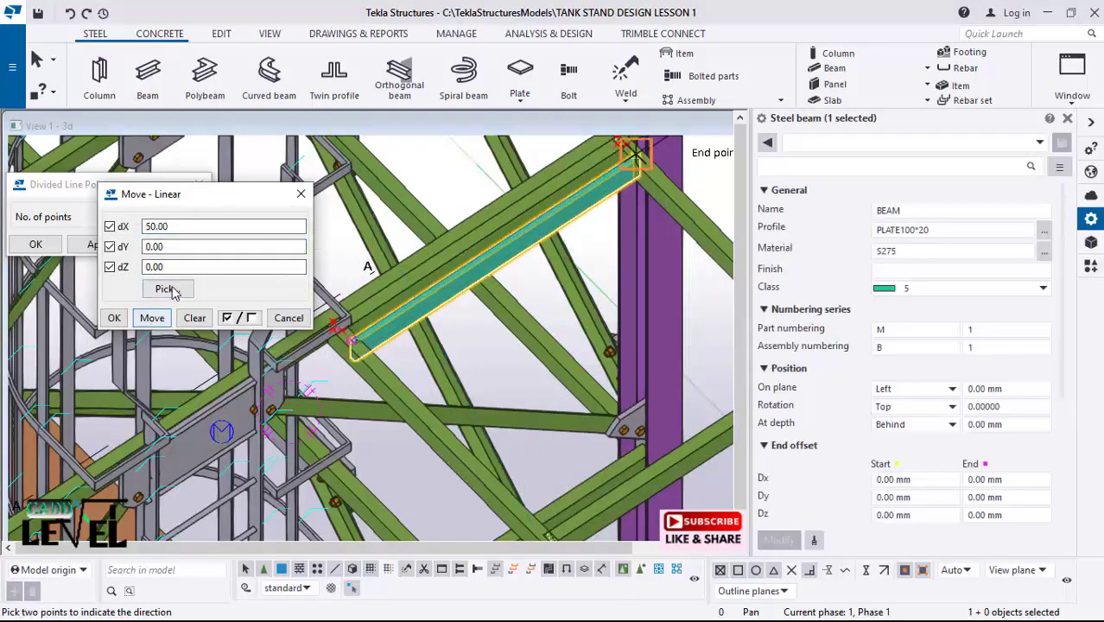
# Step: Close the linear move and divided line points dialogs, then reselect the PLATE100*20 beam
pyautogui.click(114, 318)
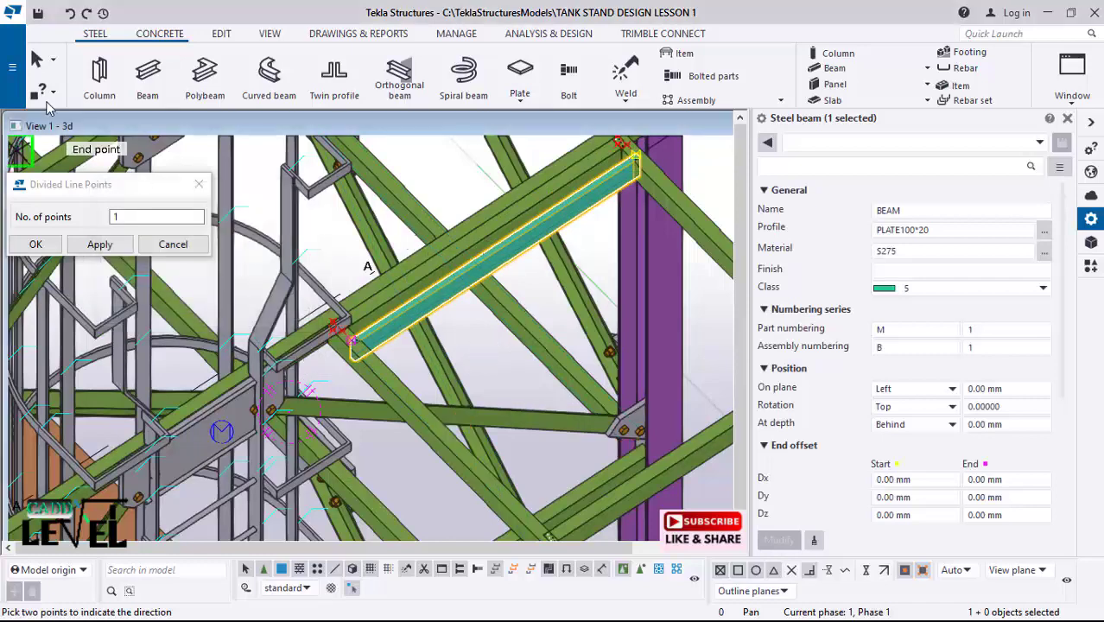
pyautogui.click(35, 245)
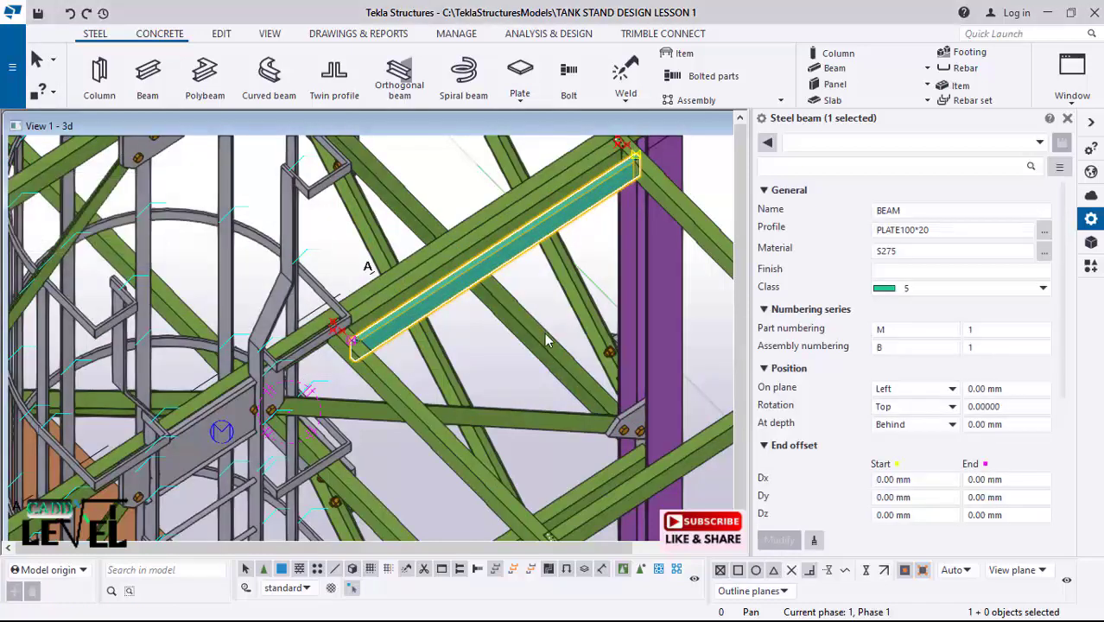
pyautogui.click(530, 271)
pyautogui.click(511, 261)
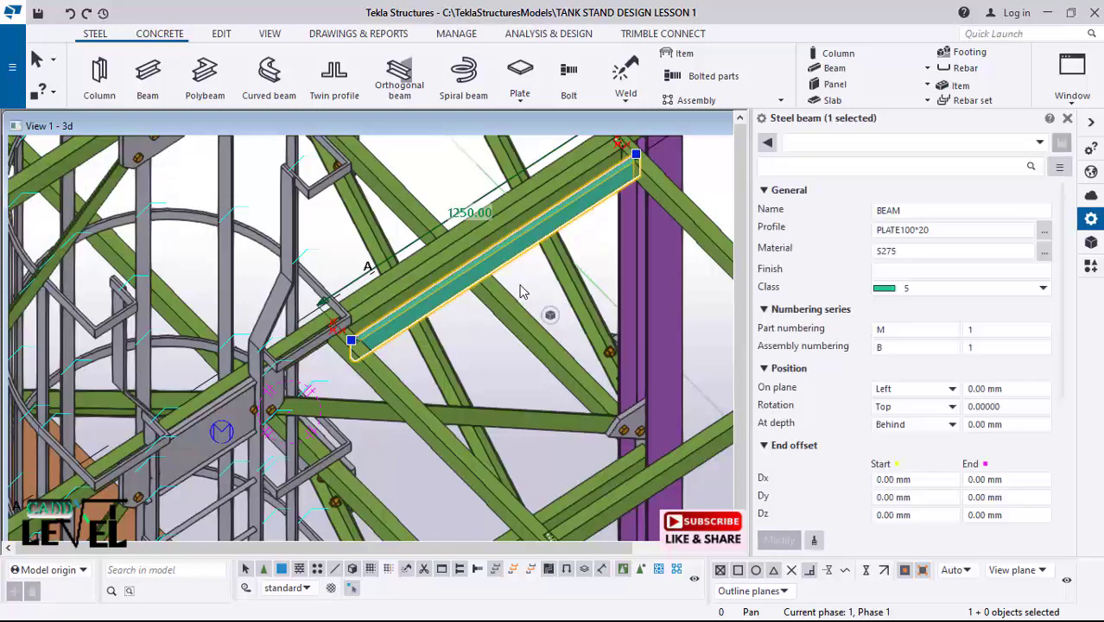
# Step: Copy the plate beam linearly by 50 mm in dX with 22 copies, then end the copy command
pyautogui.rightClick(519, 284)
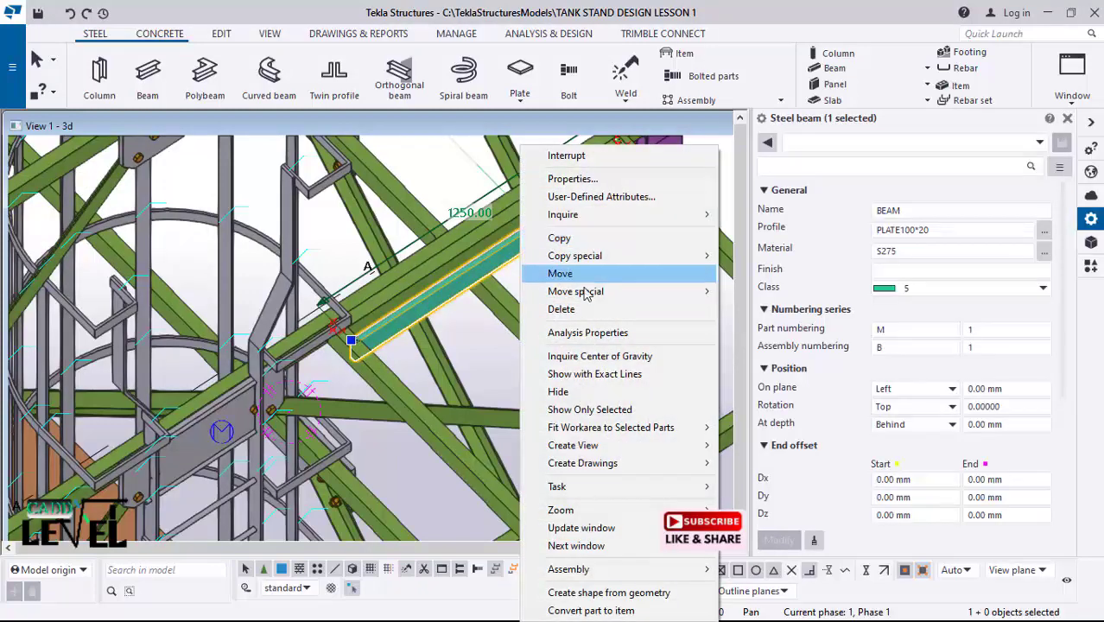
pyautogui.moveTo(595, 257)
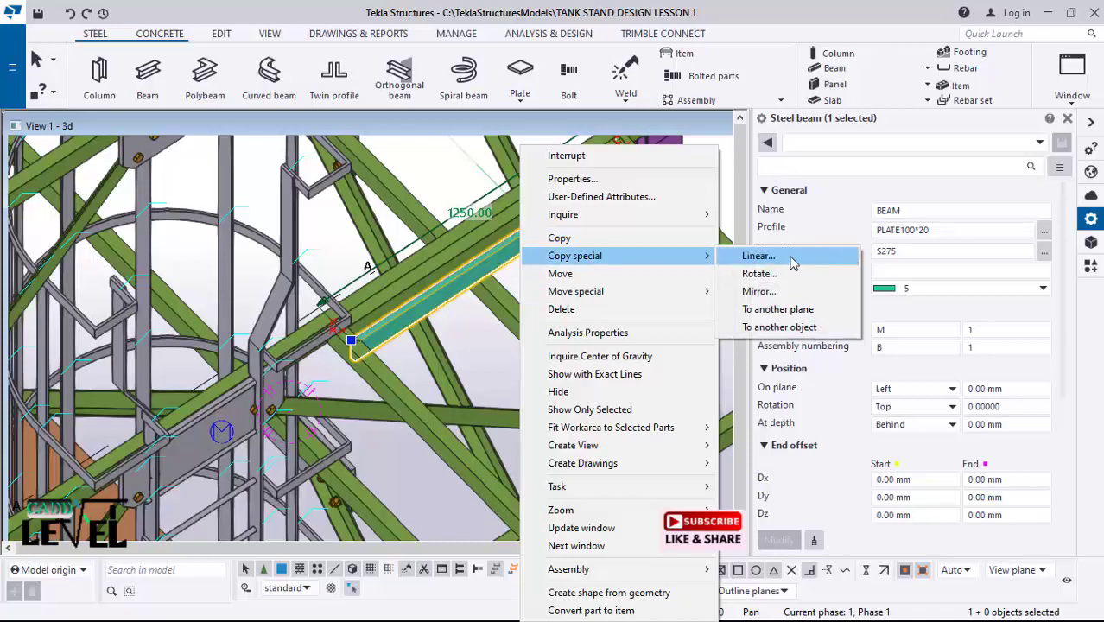
pyautogui.click(759, 255)
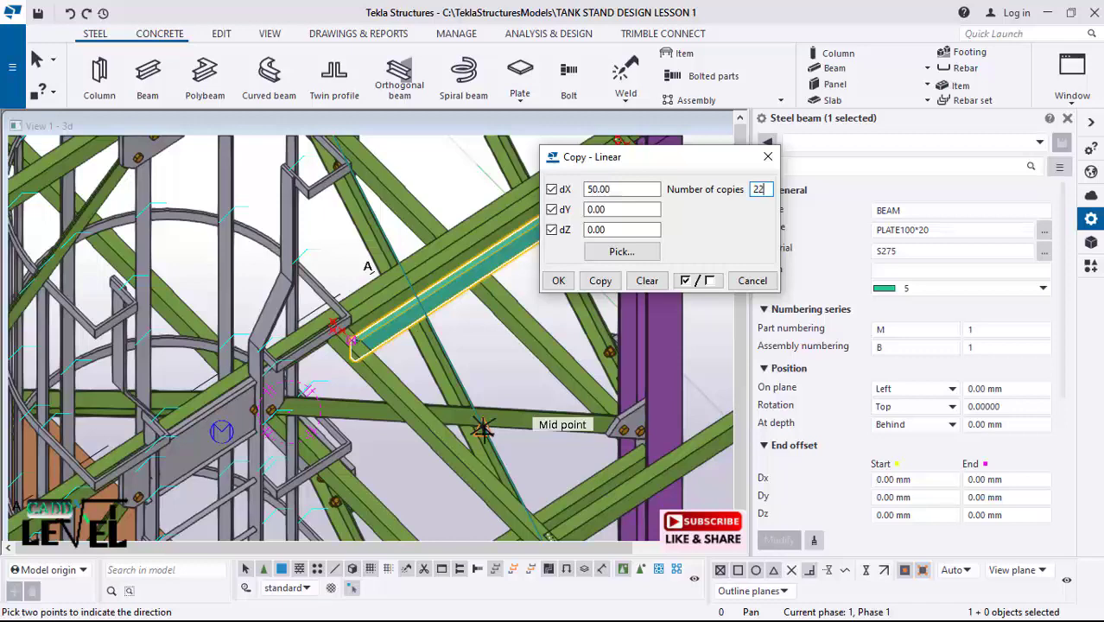
pyautogui.click(600, 281)
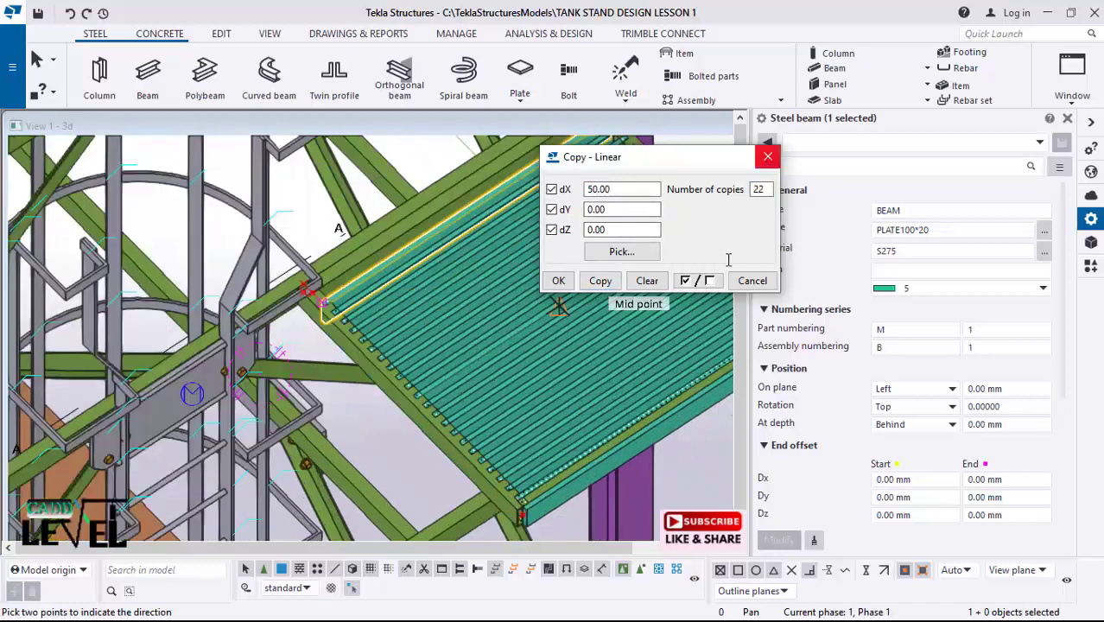
pyautogui.click(559, 281)
pyautogui.scroll(-3, 557, 289)
pyautogui.rightClick(663, 478)
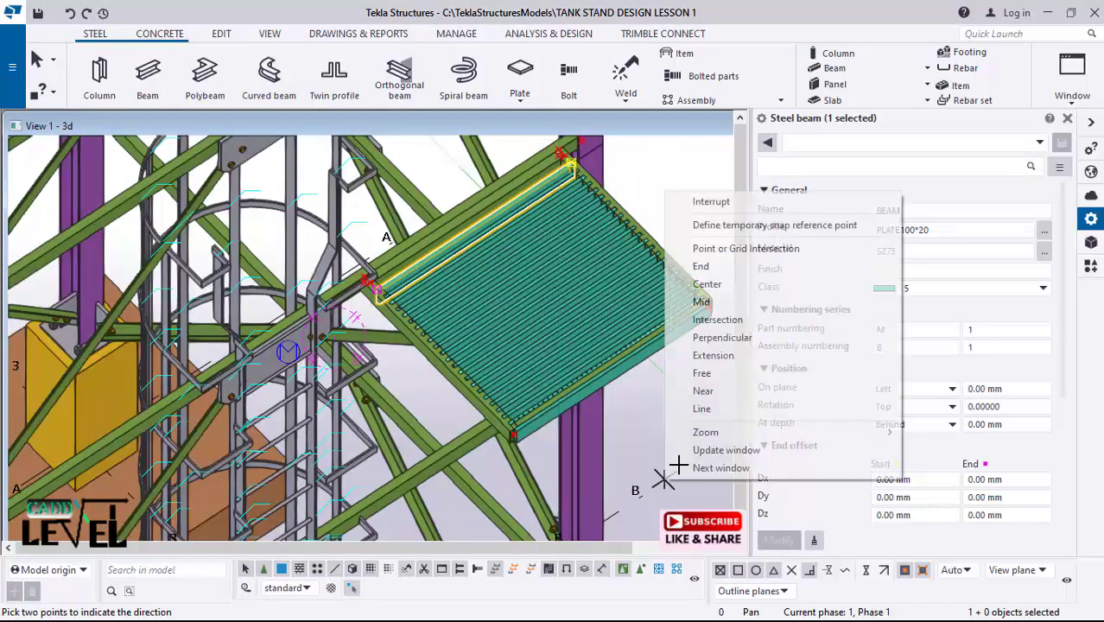
pyautogui.click(701, 201)
# Step: Delete the surplus plate copy lying outside the platform's outer RHS frame beam
pyautogui.scroll(5, 492, 365)
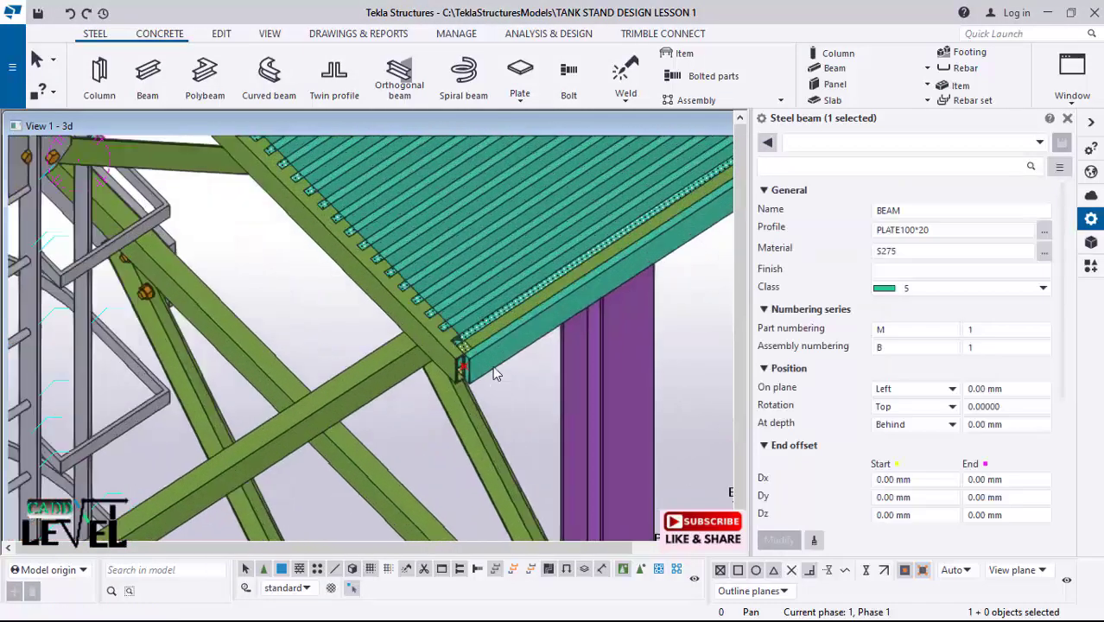
pyautogui.scroll(4, 479, 341)
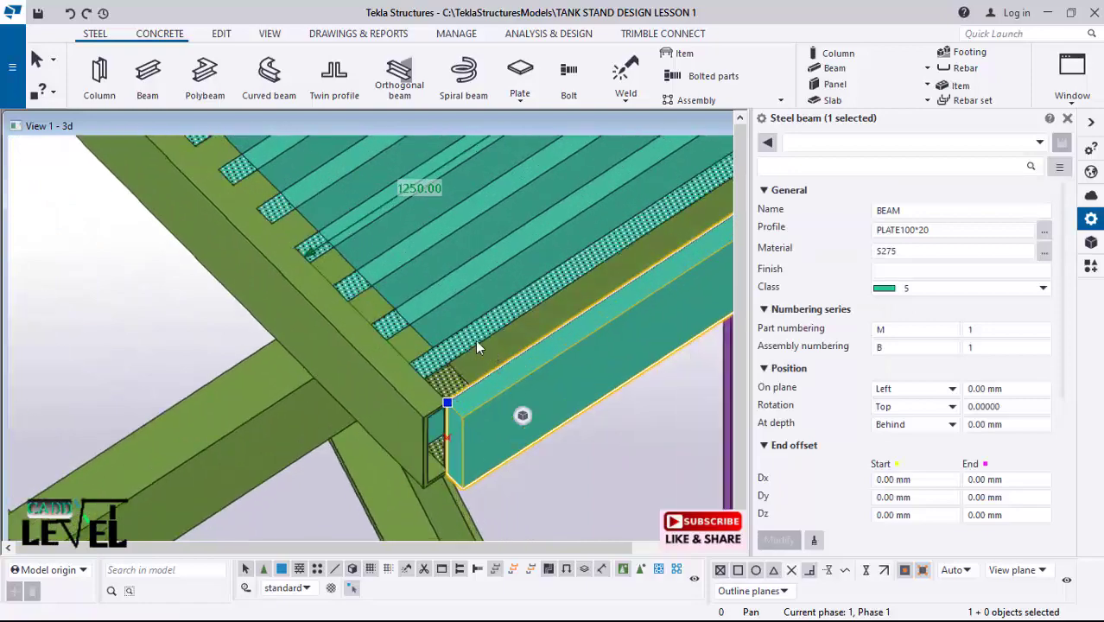
pyautogui.keyDown('ctrl'); pyautogui.moveTo(454, 324); pyautogui.dragTo(485, 387, button='middle'); pyautogui.keyUp('ctrl')
pyautogui.rightClick(485, 387)
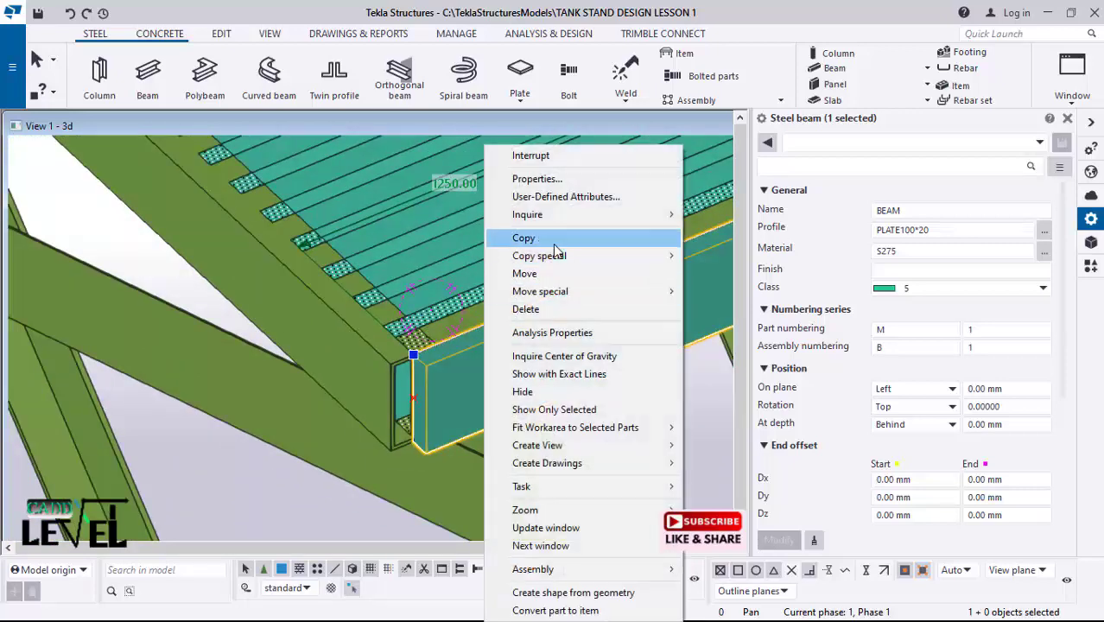
pyautogui.click(531, 308)
pyautogui.scroll(-2, 466, 346)
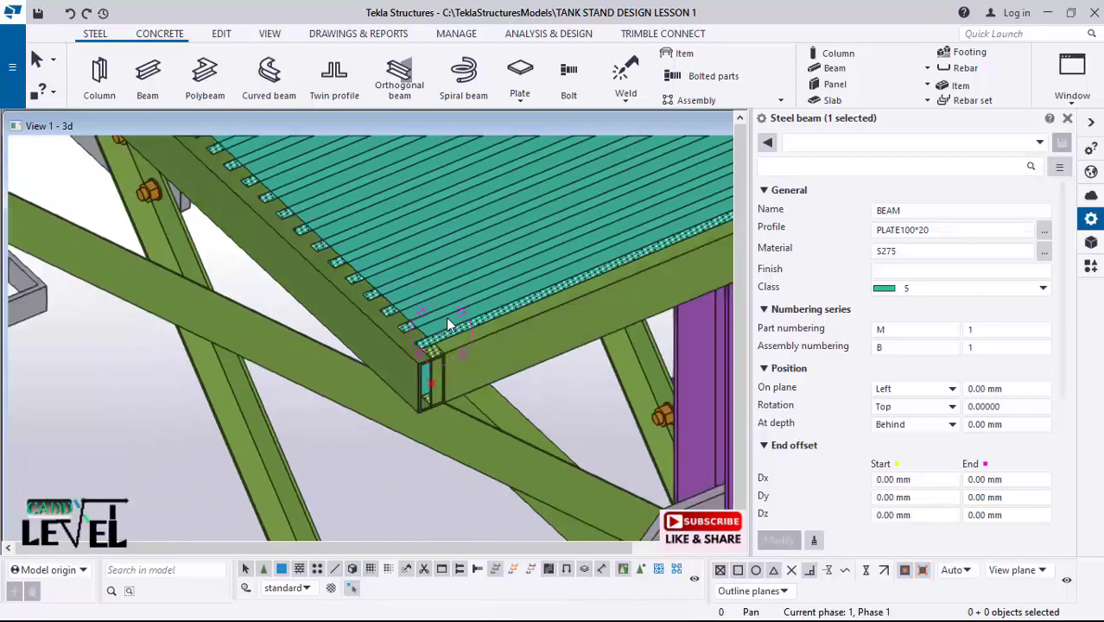
# Step: Examine the plank ends and the outer corner joint of the platform frame
pyautogui.scroll(4, 445, 316)
pyautogui.keyDown('ctrl'); pyautogui.moveTo(462, 375); pyautogui.dragTo(417, 474, button='middle'); pyautogui.keyUp('ctrl')
pyautogui.scroll(-6, 414, 467)
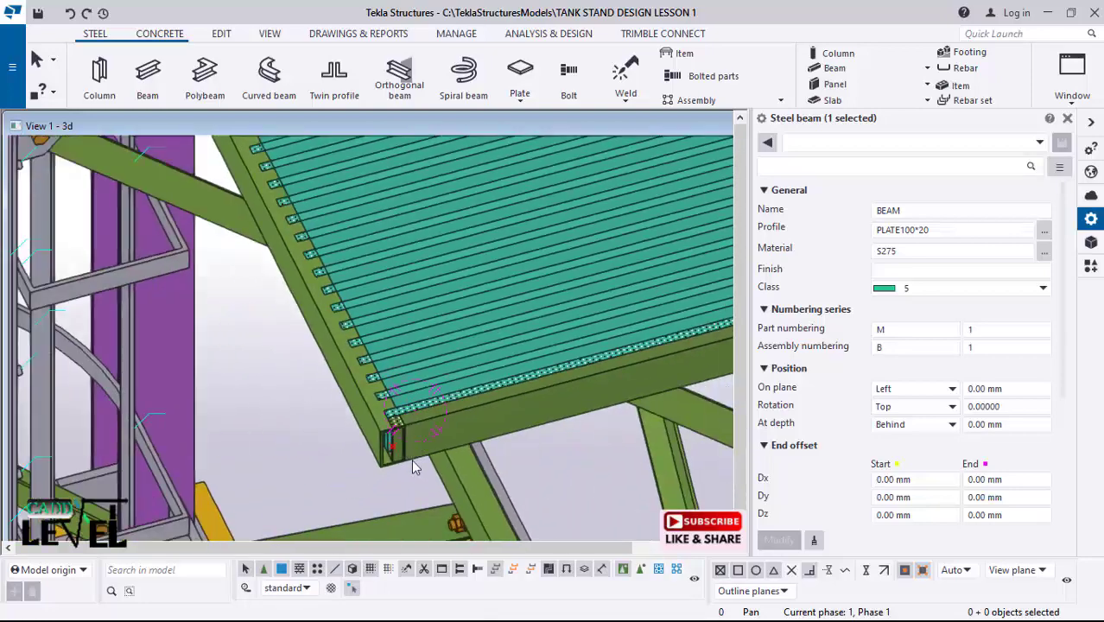
pyautogui.scroll(2, 509, 278)
pyautogui.scroll(6, 371, 471)
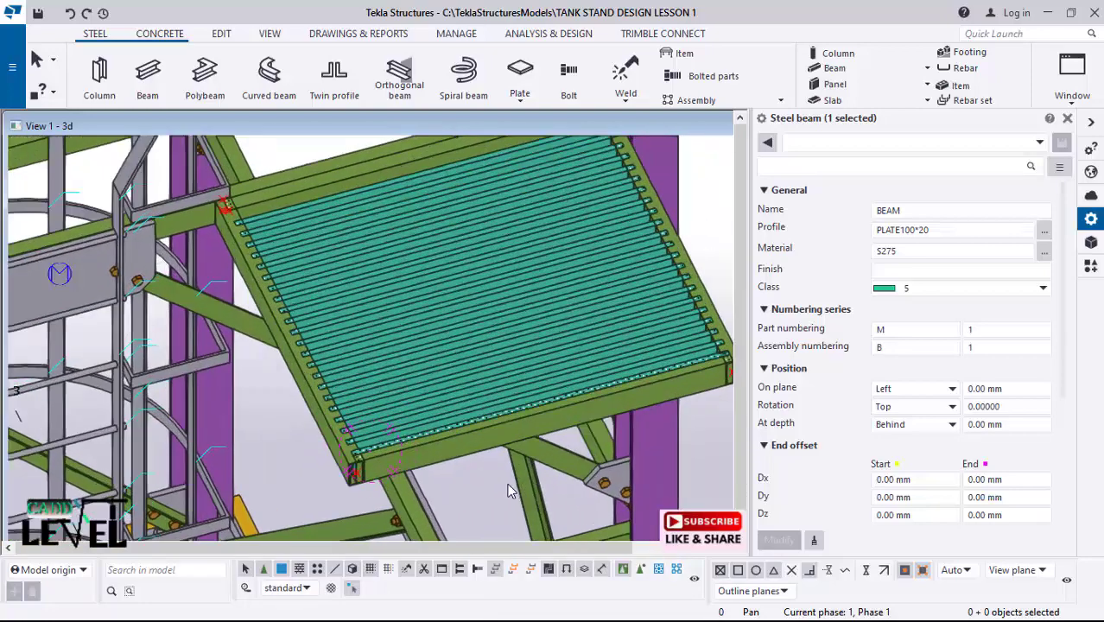
pyautogui.scroll(1, 353, 435)
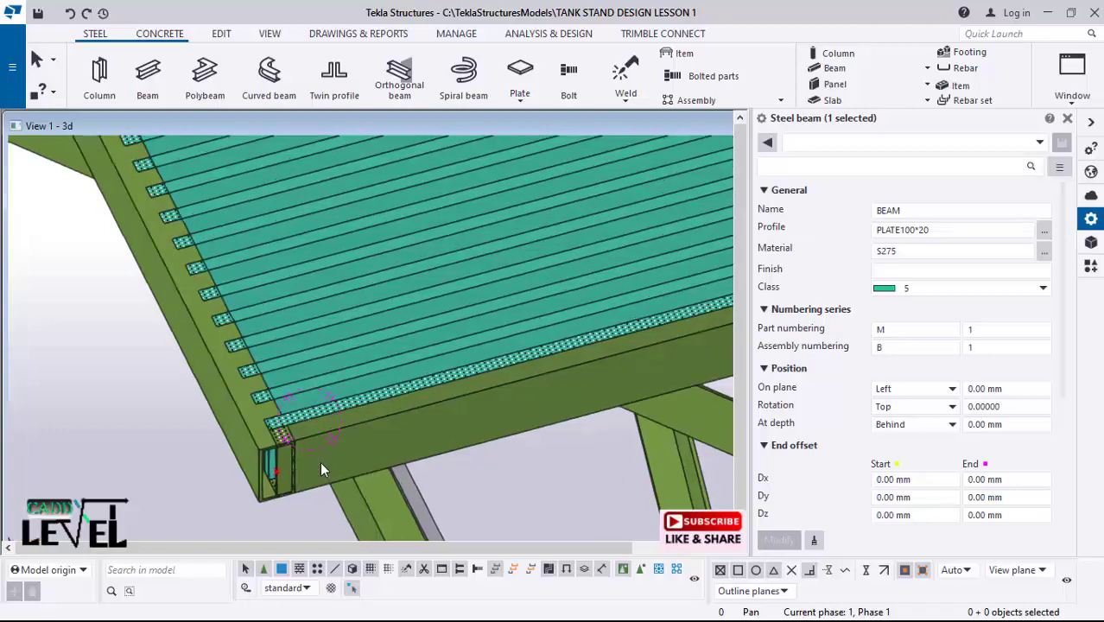
pyautogui.scroll(-2, 471, 393)
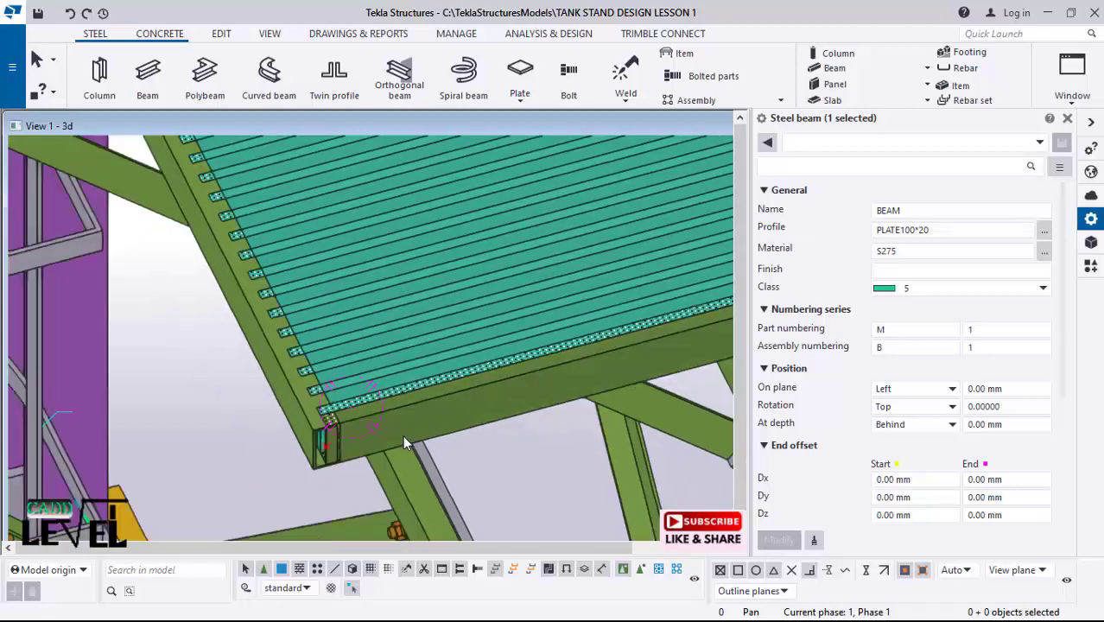
# Step: Search the applications and components for "weld" and start the Stanchion weld (85) component
pyautogui.click(1091, 268)
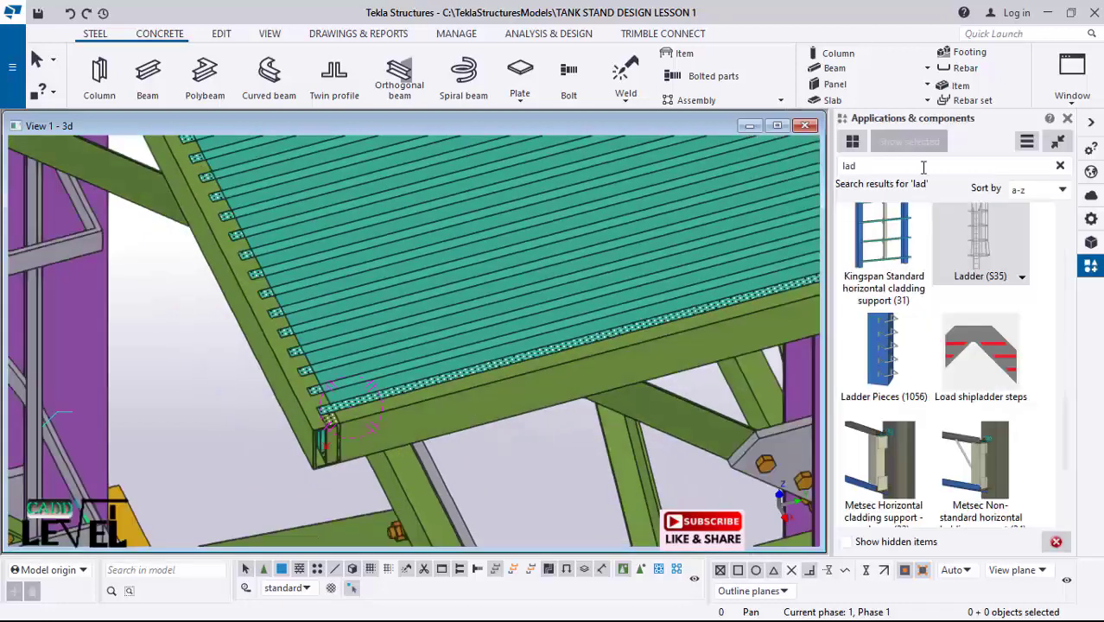
pyautogui.moveTo(915, 167); pyautogui.dragTo(812, 185)
pyautogui.write('we')
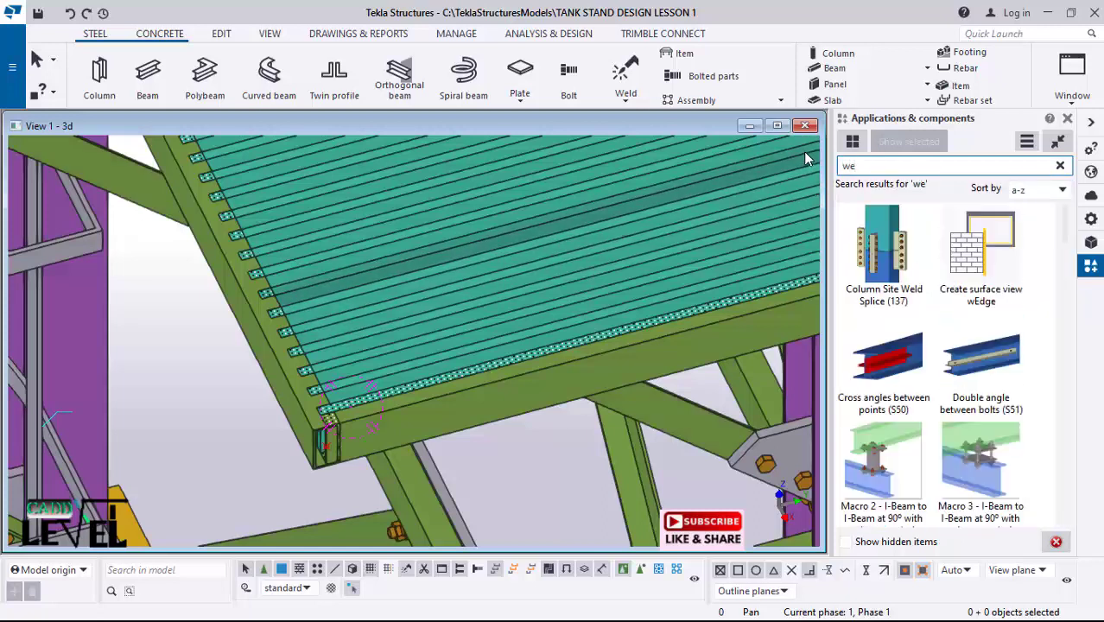
pyautogui.write('d')
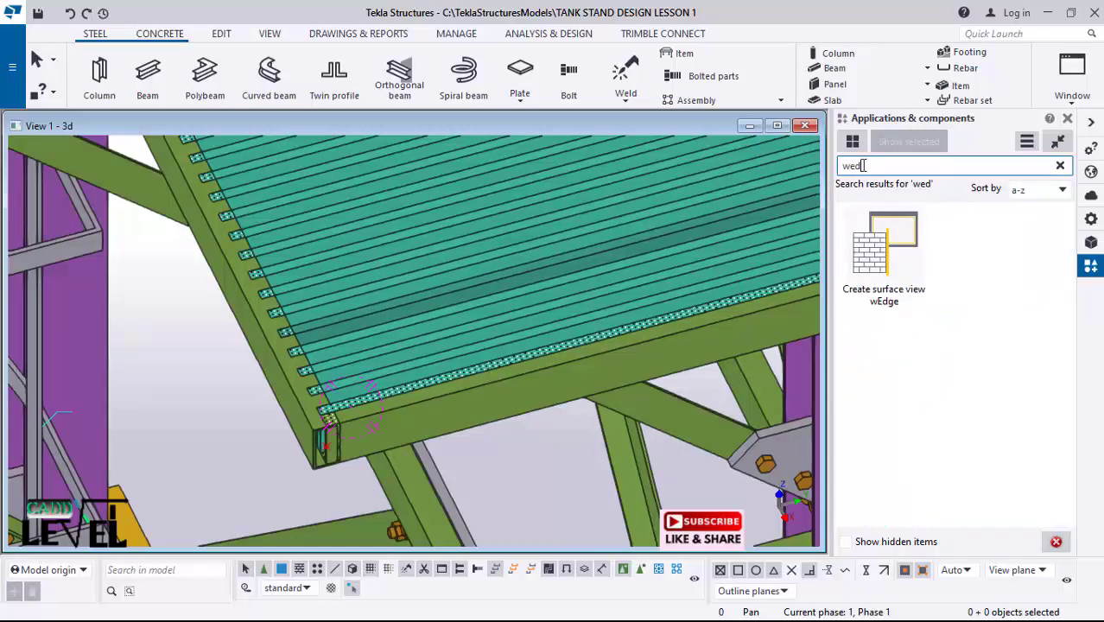
pyautogui.press('BackSpace')
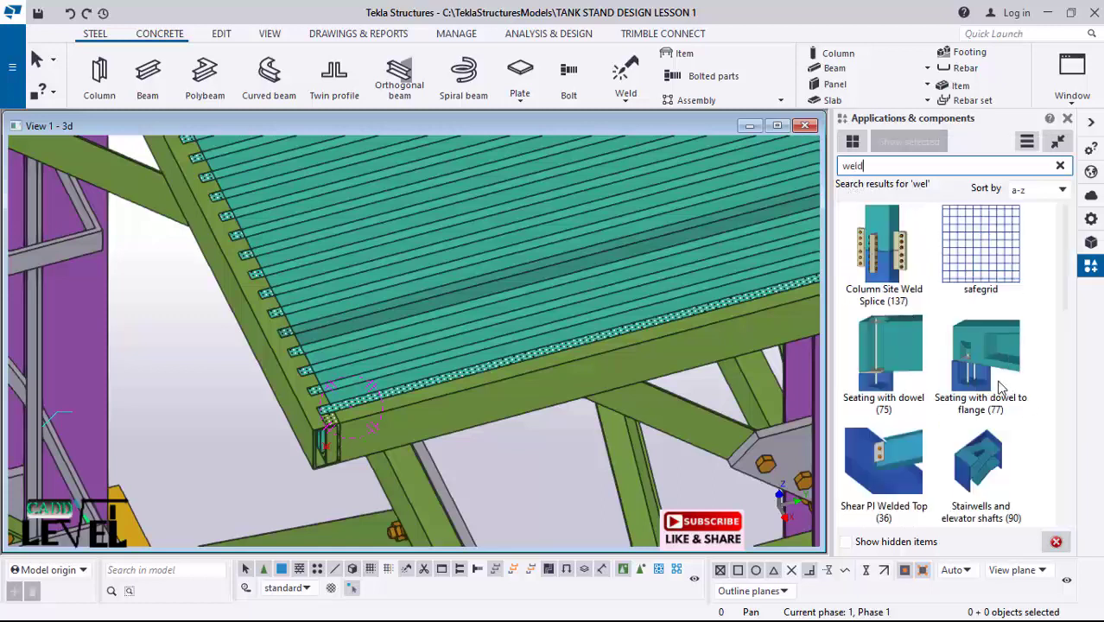
pyautogui.click(974, 363)
# Step: Apply stanchion welds between the outer RHS beam and both side RHS beams at the platform's two outer corners
pyautogui.scroll(5, 332, 485)
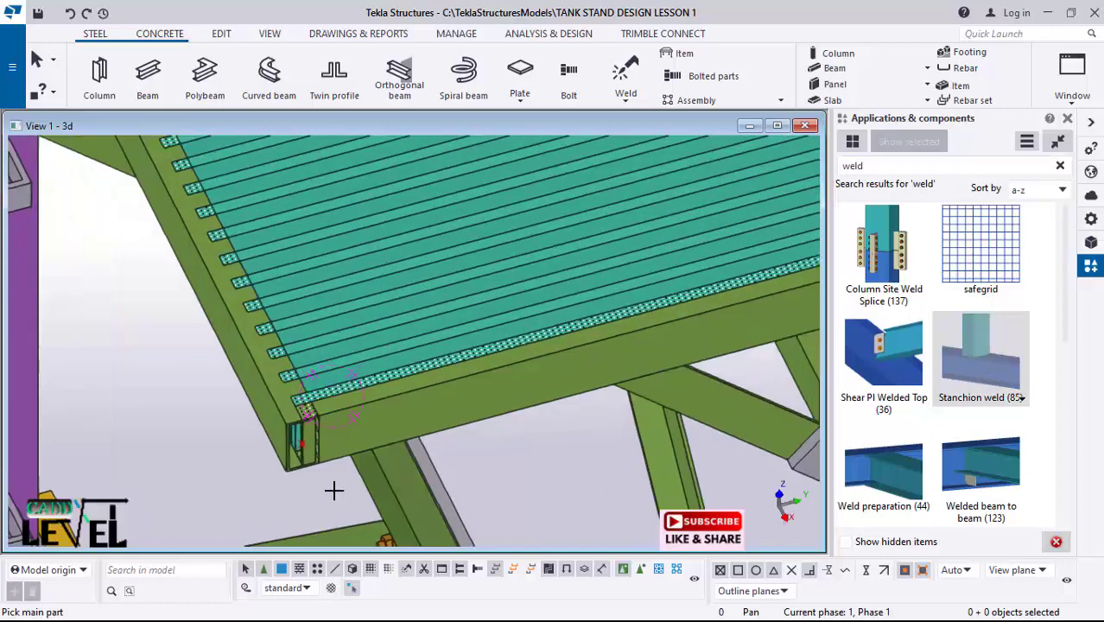
pyautogui.click(264, 344)
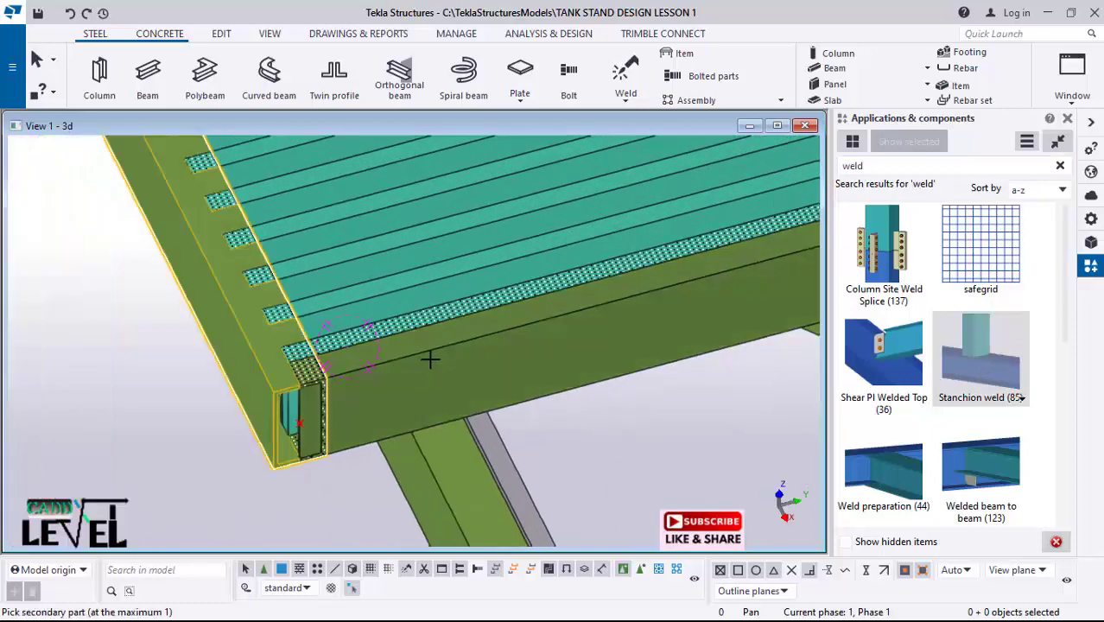
pyautogui.click(386, 397)
pyautogui.scroll(-5, 327, 402)
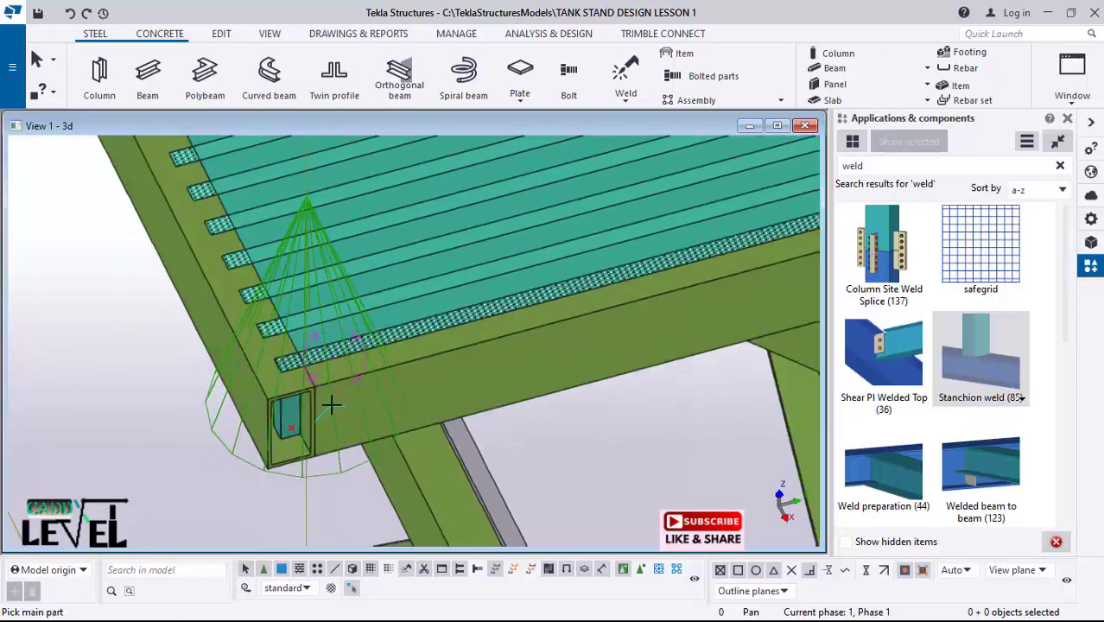
pyautogui.scroll(-3, 601, 394)
pyautogui.scroll(6, 627, 320)
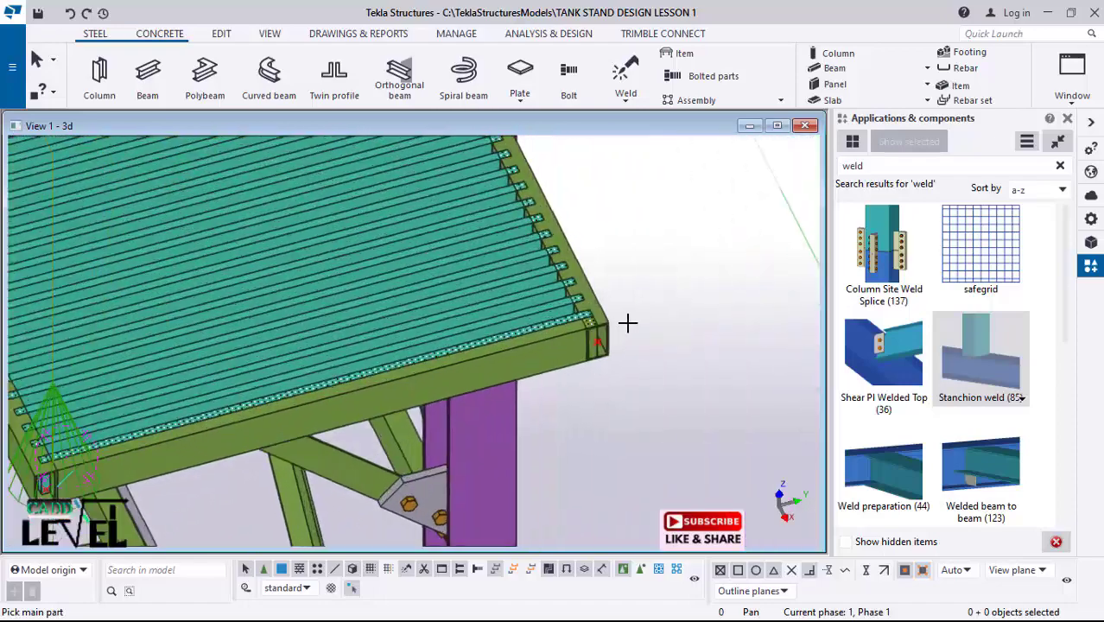
pyautogui.click(523, 343)
pyautogui.click(578, 363)
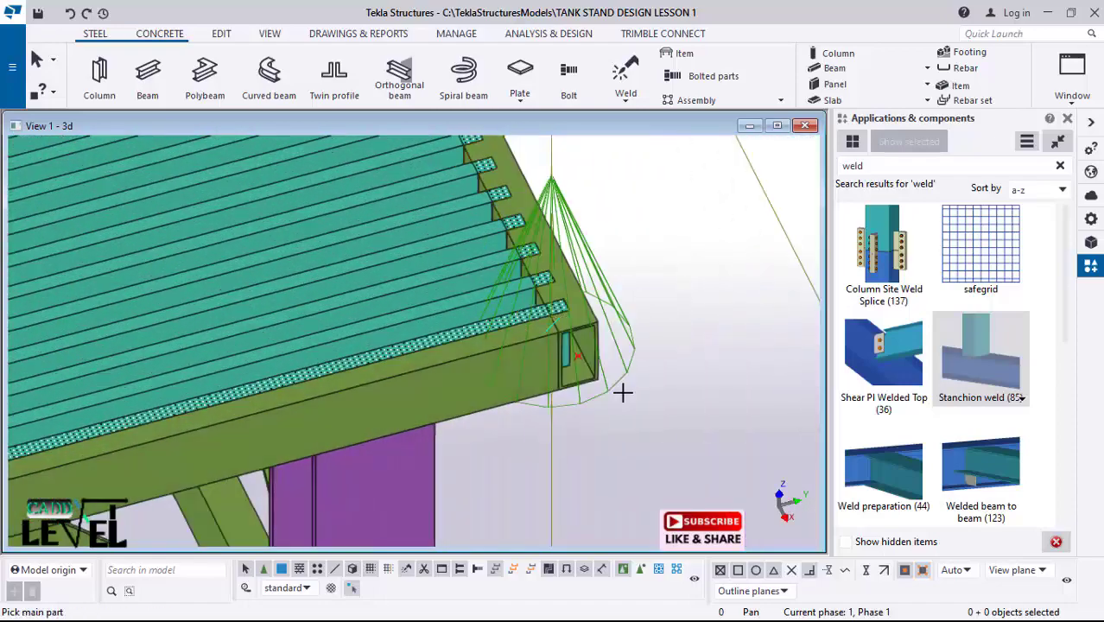
# Step: Apply stanchion welds joining the side RHS beam to the tower beam and inner RHS beam at the inner corner farthest from the ladder
pyautogui.scroll(-5, 624, 389)
pyautogui.scroll(6, 484, 204)
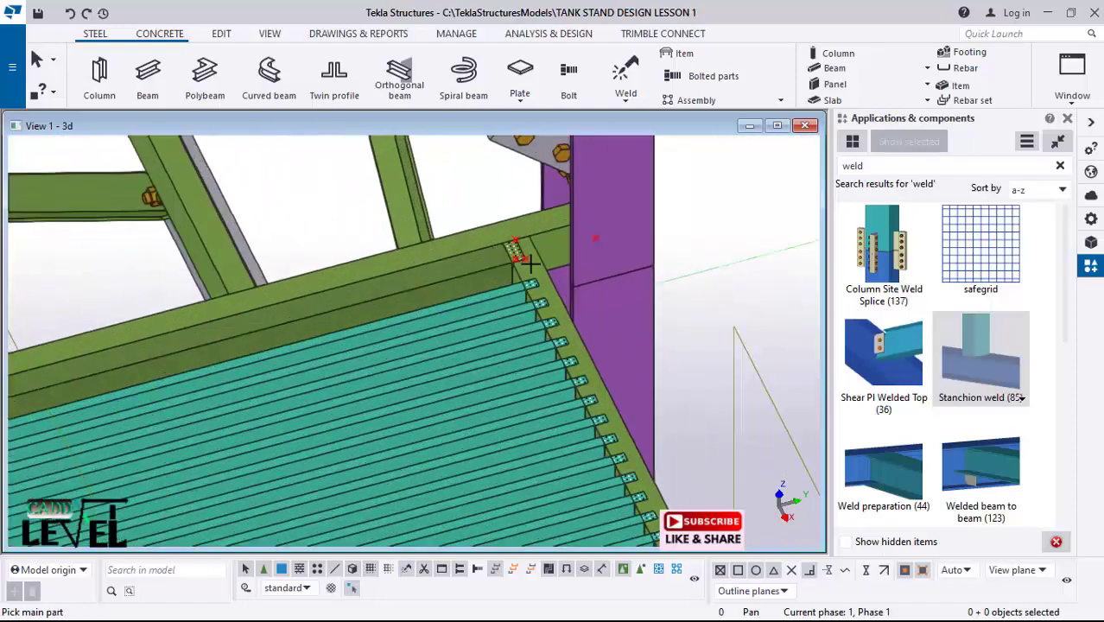
pyautogui.click(484, 207)
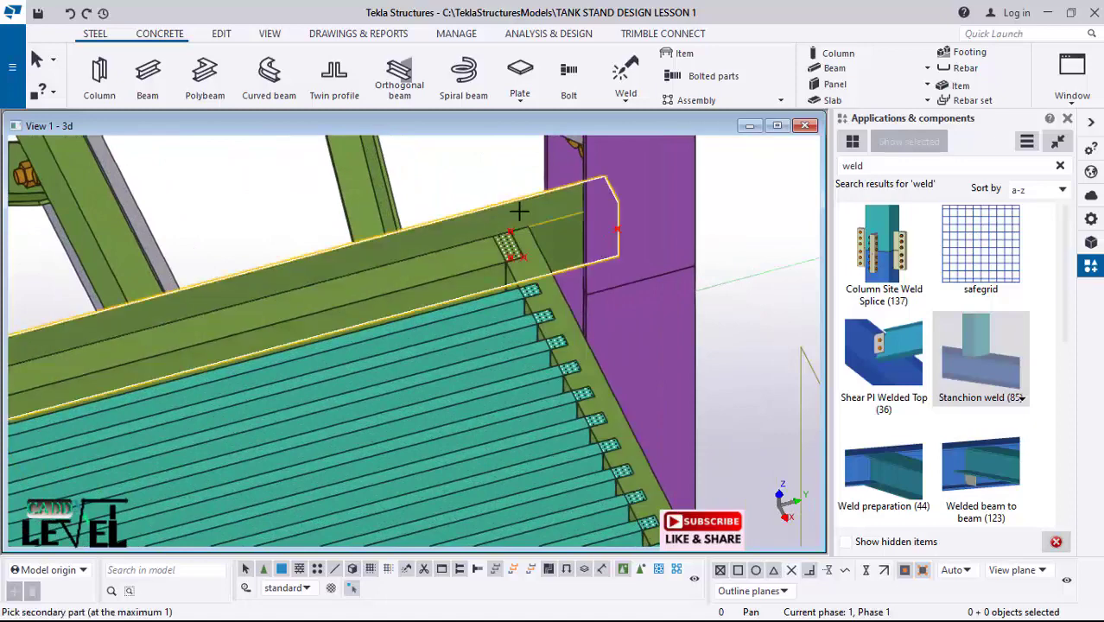
pyautogui.click(544, 270)
pyautogui.scroll(3, 510, 259)
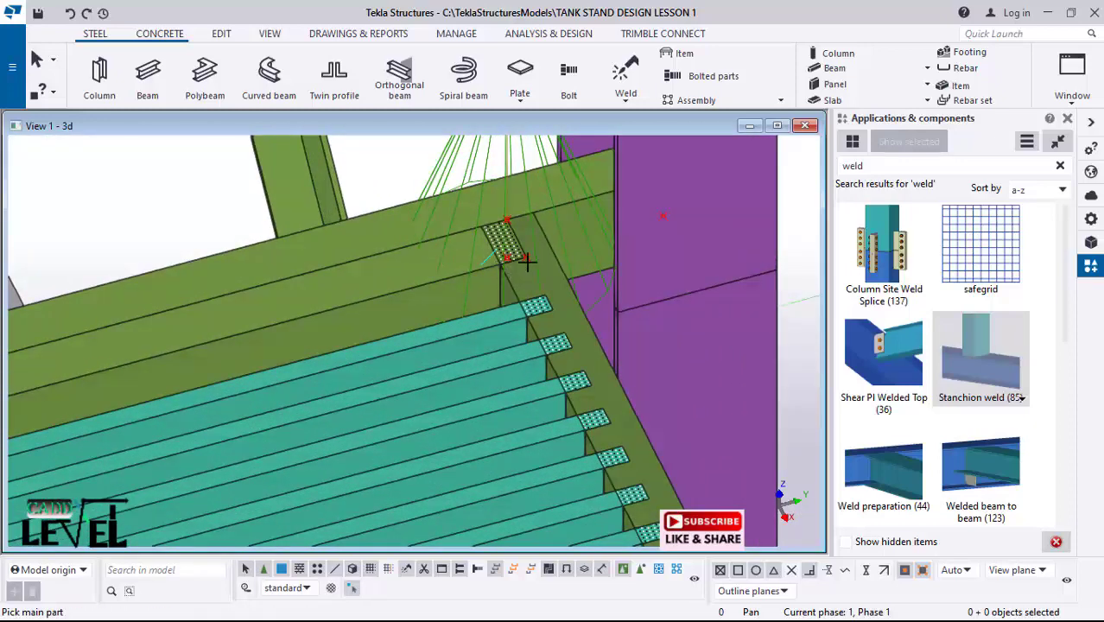
pyautogui.click(439, 263)
pyautogui.click(570, 248)
pyautogui.scroll(-3, 619, 219)
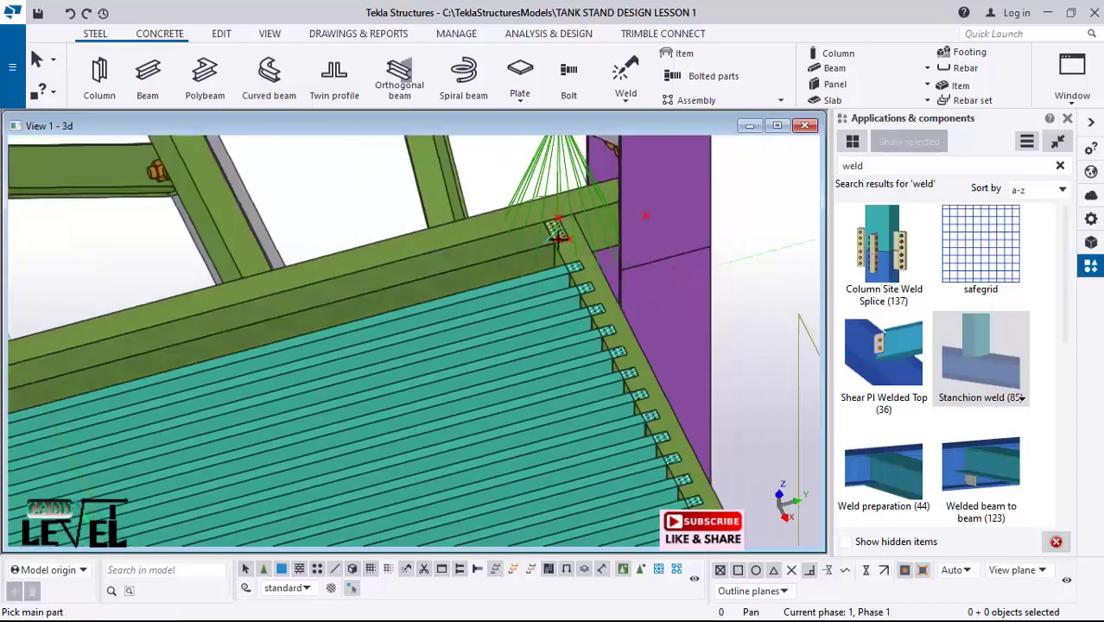
pyautogui.scroll(2, 572, 278)
pyautogui.click(590, 245)
pyautogui.click(506, 267)
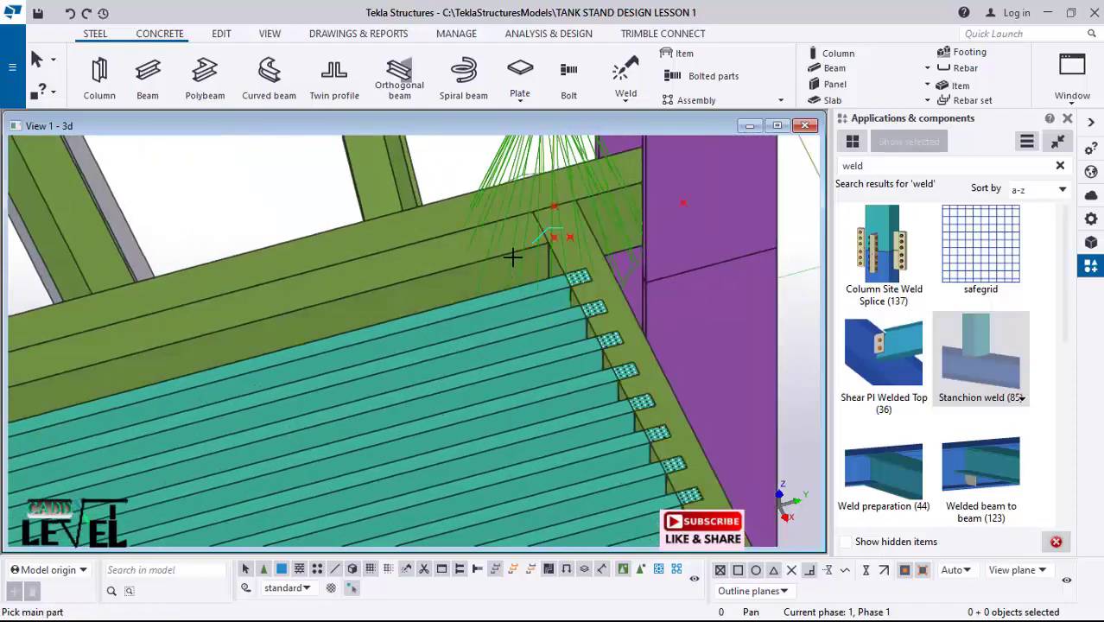
# Step: Apply stanchion welds joining the inner RHS beam, side RHS beam and tower beam at the inner corner beside the ladder
pyautogui.scroll(-5, 312, 323)
pyautogui.scroll(5, 312, 323)
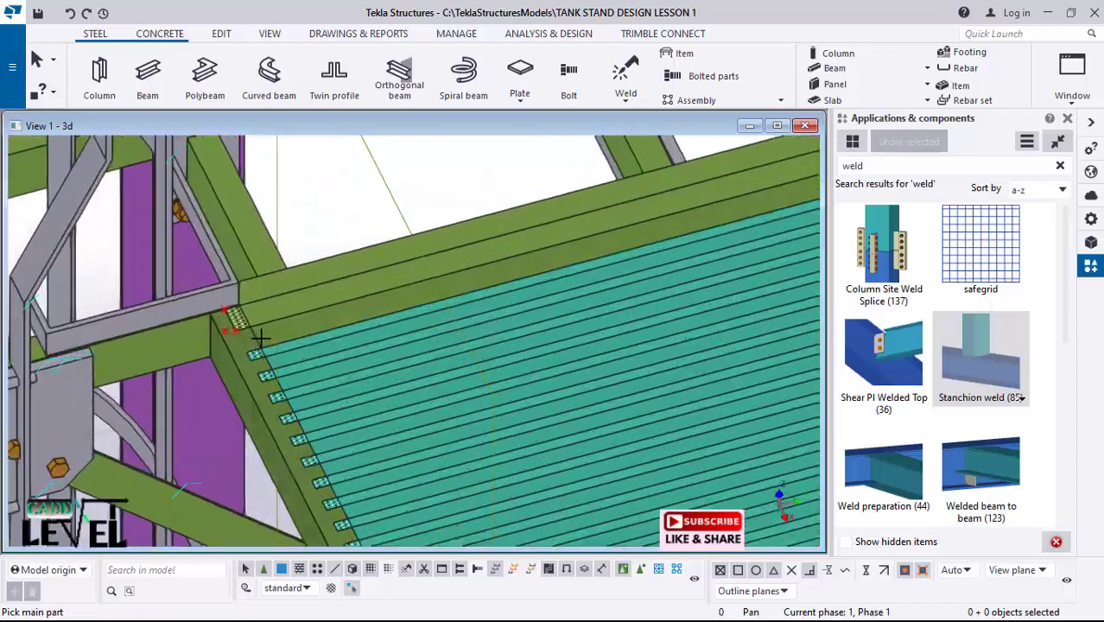
pyautogui.click(305, 296)
pyautogui.click(306, 296)
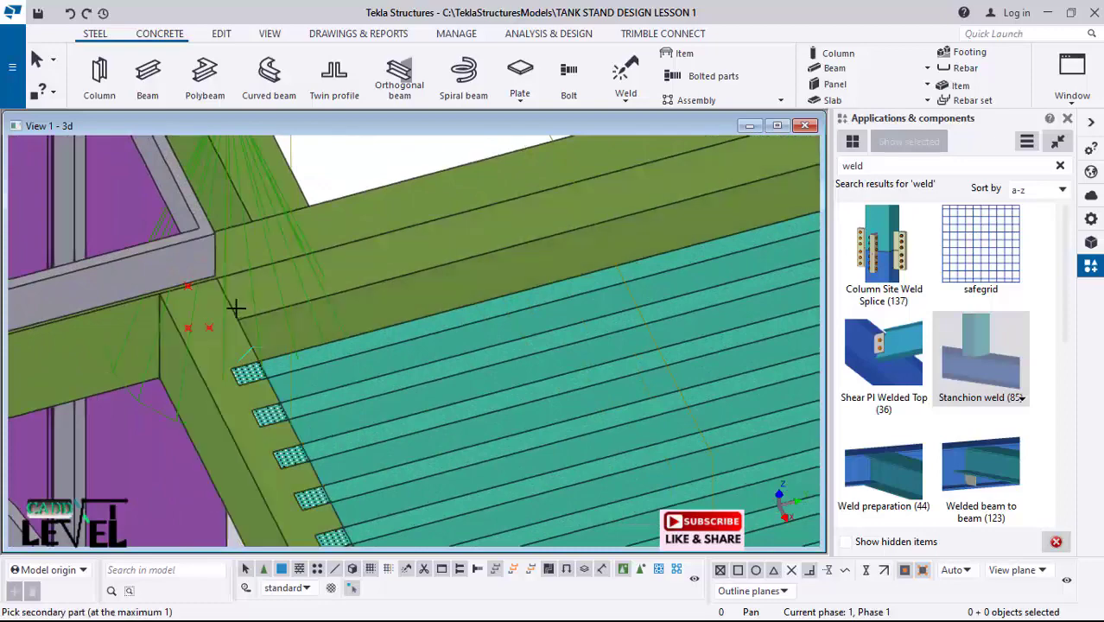
pyautogui.scroll(1, 240, 310)
pyautogui.click(337, 210)
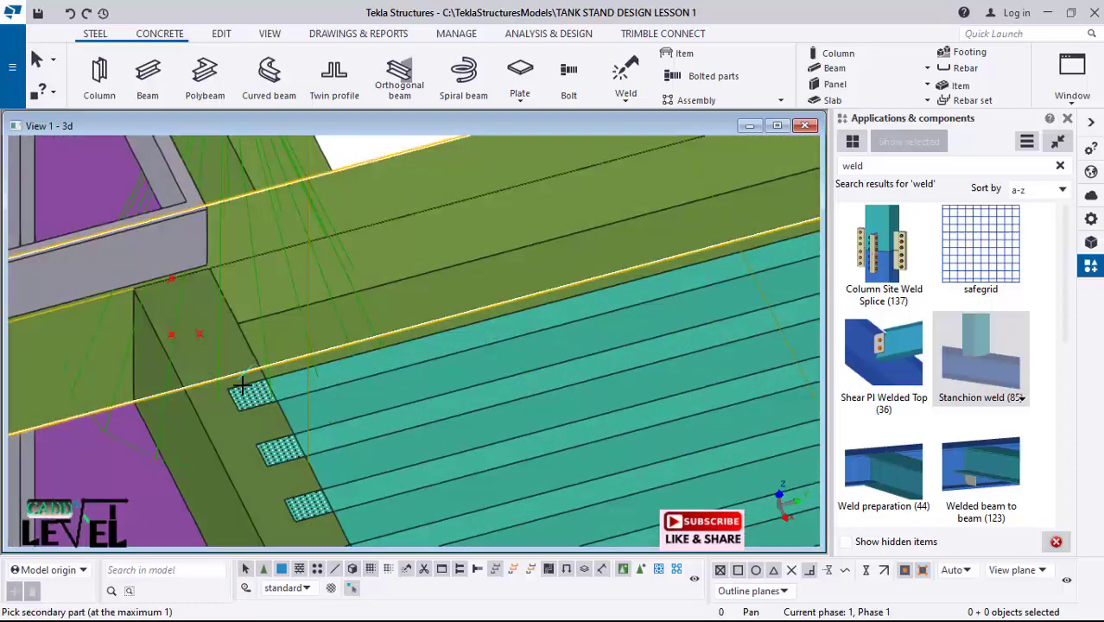
pyautogui.click(197, 400)
pyautogui.scroll(-5, 180, 240)
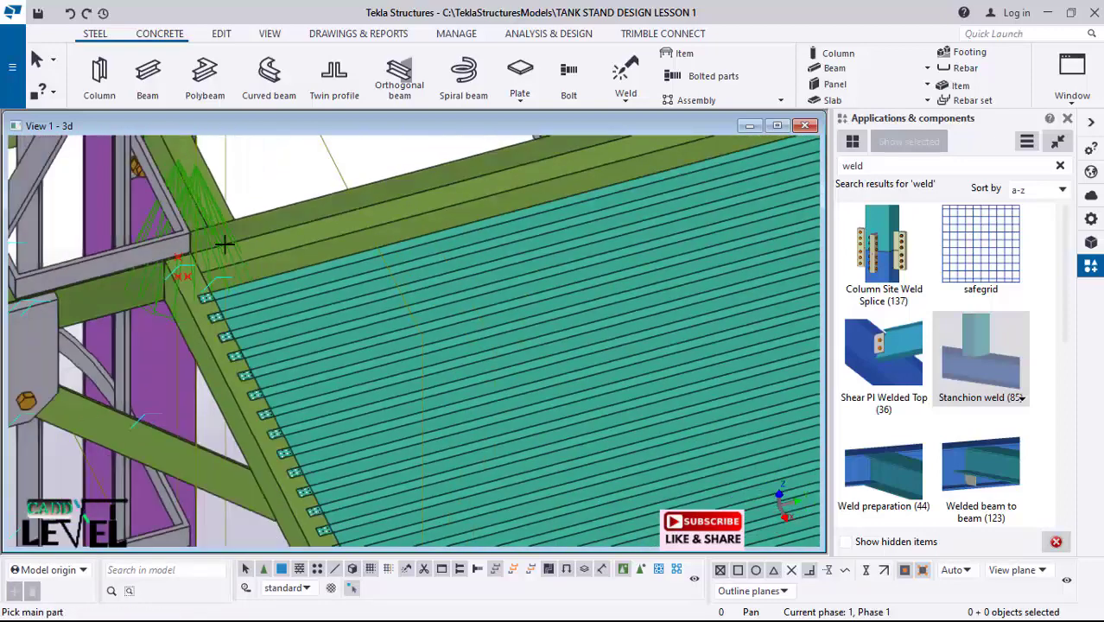
pyautogui.scroll(-1, 446, 335)
pyautogui.scroll(1, 437, 326)
pyautogui.scroll(1, 518, 372)
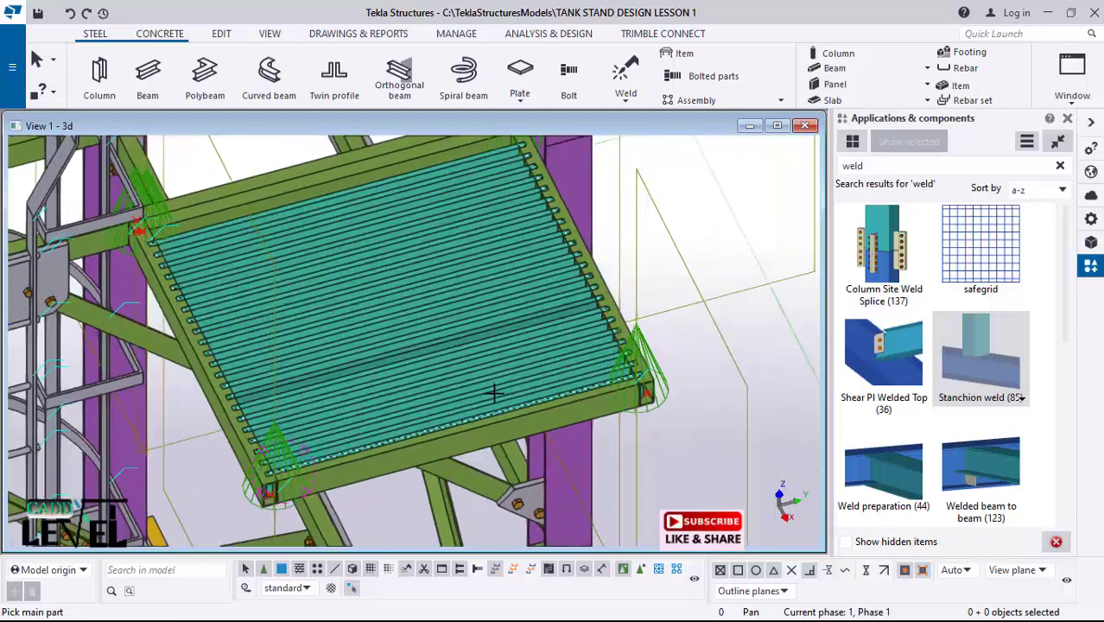
# Step: End the stanchion weld command and examine the welded joint at the platform's outer corner beside the ladder
pyautogui.scroll(-1, 479, 372)
pyautogui.rightClick(687, 256)
pyautogui.click(717, 260)
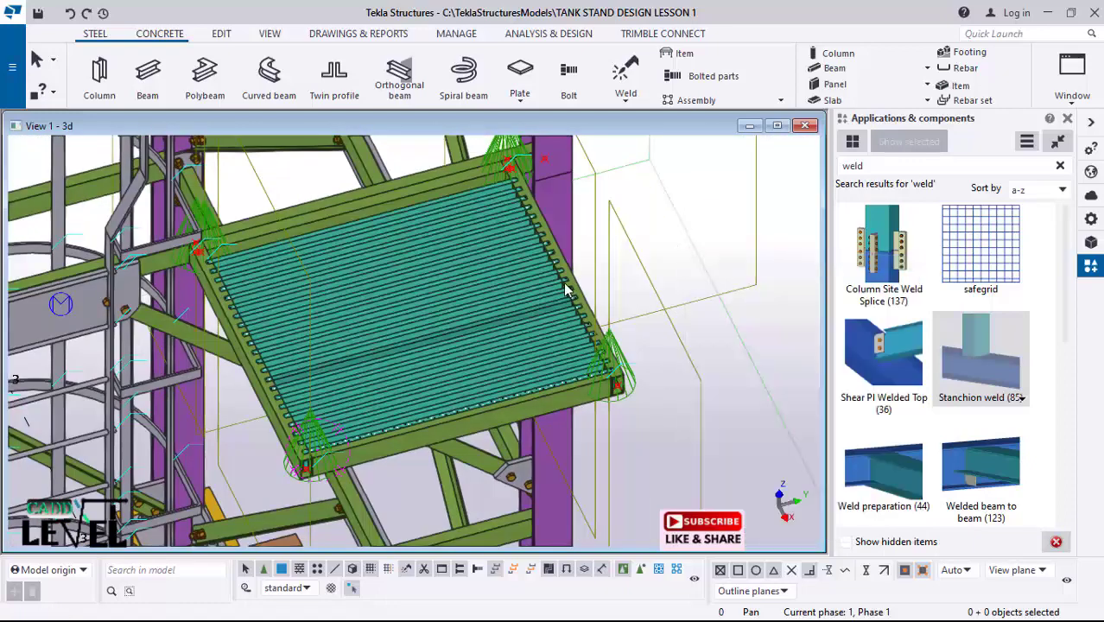
pyautogui.scroll(5, 566, 239)
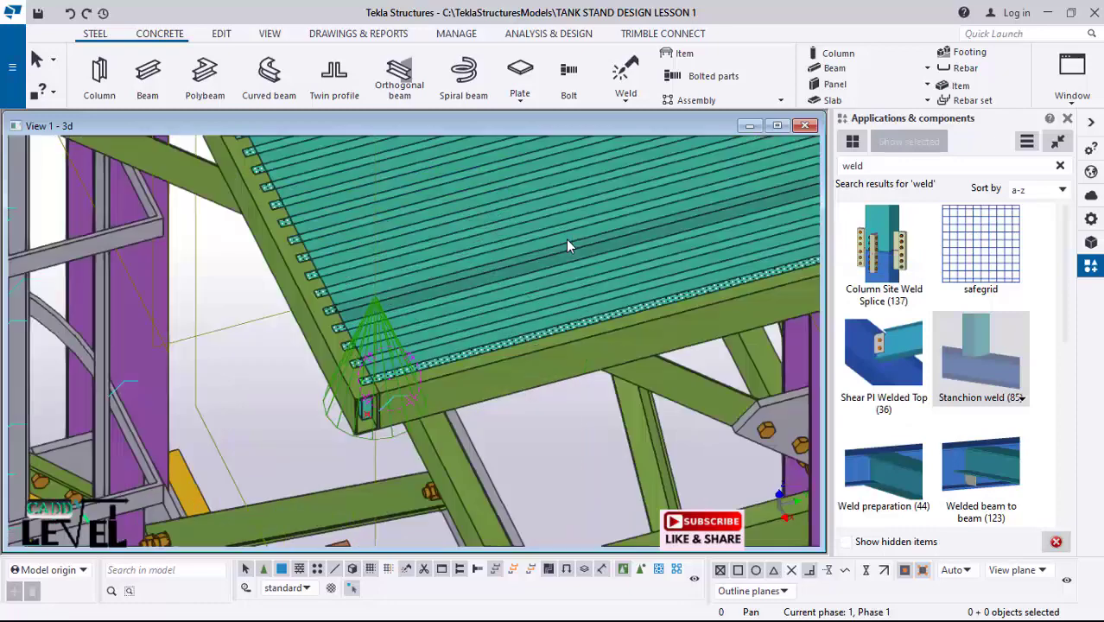
pyautogui.keyDown('ctrl'); pyautogui.moveTo(566, 240); pyautogui.dragTo(392, 220, button='middle'); pyautogui.keyUp('ctrl')
pyautogui.scroll(-3, 501, 328)
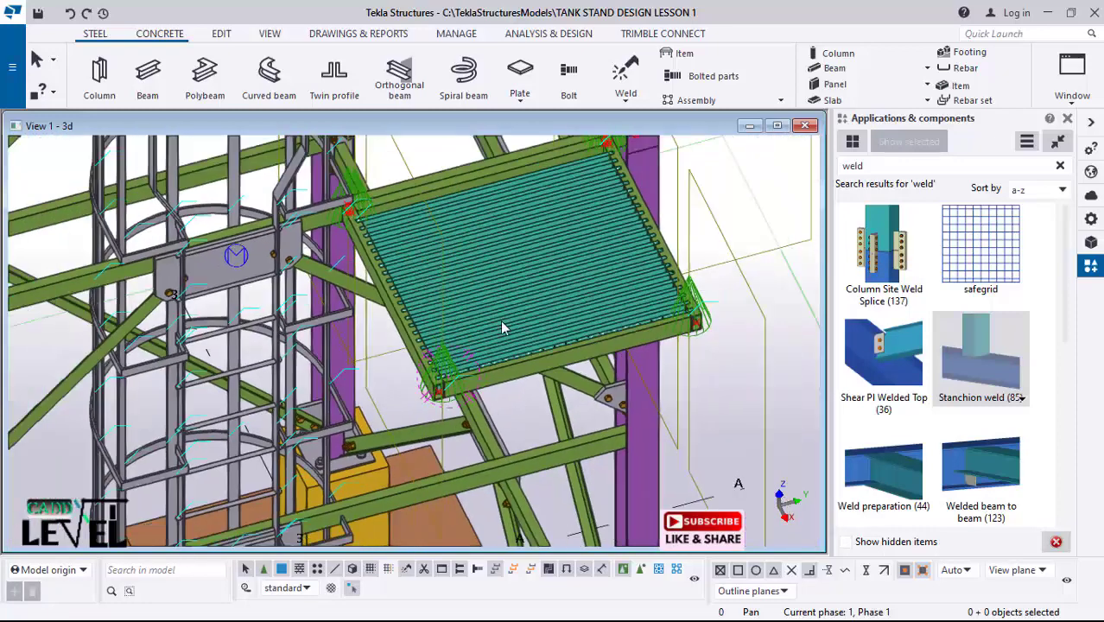
pyautogui.scroll(4, 408, 263)
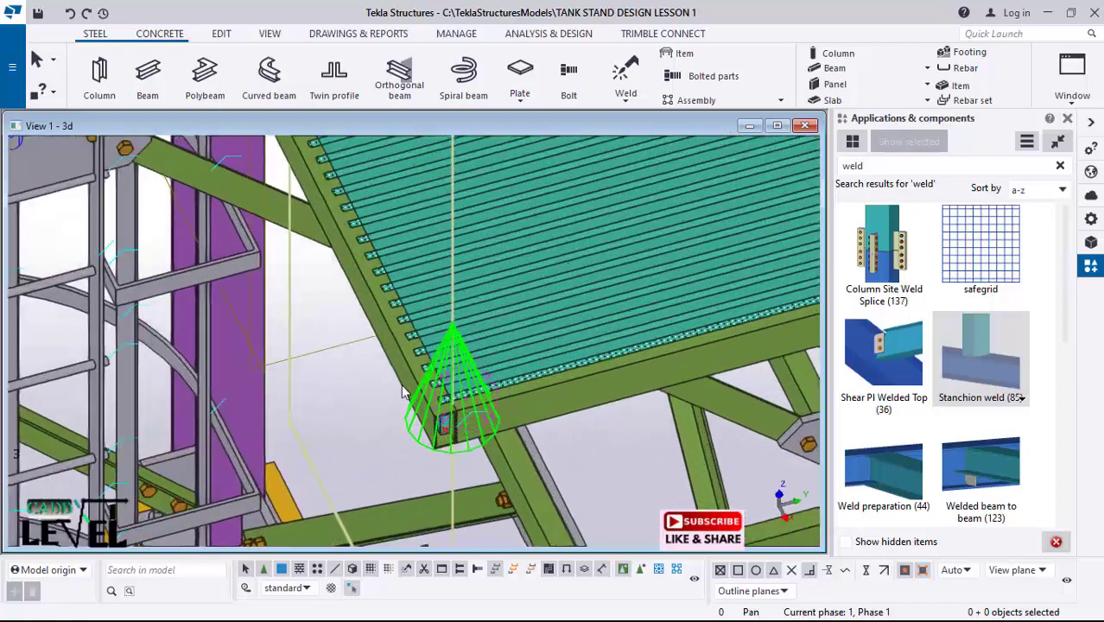
pyautogui.scroll(-3, 403, 394)
pyautogui.scroll(5, 397, 350)
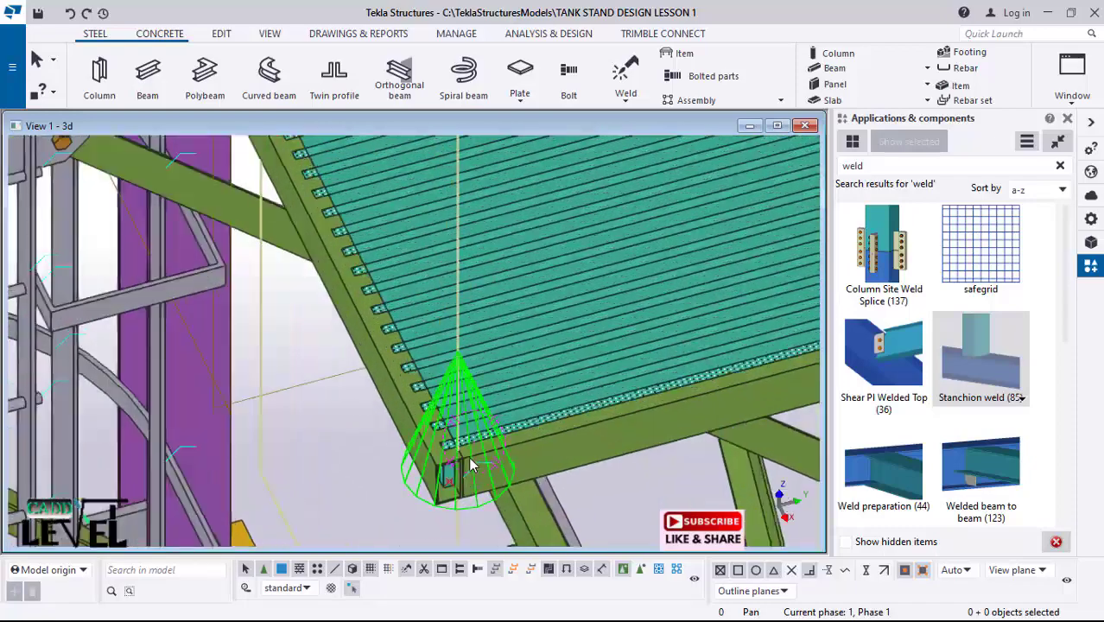
pyautogui.scroll(4, 463, 468)
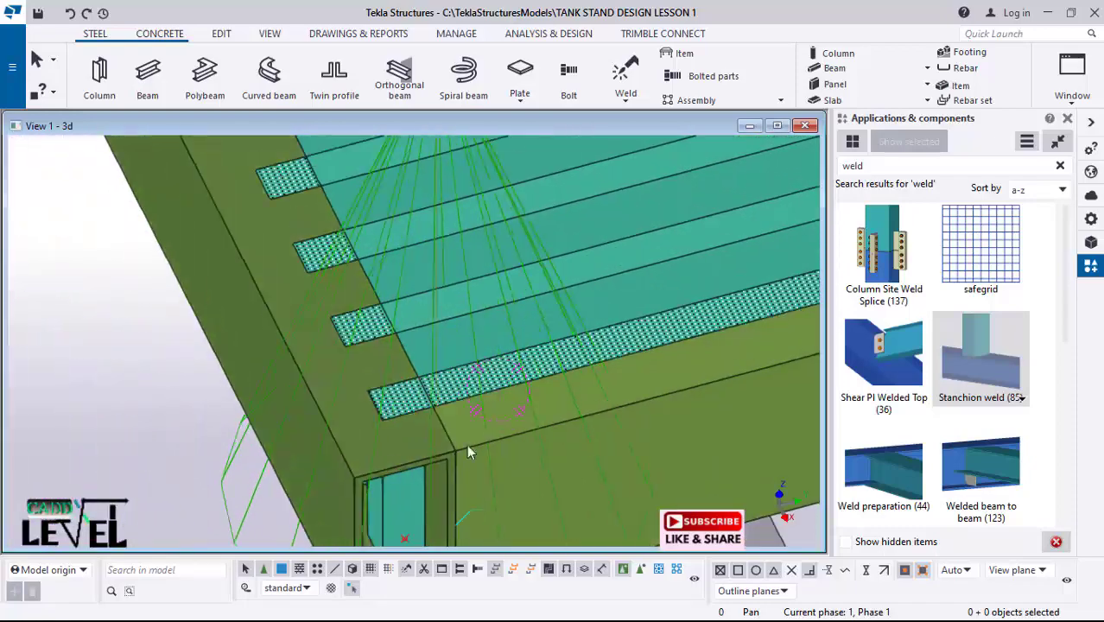
pyautogui.scroll(-2, 456, 399)
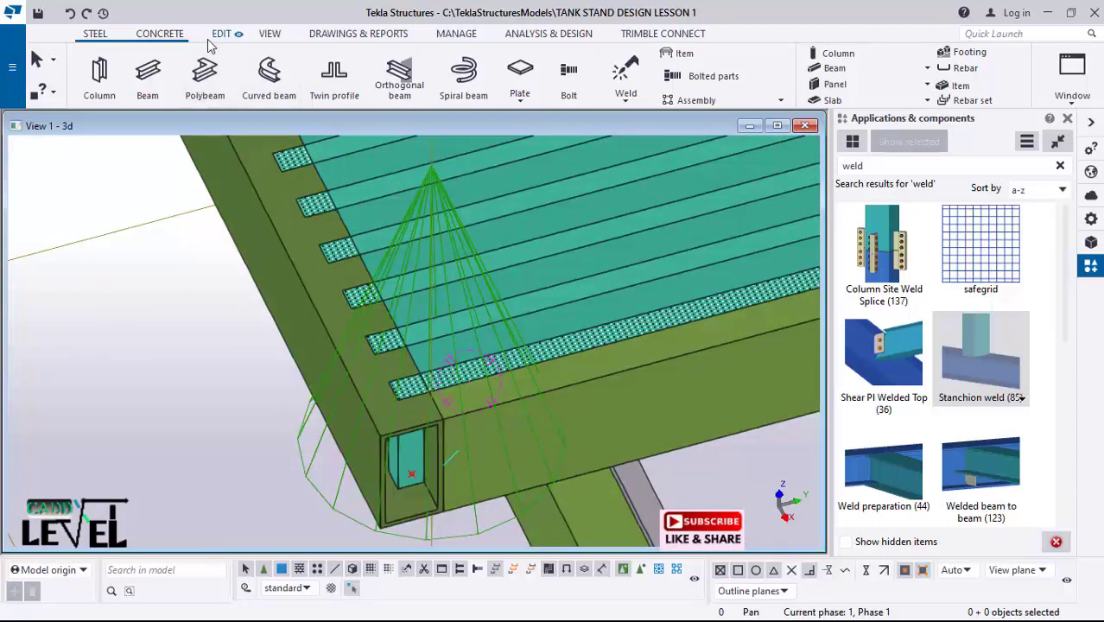
# Step: Add 1 divided-line point across the outer RHS beam's top face, along its joint with the side beam at the ladder-side corner
pyautogui.click(222, 34)
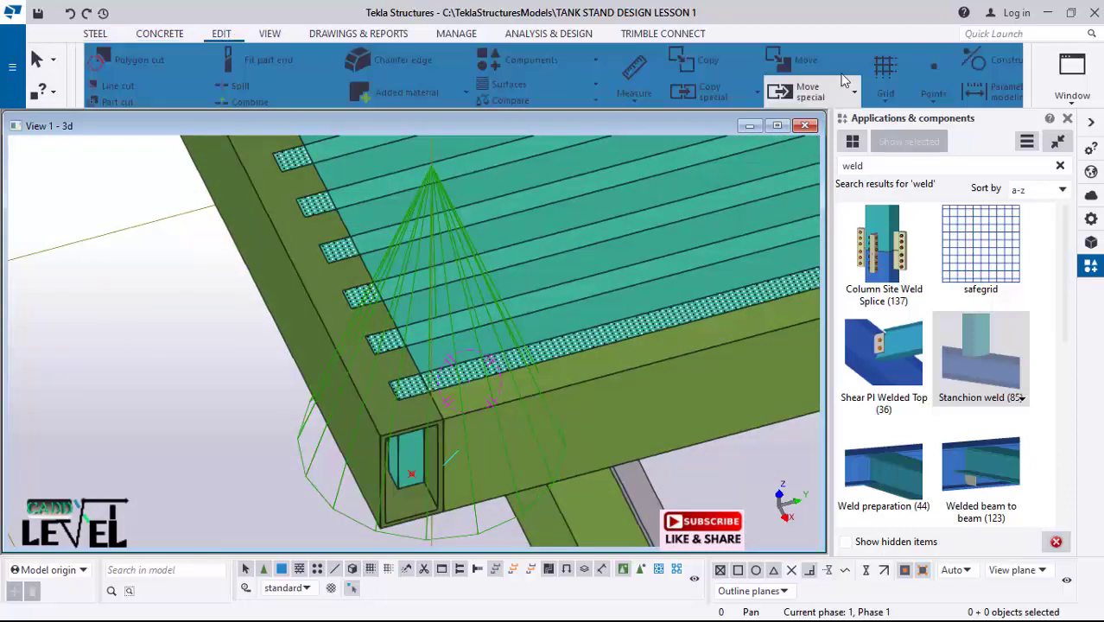
pyautogui.click(925, 83)
pyautogui.click(933, 129)
pyautogui.scroll(5, 532, 400)
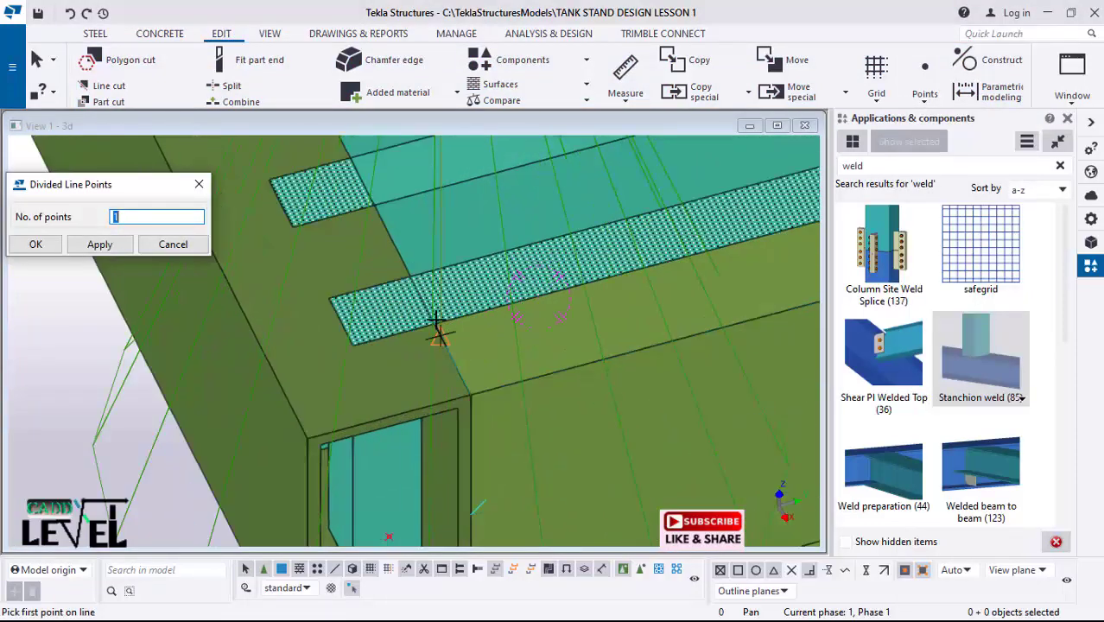
pyautogui.scroll(5, 435, 321)
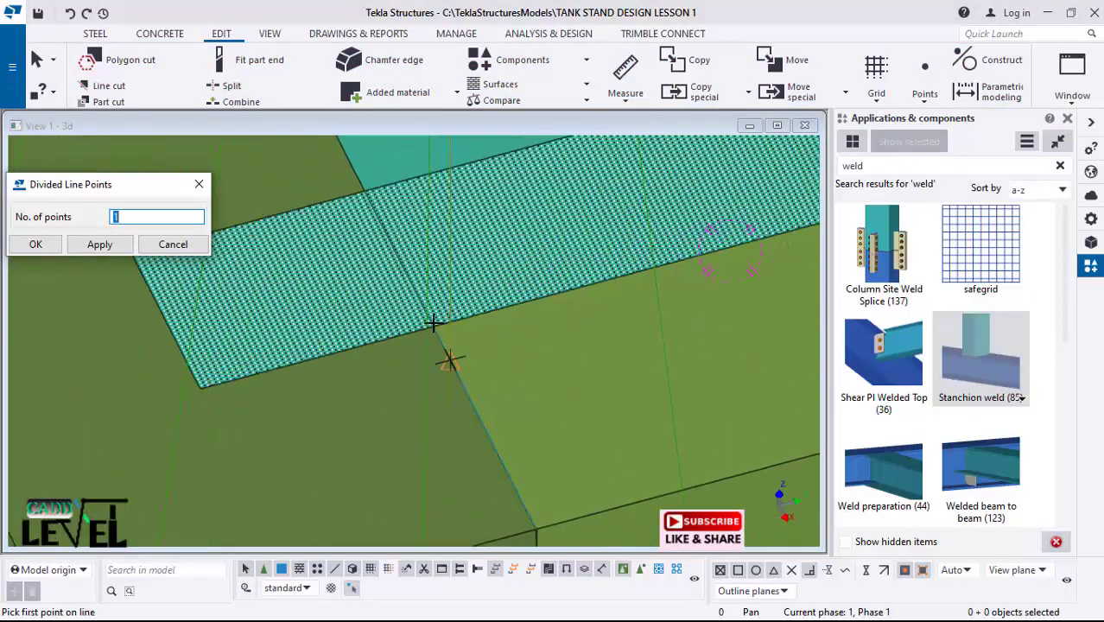
pyautogui.scroll(3, 435, 323)
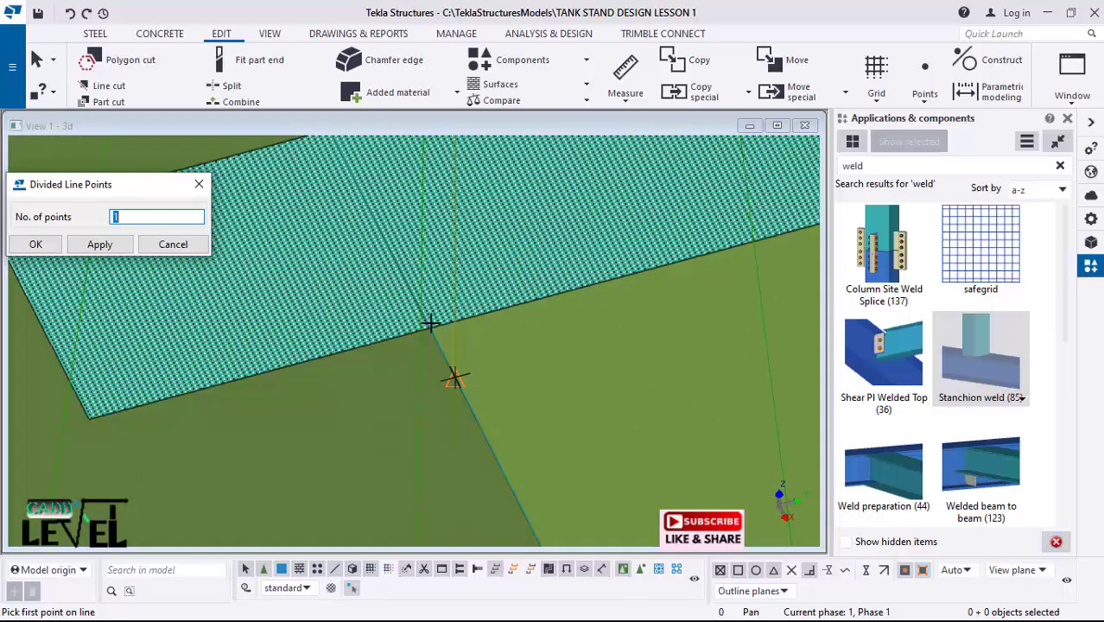
pyautogui.scroll(-6, 431, 321)
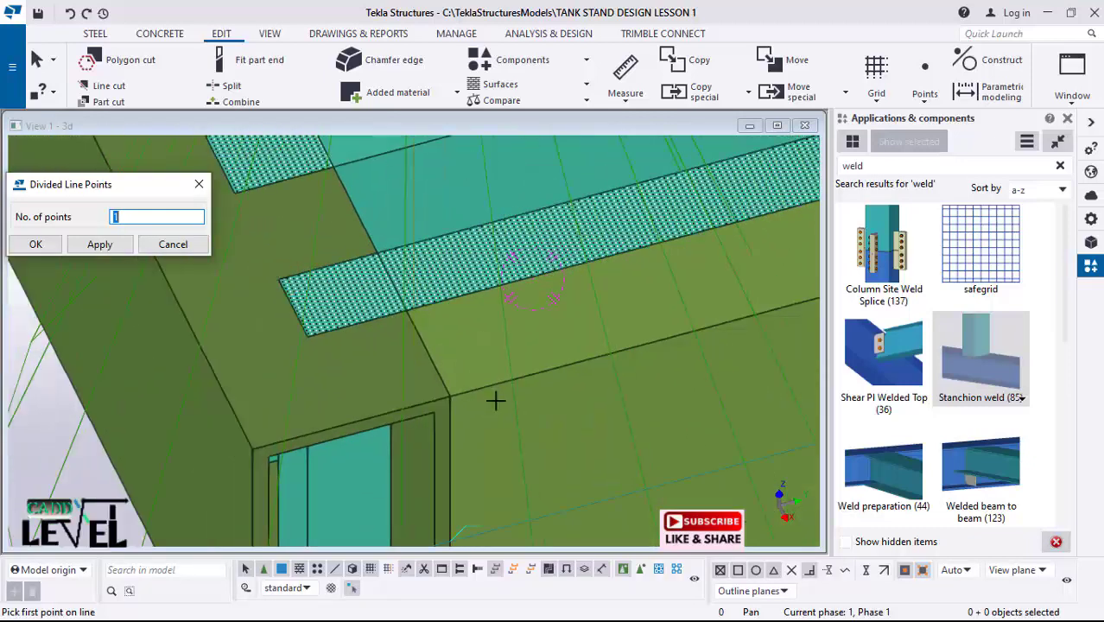
pyautogui.scroll(1, 482, 399)
pyautogui.click(448, 396)
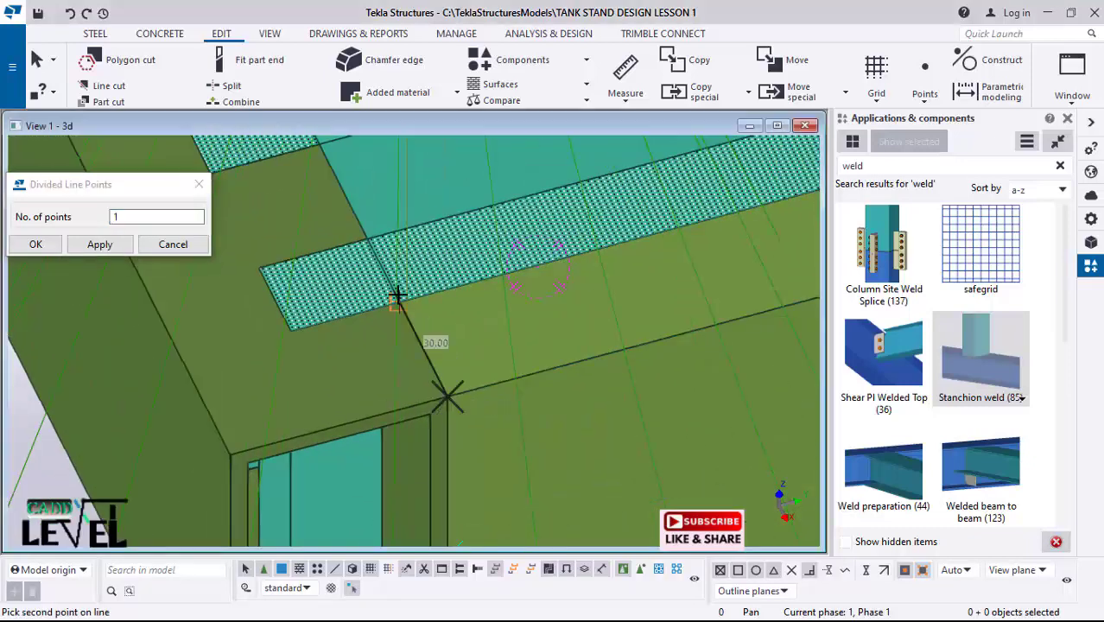
pyautogui.click(399, 301)
pyautogui.scroll(-5, 375, 364)
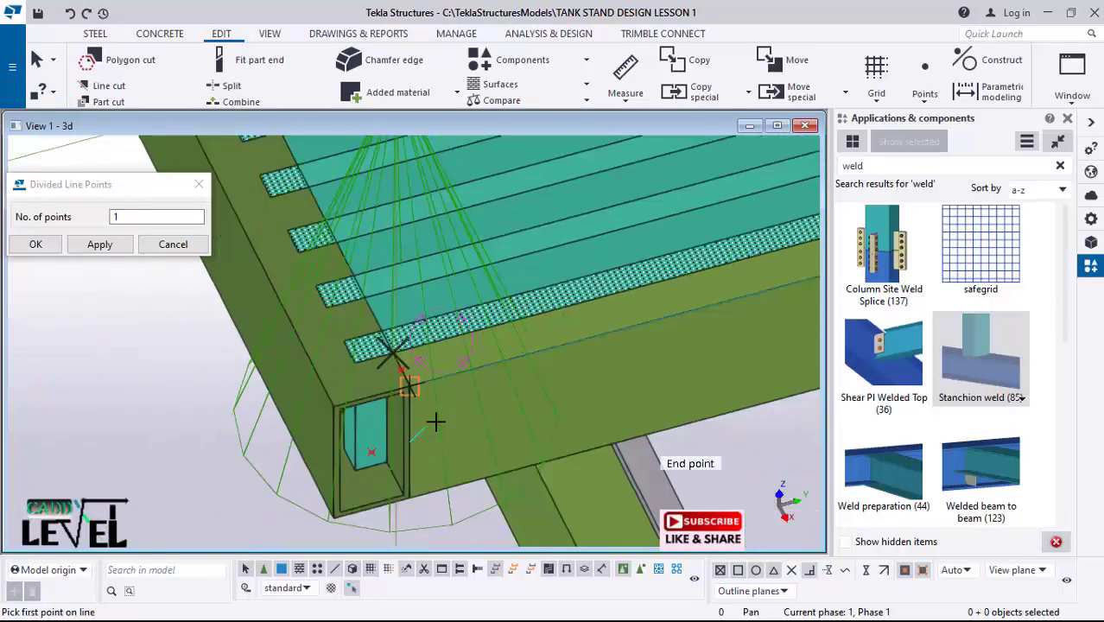
pyautogui.scroll(-10, 488, 445)
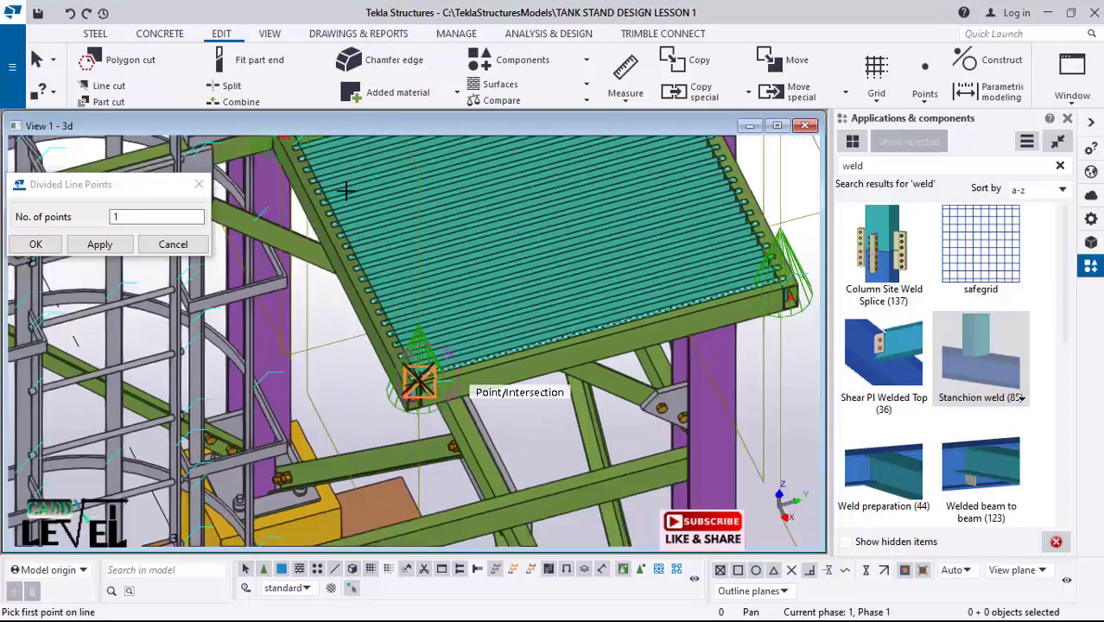
# Step: Create one divided line point between the first grating bar's corner and the frame corner at the platform's ladder-side edge
pyautogui.scroll(10, 406, 199)
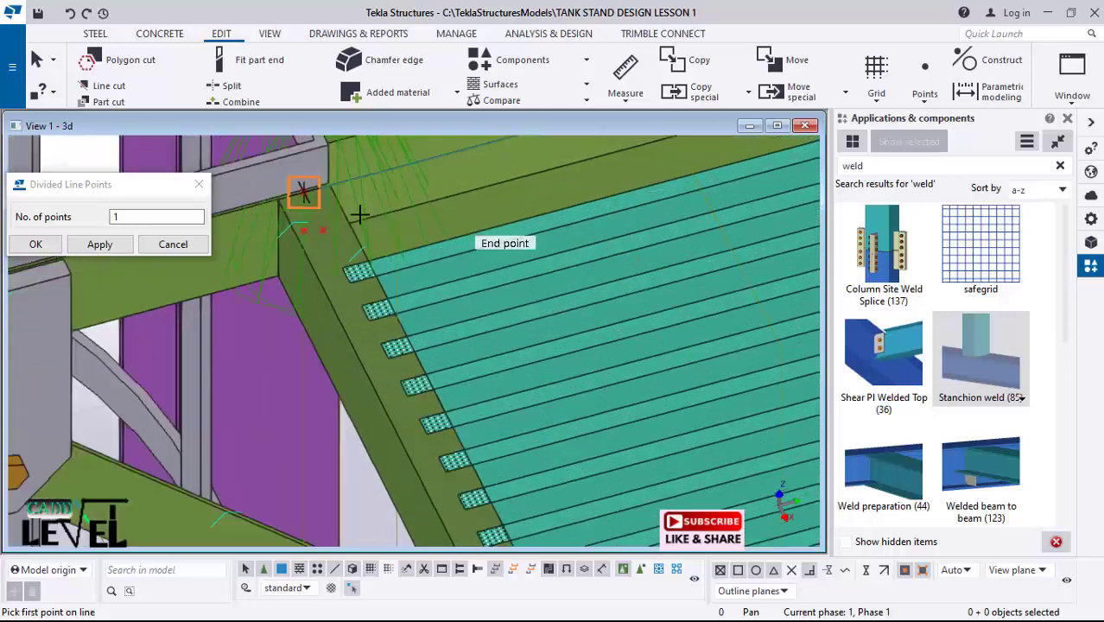
pyautogui.scroll(3, 388, 272)
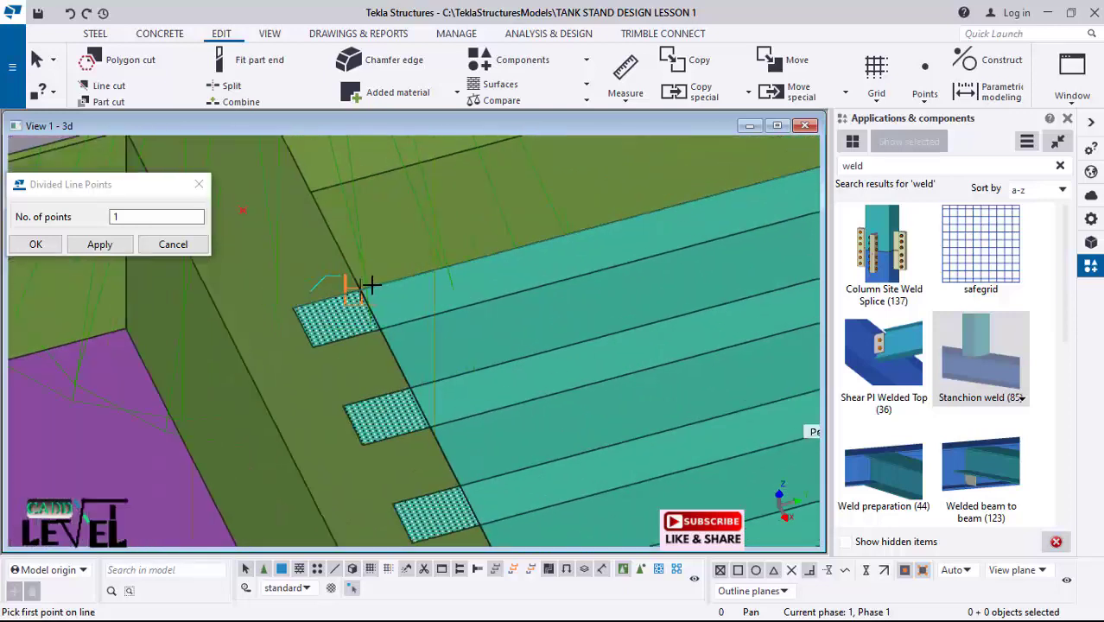
pyautogui.click(363, 288)
pyautogui.click(326, 229)
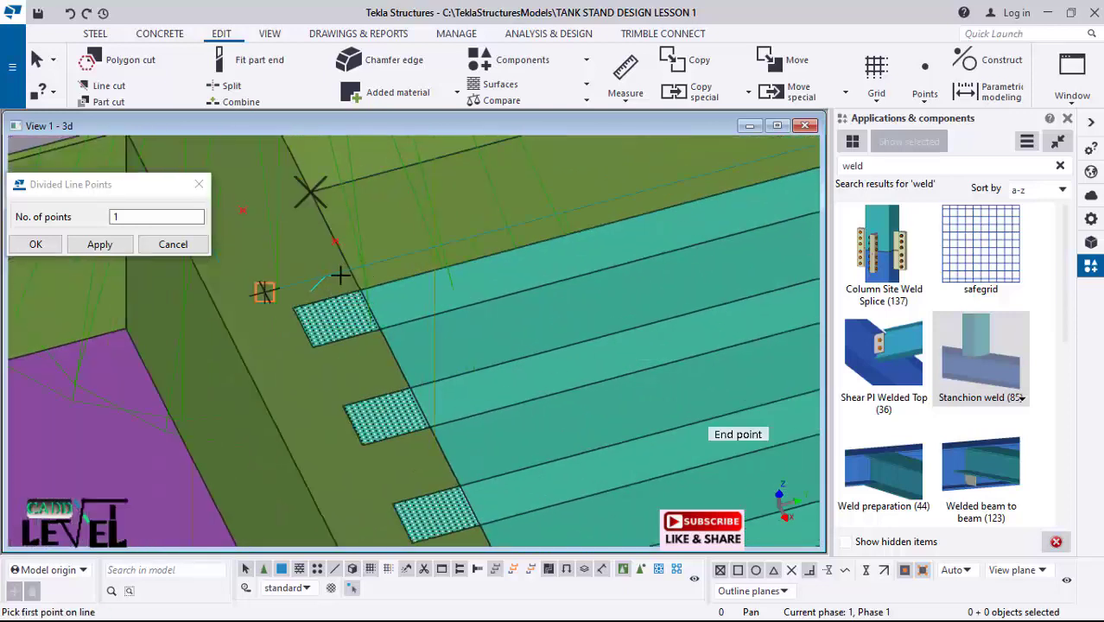
pyautogui.rightClick(78, 455)
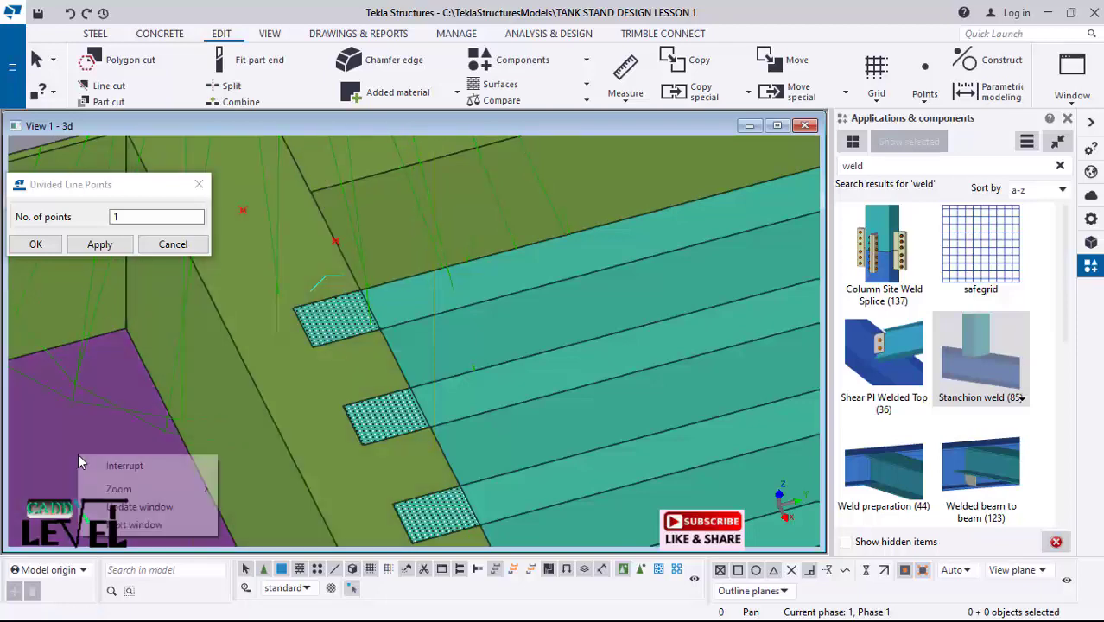
pyautogui.click(157, 474)
pyautogui.rightClick(598, 206)
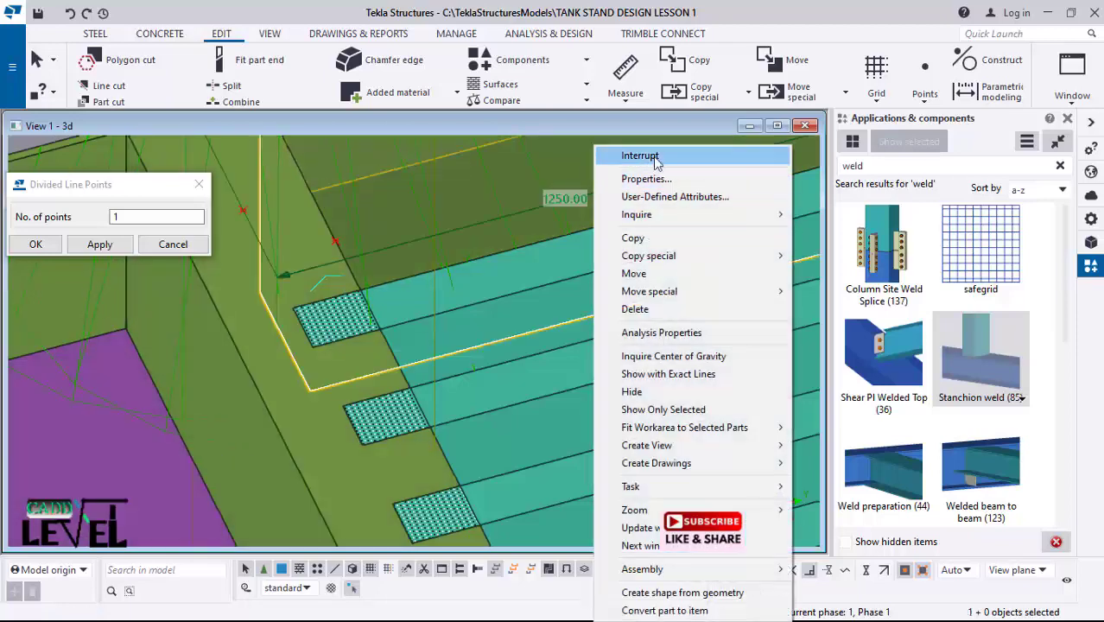
pyautogui.click(639, 155)
# Step: Select the construction points at both ends of the platform's ladder-side edge and move them linearly with dY -100.00
pyautogui.click(336, 241)
pyautogui.scroll(-5, 325, 216)
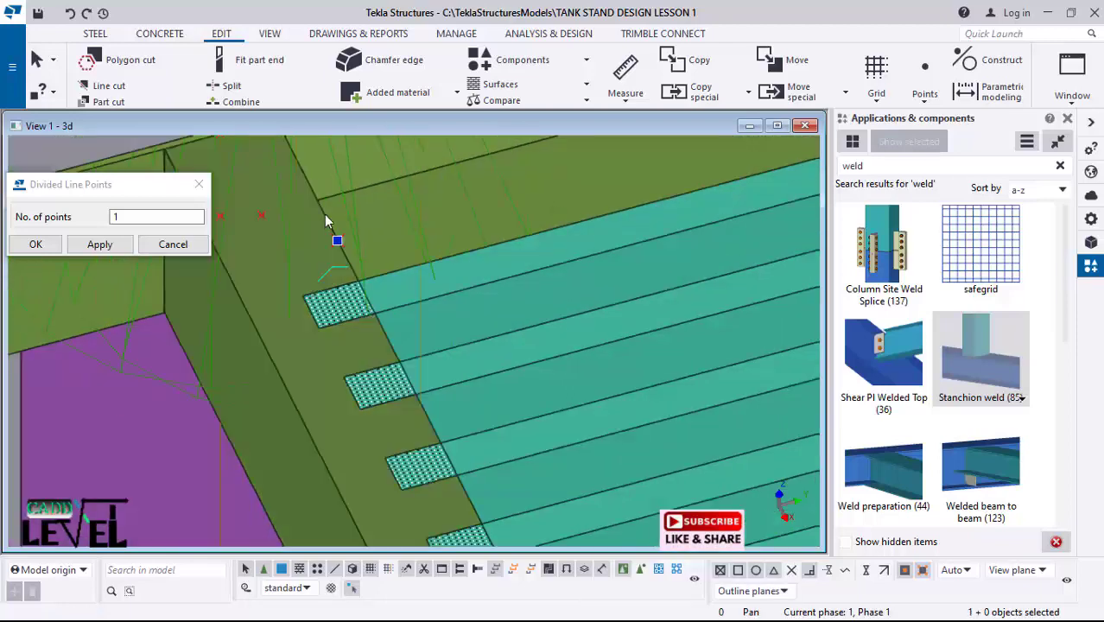
pyautogui.scroll(-6, 330, 216)
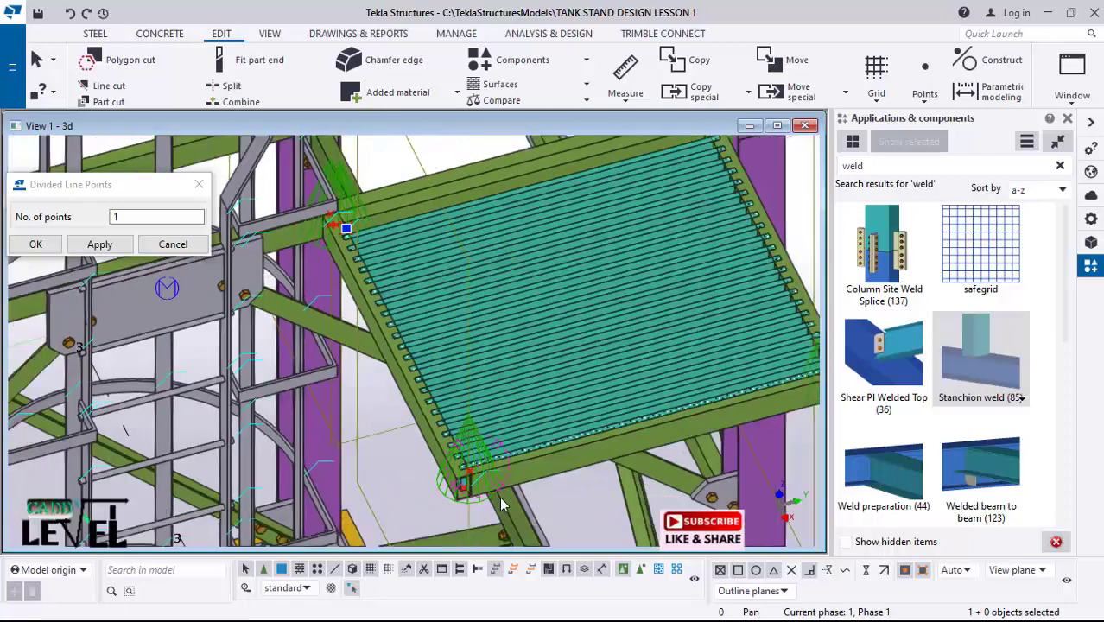
pyautogui.scroll(3, 463, 488)
pyautogui.scroll(5, 445, 492)
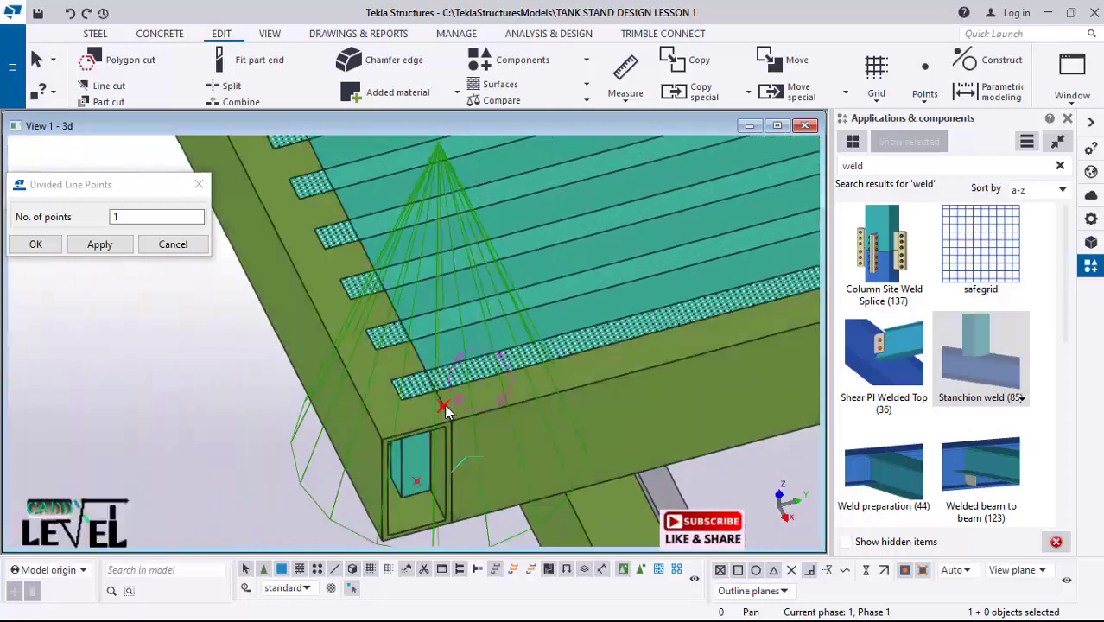
pyautogui.click(444, 404)
pyautogui.rightClick(445, 405)
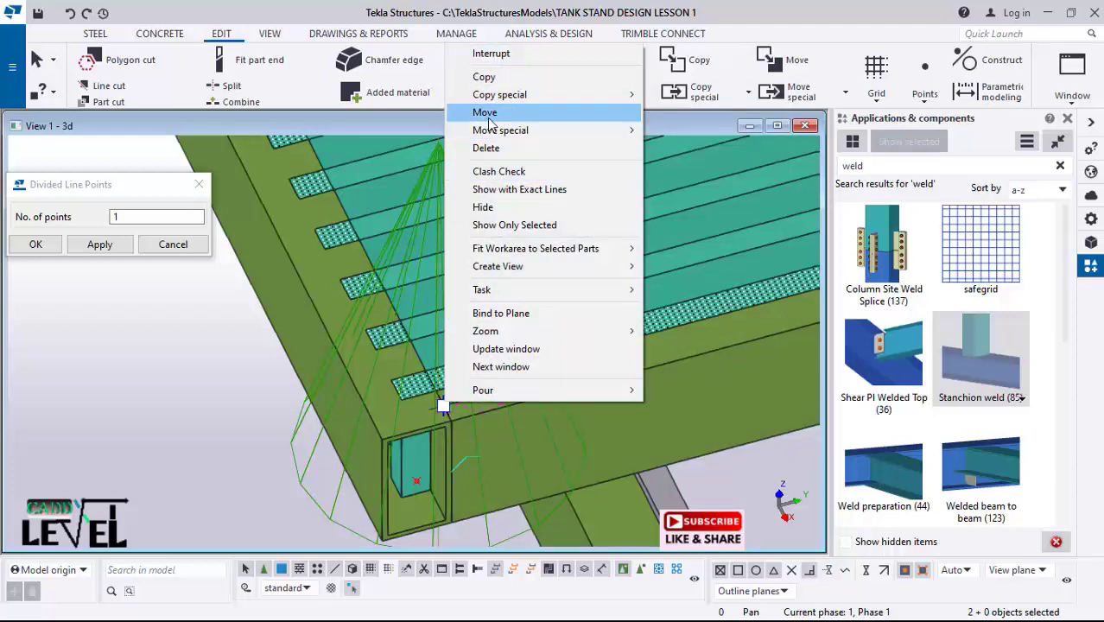
pyautogui.moveTo(503, 138)
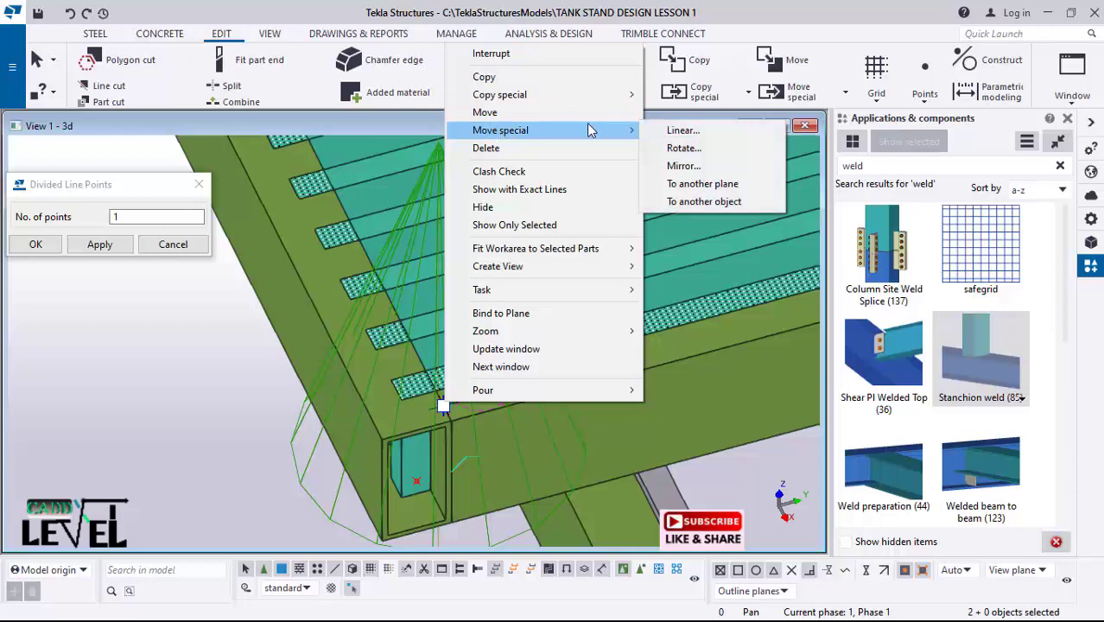
pyautogui.click(683, 137)
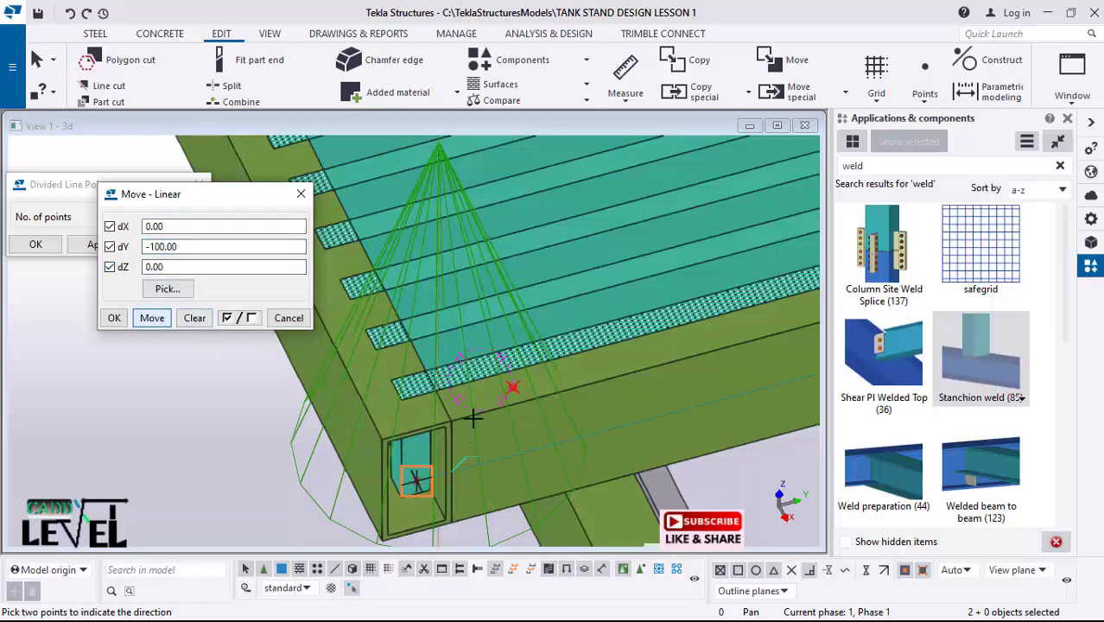
pyautogui.click(116, 319)
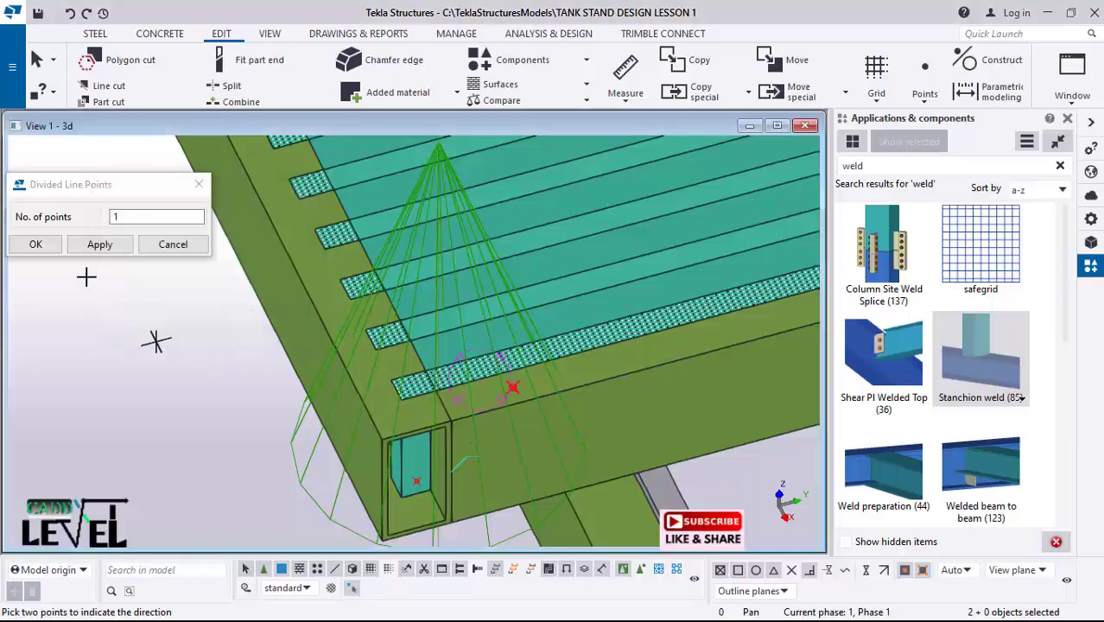
pyautogui.click(43, 246)
pyautogui.rightClick(103, 212)
pyautogui.click(153, 225)
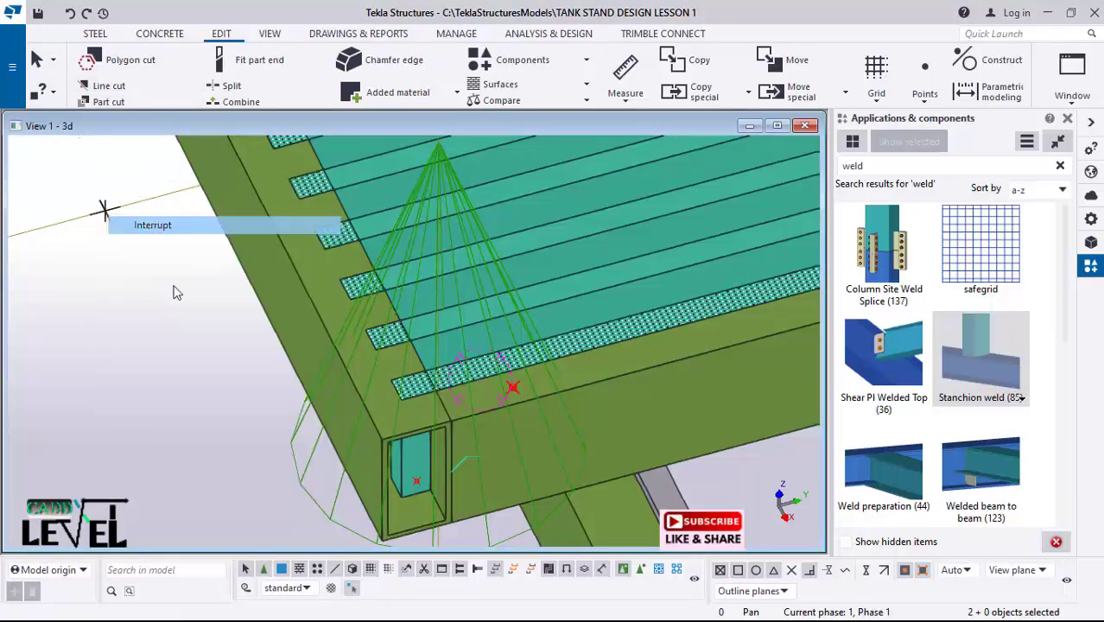
pyautogui.scroll(-8, 246, 403)
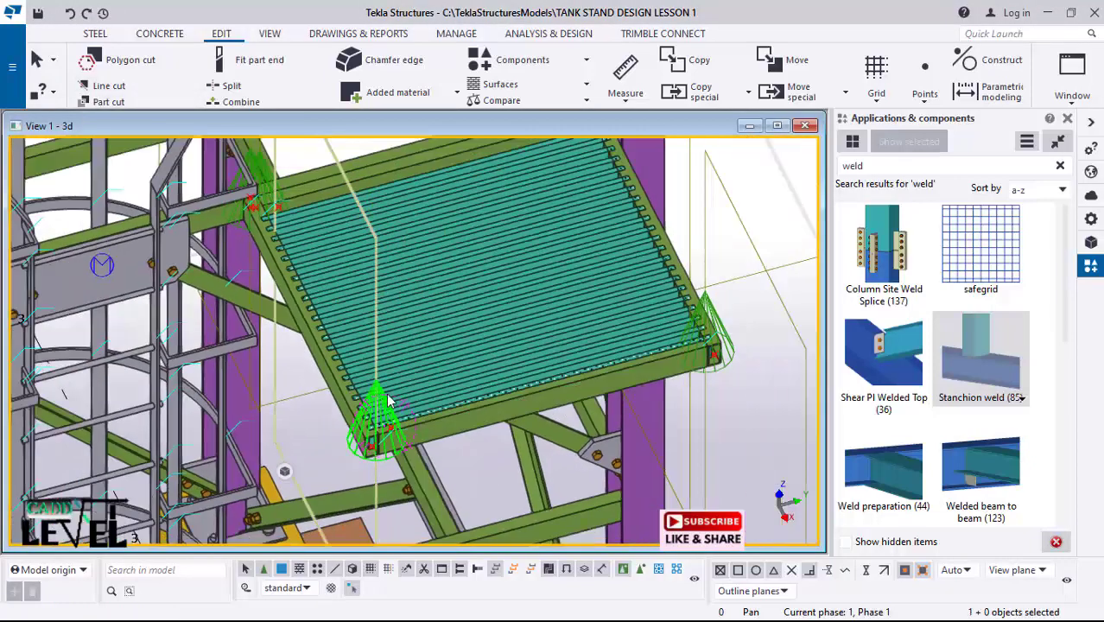
pyautogui.click(93, 34)
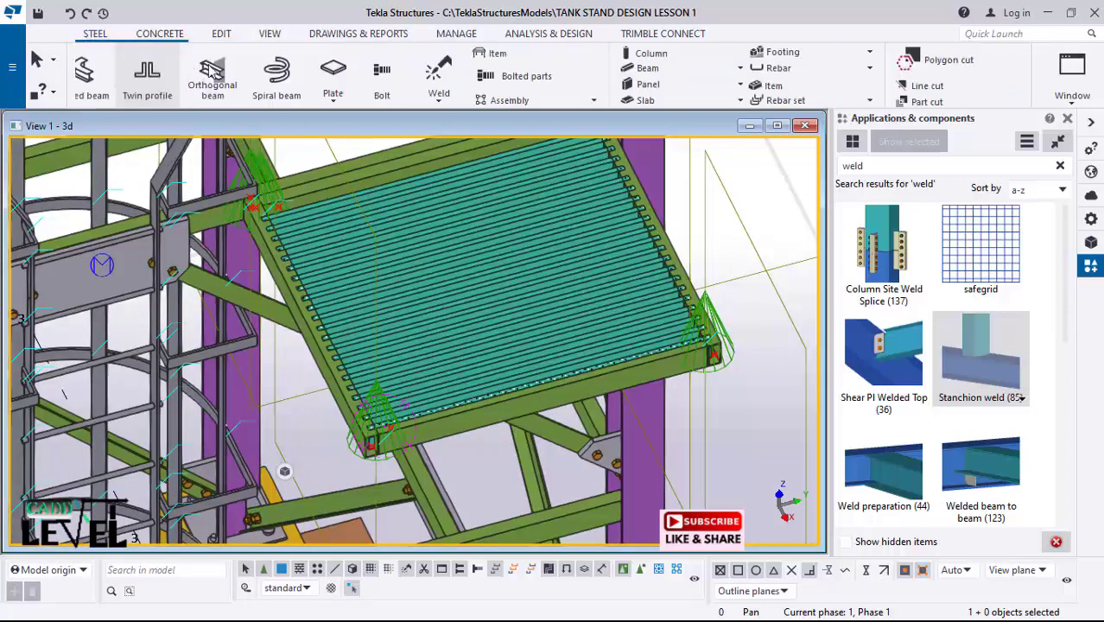
pyautogui.click(1091, 220)
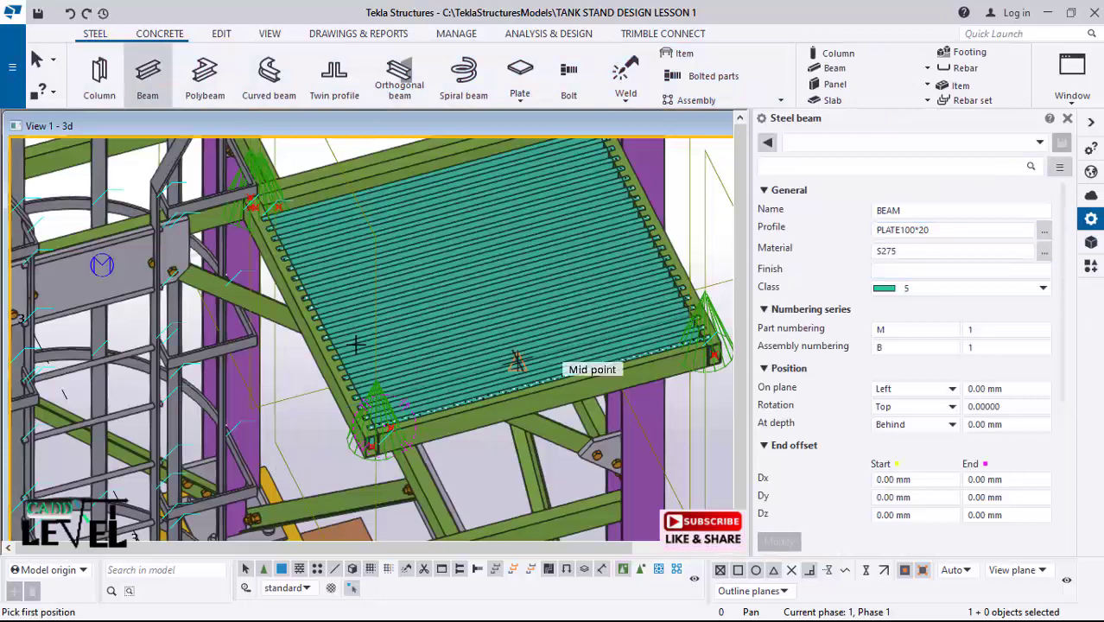
pyautogui.scroll(6, 356, 343)
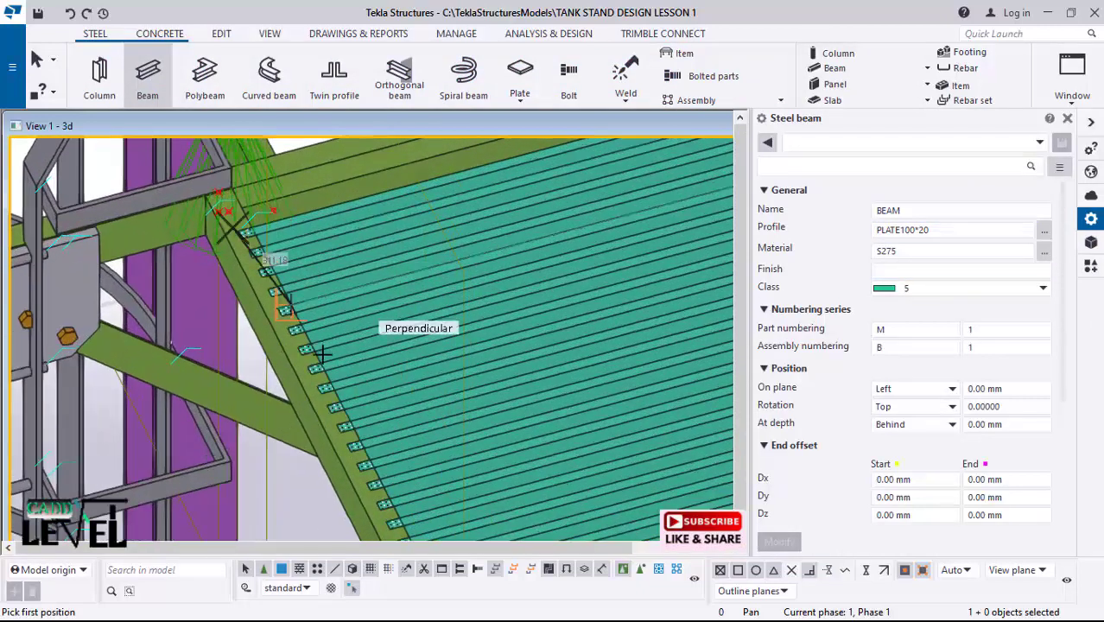
pyautogui.click(244, 210)
pyautogui.rightClick(245, 346)
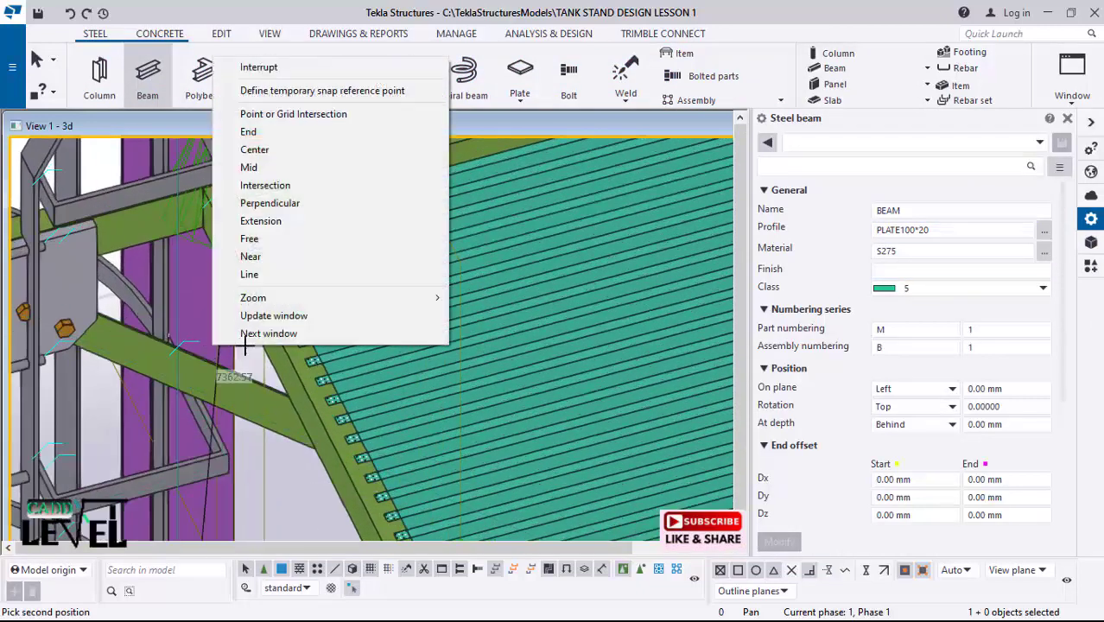
pyautogui.click(257, 68)
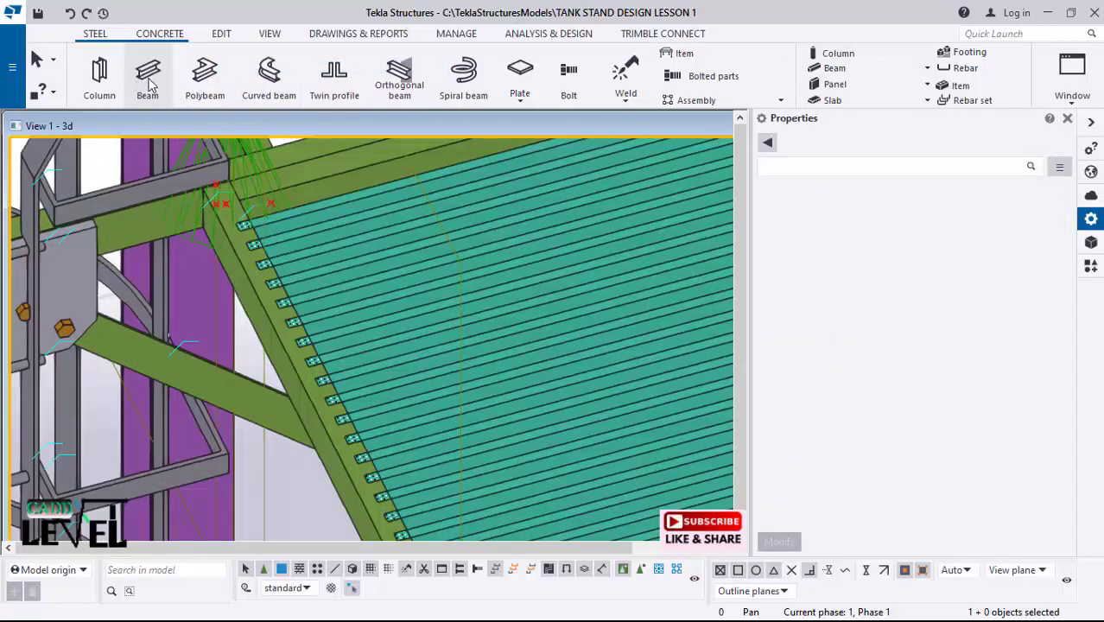
# Step: Model a steel beam with profile PLATE100*20 in S275 between the two moved points, crossing the grating bars
pyautogui.scroll(6, 290, 231)
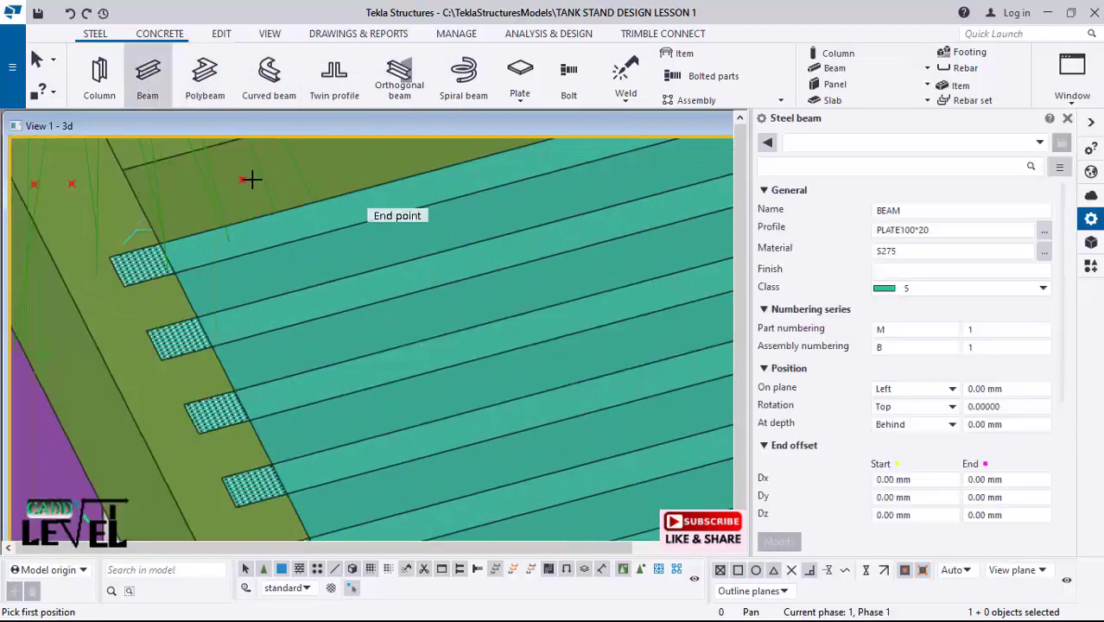
pyautogui.scroll(-8, 276, 246)
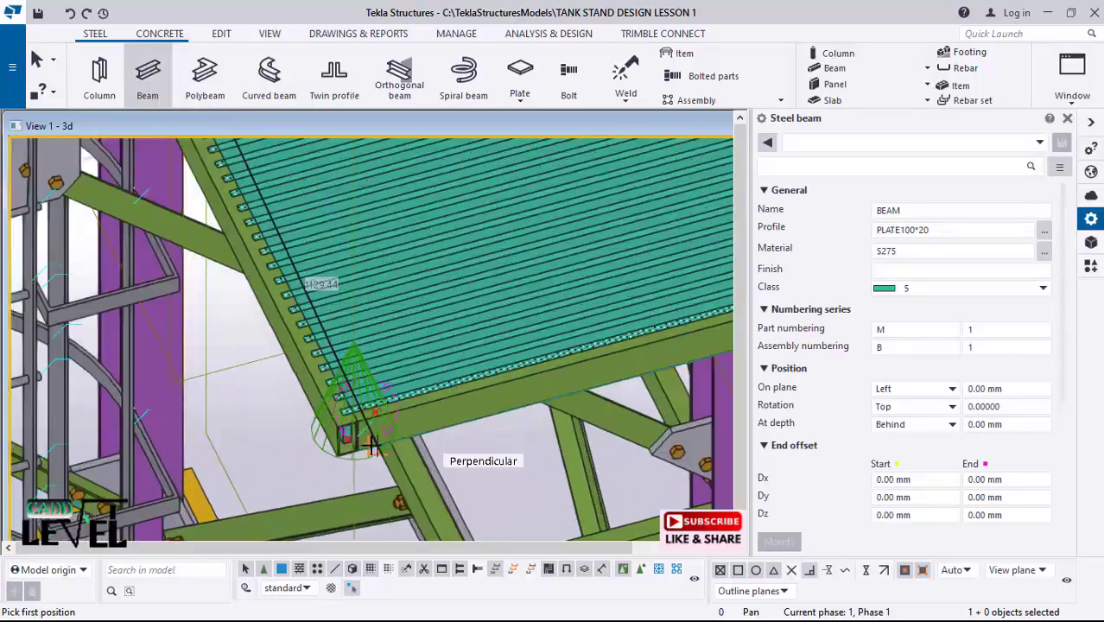
pyautogui.scroll(4, 371, 445)
pyautogui.click(382, 374)
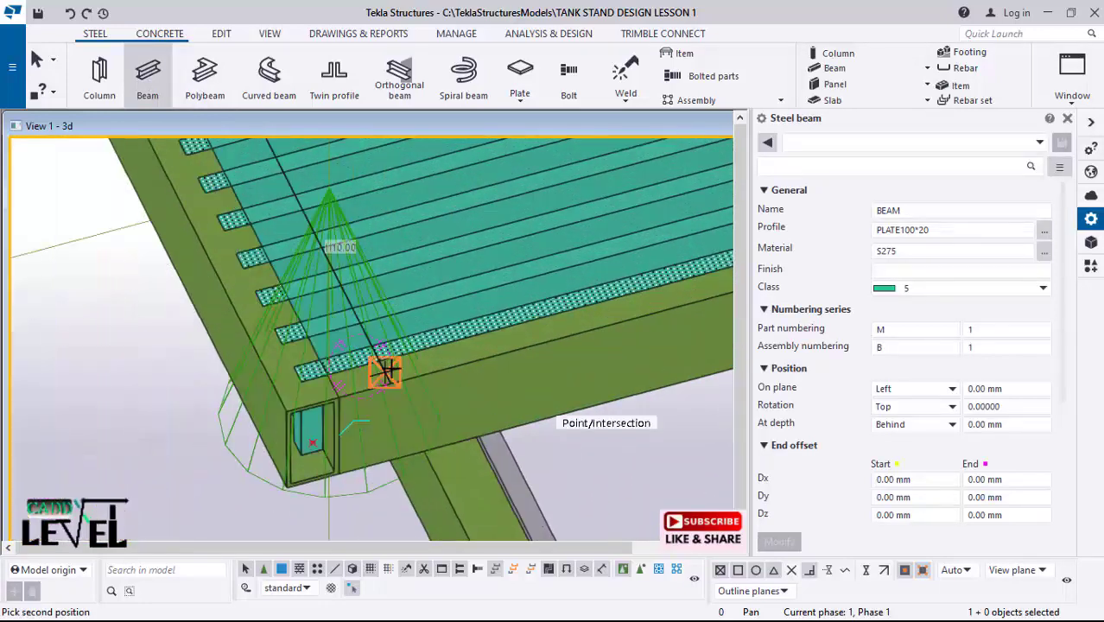
pyautogui.scroll(-2, 377, 449)
pyautogui.scroll(2, 337, 333)
pyautogui.click(337, 333)
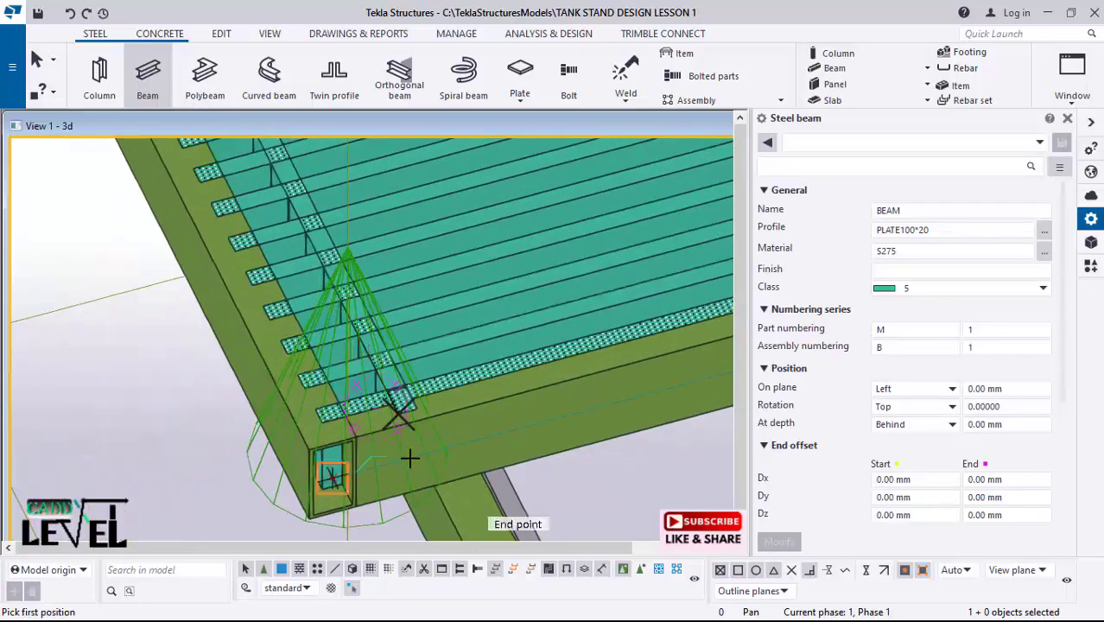
pyautogui.scroll(-3, 408, 463)
pyautogui.scroll(1, 299, 172)
pyautogui.press('c')
pyautogui.press('i')
pyautogui.scroll(-1, 315, 319)
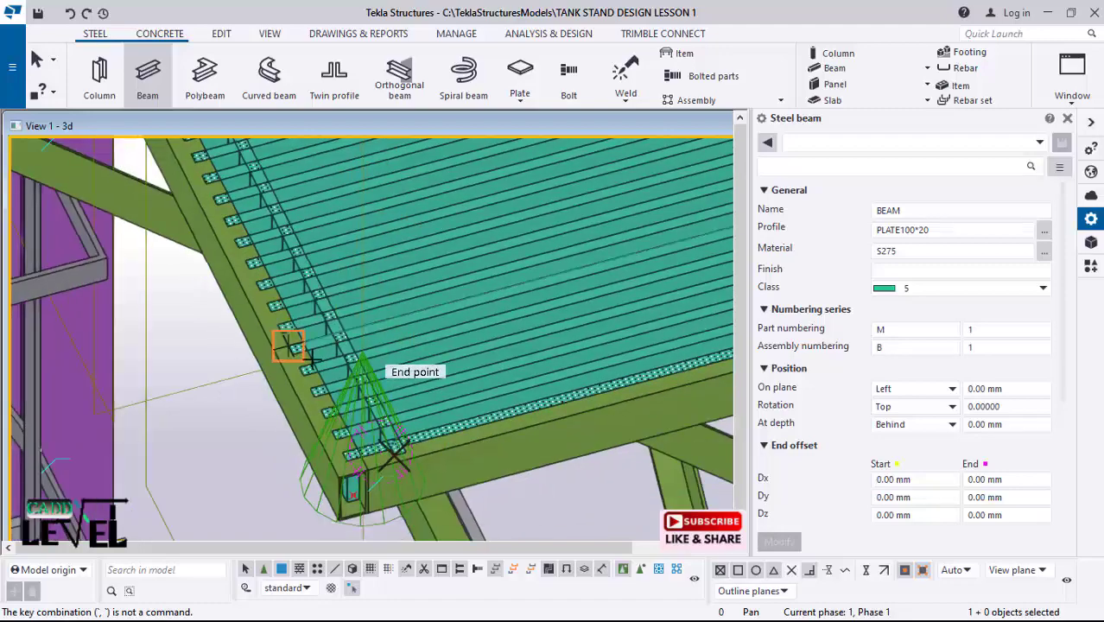
pyautogui.press('Escape')
# Step: Examine the new cross plate in the platform grating and the surrounding tank stand structure
pyautogui.scroll(1, 366, 380)
pyautogui.scroll(-1, 307, 388)
pyautogui.scroll(-4, 298, 383)
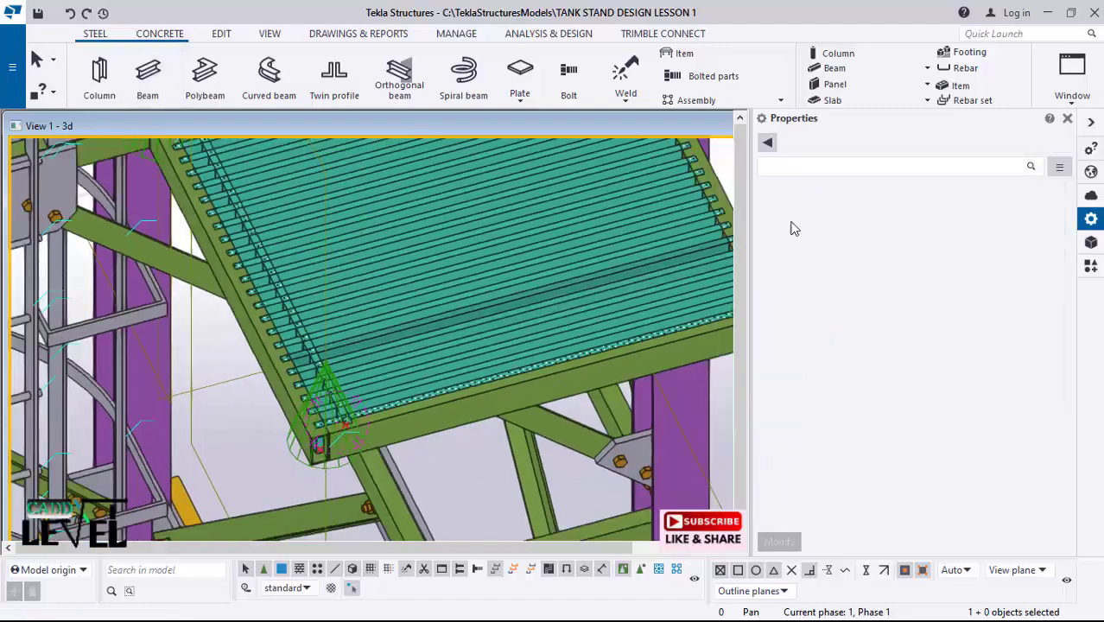
pyautogui.scroll(-2, 518, 337)
pyautogui.scroll(-2, 505, 383)
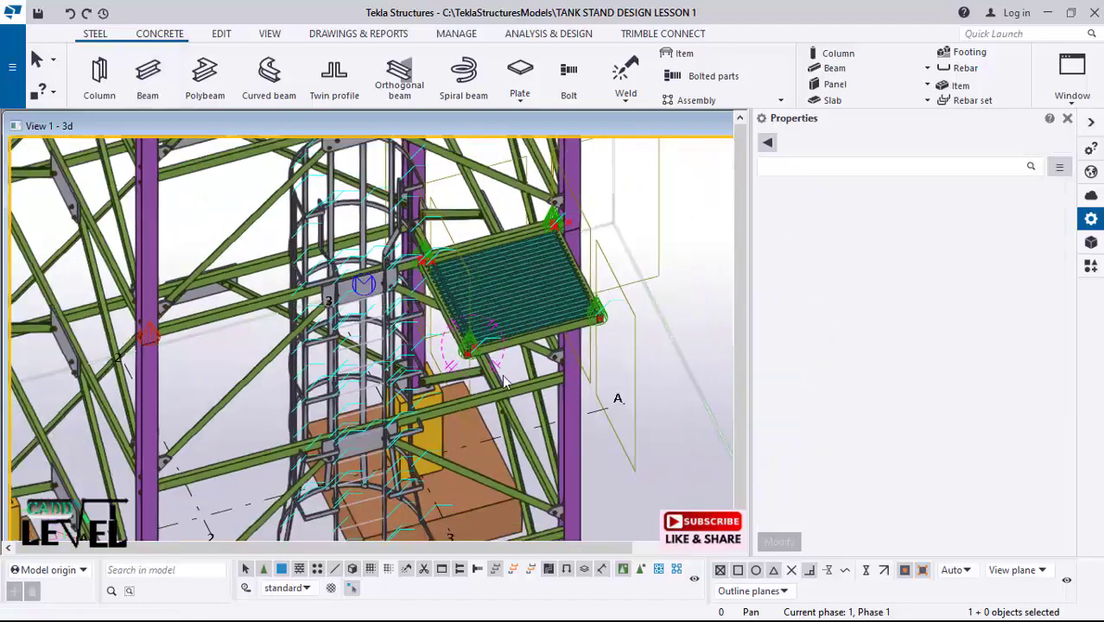
pyautogui.scroll(-5, 567, 284)
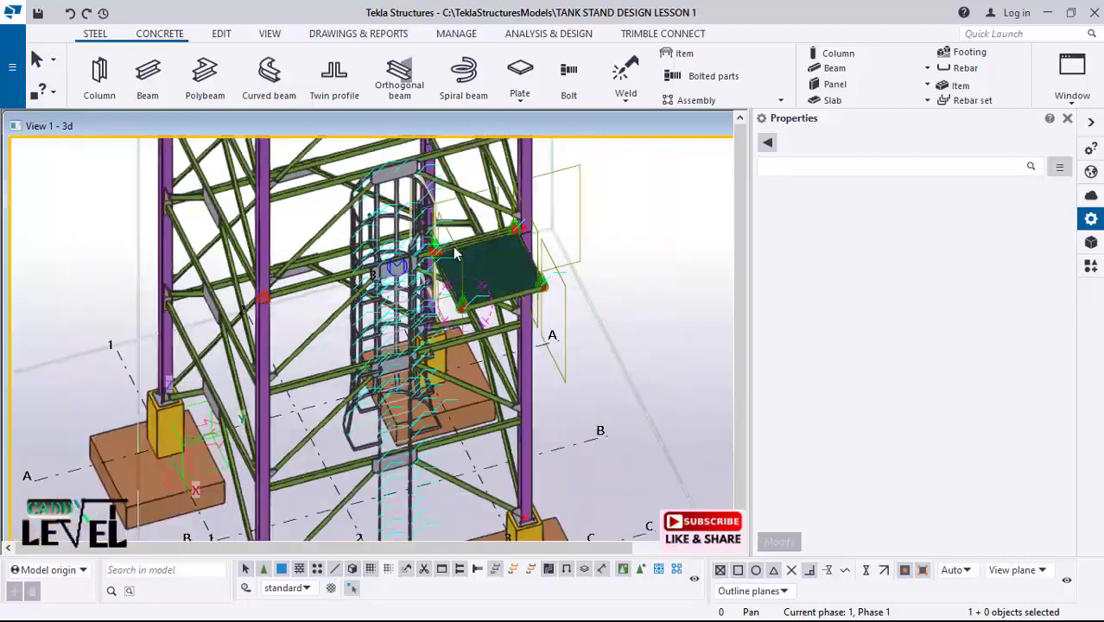
pyautogui.scroll(3, 301, 427)
pyautogui.scroll(-4, 326, 475)
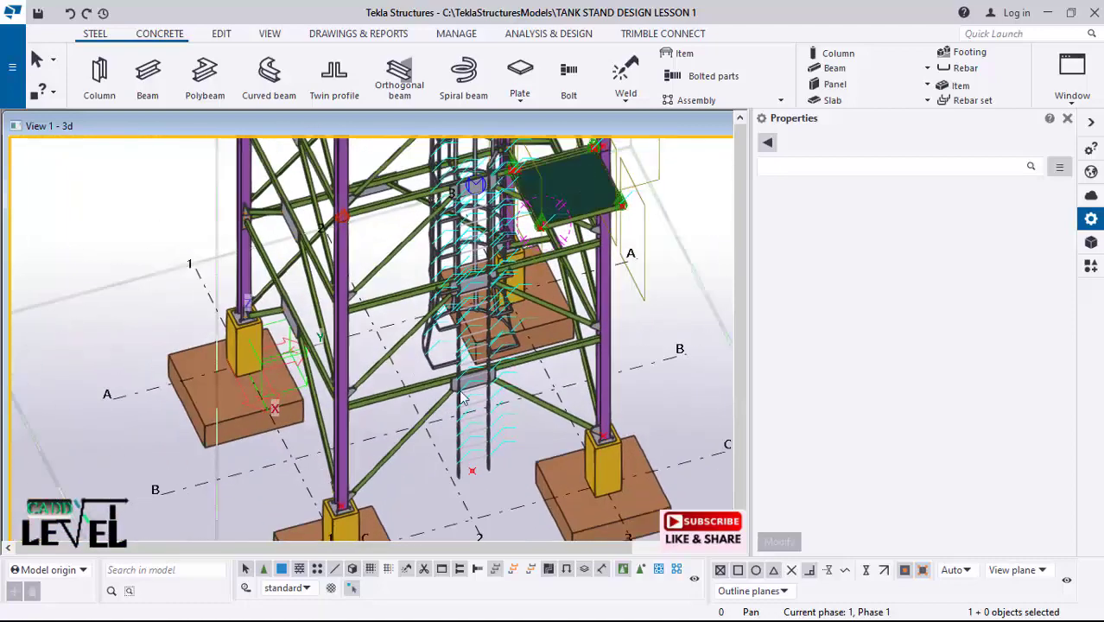
pyautogui.scroll(3, 524, 304)
pyautogui.scroll(10, 524, 305)
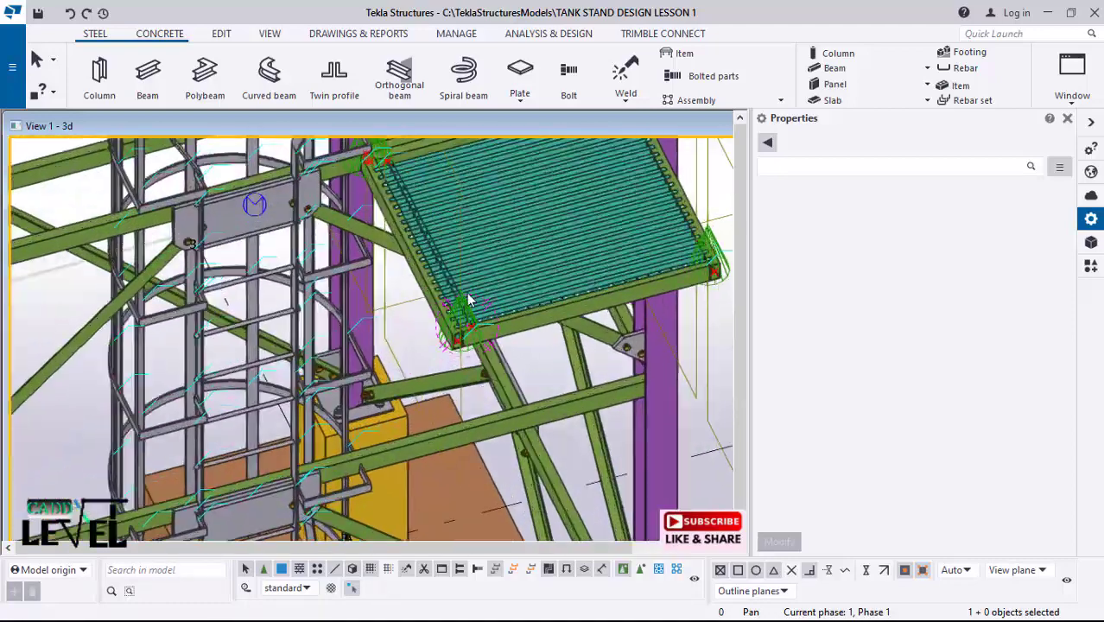
pyautogui.scroll(2, 483, 370)
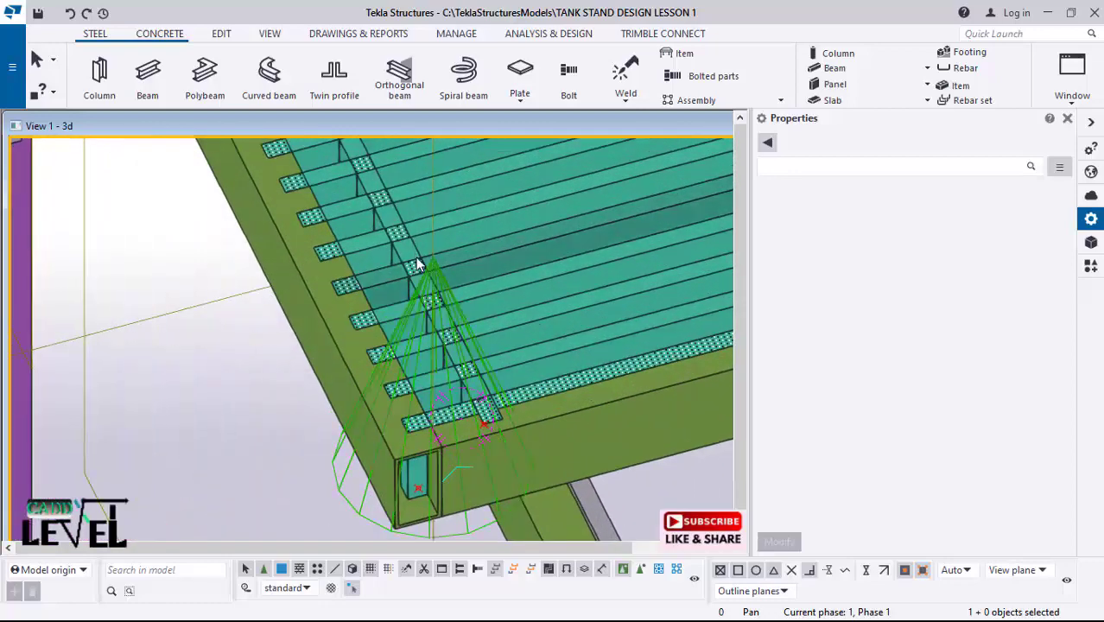
pyautogui.click(399, 290)
pyautogui.scroll(-1, 425, 315)
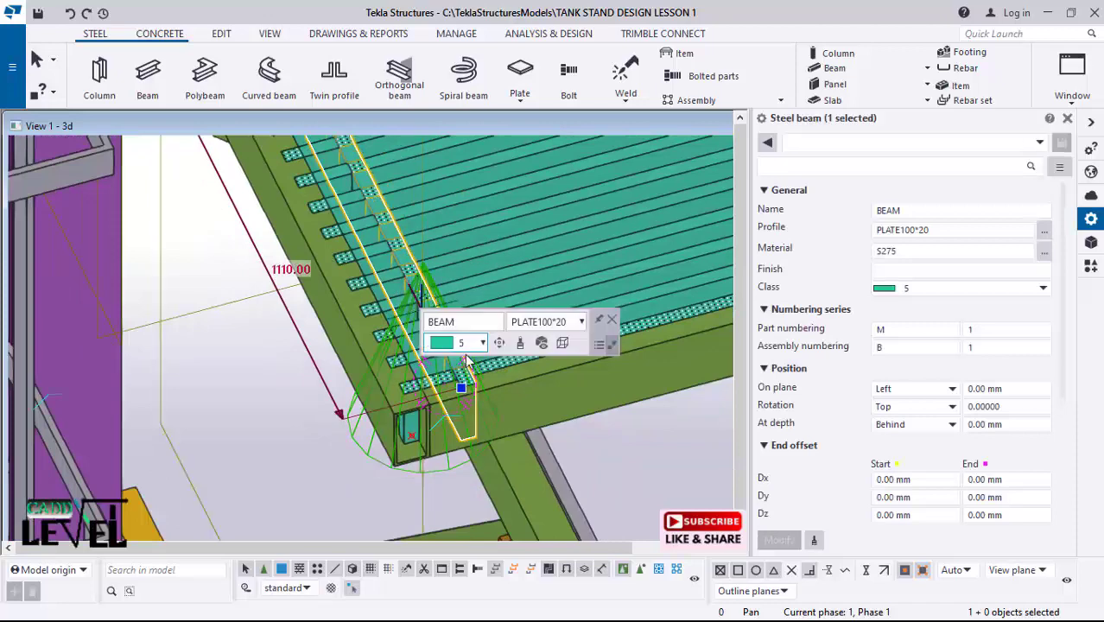
pyautogui.rightClick(468, 251)
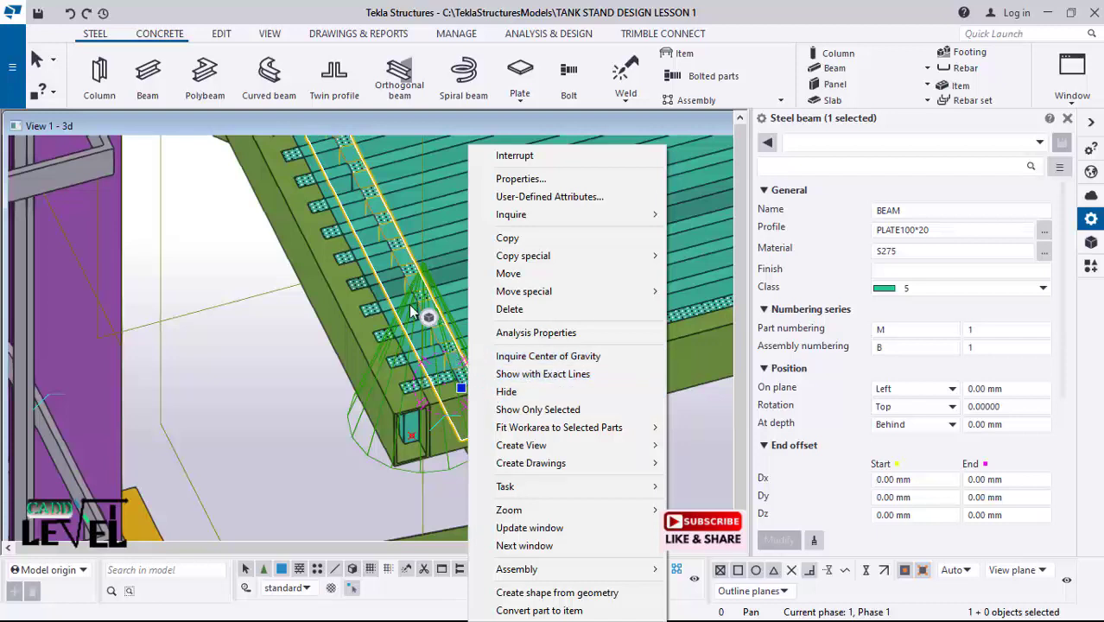
pyautogui.click(320, 388)
pyautogui.scroll(1, 413, 344)
pyautogui.click(456, 358)
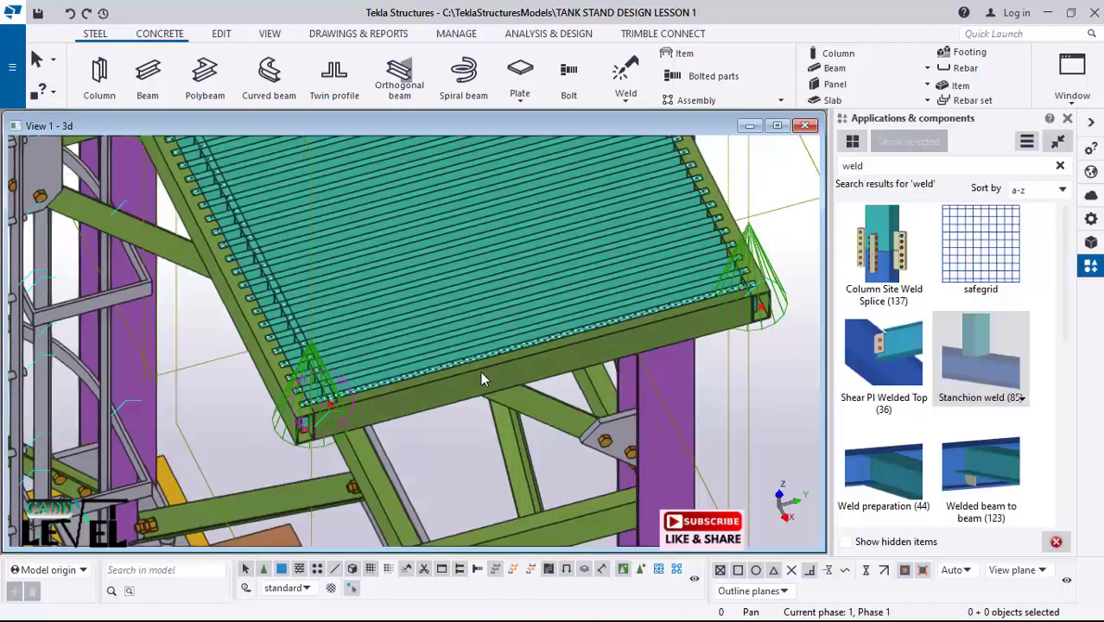
pyautogui.keyDown('ctrl'); pyautogui.moveTo(480, 372); pyautogui.dragTo(355, 309, button='middle'); pyautogui.keyUp('ctrl')
pyautogui.scroll(5, 355, 309)
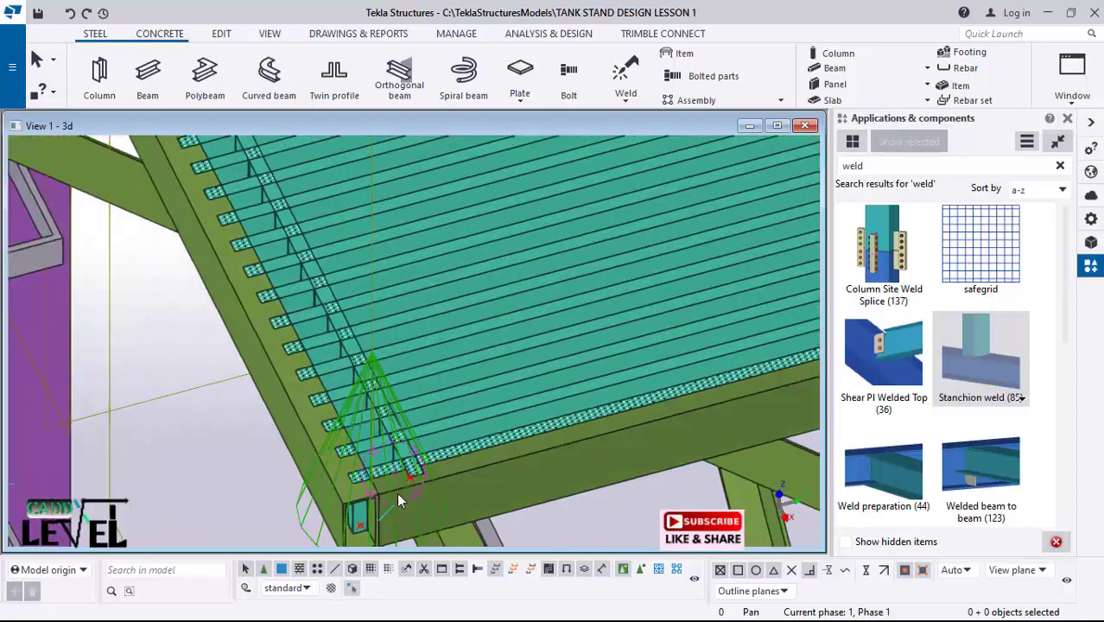
pyautogui.scroll(3, 387, 469)
pyautogui.scroll(-3, 345, 421)
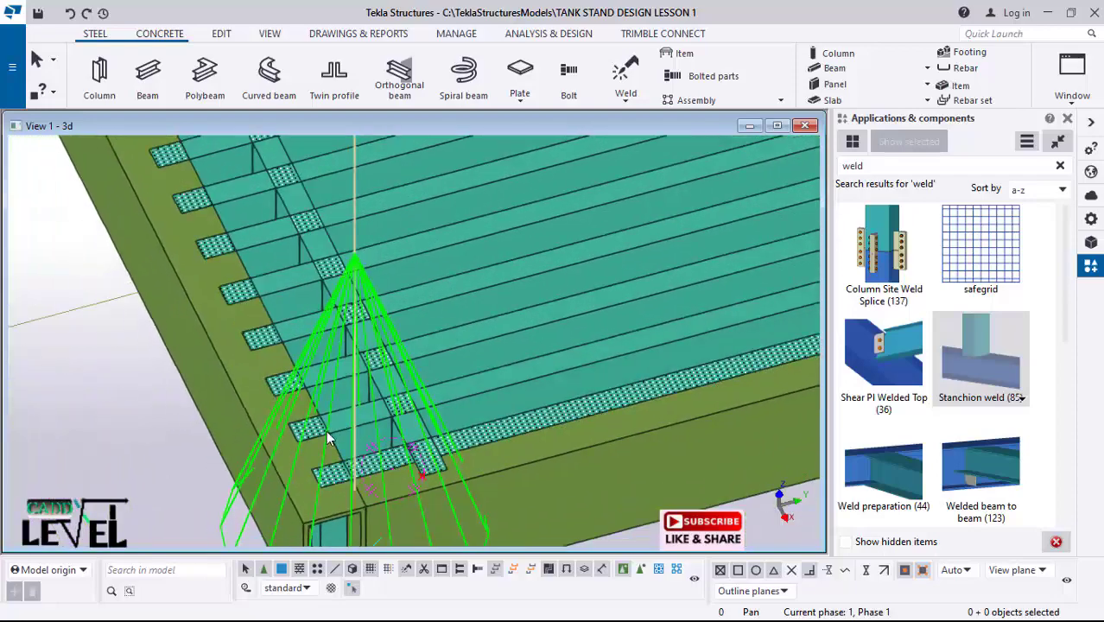
pyautogui.click(504, 419)
pyautogui.keyDown('ctrl'); pyautogui.moveTo(504, 419); pyautogui.dragTo(449, 432, button='middle'); pyautogui.keyUp('ctrl')
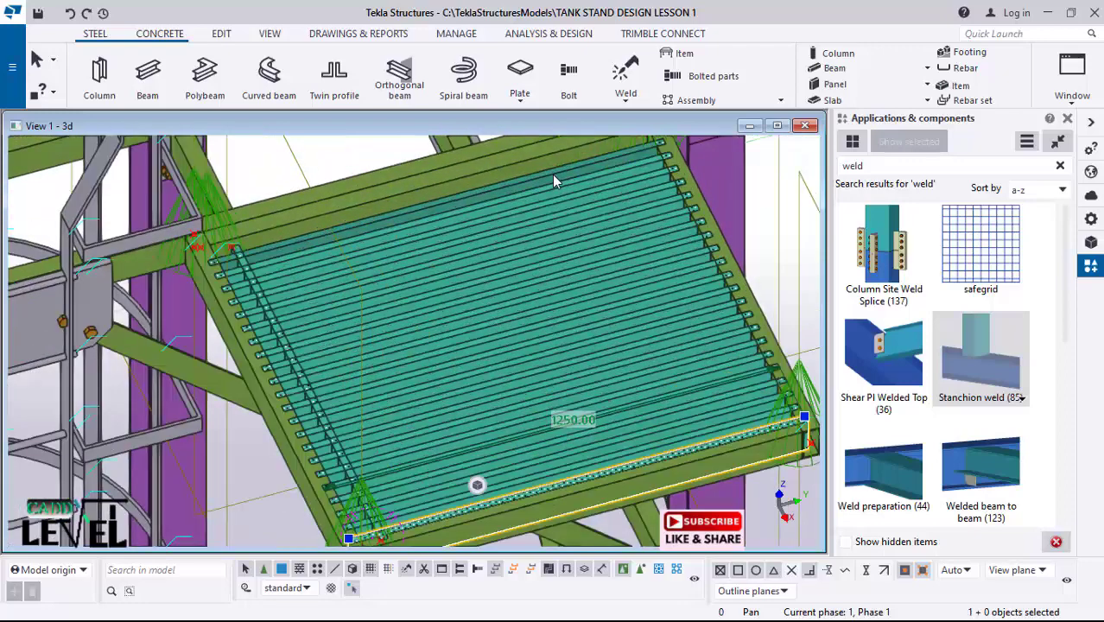
pyautogui.keyDown('shift'); pyautogui.click(553, 183); pyautogui.keyUp('shift')
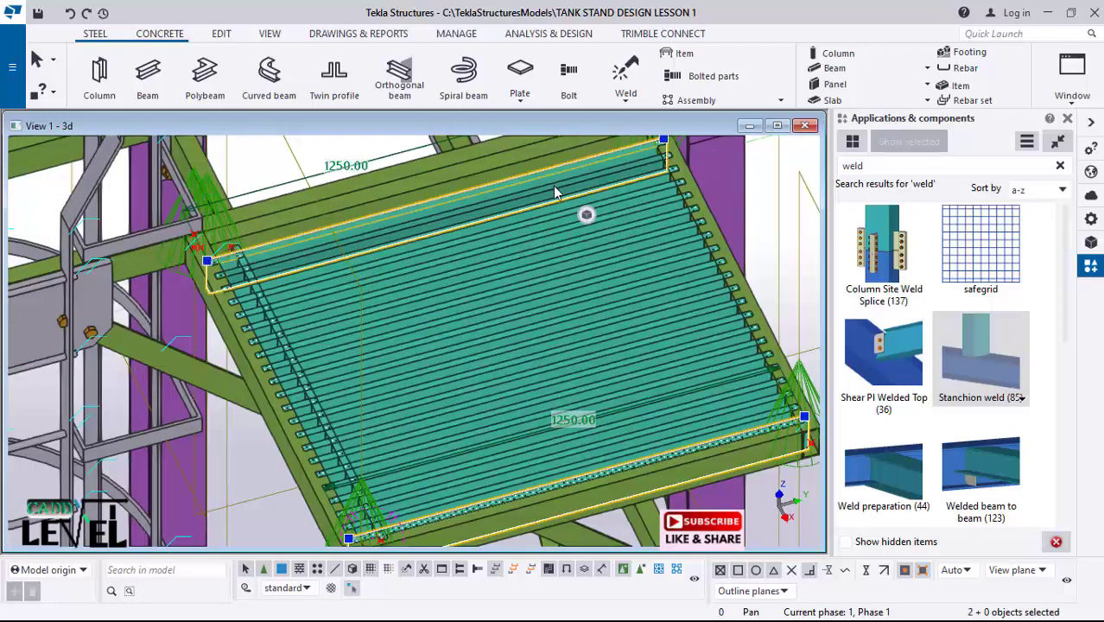
pyautogui.keyDown('shift'); pyautogui.click(554, 203); pyautogui.keyUp('shift')
pyautogui.keyDown('shift'); pyautogui.click(554, 228); pyautogui.keyUp('shift')
pyautogui.keyDown('shift'); pyautogui.click(554, 244); pyautogui.keyUp('shift')
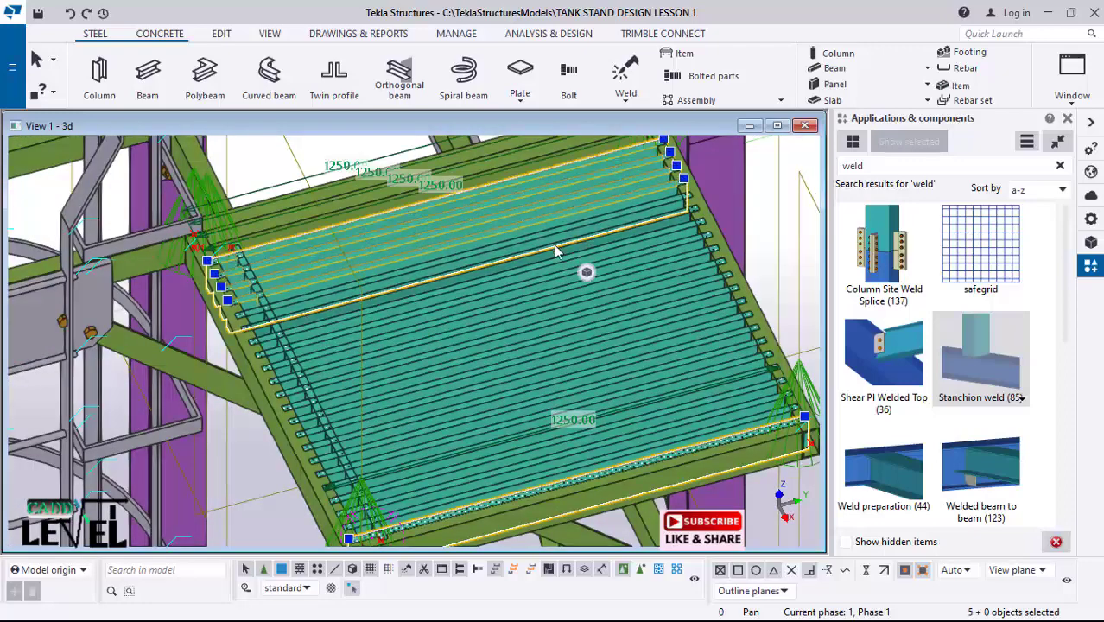
pyautogui.keyDown('shift'); pyautogui.click(556, 265); pyautogui.keyUp('shift')
pyautogui.keyDown('shift'); pyautogui.click(557, 279); pyautogui.keyUp('shift')
pyautogui.keyDown('shift'); pyautogui.click(560, 304); pyautogui.keyUp('shift')
pyautogui.keyDown('shift'); pyautogui.click(563, 322); pyautogui.keyUp('shift')
pyautogui.keyDown('shift'); pyautogui.click(567, 342); pyautogui.keyUp('shift')
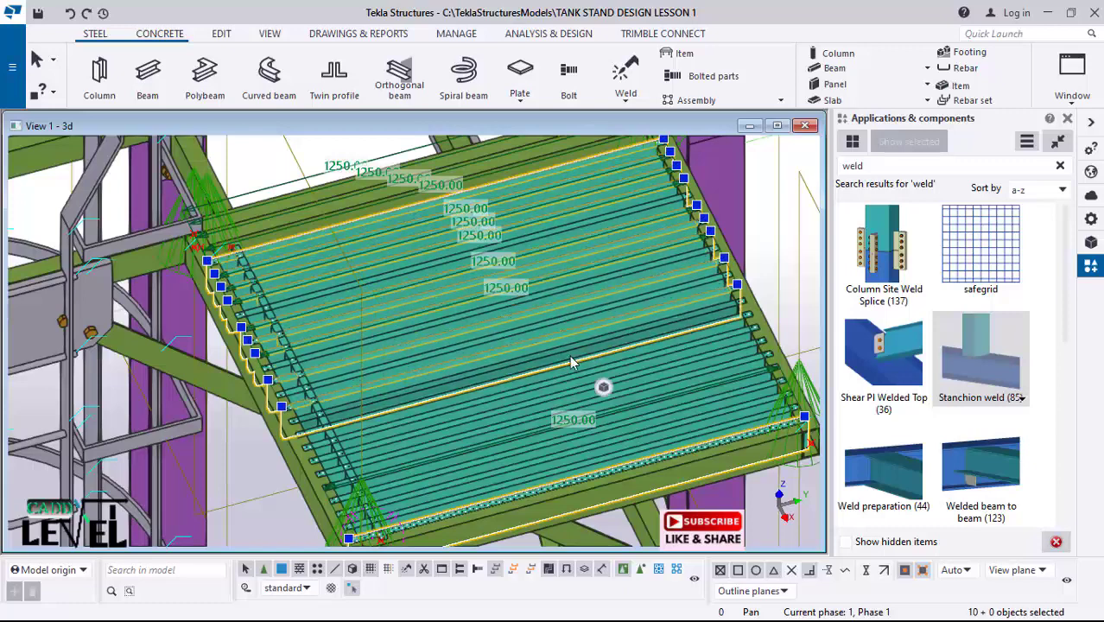
pyautogui.keyDown('shift'); pyautogui.click(569, 362); pyautogui.keyUp('shift')
pyautogui.keyDown('shift'); pyautogui.click(570, 385); pyautogui.keyUp('shift')
pyautogui.keyDown('shift'); pyautogui.click(567, 407); pyautogui.keyUp('shift')
pyautogui.keyDown('shift'); pyautogui.click(559, 428); pyautogui.keyUp('shift')
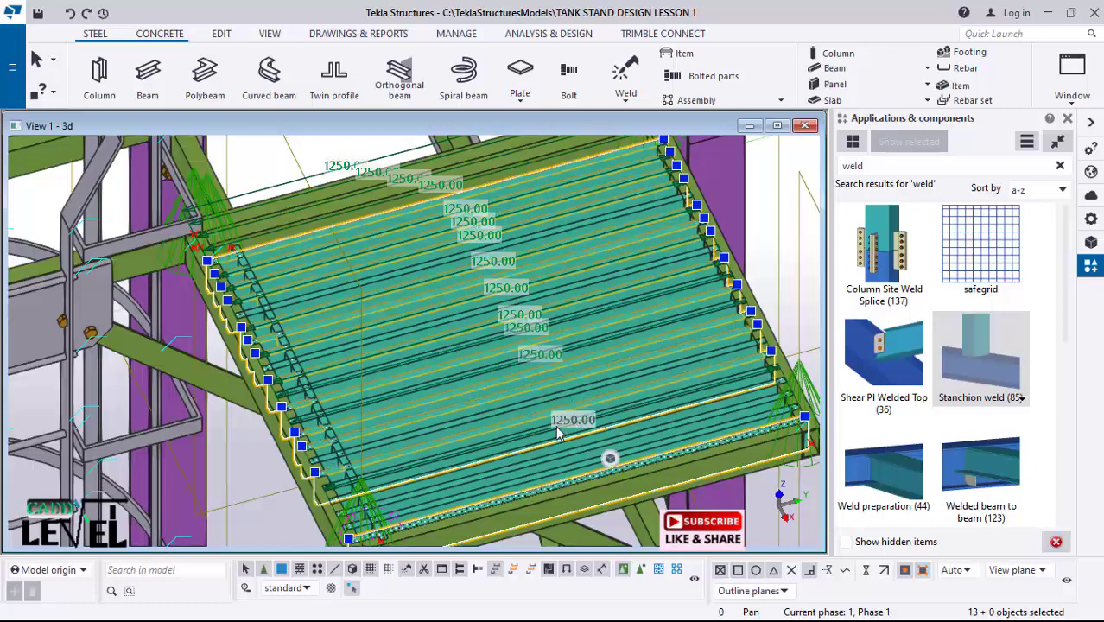
# Step: Select the parallel grating bars across the platform and change their profile to PLATE50*20
pyautogui.click(537, 473)
pyautogui.keyDown('shift'); pyautogui.click(523, 459); pyautogui.keyUp('shift')
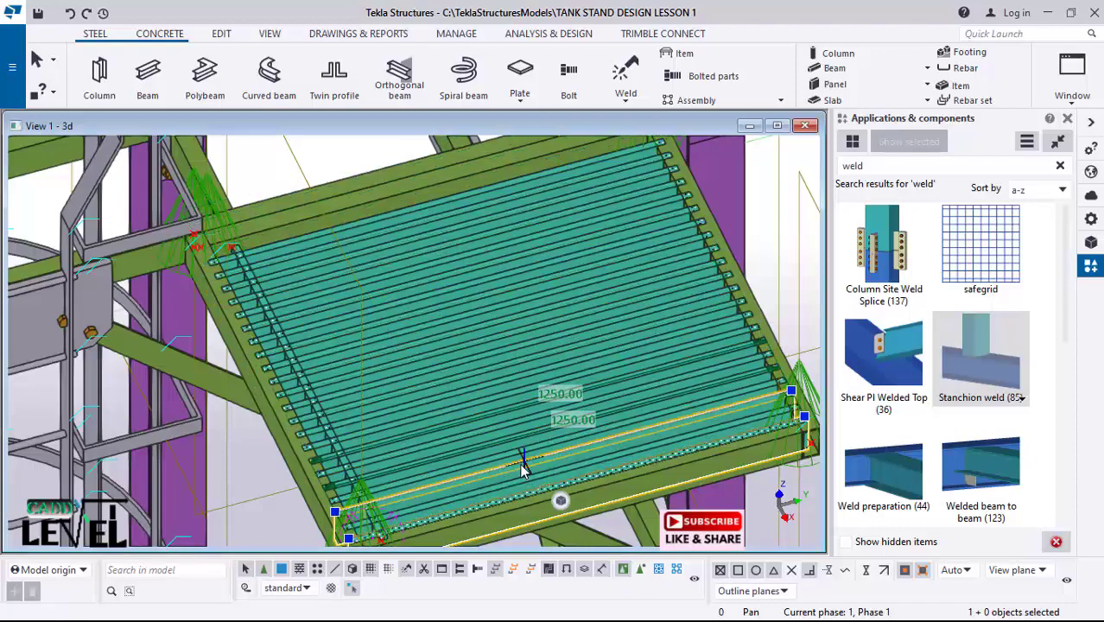
pyautogui.scroll(2, 410, 330)
pyautogui.scroll(2, 166, 199)
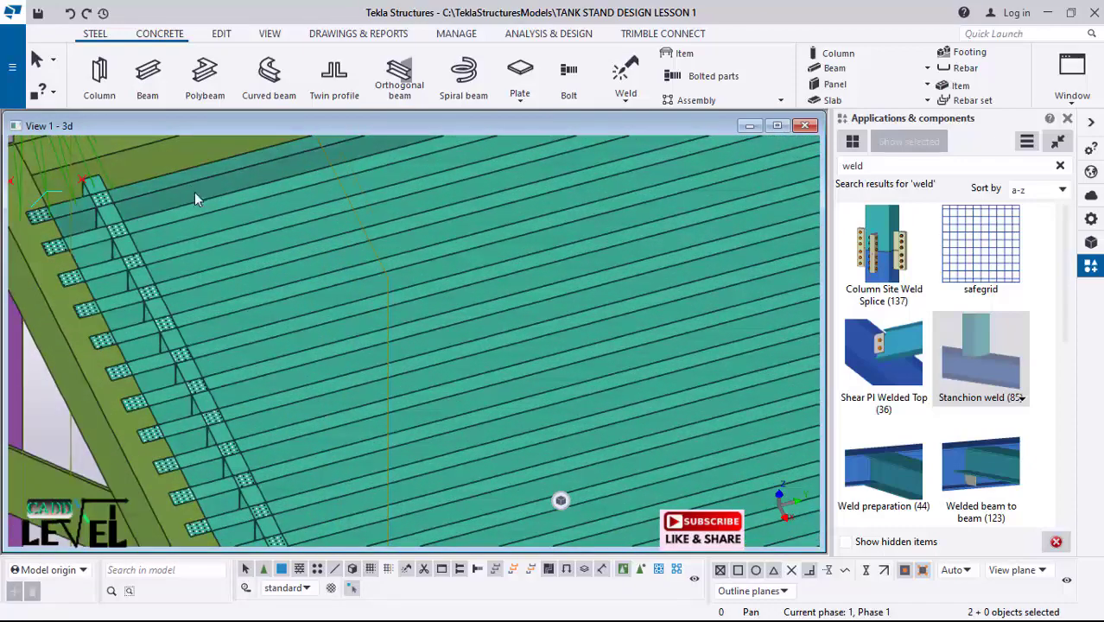
pyautogui.keyDown('shift'); pyautogui.click(193, 192); pyautogui.keyUp('shift')
pyautogui.keyDown('shift'); pyautogui.click(184, 218); pyautogui.keyUp('shift')
pyautogui.moveTo(175, 274)
pyautogui.keyDown('ctrl'); pyautogui.mouseDown(button='middle')
pyautogui.moveTo(229, 286)
pyautogui.moveTo(242, 341)
pyautogui.moveTo(373, 304)
pyautogui.moveTo(432, 268)
pyautogui.moveTo(175, 369)
pyautogui.moveTo(114, 331)
pyautogui.mouseUp(button='middle'); pyautogui.keyUp('ctrl')
pyautogui.keyDown('shift'); pyautogui.click(152, 345); pyautogui.keyUp('shift')
pyautogui.keyDown('shift'); pyautogui.click(179, 342); pyautogui.keyUp('shift')
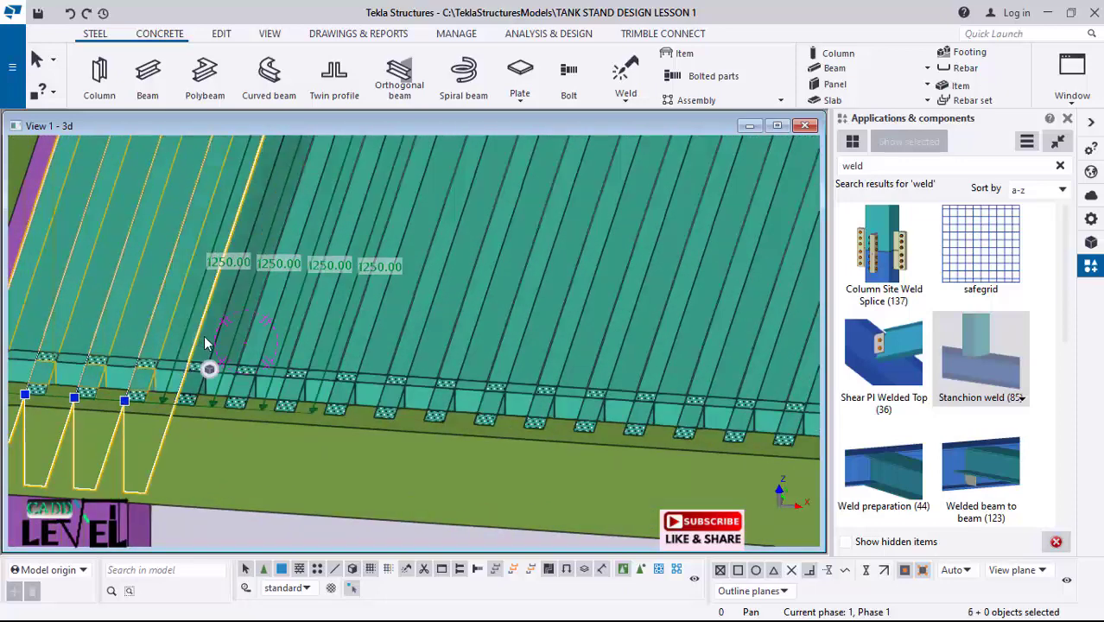
pyautogui.keyDown('shift'); pyautogui.click(207, 341); pyautogui.keyUp('shift')
pyautogui.keyDown('shift'); pyautogui.click(310, 329); pyautogui.keyUp('shift')
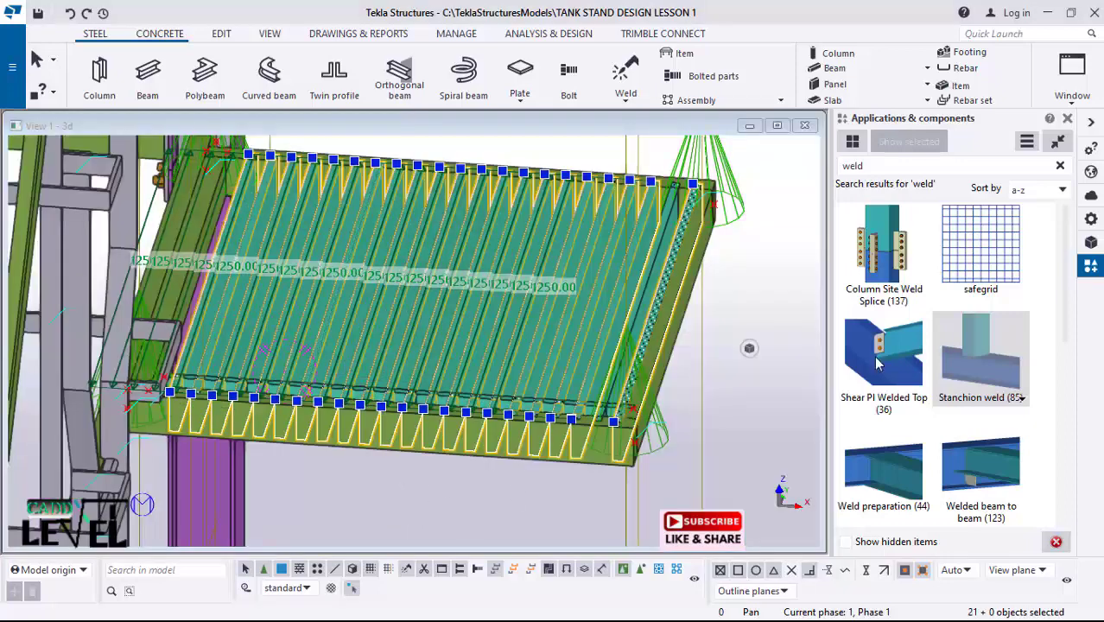
pyautogui.click(1092, 218)
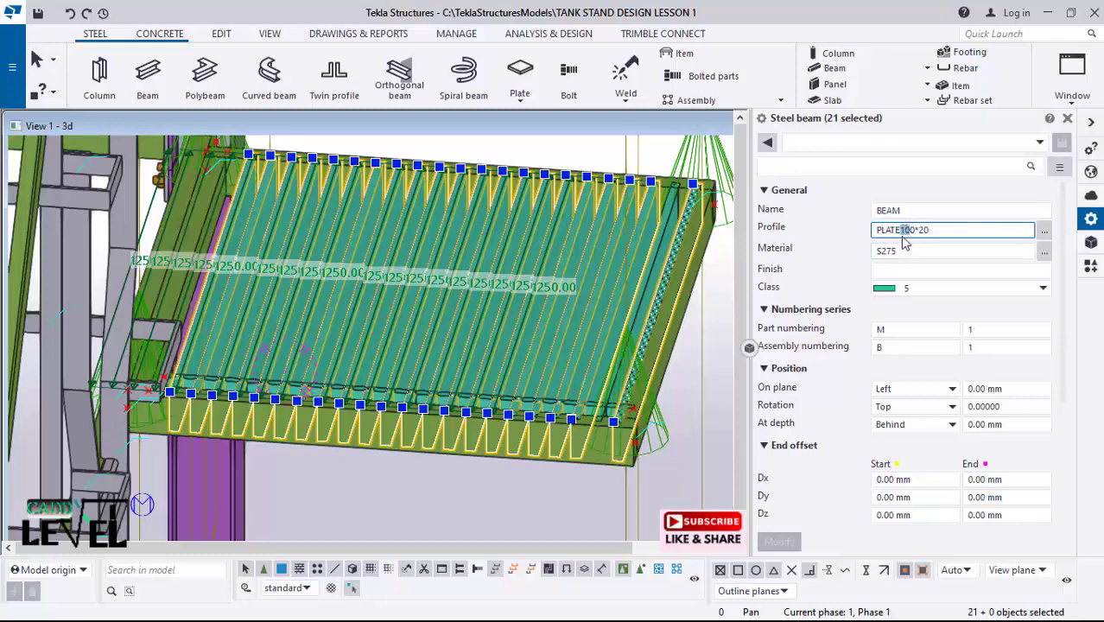
pyautogui.click(786, 541)
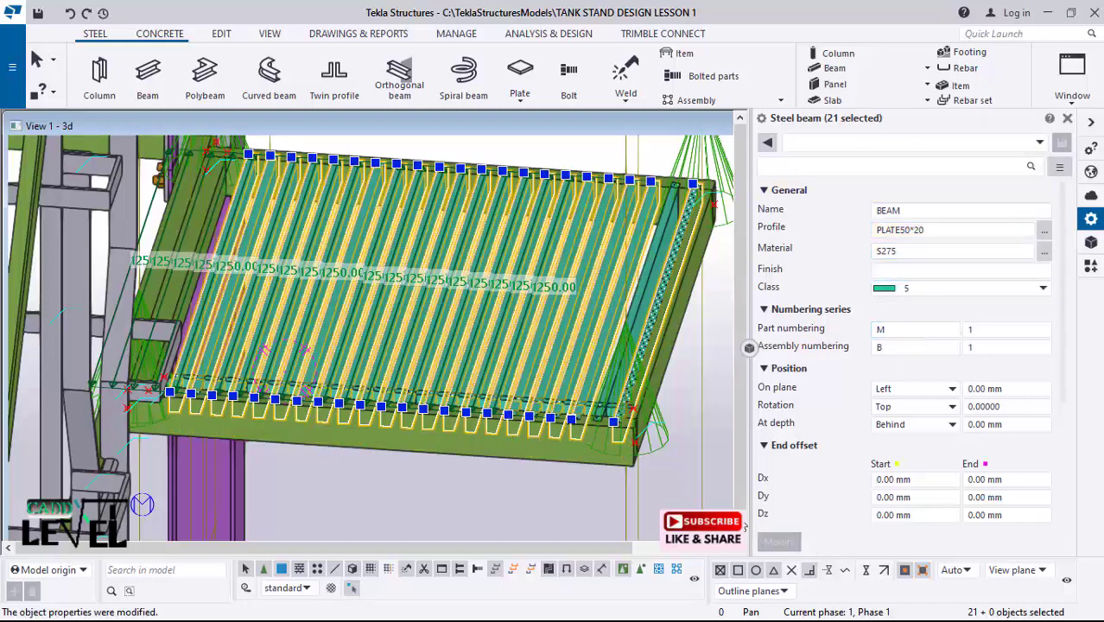
pyautogui.scroll(2, 572, 296)
pyautogui.scroll(-2, 377, 459)
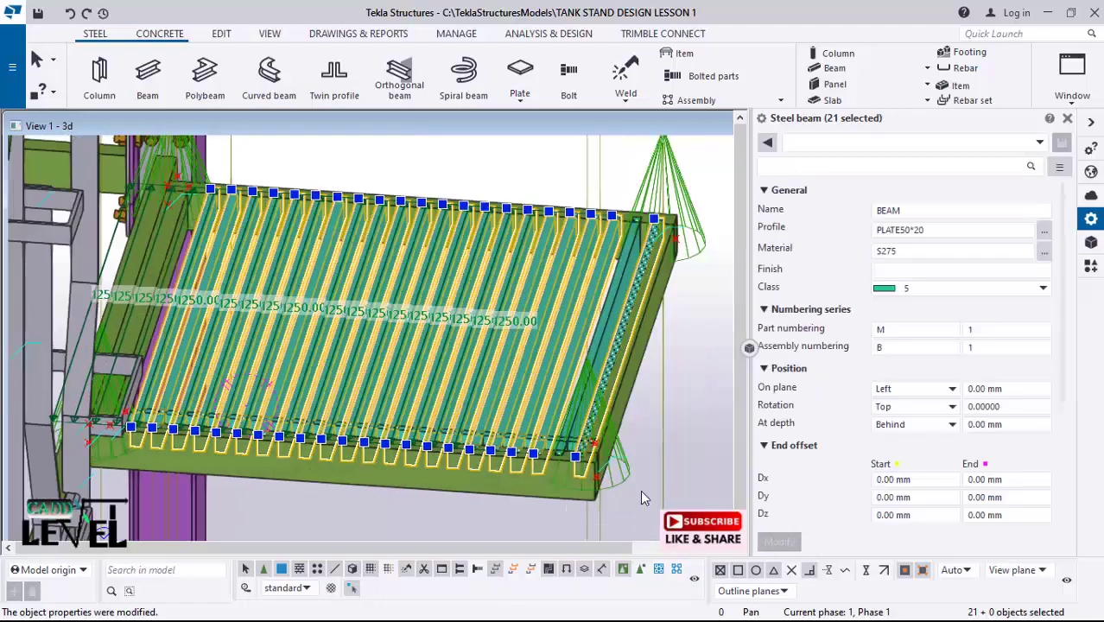
# Step: Change the profile of the cross plate over the grating bars to match the bars' PLATE50*20
pyautogui.click(577, 399)
pyautogui.scroll(3, 570, 410)
pyautogui.scroll(-1, 485, 406)
pyautogui.scroll(1, 498, 404)
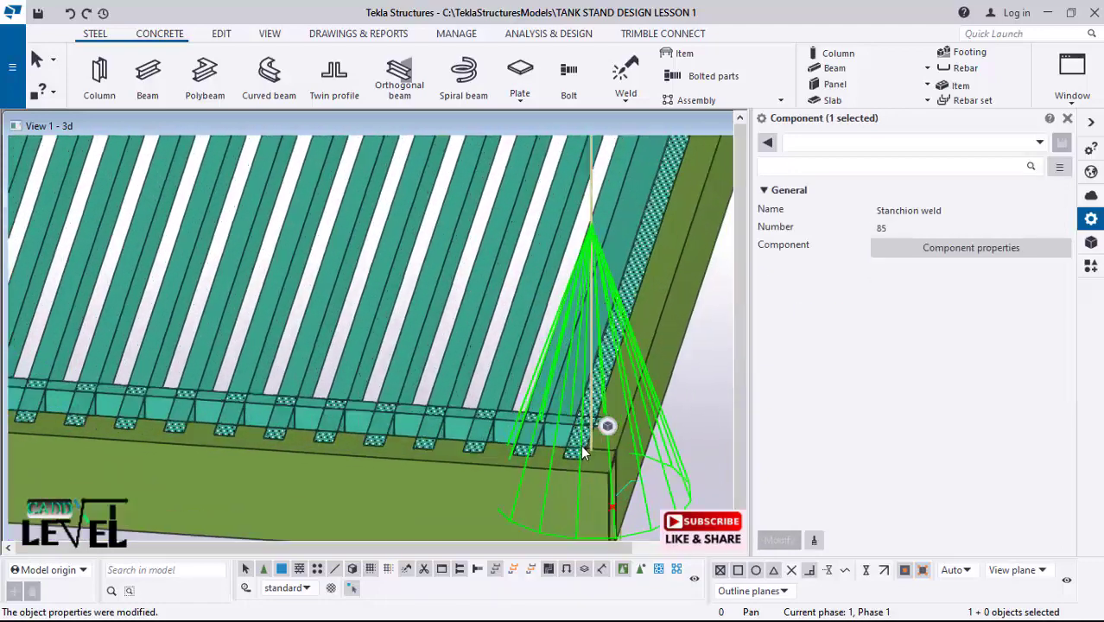
pyautogui.keyDown('ctrl'); pyautogui.moveTo(580, 445); pyautogui.dragTo(423, 401, button='middle'); pyautogui.keyUp('ctrl')
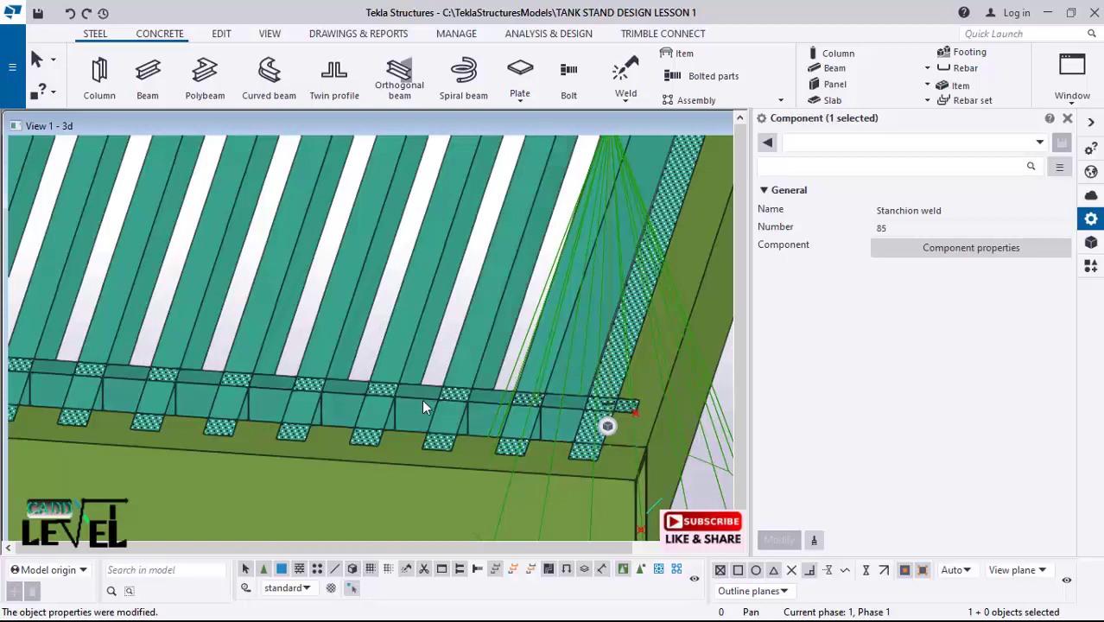
pyautogui.click(423, 406)
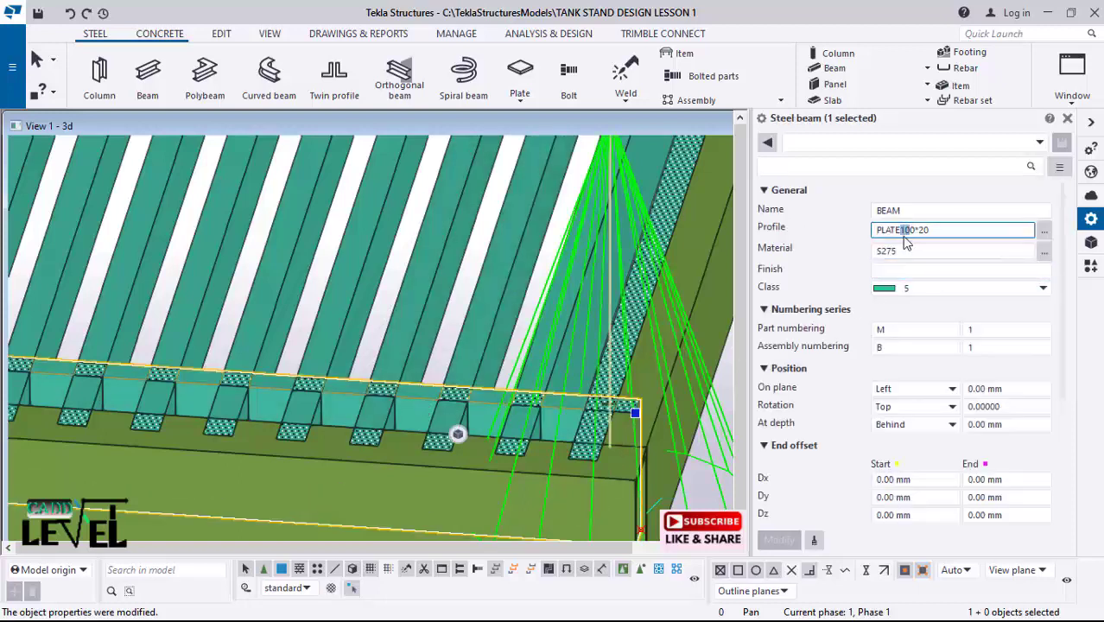
pyautogui.click(779, 540)
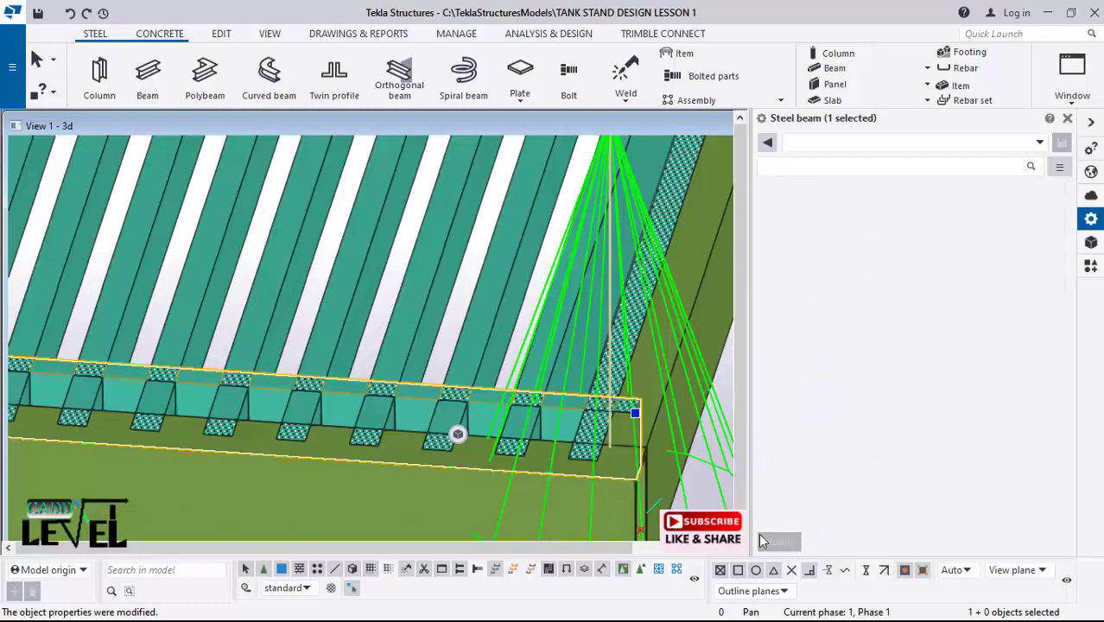
# Step: Examine the modified bars and cross plate along the length of the platform frame
pyautogui.scroll(-4, 625, 376)
pyautogui.scroll(-3, 659, 406)
pyautogui.click(343, 381)
pyautogui.scroll(2, 312, 378)
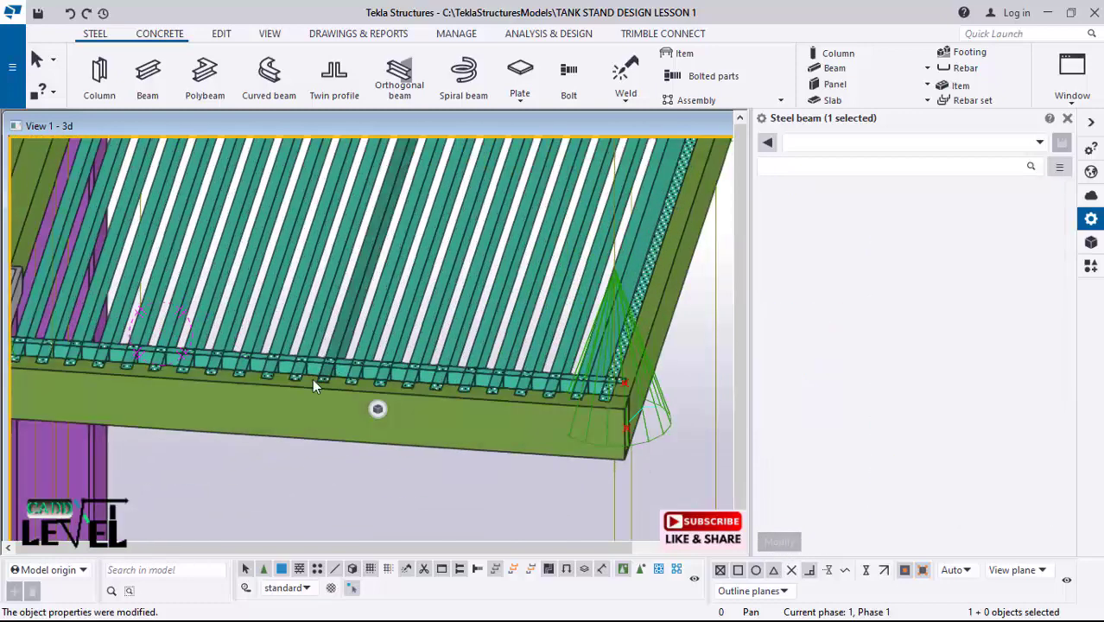
pyautogui.scroll(-2, 520, 507)
pyautogui.scroll(4, 157, 389)
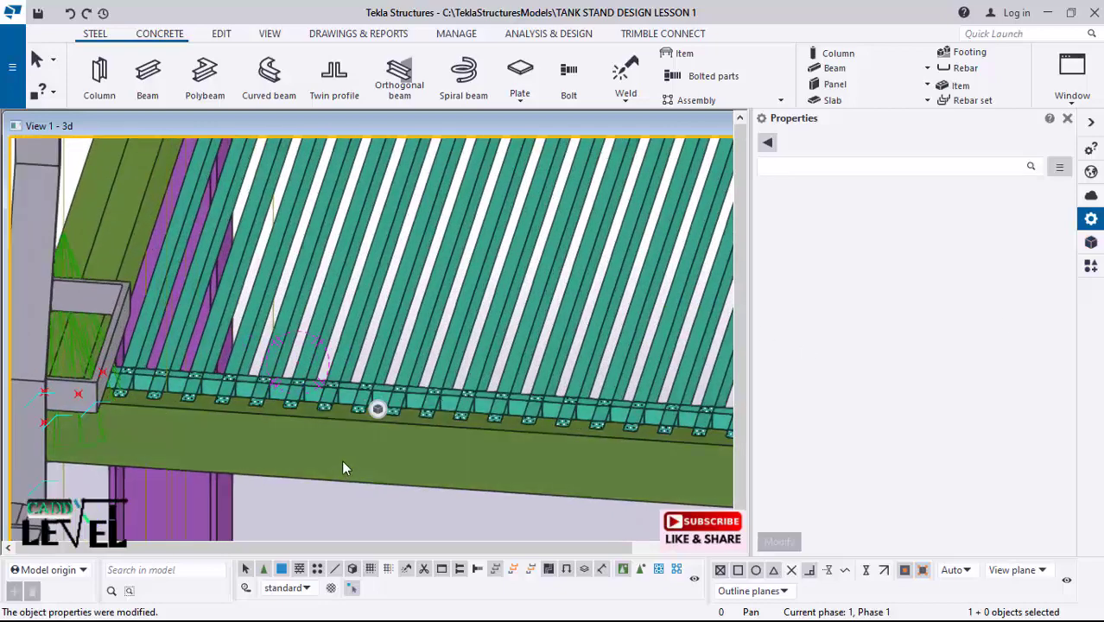
pyautogui.keyDown('ctrl'); pyautogui.moveTo(343, 460); pyautogui.dragTo(177, 453, button='middle'); pyautogui.keyUp('ctrl')
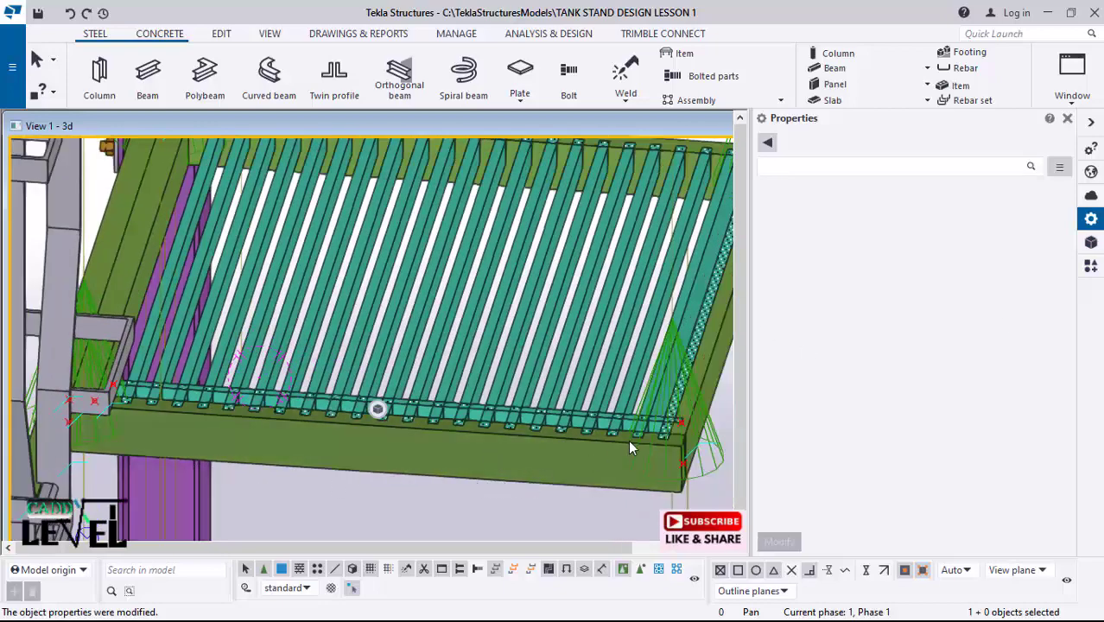
# Step: Apply a Stanchion weld (85) between the frame beam alongside the cross plate and the end of the ladder-side grating bar
pyautogui.click(1091, 266)
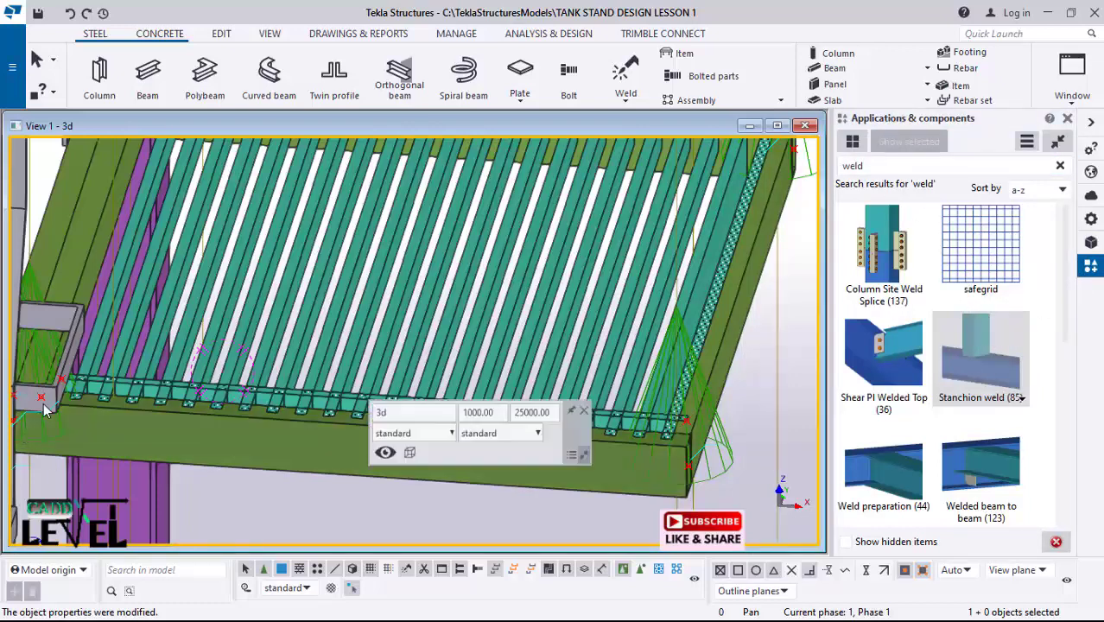
pyautogui.scroll(6, 69, 397)
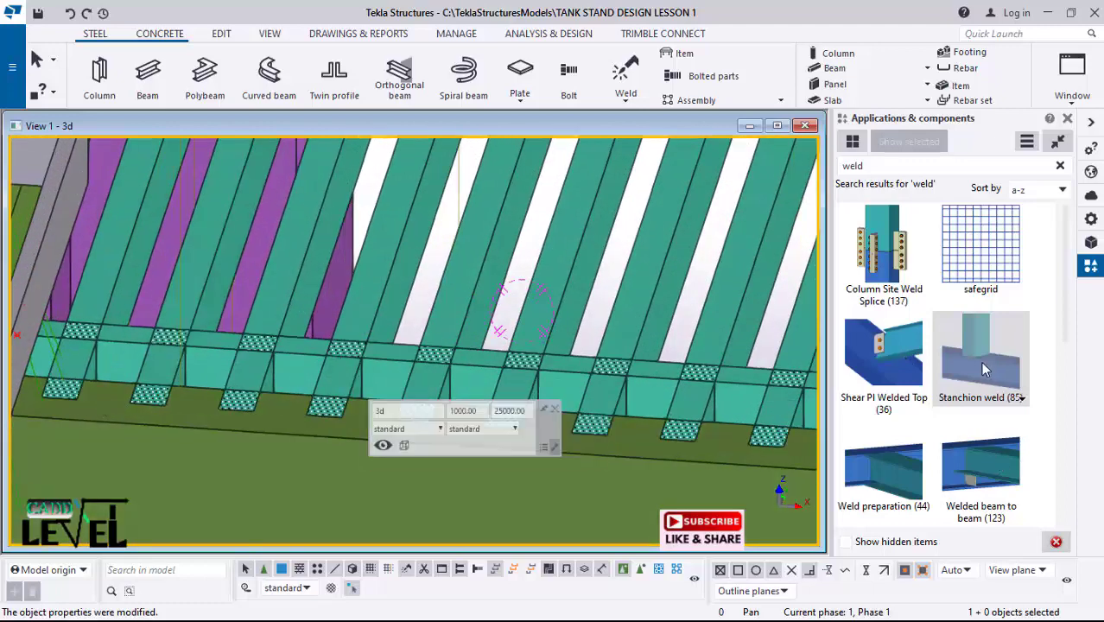
pyautogui.click(981, 354)
pyautogui.scroll(1, 182, 444)
pyautogui.click(58, 373)
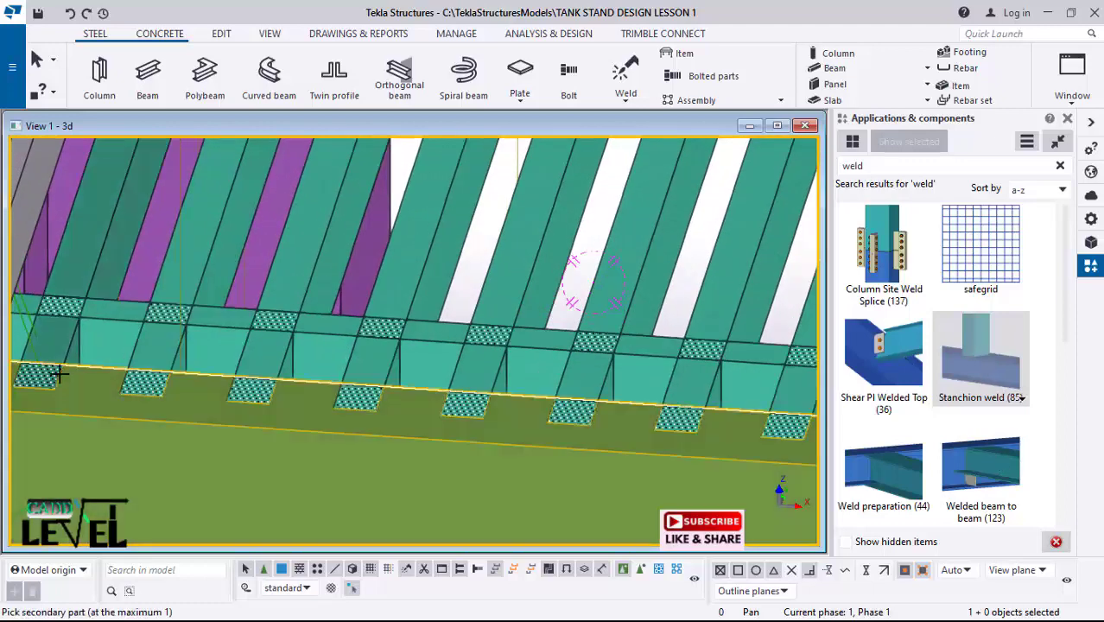
pyautogui.click(44, 385)
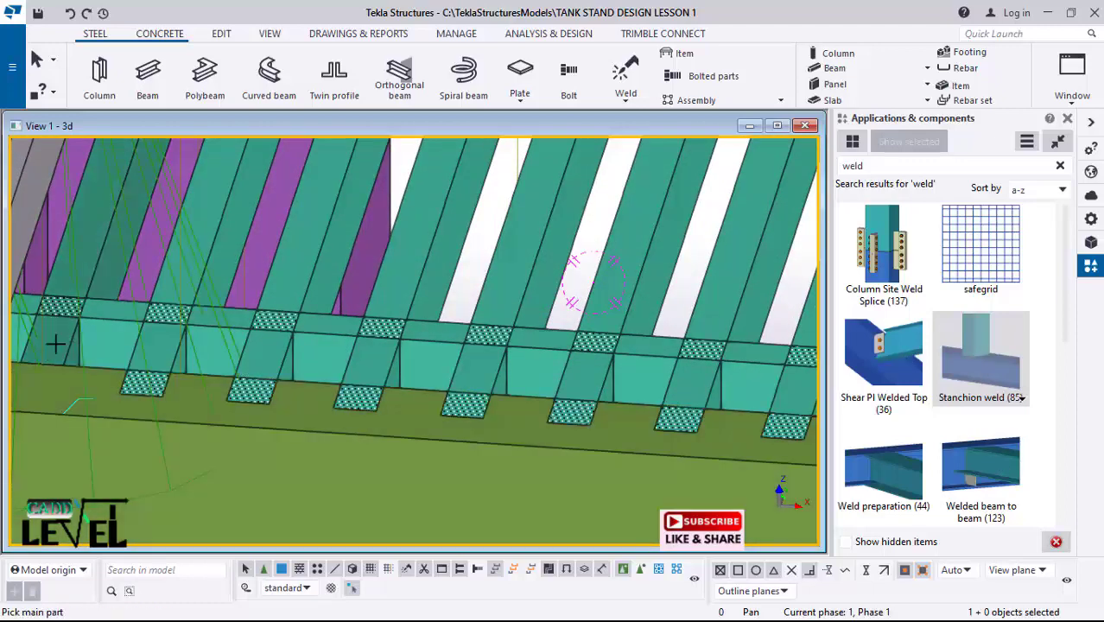
# Step: Apply another Stanchion weld to the frame beam at the far end of the platform, where the cross plate ends
pyautogui.scroll(-6, 95, 358)
pyautogui.scroll(-4, 525, 410)
pyautogui.scroll(6, 738, 432)
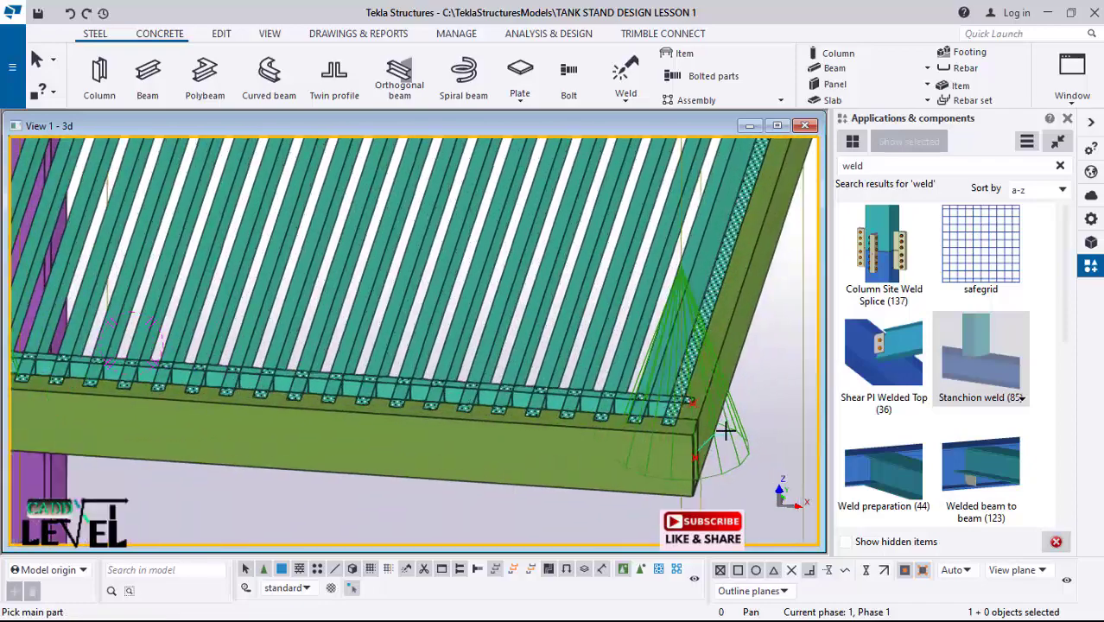
pyautogui.click(630, 382)
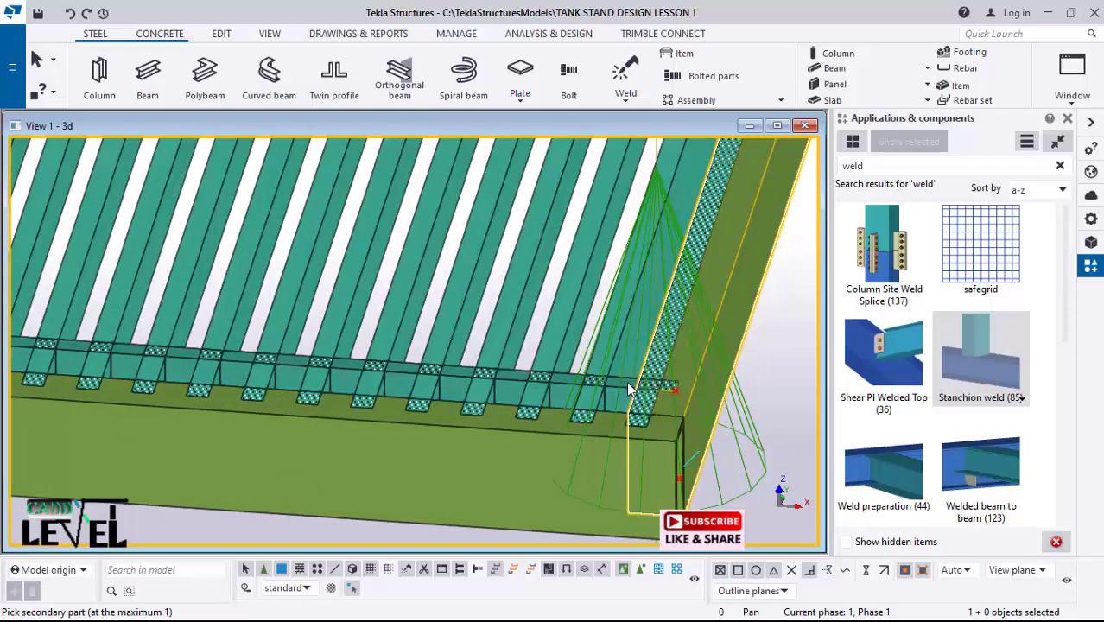
pyautogui.click(708, 403)
# Step: Inspect the cross plate's ladder-side end against the frame and end the Stanchion weld command
pyautogui.scroll(-6, 720, 443)
pyautogui.scroll(4, 382, 385)
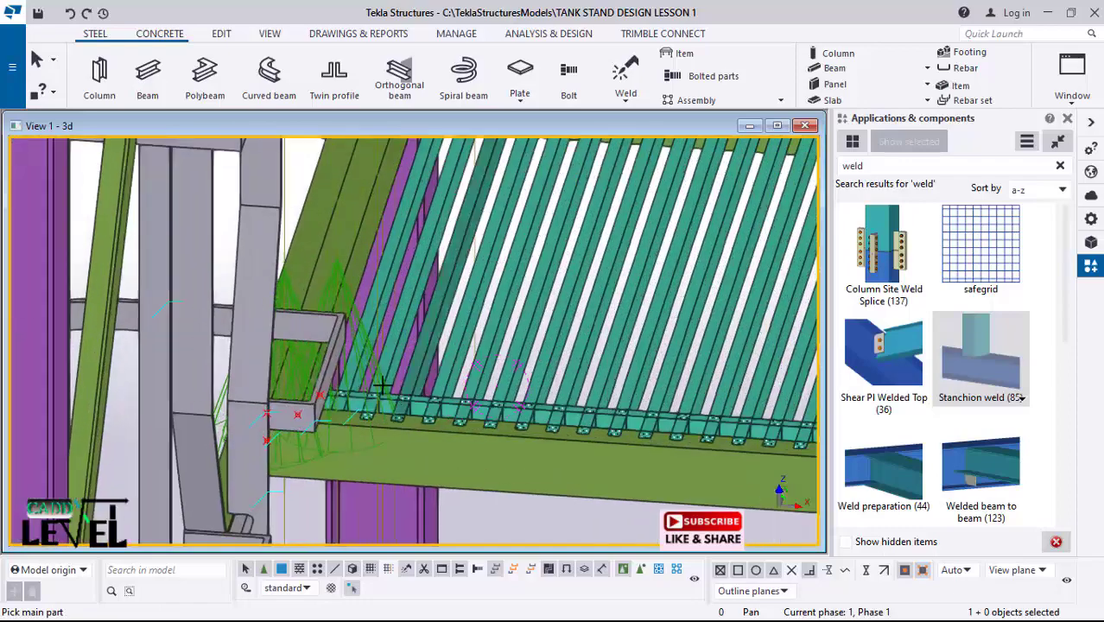
pyautogui.scroll(3, 377, 387)
pyautogui.moveTo(333, 413); pyautogui.dragTo(229, 425, button='middle')
pyautogui.scroll(3, 370, 372)
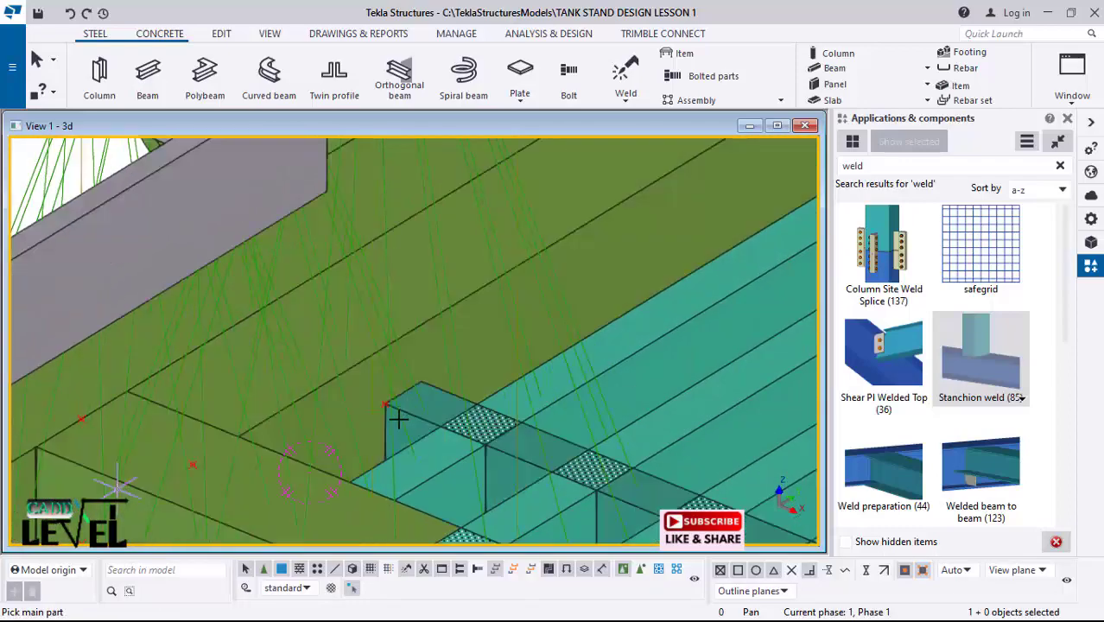
pyautogui.keyDown('ctrl'); pyautogui.moveTo(398, 419); pyautogui.dragTo(355, 356, button='middle'); pyautogui.keyUp('ctrl')
pyautogui.scroll(-2, 355, 253)
pyautogui.scroll(3, 428, 401)
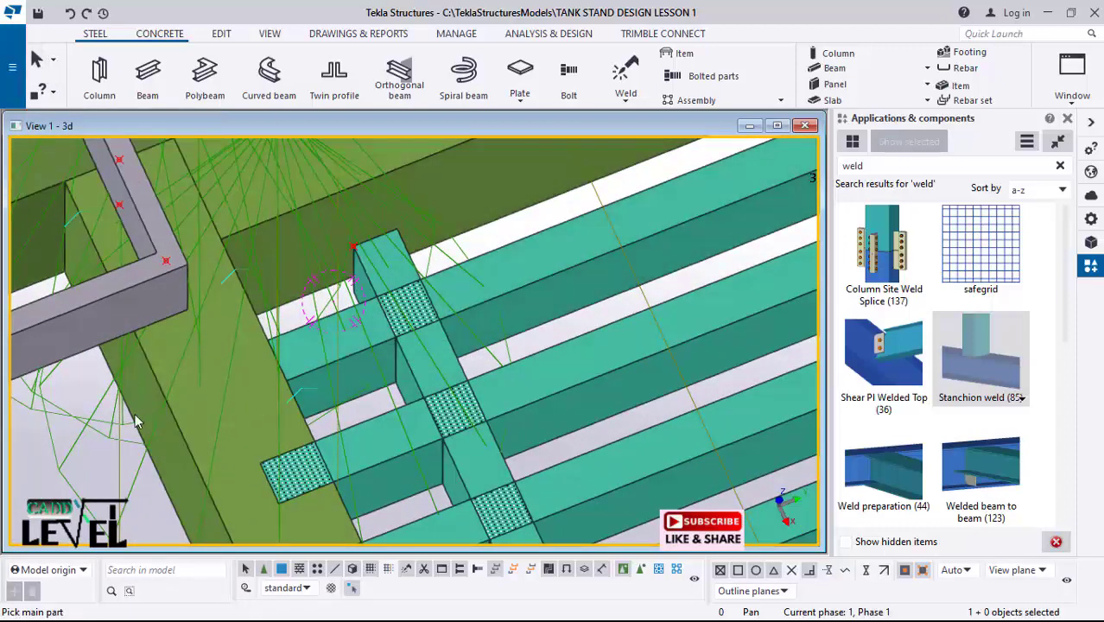
pyautogui.rightClick(41, 459)
pyautogui.click(70, 274)
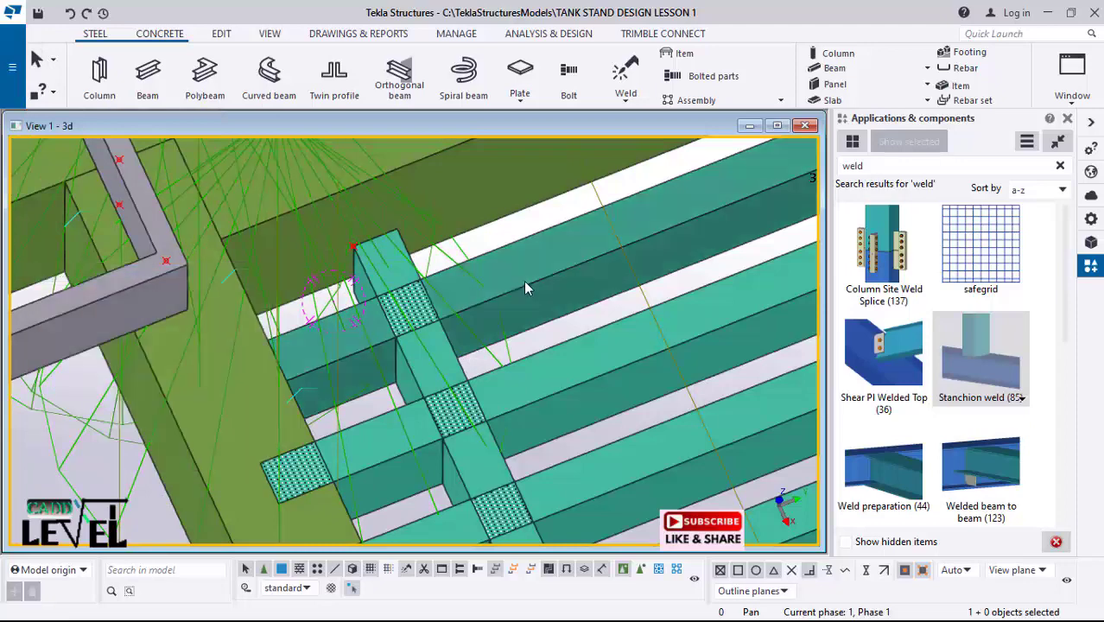
pyautogui.click(557, 270)
pyautogui.rightClick(577, 309)
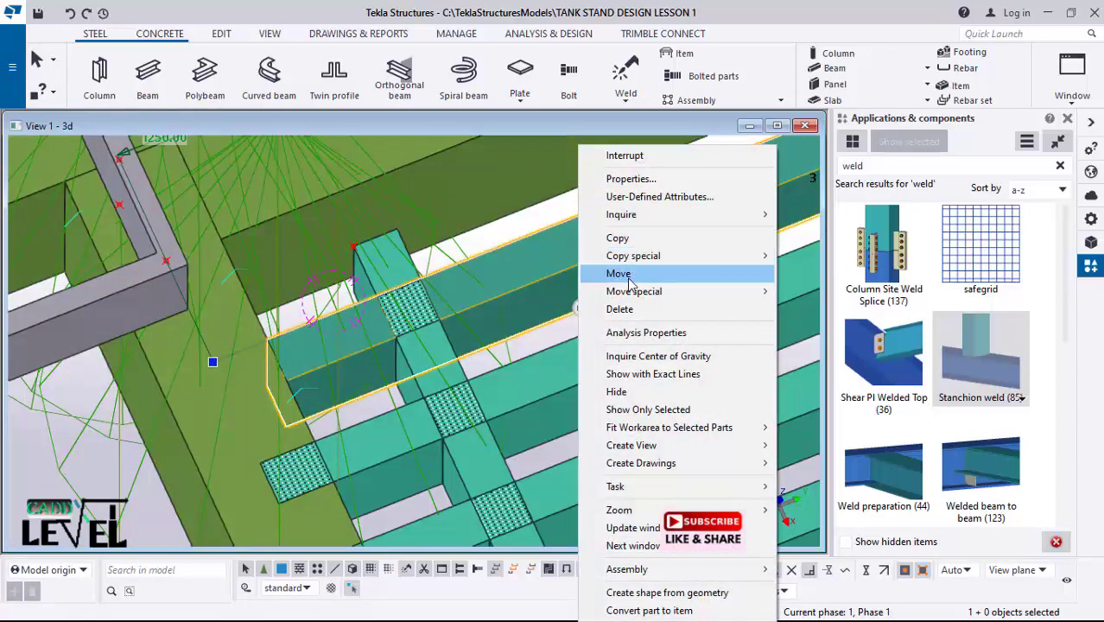
pyautogui.click(630, 274)
pyautogui.rightClick(519, 272)
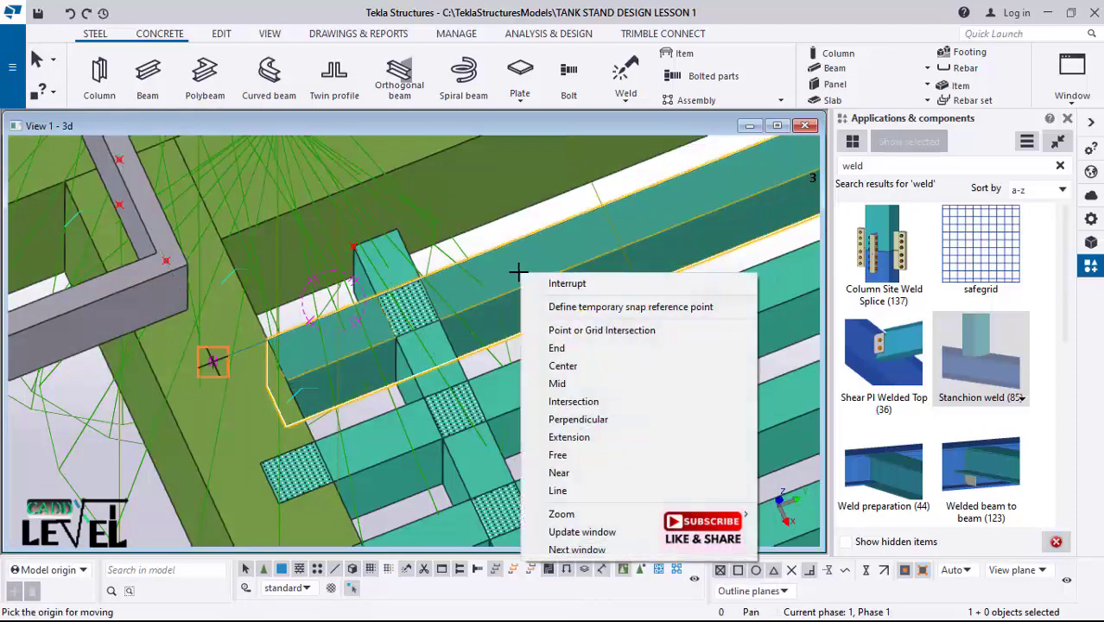
pyautogui.click(560, 283)
# Step: Copy the selected ladder-side grating bar from its end corner to the adjacent frame corner at the platform edge
pyautogui.rightClick(571, 234)
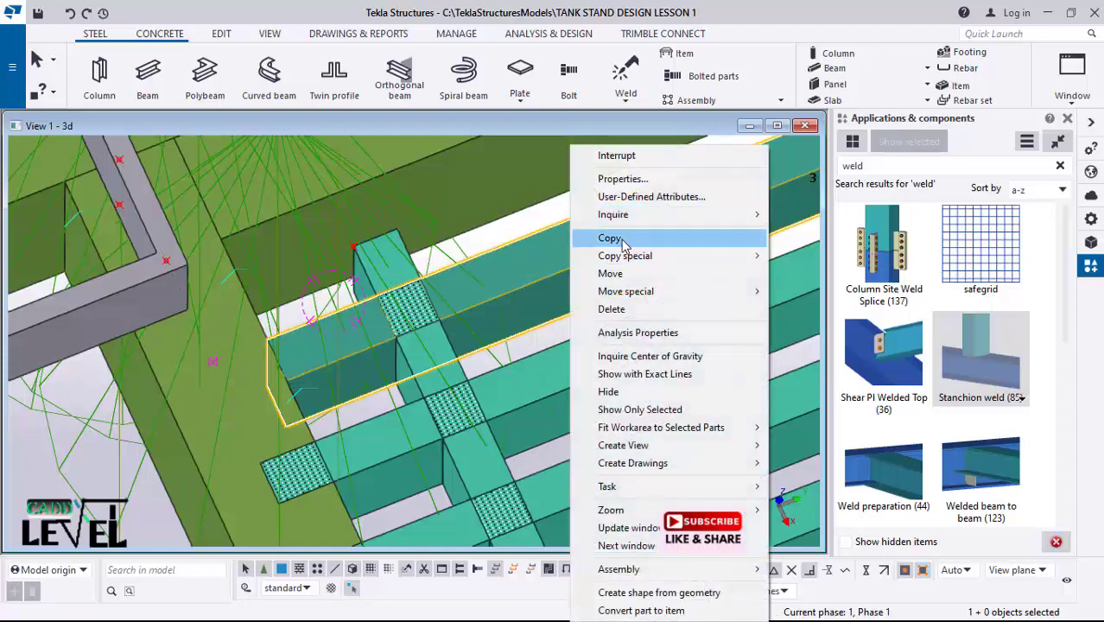
pyautogui.click(624, 238)
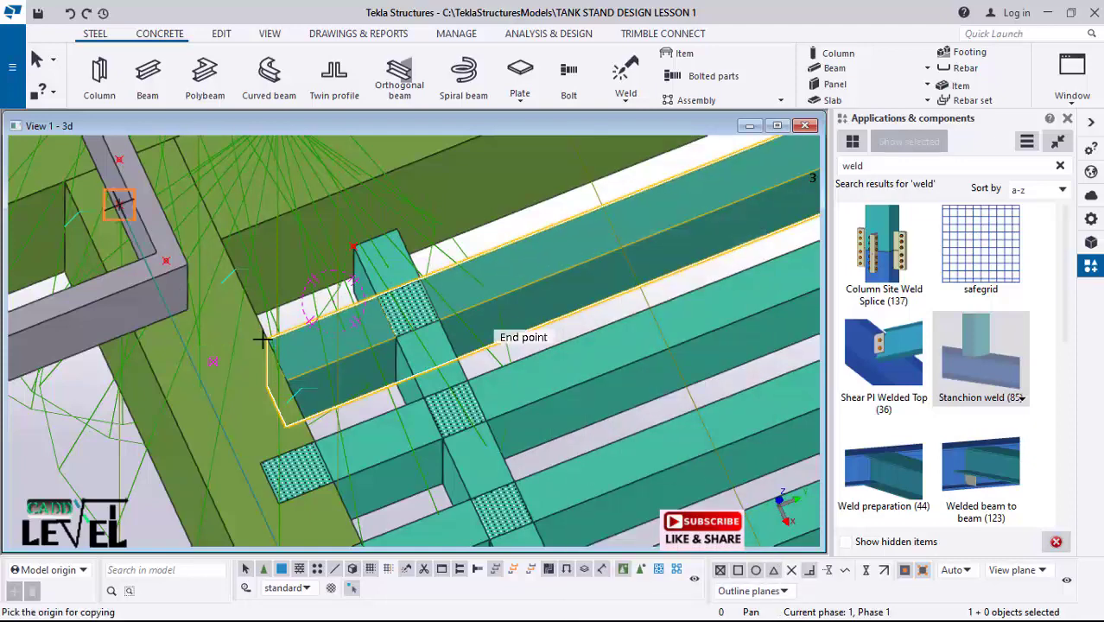
pyautogui.click(229, 248)
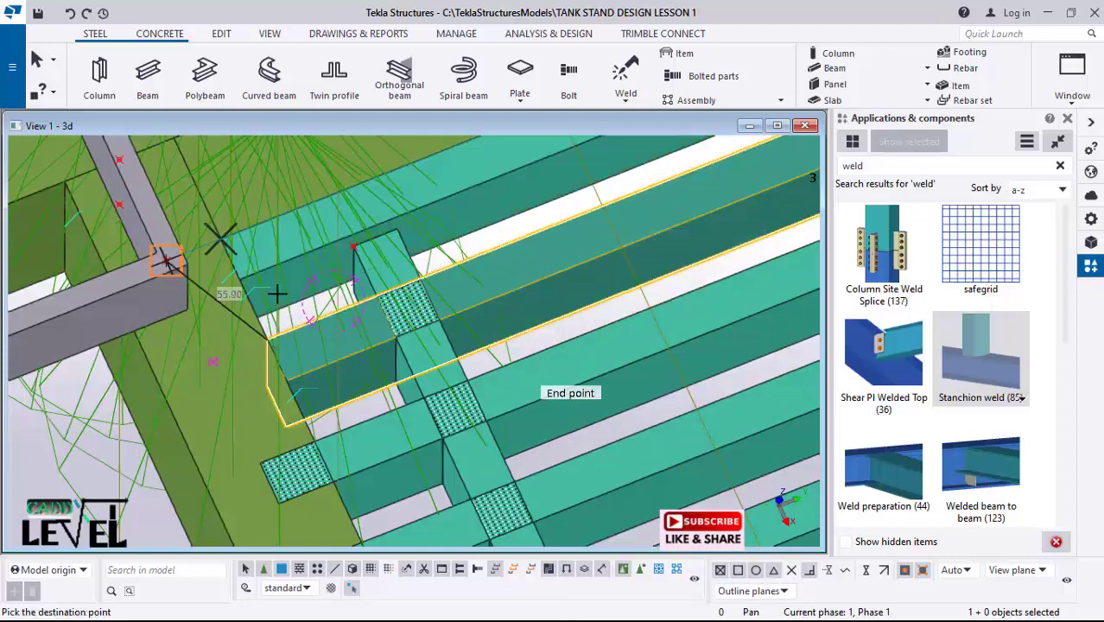
pyautogui.scroll(-8, 232, 222)
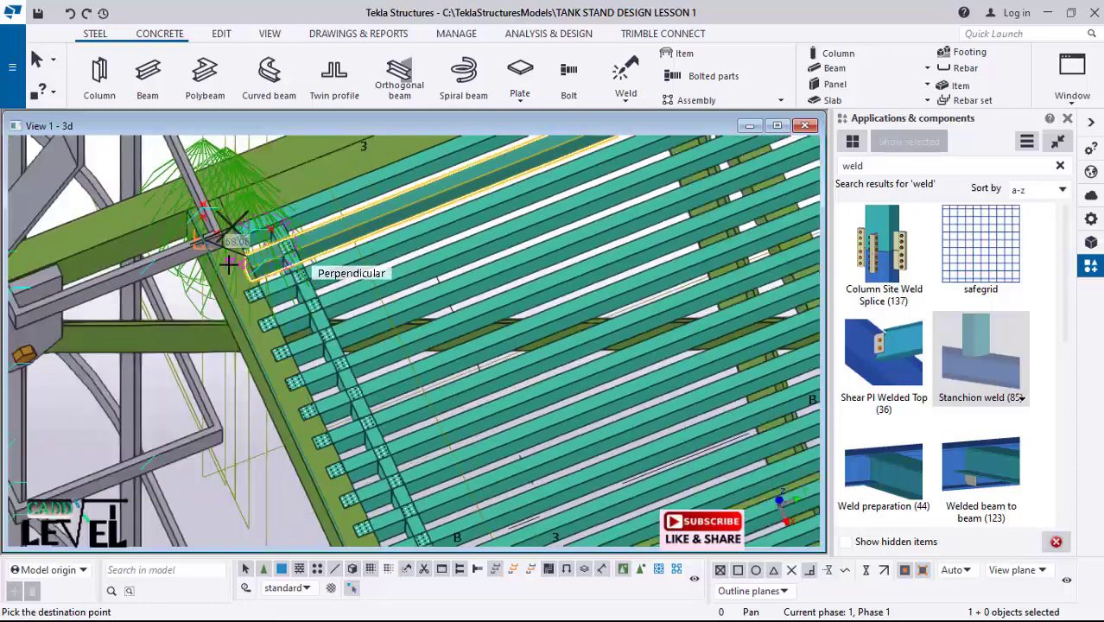
# Step: Finish copying the ladder-side grating bar and end the Copy command
pyautogui.scroll(-2, 402, 219)
pyautogui.scroll(1, 670, 458)
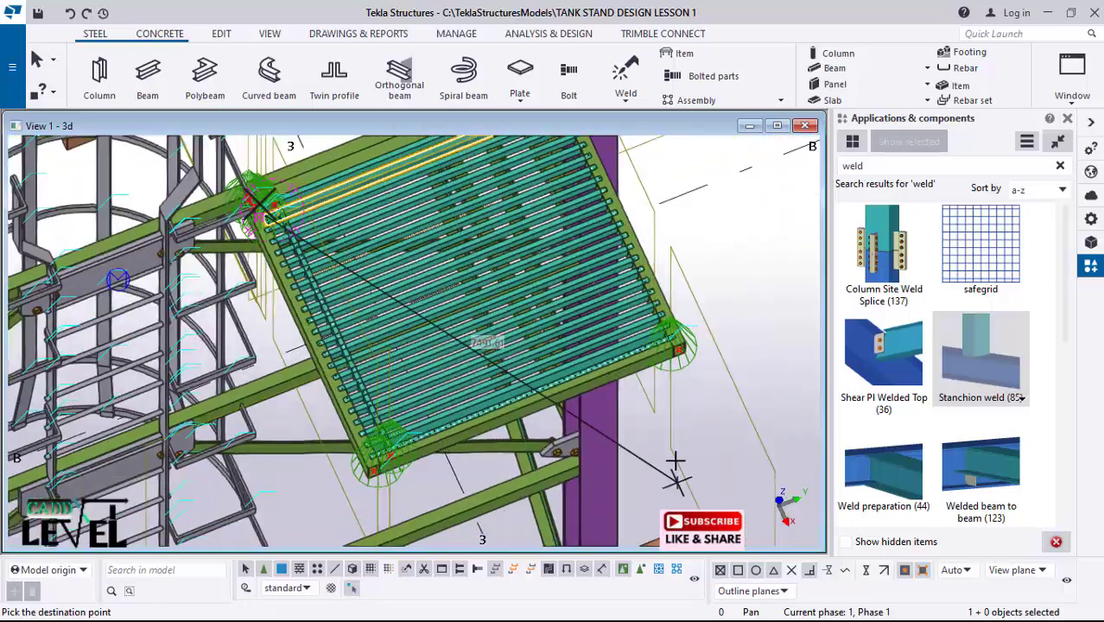
pyautogui.rightClick(673, 456)
pyautogui.click(714, 180)
# Step: Copy the ladder-side cross plate from its end corner to the frame's inner edge at the outermost grating bar
pyautogui.scroll(6, 349, 375)
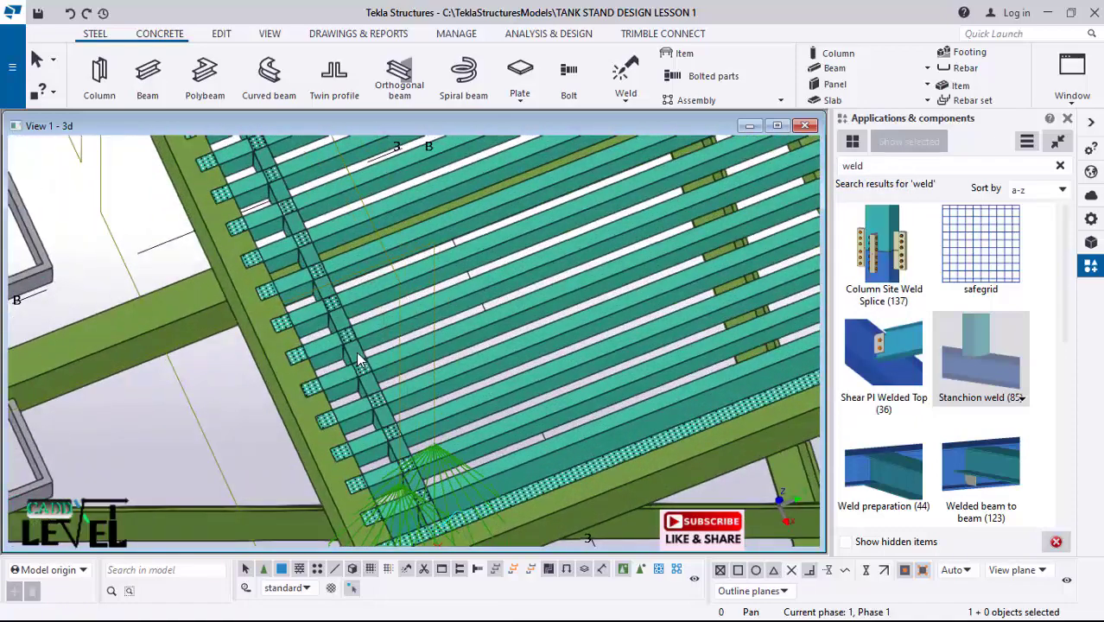
pyautogui.click(356, 355)
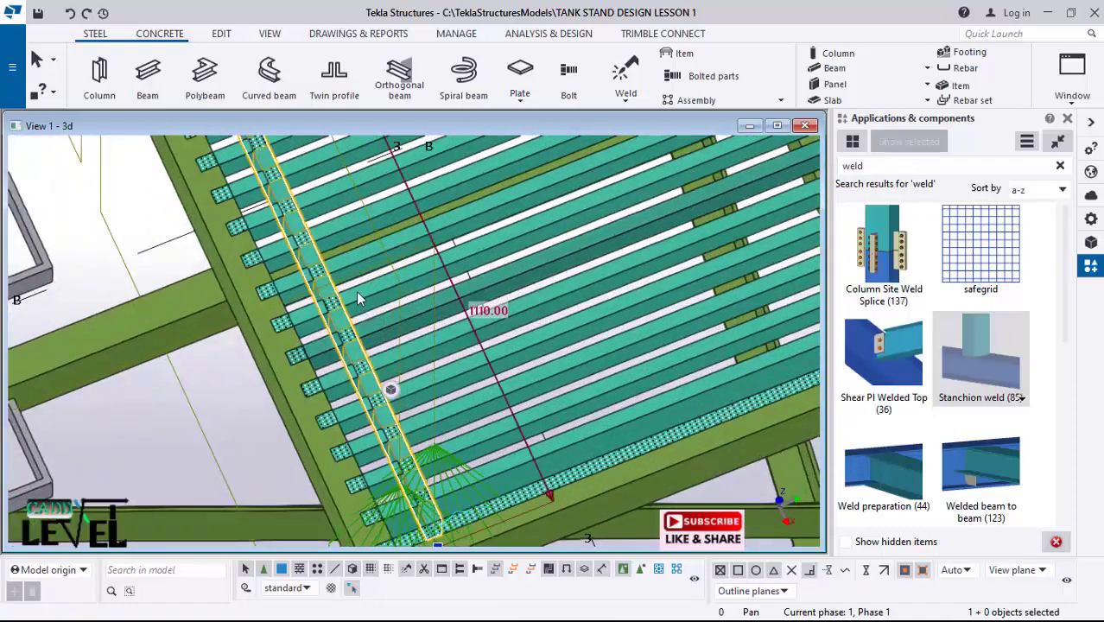
pyautogui.keyDown('ctrl'); pyautogui.moveTo(356, 290); pyautogui.dragTo(524, 477, button='middle'); pyautogui.keyUp('ctrl')
pyautogui.rightClick(527, 413)
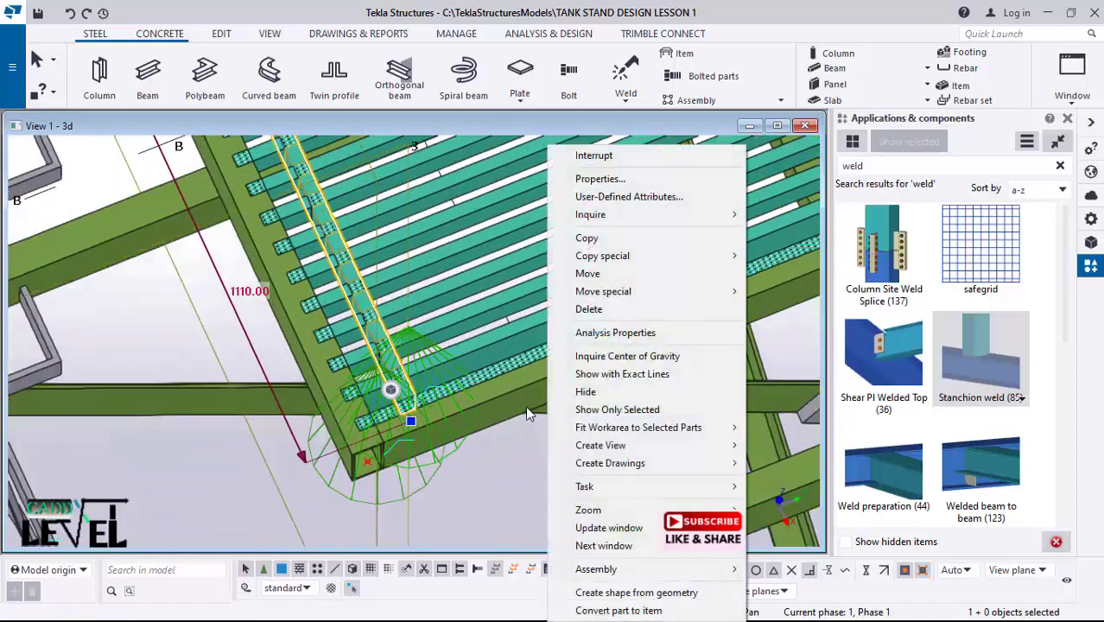
pyautogui.click(597, 243)
pyautogui.scroll(5, 397, 393)
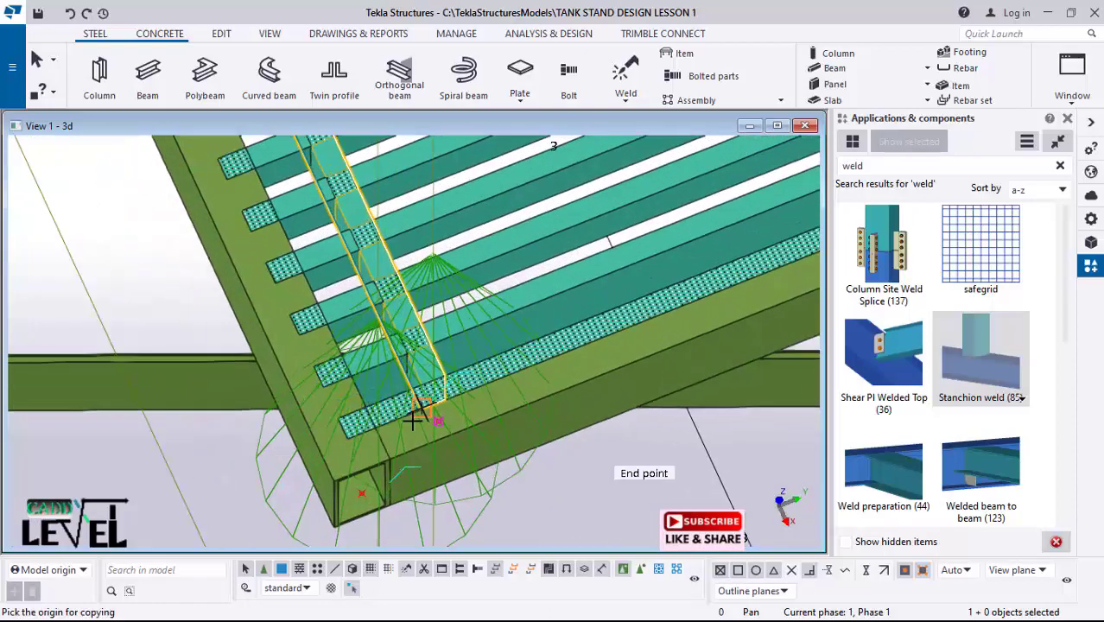
pyautogui.scroll(5, 419, 380)
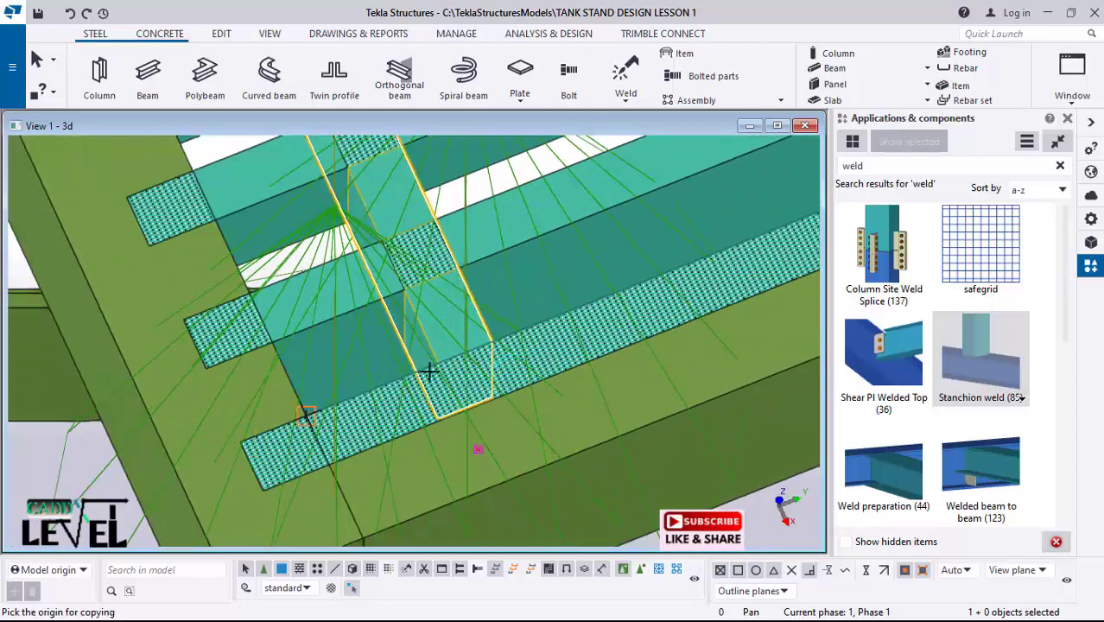
pyautogui.scroll(8, 484, 372)
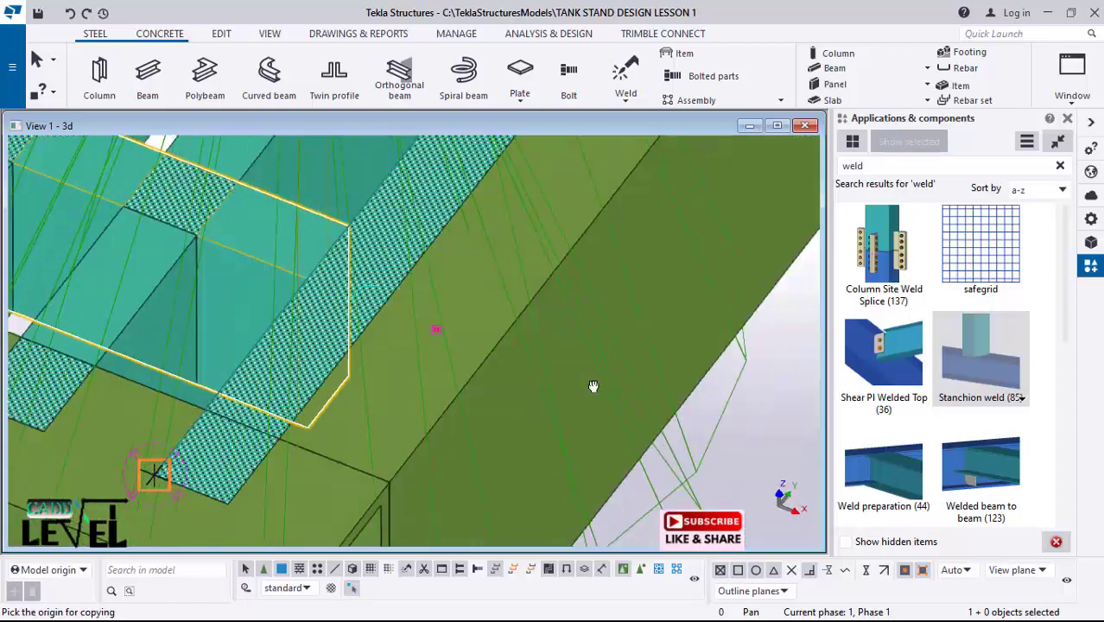
pyautogui.scroll(-2, 512, 458)
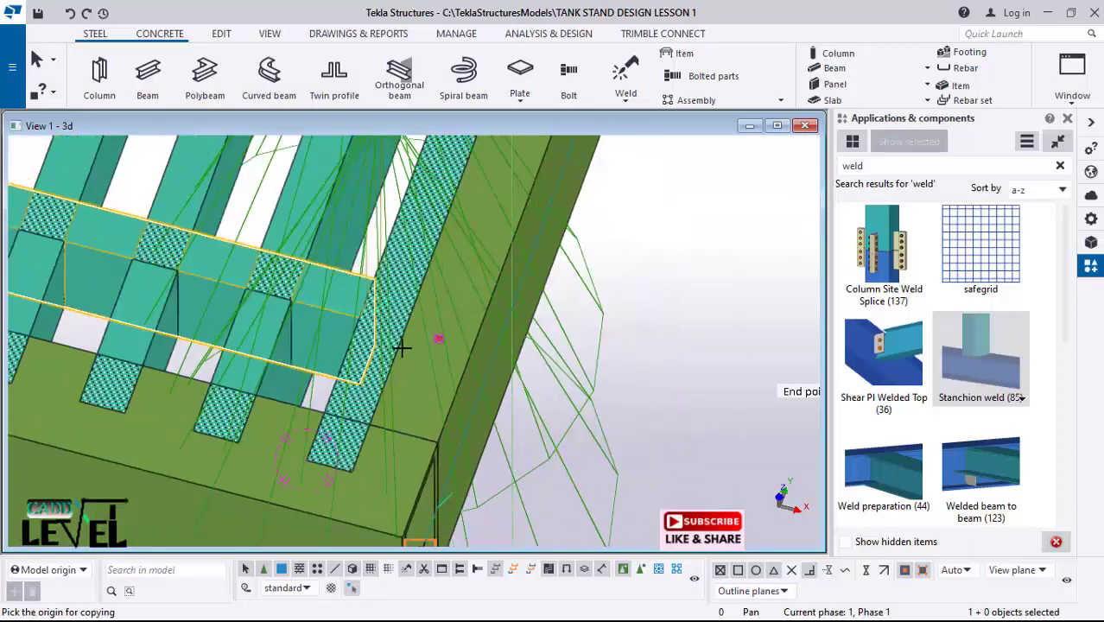
pyautogui.scroll(1, 402, 337)
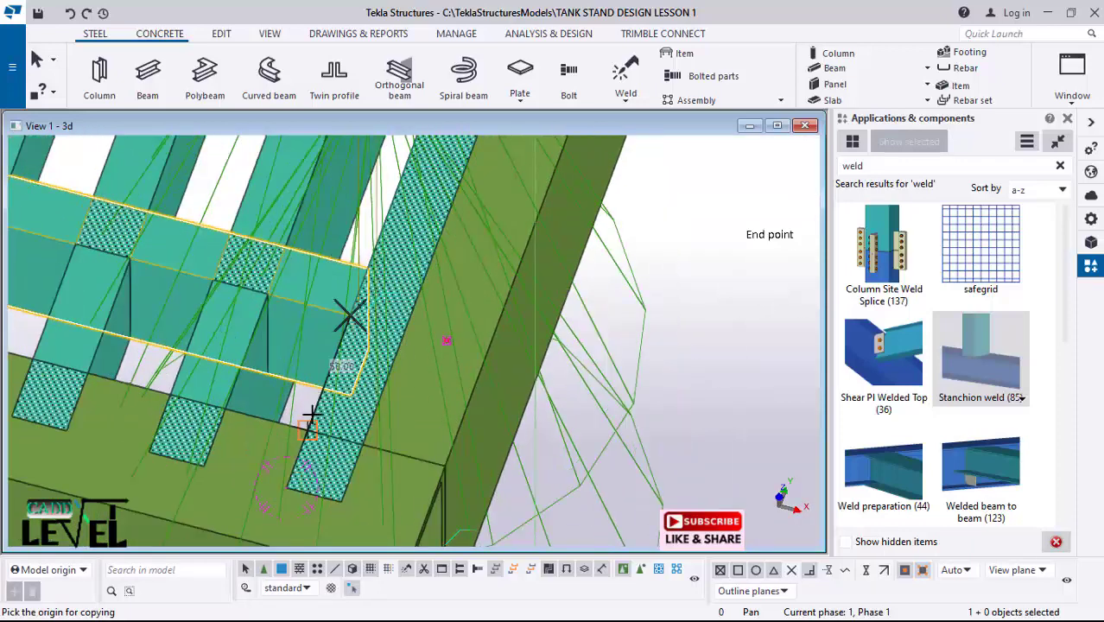
pyautogui.scroll(-2, 501, 437)
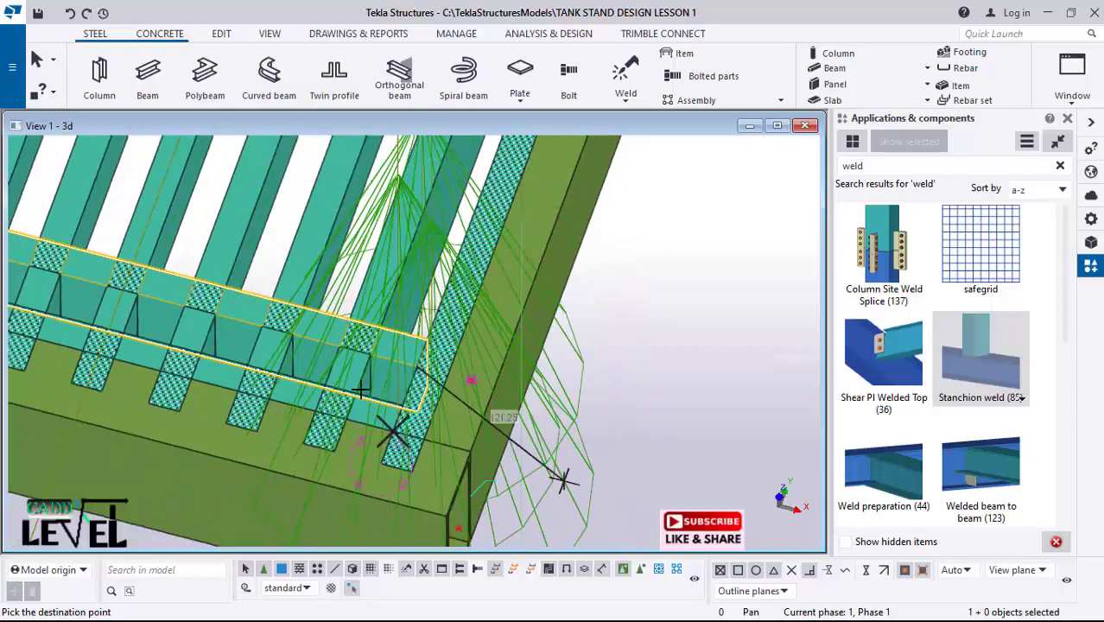
pyautogui.keyDown('ctrl'); pyautogui.moveTo(388, 412); pyautogui.dragTo(259, 401, button='middle'); pyautogui.keyUp('ctrl')
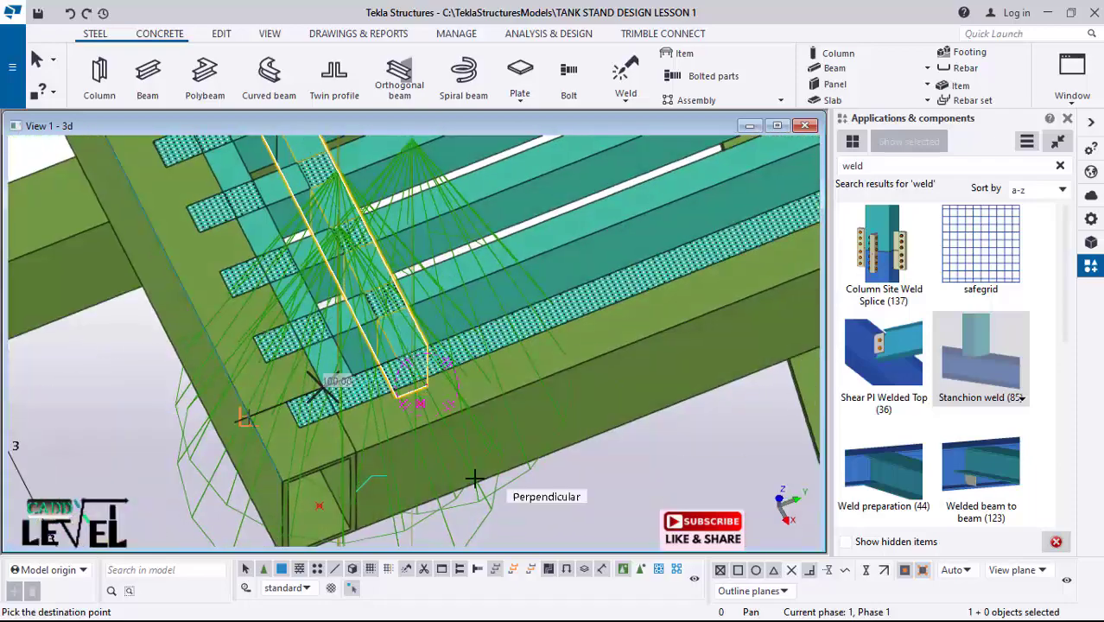
# Step: Clear the old linear copy values and copy the selected cross plate linearly with dY 50 and 20 copies
pyautogui.keyDown('ctrl'); pyautogui.moveTo(530, 546); pyautogui.dragTo(365, 230, button='middle'); pyautogui.keyUp('ctrl')
pyautogui.rightClick(363, 225)
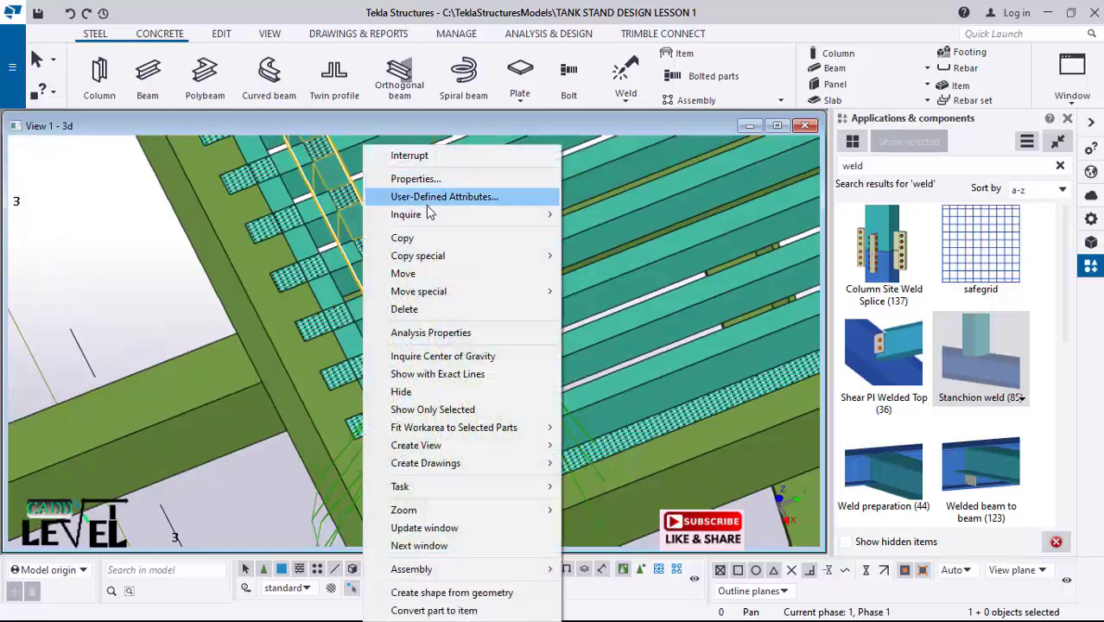
pyautogui.moveTo(404, 259)
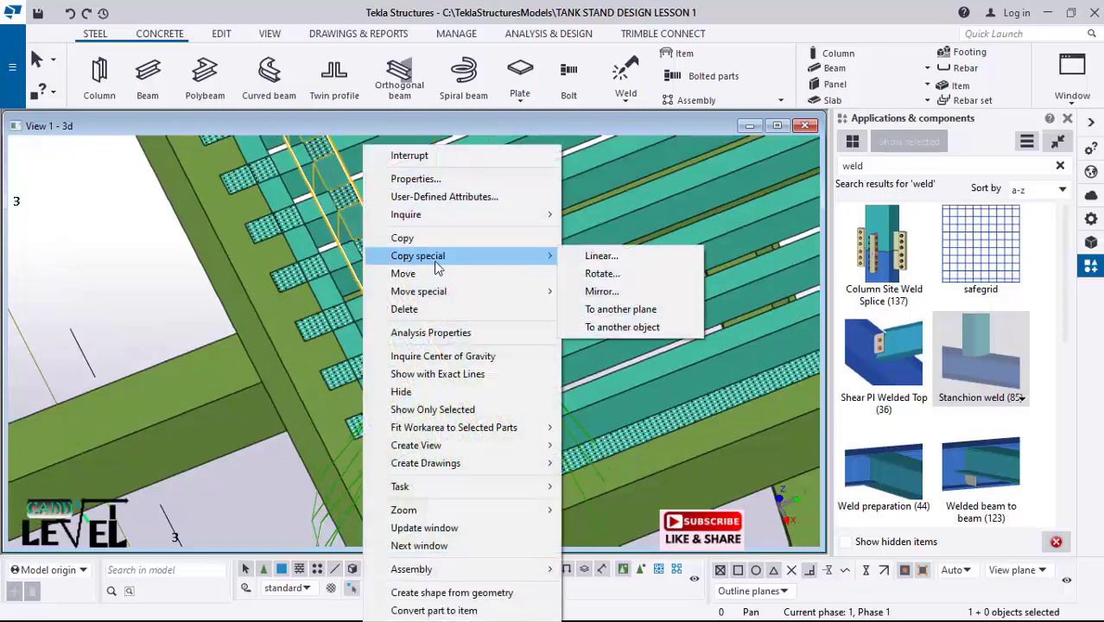
pyautogui.click(602, 256)
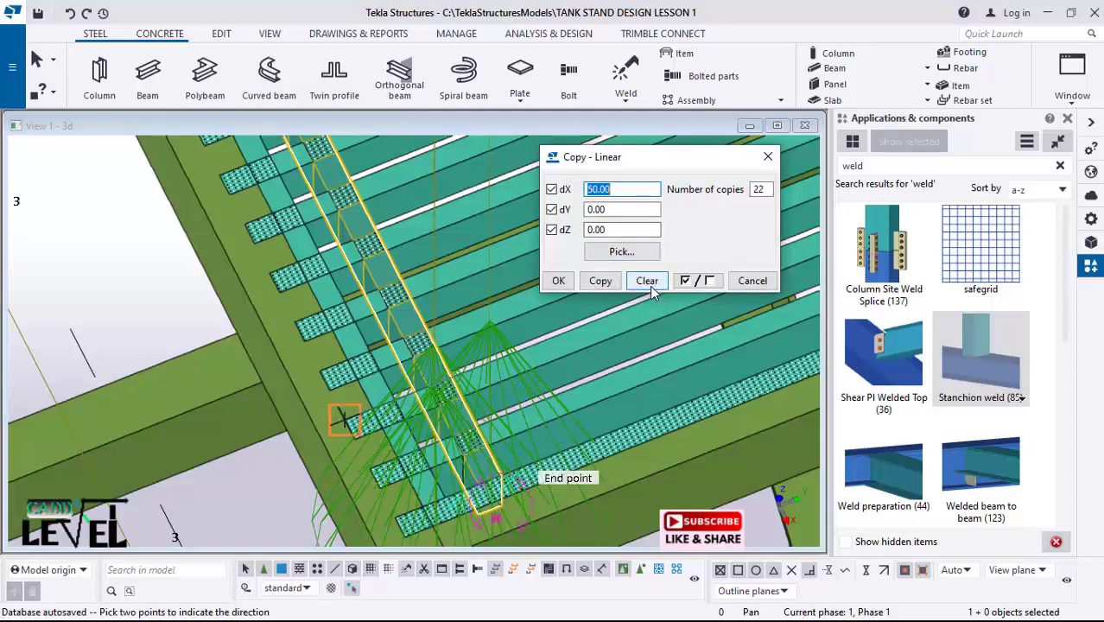
pyautogui.click(650, 285)
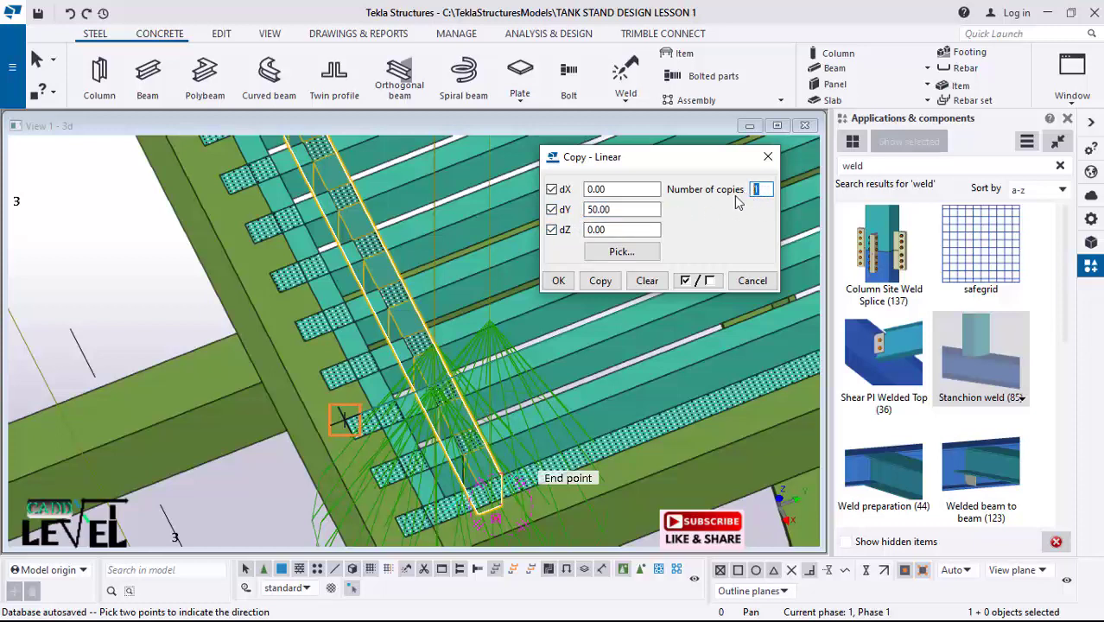
pyautogui.write('20')
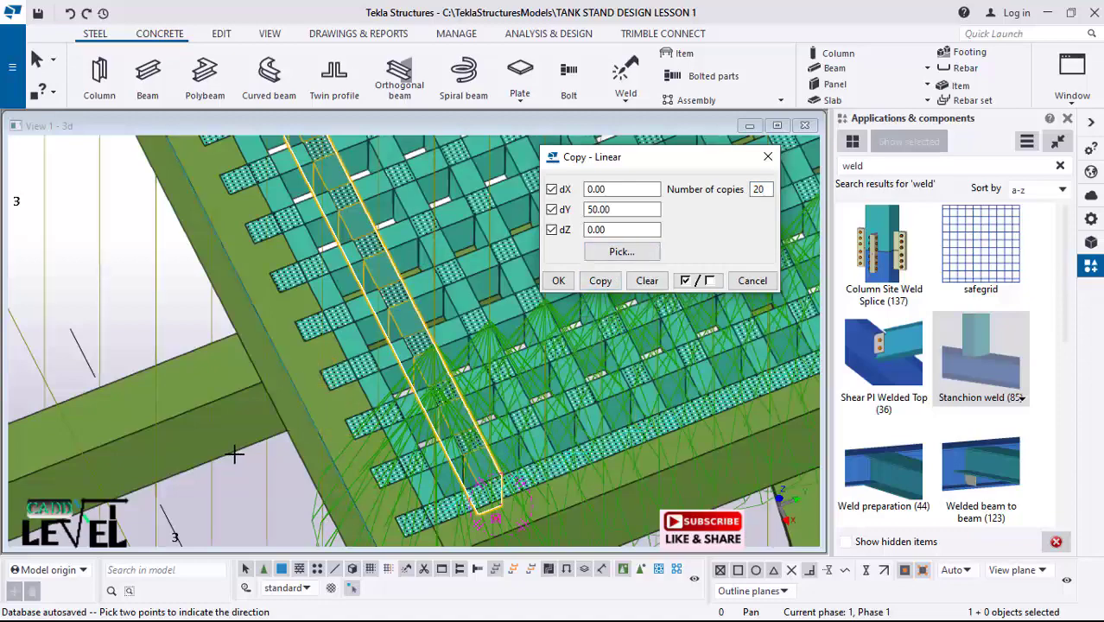
# Step: Check how far the copied cross plates reach across the platform and undo the linear copy
pyautogui.scroll(-6, 234, 454)
pyautogui.scroll(2, 432, 315)
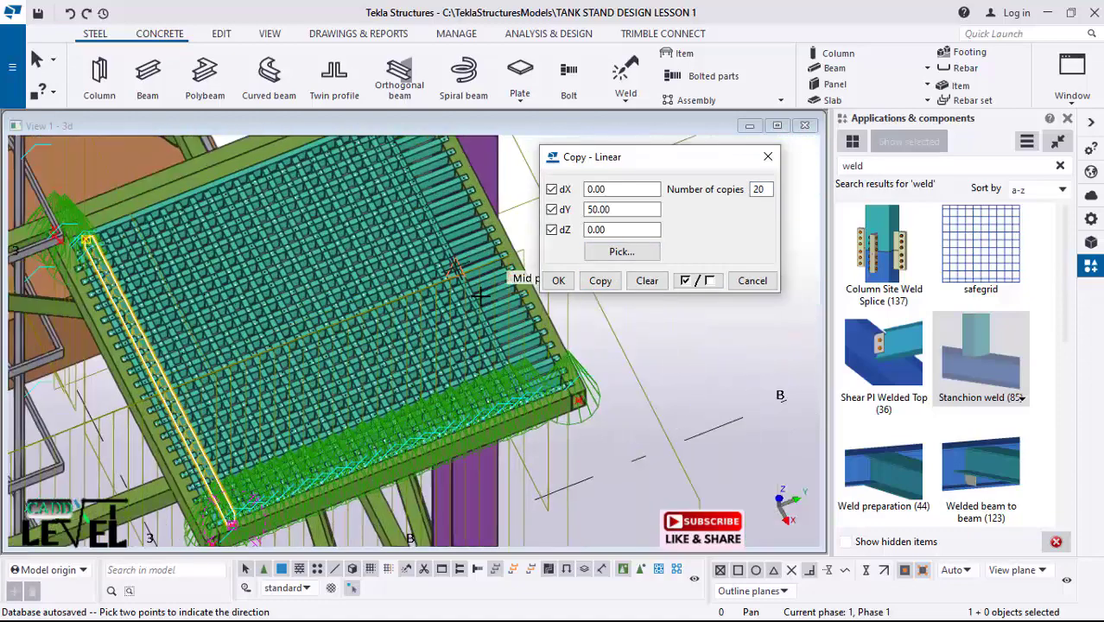
pyautogui.scroll(2, 479, 295)
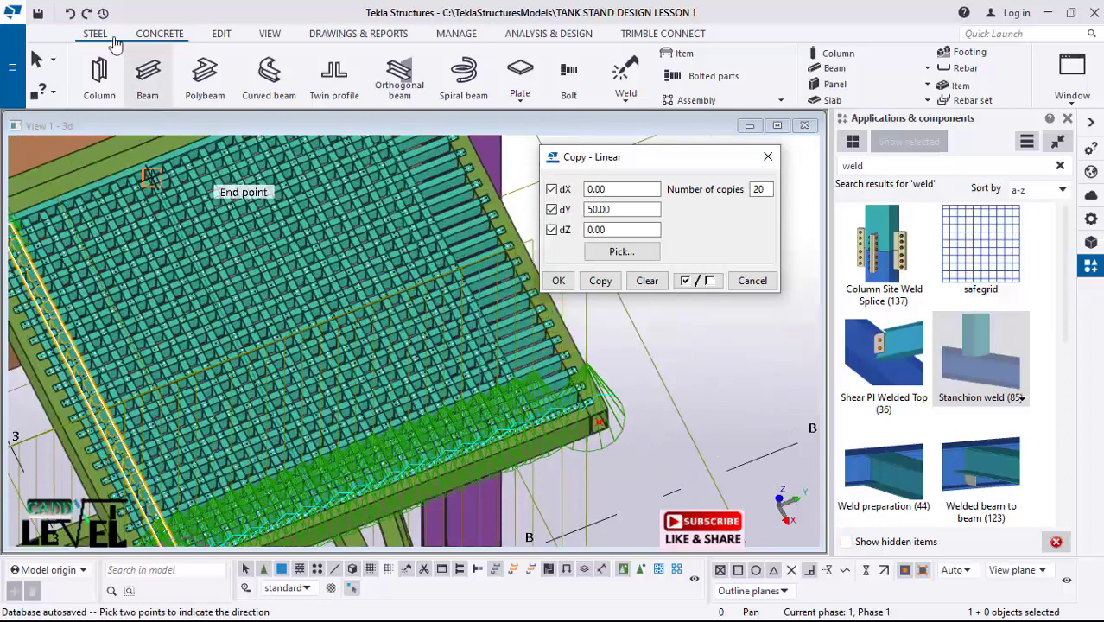
pyautogui.click(71, 15)
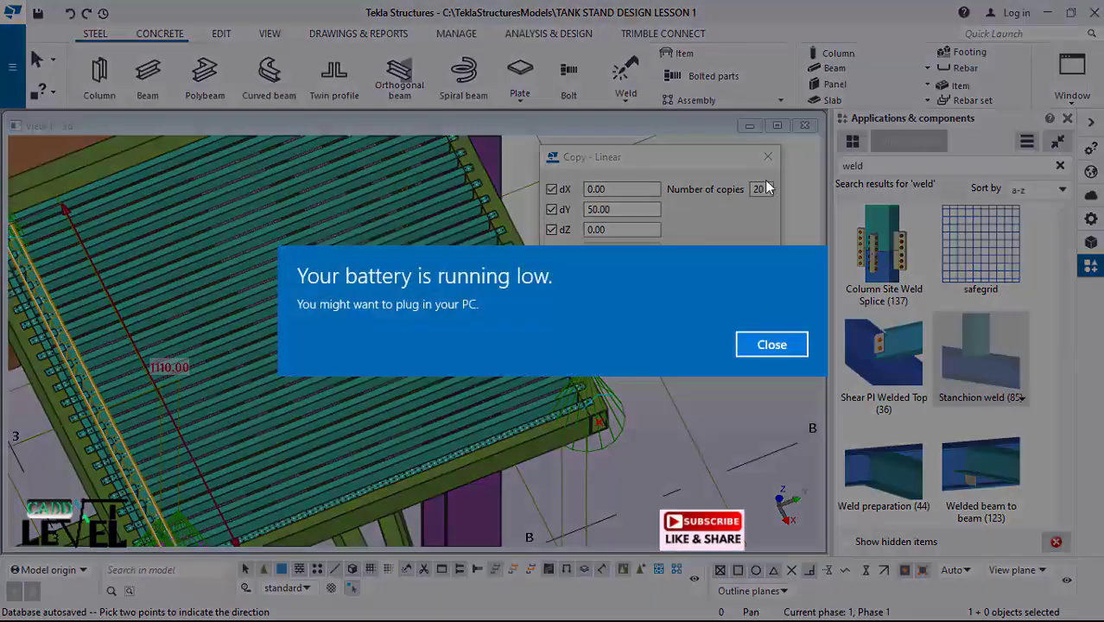
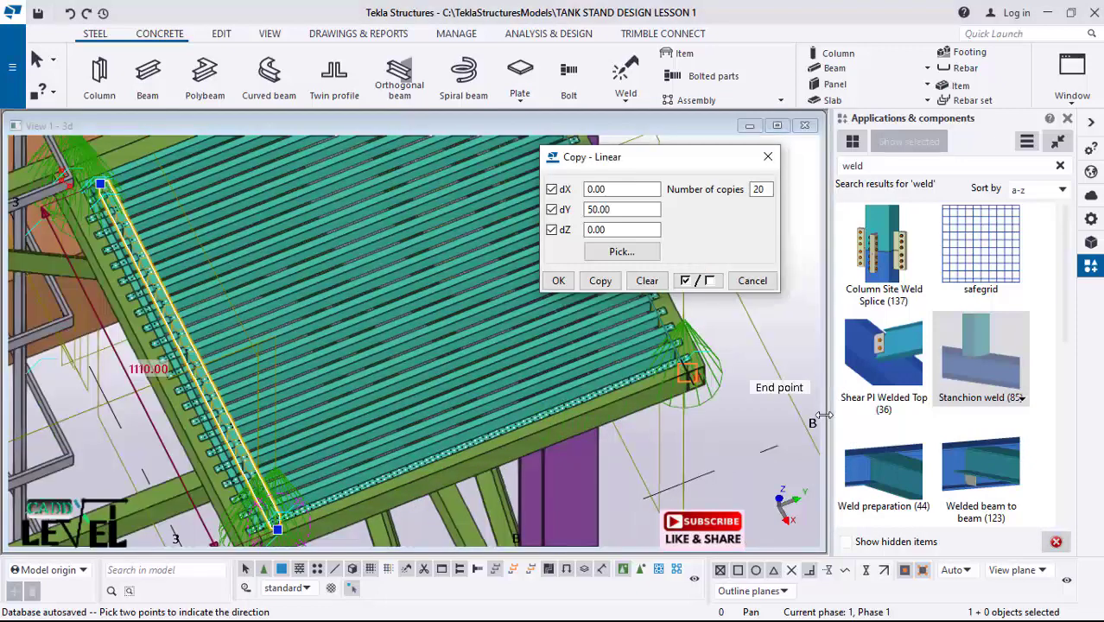
# Step: Repeat the linear copy of the cross plate with dY 50 and 20 copies, and undo it again
pyautogui.click(600, 281)
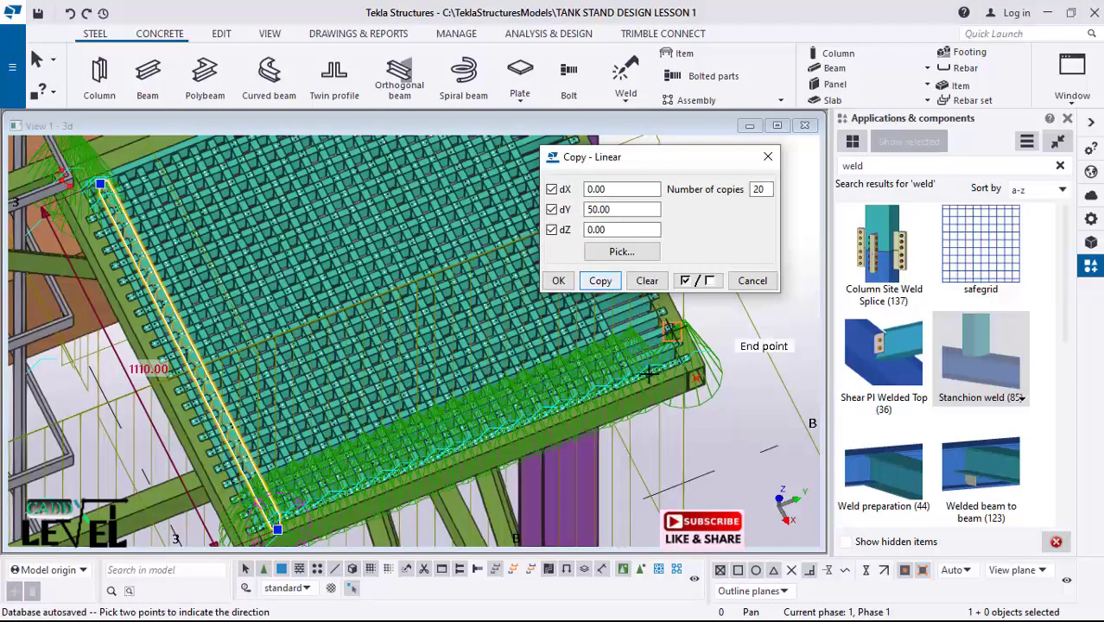
pyautogui.scroll(3, 590, 302)
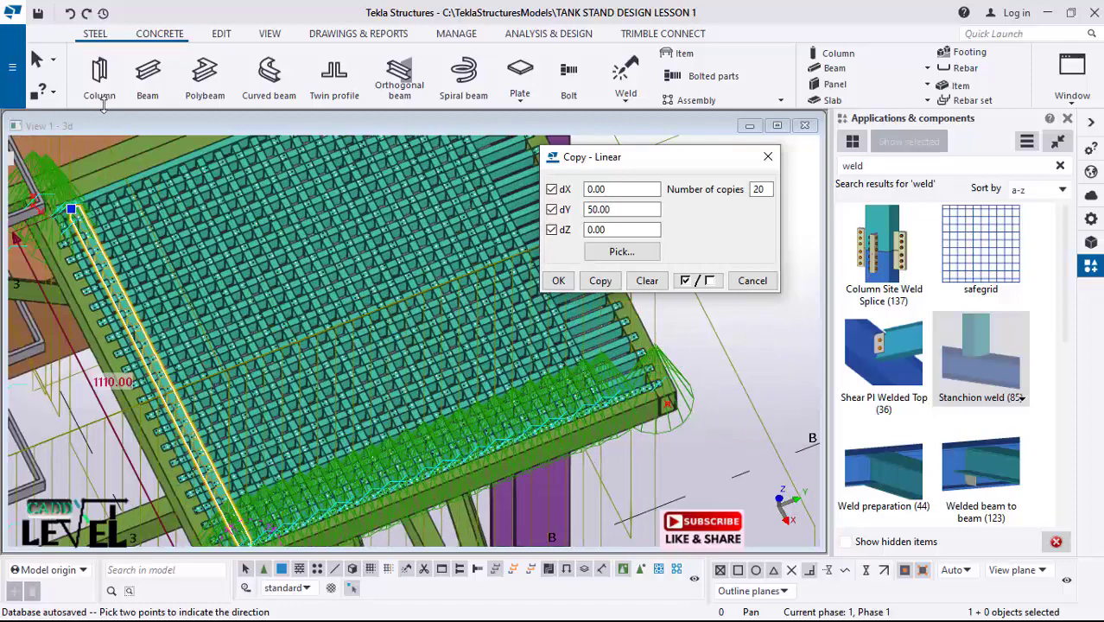
pyautogui.click(73, 18)
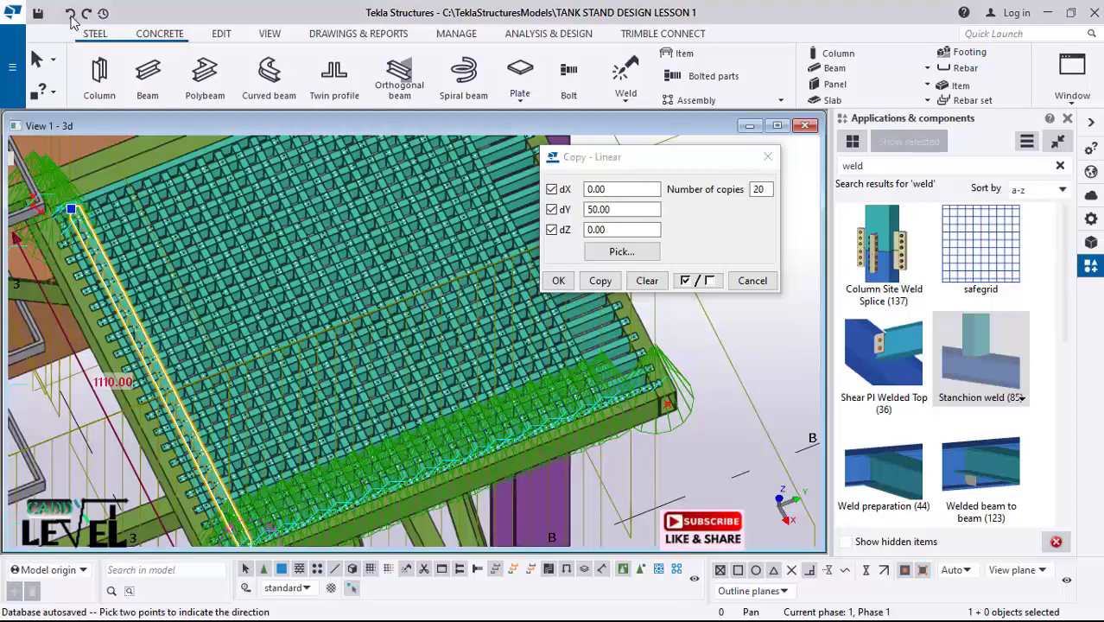
pyautogui.click(72, 15)
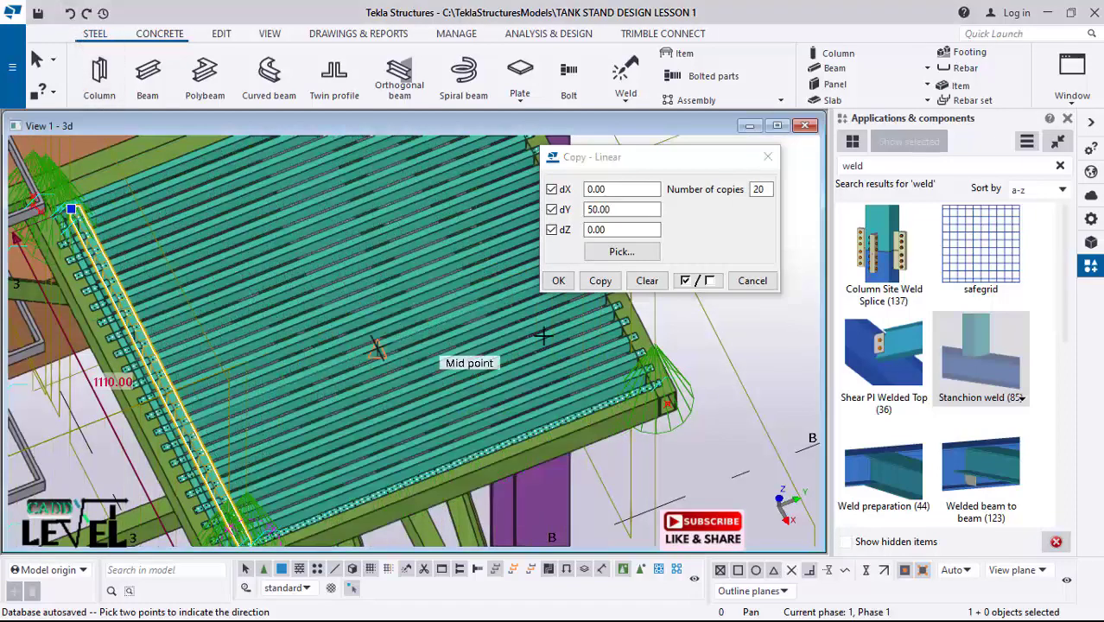
# Step: Copy the cross plate linearly with dY 50 and 24 copies, and end the copy command
pyautogui.doubleClick(764, 190)
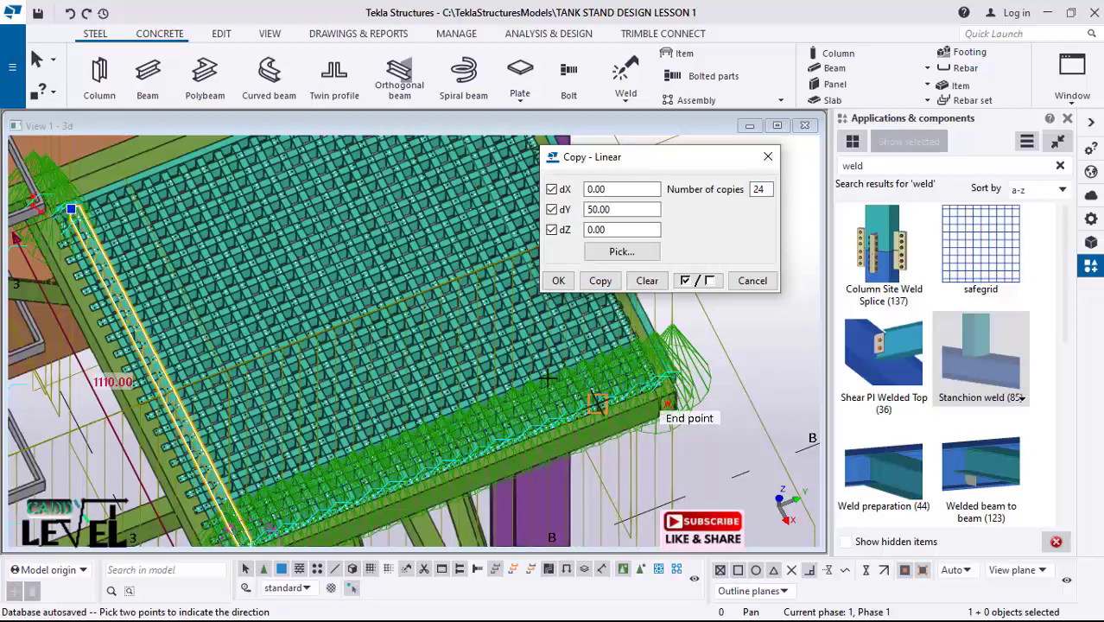
pyautogui.click(561, 286)
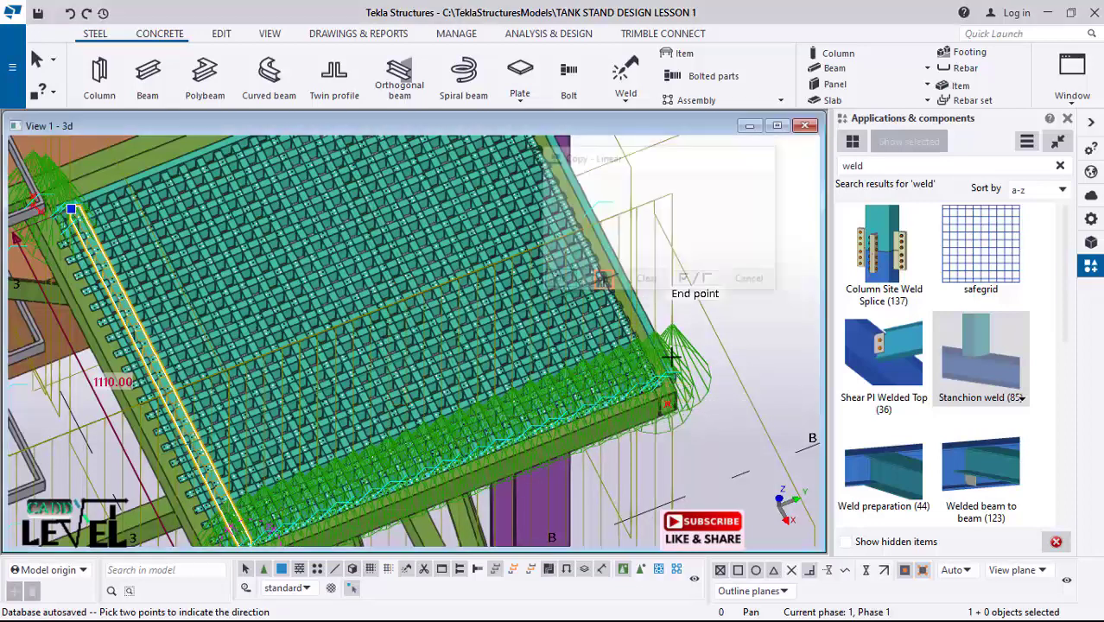
pyautogui.scroll(-3, 613, 347)
pyautogui.scroll(3, 665, 330)
pyautogui.keyDown('ctrl'); pyautogui.moveTo(678, 270); pyautogui.dragTo(676, 218, button='middle'); pyautogui.keyUp('ctrl')
pyautogui.rightClick(676, 218)
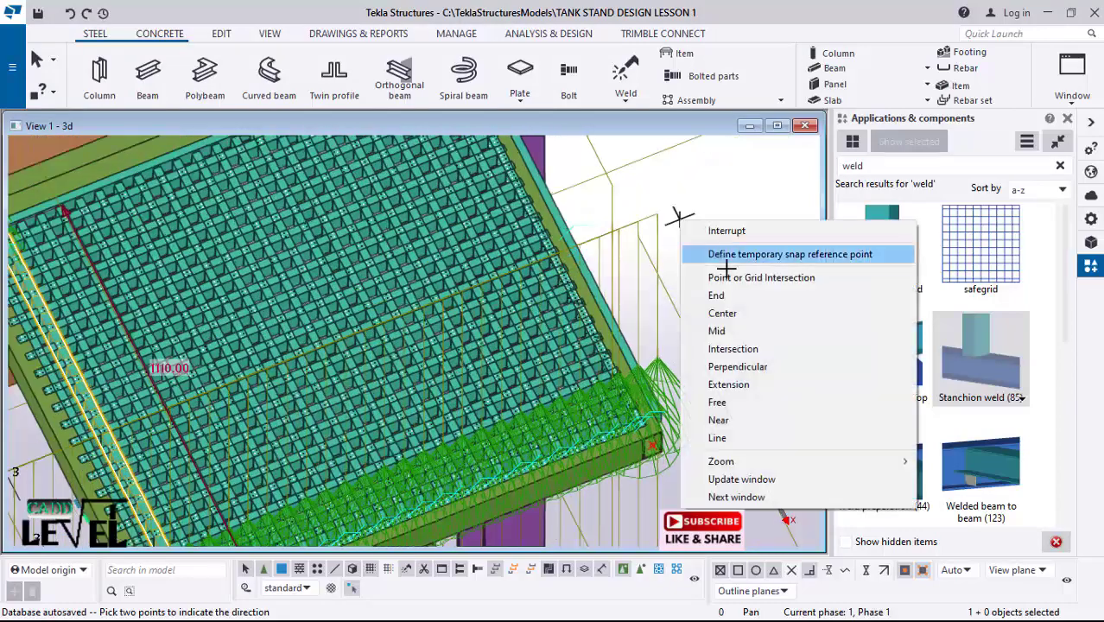
pyautogui.click(710, 227)
# Step: Delete the surplus cross plate lying along the outer edge of the frame beam at the far end of the platform
pyautogui.scroll(3, 701, 236)
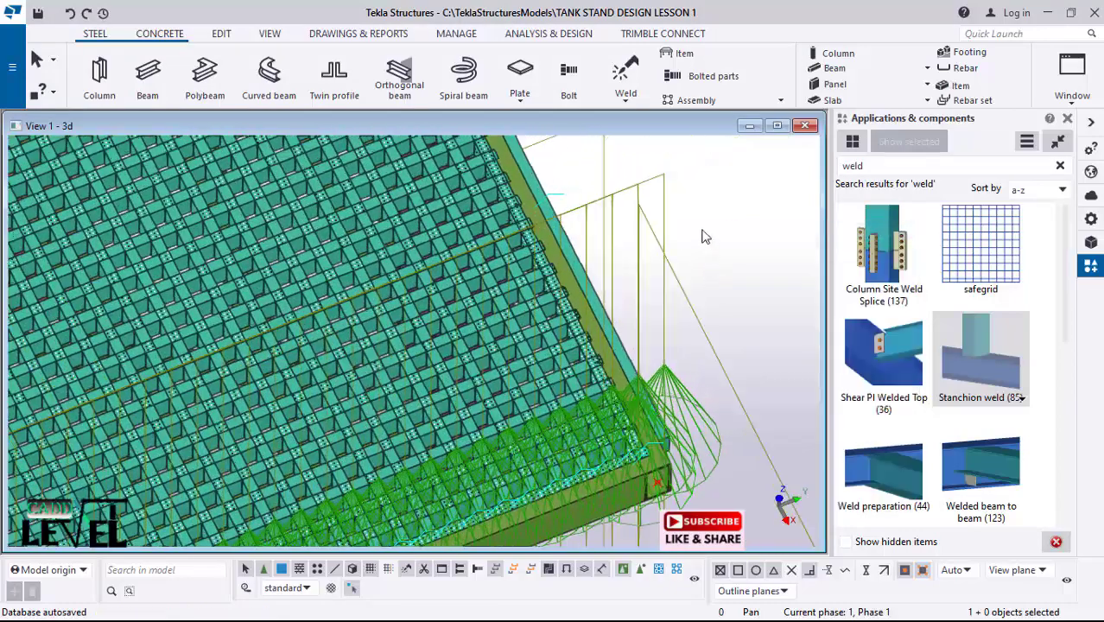
pyautogui.click(549, 204)
pyautogui.rightClick(560, 210)
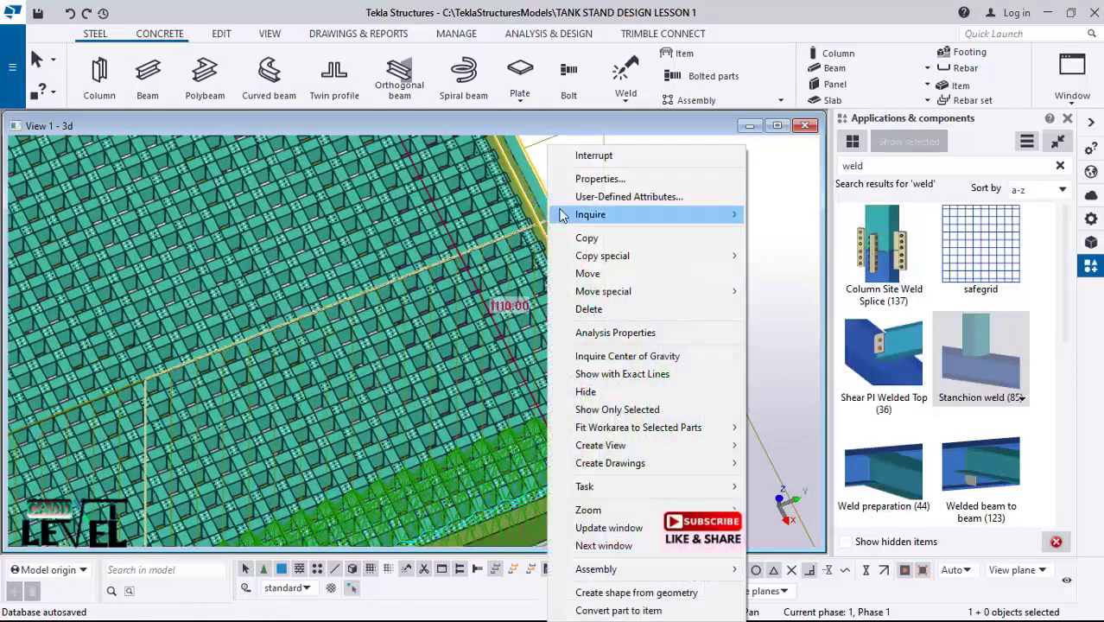
pyautogui.click(597, 307)
# Step: Examine the completed grating grid and its cross plate intersections along the ladder-side frame beam
pyautogui.scroll(-2, 673, 316)
pyautogui.scroll(-3, 622, 354)
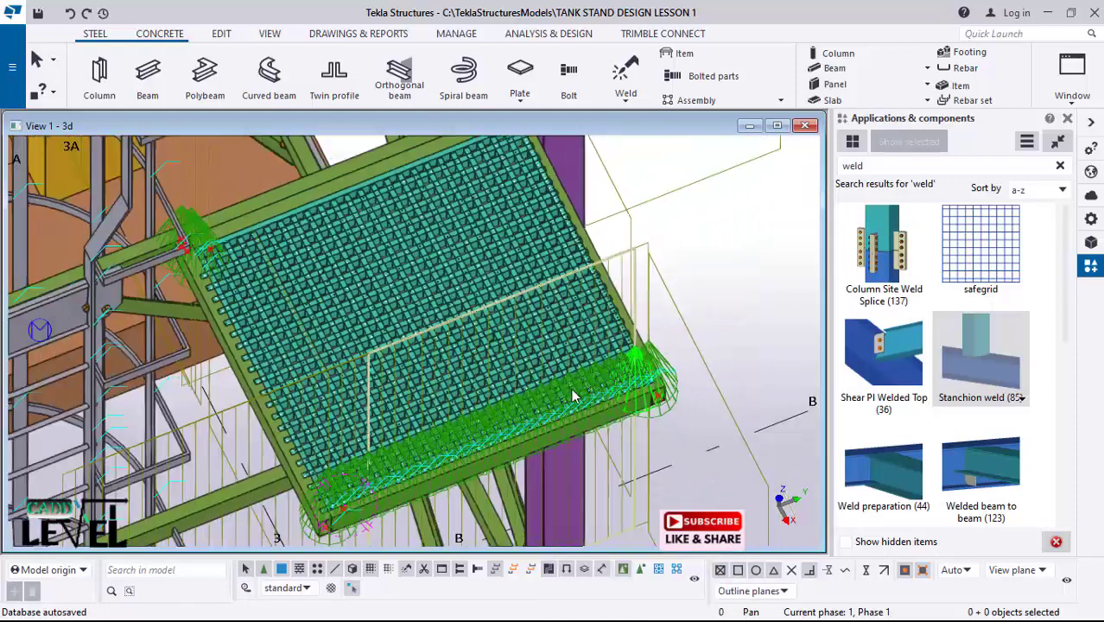
pyautogui.scroll(2, 495, 301)
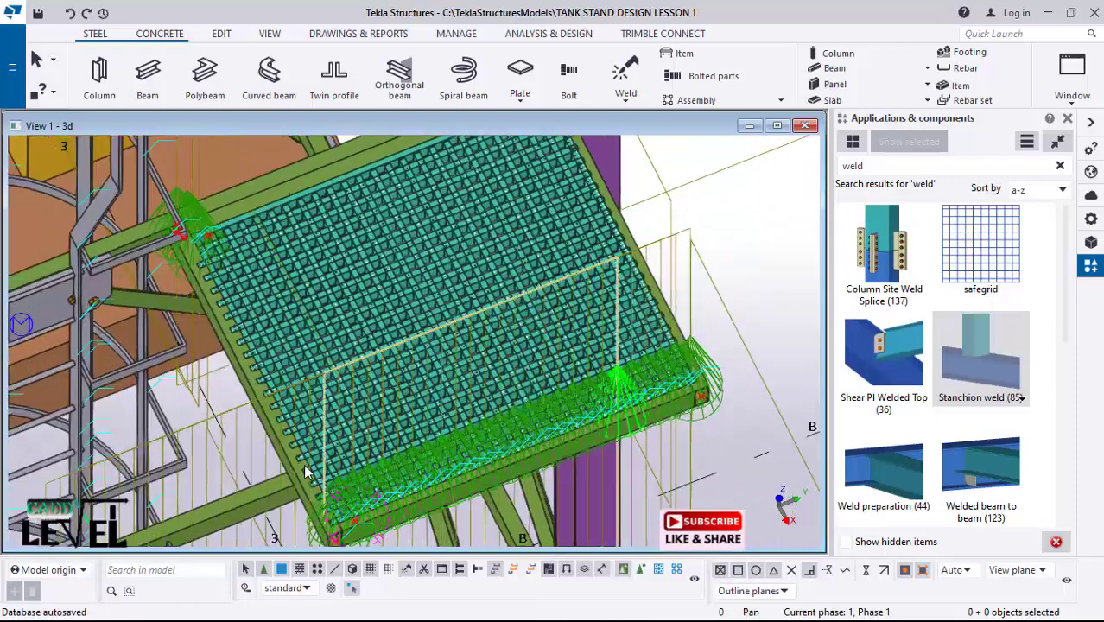
pyautogui.keyDown('ctrl'); pyautogui.moveTo(303, 464); pyautogui.dragTo(363, 350, button='middle'); pyautogui.keyUp('ctrl')
pyautogui.scroll(6, 367, 349)
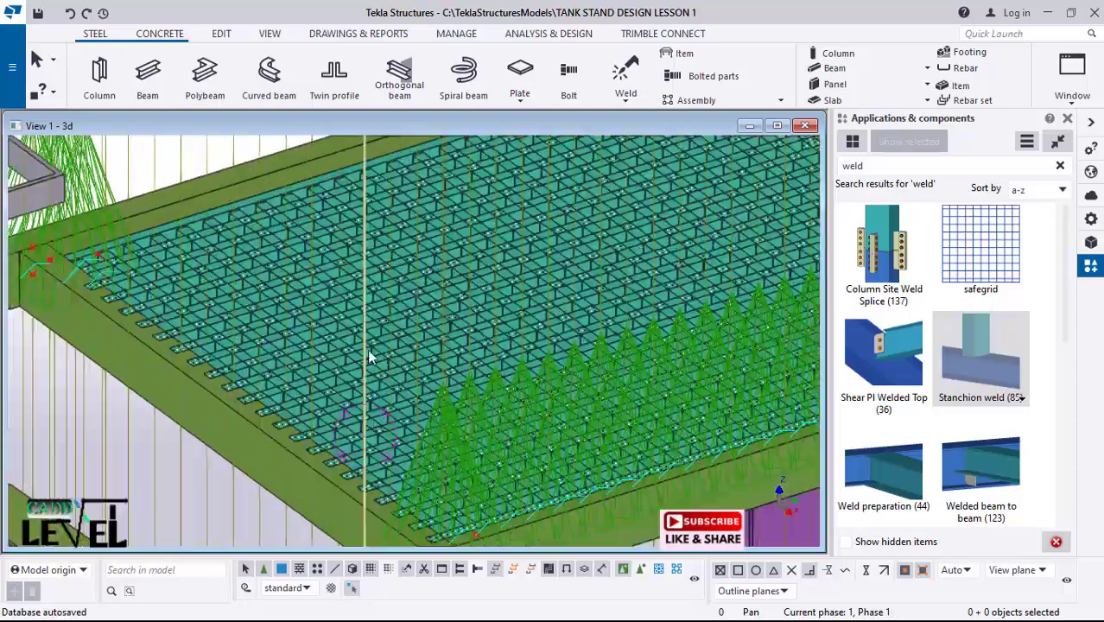
pyautogui.scroll(5, 343, 349)
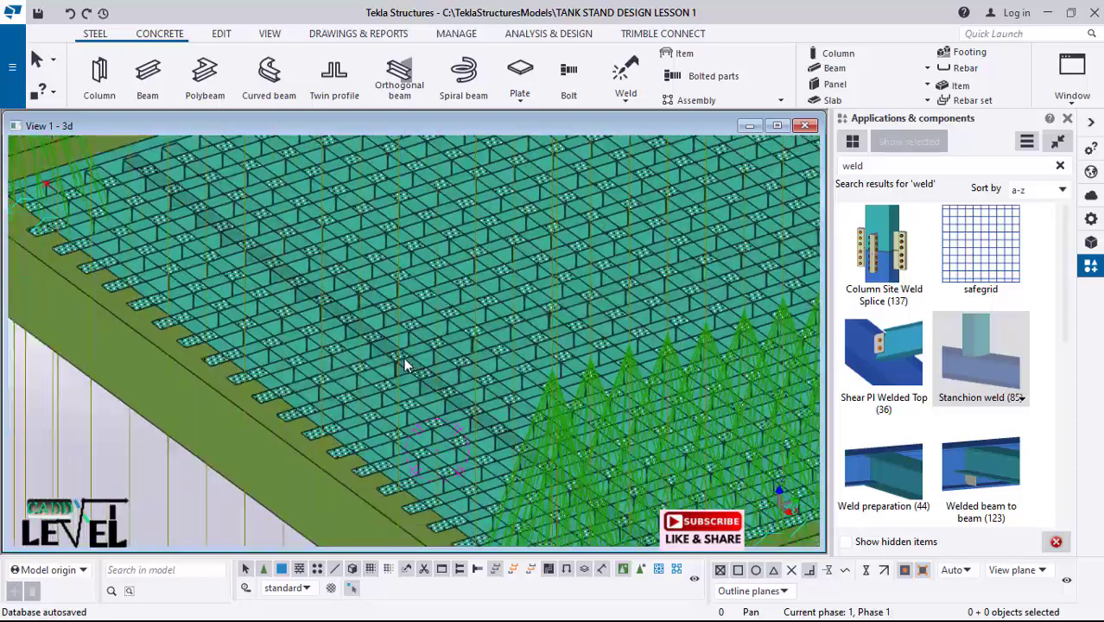
pyautogui.scroll(6, 343, 350)
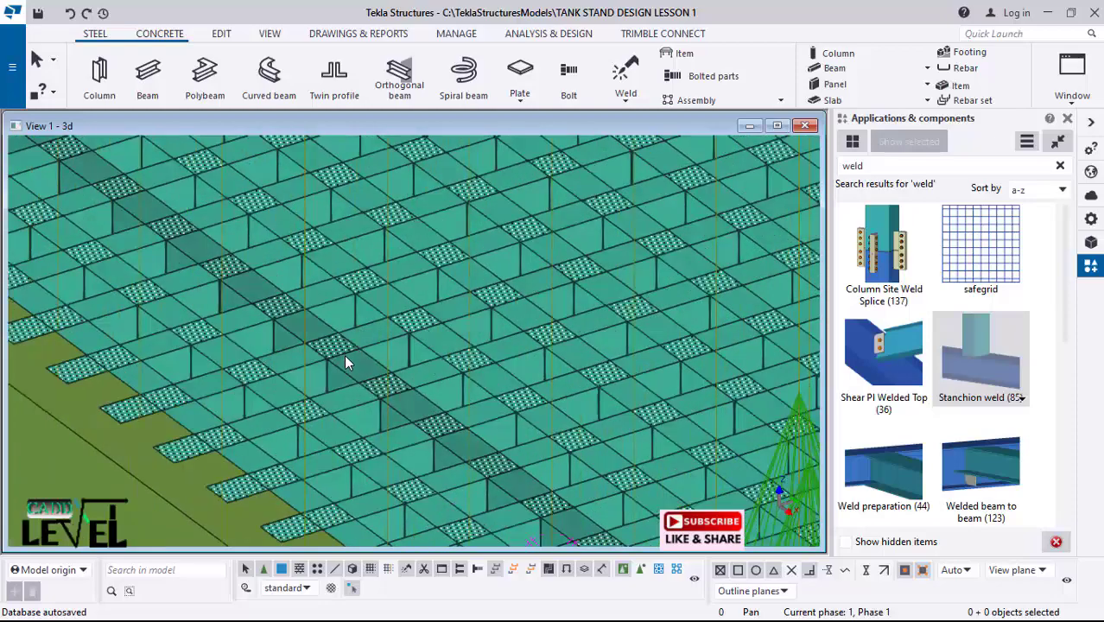
pyautogui.scroll(-5, 418, 267)
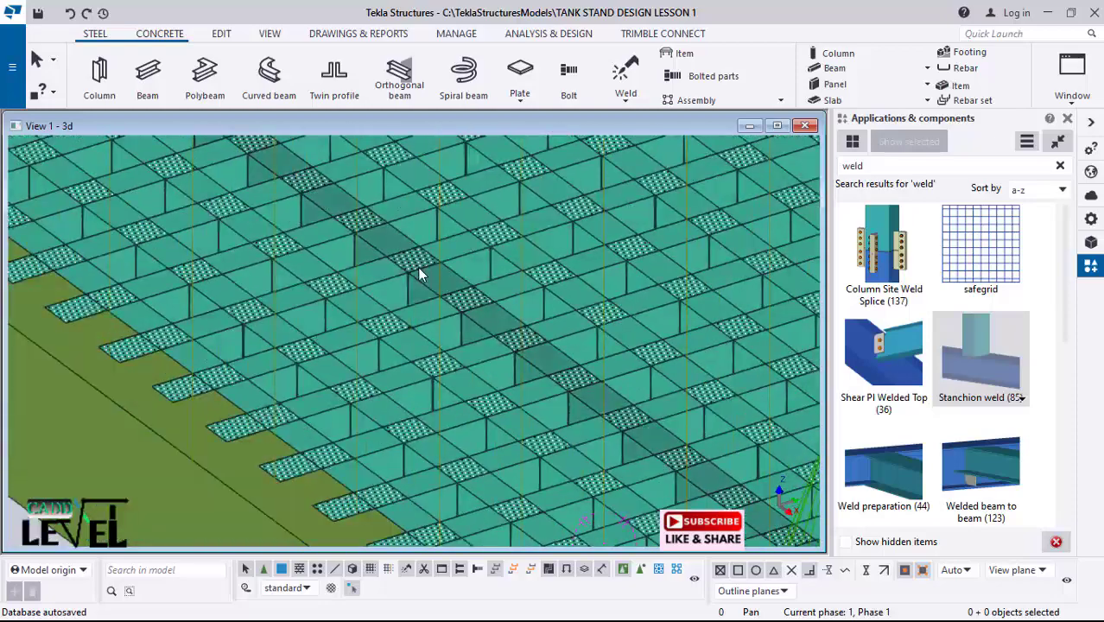
# Step: Cut a grating bar with the cross plate crossing it near the ladder-side frame beam, using Part cut
pyautogui.scroll(3, 414, 262)
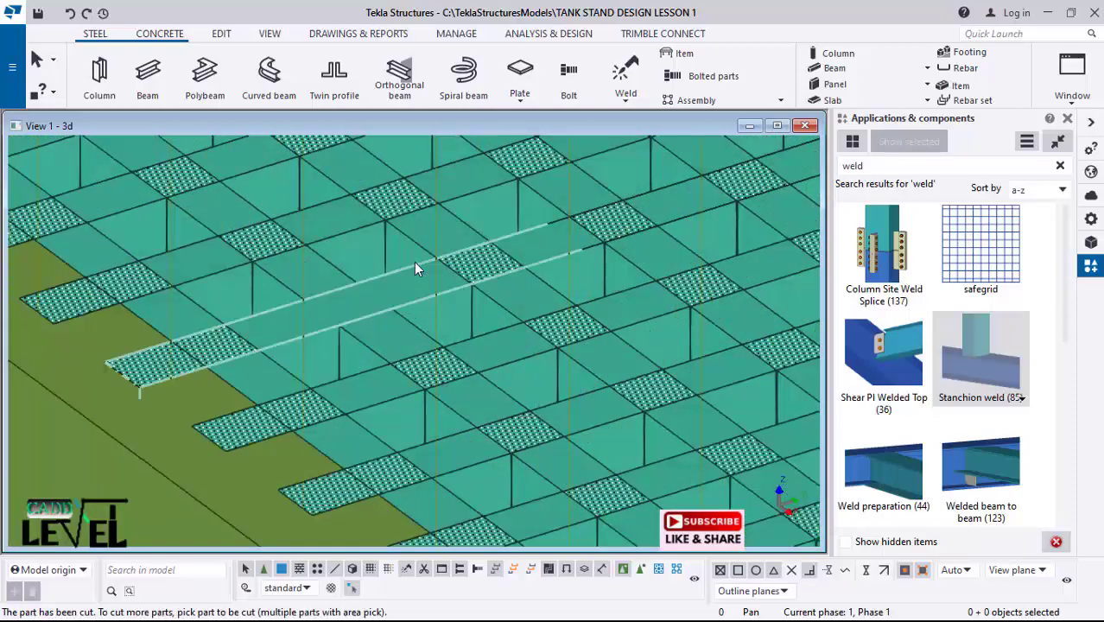
pyautogui.scroll(2, 400, 342)
pyautogui.scroll(-4, 374, 344)
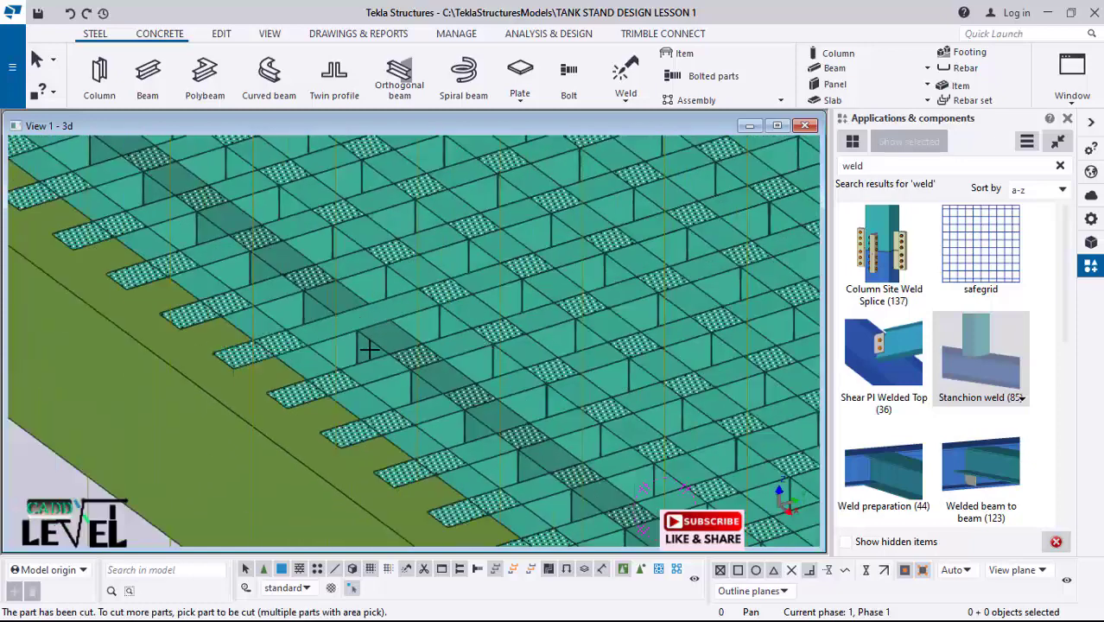
pyautogui.scroll(1, 317, 289)
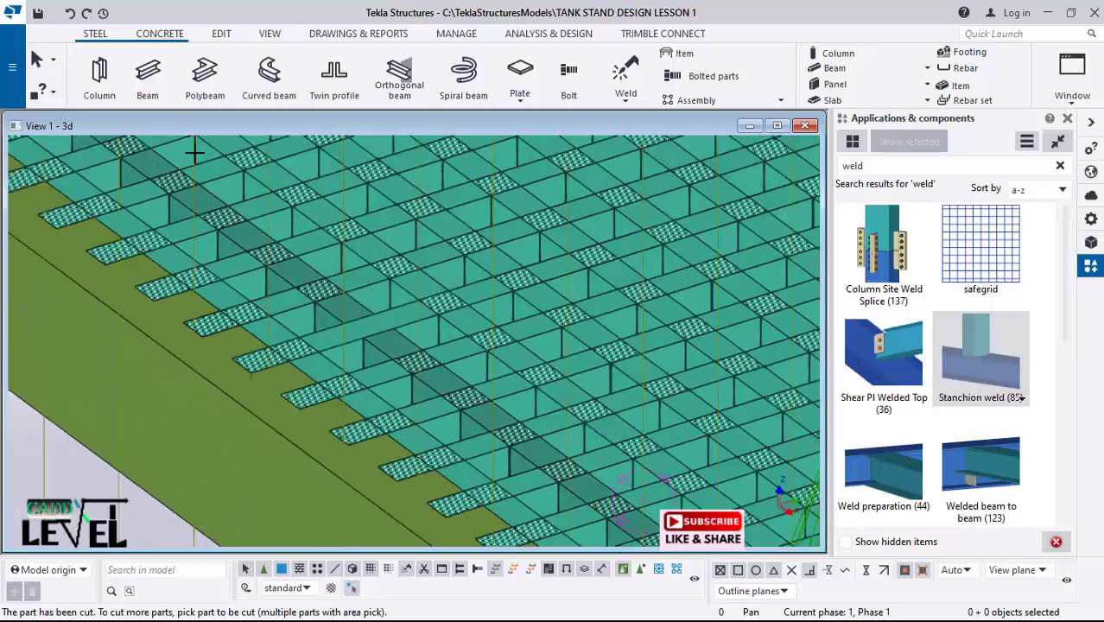
pyautogui.click(223, 34)
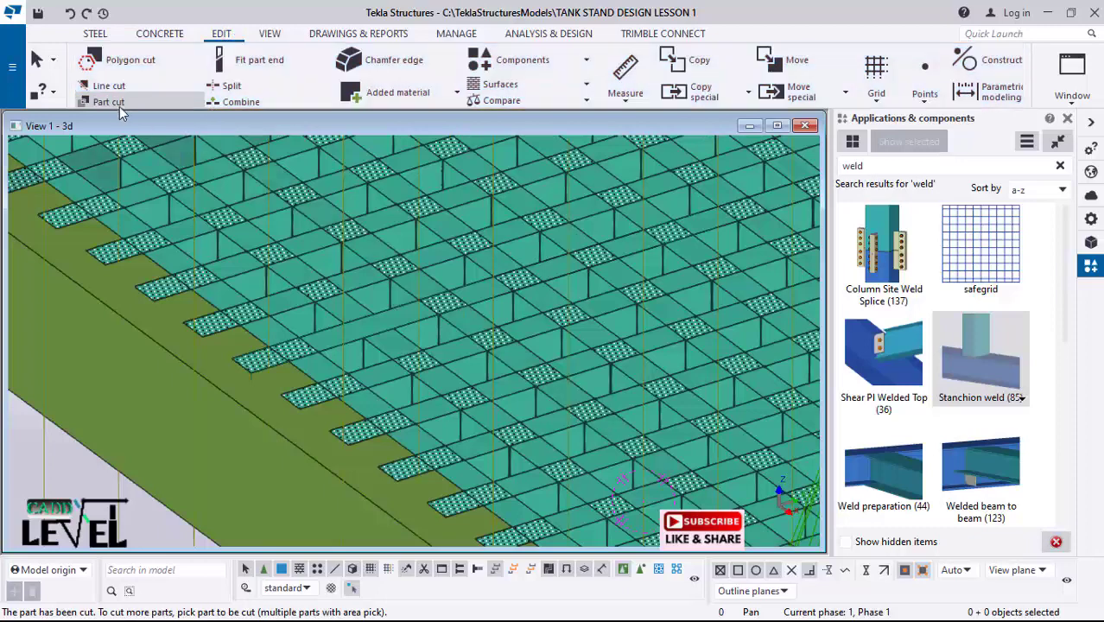
pyautogui.click(110, 102)
pyautogui.scroll(3, 278, 257)
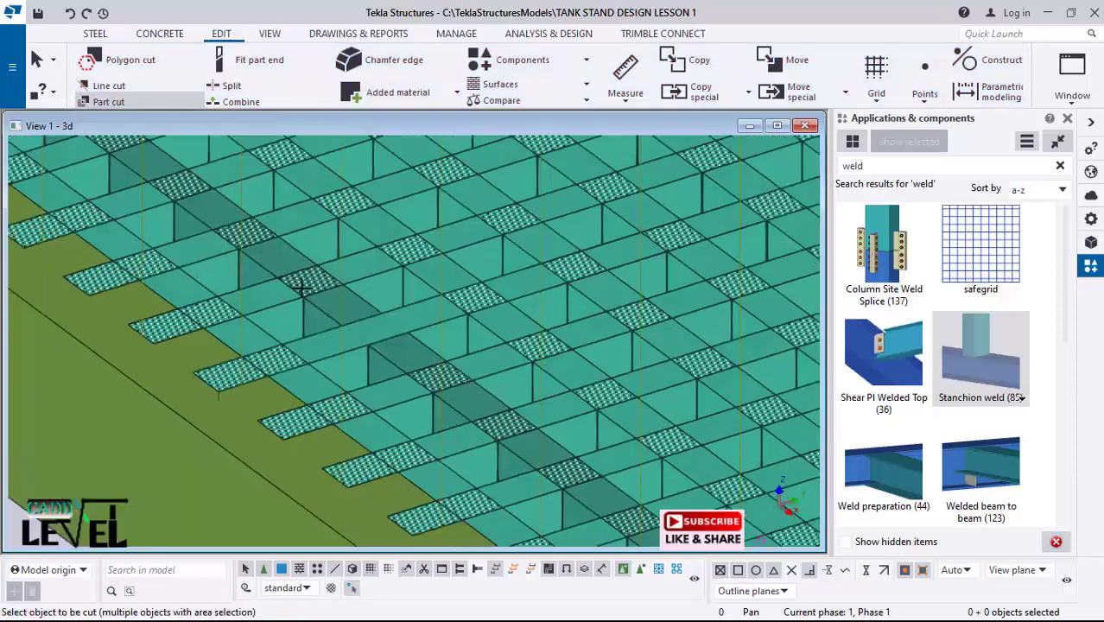
pyautogui.click(348, 260)
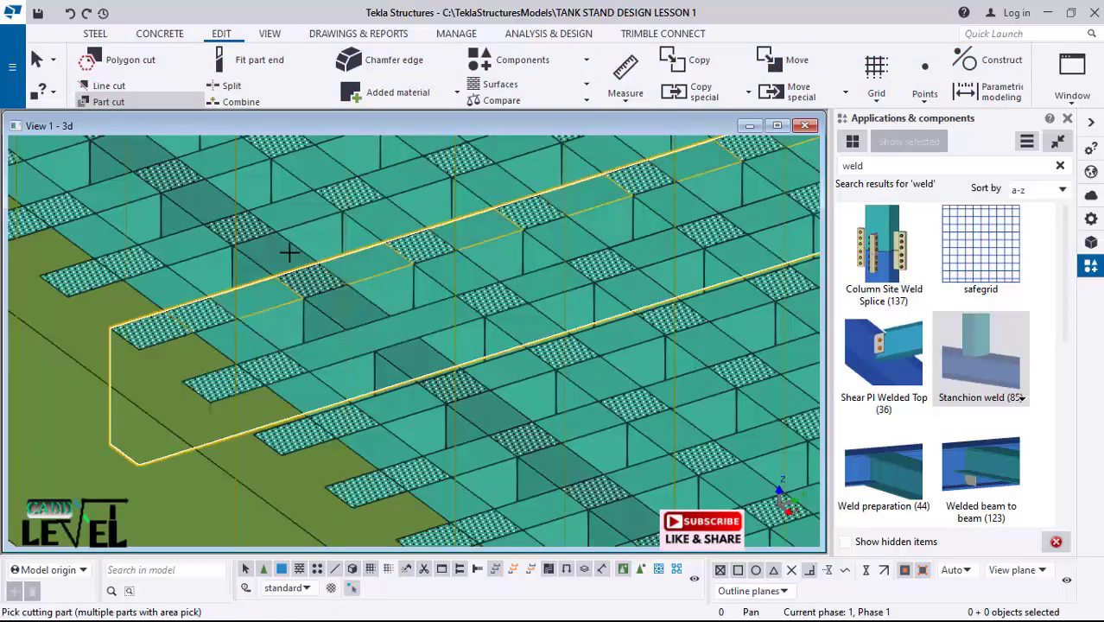
pyautogui.click(283, 259)
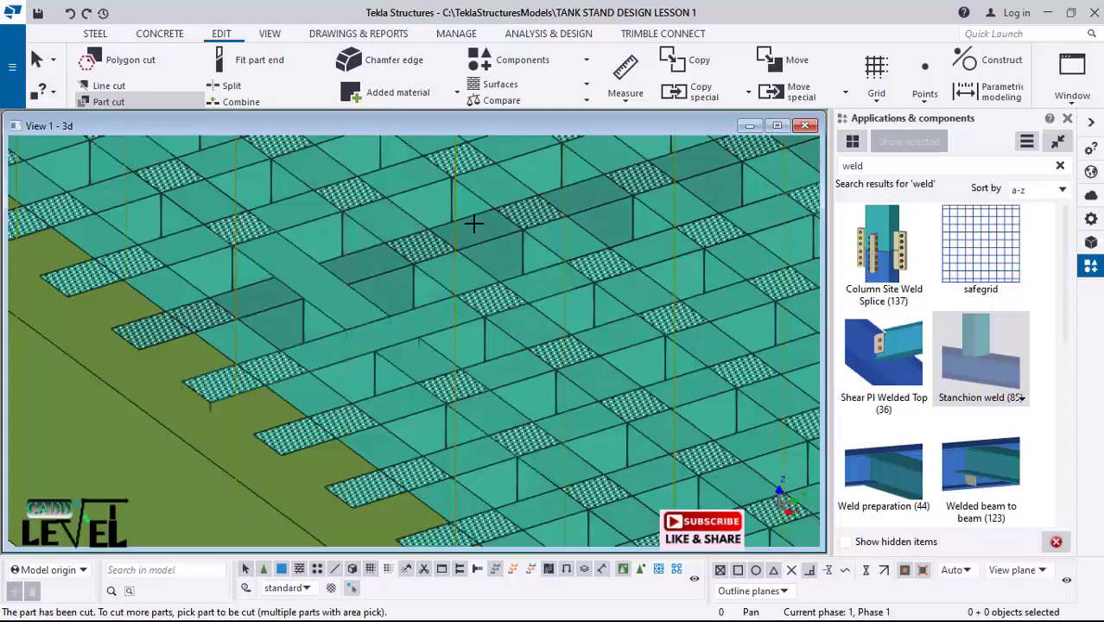
# Step: Make another part cut at the neighbouring cross plate intersection and end the Part cut command
pyautogui.click(401, 231)
pyautogui.click(470, 234)
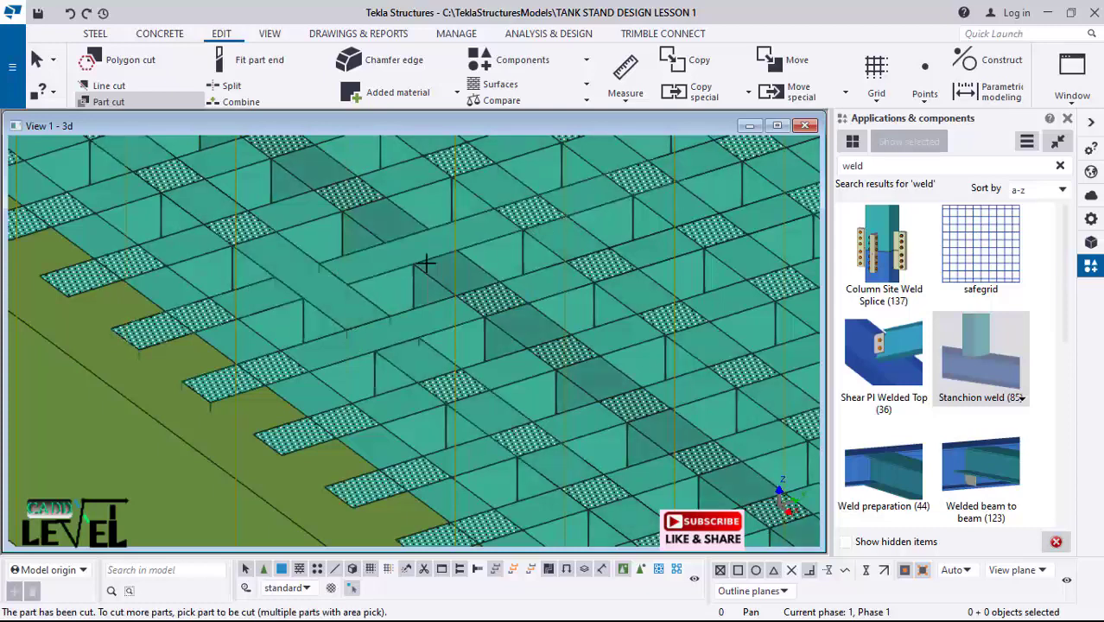
pyautogui.scroll(-3, 366, 283)
pyautogui.scroll(3, 363, 320)
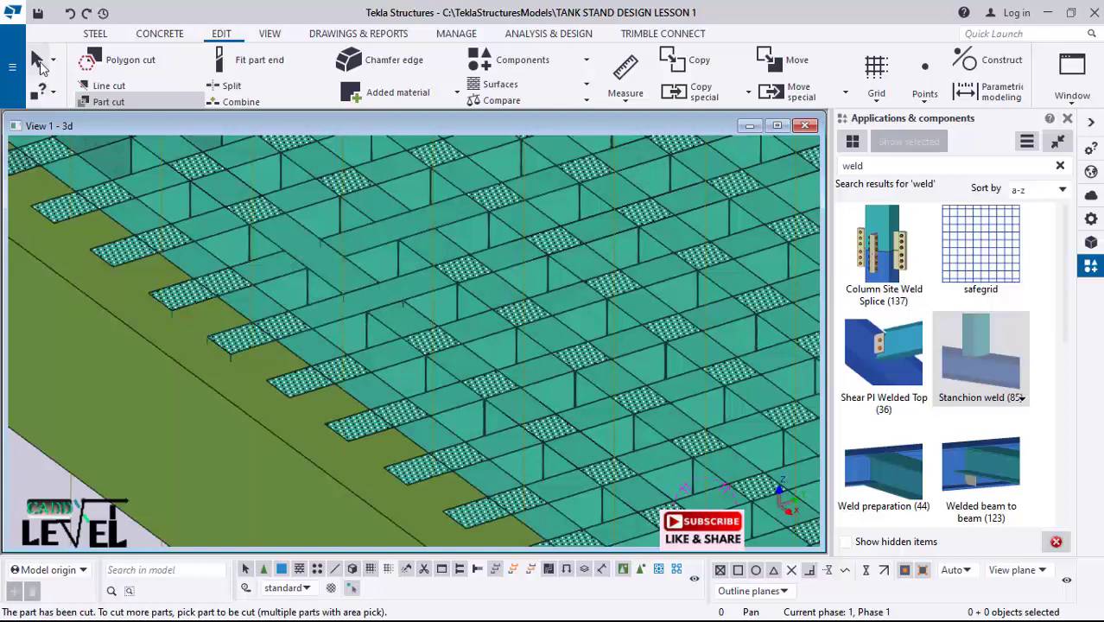
pyautogui.click(40, 63)
# Step: Weld several neighbouring grating bars to the ladder-side frame beam with the Stanchion weld (85) component
pyautogui.click(999, 350)
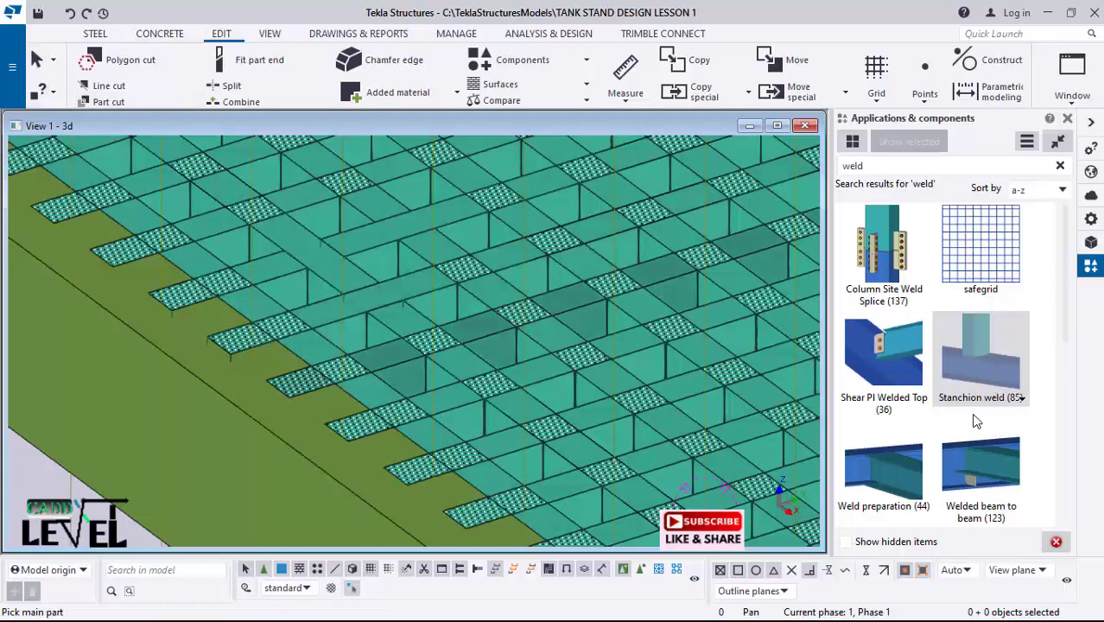
pyautogui.scroll(5, 260, 285)
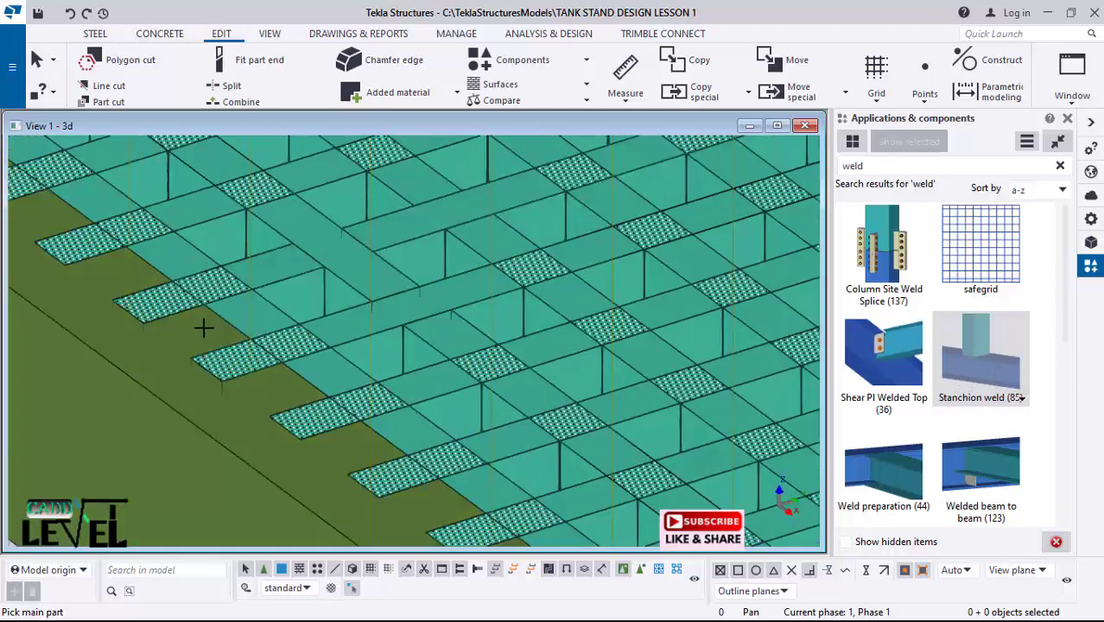
pyautogui.click(210, 295)
pyautogui.click(221, 313)
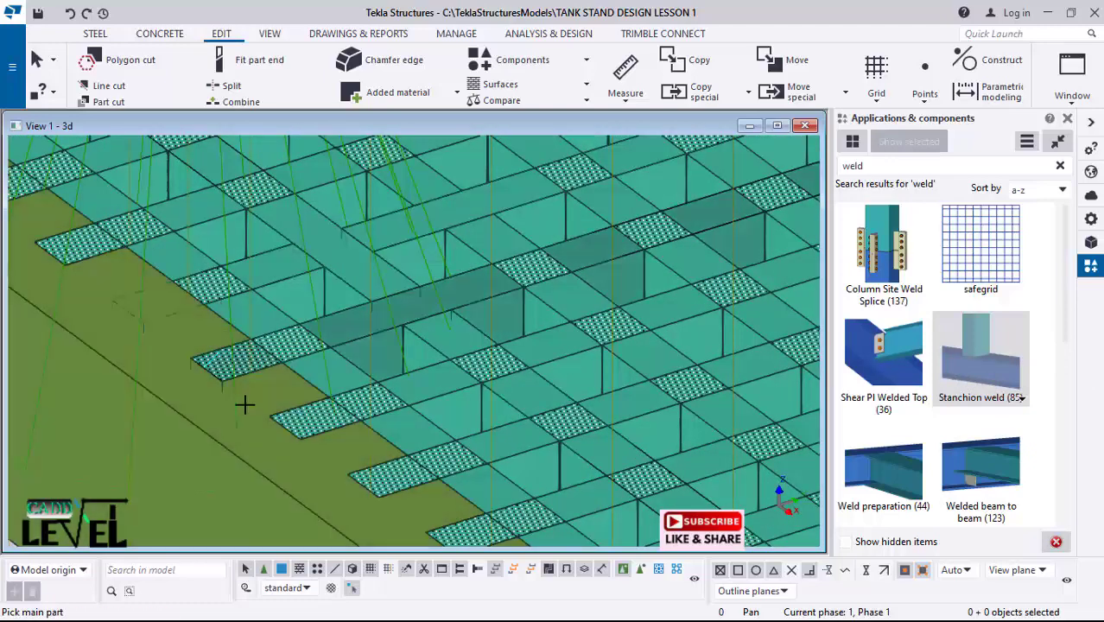
pyautogui.click(287, 342)
pyautogui.click(291, 355)
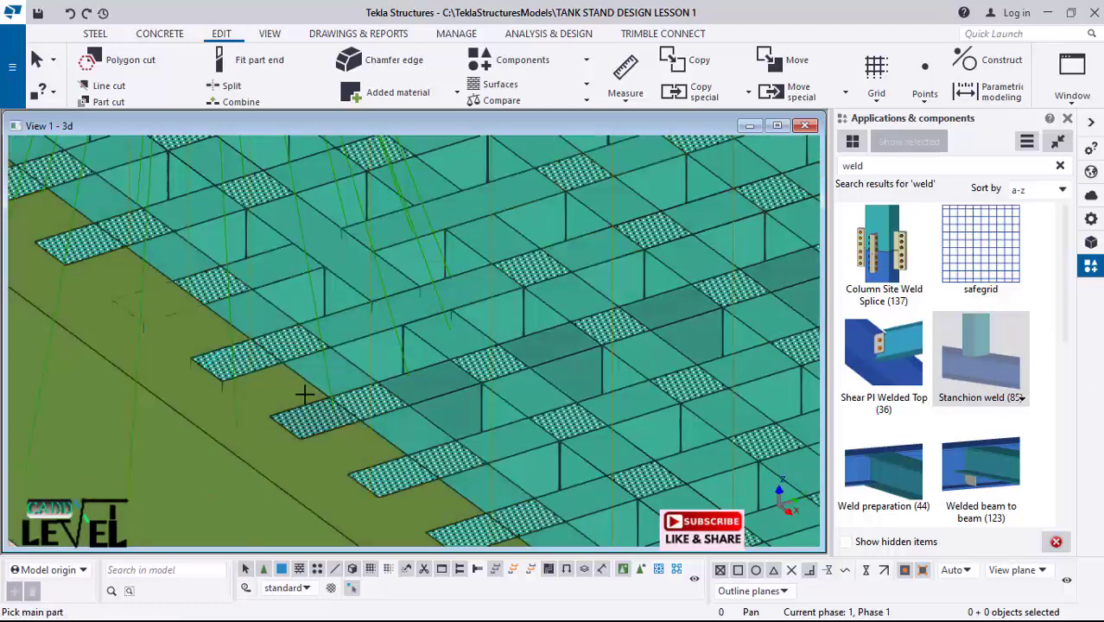
pyautogui.click(290, 348)
pyautogui.click(304, 359)
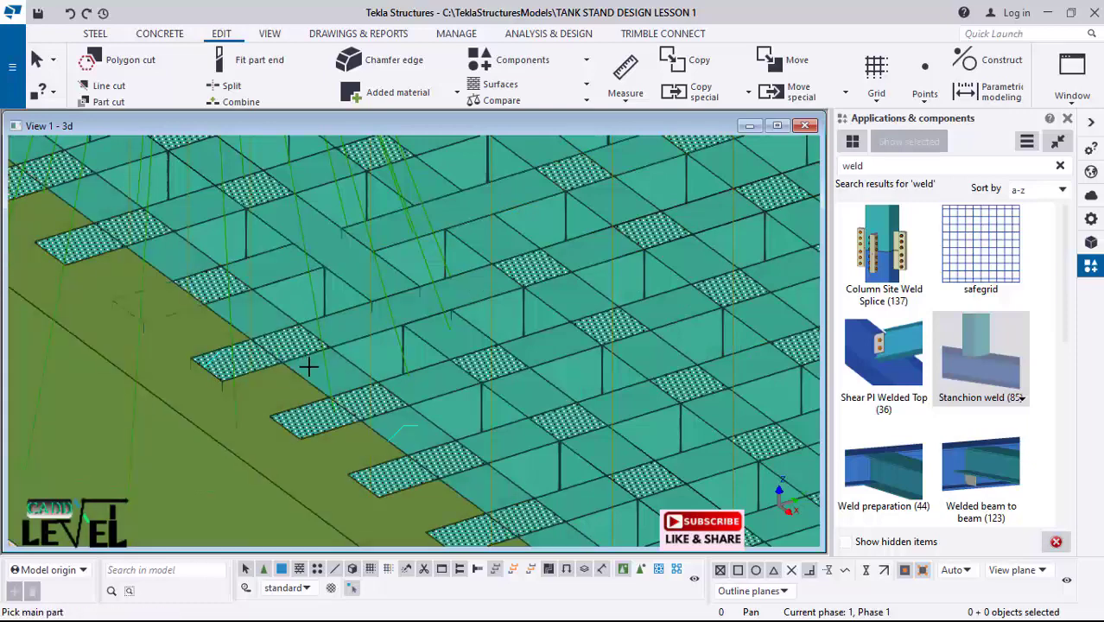
pyautogui.click(368, 415)
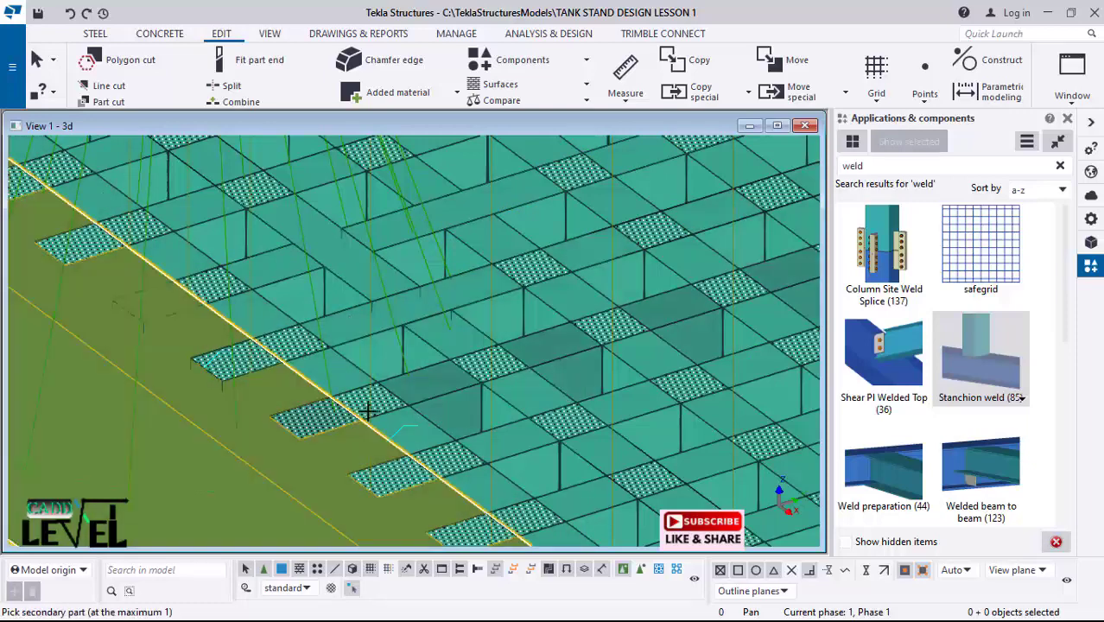
pyautogui.click(372, 420)
# Step: Examine the welded grating across the platform and both end corners of the ladder-side frame beam
pyautogui.scroll(-5, 281, 350)
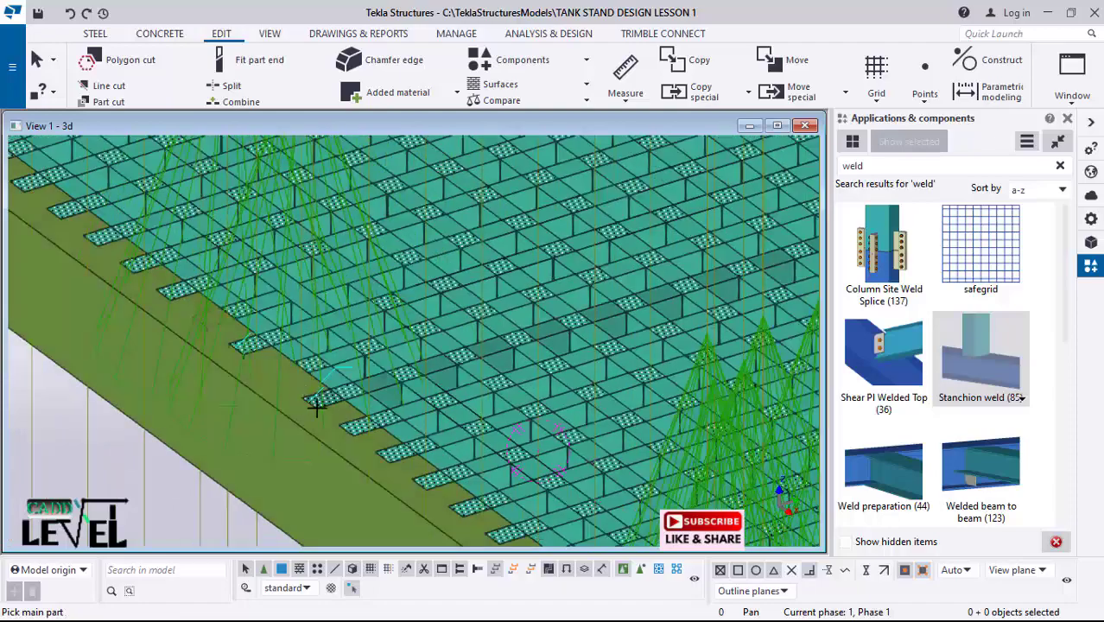
pyautogui.scroll(-8, 426, 362)
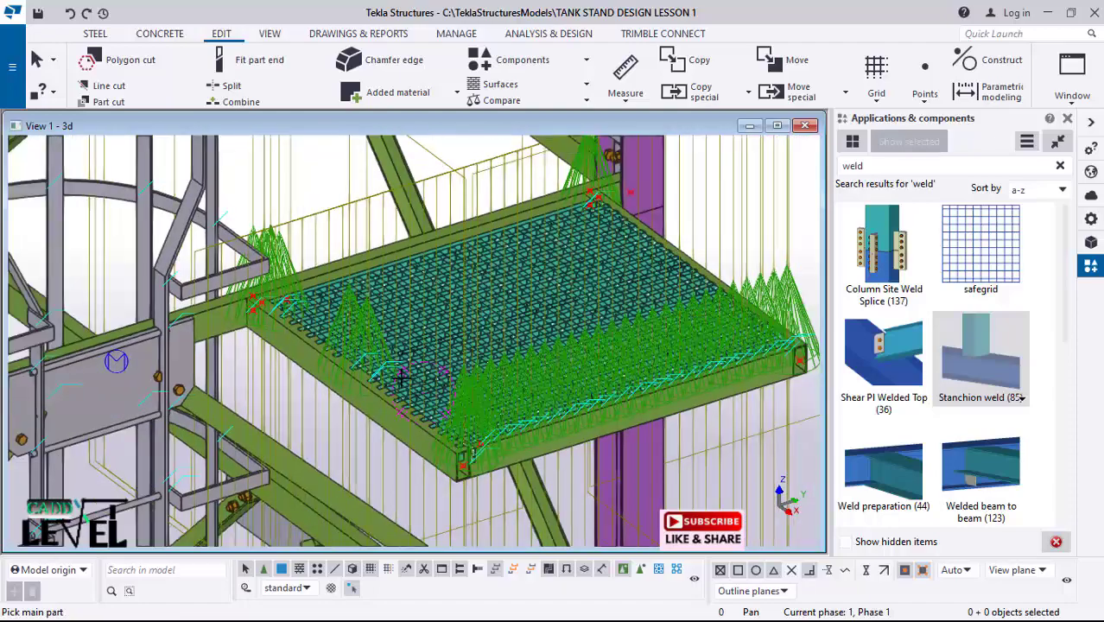
pyautogui.scroll(-8, 380, 400)
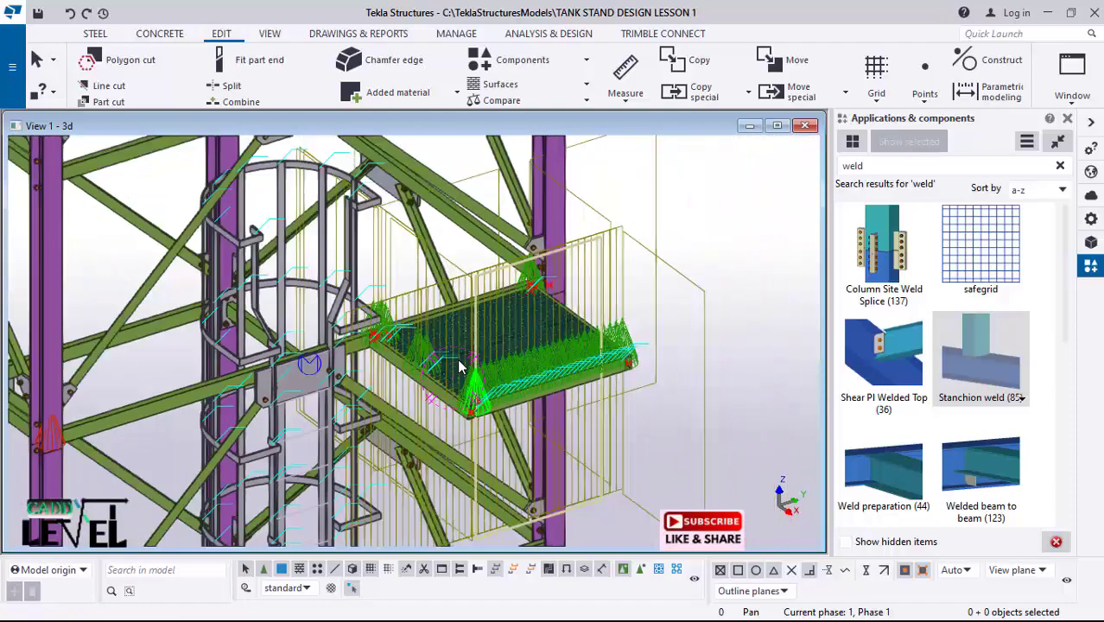
pyautogui.scroll(5, 380, 399)
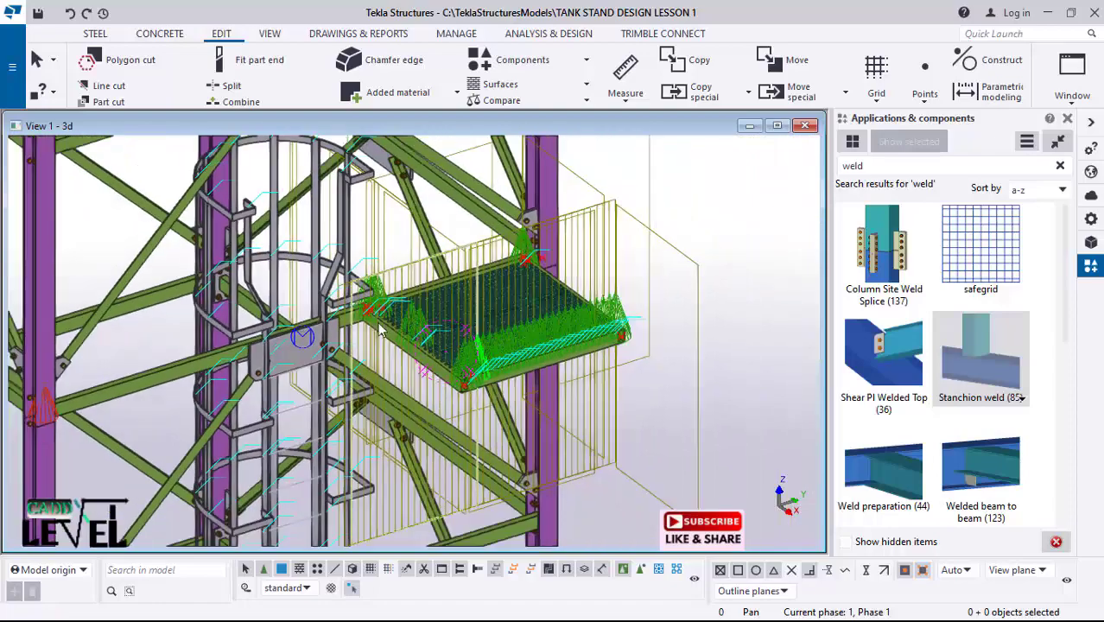
pyautogui.scroll(2, 356, 387)
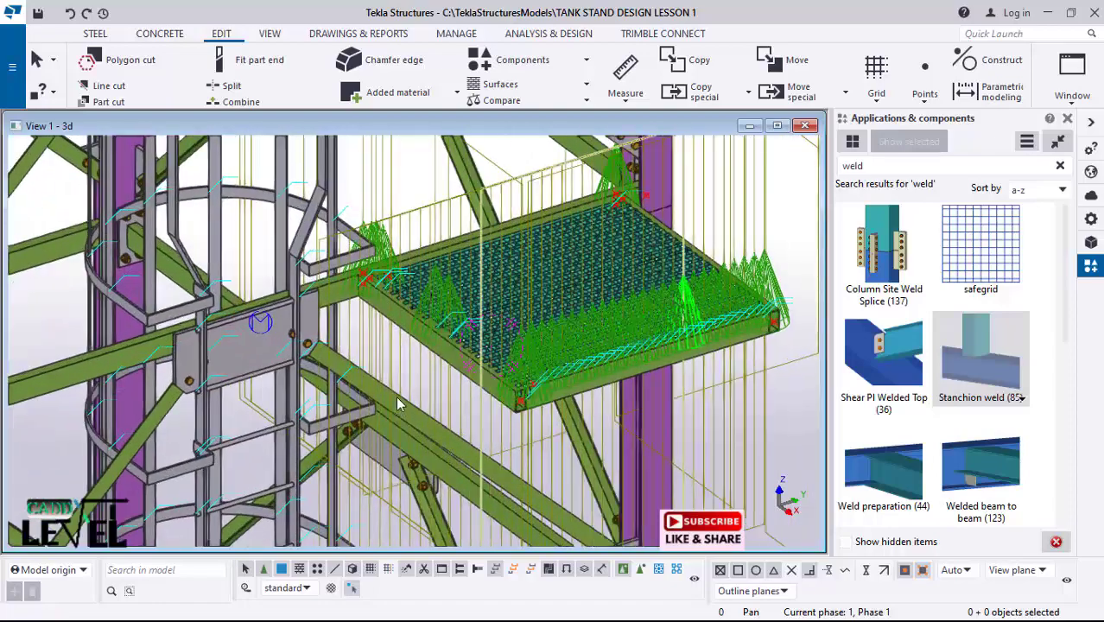
pyautogui.scroll(4, 545, 307)
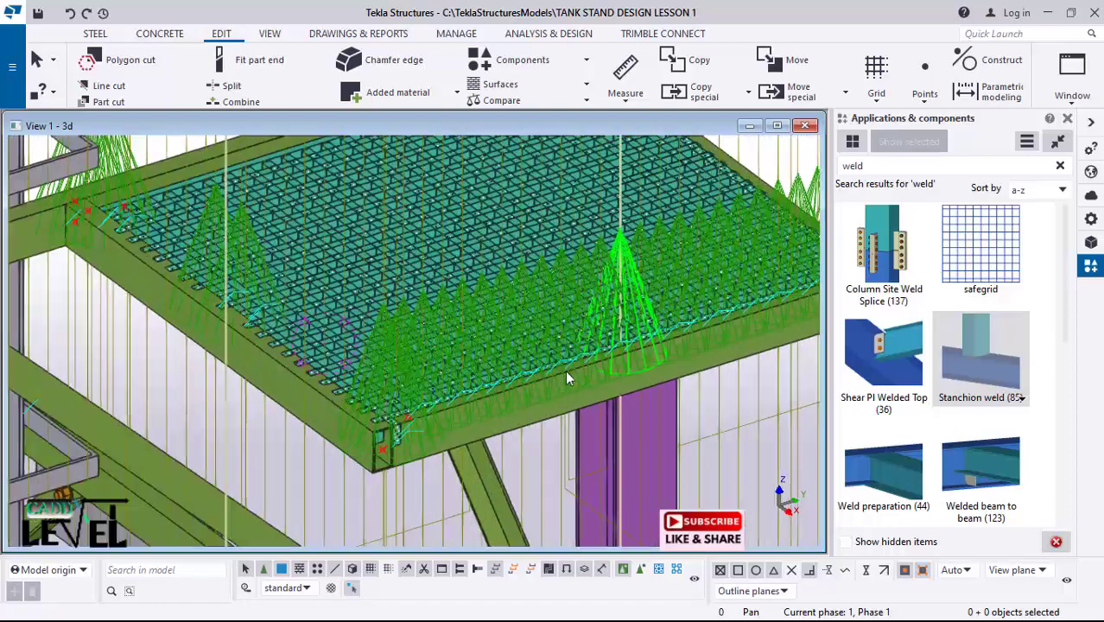
pyautogui.scroll(5, 383, 441)
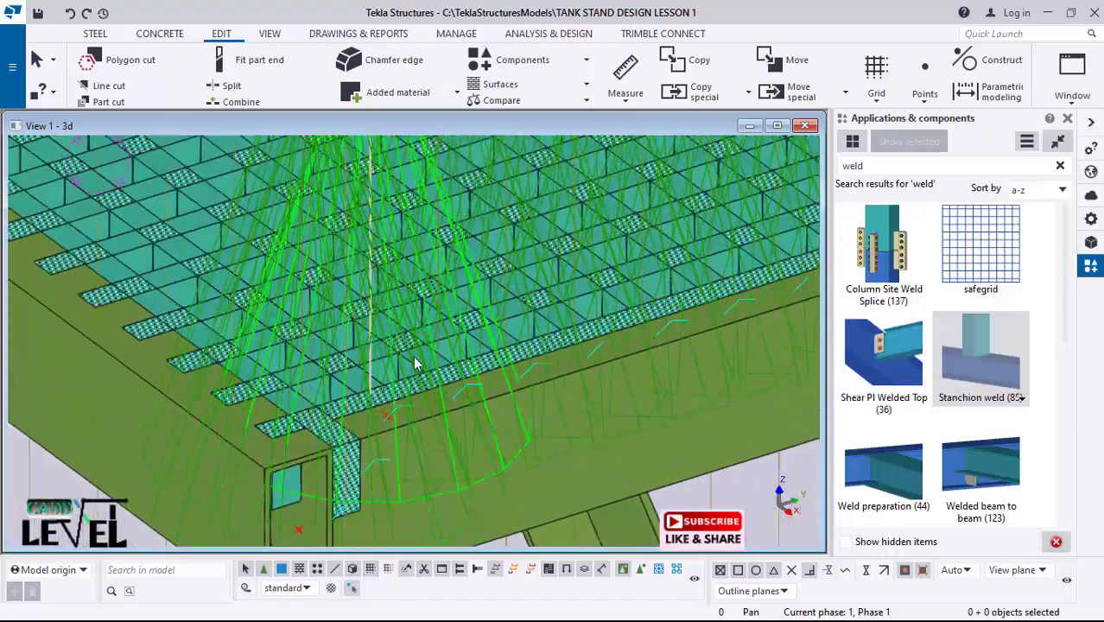
pyautogui.scroll(-5, 382, 445)
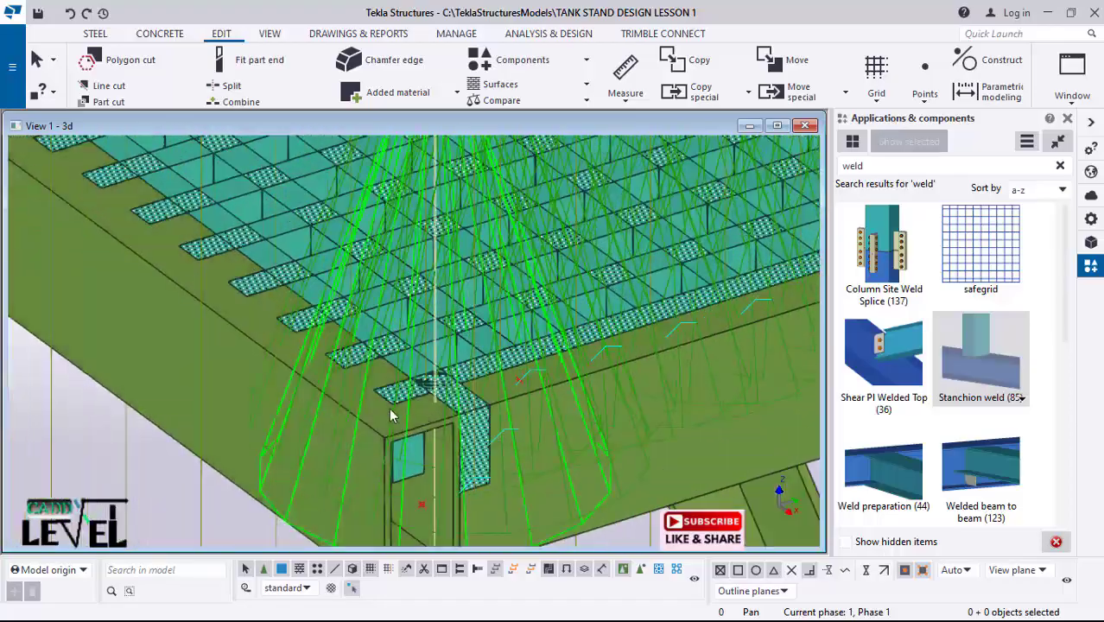
pyautogui.scroll(-2, 385, 448)
pyautogui.scroll(-2, 377, 386)
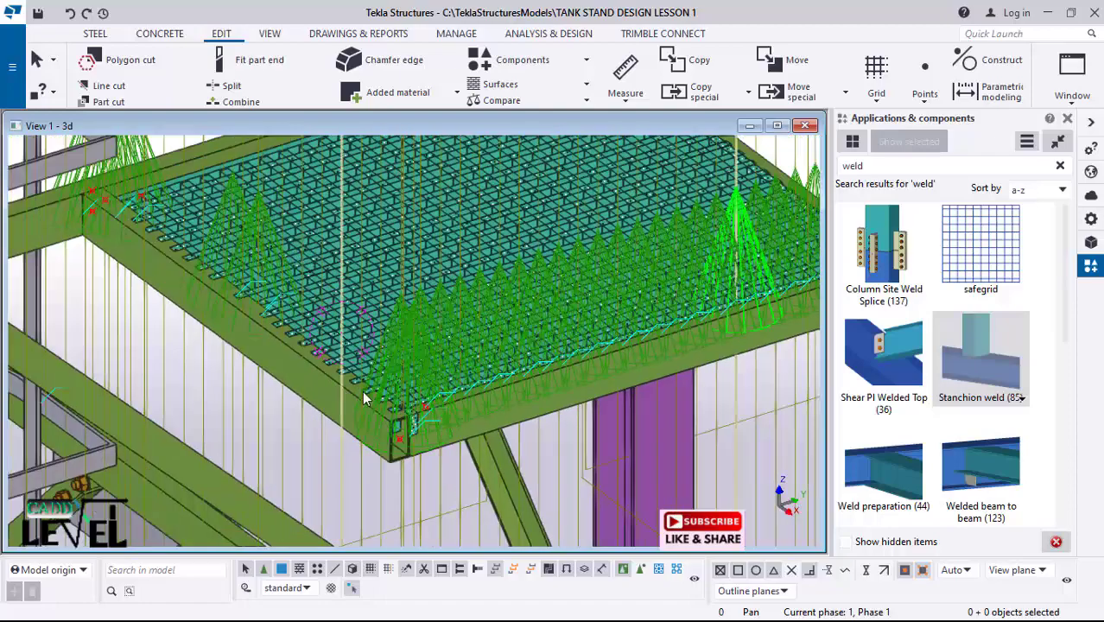
pyautogui.scroll(-2, 380, 404)
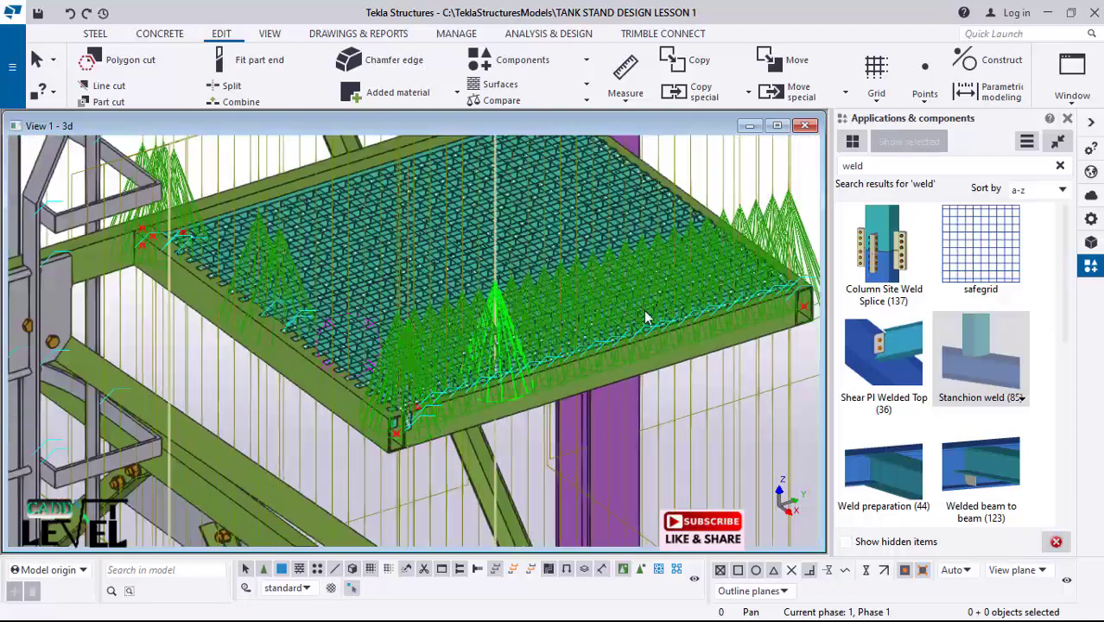
pyautogui.keyDown('ctrl'); pyautogui.moveTo(420, 251); pyautogui.dragTo(122, 286, button='middle'); pyautogui.keyUp('ctrl')
pyautogui.scroll(5, 122, 285)
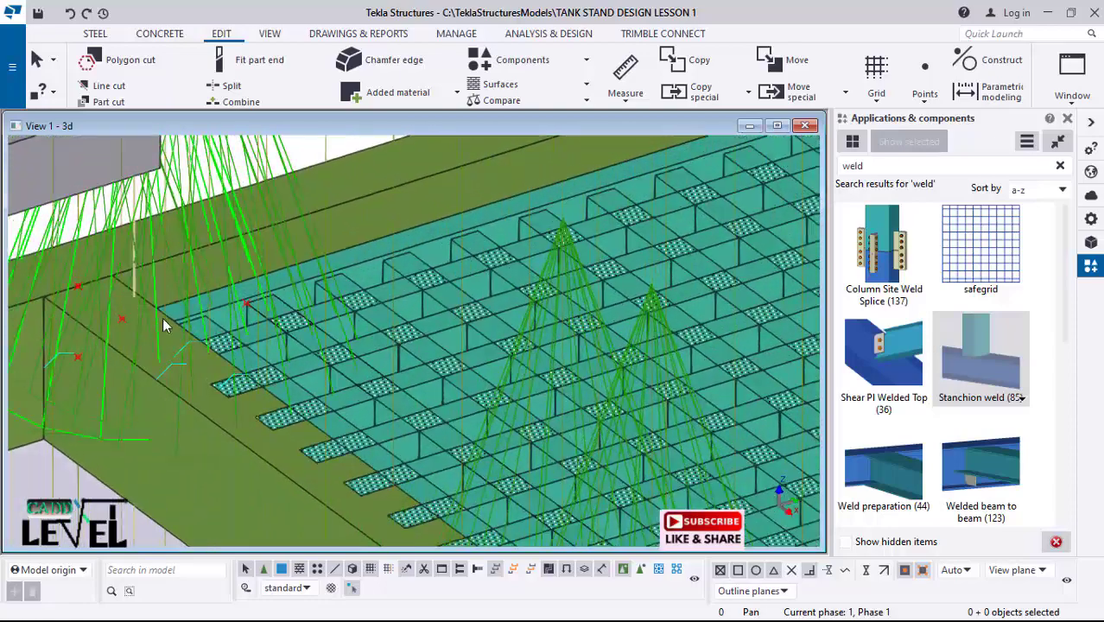
pyautogui.scroll(-5, 162, 389)
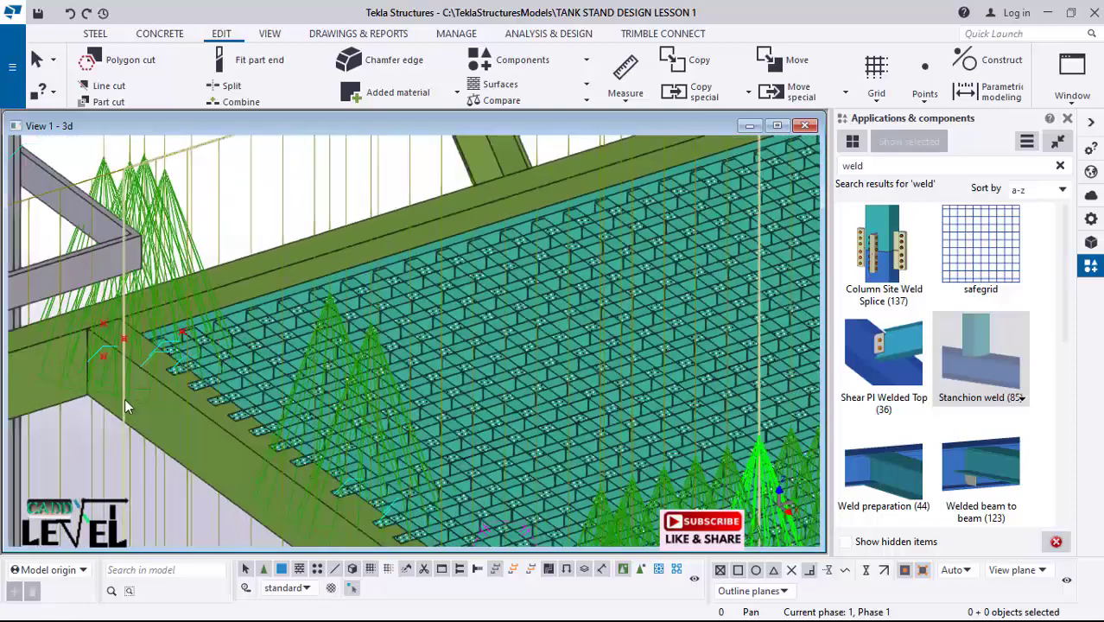
pyautogui.scroll(-4, 510, 308)
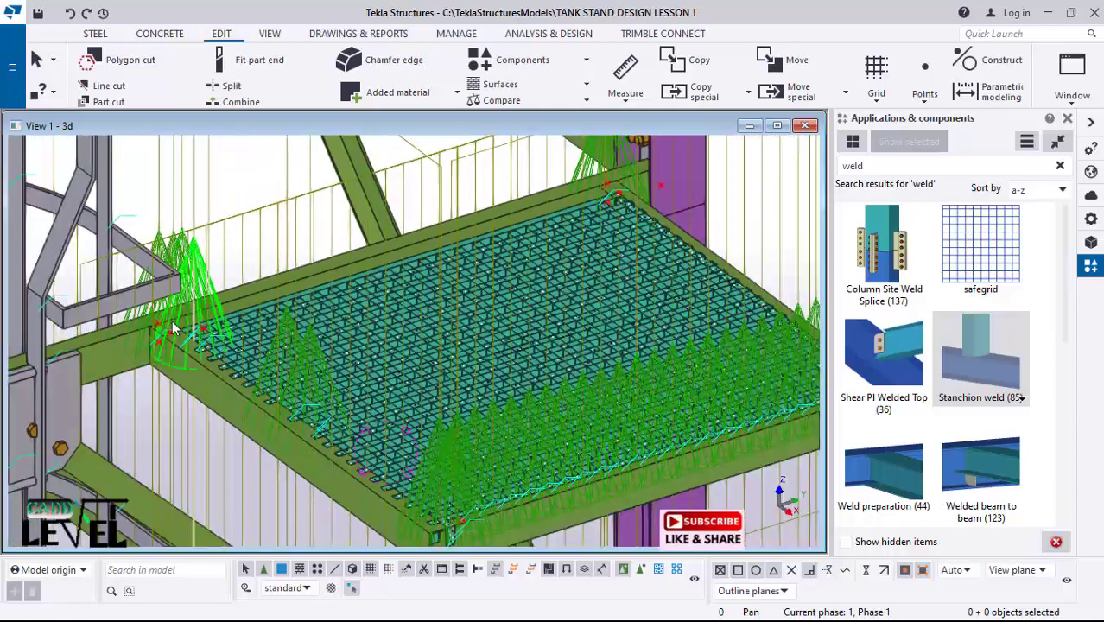
pyautogui.scroll(5, 419, 457)
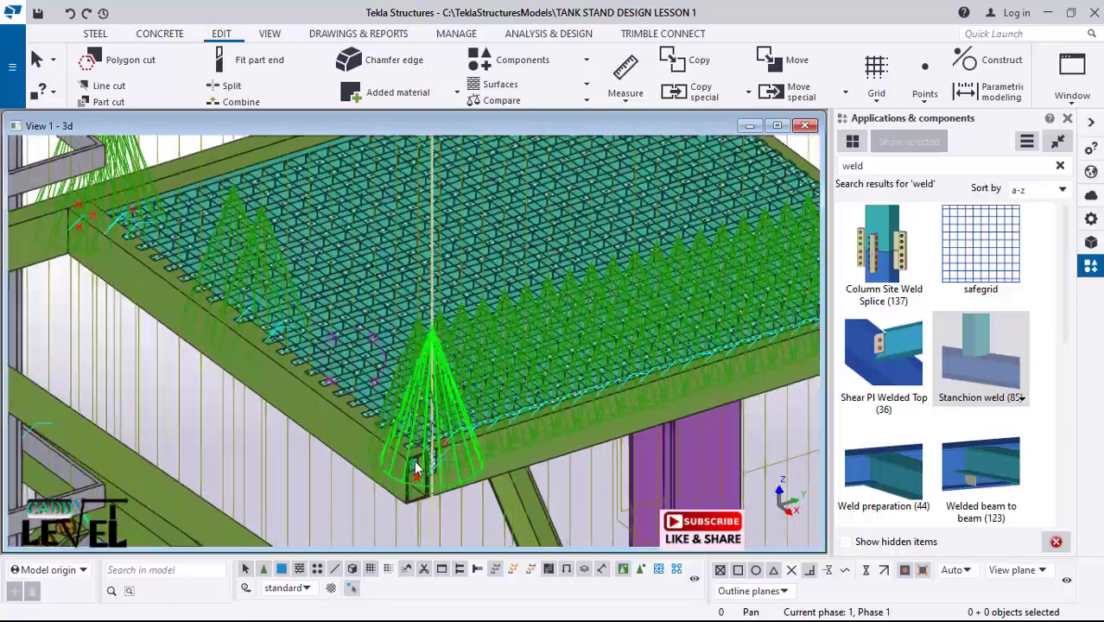
pyautogui.scroll(4, 423, 454)
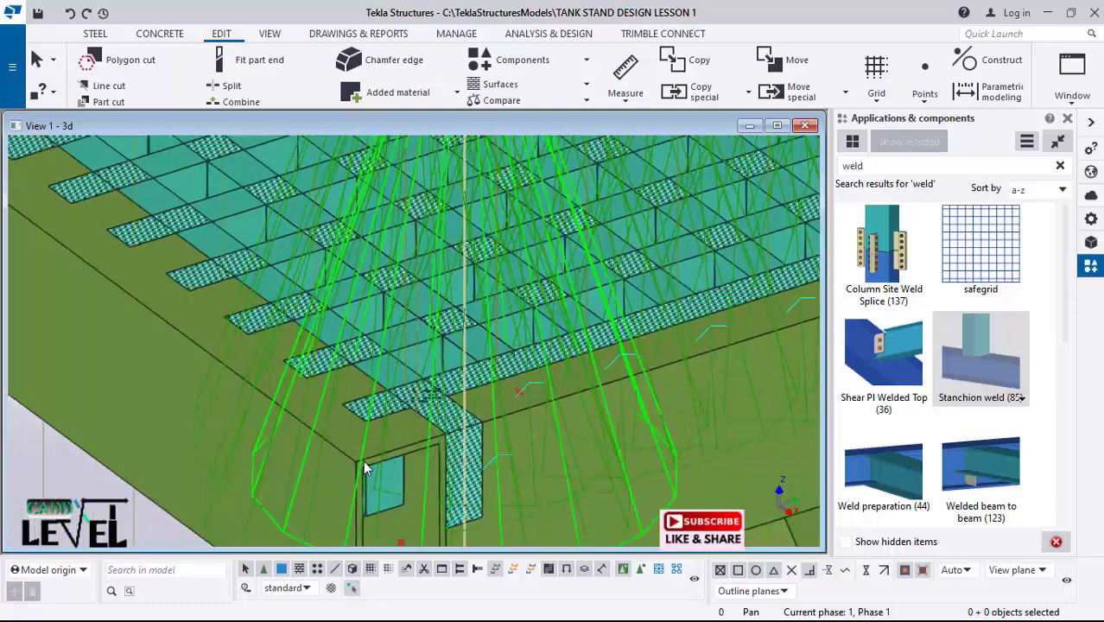
pyautogui.scroll(-6, 441, 445)
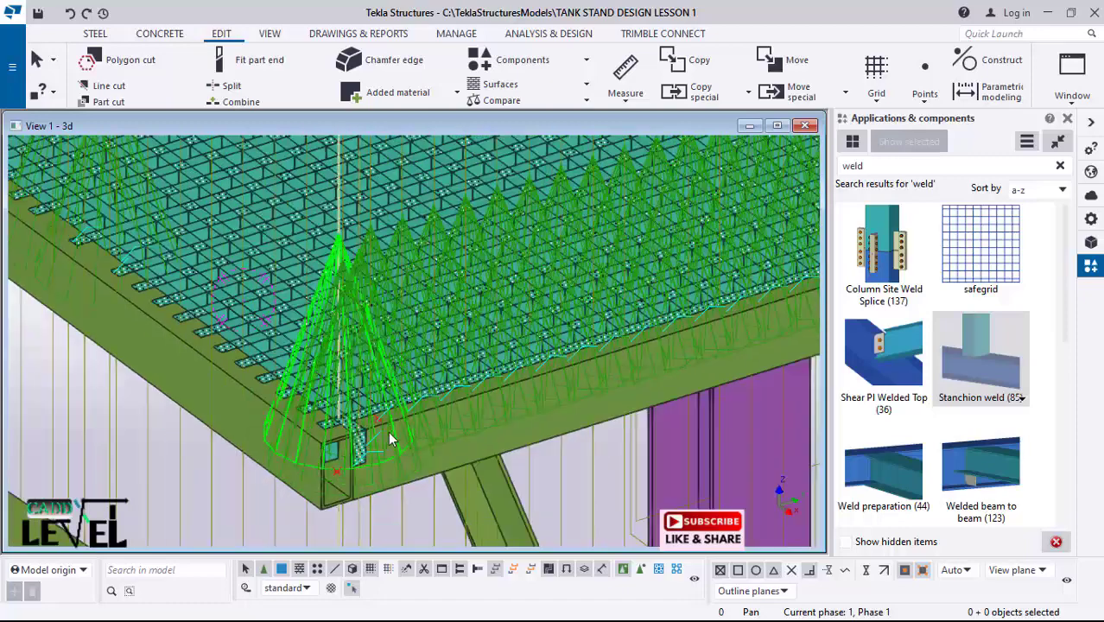
pyautogui.scroll(-3, 415, 431)
pyautogui.scroll(2, 402, 437)
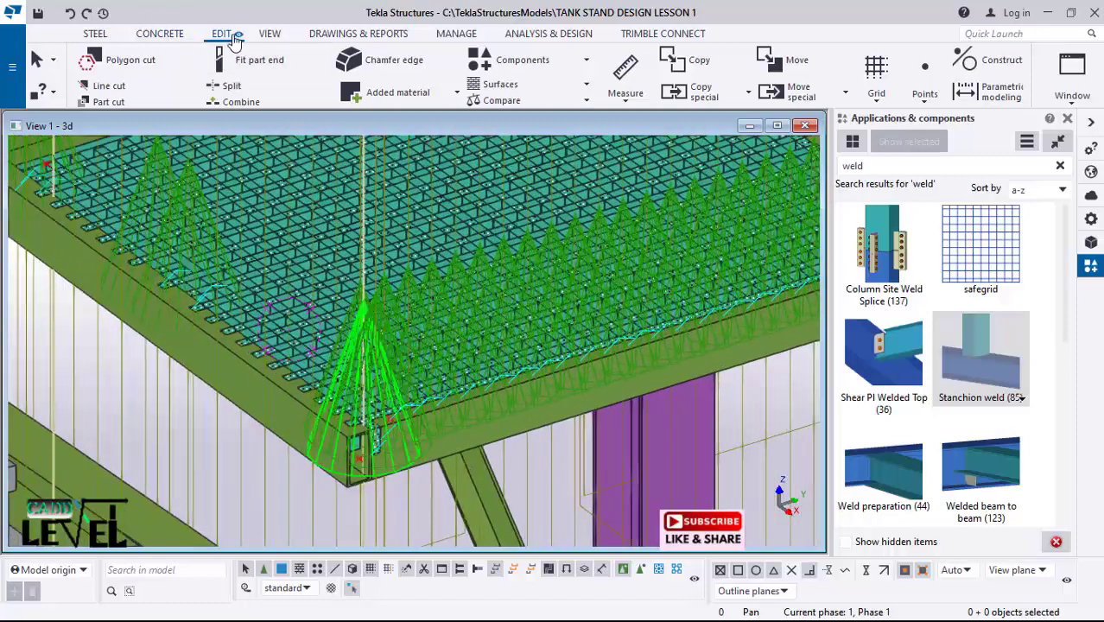
# Step: Add one divided-line point midway across the top edge of the frame beam's end at the near platform corner
pyautogui.click(924, 101)
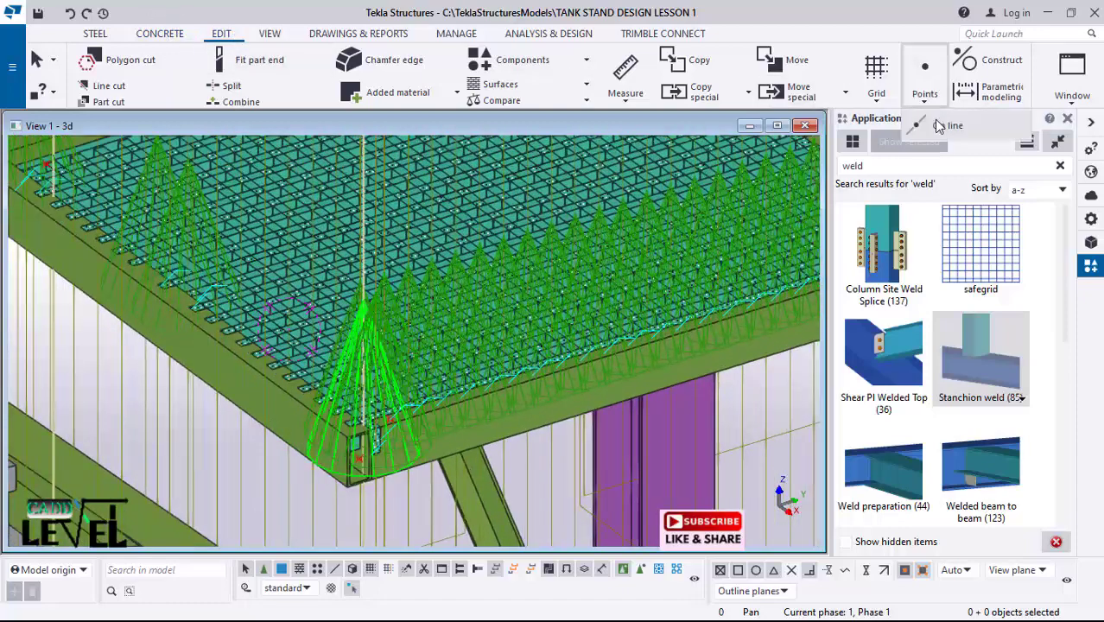
pyautogui.click(924, 89)
pyautogui.click(933, 97)
pyautogui.click(942, 126)
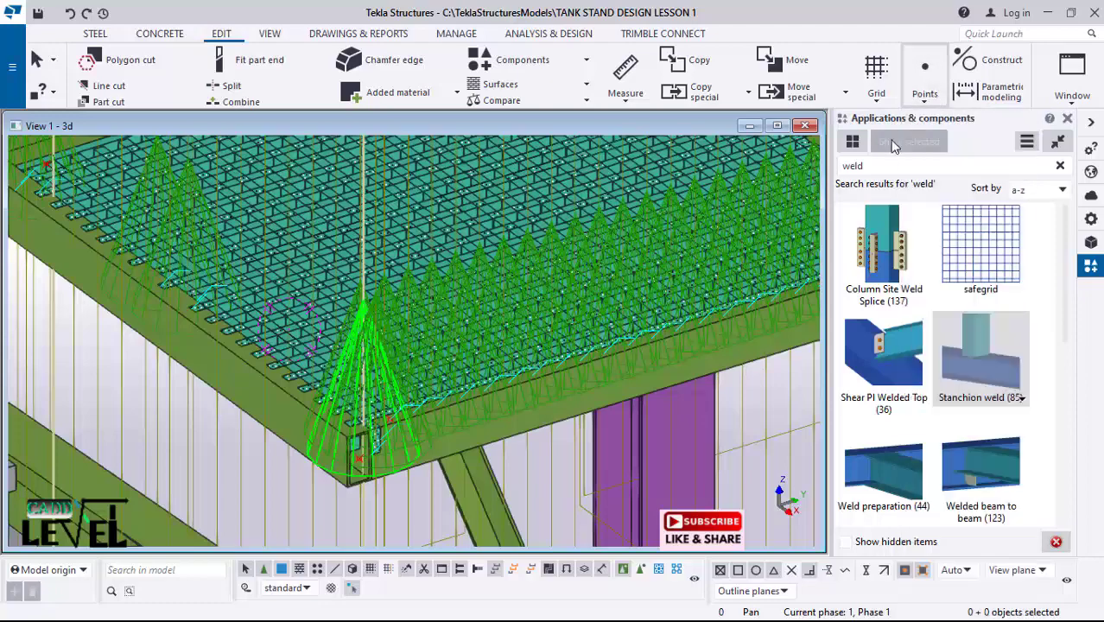
pyautogui.scroll(2, 354, 458)
pyautogui.scroll(5, 367, 471)
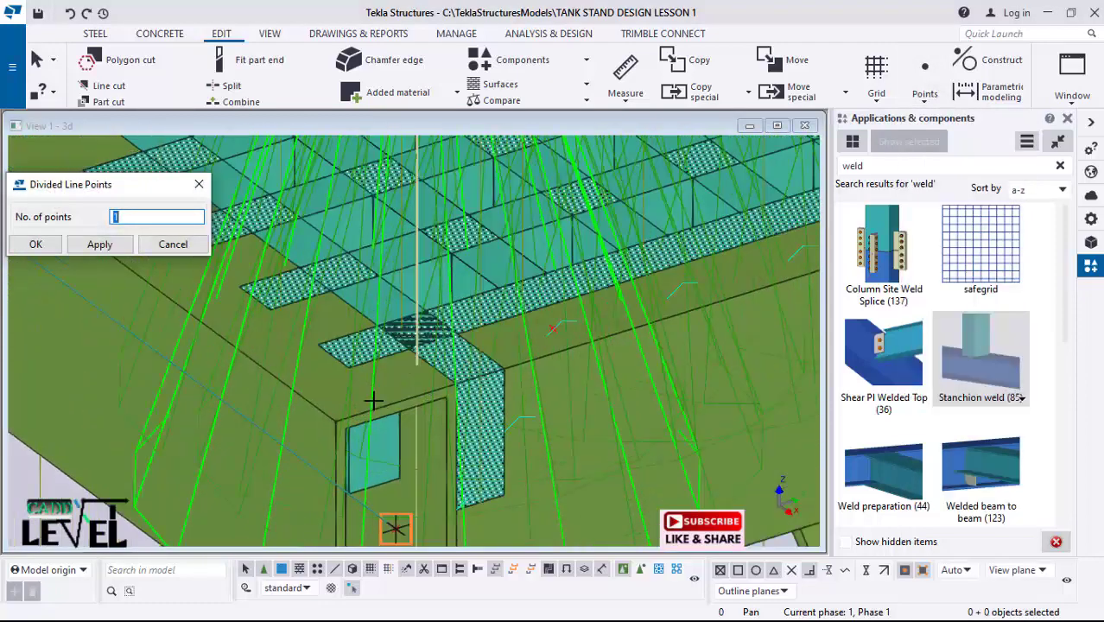
pyautogui.click(317, 430)
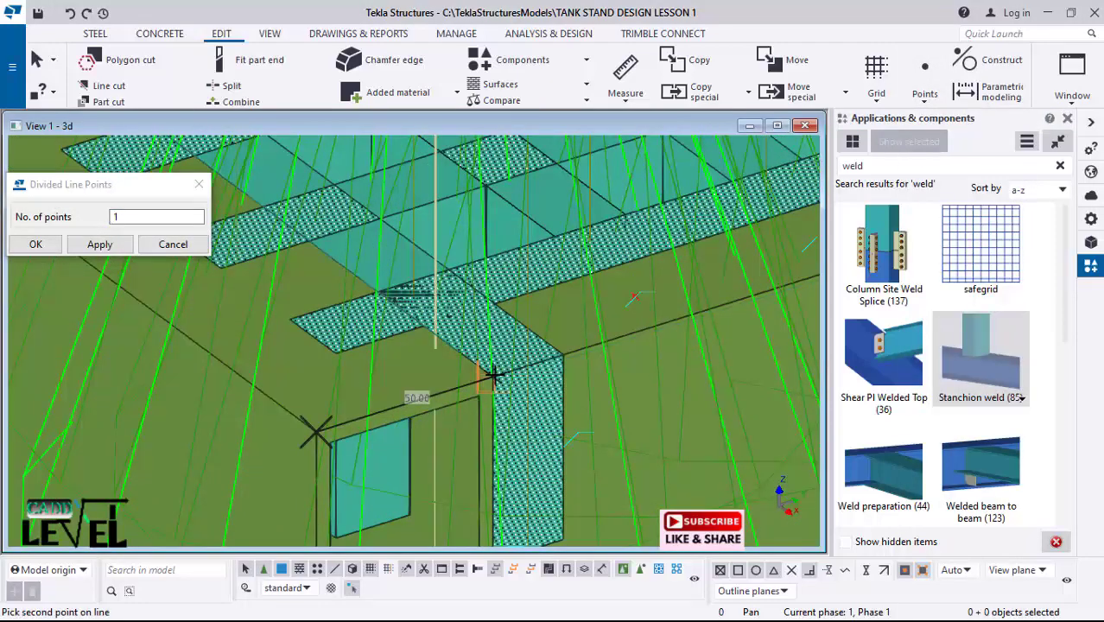
pyautogui.scroll(-6, 259, 414)
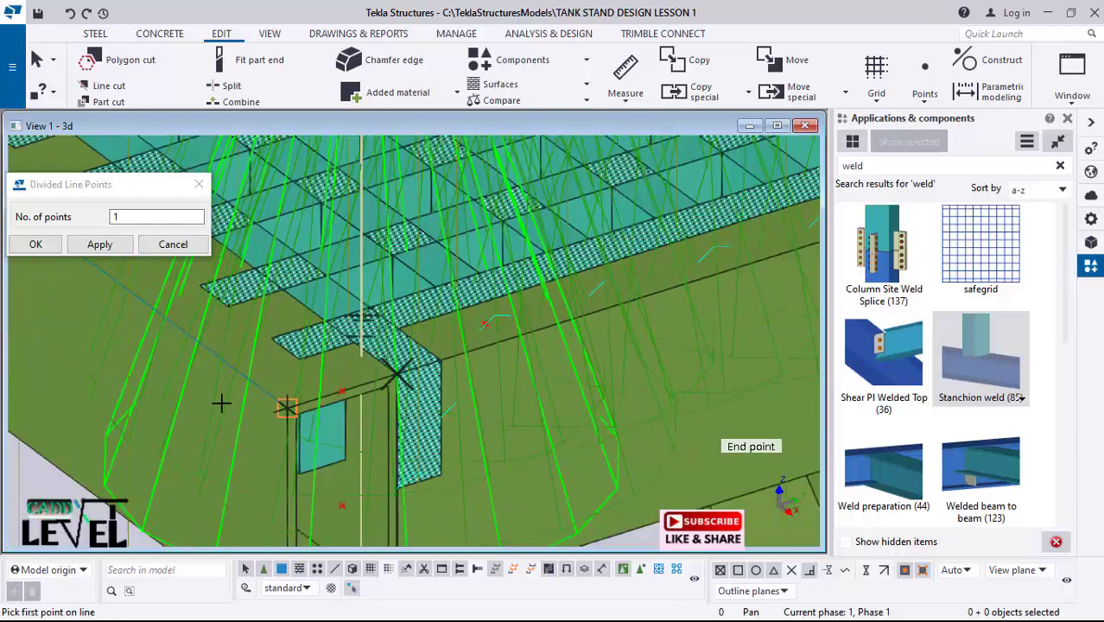
# Step: Add one divided-line point midway across the frame beam's top end edge at the opposite platform corner and end the command
pyautogui.scroll(-3, 291, 444)
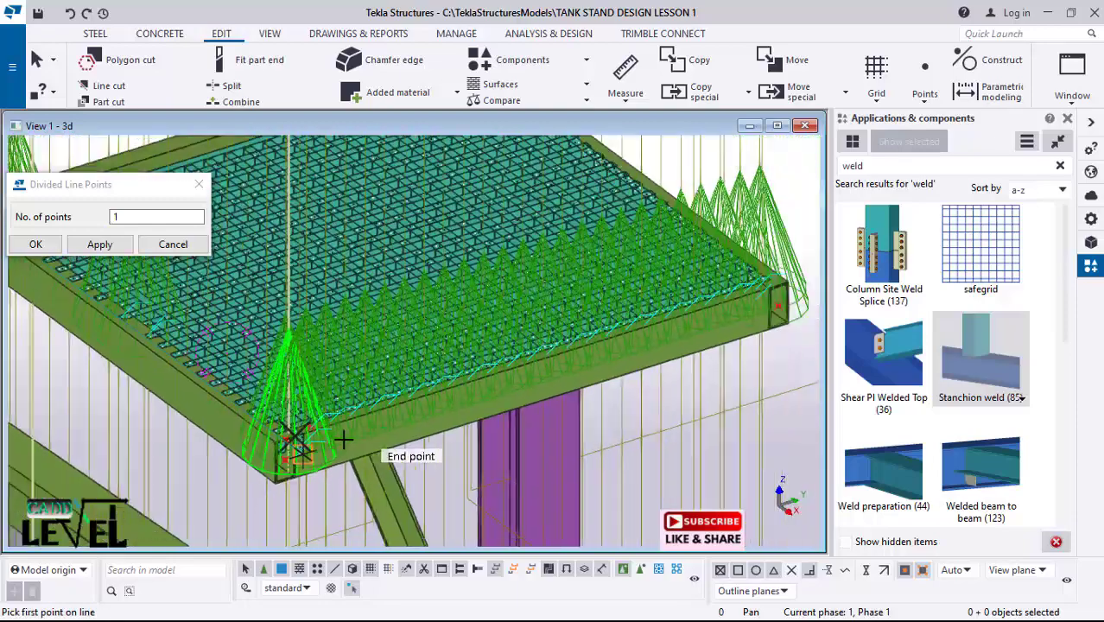
pyautogui.scroll(3, 629, 419)
pyautogui.scroll(5, 648, 322)
pyautogui.scroll(2, 644, 322)
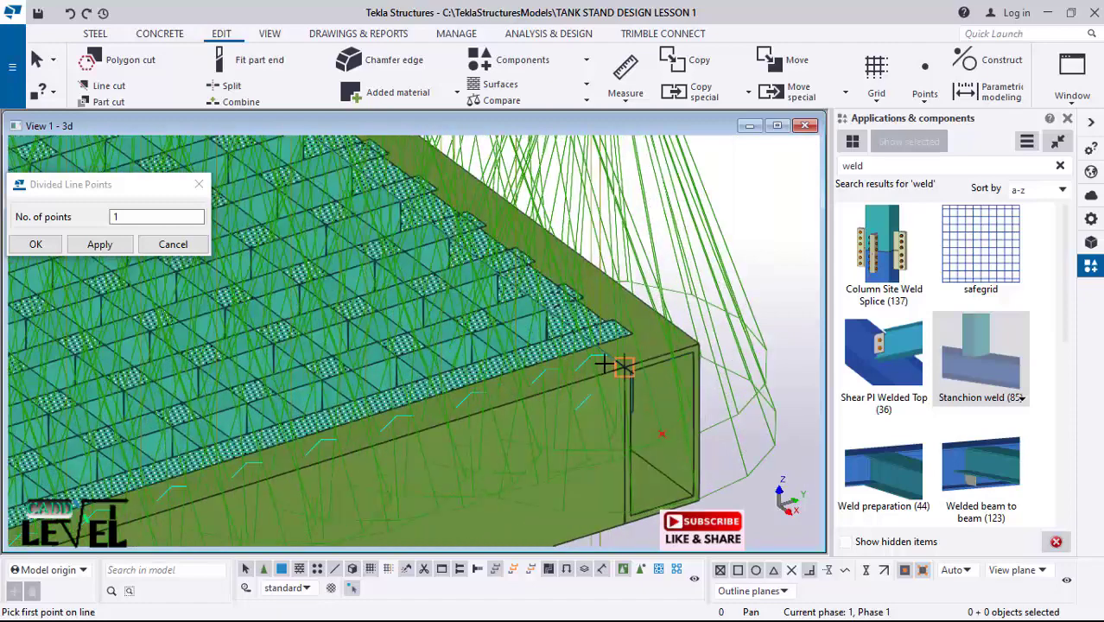
pyautogui.scroll(2, 622, 362)
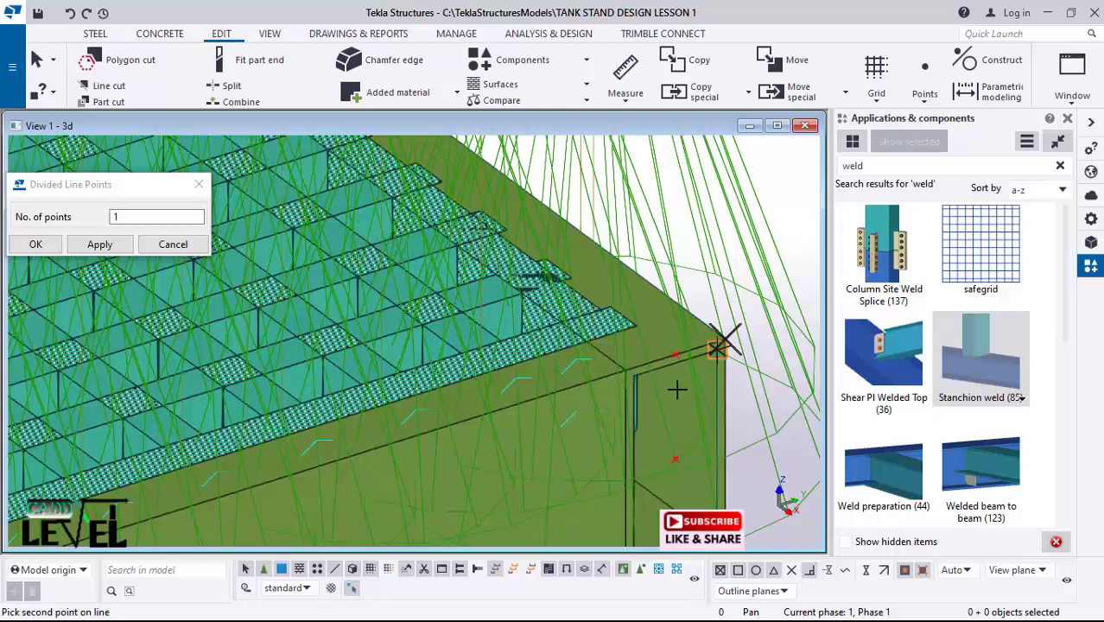
pyautogui.scroll(-2, 724, 337)
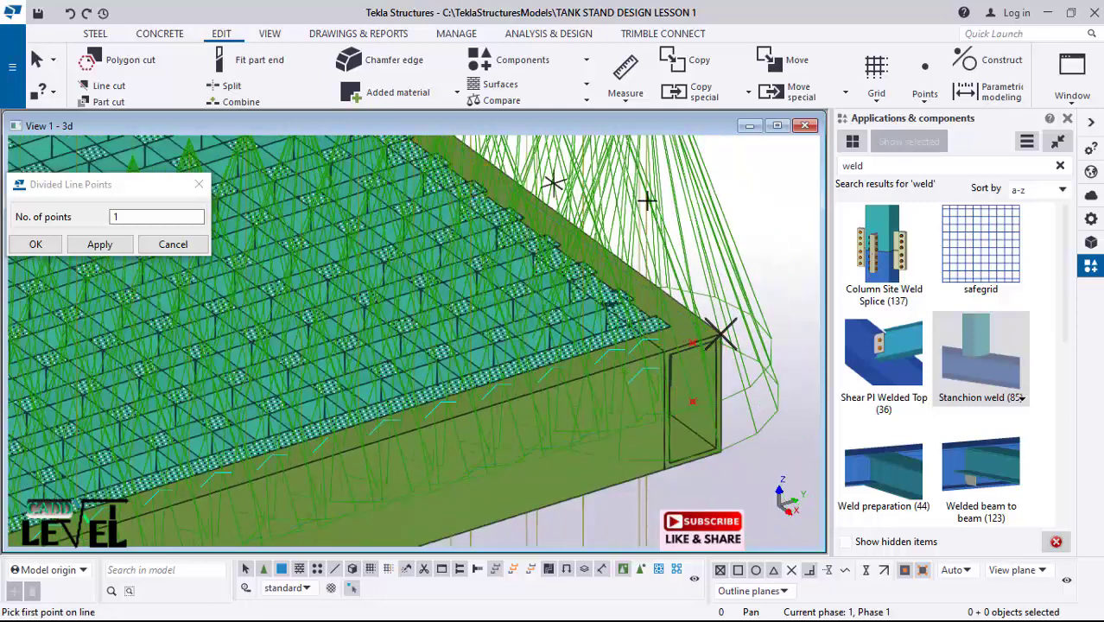
pyautogui.rightClick(772, 181)
pyautogui.click(801, 194)
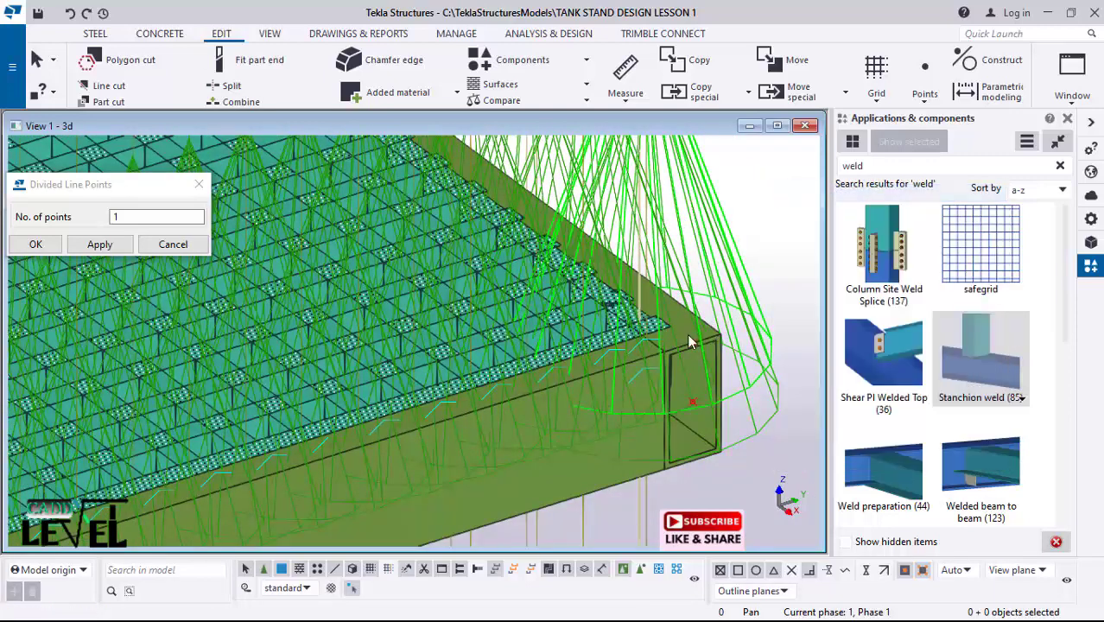
# Step: Try moving the near-corner point linearly by dX -50, dY 0 and dZ 0, and undo the move
pyautogui.scroll(3, 689, 344)
pyautogui.scroll(-5, 710, 273)
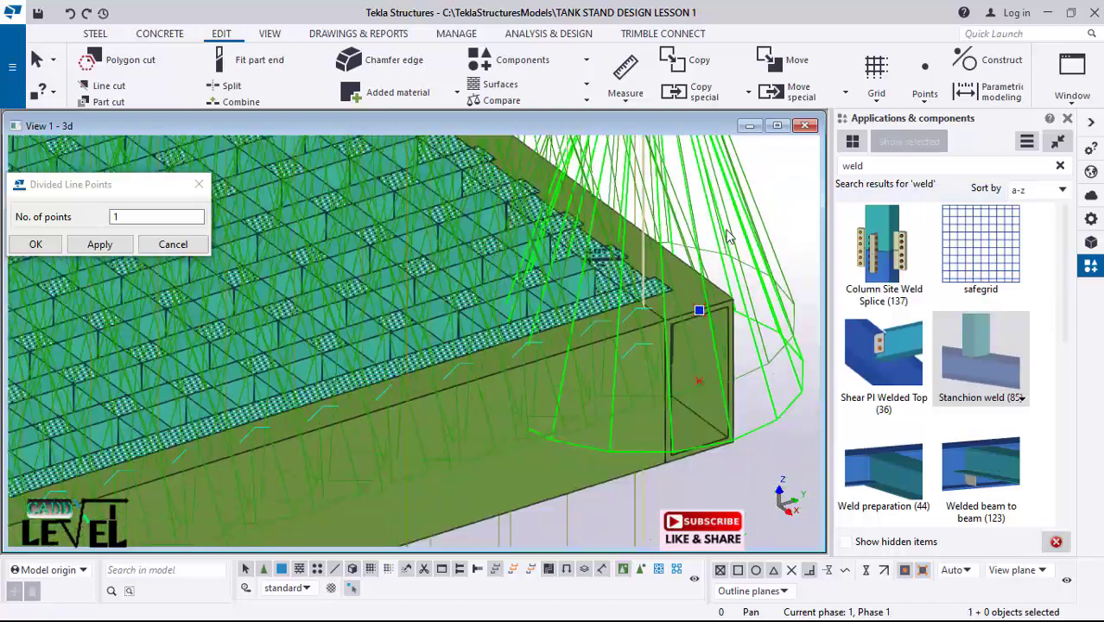
pyautogui.scroll(6, 235, 444)
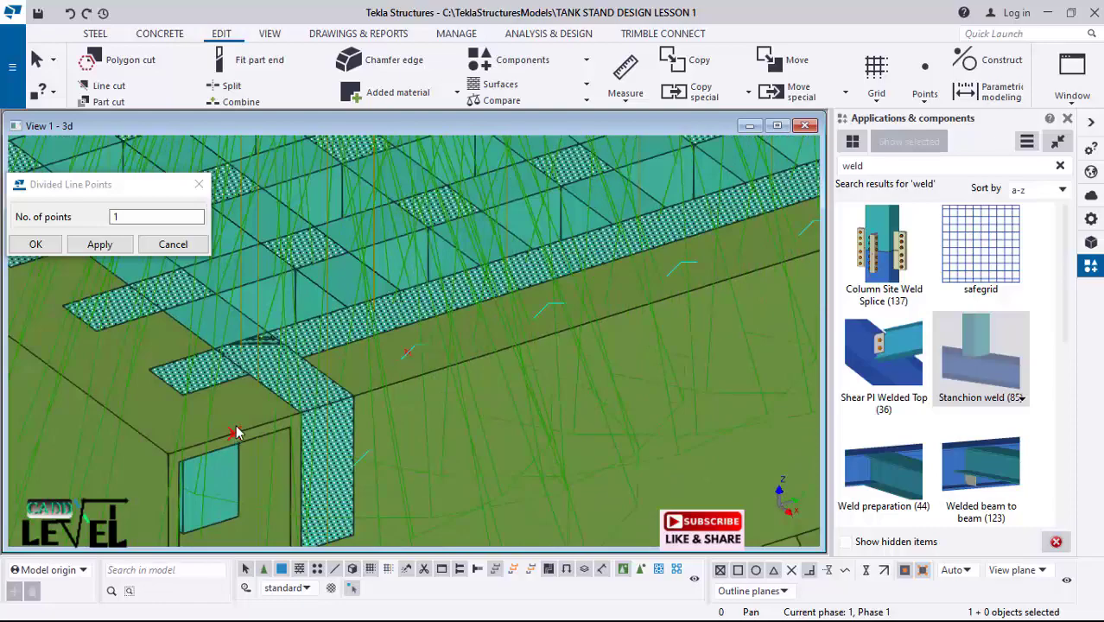
pyautogui.scroll(1, 244, 436)
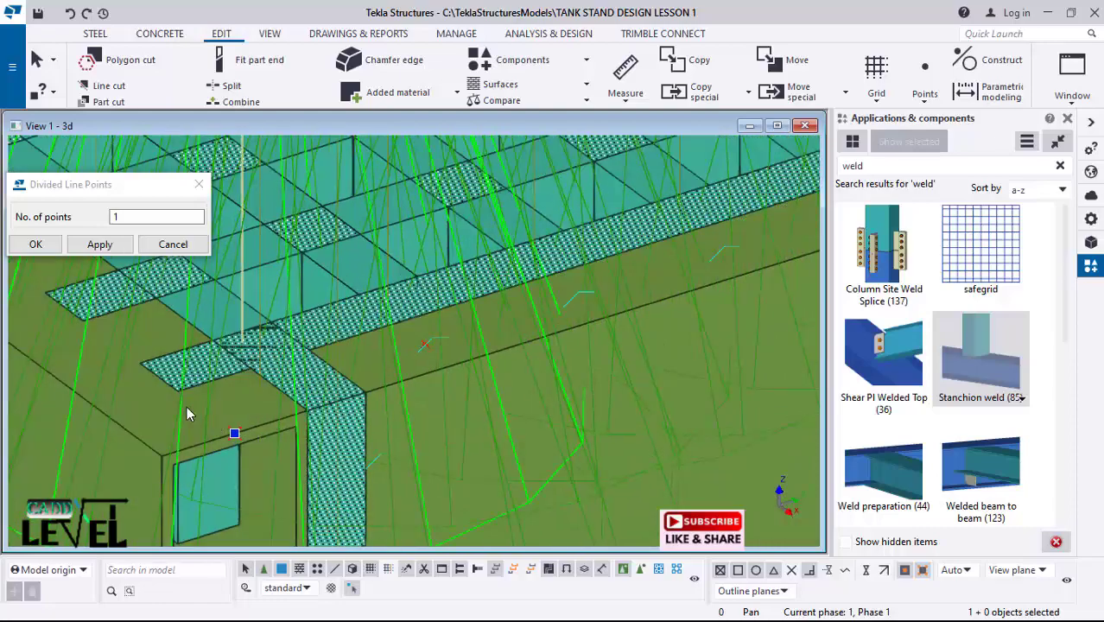
pyautogui.moveTo(187, 408)
pyautogui.keyDown('ctrl'); pyautogui.mouseDown(button='middle')
pyautogui.moveTo(193, 415)
pyautogui.moveTo(176, 403)
pyautogui.moveTo(194, 406)
pyautogui.moveTo(187, 390)
pyautogui.moveTo(195, 405)
pyautogui.mouseUp(button='middle'); pyautogui.keyUp('ctrl')
pyautogui.scroll(-1, 192, 380)
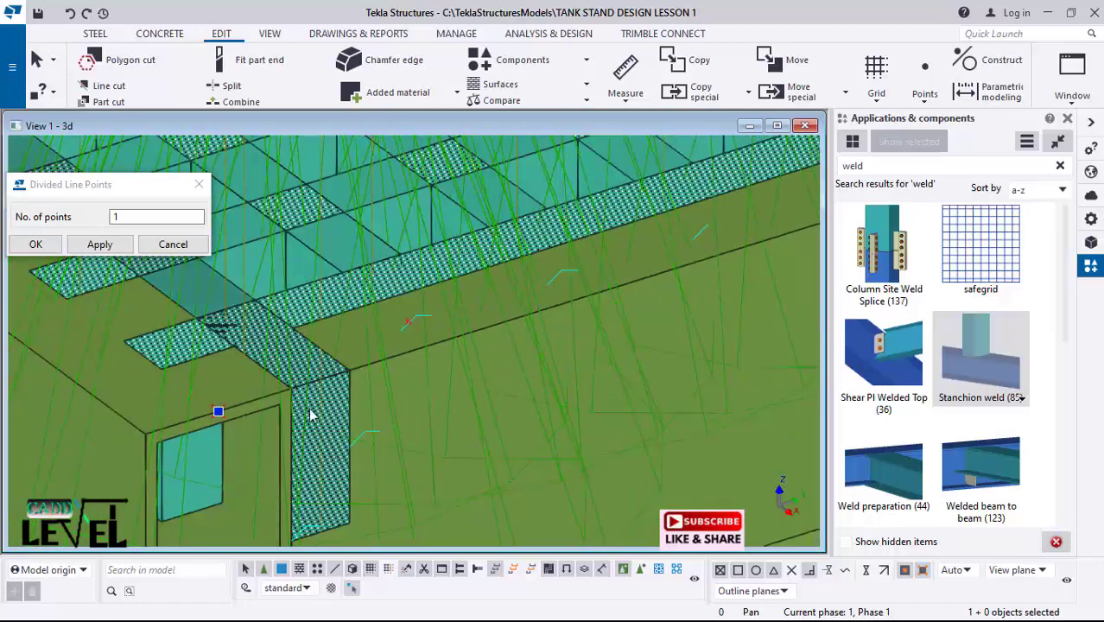
pyautogui.keyDown('ctrl'); pyautogui.moveTo(311, 415); pyautogui.dragTo(544, 352, button='middle'); pyautogui.keyUp('ctrl')
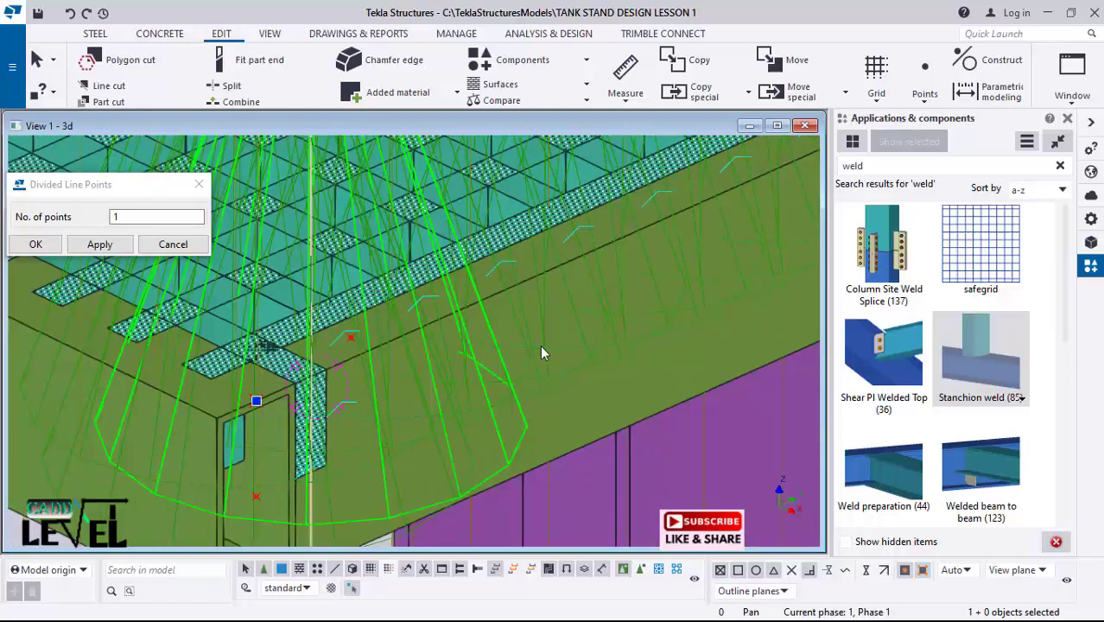
pyautogui.click(35, 246)
pyautogui.rightClick(524, 259)
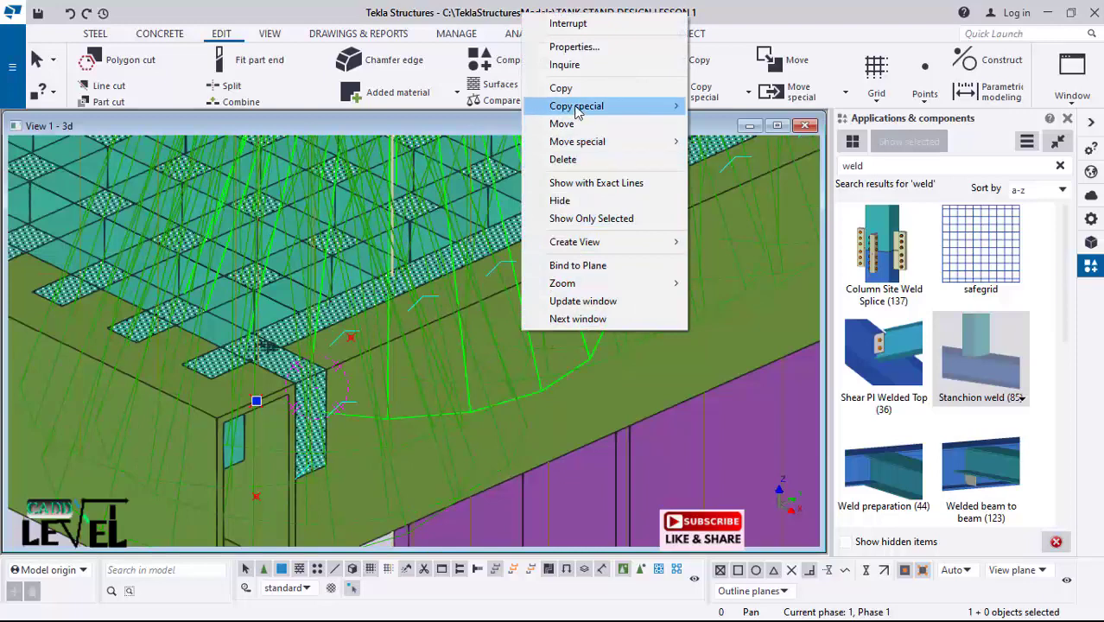
pyautogui.moveTo(578, 114)
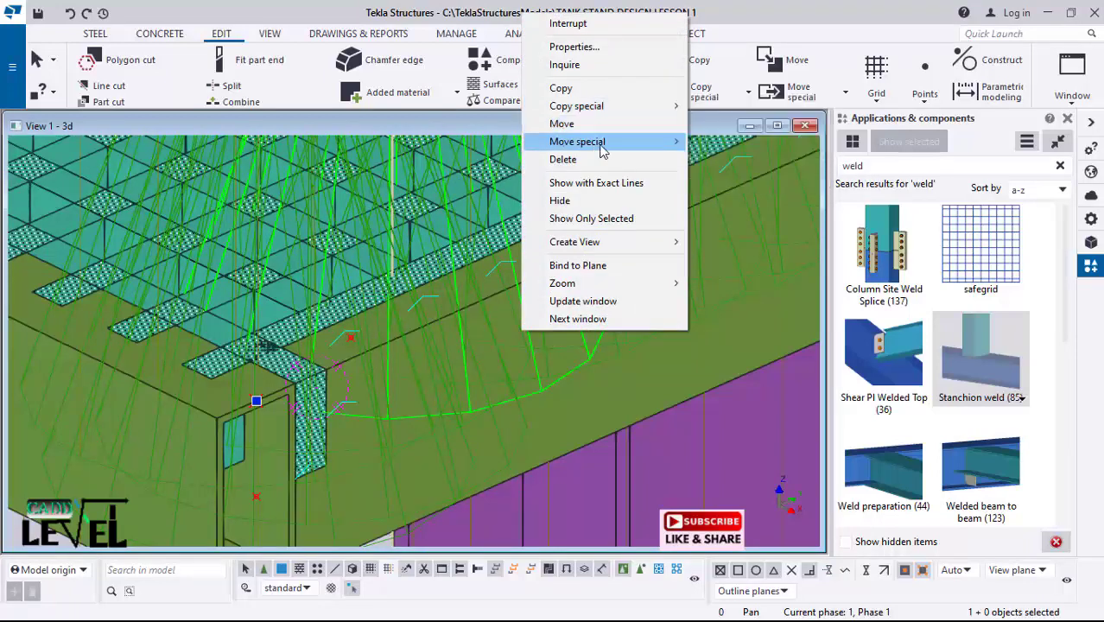
pyautogui.moveTo(646, 143)
pyautogui.click(728, 143)
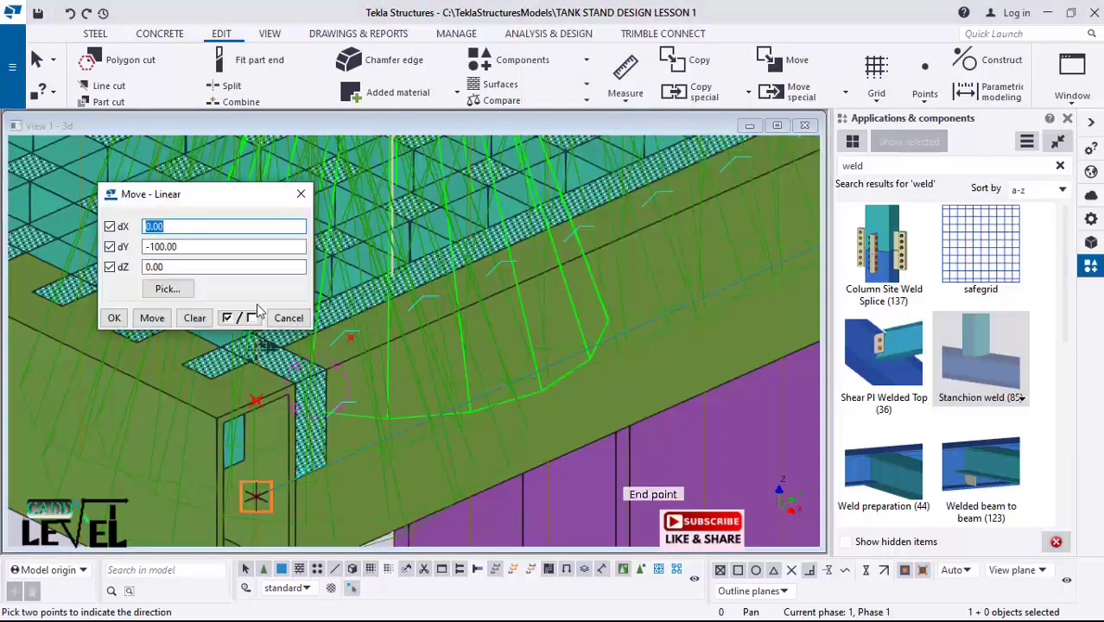
pyautogui.click(194, 318)
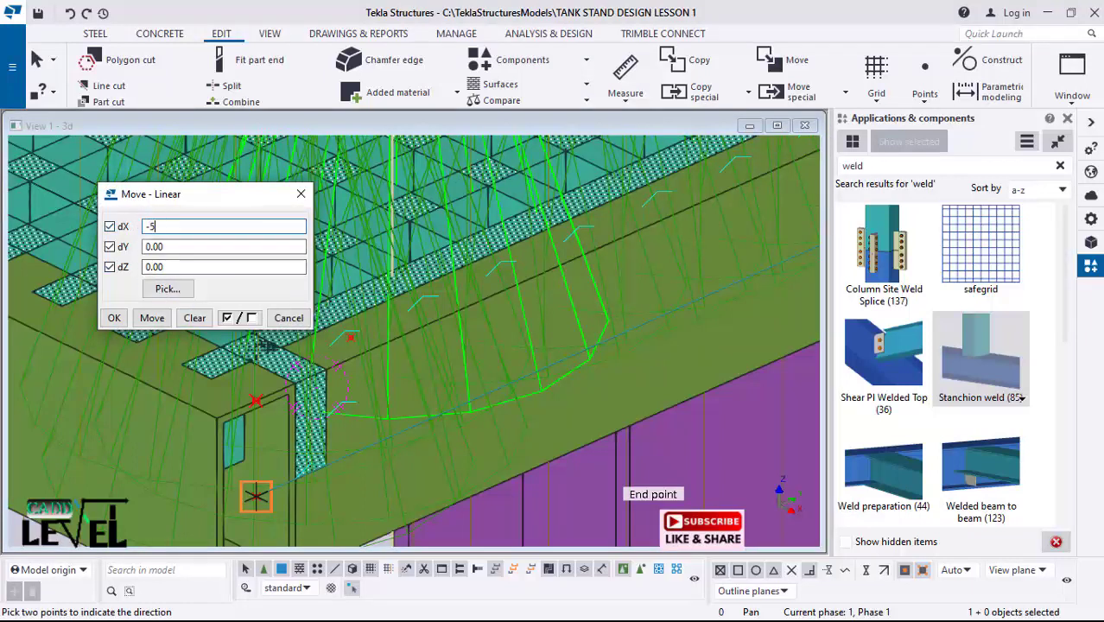
pyautogui.click(145, 322)
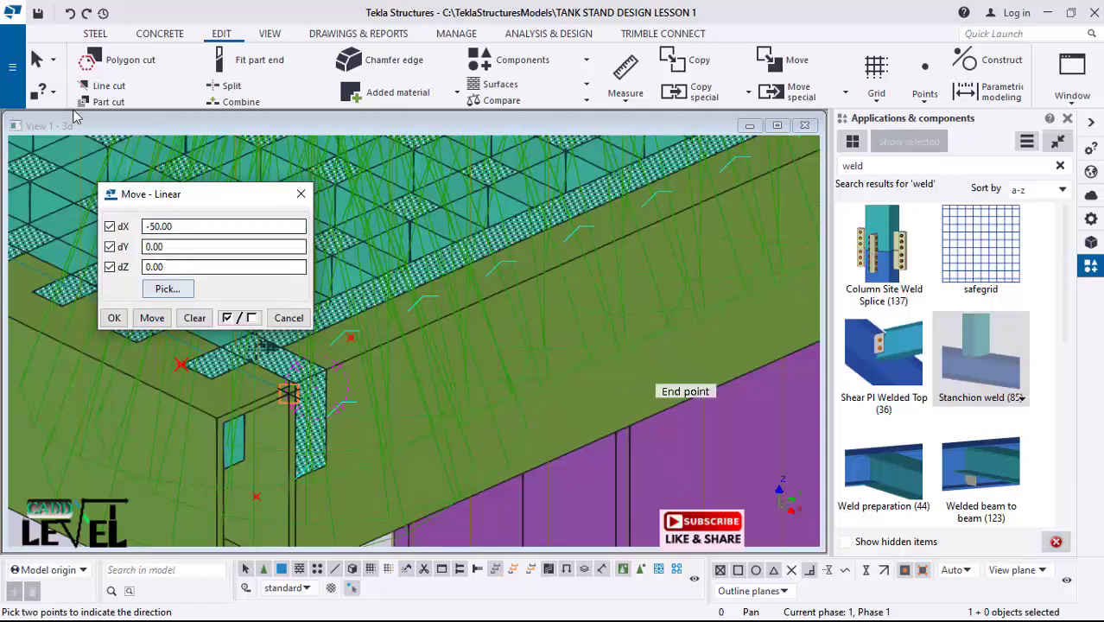
pyautogui.click(70, 14)
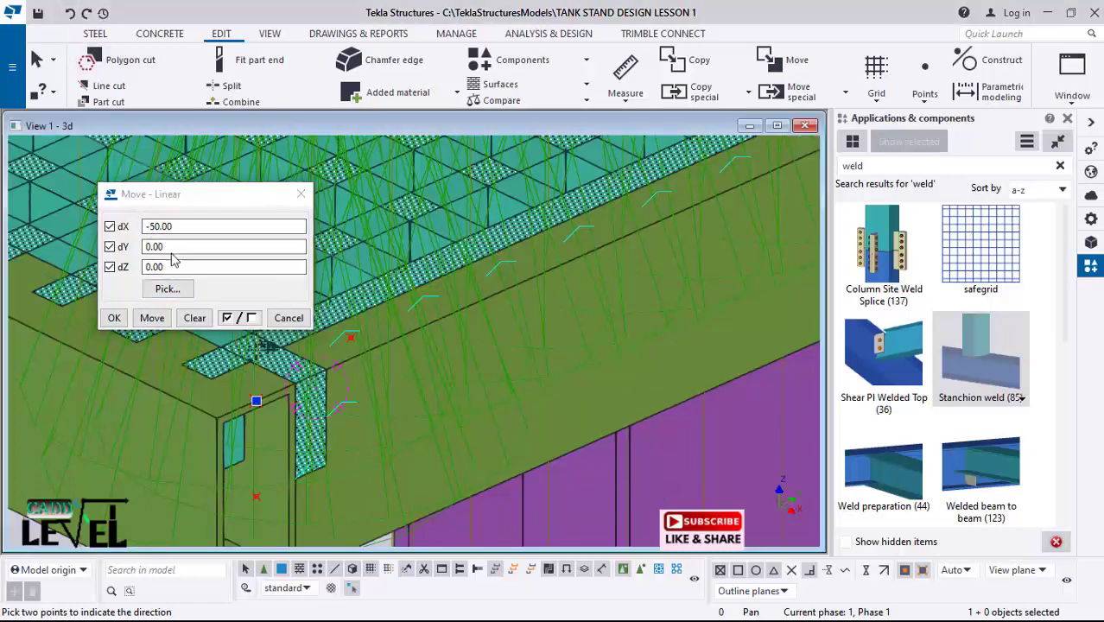
# Step: Move the near-corner point linearly by dX -25
pyautogui.moveTo(145, 226); pyautogui.dragTo(160, 227)
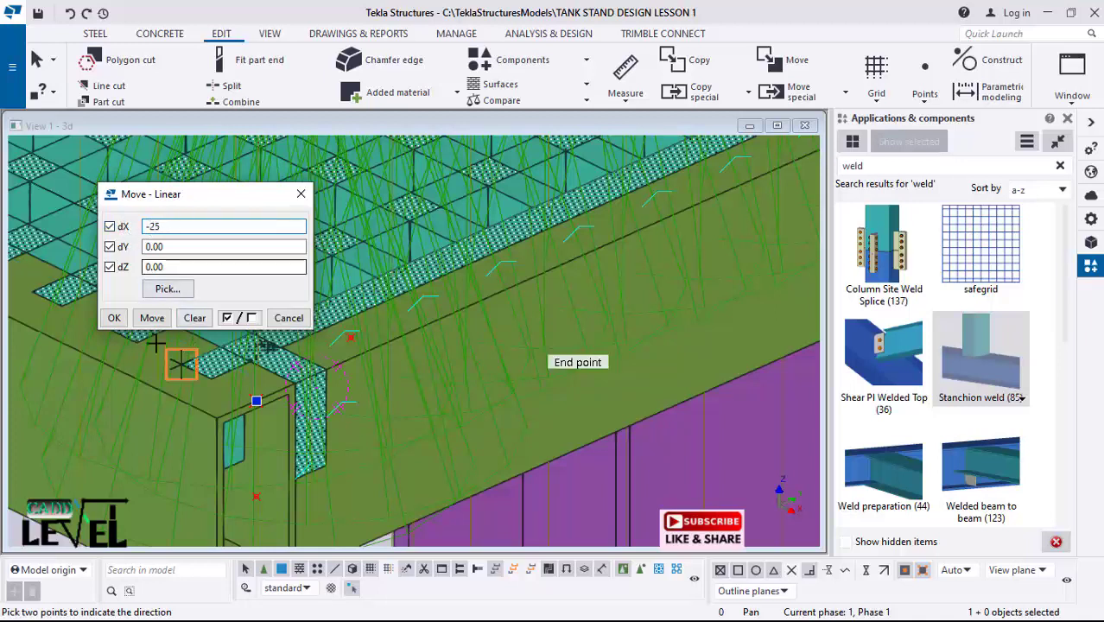
pyautogui.click(114, 318)
pyautogui.scroll(-6, 359, 369)
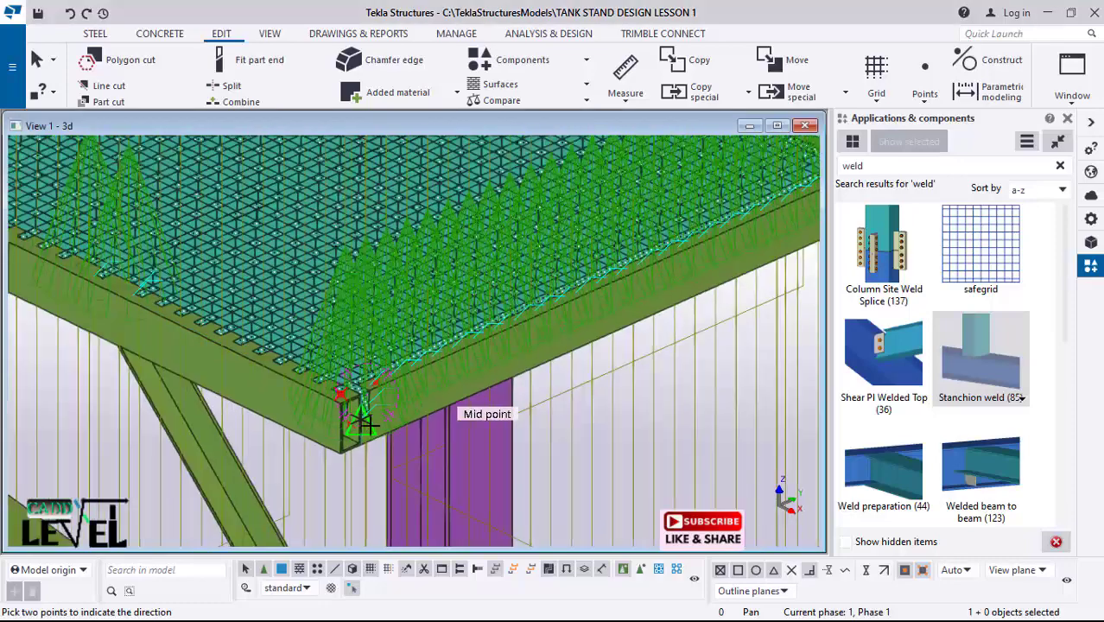
pyautogui.scroll(1, 732, 324)
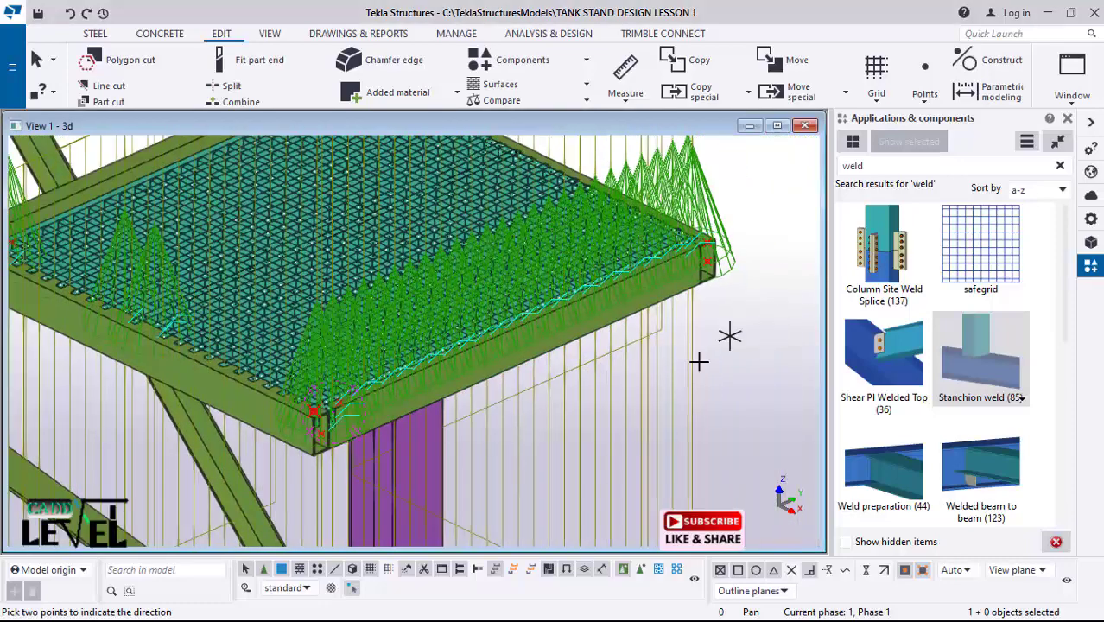
pyautogui.scroll(-2, 699, 362)
pyautogui.scroll(4, 222, 361)
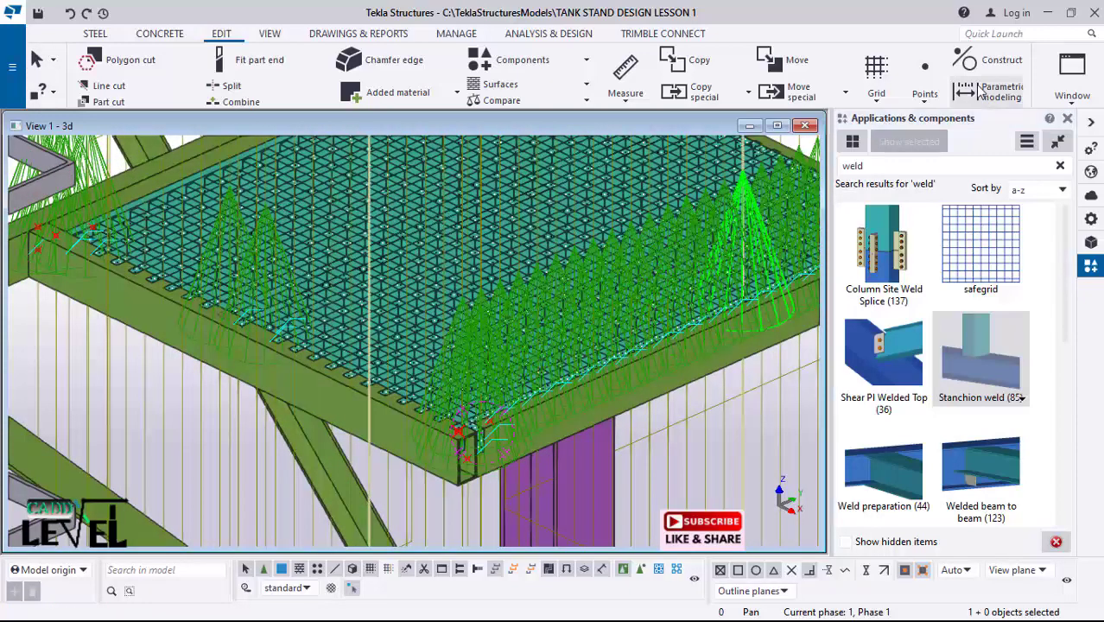
# Step: Add one divided-line point midway between the side frame beam's outer edge and the facing grating bar, and end the command
pyautogui.click(924, 76)
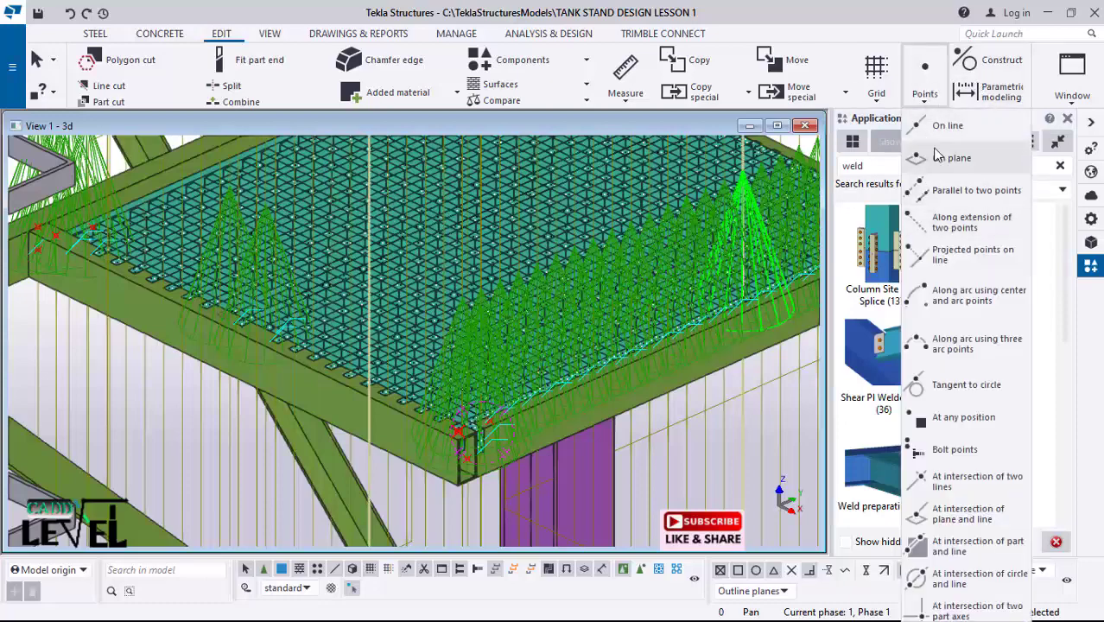
pyautogui.click(929, 123)
pyautogui.scroll(4, 171, 288)
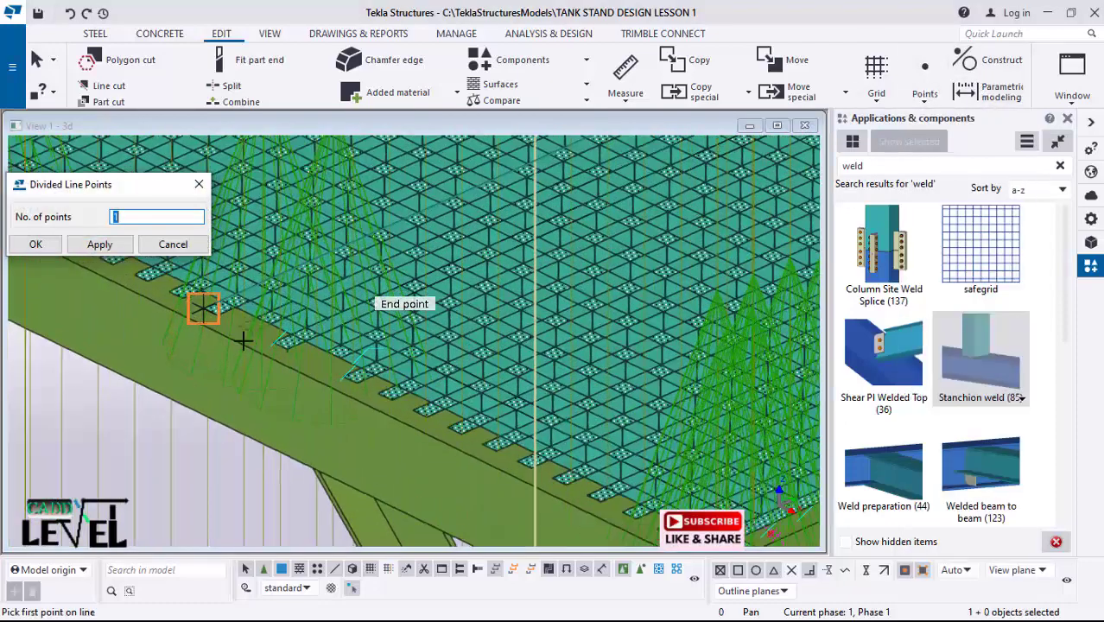
pyautogui.click(305, 377)
pyautogui.scroll(5, 311, 373)
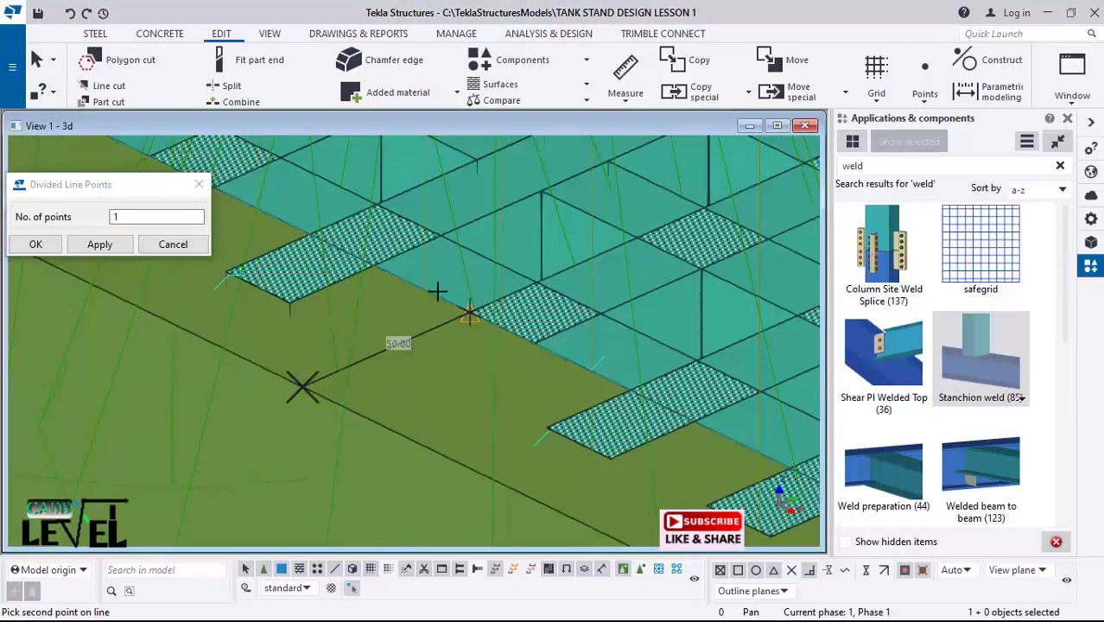
pyautogui.click(466, 317)
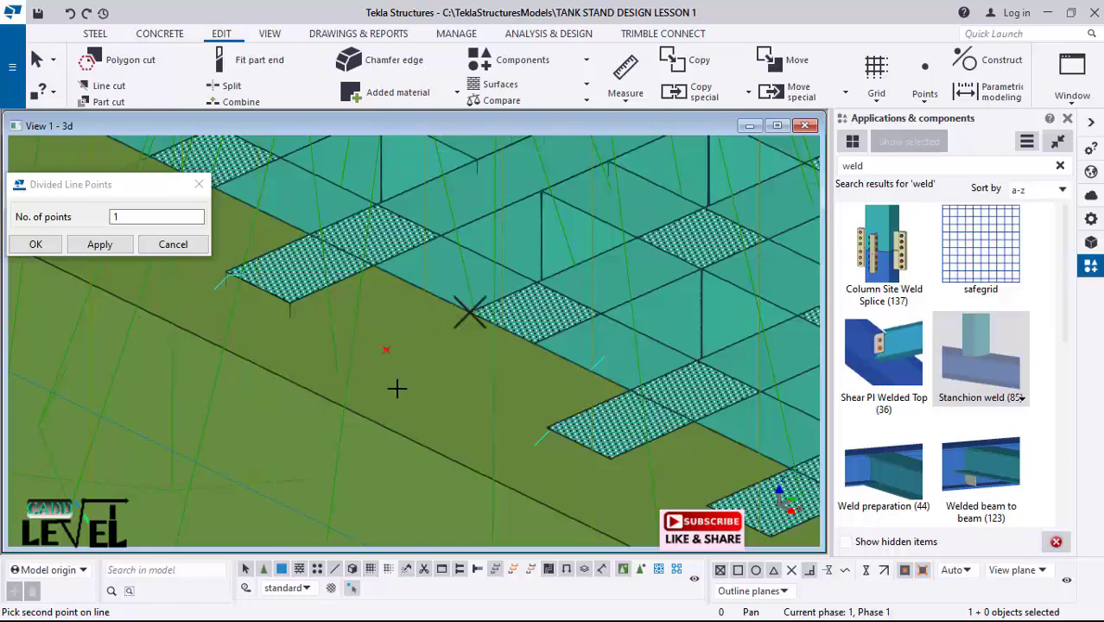
pyautogui.scroll(-5, 311, 322)
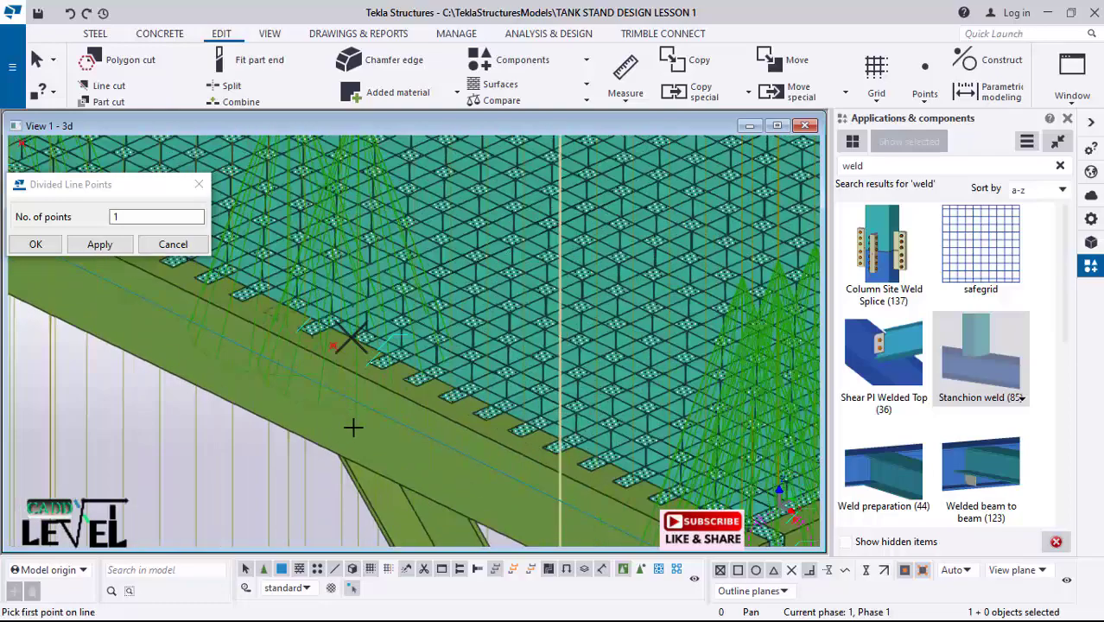
pyautogui.press('Escape')
pyautogui.scroll(-5, 329, 399)
# Step: Select the reference point midway along the side frame beam and close the Divided Line Points settings
pyautogui.keyDown('ctrl'); pyautogui.moveTo(293, 378); pyautogui.dragTo(331, 419, button='middle'); pyautogui.keyUp('ctrl')
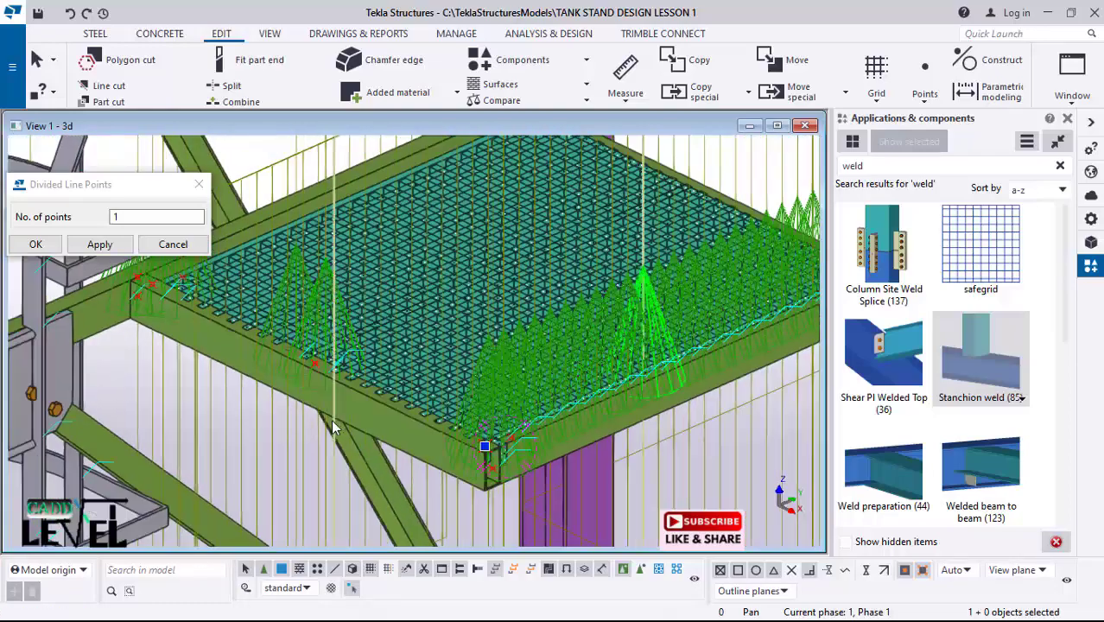
pyautogui.scroll(4, 349, 387)
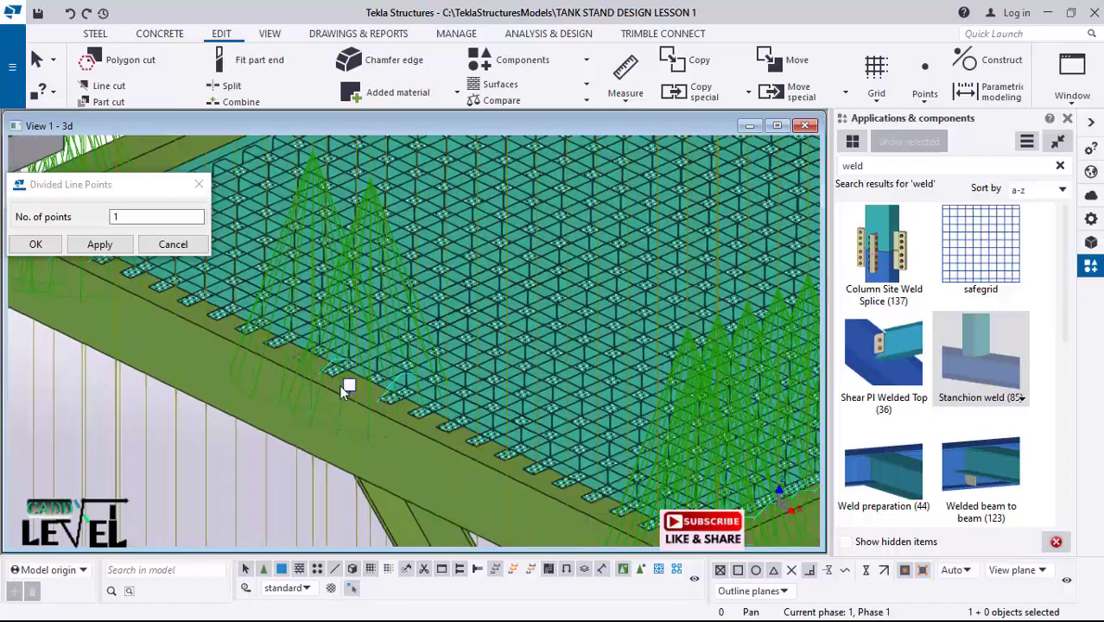
pyautogui.rightClick(344, 384)
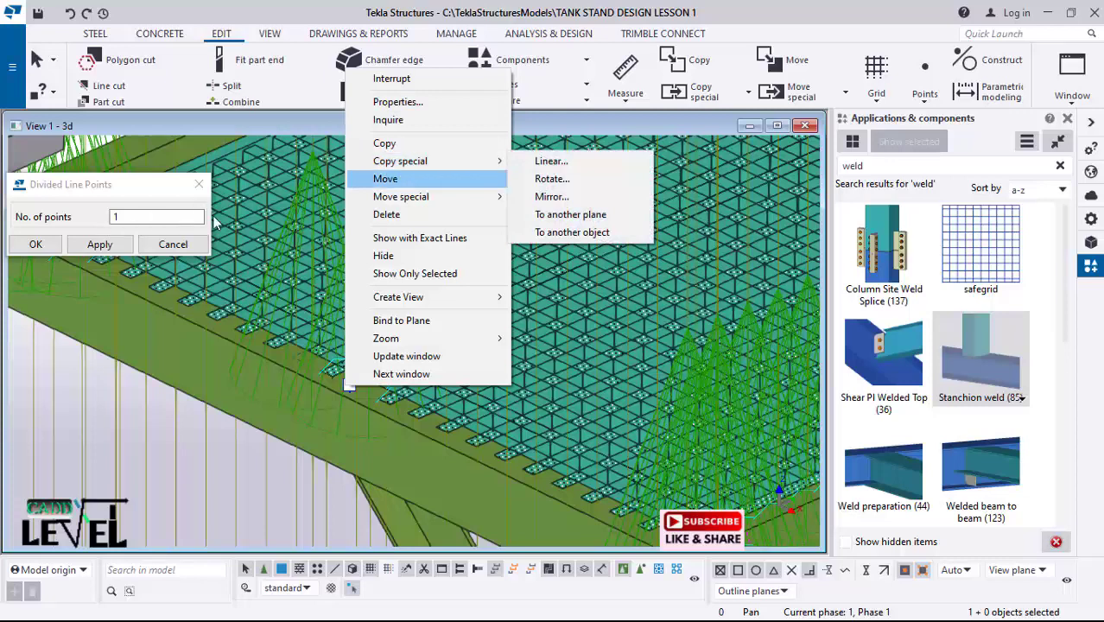
pyautogui.click(200, 186)
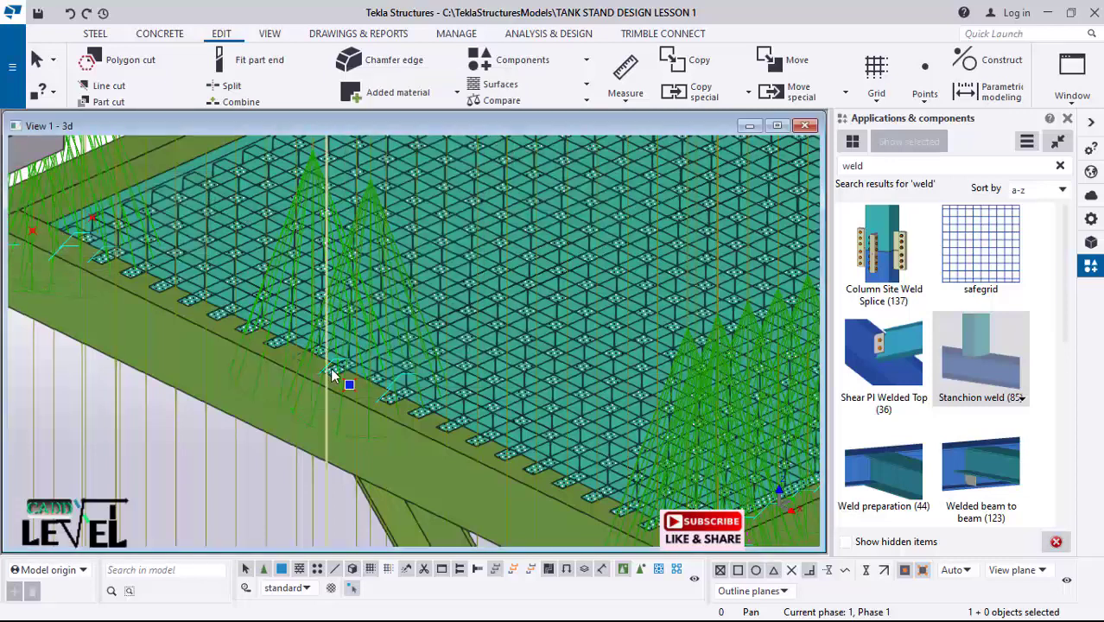
# Step: Copy the side frame beam's midway point linearly by dX -200 with one copy, and end the command
pyautogui.rightClick(279, 456)
pyautogui.moveTo(337, 225)
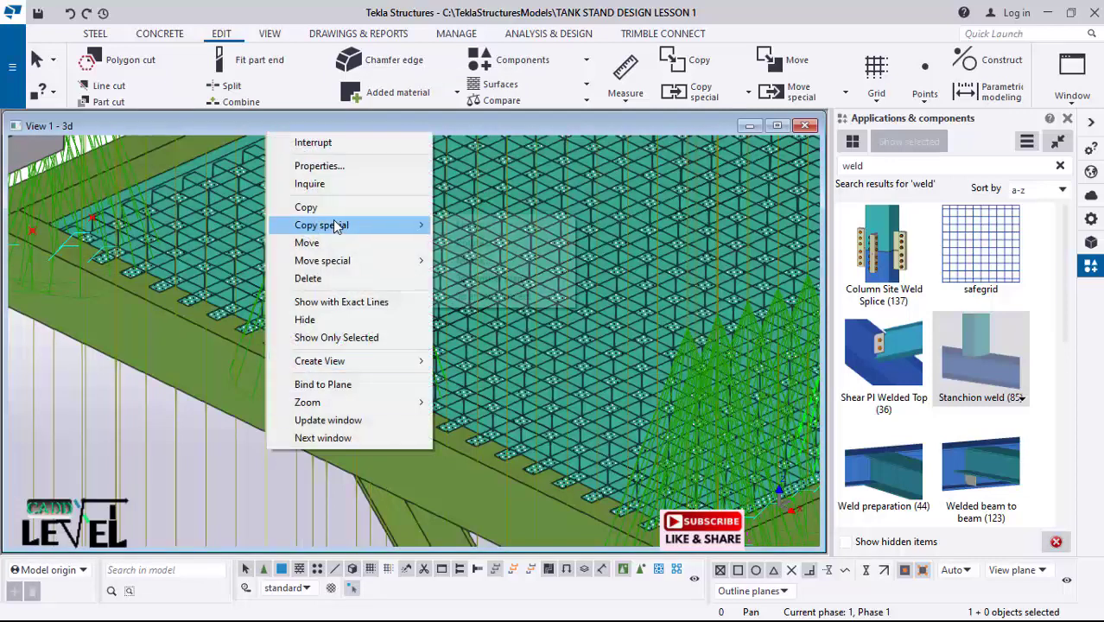
pyautogui.click(474, 225)
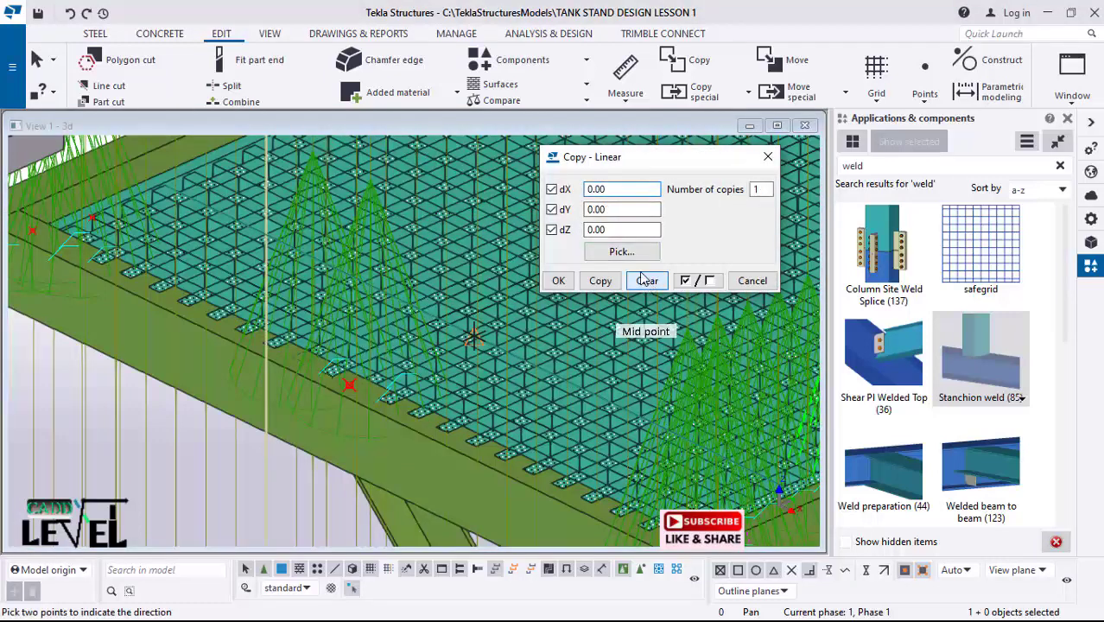
pyautogui.moveTo(623, 189); pyautogui.dragTo(525, 203)
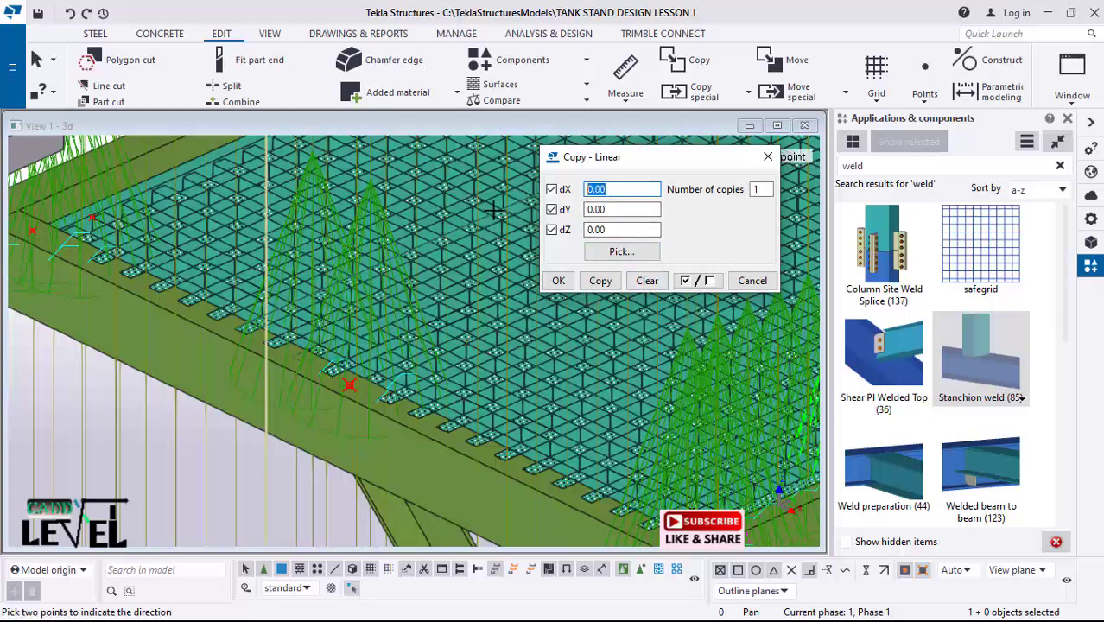
pyautogui.write('-2')
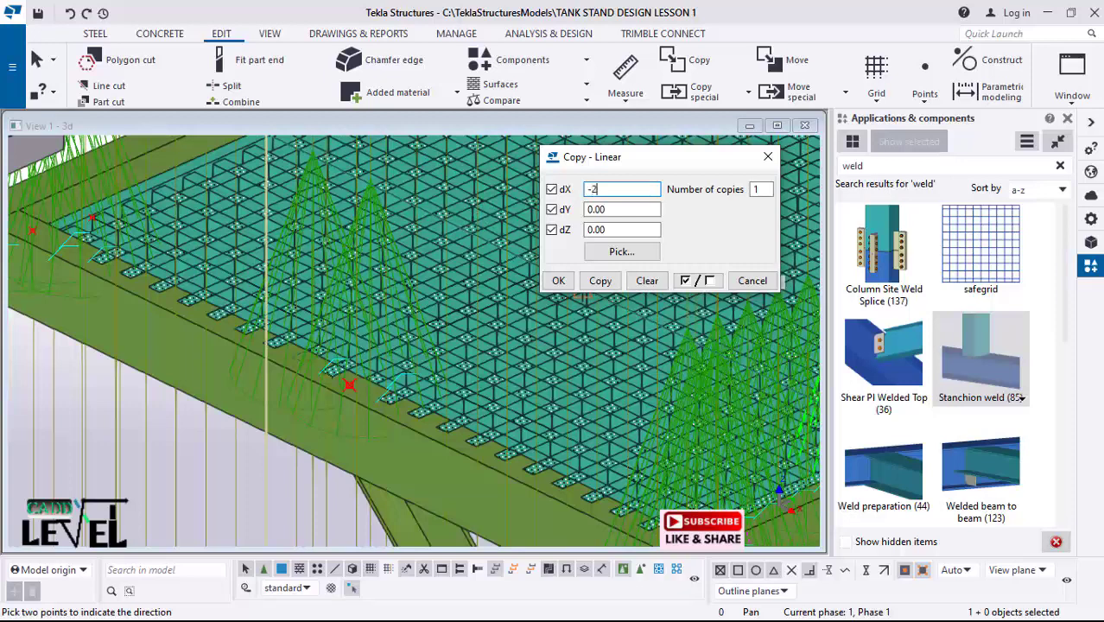
pyautogui.write('00')
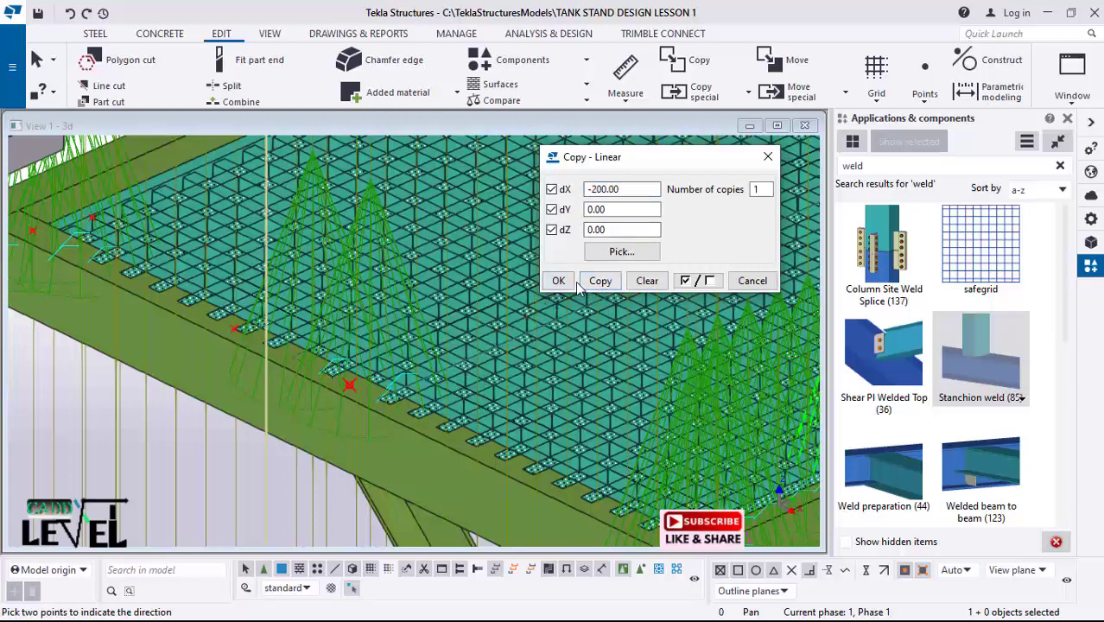
pyautogui.click(559, 280)
pyautogui.scroll(-5, 468, 382)
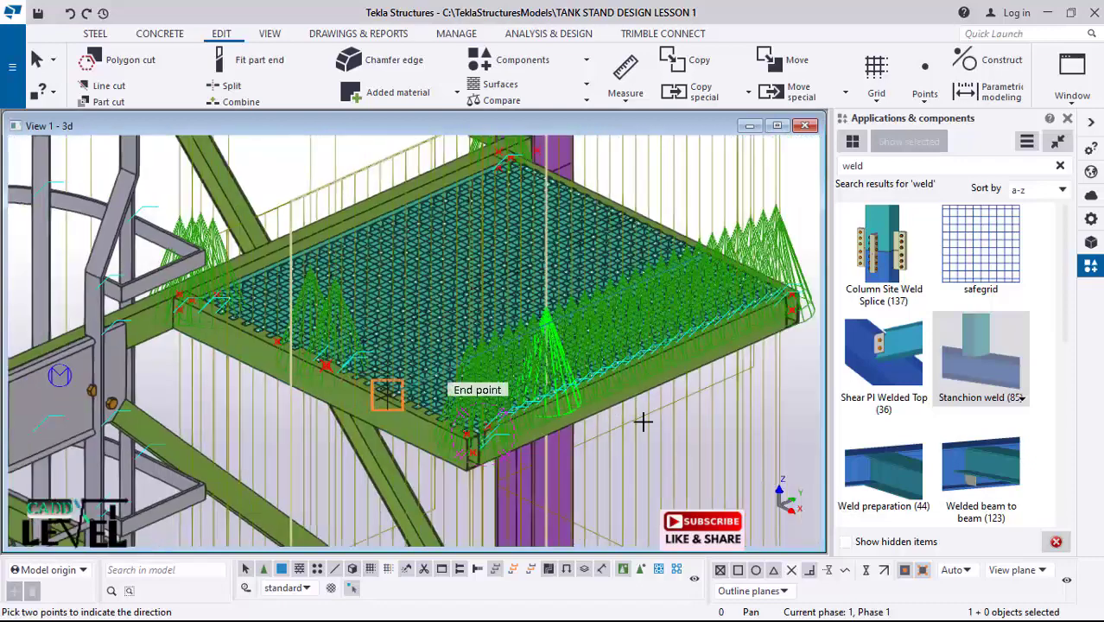
pyautogui.rightClick(714, 183)
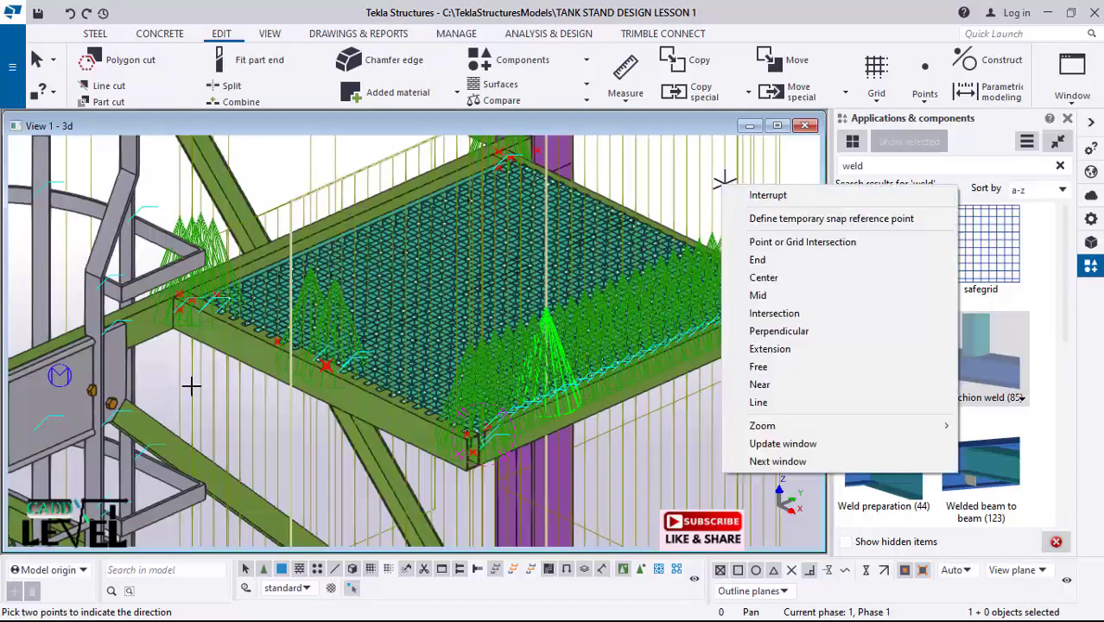
pyautogui.click(768, 194)
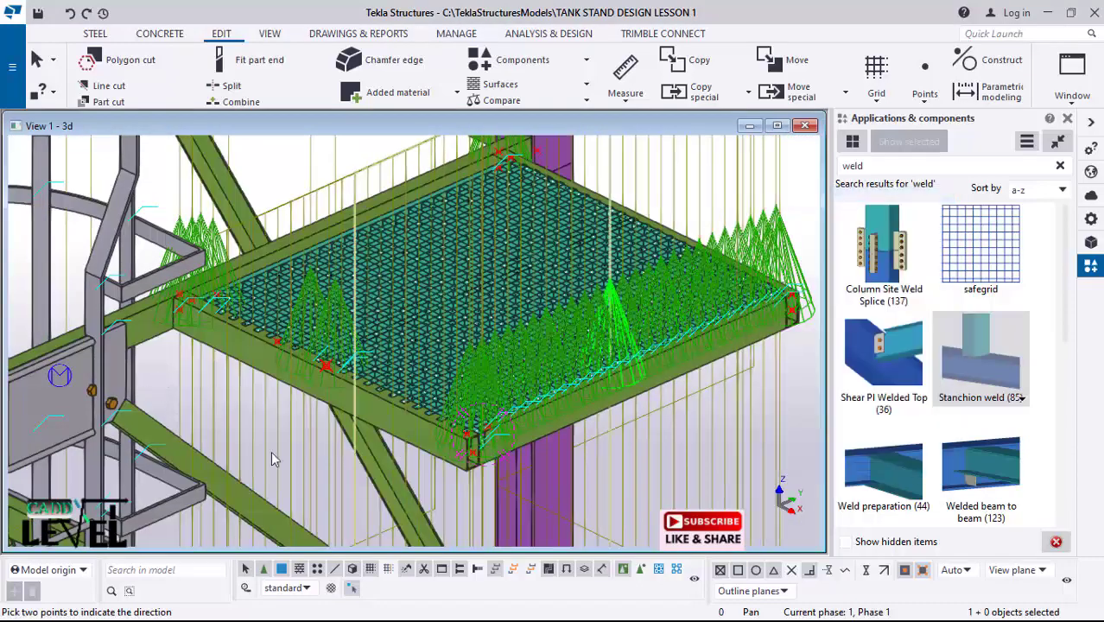
pyautogui.scroll(-3, 302, 353)
pyautogui.scroll(5, 411, 386)
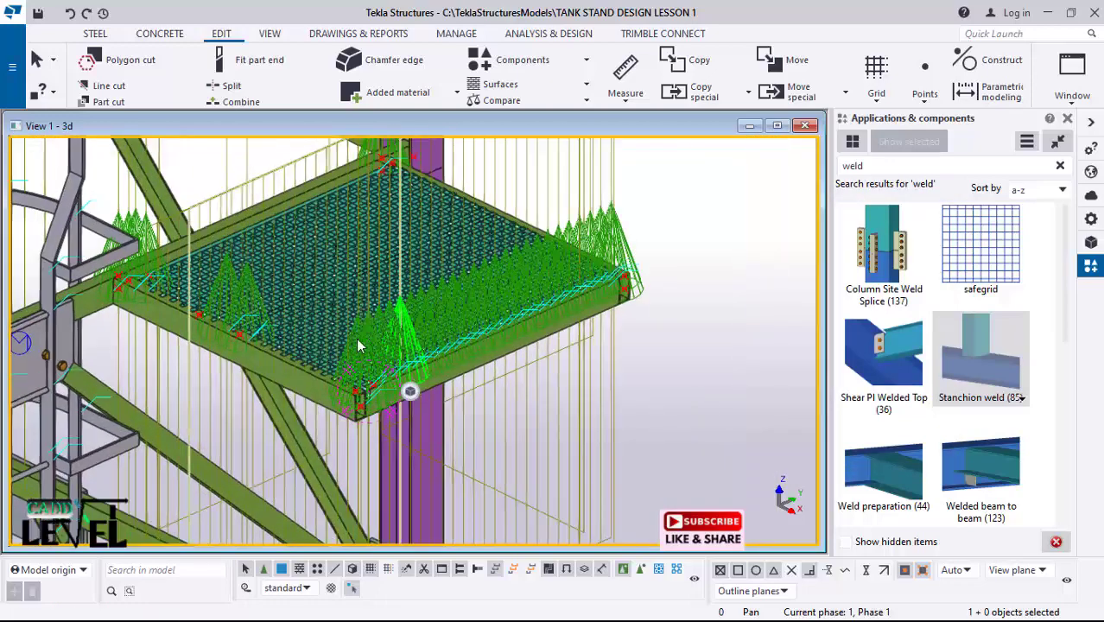
pyautogui.click(412, 386)
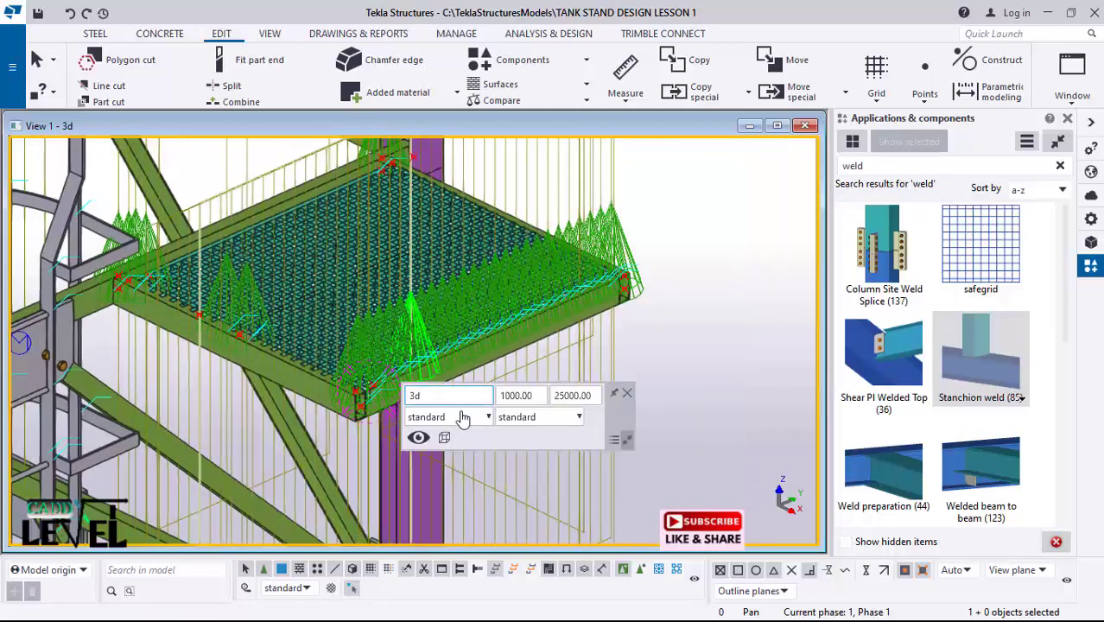
pyautogui.scroll(-2, 393, 368)
pyautogui.moveTo(331, 358)
pyautogui.keyDown('ctrl'); pyautogui.mouseDown(button='middle')
pyautogui.moveTo(578, 289)
pyautogui.moveTo(771, 350)
pyautogui.mouseUp(button='middle'); pyautogui.keyUp('ctrl')
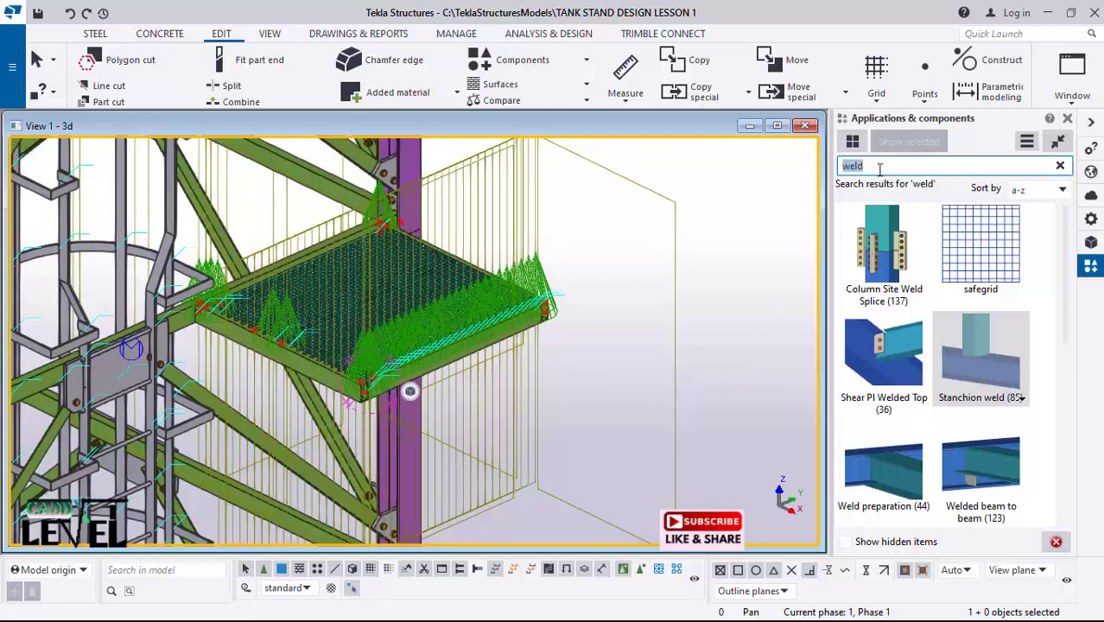
# Step: Search the component catalog for "rail" and locate the Handrailing (1024) component
pyautogui.press('BackSpace')
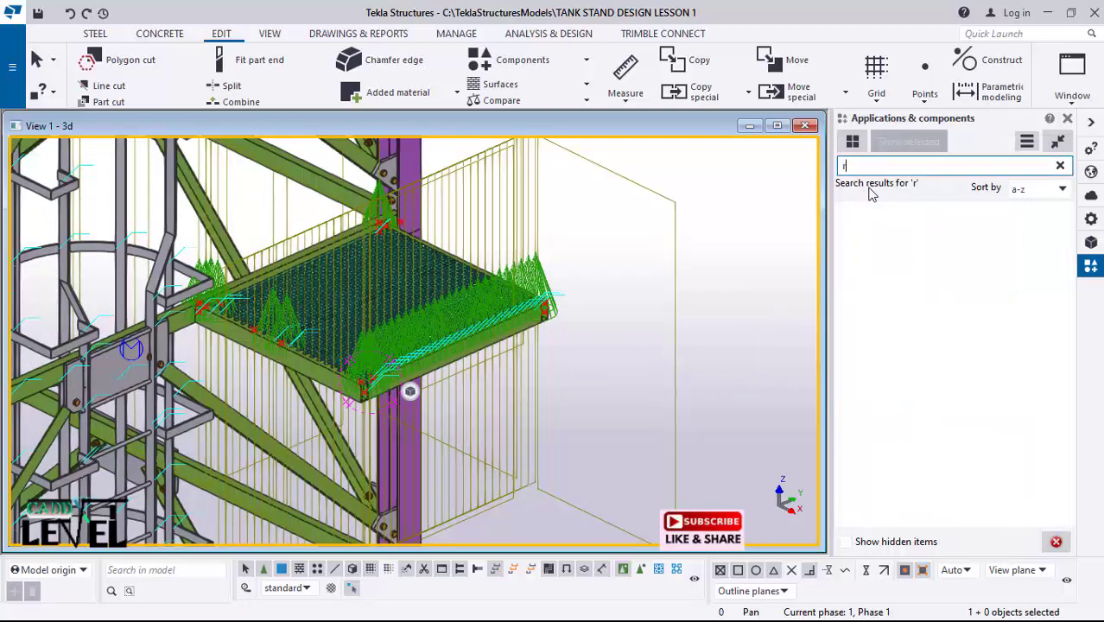
pyautogui.write('rail')
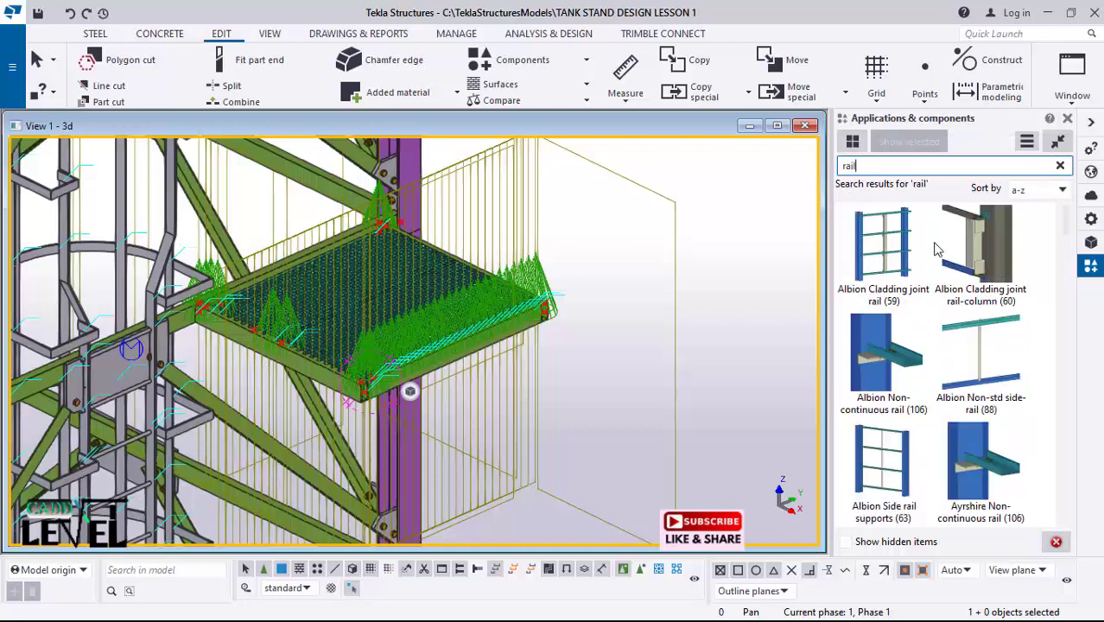
pyautogui.scroll(-15, 938, 249)
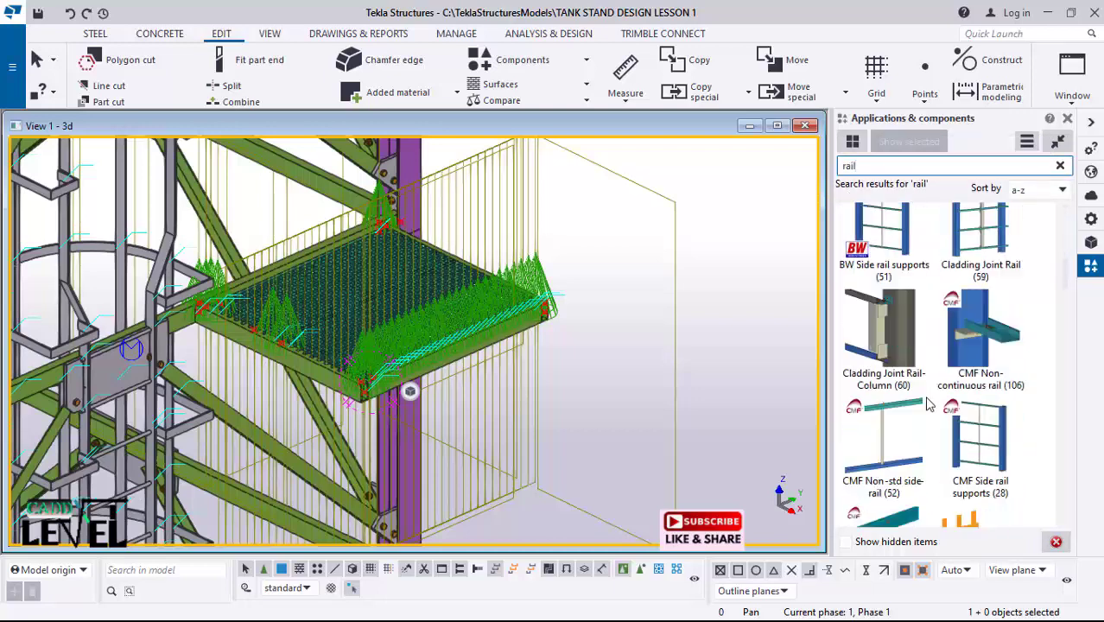
pyautogui.scroll(-2, 924, 403)
pyautogui.scroll(4, 919, 396)
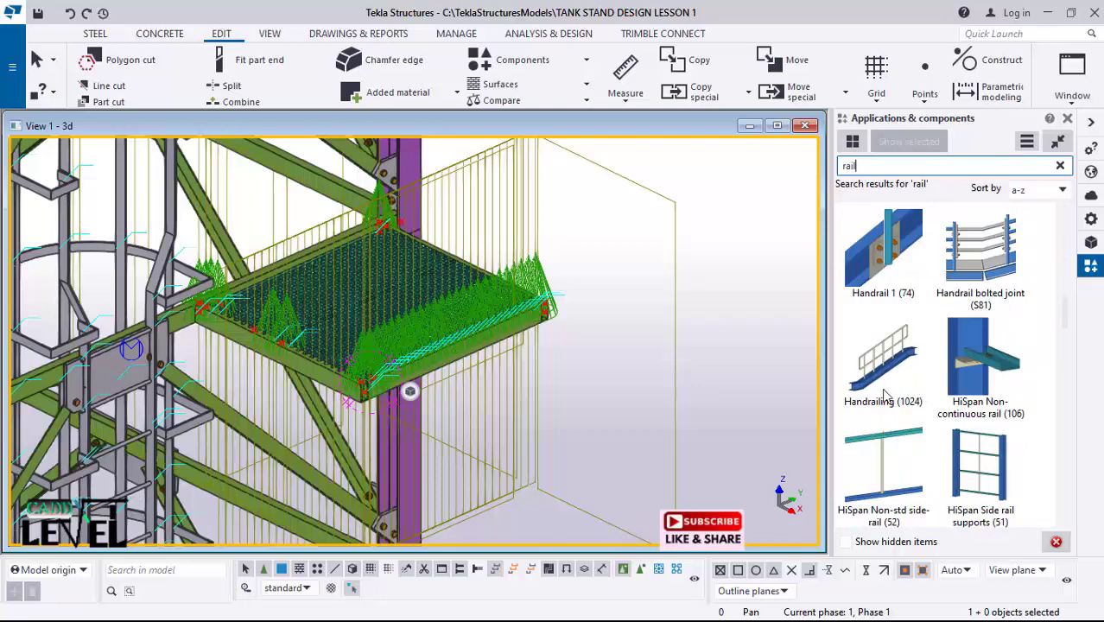
pyautogui.scroll(-5, 881, 389)
pyautogui.scroll(5, 883, 389)
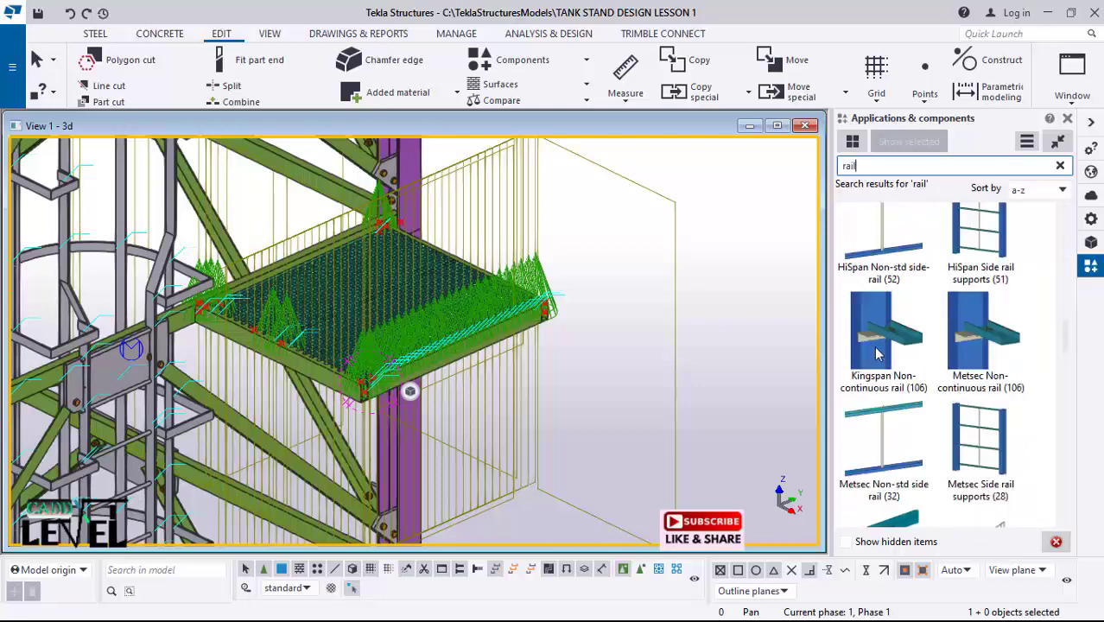
# Step: Add a Handrailing (1024) component along the platform's outer beam, between the reference points at its two corners
pyautogui.click(882, 363)
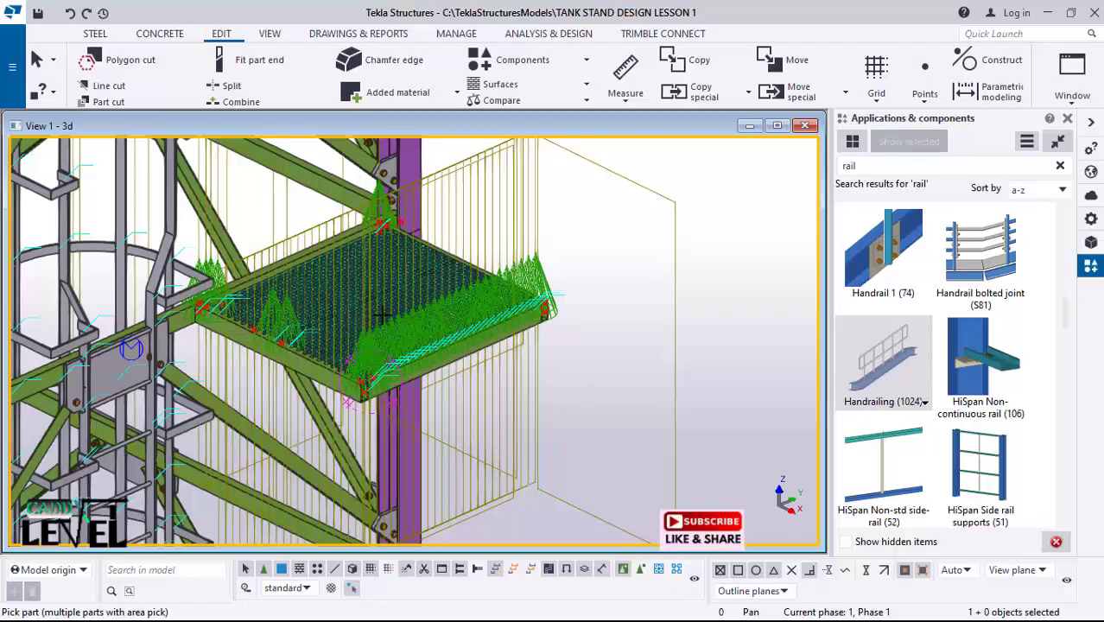
pyautogui.scroll(10, 380, 315)
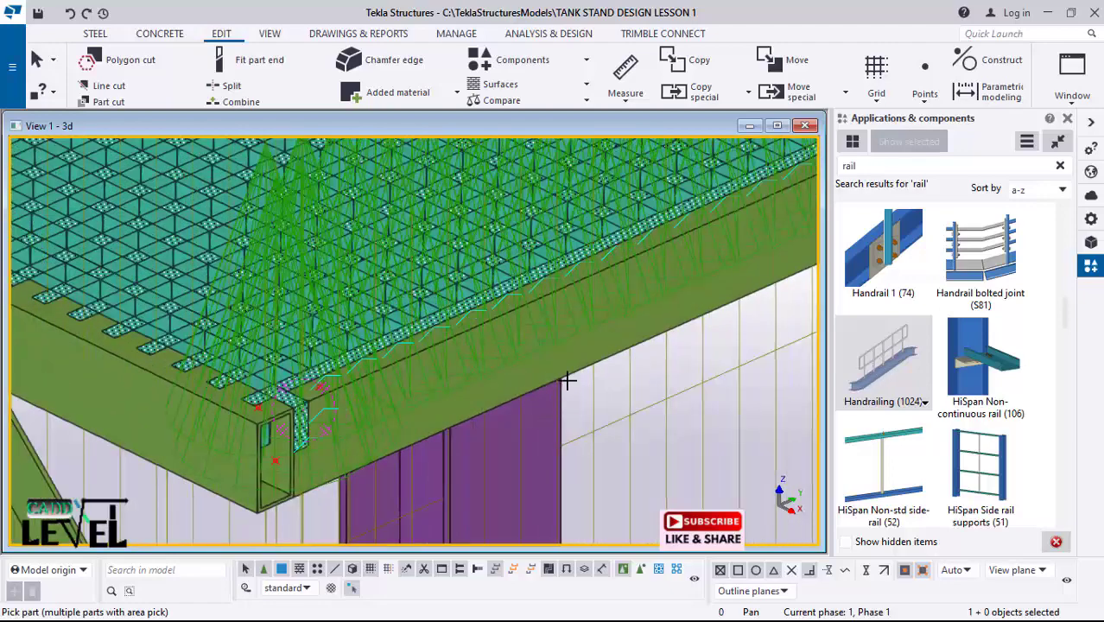
pyautogui.click(640, 332)
pyautogui.scroll(-5, 451, 424)
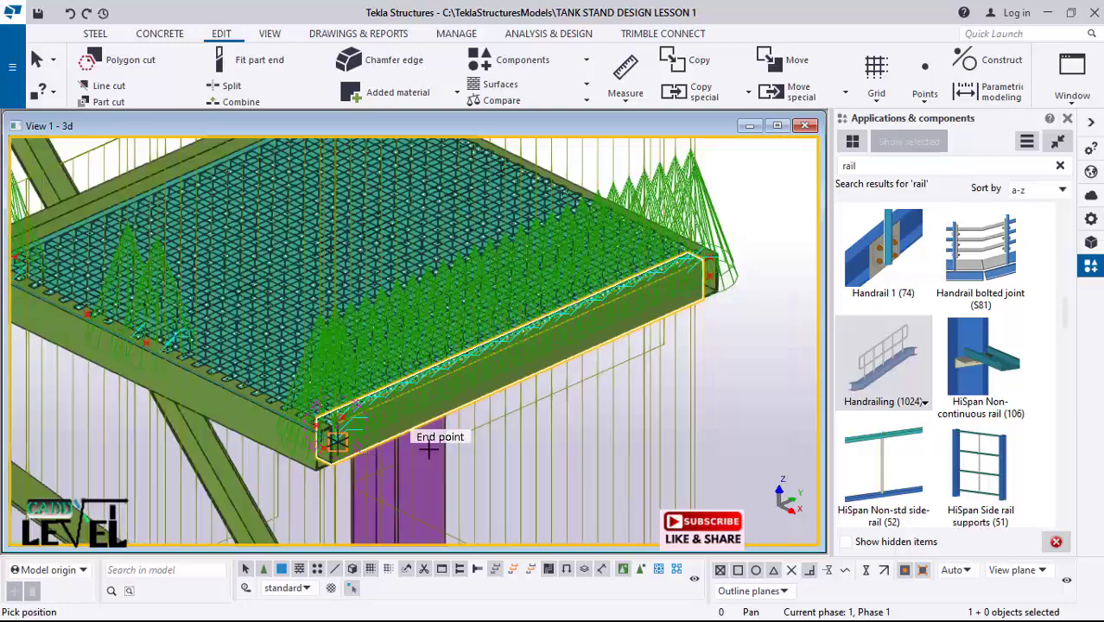
pyautogui.scroll(10, 428, 447)
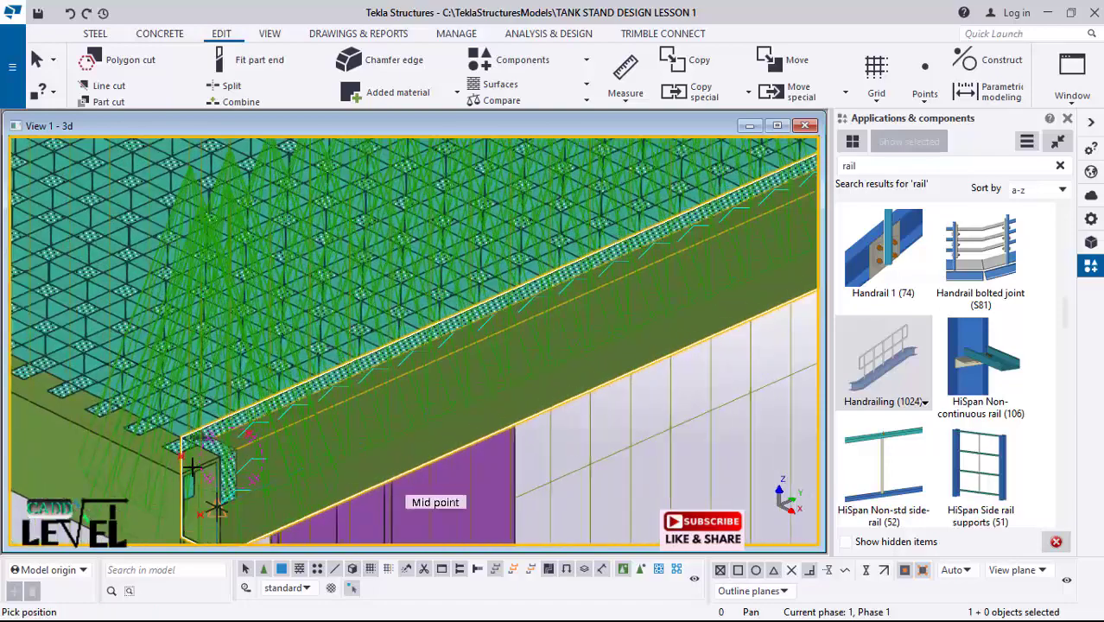
pyautogui.scroll(3, 181, 456)
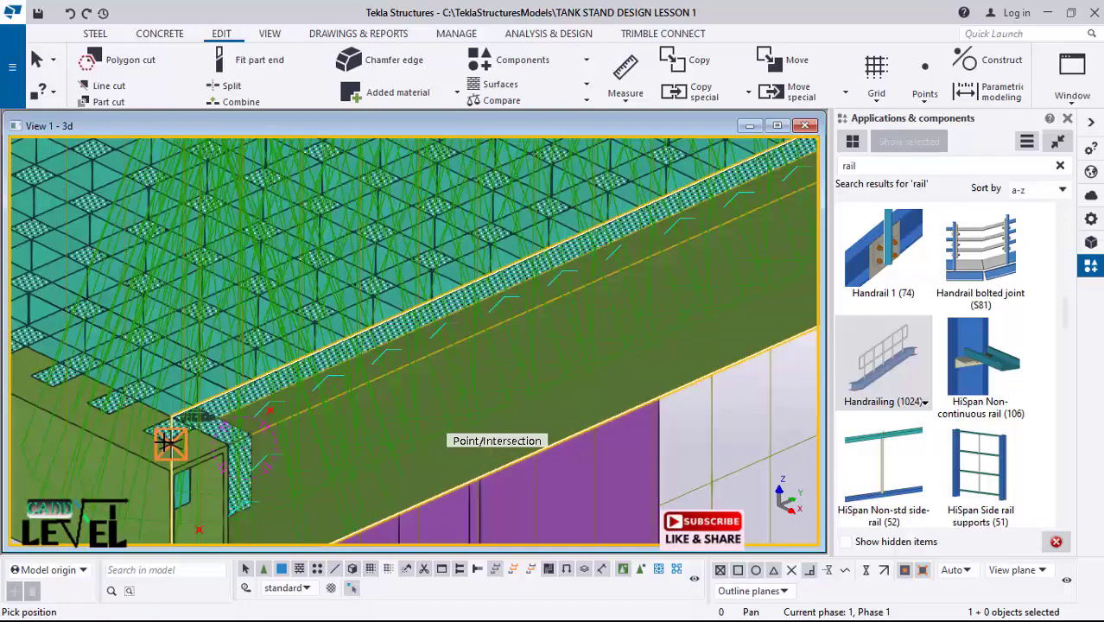
pyautogui.click(167, 448)
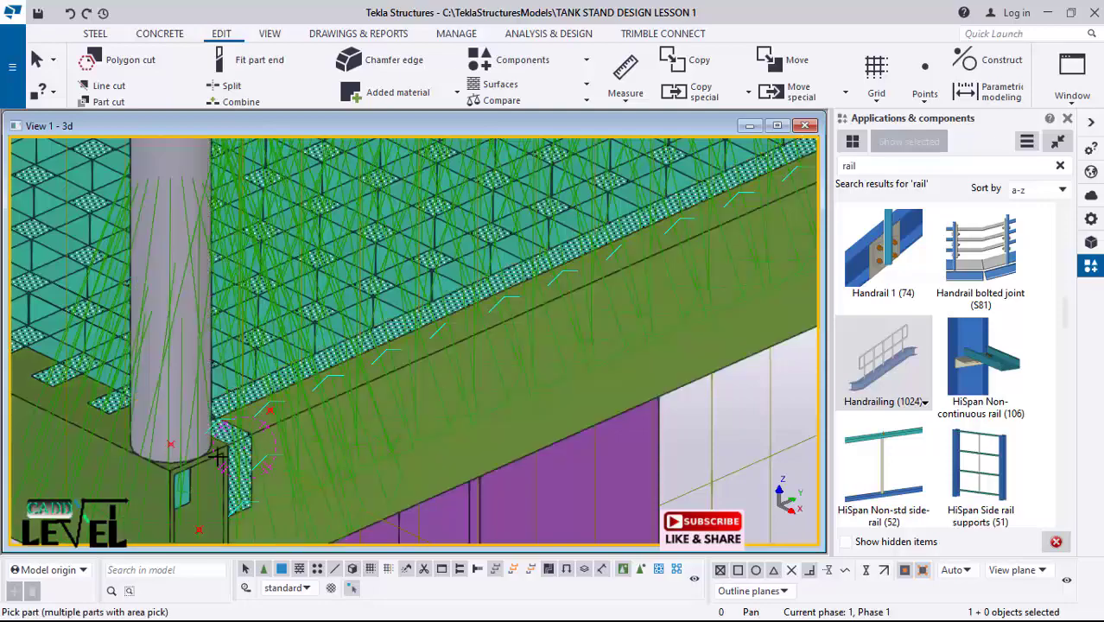
# Step: Add a Handrailing (1024) along the ladder-side frame beam, from the near-corner point to the point copied along that beam
pyautogui.scroll(-10, 218, 458)
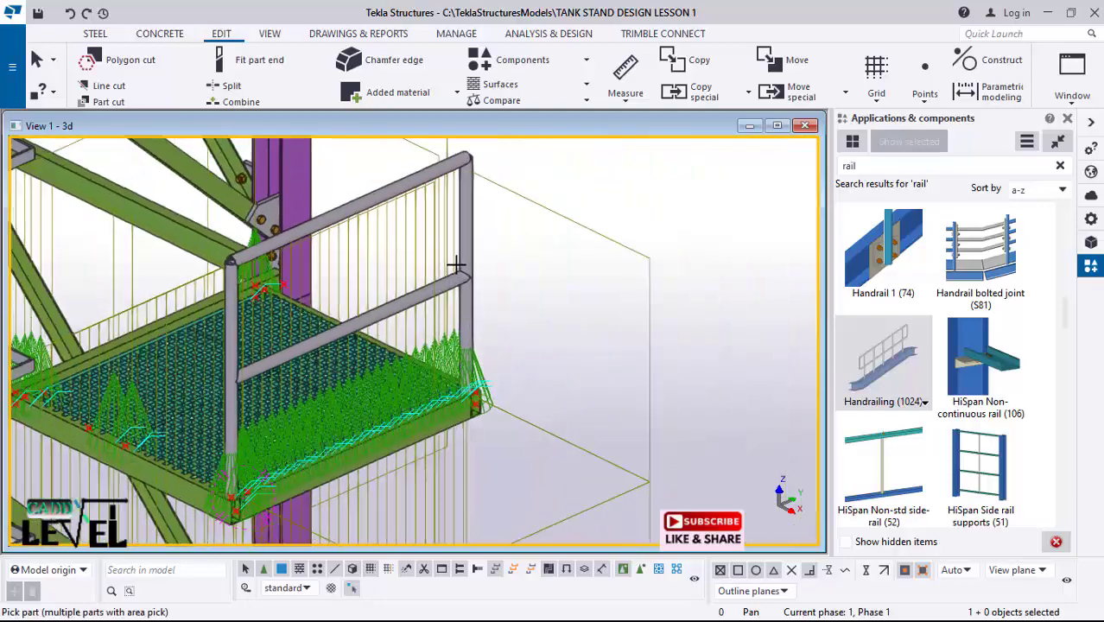
pyautogui.scroll(-2, 536, 346)
pyautogui.scroll(2, 526, 400)
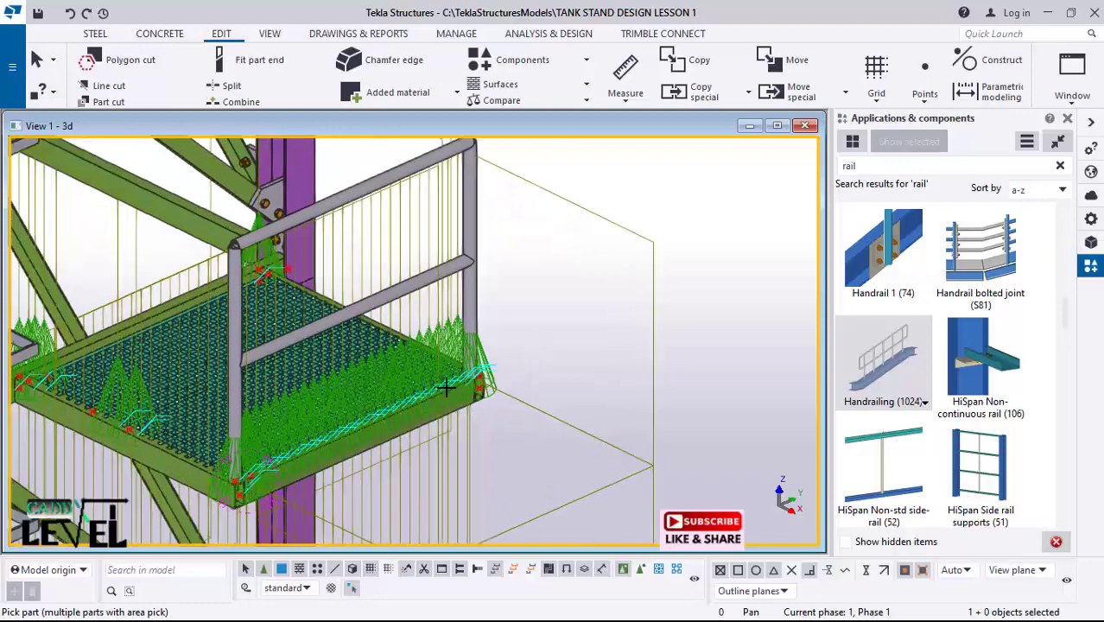
pyautogui.scroll(-5, 458, 368)
pyautogui.scroll(9, 296, 422)
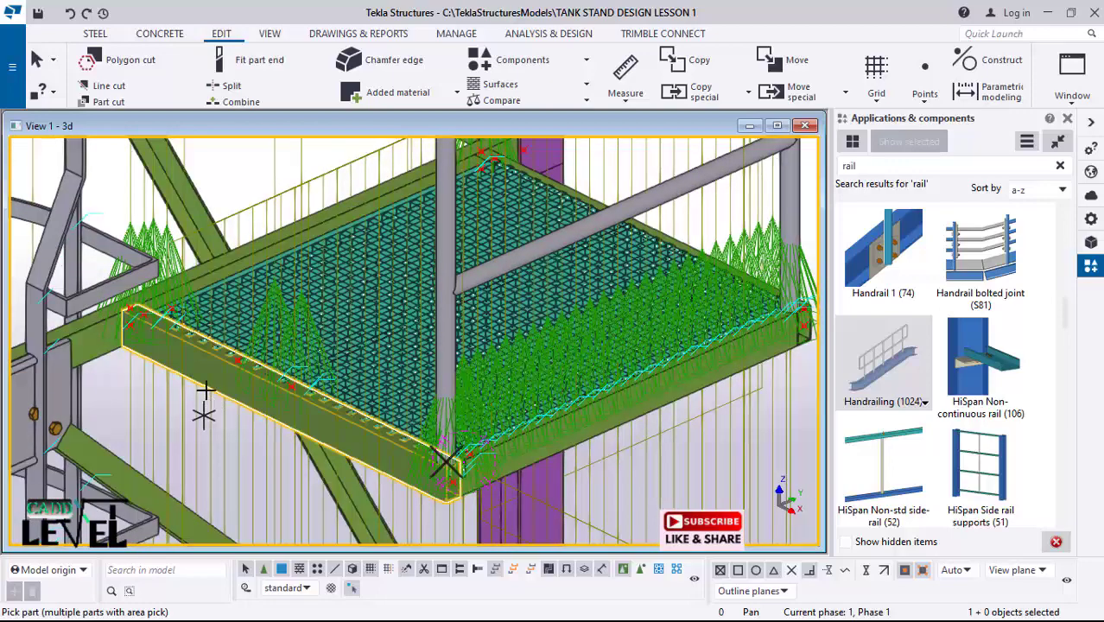
pyautogui.scroll(2, 203, 394)
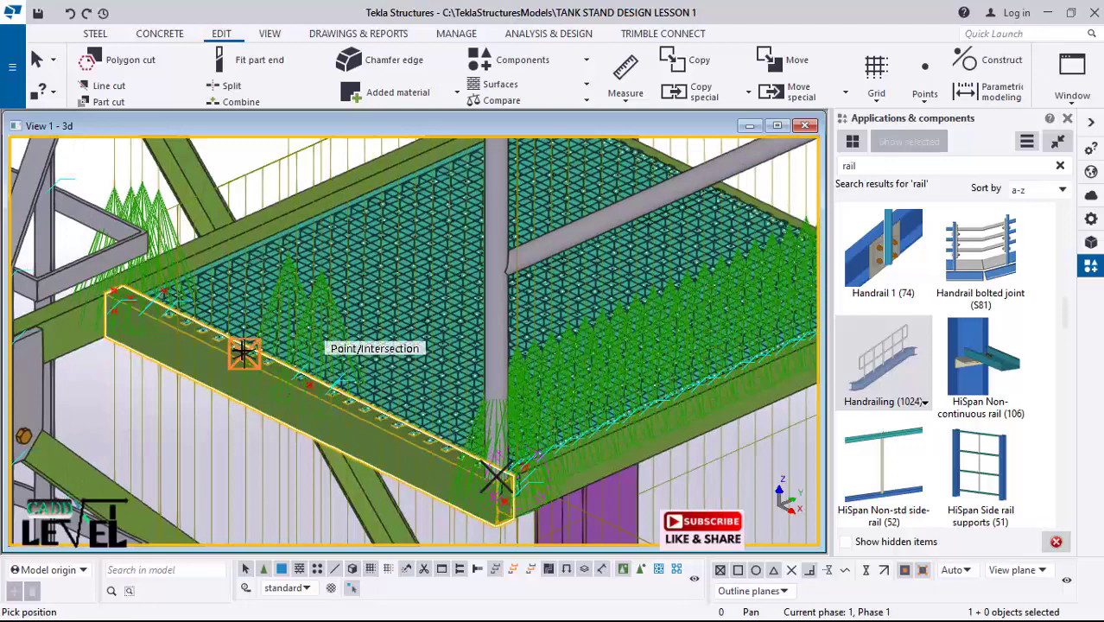
# Step: Add a Handrailing (1024) along the opposite side beam, from its outer corner point to the point beside the purple column
pyautogui.keyDown('ctrl'); pyautogui.moveTo(273, 446); pyautogui.dragTo(389, 343, button='middle'); pyautogui.keyUp('ctrl')
pyautogui.keyDown('ctrl'); pyautogui.moveTo(114, 394); pyautogui.dragTo(54, 365, button='middle'); pyautogui.keyUp('ctrl')
pyautogui.scroll(3, 601, 419)
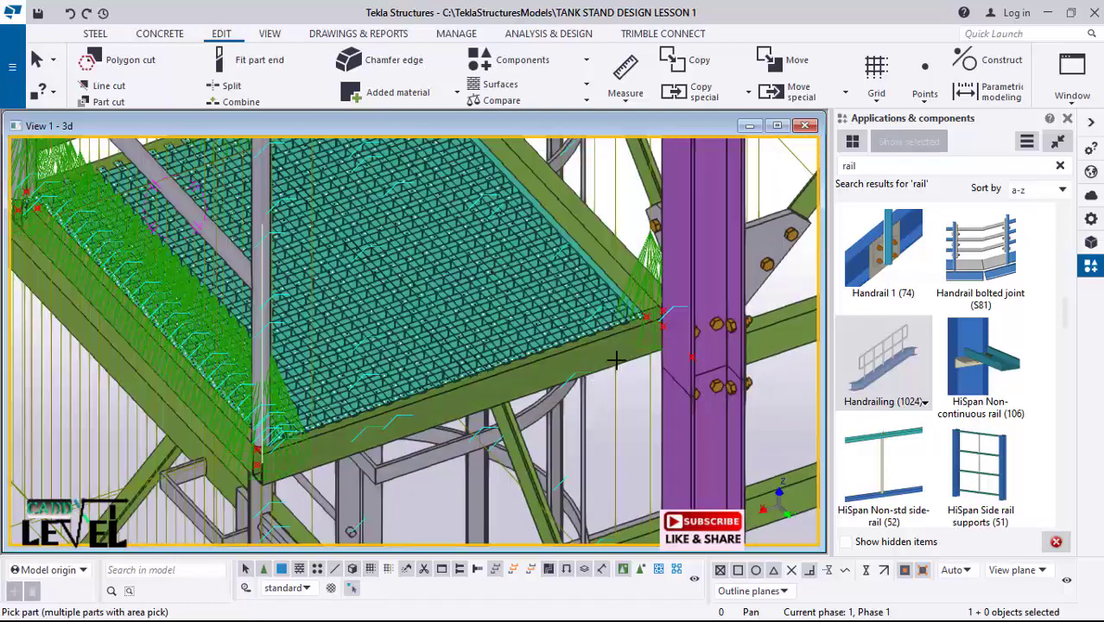
pyautogui.scroll(1, 544, 378)
pyautogui.click(567, 384)
pyautogui.moveTo(567, 384)
pyautogui.keyDown('ctrl'); pyautogui.mouseDown(button='middle')
pyautogui.moveTo(570, 410)
pyautogui.moveTo(633, 409)
pyautogui.moveTo(553, 393)
pyautogui.mouseUp(button='middle'); pyautogui.keyUp('ctrl')
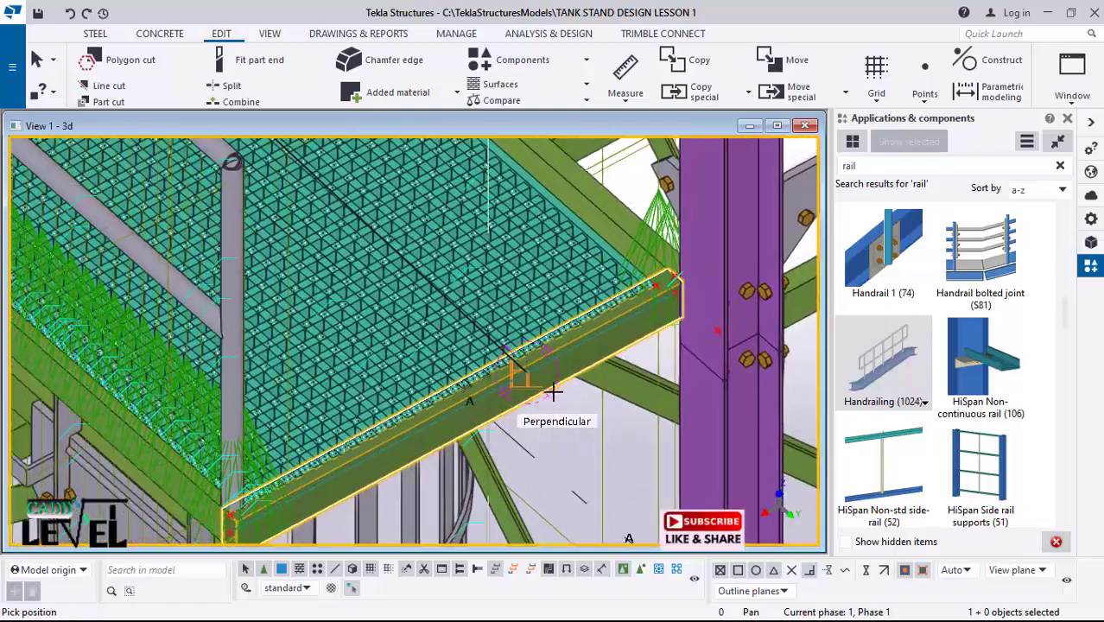
pyautogui.scroll(3, 669, 268)
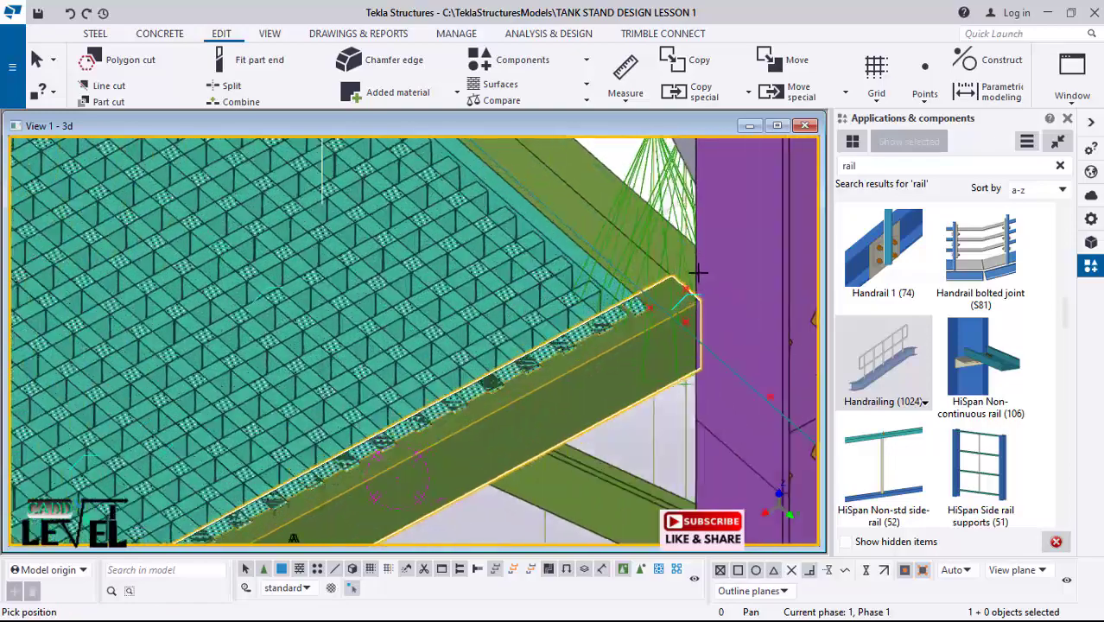
pyautogui.click(686, 292)
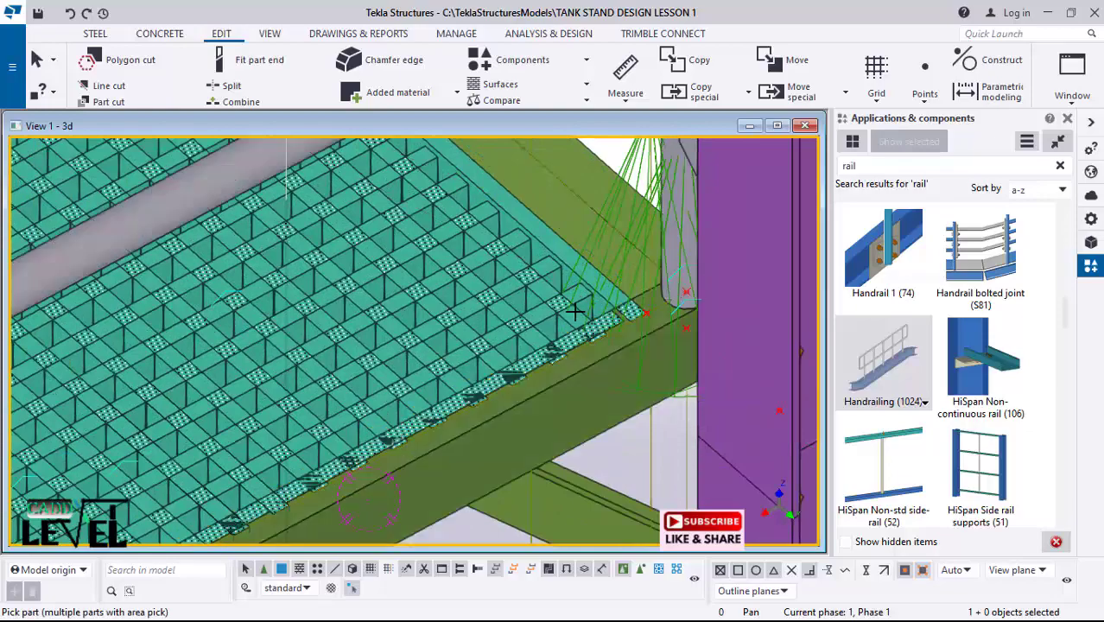
pyautogui.scroll(-5, 596, 324)
pyautogui.scroll(-4, 595, 320)
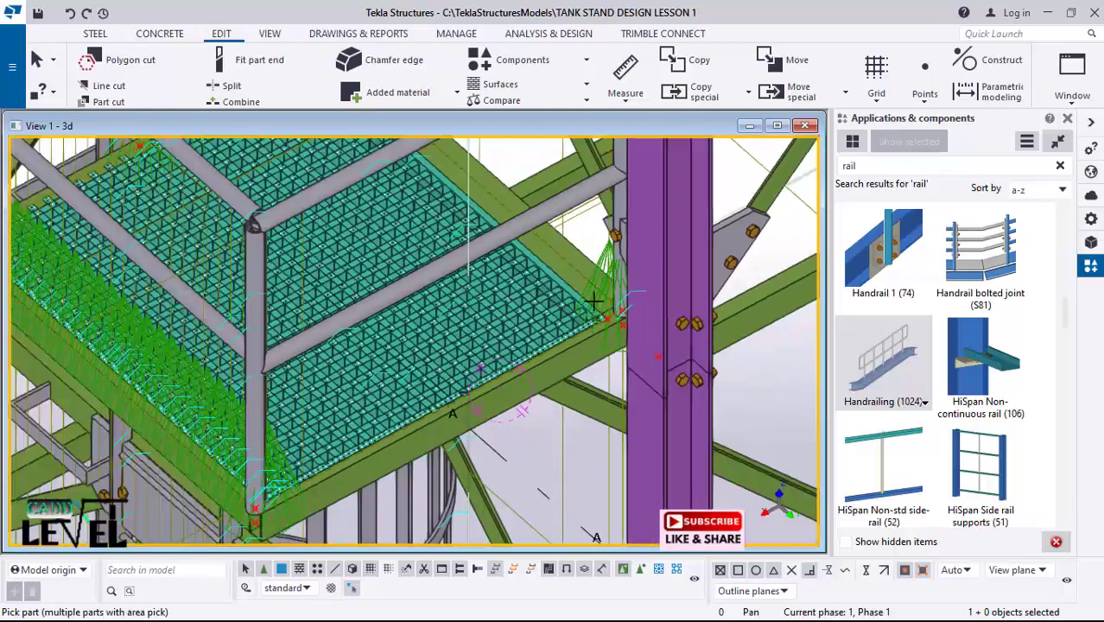
# Step: Add a Handrailing (1024) along the platform's inner beam, from the point beside the purple column to the ladder-side corner point
pyautogui.scroll(3, 593, 282)
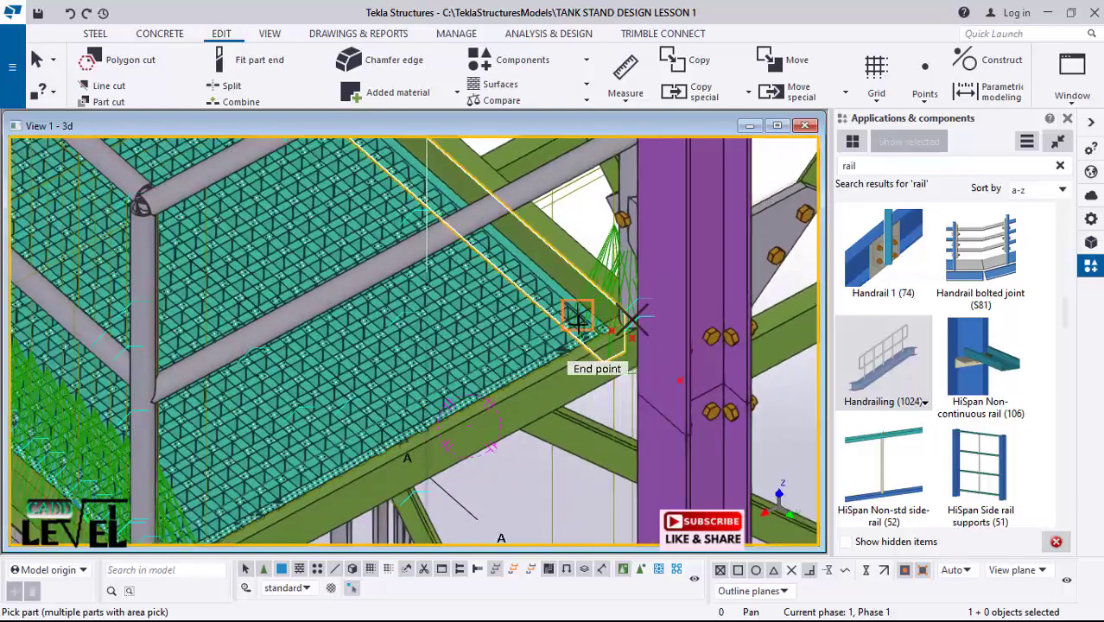
pyautogui.scroll(-5, 609, 365)
pyautogui.scroll(3, 477, 208)
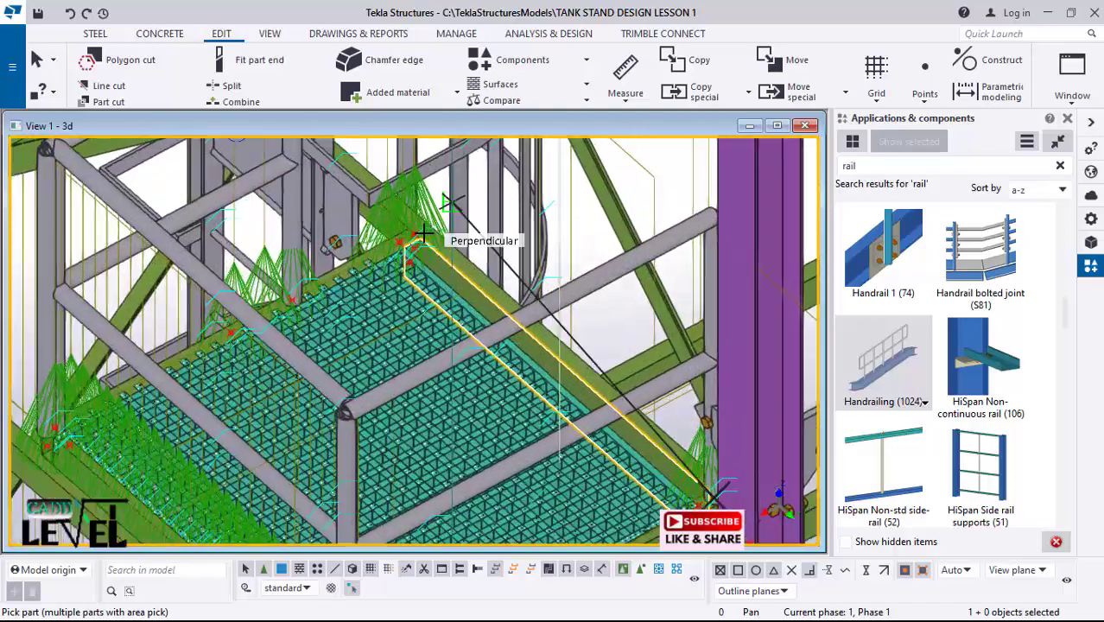
pyautogui.click(389, 248)
pyautogui.scroll(2, 399, 228)
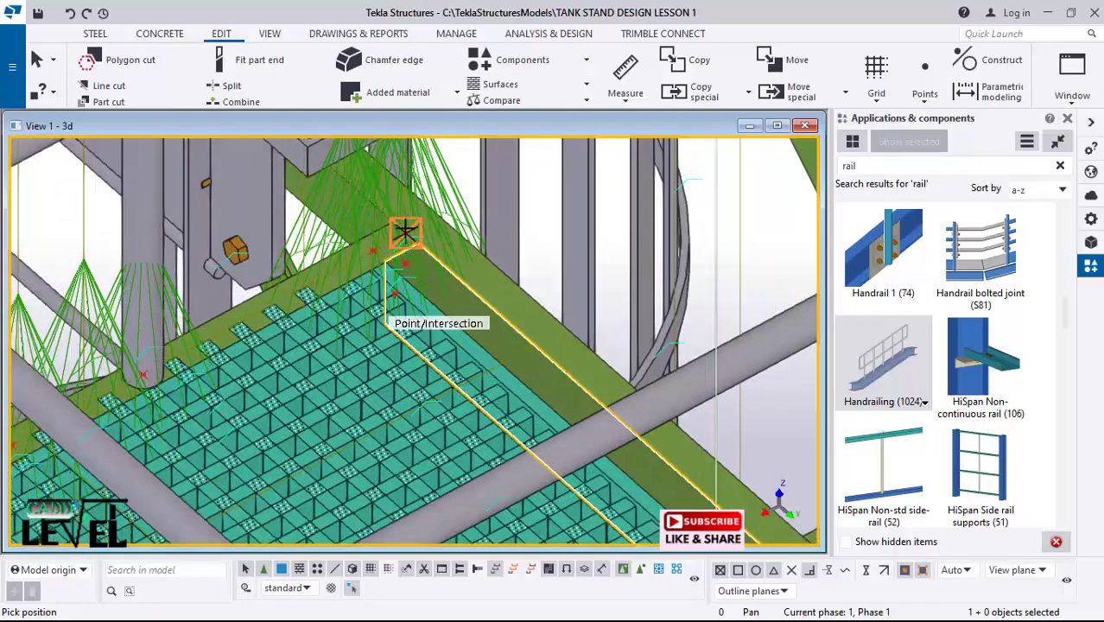
pyautogui.click(406, 231)
pyautogui.scroll(-5, 405, 231)
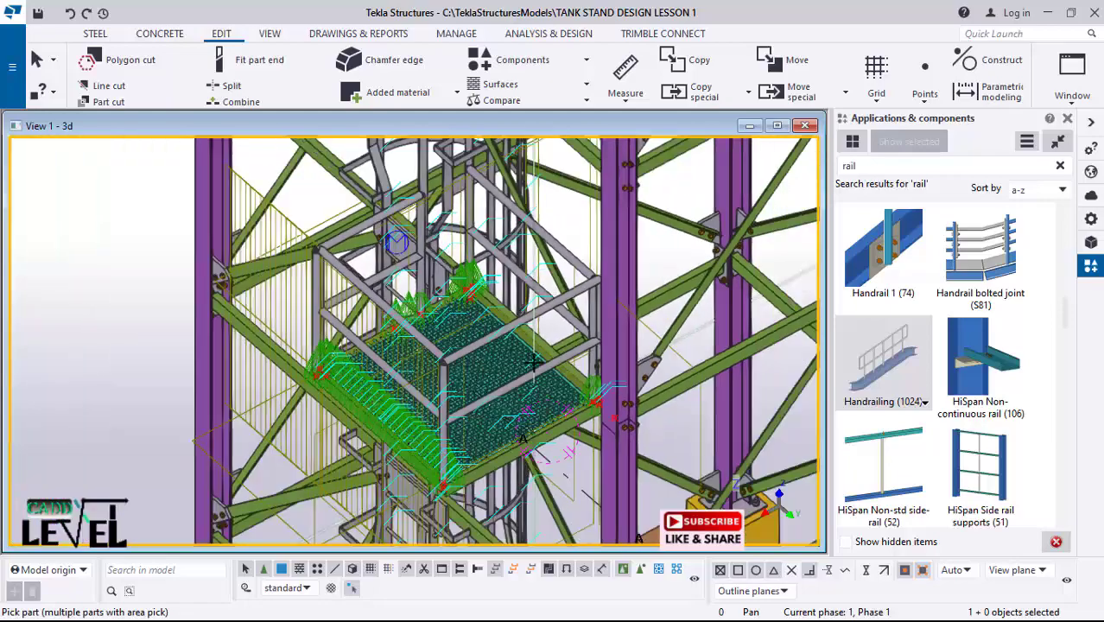
# Step: Redraw the 3D view to clean up the display around the railed platform
pyautogui.scroll(2, 455, 363)
pyautogui.scroll(-2, 405, 394)
pyautogui.middleClick(372, 399)
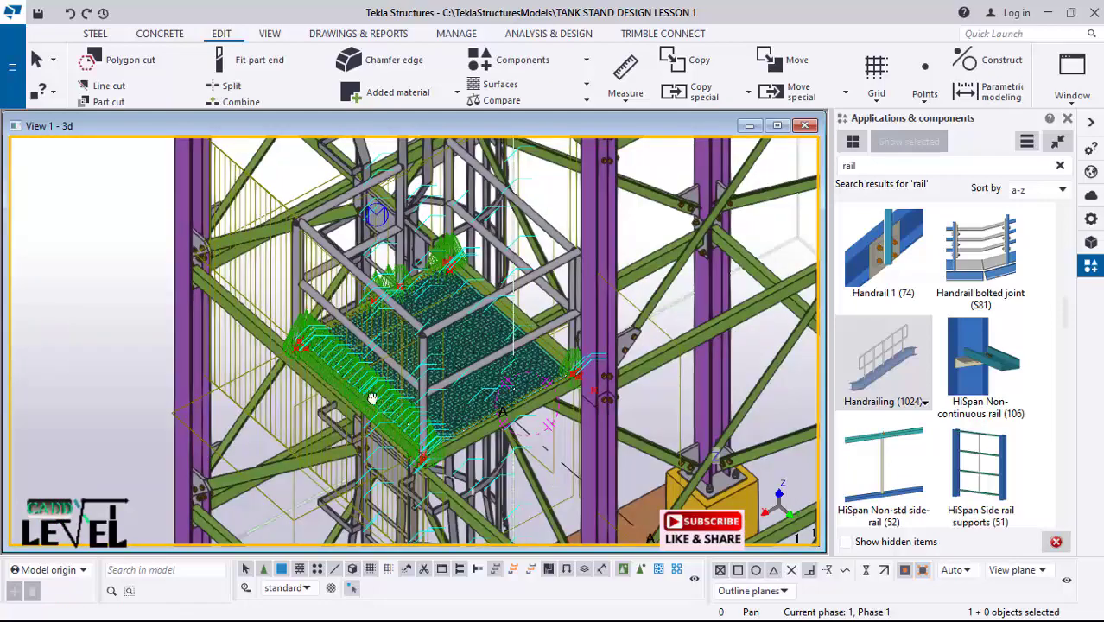
pyautogui.keyDown('ctrl'); pyautogui.moveTo(372, 399); pyautogui.dragTo(510, 343, button='middle'); pyautogui.keyUp('ctrl')
pyautogui.scroll(2, 358, 259)
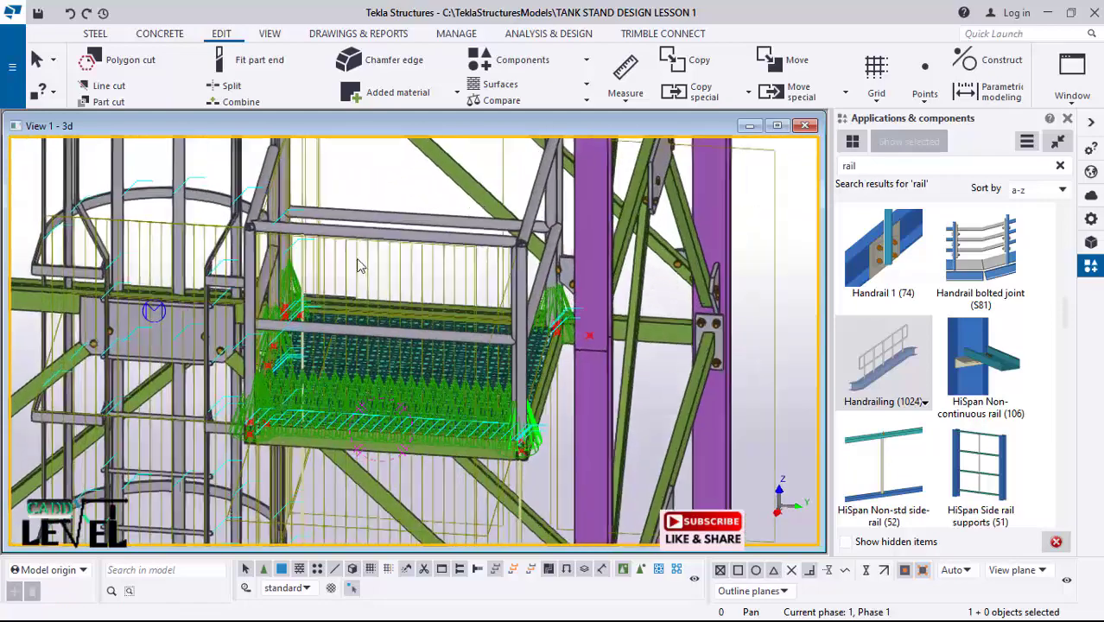
pyautogui.keyDown('ctrl'); pyautogui.moveTo(359, 265); pyautogui.dragTo(671, 237, button='middle'); pyautogui.keyUp('ctrl')
pyautogui.rightClick(661, 220)
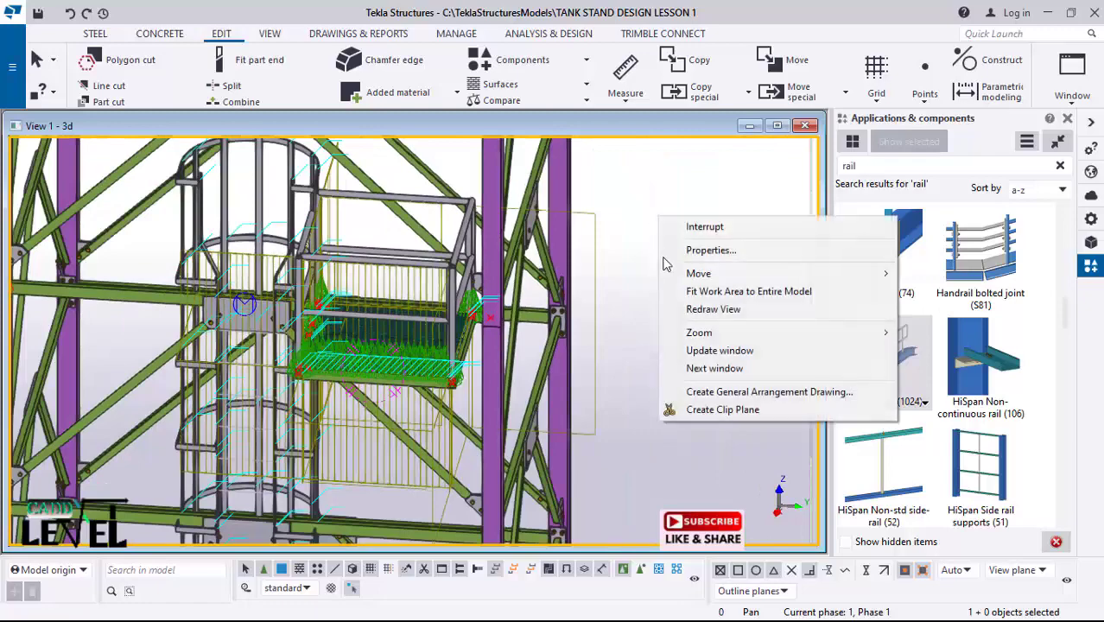
pyautogui.click(714, 308)
# Step: Set the post spacing of the outer-beam handrailing to 300 and apply it to the model
pyautogui.keyDown('ctrl'); pyautogui.moveTo(428, 334); pyautogui.dragTo(420, 242, button='middle'); pyautogui.keyUp('ctrl')
pyautogui.scroll(-1, 355, 372)
pyautogui.scroll(5, 453, 197)
pyautogui.click(318, 260)
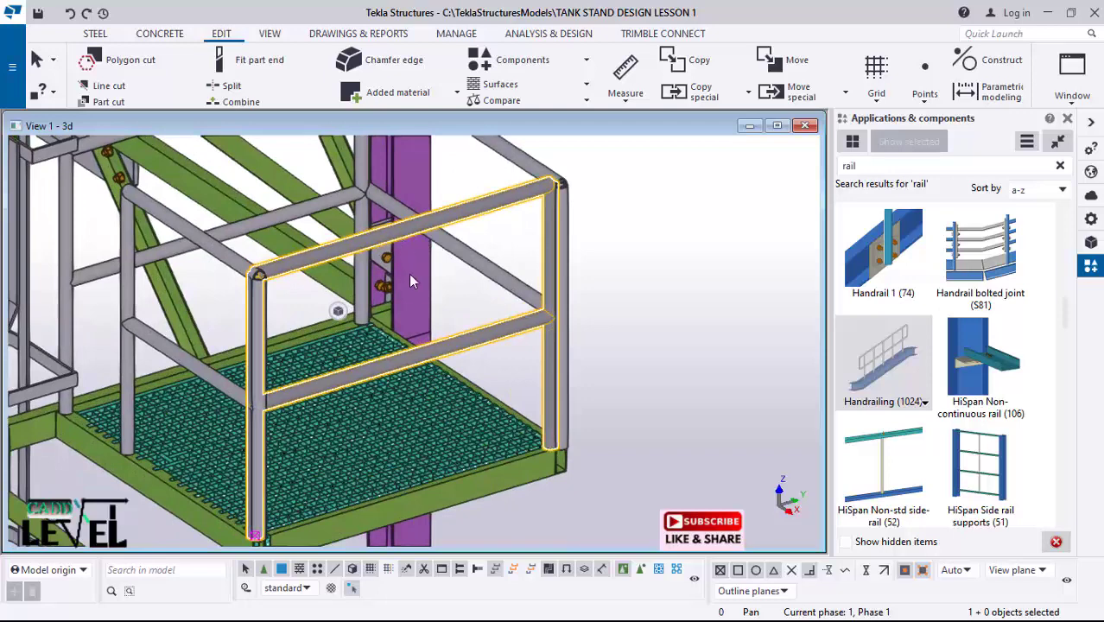
pyautogui.doubleClick(337, 311)
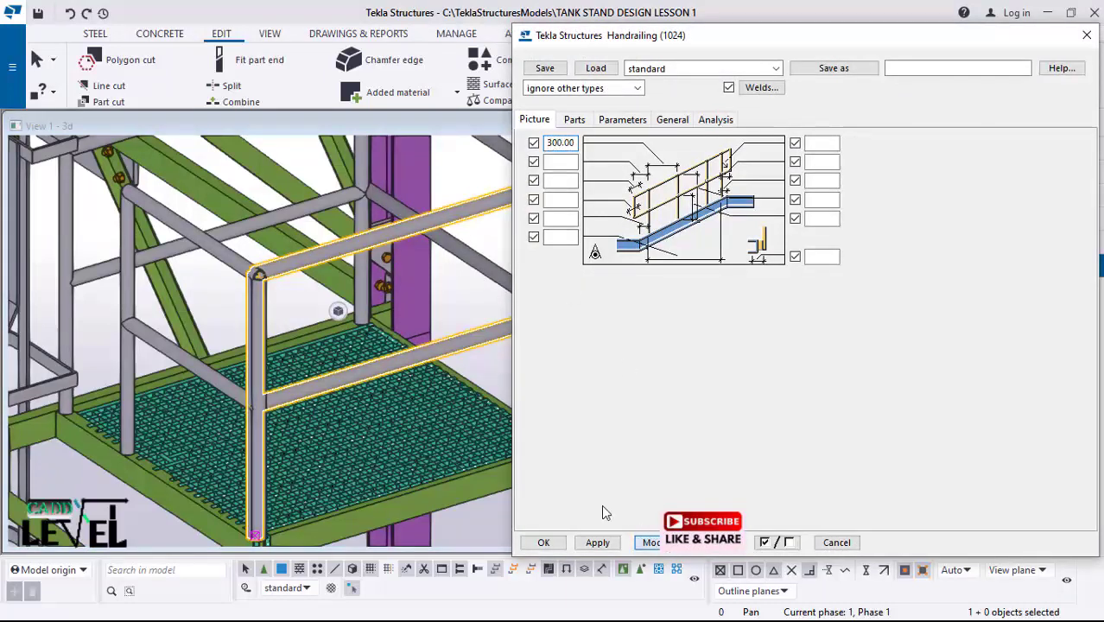
pyautogui.scroll(-3, 265, 338)
pyautogui.scroll(3, 364, 308)
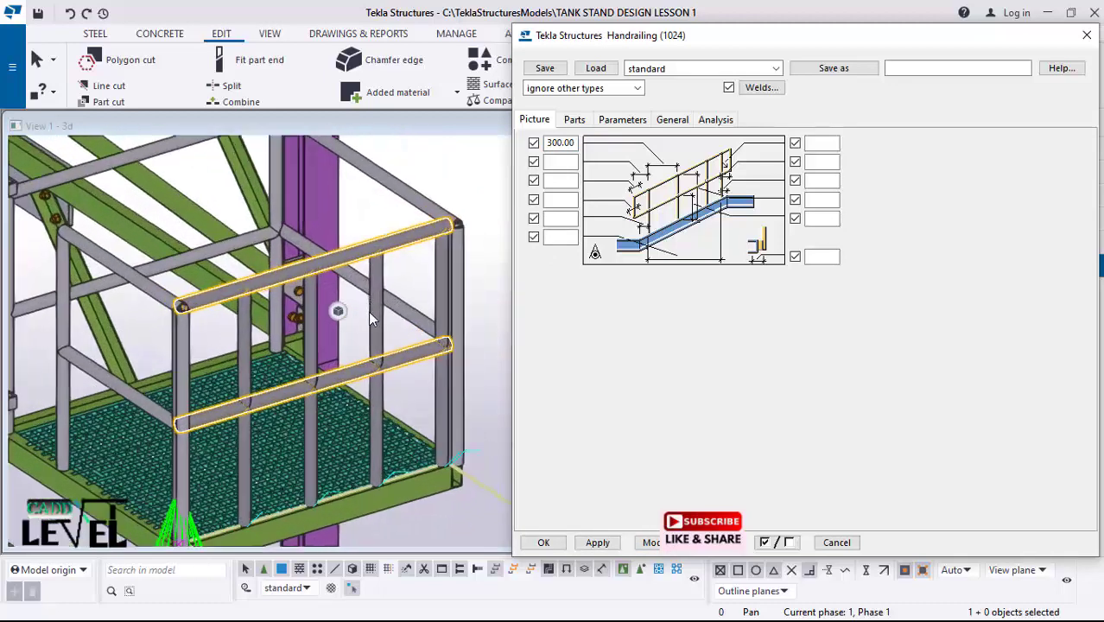
pyautogui.scroll(1, 370, 312)
pyautogui.scroll(-2, 439, 246)
pyautogui.scroll(3, 302, 341)
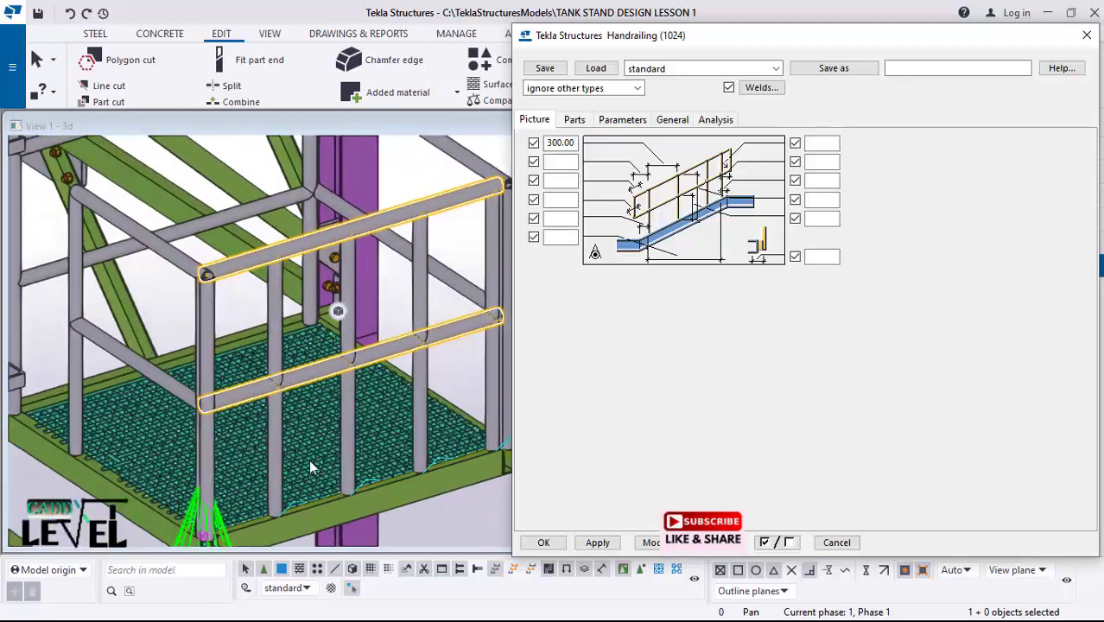
pyautogui.scroll(-2, 311, 466)
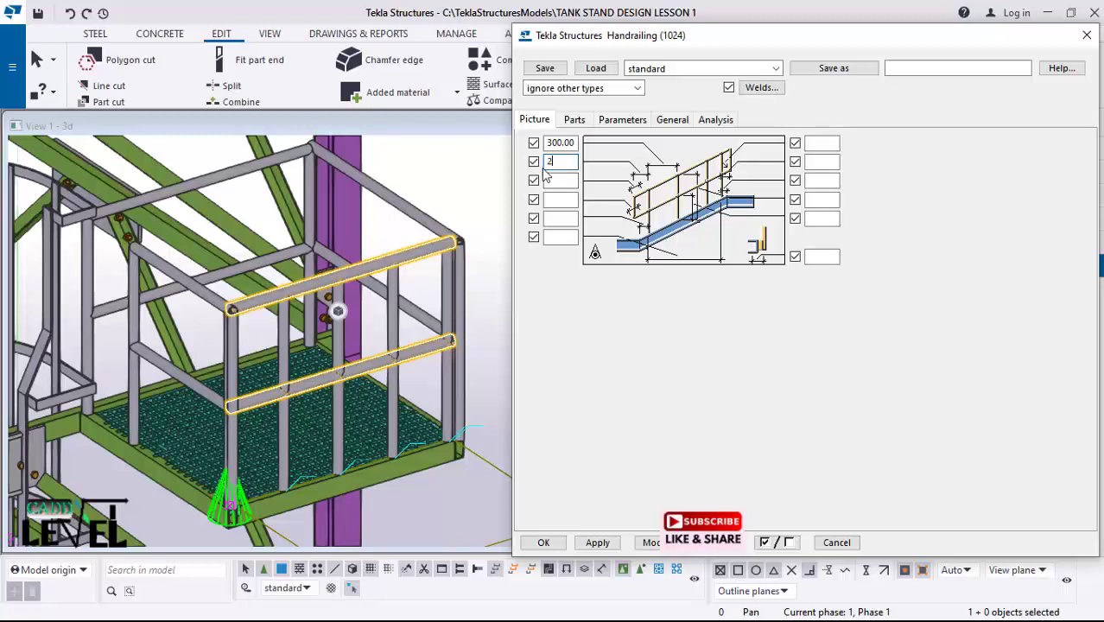
# Step: Set the end extension of the outer-beam handrailing to 200, giving its rails a rounded return at the ladder-side corner
pyautogui.click(656, 543)
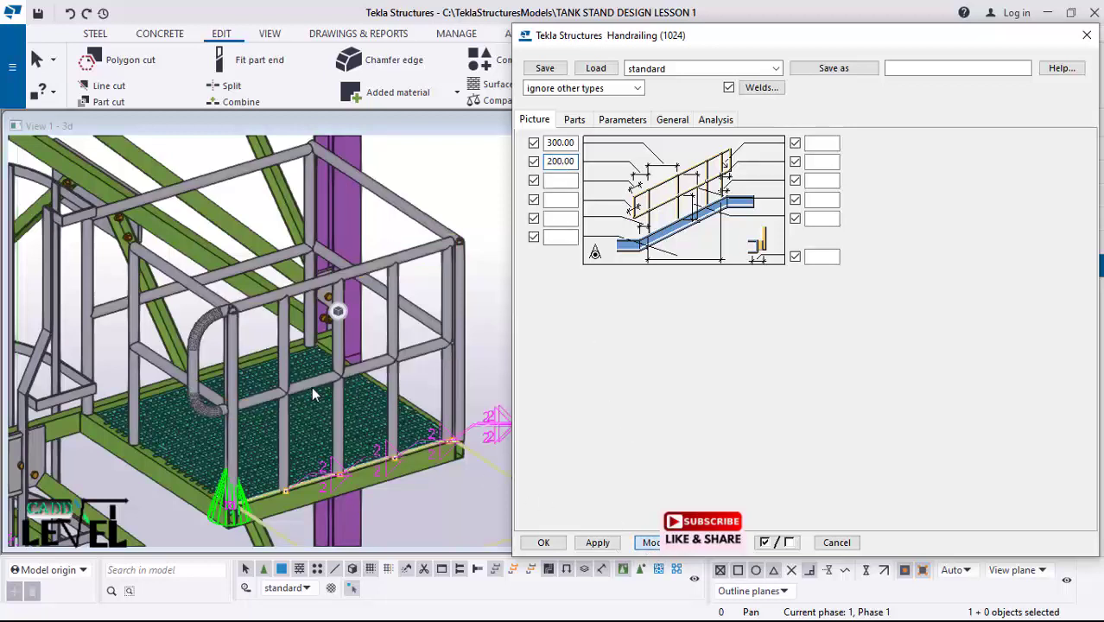
pyautogui.scroll(2, 220, 367)
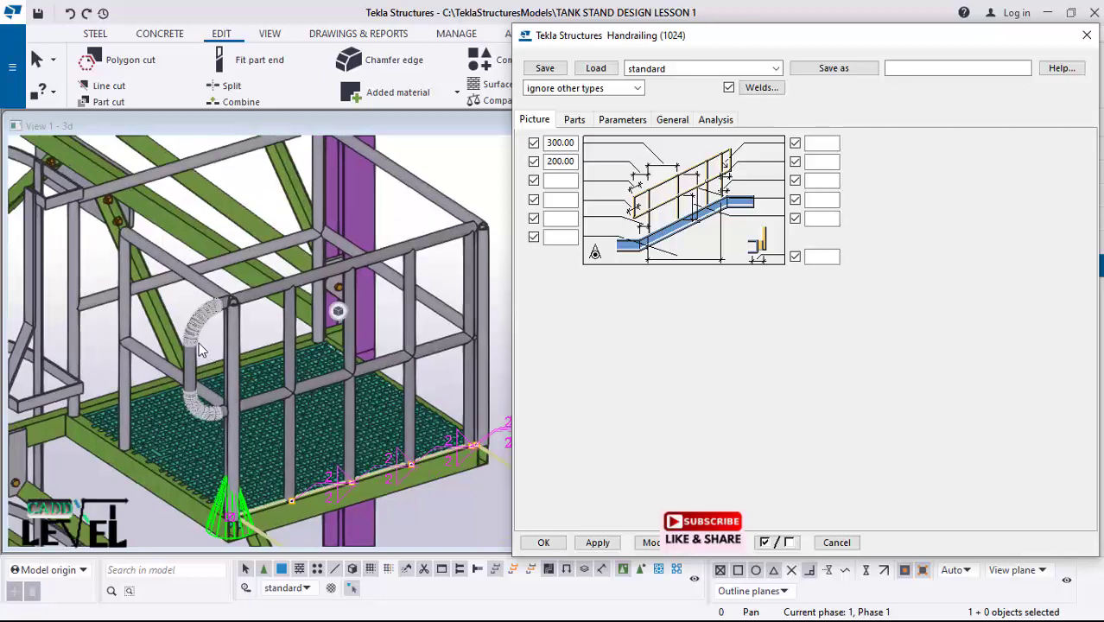
pyautogui.scroll(-1, 257, 422)
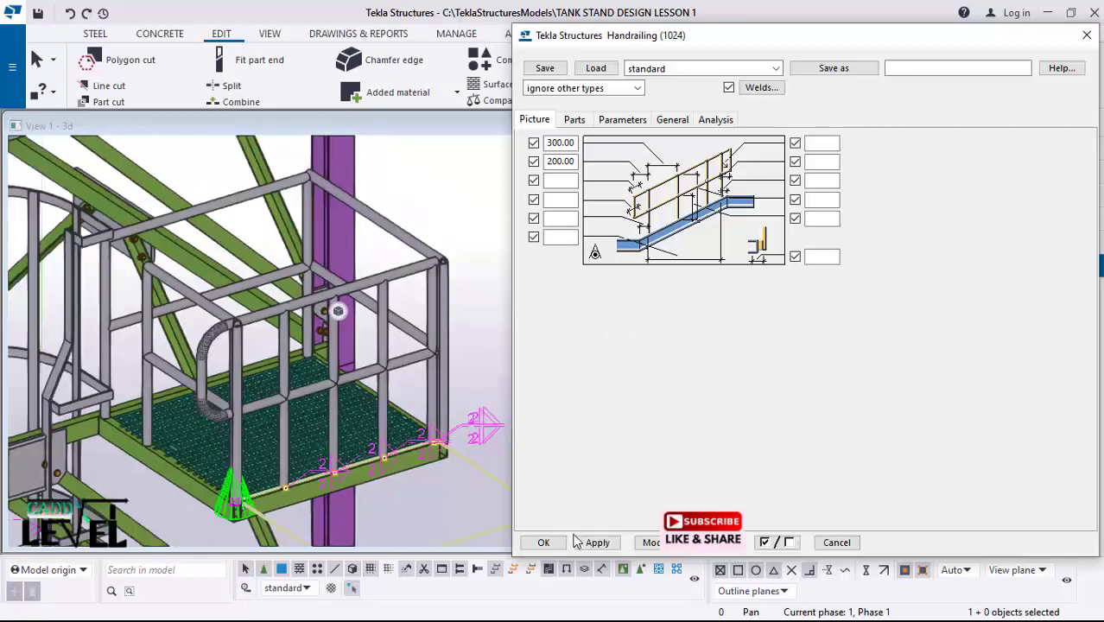
pyautogui.click(544, 543)
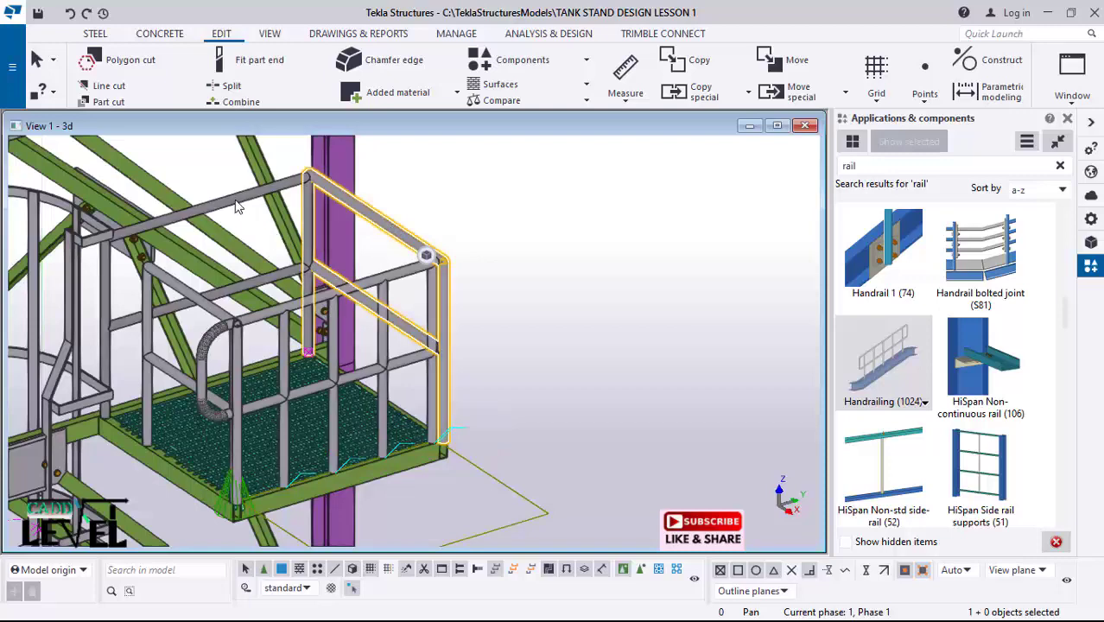
# Step: Set the handrailing on the side opposite the ladder to a post spacing of 300 and an end extension of 200
pyautogui.doubleClick(387, 226)
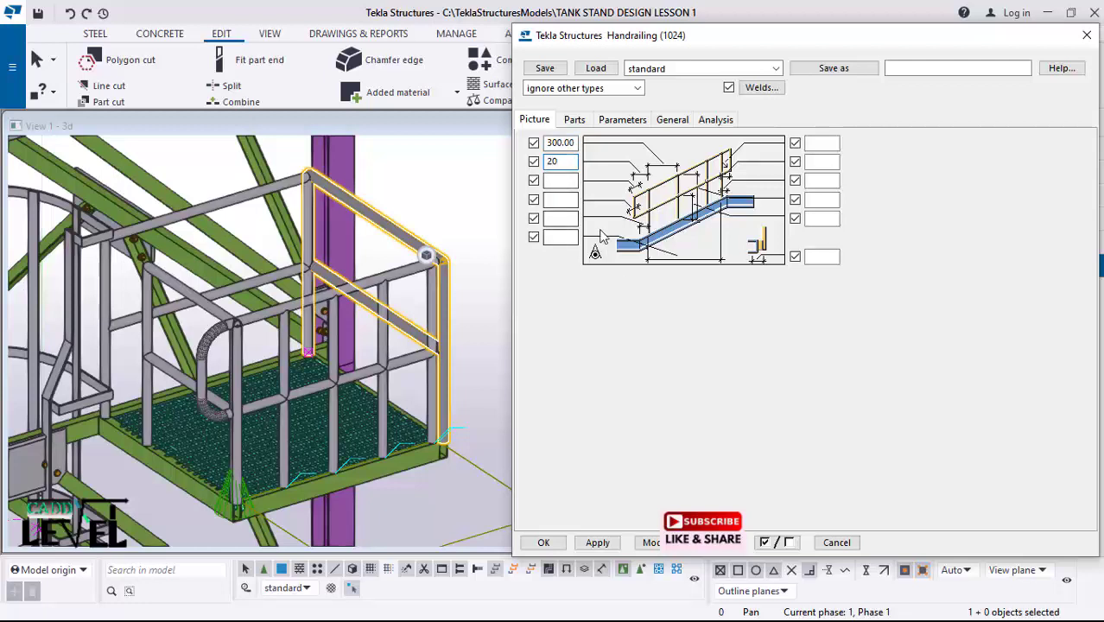
pyautogui.click(651, 543)
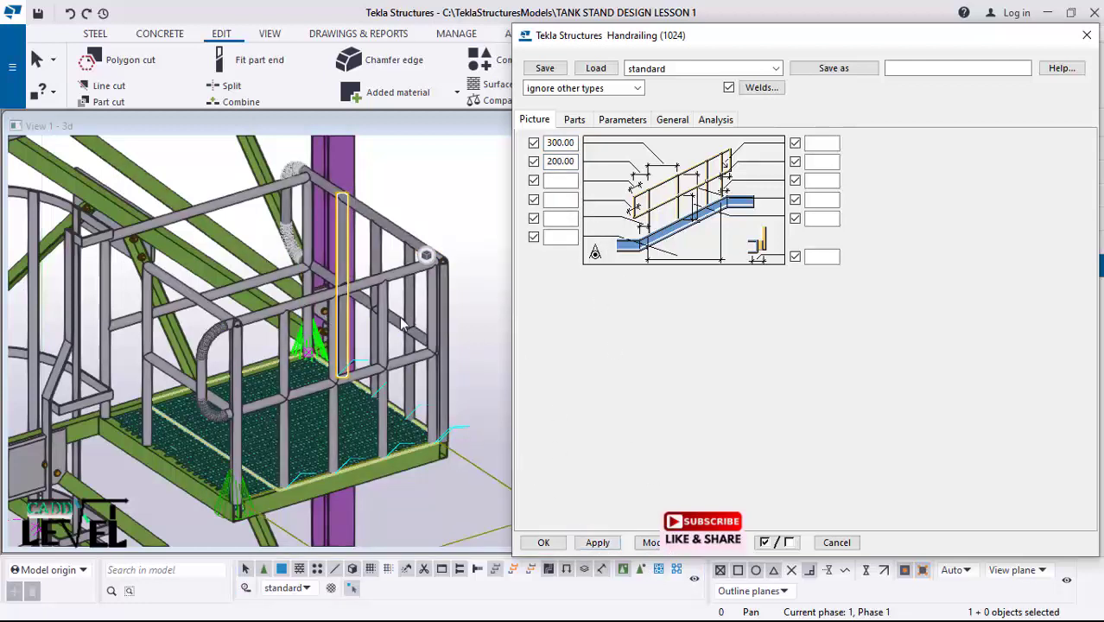
pyautogui.click(546, 543)
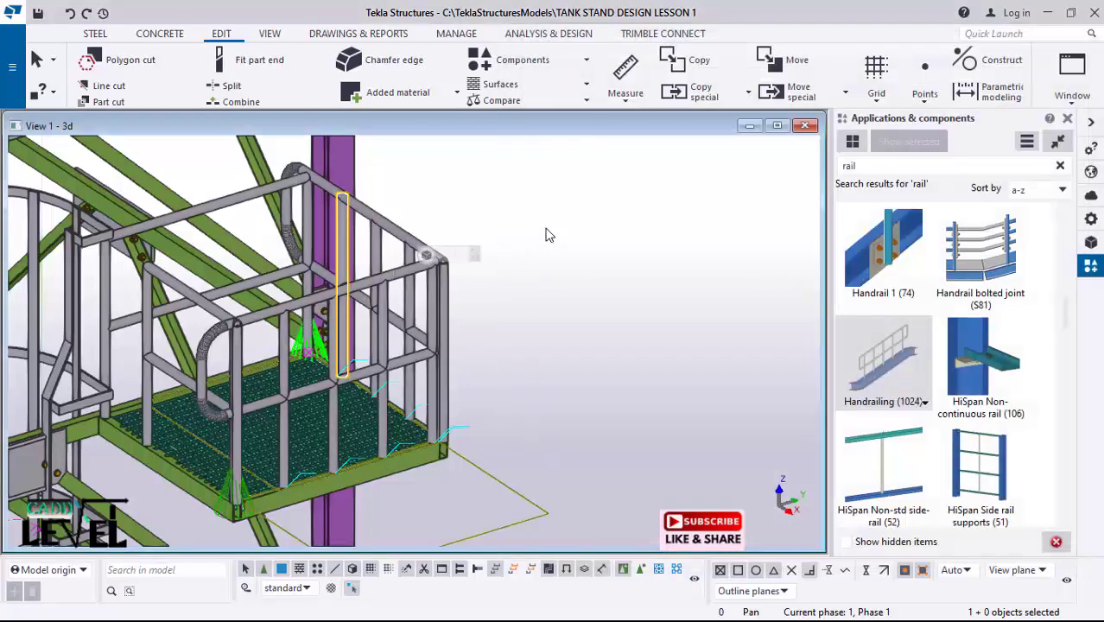
# Step: Set the inner-beam handrailing to a post spacing of 300 and an end extension of 200
pyautogui.scroll(-2, 658, 417)
pyautogui.scroll(3, 380, 354)
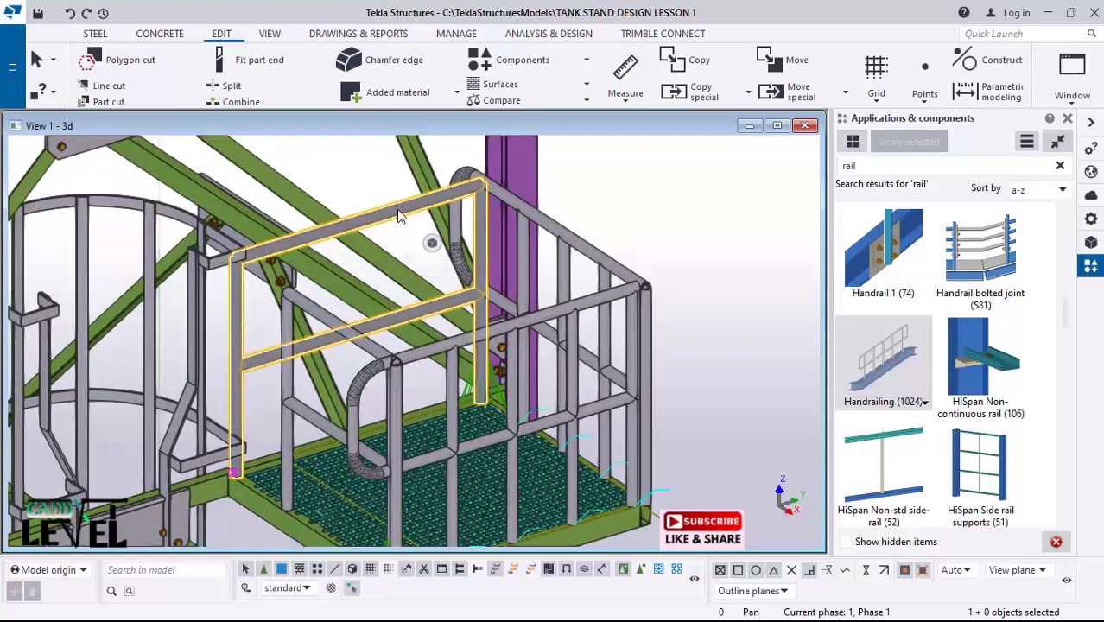
pyautogui.doubleClick(397, 209)
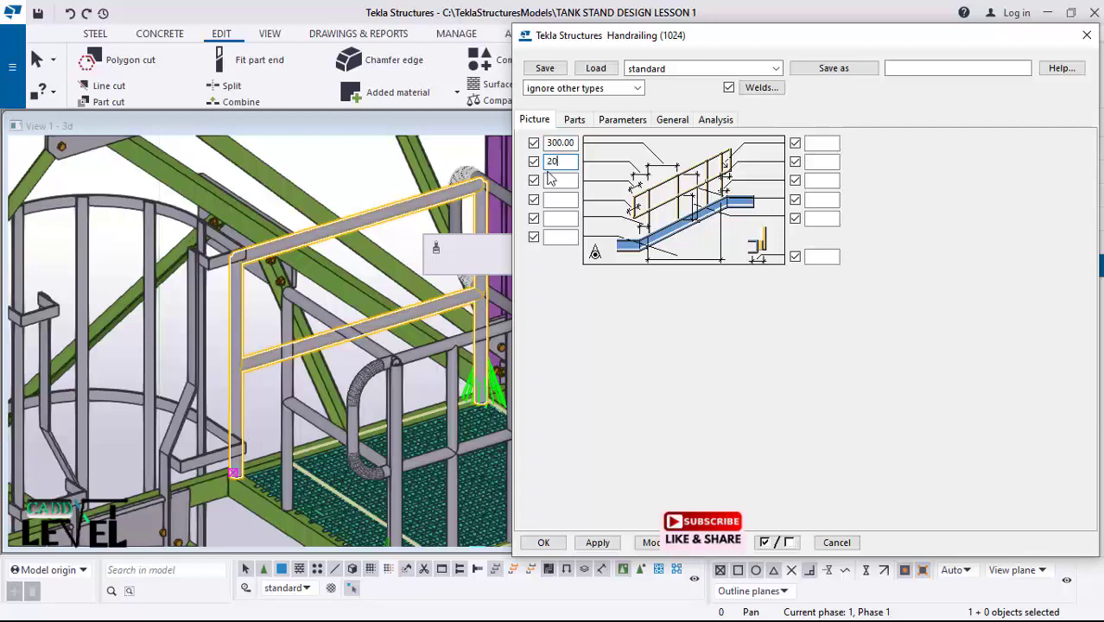
pyautogui.click(672, 549)
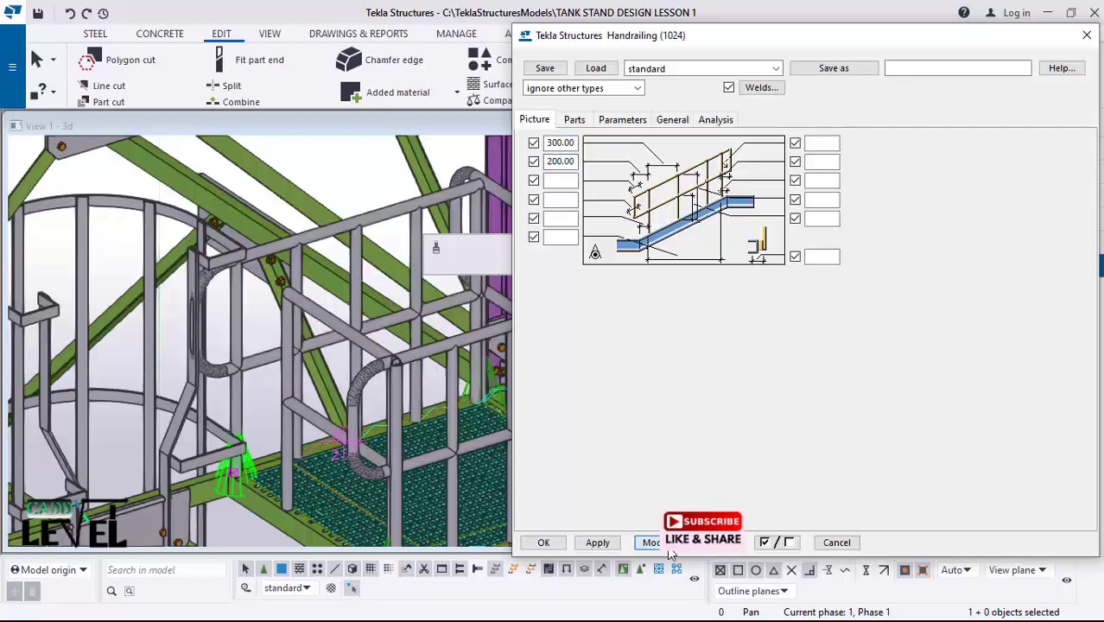
pyautogui.scroll(-3, 217, 263)
pyautogui.scroll(1, 333, 384)
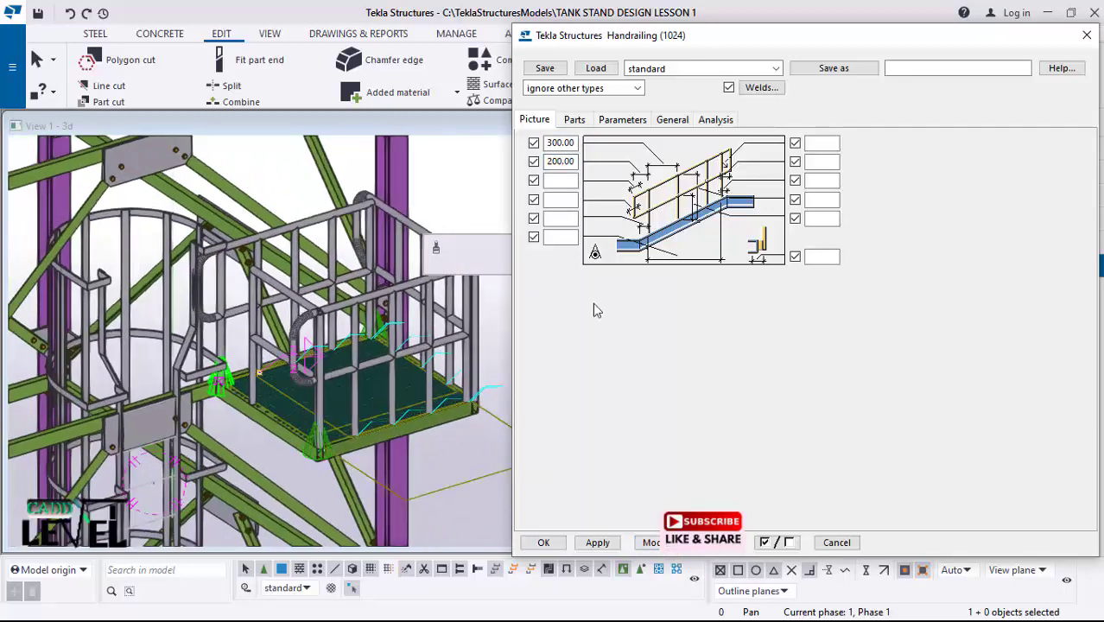
pyautogui.click(543, 542)
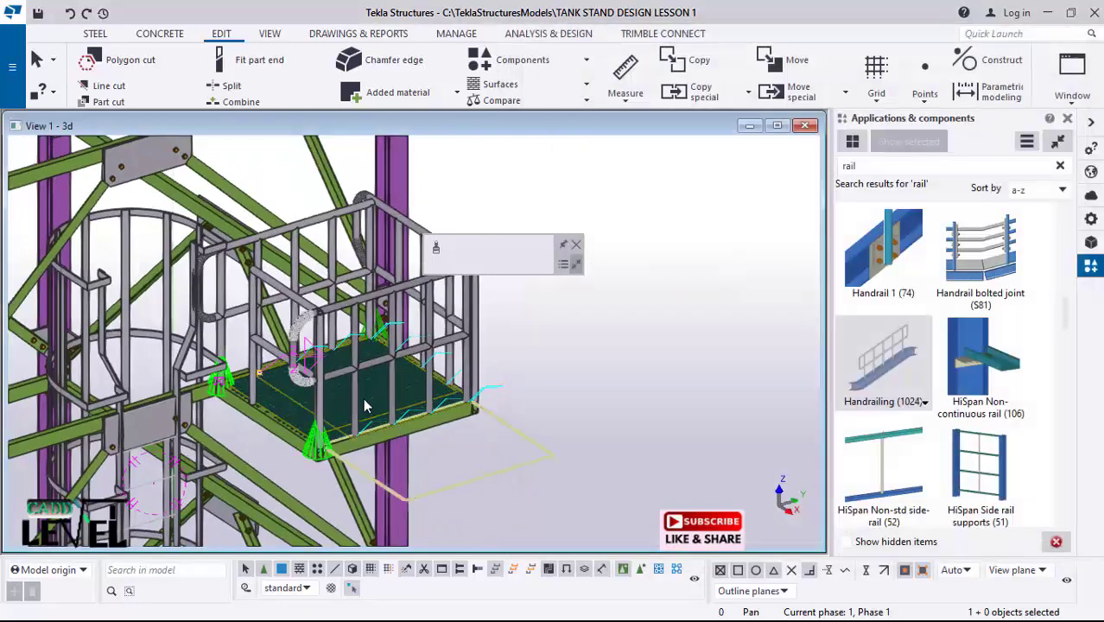
# Step: Set the short ladder-side handrailing to a post spacing of 300 and an end extension of 200
pyautogui.scroll(4, 289, 309)
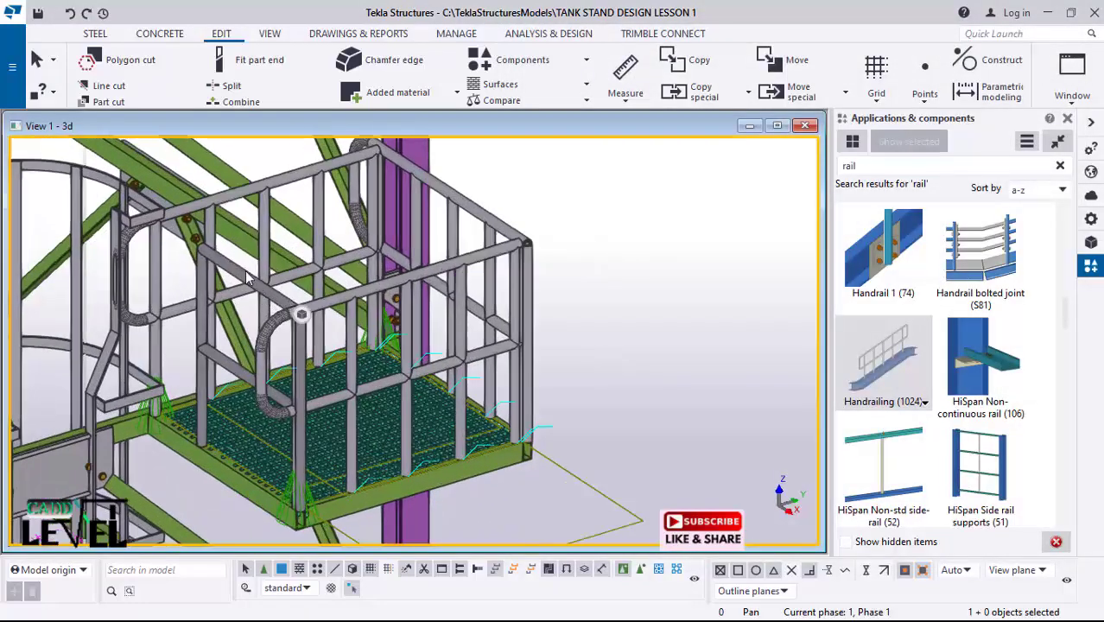
pyautogui.doubleClick(248, 277)
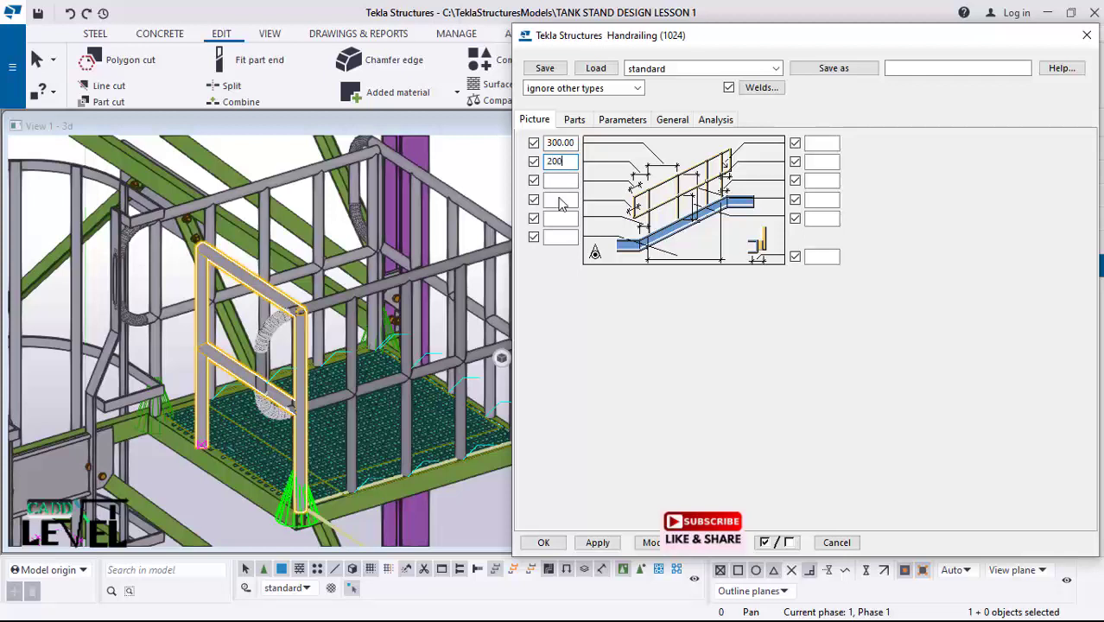
pyautogui.click(653, 544)
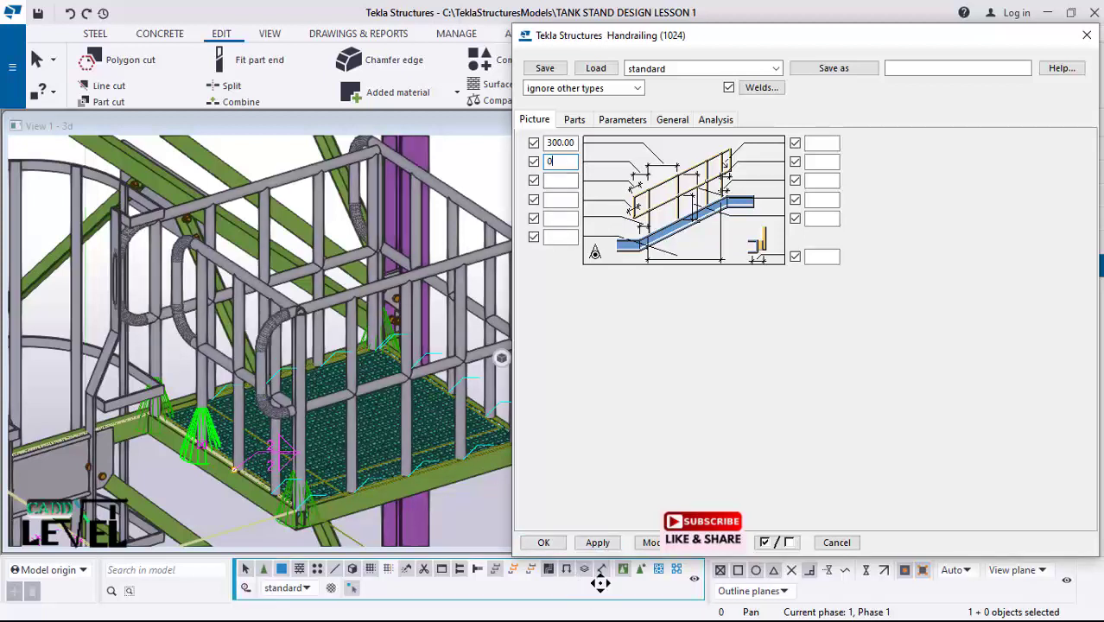
# Step: Set the end extension of the short ladder-side handrailing to 0, removing its rounded return
pyautogui.click(648, 543)
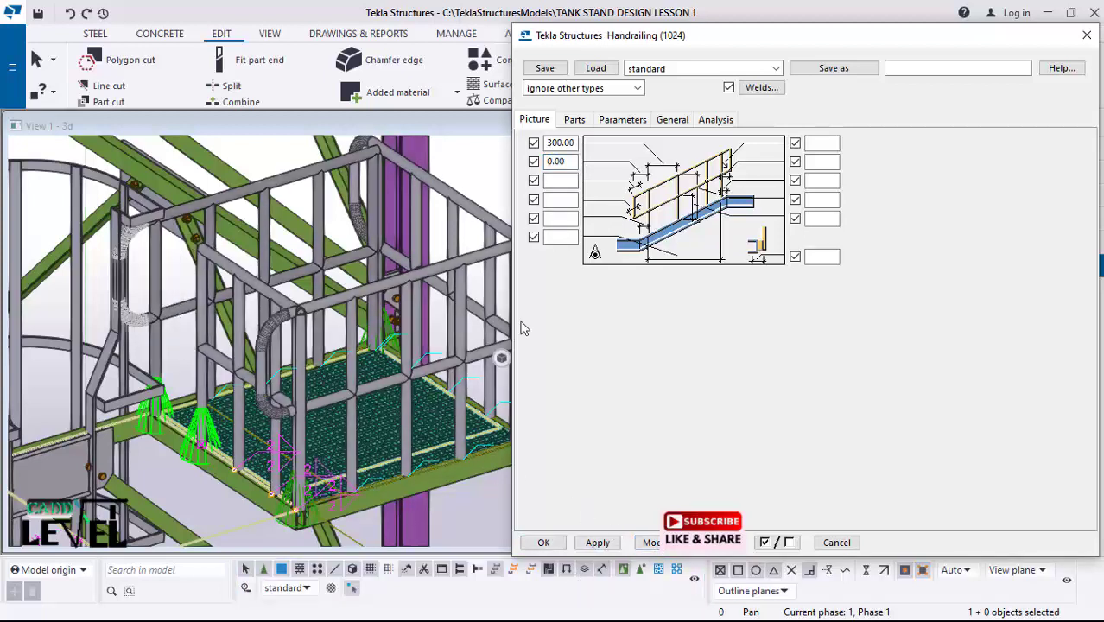
pyautogui.click(550, 545)
pyautogui.scroll(-3, 371, 393)
pyautogui.moveTo(326, 292); pyautogui.dragTo(343, 266, button='middle')
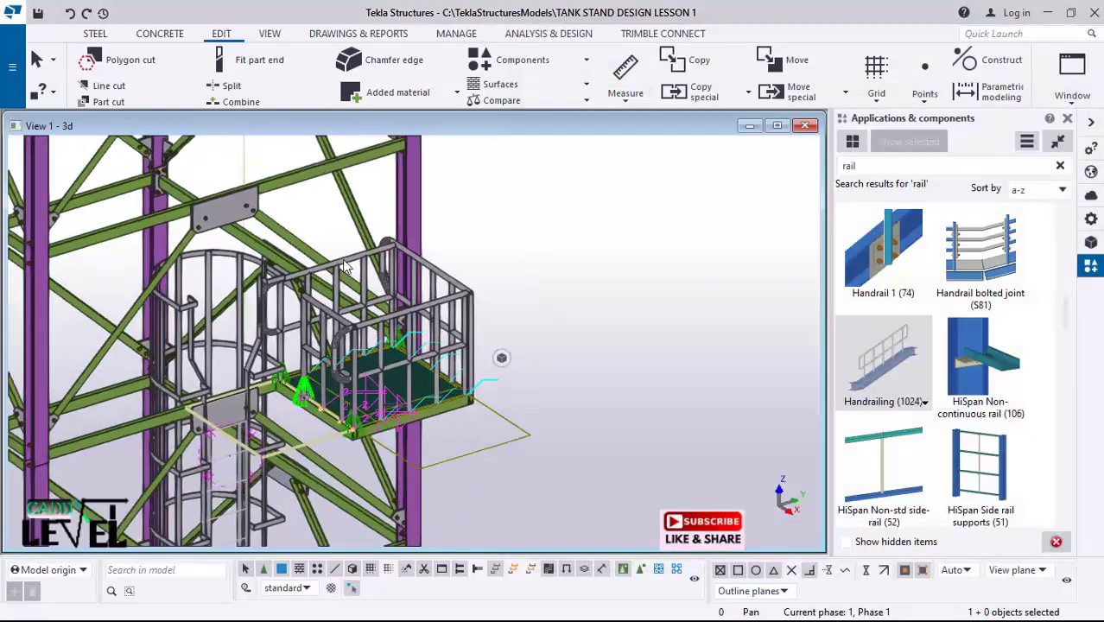
# Step: Set the caged ladder's Rotation parameter to the second orientation, with the cage opening facing upward in the diagram, and modify the ladder
pyautogui.scroll(-3, 345, 266)
pyautogui.scroll(6, 233, 304)
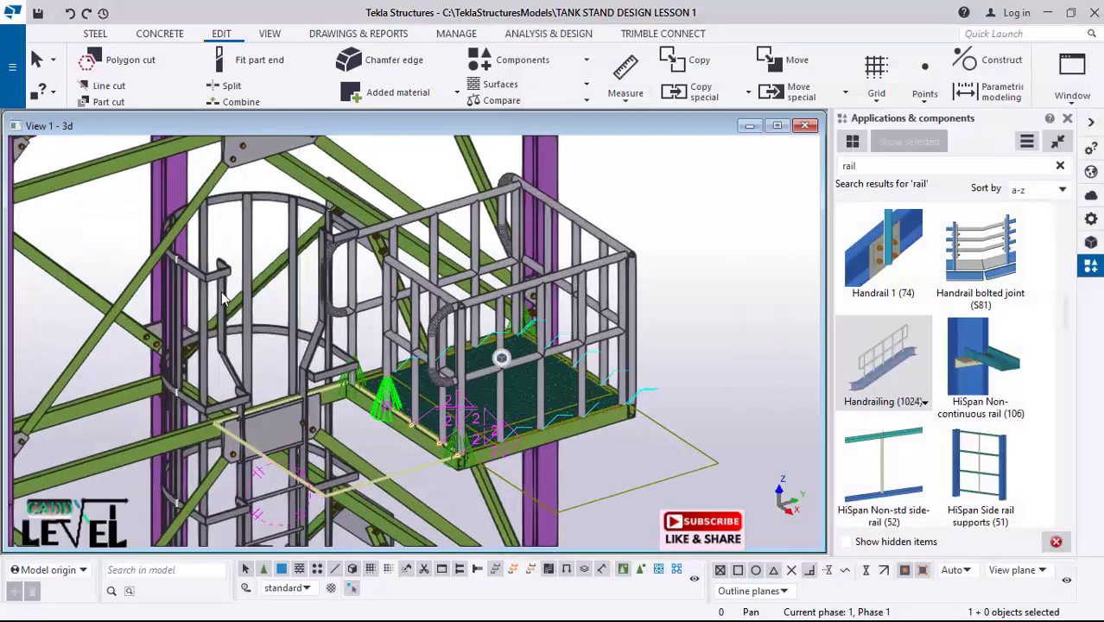
pyautogui.scroll(-5, 236, 172)
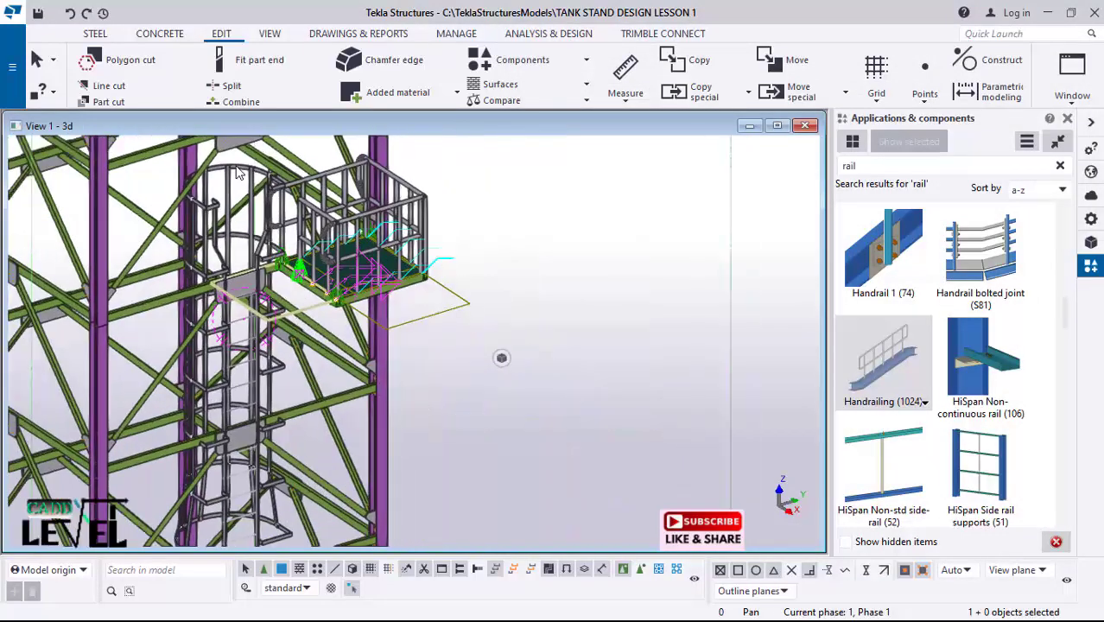
pyautogui.click(239, 173)
pyautogui.doubleClick(294, 304)
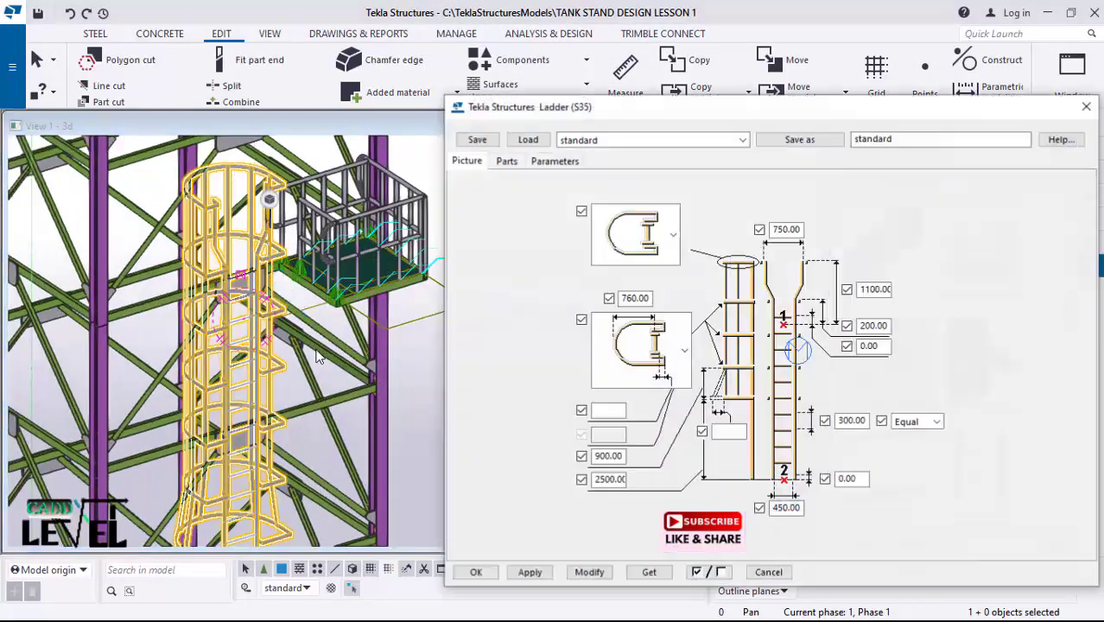
pyautogui.click(511, 162)
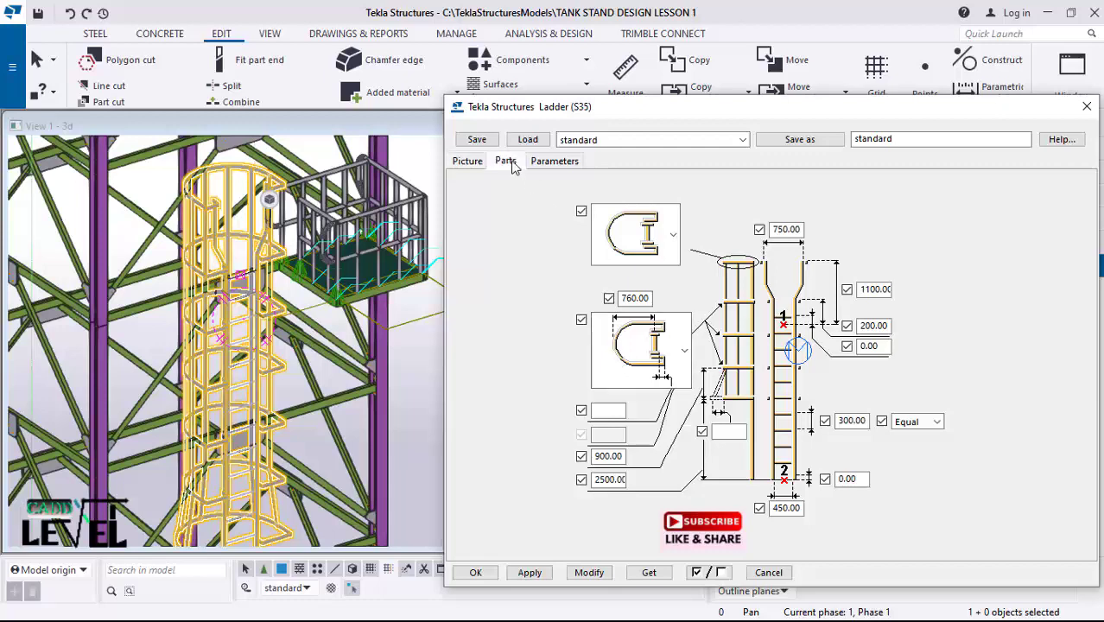
pyautogui.click(553, 164)
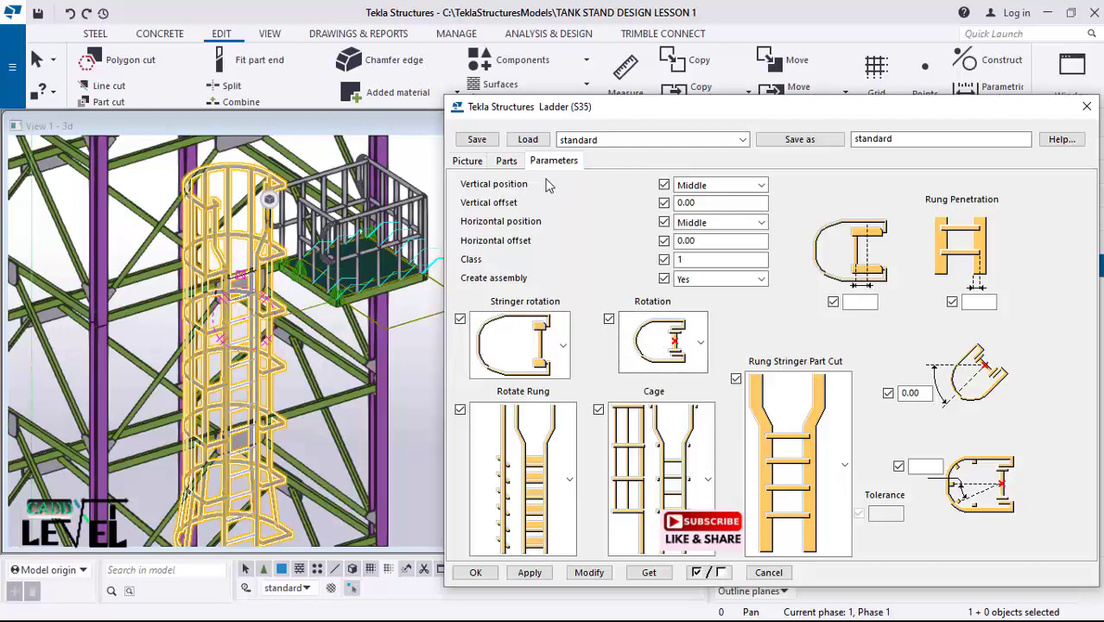
pyautogui.scroll(-2, 90, 365)
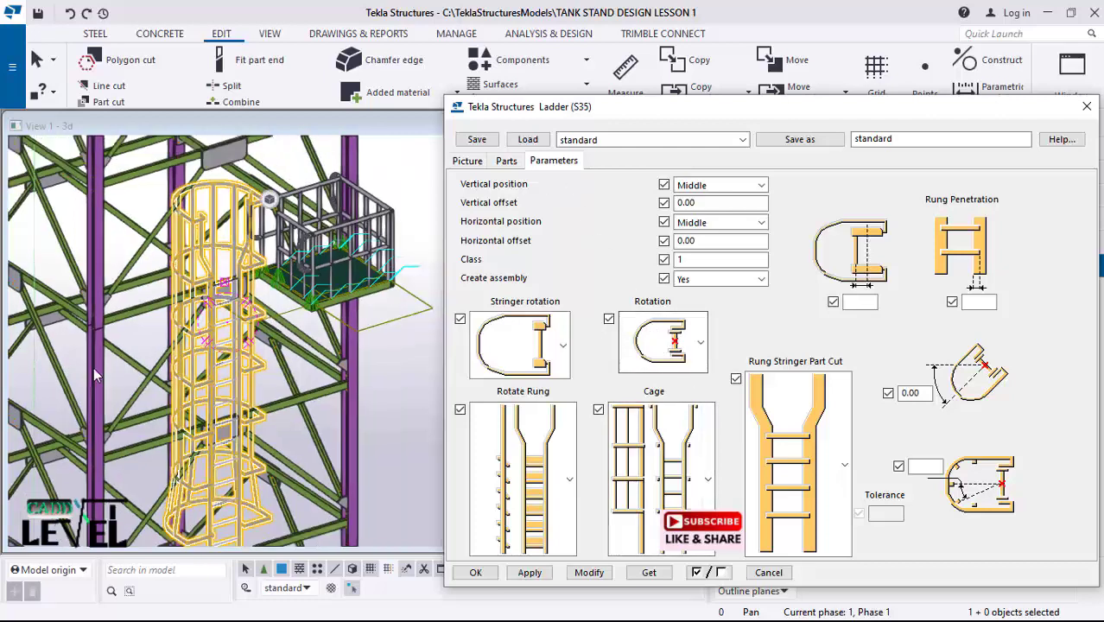
pyautogui.click(700, 344)
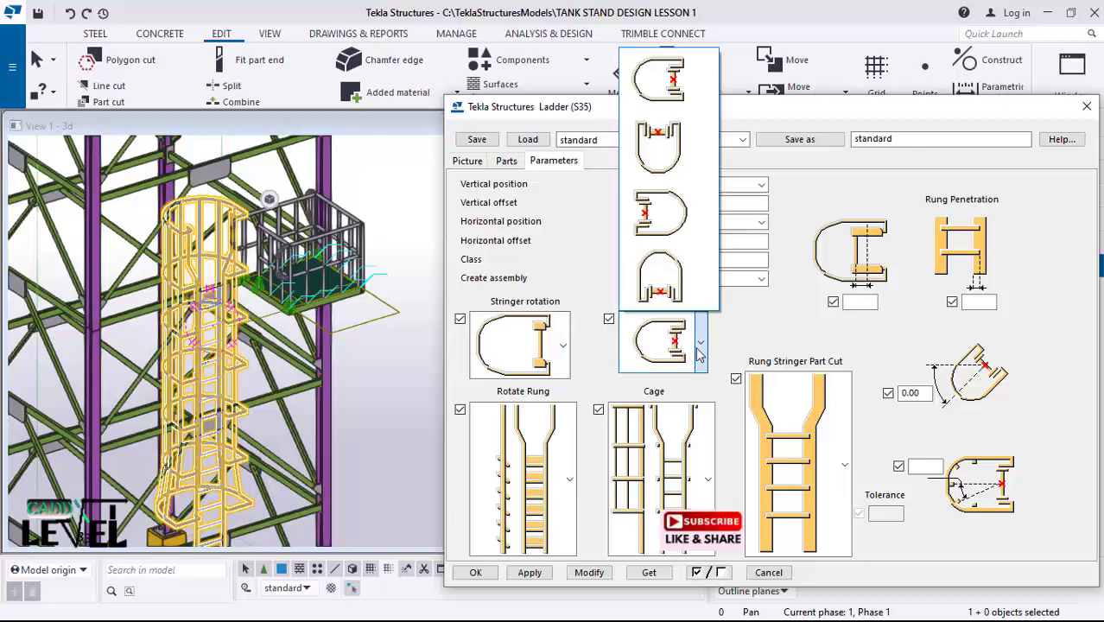
pyautogui.click(661, 155)
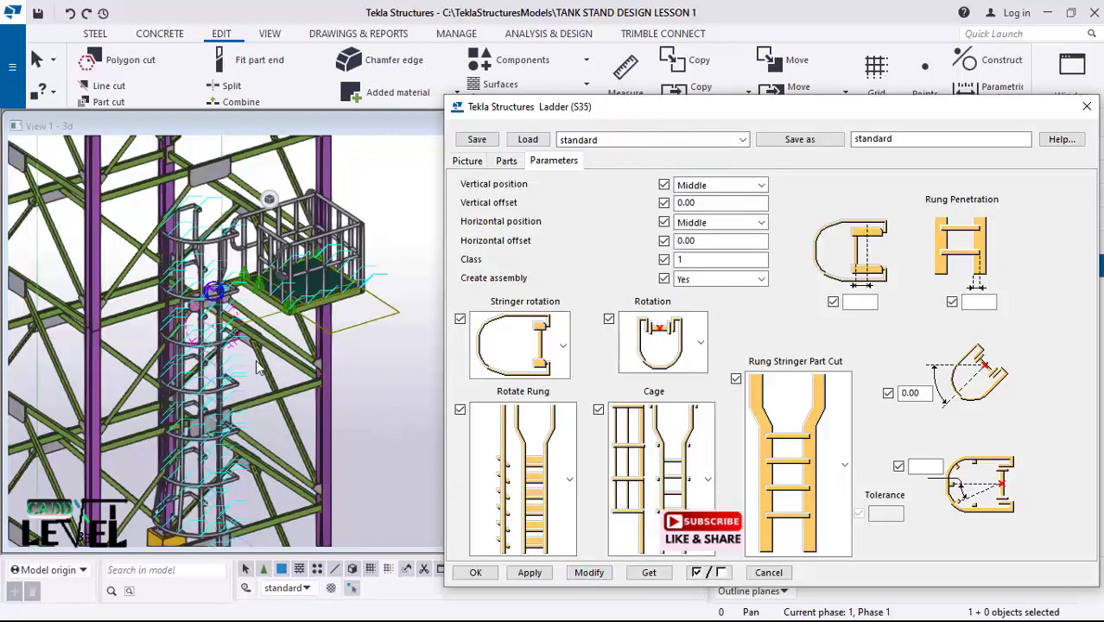
pyautogui.scroll(3, 193, 240)
pyautogui.scroll(-3, 232, 236)
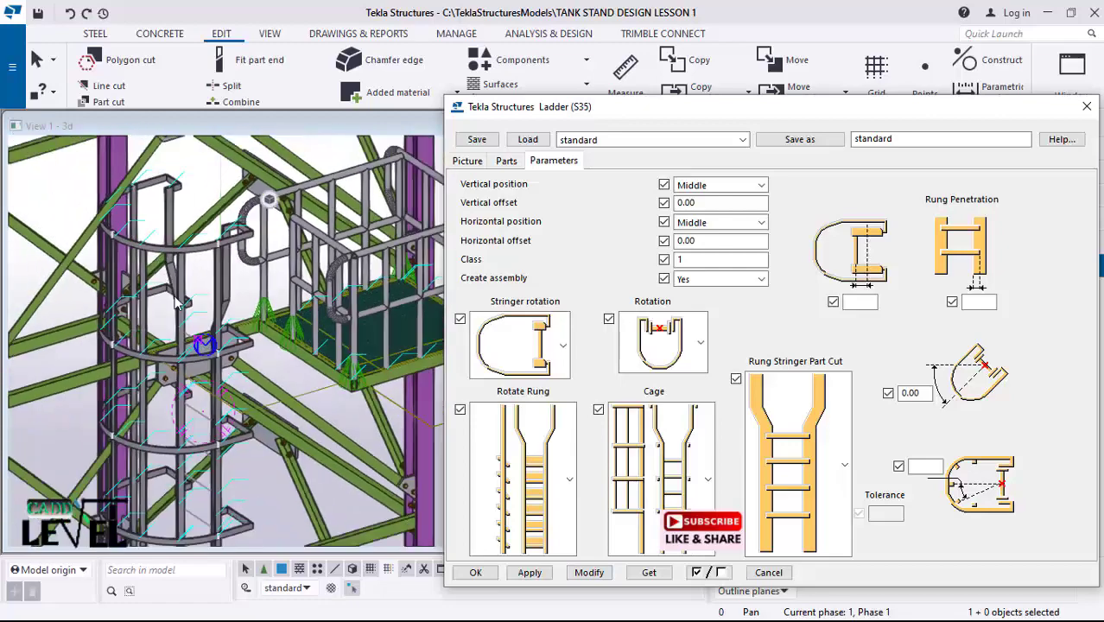
pyautogui.scroll(-3, 148, 275)
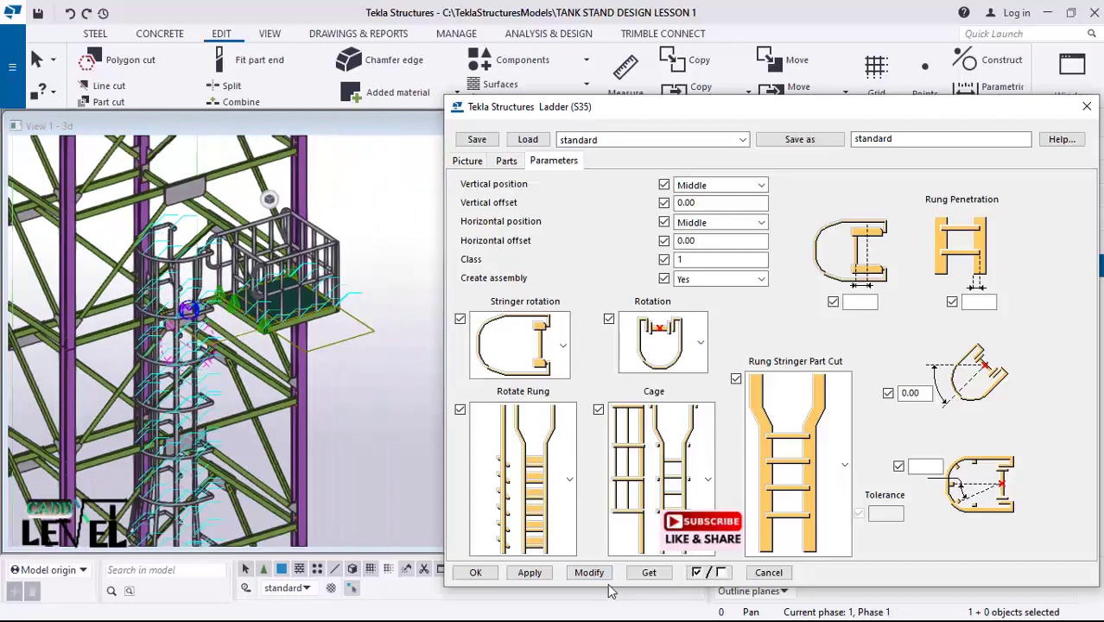
pyautogui.click(476, 573)
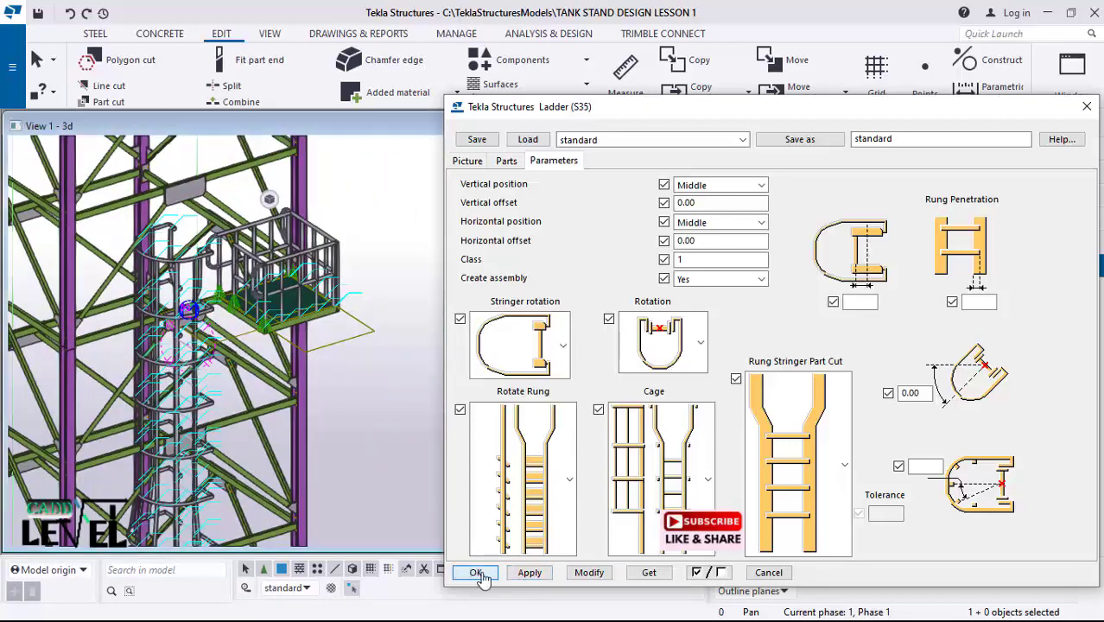
# Step: Select the caged ladder and examine its new orientation and position relative to the platform and tower bracing
pyautogui.scroll(5, 129, 293)
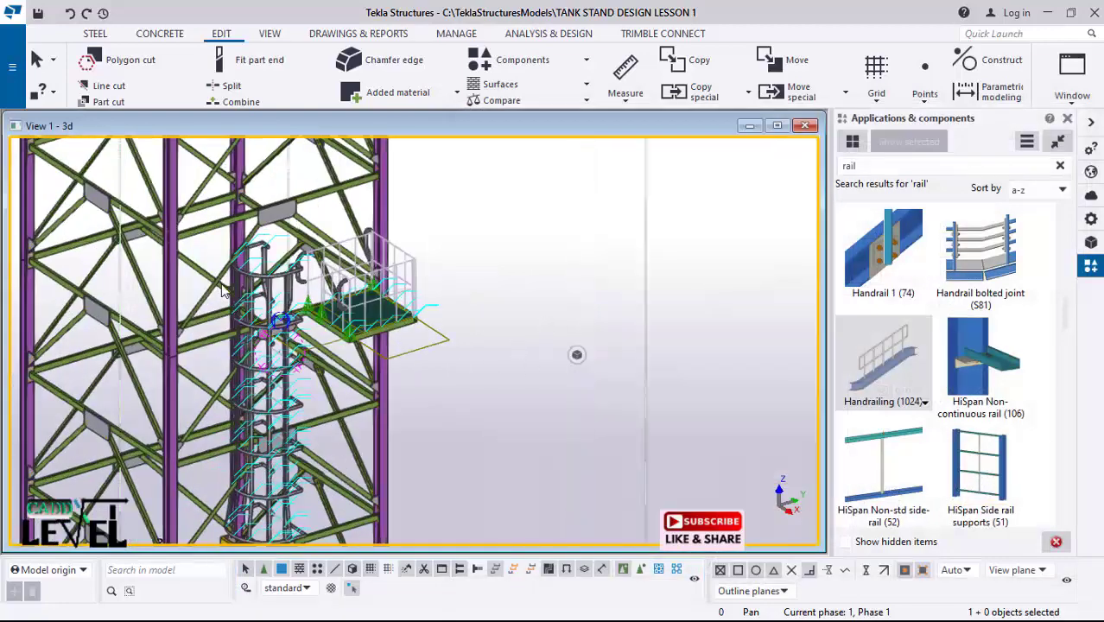
pyautogui.scroll(1, 317, 371)
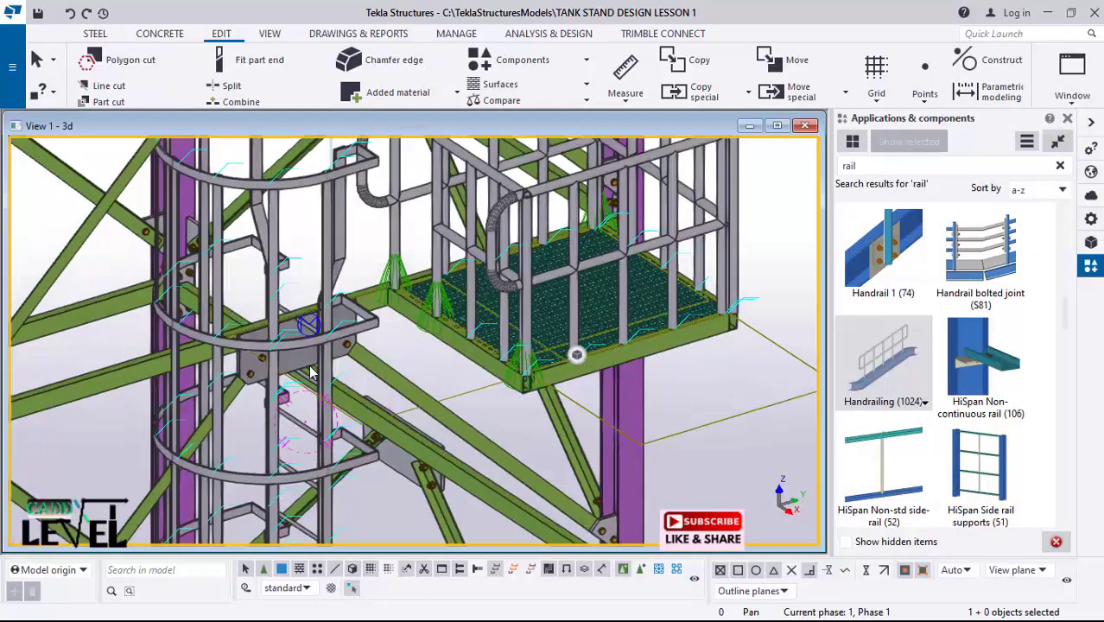
pyautogui.scroll(-3, 278, 218)
pyautogui.scroll(-3, 279, 219)
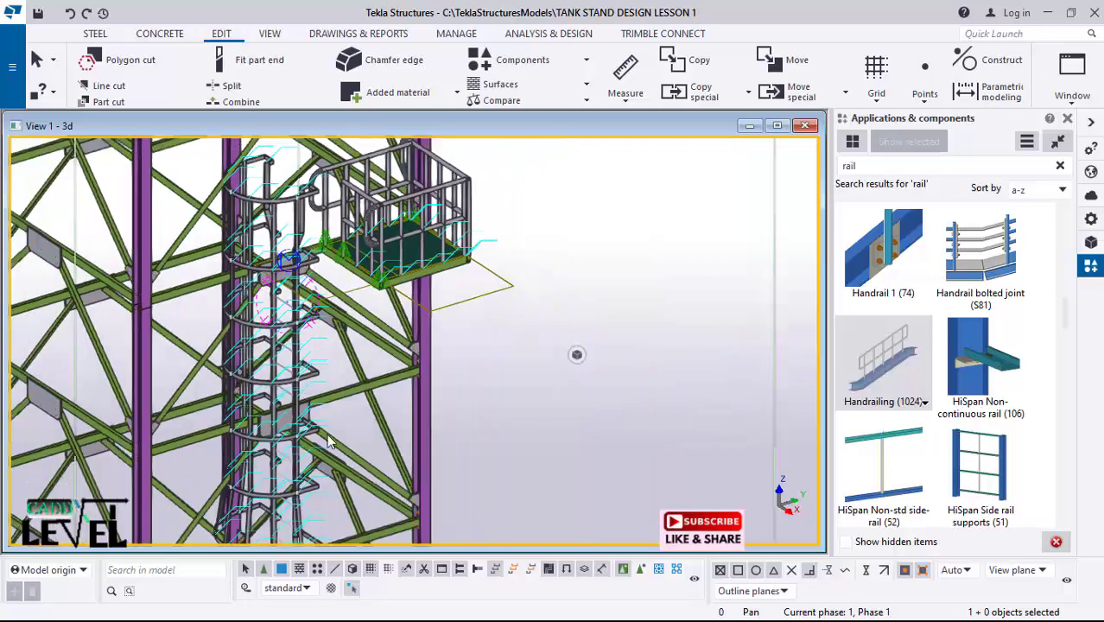
pyautogui.scroll(4, 323, 436)
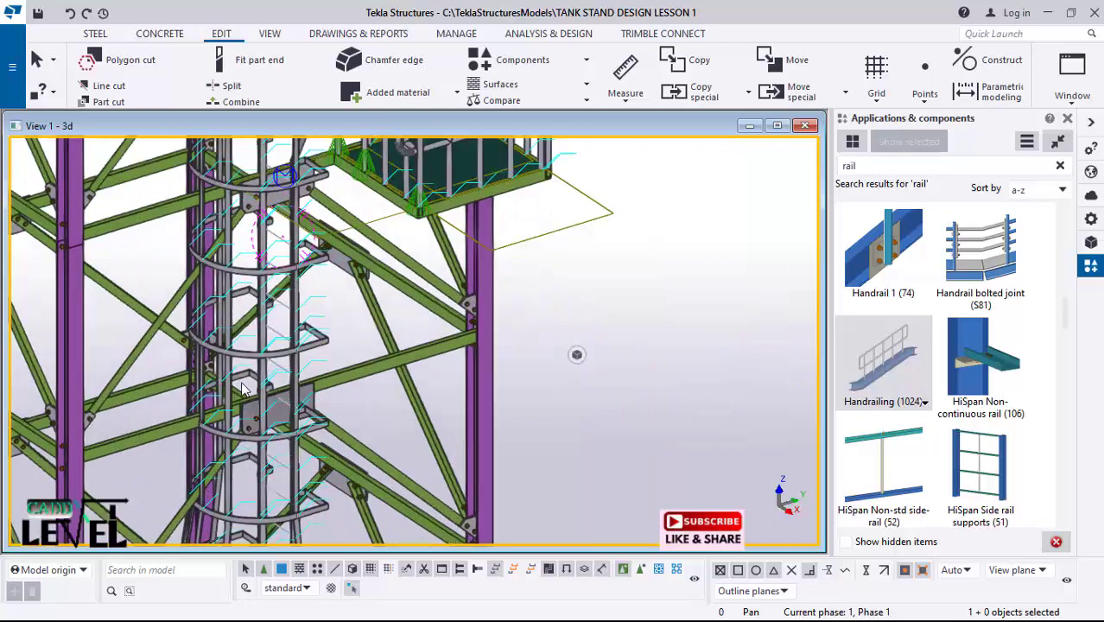
pyautogui.keyDown('ctrl'); pyautogui.moveTo(242, 388); pyautogui.dragTo(397, 411, button='middle'); pyautogui.keyUp('ctrl')
pyautogui.scroll(1, 362, 275)
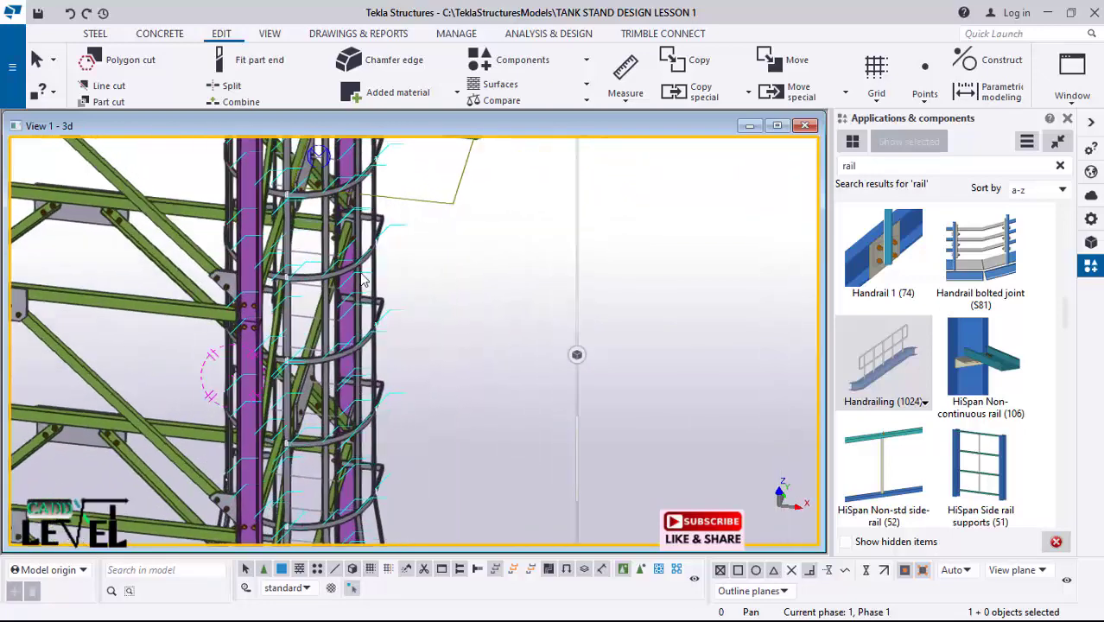
pyautogui.click(372, 278)
pyautogui.scroll(-2, 389, 311)
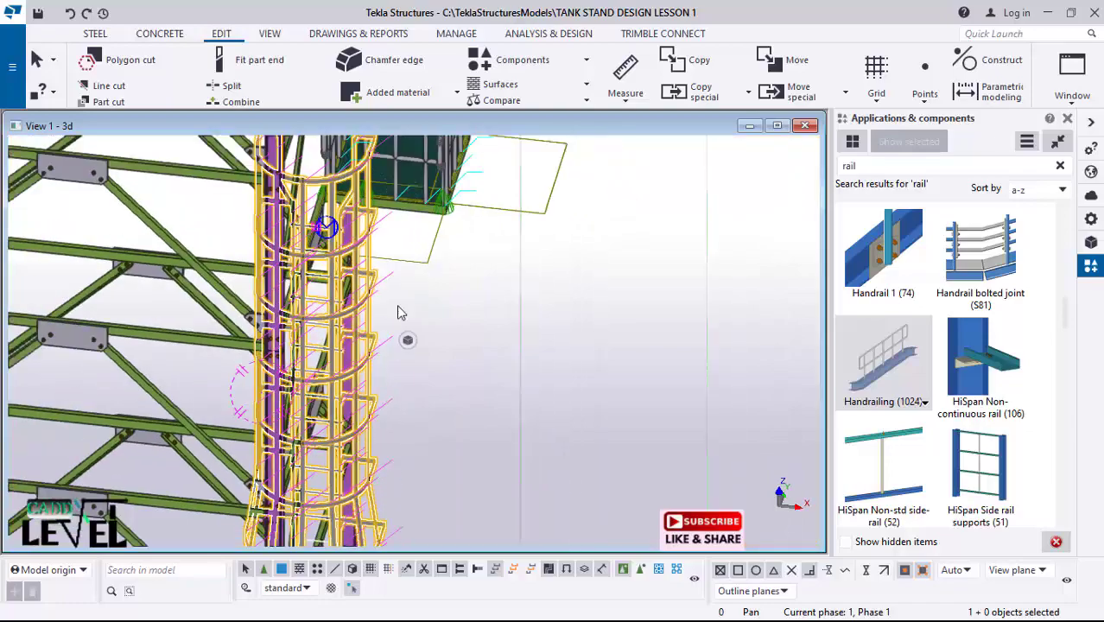
pyautogui.scroll(-1, 398, 313)
pyautogui.scroll(7, 395, 216)
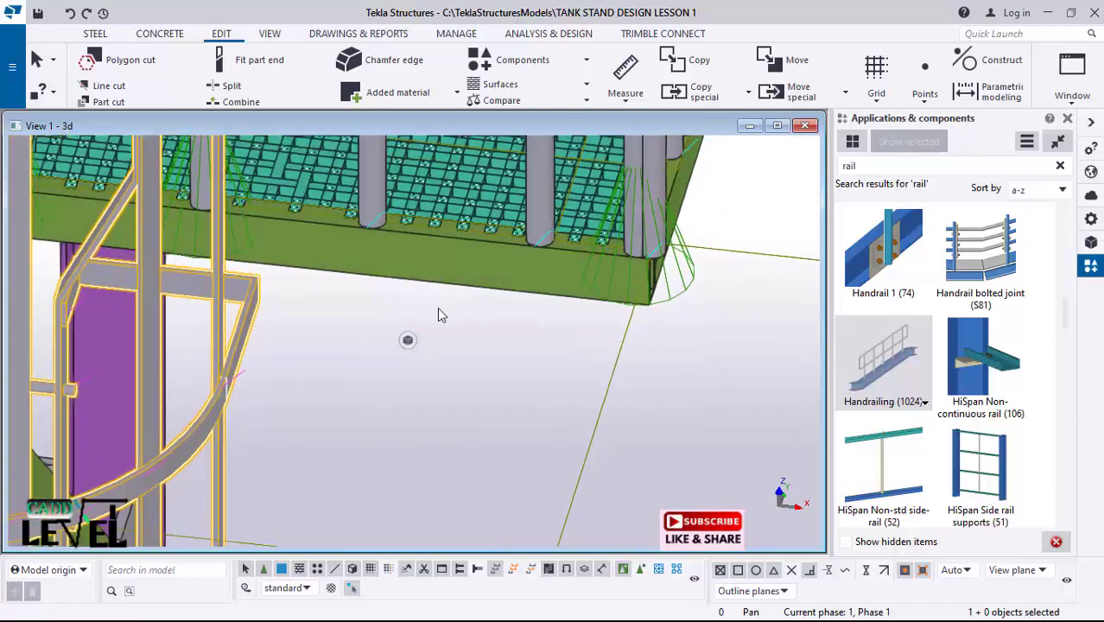
pyautogui.scroll(-3, 435, 245)
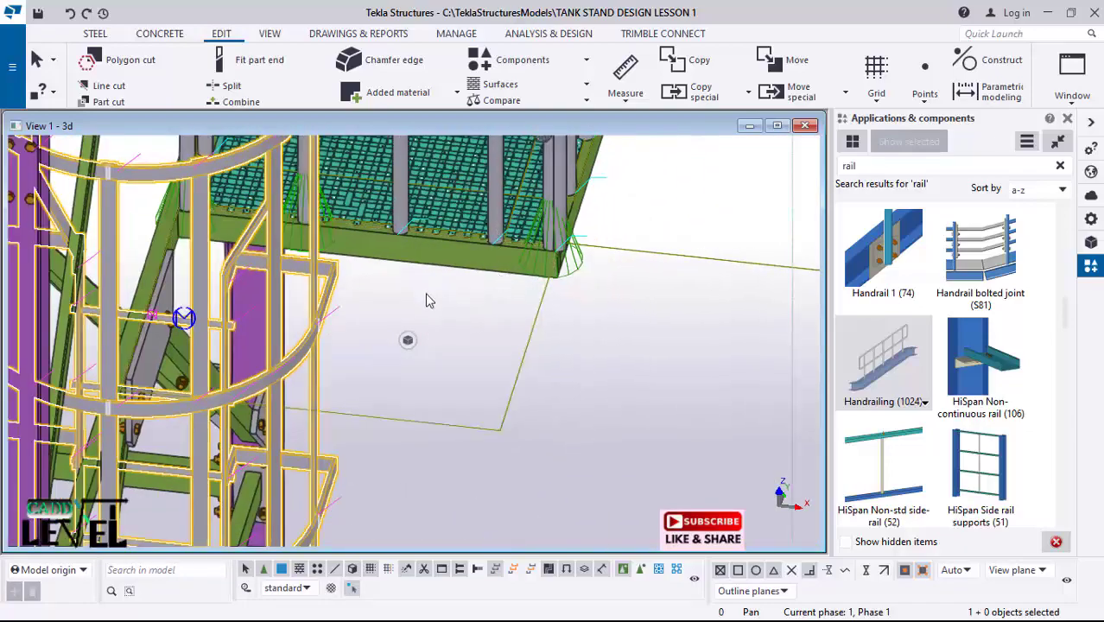
pyautogui.keyDown('ctrl'); pyautogui.moveTo(465, 297); pyautogui.dragTo(433, 261, button='middle'); pyautogui.keyUp('ctrl')
pyautogui.keyDown('ctrl'); pyautogui.moveTo(532, 264); pyautogui.dragTo(450, 250, button='middle'); pyautogui.keyUp('ctrl')
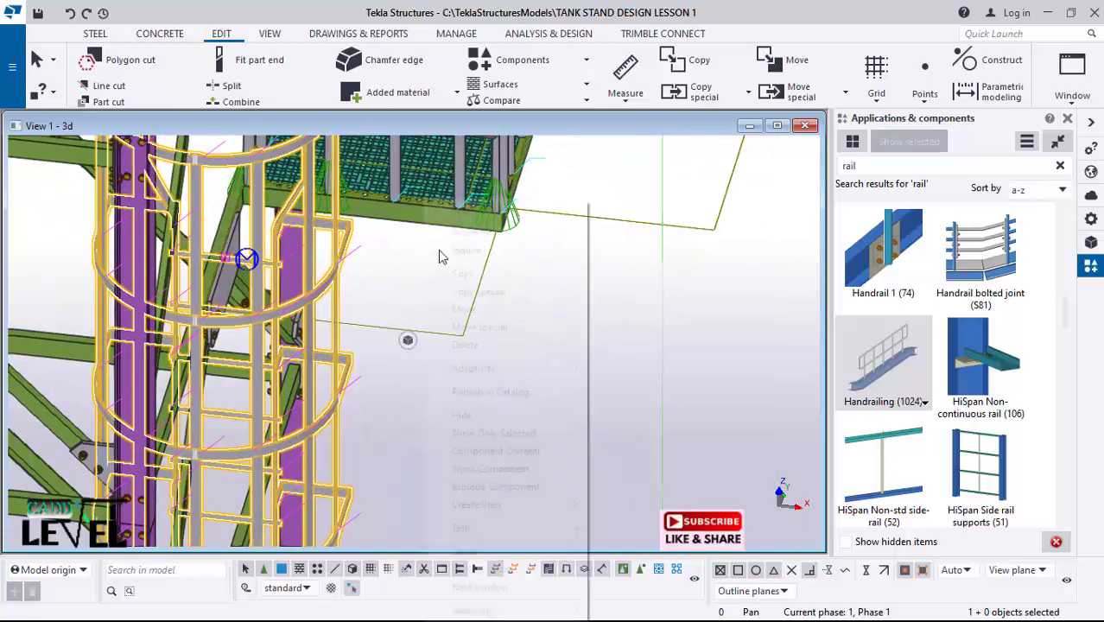
# Step: Move the caged ladder 300 towards the platform, along the edge beam direction from the platform's corner point beside the handrail post
pyautogui.rightClick(438, 250)
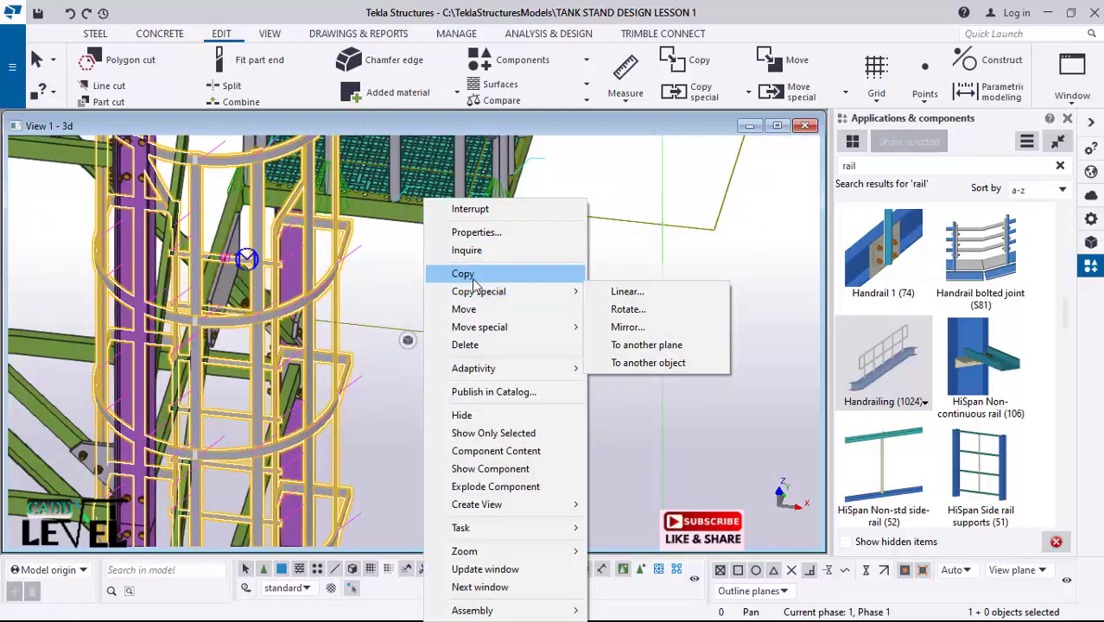
pyautogui.click(464, 309)
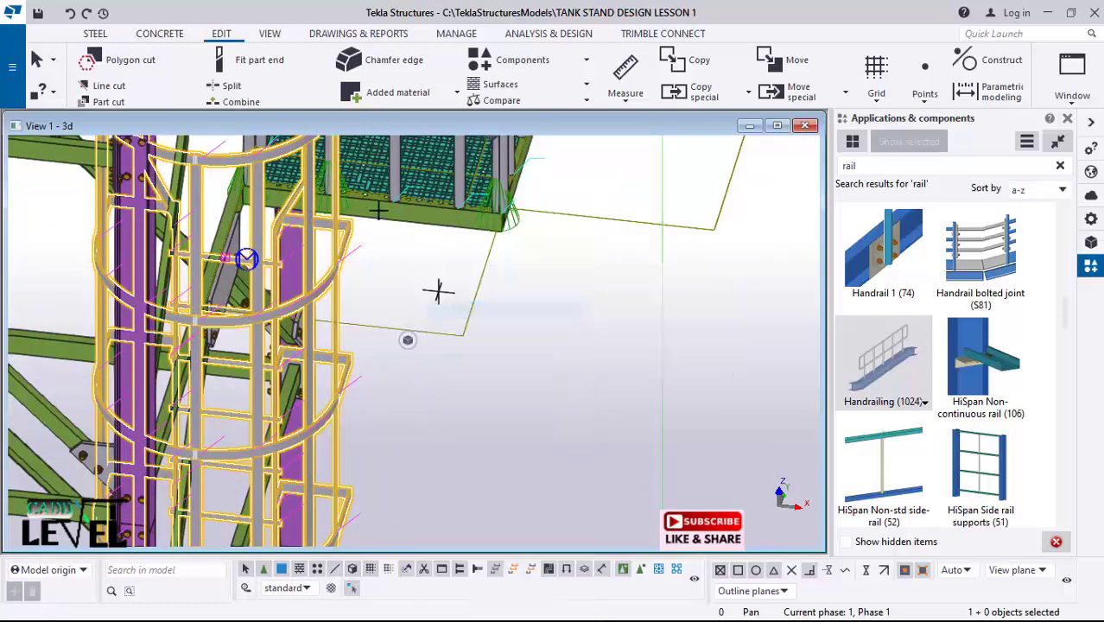
pyautogui.moveTo(439, 288)
pyautogui.keyDown('ctrl'); pyautogui.mouseDown(button='middle')
pyautogui.moveTo(343, 335)
pyautogui.moveTo(321, 272)
pyautogui.moveTo(321, 283)
pyautogui.moveTo(300, 289)
pyautogui.moveTo(320, 251)
pyautogui.mouseUp(button='middle'); pyautogui.keyUp('ctrl')
pyautogui.scroll(5, 320, 250)
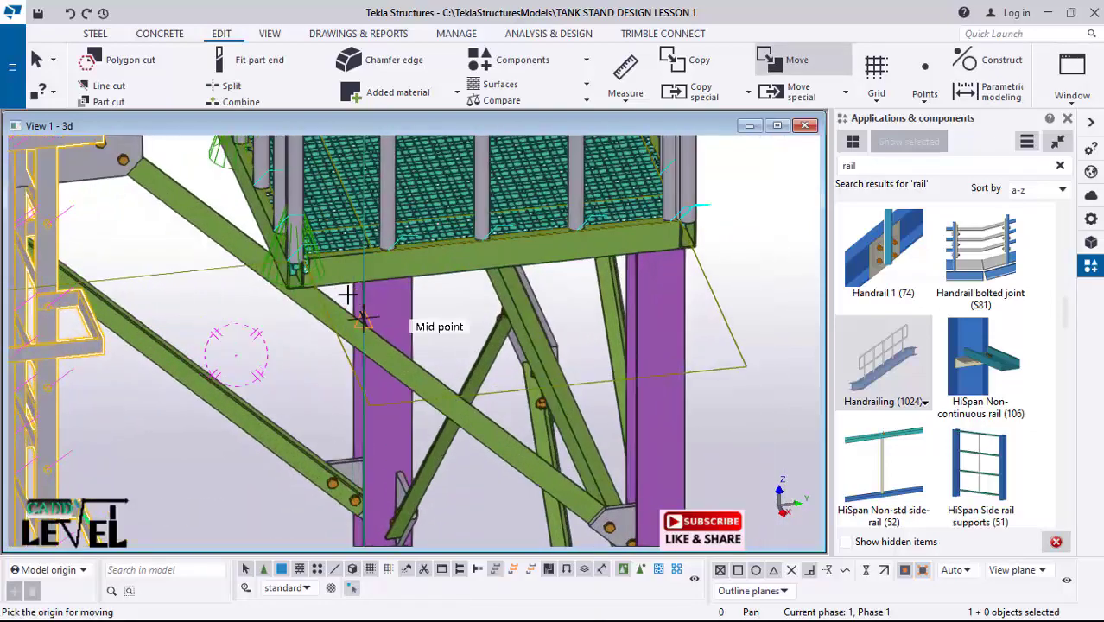
pyautogui.scroll(-4, 449, 337)
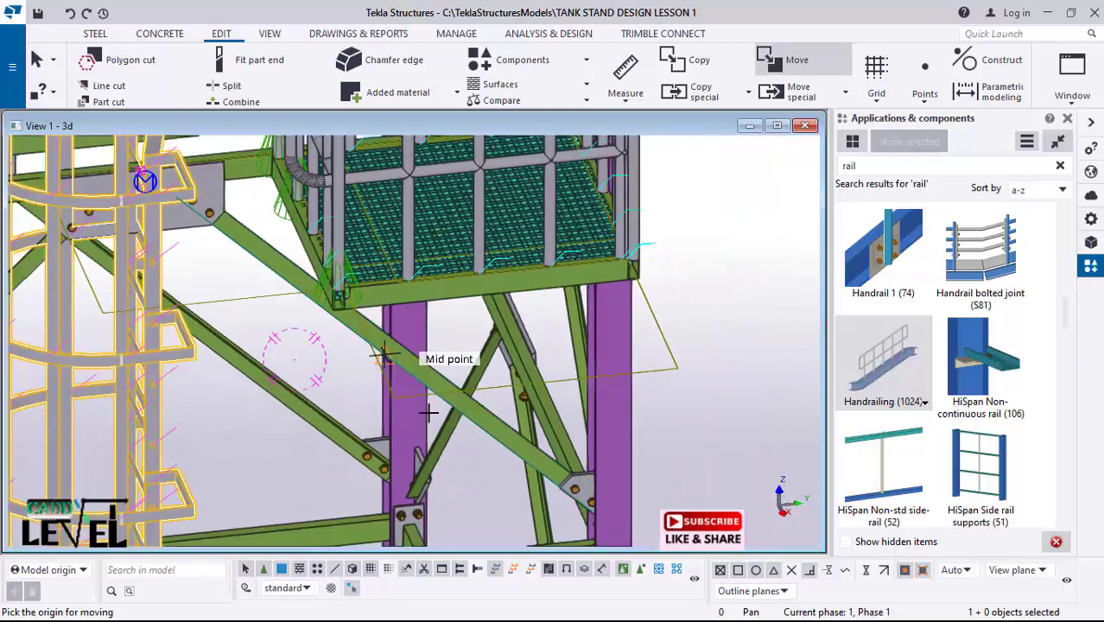
pyautogui.scroll(1, 331, 238)
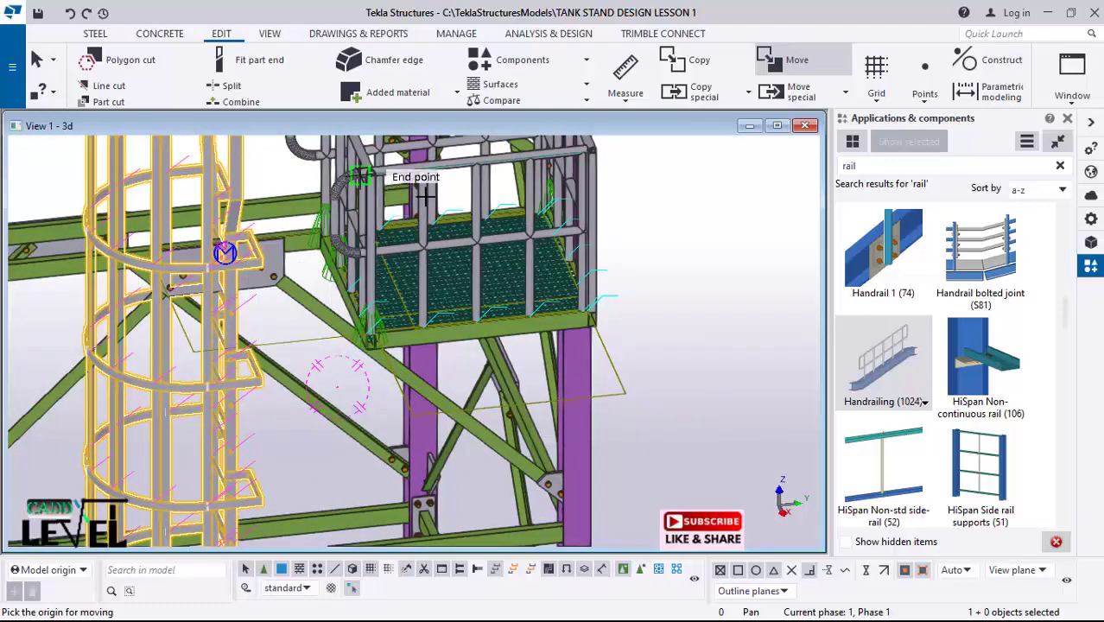
pyautogui.scroll(4, 435, 344)
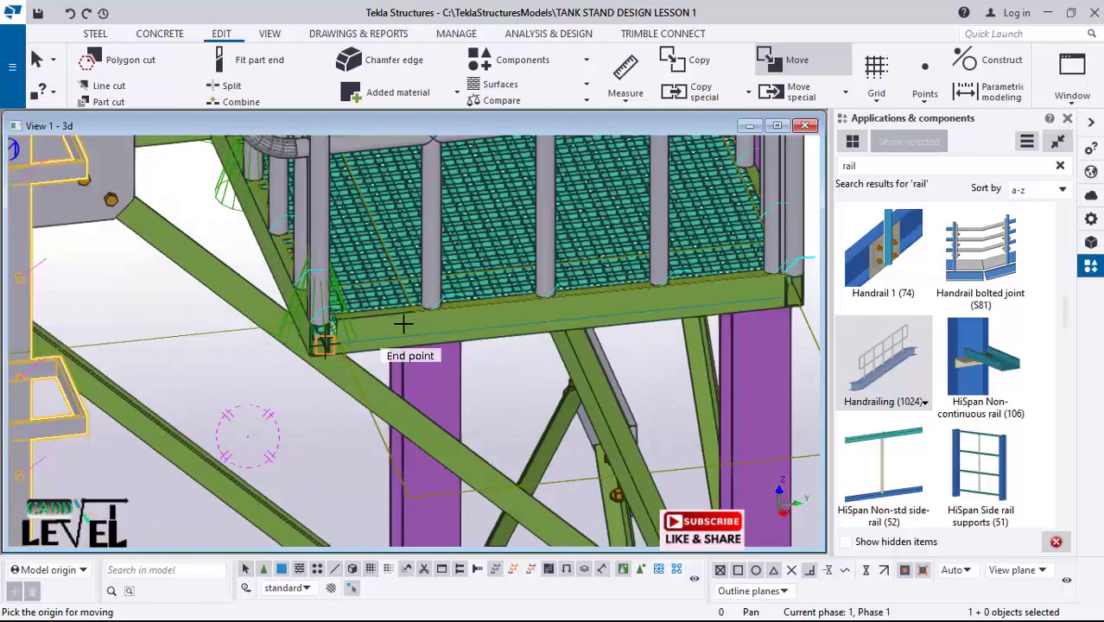
pyautogui.scroll(3, 311, 315)
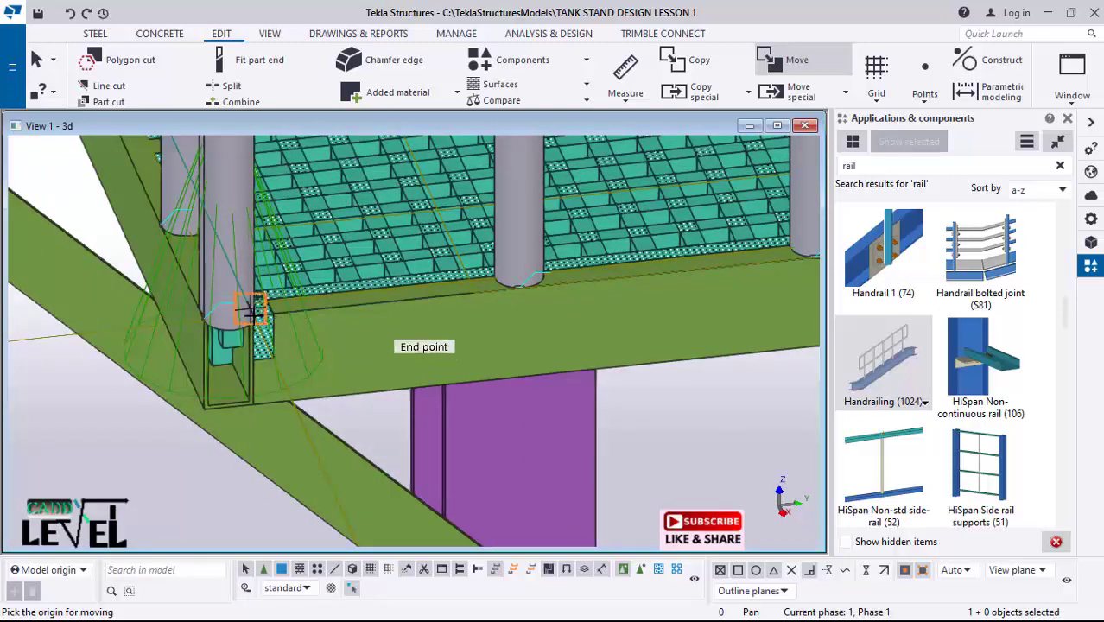
pyautogui.scroll(2, 258, 318)
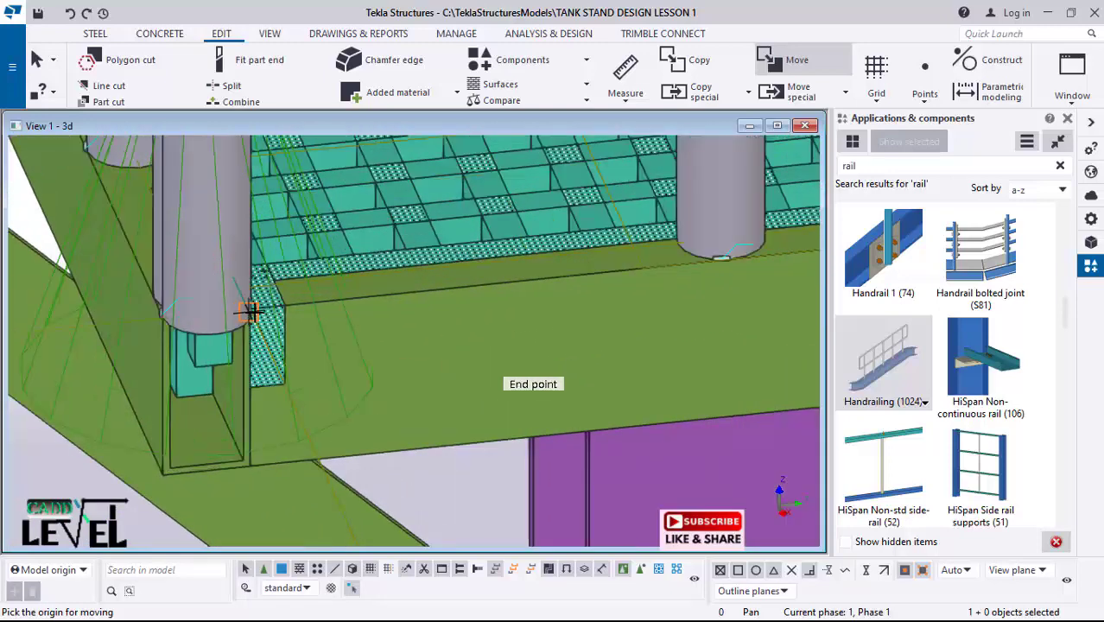
pyautogui.click(249, 311)
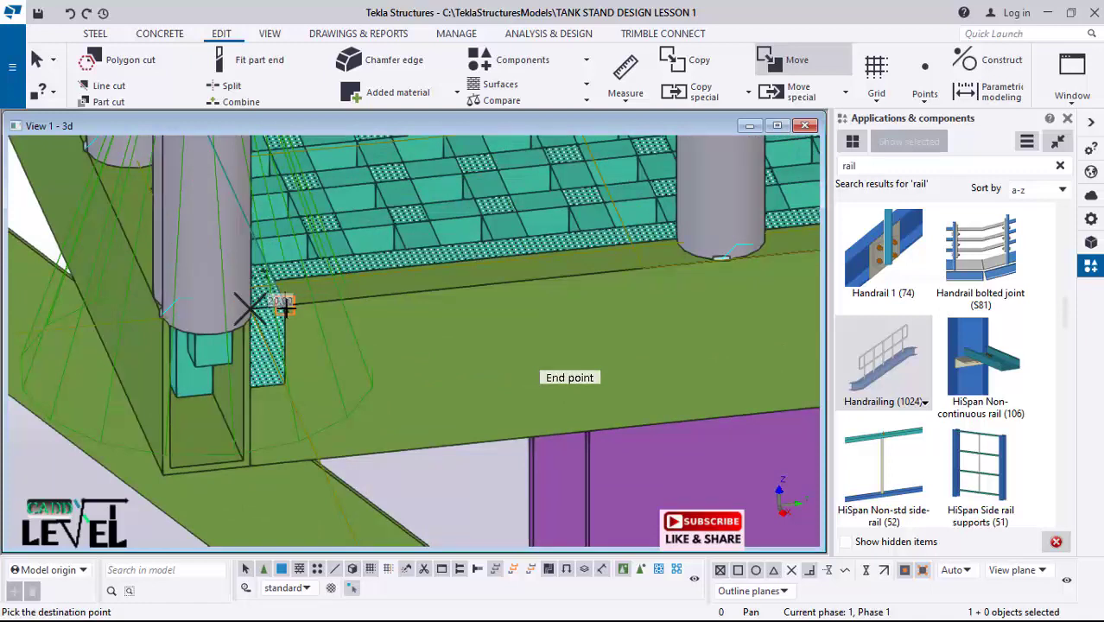
pyautogui.write('300')
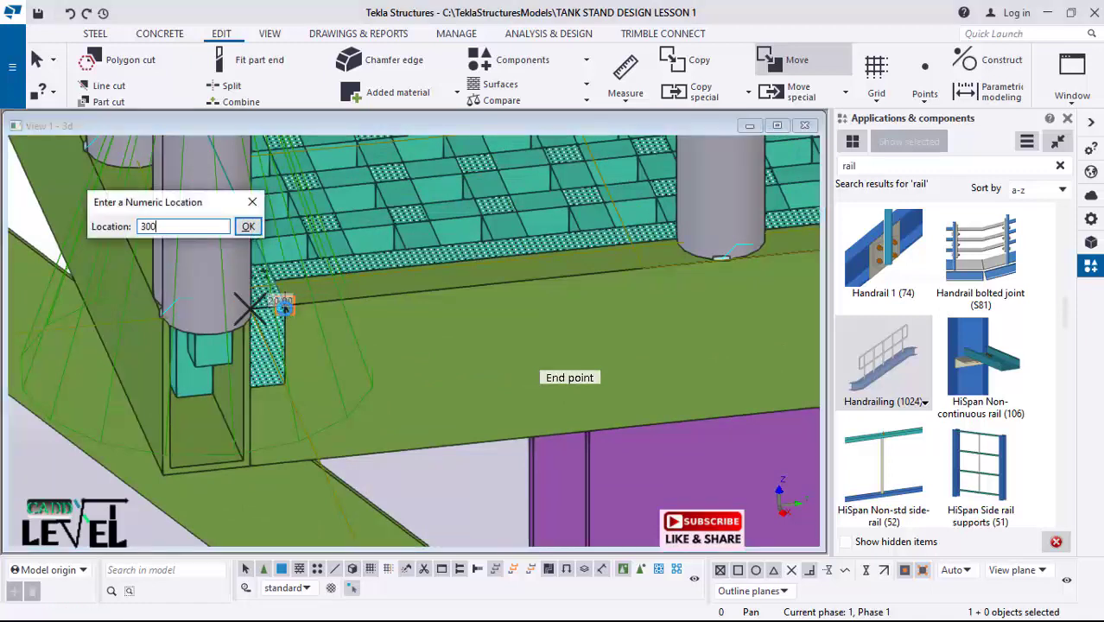
pyautogui.press('Return')
pyautogui.scroll(-10, 413, 324)
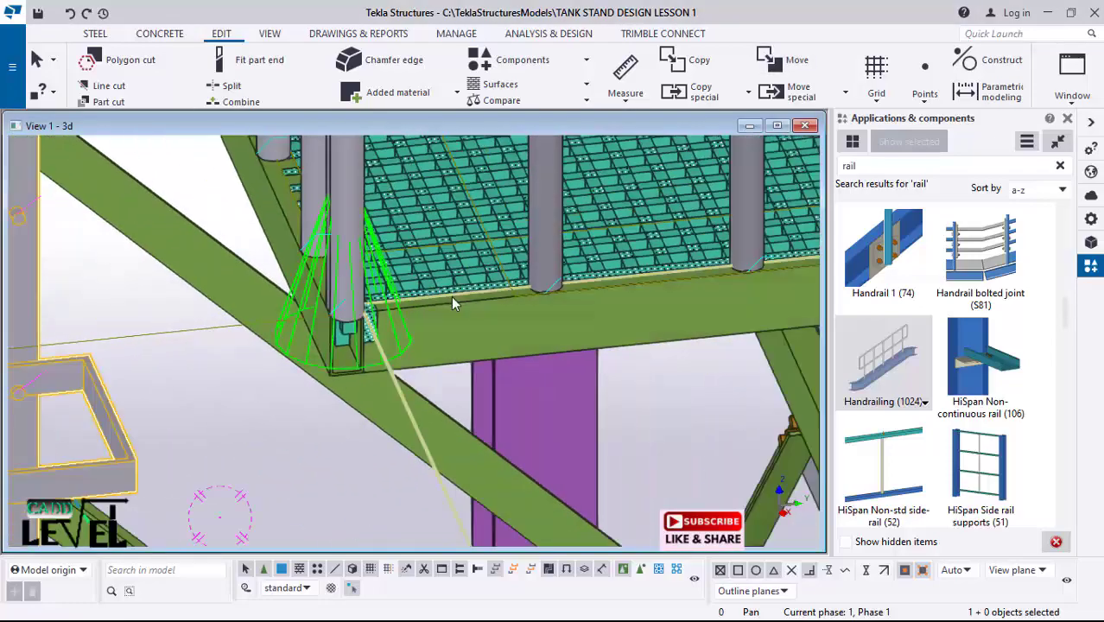
# Step: Move the caged ladder 400 towards the platform, along the edge beam direction from the corner point beside the handrail post
pyautogui.scroll(5, 410, 350)
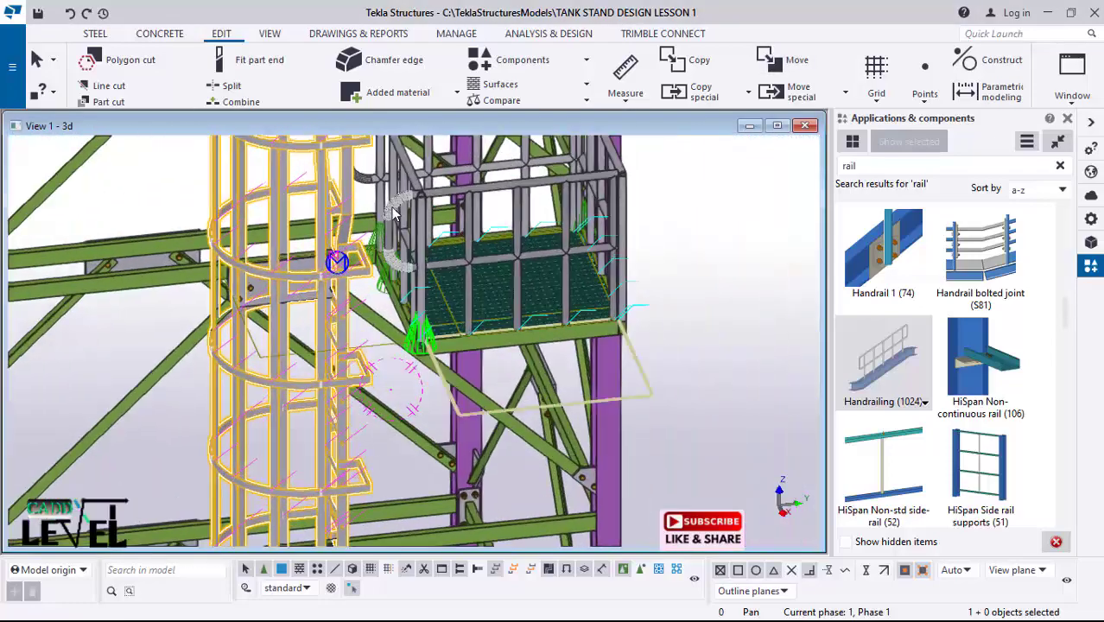
pyautogui.scroll(3, 451, 349)
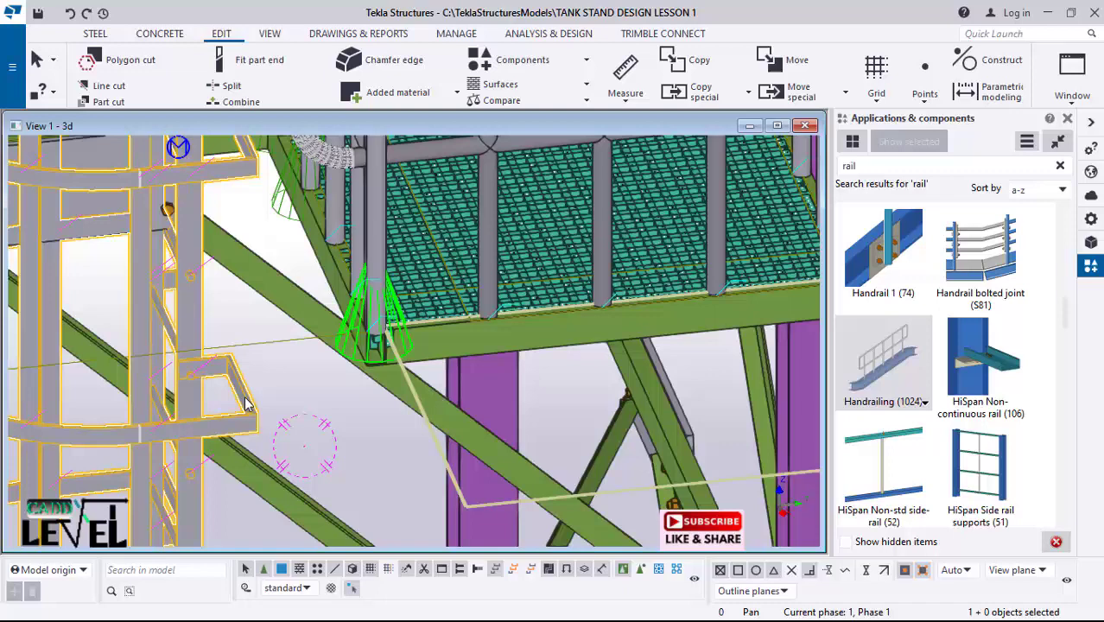
pyautogui.rightClick(382, 466)
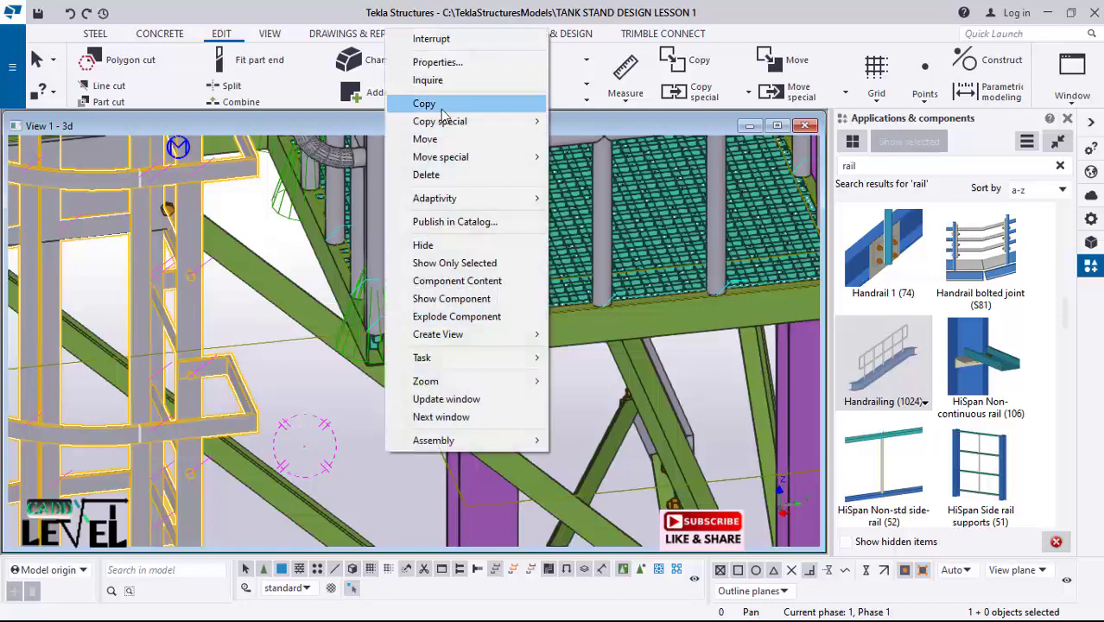
pyautogui.click(425, 139)
pyautogui.scroll(3, 345, 292)
pyautogui.scroll(5, 346, 292)
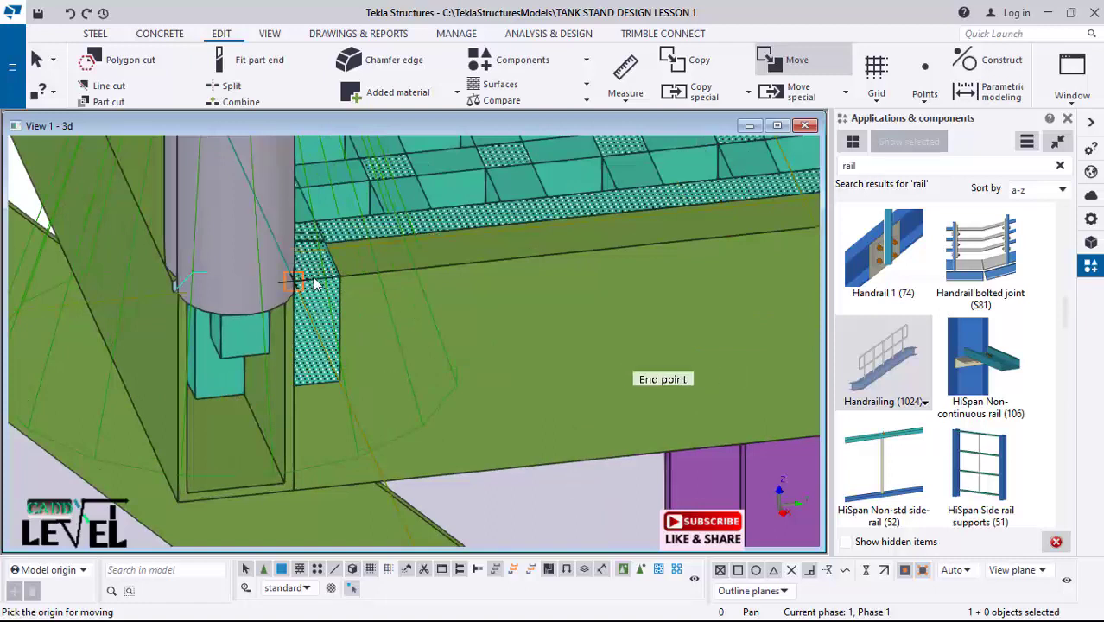
pyautogui.click(313, 280)
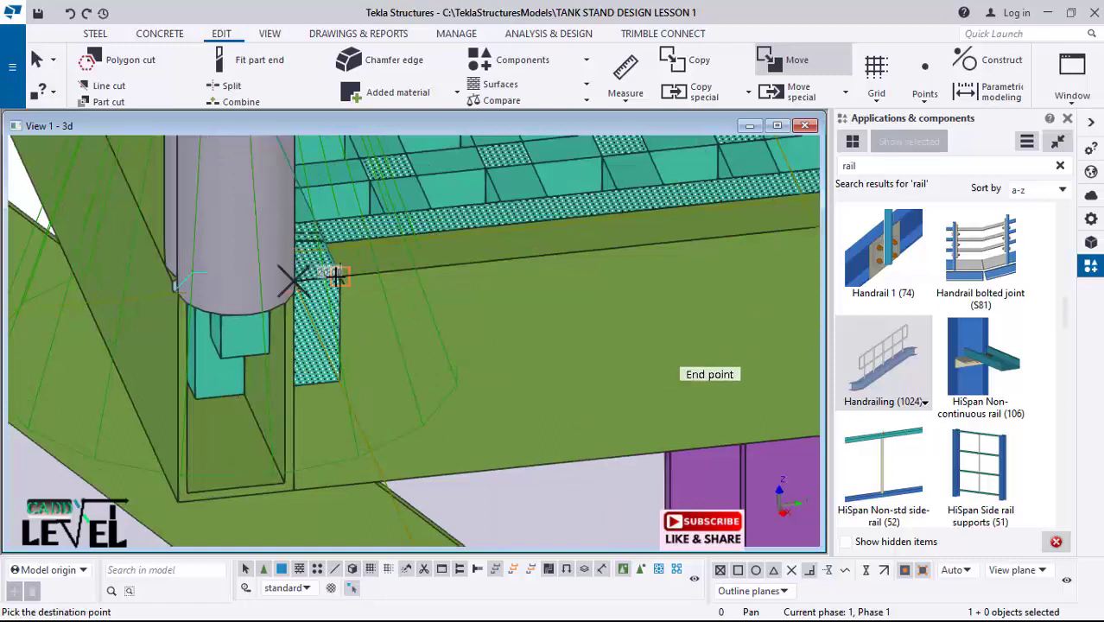
pyautogui.write('400')
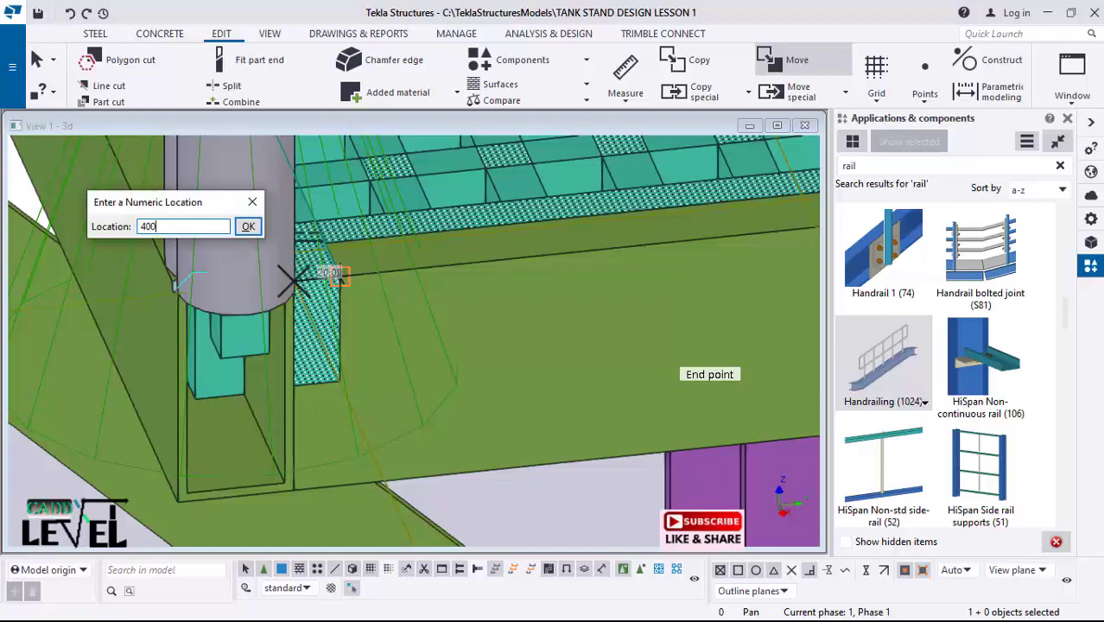
pyautogui.press('Return')
pyautogui.scroll(-6, 450, 311)
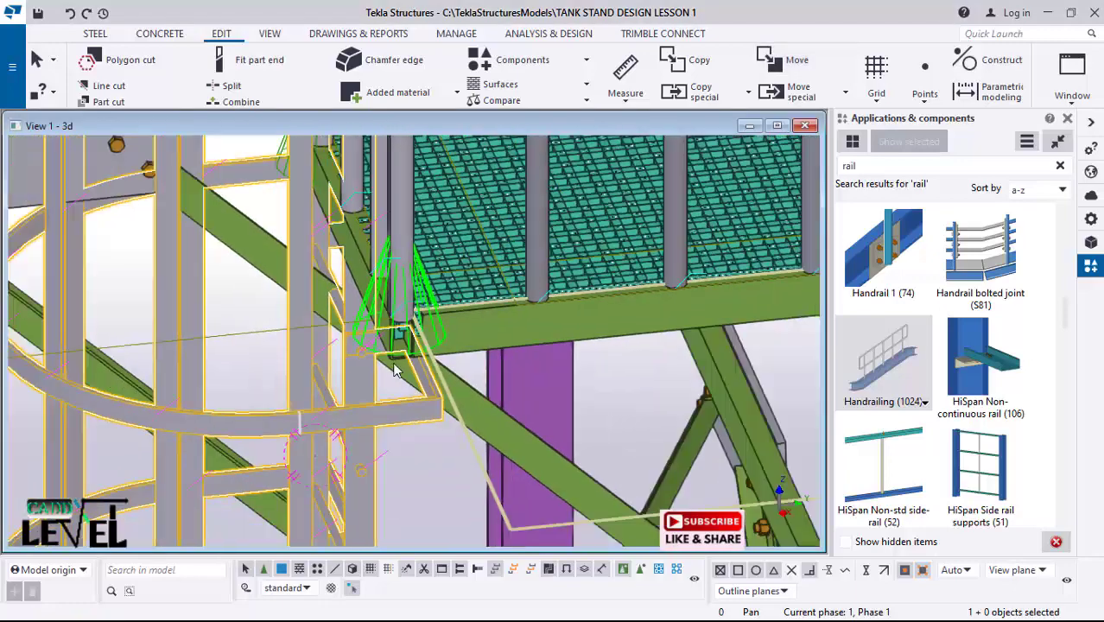
# Step: Examine the caged ladder's position against the platform from several sides, including the ladder-side edge beam
pyautogui.scroll(-4, 395, 378)
pyautogui.scroll(-2, 417, 416)
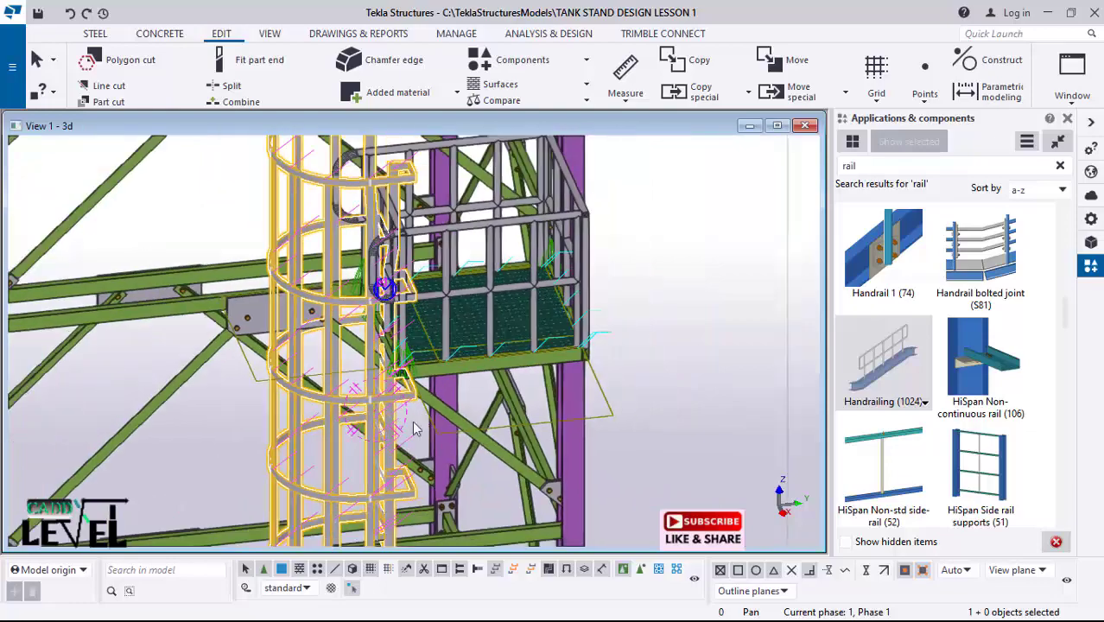
pyautogui.scroll(-2, 414, 429)
pyautogui.keyDown('ctrl'); pyautogui.moveTo(401, 389); pyautogui.dragTo(275, 358, button='middle'); pyautogui.keyUp('ctrl')
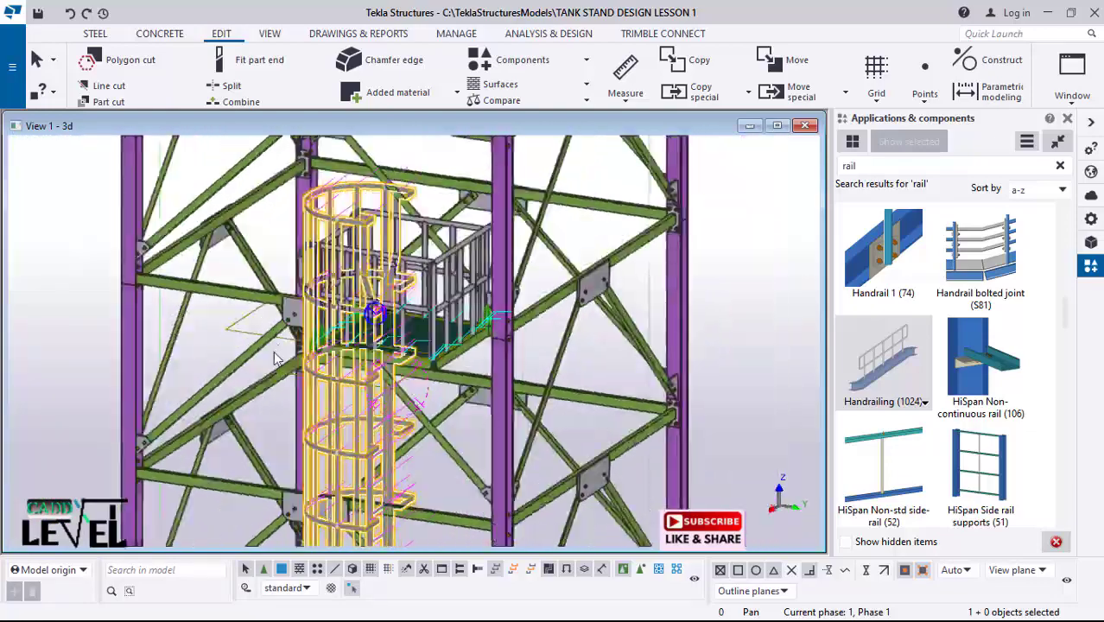
pyautogui.scroll(5, 440, 373)
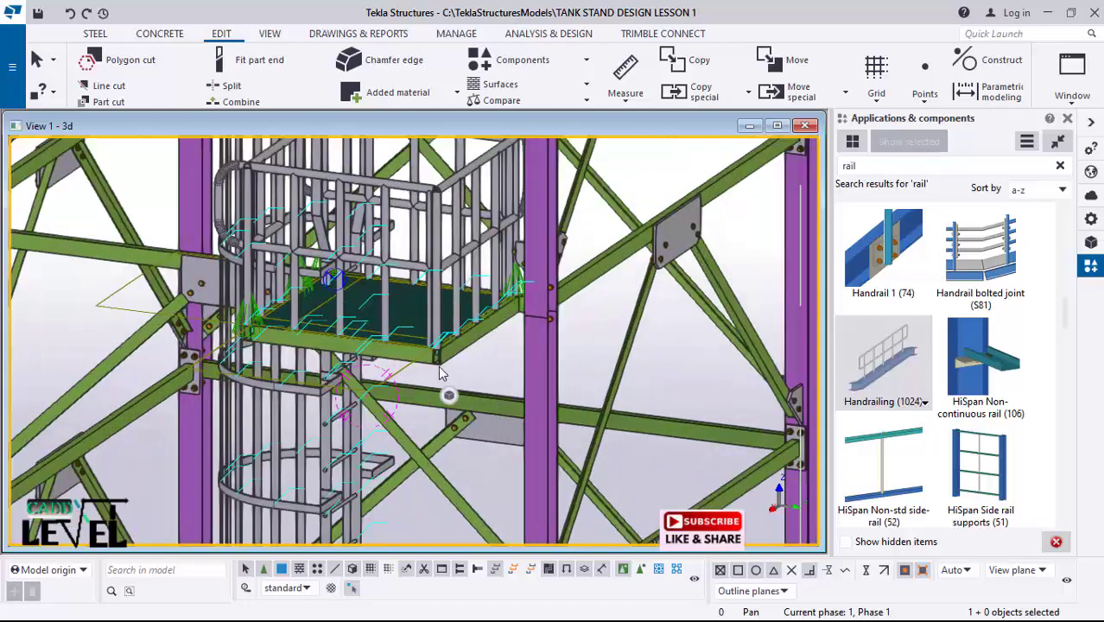
pyautogui.moveTo(439, 373)
pyautogui.keyDown('ctrl'); pyautogui.mouseDown(button='middle')
pyautogui.moveTo(366, 371)
pyautogui.moveTo(485, 413)
pyautogui.moveTo(369, 476)
pyautogui.moveTo(542, 406)
pyautogui.mouseUp(button='middle'); pyautogui.keyUp('ctrl')
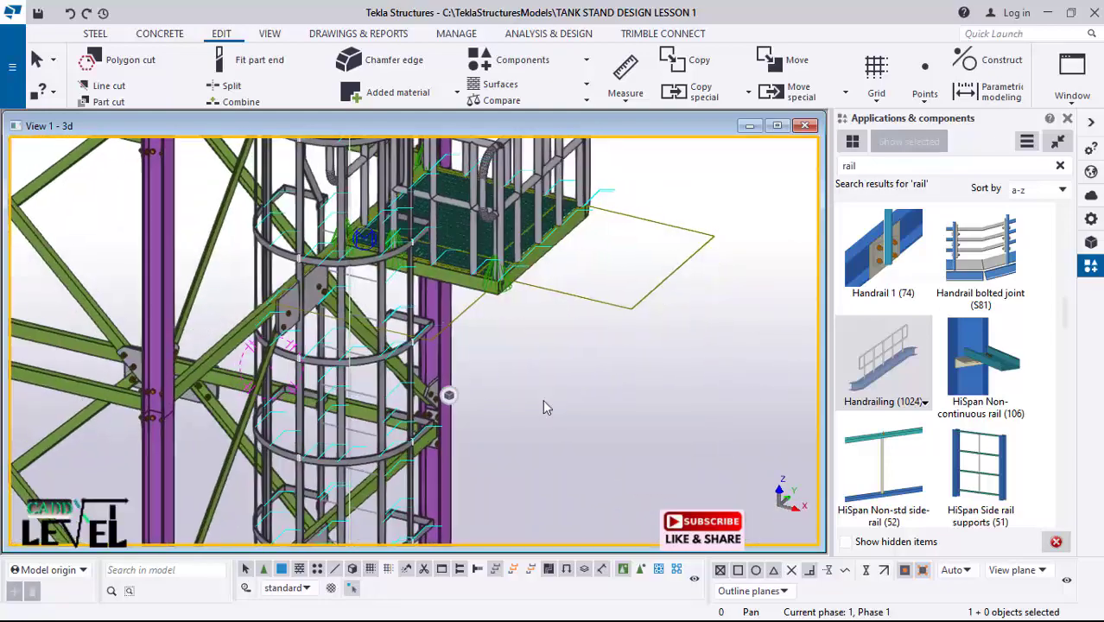
pyautogui.scroll(1, 359, 357)
pyautogui.scroll(2, 363, 356)
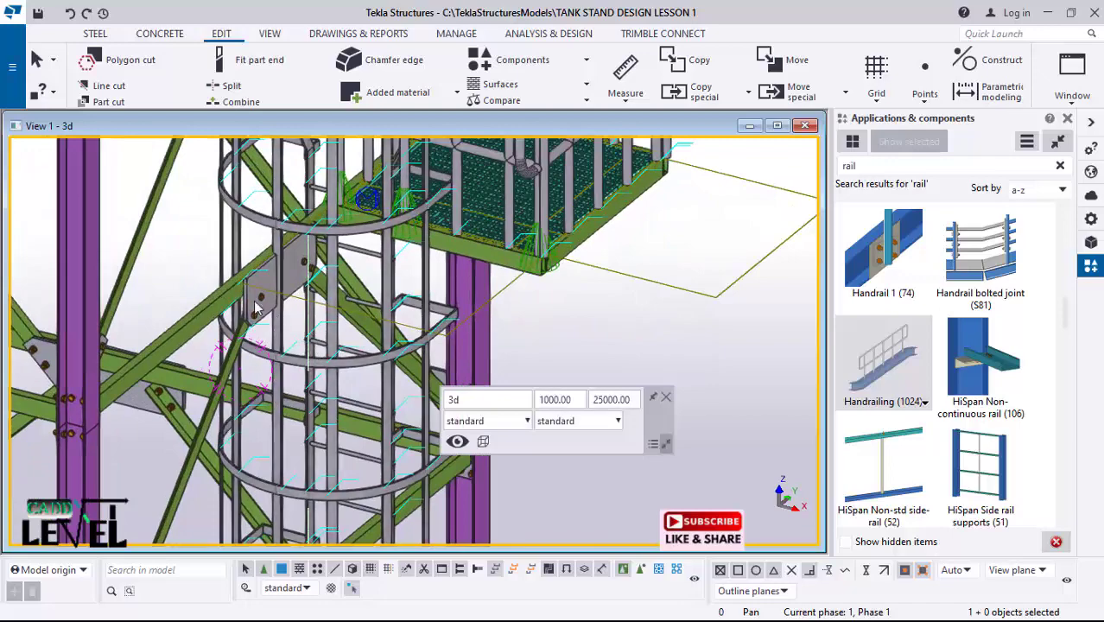
# Step: Move the caged ladder 200 along the platform's ladder-side edge beam, from a handrail post base towards the outer corner post
pyautogui.click(371, 358)
pyautogui.scroll(2, 497, 290)
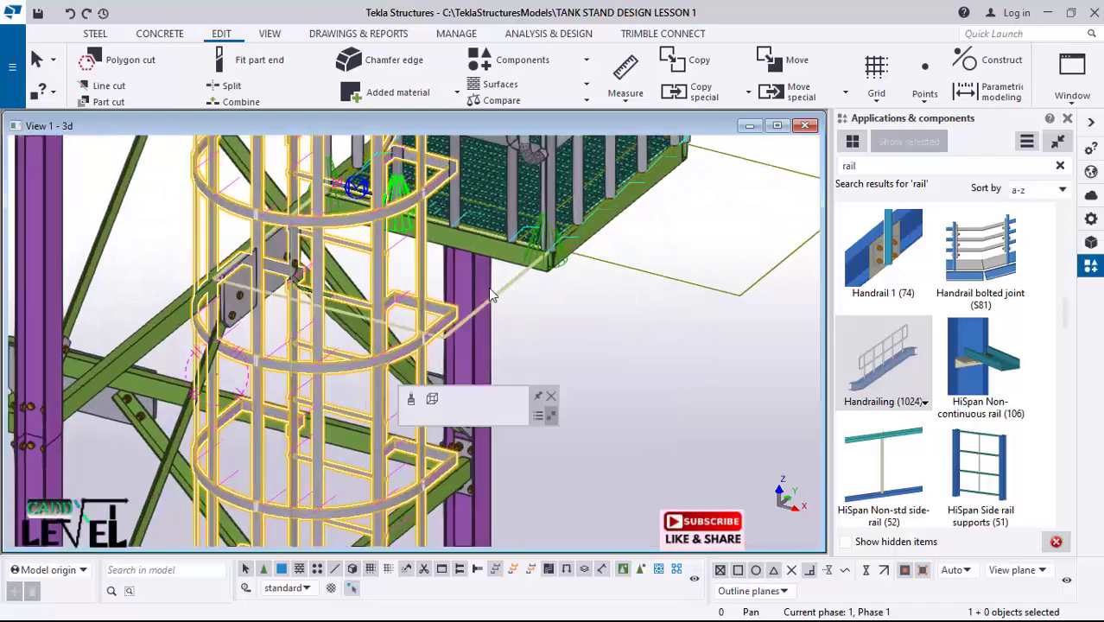
pyautogui.scroll(-1, 458, 302)
pyautogui.scroll(-2, 398, 298)
pyautogui.scroll(-3, 466, 313)
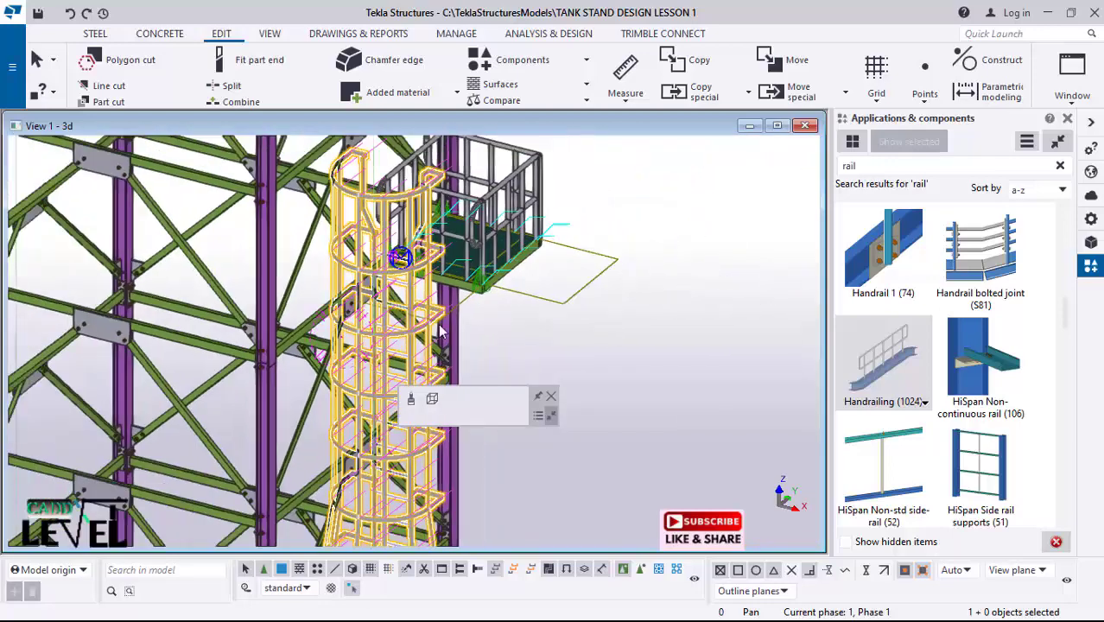
pyautogui.scroll(1, 319, 355)
pyautogui.scroll(-1, 329, 363)
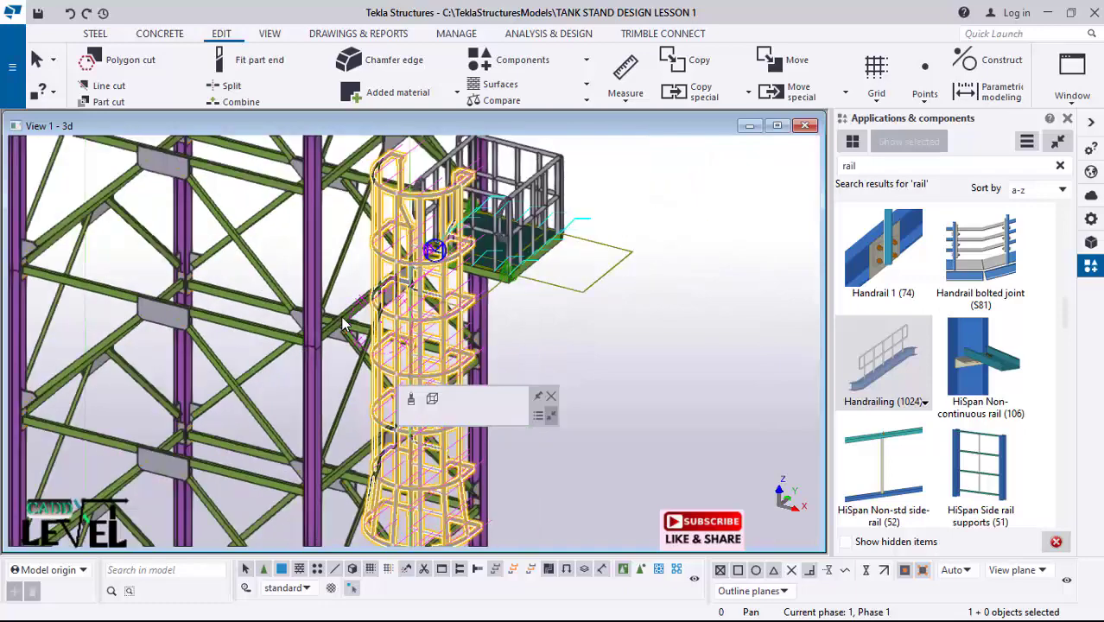
pyautogui.scroll(3, 473, 285)
pyautogui.scroll(3, 546, 294)
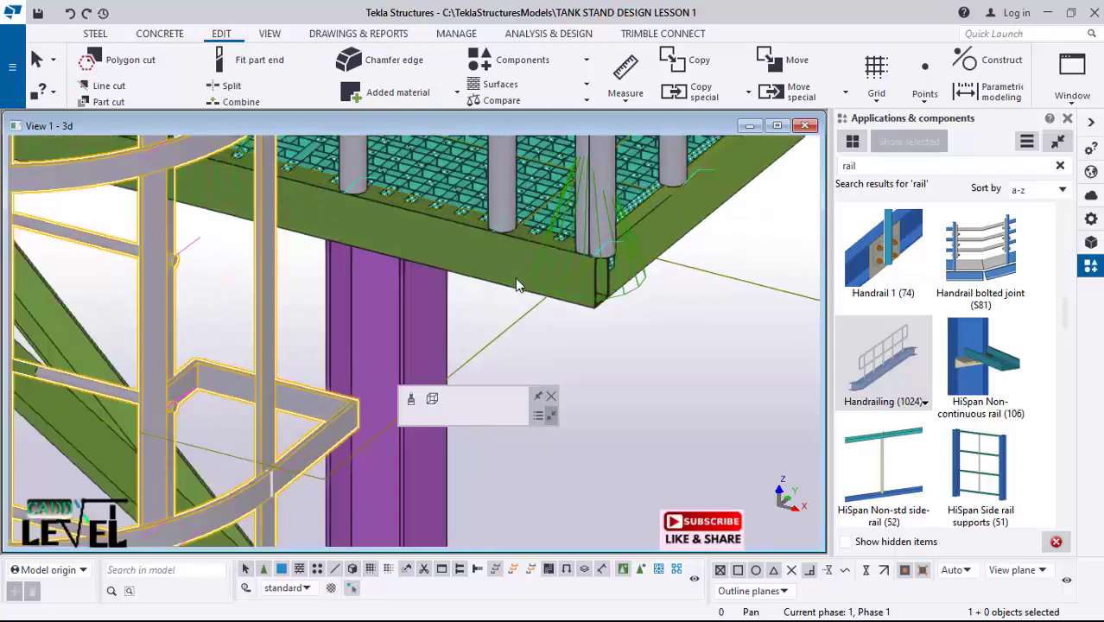
pyautogui.rightClick(656, 341)
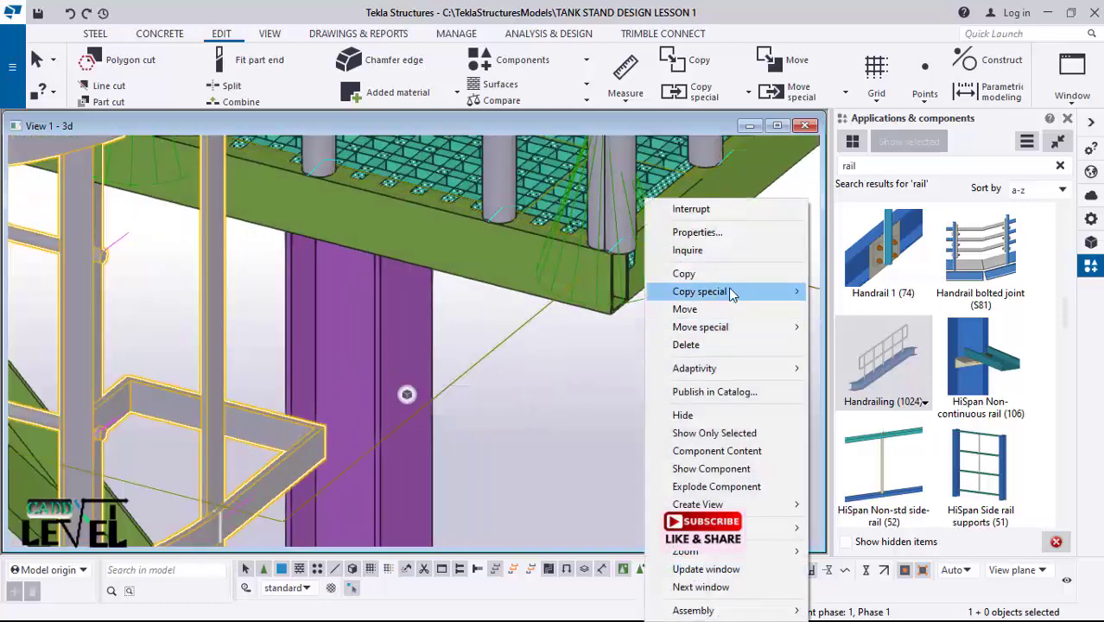
pyautogui.click(684, 309)
pyautogui.scroll(2, 452, 201)
pyautogui.scroll(2, 508, 230)
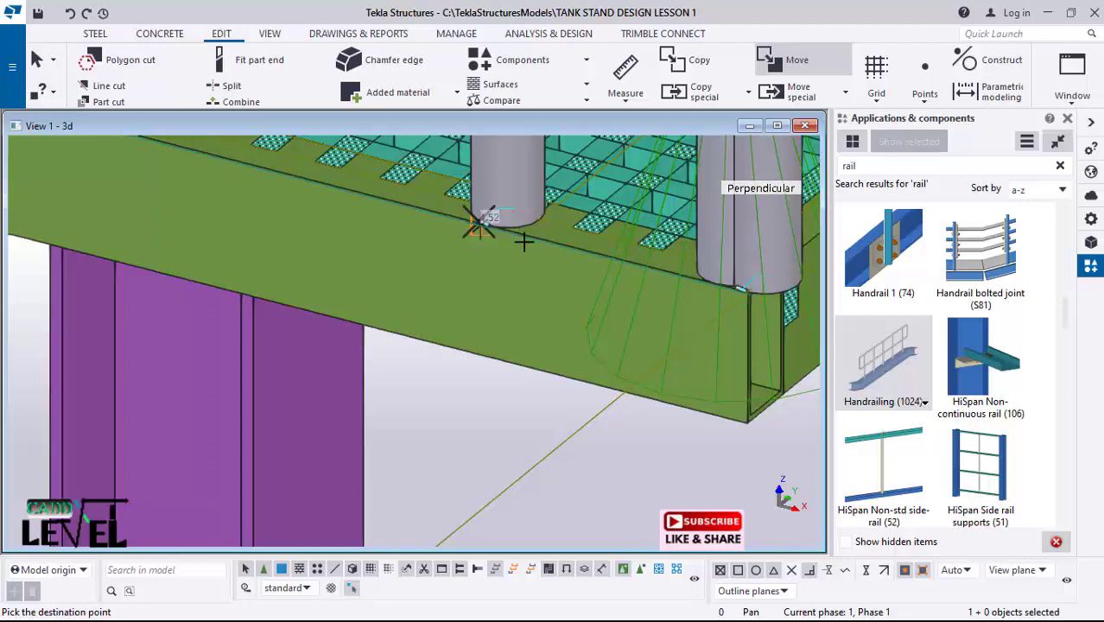
pyautogui.scroll(2, 550, 251)
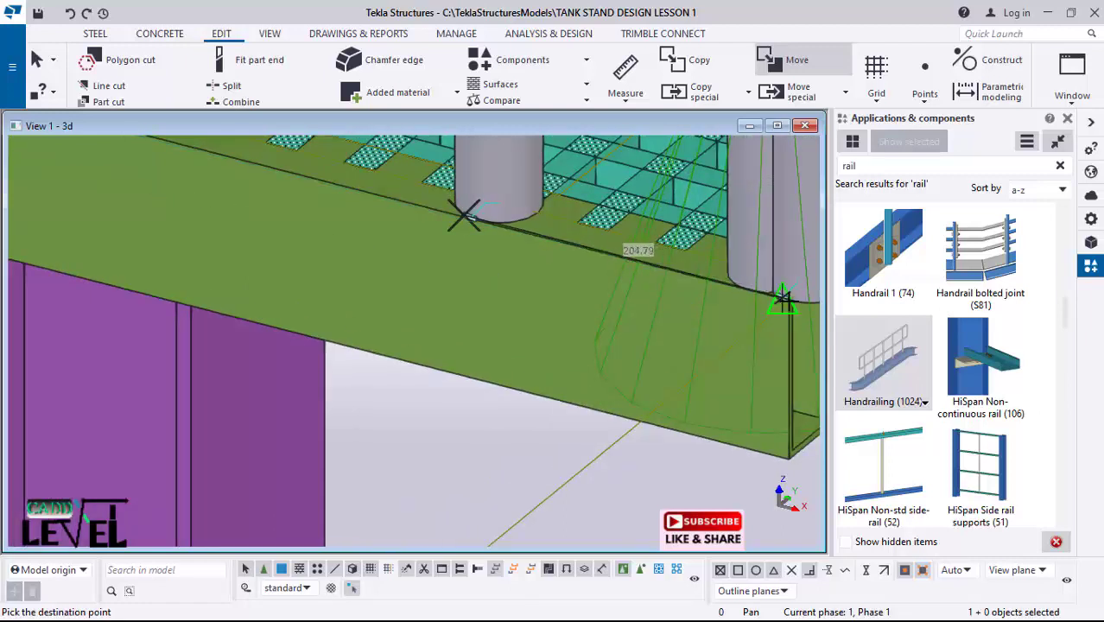
pyautogui.scroll(2, 802, 305)
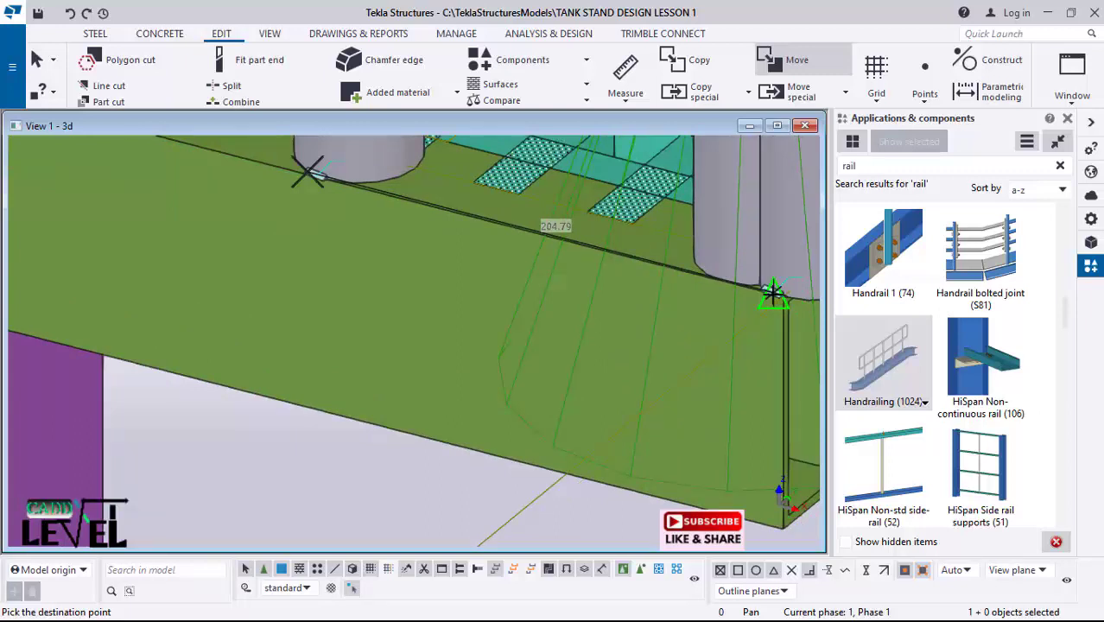
pyautogui.write('200')
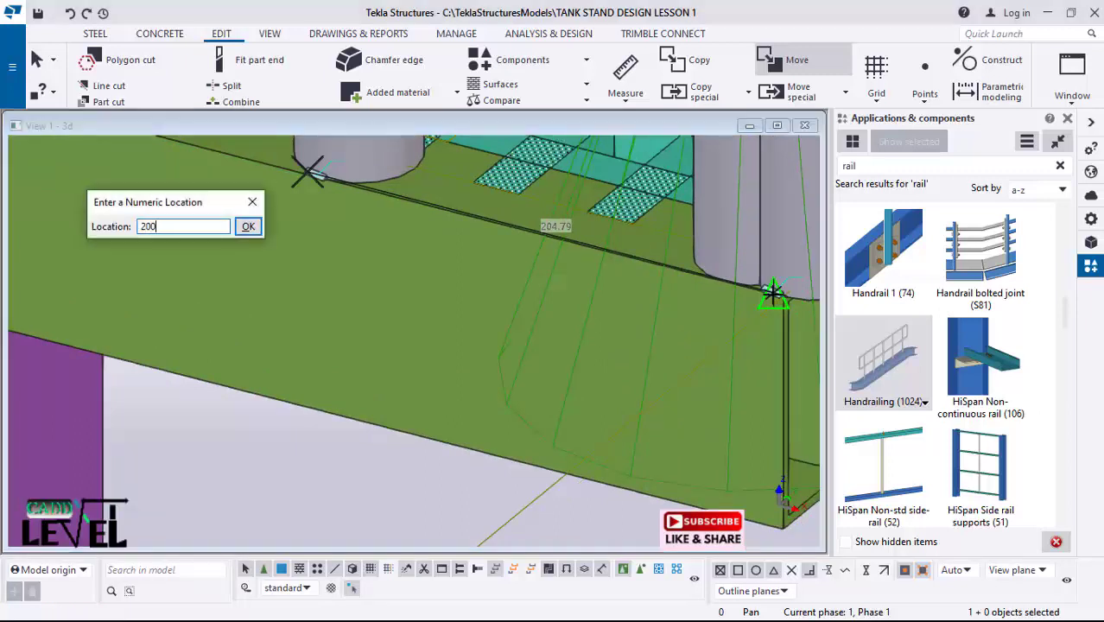
pyautogui.press('Return')
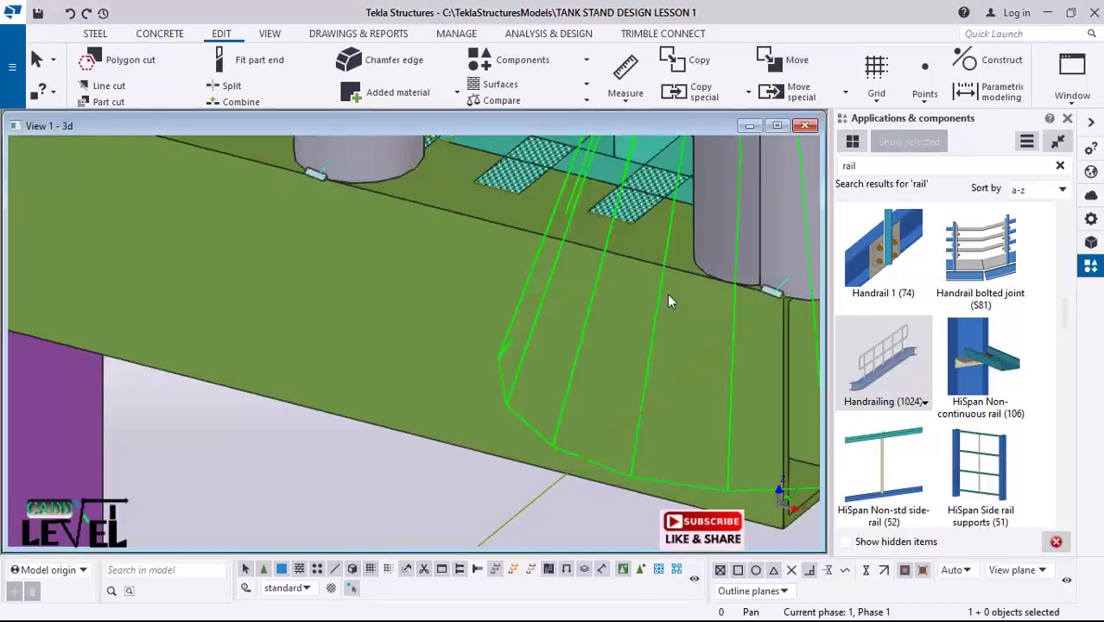
pyautogui.scroll(-5, 667, 293)
pyautogui.scroll(-4, 544, 298)
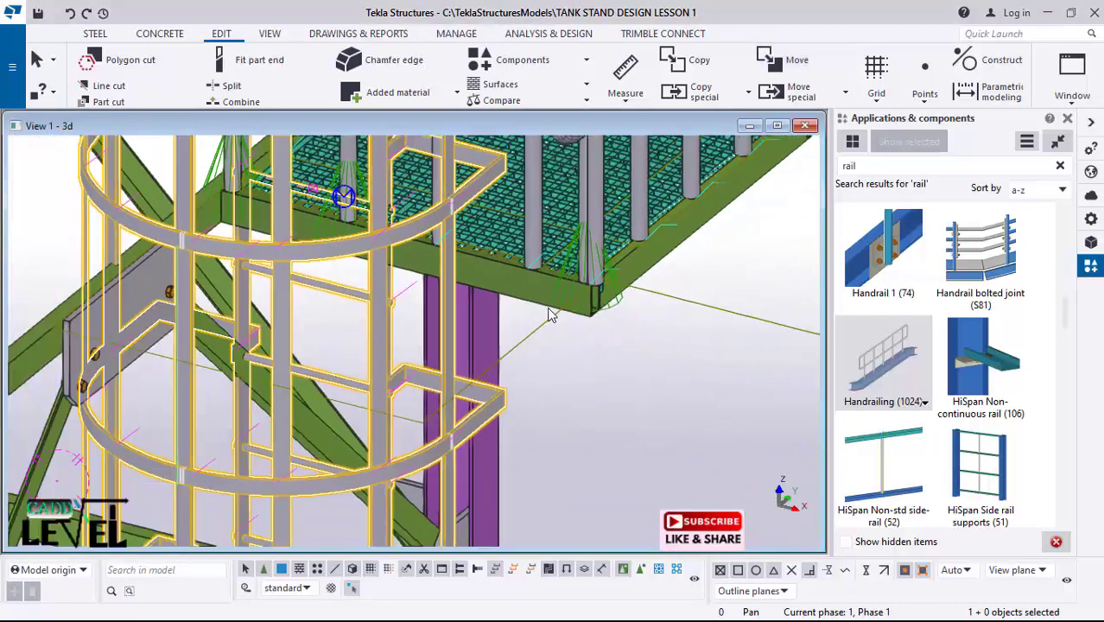
# Step: Examine the caged ladder's alignment with the platform and the tower levels above it
pyautogui.moveTo(267, 363); pyautogui.dragTo(337, 362, button='middle')
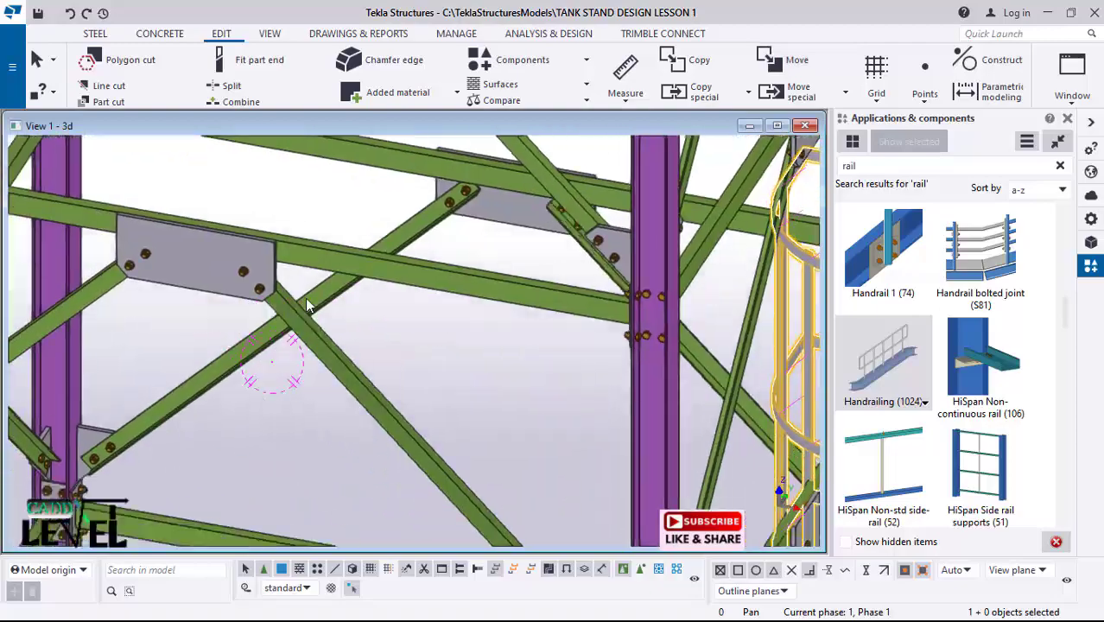
pyautogui.scroll(-5, 302, 276)
pyautogui.scroll(1, 627, 436)
pyautogui.keyDown('ctrl'); pyautogui.moveTo(690, 447); pyautogui.dragTo(419, 324, button='middle'); pyautogui.keyUp('ctrl')
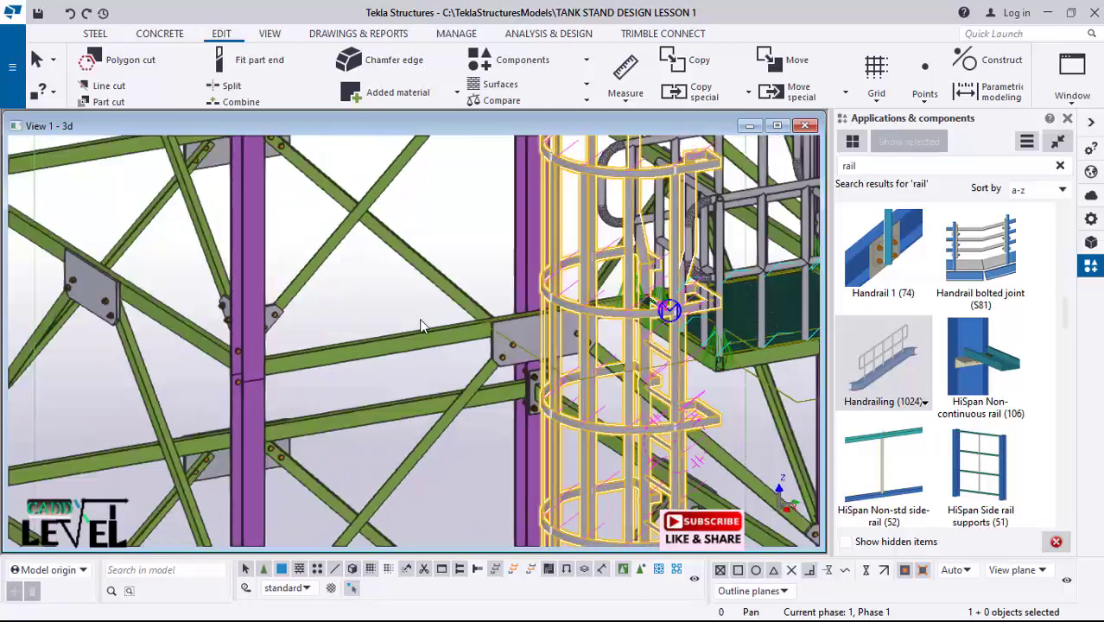
pyautogui.scroll(-3, 381, 285)
pyautogui.scroll(-4, 577, 513)
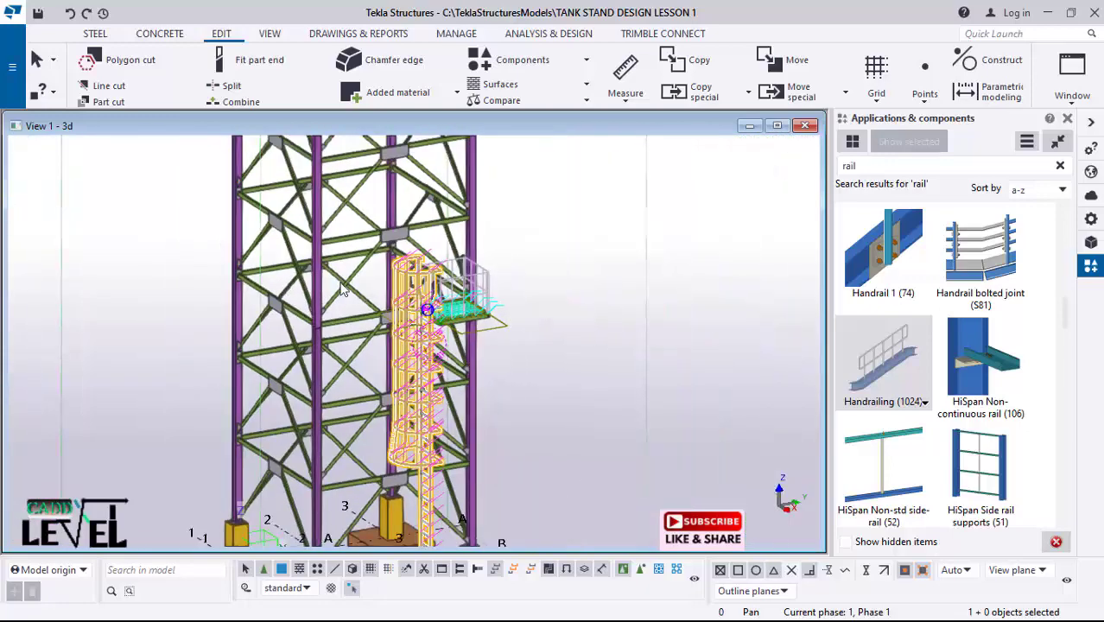
pyautogui.scroll(4, 410, 230)
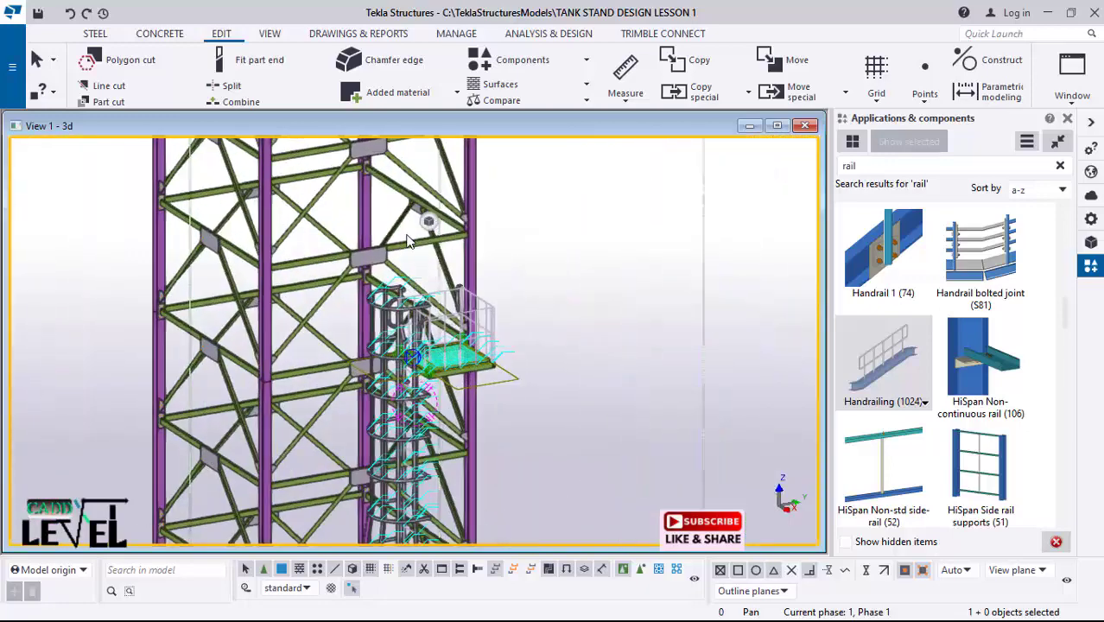
pyautogui.scroll(-3, 432, 385)
pyautogui.scroll(3, 436, 372)
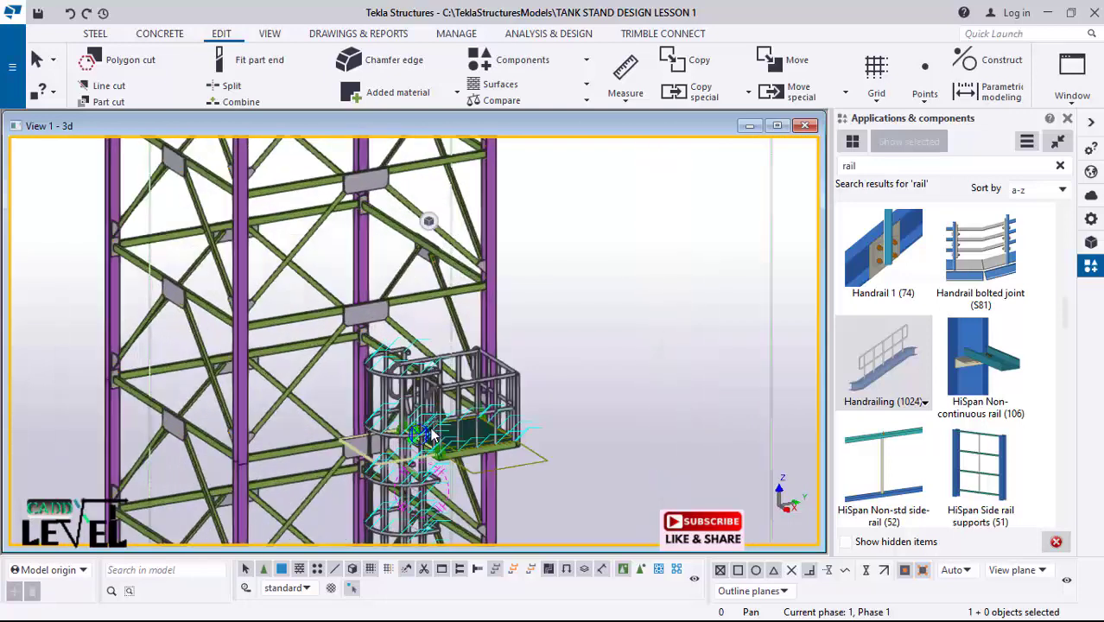
pyautogui.scroll(-5, 410, 249)
pyautogui.scroll(2, 411, 248)
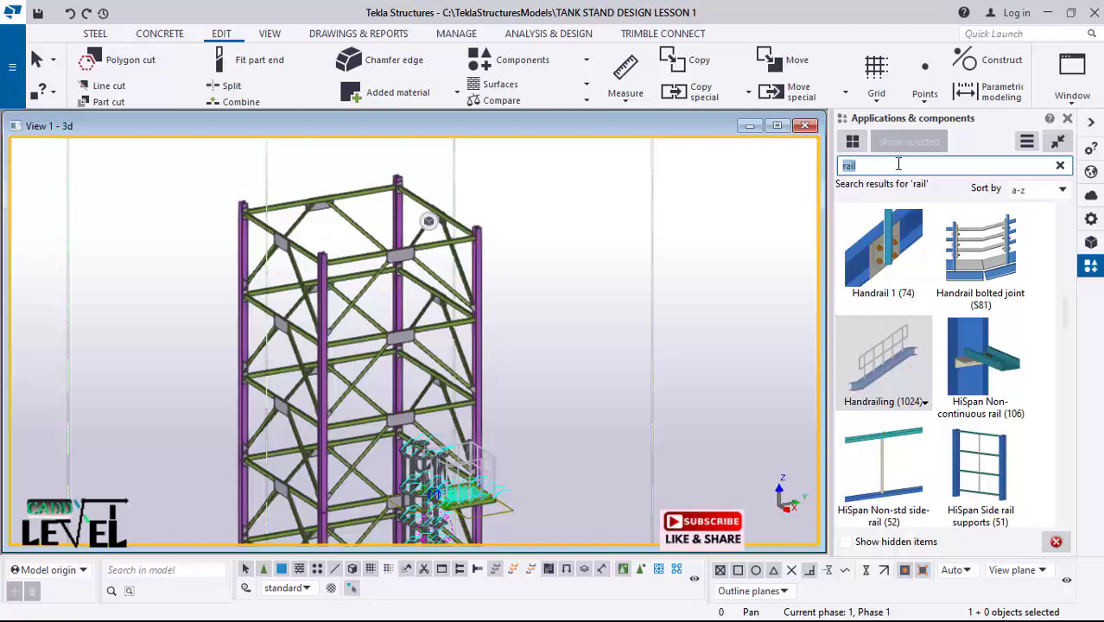
# Step: Search the component catalog for "ladd" and start placing the Ladder (S35) component
pyautogui.write('la')
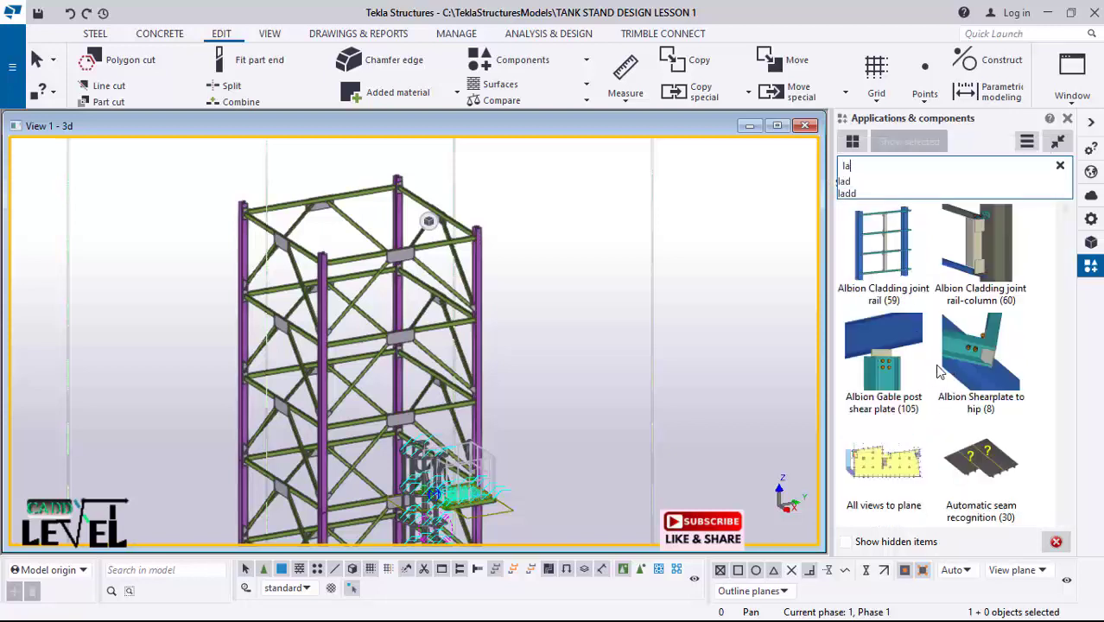
pyautogui.write('d')
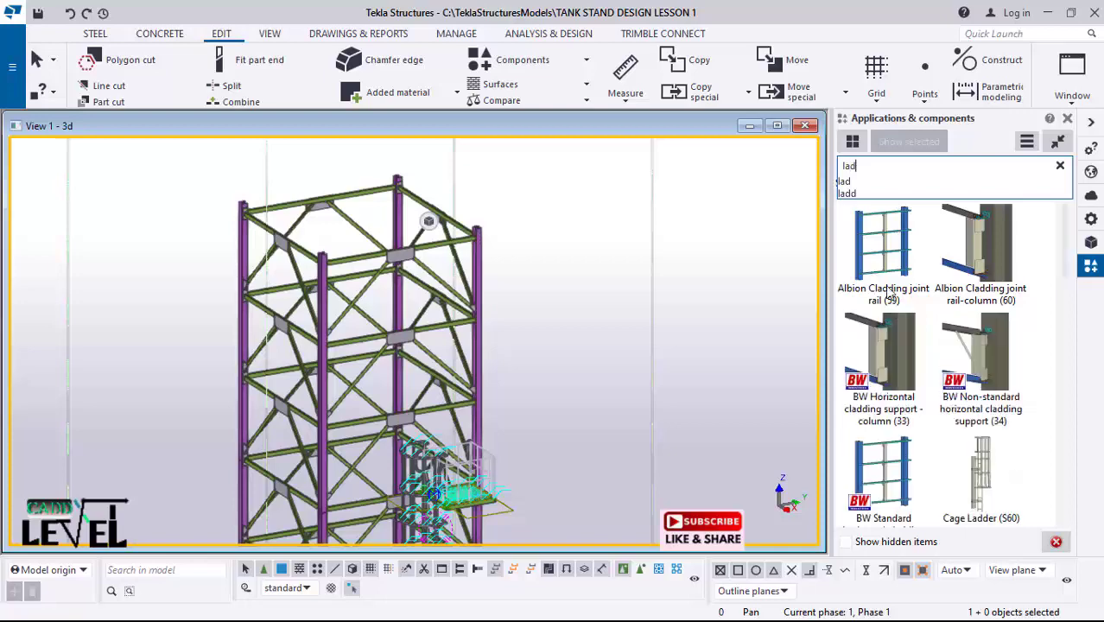
pyautogui.click(846, 193)
pyautogui.scroll(-6, 974, 475)
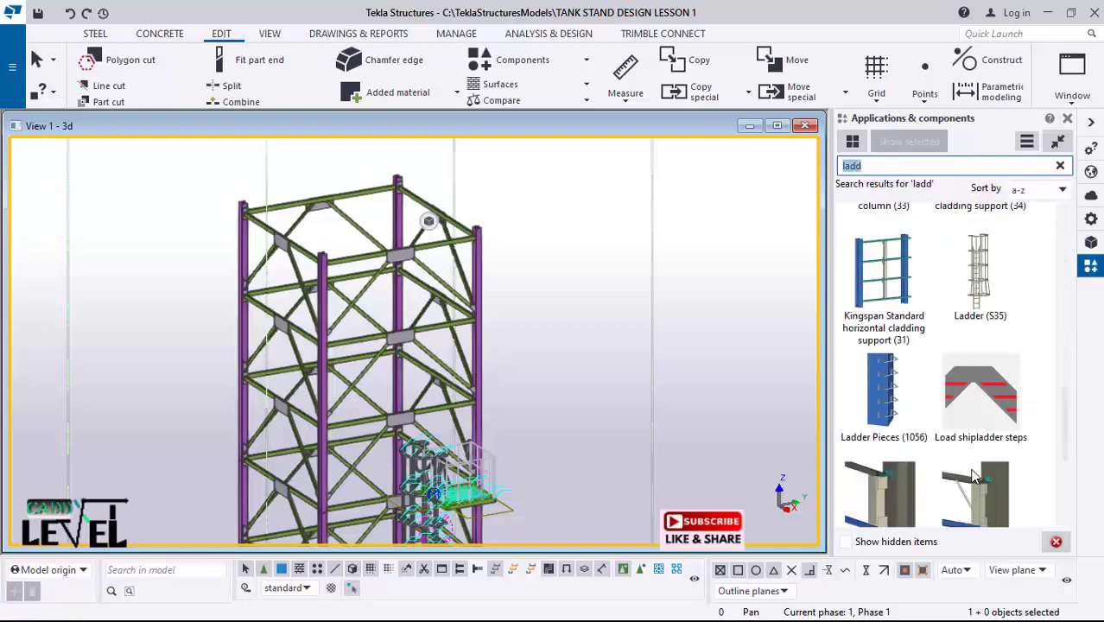
pyautogui.click(983, 285)
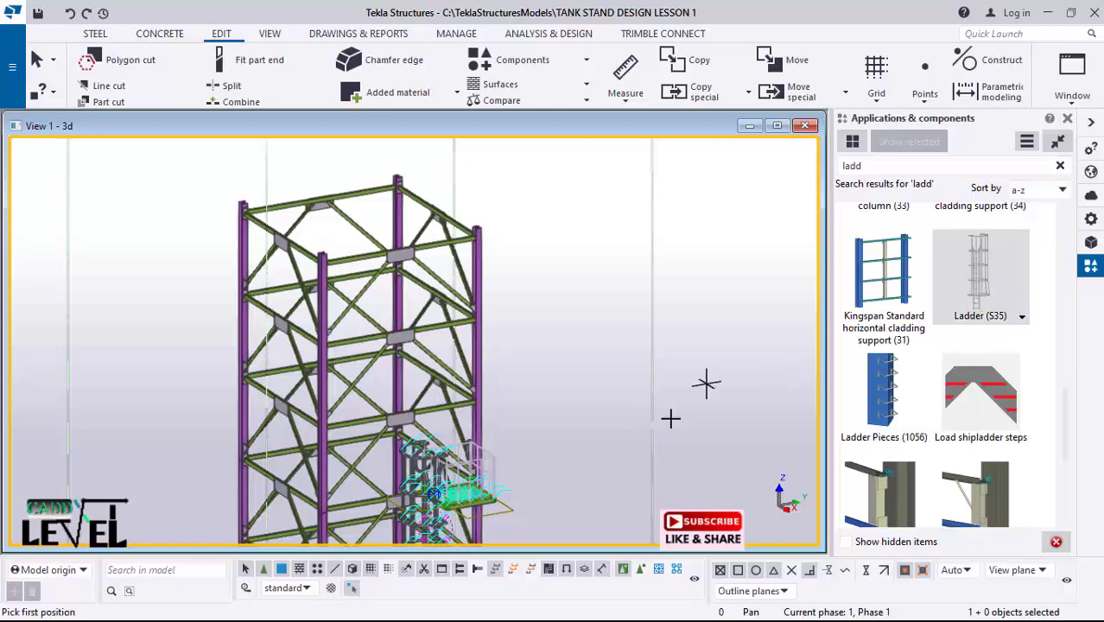
# Step: Enable snapping to nearest points so the ladder can be positioned anywhere along the tower's horizontal beam above the platform
pyautogui.scroll(5, 451, 484)
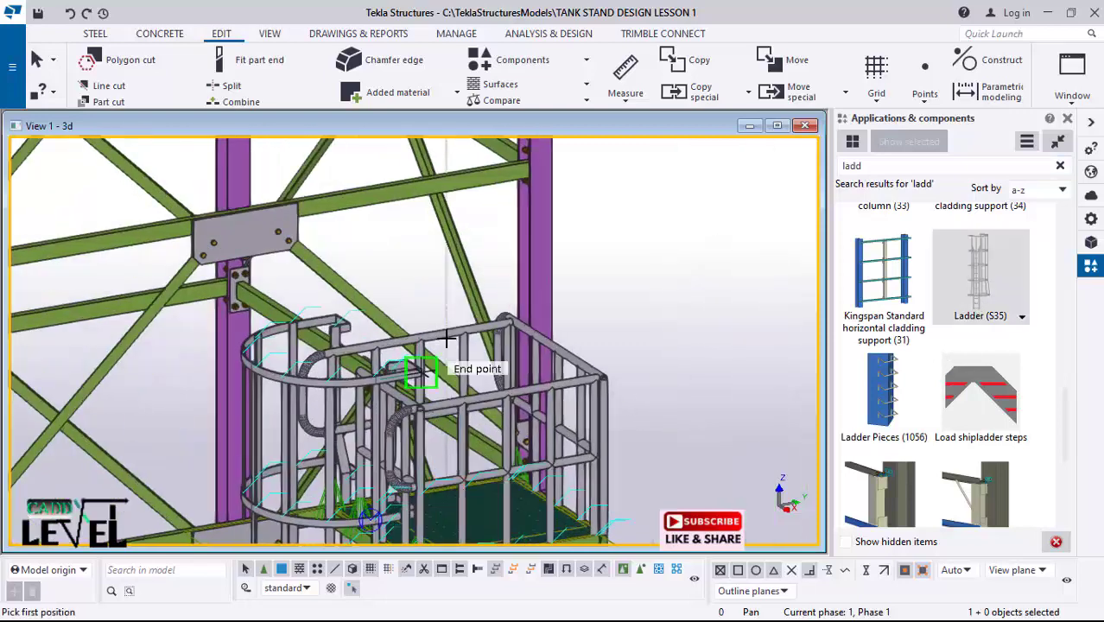
pyautogui.scroll(-3, 462, 458)
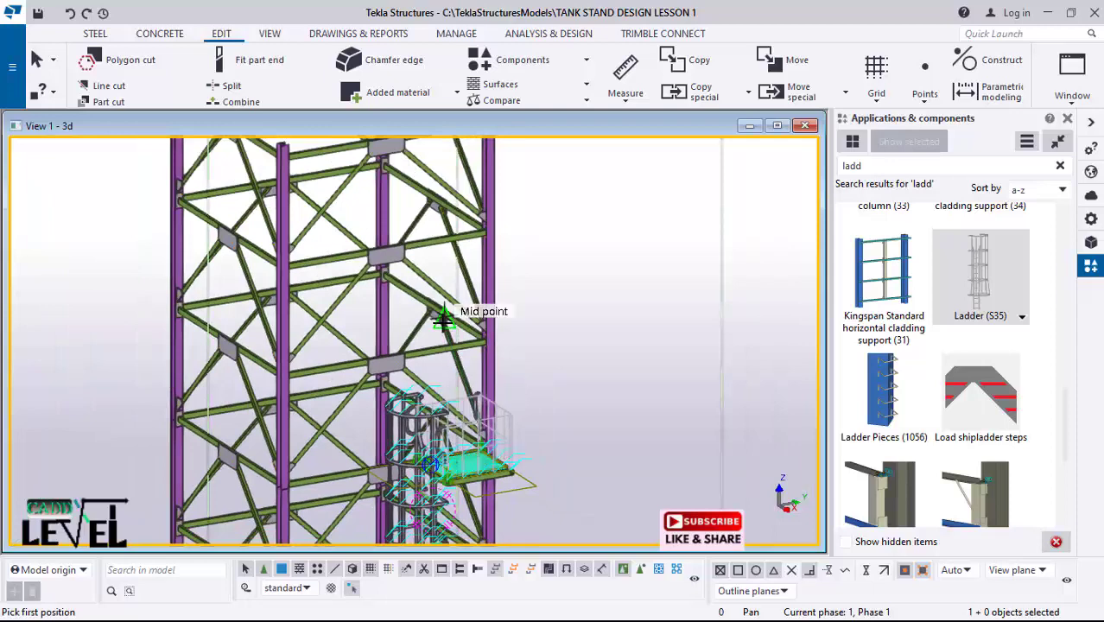
pyautogui.scroll(5, 448, 371)
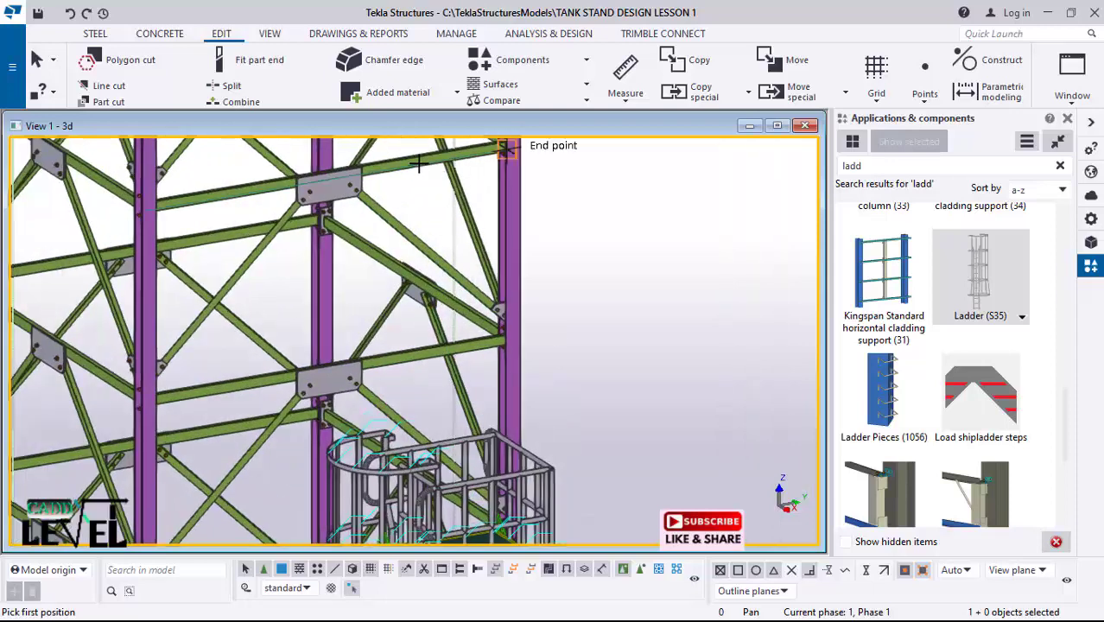
pyautogui.scroll(5, 419, 162)
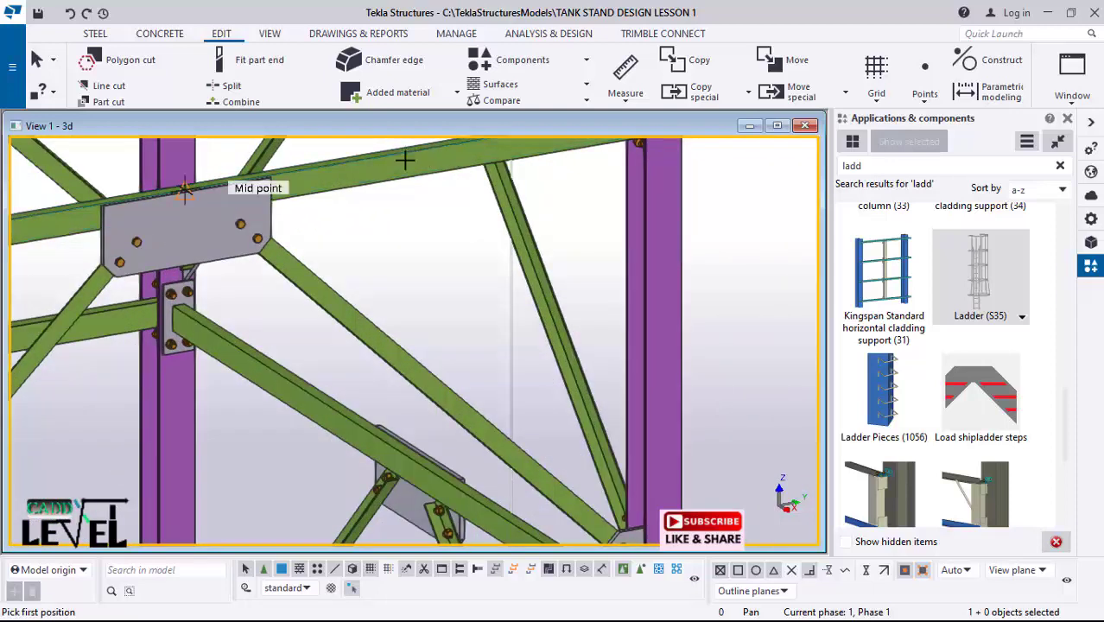
pyautogui.scroll(-6, 405, 161)
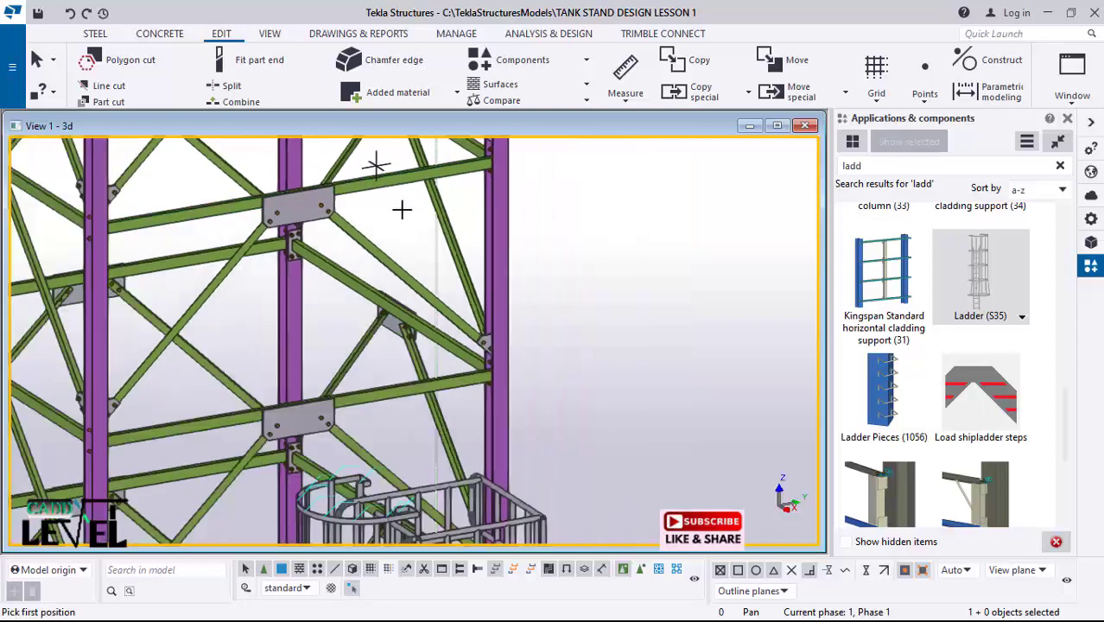
pyautogui.scroll(8, 402, 209)
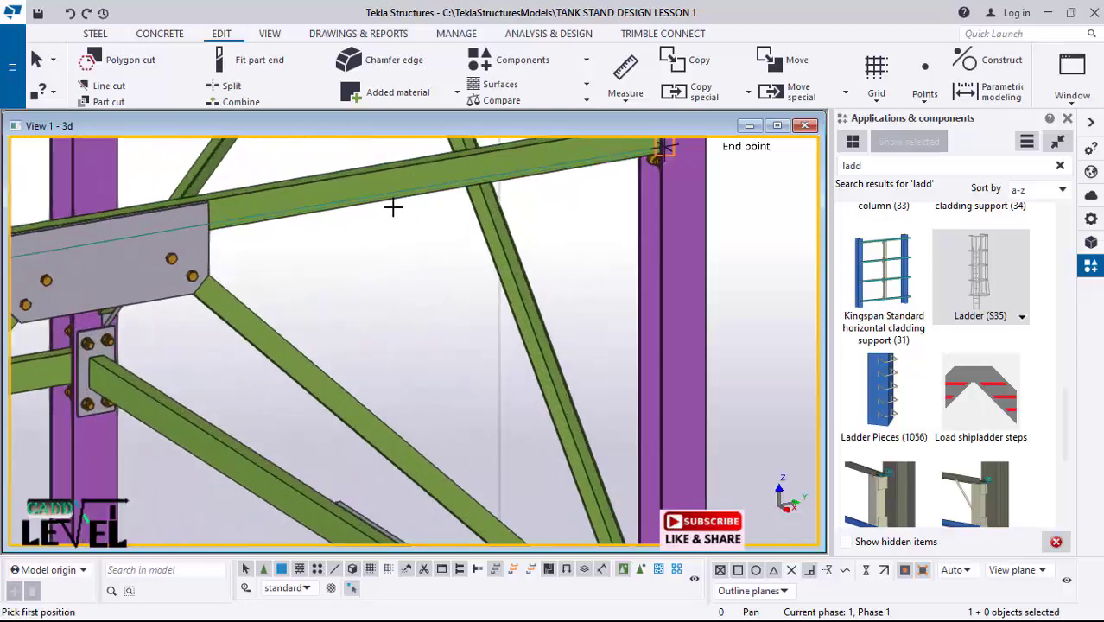
pyautogui.scroll(-3, 382, 239)
pyautogui.scroll(4, 375, 242)
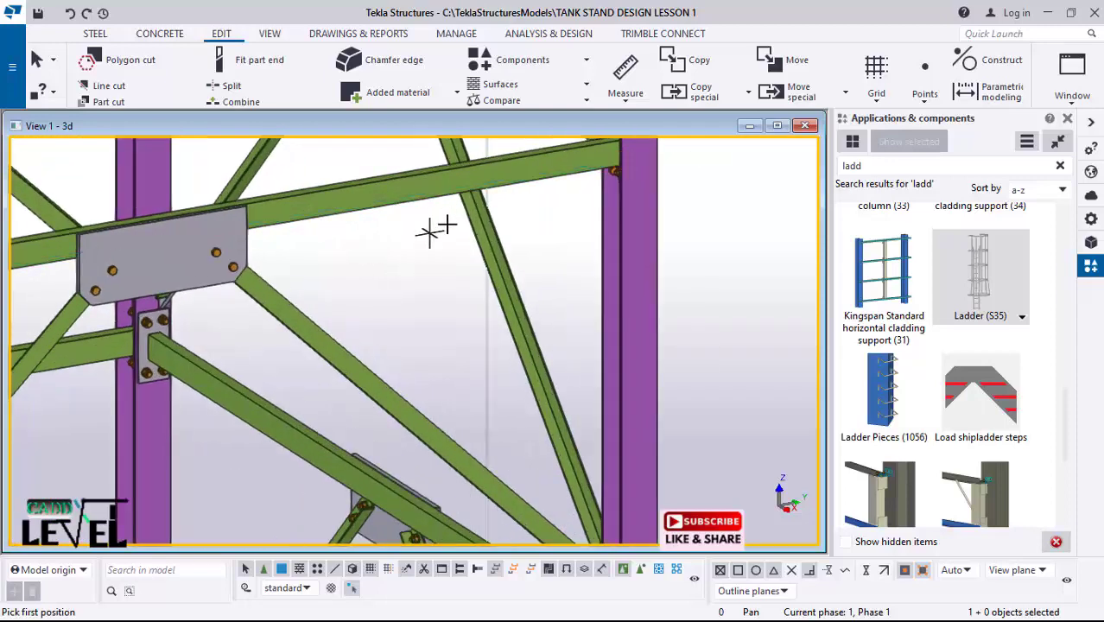
pyautogui.scroll(3, 389, 176)
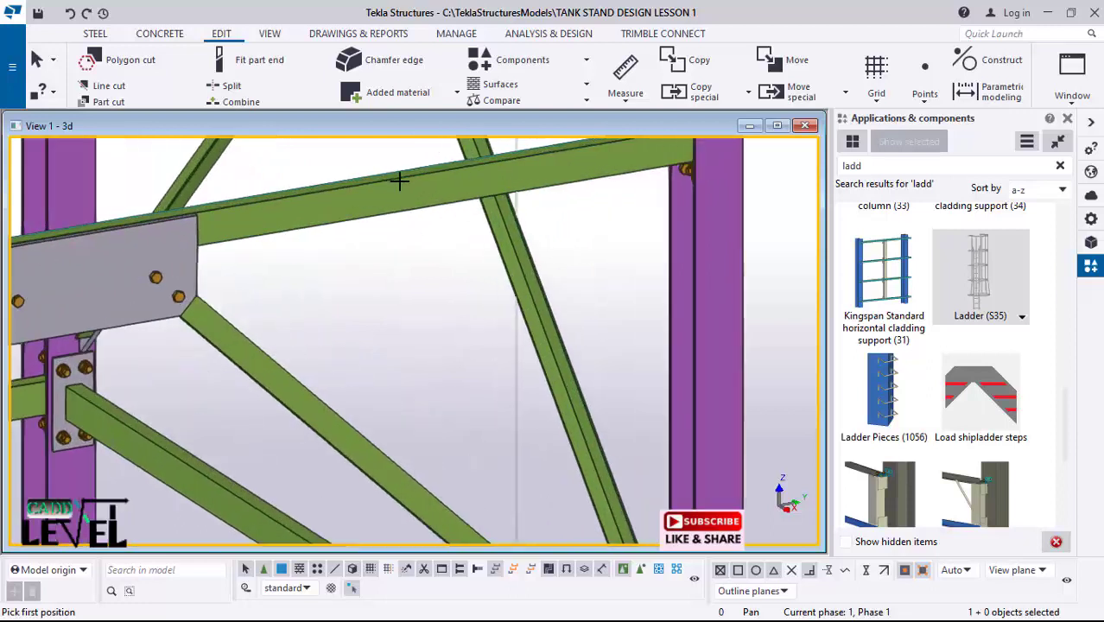
pyautogui.click(865, 575)
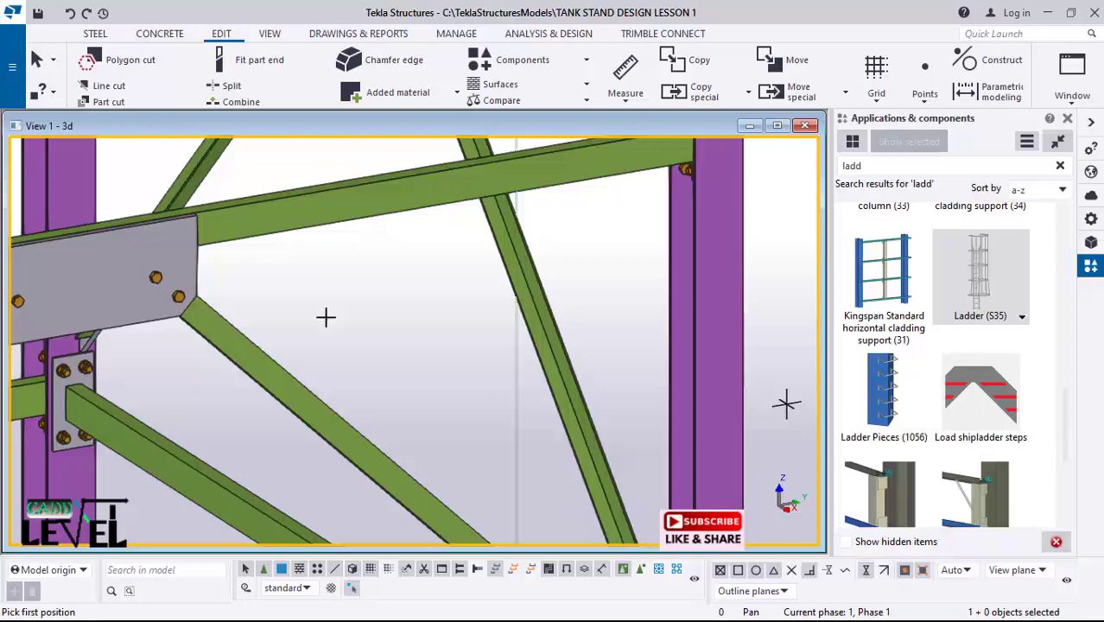
# Step: Try to place Ladder (S35) between a point on the horizontal tower beam above the platform and the platform's tower-side edge beam
pyautogui.scroll(1, 369, 182)
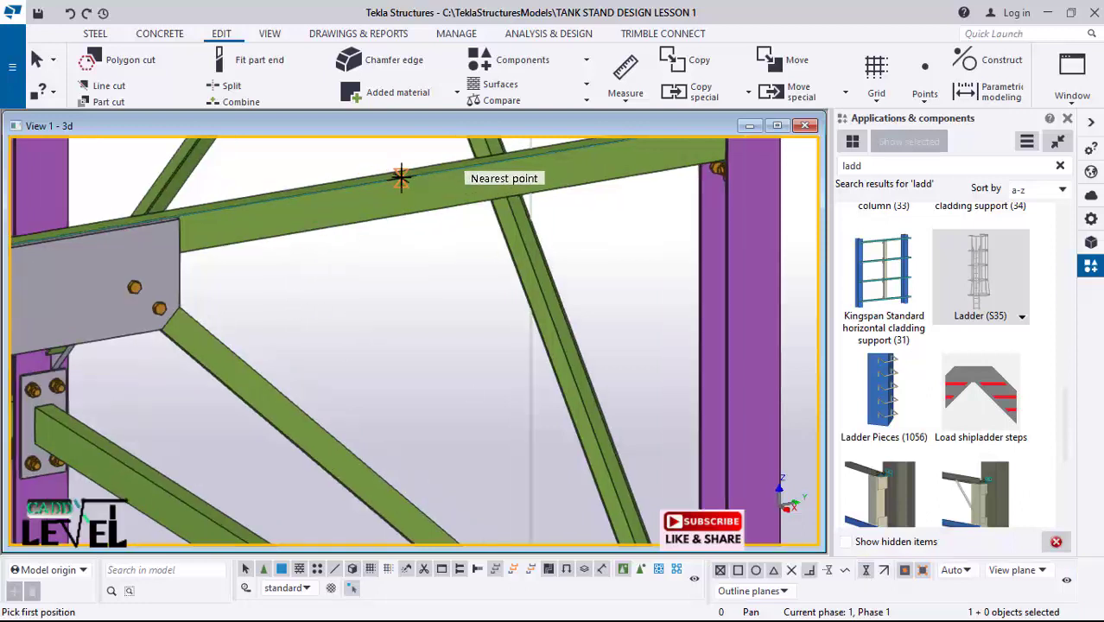
pyautogui.click(457, 169)
pyautogui.scroll(-3, 432, 168)
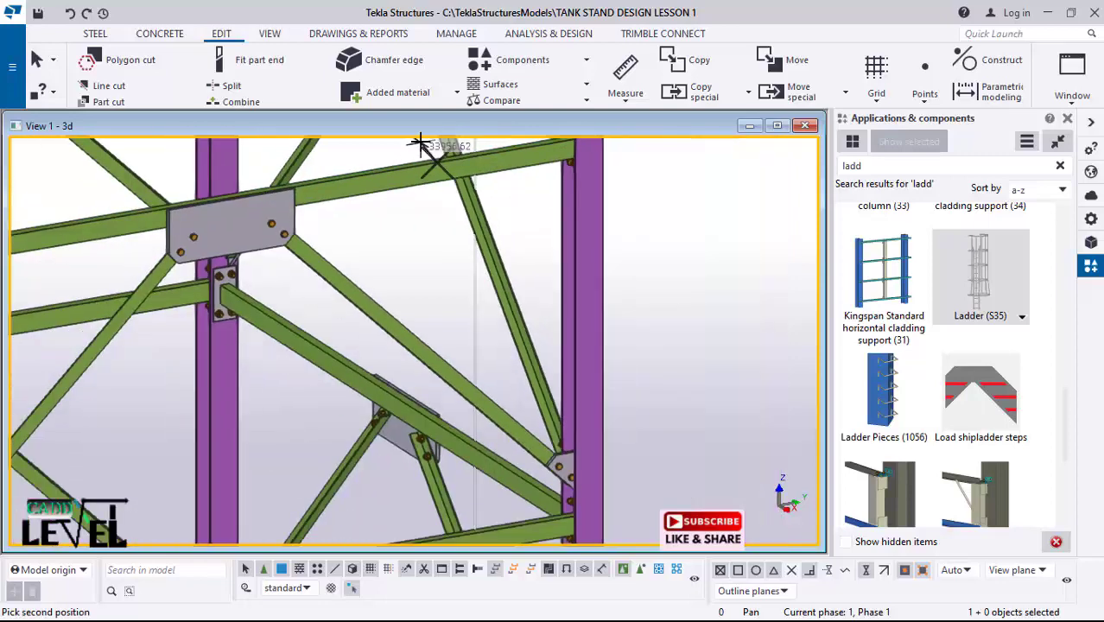
pyautogui.scroll(-3, 437, 290)
pyautogui.scroll(3, 429, 321)
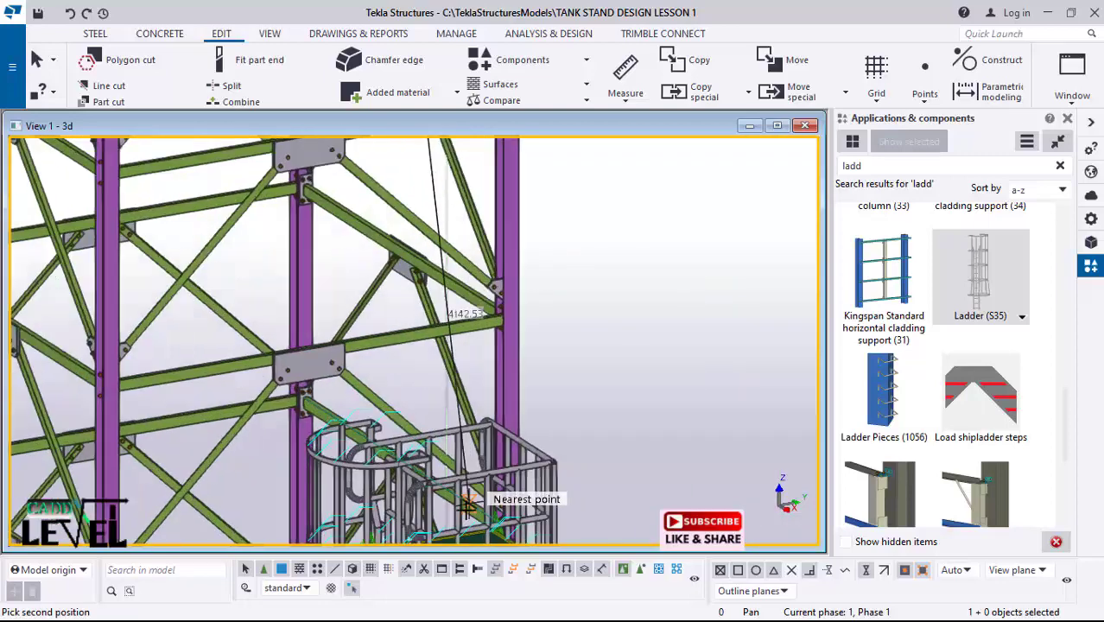
pyautogui.scroll(5, 466, 432)
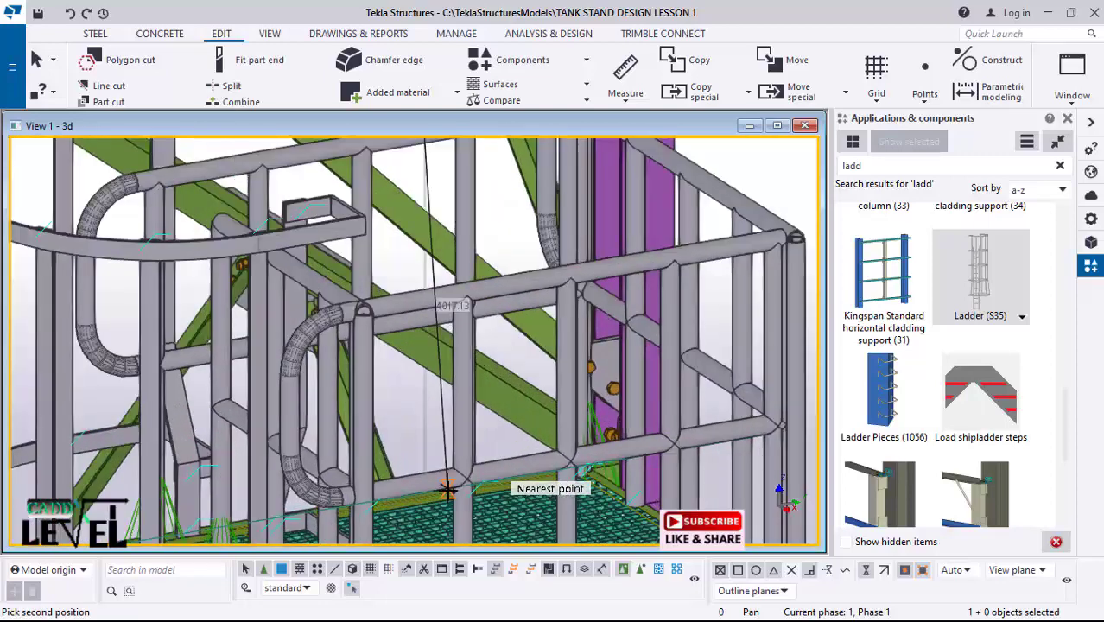
pyautogui.scroll(6, 423, 466)
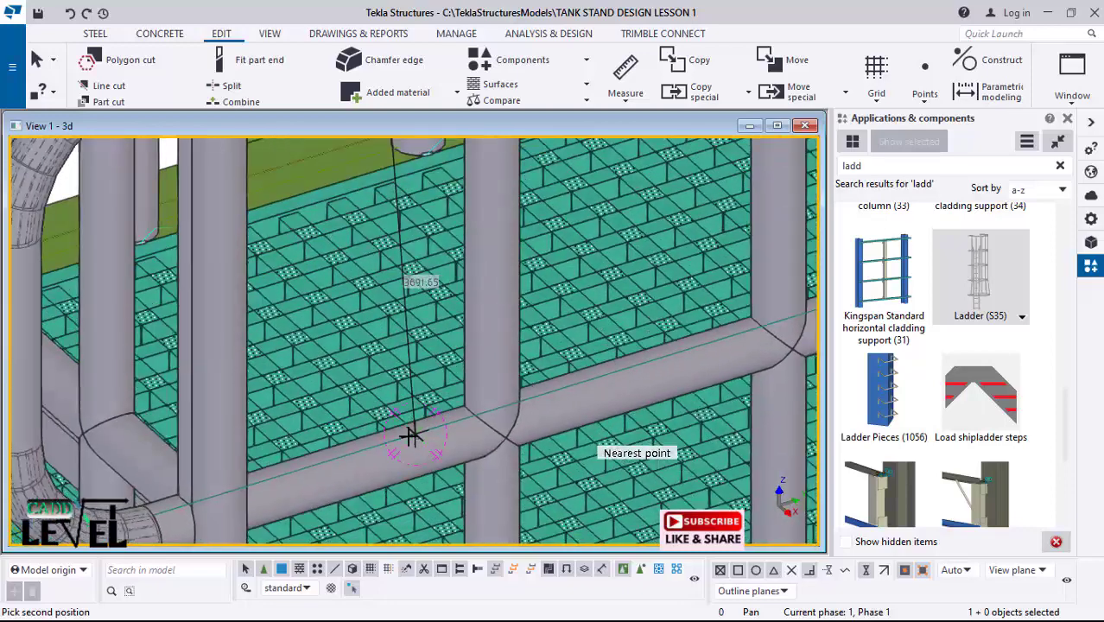
pyautogui.scroll(6, 389, 344)
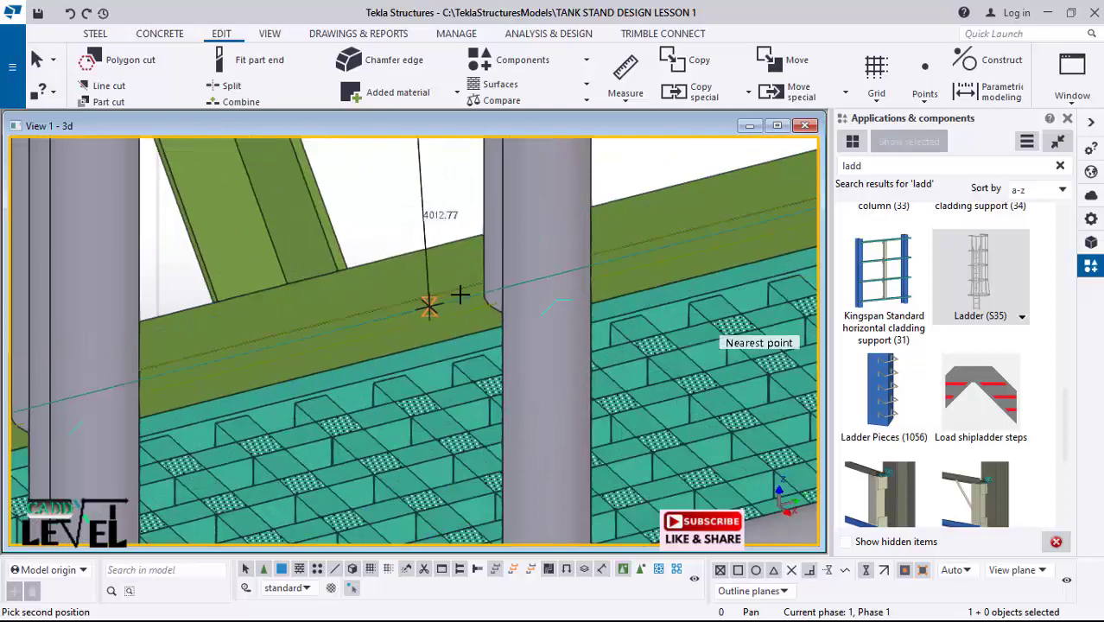
pyautogui.scroll(-2, 391, 284)
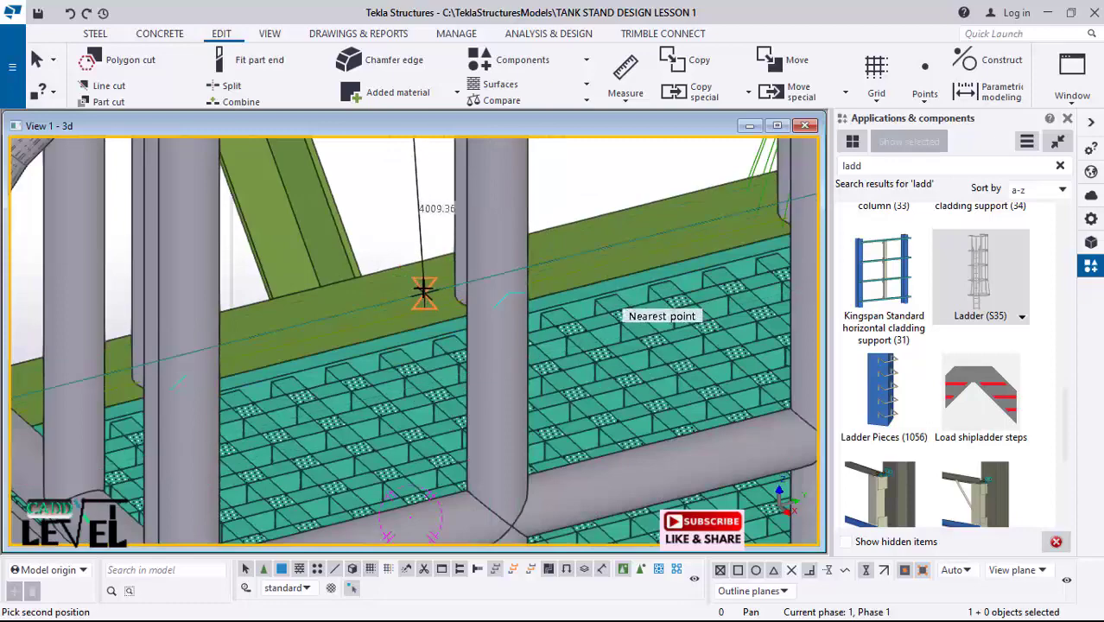
pyautogui.click(429, 323)
# Step: Examine the new caged ladder against the tower and platform from several sides, and undo its placement
pyautogui.scroll(-8, 425, 311)
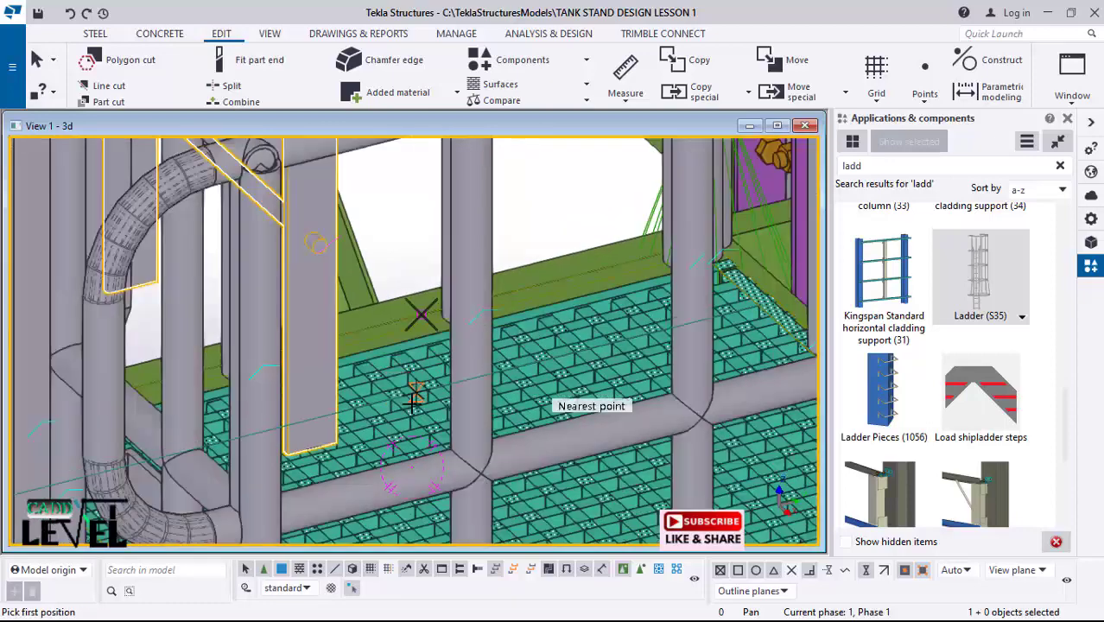
pyautogui.scroll(-2, 404, 428)
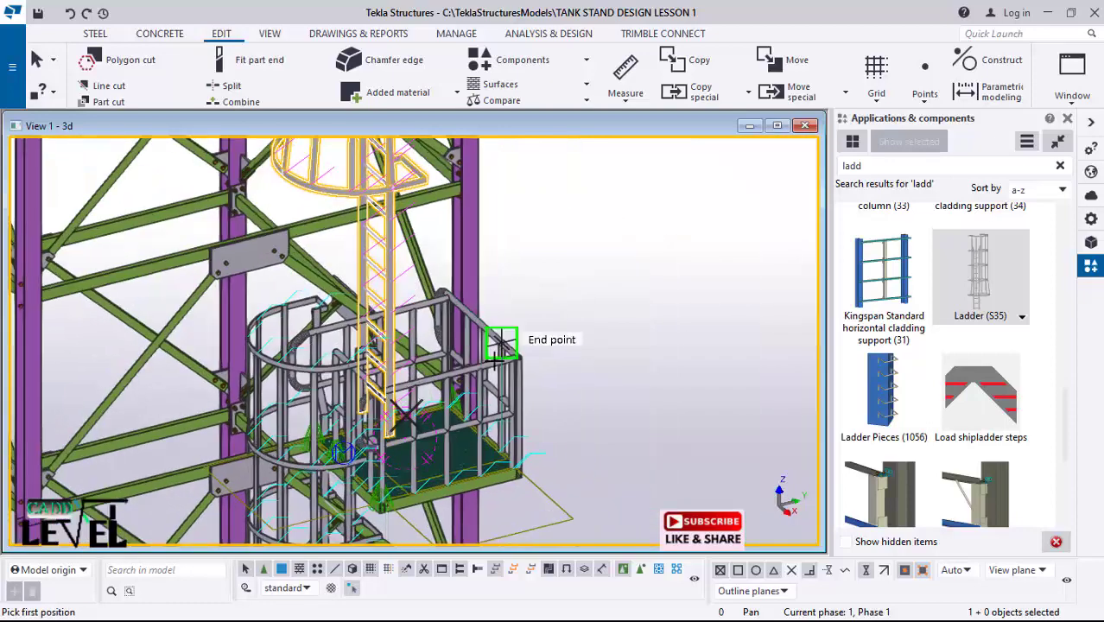
pyautogui.scroll(-4, 481, 407)
pyautogui.scroll(-4, 450, 394)
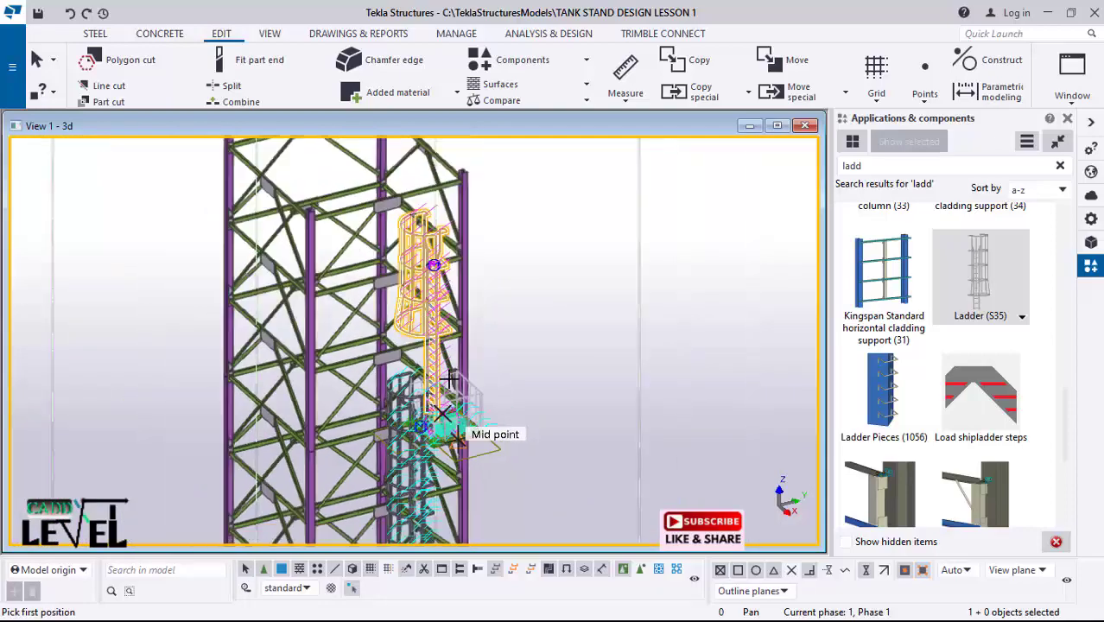
pyautogui.scroll(4, 434, 266)
pyautogui.scroll(1, 439, 282)
pyautogui.keyDown('ctrl'); pyautogui.moveTo(413, 296); pyautogui.dragTo(598, 274, button='middle'); pyautogui.keyUp('ctrl')
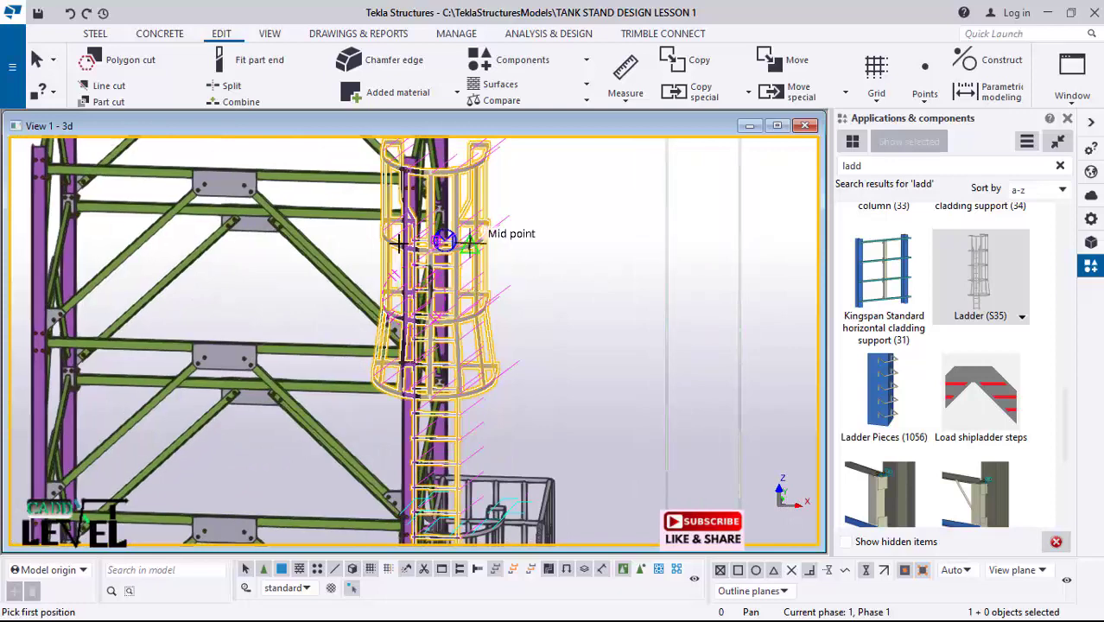
pyautogui.scroll(-3, 407, 237)
pyautogui.scroll(1, 415, 197)
pyautogui.scroll(2, 456, 233)
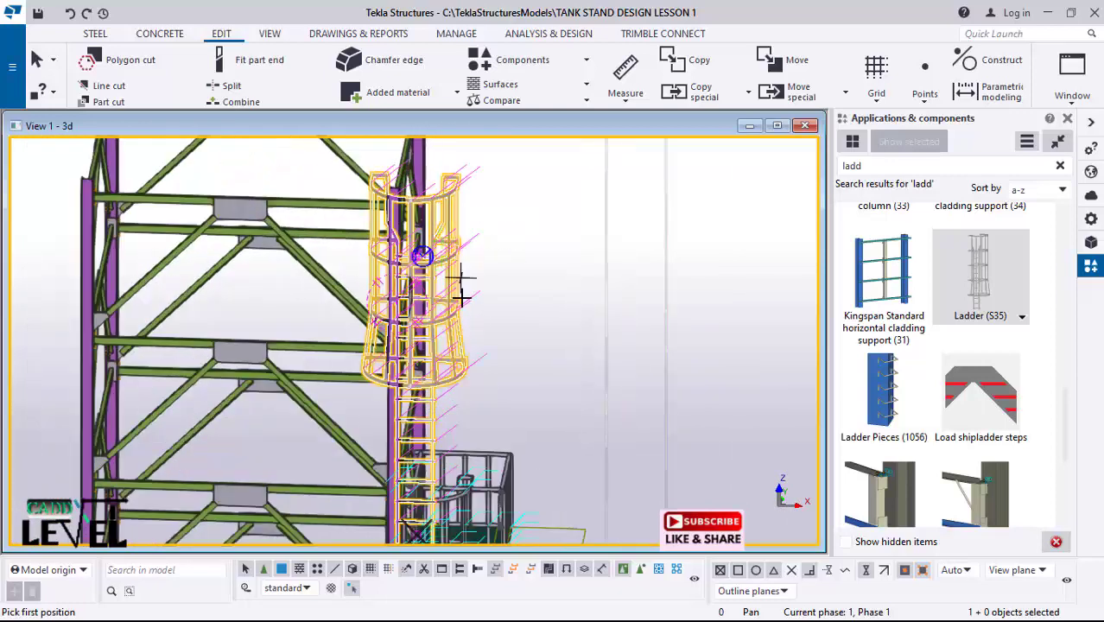
pyautogui.scroll(3, 414, 278)
pyautogui.scroll(-3, 366, 181)
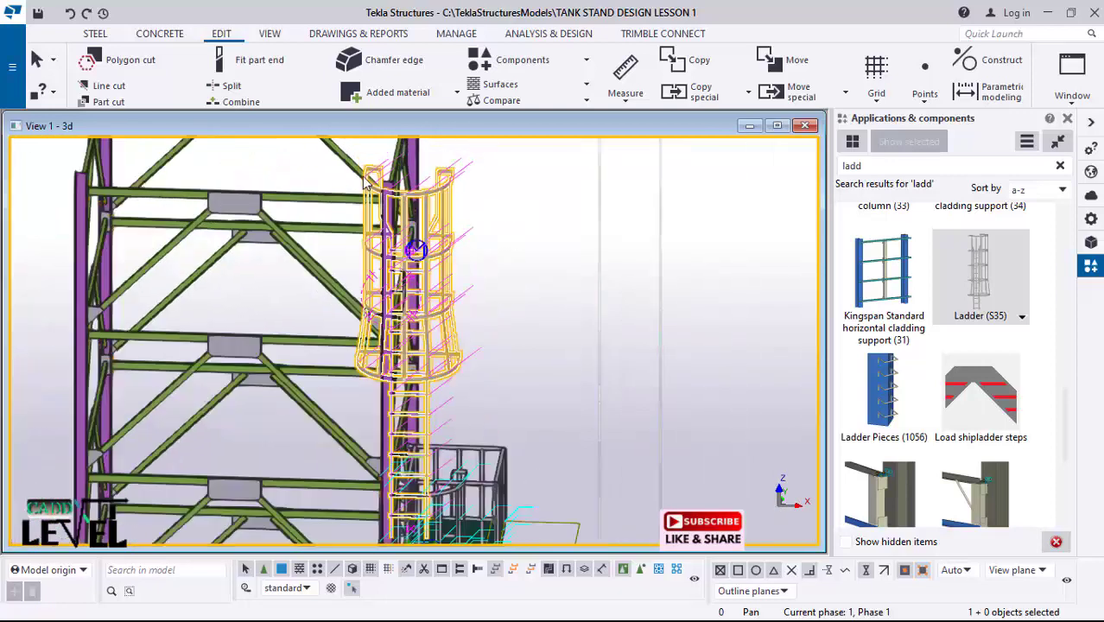
pyautogui.click(70, 13)
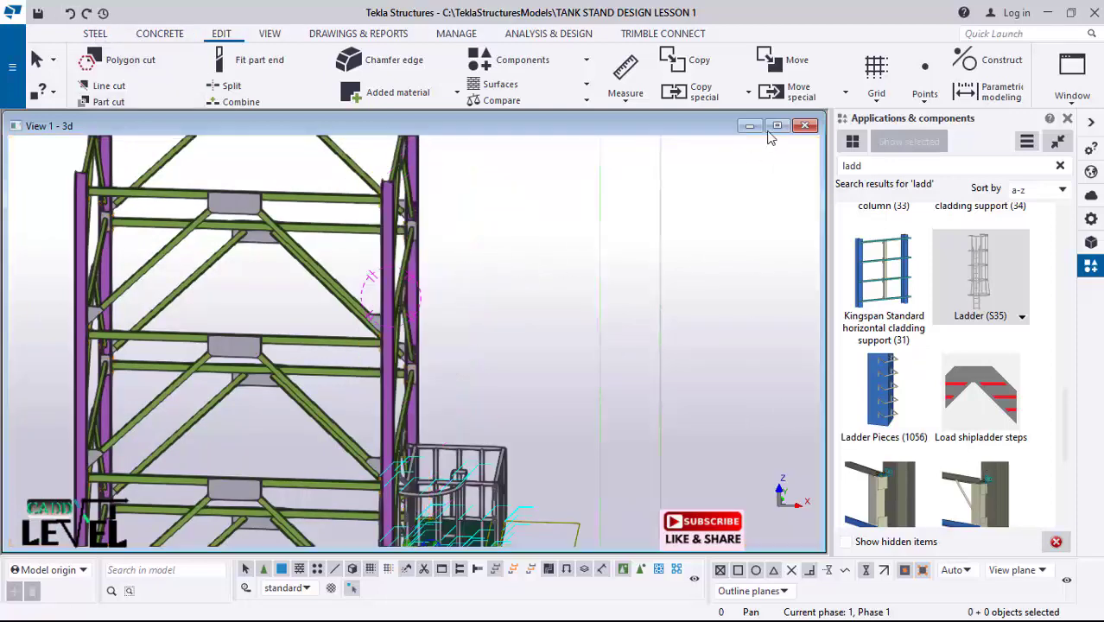
# Step: Start a Ladder (S35) at a nearest point on the tower's upper horizontal beam above the platform
pyautogui.scroll(-2, 555, 387)
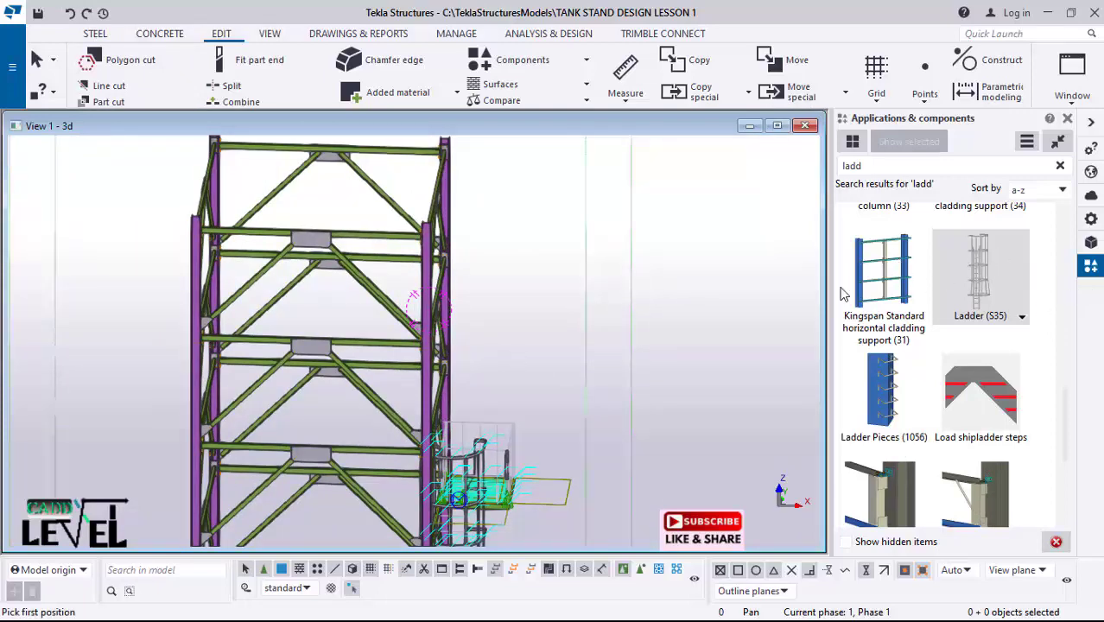
pyautogui.scroll(6, 494, 225)
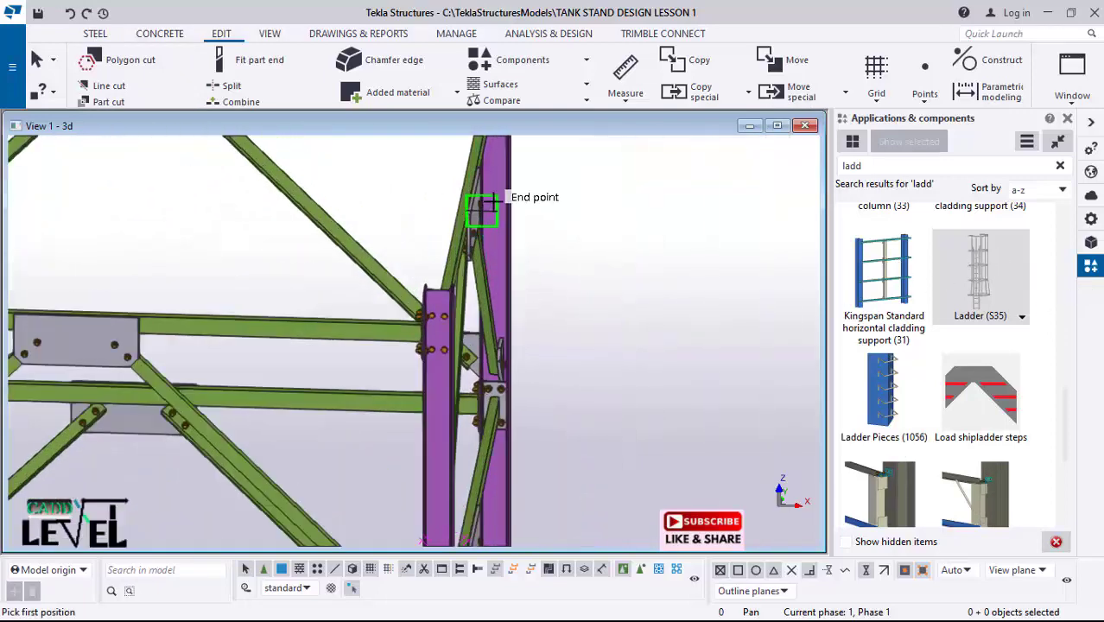
pyautogui.keyDown('ctrl'); pyautogui.moveTo(493, 204); pyautogui.dragTo(337, 206, button='middle'); pyautogui.keyUp('ctrl')
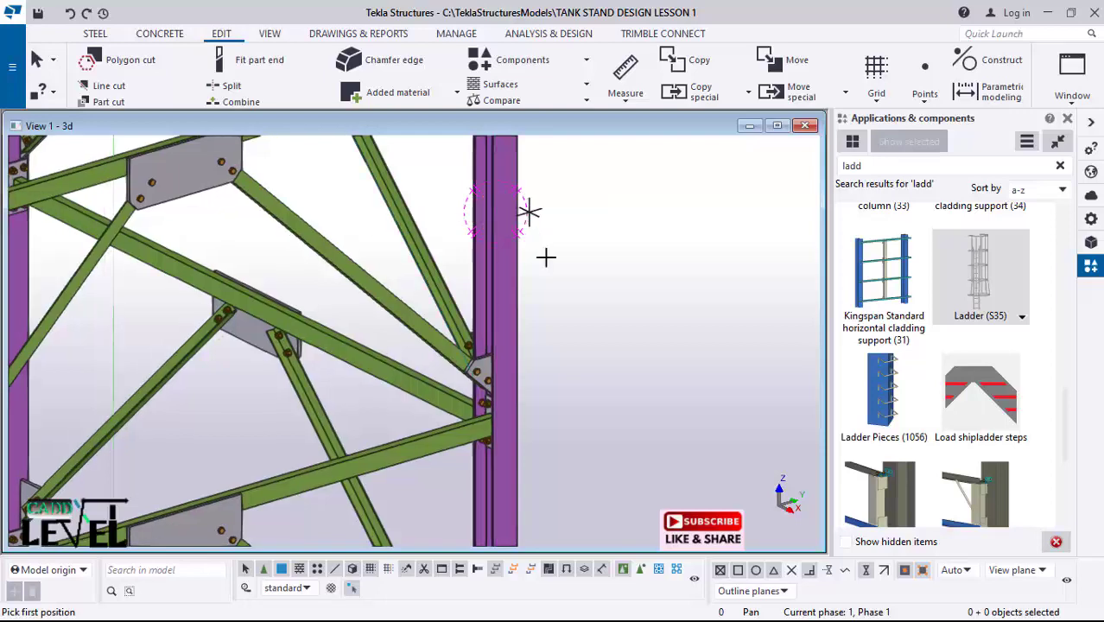
pyautogui.scroll(-3, 489, 218)
pyautogui.keyDown('ctrl'); pyautogui.moveTo(431, 264); pyautogui.dragTo(348, 248, button='middle'); pyautogui.keyUp('ctrl')
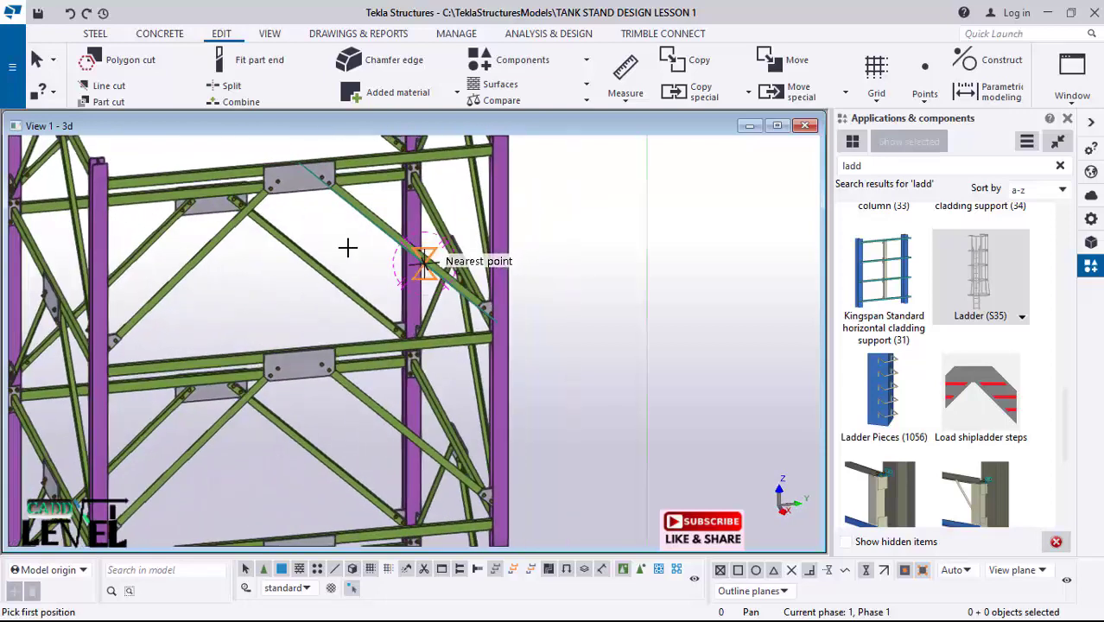
pyautogui.scroll(5, 416, 194)
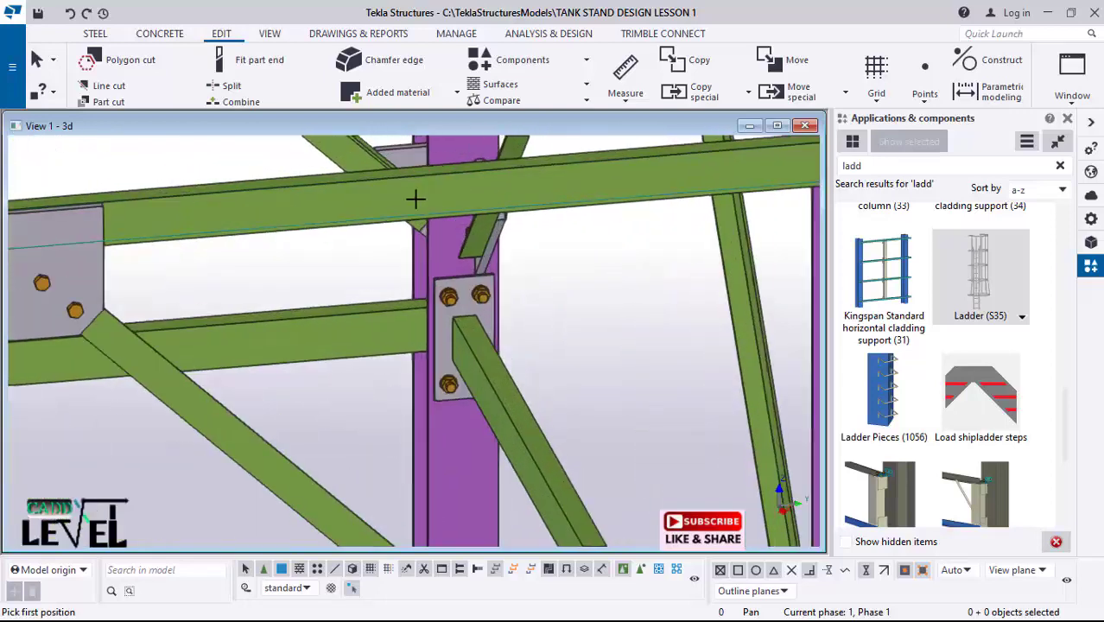
pyautogui.keyDown('ctrl'); pyautogui.moveTo(415, 204); pyautogui.dragTo(425, 247, button='middle'); pyautogui.keyUp('ctrl')
pyautogui.scroll(-2, 389, 303)
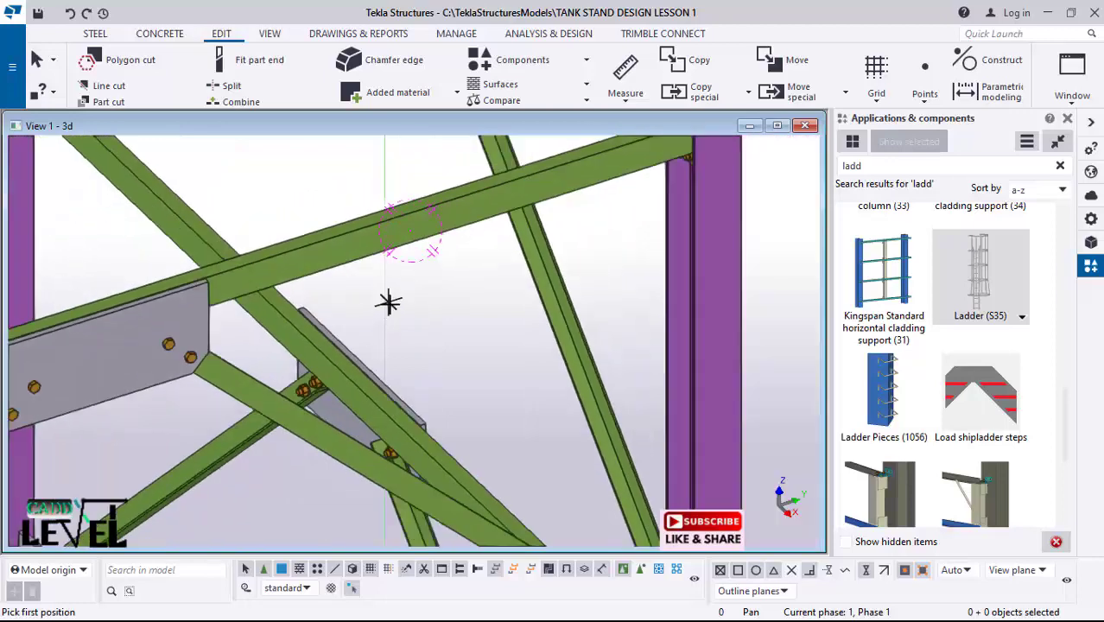
pyautogui.keyDown('ctrl'); pyautogui.moveTo(389, 301); pyautogui.dragTo(432, 229, button='middle'); pyautogui.keyUp('ctrl')
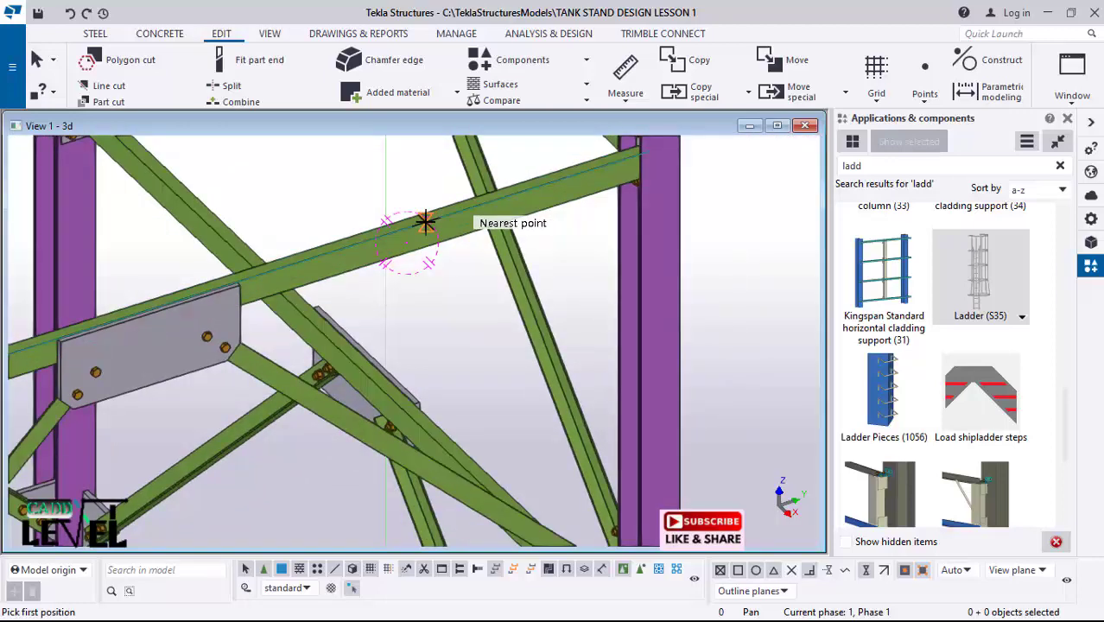
# Step: Finish placing the ladder with its second point on the platform's tower-side edge beam, just behind the handrail posts
pyautogui.scroll(-8, 423, 226)
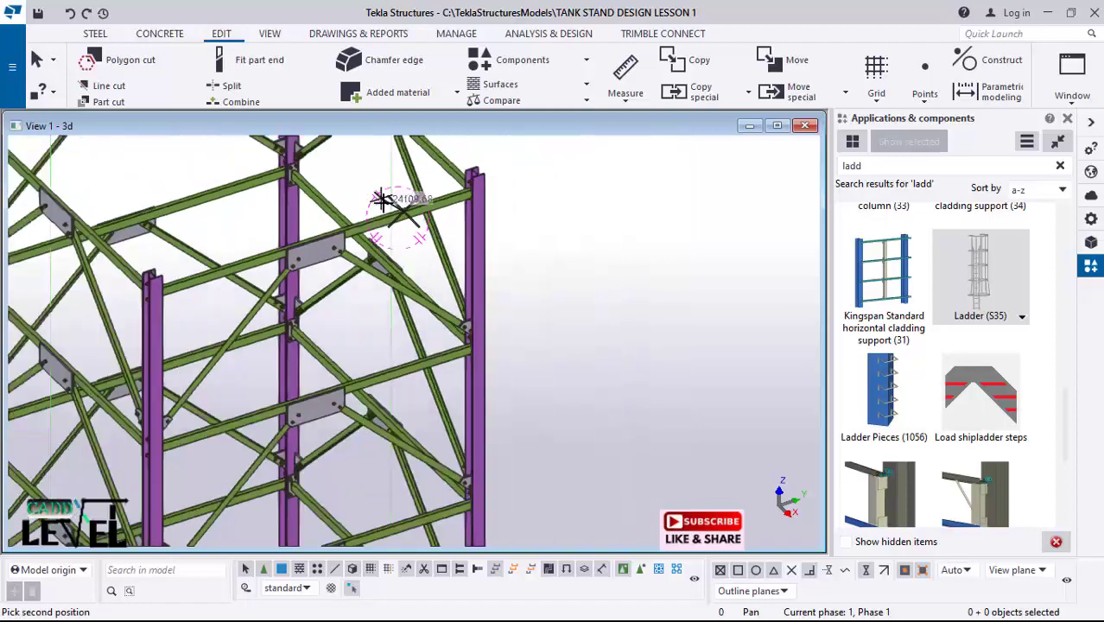
pyautogui.scroll(8, 445, 369)
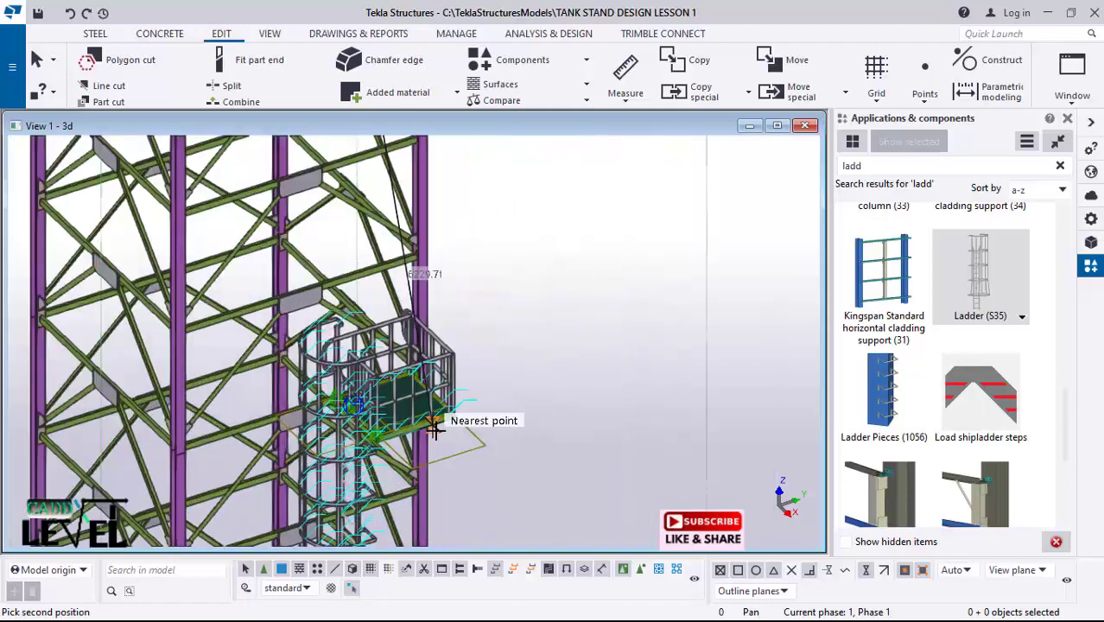
pyautogui.scroll(3, 367, 331)
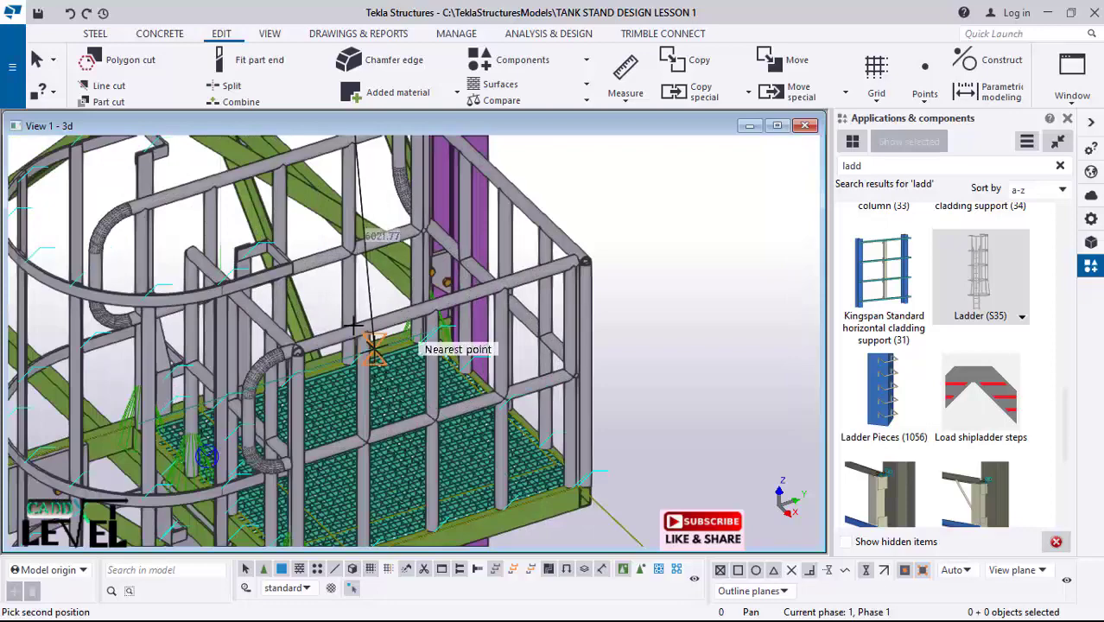
pyautogui.scroll(5, 354, 324)
pyautogui.scroll(2, 346, 440)
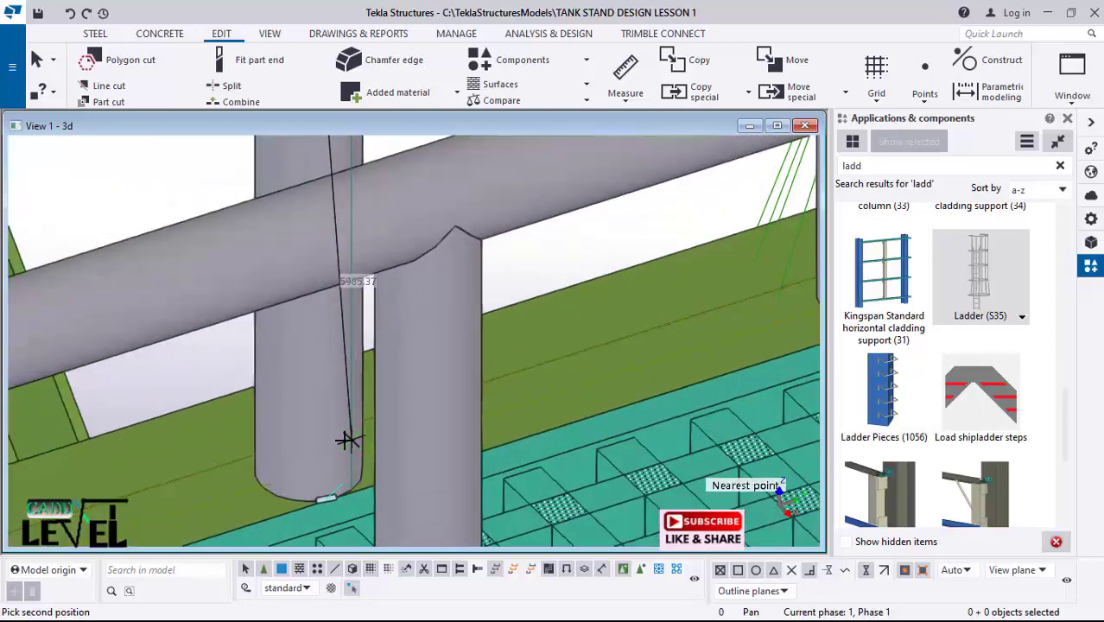
pyautogui.scroll(1, 346, 439)
pyautogui.scroll(4, 377, 413)
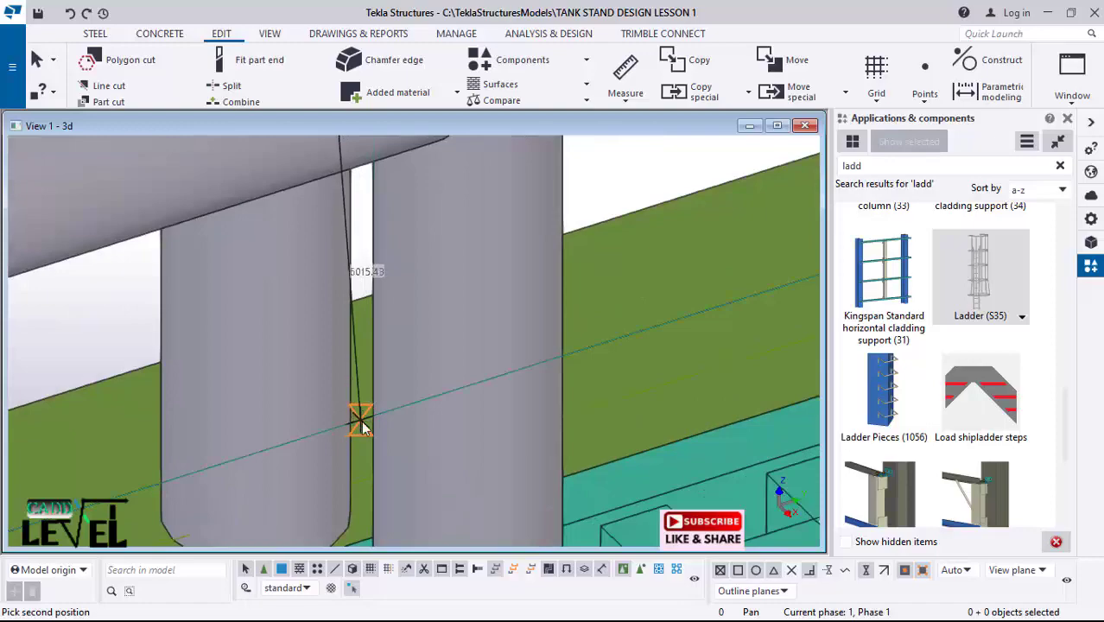
pyautogui.scroll(-10, 429, 382)
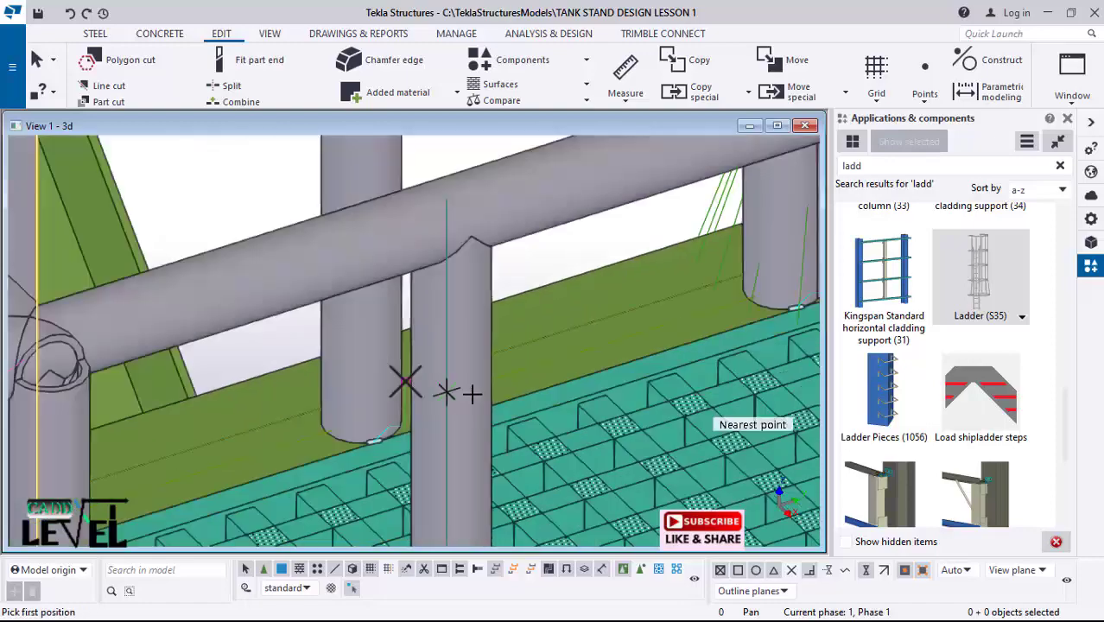
# Step: Set the new ladder's Rotation parameter to the option whose cage opens to the right of the reference point, and modify the ladder
pyautogui.scroll(-8, 510, 423)
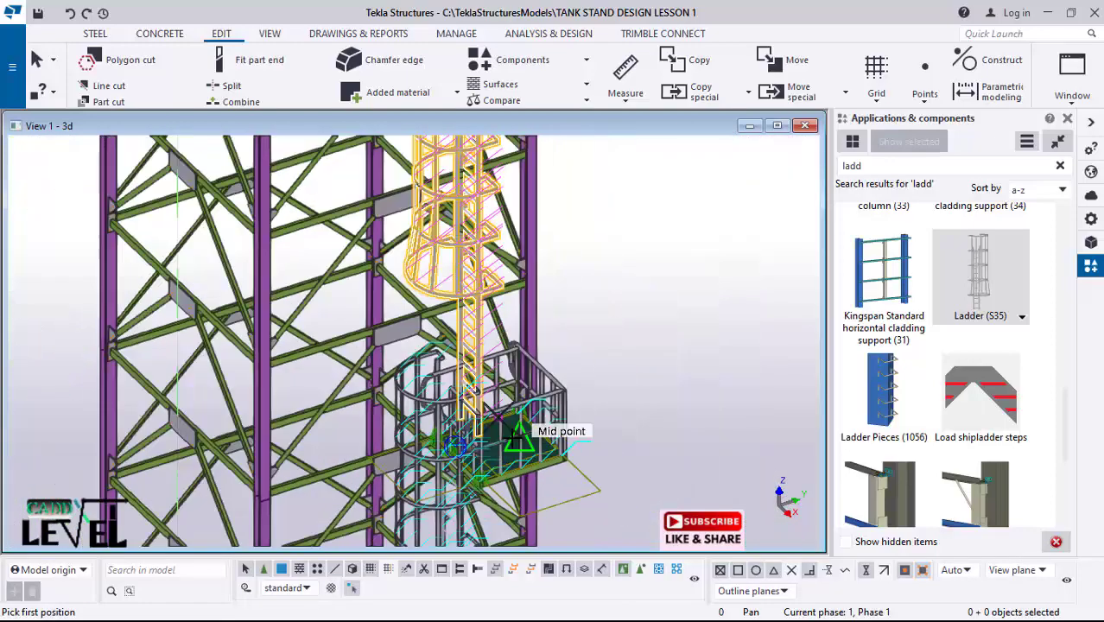
pyautogui.scroll(2, 545, 401)
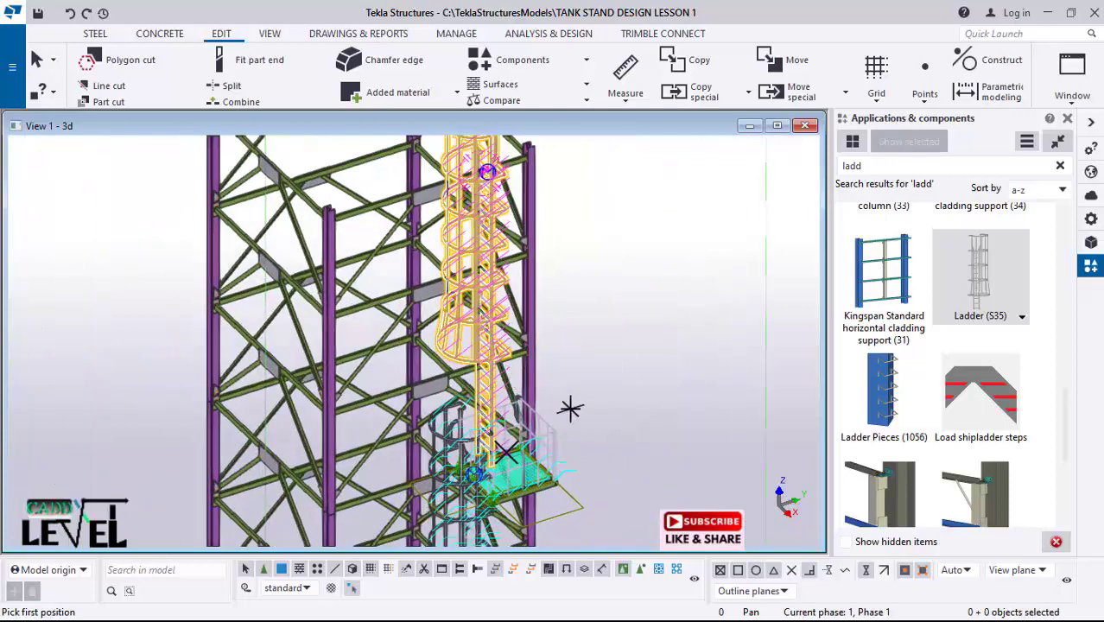
pyautogui.scroll(2, 474, 354)
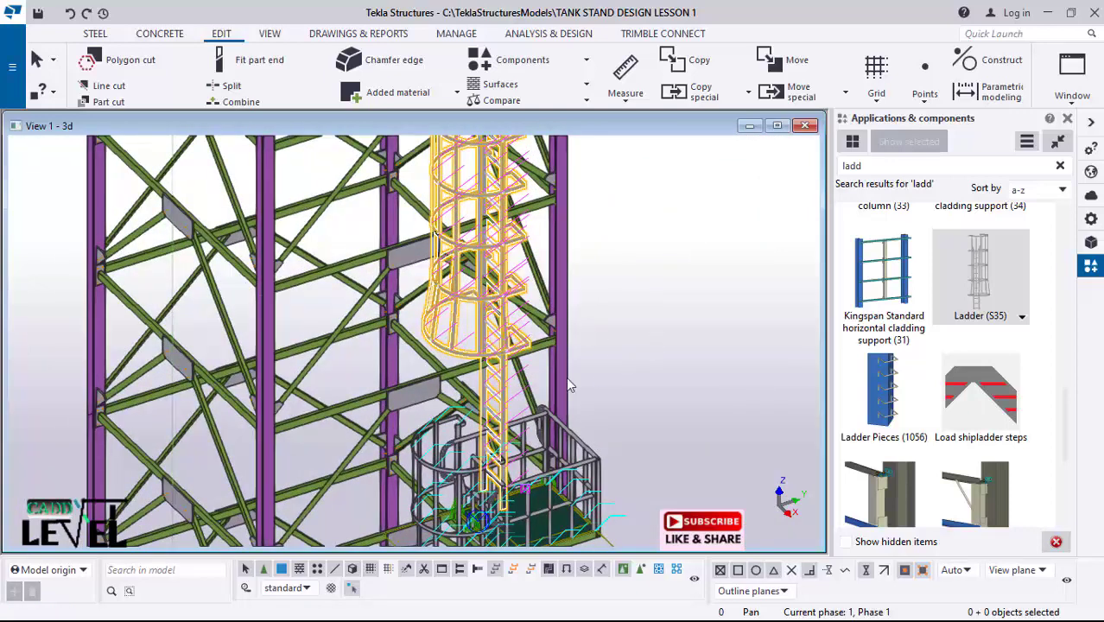
pyautogui.scroll(3, 474, 359)
pyautogui.doubleClick(486, 375)
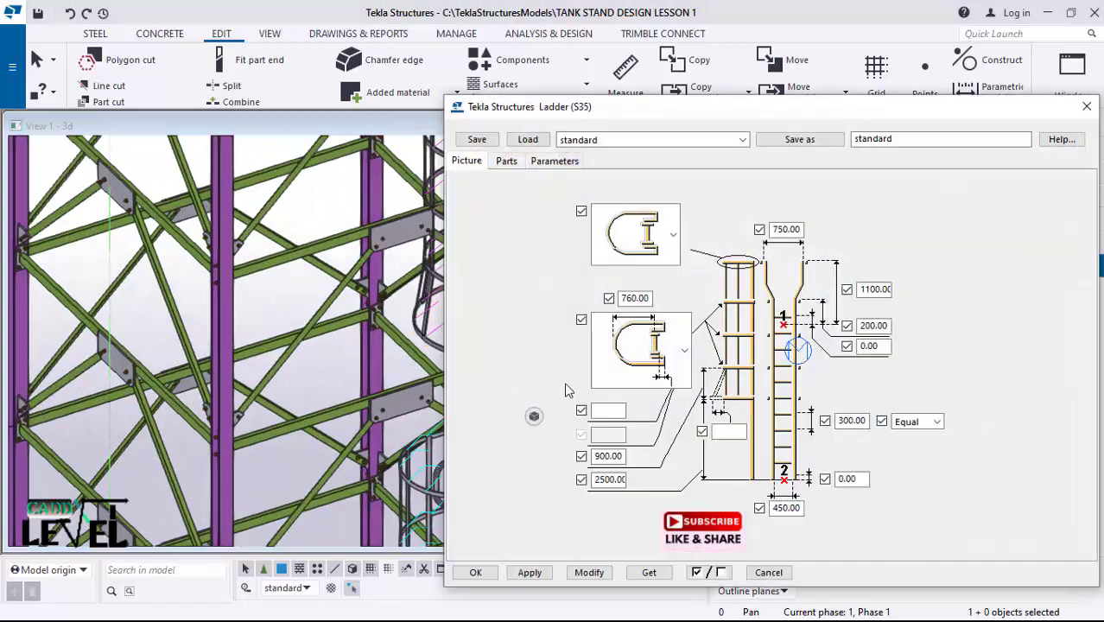
pyautogui.moveTo(711, 121); pyautogui.dragTo(782, 118)
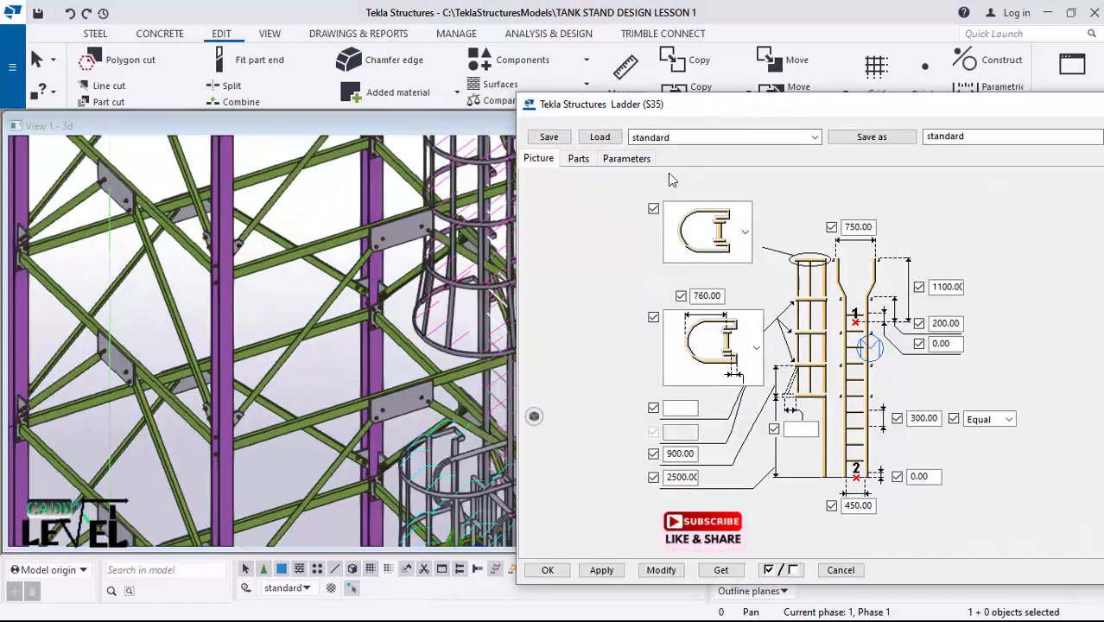
pyautogui.click(636, 162)
pyautogui.scroll(-3, 247, 350)
pyautogui.scroll(3, 338, 350)
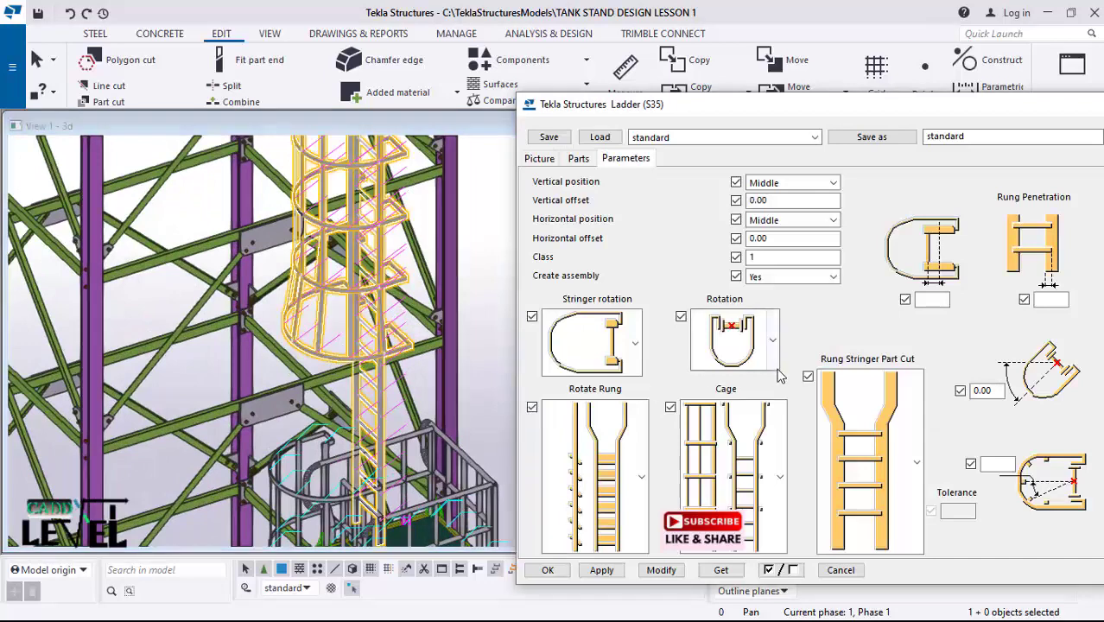
pyautogui.scroll(-1, 305, 333)
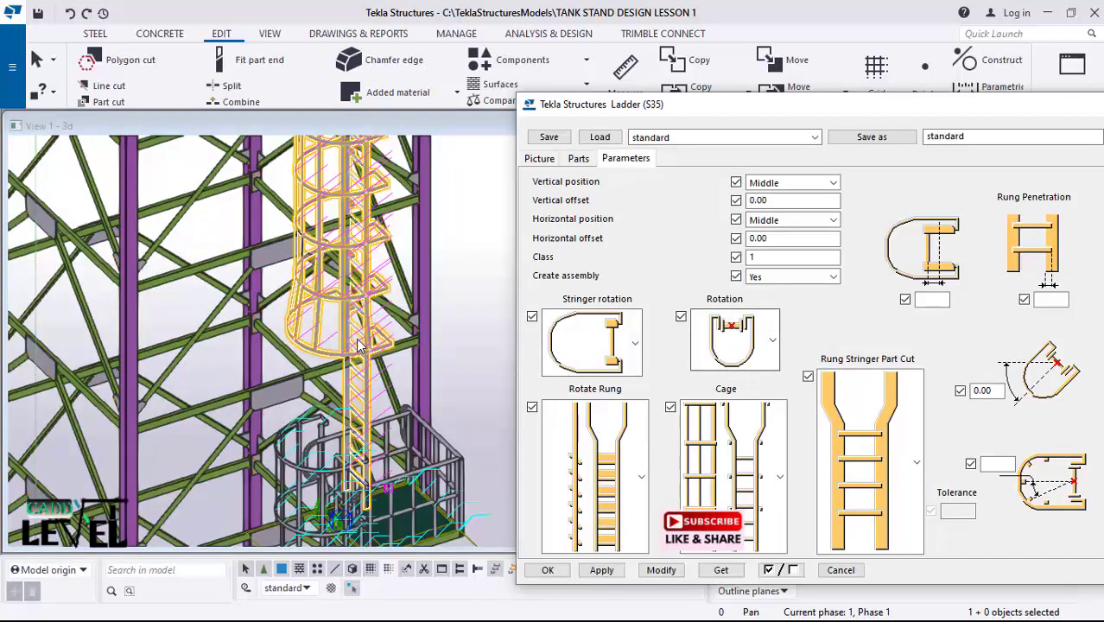
pyautogui.click(773, 342)
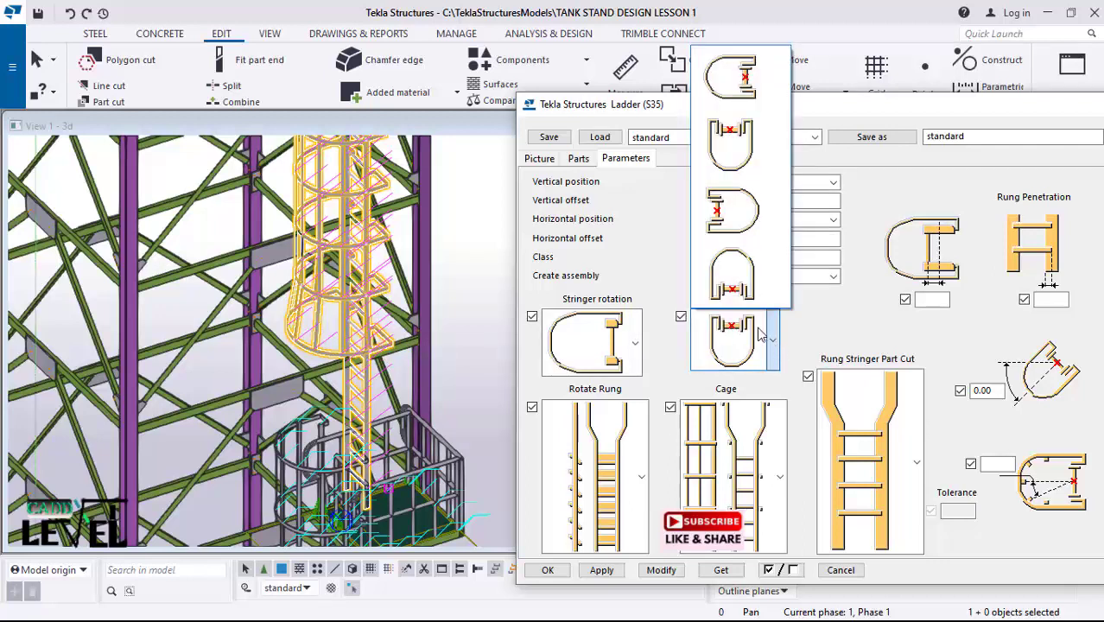
pyautogui.click(732, 221)
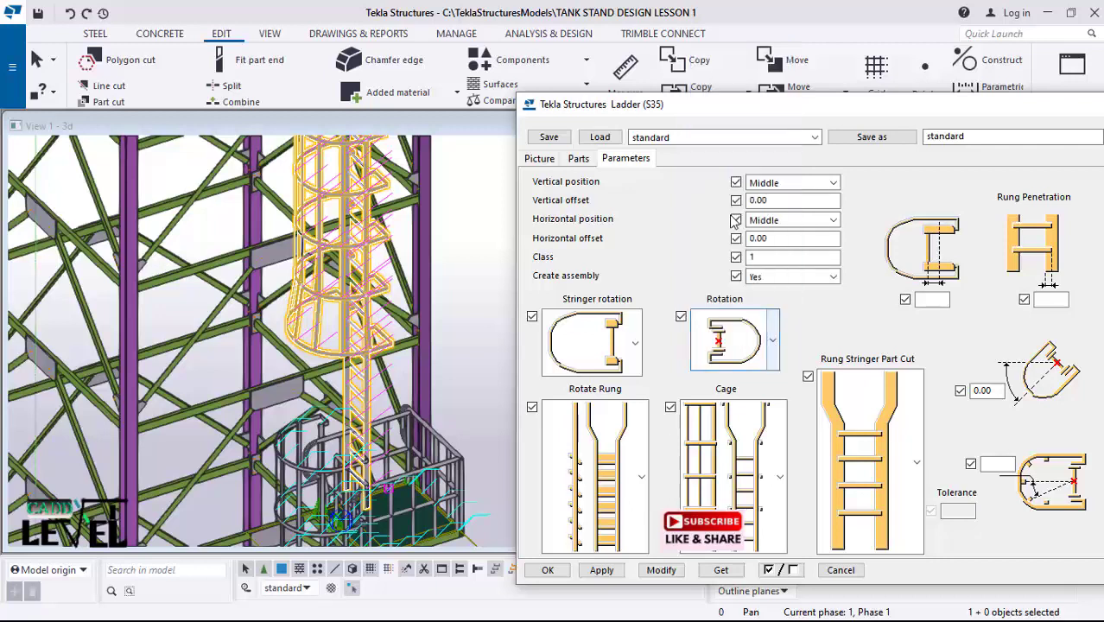
pyautogui.click(661, 570)
# Step: Check the rotated ladder and its cage against the tower and platform, and accept the Ladder (S35) settings
pyautogui.scroll(-5, 400, 380)
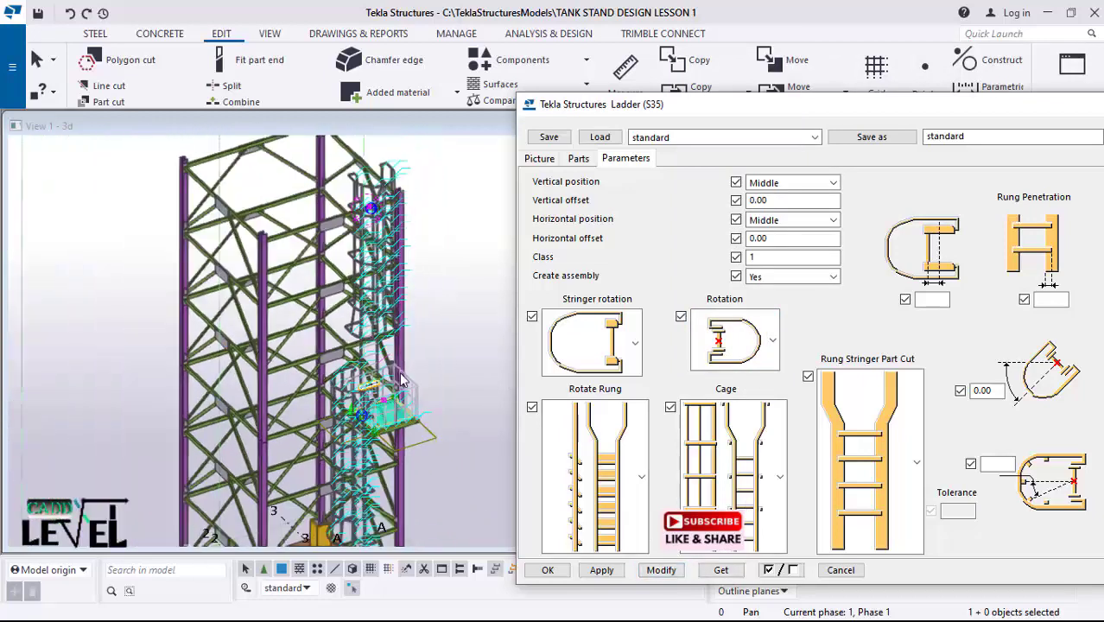
pyautogui.scroll(-4, 400, 380)
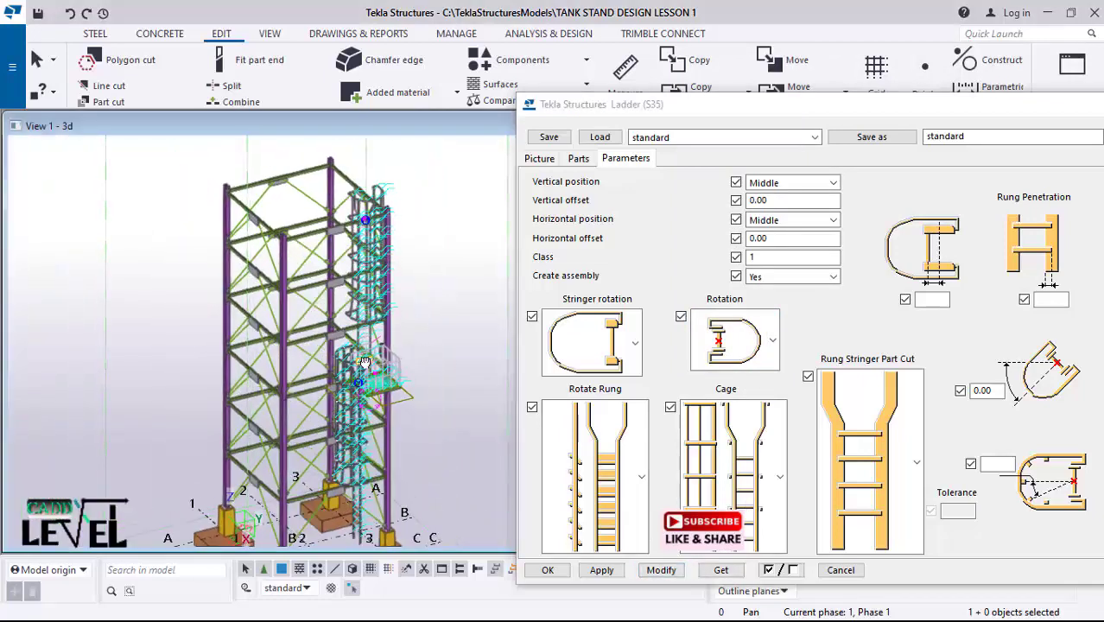
pyautogui.scroll(8, 364, 361)
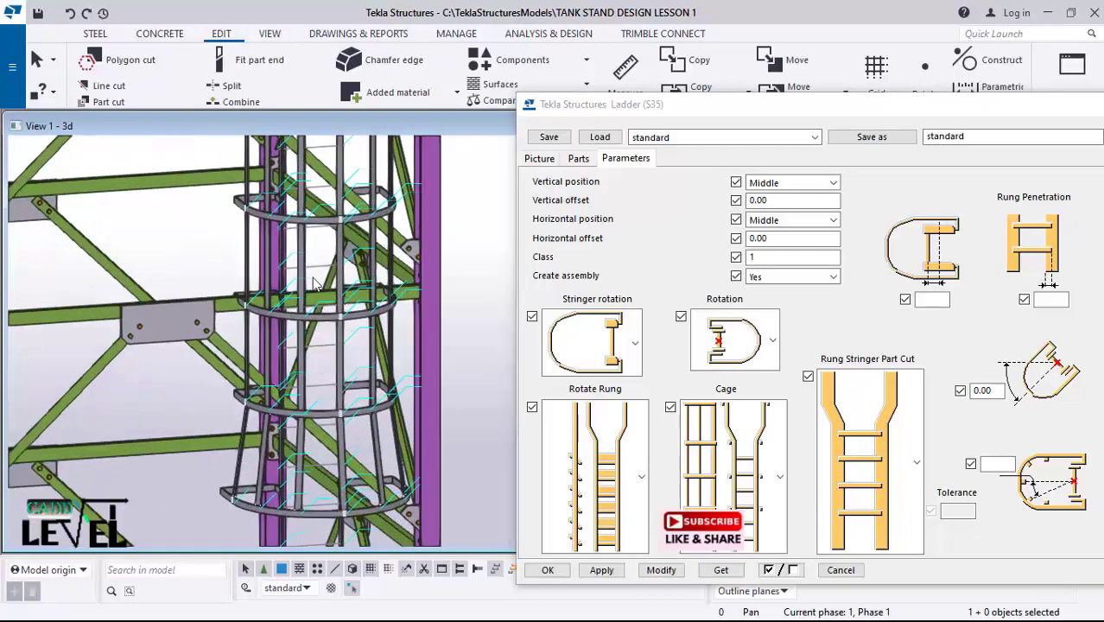
pyautogui.scroll(-7, 316, 283)
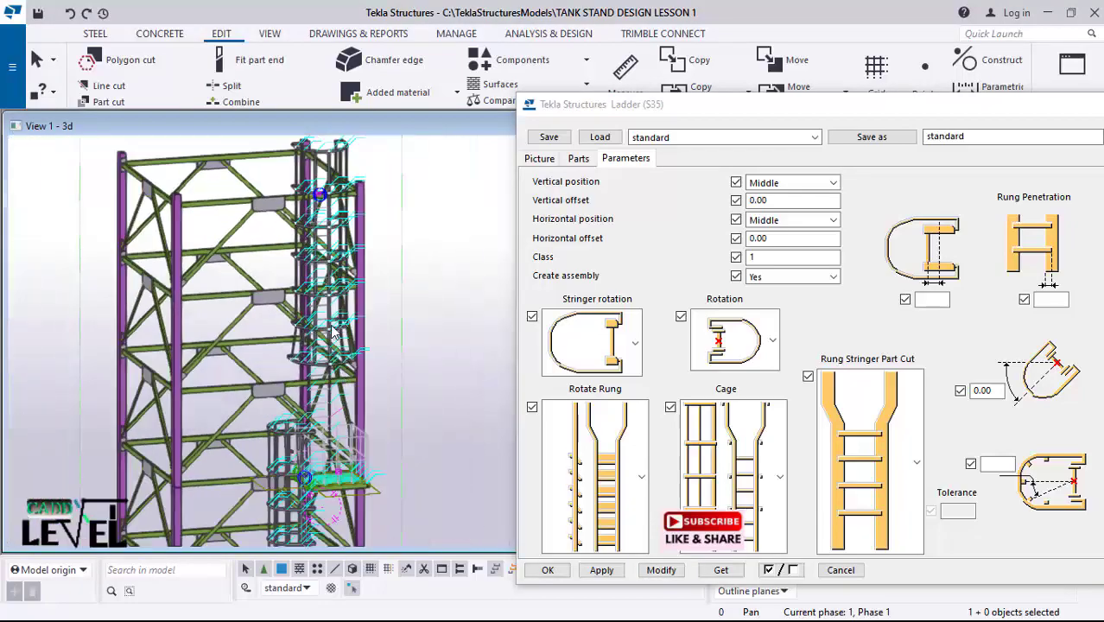
pyautogui.scroll(5, 334, 332)
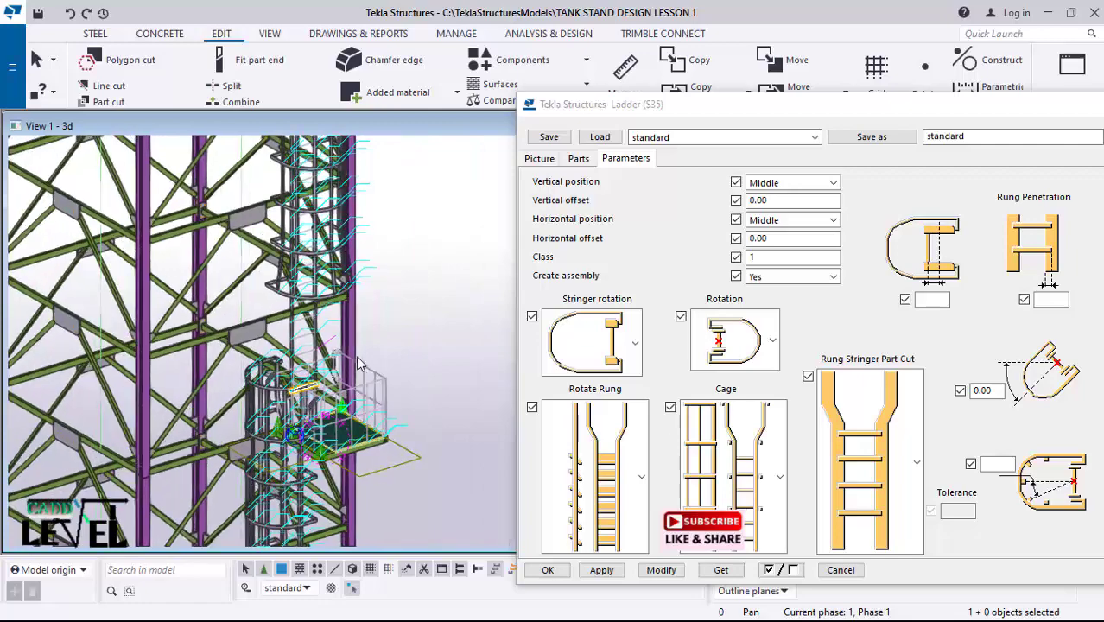
pyautogui.scroll(6, 362, 363)
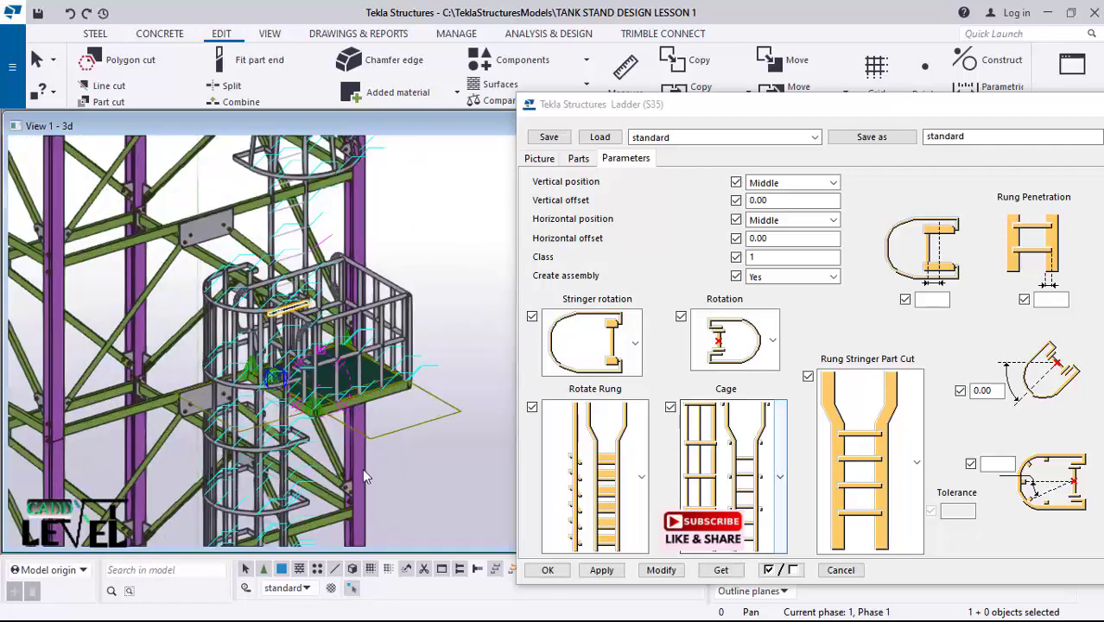
pyautogui.scroll(2, 343, 377)
pyautogui.click(606, 573)
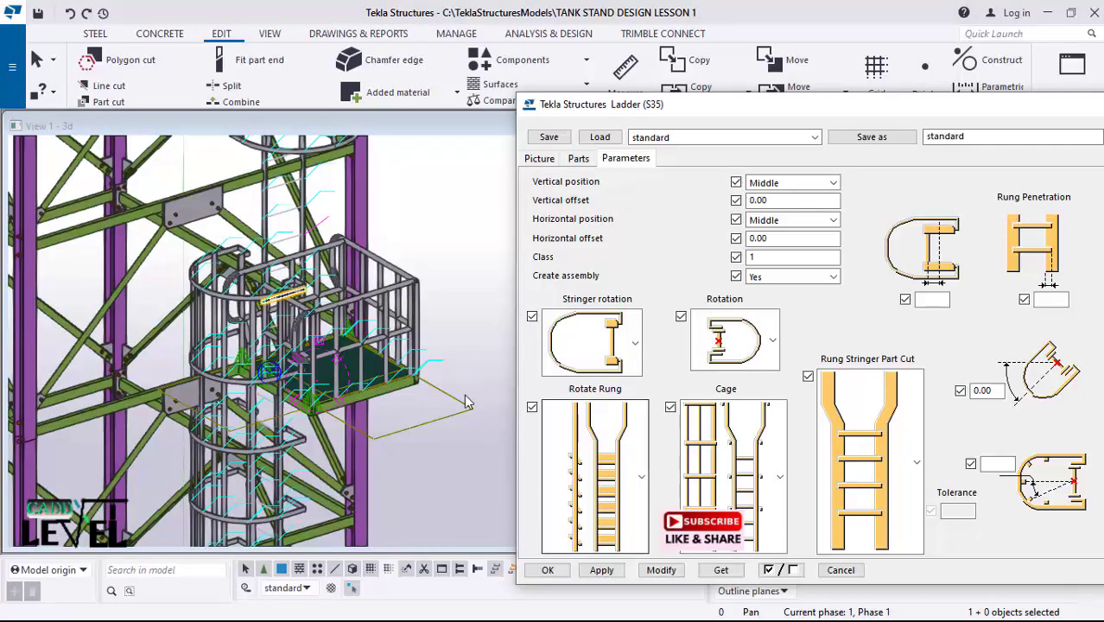
pyautogui.click(548, 570)
# Step: Examine the whole tower and its open top frame around the upper end of the new caged ladder
pyautogui.scroll(-5, 498, 434)
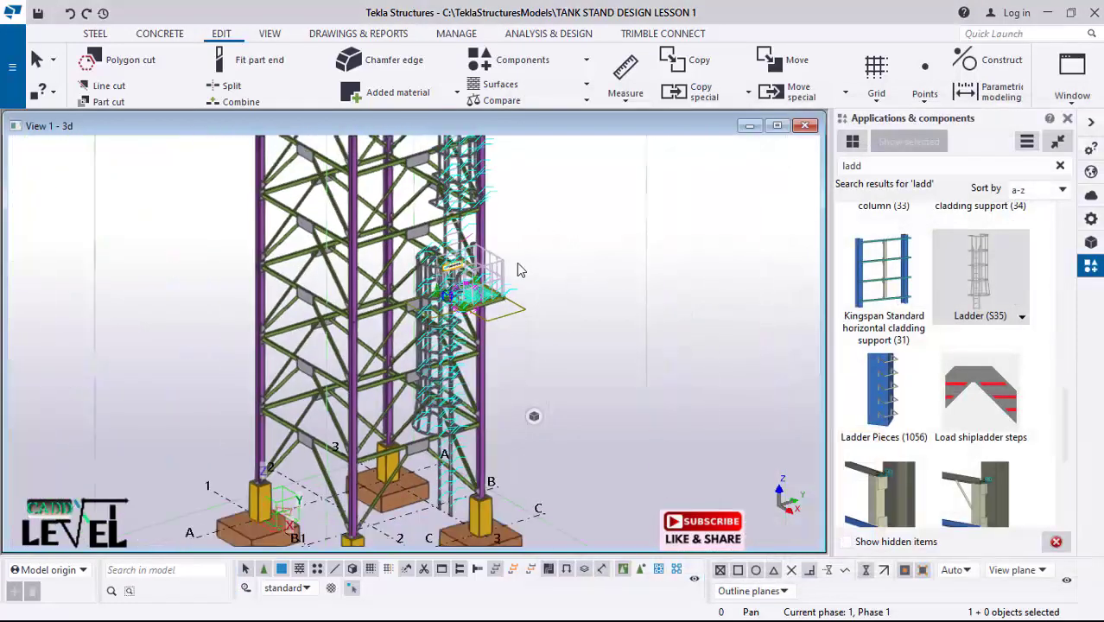
pyautogui.scroll(-2, 499, 434)
pyautogui.scroll(2, 499, 434)
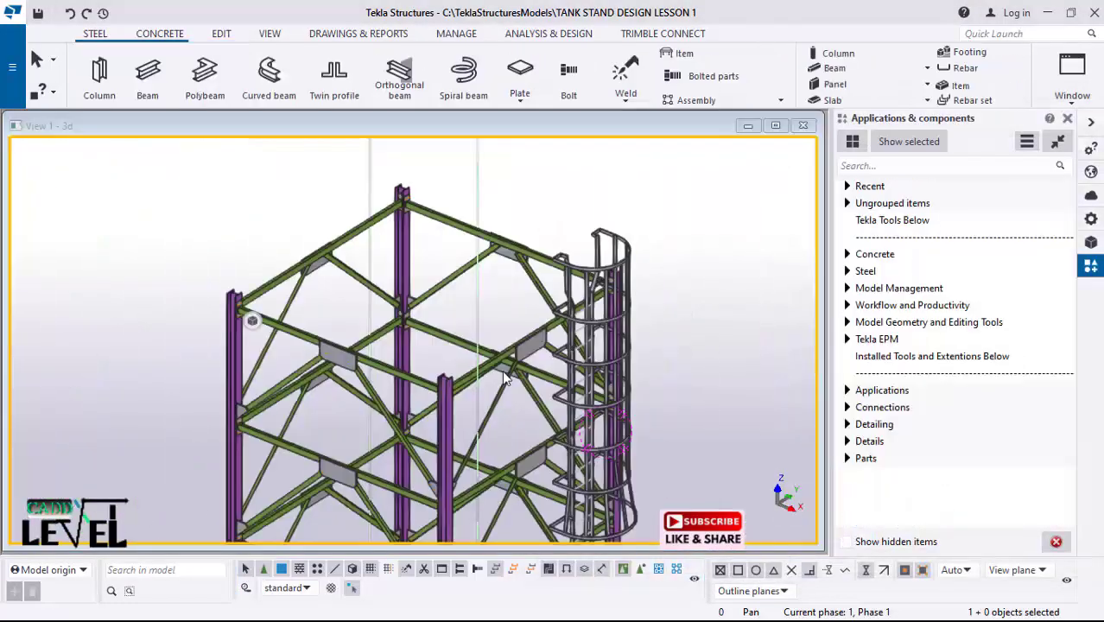
pyautogui.keyDown('ctrl'); pyautogui.moveTo(457, 299); pyautogui.dragTo(375, 329, button='middle'); pyautogui.keyUp('ctrl')
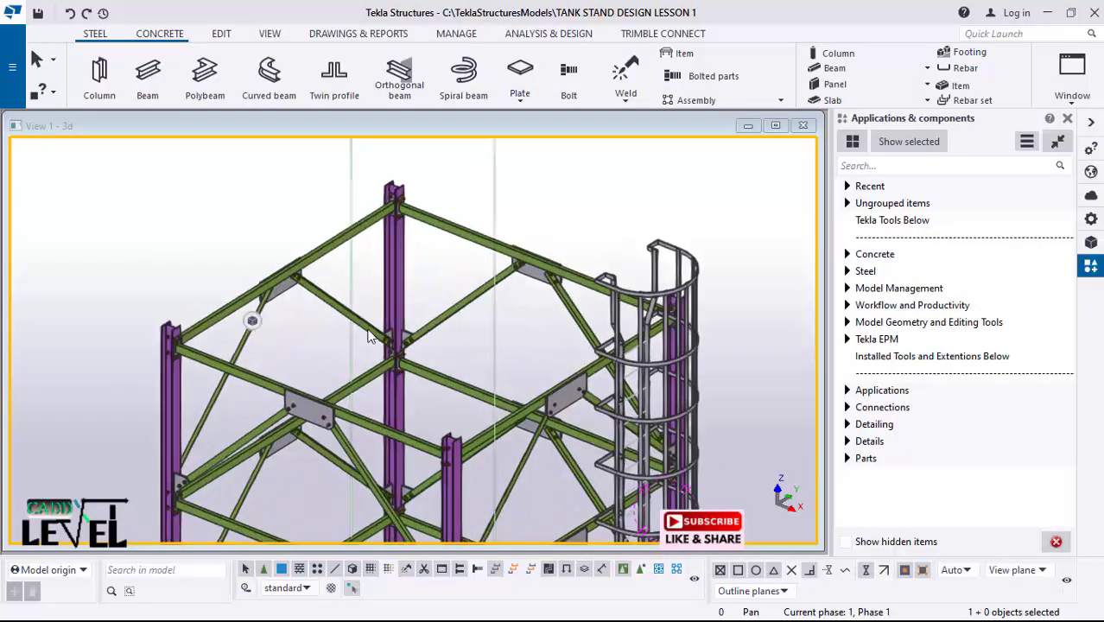
pyautogui.moveTo(425, 274)
pyautogui.keyDown('ctrl'); pyautogui.mouseDown(button='middle')
pyautogui.moveTo(451, 283)
pyautogui.moveTo(429, 286)
pyautogui.mouseUp(button='middle'); pyautogui.keyUp('ctrl')
pyautogui.scroll(-2, 429, 369)
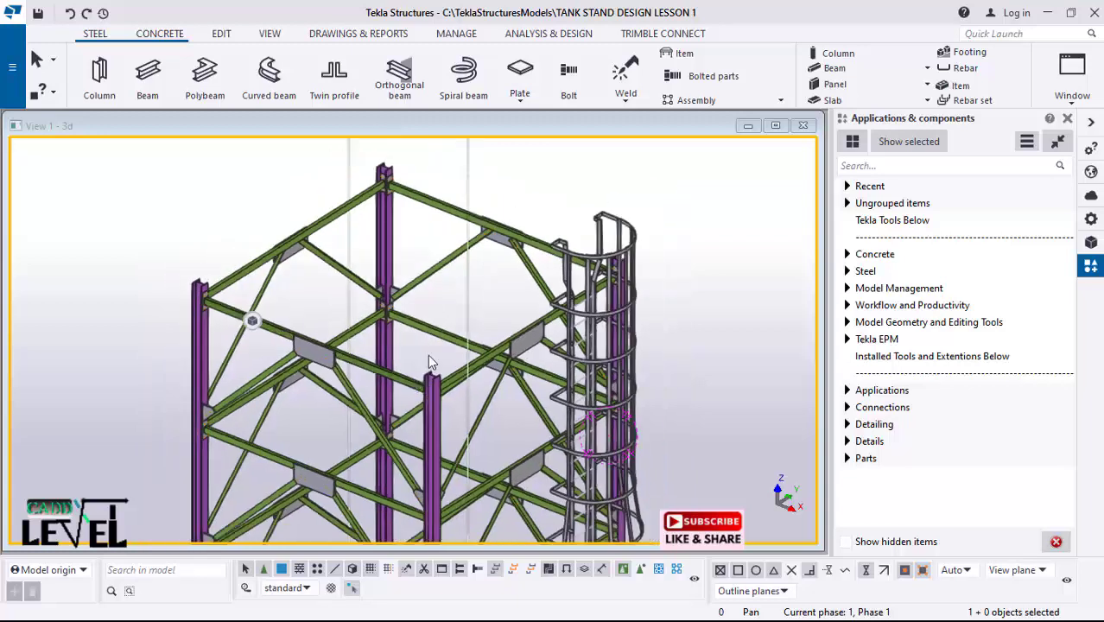
pyautogui.scroll(1, 421, 292)
pyautogui.scroll(-5, 338, 302)
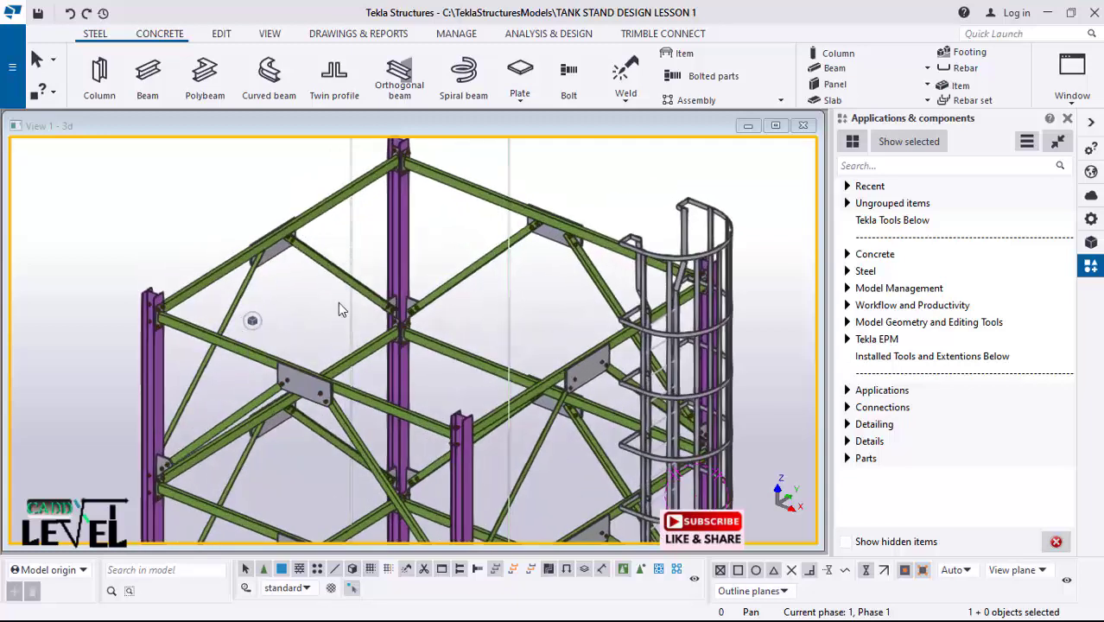
pyautogui.scroll(4, 455, 343)
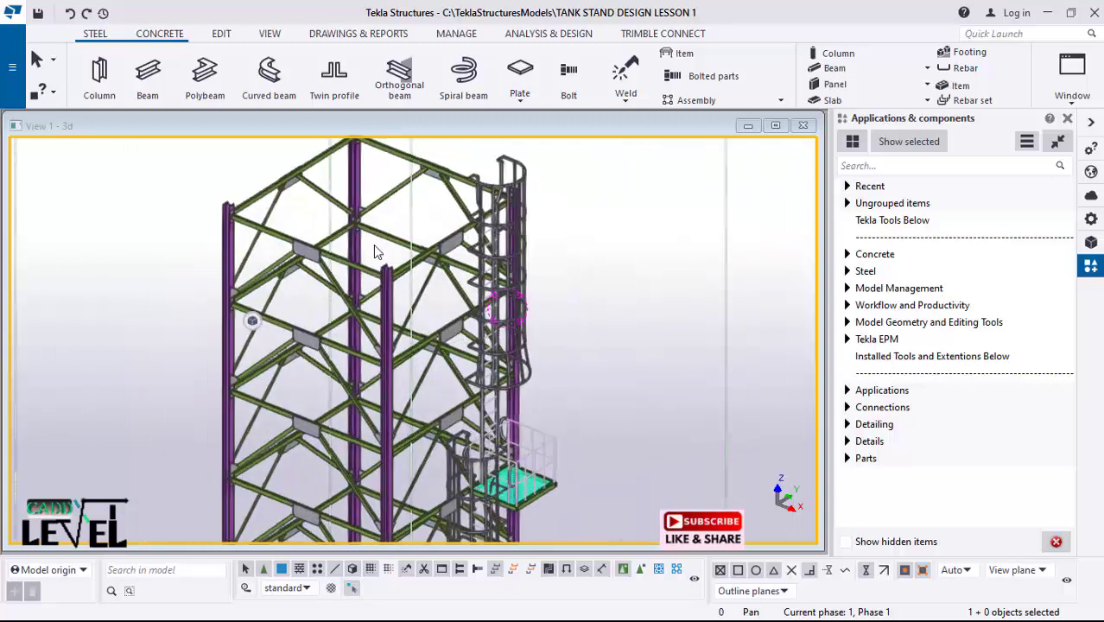
# Step: Examine the tower's top ring of beams, column heads and bracing from close and wider views before adding members
pyautogui.scroll(-3, 467, 346)
pyautogui.scroll(5, 466, 345)
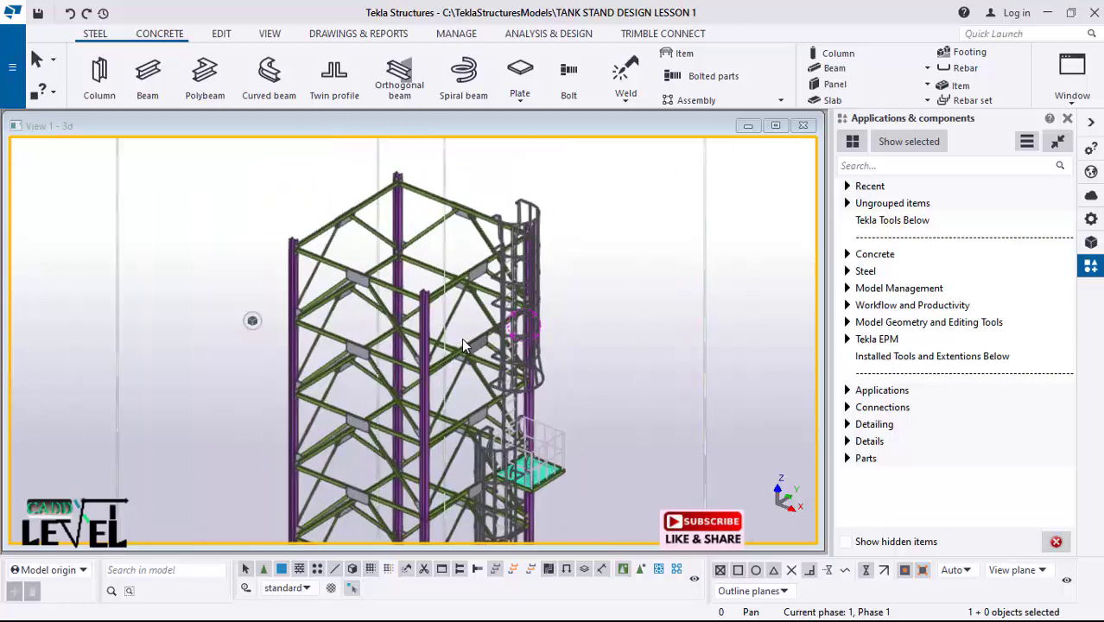
pyautogui.scroll(-2, 475, 342)
pyautogui.scroll(5, 467, 337)
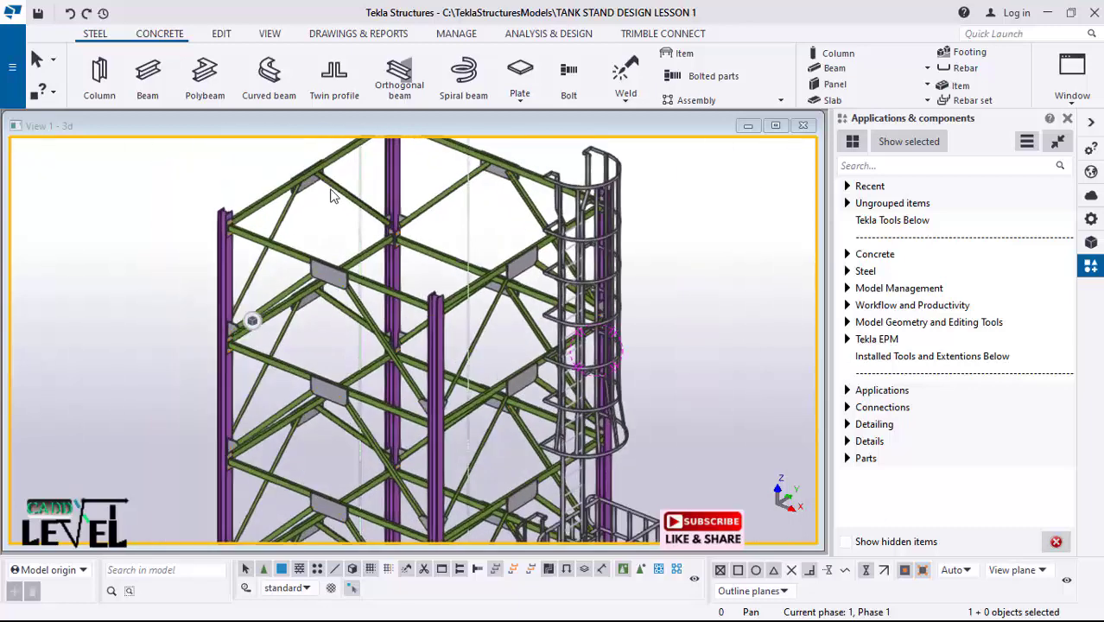
pyautogui.scroll(-3, 465, 275)
pyautogui.scroll(-2, 441, 346)
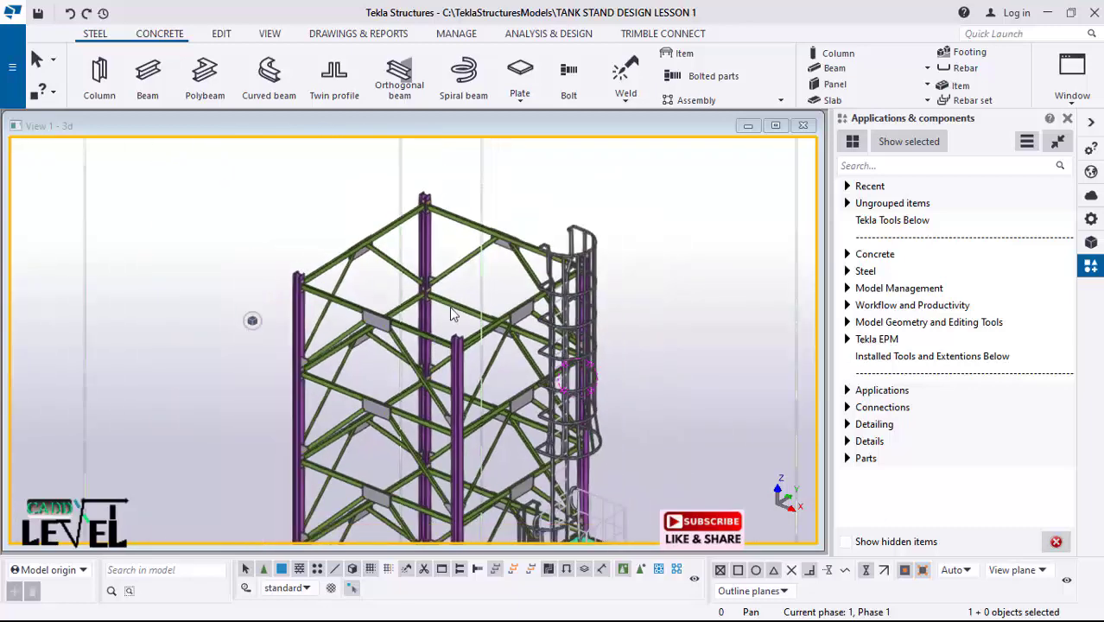
pyautogui.scroll(3, 450, 311)
pyautogui.scroll(-3, 436, 342)
pyautogui.scroll(3, 436, 311)
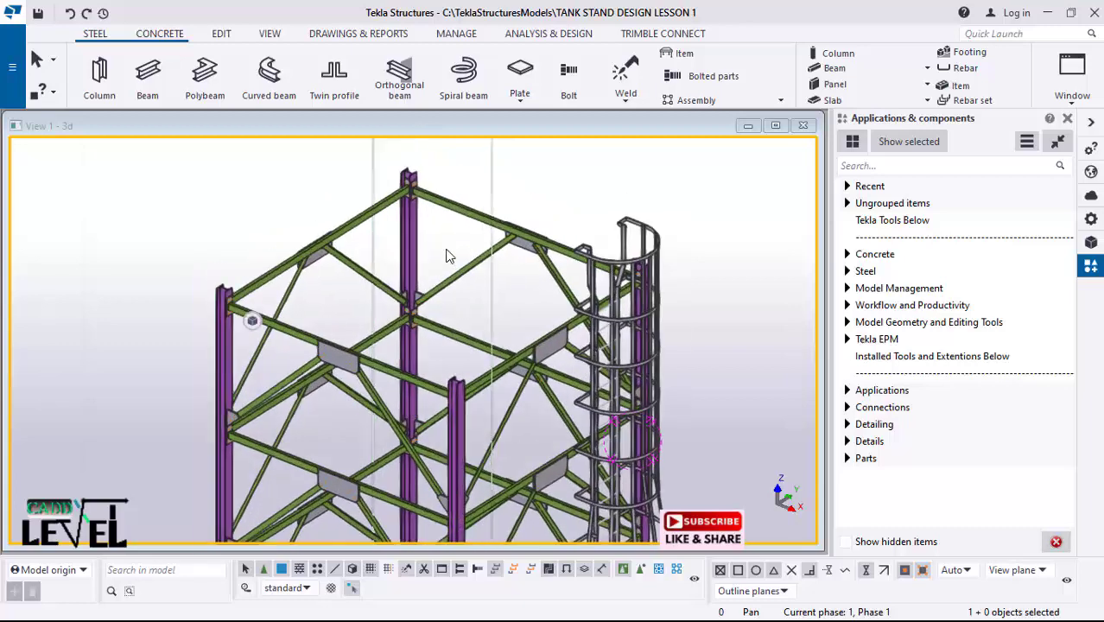
pyautogui.scroll(-5, 266, 311)
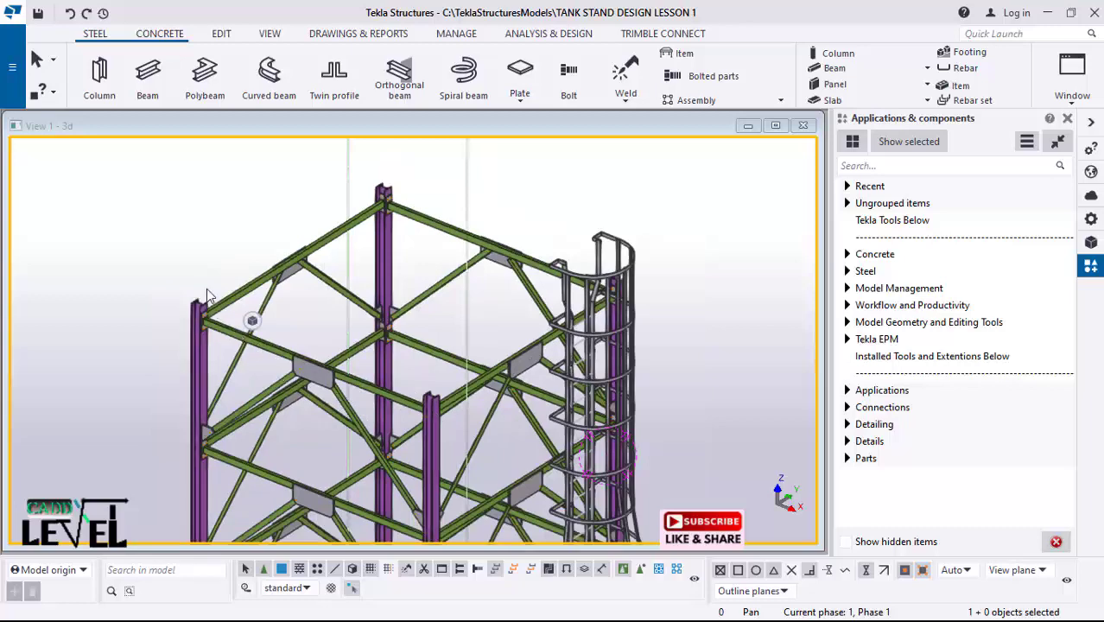
pyautogui.scroll(2, 195, 346)
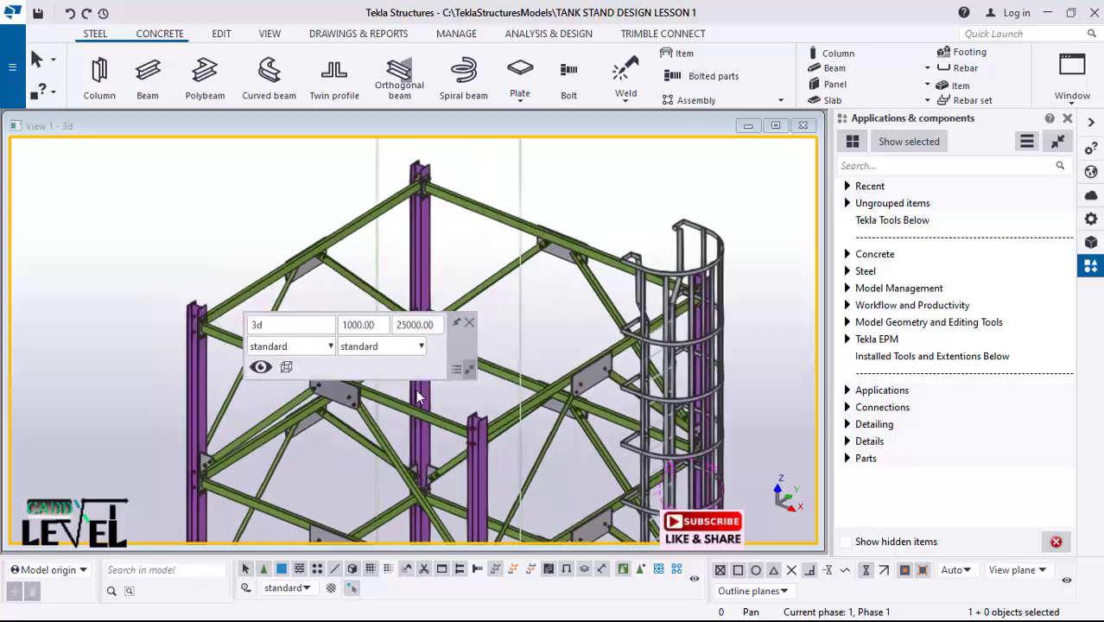
pyautogui.scroll(1, 548, 323)
pyautogui.scroll(2, 386, 259)
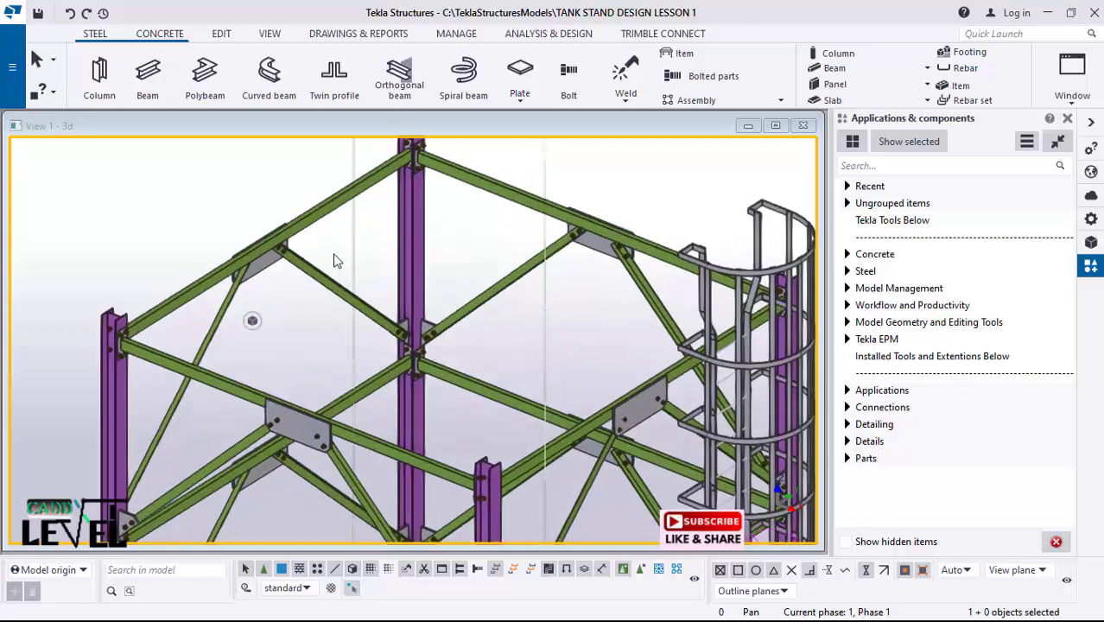
pyautogui.scroll(-2, 350, 272)
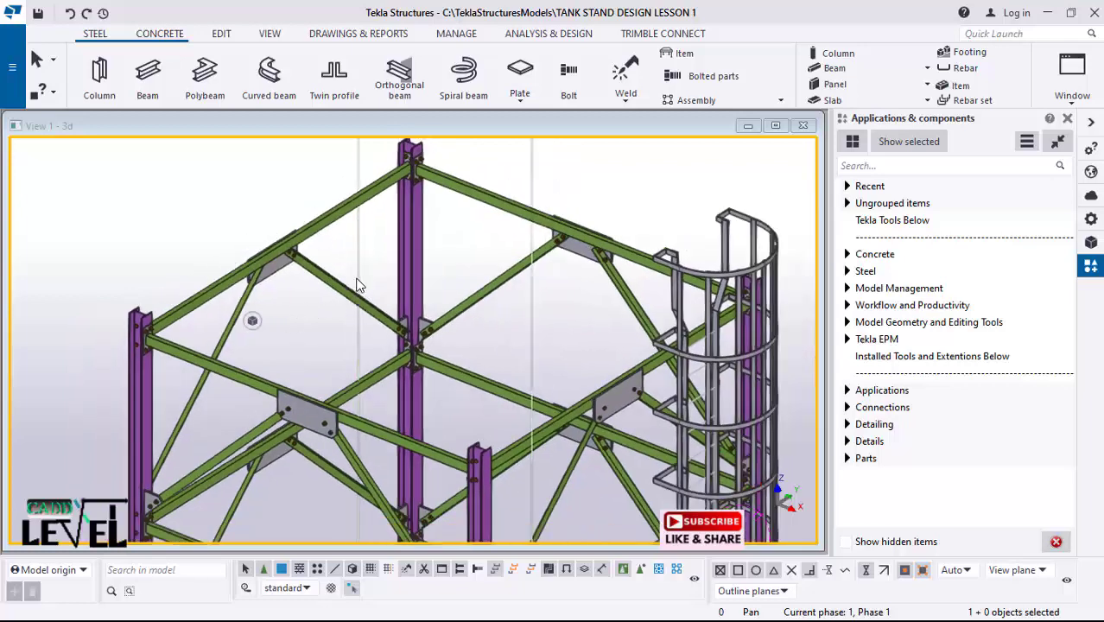
pyautogui.scroll(-1, 360, 285)
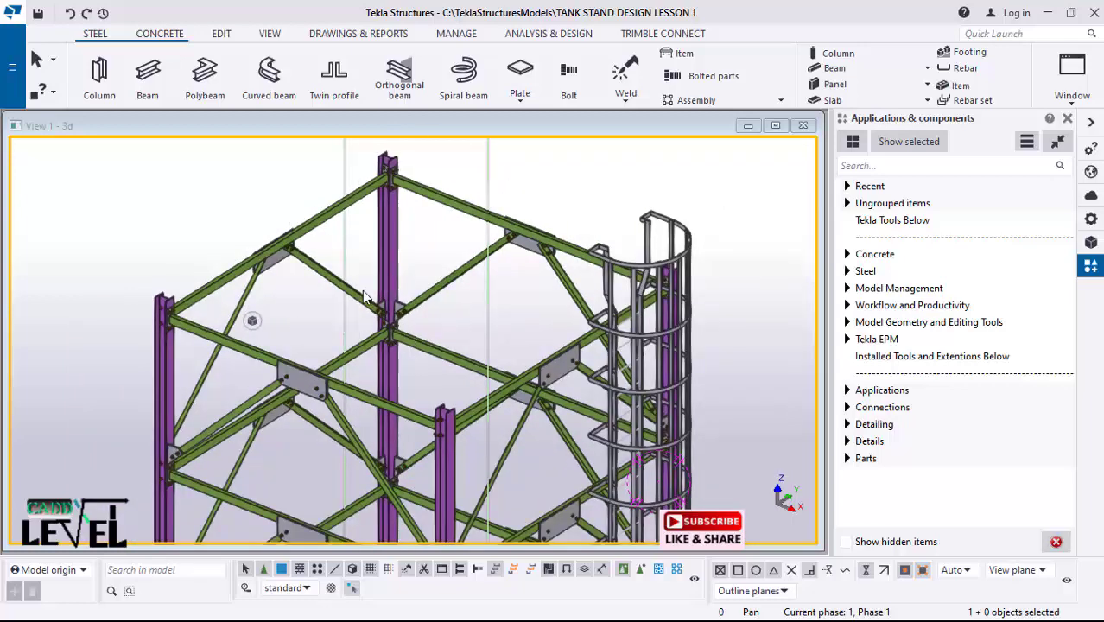
pyautogui.scroll(-1, 380, 298)
pyautogui.scroll(1, 376, 278)
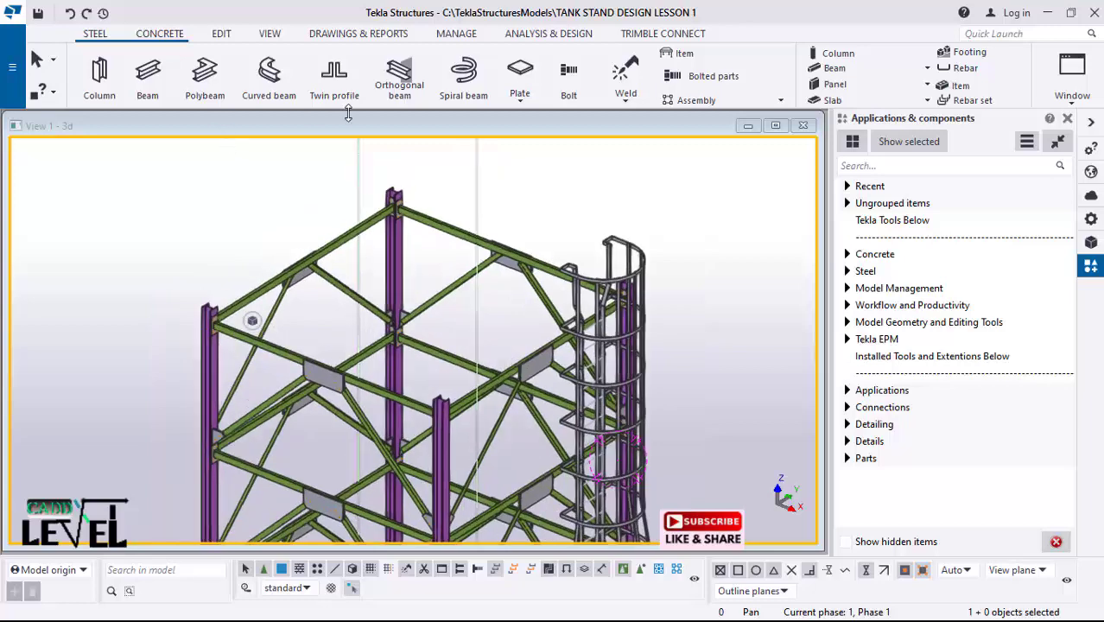
pyautogui.scroll(1, 291, 180)
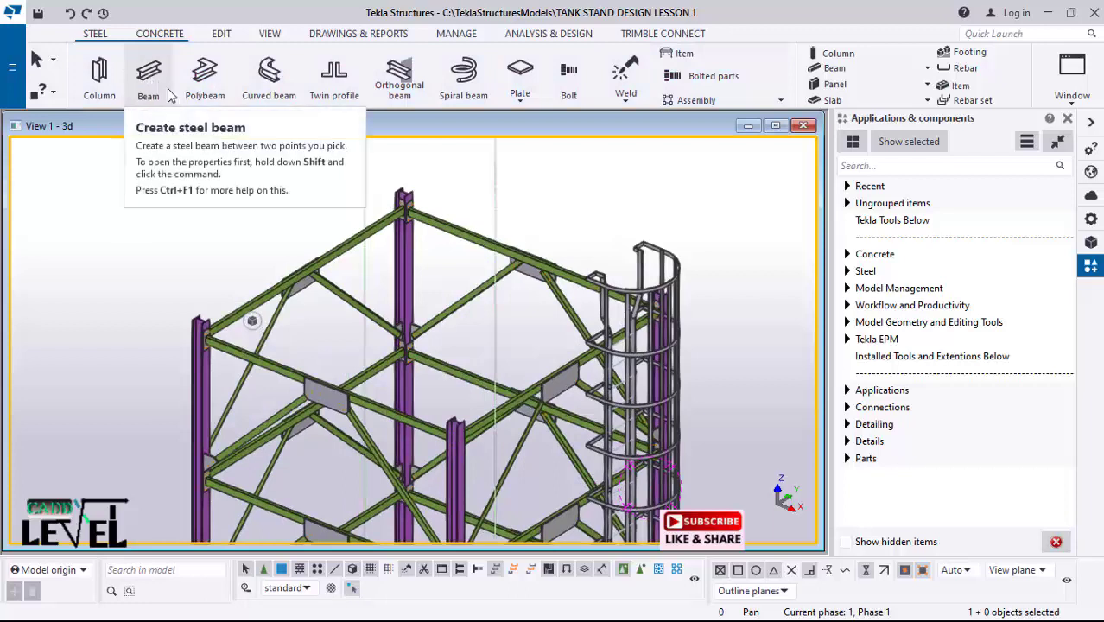
# Step: Start a new steel beam for the tower's top frame and open its properties
pyautogui.click(149, 78)
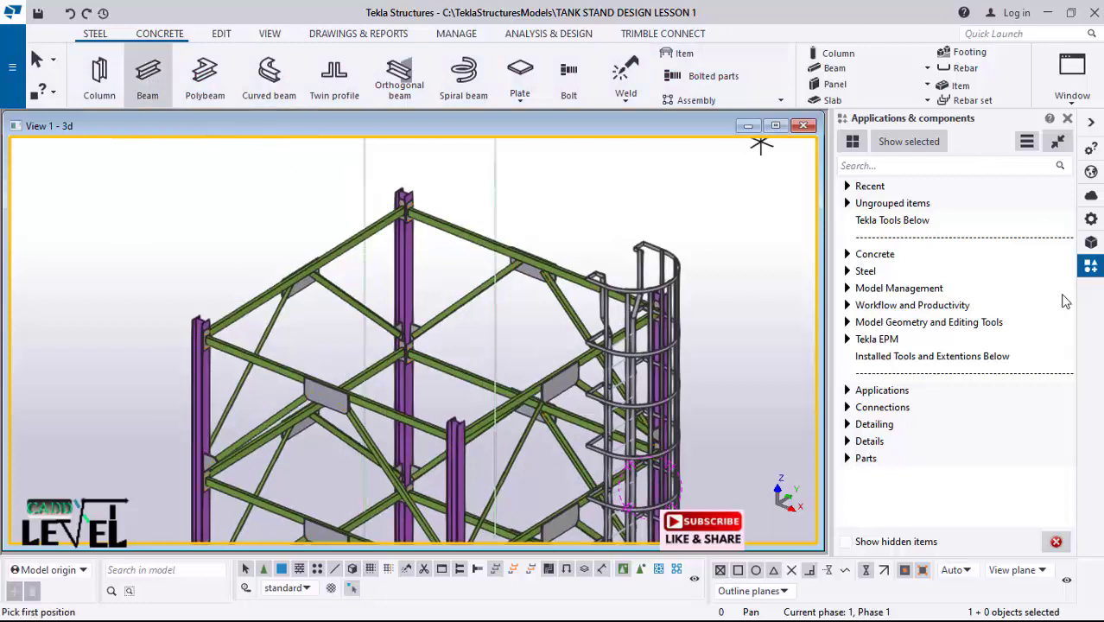
pyautogui.click(1091, 221)
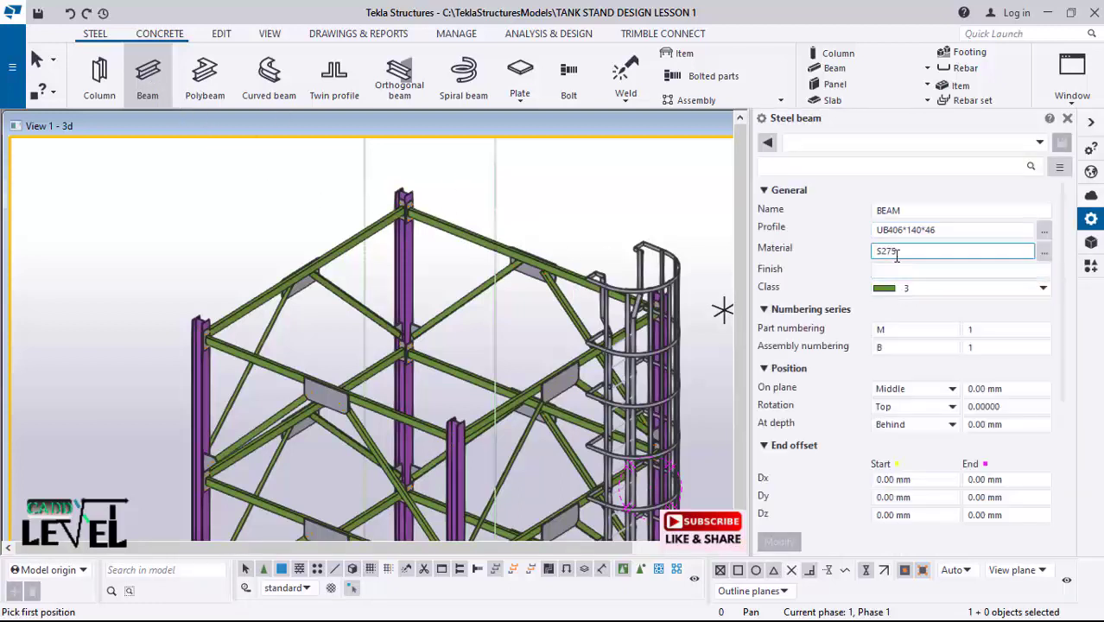
pyautogui.scroll(3, 346, 169)
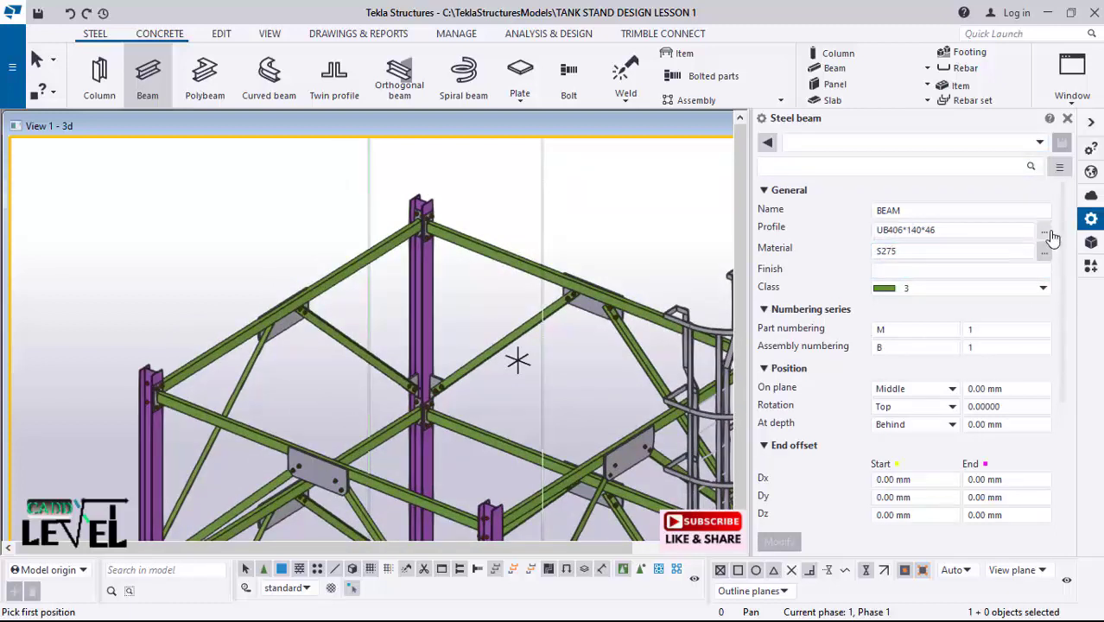
pyautogui.scroll(-2, 247, 227)
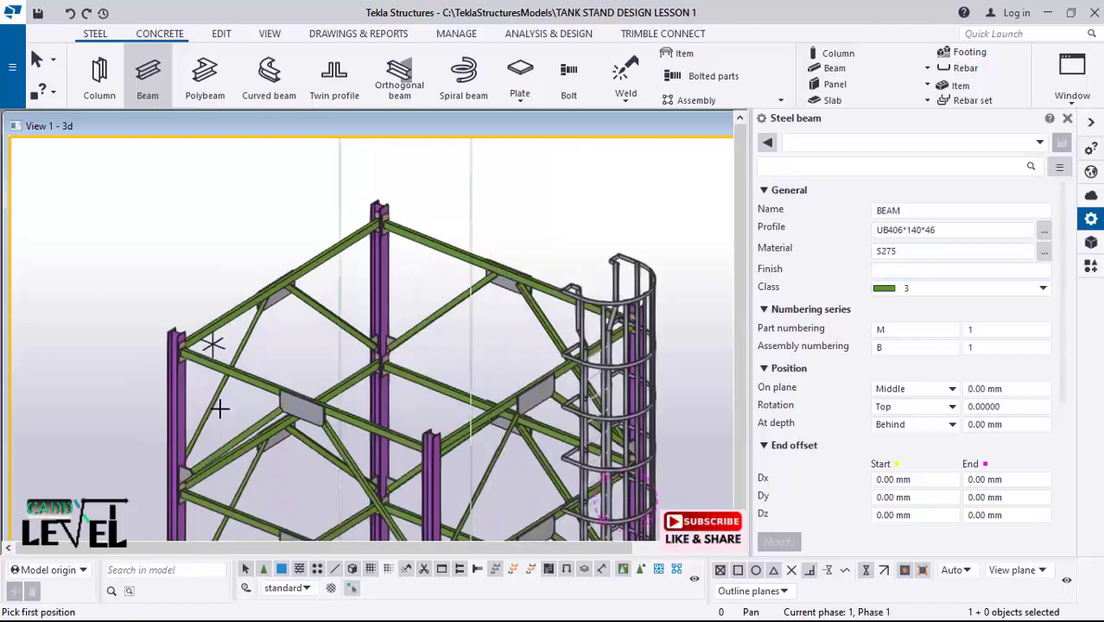
pyautogui.scroll(1, 177, 445)
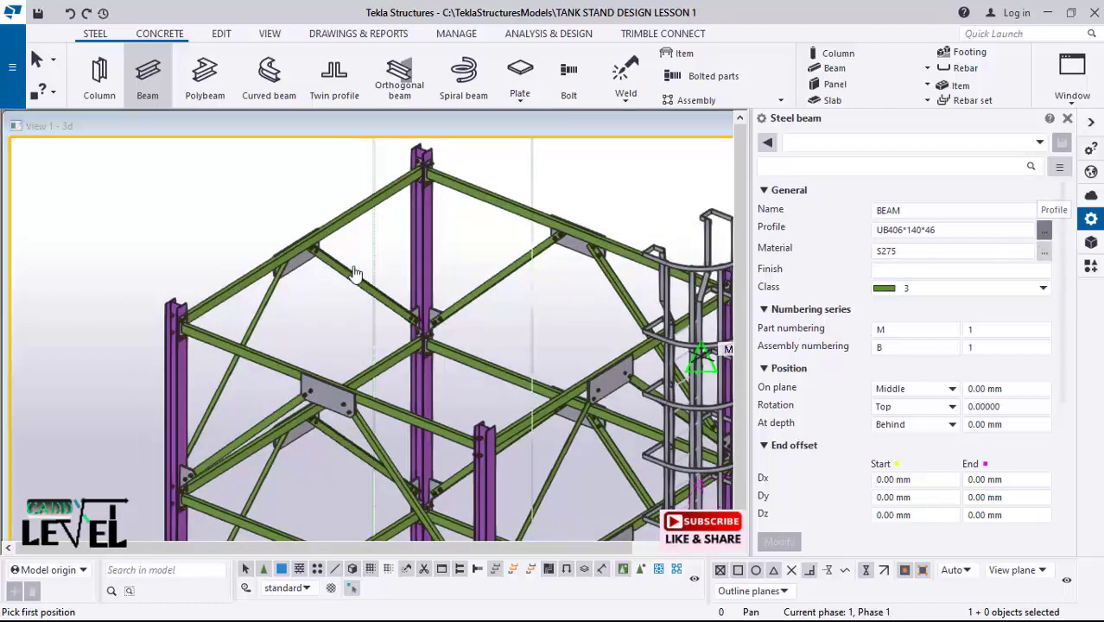
# Step: Open the profile catalog for the new beam and expand the UKB's group under I profiles
pyautogui.click(1045, 230)
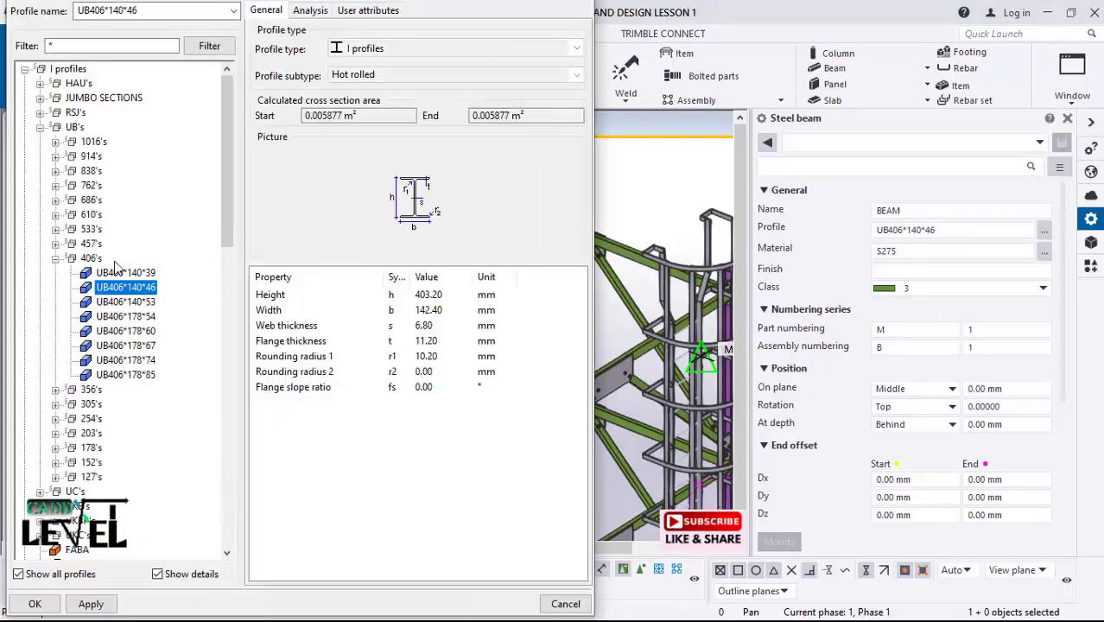
pyautogui.scroll(-1, 97, 443)
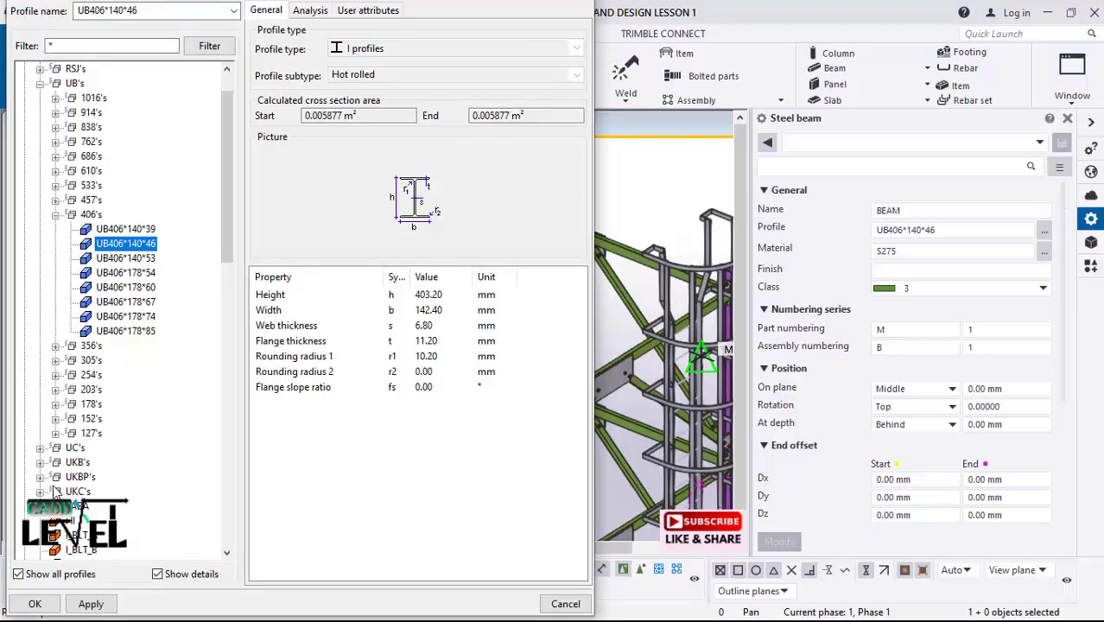
pyautogui.click(40, 463)
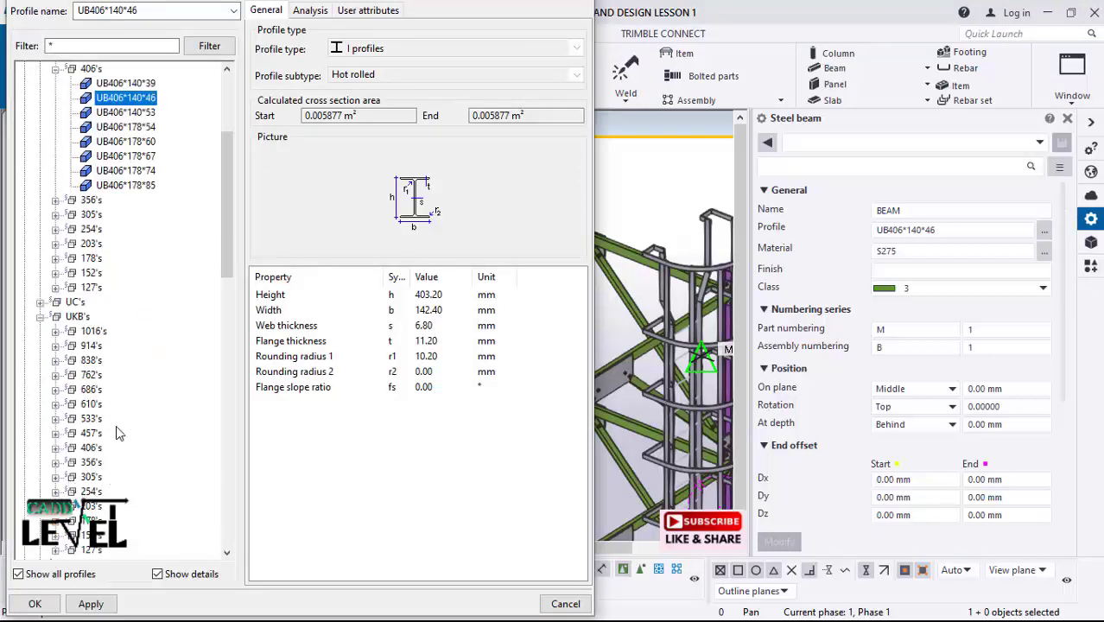
# Step: Set the steel beam profile to UC152*152*30 from the 152's group of the UC profiles and accept it
pyautogui.scroll(-3, 103, 423)
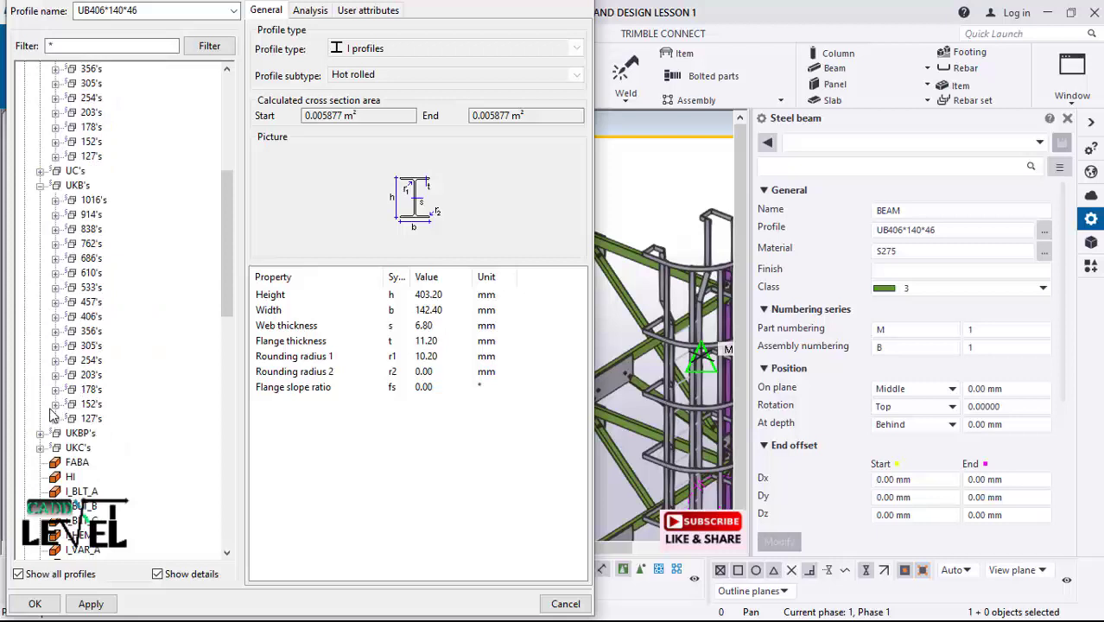
pyautogui.click(55, 404)
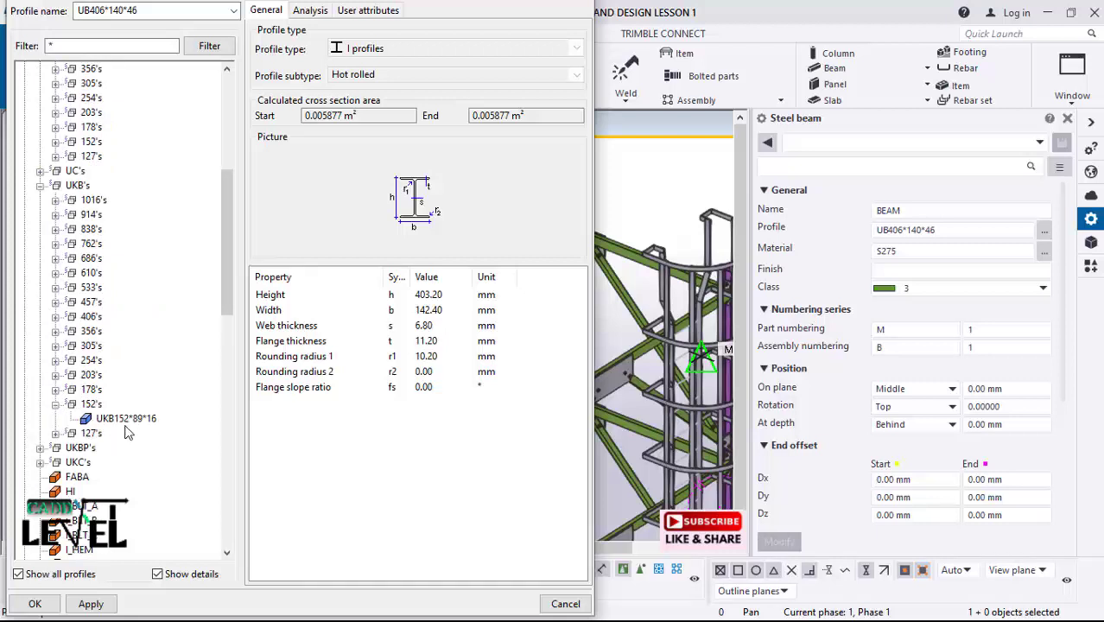
pyautogui.scroll(-3, 125, 414)
pyautogui.scroll(5, 121, 425)
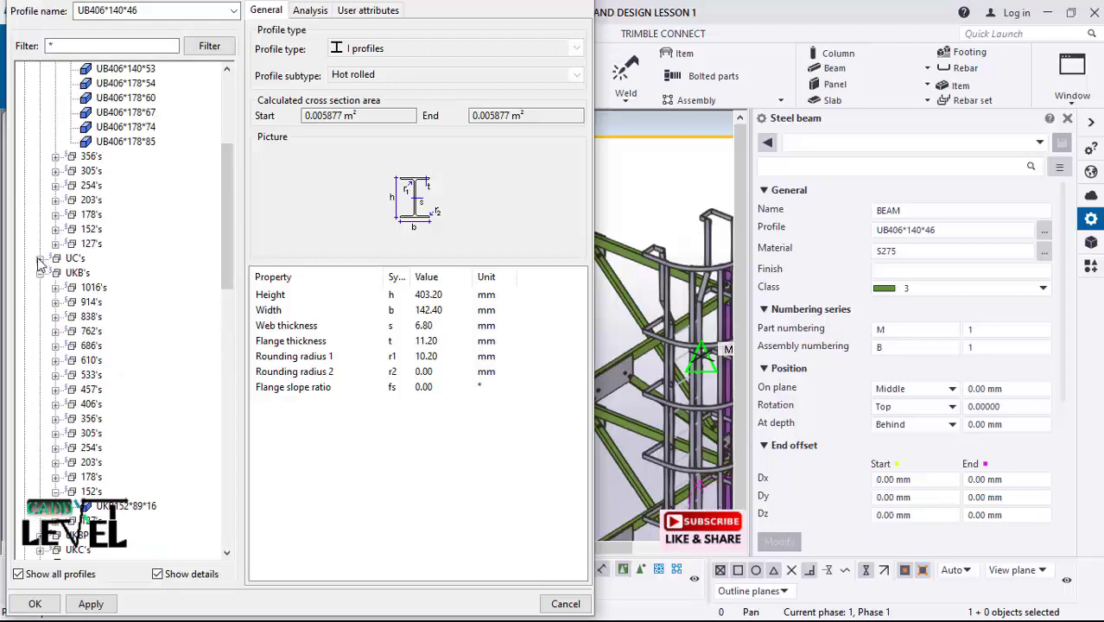
pyautogui.click(40, 259)
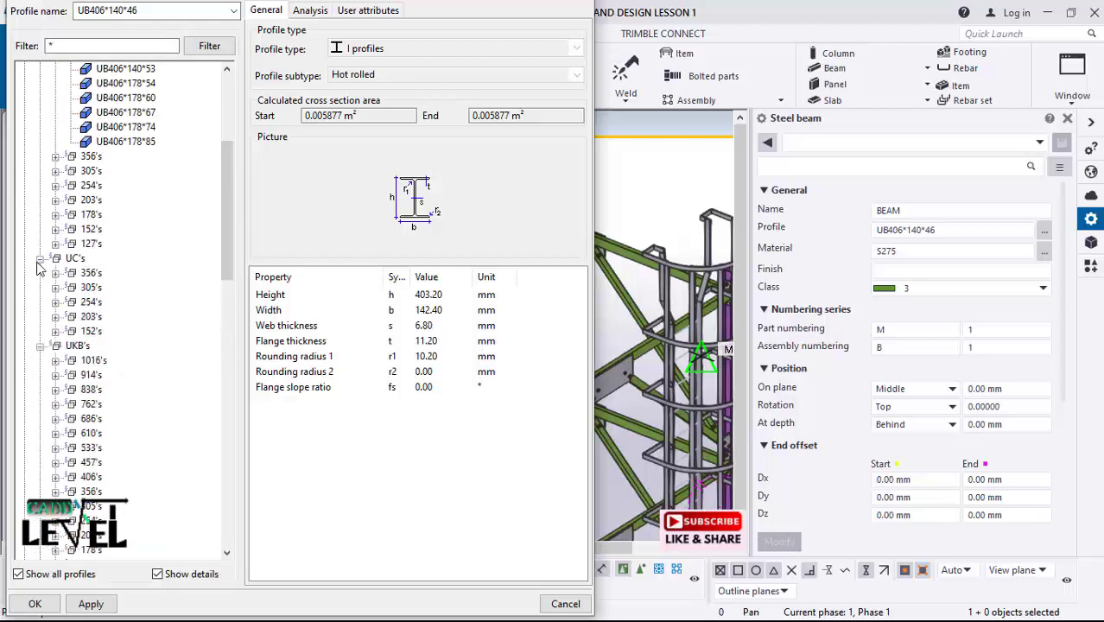
pyautogui.click(56, 332)
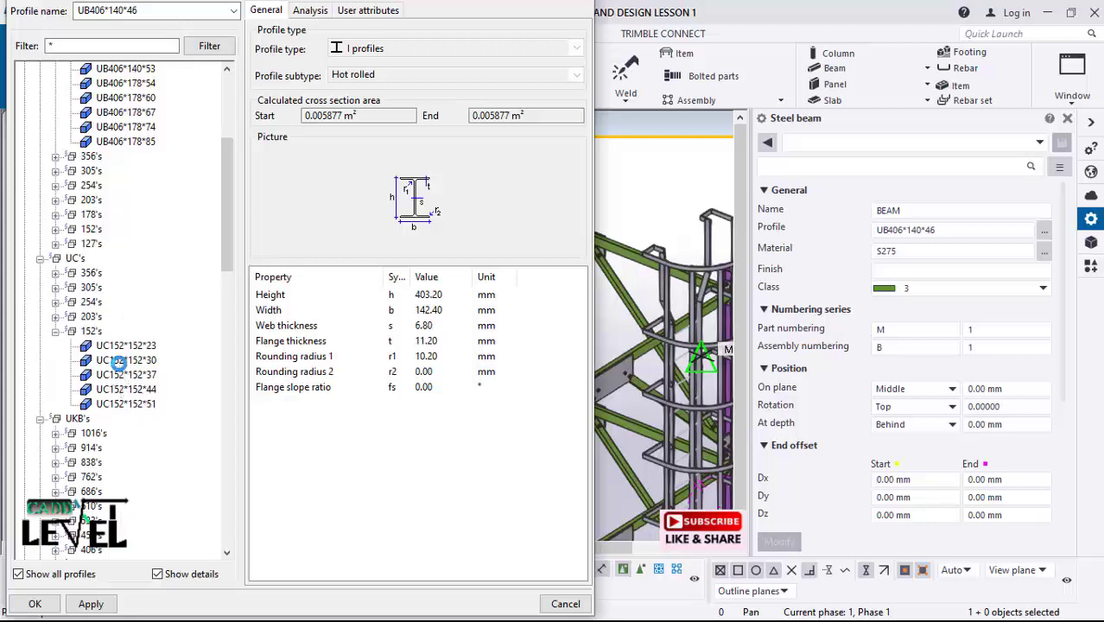
pyautogui.click(118, 362)
pyautogui.click(91, 604)
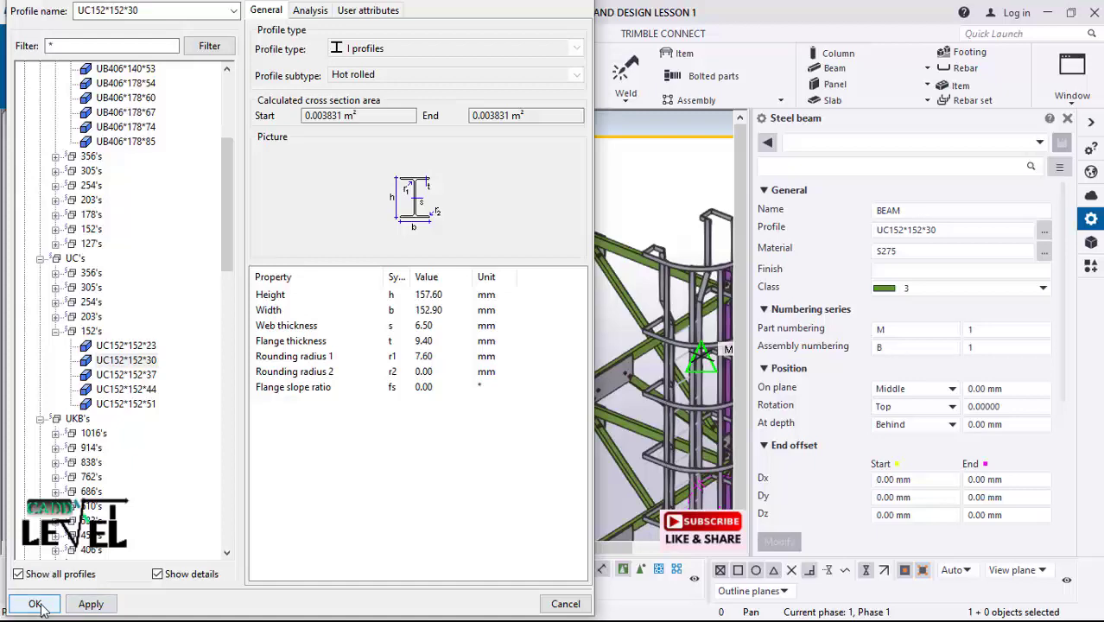
pyautogui.click(34, 604)
# Step: Place the UC152*152*30 beam between the top centre points of the two front columns on the side away from the ladder, and end the command
pyautogui.scroll(2, 290, 173)
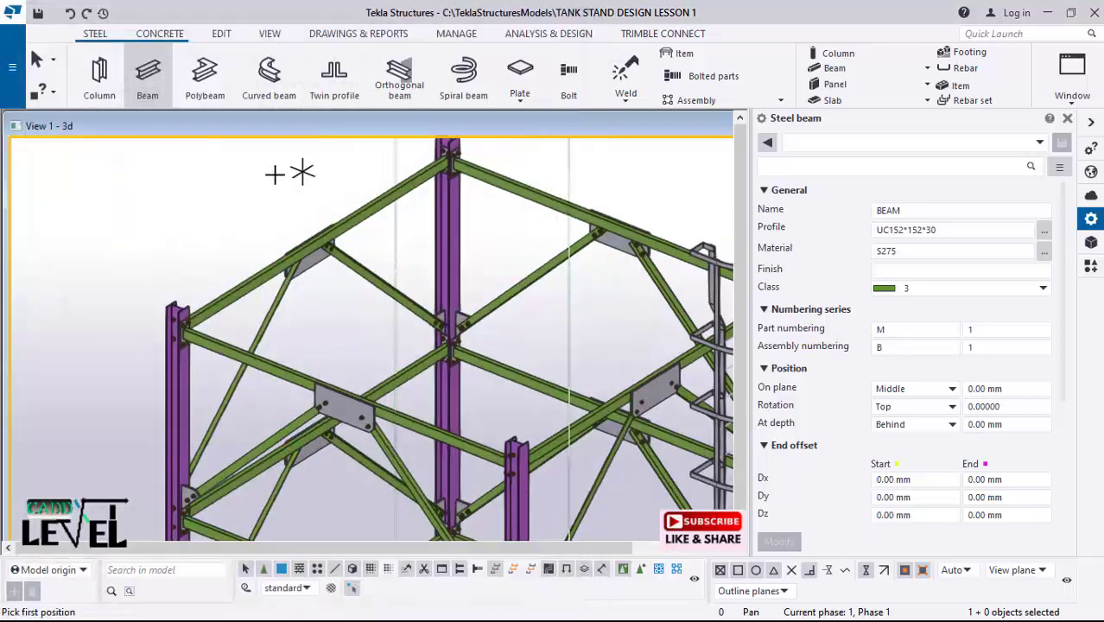
pyautogui.scroll(1, 260, 203)
pyautogui.scroll(-1, 197, 288)
pyautogui.scroll(2, 192, 294)
pyautogui.scroll(-2, 72, 301)
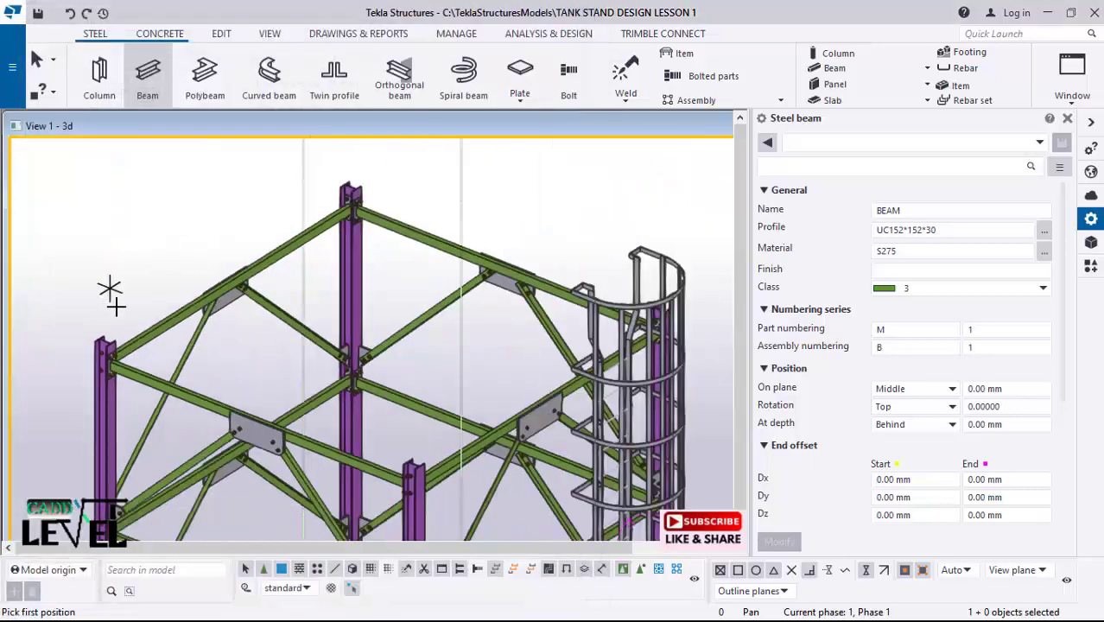
pyautogui.scroll(-1, 112, 294)
pyautogui.scroll(-4, 266, 247)
pyautogui.scroll(3, 220, 345)
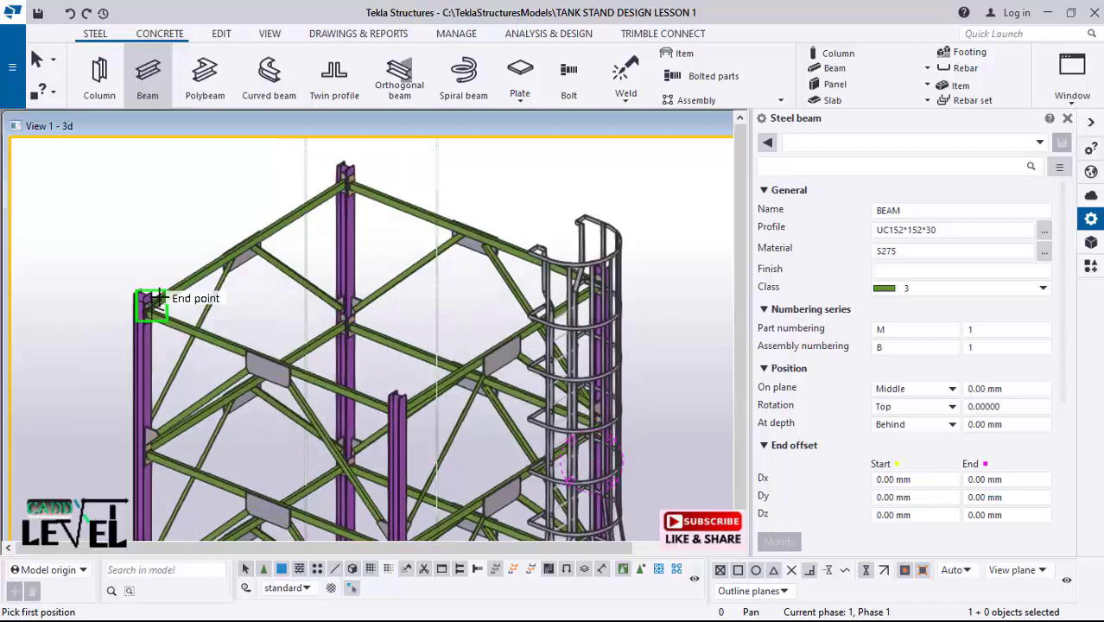
pyautogui.scroll(5, 153, 299)
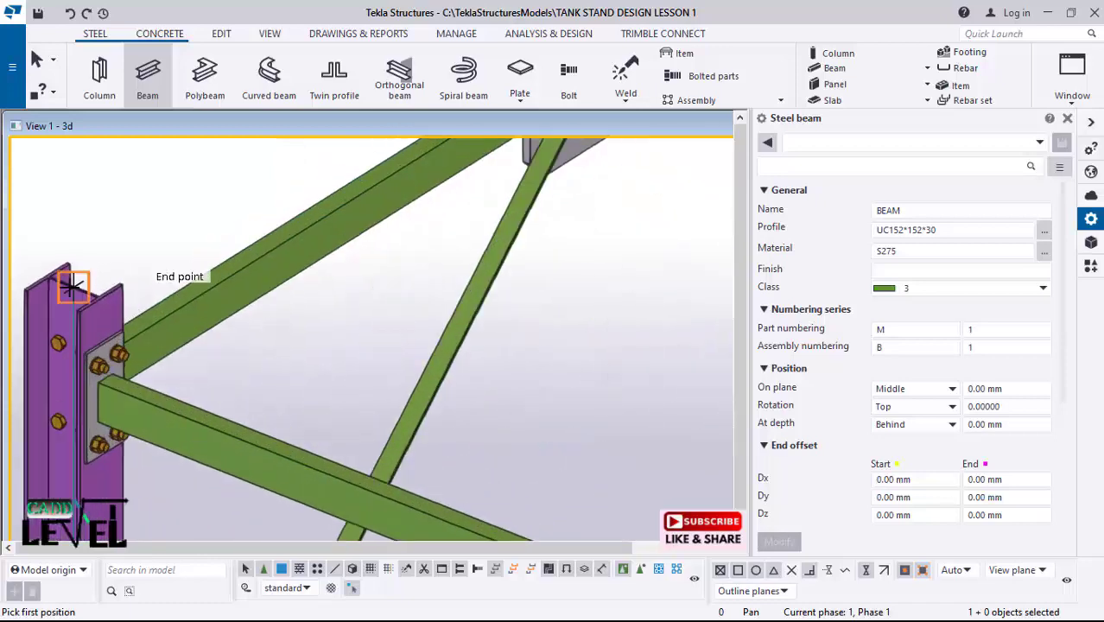
pyautogui.click(74, 286)
pyautogui.scroll(-3, 142, 202)
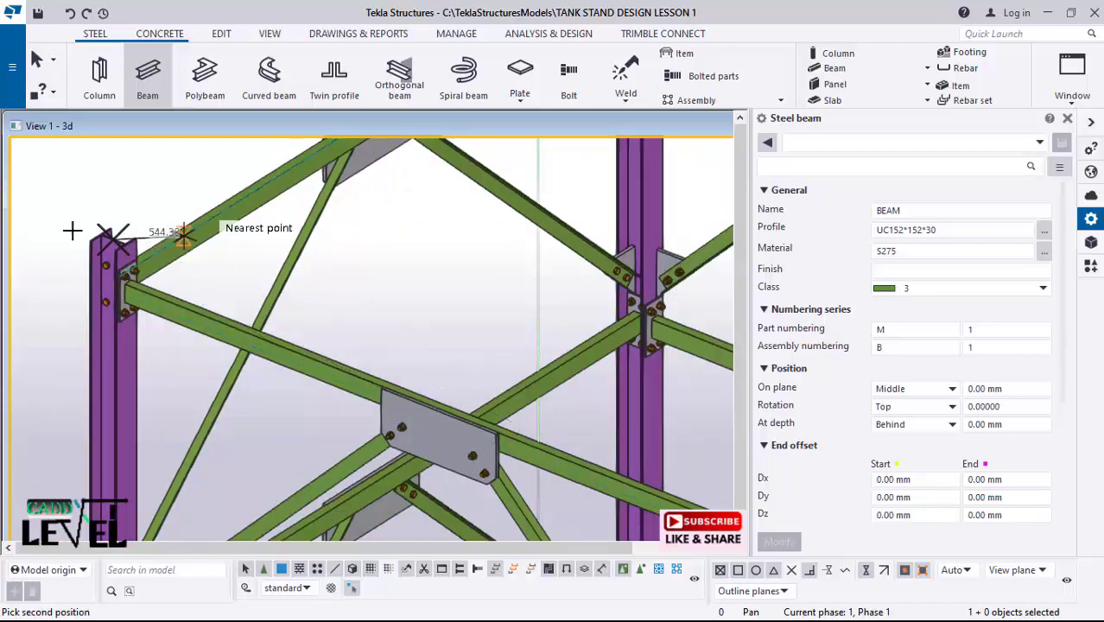
pyautogui.scroll(-2, 78, 220)
pyautogui.scroll(3, 441, 366)
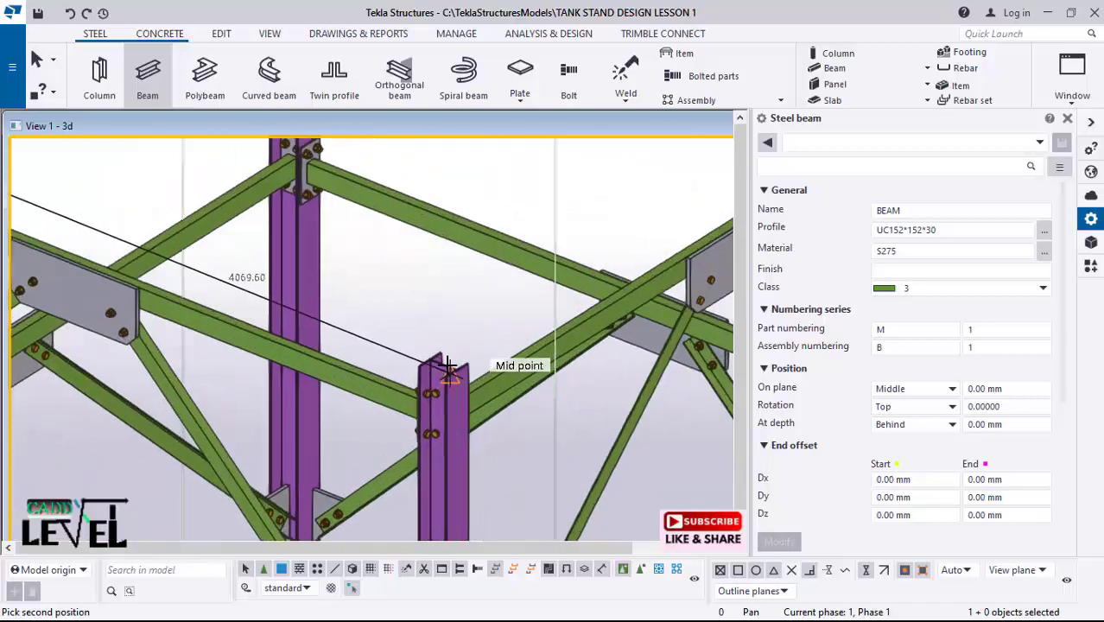
pyautogui.click(442, 368)
pyautogui.scroll(-3, 489, 345)
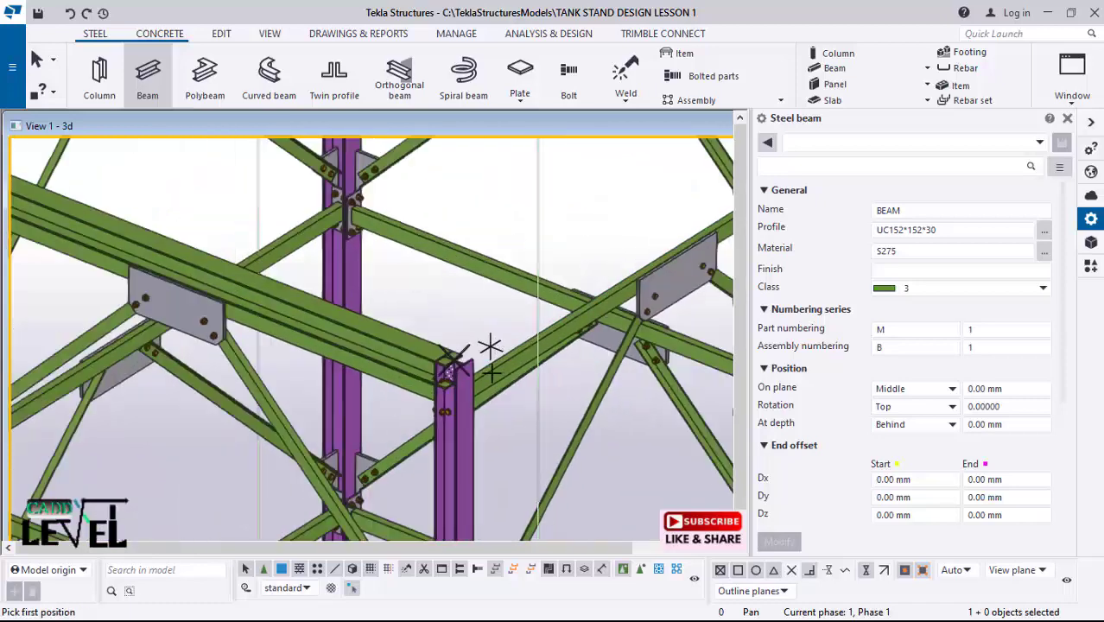
pyautogui.scroll(-3, 419, 365)
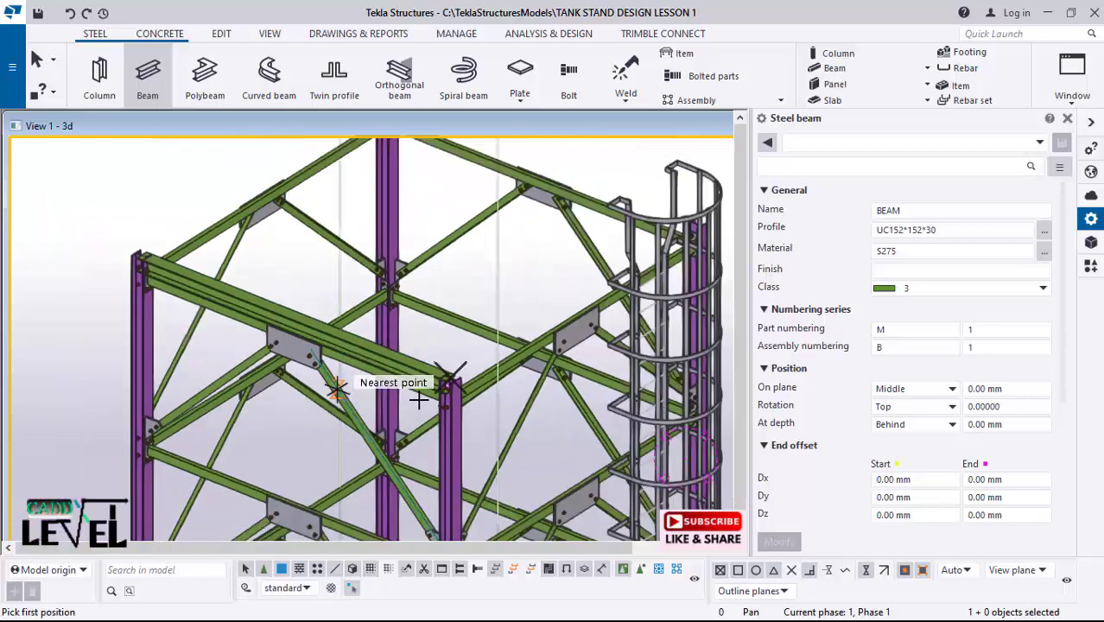
pyautogui.scroll(3, 328, 375)
pyautogui.press('Escape')
# Step: Change the new top beam's depth position to Front so that it rests on the column tops
pyautogui.scroll(1, 268, 302)
pyautogui.scroll(2, 178, 268)
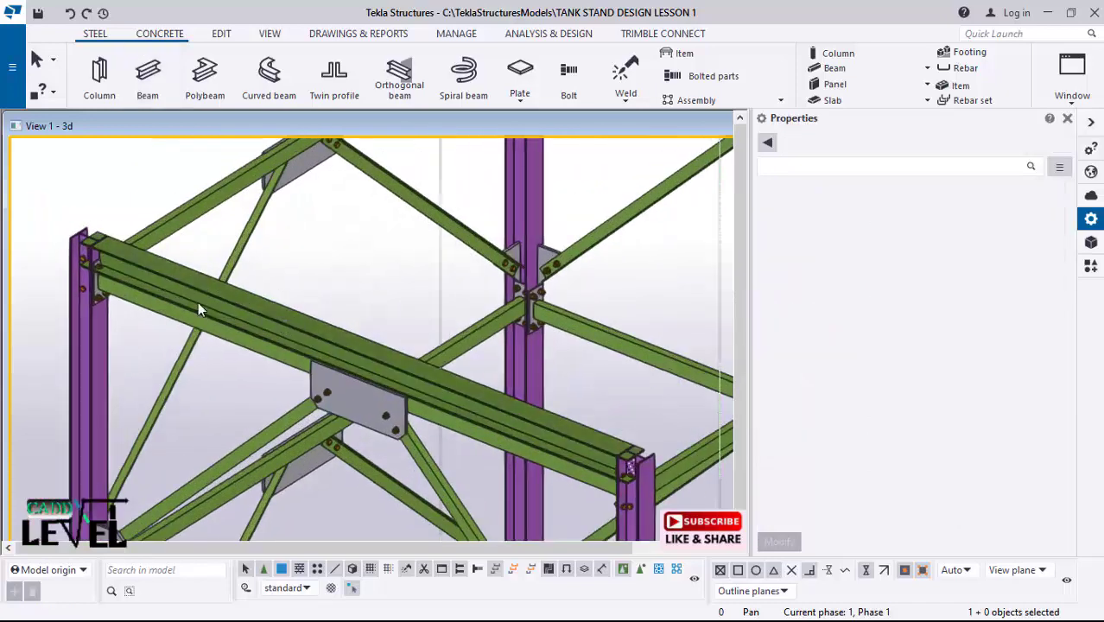
pyautogui.click(299, 336)
pyautogui.scroll(-2, 299, 336)
pyautogui.scroll(-2, 235, 249)
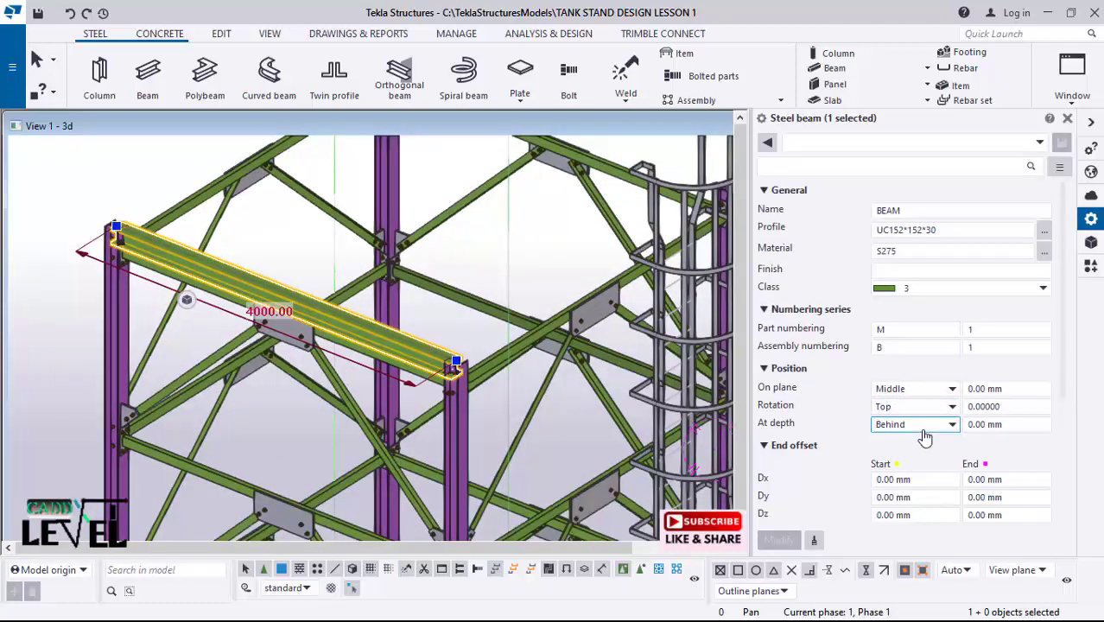
pyautogui.click(915, 425)
pyautogui.click(895, 453)
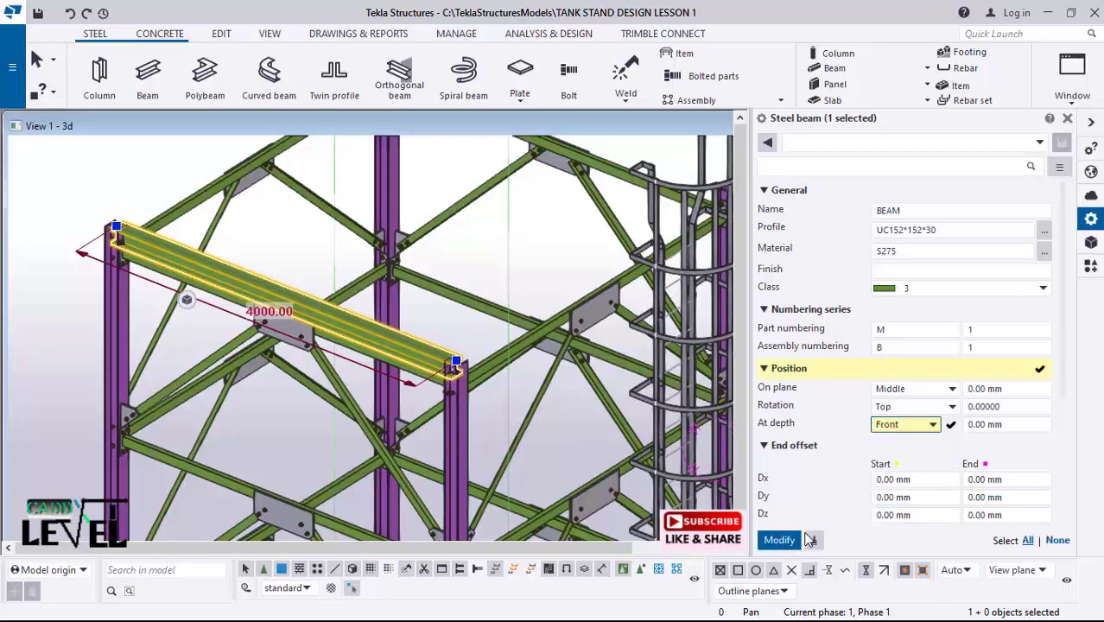
pyautogui.click(778, 540)
pyautogui.scroll(4, 584, 443)
pyautogui.scroll(4, 396, 325)
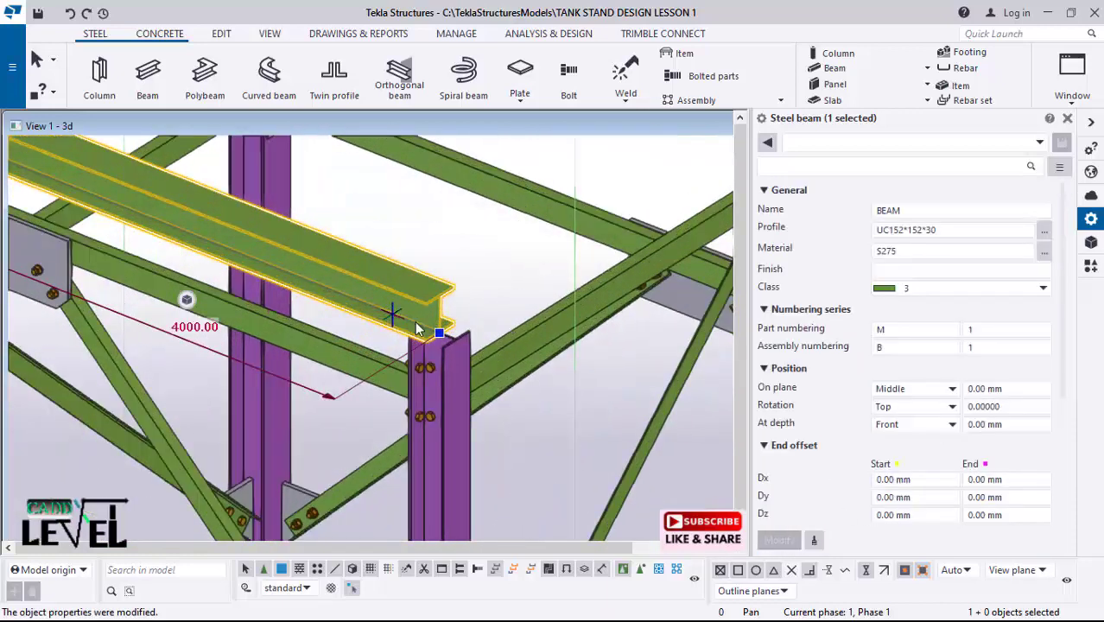
# Step: Set the top beam's Dx end offsets to 900 mm at the start and -900 mm at the end
pyautogui.scroll(-5, 342, 333)
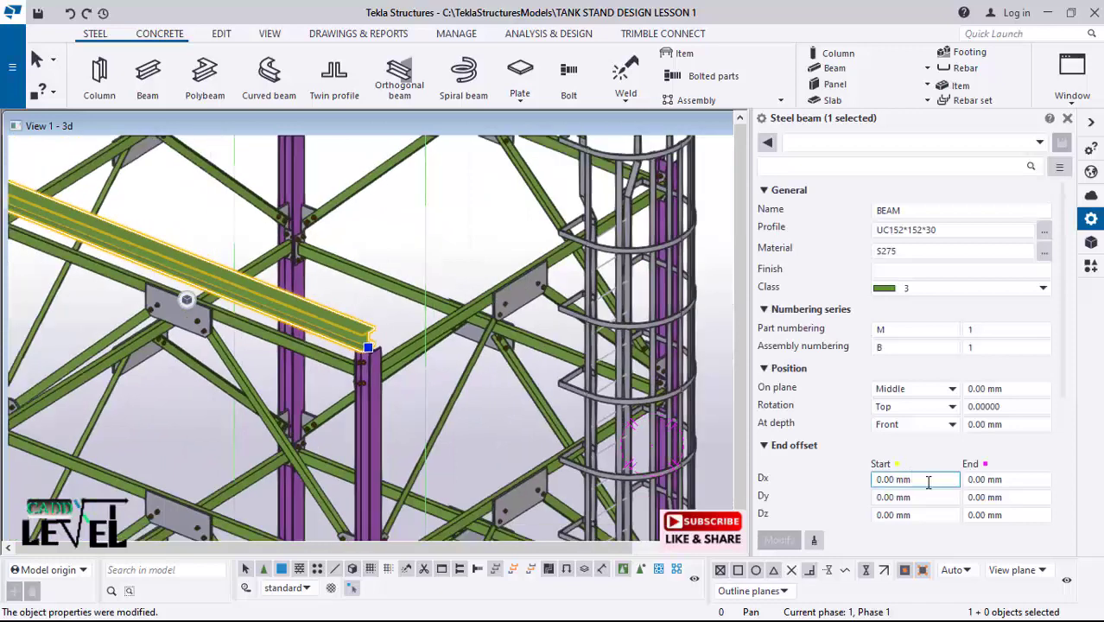
pyautogui.scroll(-2, 679, 426)
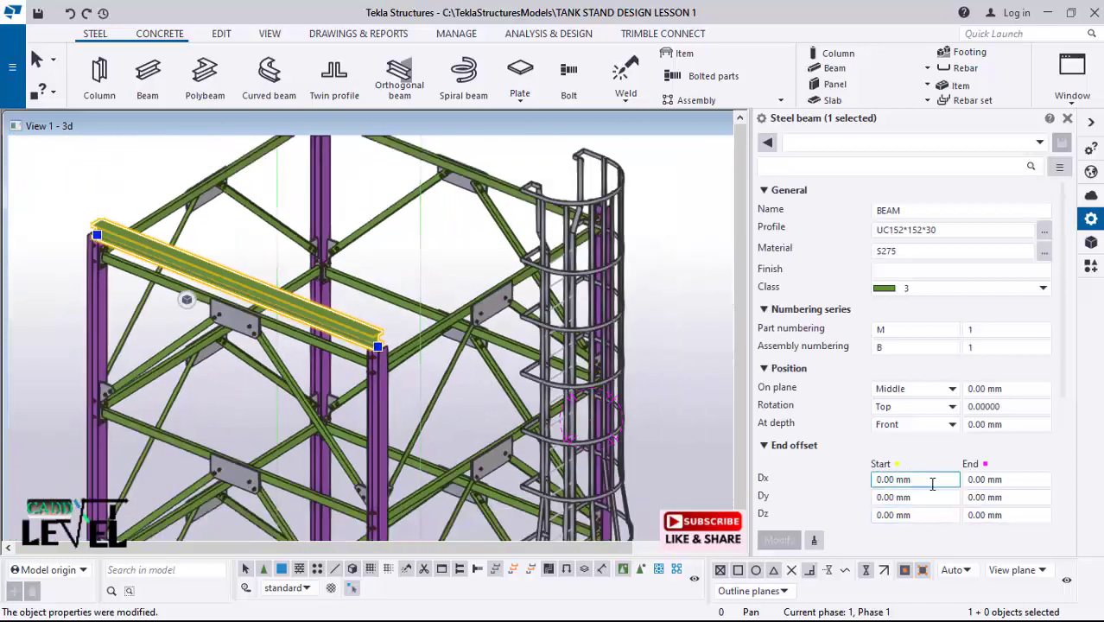
pyautogui.click(1009, 479)
pyautogui.moveTo(1012, 480); pyautogui.dragTo(932, 491)
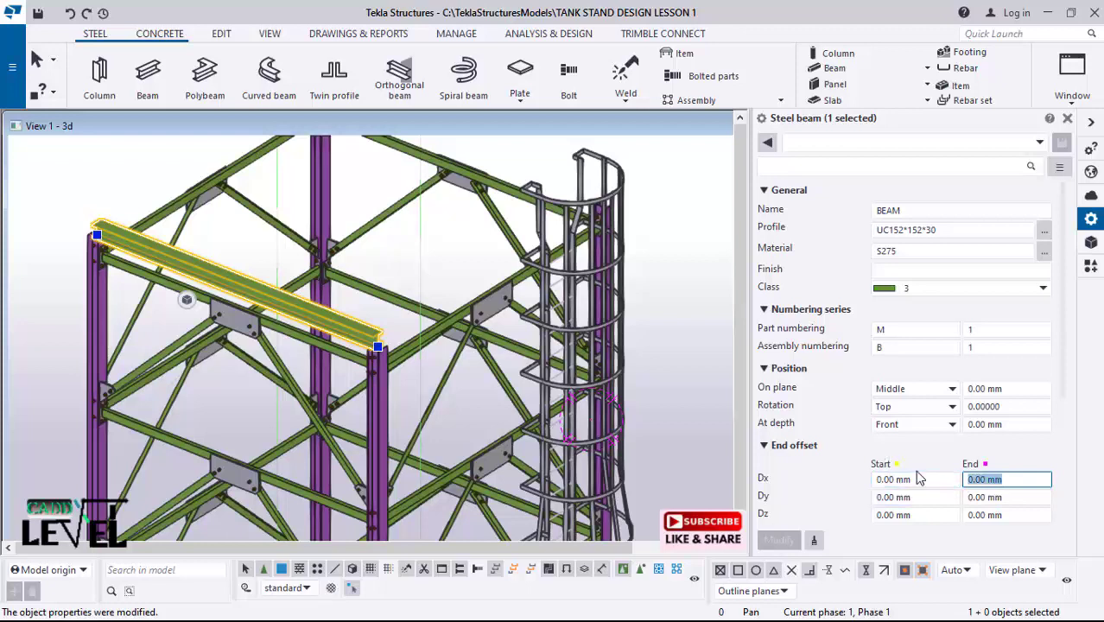
pyautogui.write('-900')
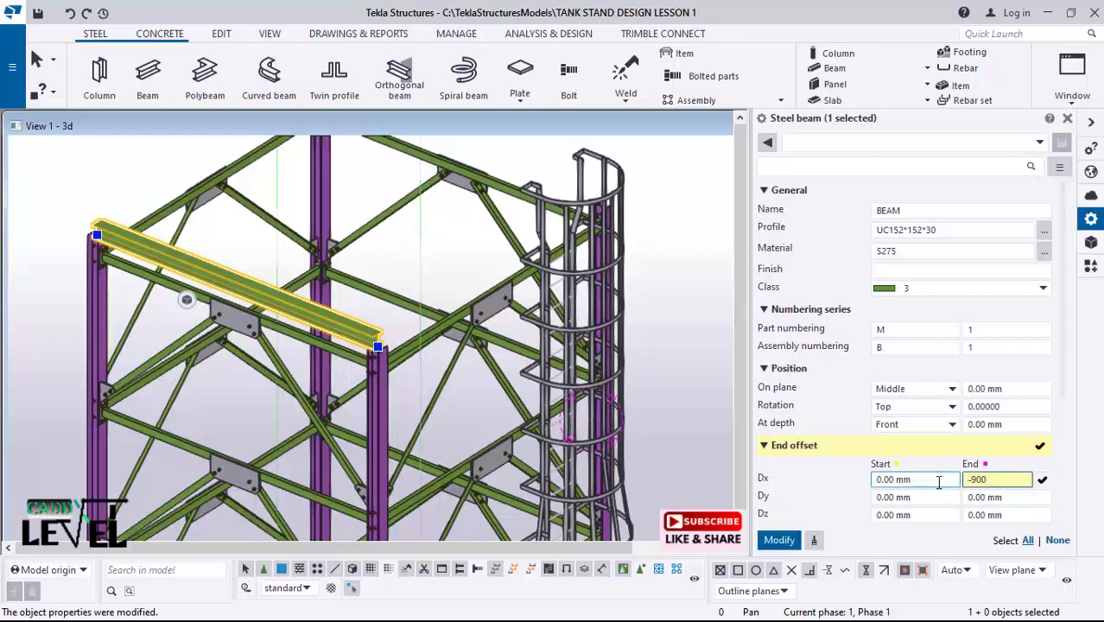
pyautogui.click(922, 484)
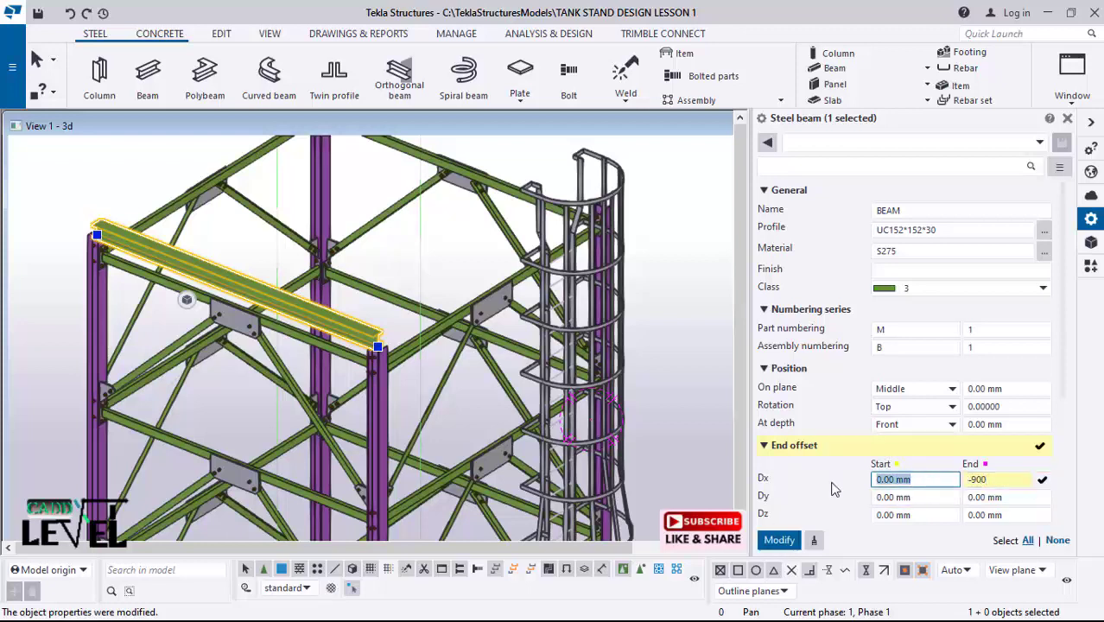
pyautogui.write('1')
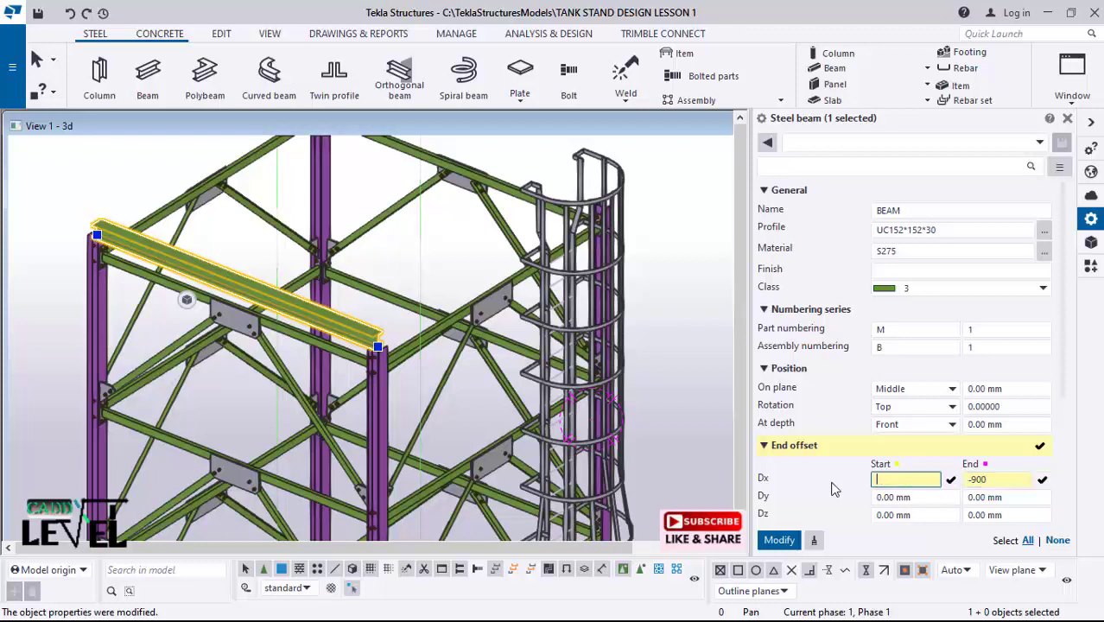
pyautogui.click(778, 538)
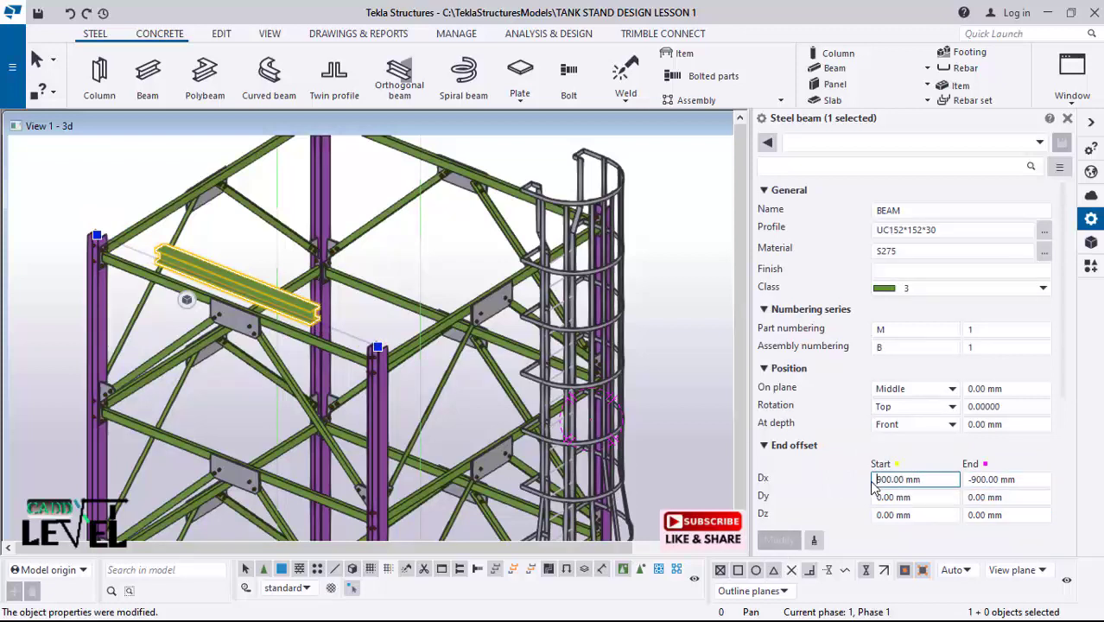
# Step: Set the top beam's Dx end offsets to -900 mm at the start and 900 mm at the end
pyautogui.click(874, 481)
pyautogui.write('-')
pyautogui.click(971, 481)
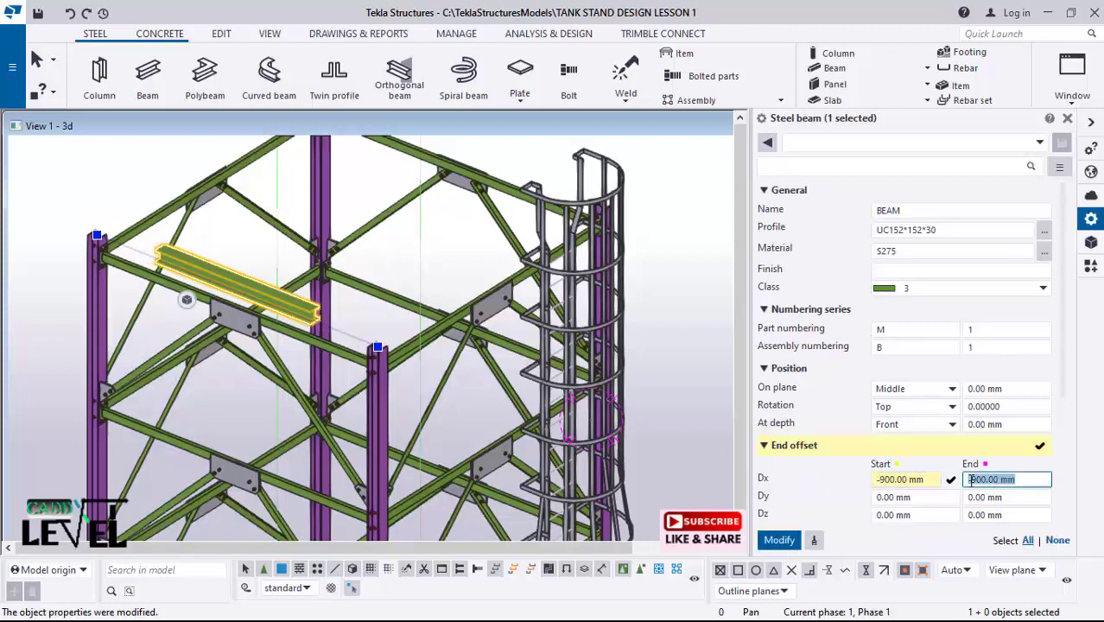
pyautogui.write('900')
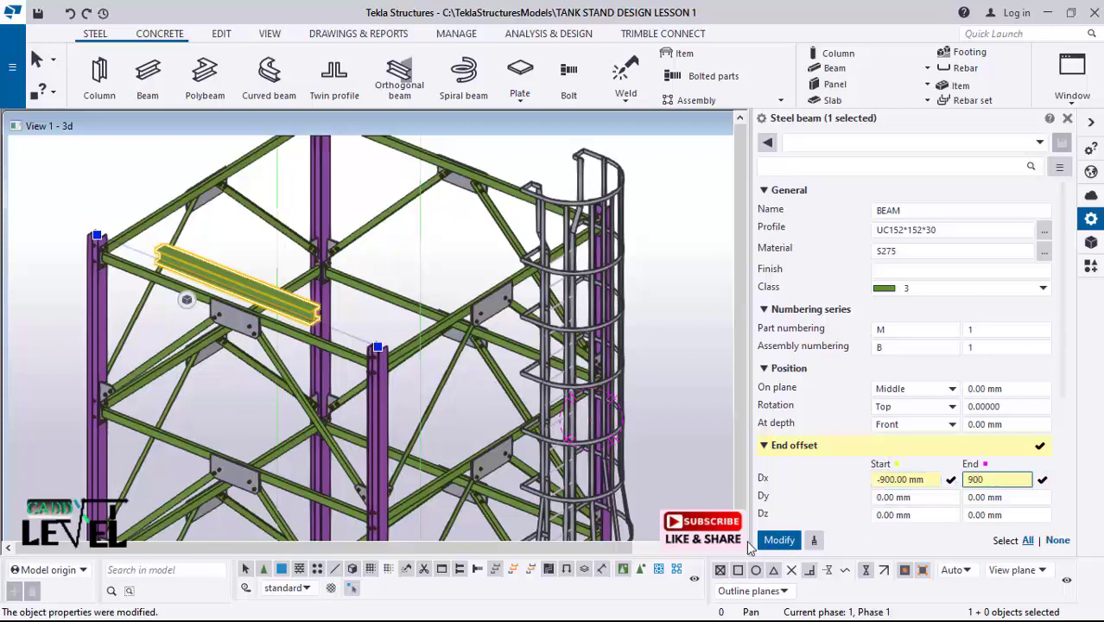
pyautogui.click(778, 540)
pyautogui.scroll(1, 320, 384)
pyautogui.scroll(-1, 320, 385)
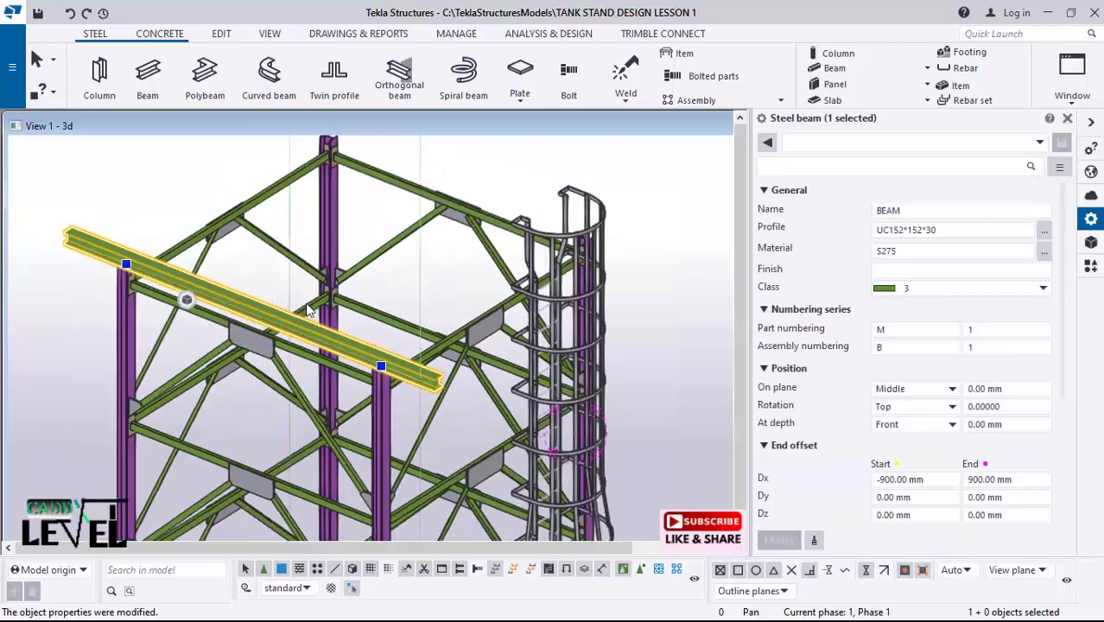
# Step: Place a second, parallel UC152*152*30 beam from the rear column's top centre to the top centre of the column beside the ladder cage
pyautogui.click(145, 76)
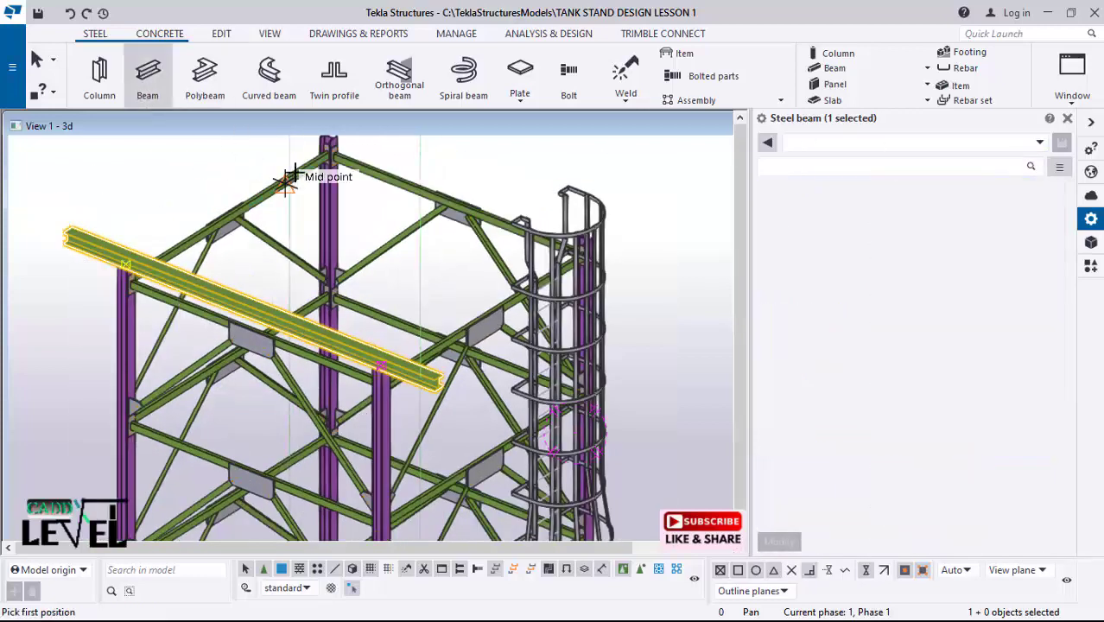
pyautogui.scroll(5, 320, 166)
pyautogui.scroll(2, 353, 143)
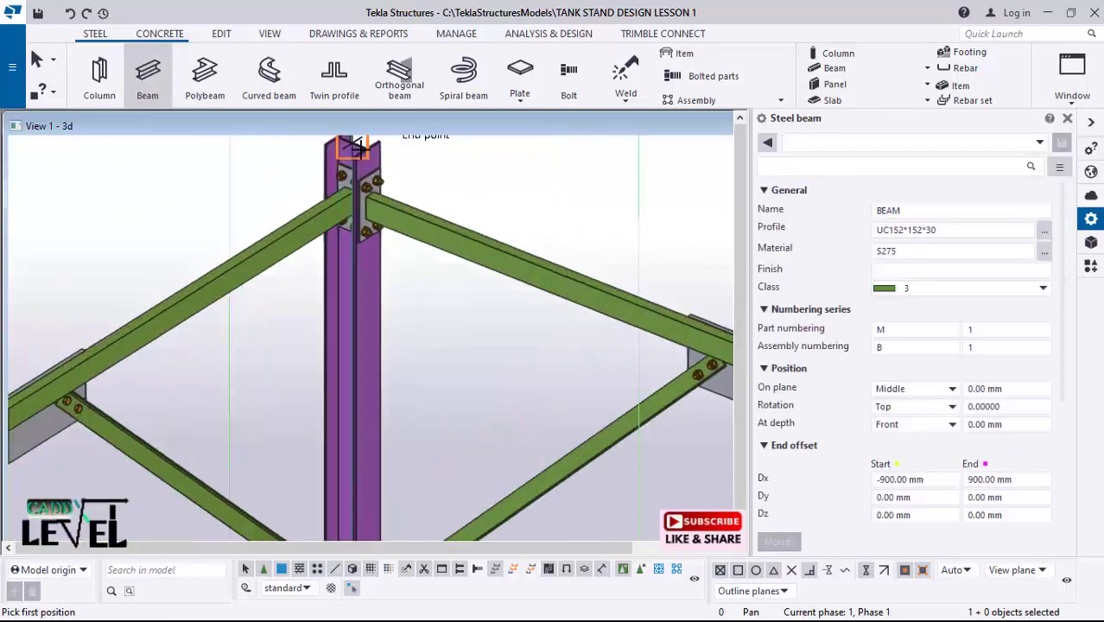
pyautogui.click(353, 146)
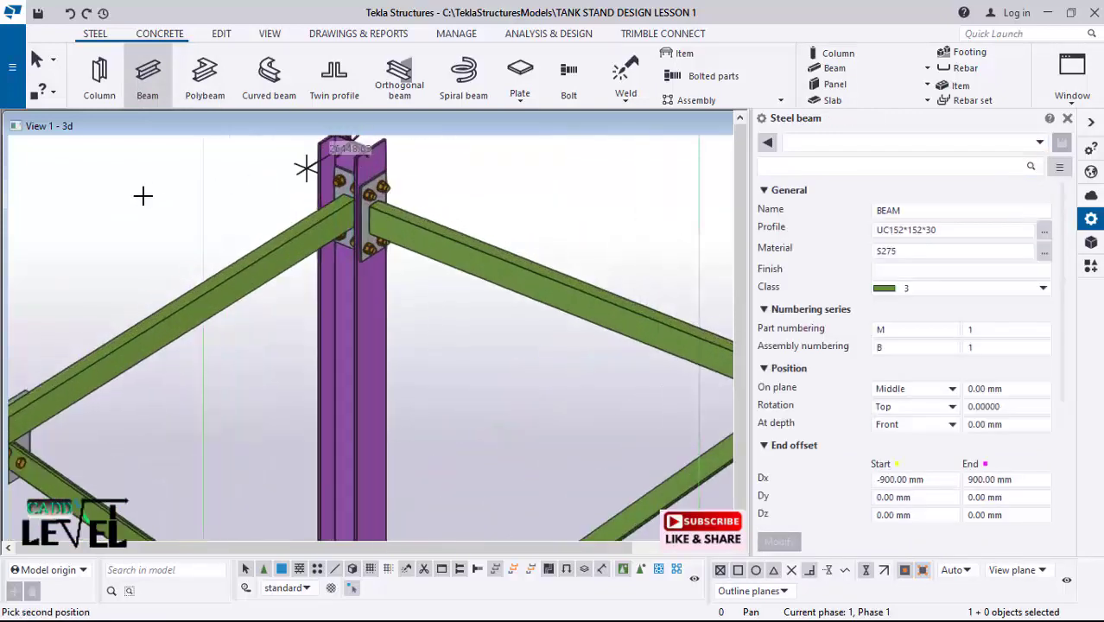
pyautogui.scroll(-4, 142, 193)
pyautogui.scroll(3, 661, 320)
pyautogui.scroll(2, 610, 312)
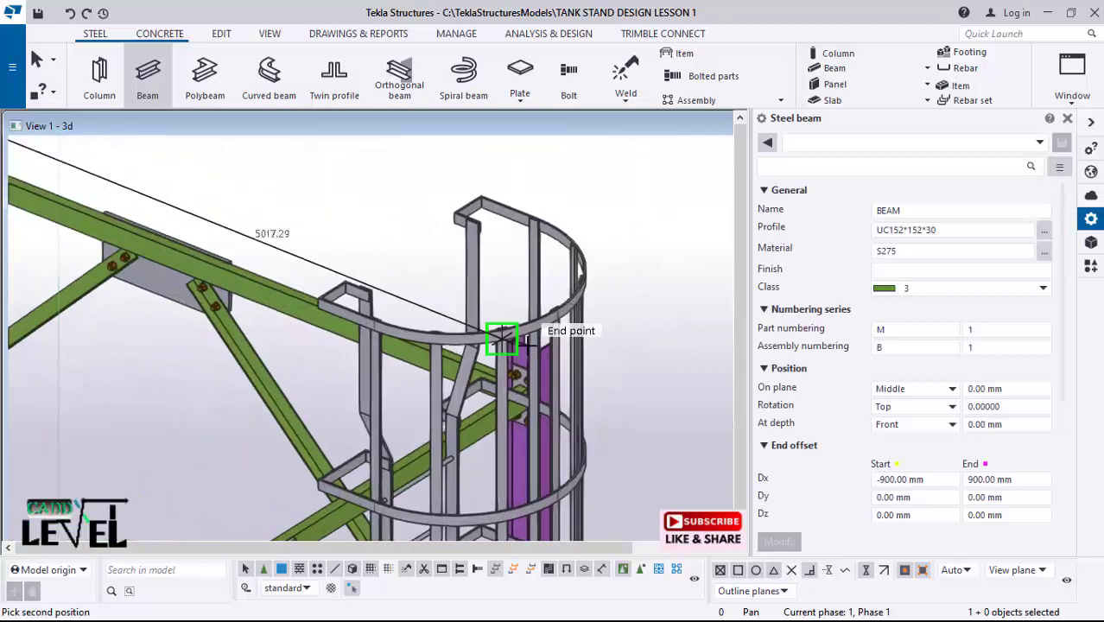
pyautogui.keyDown('ctrl'); pyautogui.moveTo(532, 321); pyautogui.dragTo(207, 299, button='middle'); pyautogui.keyUp('ctrl')
pyautogui.scroll(-2, 207, 299)
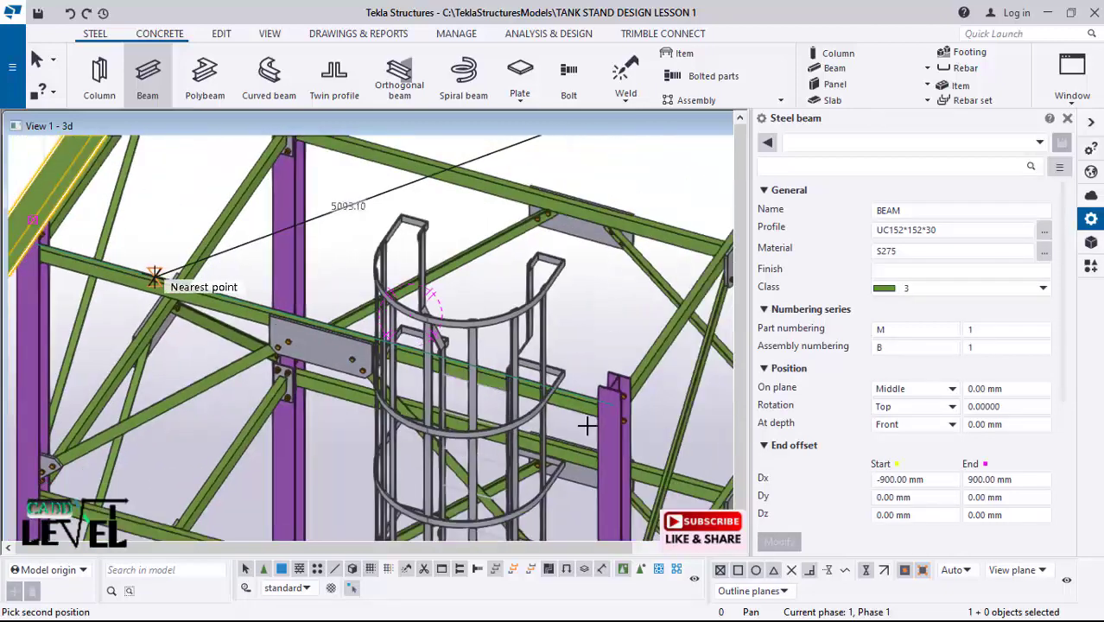
pyautogui.moveTo(641, 399); pyautogui.dragTo(532, 345, button='middle')
pyautogui.scroll(4, 527, 340)
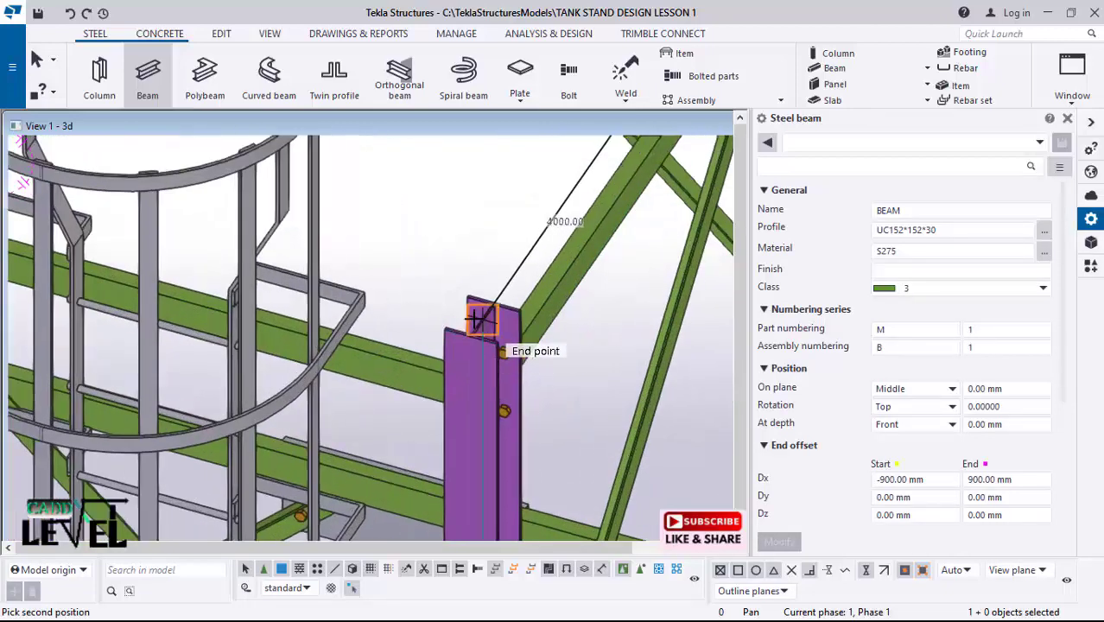
pyautogui.click(473, 324)
pyautogui.scroll(-3, 484, 319)
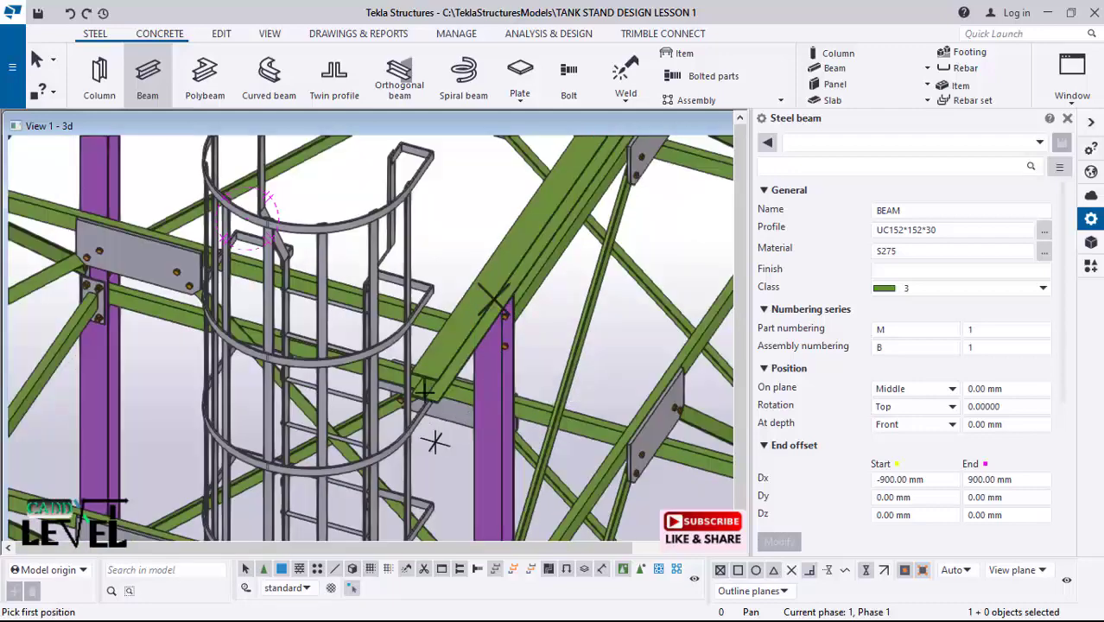
# Step: Examine both parallel top beams from several sides, checking how they rest on the columns and overhang at the ends
pyautogui.scroll(2, 397, 380)
pyautogui.keyDown('ctrl'); pyautogui.moveTo(394, 377); pyautogui.dragTo(592, 370, button='middle'); pyautogui.keyUp('ctrl')
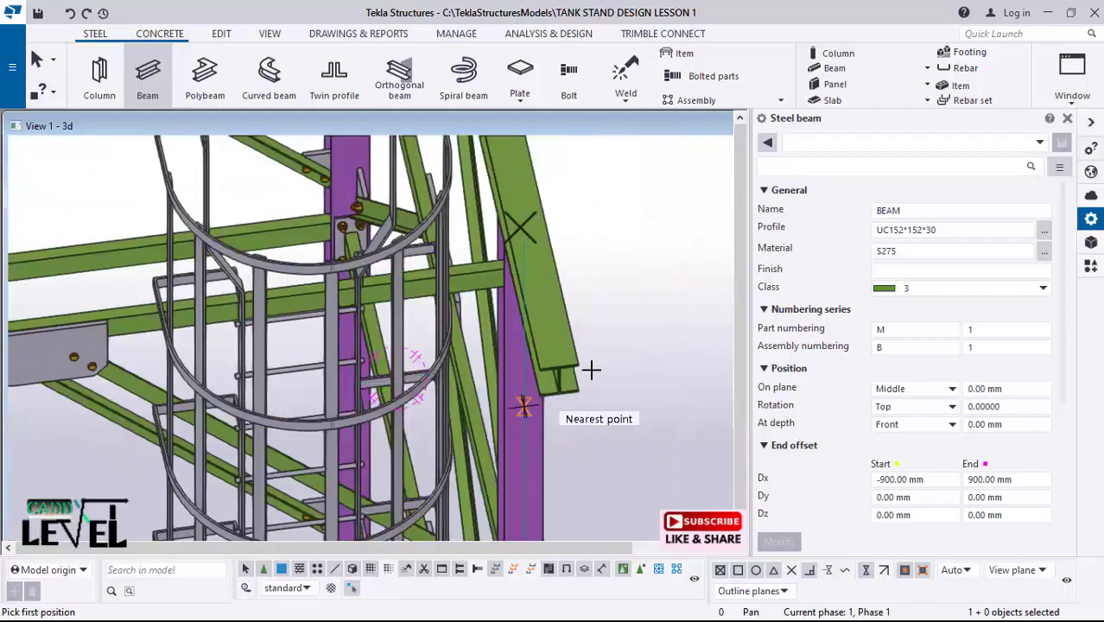
pyautogui.scroll(-2, 648, 389)
pyautogui.scroll(-1, 704, 419)
pyautogui.scroll(-1, 549, 378)
pyautogui.press('Escape')
pyautogui.scroll(-3, 292, 406)
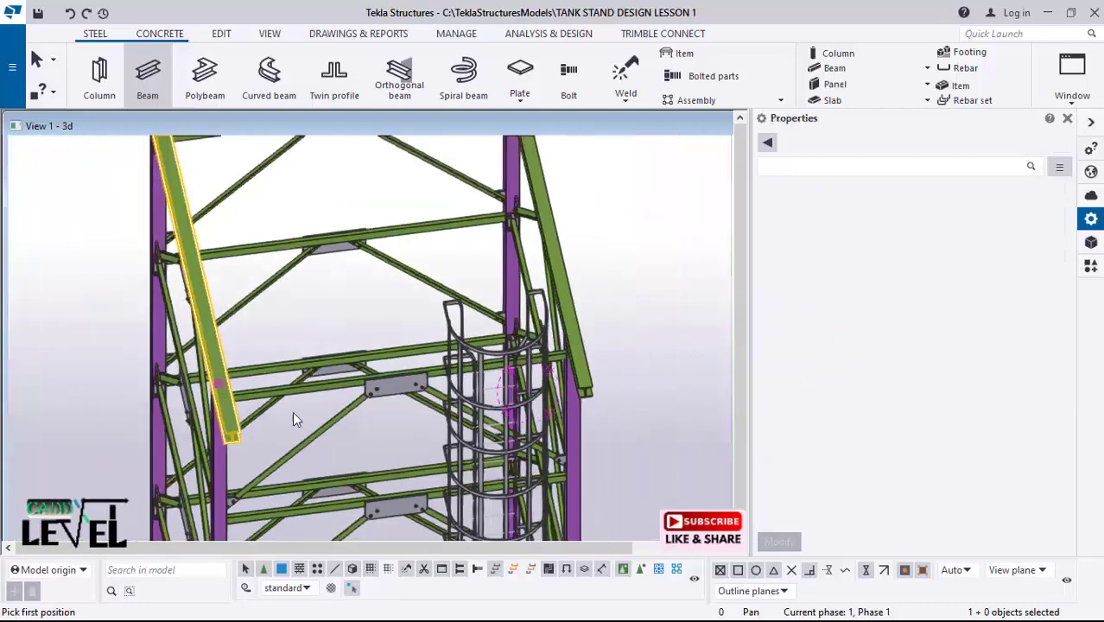
pyautogui.scroll(5, 221, 207)
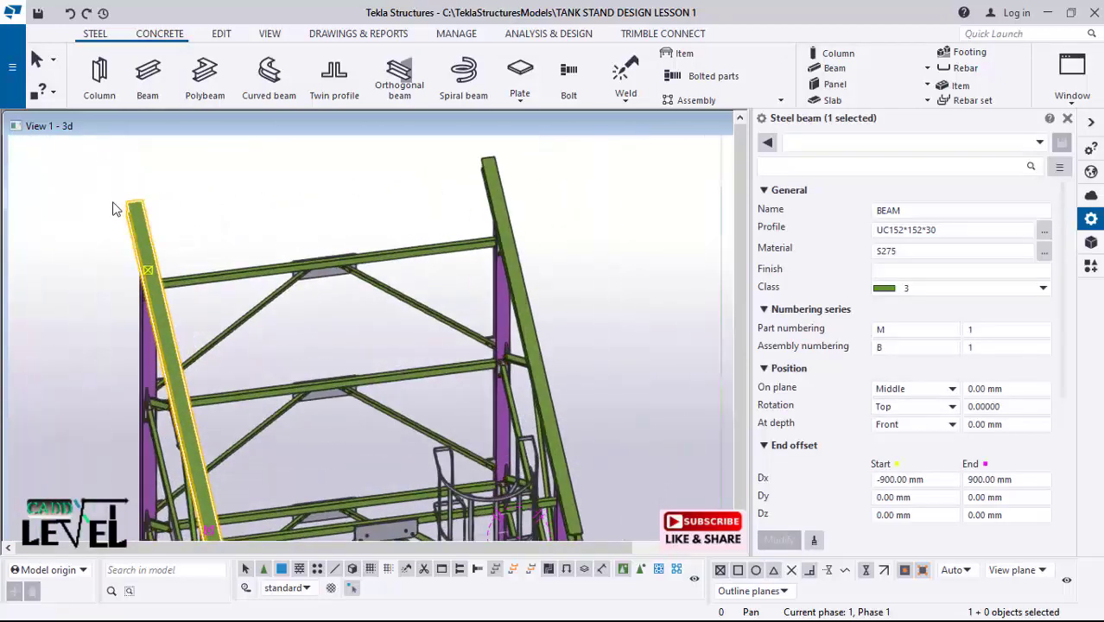
pyautogui.scroll(1, 157, 223)
pyautogui.scroll(-5, 281, 354)
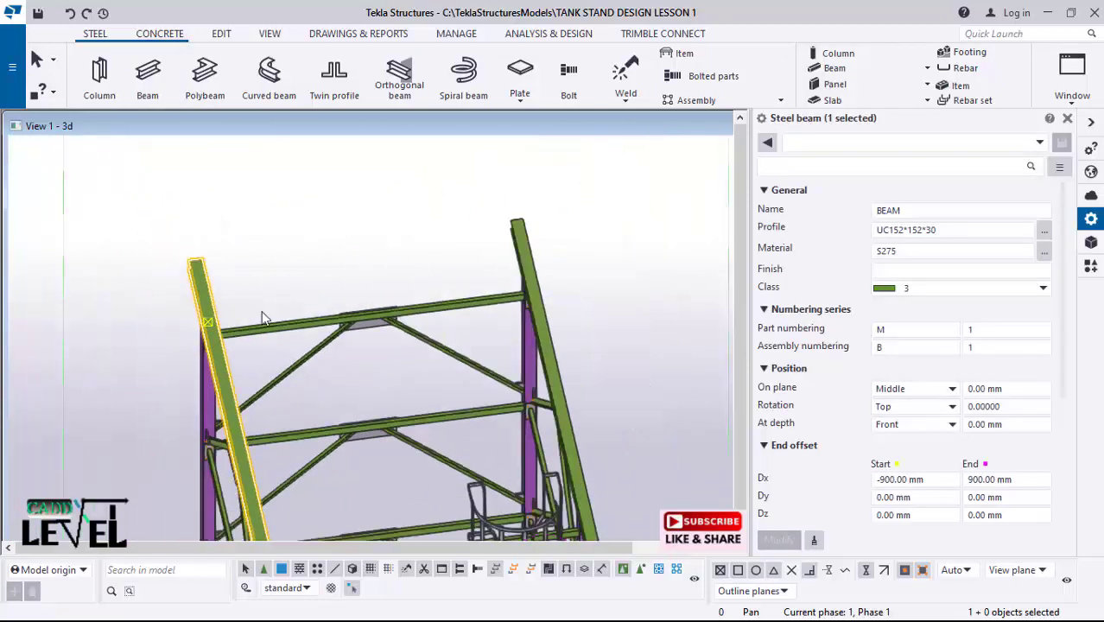
pyautogui.scroll(-1, 477, 331)
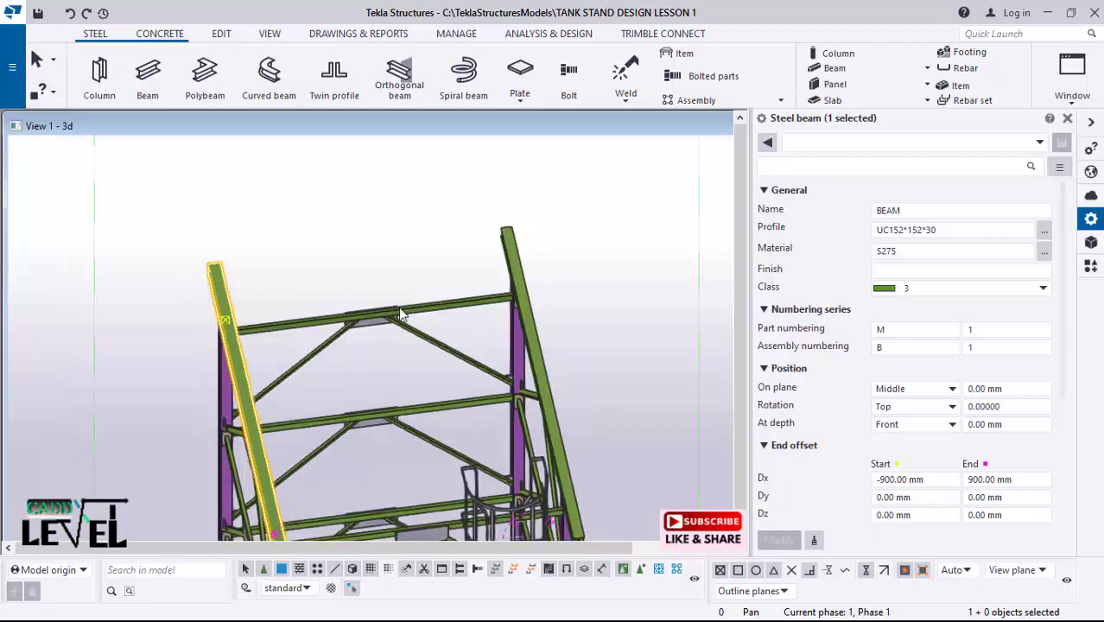
pyautogui.scroll(-1, 542, 367)
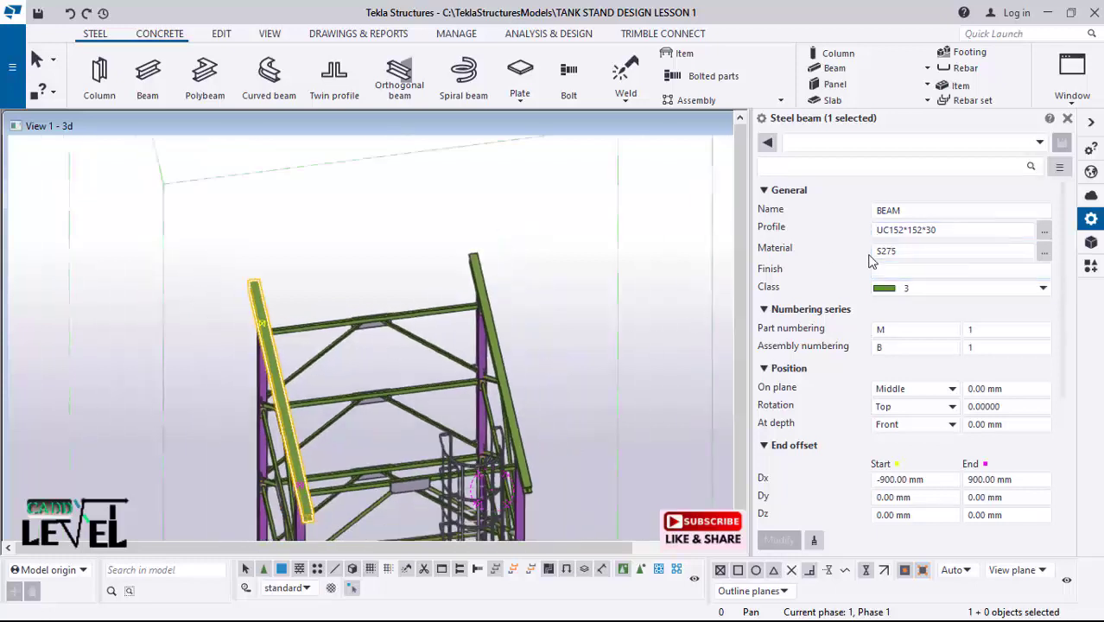
pyautogui.click(888, 237)
pyautogui.click(1043, 233)
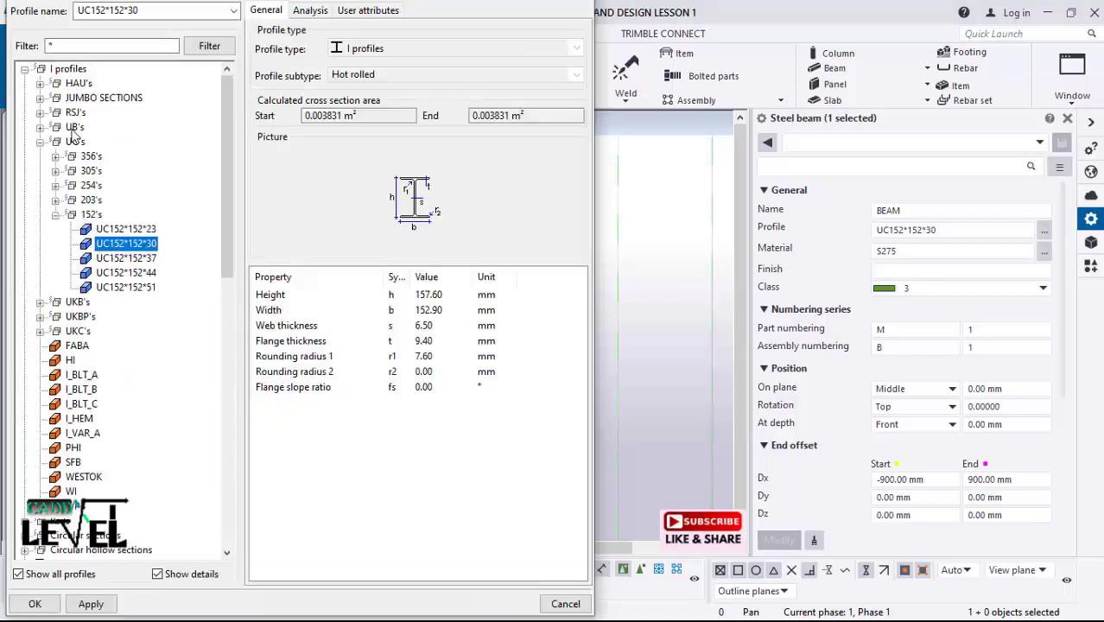
pyautogui.click(40, 127)
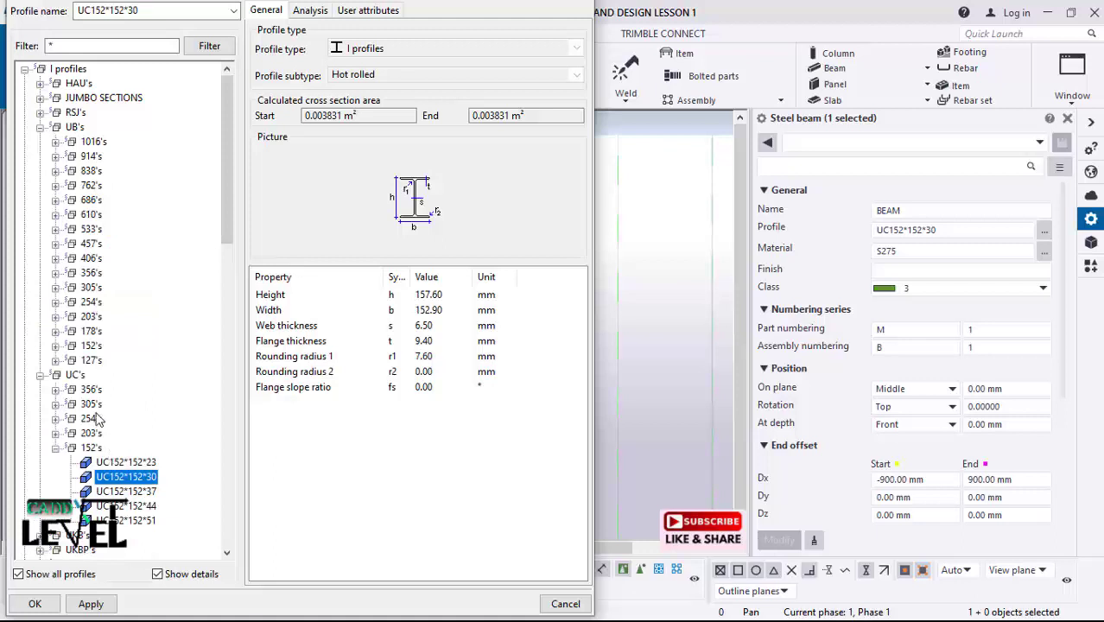
pyautogui.click(90, 361)
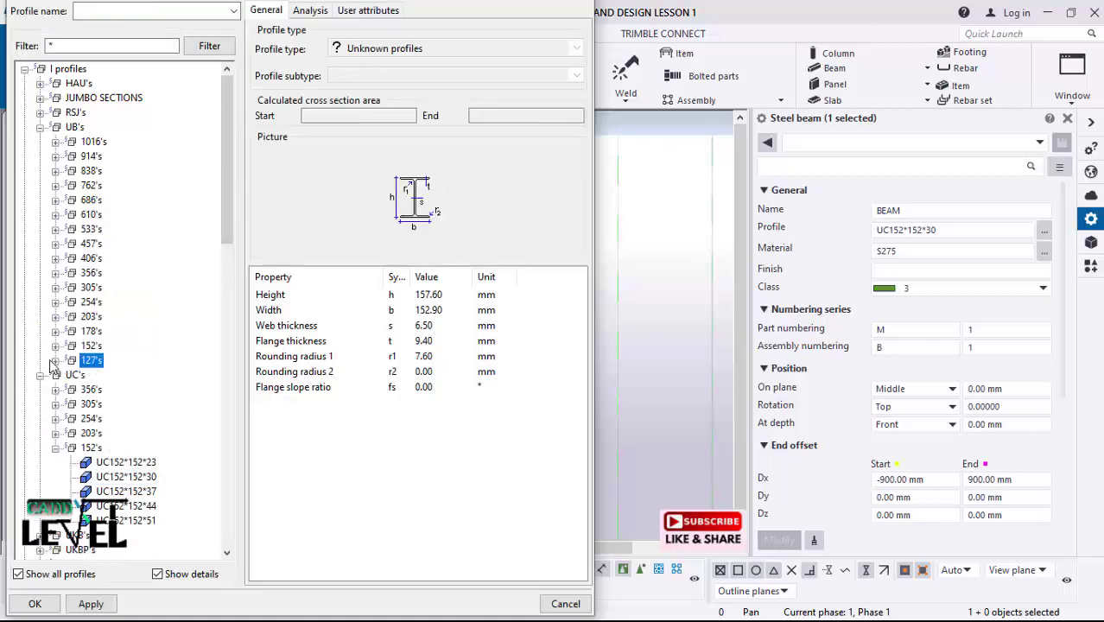
pyautogui.click(55, 361)
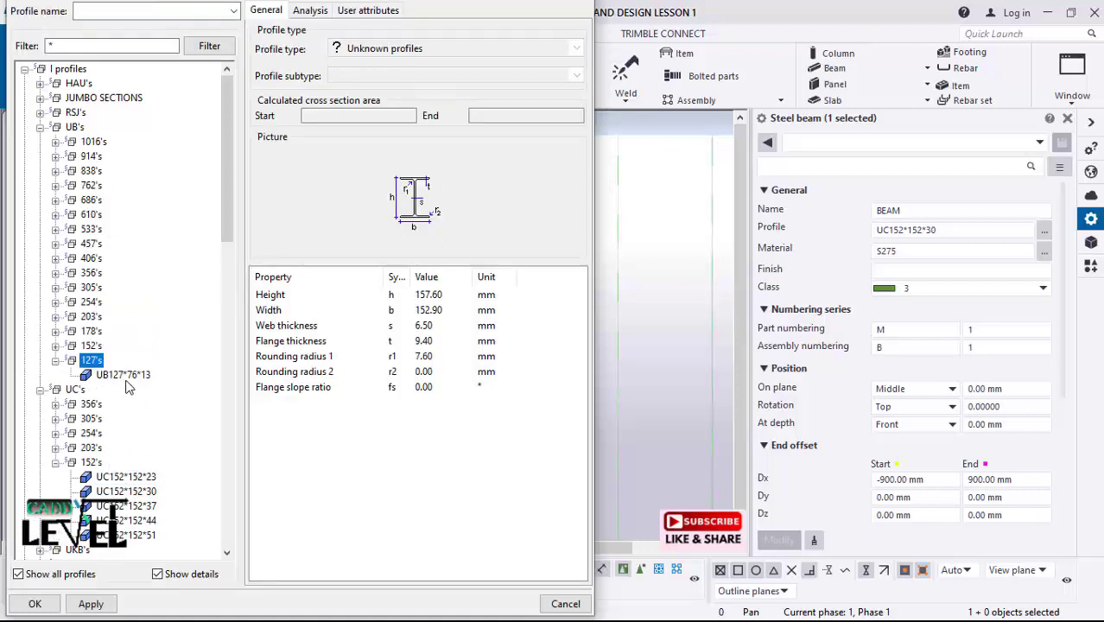
pyautogui.click(119, 375)
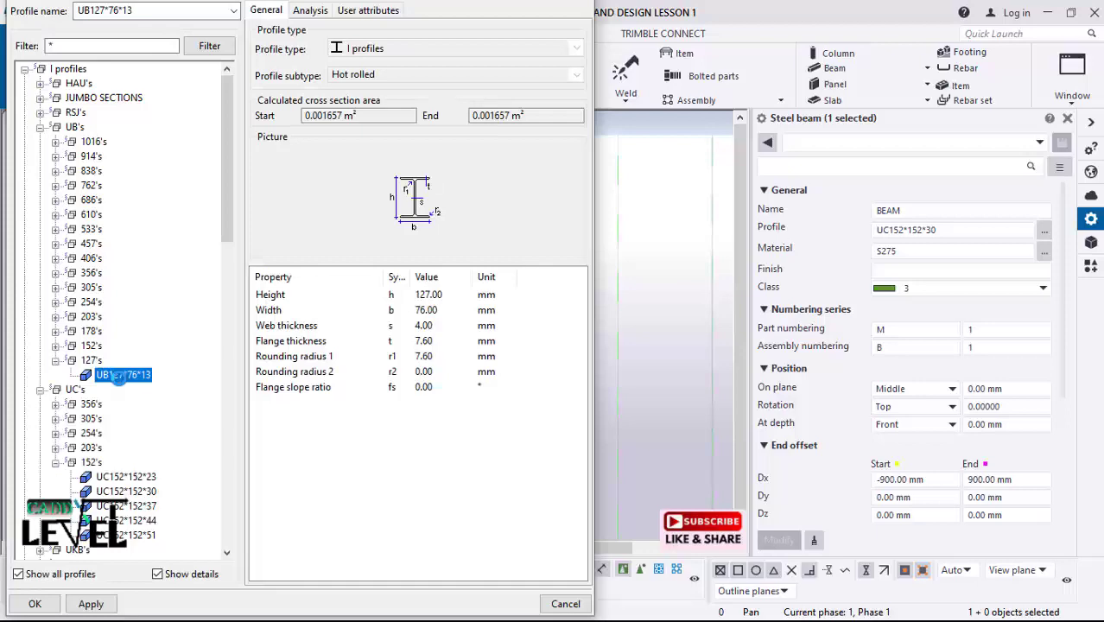
pyautogui.click(91, 604)
pyautogui.click(35, 604)
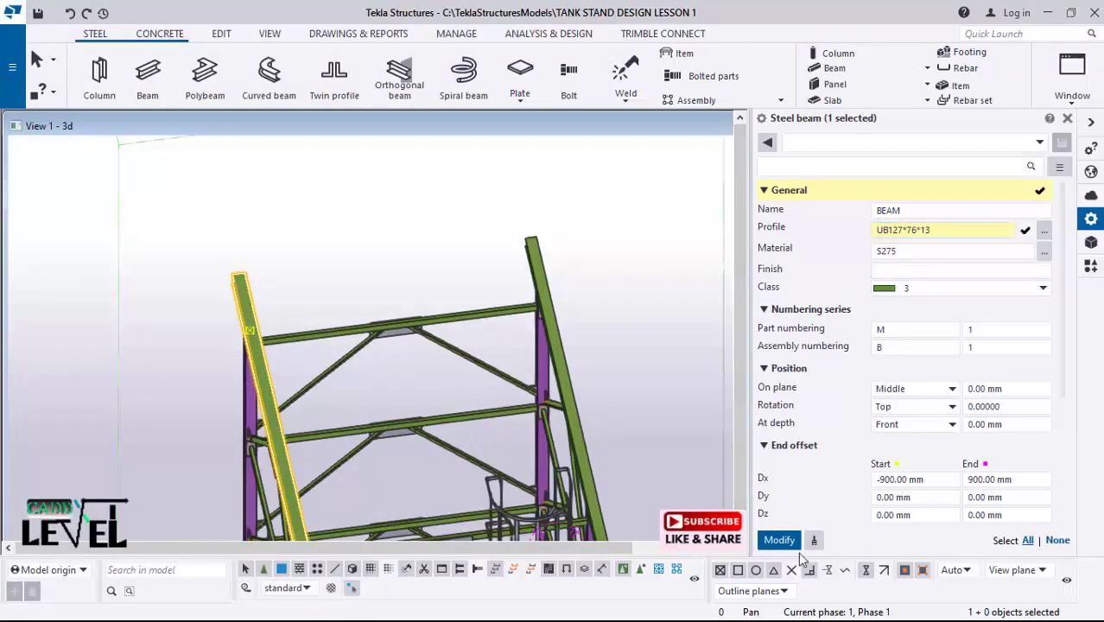
pyautogui.scroll(-1, 216, 276)
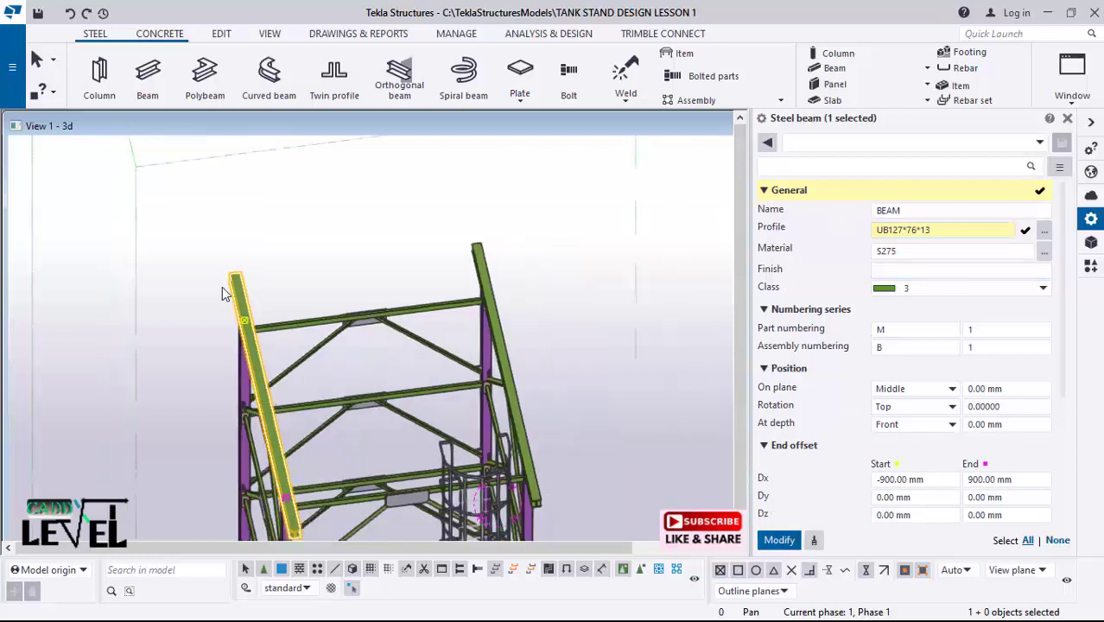
pyautogui.click(577, 275)
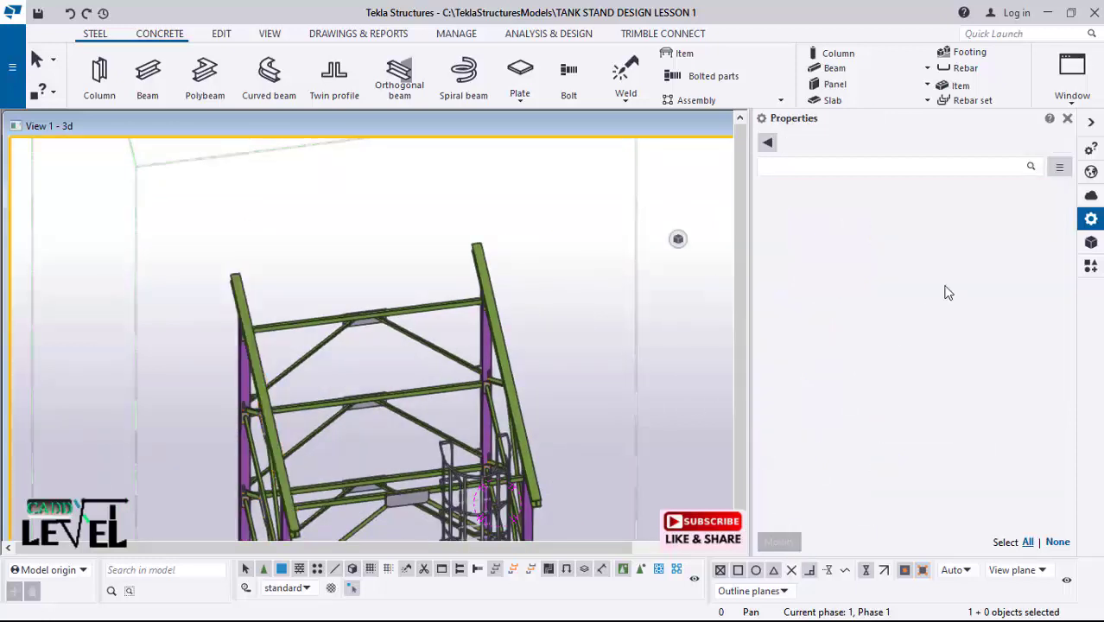
pyautogui.rightClick(573, 249)
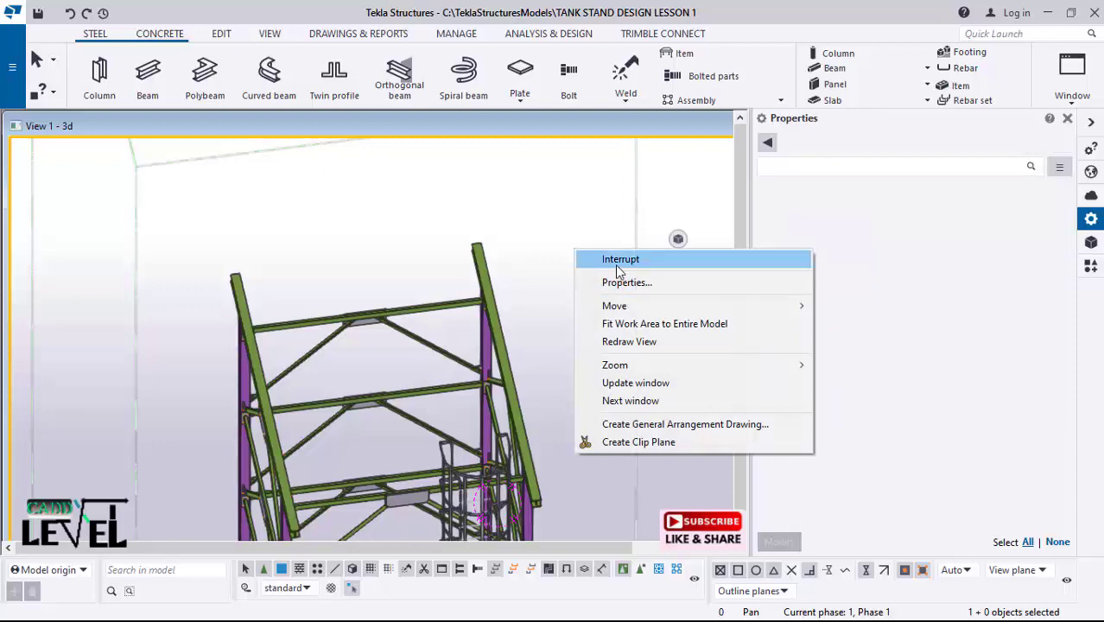
pyautogui.click(616, 259)
# Step: Start a new steel beam and choose the UB127*76*13 profile from the catalog for it
pyautogui.keyDown('ctrl'); pyautogui.moveTo(335, 421); pyautogui.dragTo(486, 368, button='middle'); pyautogui.keyUp('ctrl')
pyautogui.scroll(2, 407, 173)
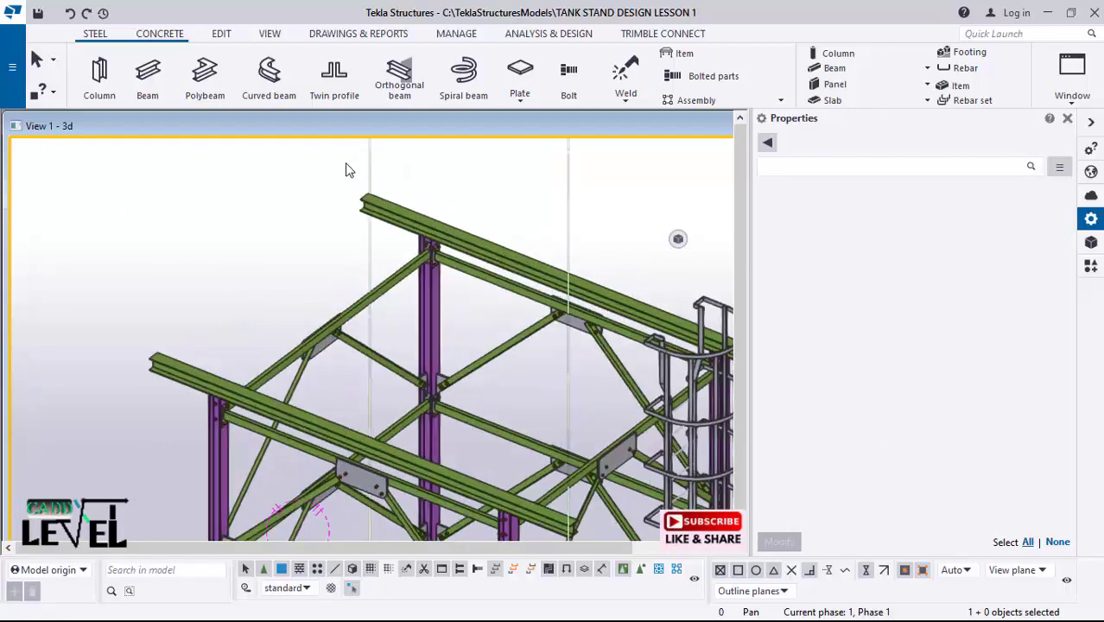
pyautogui.click(147, 80)
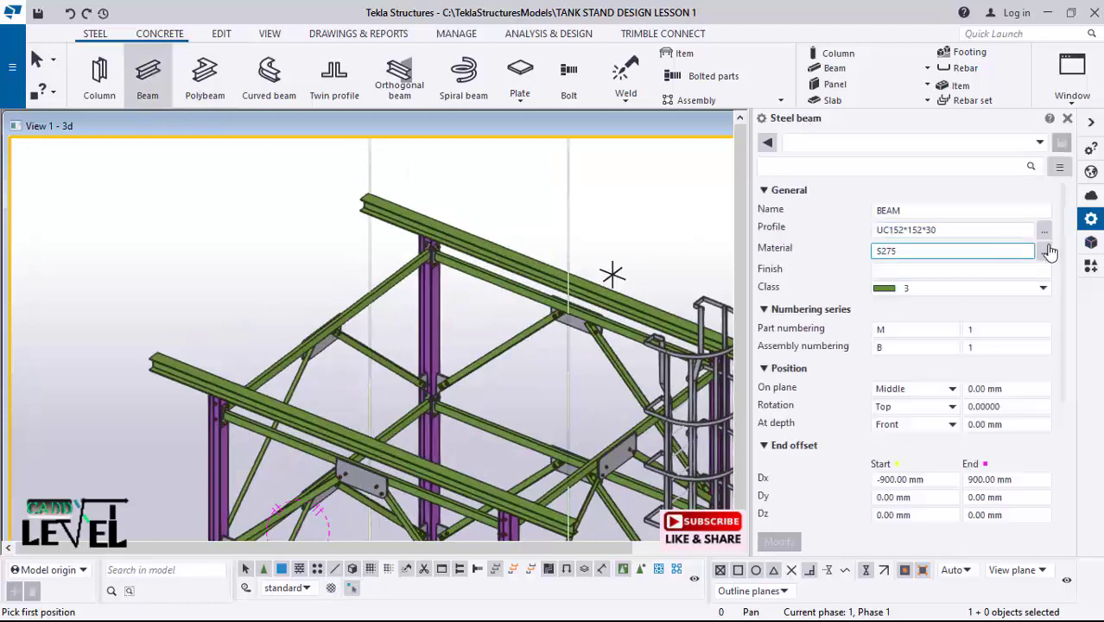
pyautogui.click(1045, 232)
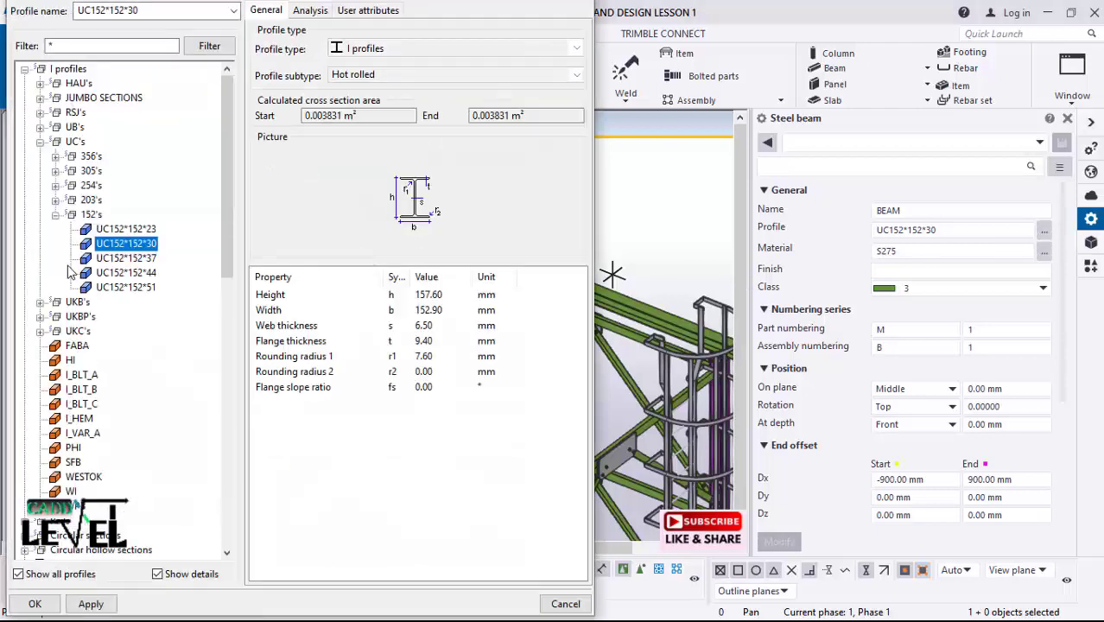
pyautogui.click(40, 127)
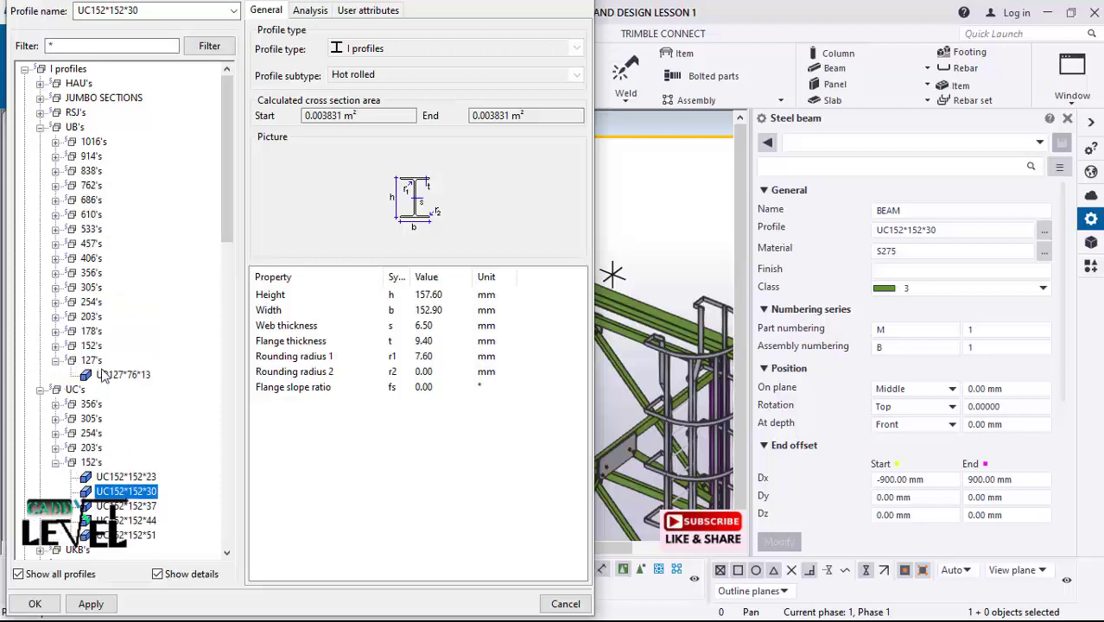
pyautogui.click(35, 604)
# Step: Place the UB127*76*13 beam across the overhanging ends of the two top beams, between the midpoints of their top flange end edges
pyautogui.scroll(4, 281, 252)
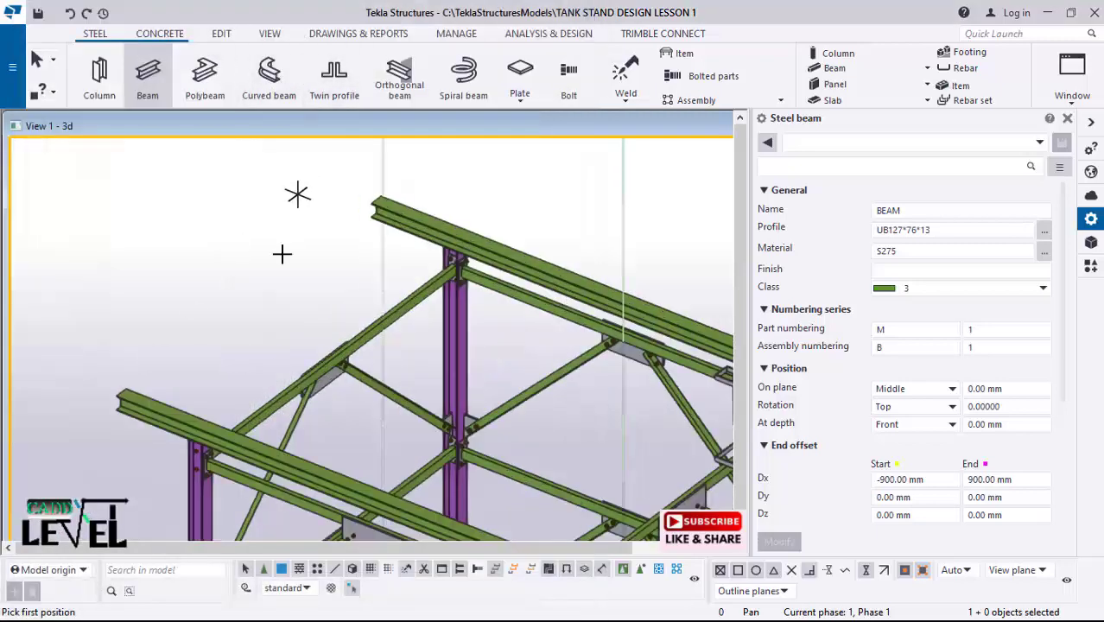
pyautogui.scroll(5, 138, 397)
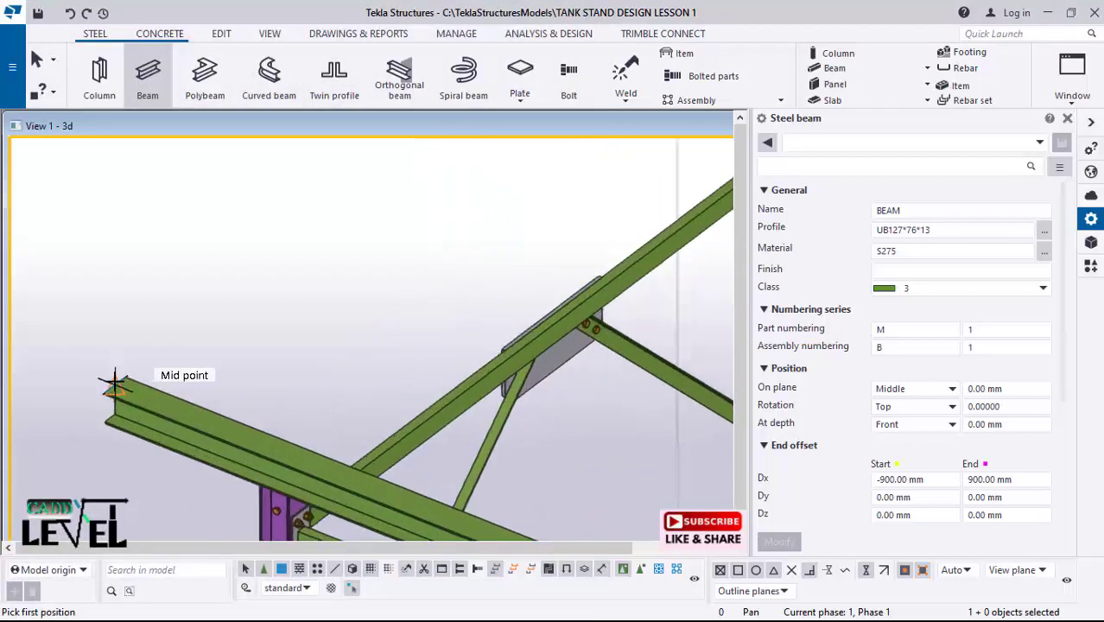
pyautogui.scroll(-3, 56, 455)
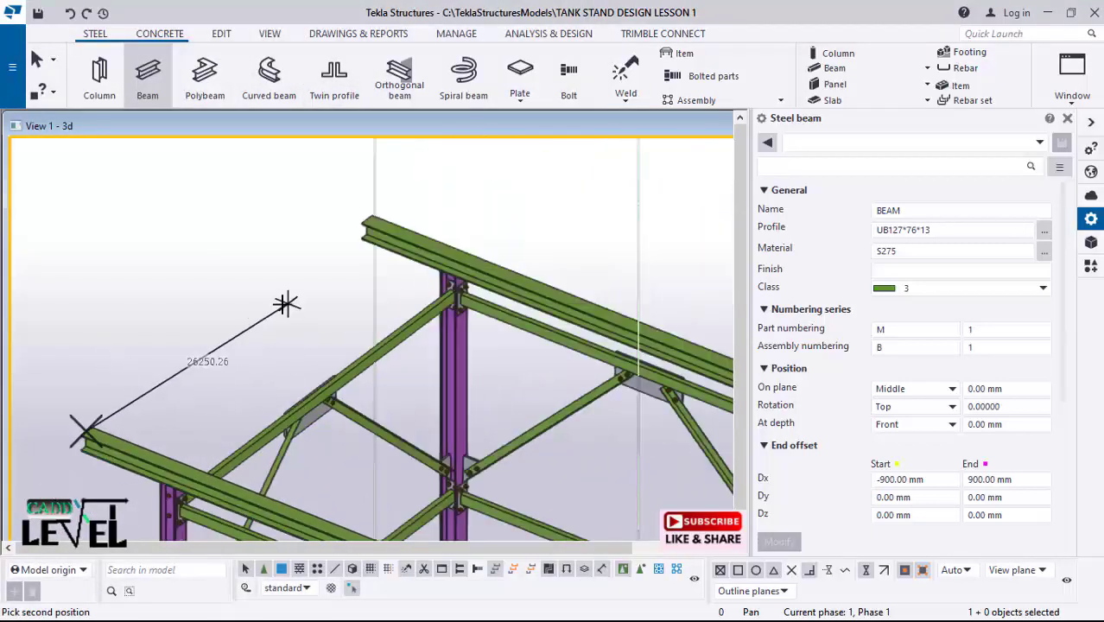
pyautogui.scroll(3, 354, 220)
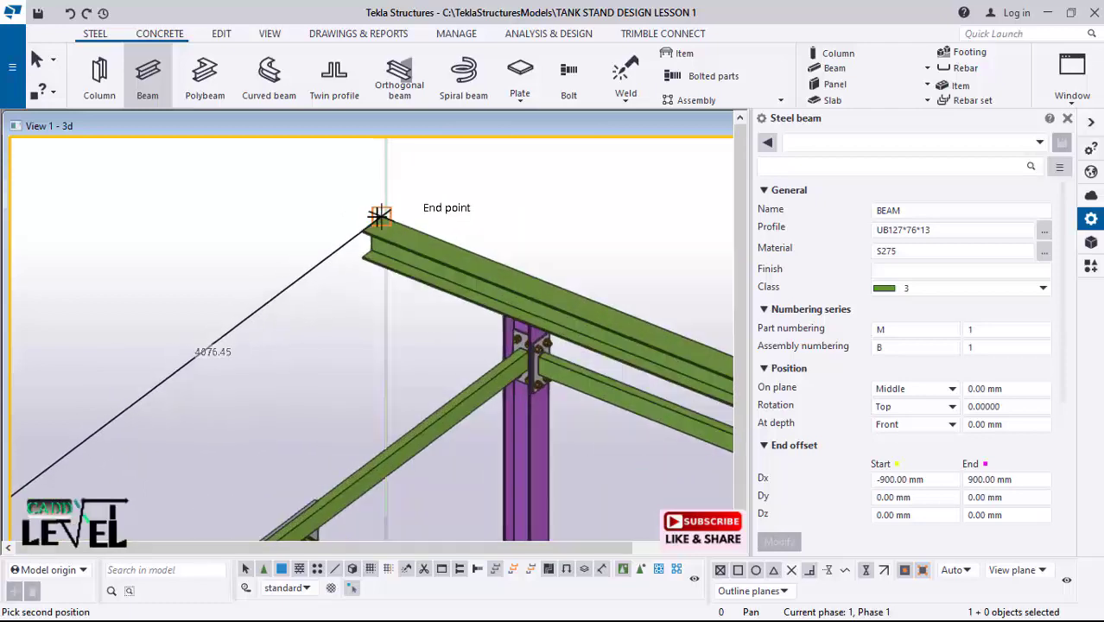
pyautogui.click(374, 222)
pyautogui.scroll(-4, 477, 173)
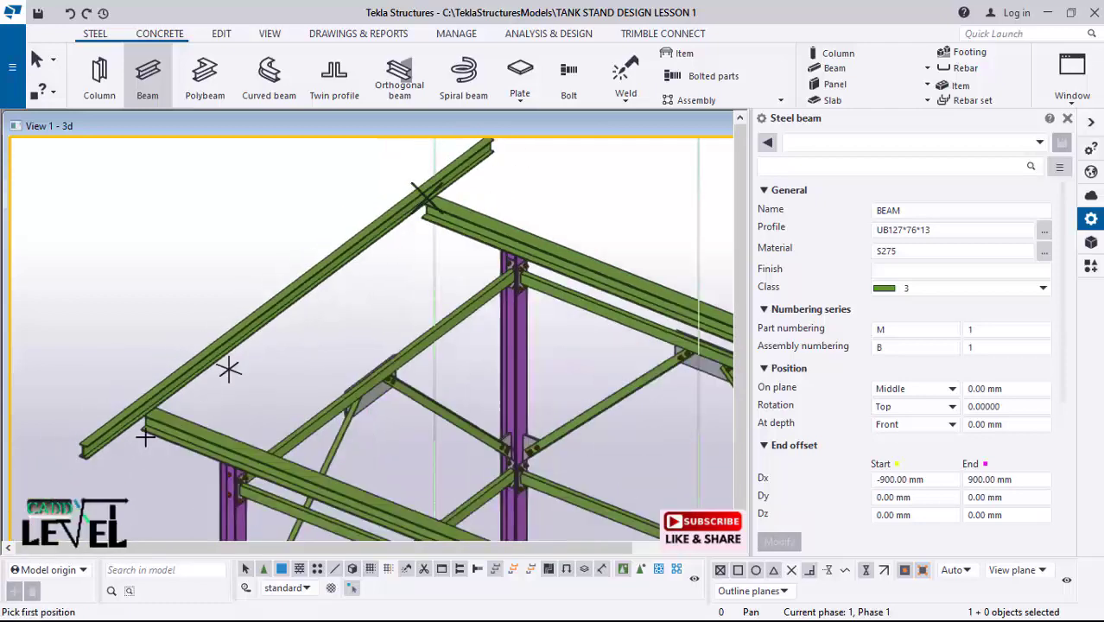
pyautogui.scroll(4, 173, 445)
pyautogui.press('Escape')
# Step: Inspect closely how the new cross beam sits on the top flange at the support beam's end
pyautogui.scroll(3, 173, 430)
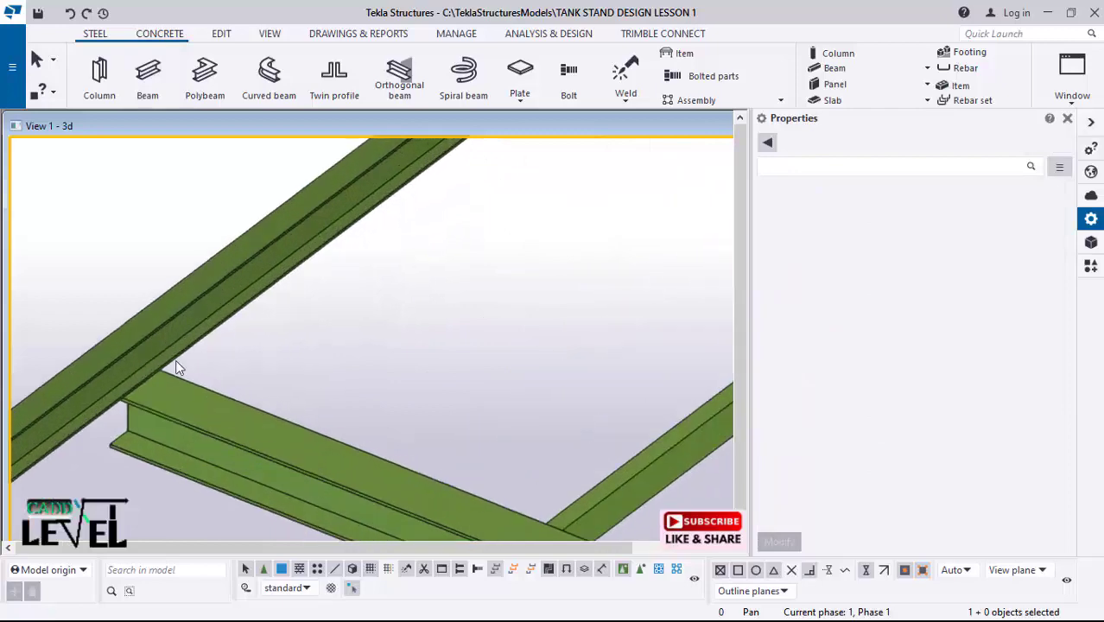
pyautogui.keyDown('ctrl'); pyautogui.moveTo(147, 431); pyautogui.dragTo(212, 410, button='middle'); pyautogui.keyUp('ctrl')
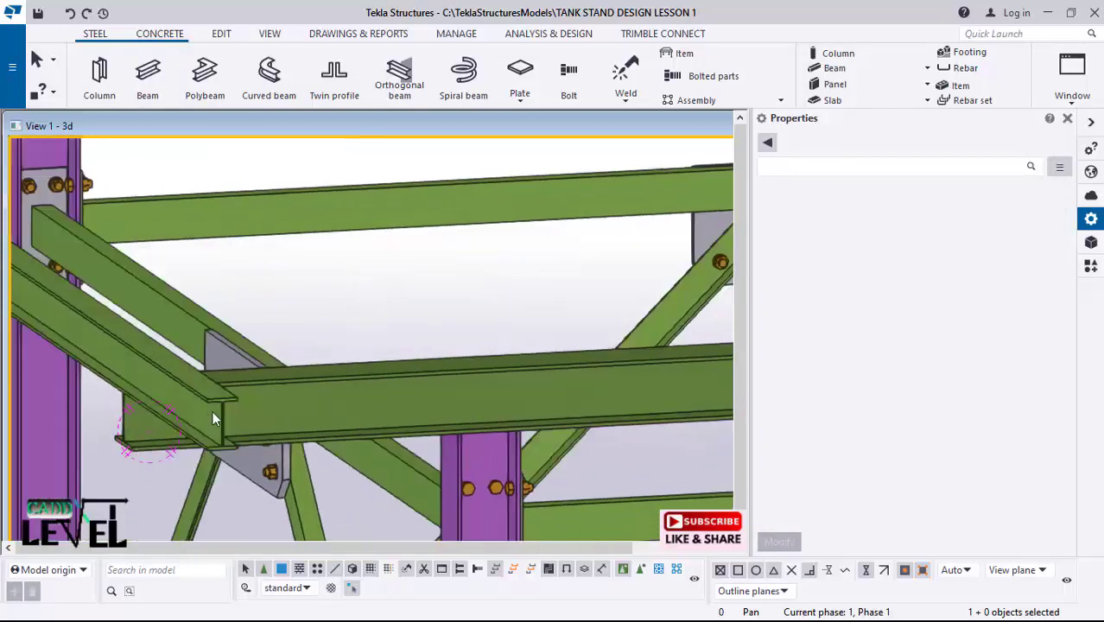
pyautogui.scroll(3, 117, 401)
pyautogui.scroll(1, 145, 413)
pyautogui.keyDown('ctrl'); pyautogui.moveTo(145, 413); pyautogui.dragTo(90, 381, button='middle'); pyautogui.keyUp('ctrl')
pyautogui.scroll(-2, 263, 419)
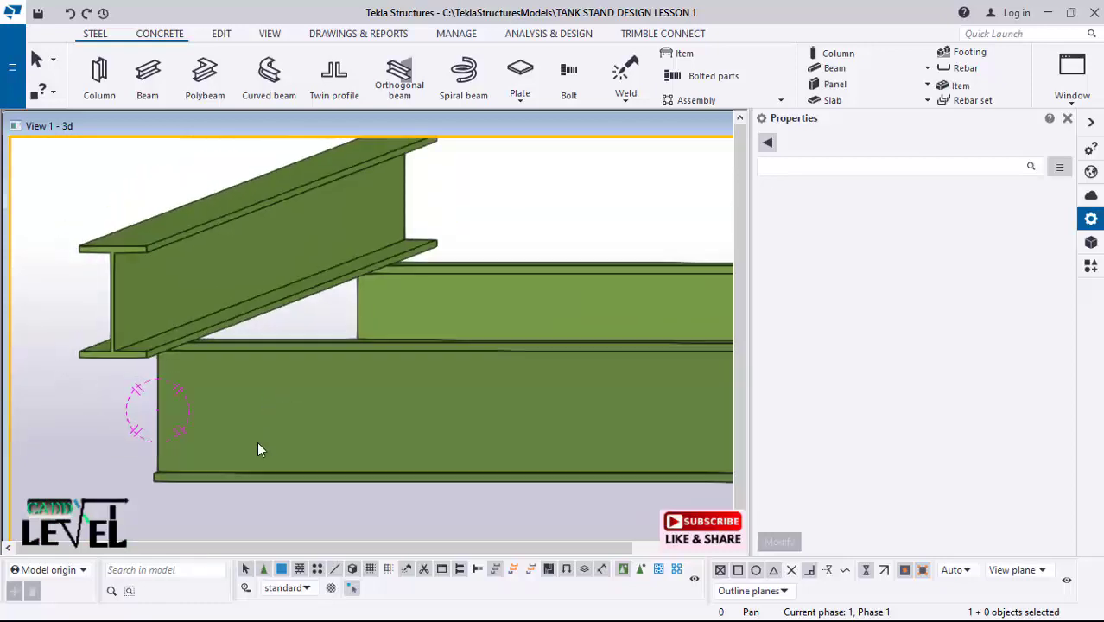
pyautogui.scroll(5, 192, 397)
pyautogui.moveTo(167, 373)
pyautogui.keyDown('ctrl'); pyautogui.mouseDown(button='middle')
pyautogui.moveTo(243, 372)
pyautogui.moveTo(215, 350)
pyautogui.moveTo(183, 383)
pyautogui.moveTo(217, 254)
pyautogui.moveTo(506, 449)
pyautogui.moveTo(229, 400)
pyautogui.moveTo(267, 343)
pyautogui.mouseUp(button='middle'); pyautogui.keyUp('ctrl')
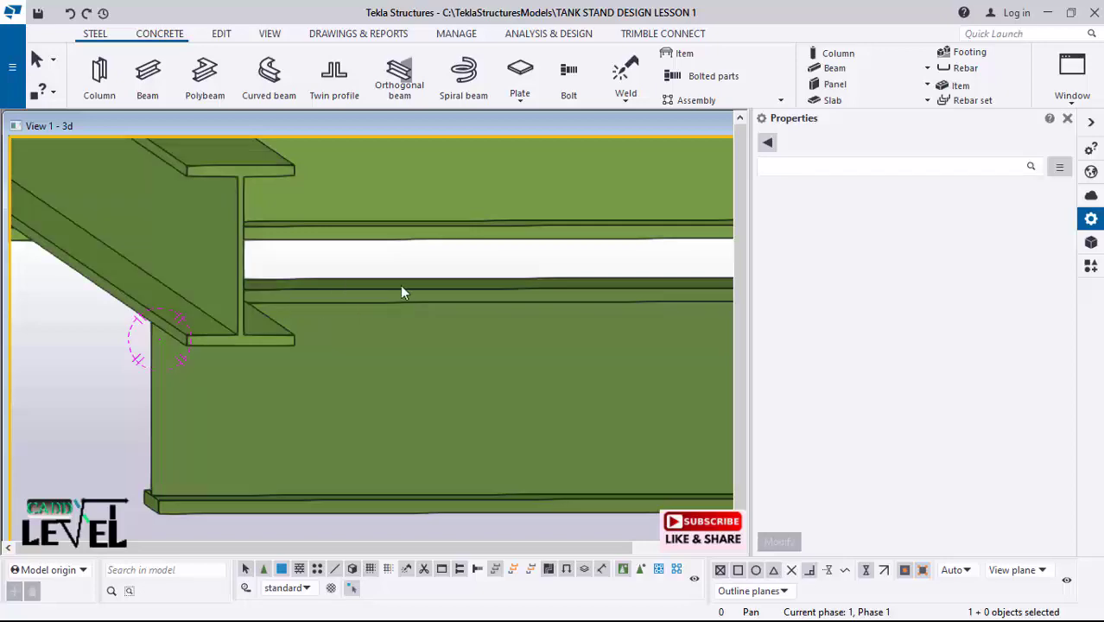
pyautogui.click(286, 353)
pyautogui.scroll(3, 160, 251)
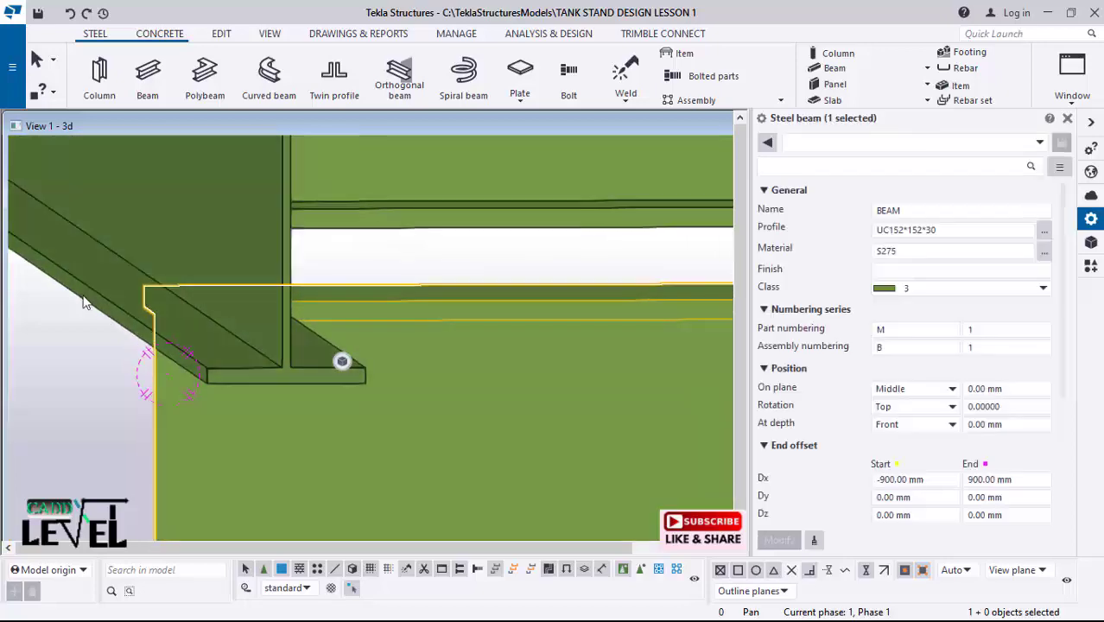
# Step: Select the UB127*76*13 cross beam and check its direction against the model's X and Y axes at the tower base
pyautogui.click(277, 228)
pyautogui.scroll(-2, 184, 323)
pyautogui.scroll(-10, 184, 364)
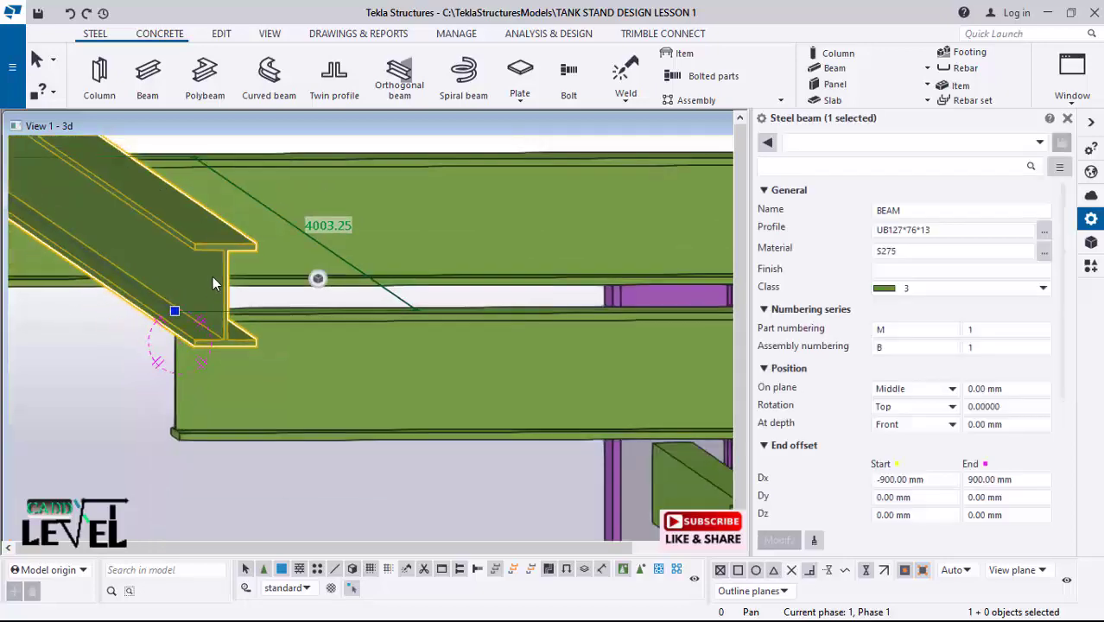
pyautogui.scroll(-8, 158, 235)
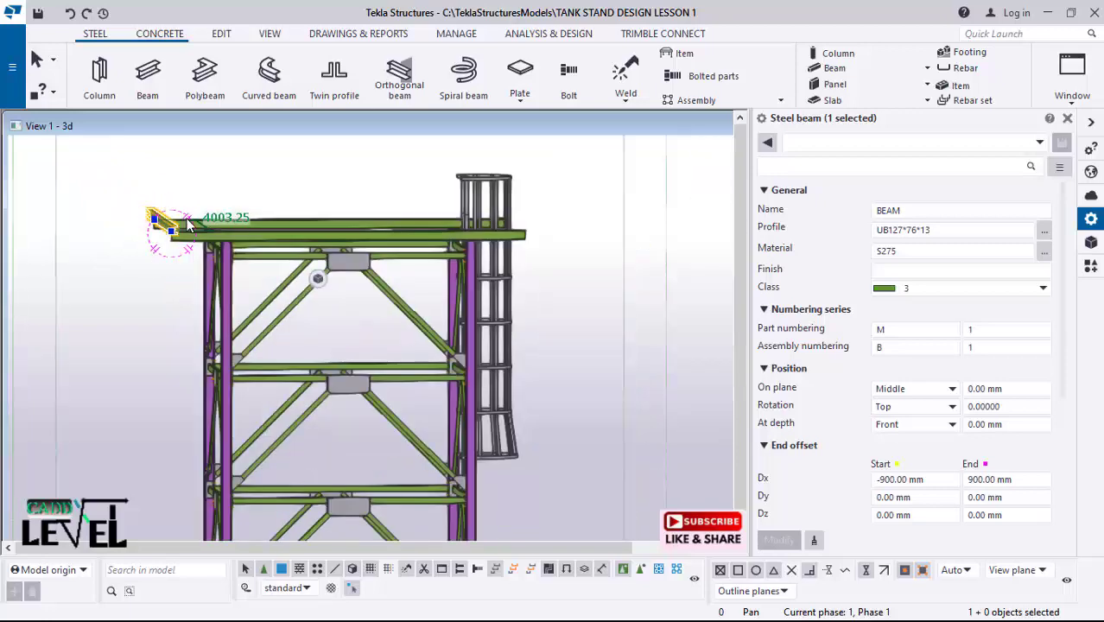
pyautogui.scroll(4, 193, 532)
pyautogui.scroll(3, 267, 475)
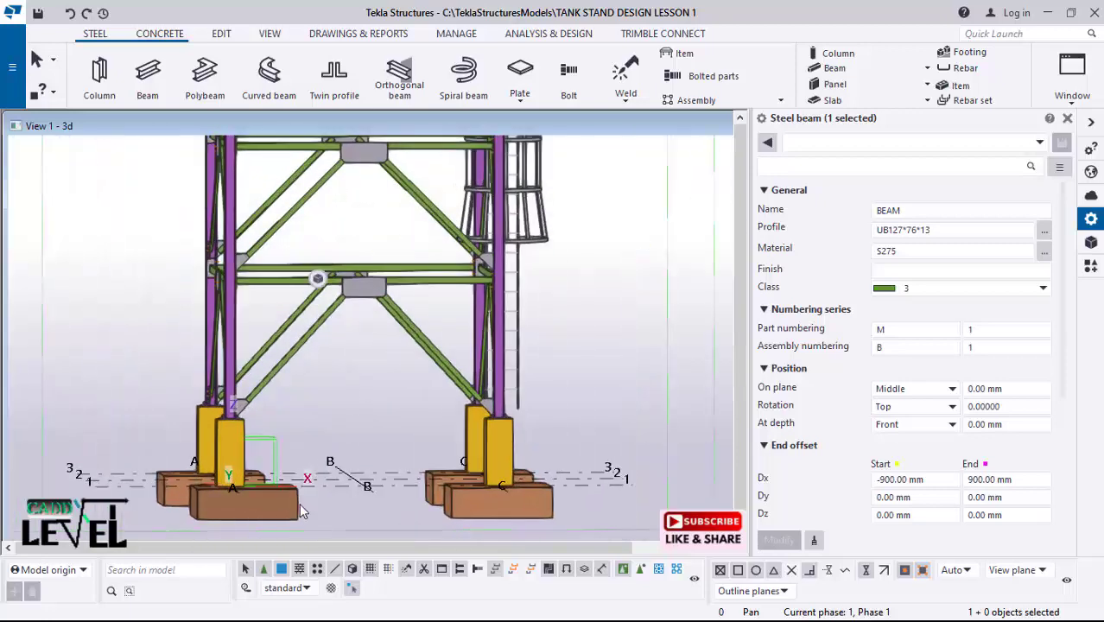
pyautogui.keyDown('ctrl'); pyautogui.moveTo(276, 432); pyautogui.dragTo(286, 465, button='middle'); pyautogui.keyUp('ctrl')
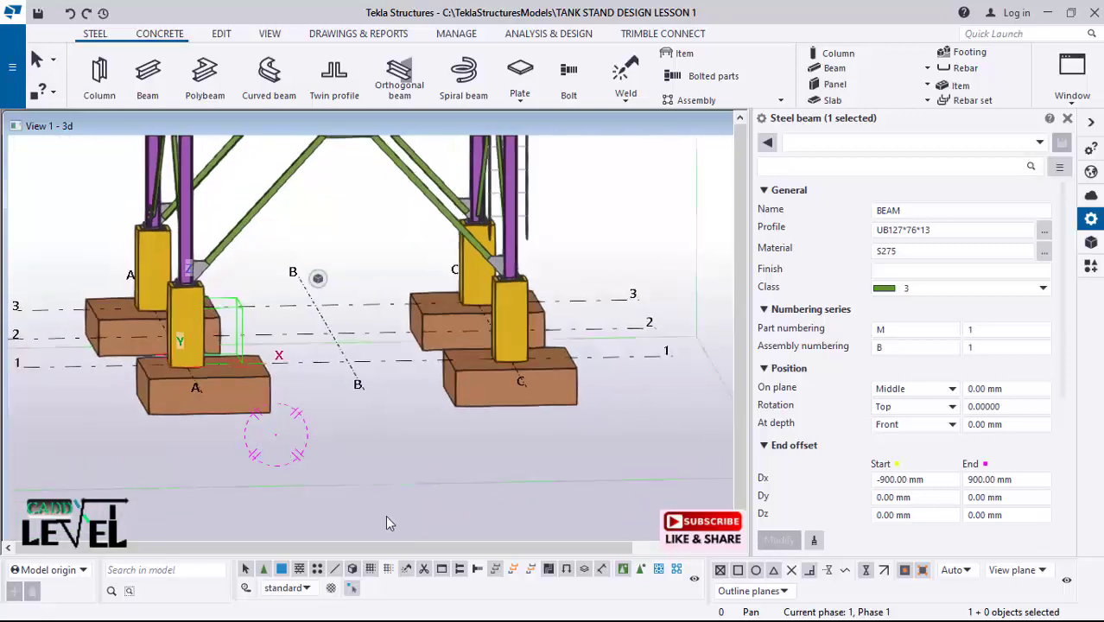
pyautogui.scroll(-1, 385, 515)
pyautogui.scroll(2, 292, 380)
pyautogui.scroll(-10, 292, 387)
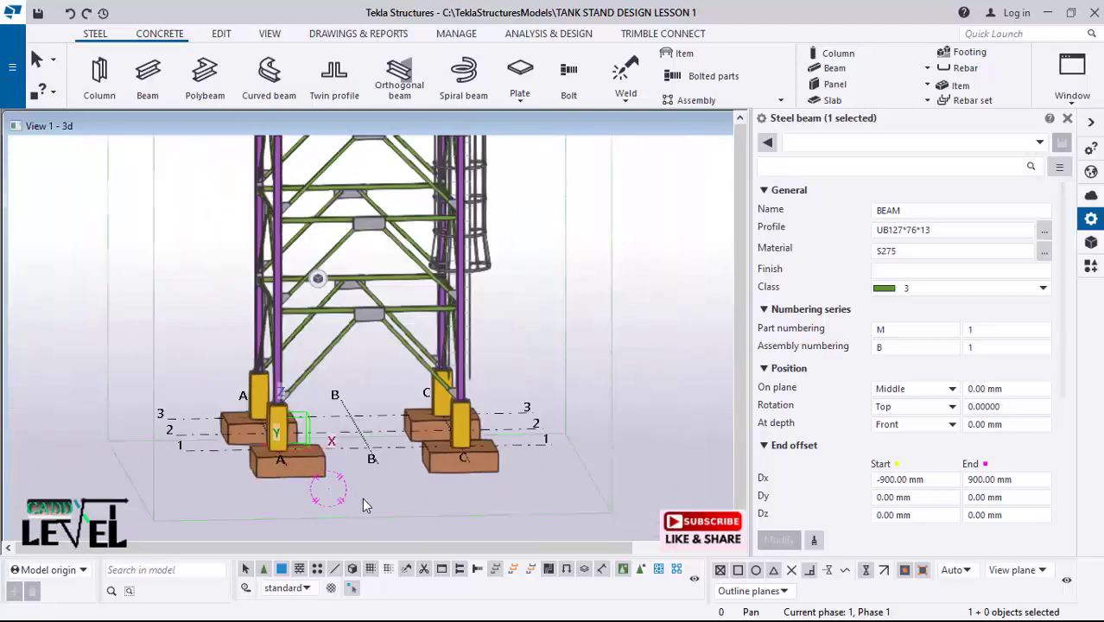
pyautogui.scroll(8, 360, 270)
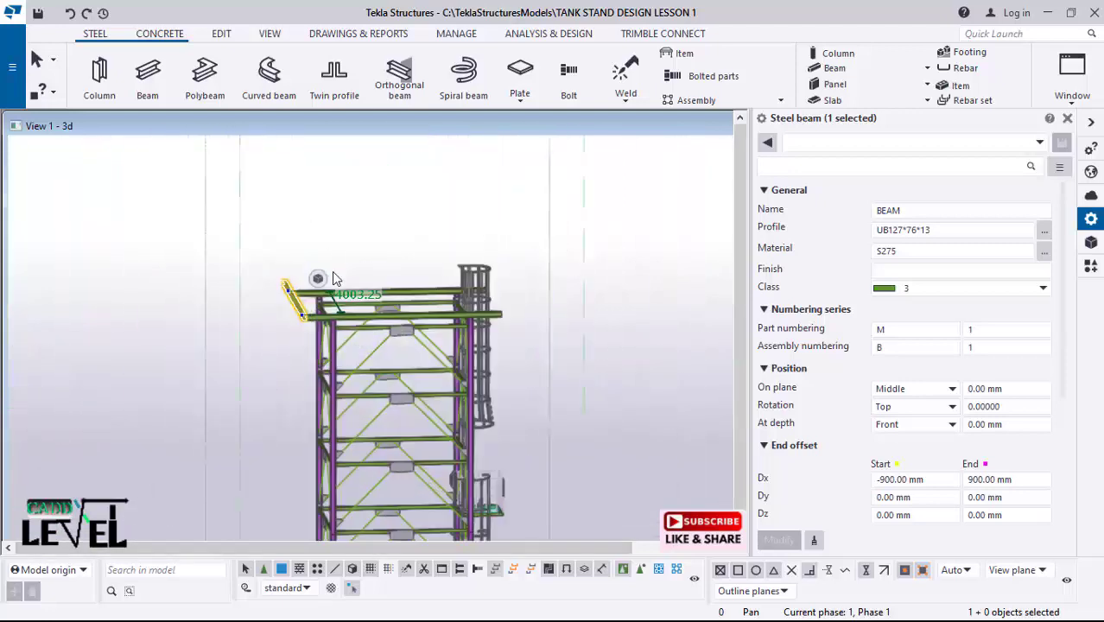
# Step: Move the UB127*76*13 cross beam 20 mm inward along the support beam, away from its overhanging end
pyautogui.scroll(6, 336, 463)
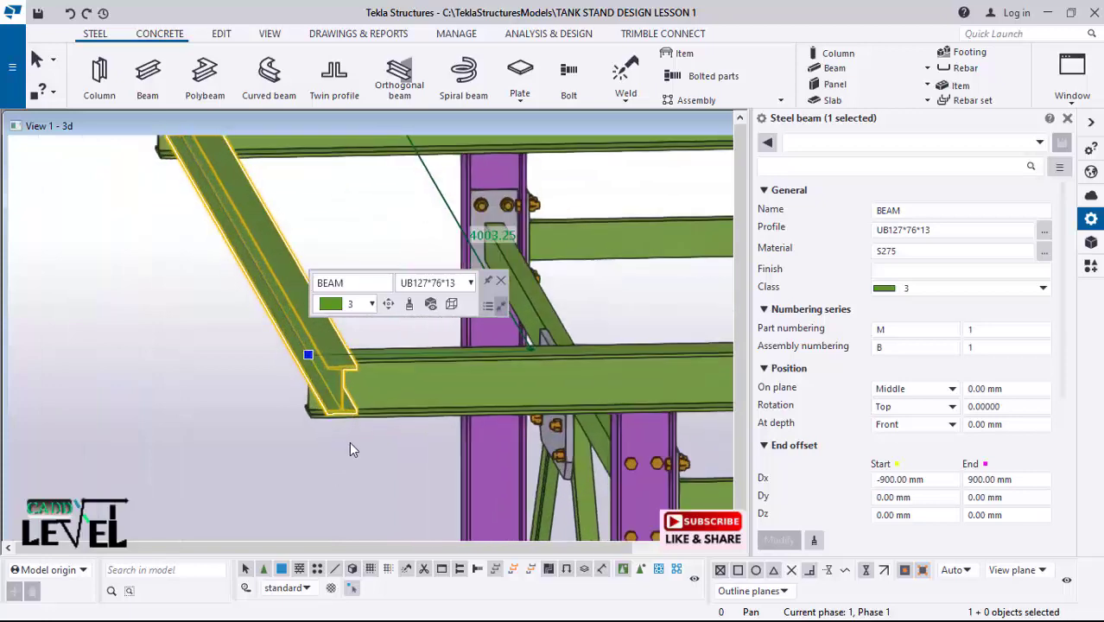
pyautogui.rightClick(192, 389)
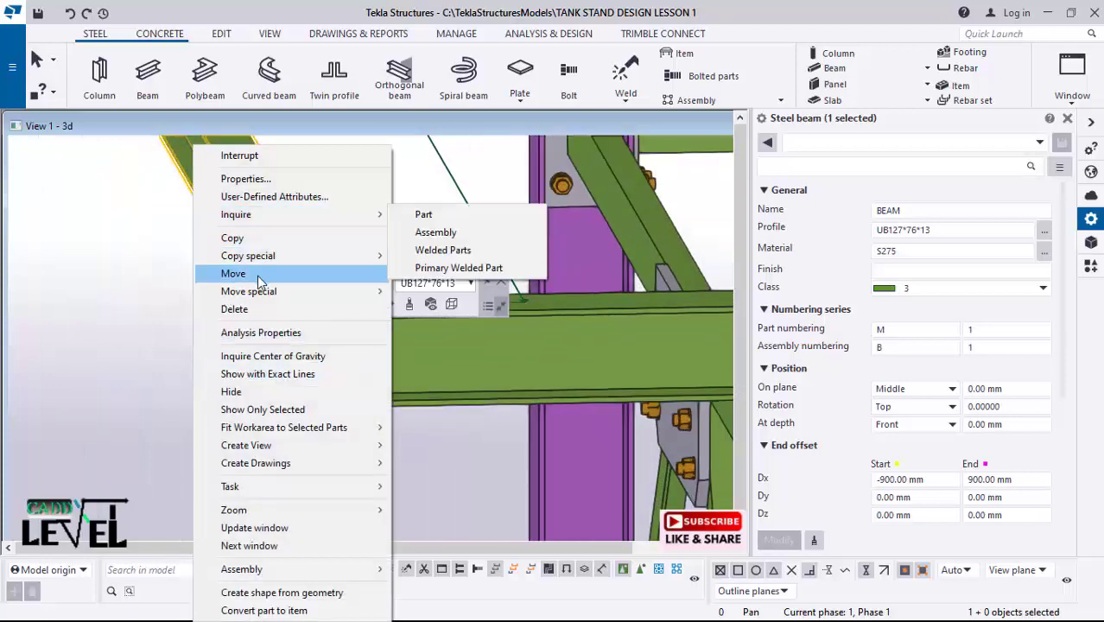
pyautogui.click(257, 275)
pyautogui.scroll(8, 332, 414)
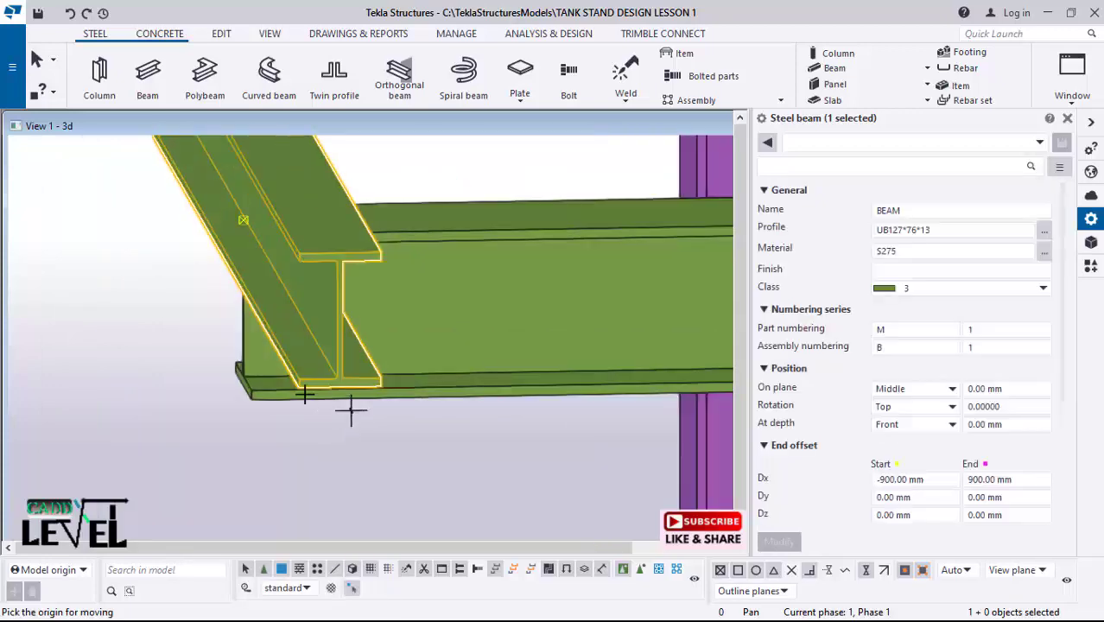
pyautogui.scroll(1, 204, 386)
pyautogui.moveTo(204, 386); pyautogui.dragTo(195, 373, button='middle')
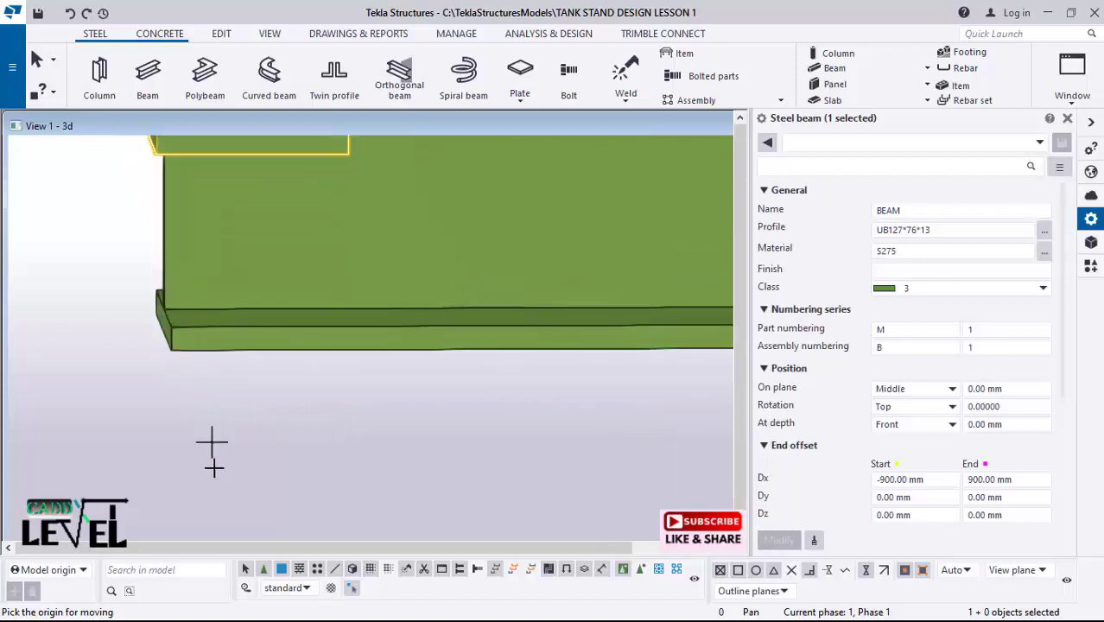
pyautogui.scroll(-4, 218, 423)
pyautogui.scroll(2, 222, 242)
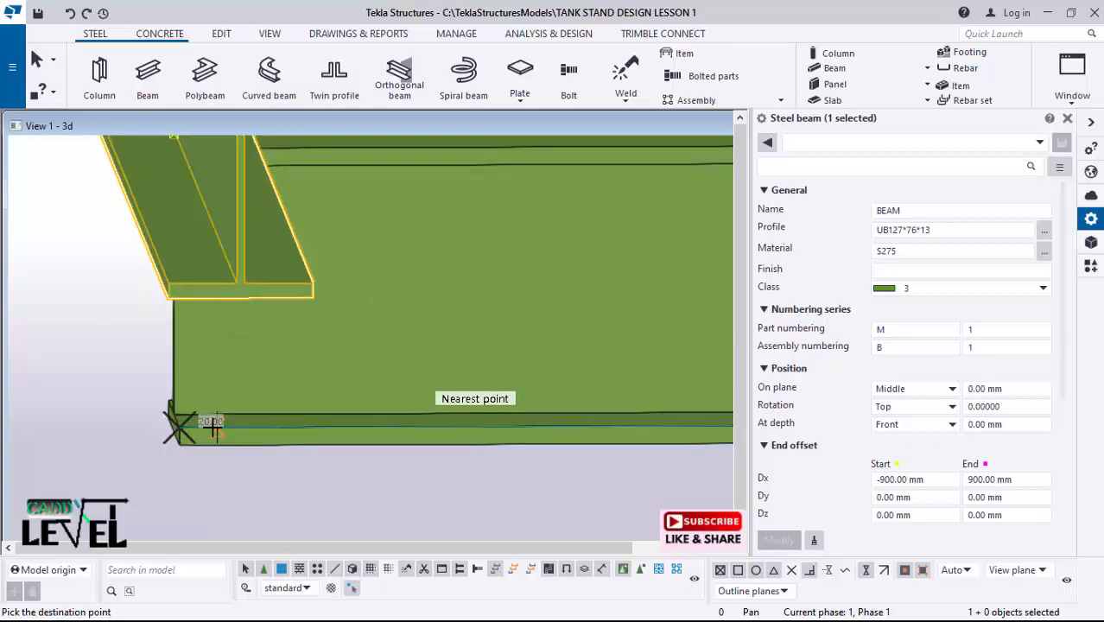
pyautogui.click(215, 434)
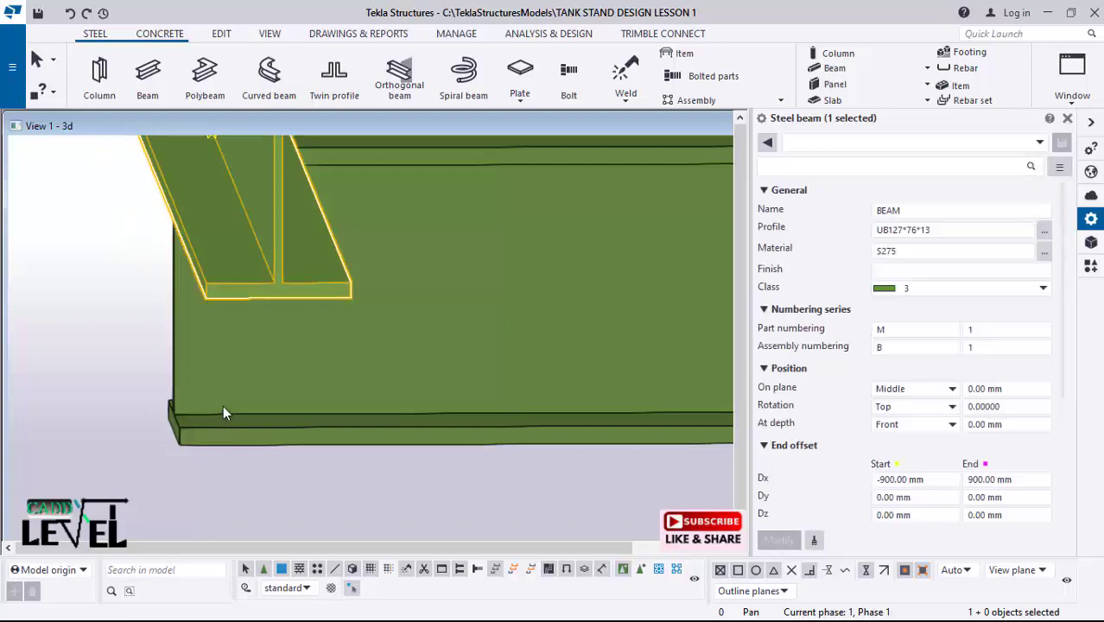
# Step: Move the cross beam farther inward along the support beam, using points on its bottom flange edge as reference
pyautogui.rightClick(168, 388)
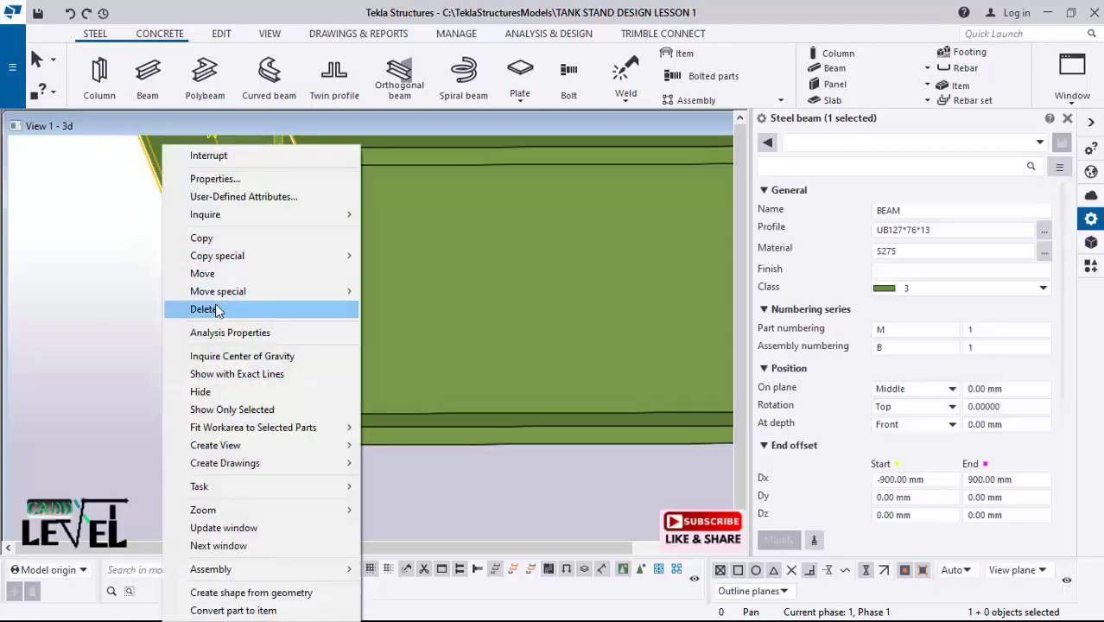
pyautogui.click(204, 274)
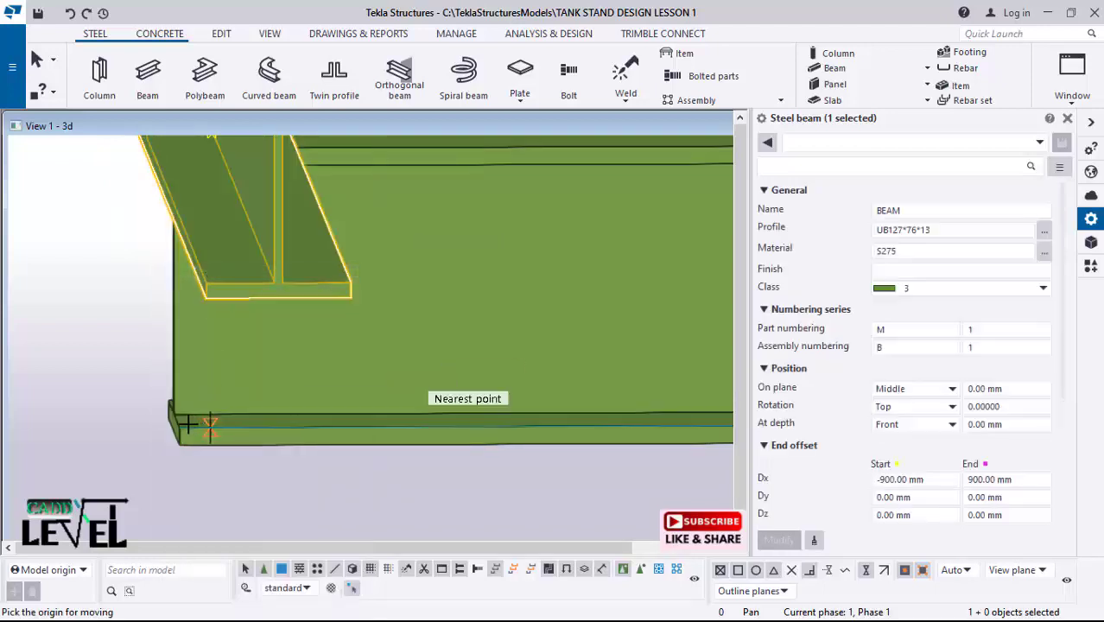
pyautogui.click(256, 424)
pyautogui.scroll(-3, 284, 466)
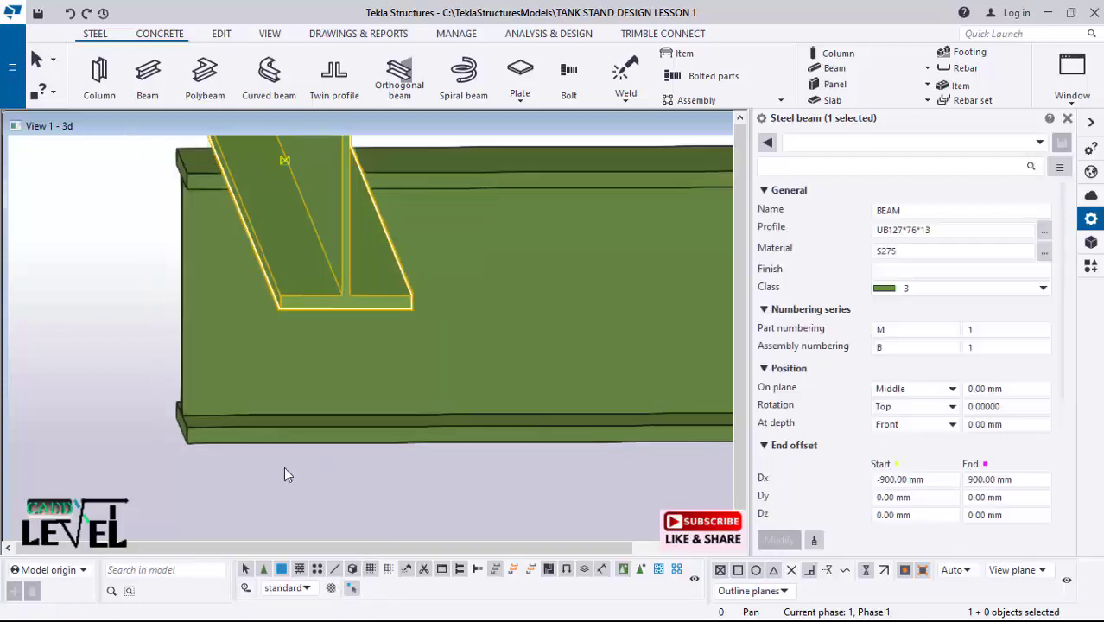
pyautogui.scroll(2, 244, 316)
pyautogui.scroll(1, 233, 303)
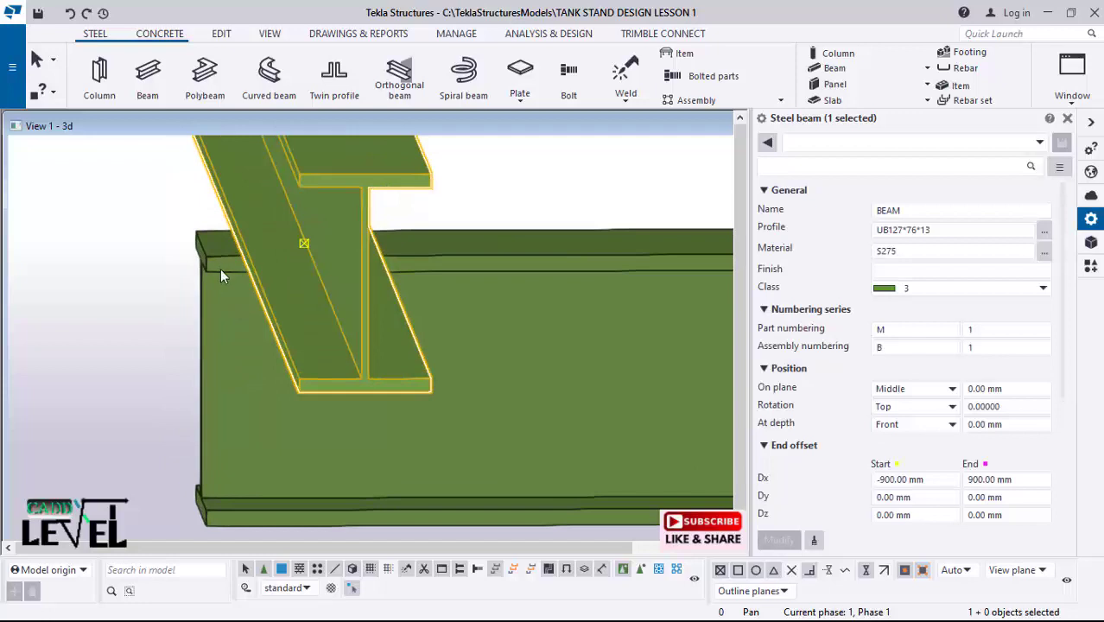
# Step: Move the cross beam 20 mm back toward the support beam's overhanging end and check its position on the top flange
pyautogui.rightClick(120, 275)
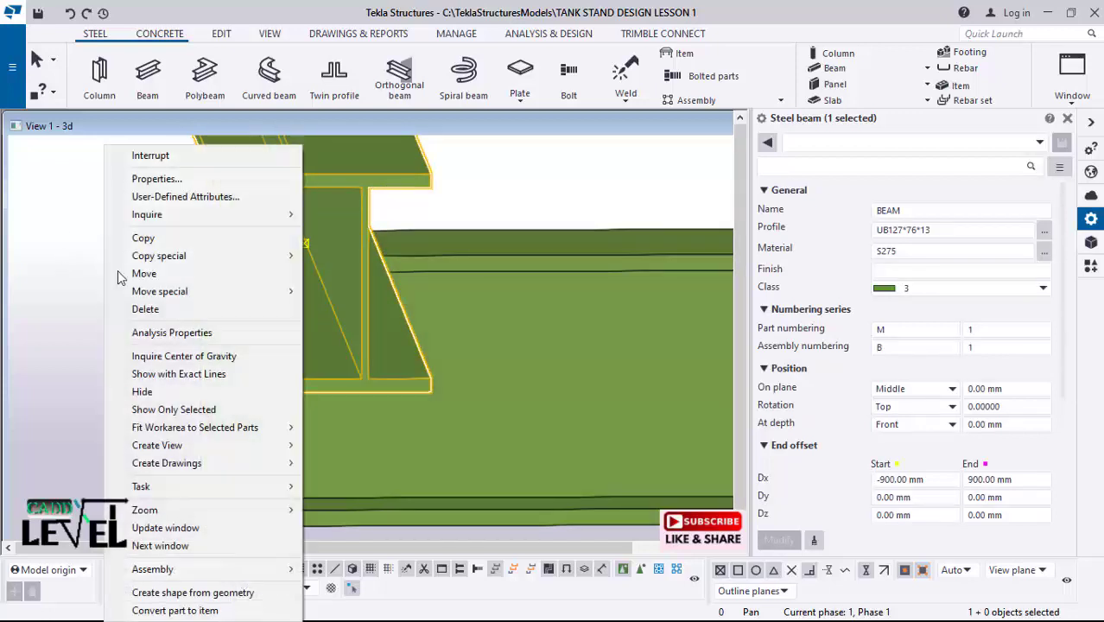
pyautogui.click(150, 277)
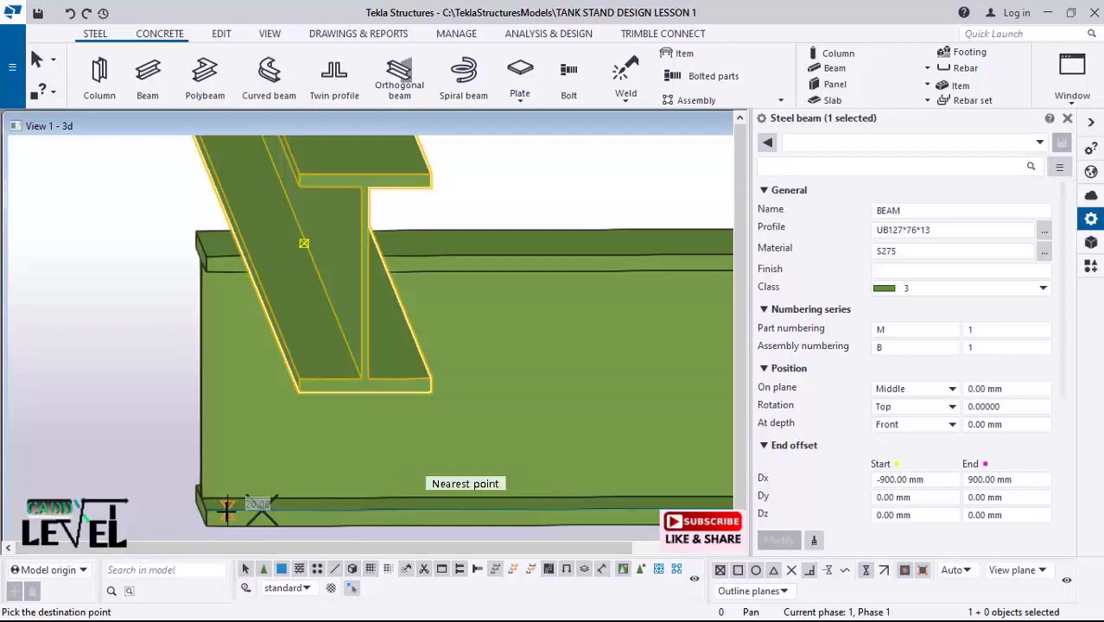
pyautogui.click(226, 507)
pyautogui.scroll(5, 187, 259)
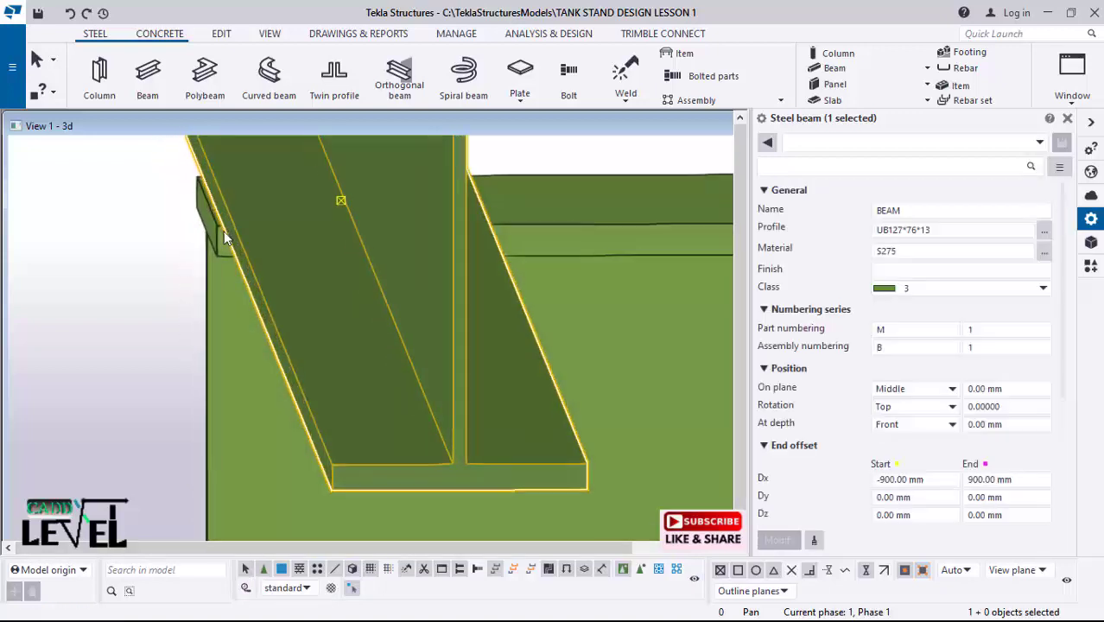
pyautogui.scroll(1, 224, 231)
pyautogui.moveTo(225, 354)
pyautogui.keyDown('ctrl'); pyautogui.mouseDown(button='middle')
pyautogui.moveTo(260, 390)
pyautogui.moveTo(252, 320)
pyautogui.moveTo(251, 340)
pyautogui.moveTo(218, 342)
pyautogui.moveTo(207, 386)
pyautogui.mouseUp(button='middle'); pyautogui.keyUp('ctrl')
pyautogui.scroll(-5, 207, 391)
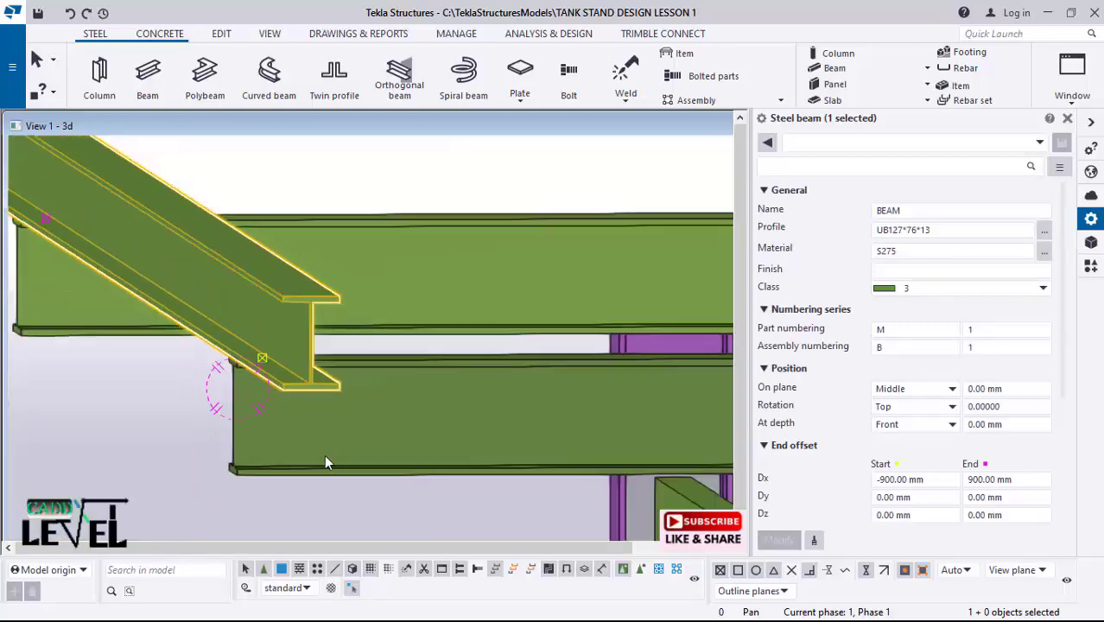
pyautogui.scroll(-1, 90, 440)
pyautogui.scroll(-5, 251, 335)
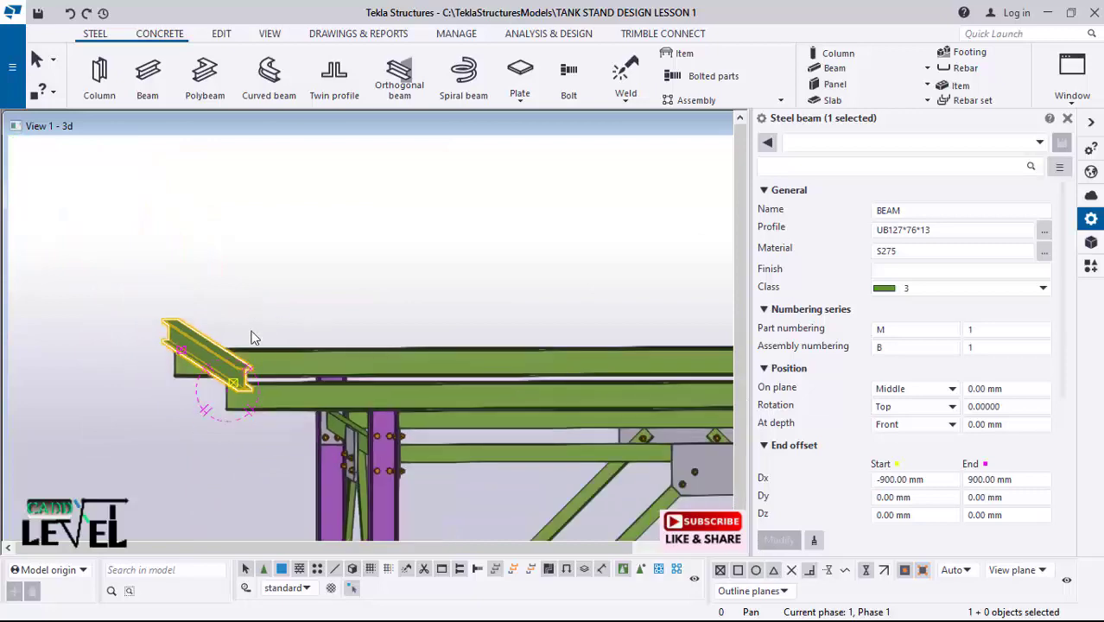
# Step: Copy the cross beam linearly along the support beams with dX 600 mm and 10 copies, then end the copy command
pyautogui.moveTo(242, 413)
pyautogui.keyDown('ctrl'); pyautogui.mouseDown(button='middle')
pyautogui.moveTo(264, 451)
pyautogui.moveTo(590, 491)
pyautogui.moveTo(630, 175)
pyautogui.mouseUp(button='middle'); pyautogui.keyUp('ctrl')
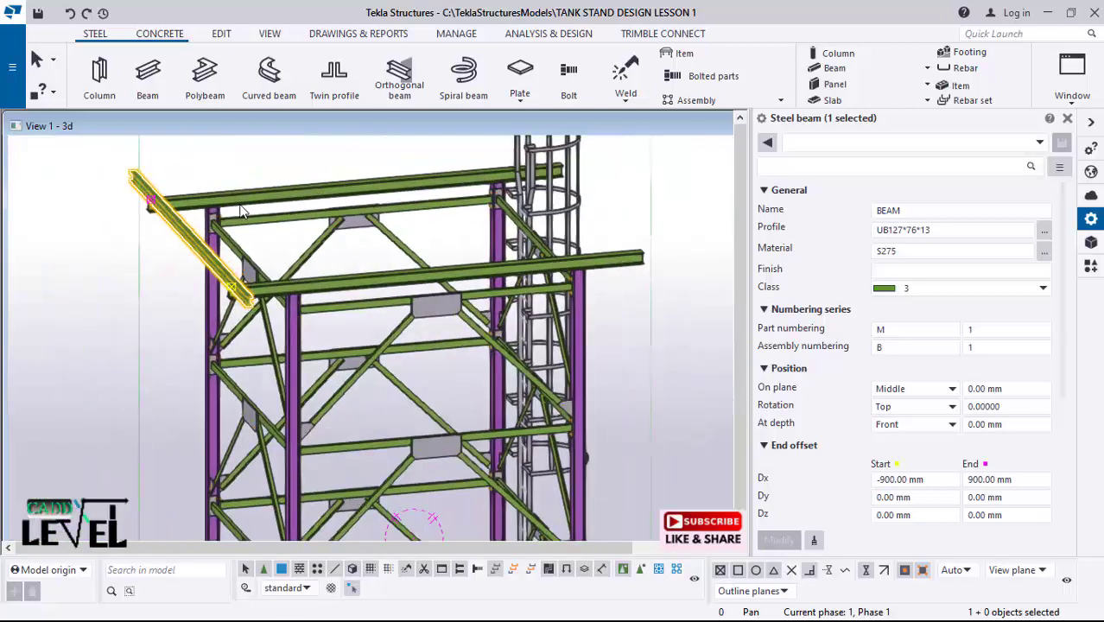
pyautogui.scroll(5, 242, 212)
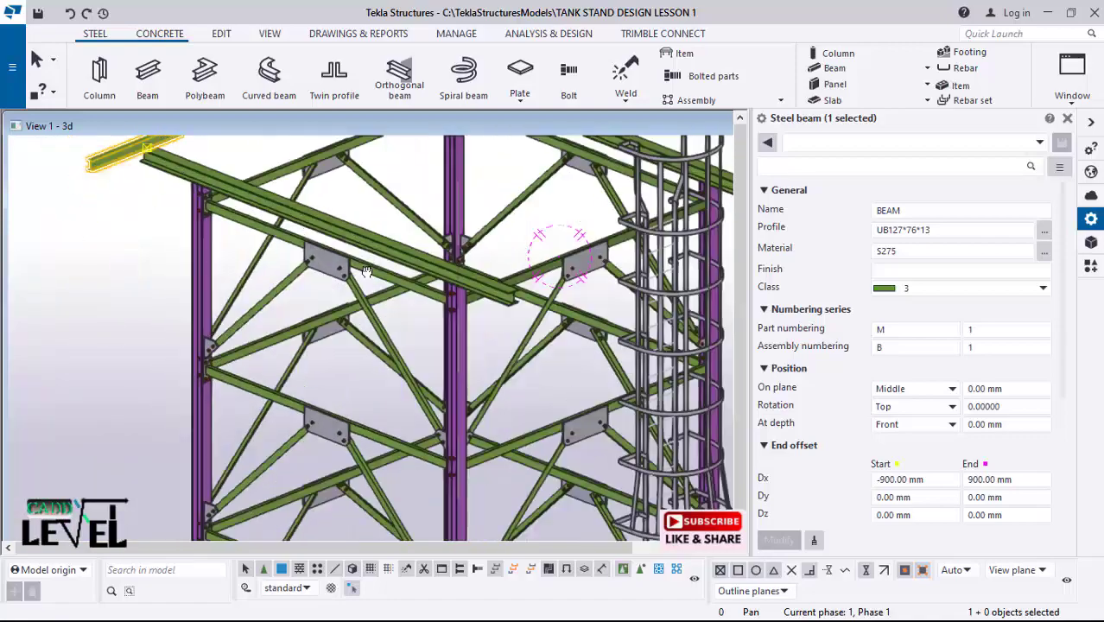
pyautogui.moveTo(367, 271)
pyautogui.keyDown('ctrl'); pyautogui.mouseDown(button='middle')
pyautogui.moveTo(516, 224)
pyautogui.moveTo(99, 294)
pyautogui.mouseUp(button='middle'); pyautogui.keyUp('ctrl')
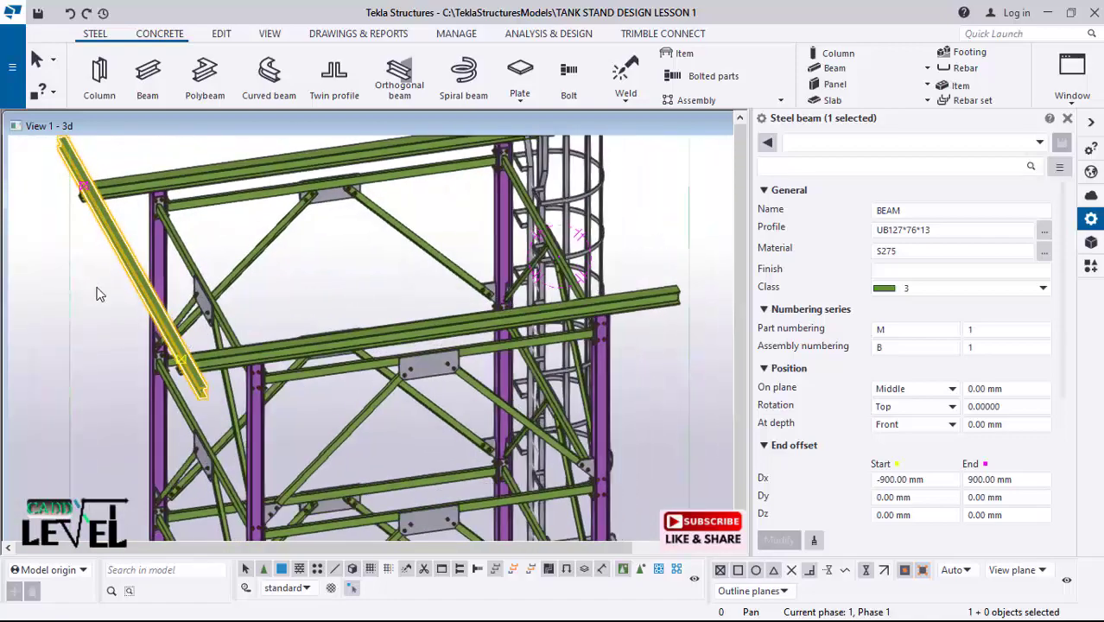
pyautogui.rightClick(94, 272)
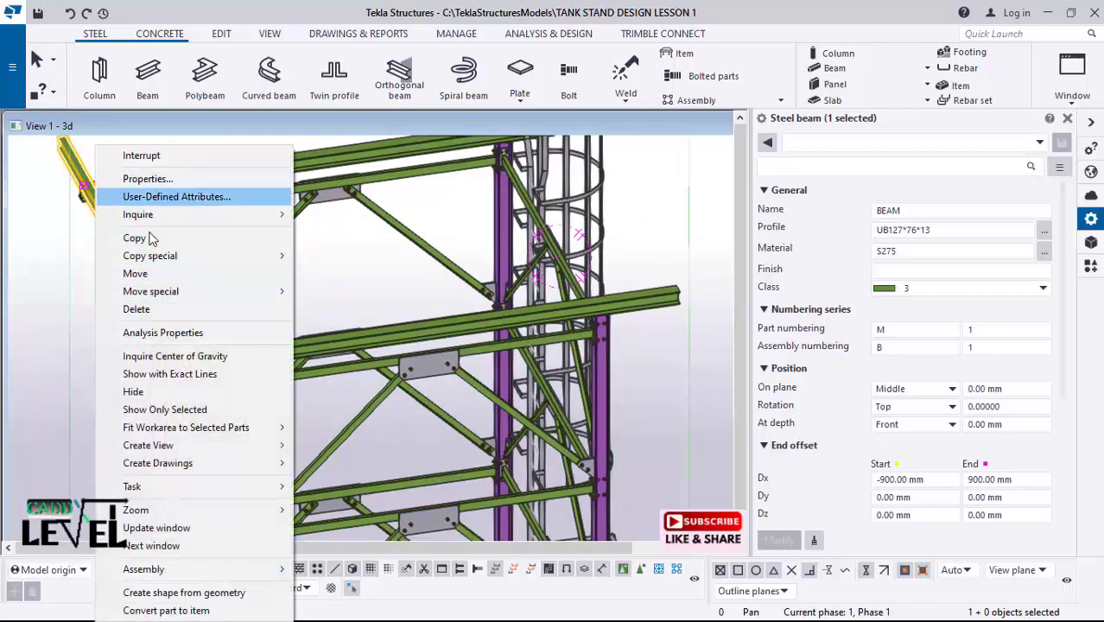
pyautogui.moveTo(165, 259)
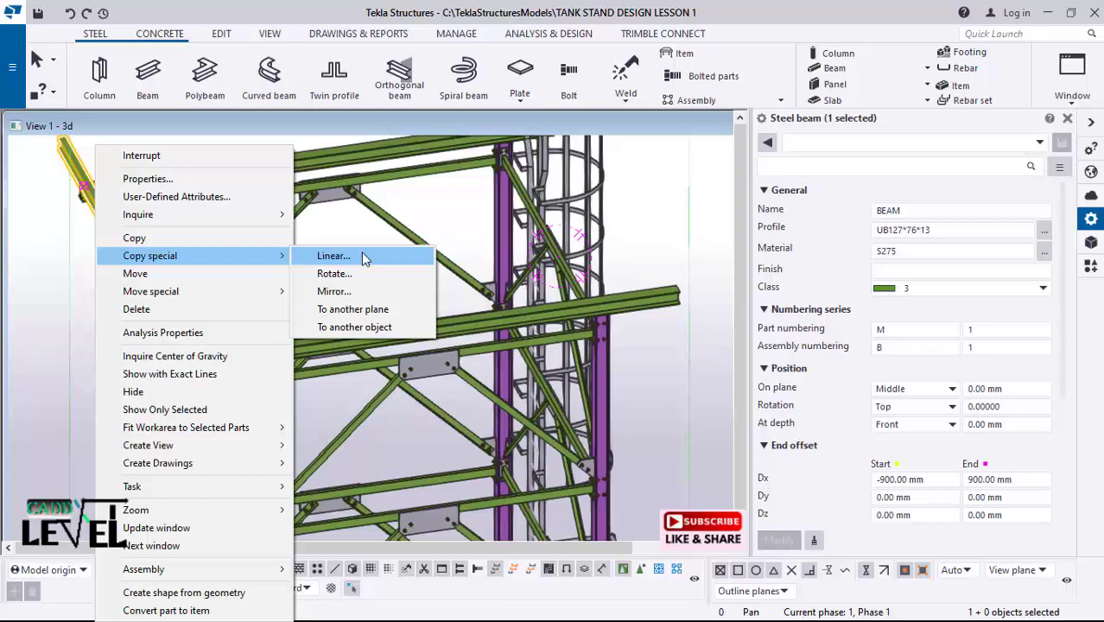
pyautogui.click(362, 259)
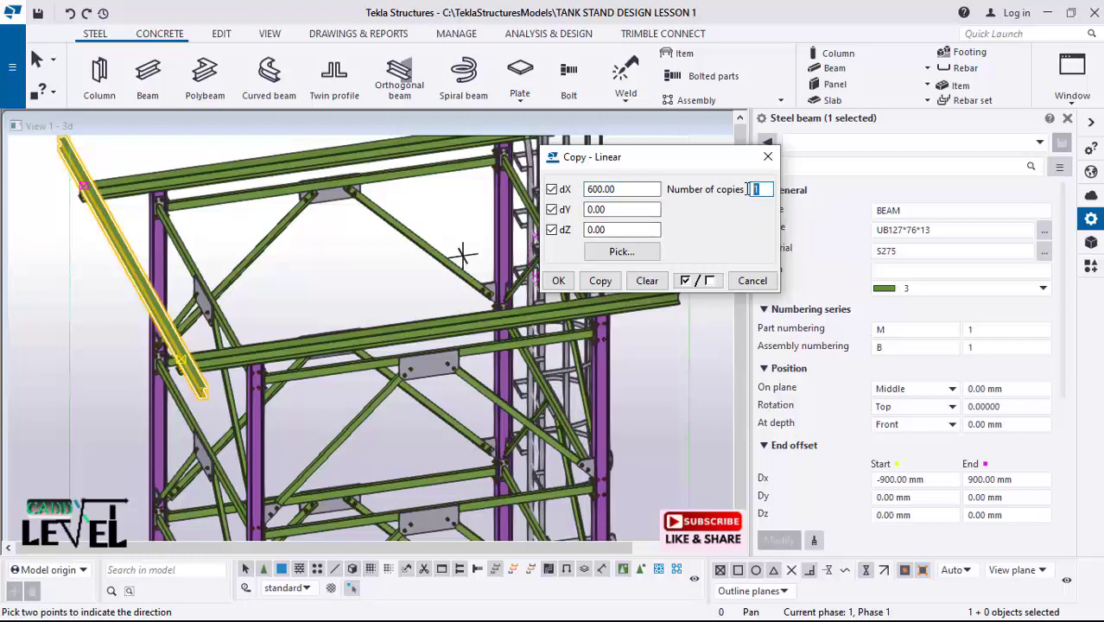
pyautogui.scroll(-4, 297, 377)
pyautogui.scroll(2, 491, 244)
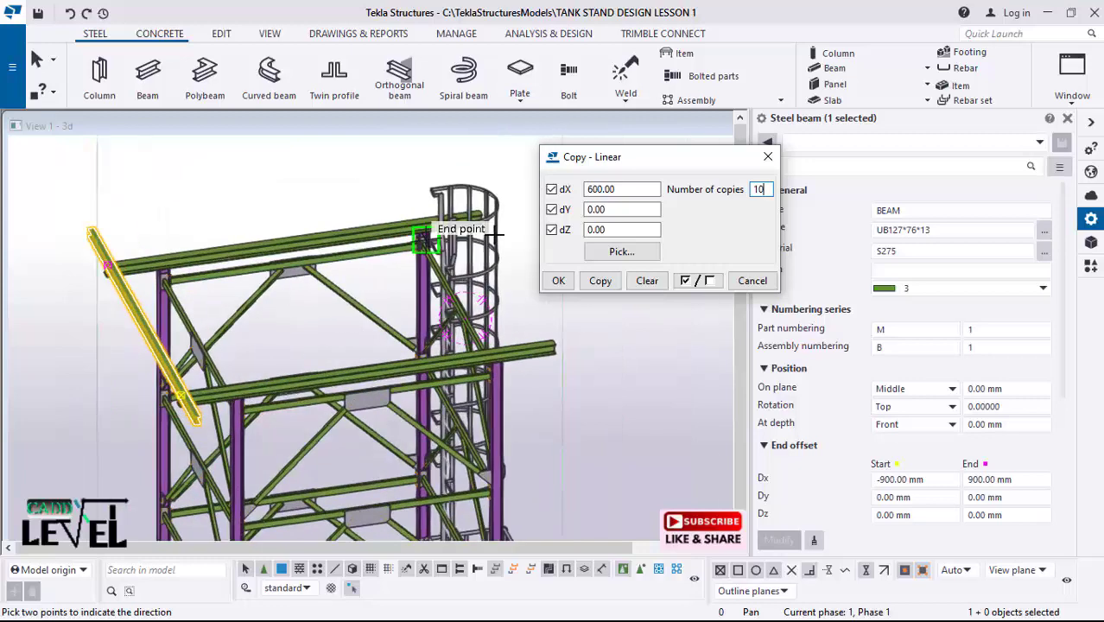
pyautogui.click(601, 281)
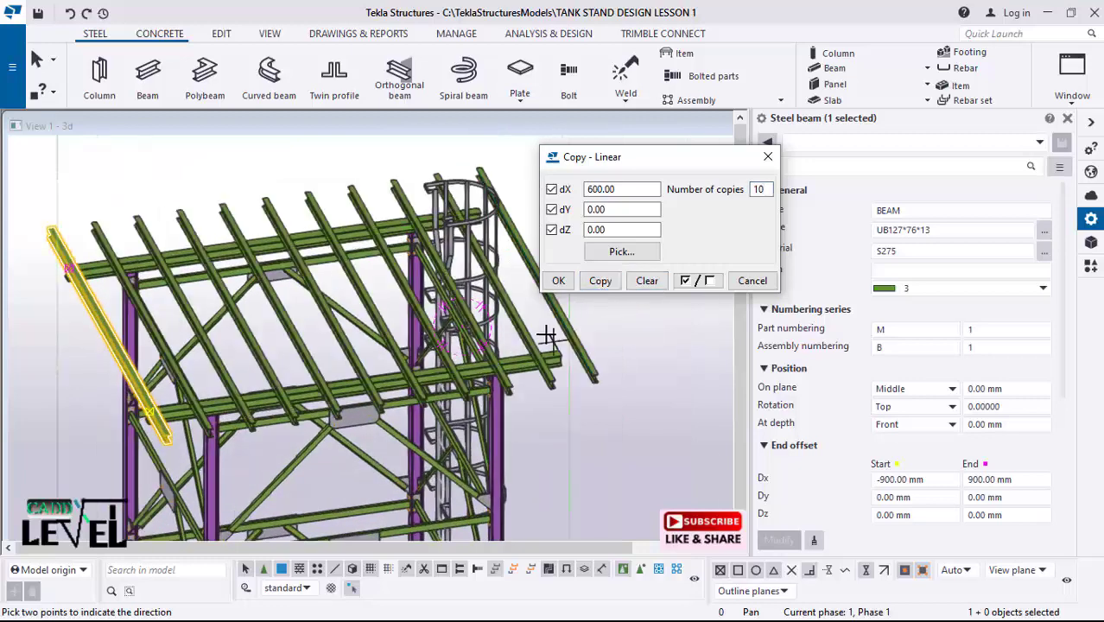
pyautogui.scroll(3, 546, 335)
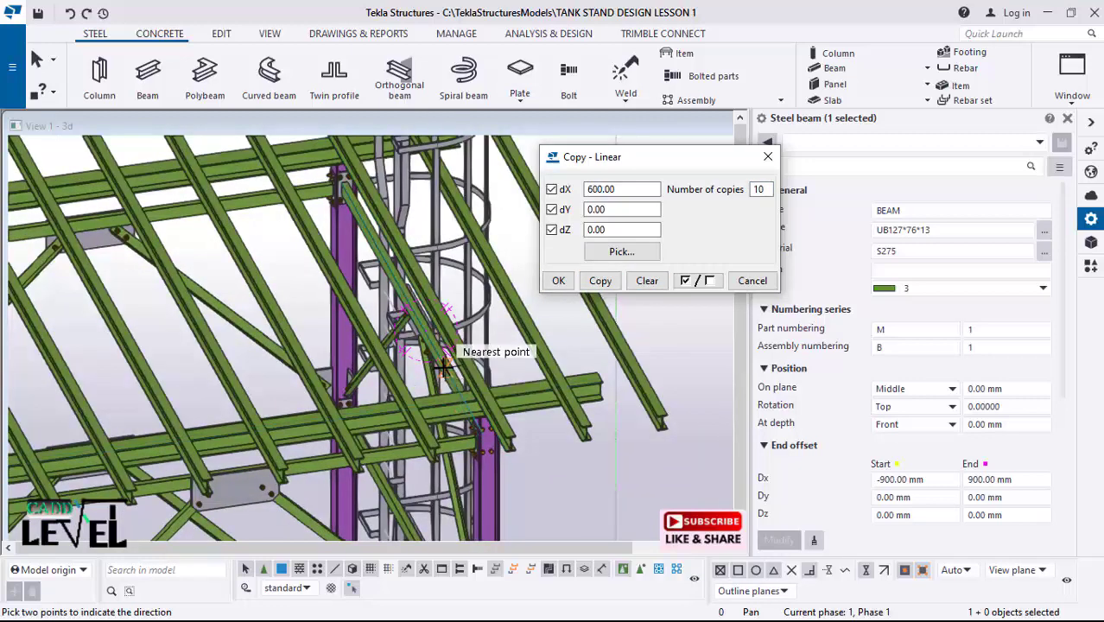
pyautogui.keyDown('ctrl'); pyautogui.moveTo(443, 367); pyautogui.dragTo(370, 344, button='middle'); pyautogui.keyUp('ctrl')
pyautogui.scroll(-2, 159, 345)
pyautogui.rightClick(204, 316)
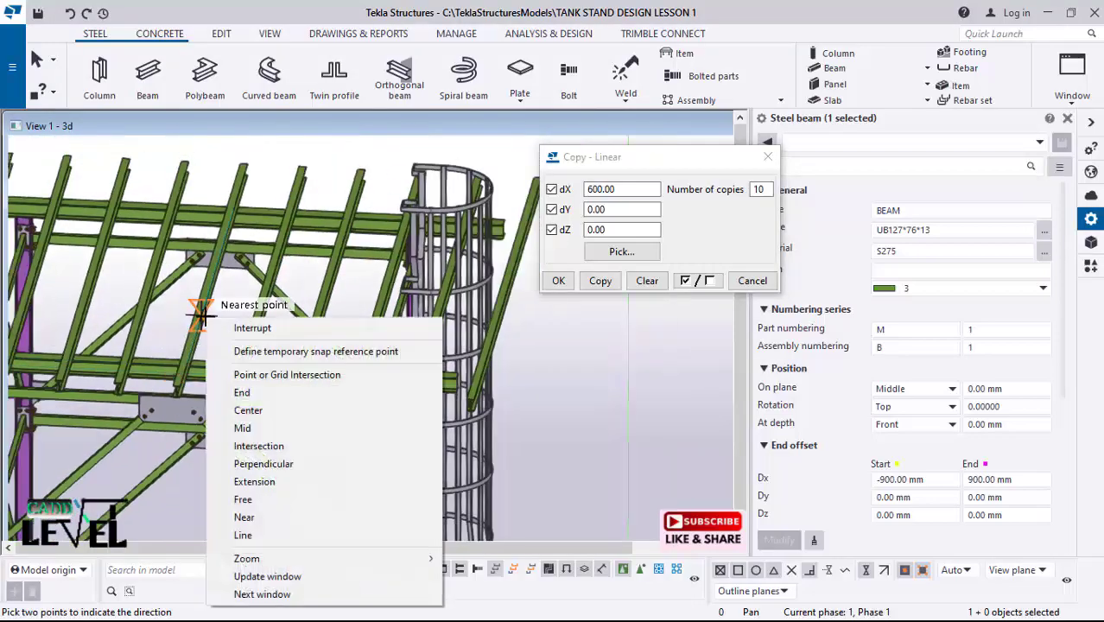
pyautogui.click(240, 336)
pyautogui.scroll(3, 662, 409)
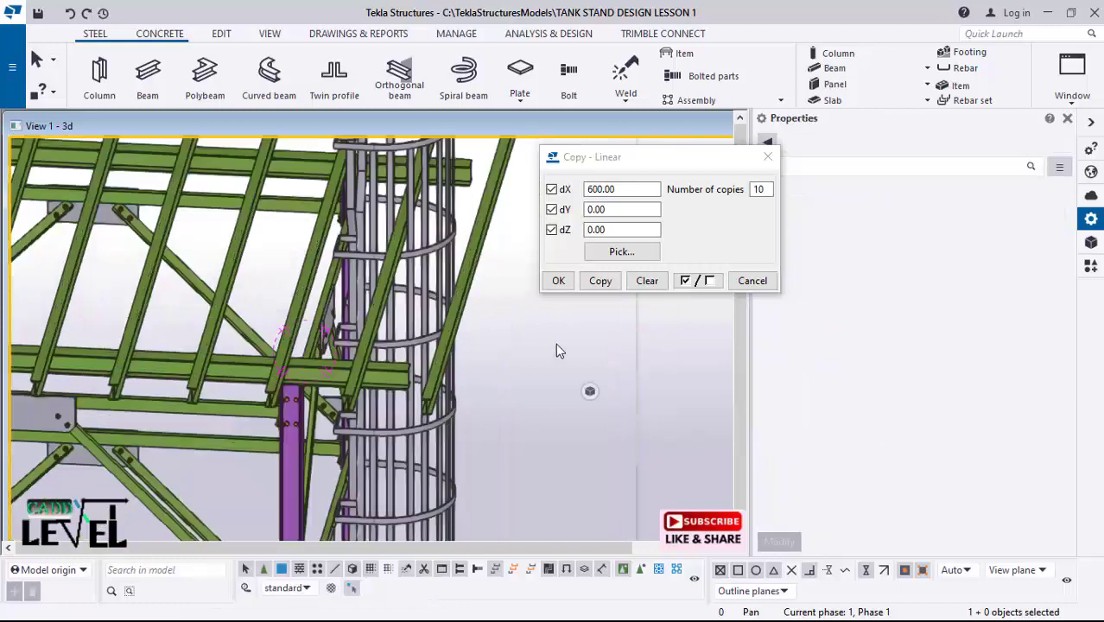
pyautogui.click(568, 281)
# Step: Delete the last two cross beam copies on the ladder cage side, including the one beyond the support beams' ends
pyautogui.scroll(-2, 513, 361)
pyautogui.scroll(3, 486, 192)
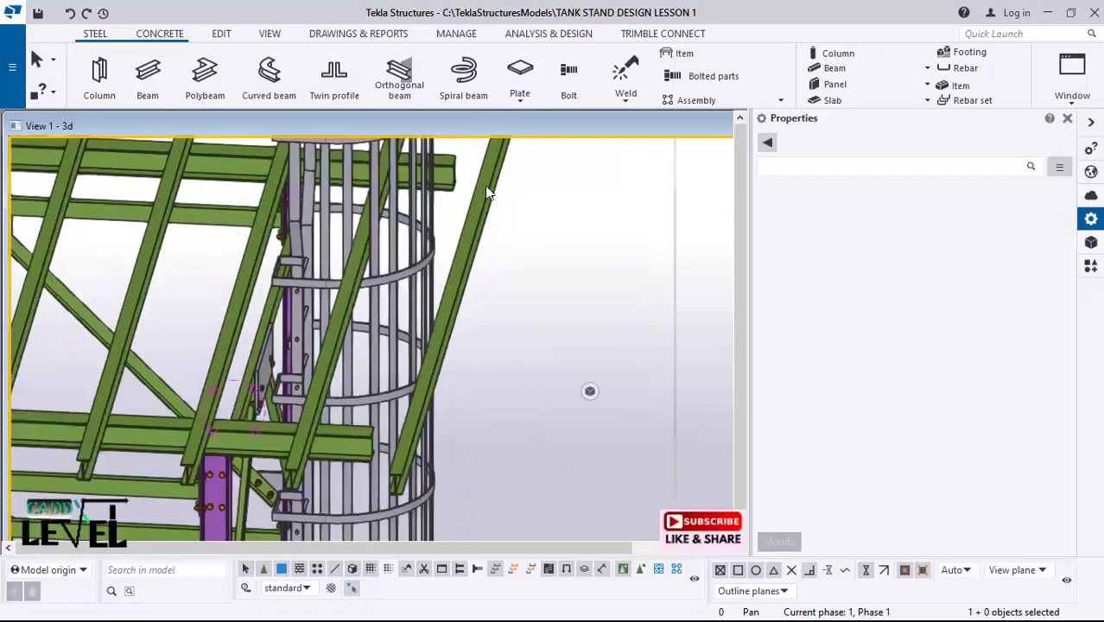
pyautogui.click(477, 215)
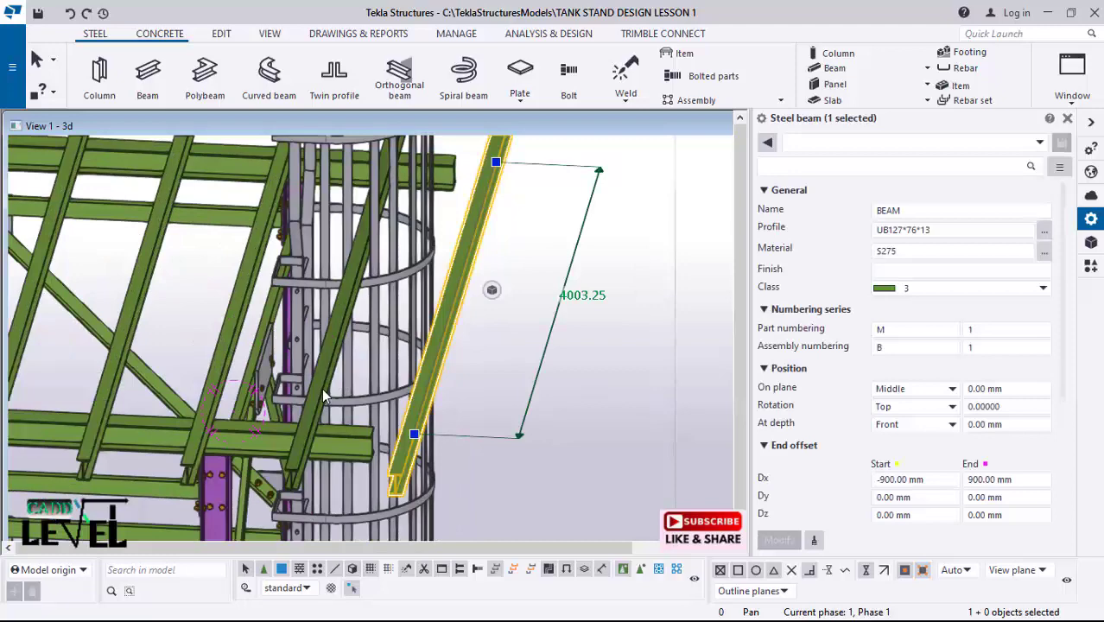
pyautogui.rightClick(673, 246)
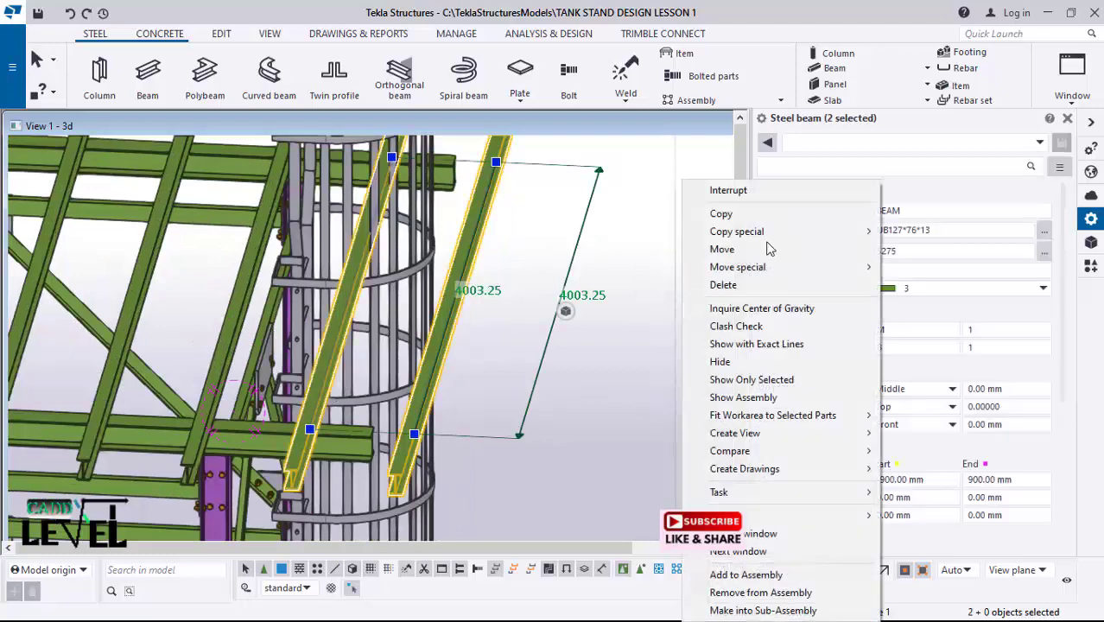
pyautogui.click(722, 285)
# Step: Examine the remaining cross beams and the open end of the support beams around the ladder cage
pyautogui.moveTo(449, 501); pyautogui.dragTo(501, 268, button='middle')
pyautogui.scroll(-6, 628, 407)
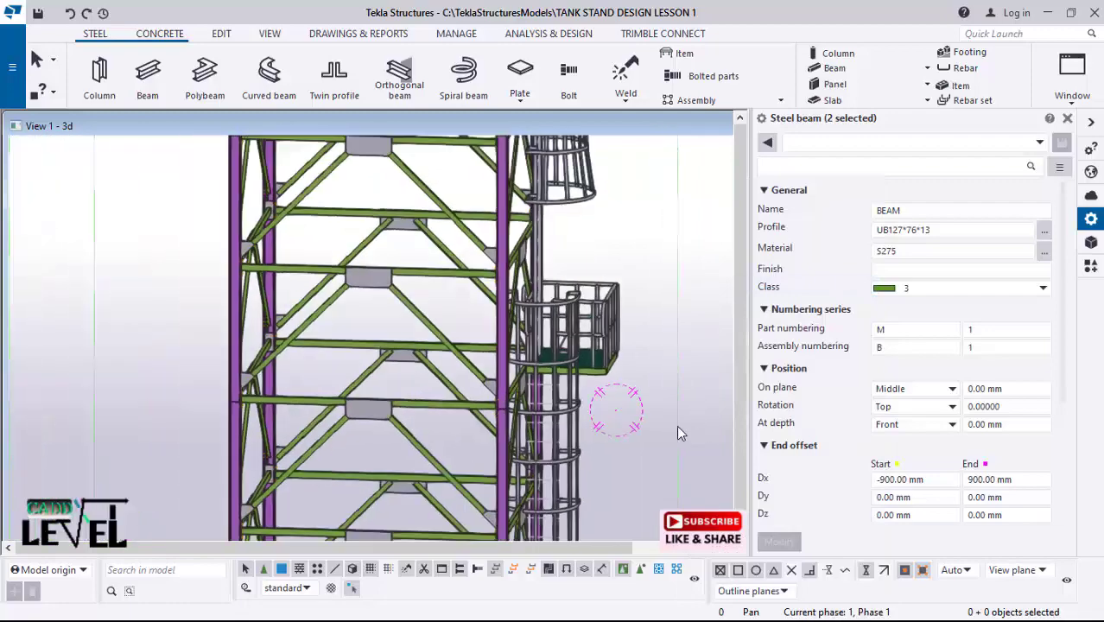
pyautogui.scroll(-2, 438, 477)
pyautogui.scroll(6, 530, 216)
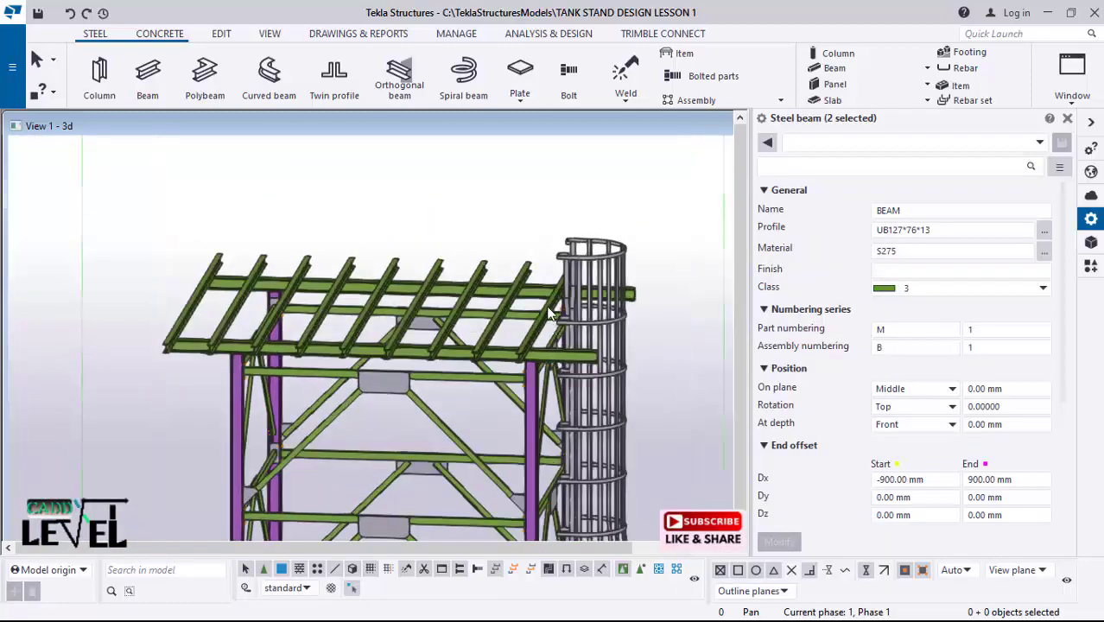
pyautogui.keyDown('ctrl'); pyautogui.moveTo(480, 328); pyautogui.dragTo(470, 377, button='middle'); pyautogui.keyUp('ctrl')
pyautogui.scroll(5, 729, 283)
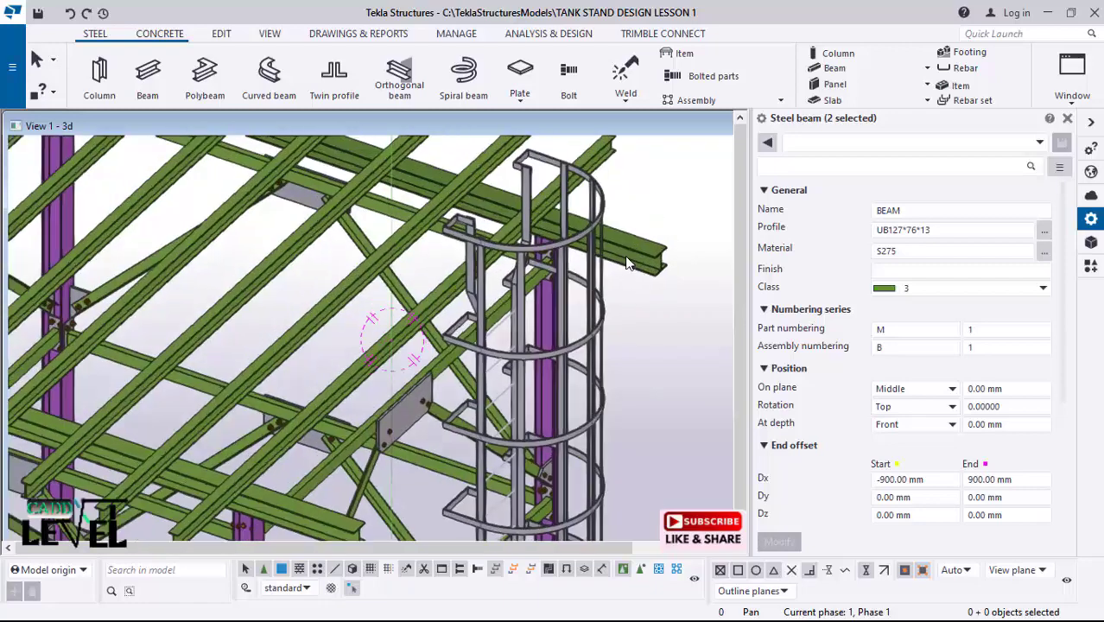
pyautogui.scroll(-3, 633, 255)
pyautogui.scroll(5, 490, 387)
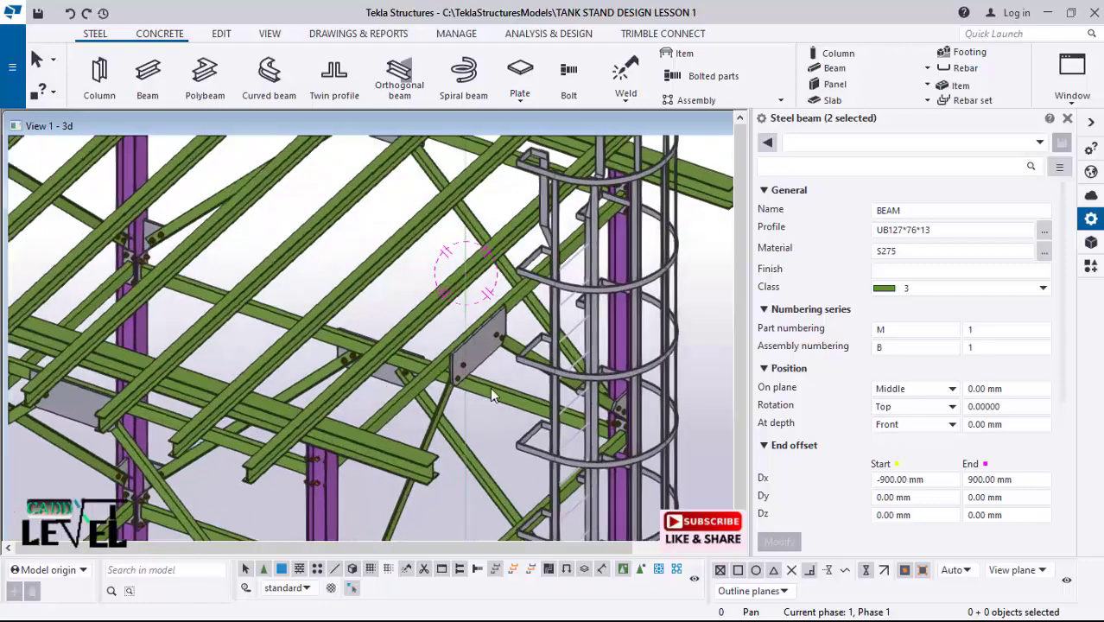
pyautogui.scroll(-2, 527, 398)
pyautogui.moveTo(357, 421)
pyautogui.keyDown('ctrl'); pyautogui.mouseDown(button='middle')
pyautogui.moveTo(380, 381)
pyautogui.moveTo(354, 415)
pyautogui.mouseUp(button='middle'); pyautogui.keyUp('ctrl')
pyautogui.scroll(-7, 353, 415)
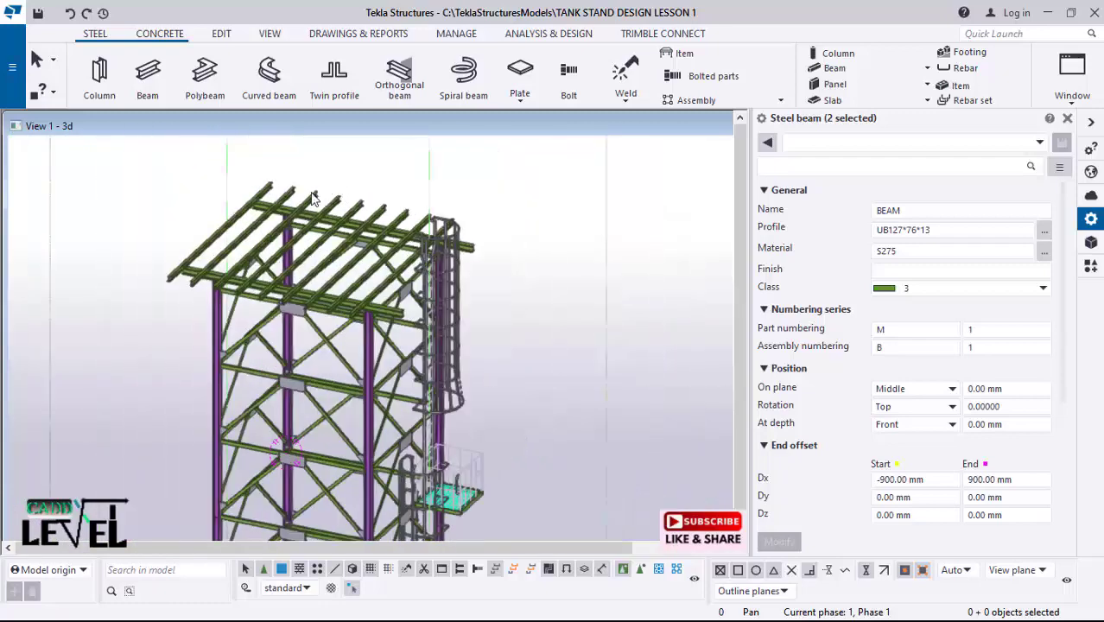
pyautogui.scroll(3, 313, 202)
pyautogui.scroll(4, 468, 264)
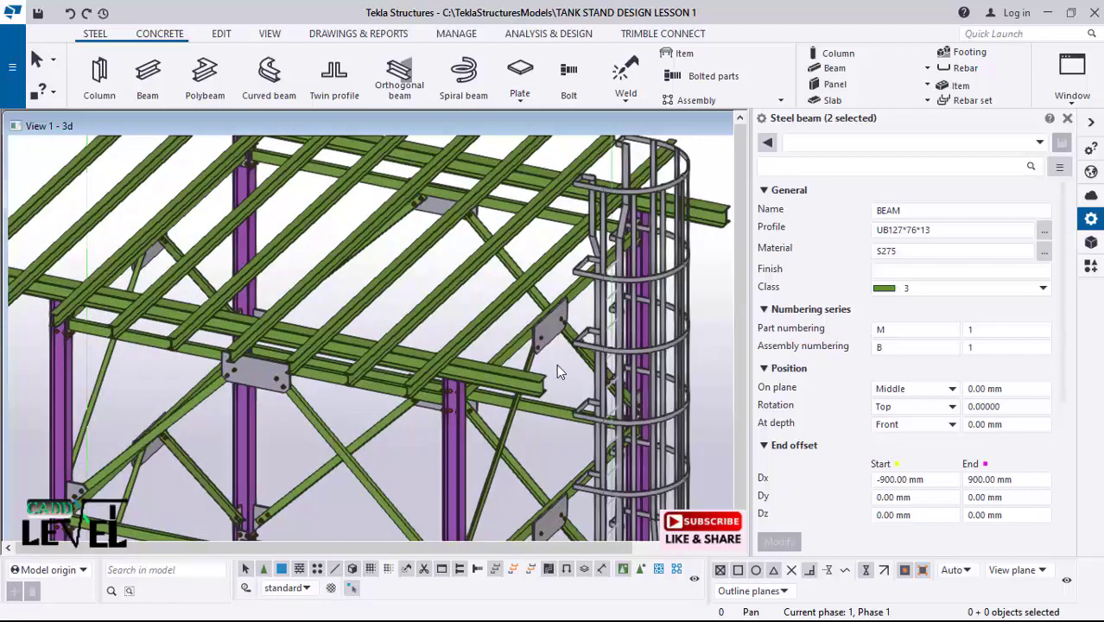
# Step: Inspect the support beams' overhang beyond the columns and its clearance to the ladder cage
pyautogui.scroll(2, 438, 338)
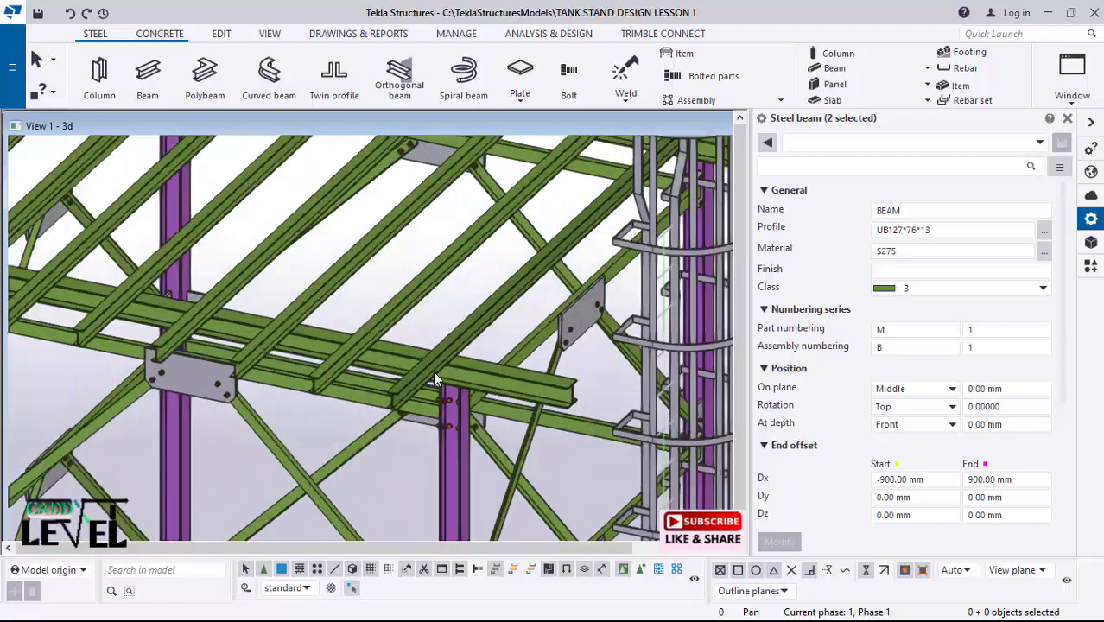
pyautogui.keyDown('ctrl'); pyautogui.moveTo(433, 370); pyautogui.dragTo(441, 394, button='middle'); pyautogui.keyUp('ctrl')
pyautogui.scroll(-4, 439, 388)
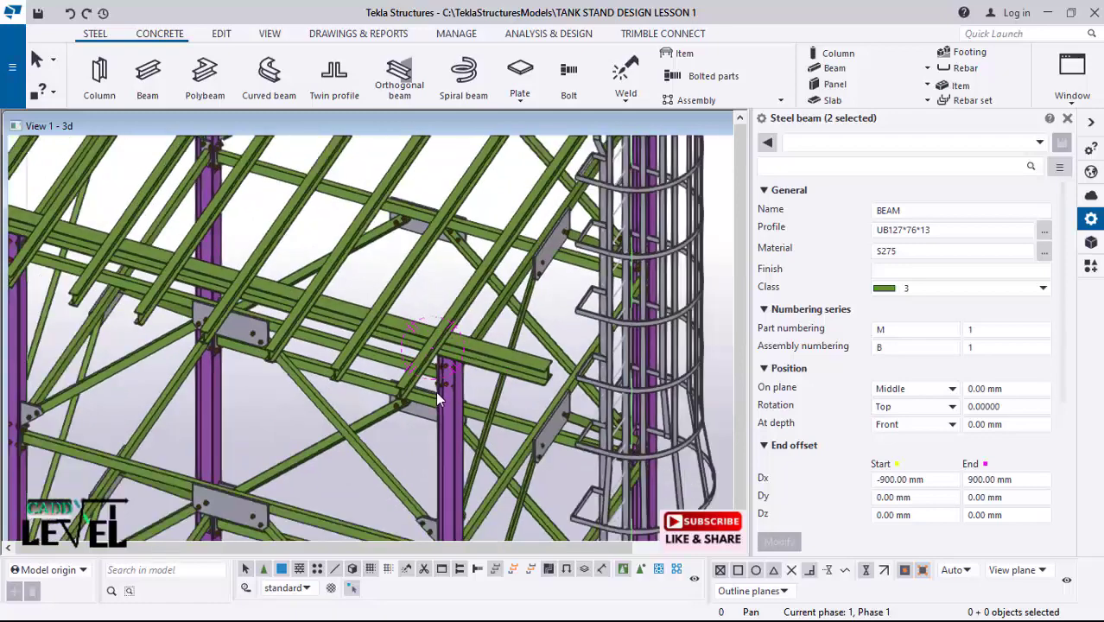
pyautogui.scroll(-4, 360, 387)
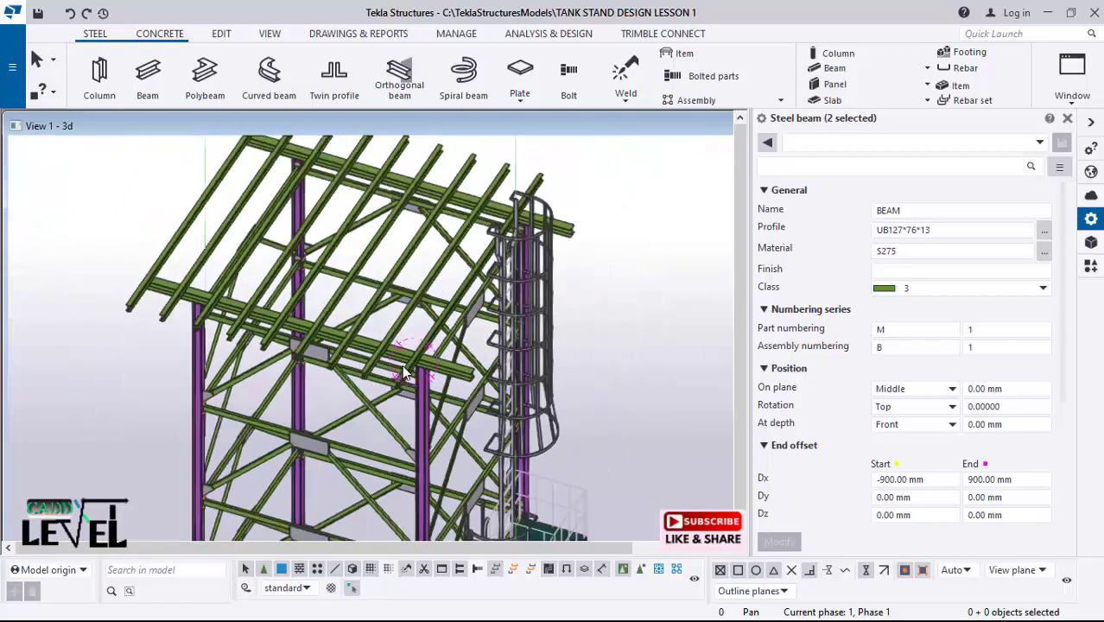
pyautogui.scroll(5, 404, 377)
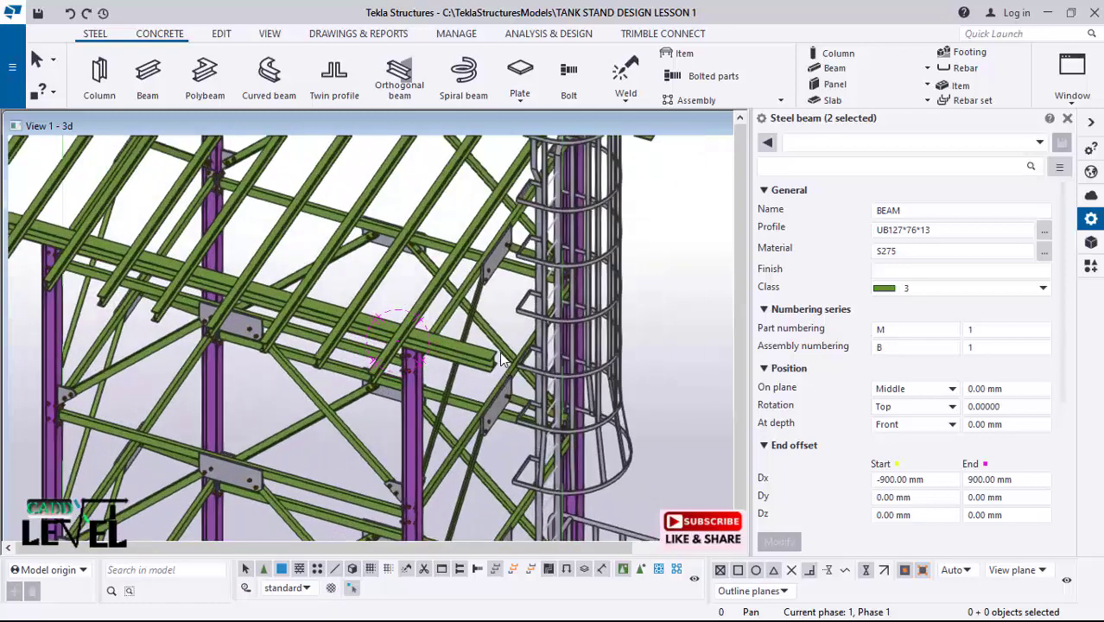
pyautogui.scroll(4, 501, 350)
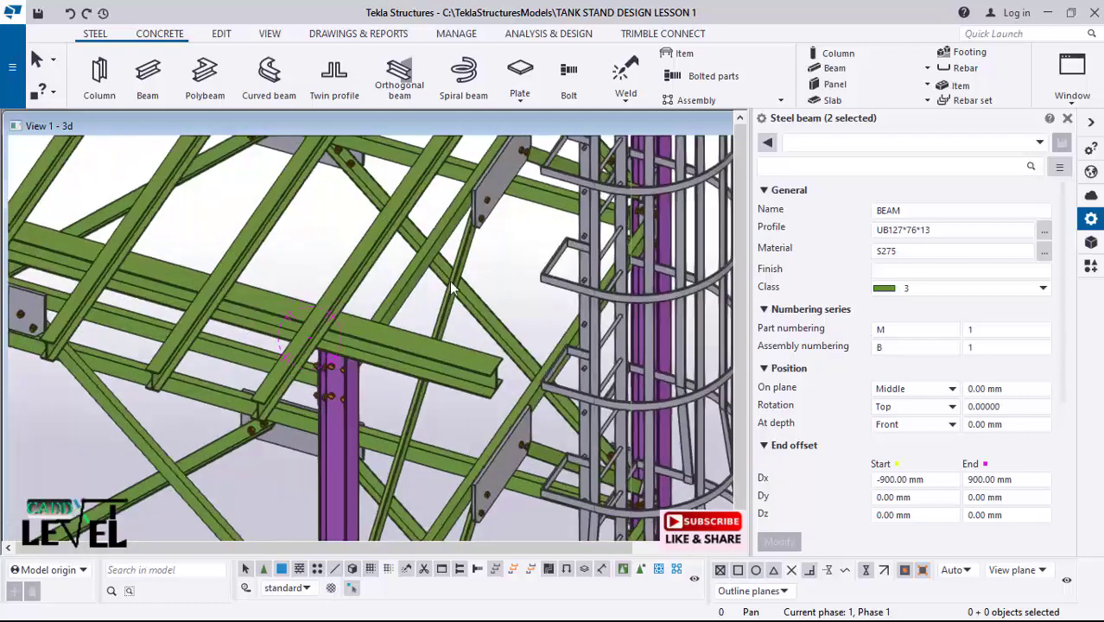
pyautogui.scroll(-5, 432, 354)
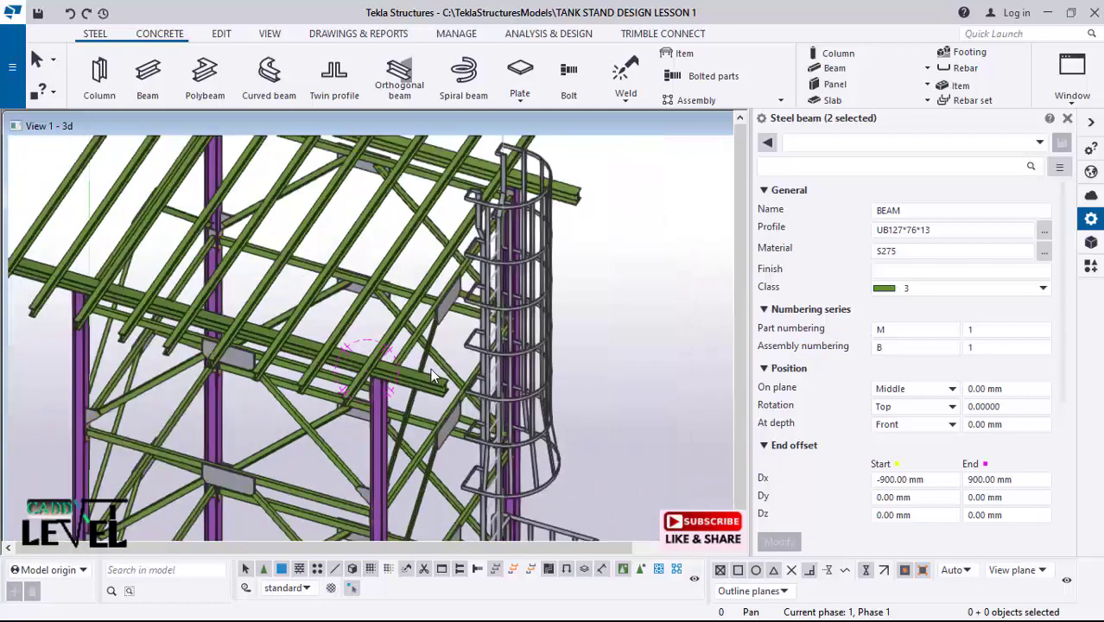
pyautogui.keyDown('ctrl'); pyautogui.moveTo(431, 334); pyautogui.dragTo(409, 318, button='middle'); pyautogui.keyUp('ctrl')
pyautogui.scroll(1, 430, 229)
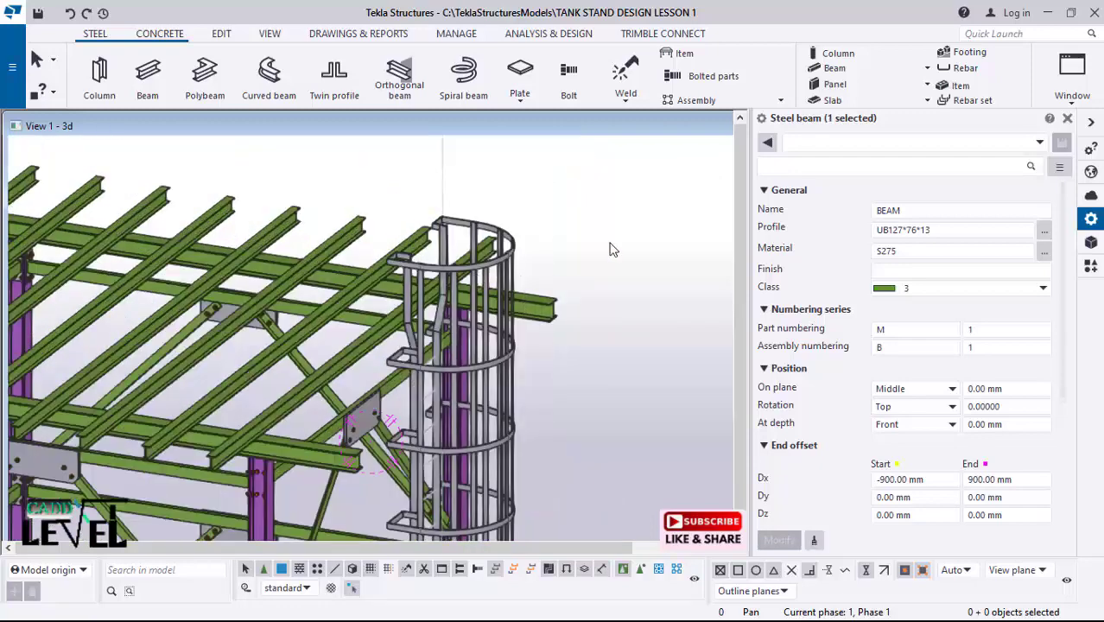
pyautogui.scroll(-2, 611, 249)
pyautogui.scroll(1, 436, 404)
pyautogui.scroll(3, 351, 404)
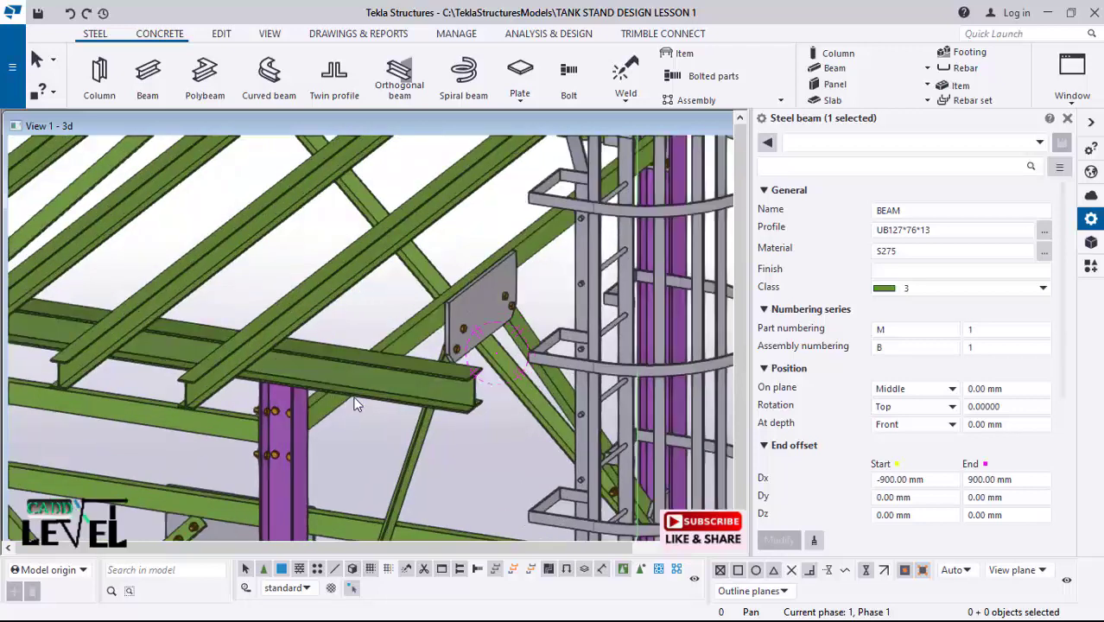
# Step: Examine the near UC152*152*30 support beam's end offsets and compare its two overhanging ends
pyautogui.scroll(-3, 425, 411)
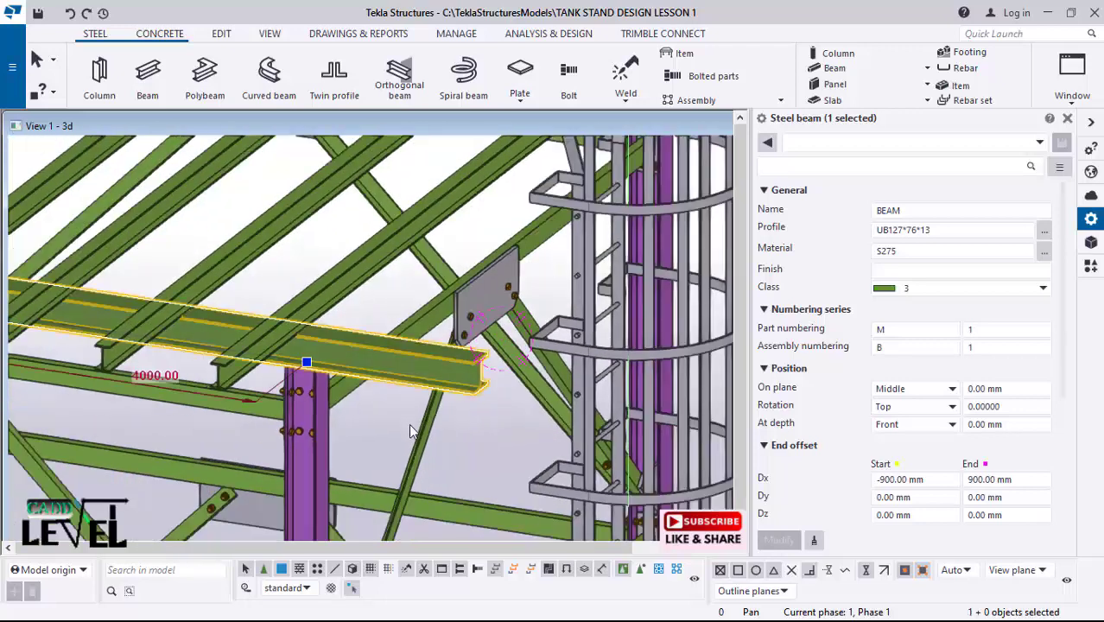
pyautogui.scroll(2, 421, 393)
pyautogui.scroll(-1, 422, 349)
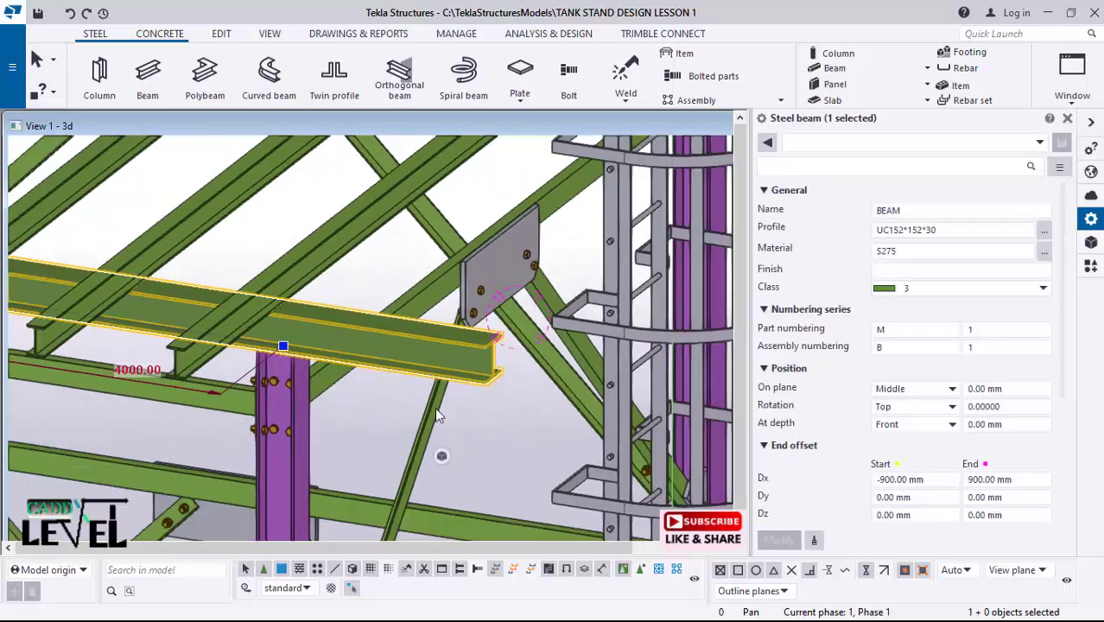
pyautogui.scroll(-2, 448, 390)
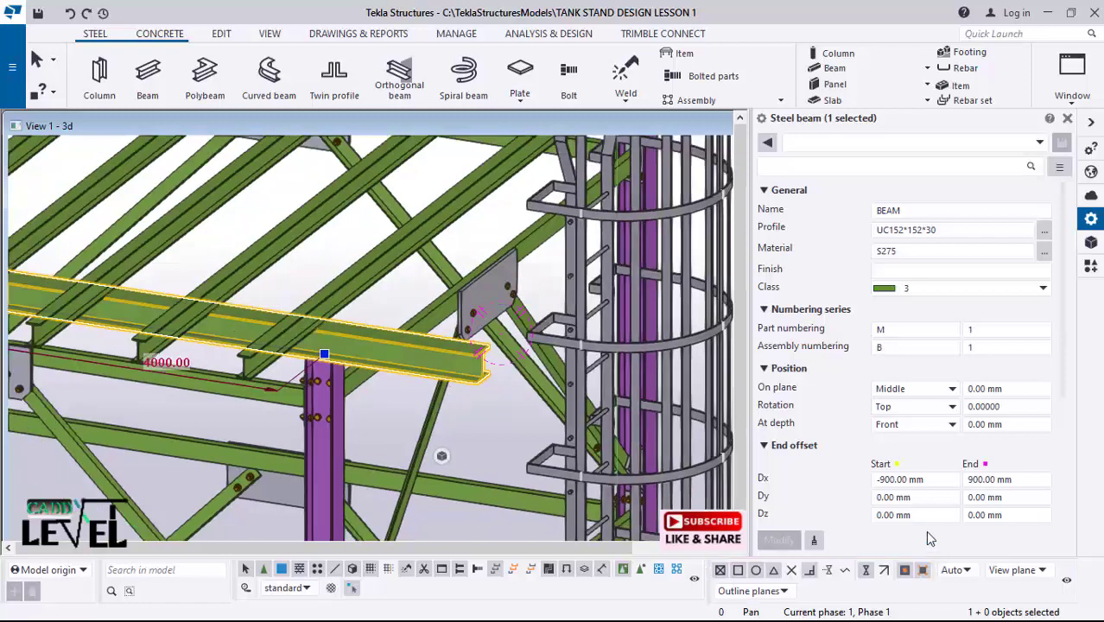
pyautogui.scroll(-4, 567, 411)
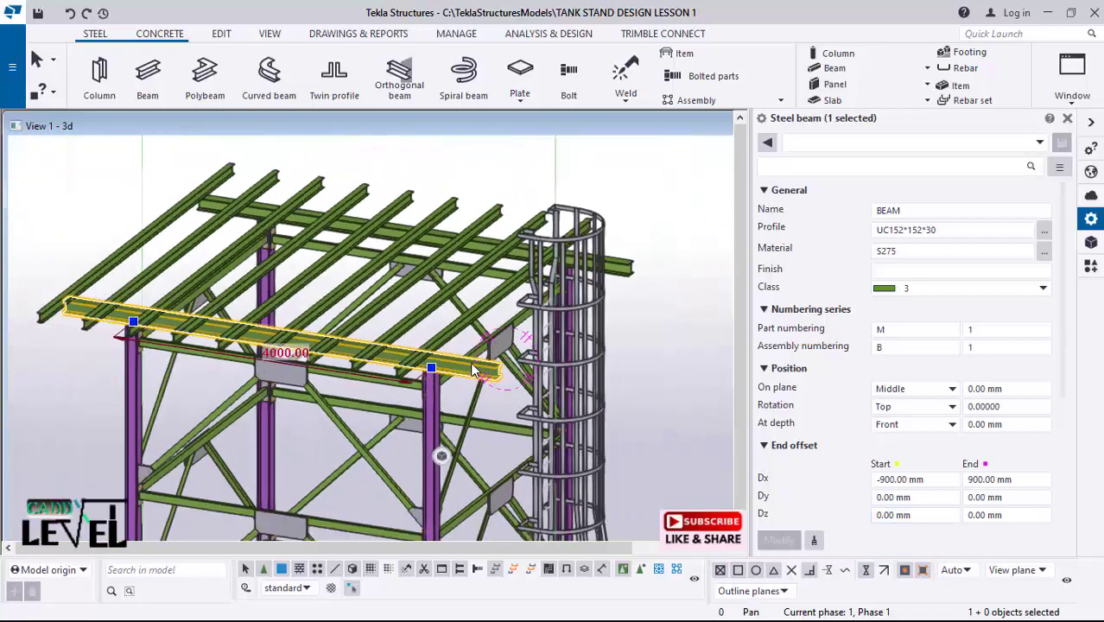
pyautogui.scroll(3, 458, 386)
pyautogui.keyDown('ctrl'); pyautogui.moveTo(493, 383); pyautogui.dragTo(435, 403, button='middle'); pyautogui.keyUp('ctrl')
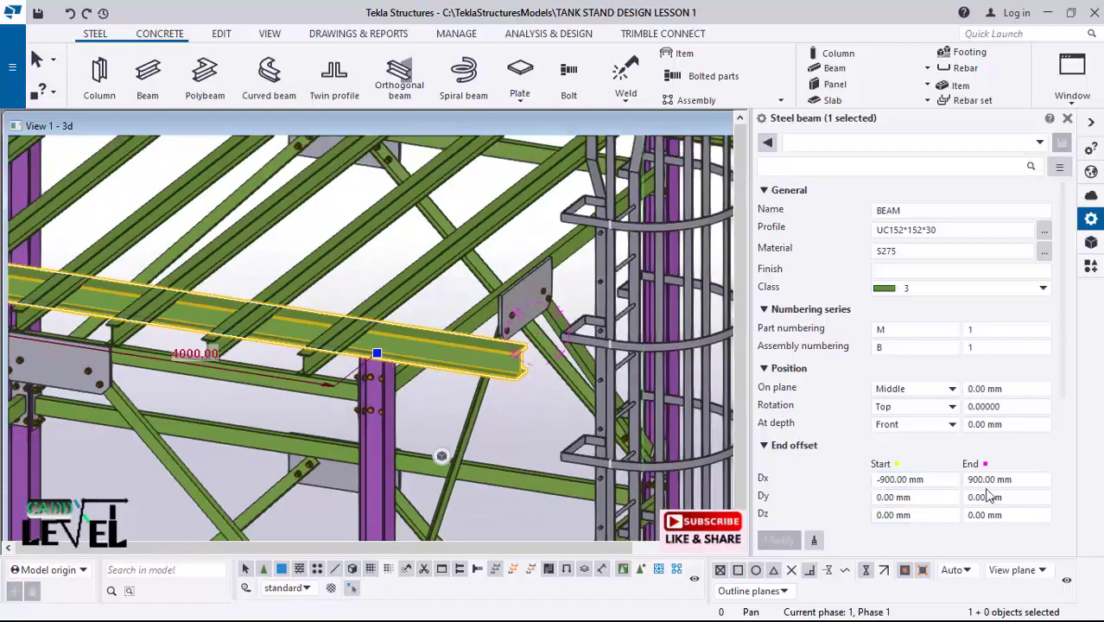
pyautogui.scroll(-3, 1006, 483)
pyautogui.scroll(-5, 561, 437)
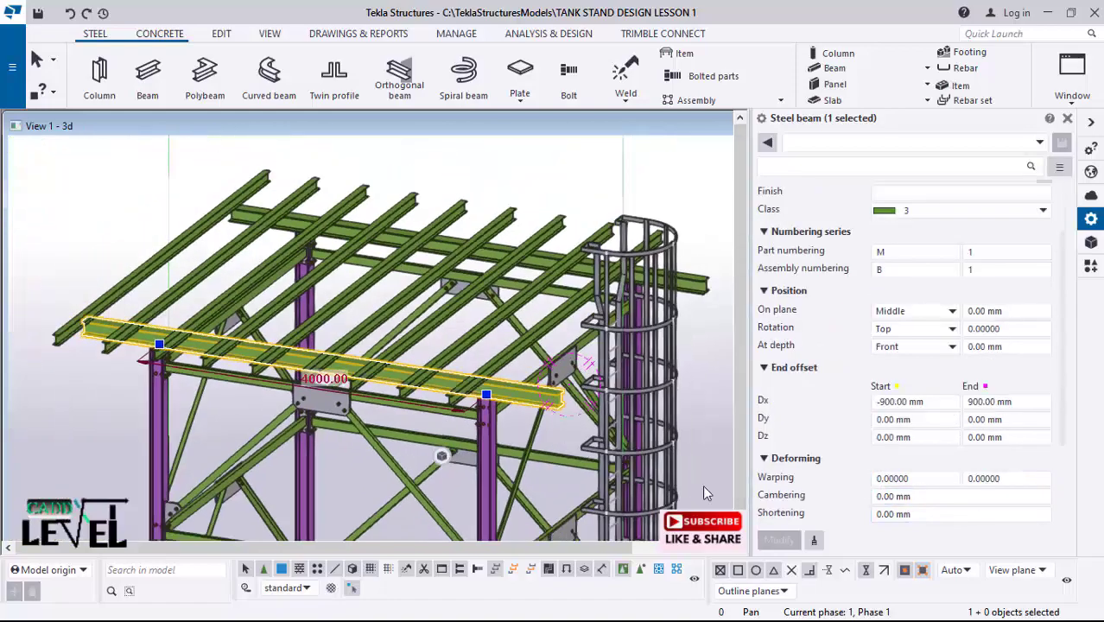
pyautogui.keyDown('ctrl'); pyautogui.moveTo(110, 318); pyautogui.dragTo(98, 342, button='middle'); pyautogui.keyUp('ctrl')
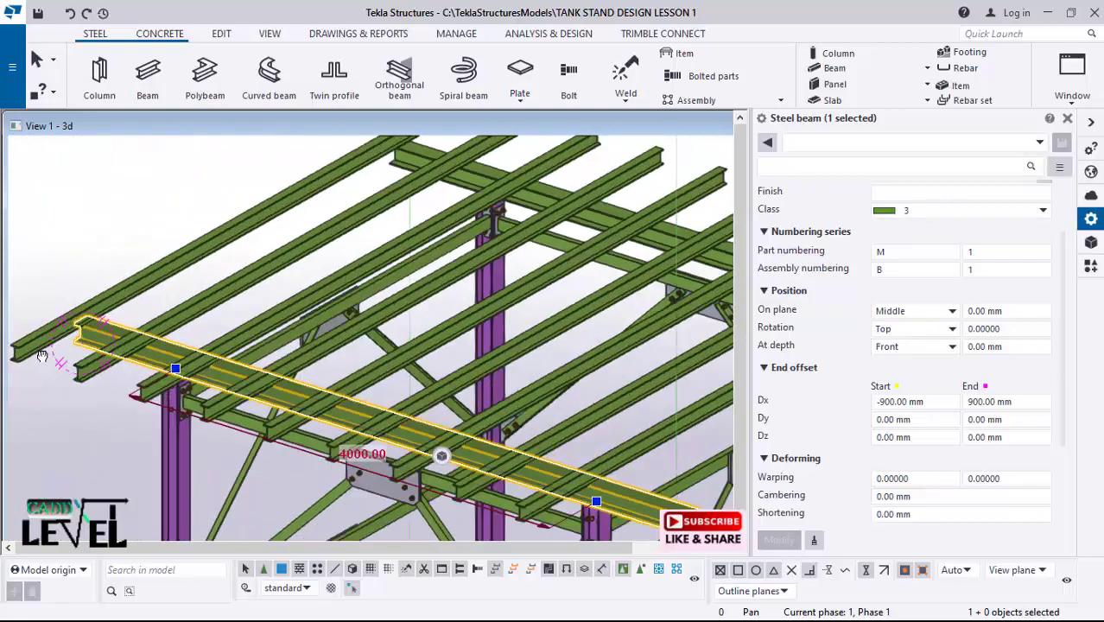
pyautogui.scroll(-4, 108, 311)
pyautogui.scroll(3, 245, 355)
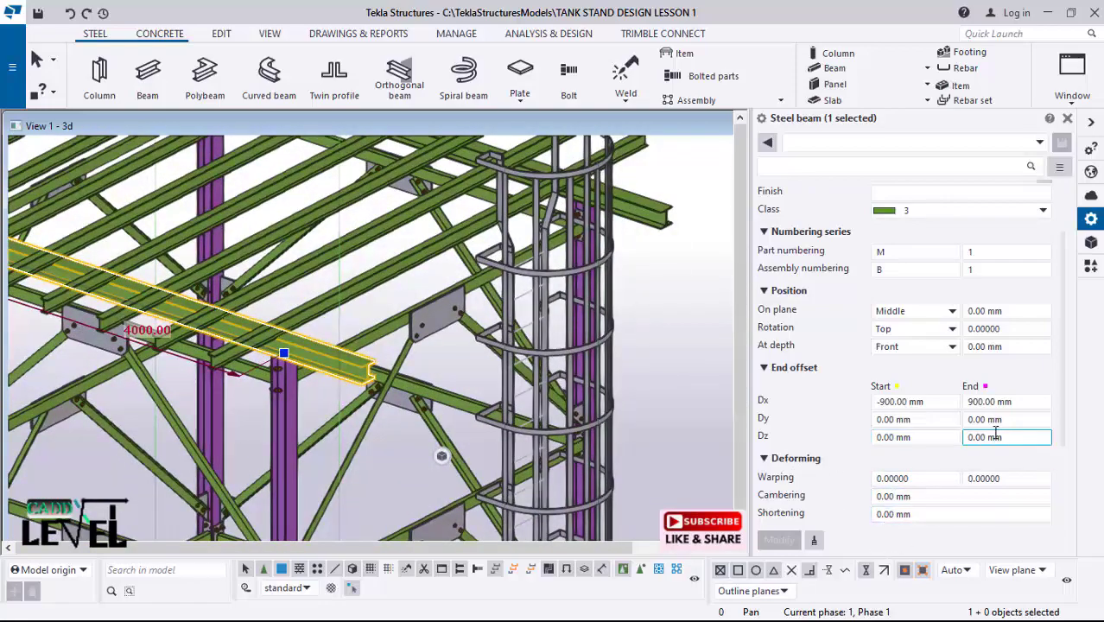
# Step: Set the near support beam's End offset Dx to 0 mm at the ladder cage side
pyautogui.click(285, 353)
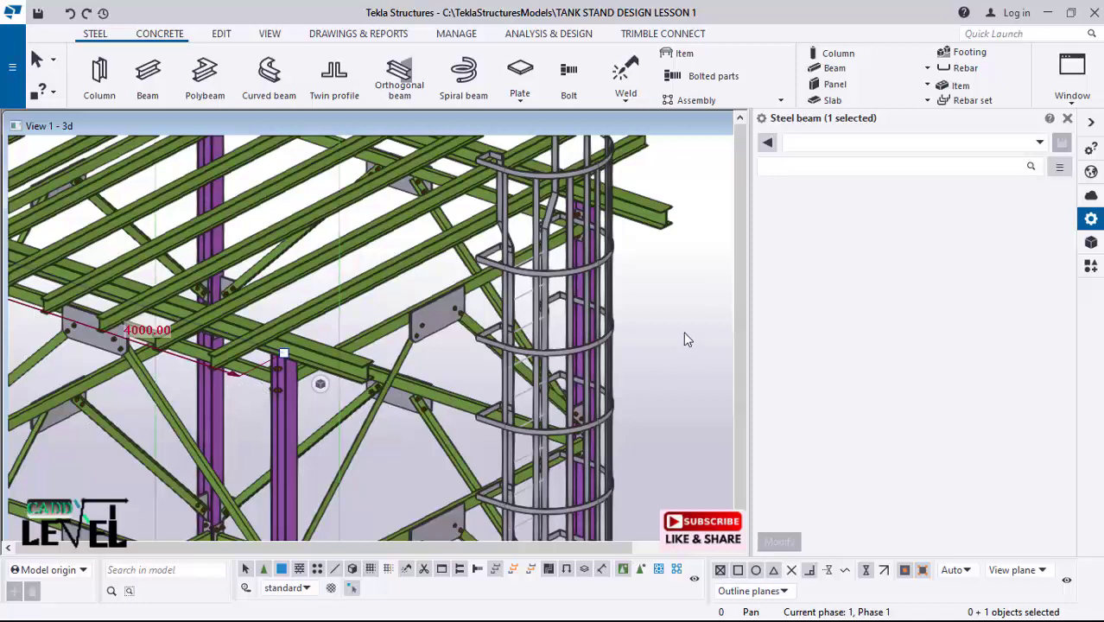
pyautogui.click(630, 345)
pyautogui.click(361, 375)
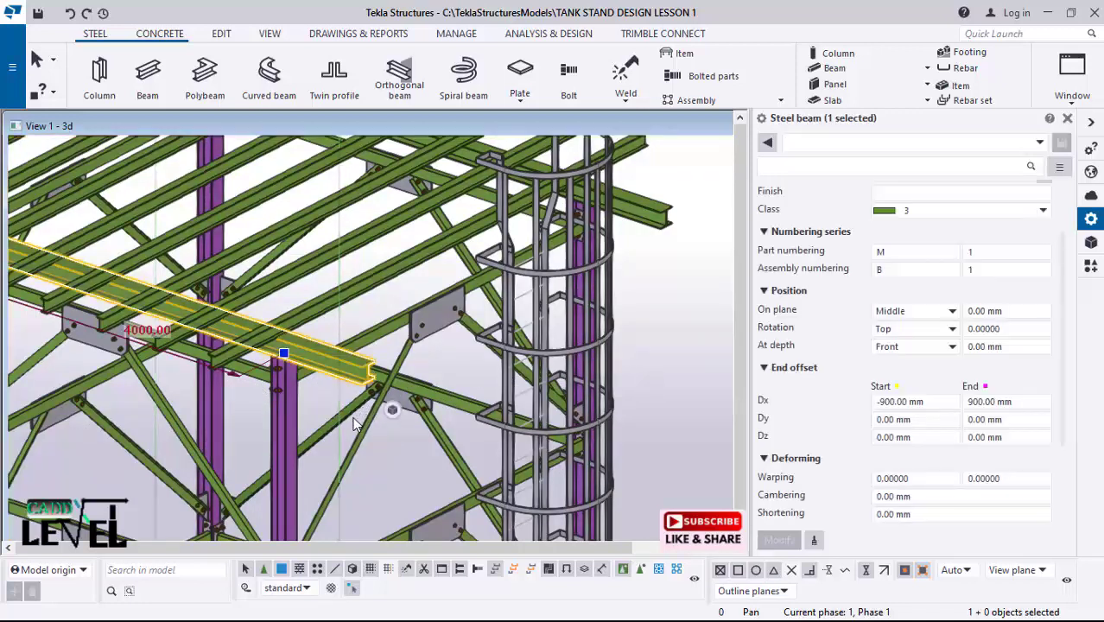
pyautogui.click(915, 401)
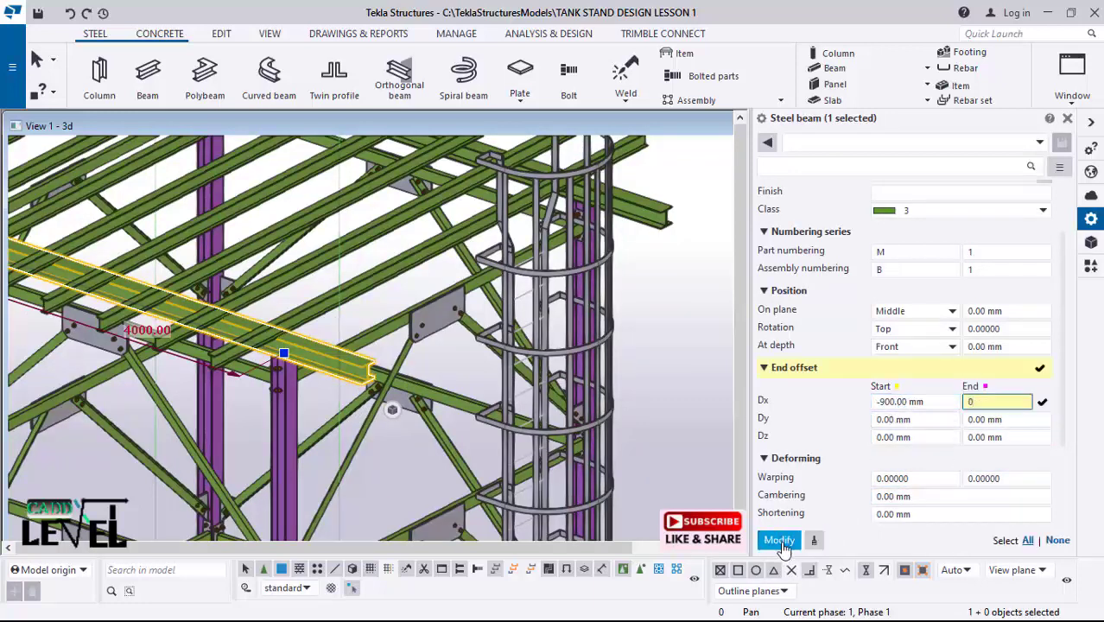
pyautogui.click(778, 540)
# Step: Extend the near support beam's end point to the column's outer flange face, giving a 4078.80 mm span
pyautogui.scroll(5, 309, 377)
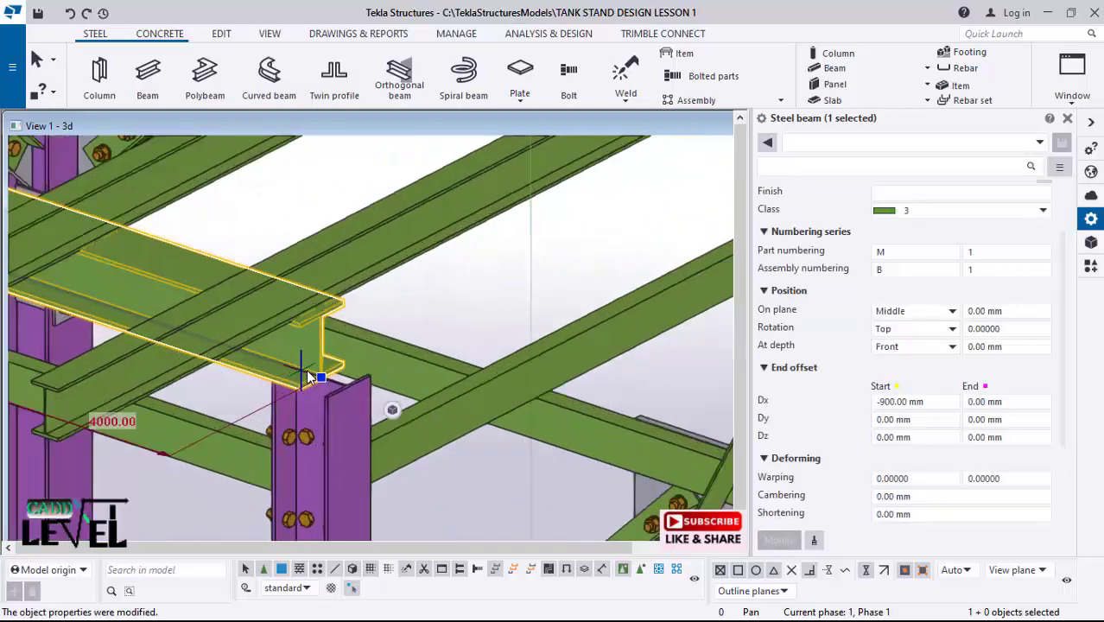
pyautogui.scroll(2, 309, 378)
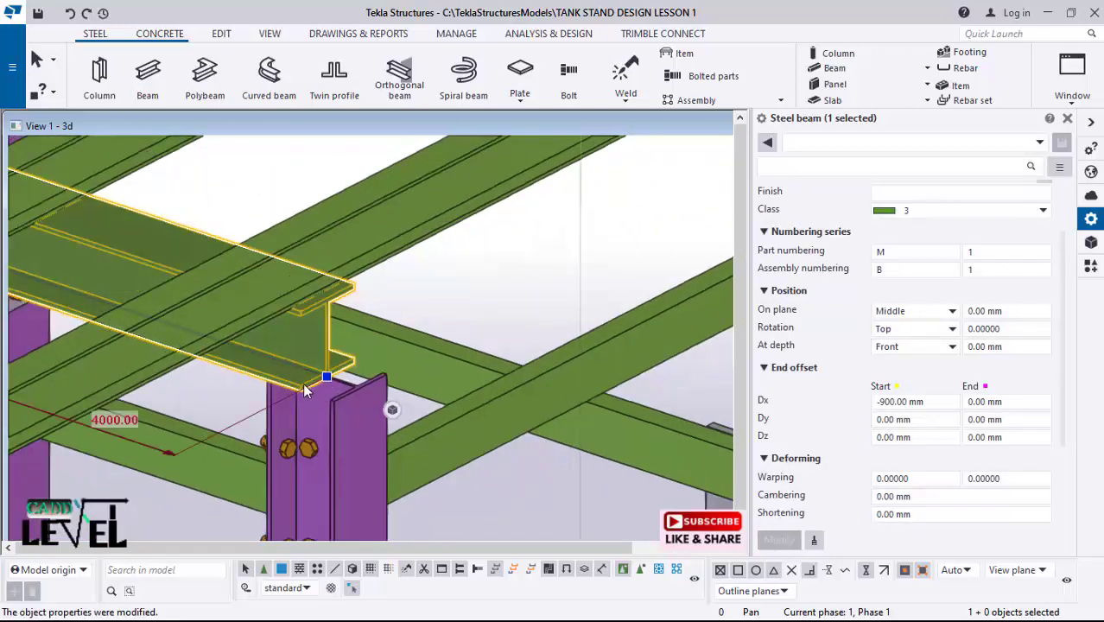
pyautogui.keyDown('ctrl'); pyautogui.moveTo(305, 385); pyautogui.dragTo(354, 415, button='middle'); pyautogui.keyUp('ctrl')
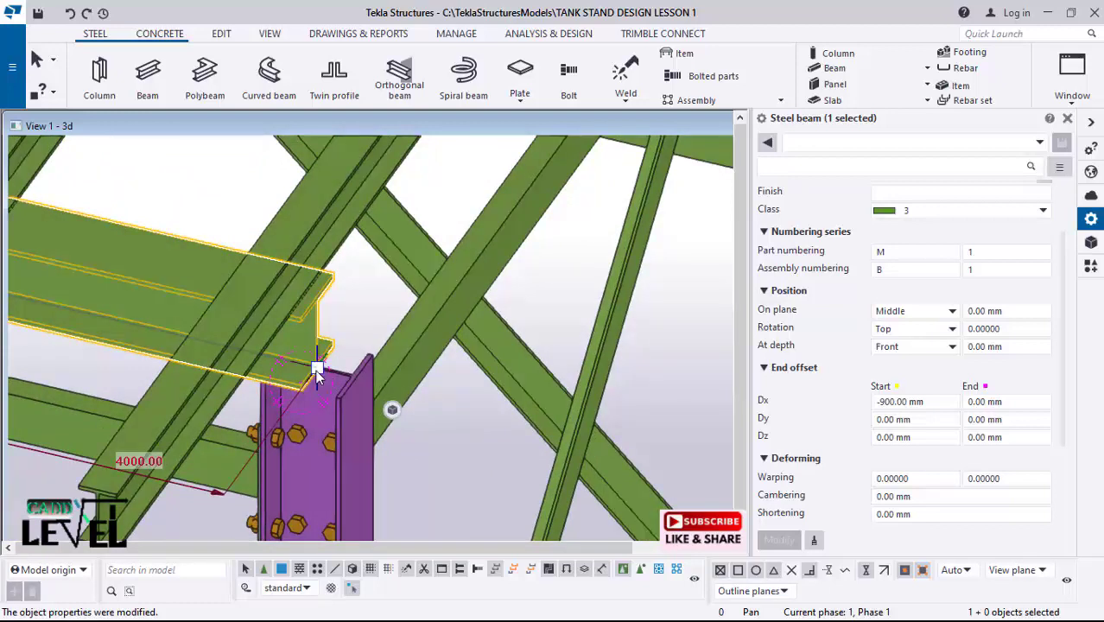
pyautogui.moveTo(320, 368); pyautogui.dragTo(347, 376)
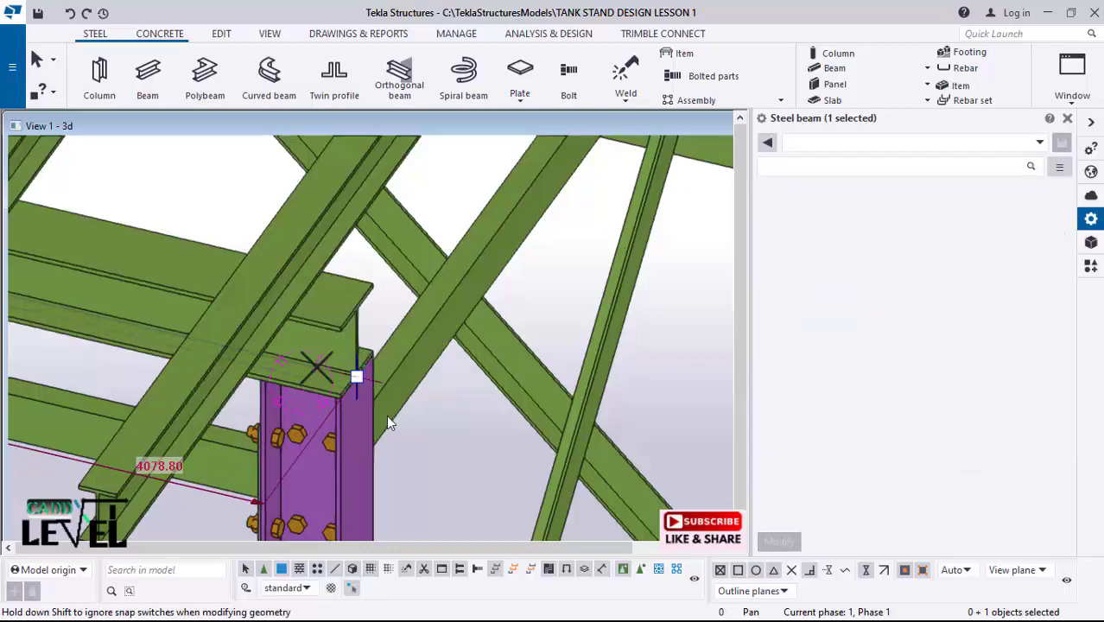
pyautogui.scroll(6, 357, 378)
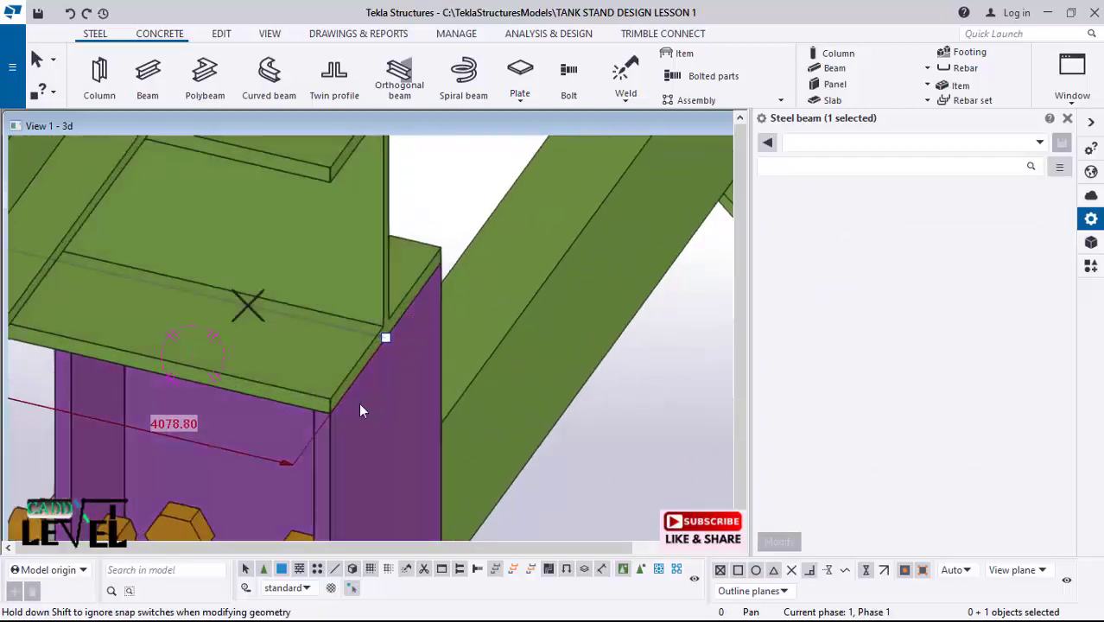
pyautogui.keyDown('ctrl'); pyautogui.moveTo(353, 386); pyautogui.dragTo(339, 429, button='middle'); pyautogui.keyUp('ctrl')
# Step: Set the End offset Dx of the far support beam passing through the ladder cage to 0 mm
pyautogui.scroll(-10, 255, 434)
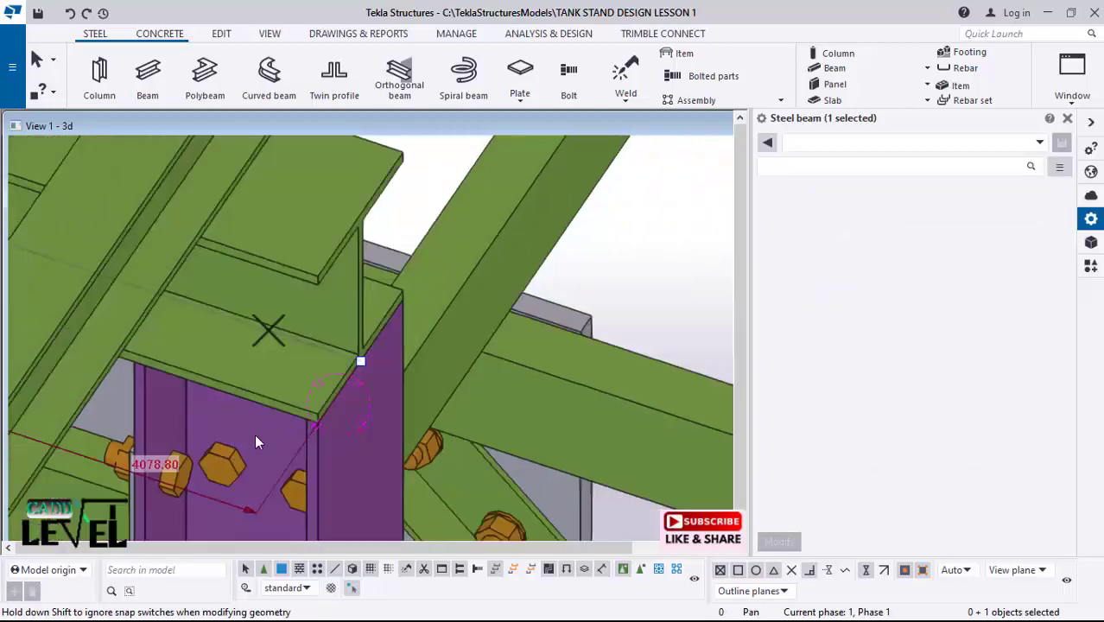
pyautogui.scroll(-2, 230, 430)
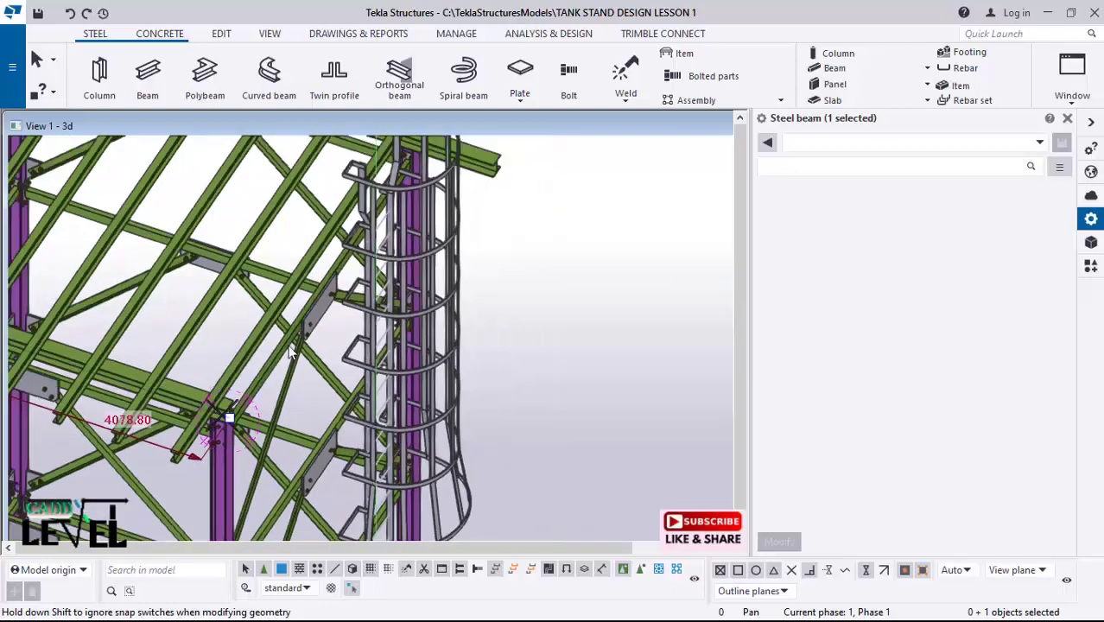
pyautogui.scroll(2, 292, 406)
pyautogui.scroll(-2, 294, 394)
pyautogui.scroll(3, 423, 166)
pyautogui.scroll(2, 401, 198)
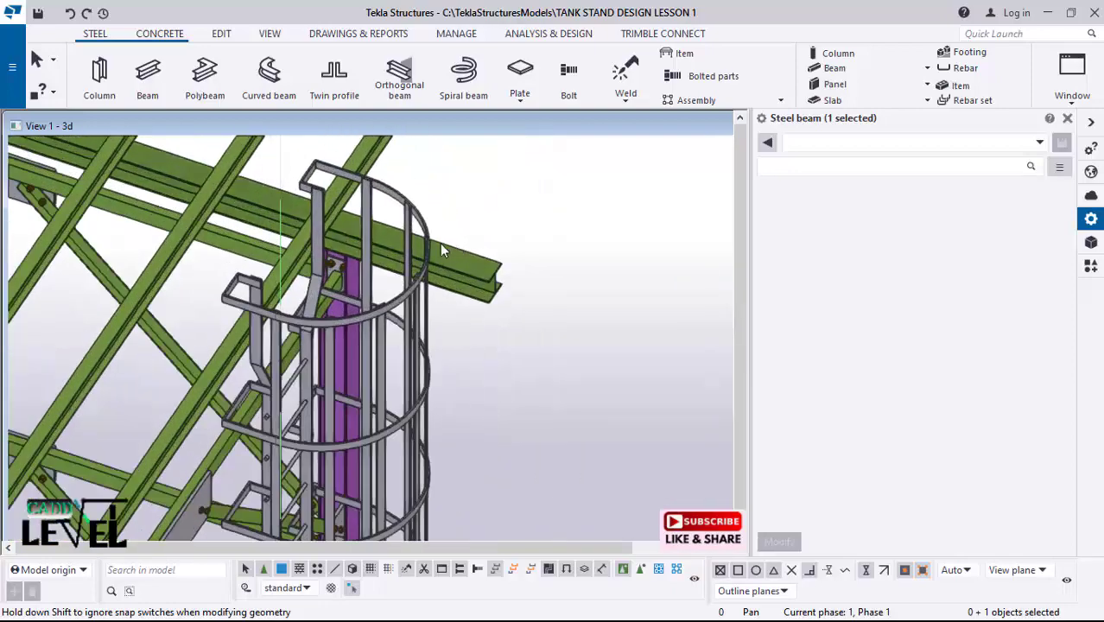
pyautogui.click(469, 260)
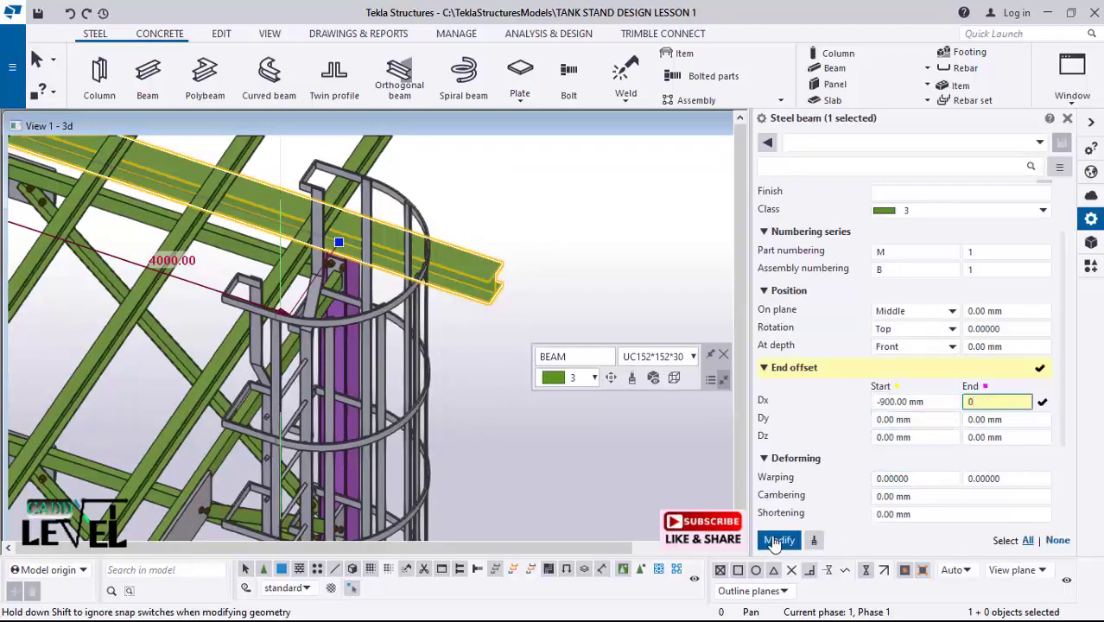
pyautogui.click(778, 541)
# Step: Extend the far support beam's end point to its column's outer flange face, giving a 4078.80 mm span
pyautogui.scroll(6, 345, 313)
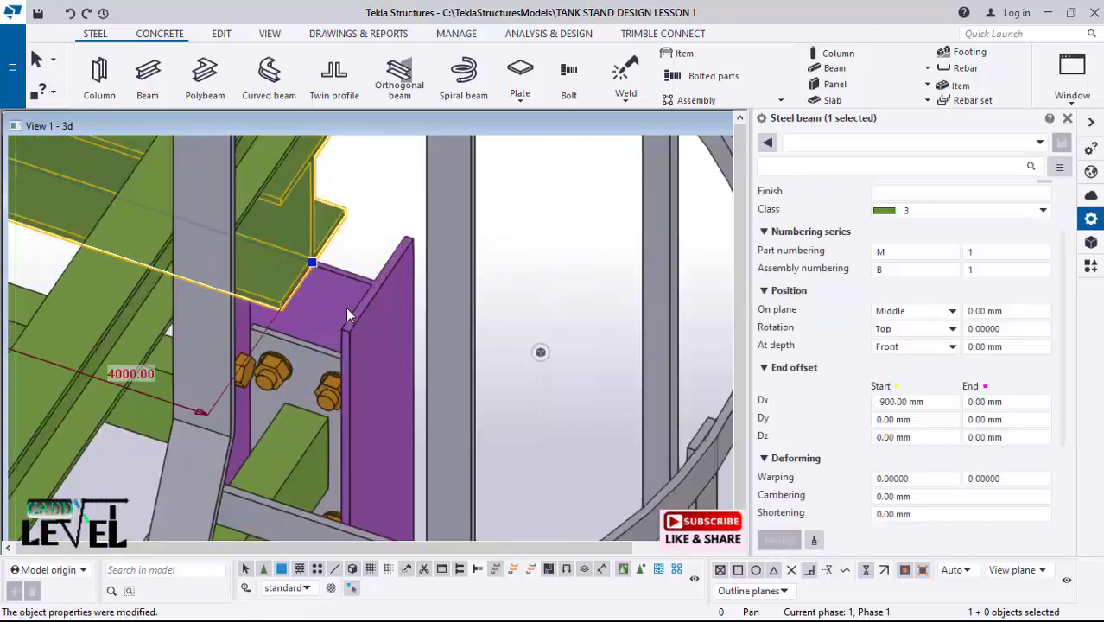
pyautogui.scroll(2, 320, 267)
pyautogui.moveTo(311, 257); pyautogui.dragTo(338, 268)
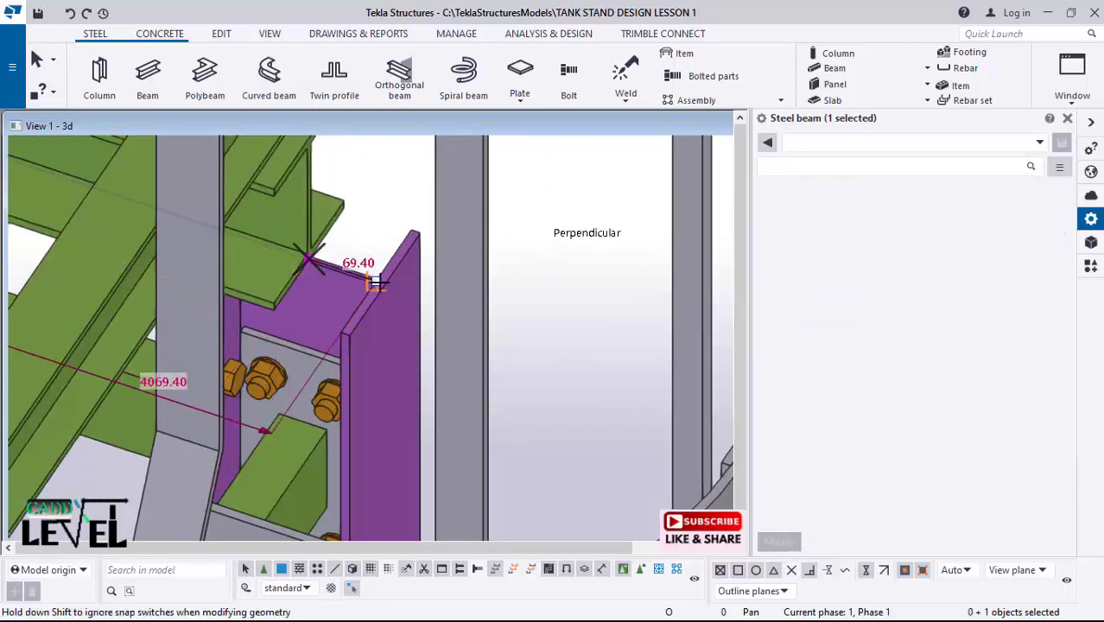
pyautogui.scroll(-8, 388, 285)
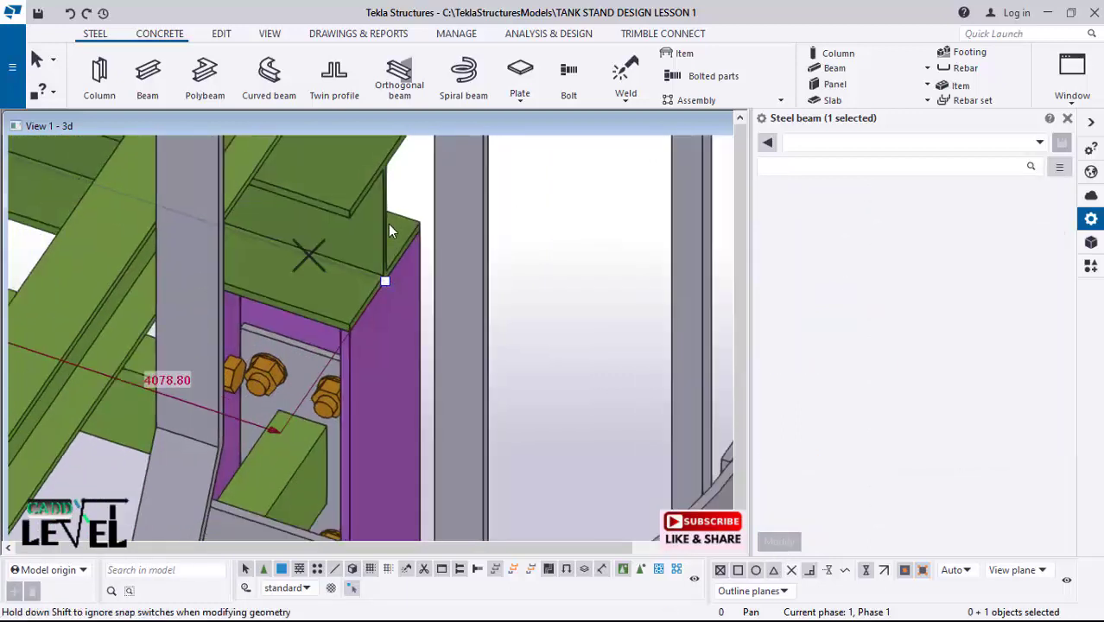
# Step: Check the shortened support beam ends and the last cross beam for clearance to the ladder cage
pyautogui.scroll(-5, 429, 286)
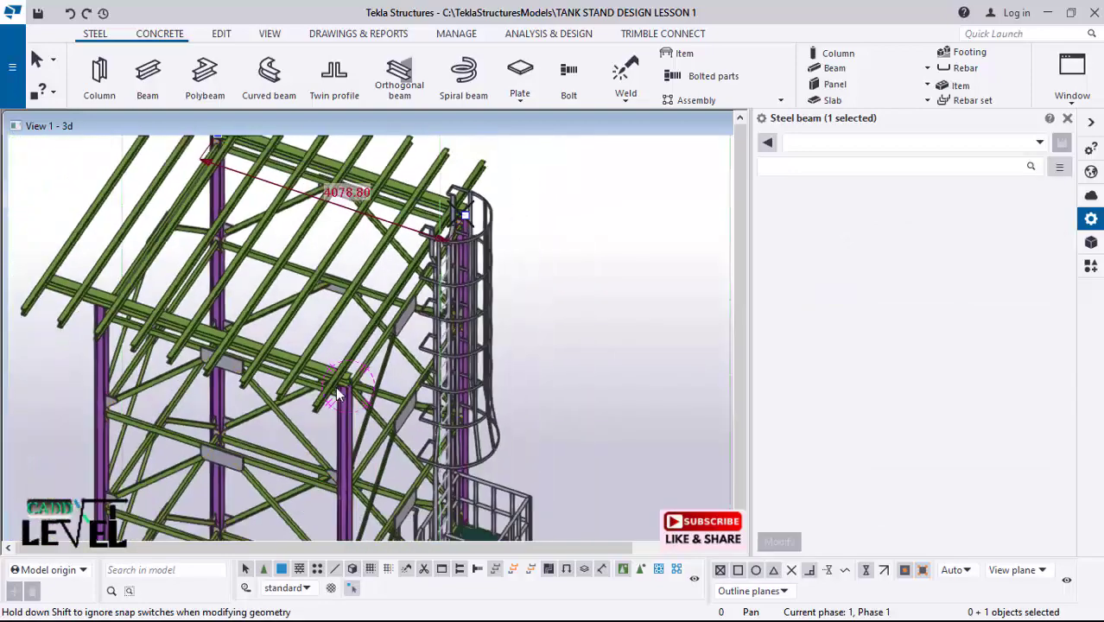
pyautogui.scroll(10, 330, 216)
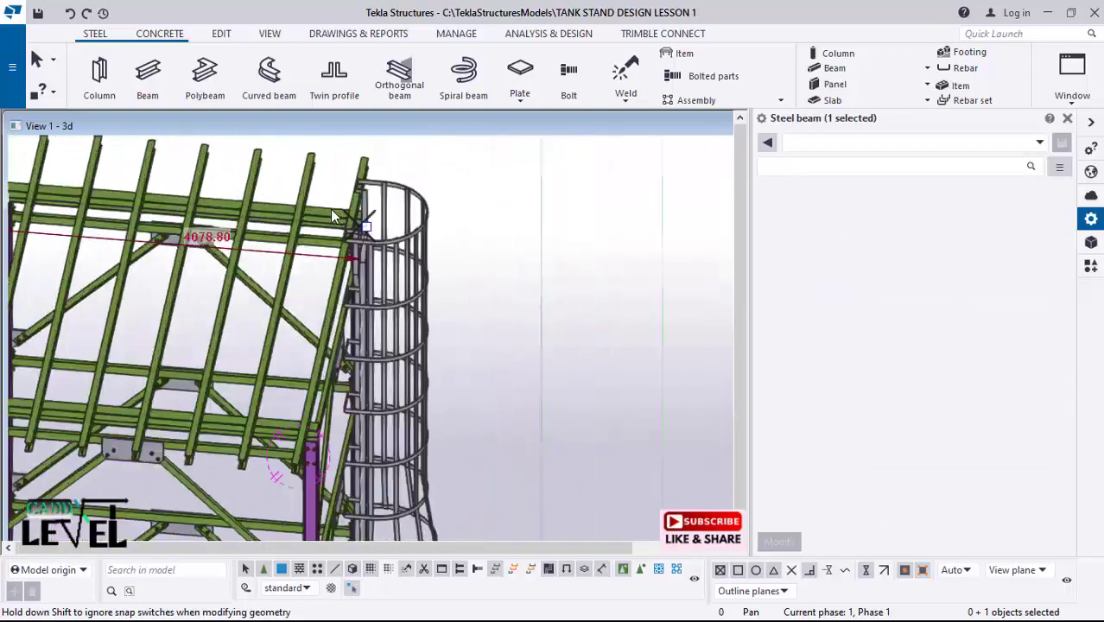
pyautogui.scroll(5, 371, 260)
pyautogui.keyDown('ctrl'); pyautogui.moveTo(384, 337); pyautogui.dragTo(414, 269, button='middle'); pyautogui.keyUp('ctrl')
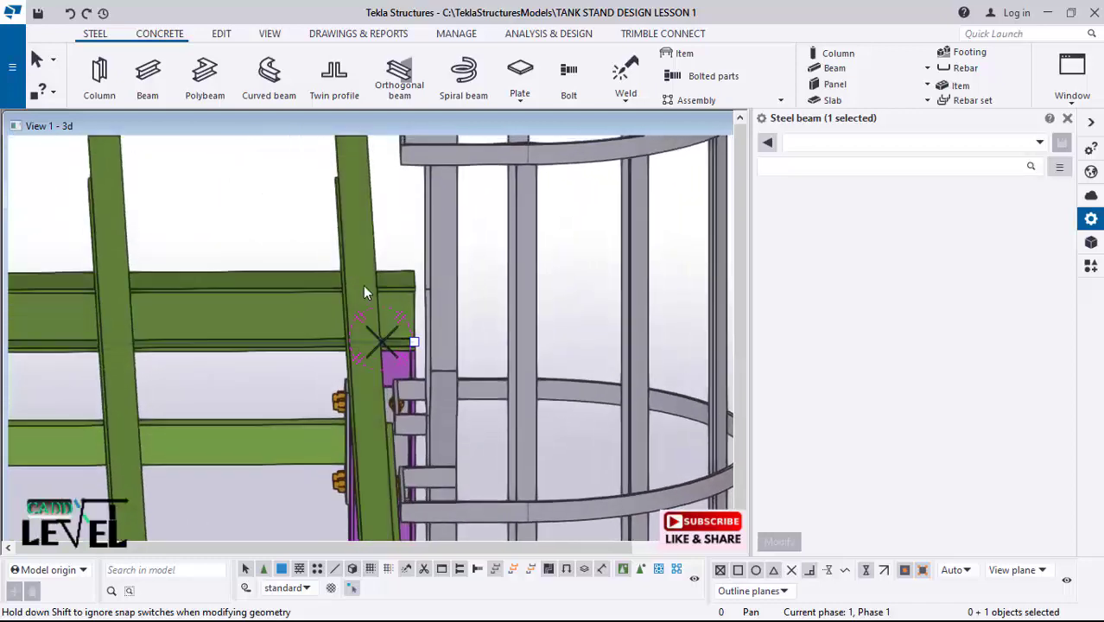
pyautogui.scroll(-4, 336, 282)
pyautogui.scroll(-2, 326, 385)
pyautogui.scroll(-4, 319, 306)
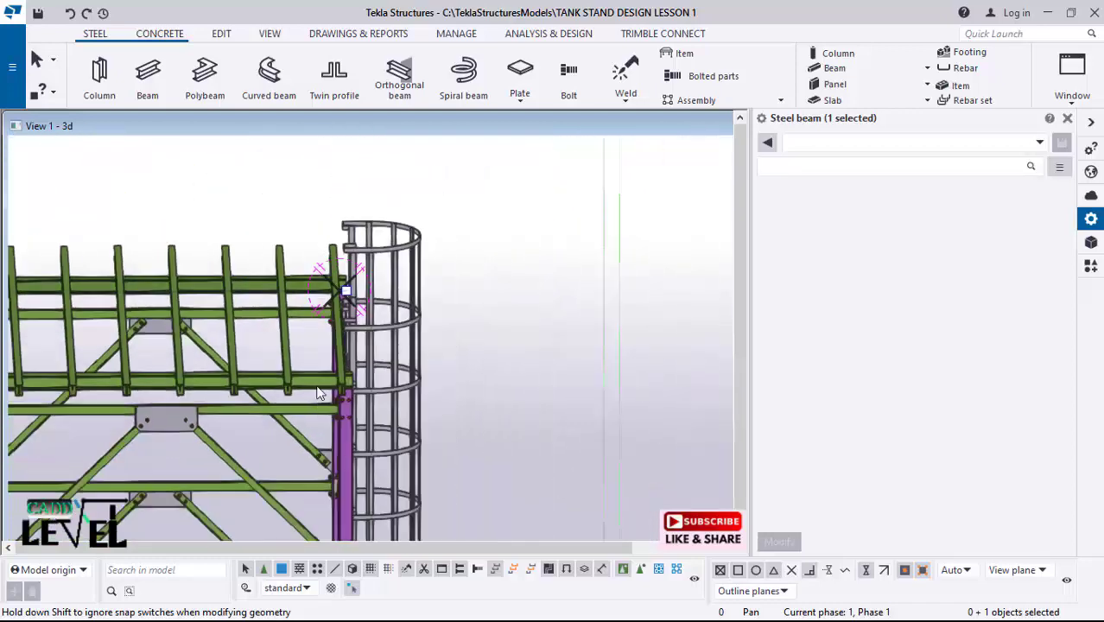
# Step: Move the last cross beam along the support beams so its edge lines up with their shortened ends beside the ladder cage
pyautogui.scroll(5, 324, 323)
pyautogui.scroll(-2, 312, 332)
pyautogui.scroll(4, 314, 339)
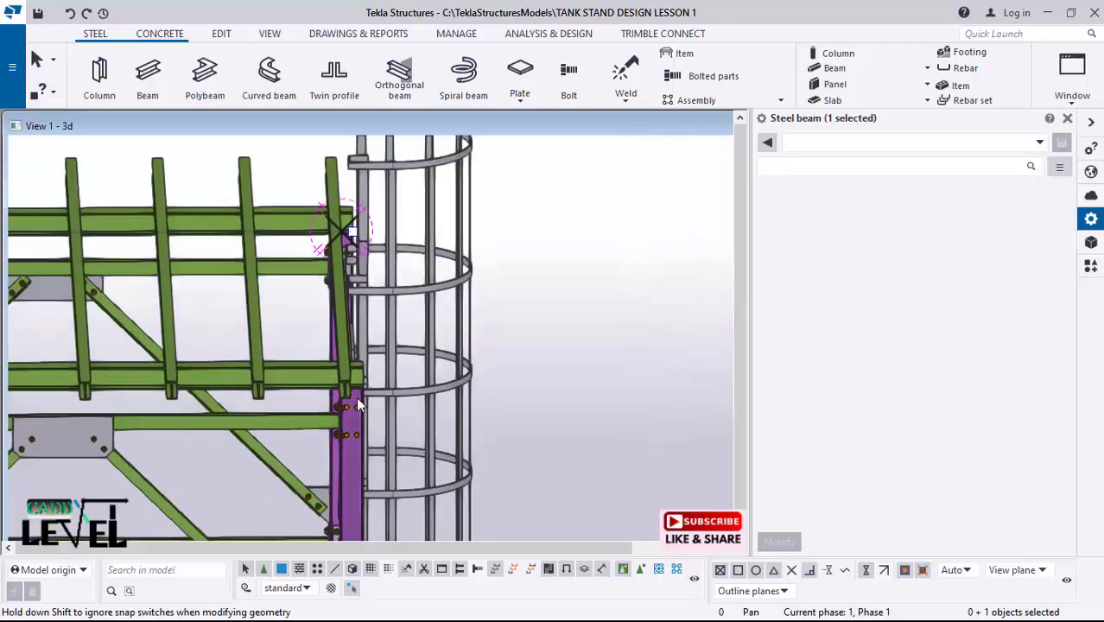
pyautogui.scroll(2, 351, 350)
pyautogui.scroll(1, 359, 317)
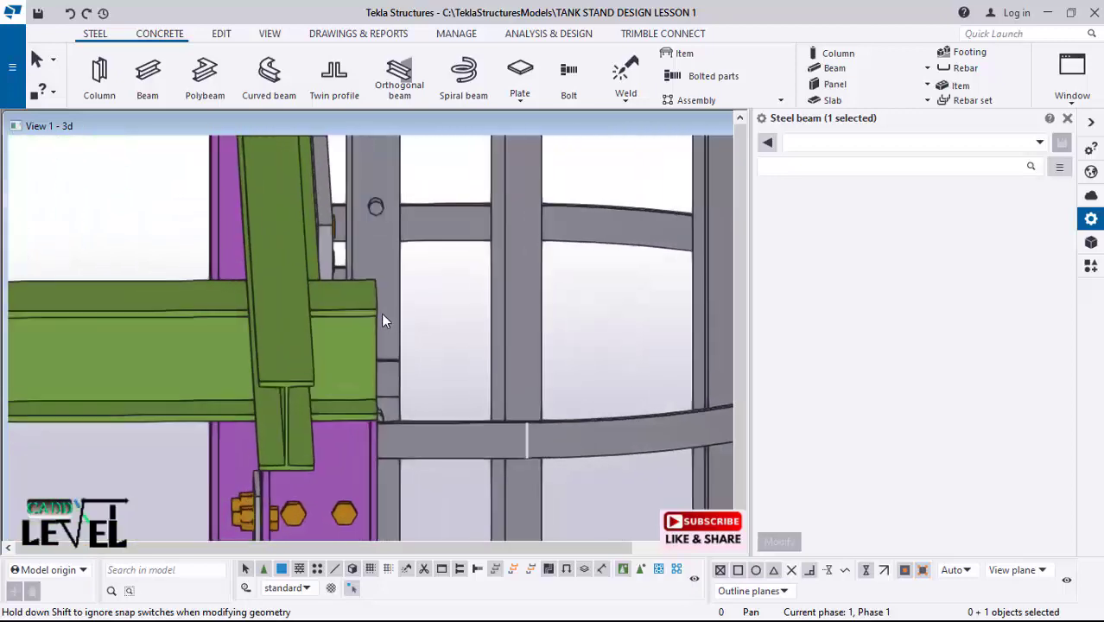
pyautogui.scroll(2, 380, 309)
pyautogui.scroll(1, 379, 318)
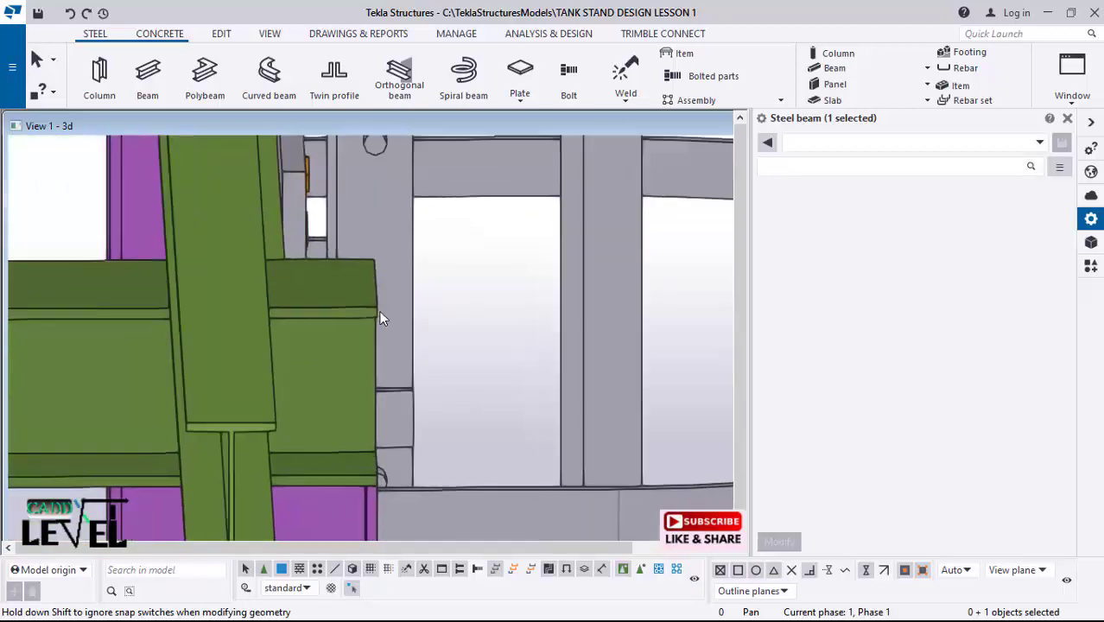
pyautogui.keyDown('ctrl'); pyautogui.moveTo(371, 323); pyautogui.dragTo(256, 258, button='middle'); pyautogui.keyUp('ctrl')
pyautogui.click(254, 257)
pyautogui.scroll(2, 242, 292)
pyautogui.rightClick(501, 342)
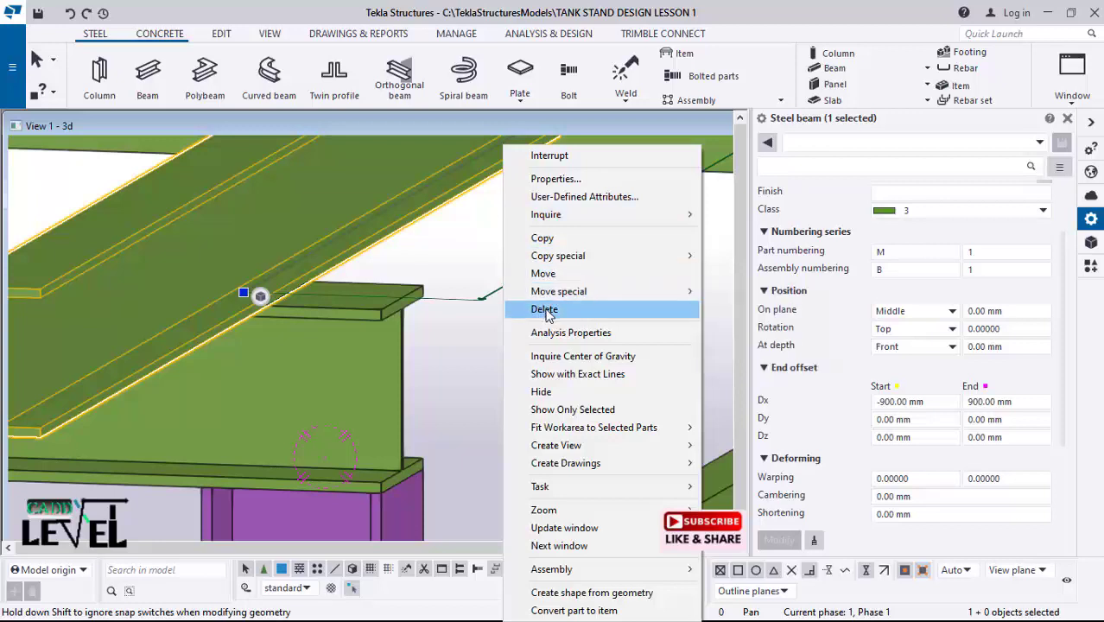
pyautogui.click(542, 274)
pyautogui.scroll(1, 380, 497)
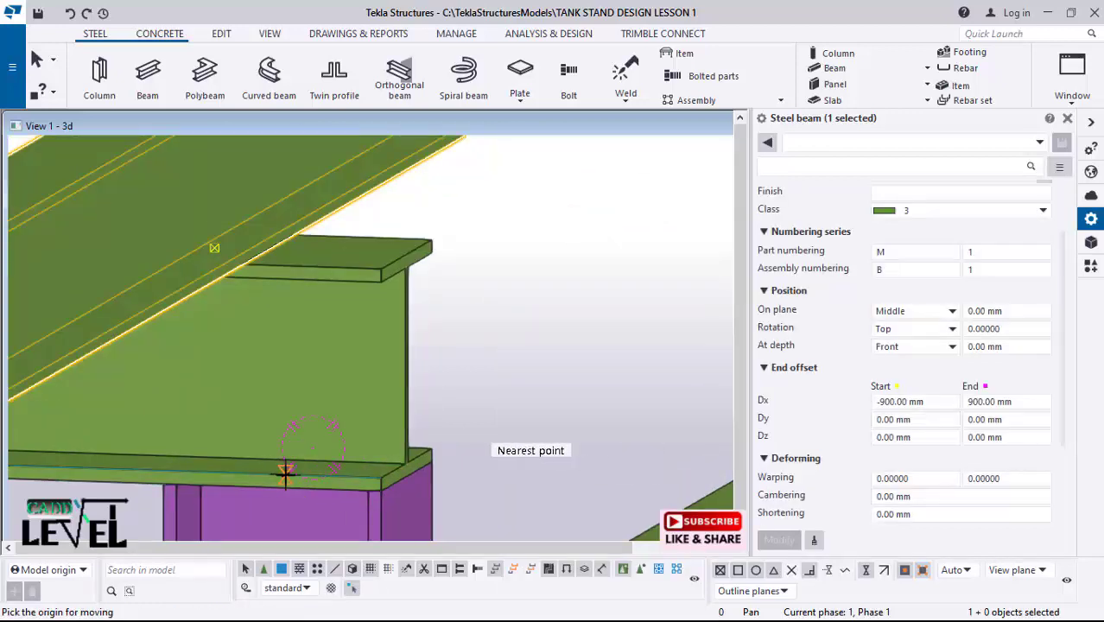
pyautogui.click(377, 482)
pyautogui.scroll(-6, 379, 513)
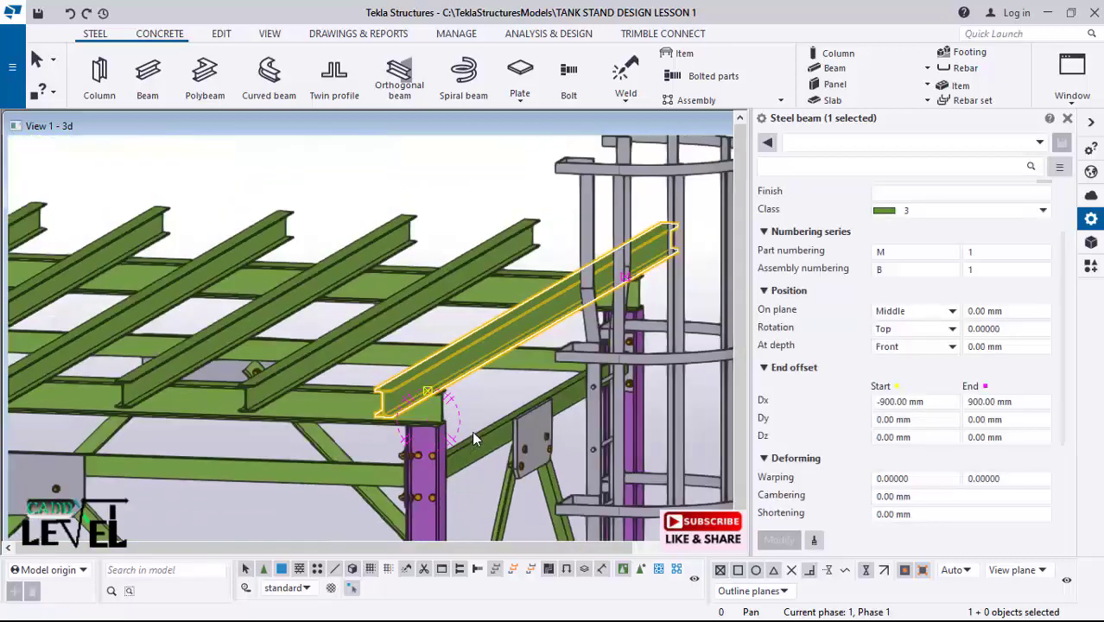
pyautogui.scroll(-2, 473, 439)
pyautogui.keyDown('ctrl'); pyautogui.moveTo(354, 387); pyautogui.dragTo(657, 361, button='middle'); pyautogui.keyUp('ctrl')
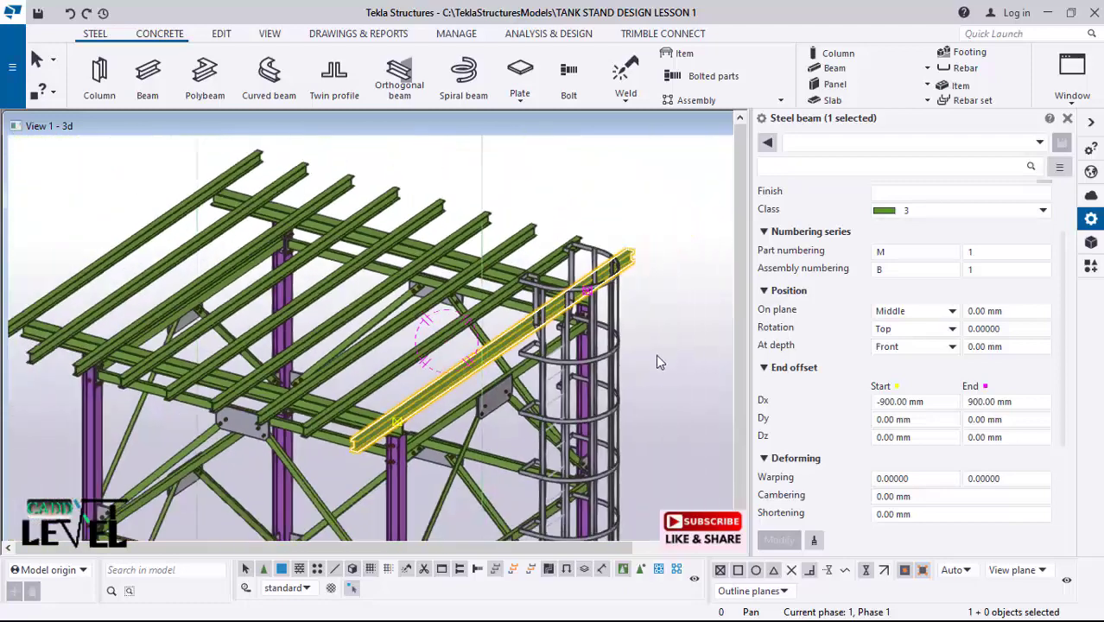
pyautogui.click(660, 334)
pyautogui.scroll(-2, 348, 312)
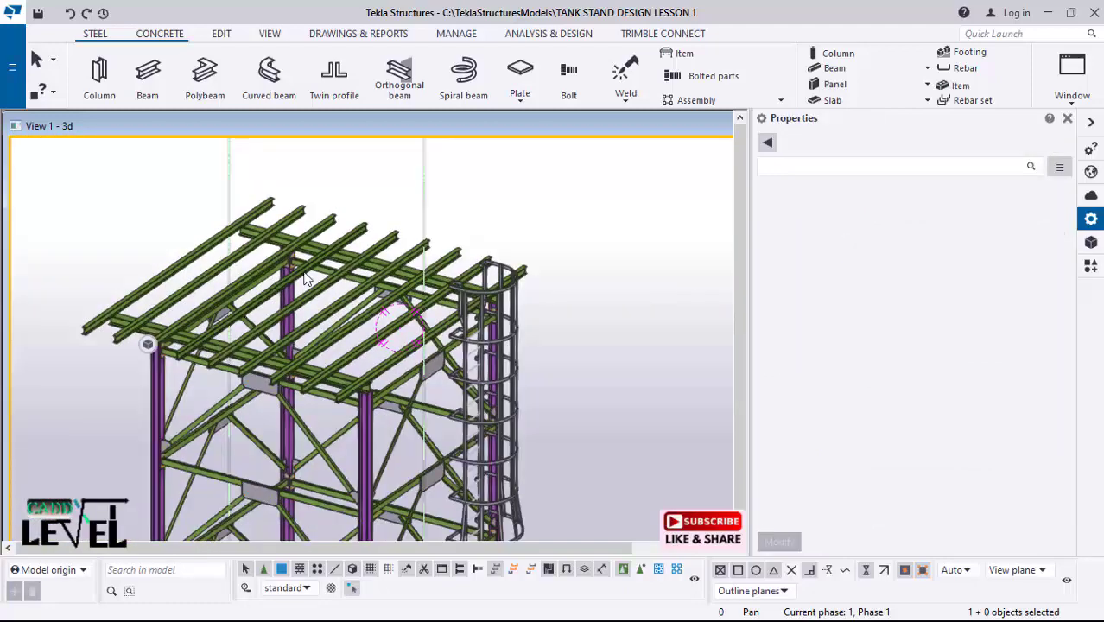
pyautogui.scroll(3, 304, 278)
pyautogui.scroll(-3, 255, 298)
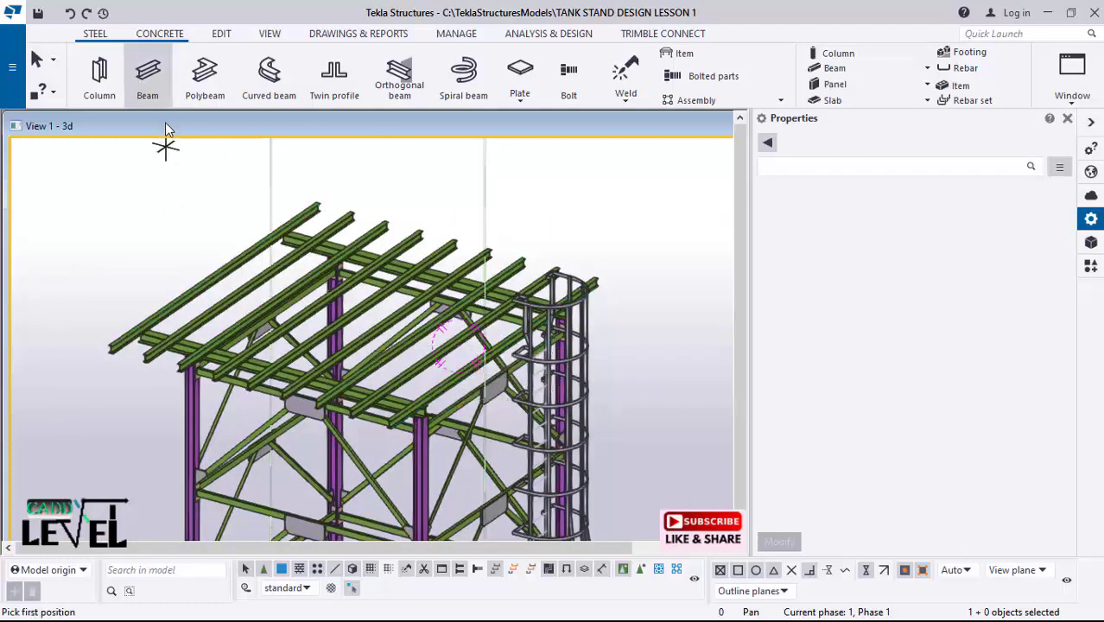
pyautogui.scroll(5, 81, 358)
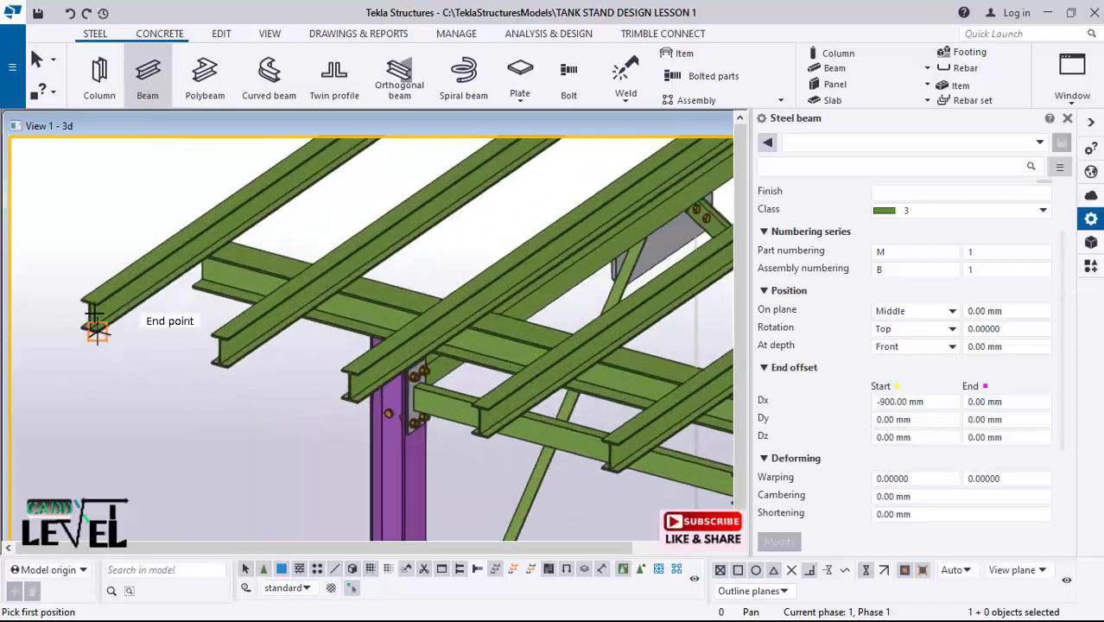
pyautogui.scroll(5, 96, 329)
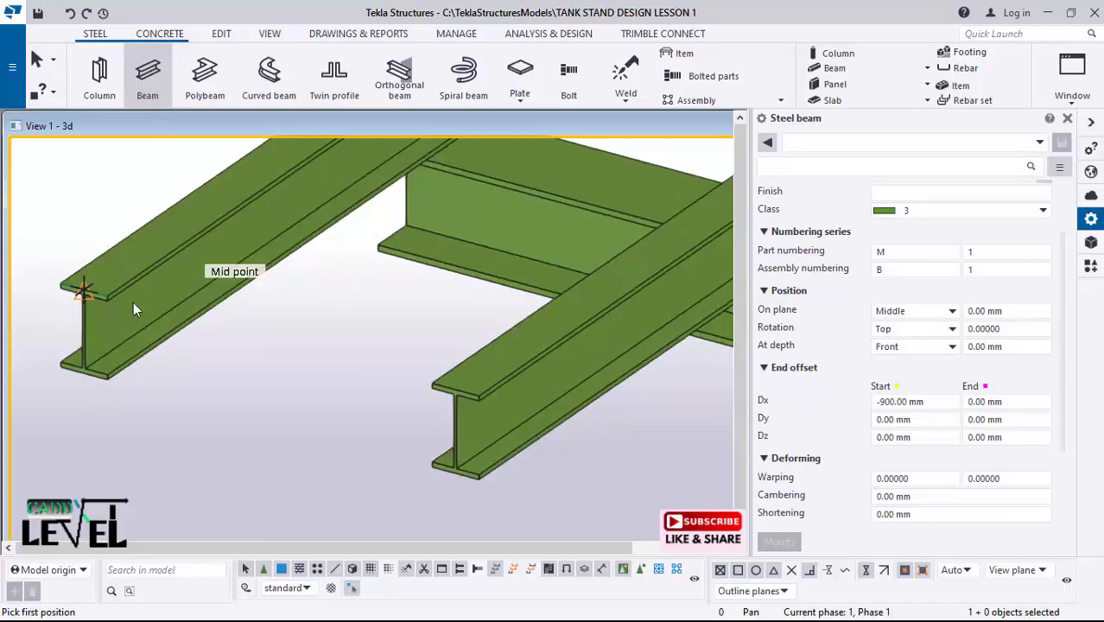
pyautogui.scroll(-2, 89, 313)
pyautogui.scroll(2, 89, 313)
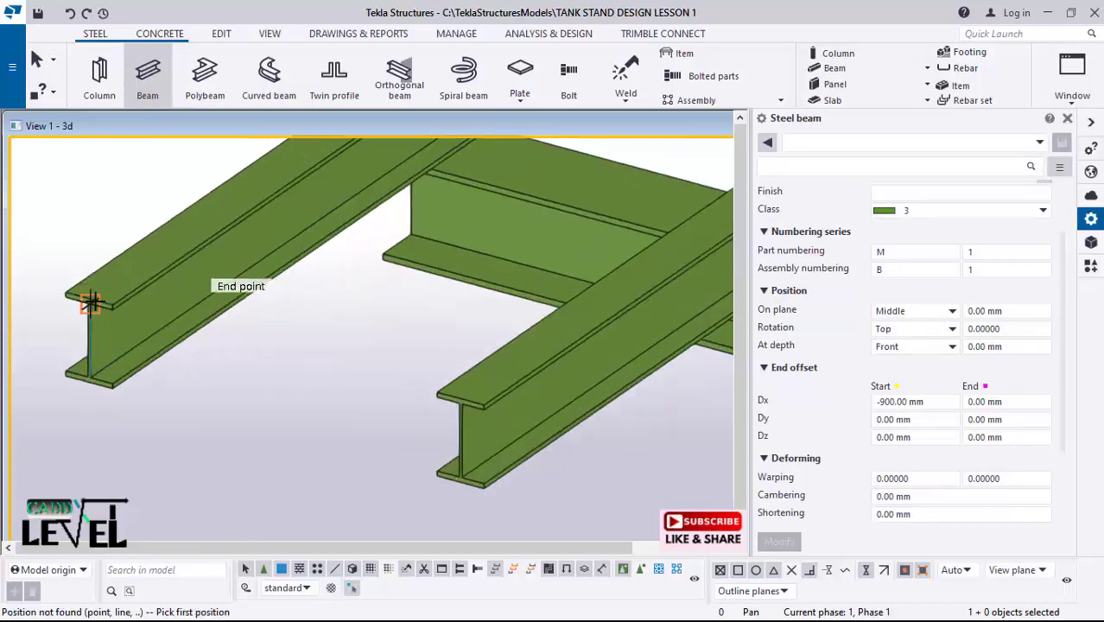
pyautogui.click(97, 299)
pyautogui.scroll(-8, 87, 285)
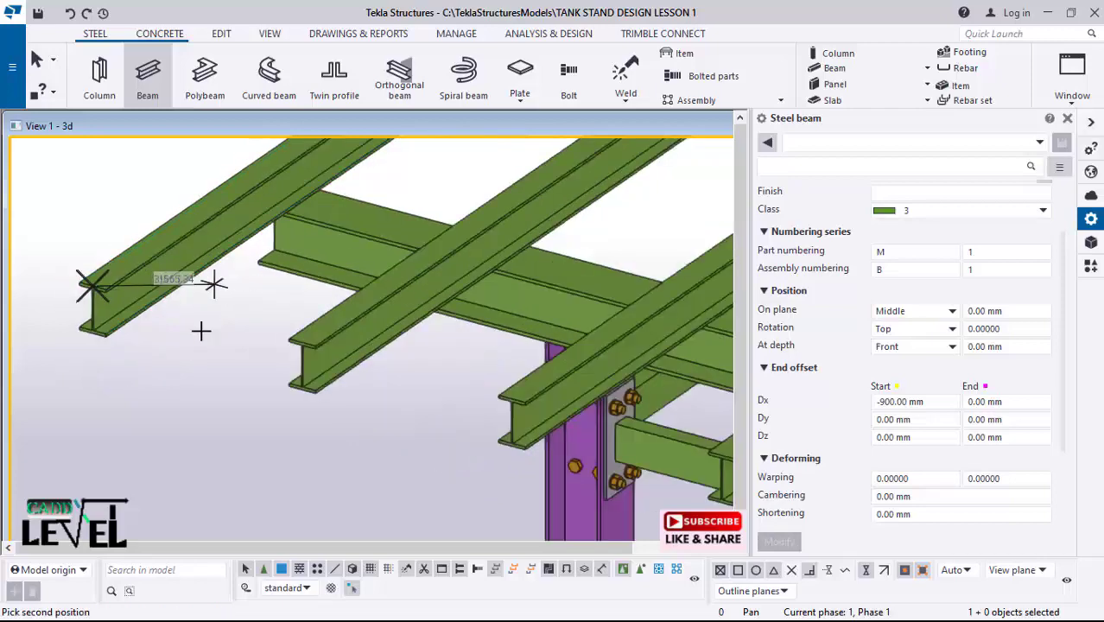
pyautogui.scroll(-4, 130, 328)
pyautogui.scroll(2, 126, 341)
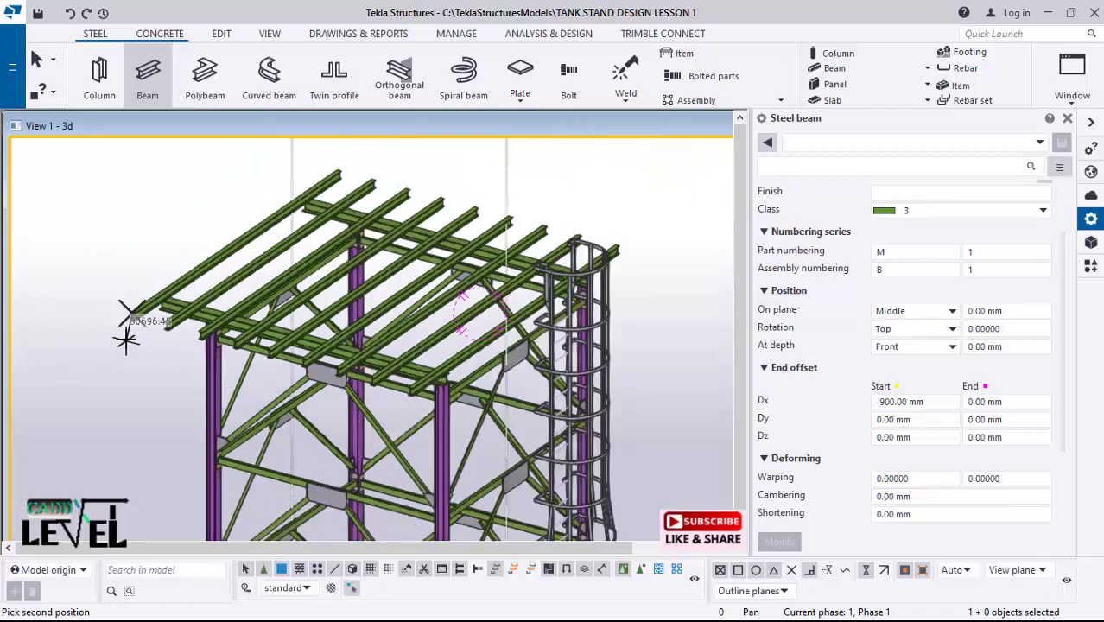
pyautogui.scroll(2, 134, 311)
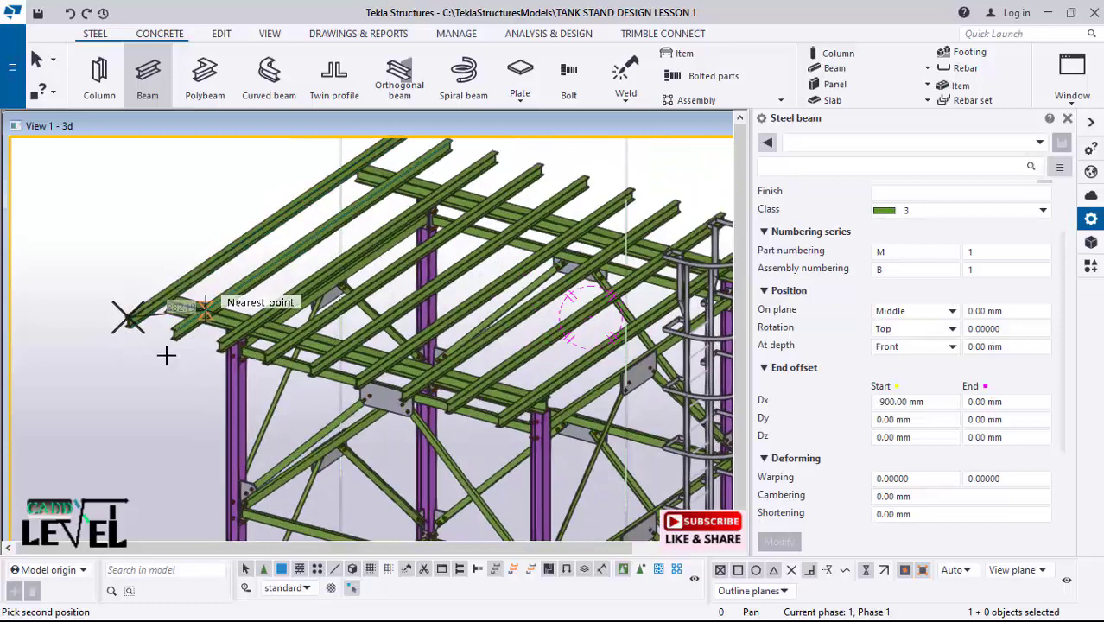
pyautogui.scroll(2, 164, 352)
pyautogui.click(36, 67)
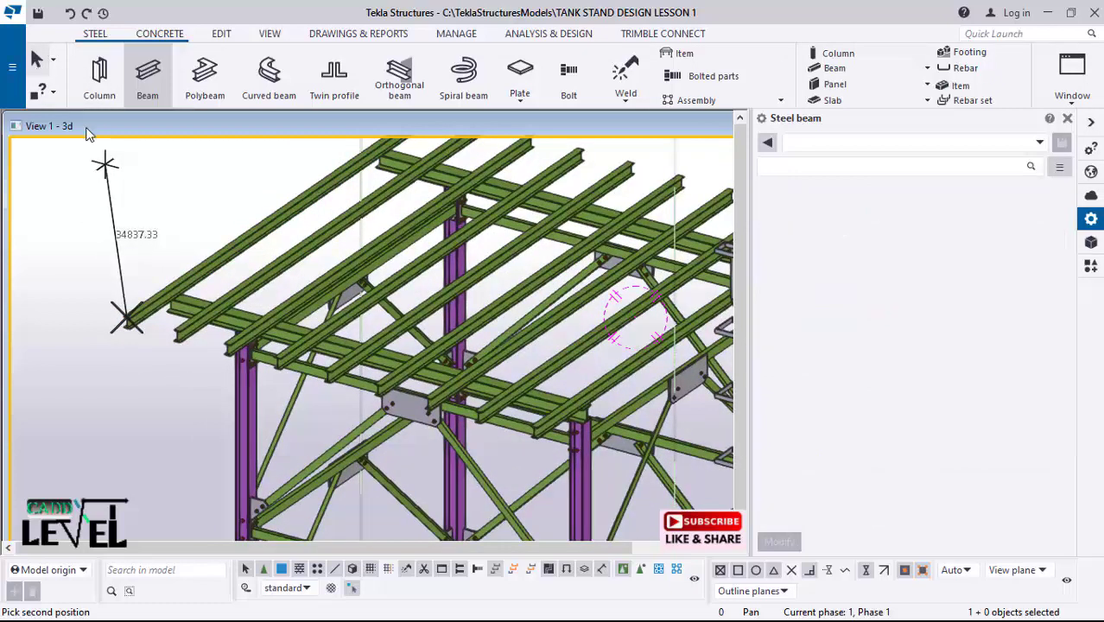
# Step: Model an edge beam across the overhanging cross beam ends, from the first beam's web midpoint to the last beam's web midpoint
pyautogui.scroll(5, 130, 329)
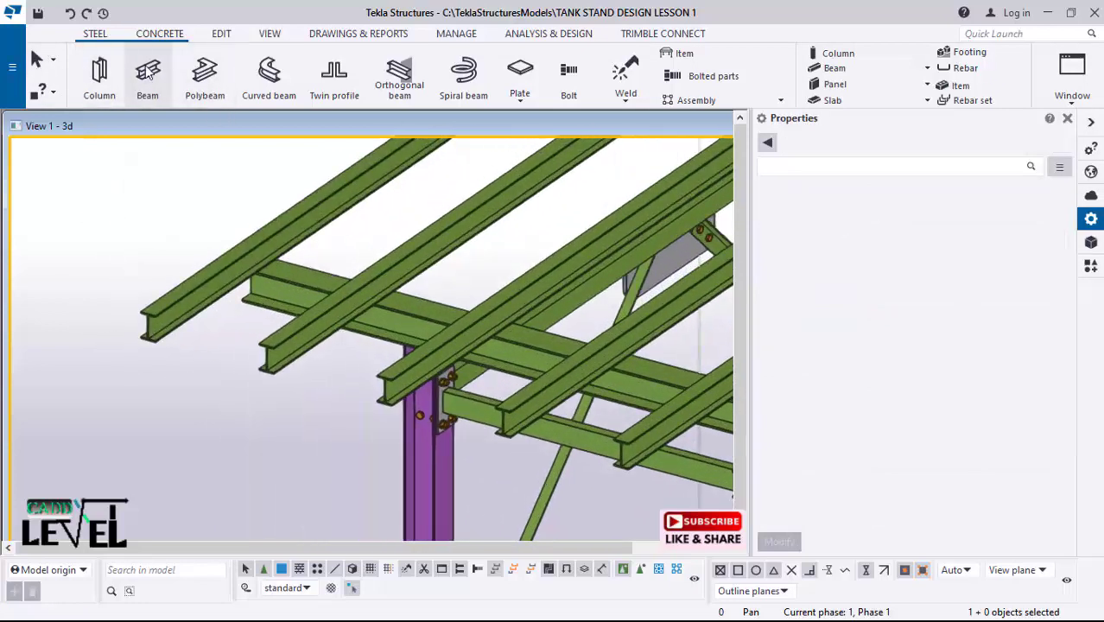
pyautogui.scroll(3, 134, 326)
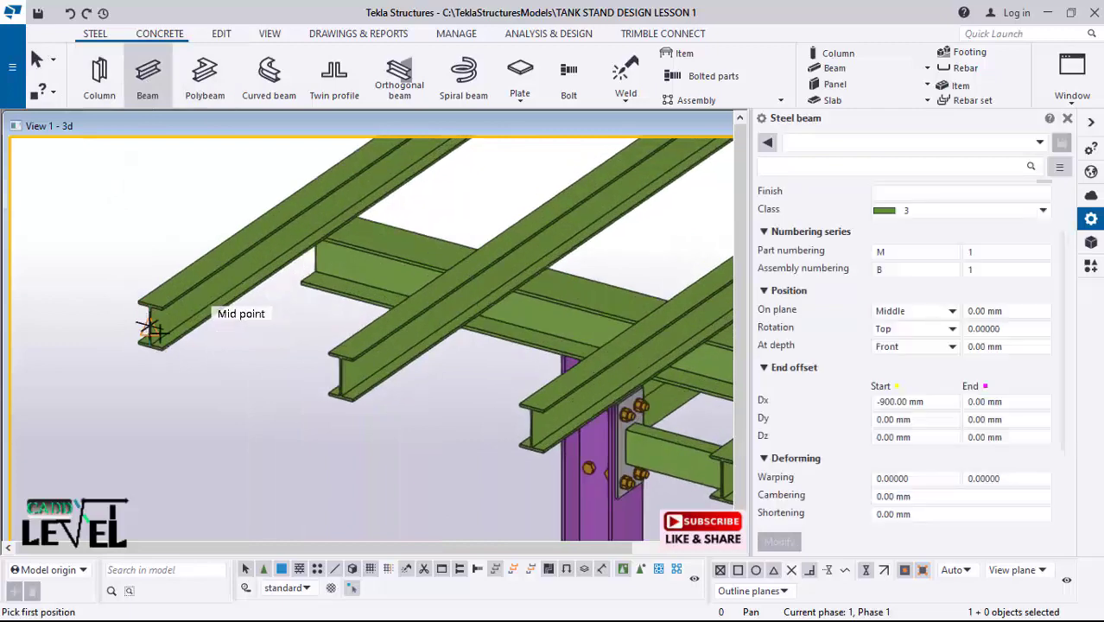
pyautogui.scroll(-3, 69, 303)
pyautogui.scroll(-3, 130, 346)
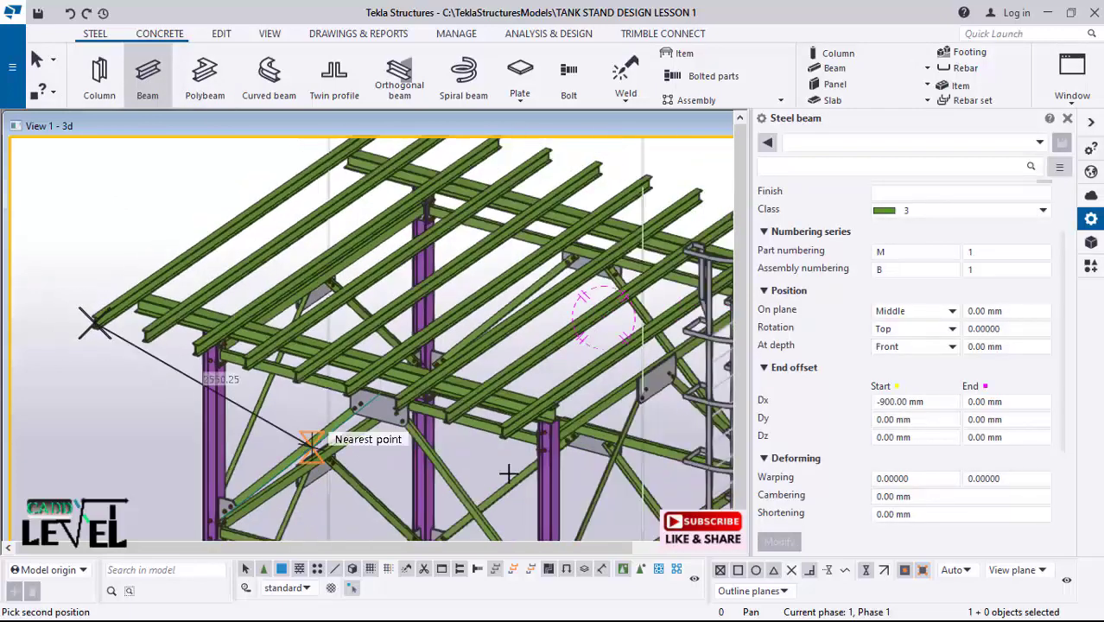
pyautogui.scroll(2, 507, 449)
pyautogui.scroll(3, 505, 438)
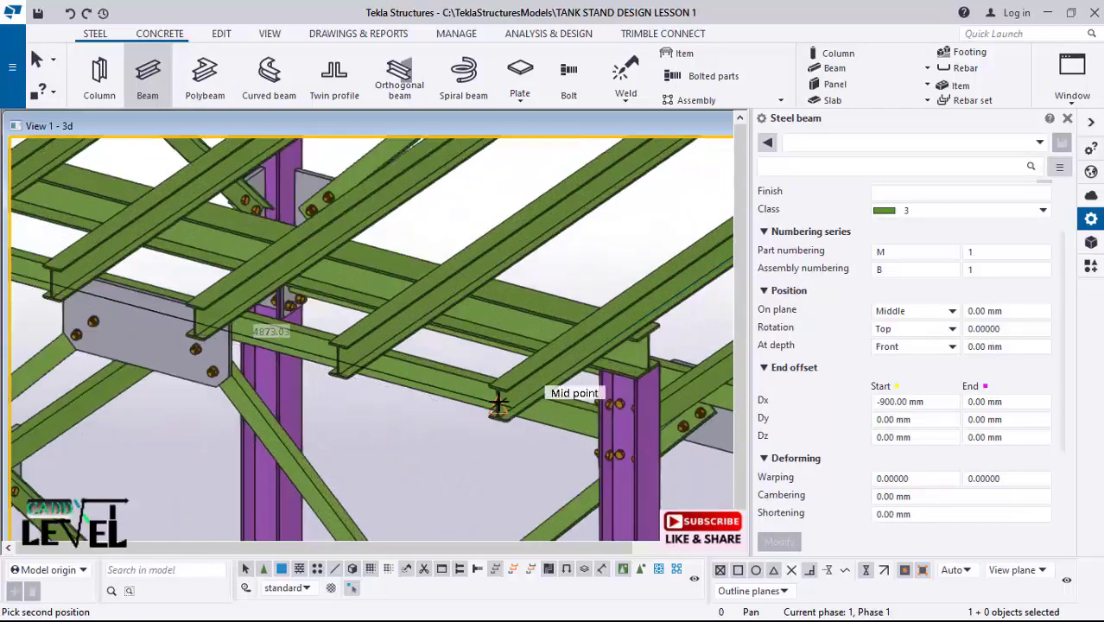
pyautogui.click(499, 404)
pyautogui.scroll(2, 480, 383)
pyautogui.scroll(-3, 536, 450)
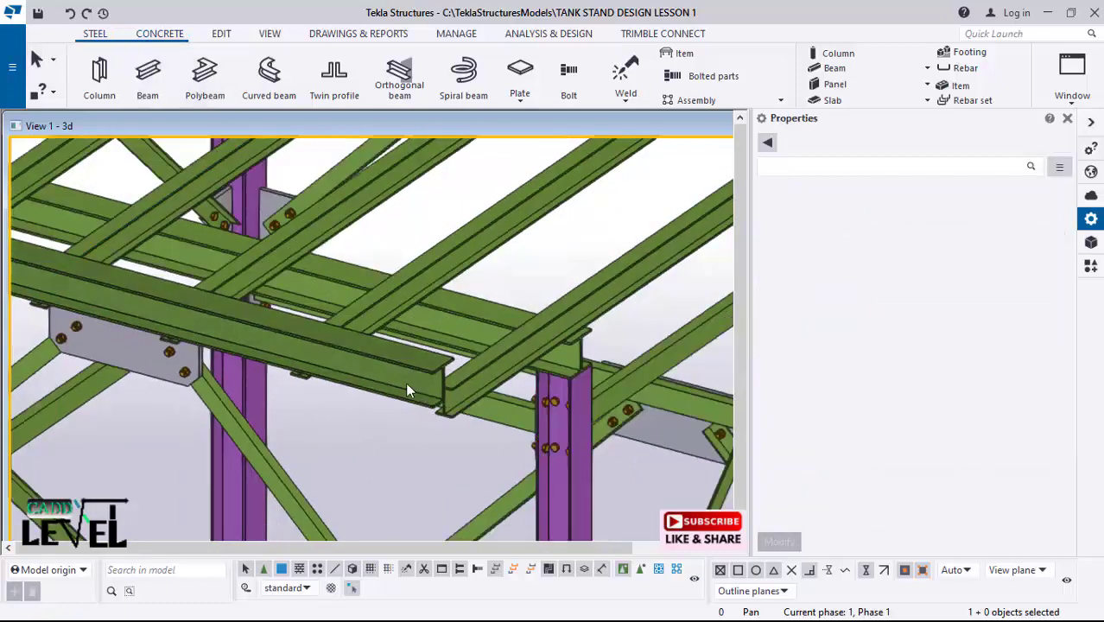
# Step: Set the start End offset Dx of the new edge beam to 0 mm
pyautogui.click(406, 382)
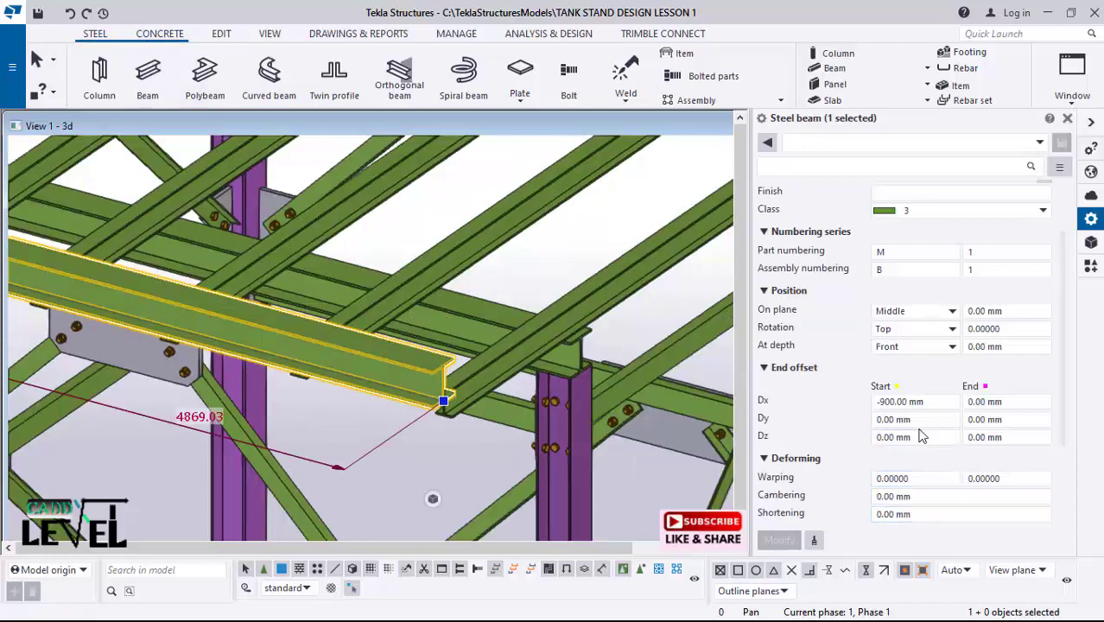
pyautogui.scroll(-3, 914, 433)
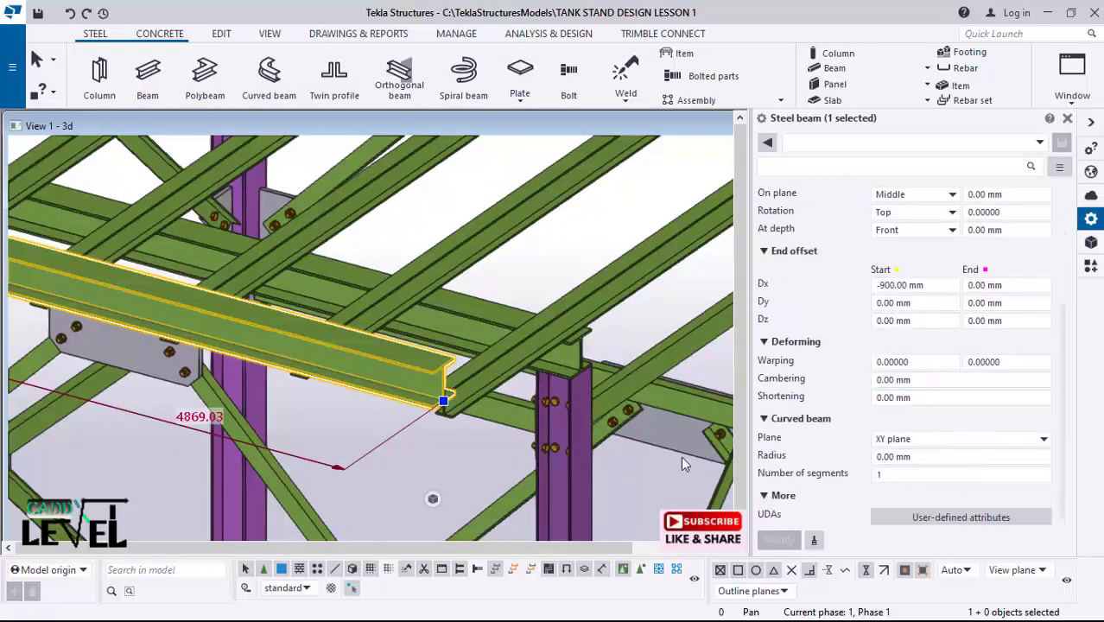
pyautogui.scroll(-5, 663, 468)
pyautogui.keyDown('ctrl'); pyautogui.moveTo(498, 458); pyautogui.dragTo(752, 474, button='middle'); pyautogui.keyUp('ctrl')
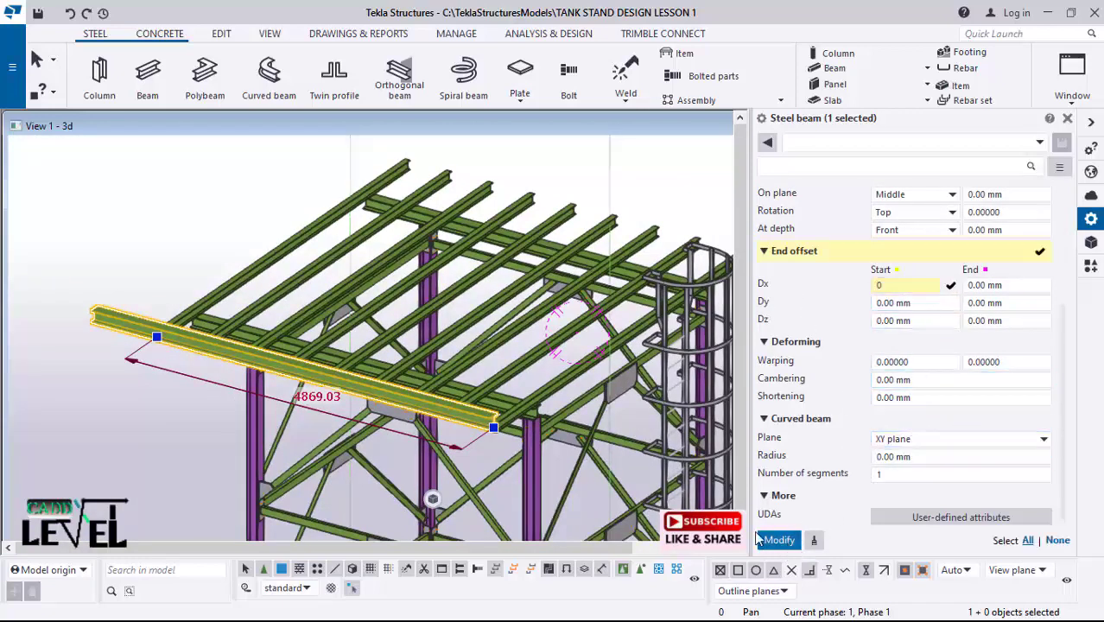
pyautogui.click(758, 539)
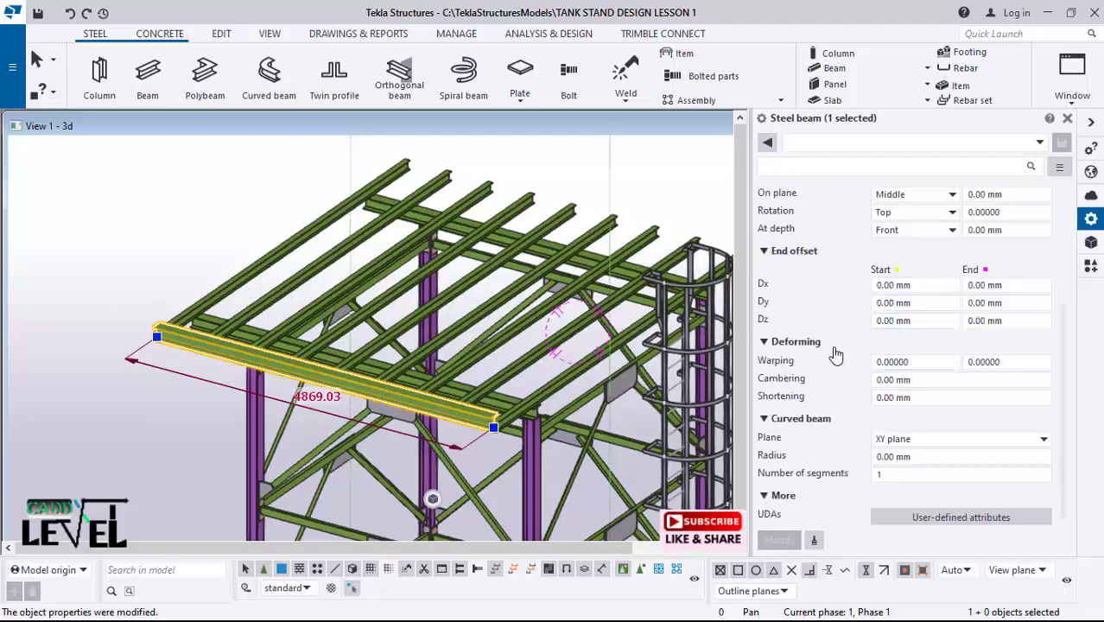
# Step: Set the edge beam's At depth position to Behind
pyautogui.scroll(3, 915, 242)
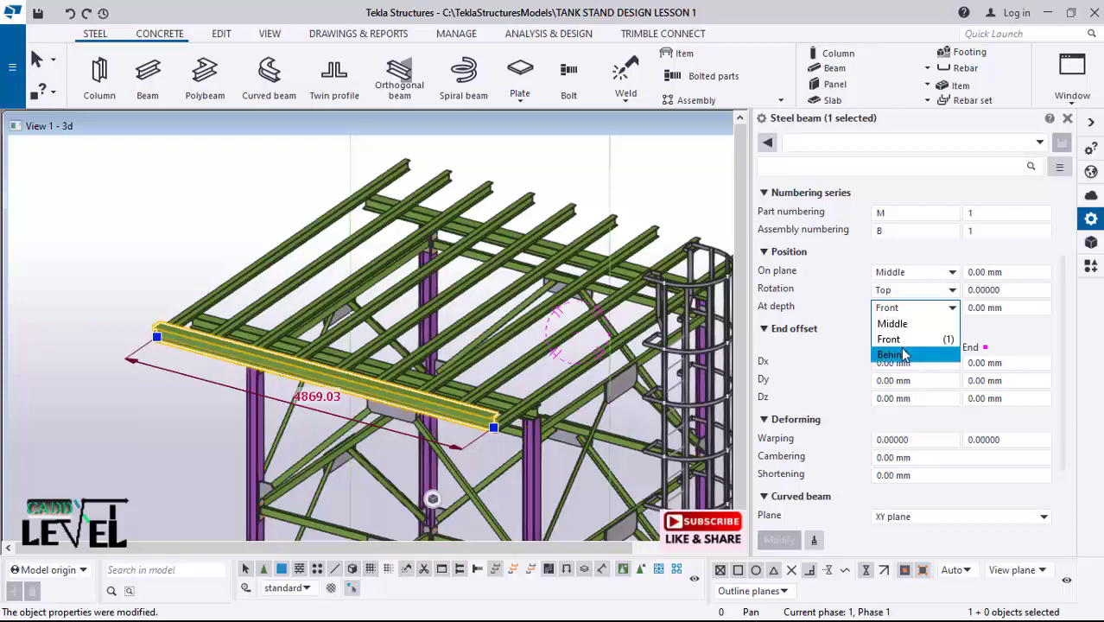
pyautogui.click(895, 354)
pyautogui.click(782, 542)
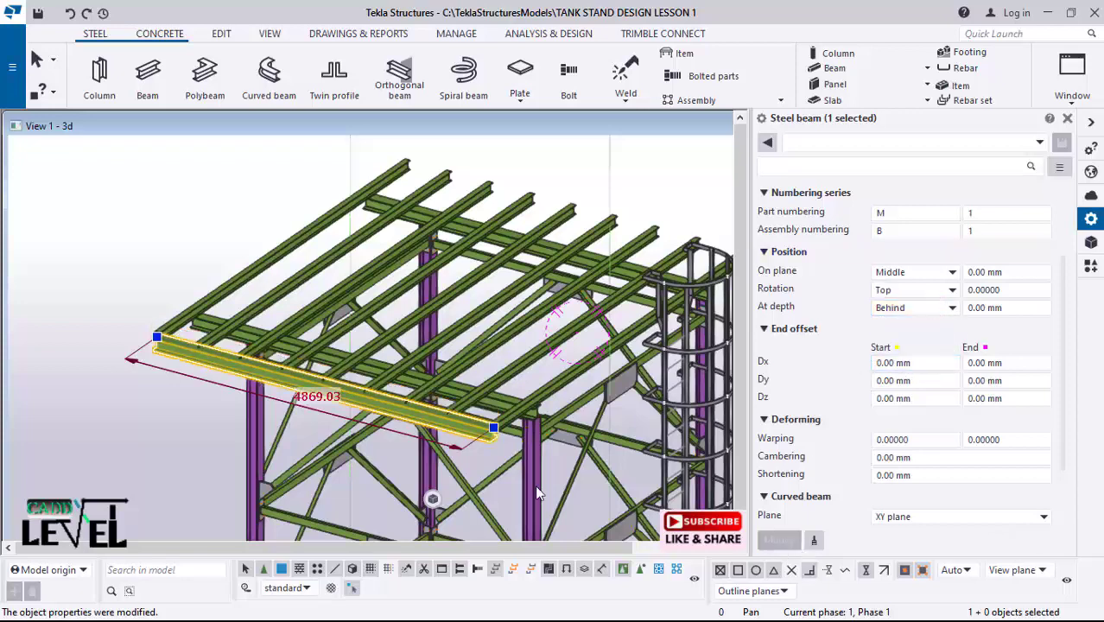
# Step: Examine the joint between the edge beam and the last cross beam for matching depth and alignment
pyautogui.scroll(6, 497, 415)
pyautogui.scroll(8, 513, 443)
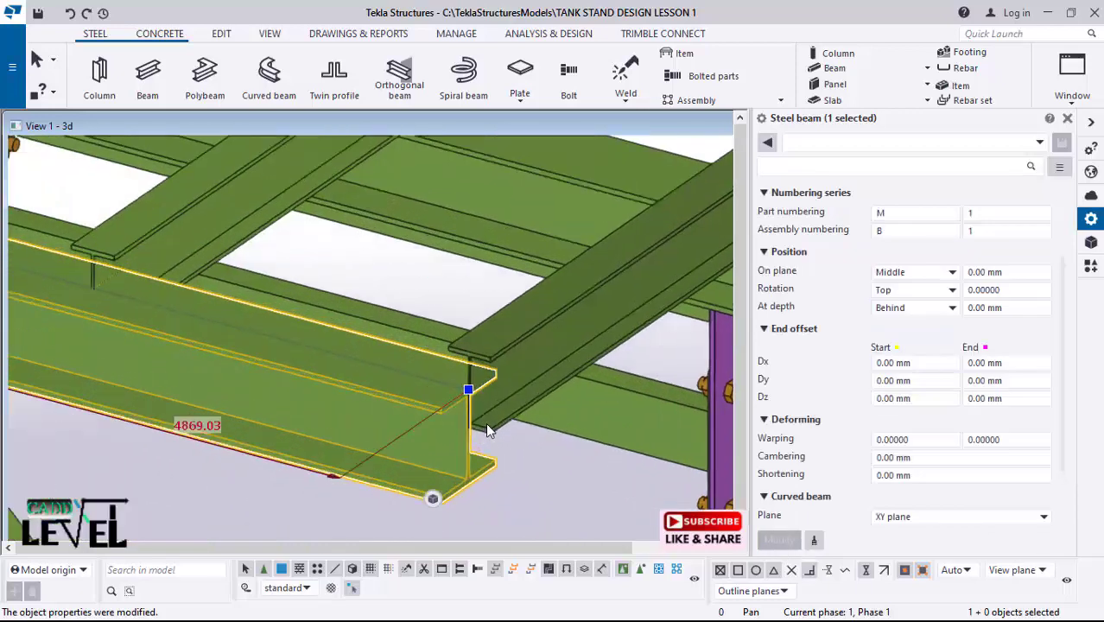
pyautogui.scroll(-10, 602, 445)
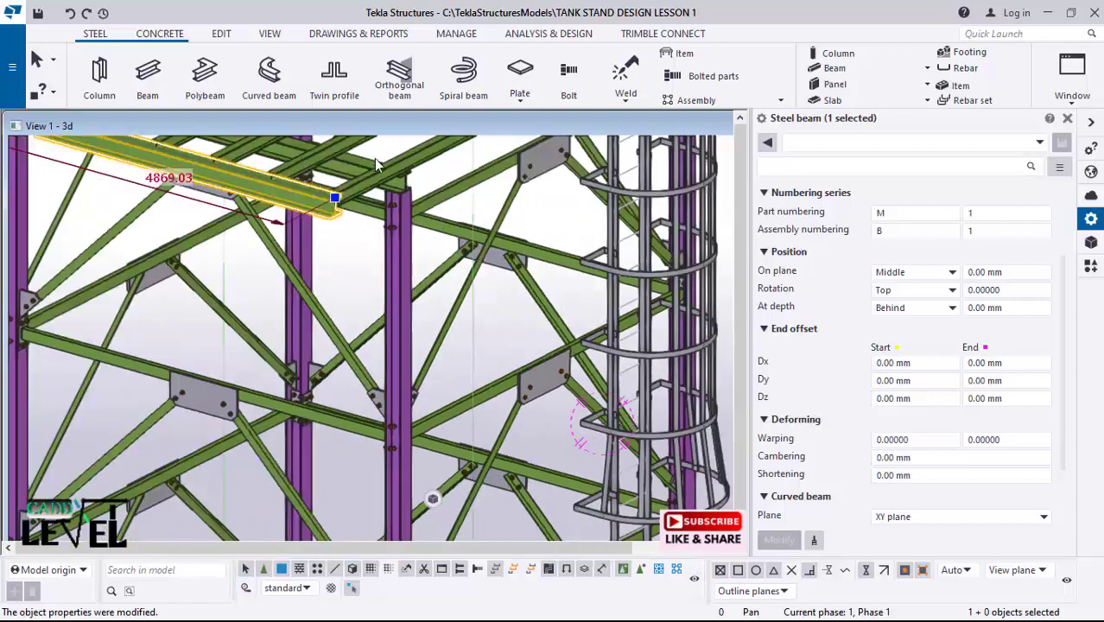
pyautogui.scroll(6, 285, 203)
pyautogui.keyDown('ctrl'); pyautogui.moveTo(437, 317); pyautogui.dragTo(518, 294, button='middle'); pyautogui.keyUp('ctrl')
pyautogui.scroll(-8, 503, 318)
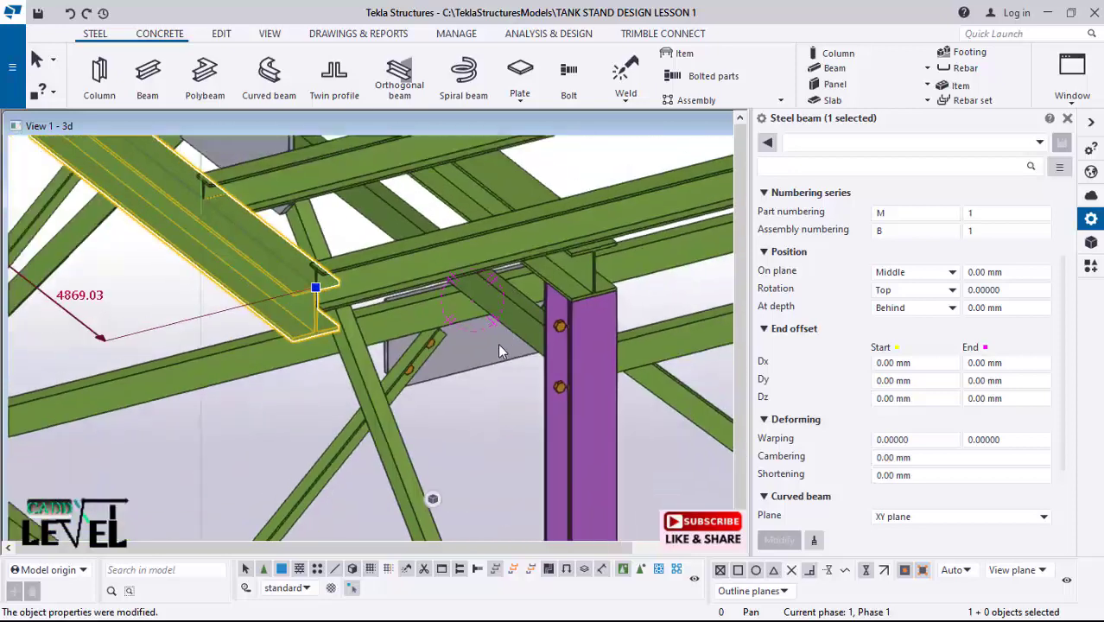
pyautogui.scroll(1, 277, 326)
pyautogui.scroll(8, 354, 335)
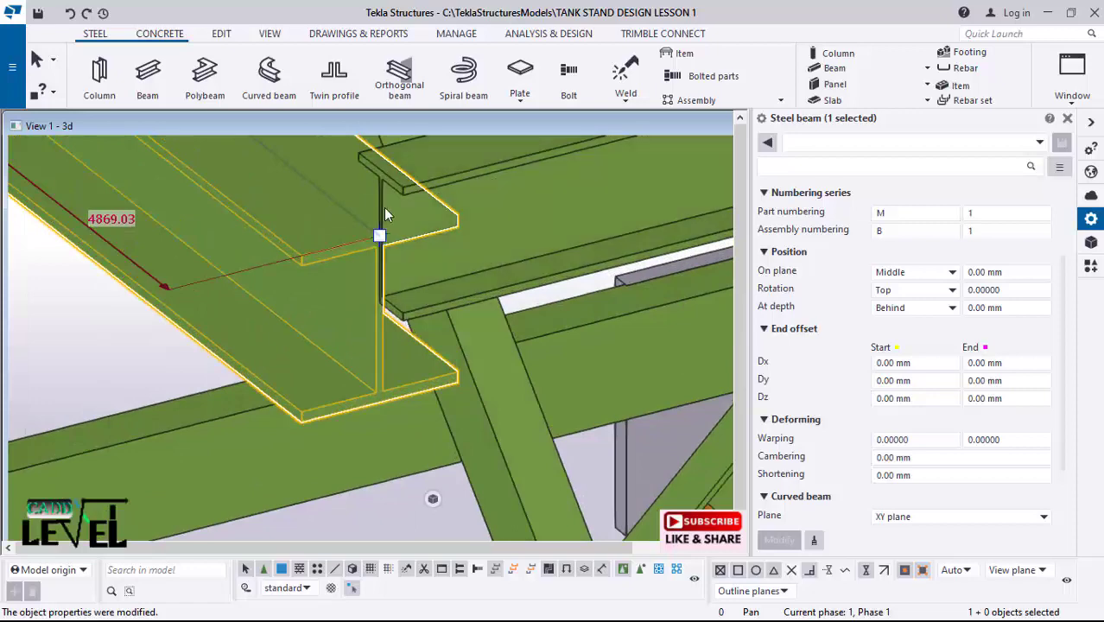
pyautogui.scroll(-1, 325, 294)
pyautogui.scroll(-2, 345, 341)
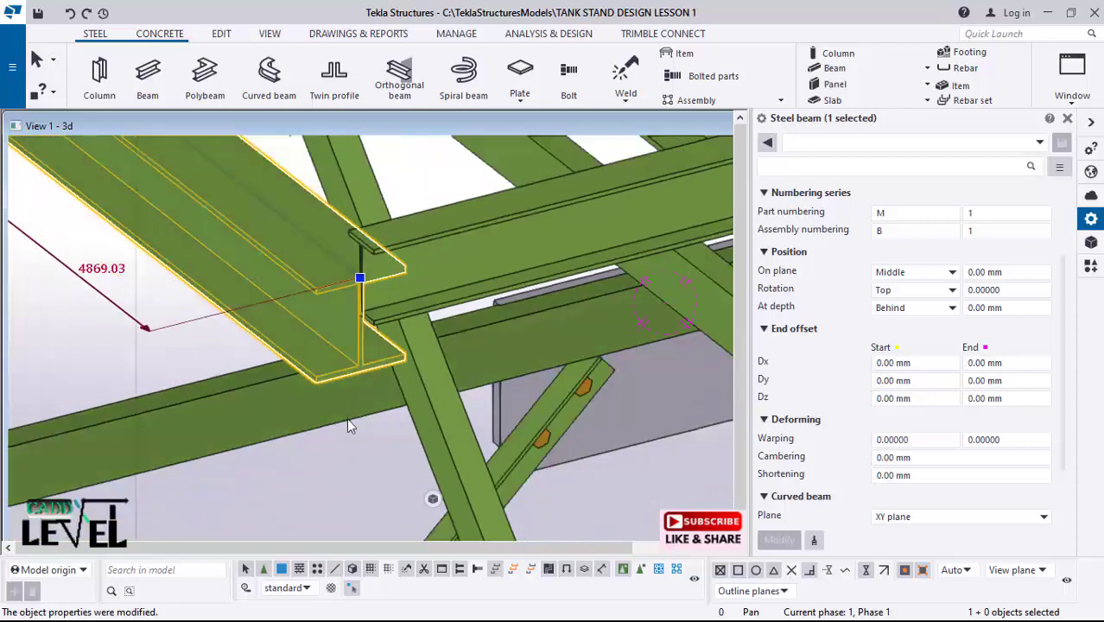
# Step: Change the edge beam's profile to UB127*76*13 from the UB 127 series in the profile catalog
pyautogui.scroll(3, 866, 337)
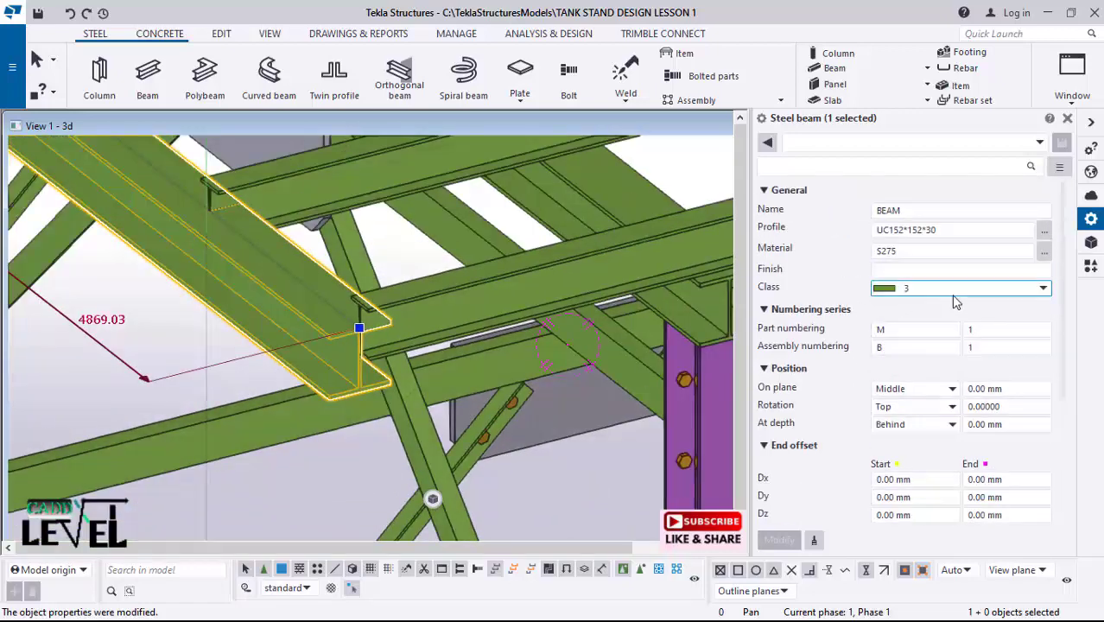
pyautogui.click(1044, 231)
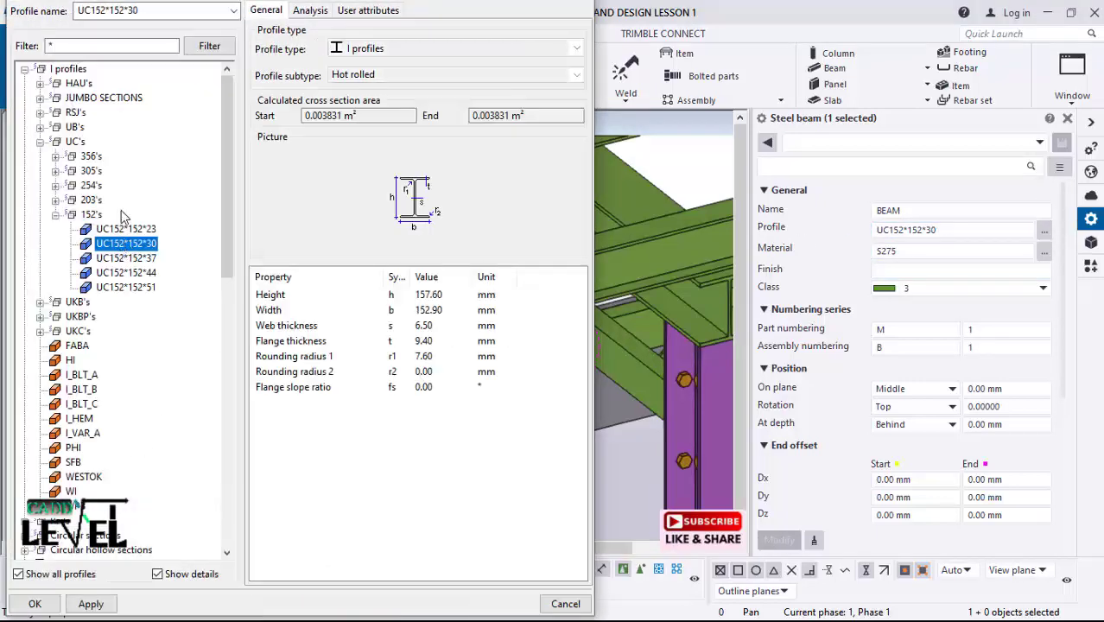
pyautogui.click(40, 127)
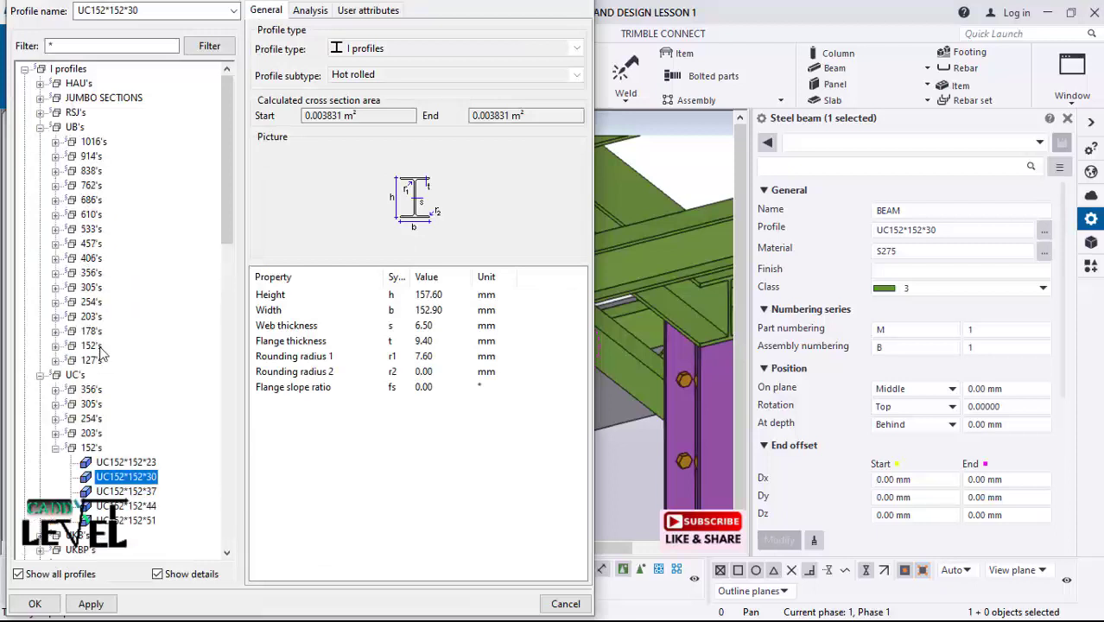
pyautogui.click(56, 361)
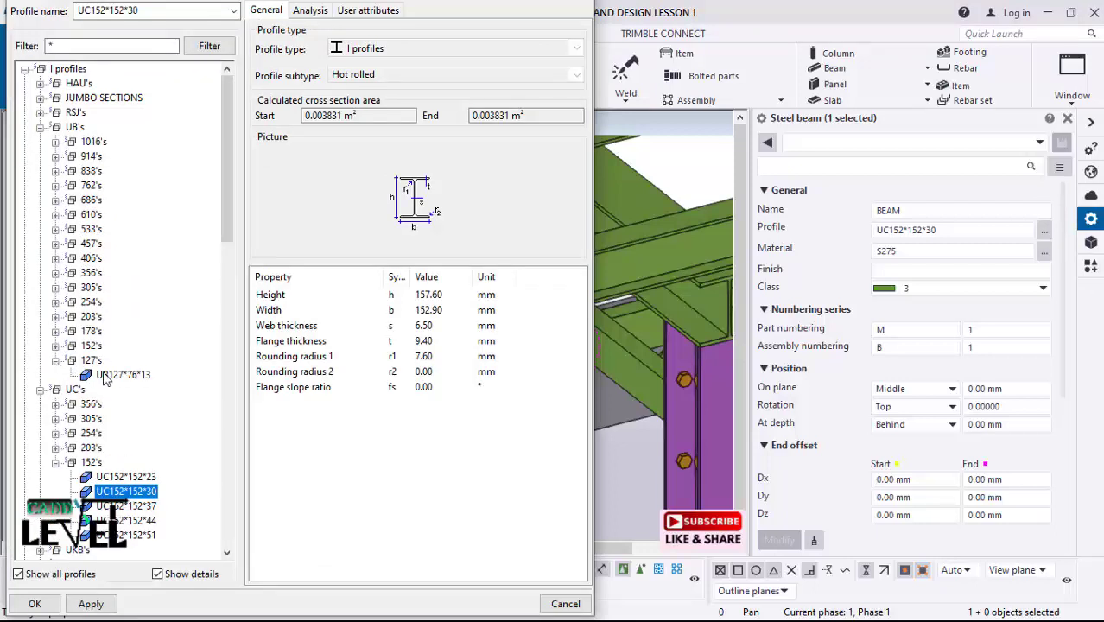
pyautogui.click(35, 604)
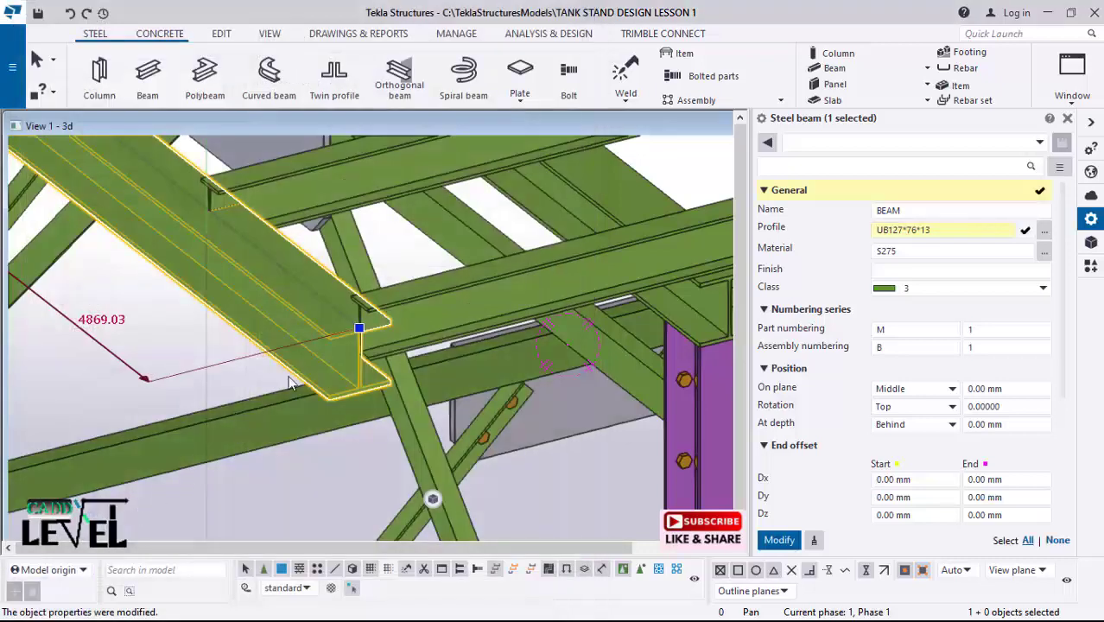
pyautogui.click(780, 541)
pyautogui.scroll(4, 354, 377)
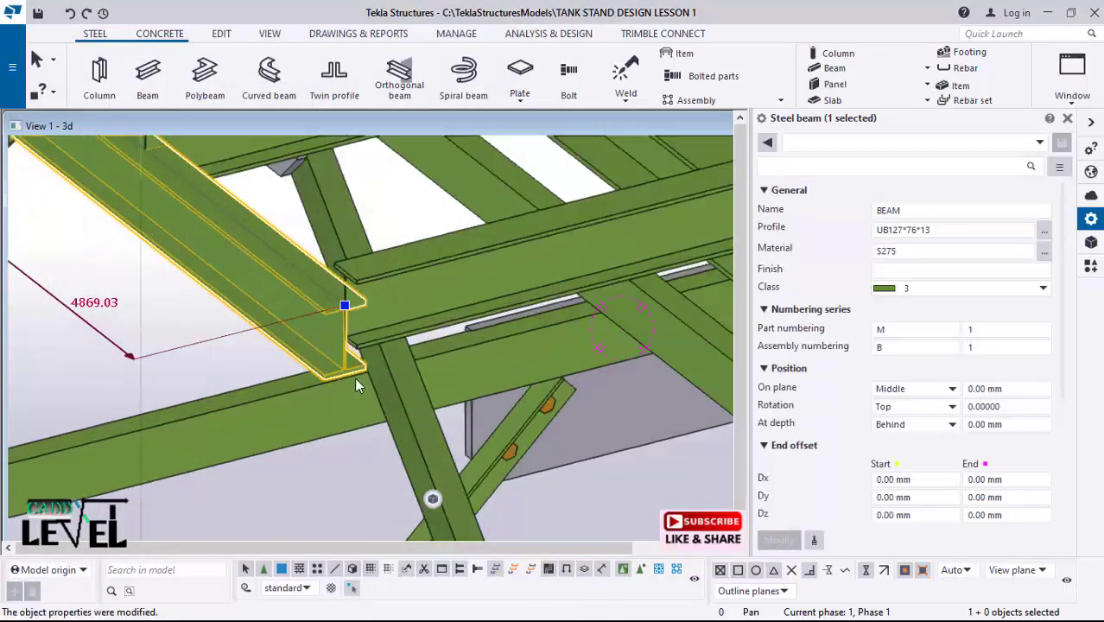
# Step: Set the edge beam's At depth position to Middle
pyautogui.keyDown('ctrl'); pyautogui.moveTo(349, 305); pyautogui.dragTo(275, 233, button='middle'); pyautogui.keyUp('ctrl')
pyautogui.scroll(-5, 384, 243)
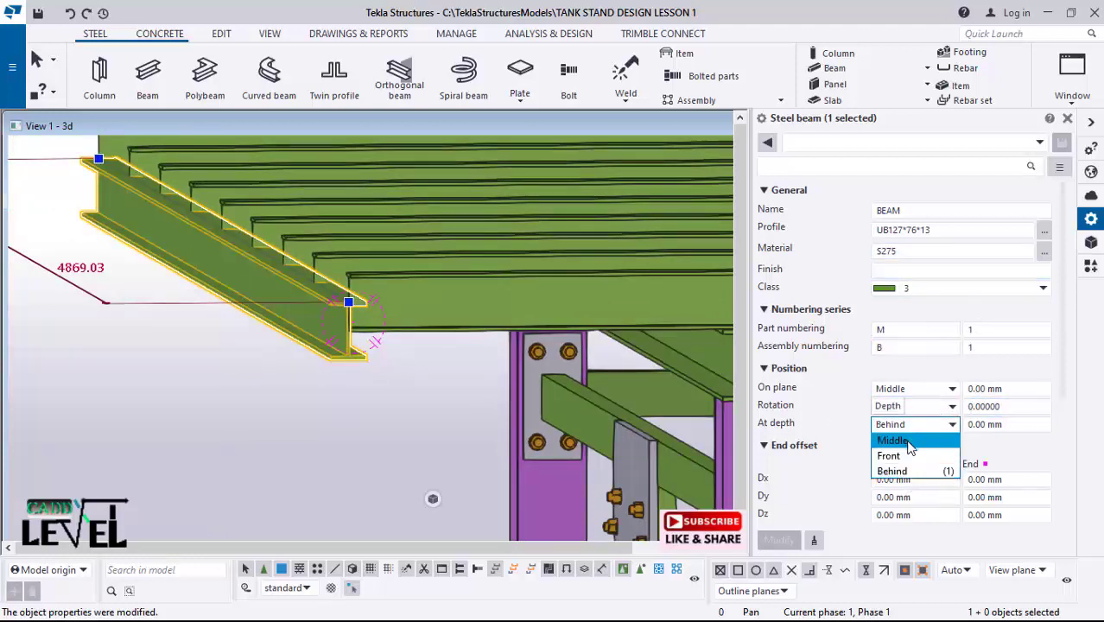
pyautogui.click(907, 442)
pyautogui.click(779, 540)
pyautogui.scroll(2, 434, 378)
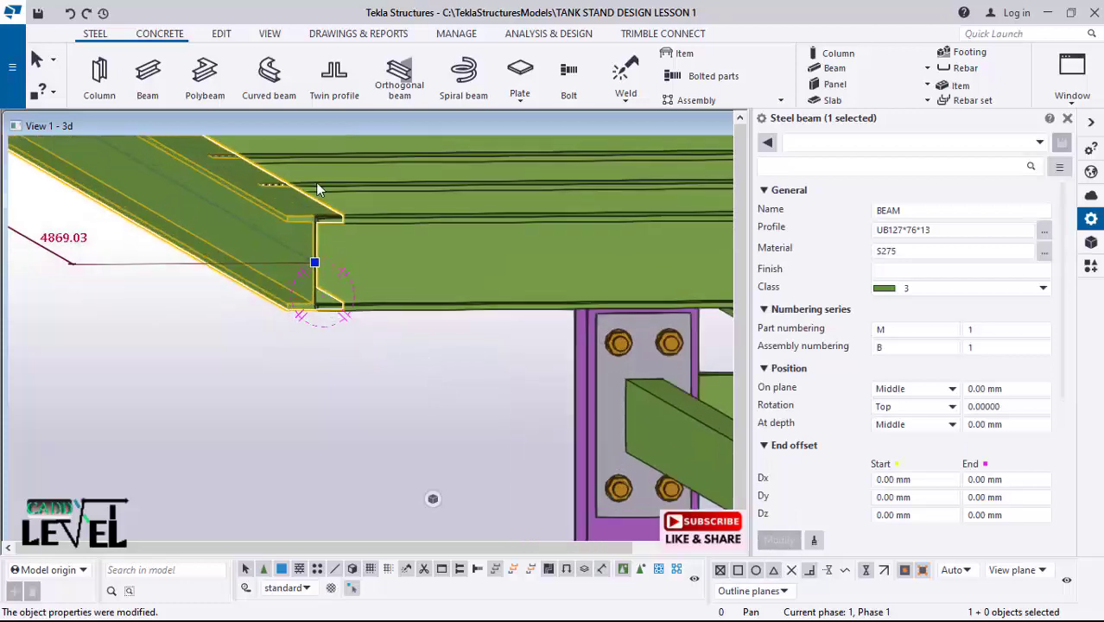
# Step: Extend the edge beam's end nearest the ladder cage outward to an overall beam length of about 4909 mm
pyautogui.keyDown('ctrl'); pyautogui.moveTo(317, 187); pyautogui.dragTo(605, 397, button='middle'); pyautogui.keyUp('ctrl')
pyautogui.scroll(2, 419, 288)
pyautogui.moveTo(352, 352); pyautogui.dragTo(414, 351)
pyautogui.scroll(-5, 424, 302)
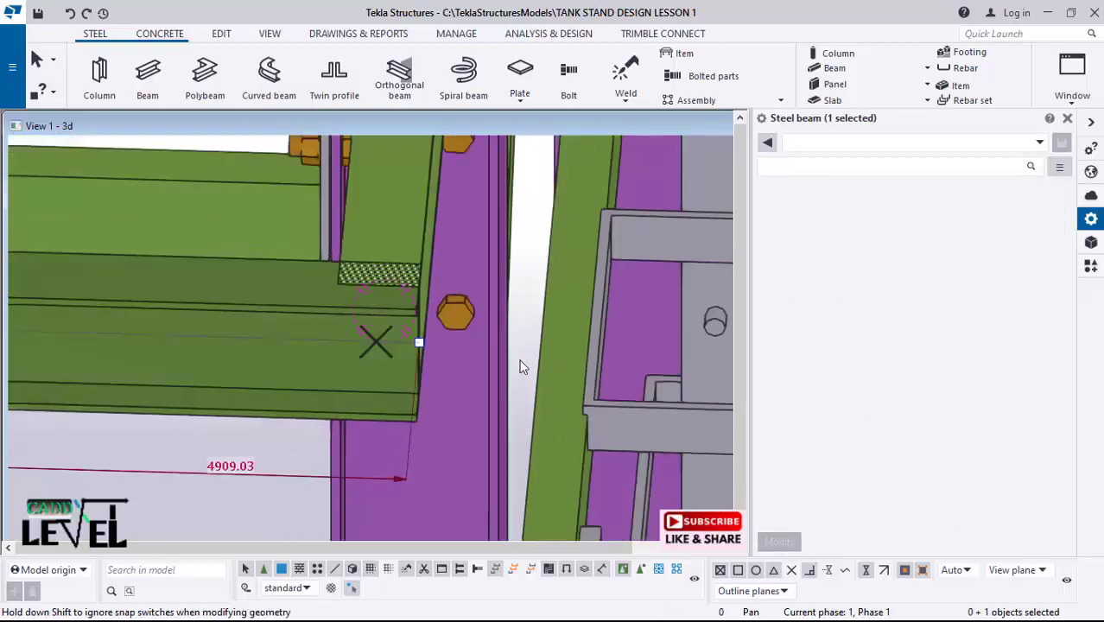
# Step: Try to extend the edge beam's opposite end outward past the corner cross beam's web, and undo the change
pyautogui.scroll(-5, 535, 303)
pyautogui.scroll(5, 307, 318)
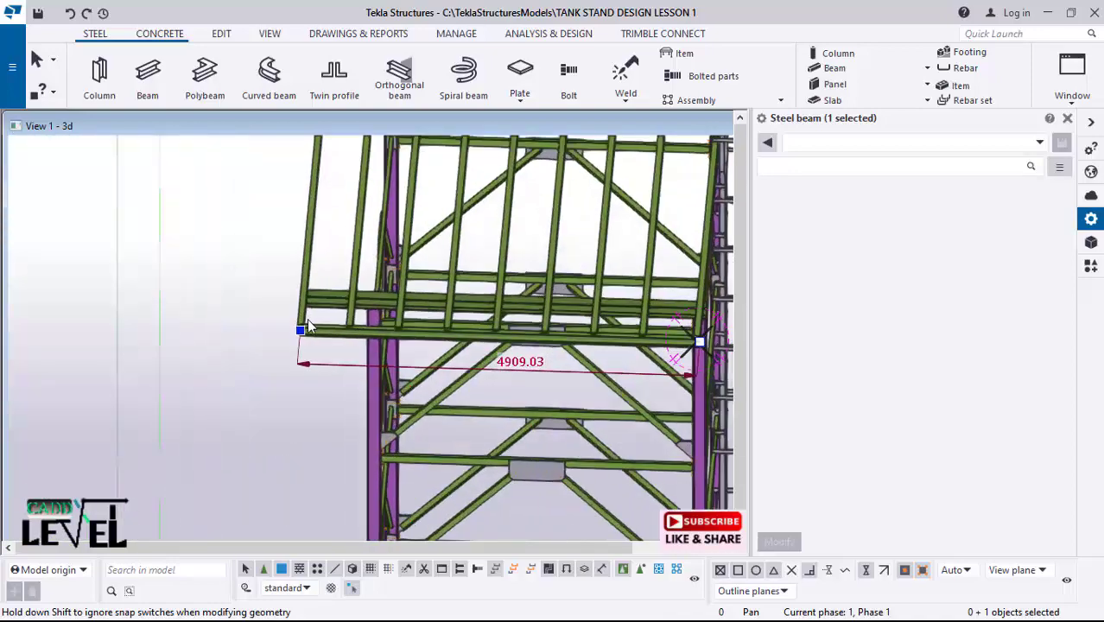
pyautogui.moveTo(279, 341); pyautogui.dragTo(365, 361, button='middle')
pyautogui.scroll(-4, 158, 333)
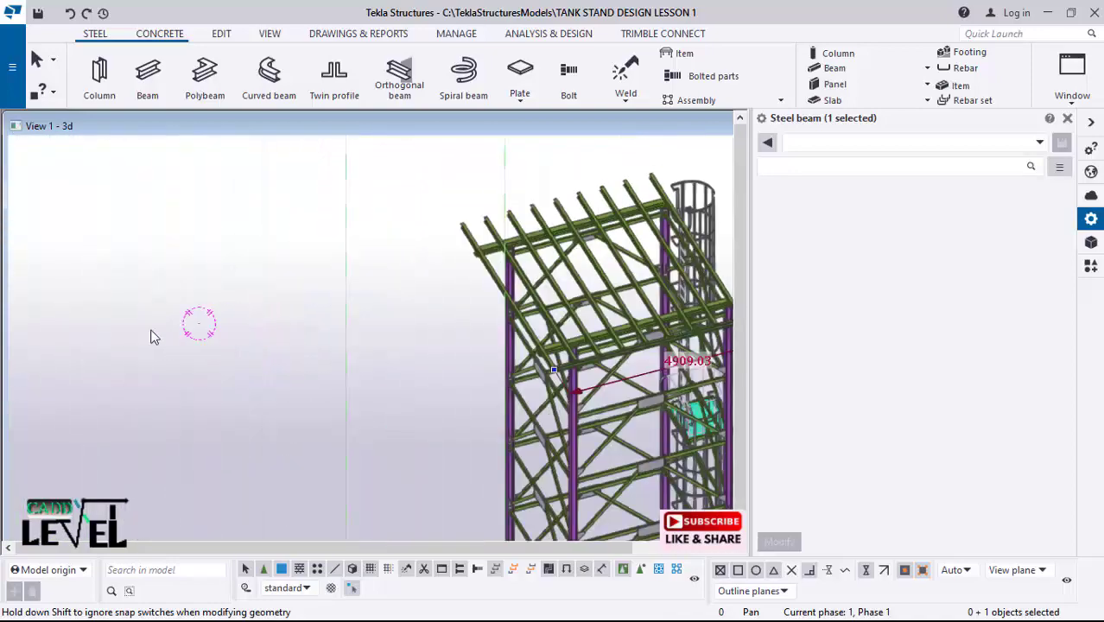
pyautogui.scroll(6, 410, 324)
pyautogui.scroll(4, 388, 339)
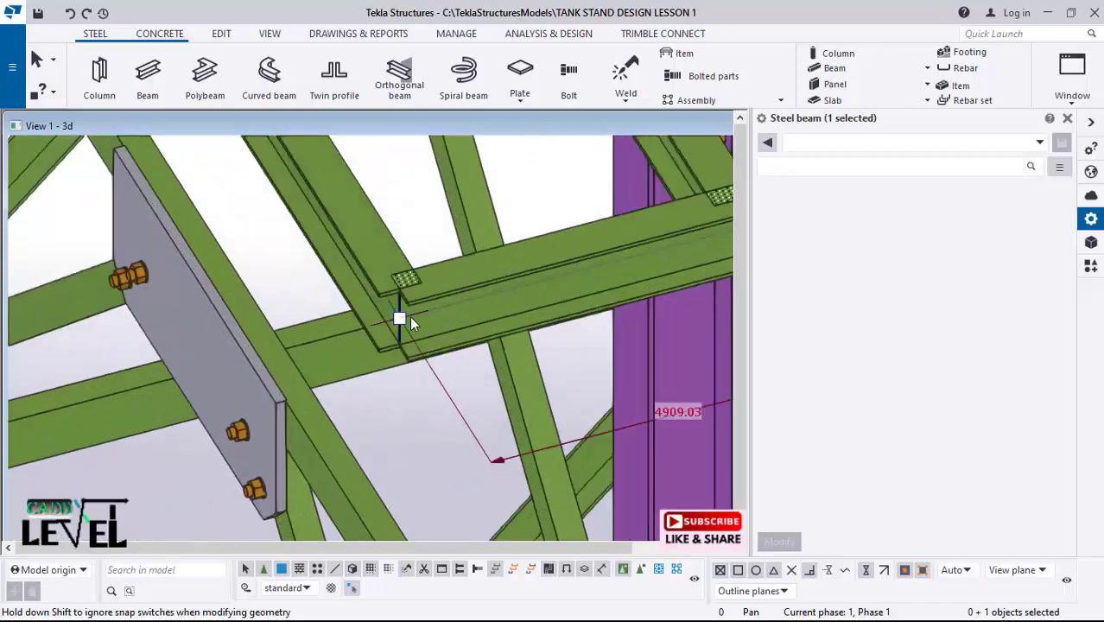
pyautogui.moveTo(388, 323); pyautogui.dragTo(359, 329)
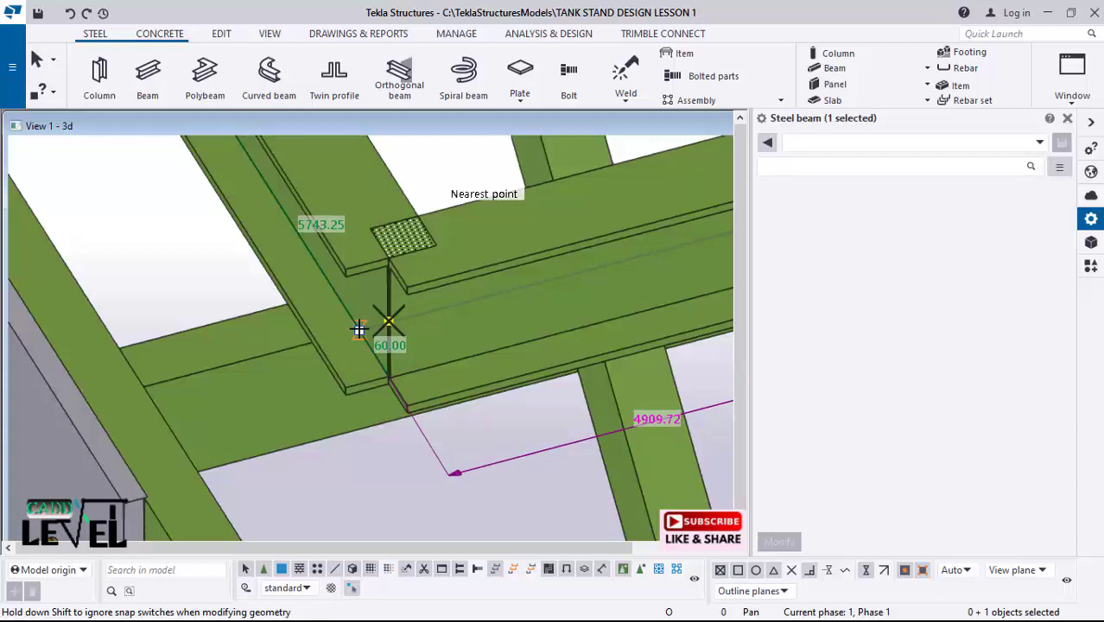
pyautogui.moveTo(358, 330); pyautogui.dragTo(359, 330)
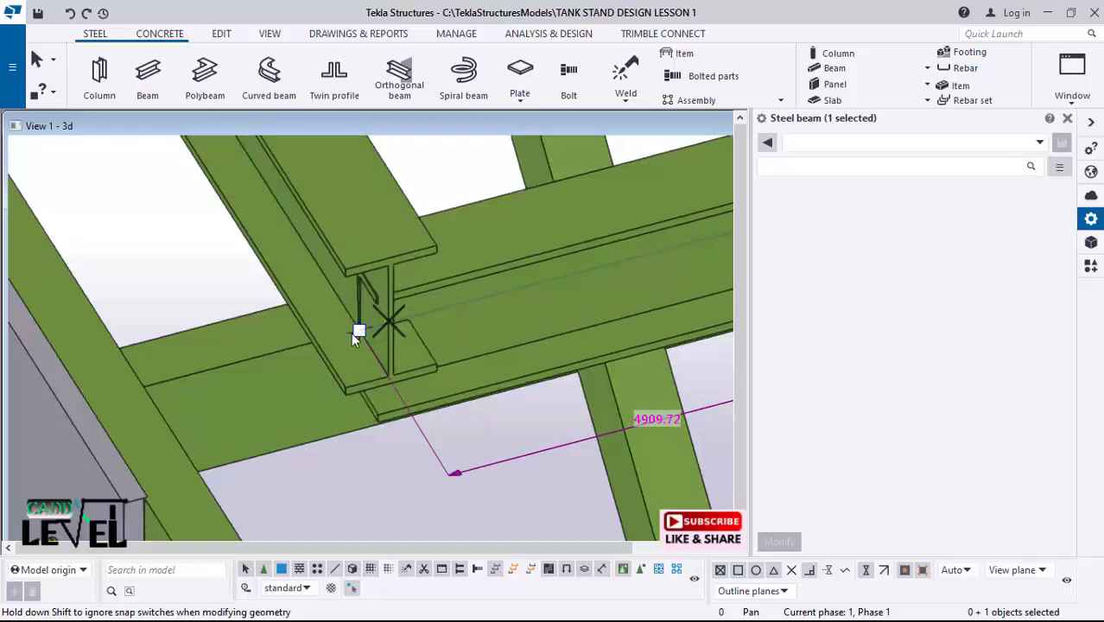
pyautogui.moveTo(419, 318); pyautogui.dragTo(367, 311, button='middle')
pyautogui.scroll(-1, 385, 329)
pyautogui.click(69, 14)
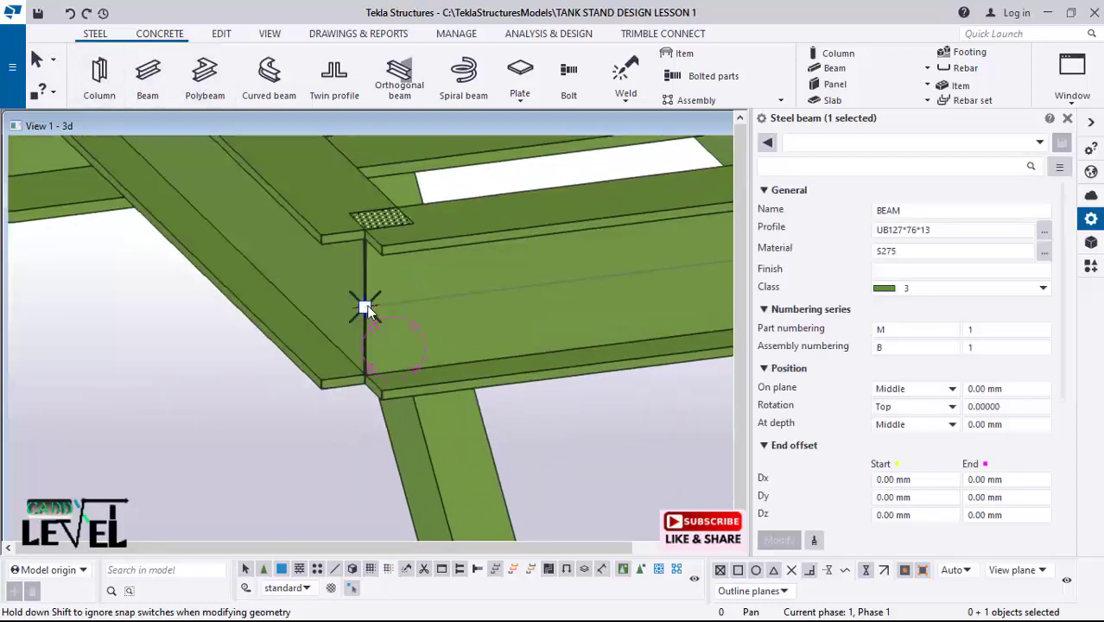
# Step: Extend the edge beam's end opposite the ladder cage straight outward to an overall length of about 4949 mm
pyautogui.moveTo(363, 308); pyautogui.dragTo(327, 309)
pyautogui.scroll(5, 332, 237)
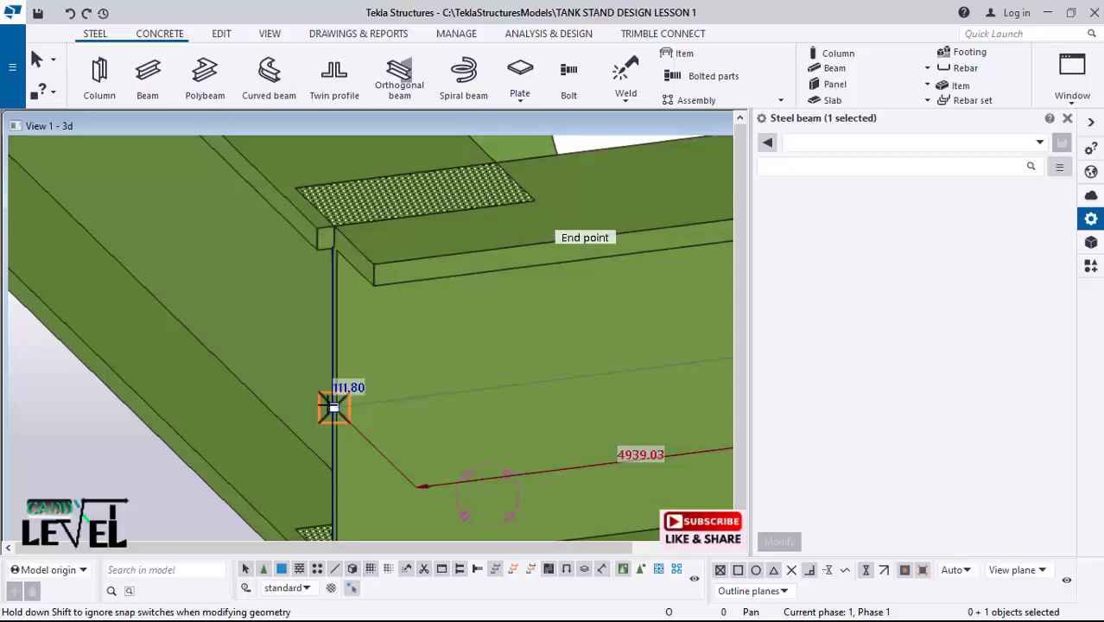
pyautogui.moveTo(316, 413); pyautogui.dragTo(309, 410)
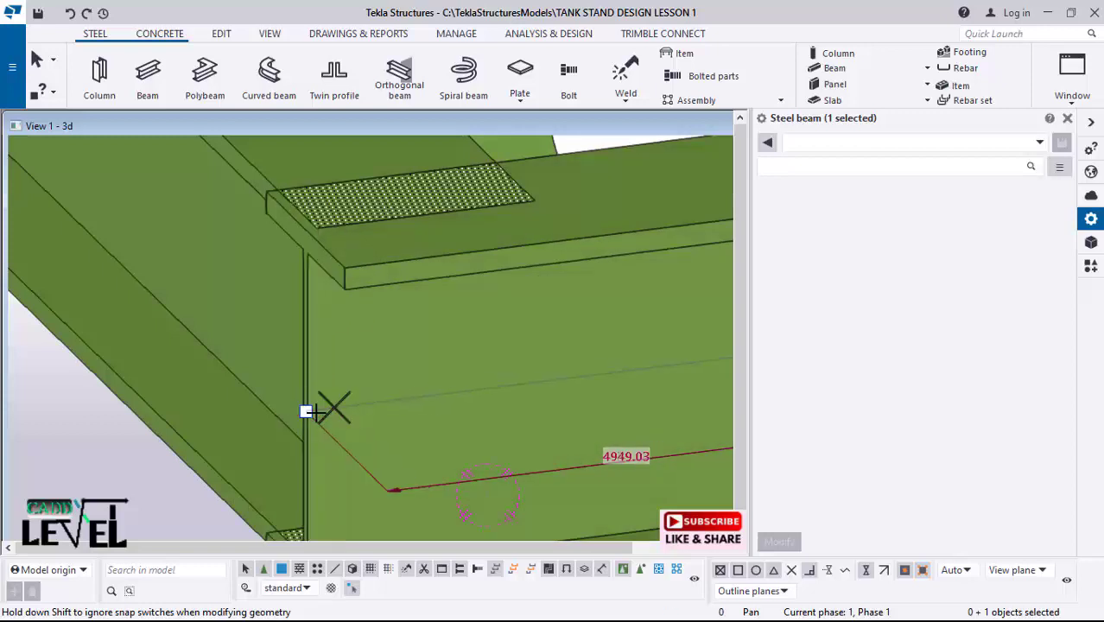
pyautogui.scroll(2, 318, 238)
pyautogui.scroll(-3, 245, 186)
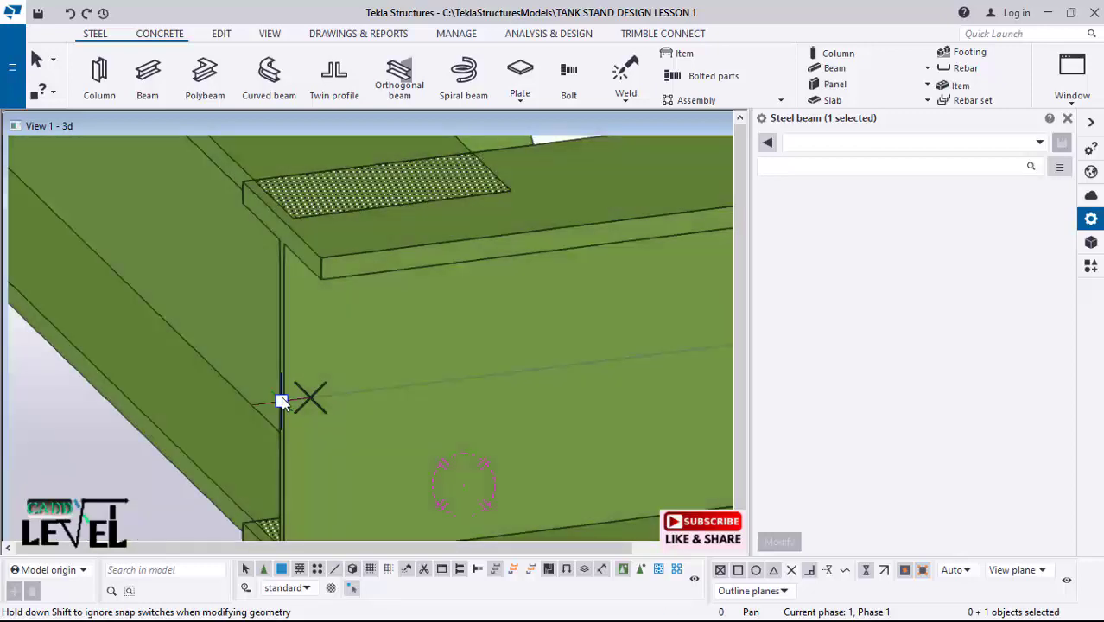
# Step: Try pulling the edge beam's extended end slightly inward, and return it to an overall length of about 4949 mm
pyautogui.moveTo(280, 395); pyautogui.dragTo(296, 394)
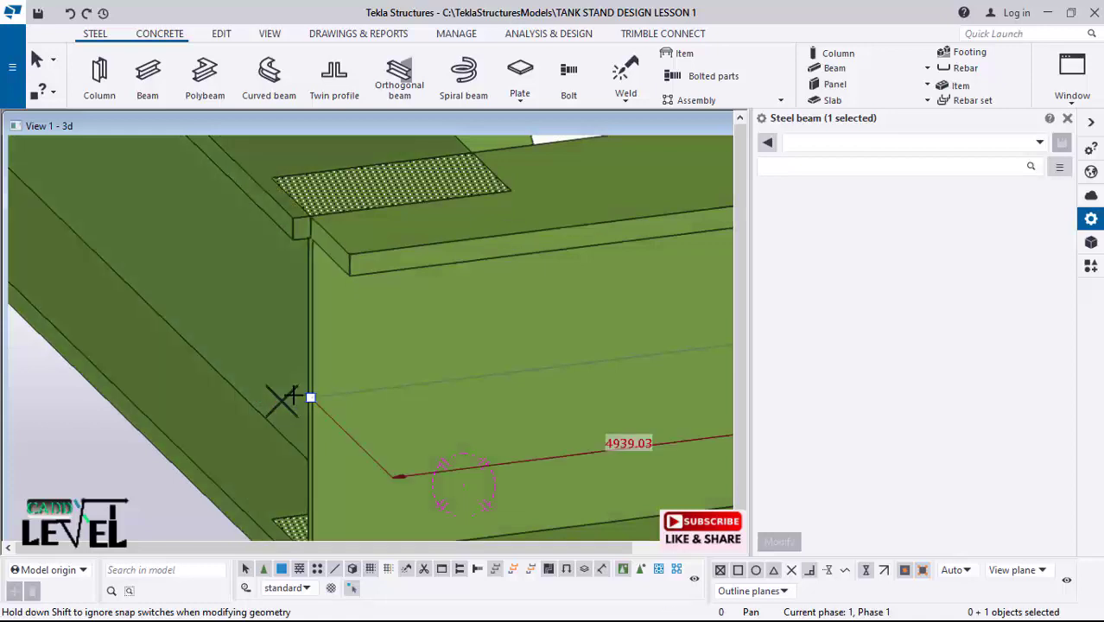
pyautogui.scroll(2, 329, 239)
pyautogui.scroll(-2, 301, 316)
pyautogui.scroll(-1, 300, 323)
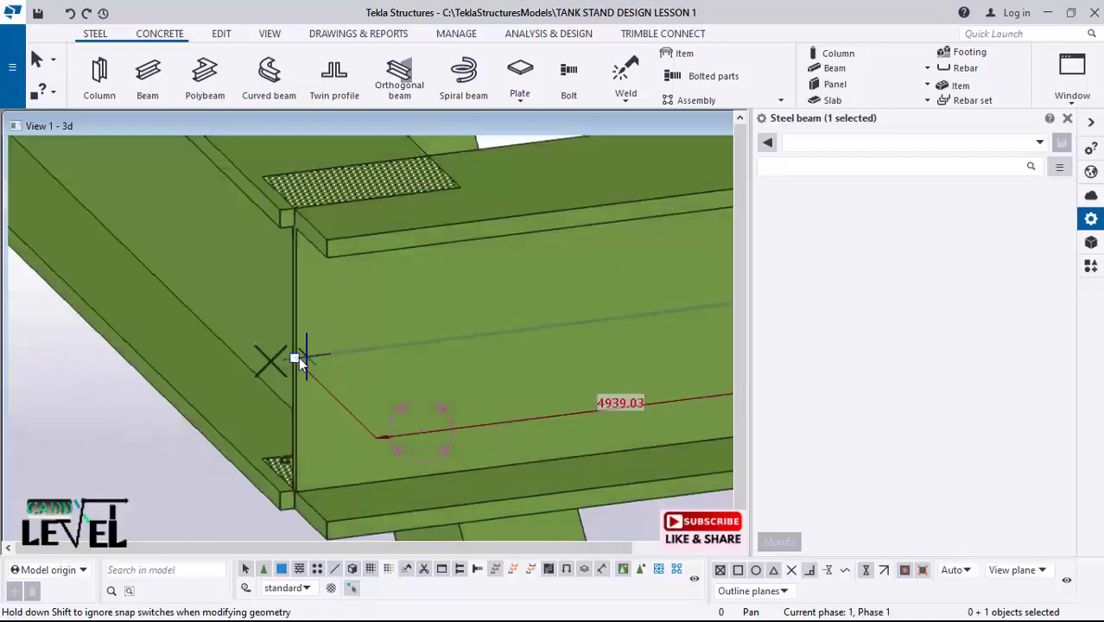
pyautogui.moveTo(312, 353); pyautogui.dragTo(318, 359)
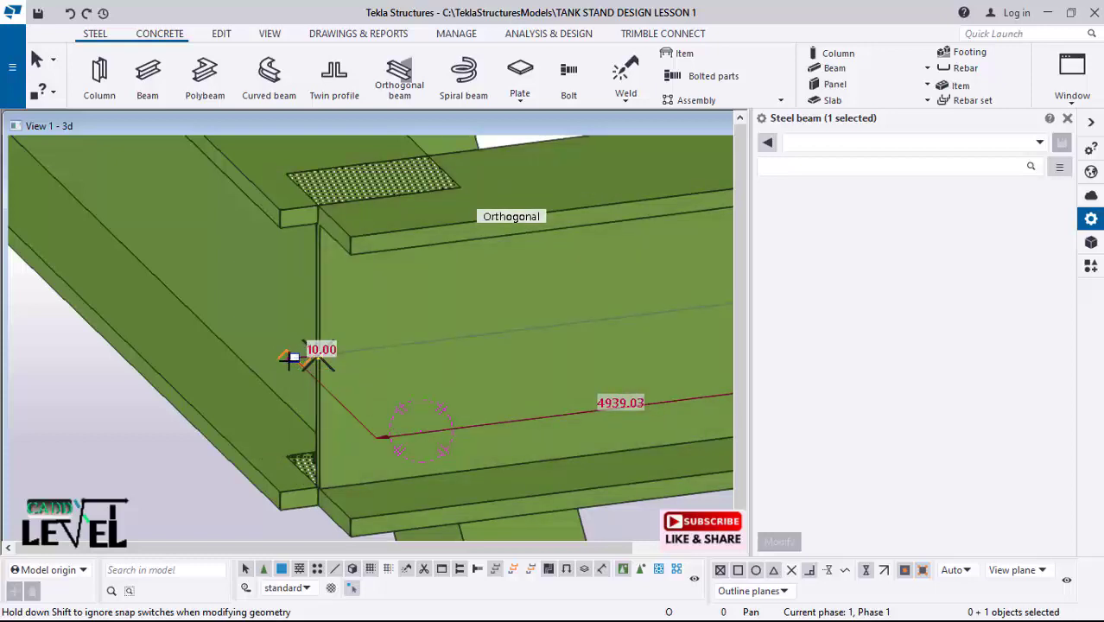
pyautogui.moveTo(285, 361); pyautogui.dragTo(283, 362)
# Step: Model a second UB127*76*13 edge beam across the opposite cross beam ends, from the first beam's web midpoint to the last beam's web midpoint
pyautogui.scroll(-5, 277, 367)
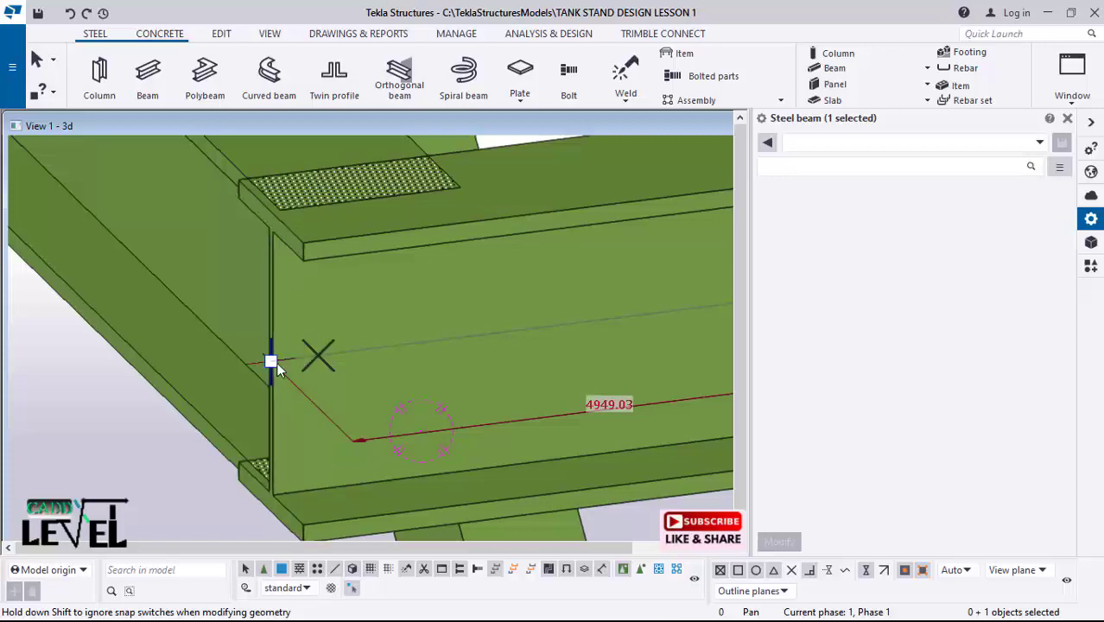
pyautogui.scroll(-8, 275, 378)
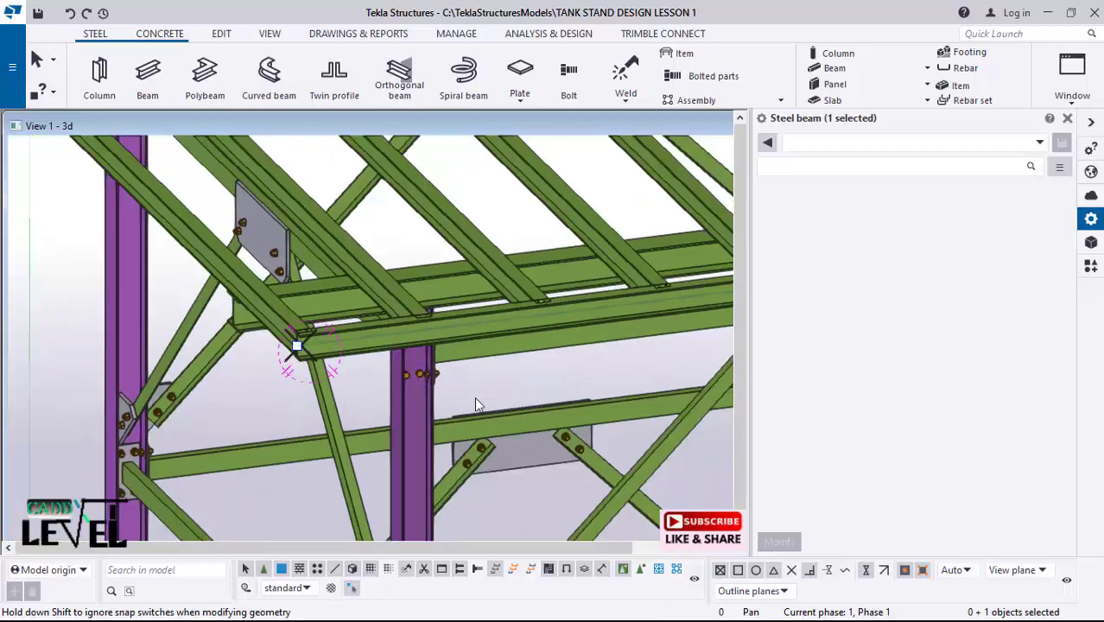
pyautogui.moveTo(436, 301); pyautogui.dragTo(782, 327, button='middle')
pyautogui.scroll(1, 46, 271)
pyautogui.scroll(3, 47, 277)
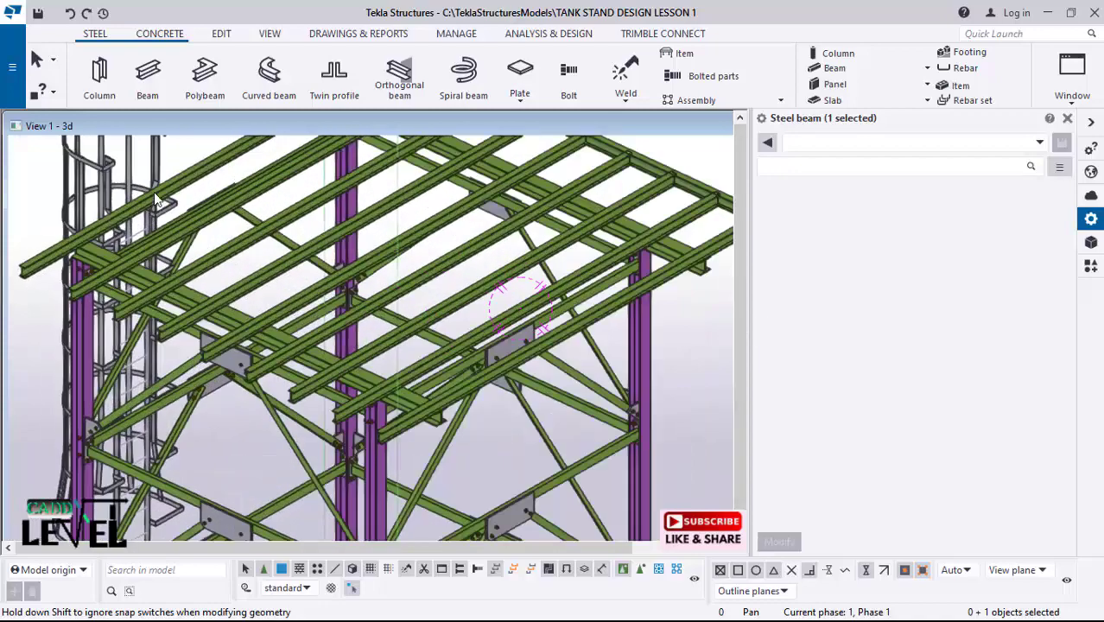
pyautogui.click(147, 78)
pyautogui.scroll(3, 17, 266)
pyautogui.scroll(4, 17, 266)
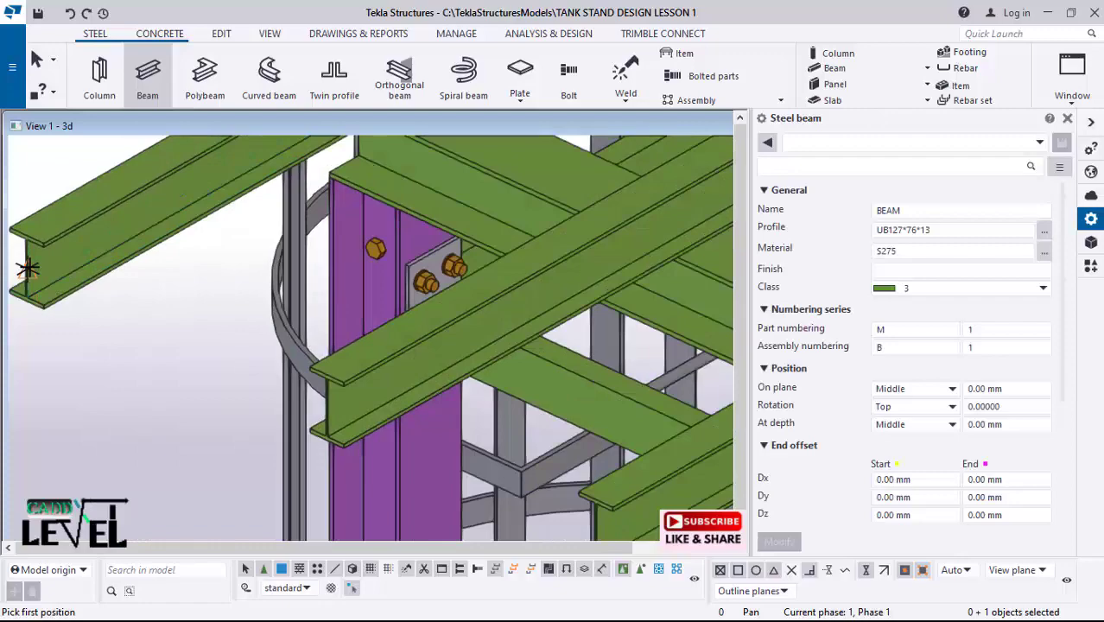
pyautogui.scroll(-8, 109, 317)
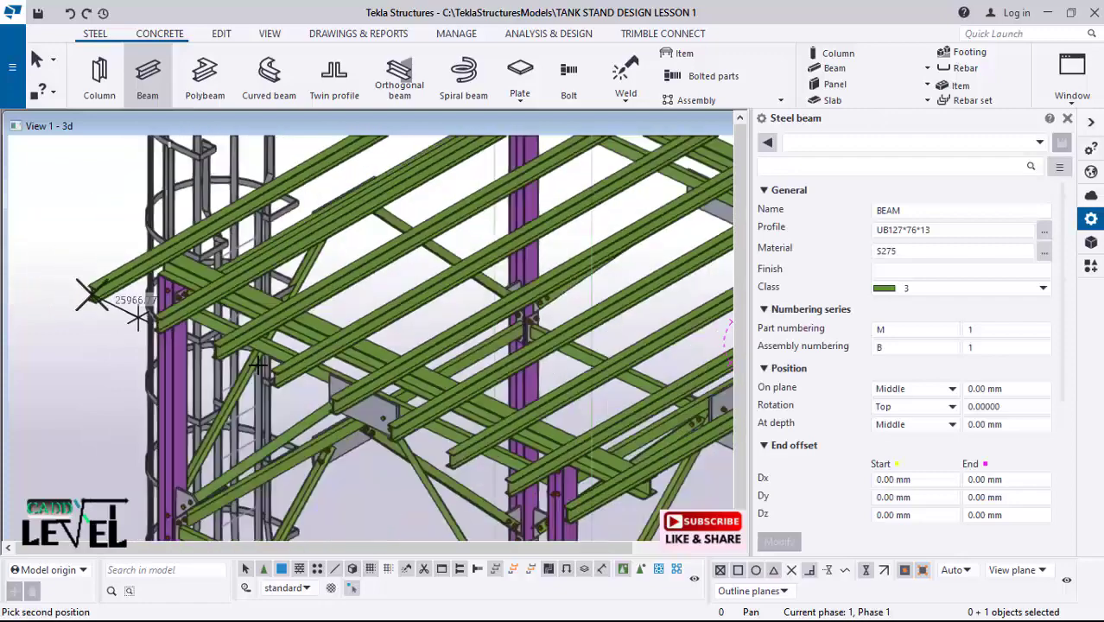
pyautogui.scroll(8, 333, 429)
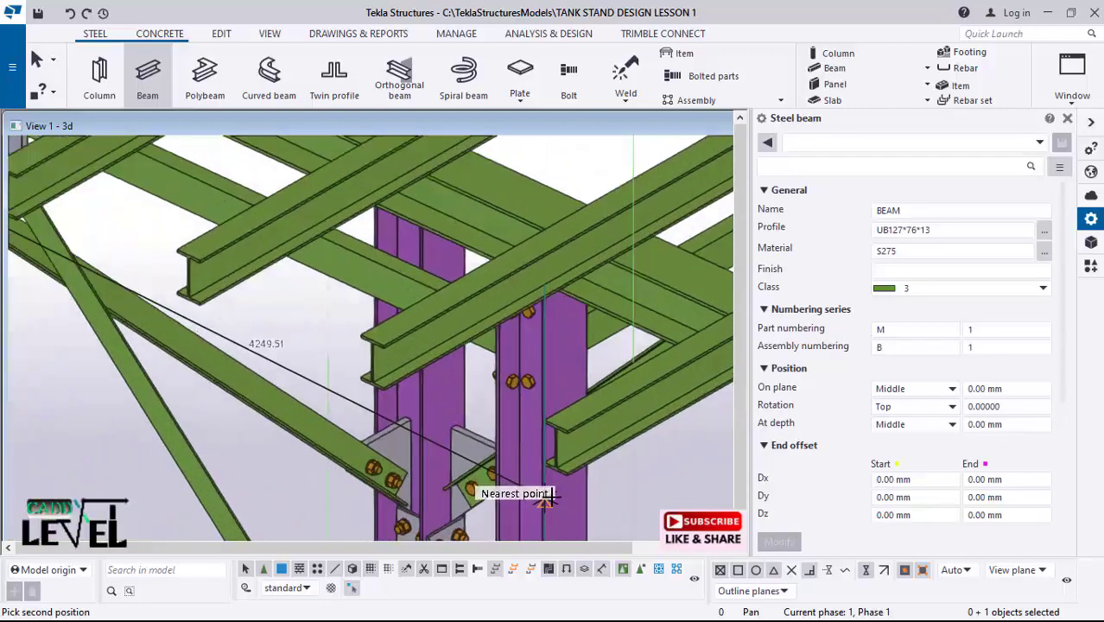
pyautogui.scroll(1, 569, 472)
pyautogui.click(556, 432)
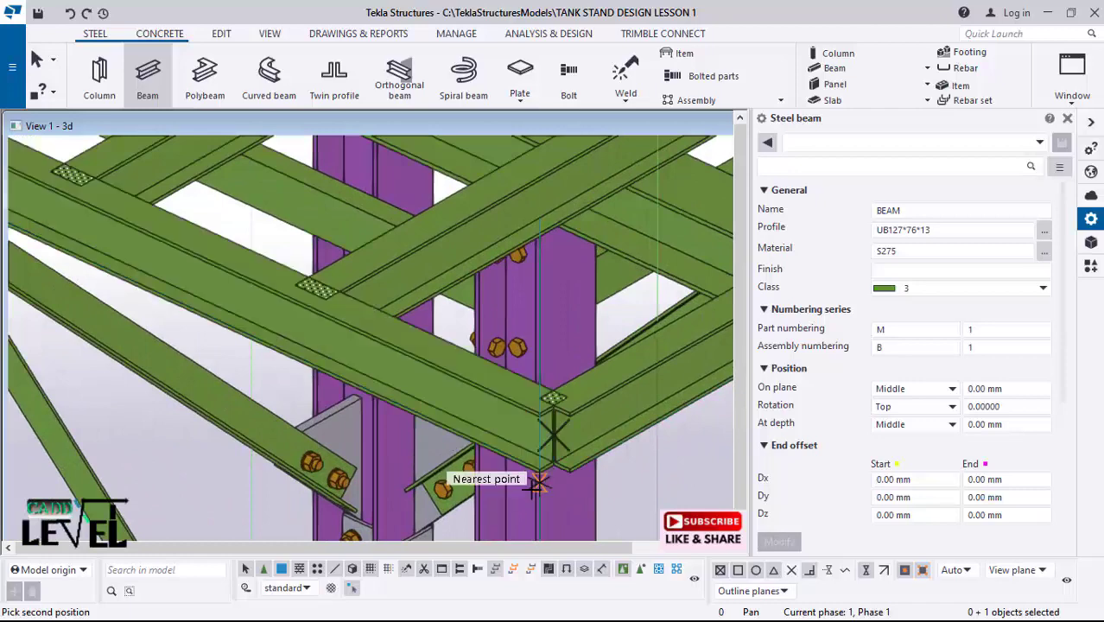
pyautogui.scroll(2, 382, 419)
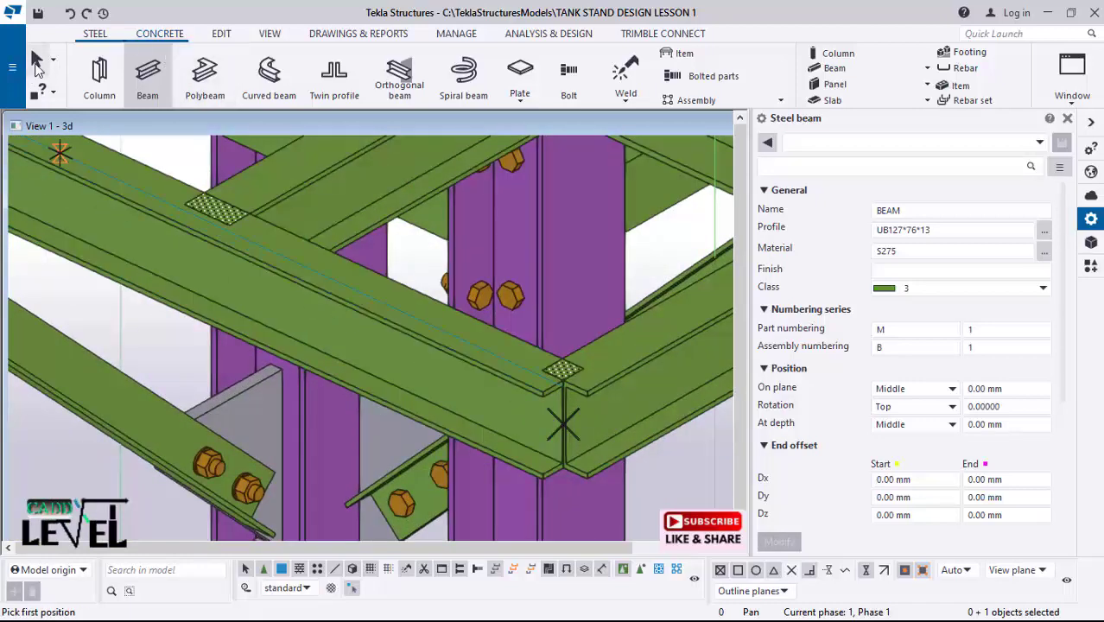
pyautogui.click(37, 67)
# Step: Try to extend the second edge beam's end outward past the corner cross beam's web, and undo the change
pyautogui.click(520, 384)
pyautogui.scroll(2, 553, 415)
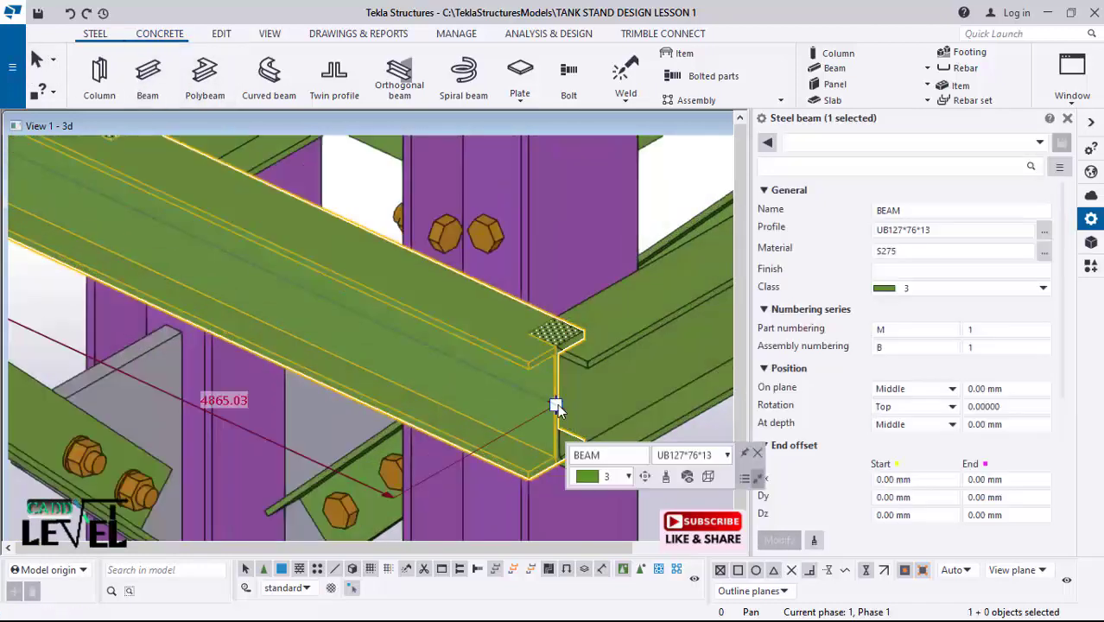
pyautogui.moveTo(557, 406); pyautogui.dragTo(584, 418)
pyautogui.scroll(-1, 406, 319)
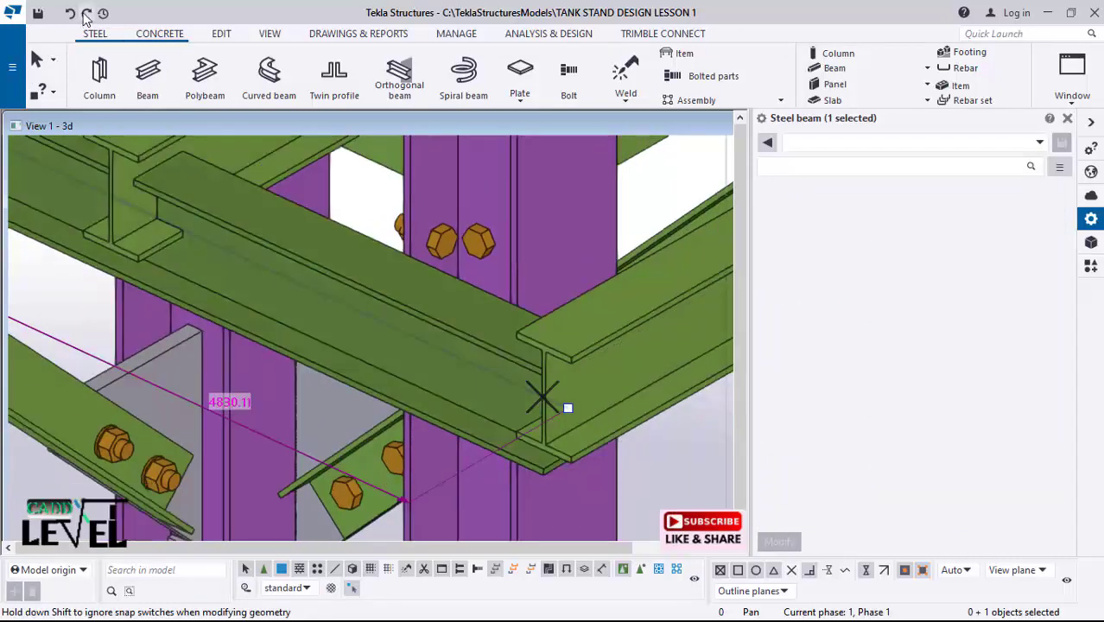
pyautogui.click(68, 13)
# Step: Retry stretching the second edge beam beyond the corner joint, check the end from the outside, and undo the stretch
pyautogui.scroll(-1, 385, 343)
pyautogui.keyDown('ctrl'); pyautogui.moveTo(472, 379); pyautogui.dragTo(561, 468, button='middle'); pyautogui.keyUp('ctrl')
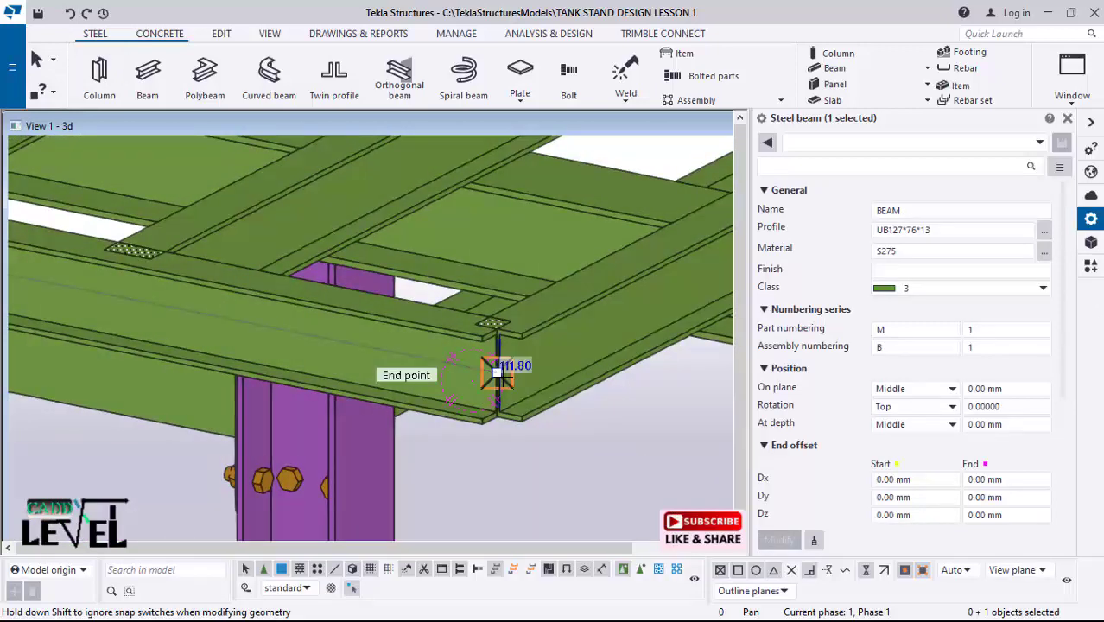
pyautogui.moveTo(497, 374); pyautogui.dragTo(532, 377)
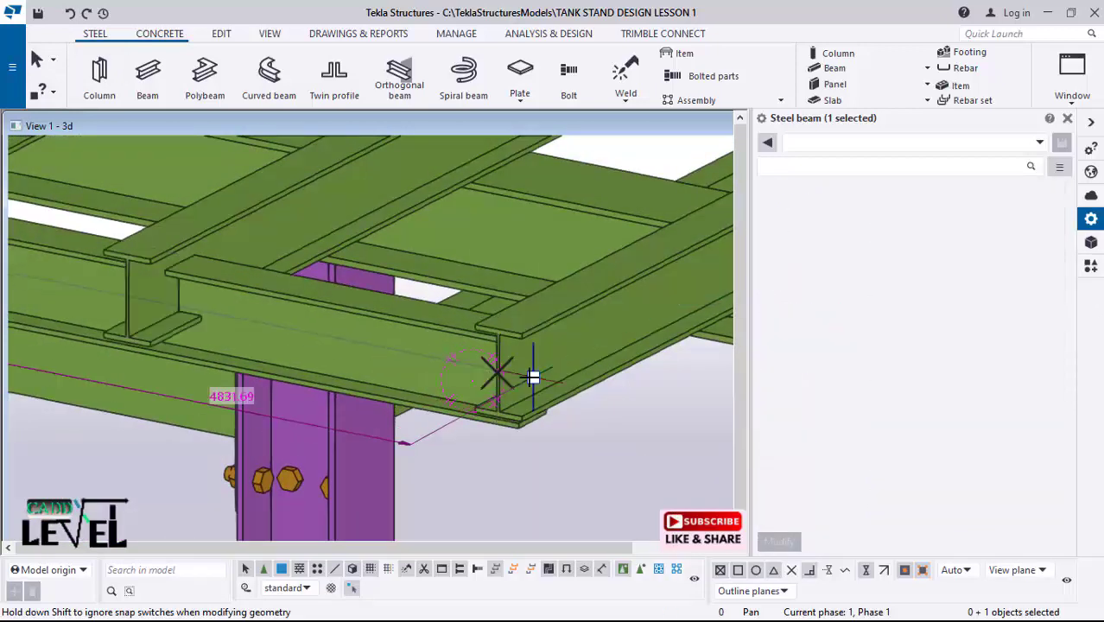
pyautogui.scroll(1, 454, 337)
pyautogui.keyDown('ctrl'); pyautogui.moveTo(453, 337); pyautogui.dragTo(659, 360, button='middle'); pyautogui.keyUp('ctrl')
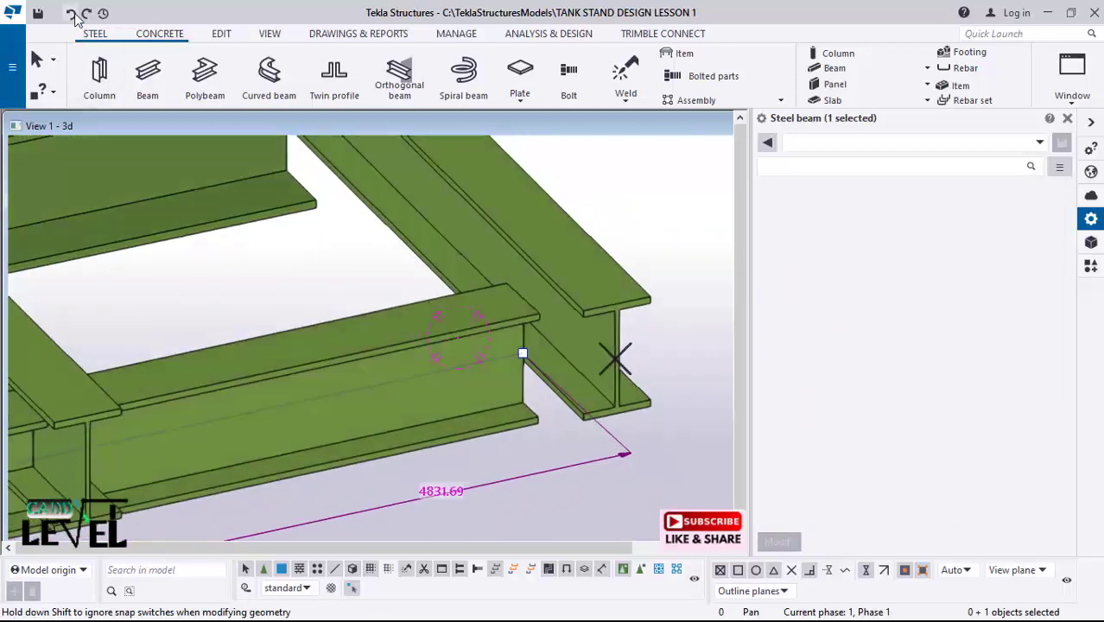
pyautogui.click(74, 15)
pyautogui.scroll(4, 632, 371)
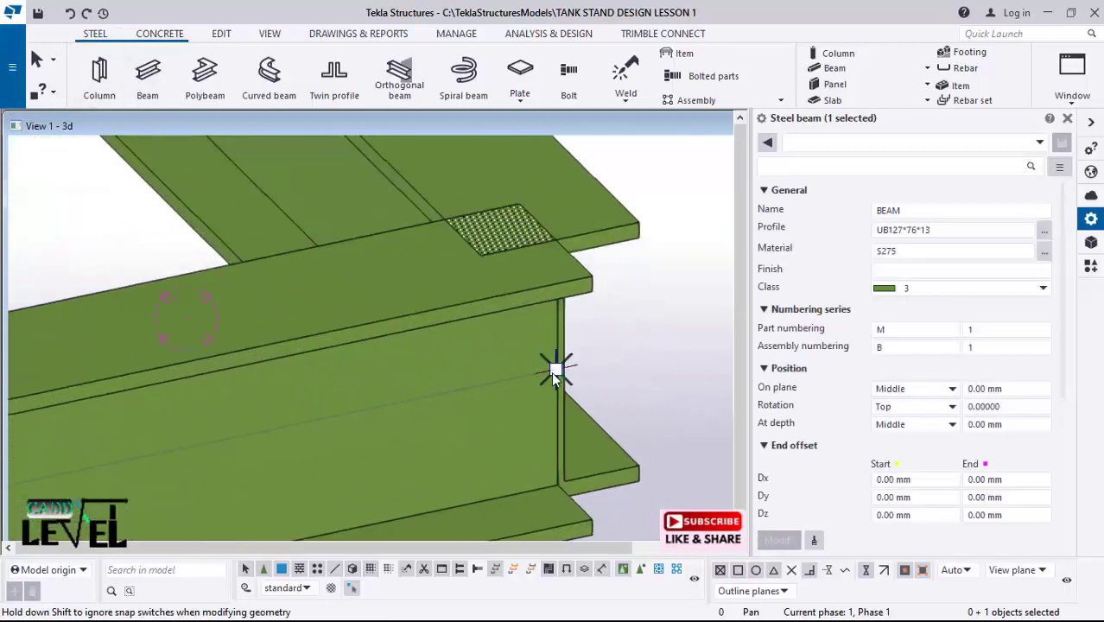
# Step: Extend the second edge beam's end outward past the corner cross beam to an overall length of about 4905 mm
pyautogui.moveTo(553, 370); pyautogui.dragTo(639, 352)
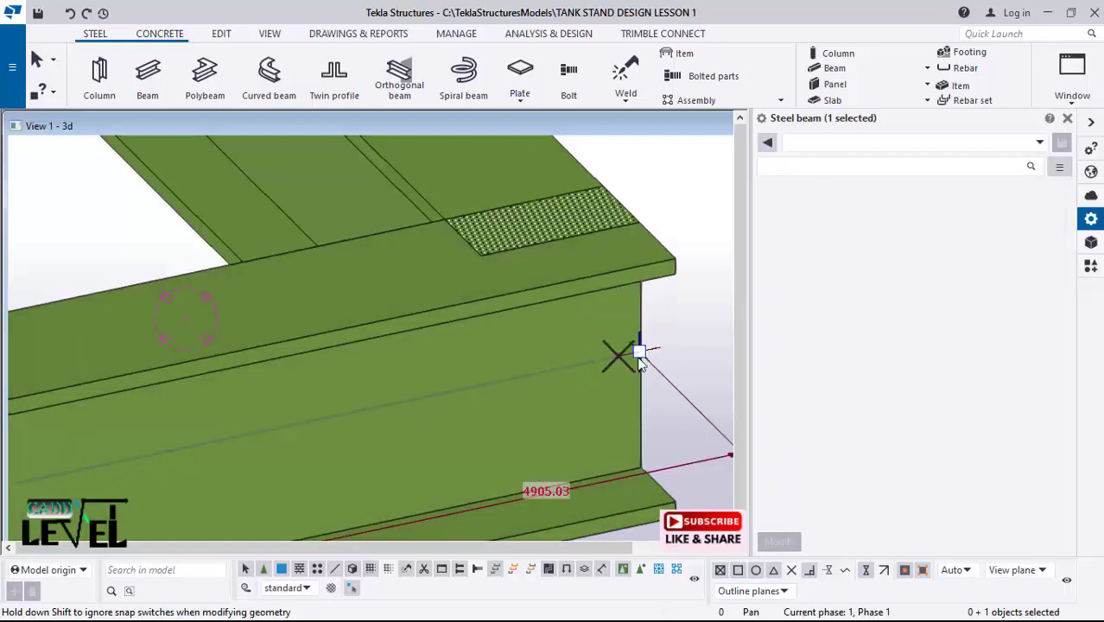
pyautogui.scroll(-2, 632, 275)
pyautogui.scroll(-3, 665, 317)
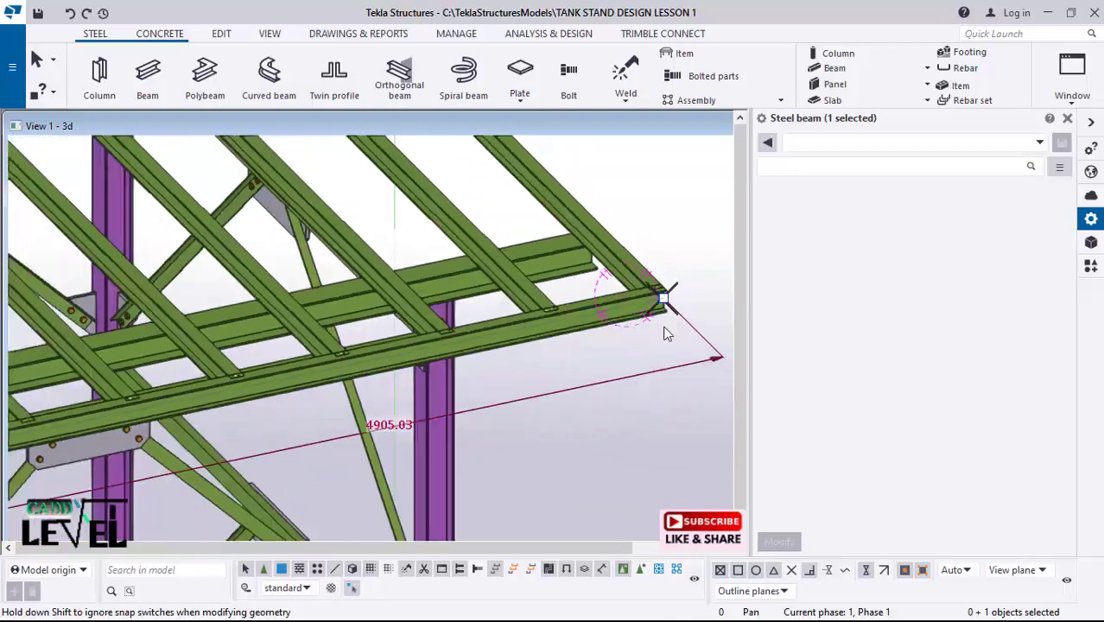
pyautogui.scroll(-3, 613, 332)
# Step: Try to stretch the second edge beam's opposite end outward at the ladder-side corner, and undo the stretch
pyautogui.scroll(10, 498, 383)
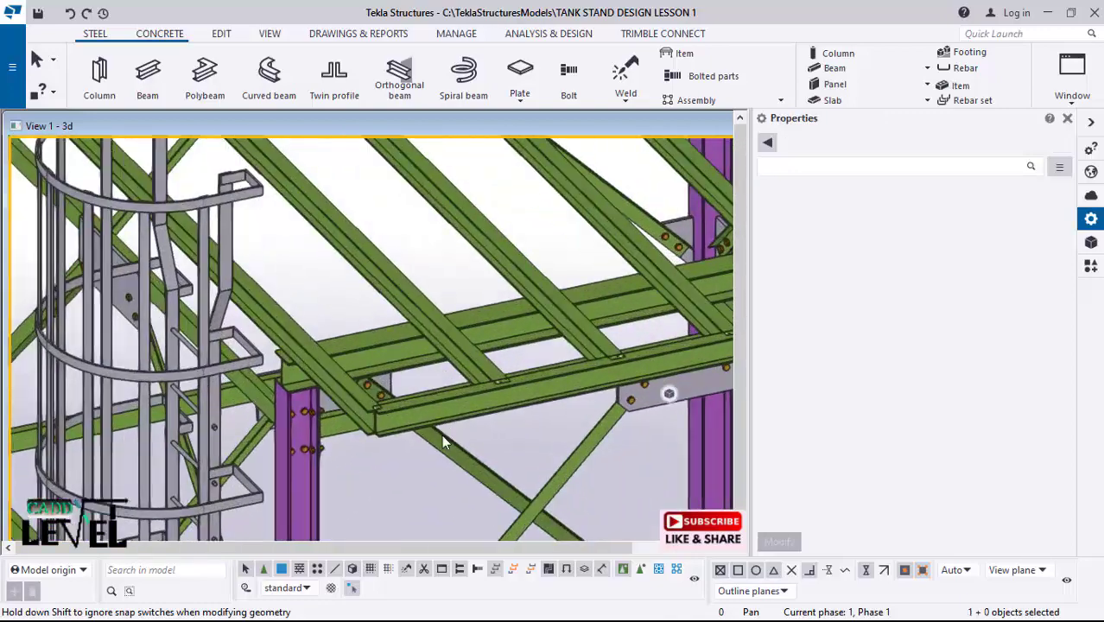
pyautogui.click(276, 412)
pyautogui.scroll(3, 249, 363)
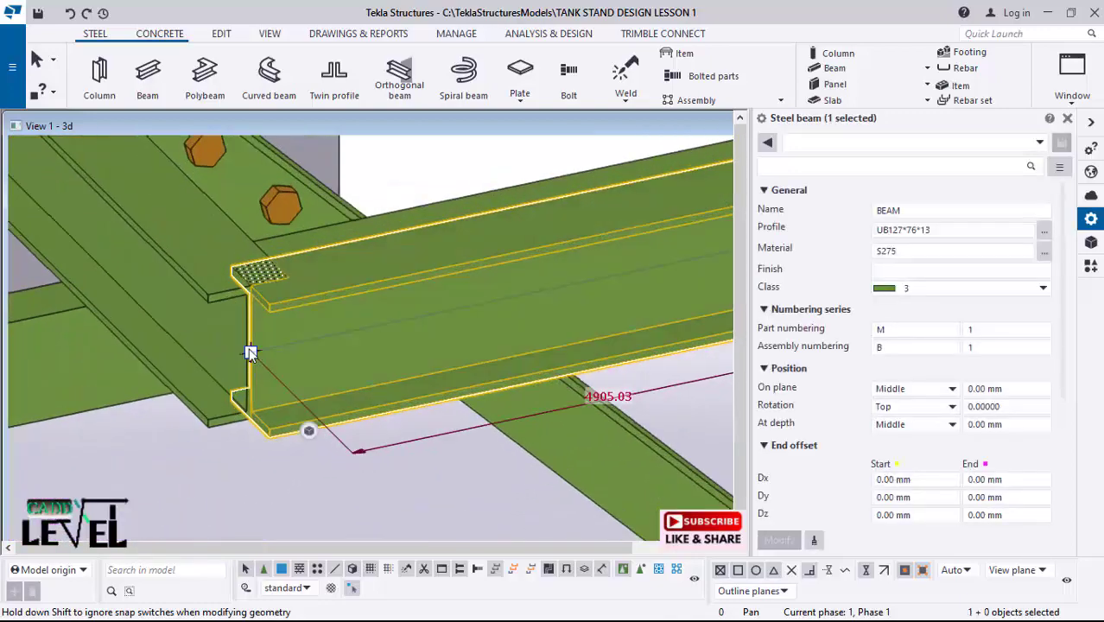
pyautogui.moveTo(249, 355); pyautogui.dragTo(202, 362)
pyautogui.scroll(-1, 289, 418)
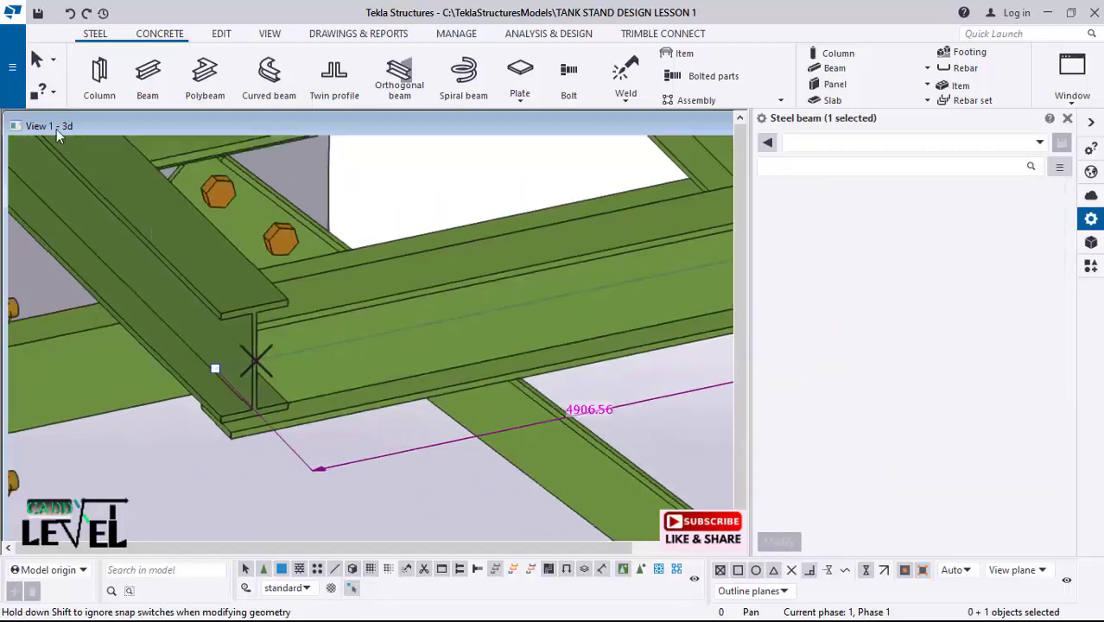
pyautogui.click(68, 14)
# Step: Extend the second edge beam's ladder-side end over the corner cross beam, adjusting it to an overall length of about 4945 mm
pyautogui.scroll(1, 268, 373)
pyautogui.keyDown('ctrl'); pyautogui.moveTo(231, 402); pyautogui.dragTo(262, 345, button='middle'); pyautogui.keyUp('ctrl')
pyautogui.moveTo(235, 345); pyautogui.dragTo(200, 355)
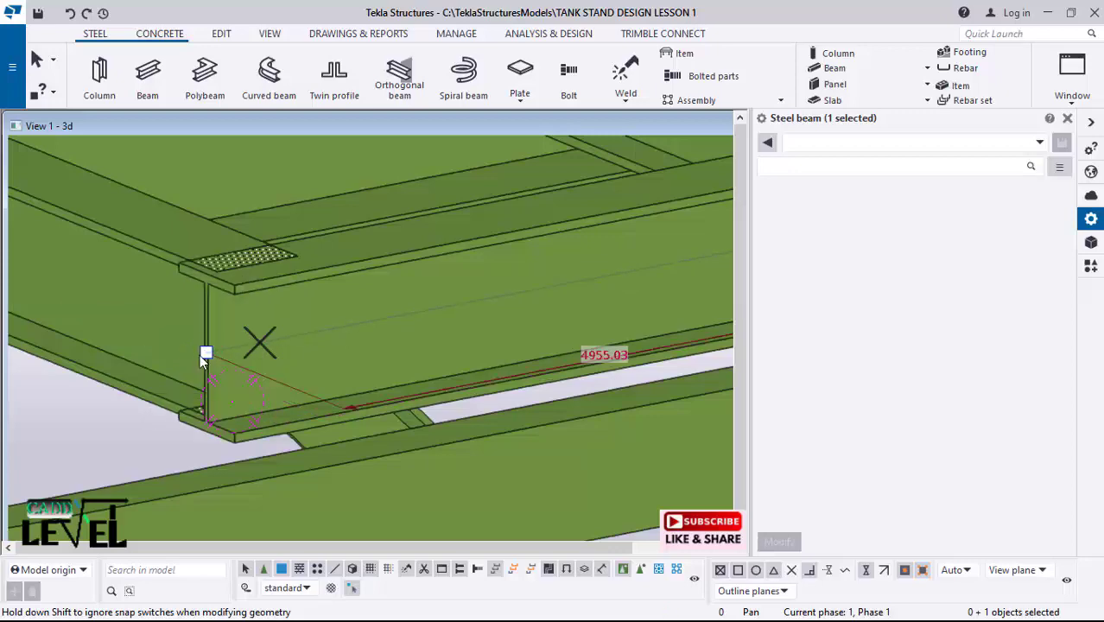
pyautogui.scroll(2, 204, 284)
pyautogui.scroll(1, 219, 281)
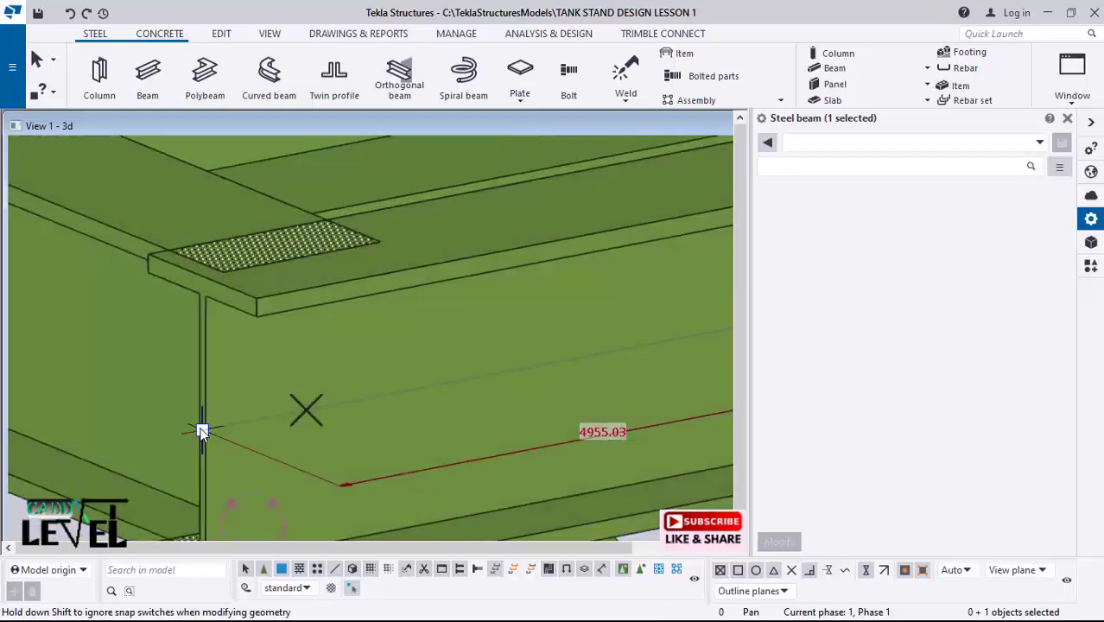
pyautogui.moveTo(202, 430); pyautogui.dragTo(221, 423)
pyautogui.scroll(-5, 222, 425)
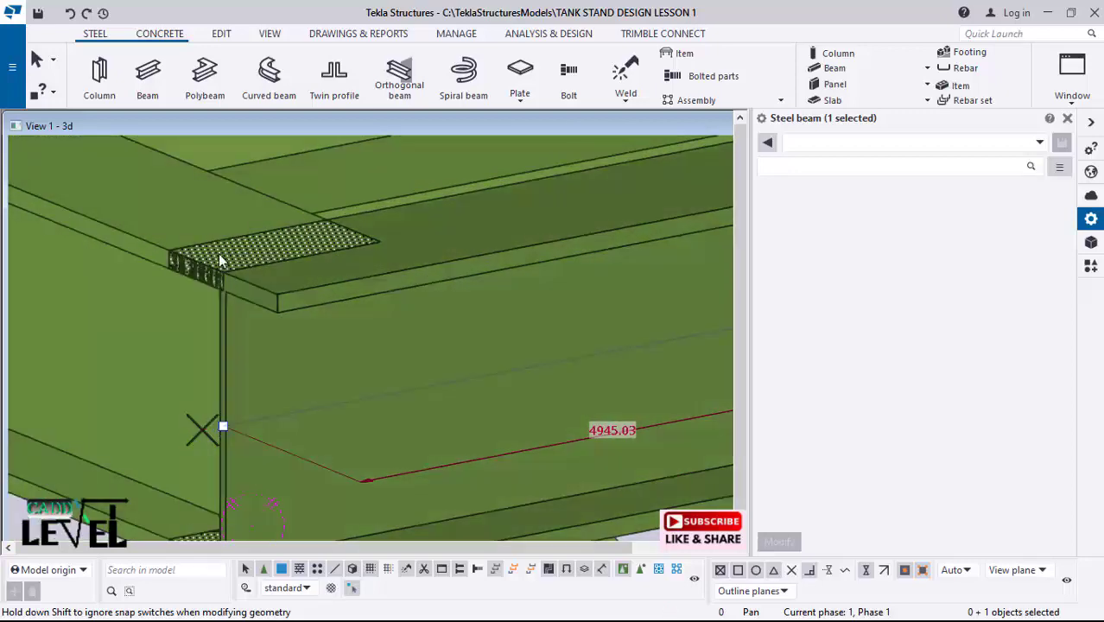
pyautogui.scroll(-2, 282, 425)
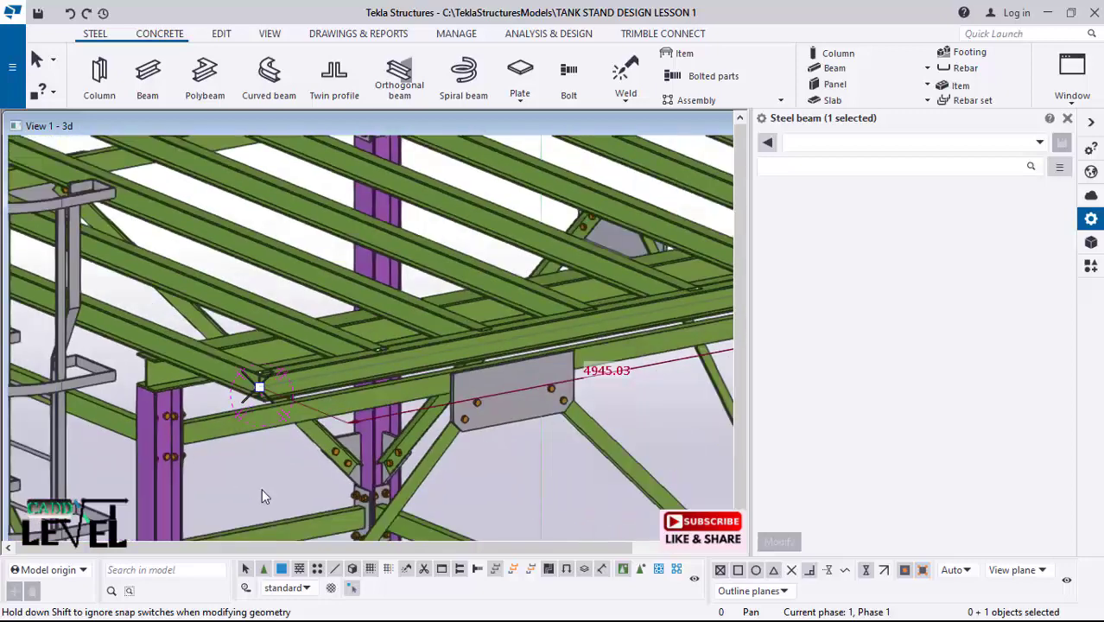
pyautogui.click(262, 488)
# Step: Search the applications and components for "weld" and start Weld preparation (44) with its standard settings
pyautogui.scroll(1, 286, 358)
pyautogui.keyDown('ctrl'); pyautogui.moveTo(286, 358); pyautogui.dragTo(174, 344, button='middle'); pyautogui.keyUp('ctrl')
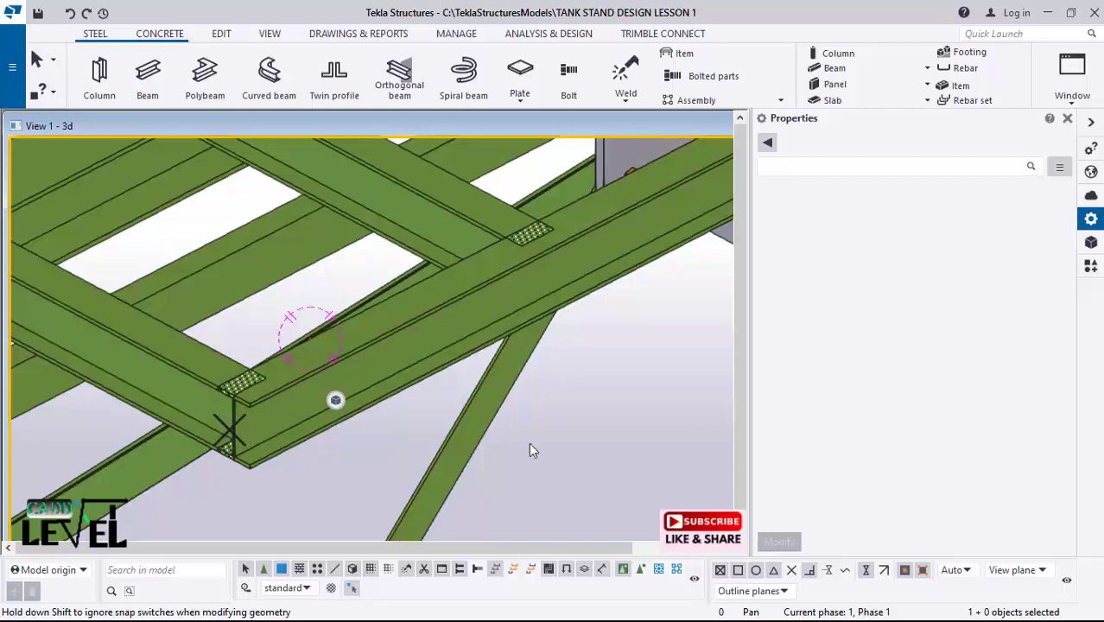
pyautogui.click(1090, 268)
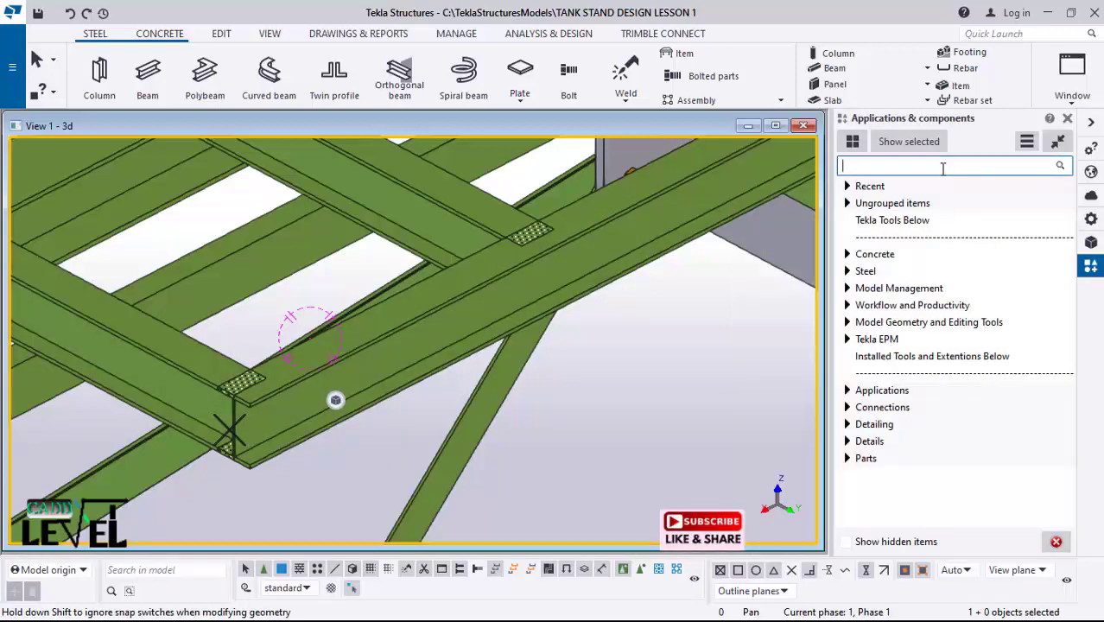
pyautogui.write('wel')
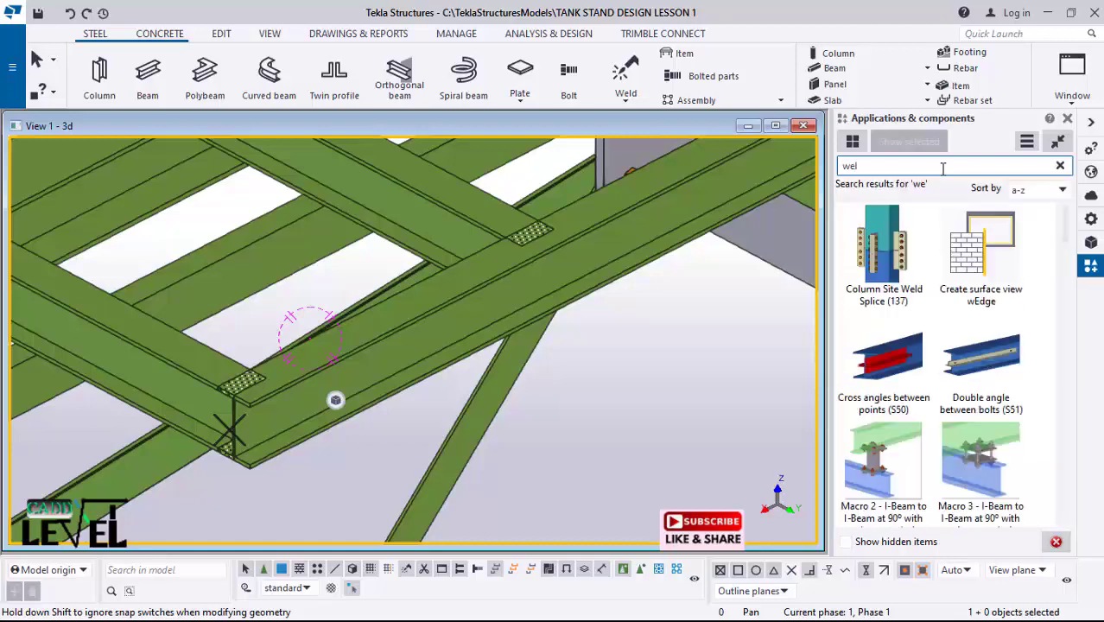
pyautogui.write('d')
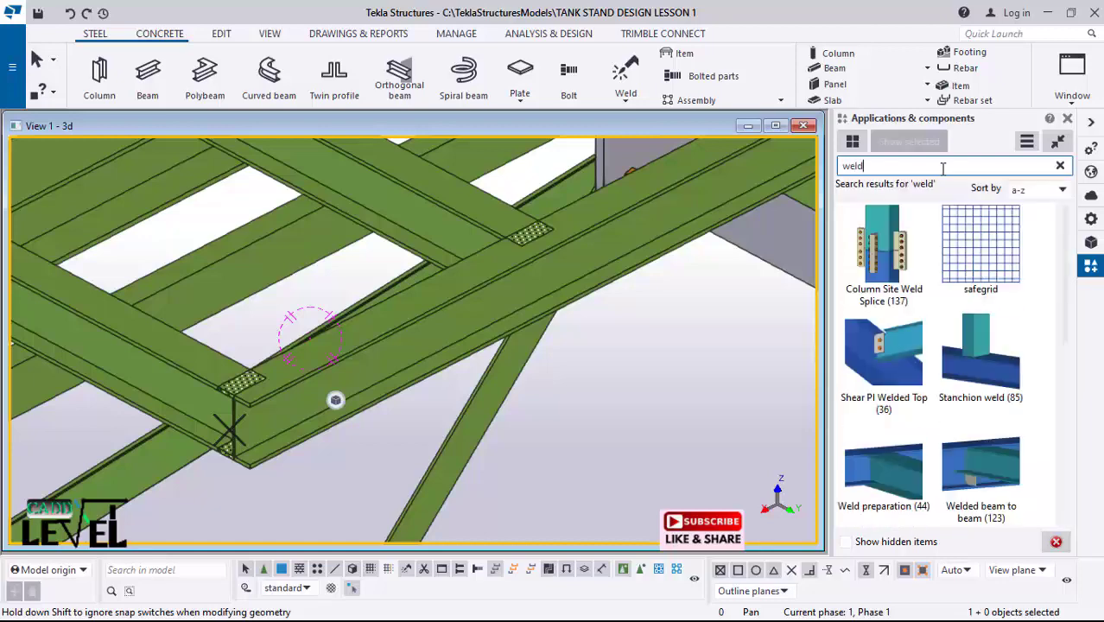
pyautogui.click(894, 481)
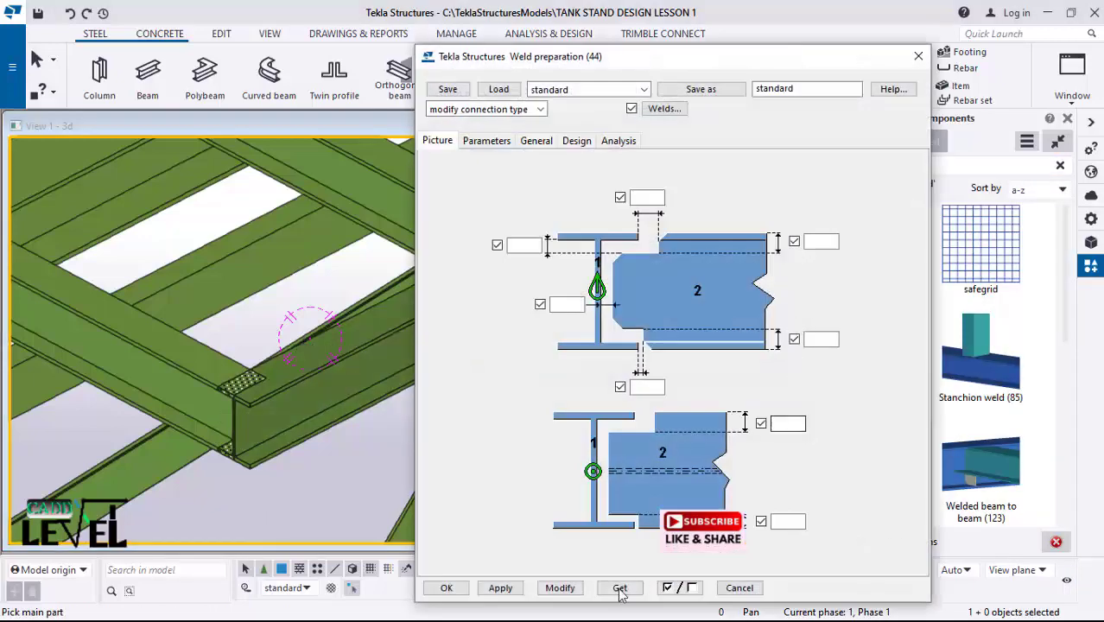
pyautogui.click(445, 588)
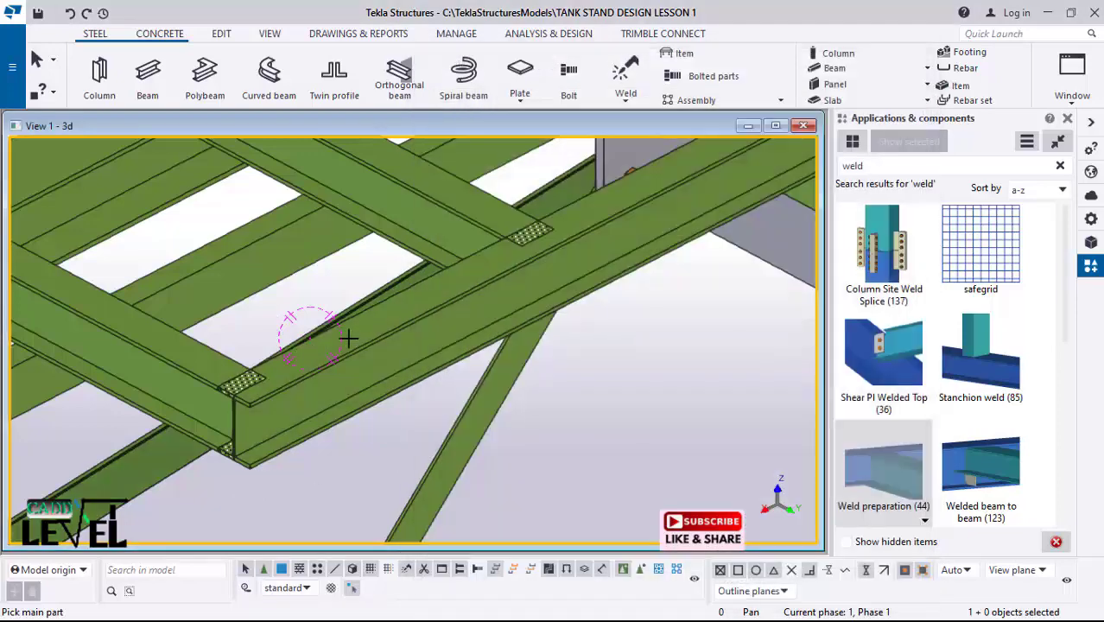
# Step: Apply Weld preparation (44) from the second edge beam to the corner cross beam and the adjacent cross beams
pyautogui.click(183, 374)
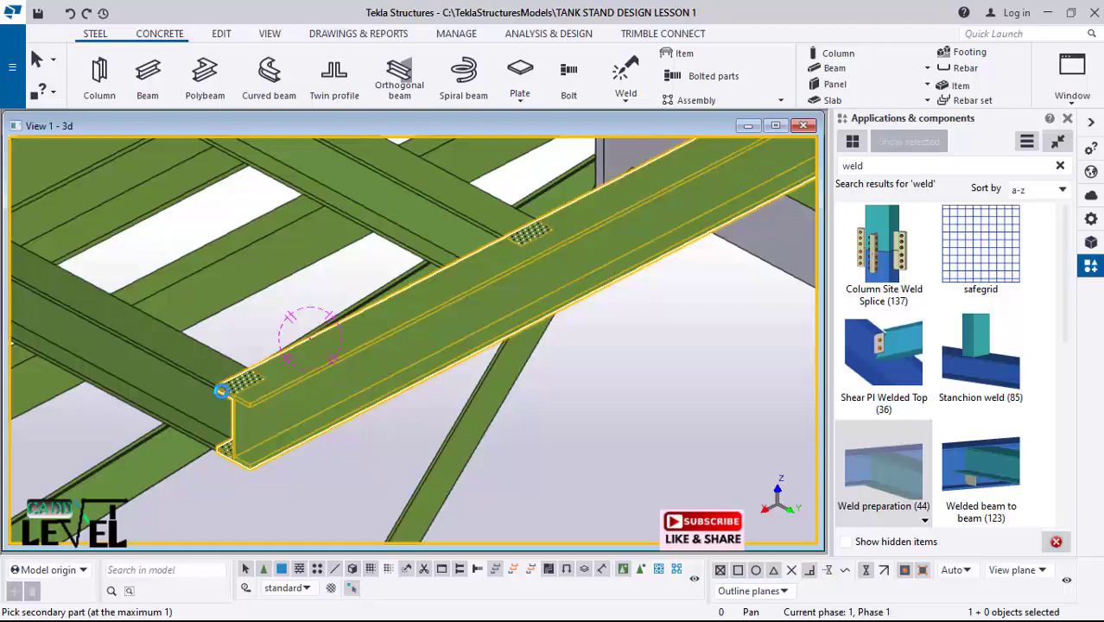
pyautogui.scroll(3, 228, 394)
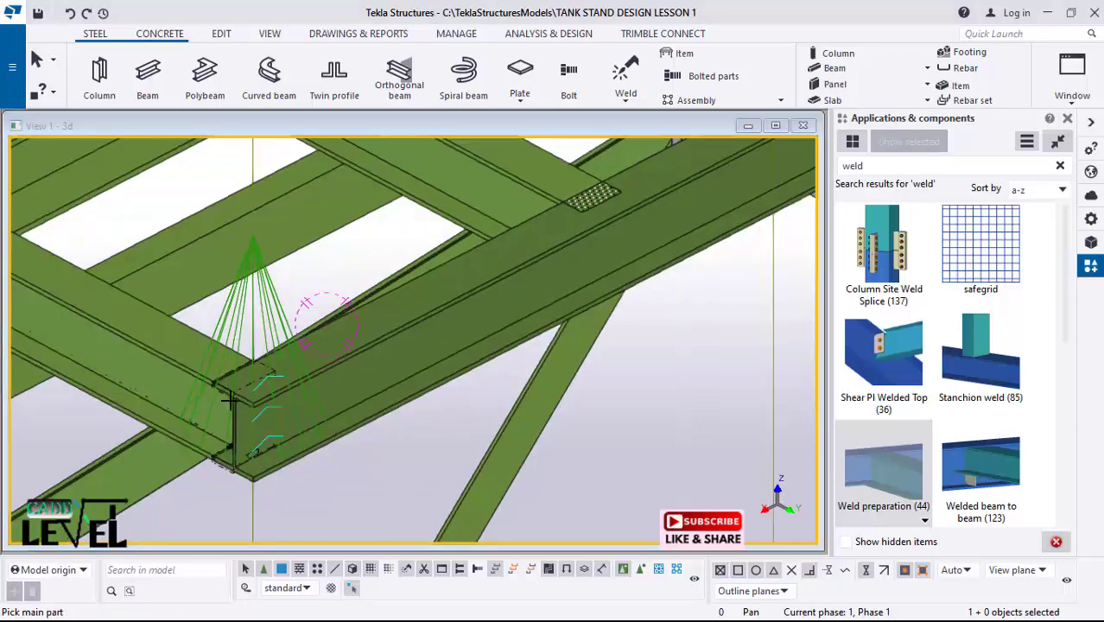
pyautogui.keyDown('ctrl'); pyautogui.moveTo(240, 433); pyautogui.dragTo(354, 350, button='middle'); pyautogui.keyUp('ctrl')
pyautogui.click(268, 294)
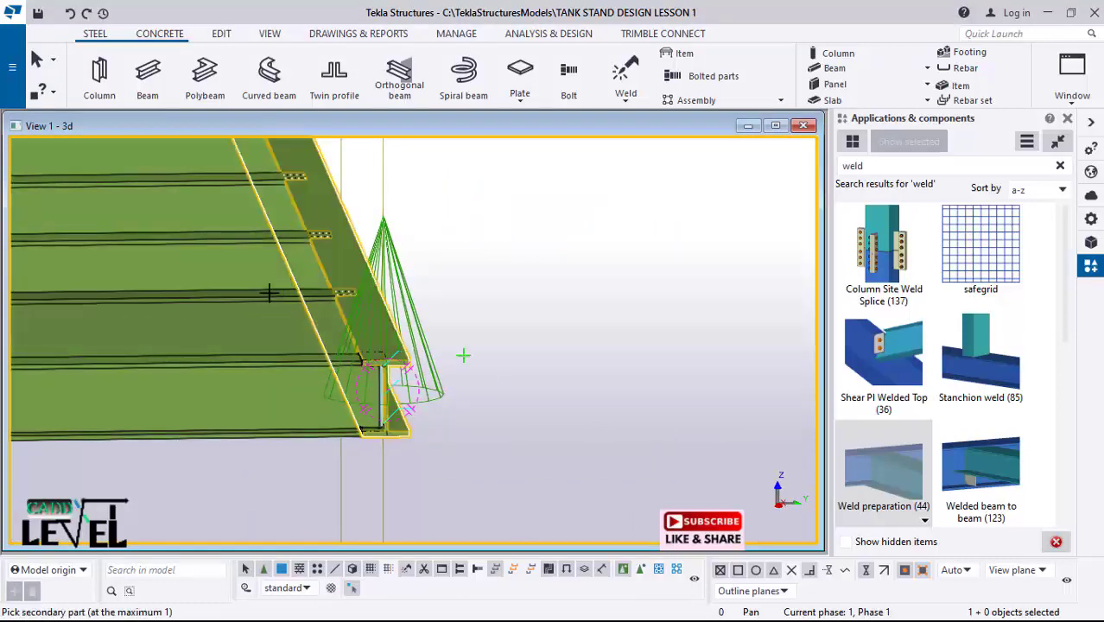
pyautogui.click(324, 211)
pyautogui.click(255, 229)
pyautogui.click(302, 180)
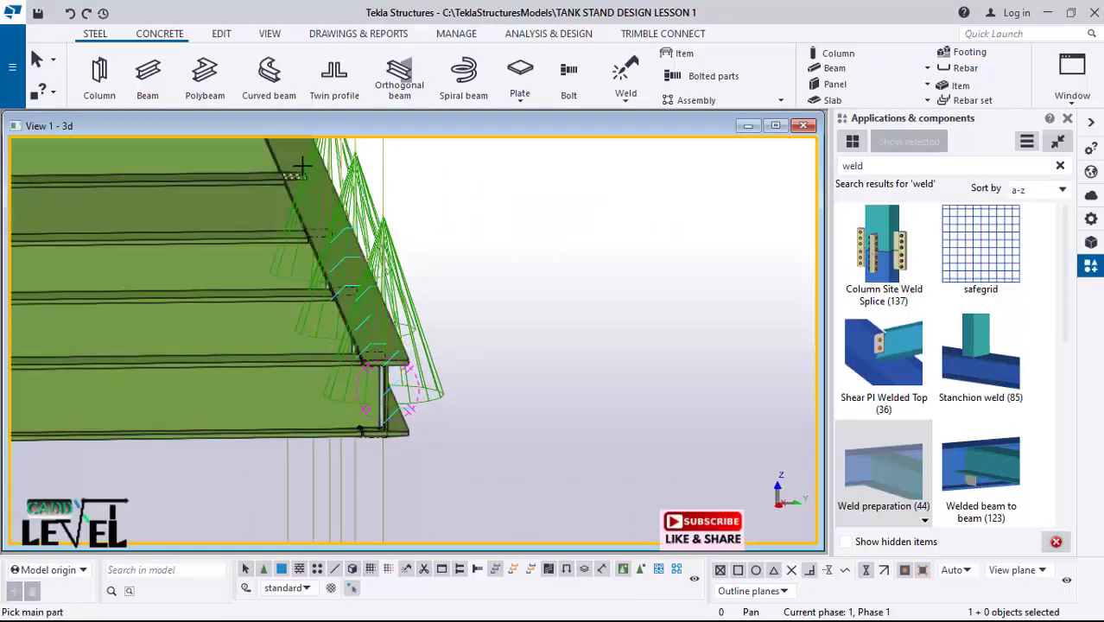
pyautogui.click(275, 157)
pyautogui.click(236, 187)
pyautogui.scroll(-3, 398, 380)
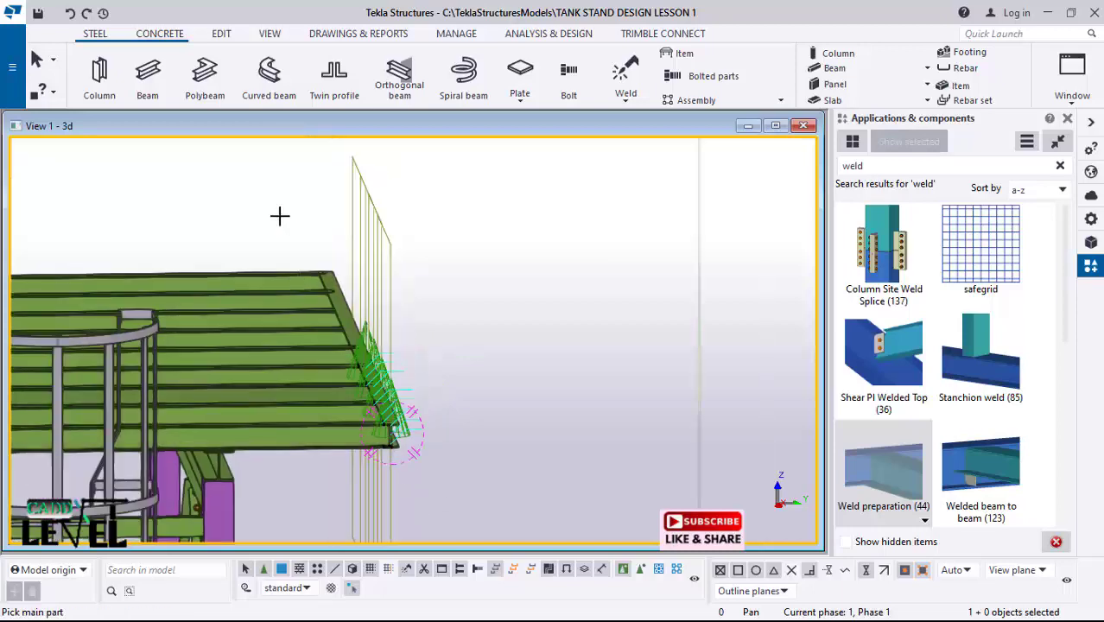
# Step: Try Weld preparation (44) at the next joint with the cross beam as the main part, undo it and leave the command
pyautogui.scroll(2, 316, 261)
pyautogui.keyDown('ctrl'); pyautogui.moveTo(382, 361); pyautogui.dragTo(256, 359, button='middle'); pyautogui.keyUp('ctrl')
pyautogui.click(268, 356)
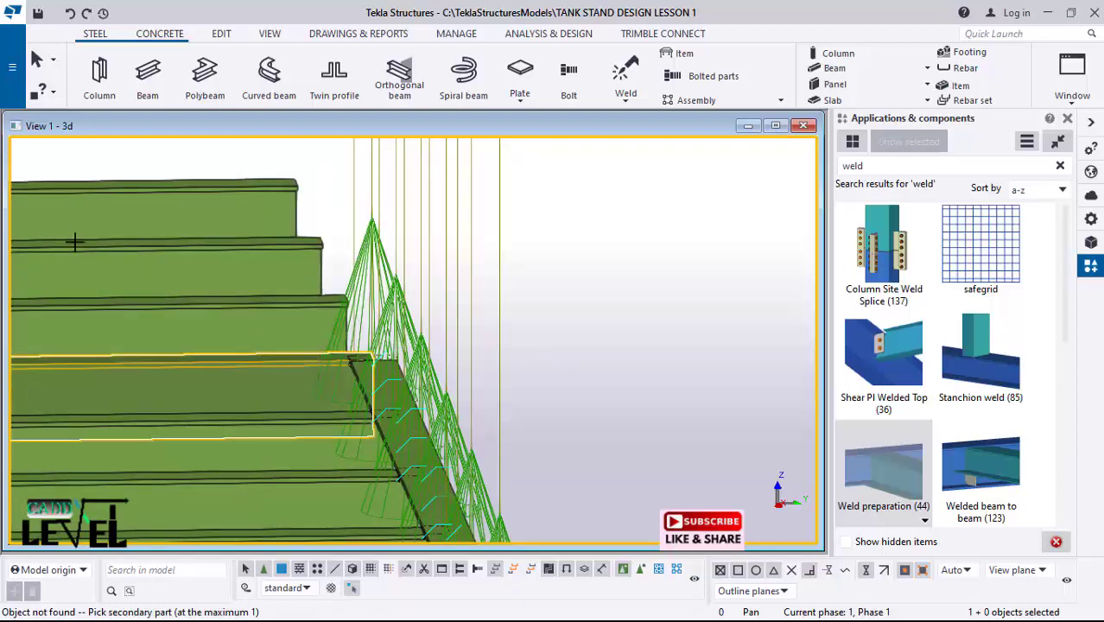
pyautogui.click(72, 13)
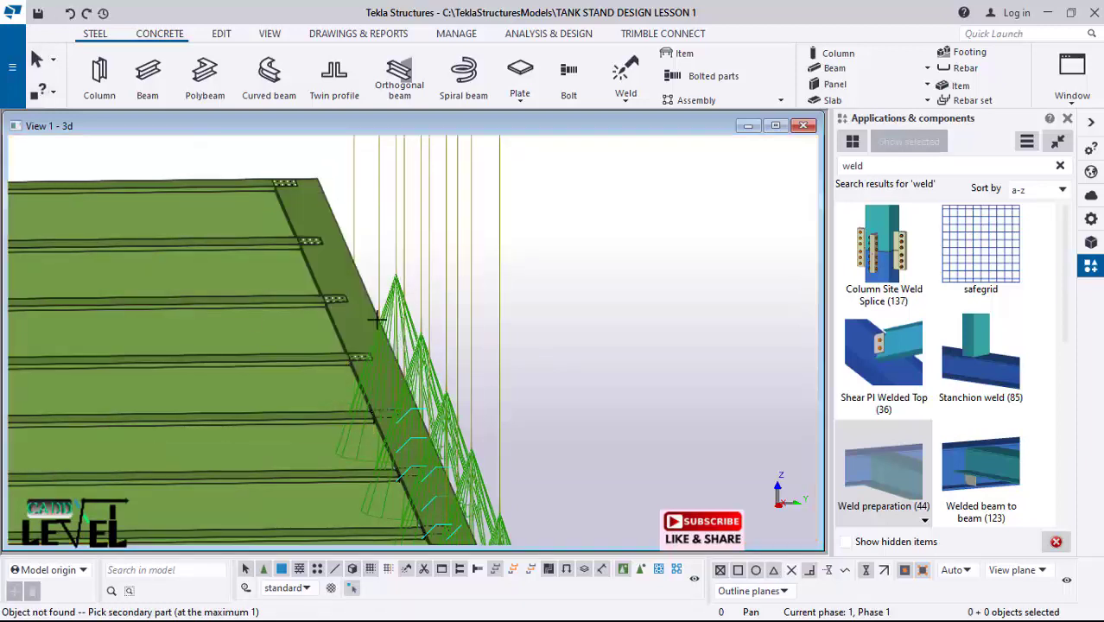
pyautogui.keyDown('ctrl'); pyautogui.moveTo(359, 321); pyautogui.dragTo(289, 353, button='middle'); pyautogui.keyUp('ctrl')
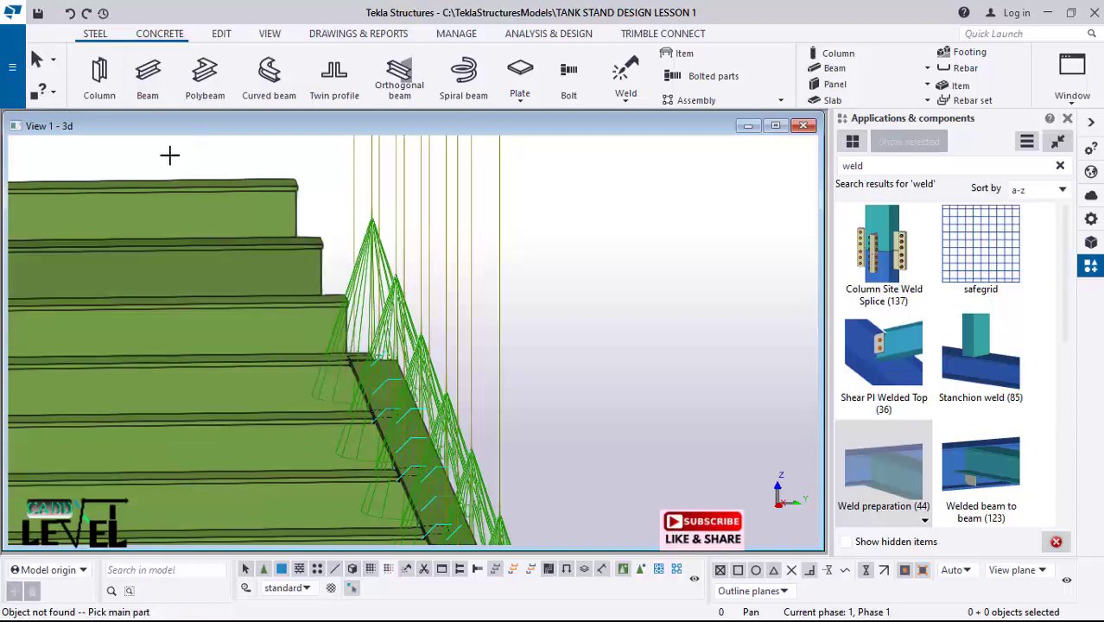
pyautogui.click(70, 13)
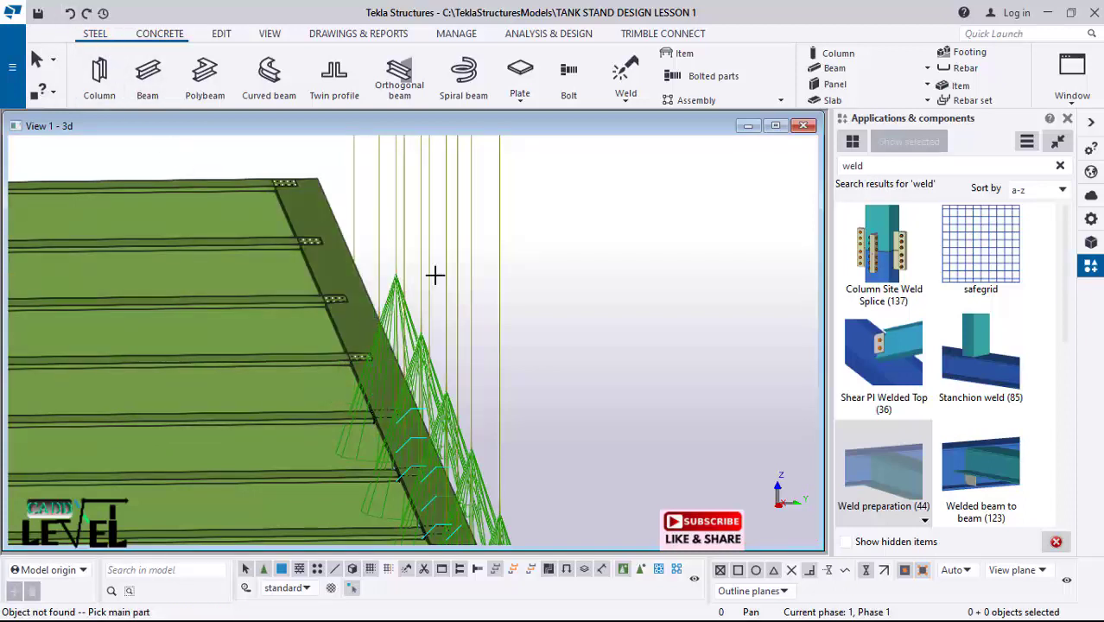
pyautogui.rightClick(604, 235)
pyautogui.click(646, 249)
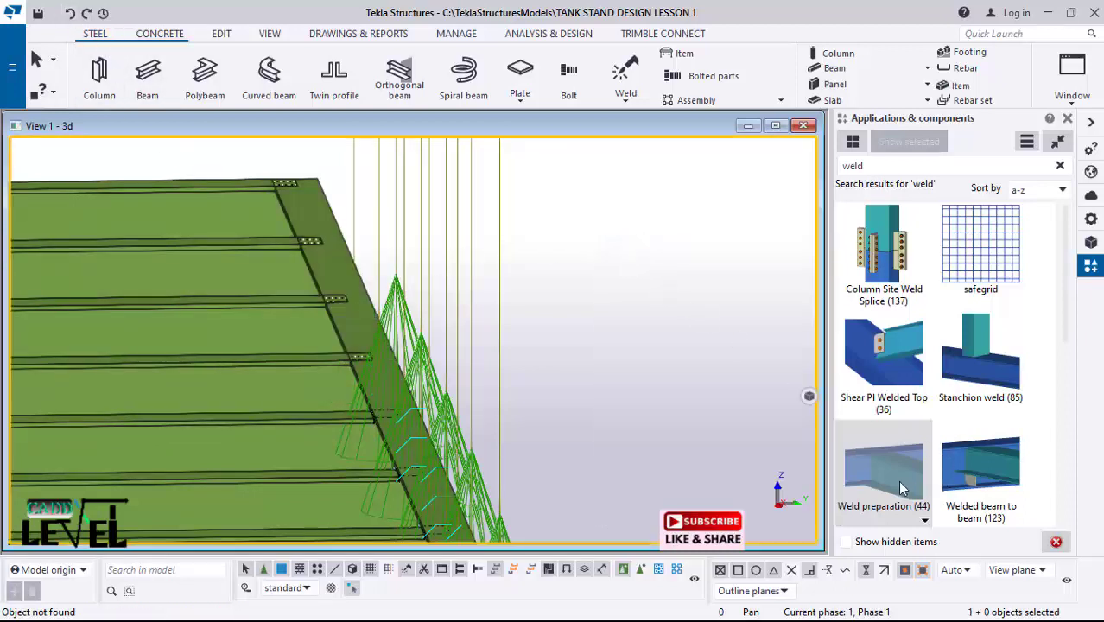
# Step: Apply Weld preparation (44) to the remaining cross beams, with the edge beam as main part and each cross beam as secondary part
pyautogui.click(362, 322)
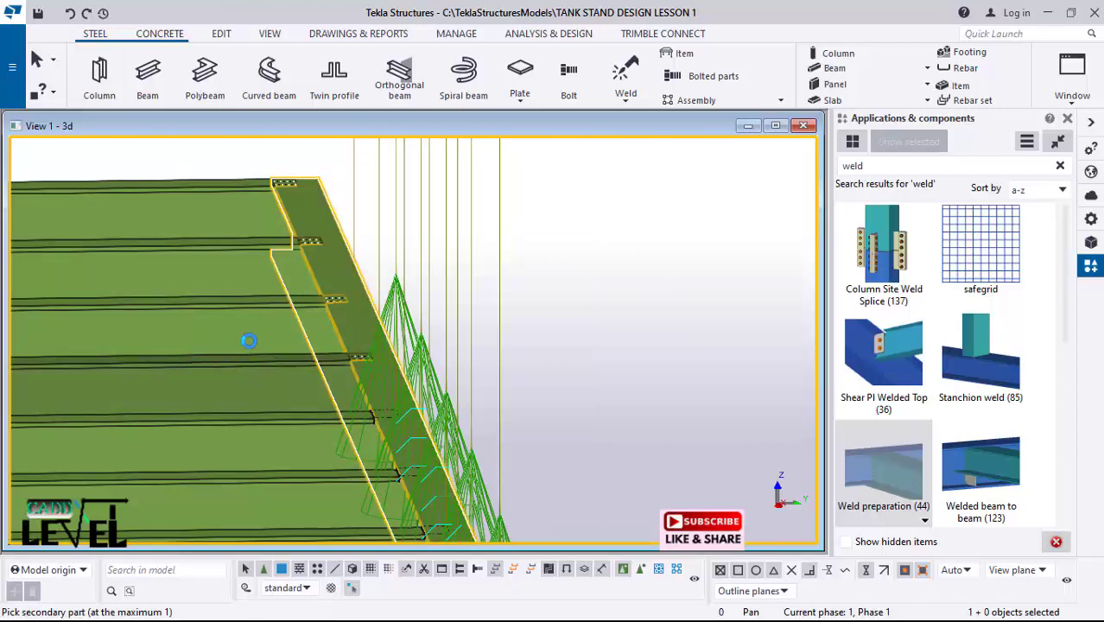
pyautogui.click(340, 348)
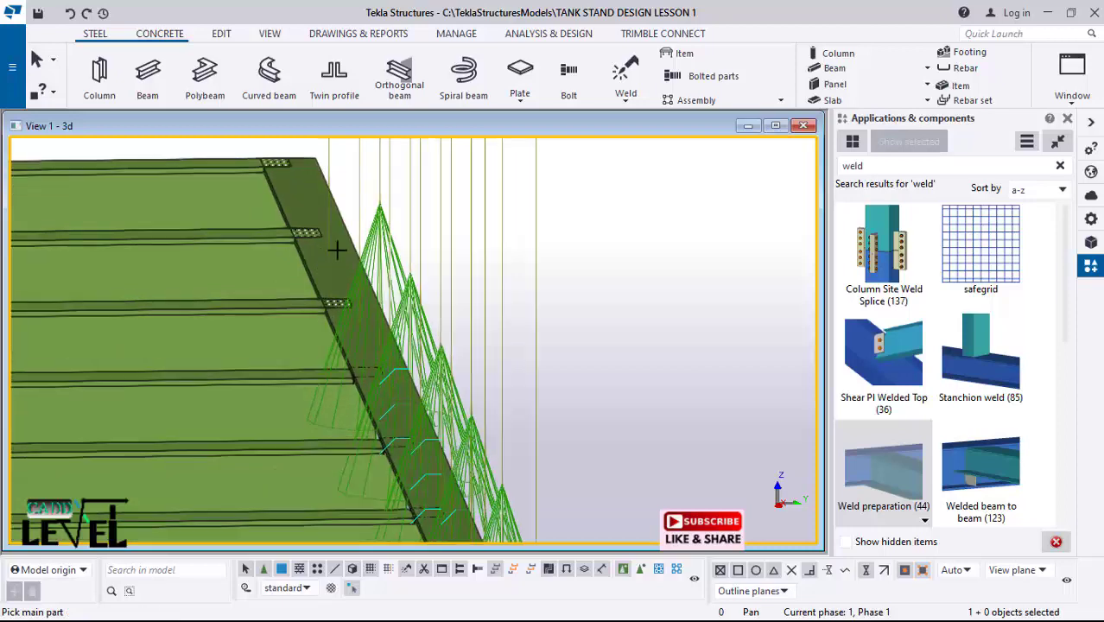
pyautogui.click(281, 292)
pyautogui.click(209, 335)
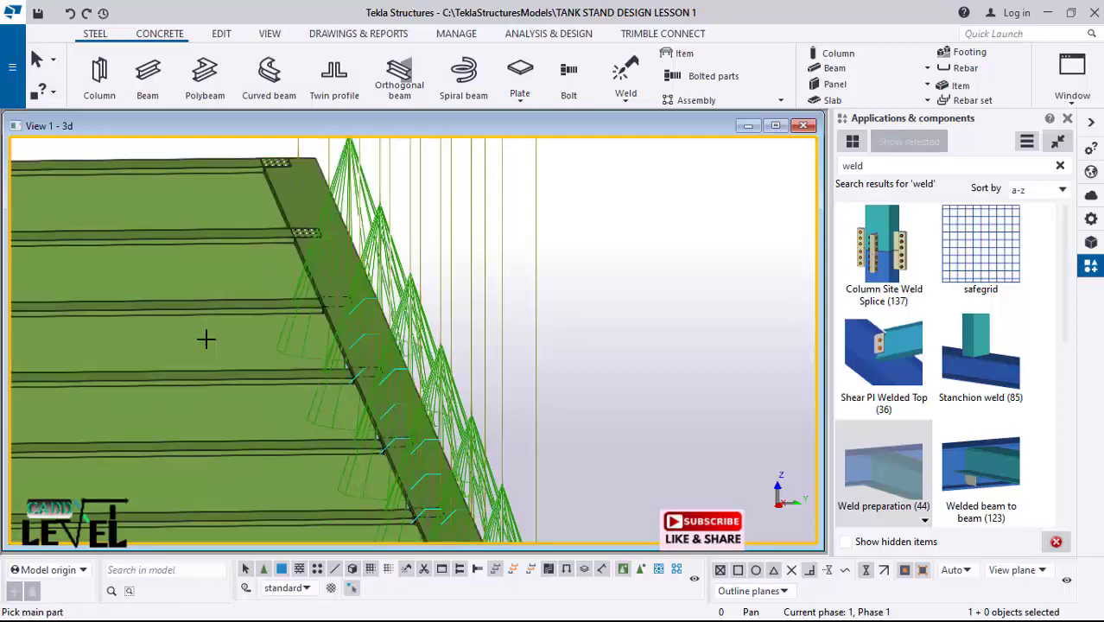
pyautogui.click(321, 189)
pyautogui.click(214, 244)
pyautogui.click(289, 177)
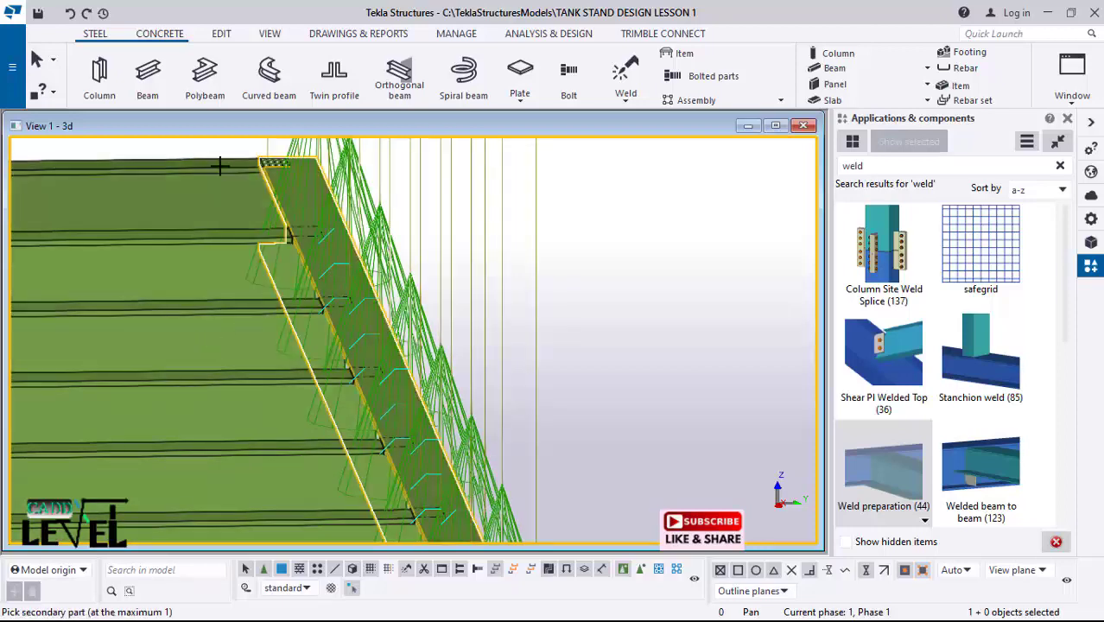
pyautogui.click(251, 164)
pyautogui.scroll(-6, 532, 254)
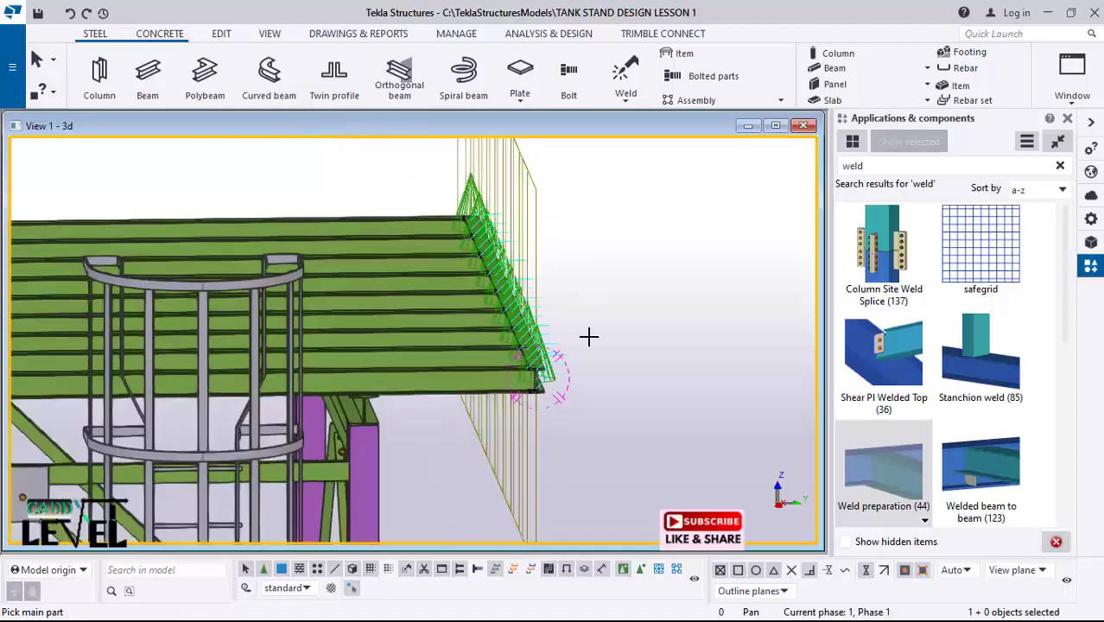
pyautogui.scroll(-1, 616, 338)
pyautogui.rightClick(616, 171)
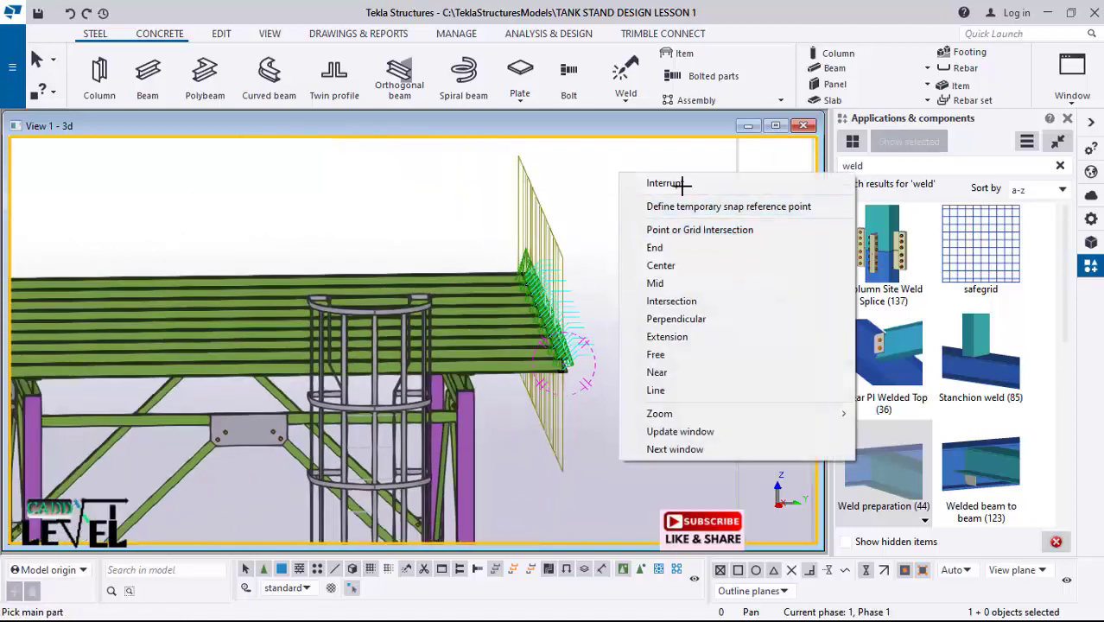
pyautogui.click(673, 183)
# Step: Redraw the view to clear the temporary component graphics, and inspect the cross beam joints along the edge beam
pyautogui.rightClick(605, 203)
pyautogui.click(567, 175)
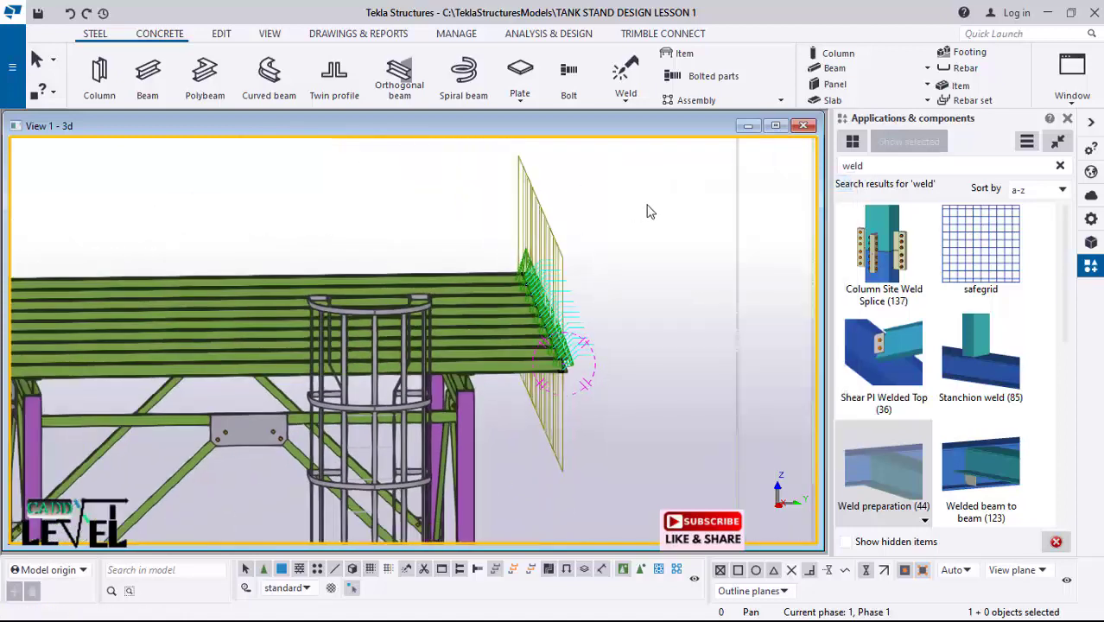
pyautogui.rightClick(607, 178)
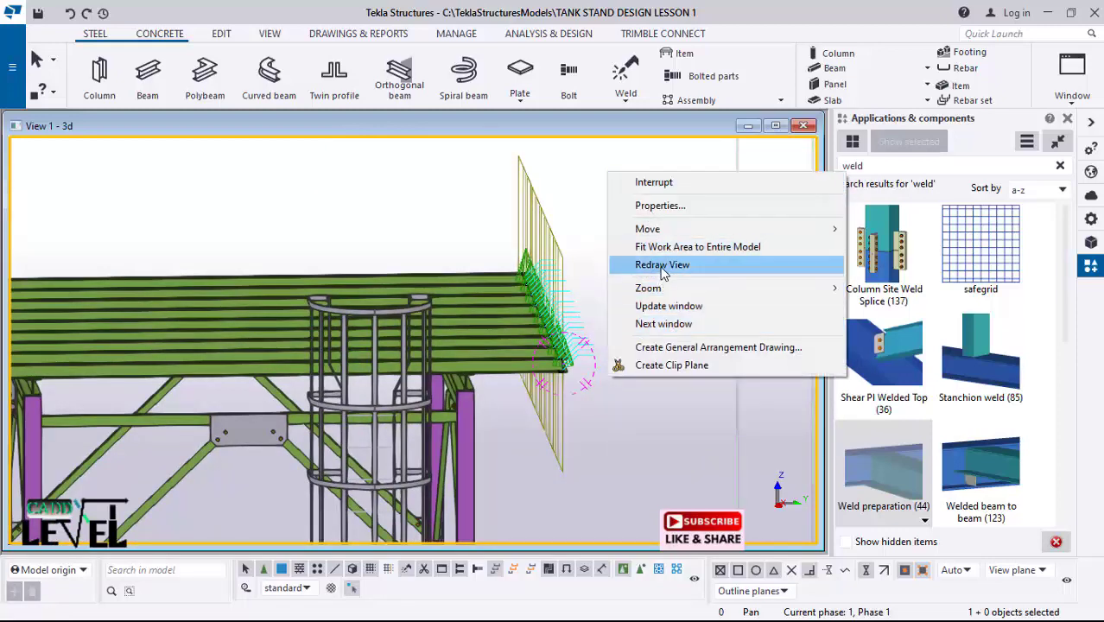
pyautogui.click(663, 266)
pyautogui.scroll(5, 535, 312)
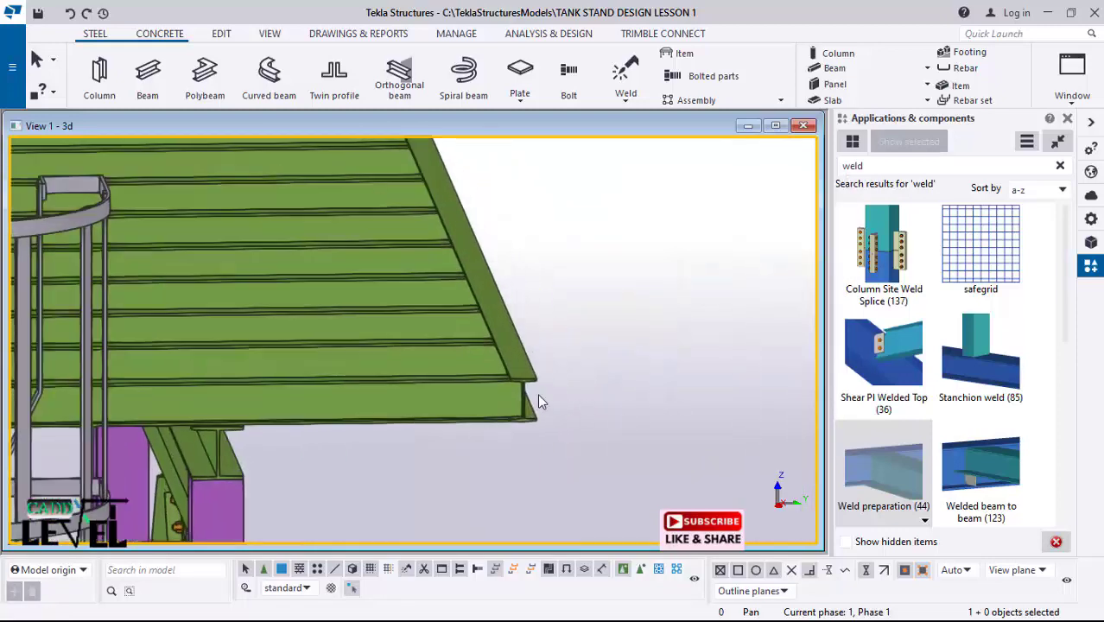
pyautogui.scroll(4, 539, 401)
pyautogui.scroll(-5, 609, 355)
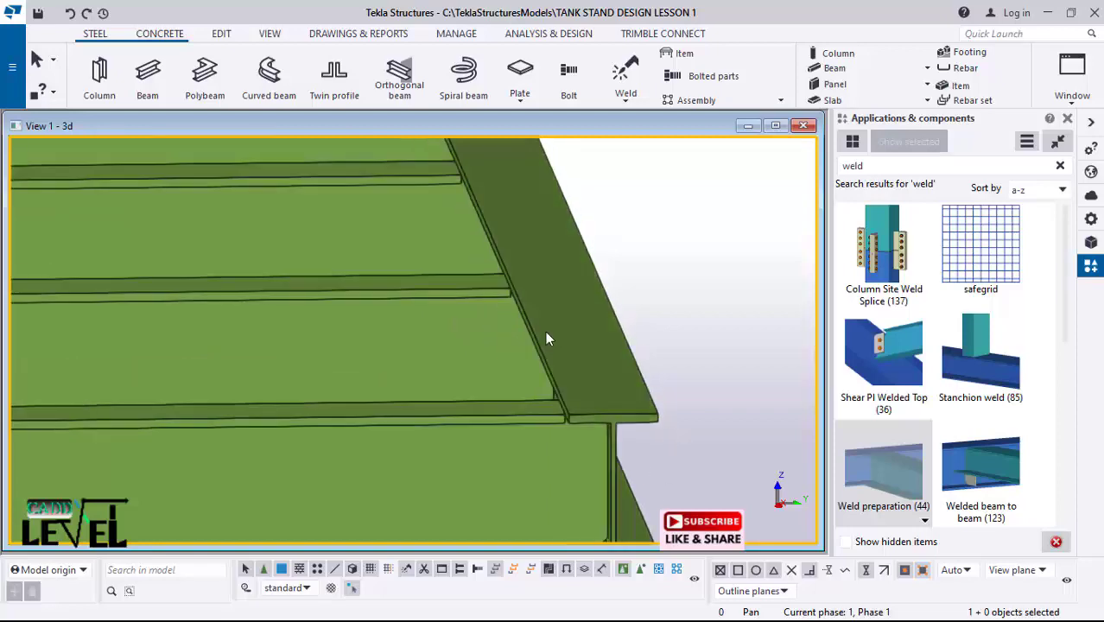
# Step: Review the Weld preparation (44) settings against the notched flange joint at the platform corner, and accept them
pyautogui.scroll(1, 519, 220)
pyautogui.scroll(-3, 570, 259)
pyautogui.keyDown('ctrl'); pyautogui.moveTo(512, 240); pyautogui.dragTo(816, 459, button='middle'); pyautogui.keyUp('ctrl')
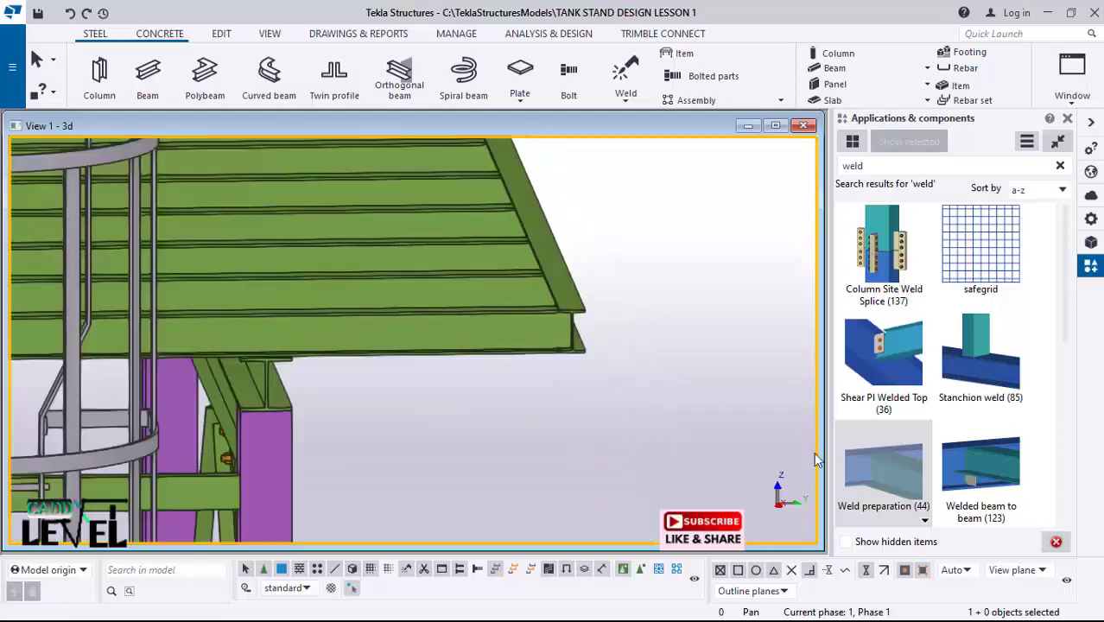
pyautogui.keyDown('ctrl'); pyautogui.moveTo(899, 470); pyautogui.dragTo(959, 489, button='middle'); pyautogui.keyUp('ctrl')
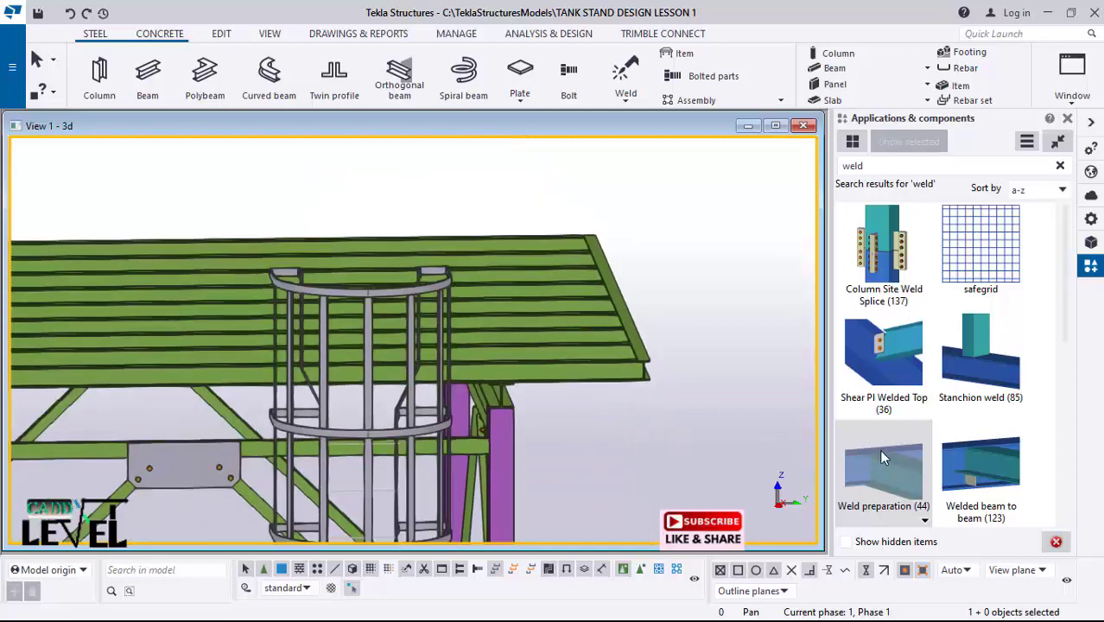
pyautogui.scroll(-7, 687, 318)
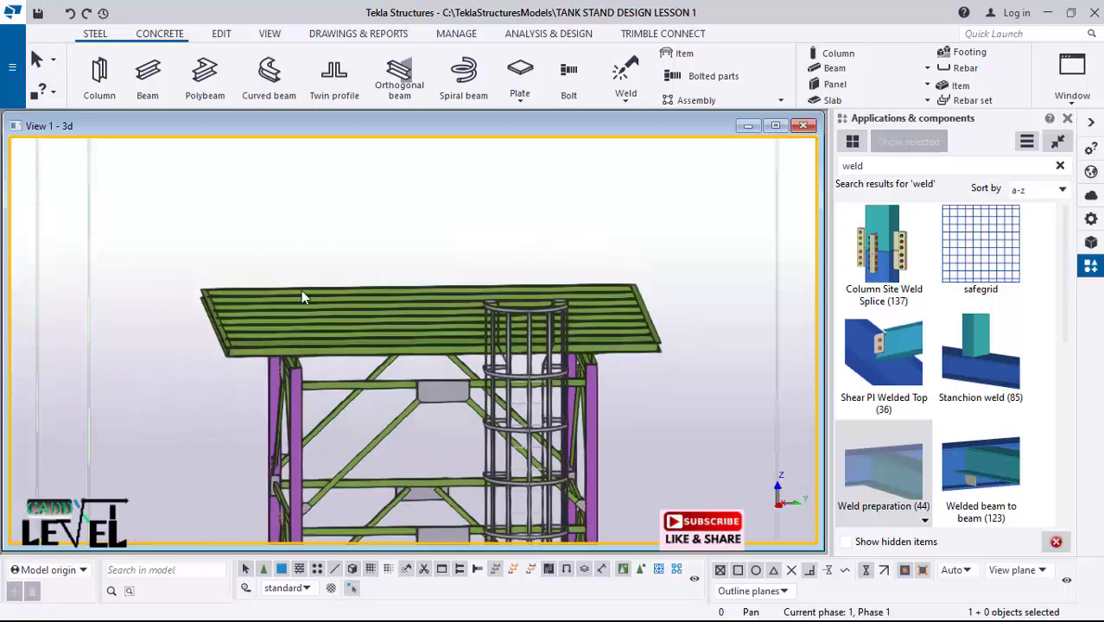
pyautogui.scroll(4, 301, 296)
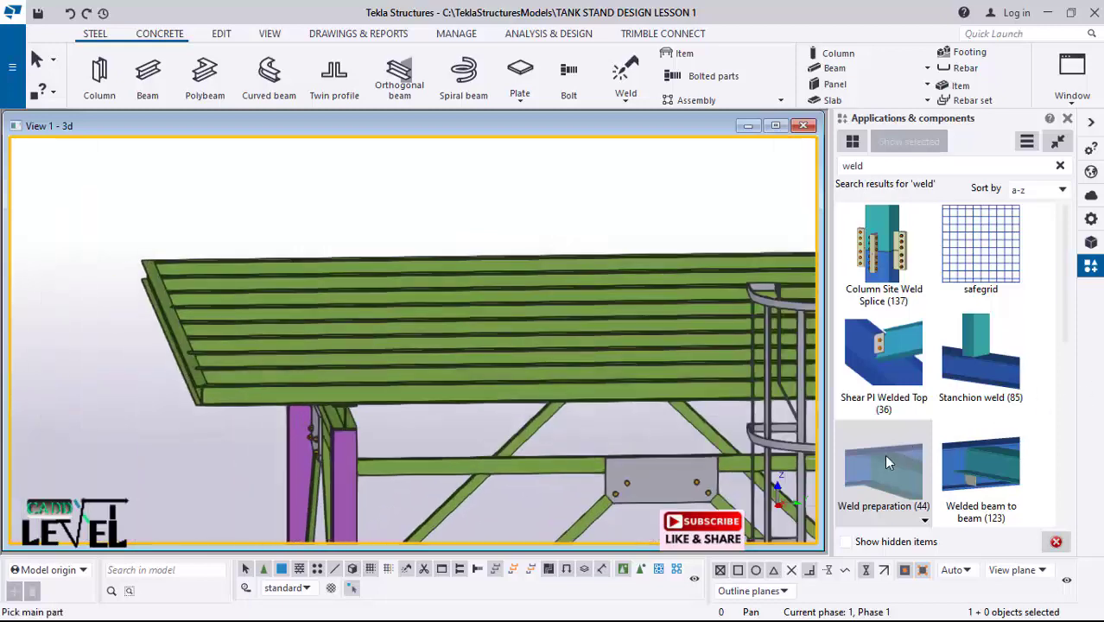
pyautogui.doubleClick(884, 455)
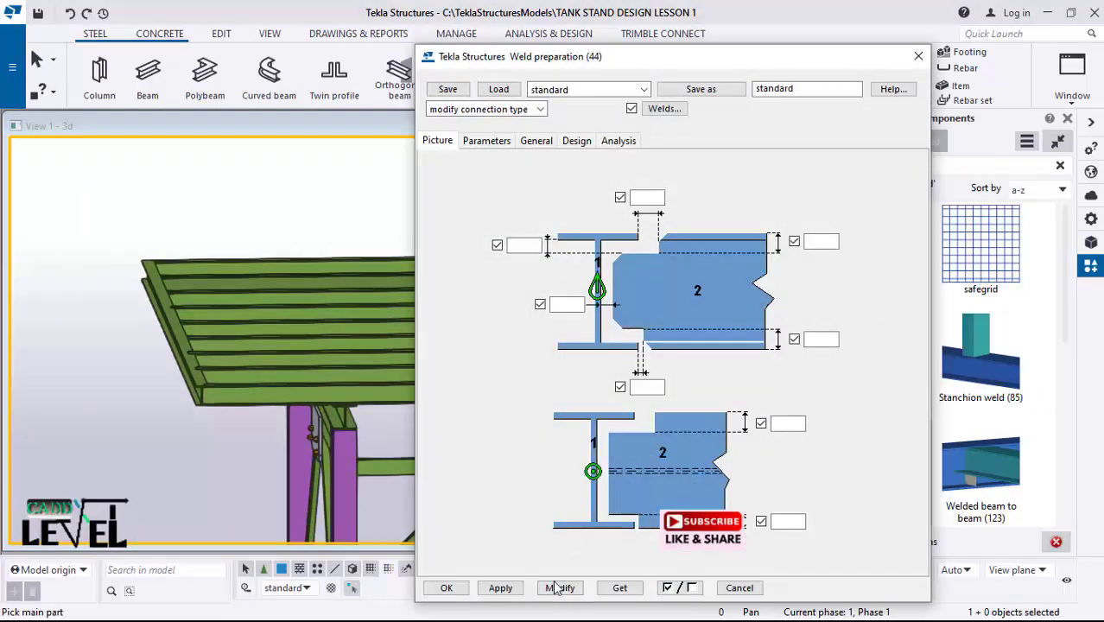
pyautogui.scroll(-6, 127, 431)
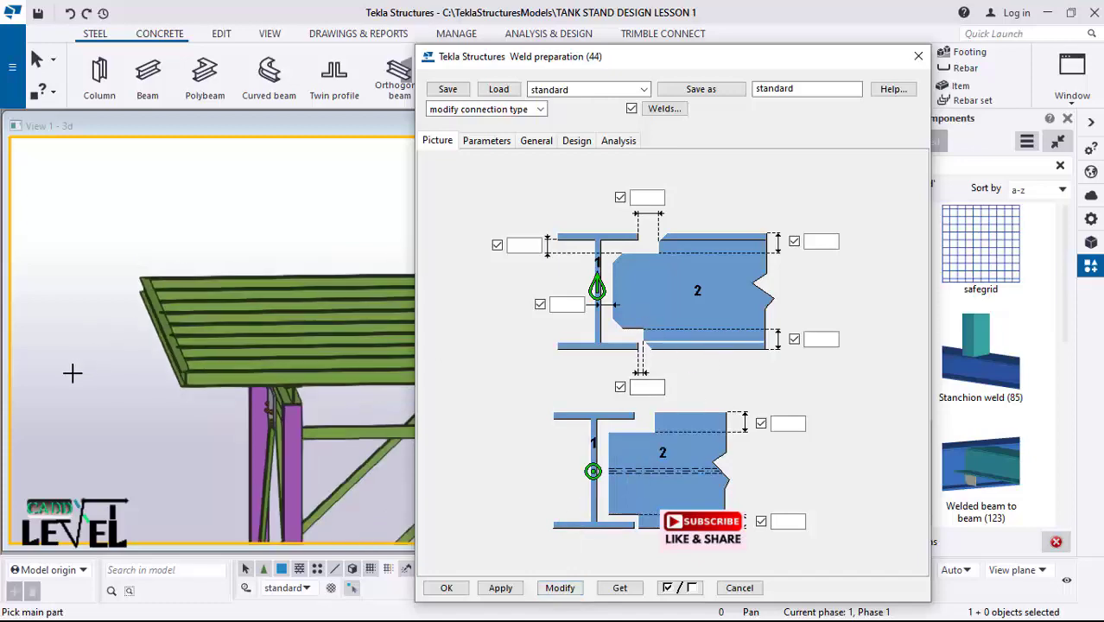
pyautogui.scroll(8, 250, 460)
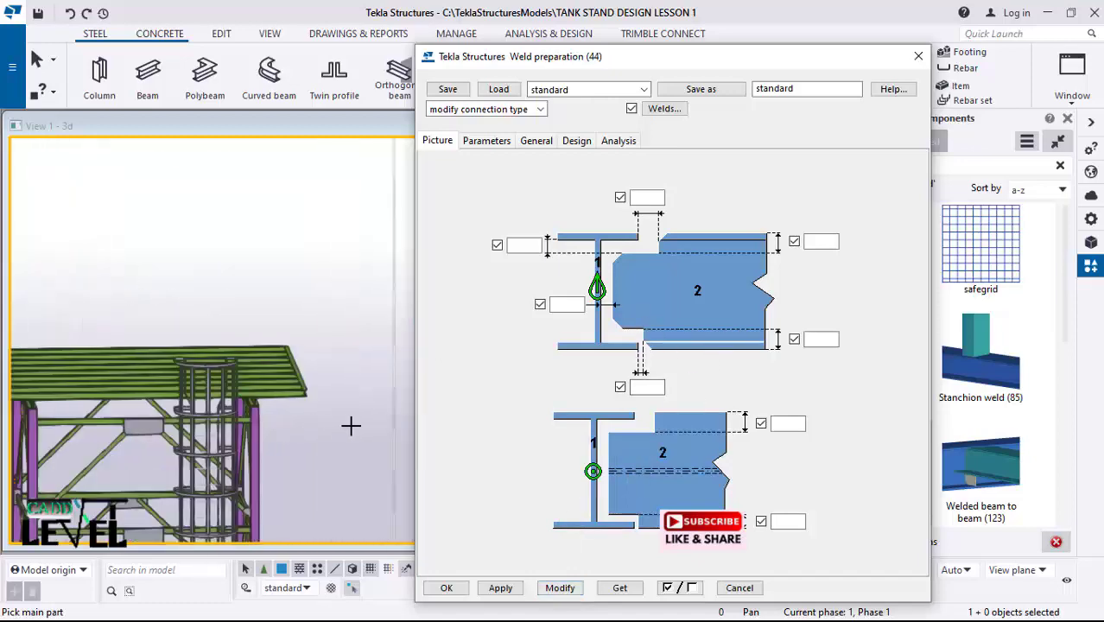
pyautogui.scroll(3, 300, 377)
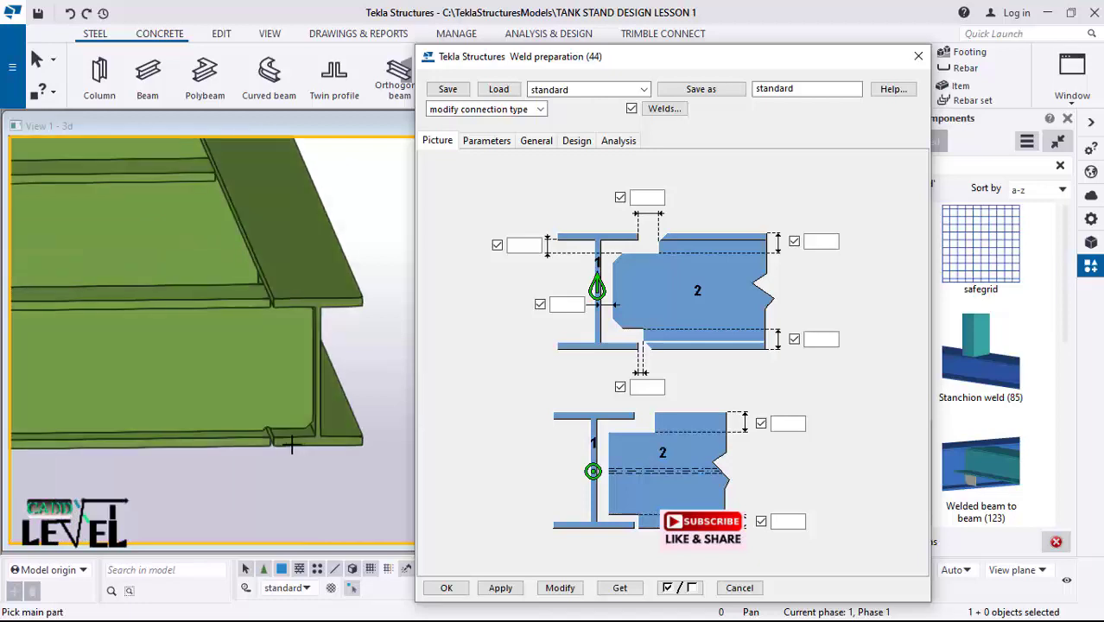
pyautogui.scroll(3, 270, 443)
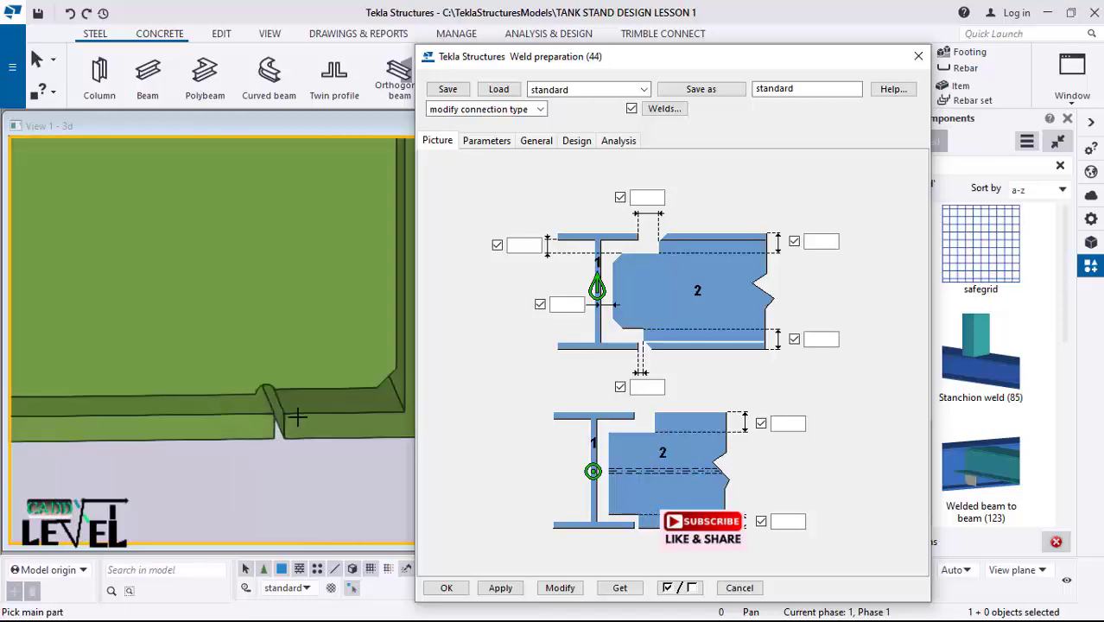
pyautogui.scroll(-2, 252, 402)
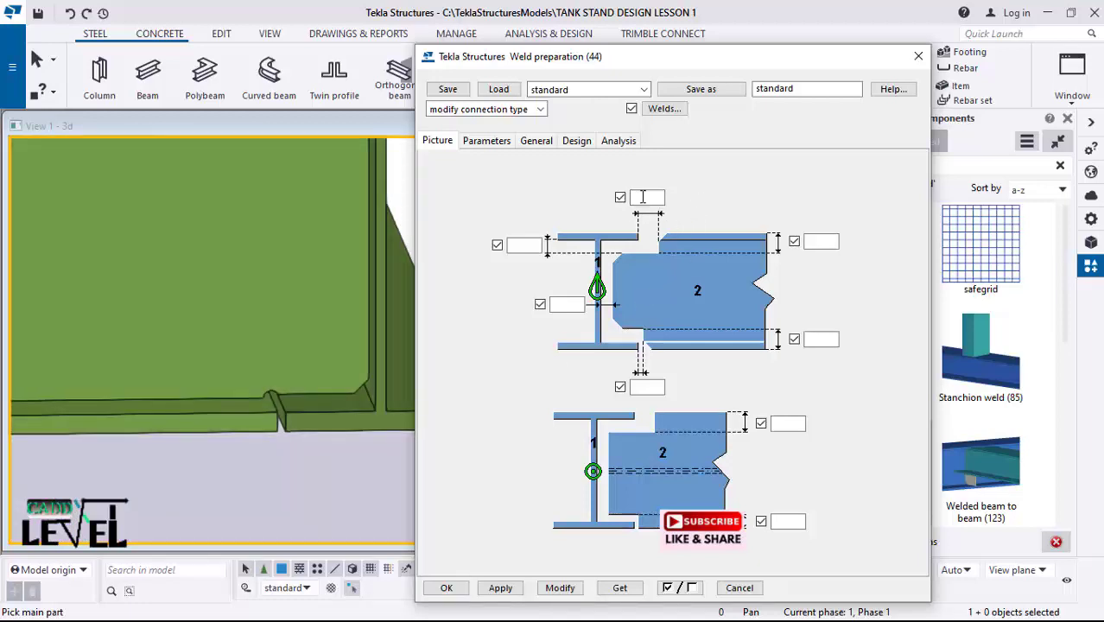
pyautogui.scroll(-5, 229, 306)
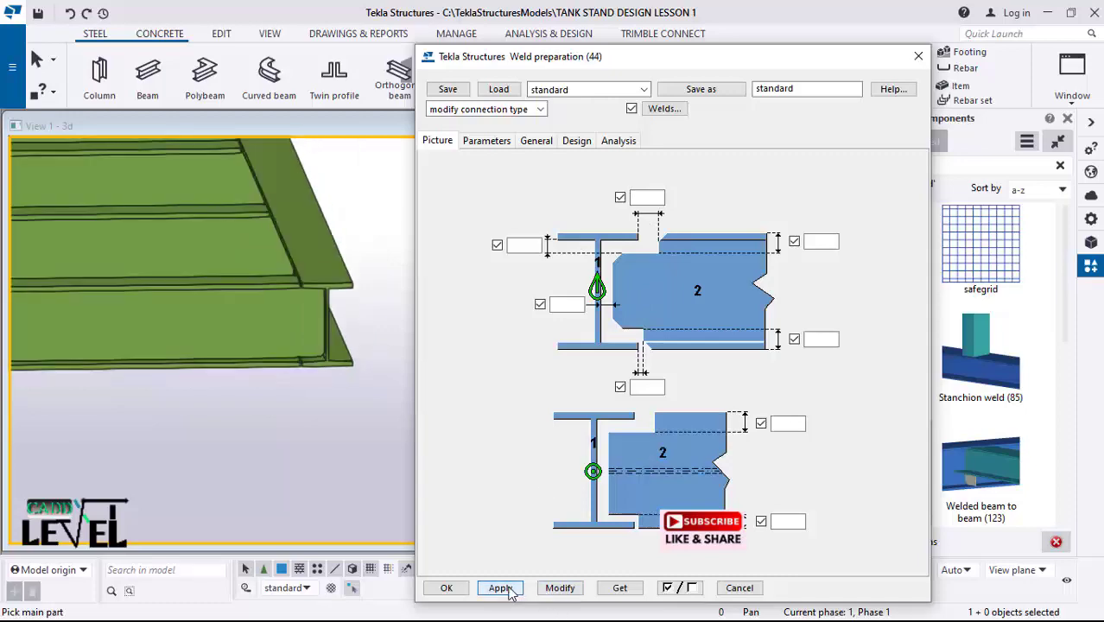
pyautogui.click(446, 589)
# Step: Try Weld preparation (44) at the platform's opposite corner, picking the end cross beam and its neighbouring beams
pyautogui.scroll(-5, 697, 407)
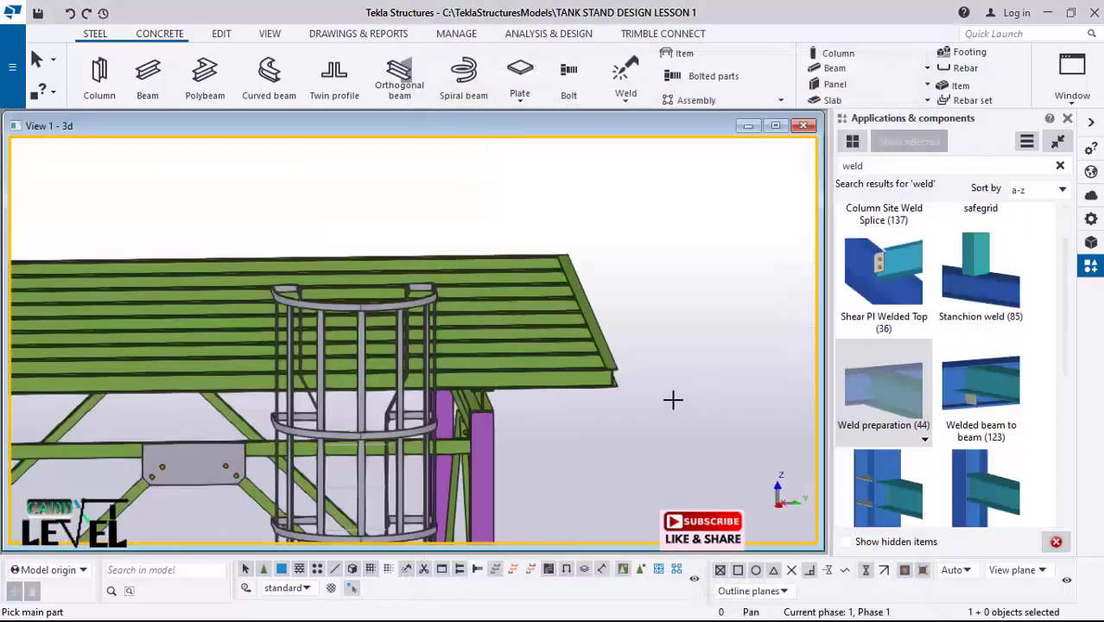
pyautogui.scroll(10, 194, 402)
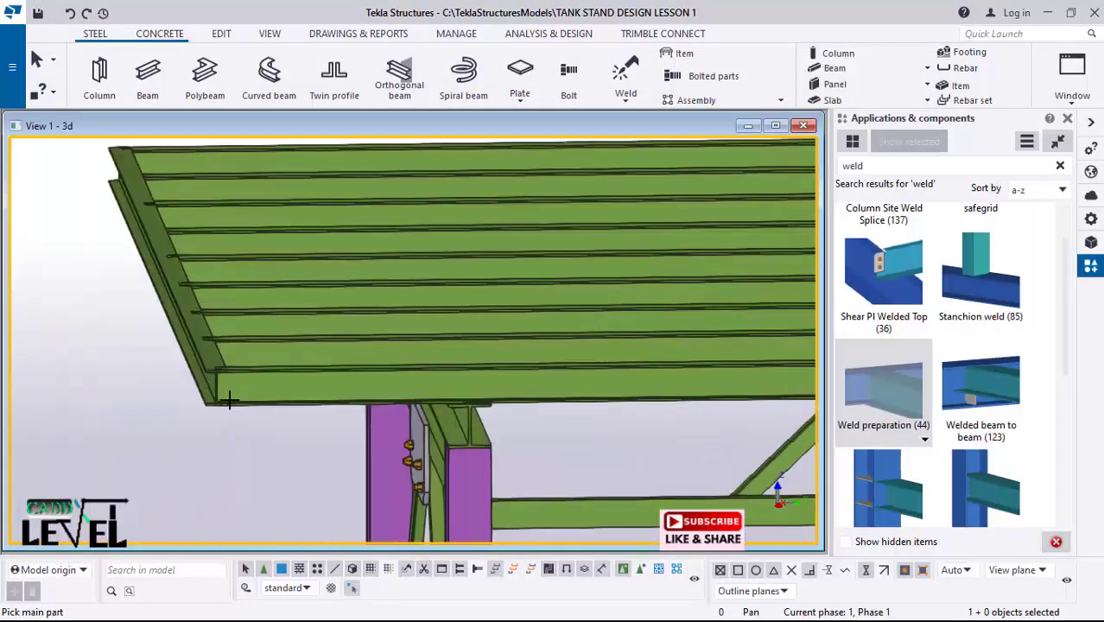
pyautogui.scroll(2, 282, 384)
pyautogui.scroll(-2, 114, 456)
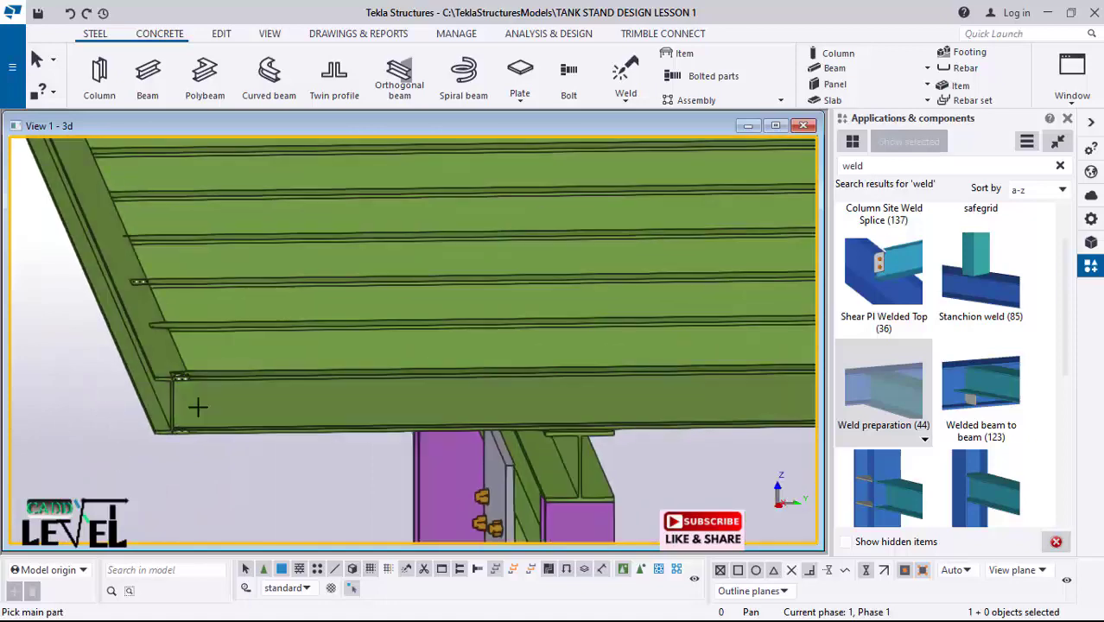
pyautogui.click(183, 361)
pyautogui.click(158, 358)
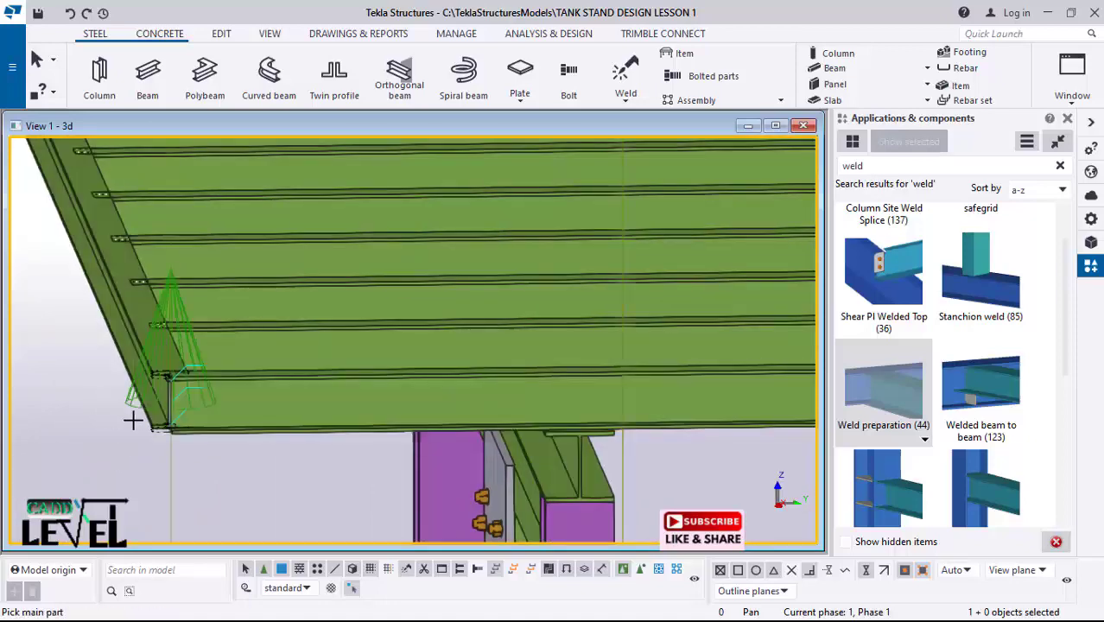
pyautogui.scroll(-1, 170, 446)
pyautogui.scroll(1, 213, 340)
pyautogui.click(189, 342)
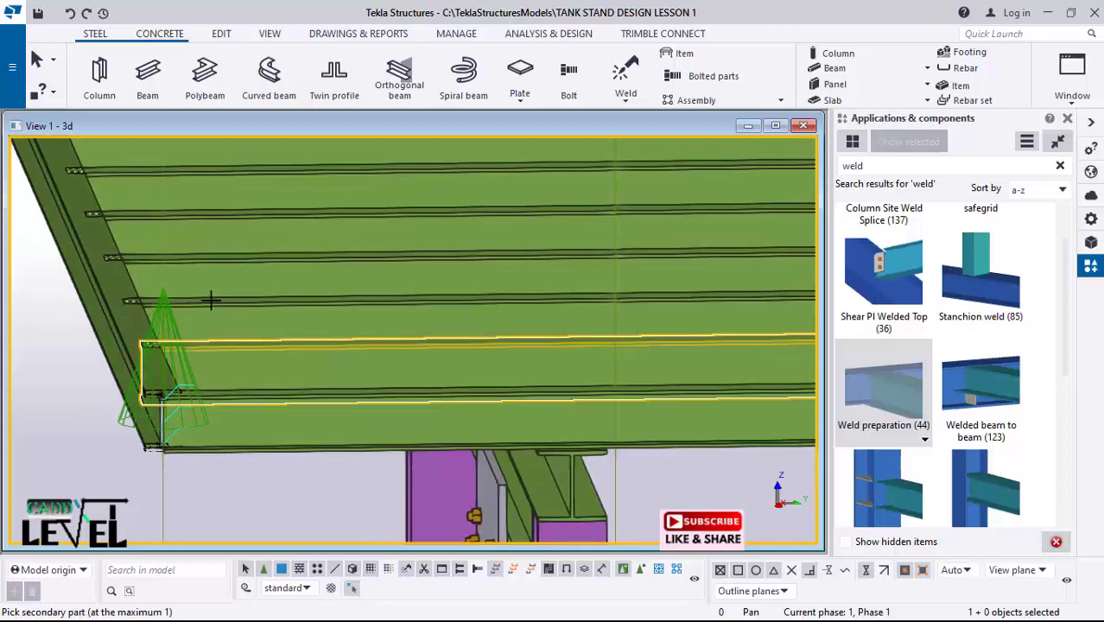
pyautogui.keyDown('ctrl'); pyautogui.moveTo(211, 300); pyautogui.dragTo(171, 472, button='middle'); pyautogui.keyUp('ctrl')
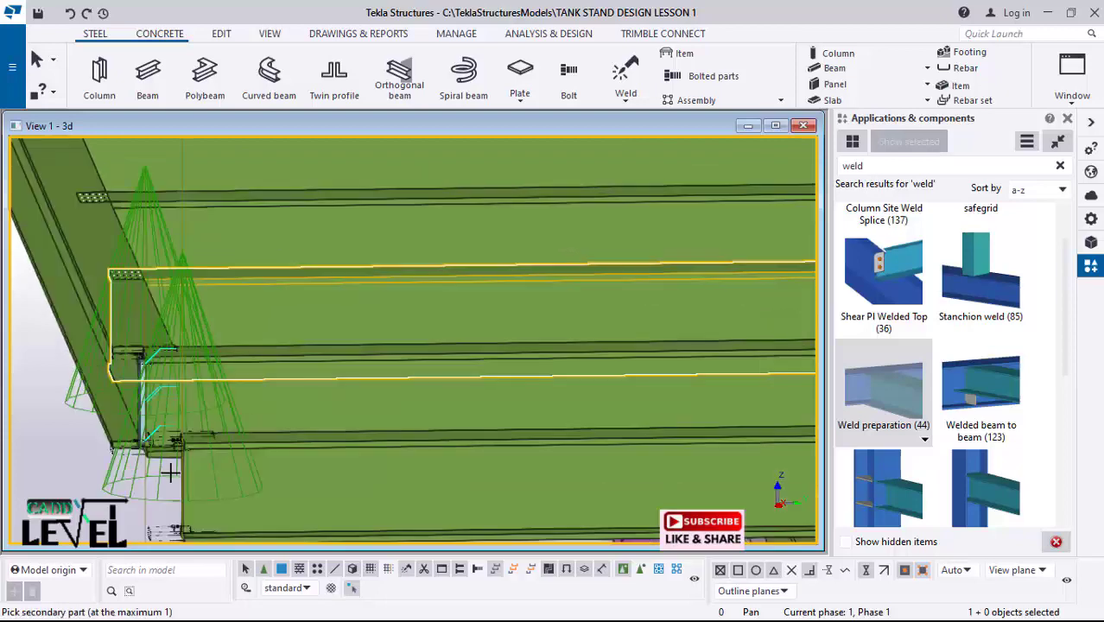
pyautogui.scroll(1, 176, 471)
pyautogui.scroll(-3, 186, 410)
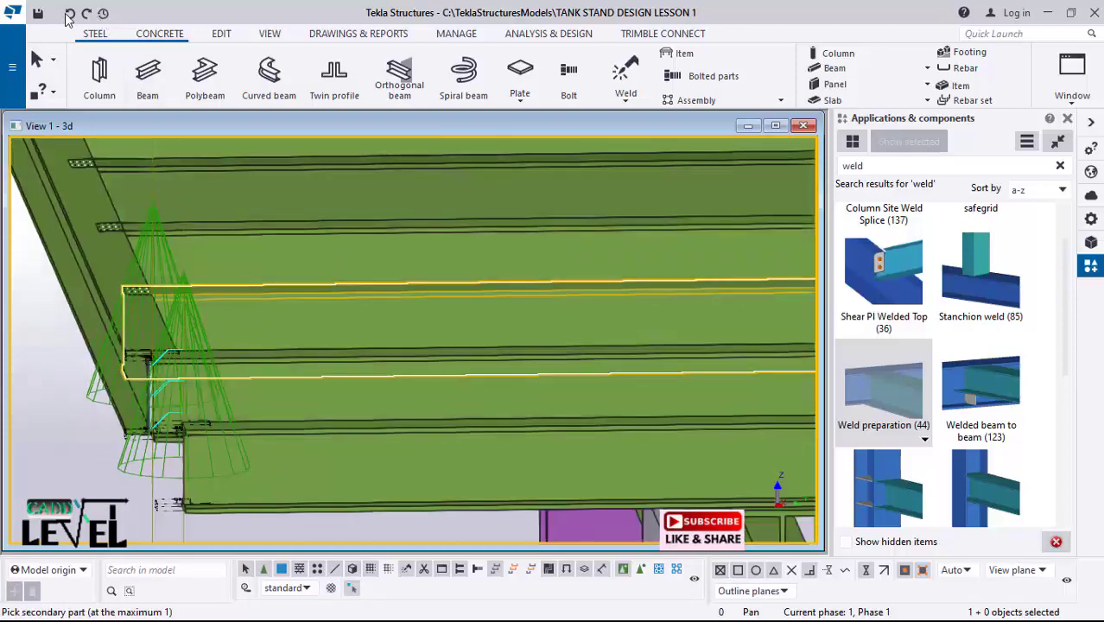
# Step: Undo the misapplied Weld preparation (44) joints at this corner and leave the command
pyautogui.click(68, 14)
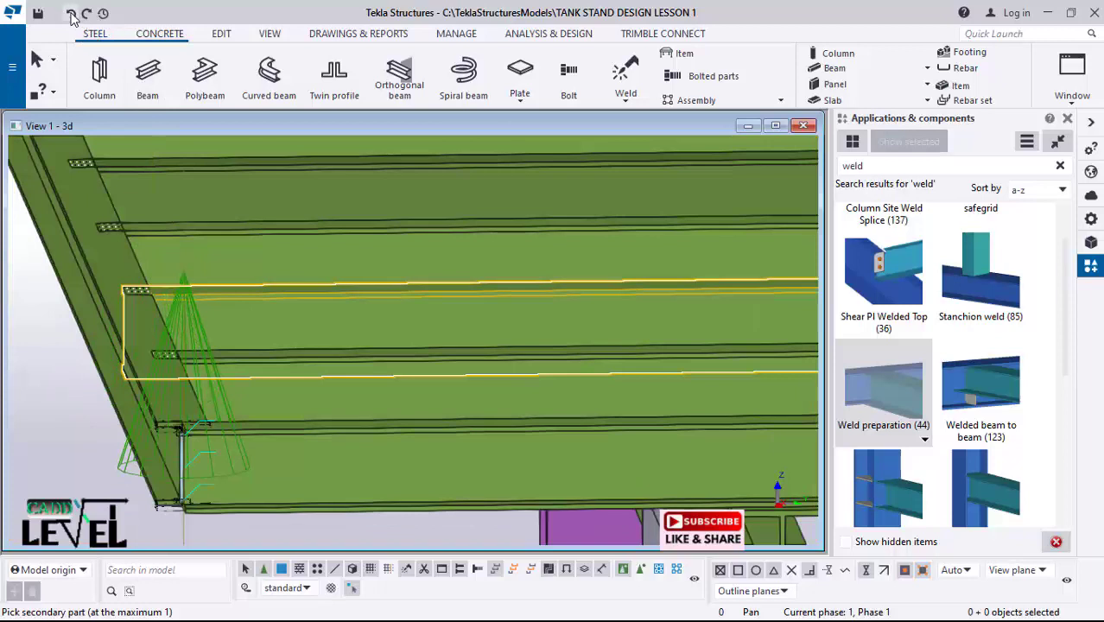
pyautogui.scroll(2, 281, 454)
pyautogui.click(223, 401)
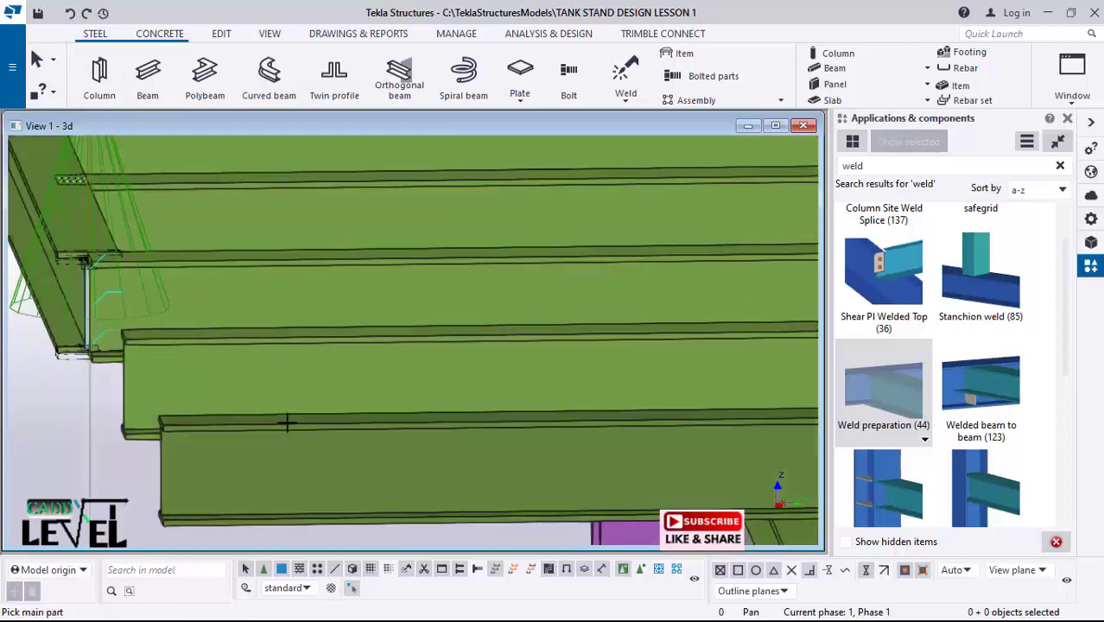
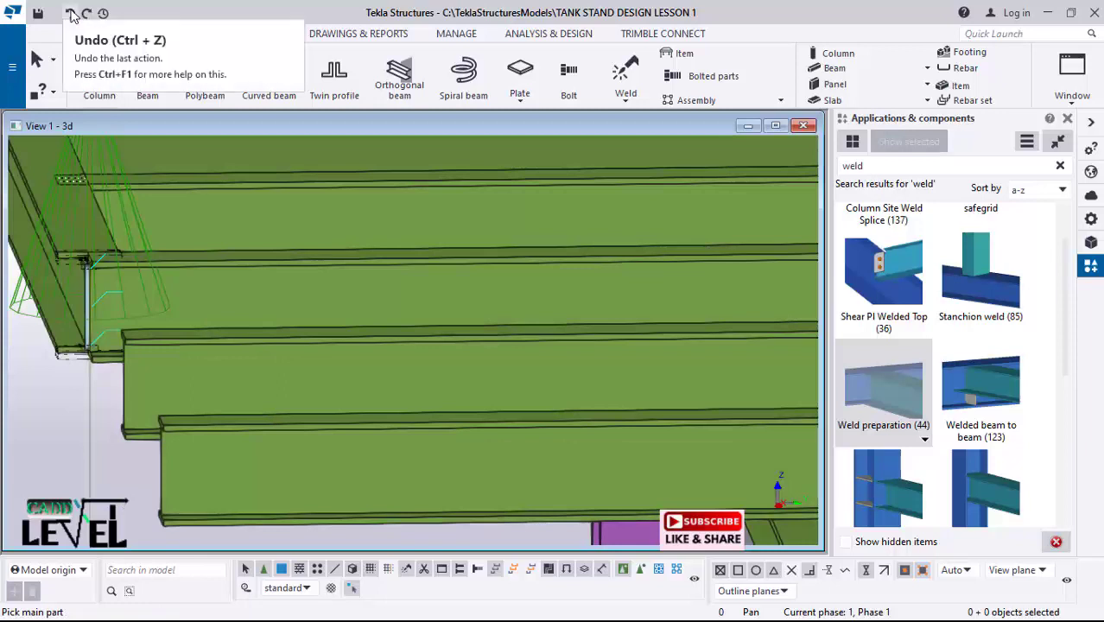
pyautogui.scroll(-3, 222, 315)
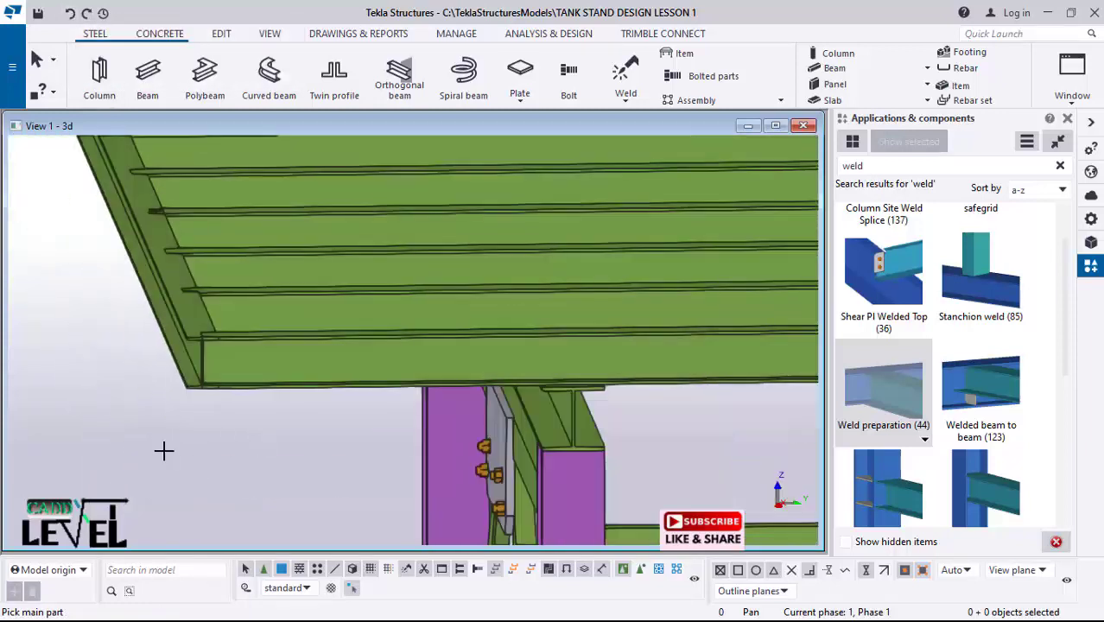
pyautogui.rightClick(164, 451)
pyautogui.click(207, 179)
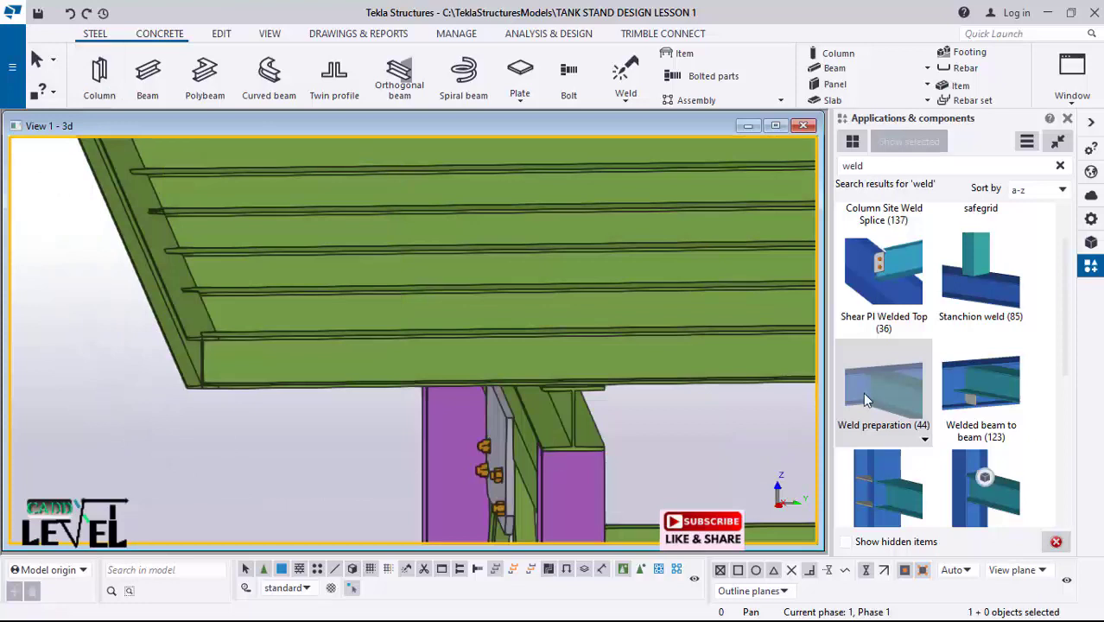
# Step: Apply Weld preparation (44) from the opposite edge beam as main part to the corner cross beam and the adjacent cross beams
pyautogui.scroll(2, 199, 232)
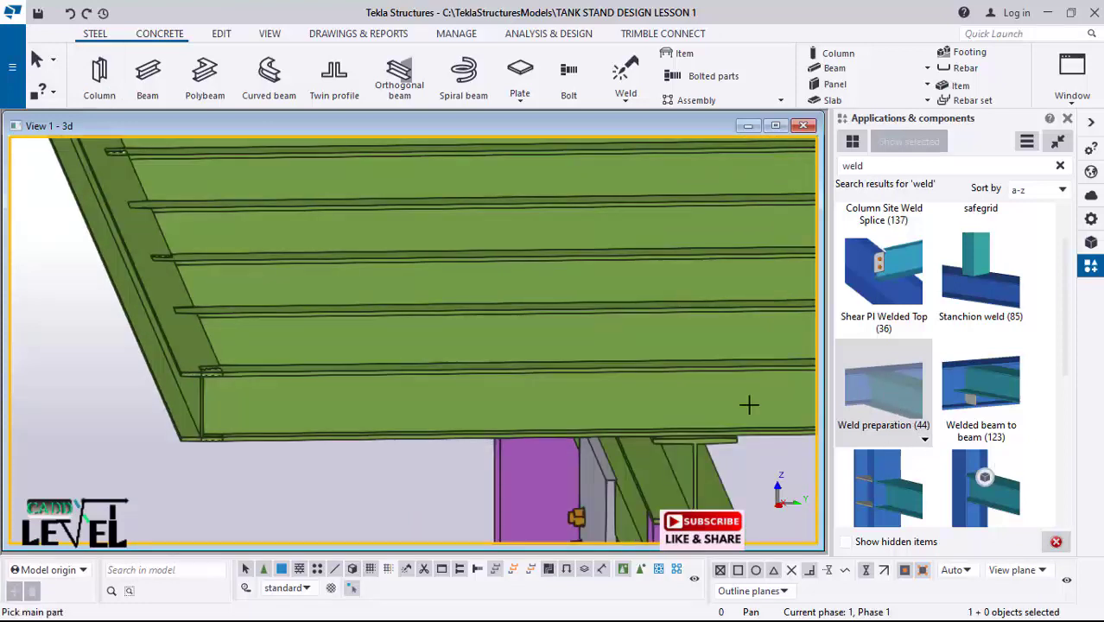
pyautogui.scroll(1, 341, 357)
pyautogui.click(164, 344)
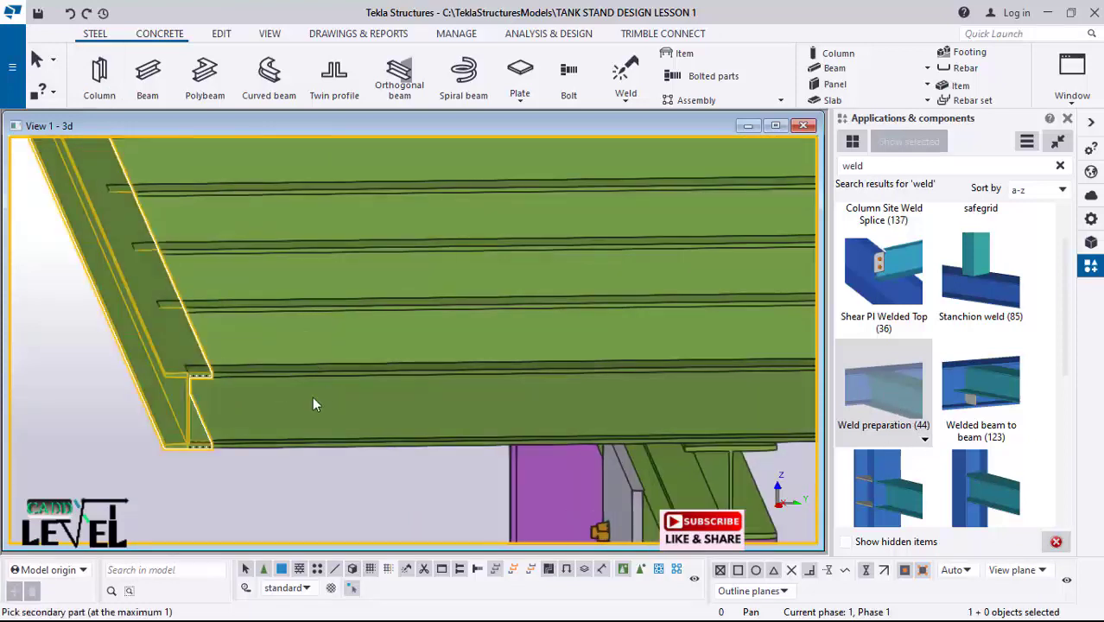
pyautogui.click(241, 412)
pyautogui.scroll(2, 197, 262)
pyautogui.click(121, 275)
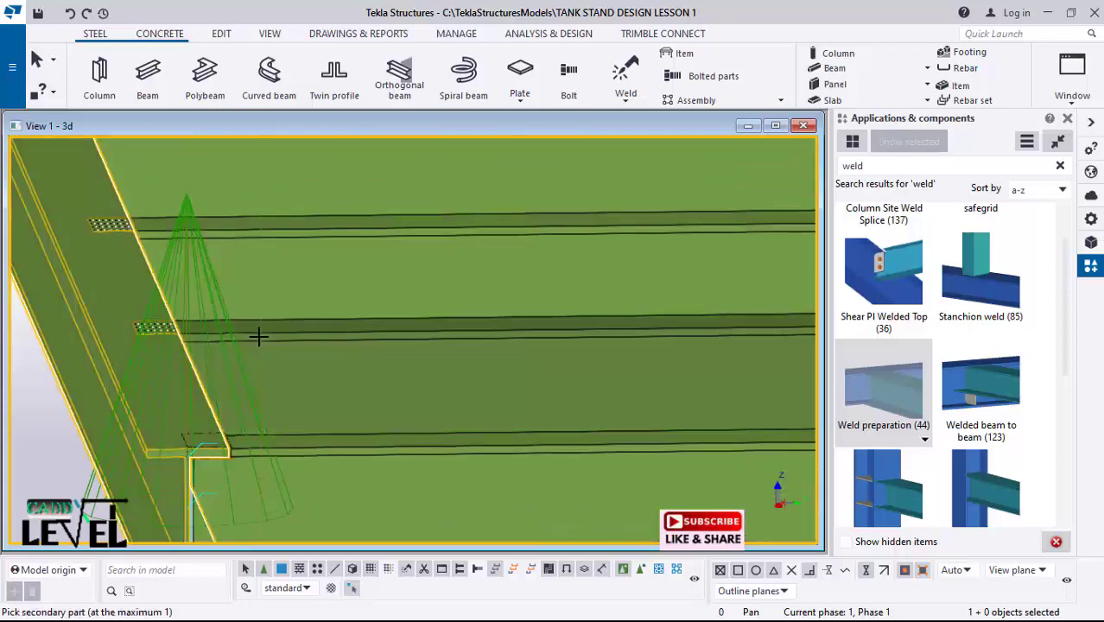
pyautogui.click(91, 183)
pyautogui.click(289, 255)
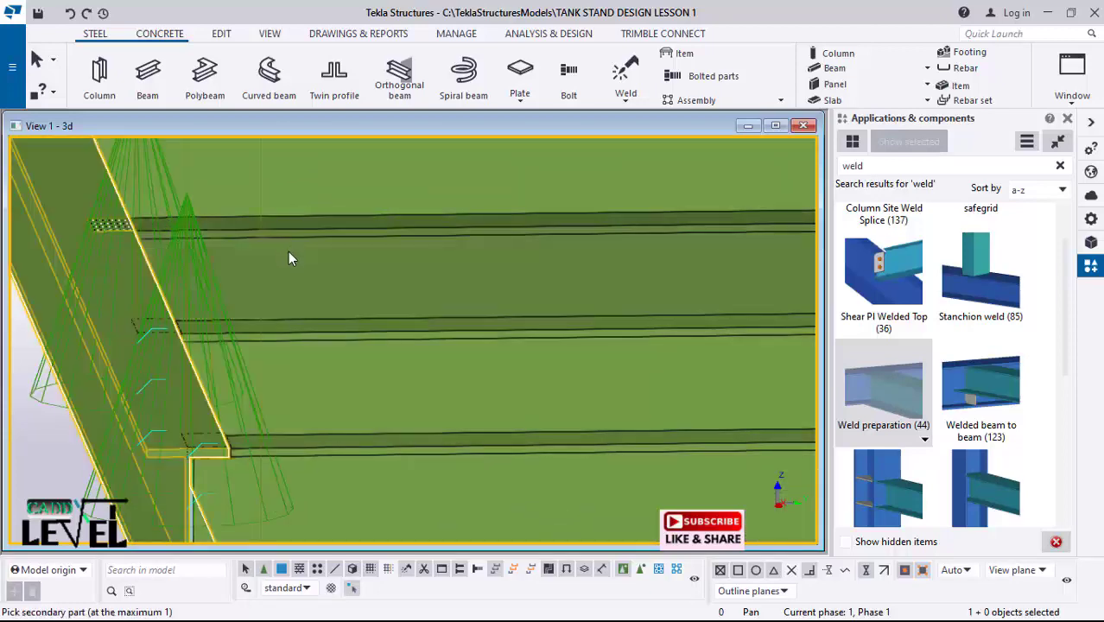
# Step: Continue Weld preparation (44) along the middle of this edge beam, taking each next cross beam as secondary part
pyautogui.scroll(-1, 290, 258)
pyautogui.keyDown('ctrl'); pyautogui.moveTo(277, 499); pyautogui.dragTo(140, 304, button='middle'); pyautogui.keyUp('ctrl')
pyautogui.click(145, 299)
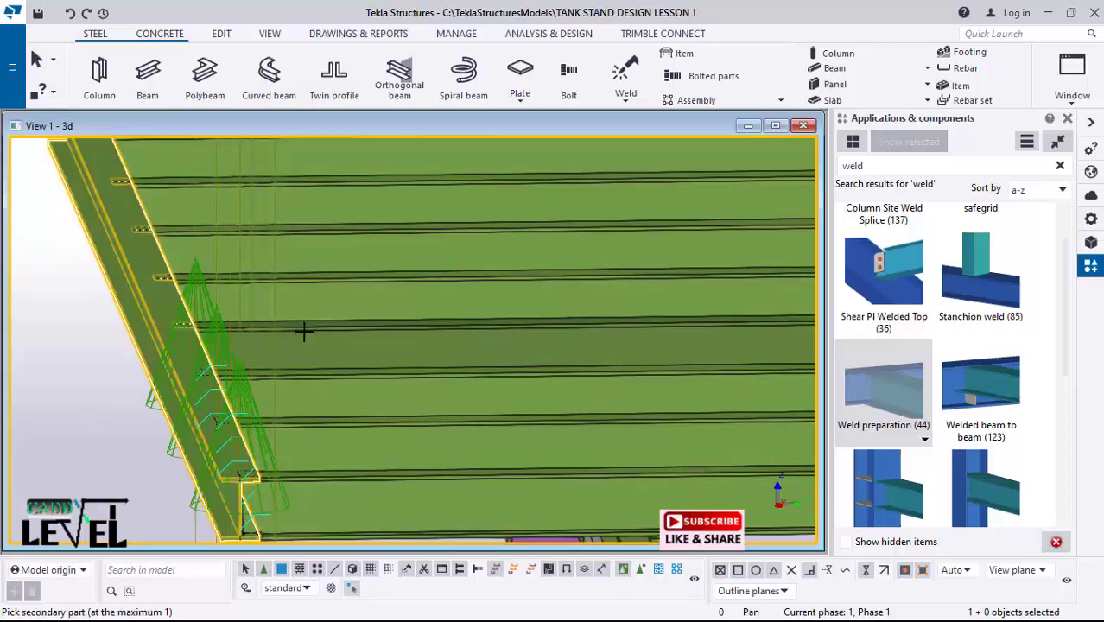
pyautogui.click(147, 251)
pyautogui.click(136, 261)
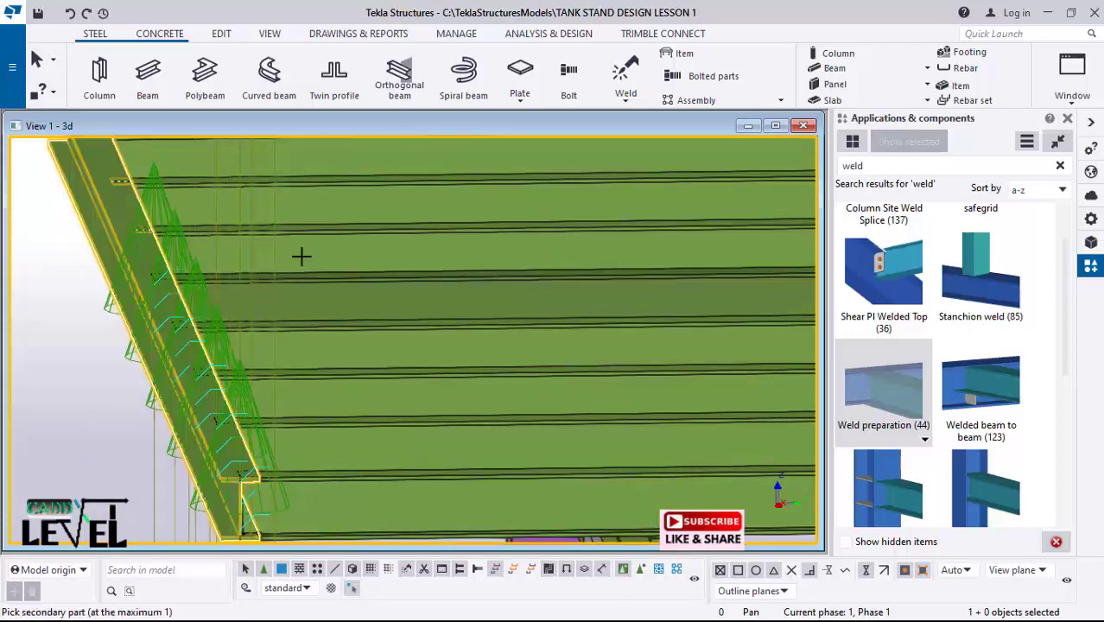
pyautogui.click(273, 275)
pyautogui.scroll(-2, 263, 354)
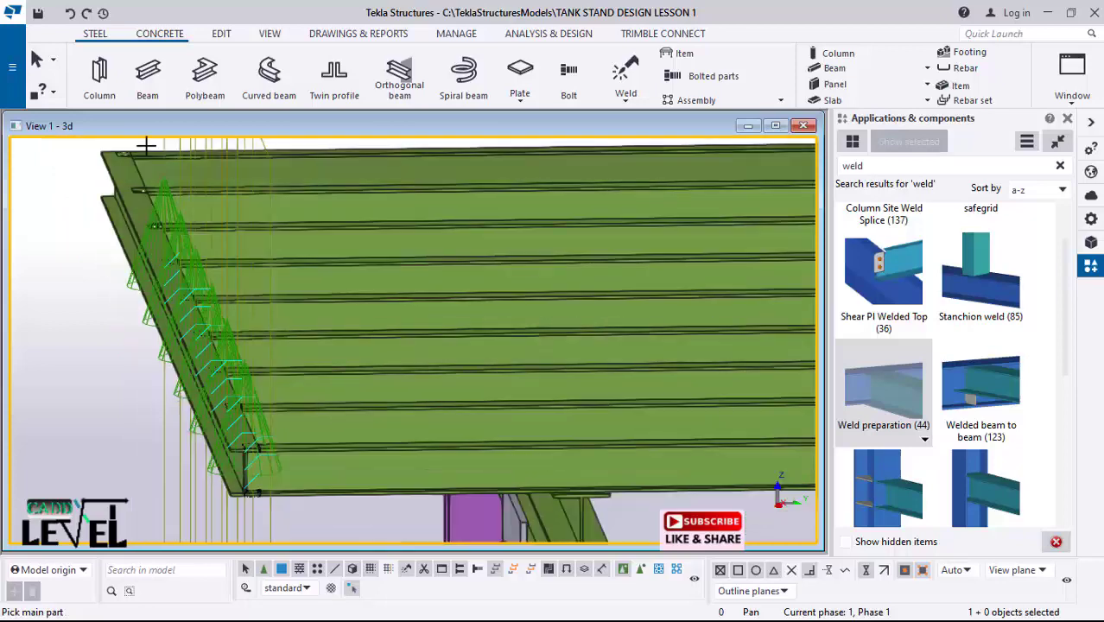
# Step: Apply Weld preparation (44) to the last cross beams at the far end of this edge beam, and leave the command
pyautogui.scroll(2, 147, 145)
pyautogui.click(126, 240)
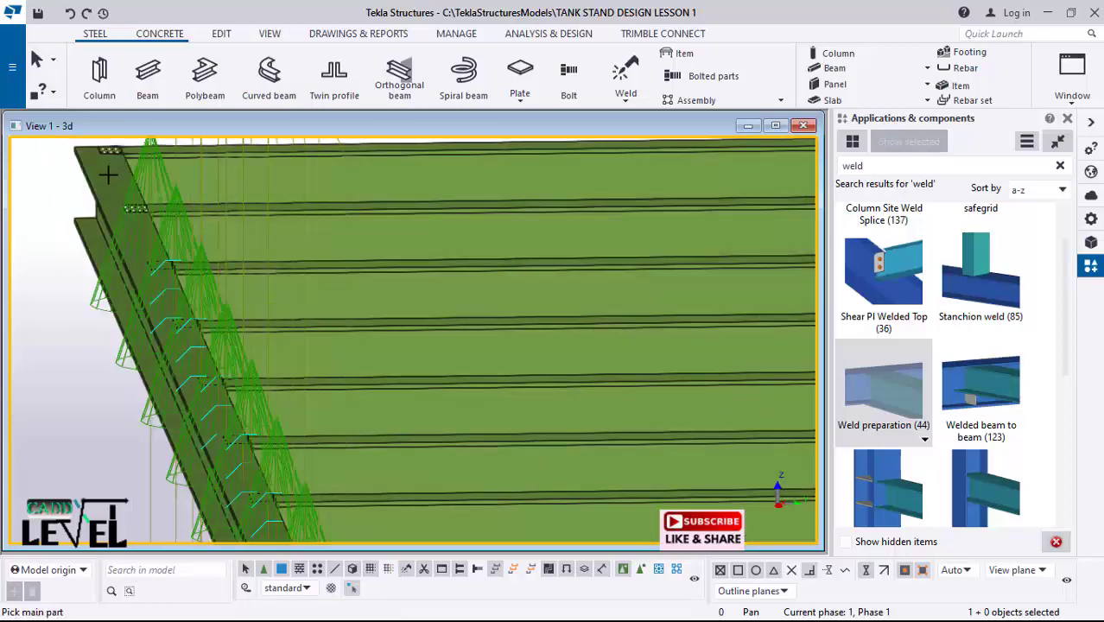
pyautogui.click(140, 194)
pyautogui.click(102, 166)
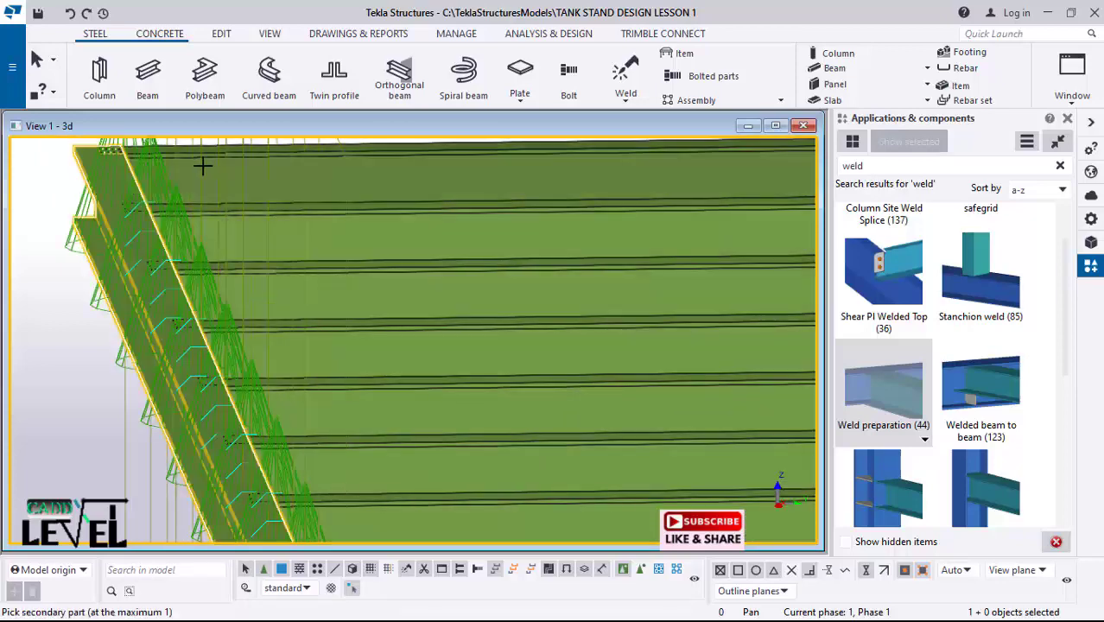
pyautogui.click(213, 194)
pyautogui.scroll(-3, 130, 204)
pyautogui.rightClick(71, 250)
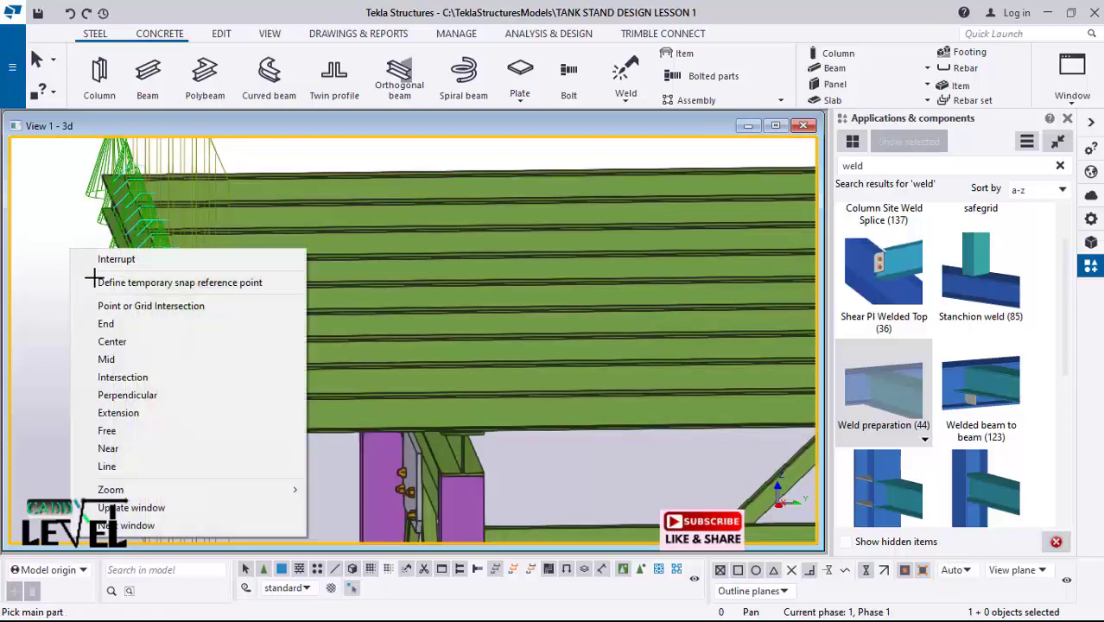
pyautogui.click(116, 259)
# Step: Redraw the view to clear the temporary component graphics, and inspect the flange notches at this edge beam's corner joint
pyautogui.rightClick(77, 256)
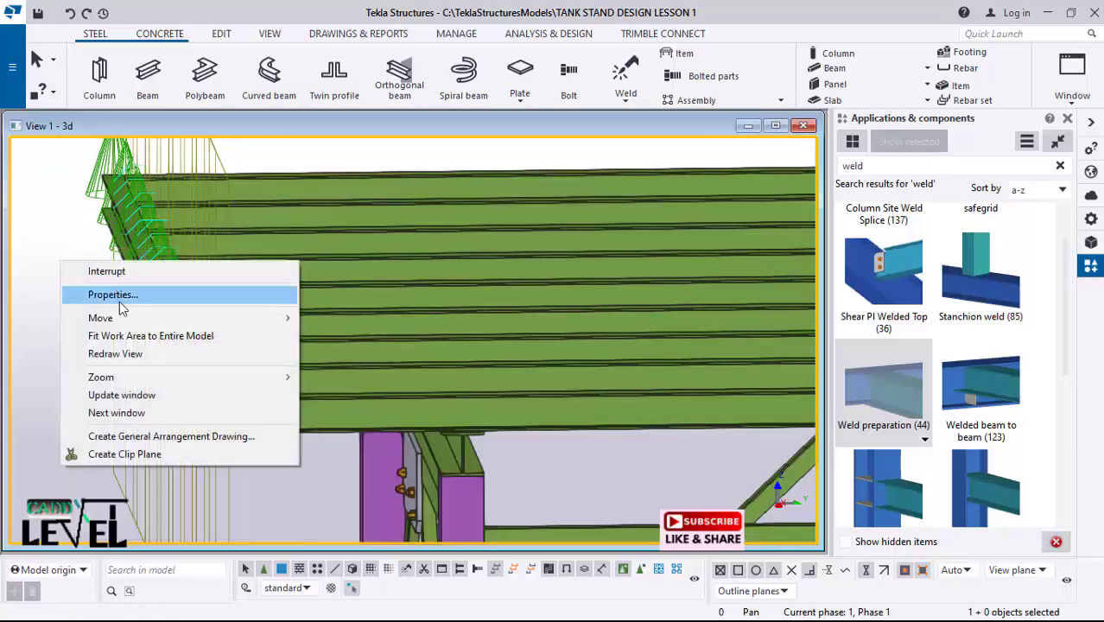
pyautogui.click(100, 351)
pyautogui.scroll(6, 202, 407)
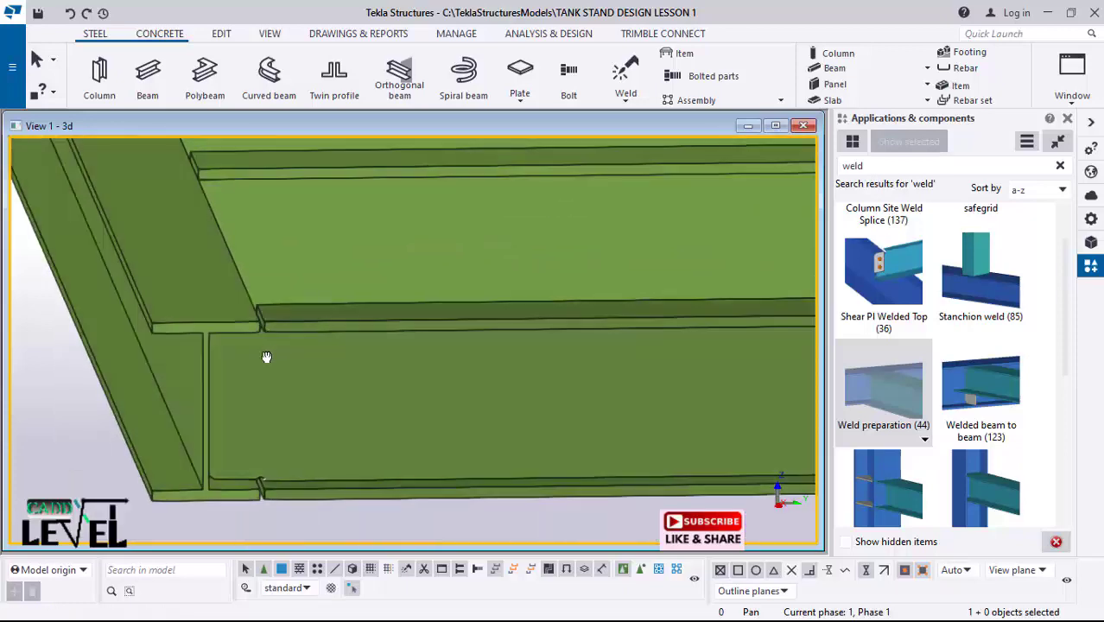
# Step: Examine the welded corner joint and the whole platform framing from several angles
pyautogui.moveTo(235, 335)
pyautogui.keyDown('ctrl'); pyautogui.mouseDown(button='middle')
pyautogui.moveTo(259, 306)
pyautogui.moveTo(231, 350)
pyautogui.mouseUp(button='middle'); pyautogui.keyUp('ctrl')
pyautogui.scroll(-5, 230, 349)
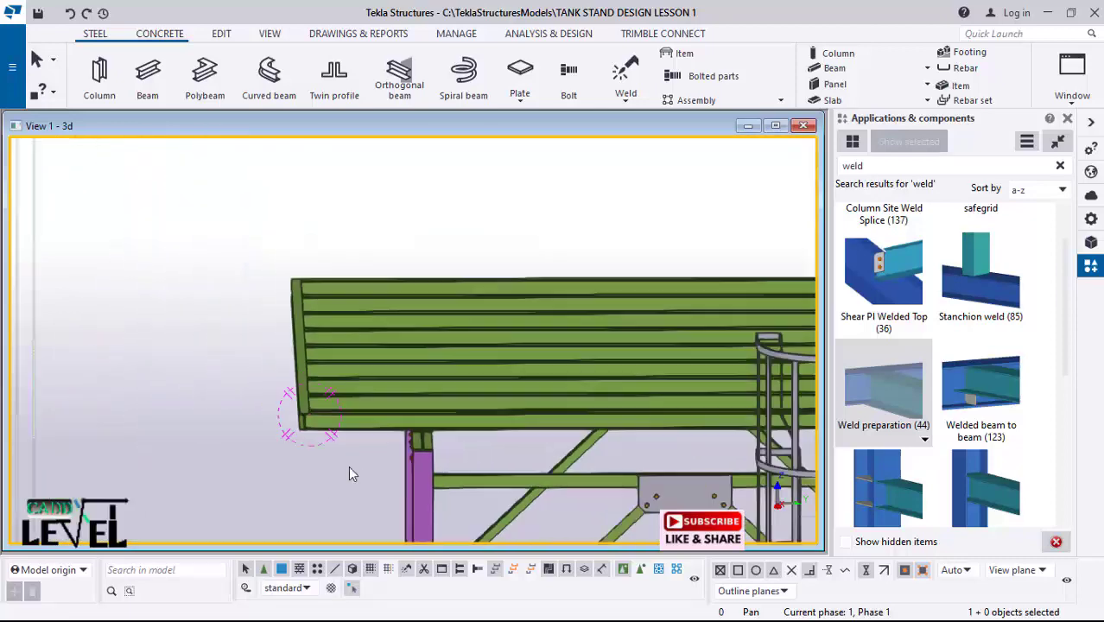
pyautogui.scroll(-3, 256, 380)
pyautogui.scroll(5, 278, 344)
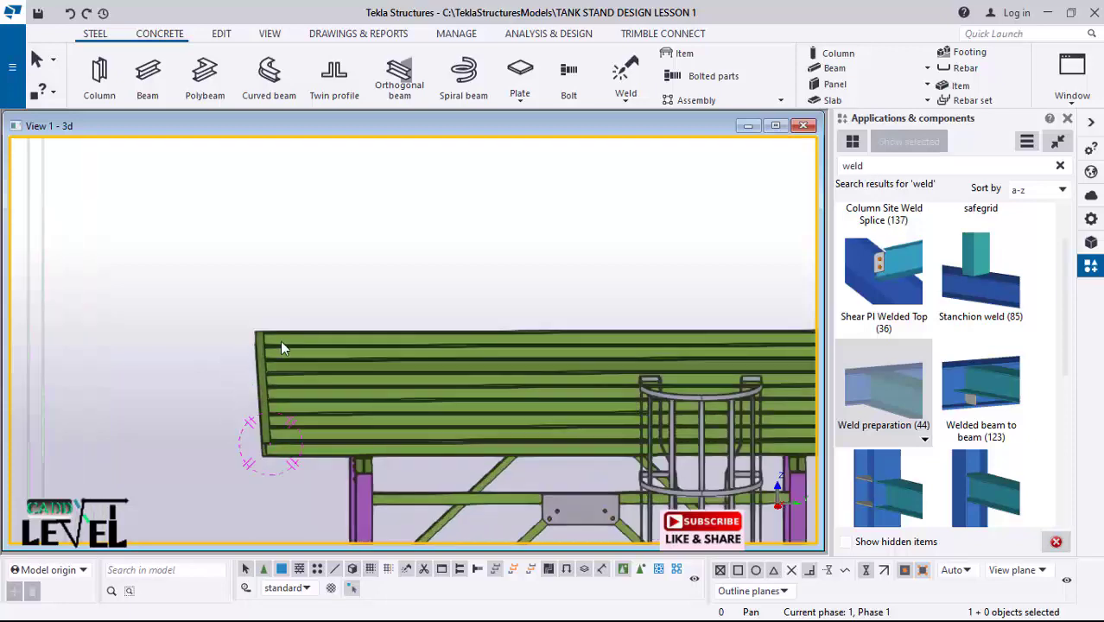
pyautogui.scroll(1, 280, 338)
pyautogui.scroll(-2, 215, 230)
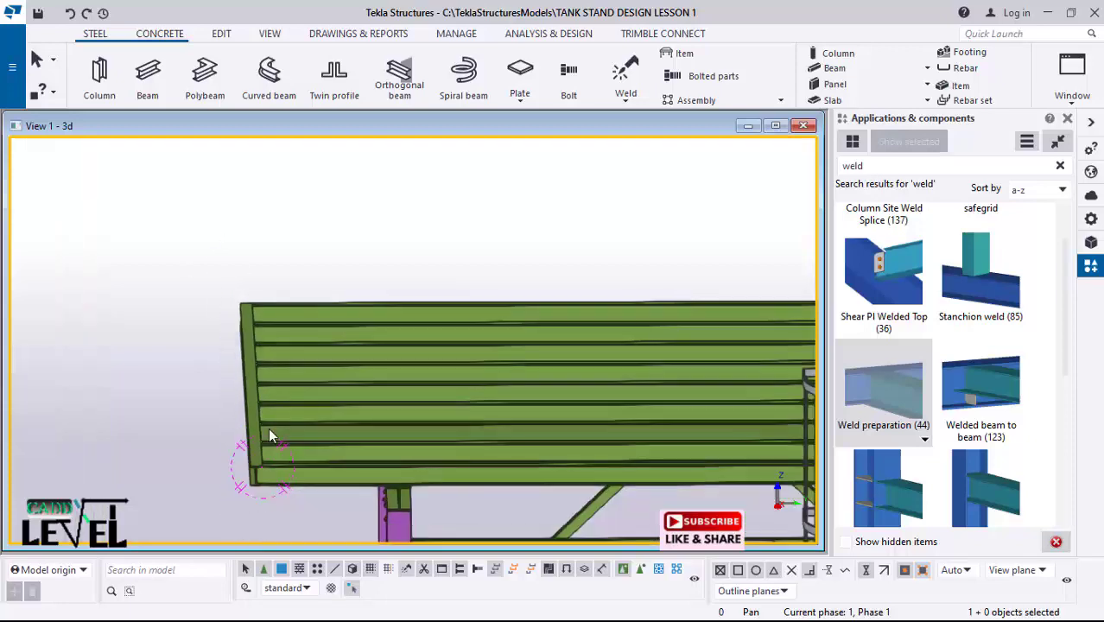
pyautogui.keyDown('ctrl'); pyautogui.moveTo(269, 427); pyautogui.dragTo(274, 394, button='middle'); pyautogui.keyUp('ctrl')
pyautogui.scroll(-4, 274, 394)
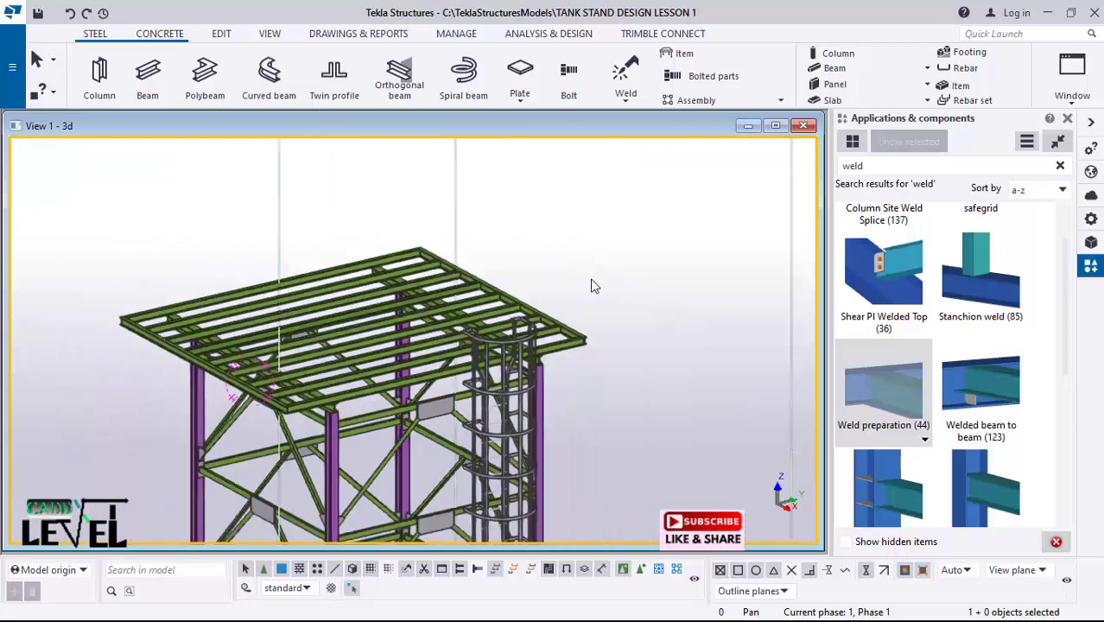
pyautogui.scroll(2, 55, 310)
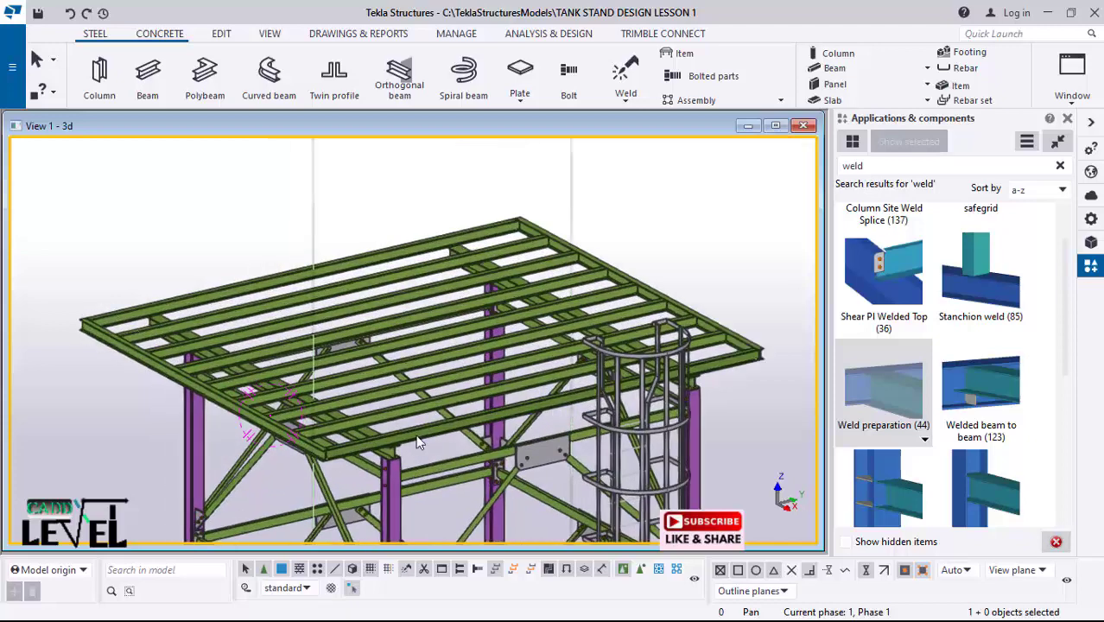
pyautogui.scroll(1, 55, 310)
# Step: Start a steel beam and choose the ALUM_GRTG plate profile for it from the profile catalog
pyautogui.click(149, 74)
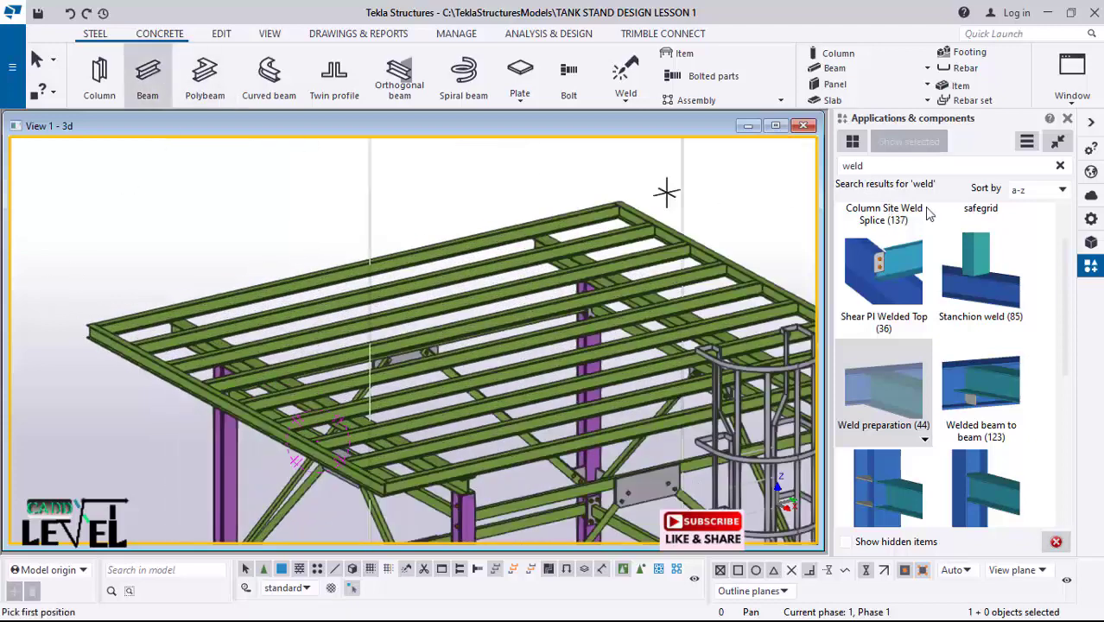
pyautogui.click(1087, 220)
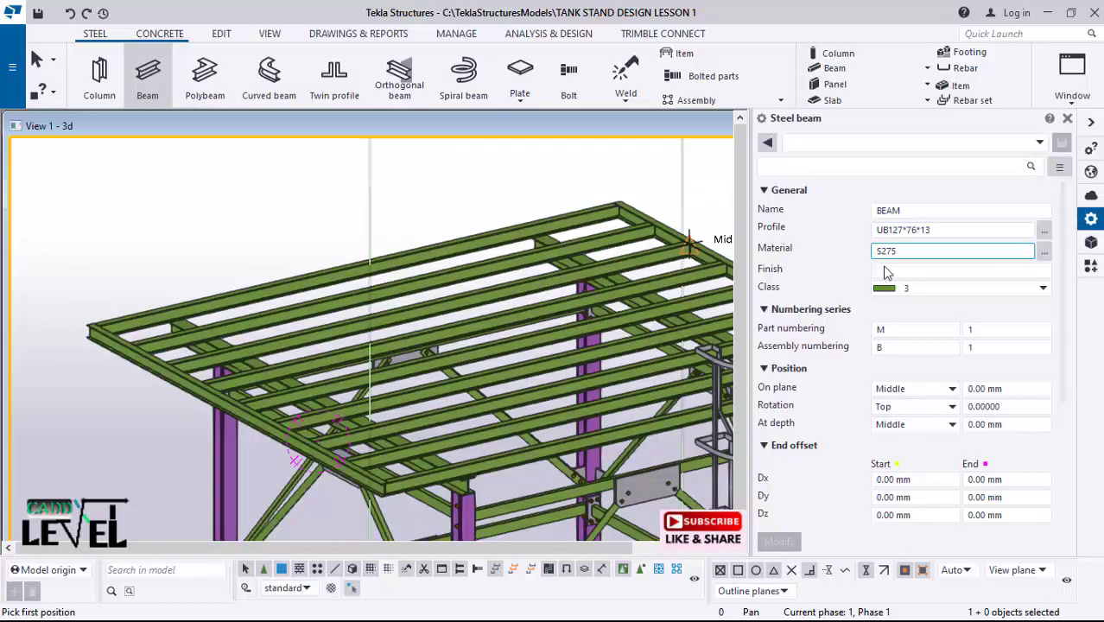
pyautogui.click(1045, 232)
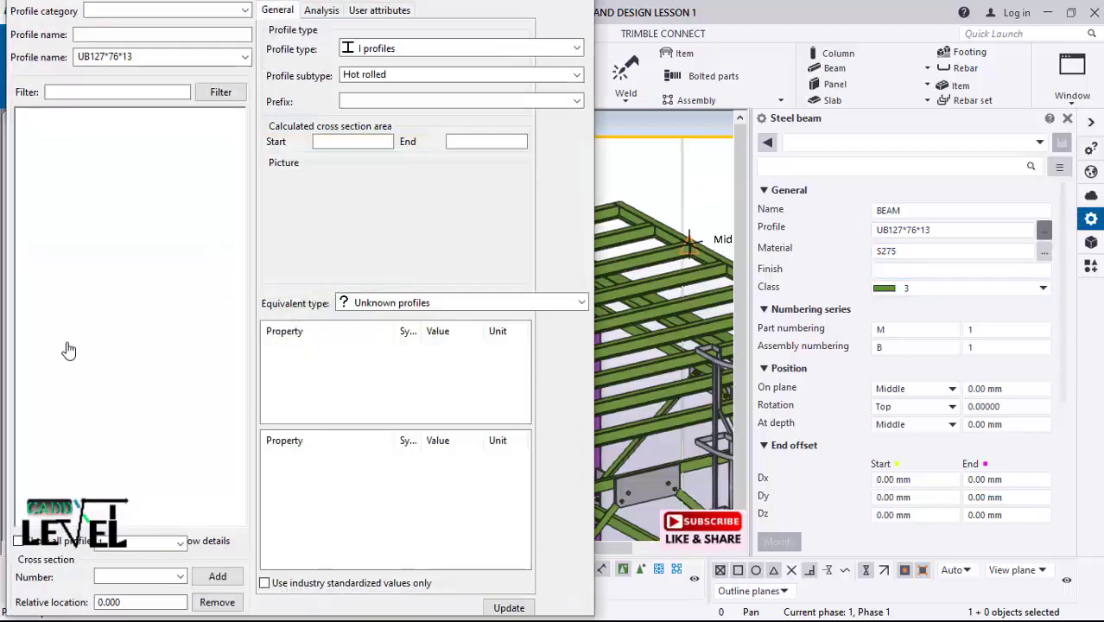
pyautogui.scroll(-7, 69, 422)
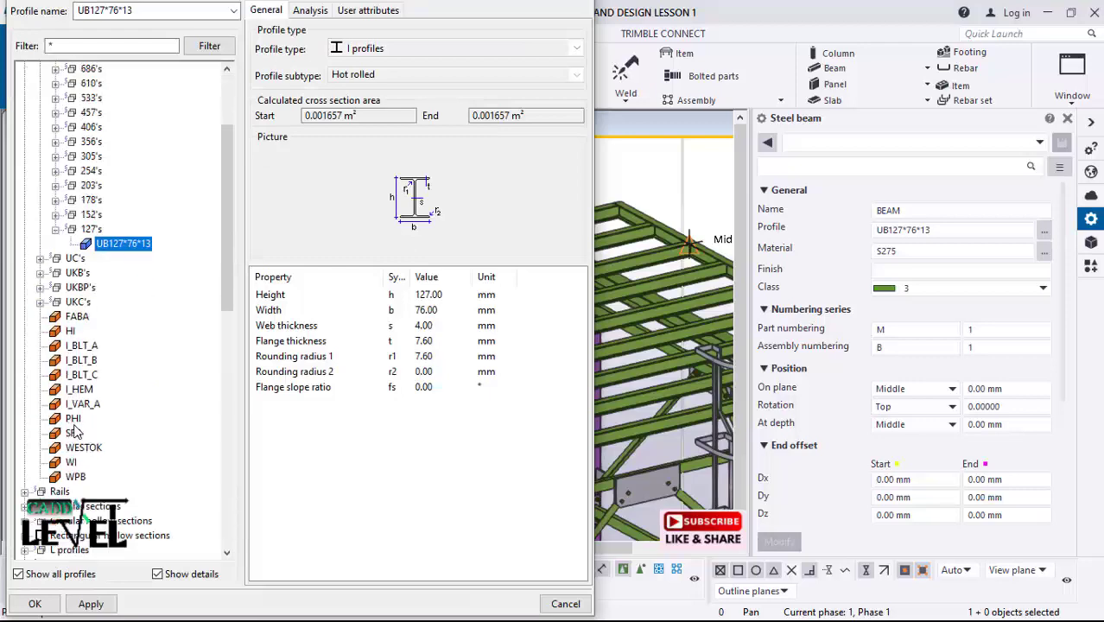
pyautogui.scroll(-1, 77, 413)
pyautogui.scroll(-2, 86, 467)
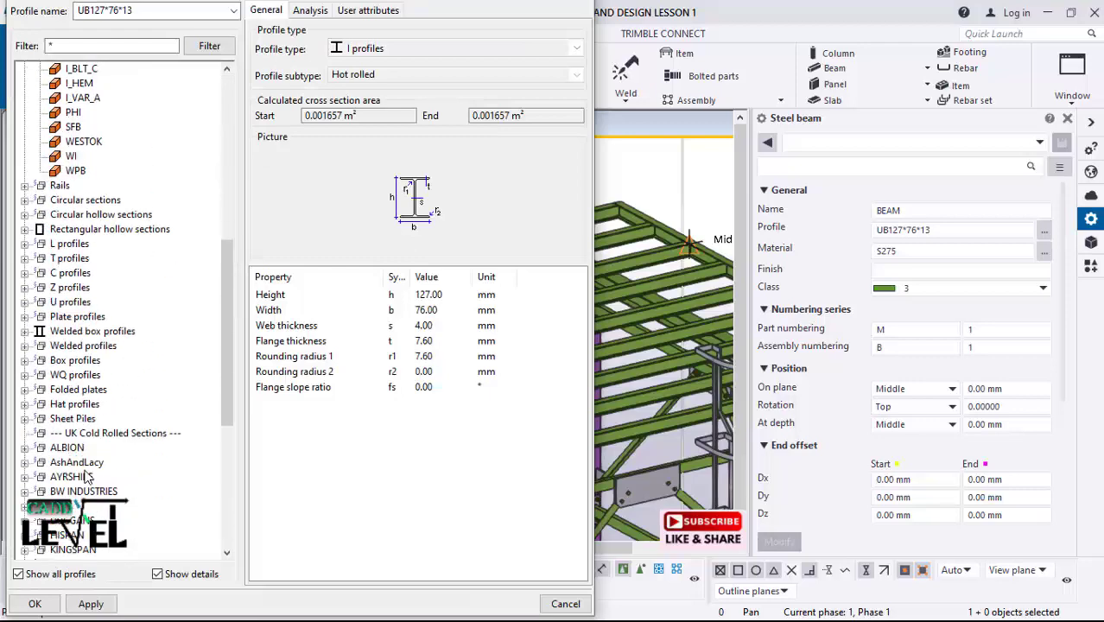
pyautogui.scroll(-3, 84, 516)
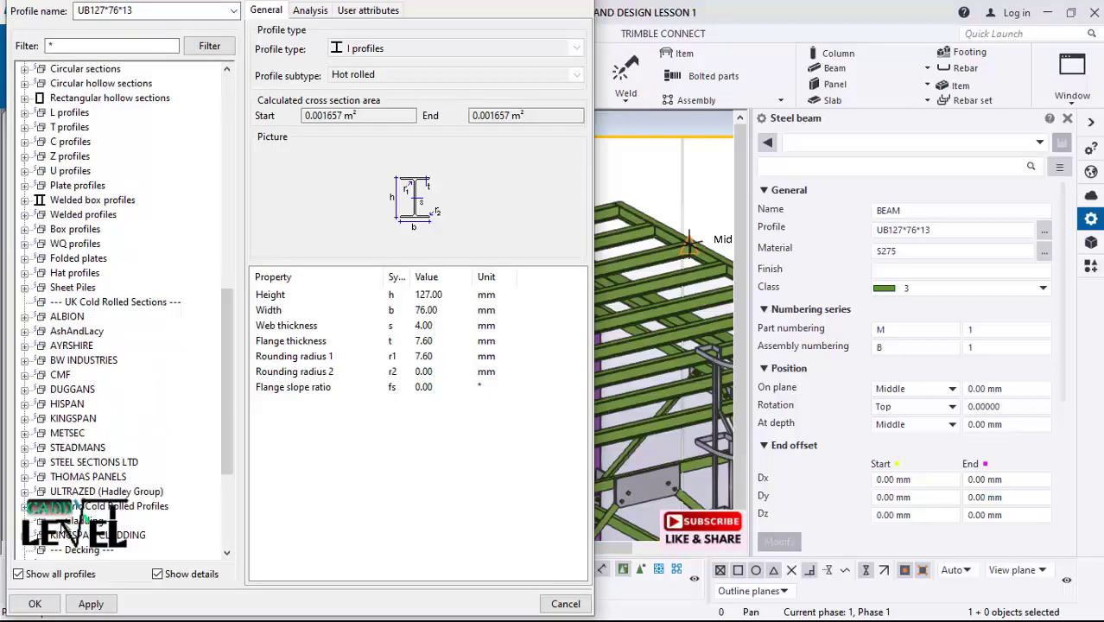
pyautogui.scroll(-4, 79, 518)
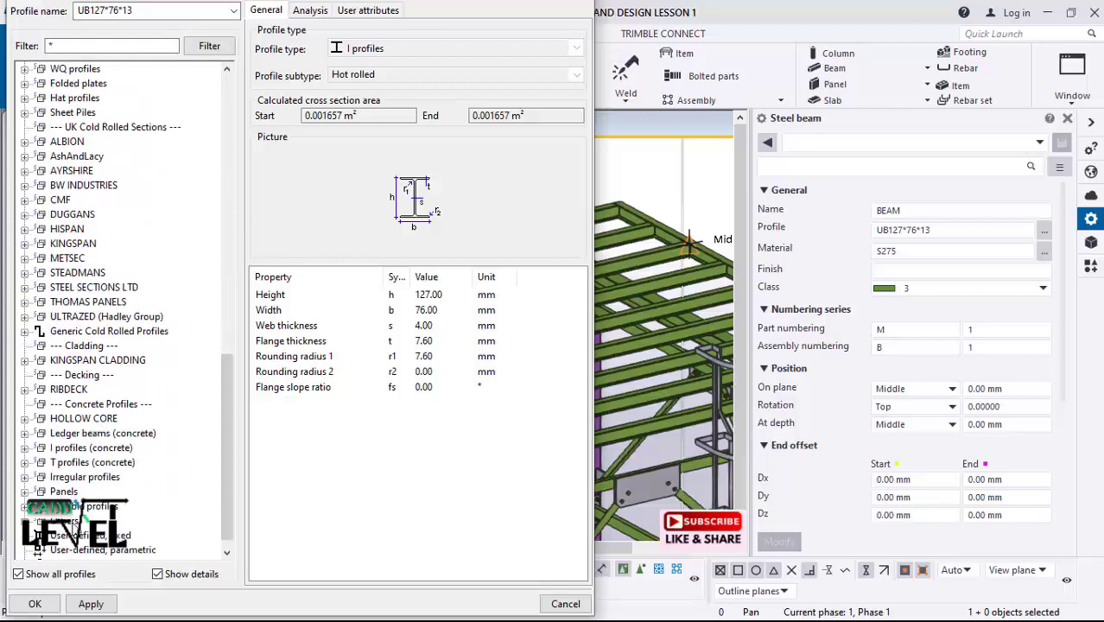
pyautogui.scroll(-1, 77, 518)
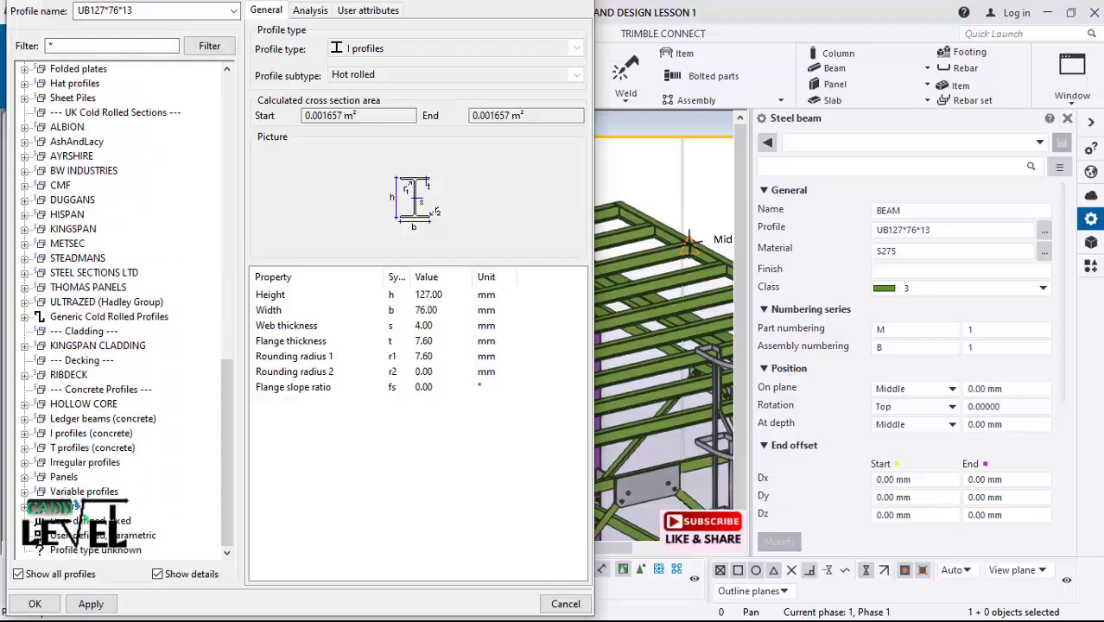
pyautogui.scroll(1, 64, 481)
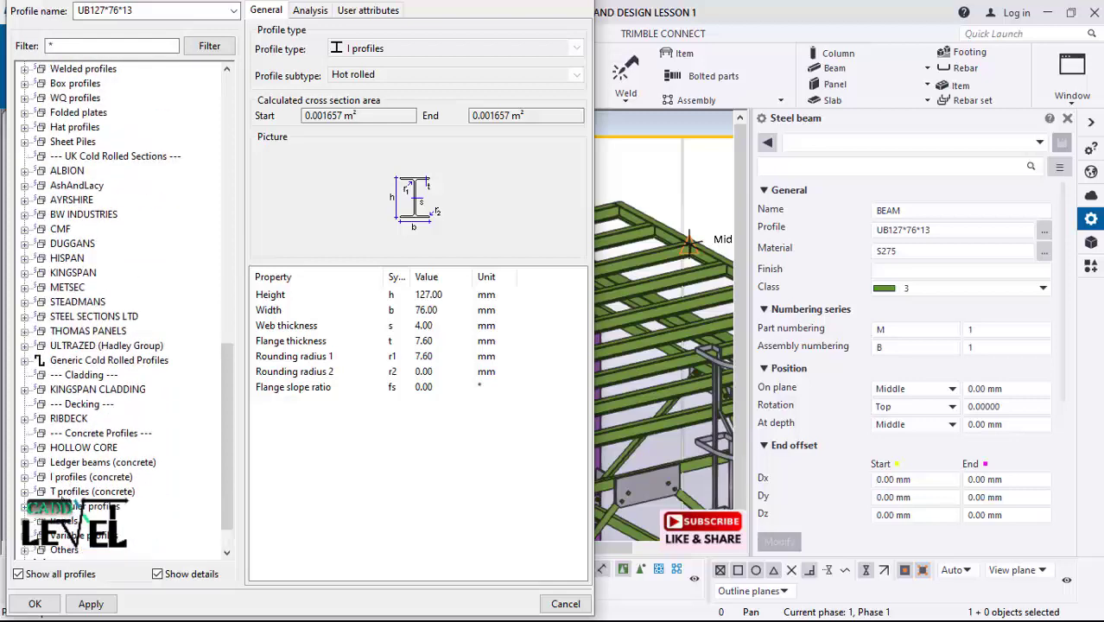
pyautogui.scroll(1, 74, 467)
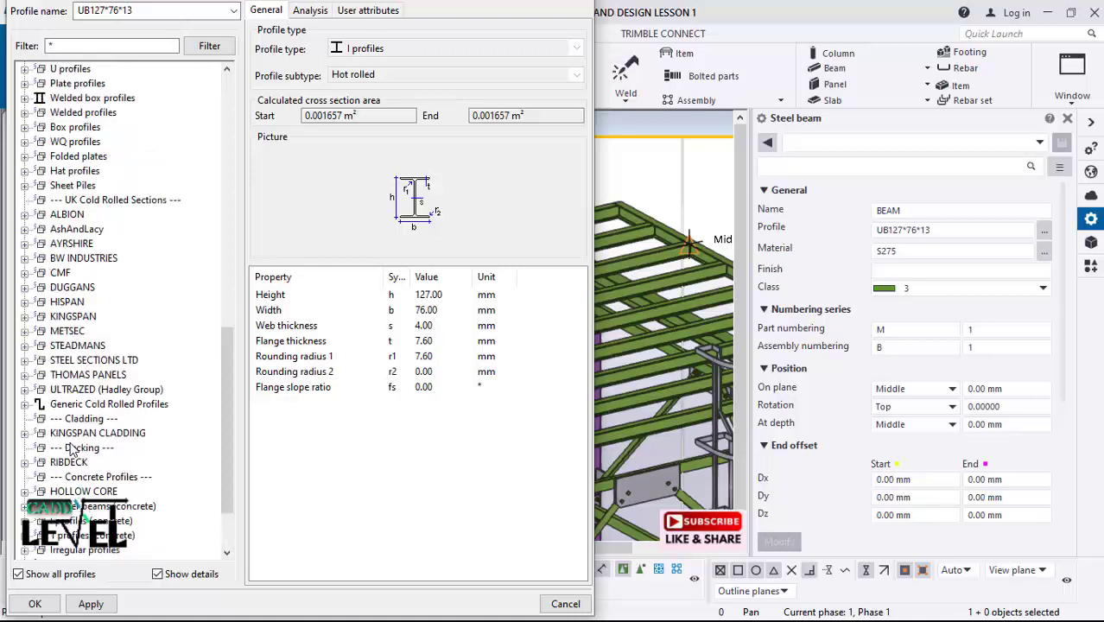
pyautogui.scroll(2, 76, 436)
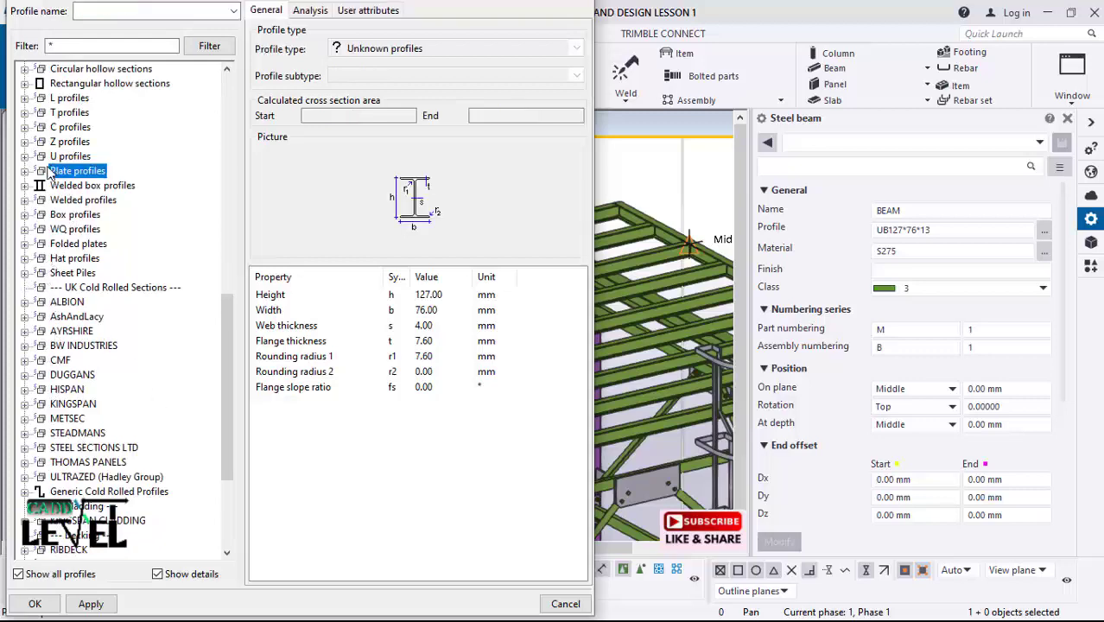
pyautogui.click(25, 170)
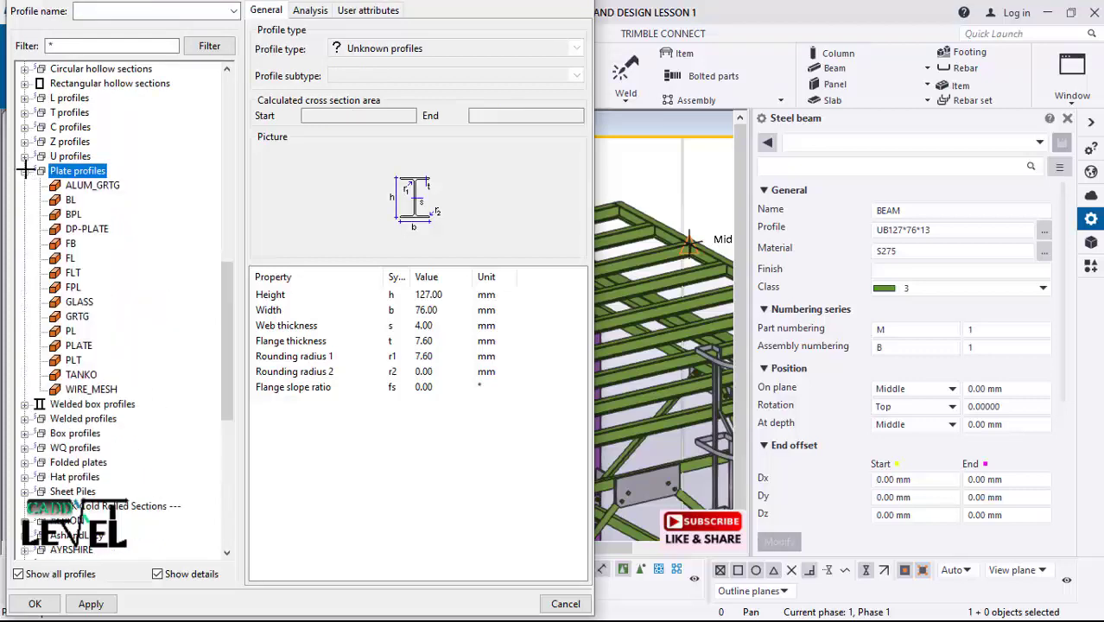
pyautogui.click(87, 187)
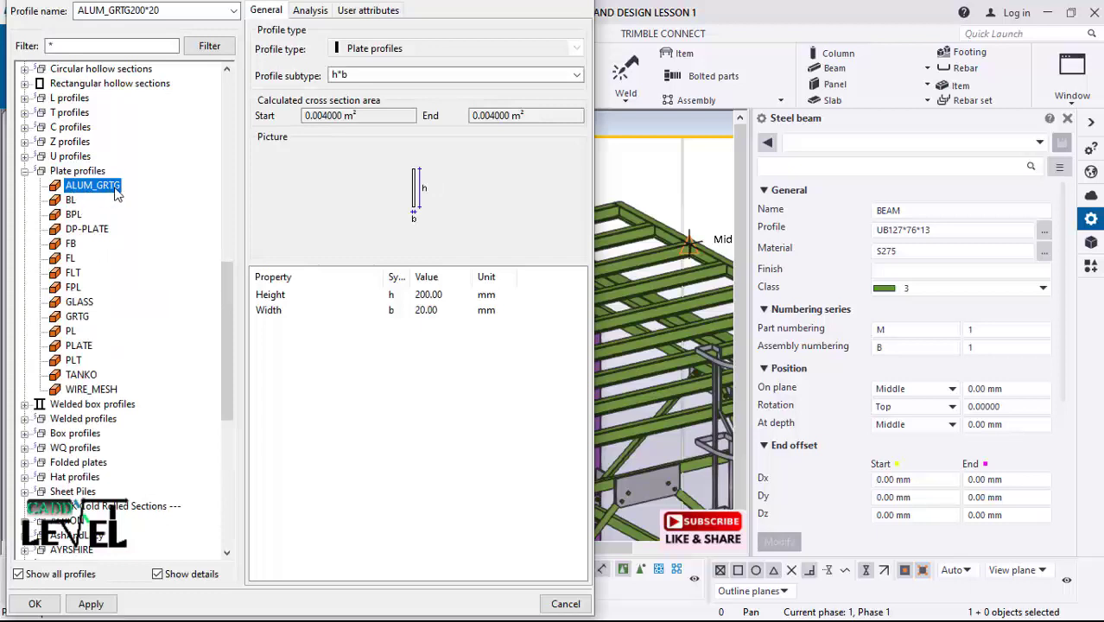
# Step: Set the grating profile's height to 1000 mm and width to 15 mm, and assign class 1 to the beam
pyautogui.click(448, 295)
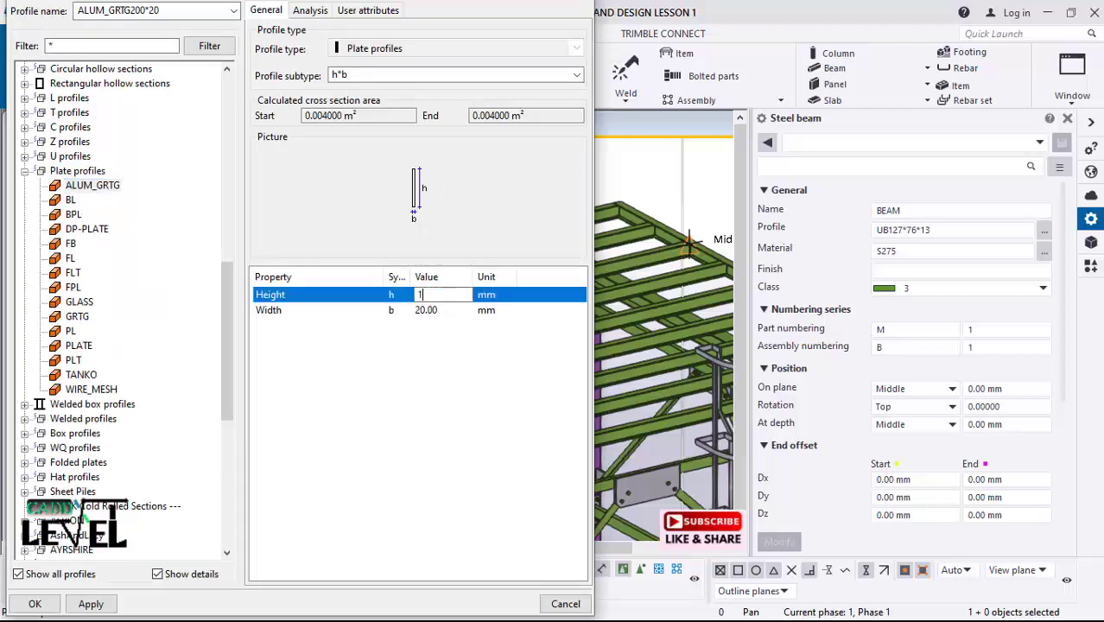
pyautogui.click(440, 311)
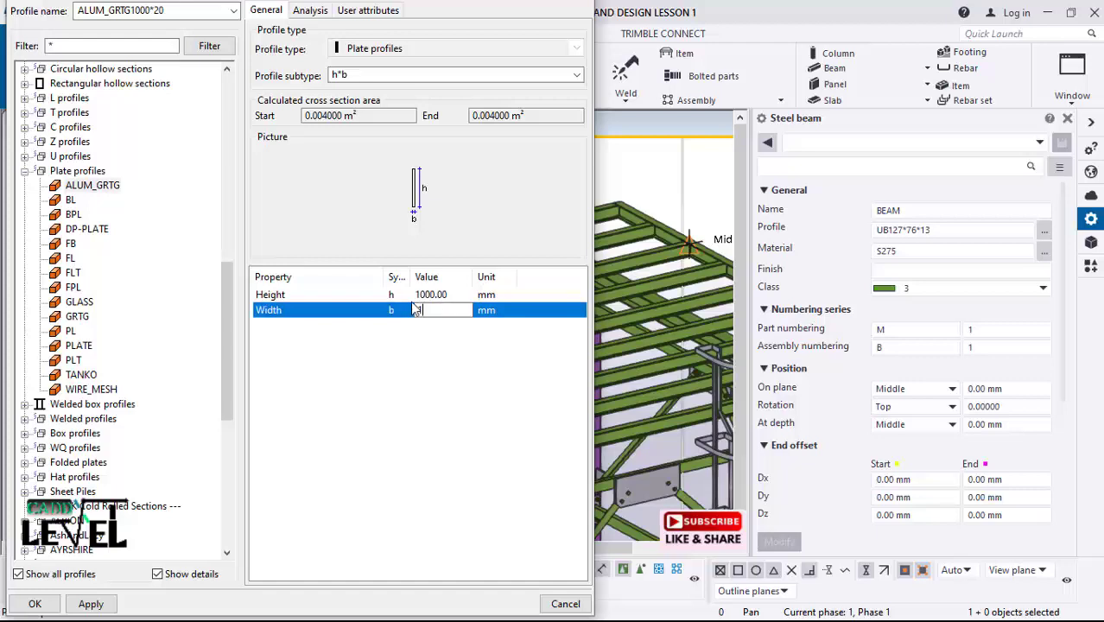
pyautogui.click(34, 604)
pyautogui.click(993, 288)
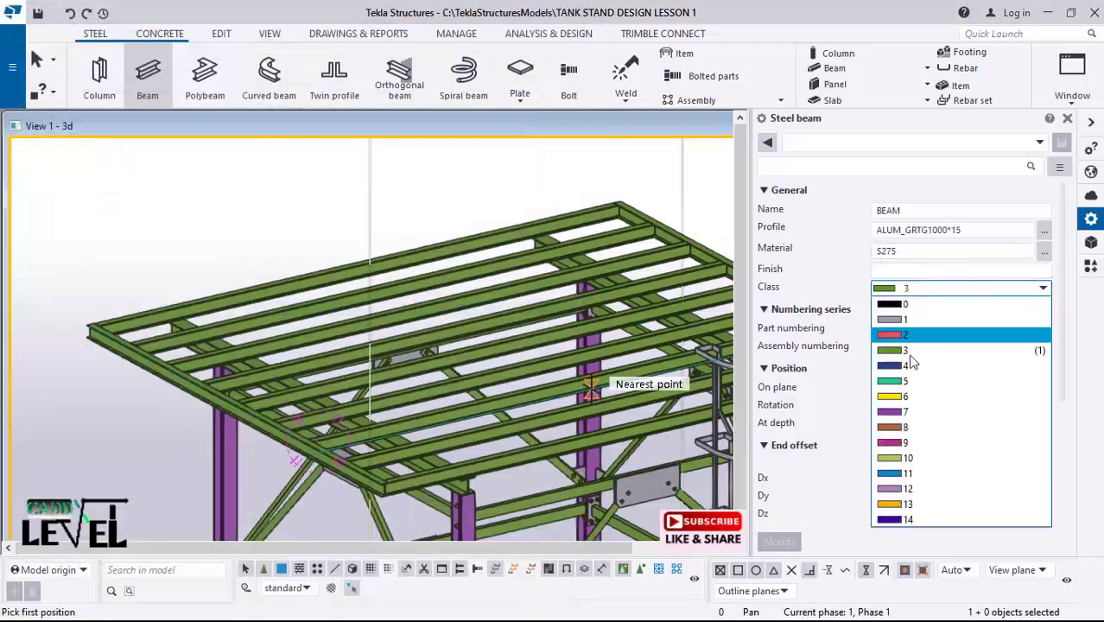
pyautogui.click(894, 320)
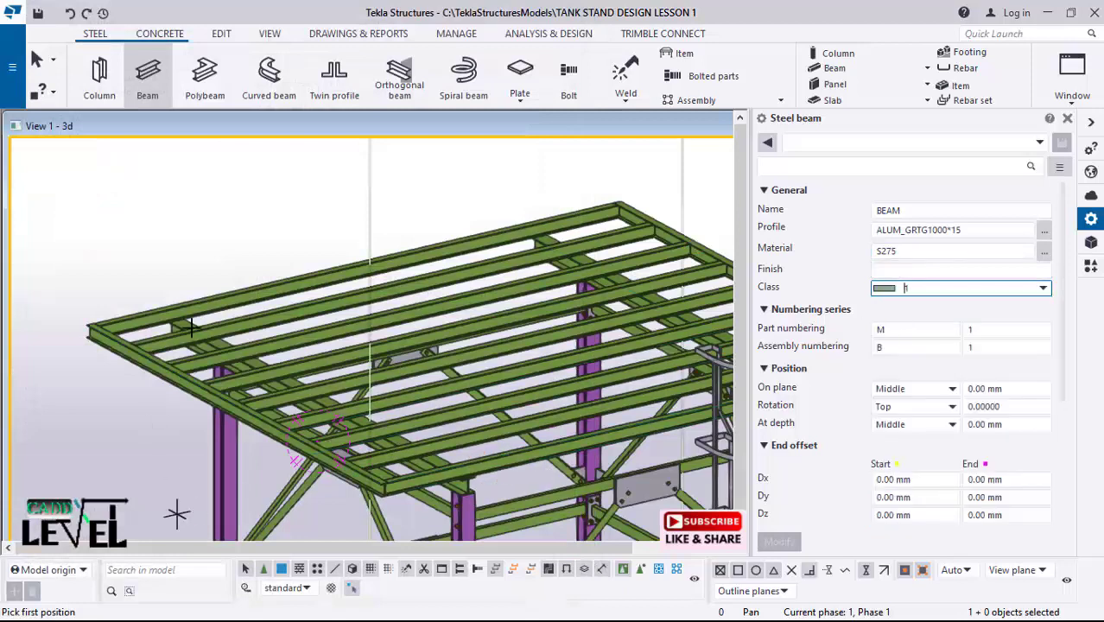
# Step: Start the grating beam on the edge beam's upper flange edge, at the weld notch of the corner cross beam
pyautogui.scroll(2, 90, 309)
pyautogui.scroll(3, 239, 322)
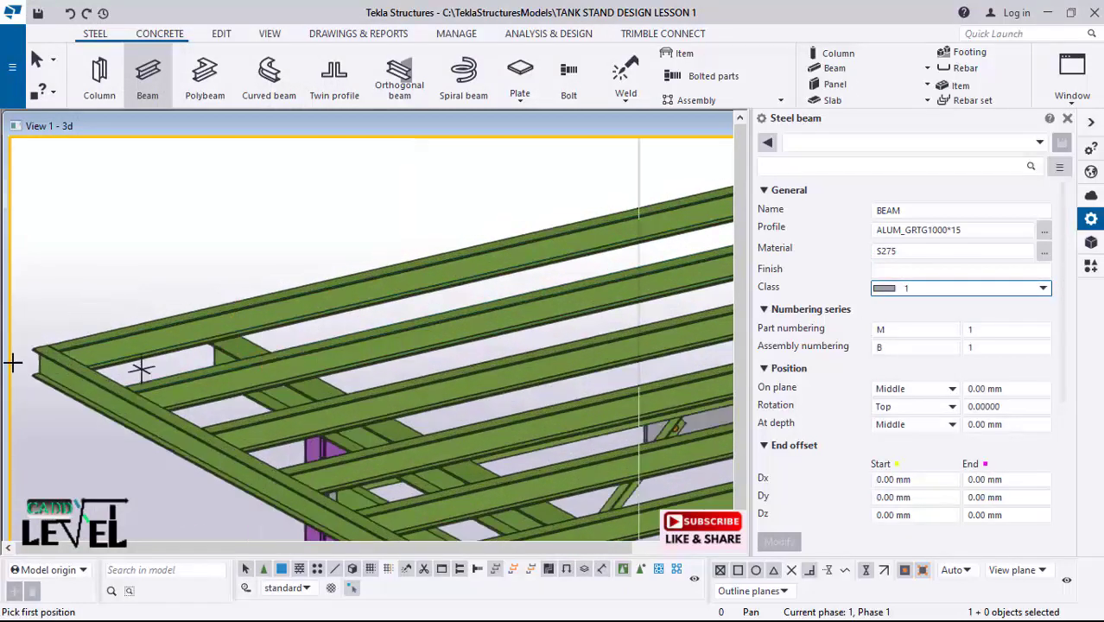
pyautogui.scroll(4, 35, 343)
pyautogui.scroll(5, 111, 335)
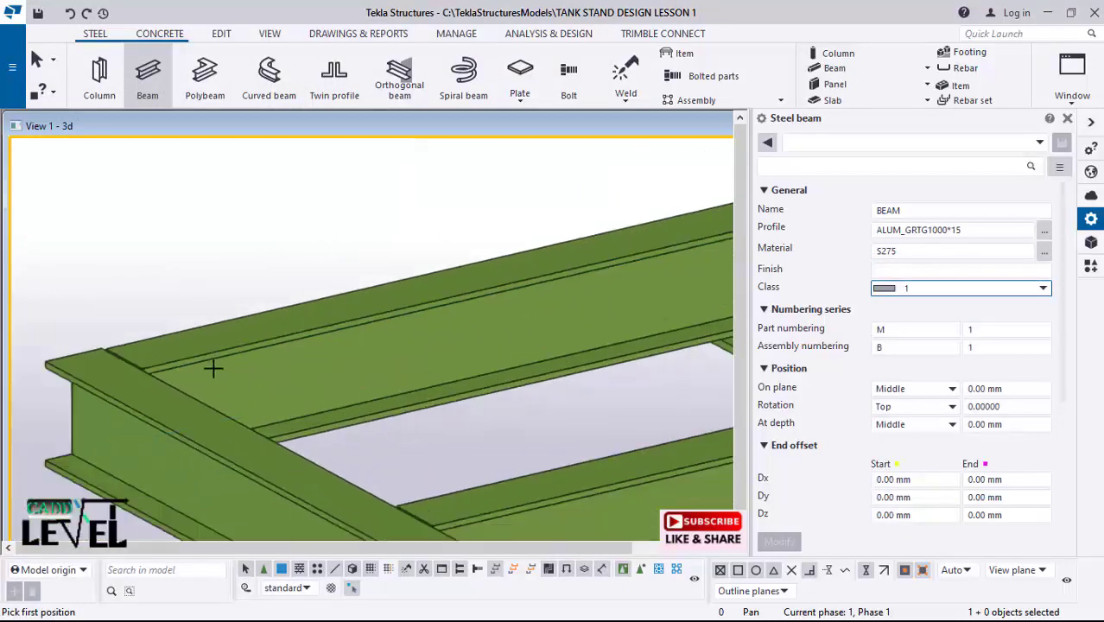
pyautogui.scroll(4, 105, 374)
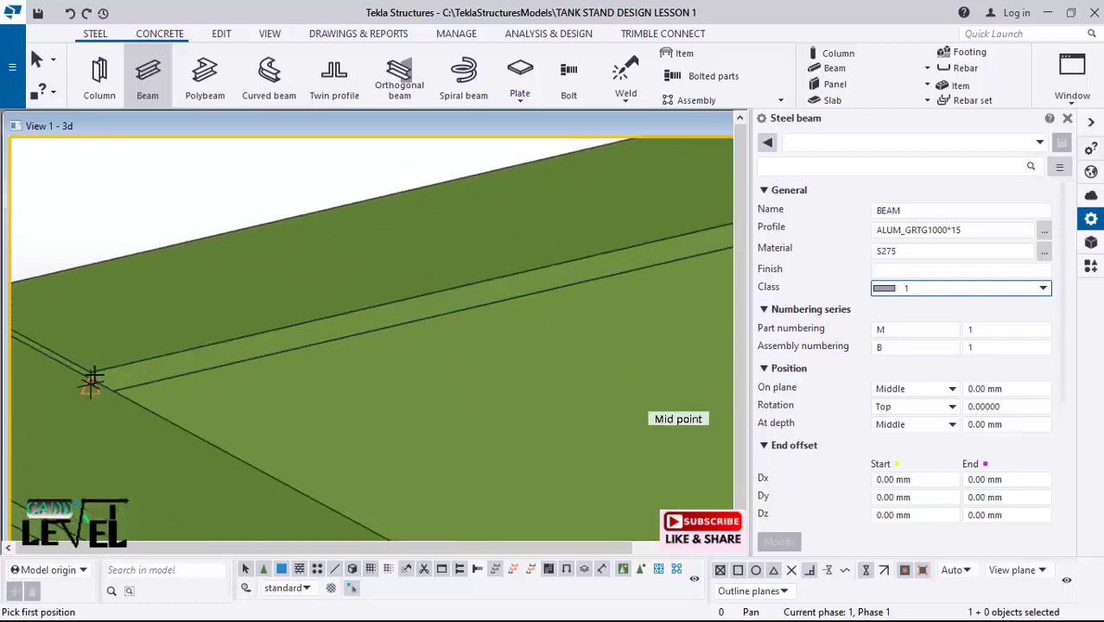
pyautogui.scroll(3, 92, 381)
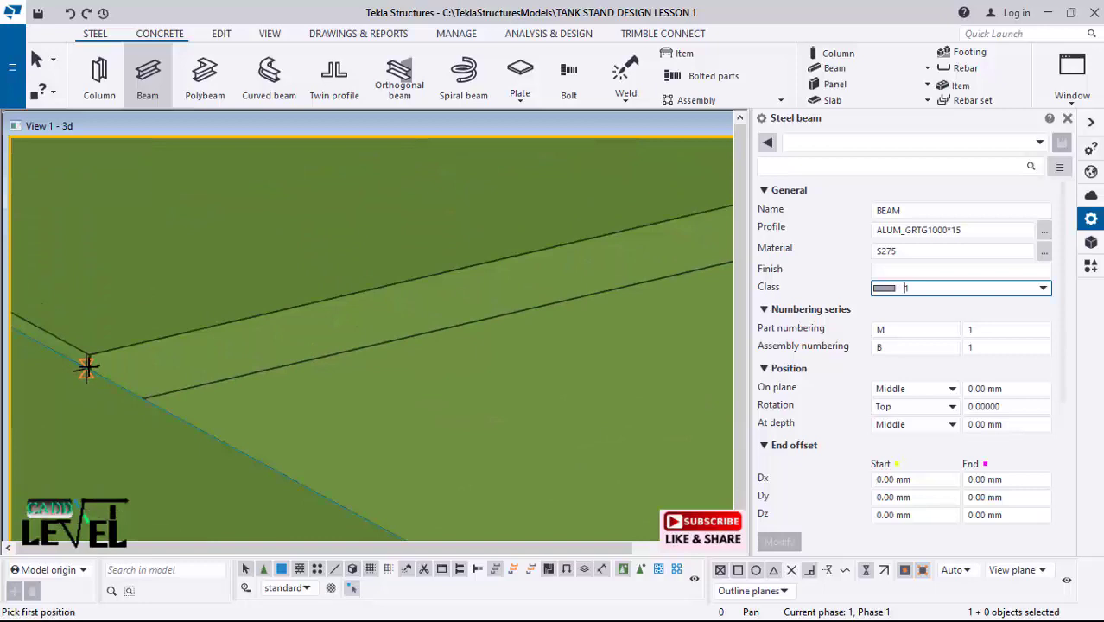
pyautogui.click(90, 356)
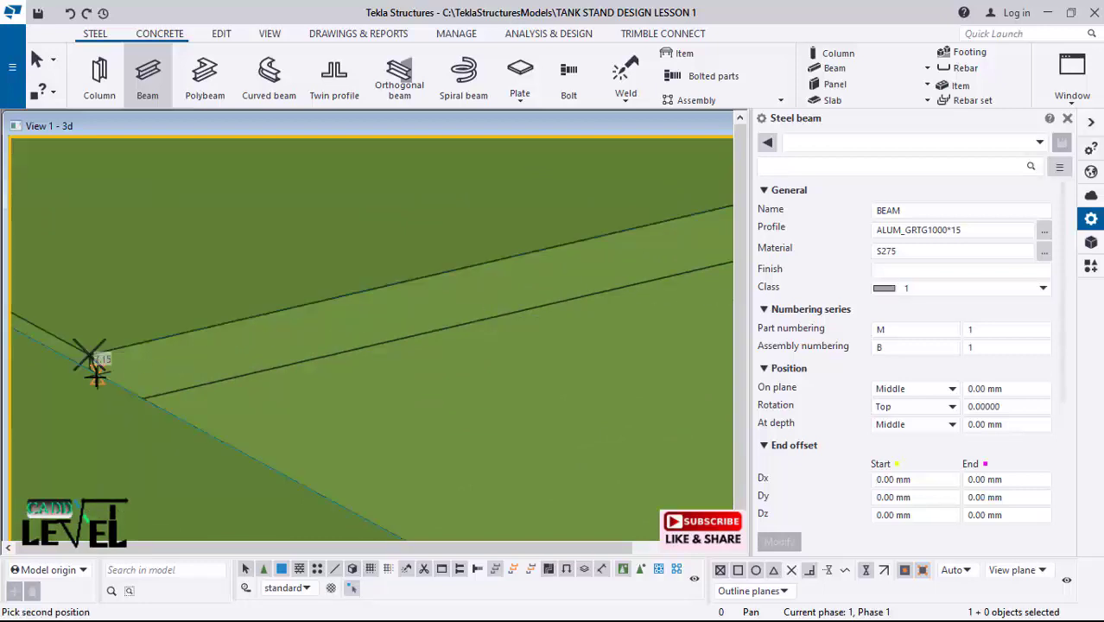
pyautogui.press('Escape')
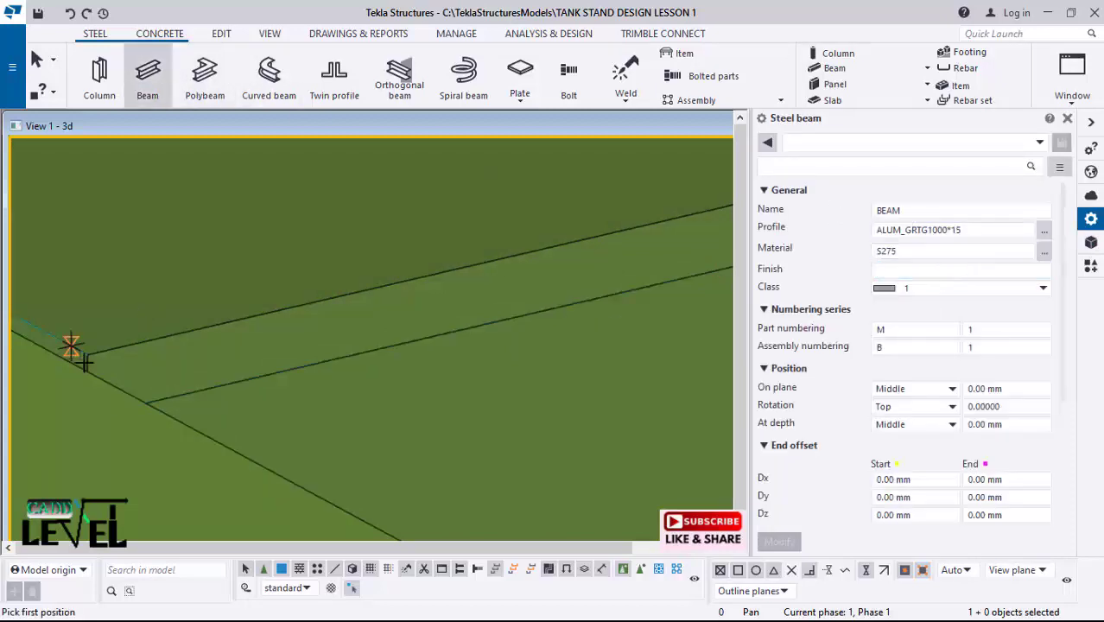
pyautogui.scroll(2, 83, 361)
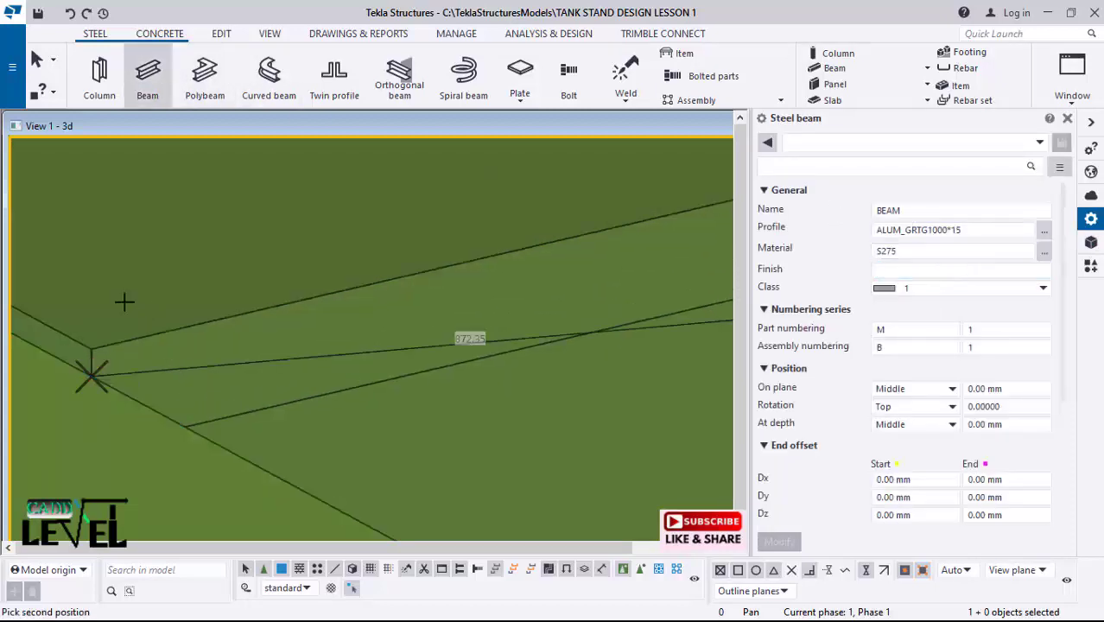
# Step: End the grating beam on the same flange edge, at the weld notch by the edge beam's opposite corner
pyautogui.scroll(-6, 116, 295)
pyautogui.scroll(-6, 108, 315)
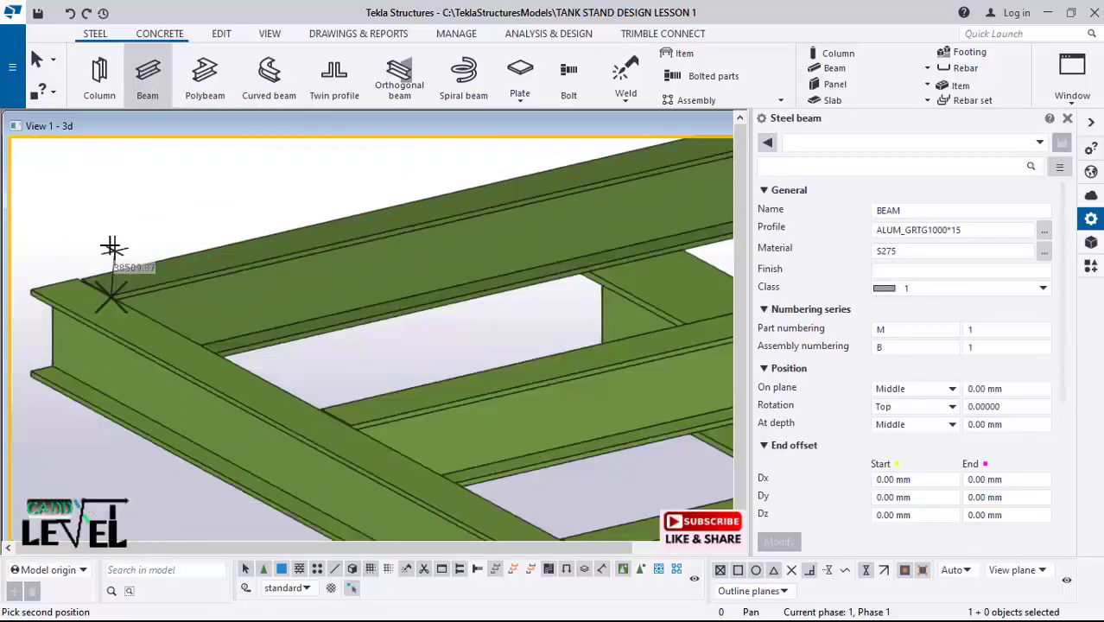
pyautogui.scroll(8, 381, 393)
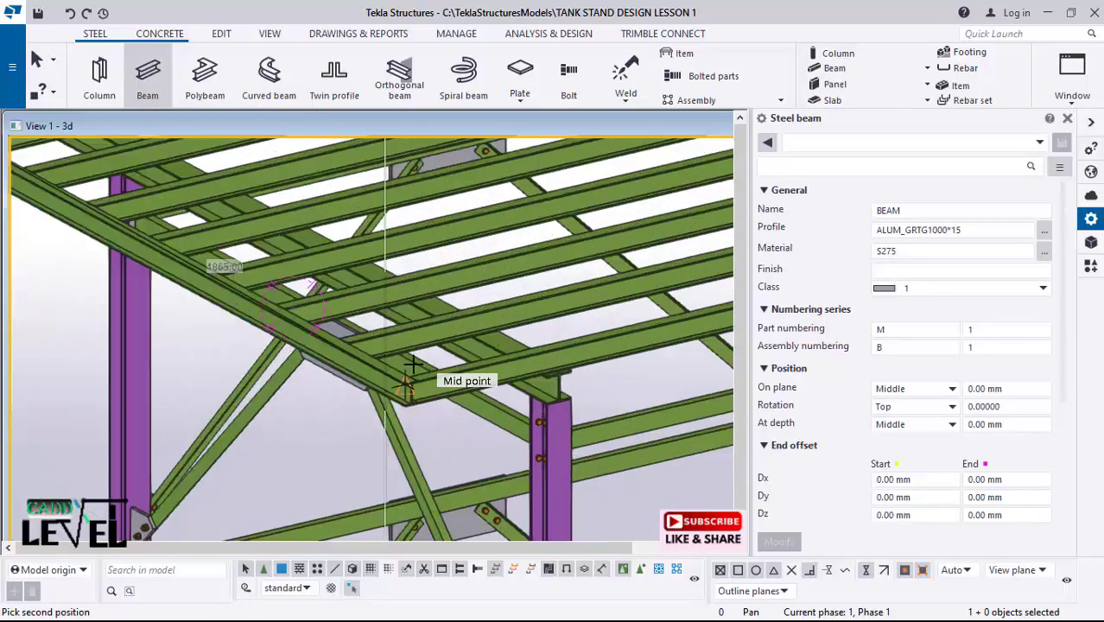
pyautogui.scroll(5, 377, 432)
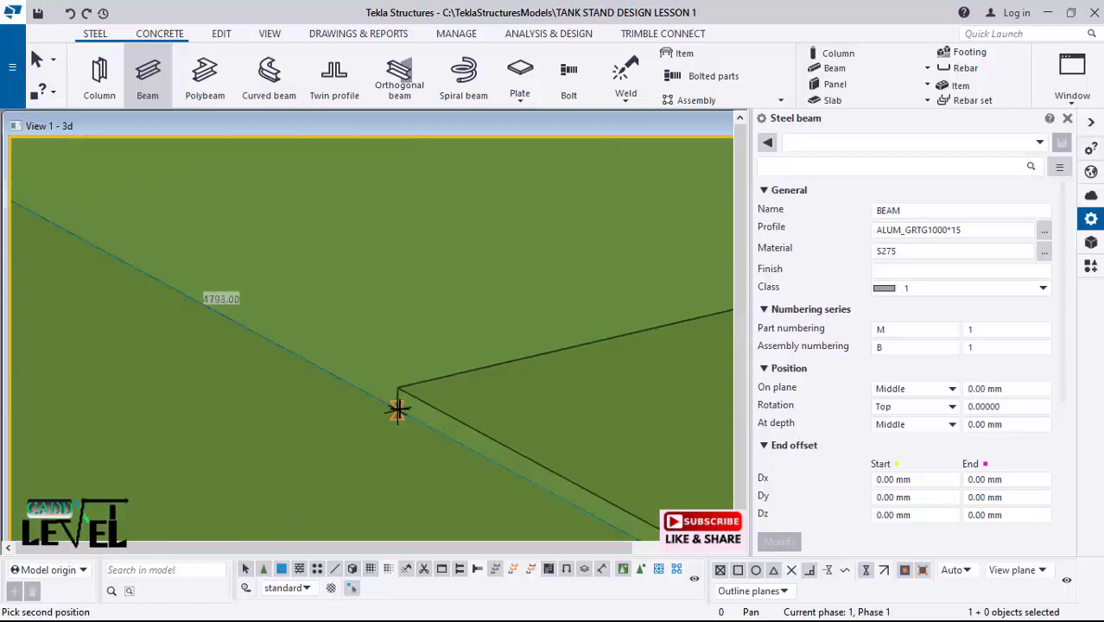
pyautogui.click(397, 417)
pyautogui.scroll(-4, 419, 443)
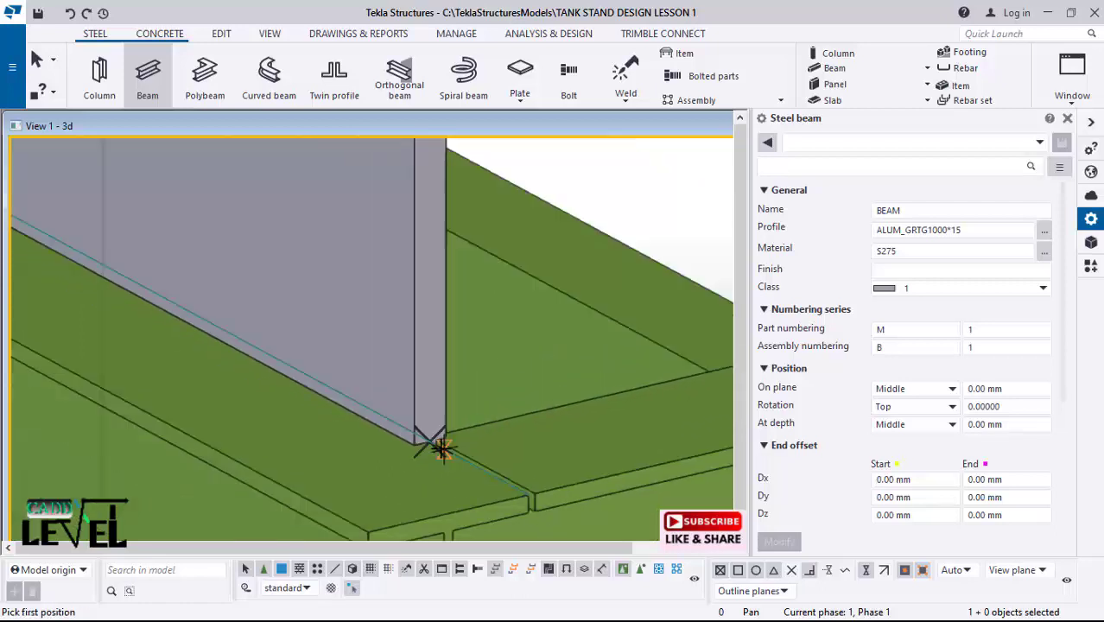
pyautogui.scroll(-8, 425, 464)
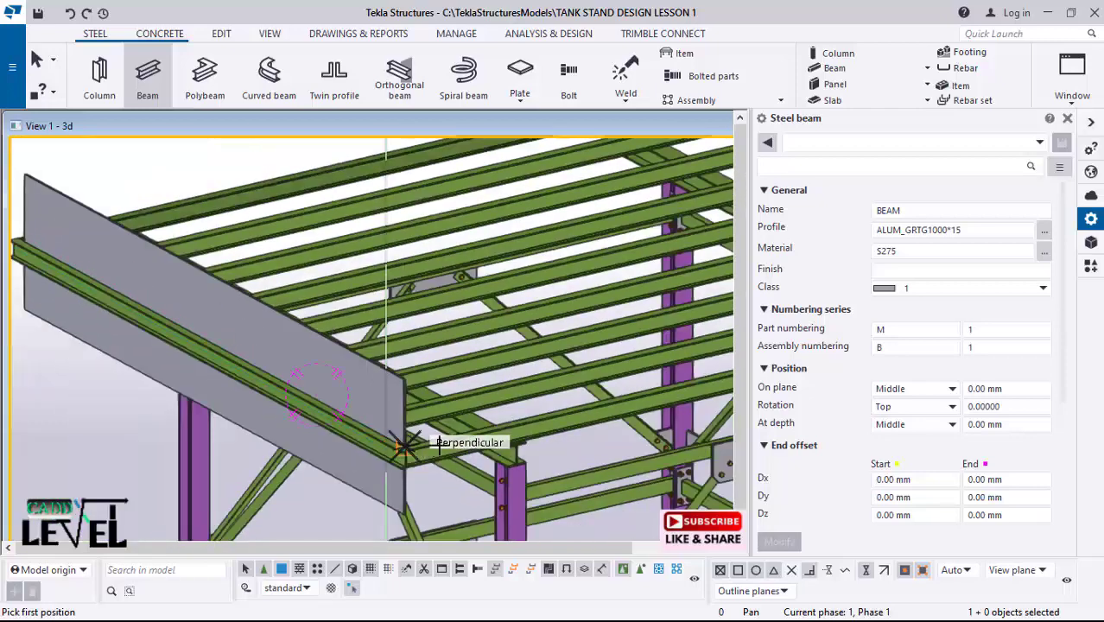
pyautogui.scroll(3, 333, 397)
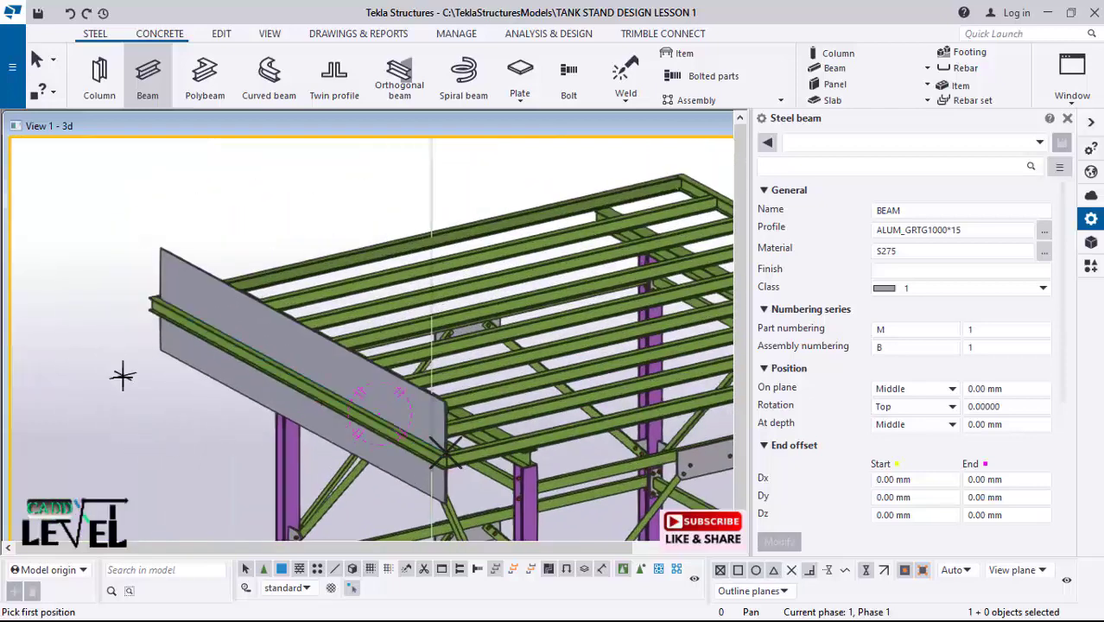
# Step: Finish placing beams, select the grating beam on the platform's edge and set its profile to ALUM_GRTG100*15
pyautogui.rightClick(85, 350)
pyautogui.click(126, 69)
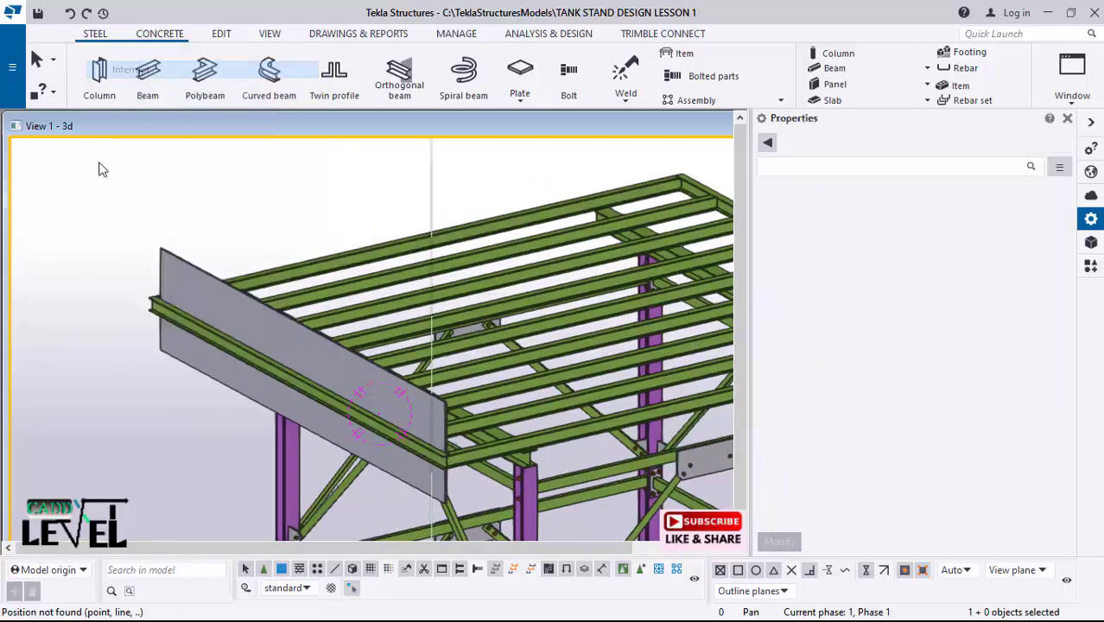
pyautogui.scroll(1, 294, 335)
pyautogui.click(180, 266)
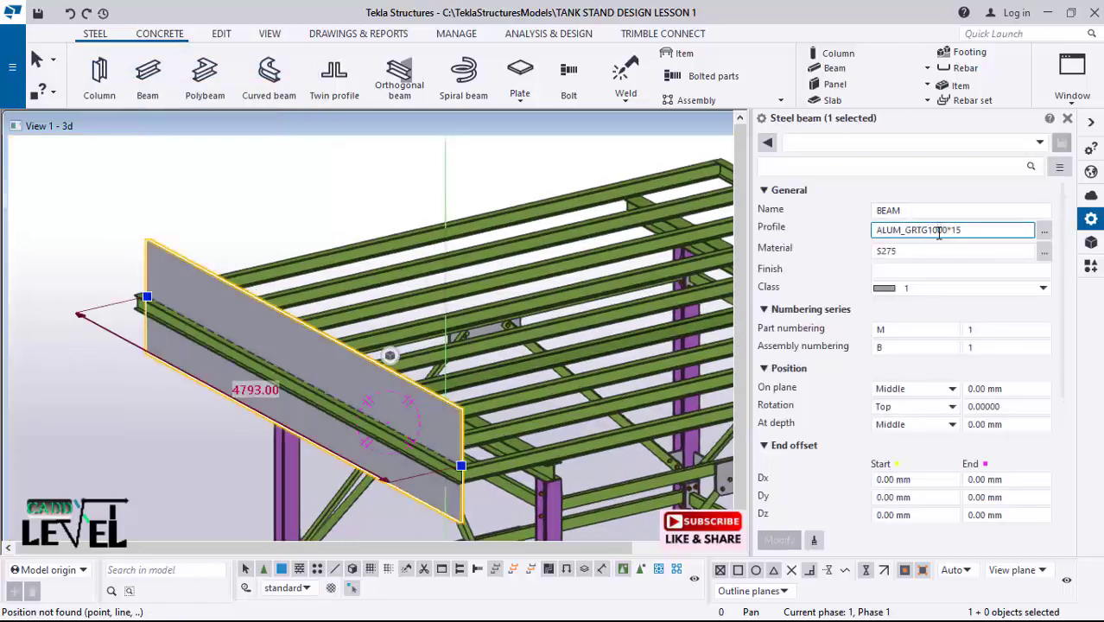
pyautogui.press('BackSpace')
pyautogui.click(777, 540)
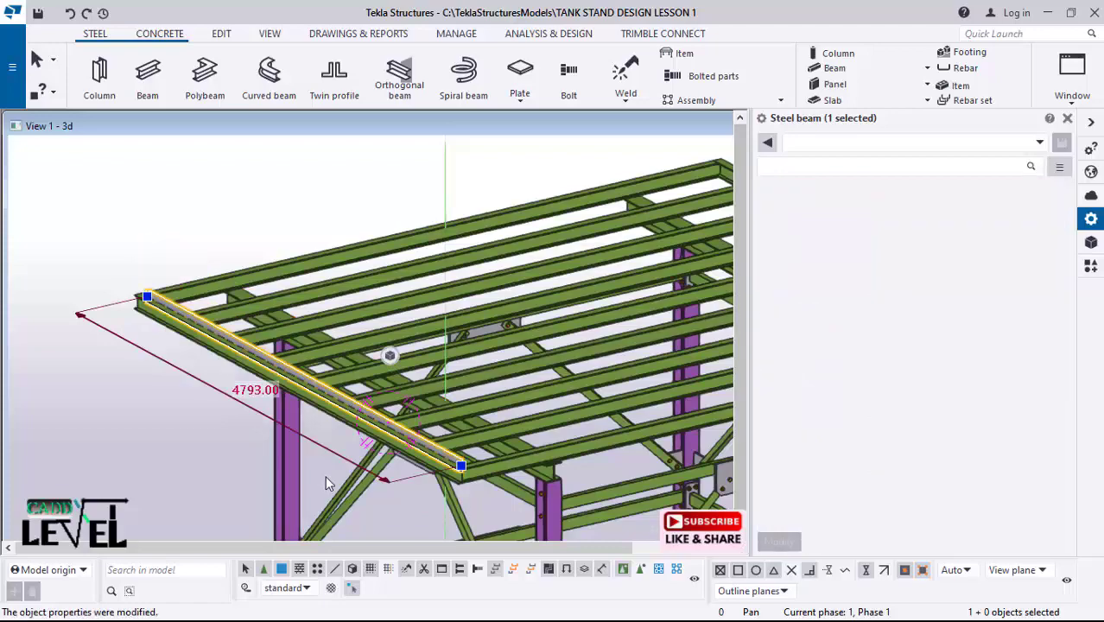
# Step: Set the grating beam's at-depth position to Front so it sits on top of the edge beam's flange
pyautogui.scroll(6, 521, 471)
pyautogui.scroll(-3, 458, 407)
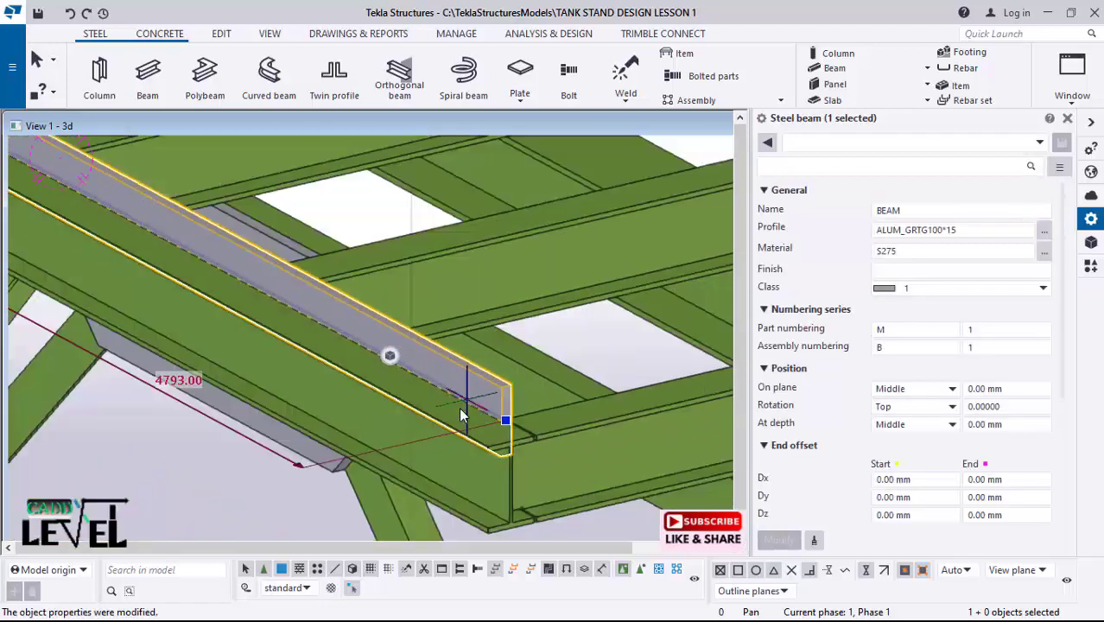
pyautogui.keyDown('ctrl'); pyautogui.moveTo(511, 436); pyautogui.dragTo(464, 325, button='middle'); pyautogui.keyUp('ctrl')
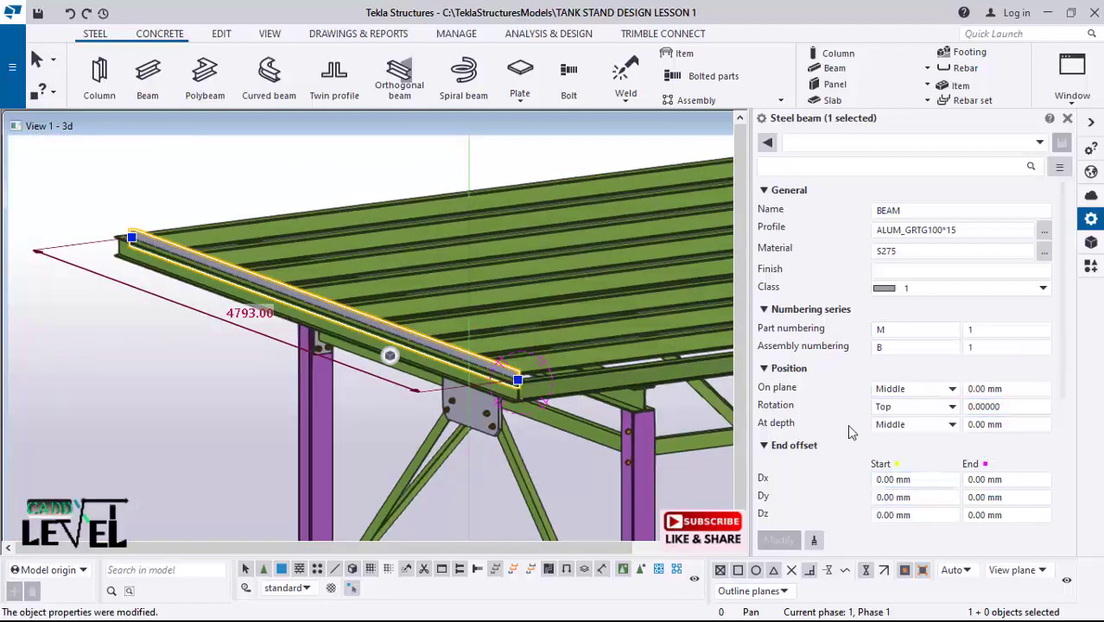
pyautogui.click(925, 425)
pyautogui.click(890, 456)
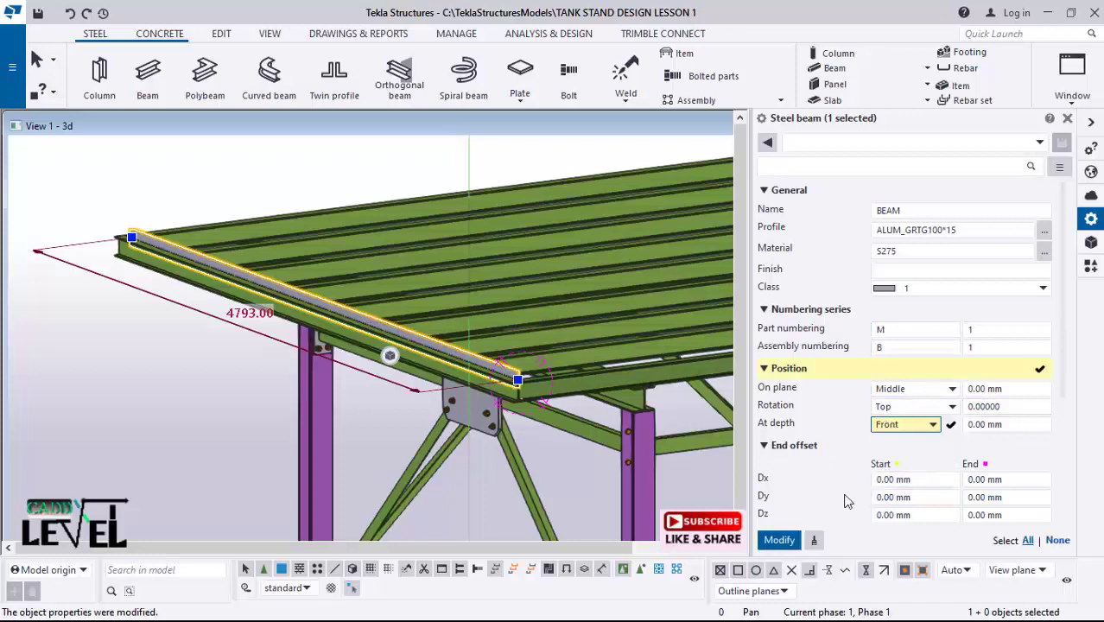
pyautogui.click(779, 542)
pyautogui.scroll(3, 545, 356)
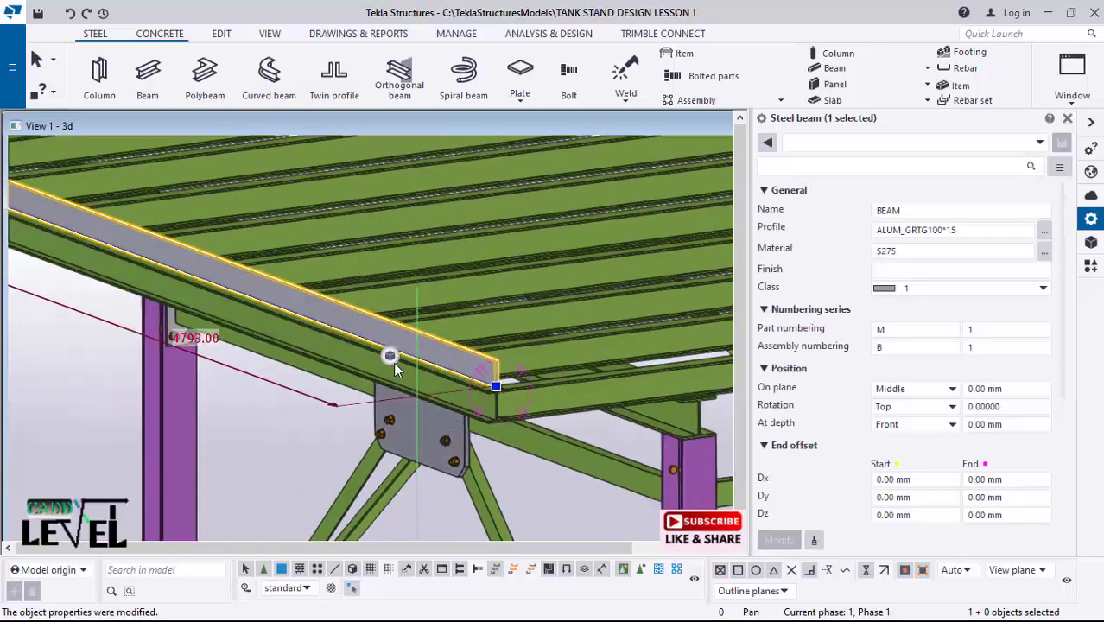
# Step: Select the grating beam and examine the X and Y axis directions at the tower's base for the copy direction
pyautogui.click(317, 352)
pyautogui.scroll(-3, 318, 350)
pyautogui.scroll(-5, 322, 374)
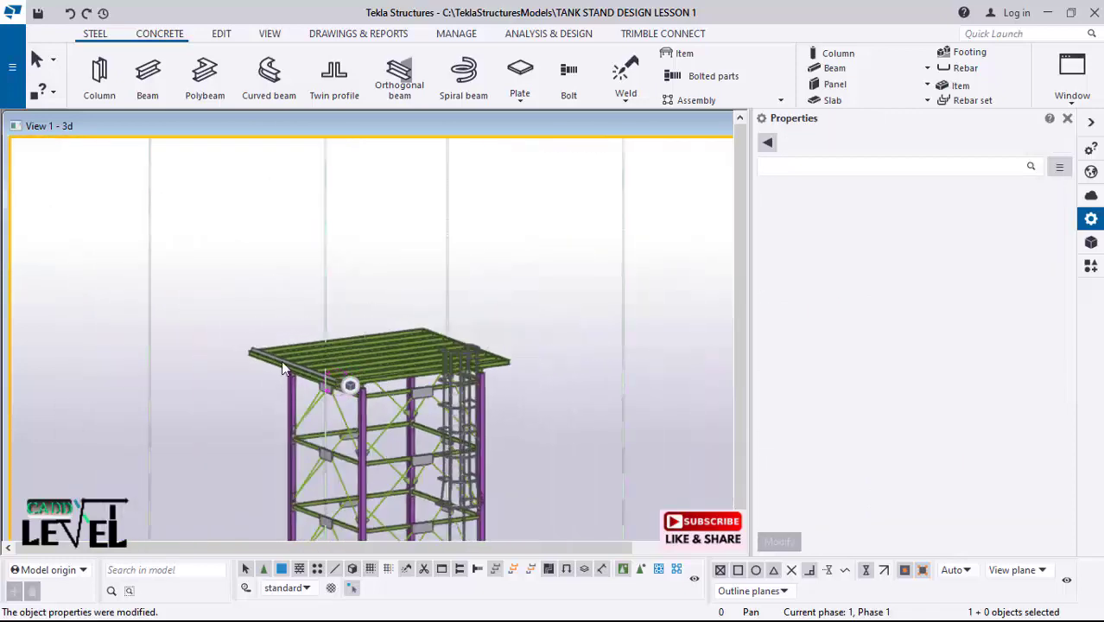
pyautogui.scroll(4, 325, 367)
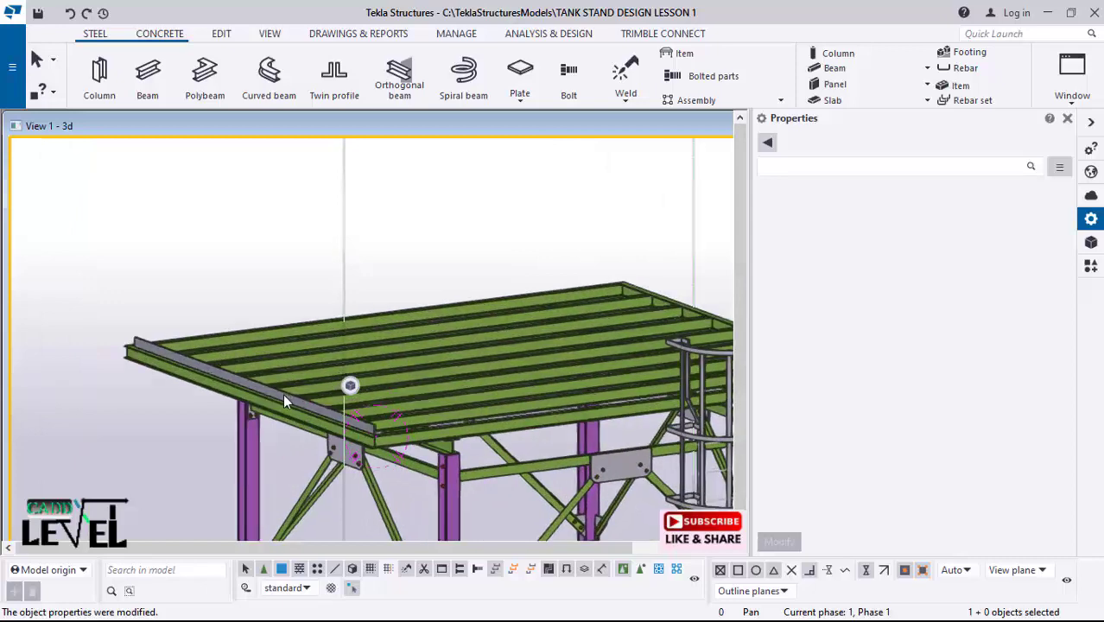
pyautogui.click(282, 394)
pyautogui.scroll(-5, 205, 298)
pyautogui.scroll(8, 322, 493)
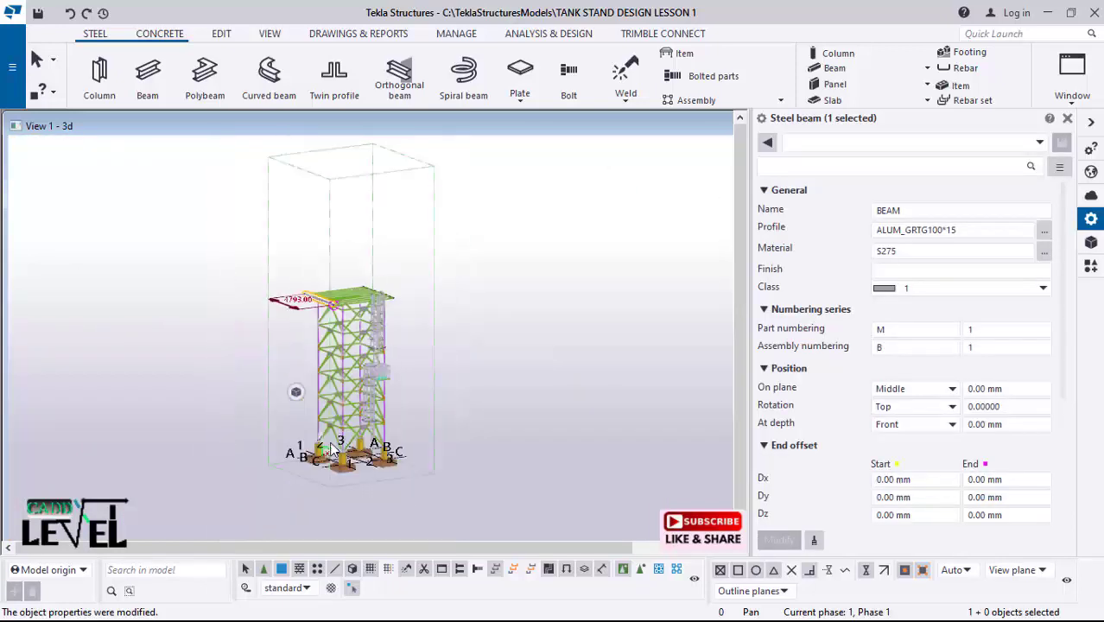
pyautogui.scroll(-8, 316, 420)
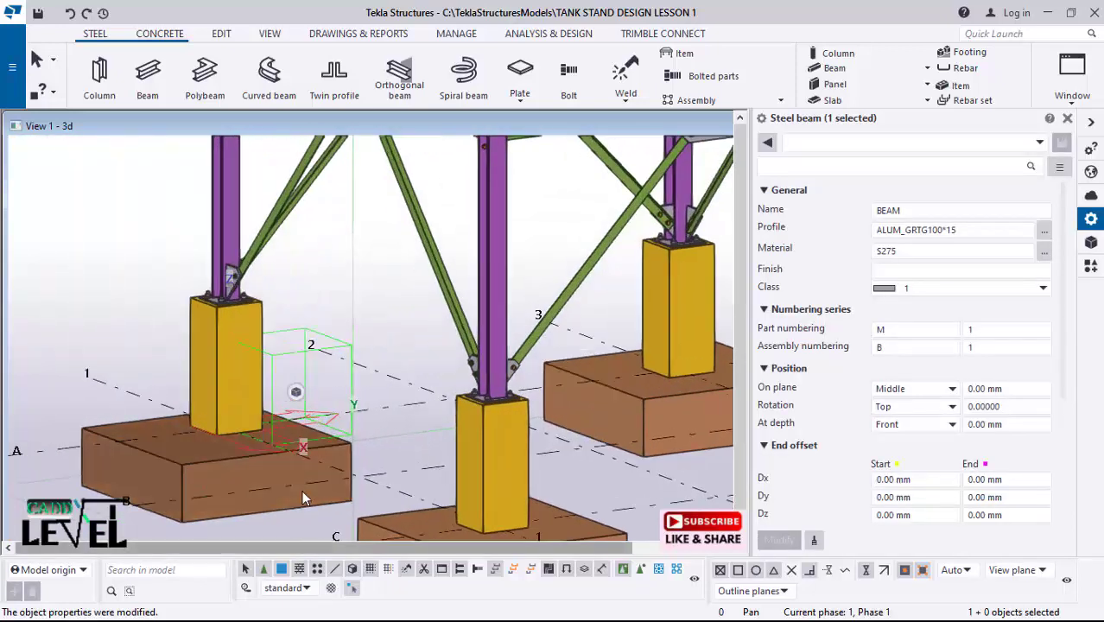
pyautogui.scroll(8, 419, 288)
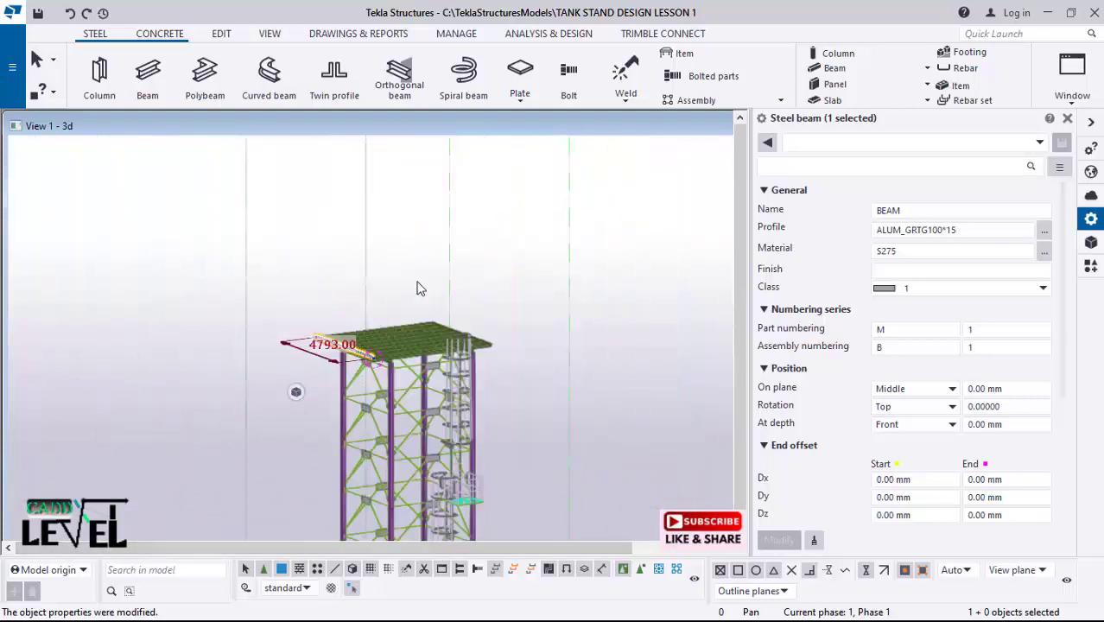
pyautogui.scroll(1, 403, 303)
# Step: Start a linear copy of the grating beam, clear the previous offsets and set dY to 50 mm
pyautogui.rightClick(254, 237)
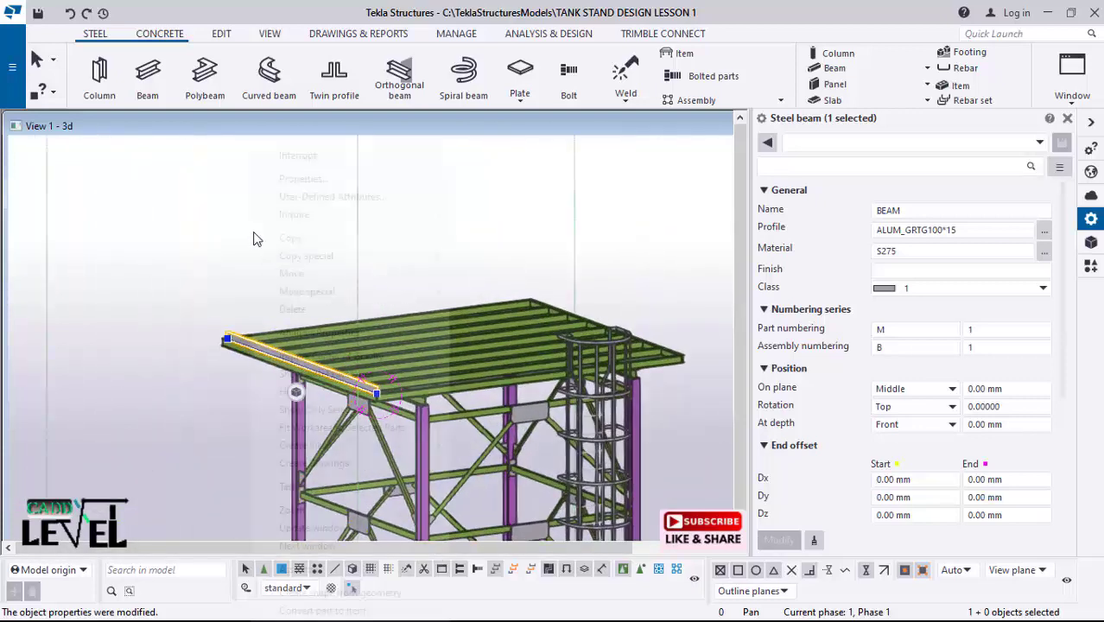
pyautogui.moveTo(434, 255)
pyautogui.click(487, 256)
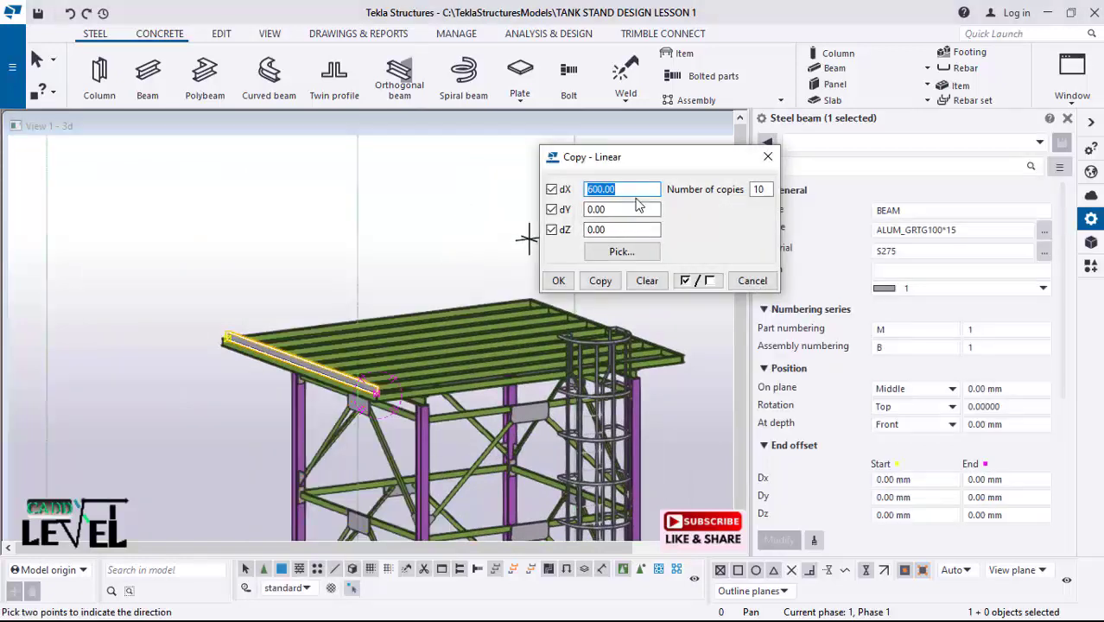
pyautogui.click(647, 280)
pyautogui.moveTo(632, 212); pyautogui.dragTo(576, 218)
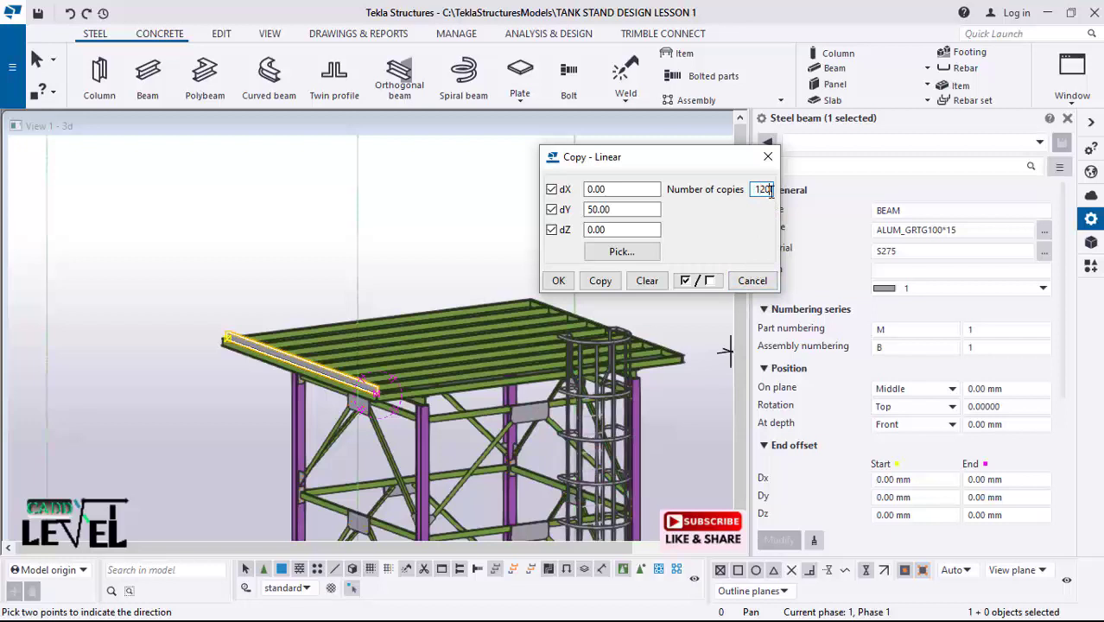
# Step: Try copying the grating beam 1120 times at 50 mm spacing without expanding the work area, and undo the copies
pyautogui.click(600, 281)
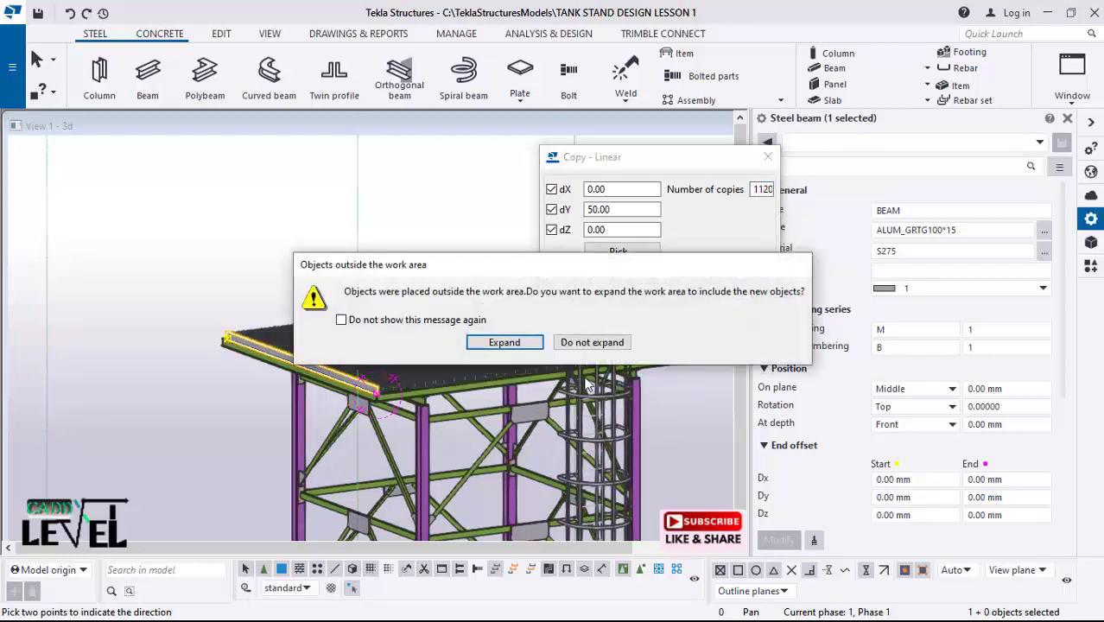
pyautogui.click(584, 344)
pyautogui.scroll(-3, 565, 399)
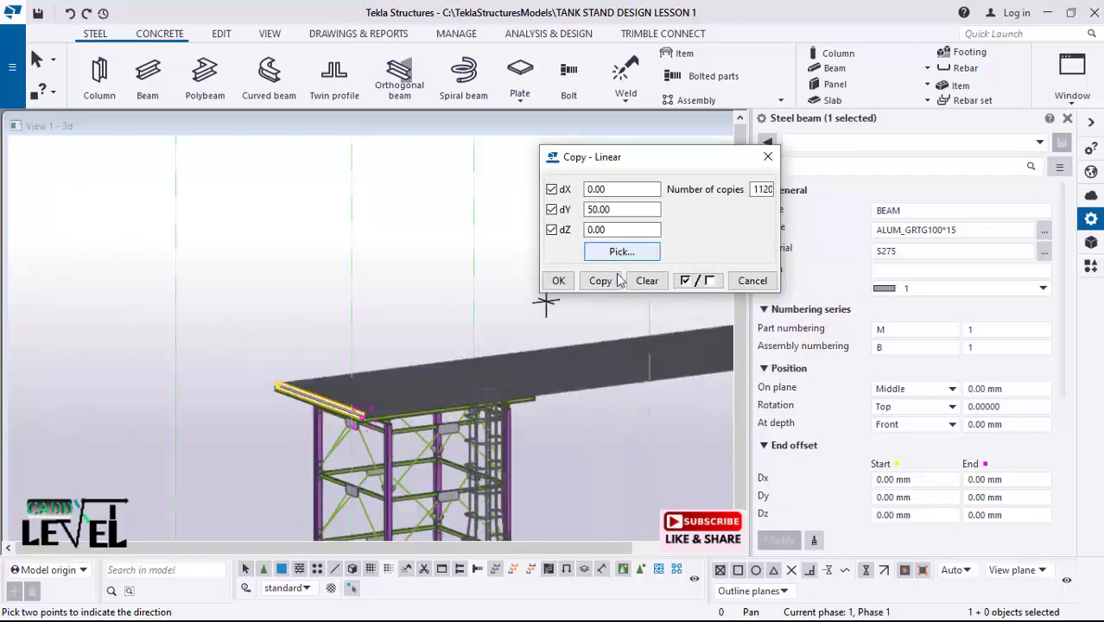
pyautogui.click(70, 13)
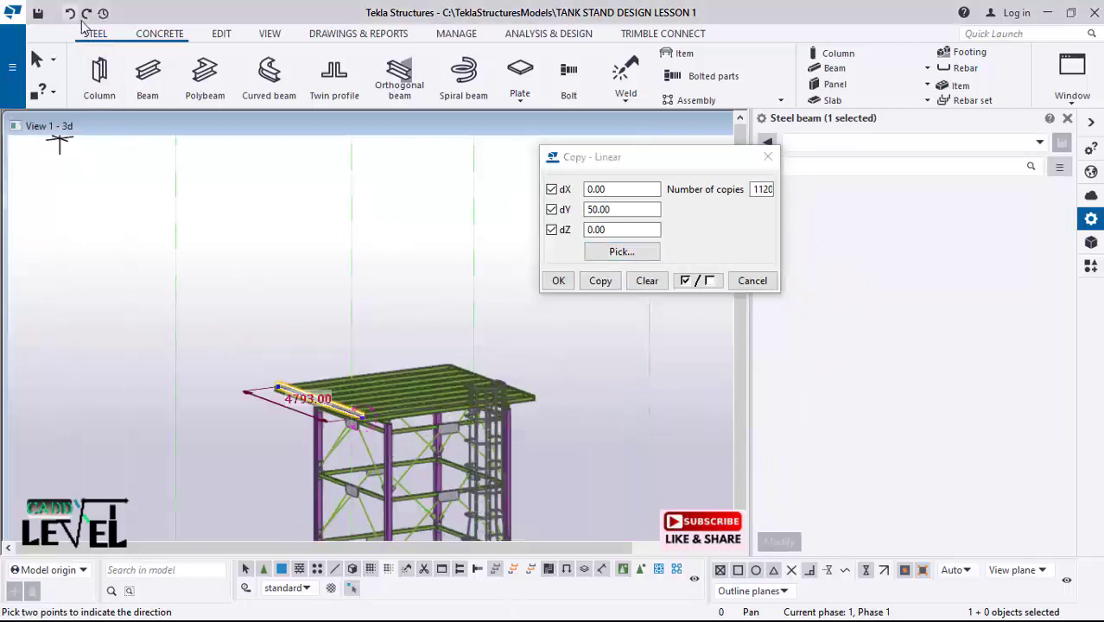
# Step: Try the linear copy with 50 copies at dY 50 mm, and undo it
pyautogui.doubleClick(754, 189)
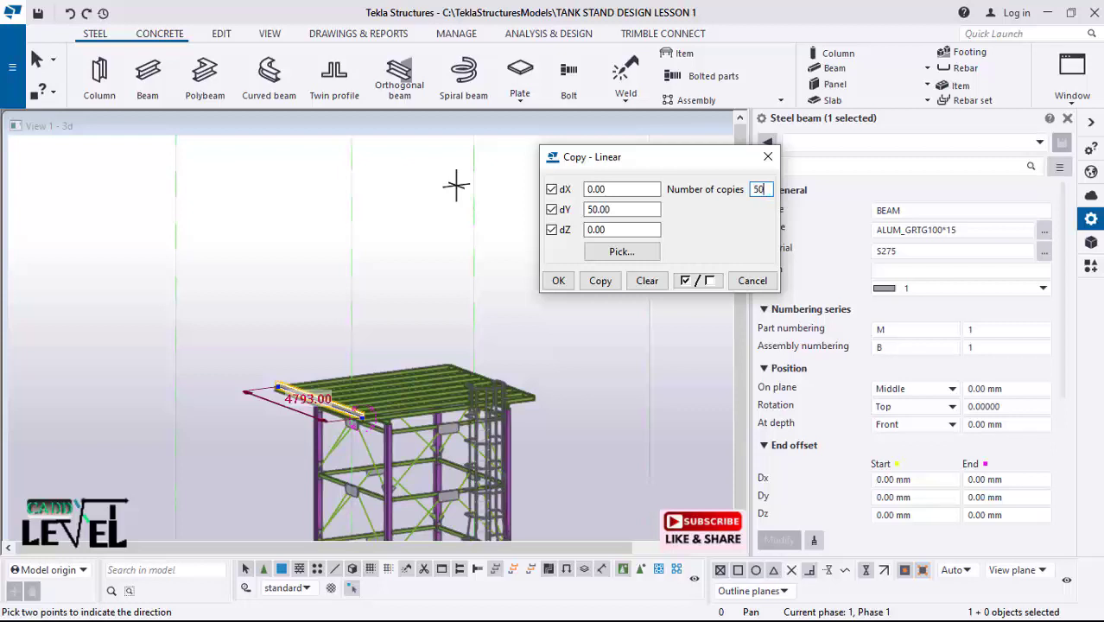
pyautogui.write('50')
pyautogui.click(600, 281)
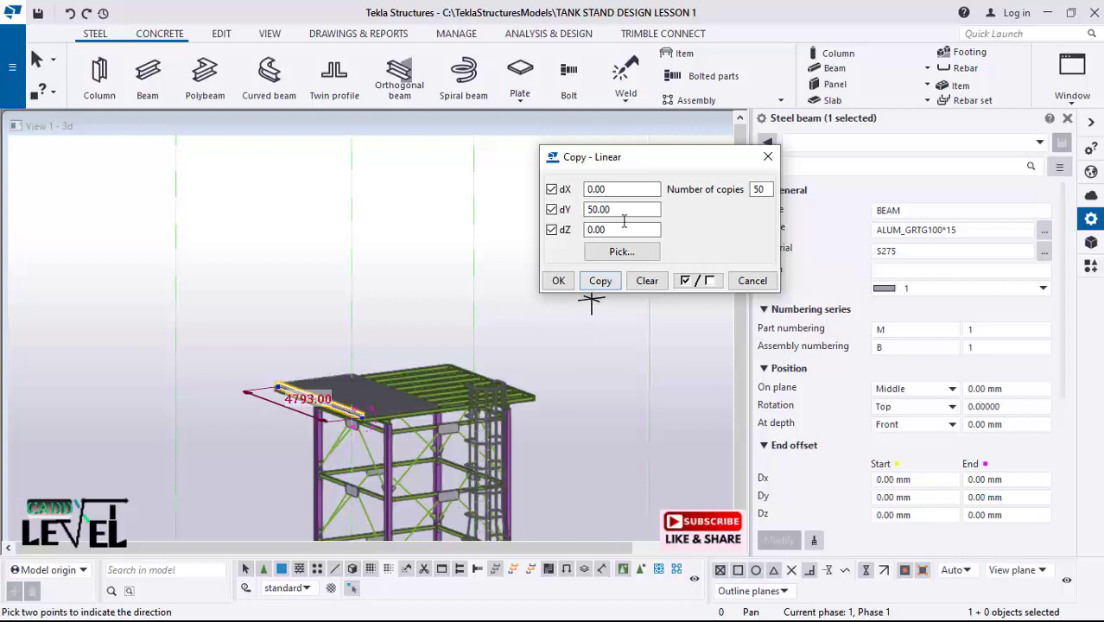
pyautogui.click(71, 11)
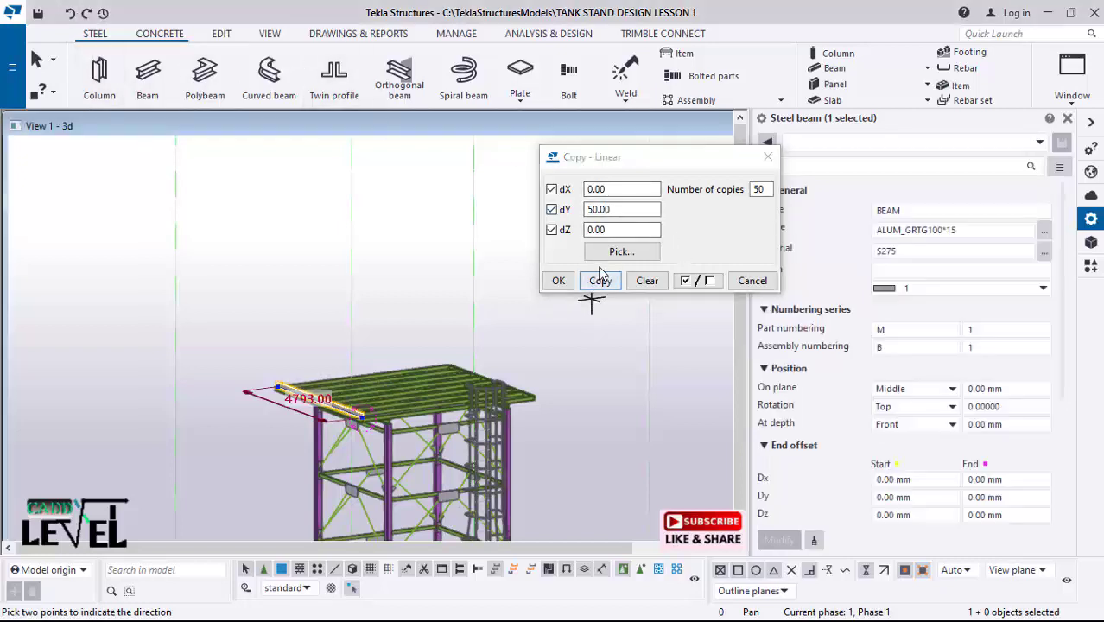
# Step: Try the linear copy with 100 copies at dY 50 mm, check the platform's far edge, and undo it
pyautogui.doubleClick(602, 209)
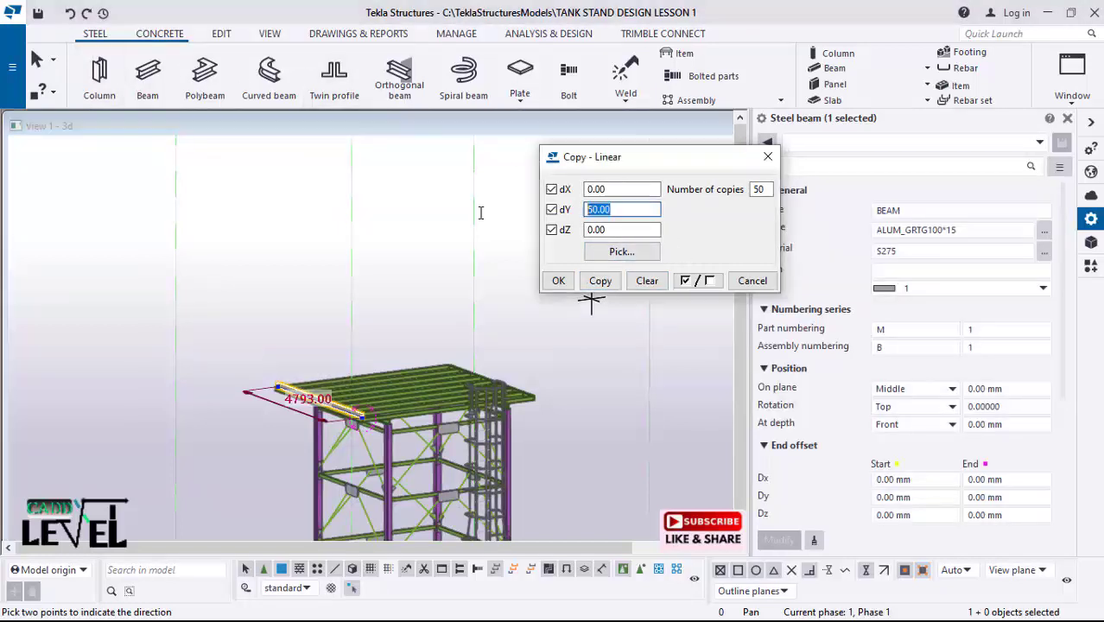
pyautogui.click(763, 192)
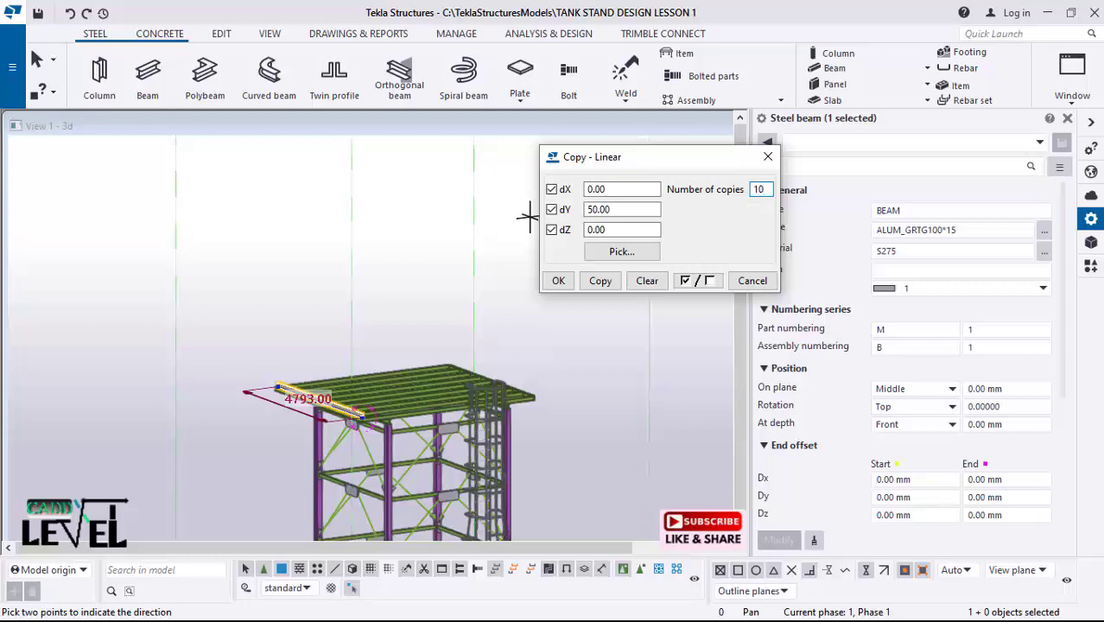
pyautogui.scroll(5, 501, 371)
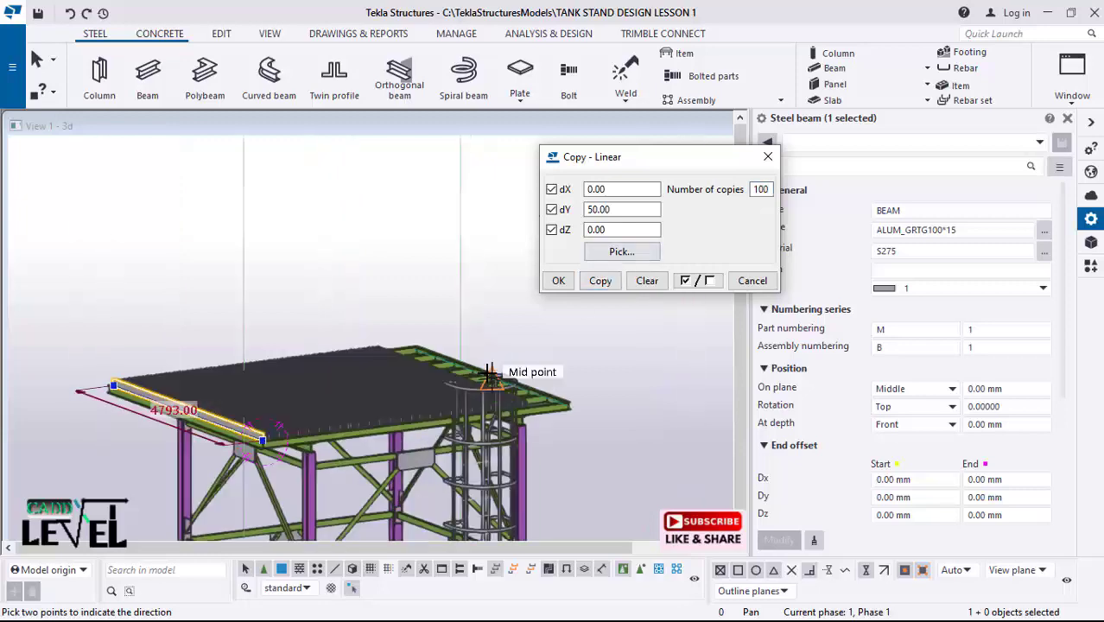
pyautogui.scroll(3, 590, 408)
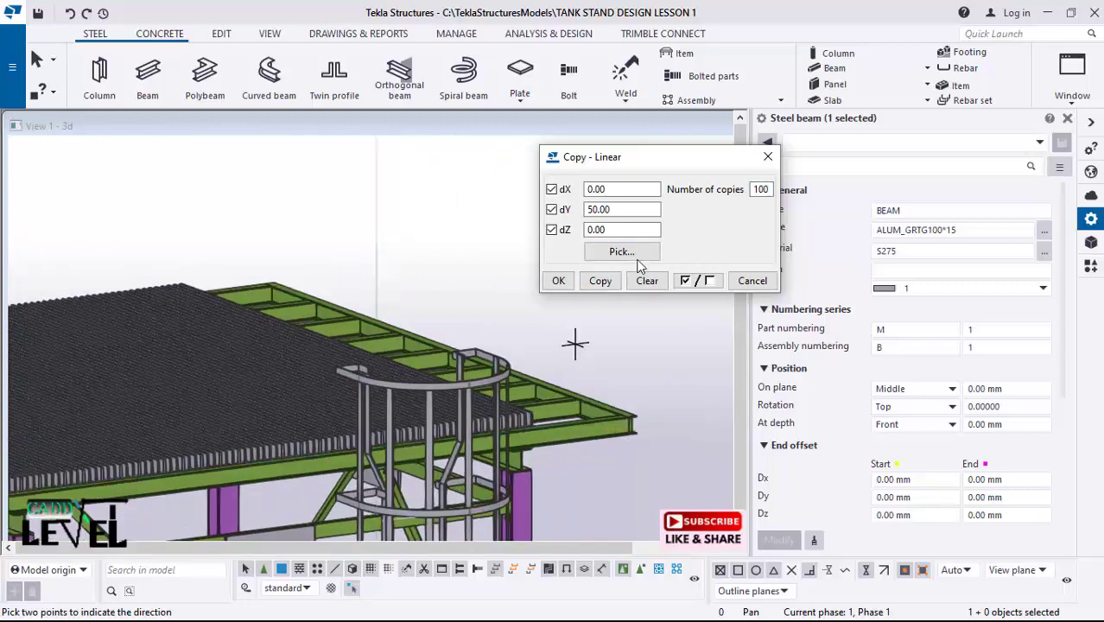
pyautogui.click(71, 14)
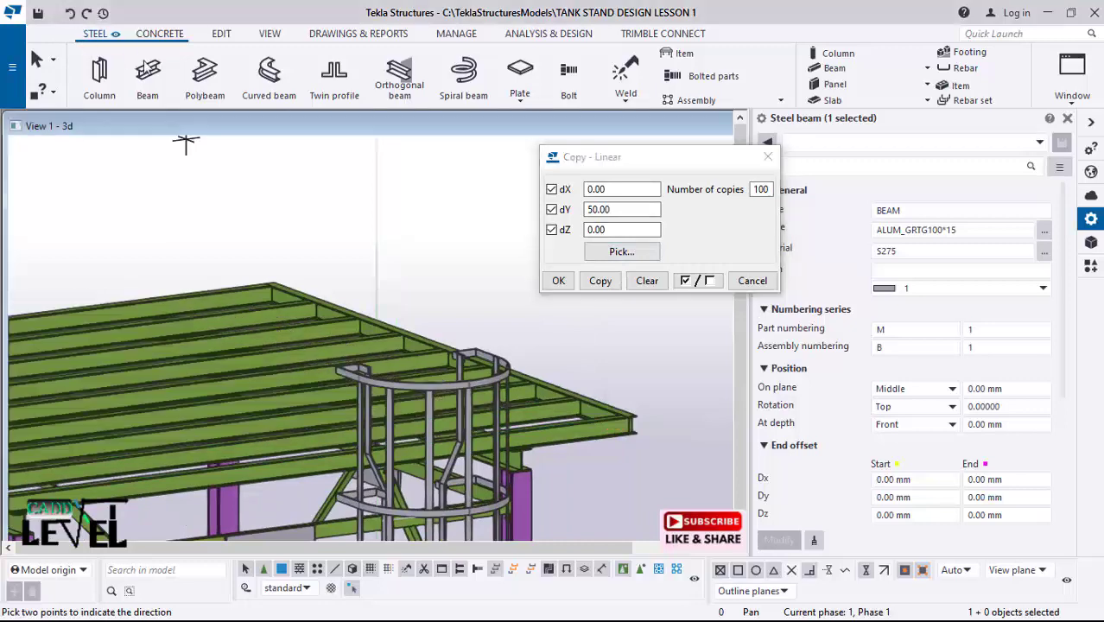
# Step: Try the linear copy with 110 copies at dY 50 mm, check the far corner's coverage, and undo it
pyautogui.doubleClick(756, 188)
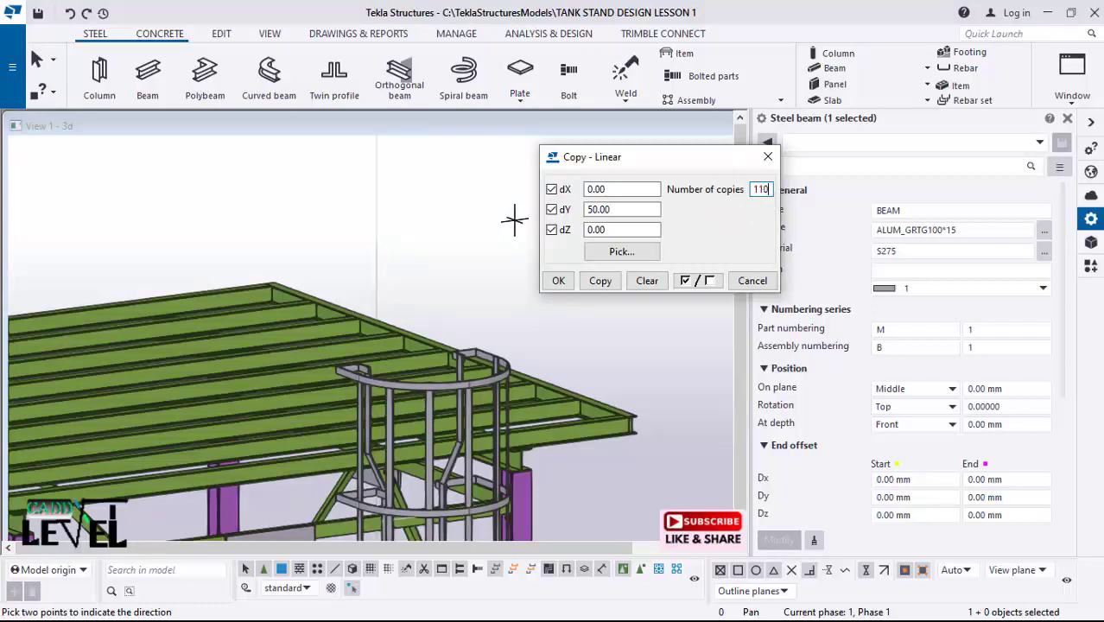
pyautogui.click(602, 282)
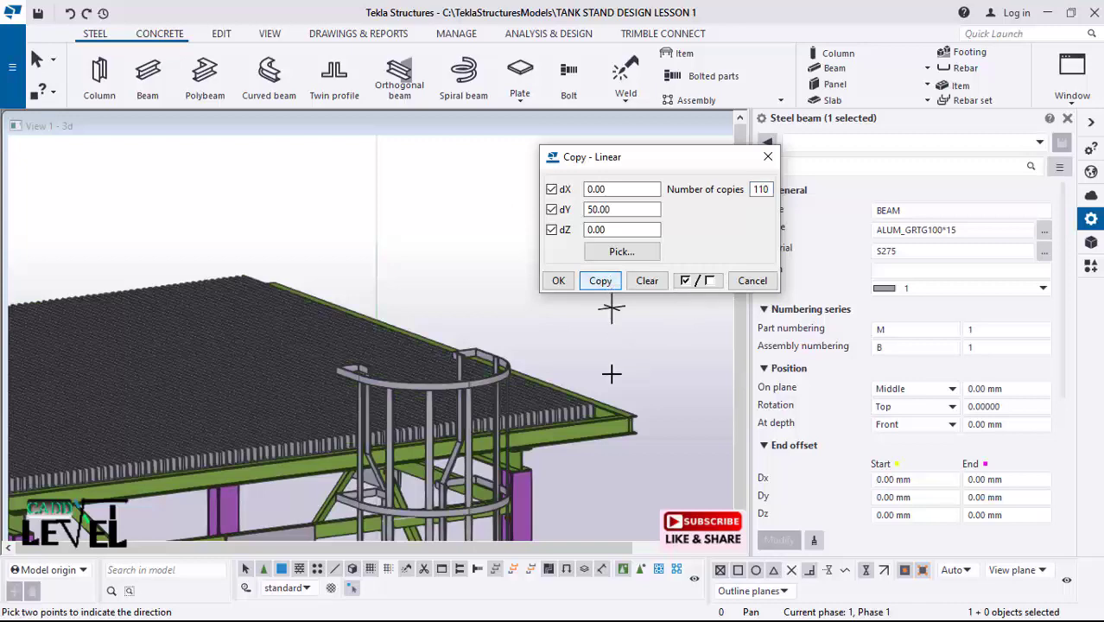
pyautogui.scroll(5, 612, 373)
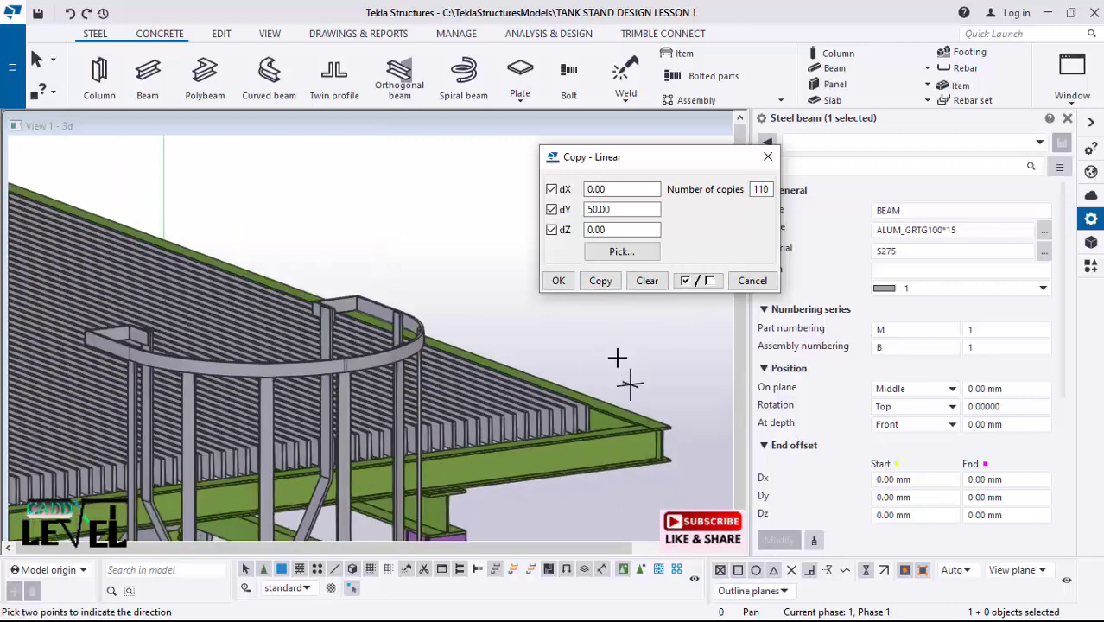
pyautogui.click(71, 14)
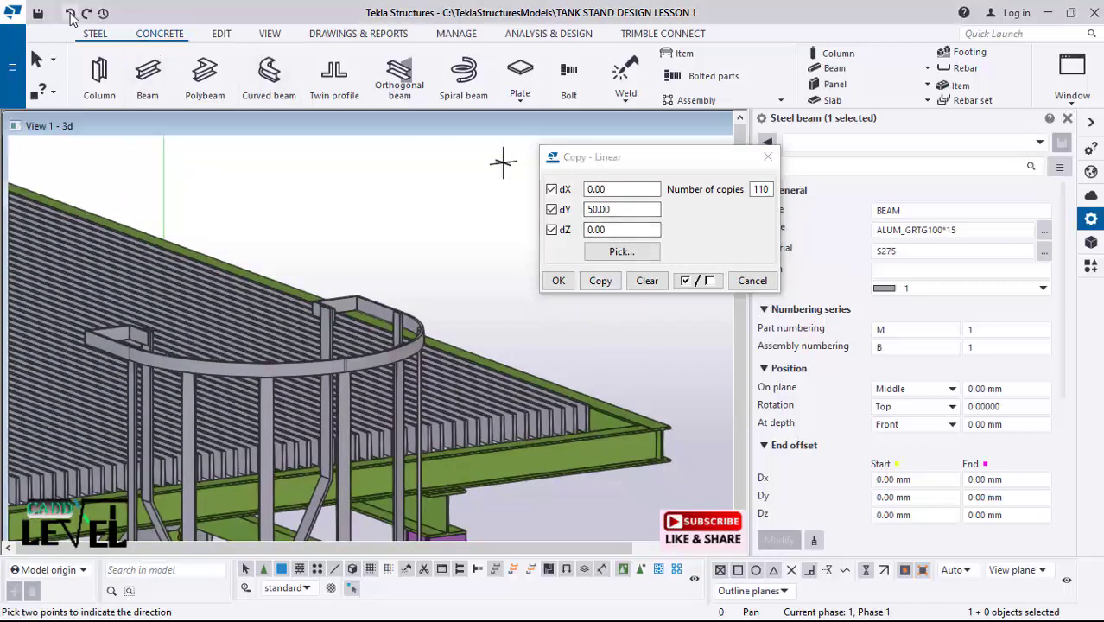
# Step: Copy the grating beam linearly with 1150 copies at dY 50 mm, leaving the work area unexpanded, and check the extent
pyautogui.click(644, 209)
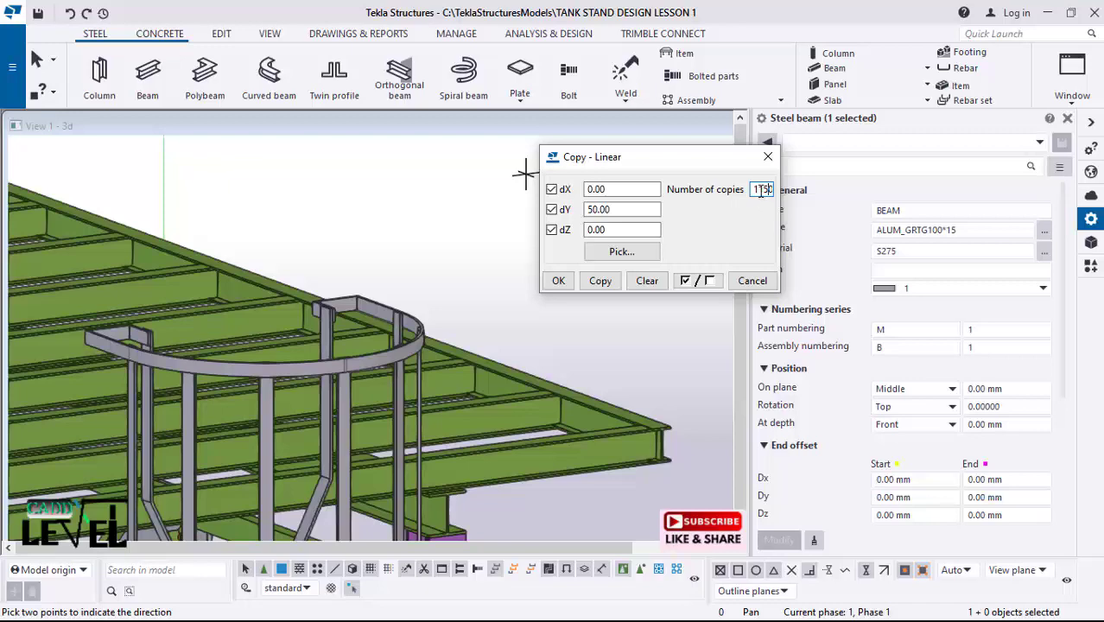
pyautogui.click(605, 282)
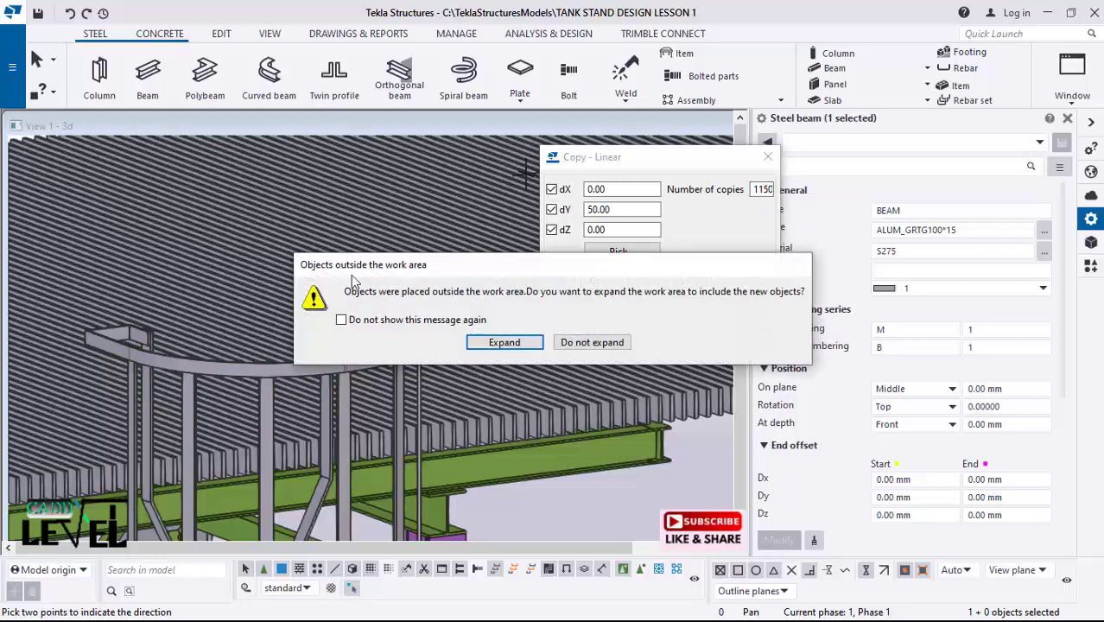
pyautogui.click(592, 343)
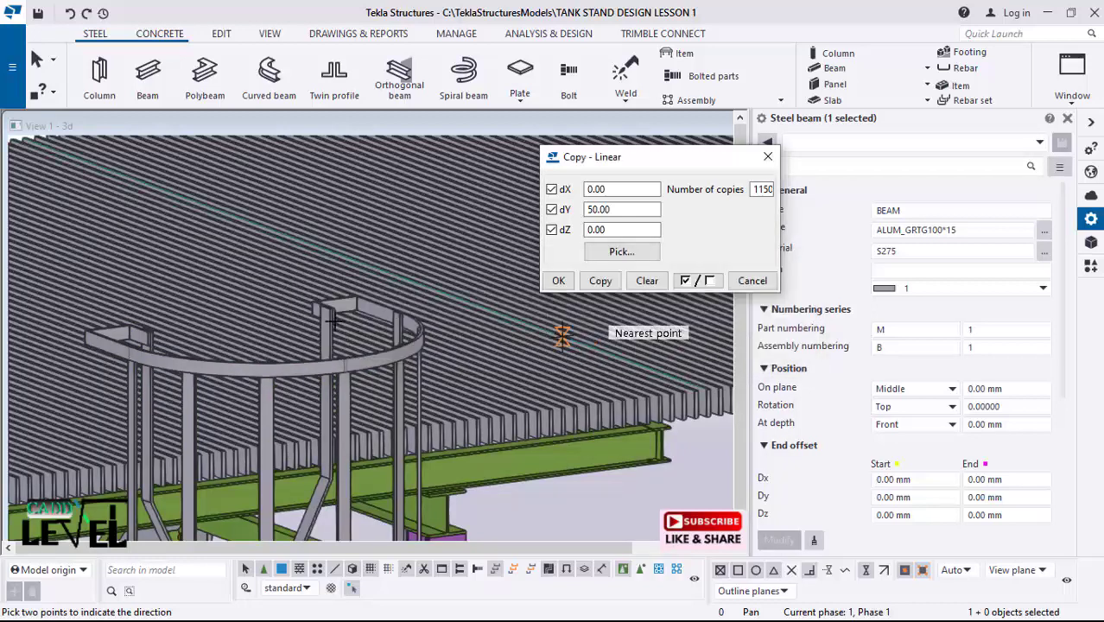
pyautogui.scroll(5, 251, 321)
pyautogui.scroll(-10, 216, 327)
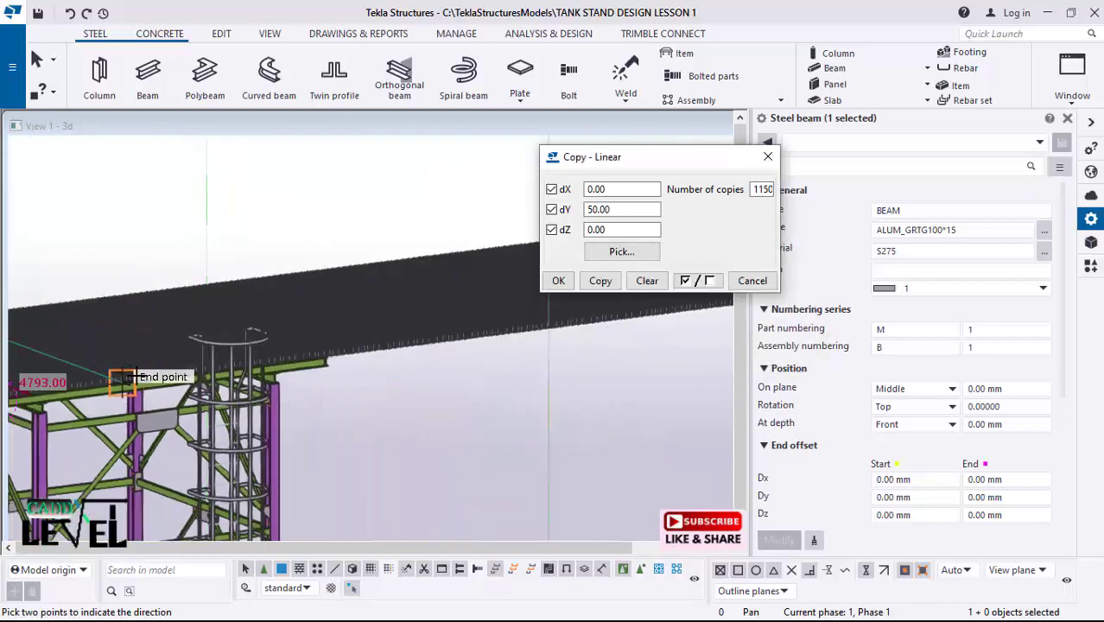
pyautogui.scroll(-1, 100, 424)
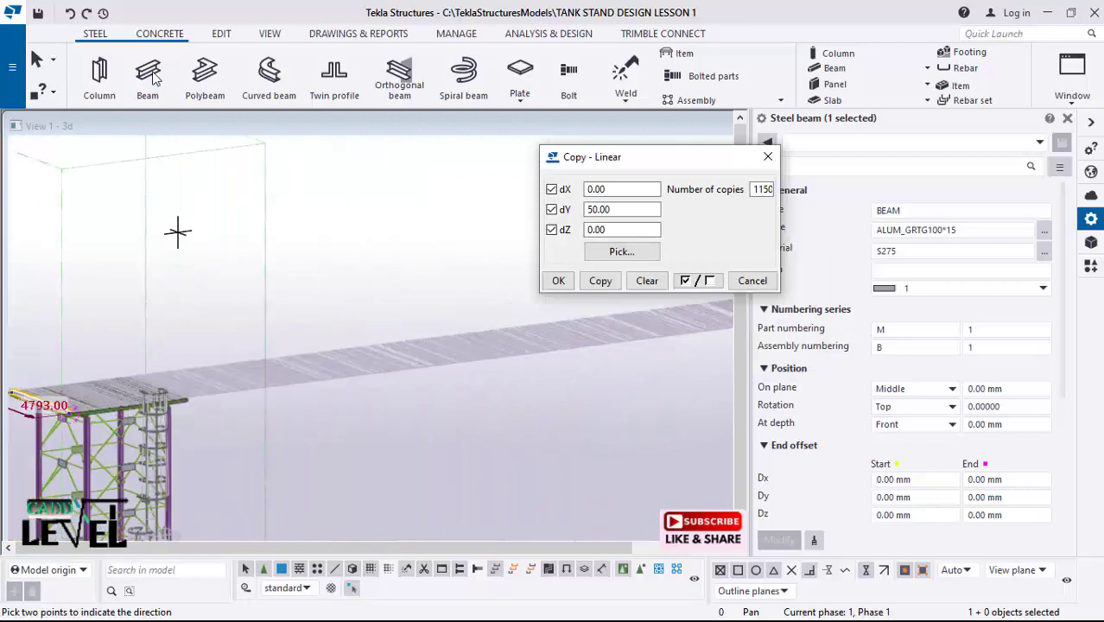
# Step: Undo the linear copy of 1150 grating beams and return to the bare platform framing
pyautogui.click(74, 14)
pyautogui.scroll(5, 101, 402)
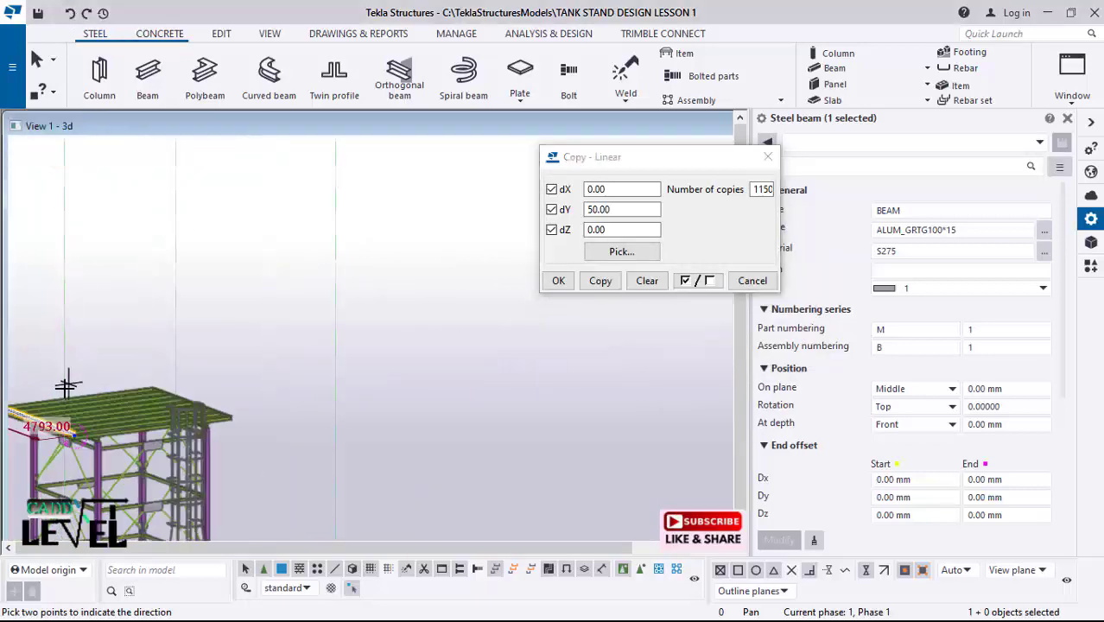
pyautogui.scroll(2, 102, 403)
pyautogui.scroll(-3, 596, 396)
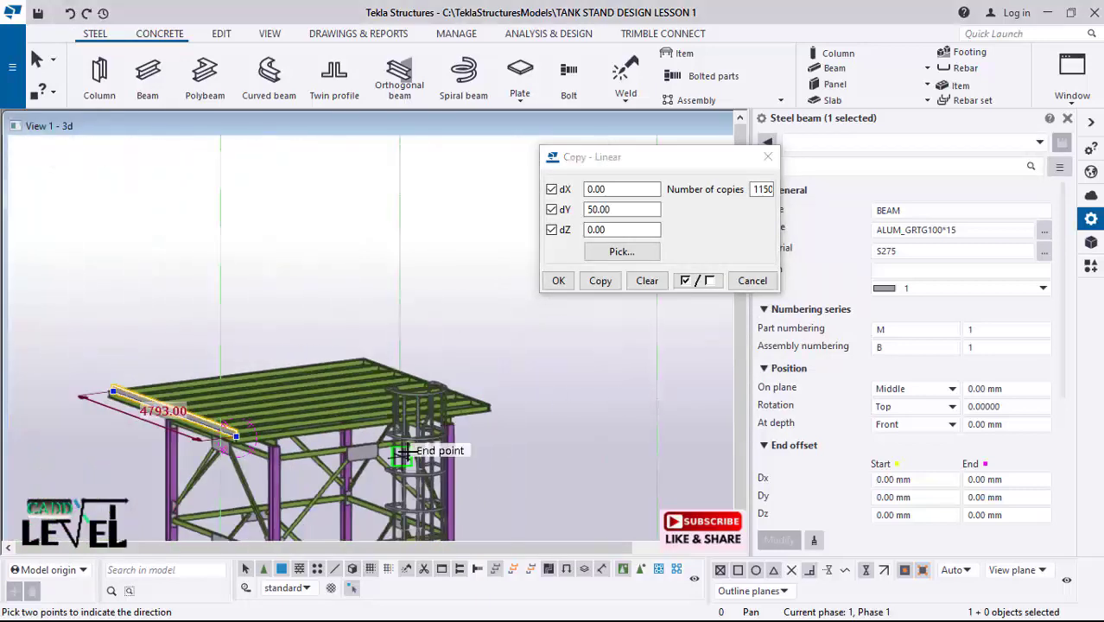
pyautogui.scroll(2, 407, 445)
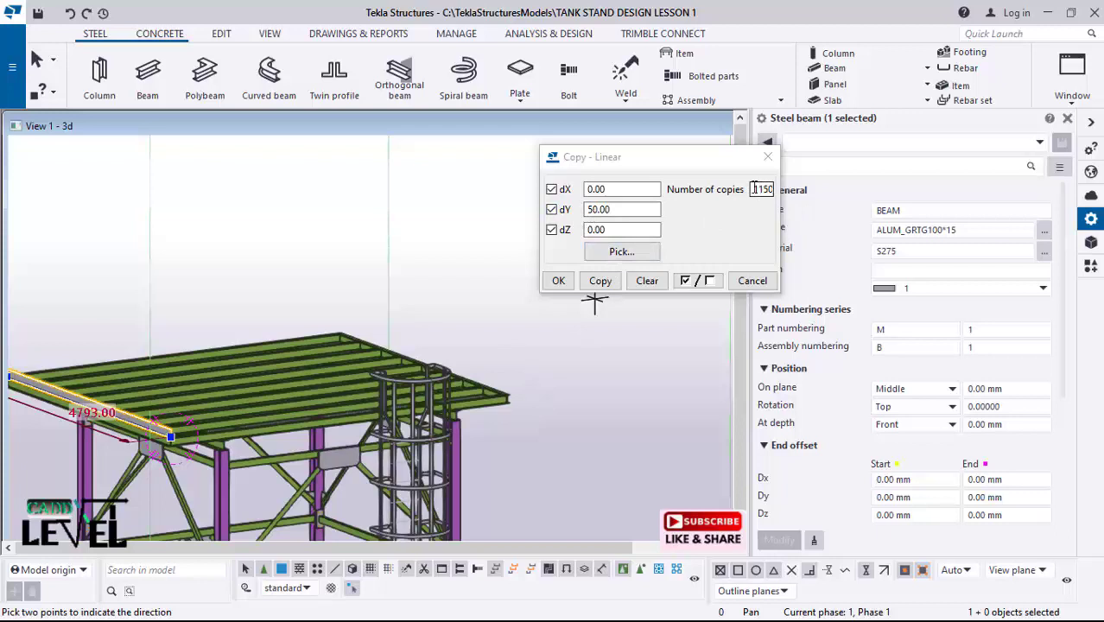
# Step: Copy the selected grating beam linearly with 115 copies at dY 50 mm, and end the copy command
pyautogui.doubleClick(755, 188)
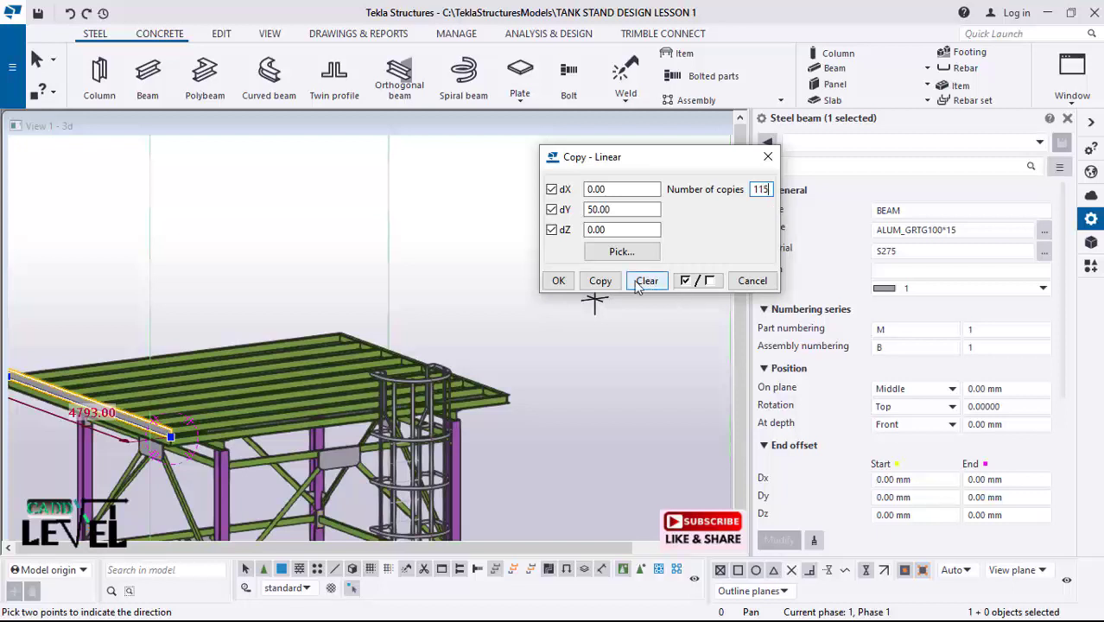
pyautogui.click(601, 280)
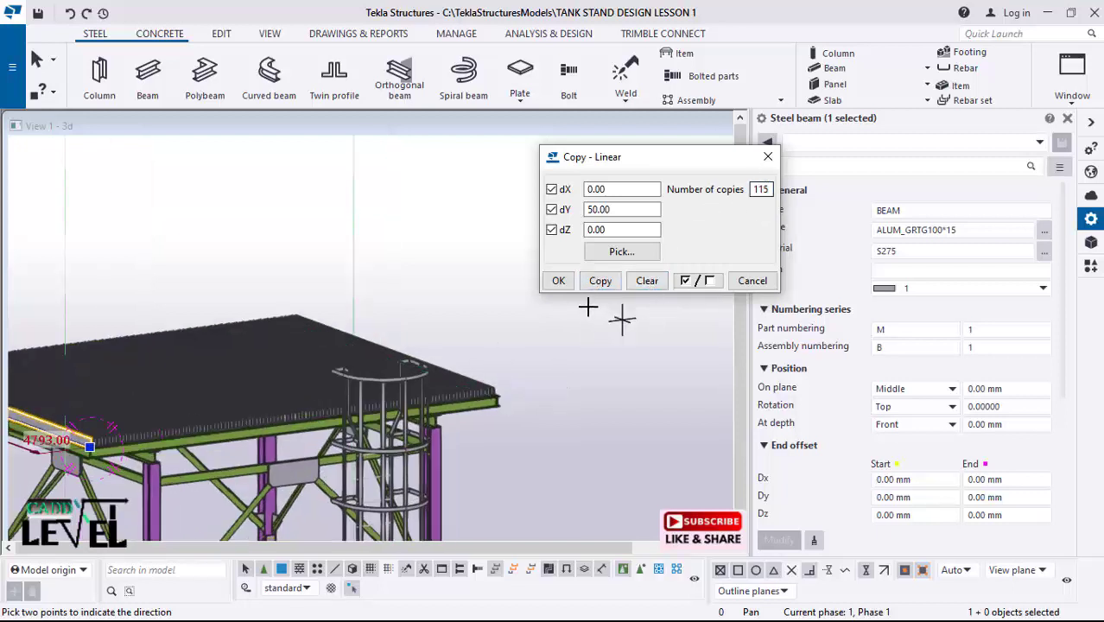
pyautogui.click(559, 286)
pyautogui.scroll(-1, 520, 328)
pyautogui.rightClick(537, 260)
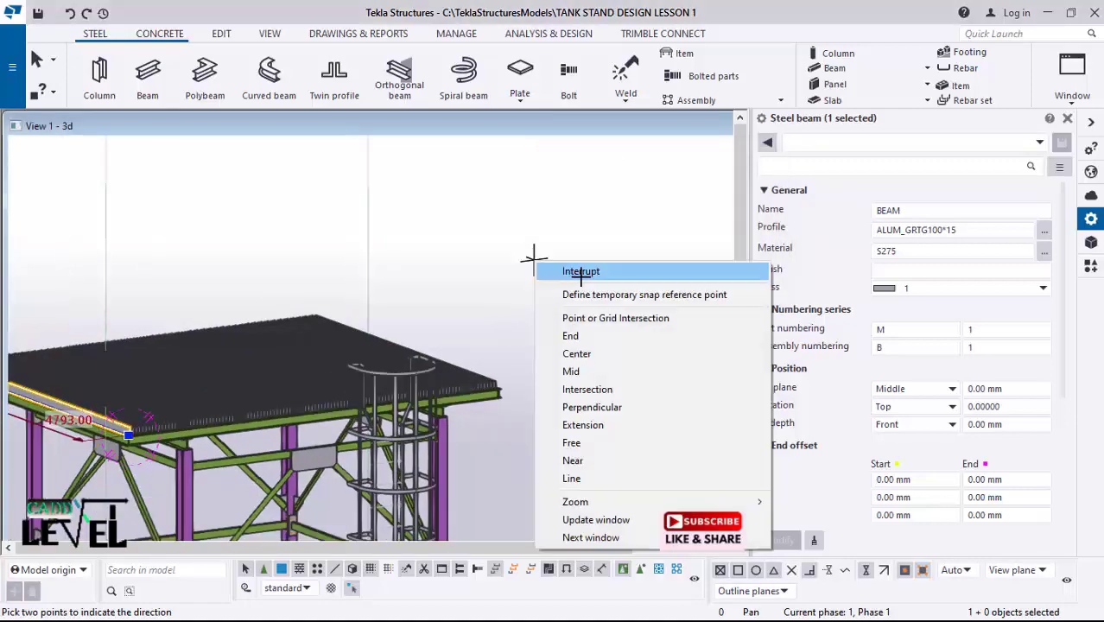
pyautogui.click(567, 273)
# Step: Check the copied grating at the platform's far corner and delete the outermost bar lying on the edge beam
pyautogui.scroll(3, 293, 406)
pyautogui.scroll(1, 295, 411)
pyautogui.scroll(1, 510, 417)
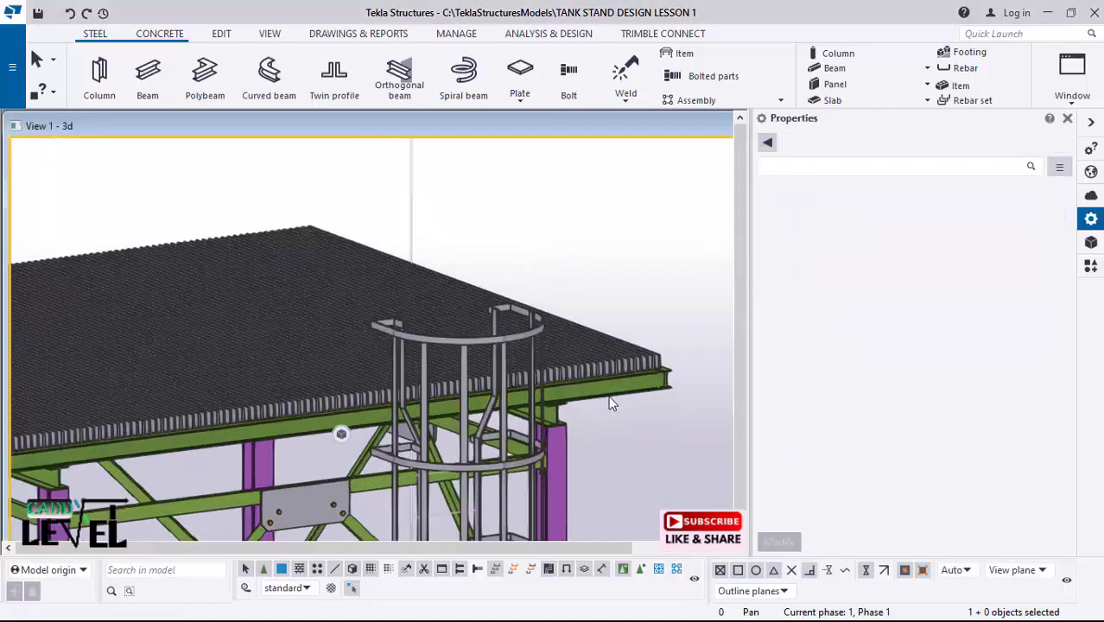
pyautogui.keyDown('ctrl'); pyautogui.moveTo(611, 396); pyautogui.dragTo(471, 393, button='middle'); pyautogui.keyUp('ctrl')
pyautogui.scroll(6, 710, 351)
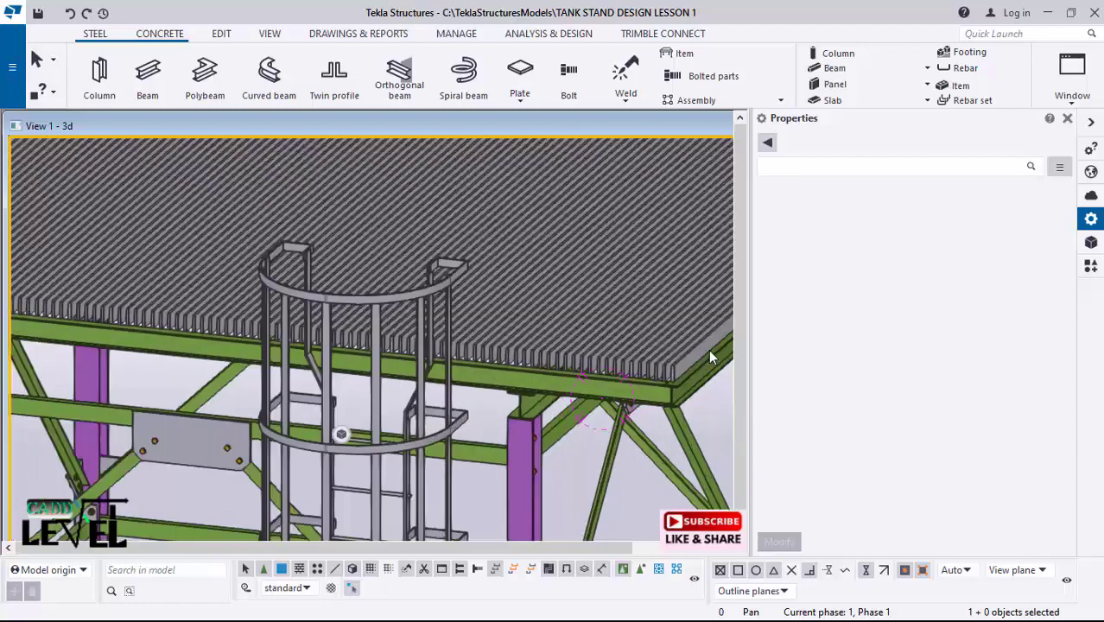
pyautogui.scroll(1, 670, 387)
pyautogui.scroll(-1, 367, 487)
pyautogui.scroll(1, 557, 427)
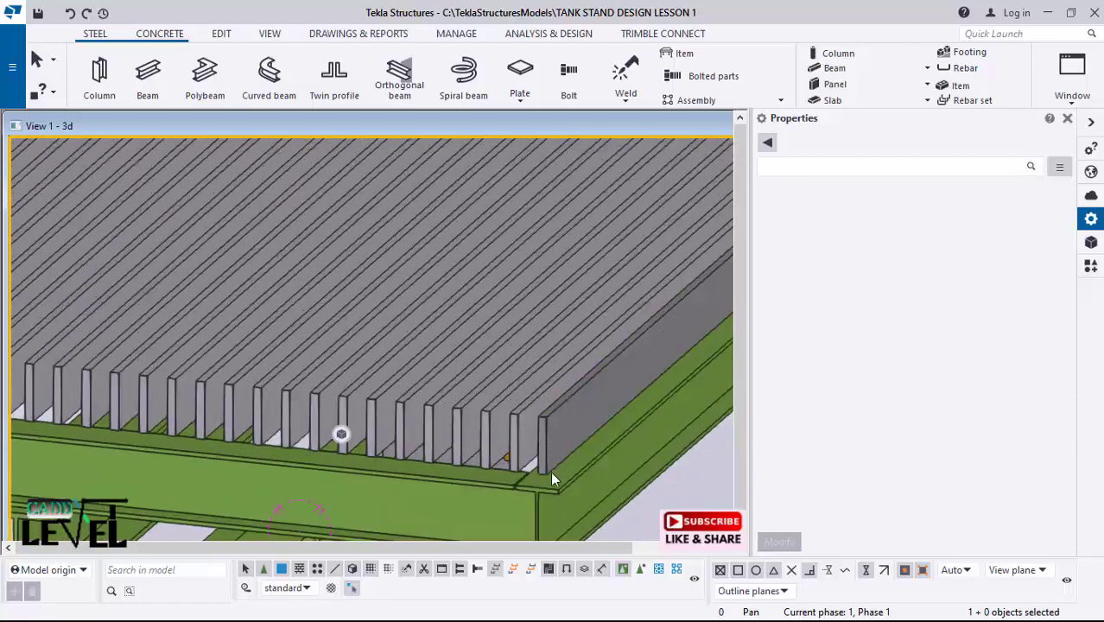
pyautogui.scroll(-4, 550, 471)
pyautogui.click(457, 411)
pyautogui.scroll(2, 522, 446)
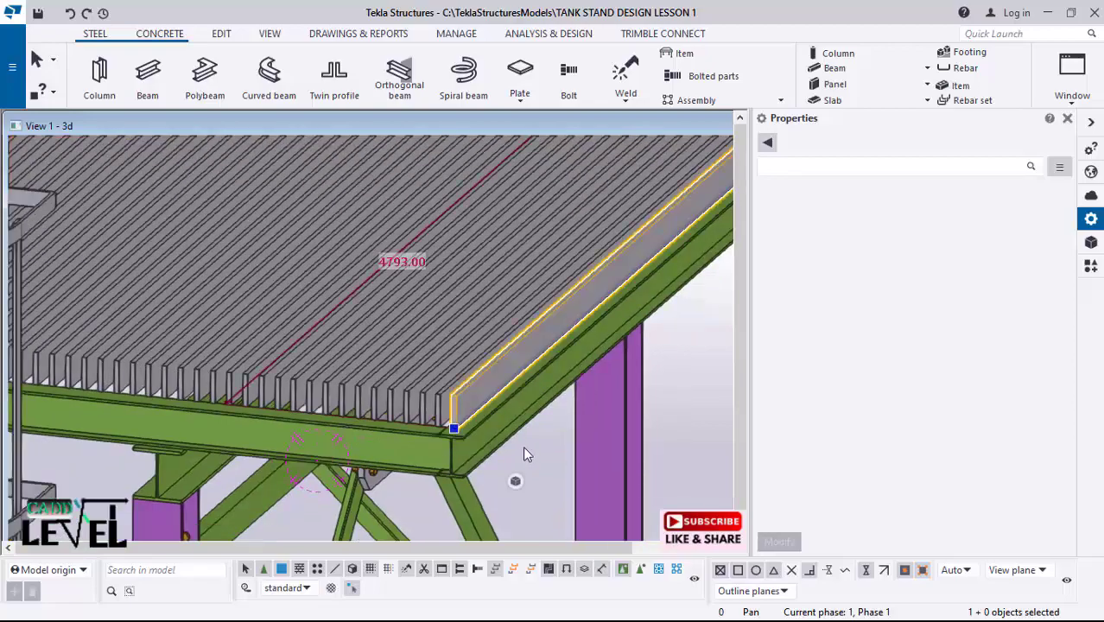
pyautogui.rightClick(540, 320)
pyautogui.click(566, 308)
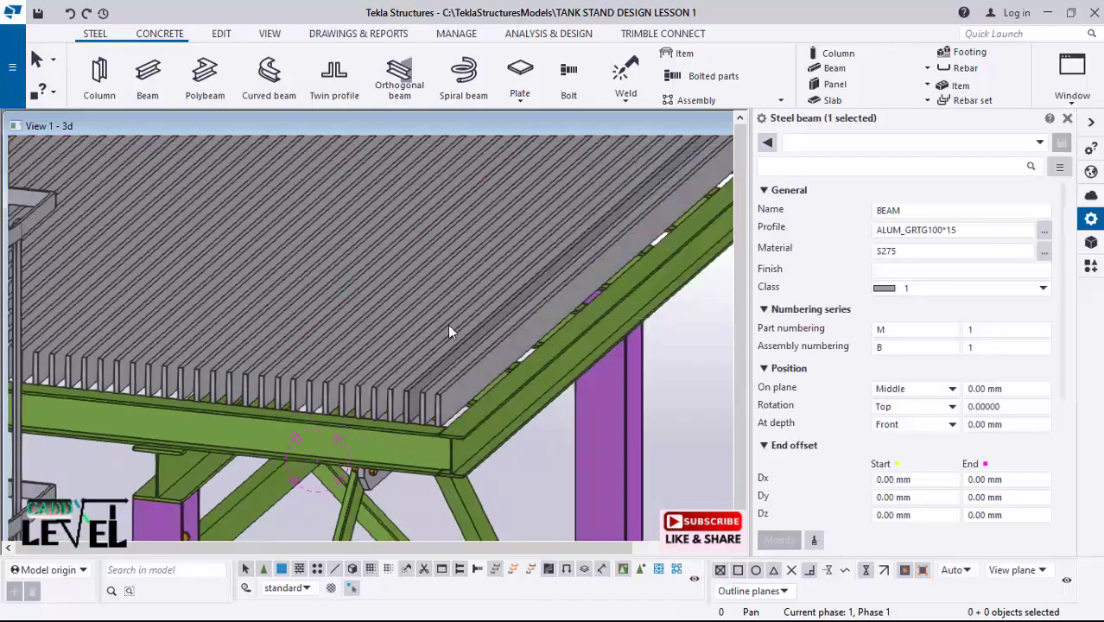
# Step: Examine the grating's coverage of the platform and the bar ends along the ladder-side edge
pyautogui.scroll(-8, 447, 324)
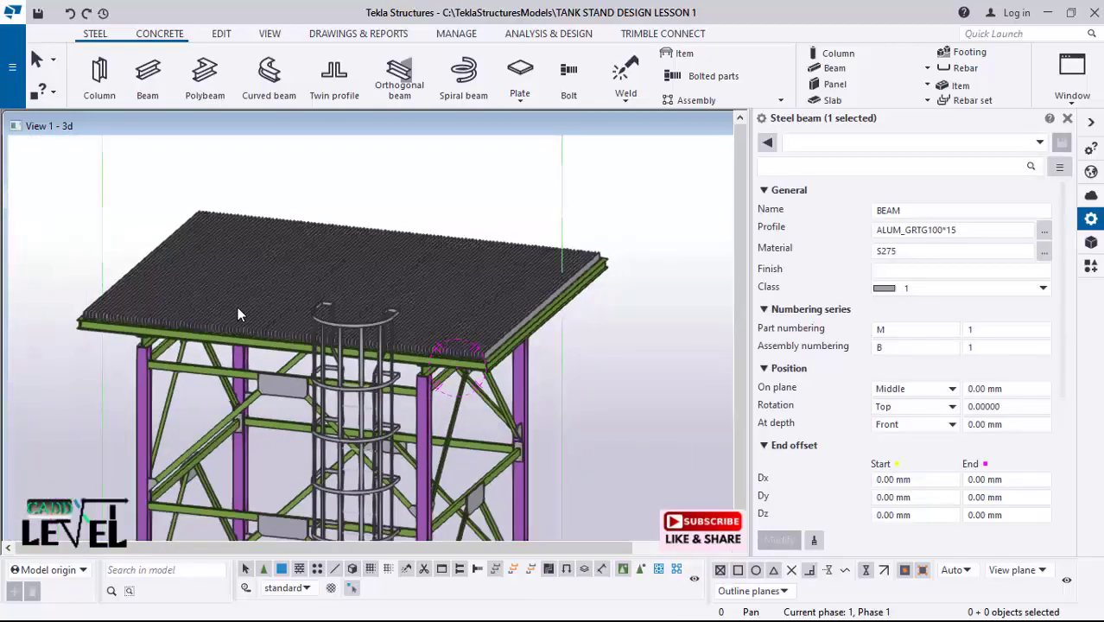
pyautogui.scroll(5, 251, 337)
pyautogui.scroll(1, 530, 389)
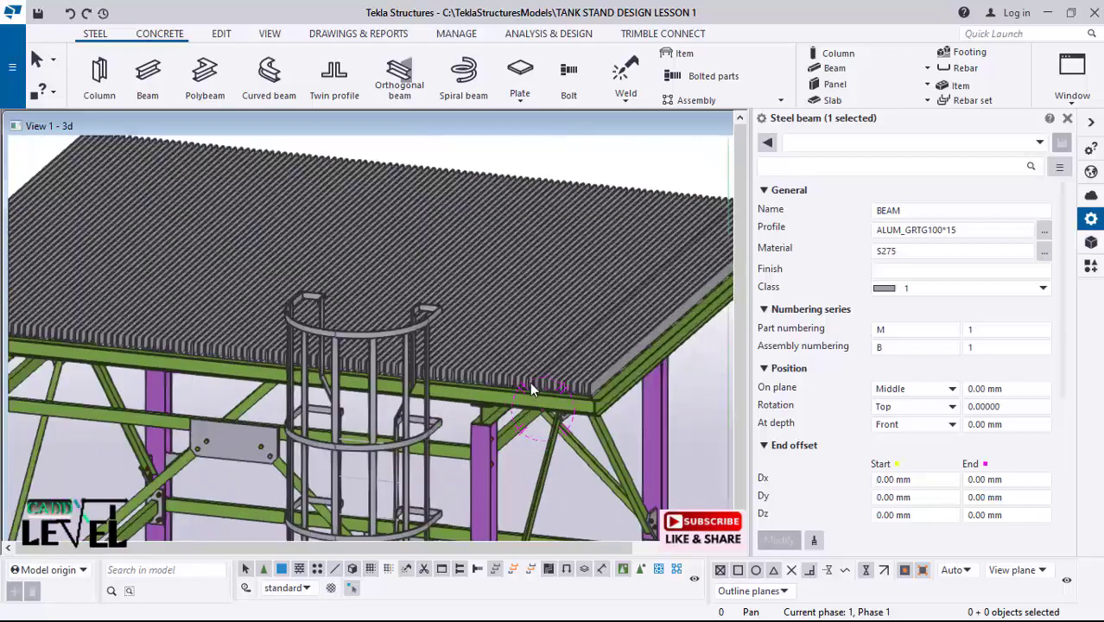
pyautogui.scroll(-3, 530, 382)
pyautogui.scroll(4, 83, 329)
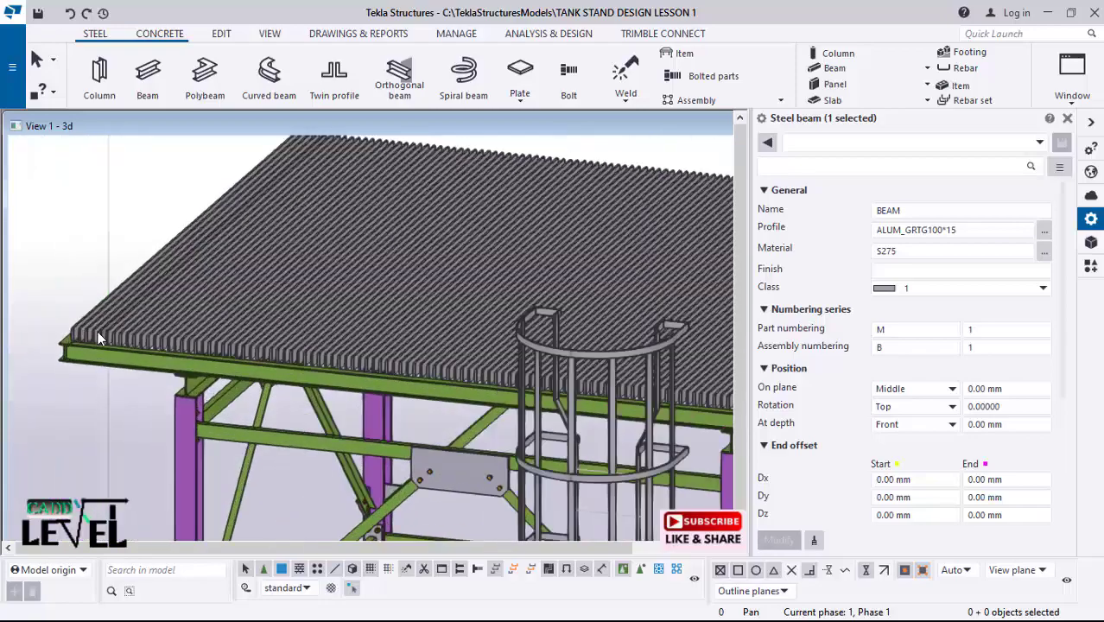
pyautogui.scroll(1, 98, 331)
pyautogui.scroll(-1, 191, 350)
# Step: Model an ALUM_GRTG100*15 steel beam across the ladder-side bar ends, from the first bar's lower outer corner to the last bar's
pyautogui.click(147, 76)
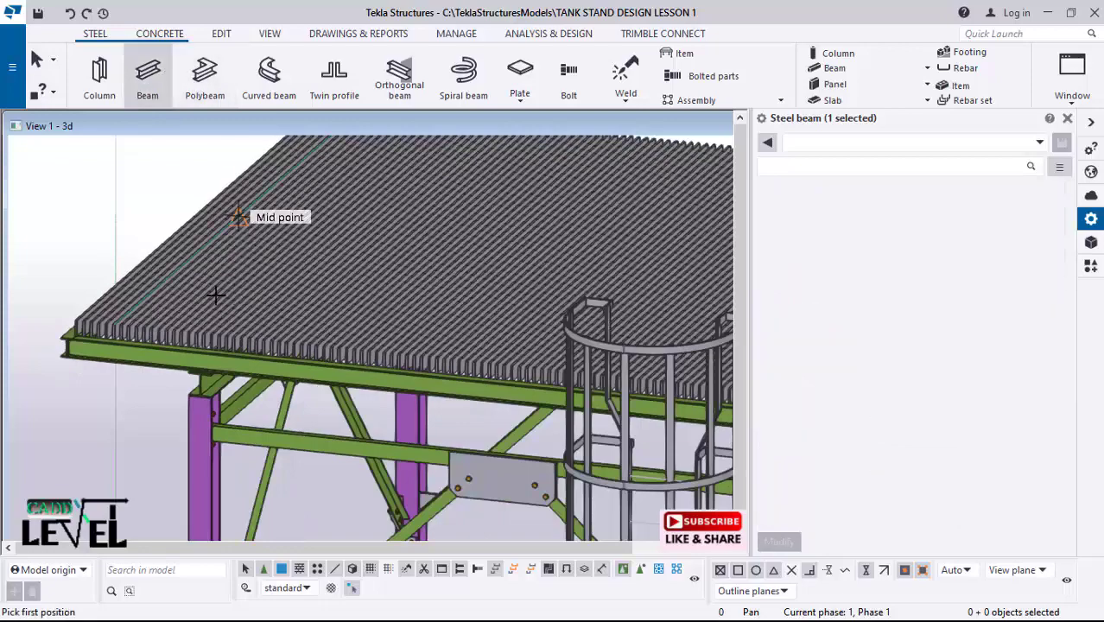
pyautogui.scroll(-1, 110, 209)
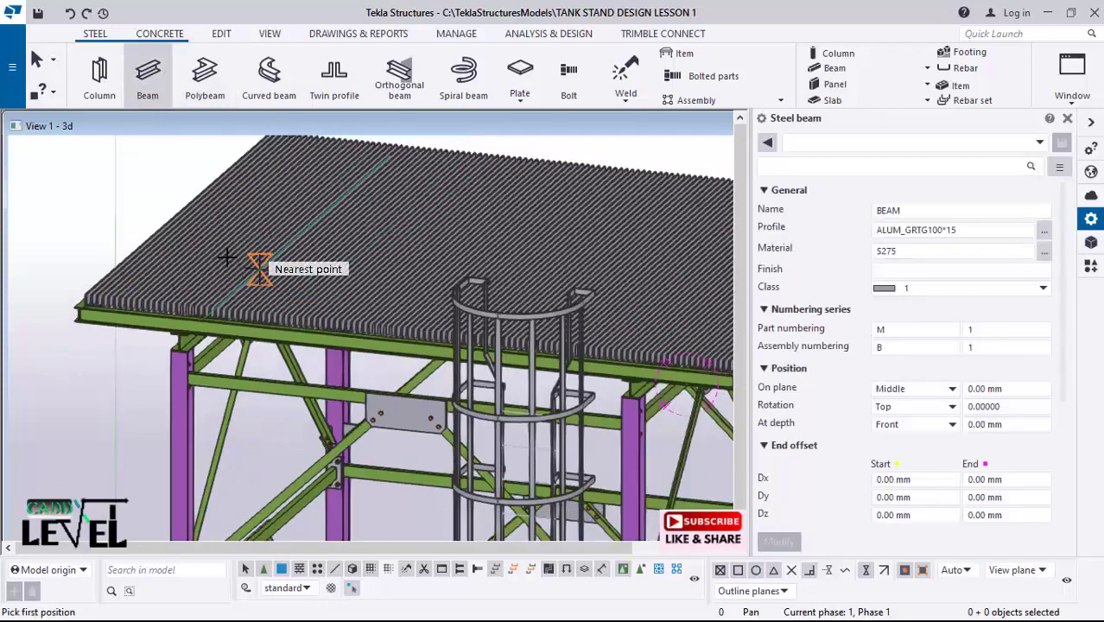
pyautogui.scroll(5, 62, 292)
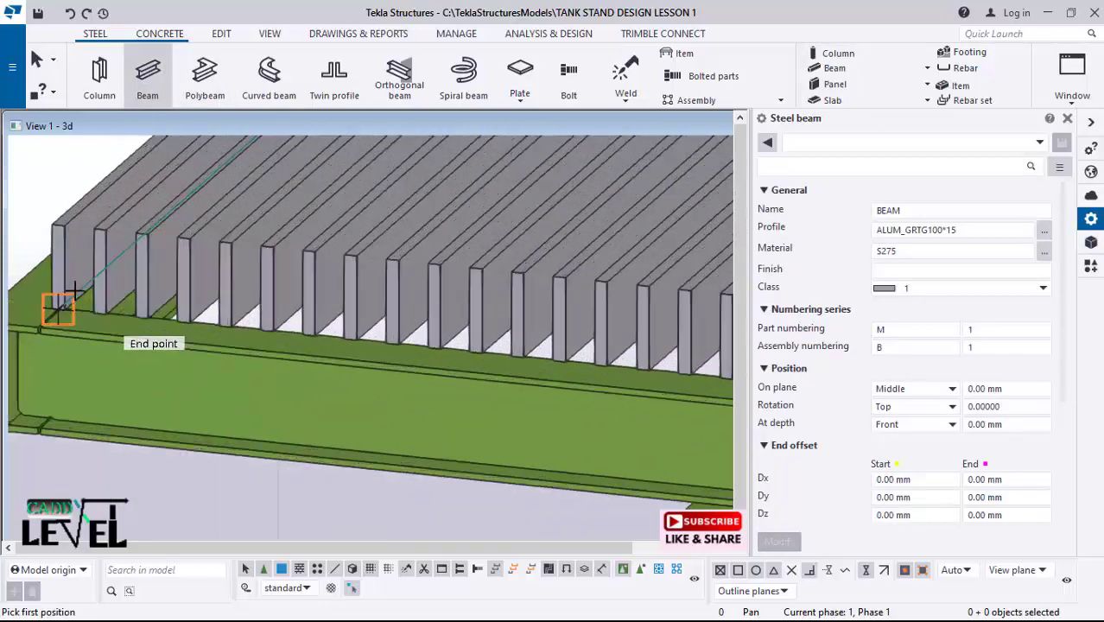
pyautogui.scroll(5, 74, 291)
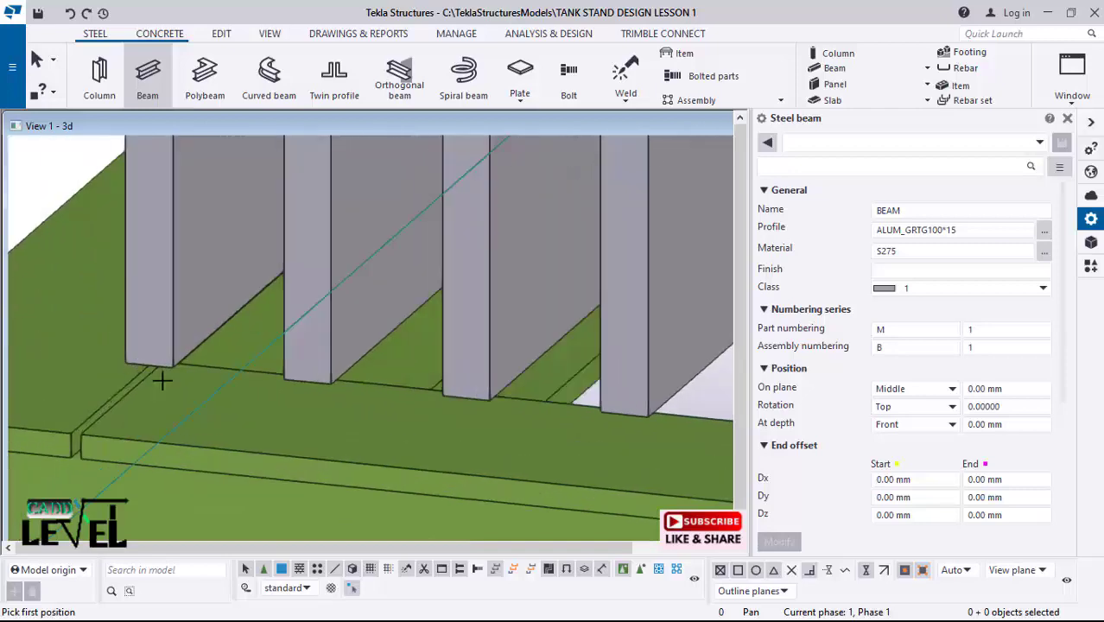
pyautogui.scroll(4, 161, 380)
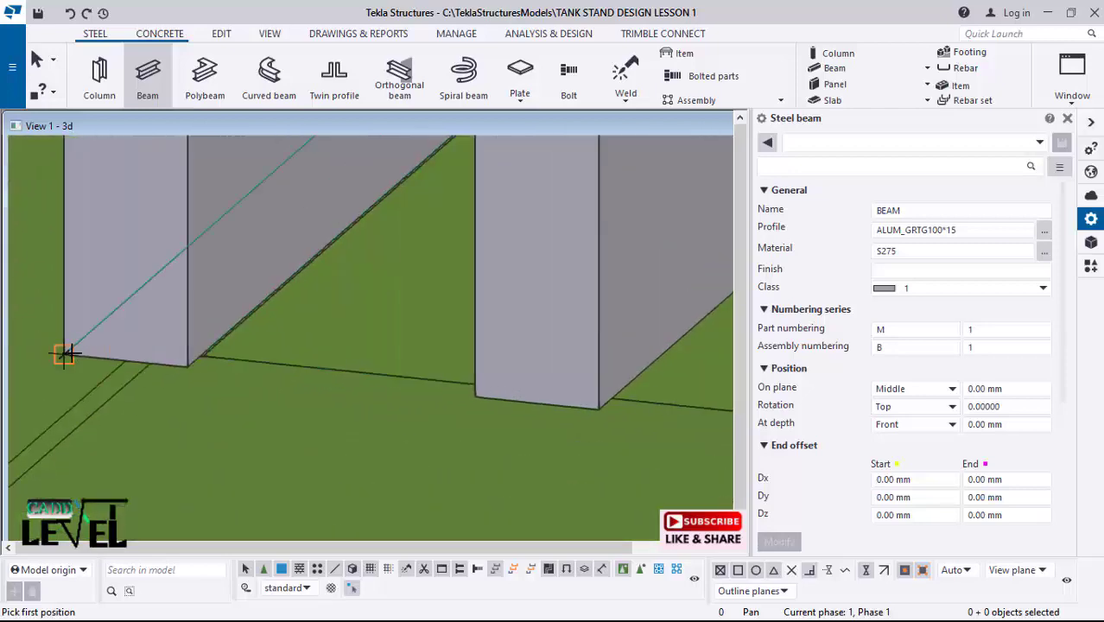
pyautogui.scroll(-8, 86, 337)
pyautogui.click(67, 311)
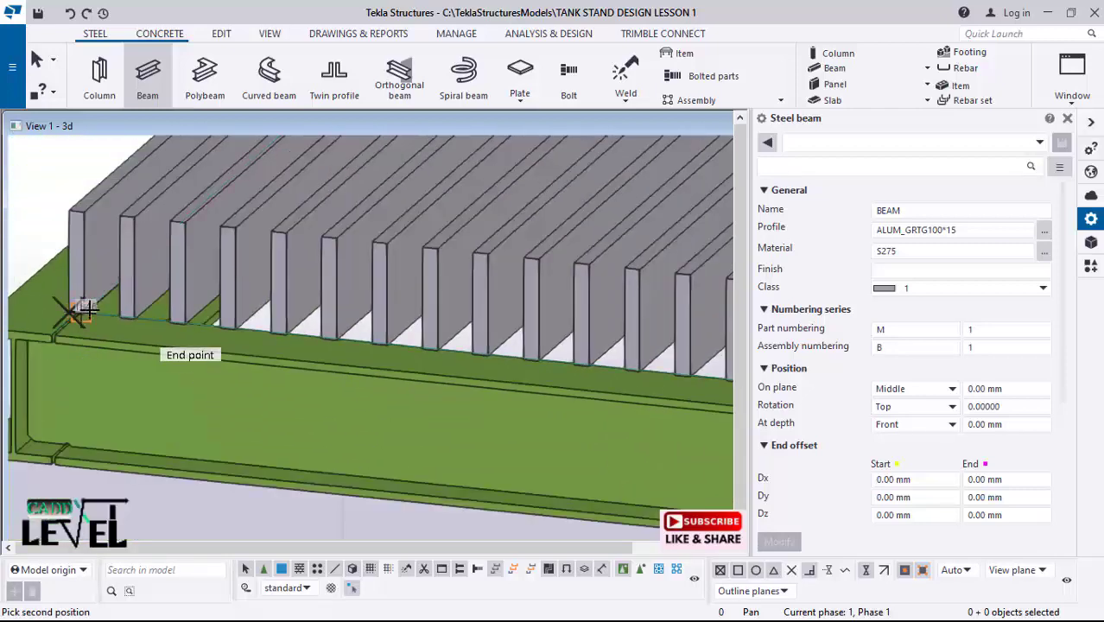
pyautogui.scroll(-10, 65, 290)
pyautogui.scroll(2, 408, 323)
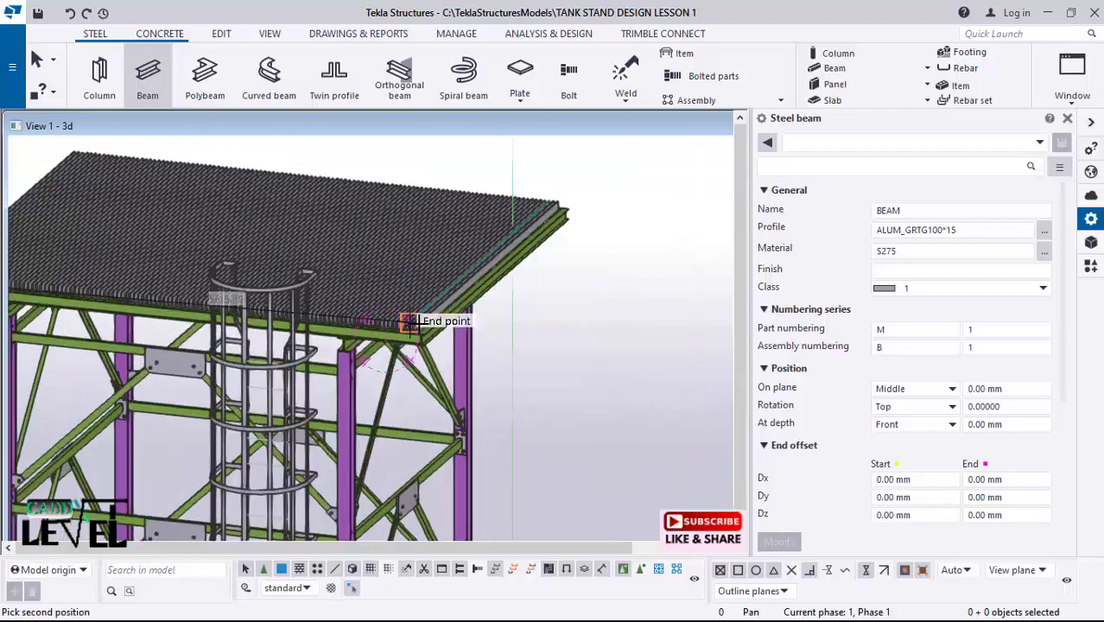
pyautogui.scroll(6, 408, 322)
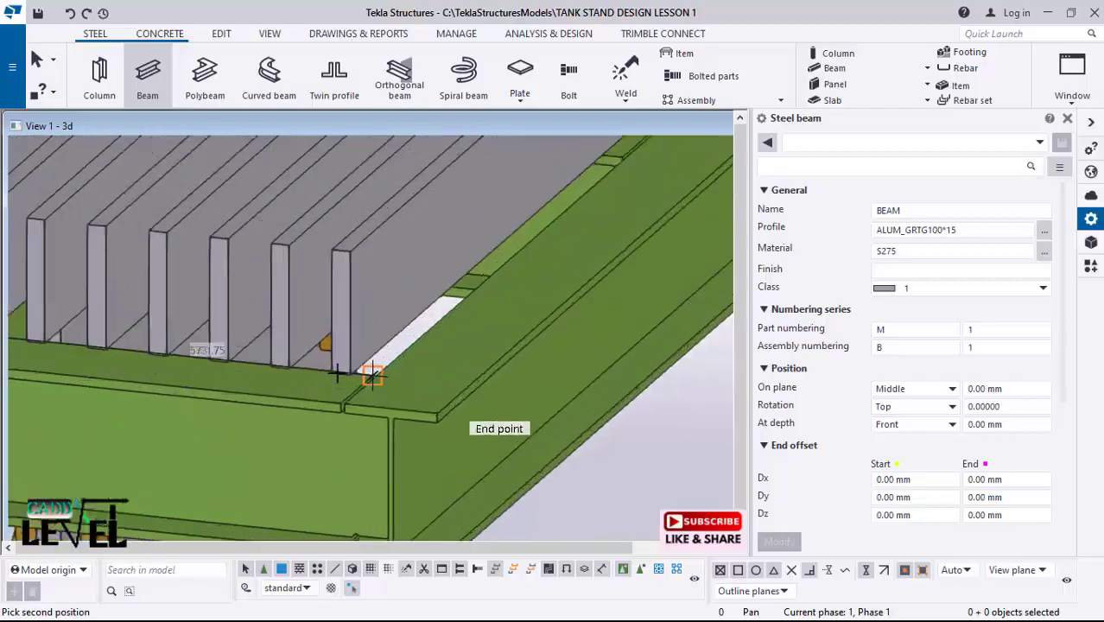
pyautogui.scroll(2, 363, 371)
pyautogui.scroll(2, 384, 371)
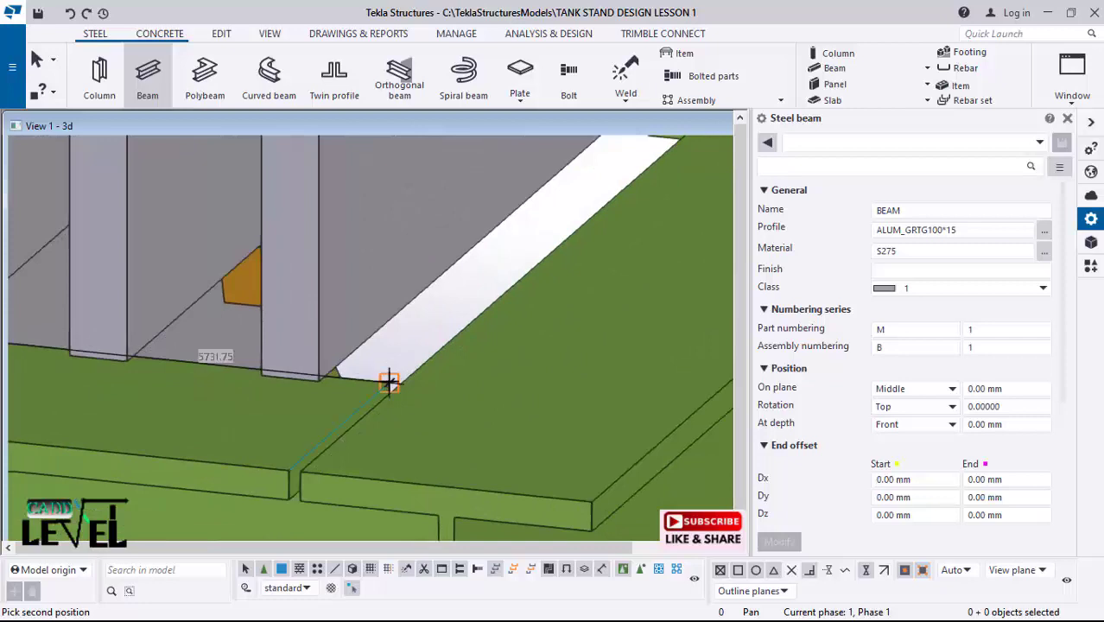
pyautogui.scroll(3, 389, 381)
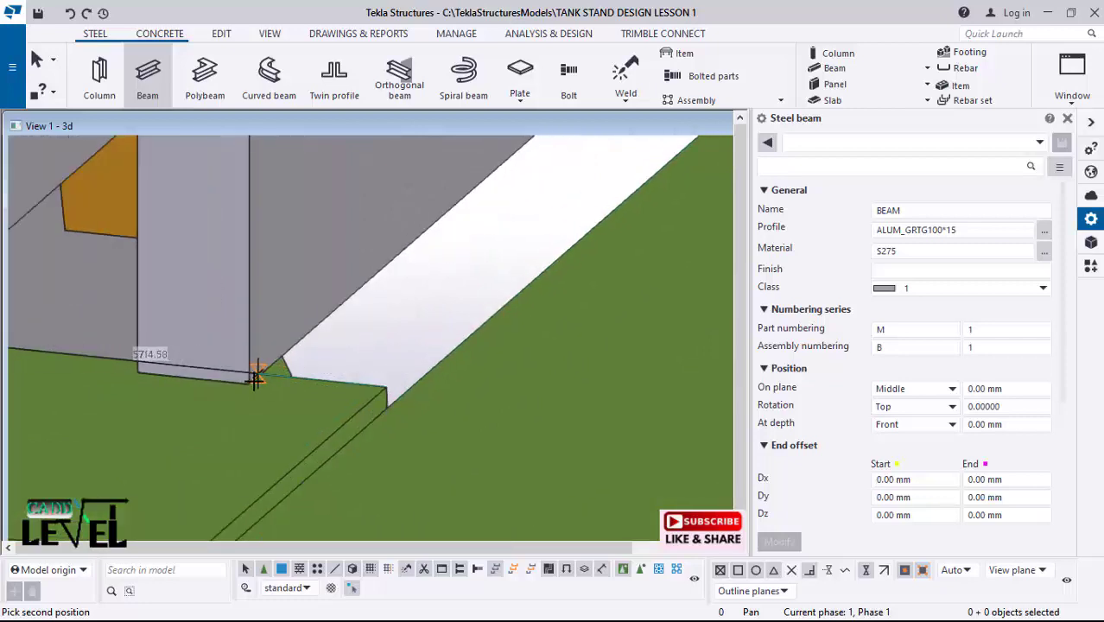
pyautogui.click(317, 393)
pyautogui.scroll(-6, 484, 345)
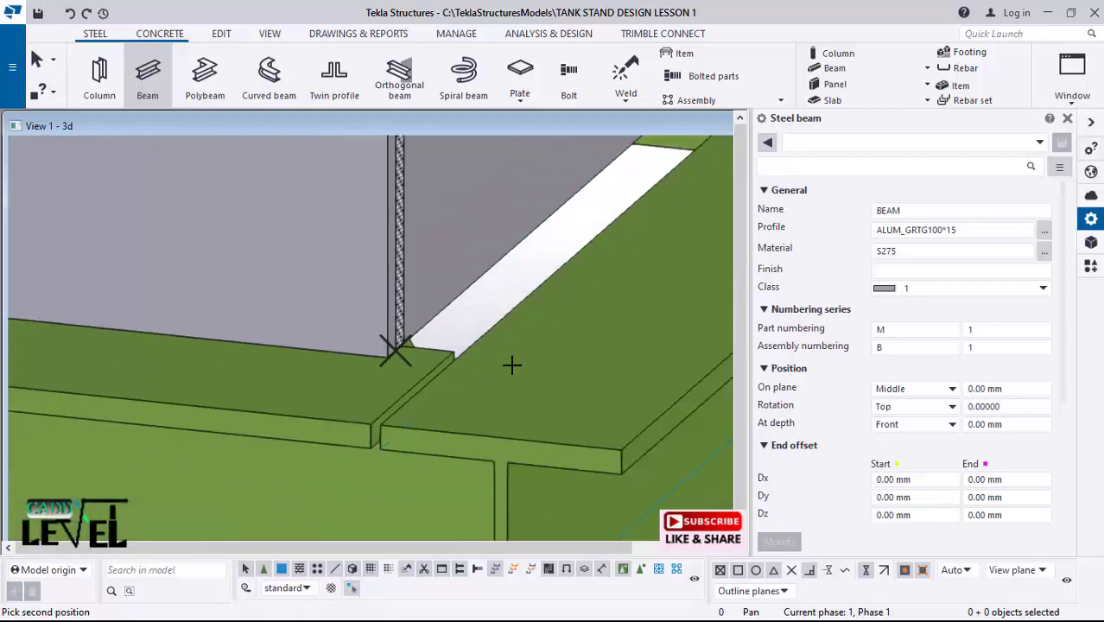
# Step: Select the plate along the grating's front edge and choose the irregular OCT profile for it in the profile catalogue
pyautogui.scroll(-3, 508, 399)
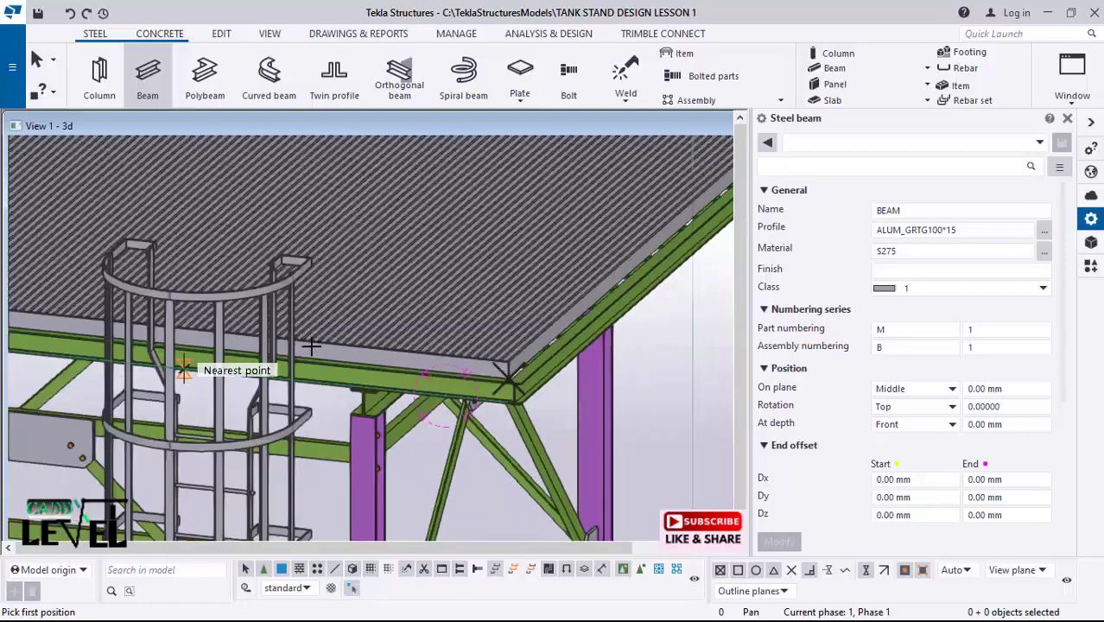
pyautogui.press('Escape')
pyautogui.scroll(1, 416, 373)
pyautogui.scroll(4, 510, 380)
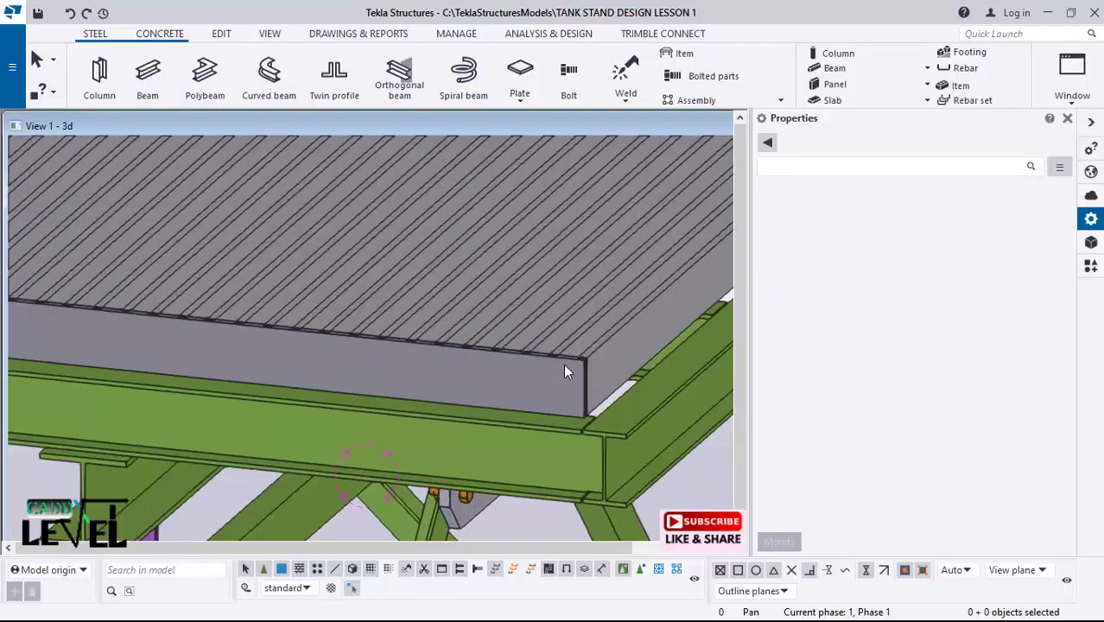
pyautogui.click(396, 321)
pyautogui.scroll(-2, 398, 326)
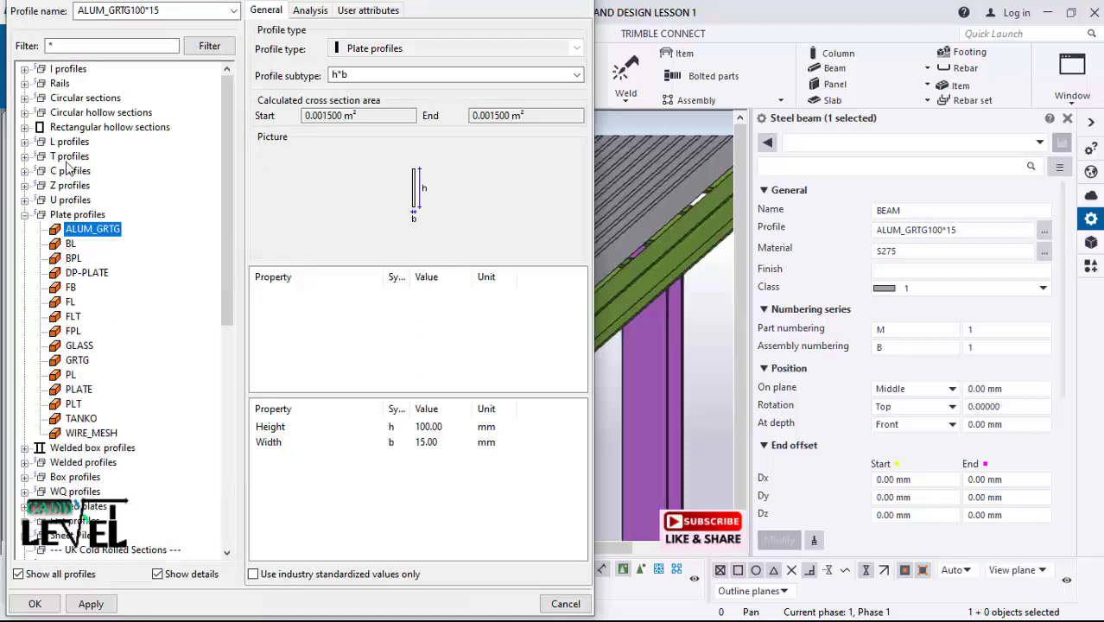
pyautogui.scroll(-2, 91, 448)
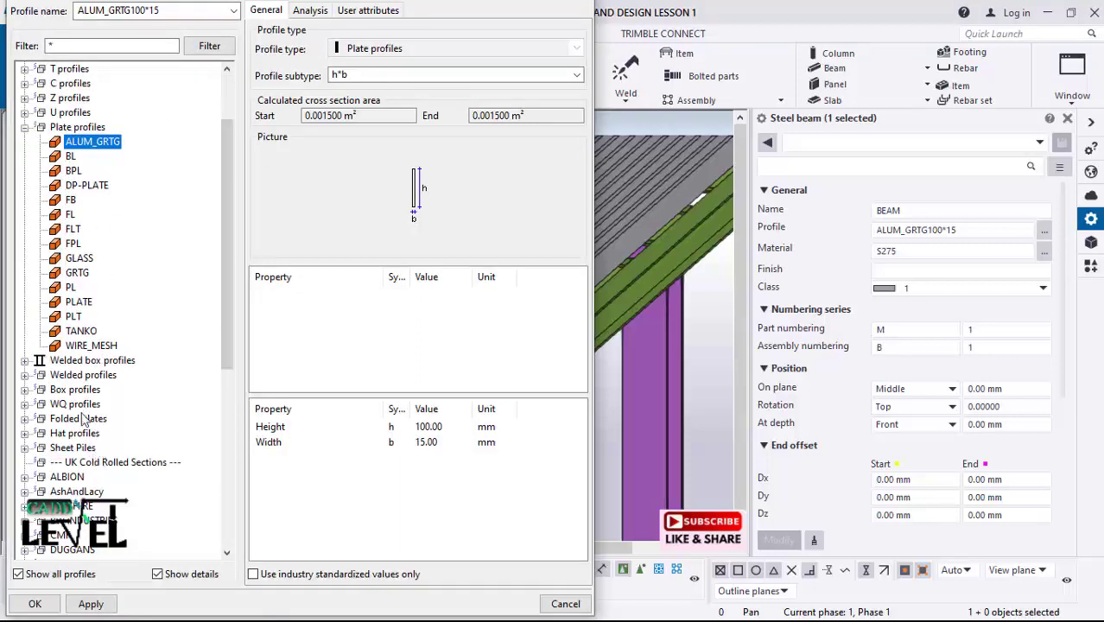
pyautogui.scroll(-1, 84, 419)
pyautogui.scroll(-2, 92, 490)
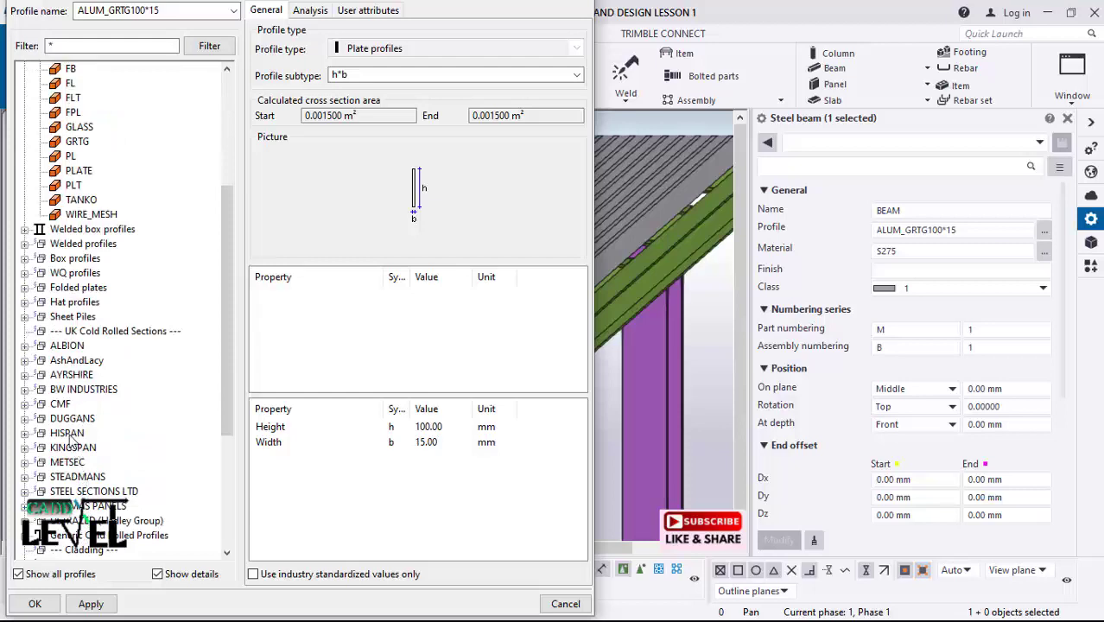
pyautogui.scroll(-5, 74, 443)
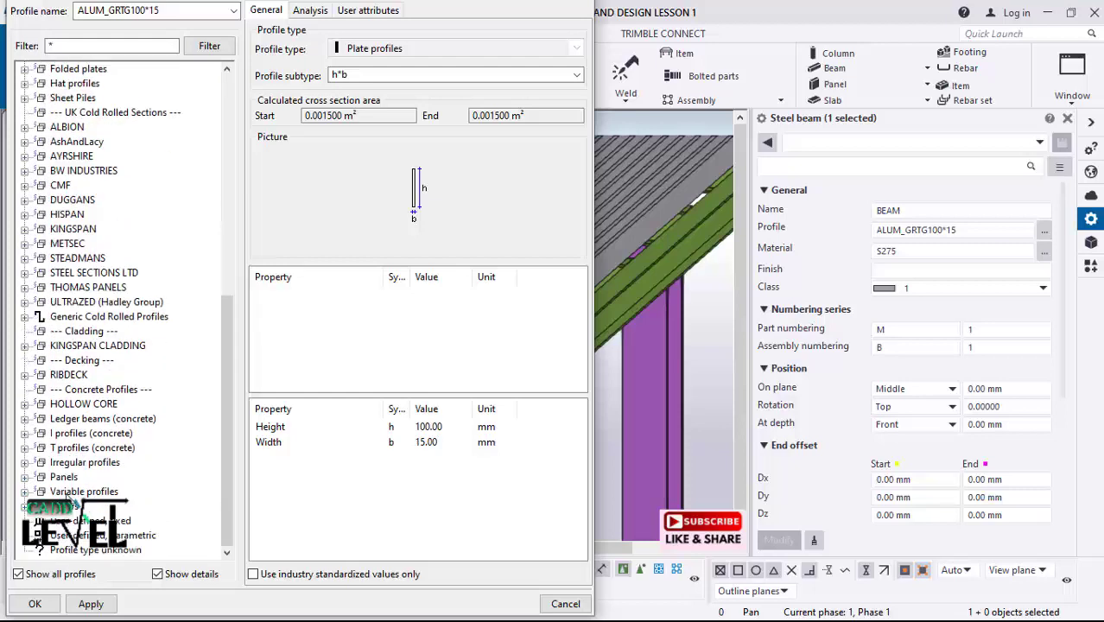
pyautogui.click(26, 464)
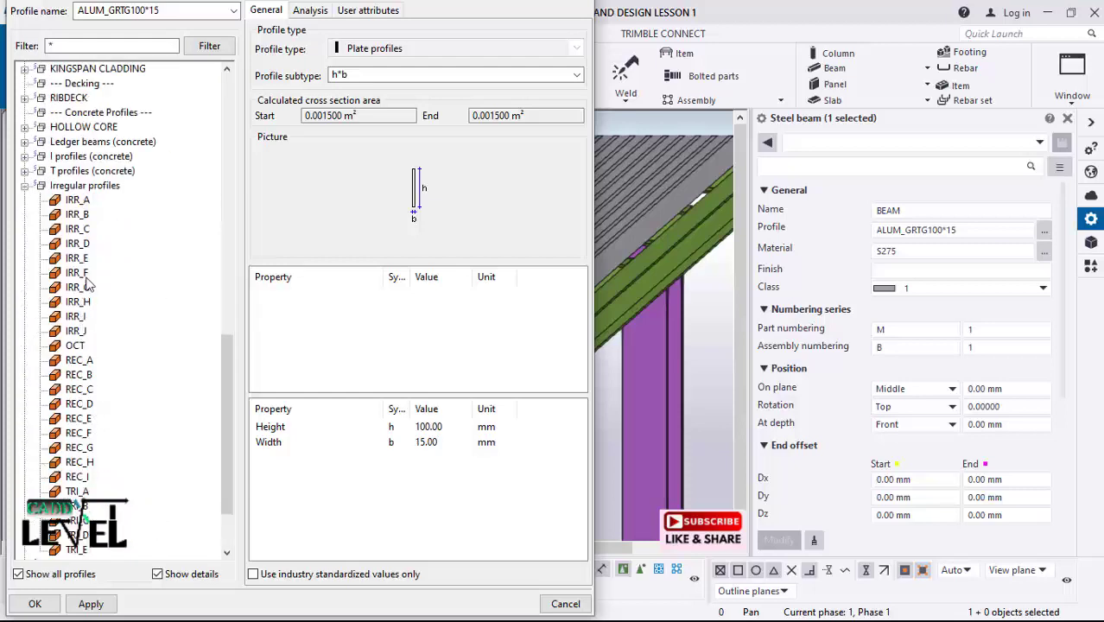
pyautogui.click(75, 347)
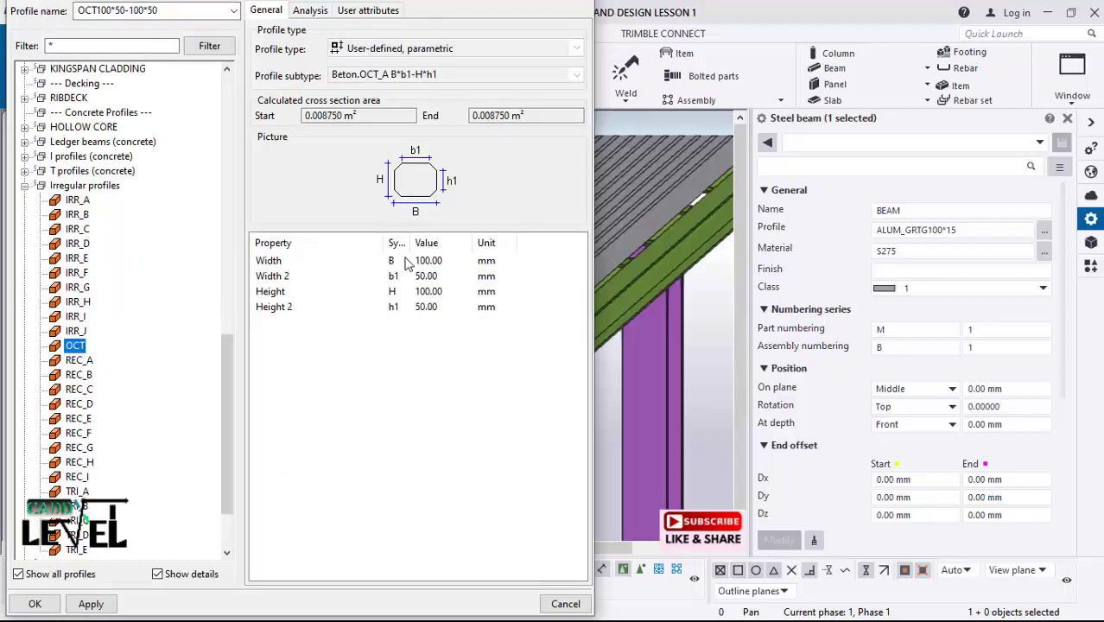
# Step: Set the OCT profile's Width B to 50 mm and Width 2 b1 to 30 mm
pyautogui.click(445, 293)
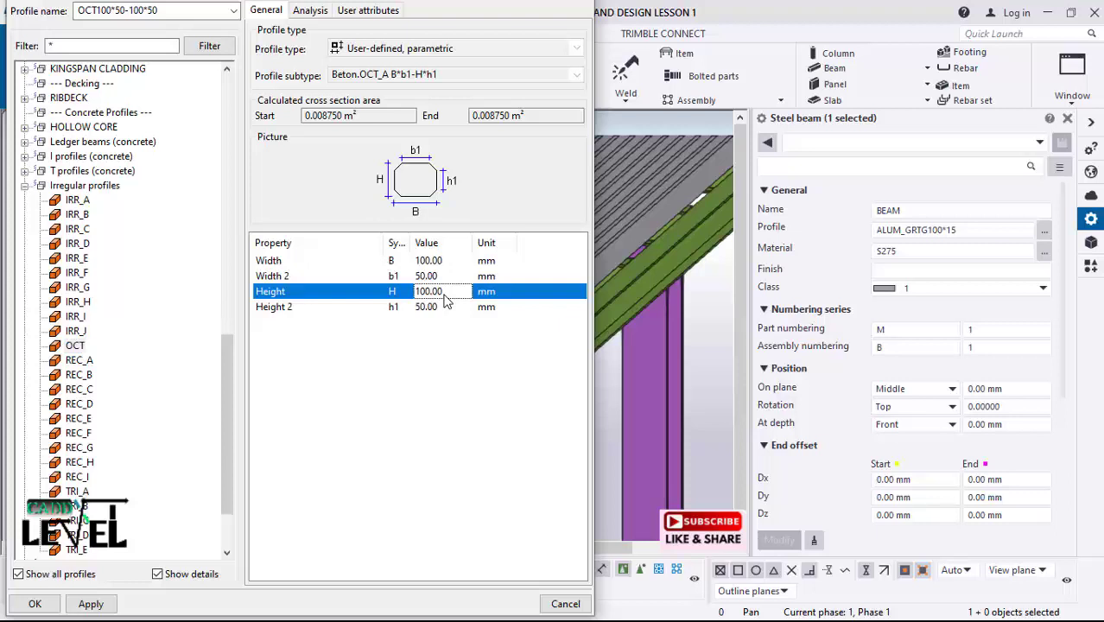
pyautogui.click(445, 278)
pyautogui.click(448, 261)
pyautogui.click(453, 262)
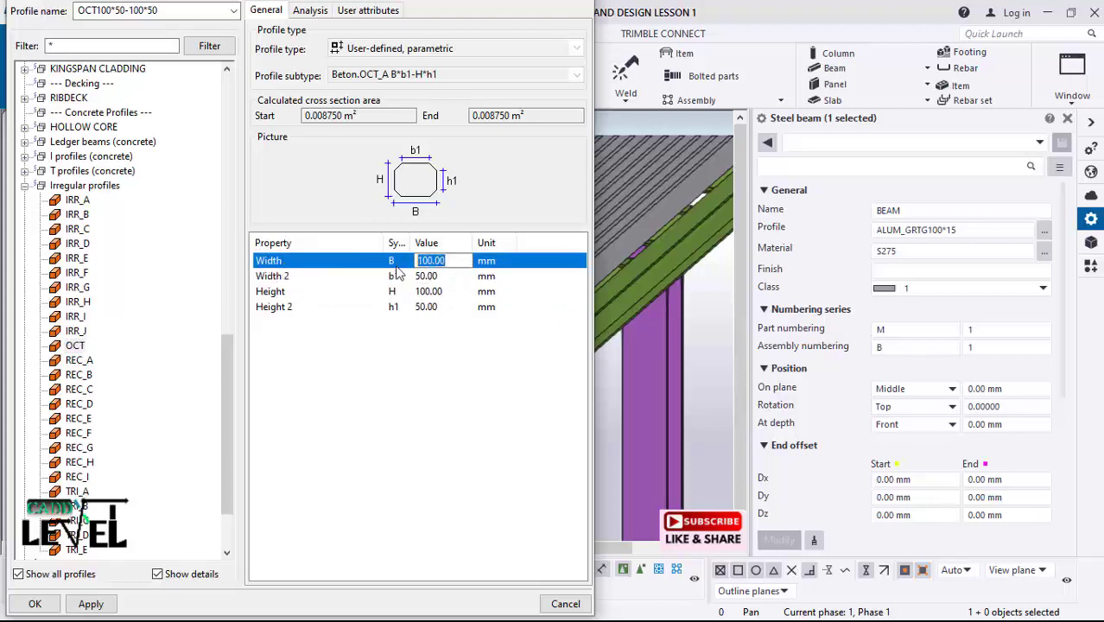
pyautogui.write('50')
pyautogui.click(441, 277)
pyautogui.click(436, 278)
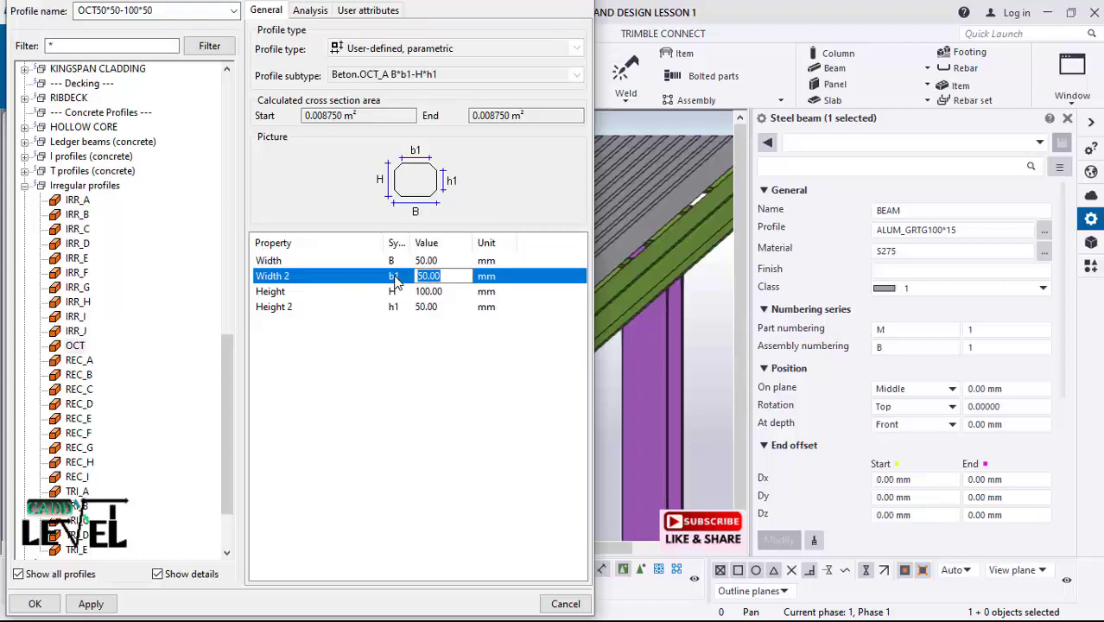
# Step: Set the OCT profile's Height H to 50 mm and Height 2 h1 to 30 mm, and accept the profile
pyautogui.click(464, 296)
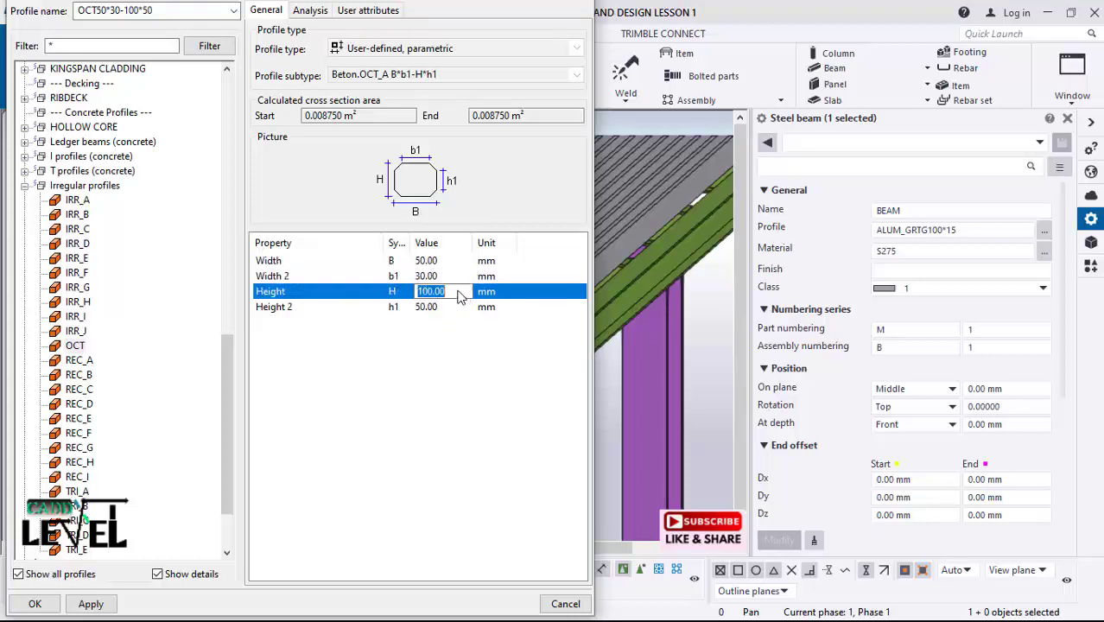
pyautogui.write('50')
pyautogui.click(458, 307)
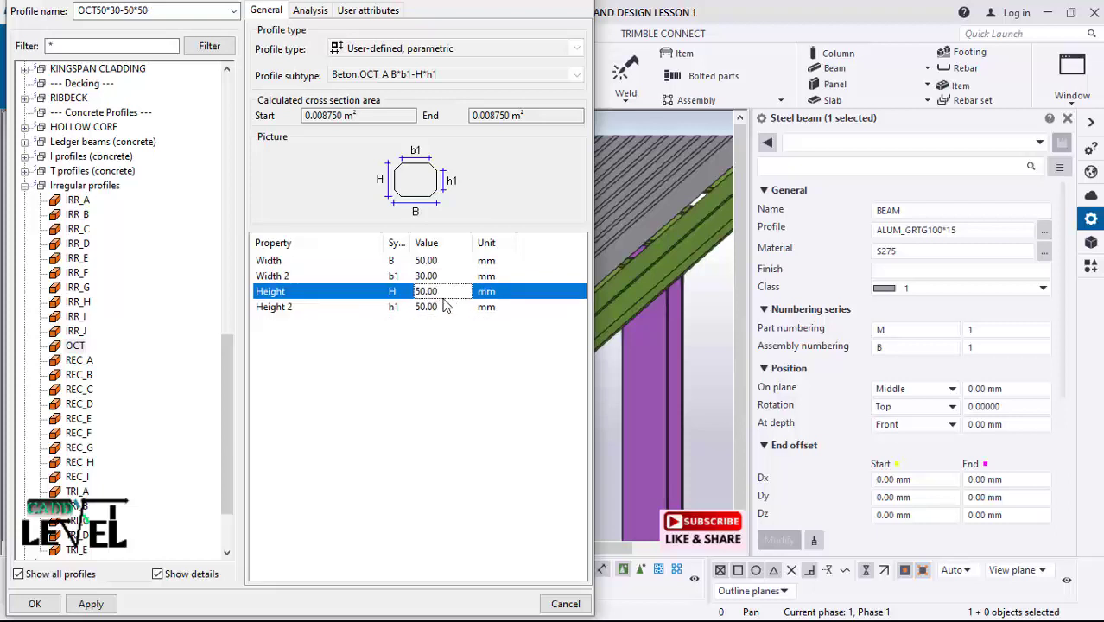
pyautogui.click(448, 313)
pyautogui.click(448, 293)
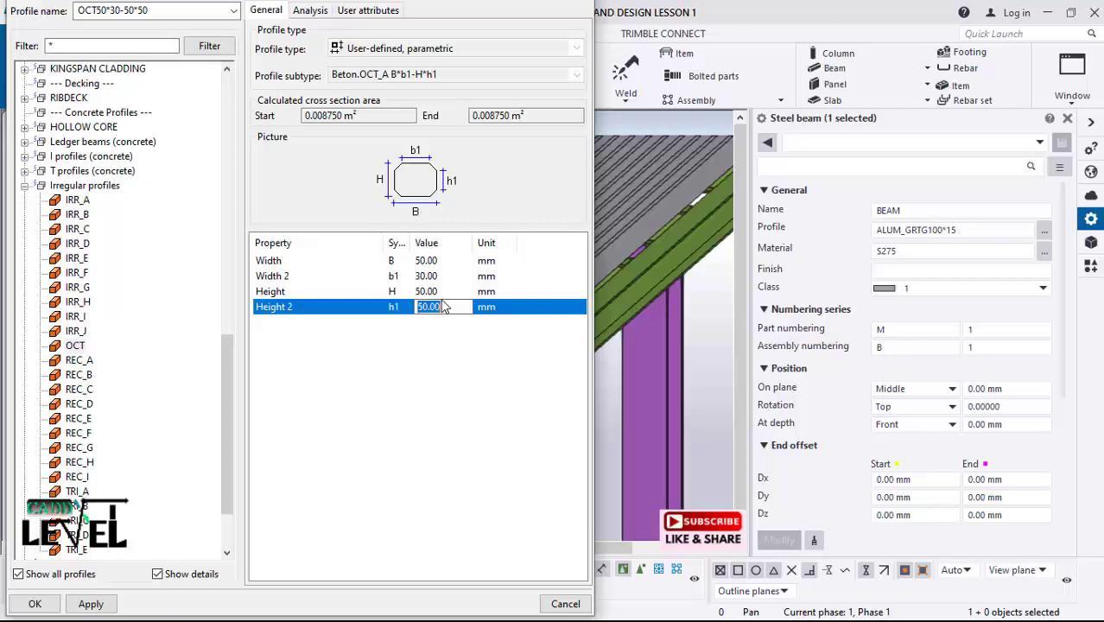
pyautogui.click(91, 604)
pyautogui.click(34, 604)
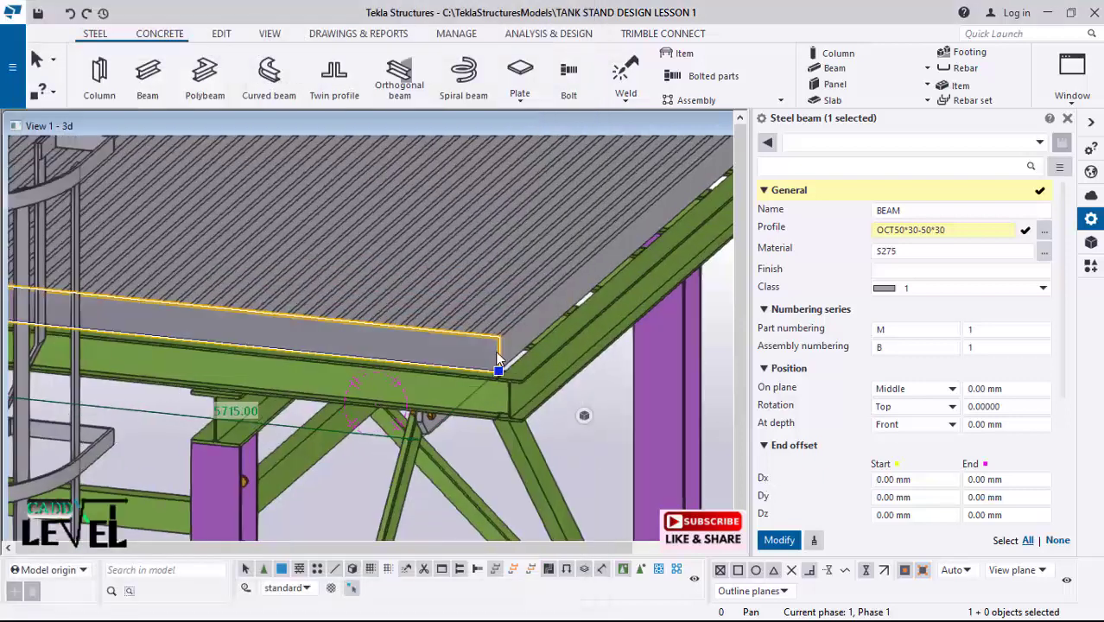
# Step: Apply the OCT50*30-50*30 profile to the selected edge beam and check its end beside the grating bars
pyautogui.scroll(5, 499, 359)
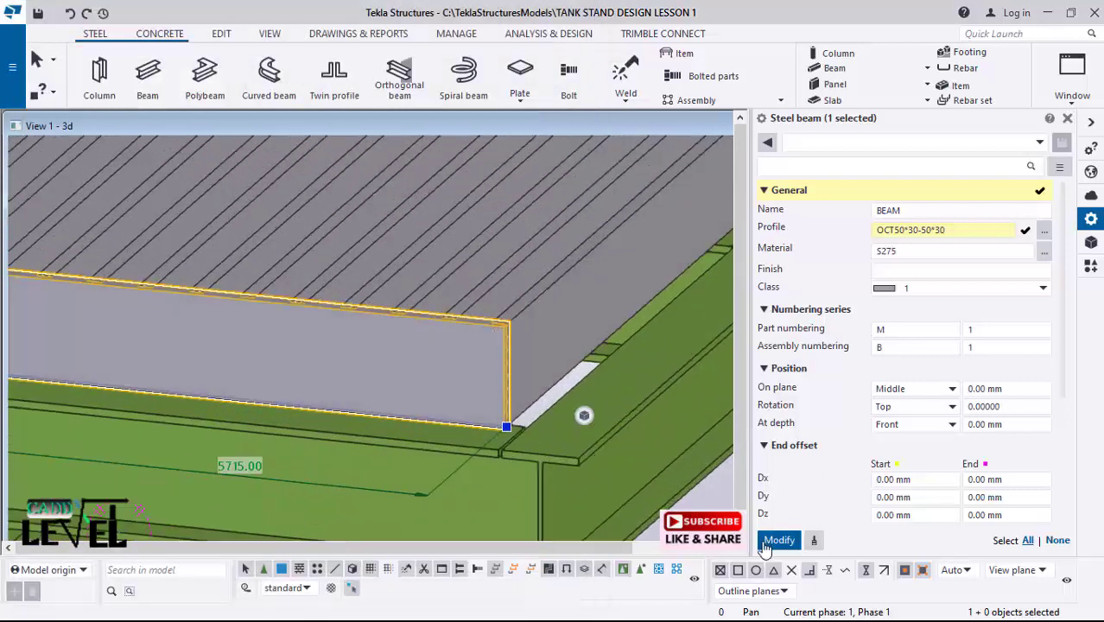
pyautogui.click(775, 546)
pyautogui.scroll(4, 530, 404)
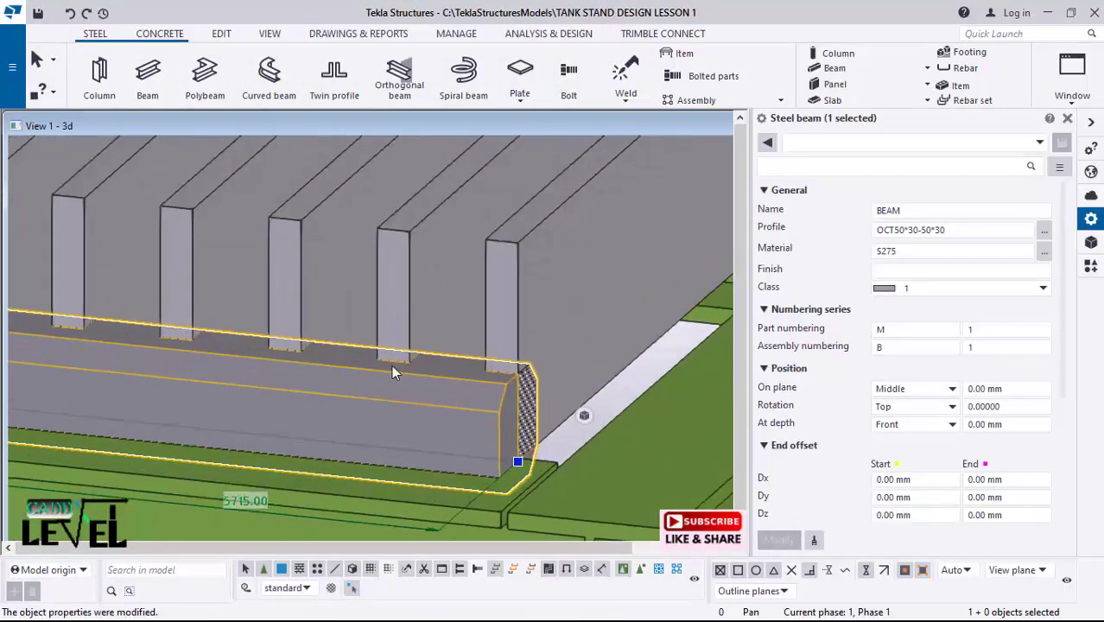
pyautogui.scroll(-2, 349, 356)
pyautogui.scroll(-2, 349, 353)
pyautogui.scroll(1, 446, 393)
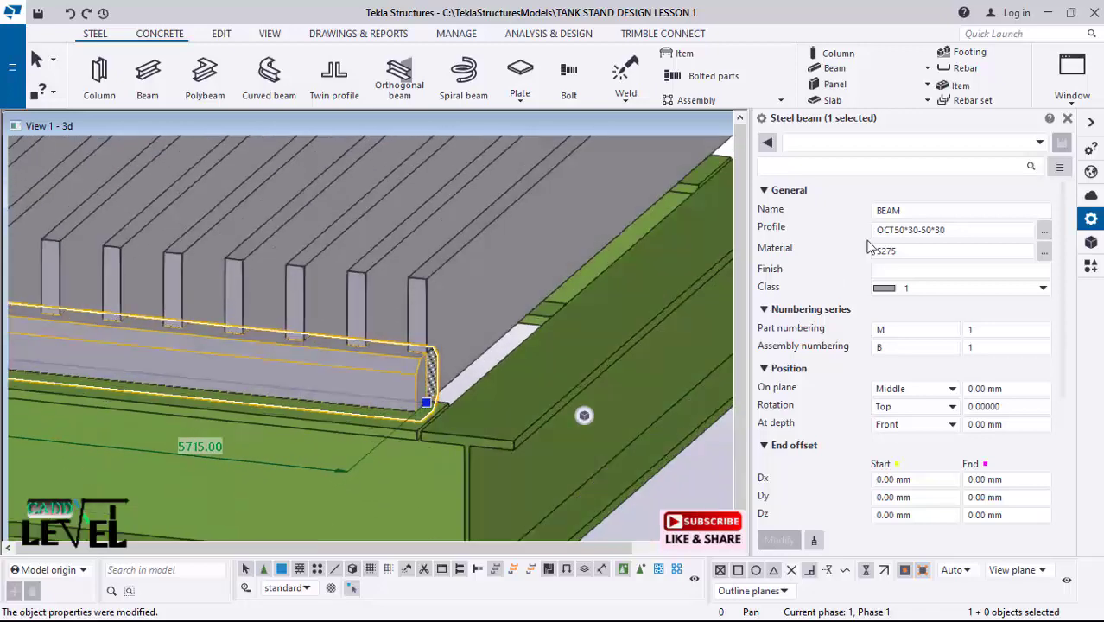
pyautogui.scroll(1, 368, 394)
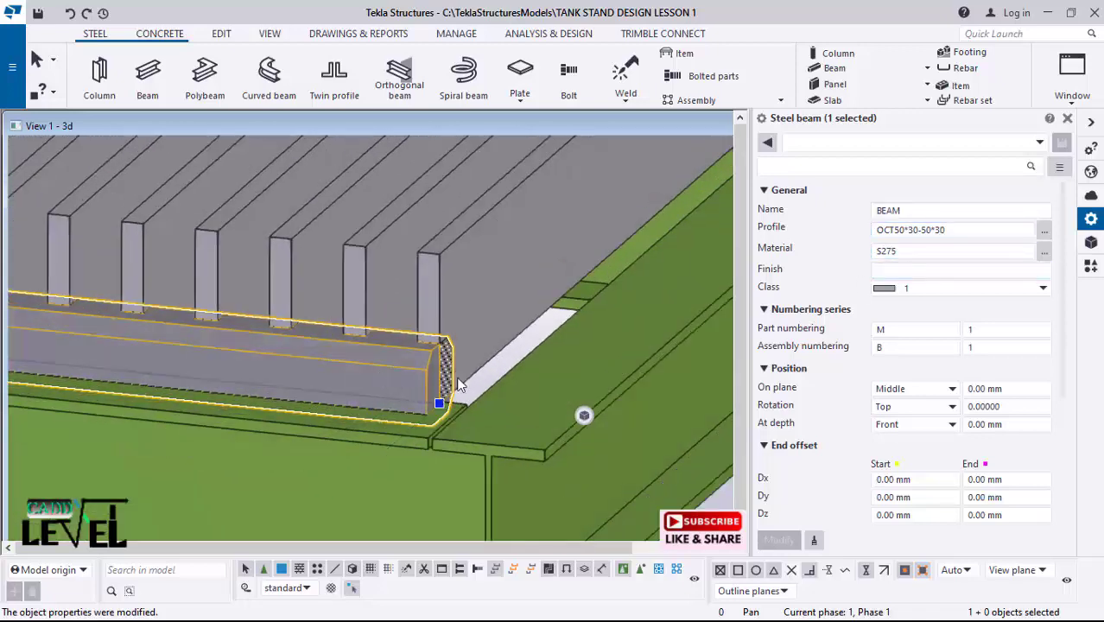
# Step: Modify the edge beam's profile to OCT100*30-50*30
pyautogui.scroll(-2, 451, 397)
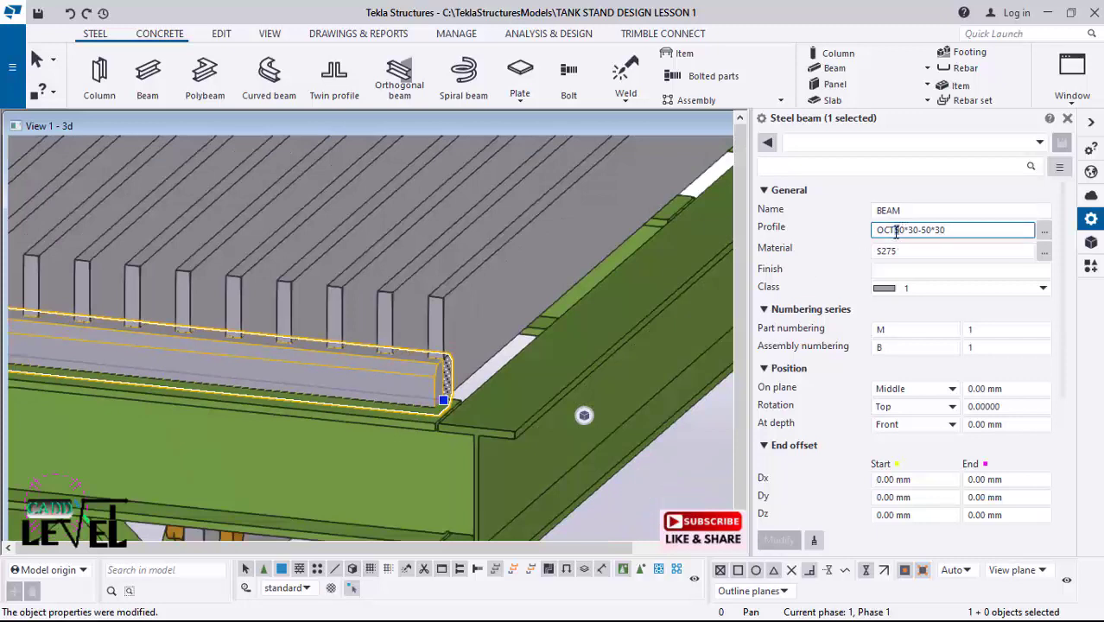
pyautogui.write('10')
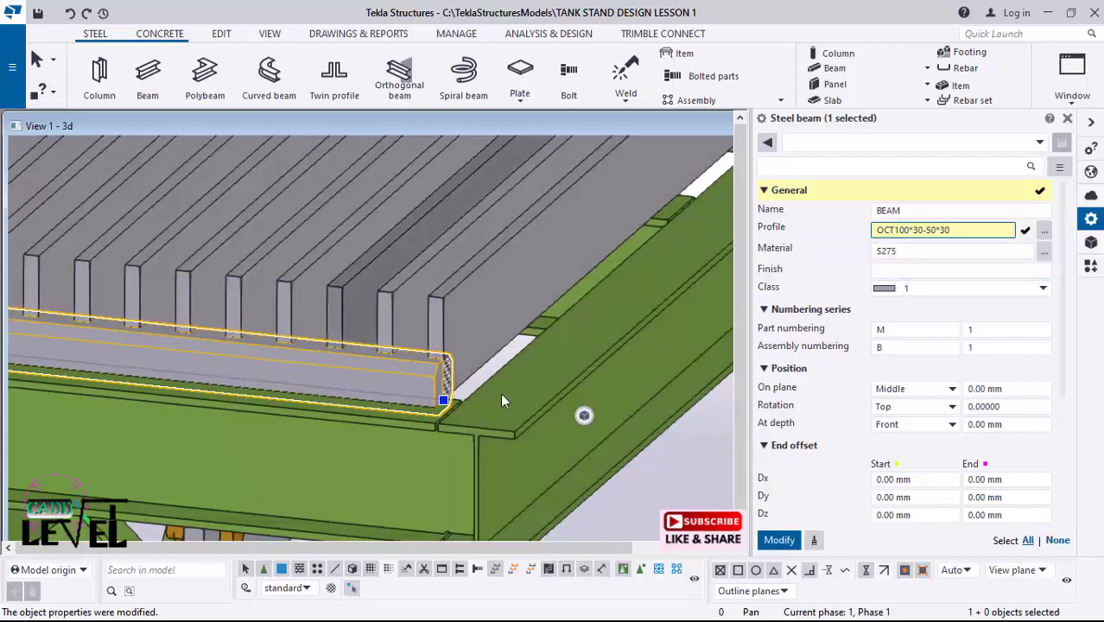
pyautogui.click(778, 540)
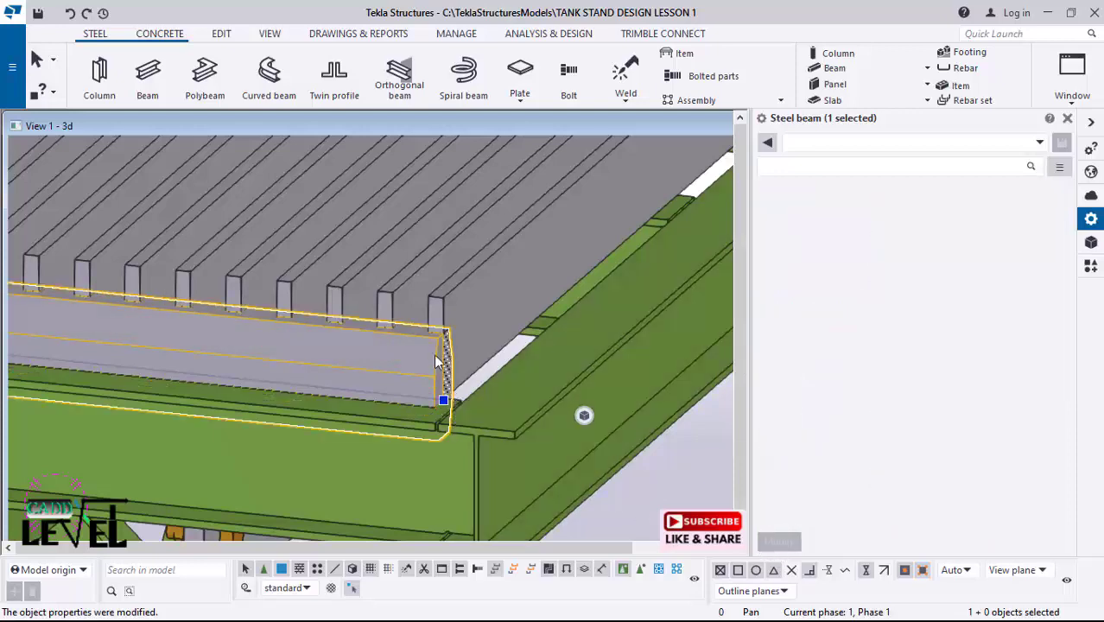
pyautogui.scroll(4, 432, 332)
pyautogui.scroll(-3, 407, 376)
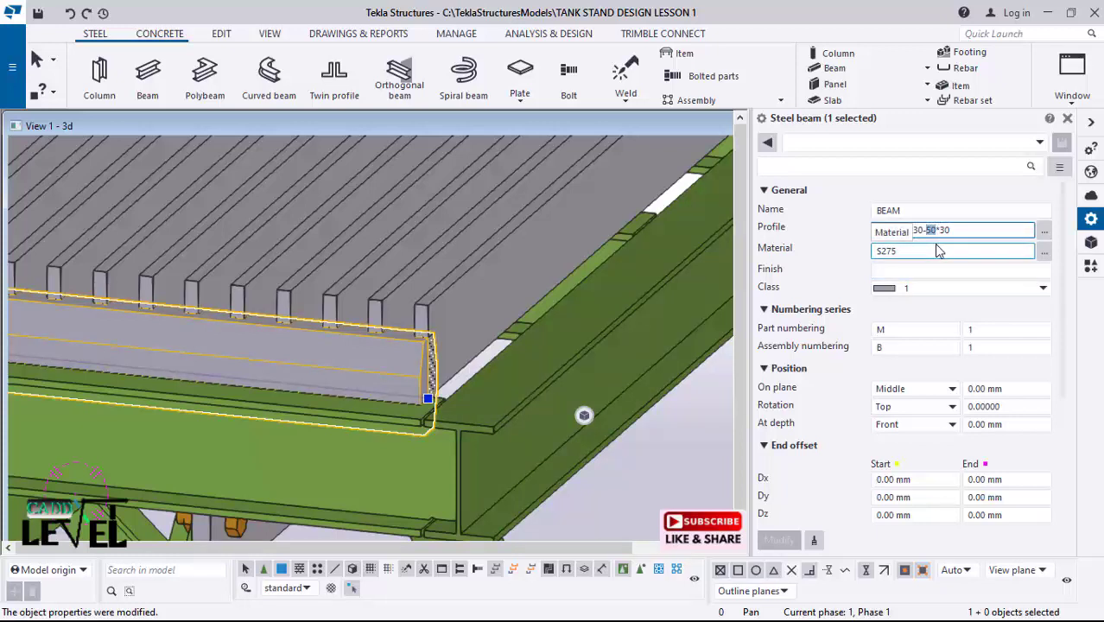
# Step: Modify the edge beam's profile to OCT100*30-100*30
pyautogui.write('10')
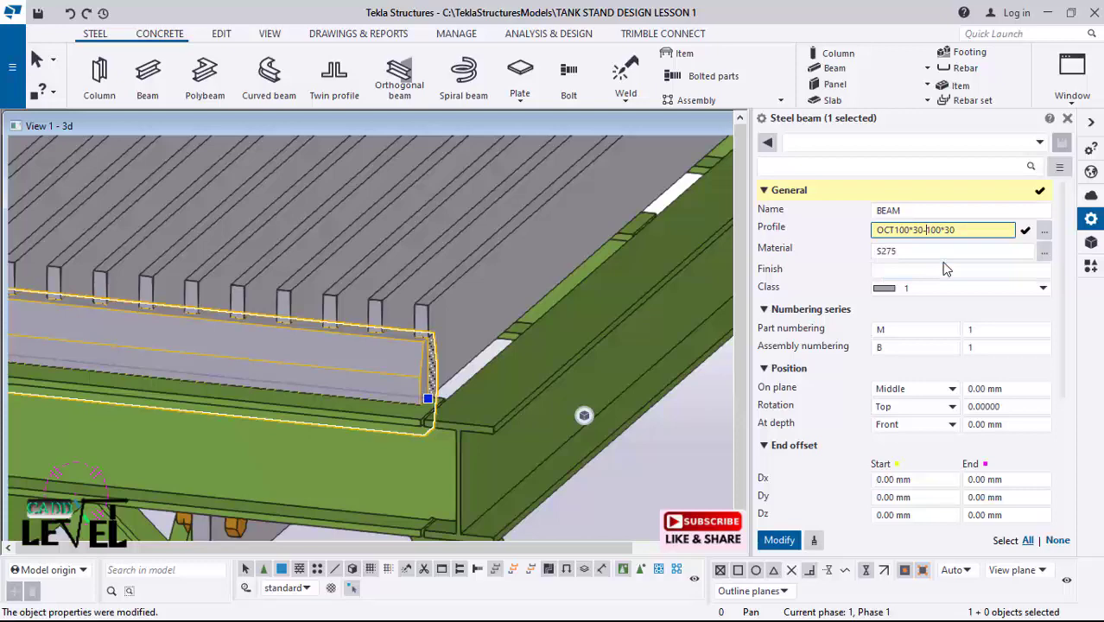
pyautogui.click(793, 544)
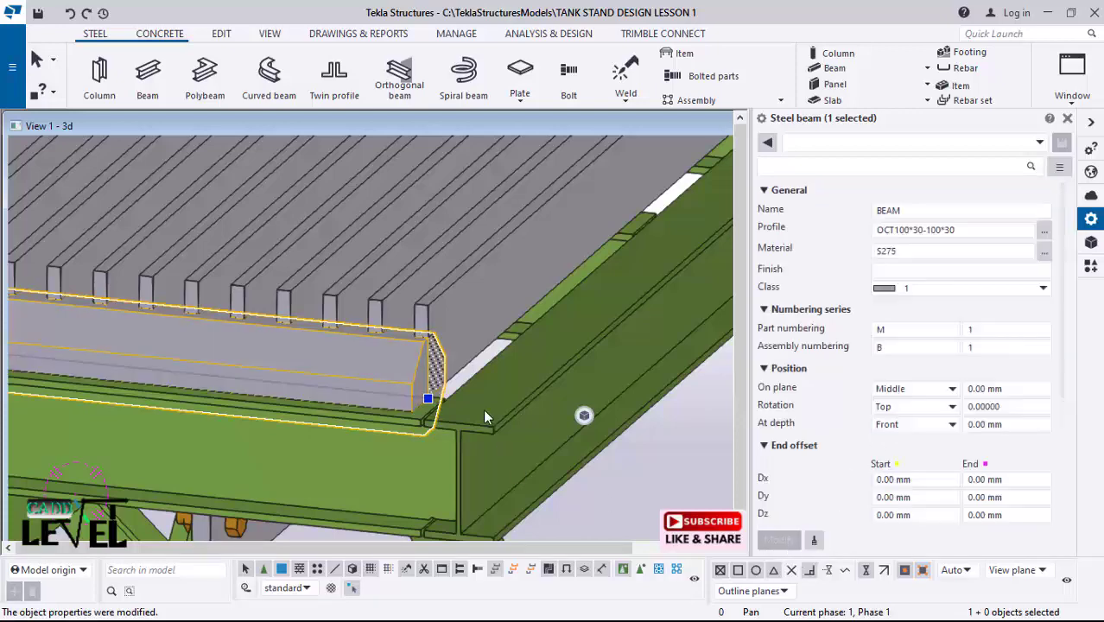
pyautogui.scroll(-3, 473, 375)
pyautogui.scroll(-1, 437, 374)
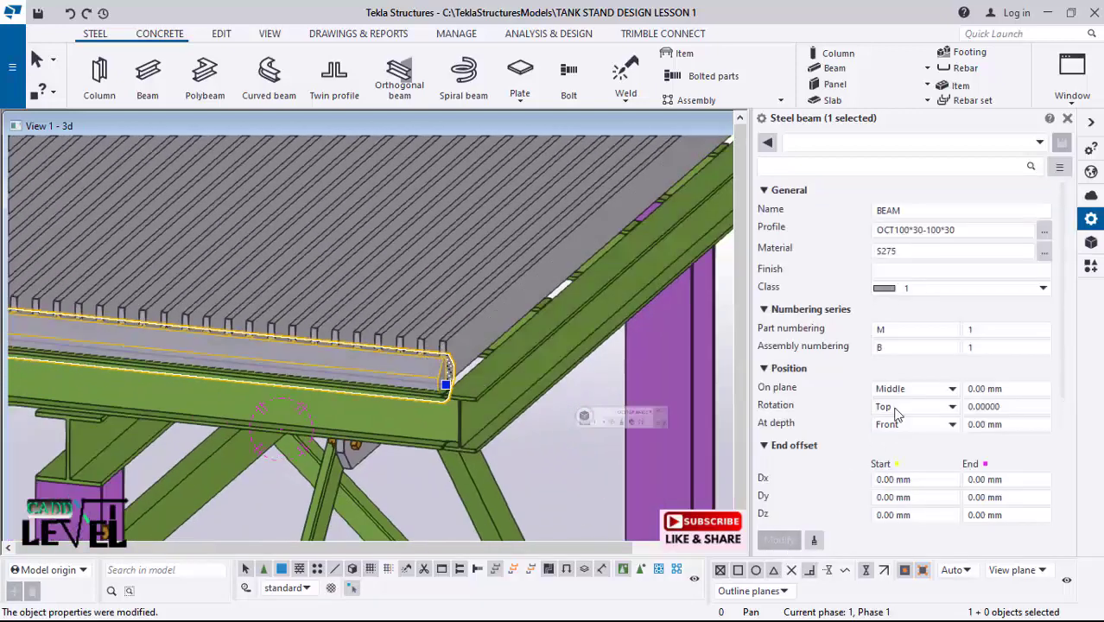
# Step: Examine the octagonal edge beam's end and its fit against the grating bars from several angles
pyautogui.keyDown('ctrl'); pyautogui.moveTo(507, 381); pyautogui.dragTo(263, 316, button='middle'); pyautogui.keyUp('ctrl')
pyautogui.scroll(5, 460, 352)
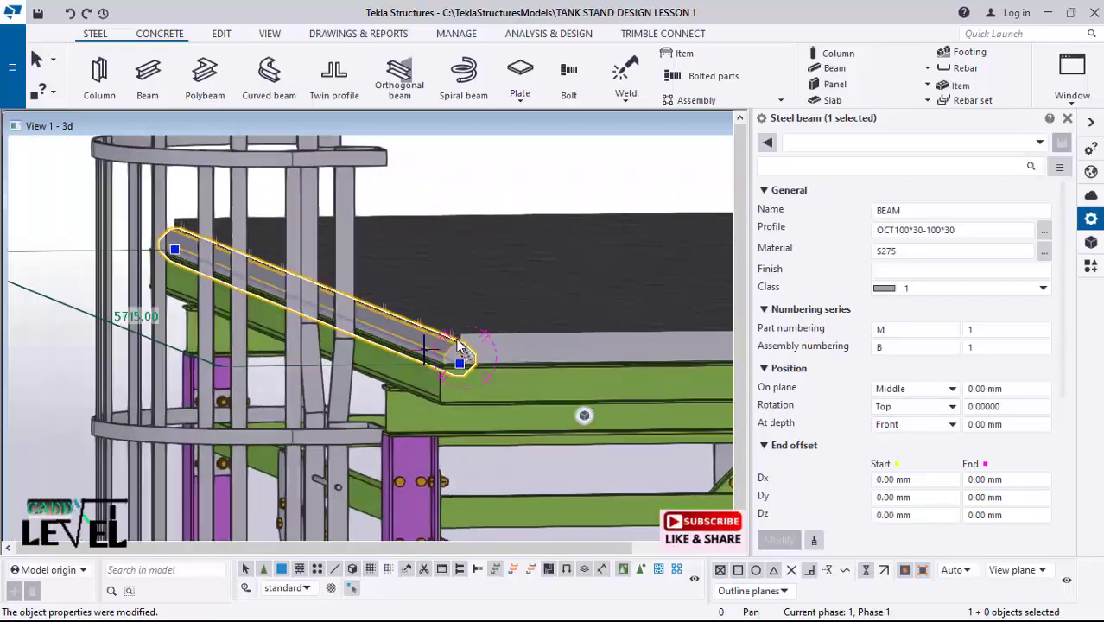
pyautogui.scroll(5, 459, 310)
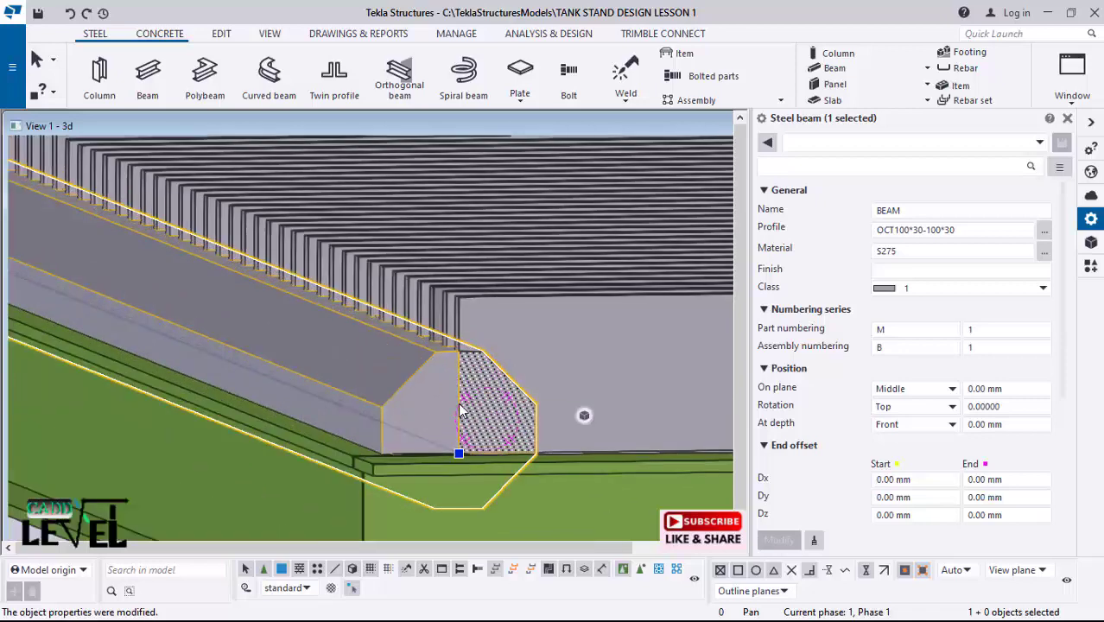
pyautogui.scroll(-2, 464, 327)
pyautogui.scroll(-5, 302, 334)
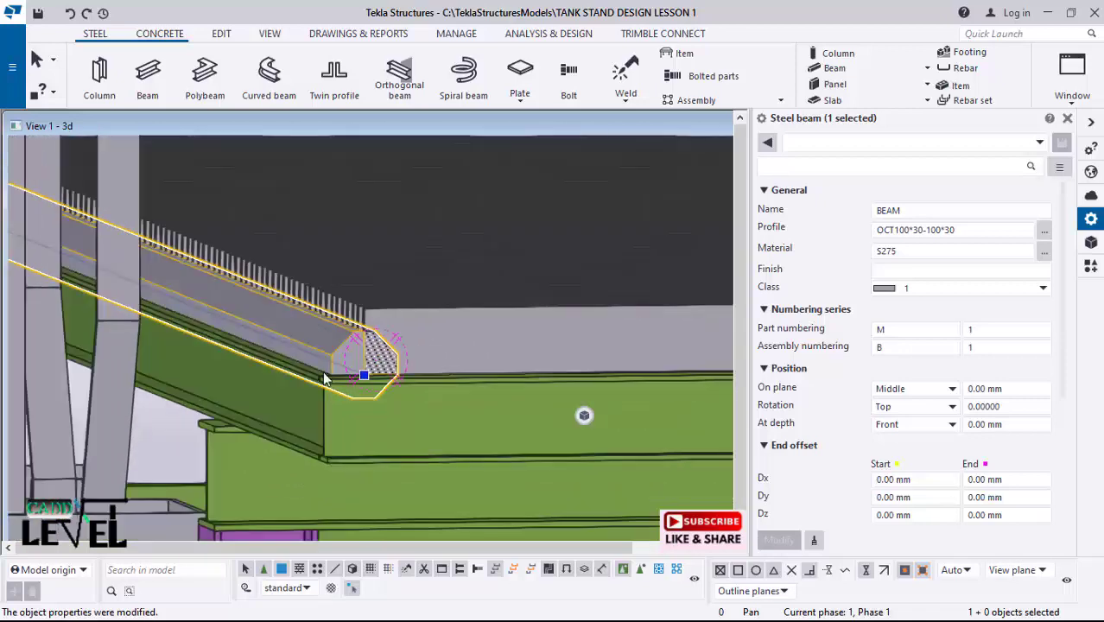
pyautogui.scroll(3, 355, 363)
pyautogui.scroll(3, 345, 365)
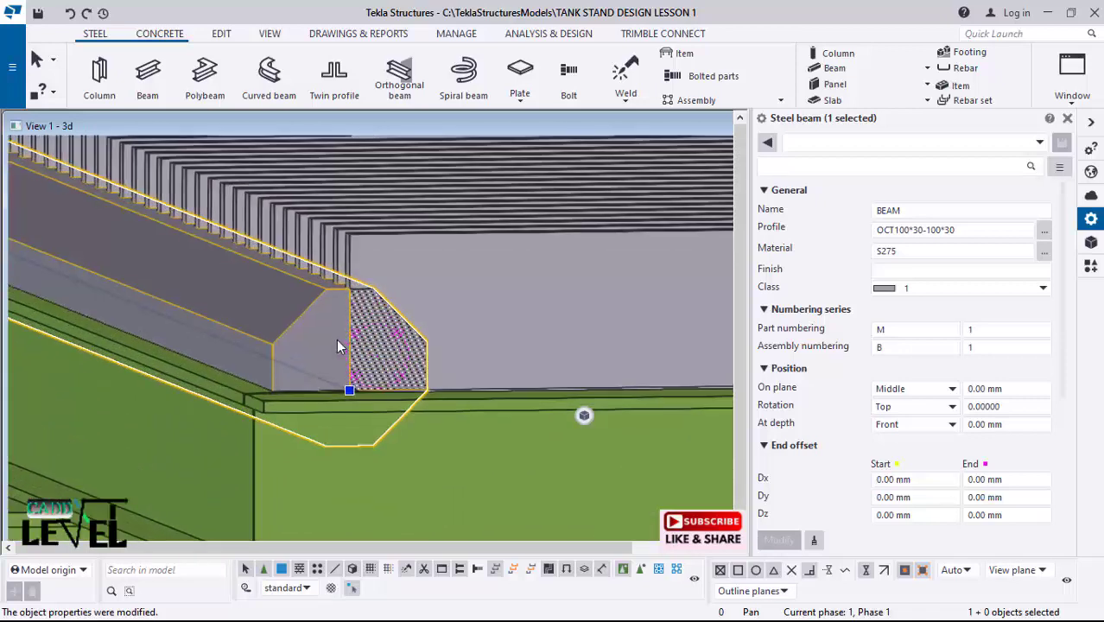
pyautogui.scroll(-3, 333, 346)
pyautogui.keyDown('ctrl'); pyautogui.moveTo(332, 352); pyautogui.dragTo(387, 467, button='middle'); pyautogui.keyUp('ctrl')
pyautogui.scroll(6, 371, 449)
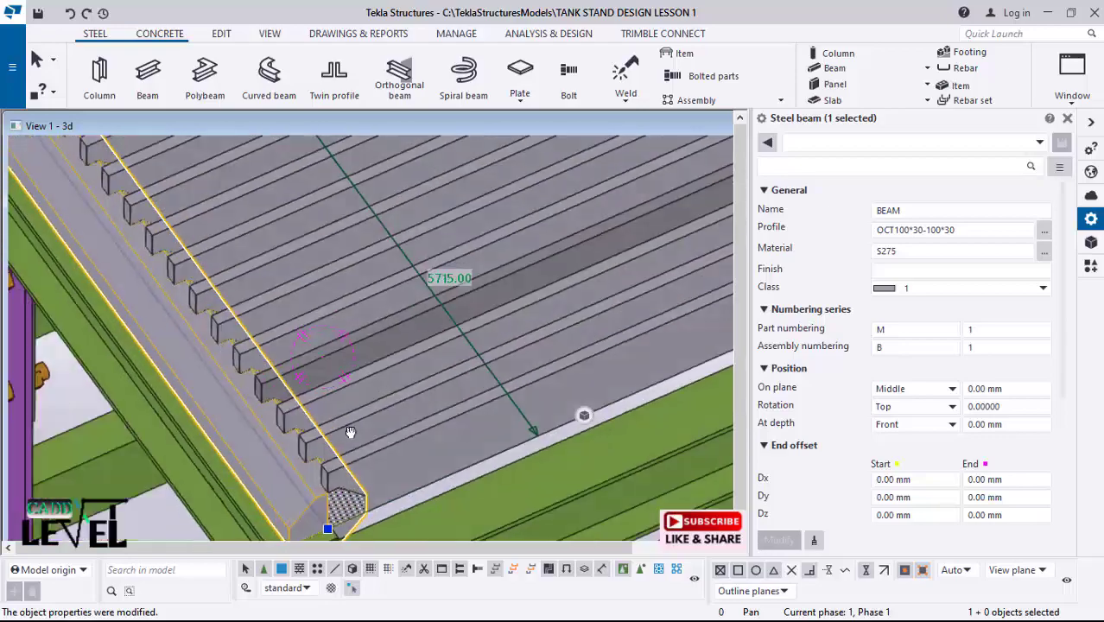
pyautogui.keyDown('ctrl'); pyautogui.moveTo(350, 432); pyautogui.dragTo(388, 343, button='middle'); pyautogui.keyUp('ctrl')
pyautogui.scroll(-1, 389, 344)
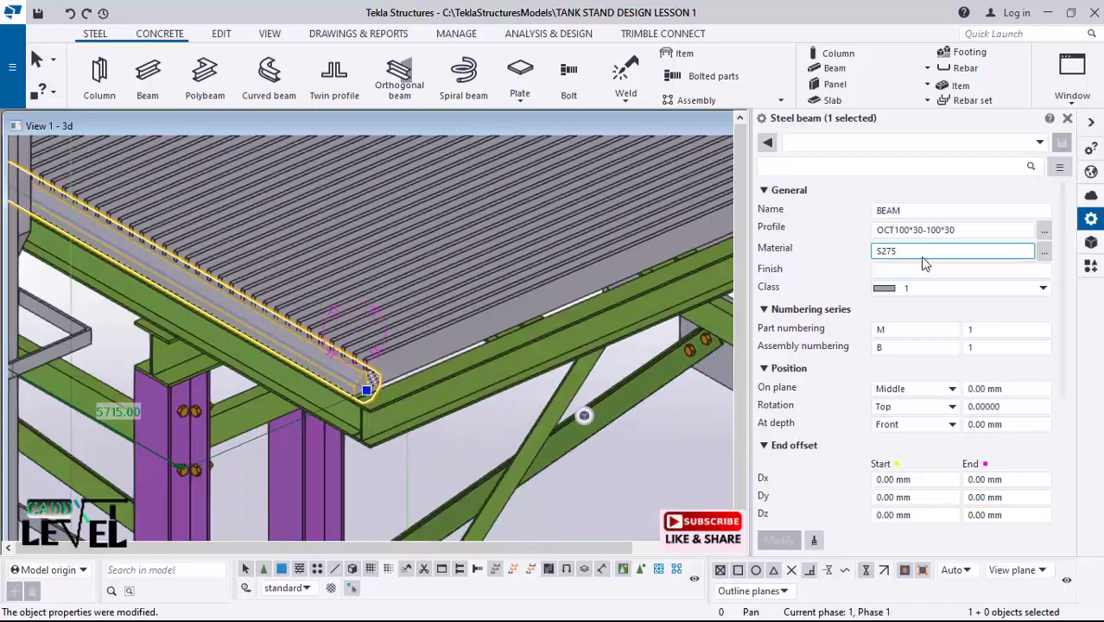
pyautogui.scroll(1, 417, 407)
pyautogui.keyDown('ctrl'); pyautogui.moveTo(385, 390); pyautogui.dragTo(415, 380, button='middle'); pyautogui.keyUp('ctrl')
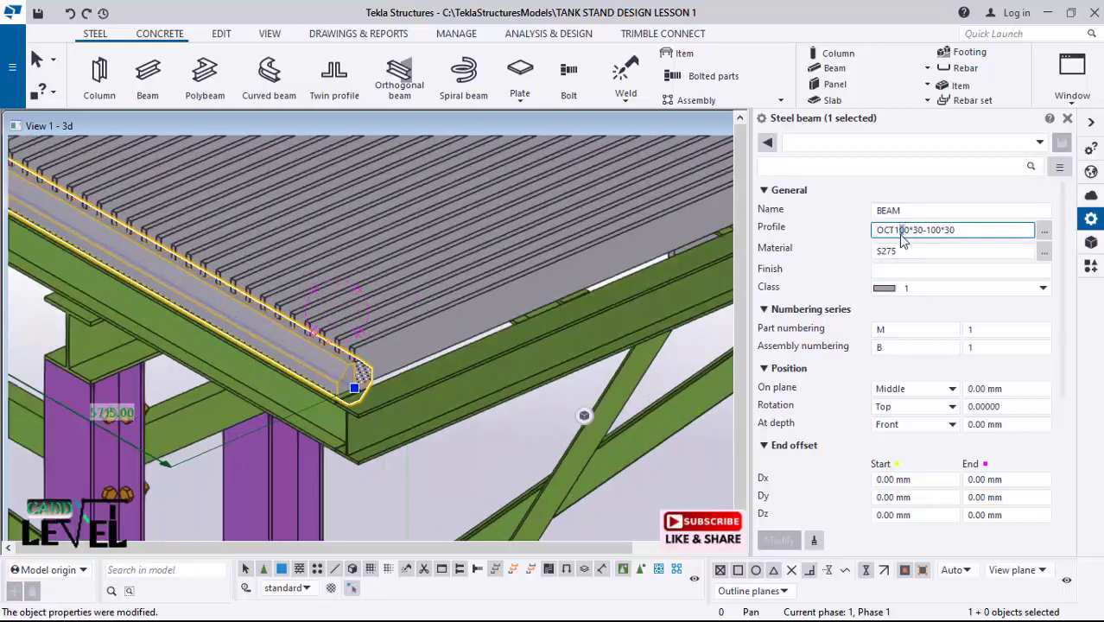
# Step: Modify the edge beam's profile to OCT150*30-100*30 and check its height against the grating bars
pyautogui.write('5')
pyautogui.click(786, 540)
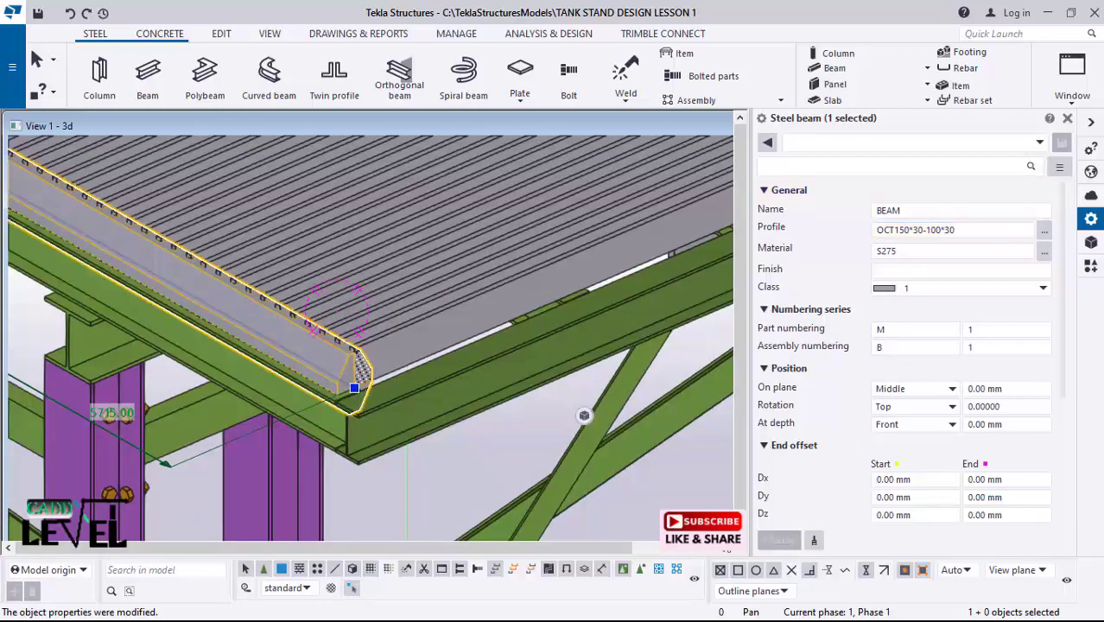
pyautogui.scroll(1, 425, 384)
pyautogui.scroll(6, 315, 317)
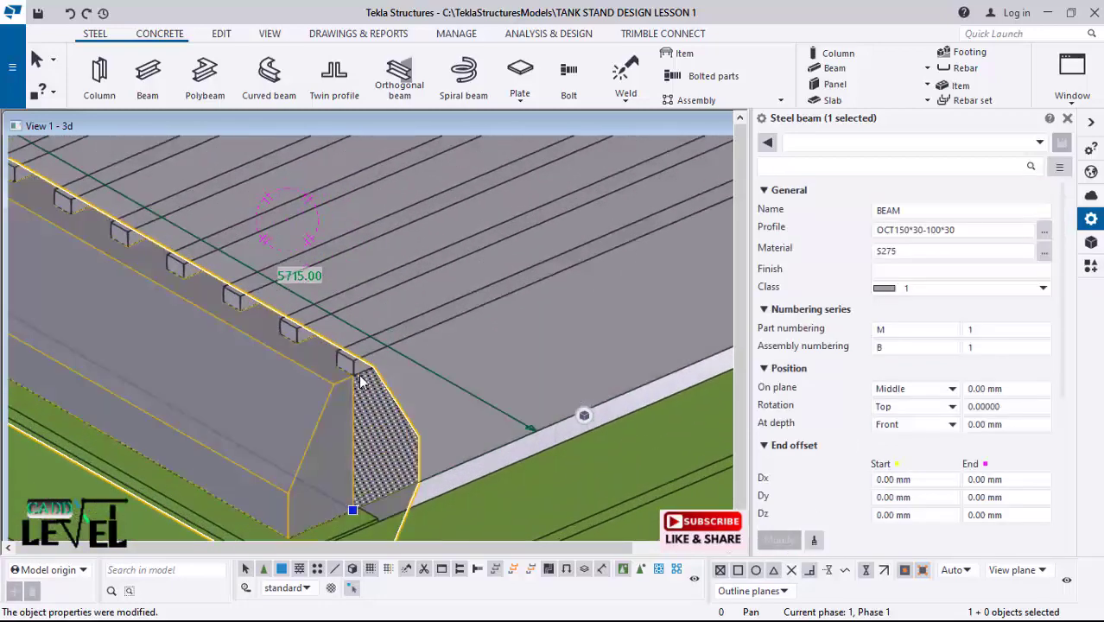
# Step: Modify the edge beam's profile to OCT170*30-100*30 and check its height against the grating bars
pyautogui.scroll(1, 331, 345)
pyautogui.scroll(-3, 246, 286)
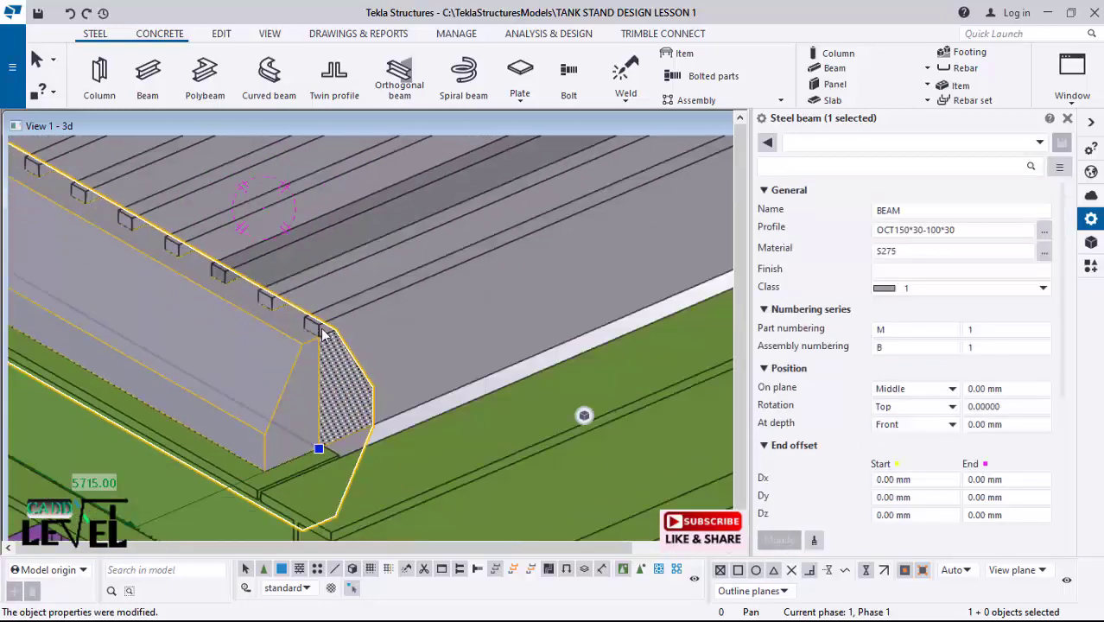
pyautogui.scroll(1, 324, 323)
pyautogui.scroll(-3, 306, 270)
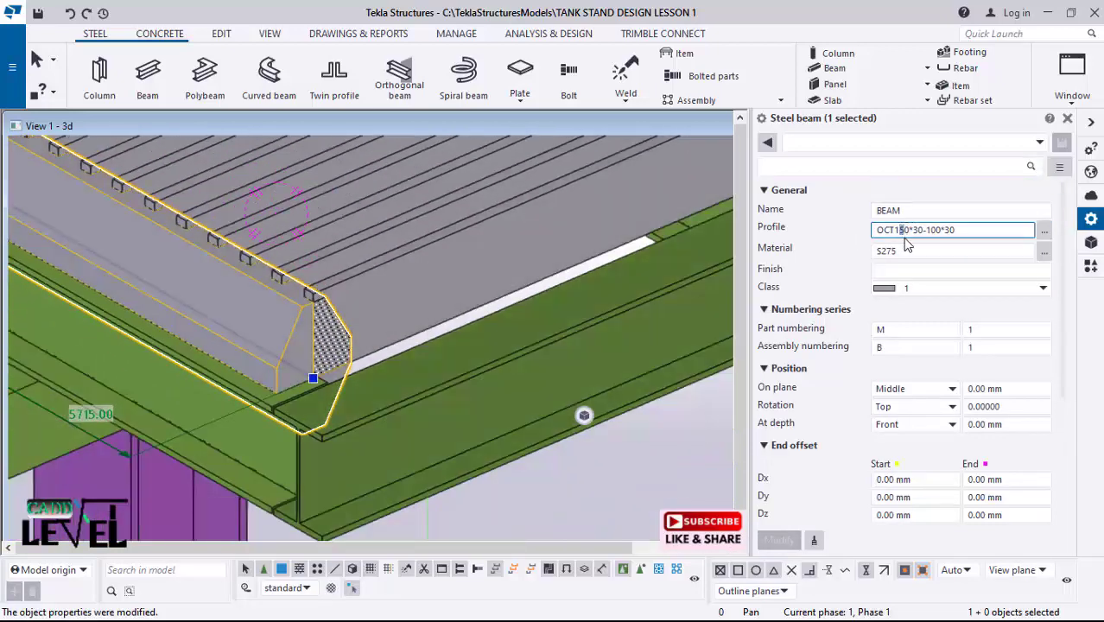
pyautogui.write('7')
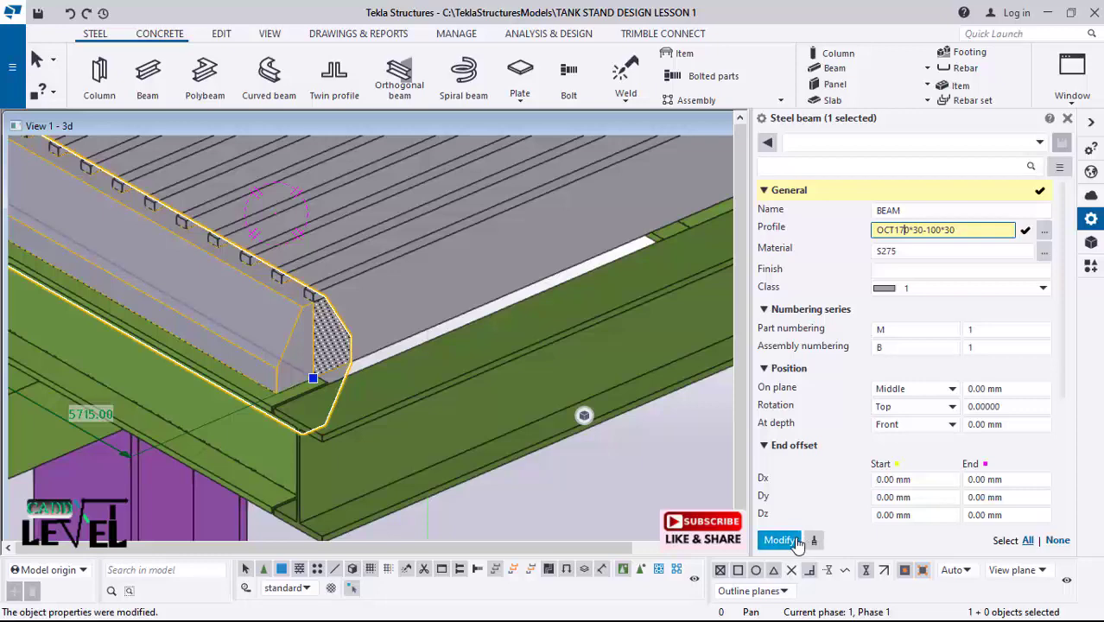
pyautogui.click(796, 540)
pyautogui.scroll(1, 315, 214)
pyautogui.scroll(-3, 324, 220)
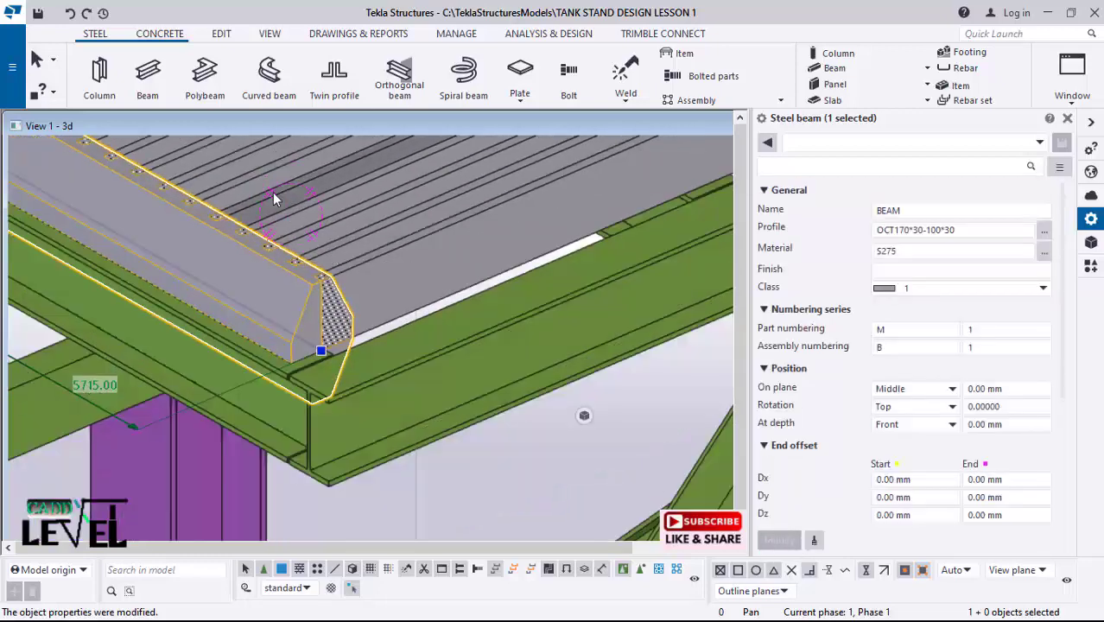
# Step: Examine the whole tank stand, the coordinate axes at its base and the grating platform from several sides
pyautogui.scroll(-8, 292, 239)
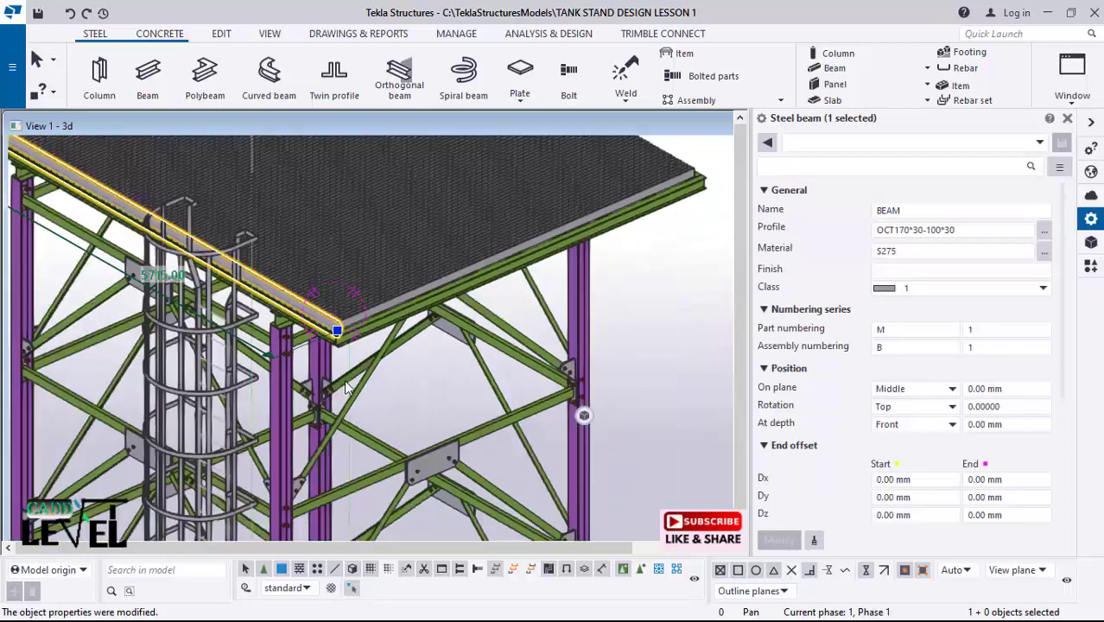
pyautogui.scroll(-3, 346, 389)
pyautogui.scroll(6, 345, 346)
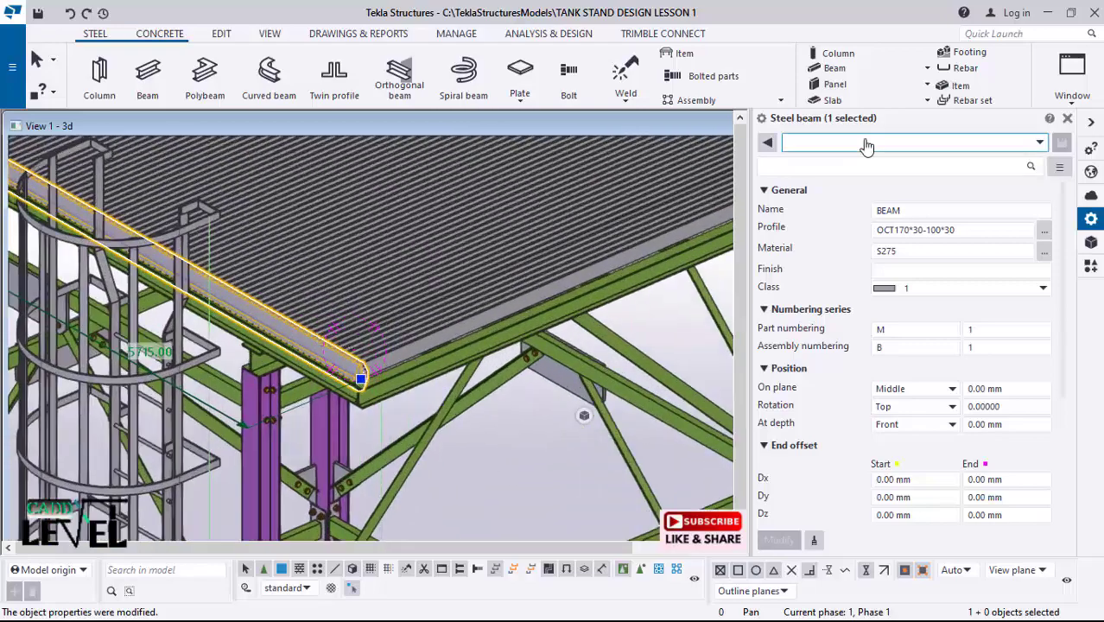
pyautogui.scroll(-8, 389, 216)
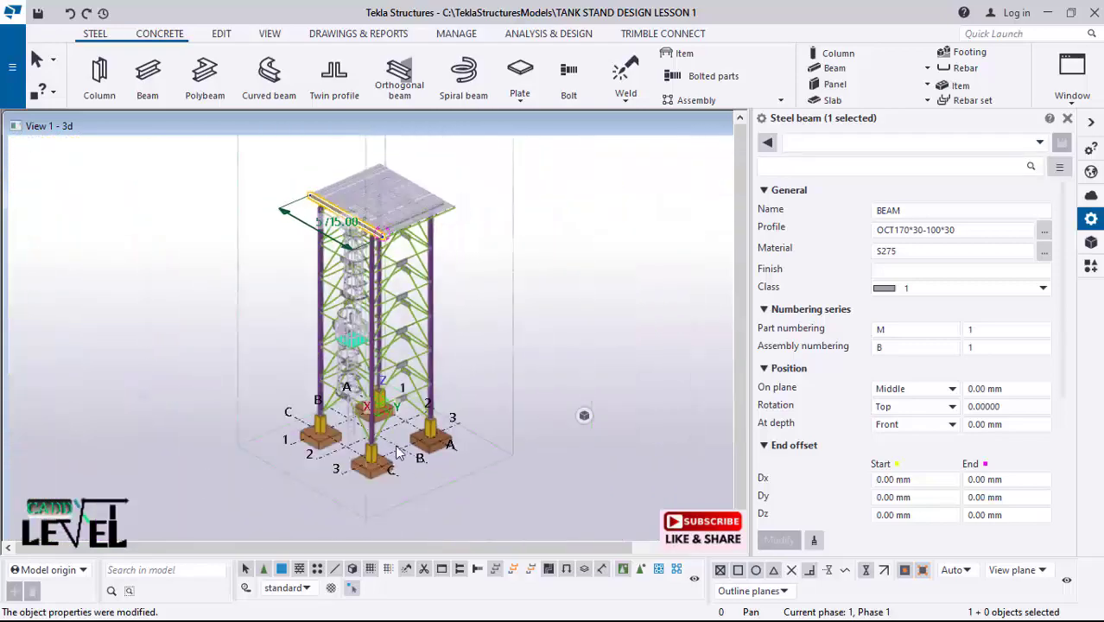
pyautogui.scroll(10, 397, 451)
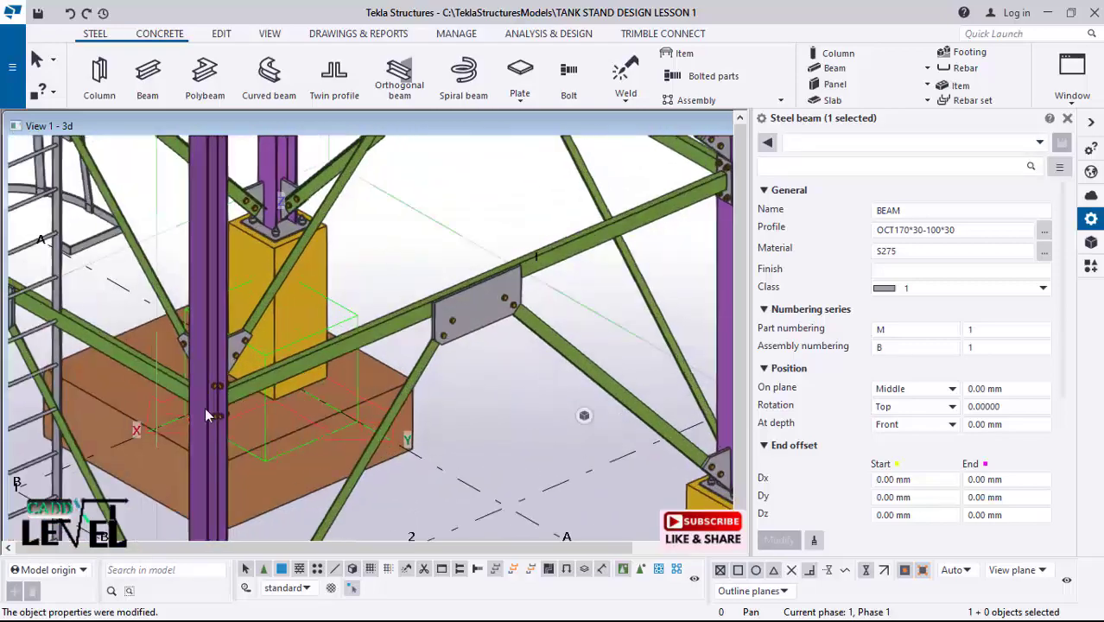
pyautogui.scroll(-8, 205, 407)
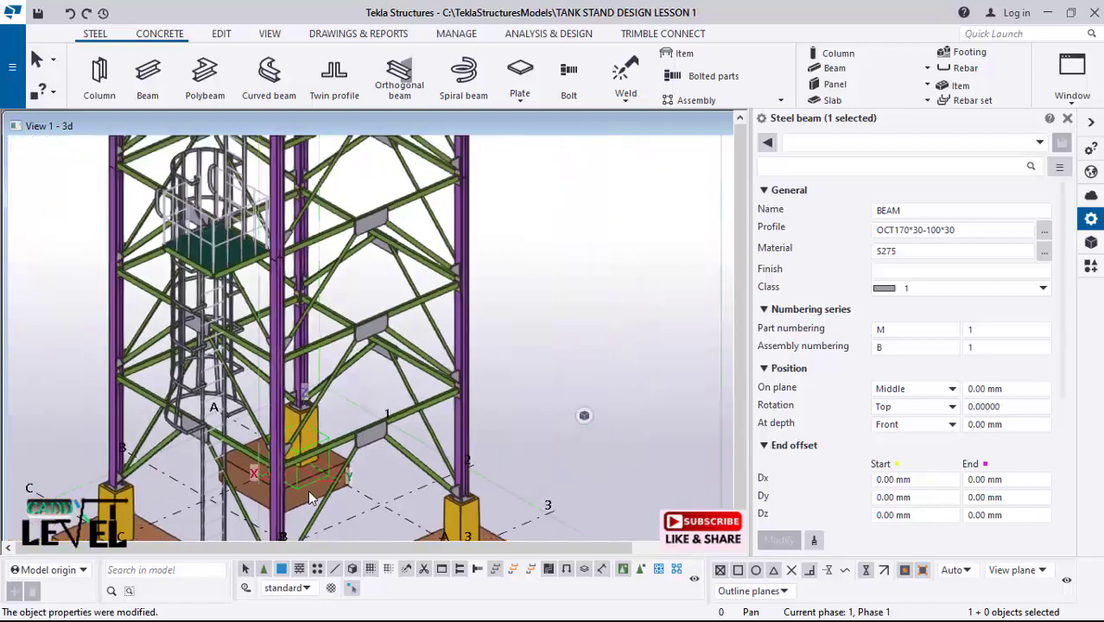
pyautogui.scroll(-3, 308, 490)
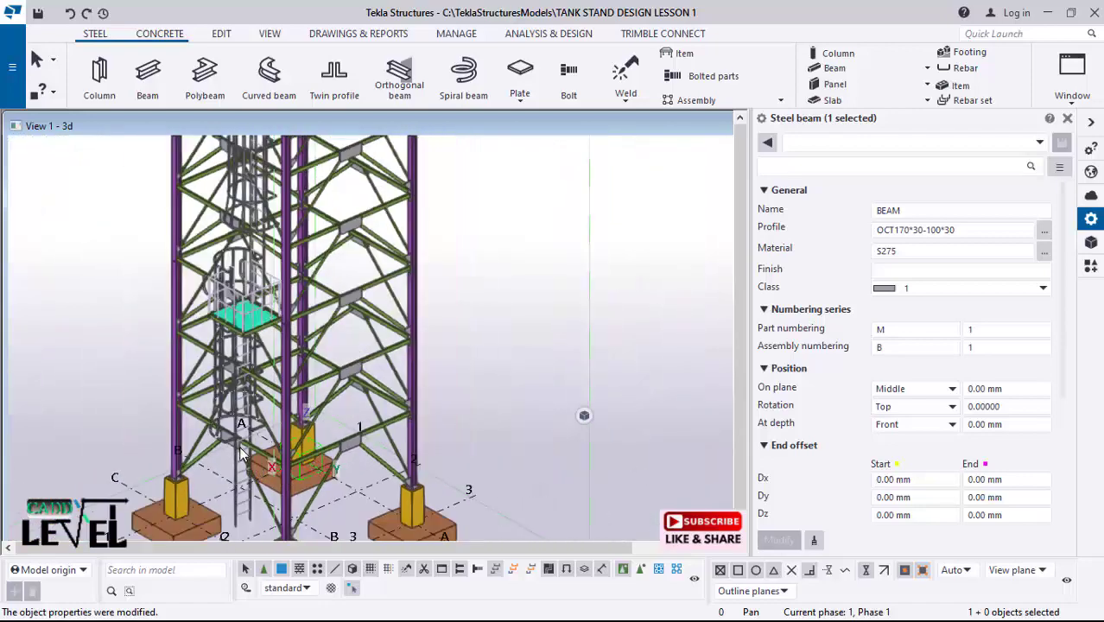
pyautogui.keyDown('ctrl'); pyautogui.moveTo(299, 466); pyautogui.dragTo(584, 432, button='middle'); pyautogui.keyUp('ctrl')
pyautogui.scroll(-8, 639, 395)
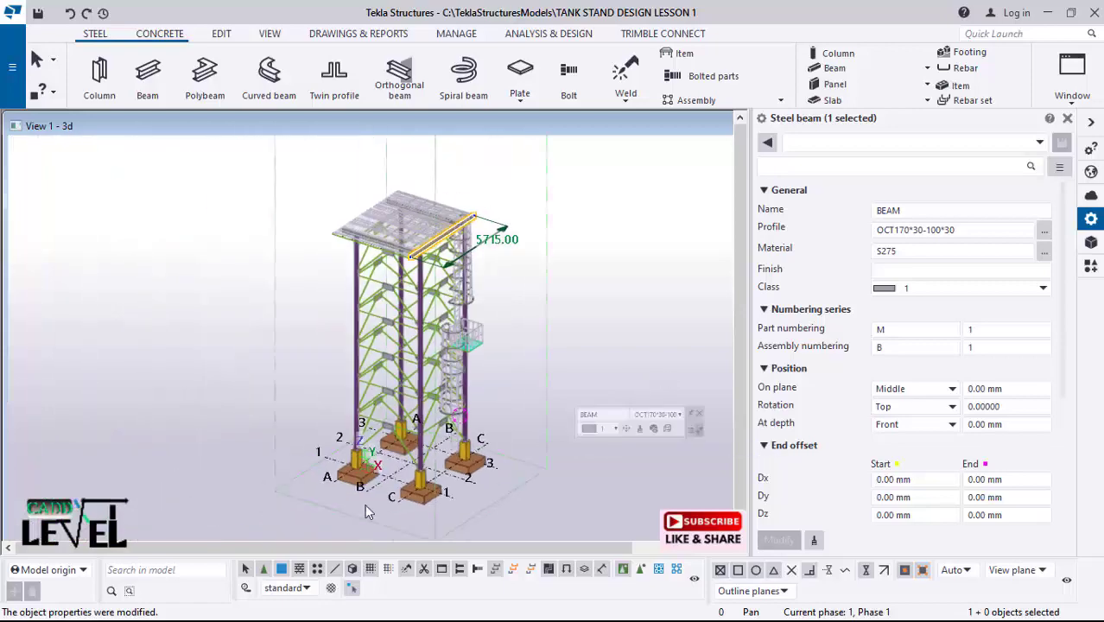
pyautogui.scroll(8, 365, 506)
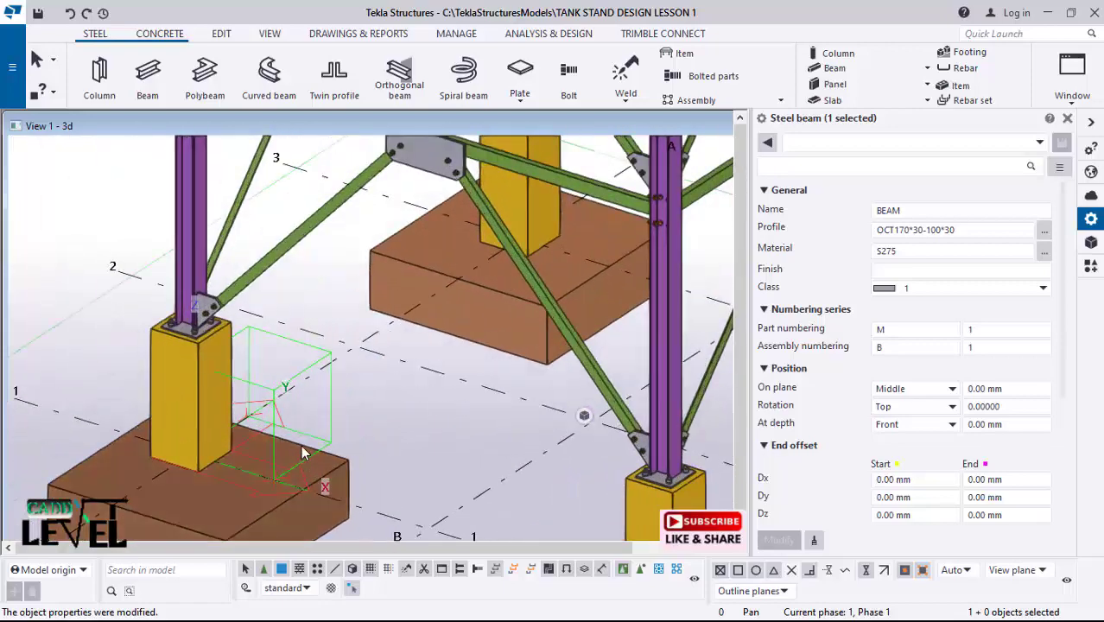
pyautogui.scroll(-8, 190, 480)
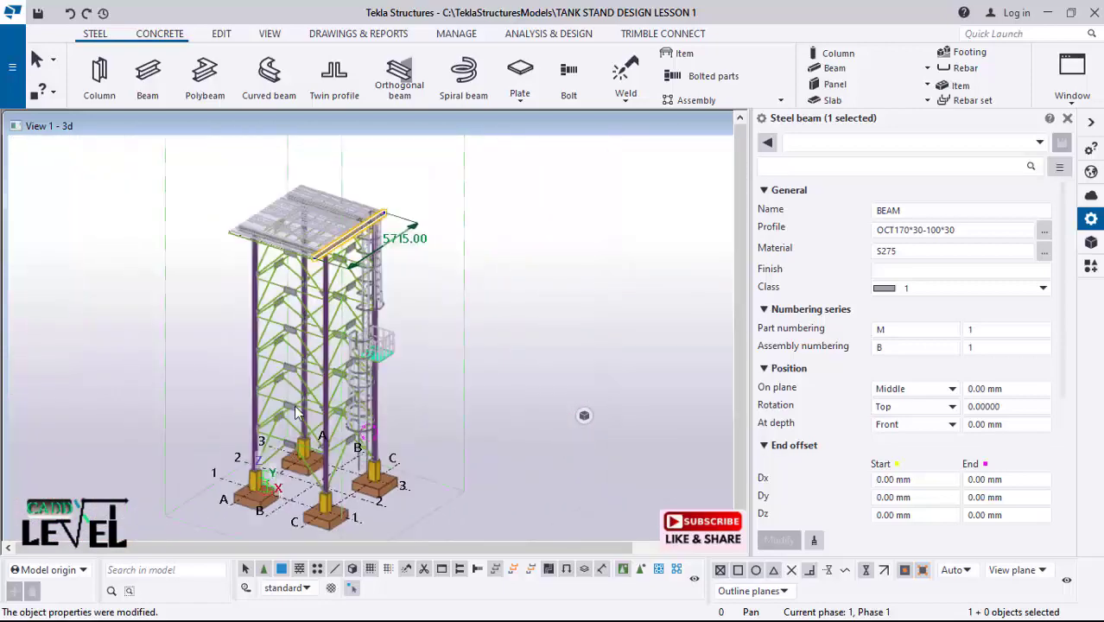
pyautogui.scroll(6, 236, 168)
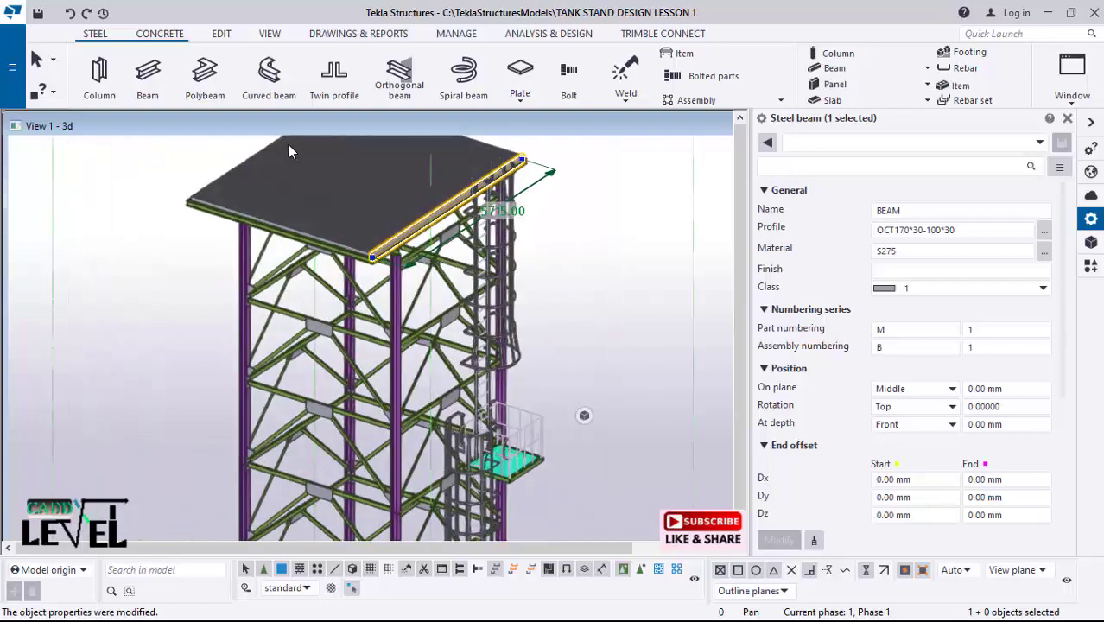
# Step: Set up a linear copy of the octagonal edge beam with dX 50 mm and 115 copies
pyautogui.rightClick(656, 205)
pyautogui.click(622, 216)
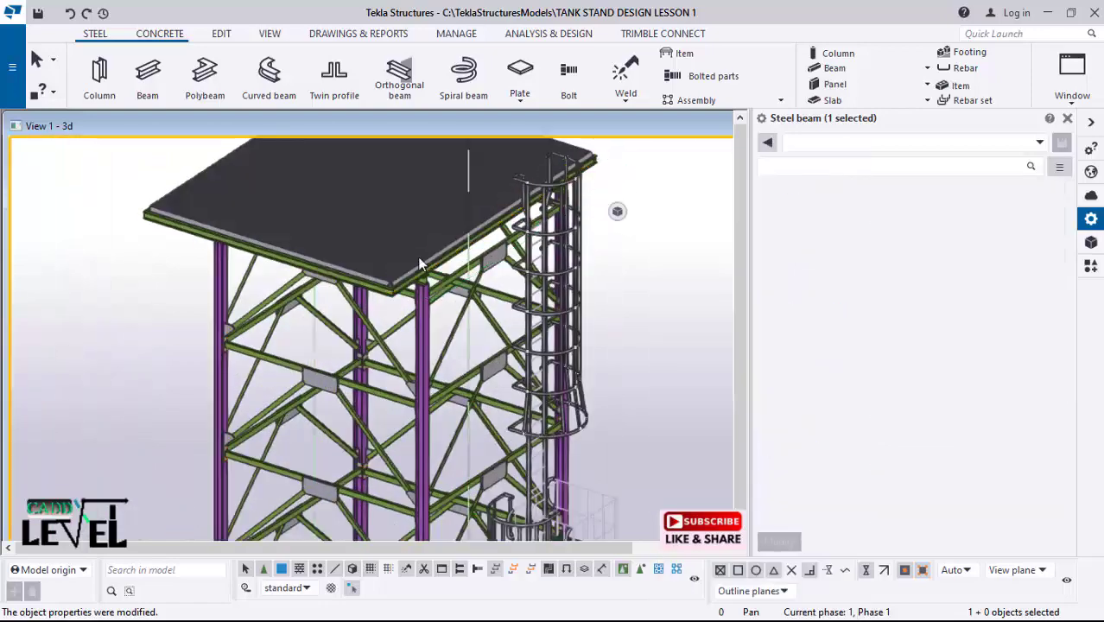
pyautogui.scroll(3, 419, 260)
pyautogui.scroll(6, 377, 293)
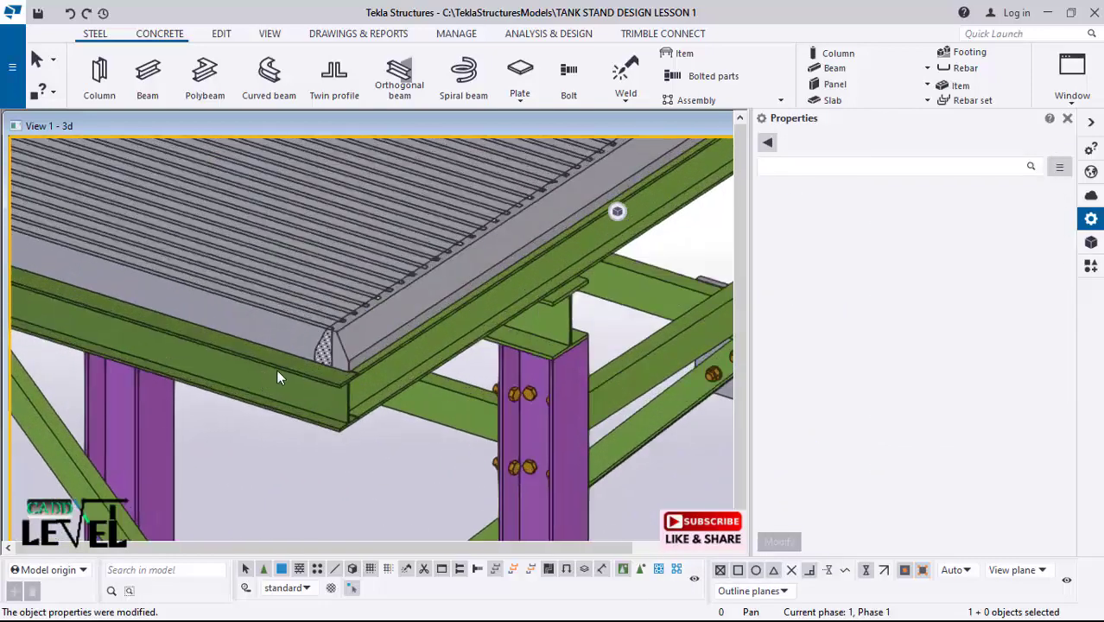
pyautogui.click(350, 347)
pyautogui.scroll(-8, 328, 363)
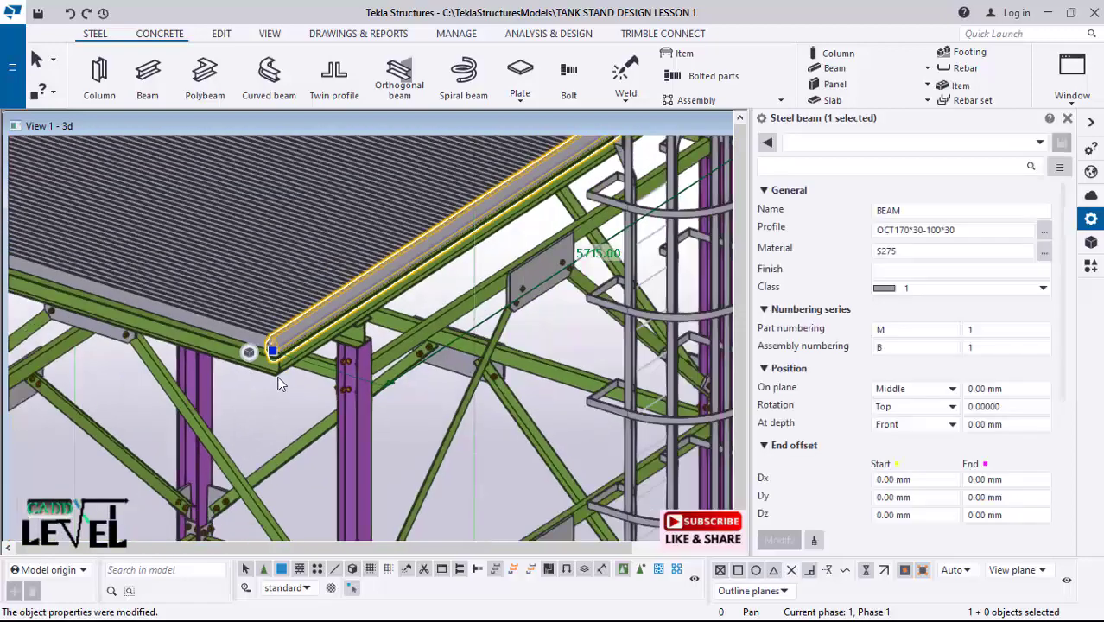
pyautogui.scroll(-3, 239, 384)
pyautogui.rightClick(524, 317)
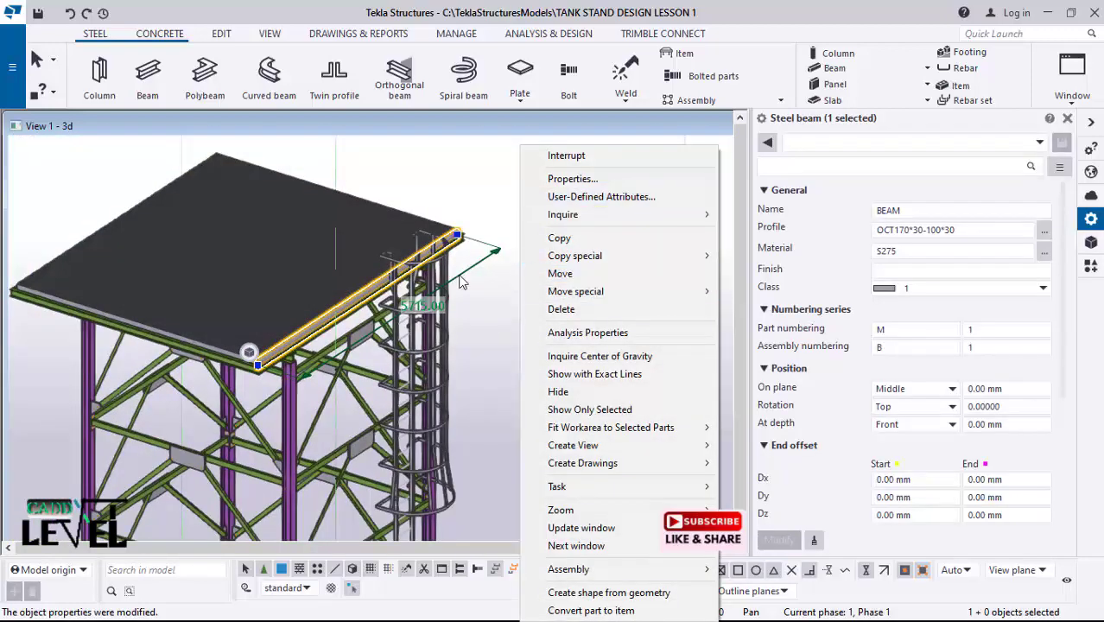
pyautogui.moveTo(666, 255)
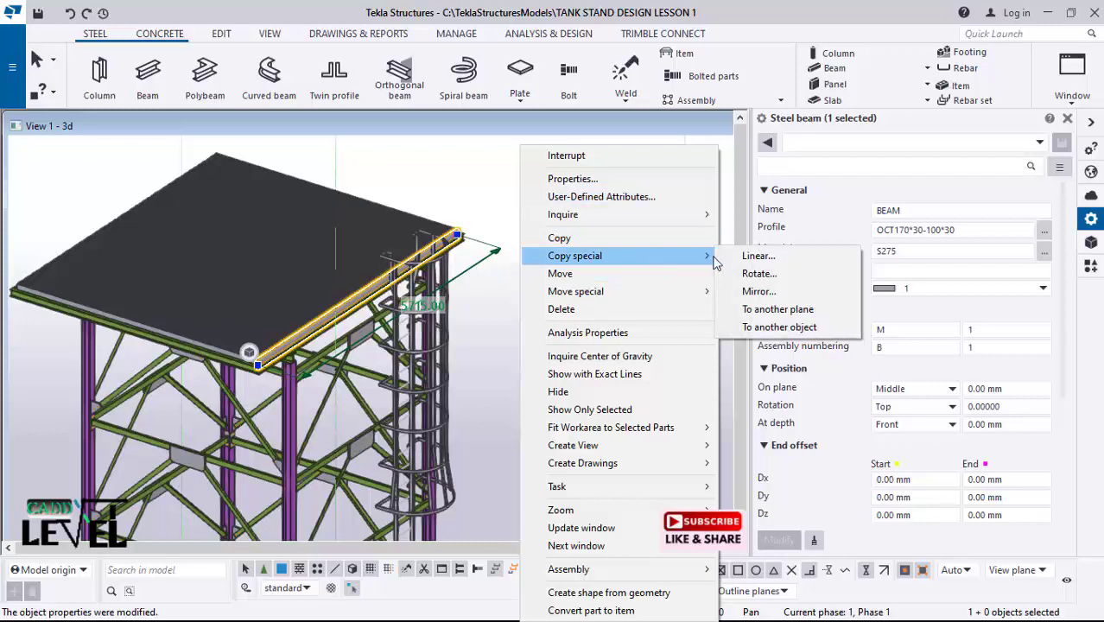
pyautogui.click(758, 257)
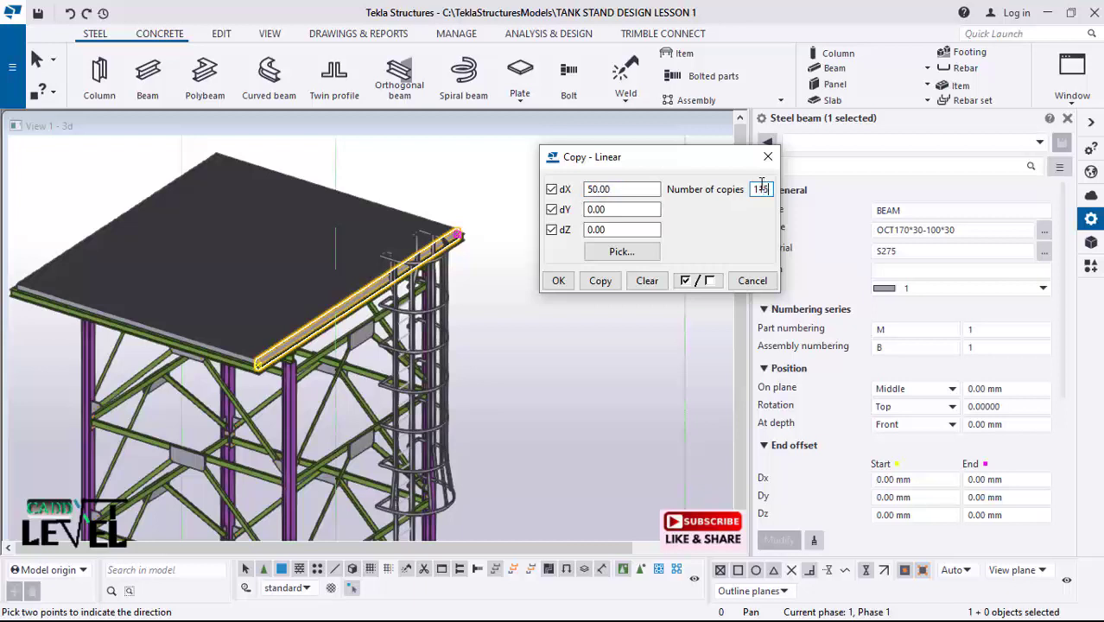
# Step: Try the linear copy at dX 50 mm without expanding the work area, and undo it
pyautogui.click(600, 281)
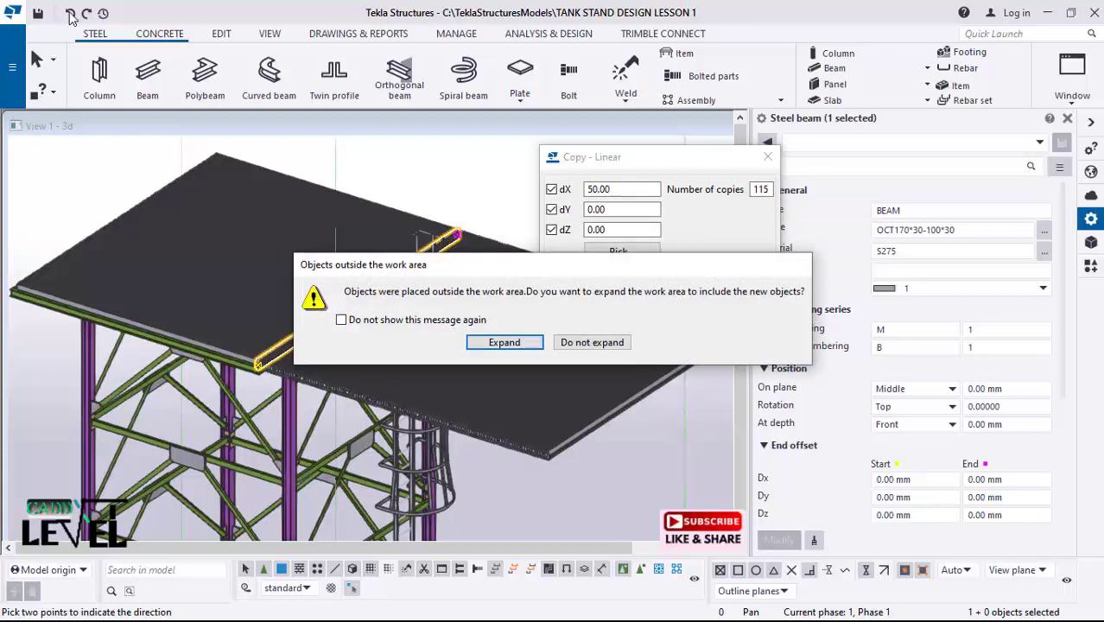
pyautogui.click(571, 343)
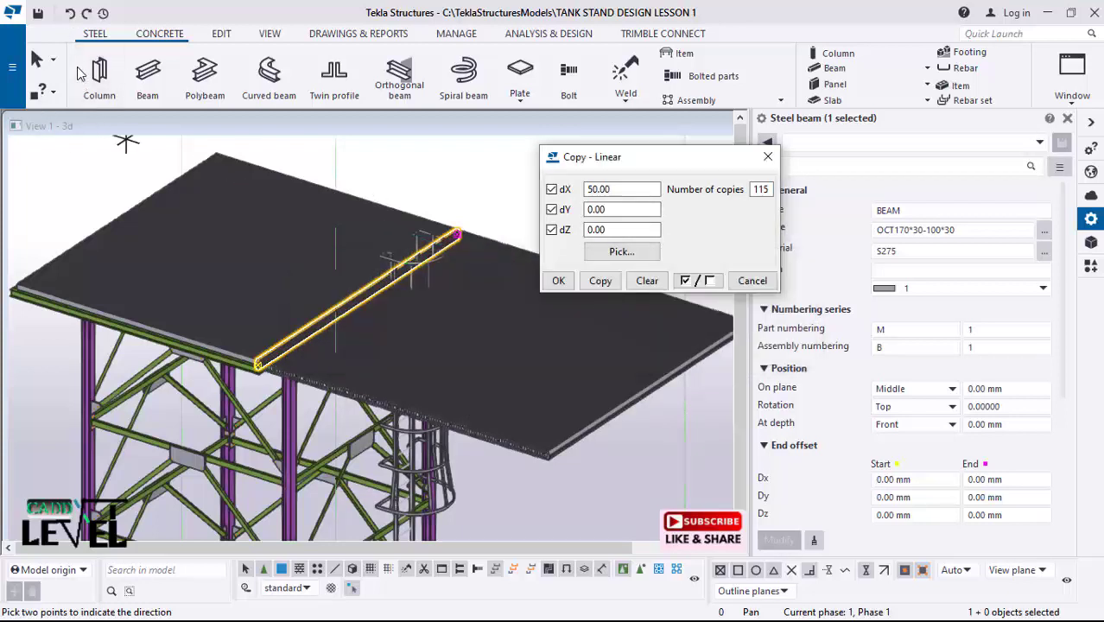
pyautogui.click(70, 13)
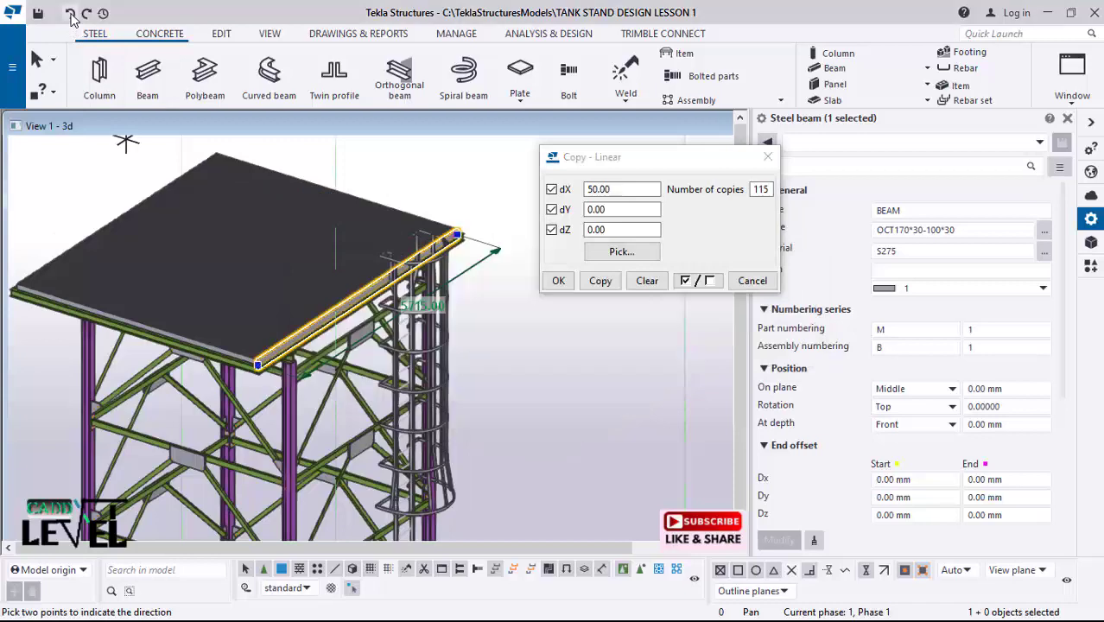
# Step: Copy the edge beam linearly across the platform with 115 copies at dX -50 mm, and end the copy command
pyautogui.click(589, 192)
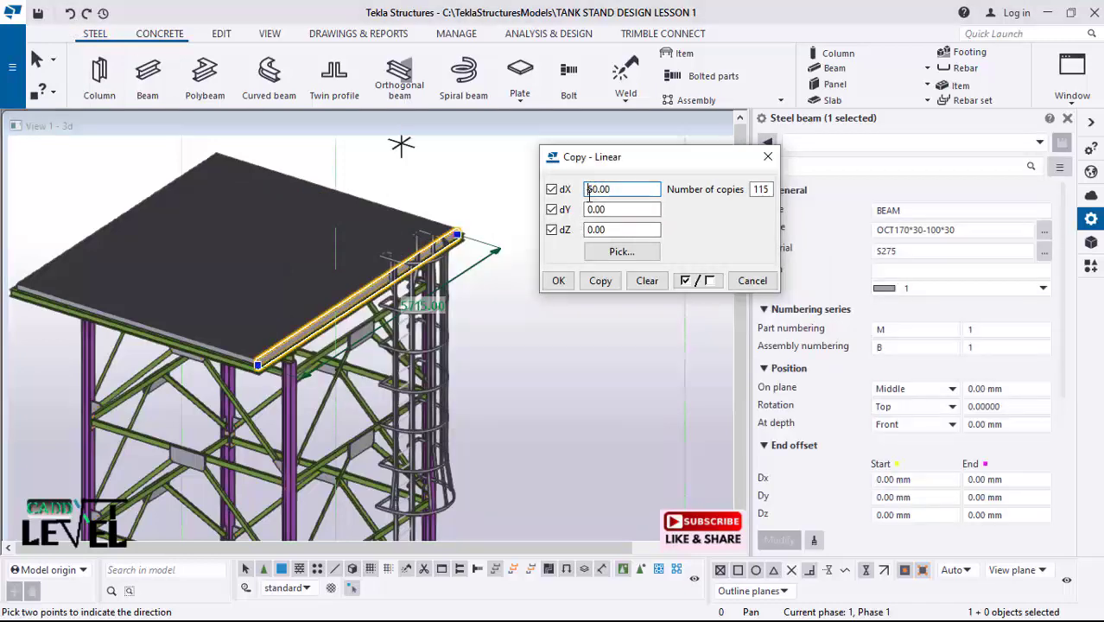
pyautogui.click(600, 282)
pyautogui.scroll(-3, 588, 389)
pyautogui.scroll(3, 159, 289)
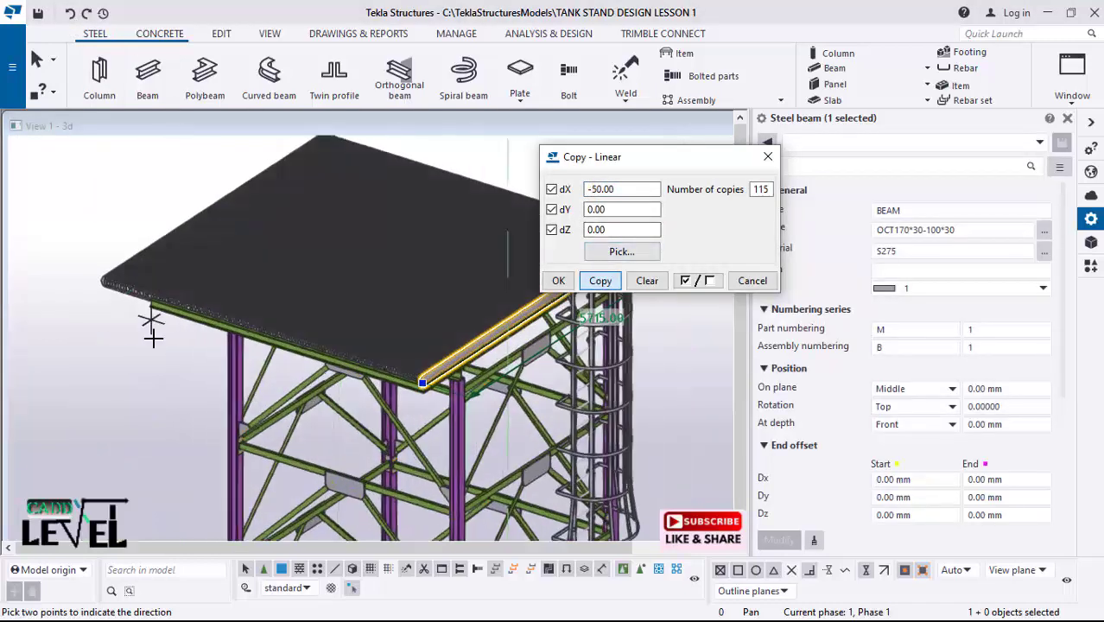
pyautogui.moveTo(170, 347); pyautogui.dragTo(292, 372, button='middle')
pyautogui.scroll(-5, 197, 371)
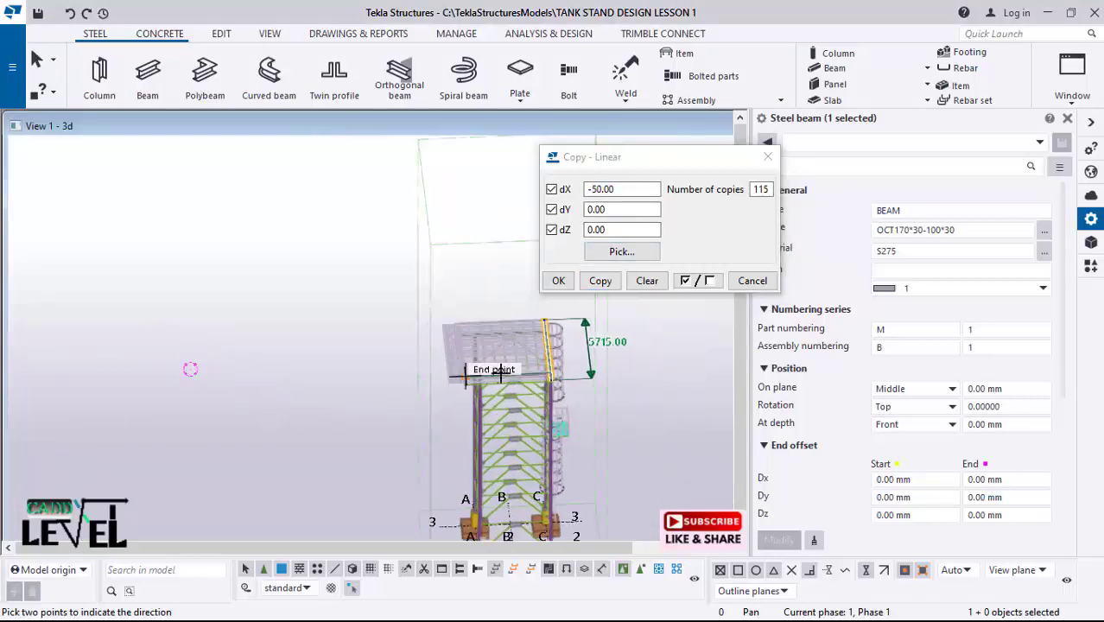
pyautogui.scroll(4, 559, 370)
pyautogui.moveTo(383, 378)
pyautogui.keyDown('ctrl'); pyautogui.mouseDown(button='middle')
pyautogui.moveTo(409, 365)
pyautogui.moveTo(390, 372)
pyautogui.mouseUp(button='middle'); pyautogui.keyUp('ctrl')
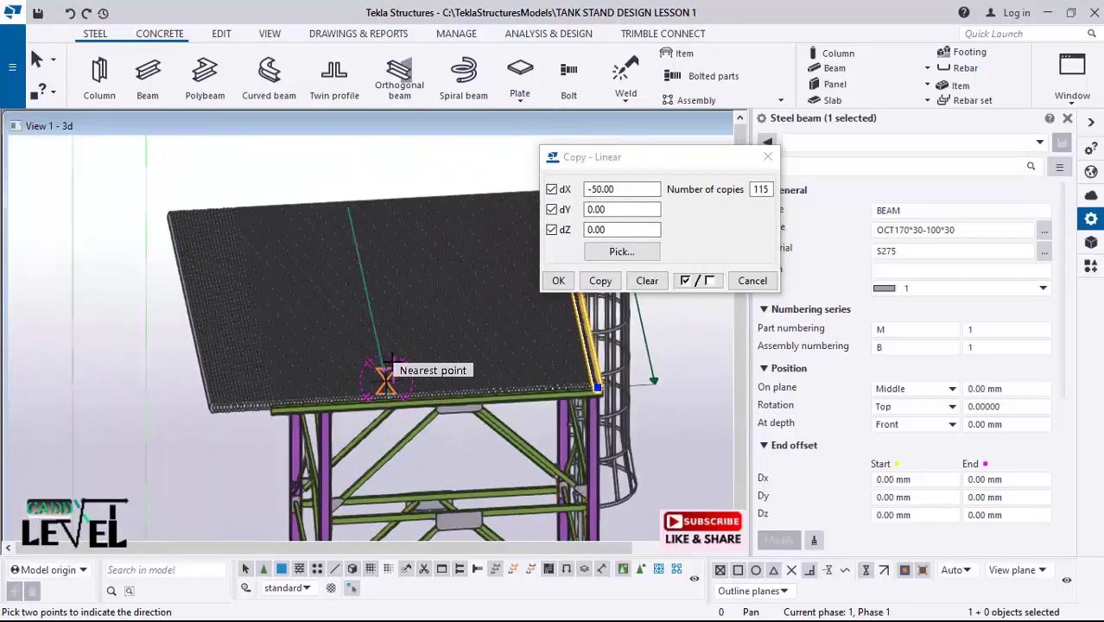
pyautogui.click(559, 282)
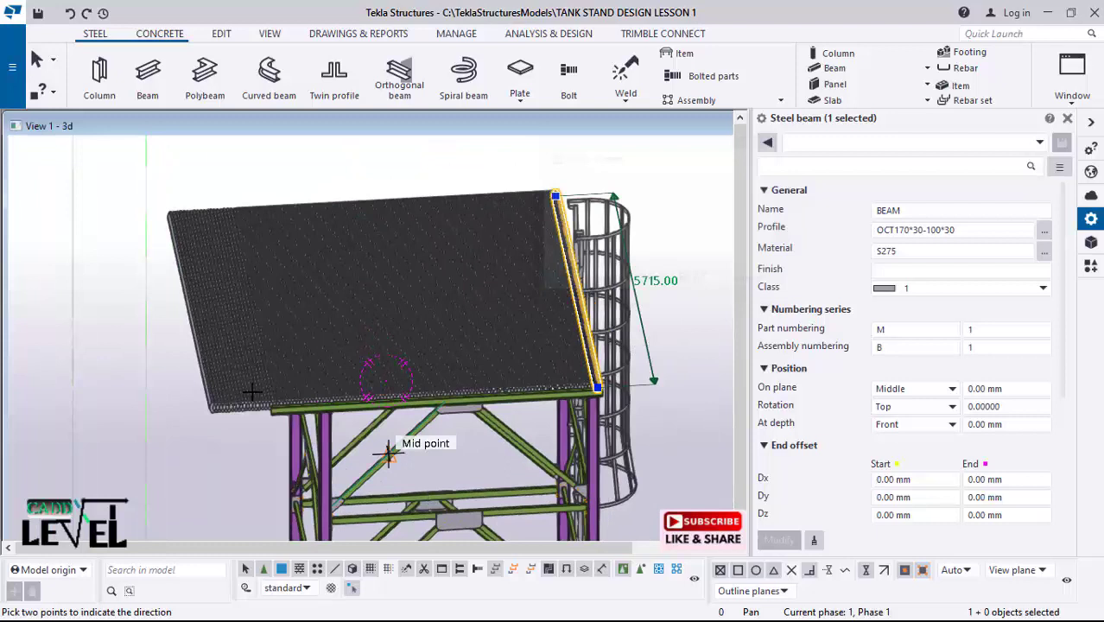
pyautogui.rightClick(54, 223)
pyautogui.click(95, 239)
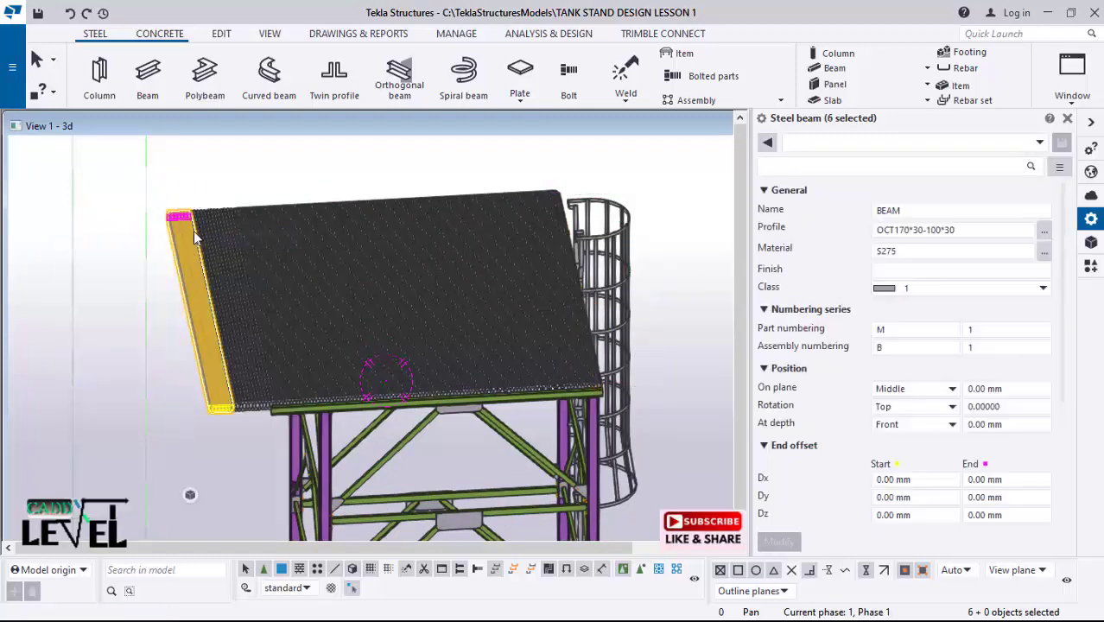
# Step: Delete the surplus beam copies overhanging the platform's far edge and check the remaining grating up close
pyautogui.rightClick(276, 152)
pyautogui.click(326, 257)
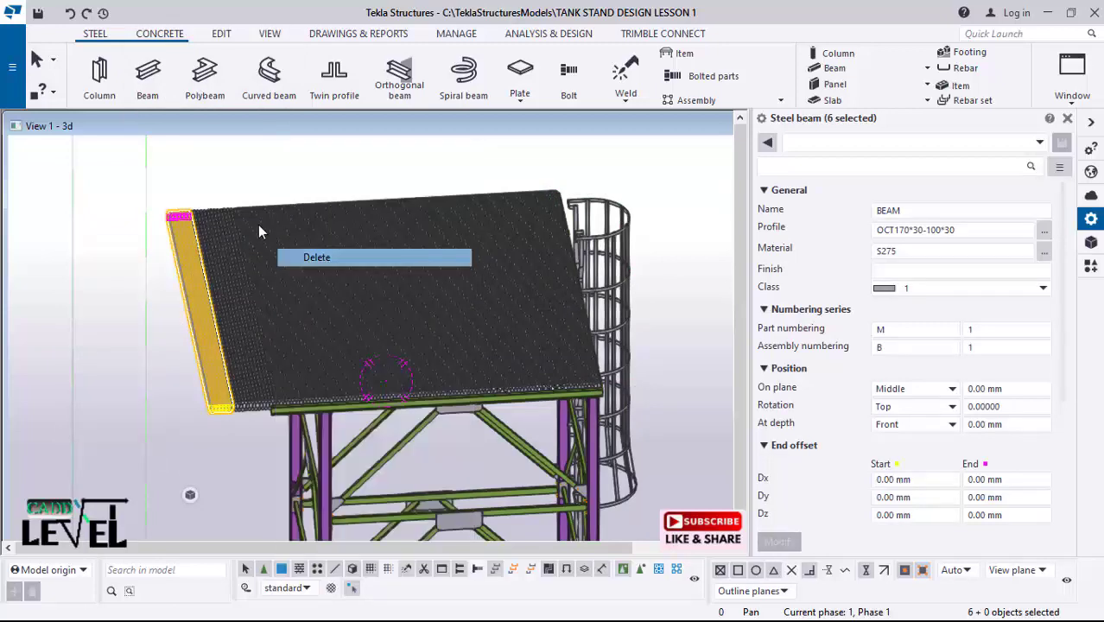
pyautogui.moveTo(157, 305); pyautogui.dragTo(159, 308)
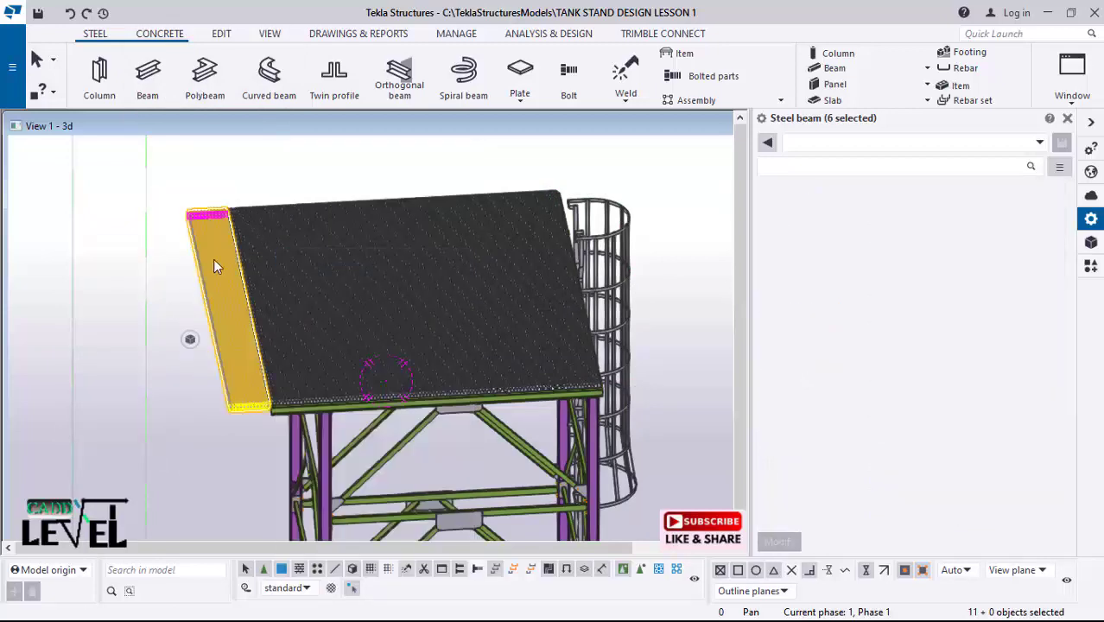
pyautogui.rightClick(256, 259)
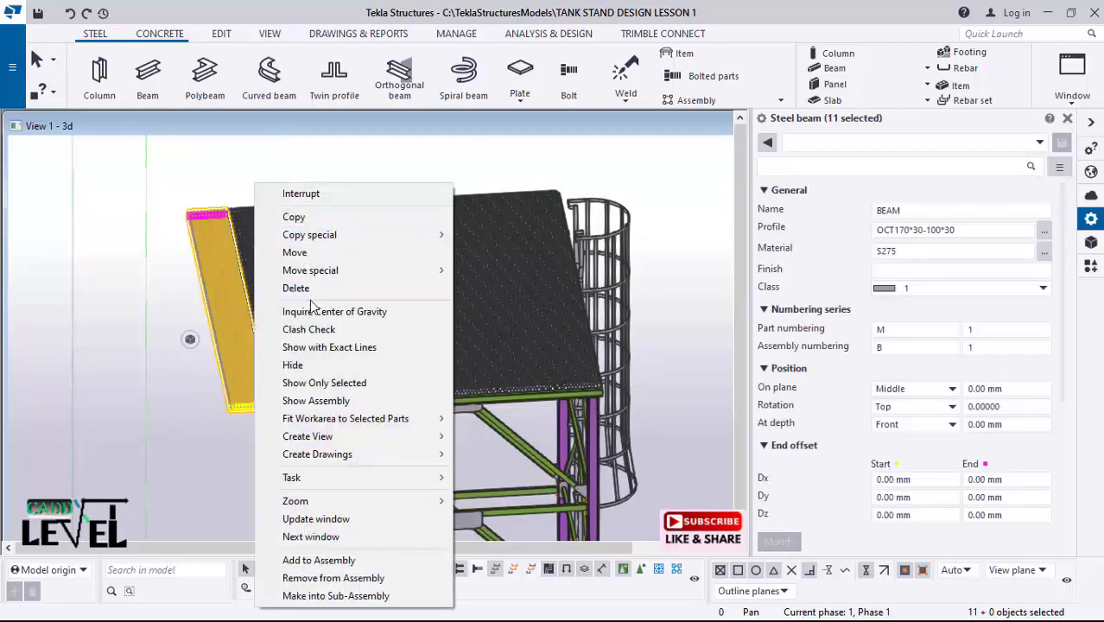
pyautogui.click(296, 287)
pyautogui.scroll(5, 233, 434)
pyautogui.scroll(8, 282, 495)
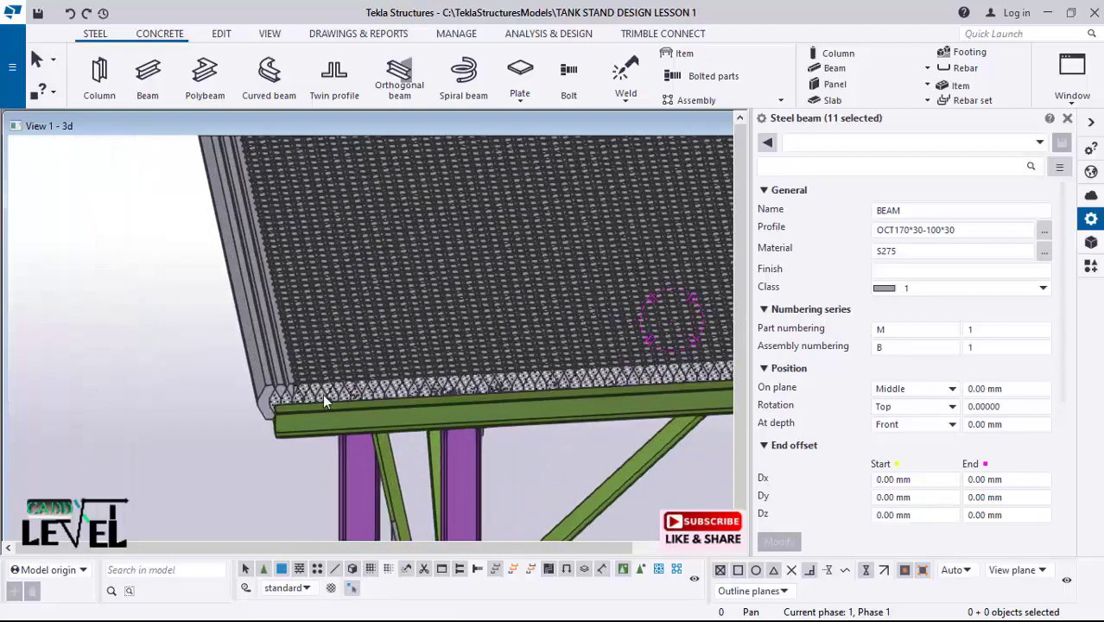
pyautogui.moveTo(367, 354)
pyautogui.keyDown('ctrl'); pyautogui.mouseDown(button='middle')
pyautogui.moveTo(380, 311)
pyautogui.moveTo(378, 444)
pyautogui.moveTo(365, 472)
pyautogui.moveTo(289, 382)
pyautogui.moveTo(208, 352)
pyautogui.moveTo(170, 294)
pyautogui.moveTo(482, 345)
pyautogui.mouseUp(button='middle'); pyautogui.keyUp('ctrl')
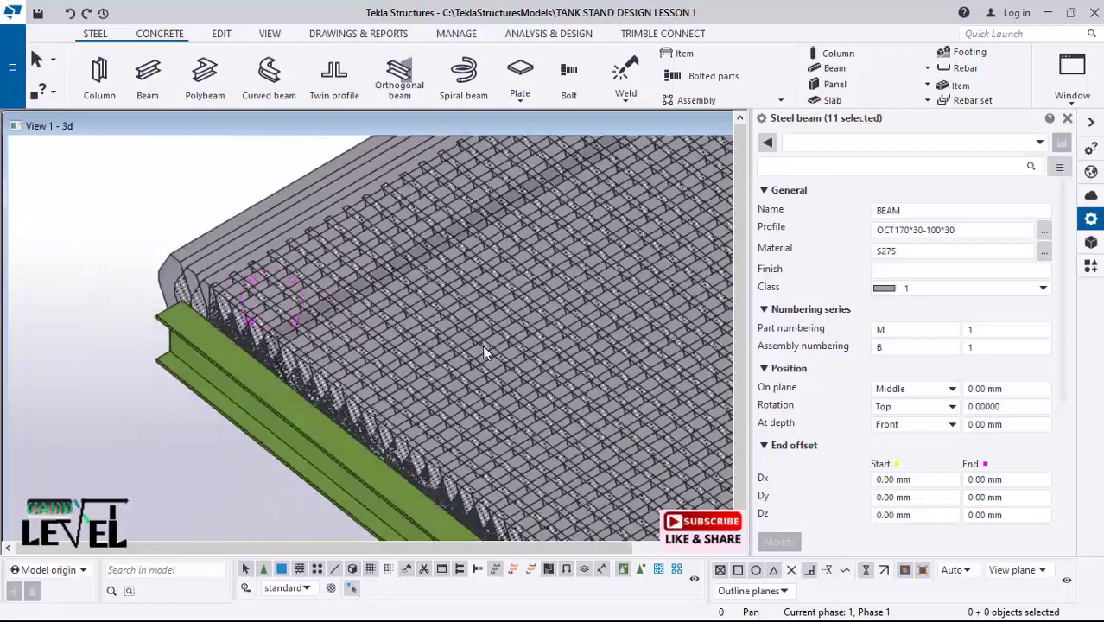
pyautogui.scroll(10, 452, 328)
pyautogui.scroll(3, 406, 292)
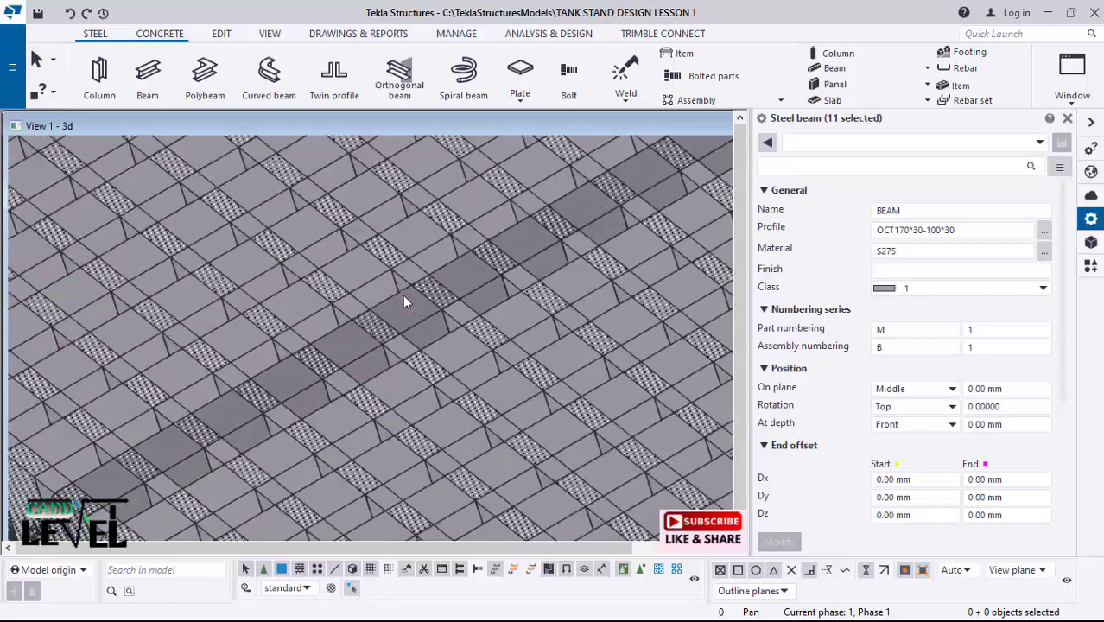
# Step: Examine the 50 mm beam grating up close and across the whole platform from several angles
pyautogui.scroll(-5, 349, 233)
pyautogui.scroll(-8, 285, 346)
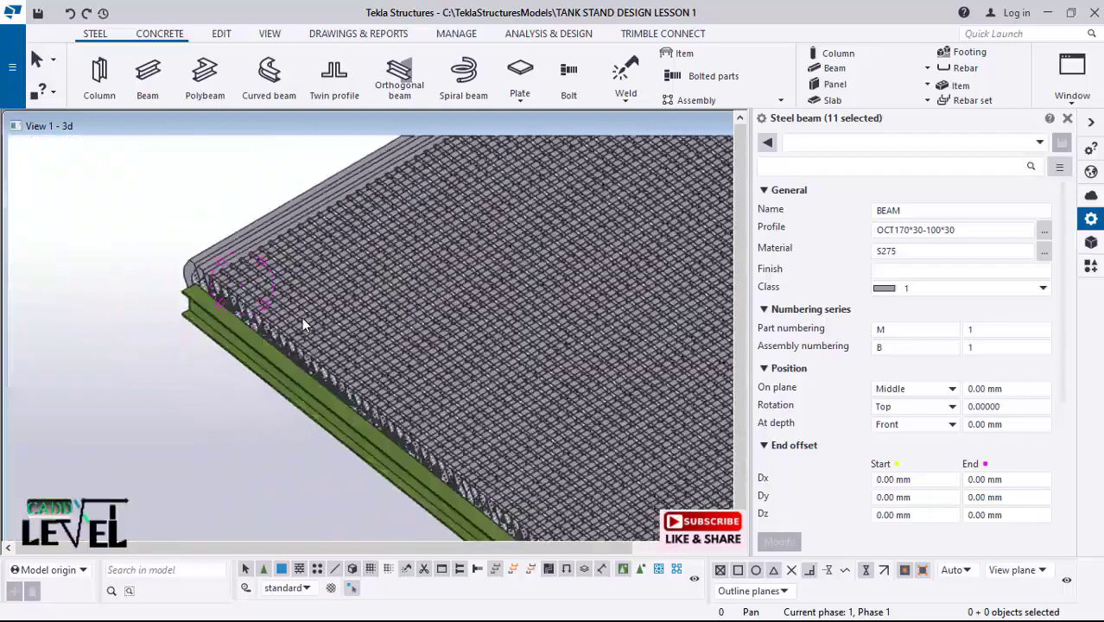
pyautogui.scroll(10, 553, 319)
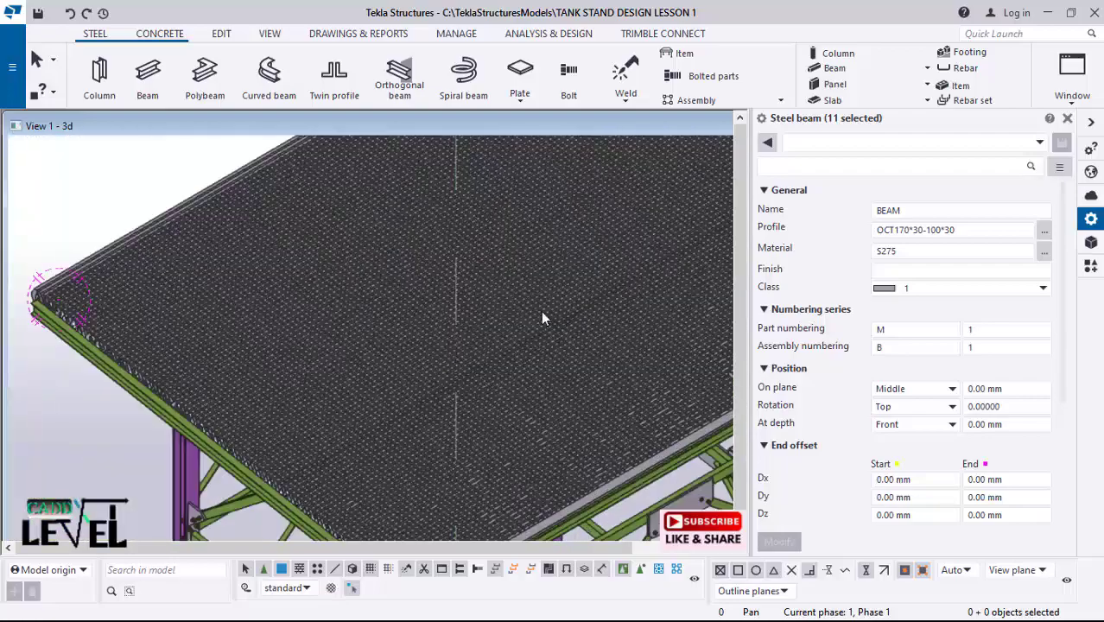
pyautogui.scroll(3, 438, 389)
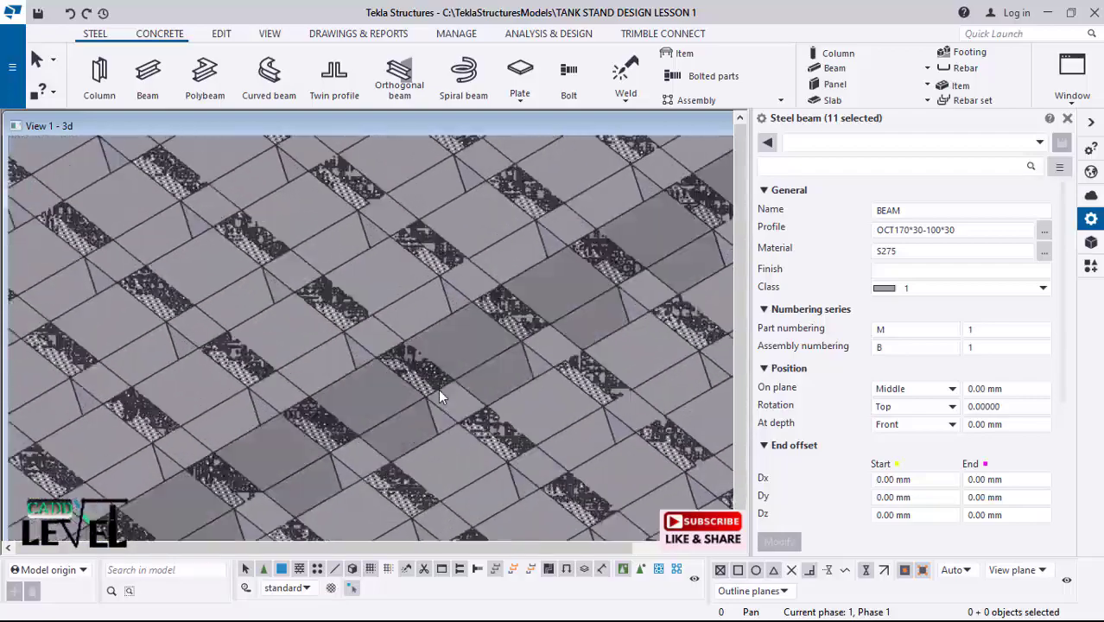
pyautogui.scroll(-3, 448, 293)
pyautogui.scroll(-8, 510, 283)
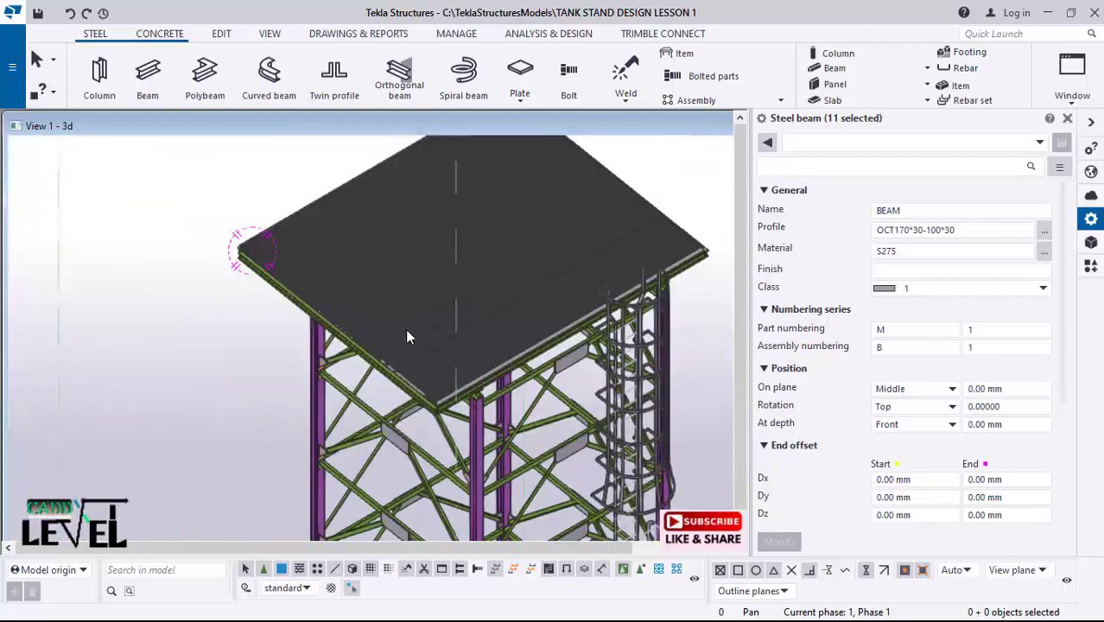
pyautogui.keyDown('ctrl'); pyautogui.moveTo(408, 337); pyautogui.dragTo(532, 299, button='middle'); pyautogui.keyUp('ctrl')
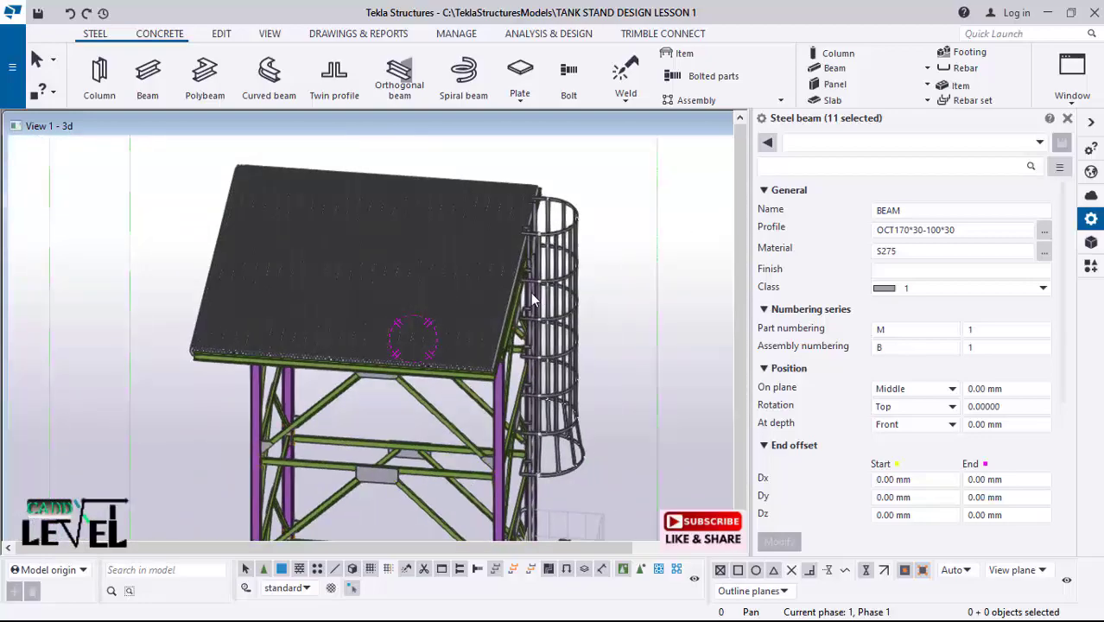
# Step: Undo the surplus beam deletions and the linear copy of the edge beam at 50 mm spacing
pyautogui.click(71, 15)
pyautogui.click(71, 14)
pyautogui.click(71, 15)
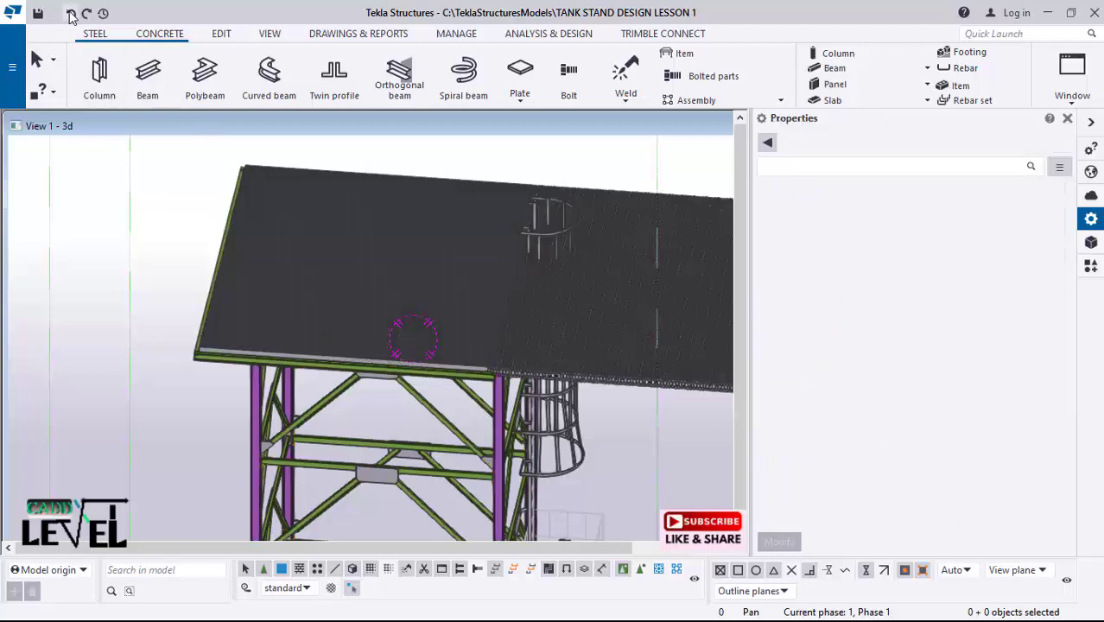
pyautogui.click(71, 15)
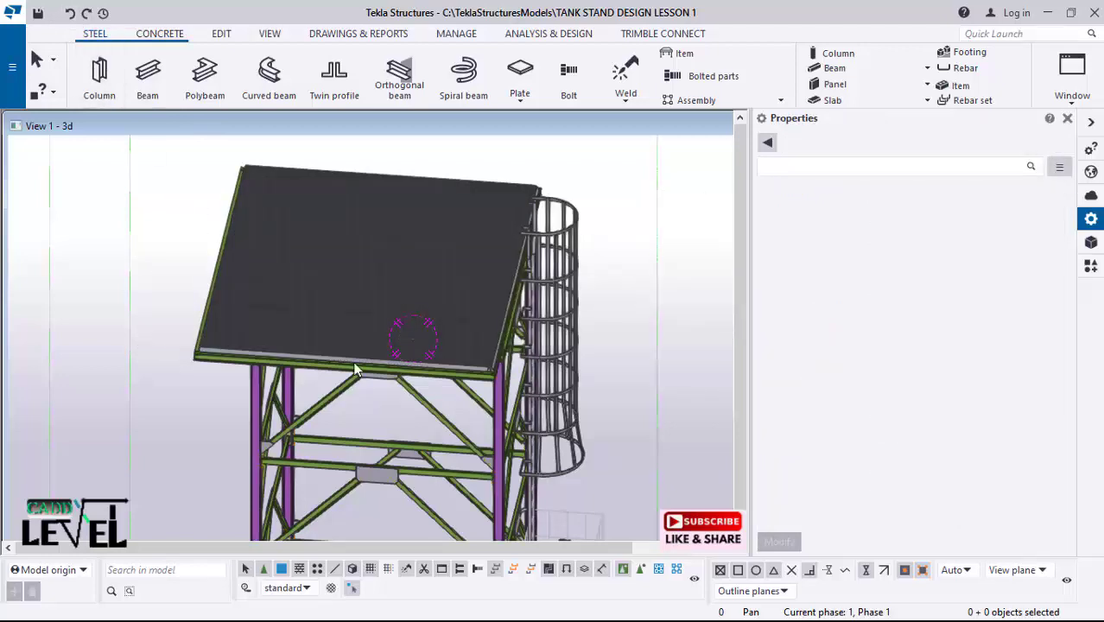
# Step: Copy the OCT150*30-100*30 edge beam linearly across the platform with 105 copies at dX -150 mm, without expanding the work area
pyautogui.scroll(8, 579, 380)
pyautogui.scroll(6, 566, 428)
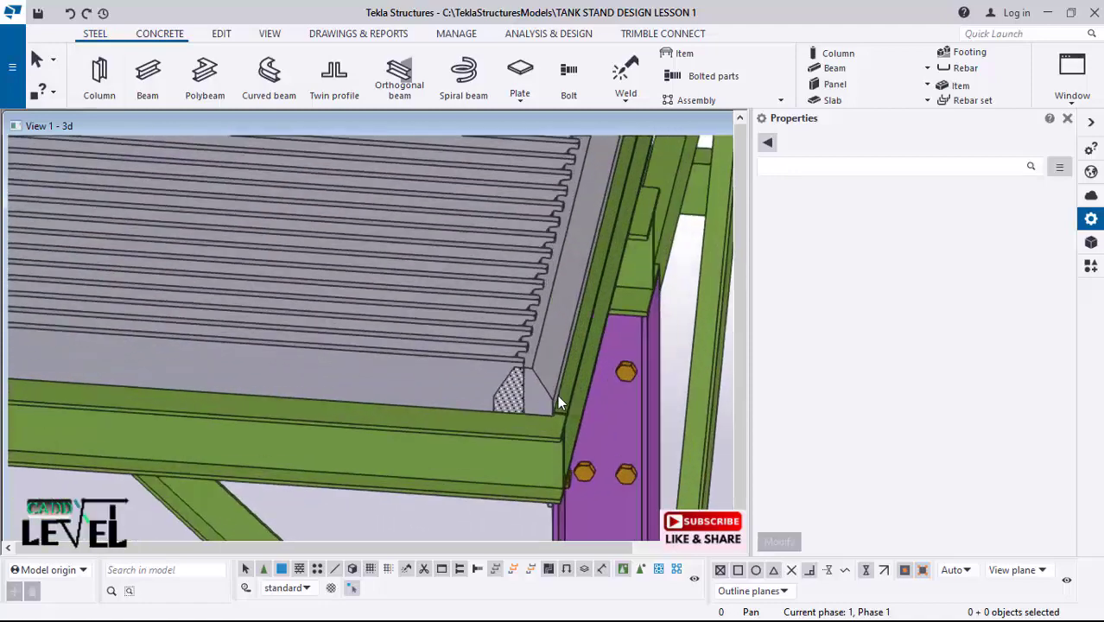
pyautogui.scroll(-5, 518, 371)
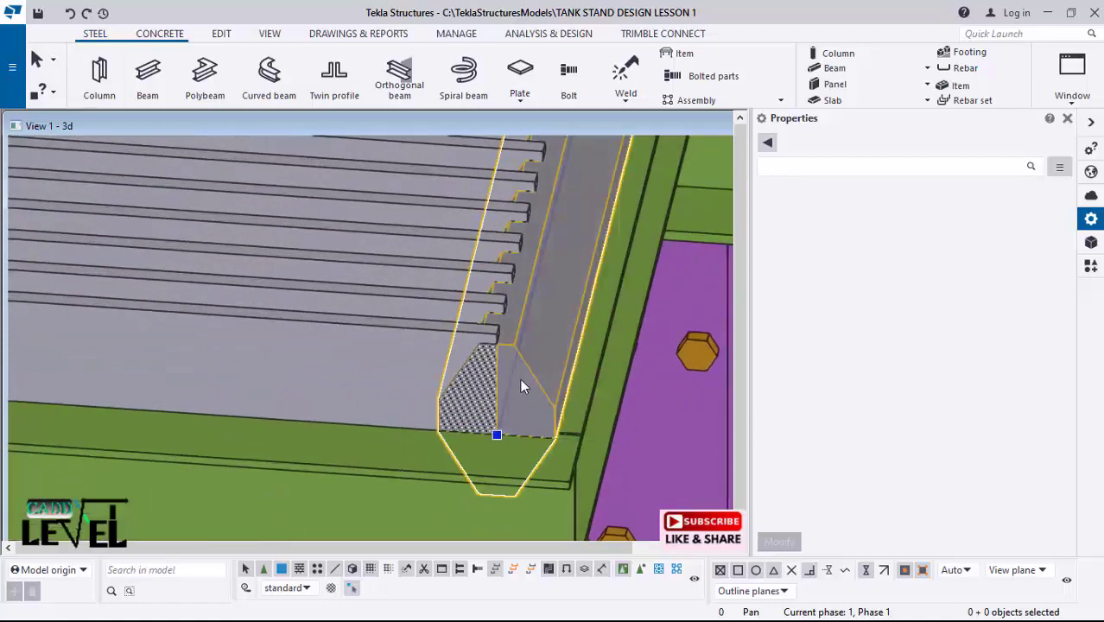
pyautogui.click(334, 274)
pyautogui.rightClick(341, 275)
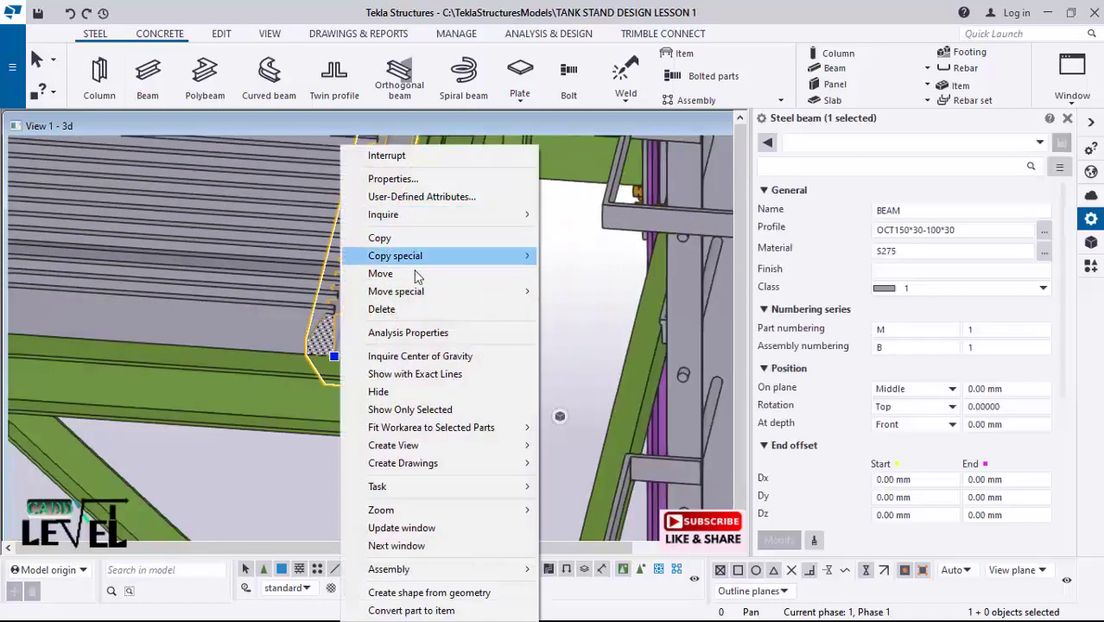
pyautogui.moveTo(462, 264)
pyautogui.click(575, 257)
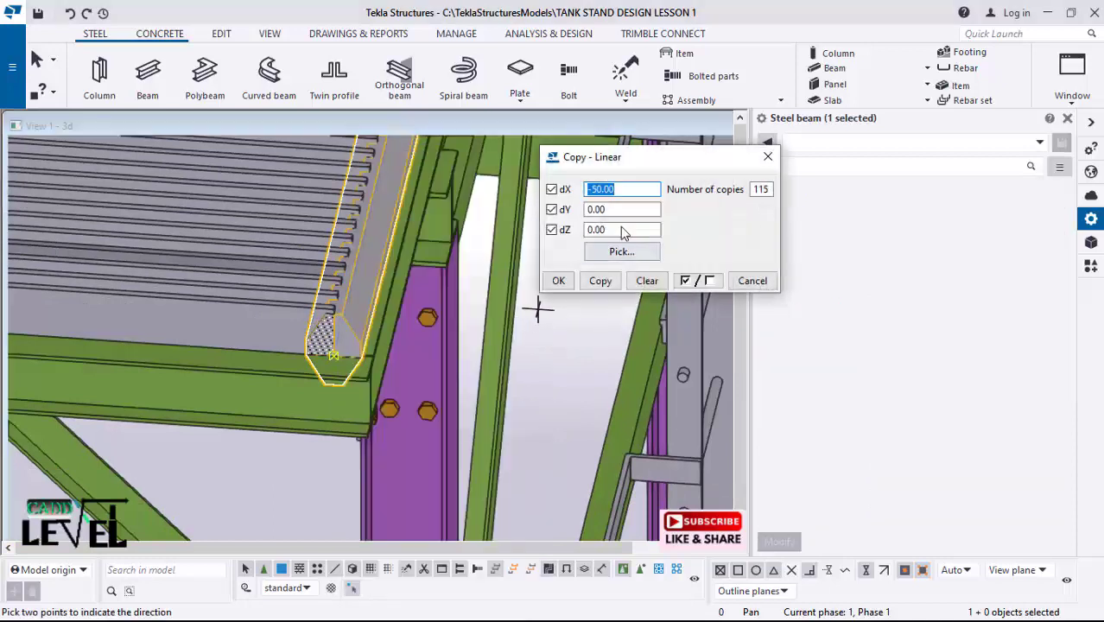
pyautogui.doubleClick(614, 190)
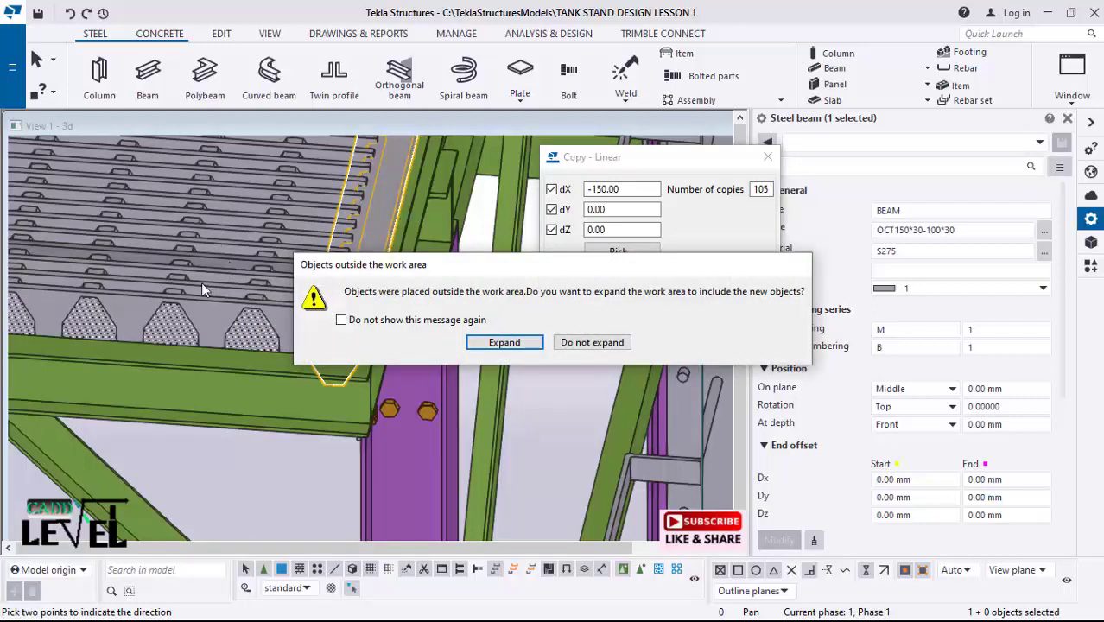
pyautogui.click(590, 343)
# Step: Examine the openings and overall coverage of the 150 mm grating, and end the linear copy
pyautogui.scroll(5, 222, 266)
pyautogui.moveTo(346, 286); pyautogui.dragTo(292, 425, button='middle')
pyautogui.scroll(-8, 316, 381)
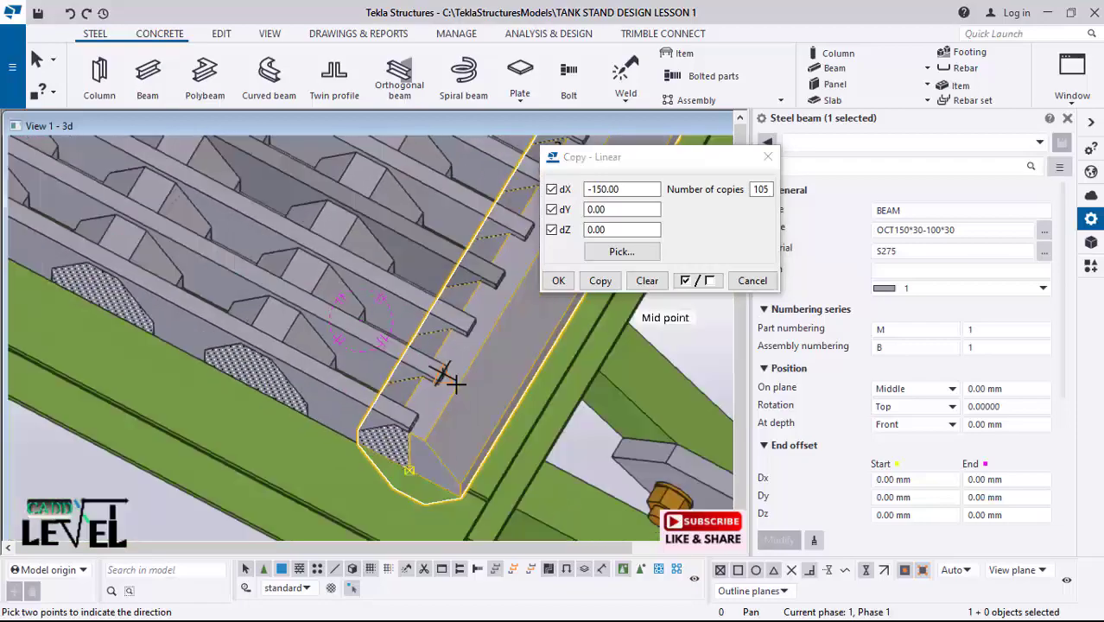
pyautogui.scroll(-6, 382, 370)
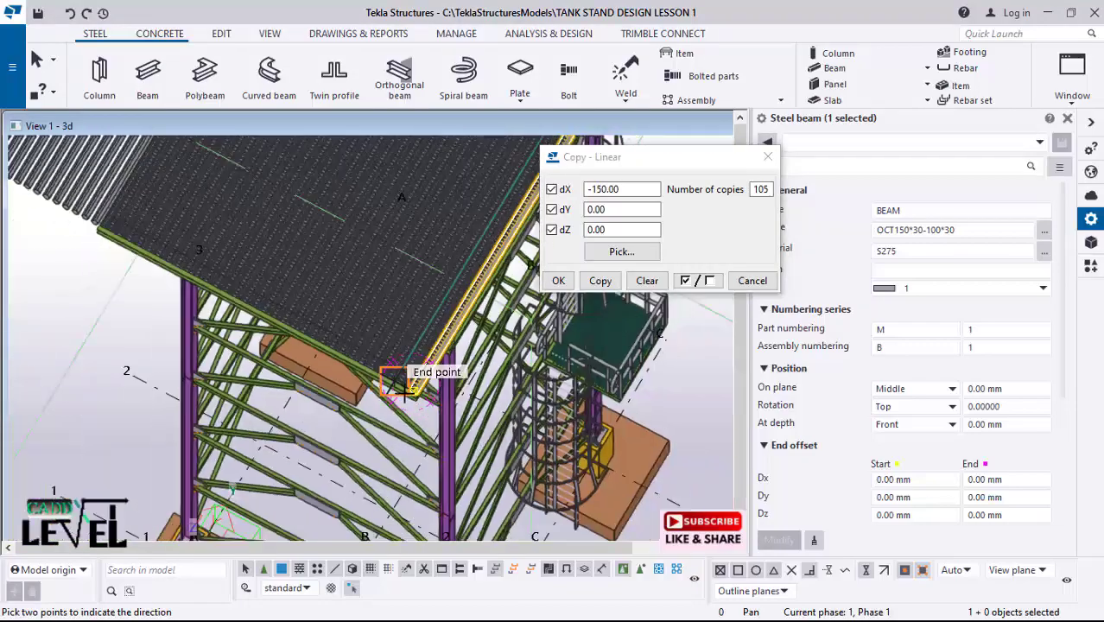
pyautogui.scroll(-2, 363, 427)
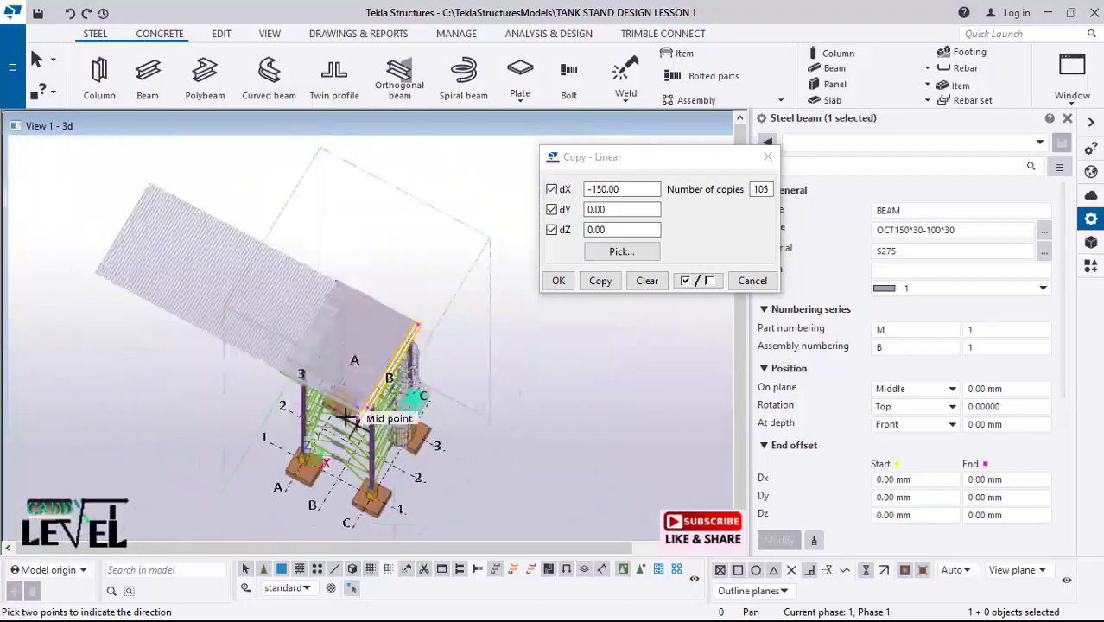
pyautogui.scroll(6, 345, 377)
pyautogui.scroll(6, 354, 384)
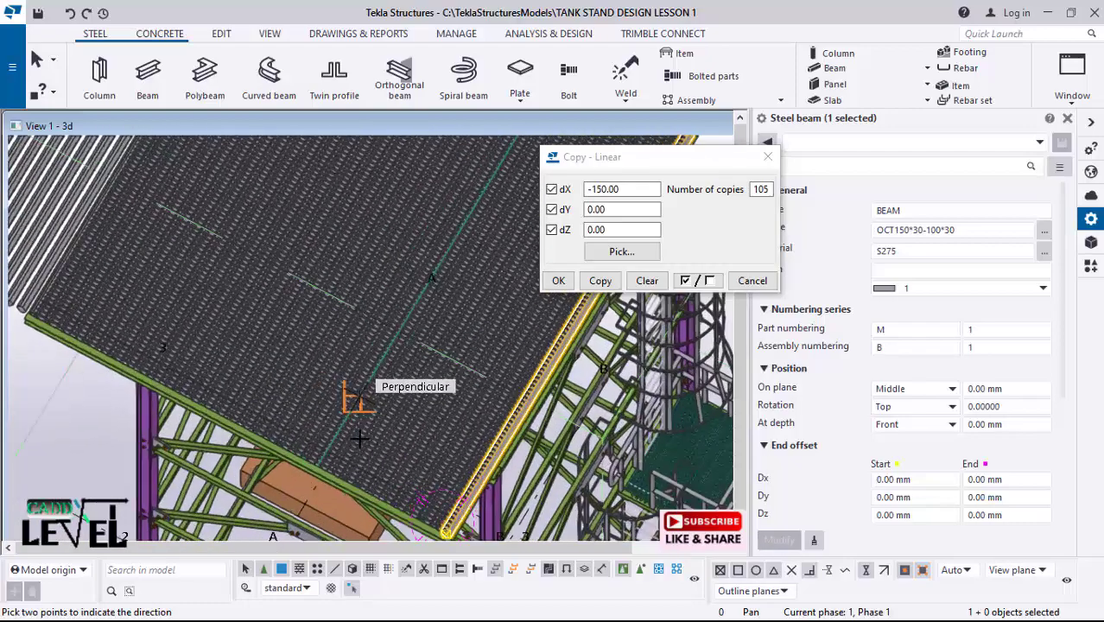
pyautogui.scroll(6, 339, 432)
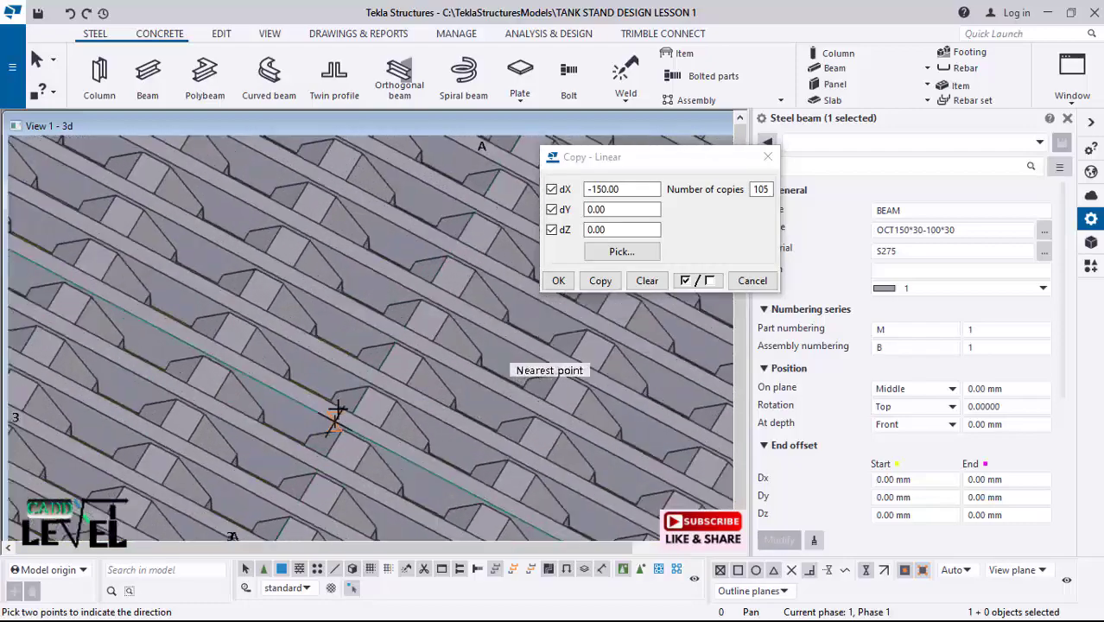
pyautogui.moveTo(360, 327); pyautogui.dragTo(364, 389, button='middle')
pyautogui.scroll(-6, 365, 389)
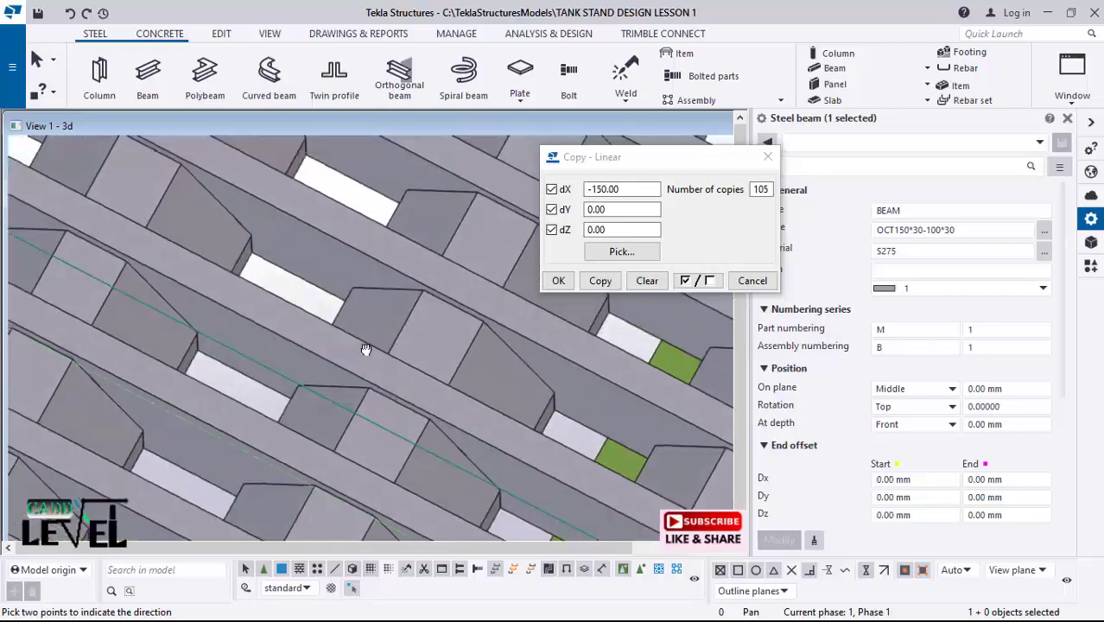
pyautogui.scroll(-10, 408, 300)
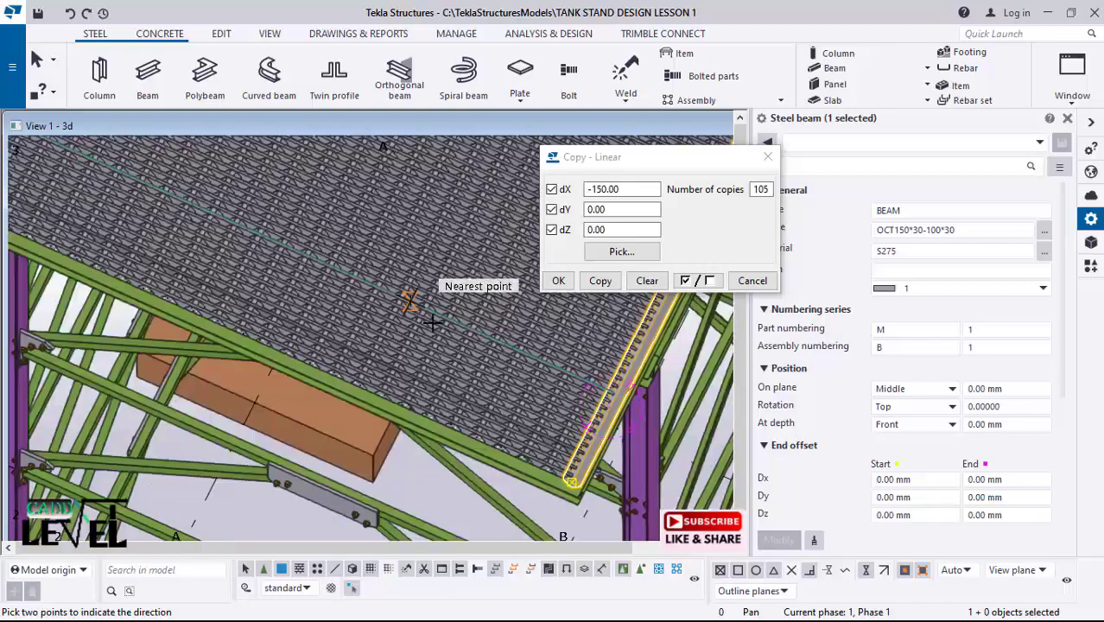
pyautogui.scroll(-2, 436, 432)
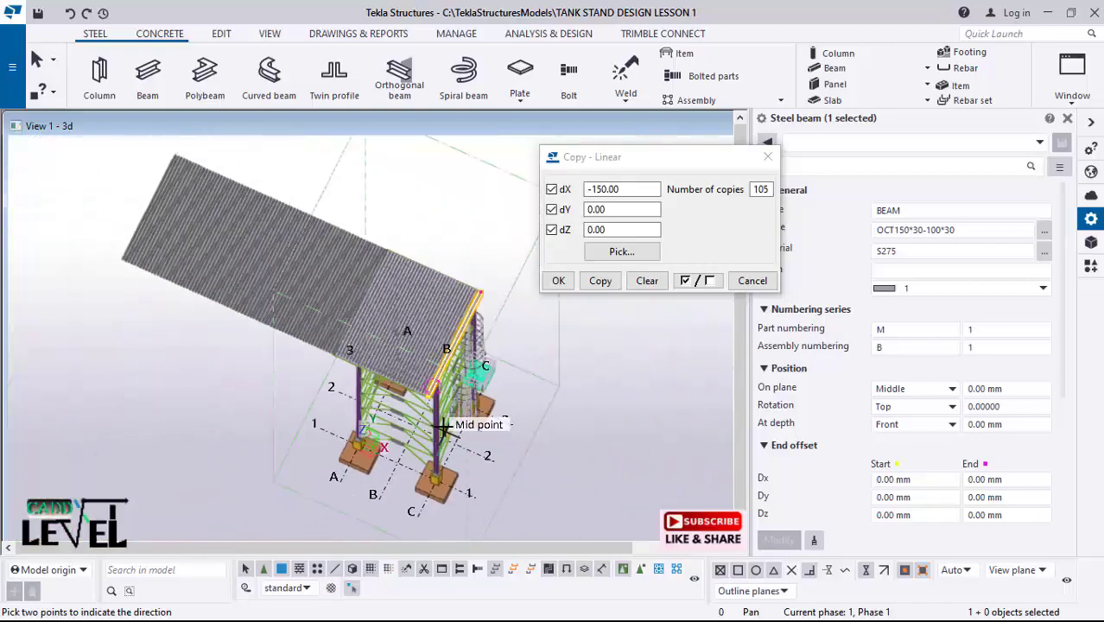
pyautogui.click(559, 281)
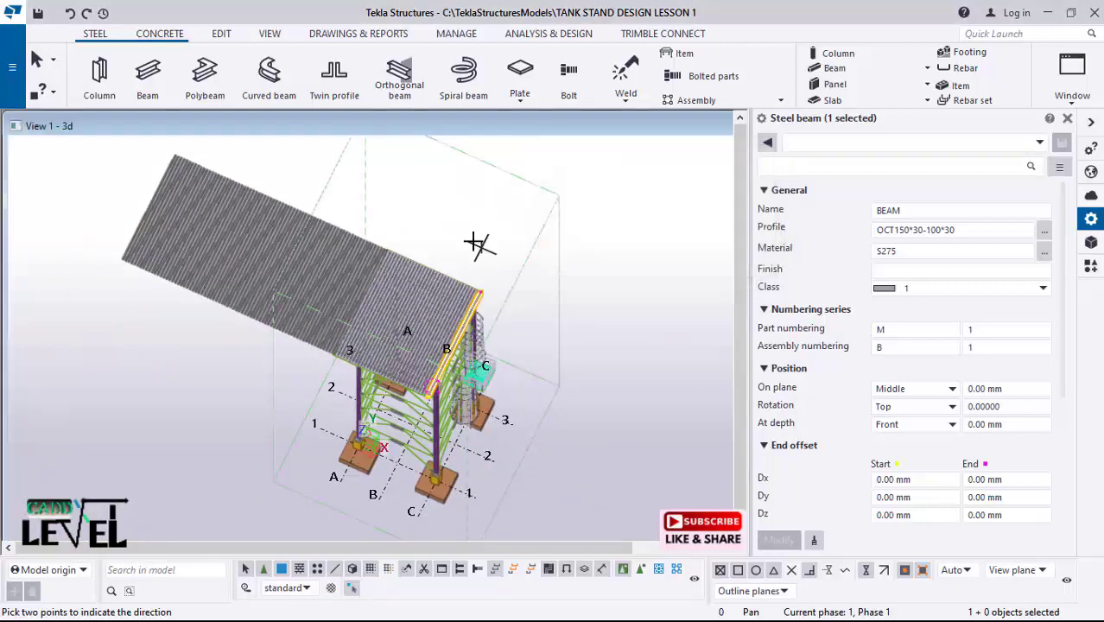
# Step: Delete the two groups of surplus beam copies overhanging beyond the platform's far edge
pyautogui.moveTo(321, 167); pyautogui.dragTo(74, 313)
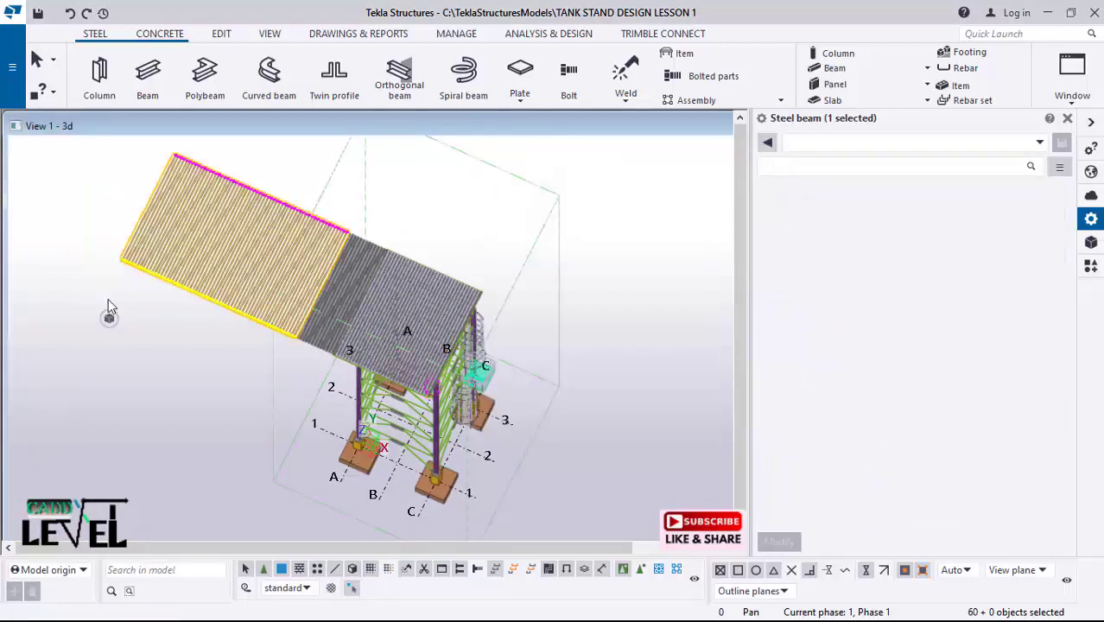
pyautogui.rightClick(446, 199)
pyautogui.click(488, 297)
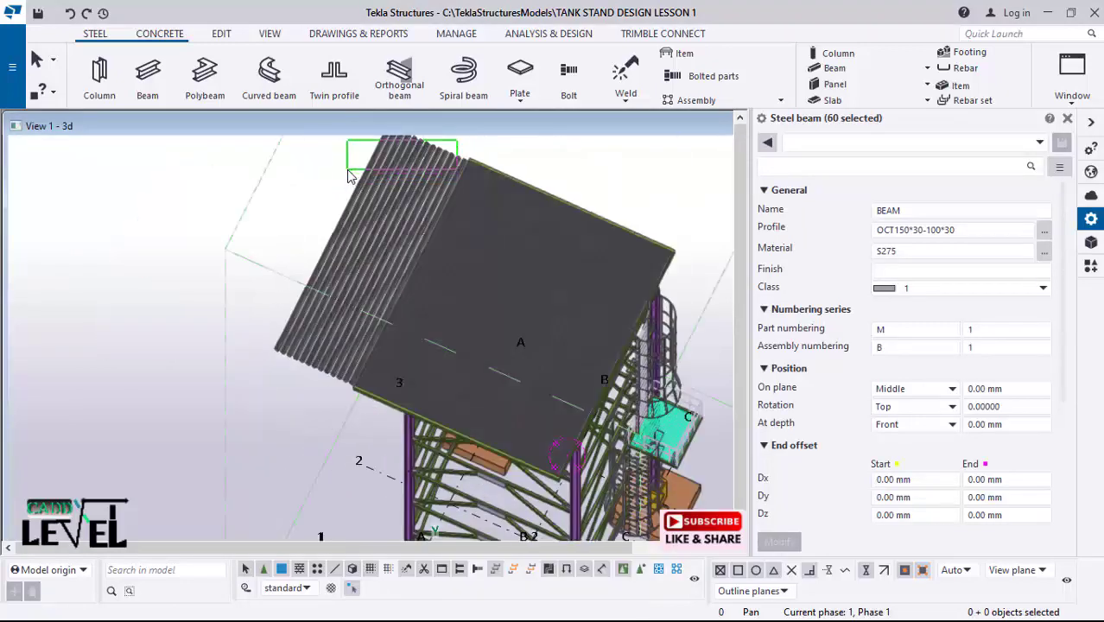
pyautogui.moveTo(349, 177); pyautogui.dragTo(303, 188)
pyautogui.rightClick(303, 186)
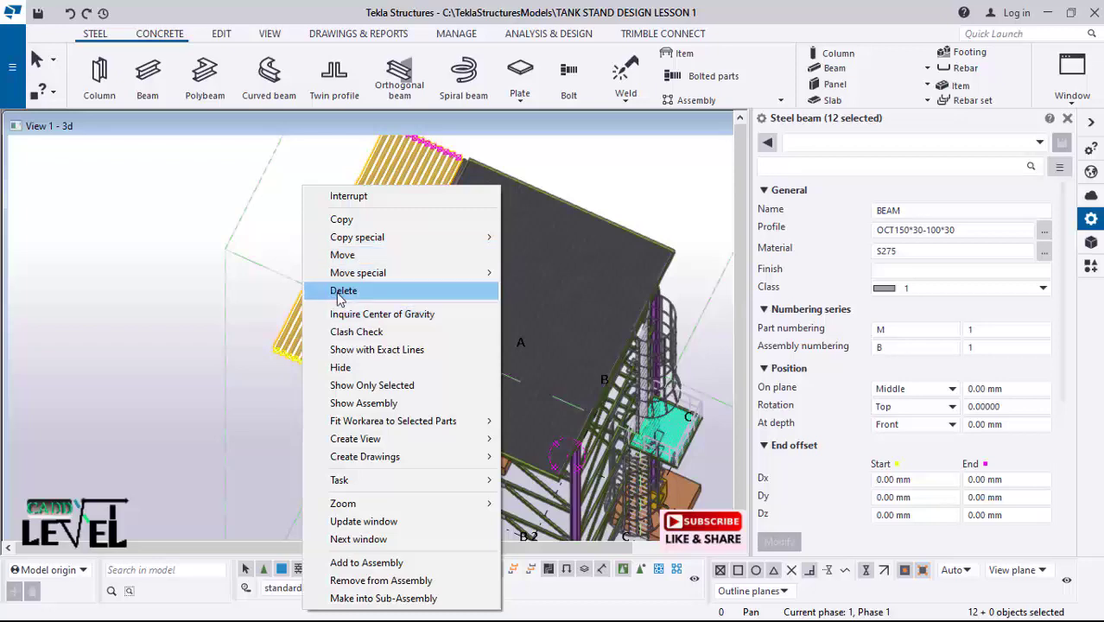
pyautogui.click(343, 291)
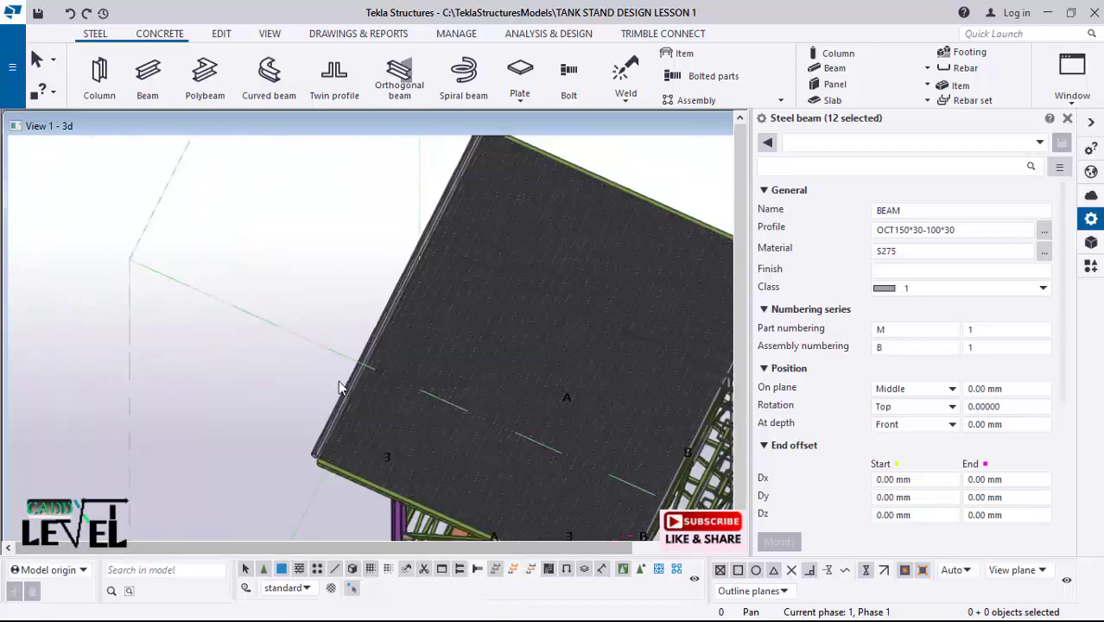
# Step: Delete the last overhanging beam together with the beam copy lying along the platform's far edge
pyautogui.scroll(10, 340, 387)
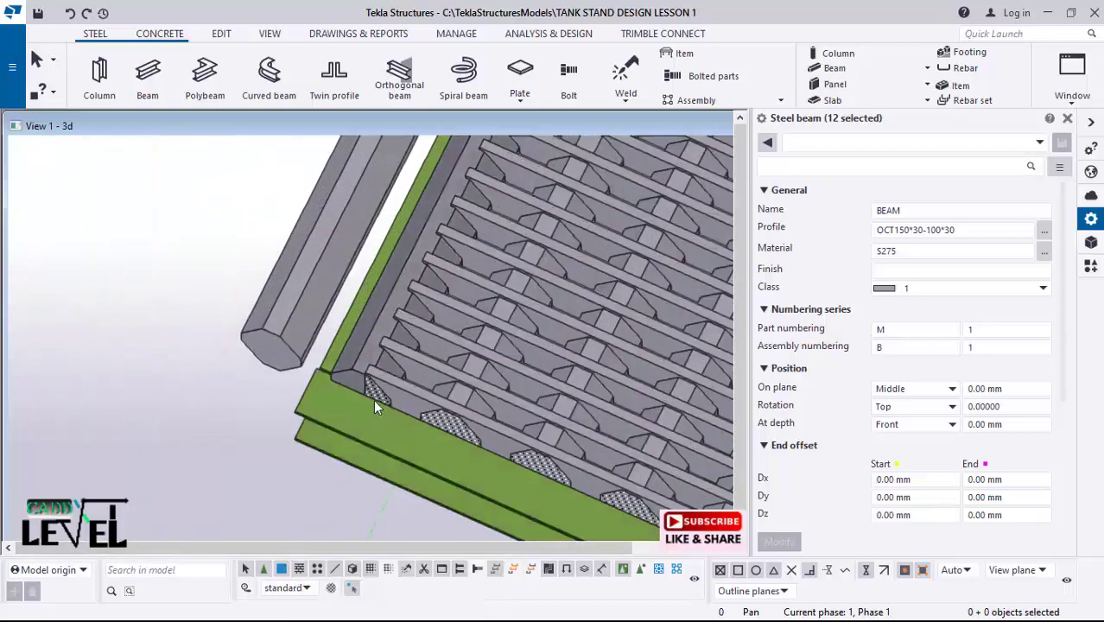
pyautogui.scroll(2, 373, 399)
pyautogui.click(352, 352)
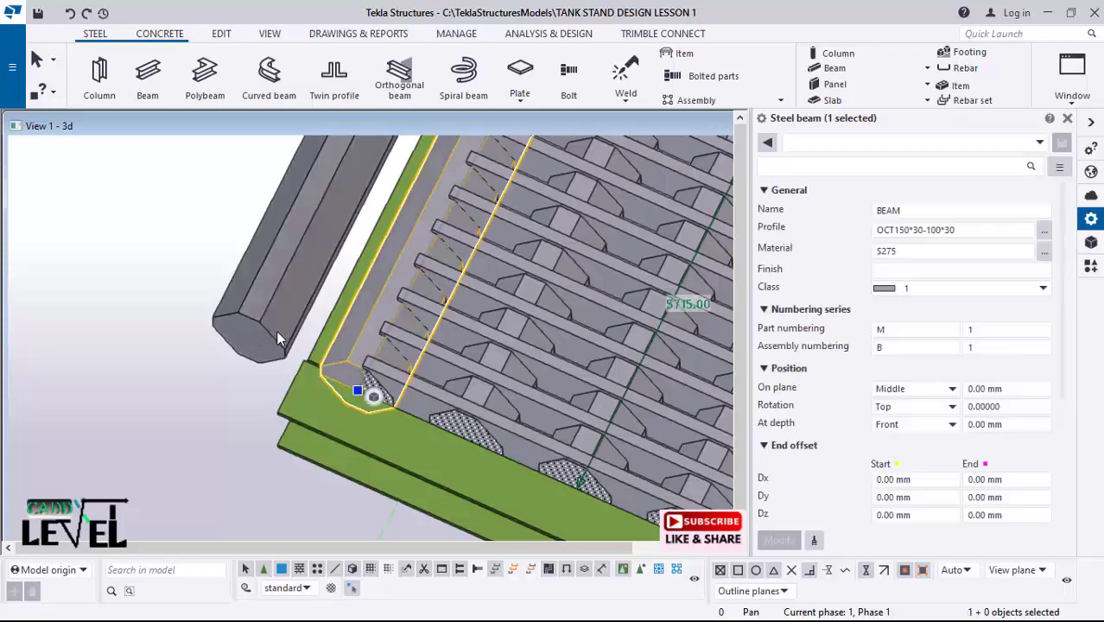
pyautogui.keyDown('ctrl'); pyautogui.click(219, 318); pyautogui.keyUp('ctrl')
pyautogui.rightClick(160, 261)
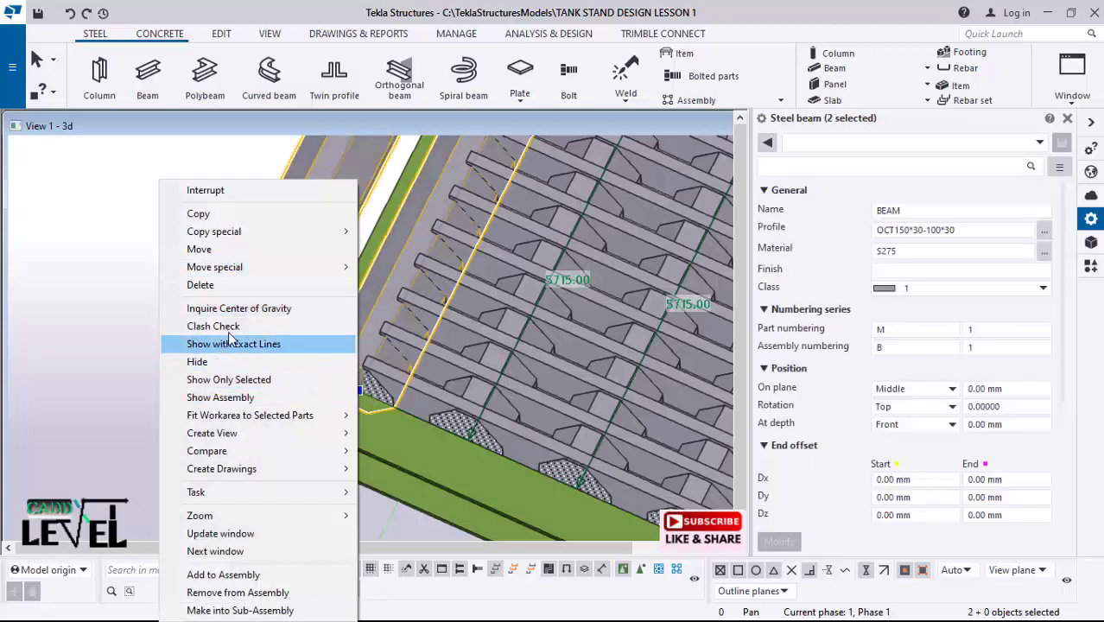
pyautogui.click(198, 287)
# Step: Examine the trimmed grating on the whole tank stand and up close at the platform corner near the ladder
pyautogui.scroll(-8, 190, 365)
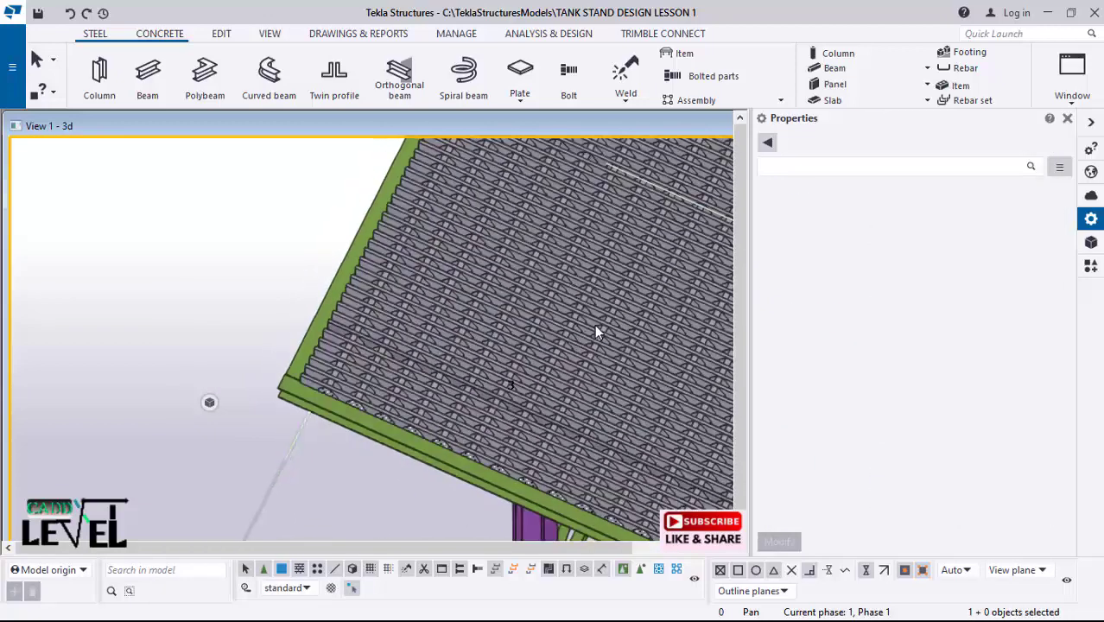
pyautogui.scroll(-5, 304, 307)
pyautogui.moveTo(317, 379); pyautogui.dragTo(343, 319, button='middle')
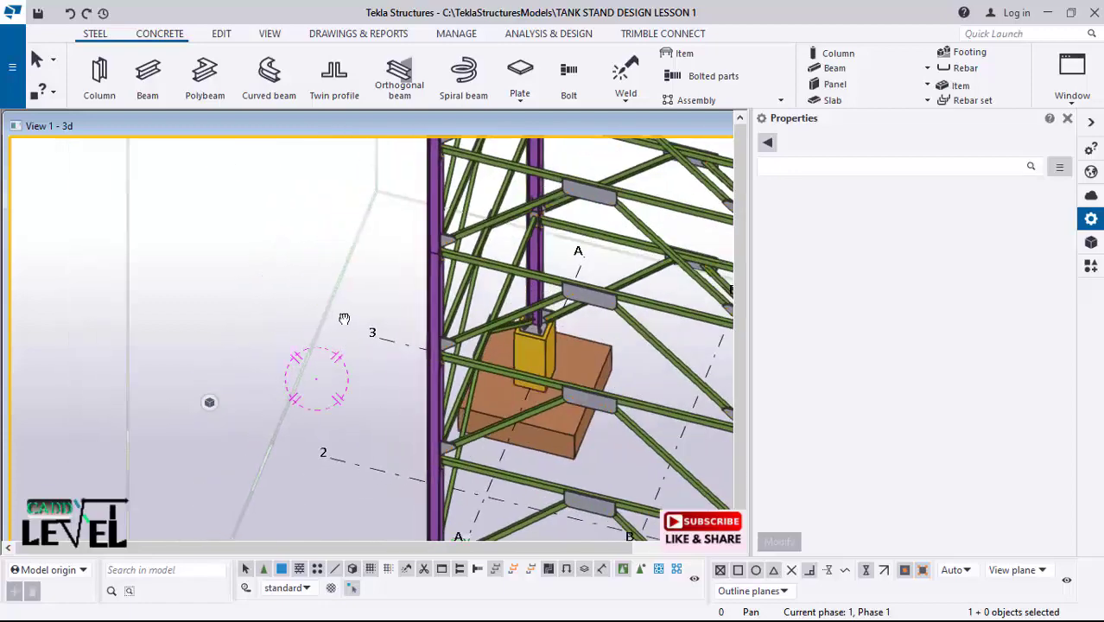
pyautogui.scroll(-3, 232, 405)
pyautogui.moveTo(210, 403)
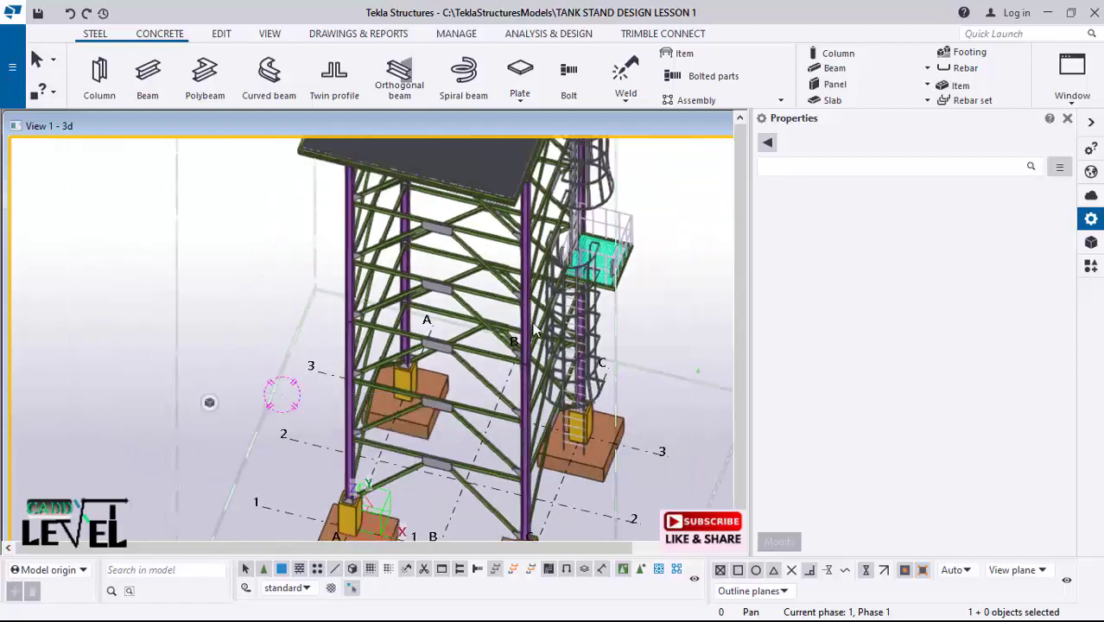
pyautogui.scroll(-5, 535, 329)
pyautogui.scroll(8, 444, 228)
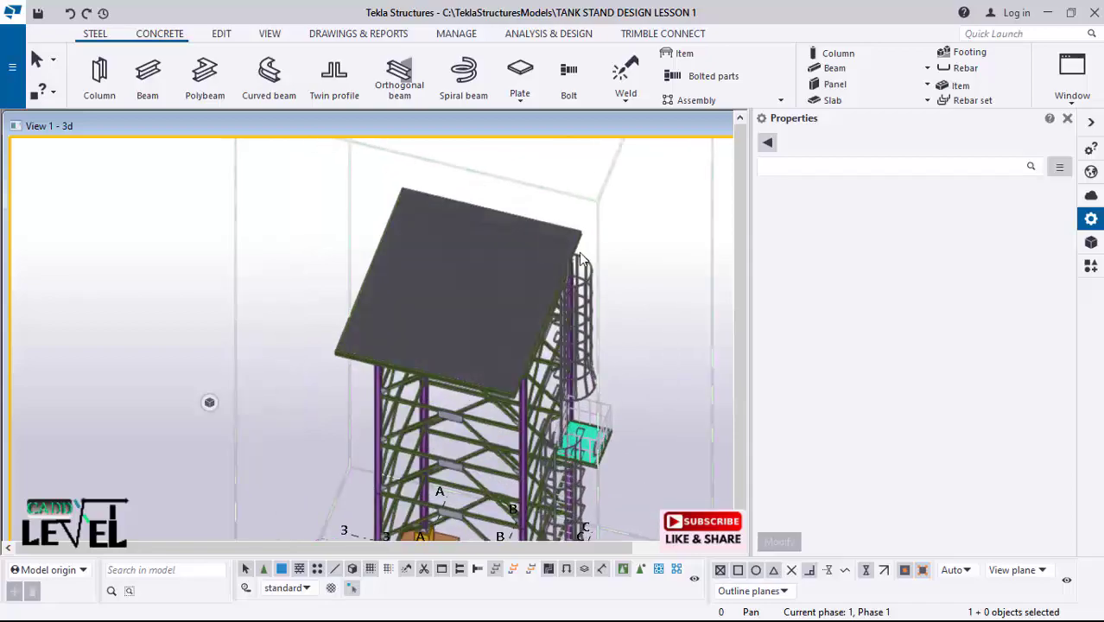
pyautogui.scroll(10, 574, 233)
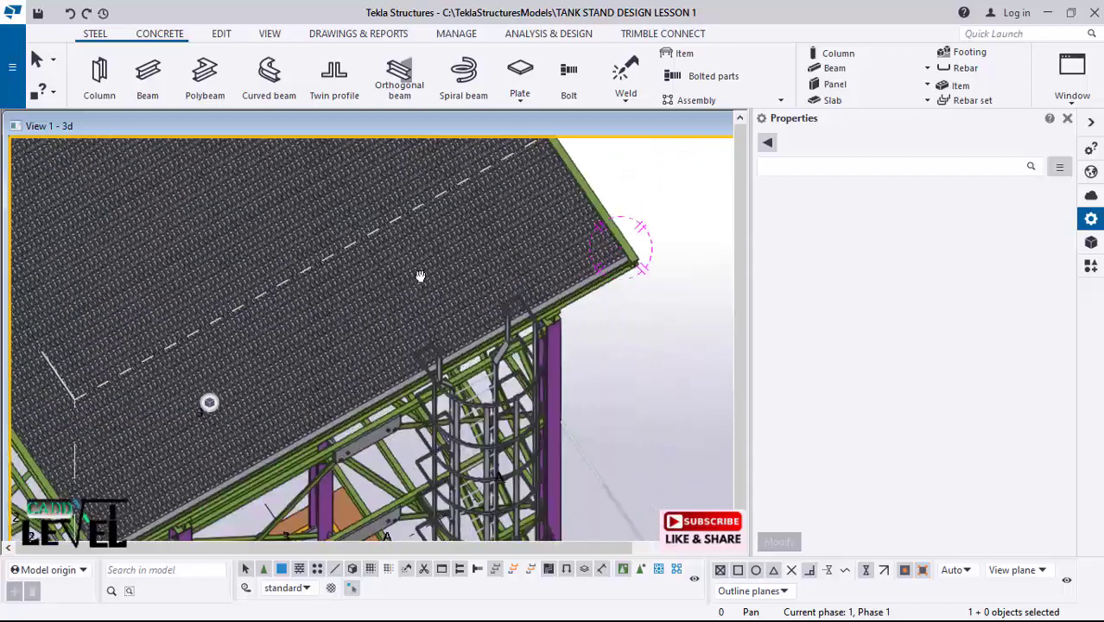
pyautogui.keyDown('ctrl'); pyautogui.moveTo(421, 276); pyautogui.dragTo(281, 252, button='middle'); pyautogui.keyUp('ctrl')
pyautogui.scroll(-2, 203, 346)
pyautogui.keyDown('ctrl'); pyautogui.moveTo(406, 242); pyautogui.dragTo(465, 222, button='middle'); pyautogui.keyUp('ctrl')
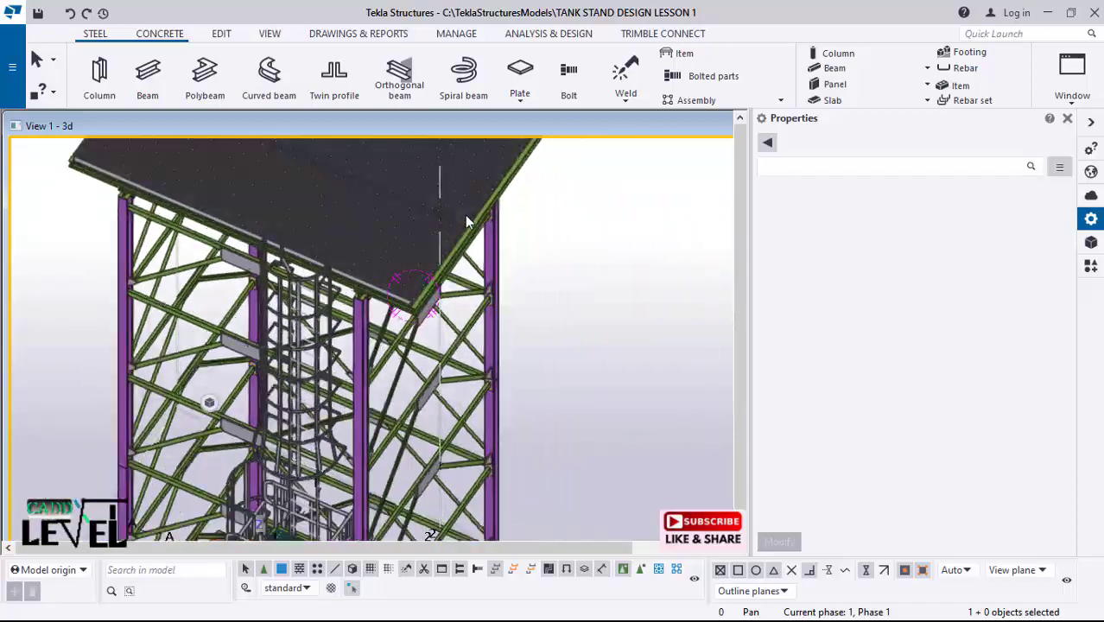
pyautogui.scroll(10, 383, 352)
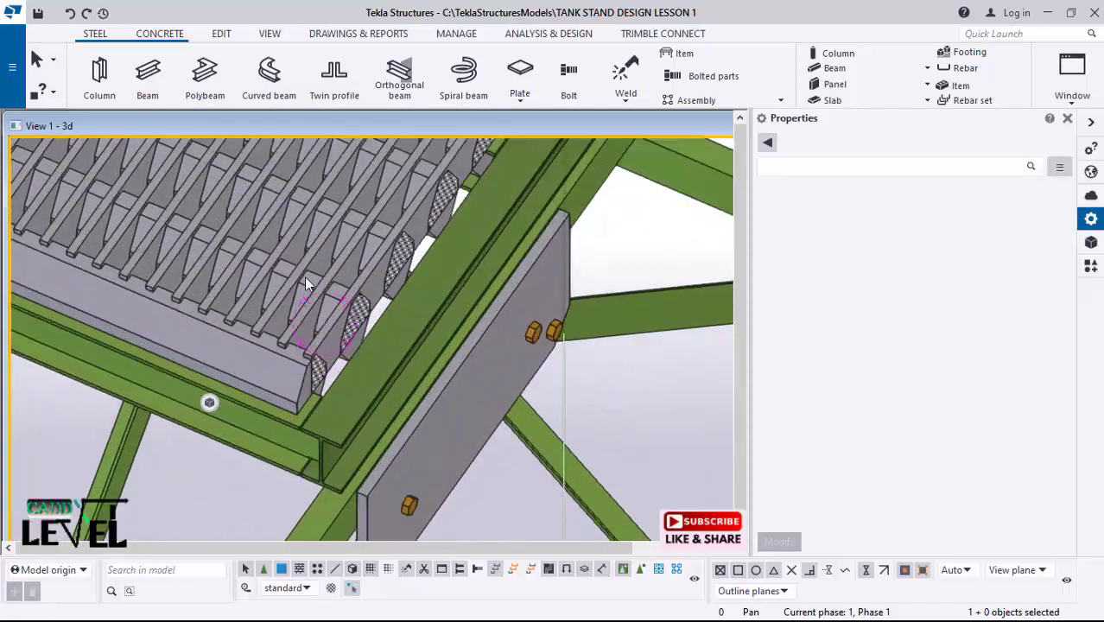
# Step: Add one divided-line point midway across the edge beam's top flange end at the platform corner near the ladder
pyautogui.click(222, 34)
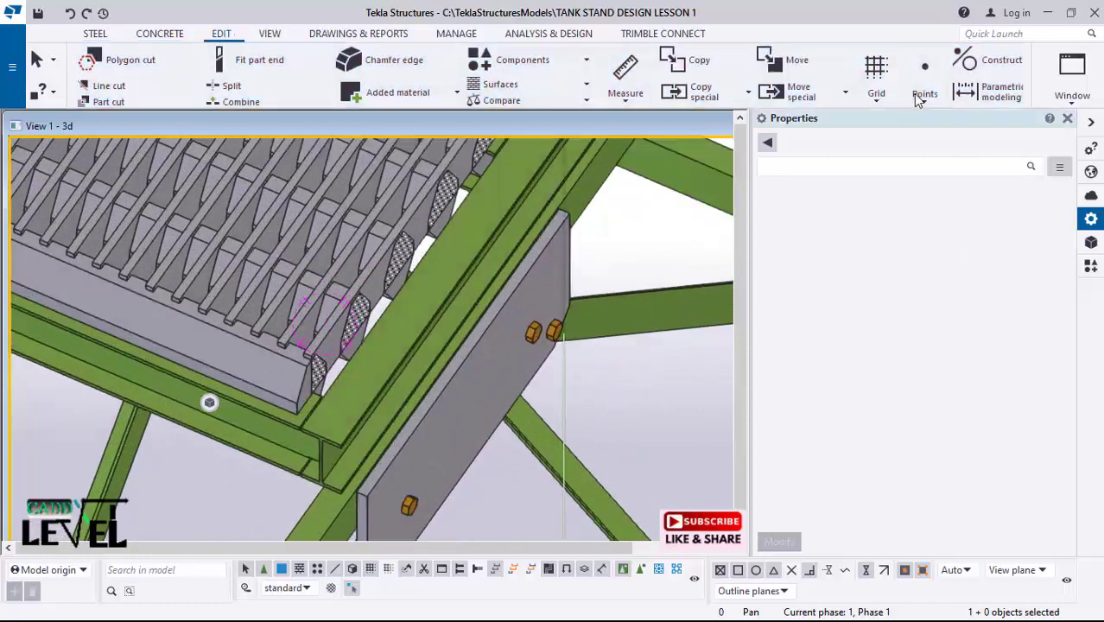
pyautogui.click(925, 82)
pyautogui.click(947, 127)
pyautogui.scroll(6, 365, 395)
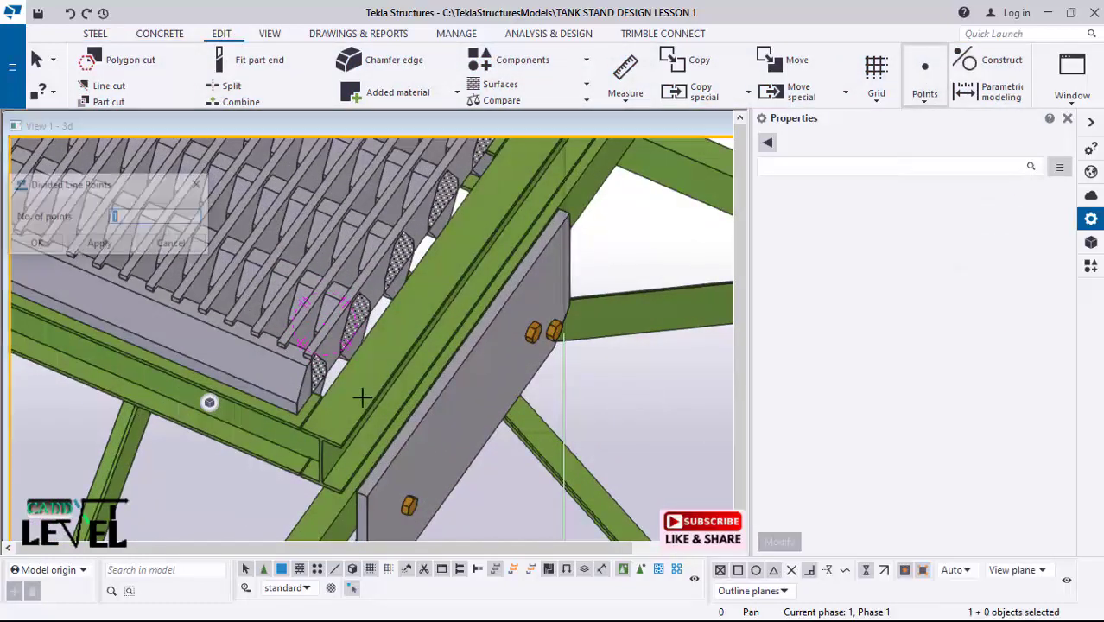
pyautogui.scroll(4, 278, 380)
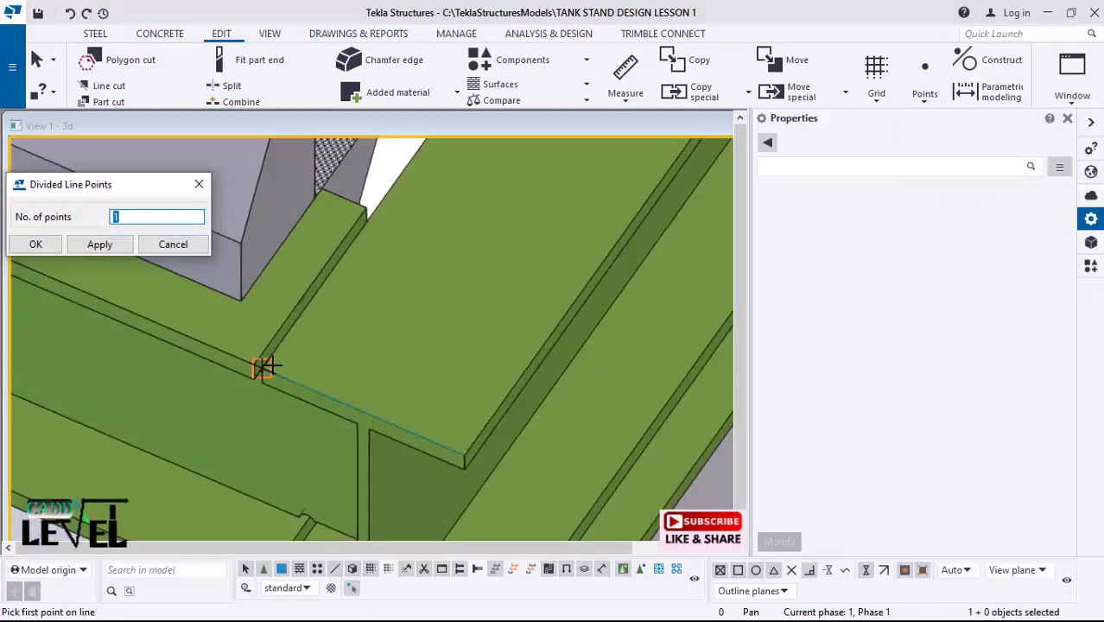
pyautogui.scroll(2, 262, 371)
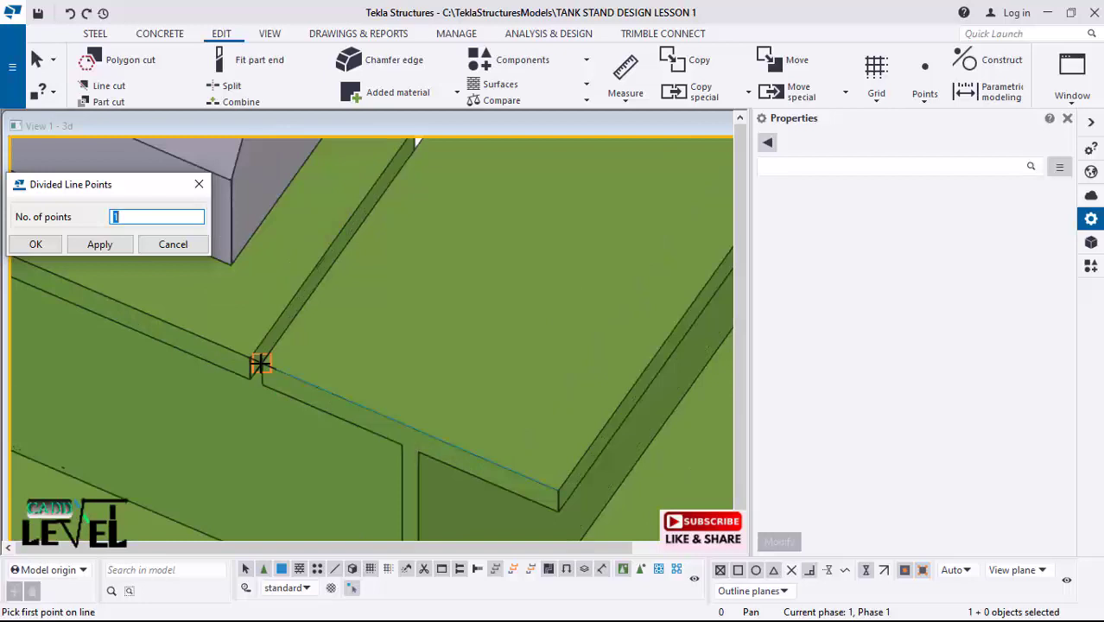
pyautogui.click(260, 365)
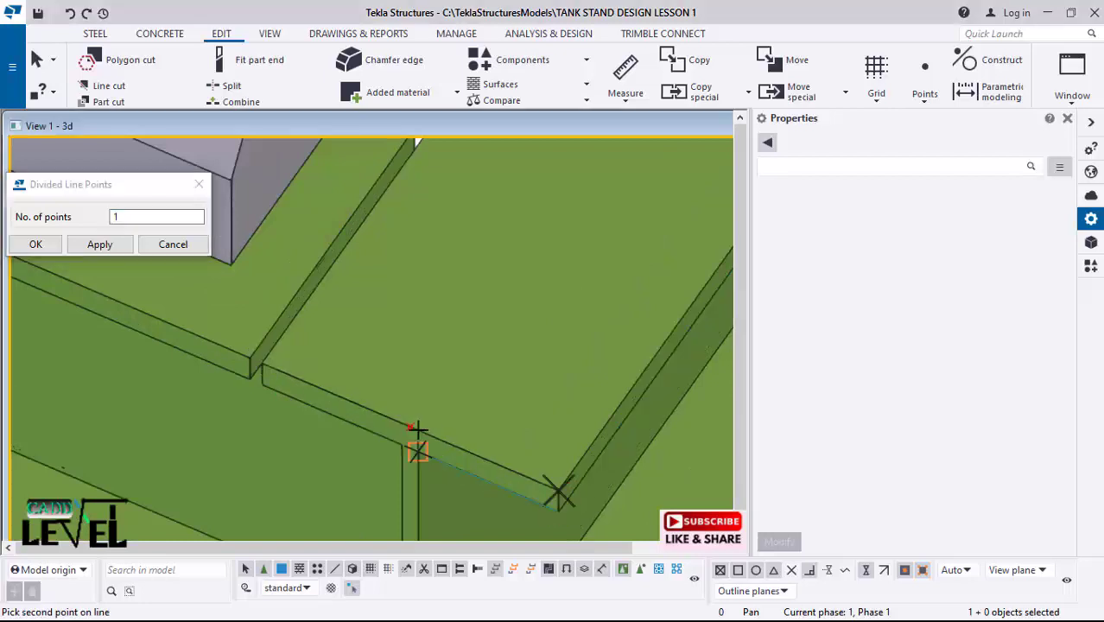
pyautogui.scroll(-6, 365, 449)
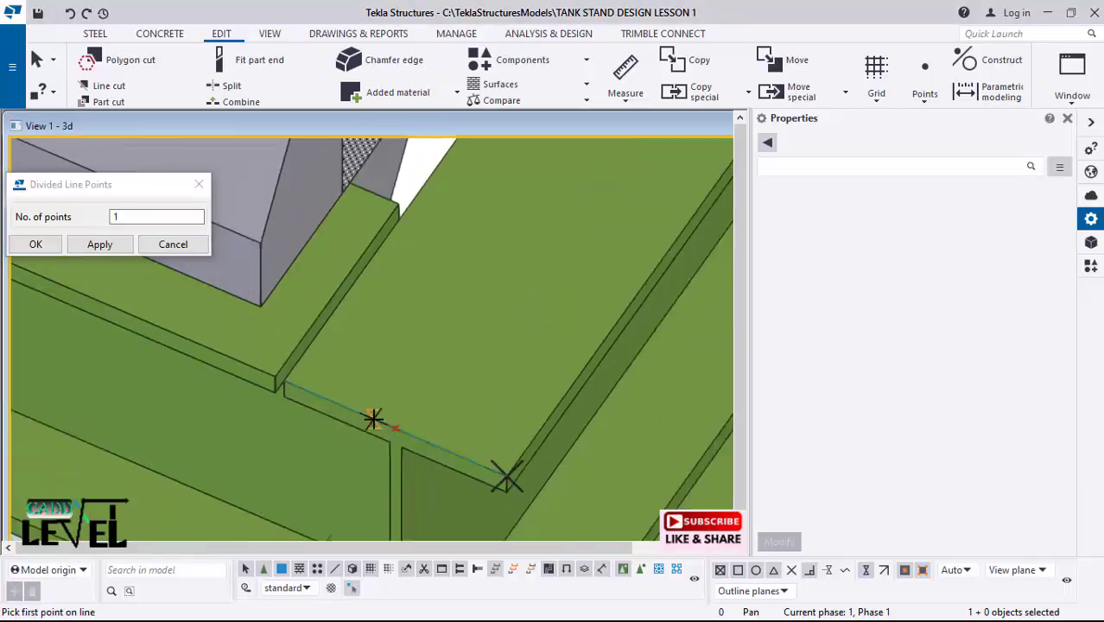
pyautogui.scroll(-6, 441, 449)
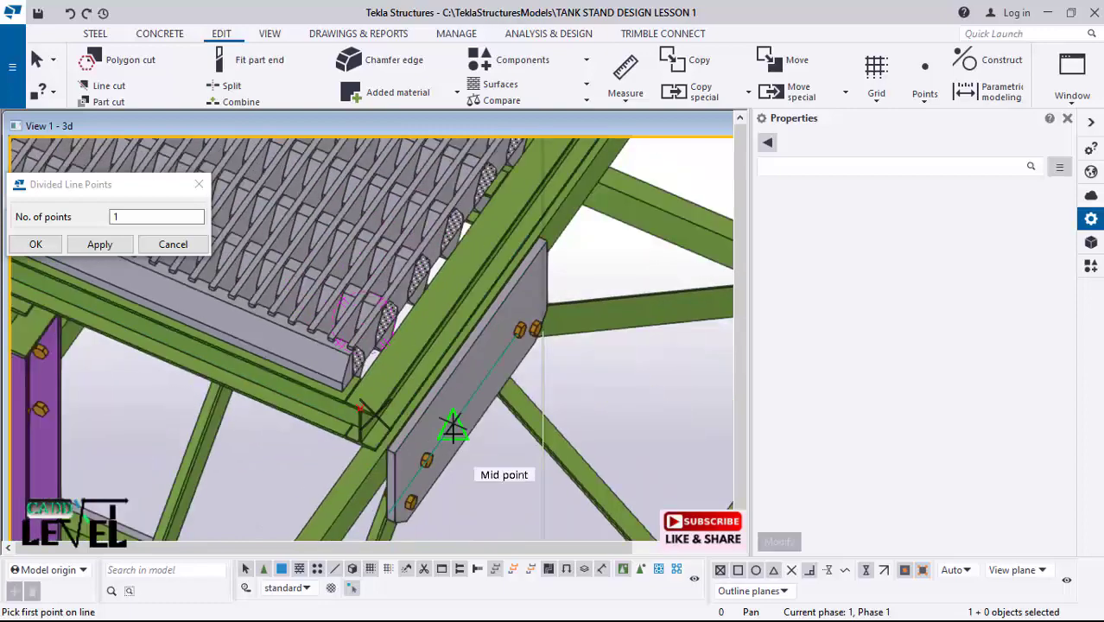
pyautogui.scroll(-2, 424, 471)
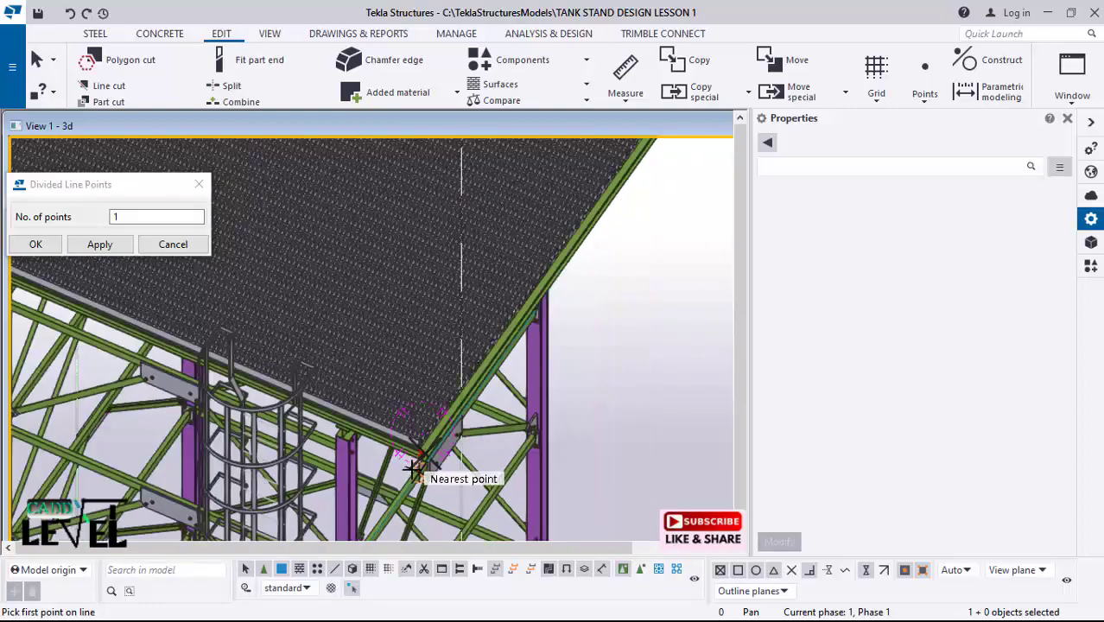
pyautogui.scroll(-5, 362, 449)
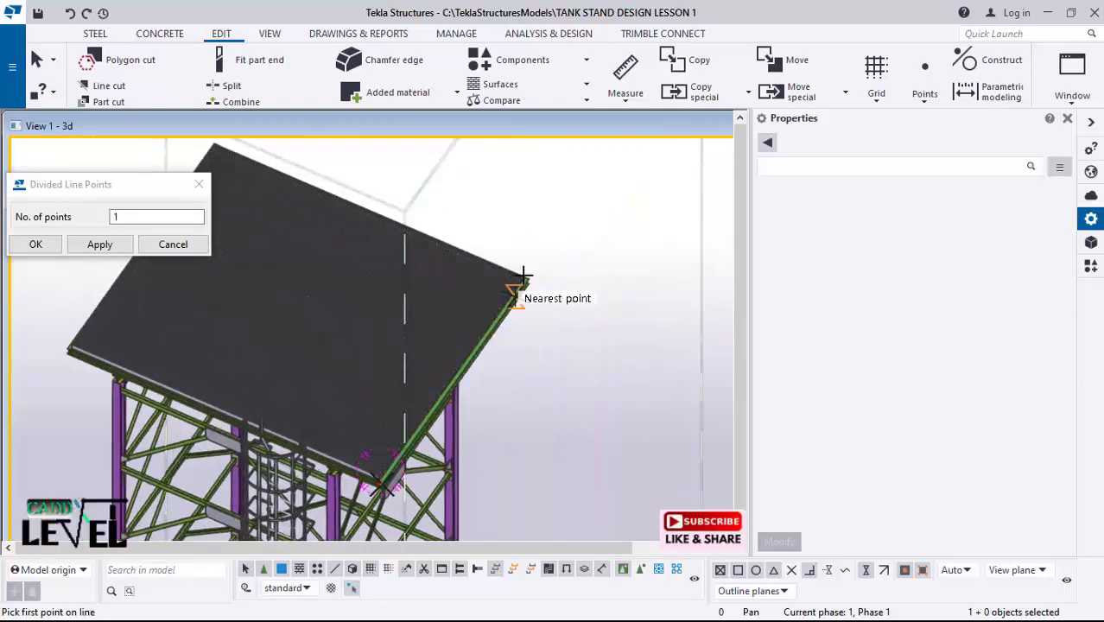
pyautogui.scroll(5, 523, 264)
pyautogui.scroll(8, 522, 263)
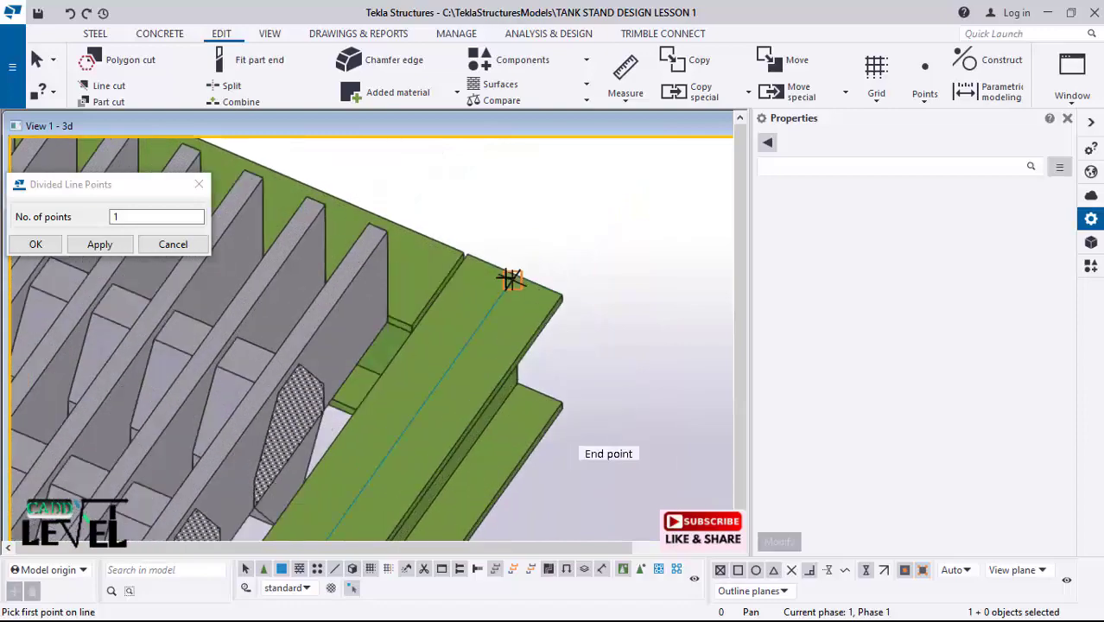
pyautogui.scroll(3, 452, 242)
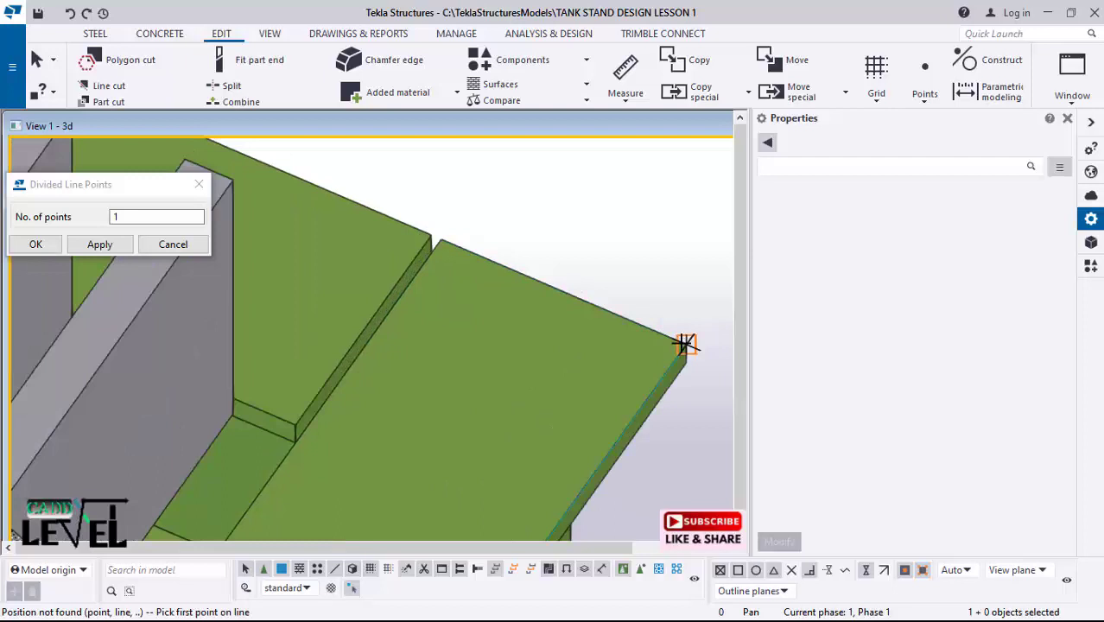
pyautogui.click(685, 344)
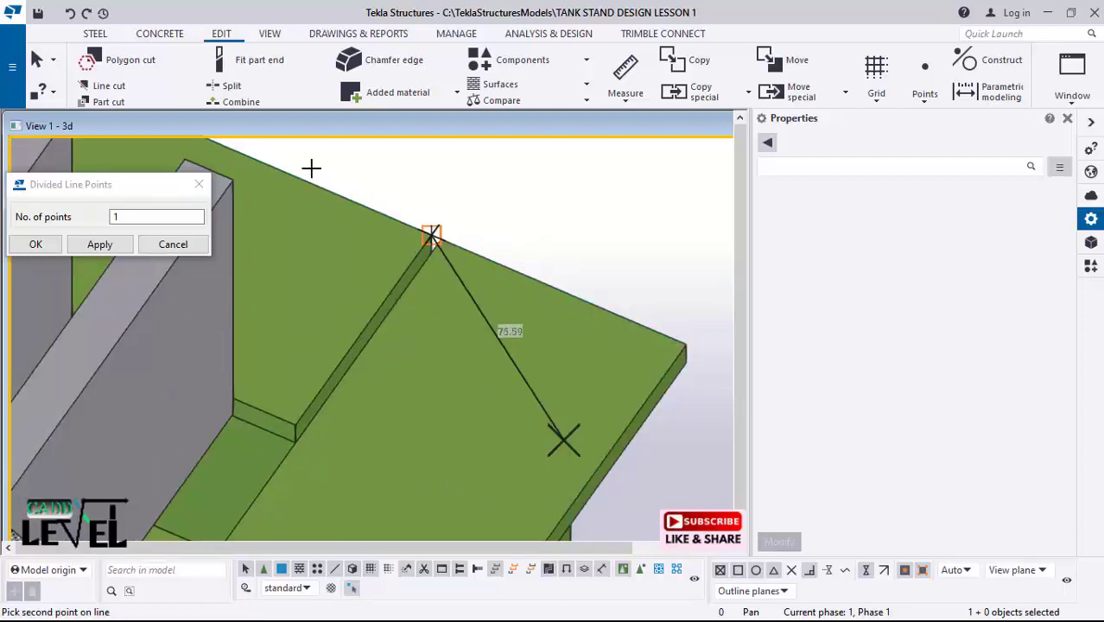
pyautogui.rightClick(468, 177)
pyautogui.click(500, 187)
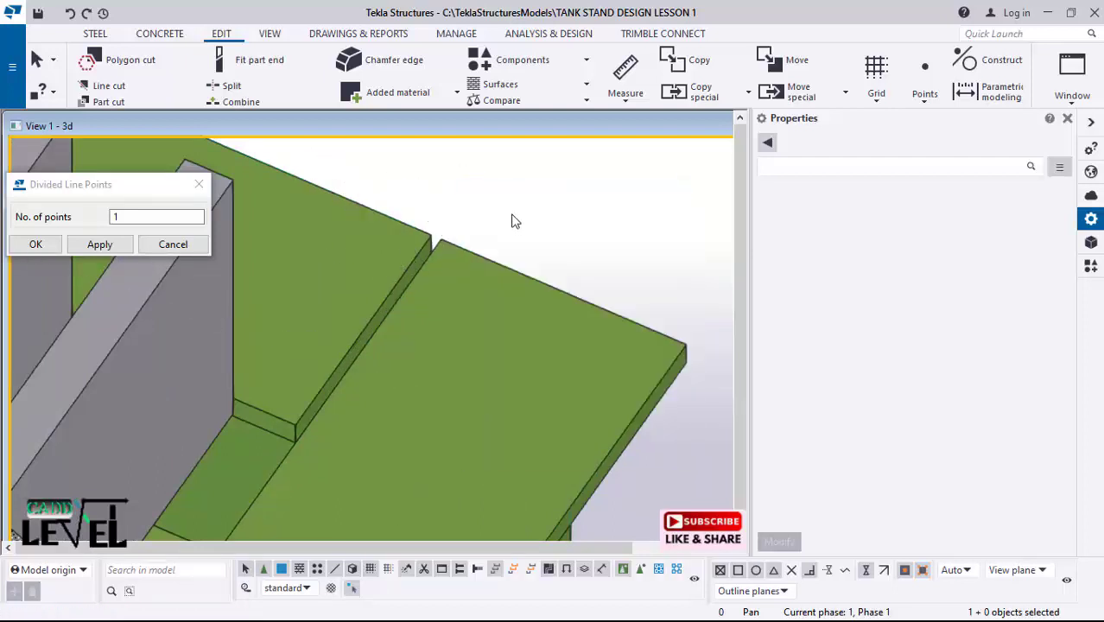
# Step: Add one divided-line point midway across the top flange at the far end of the same edge beam
pyautogui.click(925, 101)
pyautogui.click(937, 127)
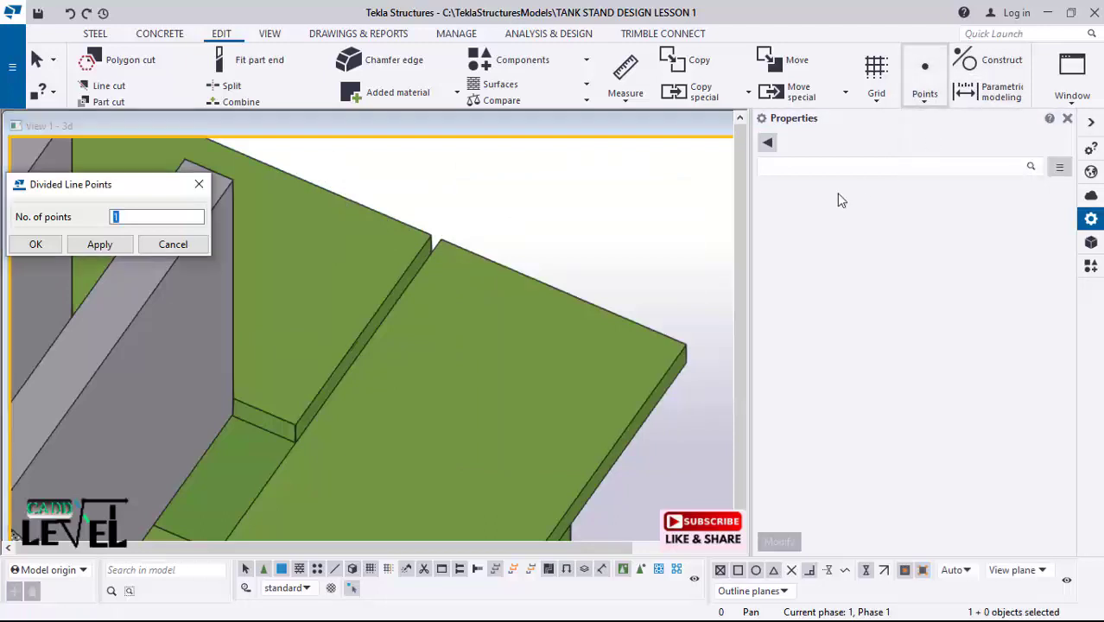
pyautogui.click(440, 238)
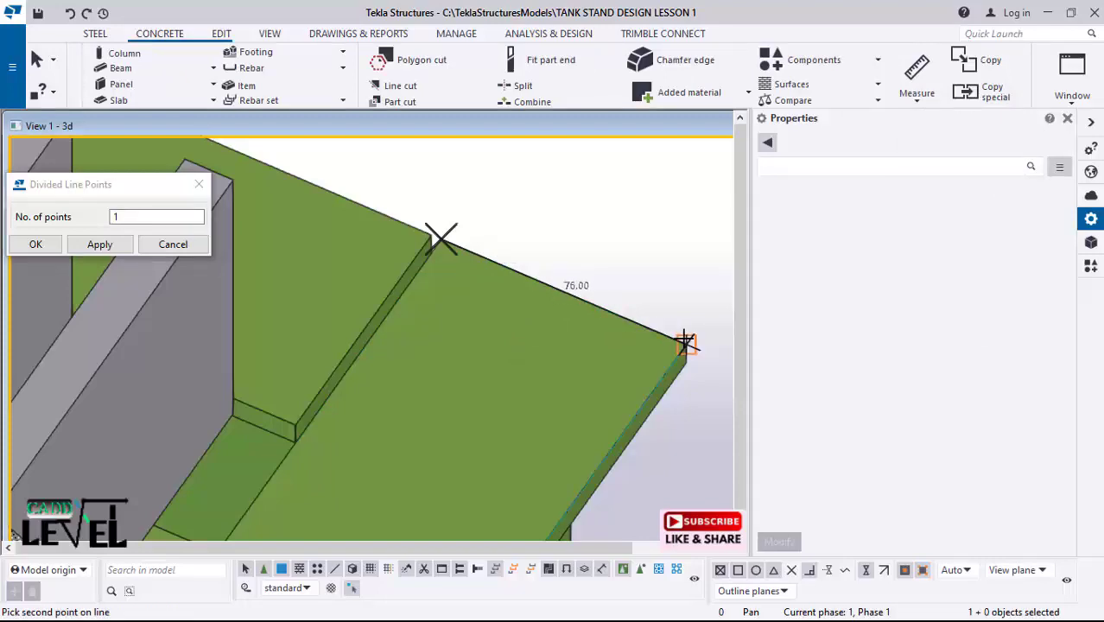
# Step: Add one divided-line point midway across the opposite edge beam's top flange at the platform's far corner, diagonally across from the ladder corner
pyautogui.scroll(-5, 657, 371)
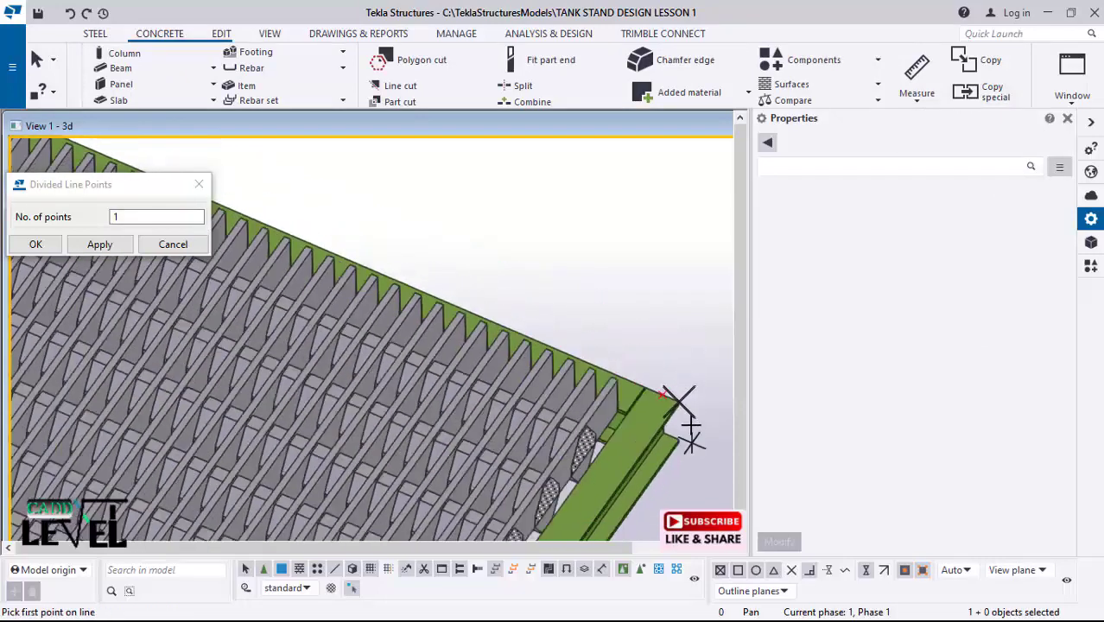
pyautogui.scroll(-5, 691, 416)
pyautogui.scroll(5, 320, 242)
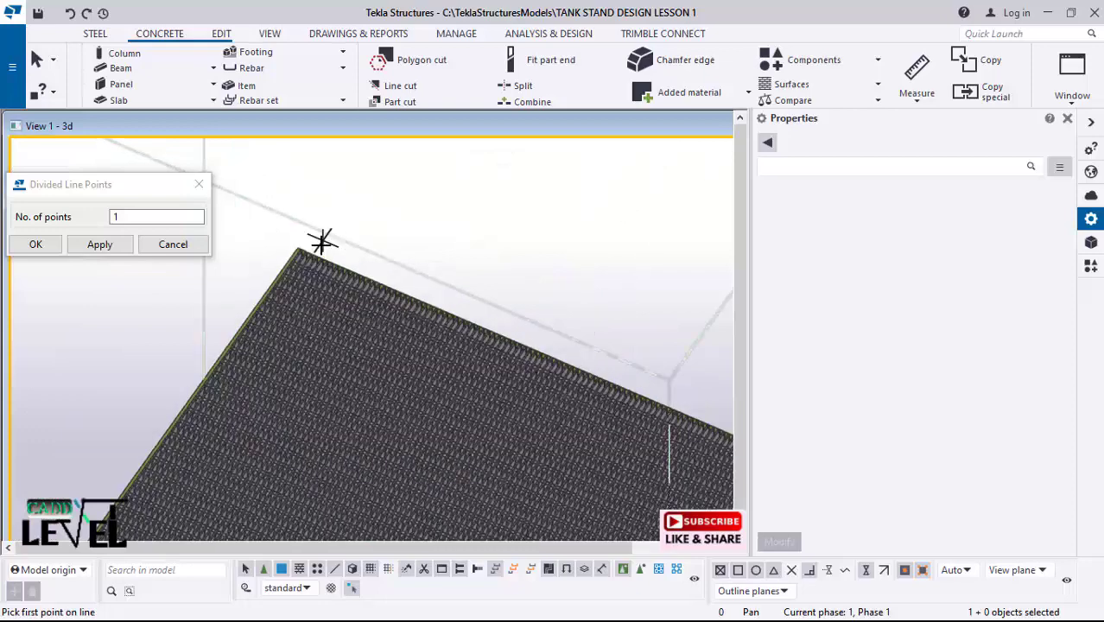
pyautogui.scroll(6, 291, 248)
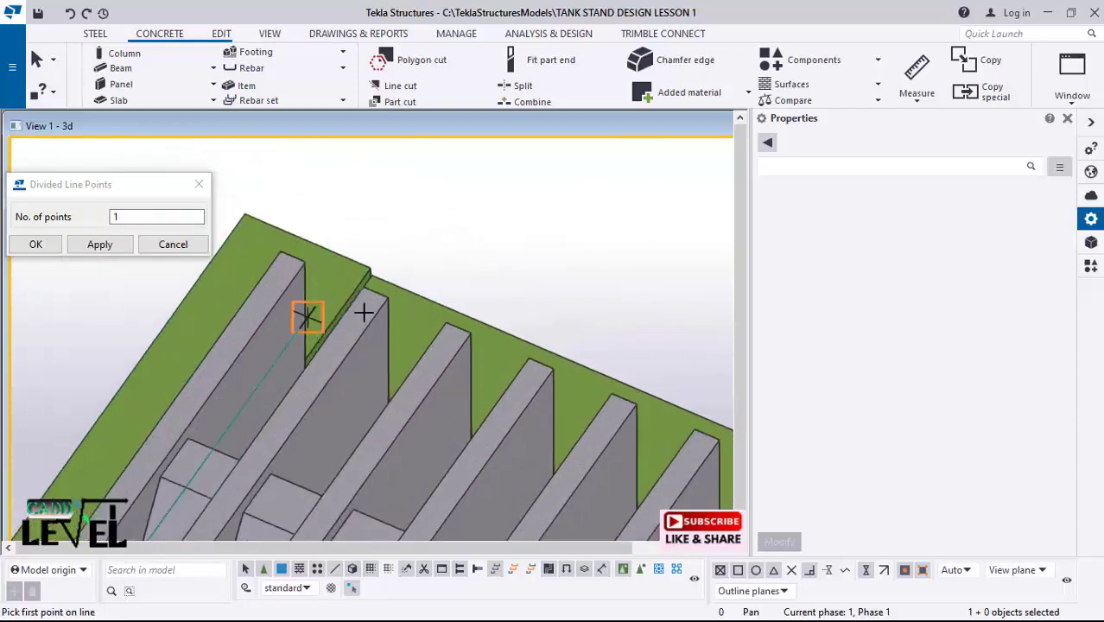
pyautogui.scroll(-2, 399, 274)
pyautogui.scroll(4, 278, 223)
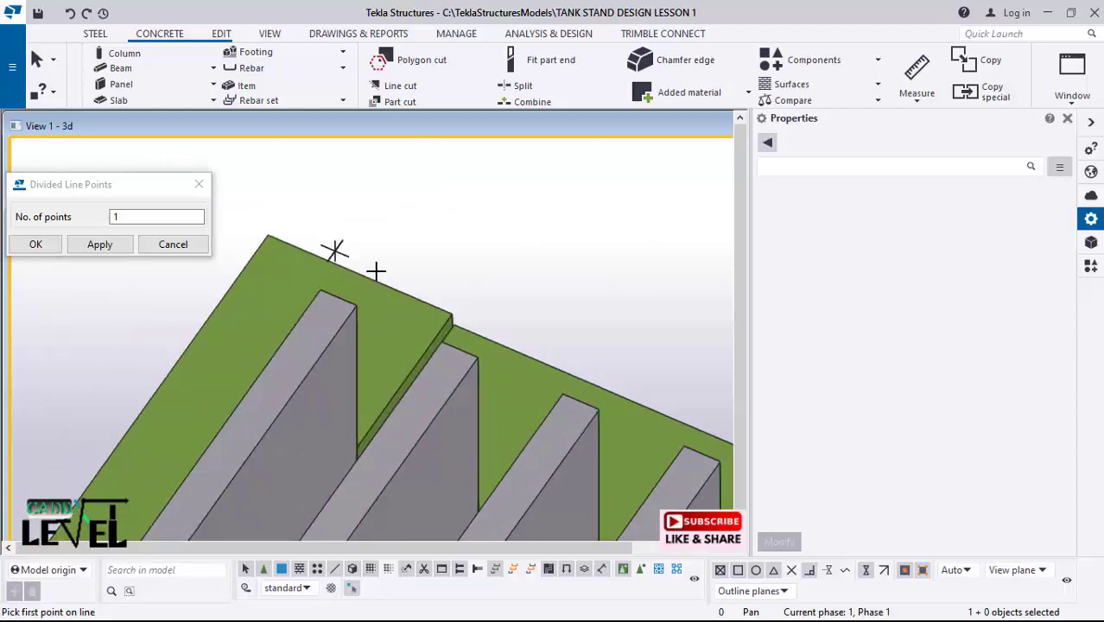
pyautogui.scroll(2, 272, 232)
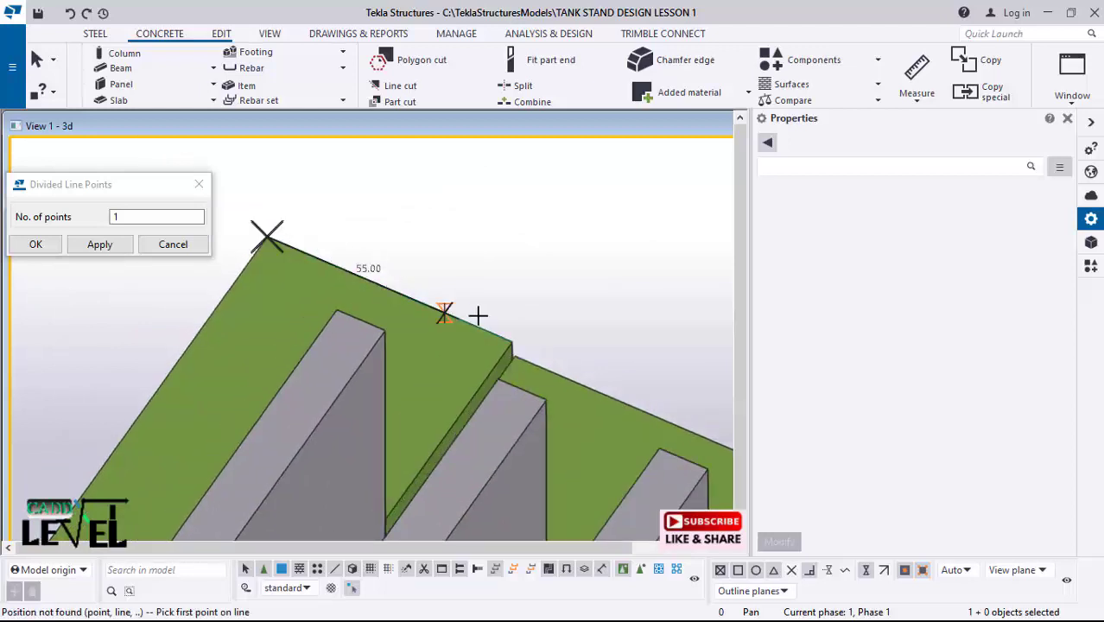
pyautogui.scroll(-3, 484, 311)
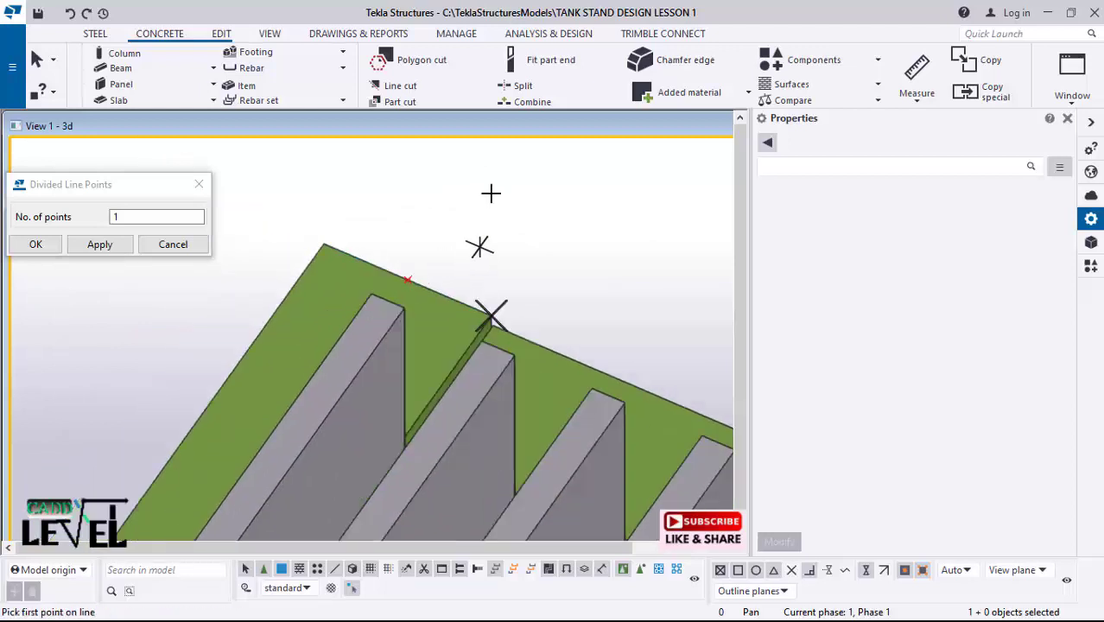
# Step: Add one divided-line point midway across the top flange end at the remaining ladder-side corner, and end the point command
pyautogui.scroll(-6, 426, 273)
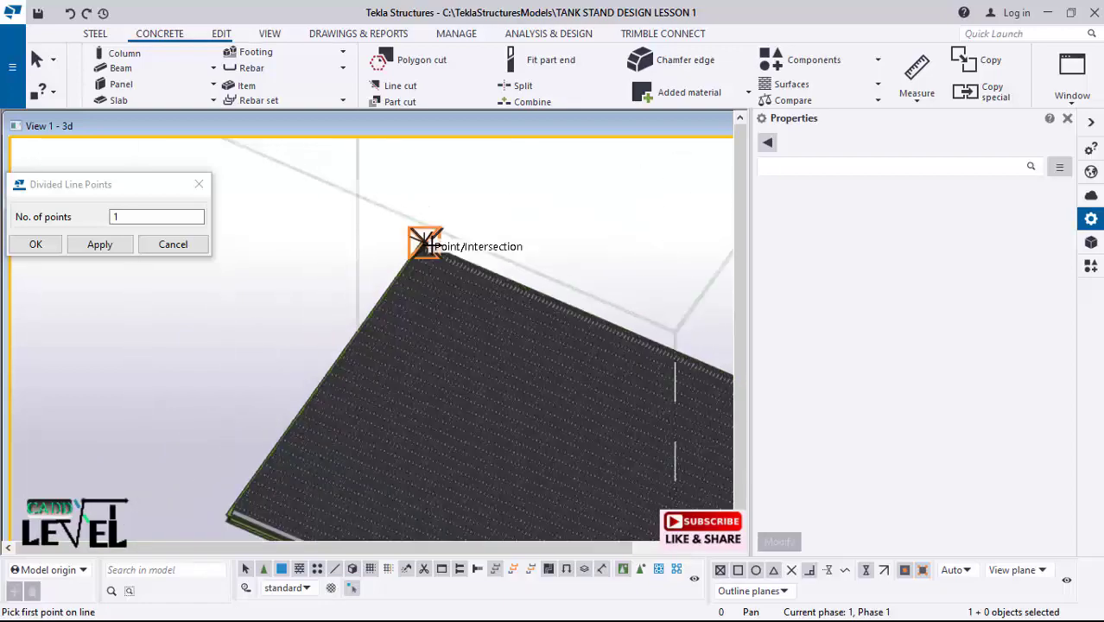
pyautogui.scroll(8, 331, 398)
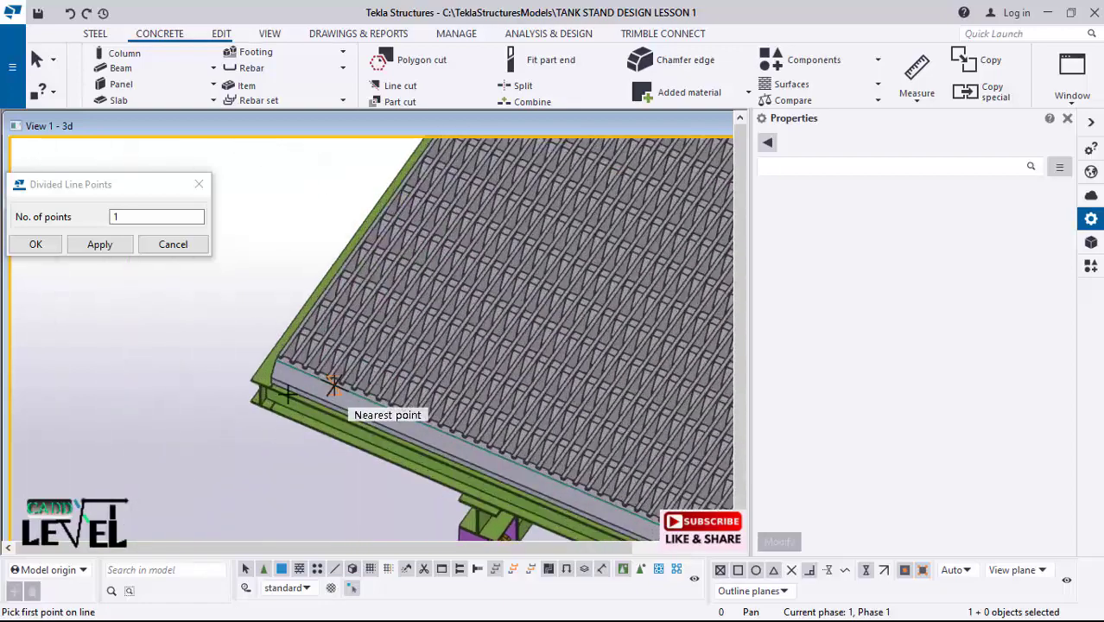
pyautogui.scroll(4, 251, 386)
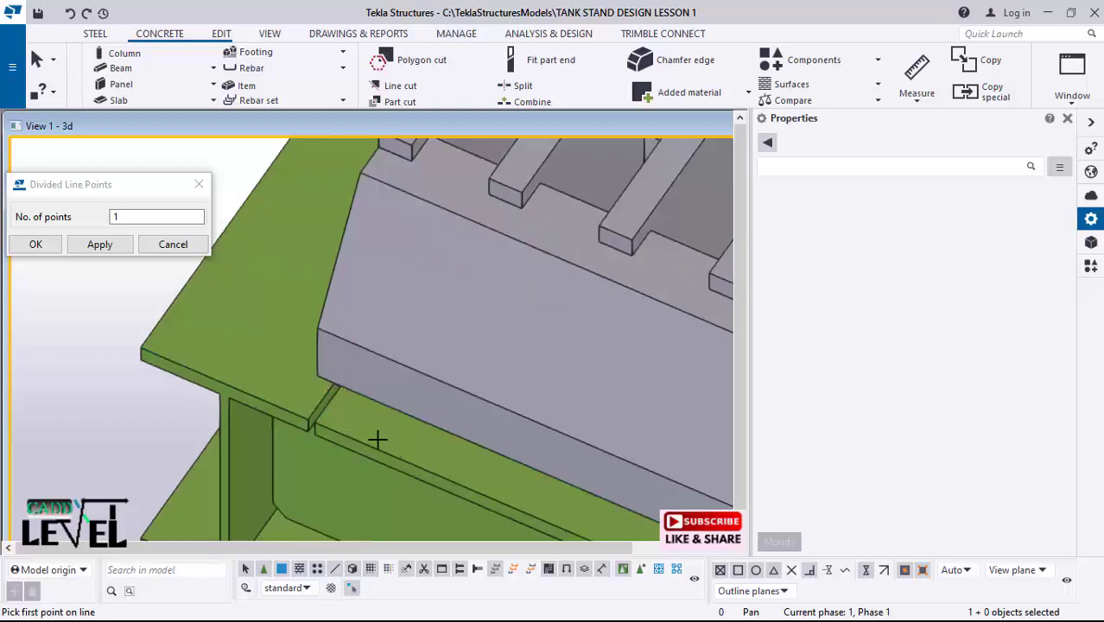
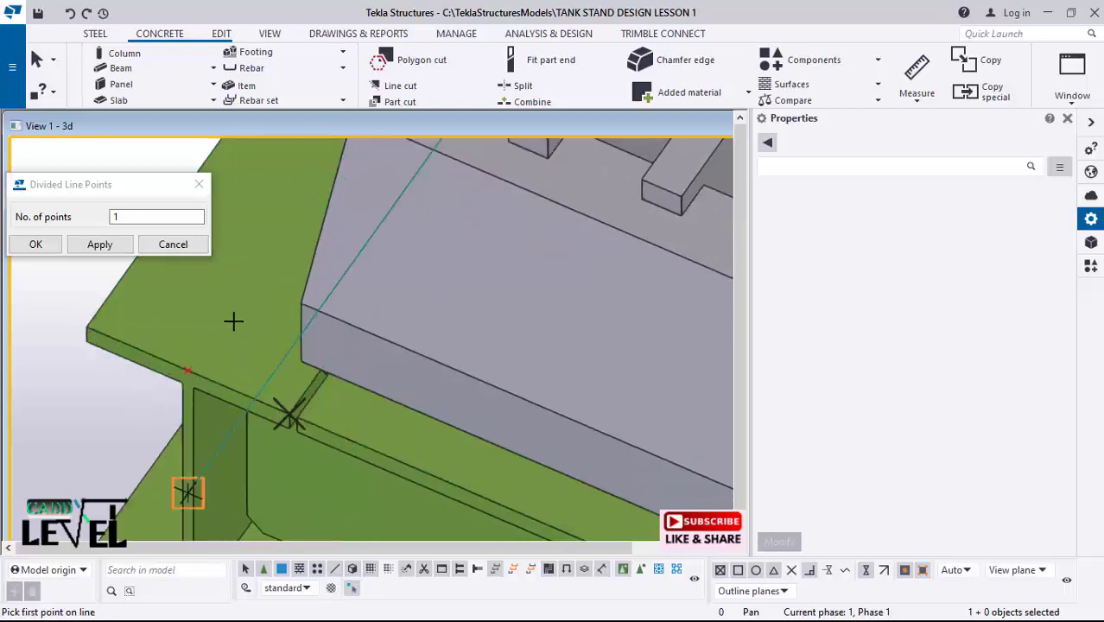
pyautogui.scroll(-3, 280, 336)
pyautogui.keyDown('ctrl'); pyautogui.moveTo(243, 354); pyautogui.dragTo(572, 382, button='middle'); pyautogui.keyUp('ctrl')
pyautogui.scroll(-2, 568, 380)
pyautogui.scroll(1, 376, 349)
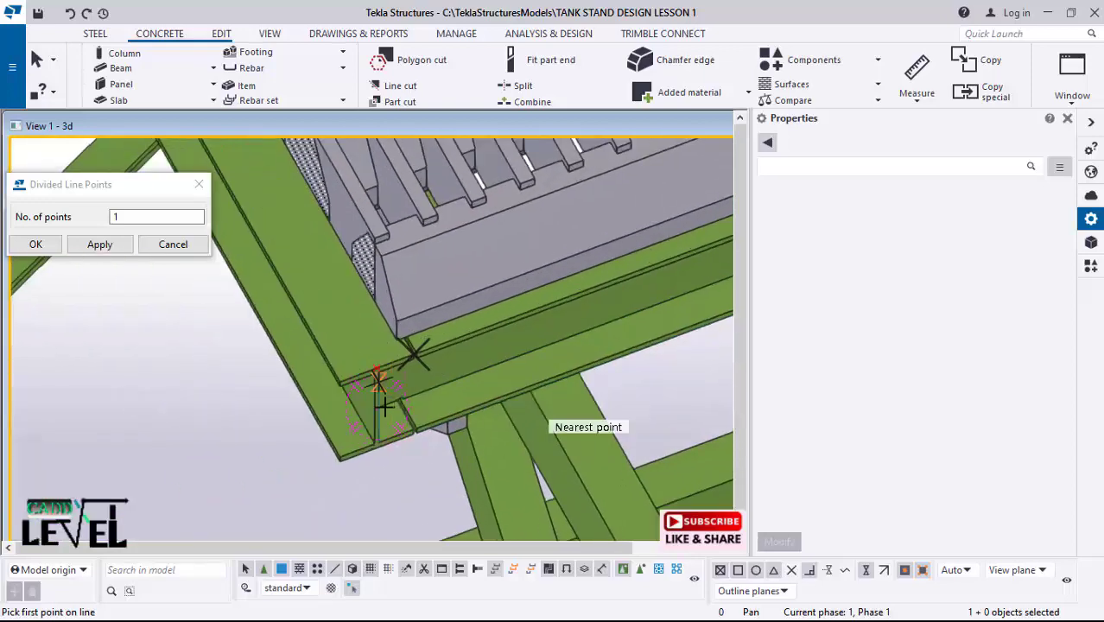
pyautogui.scroll(-2, 380, 388)
pyautogui.scroll(3, 367, 362)
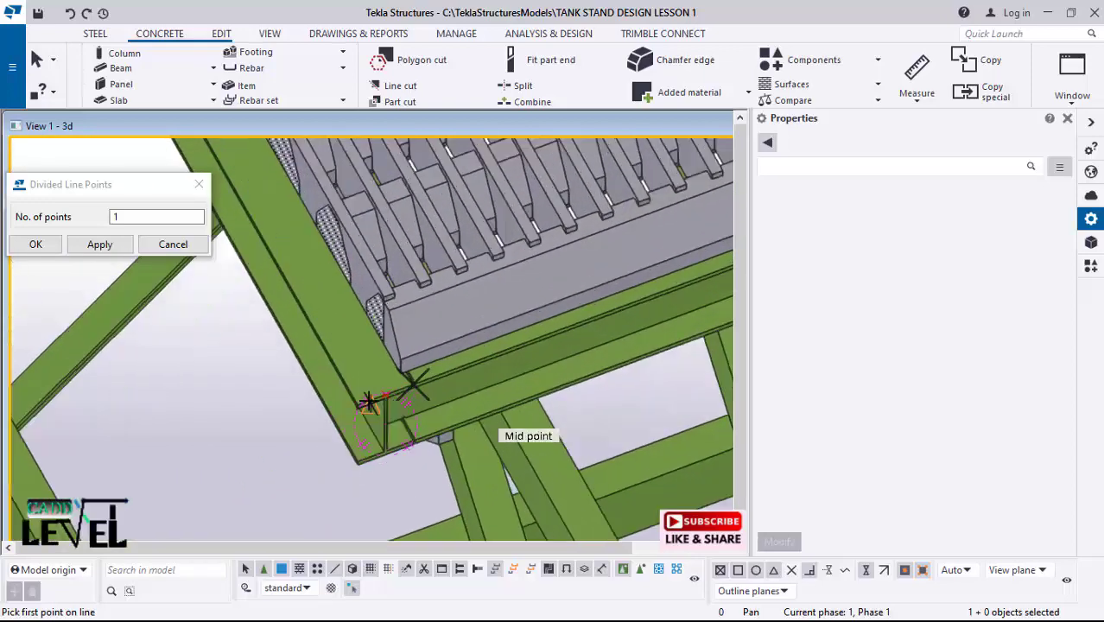
pyautogui.scroll(2, 363, 380)
pyautogui.scroll(-1, 367, 403)
pyautogui.click(30, 248)
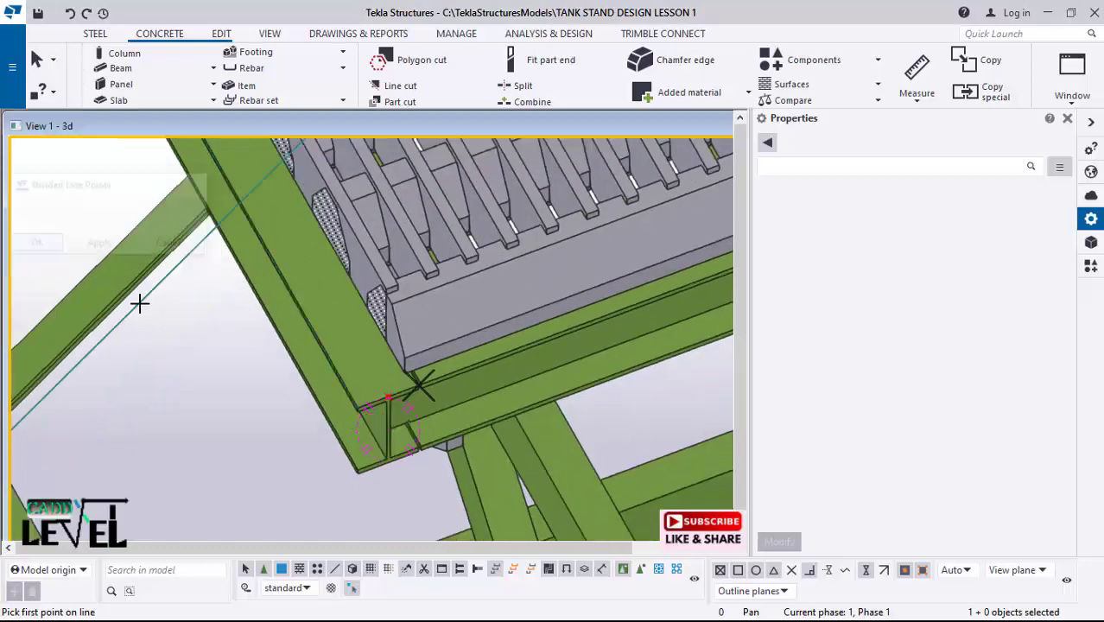
pyautogui.rightClick(177, 328)
pyautogui.click(223, 339)
# Step: Move the point just added at the remaining ladder-side corner 40 mm inward along the edge beam
pyautogui.scroll(3, 411, 395)
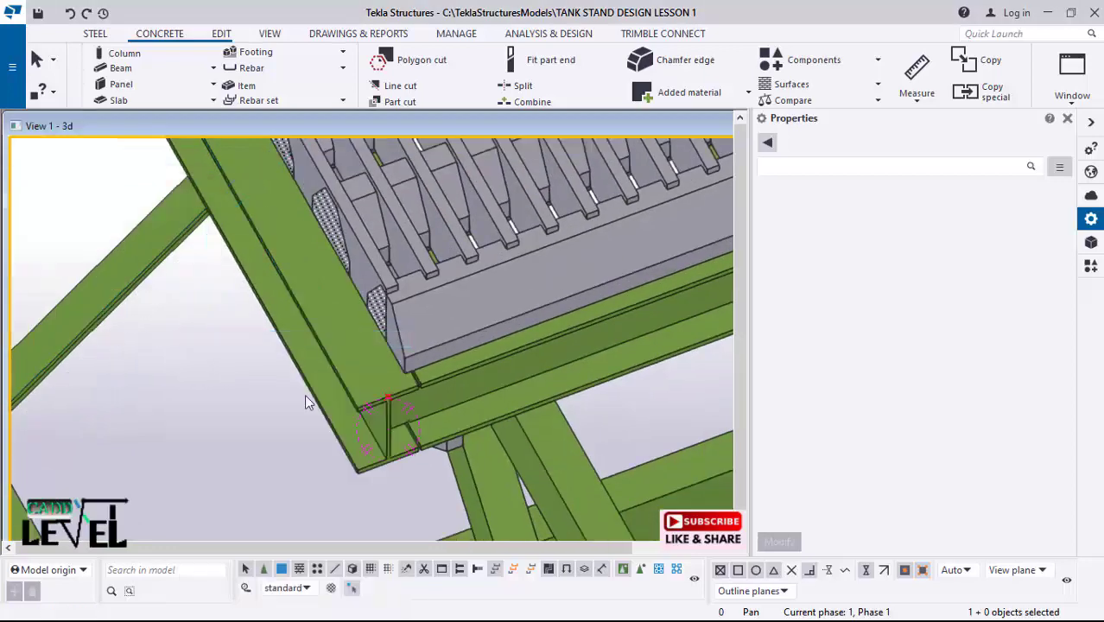
pyautogui.click(381, 388)
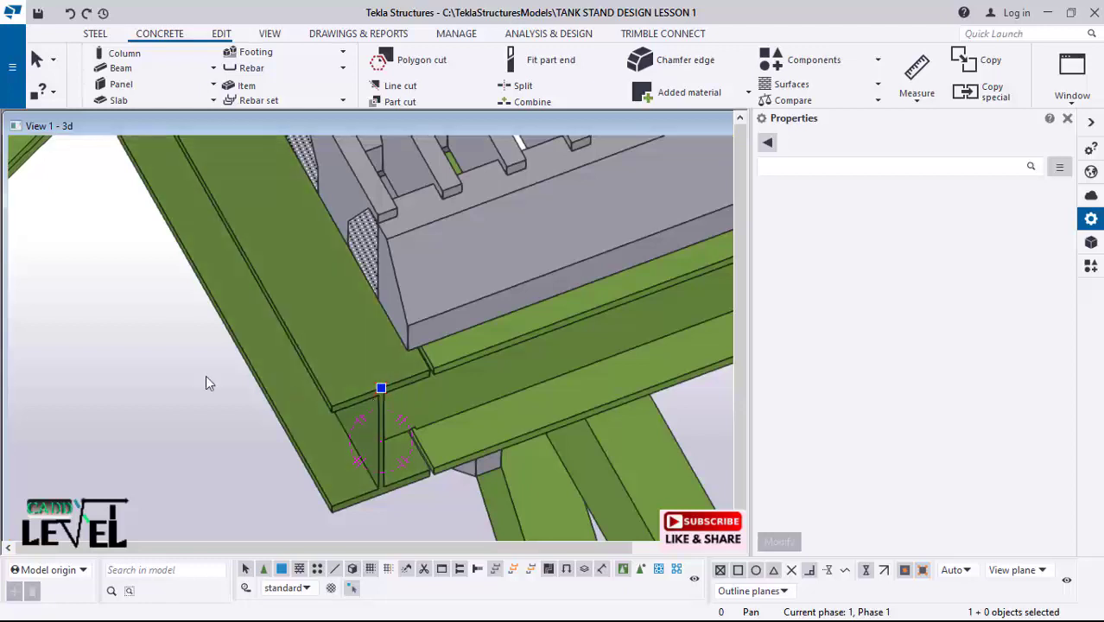
pyautogui.rightClick(128, 363)
pyautogui.click(156, 154)
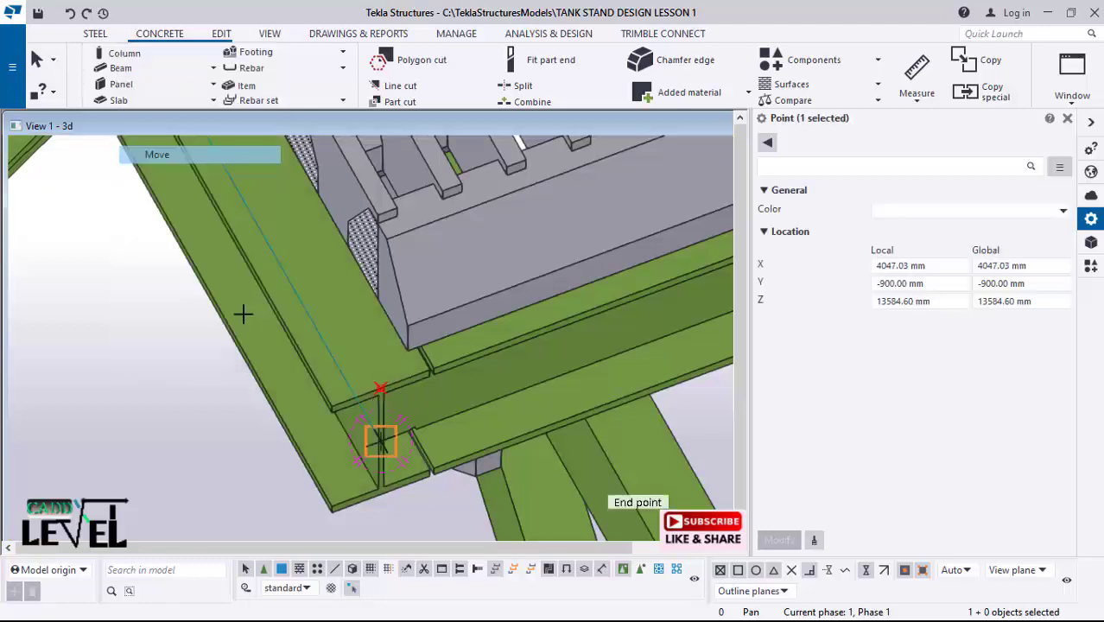
pyautogui.scroll(4, 296, 353)
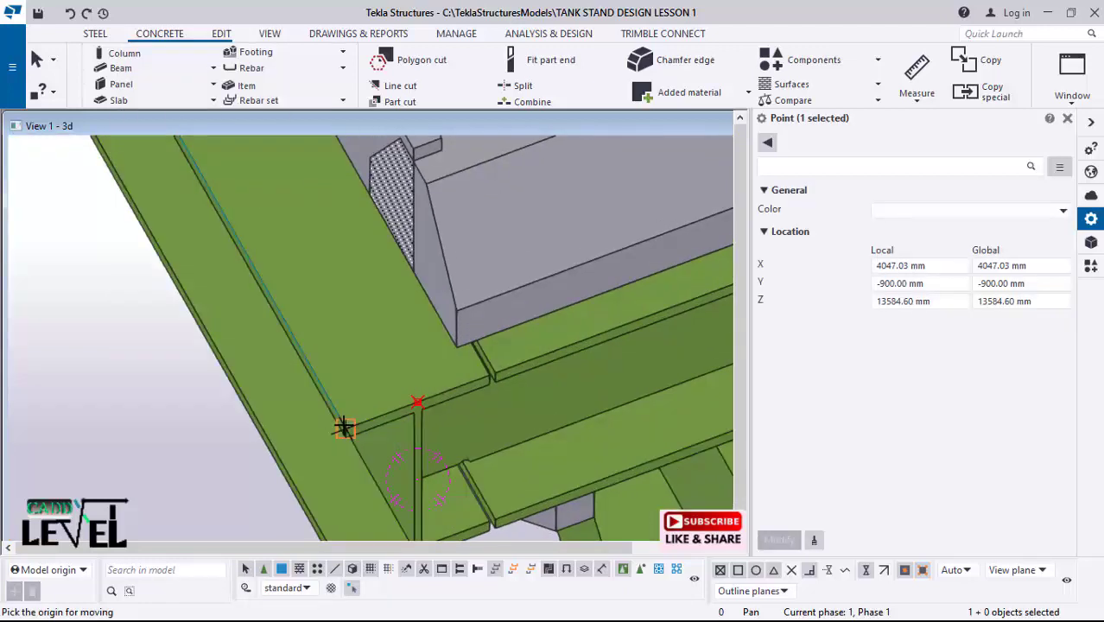
pyautogui.scroll(1, 294, 340)
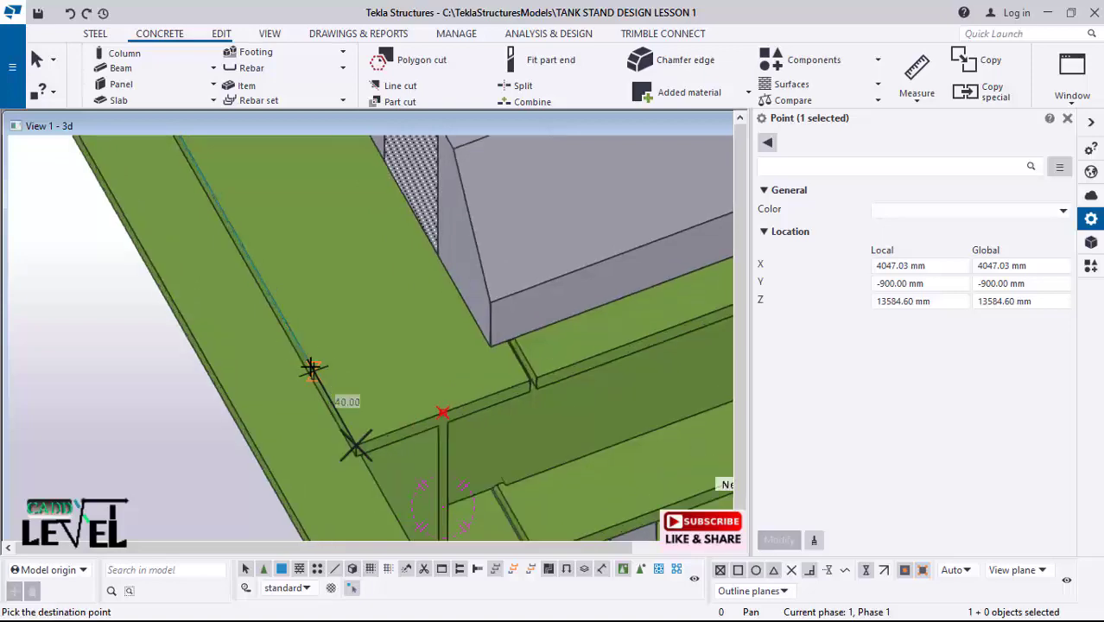
pyautogui.click(311, 369)
pyautogui.scroll(-5, 344, 366)
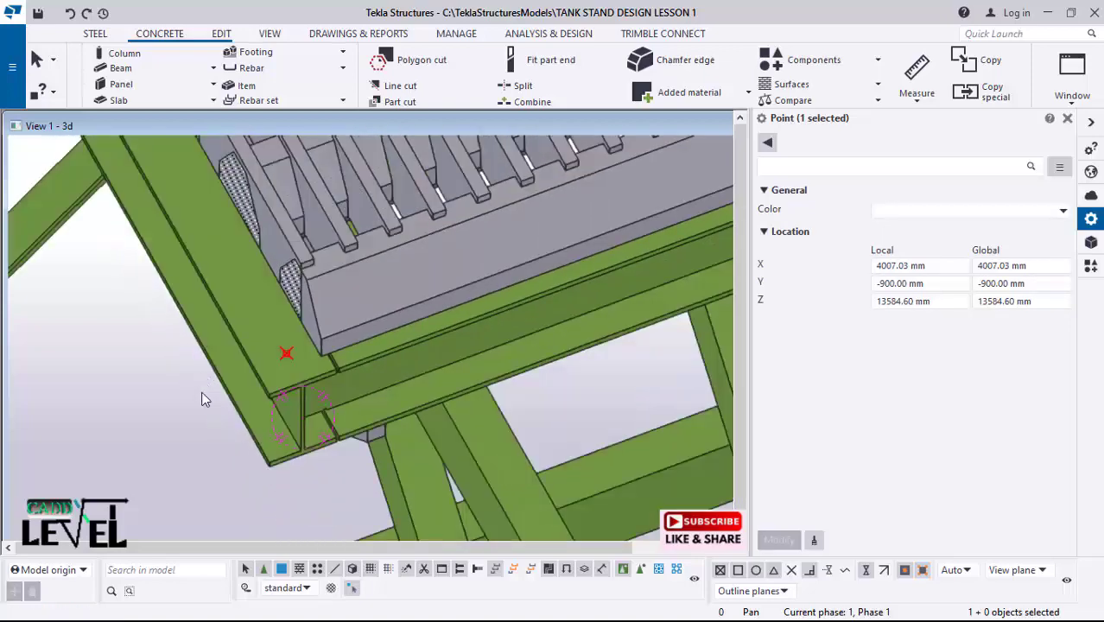
pyautogui.scroll(-6, 132, 403)
pyautogui.scroll(2, 500, 292)
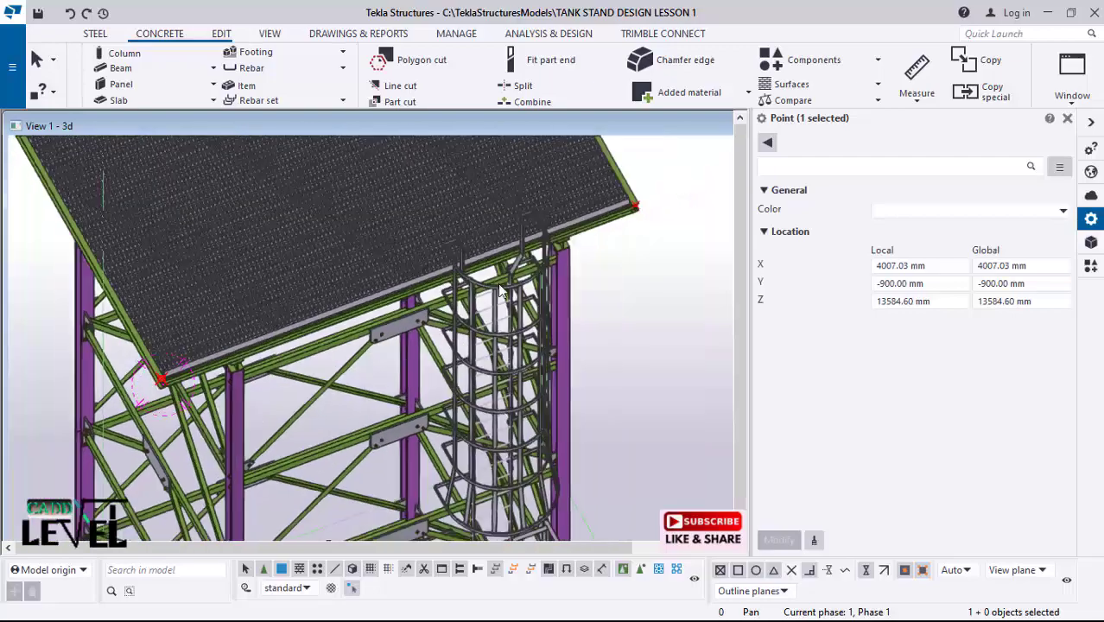
# Step: Move the reference point at the other ladder-side corner about 44 mm inward along its edge beam, using the coped flange edge as reference
pyautogui.scroll(8, 519, 275)
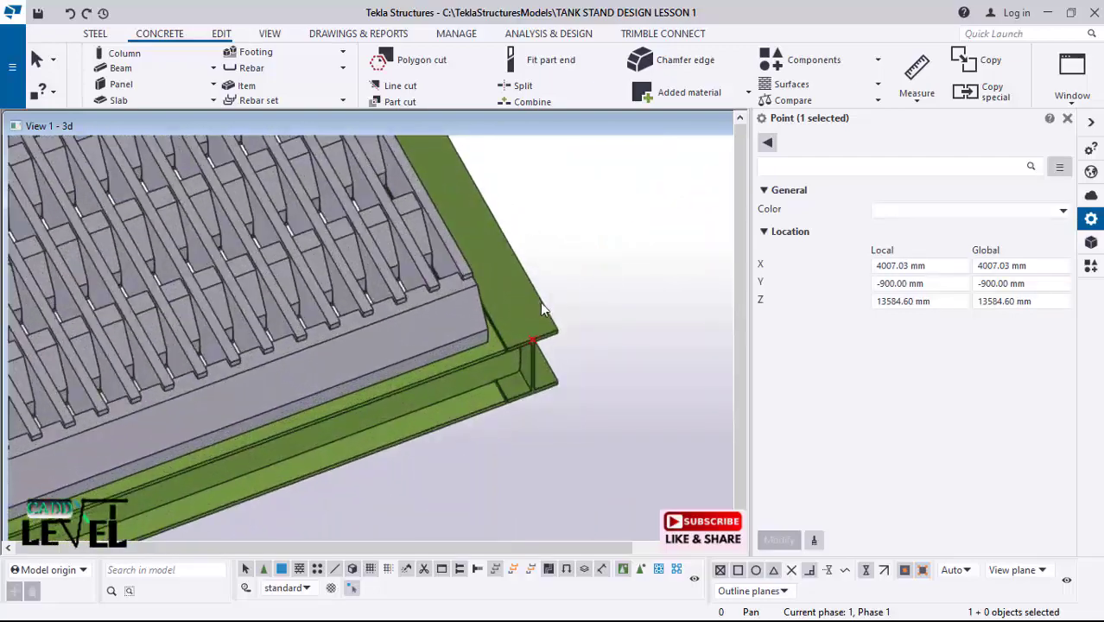
pyautogui.keyDown('ctrl'); pyautogui.moveTo(551, 303); pyautogui.dragTo(485, 291, button='middle'); pyautogui.keyUp('ctrl')
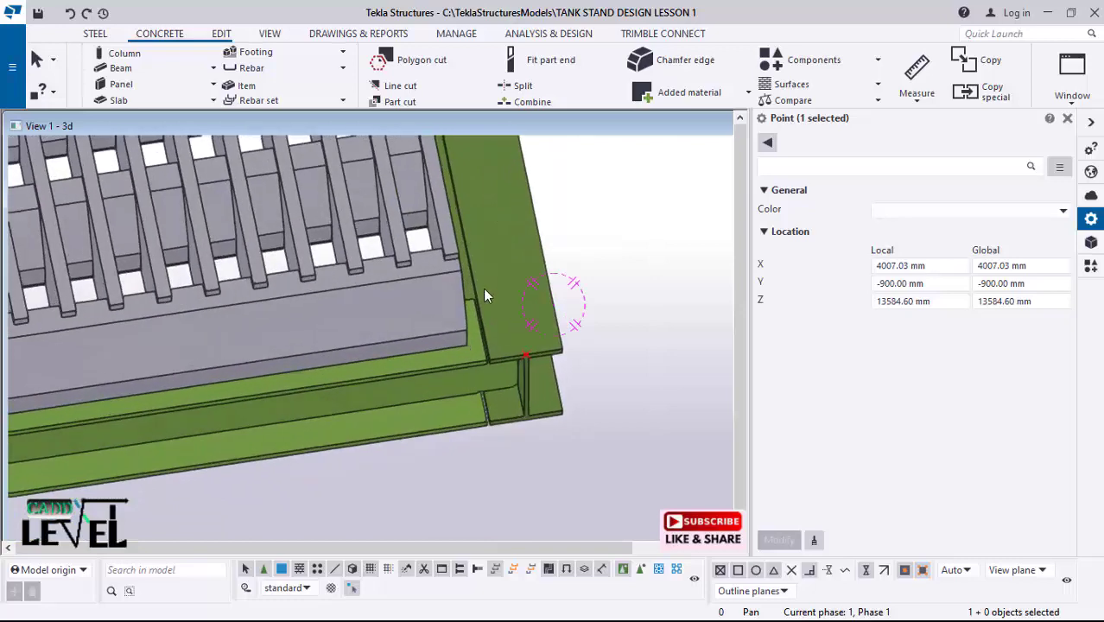
pyautogui.scroll(4, 510, 337)
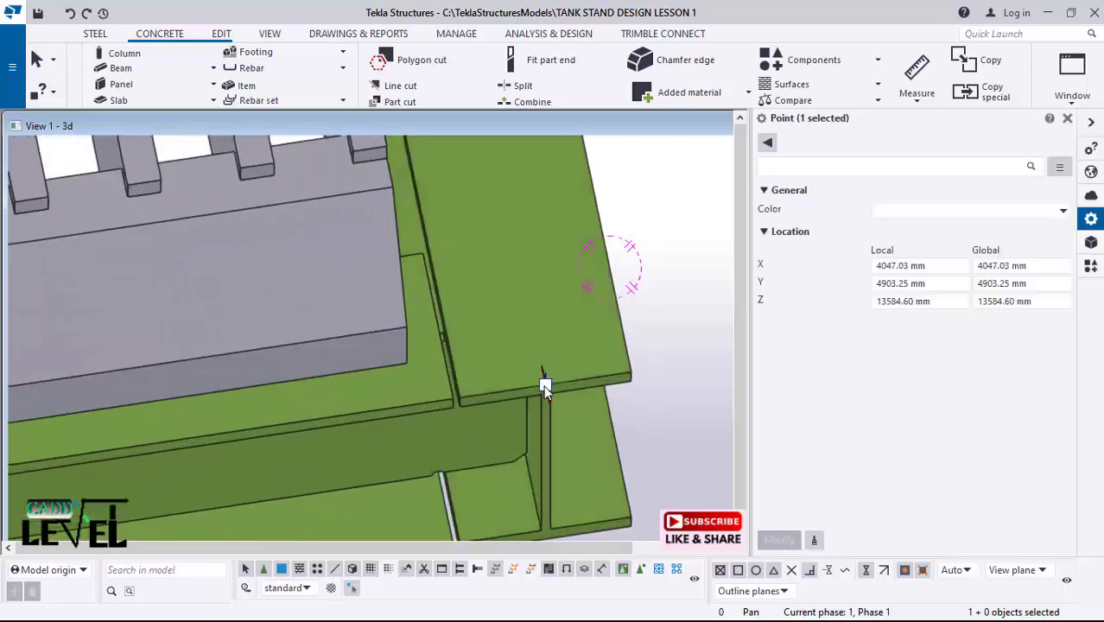
pyautogui.rightClick(544, 388)
pyautogui.click(602, 179)
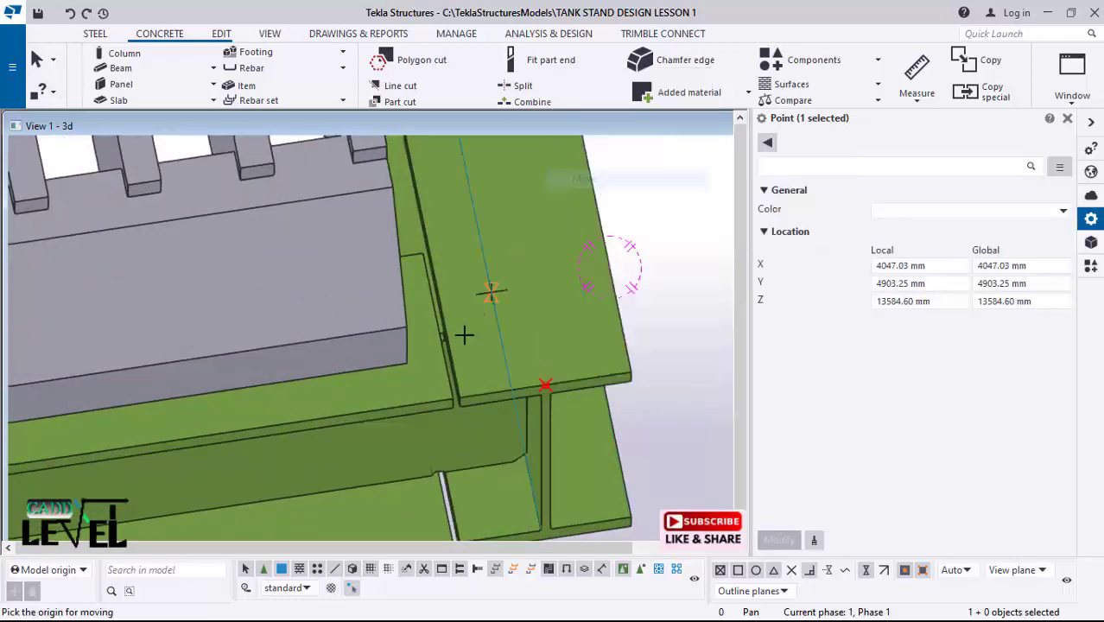
pyautogui.scroll(1, 455, 416)
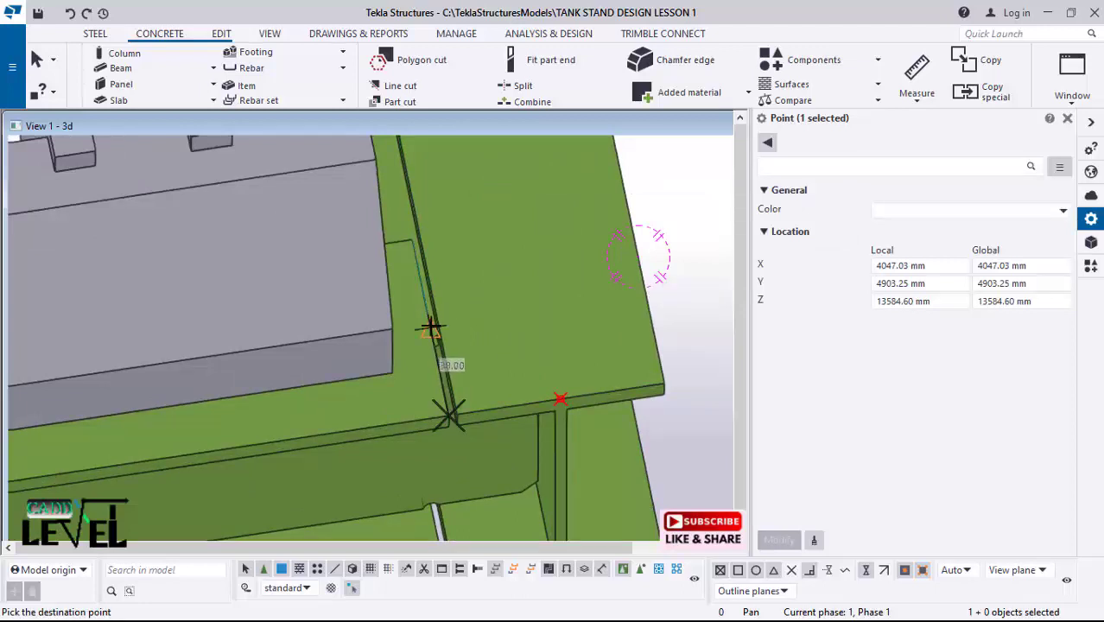
pyautogui.click(430, 325)
pyautogui.scroll(-3, 455, 403)
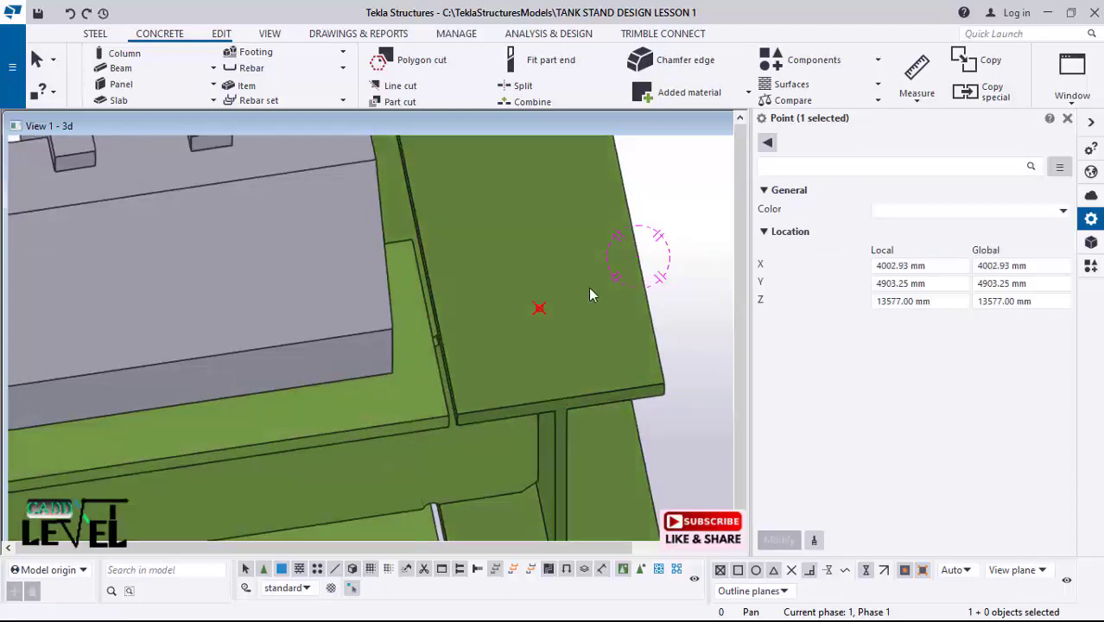
pyautogui.scroll(-5, 434, 356)
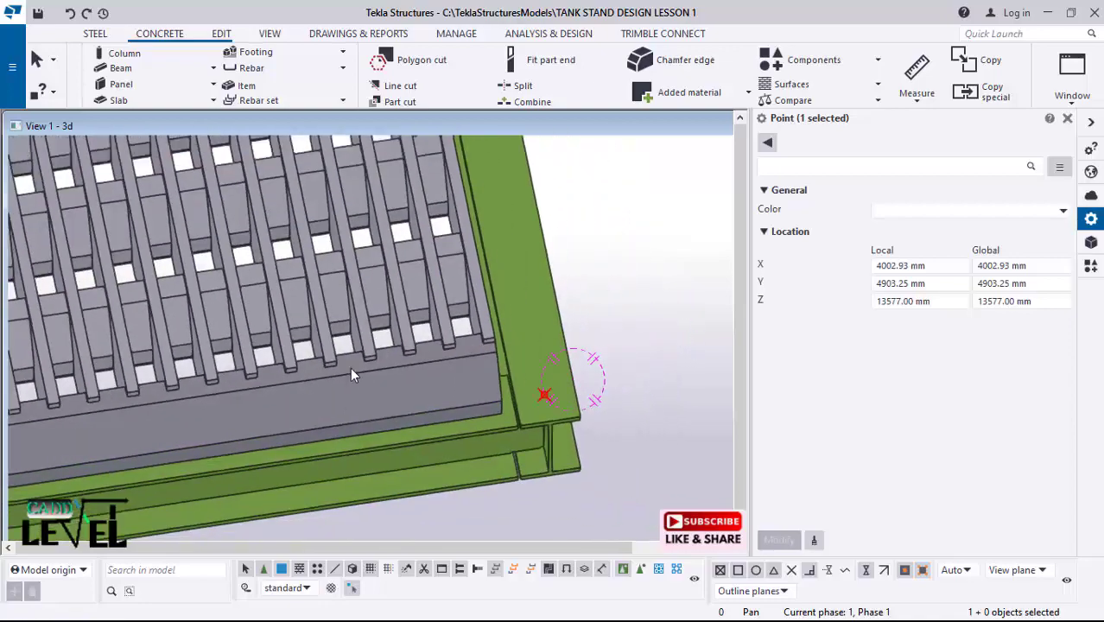
# Step: Move the reference point at the far end of the same edge beam 38 mm inward, and dismiss the battery notification
pyautogui.scroll(-6, 279, 397)
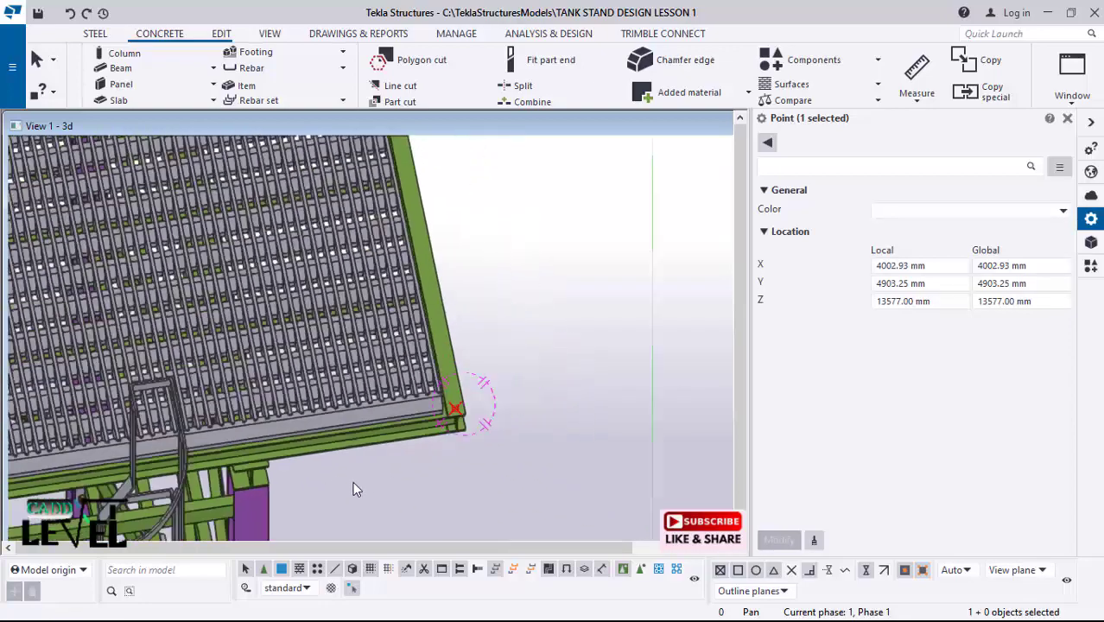
pyautogui.scroll(8, 349, 246)
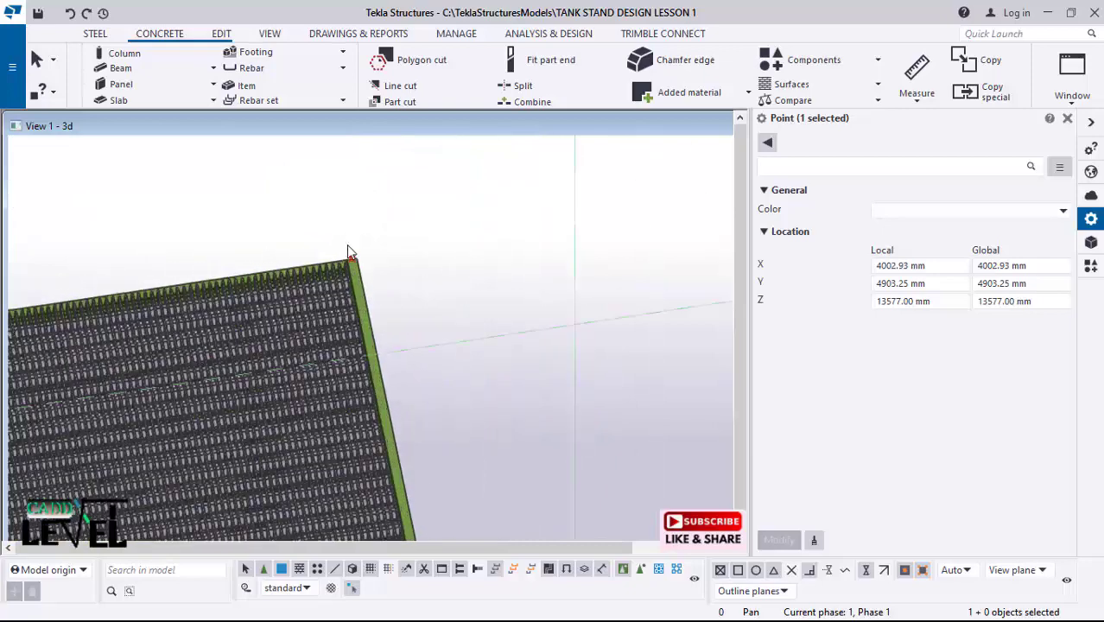
pyautogui.scroll(3, 345, 261)
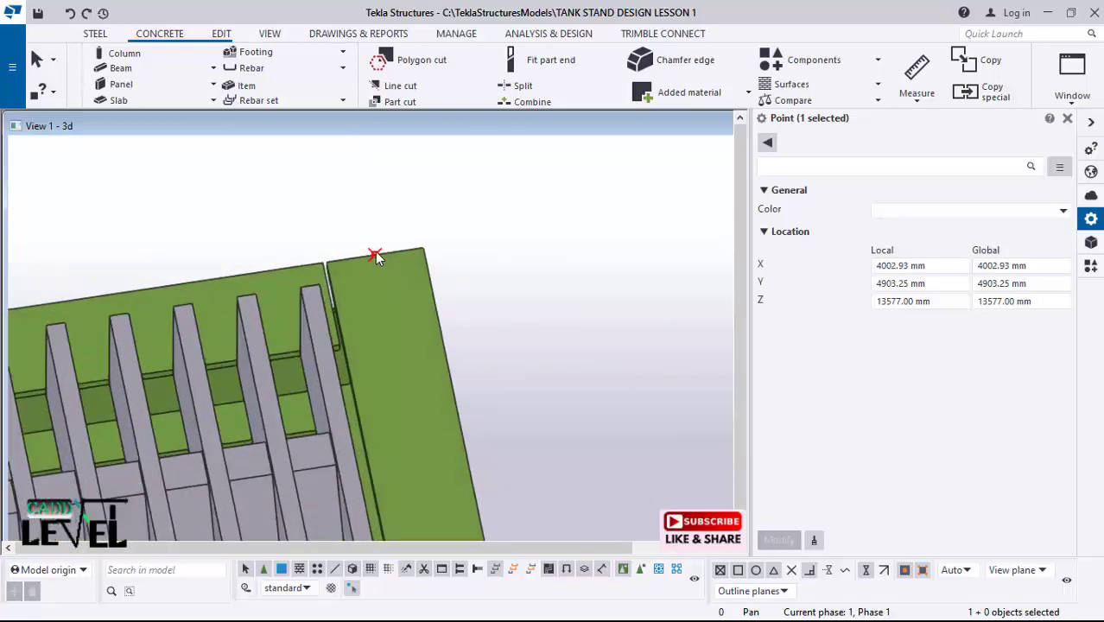
pyautogui.rightClick(351, 232)
pyautogui.click(389, 342)
pyautogui.scroll(5, 318, 253)
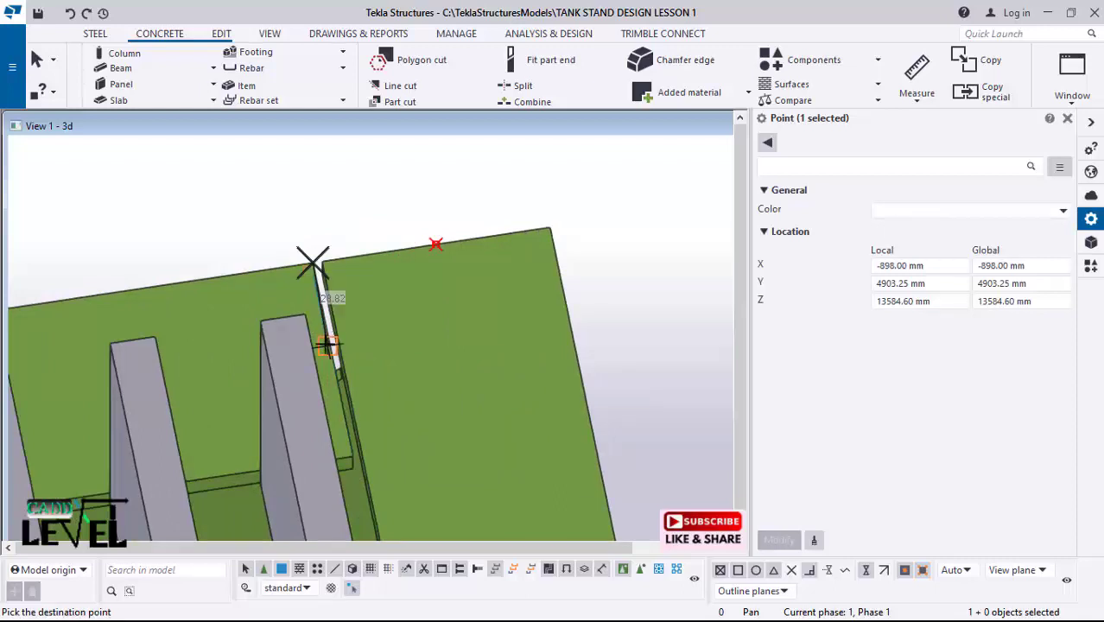
pyautogui.scroll(4, 330, 367)
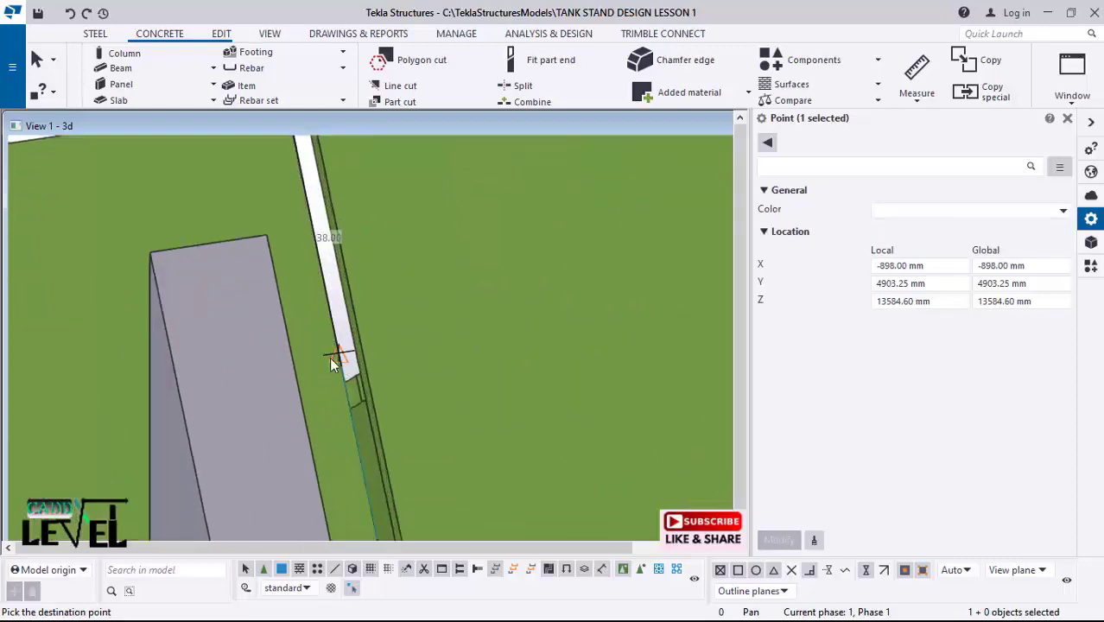
pyautogui.click(331, 363)
pyautogui.scroll(-8, 507, 380)
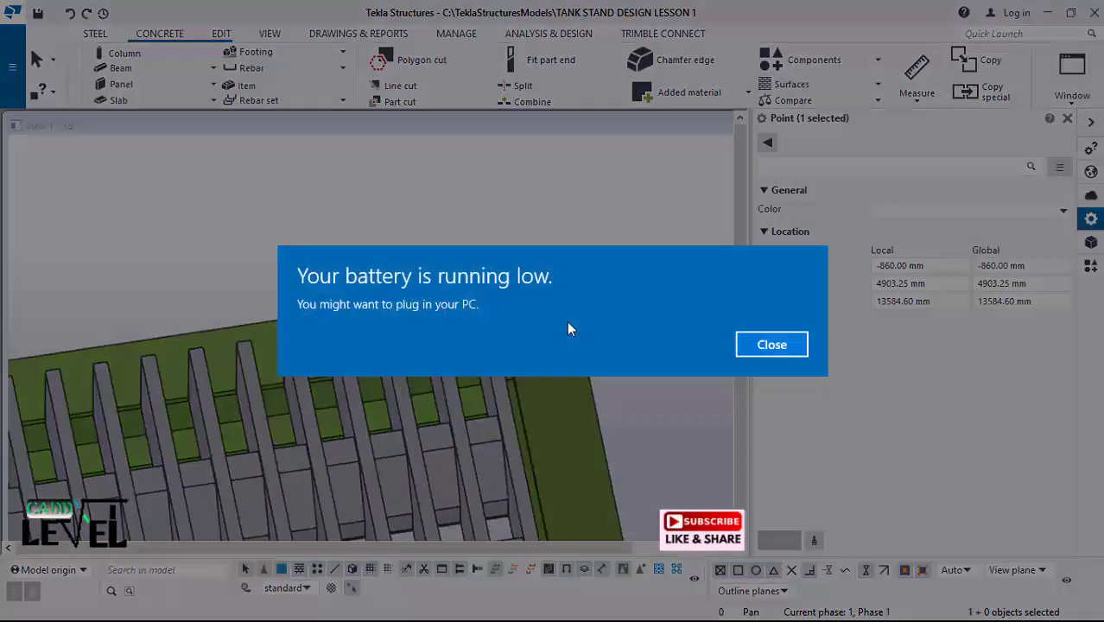
pyautogui.click(764, 347)
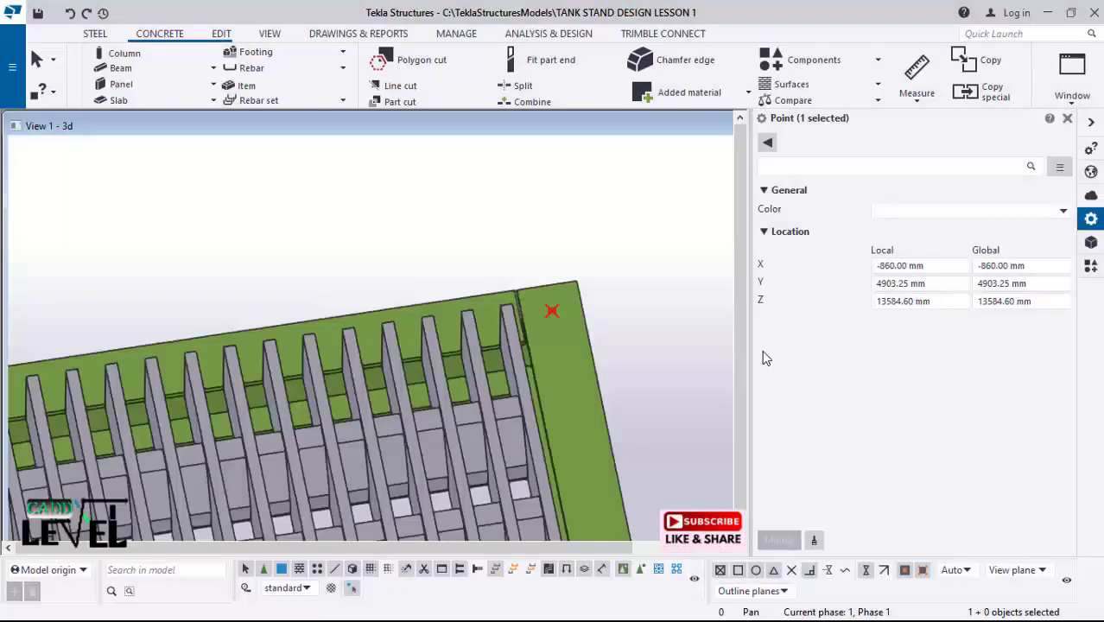
# Step: Search the component catalog for "hand" and start the Handrailing (1024) component
pyautogui.scroll(-4, 611, 312)
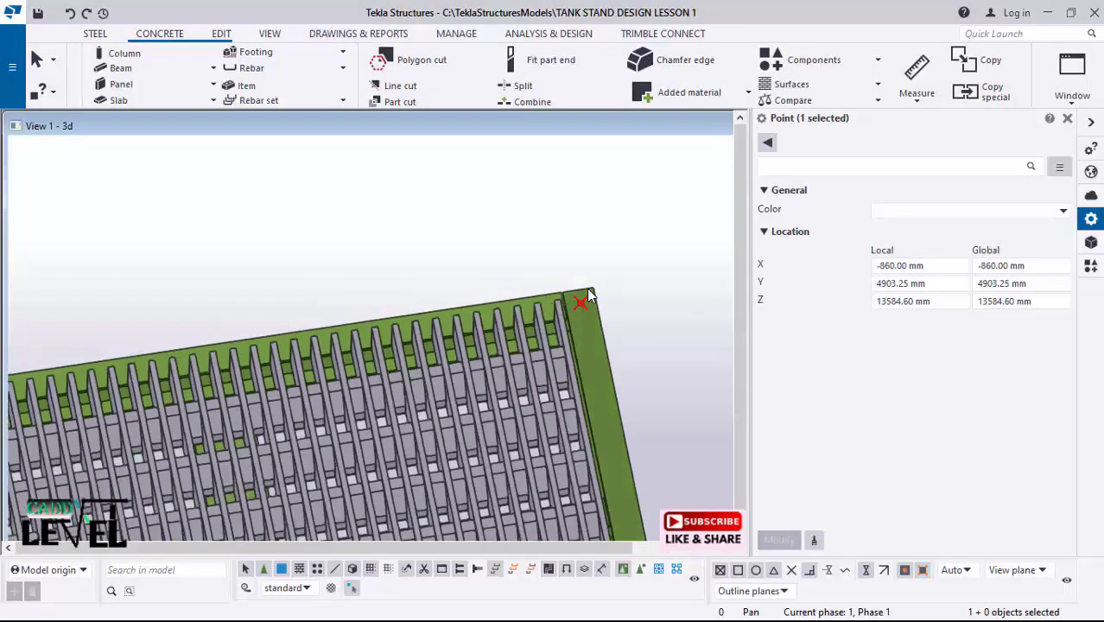
pyautogui.scroll(-6, 603, 318)
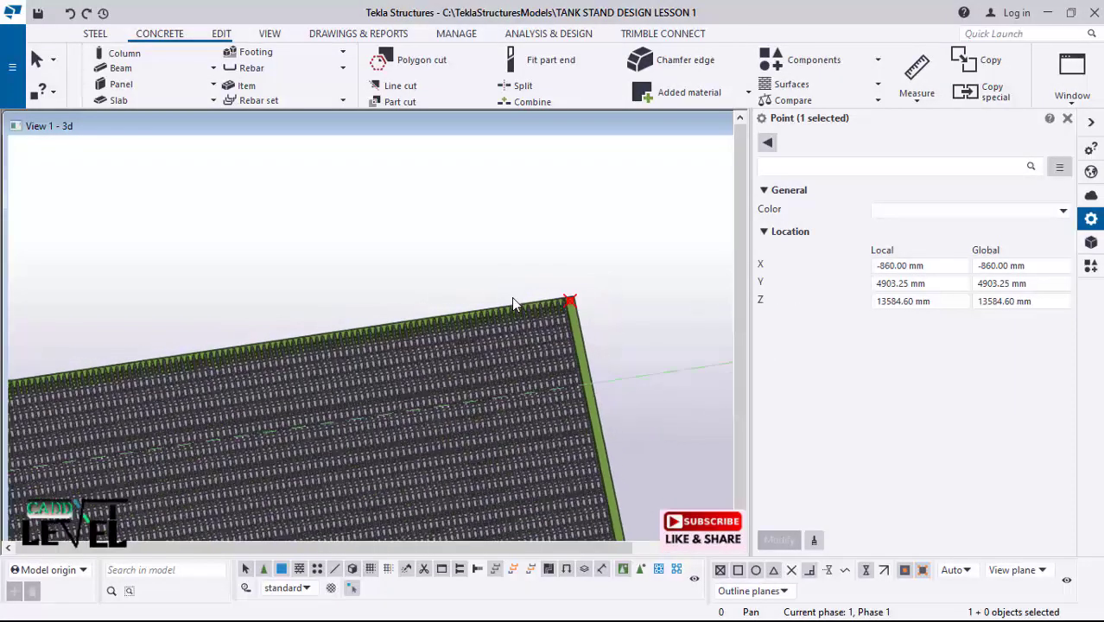
pyautogui.scroll(5, 553, 354)
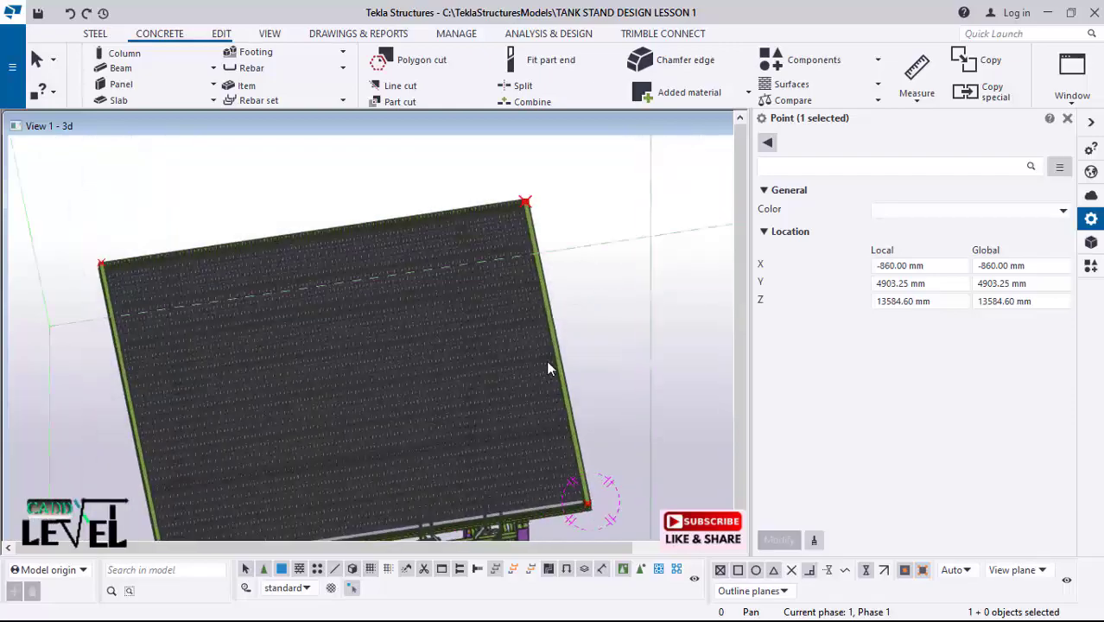
pyautogui.scroll(-2, 384, 474)
pyautogui.scroll(7, 560, 472)
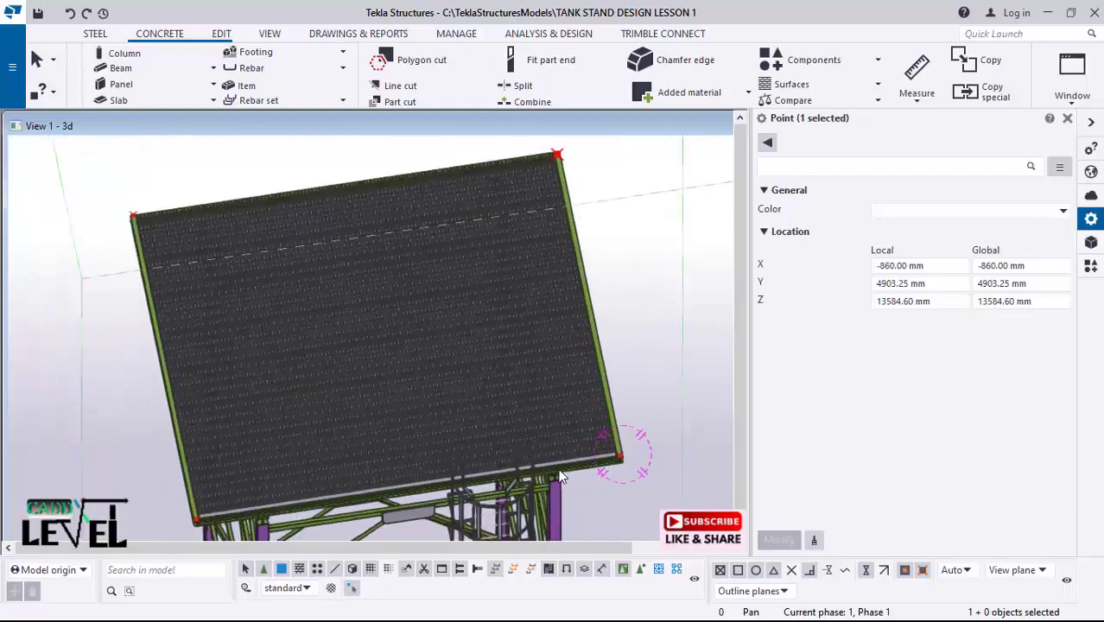
pyautogui.scroll(-4, 547, 494)
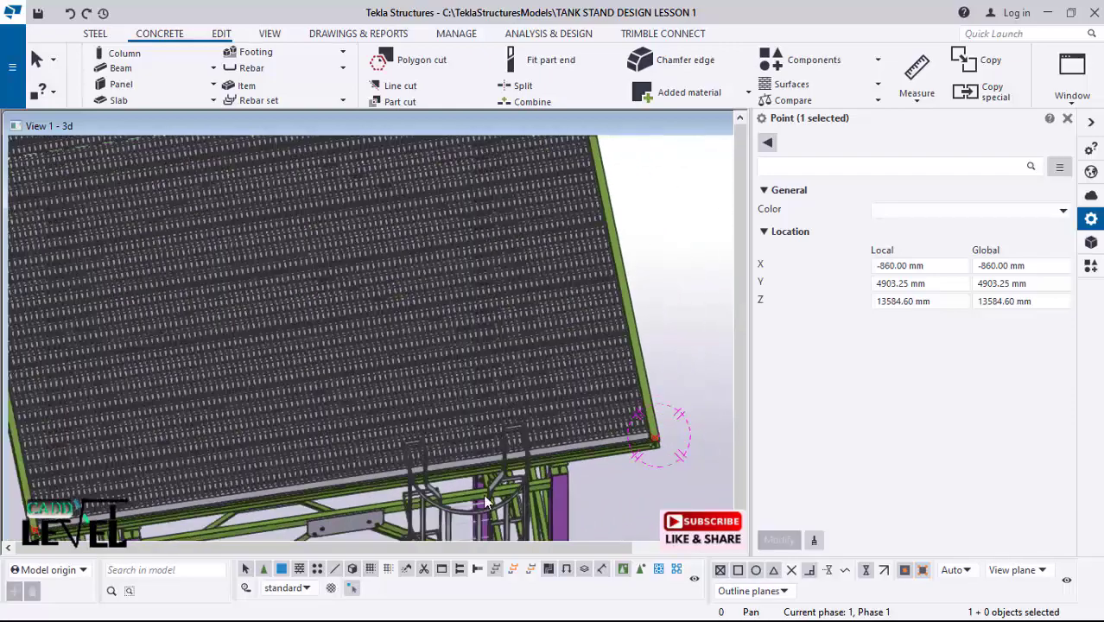
pyautogui.scroll(4, 518, 493)
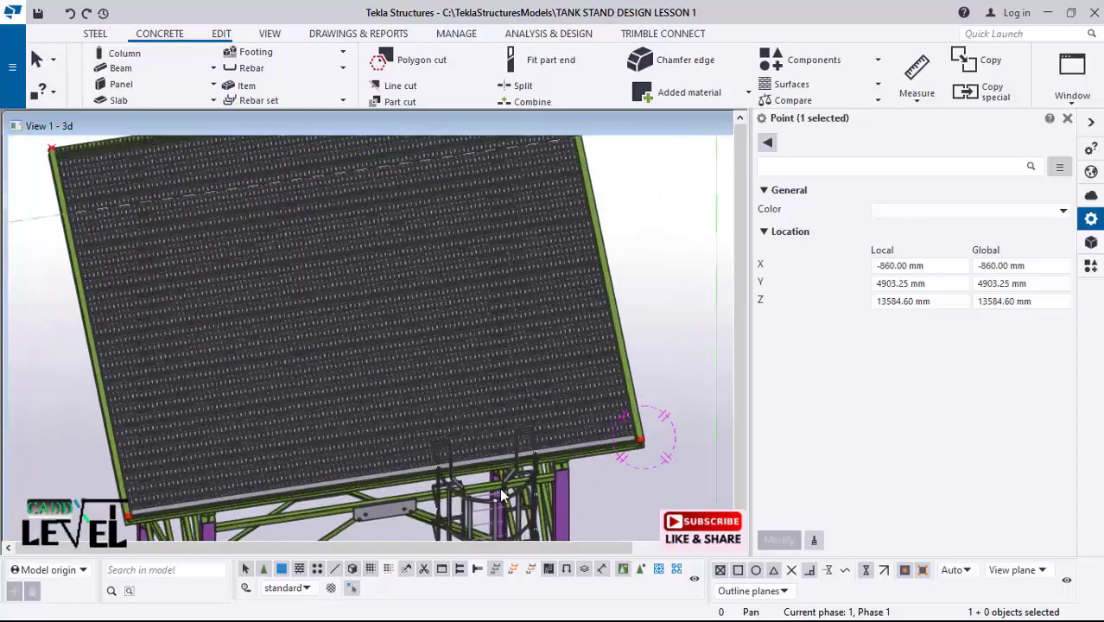
pyautogui.scroll(-5, 553, 443)
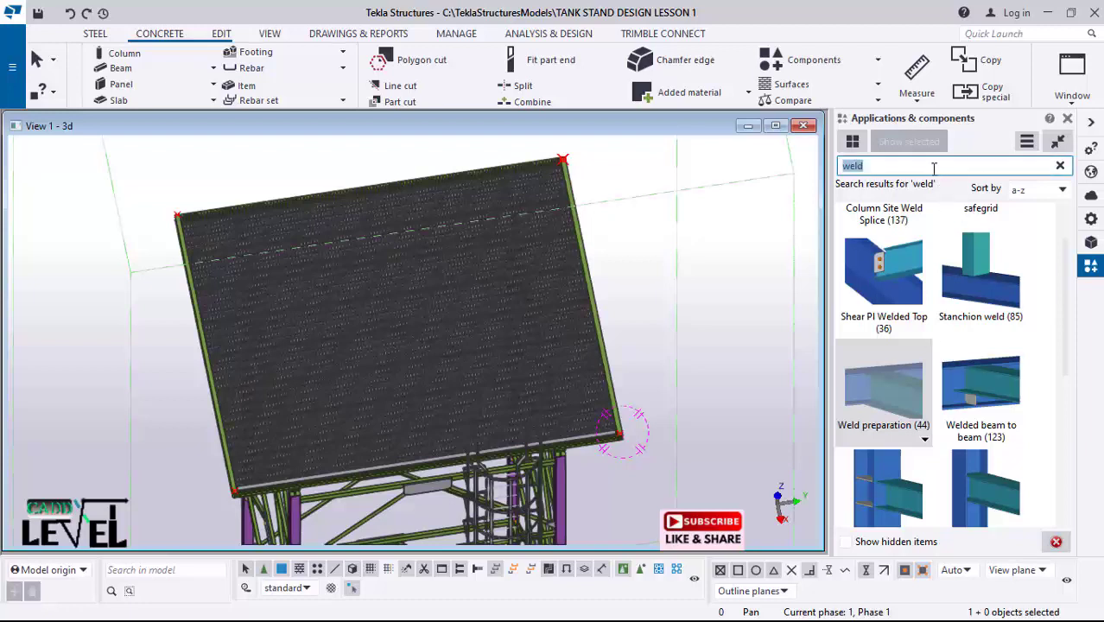
pyautogui.write('ha')
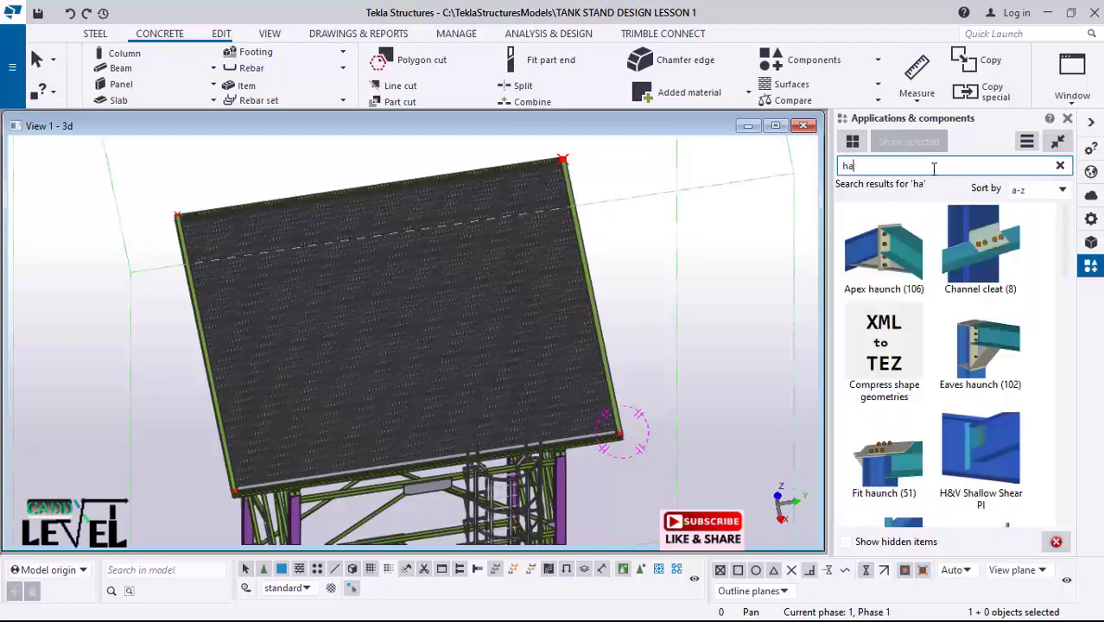
pyautogui.write('nd')
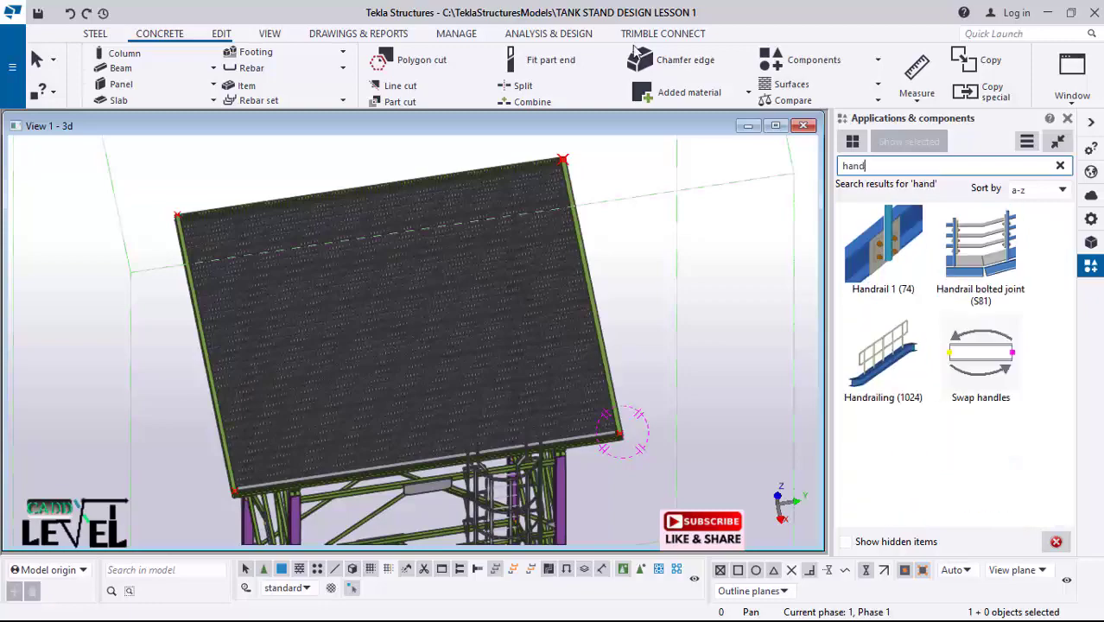
pyautogui.click(899, 358)
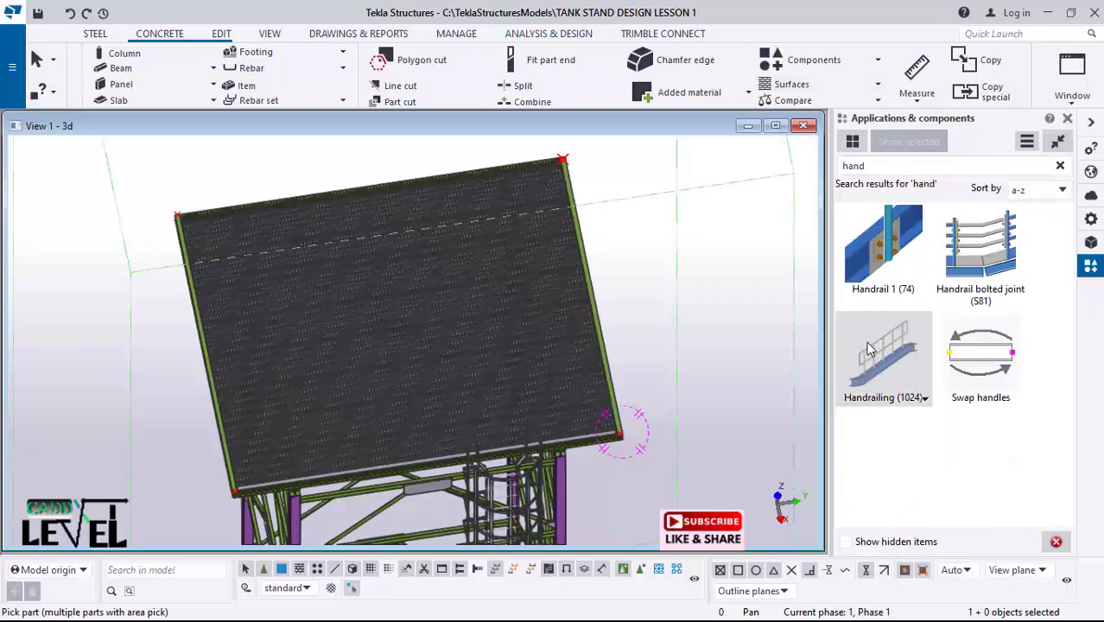
# Step: Place the handrailing on the edge beam nearest the ladder, running between the two shifted reference points at its ends
pyautogui.scroll(5, 553, 399)
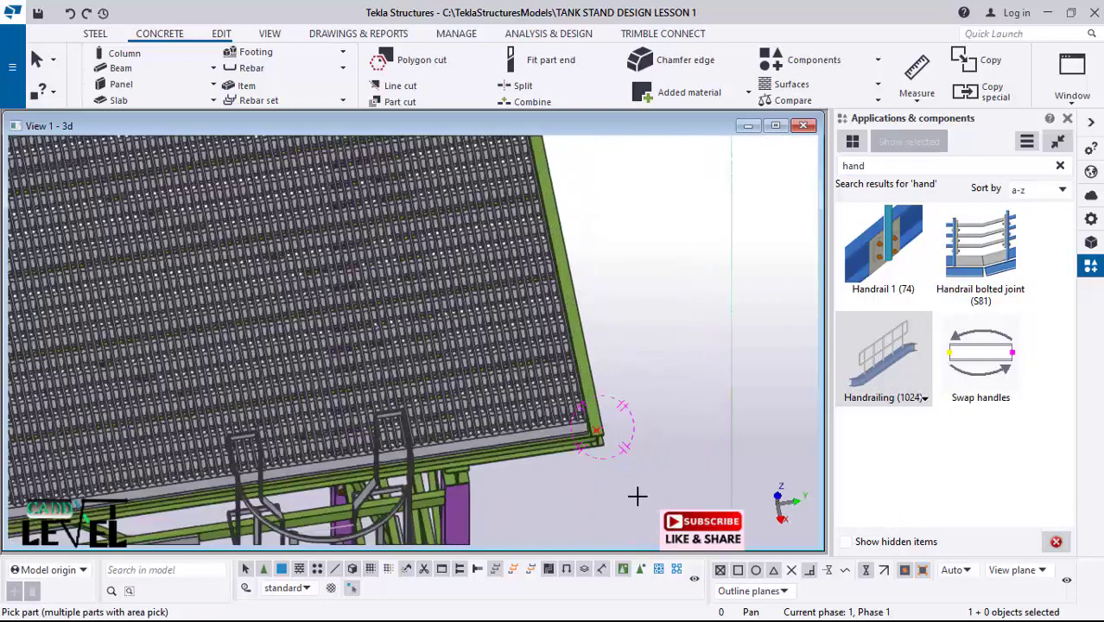
pyautogui.scroll(1, 610, 363)
pyautogui.click(579, 313)
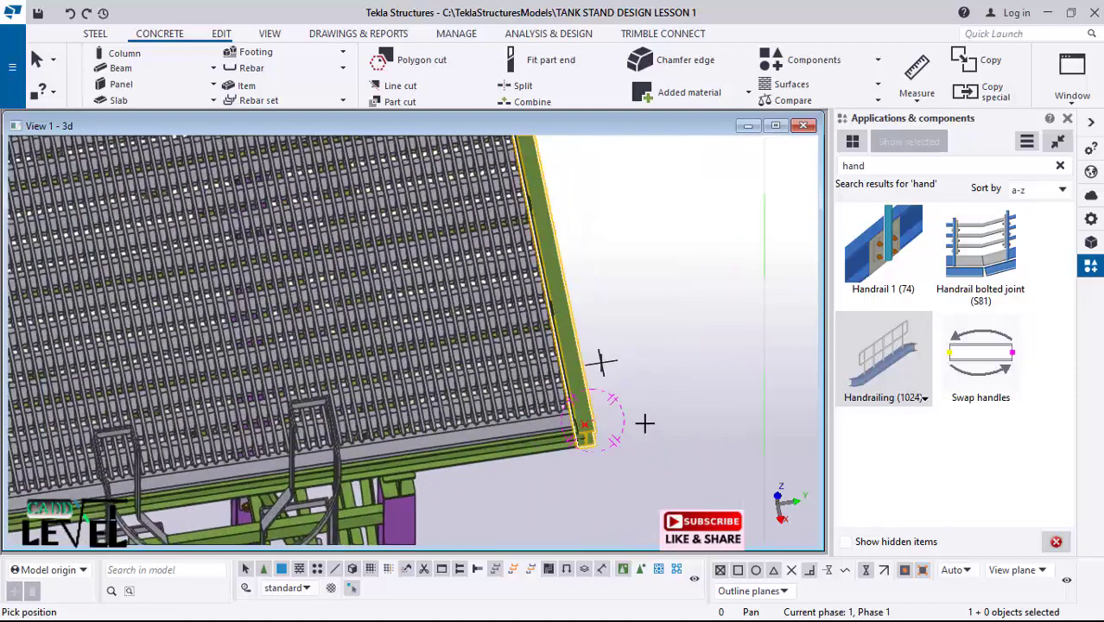
pyautogui.scroll(-3, 631, 484)
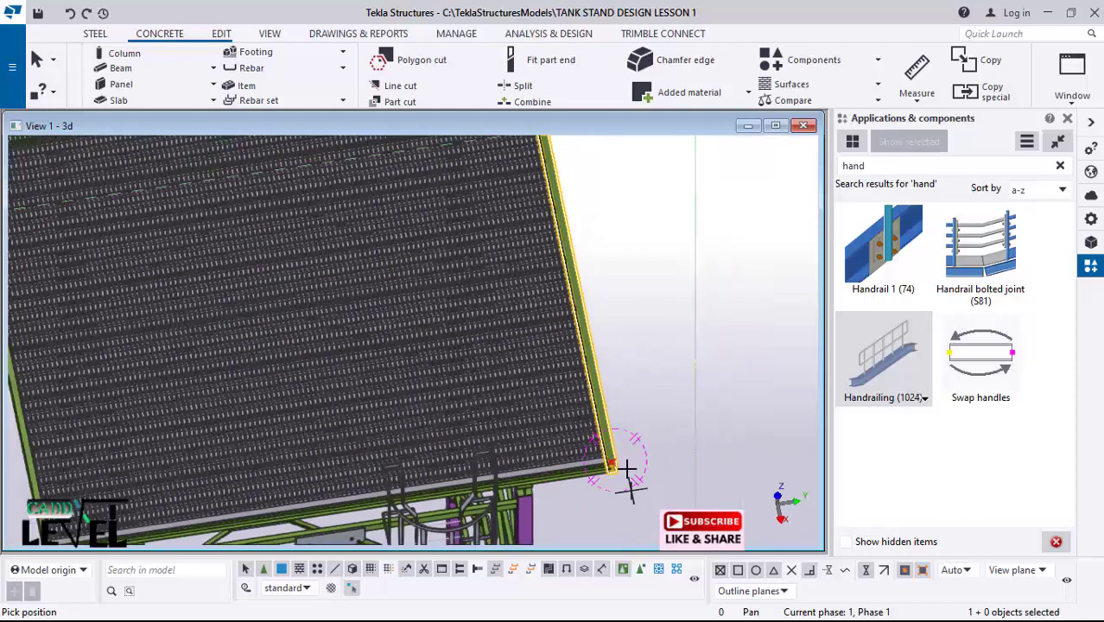
pyautogui.scroll(3, 598, 451)
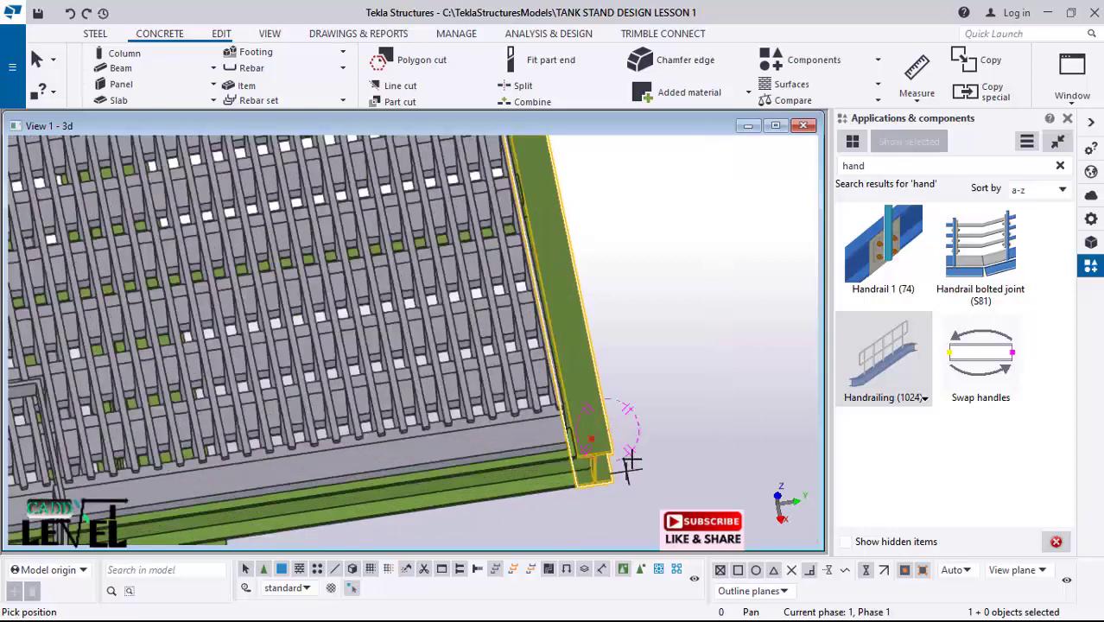
pyautogui.scroll(3, 589, 438)
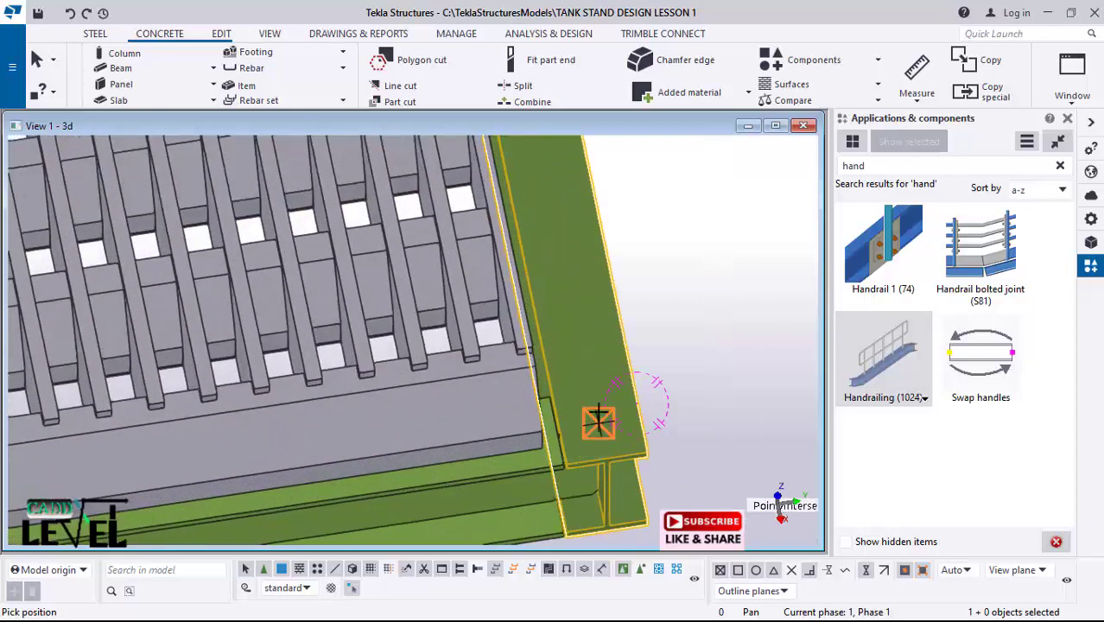
pyautogui.scroll(-6, 603, 434)
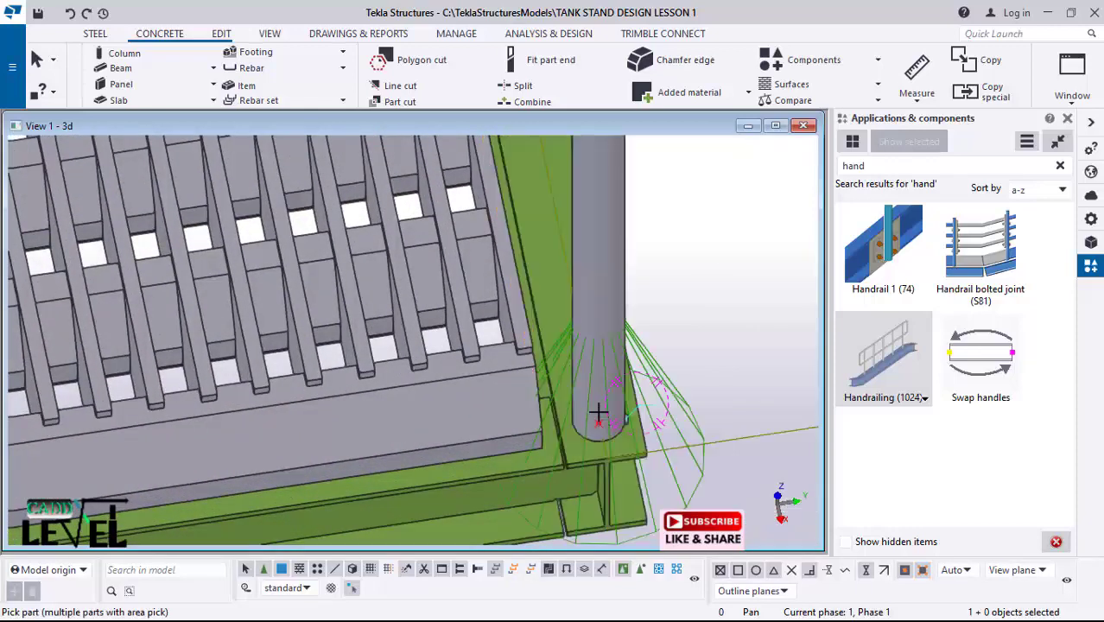
# Step: Place handrailing on the edge beam opposite the ladder, running between the reference points at its two ends
pyautogui.scroll(-6, 687, 480)
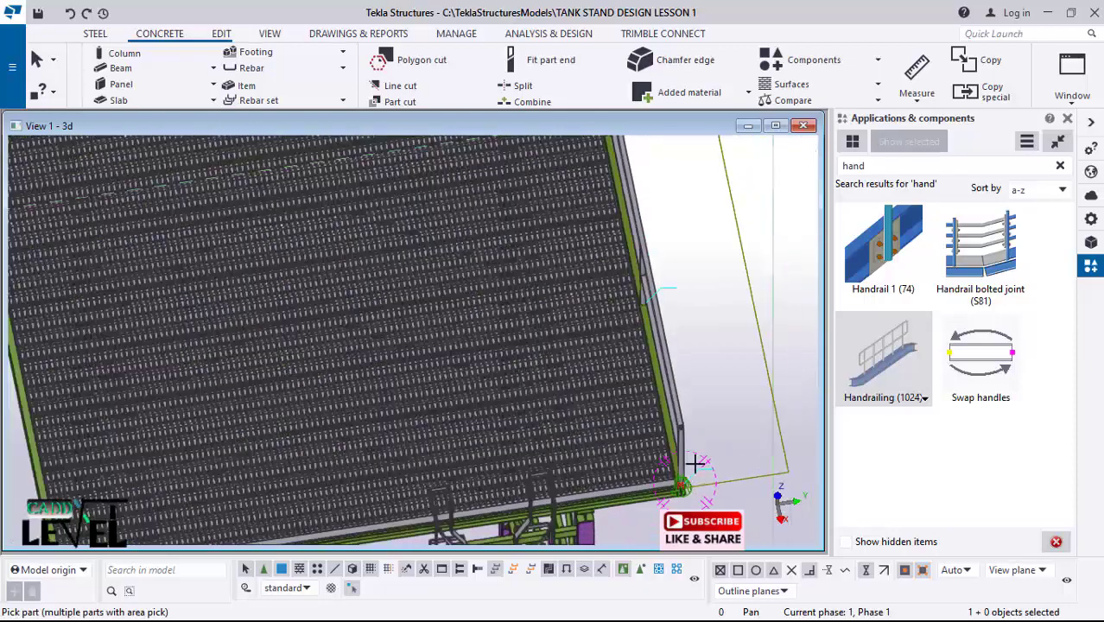
pyautogui.scroll(2, 350, 239)
pyautogui.scroll(5, 290, 278)
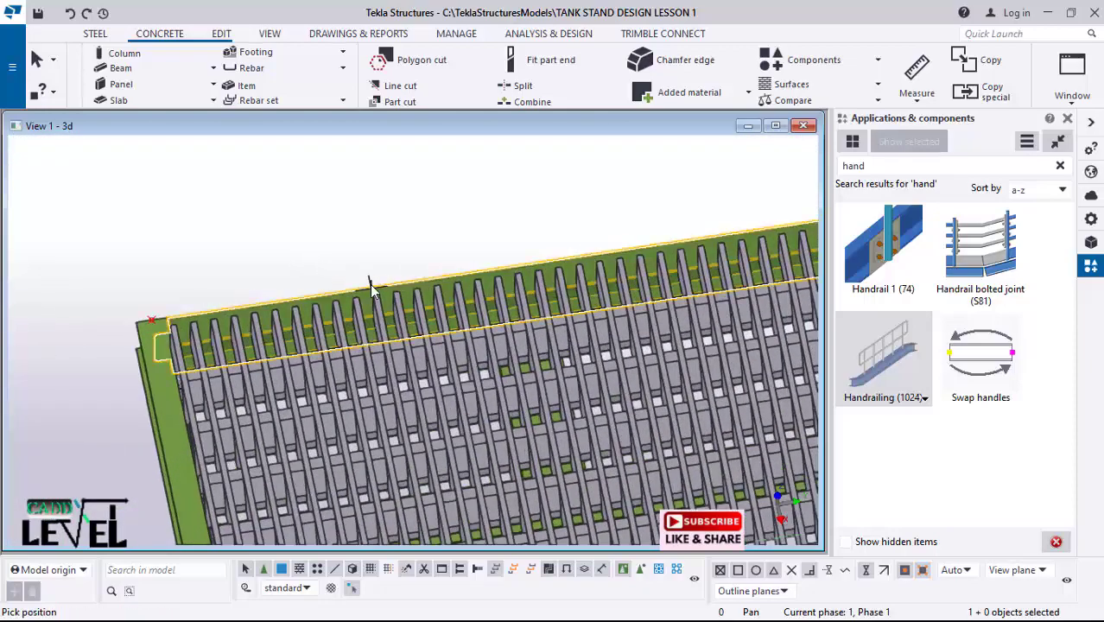
pyautogui.scroll(-4, 104, 316)
pyautogui.scroll(-1, 464, 269)
pyautogui.scroll(3, 172, 314)
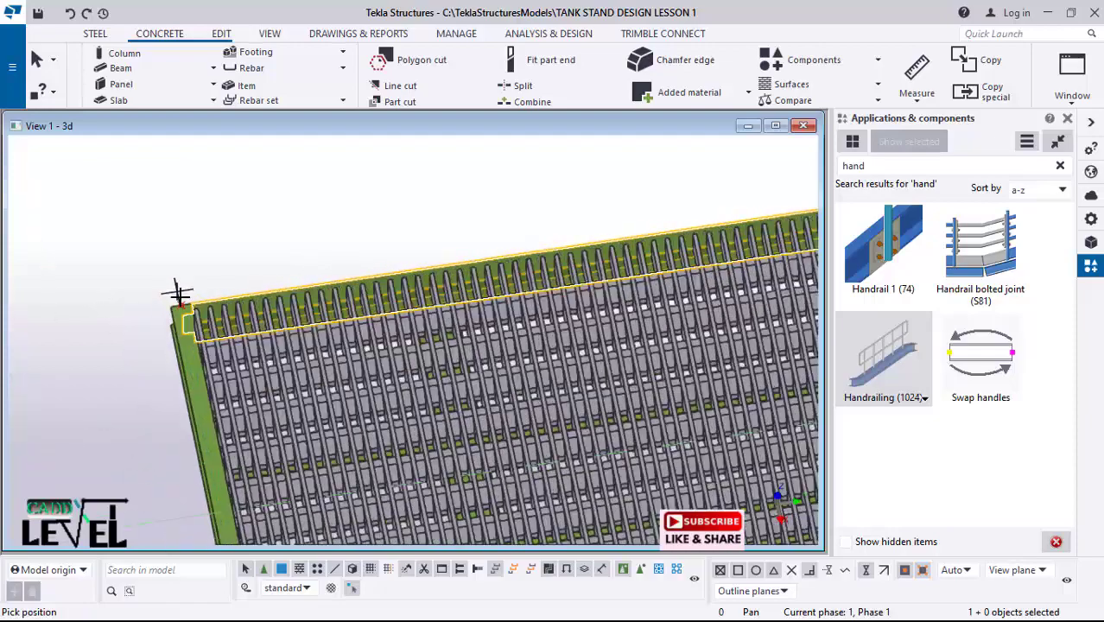
pyautogui.scroll(4, 179, 294)
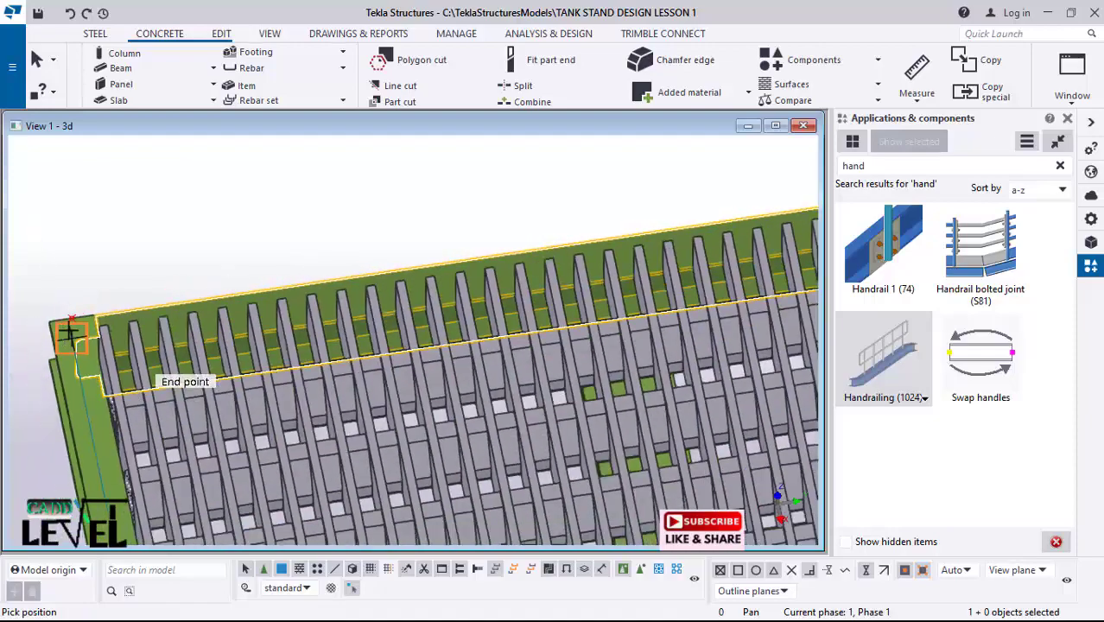
pyautogui.scroll(-5, 71, 333)
pyautogui.scroll(-3, 387, 263)
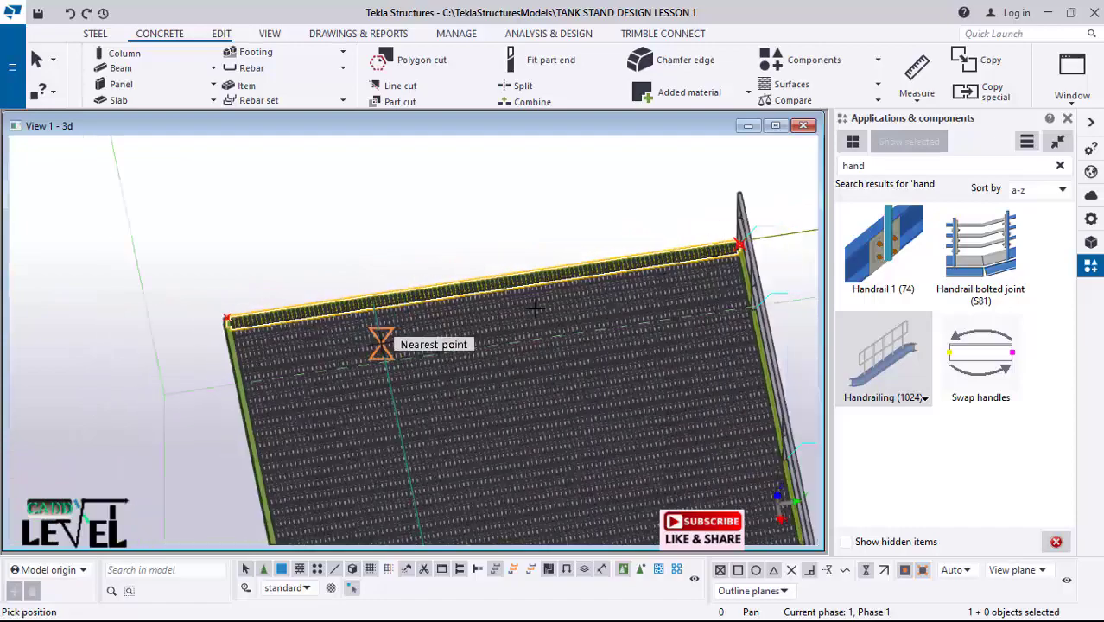
pyautogui.scroll(5, 671, 249)
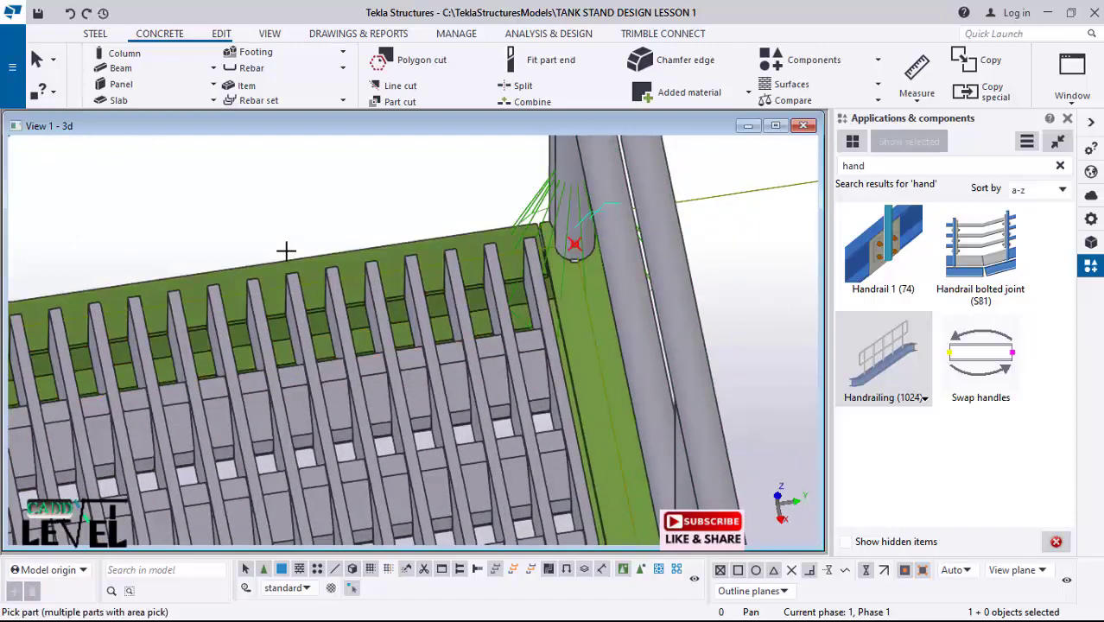
# Step: Place handrailing on the remaining side edge beam, running between the reference points at its far and ladder-side ends
pyautogui.scroll(-6, 536, 225)
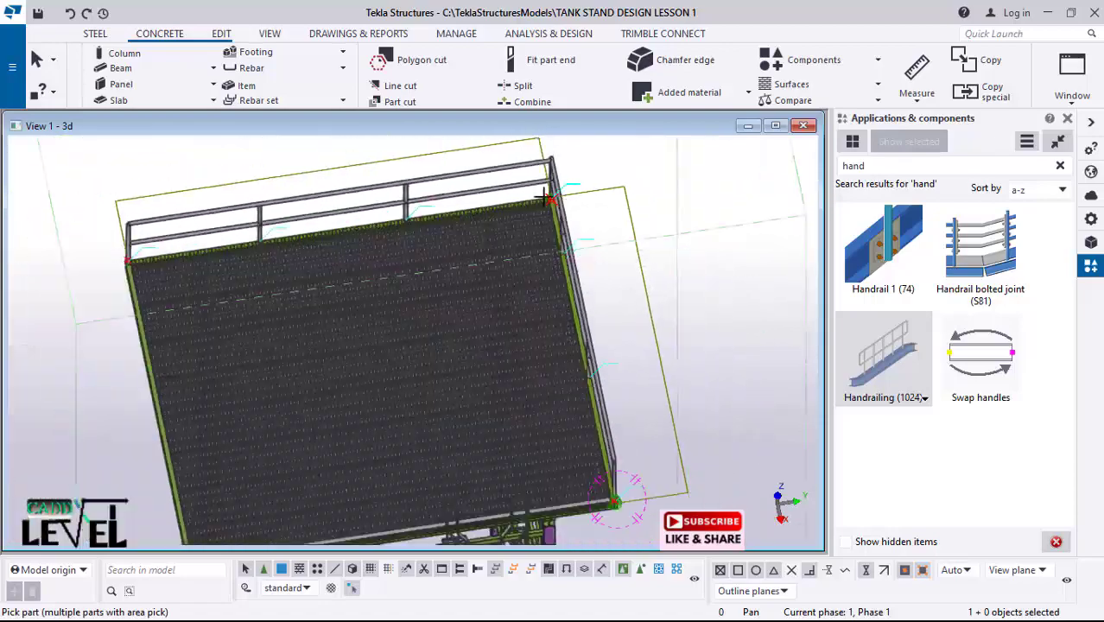
pyautogui.scroll(-5, 544, 197)
pyautogui.scroll(8, 466, 437)
pyautogui.scroll(3, 664, 350)
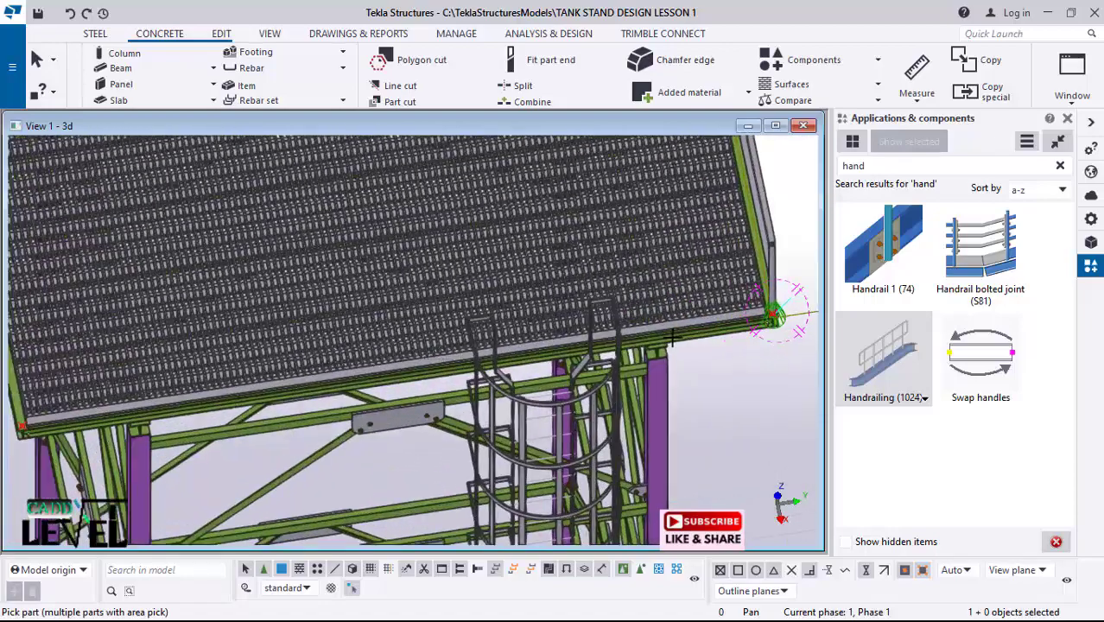
pyautogui.scroll(-1, 58, 392)
pyautogui.scroll(3, 138, 393)
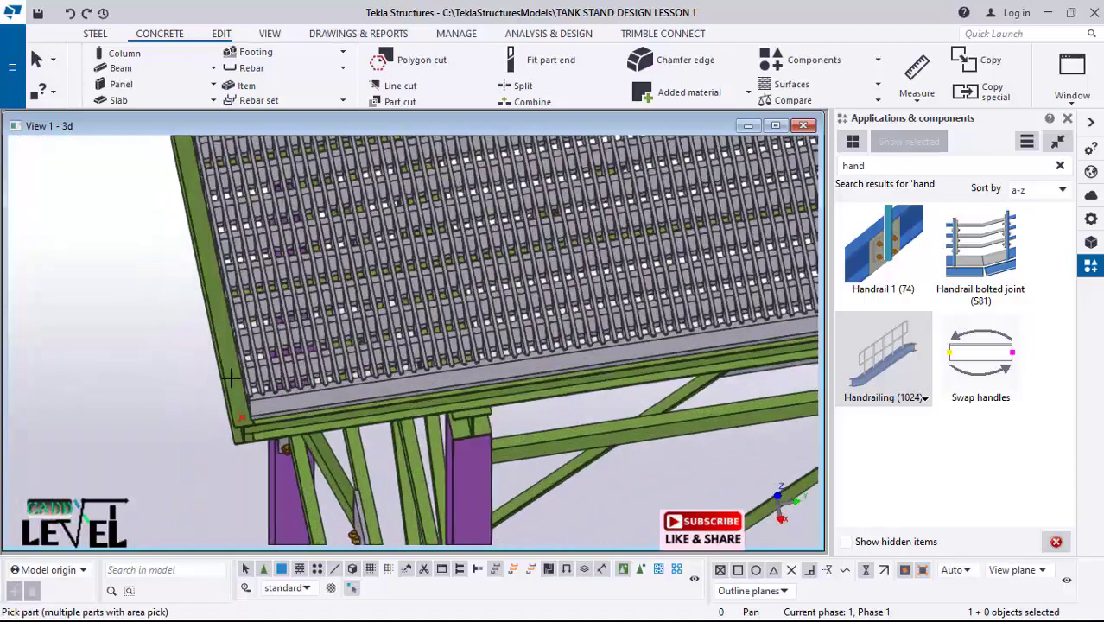
pyautogui.click(256, 419)
pyautogui.scroll(2, 253, 425)
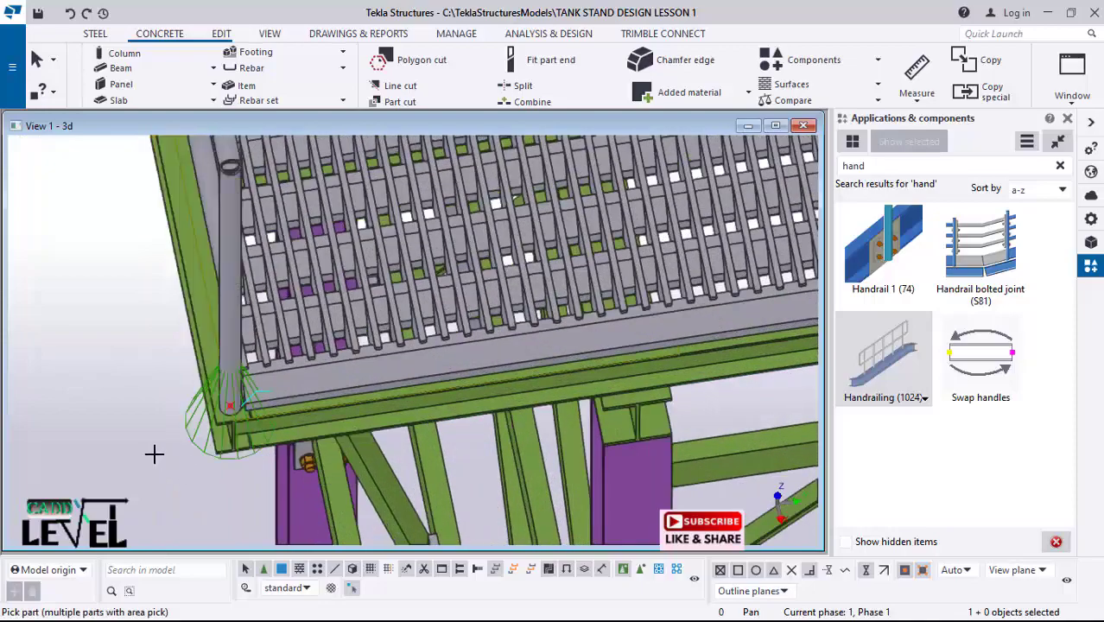
# Step: Examine the ladder-side edge of the platform where the ladder cage meets the edge beam
pyautogui.scroll(-4, 154, 454)
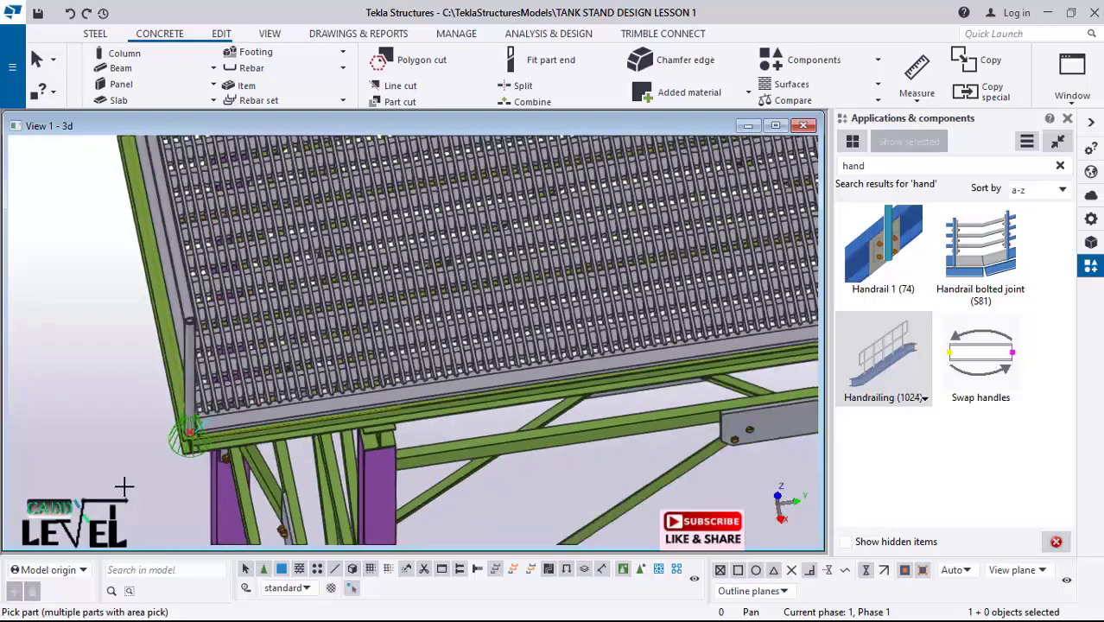
pyautogui.scroll(5, 659, 395)
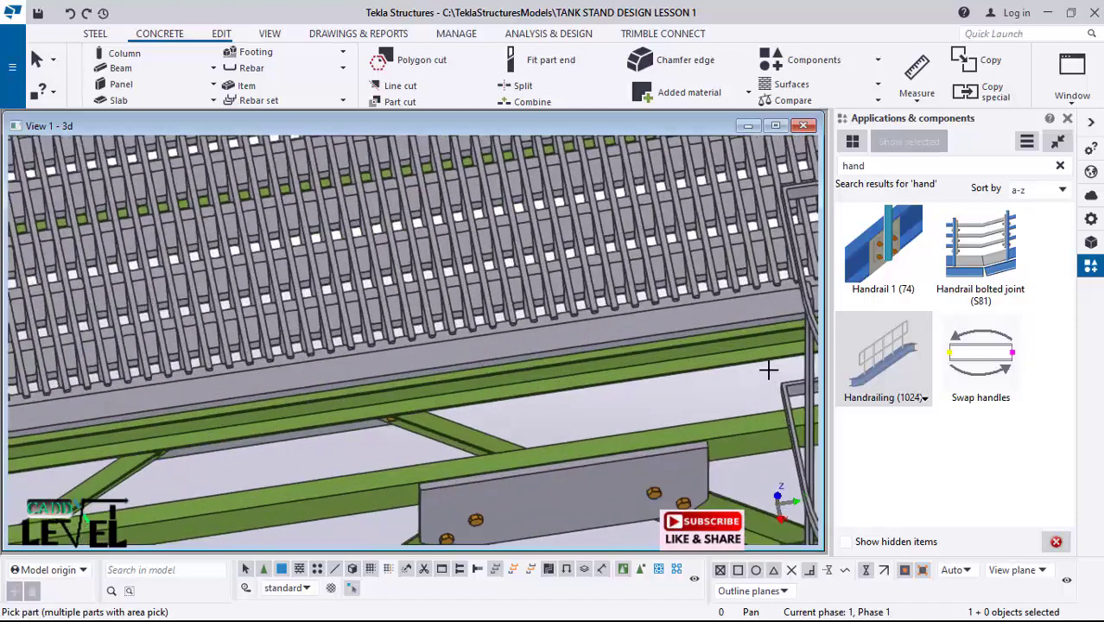
pyautogui.scroll(-4, 407, 388)
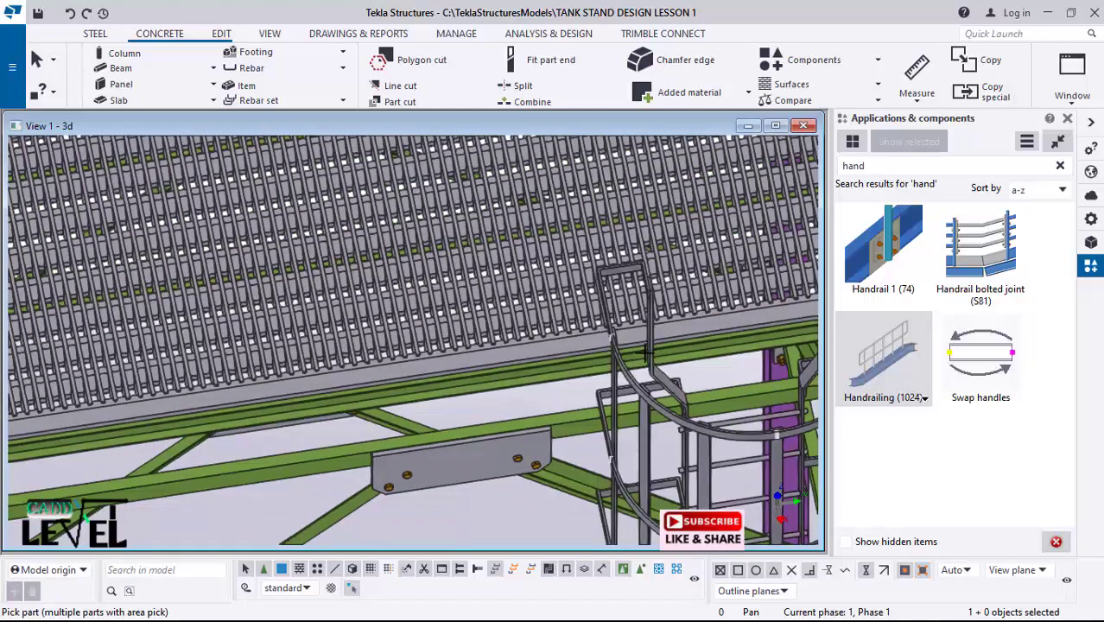
pyautogui.scroll(-2, 86, 435)
pyautogui.scroll(3, 648, 376)
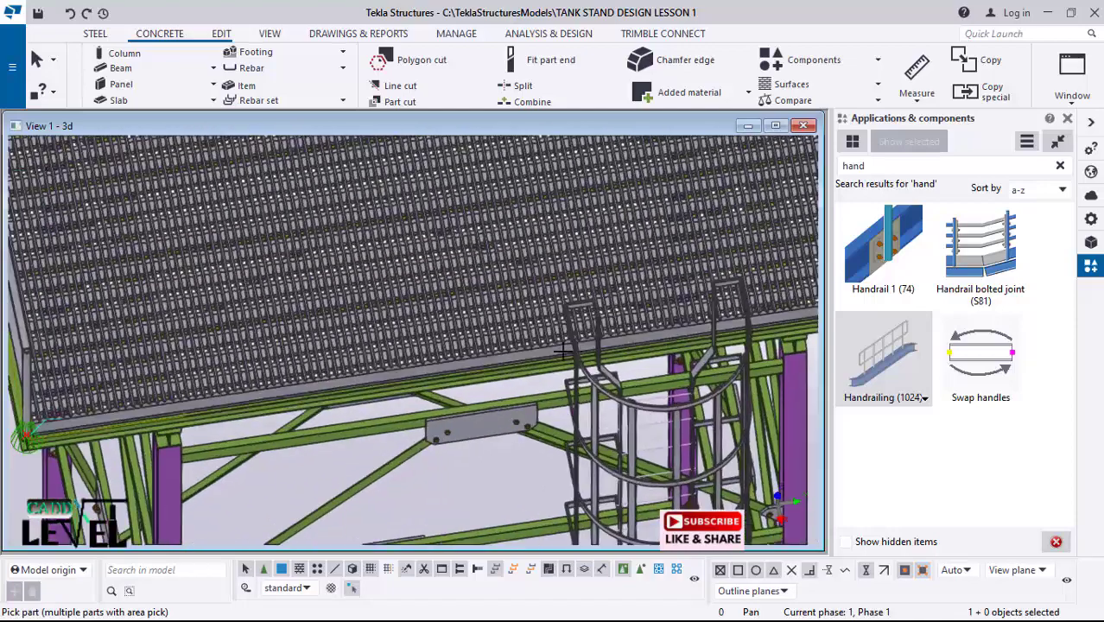
pyautogui.scroll(-3, 268, 387)
pyautogui.scroll(1, 556, 375)
pyautogui.scroll(6, 450, 343)
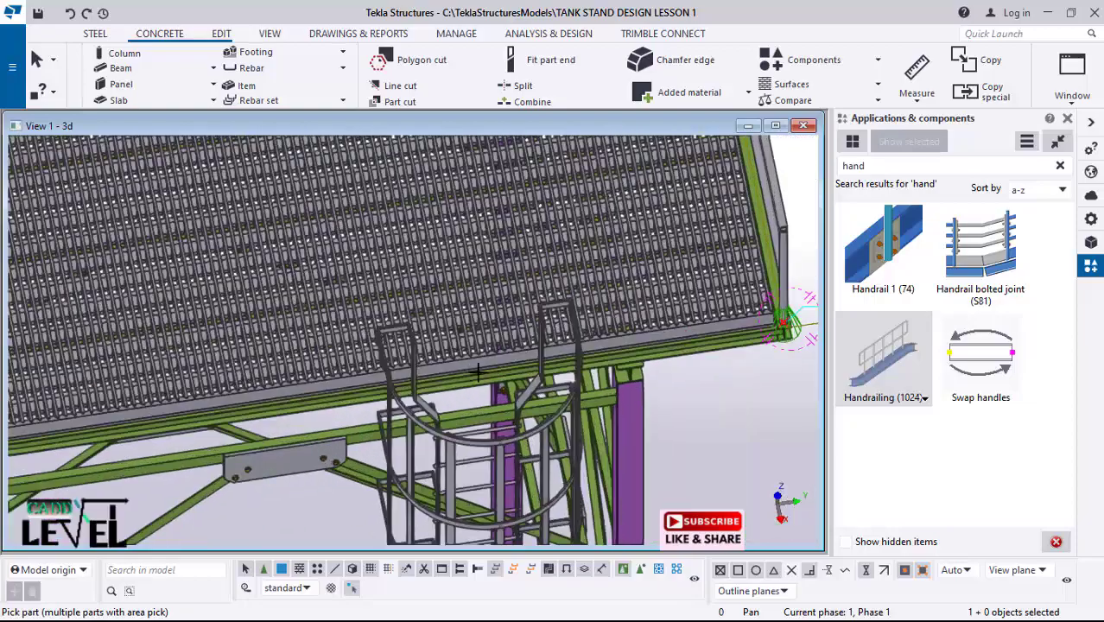
pyautogui.scroll(-4, 416, 343)
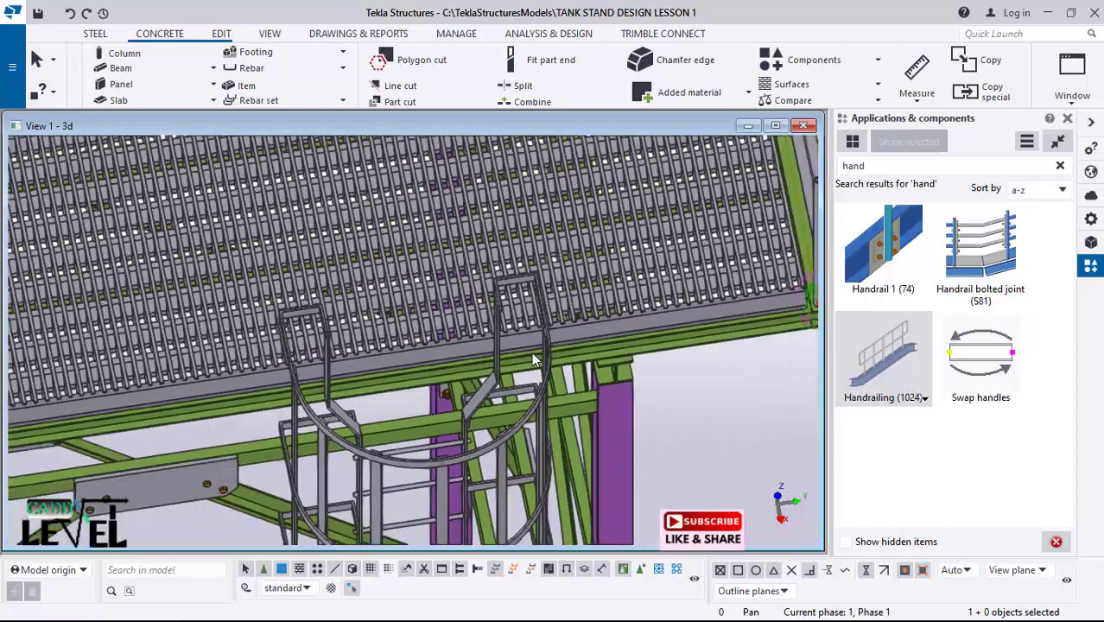
# Step: Delete the long grey plate lying on top of the ladder-side edge beam
pyautogui.scroll(2, 524, 355)
pyautogui.keyDown('ctrl'); pyautogui.moveTo(511, 360); pyautogui.dragTo(346, 350, button='middle'); pyautogui.keyUp('ctrl')
pyautogui.scroll(5, 555, 384)
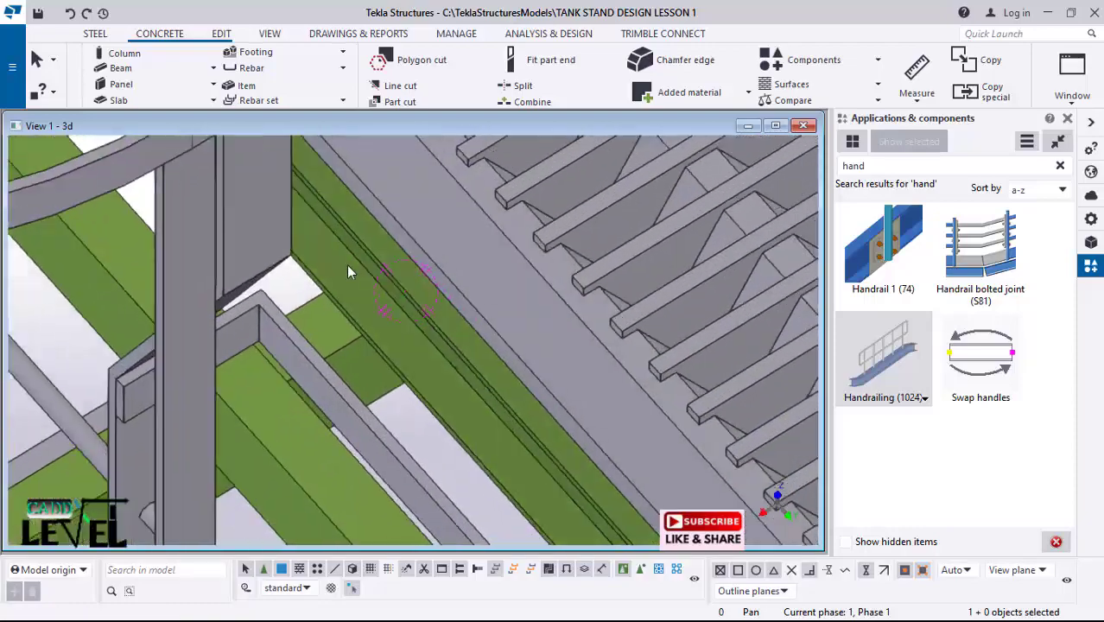
pyautogui.scroll(-3, 345, 259)
pyautogui.keyDown('ctrl'); pyautogui.moveTo(342, 254); pyautogui.dragTo(458, 351, button='middle'); pyautogui.keyUp('ctrl')
pyautogui.scroll(5, 438, 309)
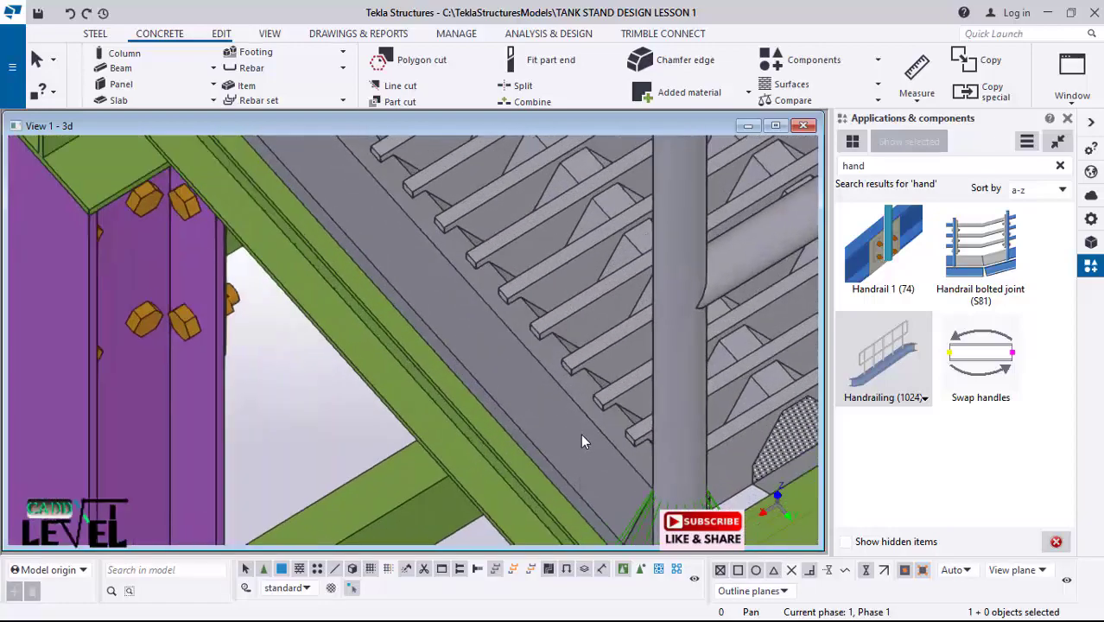
pyautogui.click(578, 458)
pyautogui.scroll(-4, 481, 320)
pyautogui.scroll(2, 523, 363)
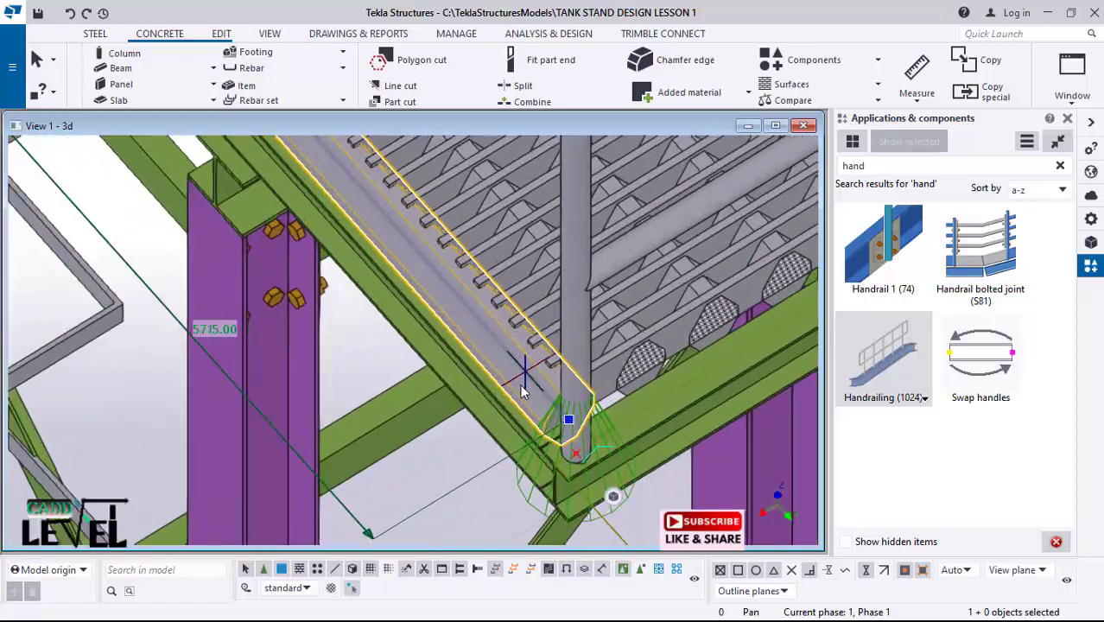
pyautogui.keyDown('ctrl'); pyautogui.moveTo(521, 391); pyautogui.dragTo(484, 350, button='middle'); pyautogui.keyUp('ctrl')
pyautogui.rightClick(484, 350)
pyautogui.click(523, 308)
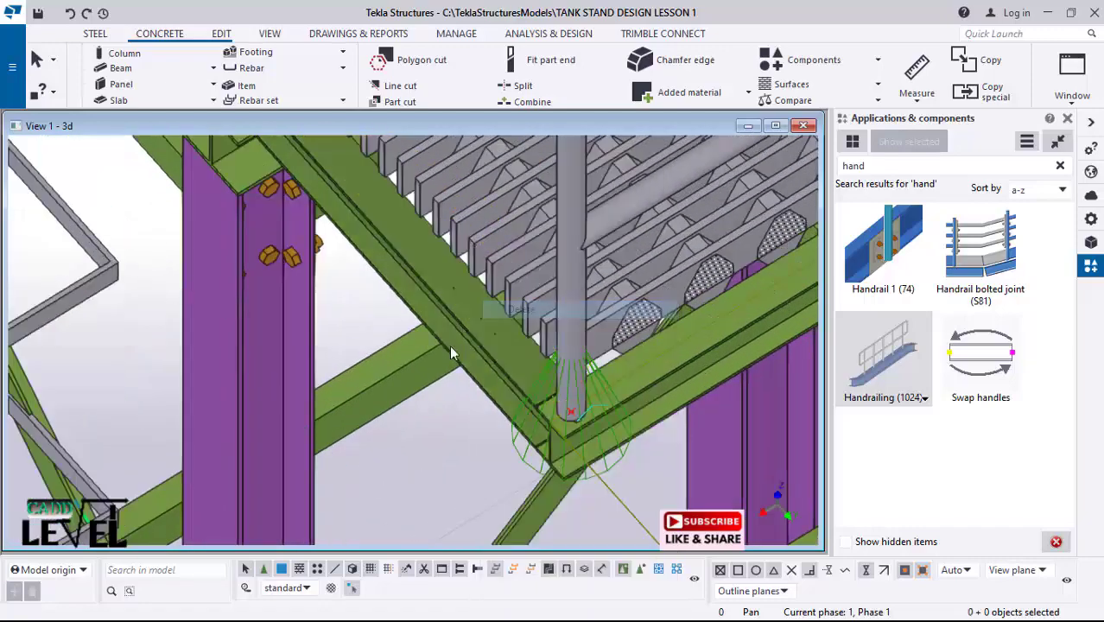
# Step: Examine the exposed ladder-side edge beam between the ladder cage and the corner handrail post
pyautogui.scroll(-6, 489, 372)
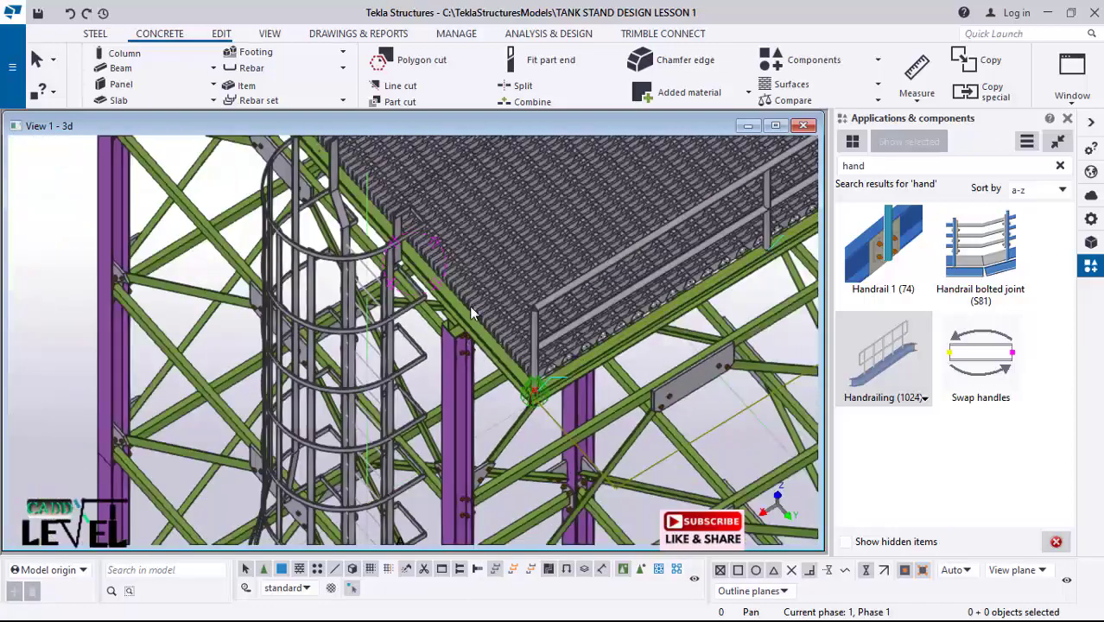
pyautogui.scroll(5, 471, 313)
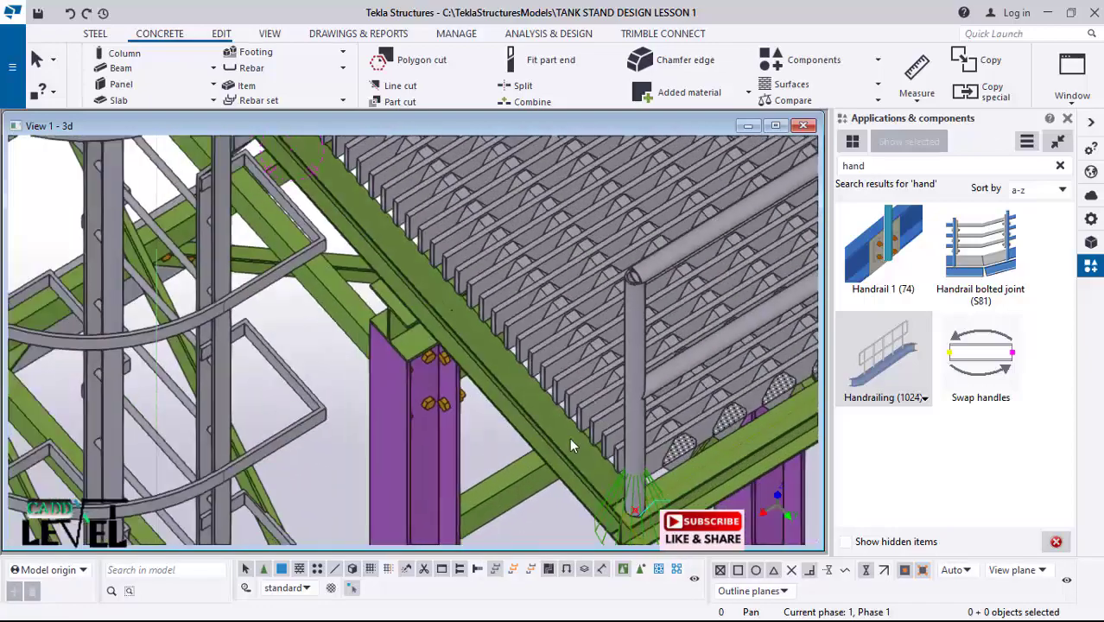
pyautogui.scroll(-1, 495, 419)
pyautogui.moveTo(406, 519); pyautogui.dragTo(503, 379, button='middle')
pyautogui.scroll(-4, 428, 471)
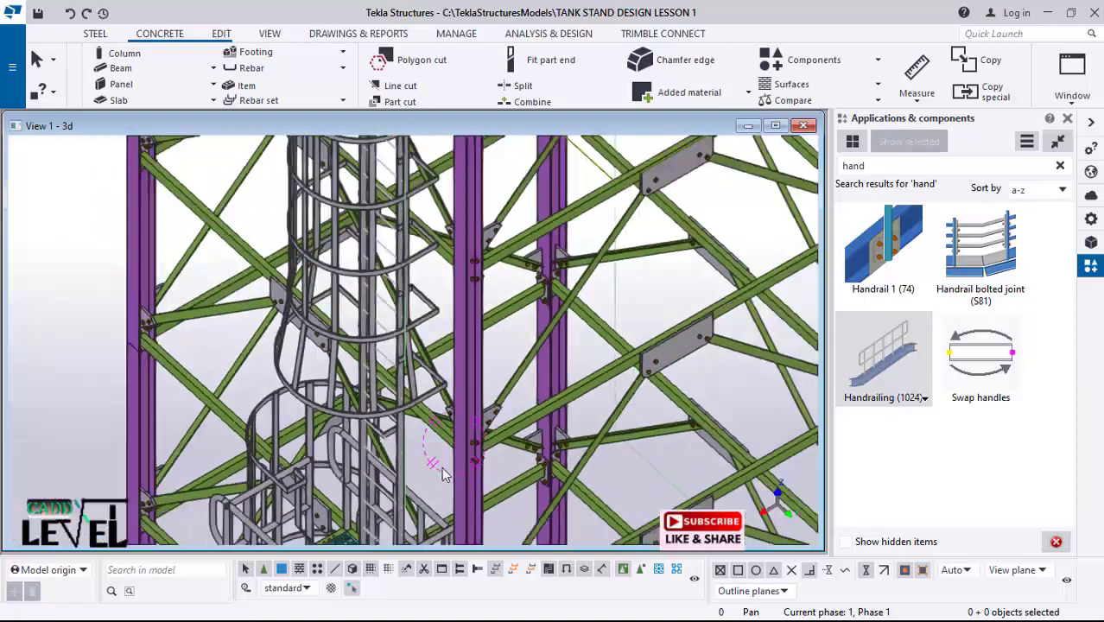
pyautogui.scroll(-4, 442, 468)
pyautogui.scroll(6, 453, 285)
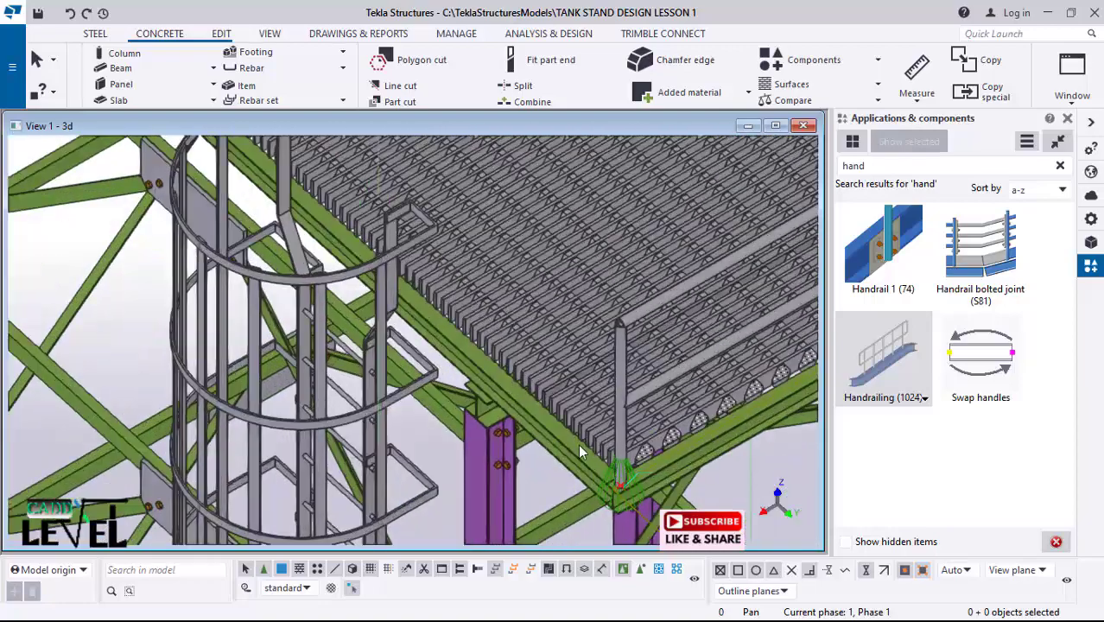
pyautogui.scroll(3, 580, 451)
pyautogui.click(635, 499)
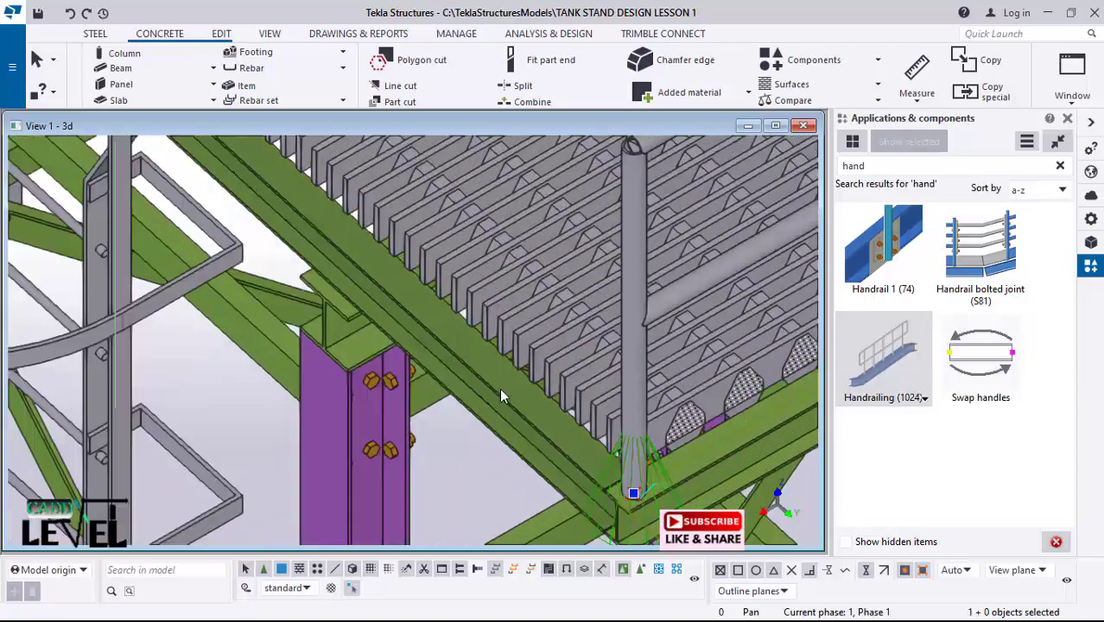
pyautogui.scroll(1, 494, 420)
pyautogui.rightClick(502, 393)
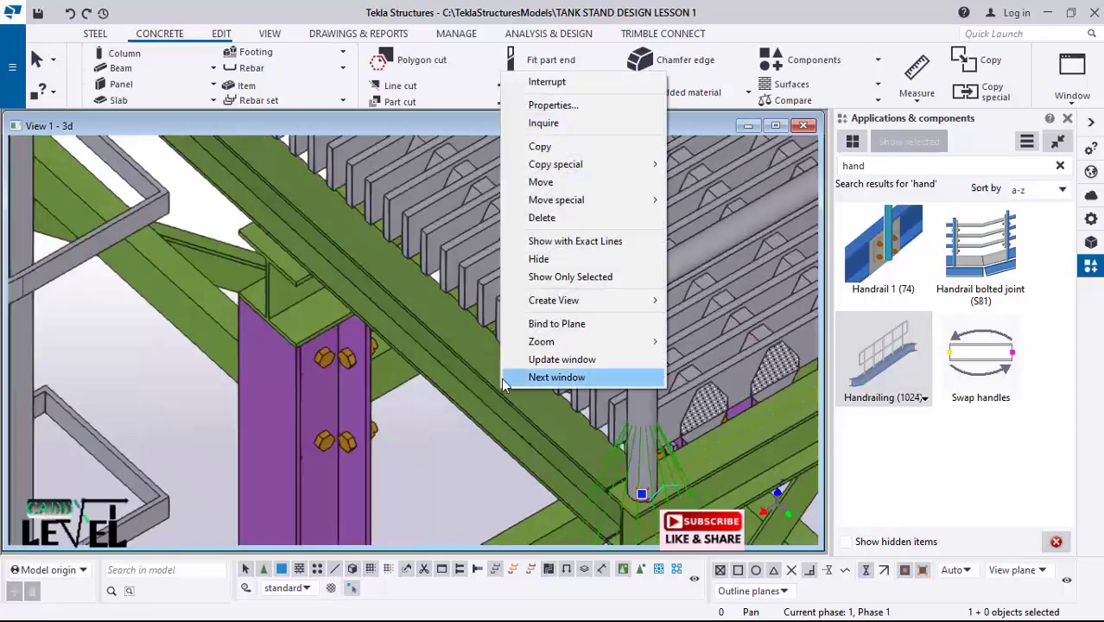
pyautogui.click(540, 183)
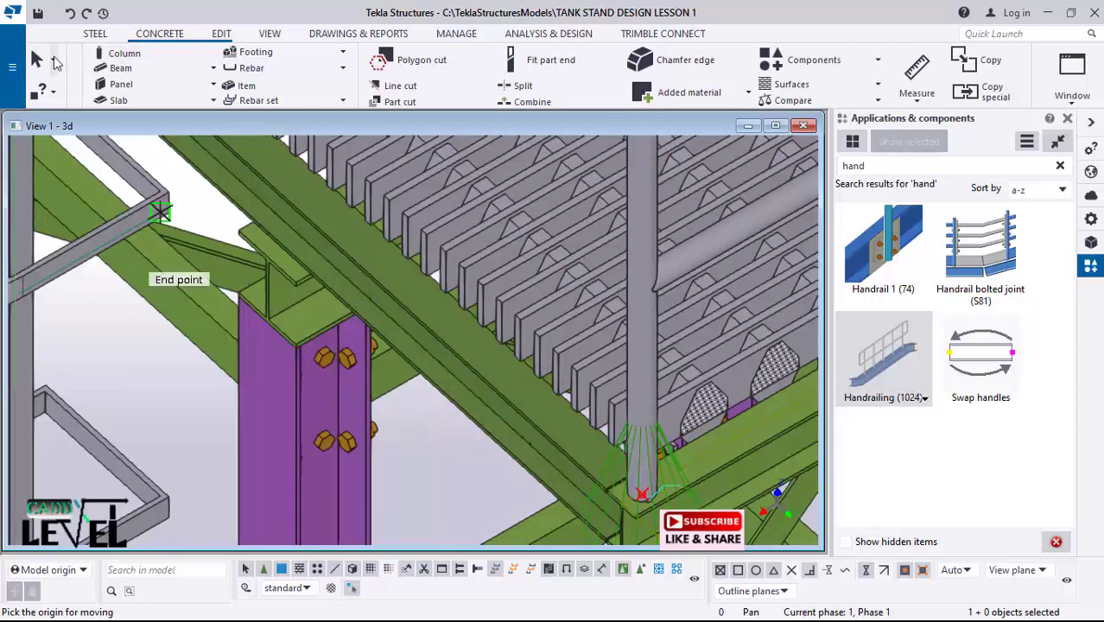
pyautogui.rightClick(451, 297)
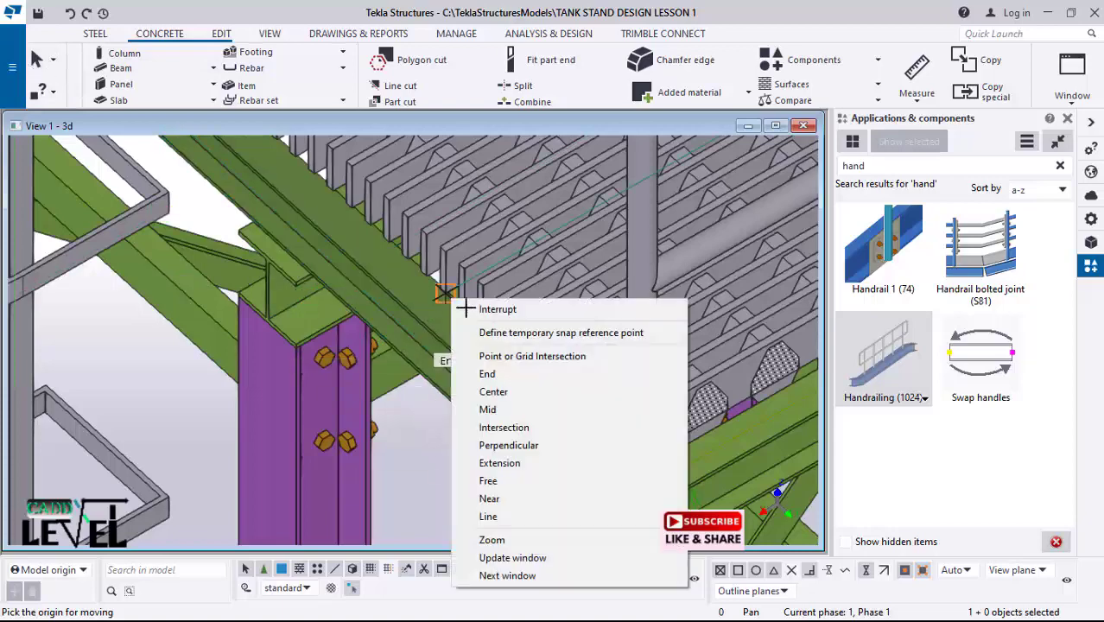
pyautogui.press('Escape')
pyautogui.scroll(-1, 399, 388)
pyautogui.scroll(1, 596, 480)
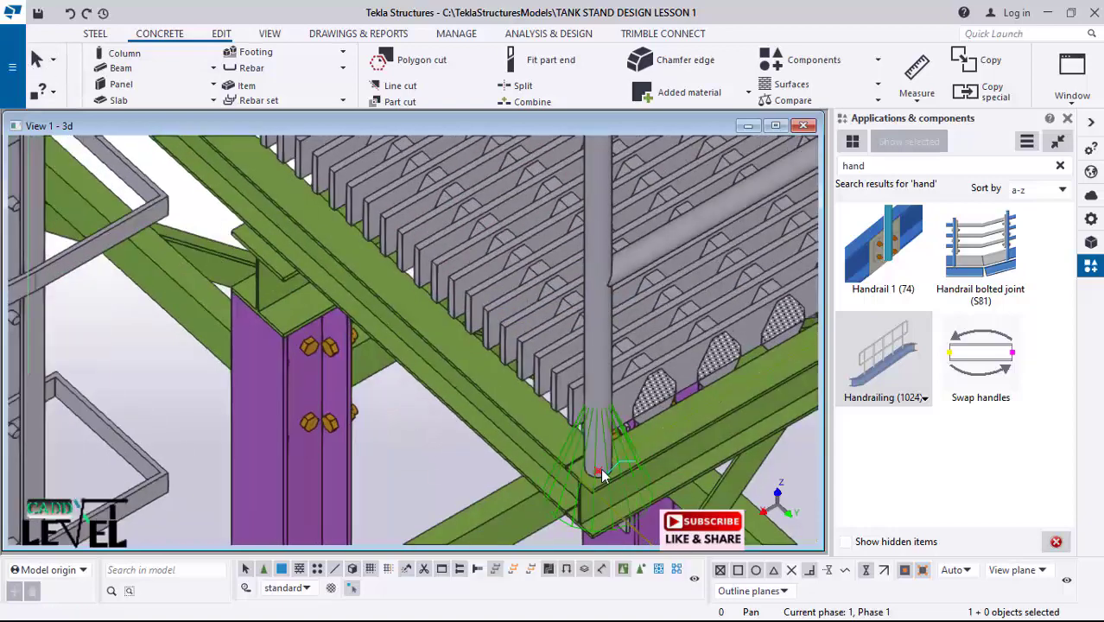
pyautogui.scroll(3, 598, 472)
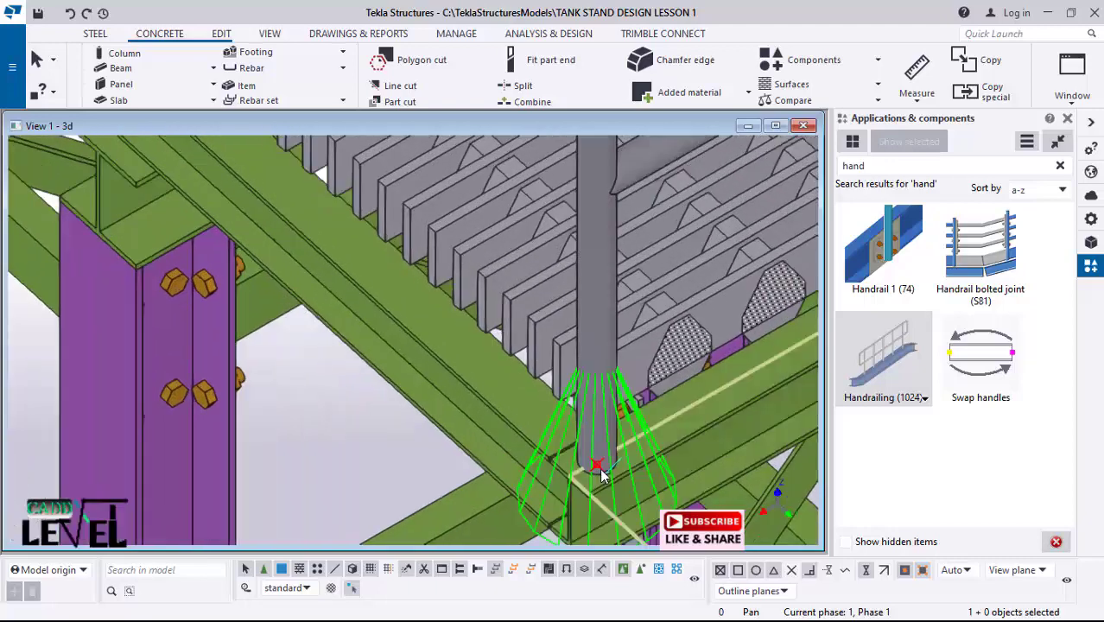
pyautogui.rightClick(321, 422)
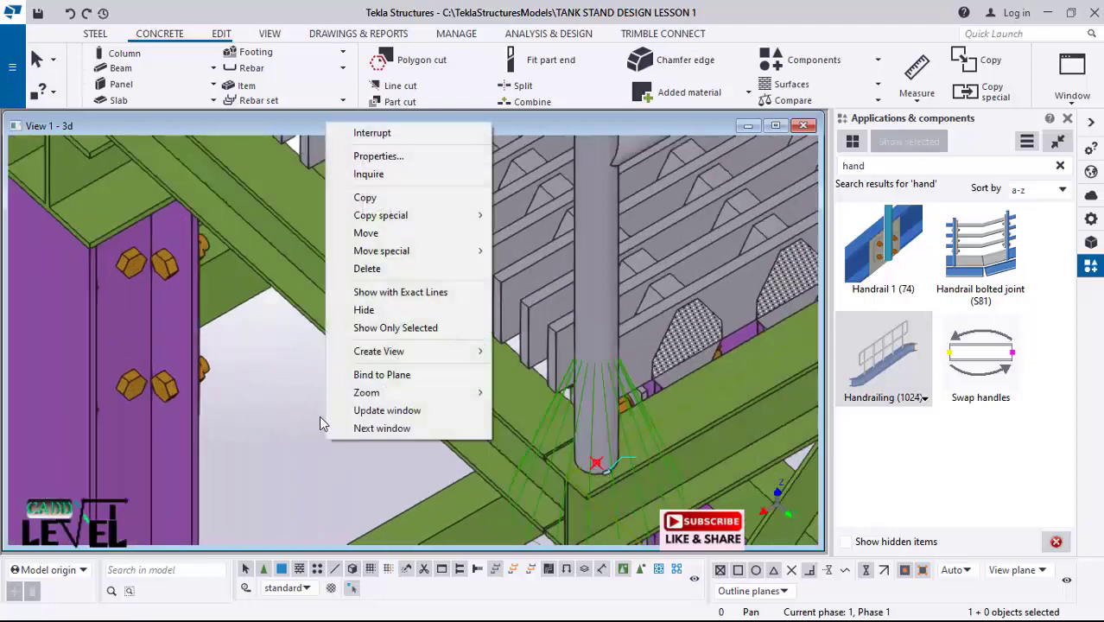
pyautogui.click(366, 198)
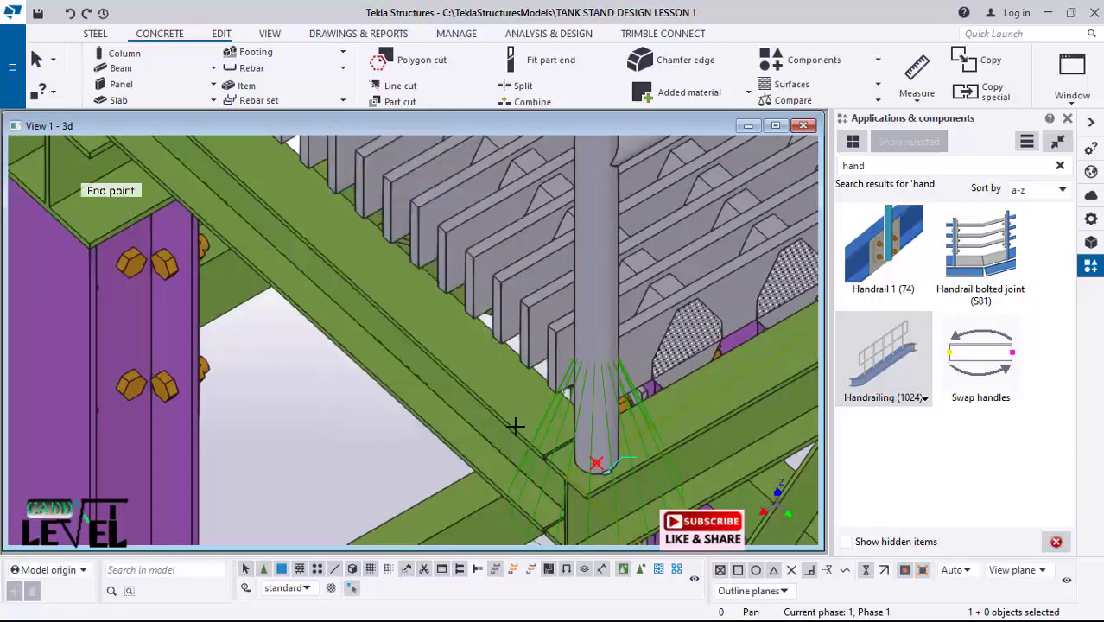
pyautogui.scroll(5, 530, 462)
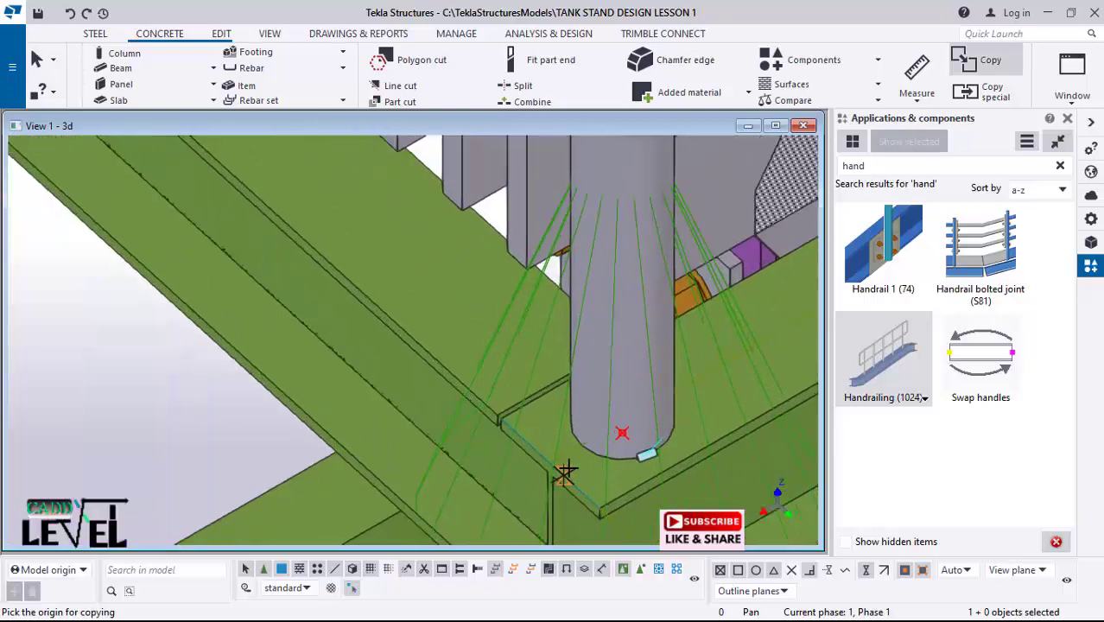
pyautogui.scroll(-3, 768, 490)
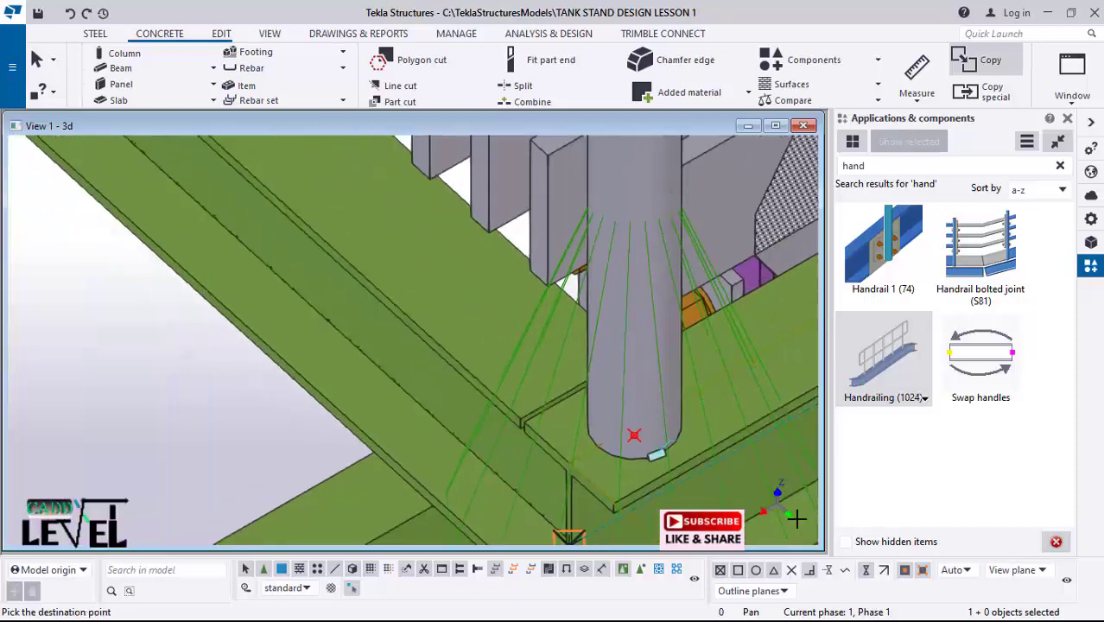
pyautogui.scroll(-2, 572, 375)
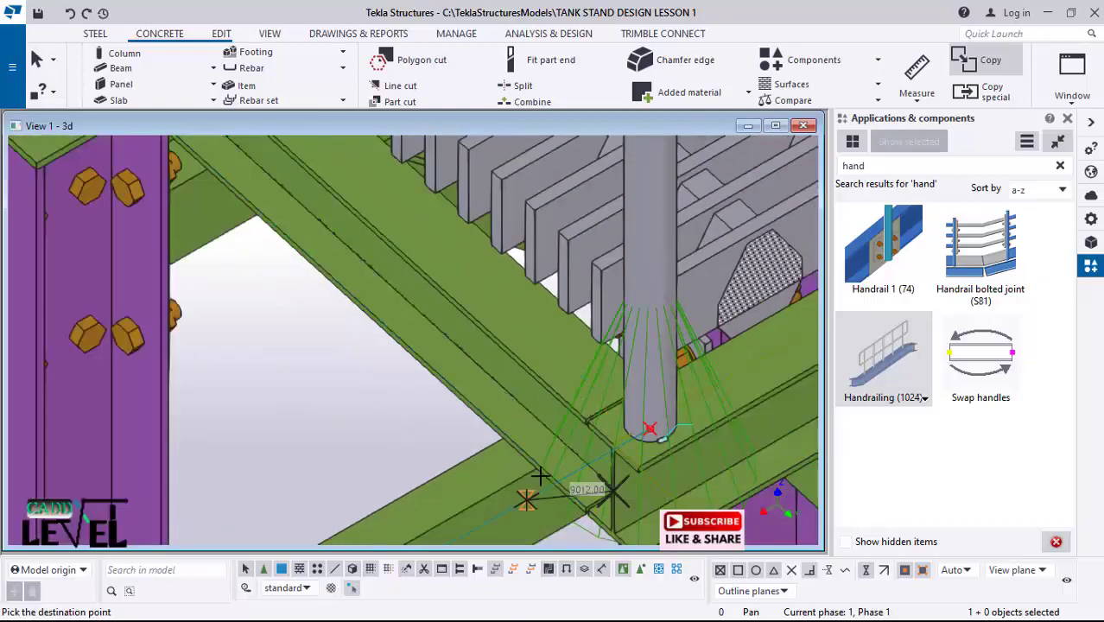
pyautogui.scroll(5, 604, 514)
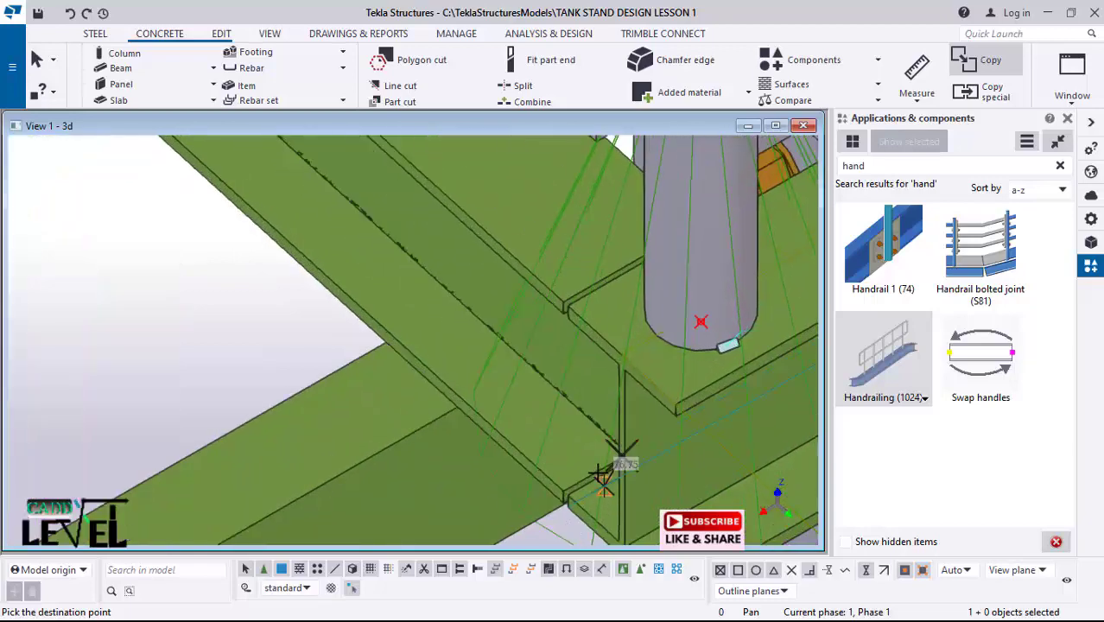
pyautogui.keyDown('ctrl'); pyautogui.moveTo(598, 474); pyautogui.dragTo(717, 484, button='middle'); pyautogui.keyUp('ctrl')
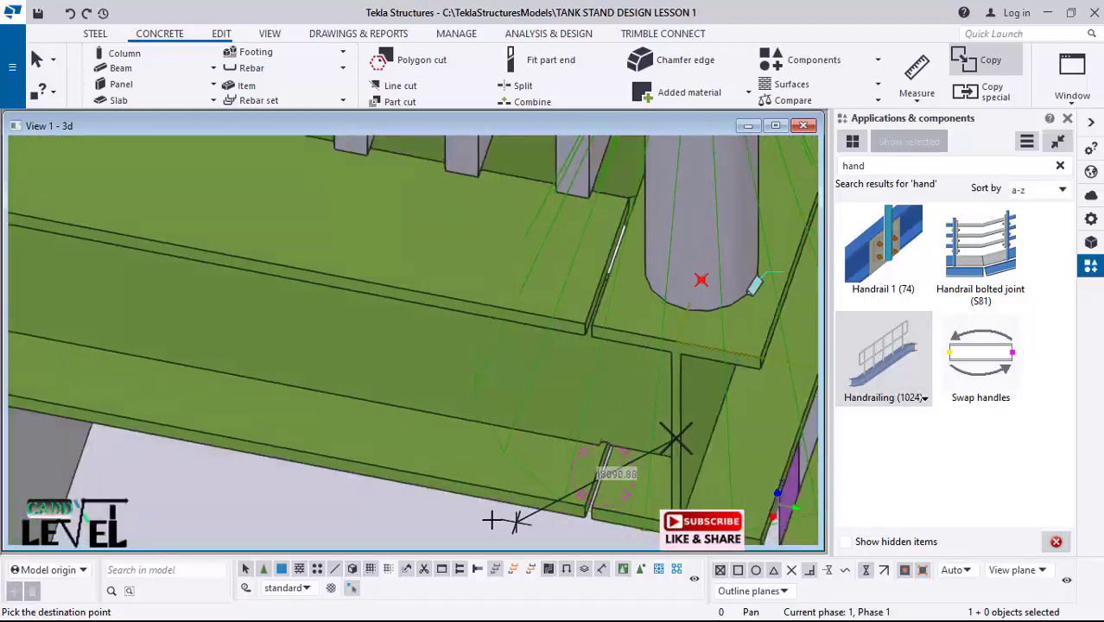
pyautogui.scroll(-5, 553, 449)
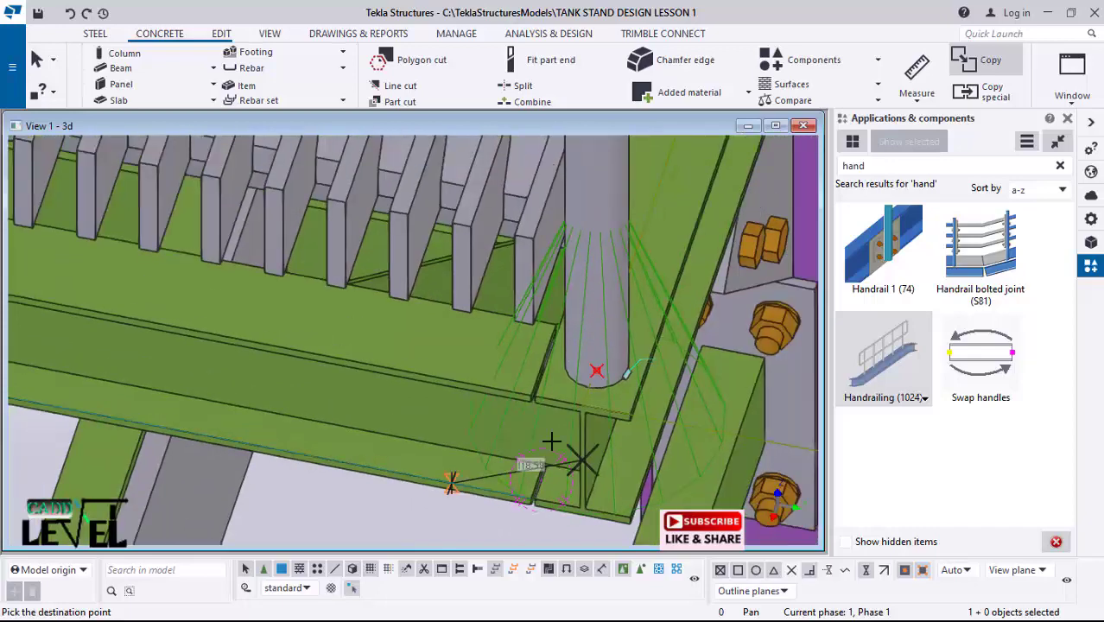
pyautogui.rightClick(535, 374)
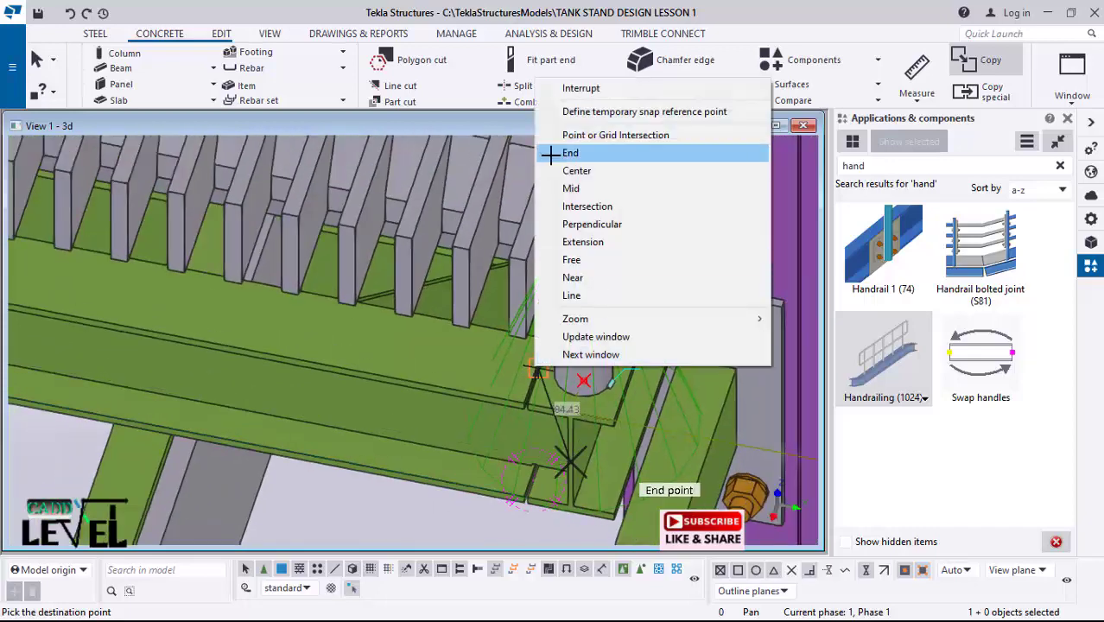
pyautogui.click(580, 87)
# Step: Copy the reference point at the corner handrail post along the ladder-side edge beam to beside the nearer ladder cage upright
pyautogui.scroll(4, 622, 371)
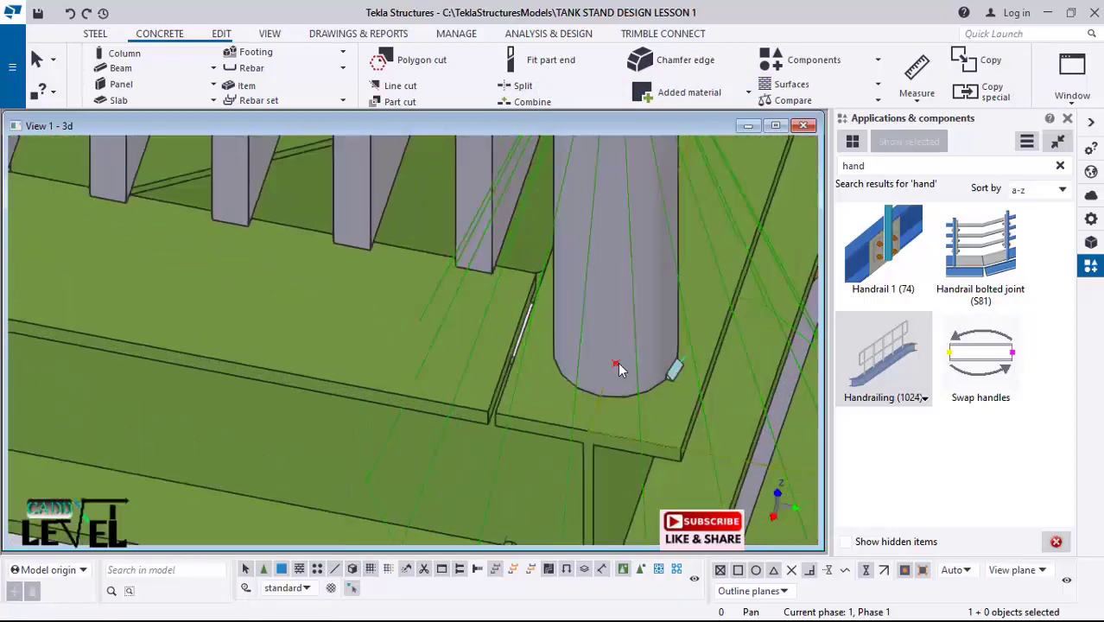
pyautogui.scroll(3, 619, 372)
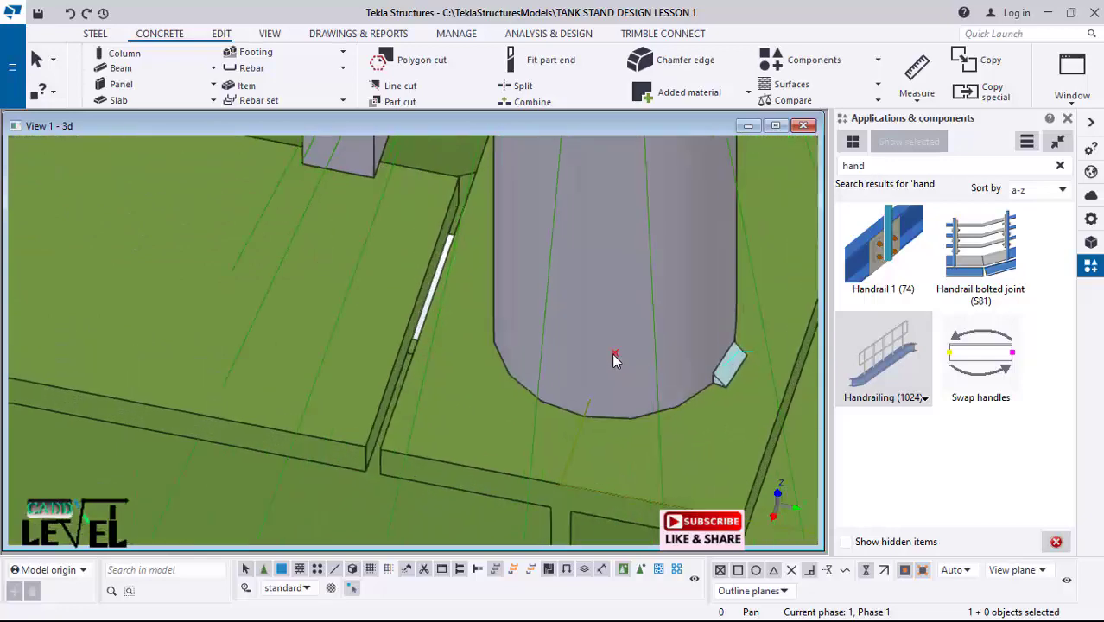
pyautogui.rightClick(616, 358)
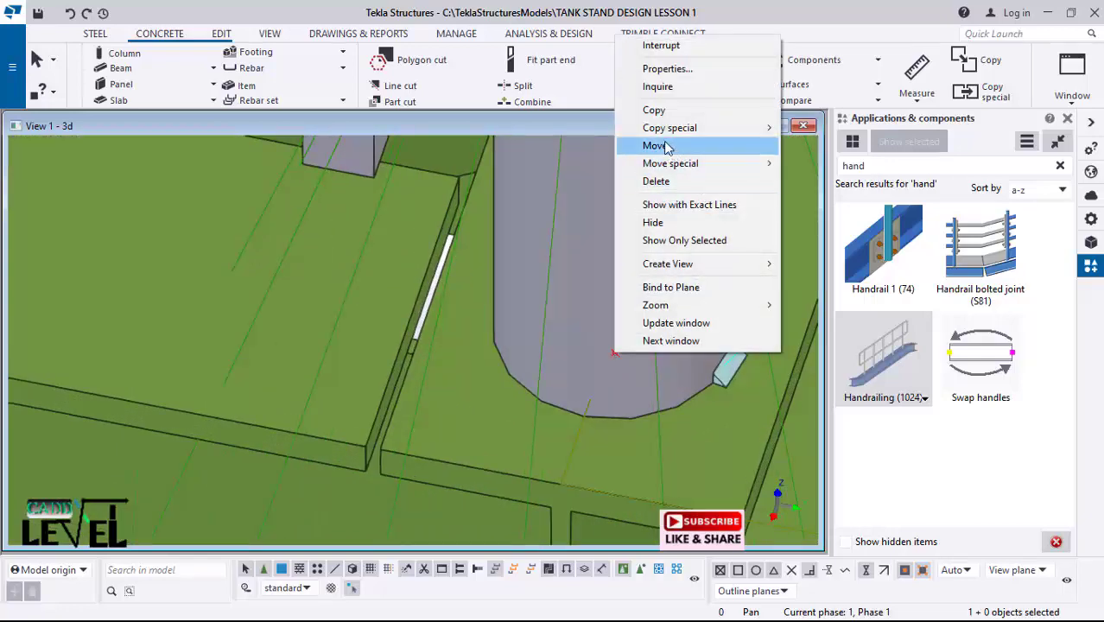
pyautogui.click(654, 110)
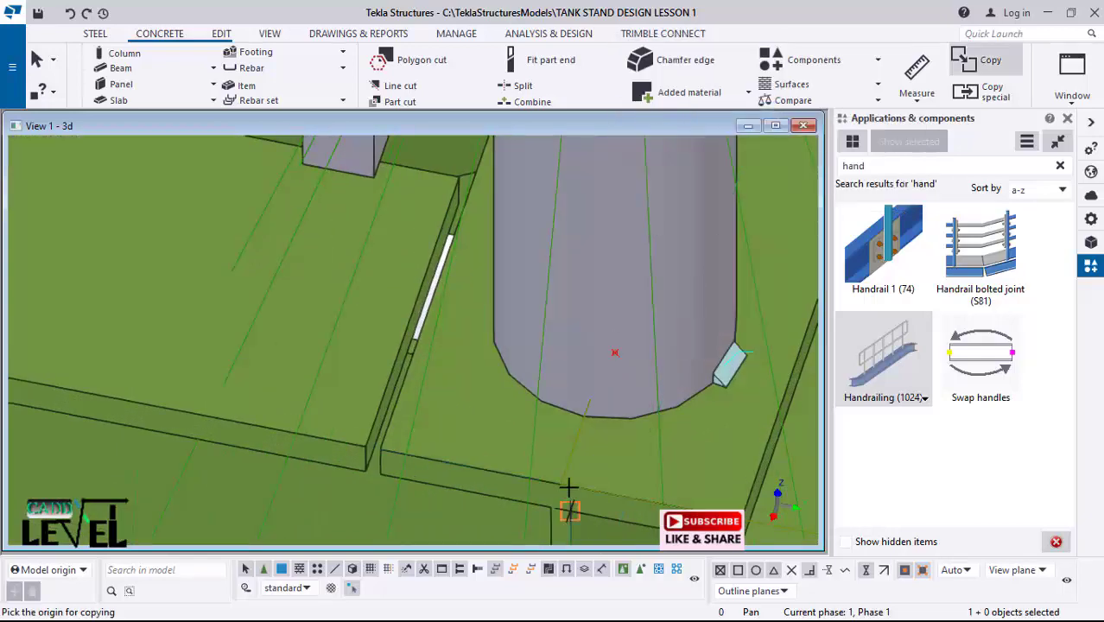
pyautogui.click(710, 498)
pyautogui.scroll(-5, 691, 484)
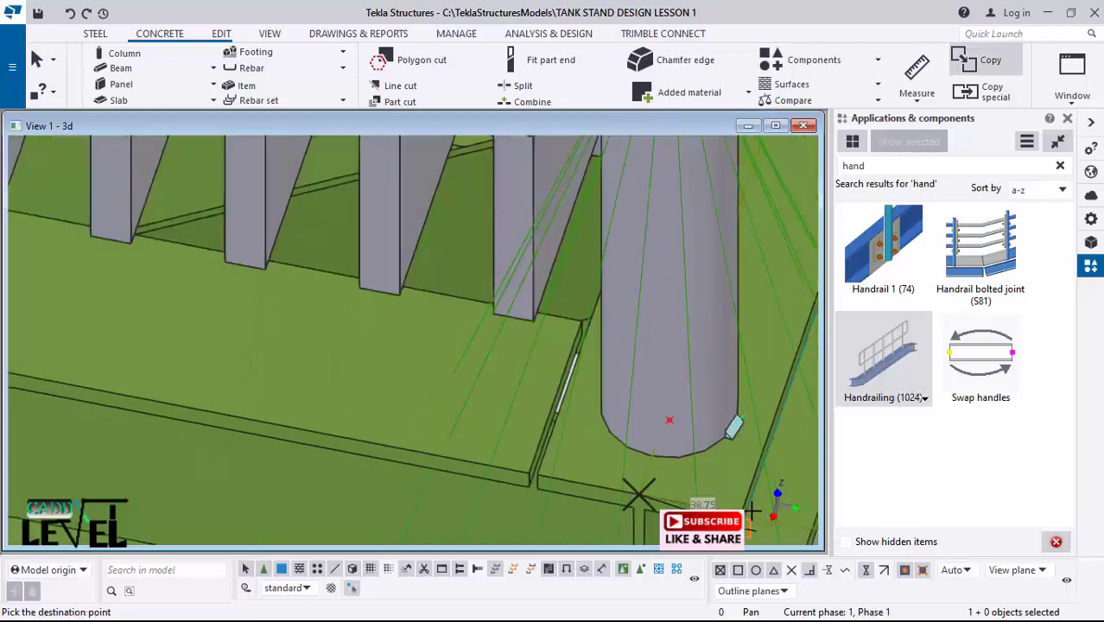
pyautogui.scroll(-5, 310, 450)
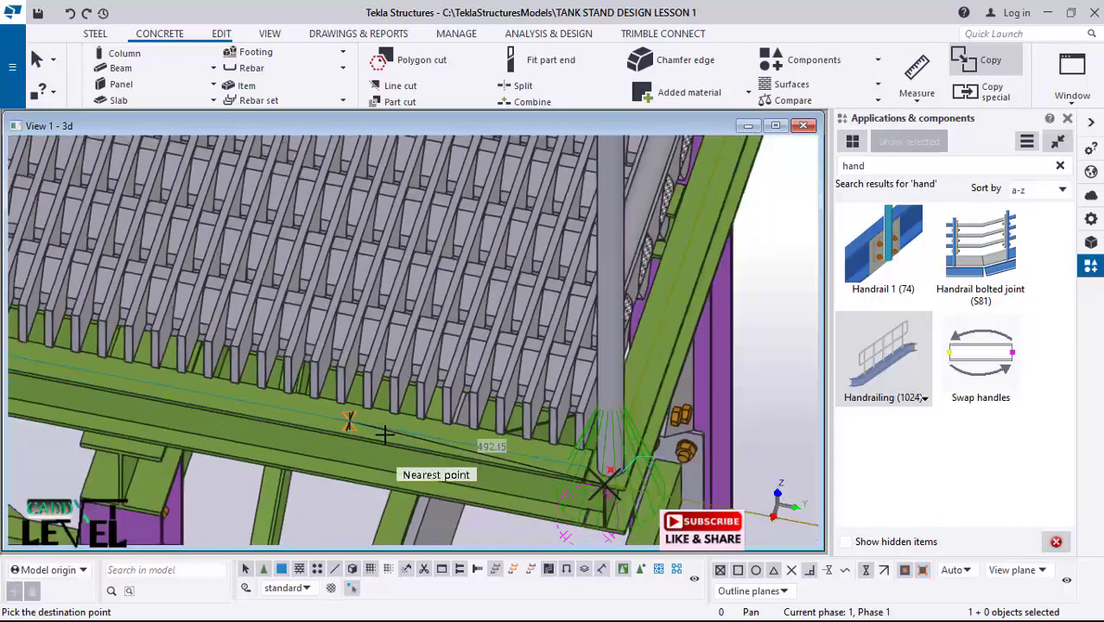
pyautogui.scroll(10, 233, 396)
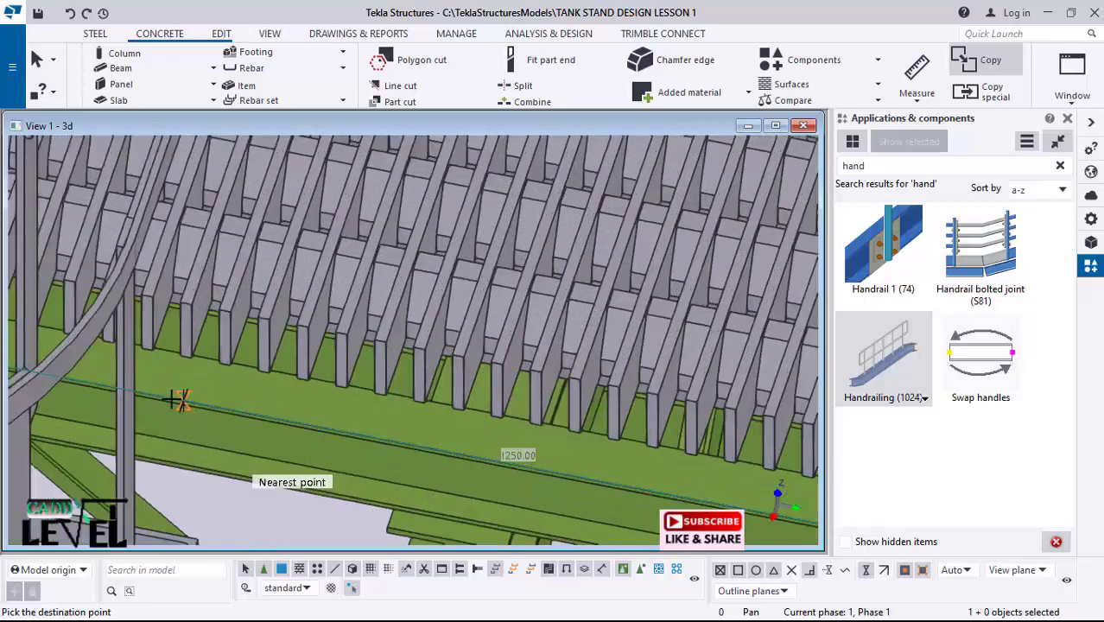
pyautogui.scroll(2, 112, 382)
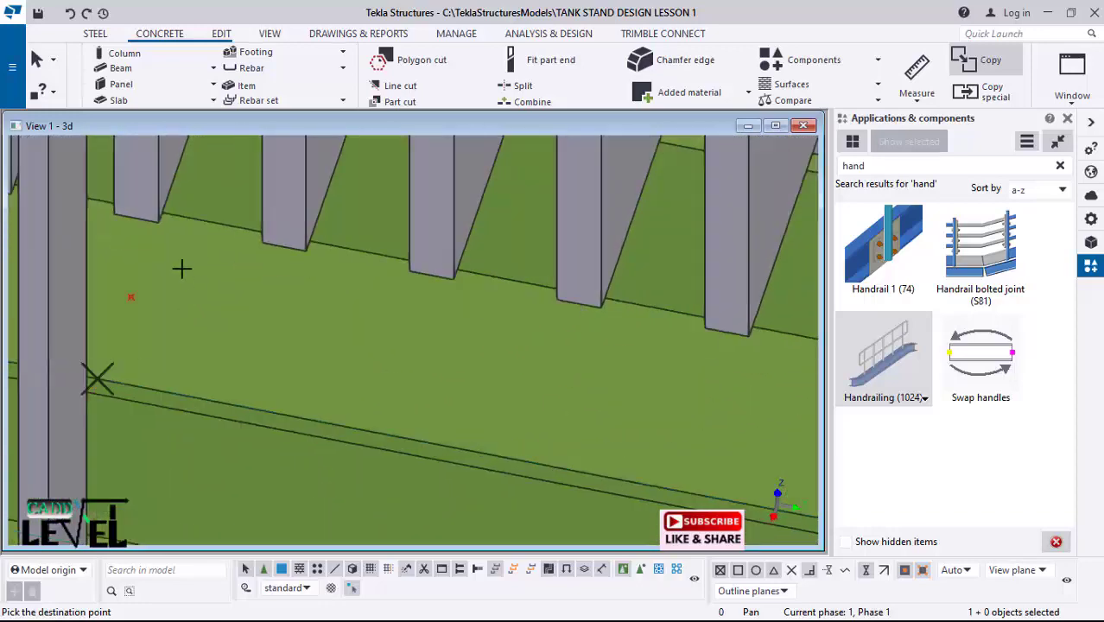
# Step: Place another copy of the reference point just beyond the ladder cage's far upright, about 2420 mm along the edge beam from the copy origin
pyautogui.scroll(-6, 553, 288)
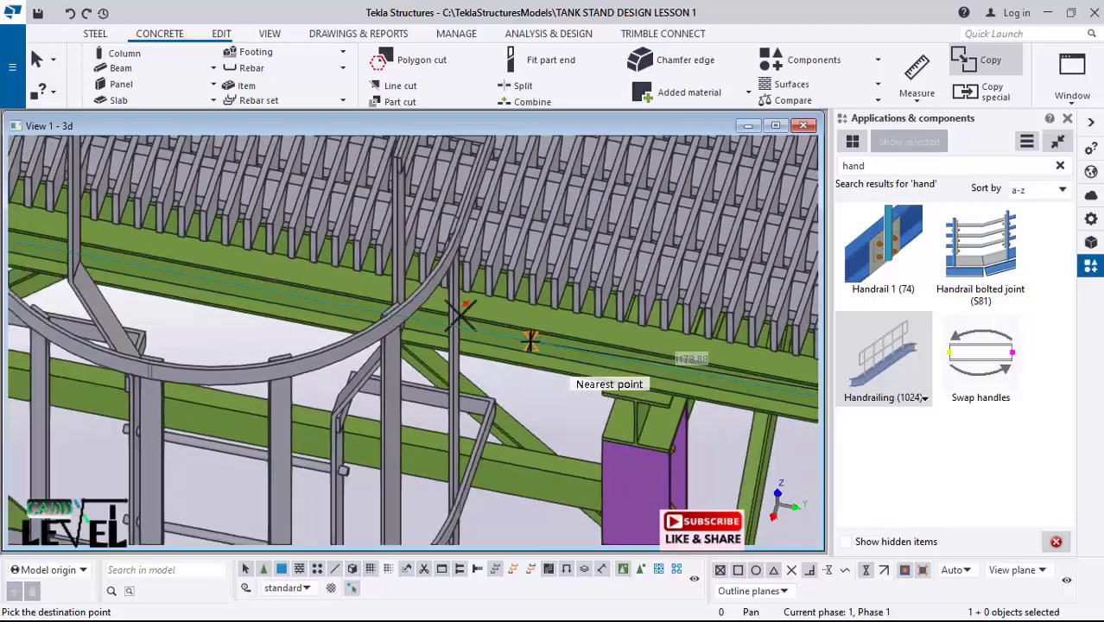
pyautogui.scroll(-3, 530, 342)
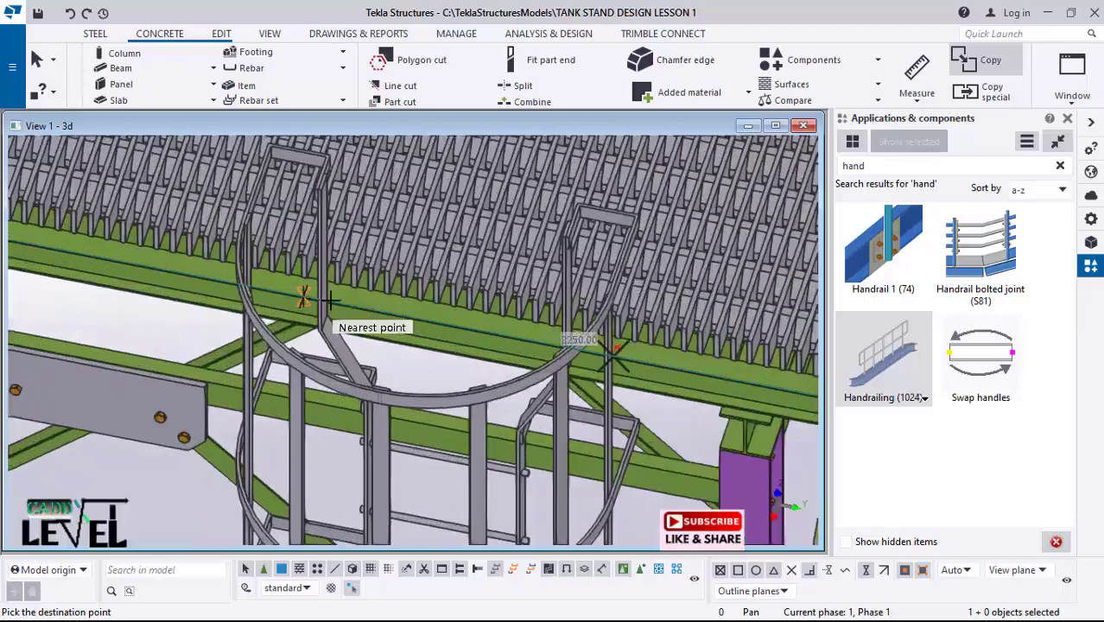
pyautogui.scroll(4, 406, 337)
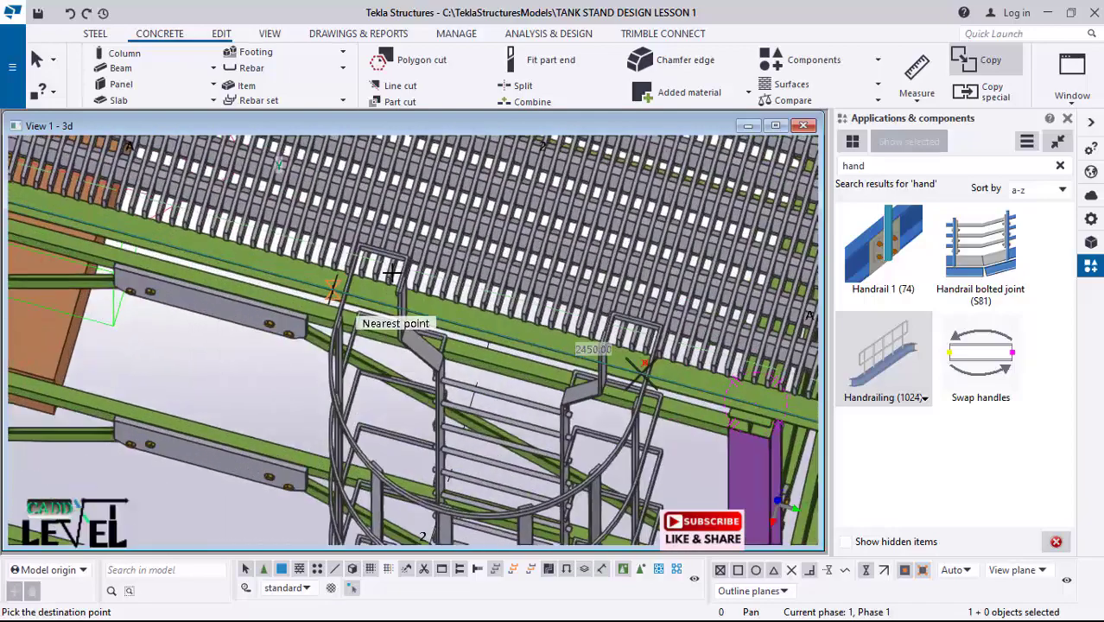
pyautogui.scroll(2, 223, 290)
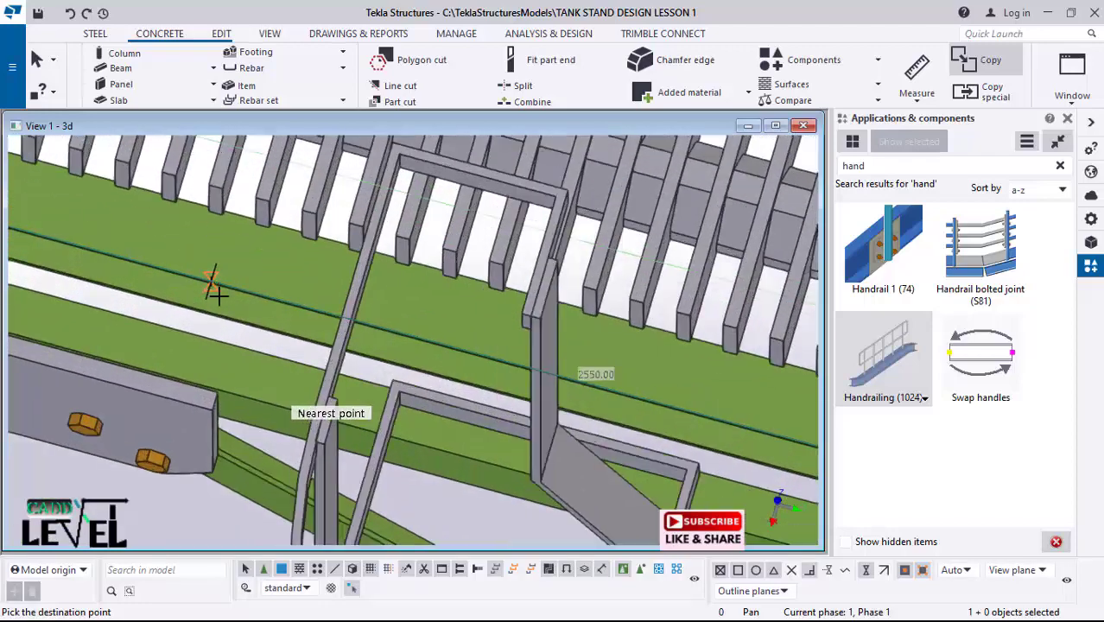
pyautogui.scroll(5, 344, 308)
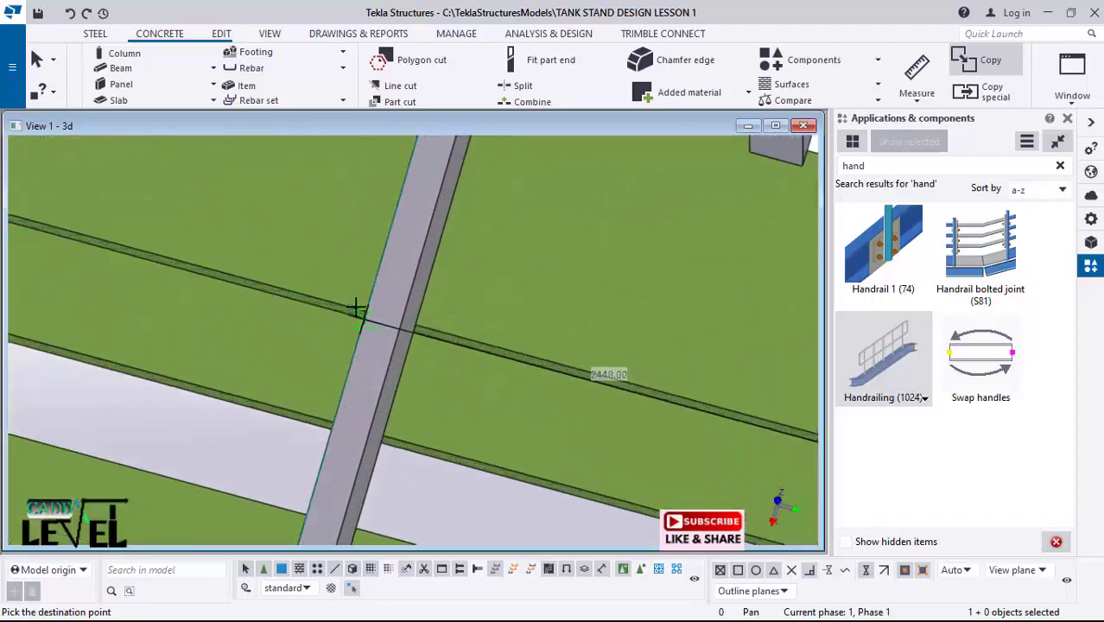
pyautogui.scroll(1, 325, 297)
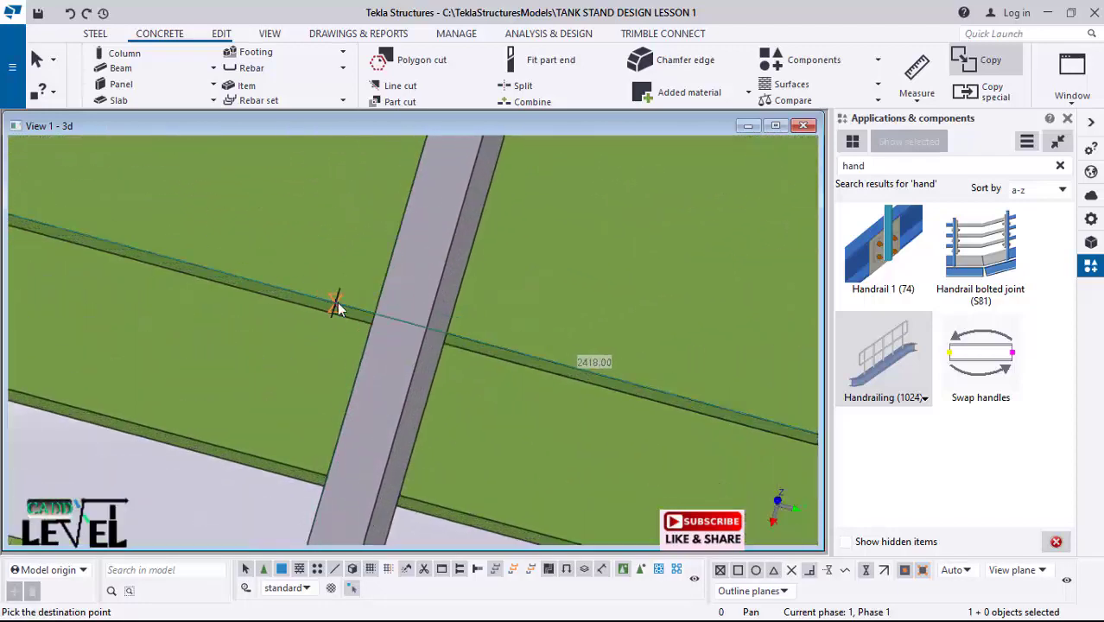
pyautogui.scroll(-5, 277, 354)
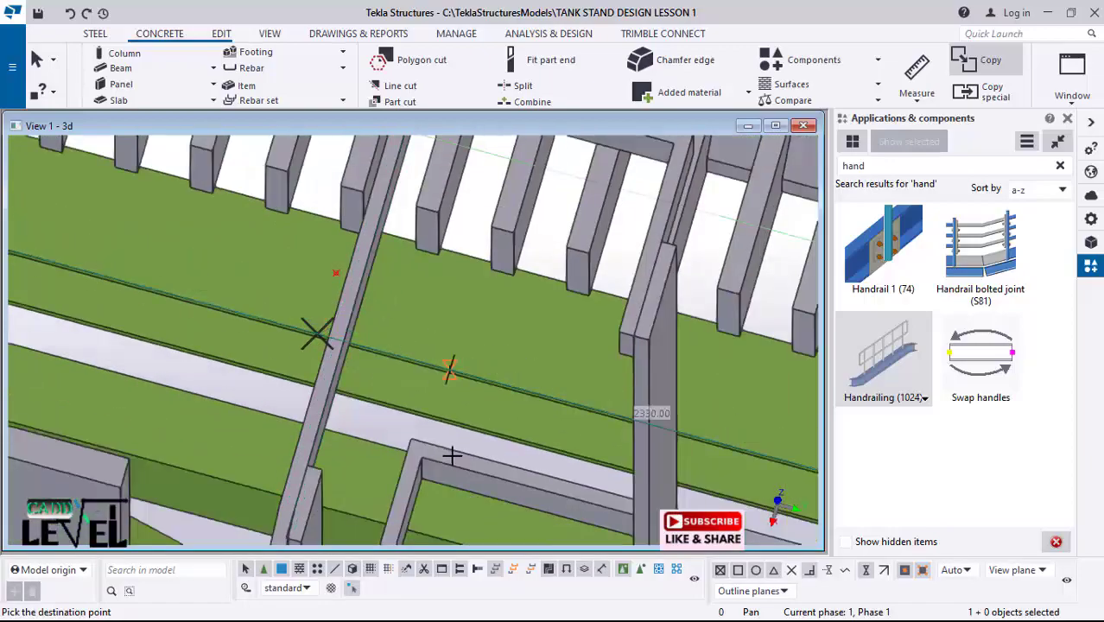
pyautogui.scroll(-5, 491, 466)
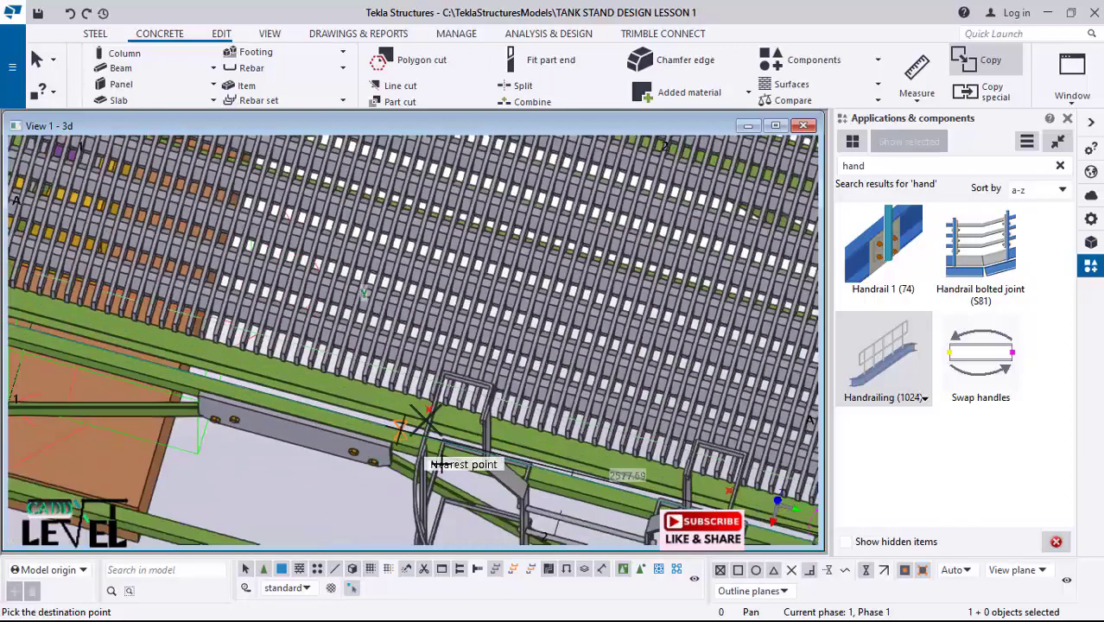
pyautogui.scroll(-5, 324, 388)
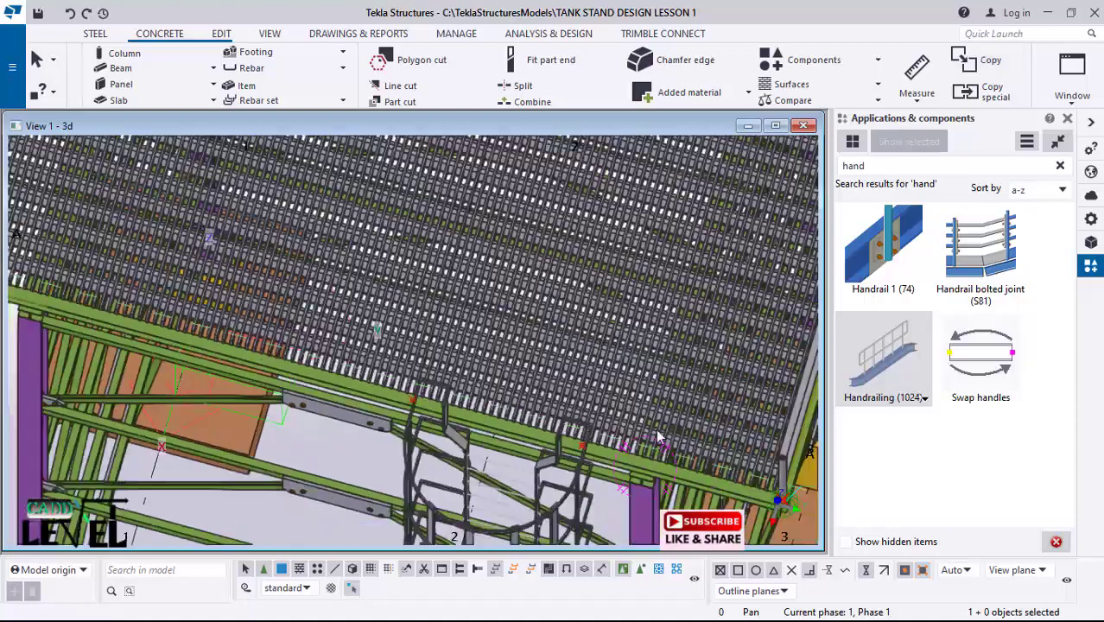
pyautogui.scroll(4, 477, 451)
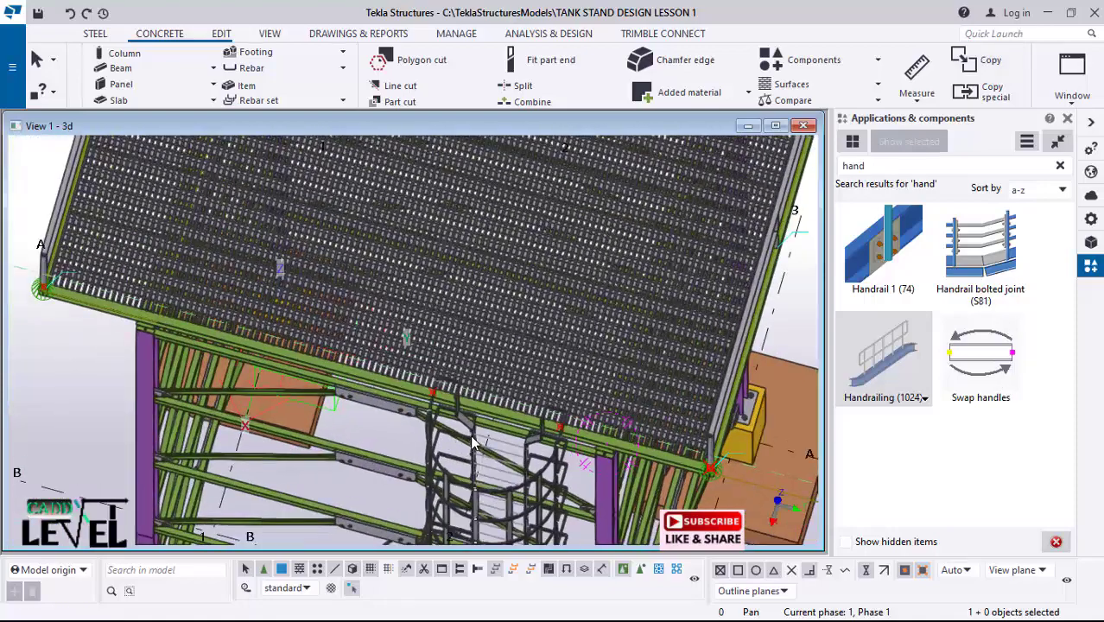
pyautogui.scroll(-2, 595, 433)
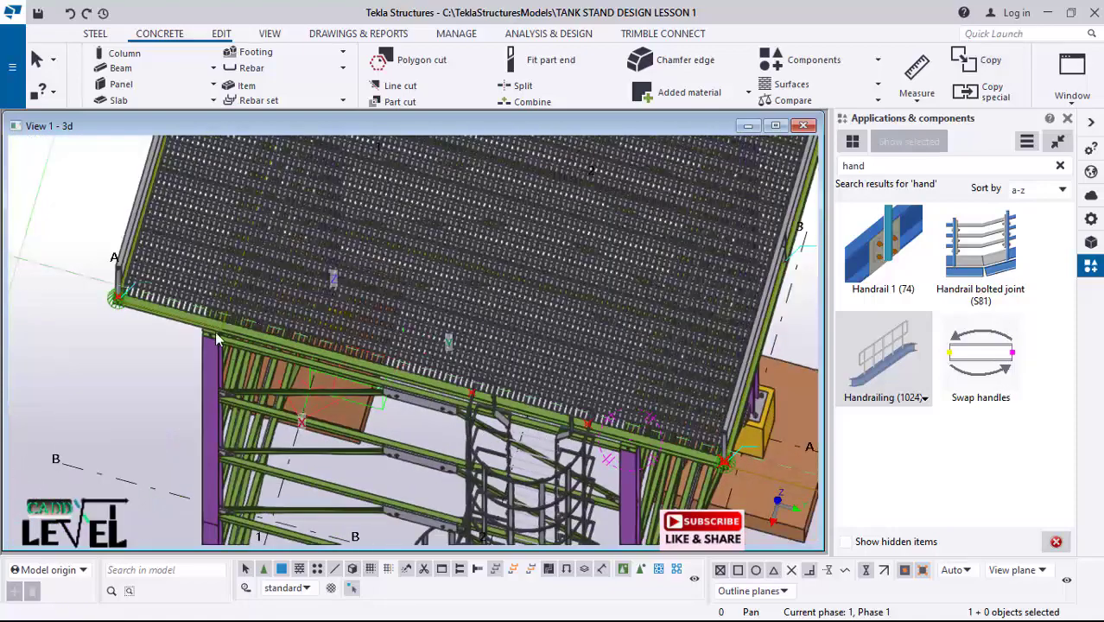
pyautogui.scroll(6, 109, 289)
pyautogui.scroll(6, 110, 294)
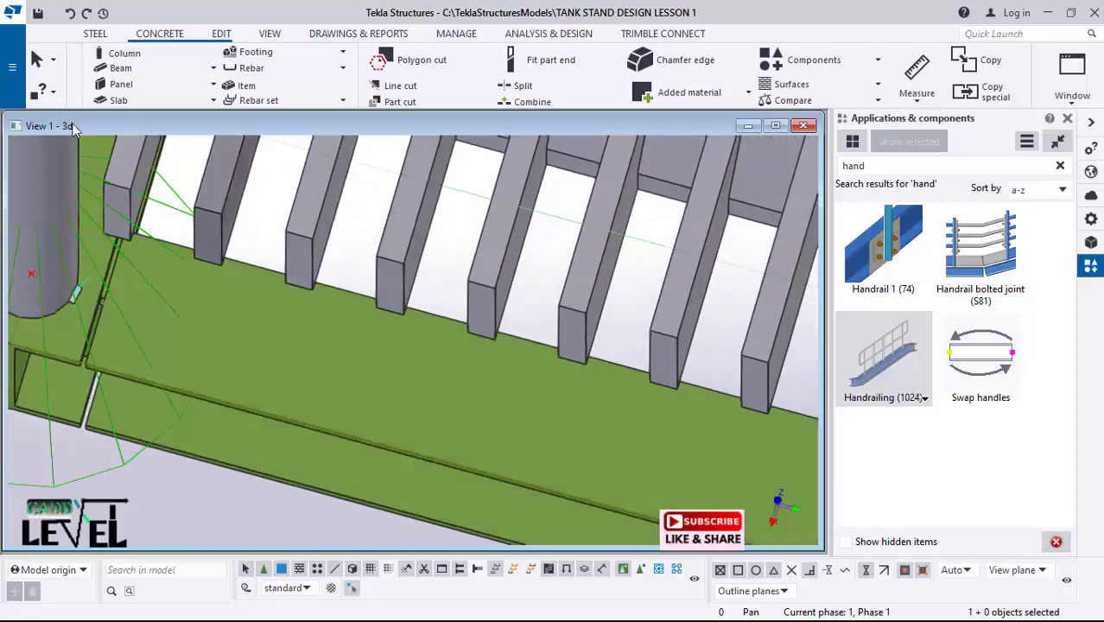
pyautogui.click(222, 35)
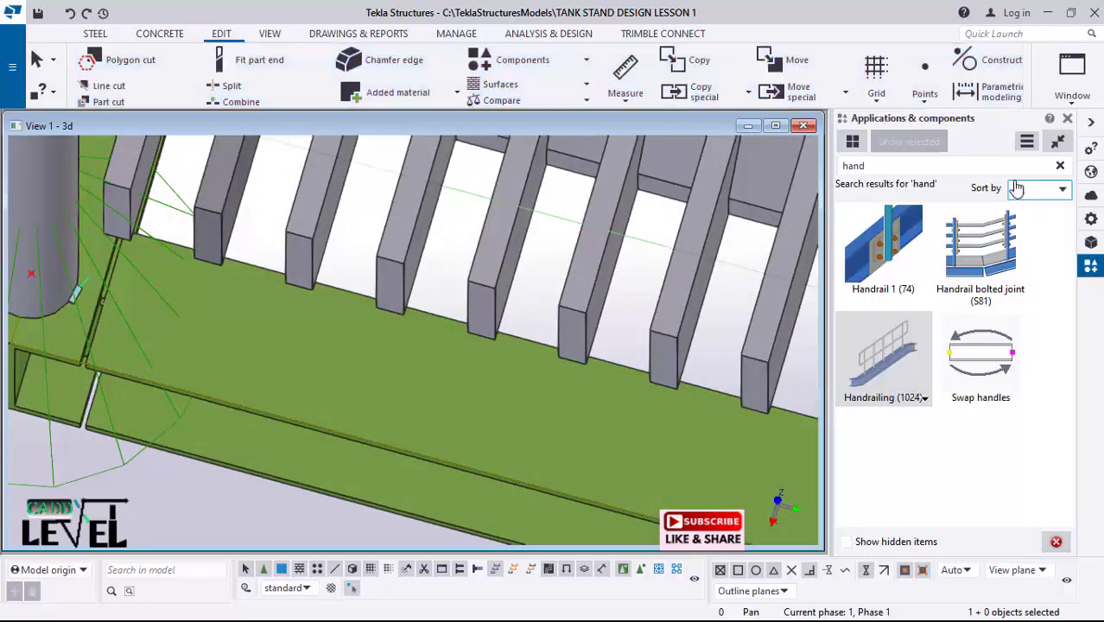
pyautogui.click(924, 82)
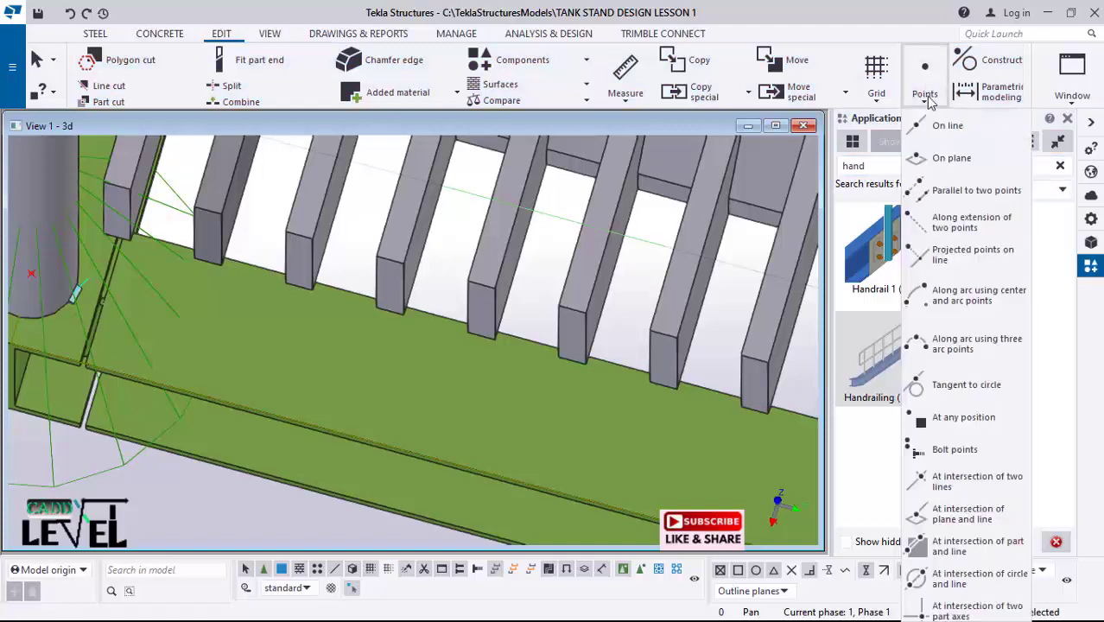
pyautogui.click(929, 151)
pyautogui.scroll(2, 41, 353)
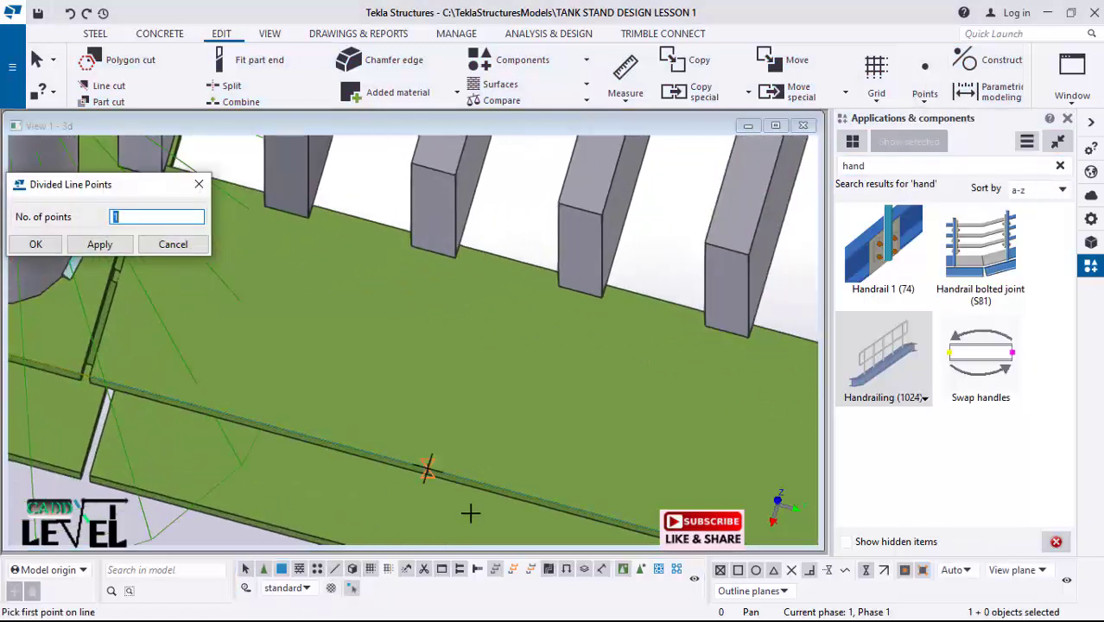
pyautogui.scroll(-3, 471, 513)
pyautogui.scroll(3, 359, 360)
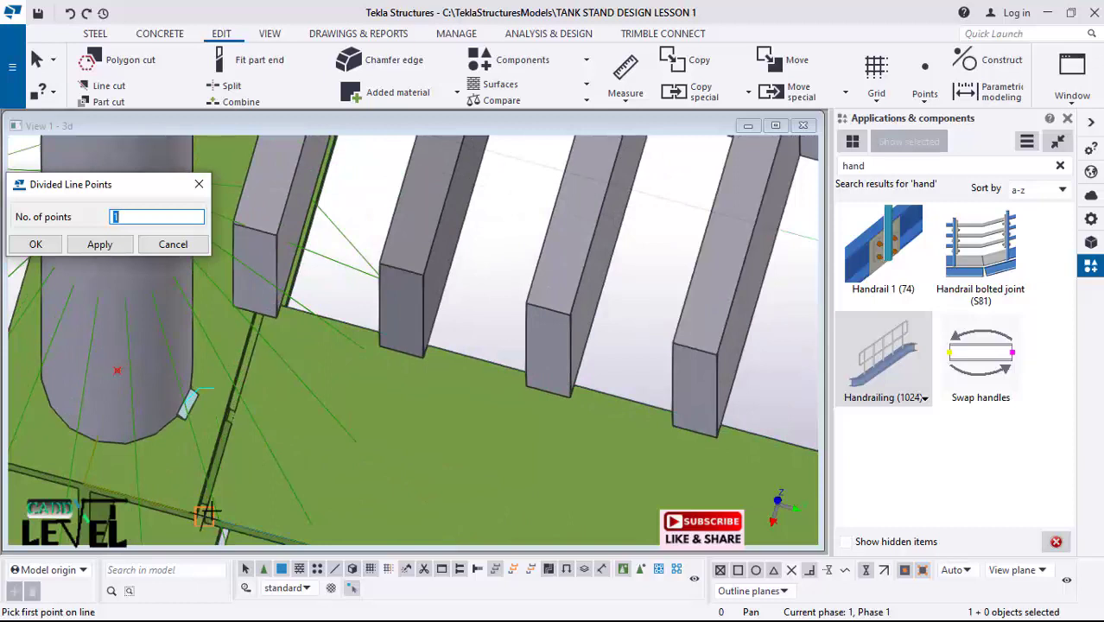
pyautogui.scroll(2, 207, 515)
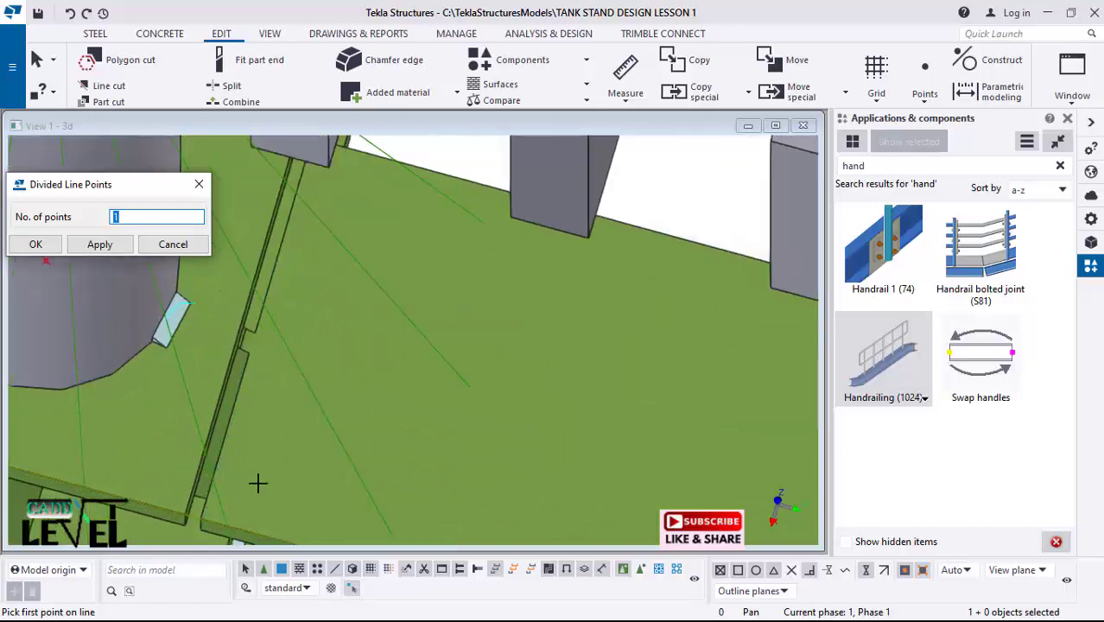
pyautogui.click(201, 517)
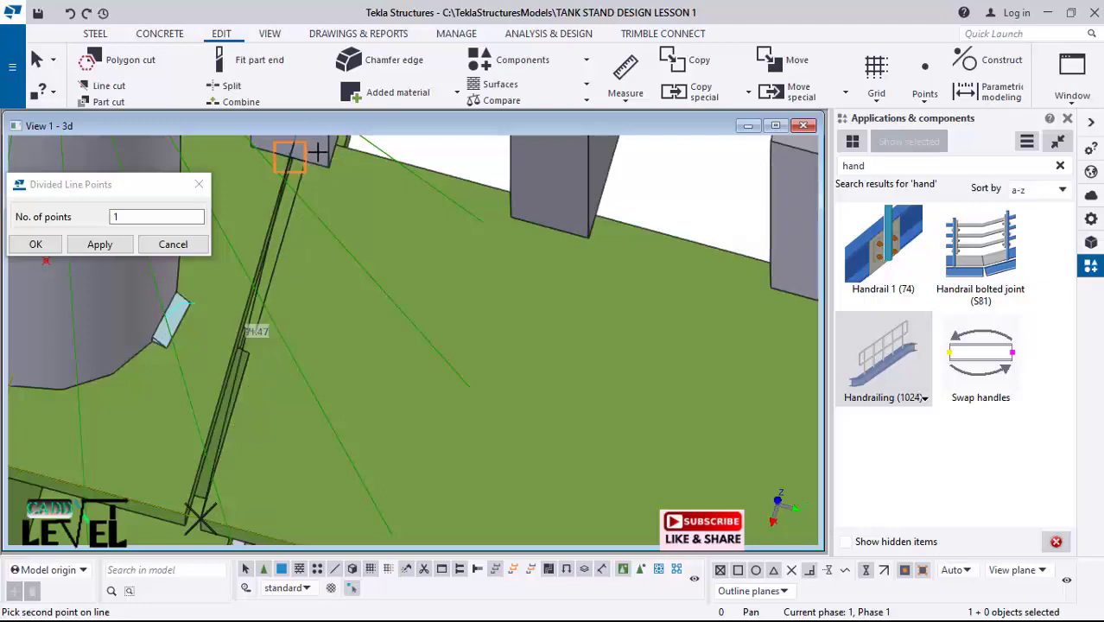
pyautogui.scroll(2, 317, 156)
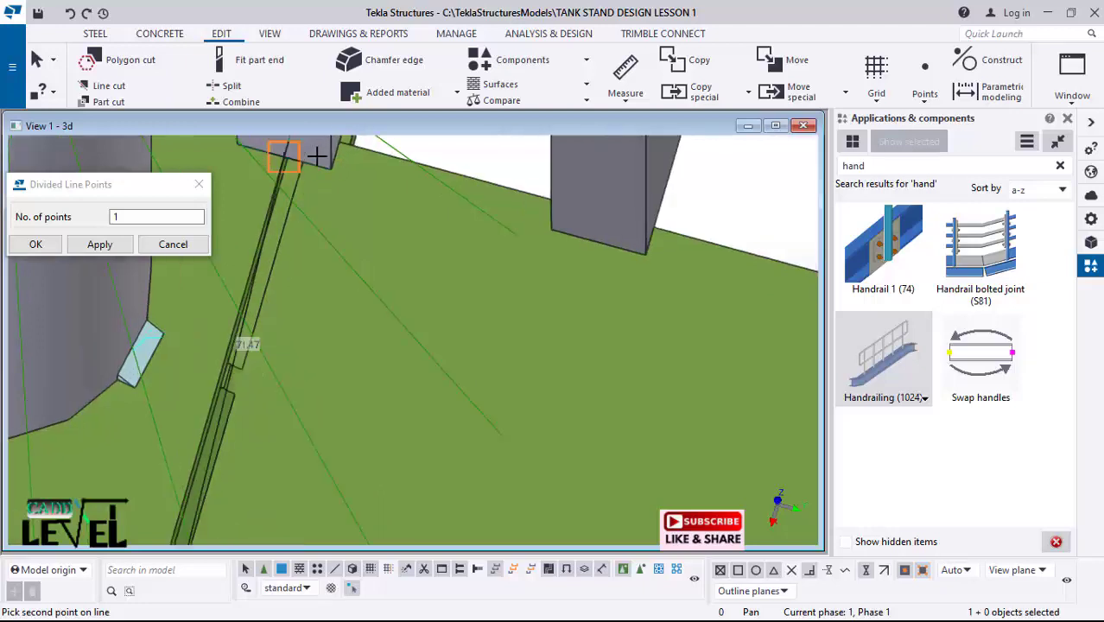
pyautogui.scroll(-2, 319, 230)
pyautogui.scroll(1, 322, 183)
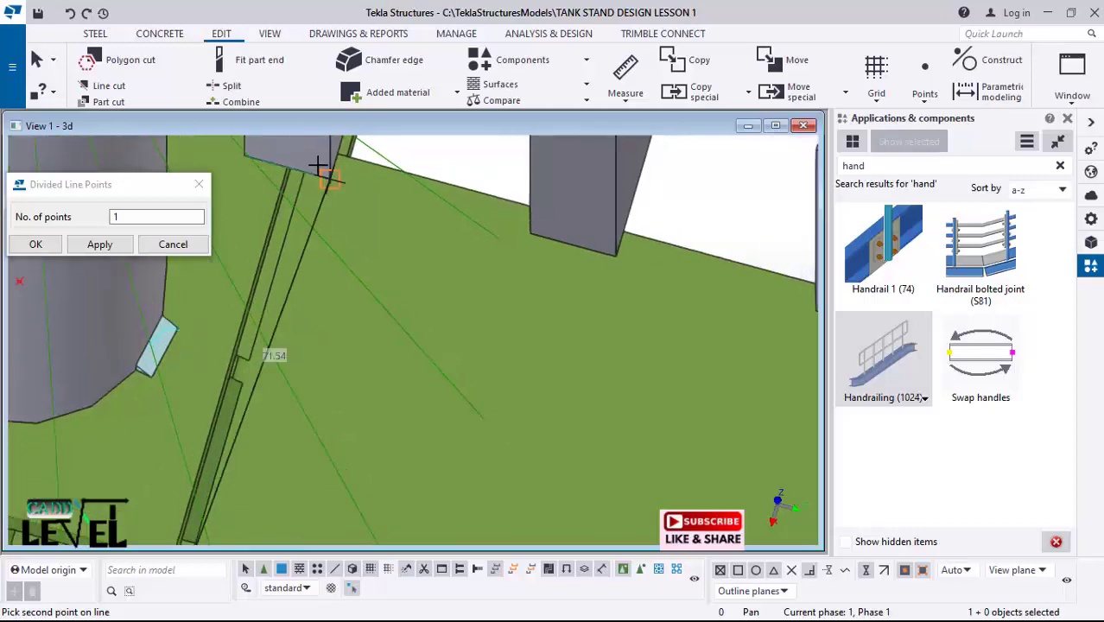
pyautogui.scroll(1, 318, 163)
pyautogui.scroll(-1, 317, 199)
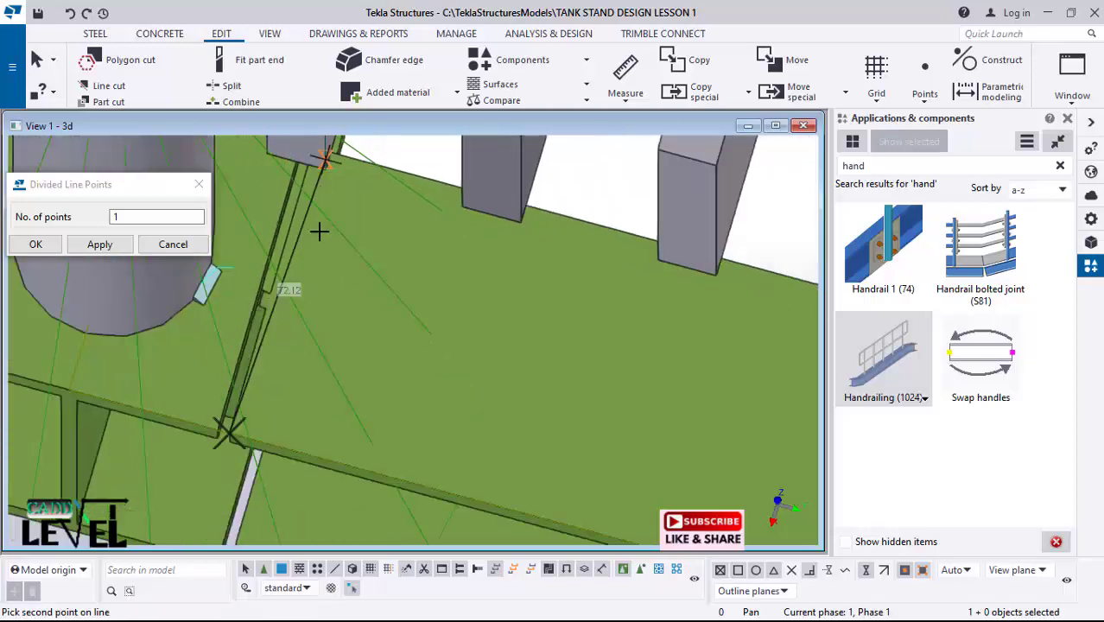
pyautogui.scroll(1, 226, 442)
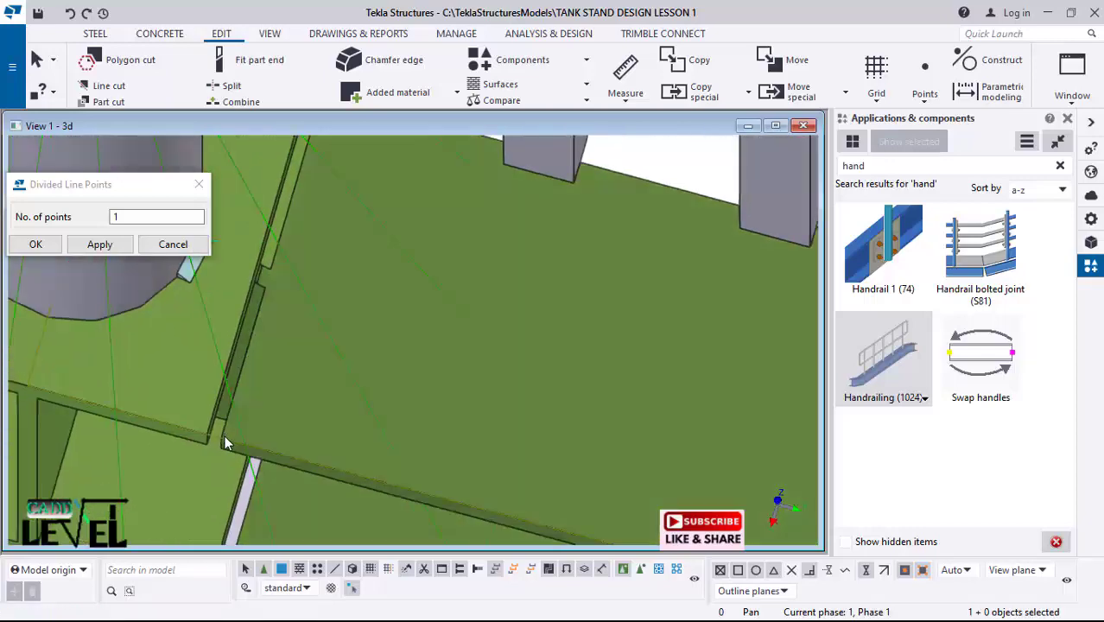
# Step: Place a reference point on the outer top corner at the free end of the ladder-side edge beam, near the handrail post
pyautogui.click(934, 86)
pyautogui.click(961, 418)
pyautogui.scroll(1, 224, 443)
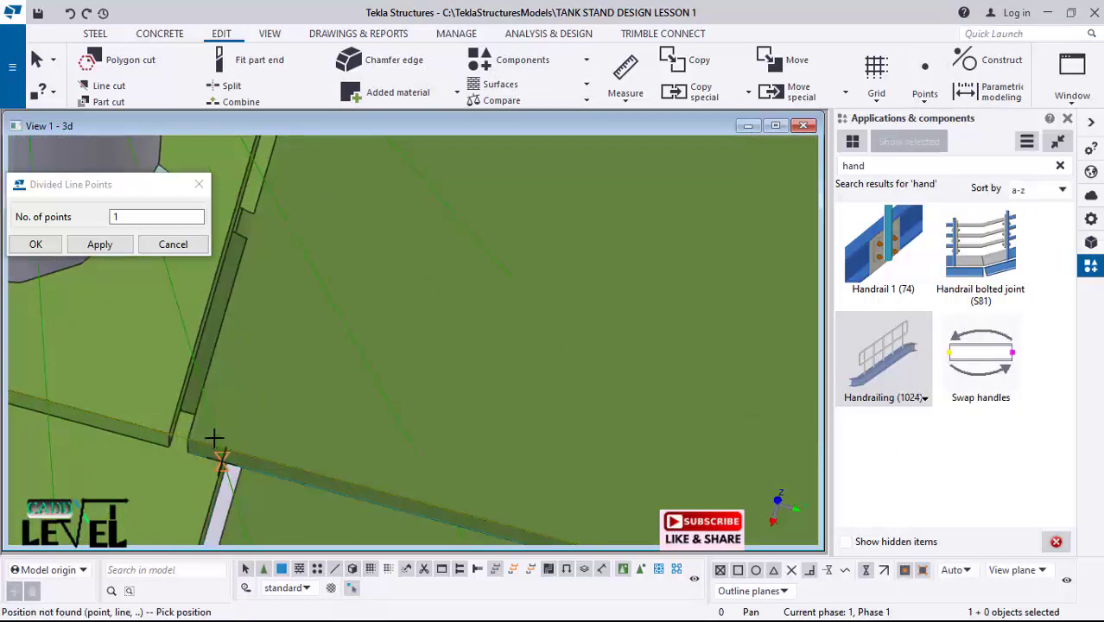
pyautogui.scroll(2, 184, 470)
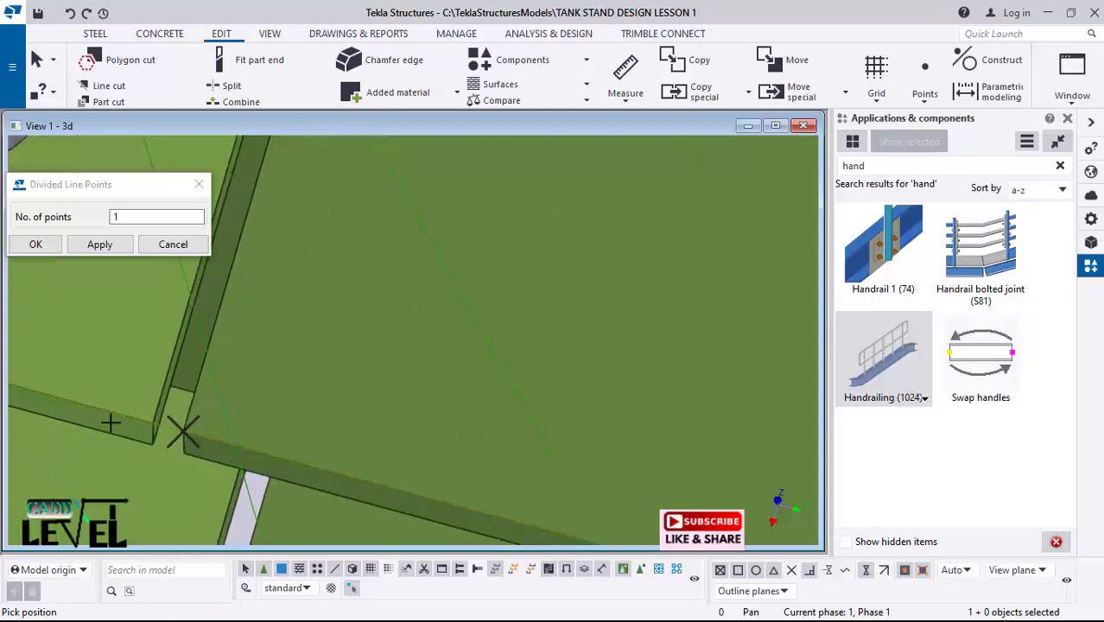
pyautogui.rightClick(443, 295)
pyautogui.click(447, 317)
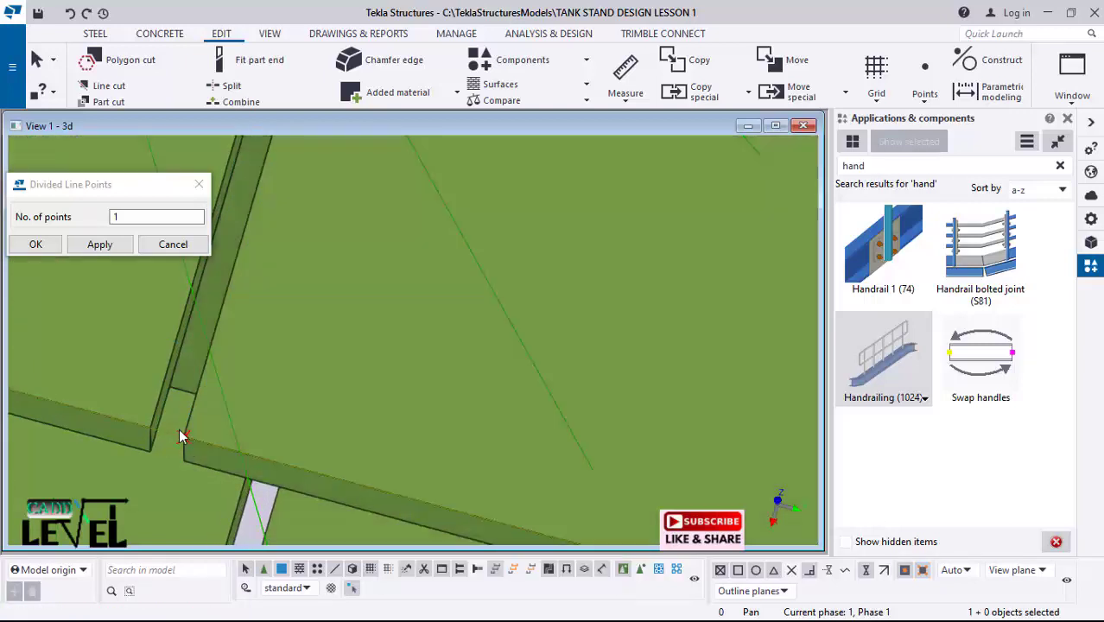
pyautogui.rightClick(185, 439)
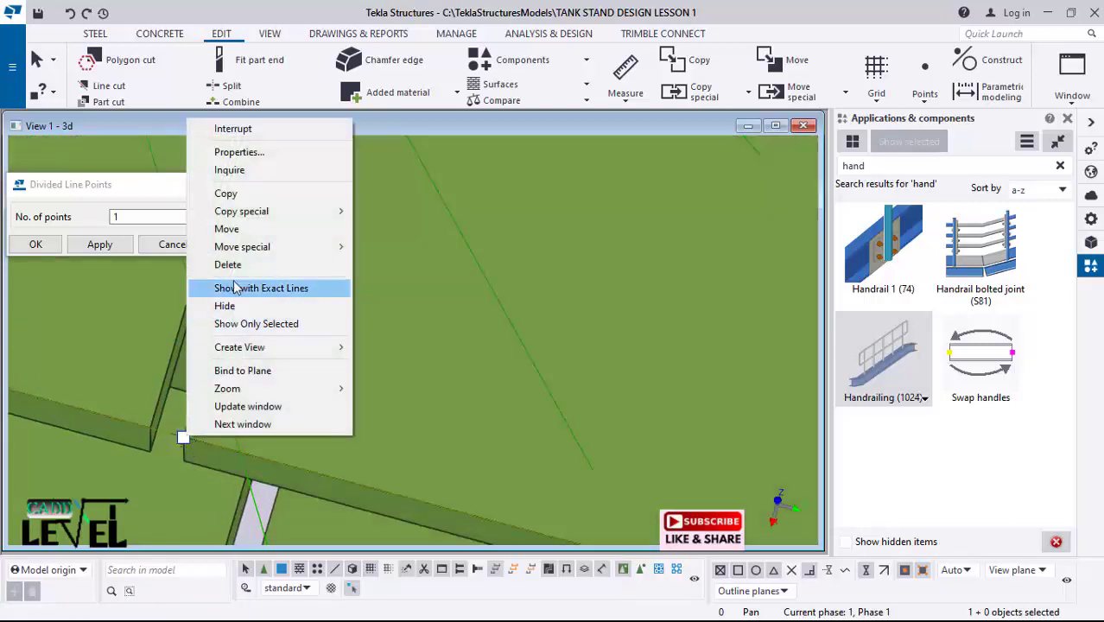
pyautogui.click(233, 230)
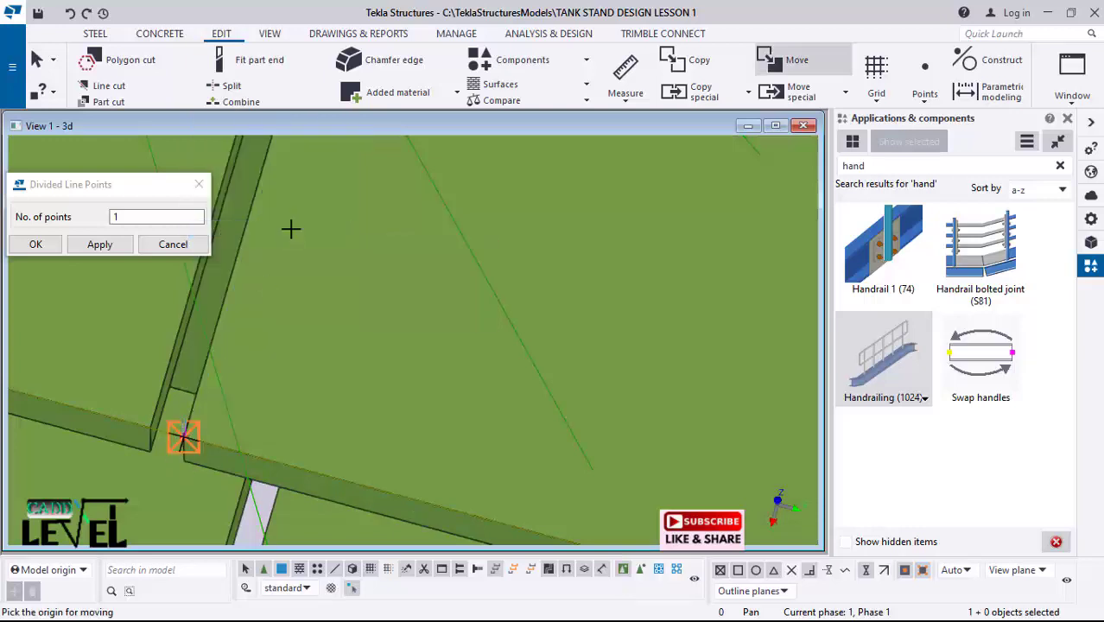
pyautogui.scroll(-1, 240, 407)
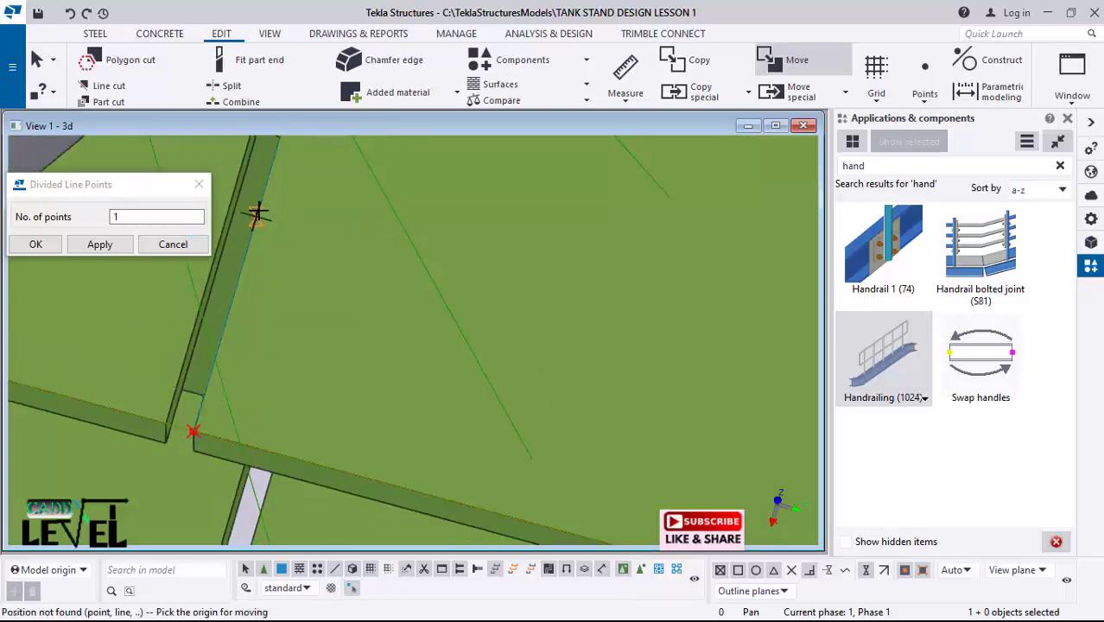
pyautogui.keyDown('ctrl'); pyautogui.moveTo(260, 222); pyautogui.dragTo(263, 197, button='middle'); pyautogui.keyUp('ctrl')
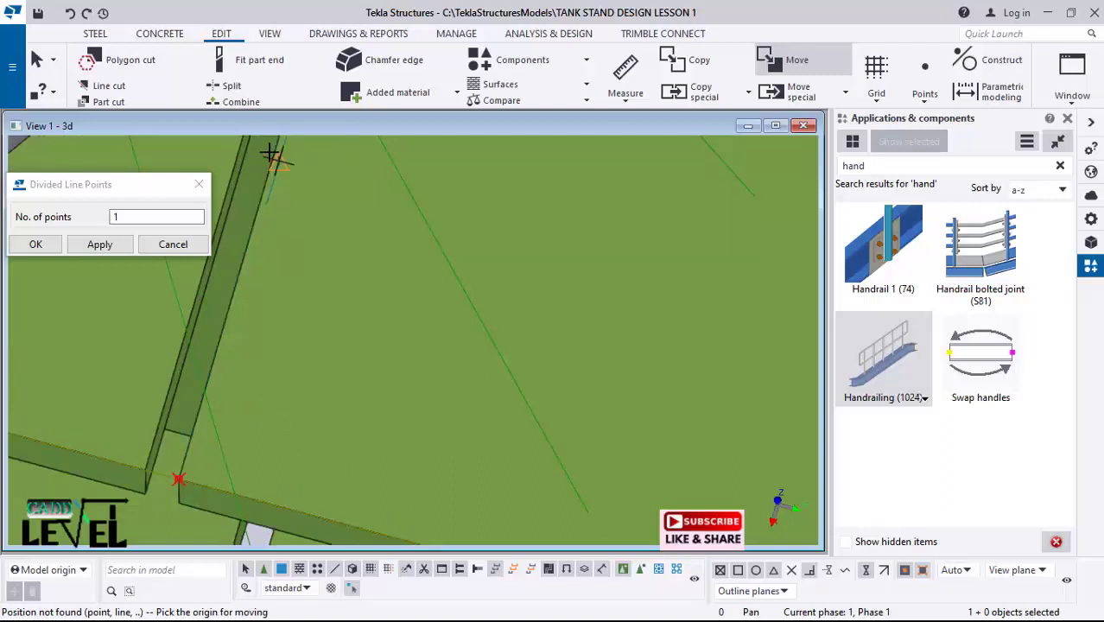
pyautogui.scroll(1, 272, 156)
pyautogui.scroll(-3, 257, 394)
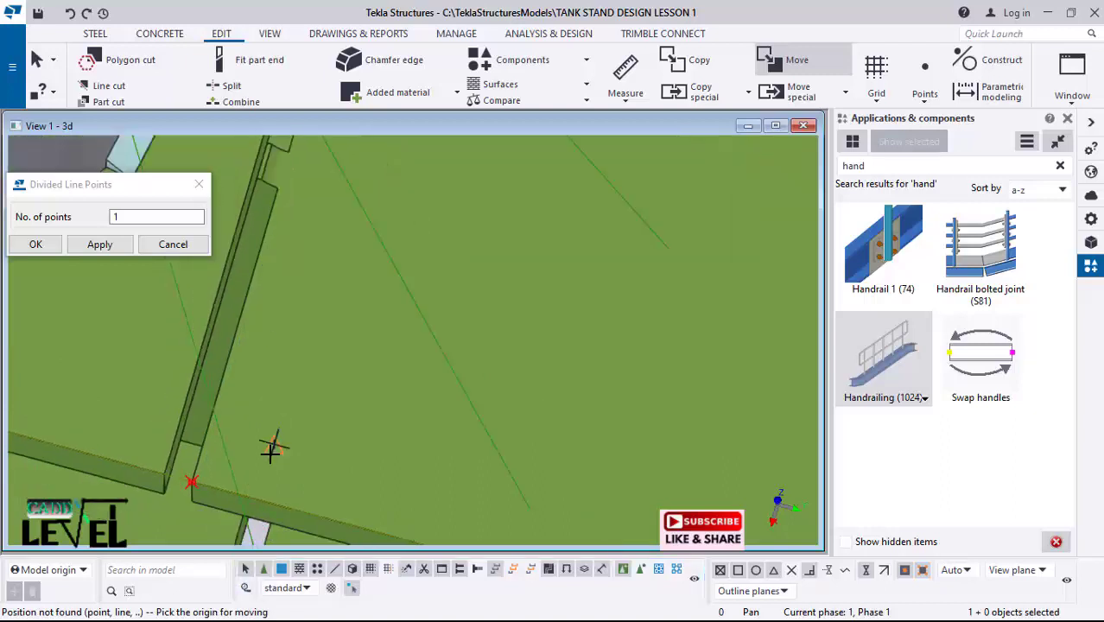
pyautogui.scroll(-5, 270, 437)
pyautogui.scroll(-3, 270, 432)
pyautogui.scroll(5, 286, 226)
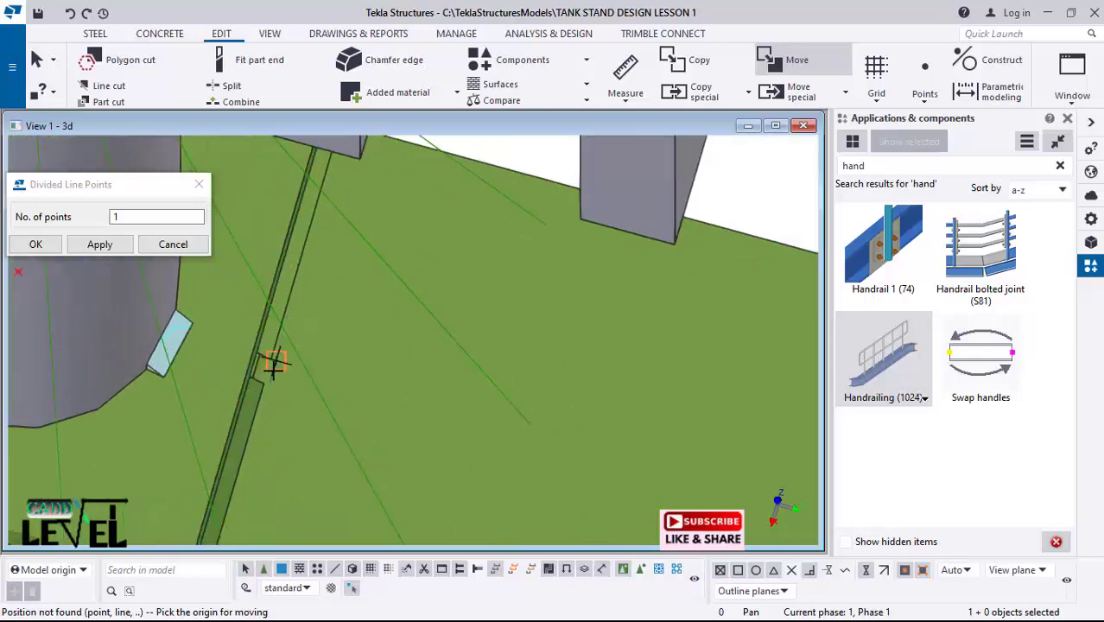
pyautogui.click(271, 373)
pyautogui.scroll(-1, 360, 263)
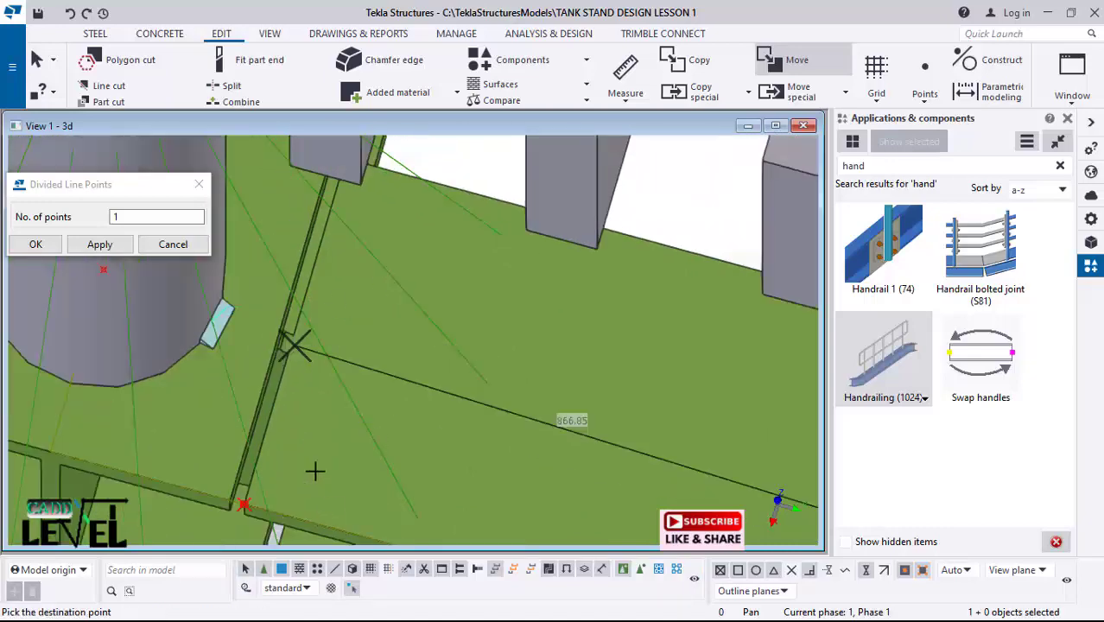
pyautogui.click(243, 504)
pyautogui.scroll(-1, 316, 362)
pyautogui.scroll(2, 256, 483)
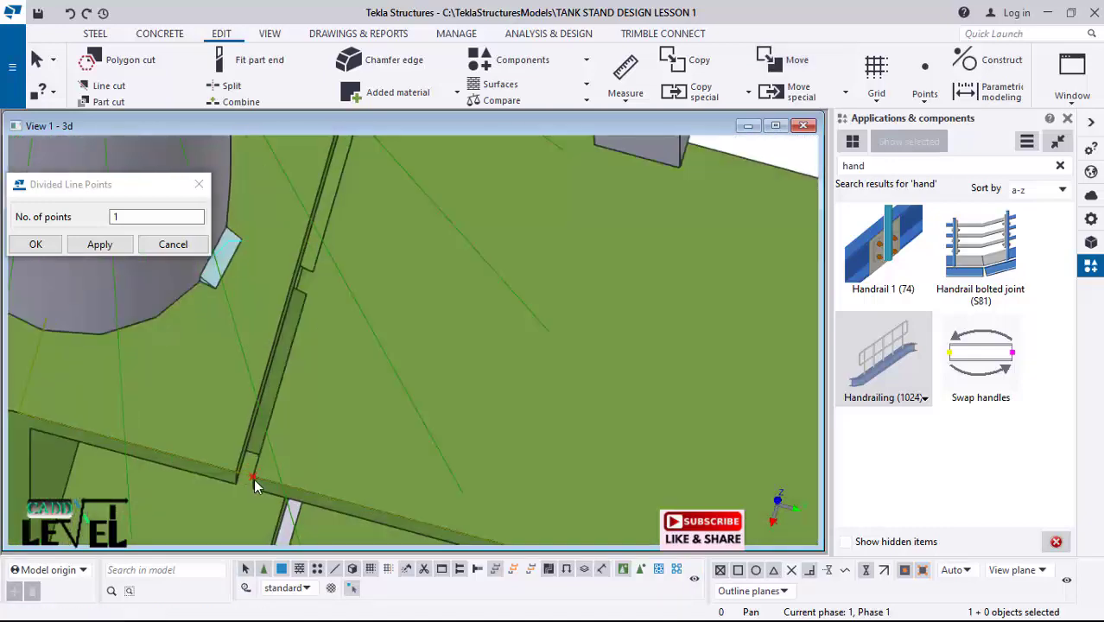
# Step: Move the reference point about 37 mm inward along the edge beam's end, from the outer corner to the middle of the top flange
pyautogui.rightClick(253, 482)
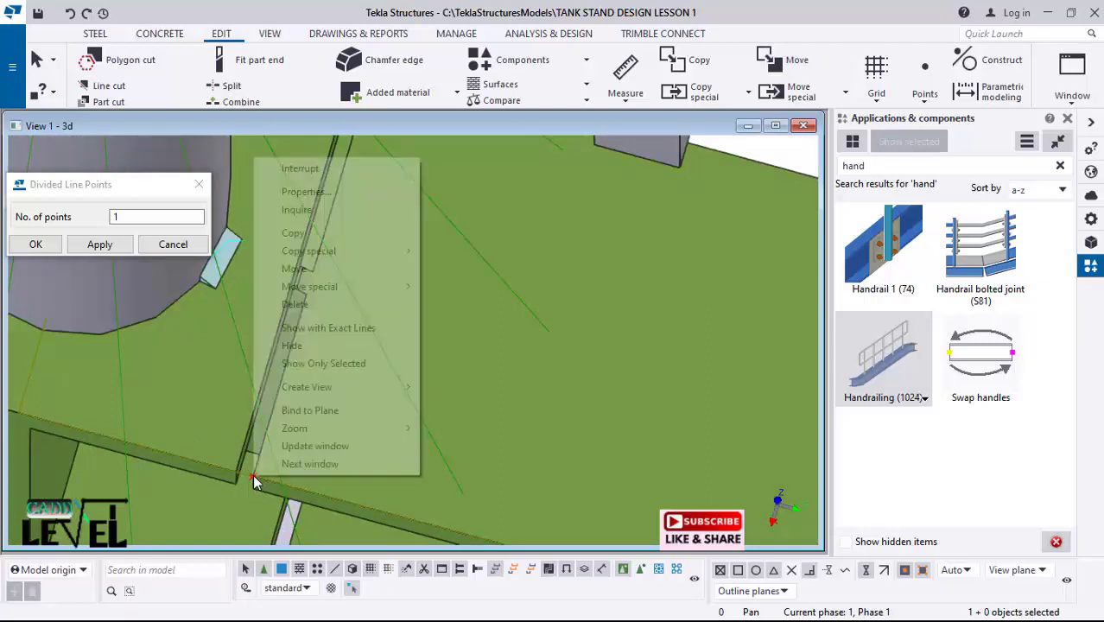
pyautogui.click(293, 270)
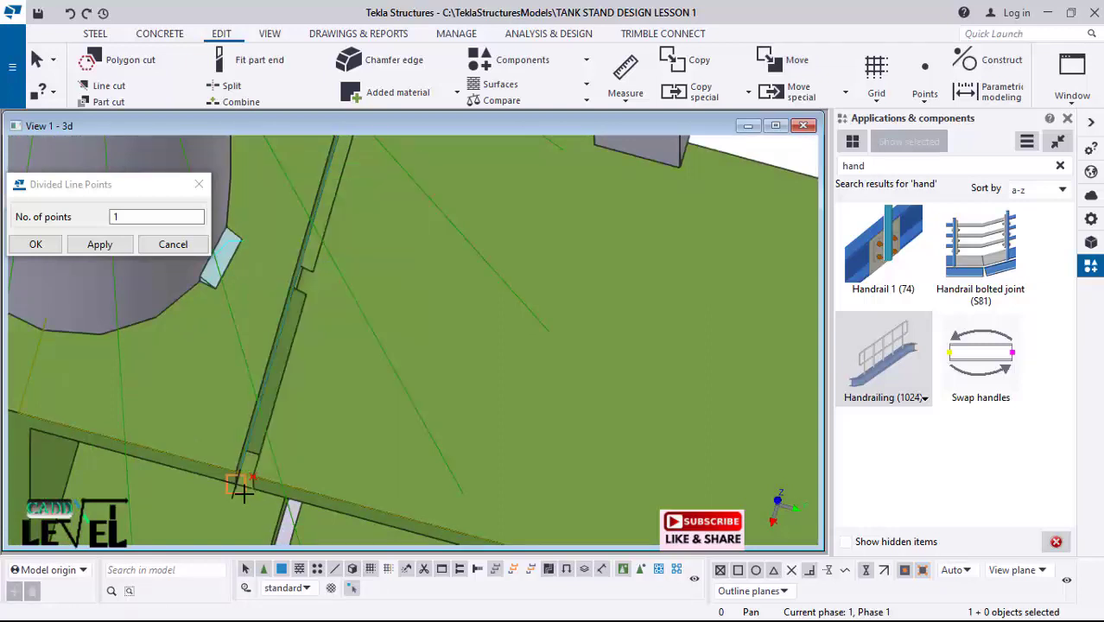
pyautogui.click(255, 455)
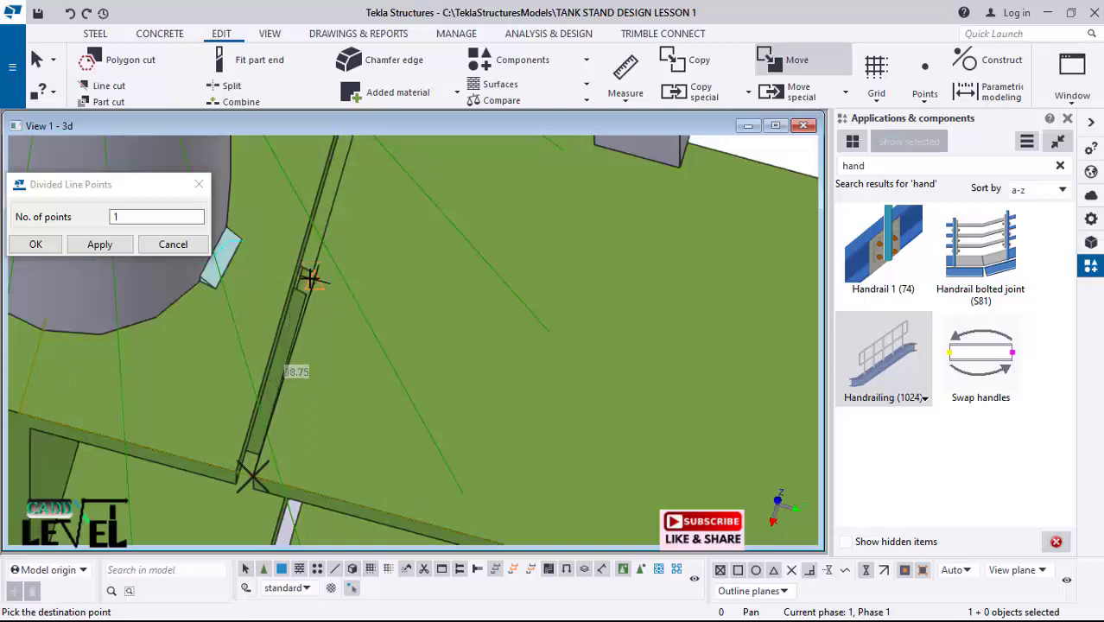
pyautogui.scroll(4, 311, 285)
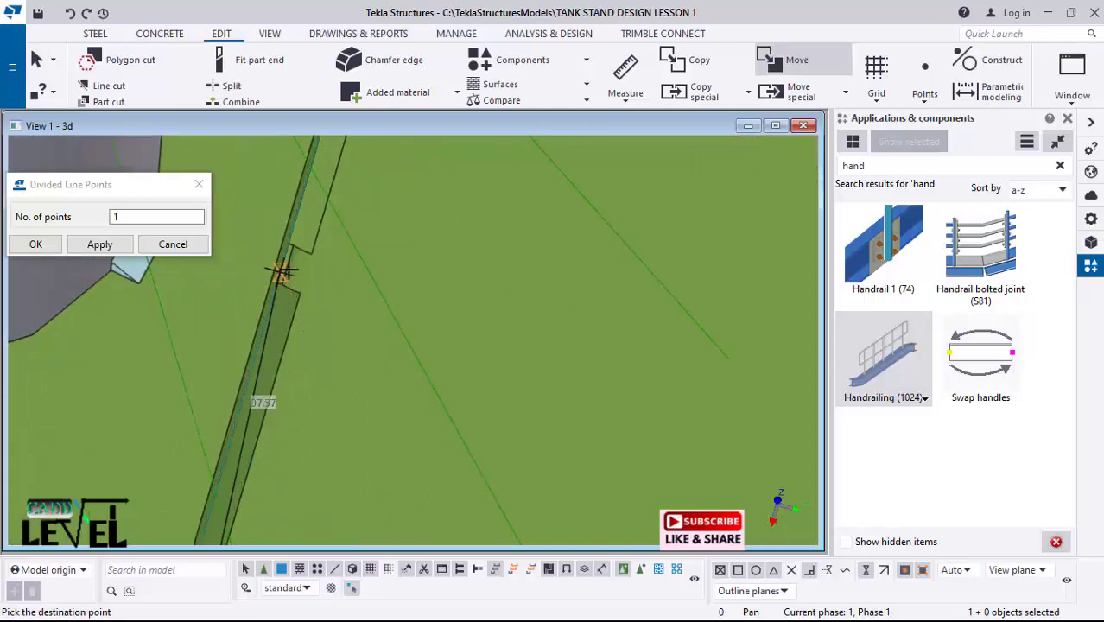
pyautogui.scroll(2, 306, 283)
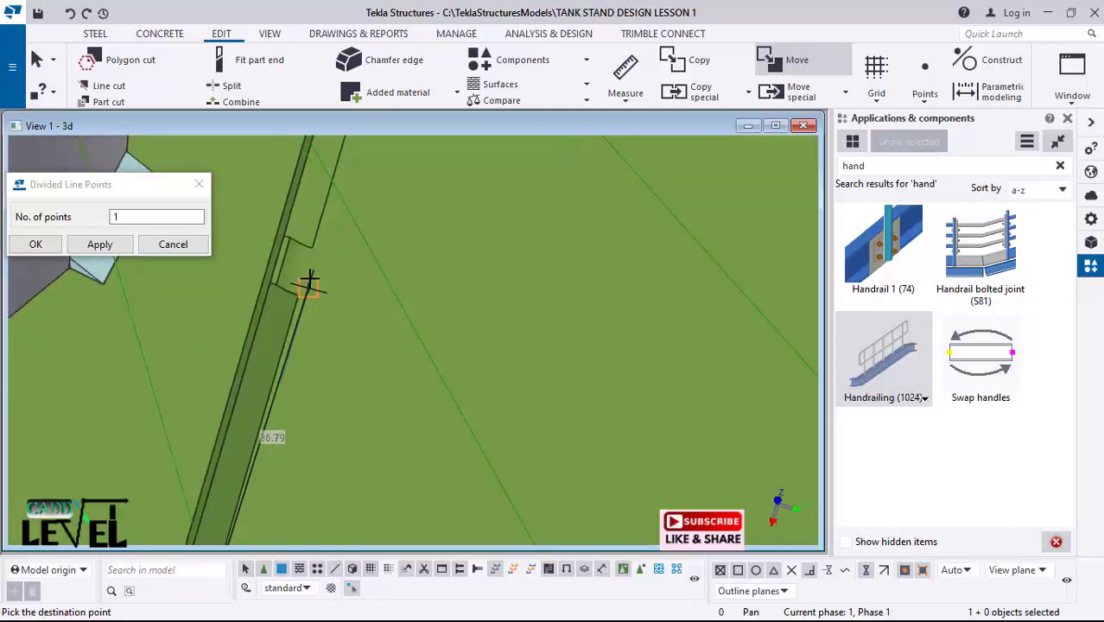
pyautogui.keyDown('ctrl'); pyautogui.moveTo(309, 281); pyautogui.dragTo(325, 249, button='middle'); pyautogui.keyUp('ctrl')
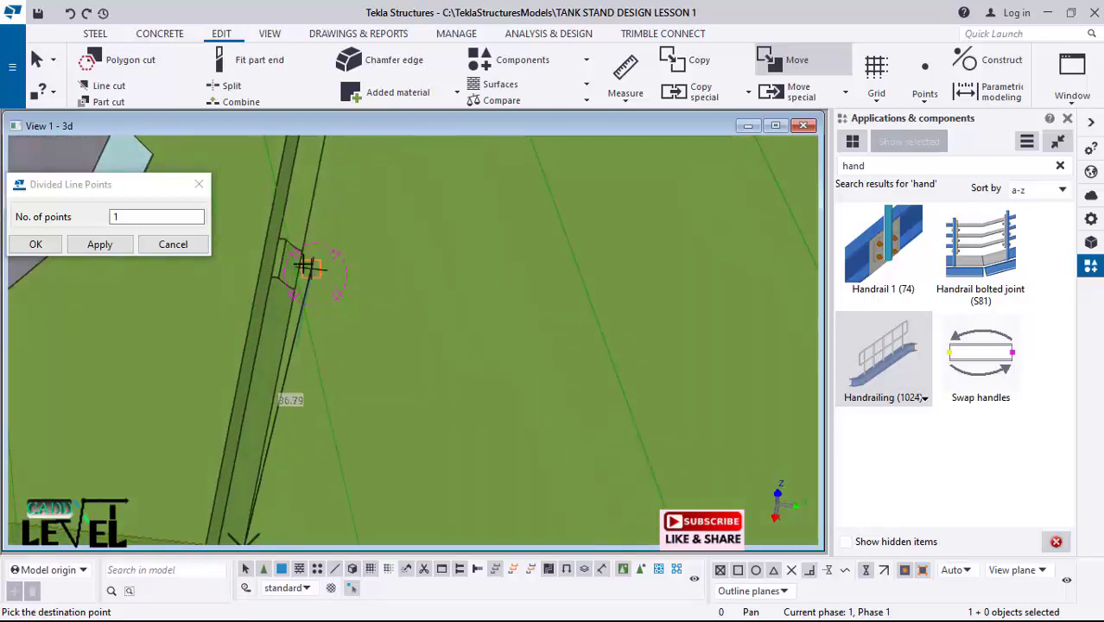
pyautogui.click(293, 310)
pyautogui.rightClick(278, 379)
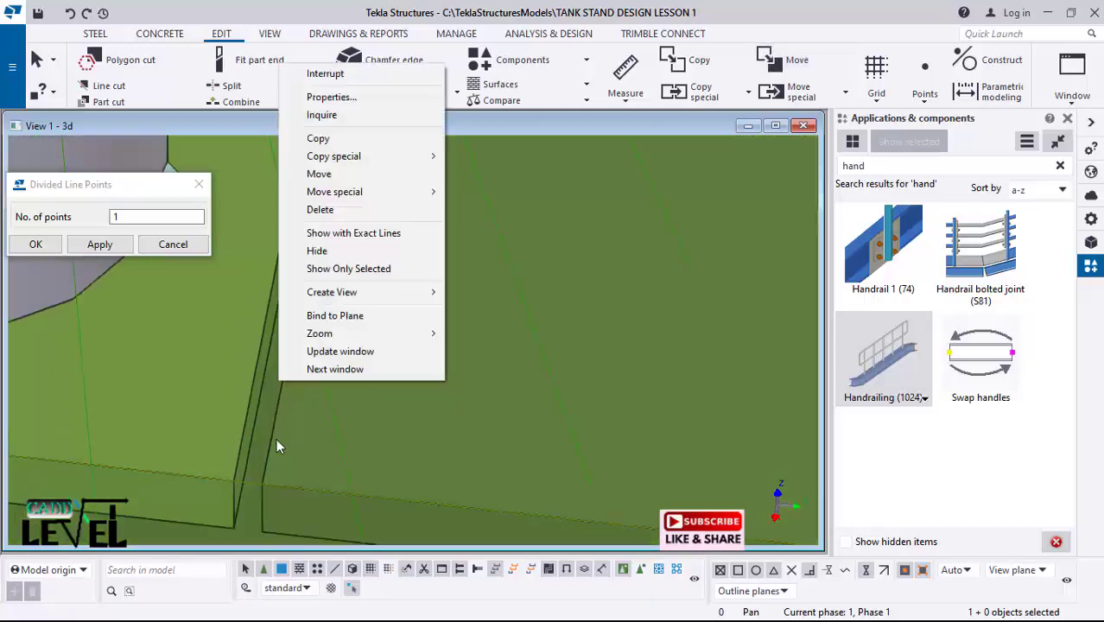
pyautogui.press('Escape')
# Step: Add Handrailing (1024) on the ladder-side edge beam from the corner post's reference point to the one beside the nearer ladder cage upright
pyautogui.scroll(-6, 209, 410)
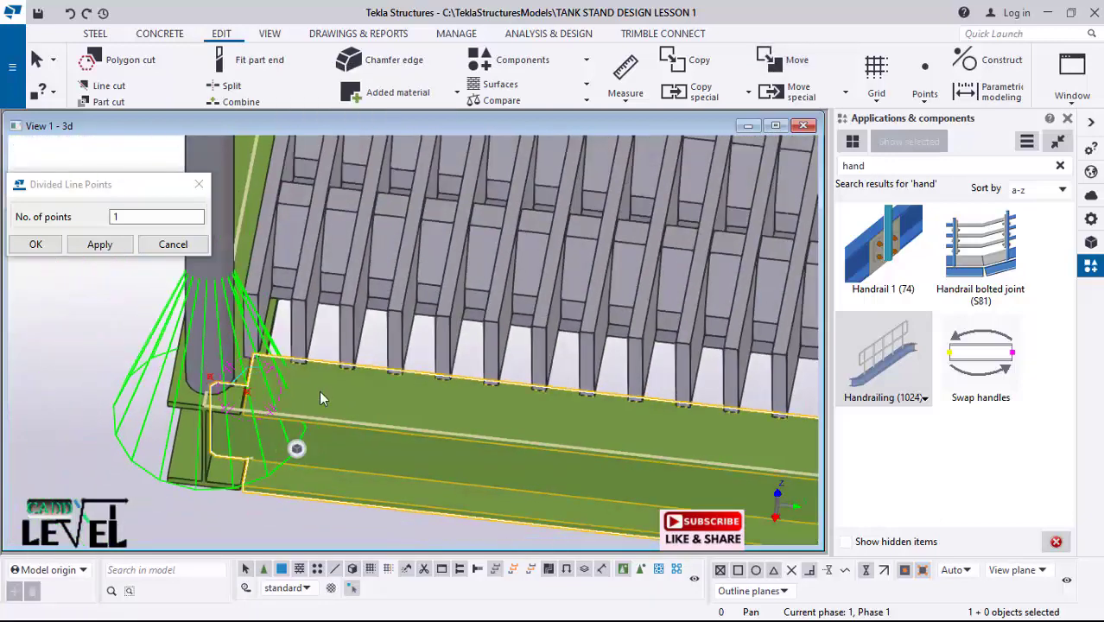
pyautogui.scroll(-5, 290, 393)
pyautogui.click(889, 326)
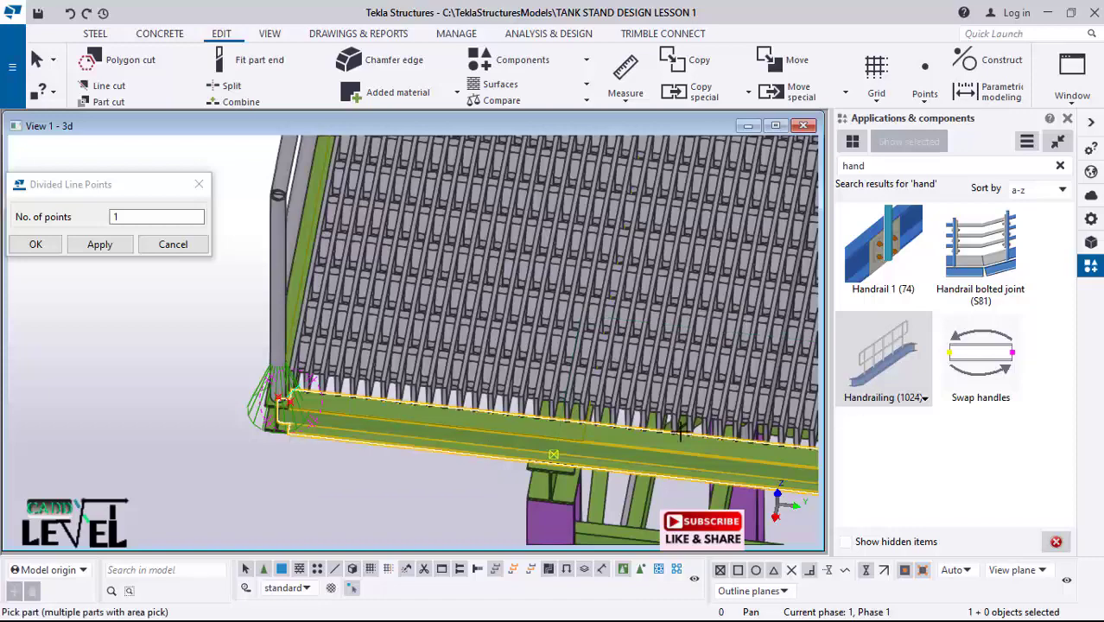
pyautogui.scroll(-1, 177, 393)
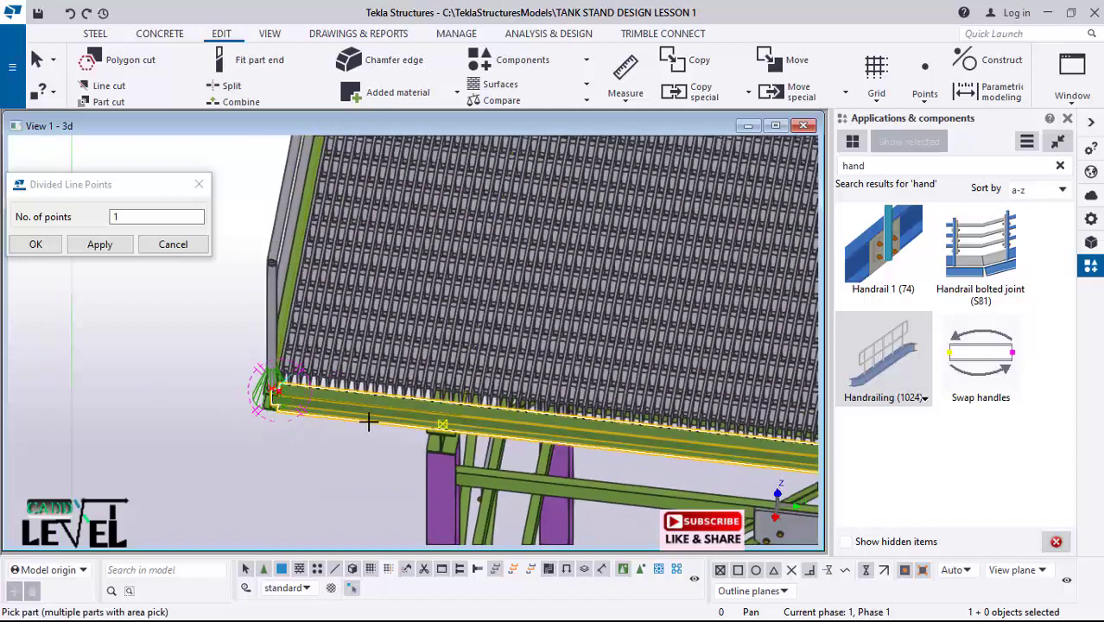
pyautogui.click(367, 420)
pyautogui.scroll(3, 714, 444)
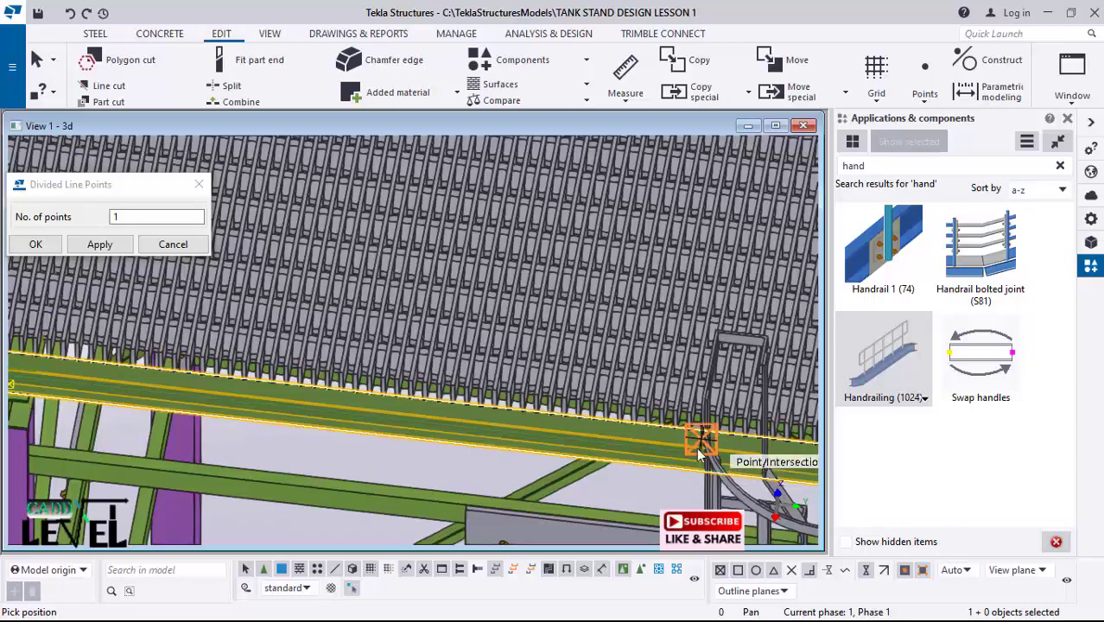
pyautogui.click(700, 455)
pyautogui.scroll(-5, 424, 451)
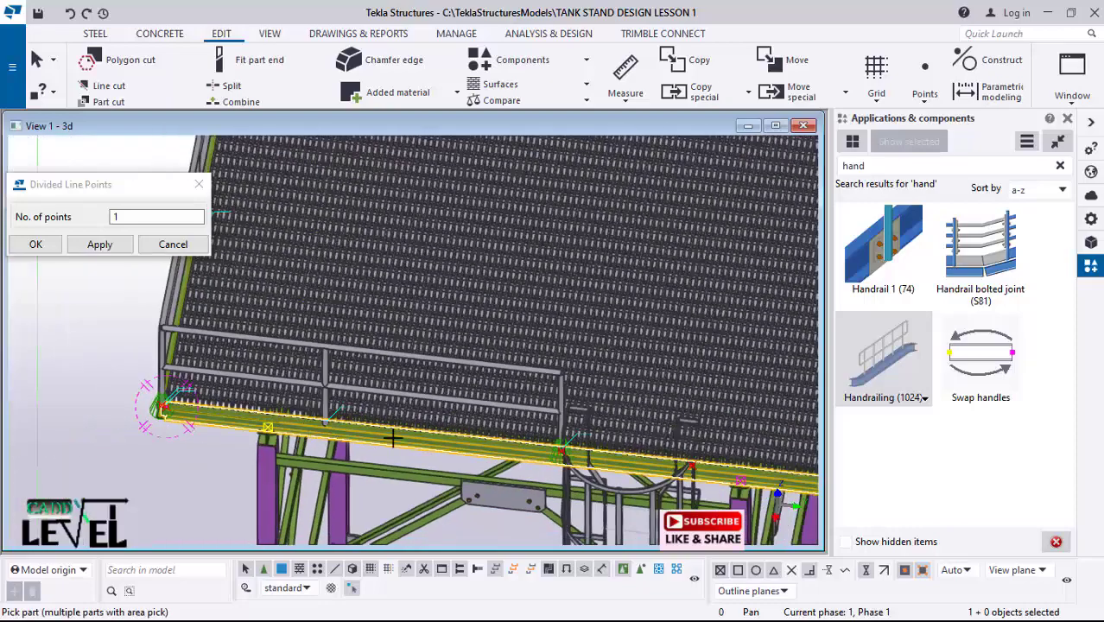
# Step: Try to add handrailing on the ladder-side edge beam between the far corner point and the point beyond the cage's far upright
pyautogui.scroll(-2, 399, 436)
pyautogui.scroll(5, 743, 471)
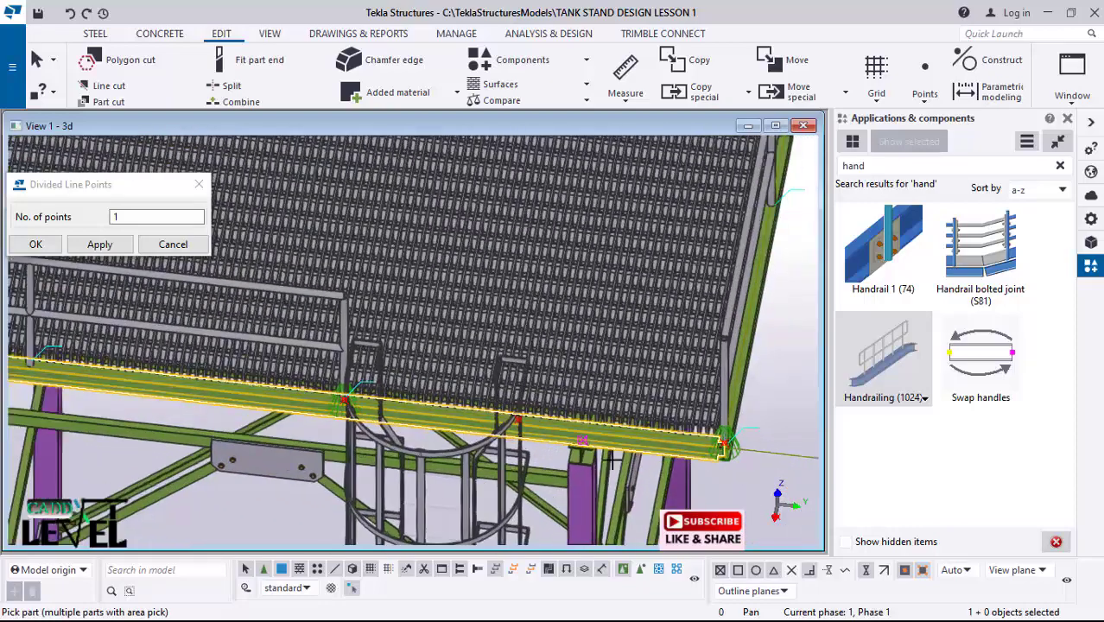
pyautogui.scroll(5, 713, 442)
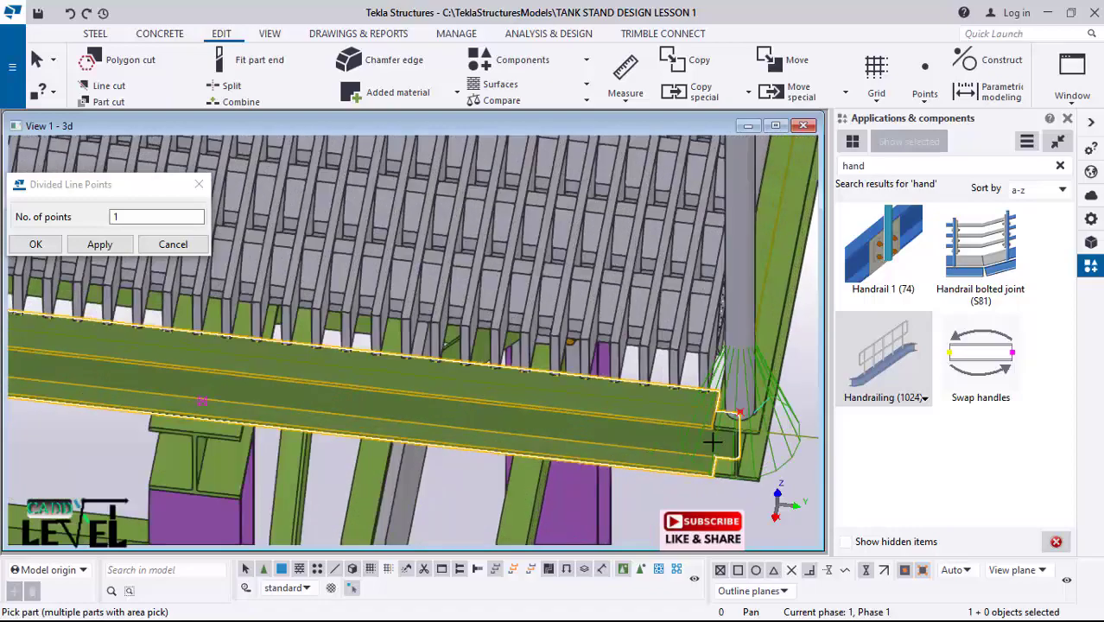
pyautogui.scroll(2, 713, 442)
pyautogui.scroll(-4, 167, 434)
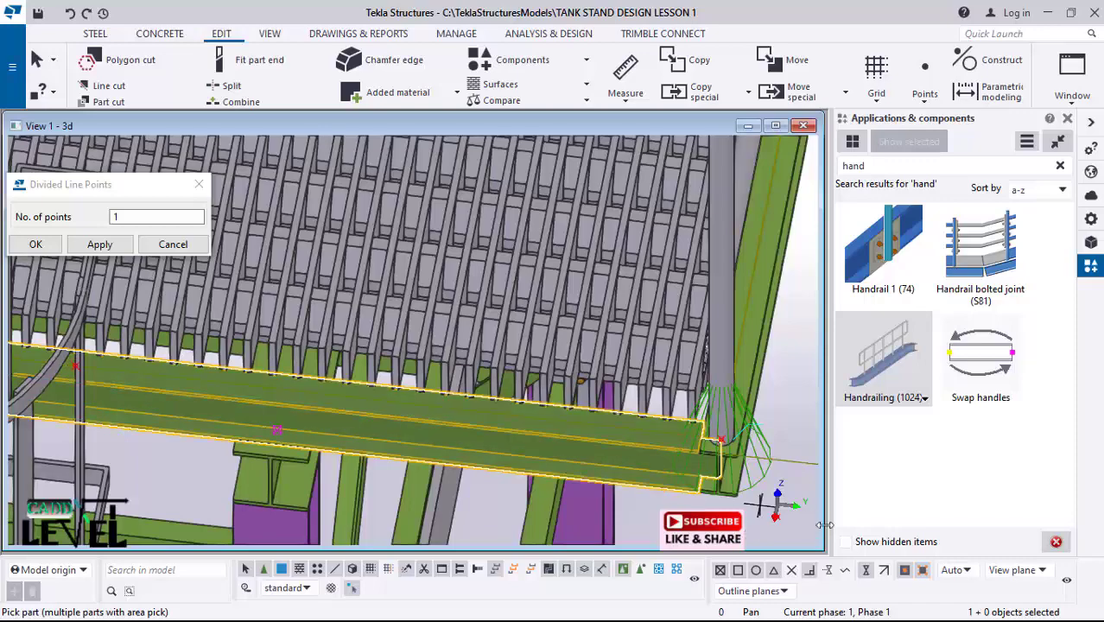
pyautogui.scroll(5, 363, 371)
pyautogui.scroll(2, 255, 388)
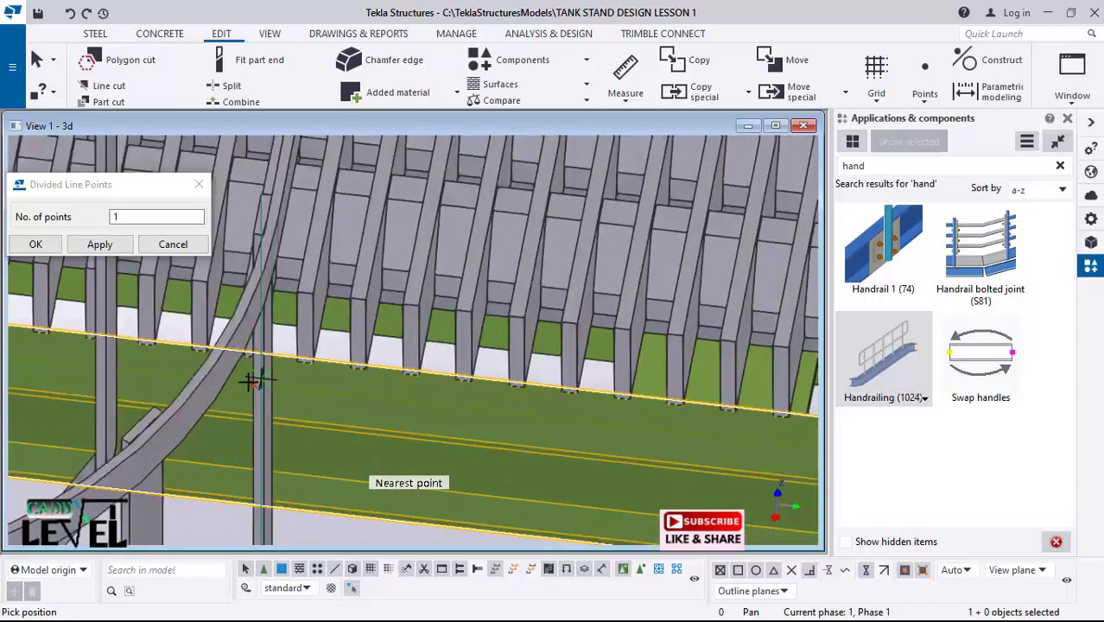
pyautogui.scroll(-5, 438, 424)
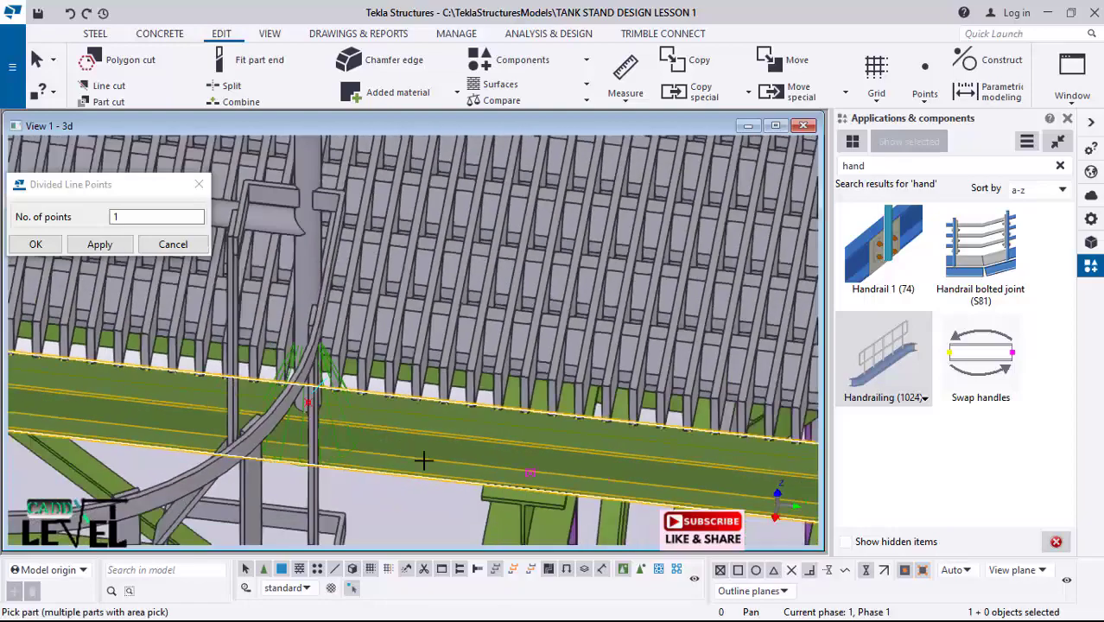
pyautogui.scroll(-4, 439, 466)
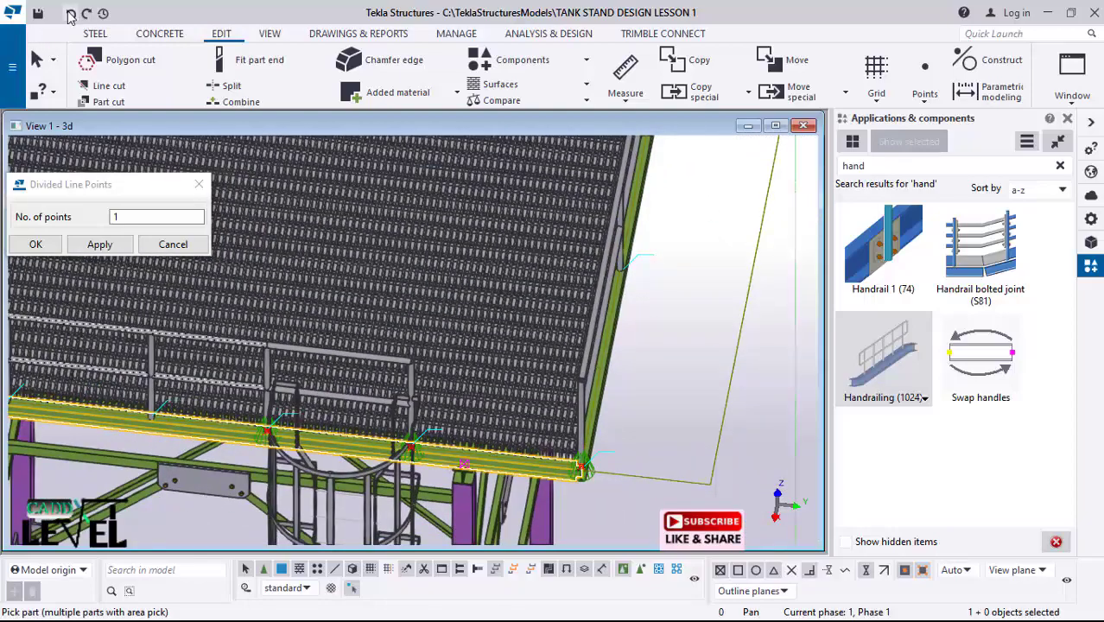
pyautogui.scroll(5, 583, 467)
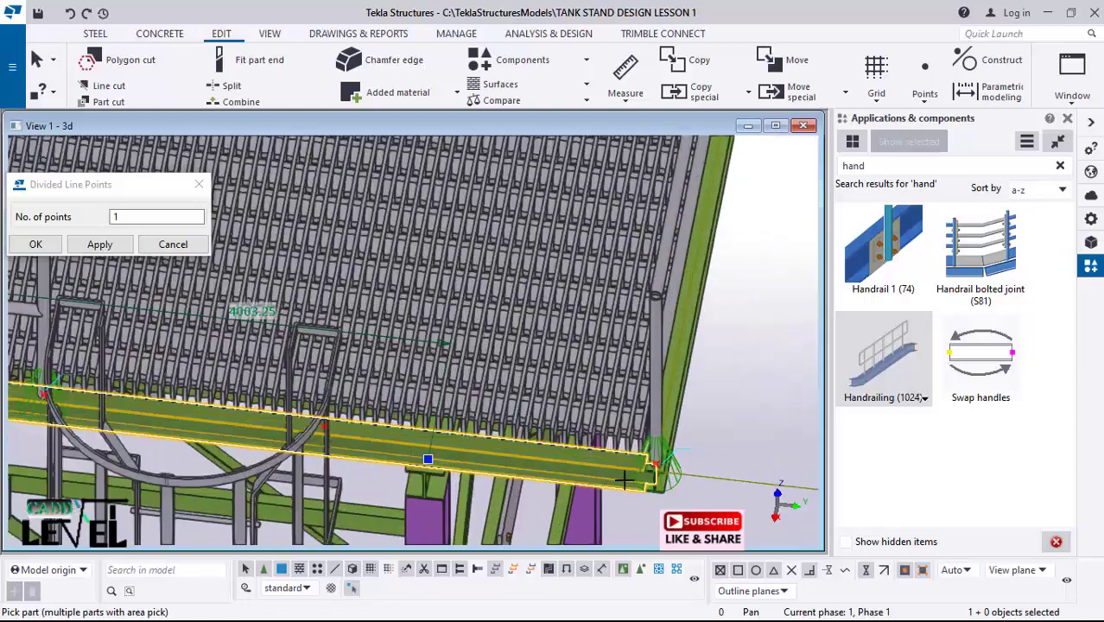
pyautogui.scroll(2, 630, 481)
pyautogui.scroll(-4, 592, 519)
pyautogui.press('Escape')
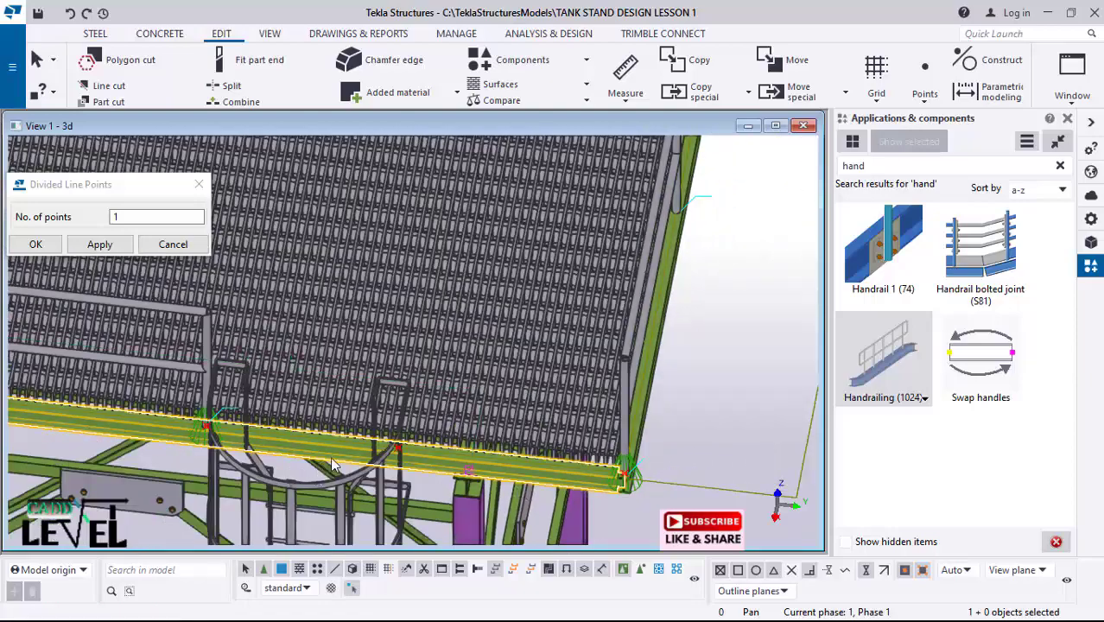
# Step: Accept and close the Divided Line Points settings
pyautogui.scroll(-5, 333, 465)
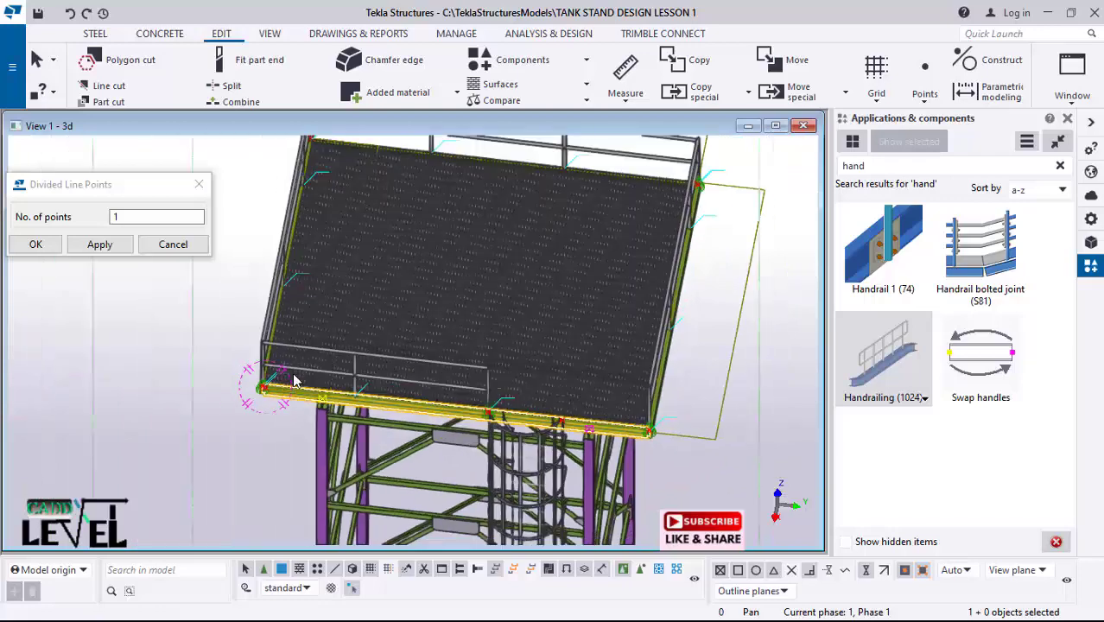
pyautogui.keyDown('ctrl'); pyautogui.moveTo(294, 380); pyautogui.dragTo(701, 416, button='middle'); pyautogui.keyUp('ctrl')
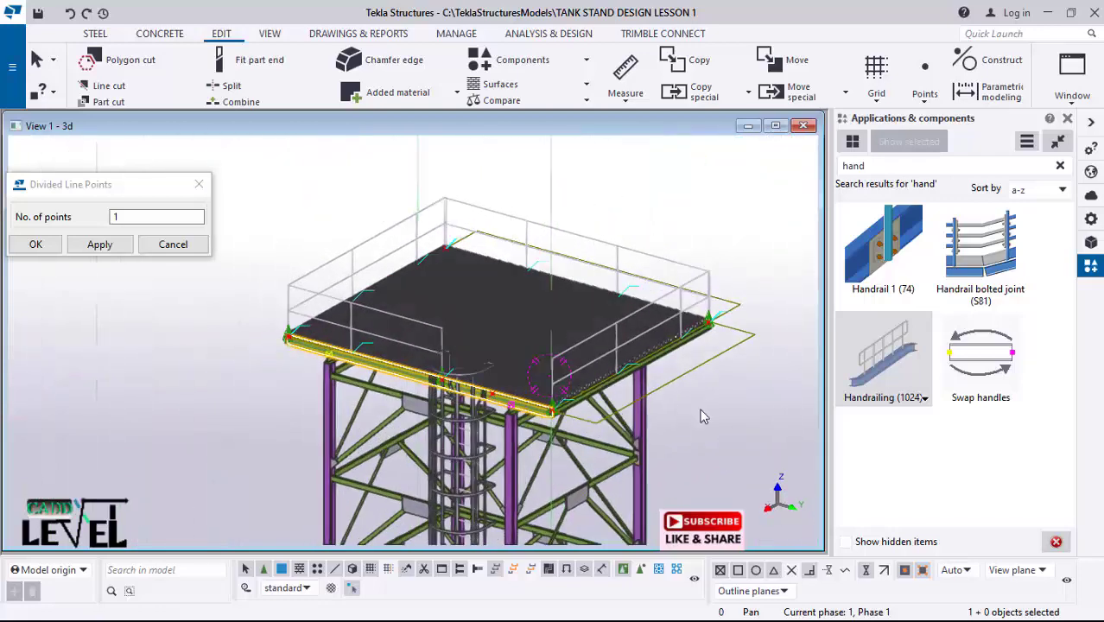
pyautogui.scroll(3, 702, 416)
pyautogui.click(36, 245)
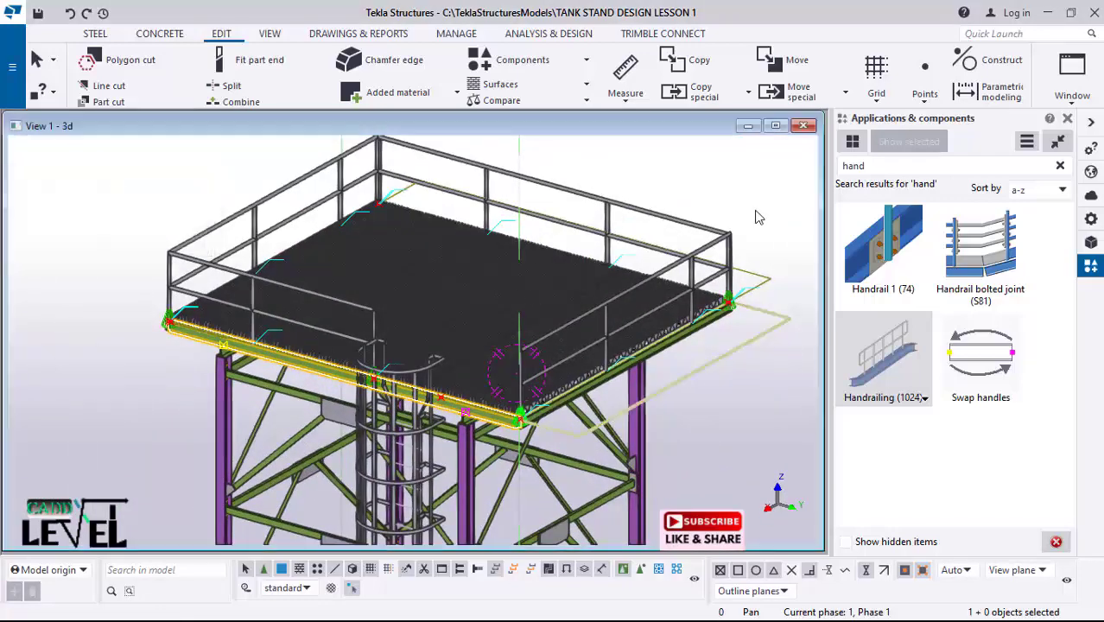
# Step: Set both post spacing values to 300 for the side handrailing that meets the ladder-side handrailing at the corner, and modify it
pyautogui.doubleClick(270, 213)
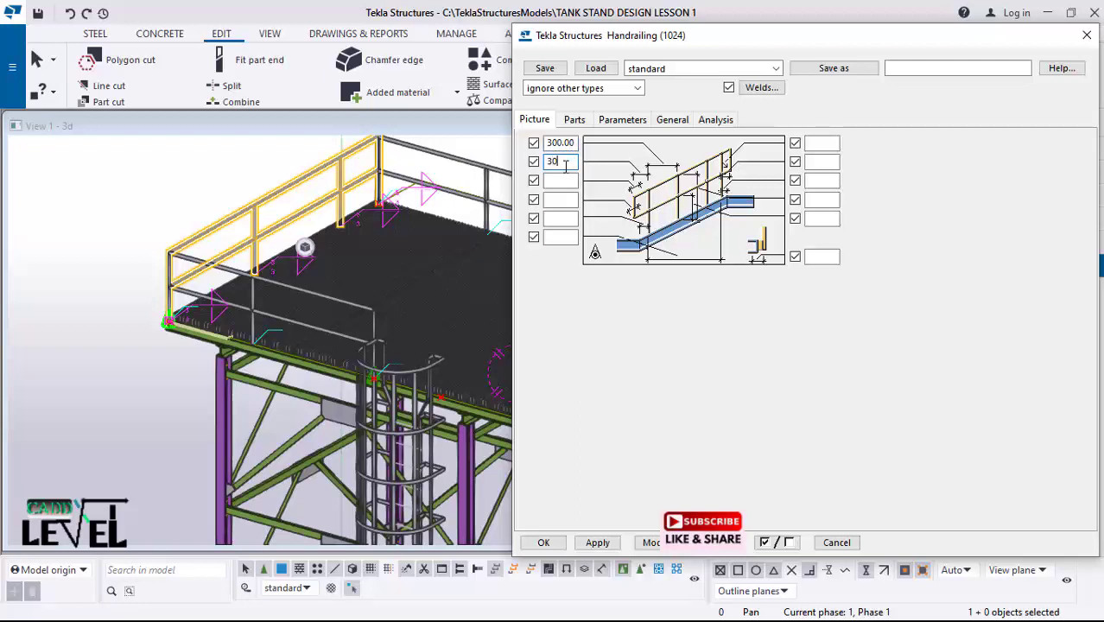
pyautogui.scroll(4, 296, 192)
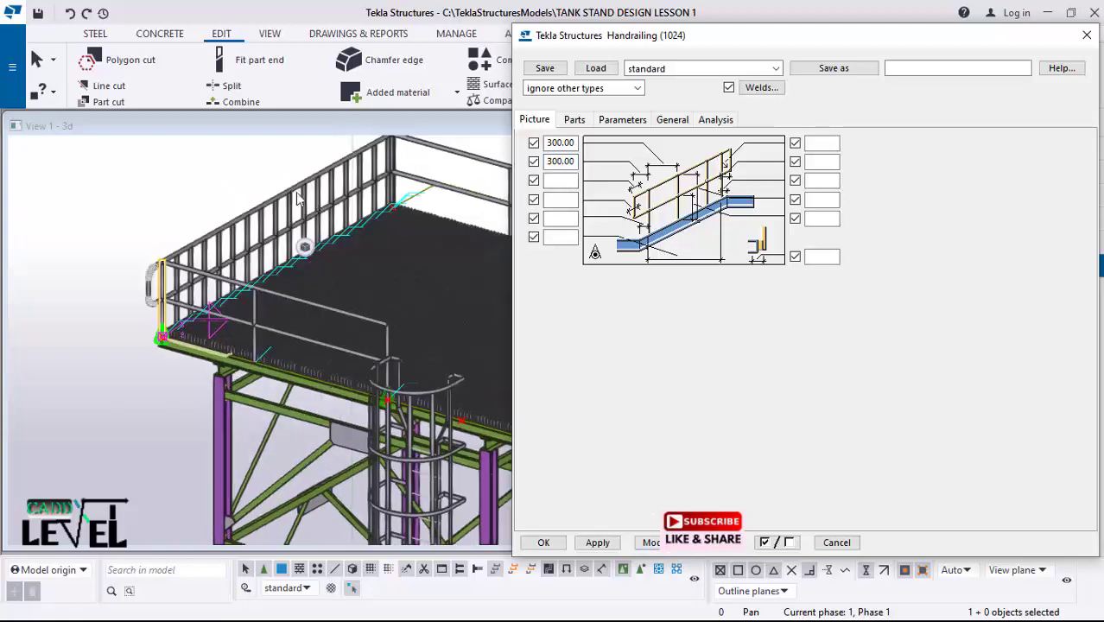
pyautogui.scroll(-3, 129, 229)
pyautogui.scroll(-2, 76, 392)
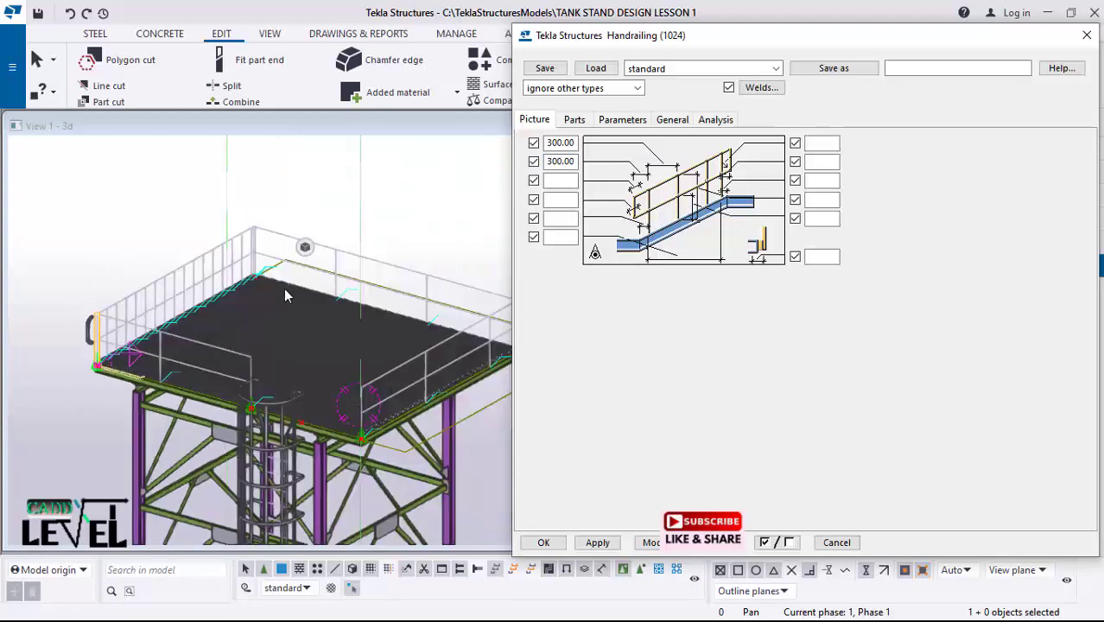
# Step: Set both post spacing values to 300 for the handrailing on the platform edge opposite the ladder, and modify it
pyautogui.doubleClick(365, 261)
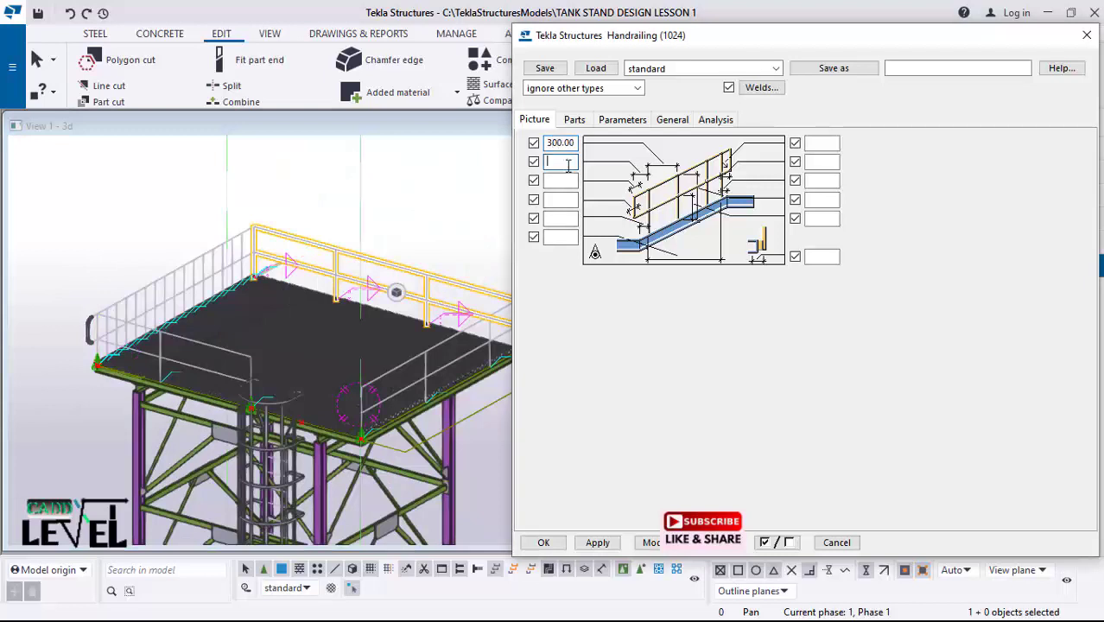
pyautogui.click(598, 543)
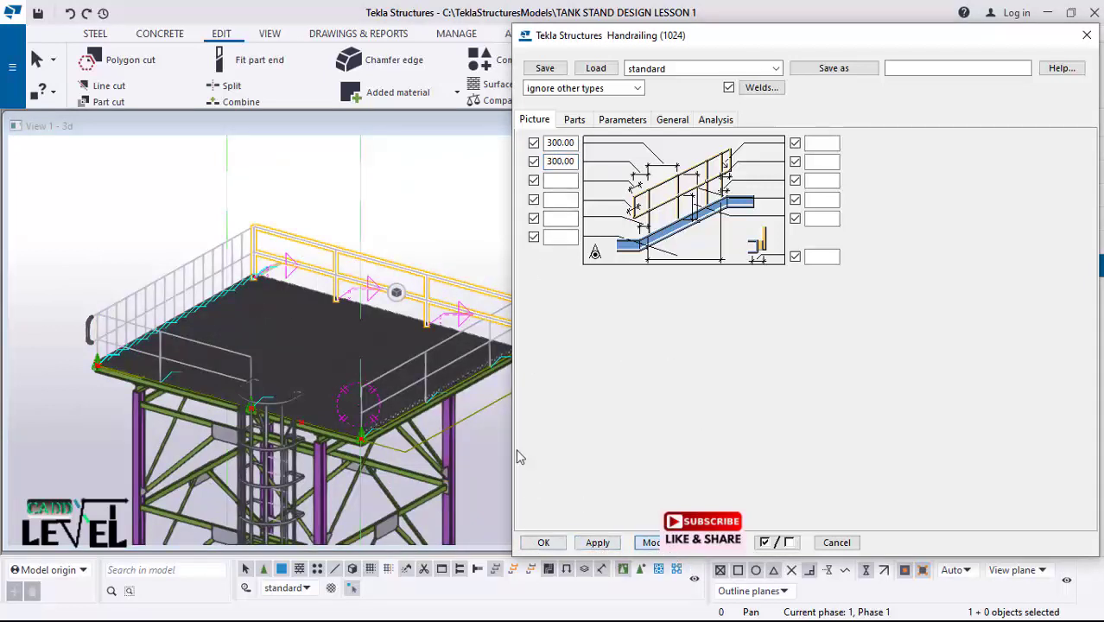
pyautogui.scroll(-2, 216, 316)
pyautogui.scroll(3, 415, 368)
# Step: Set both post spacing values to 300 for the handrailing on the remaining side edge, nearest the ladder cage, and modify it
pyautogui.click(375, 313)
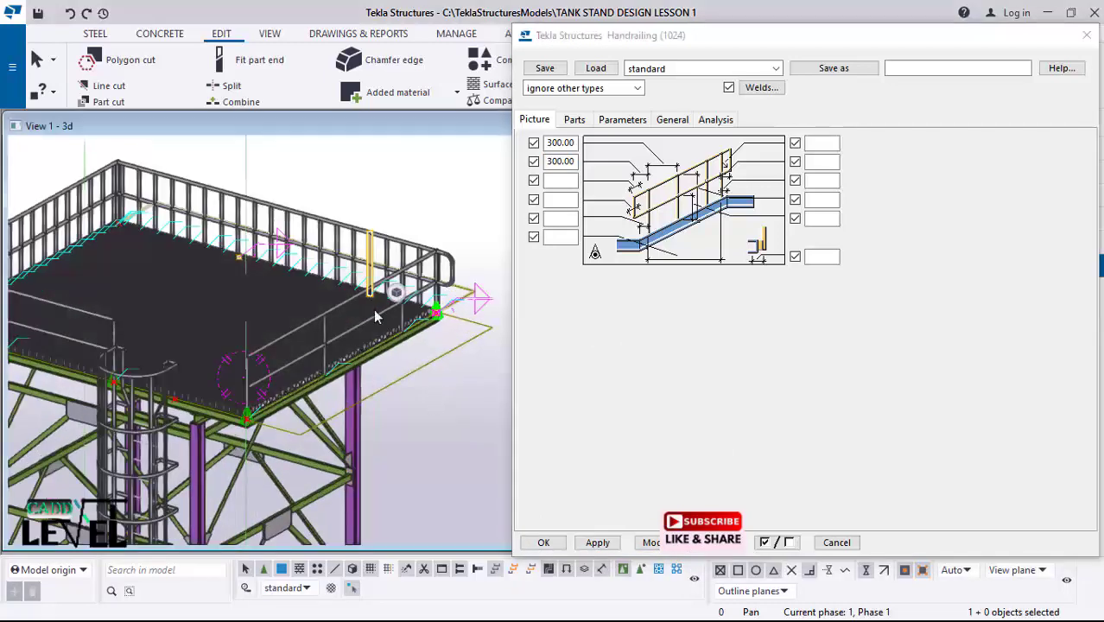
pyautogui.scroll(3, 328, 312)
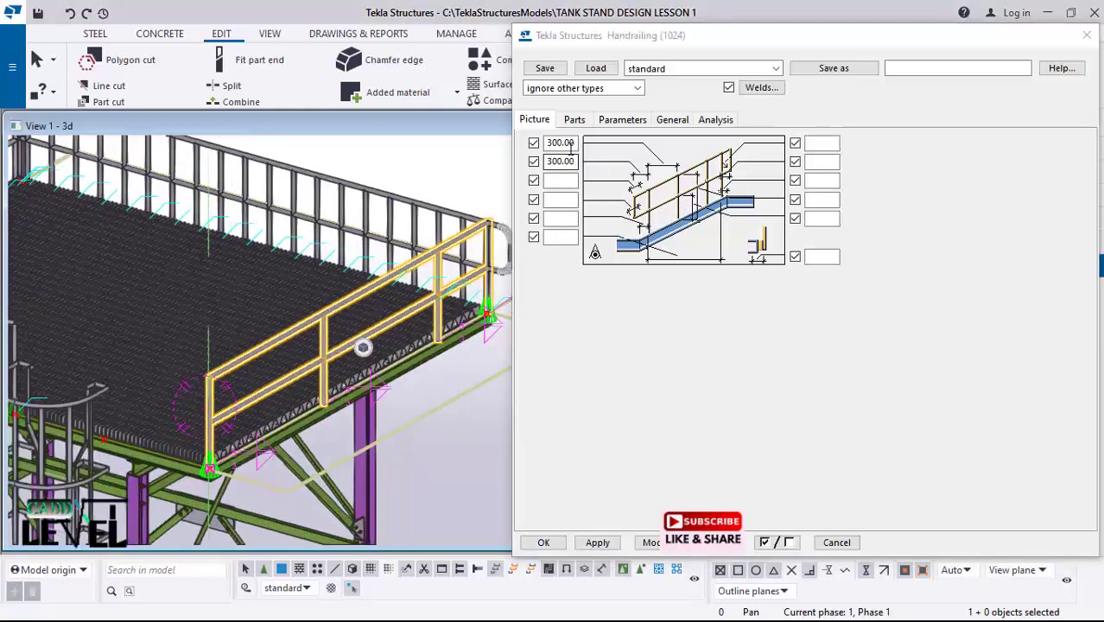
pyautogui.doubleClick(415, 278)
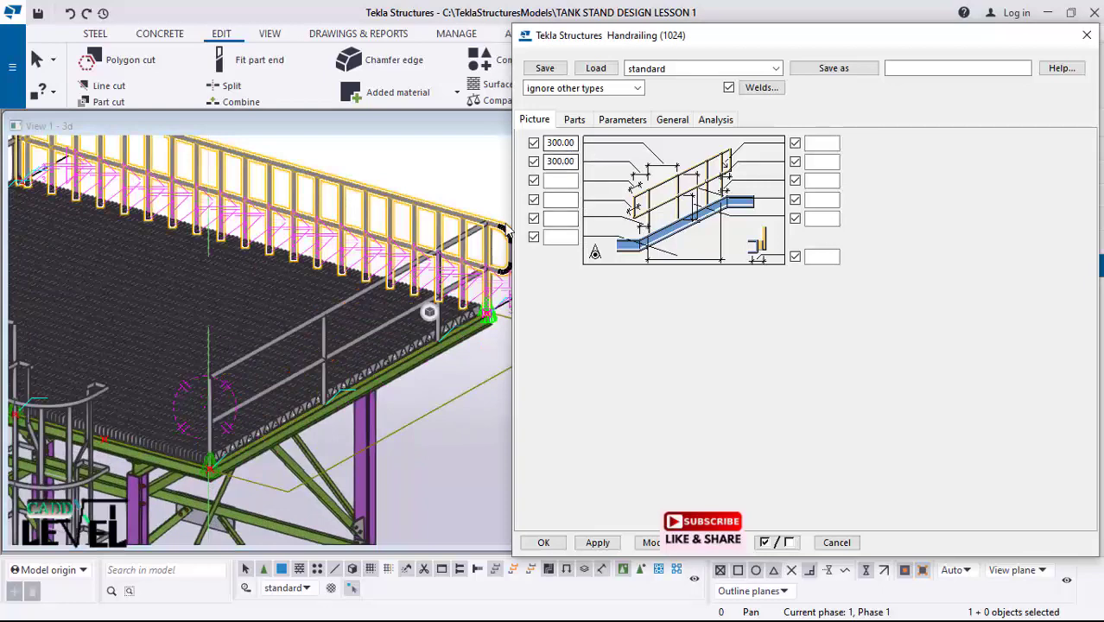
pyautogui.click(356, 292)
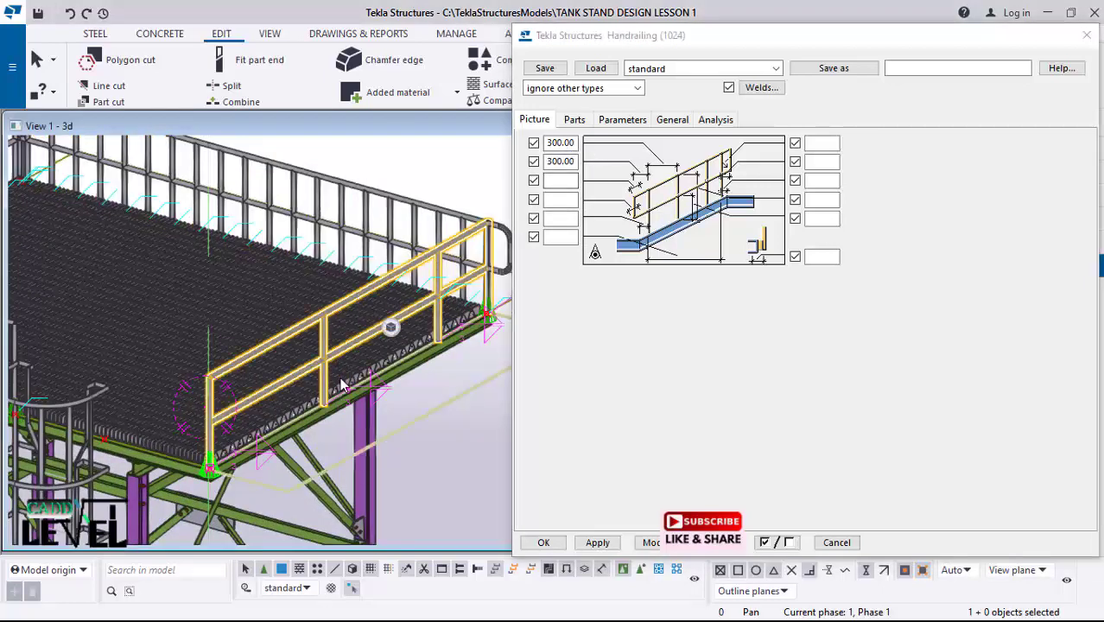
pyautogui.scroll(2, 319, 385)
pyautogui.doubleClick(322, 353)
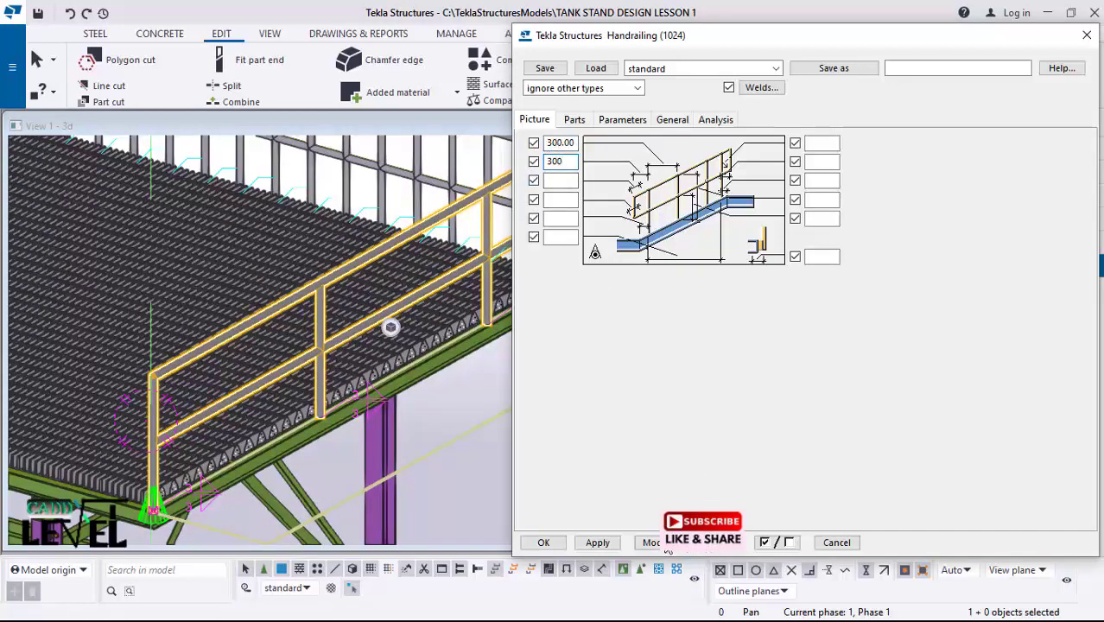
pyautogui.scroll(-6, 489, 441)
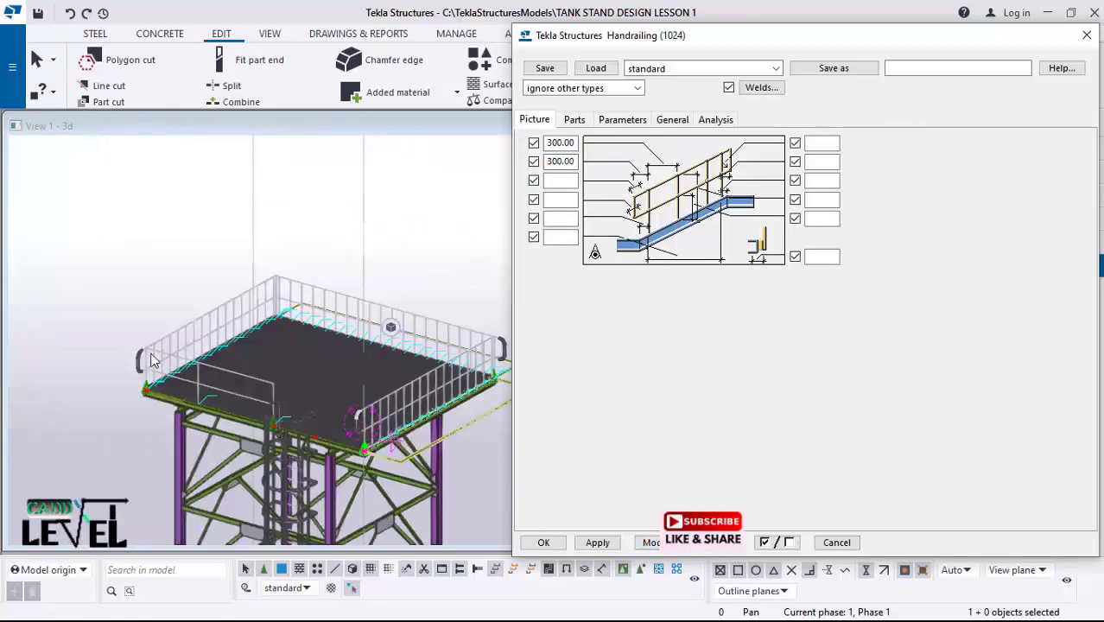
# Step: Set both post spacing values to 300 for the short ladder-side handrailing that ends at the ladder cage, and modify it
pyautogui.scroll(3, 238, 370)
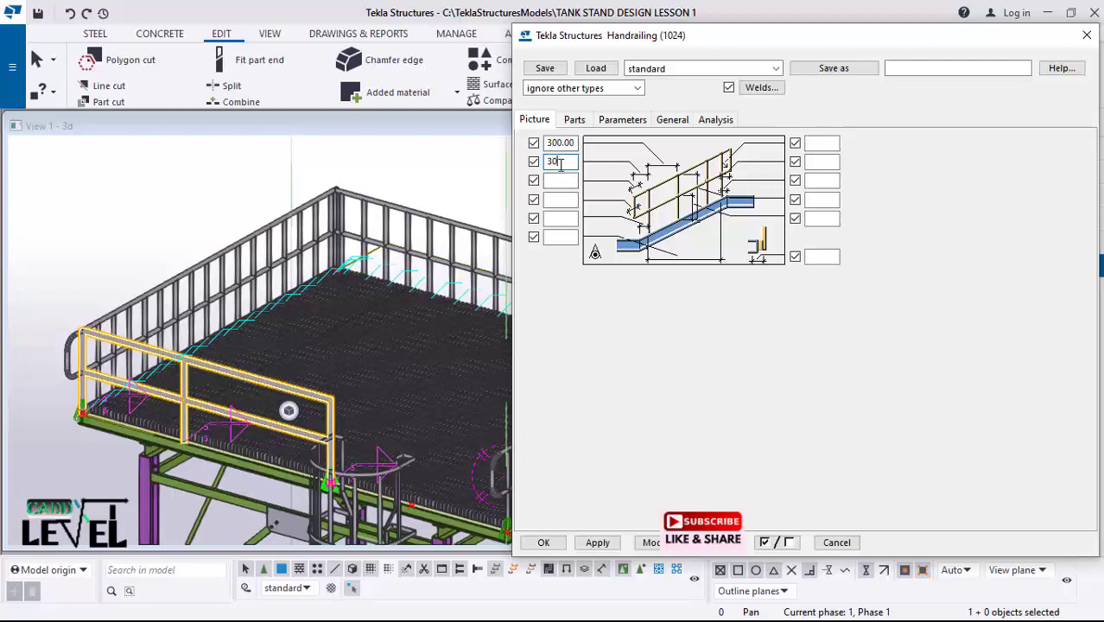
pyautogui.click(650, 542)
pyautogui.scroll(-3, 128, 229)
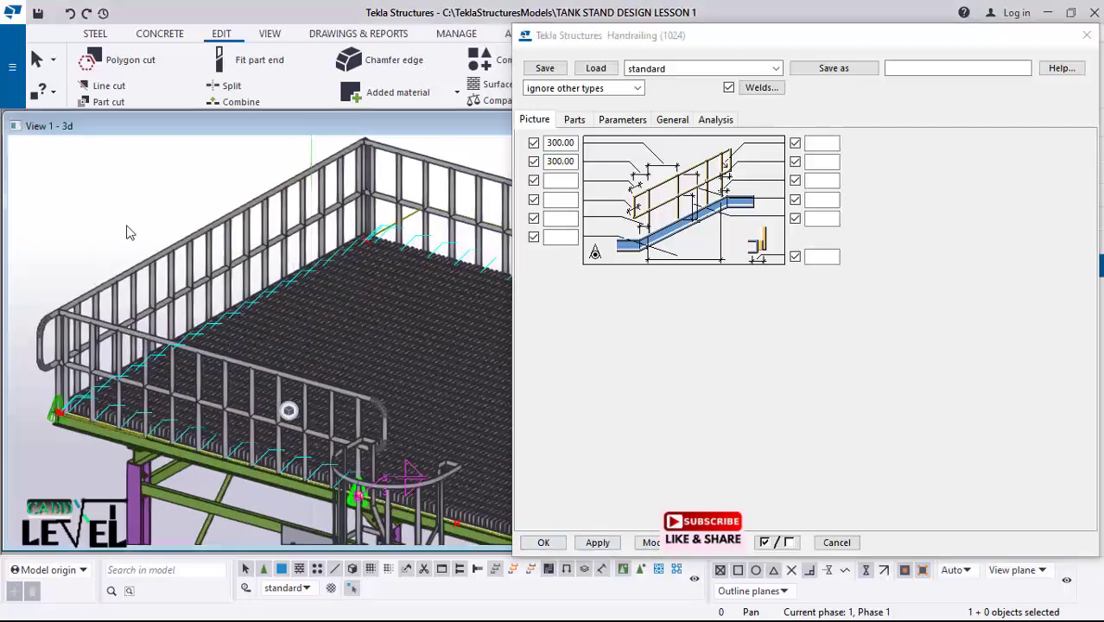
# Step: Examine the position of the reference point beside the ladder cage's far upright on the ladder-side edge beam
pyautogui.scroll(6, 337, 368)
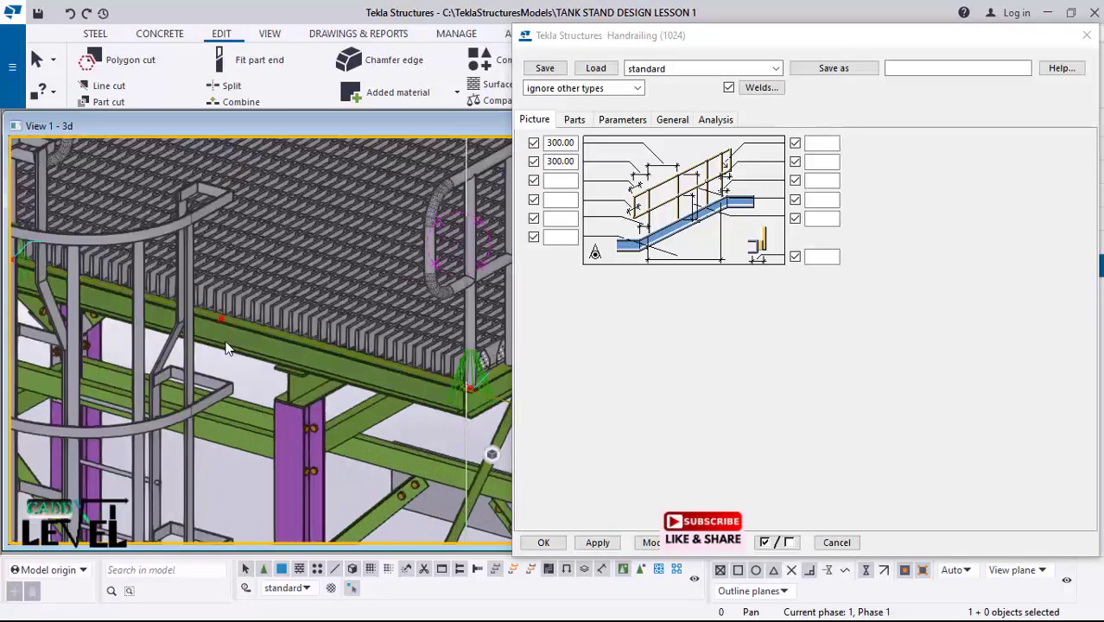
pyautogui.scroll(-4, 333, 364)
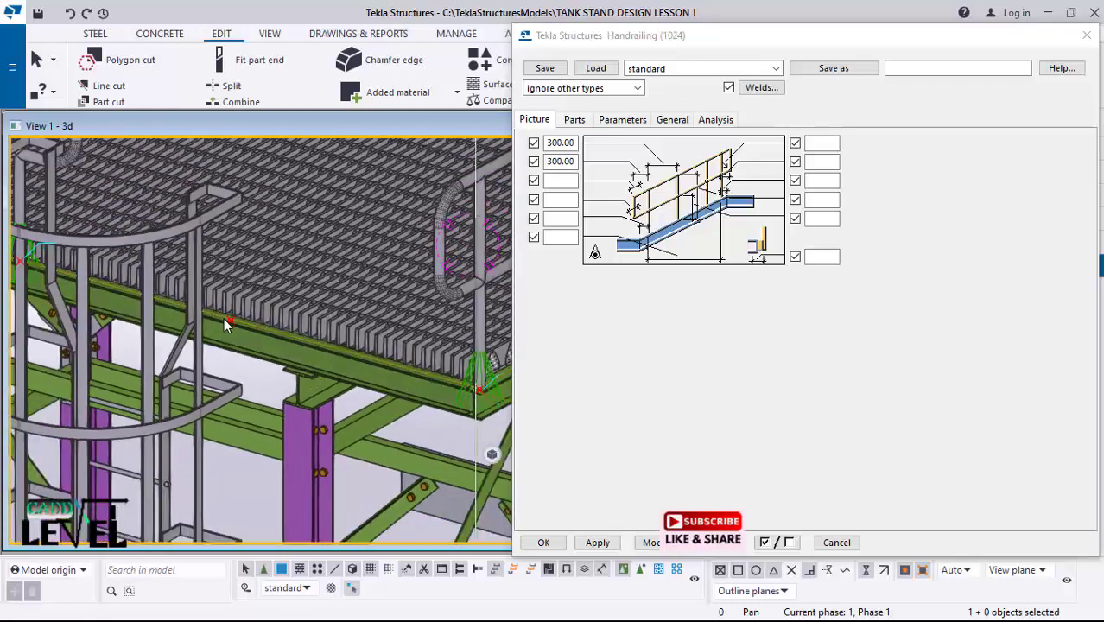
pyautogui.scroll(-2, 319, 356)
pyautogui.keyDown('ctrl'); pyautogui.moveTo(319, 356); pyautogui.dragTo(364, 474, button='middle'); pyautogui.keyUp('ctrl')
pyautogui.scroll(4, 243, 316)
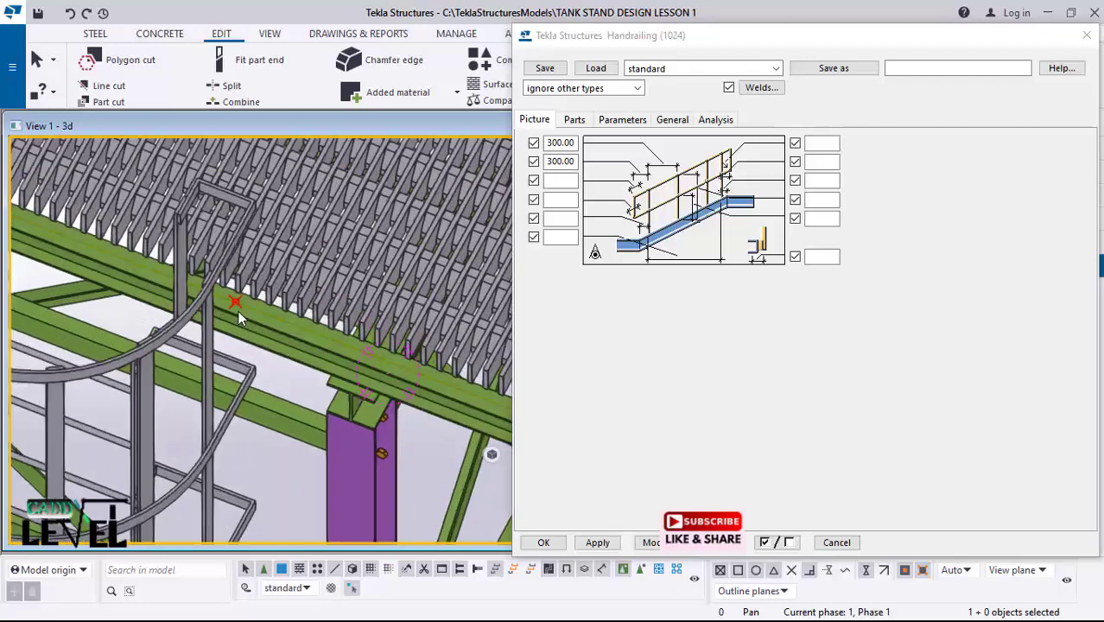
pyautogui.scroll(4, 236, 306)
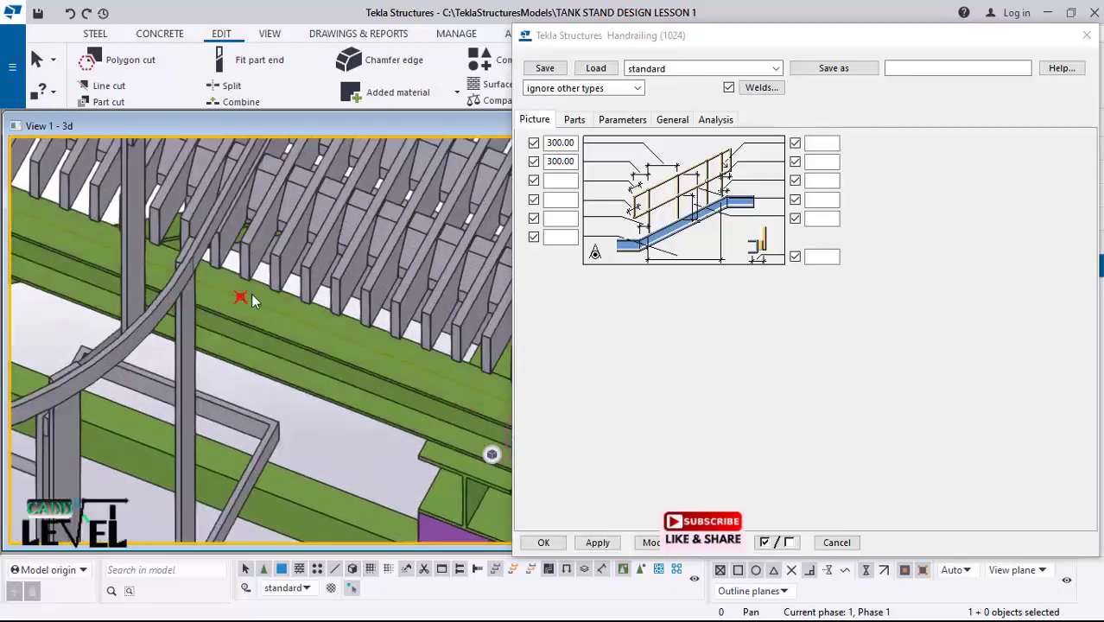
pyautogui.scroll(-4, 235, 311)
pyautogui.scroll(-2, 233, 313)
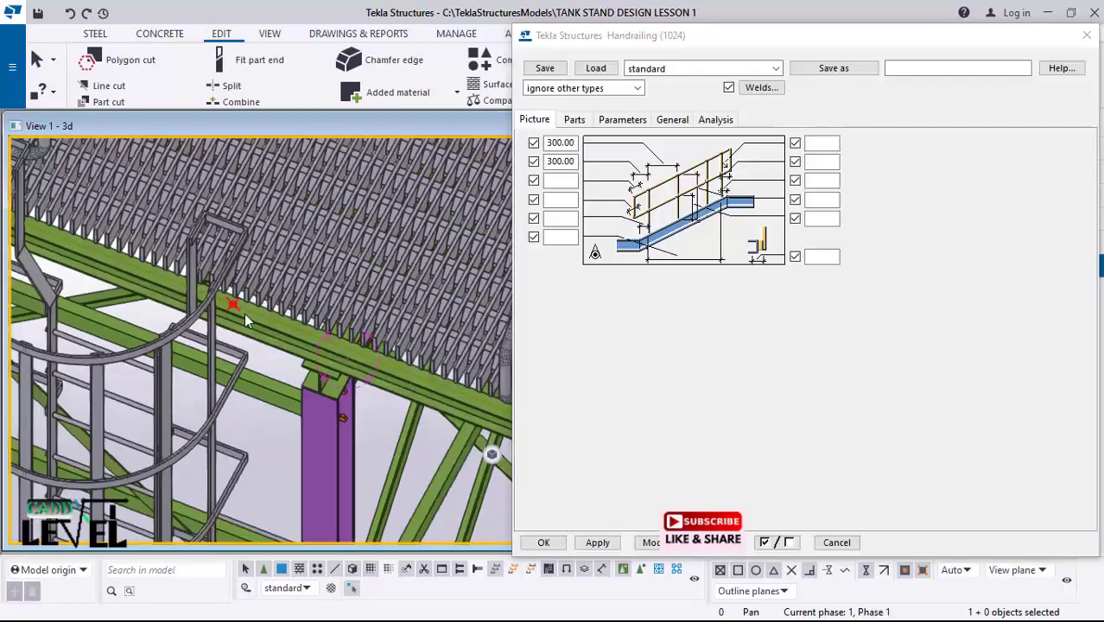
# Step: Accept and close the Handrailing (1024) settings
pyautogui.click(544, 542)
pyautogui.keyDown('ctrl'); pyautogui.moveTo(343, 413); pyautogui.dragTo(340, 370, button='middle'); pyautogui.keyUp('ctrl')
pyautogui.scroll(-3, 341, 370)
pyautogui.scroll(2, 779, 301)
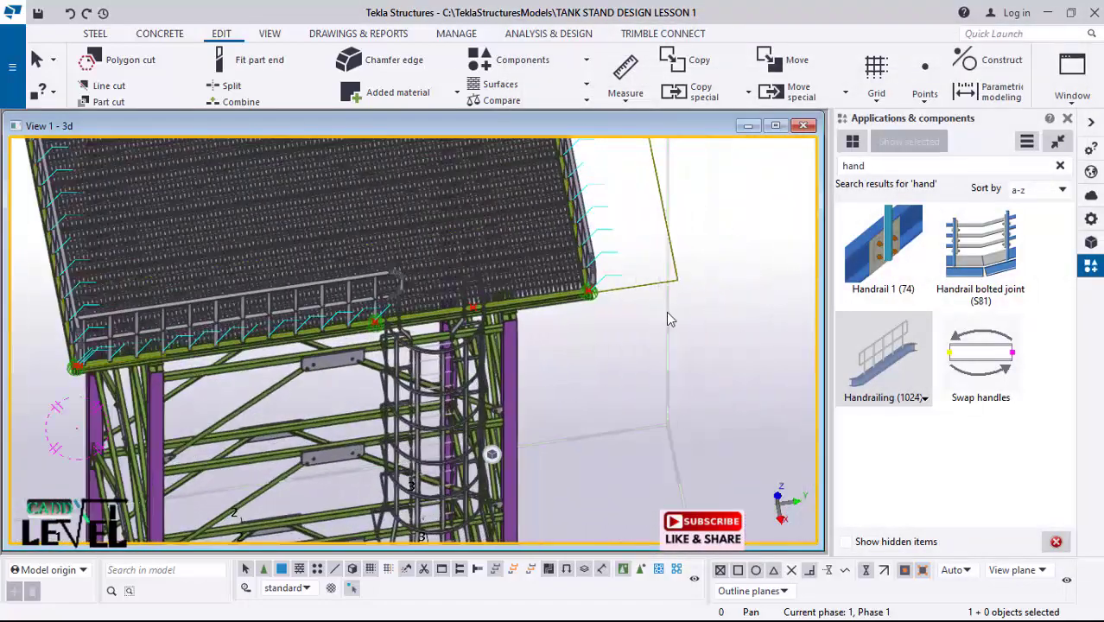
# Step: Split the ladder-side edge beam near the reference point beside the ladder cage's far upright
pyautogui.scroll(5, 684, 311)
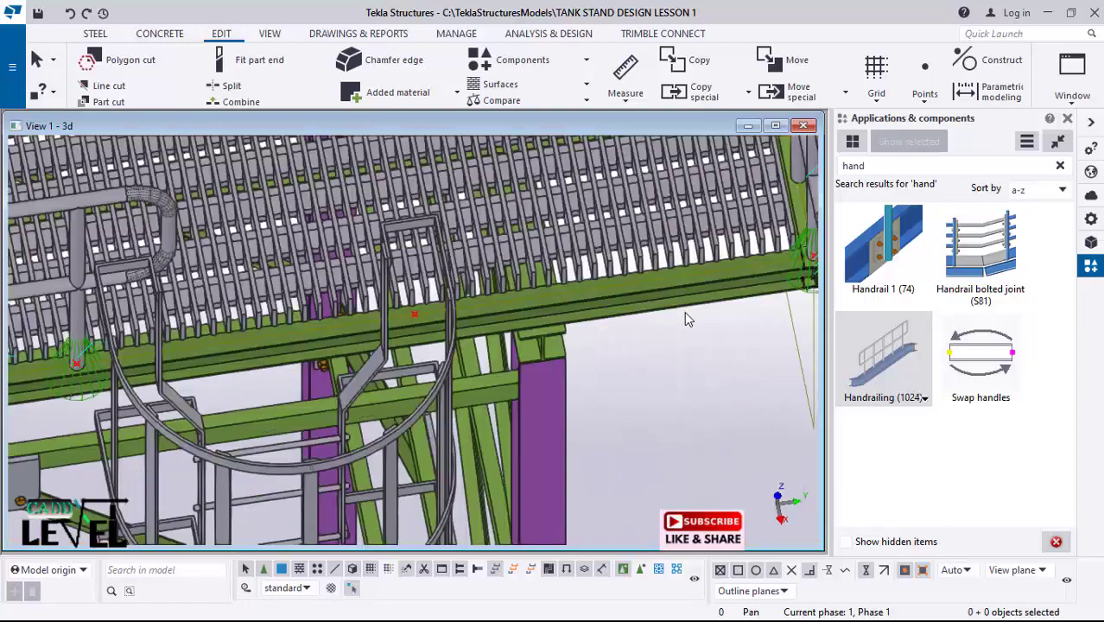
pyautogui.scroll(-1, 505, 335)
pyautogui.scroll(3, 472, 315)
pyautogui.scroll(-1, 567, 362)
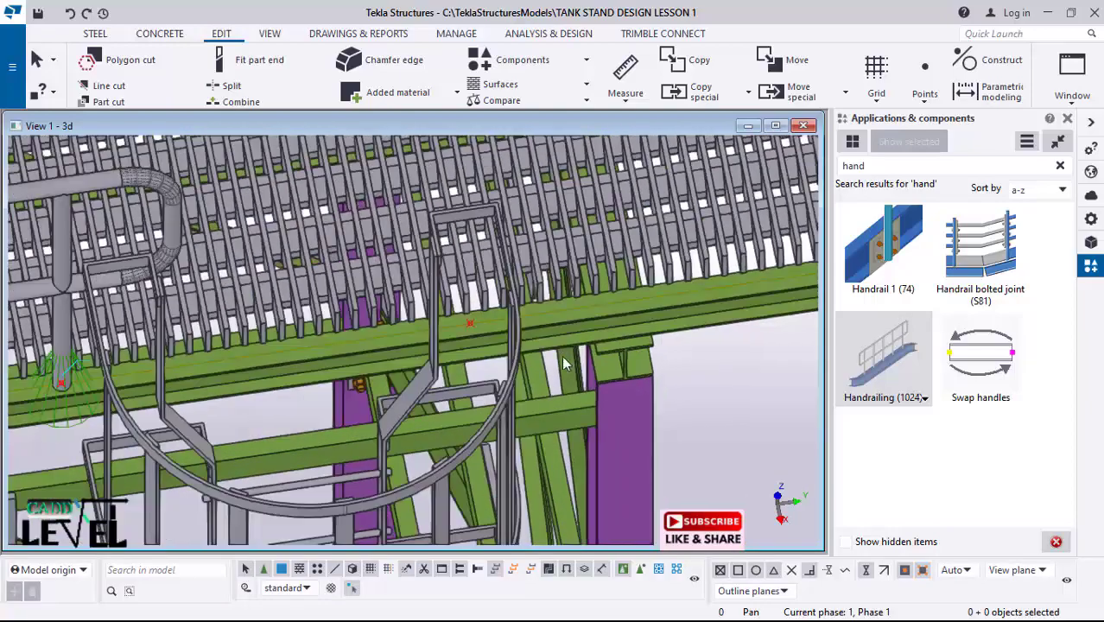
pyautogui.moveTo(552, 354); pyautogui.dragTo(346, 304, button='middle')
pyautogui.scroll(2, 509, 278)
pyautogui.scroll(1, 465, 383)
pyautogui.scroll(-2, 471, 378)
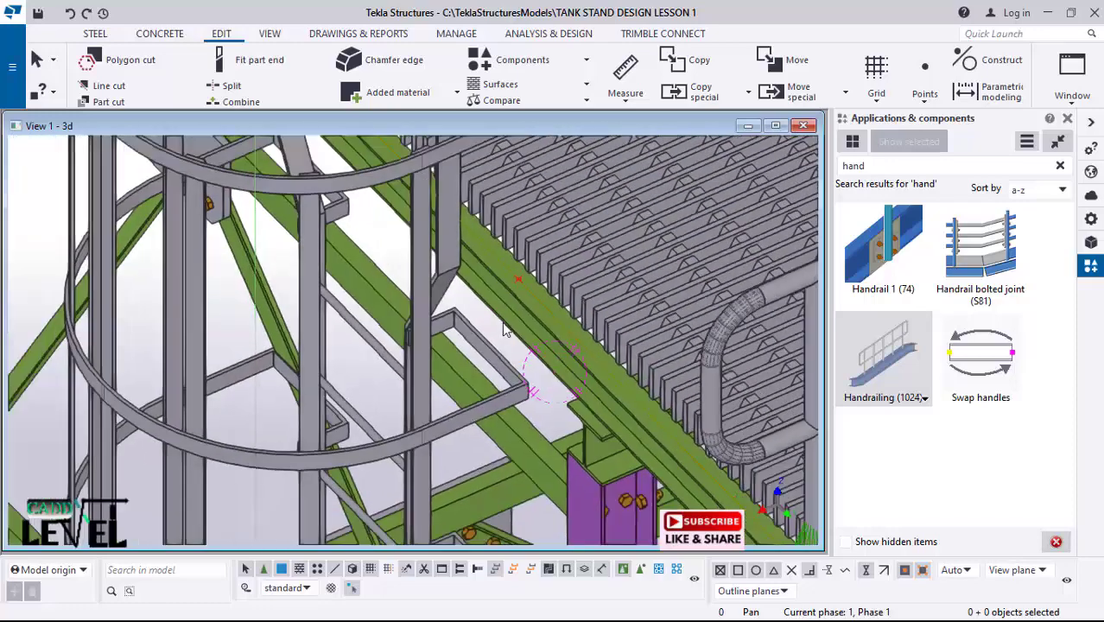
pyautogui.scroll(3, 517, 317)
pyautogui.keyDown('ctrl'); pyautogui.moveTo(535, 284); pyautogui.dragTo(518, 290, button='middle'); pyautogui.keyUp('ctrl')
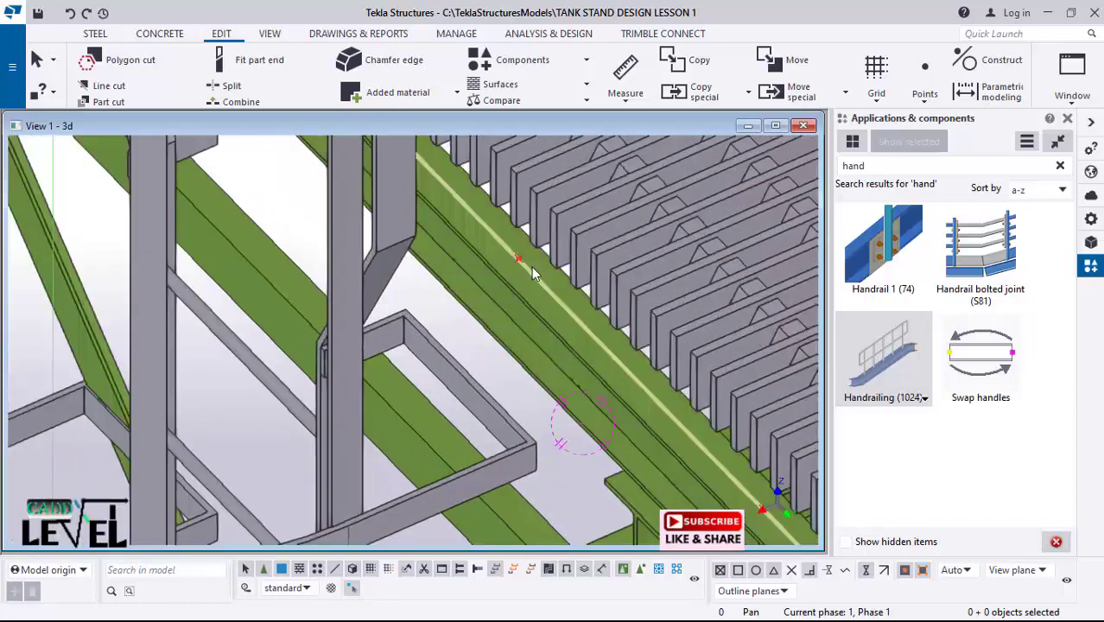
pyautogui.keyDown('ctrl'); pyautogui.moveTo(557, 273); pyautogui.dragTo(532, 262, button='middle'); pyautogui.keyUp('ctrl')
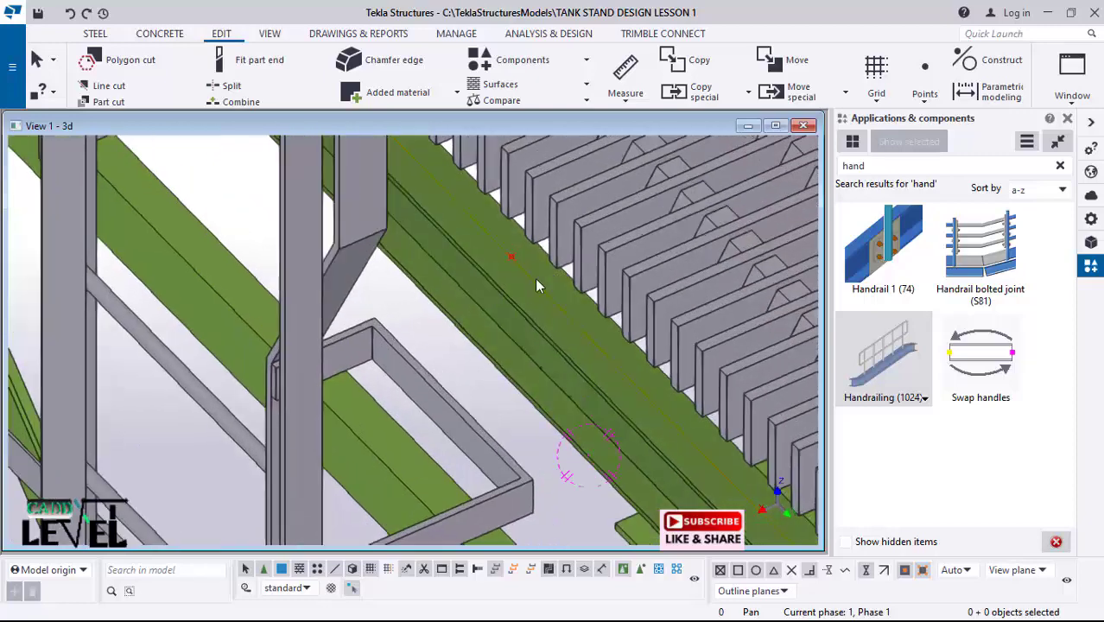
pyautogui.click(241, 90)
pyautogui.scroll(4, 645, 284)
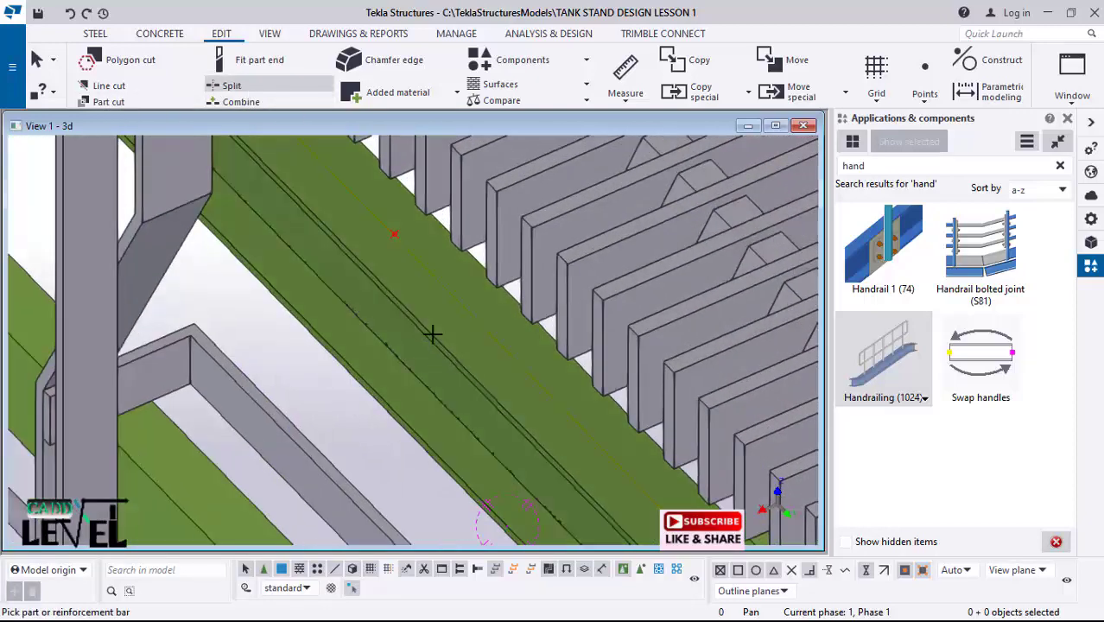
pyautogui.scroll(-2, 363, 289)
pyautogui.click(394, 375)
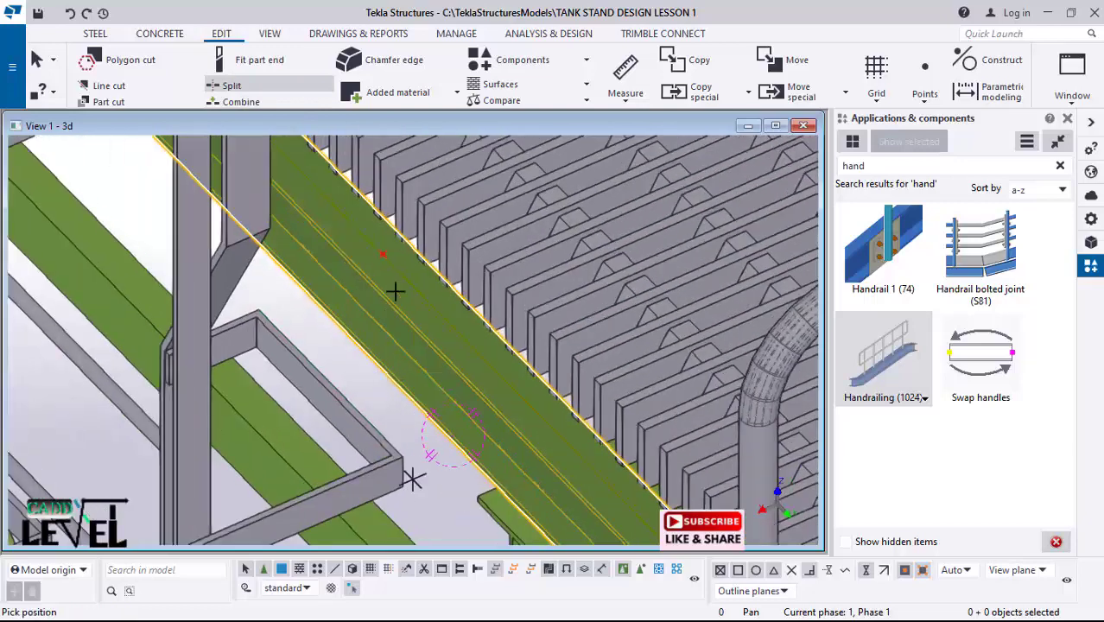
pyautogui.scroll(1, 395, 285)
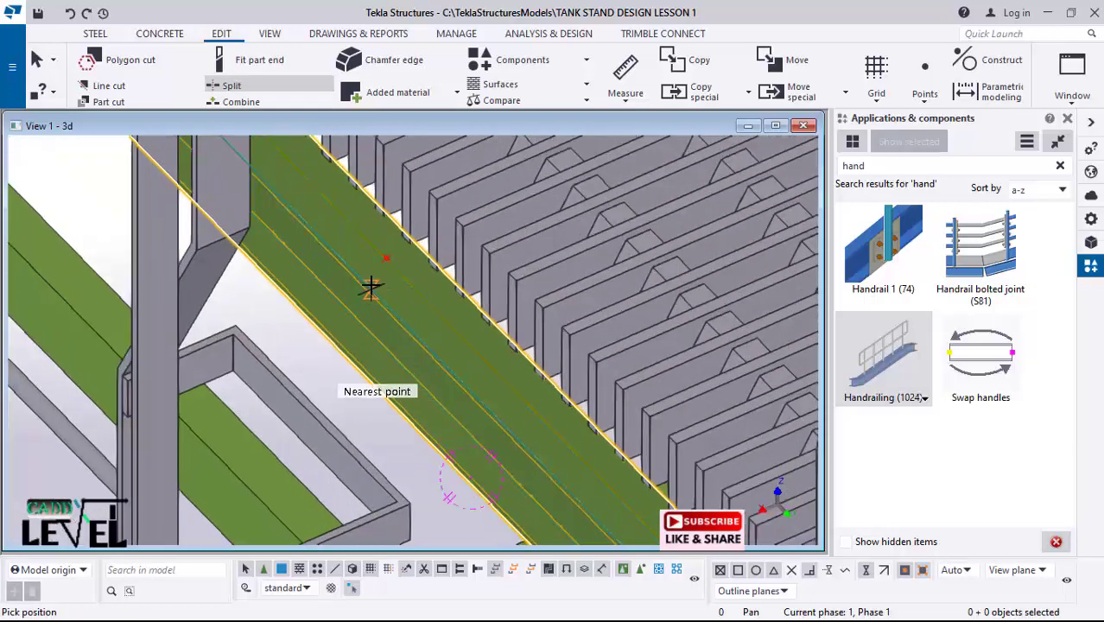
pyautogui.scroll(2, 380, 294)
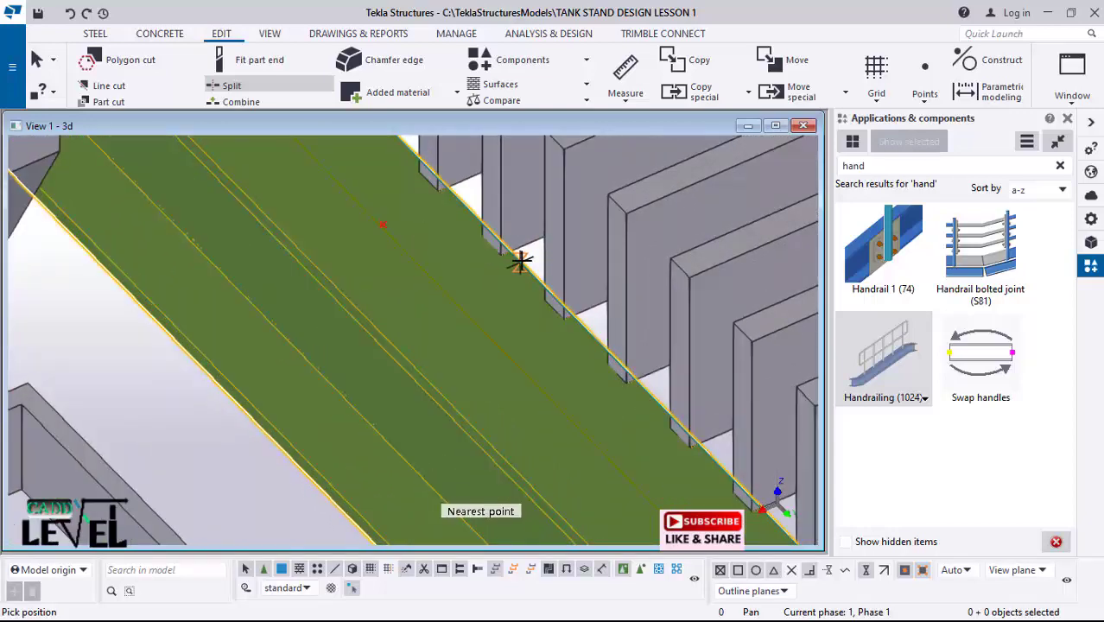
pyautogui.click(503, 283)
pyautogui.scroll(-5, 503, 303)
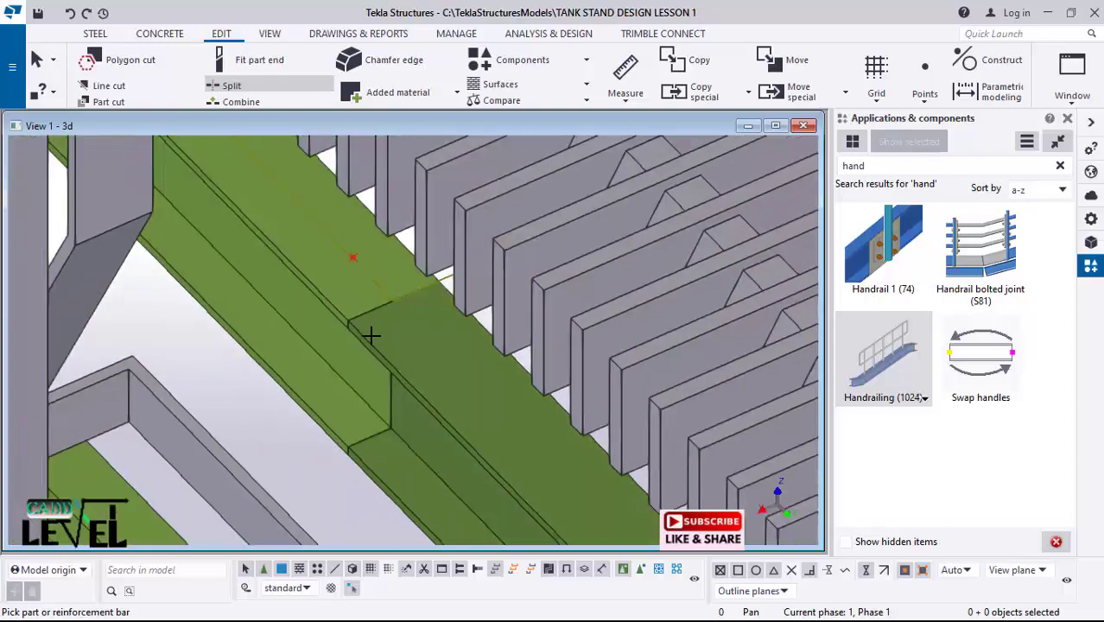
pyautogui.scroll(-6, 346, 394)
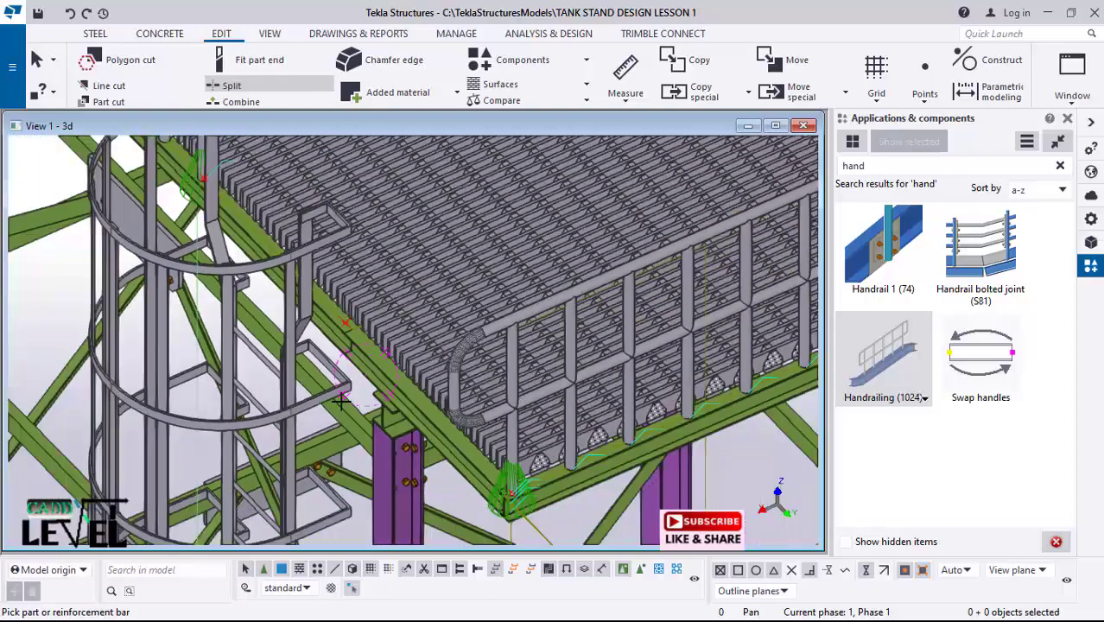
pyautogui.scroll(8, 360, 400)
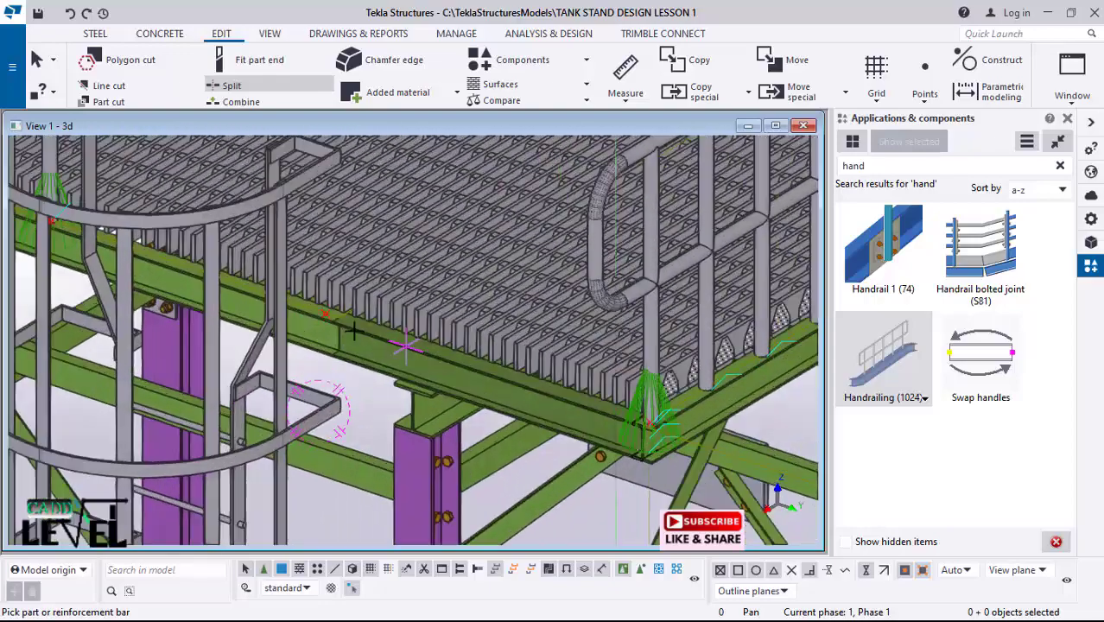
pyautogui.scroll(2, 360, 378)
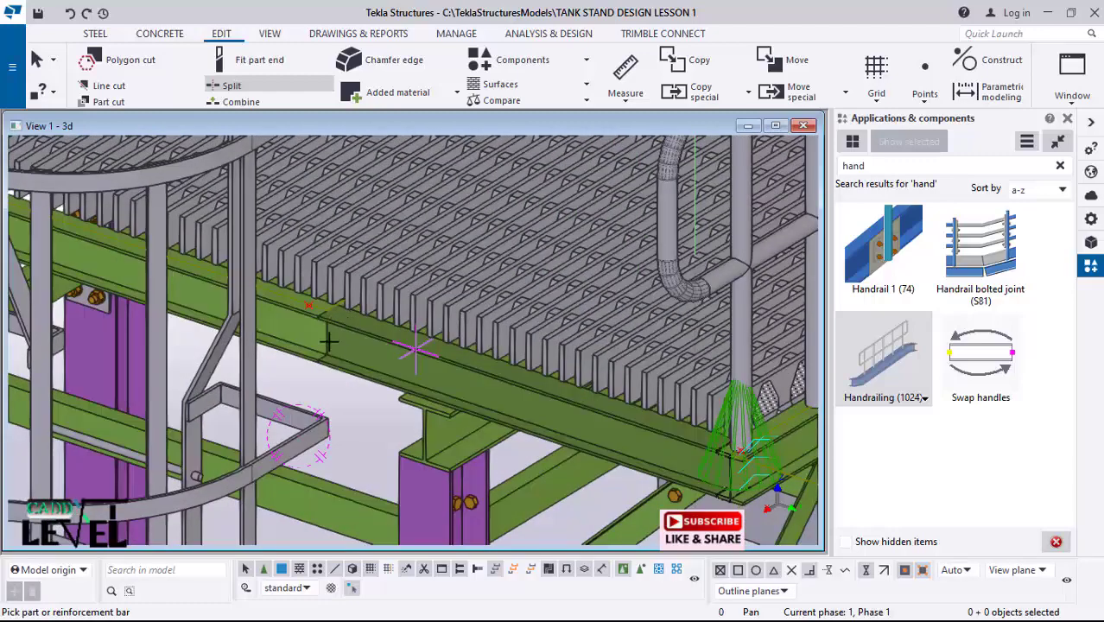
pyautogui.scroll(2, 323, 334)
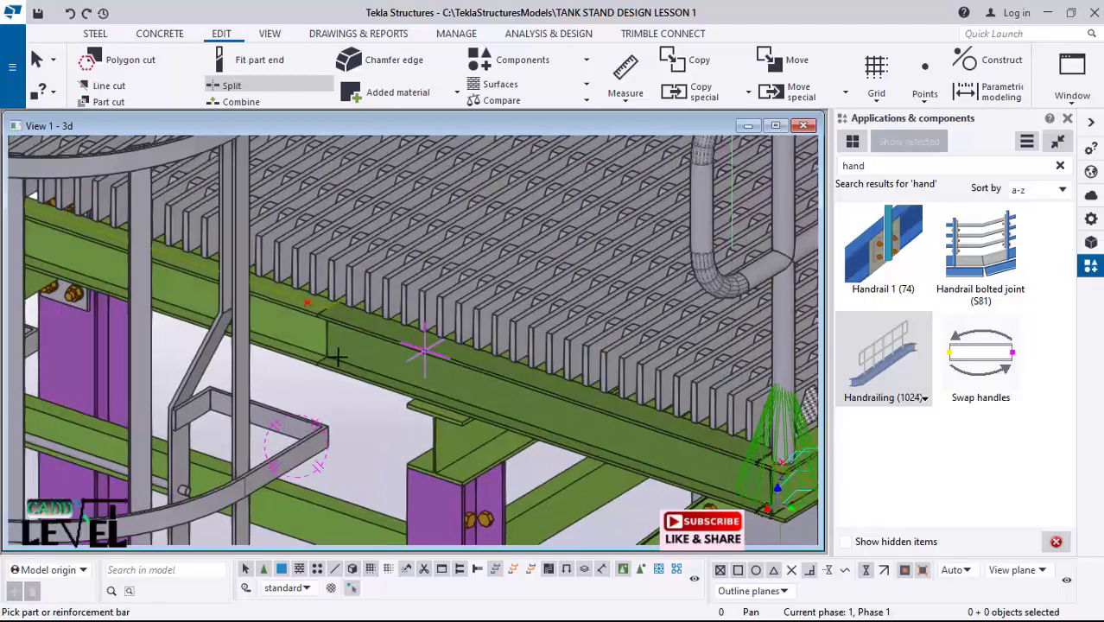
pyautogui.press('Escape')
# Step: Search the components for "sp" and join the two split edge beam pieces with Column splice (132)
pyautogui.scroll(1, 332, 339)
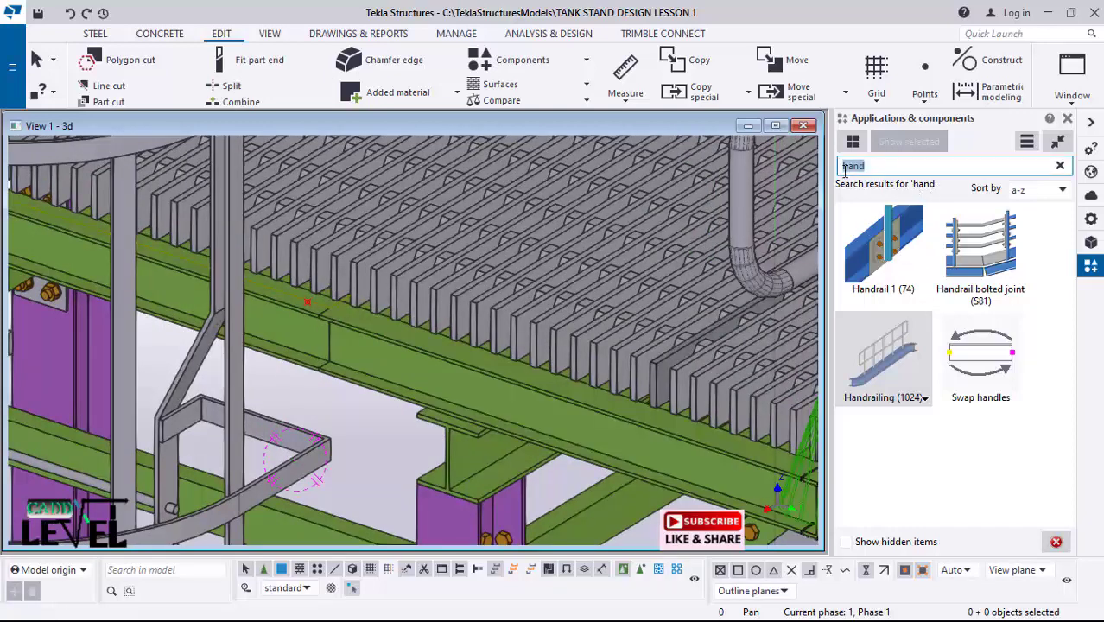
pyautogui.write('sp')
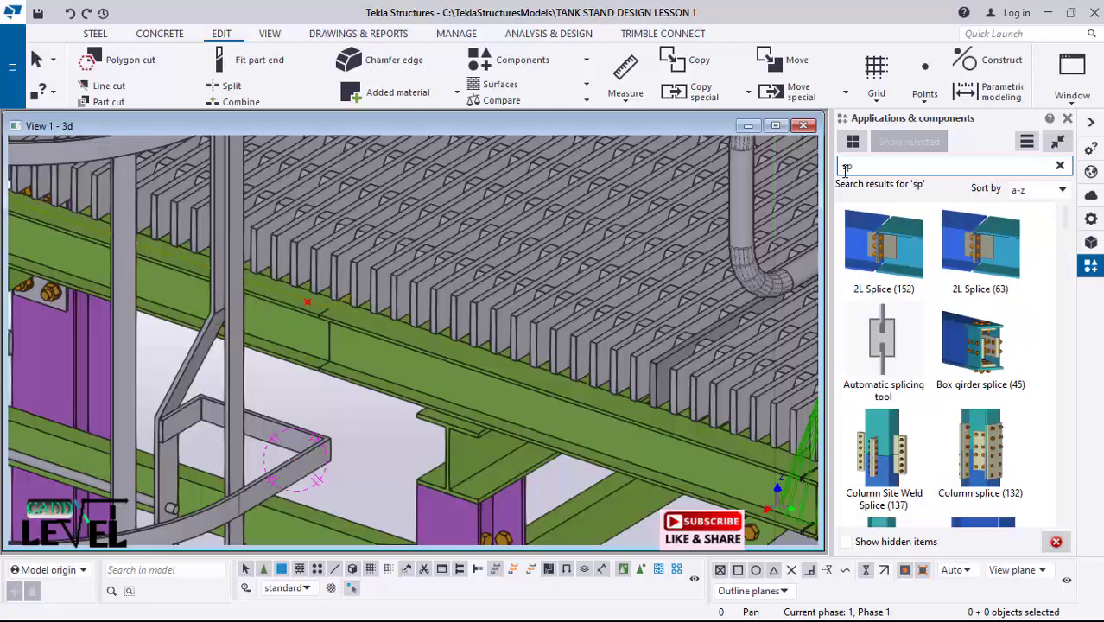
pyautogui.scroll(-2, 1009, 336)
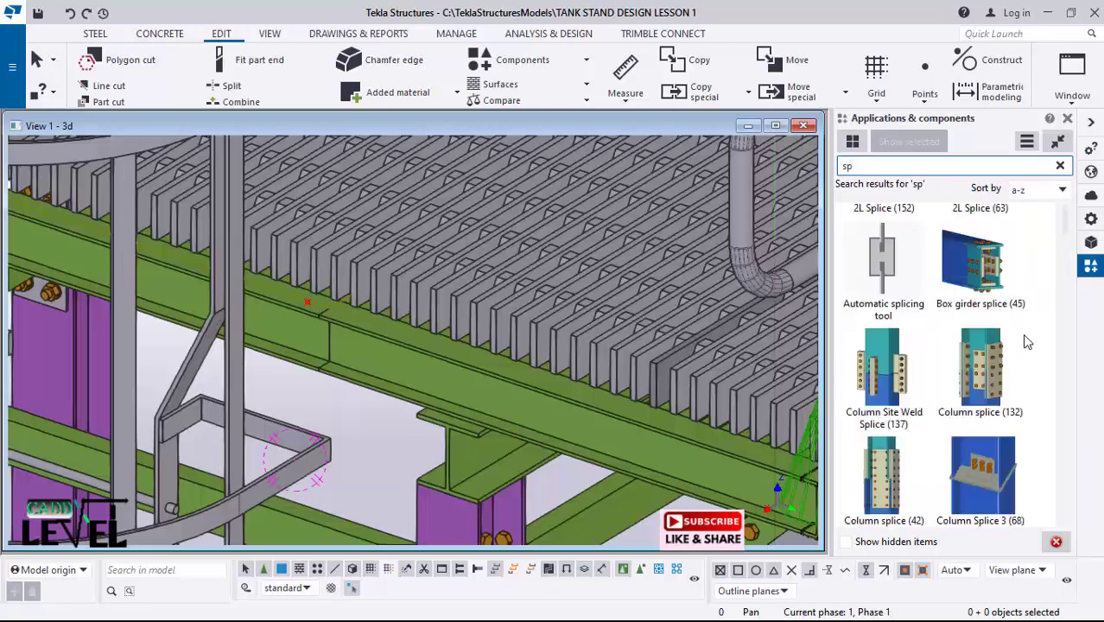
pyautogui.scroll(1, 1009, 318)
pyautogui.scroll(1, 1003, 324)
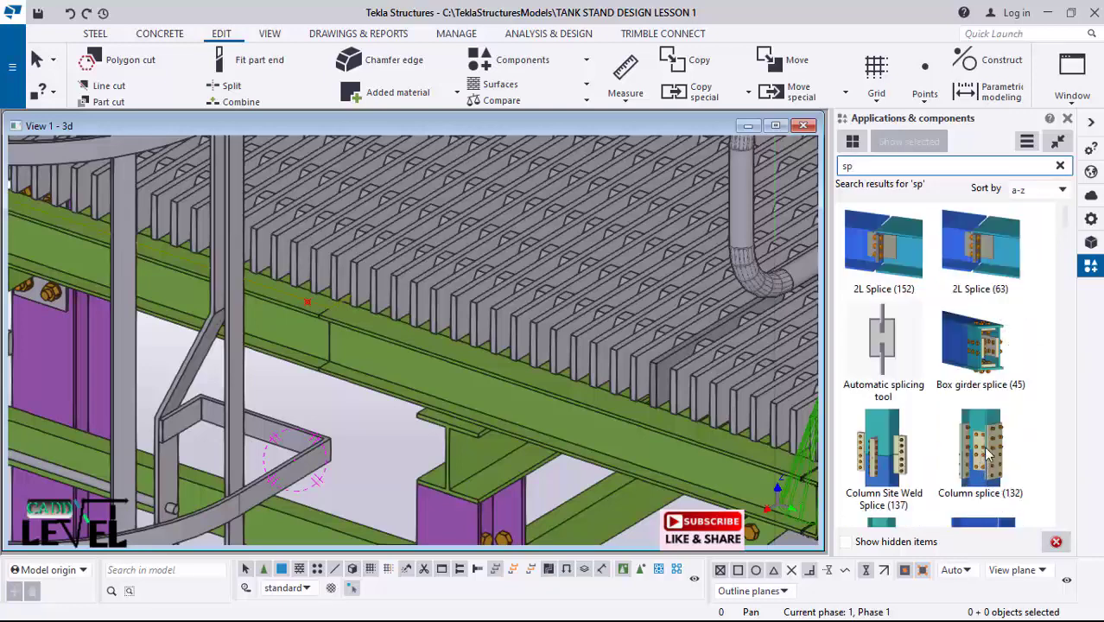
pyautogui.scroll(-2, 989, 441)
pyautogui.scroll(-10, 992, 427)
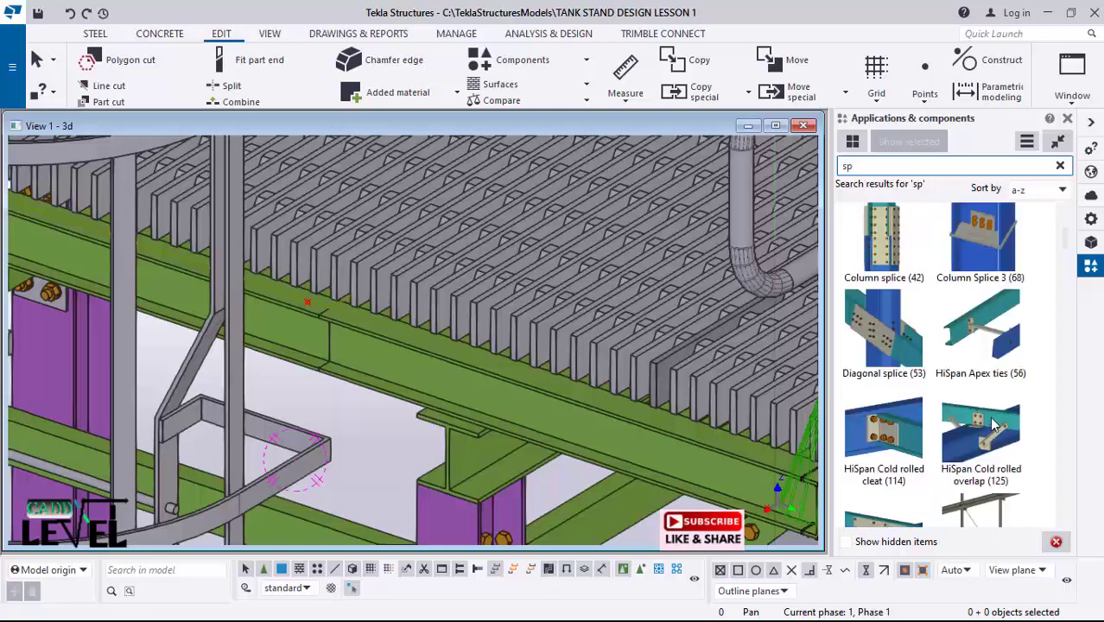
pyautogui.scroll(-4, 992, 427)
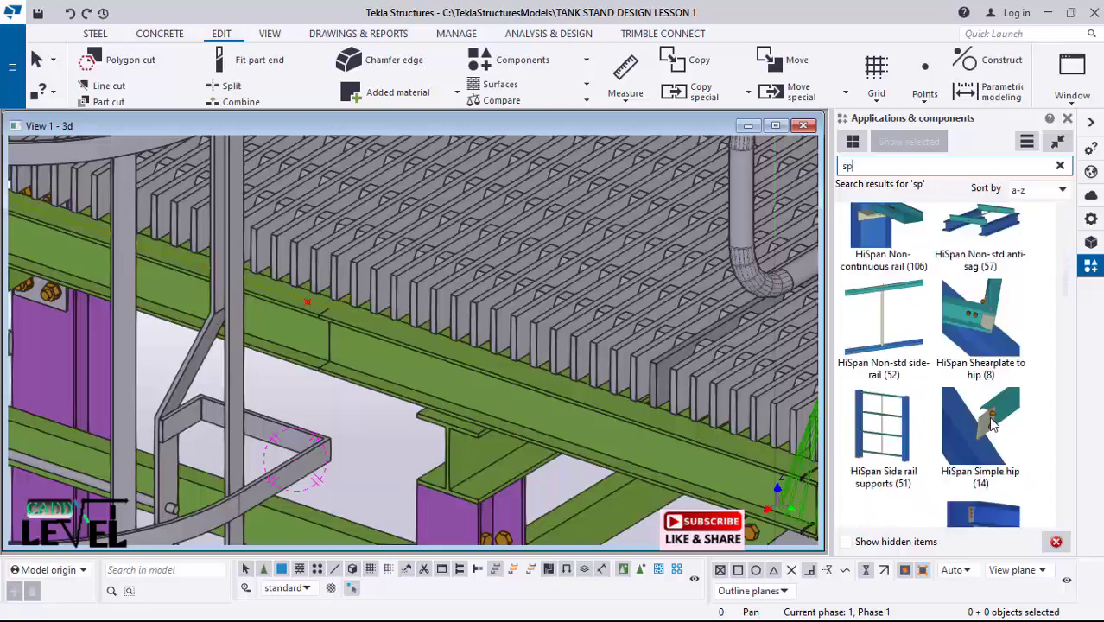
pyautogui.scroll(6, 985, 369)
pyautogui.scroll(5, 985, 369)
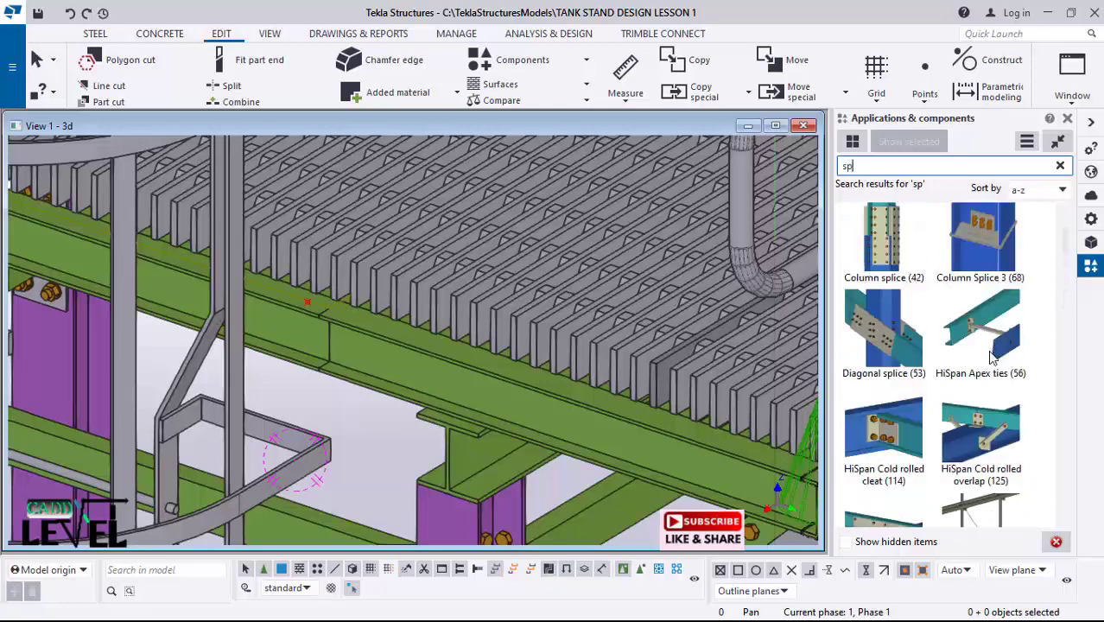
pyautogui.scroll(2, 317, 343)
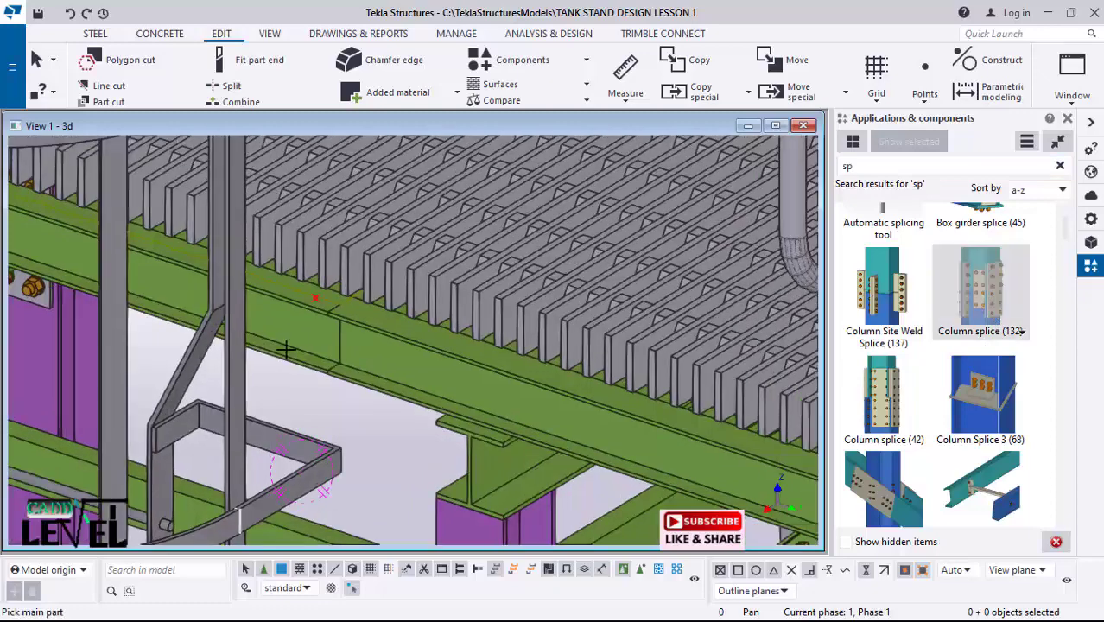
pyautogui.click(387, 380)
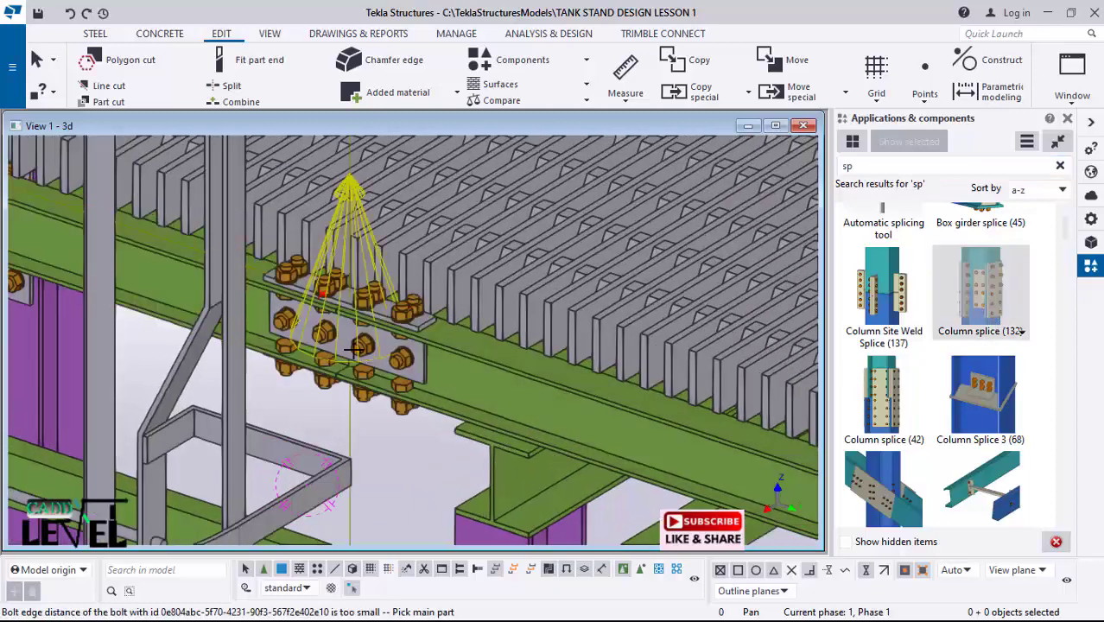
pyautogui.scroll(-2, 439, 384)
pyautogui.scroll(-4, 389, 334)
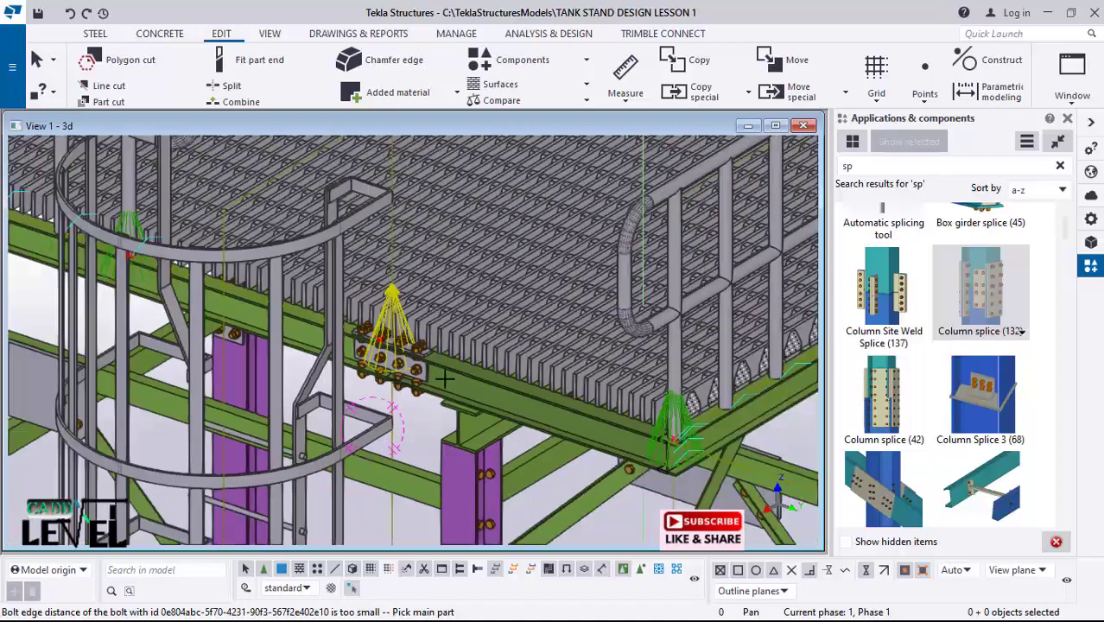
pyautogui.scroll(-2, 413, 355)
pyautogui.keyDown('ctrl'); pyautogui.moveTo(414, 354); pyautogui.dragTo(438, 391, button='middle'); pyautogui.keyUp('ctrl')
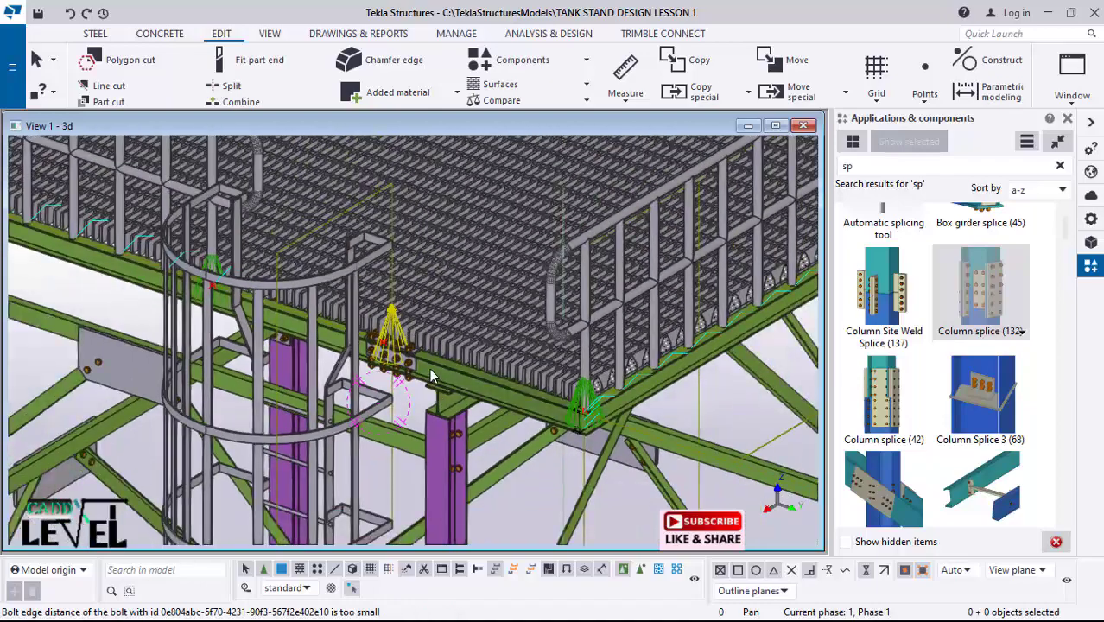
# Step: Search the components for "hand" and add Handrailing (1024) to the short edge beam piece between the splice and the platform corner
pyautogui.click(433, 378)
pyautogui.scroll(4, 403, 350)
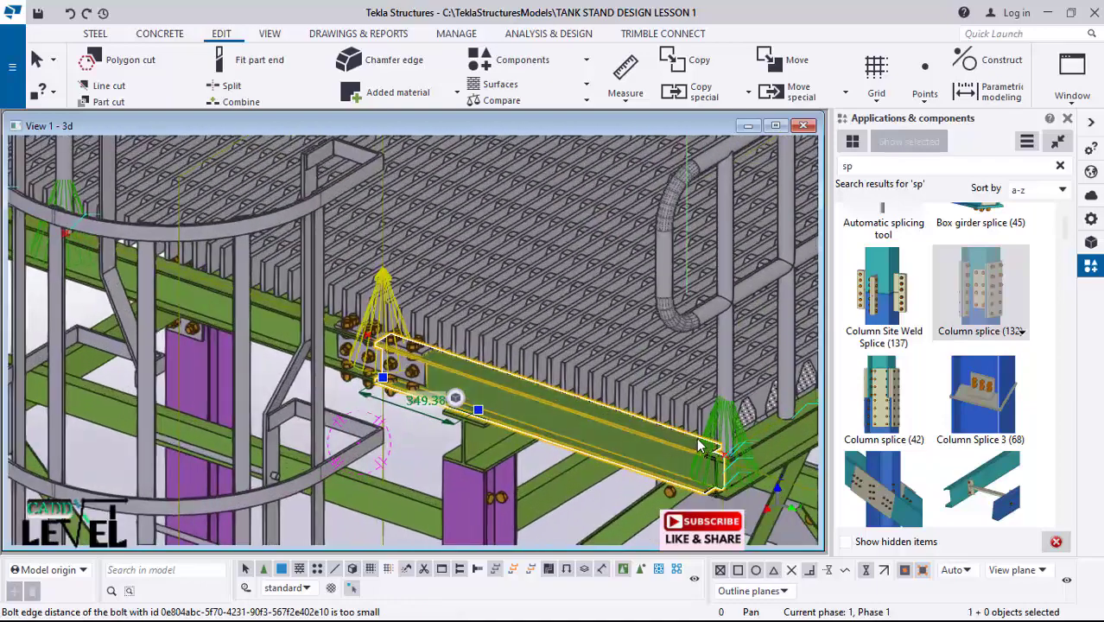
pyautogui.keyDown('ctrl'); pyautogui.moveTo(700, 445); pyautogui.dragTo(426, 396, button='middle'); pyautogui.keyUp('ctrl')
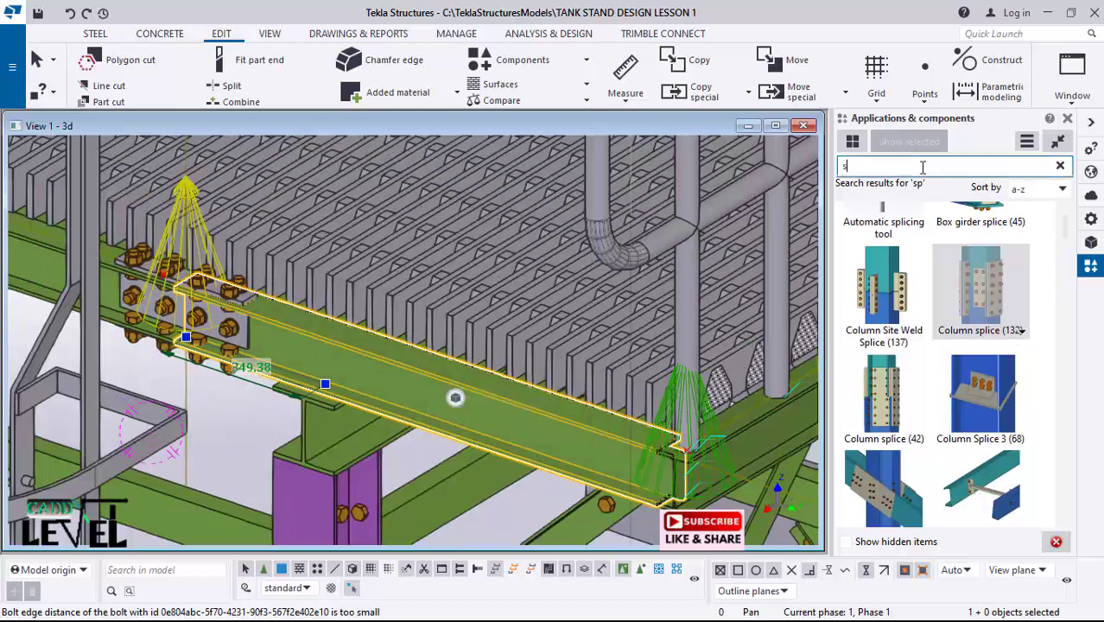
pyautogui.press('BackSpace')
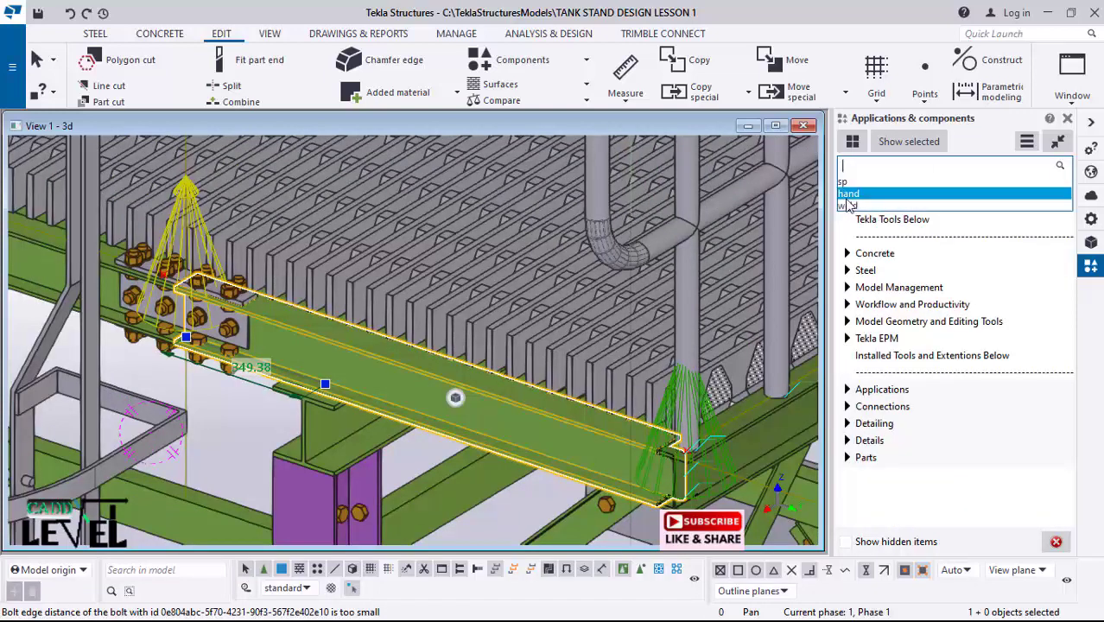
pyautogui.click(847, 197)
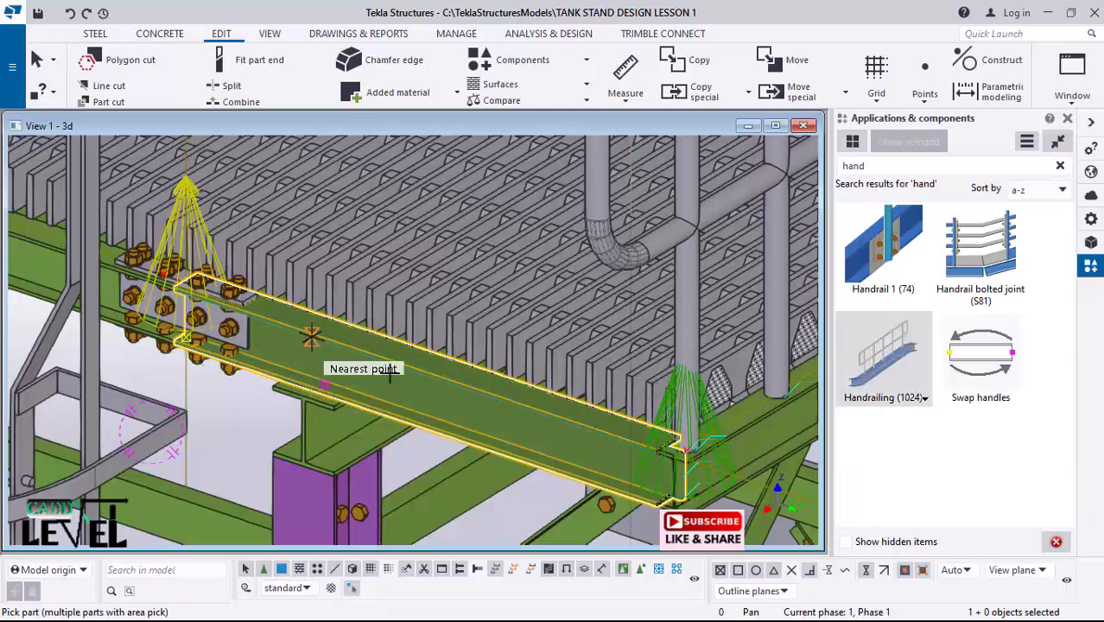
pyautogui.click(719, 452)
pyautogui.scroll(2, 688, 446)
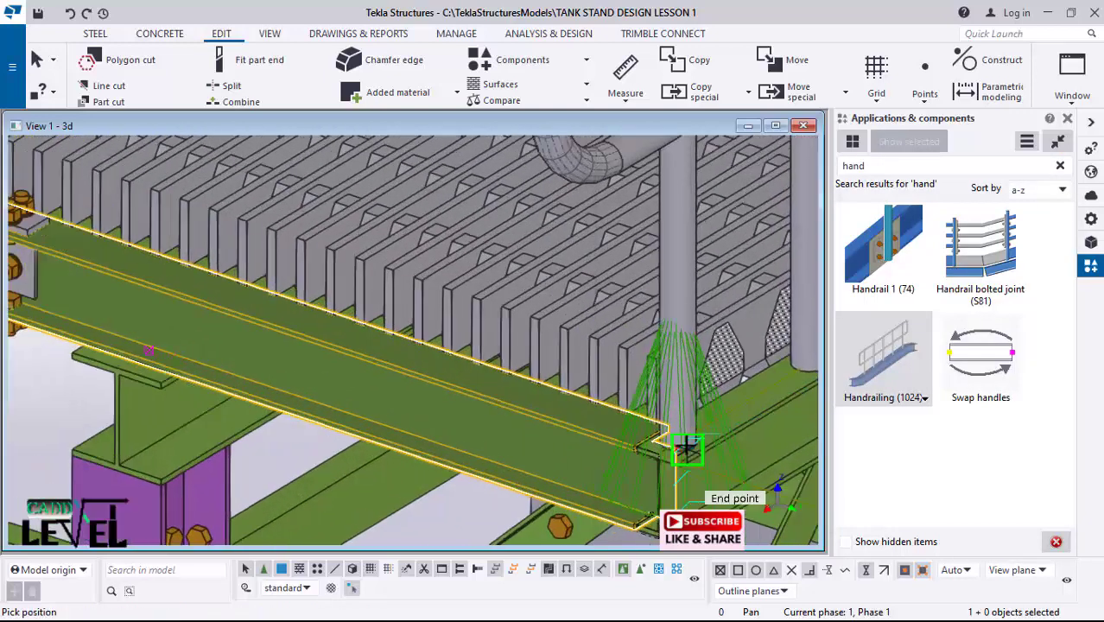
pyautogui.click(465, 382)
# Step: Examine the handrailing around the whole platform, including the opening at the ladder cage, from several directions
pyautogui.scroll(-5, 537, 441)
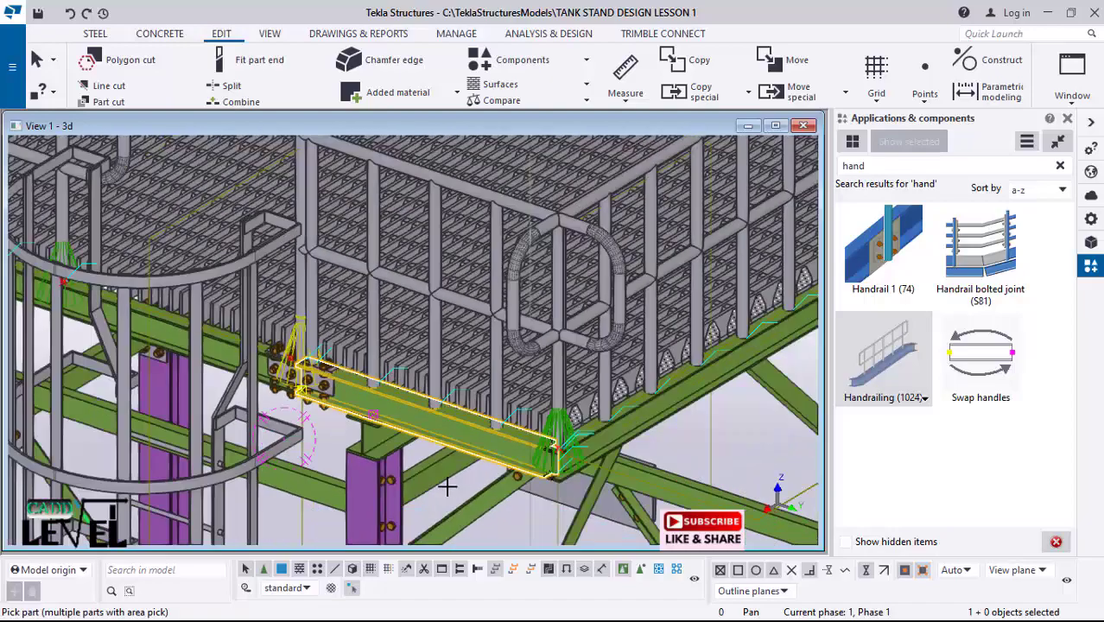
pyautogui.scroll(-6, 446, 486)
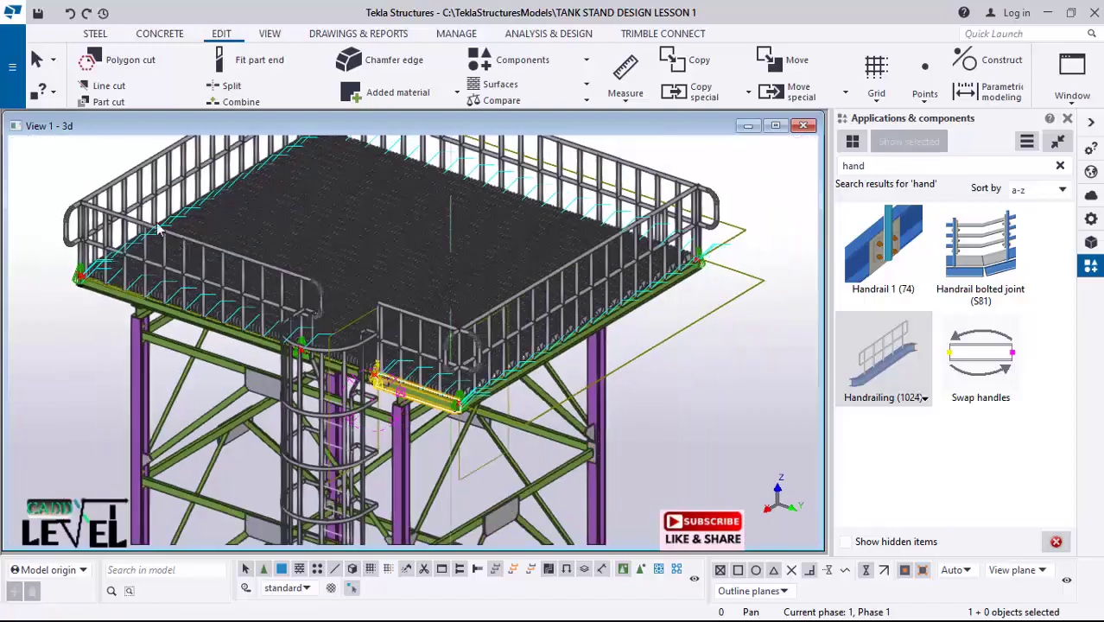
pyautogui.keyDown('ctrl'); pyautogui.moveTo(209, 428); pyautogui.dragTo(587, 400, button='middle'); pyautogui.keyUp('ctrl')
pyautogui.scroll(-3, 587, 400)
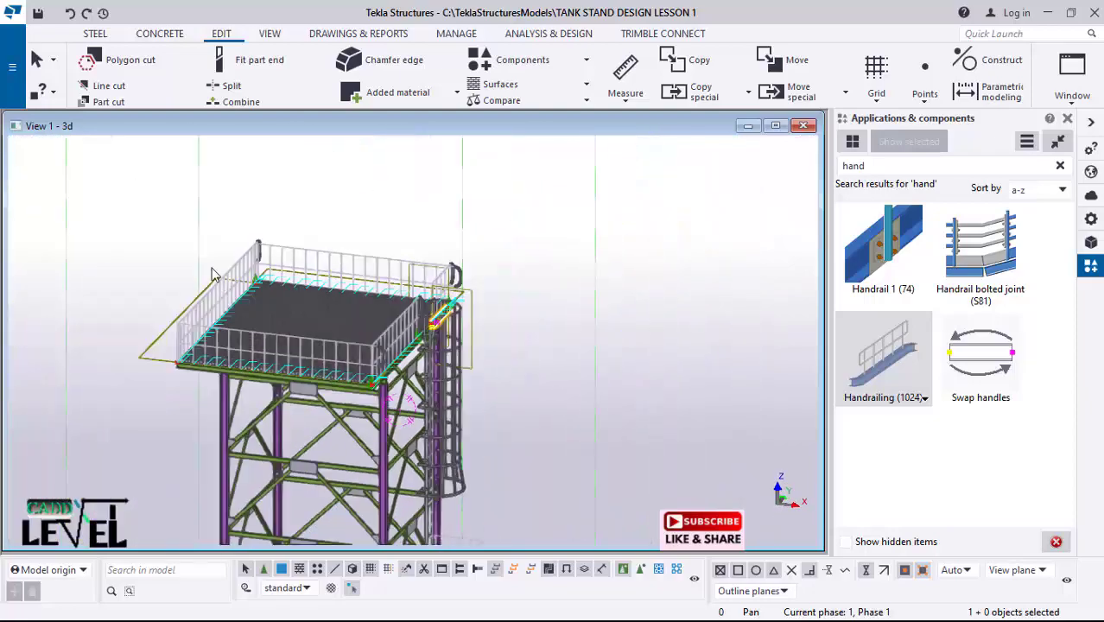
pyautogui.scroll(2, 215, 269)
pyautogui.scroll(3, 373, 378)
pyautogui.scroll(-6, 380, 337)
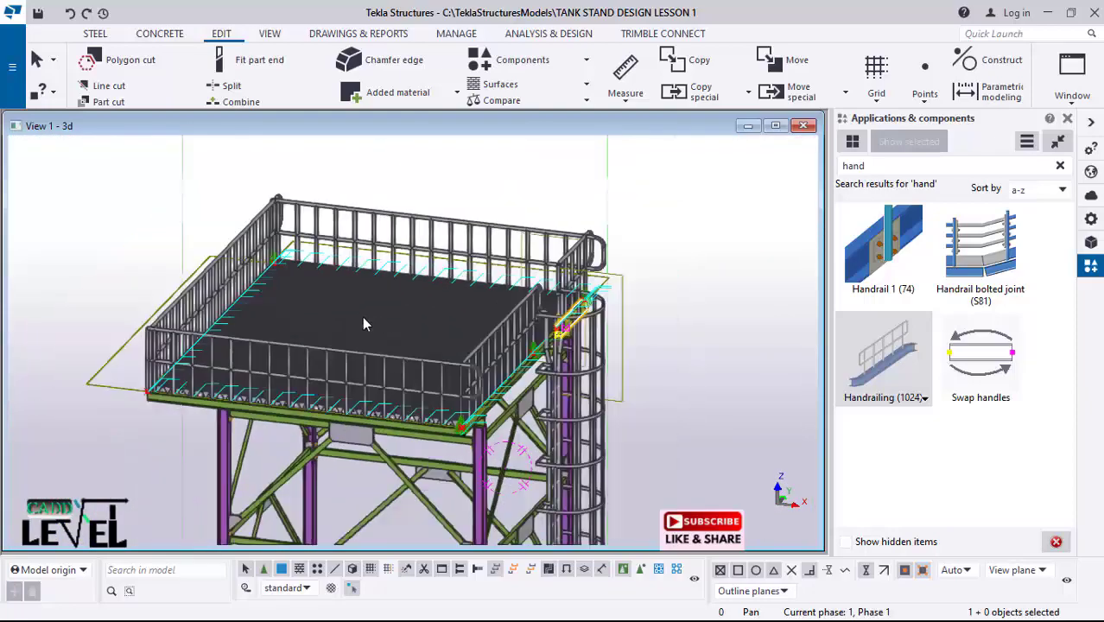
pyautogui.scroll(4, 437, 359)
pyautogui.scroll(2, 408, 309)
pyautogui.keyDown('ctrl'); pyautogui.moveTo(410, 322); pyautogui.dragTo(332, 386, button='middle'); pyautogui.keyUp('ctrl')
pyautogui.scroll(-10, 332, 386)
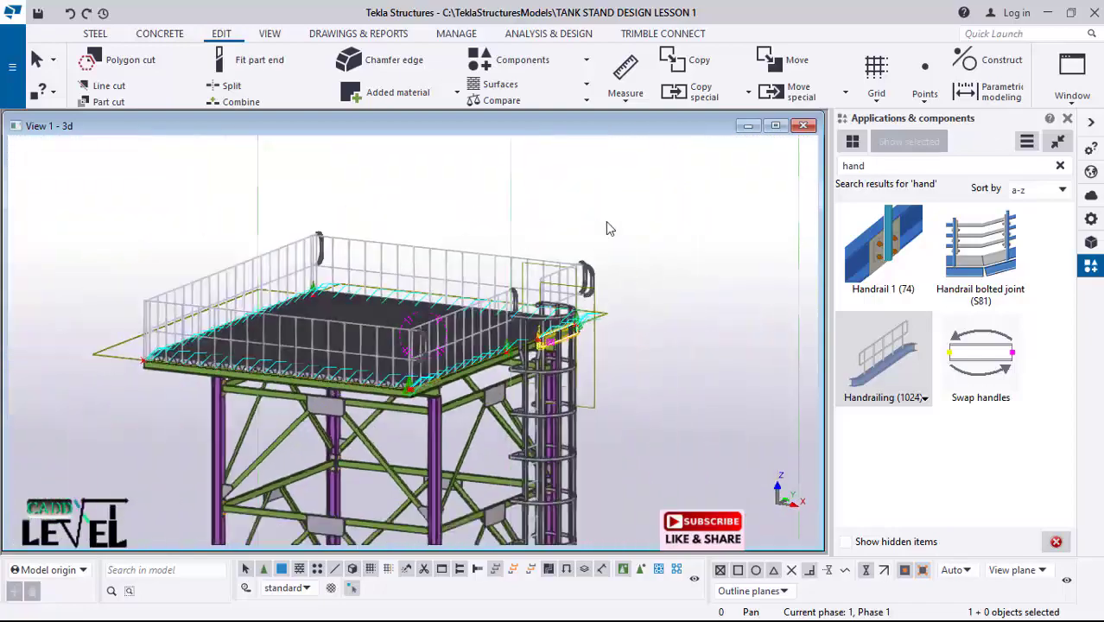
# Step: End the running command and redraw the 3D view
pyautogui.rightClick(641, 206)
pyautogui.press('Escape')
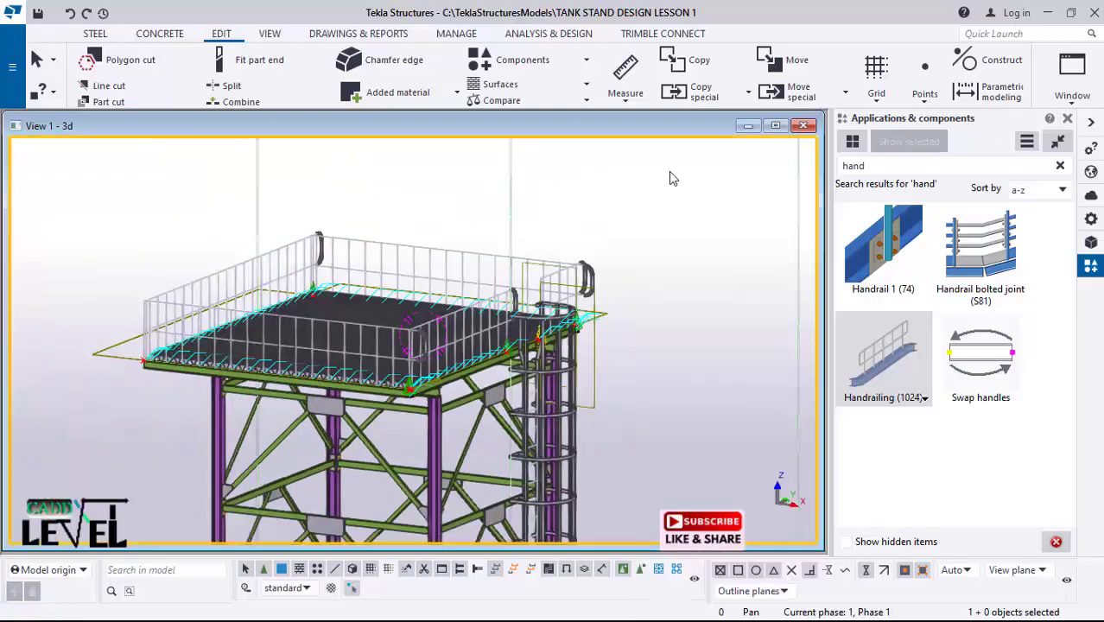
pyautogui.rightClick(665, 179)
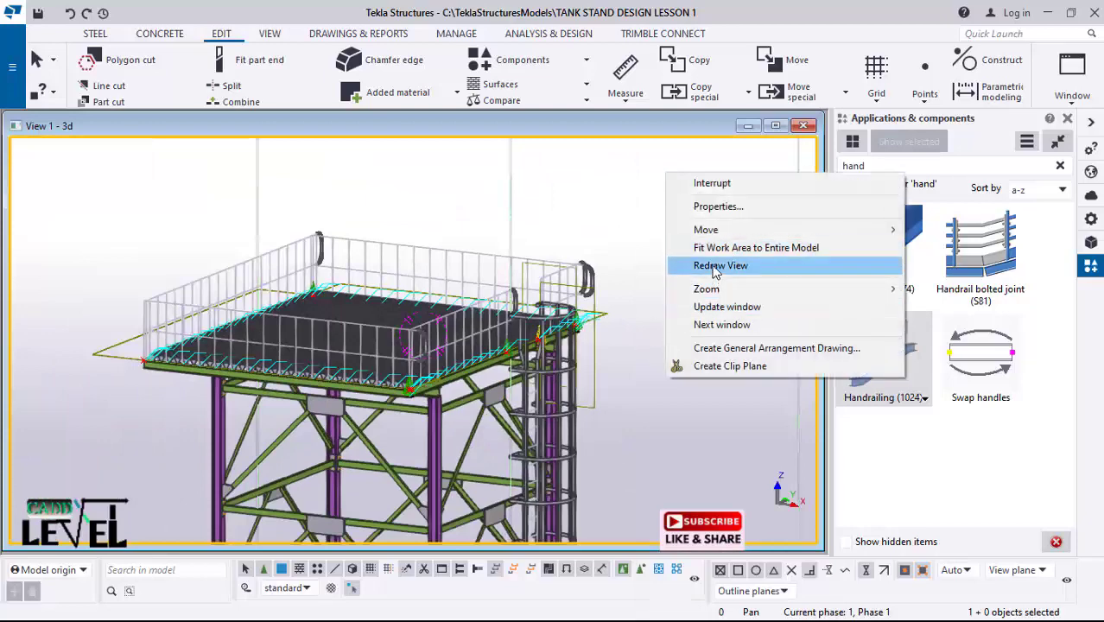
pyautogui.click(715, 266)
# Step: Inspect the finished handrails, the ladder cage opening and the tower below the platform
pyautogui.scroll(8, 639, 346)
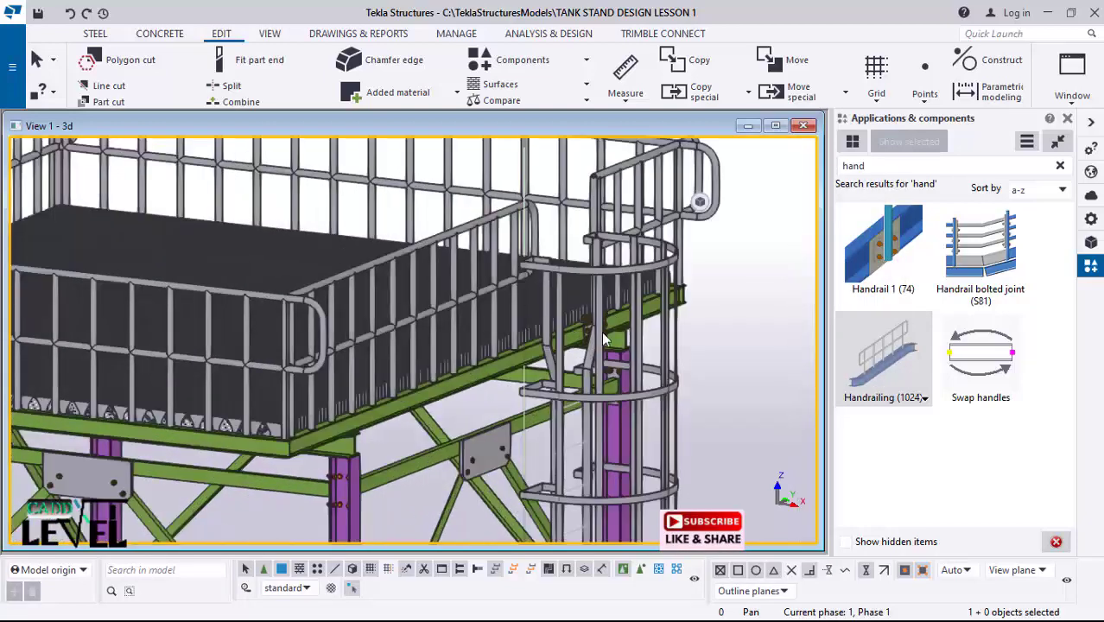
pyautogui.scroll(-1, 568, 390)
pyautogui.keyDown('ctrl'); pyautogui.moveTo(593, 402); pyautogui.dragTo(323, 301, button='middle'); pyautogui.keyUp('ctrl')
pyautogui.scroll(-2, 344, 259)
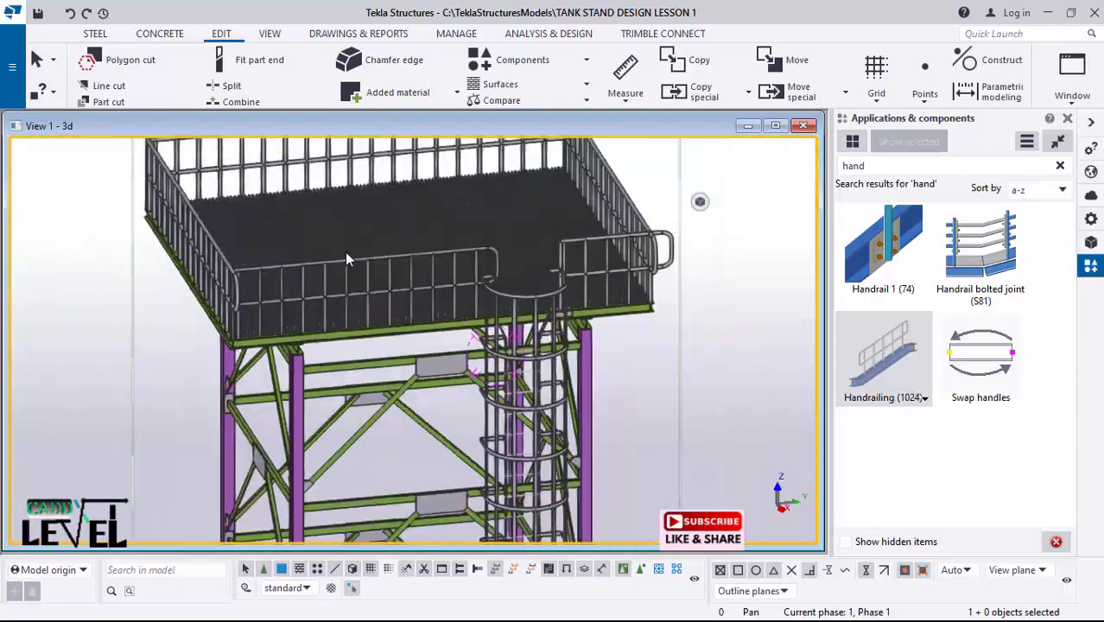
pyautogui.scroll(-5, 473, 326)
pyautogui.scroll(2, 475, 321)
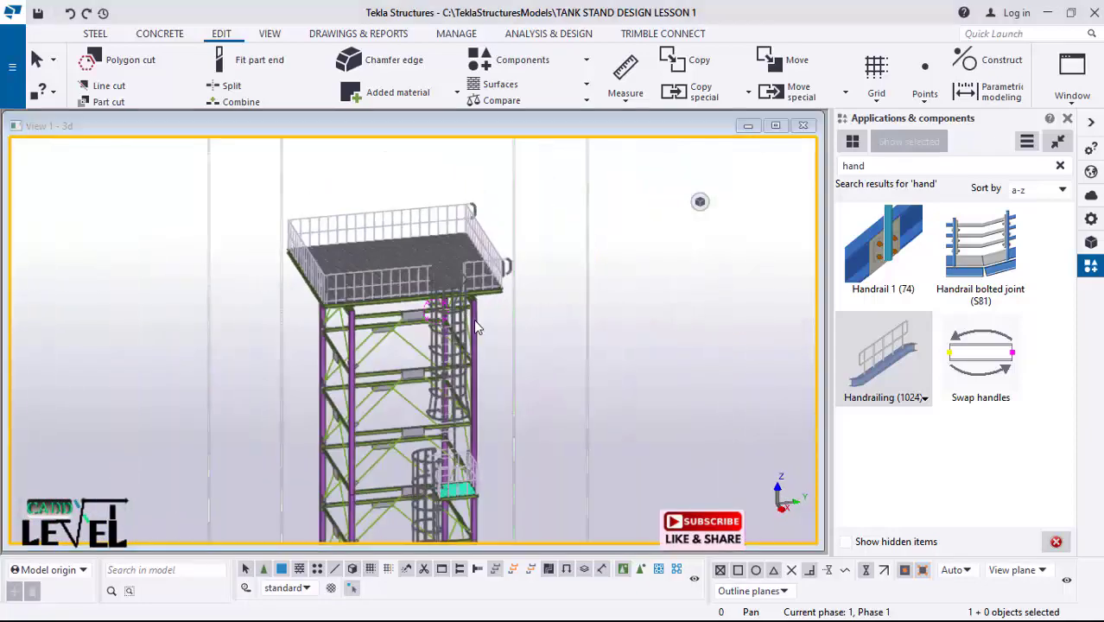
pyautogui.scroll(3, 401, 294)
pyautogui.scroll(2, 390, 294)
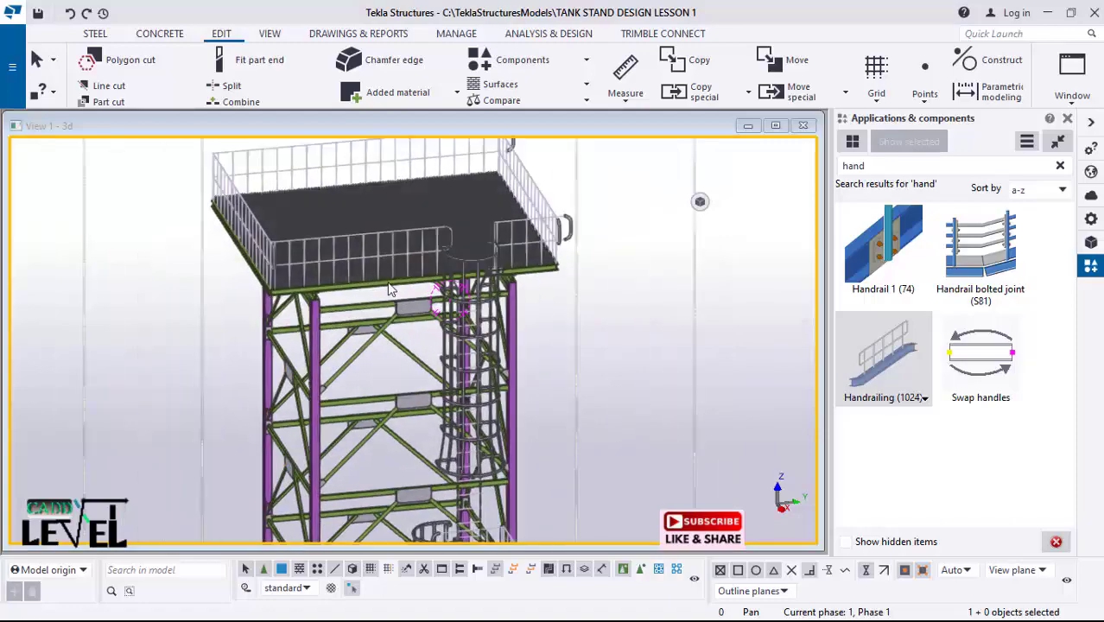
pyautogui.keyDown('ctrl'); pyautogui.moveTo(382, 307); pyautogui.dragTo(503, 262, button='middle'); pyautogui.keyUp('ctrl')
pyautogui.scroll(-3, 475, 230)
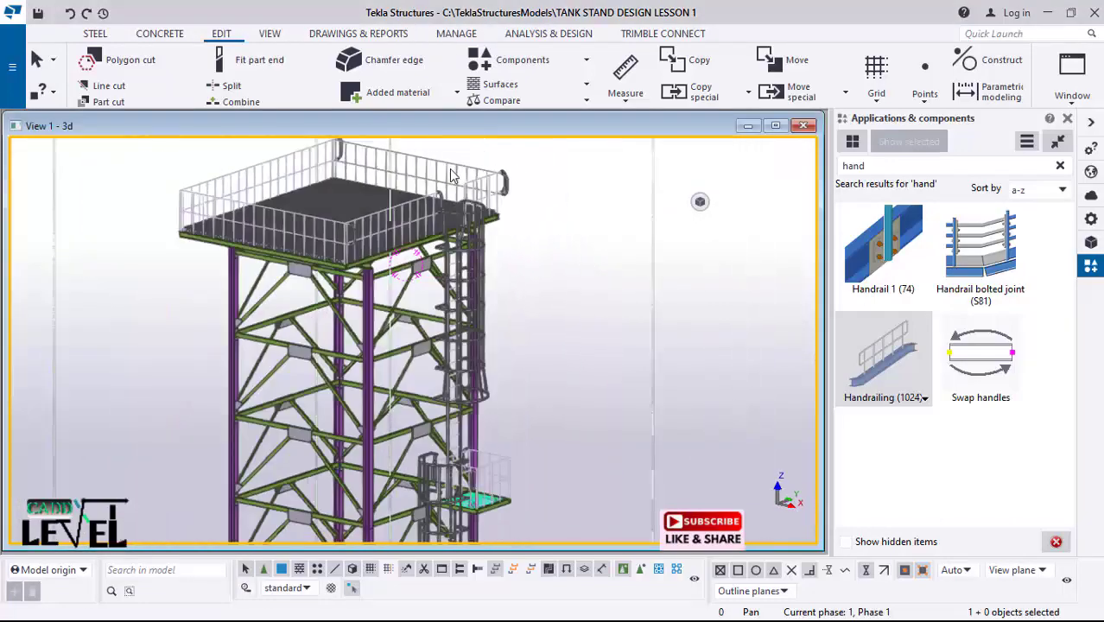
# Step: Search the components for "weld" and join the upper and lower column pieces at the front column's splice with Stanchion weld (85)
pyautogui.scroll(5, 402, 475)
pyautogui.scroll(5, 363, 415)
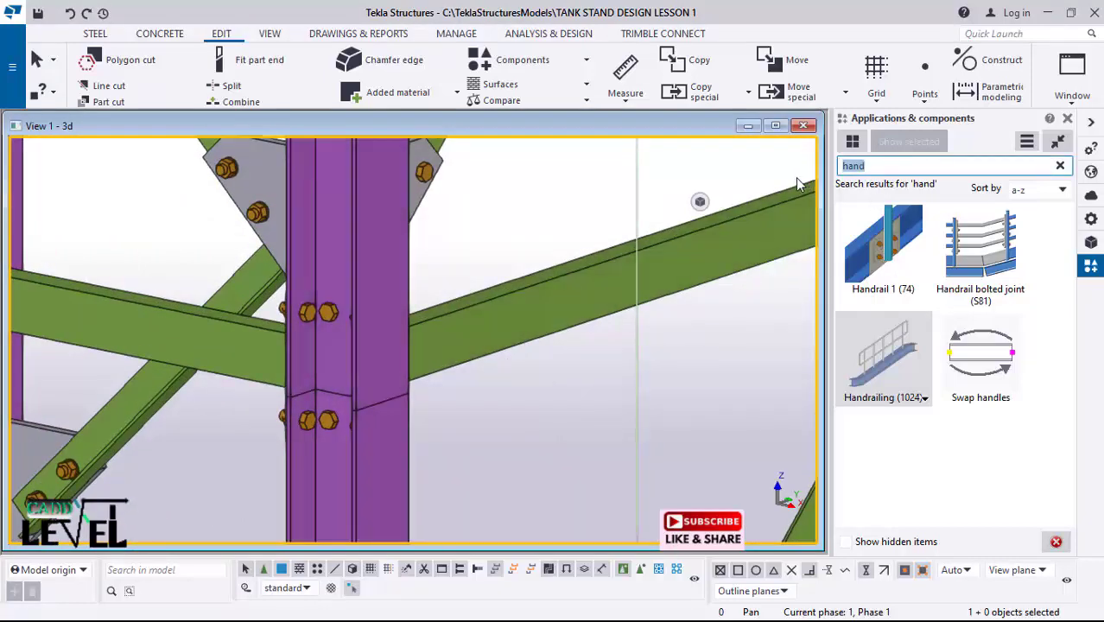
pyautogui.press('BackSpace')
pyautogui.click(866, 207)
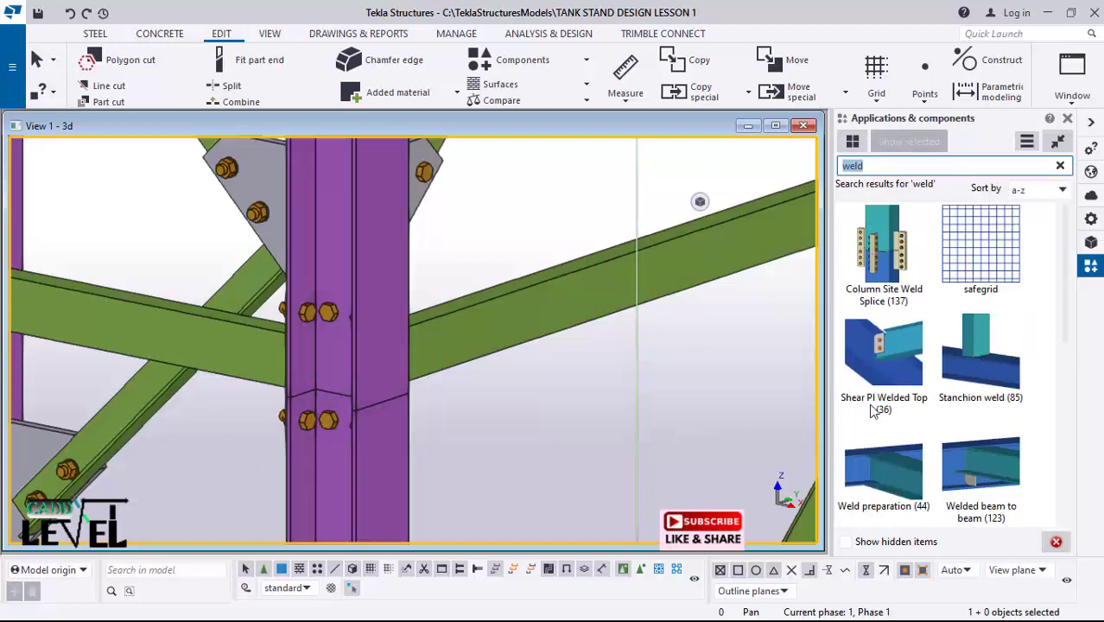
pyautogui.scroll(1, 332, 484)
pyautogui.click(396, 301)
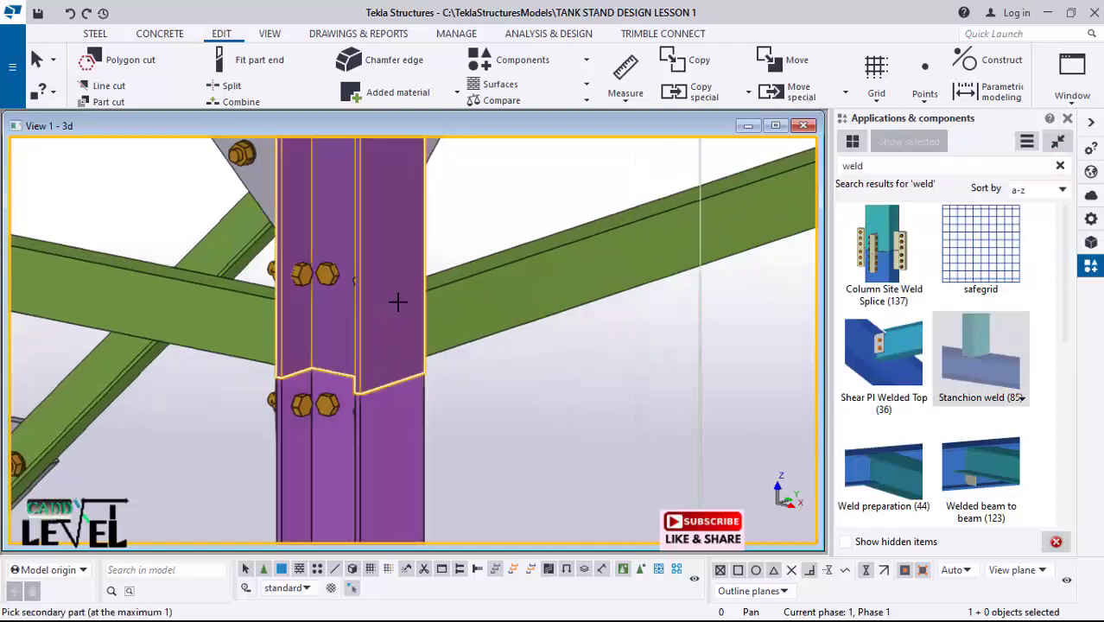
pyautogui.scroll(-10, 383, 417)
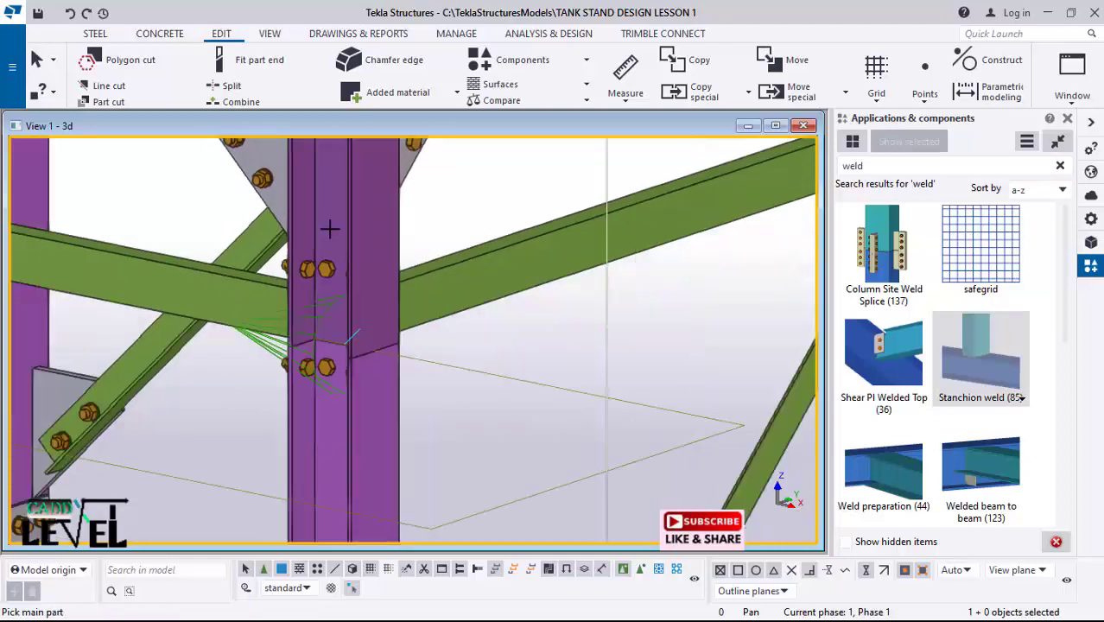
# Step: Add Stanchion weld (85) between the two column pieces at the splice of the neighbouring column on the side away from the ladder
pyautogui.scroll(6, 182, 273)
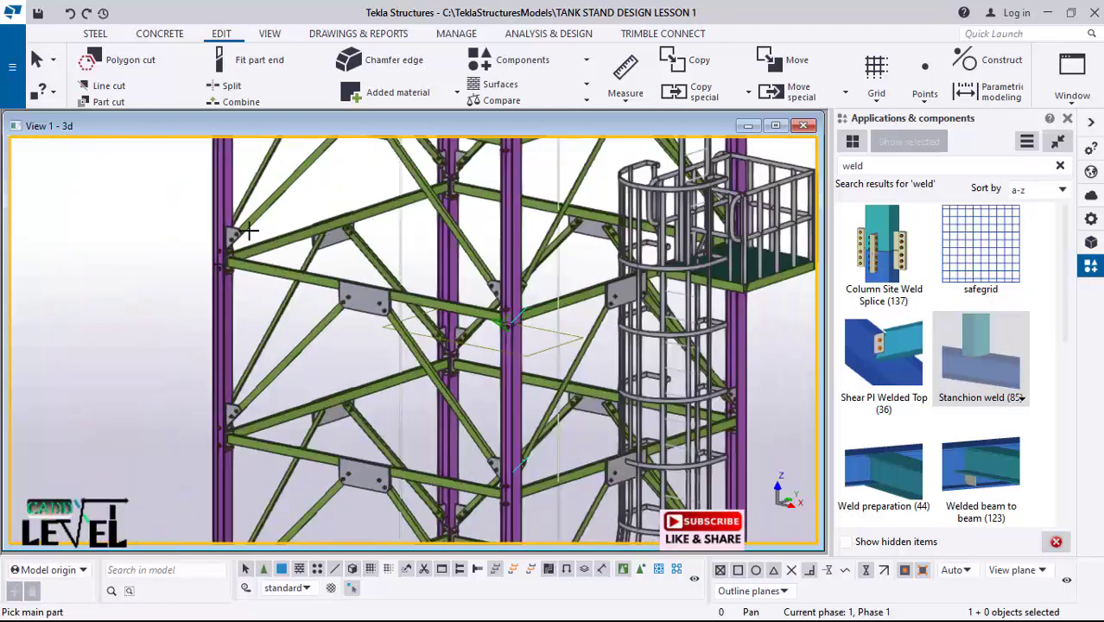
pyautogui.scroll(3, 183, 321)
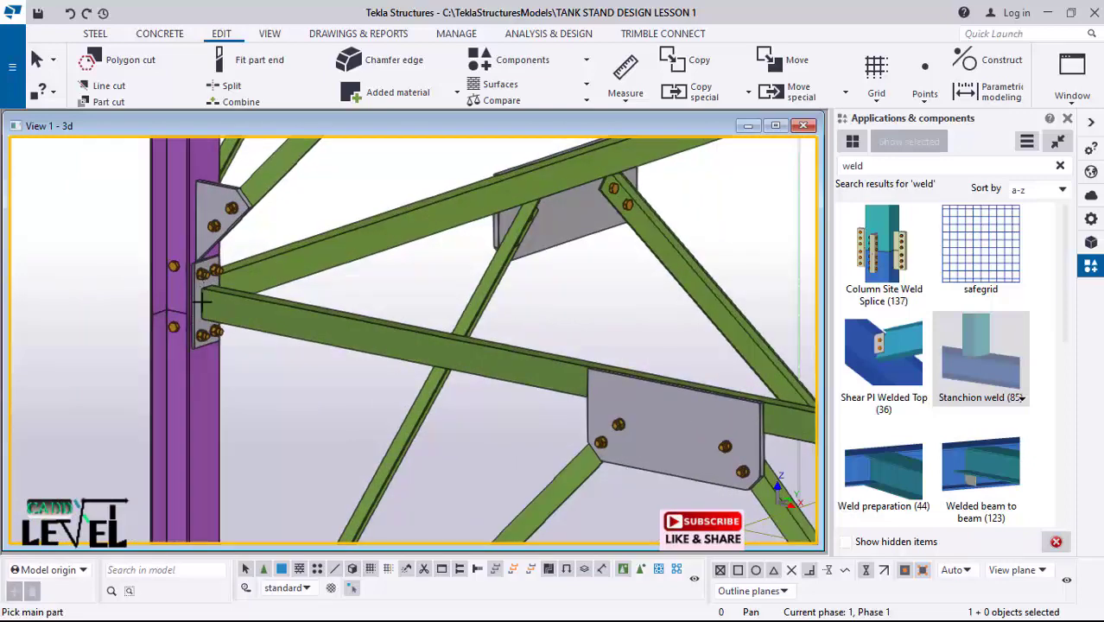
pyautogui.scroll(3, 201, 302)
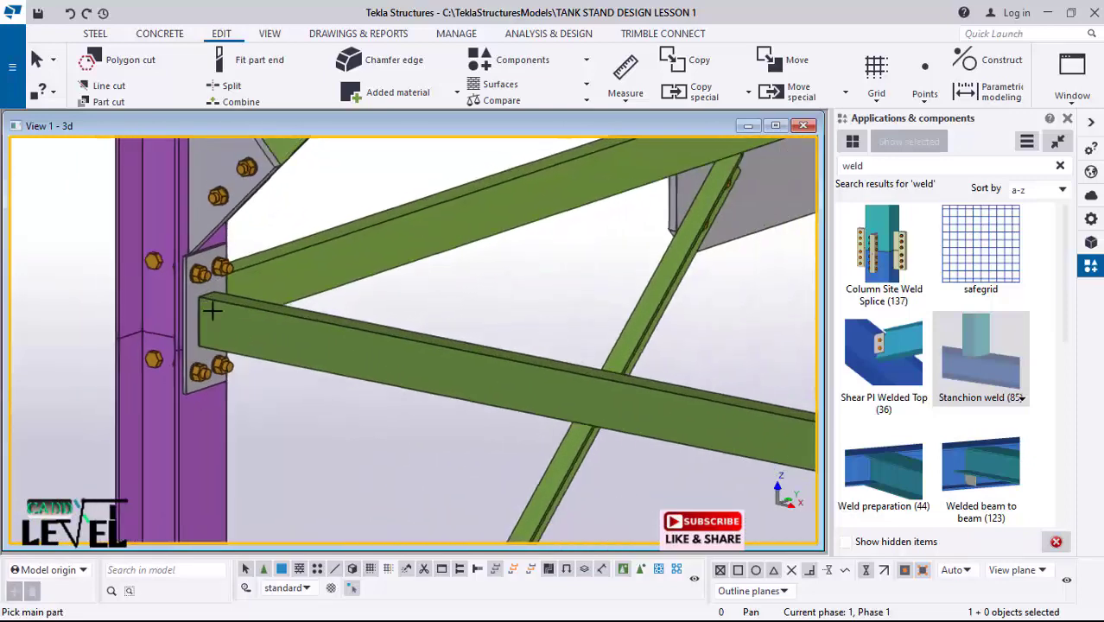
pyautogui.scroll(-1, 212, 315)
pyautogui.click(158, 217)
pyautogui.click(157, 380)
pyautogui.scroll(-4, 150, 267)
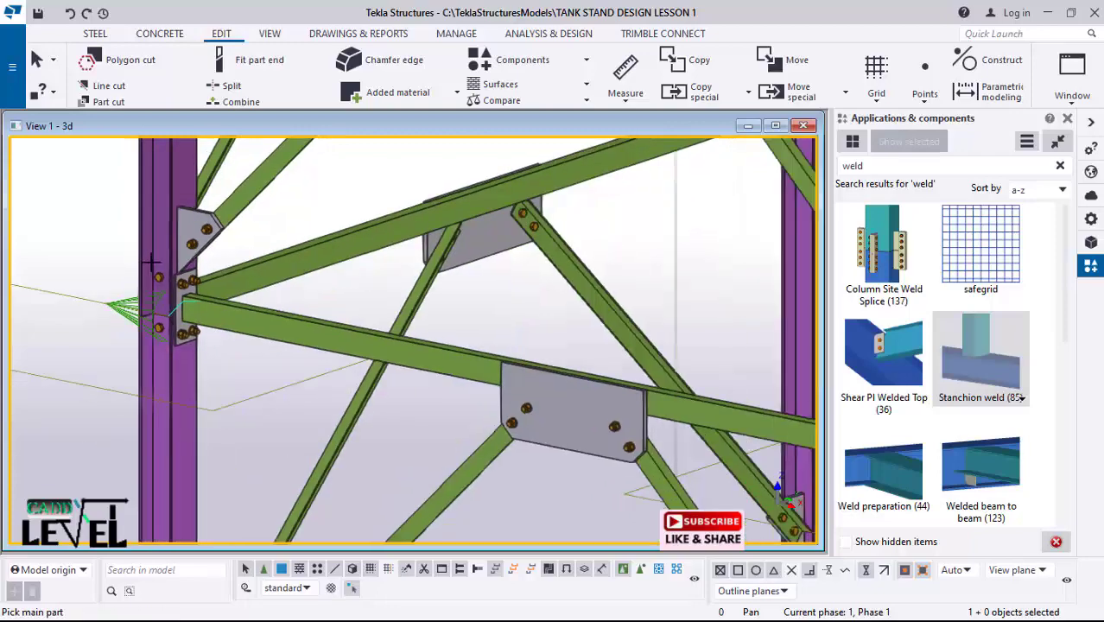
# Step: Add Stanchion weld (85) between the column pieces at the splice beside the intermediate ladder landing
pyautogui.scroll(2, 185, 389)
pyautogui.scroll(-6, 184, 367)
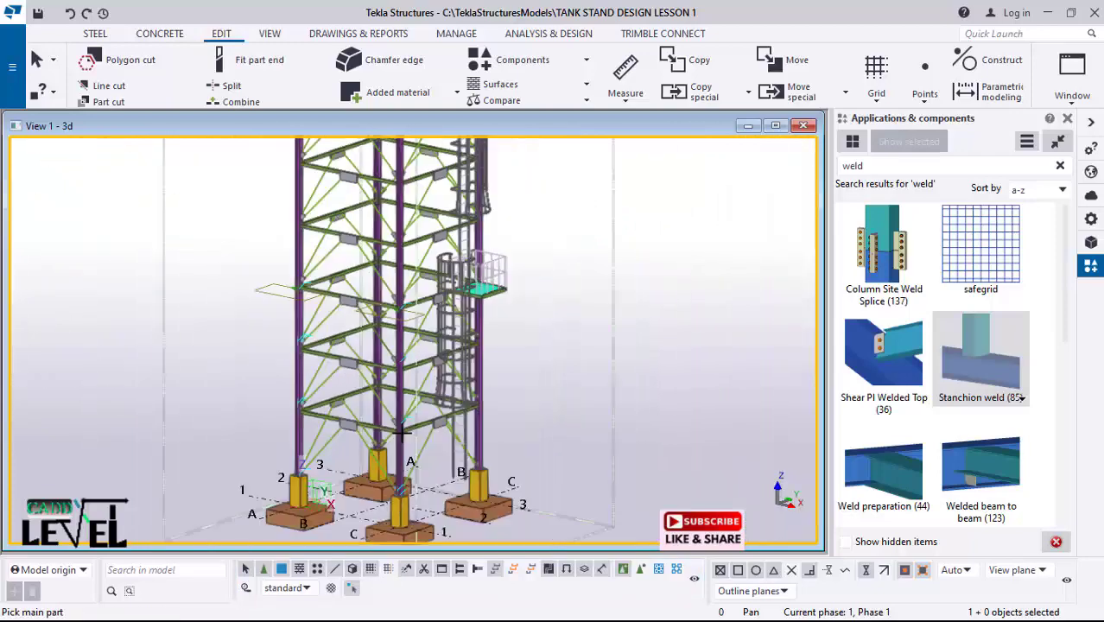
pyautogui.scroll(2, 390, 377)
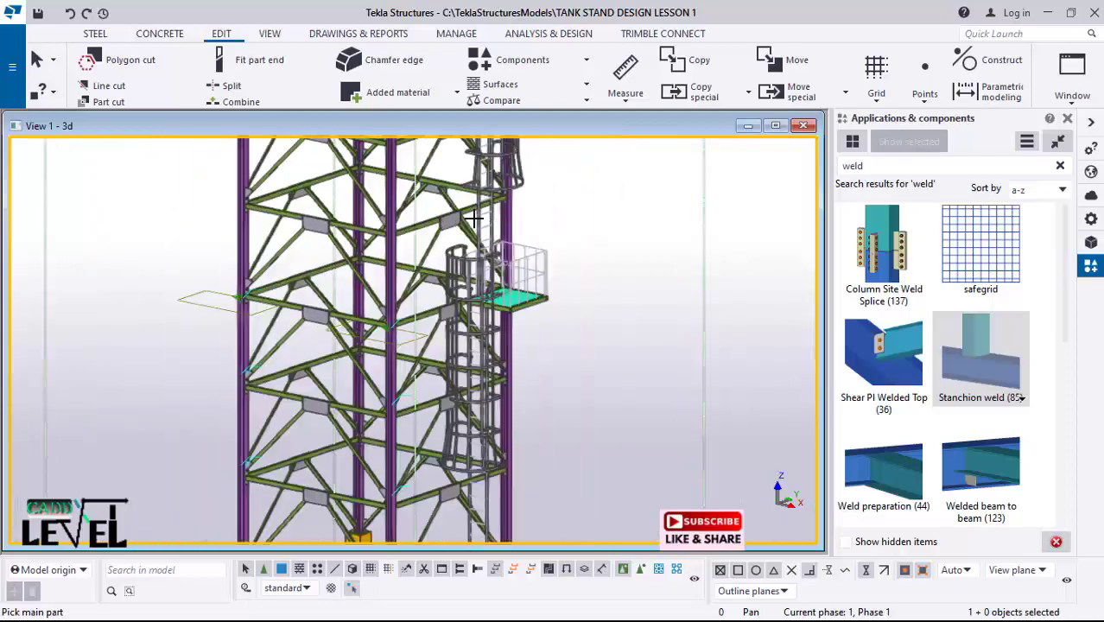
pyautogui.scroll(8, 484, 259)
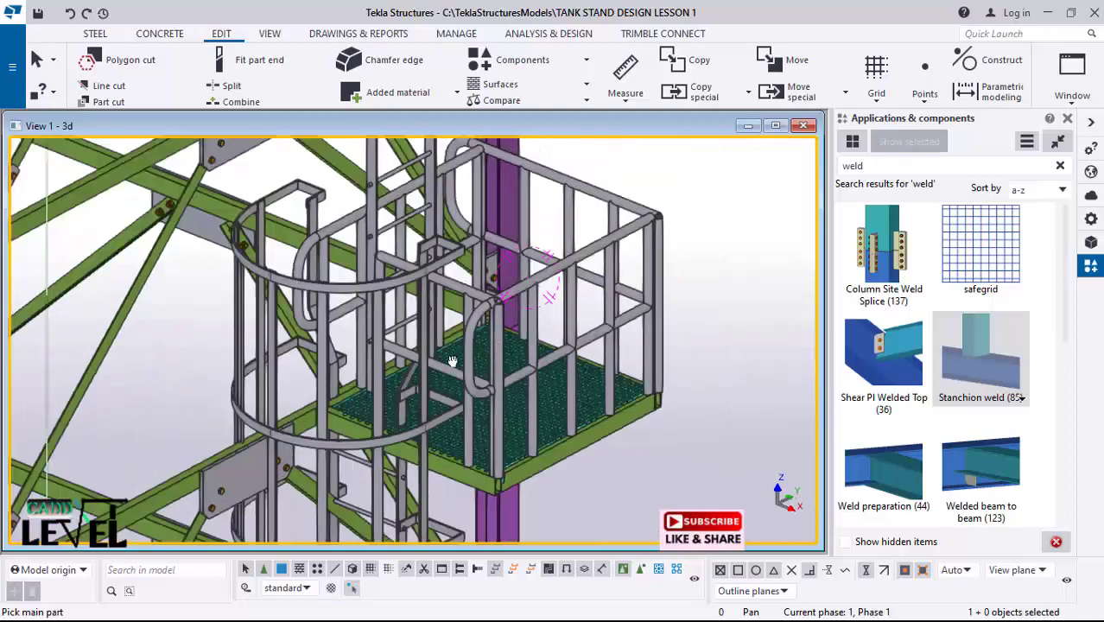
pyautogui.scroll(6, 452, 362)
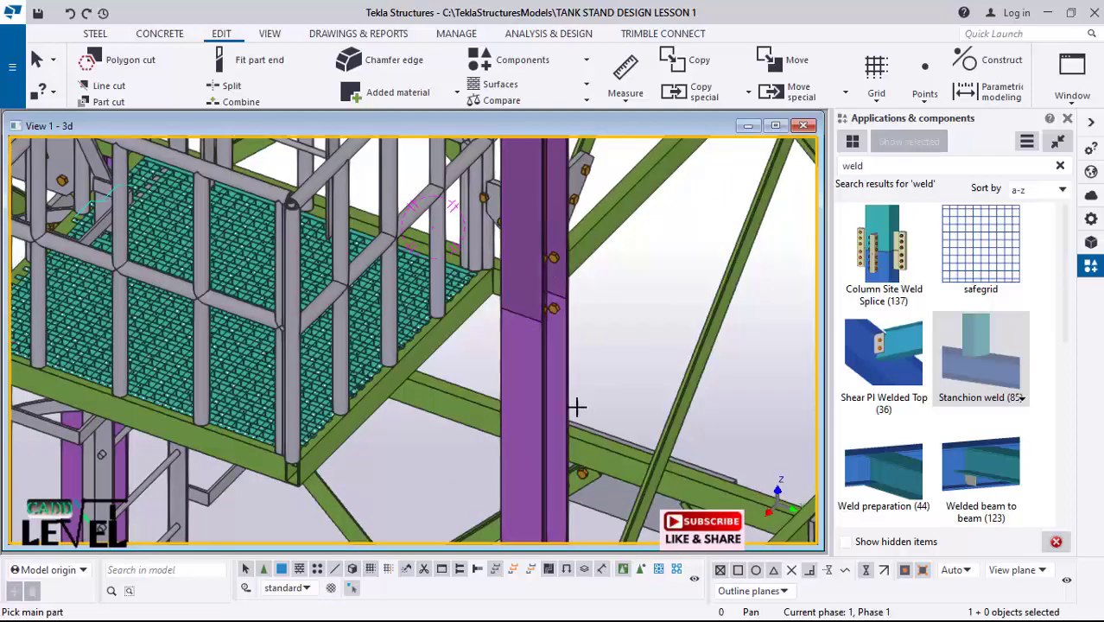
pyautogui.scroll(-3, 435, 343)
# Step: Weld the two pieces of the remaining column together at its splice with Stanchion weld (85)
pyautogui.moveTo(736, 244); pyautogui.dragTo(589, 232, button='middle')
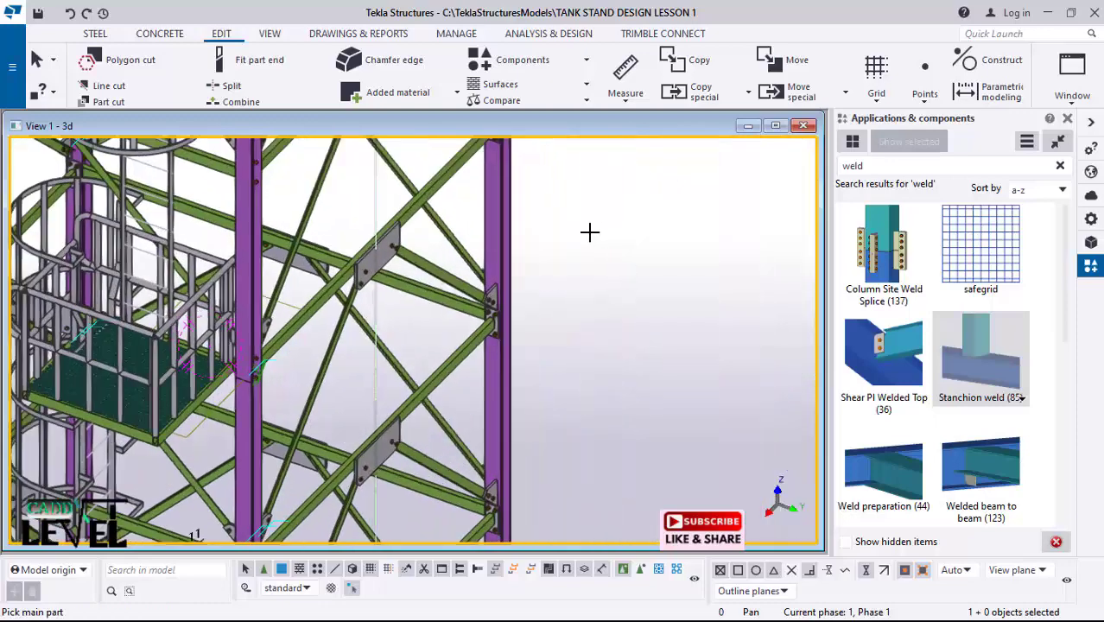
pyautogui.scroll(2, 589, 232)
pyautogui.click(474, 384)
pyautogui.scroll(1, 498, 384)
pyautogui.scroll(-4, 502, 380)
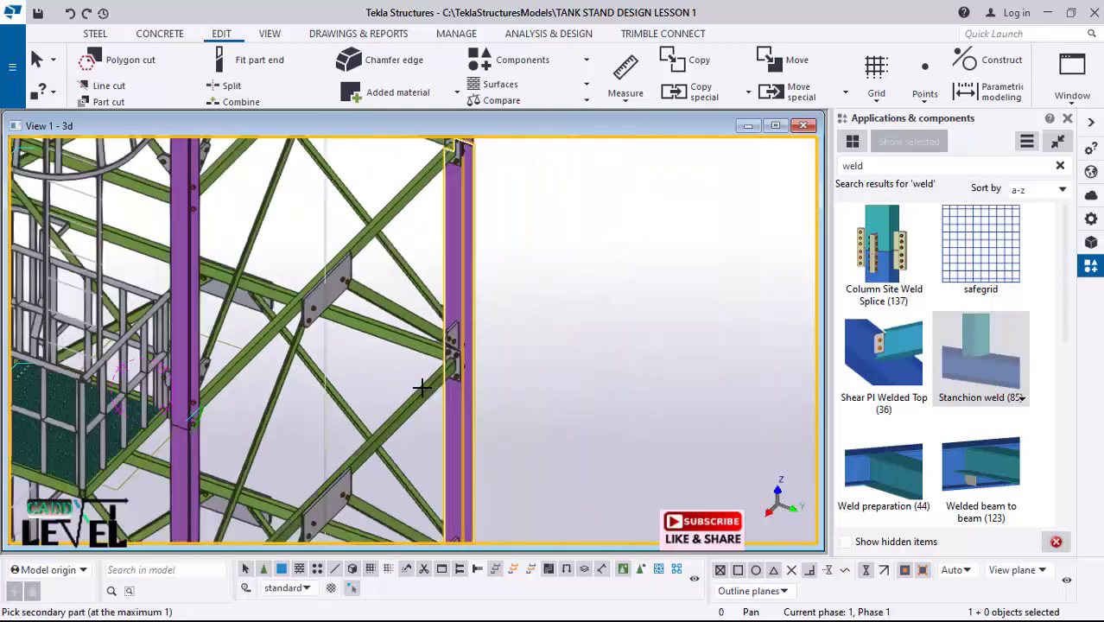
pyautogui.scroll(2, 466, 194)
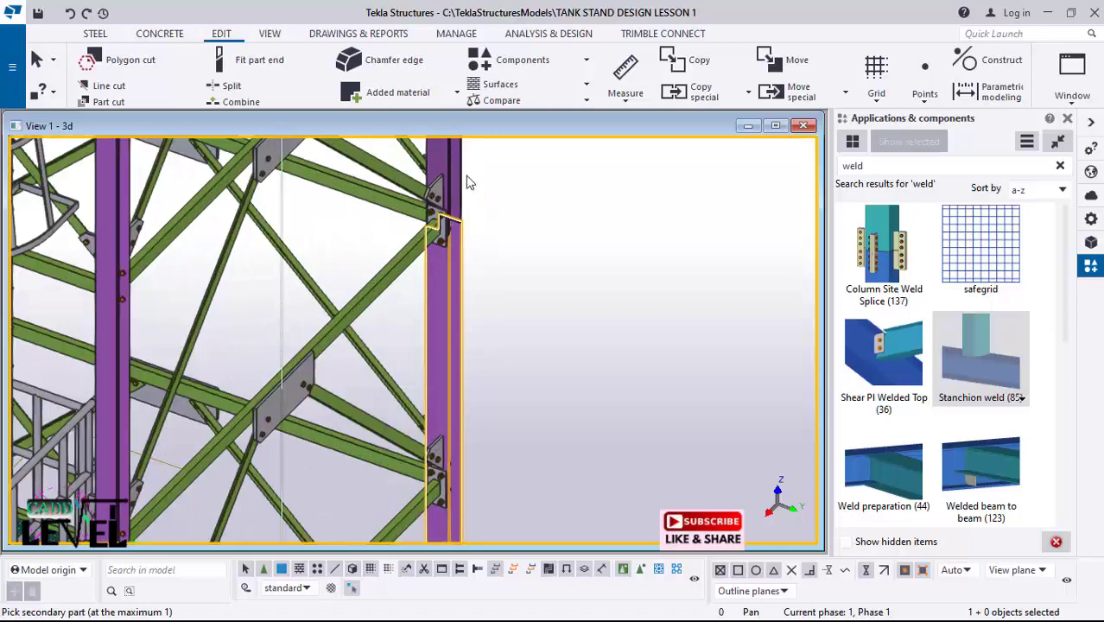
pyautogui.scroll(-4, 587, 415)
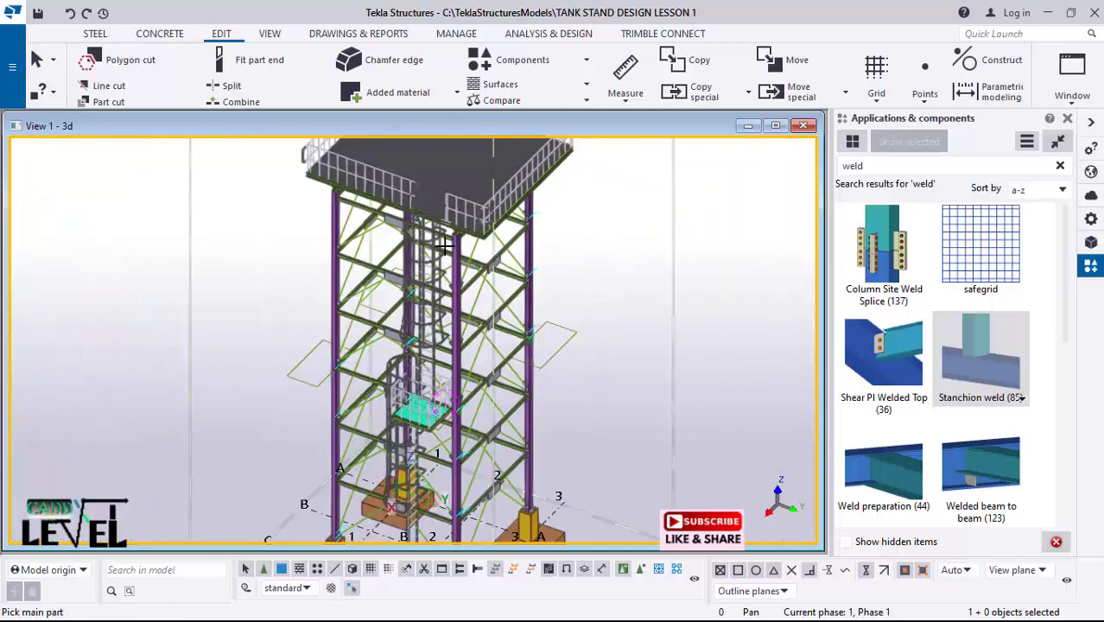
# Step: Join the platform support beam to the top of the column nearest the ladder cage with Stanchion weld (85)
pyautogui.scroll(6, 443, 247)
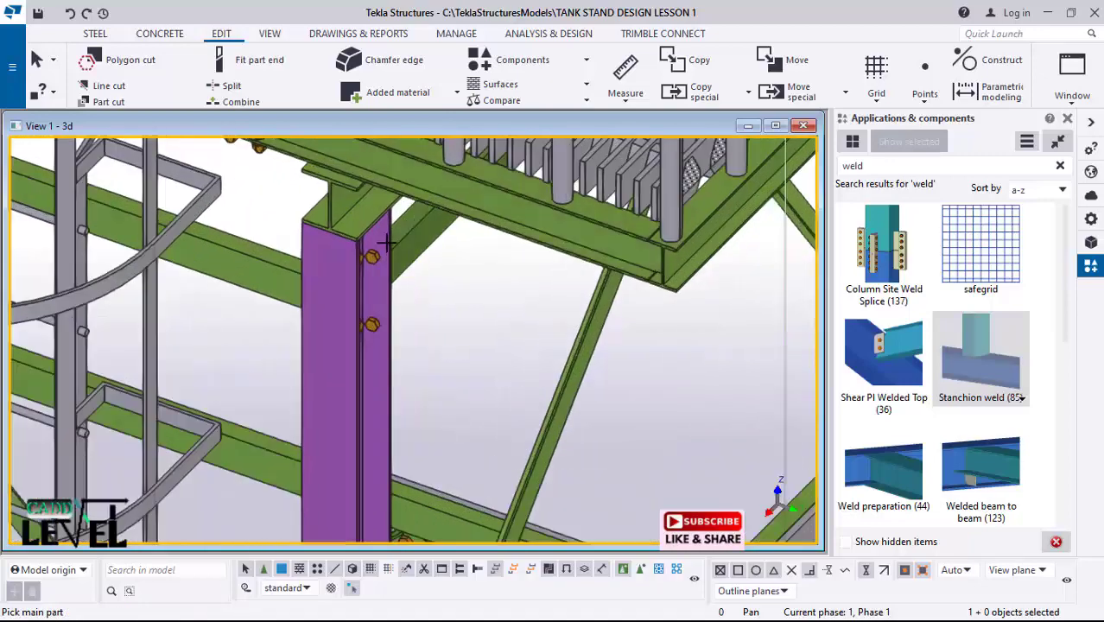
pyautogui.scroll(1, 386, 243)
pyautogui.keyDown('ctrl'); pyautogui.moveTo(358, 260); pyautogui.dragTo(354, 196, button='middle'); pyautogui.keyUp('ctrl')
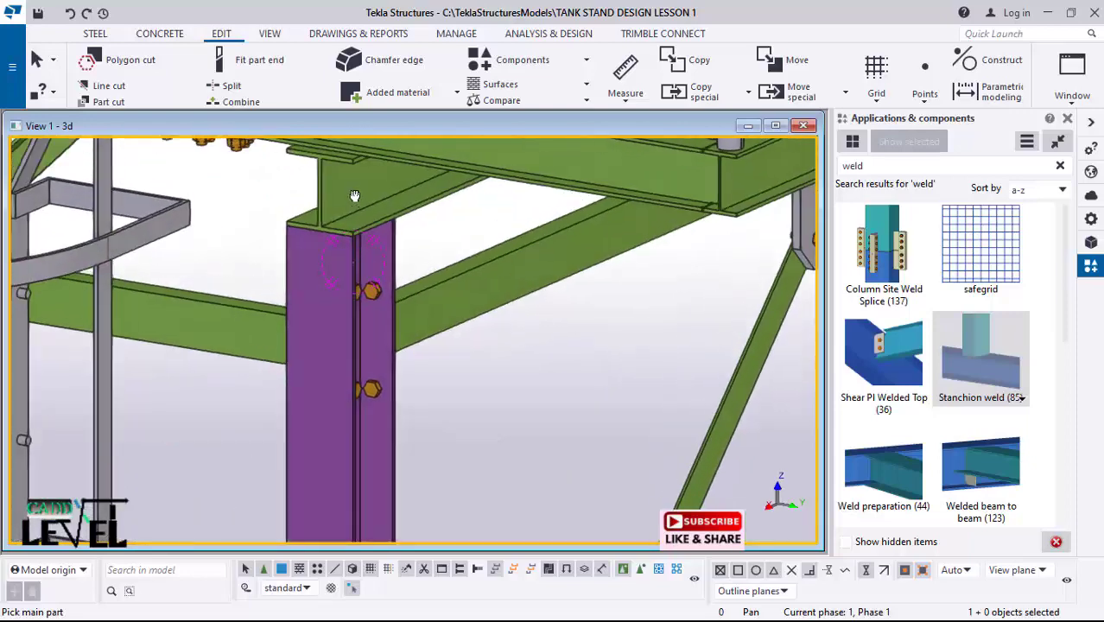
pyautogui.scroll(2, 354, 196)
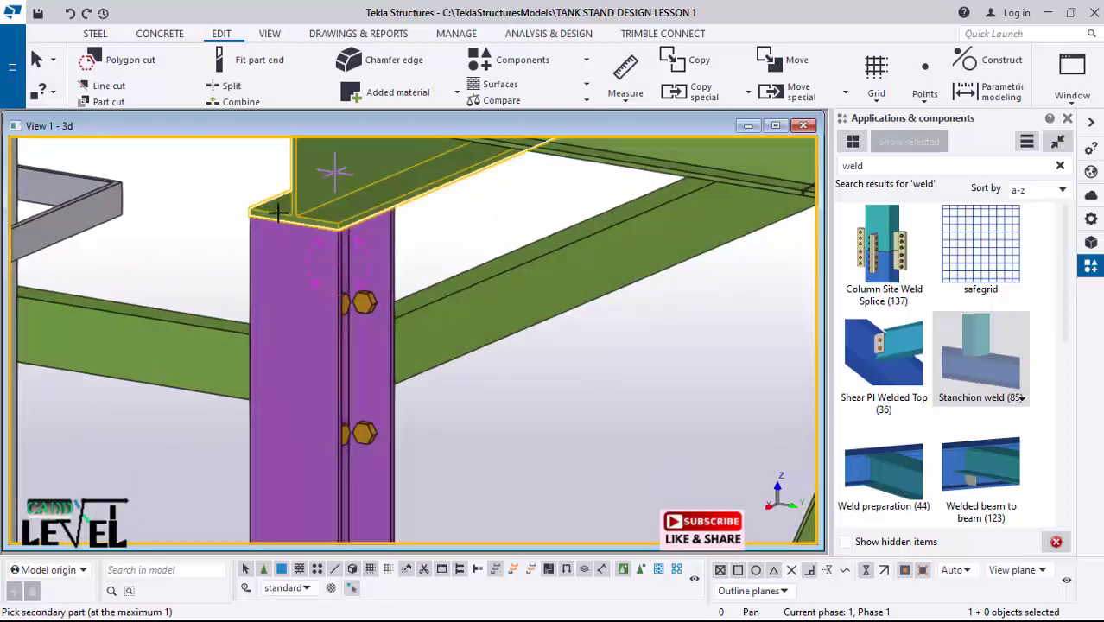
pyautogui.scroll(-6, 406, 216)
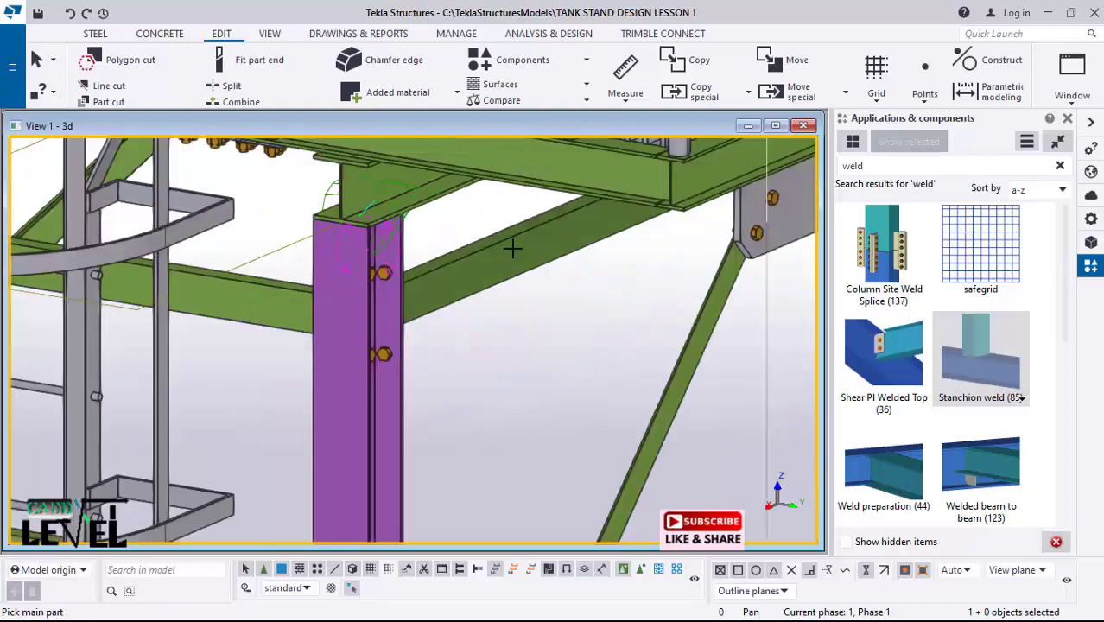
# Step: Add Stanchion weld (85) between the support beam's end and the column top at the next platform corner
pyautogui.keyDown('ctrl'); pyautogui.moveTo(338, 282); pyautogui.dragTo(590, 413, button='middle'); pyautogui.keyUp('ctrl')
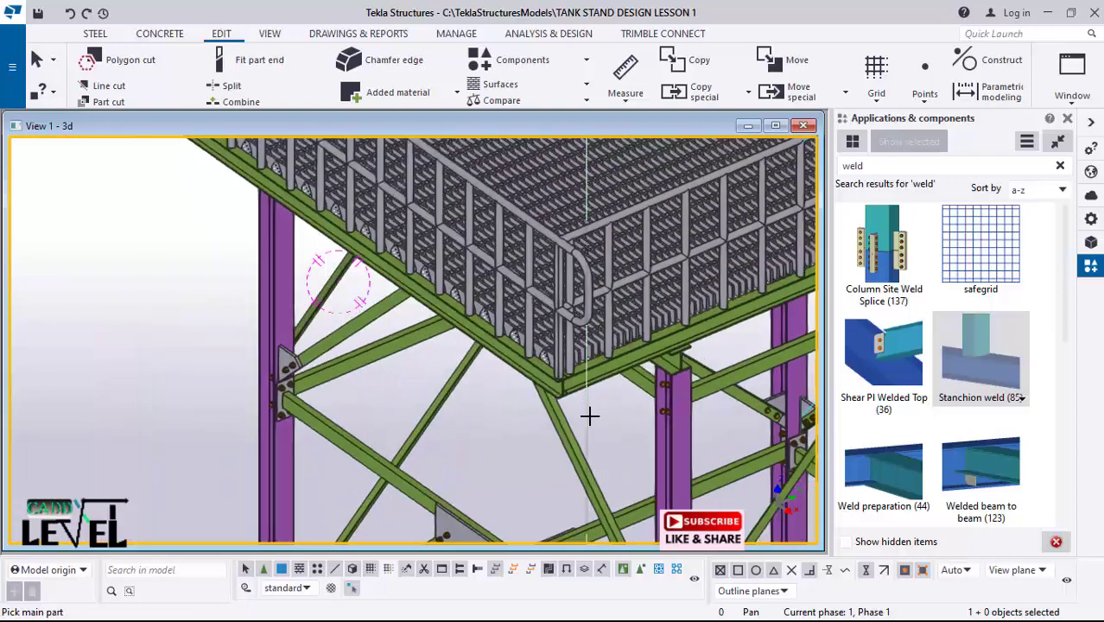
pyautogui.scroll(6, 707, 363)
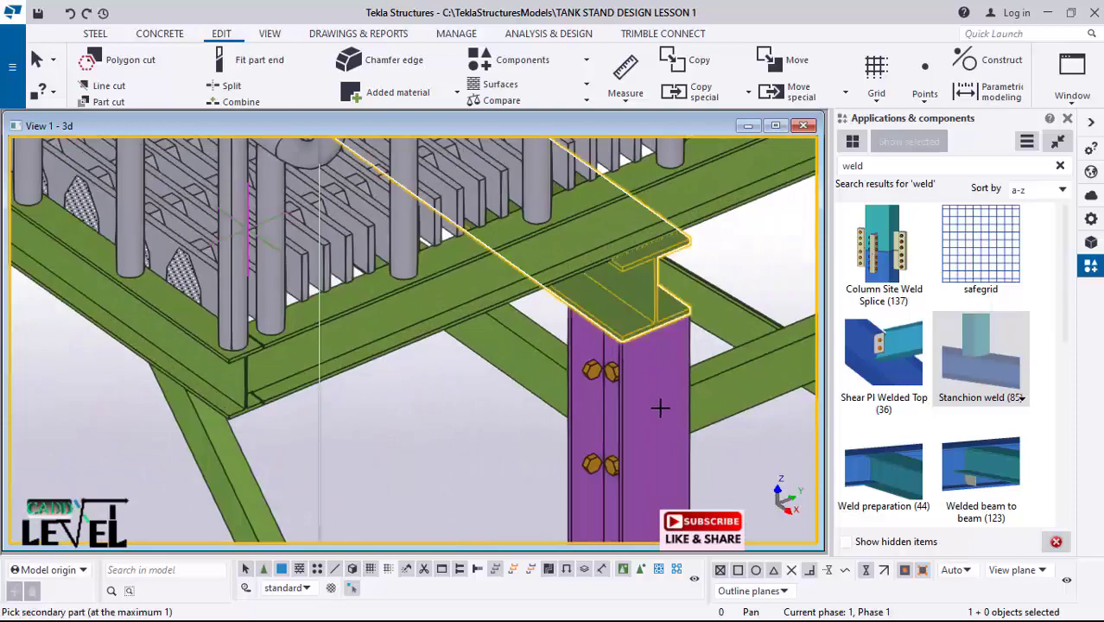
pyautogui.click(677, 358)
pyautogui.scroll(-4, 710, 291)
pyautogui.scroll(-2, 394, 297)
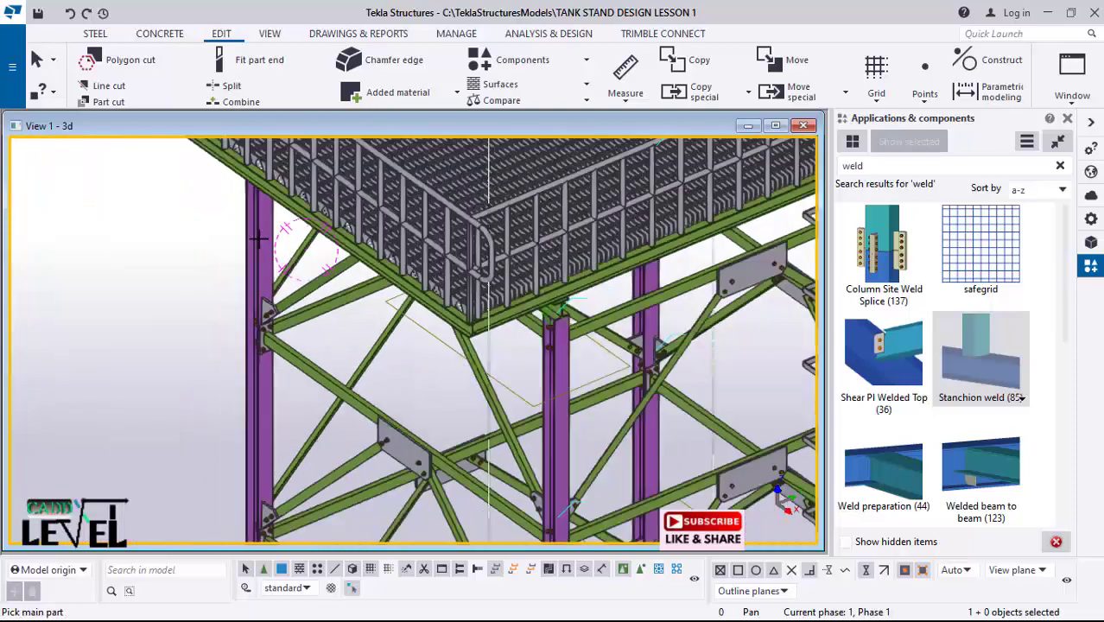
# Step: Weld the platform beam to the top of a column on the side opposite the ladder with Stanchion weld (85)
pyautogui.scroll(1, 265, 236)
pyautogui.keyDown('ctrl'); pyautogui.moveTo(387, 247); pyautogui.dragTo(589, 252, button='middle'); pyautogui.keyUp('ctrl')
pyautogui.scroll(2, 153, 176)
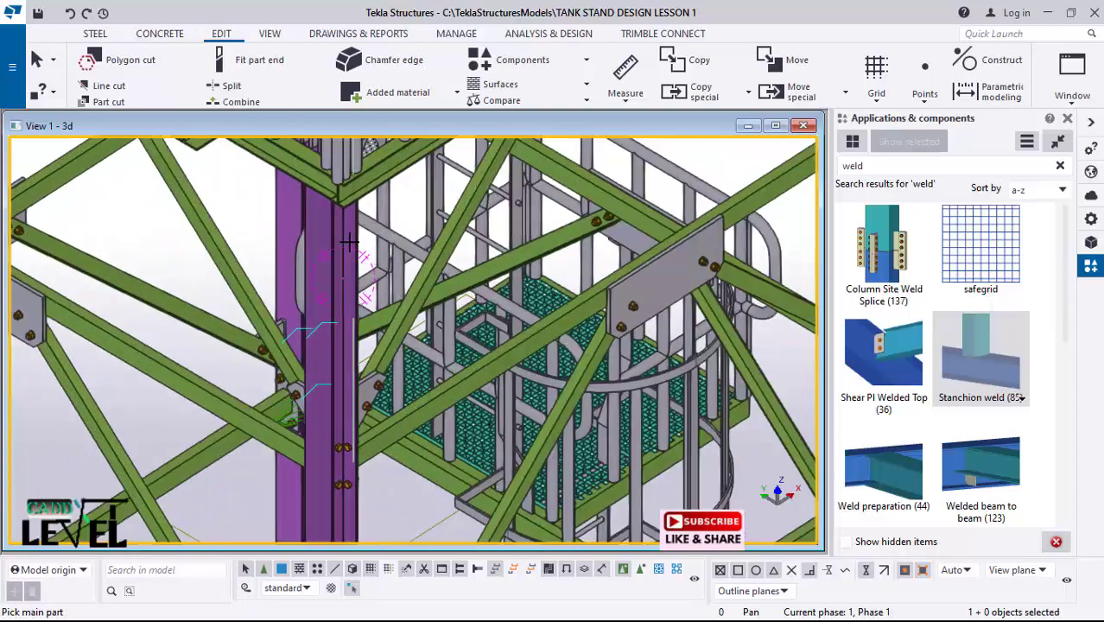
pyautogui.keyDown('ctrl'); pyautogui.moveTo(350, 235); pyautogui.dragTo(330, 177, button='middle'); pyautogui.keyUp('ctrl')
pyautogui.scroll(-3, 328, 380)
pyautogui.scroll(4, 339, 267)
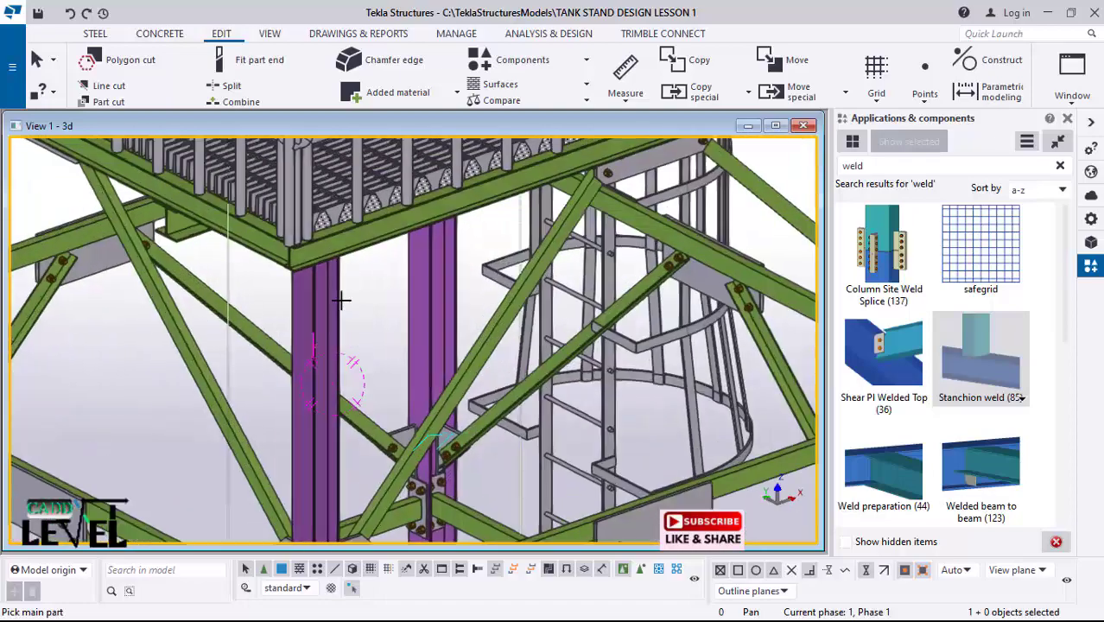
pyautogui.keyDown('ctrl'); pyautogui.moveTo(271, 276); pyautogui.dragTo(661, 219, button='middle'); pyautogui.keyUp('ctrl')
pyautogui.scroll(5, 661, 218)
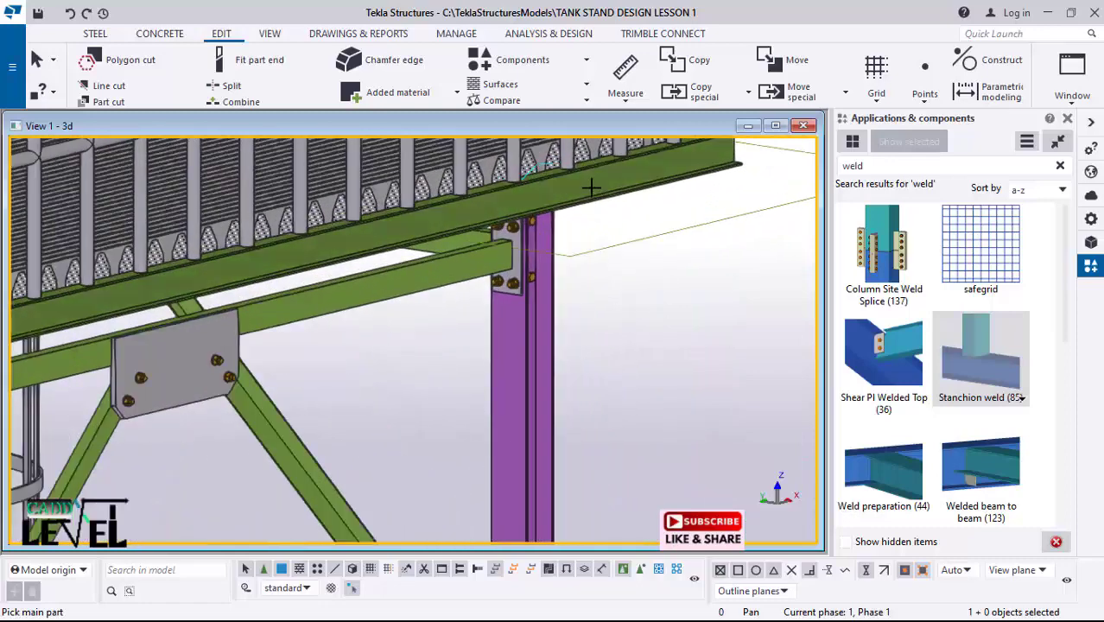
pyautogui.click(534, 316)
pyautogui.scroll(-6, 561, 252)
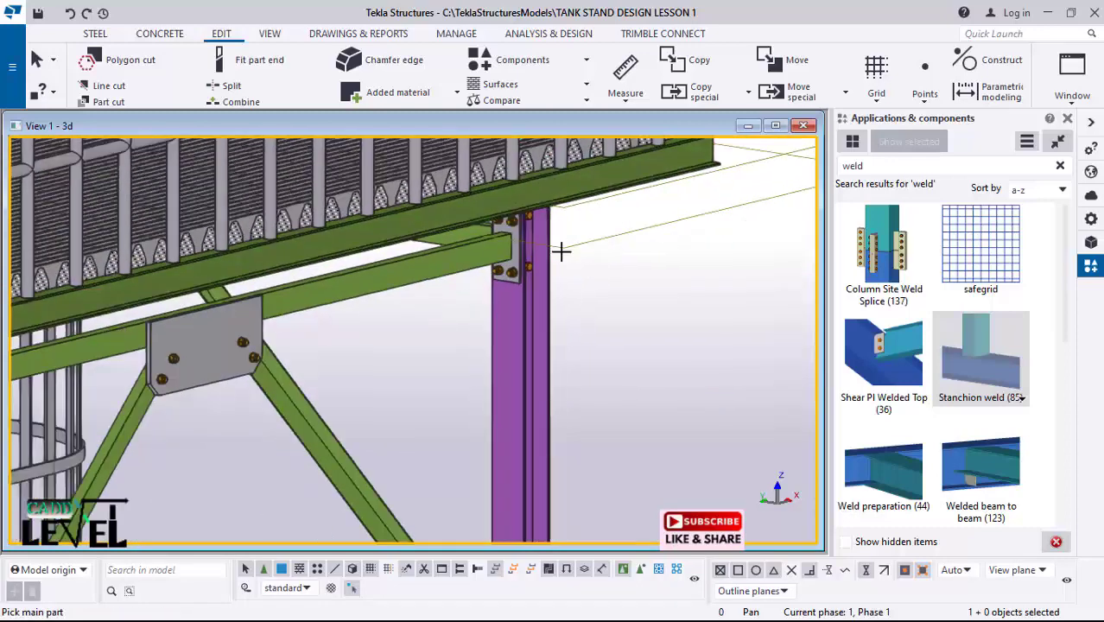
pyautogui.scroll(-3, 381, 329)
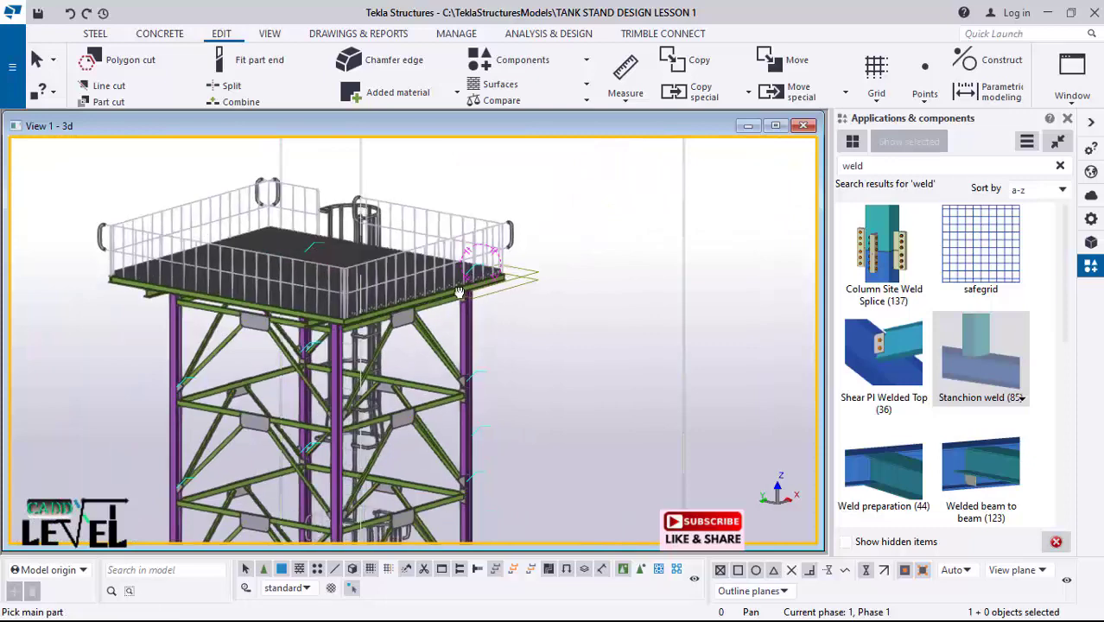
# Step: End the Stanchion weld (85) command and inspect the whole tank stand from the footings to the platform, including columns, bracing and caged ladder
pyautogui.keyDown('ctrl'); pyautogui.moveTo(460, 293); pyautogui.dragTo(251, 276, button='middle'); pyautogui.keyUp('ctrl')
pyautogui.scroll(-3, 230, 264)
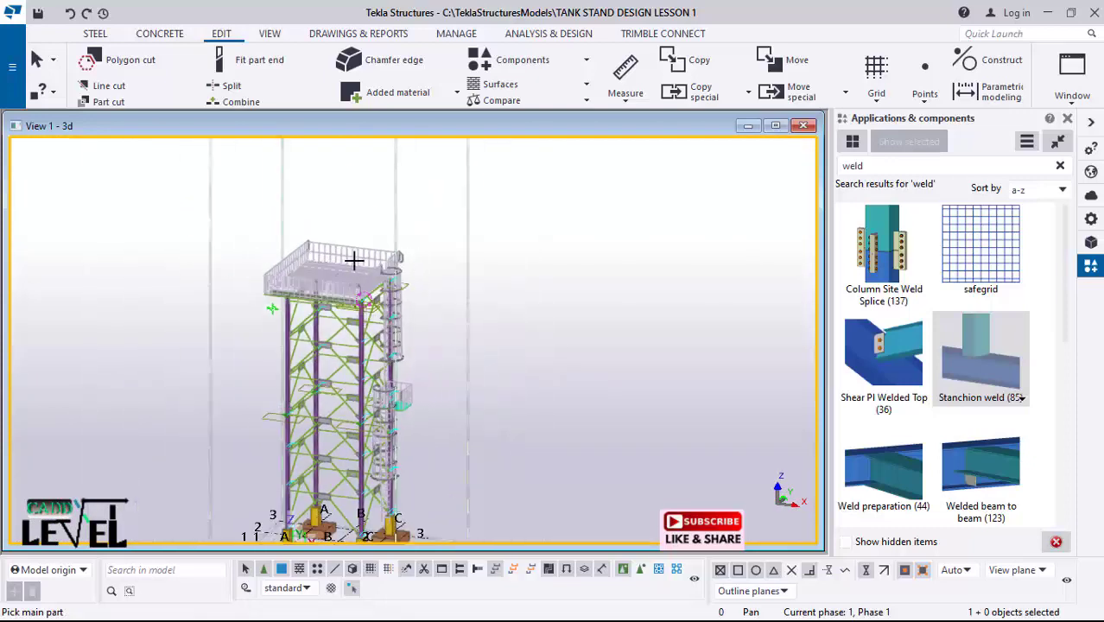
pyautogui.scroll(3, 372, 337)
pyautogui.scroll(-3, 394, 324)
pyautogui.scroll(2, 359, 474)
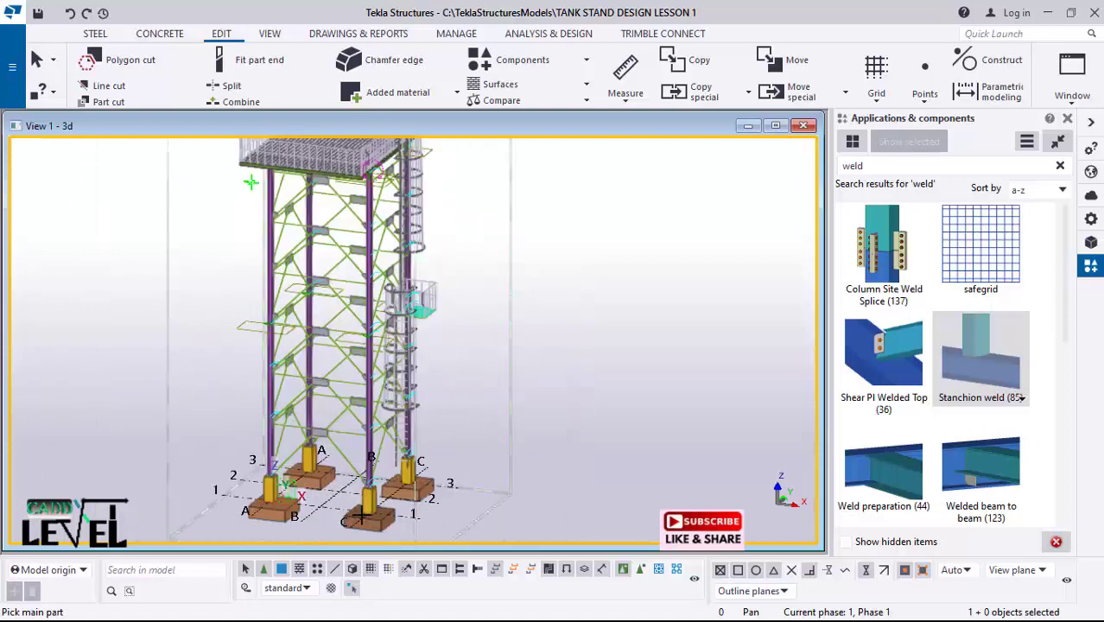
pyautogui.scroll(2, 361, 517)
pyautogui.scroll(-4, 390, 383)
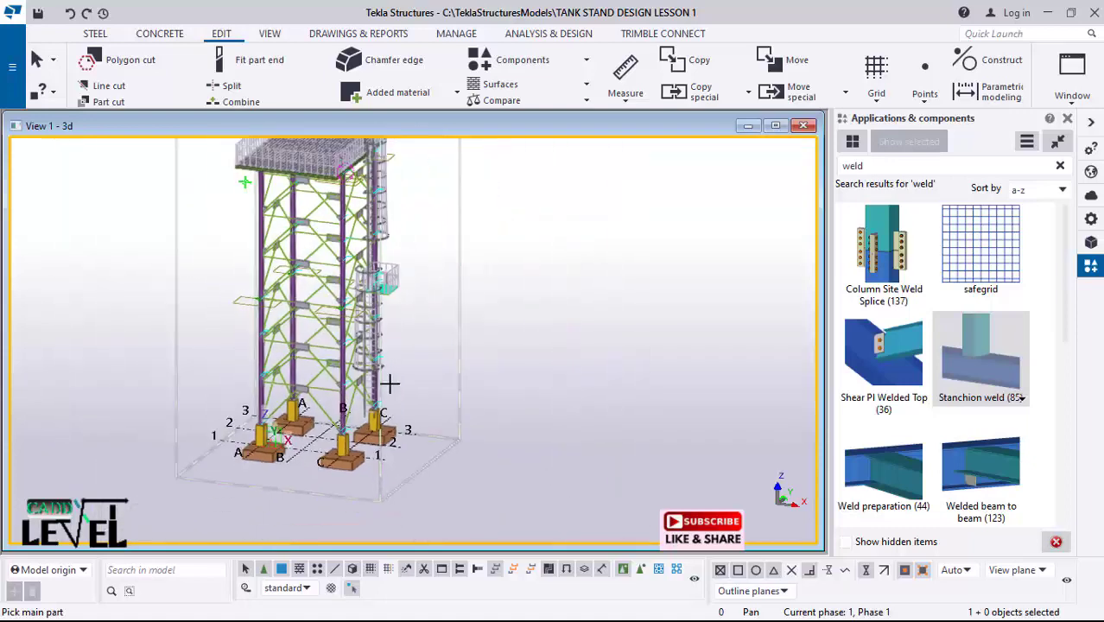
pyautogui.scroll(3, 393, 275)
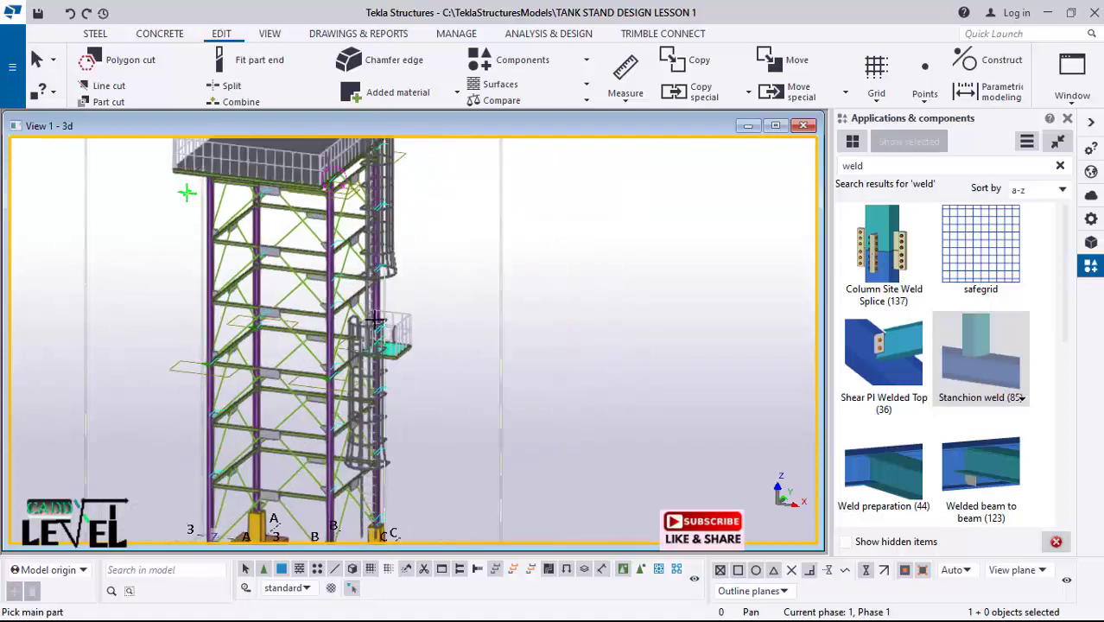
pyautogui.press('Escape')
pyautogui.scroll(-2, 452, 323)
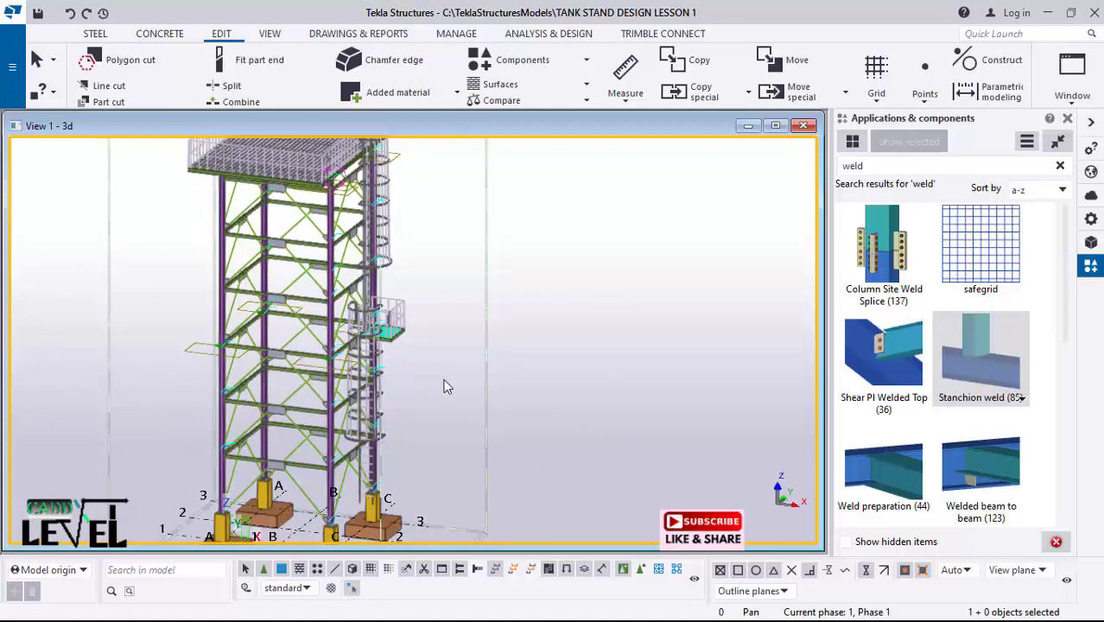
pyautogui.scroll(-2, 444, 387)
pyautogui.scroll(1, 379, 231)
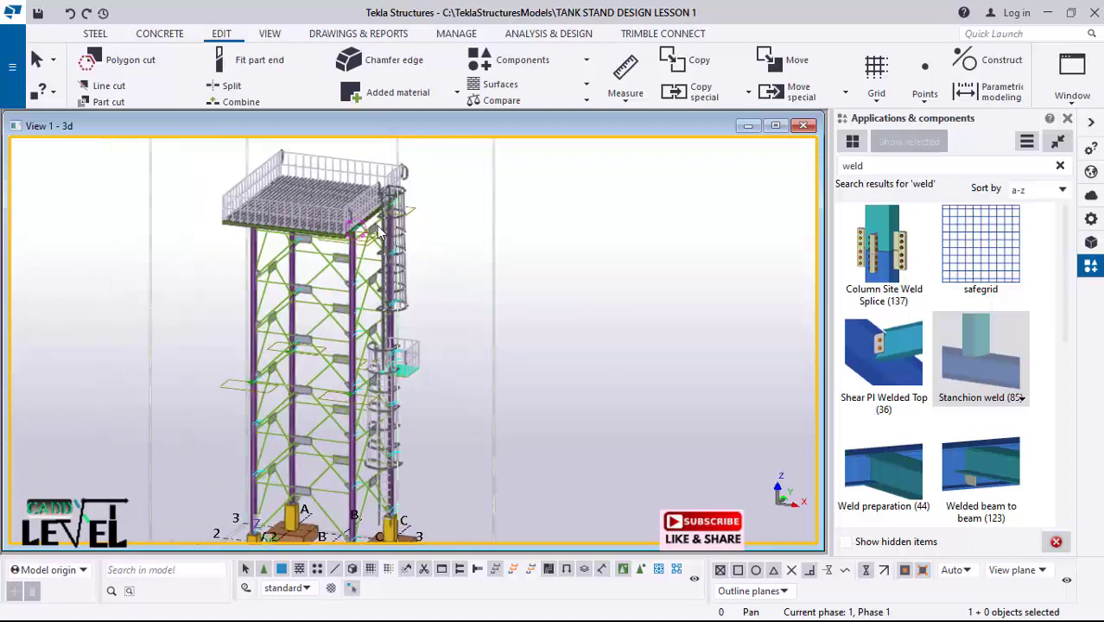
pyautogui.scroll(1, 363, 216)
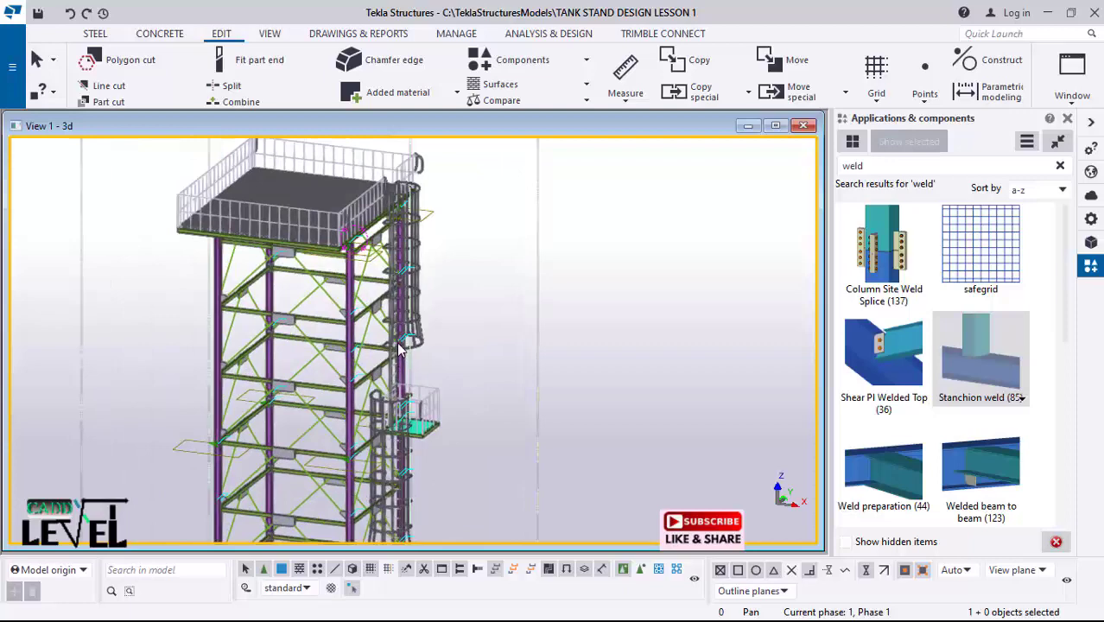
pyautogui.scroll(-2, 395, 306)
pyautogui.scroll(1, 374, 400)
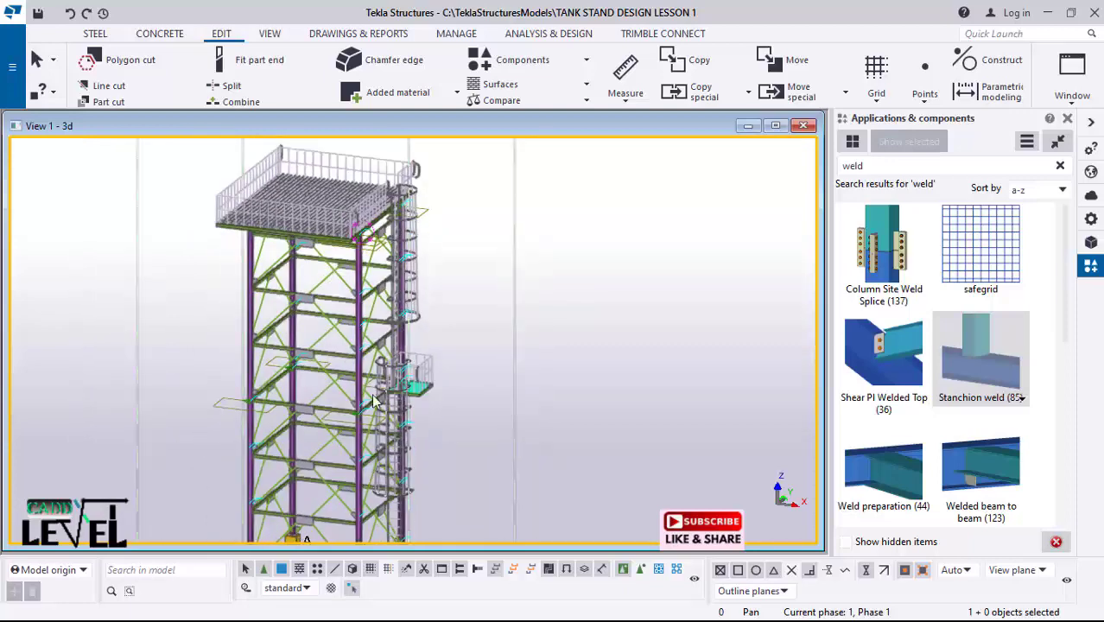
pyautogui.scroll(-1, 382, 270)
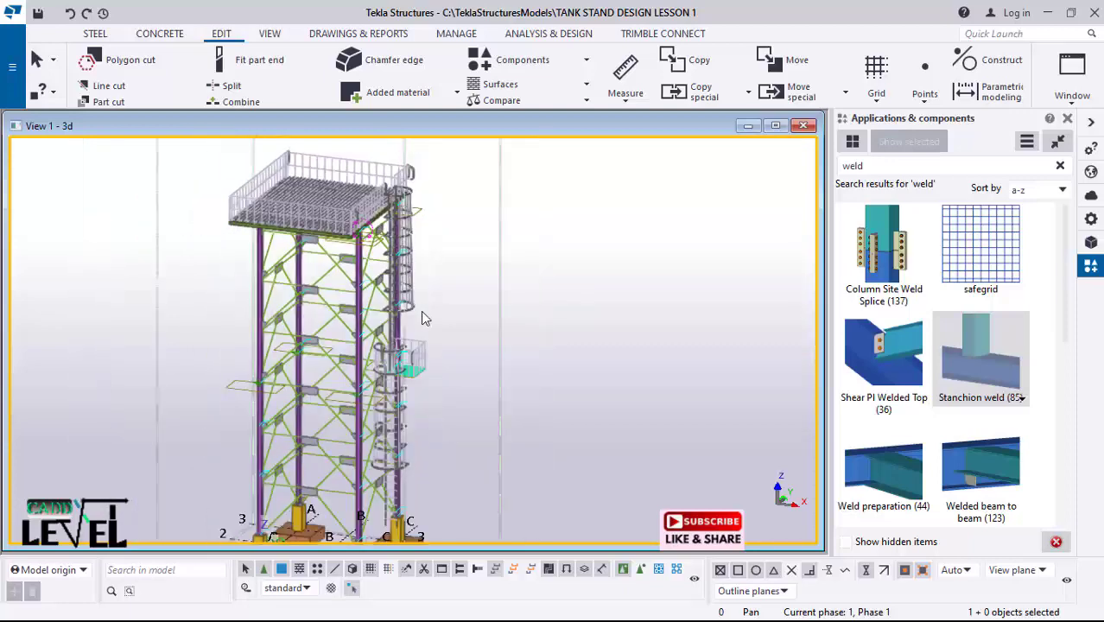